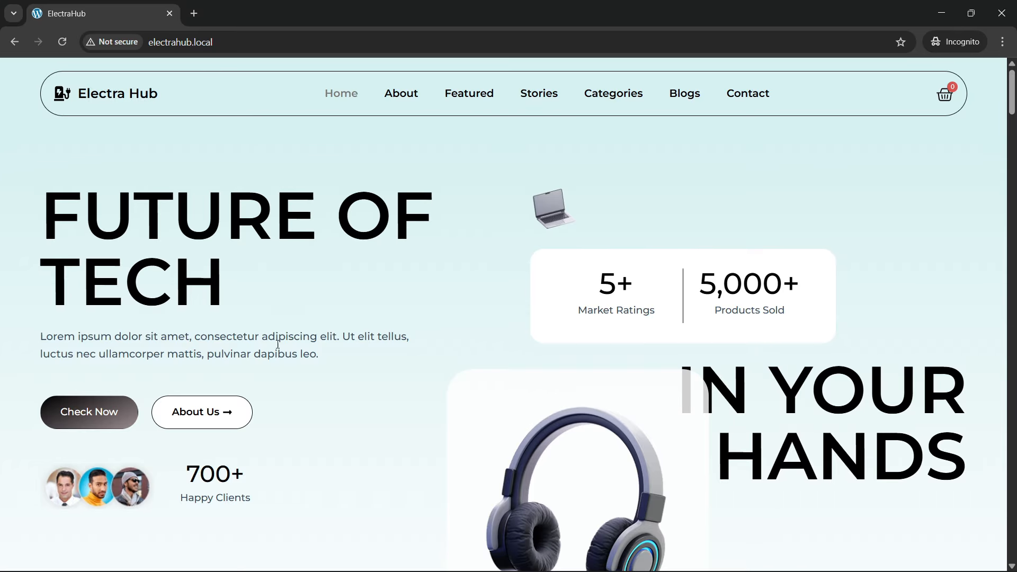
pyautogui.scroll(-1, 279, 347)
pyautogui.scroll(1, 280, 348)
pyautogui.scroll(-3, 516, 313)
pyautogui.scroll(3, 520, 321)
pyautogui.scroll(-2, 504, 435)
pyautogui.scroll(2, 390, 325)
# Step: Reload the electrahub.local home page several times and examine the hero section's entrance animations and layout
pyautogui.click(215, 48)
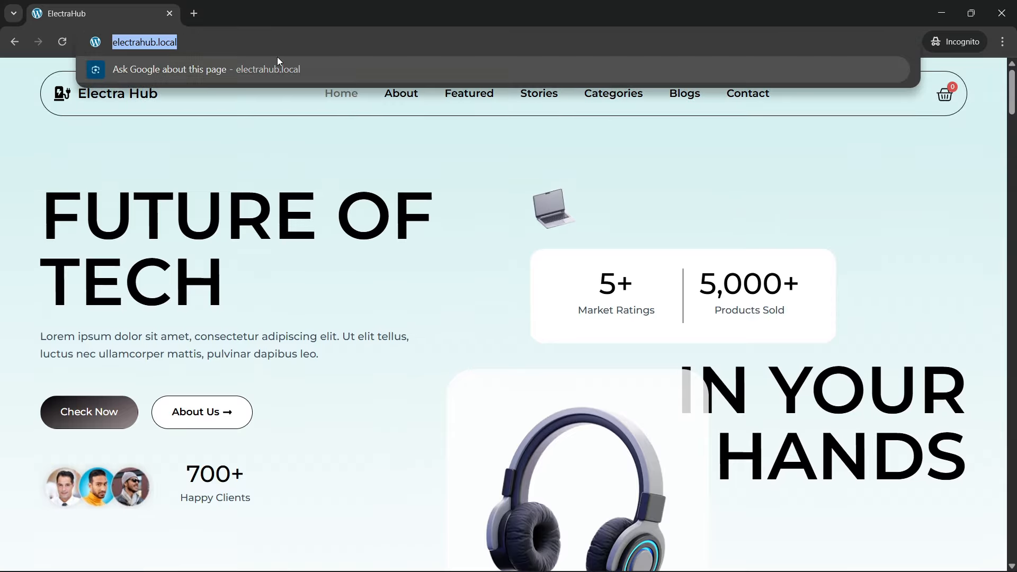
pyautogui.press('Return')
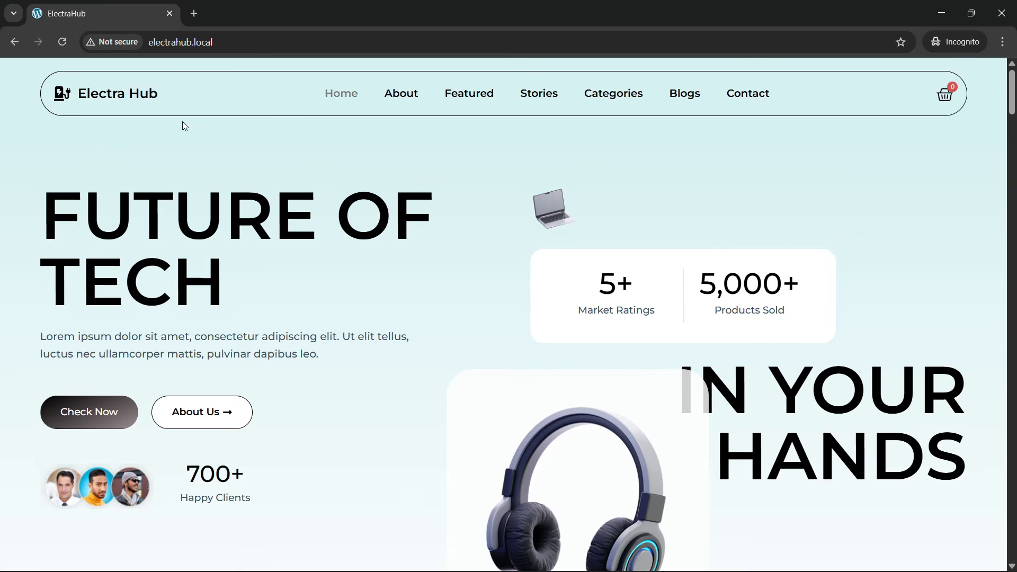
pyautogui.scroll(-1, 278, 278)
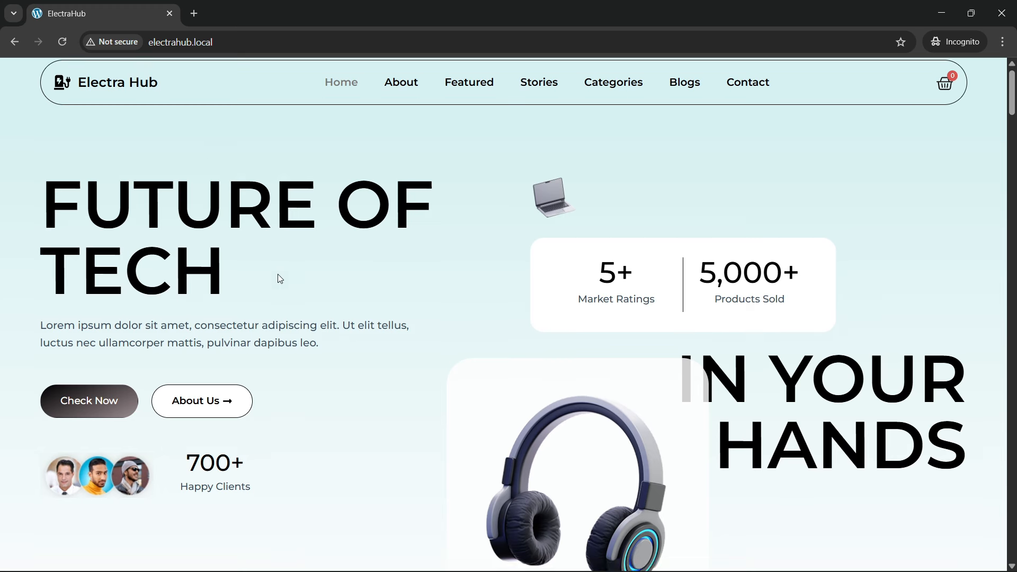
pyautogui.scroll(1, 279, 280)
pyautogui.click(211, 43)
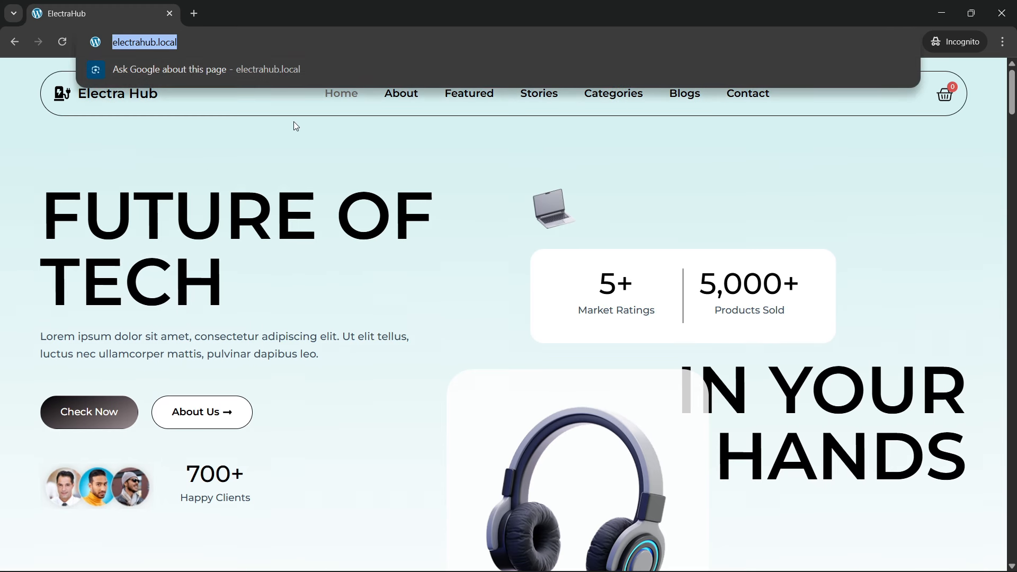
pyautogui.press('Return')
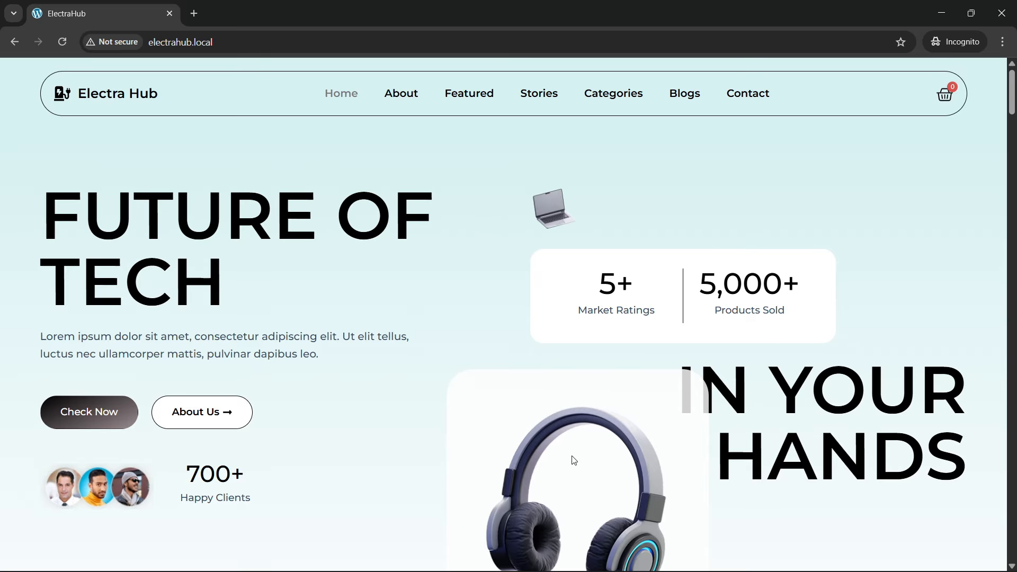
pyautogui.click(241, 49)
pyautogui.press('Return')
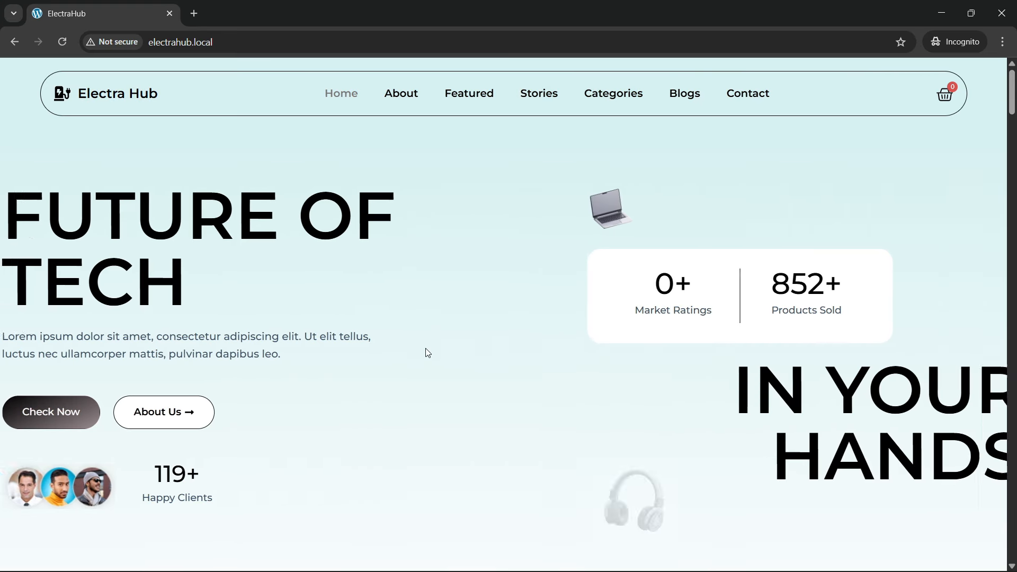
pyautogui.scroll(-1, 503, 348)
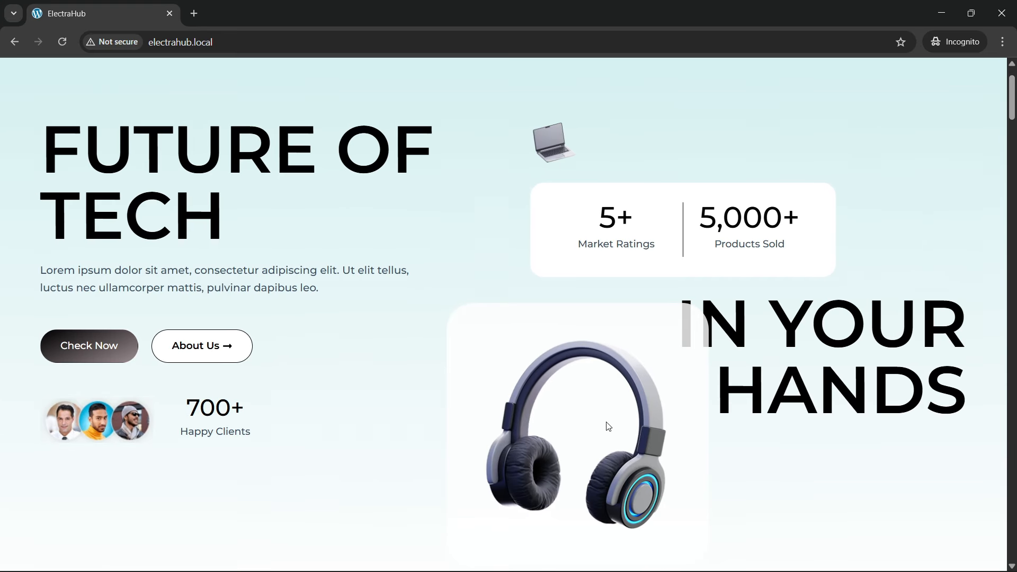
pyautogui.scroll(-2, 614, 413)
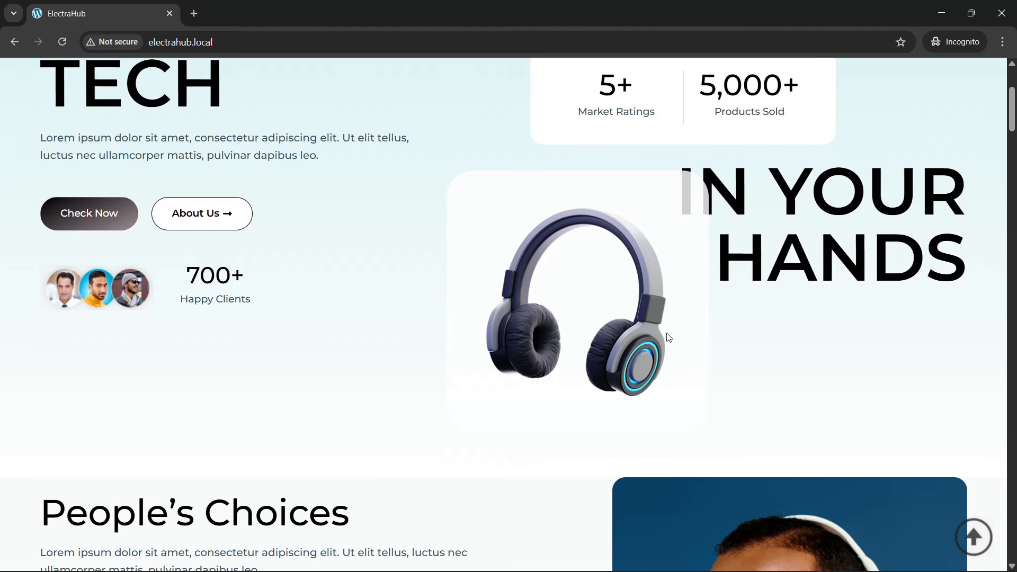
pyautogui.scroll(3, 349, 343)
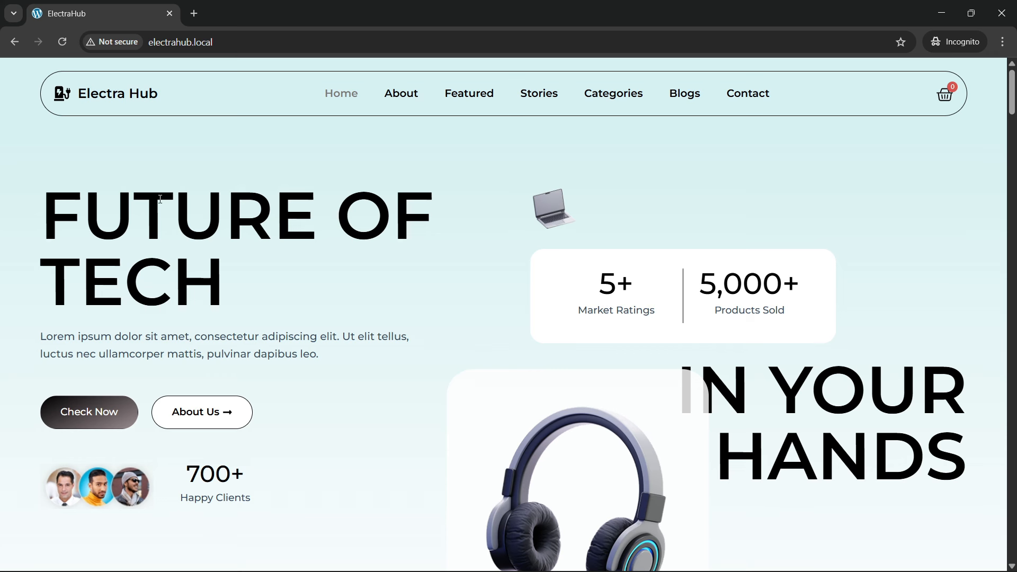
# Step: Open the shopping cart panel from the site header and close it again
pyautogui.scroll(-4, 178, 213)
pyautogui.scroll(4, 238, 262)
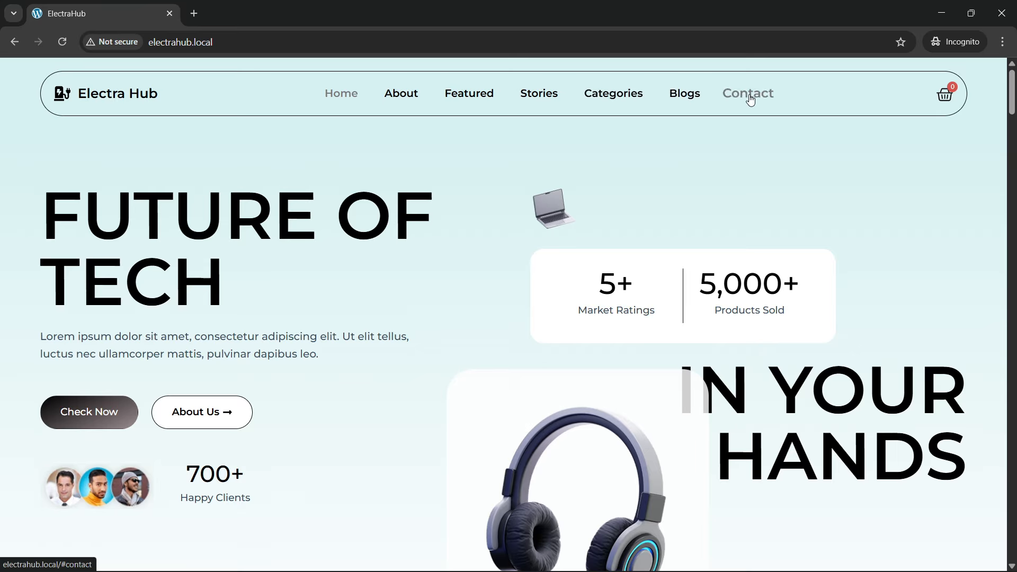
pyautogui.click(952, 101)
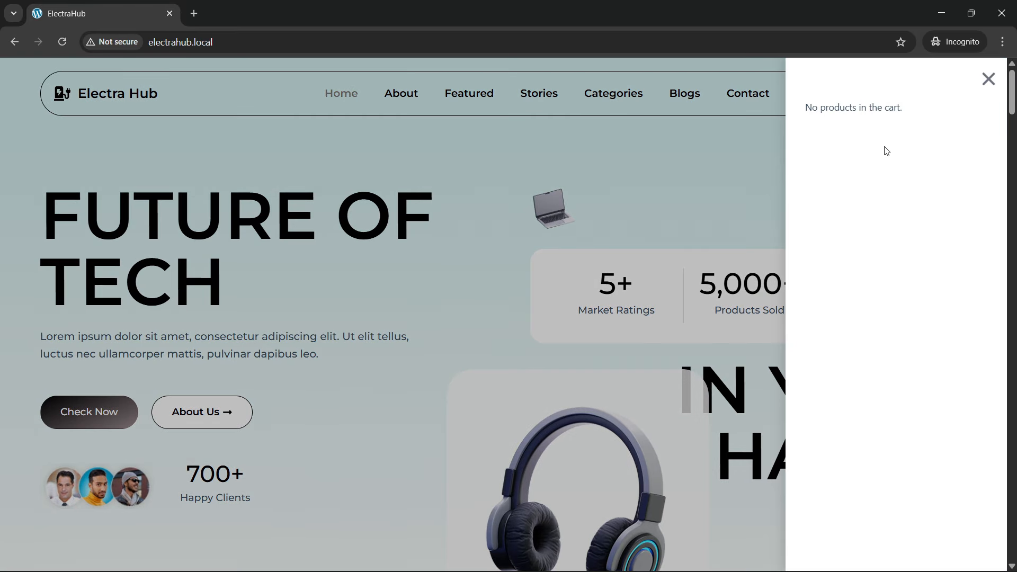
pyautogui.click(989, 79)
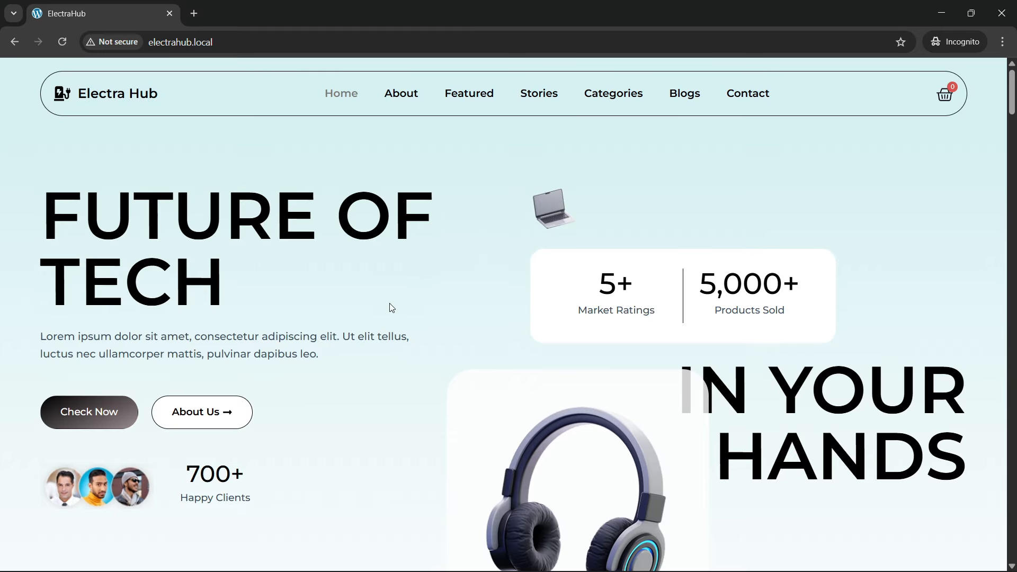
# Step: Reload the home page and examine how the People's Choices section animates into view
pyautogui.scroll(-10, 391, 308)
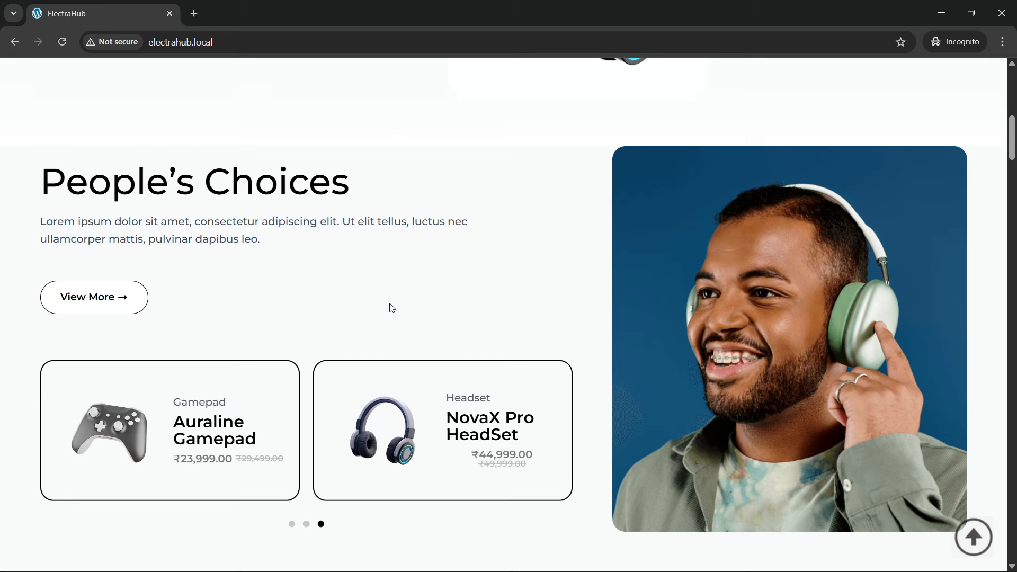
pyautogui.click(233, 42)
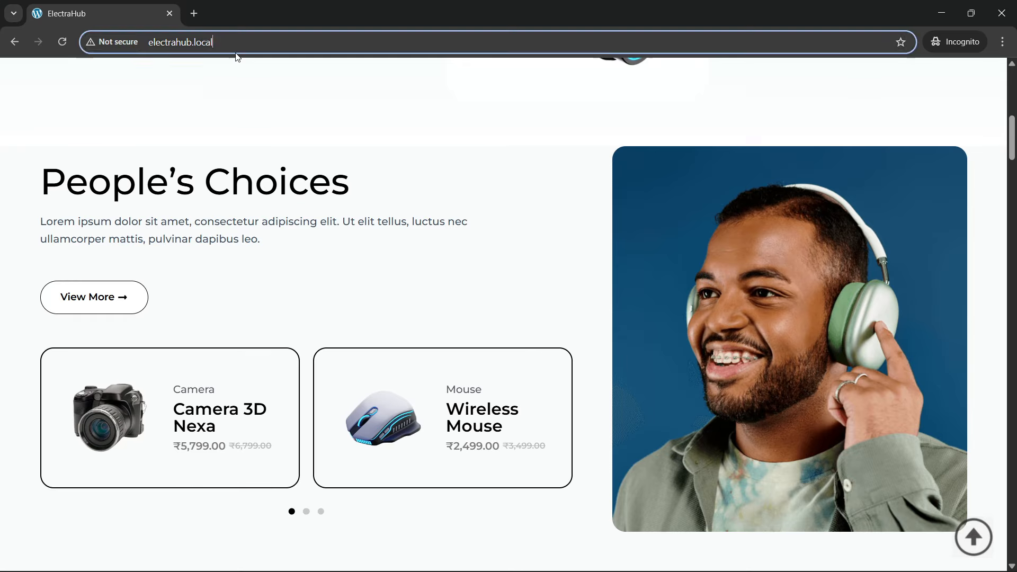
pyautogui.press('Return')
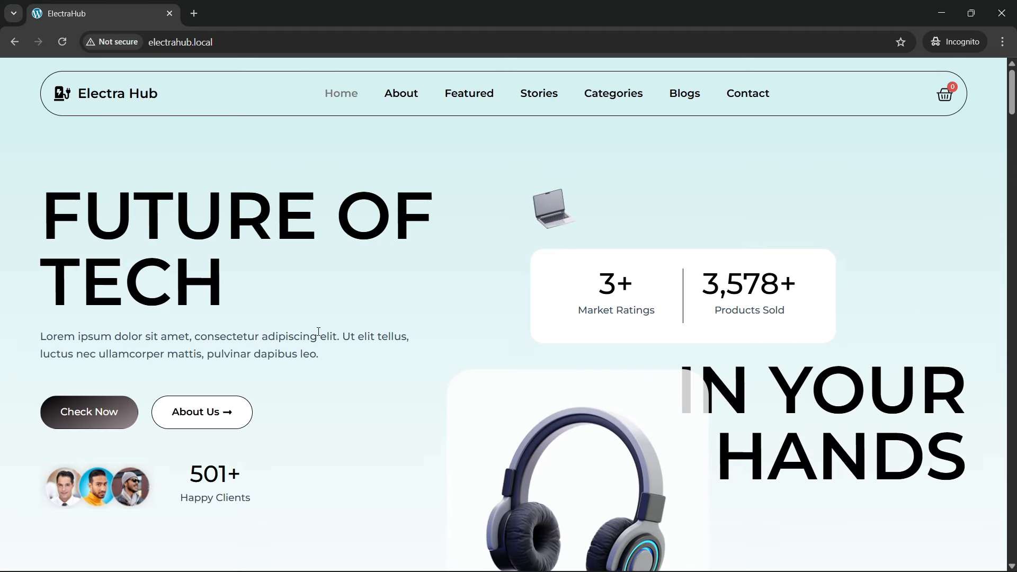
pyautogui.scroll(-9, 318, 331)
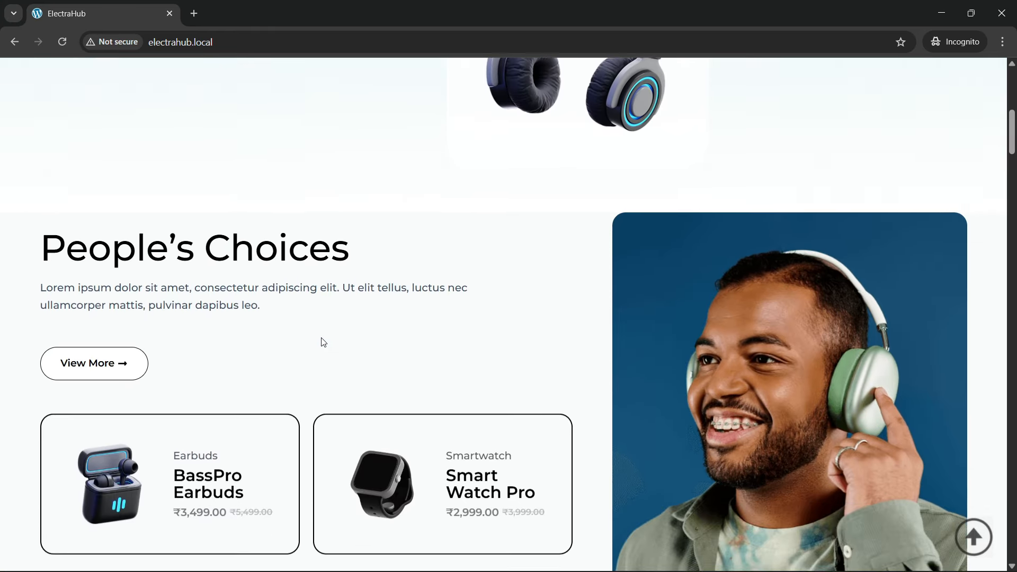
pyautogui.scroll(-2, 323, 341)
pyautogui.scroll(1, 322, 340)
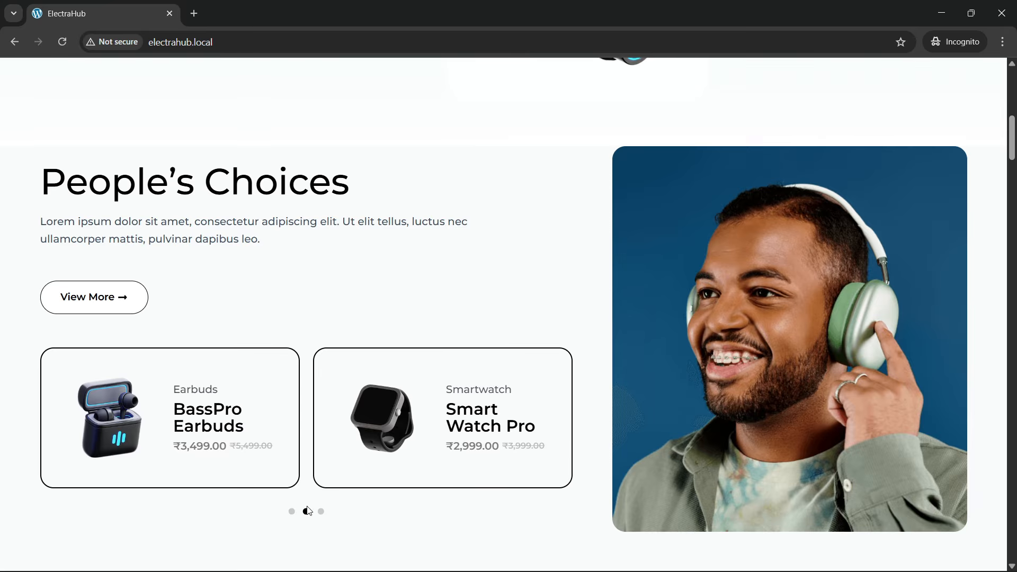
# Step: Browse the People's Choices product carousel through its slides and back to the Camera 3D Nexa slide
pyautogui.click(292, 512)
pyautogui.click(305, 513)
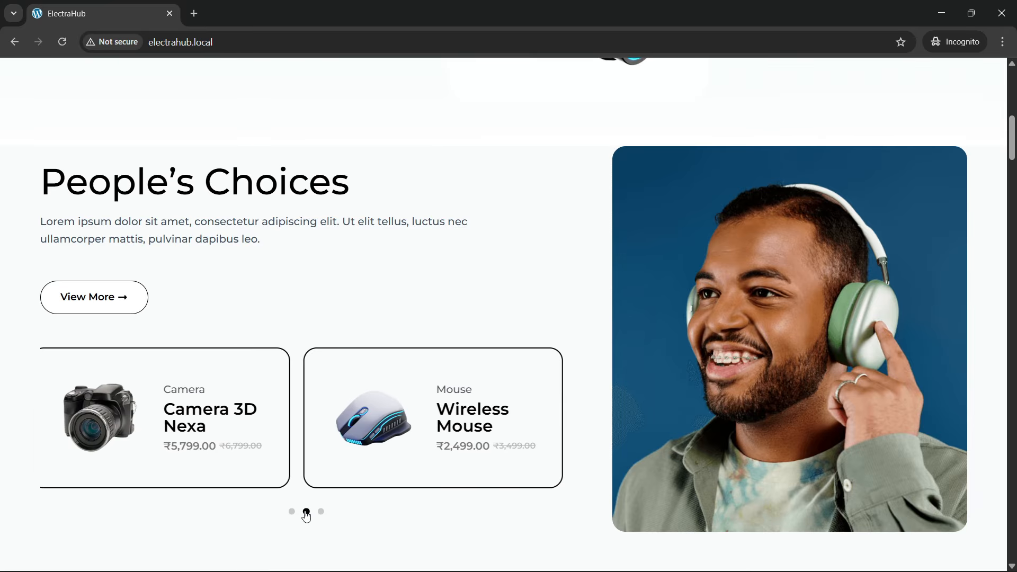
pyautogui.moveTo(369, 446); pyautogui.dragTo(84, 439)
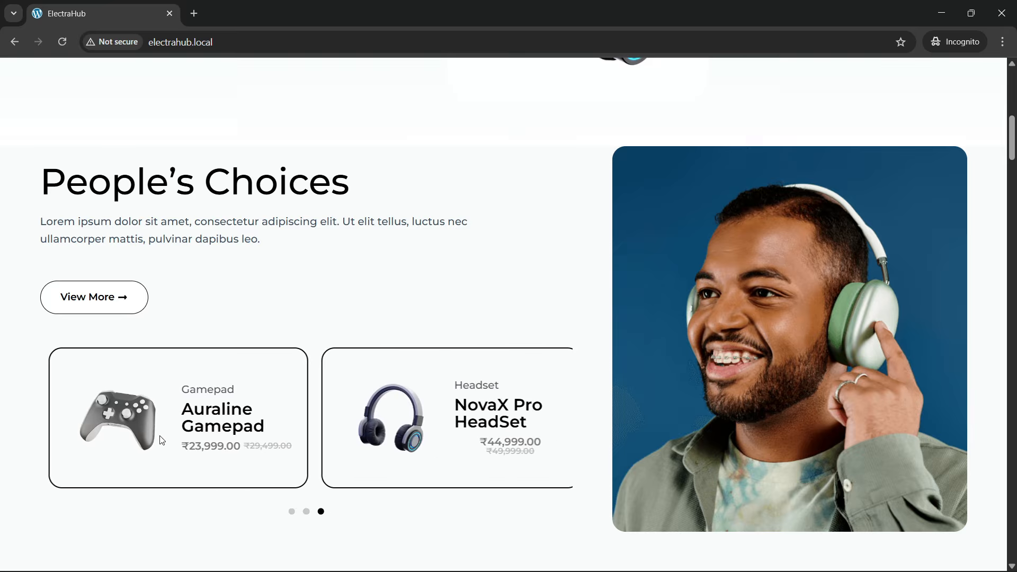
pyautogui.moveTo(159, 438); pyautogui.dragTo(503, 450)
pyautogui.moveTo(158, 418); pyautogui.dragTo(457, 429)
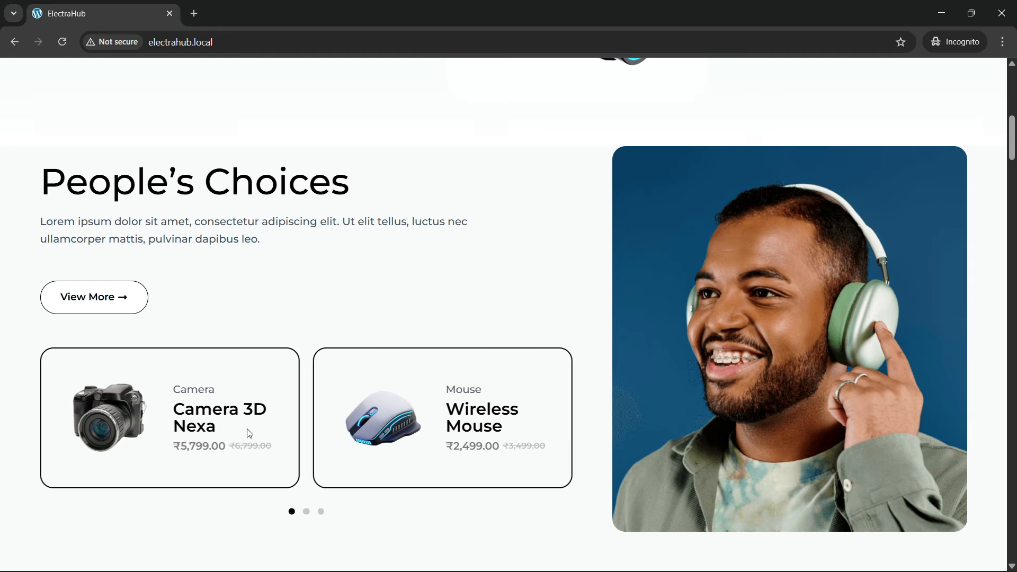
# Step: Open the Camera 3D Nexa product in a new browser tab and switch to that tab
pyautogui.rightClick(201, 421)
pyautogui.click(238, 431)
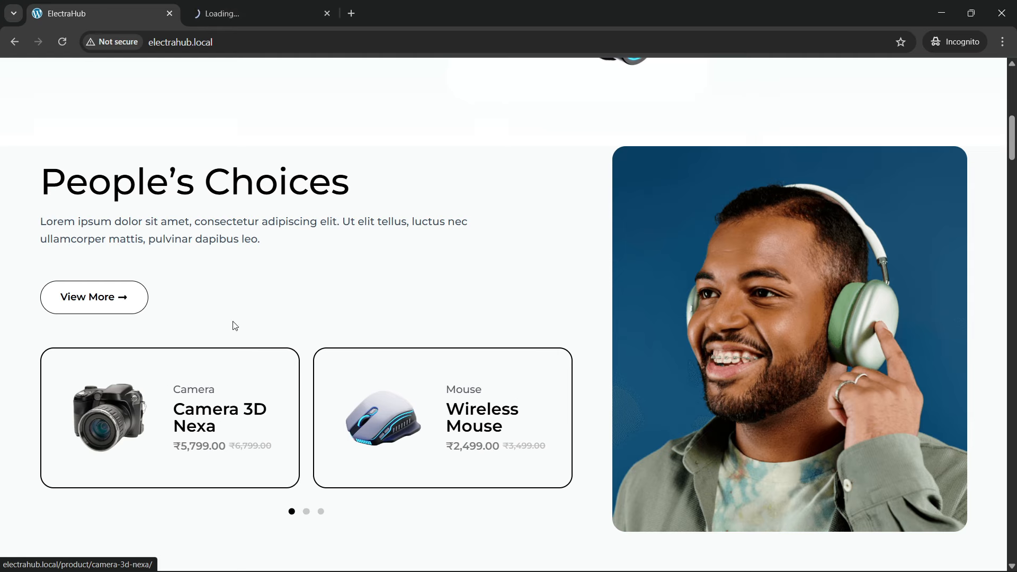
pyautogui.click(189, 5)
pyautogui.click(162, 5)
pyautogui.click(228, 4)
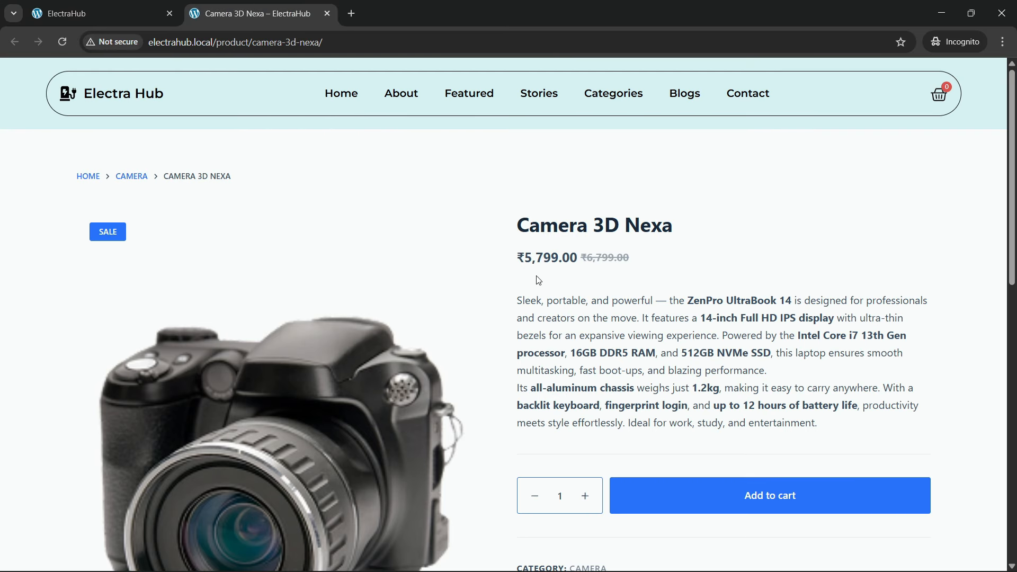
# Step: Review the Camera 3D Nexa page down to its footer, including the product description and the Reviews section
pyautogui.scroll(-10, 539, 280)
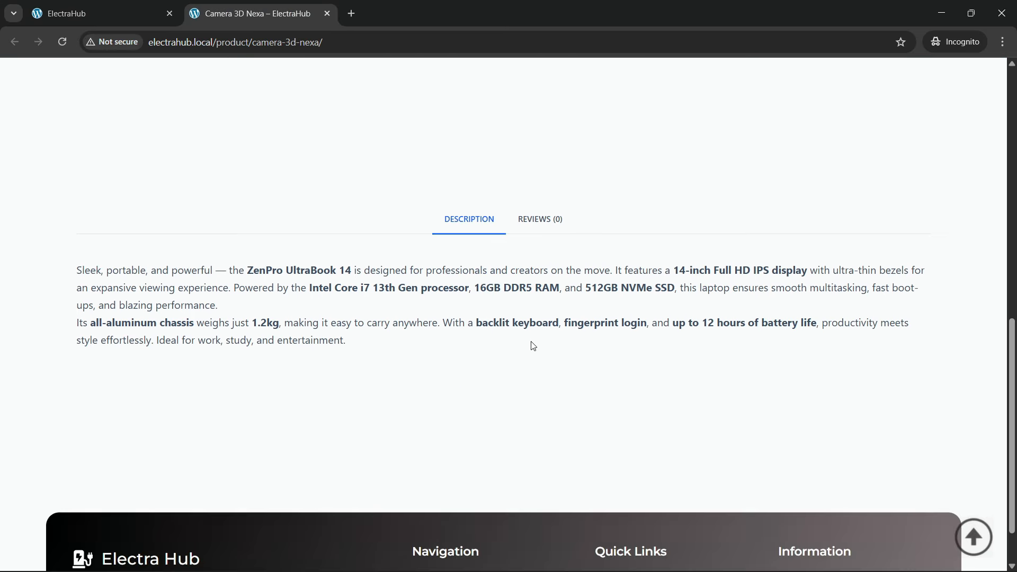
pyautogui.scroll(-1, 483, 246)
pyautogui.scroll(3, 506, 286)
pyautogui.click(534, 354)
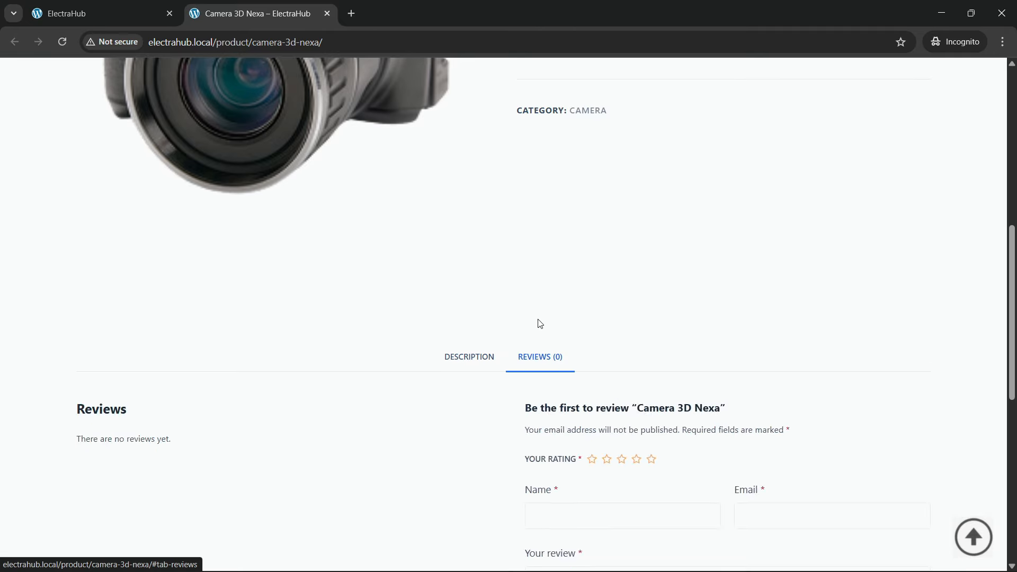
pyautogui.scroll(7, 539, 323)
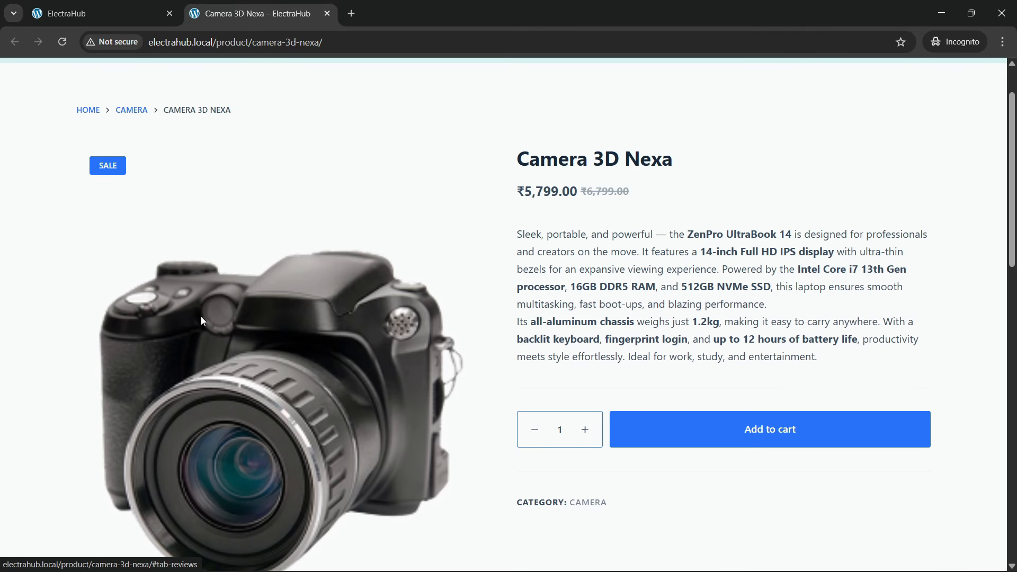
# Step: Return to the home page tab and advance the People's Choices carousel to the BassPro Earbuds and Smart Watch Pro
pyautogui.hotkey('ctrl', 'shift', 'Tab')
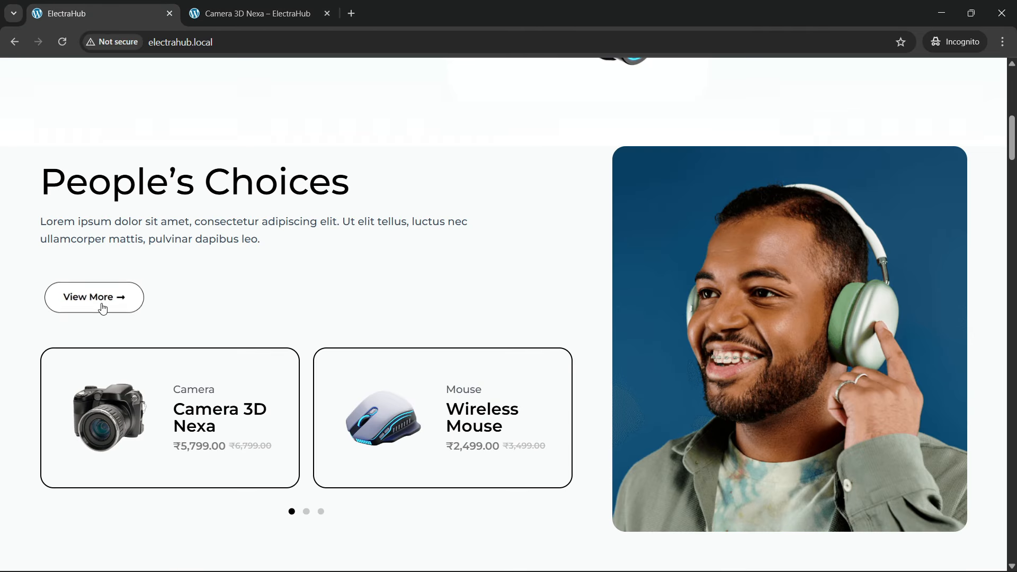
pyautogui.moveTo(379, 450); pyautogui.dragTo(106, 440)
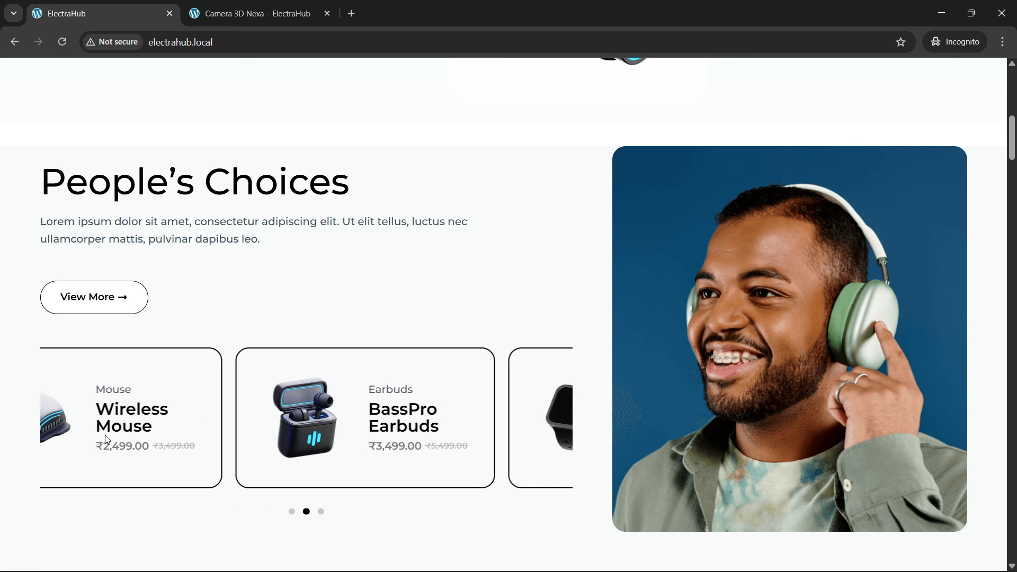
pyautogui.moveTo(360, 436); pyautogui.dragTo(162, 438)
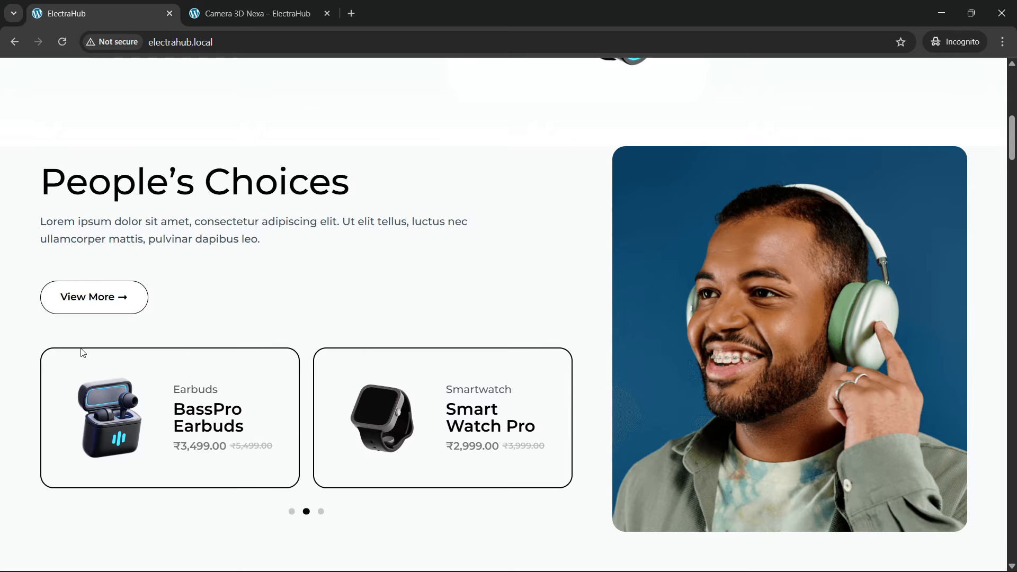
# Step: Reload the home page and examine the Cyber Monday Madness banner and its entrance animation
pyautogui.scroll(-8, 343, 290)
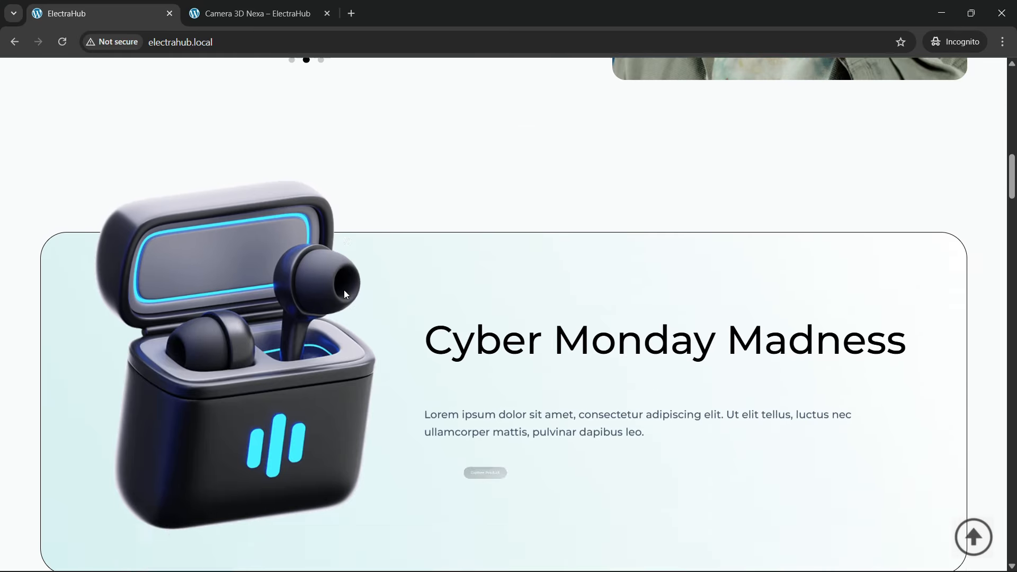
pyautogui.scroll(-1, 344, 290)
pyautogui.click(243, 42)
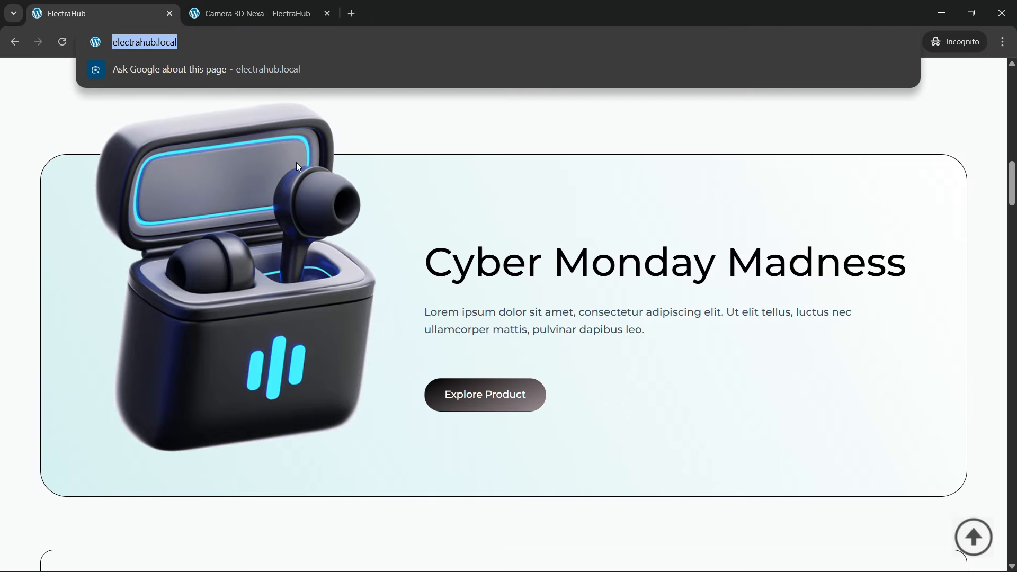
pyautogui.press('Return')
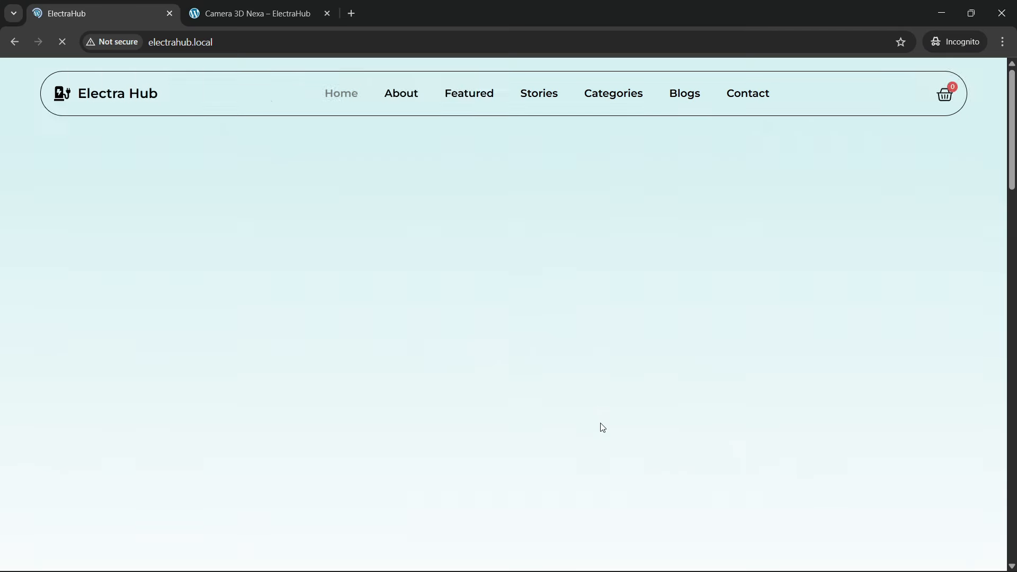
pyautogui.scroll(-1, 392, 316)
pyautogui.scroll(-15, 391, 317)
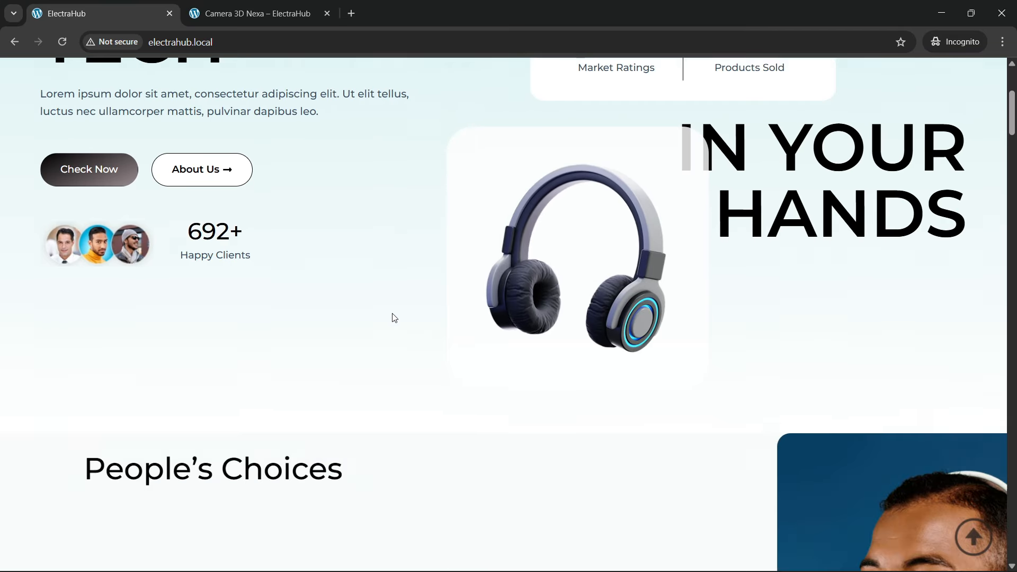
pyautogui.scroll(-3, 395, 320)
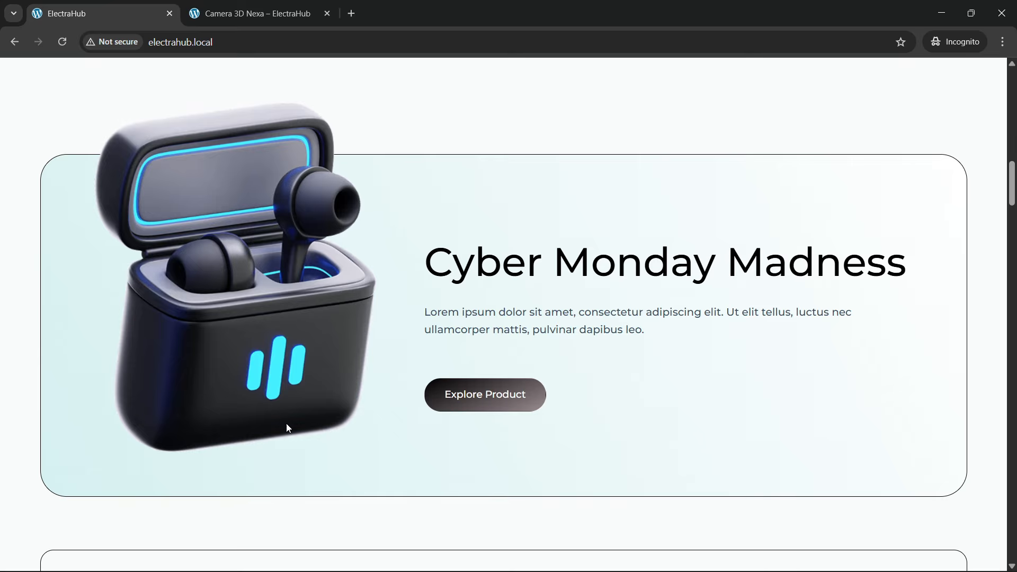
pyautogui.scroll(3, 382, 376)
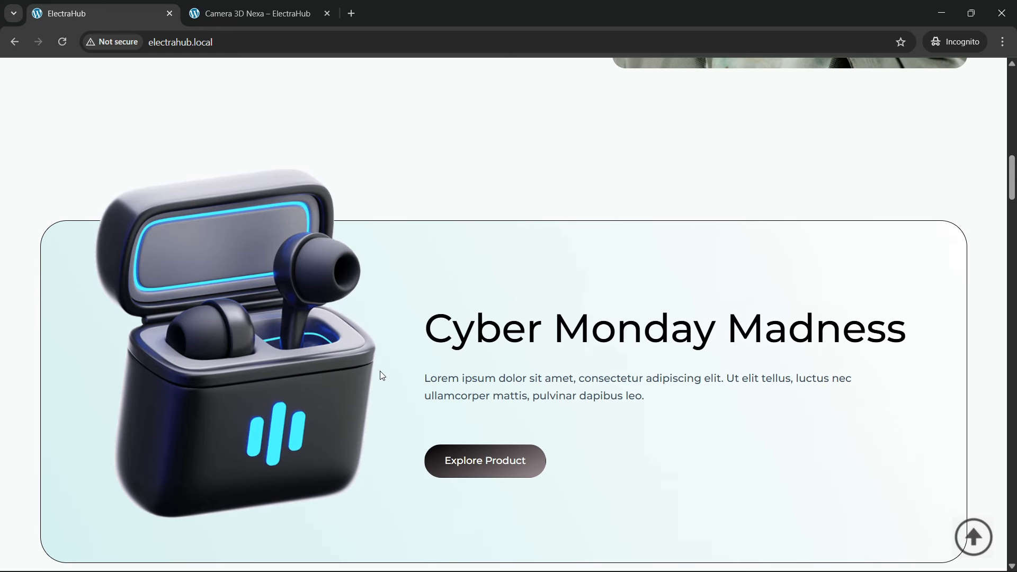
pyautogui.scroll(-3, 383, 376)
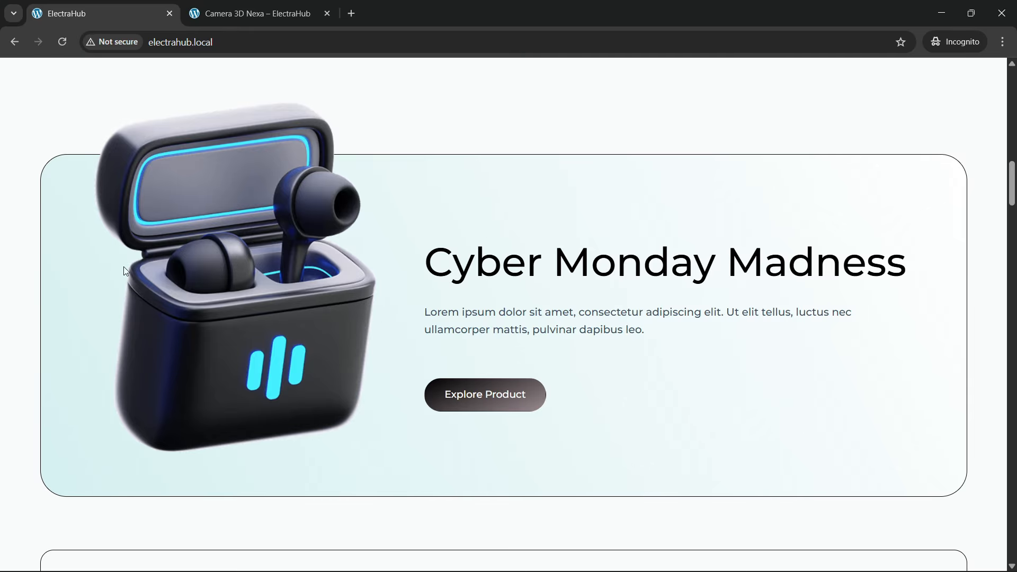
# Step: Examine the home page's Featured Products section, including all six product cards, their Add to Cart buttons and the View More button
pyautogui.scroll(-5, 339, 329)
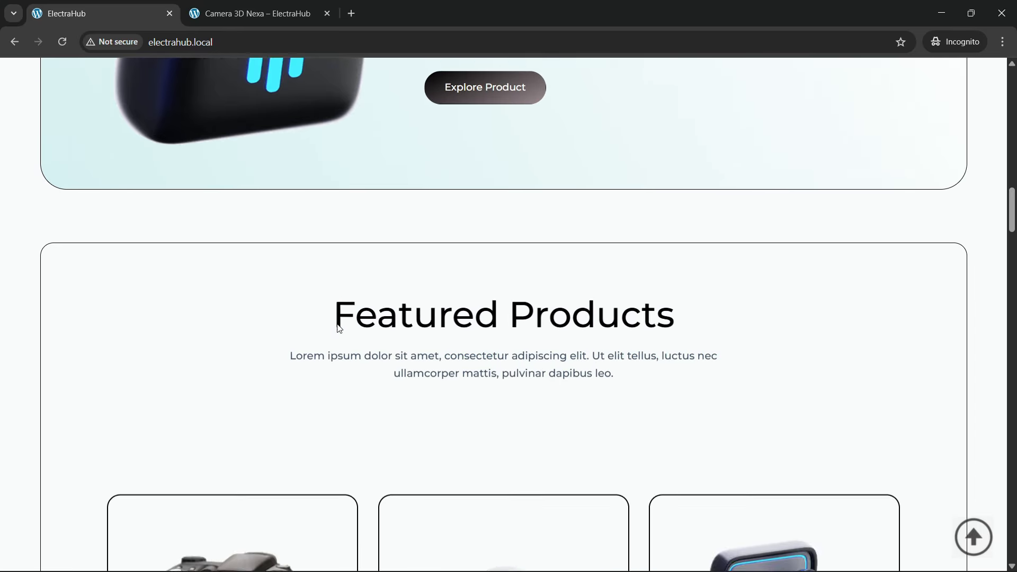
pyautogui.scroll(-3, 339, 329)
pyautogui.scroll(2, 339, 328)
pyautogui.scroll(-1, 339, 329)
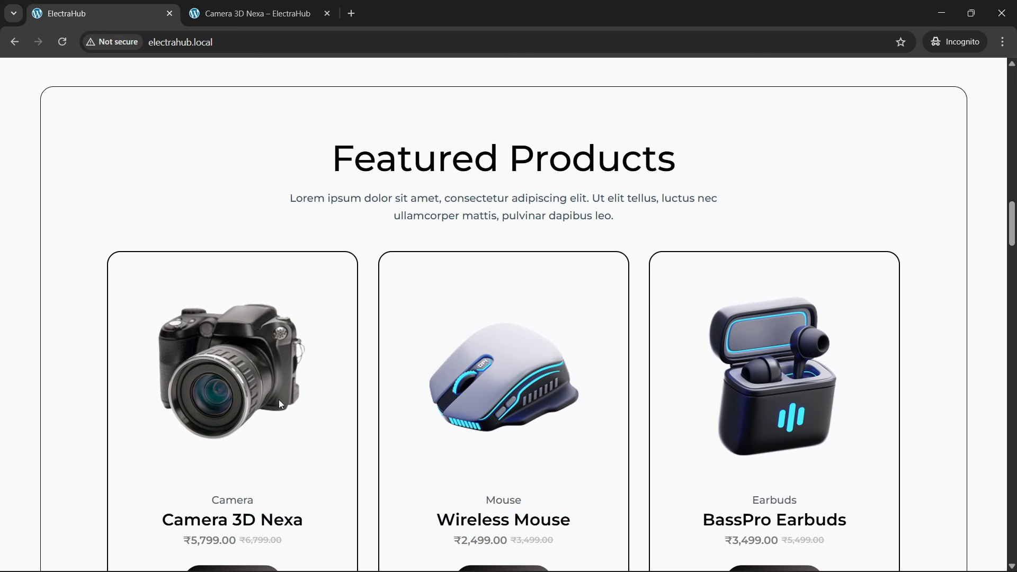
pyautogui.scroll(-5, 231, 397)
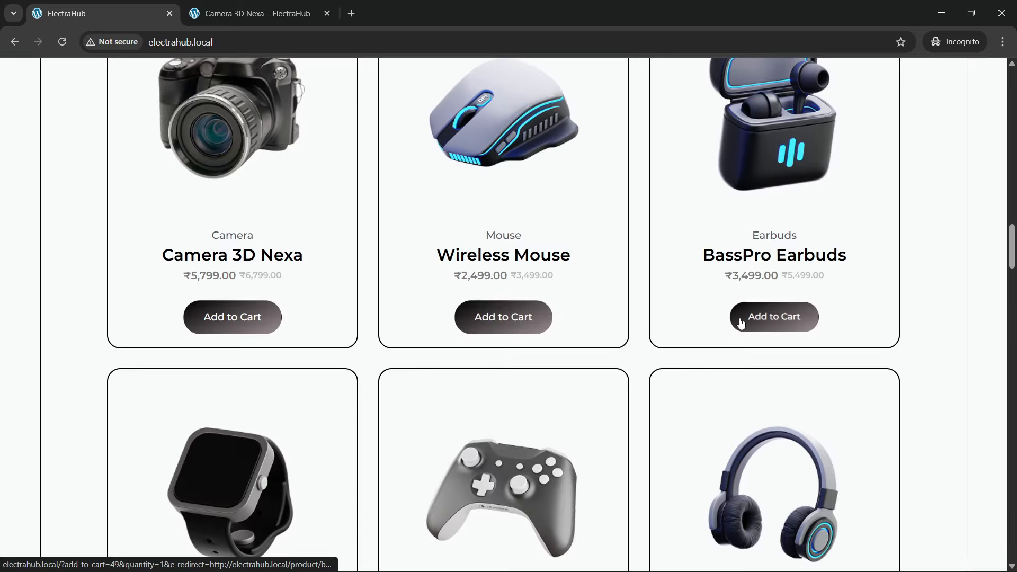
pyautogui.scroll(-4, 261, 357)
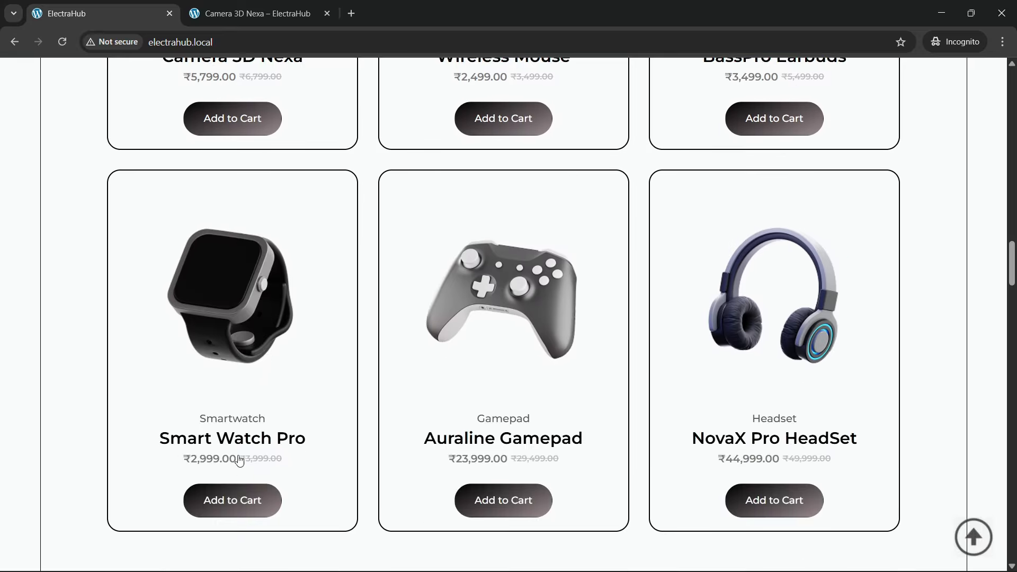
pyautogui.scroll(-3, 494, 472)
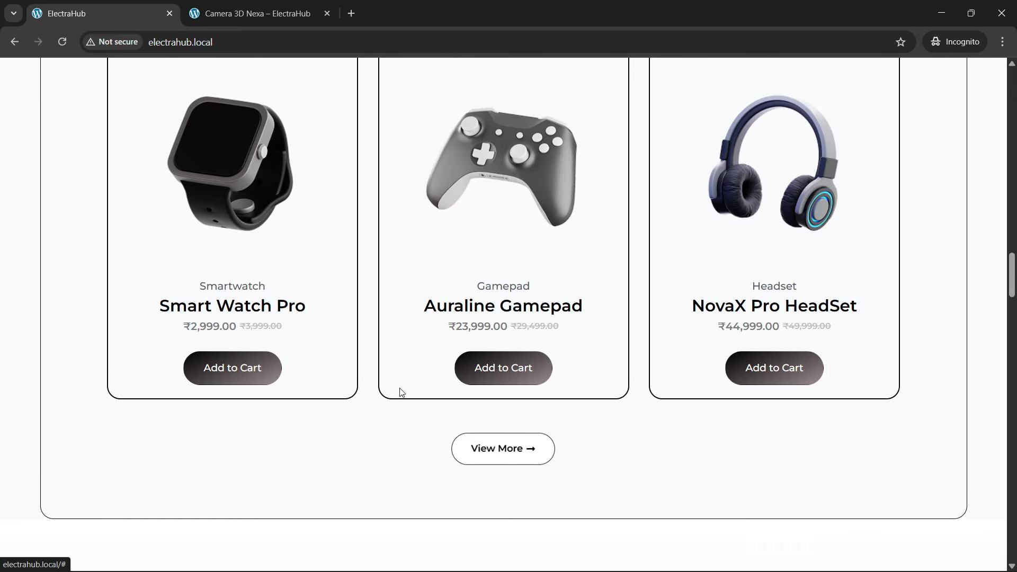
pyautogui.scroll(6, 377, 377)
pyautogui.scroll(3, 376, 379)
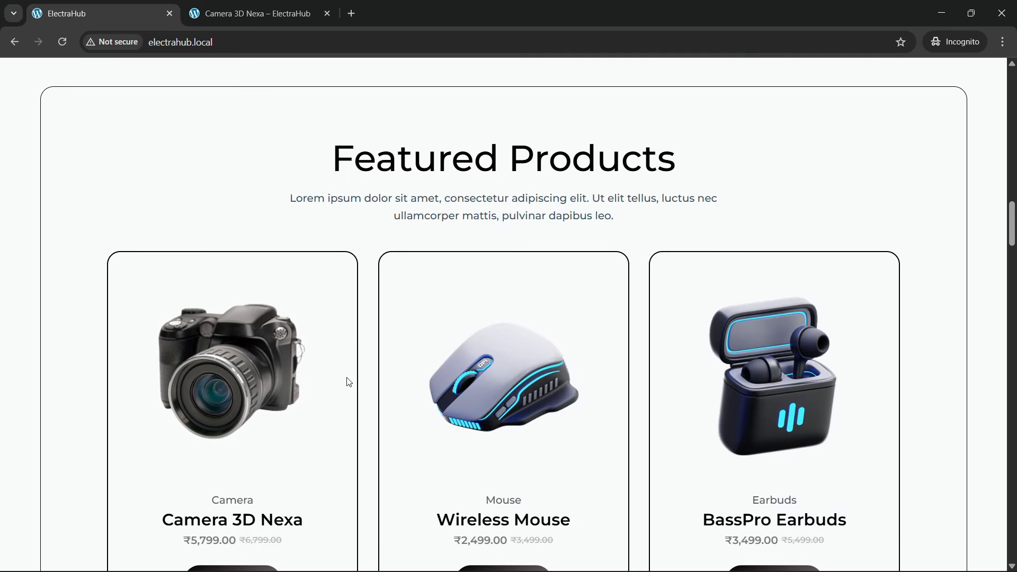
pyautogui.scroll(-1, 512, 381)
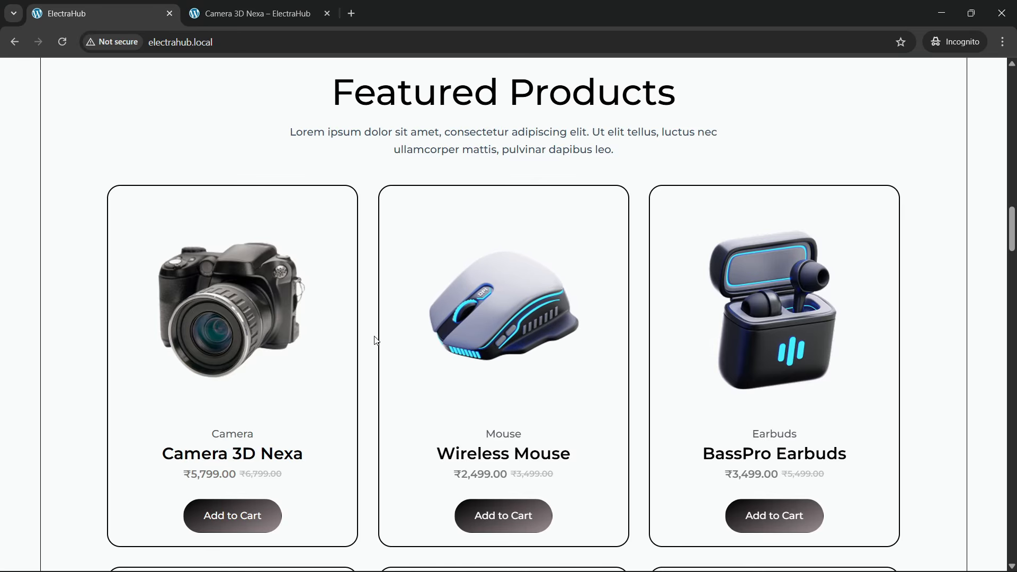
pyautogui.scroll(-1, 318, 336)
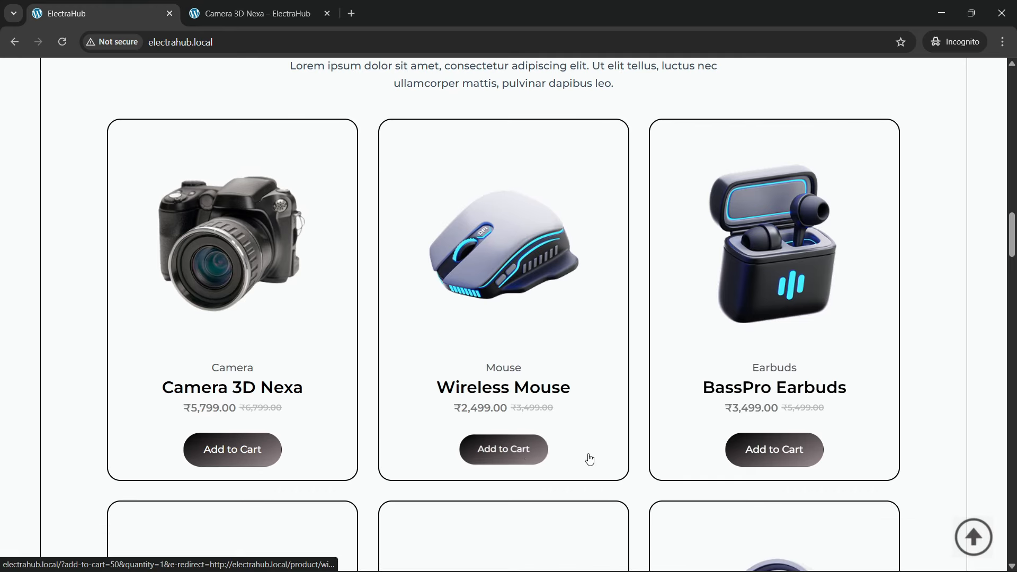
pyautogui.scroll(-3, 767, 449)
pyautogui.scroll(2, 769, 451)
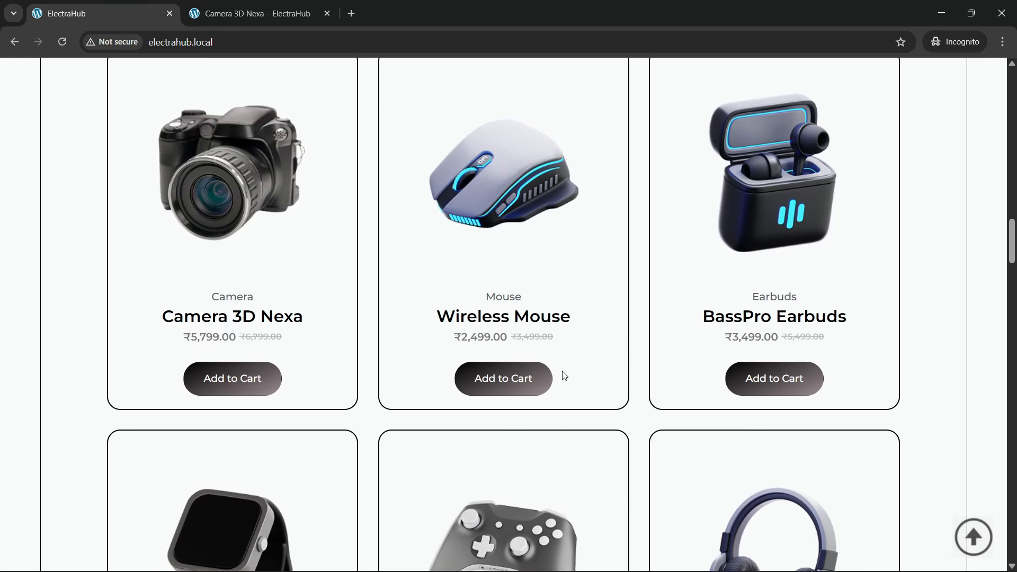
# Step: Add the Camera 3D Nexa to the cart from Featured Products, check it in the cart panel, and close the panel
pyautogui.click(248, 392)
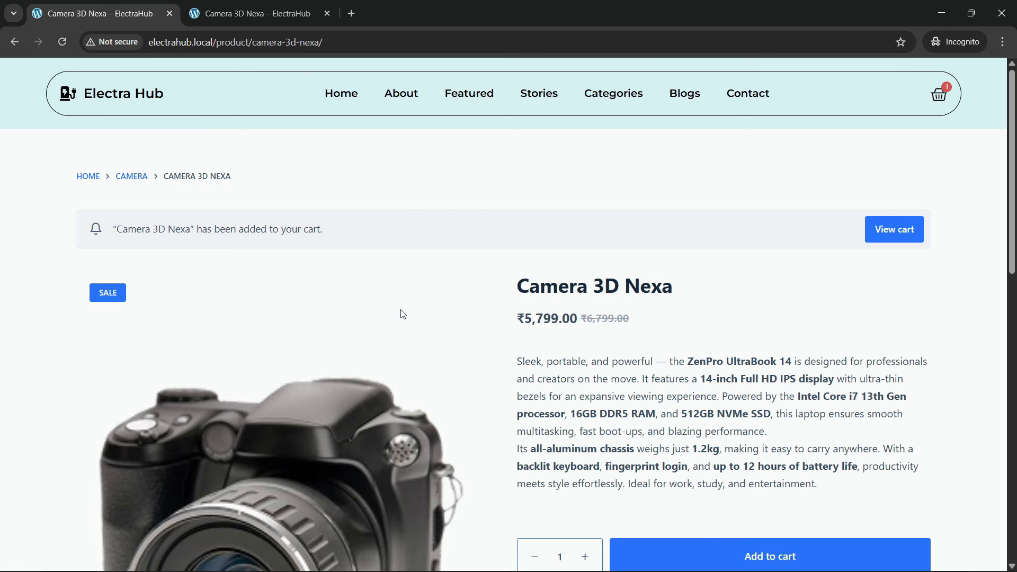
pyautogui.click(932, 98)
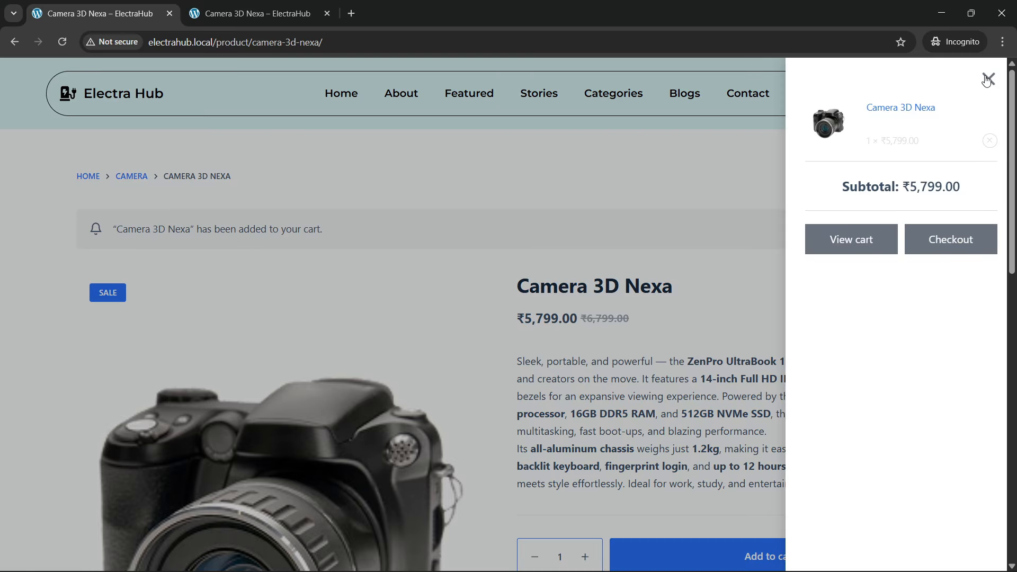
pyautogui.click(988, 79)
# Step: Look over the Camera 3D Nexa product details and return to the store's home page
pyautogui.scroll(-2, 634, 314)
pyautogui.scroll(-2, 658, 345)
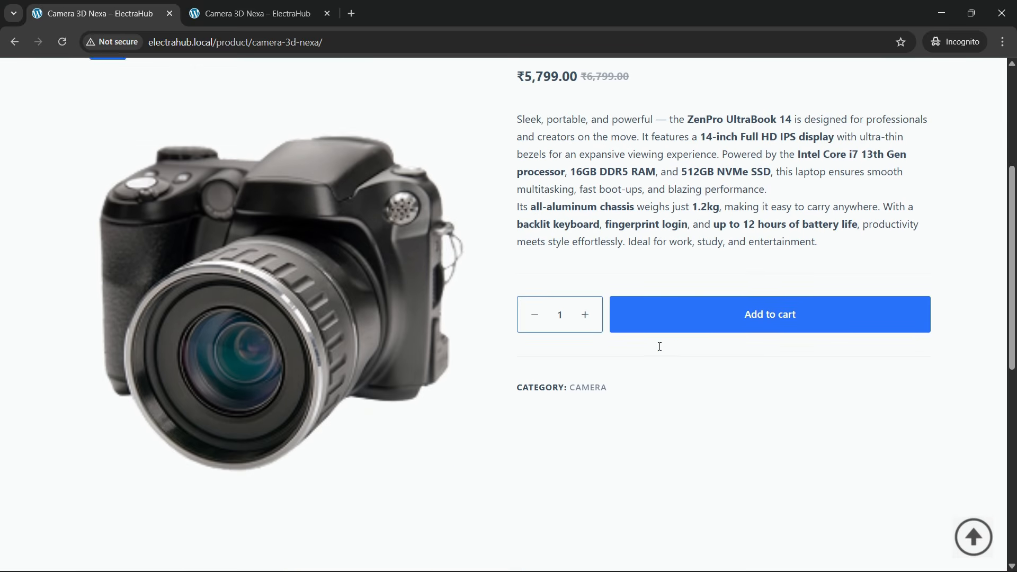
pyautogui.scroll(5, 465, 324)
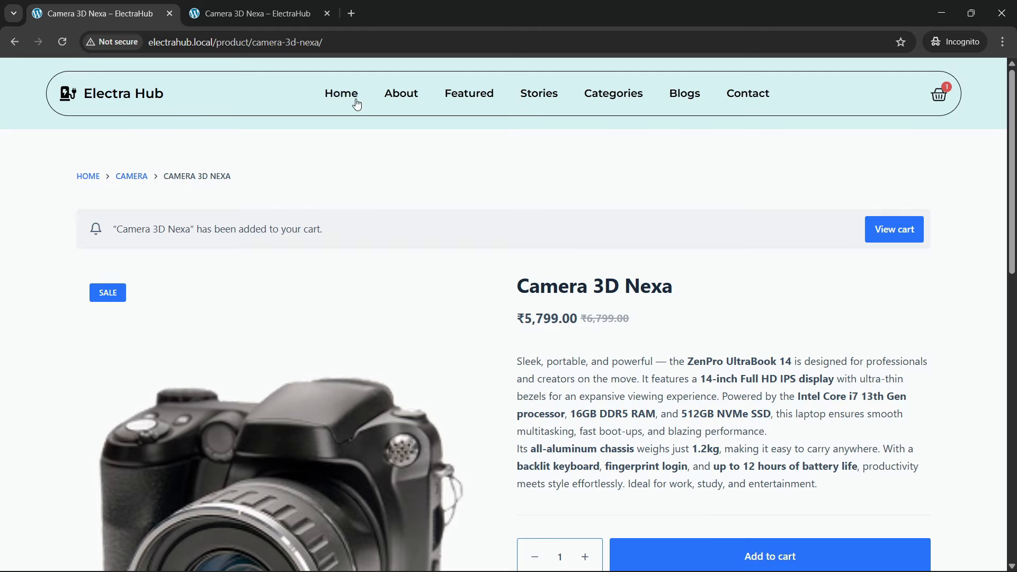
pyautogui.click(357, 105)
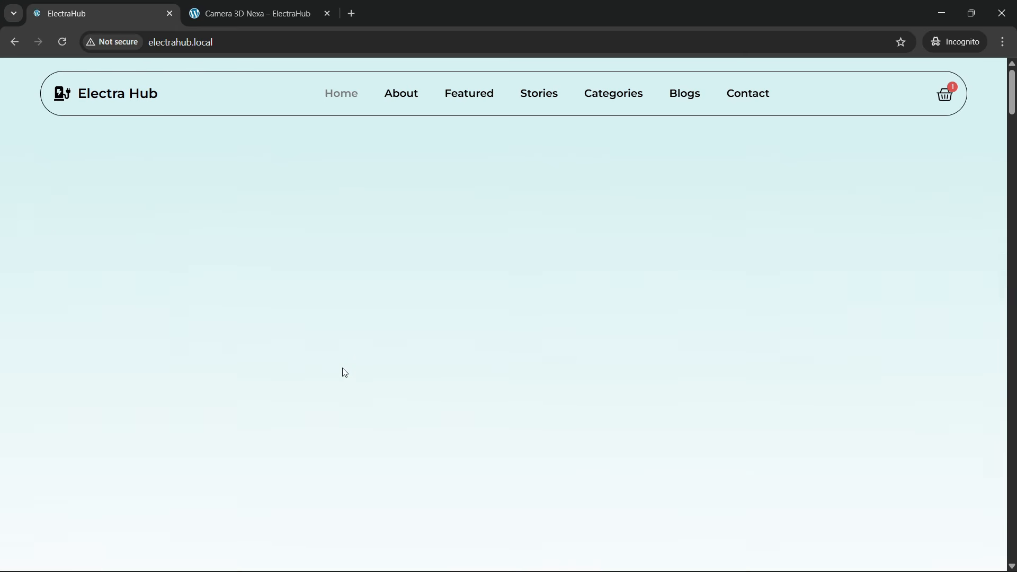
# Step: Examine the Real Stories, Real Satisfaction section of the home page, including its Happy Clients counter and testimonial cards
pyautogui.scroll(-10, 339, 375)
pyautogui.scroll(-15, 337, 377)
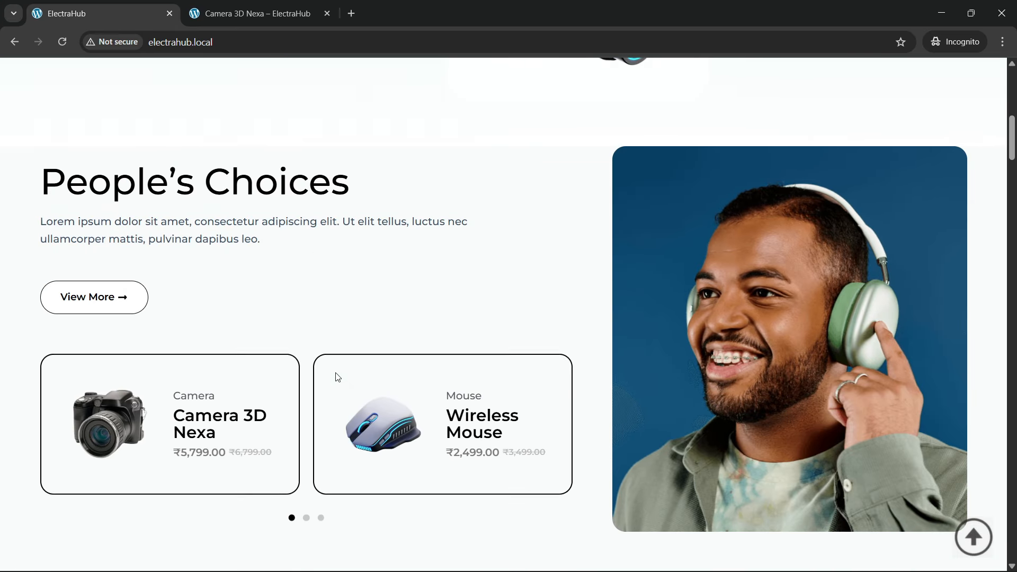
pyautogui.scroll(-9, 339, 380)
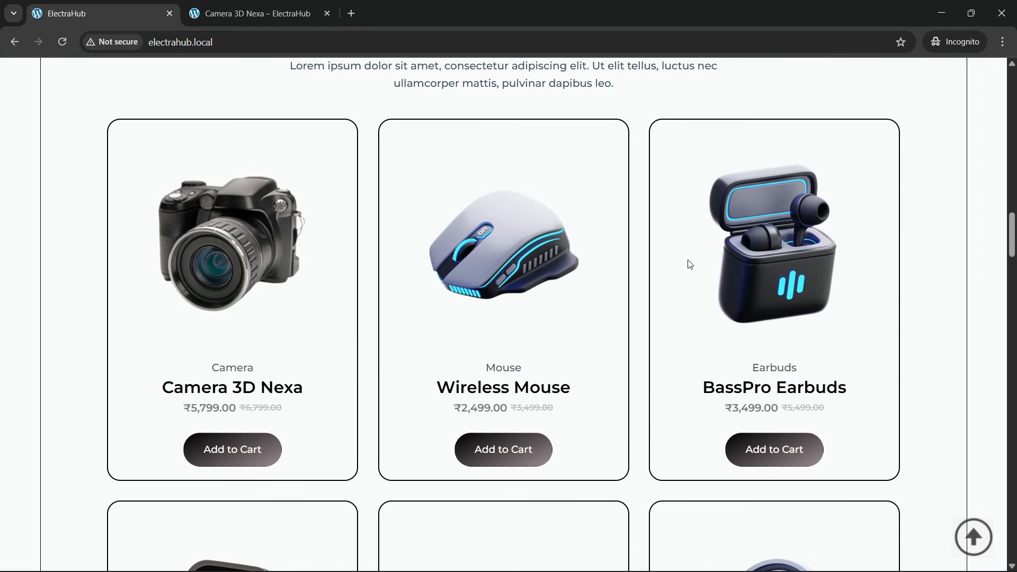
pyautogui.scroll(-5, 699, 318)
pyautogui.scroll(-11, 423, 407)
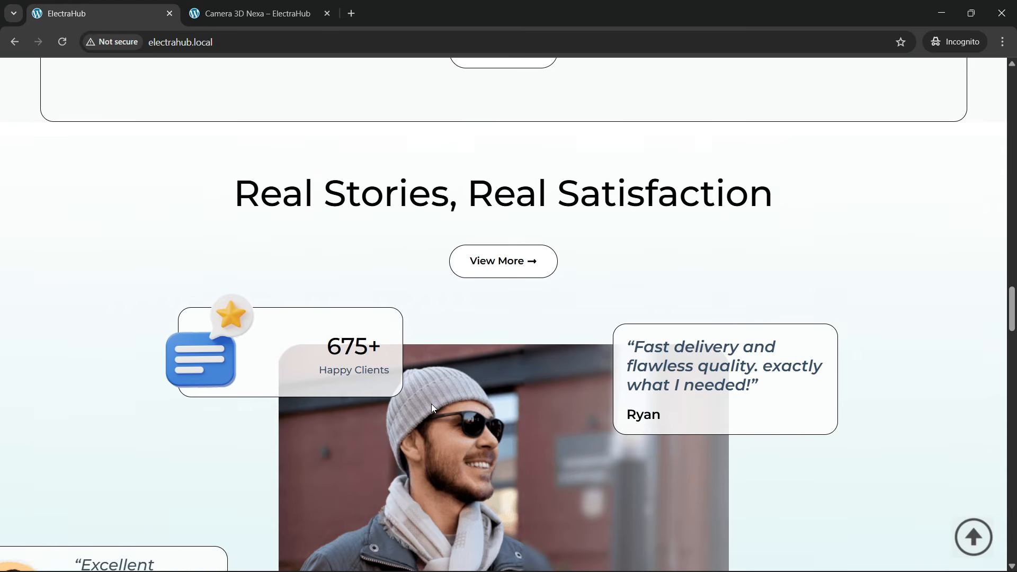
pyautogui.scroll(-4, 431, 407)
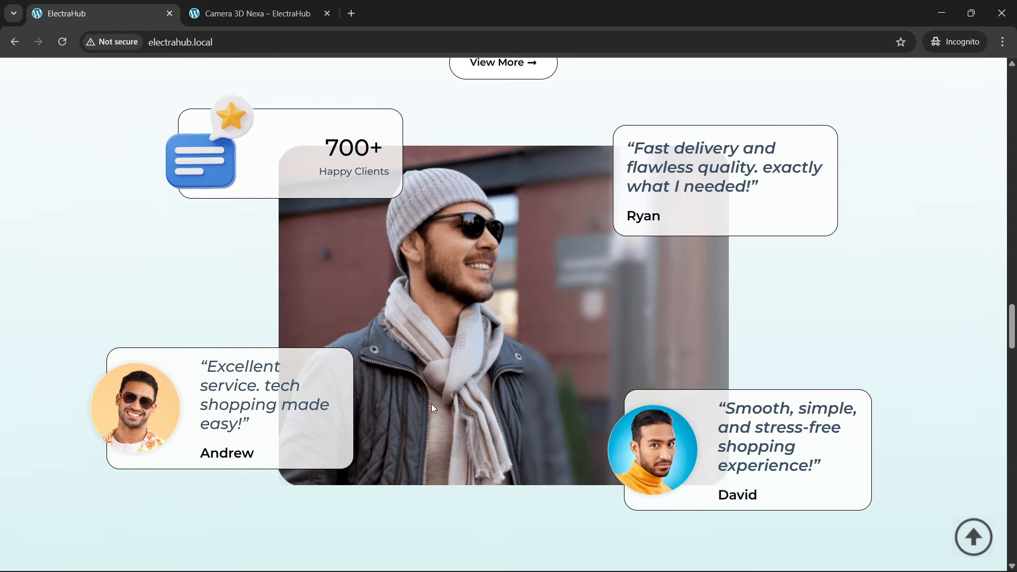
pyautogui.scroll(1, 432, 407)
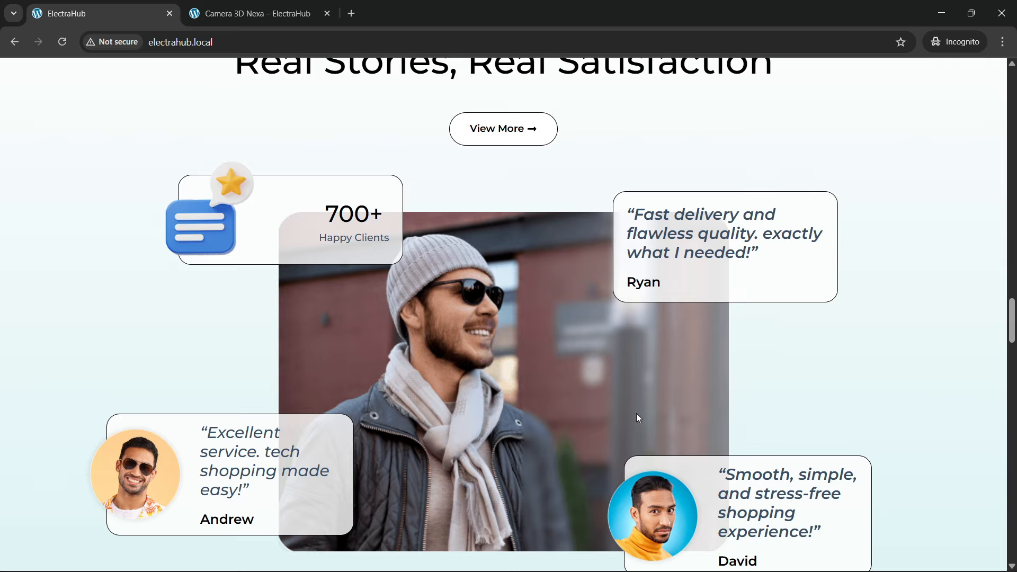
pyautogui.scroll(-2, 623, 392)
pyautogui.scroll(6, 544, 325)
pyautogui.scroll(-3, 375, 320)
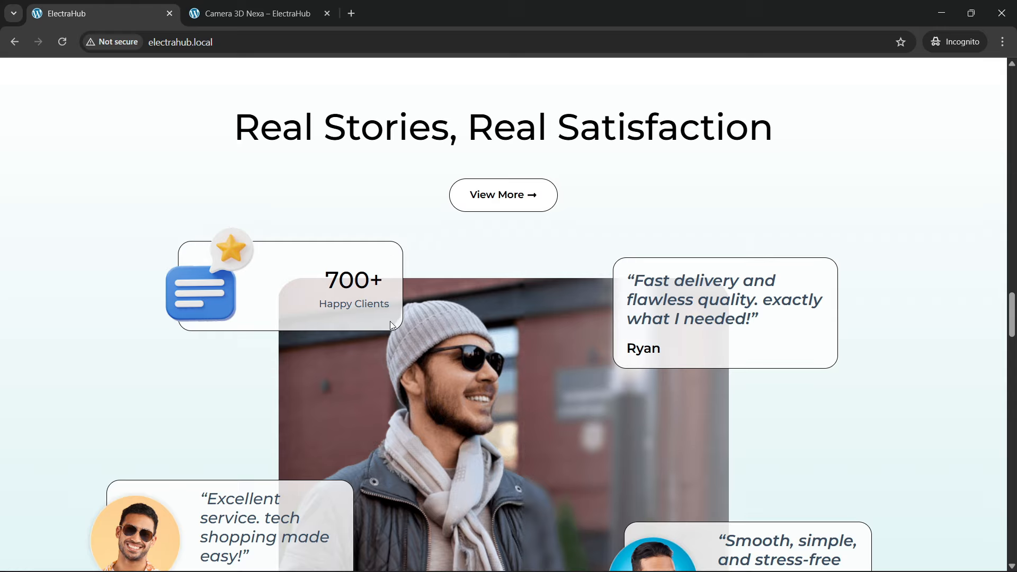
# Step: Reload the home page and replay the entrance animation of the Real Stories, Real Satisfaction section
pyautogui.click(267, 46)
pyautogui.press('Return')
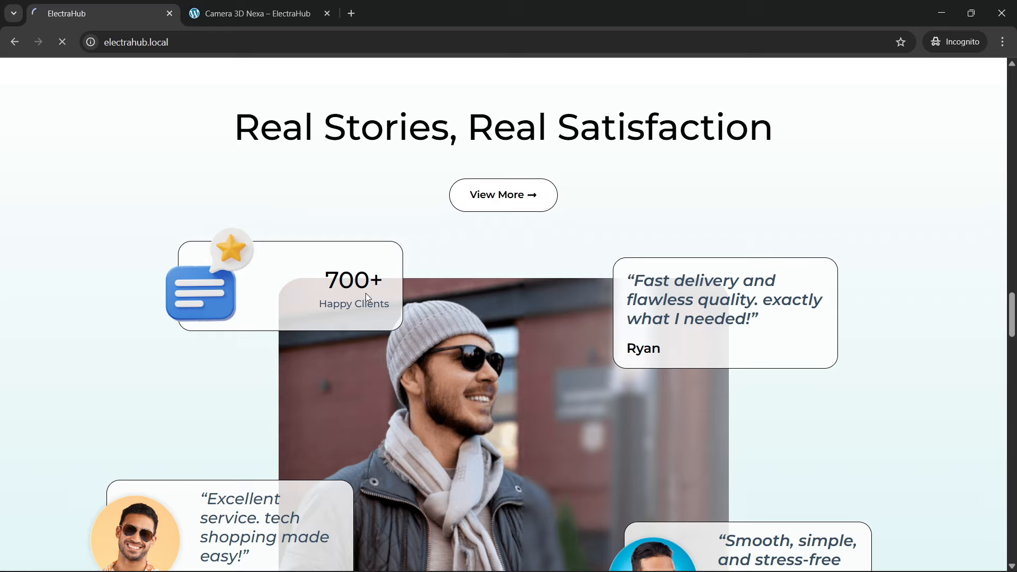
pyautogui.scroll(-5, 371, 296)
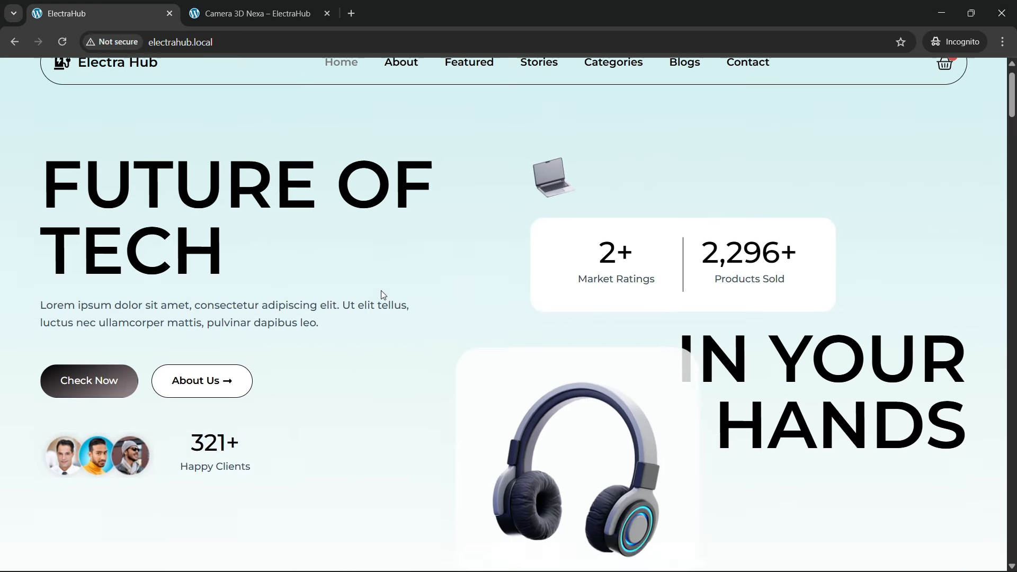
pyautogui.scroll(-15, 385, 300)
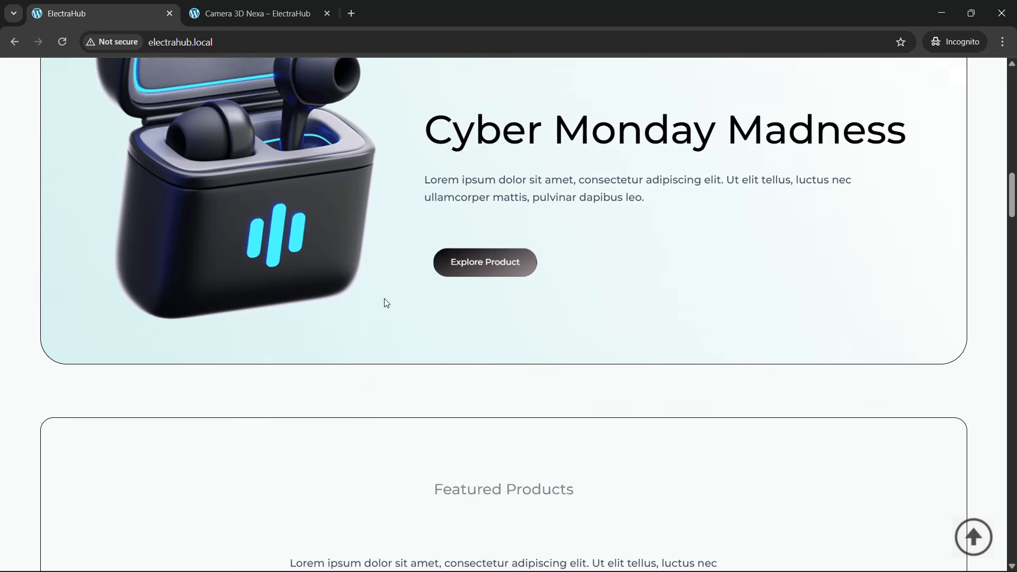
pyautogui.scroll(-15, 385, 299)
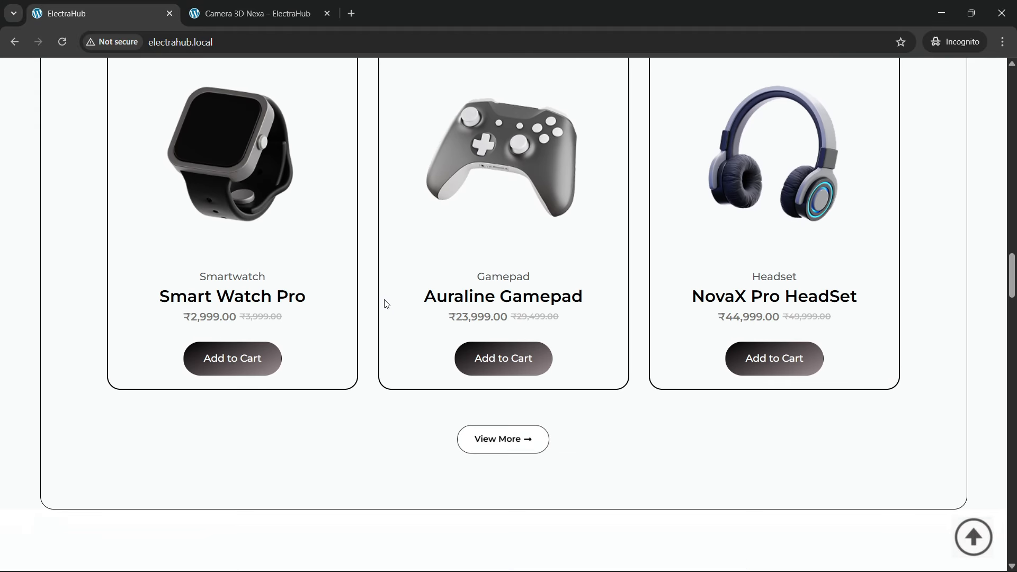
pyautogui.scroll(-6, 385, 300)
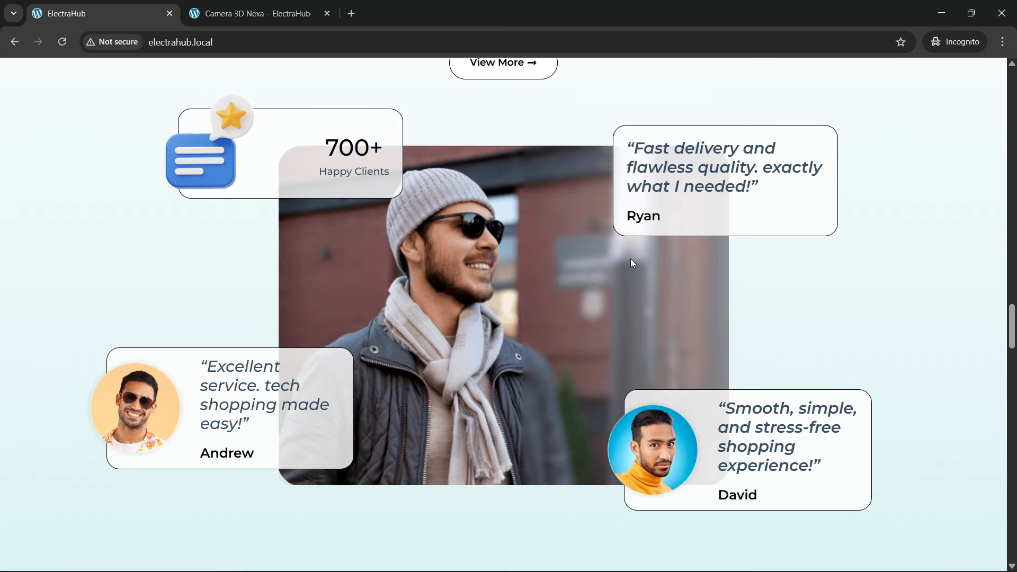
# Step: Examine the Next-Gen Selections section with its Laptop & PC, Accessories, Digital Camera and Gaming category cards
pyautogui.scroll(-6, 462, 307)
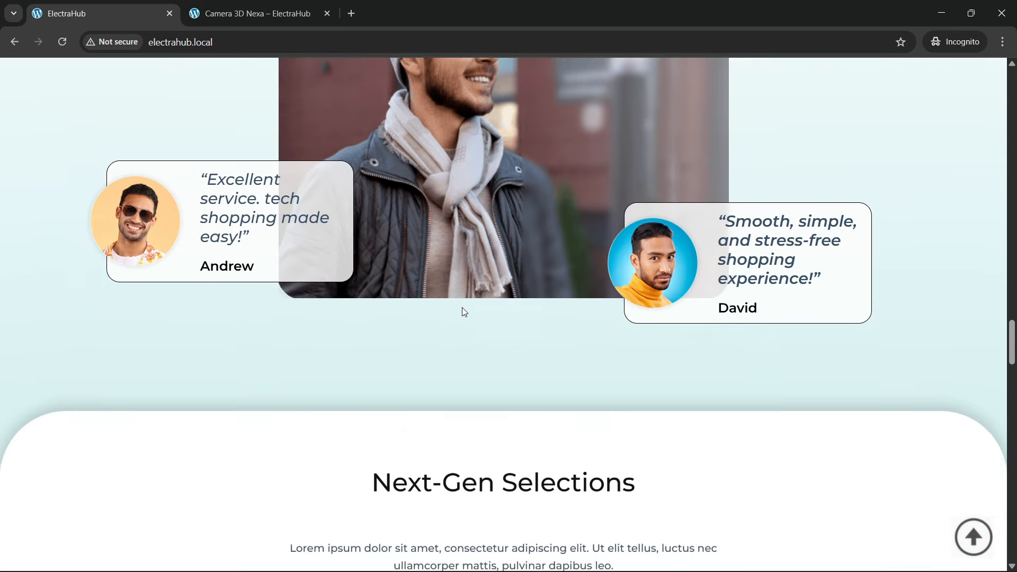
pyautogui.scroll(-2, 464, 310)
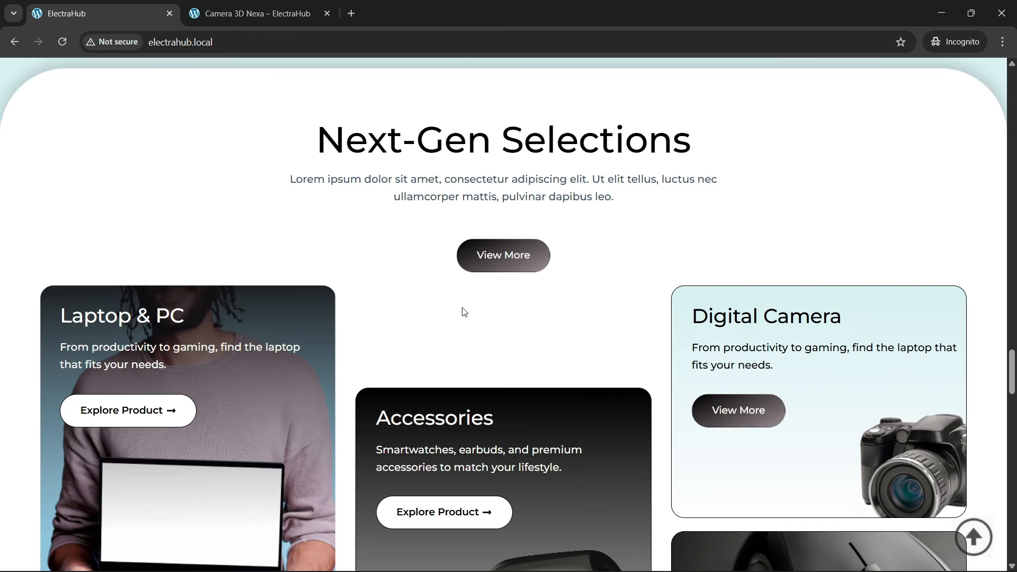
pyautogui.scroll(-1, 463, 311)
pyautogui.scroll(-2, 502, 208)
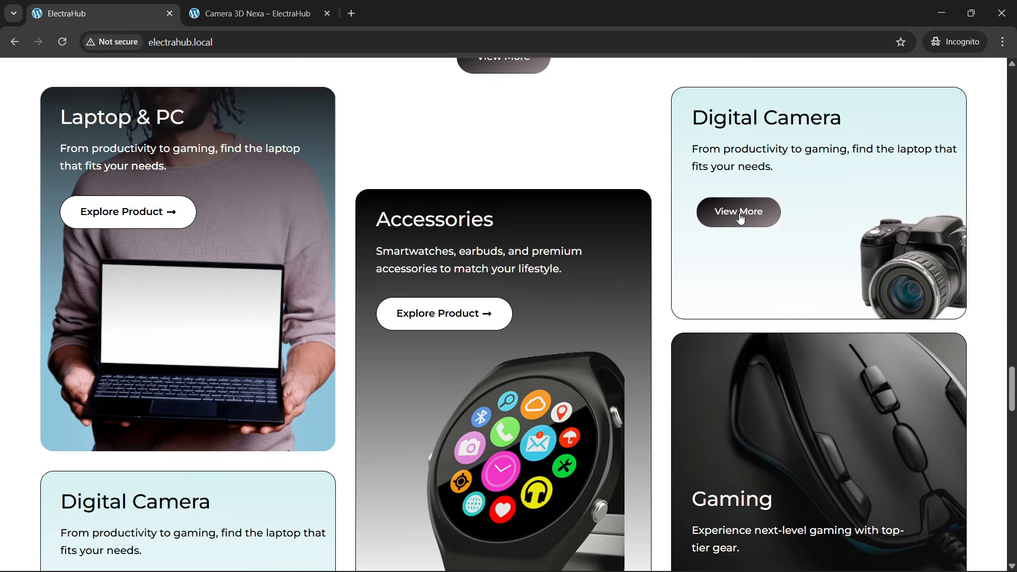
pyautogui.scroll(-1, 743, 224)
pyautogui.scroll(-4, 743, 224)
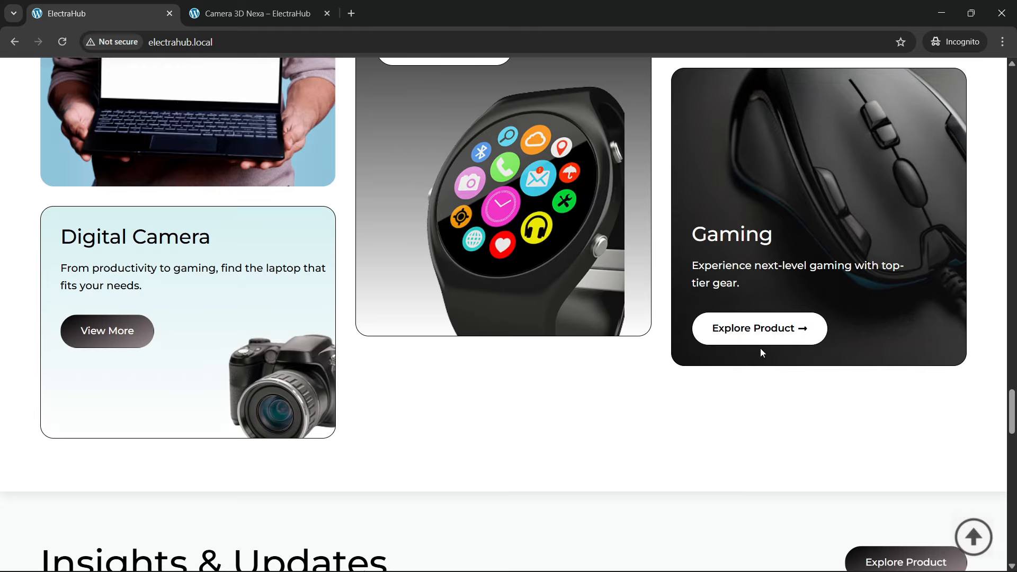
pyautogui.scroll(3, 562, 356)
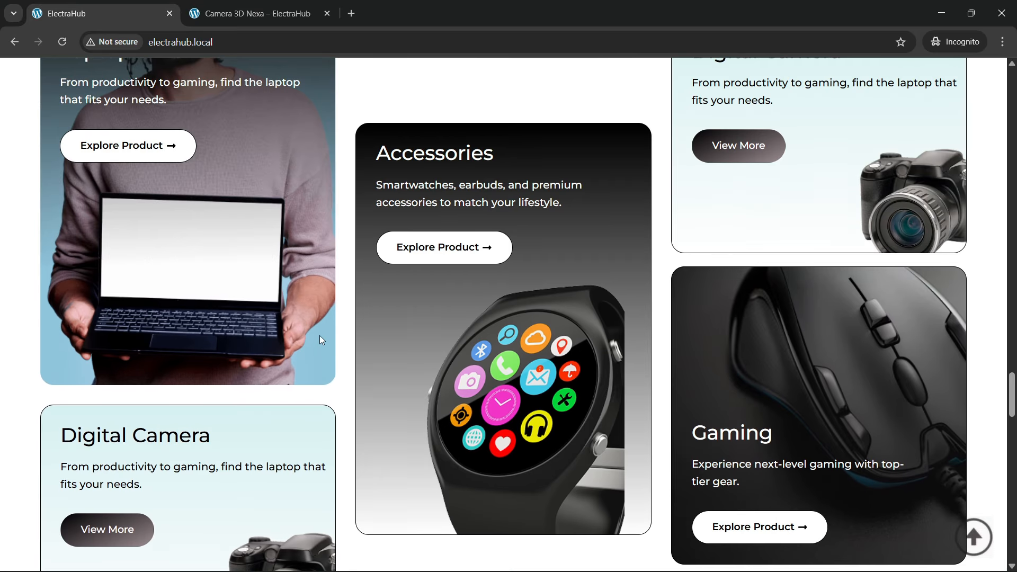
pyautogui.scroll(2, 319, 335)
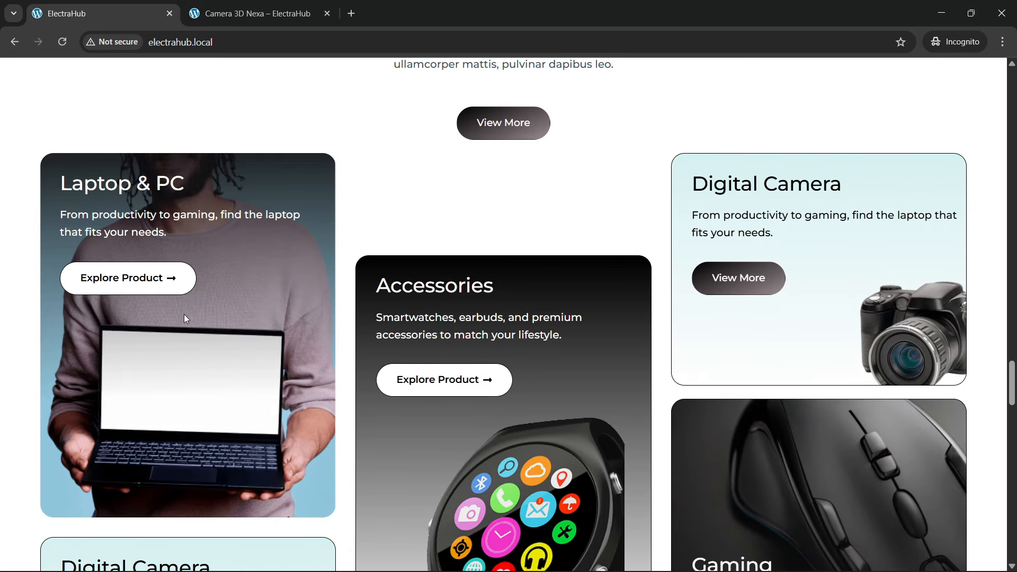
# Step: Reload the home page and replay the entrance animation of the Next-Gen Selections category cards
pyautogui.click(249, 42)
pyautogui.press('Return')
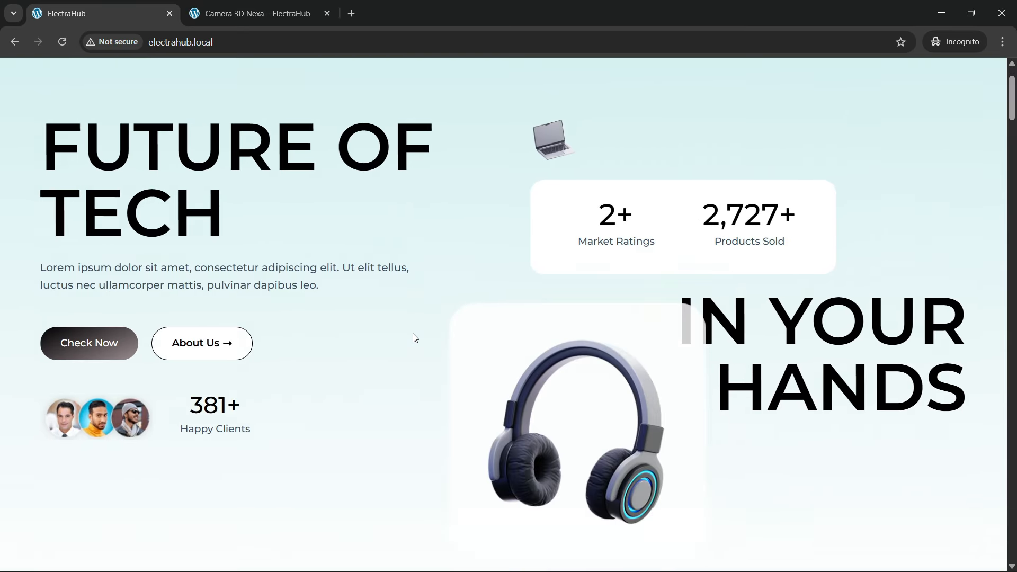
pyautogui.scroll(-15, 414, 337)
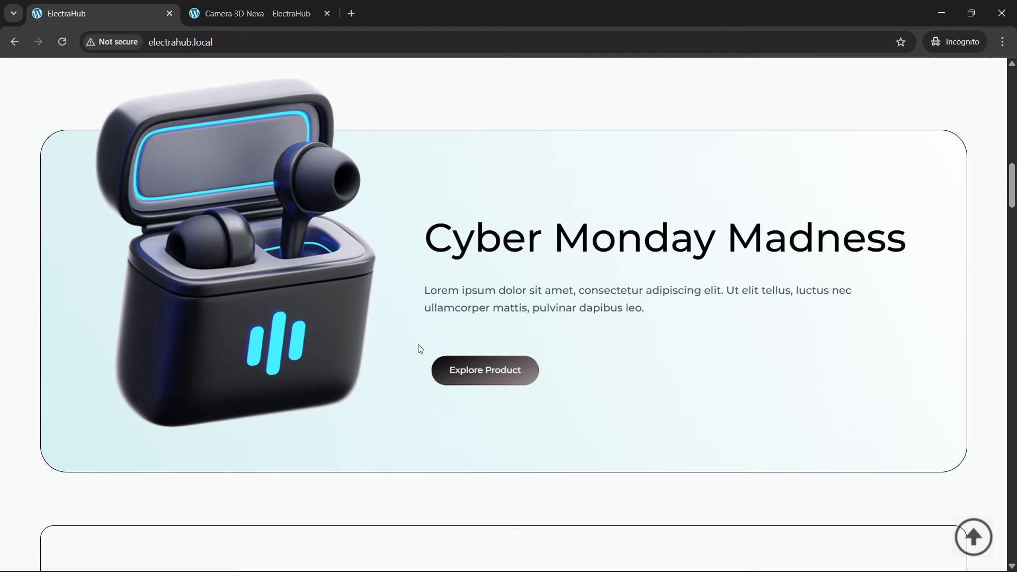
pyautogui.scroll(-20, 420, 349)
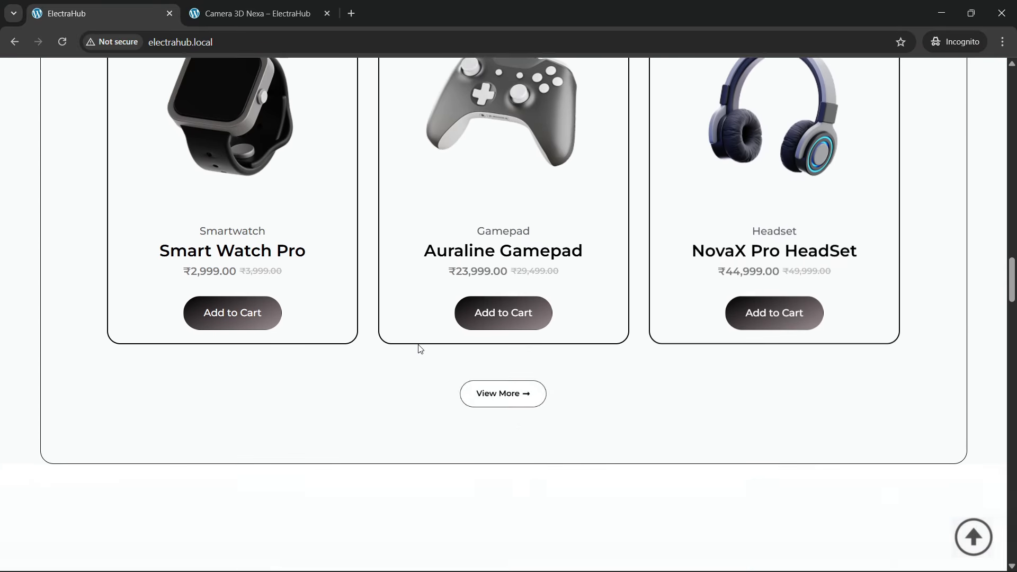
pyautogui.scroll(-15, 420, 349)
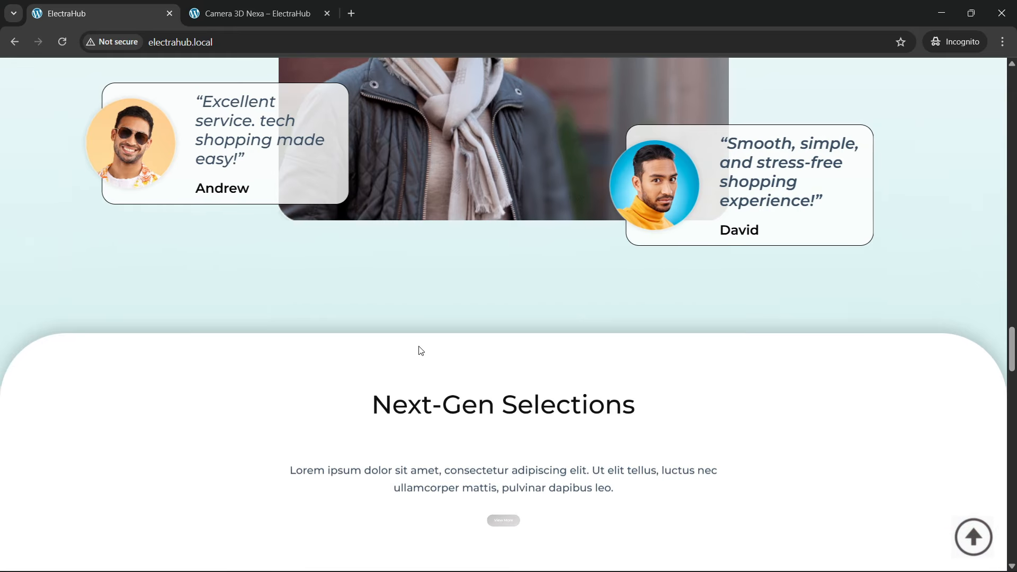
pyautogui.scroll(-8, 420, 350)
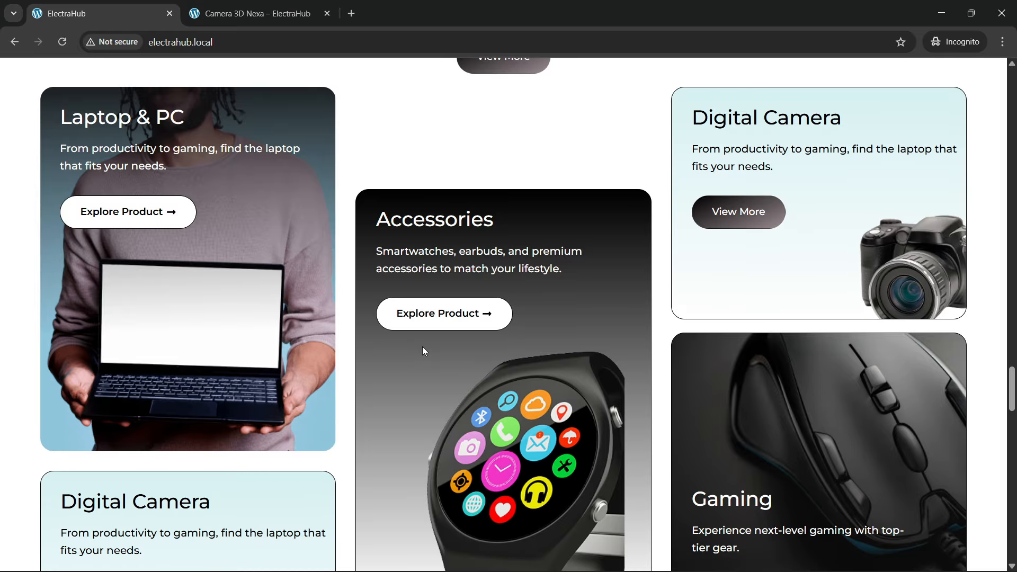
pyautogui.scroll(-4, 406, 332)
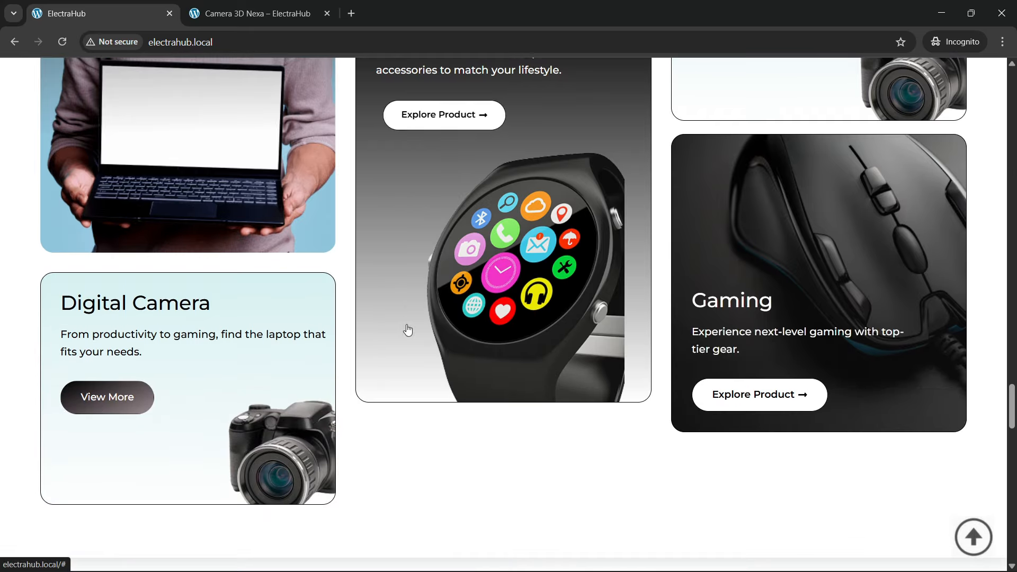
pyautogui.scroll(4, 408, 329)
pyautogui.scroll(1, 408, 327)
pyautogui.scroll(-8, 408, 329)
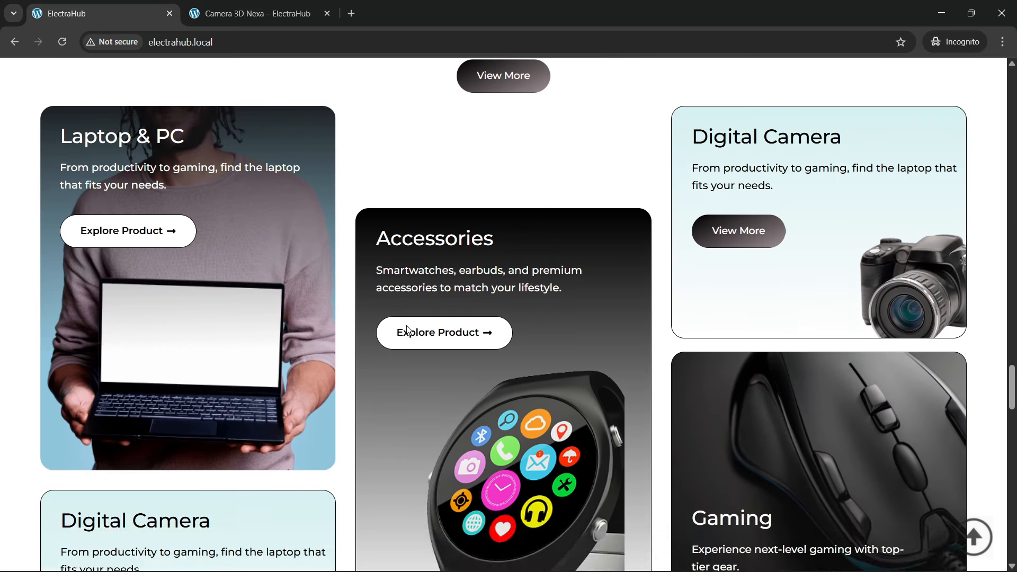
# Step: Examine the Insights & Updates section with its Laptop & PC banner and the New Products Alert, New Deals This Week and Must Have Product cards
pyautogui.scroll(-6, 408, 331)
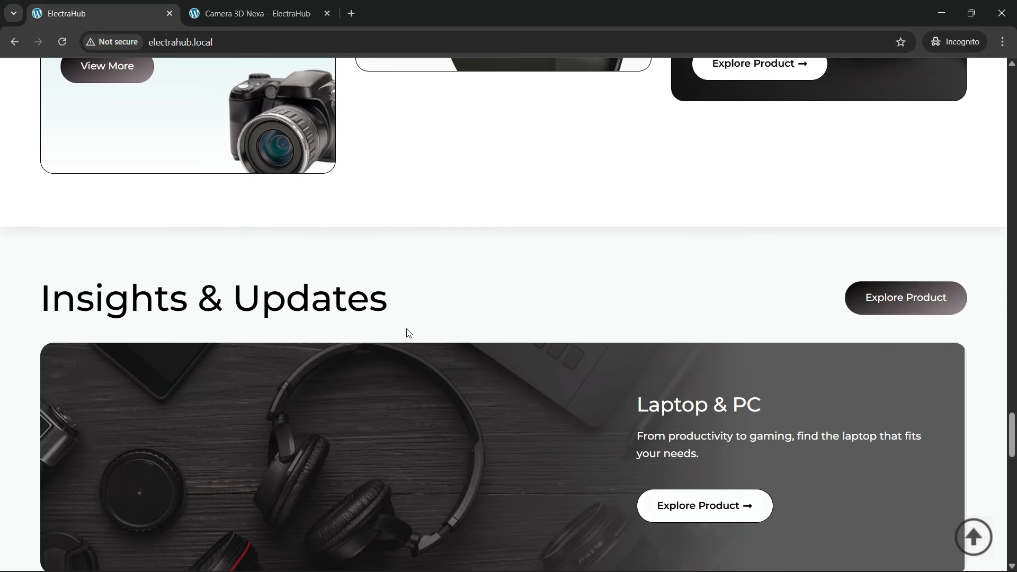
pyautogui.scroll(1, 407, 332)
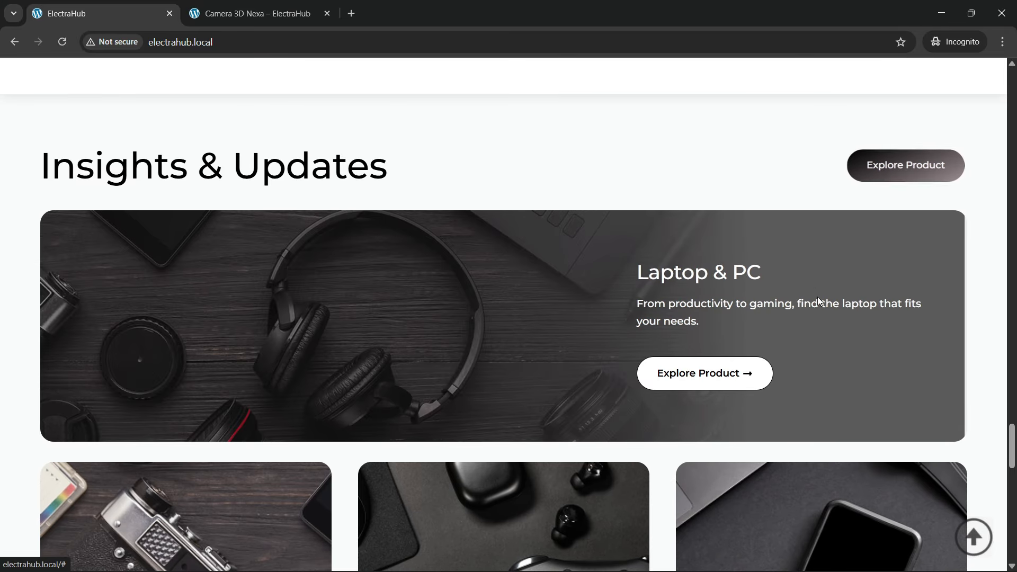
pyautogui.scroll(-7, 541, 312)
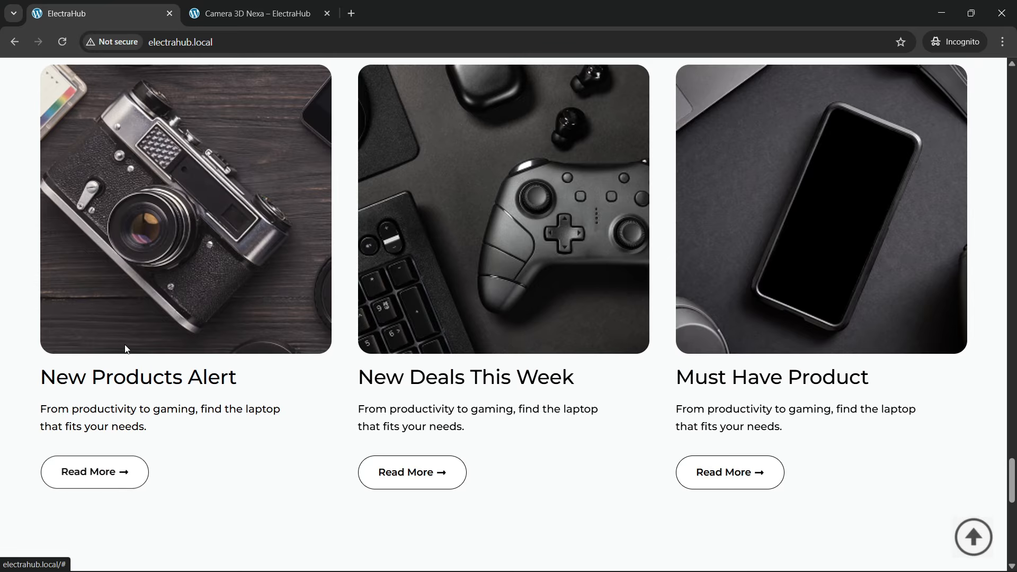
pyautogui.scroll(1, 406, 321)
pyautogui.scroll(-2, 405, 404)
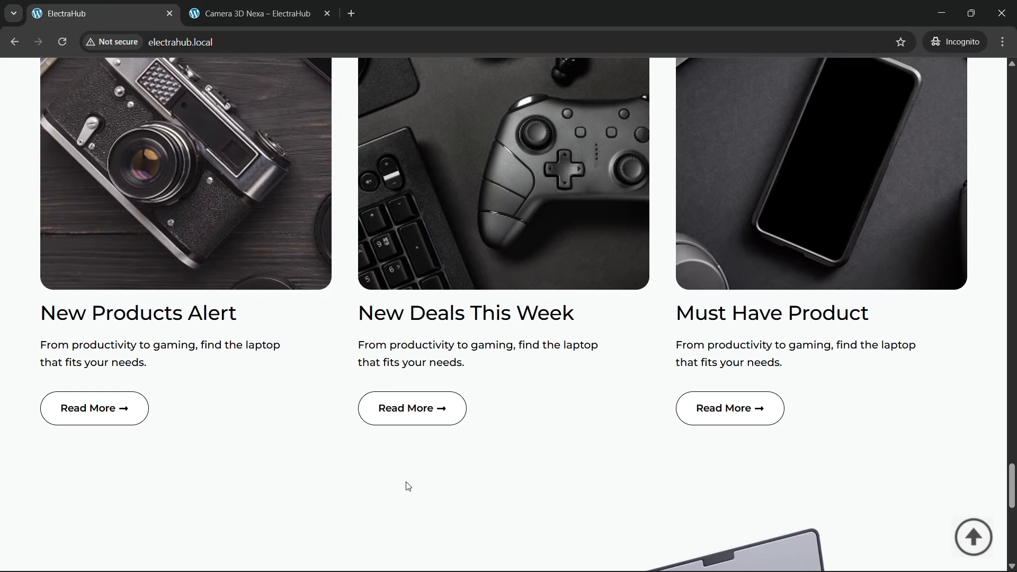
pyautogui.scroll(2, 730, 381)
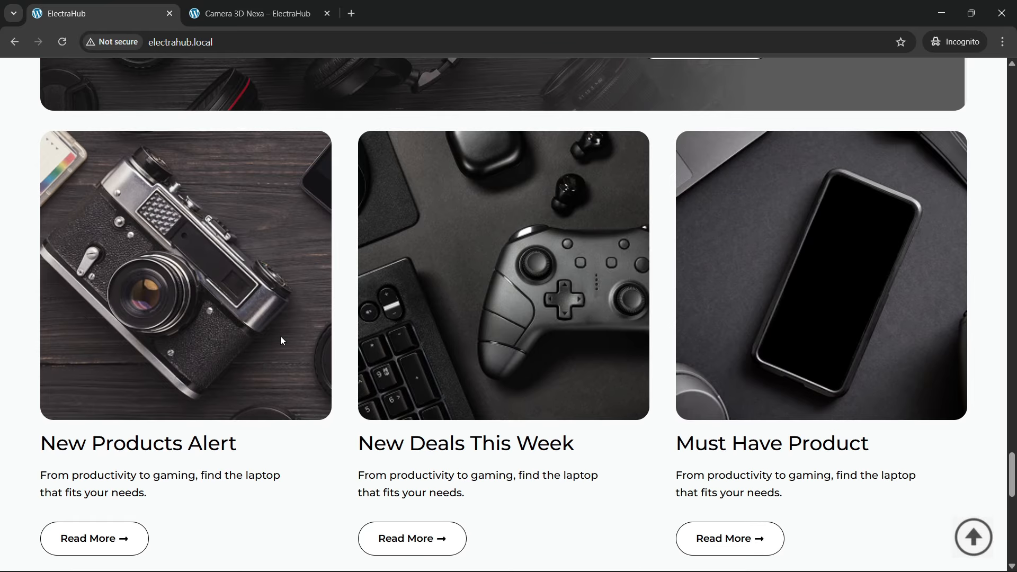
pyautogui.scroll(6, 189, 333)
pyautogui.scroll(-3, 191, 336)
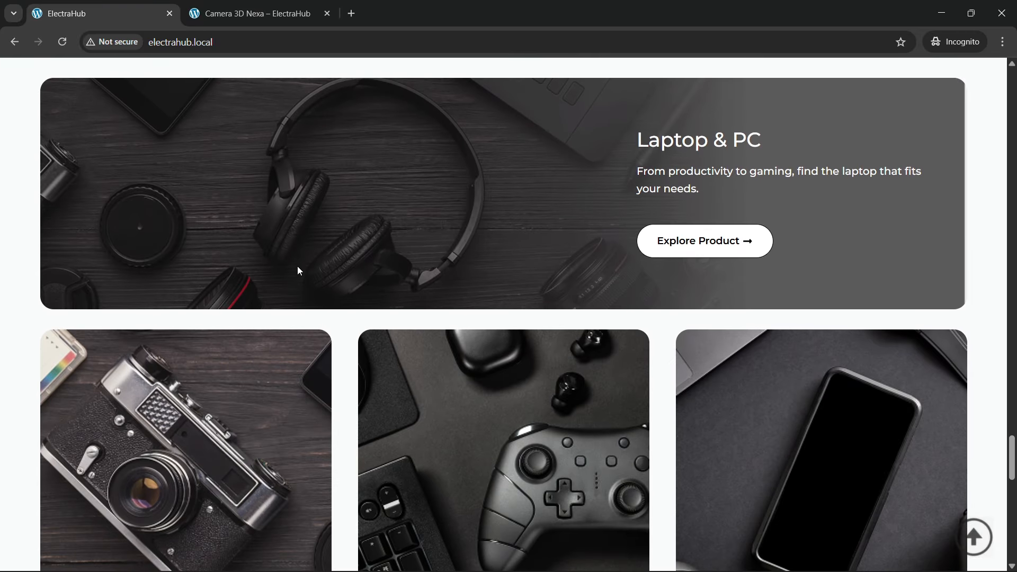
# Step: Look over the Join Our Tech Community subscription banner near the end of the home page
pyautogui.scroll(-2, 577, 141)
pyautogui.scroll(-3, 442, 256)
pyautogui.scroll(-7, 442, 256)
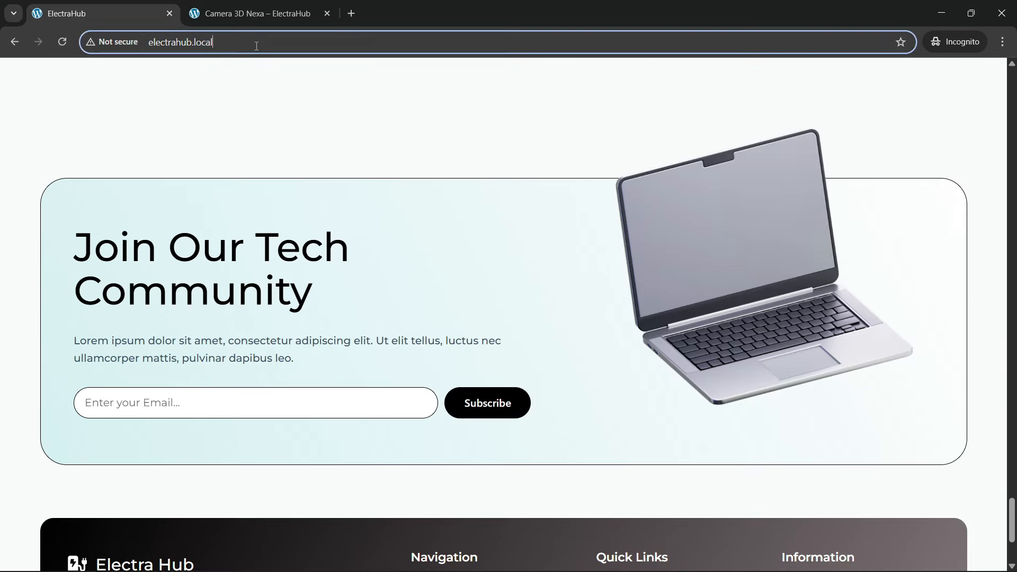
# Step: Reload the home page, review its sections down to the Electra Hub footer and return to the top of the page
pyautogui.click(291, 42)
pyautogui.press('Return')
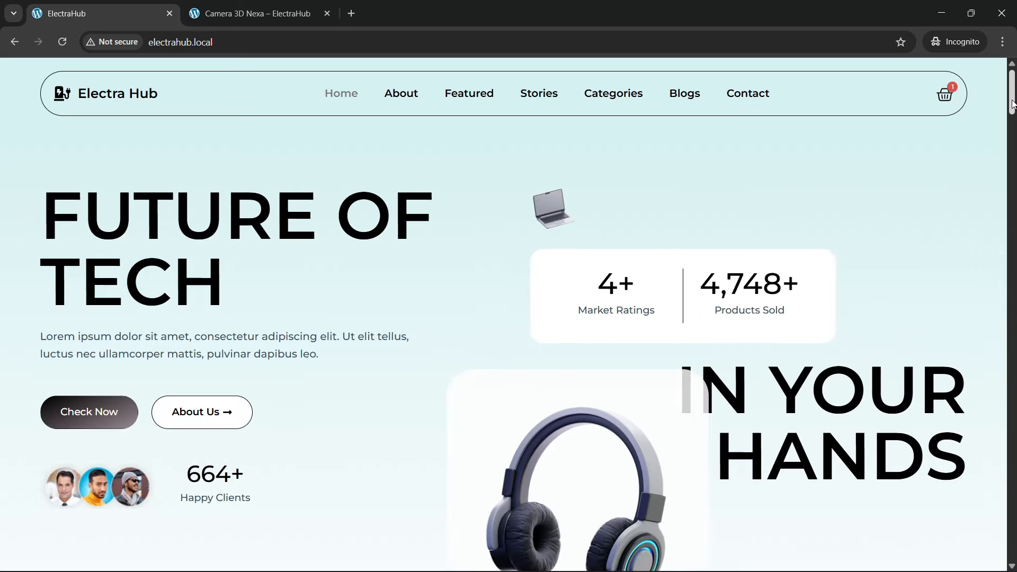
pyautogui.scroll(-15, 1000, 278)
pyautogui.scroll(-20, 1000, 278)
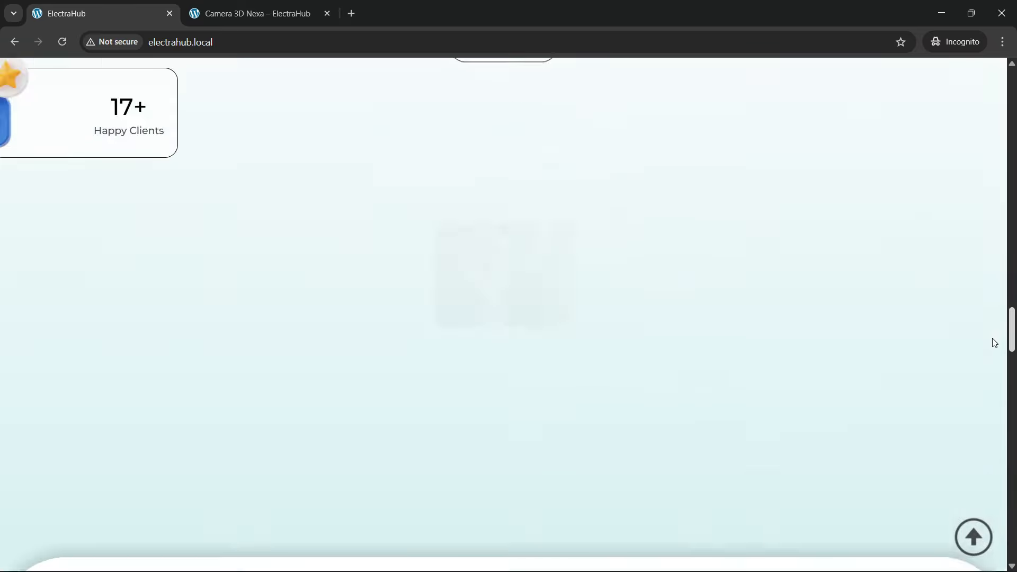
pyautogui.scroll(-10, 1005, 417)
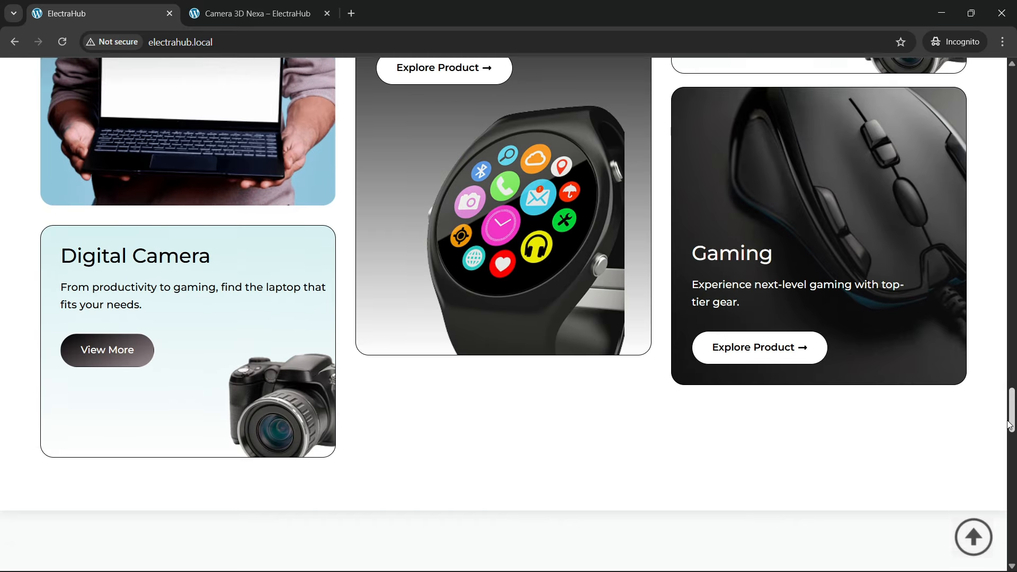
pyautogui.scroll(-14, 695, 369)
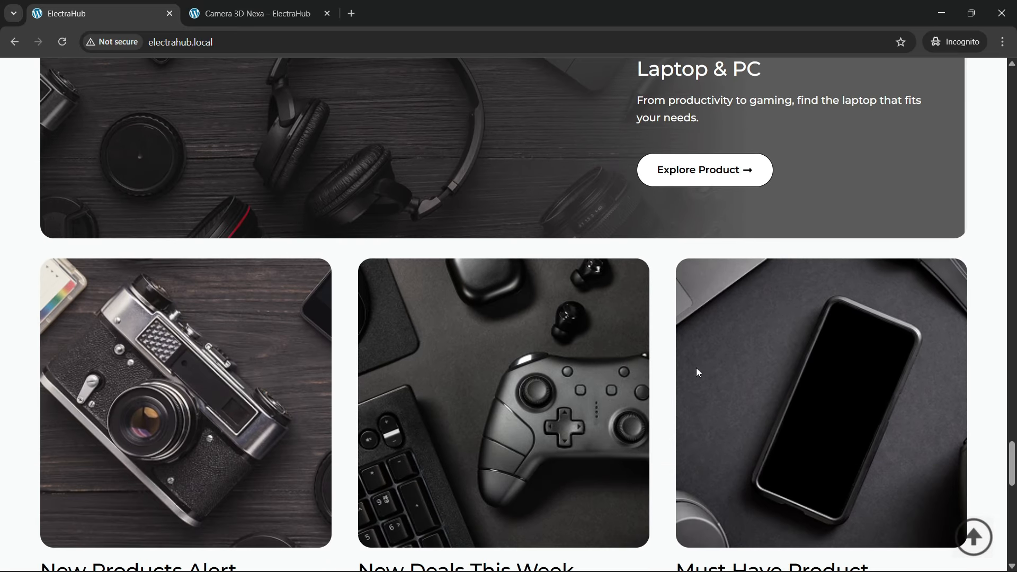
pyautogui.scroll(-4, 411, 357)
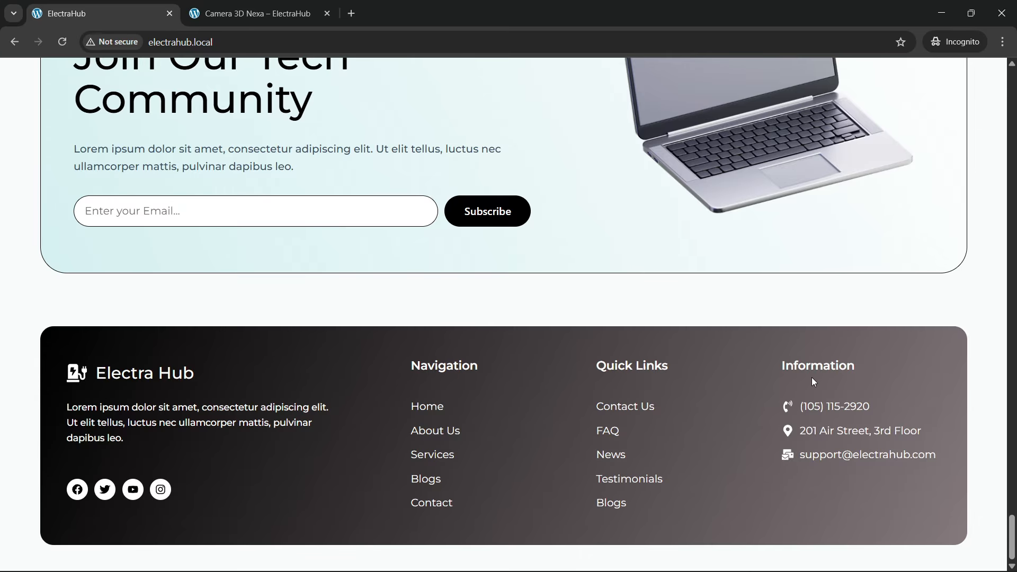
pyautogui.scroll(2, 761, 454)
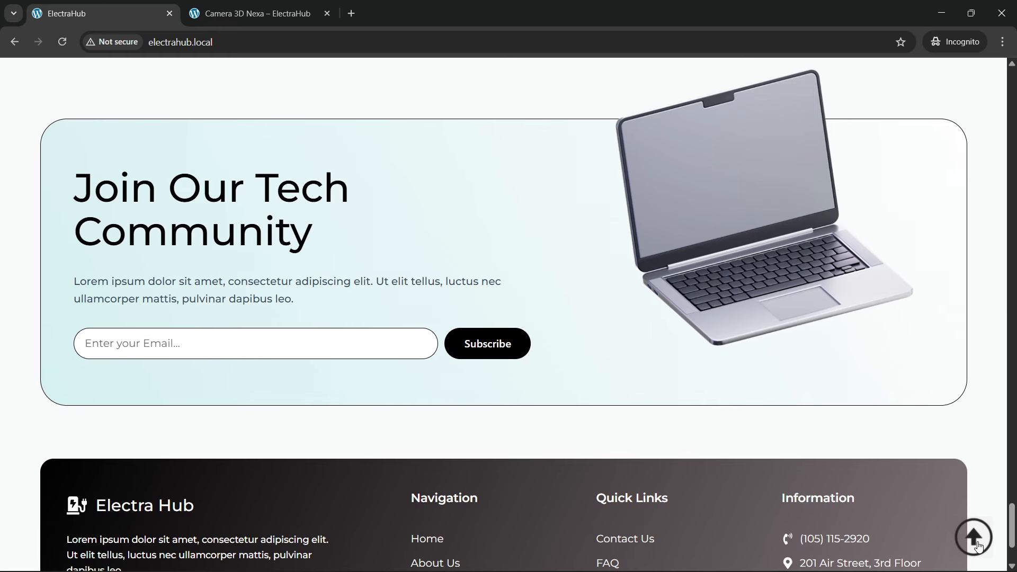
pyautogui.click(978, 545)
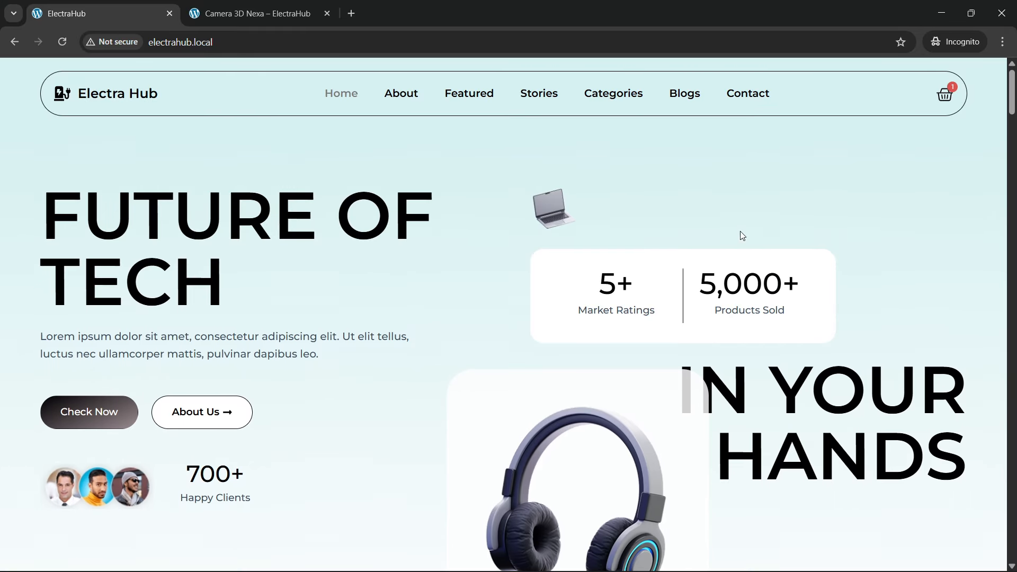
# Step: Try the header navigation links from About through Contact and check where they lead on the home page
pyautogui.click(388, 84)
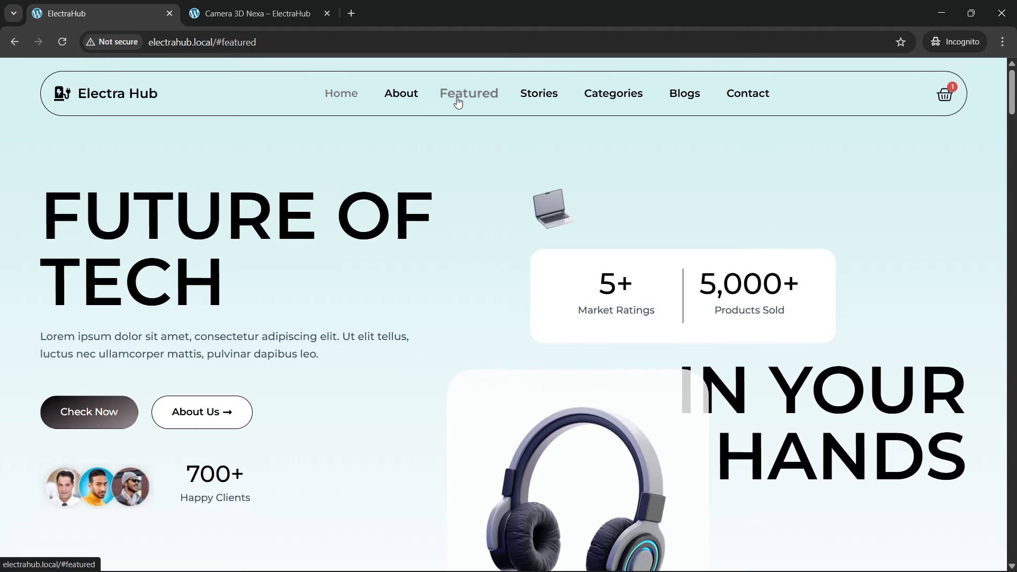
pyautogui.click(624, 95)
pyautogui.click(688, 96)
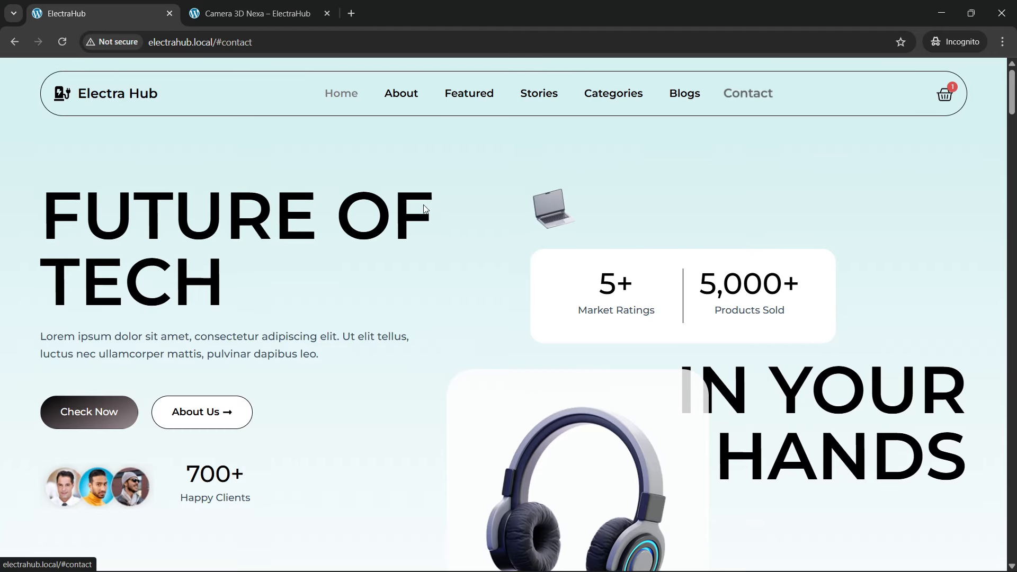
pyautogui.scroll(-4, 417, 360)
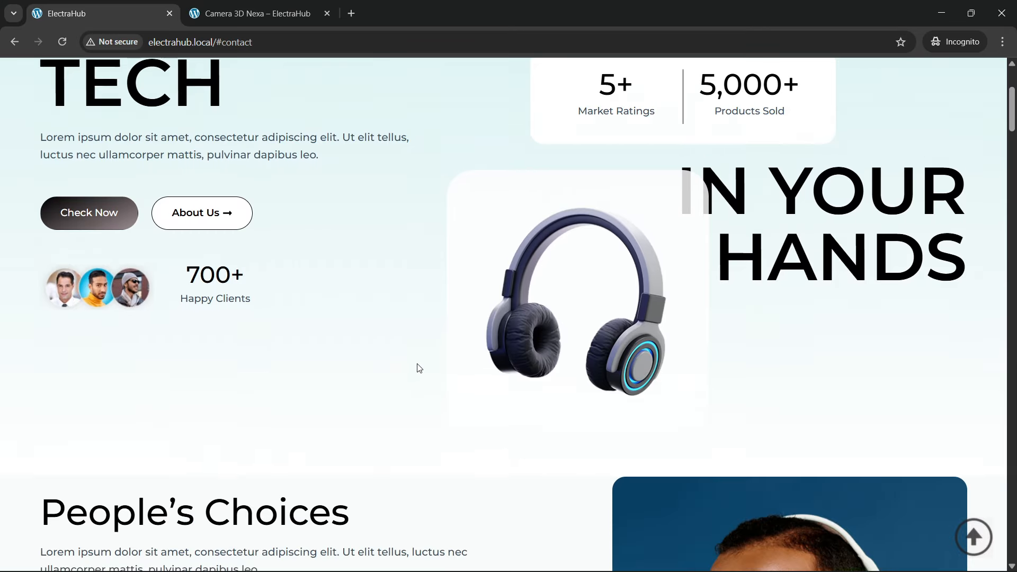
pyautogui.scroll(4, 419, 368)
# Step: Test the About header link and look over the hero and People's Choices sections
pyautogui.click(396, 93)
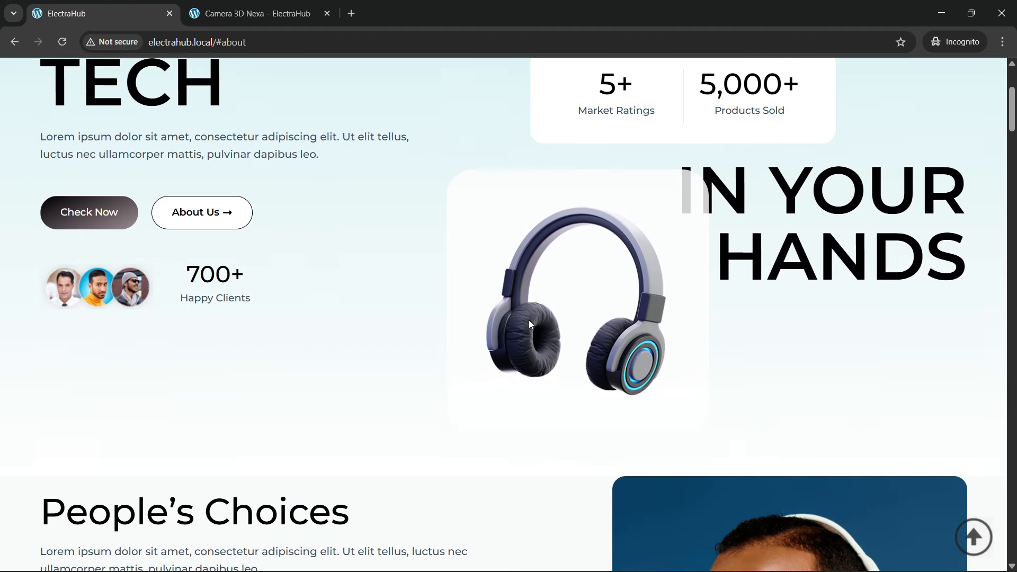
pyautogui.scroll(-4, 528, 320)
pyautogui.scroll(14, 529, 323)
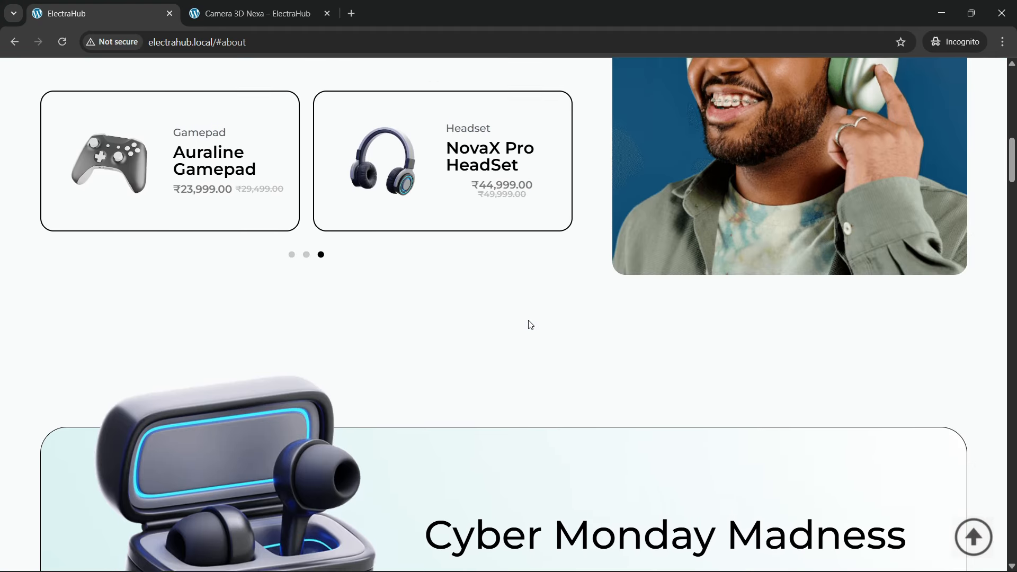
pyautogui.scroll(1, 529, 323)
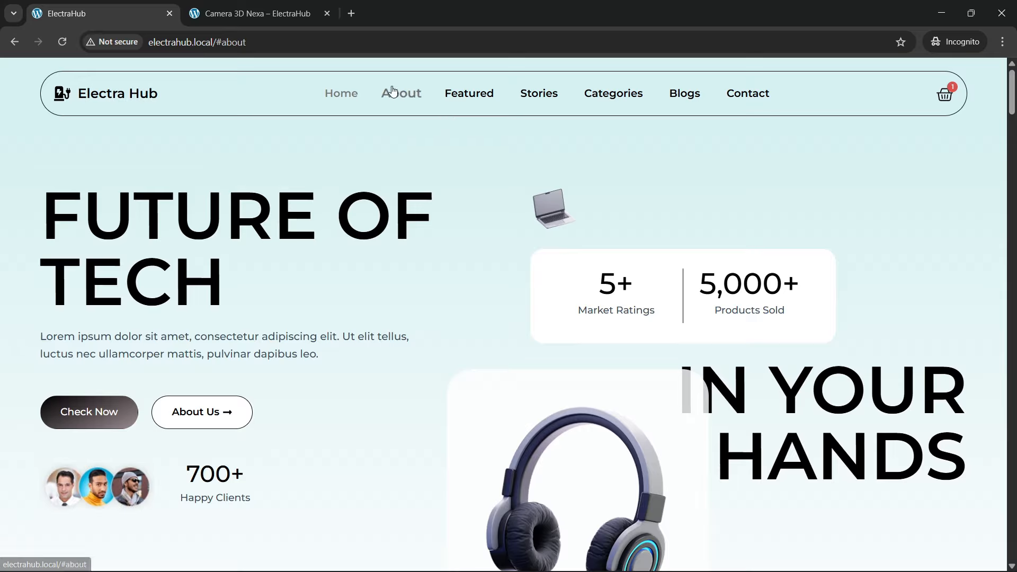
pyautogui.click(462, 101)
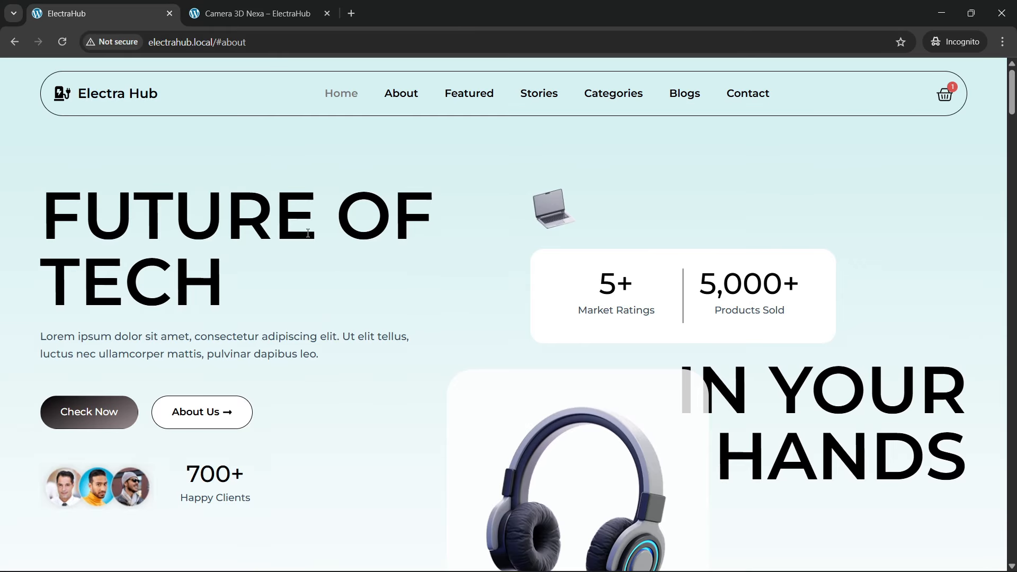
pyautogui.scroll(-15, 318, 284)
pyautogui.scroll(8, 324, 318)
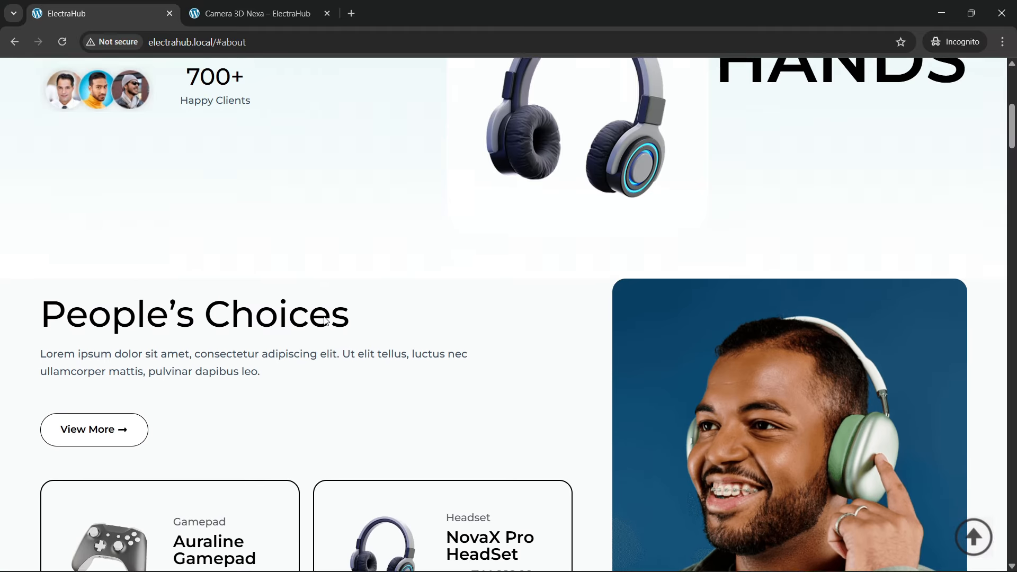
pyautogui.scroll(6, 375, 396)
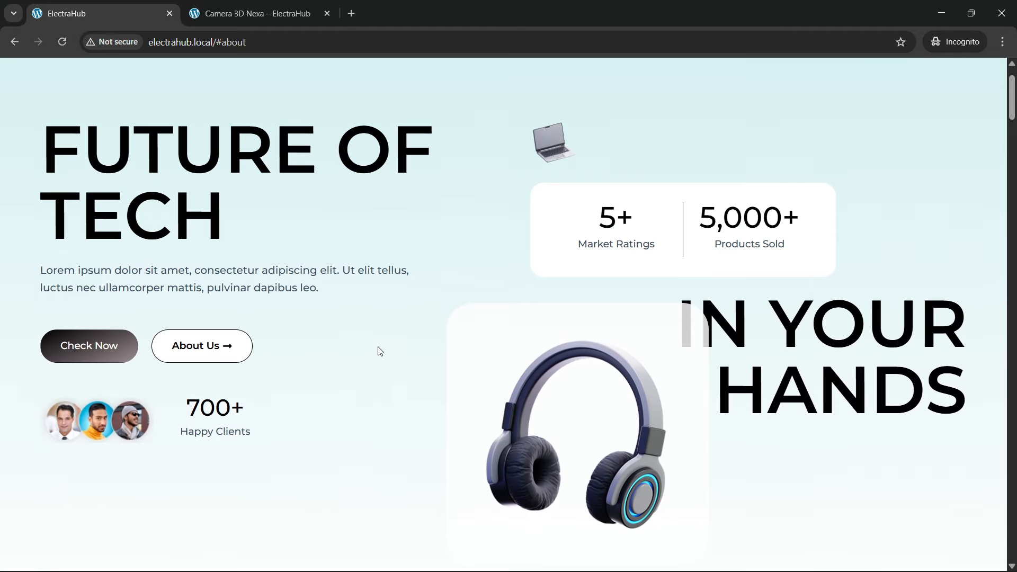
# Step: Jump to the footer of the home page and test the back-to-top button
pyautogui.rightClick(379, 349)
pyautogui.press('Escape')
pyautogui.moveTo(1009, 122); pyautogui.dragTo(1013, 549)
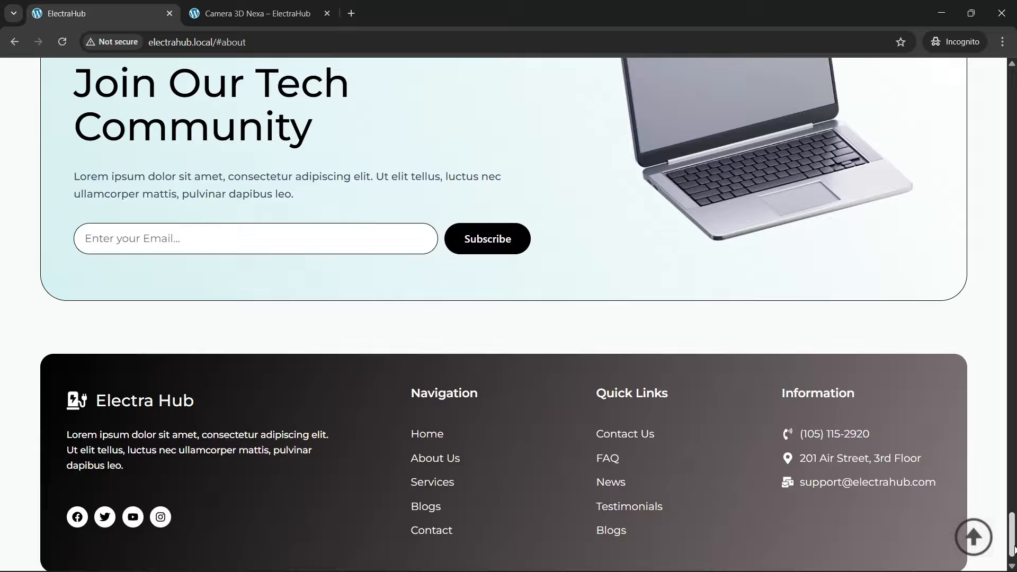
pyautogui.click(974, 537)
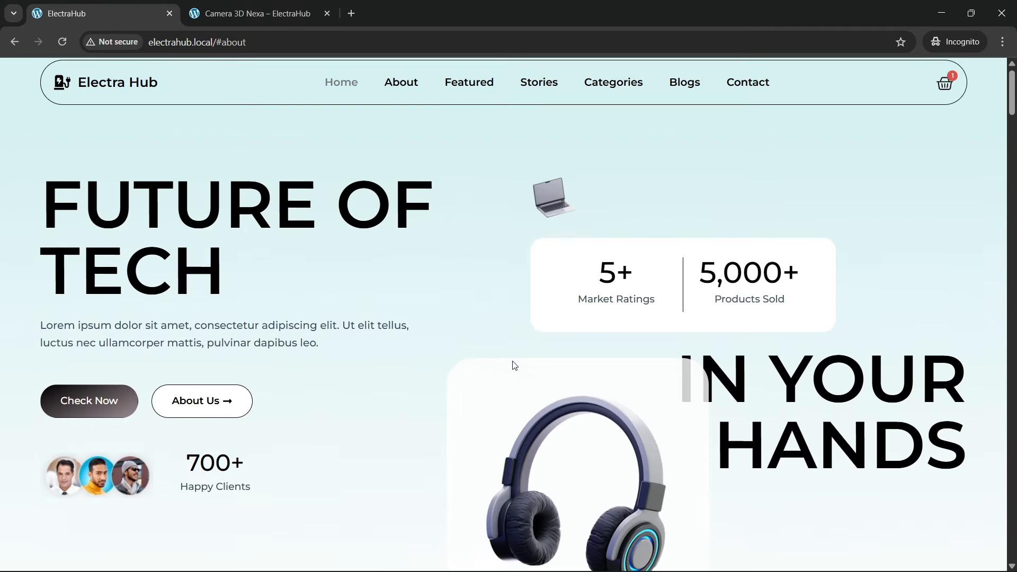
# Step: Inspect the home page with the developer tools and turn on the responsive device preview
pyautogui.rightClick(452, 302)
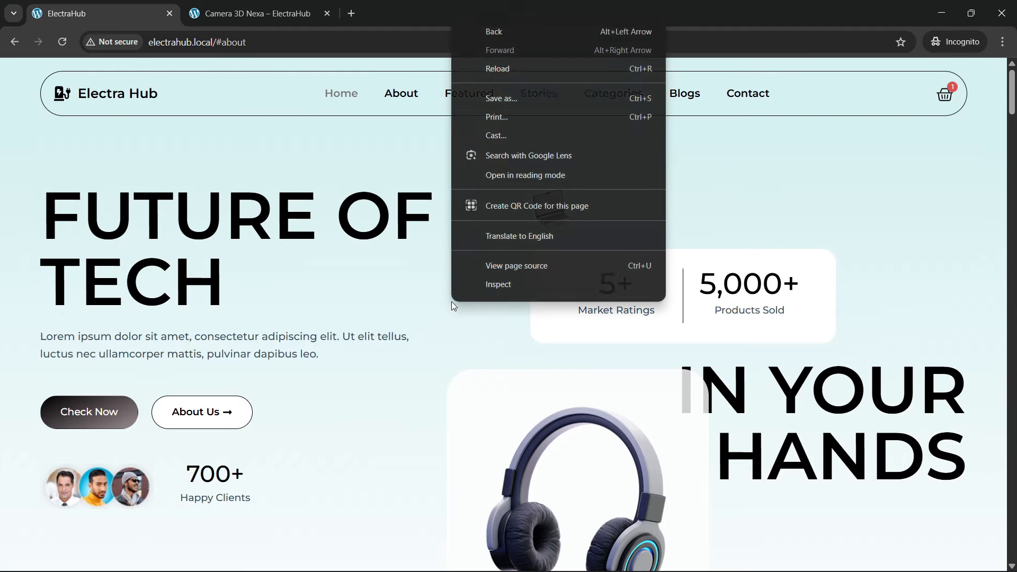
pyautogui.click(488, 284)
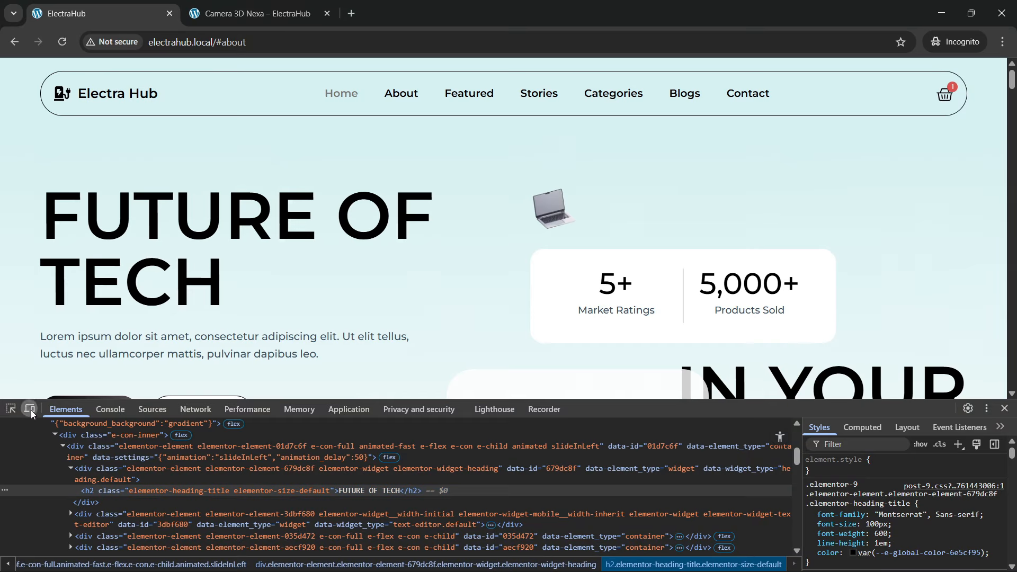
pyautogui.click(30, 409)
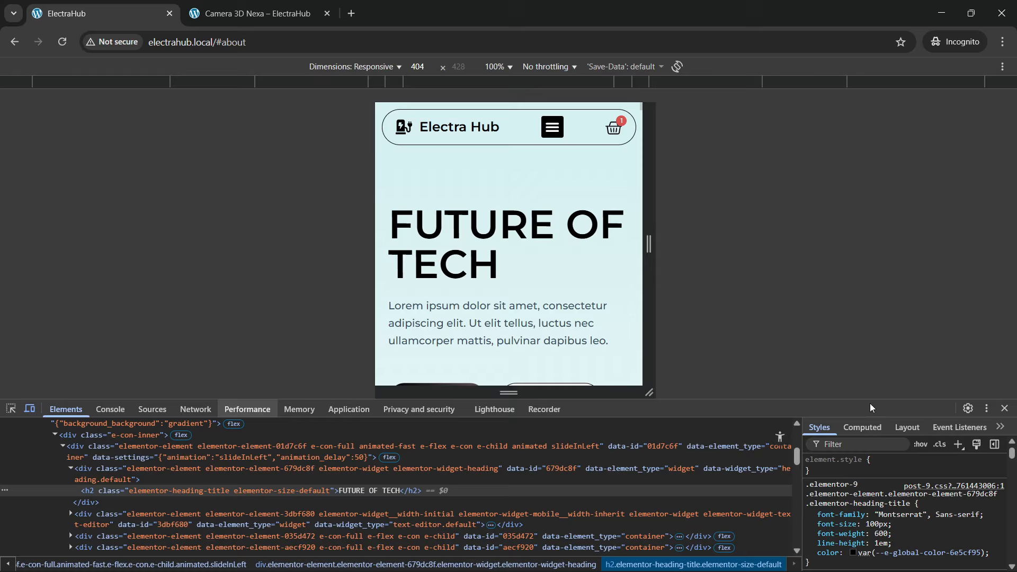
# Step: Dock the developer tools to the right side and check the top of the home page in the taller mobile preview
pyautogui.click(988, 409)
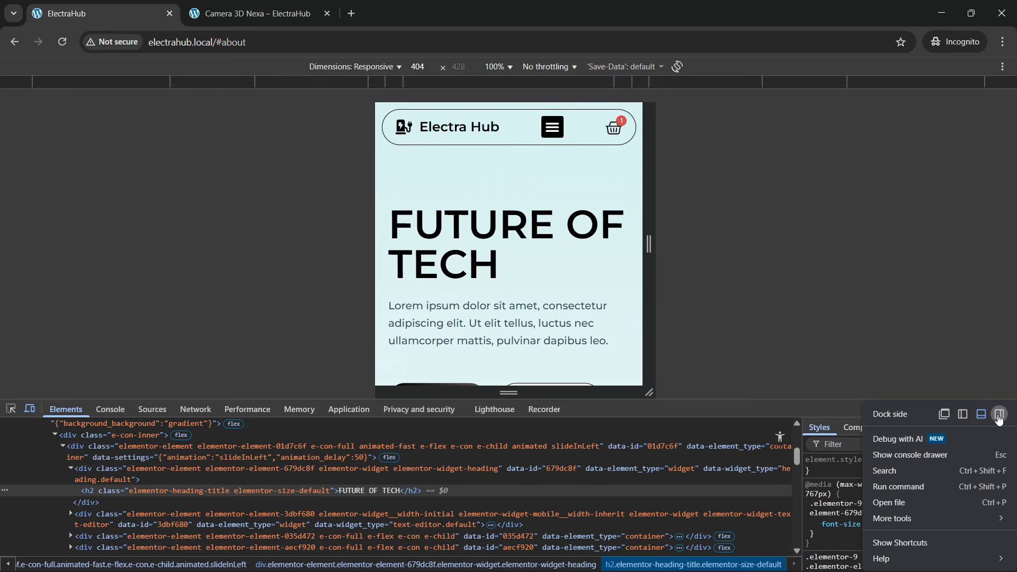
pyautogui.click(999, 418)
pyautogui.scroll(-7, 339, 313)
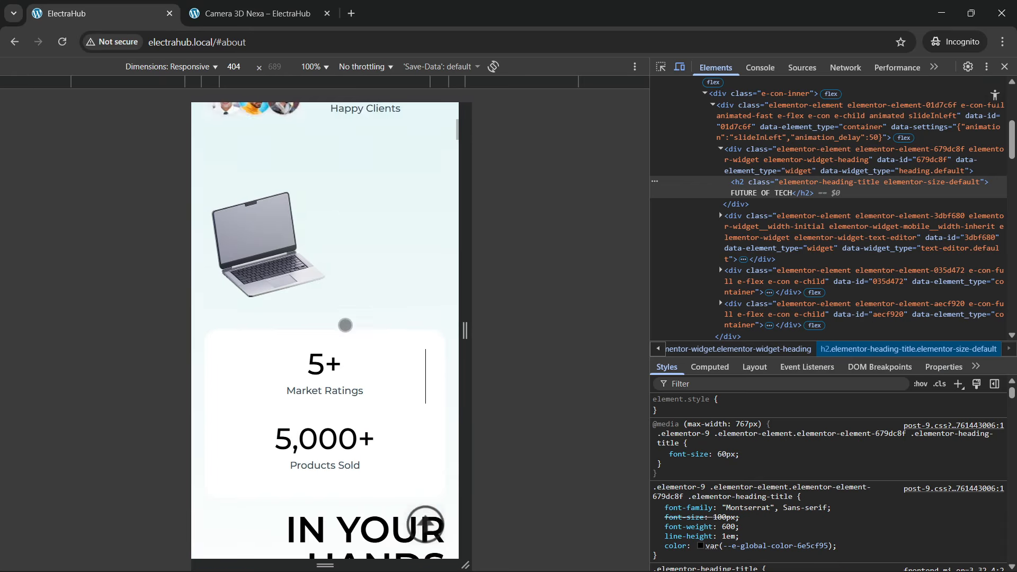
pyautogui.scroll(7, 347, 323)
# Step: Test opening and closing the hamburger menu in the mobile header
pyautogui.click(369, 129)
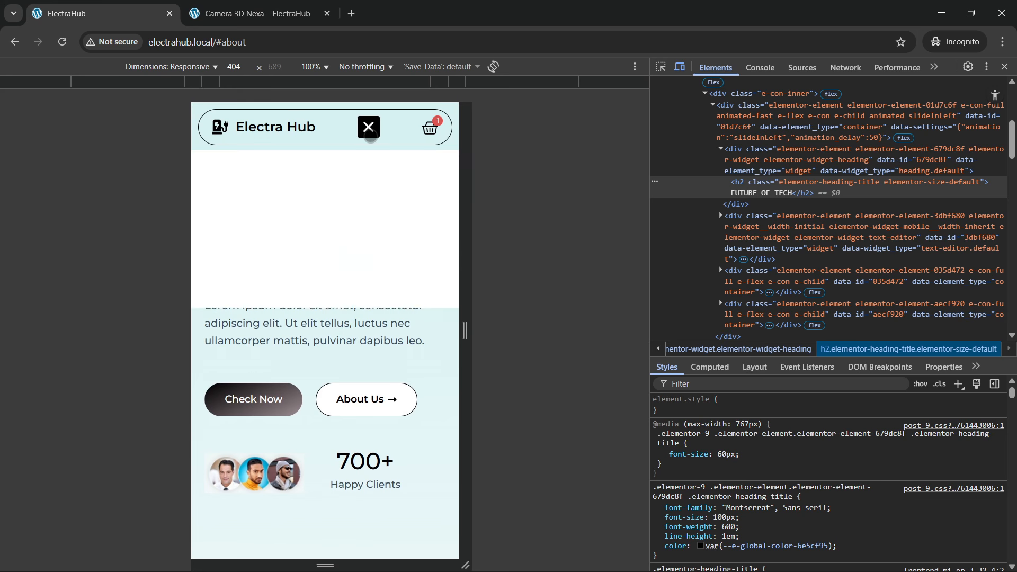
pyautogui.click(370, 130)
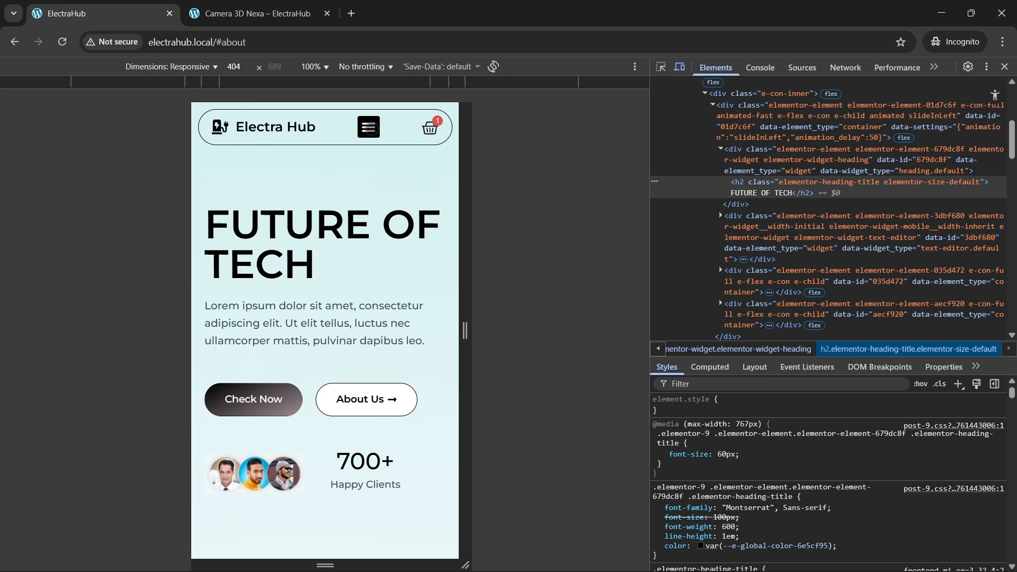
pyautogui.click(369, 129)
pyautogui.click(369, 128)
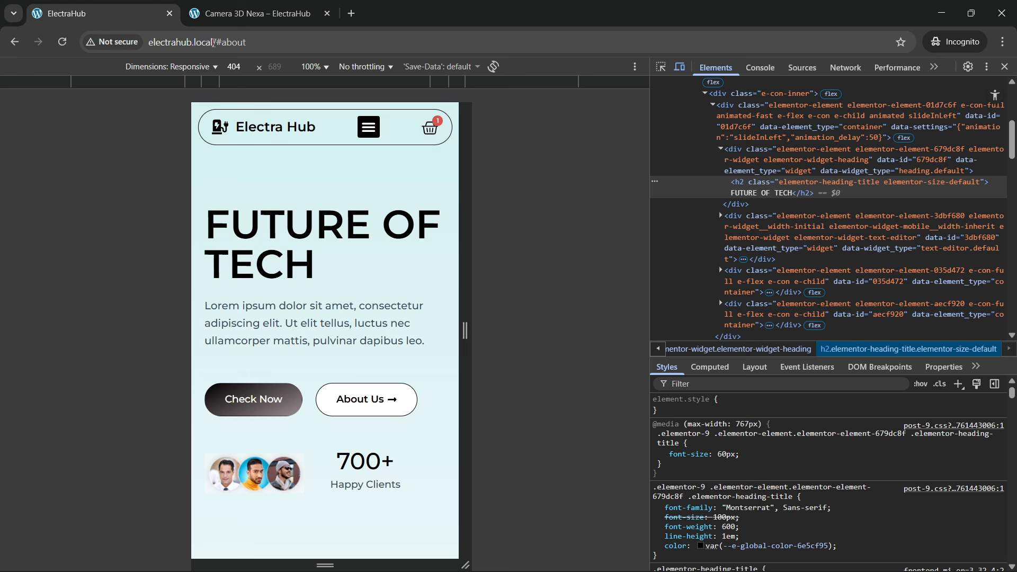
# Step: Remove the /#about anchor from the address and load electrahub.local in the responsive preview
pyautogui.moveTo(215, 43); pyautogui.dragTo(235, 48)
pyautogui.click(537, 60)
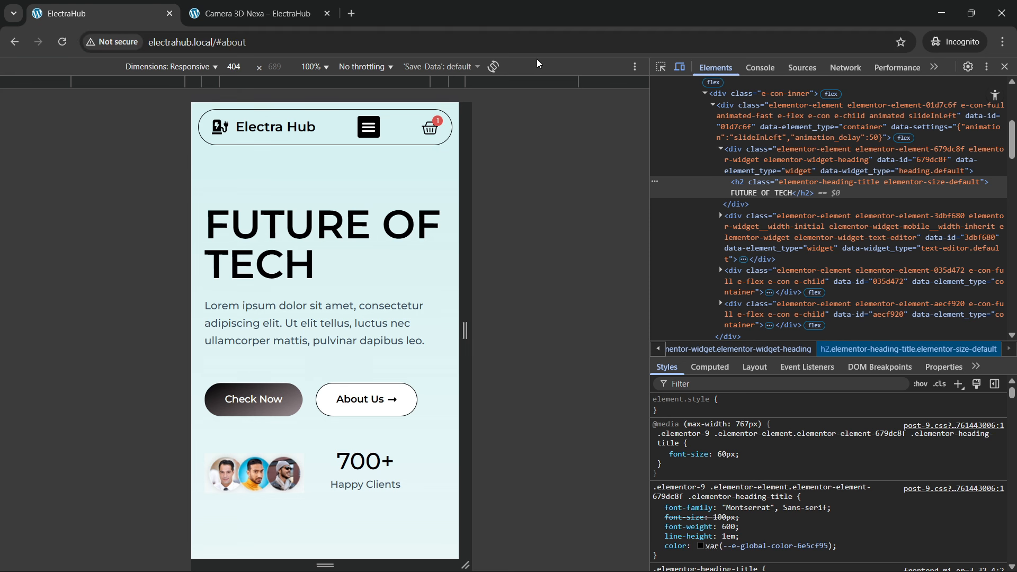
pyautogui.moveTo(215, 45); pyautogui.dragTo(329, 23)
pyautogui.press('BackSpace')
pyautogui.press('Return')
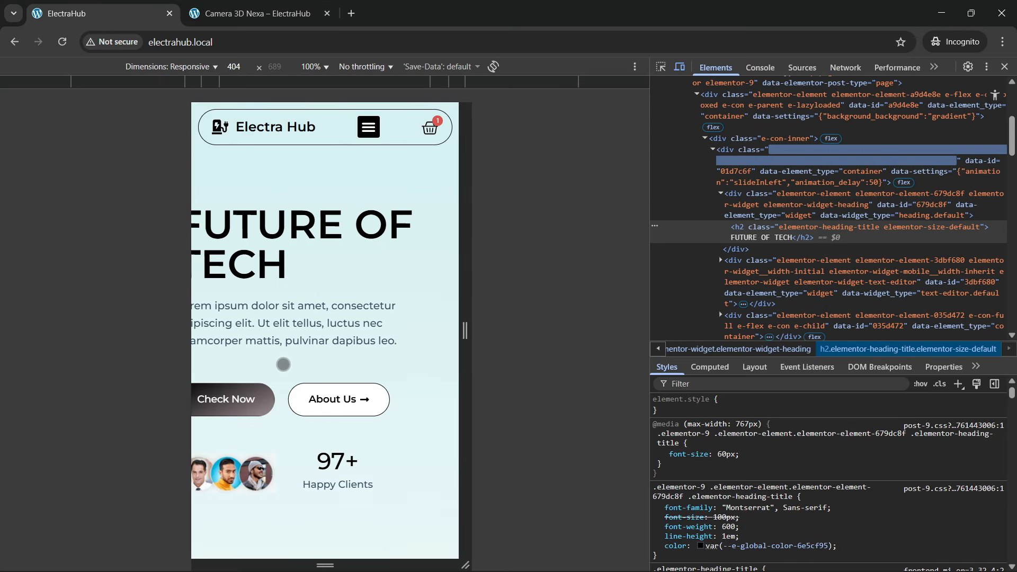
# Step: Look over the mobile hero, statistics and People's Choices heading, and return to the top of the page
pyautogui.scroll(-7, 283, 364)
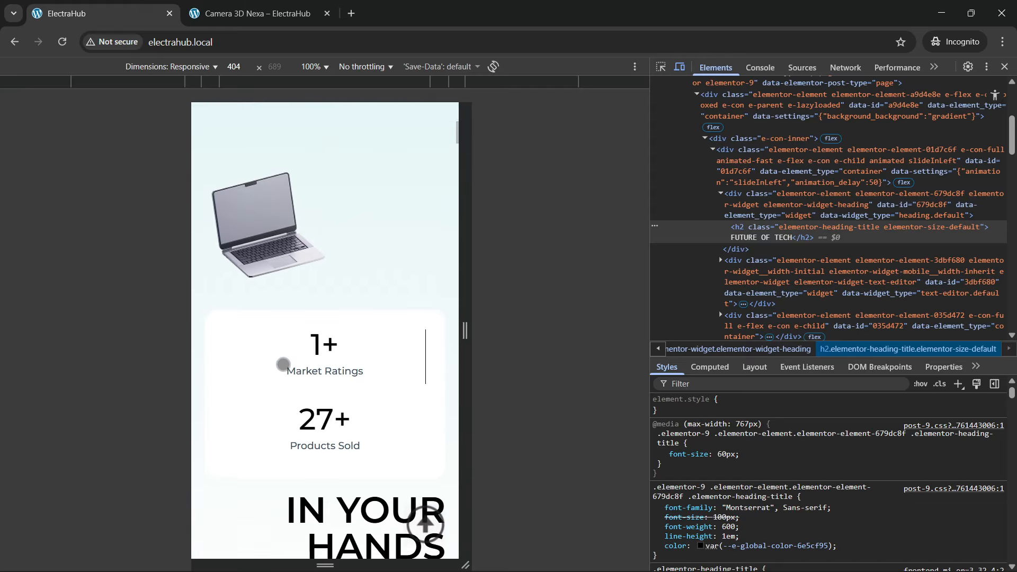
pyautogui.scroll(-4, 283, 365)
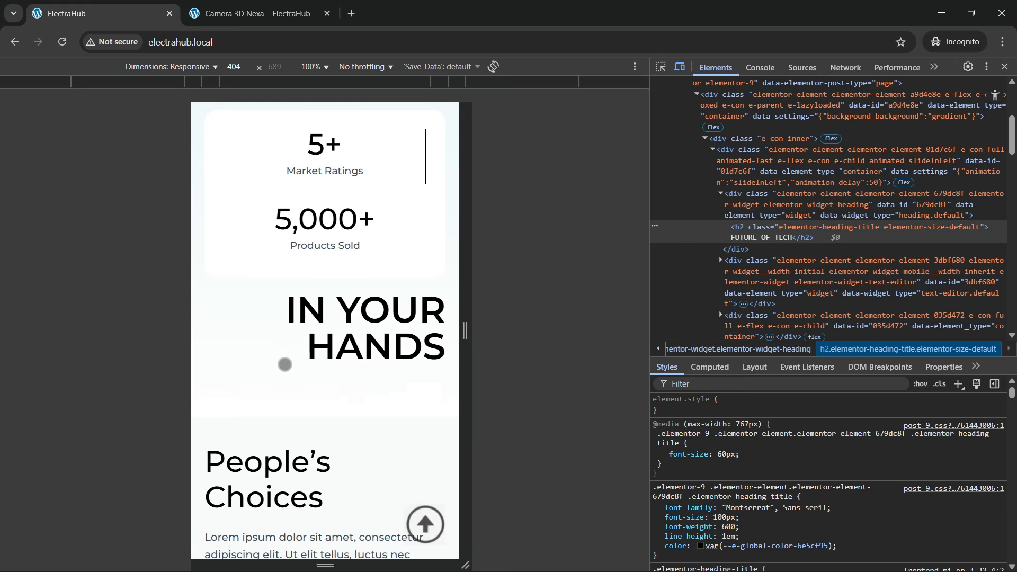
pyautogui.scroll(-2, 283, 364)
pyautogui.scroll(8, 285, 364)
pyautogui.scroll(5, 286, 364)
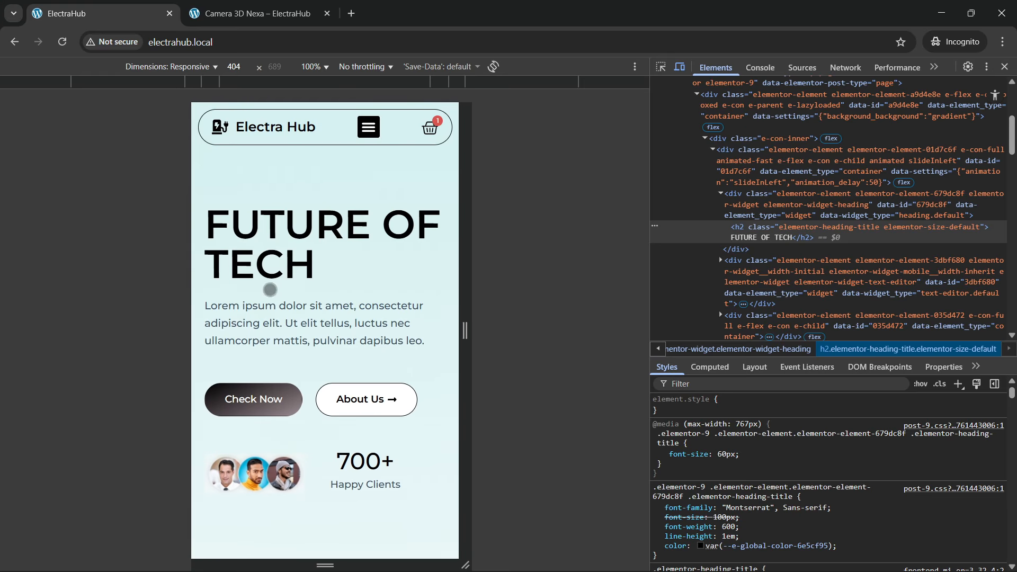
# Step: Show and close the mobile navigation links and the cart drawer from the header
pyautogui.click(364, 130)
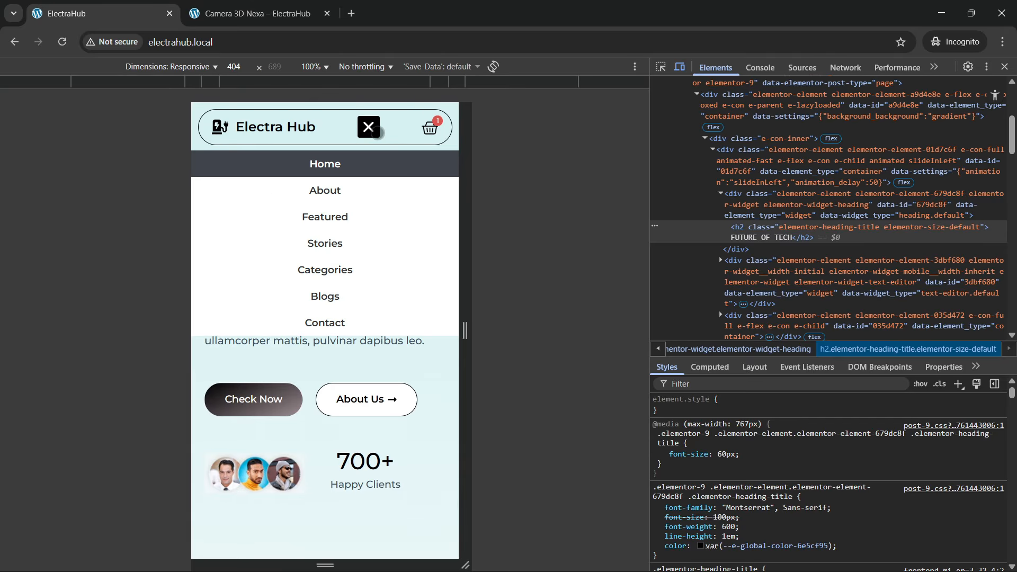
pyautogui.click(377, 132)
pyautogui.click(430, 127)
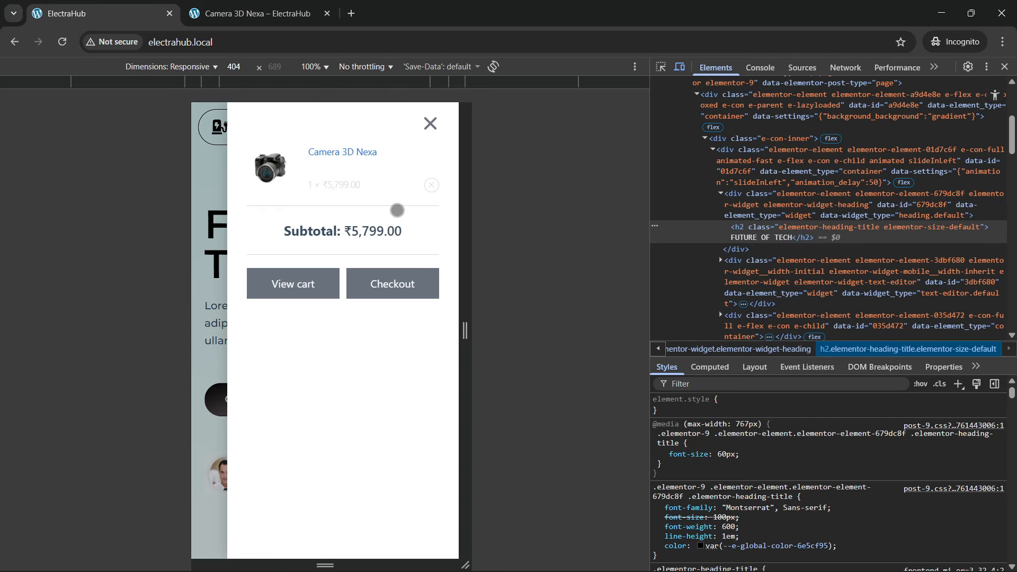
pyautogui.click(430, 123)
# Step: Check the laptop image, statistics card and In Your Hands heading in the mobile hero layout
pyautogui.scroll(-6, 330, 322)
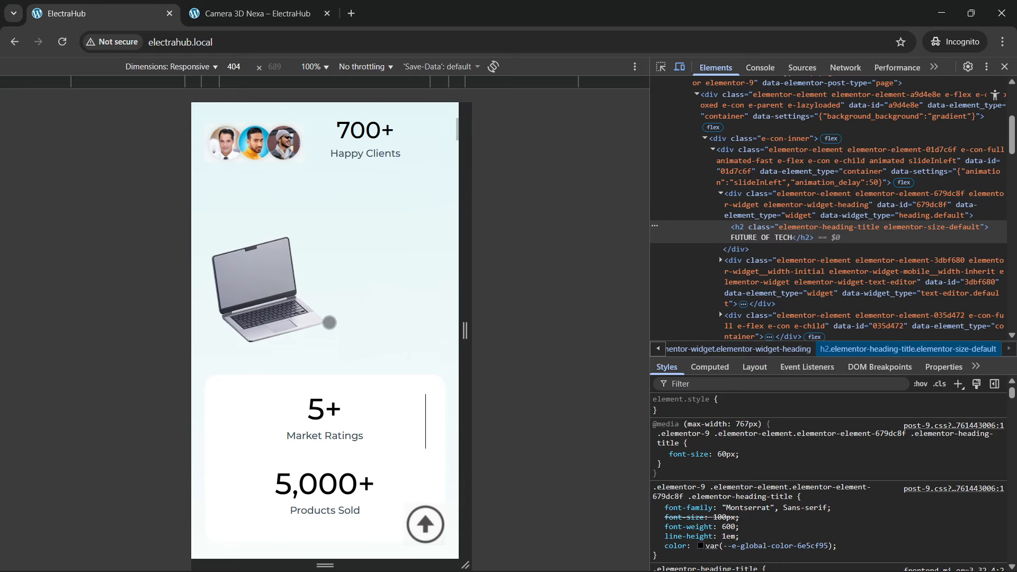
pyautogui.scroll(-6, 330, 323)
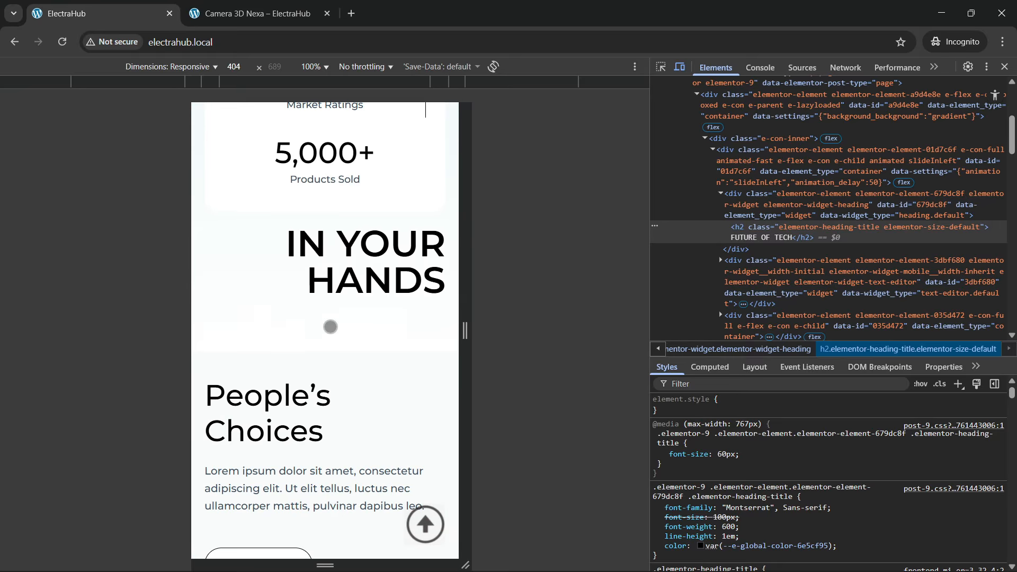
pyautogui.scroll(3, 336, 331)
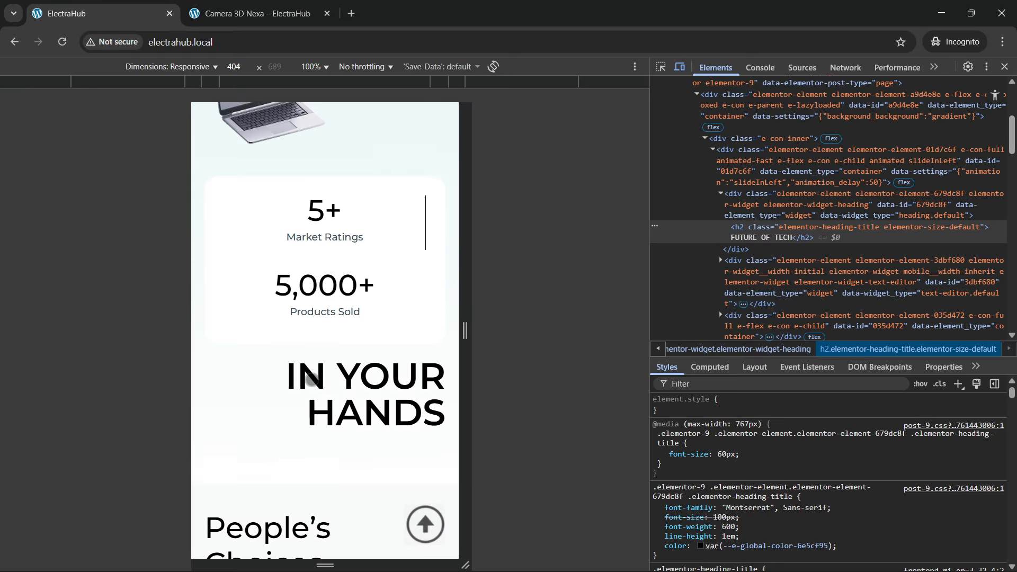
pyautogui.scroll(10, 312, 377)
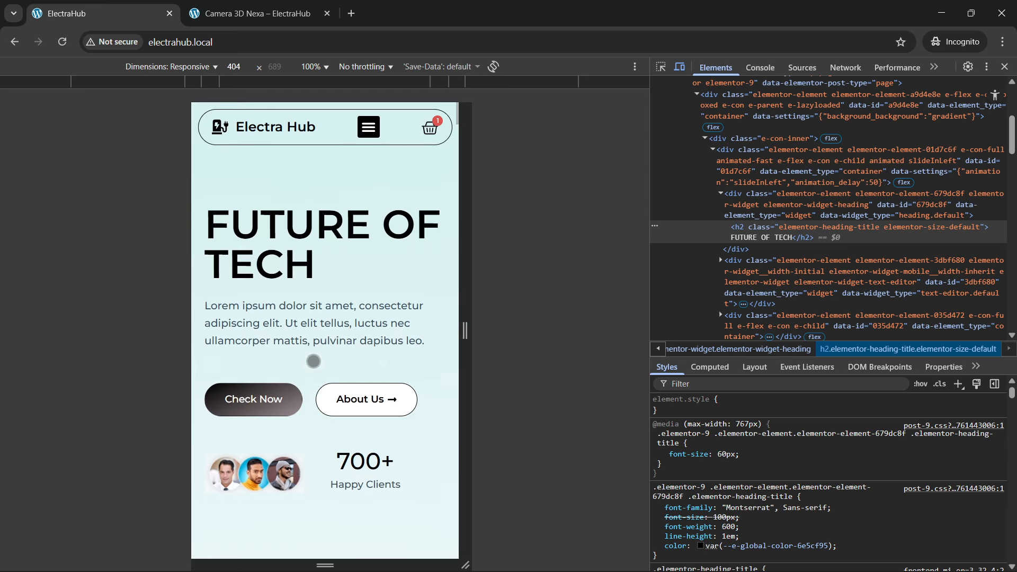
# Step: Examine the People's Choices section and its sliding product carousel in the mobile layout
pyautogui.scroll(-10, 314, 361)
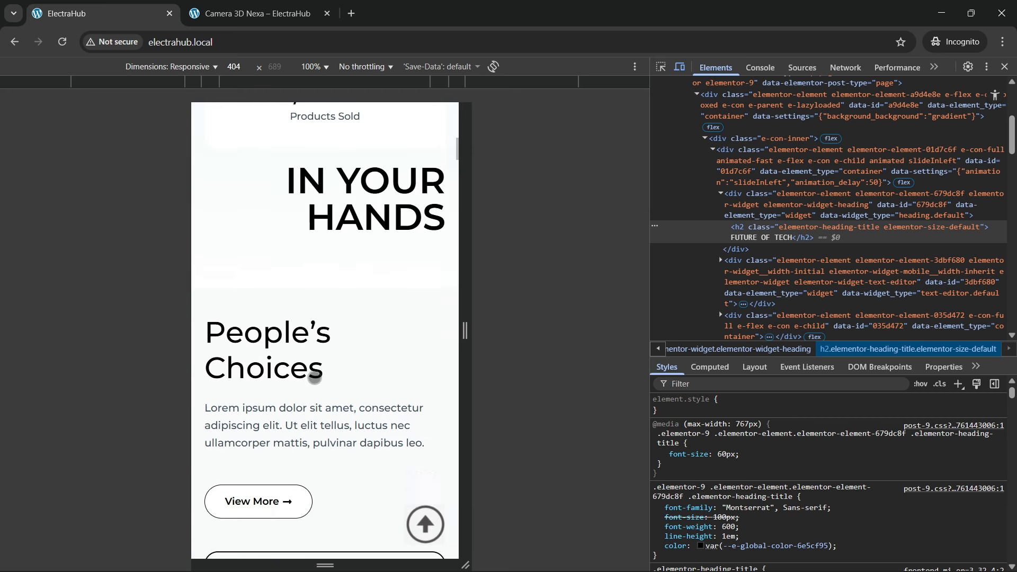
pyautogui.scroll(-10, 315, 377)
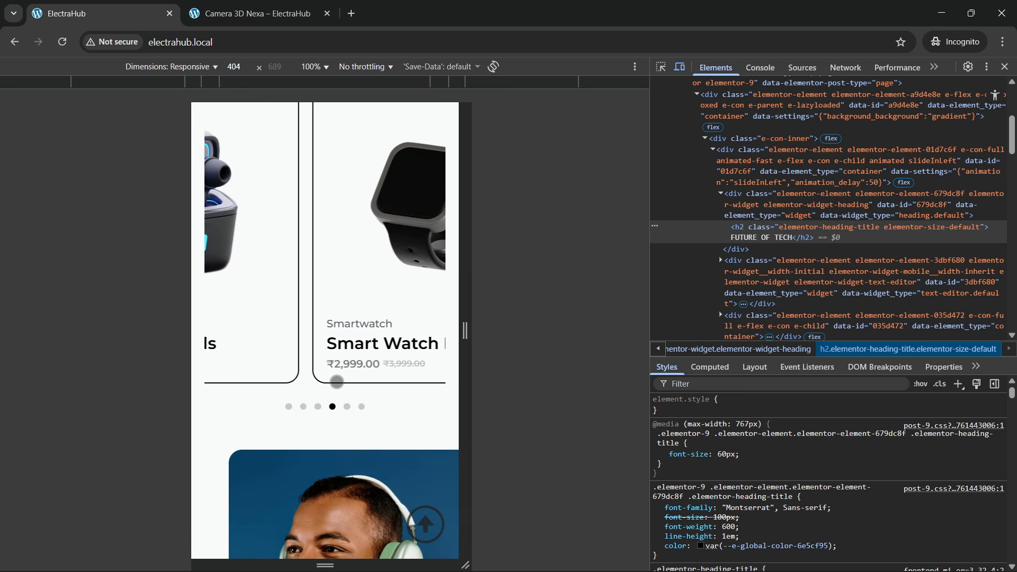
pyautogui.scroll(2, 307, 392)
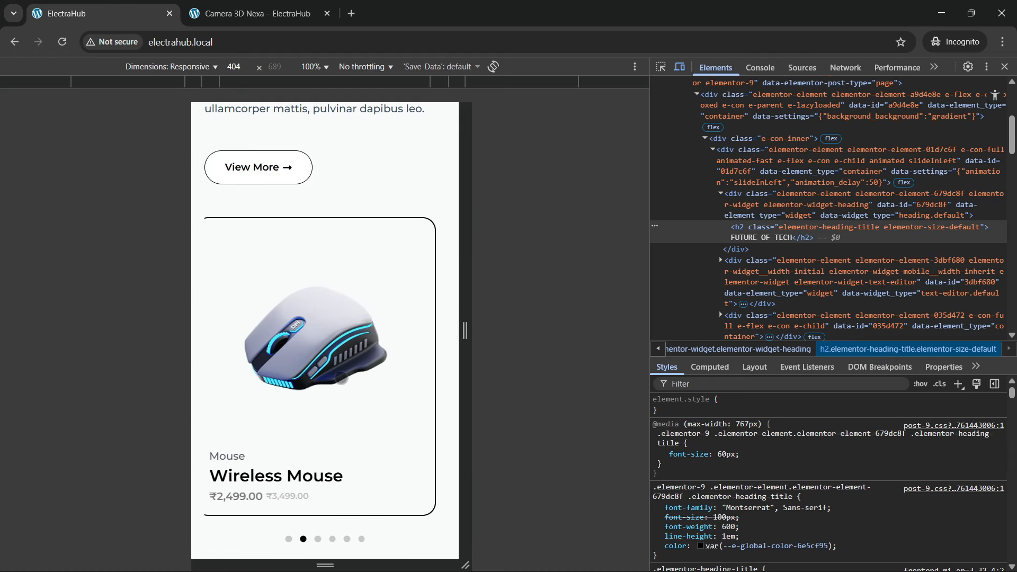
pyautogui.scroll(-1, 291, 476)
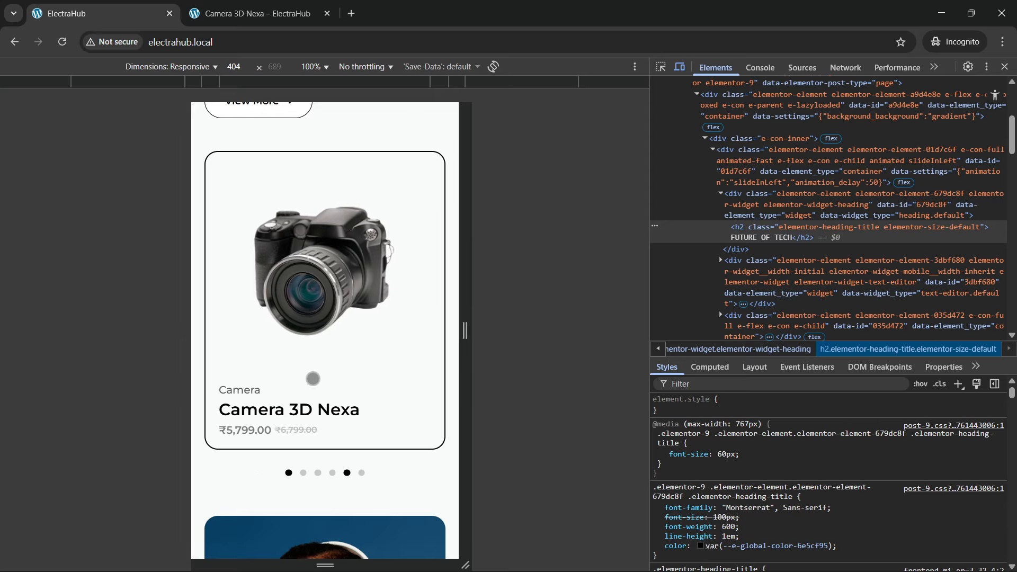
# Step: Review the headphones image and the Cyber Monday Madness banner with its scroll animation in the mobile layout
pyautogui.scroll(-8, 313, 379)
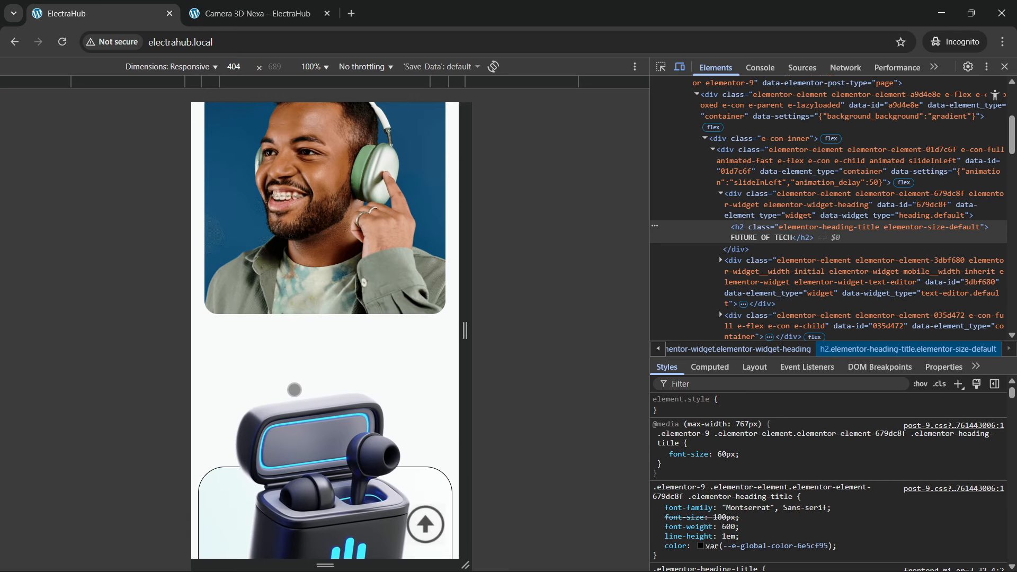
pyautogui.scroll(3, 295, 389)
pyautogui.scroll(-6, 295, 388)
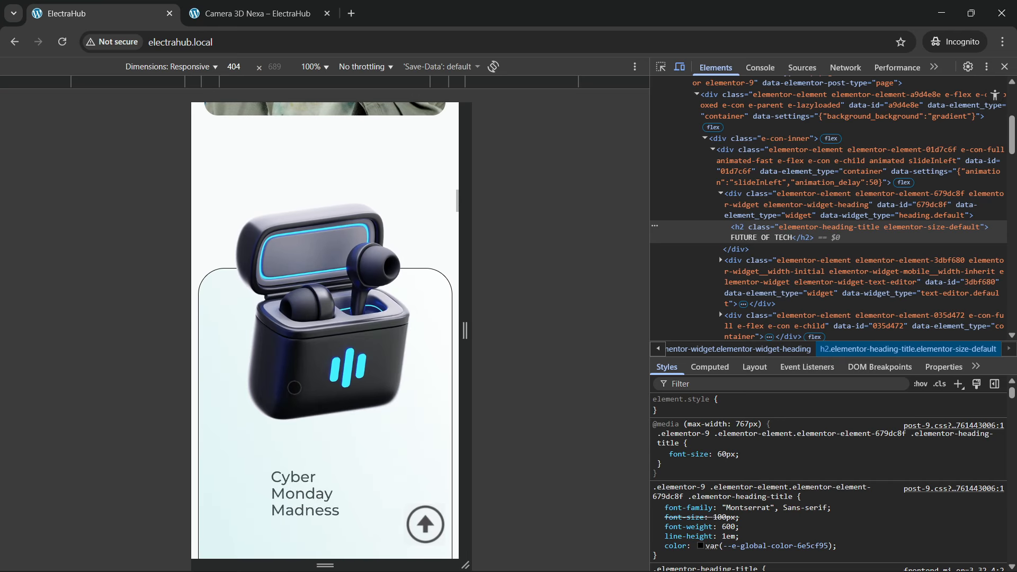
pyautogui.scroll(-6, 294, 388)
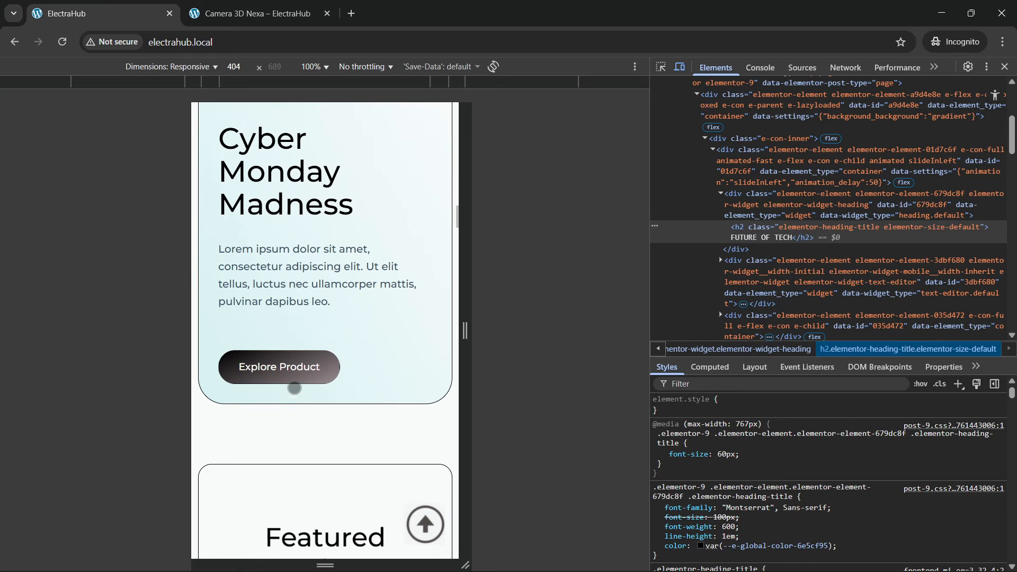
pyautogui.scroll(2, 294, 388)
# Step: Inspect the stacked Featured Products cards in the mobile layout, from Camera 3D Nexa to NovaX Pro HeadSet
pyautogui.scroll(-8, 275, 398)
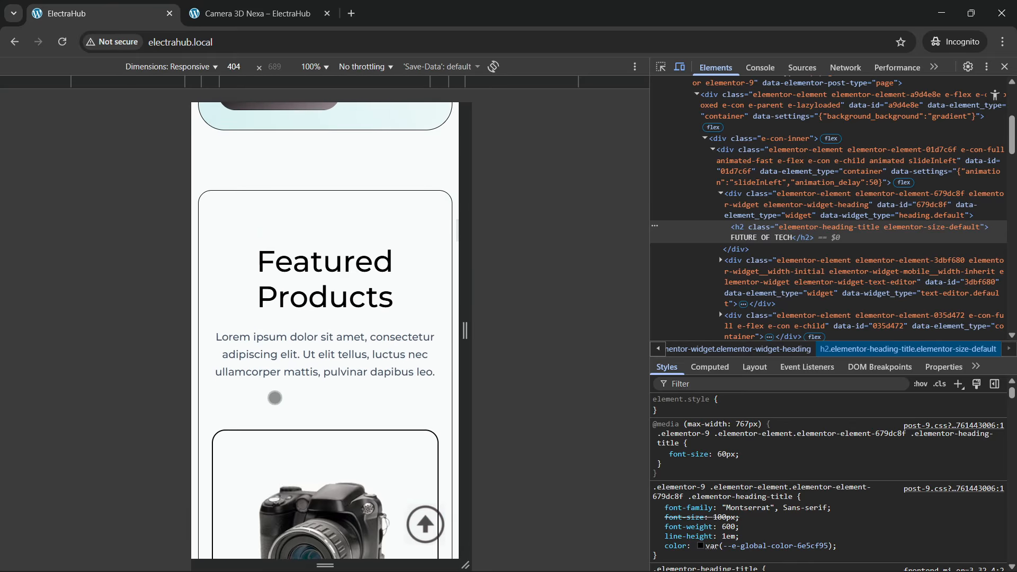
pyautogui.scroll(-6, 275, 398)
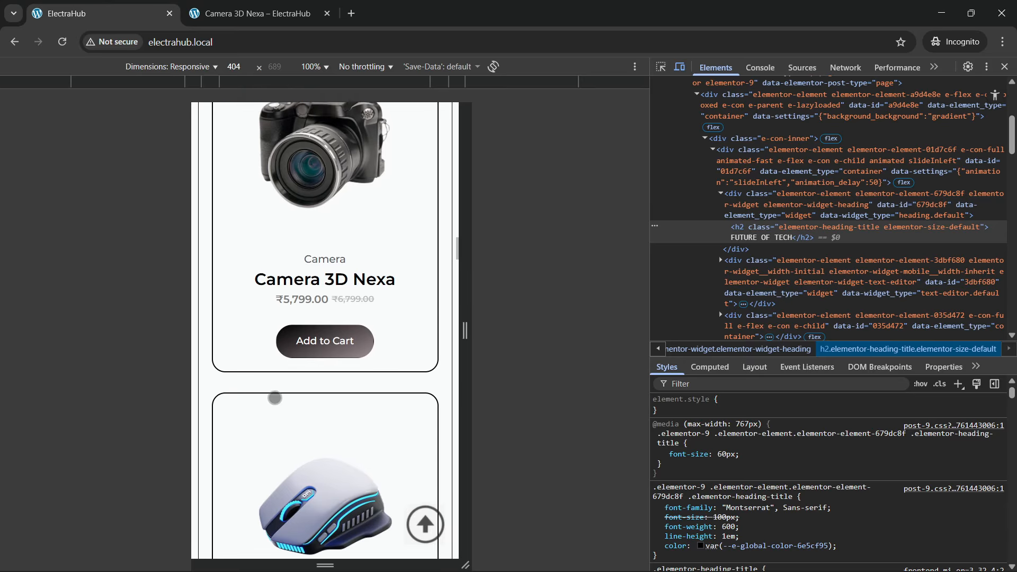
pyautogui.scroll(-9, 275, 398)
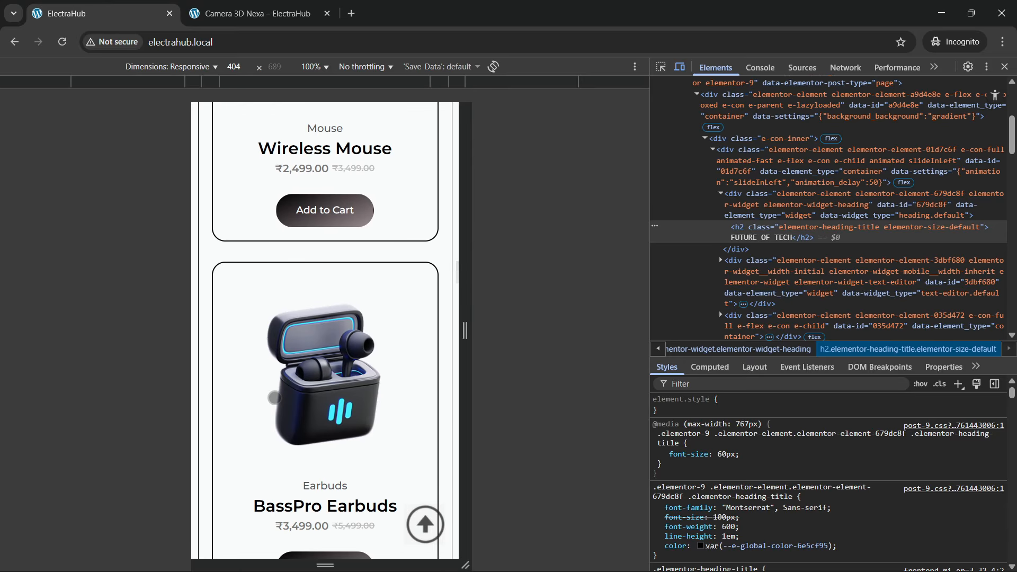
pyautogui.scroll(-9, 275, 397)
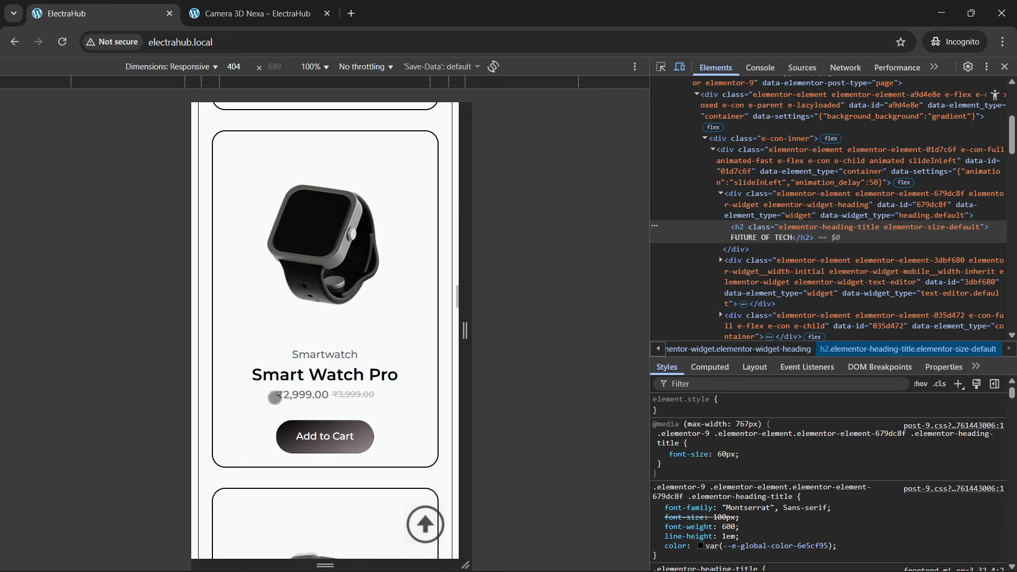
pyautogui.scroll(-3, 275, 398)
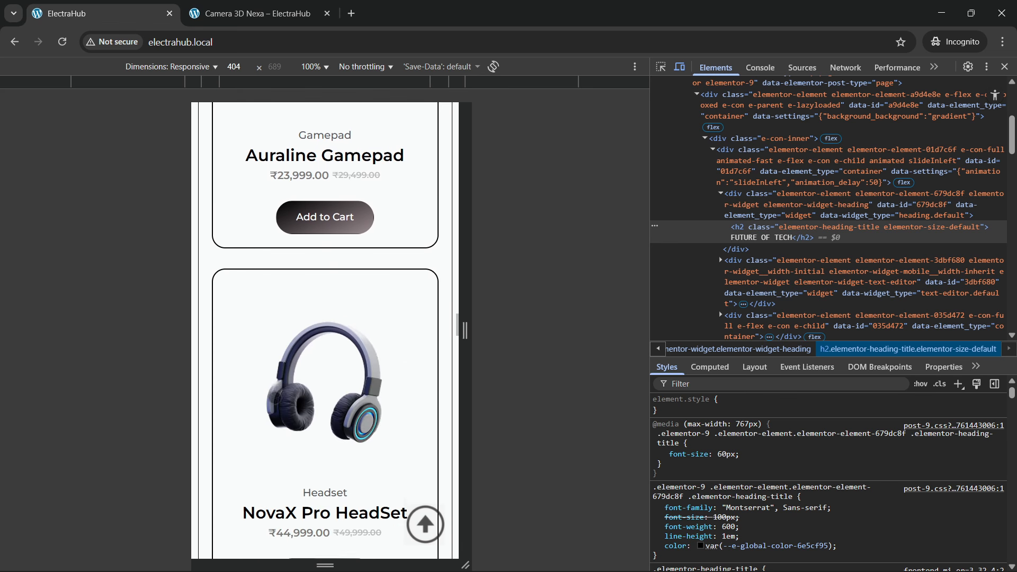
pyautogui.scroll(-6, 275, 398)
# Step: Check the Real Stories, Real Satisfaction section with its client counter and testimonial card on mobile
pyautogui.scroll(-6, 275, 398)
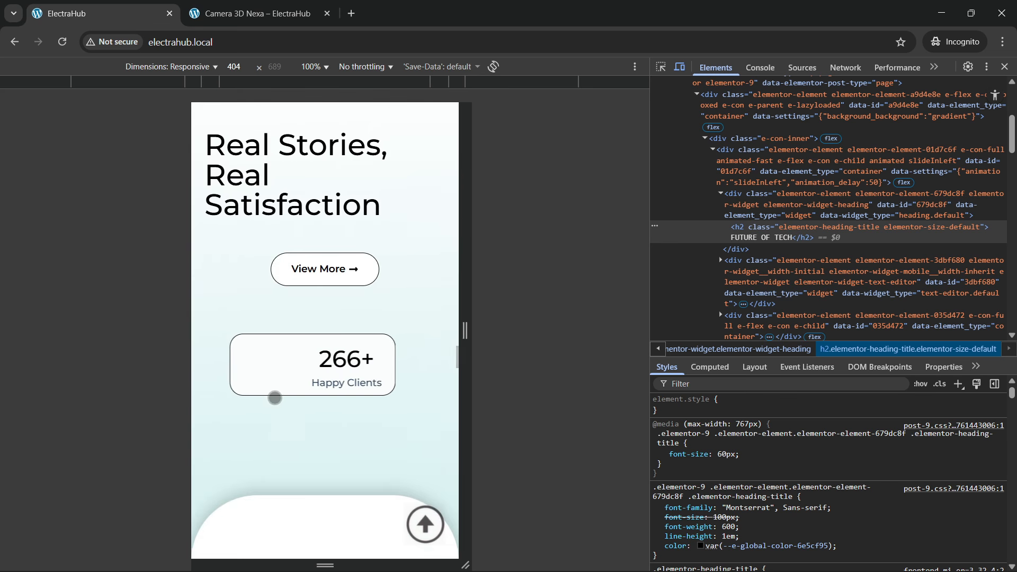
pyautogui.scroll(-3, 275, 397)
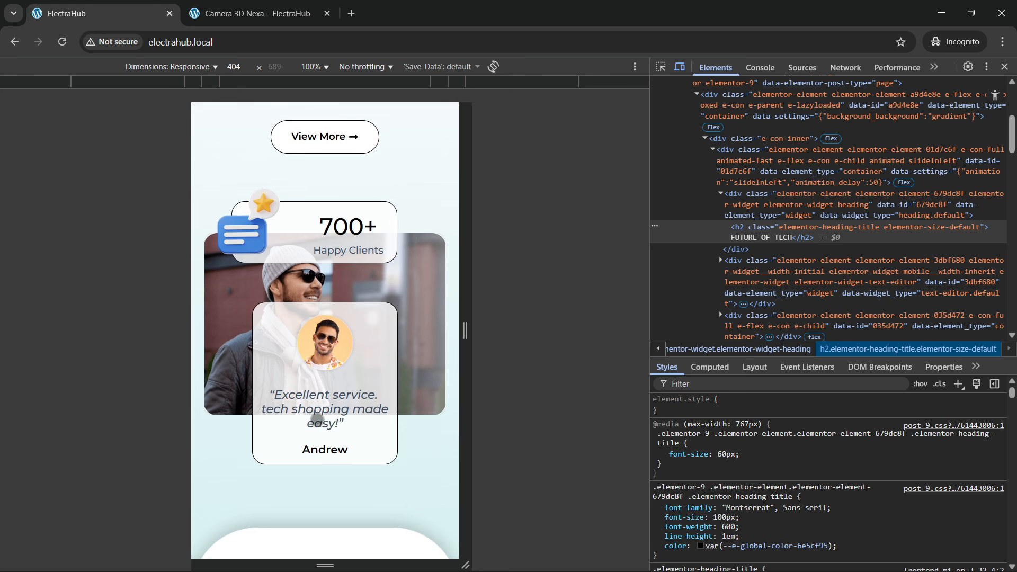
pyautogui.scroll(-3, 318, 420)
# Step: Review the Next-Gen Selections section in the mobile layout, from the Laptop & PC card through Digital Camera and Accessories to Gaming
pyautogui.scroll(-7, 321, 420)
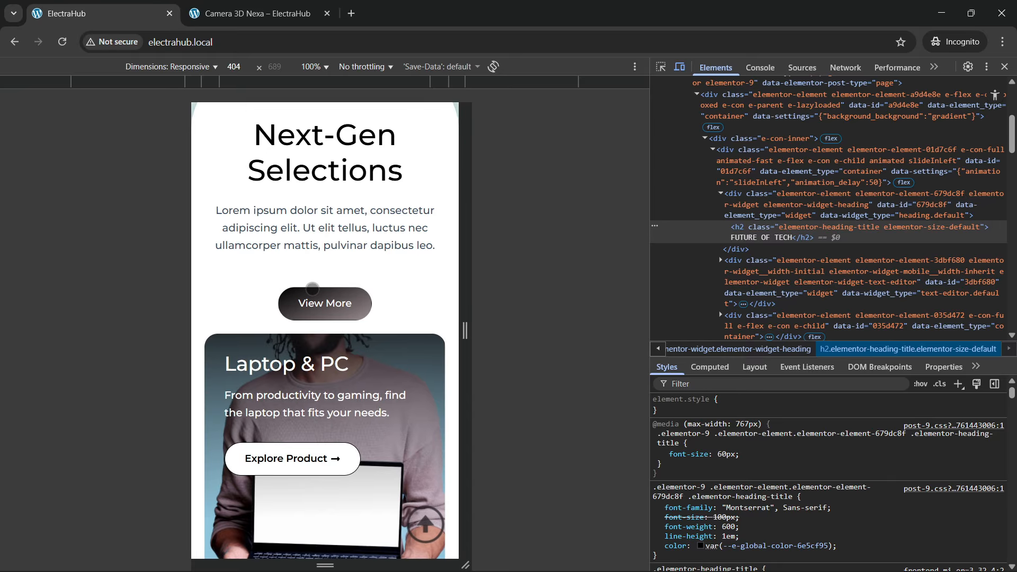
pyautogui.scroll(-4, 314, 348)
pyautogui.scroll(-16, 311, 365)
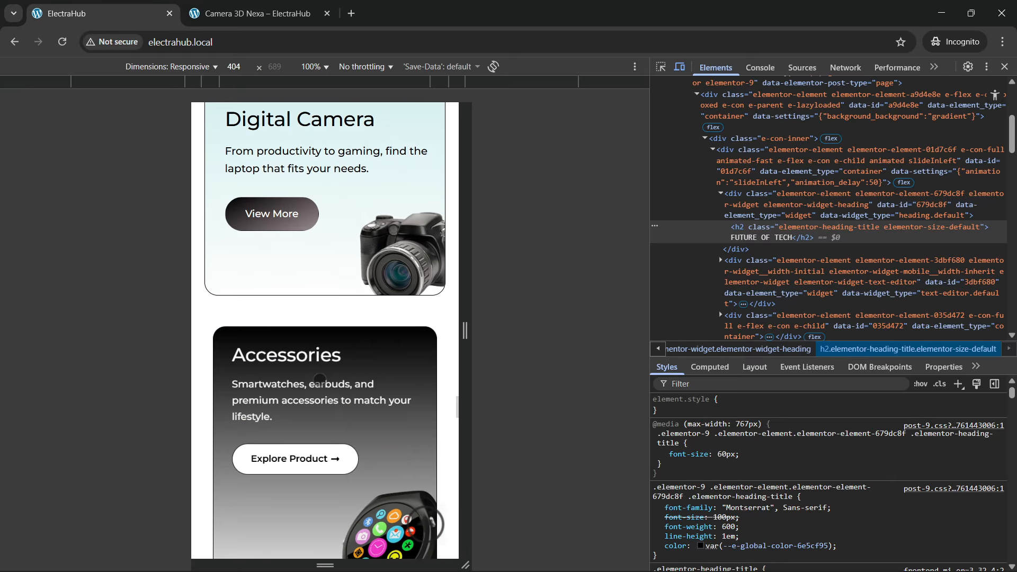
pyautogui.scroll(-10, 320, 379)
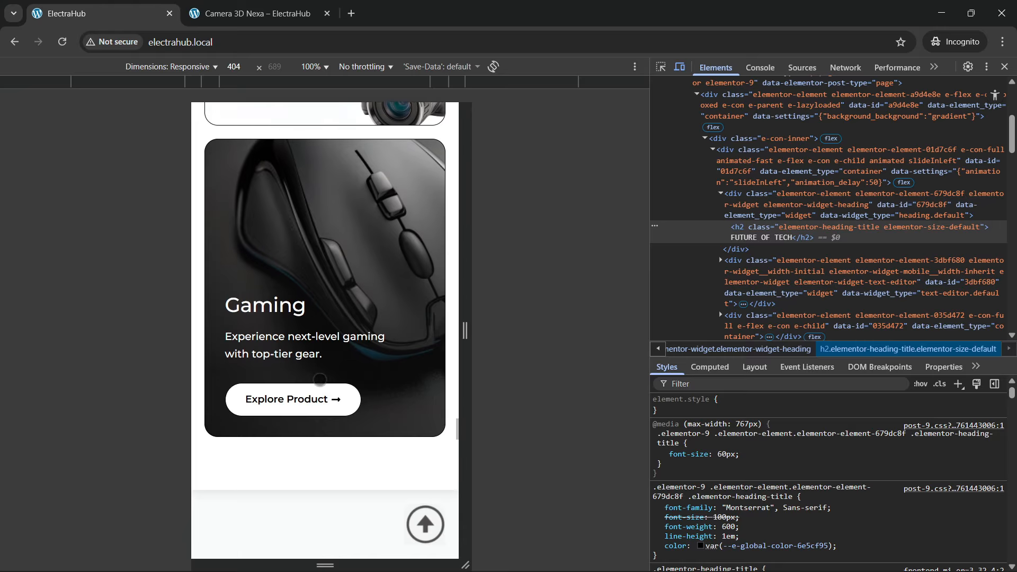
# Step: Inspect the Insights & Updates section in the mobile layout, from the Laptop & PC card to the Must Have Product article
pyautogui.scroll(-4, 320, 379)
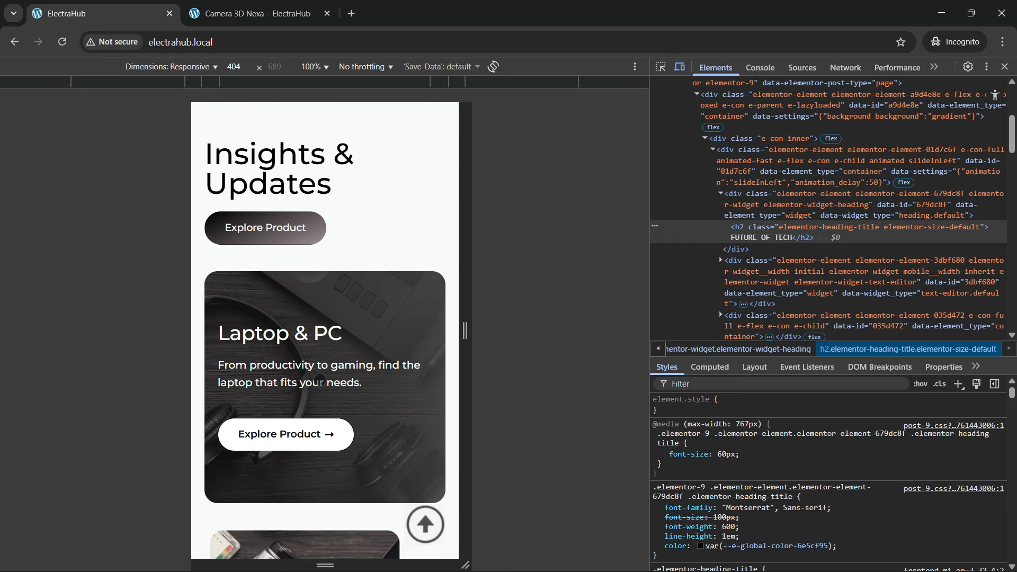
pyautogui.scroll(-10, 319, 379)
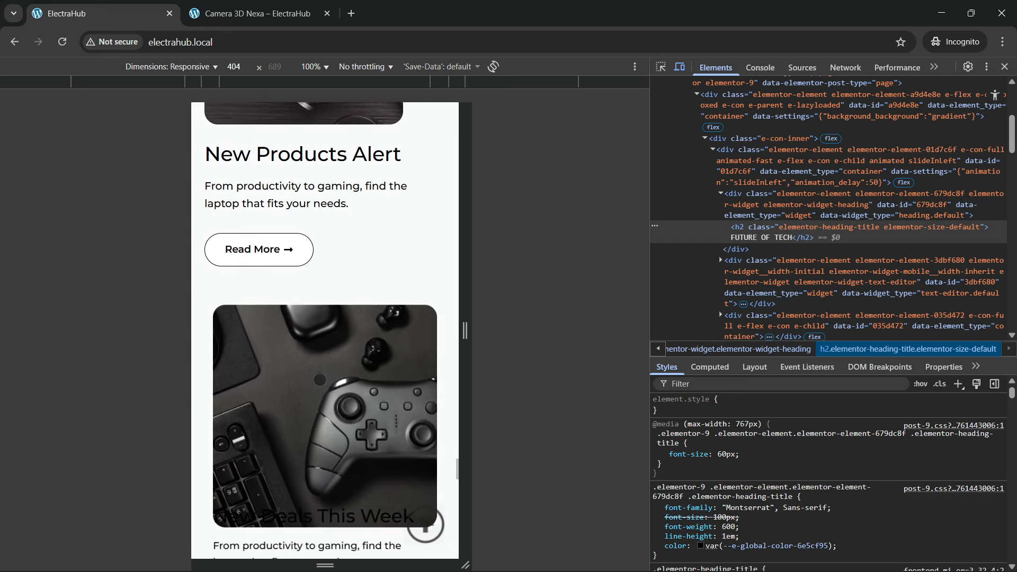
pyautogui.scroll(-12, 319, 379)
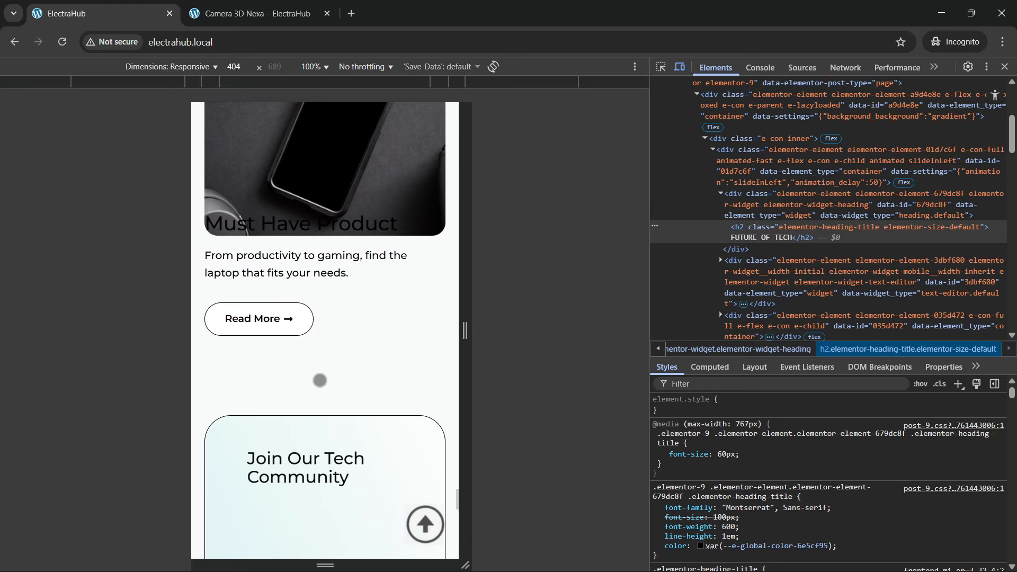
# Step: Check the Join Our Tech Community newsletter card and the stacked footer on mobile, narrowing the preview width to 398
pyautogui.scroll(-1, 320, 381)
pyautogui.moveTo(458, 324)
pyautogui.mouseDown()
pyautogui.moveTo(570, 317)
pyautogui.moveTo(439, 330)
pyautogui.mouseUp()
pyautogui.scroll(-3, 336, 326)
pyautogui.scroll(-8, 337, 325)
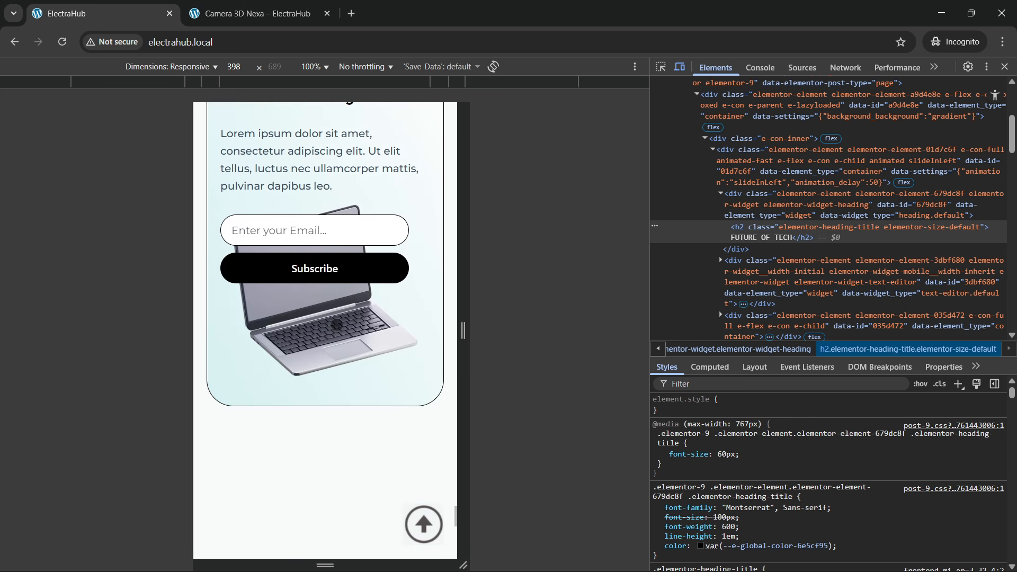
pyautogui.scroll(-7, 337, 325)
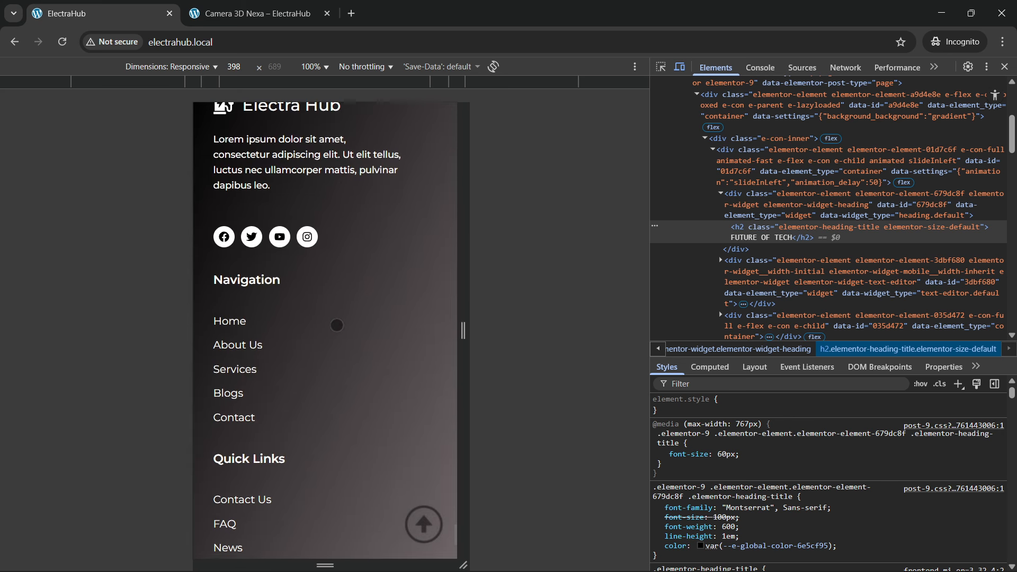
# Step: Return to the top of the home page with its back-to-top control and close the developer tools to restore the desktop layout
pyautogui.scroll(9, 305, 435)
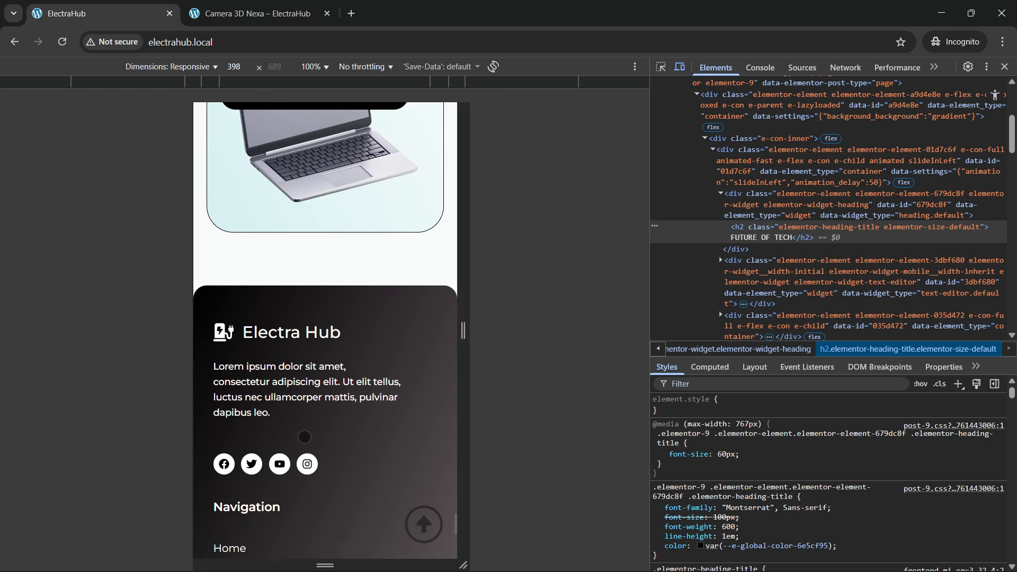
pyautogui.click(424, 527)
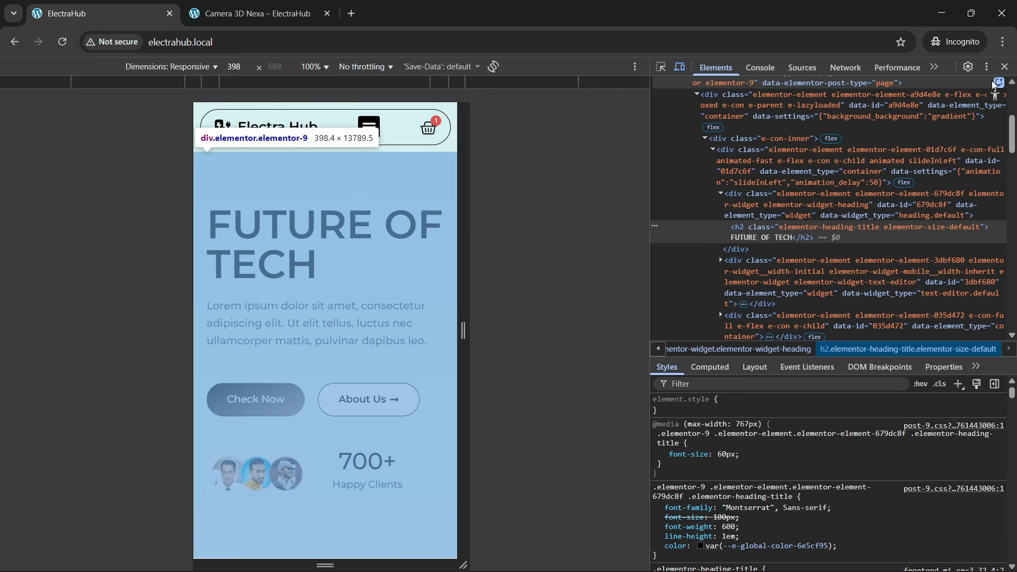
pyautogui.click(1004, 67)
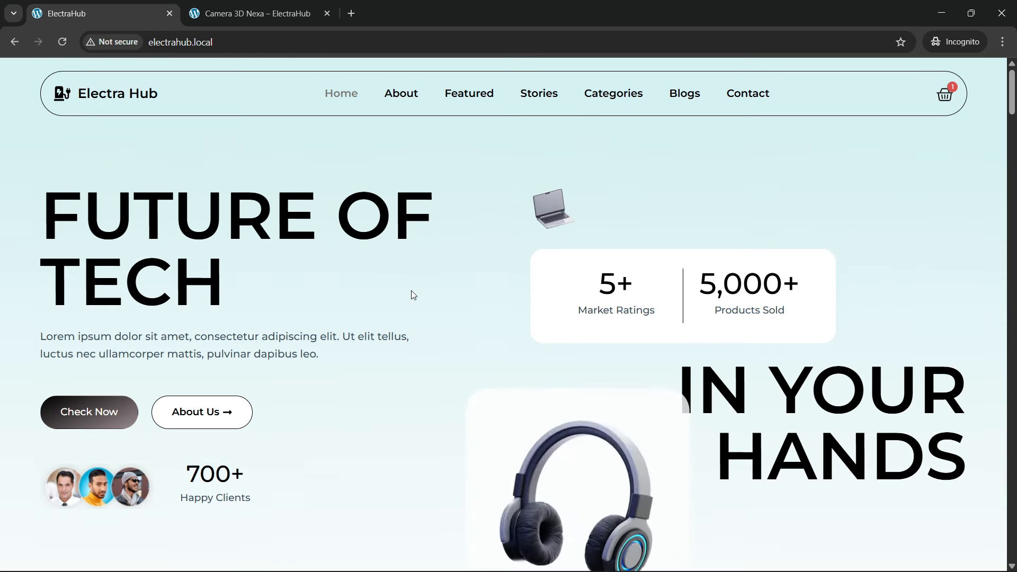
# Step: Show the last slide of the People's Choices carousel and open the NovaX Pro HeadSet product page from it
pyautogui.scroll(-12, 414, 295)
pyautogui.scroll(-9, 412, 294)
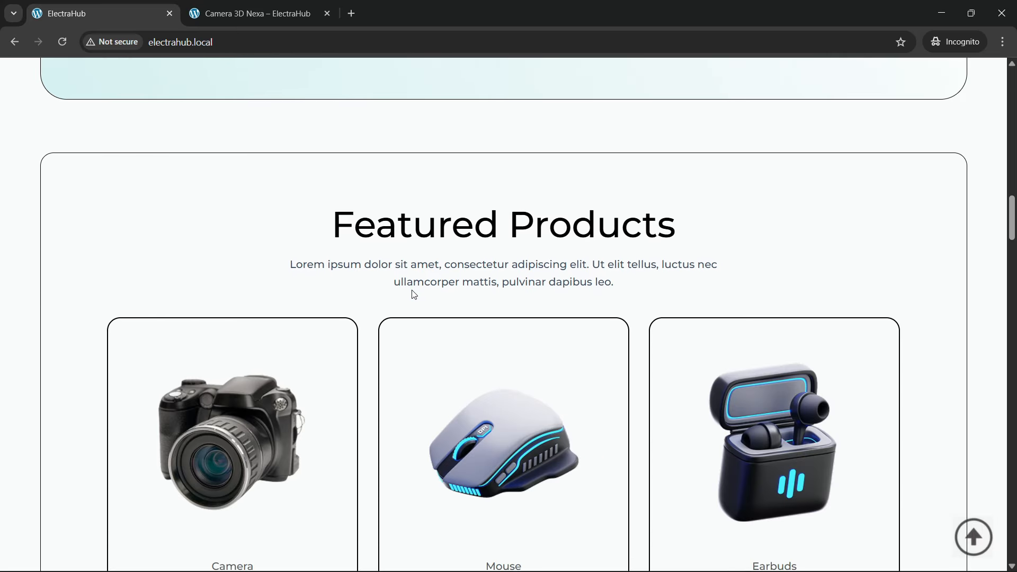
pyautogui.scroll(5, 349, 363)
pyautogui.scroll(15, 312, 350)
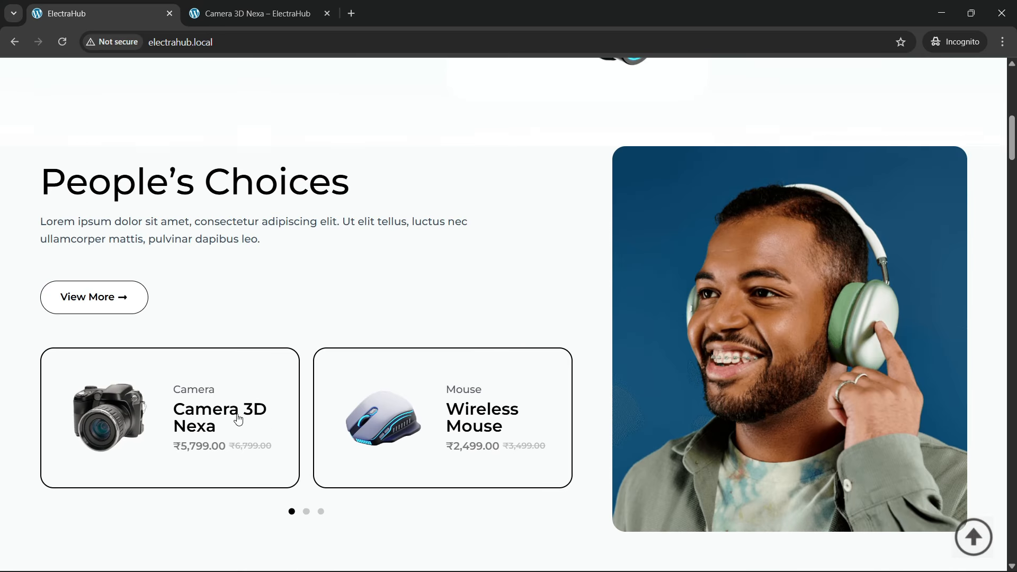
pyautogui.click(321, 511)
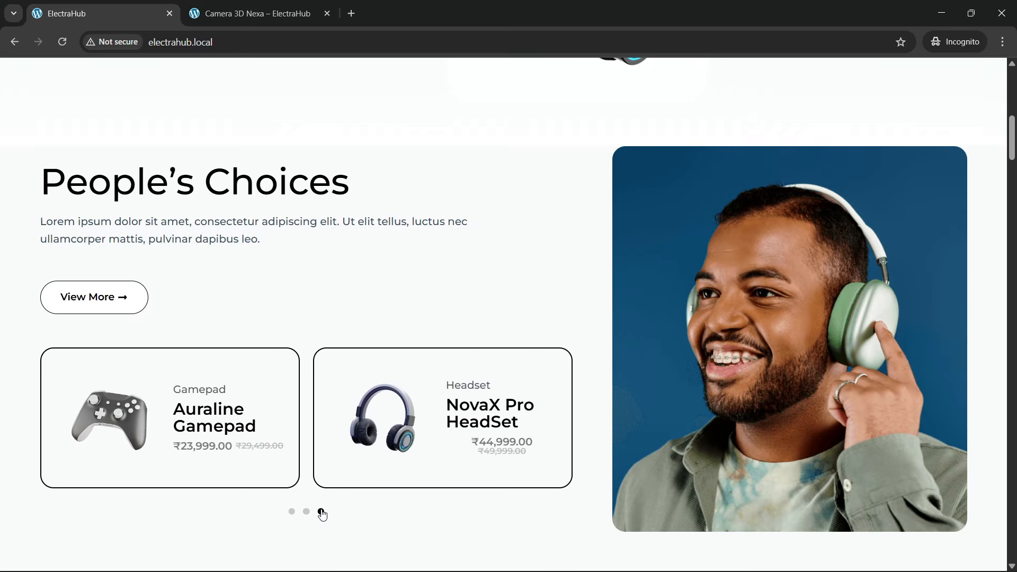
pyautogui.click(482, 416)
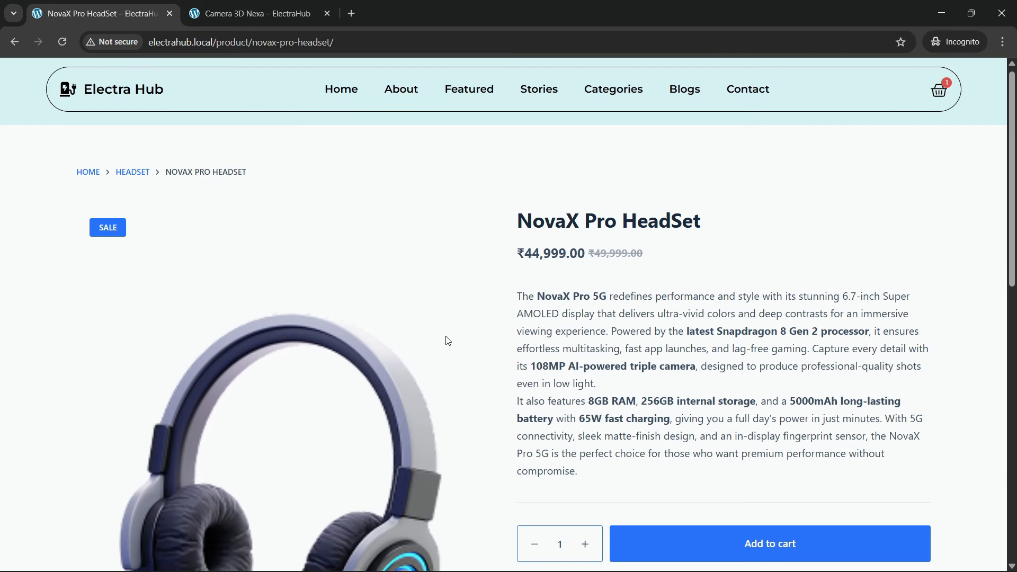
# Step: Look over the NovaX Pro HeadSet product page, including its description and reviews area
pyautogui.scroll(-10, 373, 379)
pyautogui.scroll(3, 373, 332)
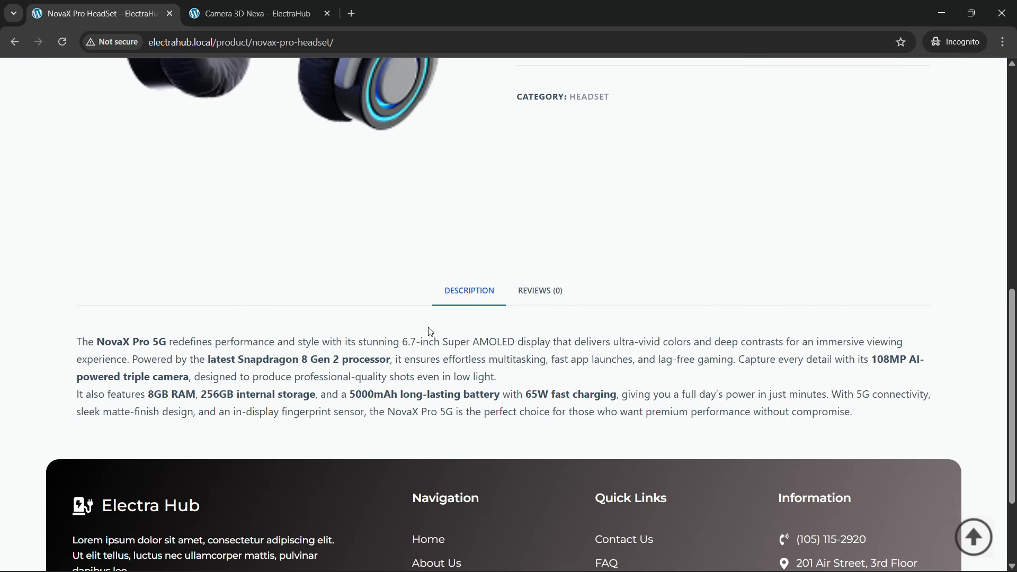
pyautogui.scroll(7, 402, 360)
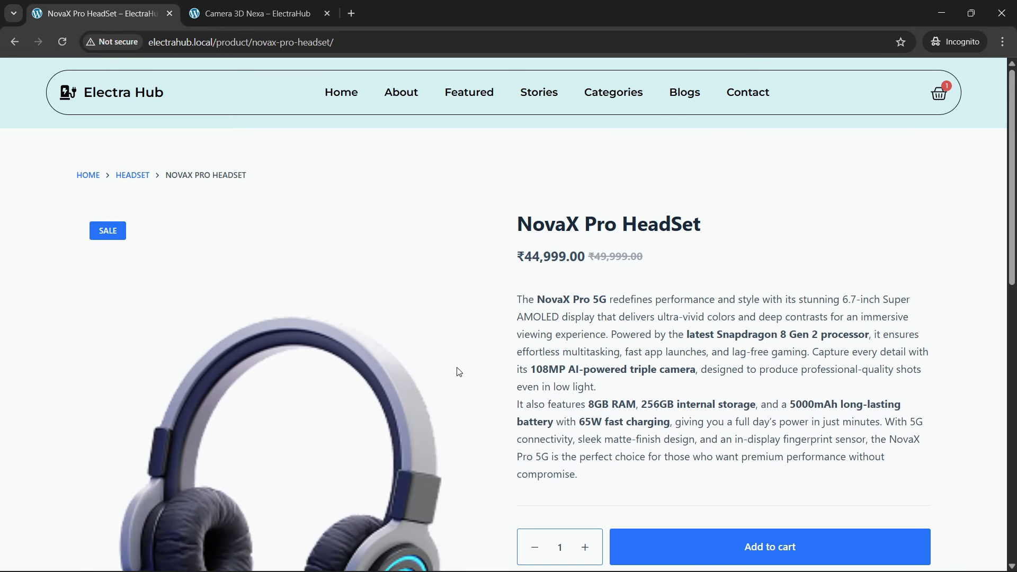
# Step: Test the quantity controls by raising and lowering the amount, and add one NovaX Pro HeadSet to the cart
pyautogui.scroll(-2, 435, 392)
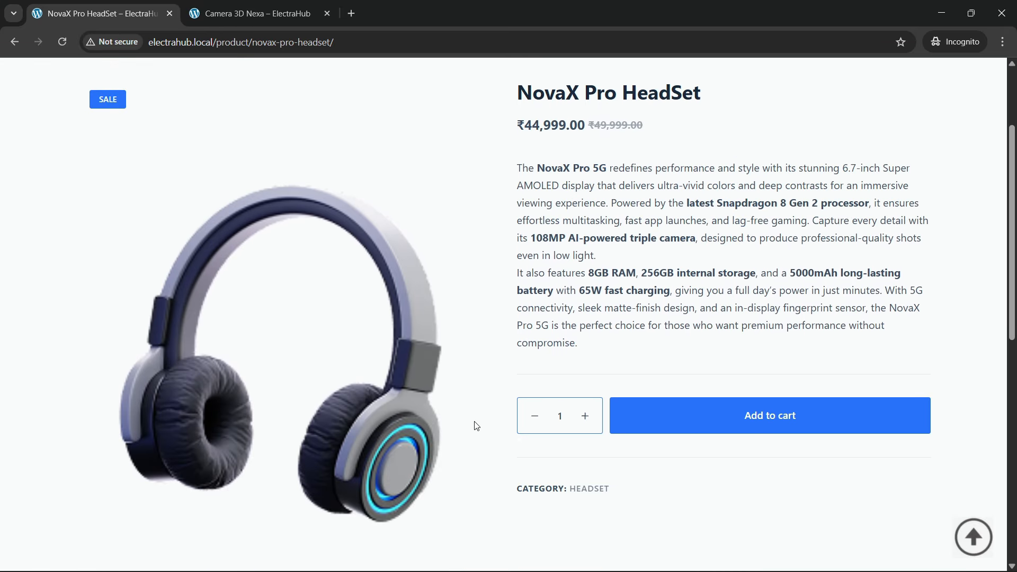
pyautogui.click(586, 418)
pyautogui.click(534, 416)
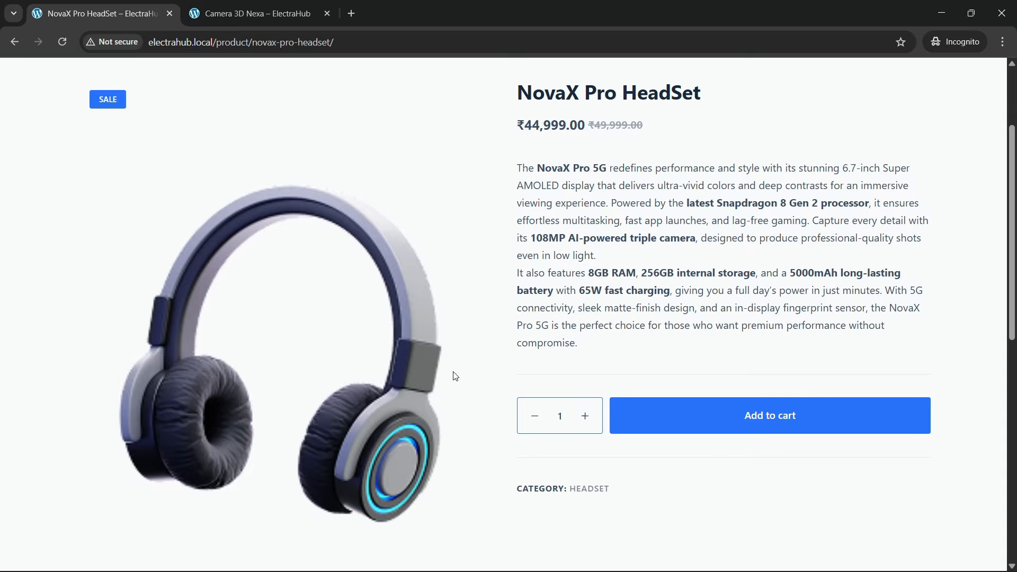
pyautogui.click(676, 411)
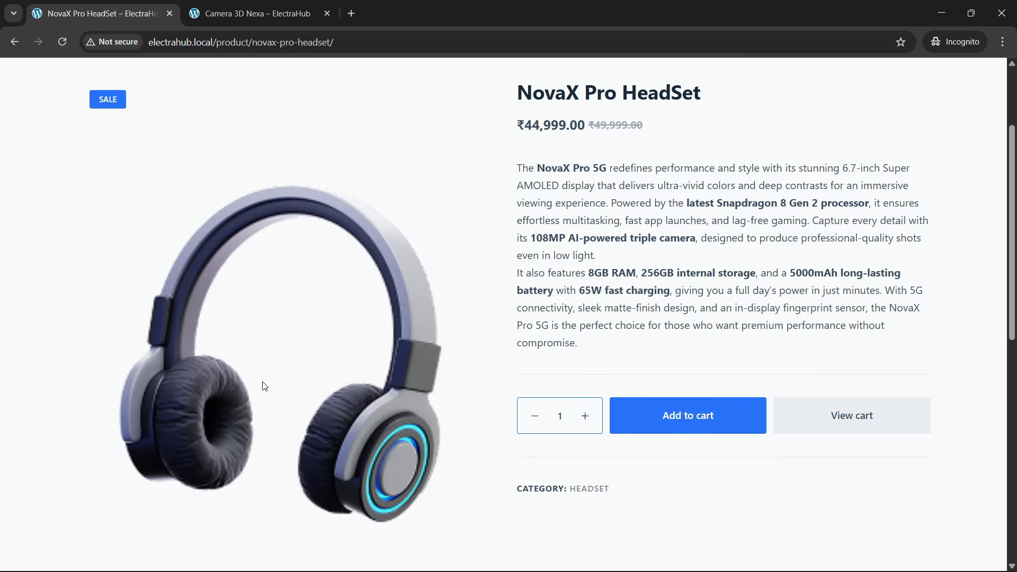
# Step: Open the side cart from the page header and go to the full cart page from it
pyautogui.scroll(2, 313, 361)
pyautogui.scroll(-2, 313, 361)
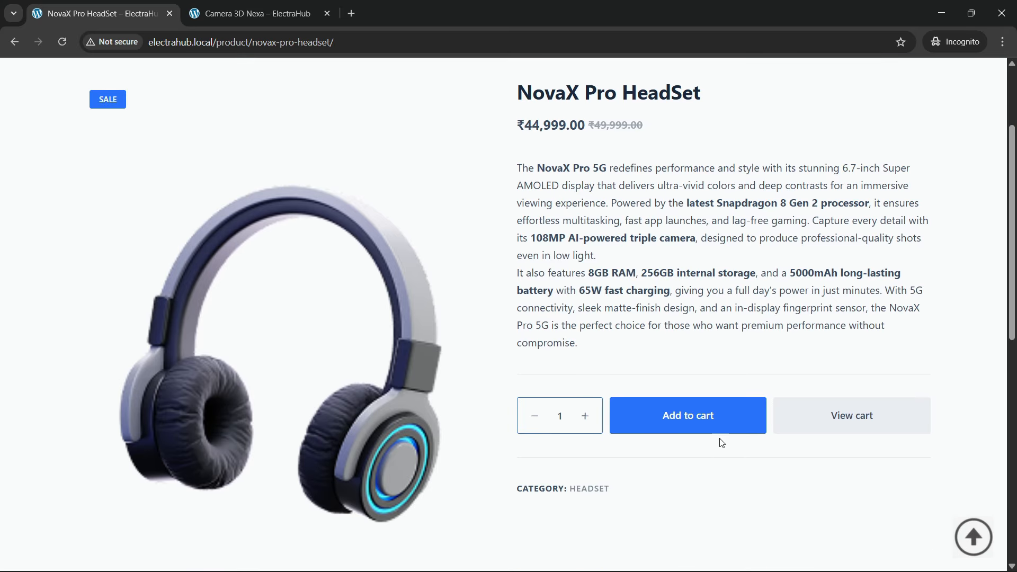
pyautogui.scroll(3, 821, 416)
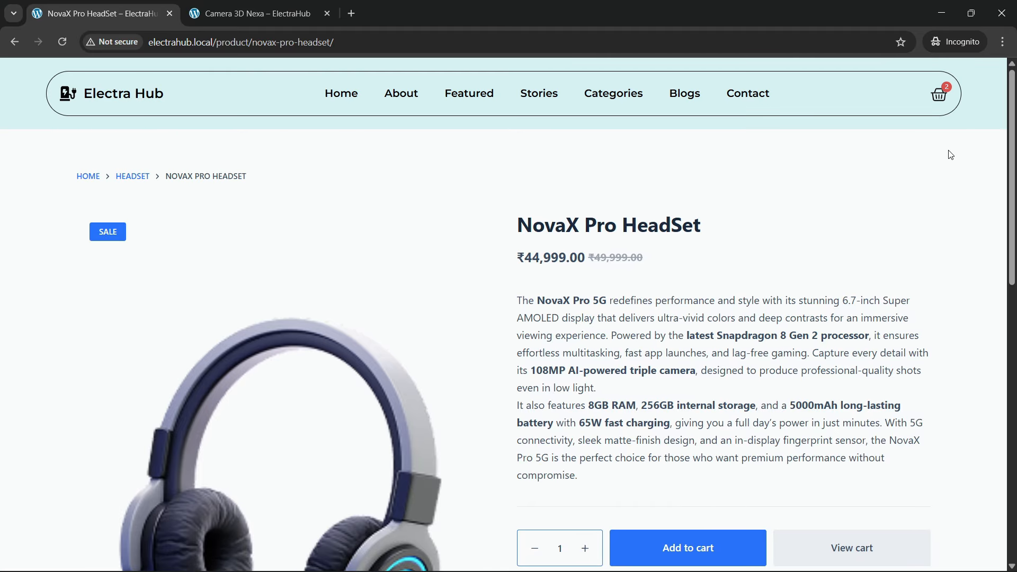
pyautogui.click(940, 94)
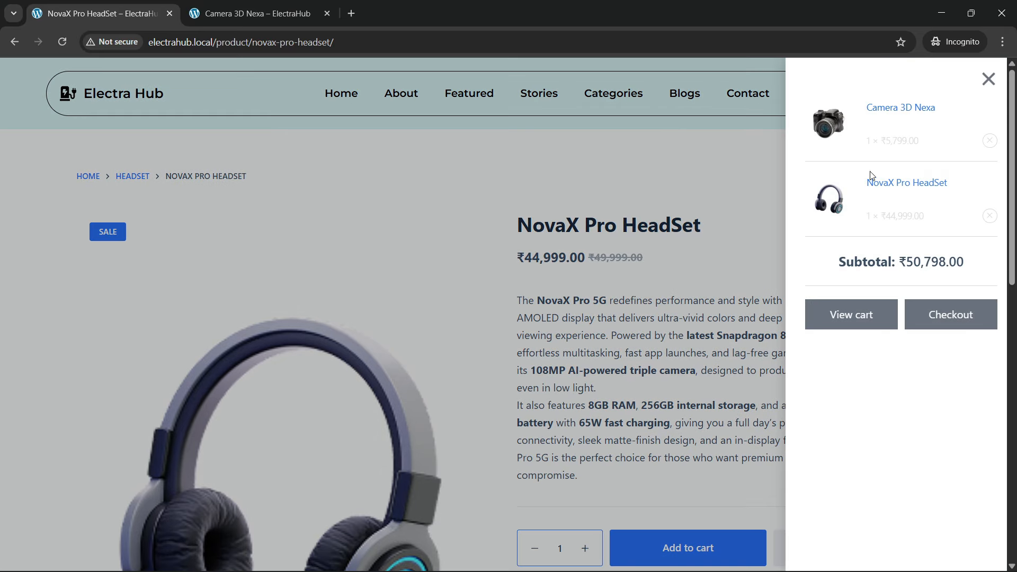
pyautogui.click(863, 320)
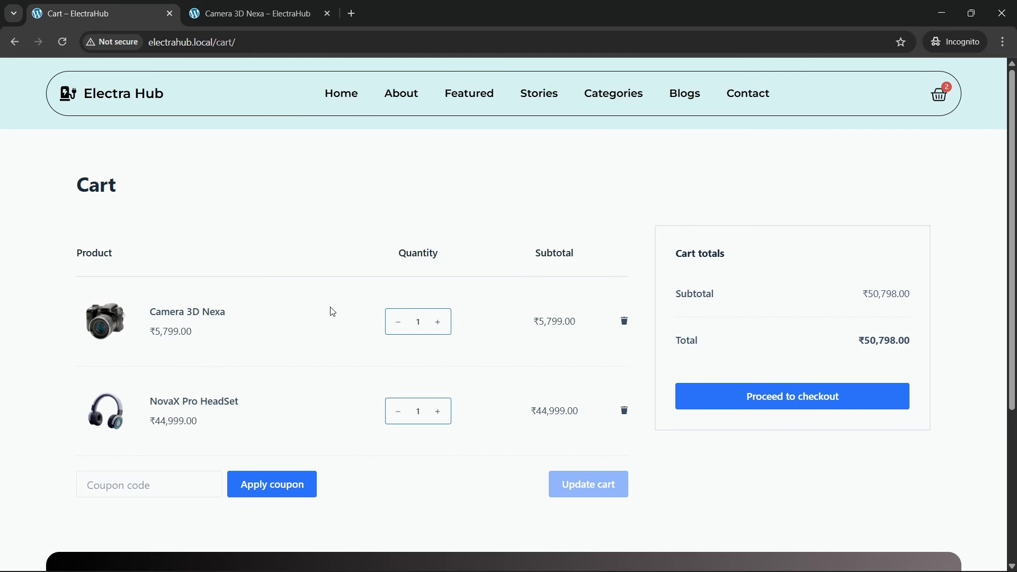
# Step: Review the cart page with its coupon code field and proceed to the checkout form
pyautogui.scroll(-4, 246, 276)
pyautogui.scroll(2, 275, 336)
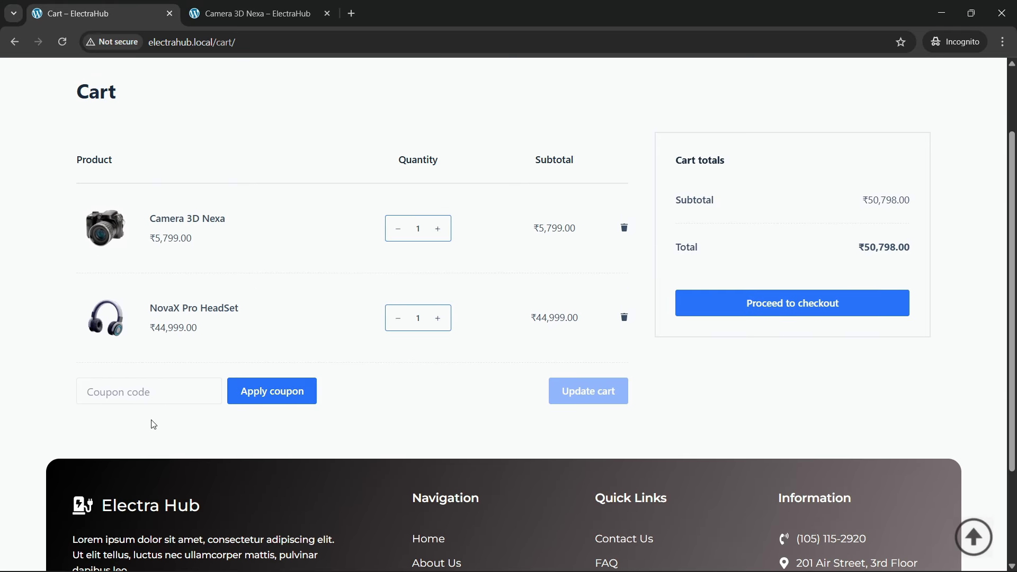
pyautogui.click(139, 395)
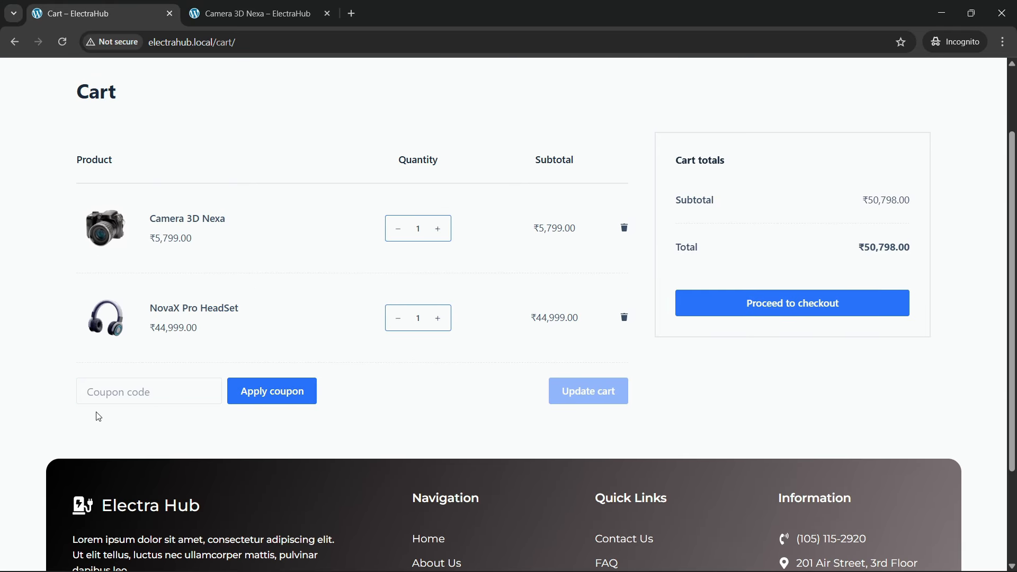
pyautogui.scroll(1, 486, 306)
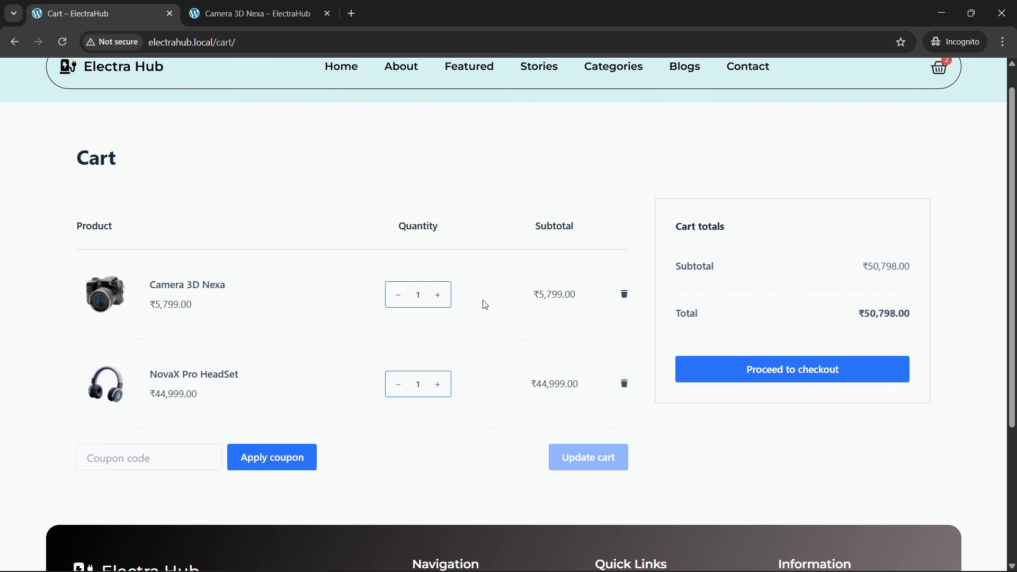
pyautogui.click(770, 379)
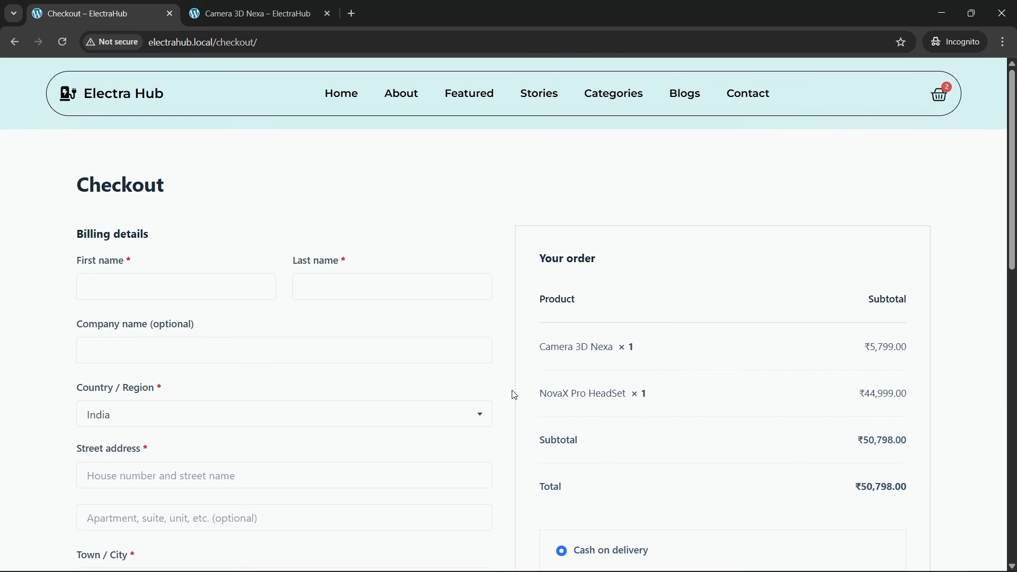
# Step: Return to the full cart page and test Camera 3D Nexa's quantity by lowering it to 0 and restoring it to 1
pyautogui.click(945, 98)
pyautogui.click(866, 321)
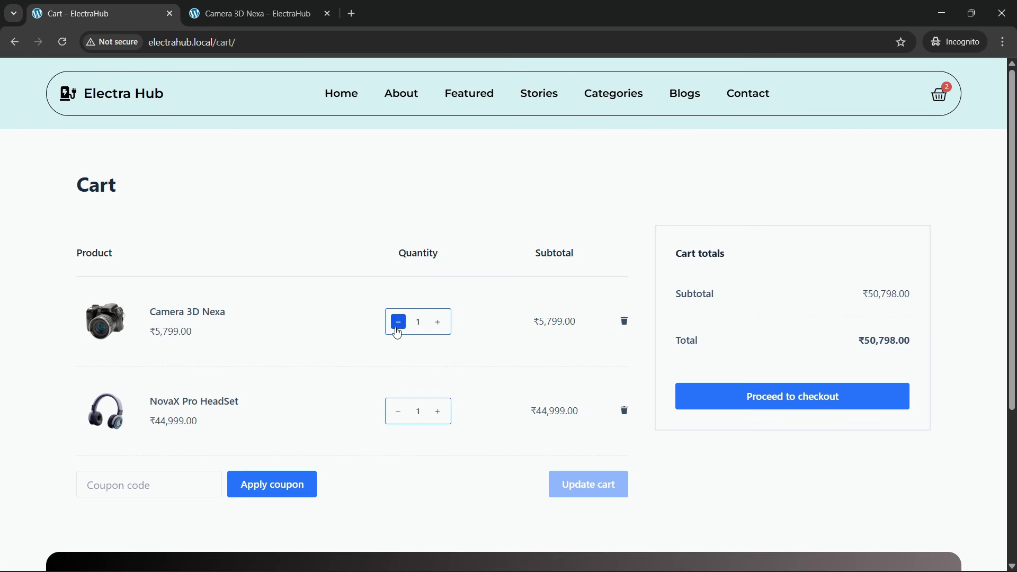
pyautogui.click(398, 323)
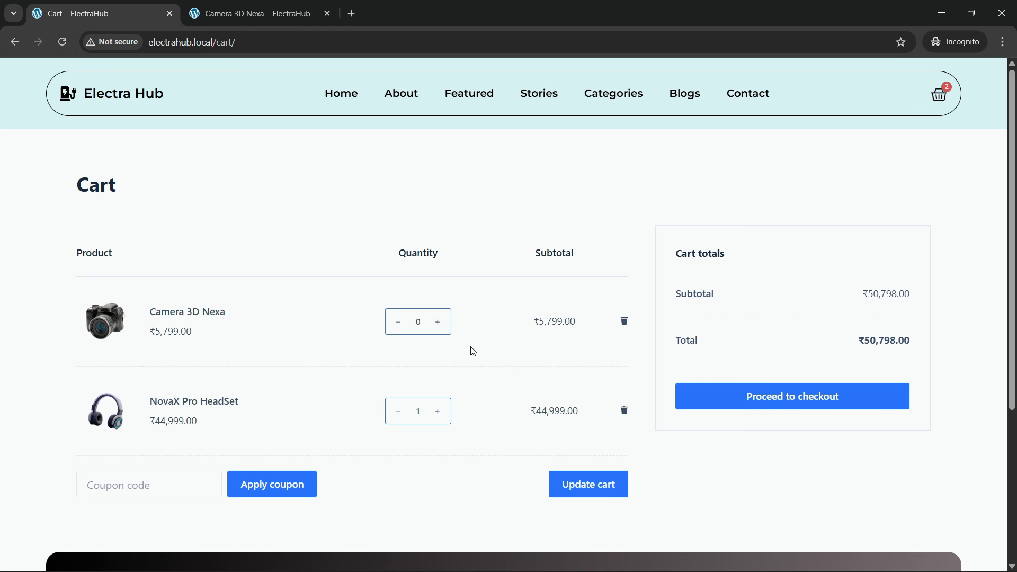
pyautogui.click(438, 323)
# Step: Remove Camera 3D Nexa from the cart and undo the removal
pyautogui.click(625, 321)
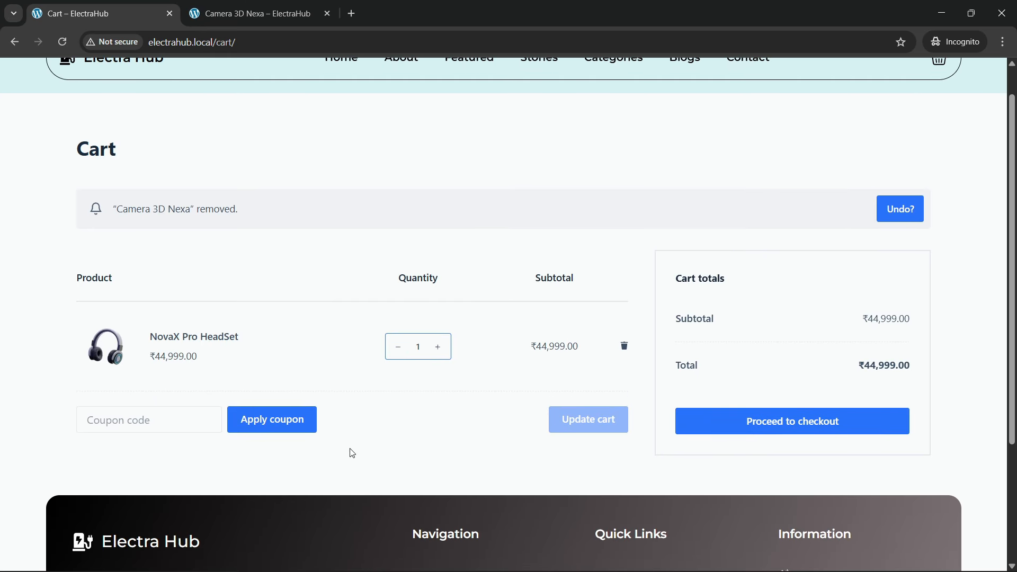
pyautogui.scroll(2, 638, 400)
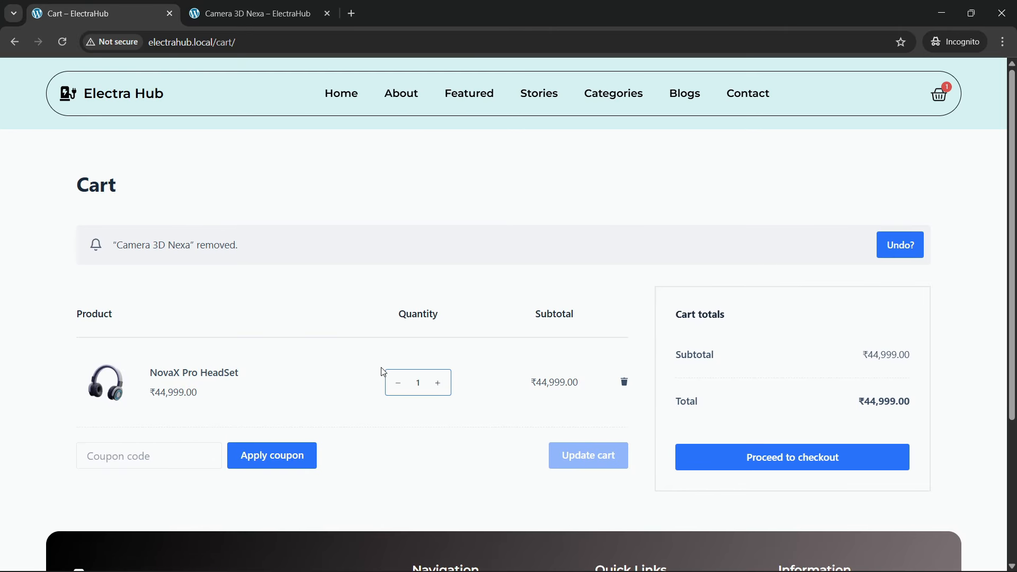
pyautogui.click(898, 248)
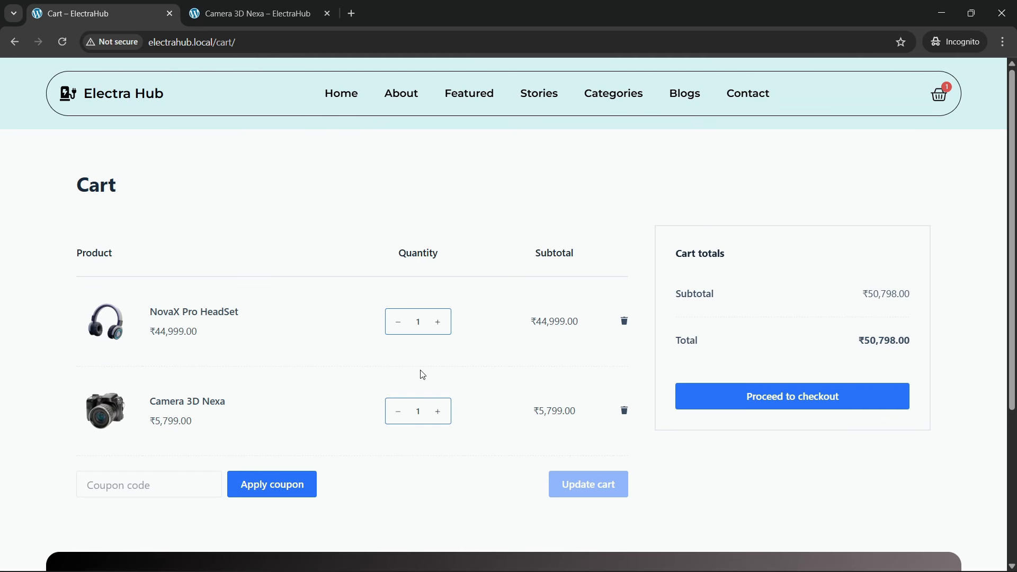
# Step: Check both product rows in the cart and go to checkout with the NovaX Pro HeadSet and Camera 3D Nexa
pyautogui.scroll(-5, 526, 388)
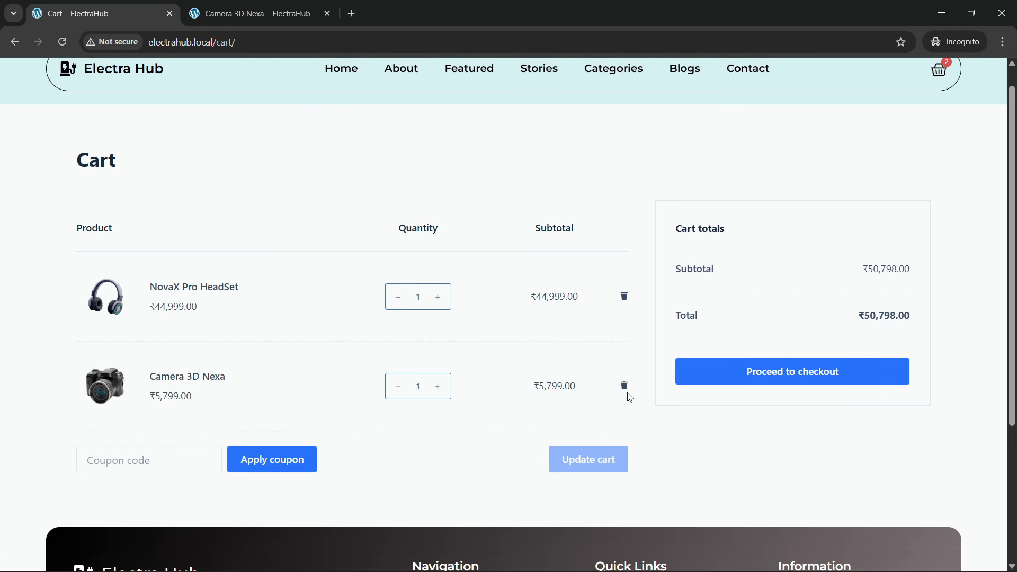
pyautogui.scroll(3, 488, 375)
pyautogui.click(755, 343)
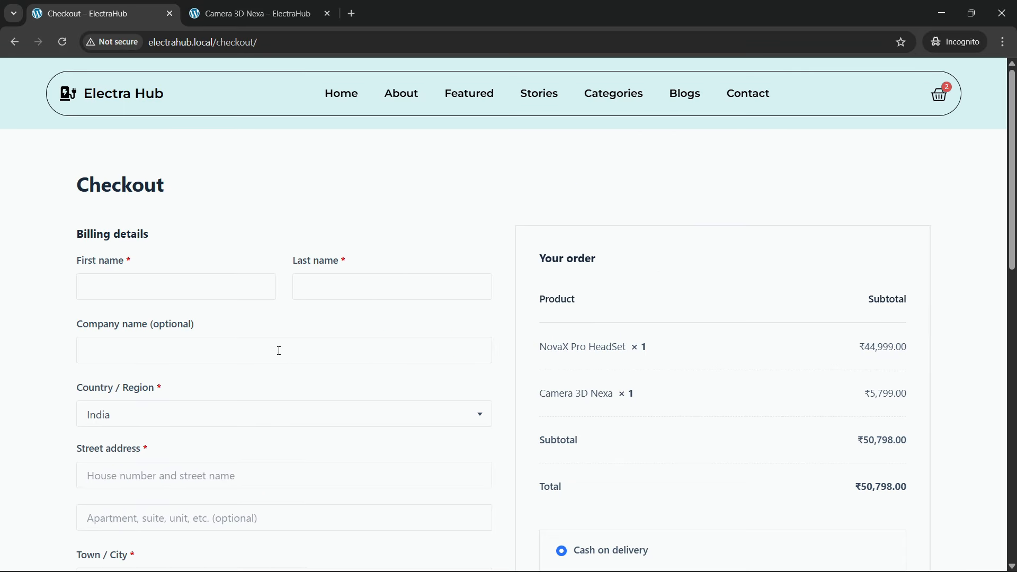
# Step: Look over the checkout form and fill the billing details with the saved customer address
pyautogui.scroll(-7, 228, 360)
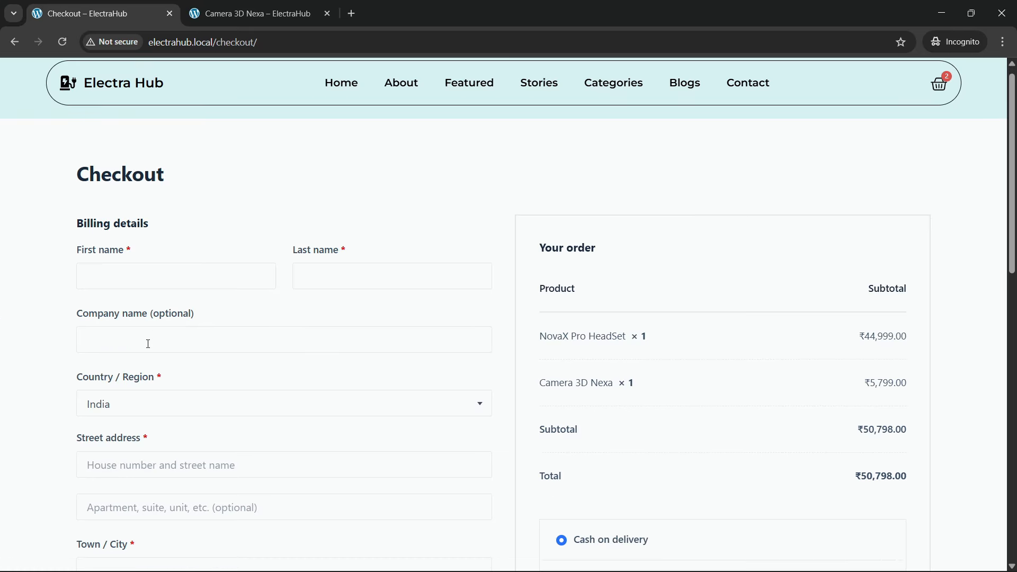
pyautogui.scroll(-6, 227, 360)
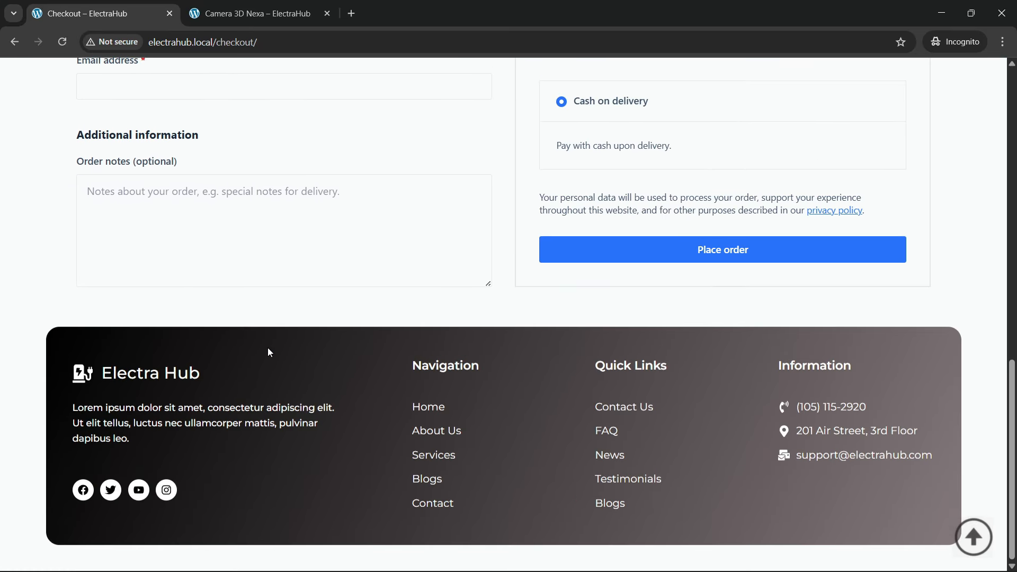
pyautogui.scroll(13, 269, 358)
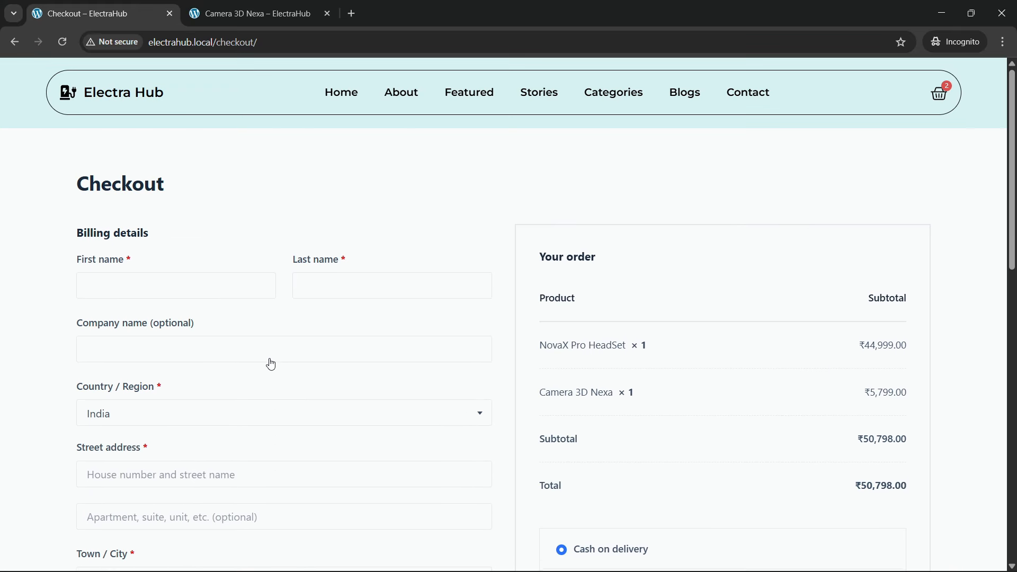
pyautogui.scroll(-4, 578, 493)
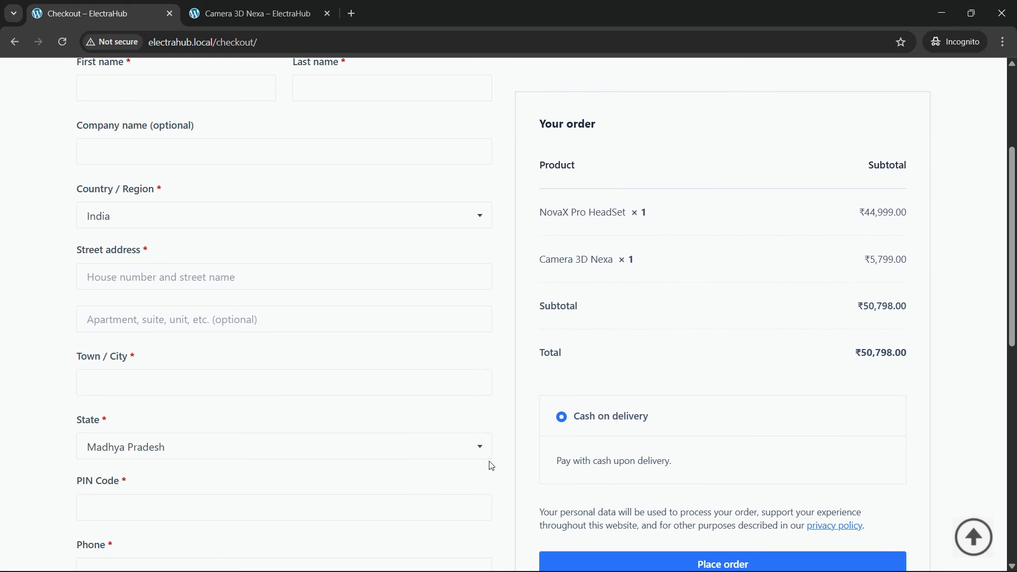
pyautogui.scroll(4, 291, 402)
pyautogui.click(170, 292)
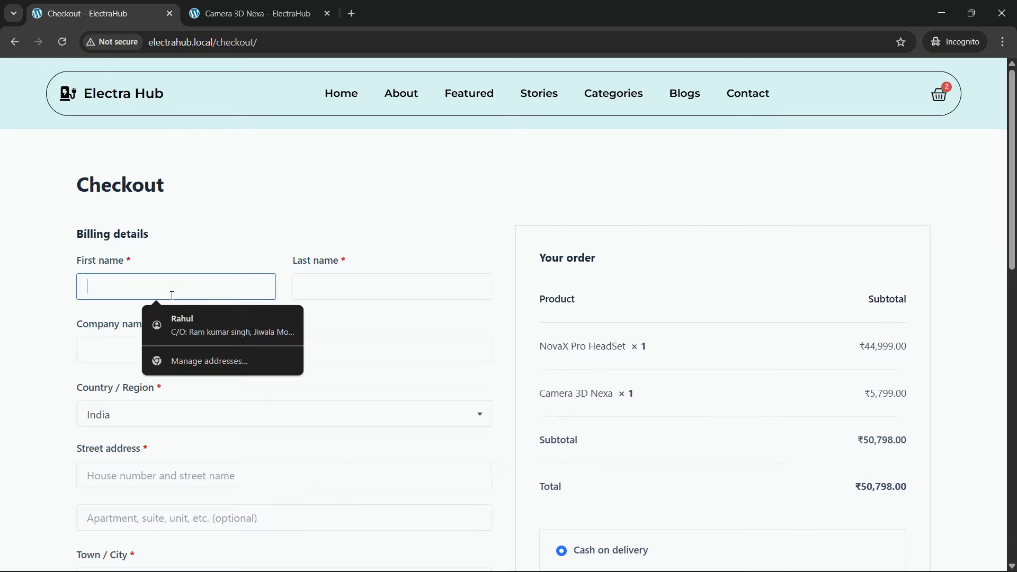
pyautogui.click(181, 332)
# Step: Leave the email address empty and enter the order note "pls delivery my order fast."
pyautogui.scroll(-7, 125, 381)
pyautogui.scroll(-4, 107, 343)
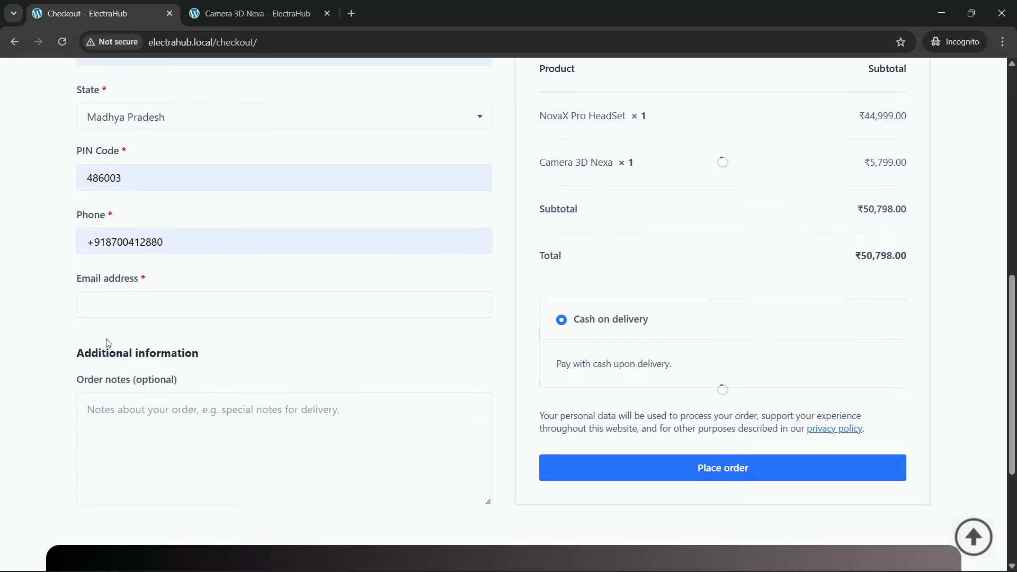
pyautogui.click(125, 310)
pyautogui.scroll(-3, 39, 334)
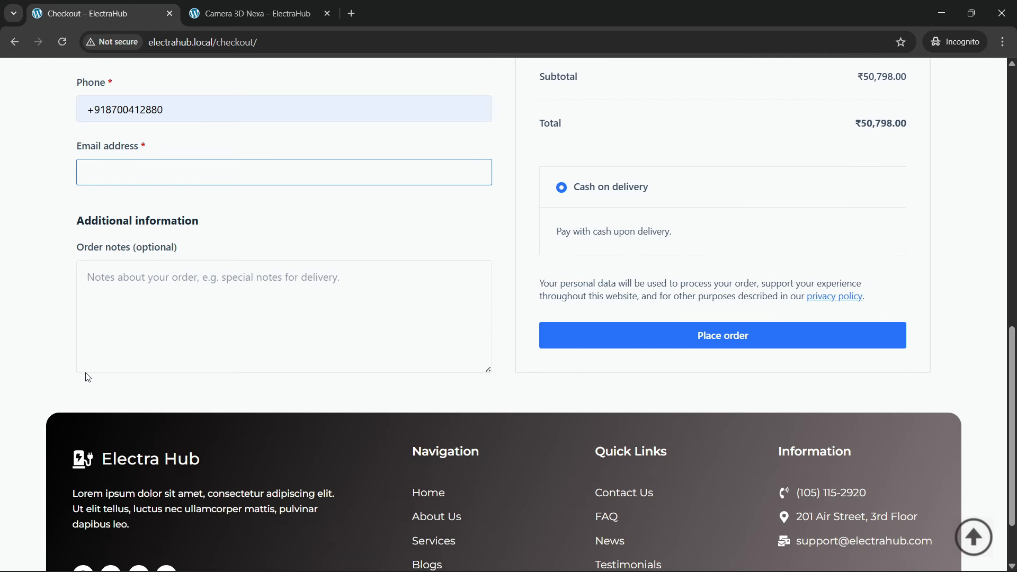
pyautogui.click(173, 314)
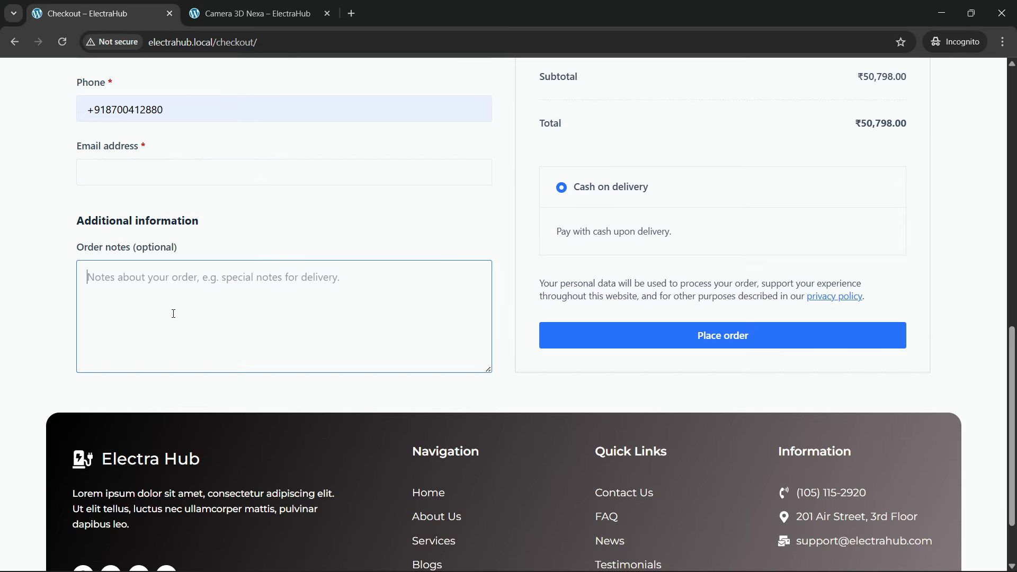
pyautogui.write('pls se')
pyautogui.press('BackSpace')
pyautogui.press('BackSpace')
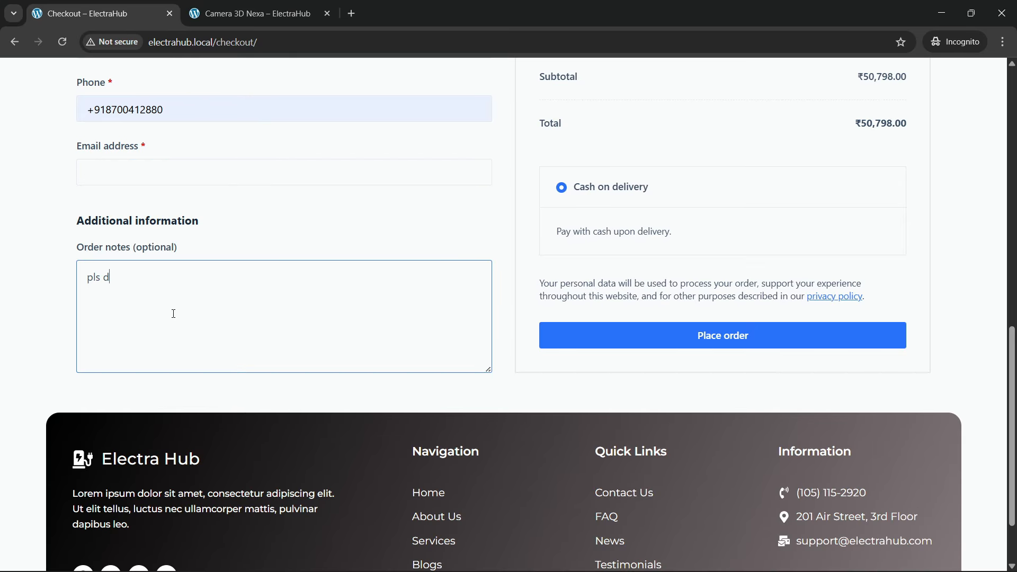
pyautogui.write('delivery my order fast.')
# Step: Try to place the cash-on-delivery order with the billing email address left empty
pyautogui.scroll(-2, 268, 316)
pyautogui.scroll(8, 268, 316)
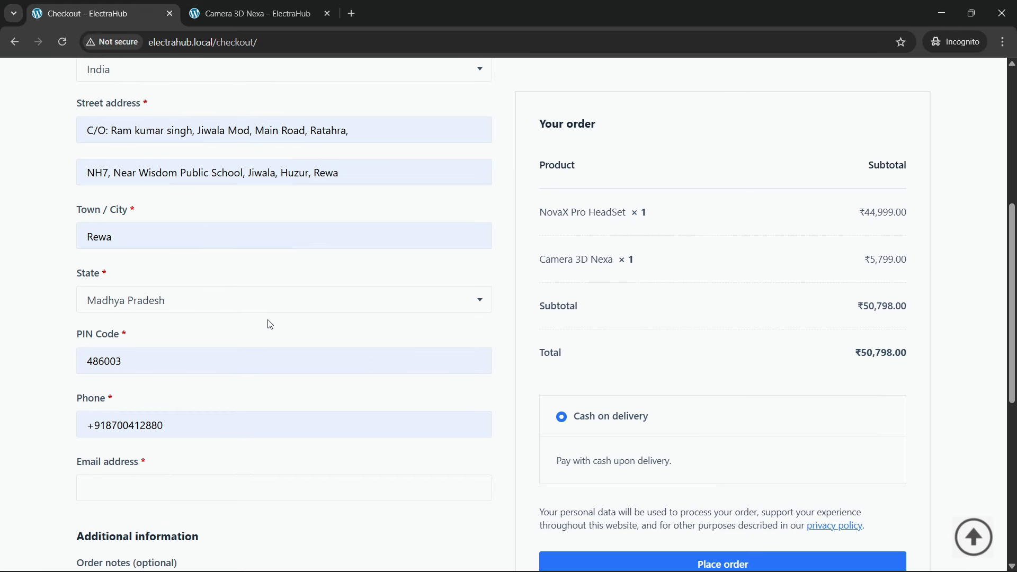
pyautogui.scroll(-1, 271, 328)
pyautogui.scroll(-3, 699, 379)
pyautogui.click(719, 384)
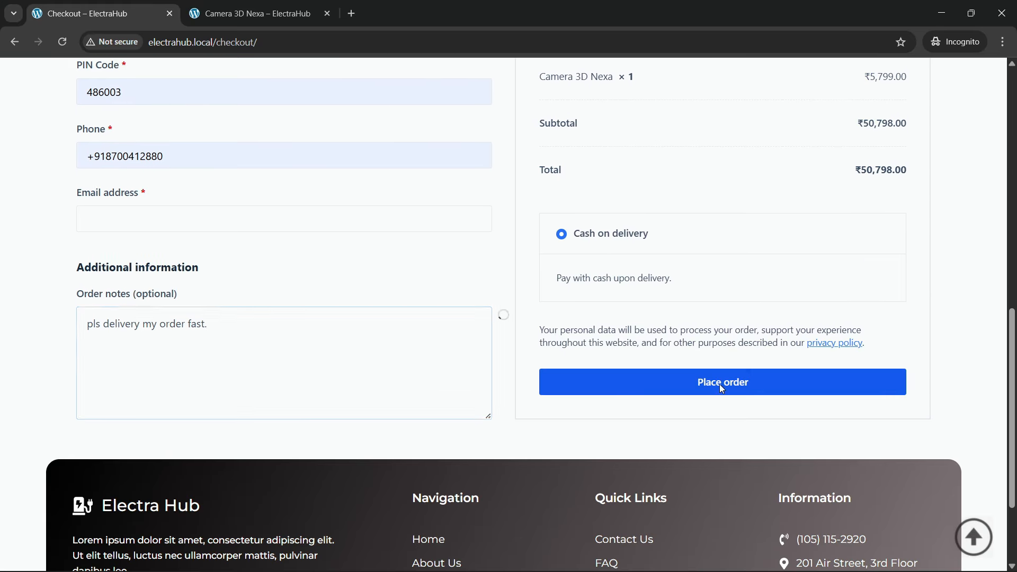
pyautogui.scroll(9, 365, 333)
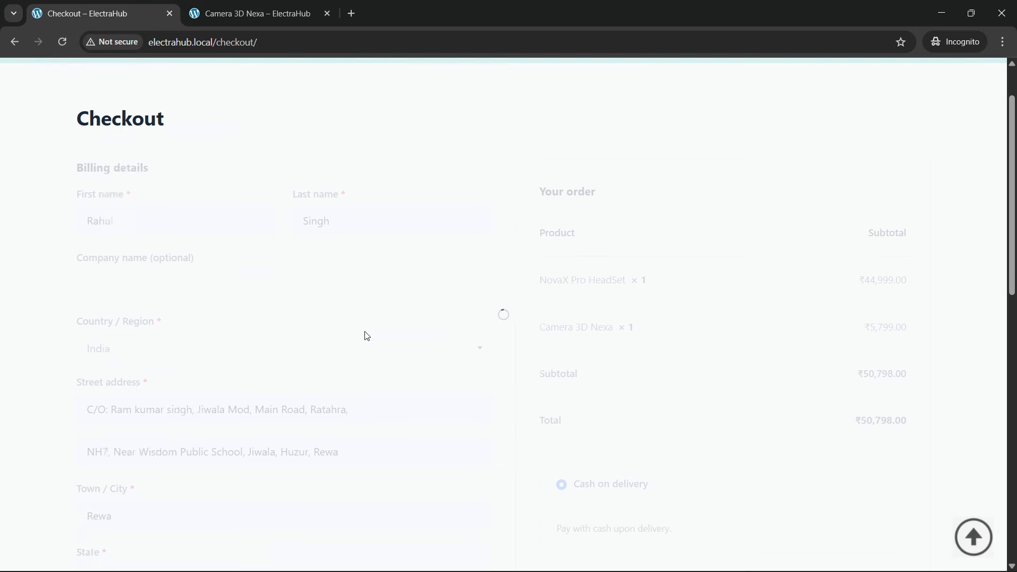
pyautogui.scroll(1, 367, 336)
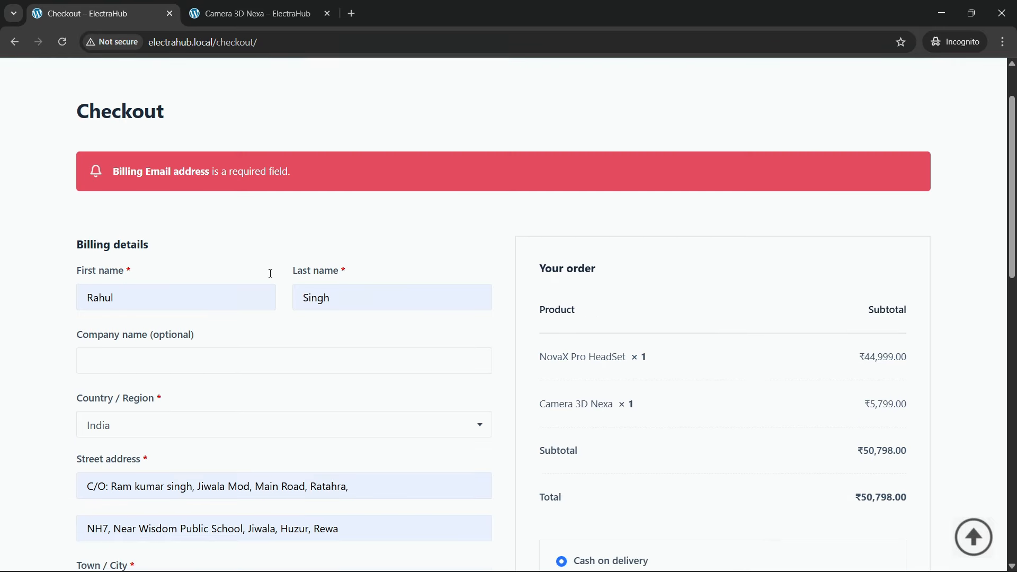
# Step: Fill in the required billing email address with the saved suggestion
pyautogui.scroll(-5, 209, 323)
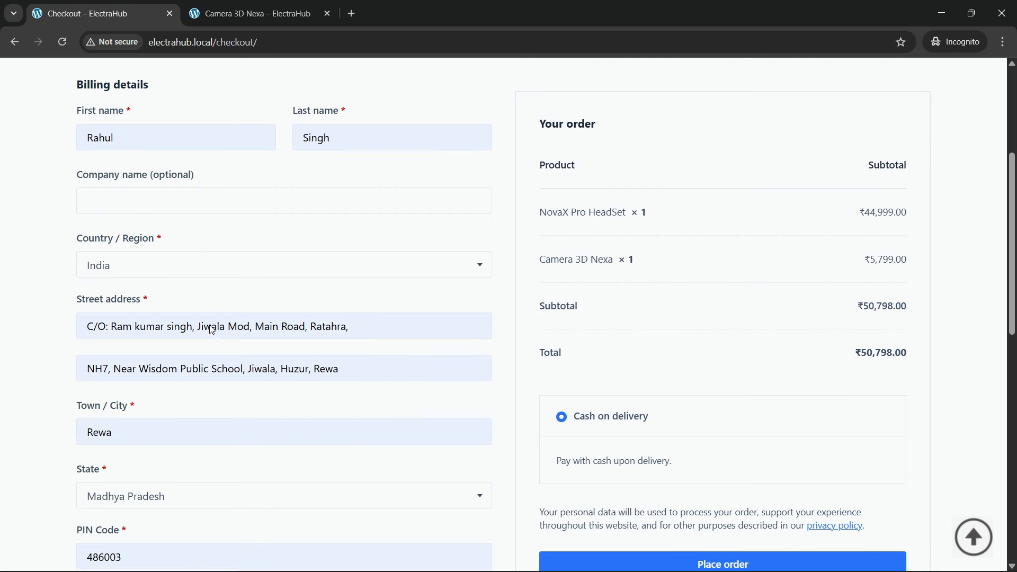
pyautogui.scroll(-3, 208, 331)
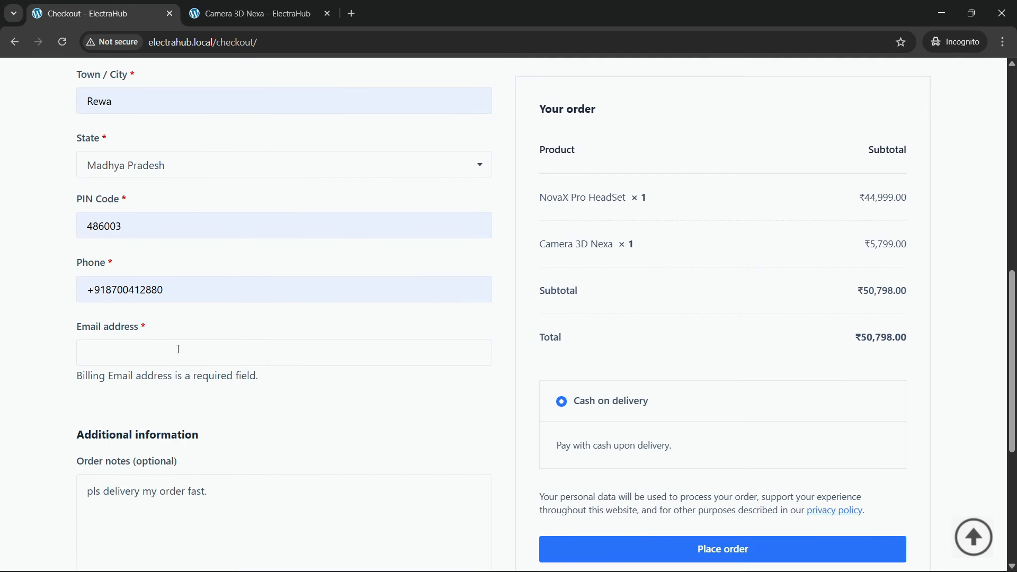
pyautogui.click(161, 362)
pyautogui.click(193, 392)
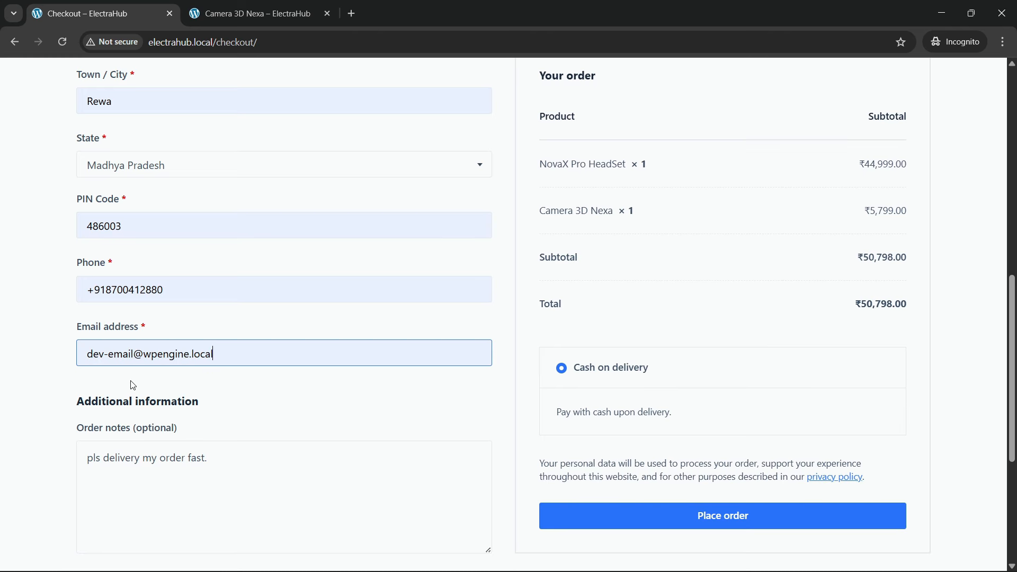
# Step: Place the order for the NovaX Pro HeadSet and Camera 3D Nexa with cash on delivery
pyautogui.scroll(6, 291, 347)
pyautogui.scroll(-11, 305, 366)
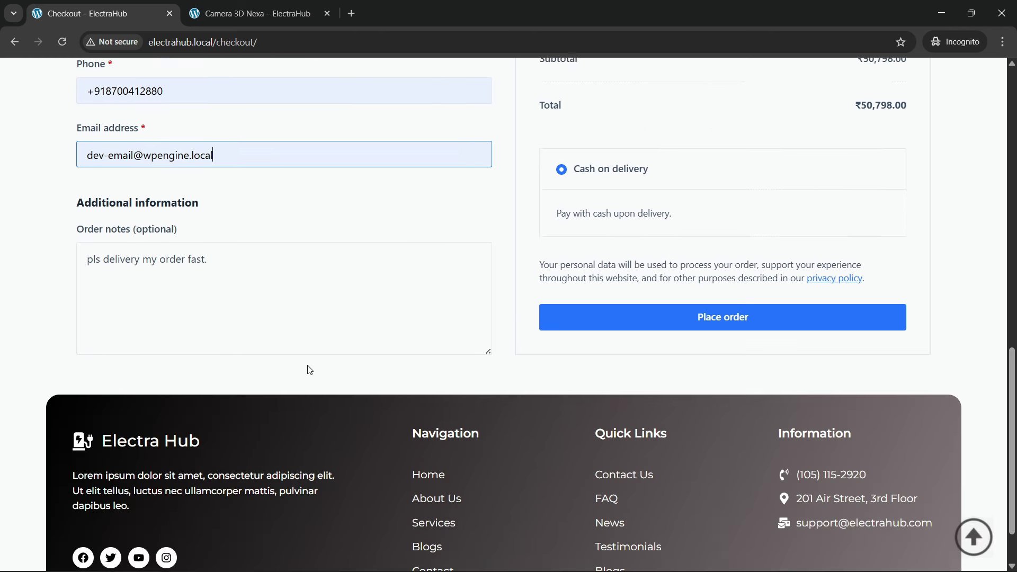
pyautogui.click(659, 252)
pyautogui.scroll(3, 335, 302)
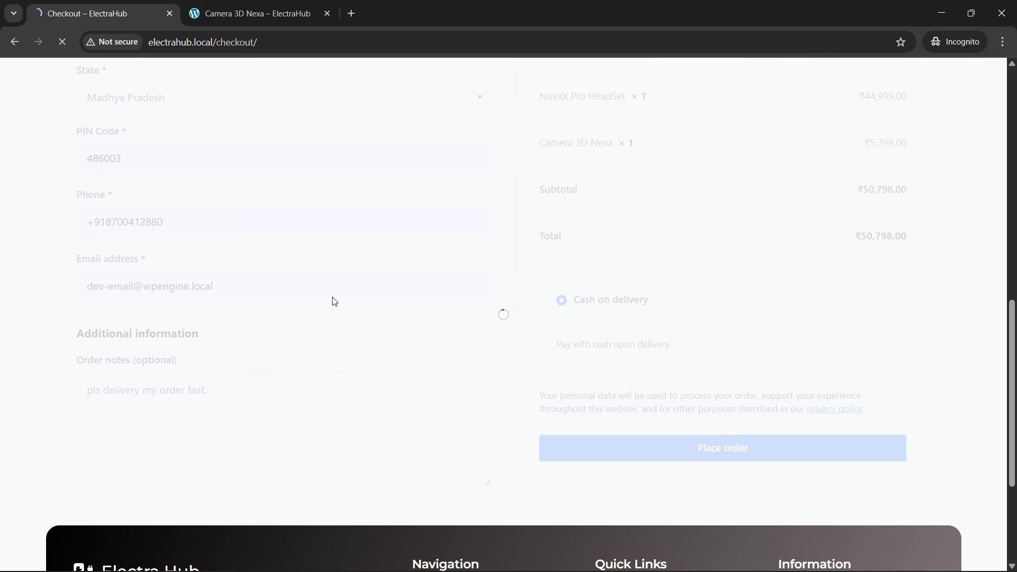
pyautogui.scroll(3, 335, 302)
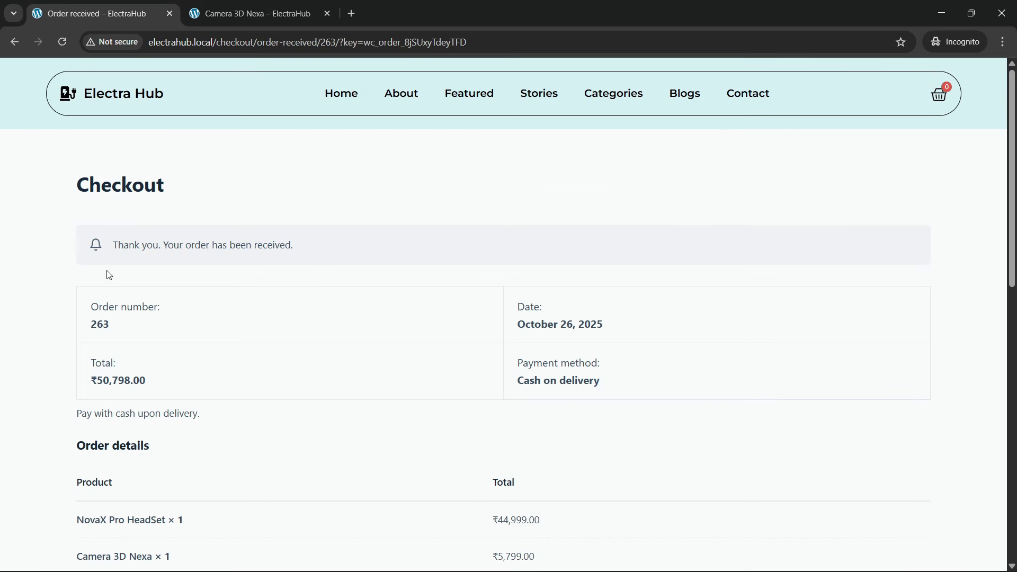
# Step: Review the received order's product details, payment method, note and billing address
pyautogui.scroll(-3, 216, 371)
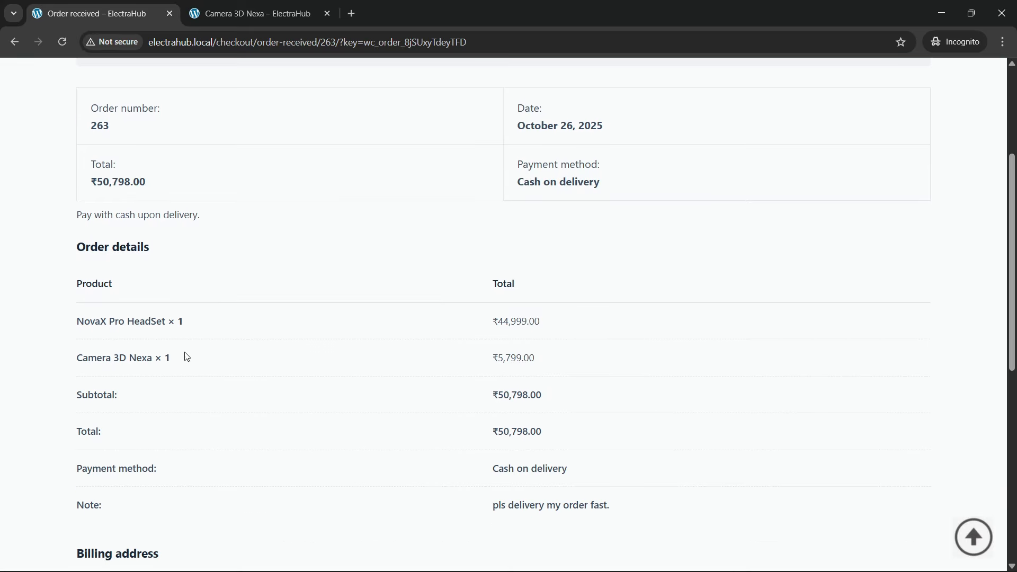
pyautogui.scroll(-7, 449, 371)
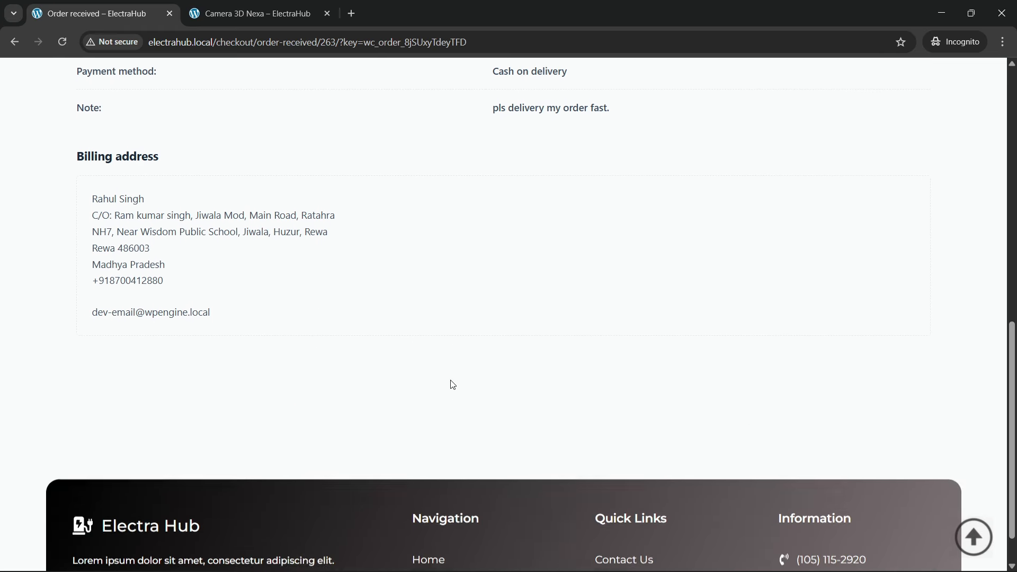
pyautogui.click(318, 5)
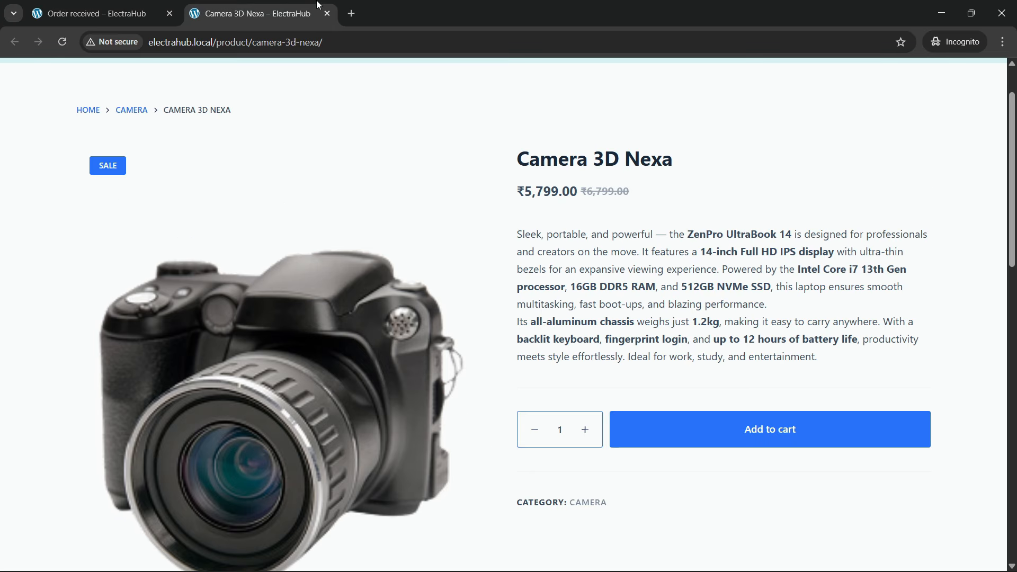
pyautogui.click(179, 7)
pyautogui.scroll(6, 289, 221)
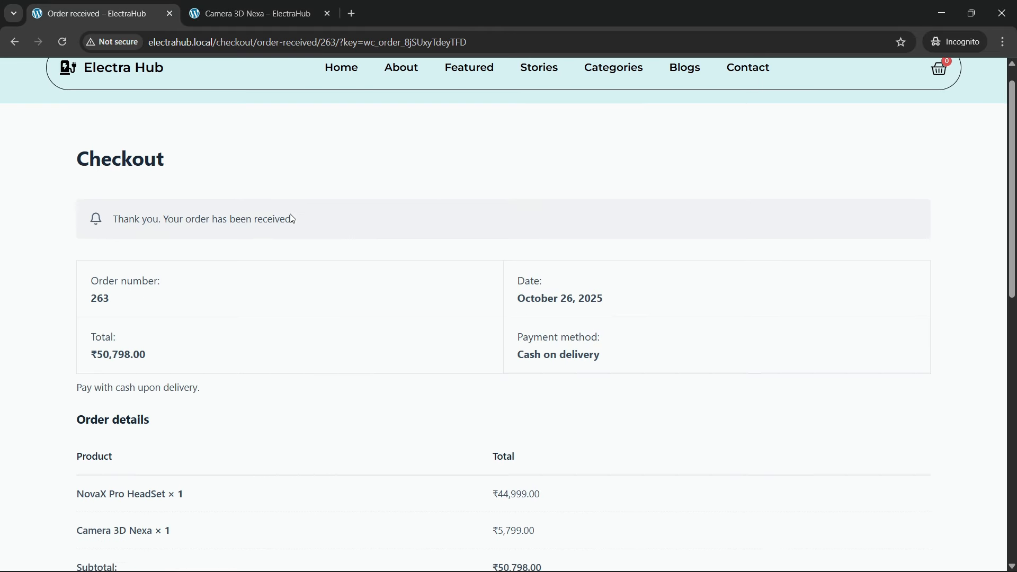
# Step: Return from the order confirmation to the store's home page and glance at the Camera 3D Nexa page
pyautogui.click(329, 93)
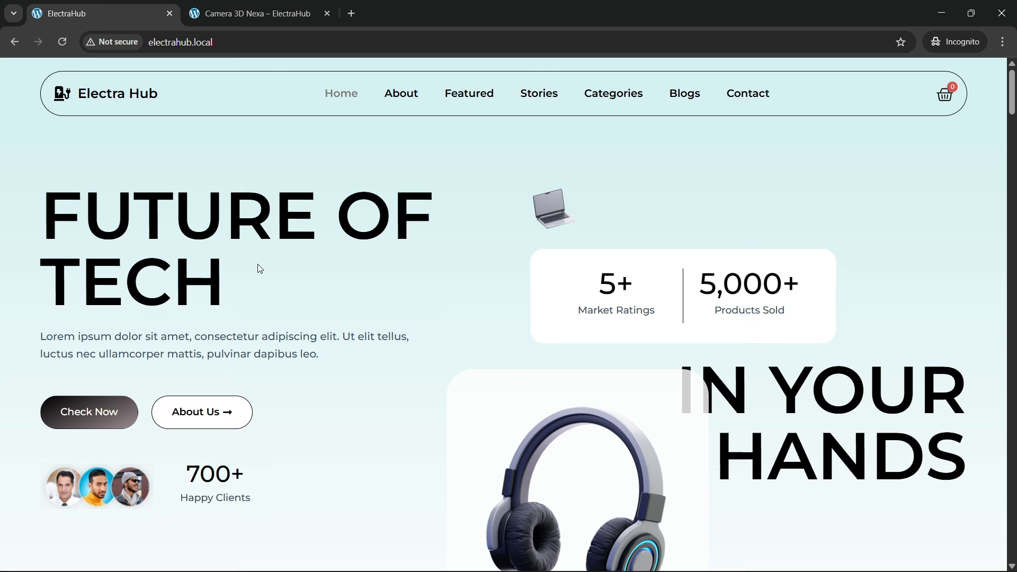
pyautogui.click(231, 10)
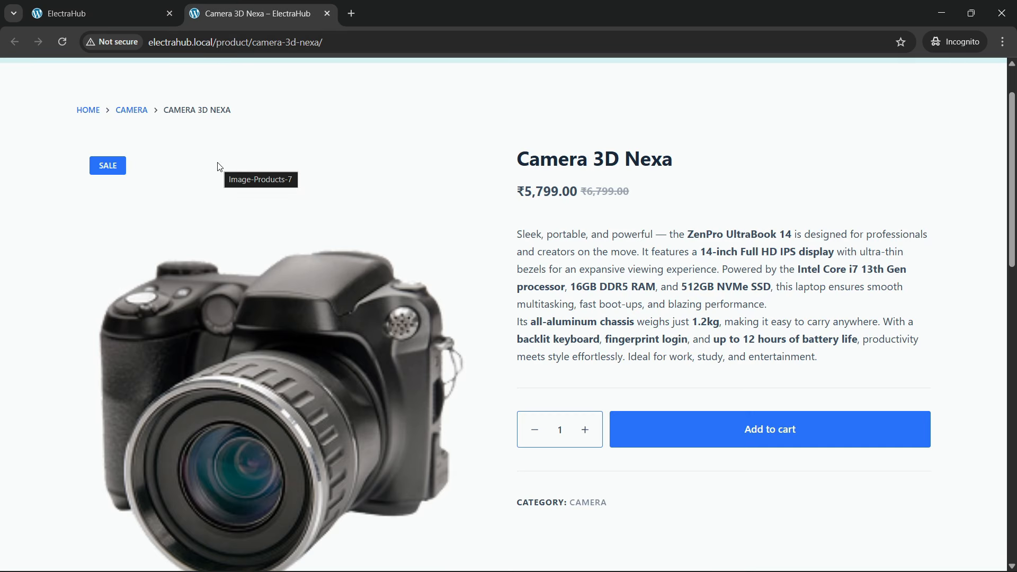
pyautogui.click(140, 13)
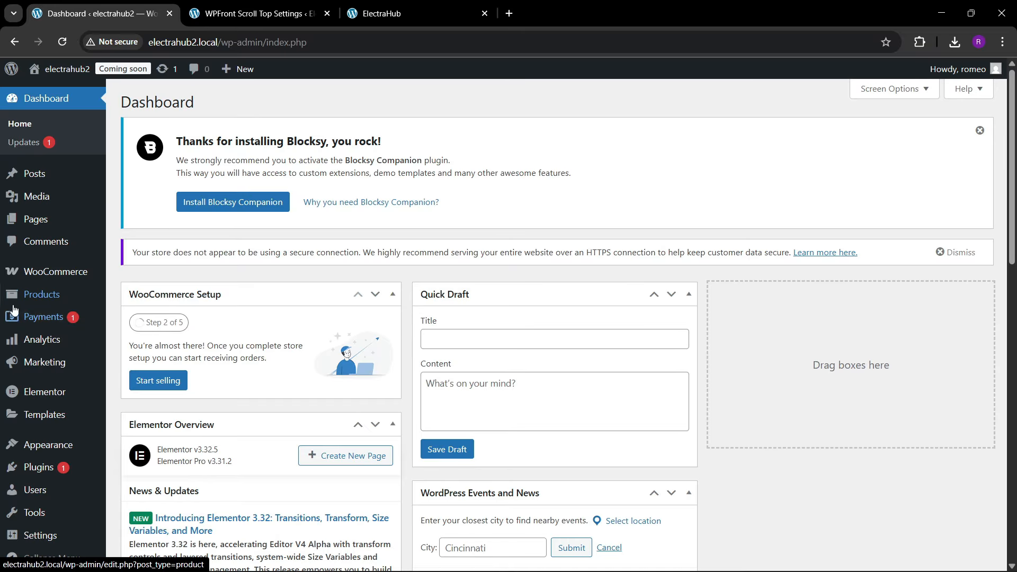
# Step: Open the installed themes of the electrahub2 WordPress site and examine the active Blocksy theme
pyautogui.scroll(-2, 16, 294)
pyautogui.moveTo(52, 457)
pyautogui.moveTo(47, 439)
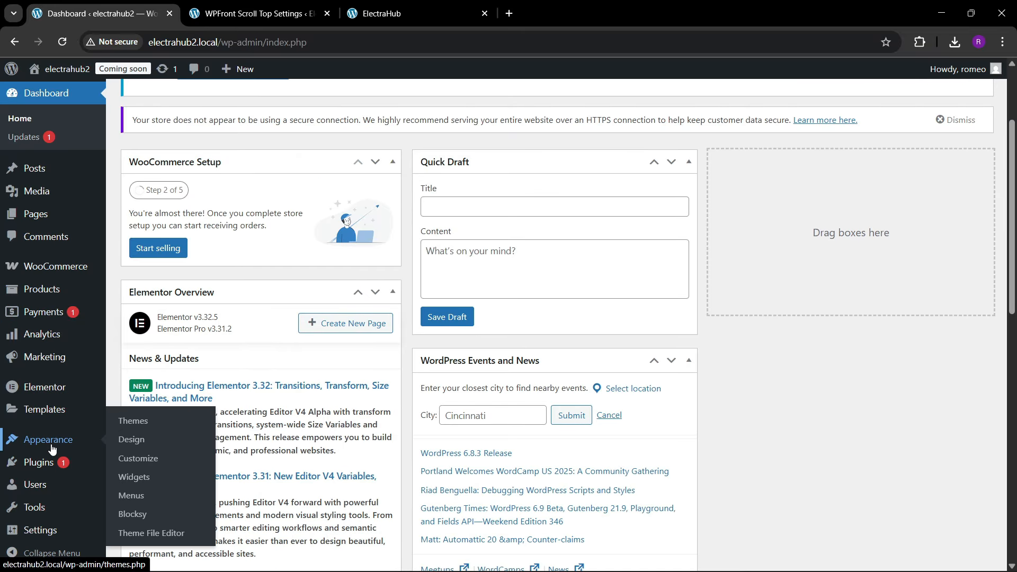
pyautogui.click(129, 420)
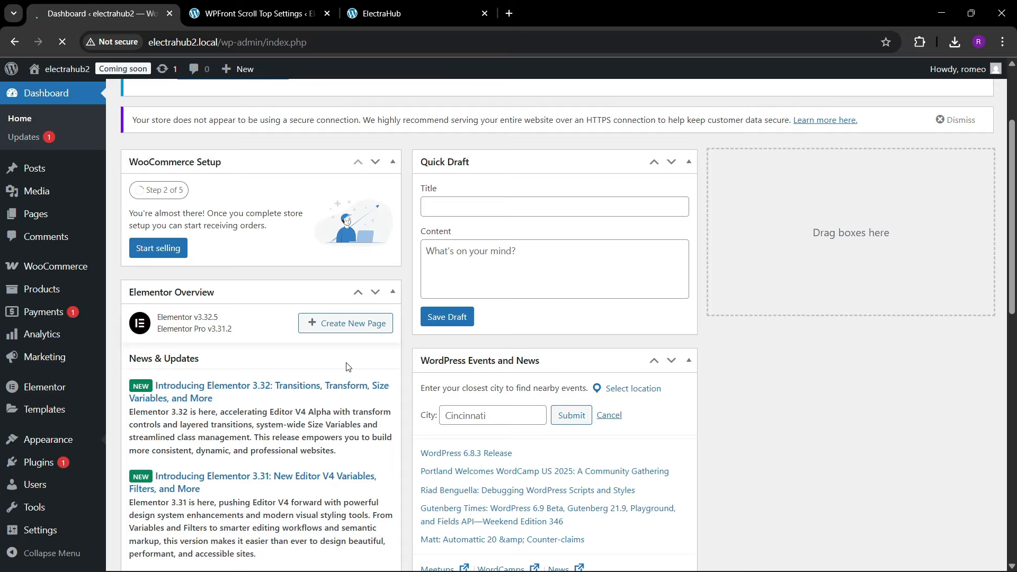
pyautogui.scroll(-3, 346, 364)
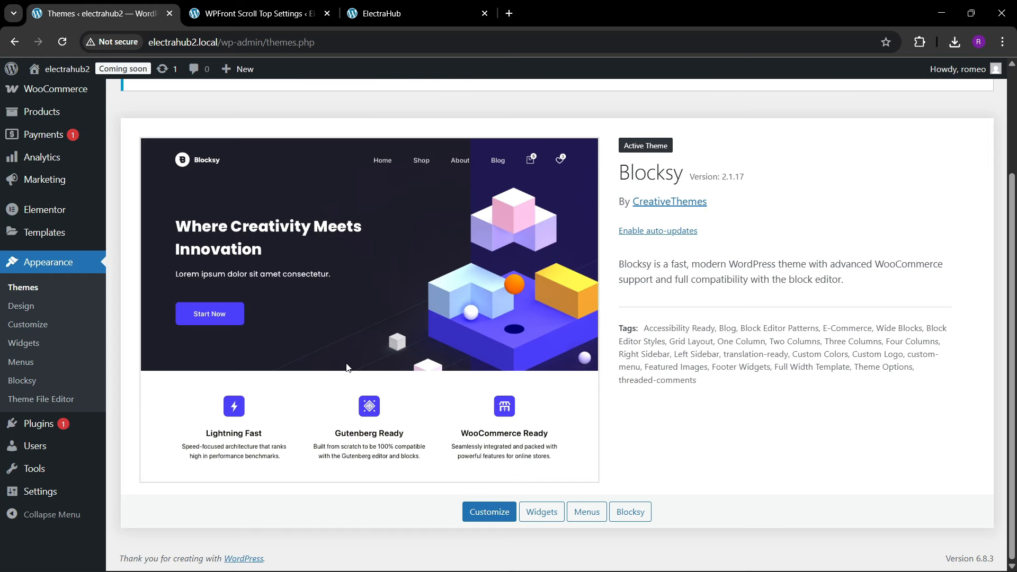
pyautogui.scroll(3, 537, 374)
pyautogui.scroll(-3, 536, 373)
pyautogui.scroll(3, 391, 405)
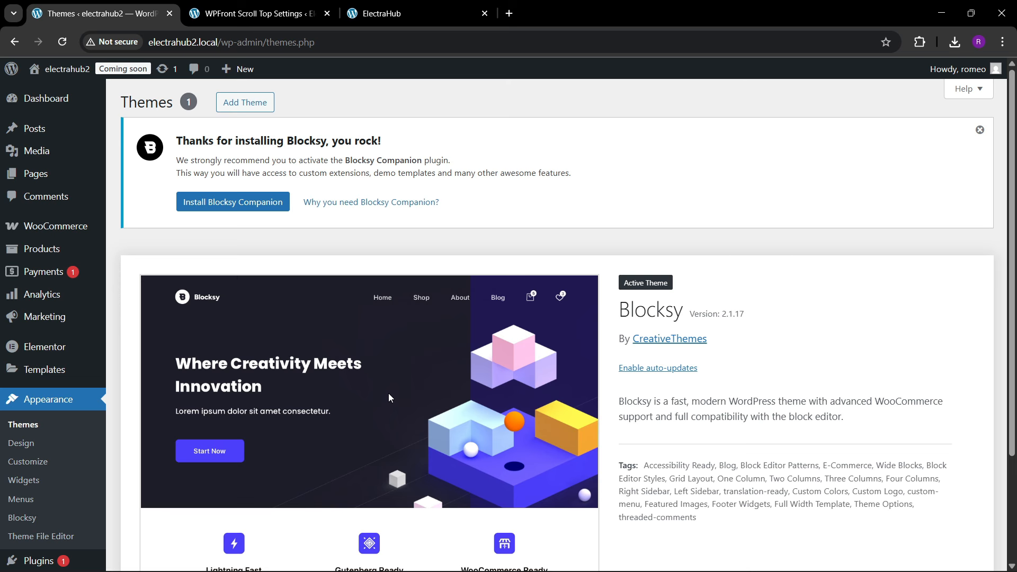
# Step: Open the installed plugins list and check the Elementor, Elementor Pro and WooCommerce entries
pyautogui.scroll(-3, 28, 364)
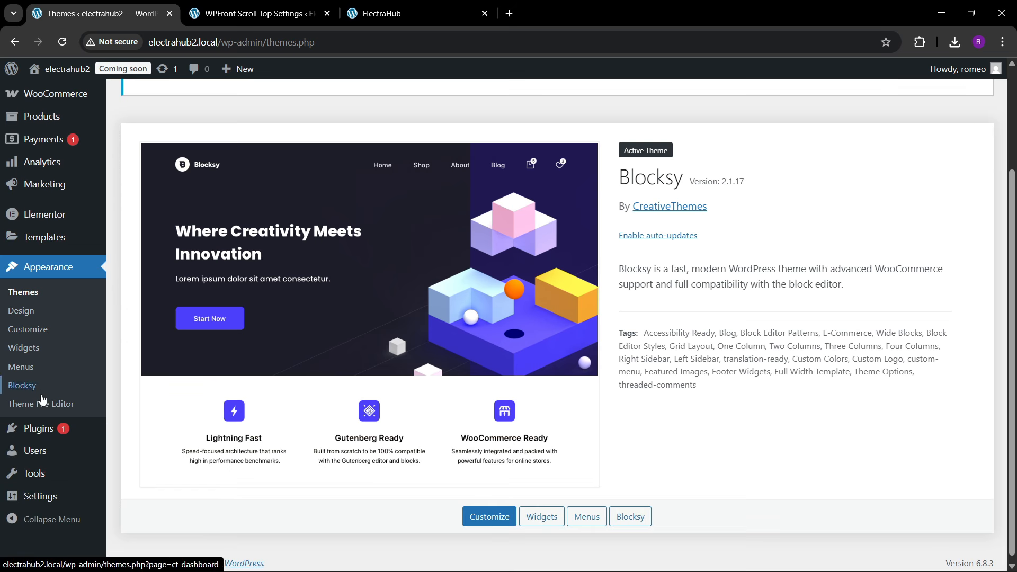
pyautogui.scroll(3, 42, 407)
pyautogui.scroll(-3, 43, 407)
pyautogui.moveTo(47, 438)
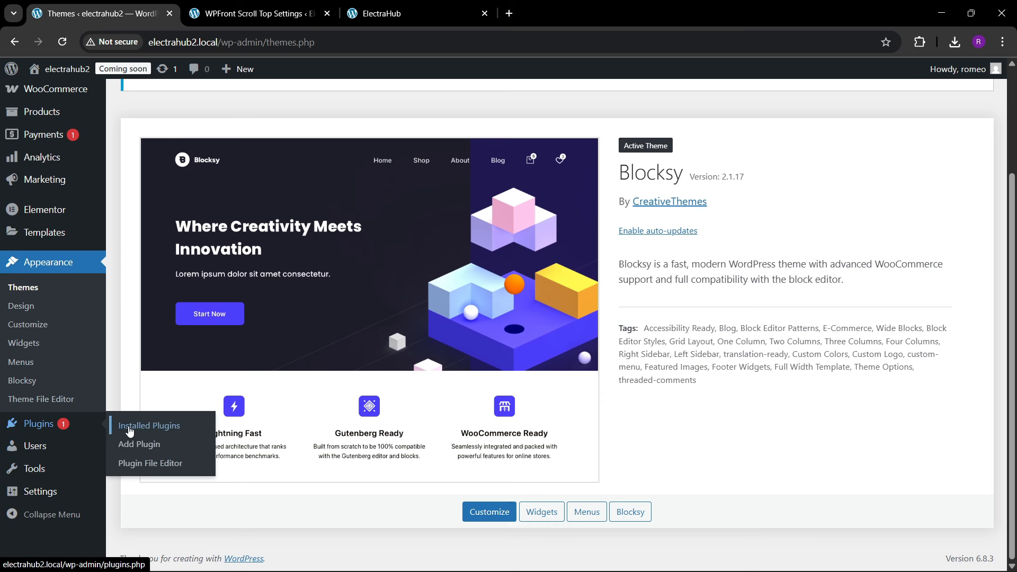
pyautogui.click(133, 428)
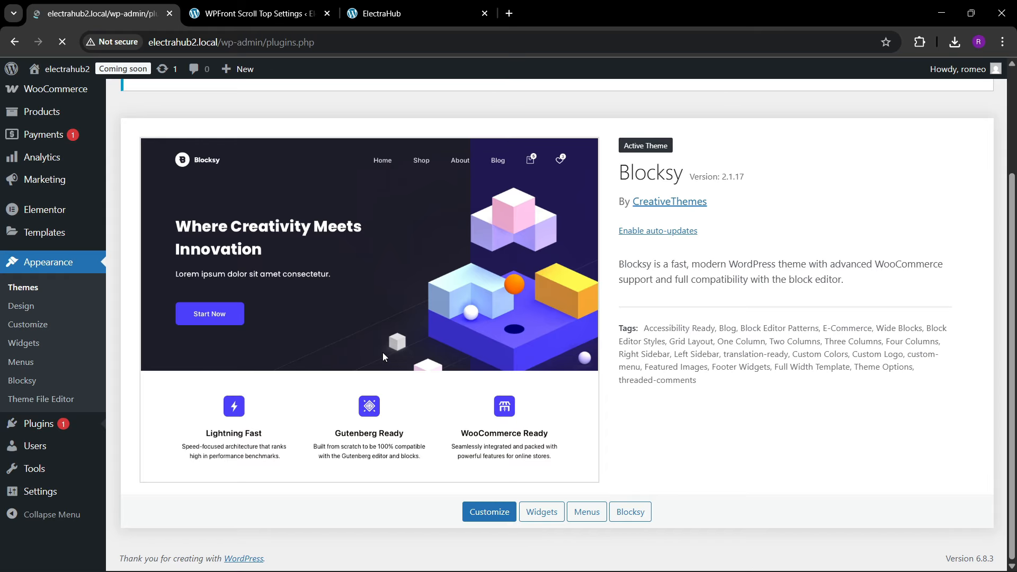
pyautogui.scroll(-4, 317, 295)
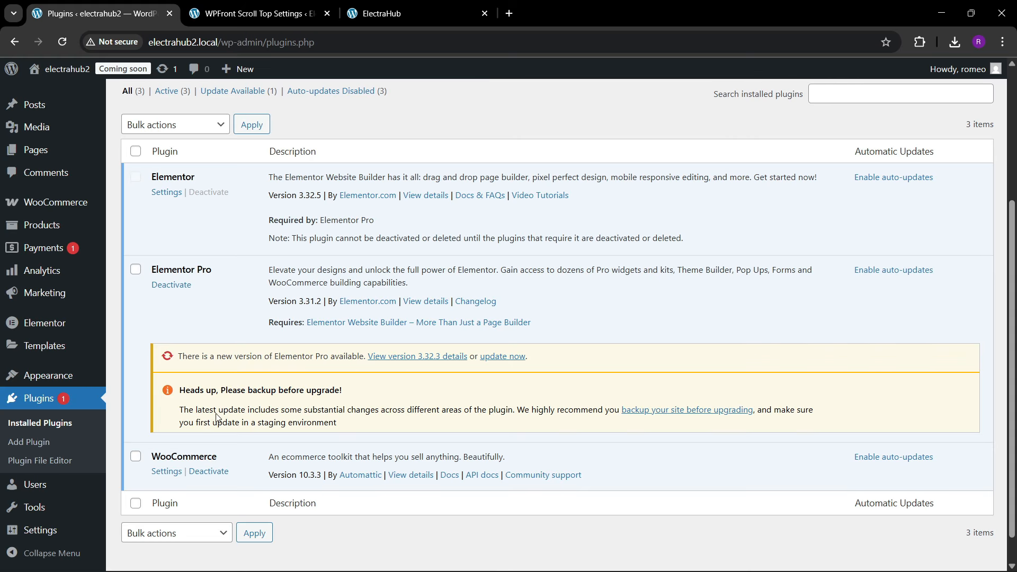
pyautogui.scroll(5, 233, 371)
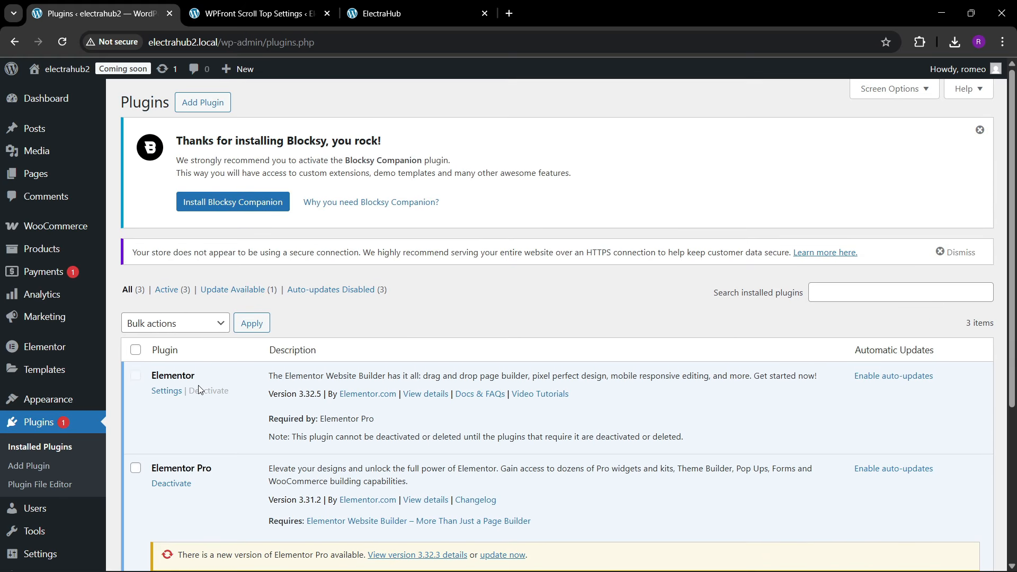
# Step: Look through the rest of the installed plugins list down to the WooCommerce entry
pyautogui.scroll(-5, 199, 387)
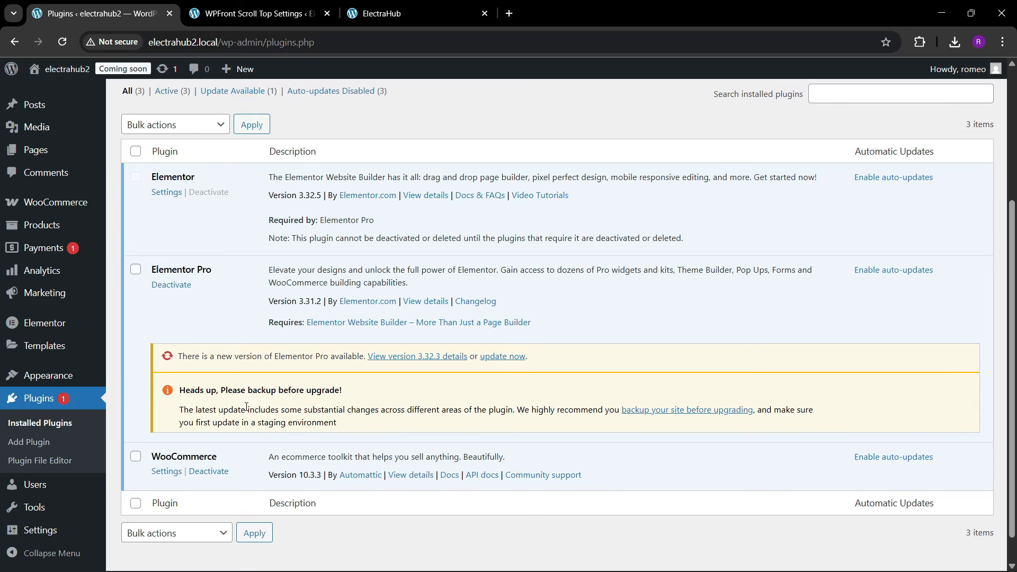
pyautogui.scroll(4, 246, 407)
pyautogui.moveTo(11, 253)
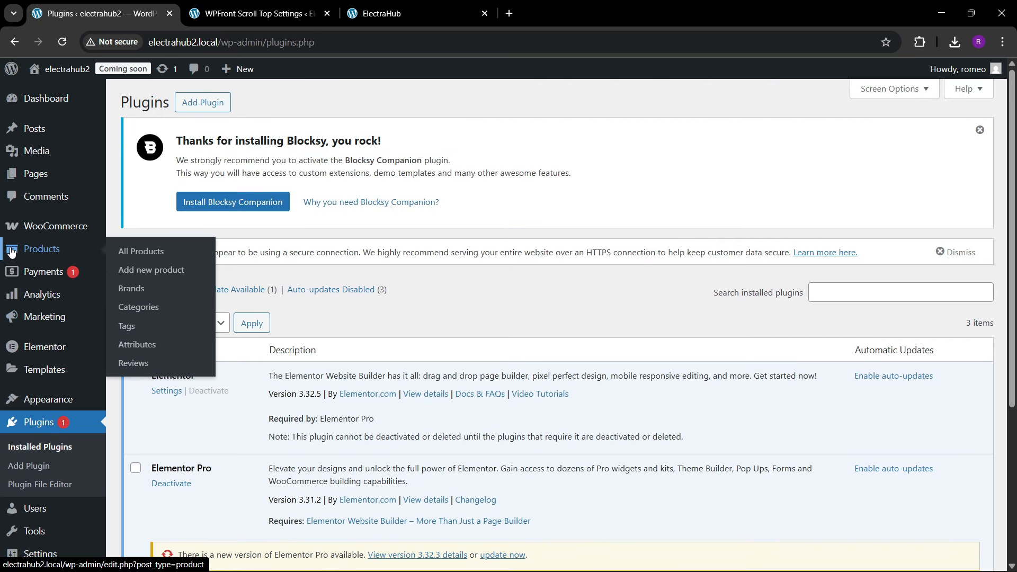
pyautogui.scroll(-4, 47, 371)
pyautogui.moveTo(24, 492)
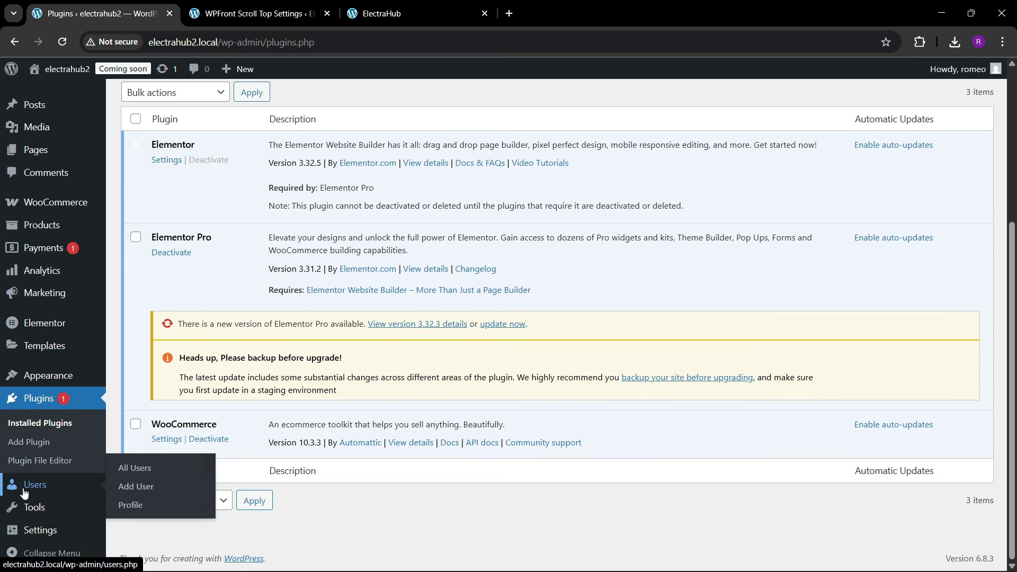
pyautogui.scroll(4, 27, 450)
# Step: Open the media library and look over the uploaded product and site images
pyautogui.moveTo(32, 151)
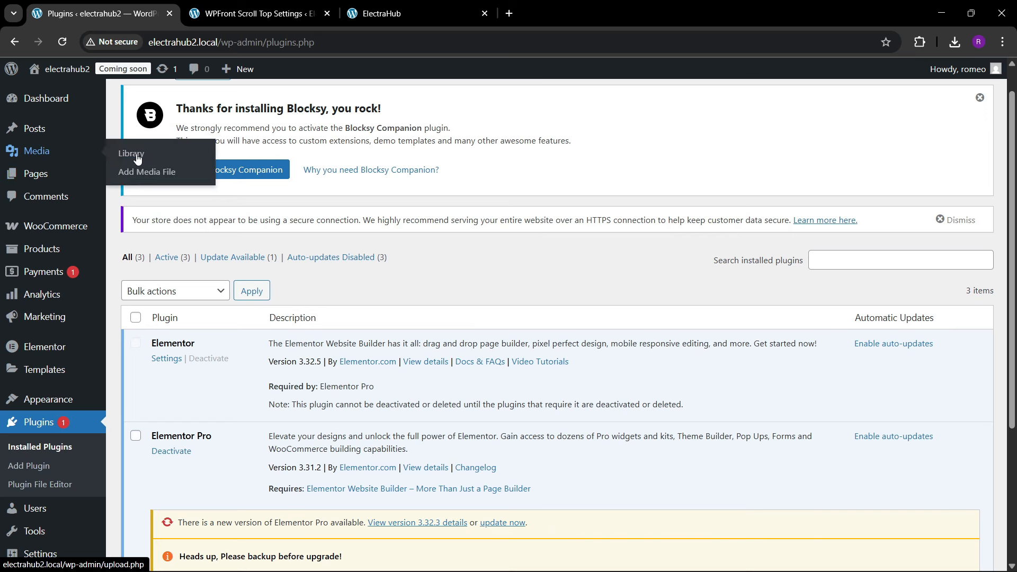
pyautogui.click(137, 157)
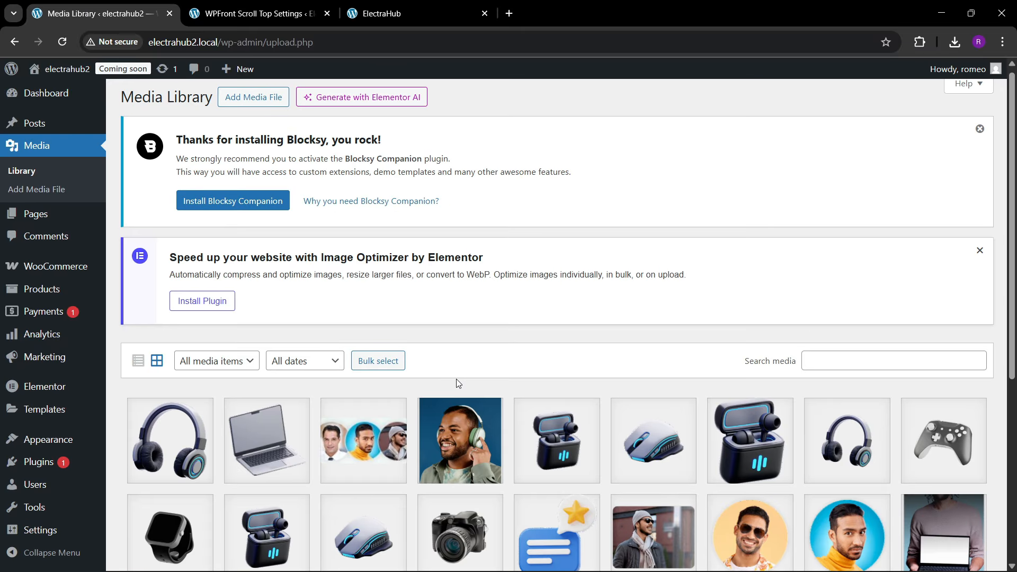
pyautogui.scroll(-5, 456, 379)
pyautogui.scroll(3, 456, 379)
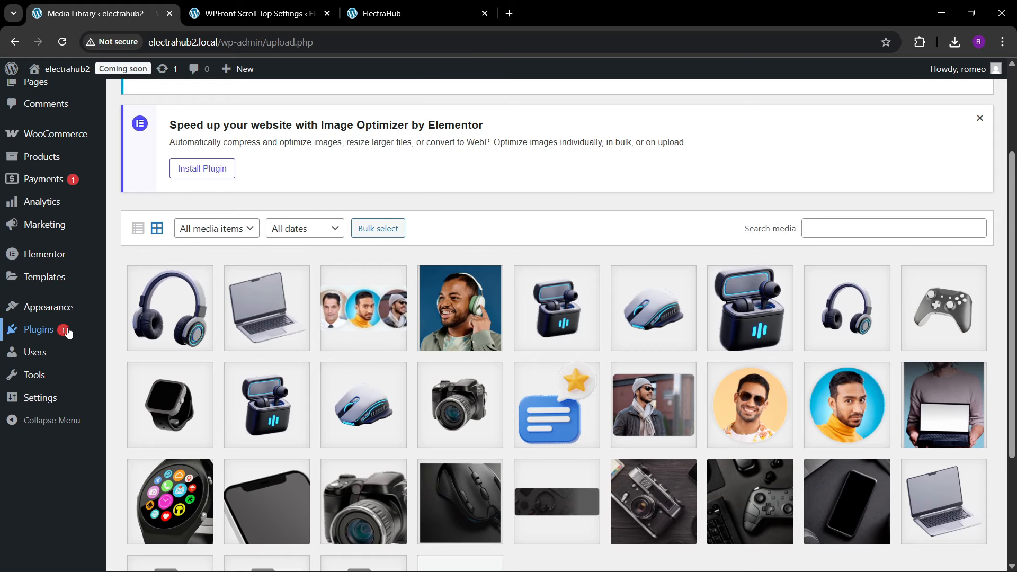
# Step: Open the list of all store products
pyautogui.moveTo(30, 240)
pyautogui.scroll(1, 32, 249)
pyautogui.moveTo(40, 278)
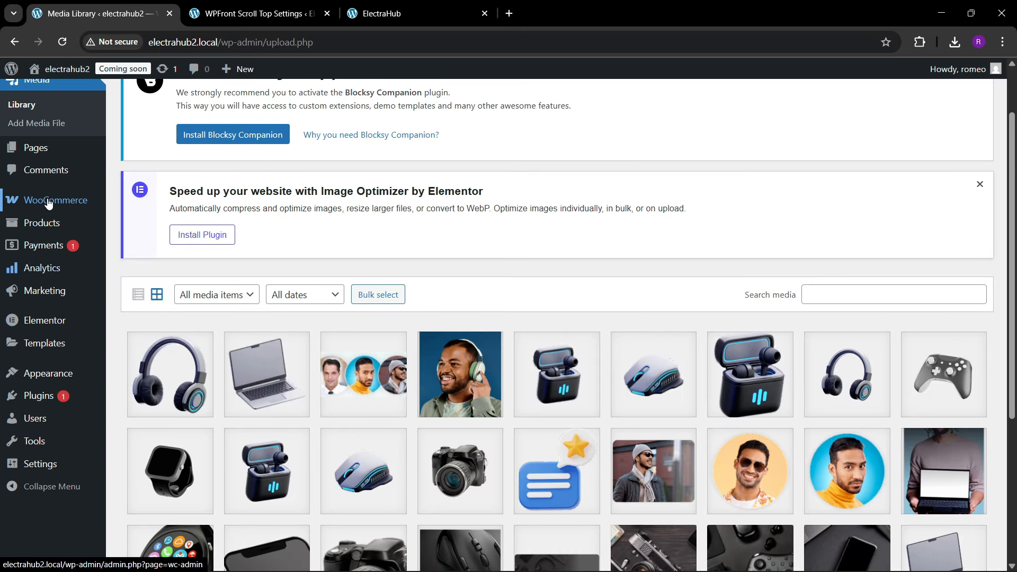
pyautogui.moveTo(45, 209)
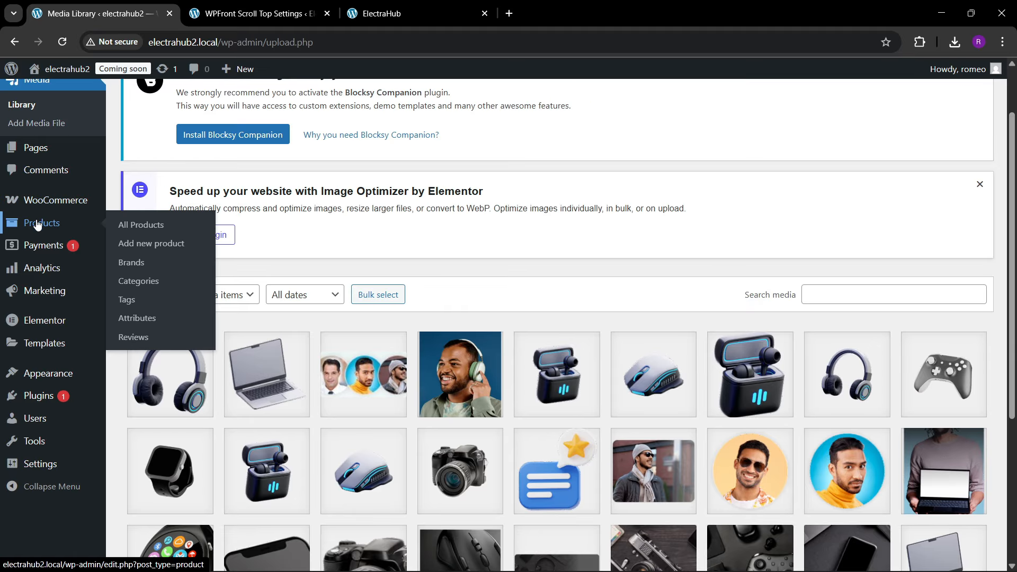
pyautogui.click(120, 224)
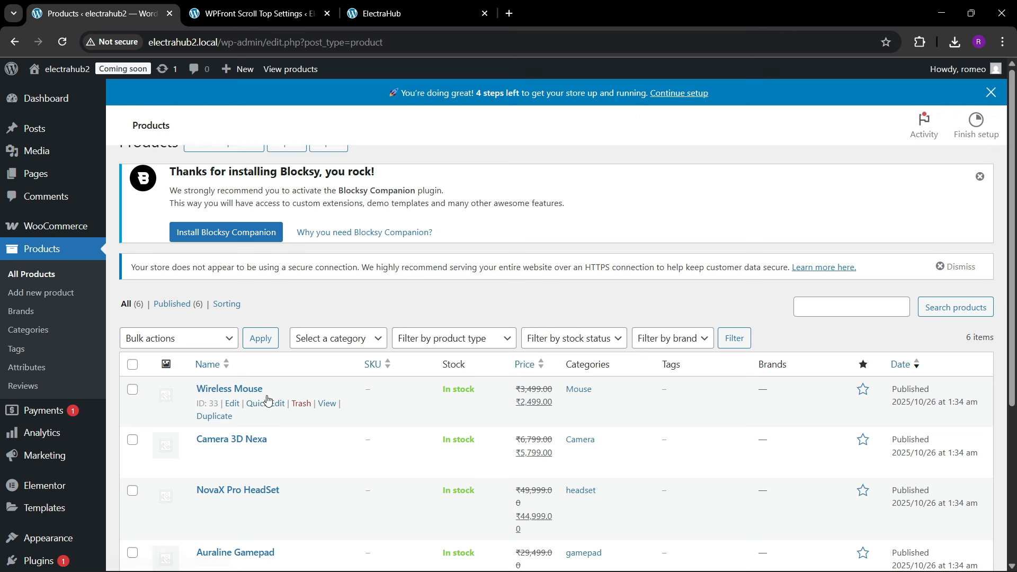
# Step: Select all products in the list and move them to the trash in bulk
pyautogui.scroll(-3, 261, 397)
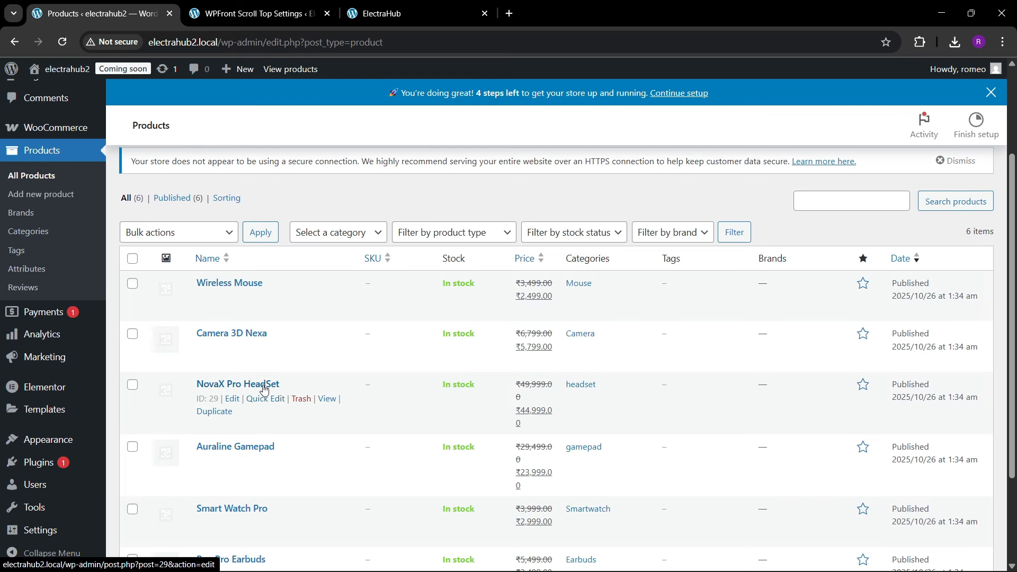
pyautogui.click(133, 258)
pyautogui.click(165, 233)
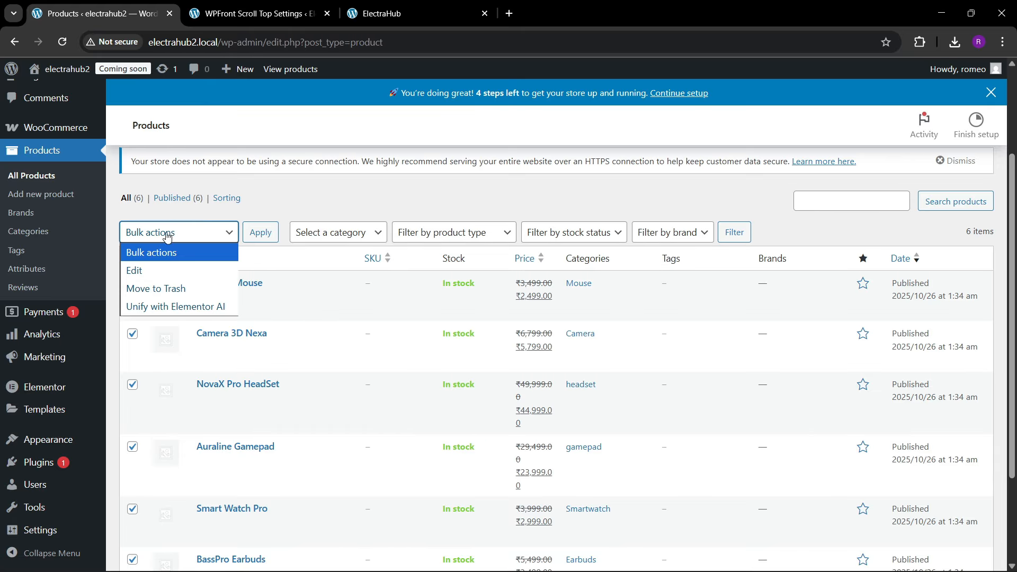
pyautogui.click(156, 288)
pyautogui.click(263, 234)
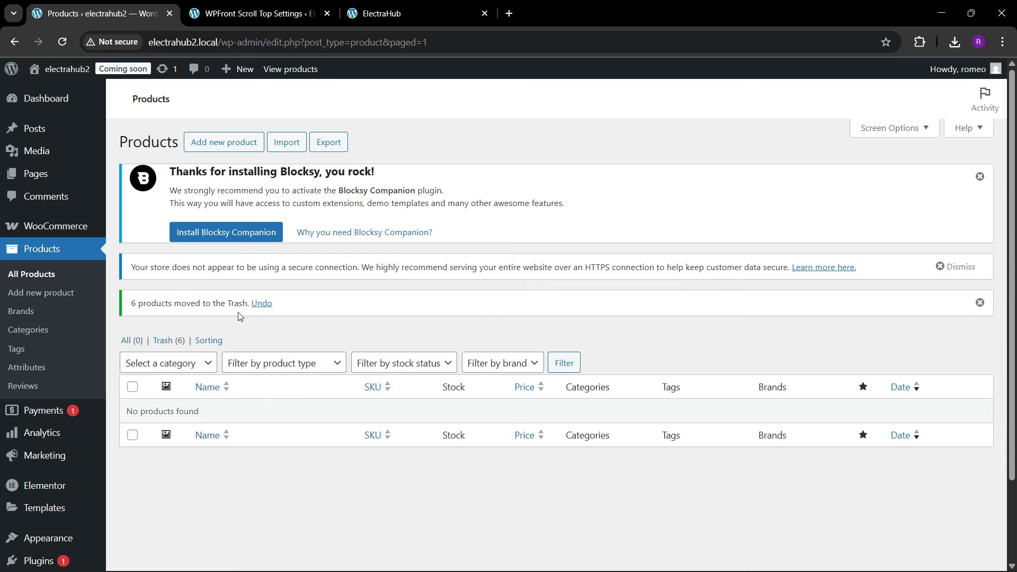
# Step: Show the trashed products, select all of them and delete them permanently
pyautogui.click(170, 342)
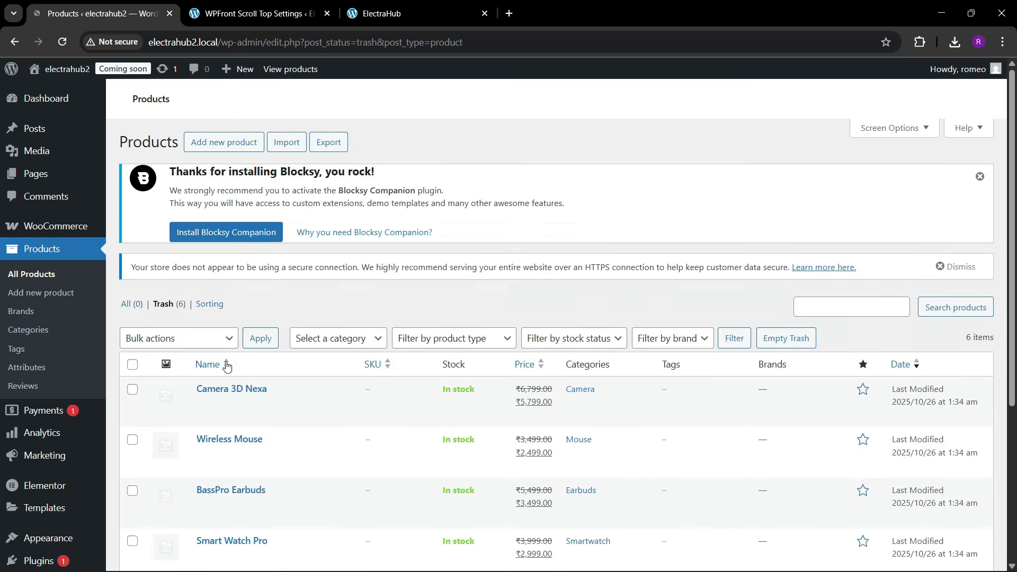
pyautogui.click(132, 364)
pyautogui.click(168, 339)
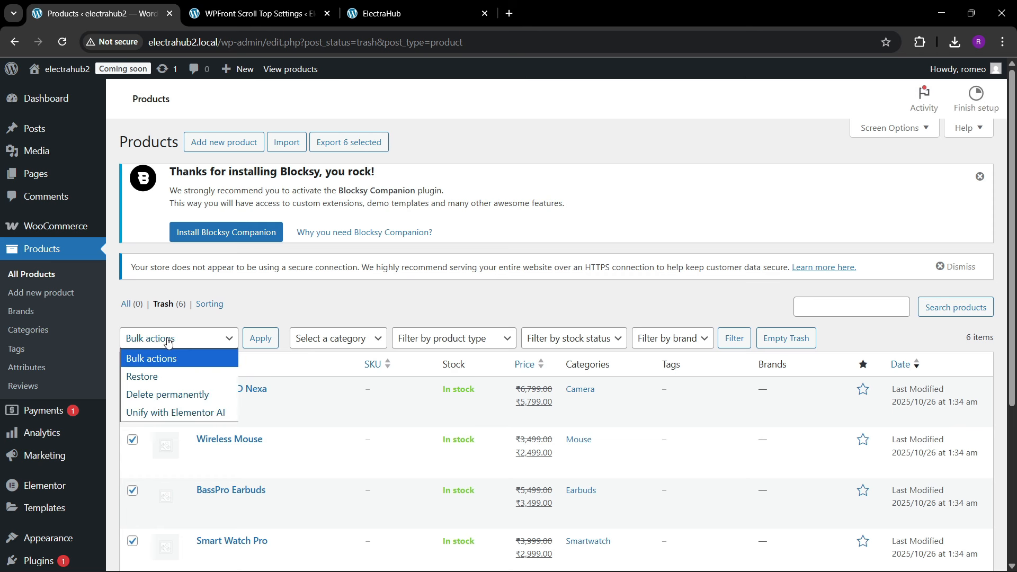
pyautogui.click(168, 394)
pyautogui.click(260, 338)
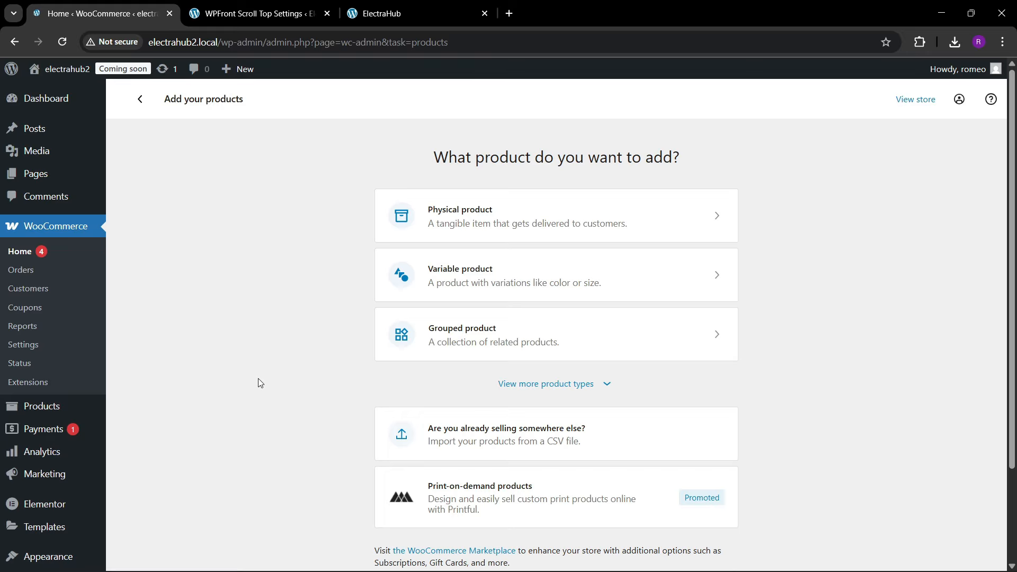
# Step: Choose to add products by importing them from a CSV file
pyautogui.scroll(-3, 344, 332)
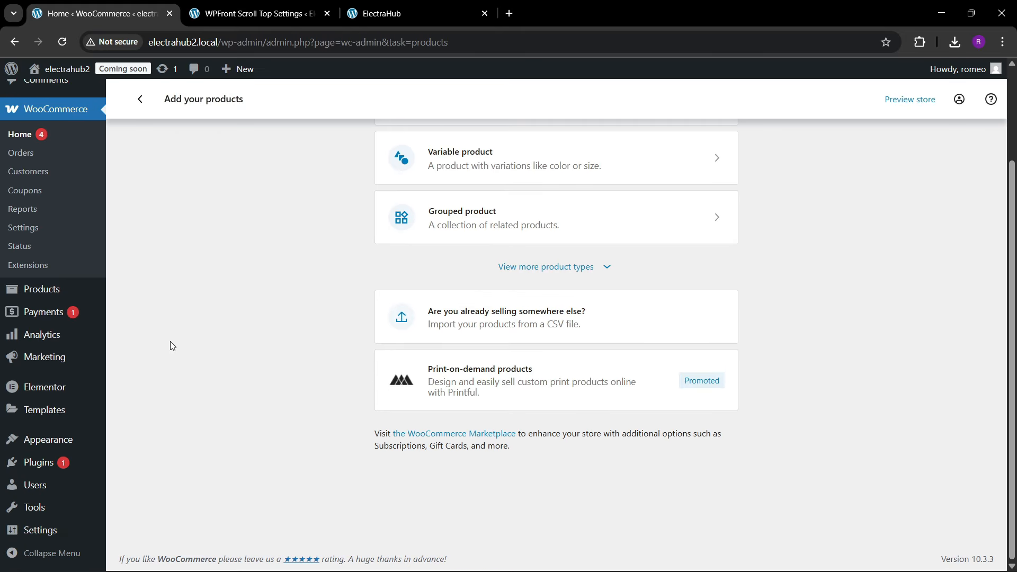
pyautogui.scroll(3, 27, 382)
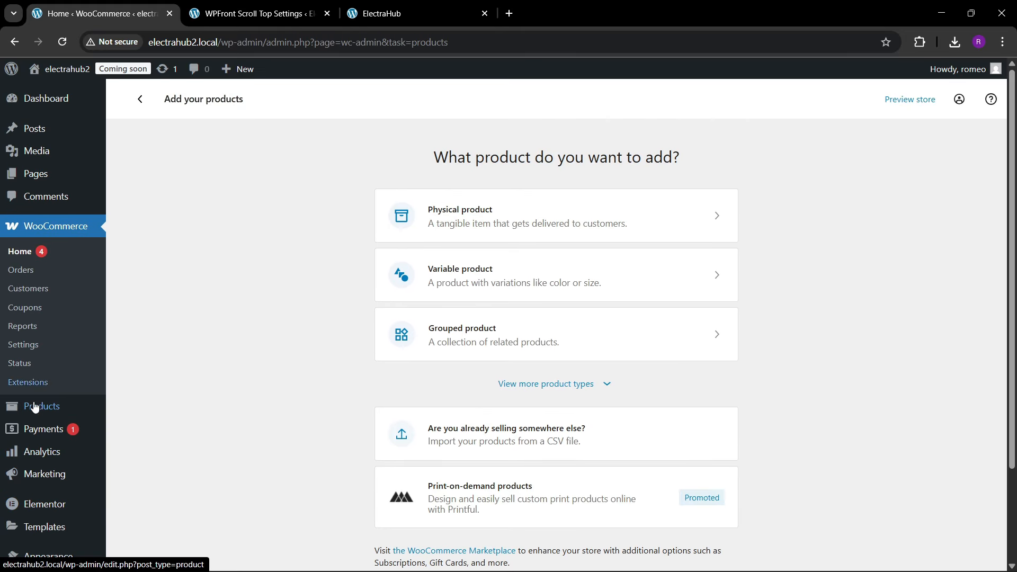
pyautogui.moveTo(38, 405)
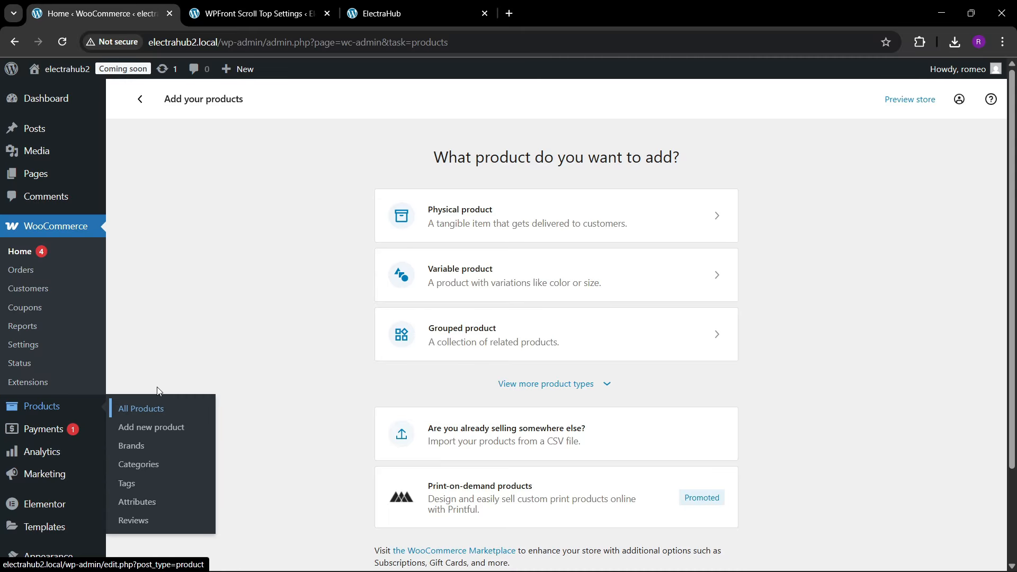
pyautogui.scroll(-2, 371, 344)
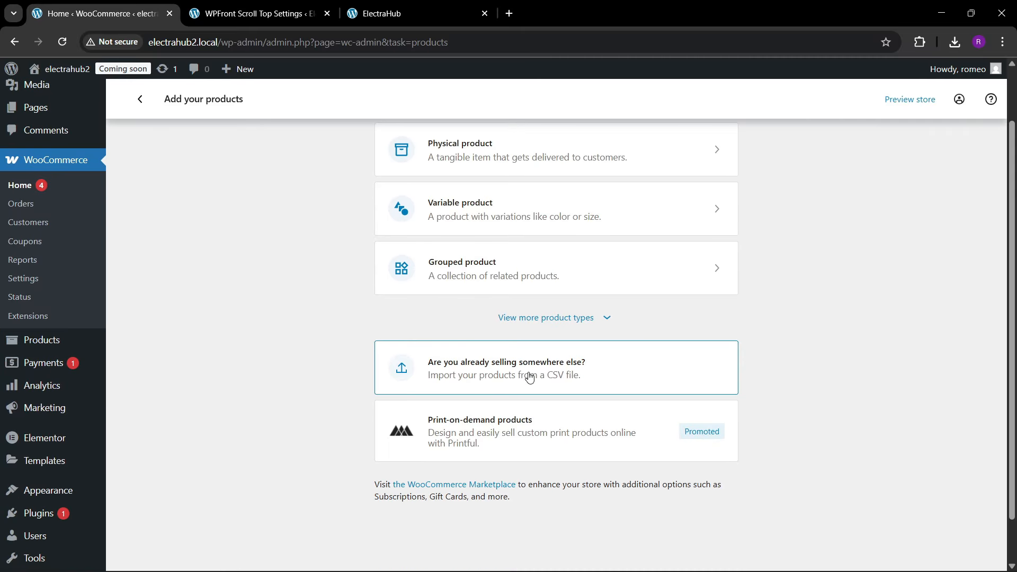
pyautogui.click(556, 375)
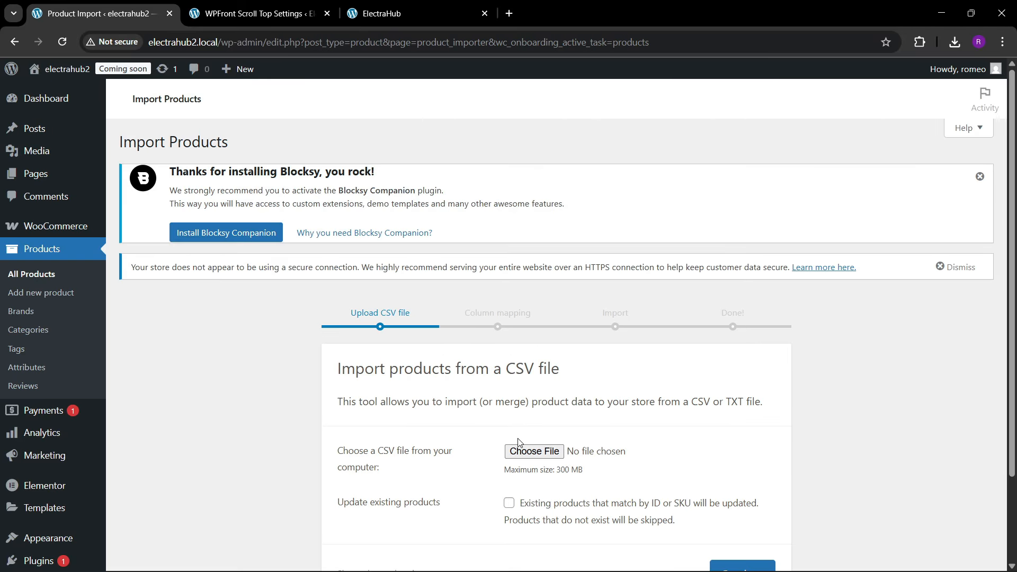
pyautogui.click(532, 451)
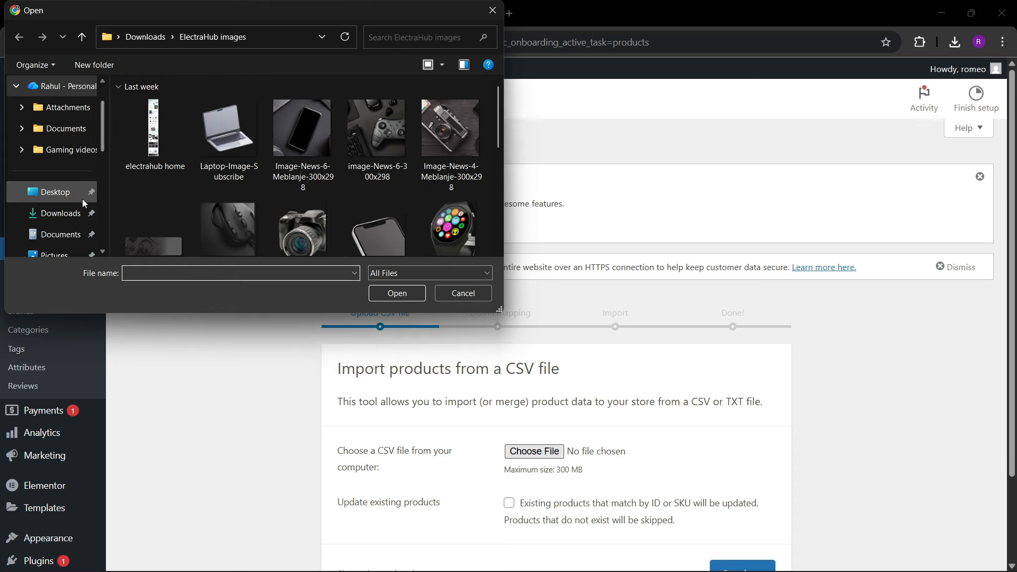
pyautogui.click(56, 213)
pyautogui.scroll(10, 212, 191)
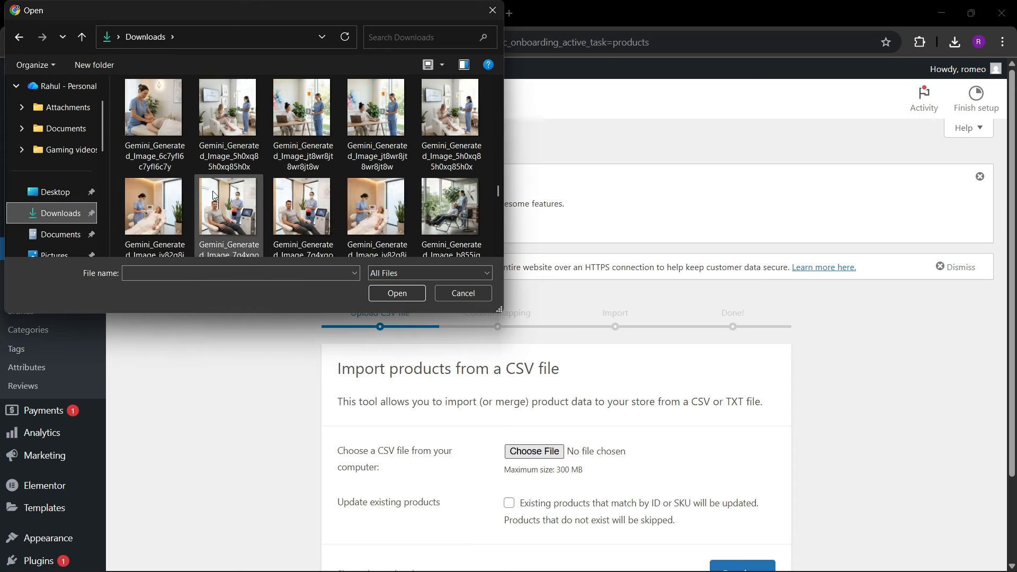
pyautogui.moveTo(498, 179); pyautogui.dragTo(488, 75)
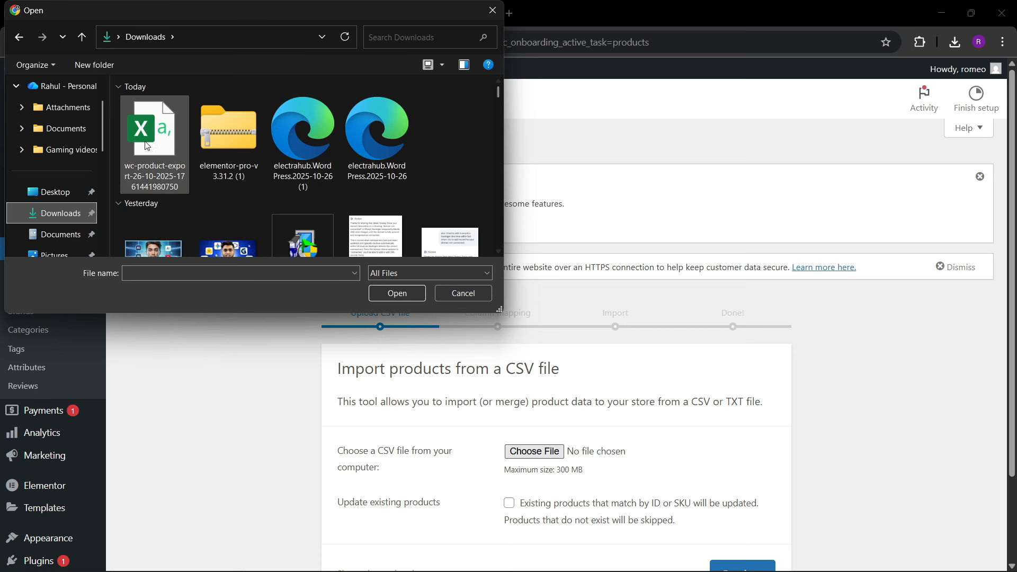
pyautogui.doubleClick(153, 123)
pyautogui.scroll(-2, 228, 344)
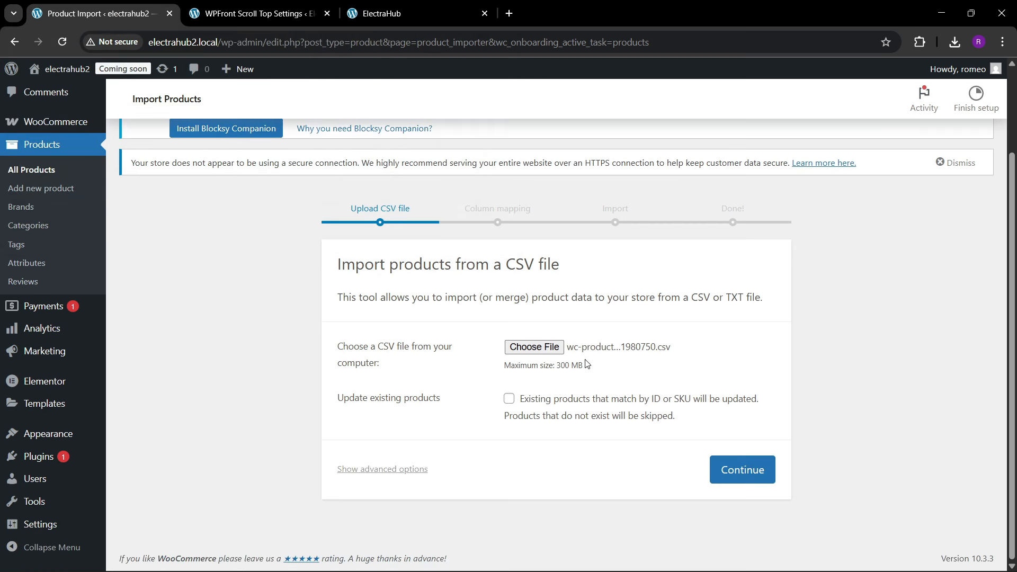
pyautogui.click(740, 458)
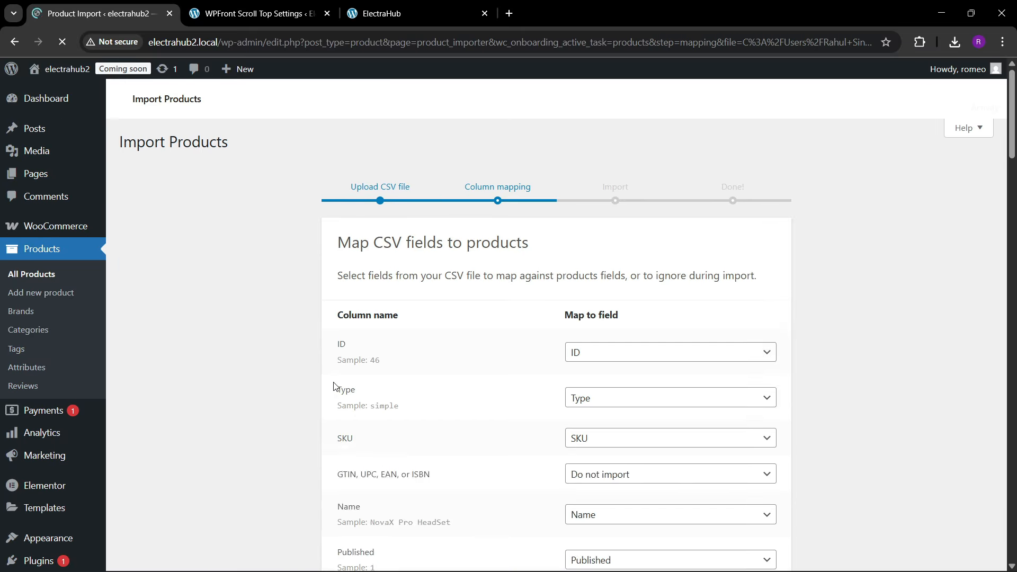
# Step: Set the Images column to Do not import in the CSV field mapping and run the product importer
pyautogui.scroll(-14, 431, 385)
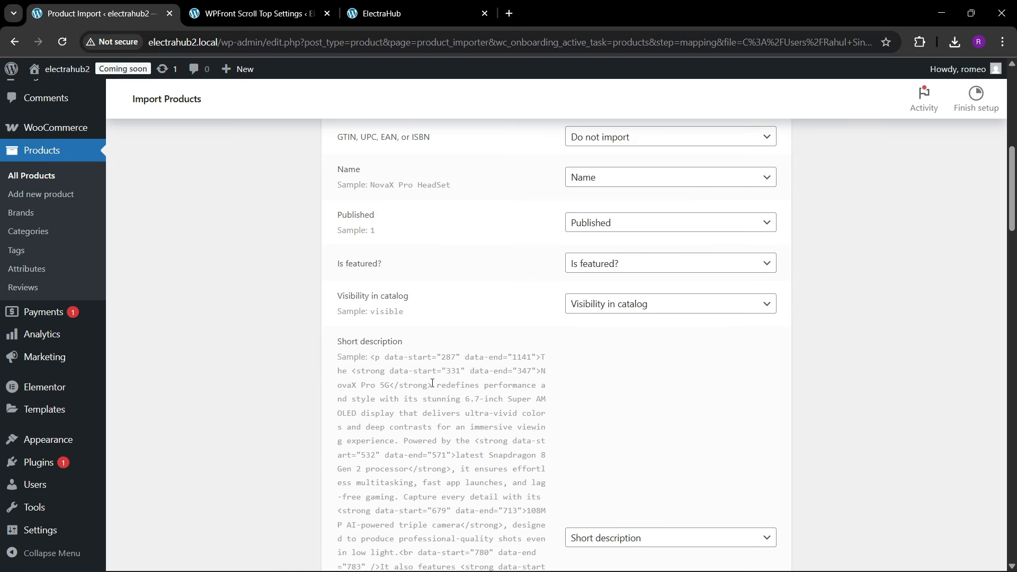
pyautogui.scroll(-15, 432, 383)
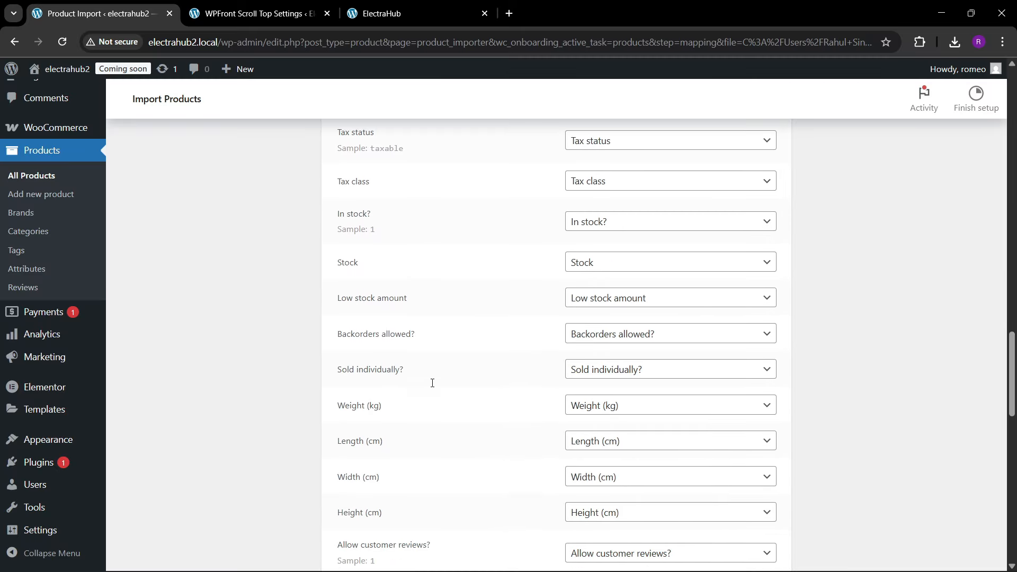
pyautogui.scroll(-5, 432, 387)
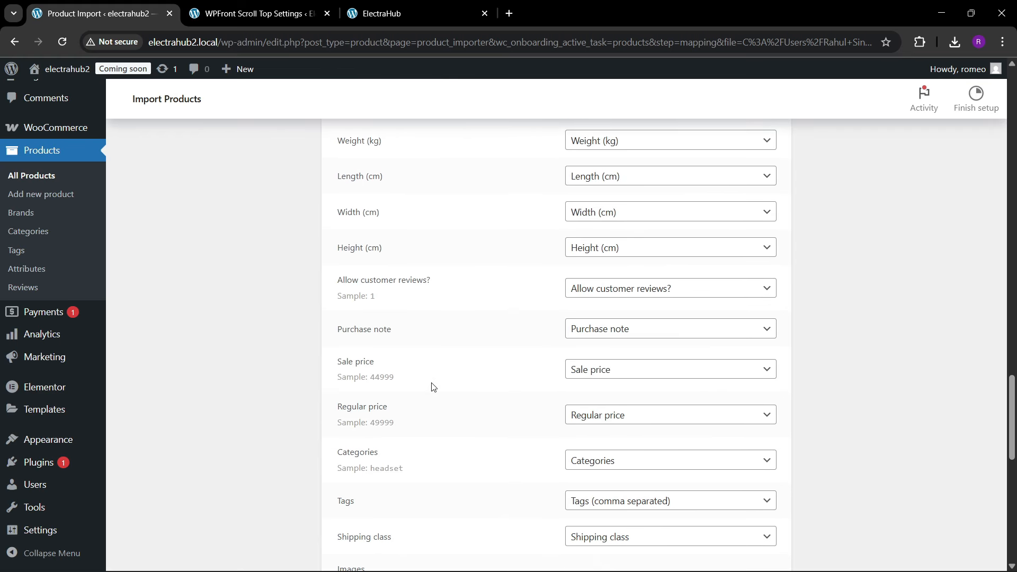
pyautogui.scroll(-4, 433, 387)
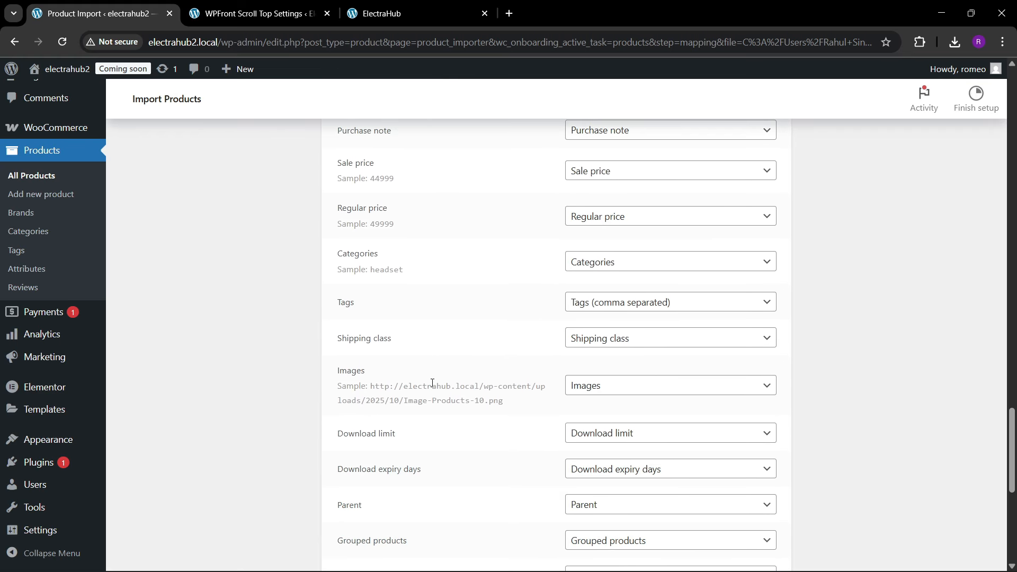
pyautogui.scroll(-1, 432, 383)
pyautogui.click(614, 320)
pyautogui.scroll(10, 622, 179)
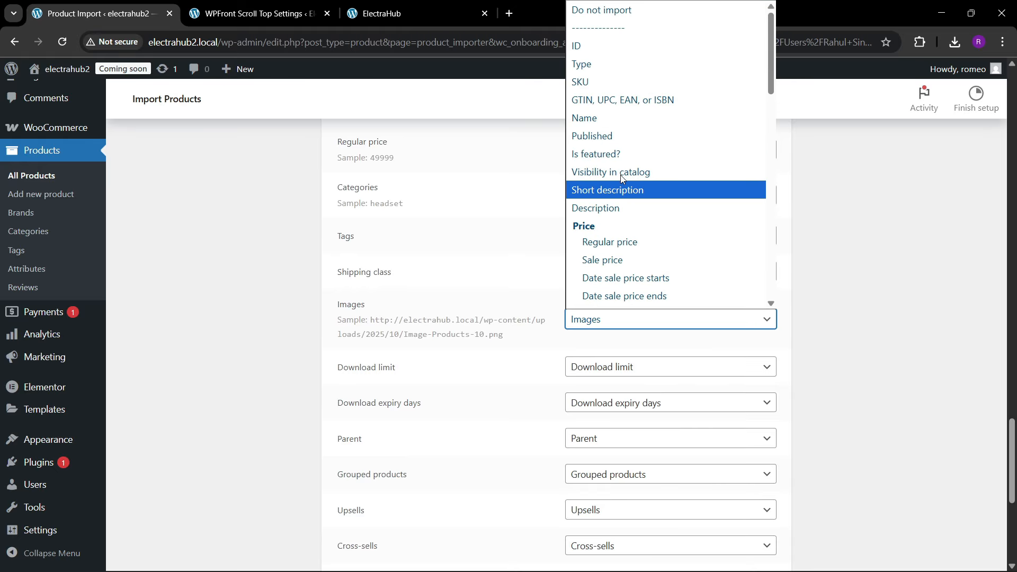
pyautogui.click(602, 11)
pyautogui.scroll(-6, 382, 321)
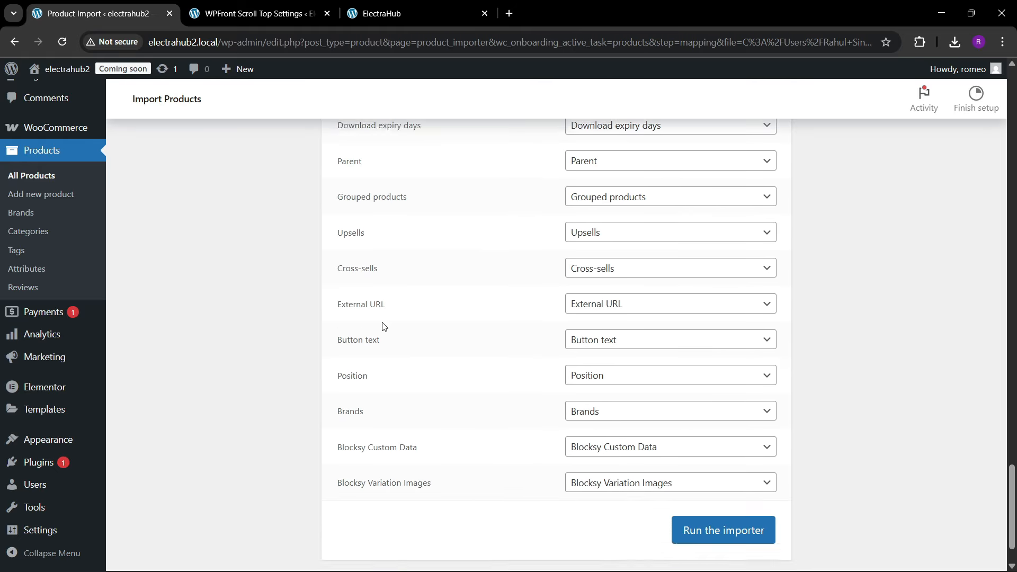
pyautogui.click(718, 469)
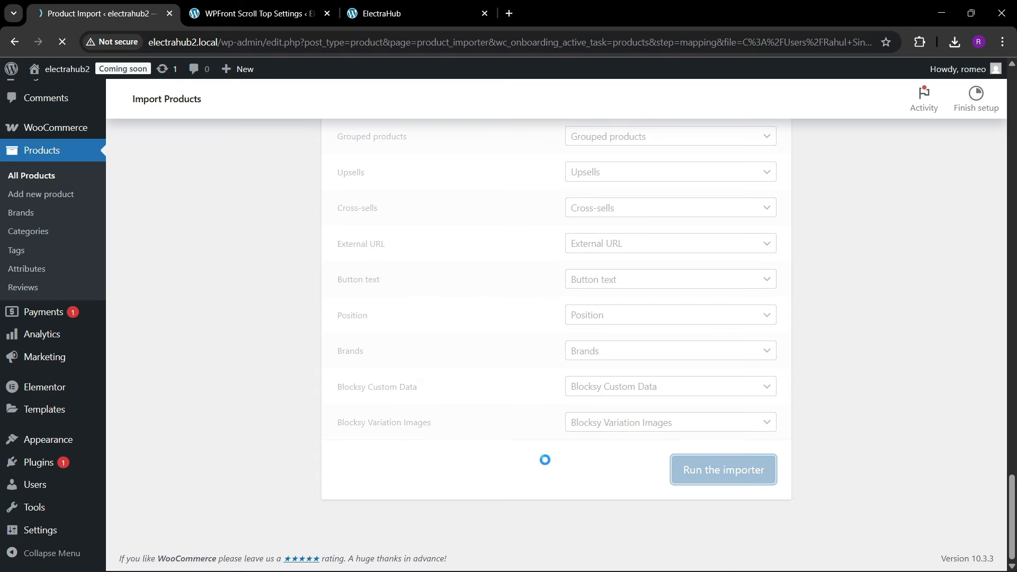
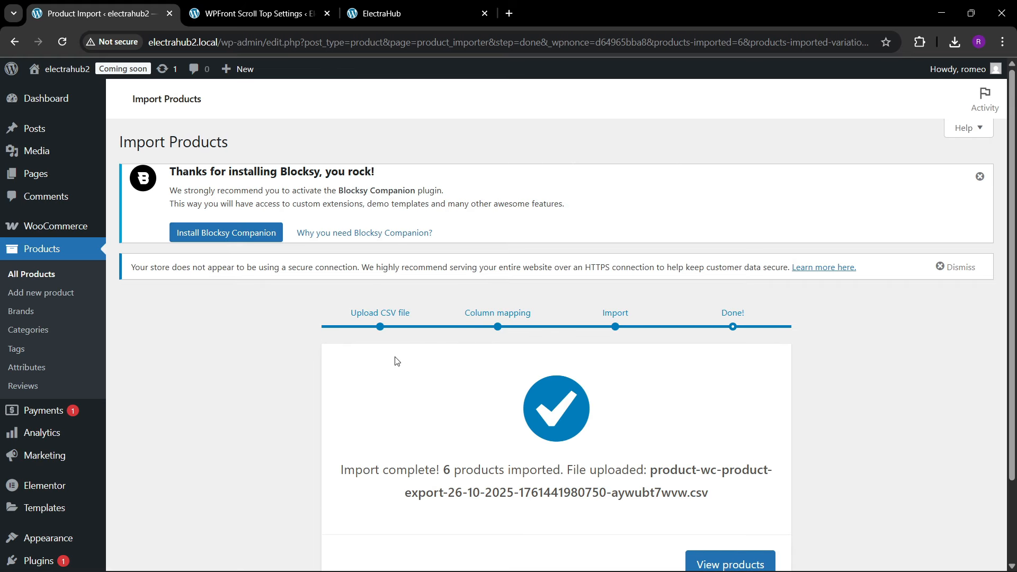
# Step: Open the product list from the finished import and look through the imported products
pyautogui.scroll(-2, 396, 360)
pyautogui.click(730, 467)
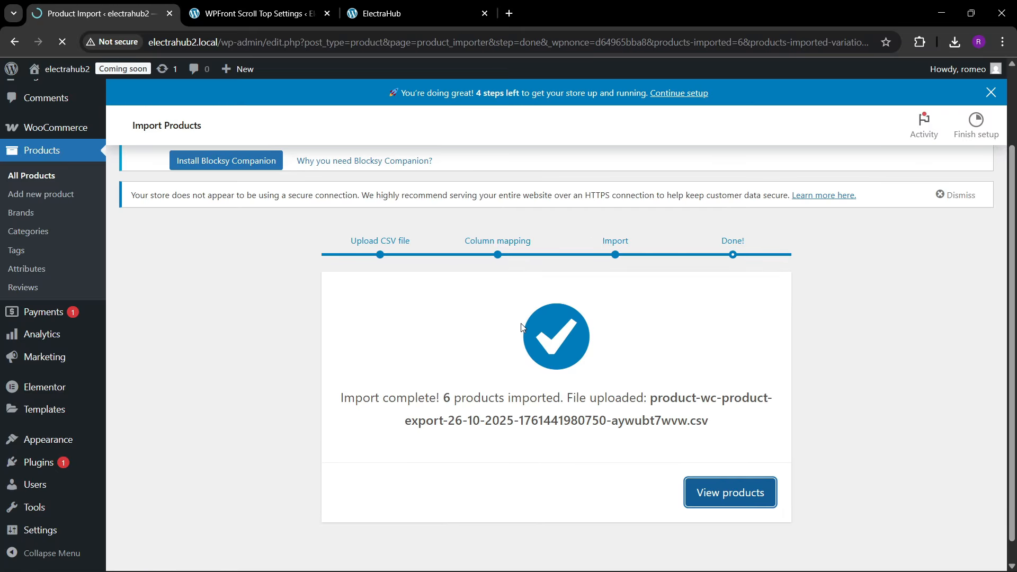
pyautogui.scroll(-4, 282, 347)
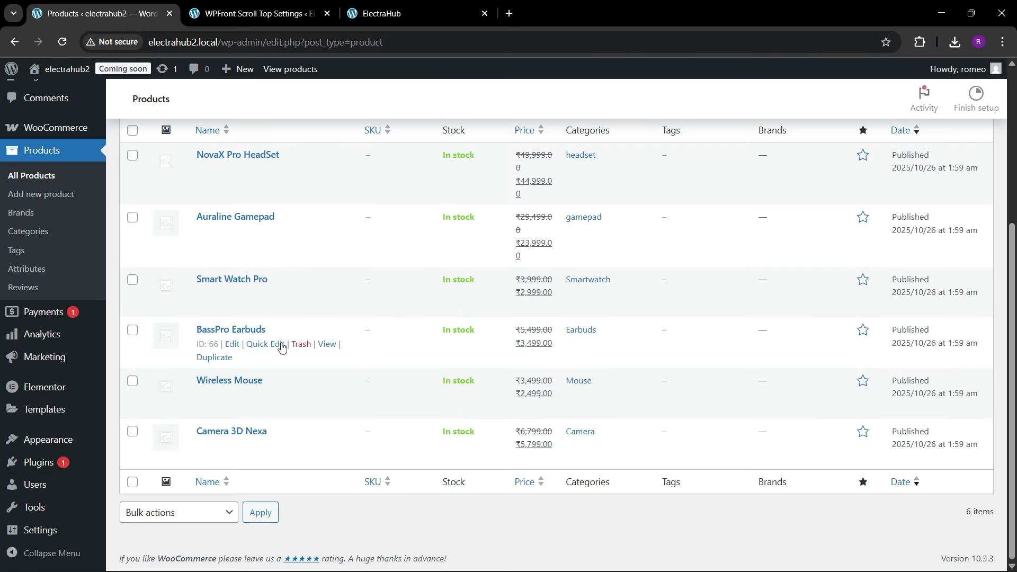
pyautogui.scroll(3, 315, 320)
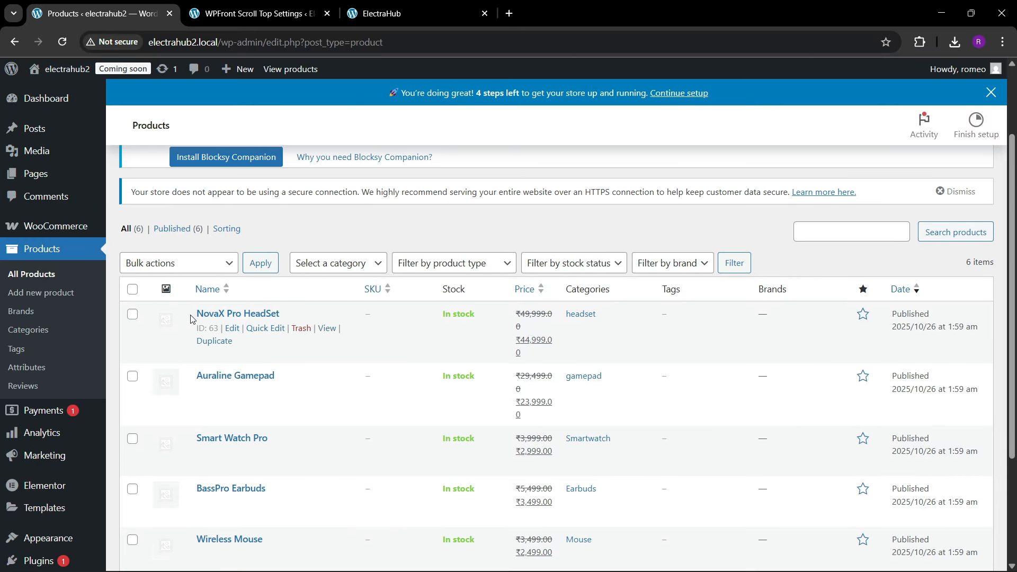
# Step: Open the edit pages of NovaX Pro HeadSet, Auraline Gamepad and Smart Watch Pro in separate browser tabs
pyautogui.rightClick(234, 336)
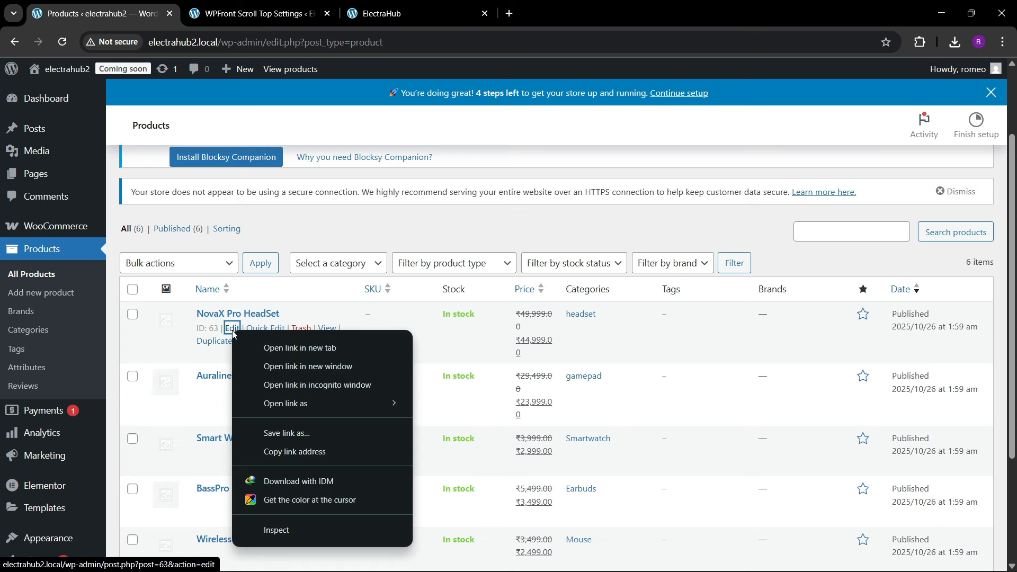
pyautogui.click(268, 349)
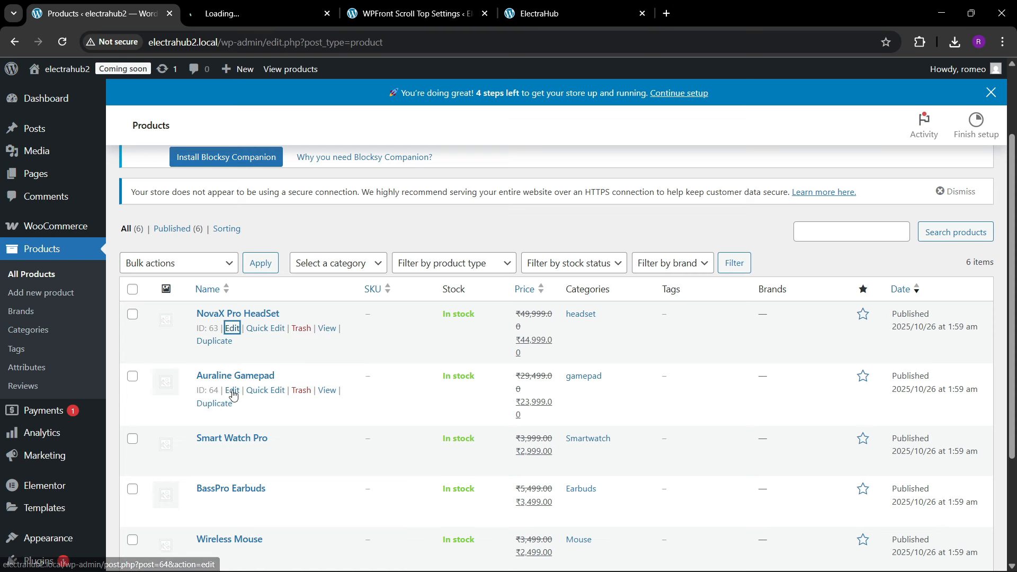
pyautogui.rightClick(234, 390)
pyautogui.click(300, 180)
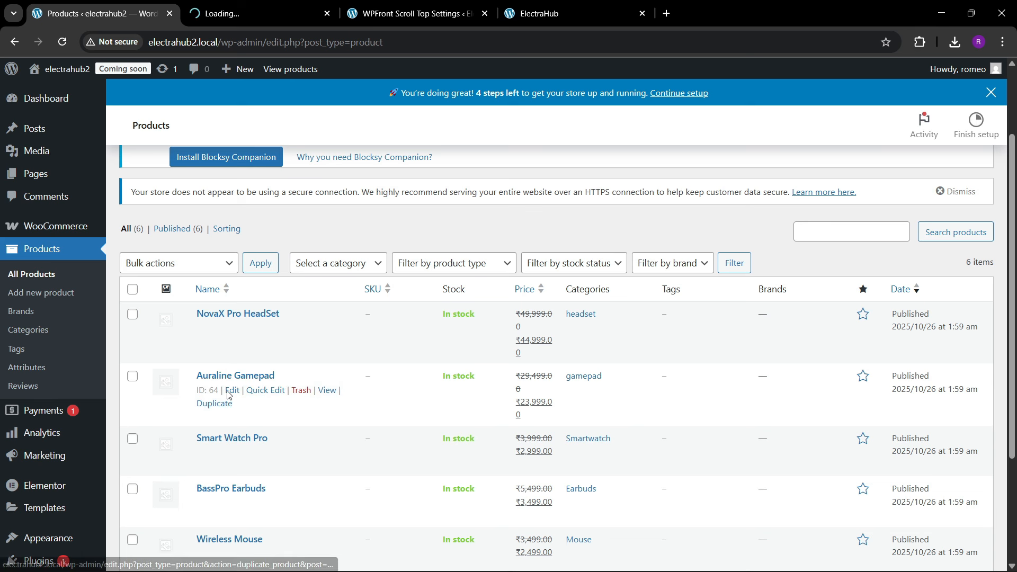
pyautogui.rightClick(230, 389)
pyautogui.click(275, 189)
pyautogui.scroll(-1, 231, 392)
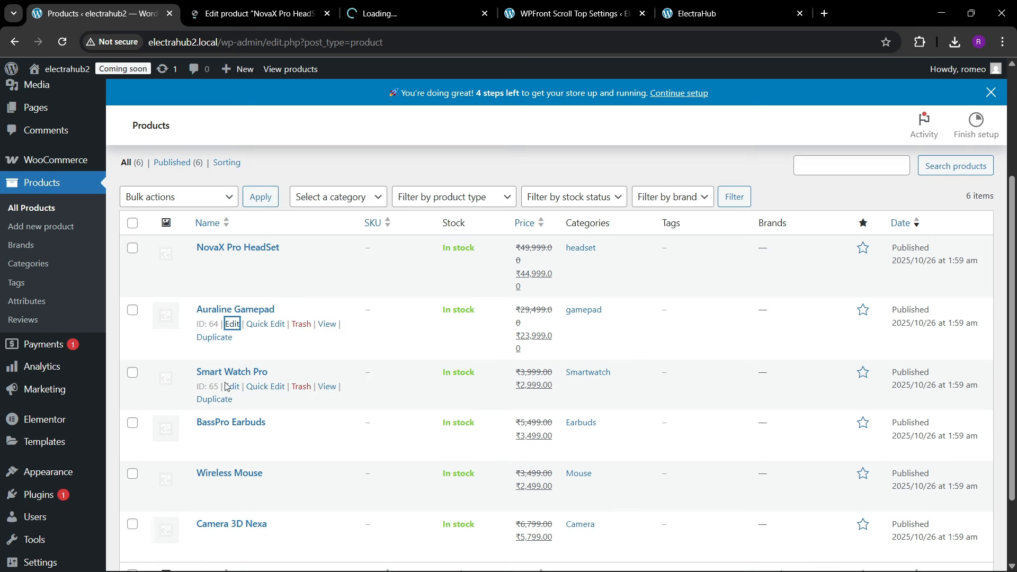
pyautogui.rightClick(229, 393)
pyautogui.click(275, 187)
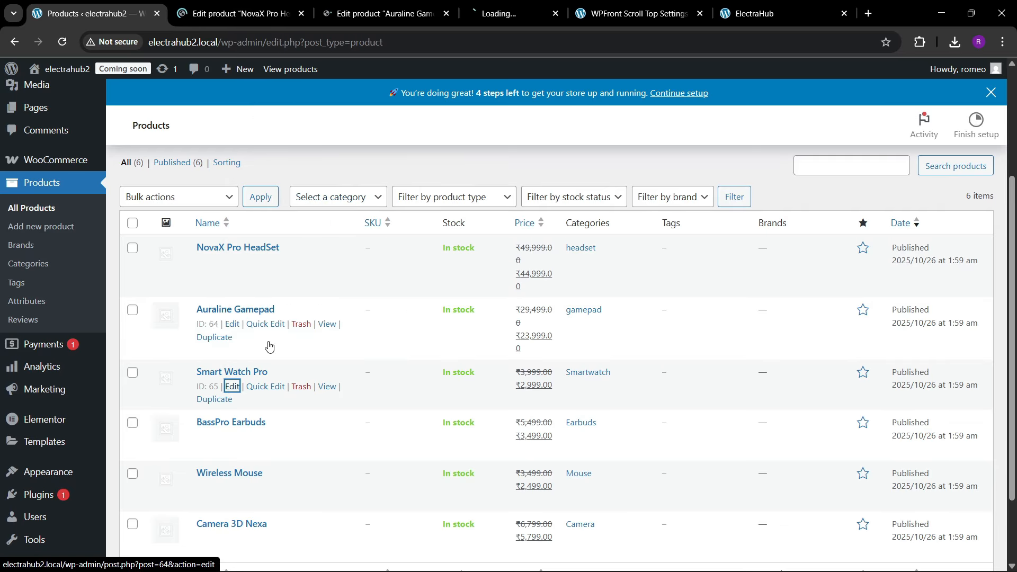
# Step: Open the edit pages of BassPro Earbuds, Wireless Mouse and Camera 3D Nexa in separate browser tabs
pyautogui.rightClick(232, 438)
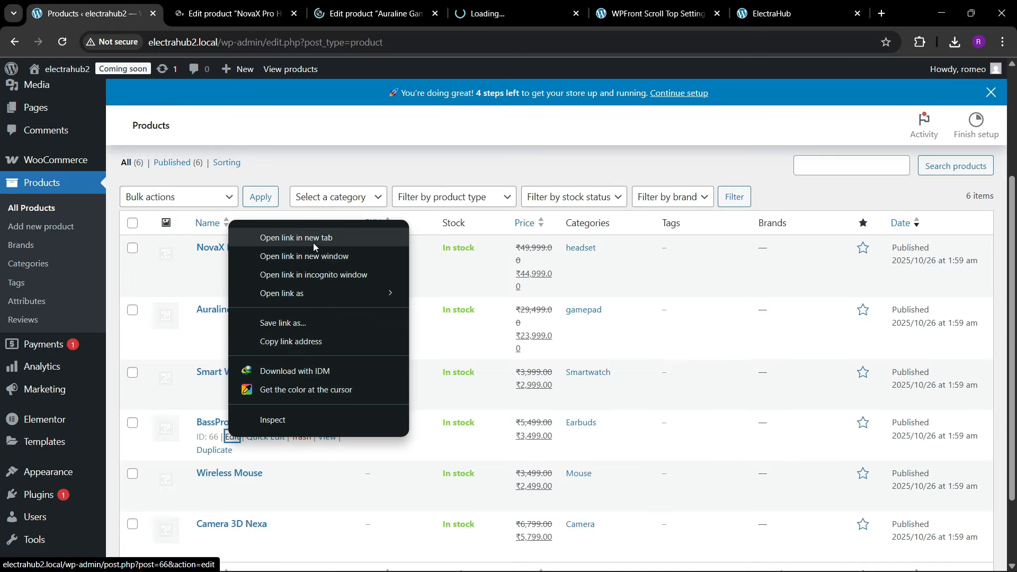
pyautogui.click(275, 235)
pyautogui.scroll(-1, 254, 454)
pyautogui.rightClick(233, 395)
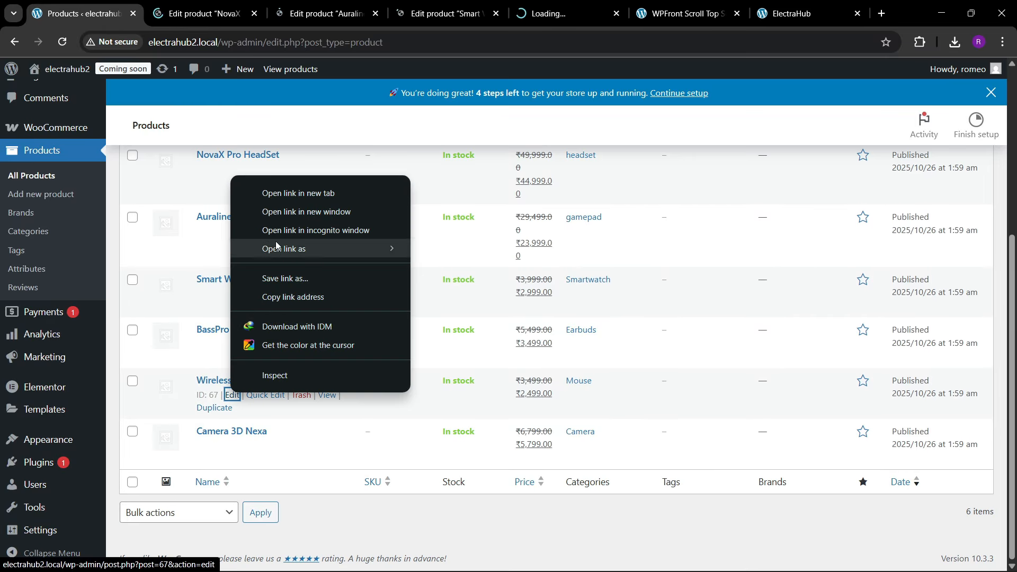
pyautogui.click(278, 193)
pyautogui.rightClick(233, 446)
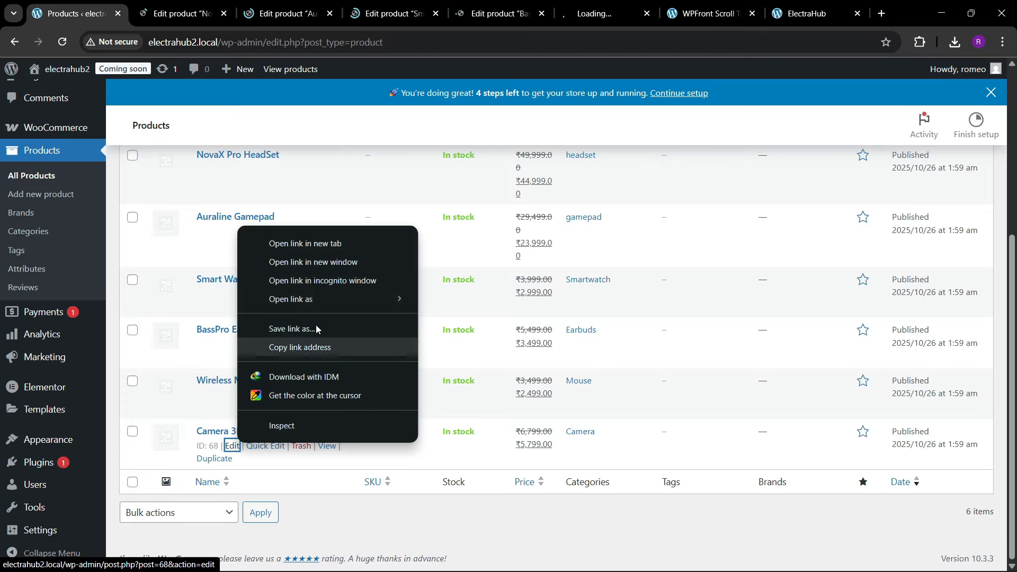
pyautogui.click(313, 247)
# Step: Check the opened product edit pages and examine the description and image settings of NovaX Pro HeadSet
pyautogui.hotkey('ctrl', 'Tab')
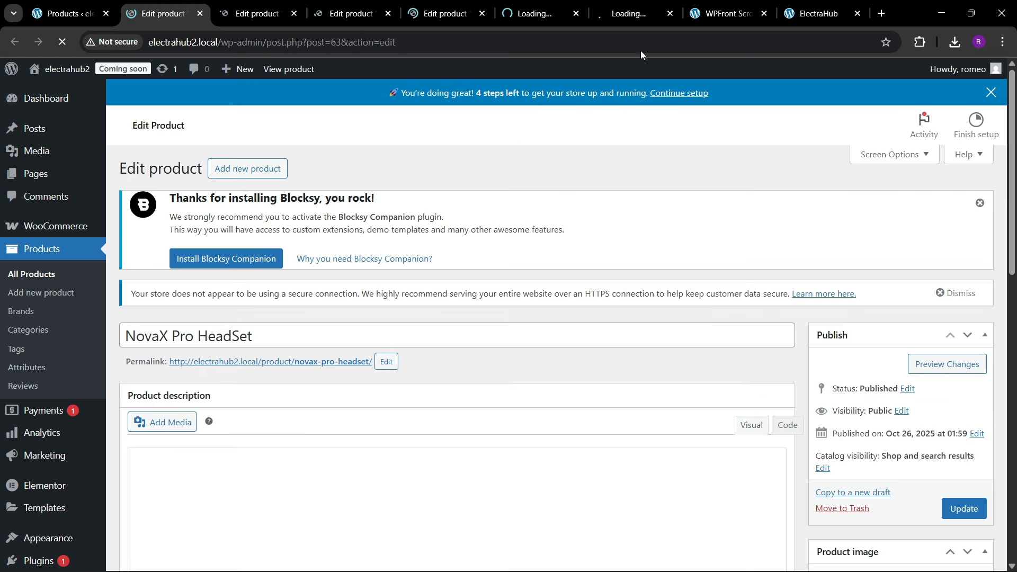
pyautogui.scroll(-4, 431, 306)
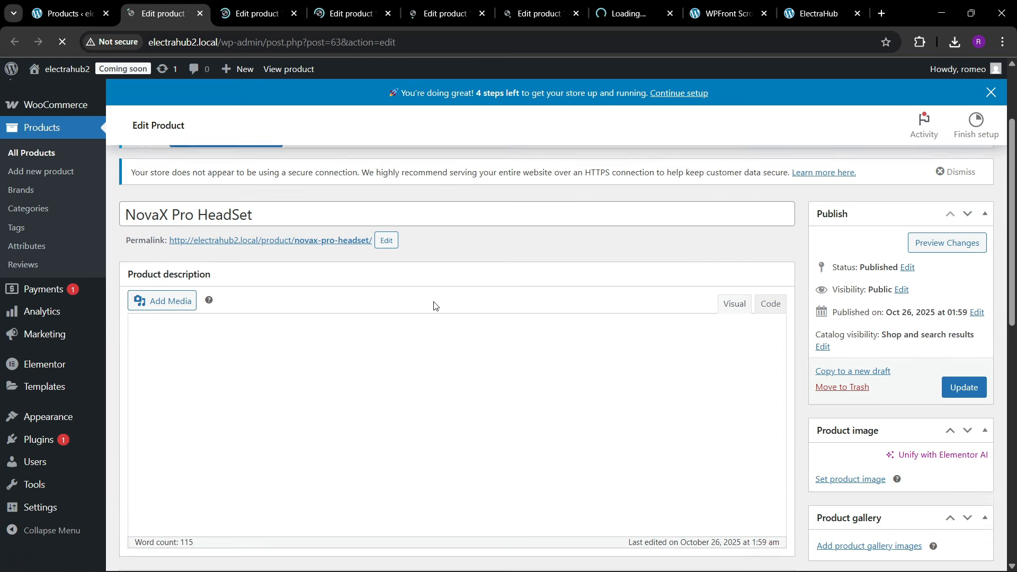
pyautogui.scroll(3, 471, 372)
pyautogui.scroll(-5, 472, 373)
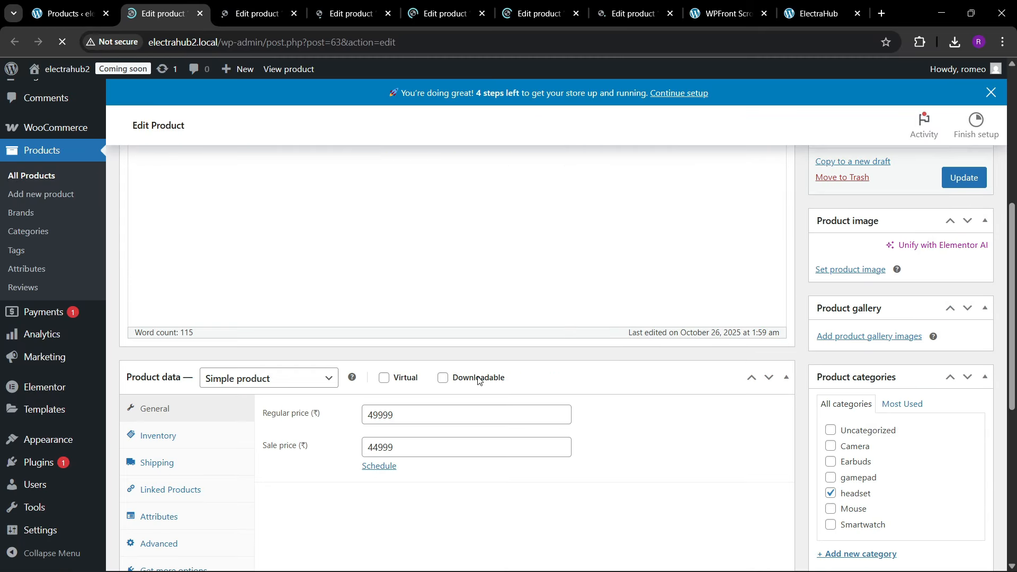
pyautogui.click(291, 11)
pyautogui.click(360, 12)
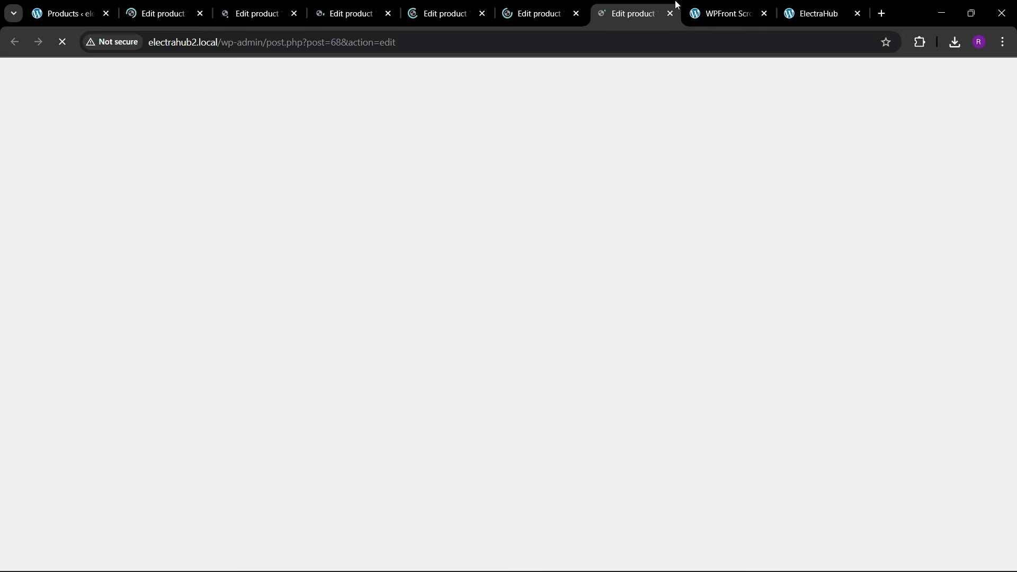
pyautogui.click(159, 14)
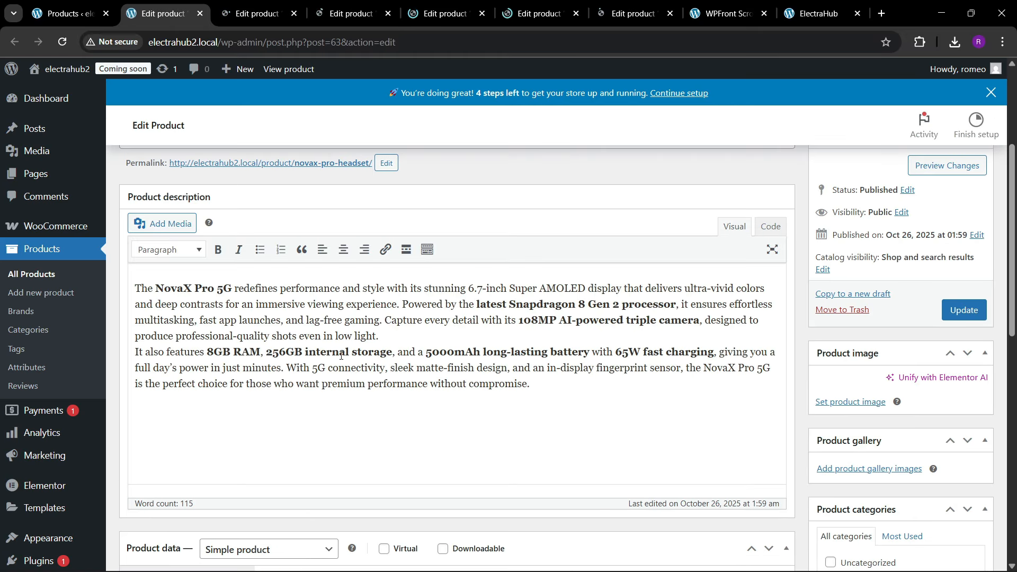
pyautogui.scroll(-2, 593, 410)
pyautogui.scroll(4, 594, 412)
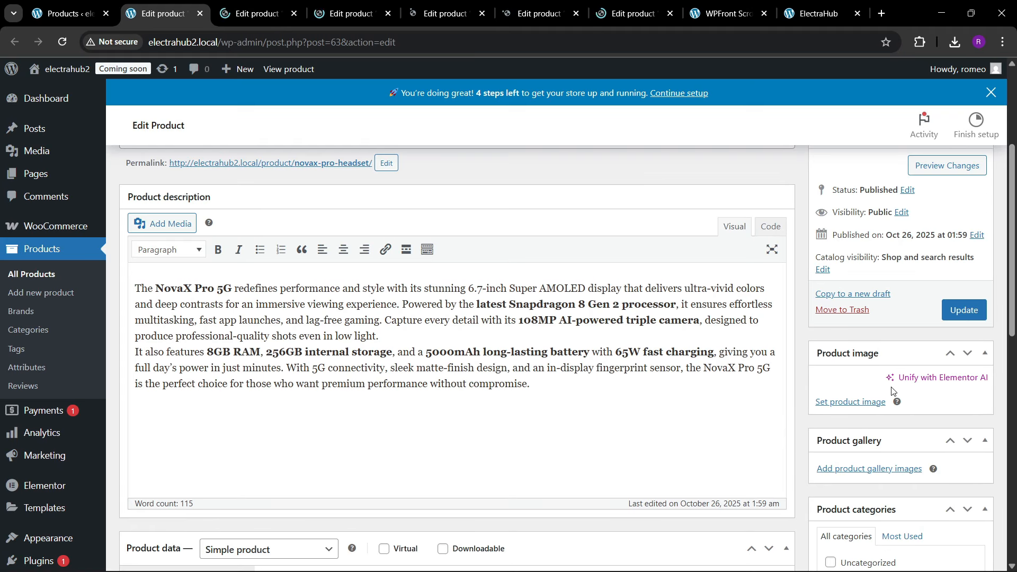
# Step: Set Airpods-Image.png from the media library as the product image of NovaX Pro HeadSet and update the product
pyautogui.click(850, 403)
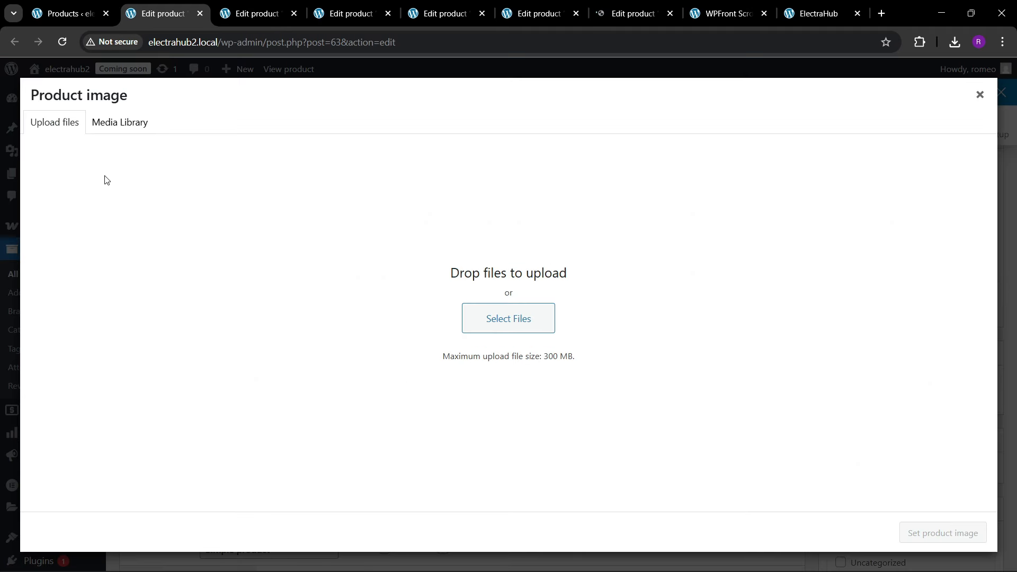
pyautogui.click(127, 124)
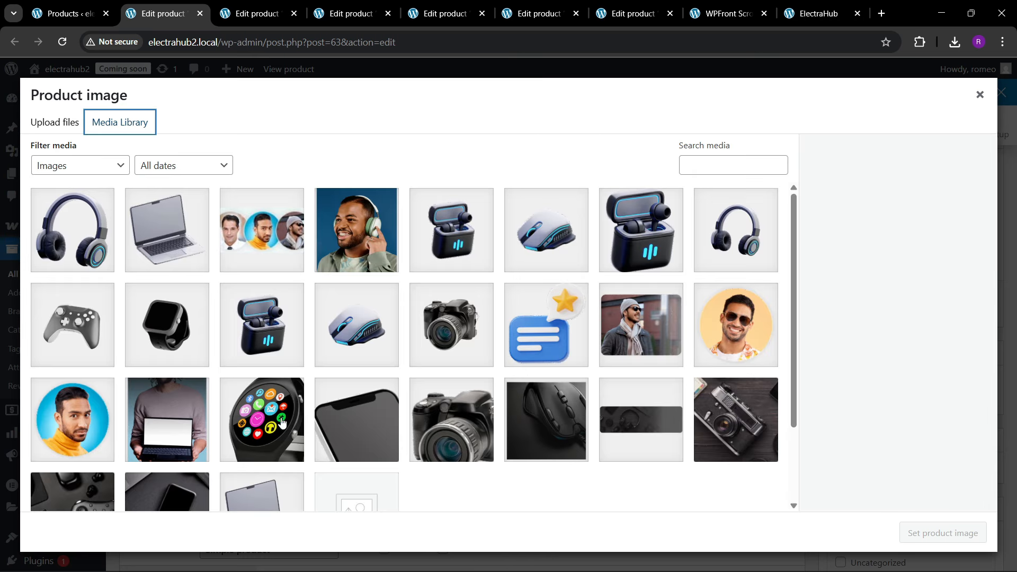
pyautogui.click(159, 249)
pyautogui.click(74, 233)
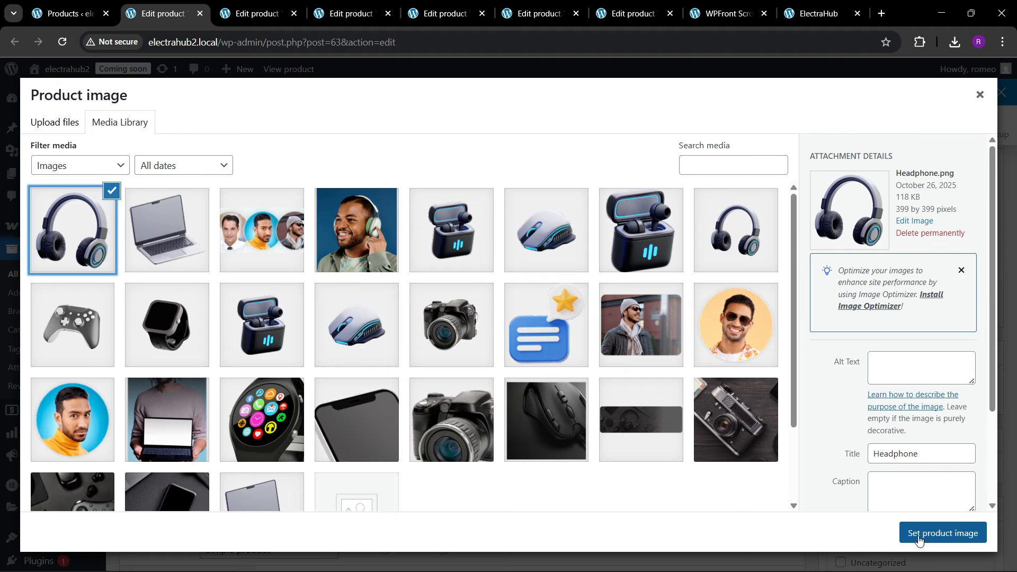
pyautogui.click(466, 230)
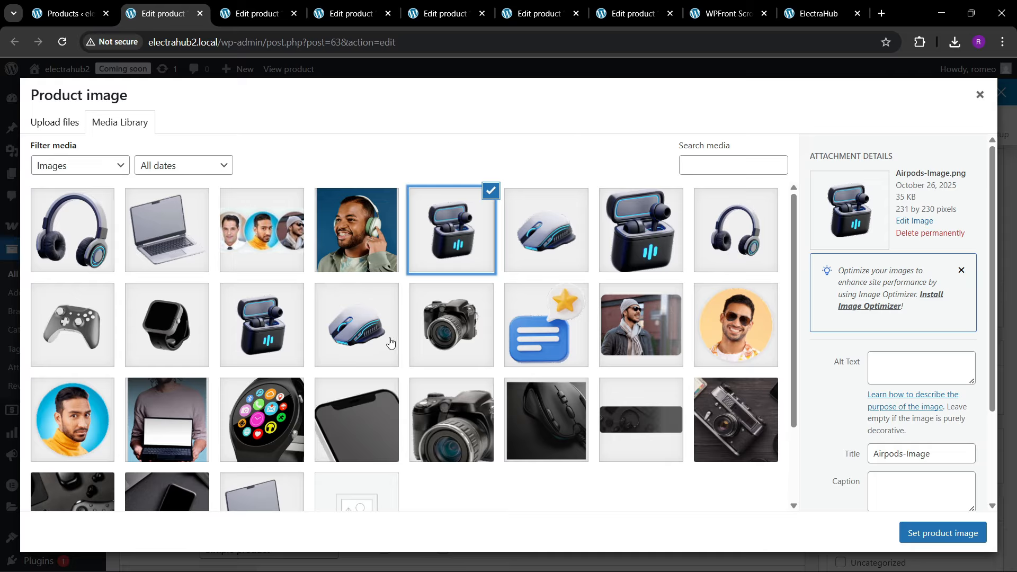
pyautogui.click(920, 532)
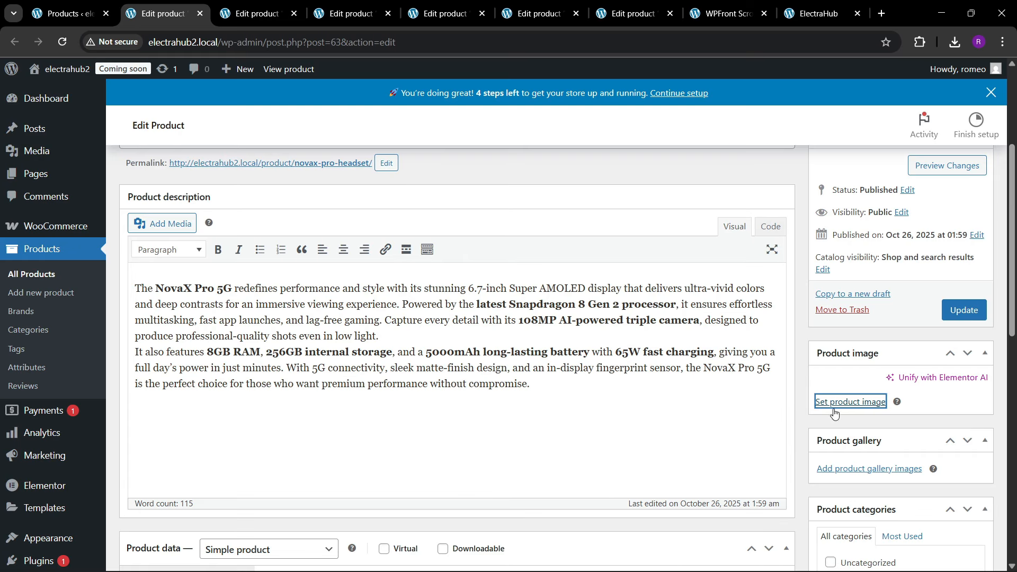
pyautogui.scroll(-1, 834, 412)
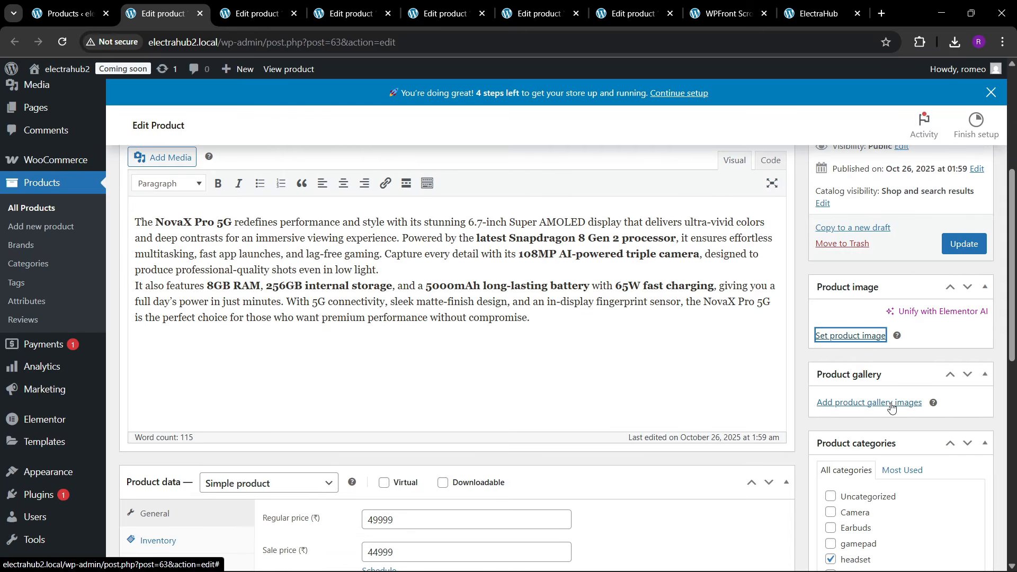
pyautogui.scroll(-2, 875, 468)
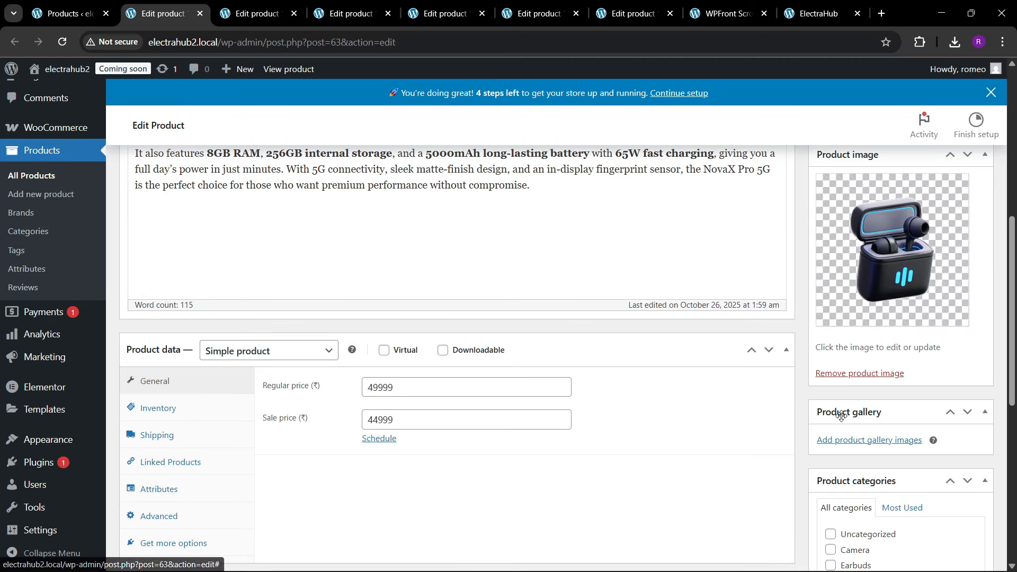
pyautogui.scroll(2, 841, 408)
pyautogui.click(956, 250)
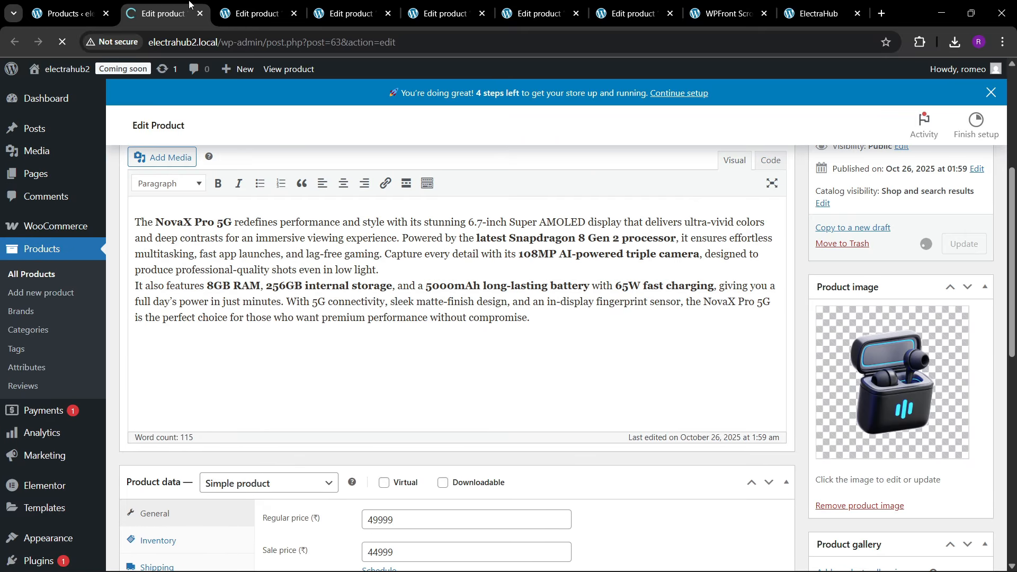
# Step: Set Mouse-Image.png from the media library as the product image of Auraline Gamepad and update the product
pyautogui.click(254, 13)
pyautogui.scroll(-4, 858, 334)
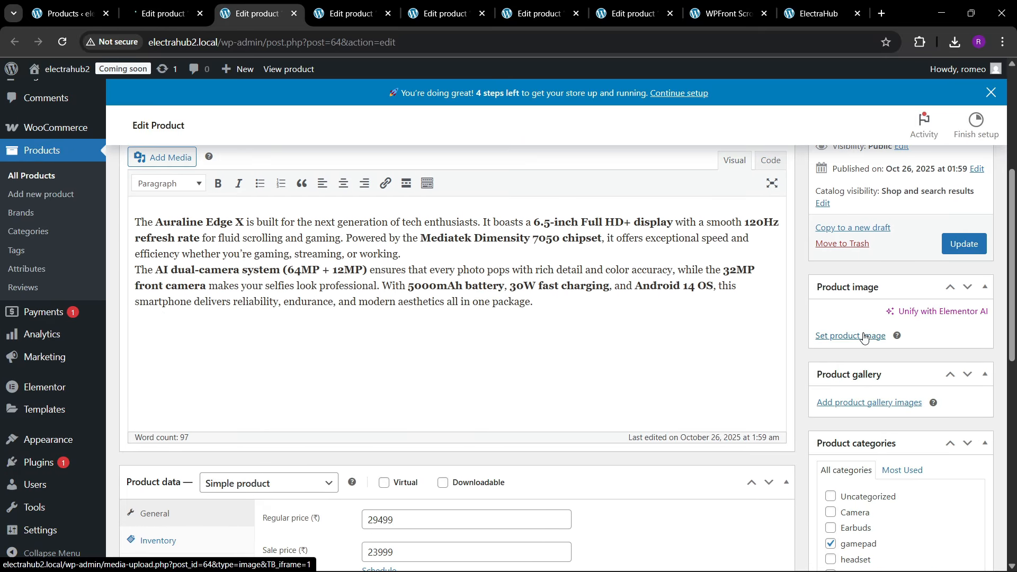
pyautogui.click(864, 338)
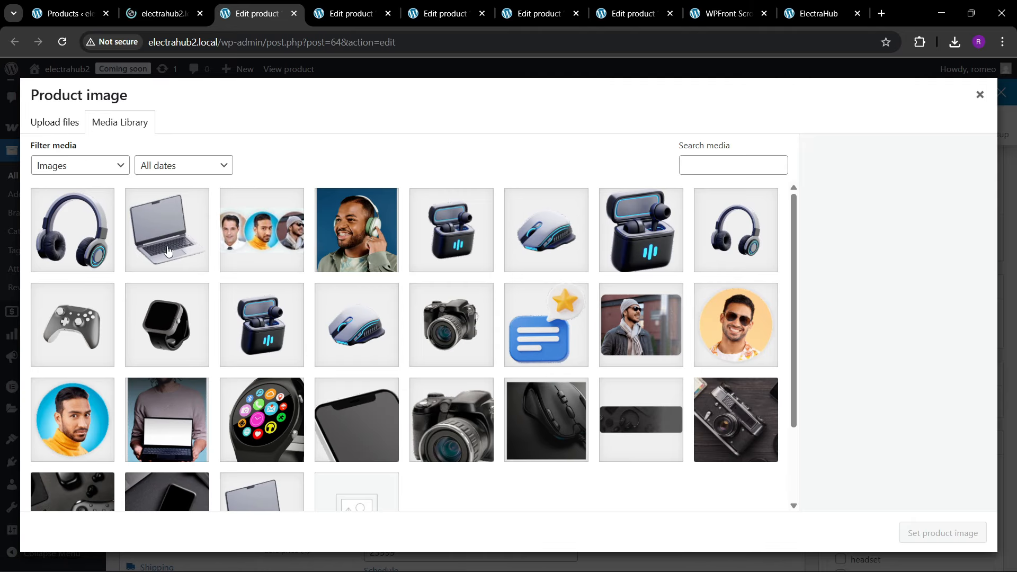
pyautogui.click(169, 250)
pyautogui.click(539, 266)
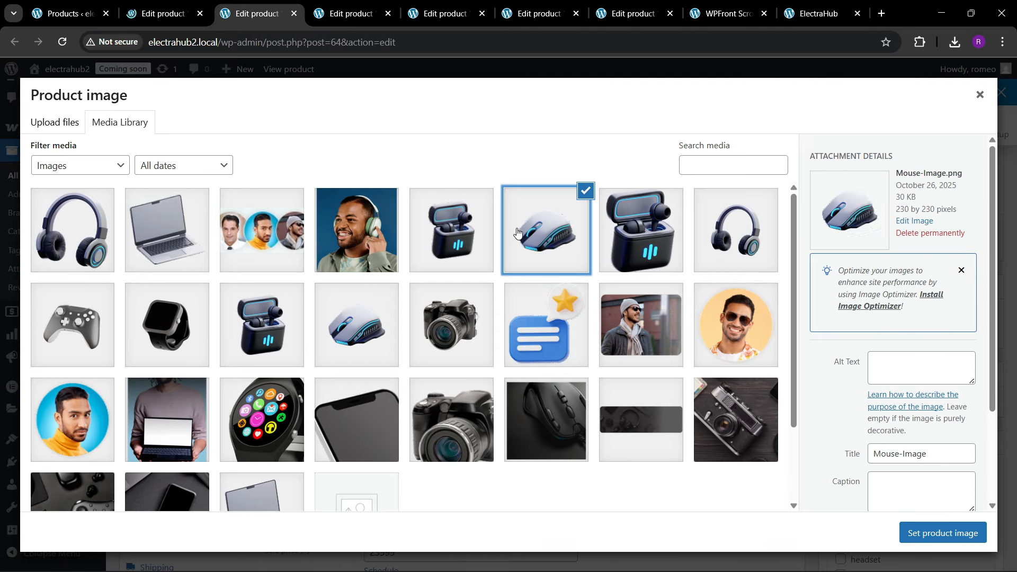
pyautogui.click(940, 533)
pyautogui.scroll(4, 541, 338)
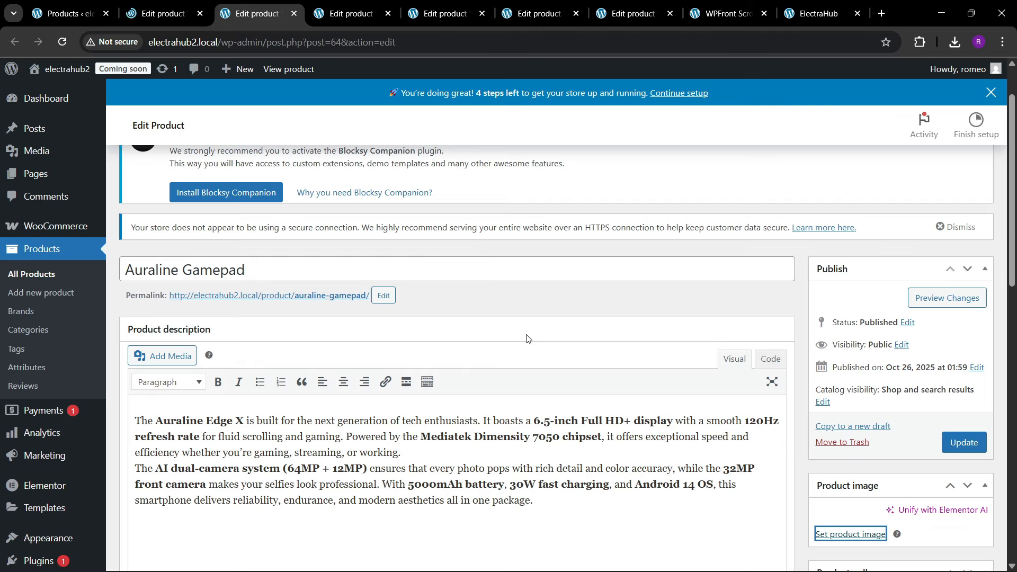
pyautogui.scroll(-3, 527, 338)
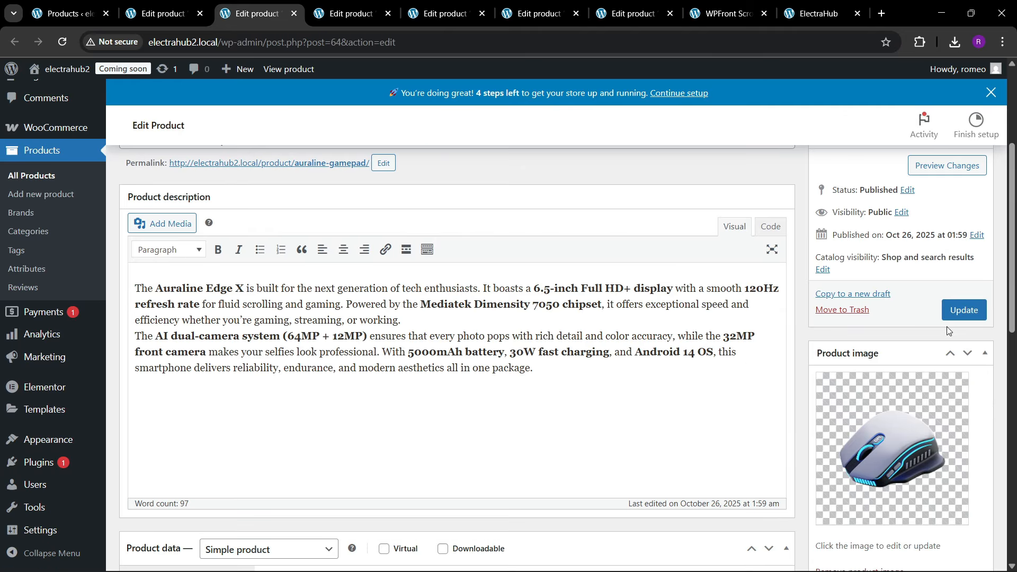
pyautogui.click(957, 311)
# Step: Set Image-Products-8.png from the media library as the product image of Smart Watch Pro and update the product
pyautogui.click(350, 14)
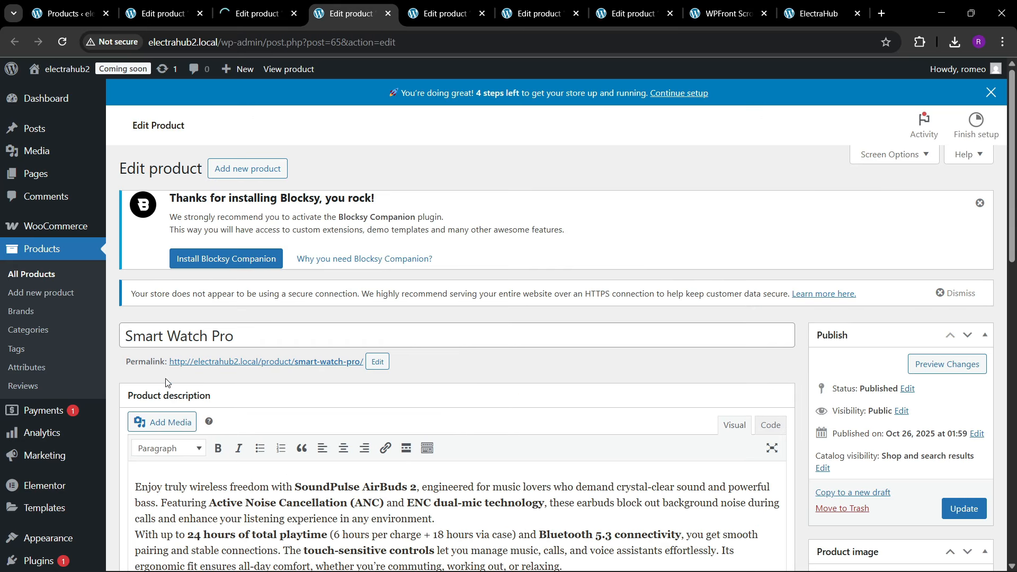
pyautogui.scroll(-3, 168, 344)
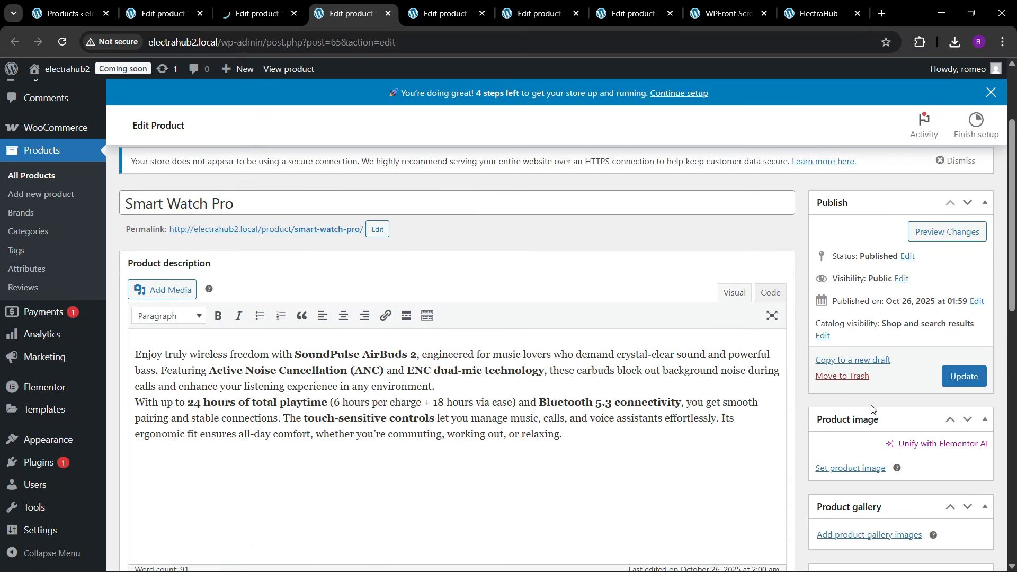
pyautogui.click(850, 468)
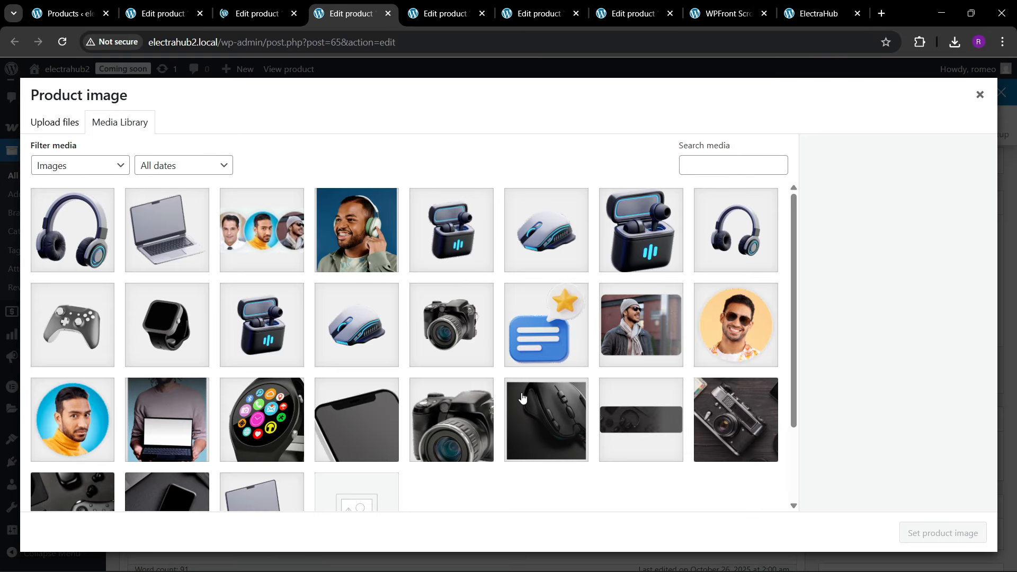
pyautogui.click(172, 352)
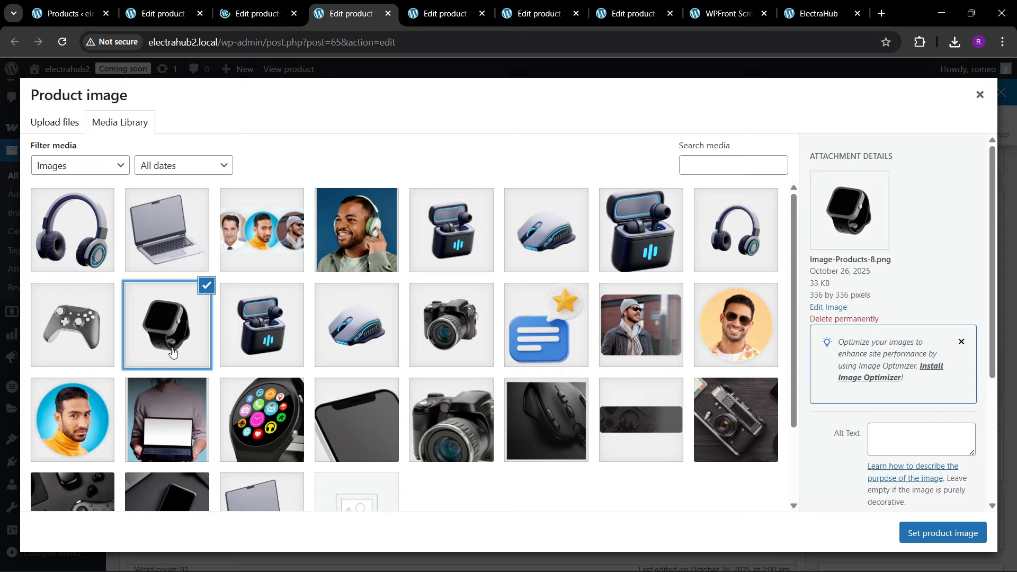
pyautogui.click(920, 534)
pyautogui.click(963, 376)
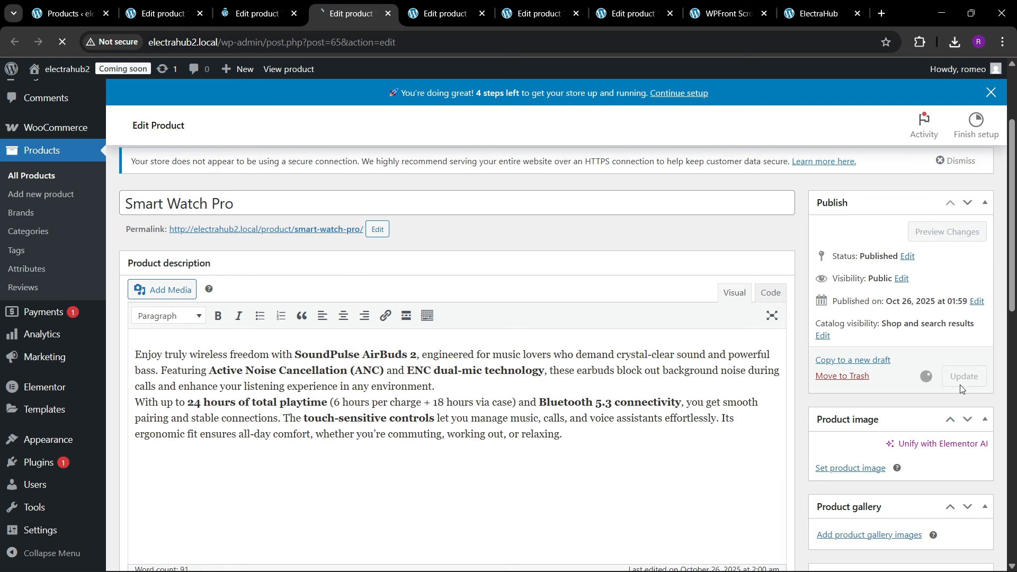
# Step: Set Image-Products-10.png from the media library as the product image of BassPro Earbuds and update the product
pyautogui.click(471, 19)
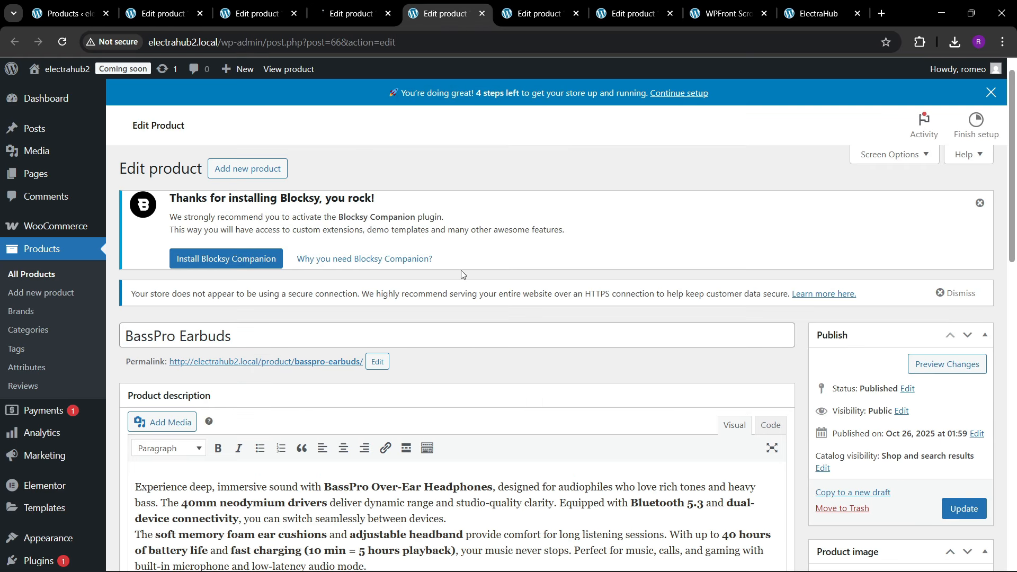
pyautogui.scroll(-5, 405, 395)
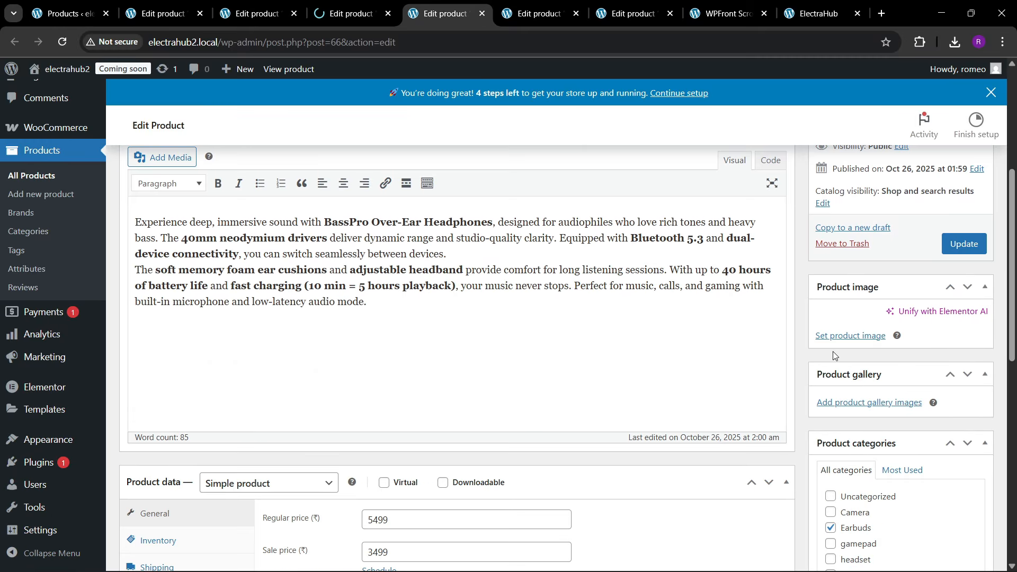
pyautogui.click(834, 338)
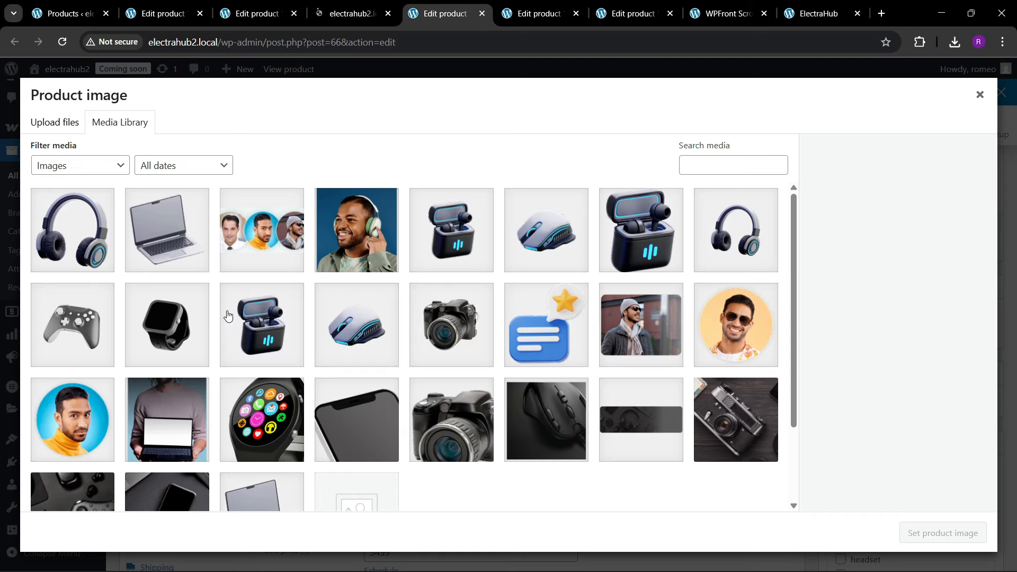
pyautogui.click(718, 254)
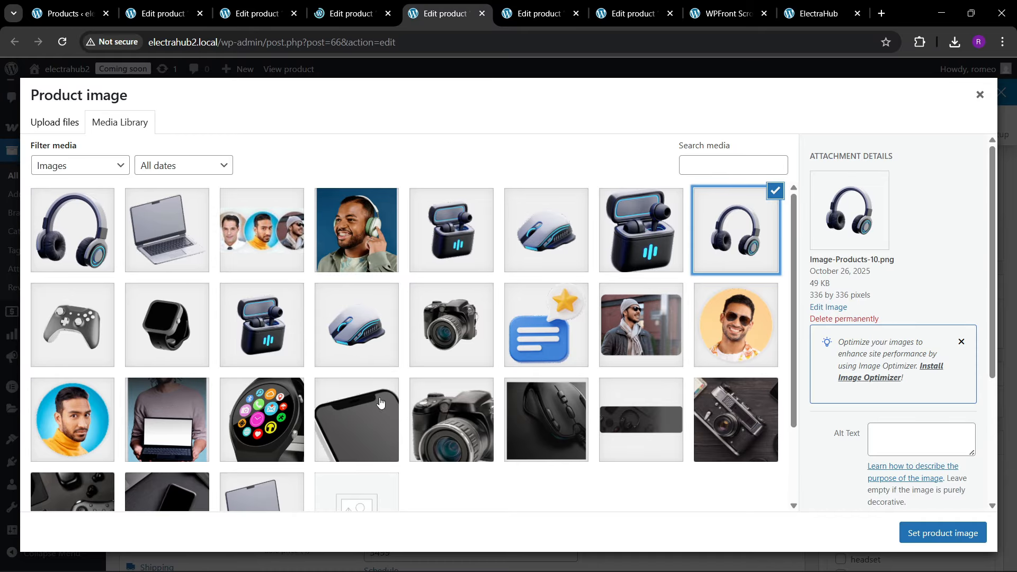
pyautogui.click(941, 532)
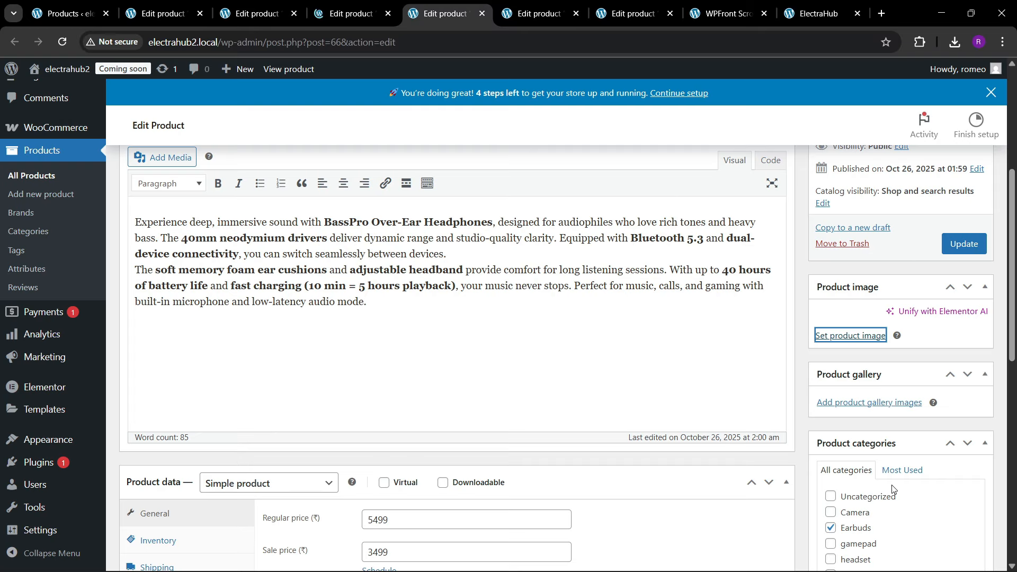
pyautogui.click(959, 251)
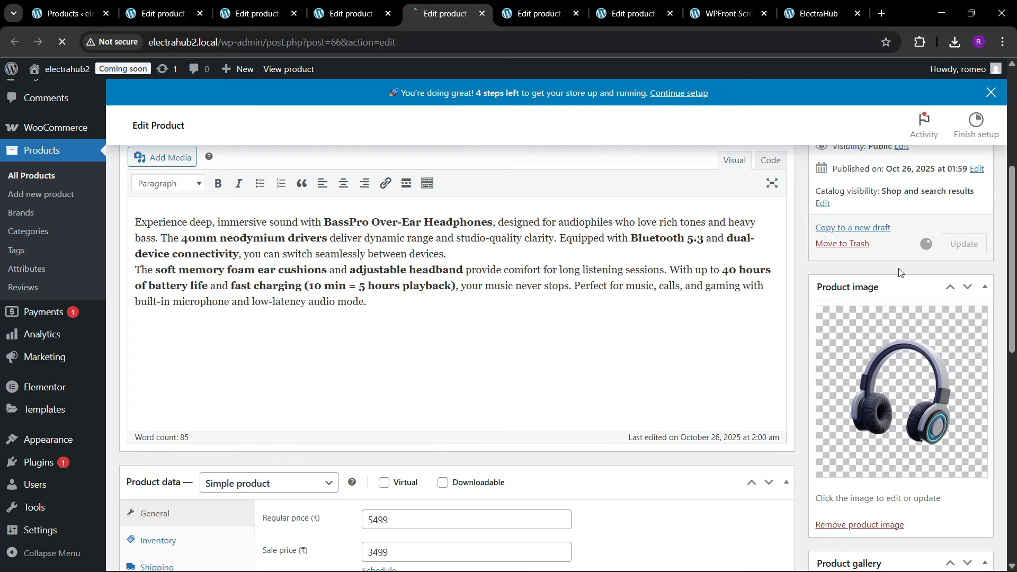
# Step: Set Mouse-Image.png from the media library as the product image of Wireless Mouse and update the product
pyautogui.click(520, 15)
pyautogui.scroll(-2, 372, 407)
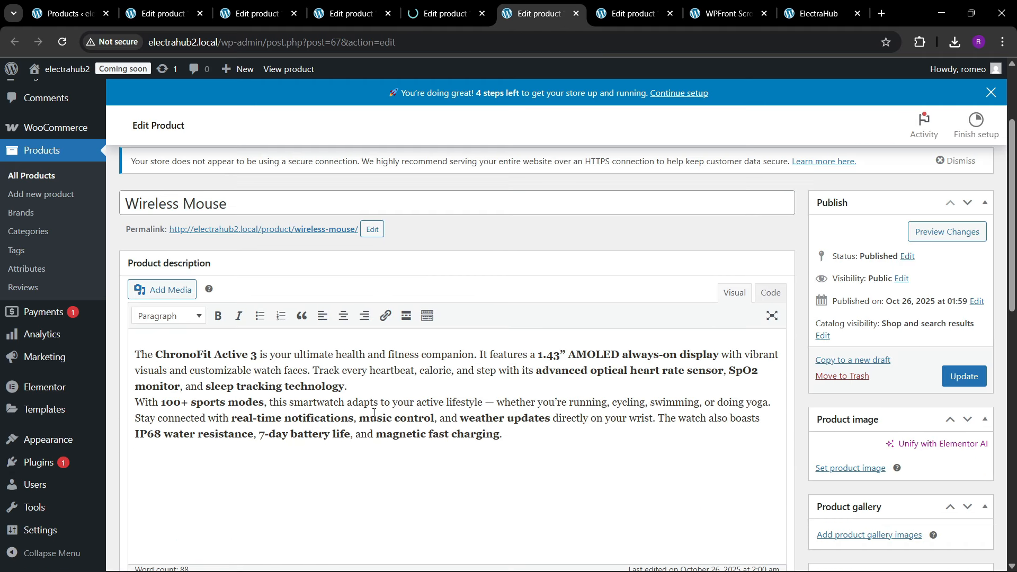
pyautogui.scroll(-5, 472, 415)
pyautogui.click(844, 268)
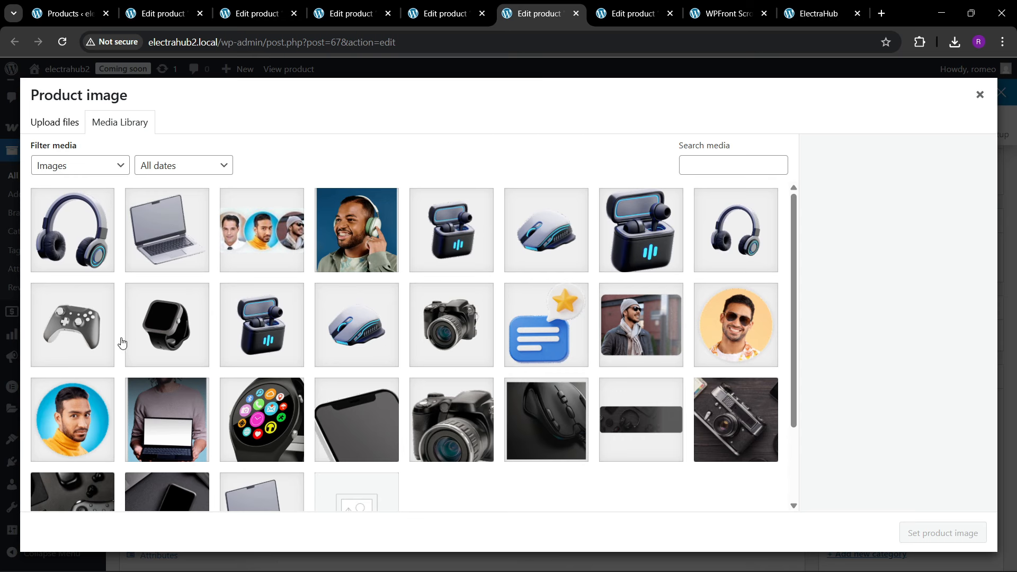
pyautogui.click(558, 247)
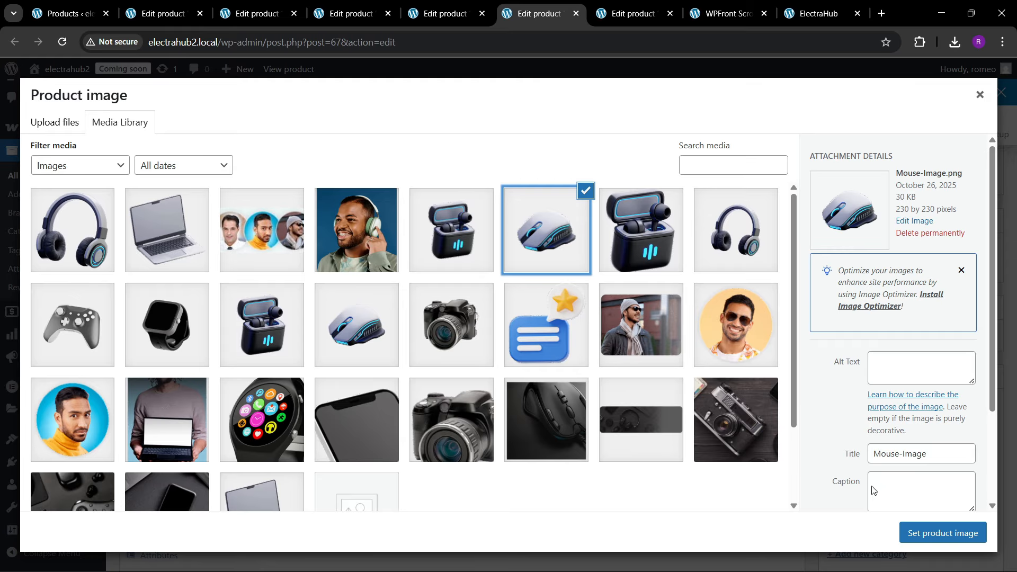
pyautogui.click(926, 532)
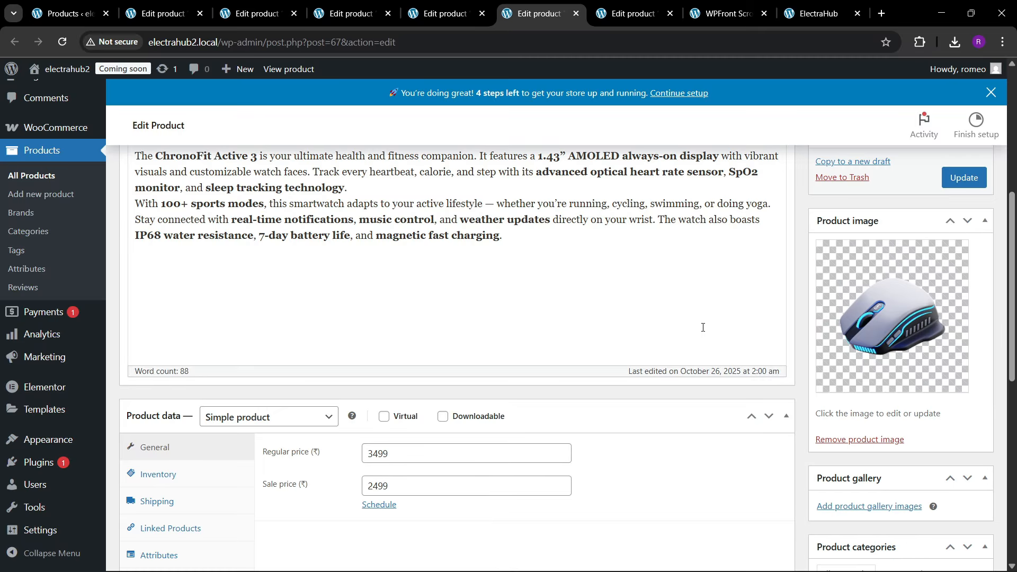
pyautogui.click(963, 178)
# Step: Set the black camera picture with the plain background from the media library as the product image of Camera 3D Nexa and update the product
pyautogui.hotkey('ctrl', 'Tab')
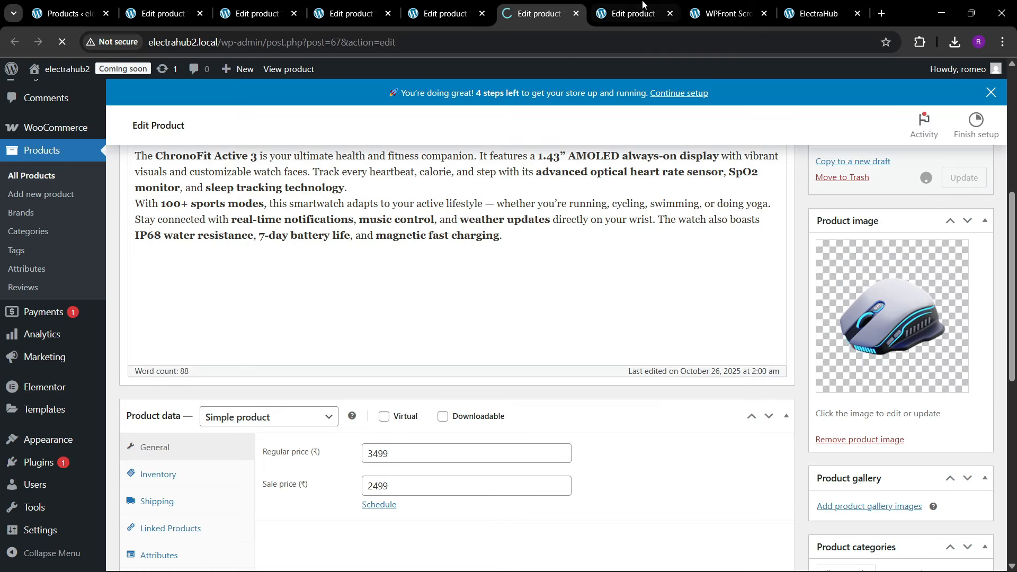
pyautogui.scroll(-1, 571, 344)
pyautogui.scroll(-3, 572, 342)
pyautogui.scroll(2, 572, 341)
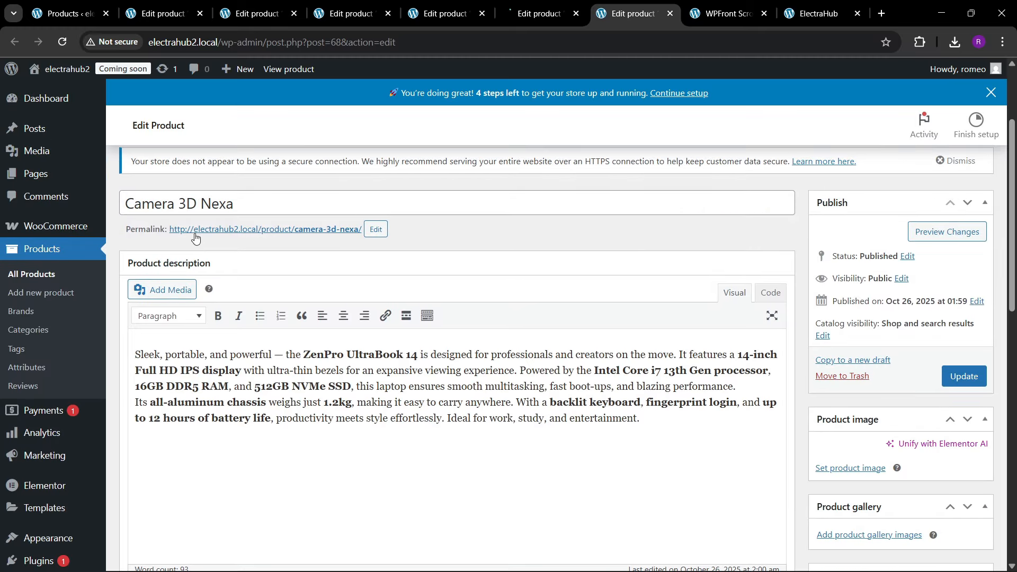
pyautogui.scroll(-3, 582, 317)
pyautogui.click(850, 204)
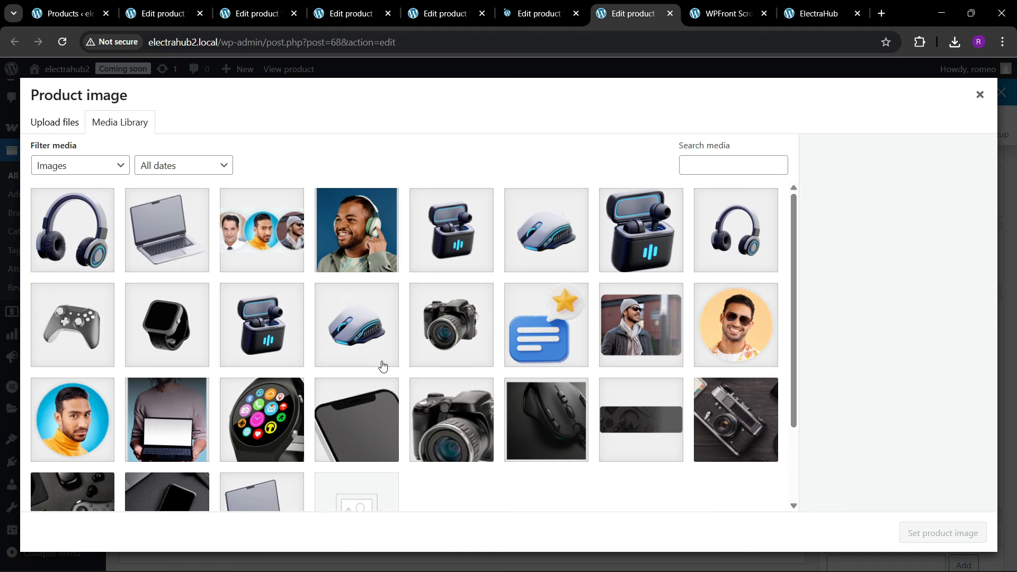
pyautogui.click(460, 345)
pyautogui.click(940, 531)
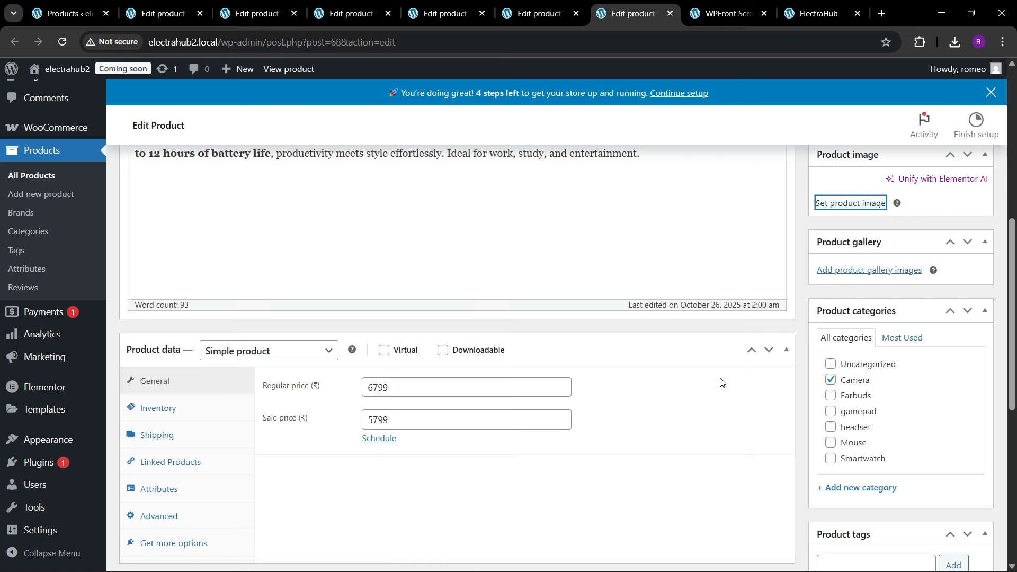
pyautogui.scroll(3, 720, 382)
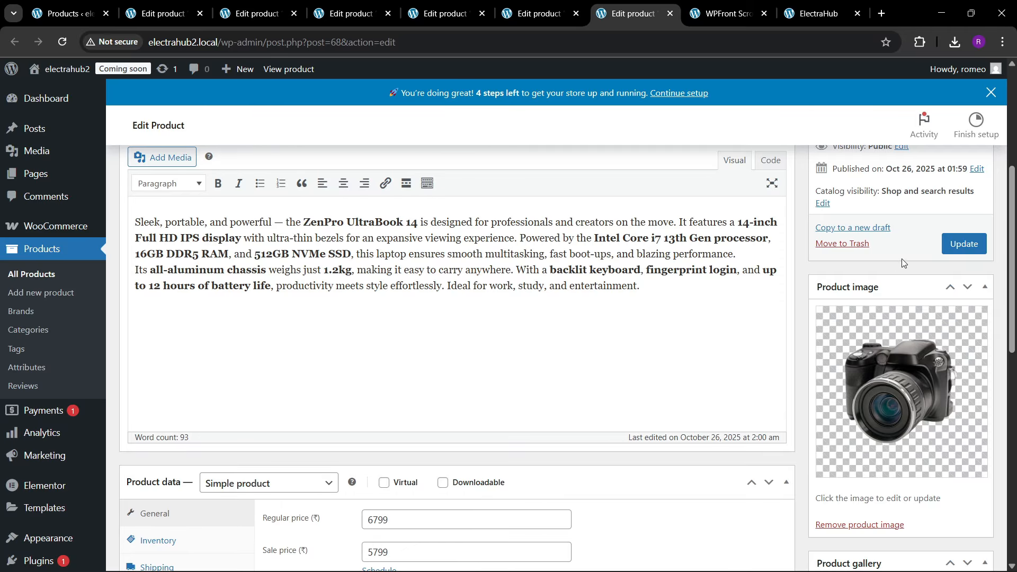
pyautogui.click(964, 244)
# Step: Close the finished product edit pages from NovaX Pro HeadSet through Wireless Mouse, keeping Camera 3D Nexa open
pyautogui.click(170, 13)
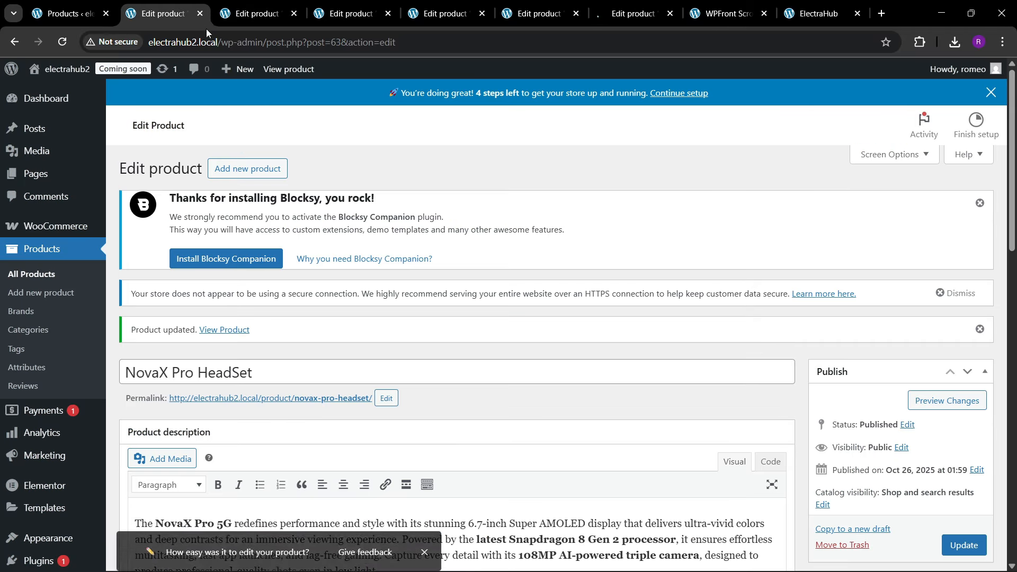
pyautogui.click(200, 14)
pyautogui.click(199, 13)
pyautogui.click(200, 14)
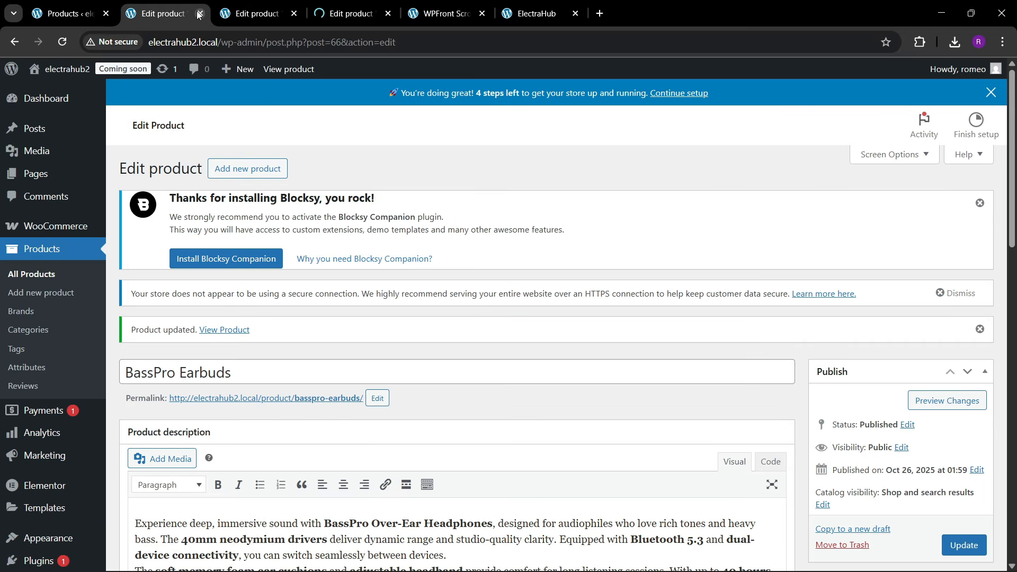
pyautogui.click(200, 13)
pyautogui.click(200, 13)
pyautogui.click(248, 14)
pyautogui.click(157, 7)
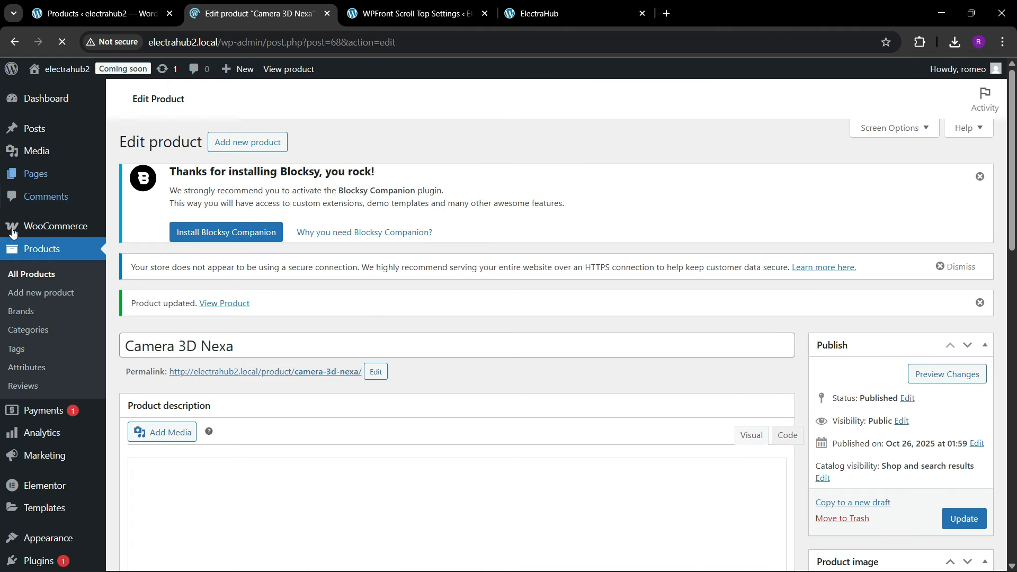
# Step: Reload the All Products list and close the Camera 3D Nexa edit page
pyautogui.click(75, 5)
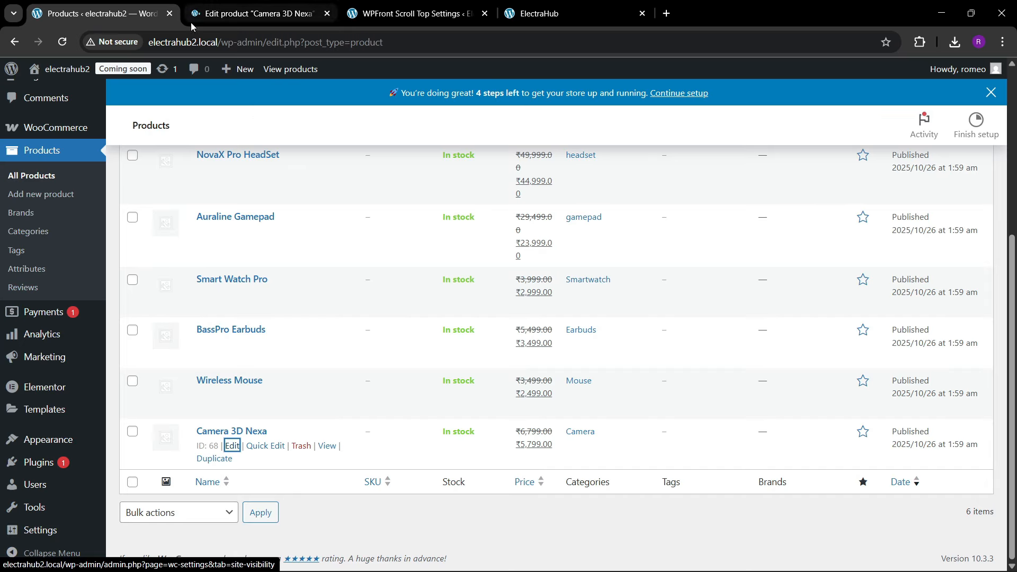
pyautogui.click(294, 4)
pyautogui.click(151, 3)
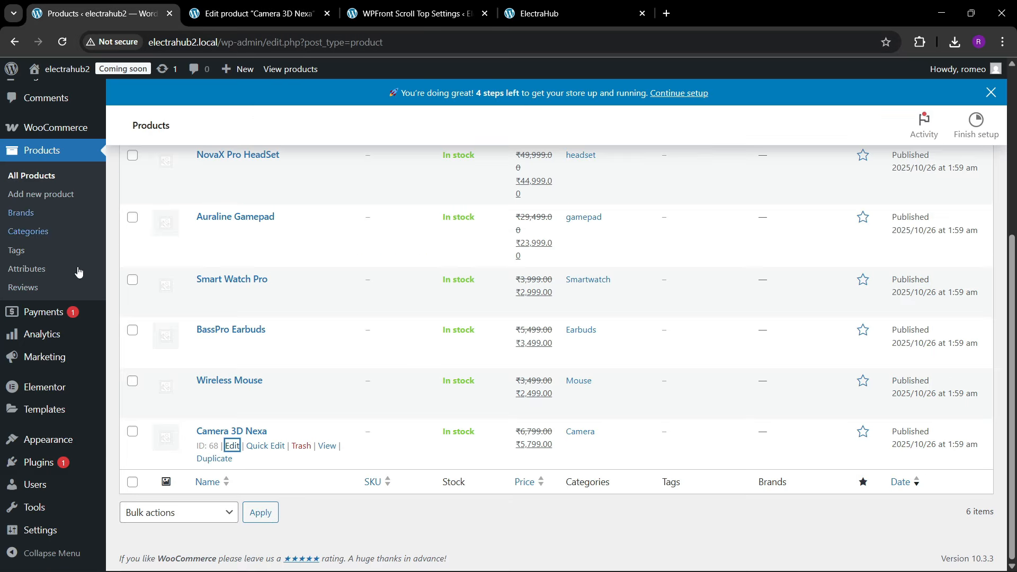
pyautogui.click(41, 175)
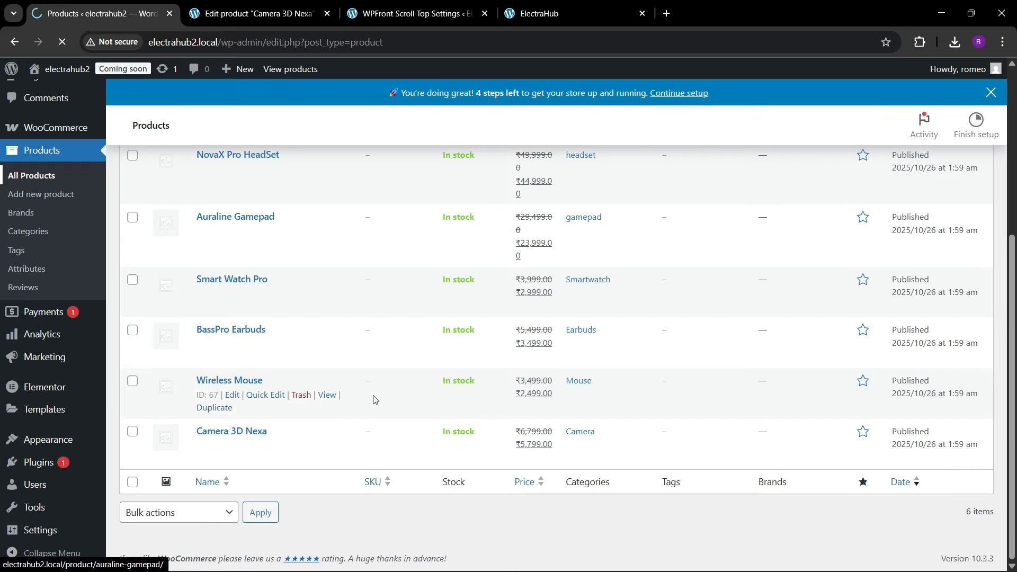
pyautogui.click(281, 4)
pyautogui.click(327, 13)
pyautogui.click(101, 13)
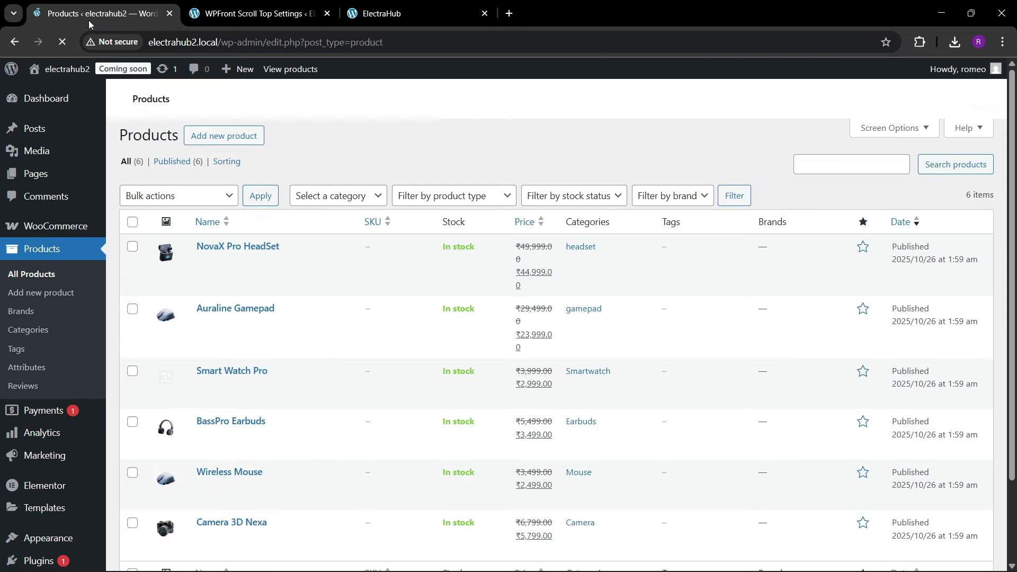
# Step: Reopen Smart Watch Pro for editing, set Image-Products-8.png as its product image again and update the product
pyautogui.scroll(-3, 305, 431)
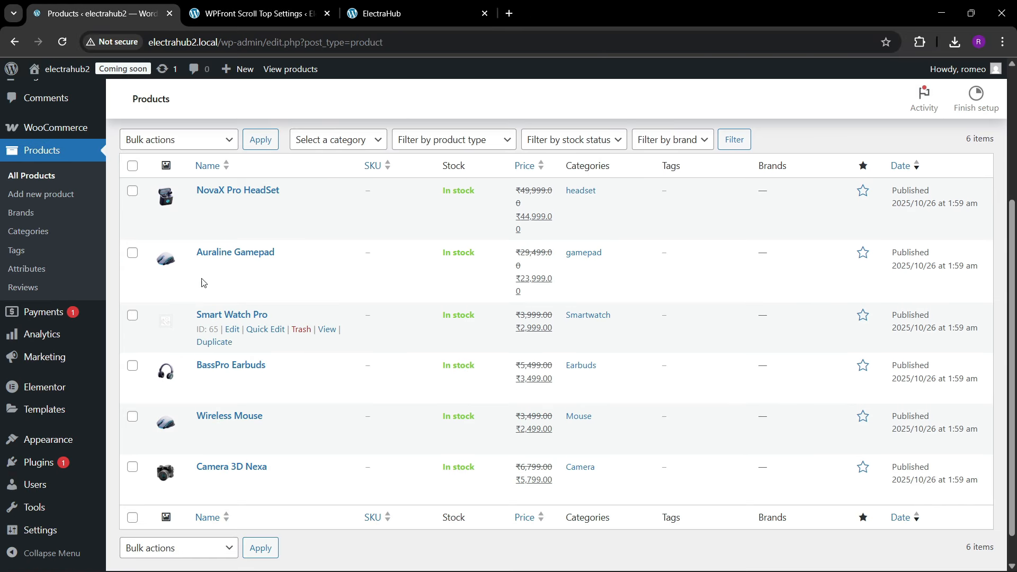
pyautogui.rightClick(232, 329)
pyautogui.click(255, 342)
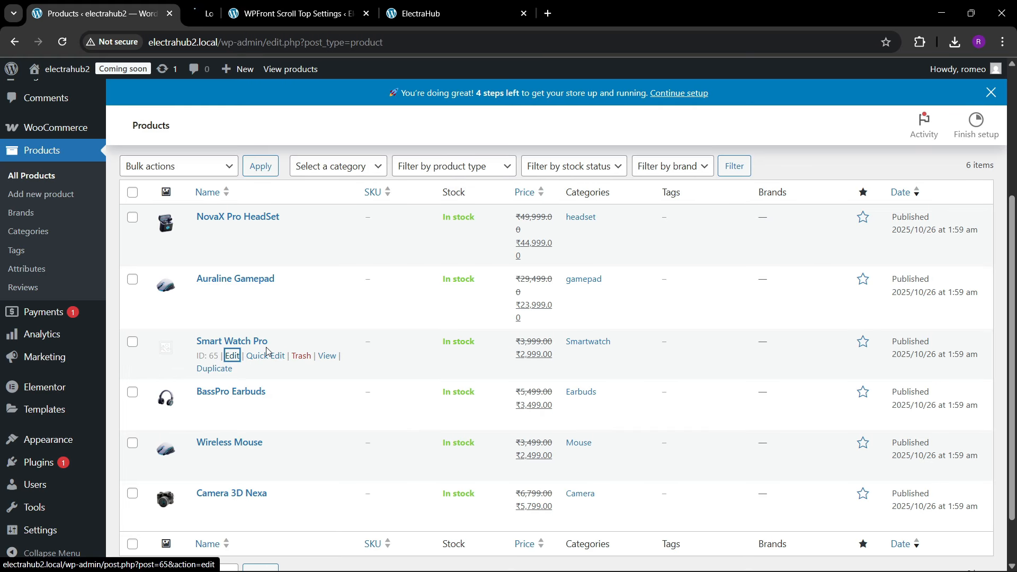
pyautogui.click(290, 20)
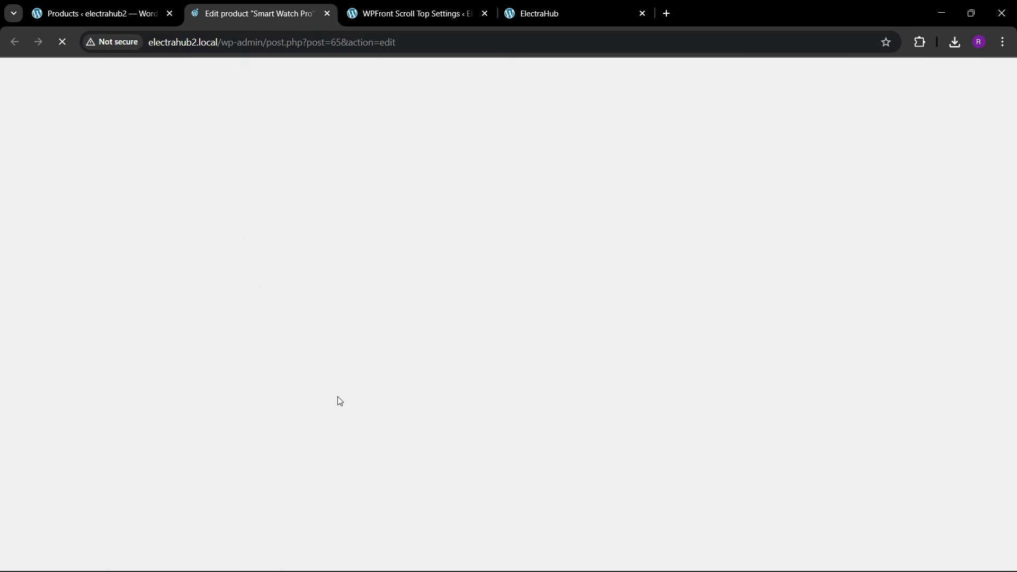
pyautogui.scroll(-4, 616, 403)
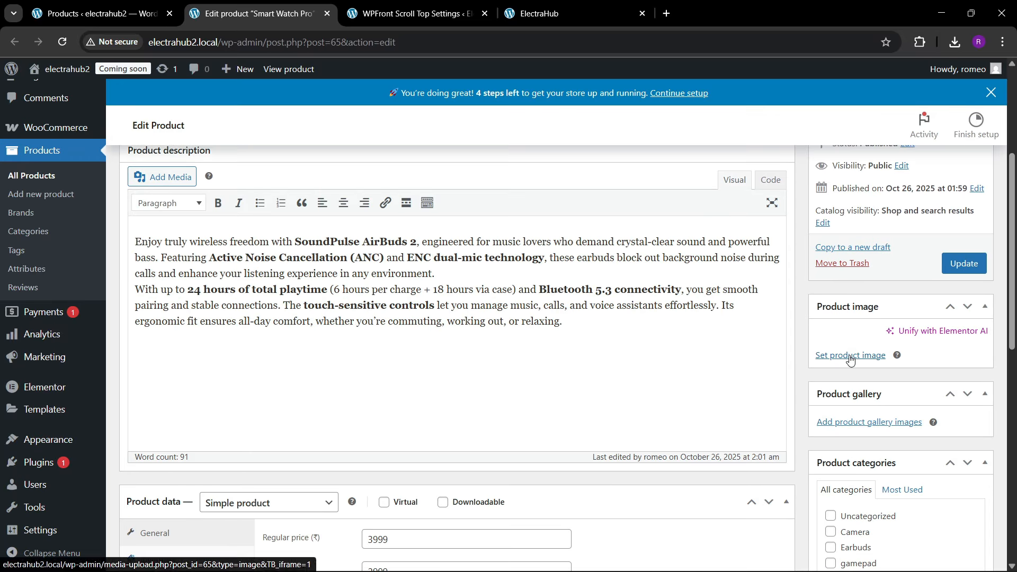
pyautogui.click(846, 383)
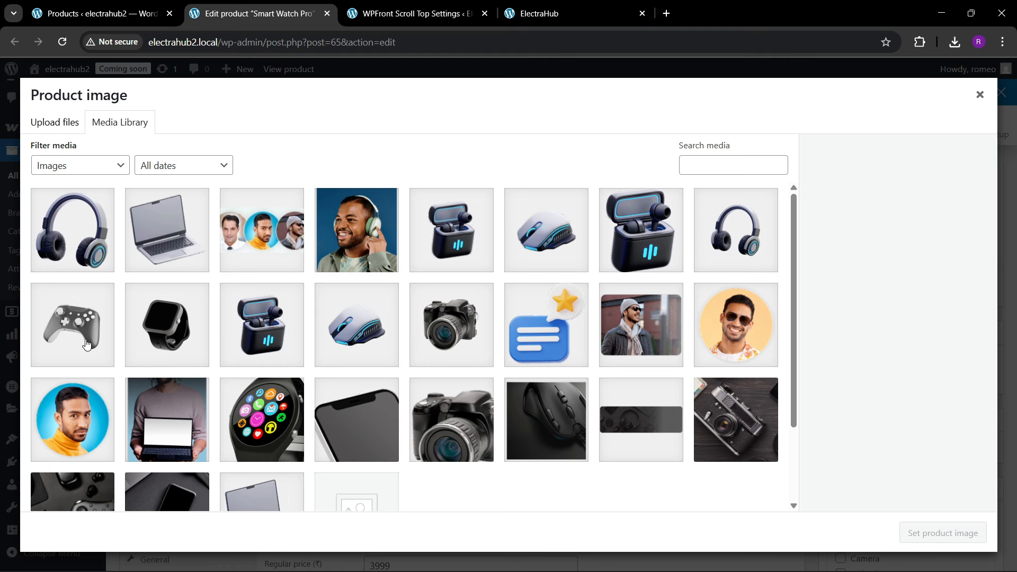
pyautogui.click(159, 339)
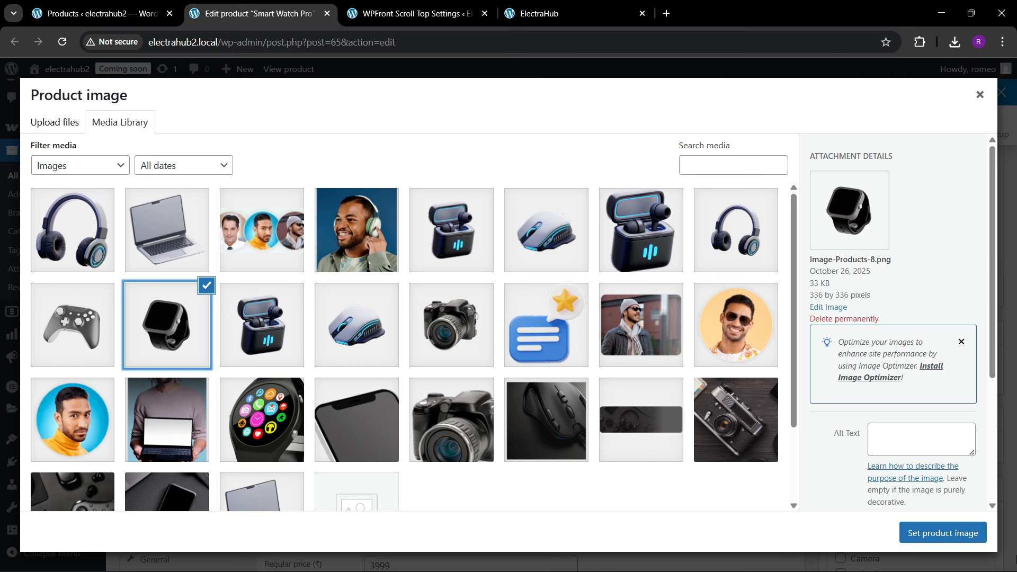
pyautogui.click(943, 532)
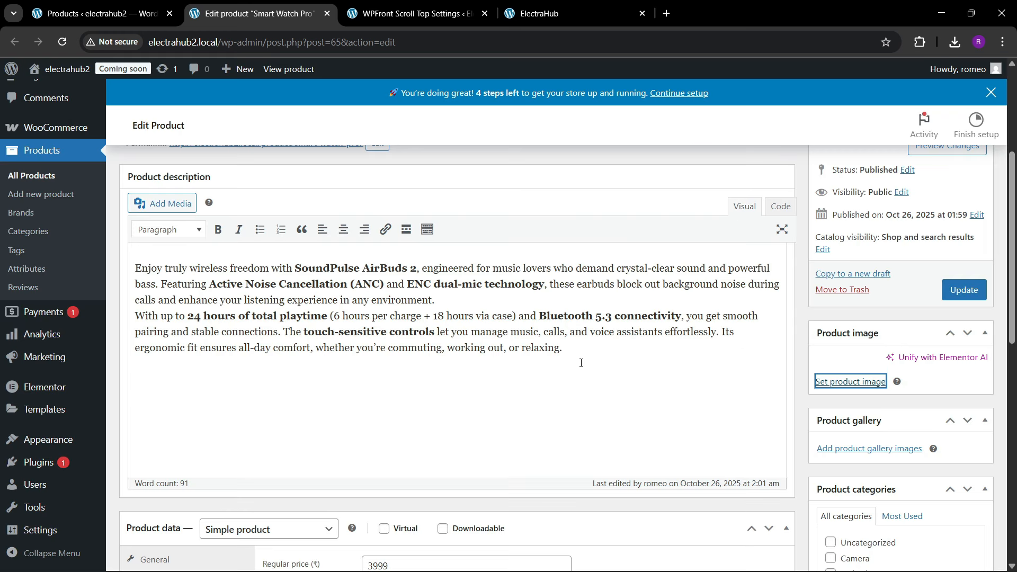
pyautogui.scroll(-2, 581, 363)
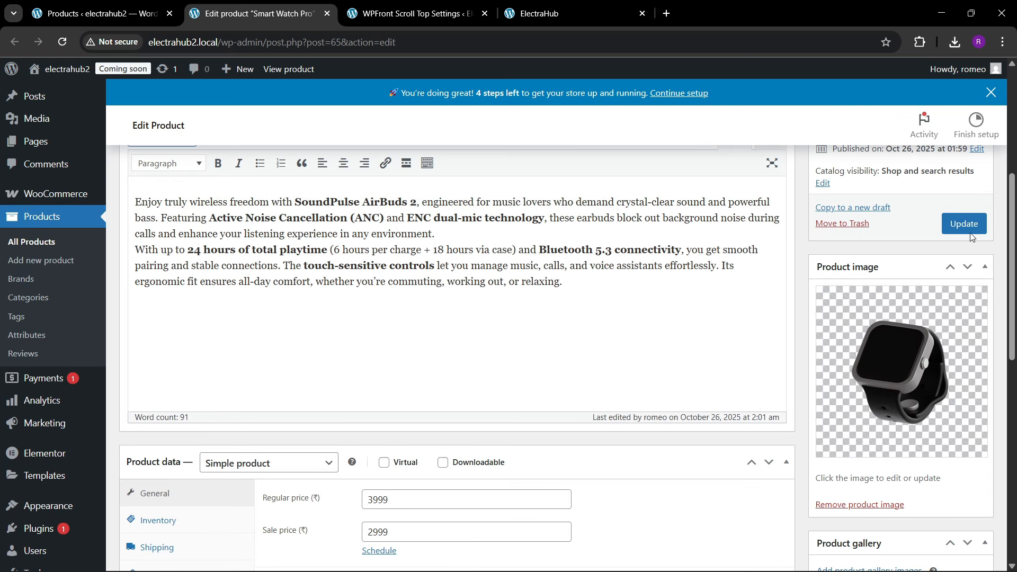
pyautogui.click(969, 227)
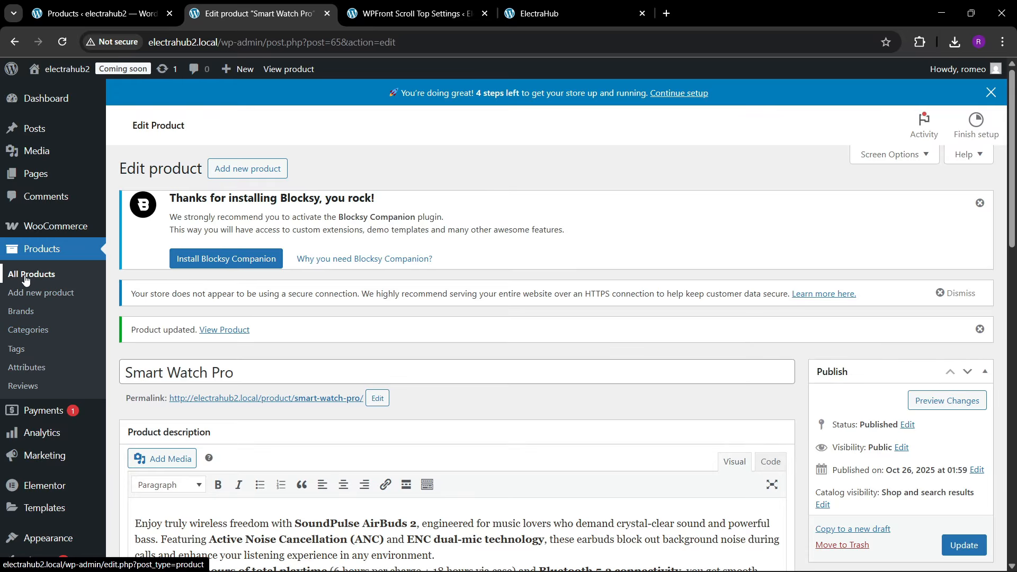
# Step: Return to the All Products list, close the spare products page and check the thumbnails of all products
pyautogui.click(43, 276)
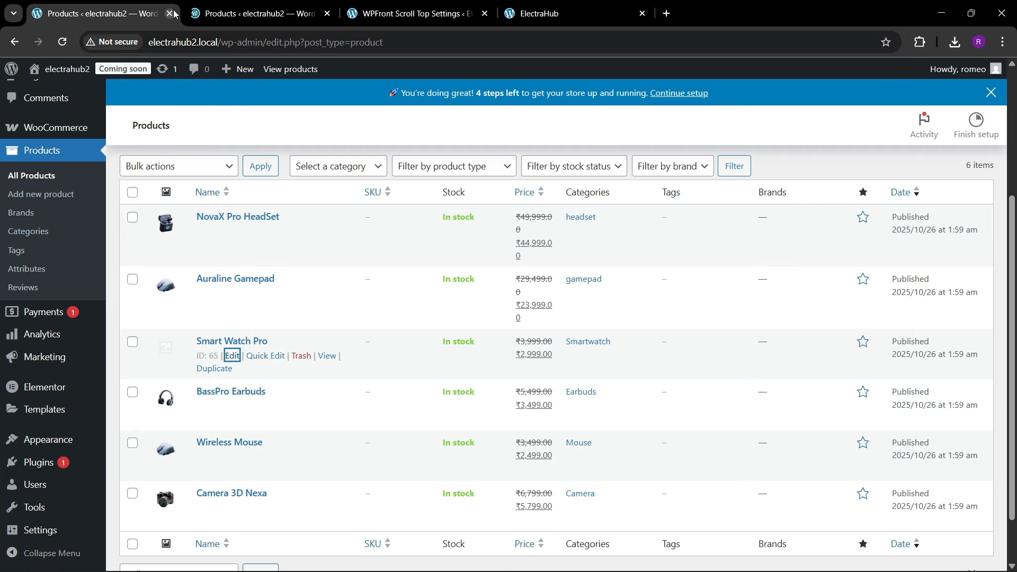
pyautogui.click(168, 14)
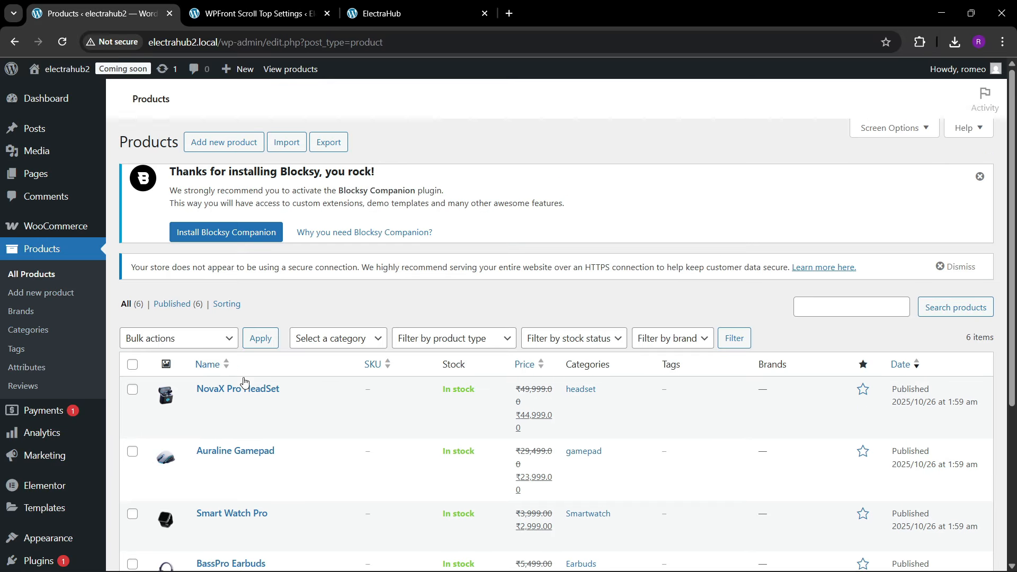
pyautogui.scroll(-5, 244, 387)
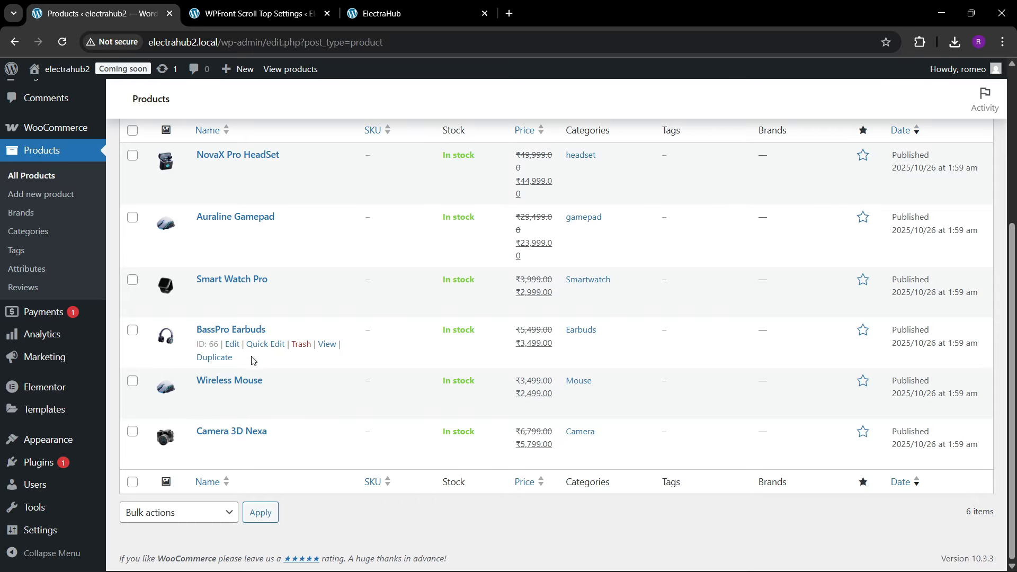
pyautogui.moveTo(40, 446)
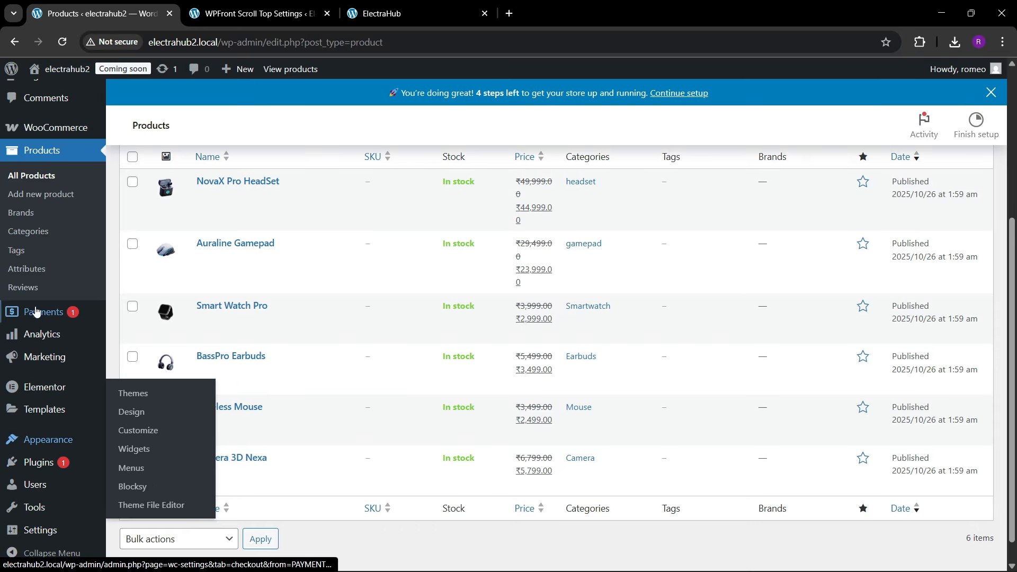
# Step: Open the list of all pages and move Sample Page to the trash
pyautogui.moveTo(35, 385)
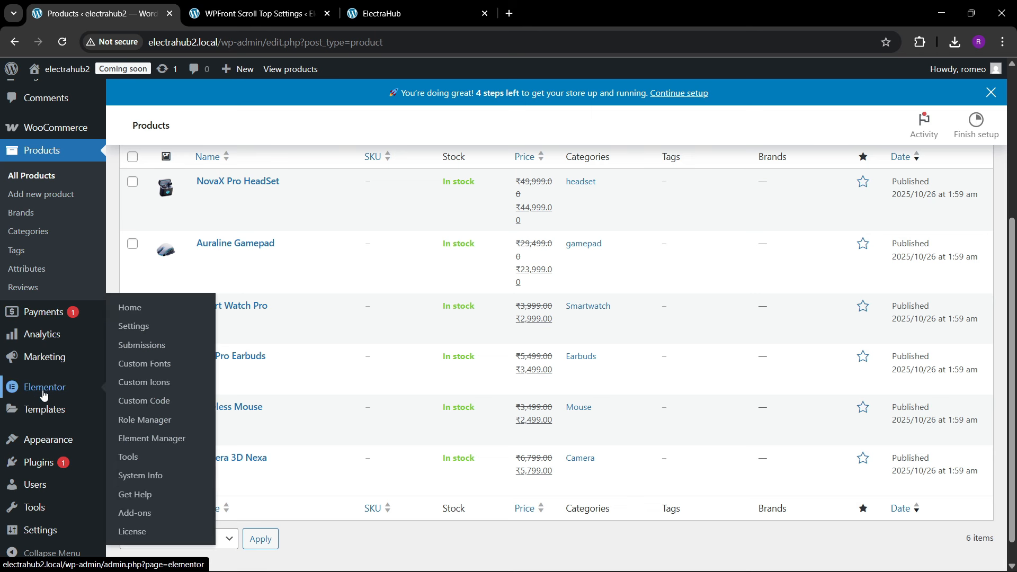
pyautogui.scroll(1, 2, 287)
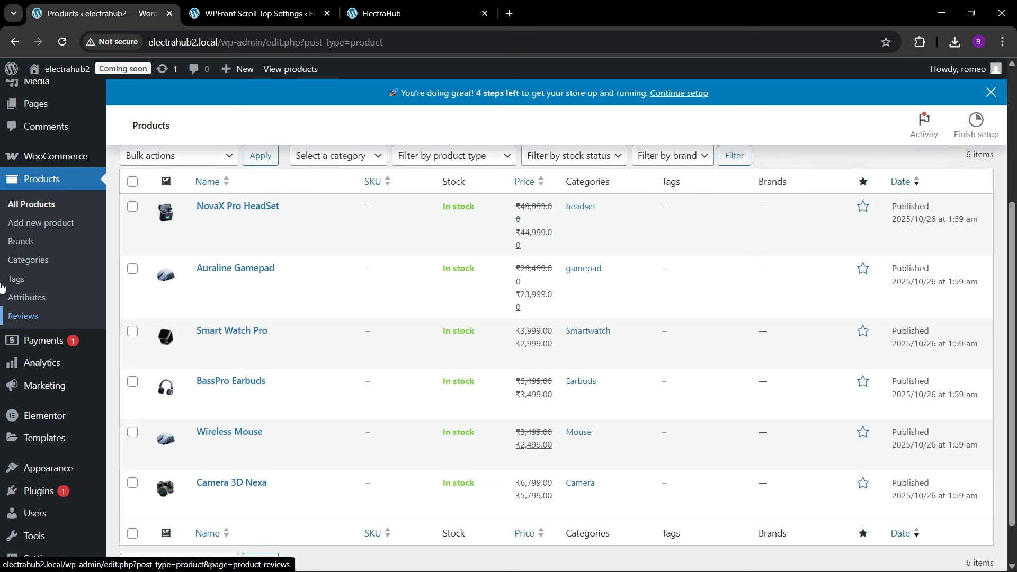
pyautogui.scroll(4, 42, 379)
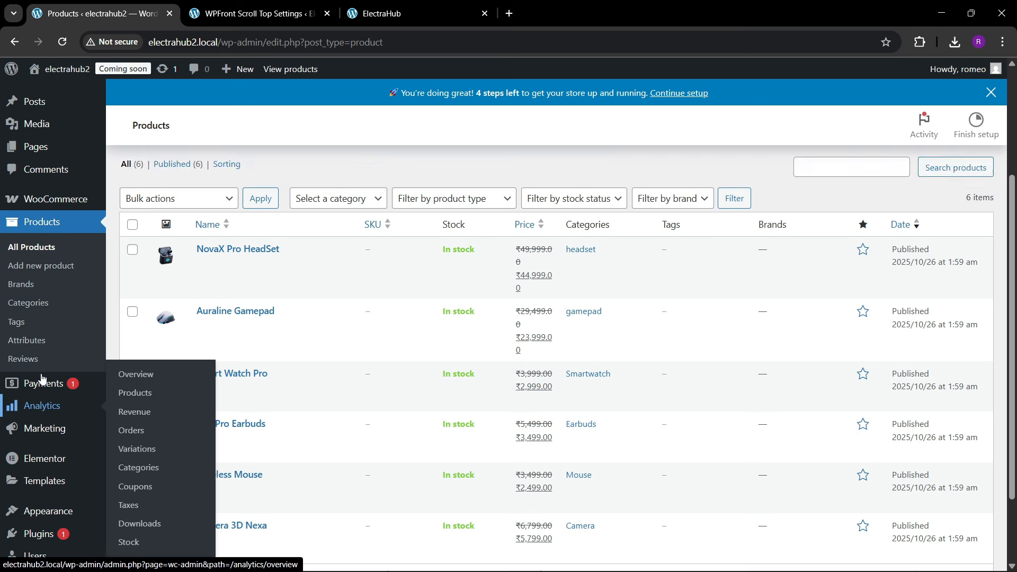
pyautogui.moveTo(35, 174)
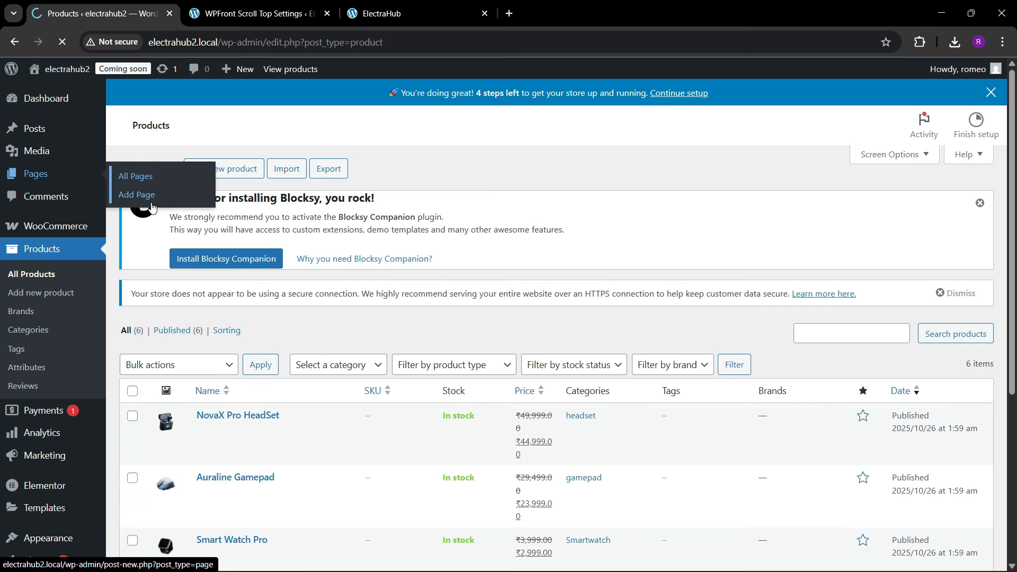
pyautogui.click(130, 175)
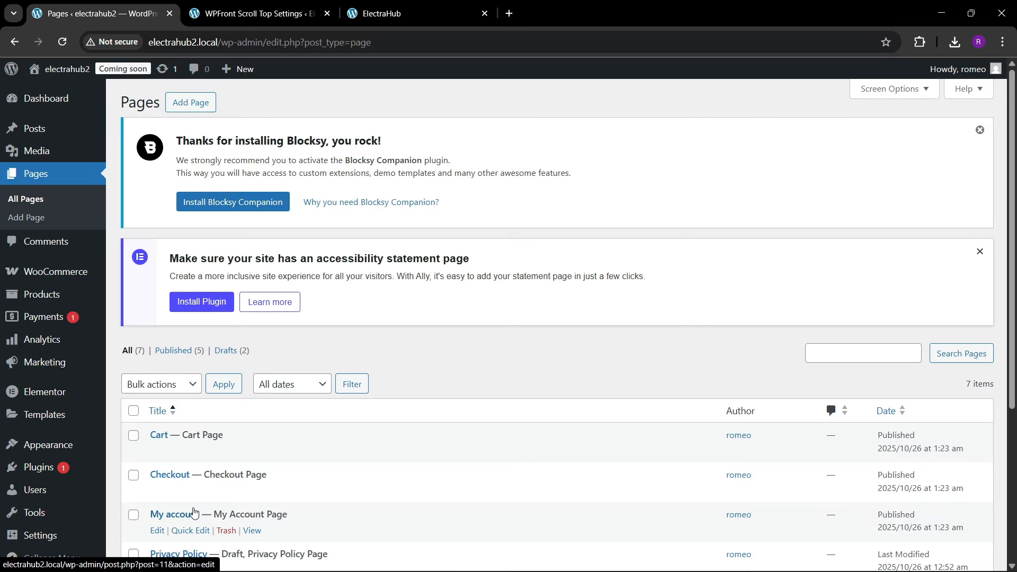
pyautogui.scroll(-4, 193, 512)
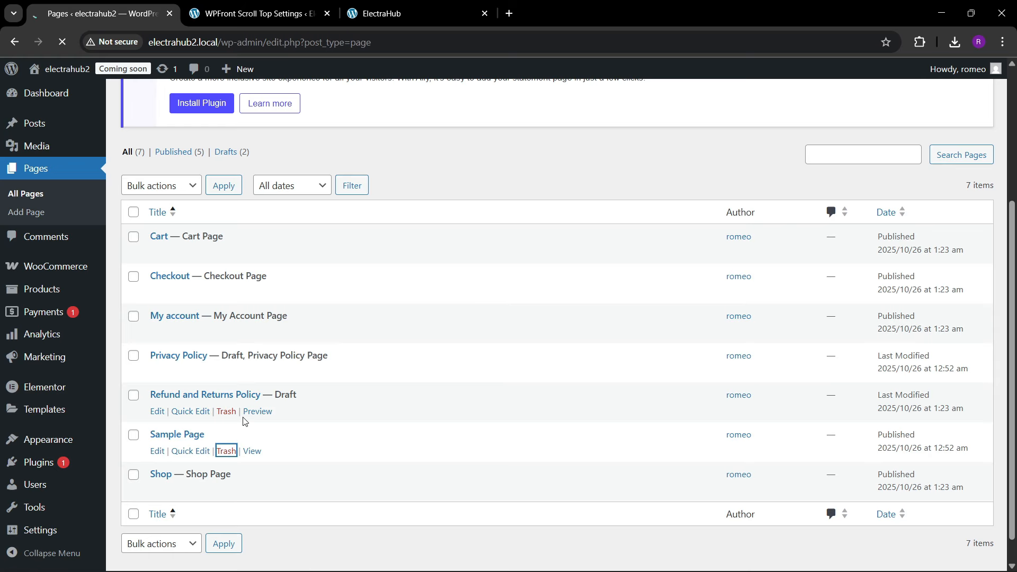
pyautogui.scroll(-4, 218, 433)
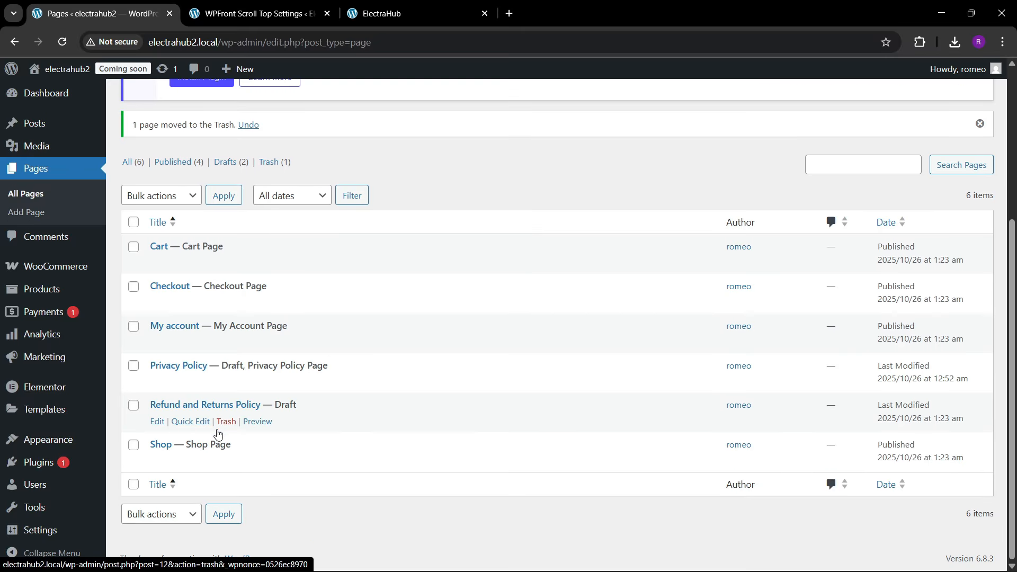
# Step: Add a new page, dismiss the editor's welcome guide and title the page Home
pyautogui.scroll(3, 181, 260)
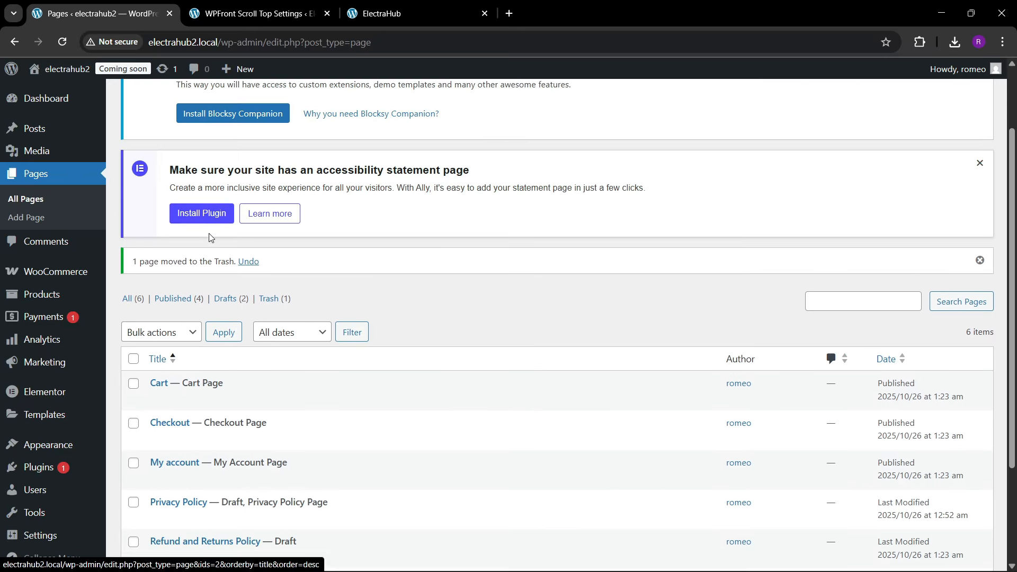
pyautogui.scroll(2, 210, 237)
pyautogui.click(197, 103)
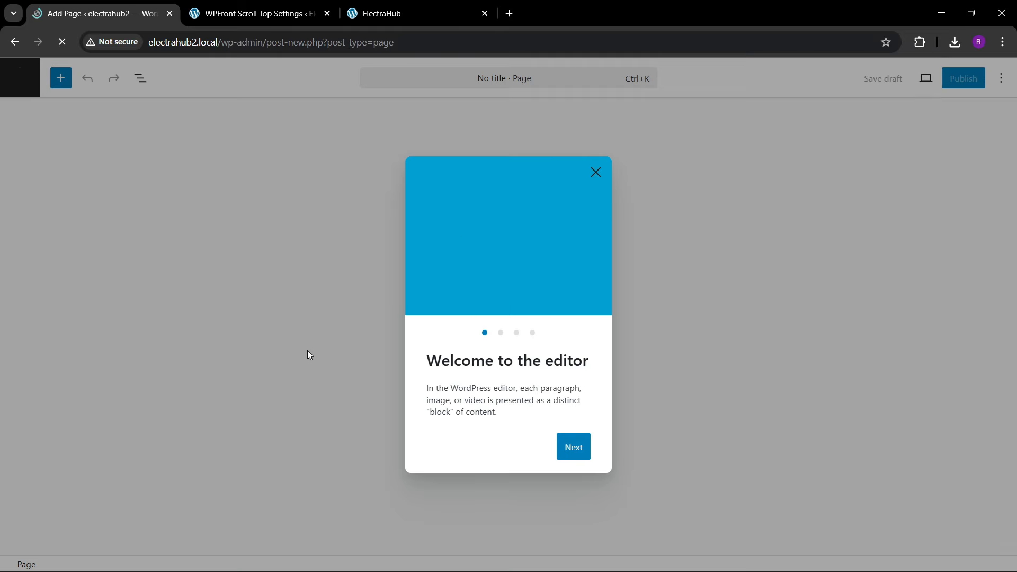
pyautogui.click(595, 173)
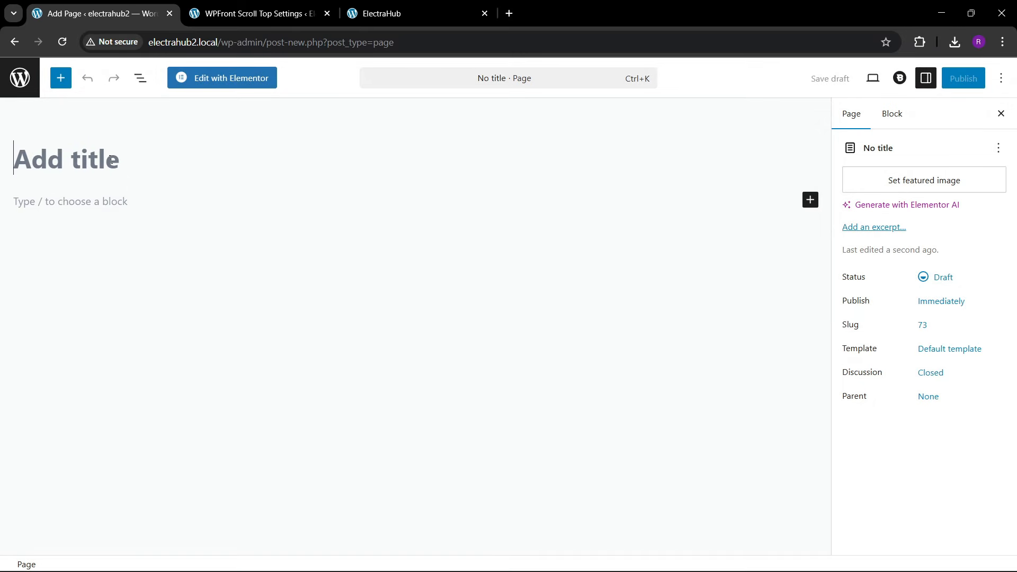
pyautogui.write('Hm')
pyautogui.press('BackSpace')
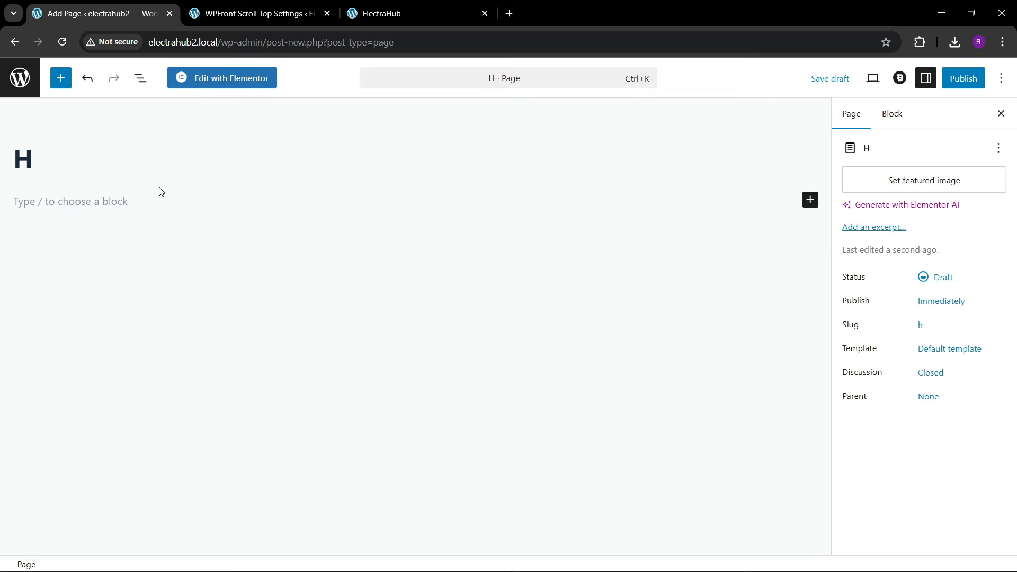
pyautogui.write('ome')
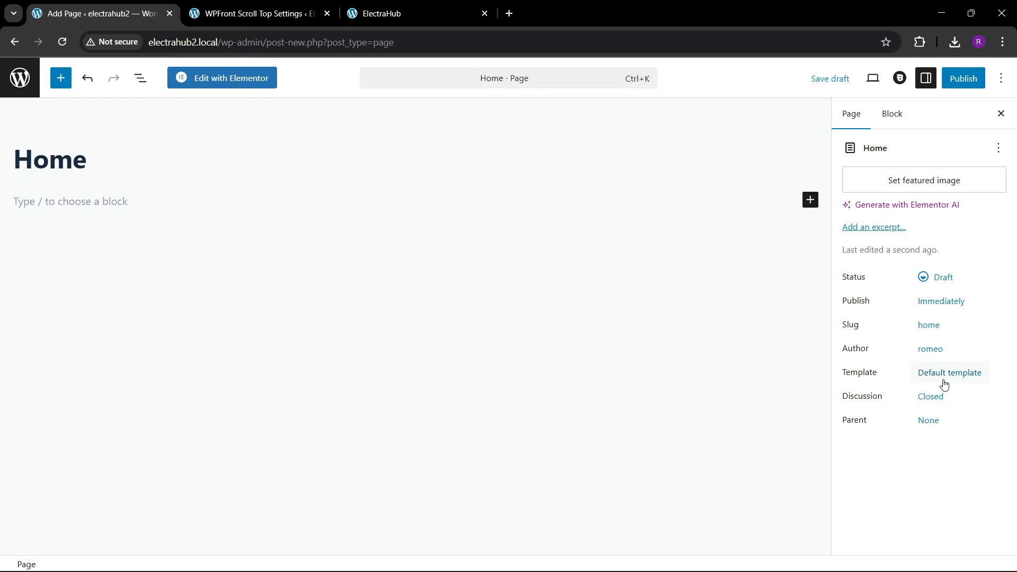
# Step: Assign the Elementor Full Width template to the Home page, publish it and return to the list of pages
pyautogui.click(945, 373)
pyautogui.click(739, 450)
pyautogui.click(720, 501)
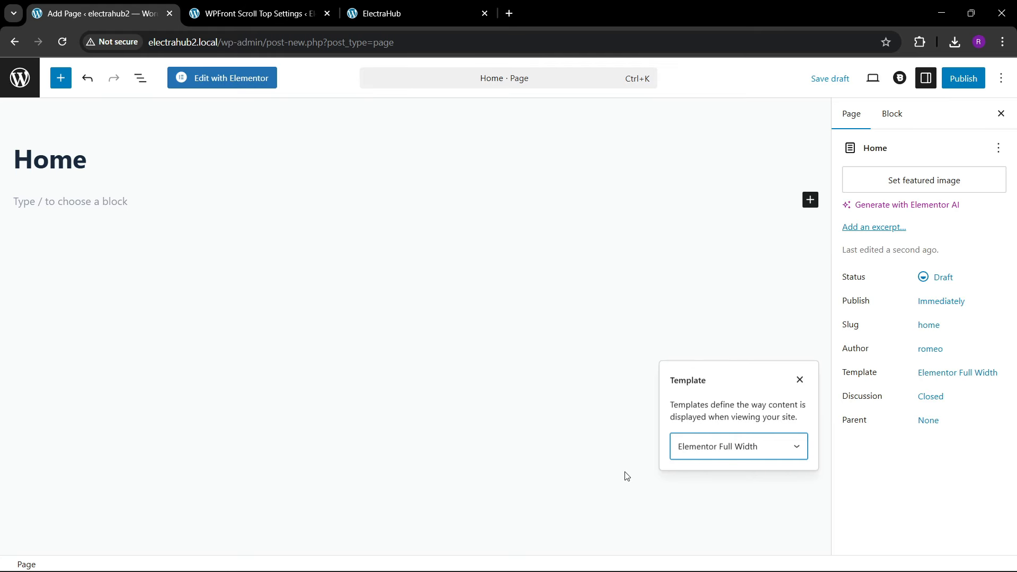
pyautogui.click(953, 78)
pyautogui.click(969, 78)
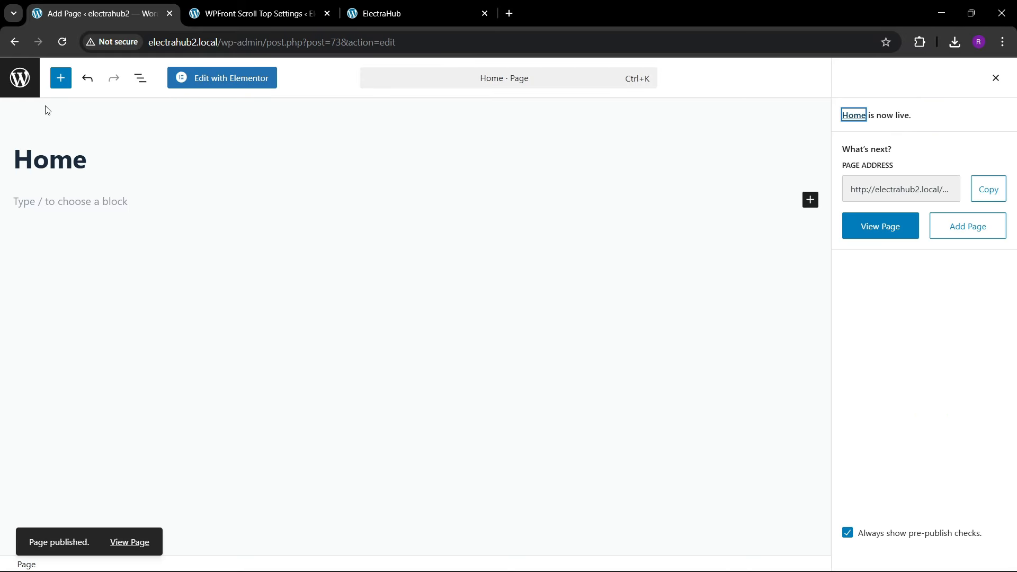
pyautogui.click(20, 78)
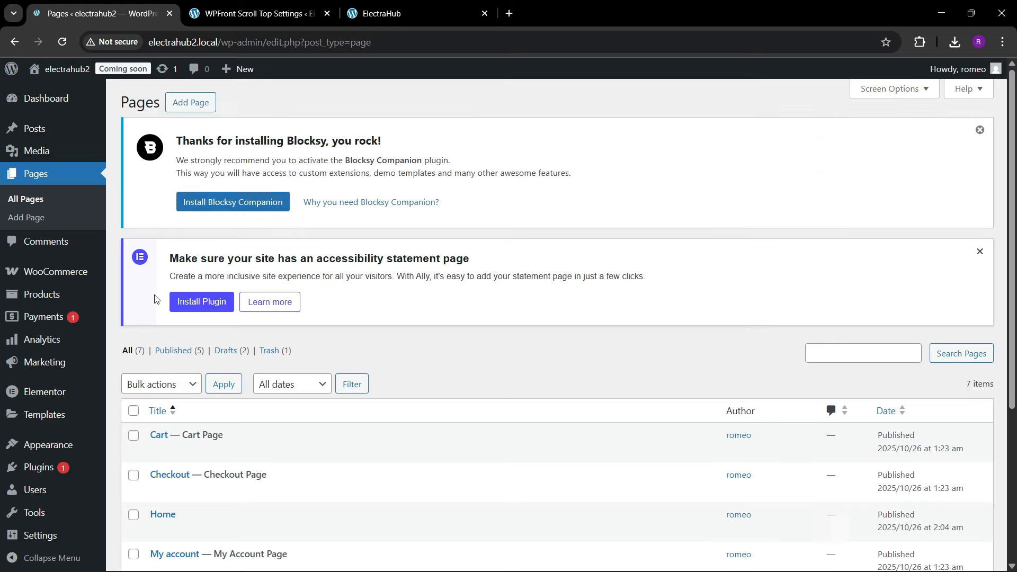
# Step: In the Reading settings, make the static page Home the homepage, set feeds to include Excerpt and save the changes
pyautogui.scroll(-4, 170, 301)
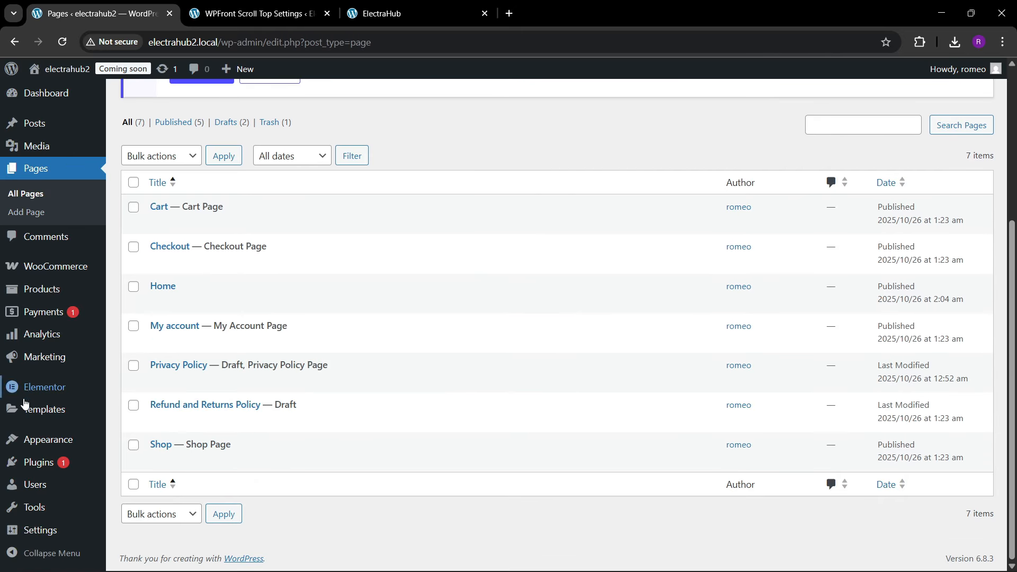
pyautogui.moveTo(41, 530)
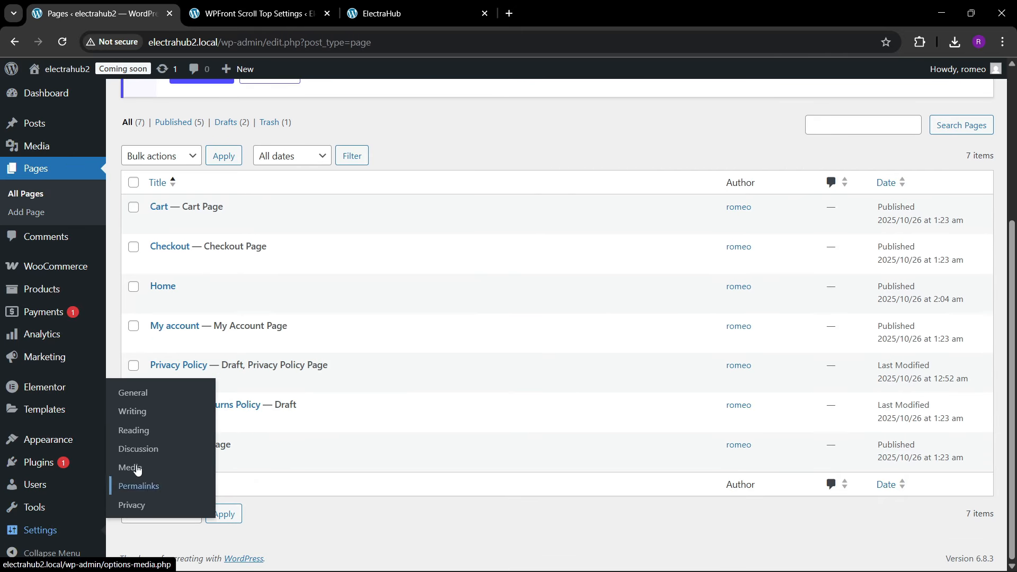
pyautogui.click(136, 430)
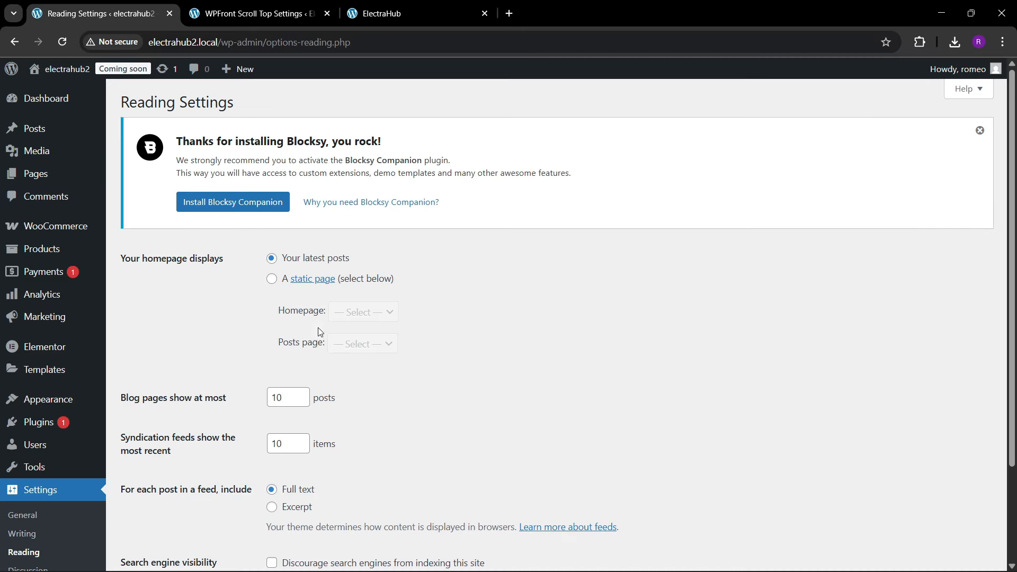
pyautogui.click(272, 279)
pyautogui.click(352, 311)
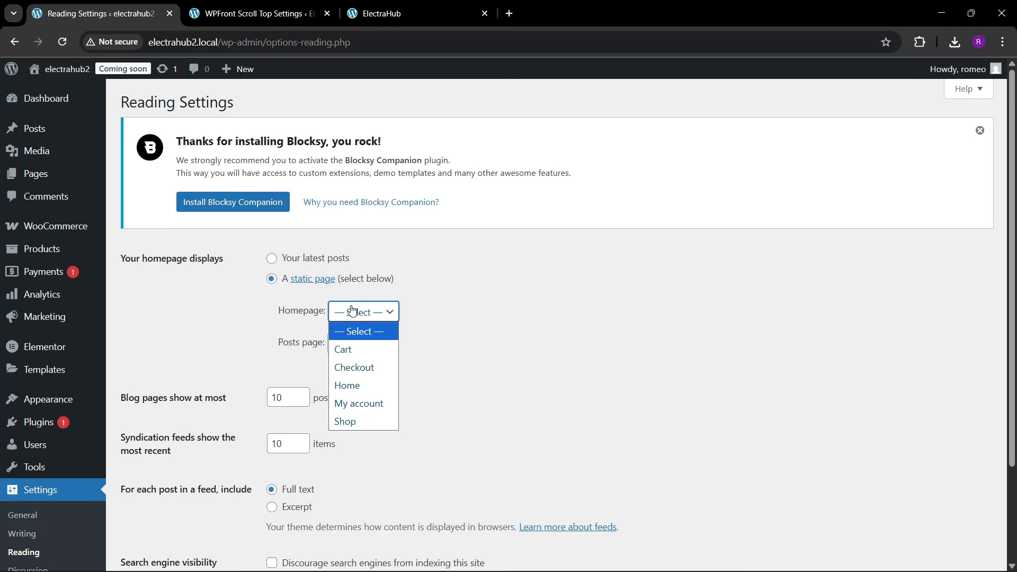
pyautogui.click(355, 385)
pyautogui.scroll(-2, 249, 375)
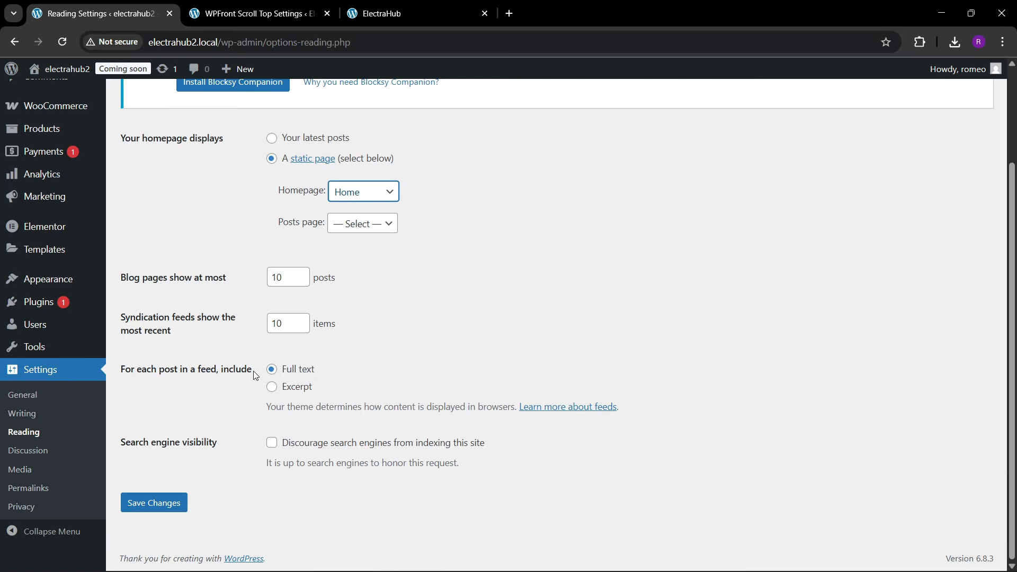
pyautogui.click(273, 388)
pyautogui.click(161, 501)
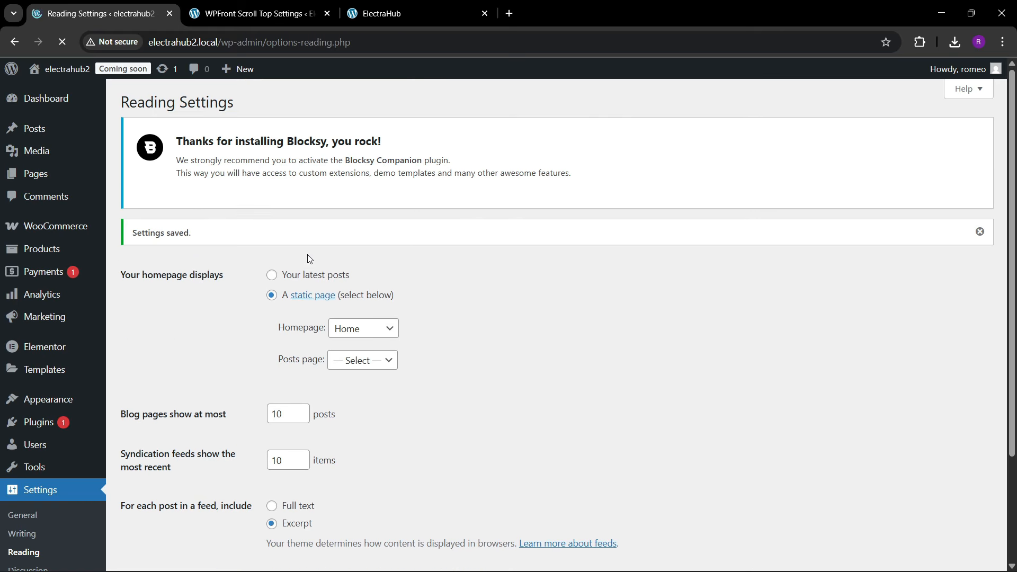
# Step: Open the site's front page in a separate browser tab and return to the Reading settings
pyautogui.moveTo(53, 70)
pyautogui.rightClick(58, 94)
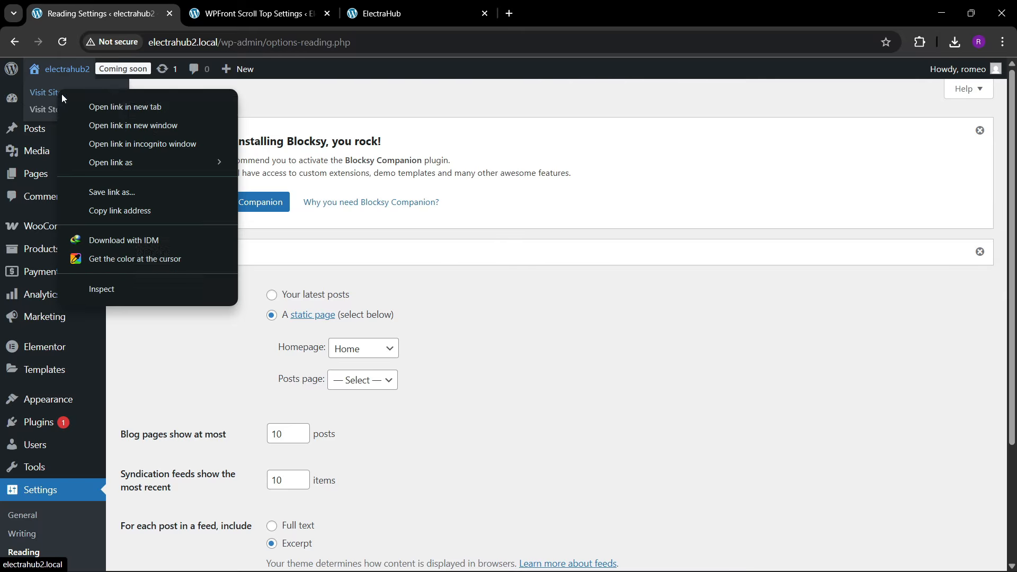
pyautogui.click(106, 103)
pyautogui.click(254, 13)
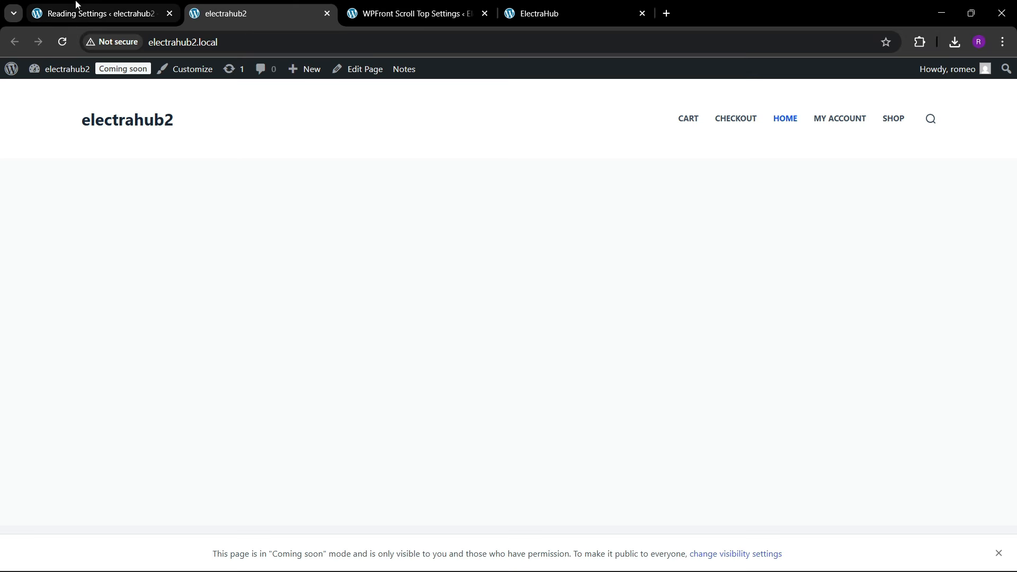
pyautogui.click(79, 13)
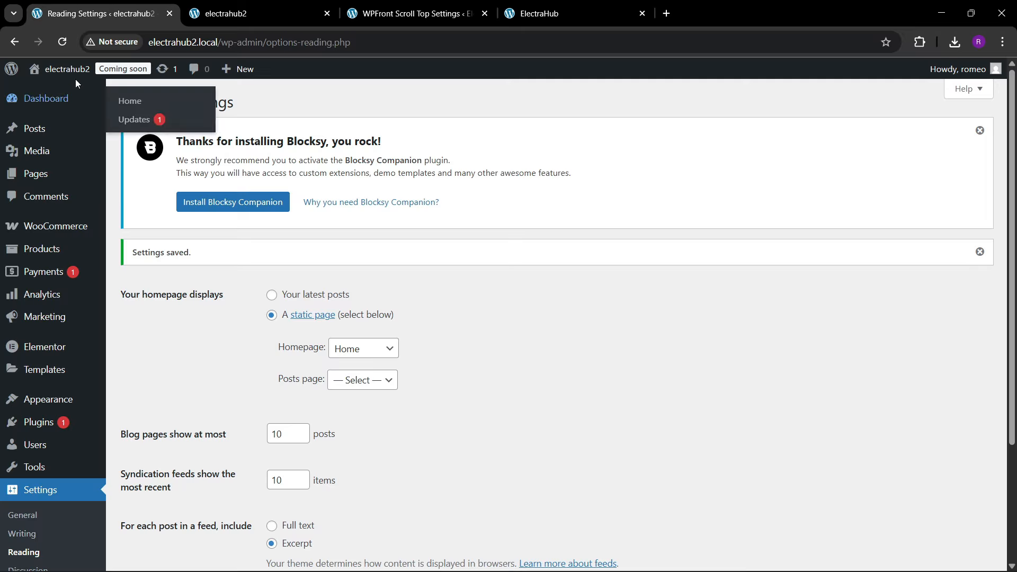
# Step: Open the store's Shop page in a separate browser tab, look through its products and close it again
pyautogui.moveTo(58, 70)
pyautogui.rightClick(50, 109)
pyautogui.click(89, 126)
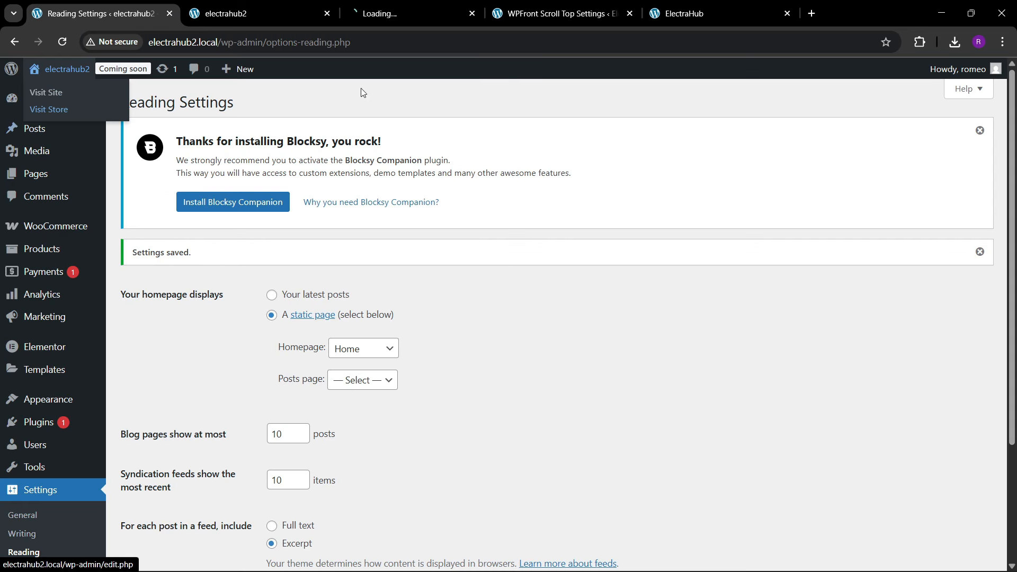
pyautogui.click(403, 13)
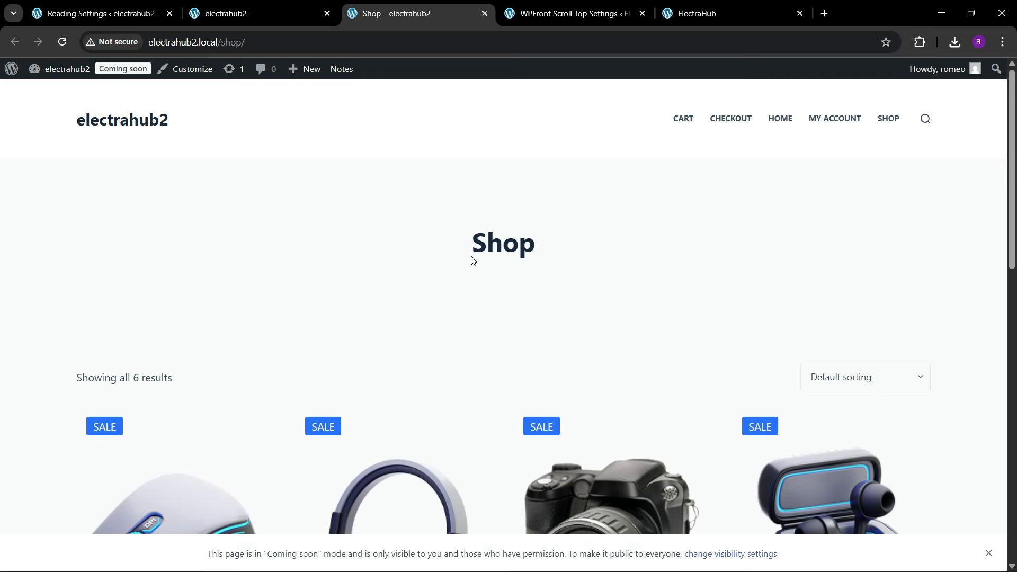
pyautogui.scroll(-10, 492, 327)
pyautogui.scroll(10, 493, 327)
pyautogui.click(485, 13)
pyautogui.click(140, 11)
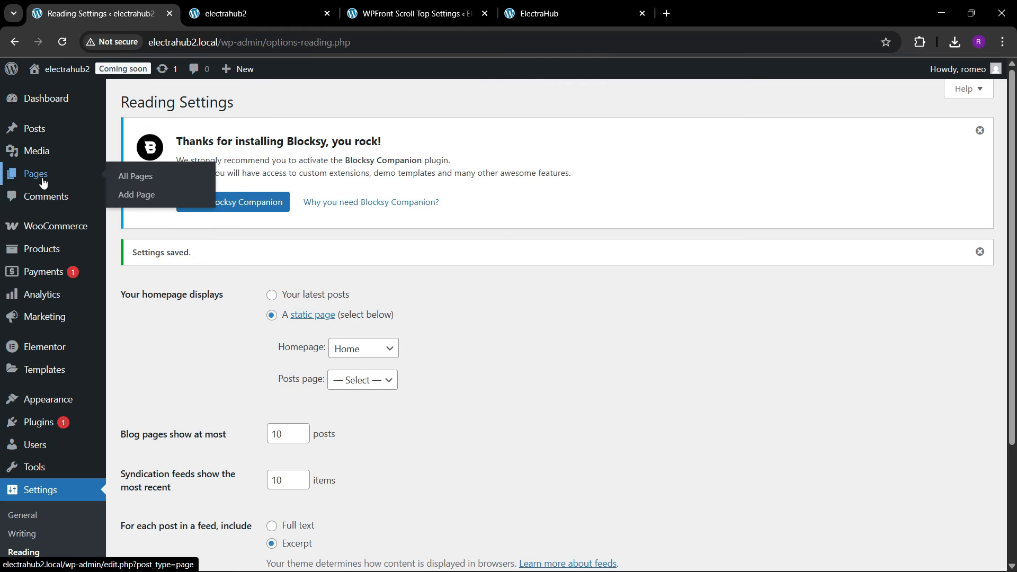
# Step: Open the WooCommerce settings and autofill the store's address lines, city and postcode with the saved address
pyautogui.moveTo(32, 228)
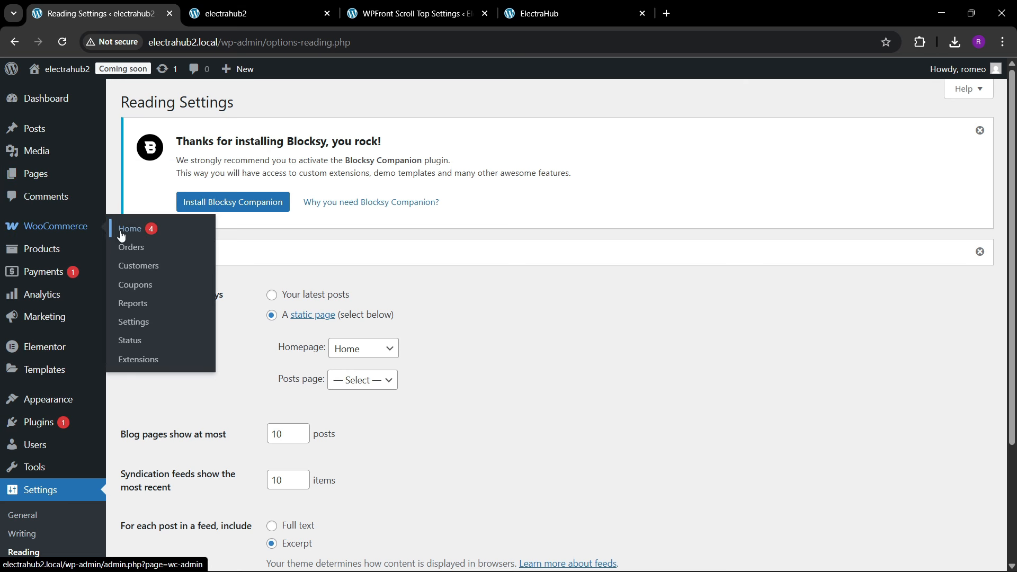
pyautogui.click(133, 321)
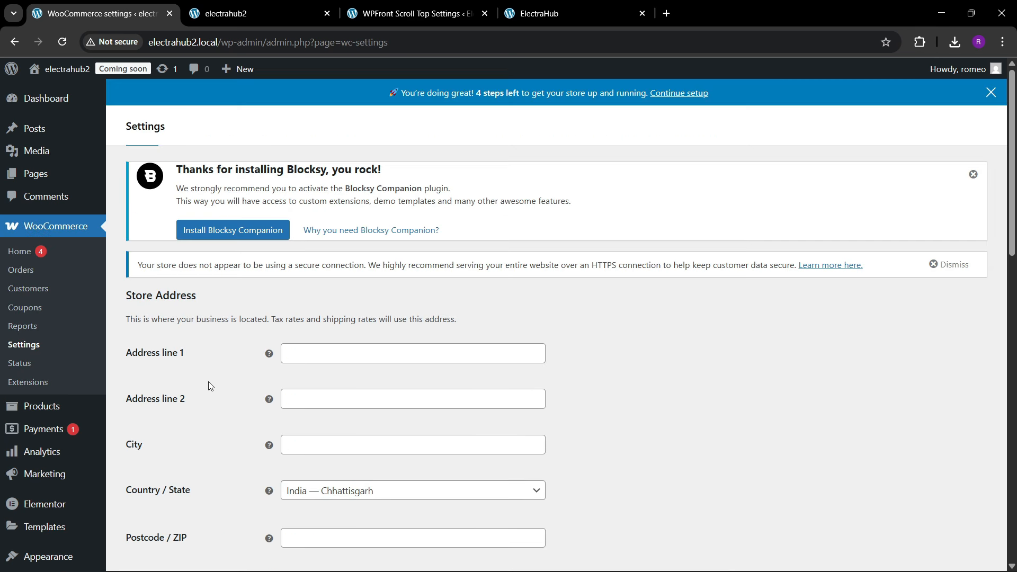
pyautogui.scroll(-1, 208, 382)
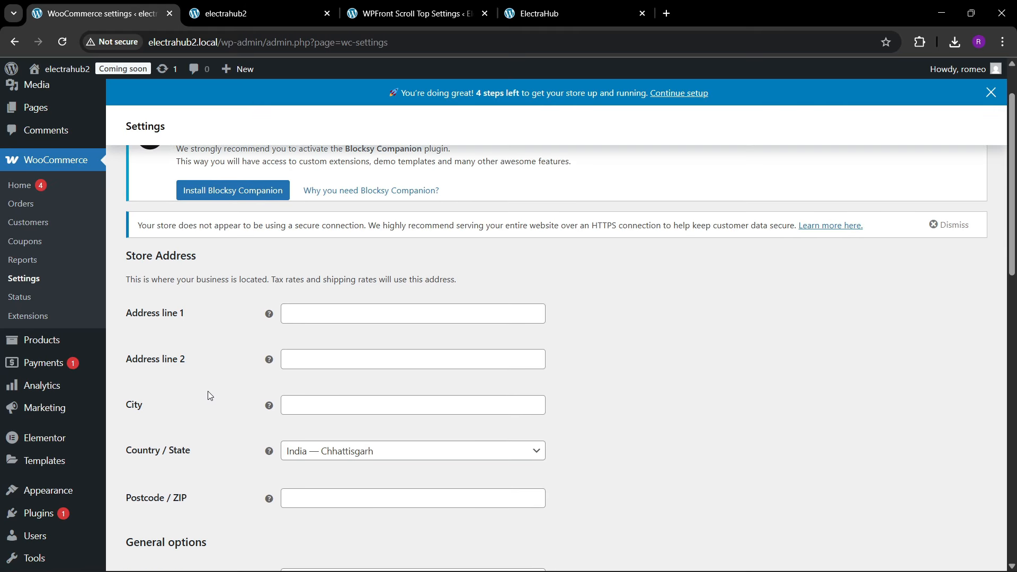
pyautogui.click(293, 314)
pyautogui.click(394, 348)
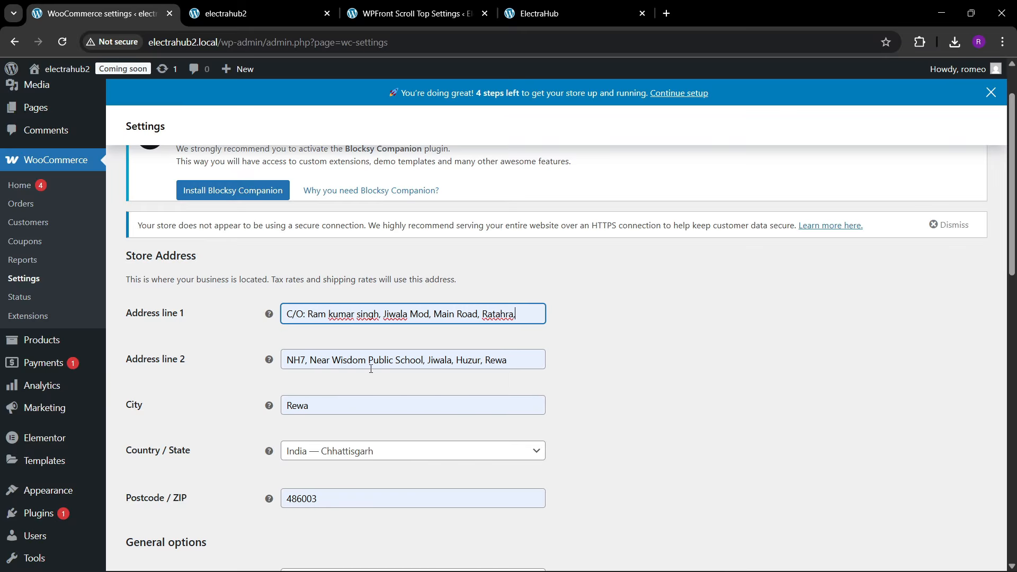
# Step: Set the store address's Country / State to India — Madhya Pradesh
pyautogui.scroll(-2, 276, 410)
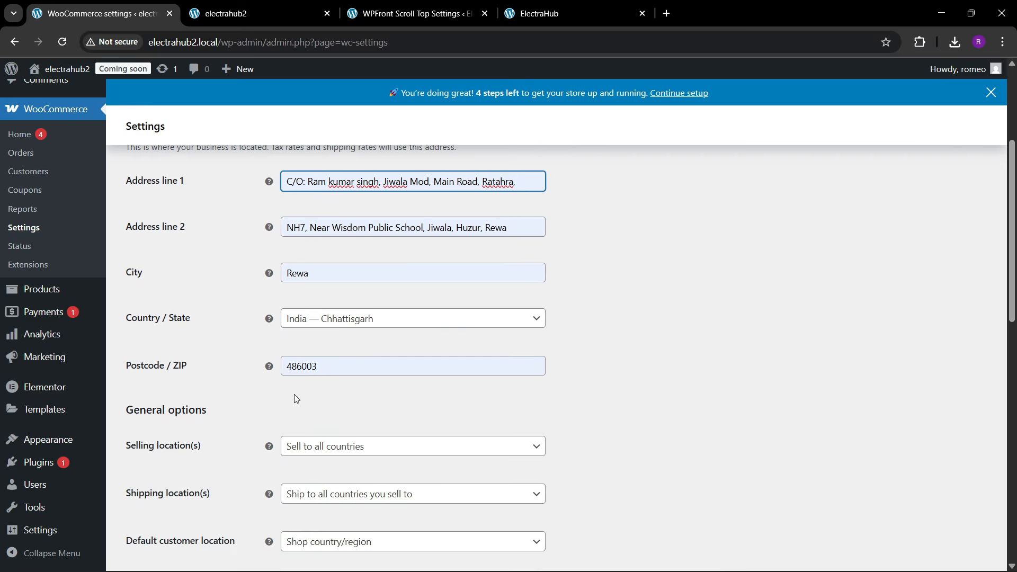
pyautogui.click(347, 324)
pyautogui.scroll(-3, 366, 438)
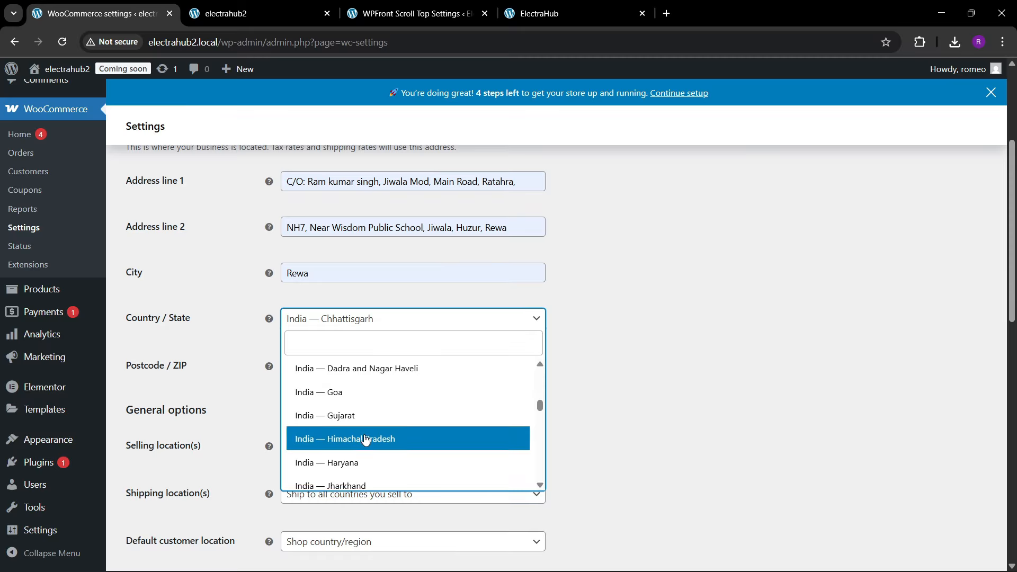
pyautogui.scroll(-5, 365, 438)
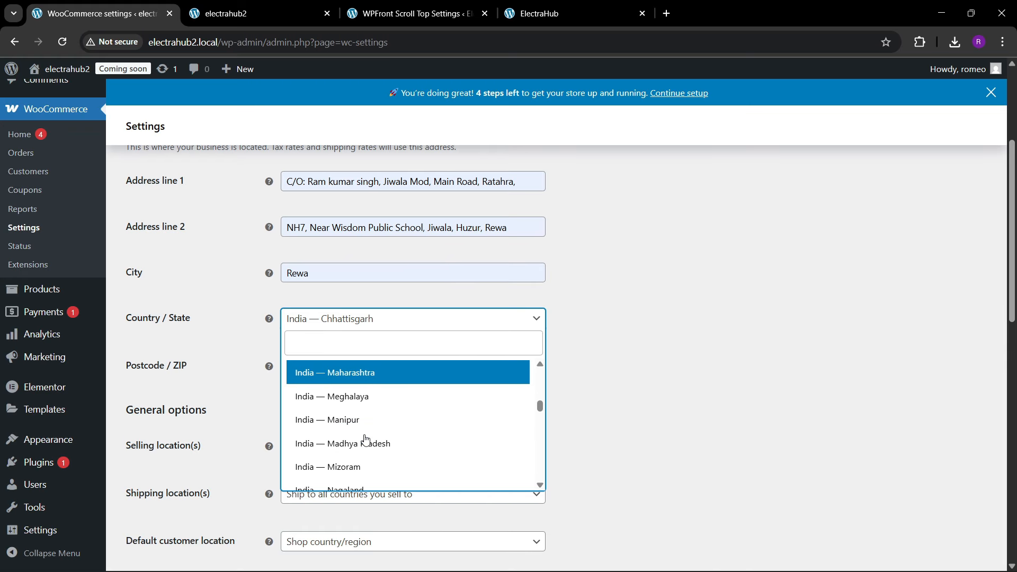
pyautogui.click(365, 442)
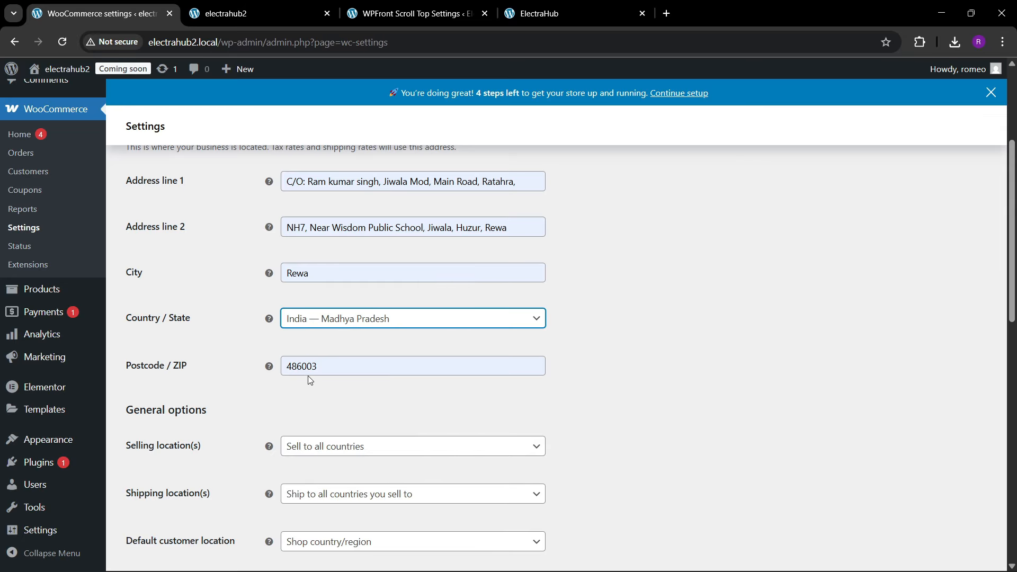
# Step: Limit the store's selling locations to specific countries and add India as the only country
pyautogui.scroll(-3, 254, 422)
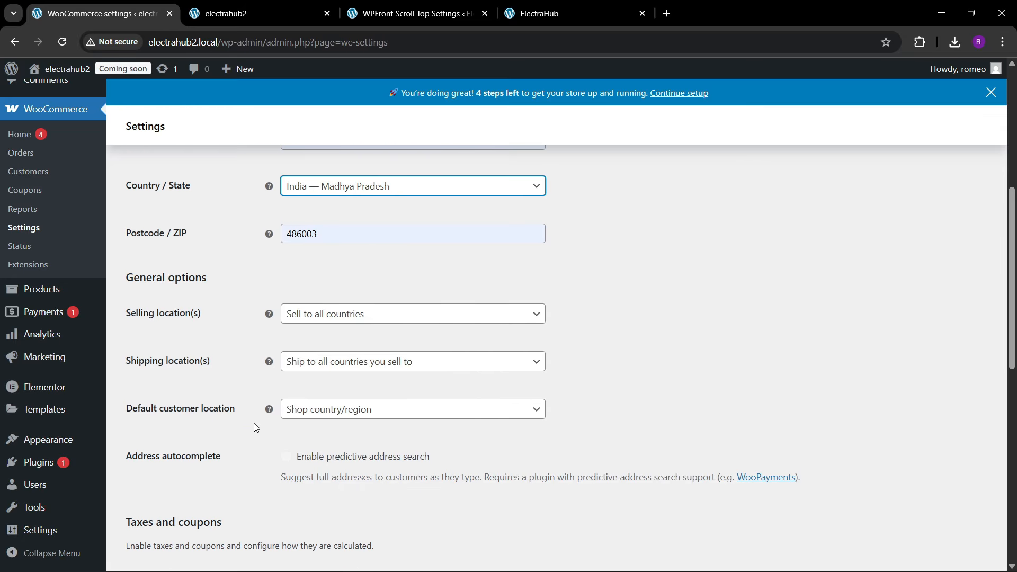
pyautogui.click(338, 320)
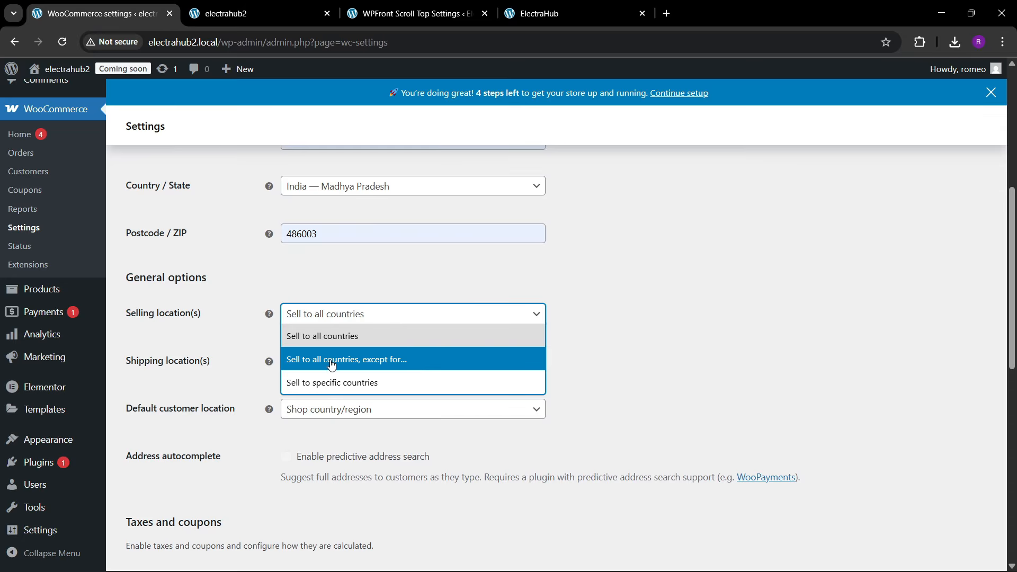
pyautogui.click(331, 384)
pyautogui.click(348, 367)
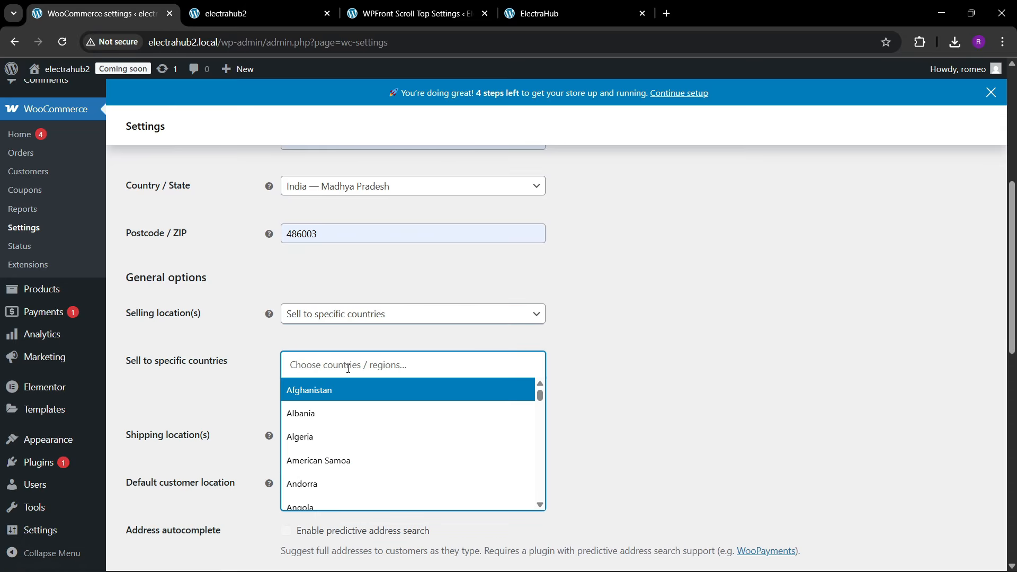
pyautogui.write('india')
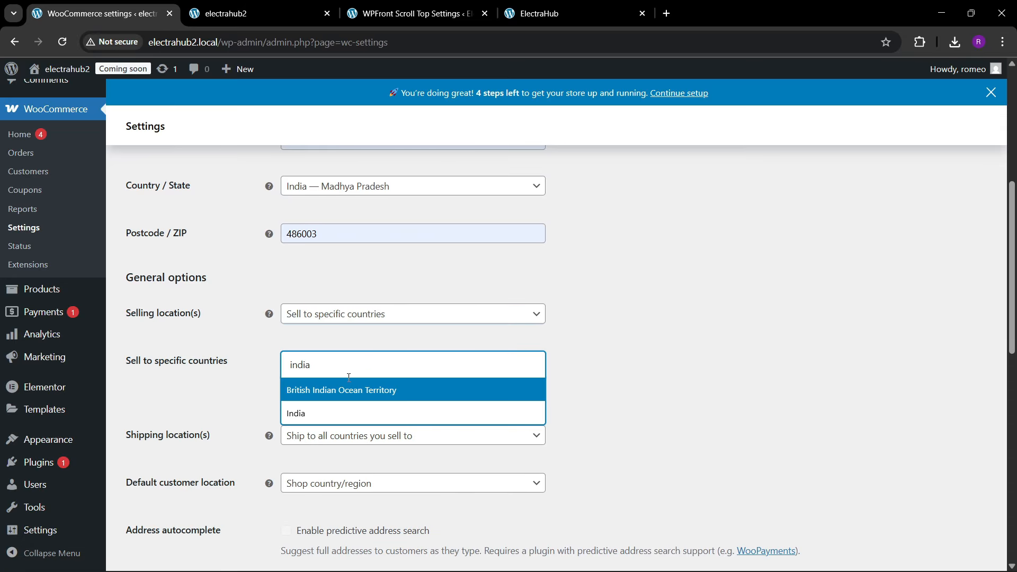
pyautogui.click(337, 396)
pyautogui.click(291, 364)
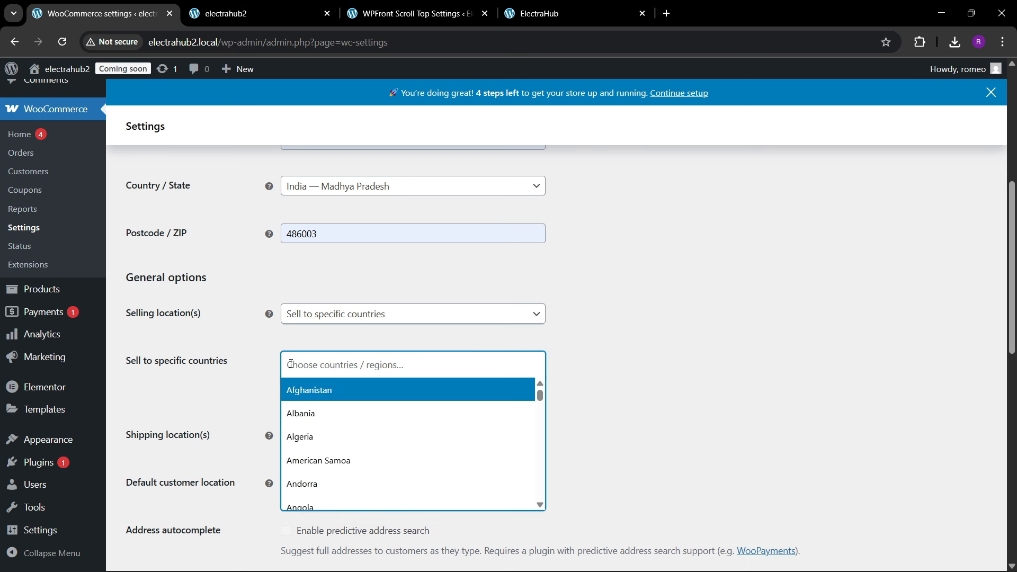
pyautogui.click(326, 367)
pyautogui.write('india')
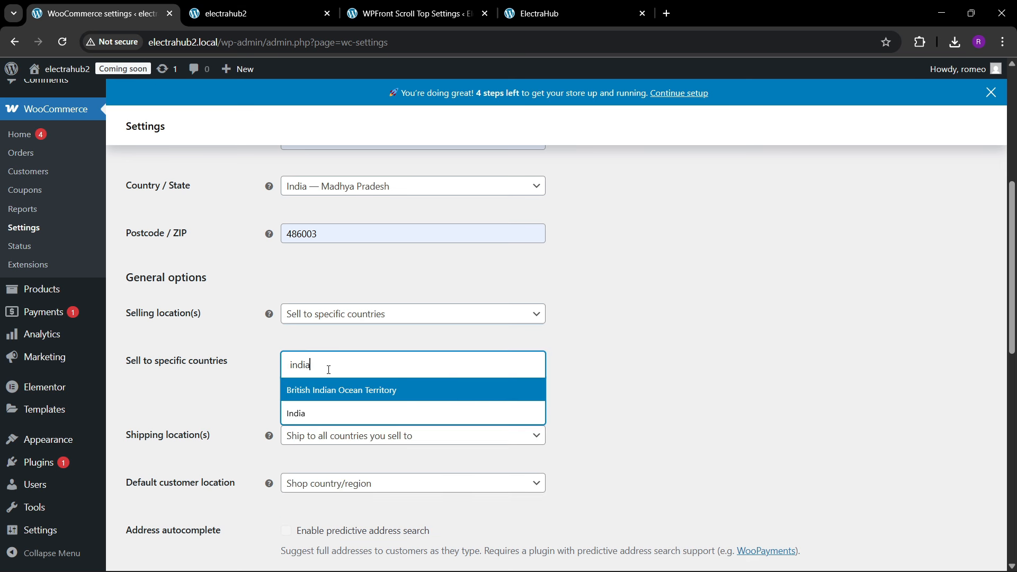
pyautogui.press('Down')
pyautogui.click(286, 409)
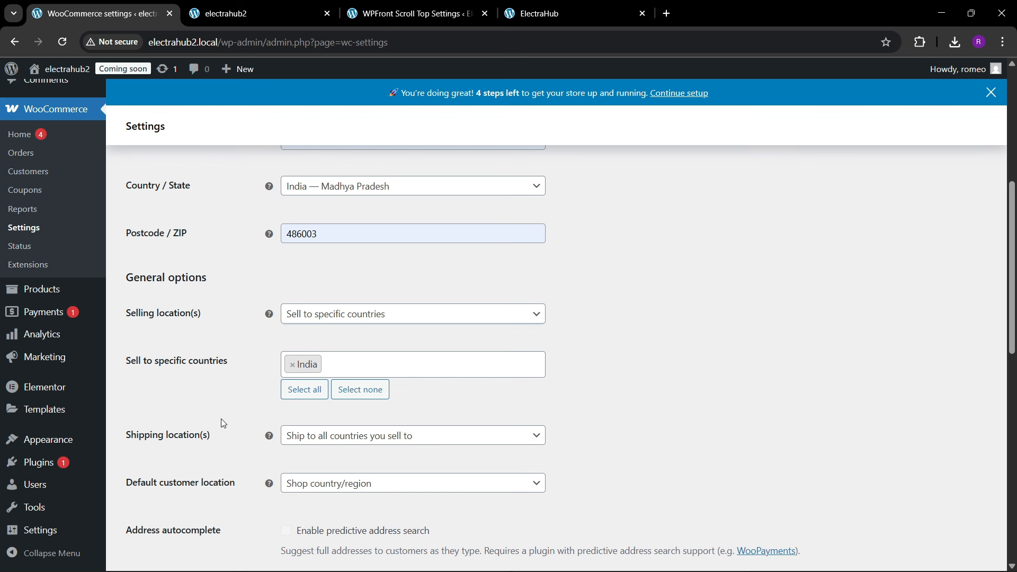
# Step: Set the shipping locations to ship to specific countries only and add India
pyautogui.scroll(-3, 307, 447)
pyautogui.click(371, 305)
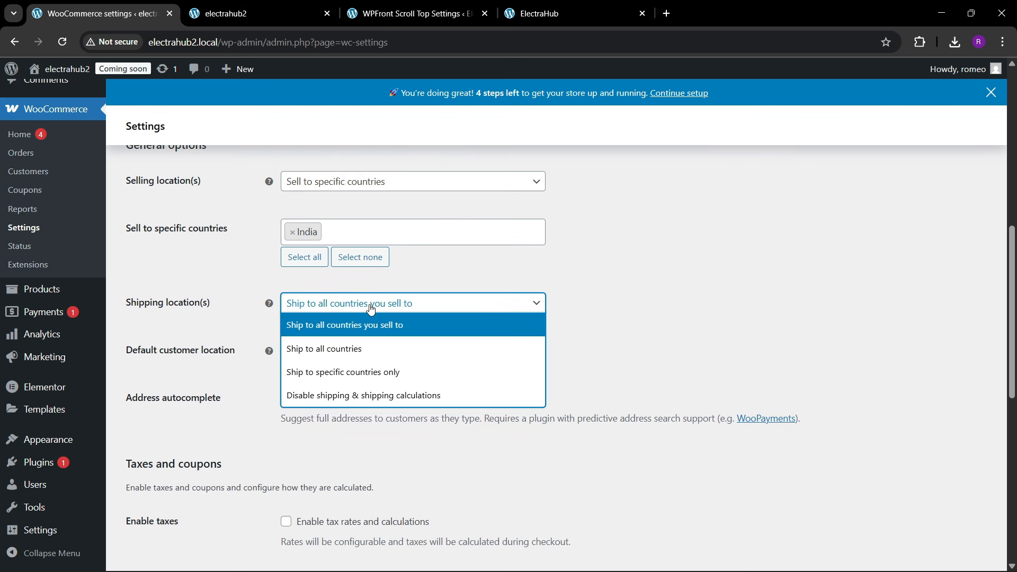
pyautogui.click(339, 377)
pyautogui.click(341, 357)
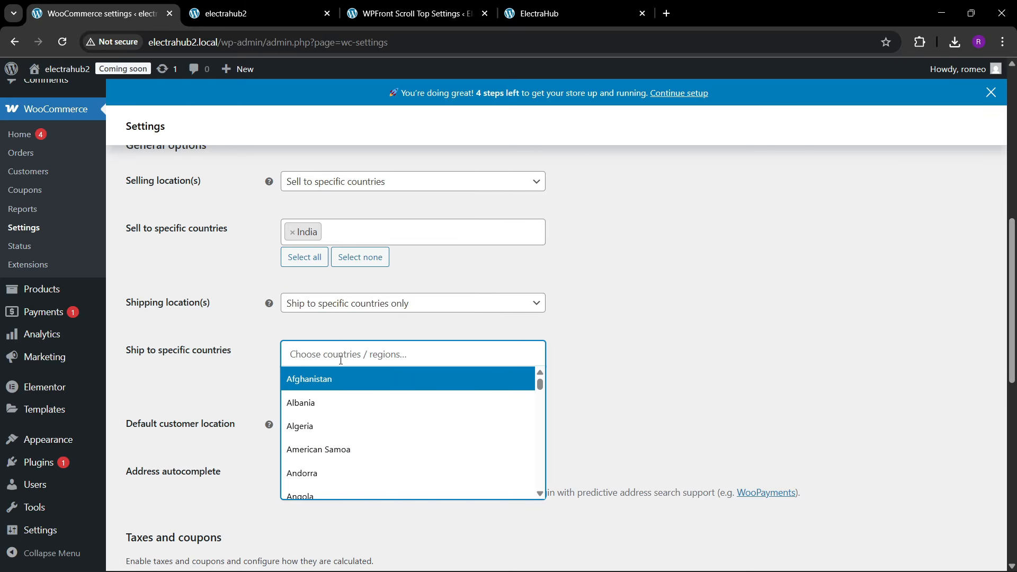
pyautogui.write('india')
pyautogui.click(319, 401)
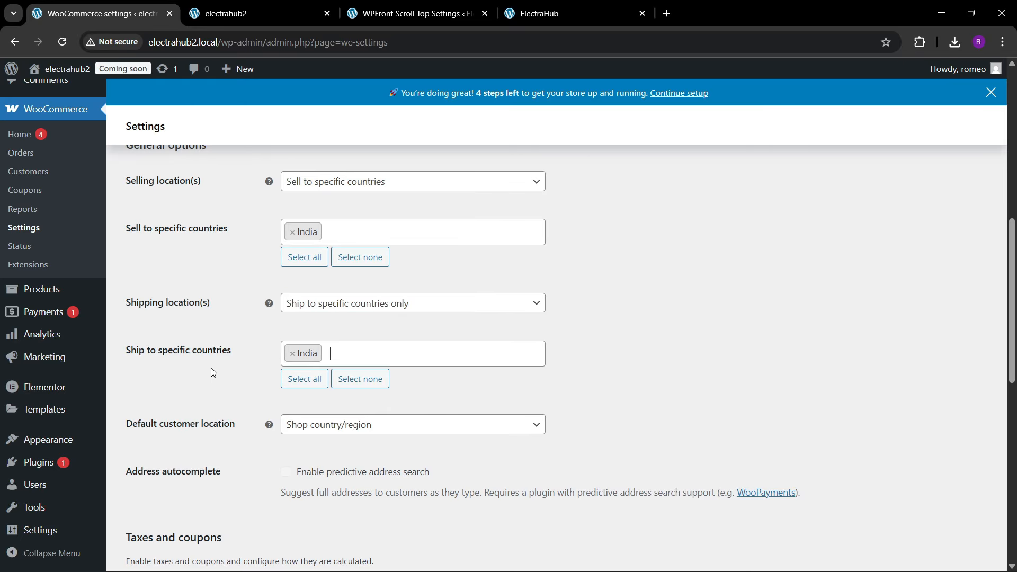
# Step: Review the default customer location, tax, coupon and currency options, and save the general store settings
pyautogui.scroll(-1, 213, 369)
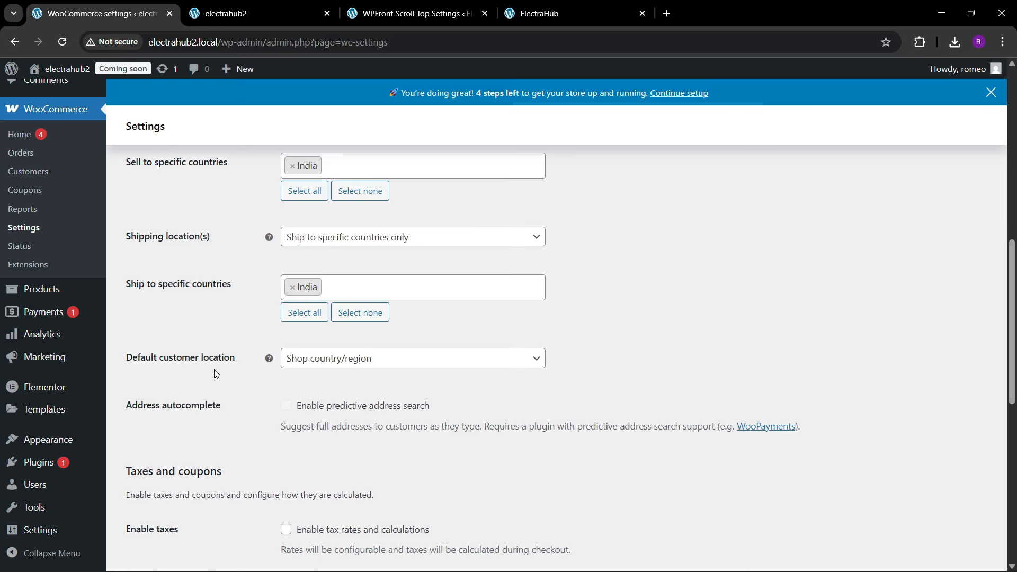
pyautogui.click(345, 361)
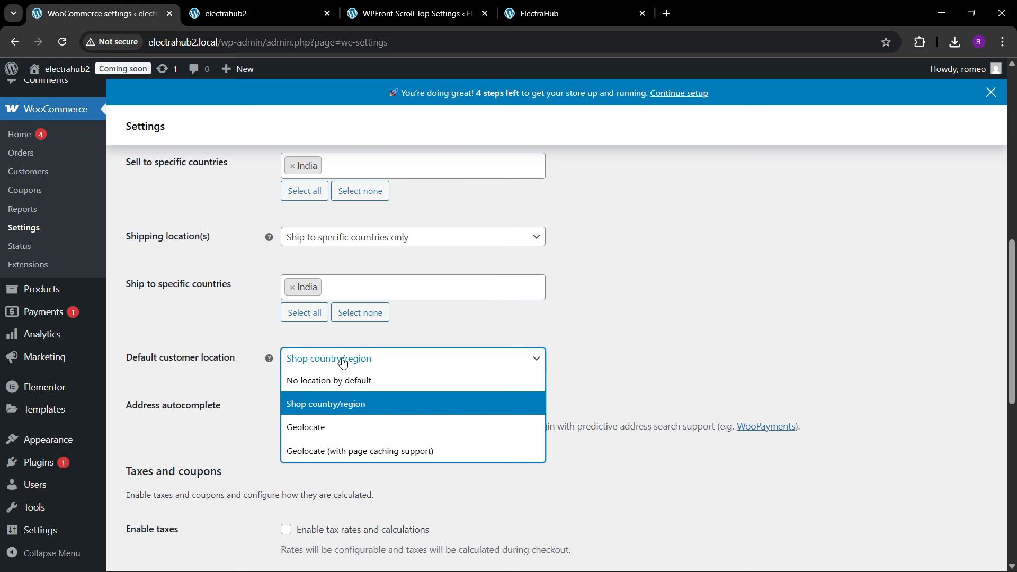
pyautogui.click(233, 384)
pyautogui.scroll(-4, 210, 417)
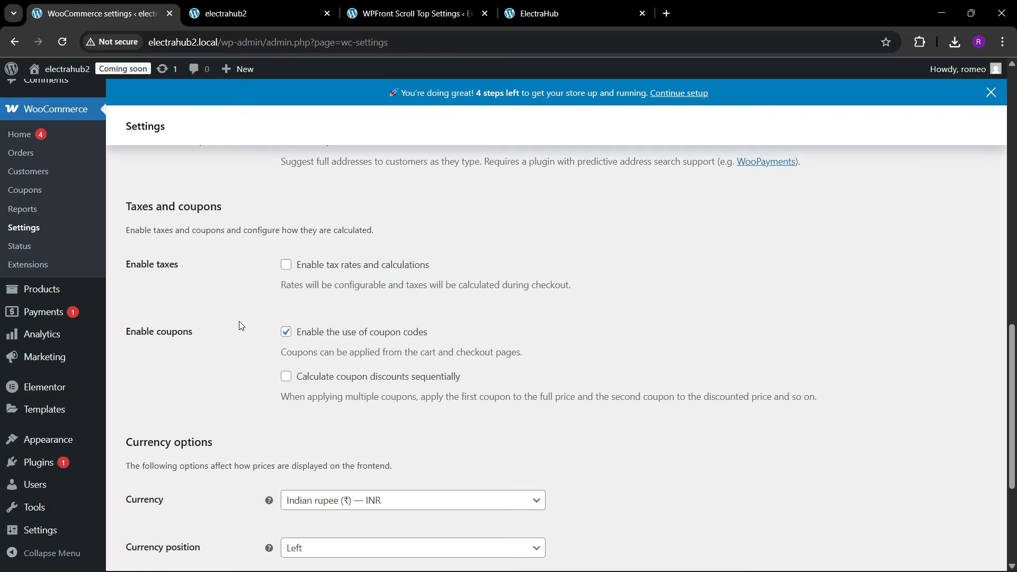
pyautogui.scroll(-1, 239, 325)
pyautogui.scroll(-2, 238, 324)
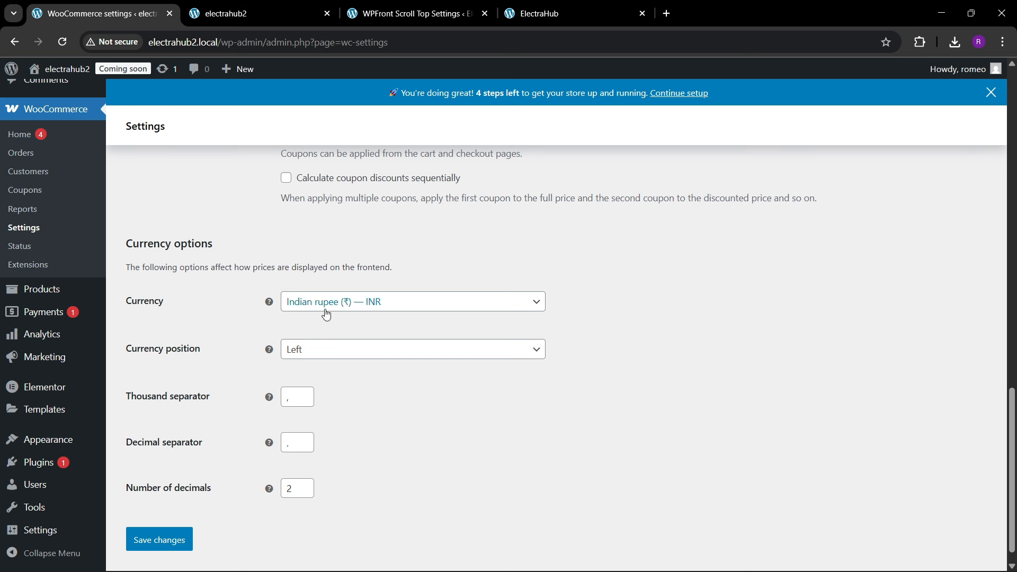
pyautogui.scroll(6, 224, 360)
pyautogui.scroll(12, 226, 361)
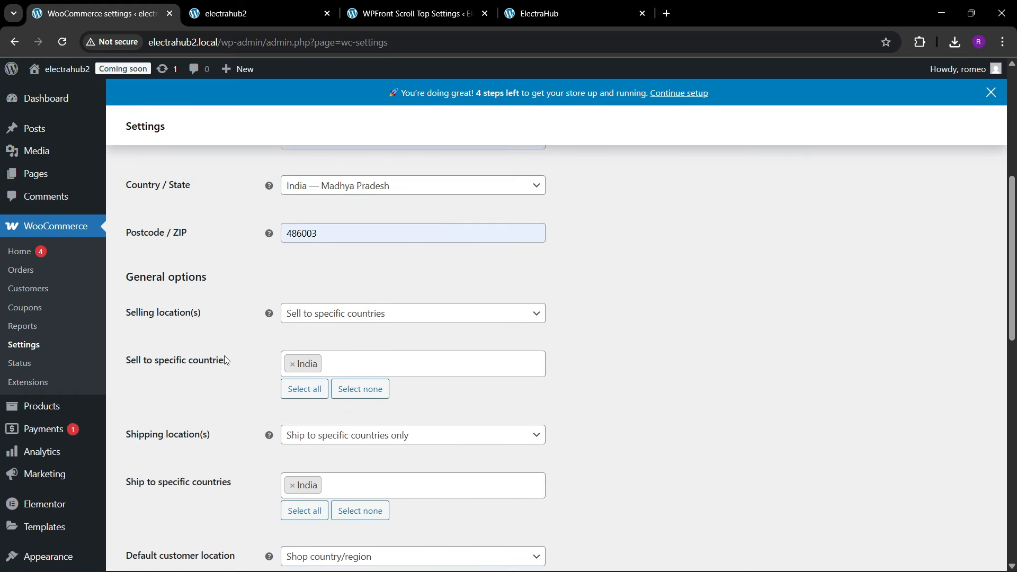
pyautogui.scroll(-15, 224, 355)
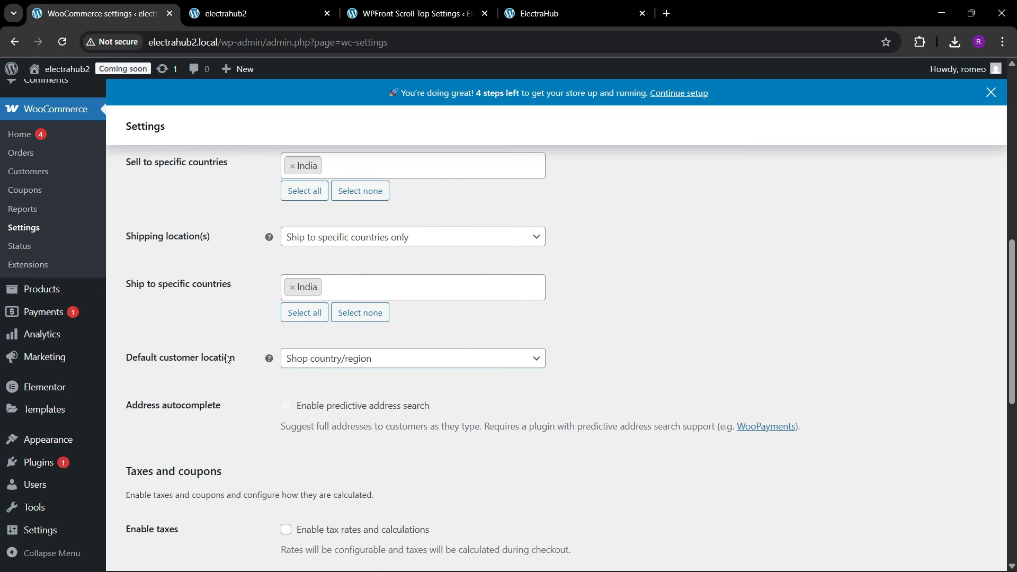
pyautogui.scroll(-1, 187, 466)
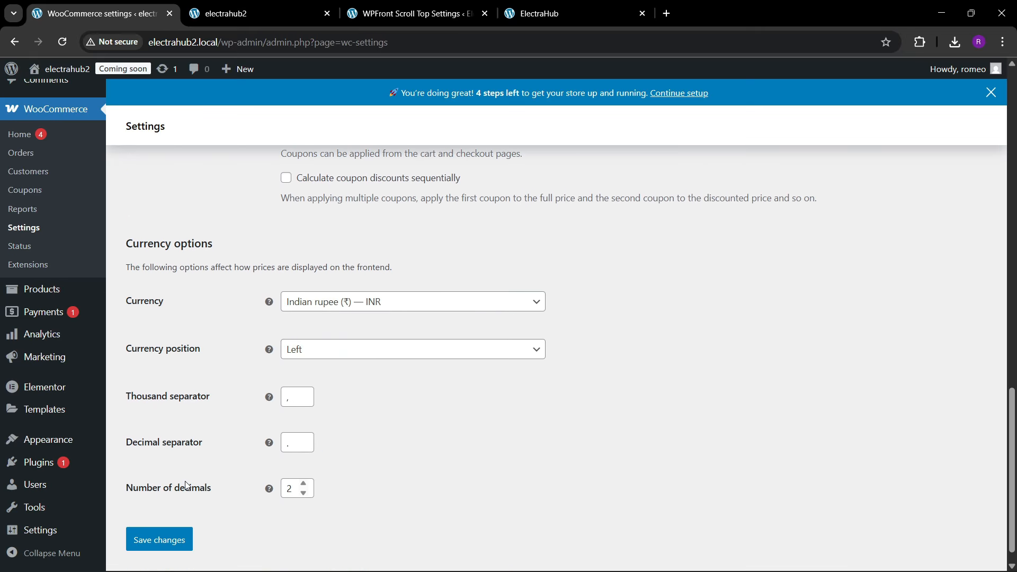
pyautogui.click(159, 540)
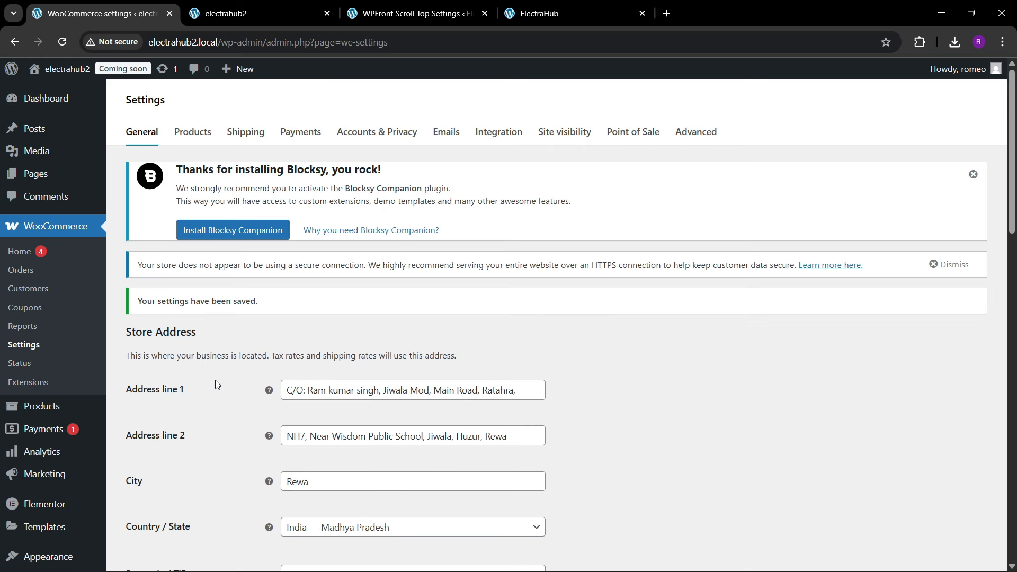
# Step: Open the WooCommerce payment settings and look through the payment providers, including the additional payment options
pyautogui.click(302, 159)
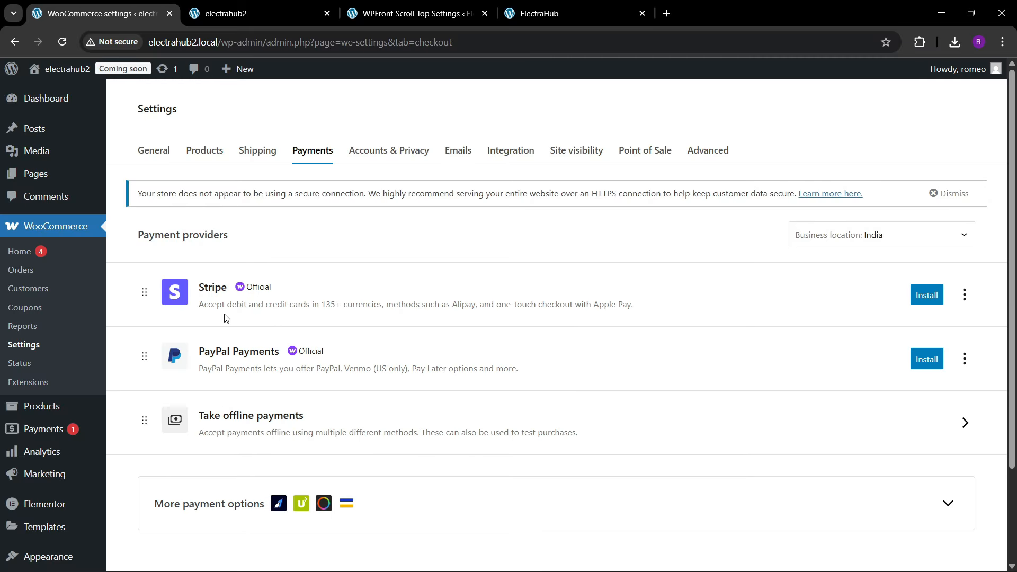
pyautogui.scroll(-2, 249, 426)
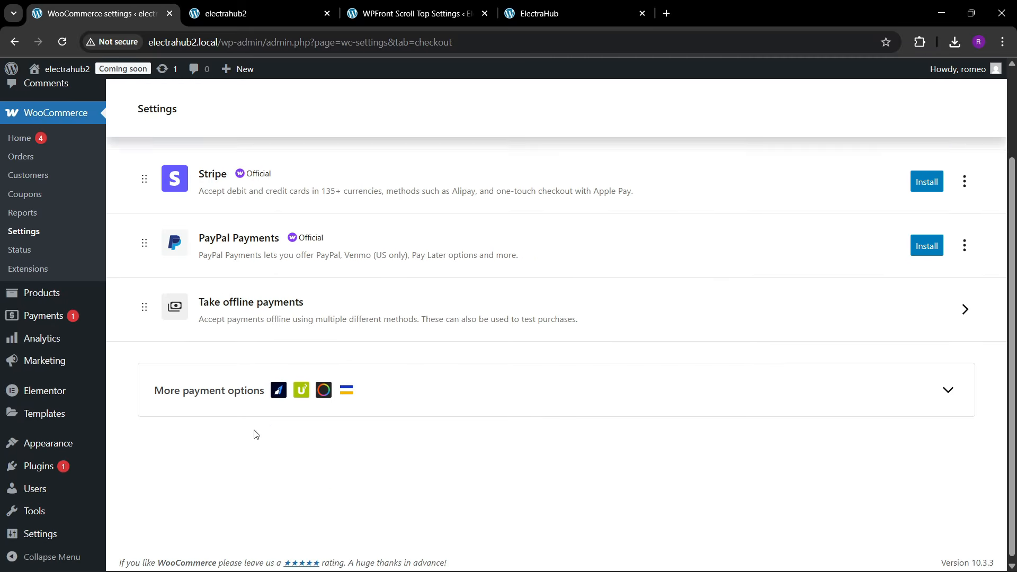
pyautogui.click(506, 388)
pyautogui.scroll(-2, 251, 467)
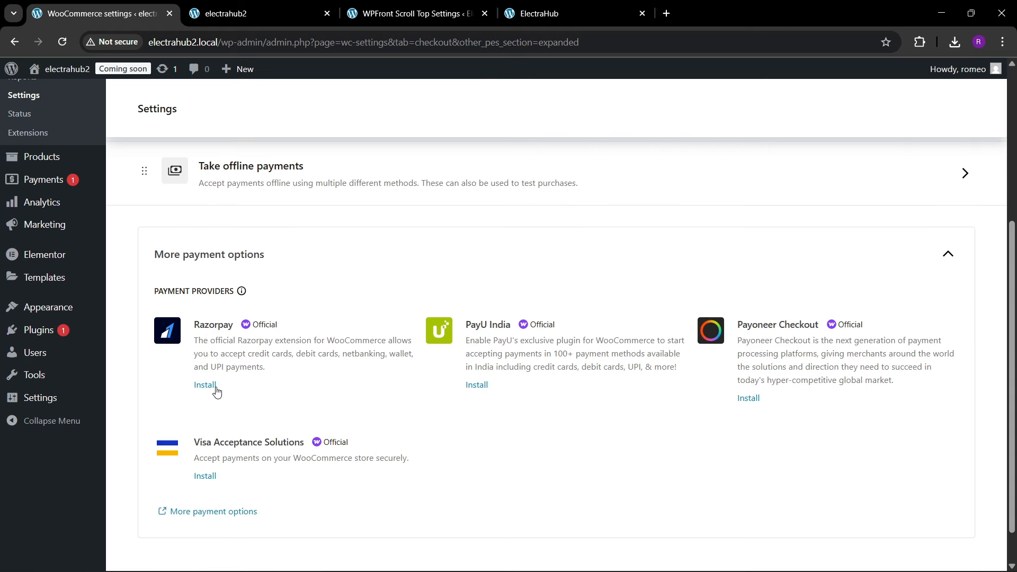
pyautogui.scroll(5, 238, 369)
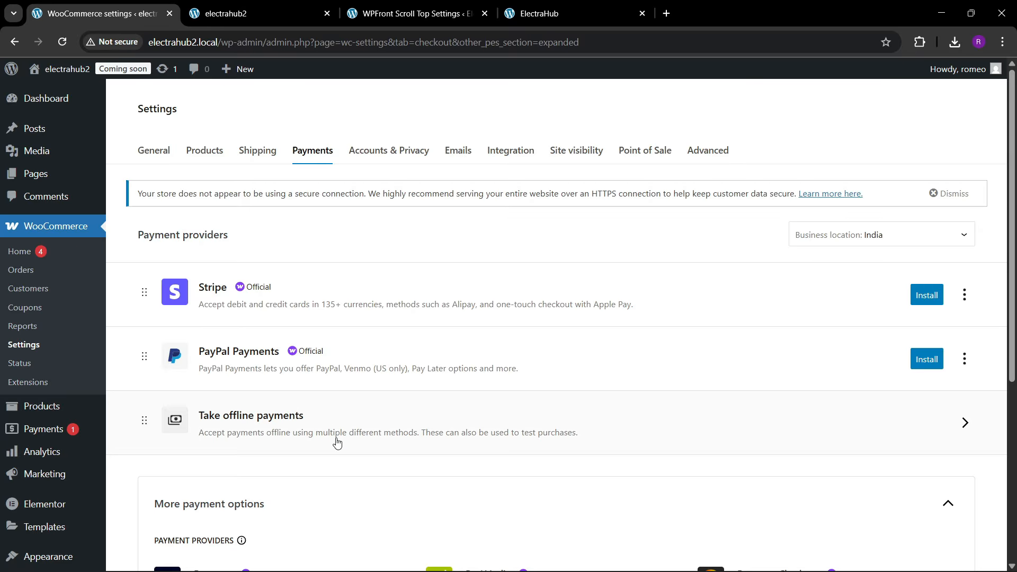
# Step: Enable Cash on delivery among the store's offline payment methods
pyautogui.click(384, 424)
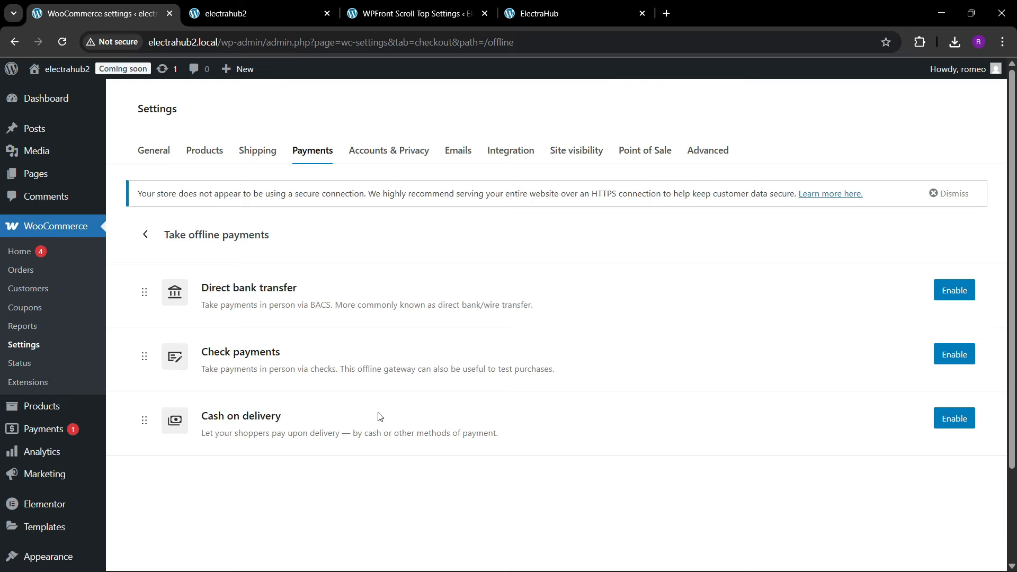
pyautogui.click(938, 420)
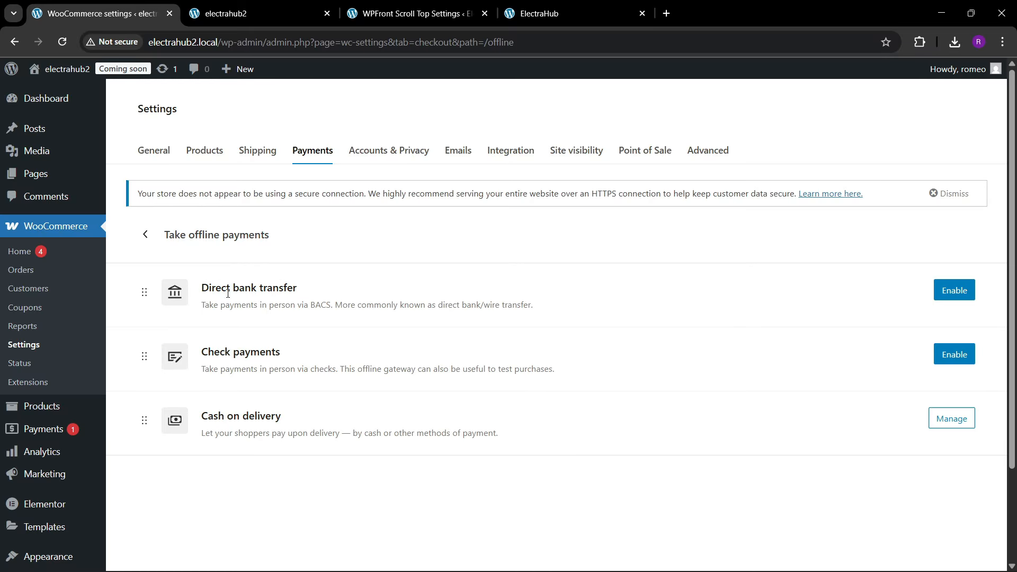
pyautogui.scroll(-1, 193, 274)
pyautogui.scroll(1, 194, 276)
# Step: Open electrahub2's list of all pages and move the ElectraHub site's browser tab to the first place
pyautogui.moveTo(36, 173)
pyautogui.click(127, 177)
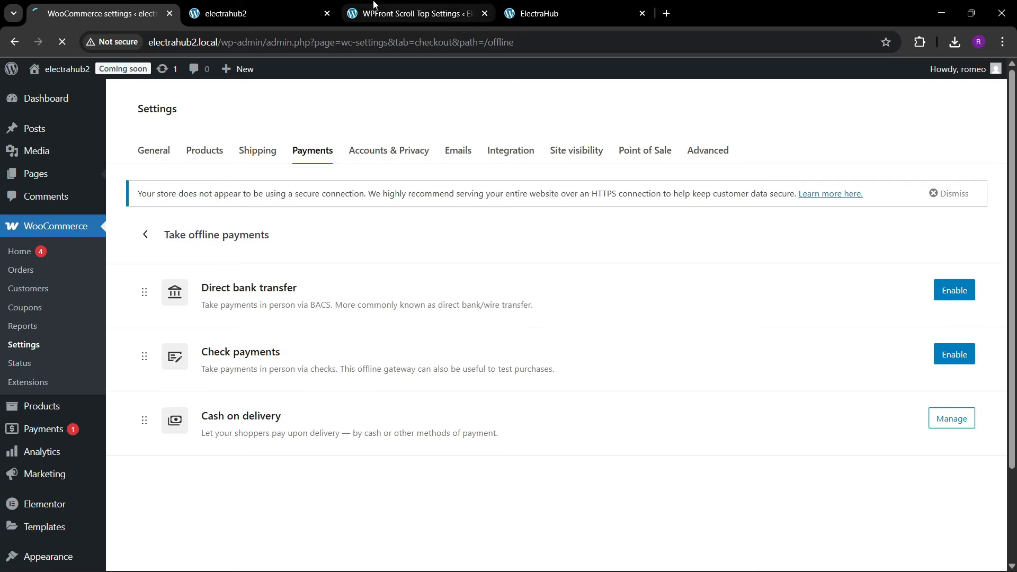
pyautogui.click(592, 10)
pyautogui.moveTo(592, 10); pyautogui.dragTo(138, 8)
pyautogui.click(227, 5)
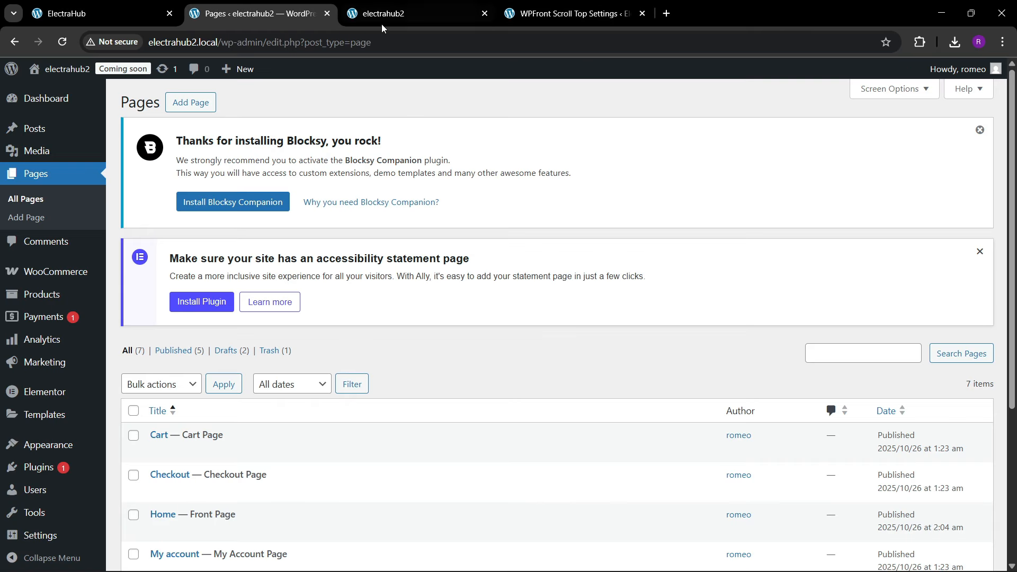
# Step: Close the WPFront Scroll Top Settings browser tab and place the Pages tab ahead of the electrahub2 front page tab
pyautogui.click(406, 14)
pyautogui.moveTo(406, 14); pyautogui.dragTo(302, 15)
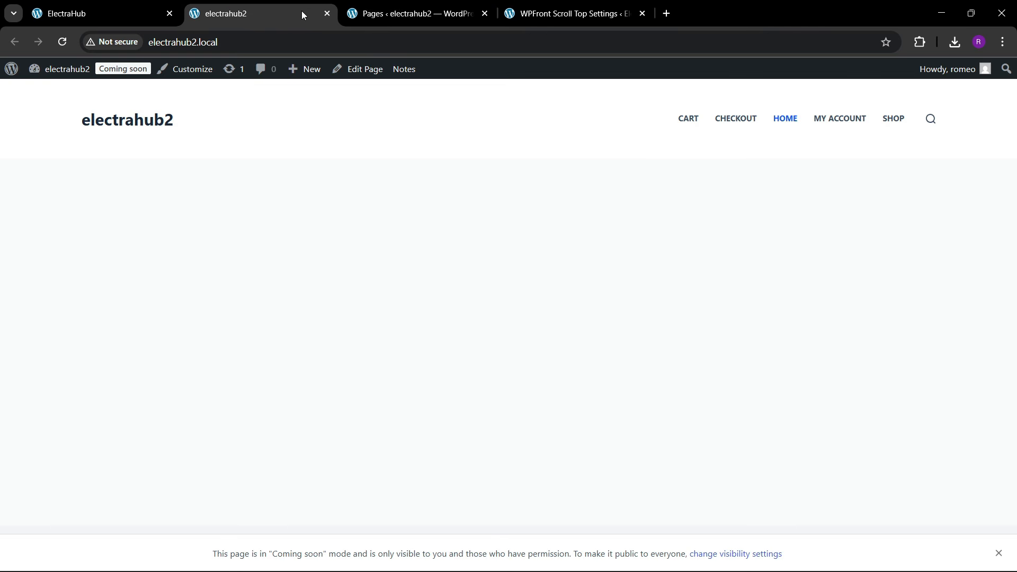
pyautogui.click(518, 6)
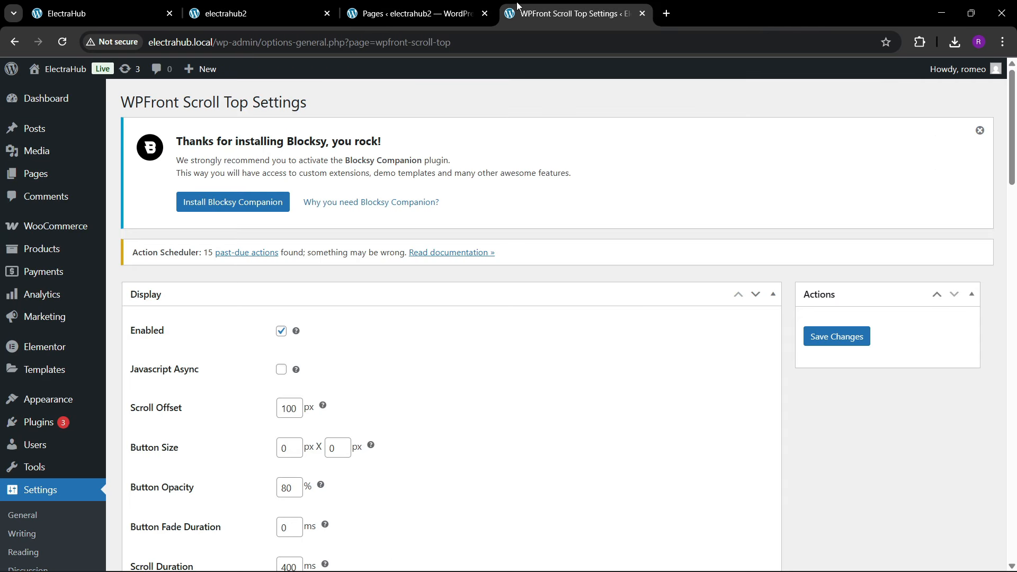
pyautogui.click(643, 14)
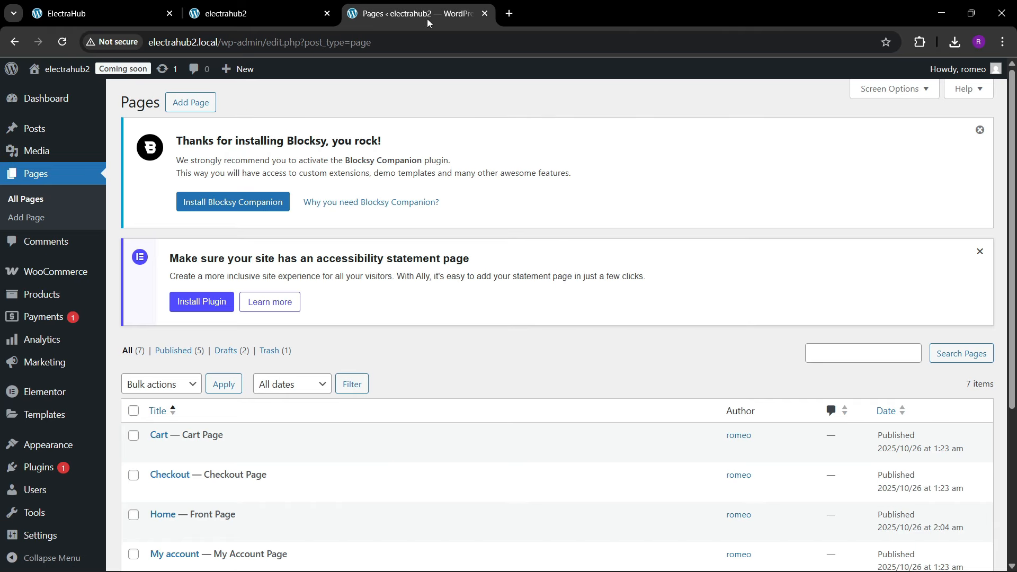
pyautogui.moveTo(380, 7); pyautogui.dragTo(217, 4)
pyautogui.click(373, 5)
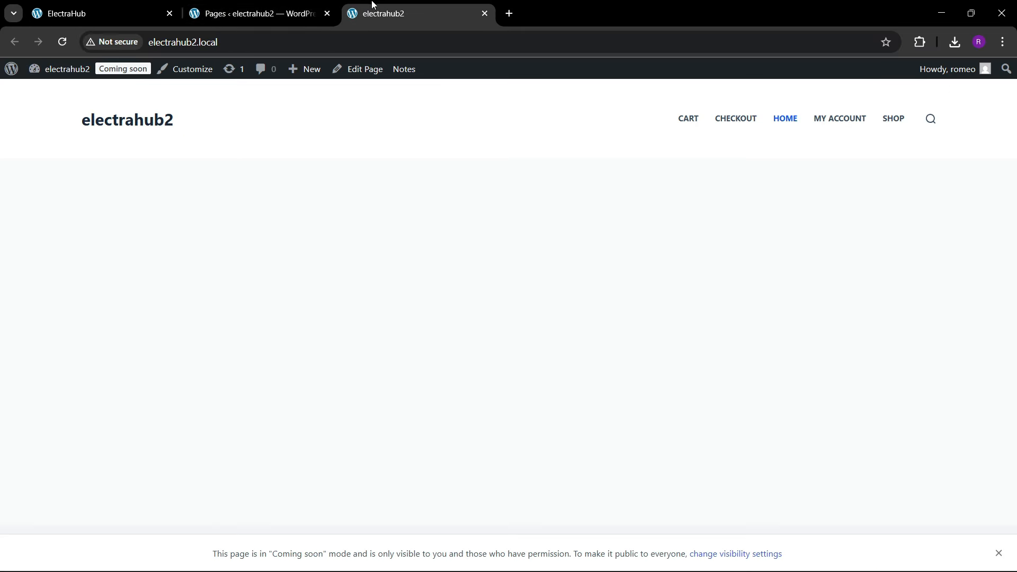
# Step: Look over the hero section of the finished ElectraHub site's front page as a reference
pyautogui.click(168, 4)
pyautogui.scroll(-5, 345, 293)
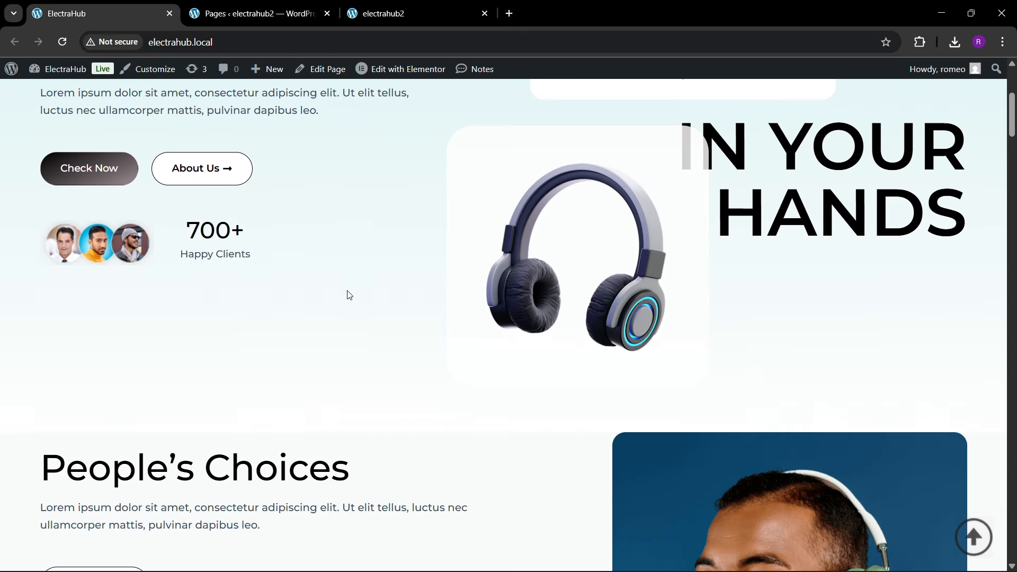
pyautogui.scroll(5, 349, 291)
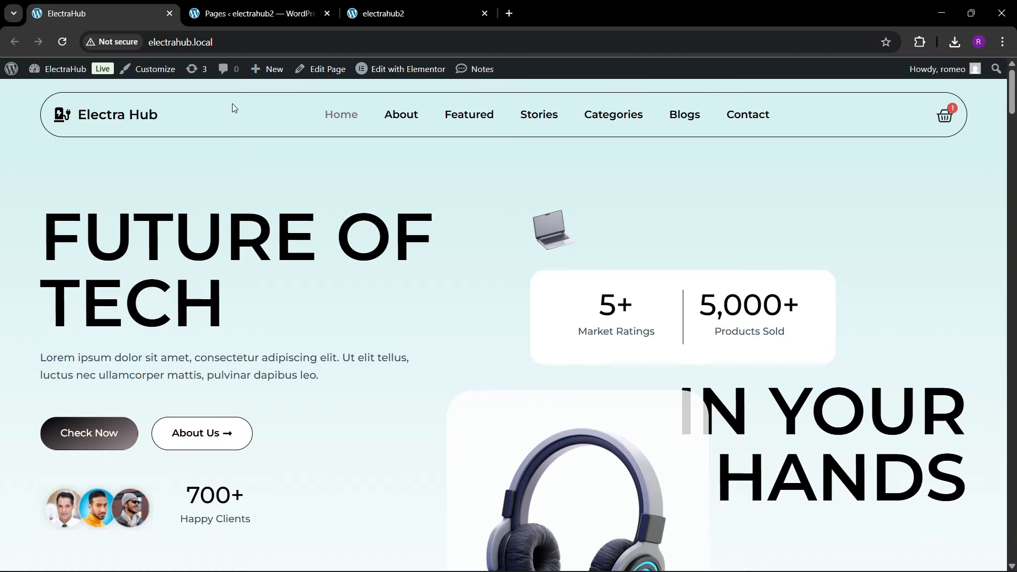
# Step: Open electrahub2's Home page for editing from its front page and return to the Pages list
pyautogui.click(232, 14)
pyautogui.click(364, 21)
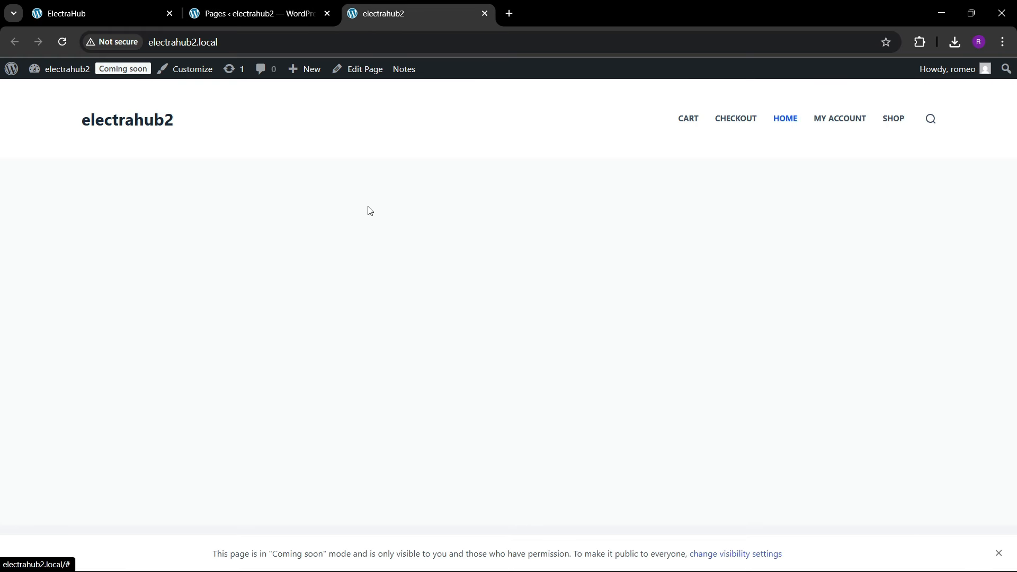
pyautogui.click(371, 70)
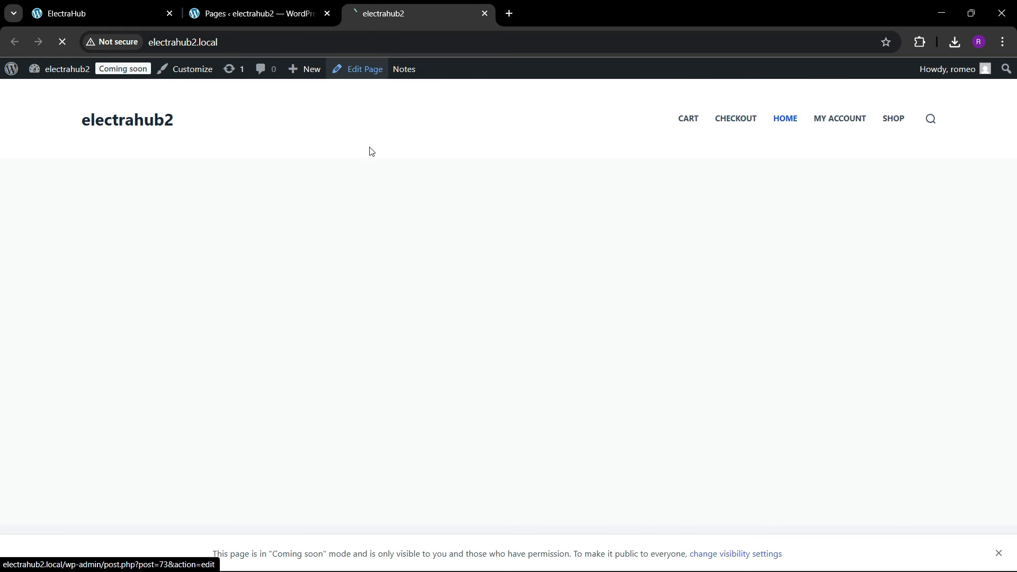
pyautogui.click(263, 14)
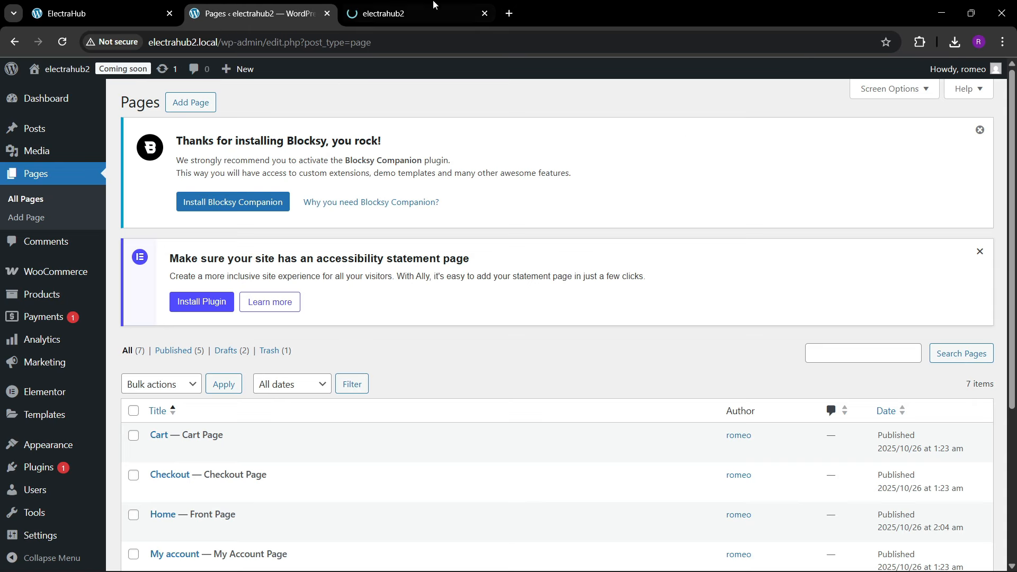
# Step: Open electrahub2's Home page in the Elementor editor
pyautogui.click(405, 13)
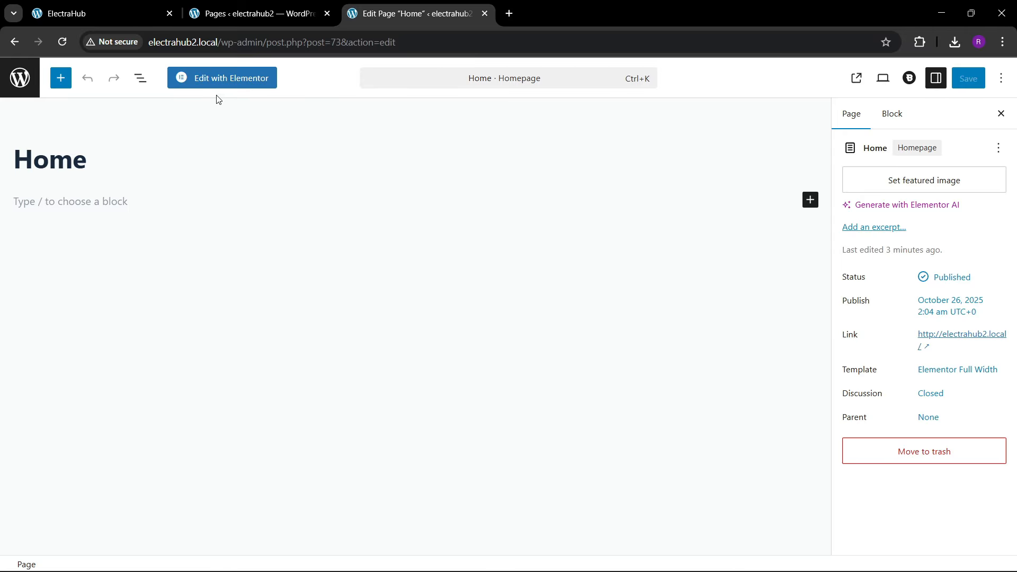
pyautogui.click(217, 79)
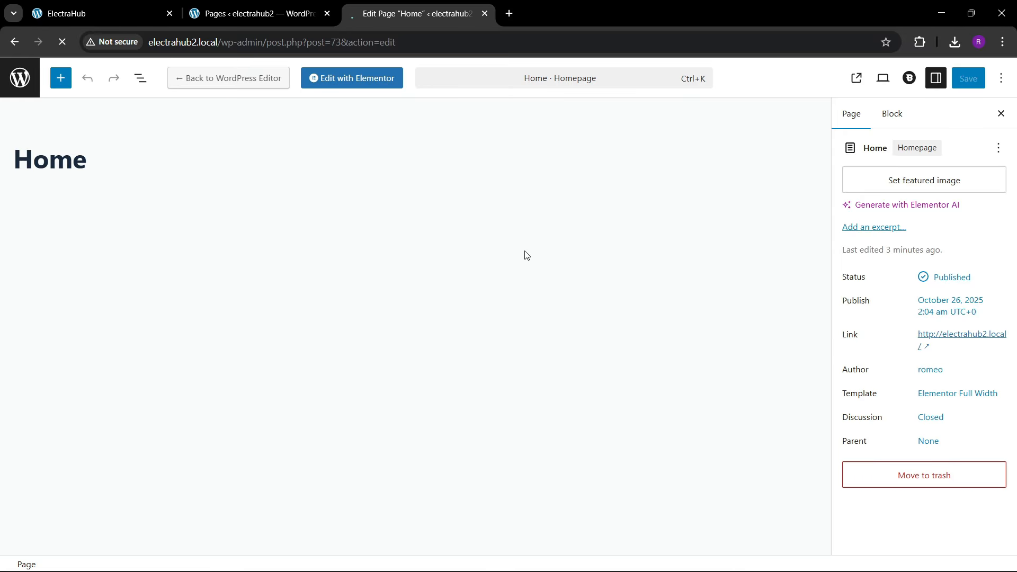
# Step: Sample the light teal background colour inside the ElectraHub front page's header with the Color Picker extension
pyautogui.click(101, 14)
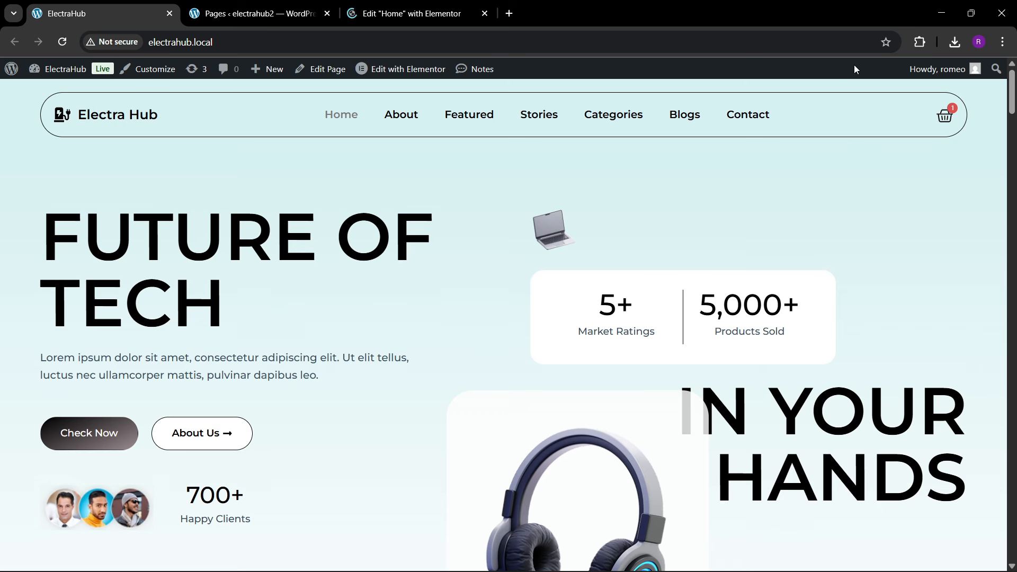
pyautogui.click(921, 43)
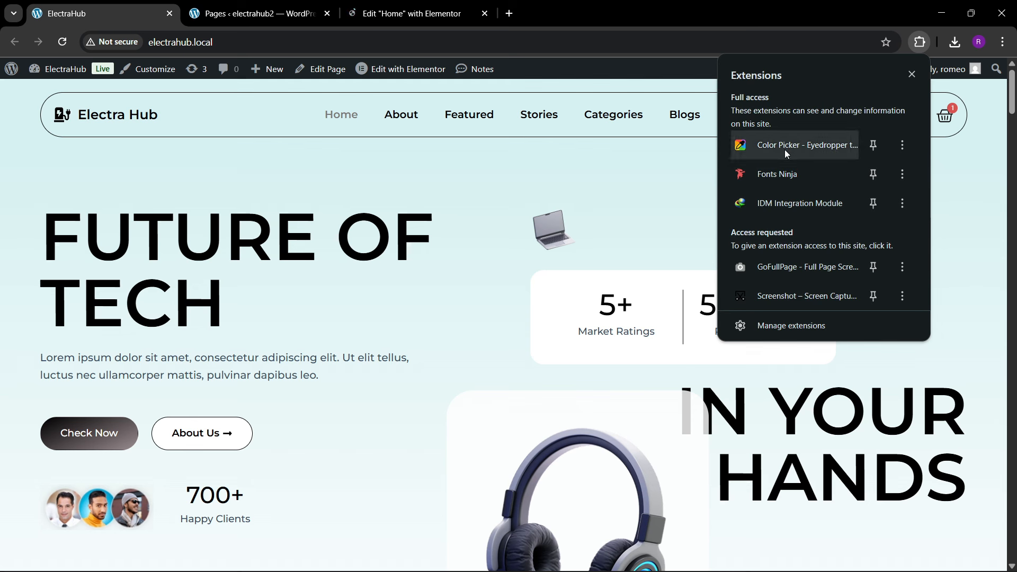
pyautogui.click(790, 147)
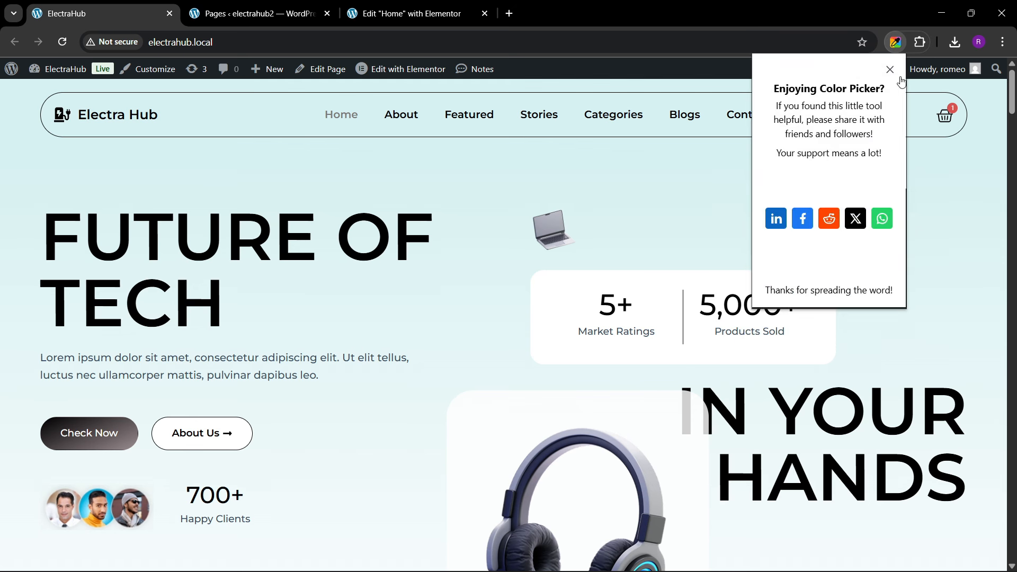
pyautogui.click(889, 69)
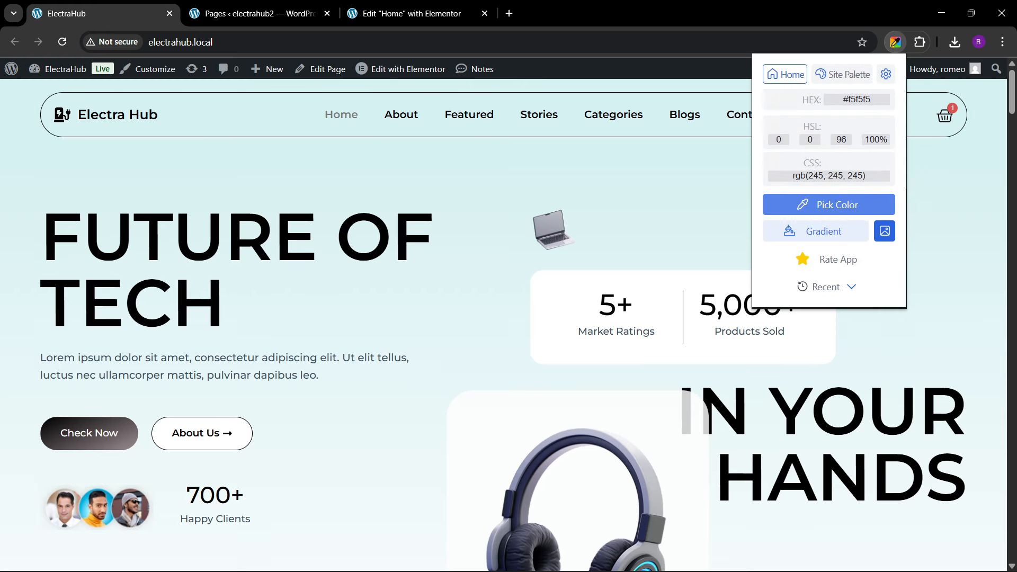
pyautogui.click(837, 204)
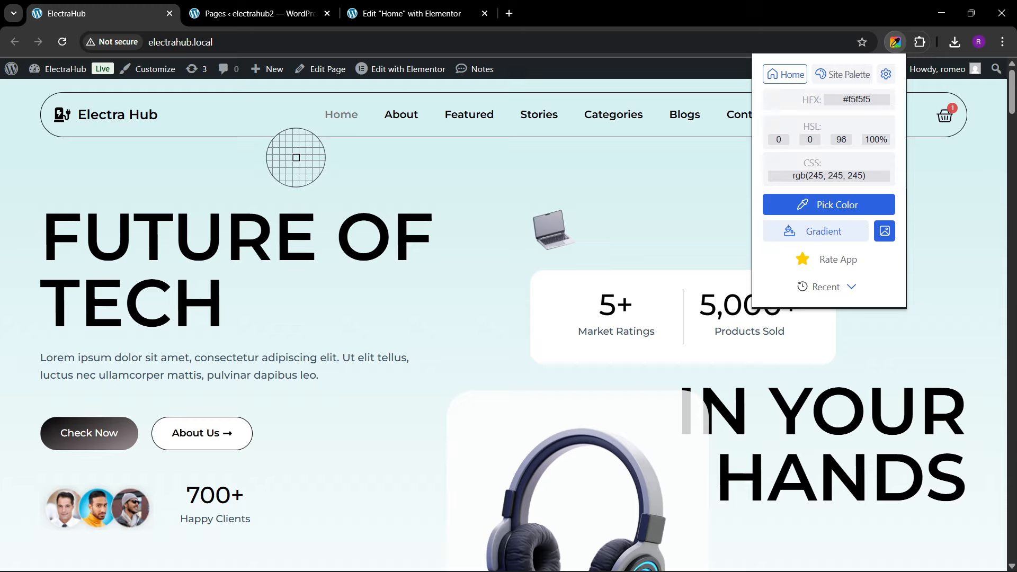
pyautogui.click(275, 120)
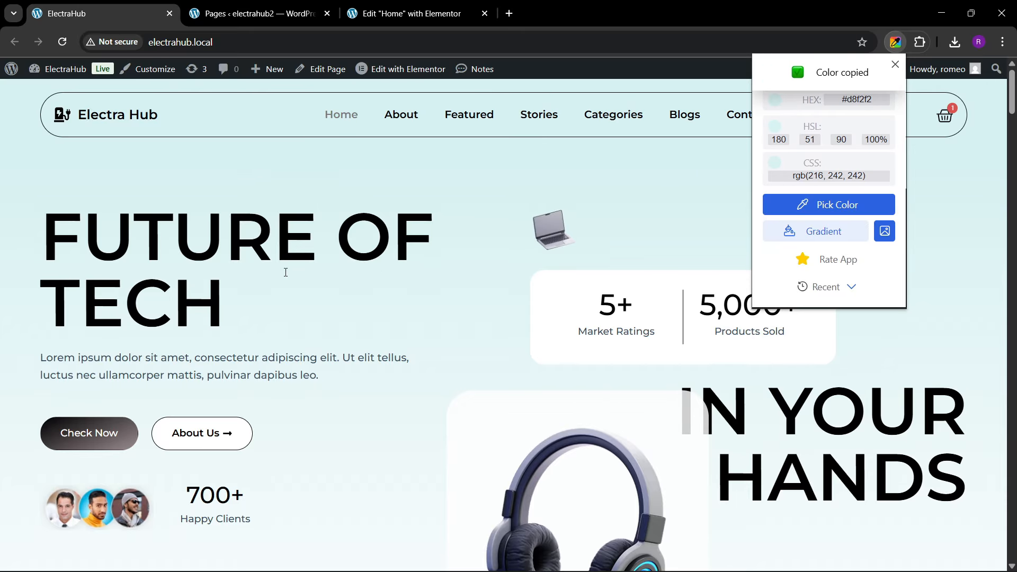
# Step: Return to the Home page in Elementor, dismiss the AI notification and narrow the widget panel
pyautogui.click(412, 13)
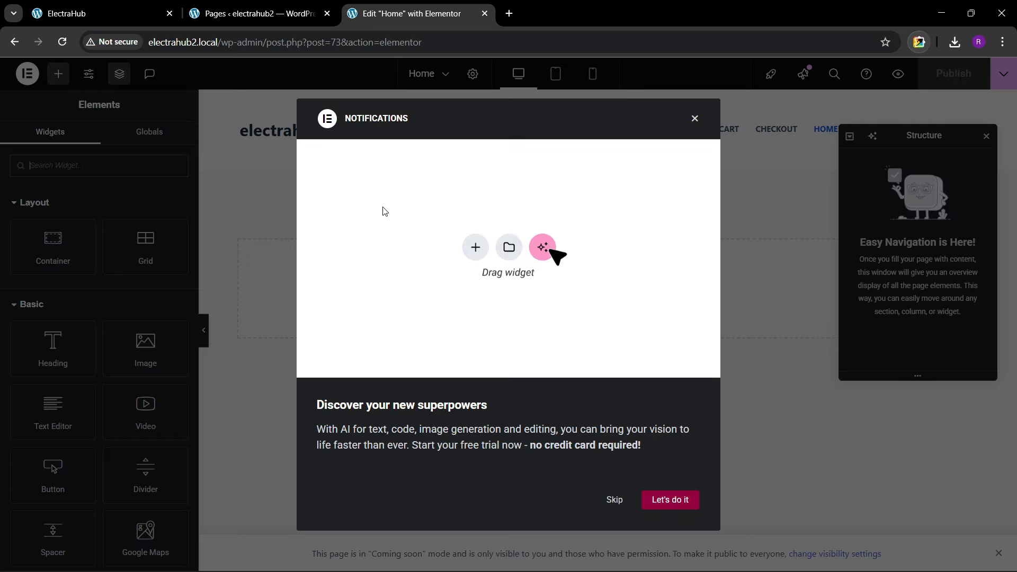
pyautogui.click(693, 119)
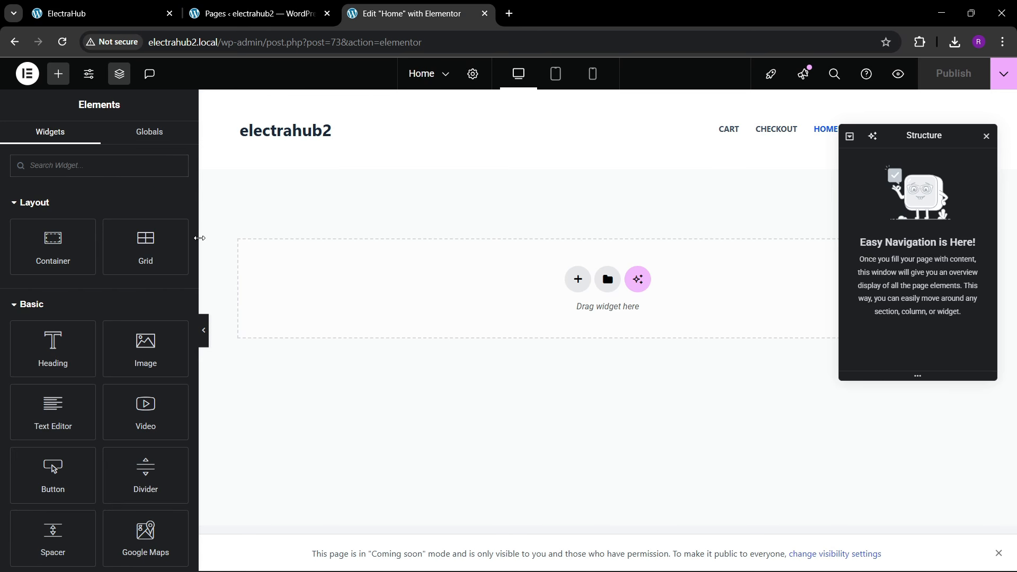
pyautogui.moveTo(199, 238); pyautogui.dragTo(134, 261)
# Step: Add a custom global colour named "theme 1" with the sampled light teal, #D6F1F1, in the site settings
pyautogui.click(90, 80)
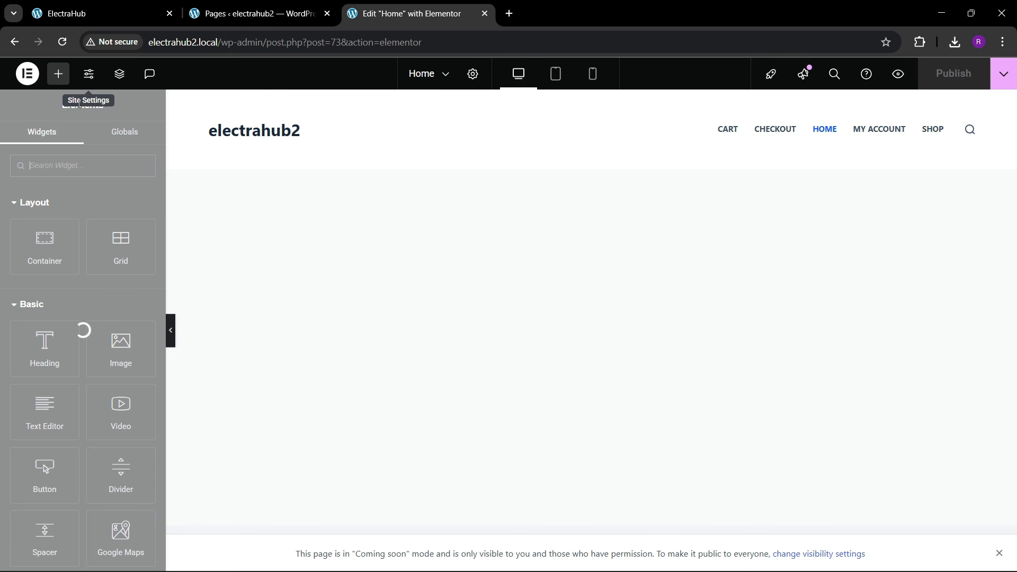
pyautogui.click(82, 167)
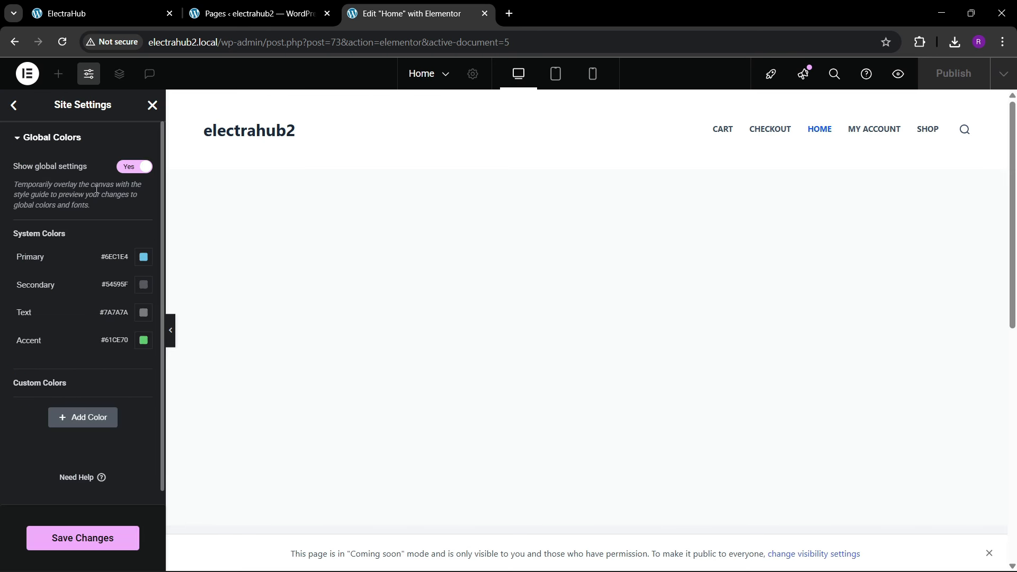
pyautogui.click(91, 417)
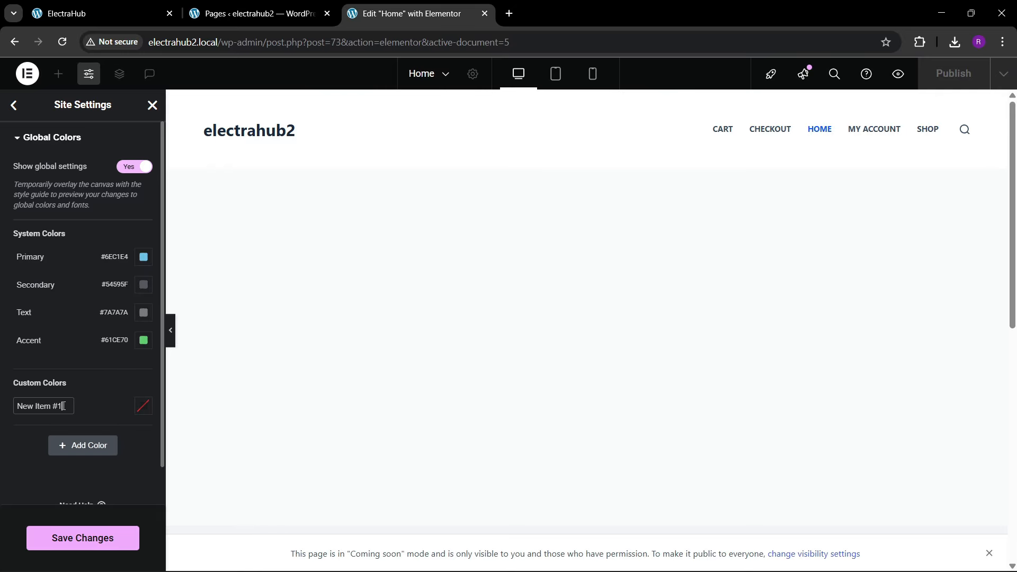
pyautogui.write('theme 1')
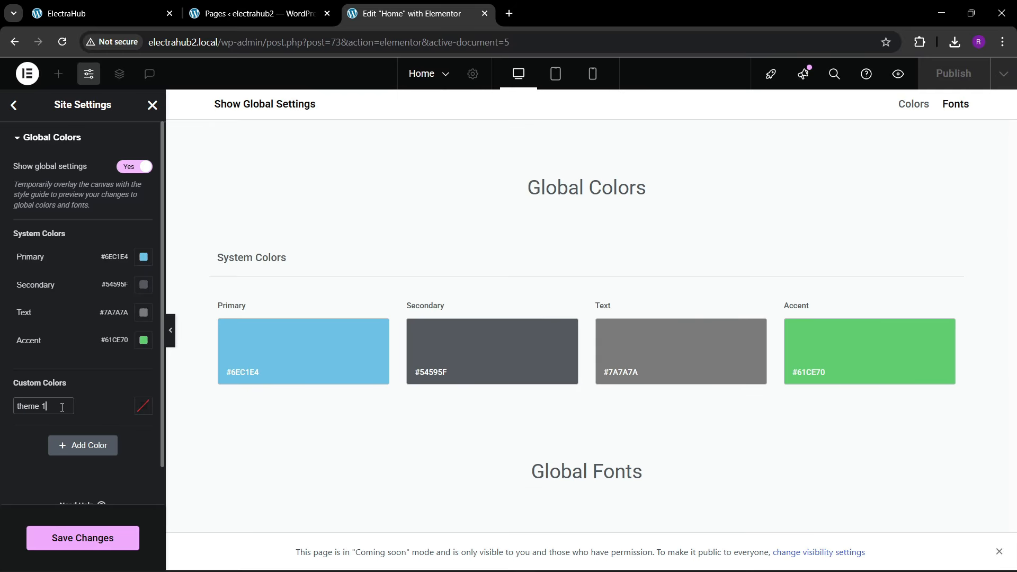
pyautogui.click(143, 406)
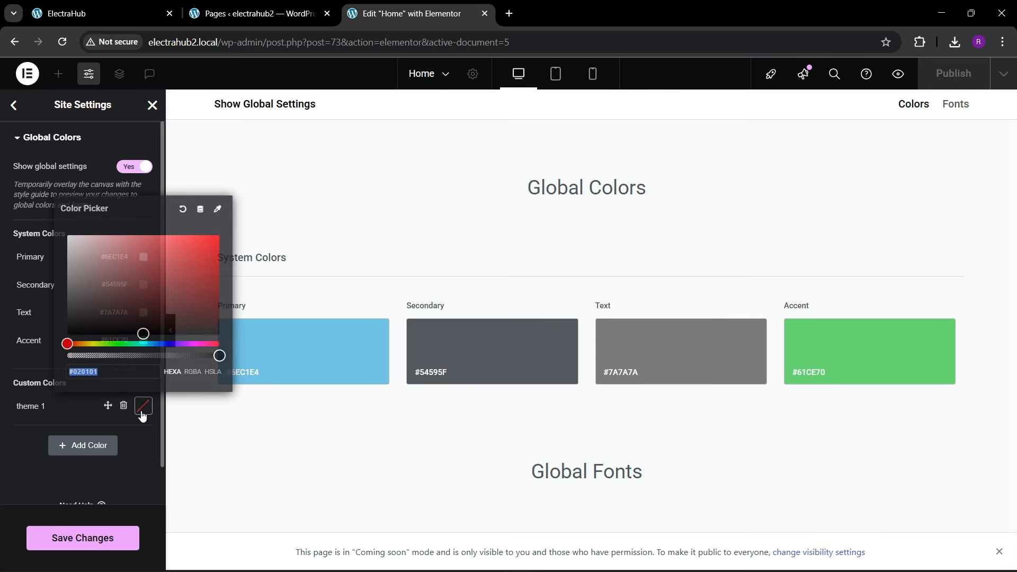
pyautogui.write('#D6F1F1')
pyautogui.click(7, 449)
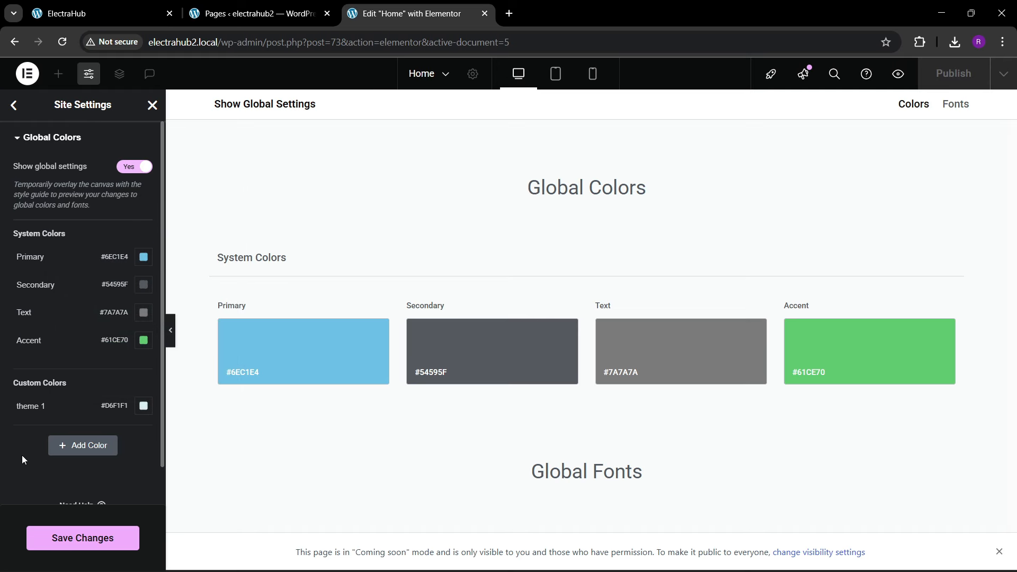
# Step: Sample the black of the "FUTURE OF TECH" heading on the ElectraHub front page with the Color Picker extension
pyautogui.click(130, 11)
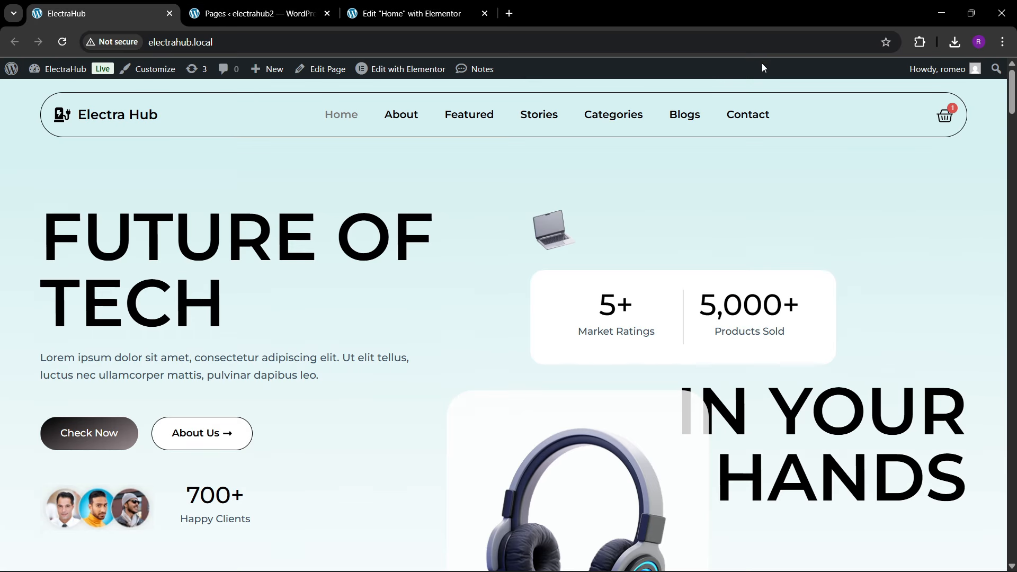
pyautogui.click(920, 43)
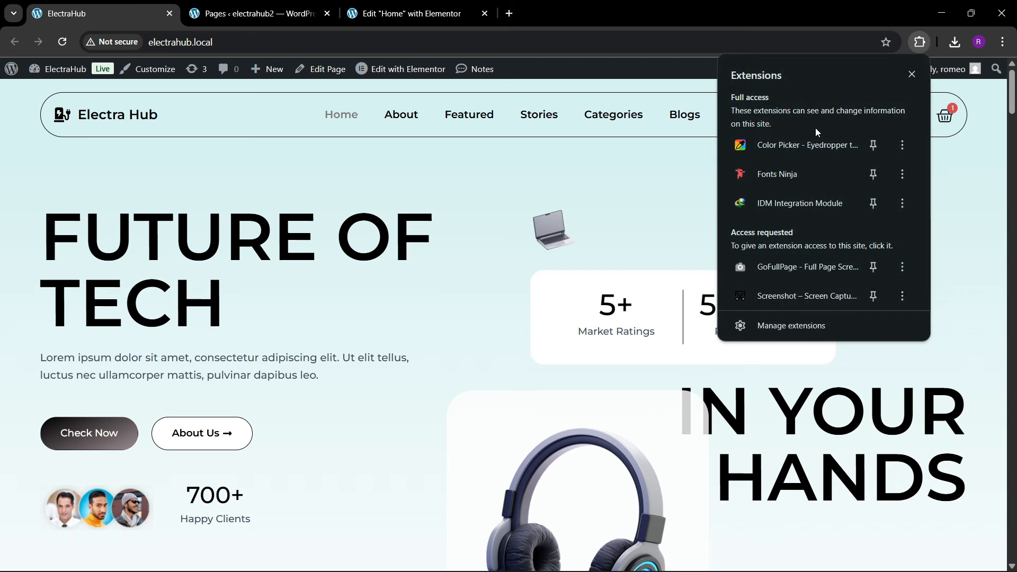
pyautogui.click(811, 144)
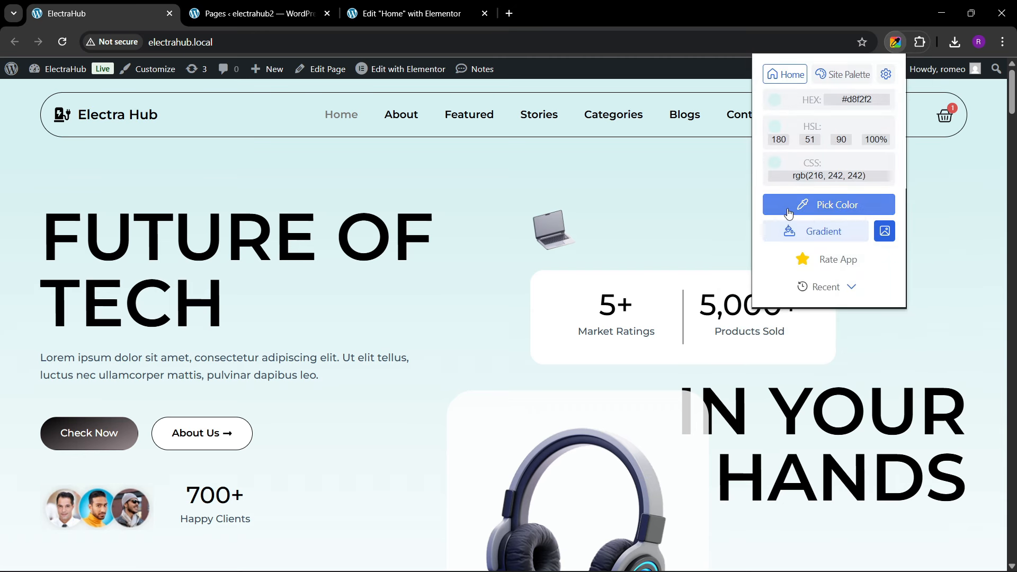
pyautogui.click(828, 205)
pyautogui.click(383, 244)
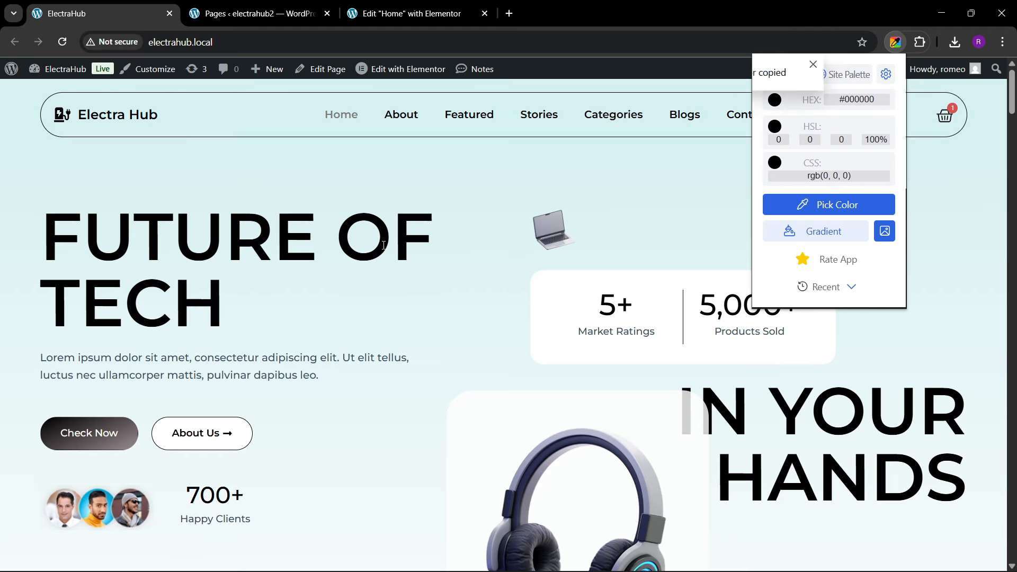
# Step: Add a second custom global colour named "theme black" with the value #000000 in electrahub2's Elementor settings
pyautogui.click(414, 13)
pyautogui.click(83, 446)
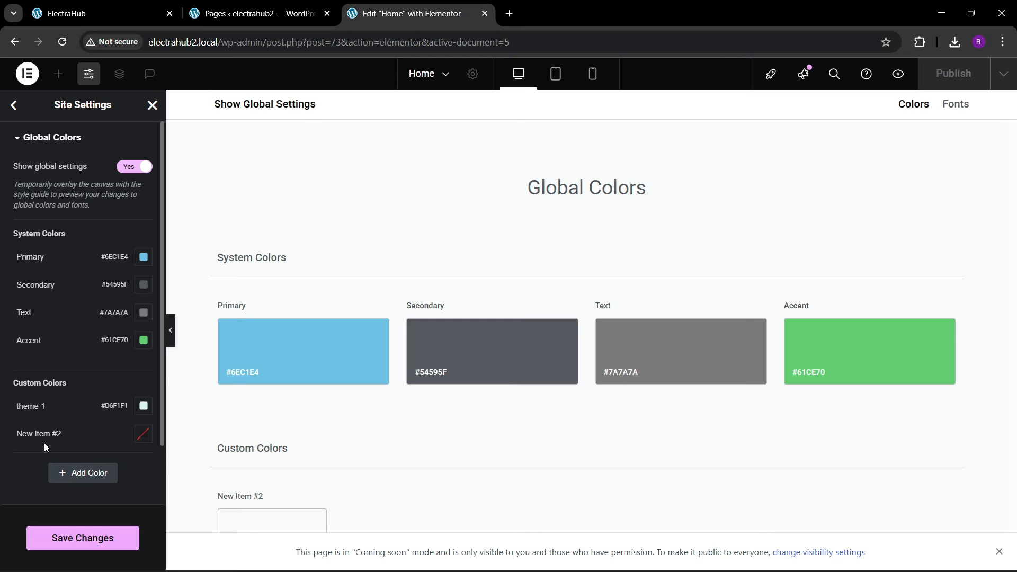
pyautogui.write('theme black')
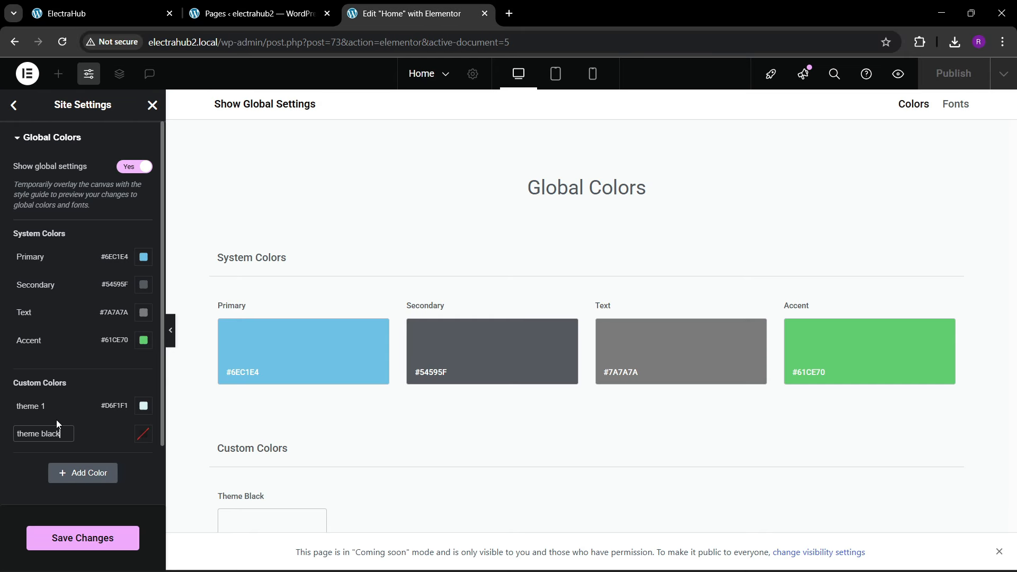
pyautogui.click(143, 435)
pyautogui.write('#000000')
pyautogui.click(22, 465)
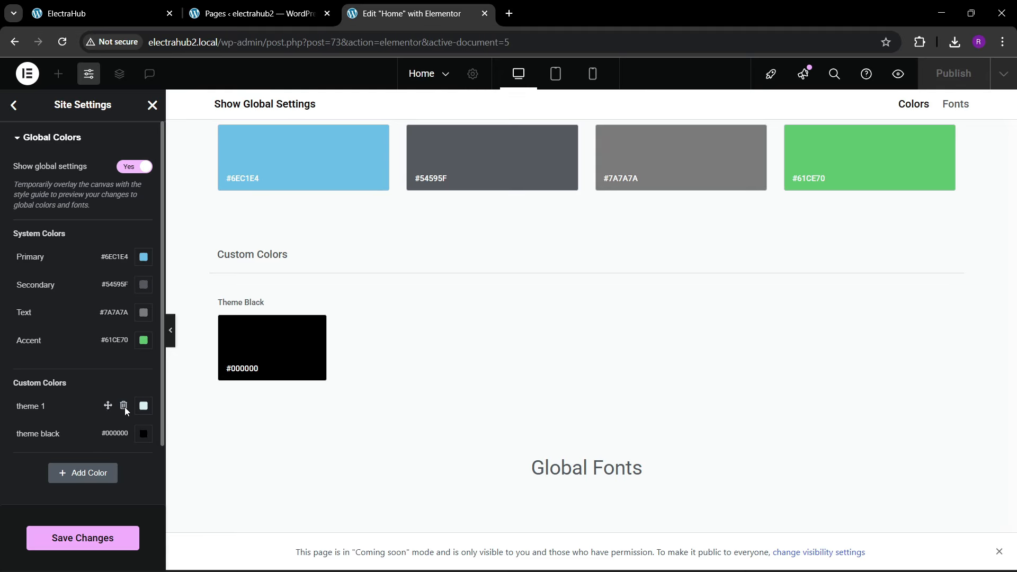
# Step: Save the global colour changes and close the site settings
pyautogui.click(81, 538)
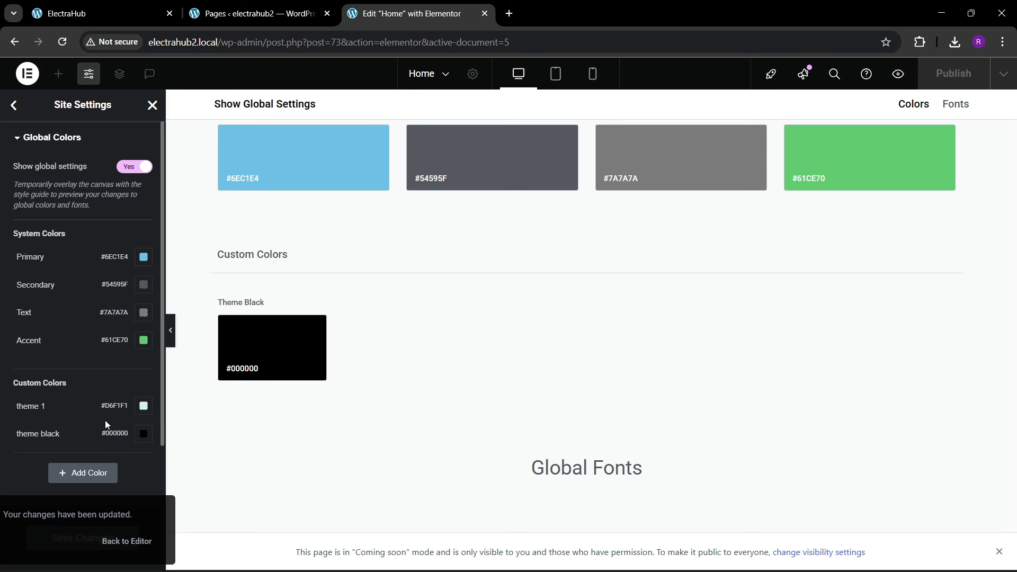
pyautogui.scroll(-2, 40, 416)
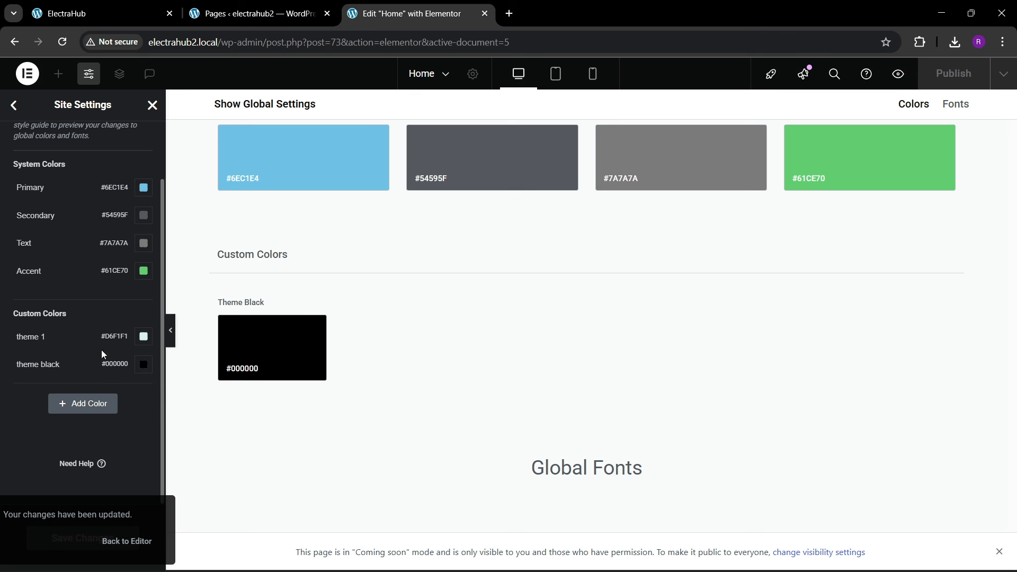
pyautogui.scroll(2, 113, 350)
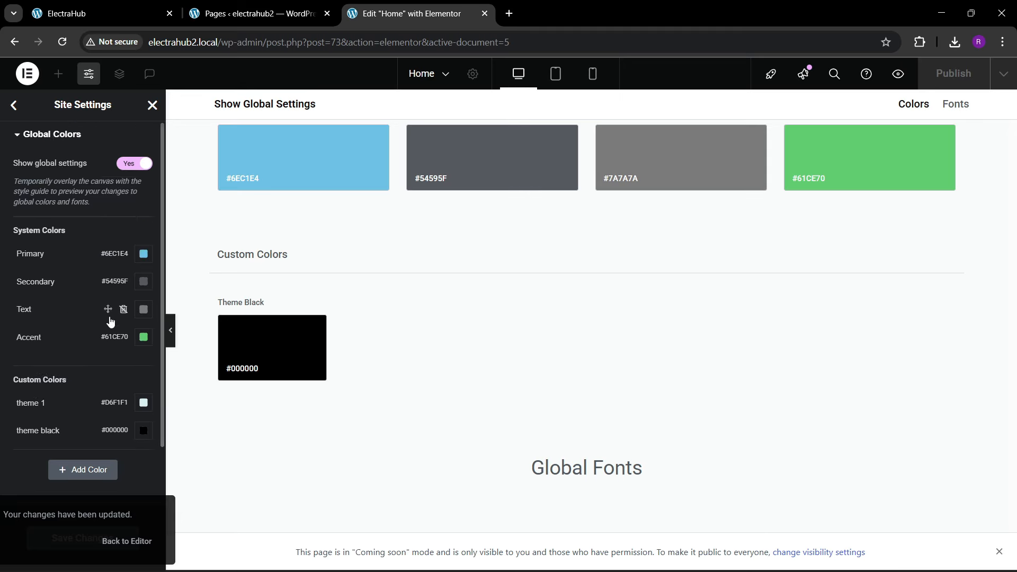
pyautogui.click(152, 105)
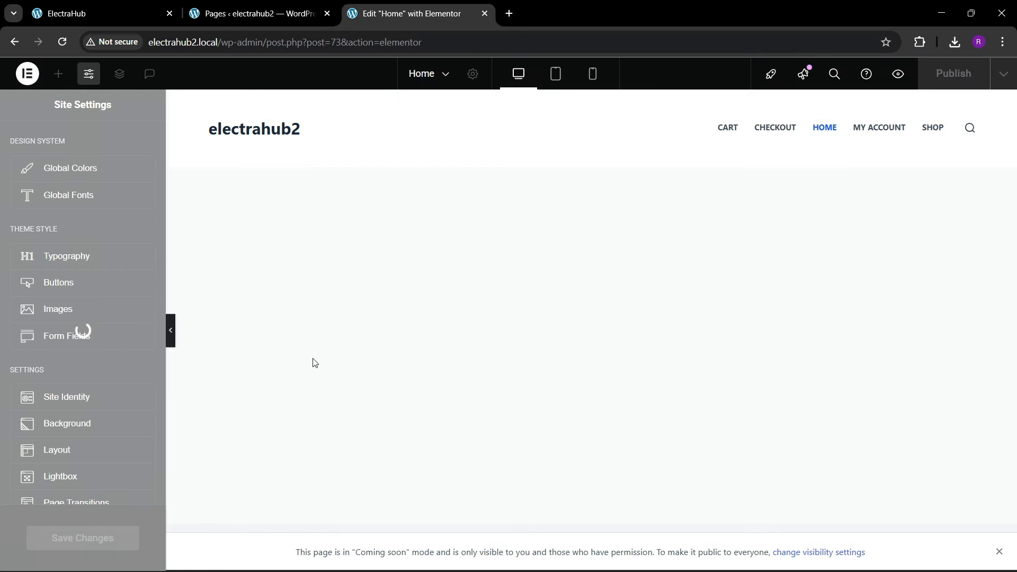
# Step: Sample the off-white background of the Featured Products section on the ElectraHub front page with the Color Picker extension
pyautogui.click(127, 10)
pyautogui.scroll(-8, 381, 344)
pyautogui.scroll(-14, 385, 343)
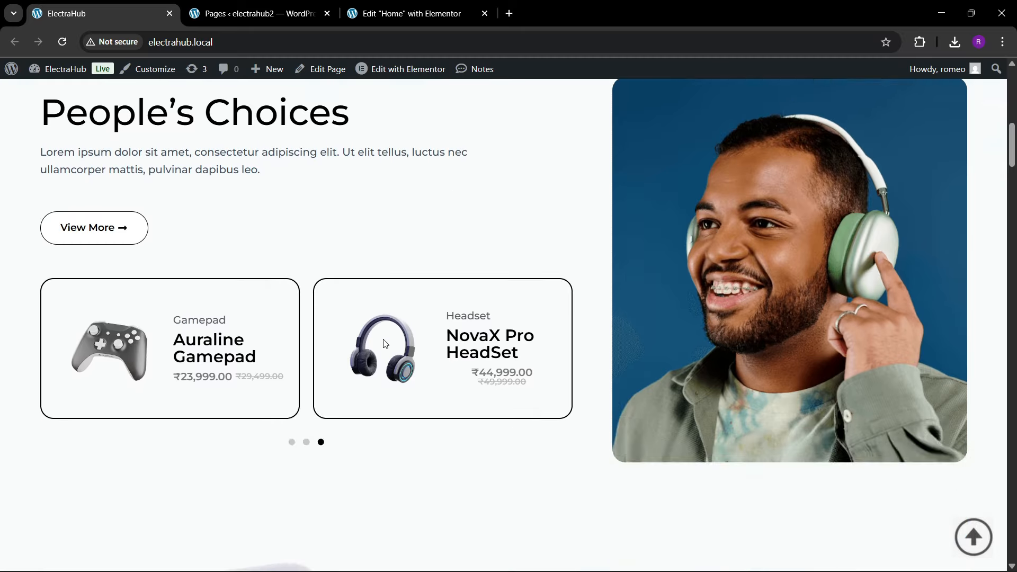
pyautogui.scroll(3, 387, 345)
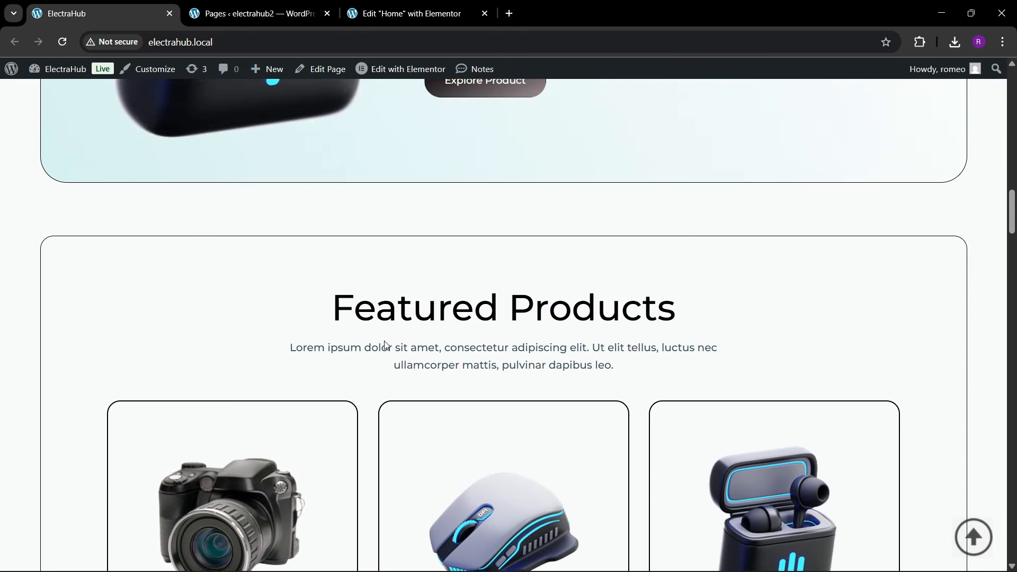
pyautogui.click(923, 46)
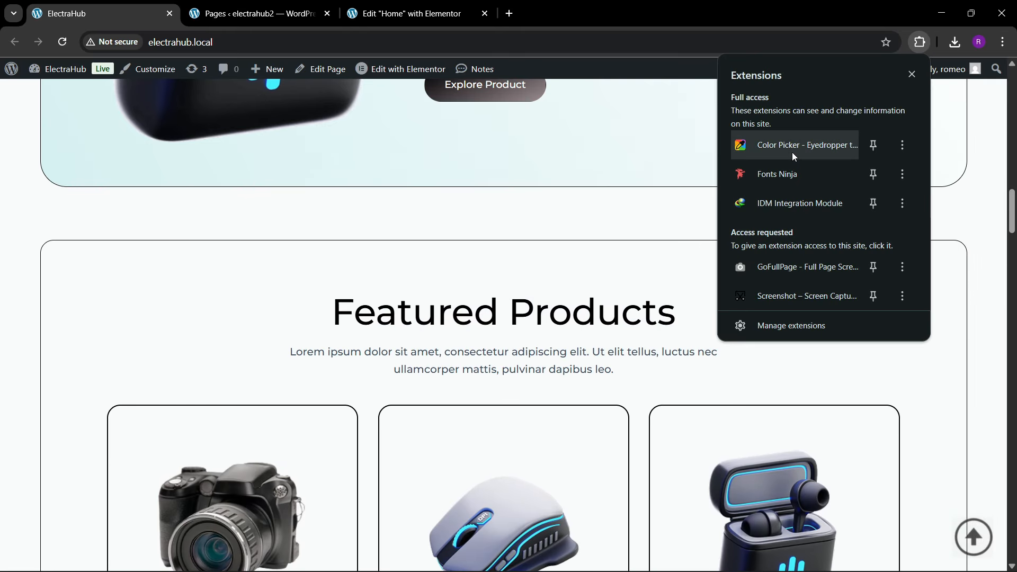
pyautogui.click(793, 152)
pyautogui.click(805, 212)
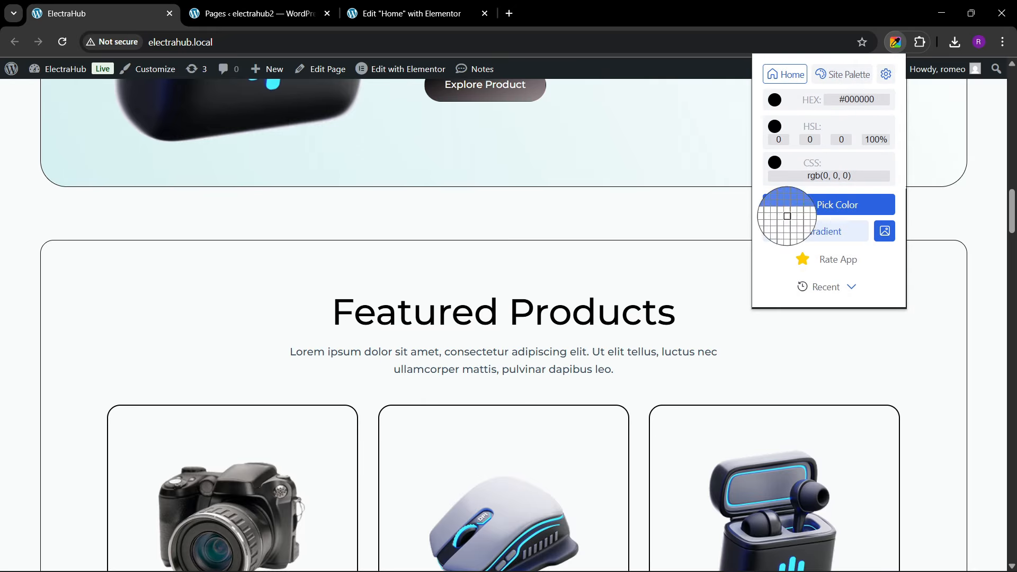
pyautogui.click(216, 276)
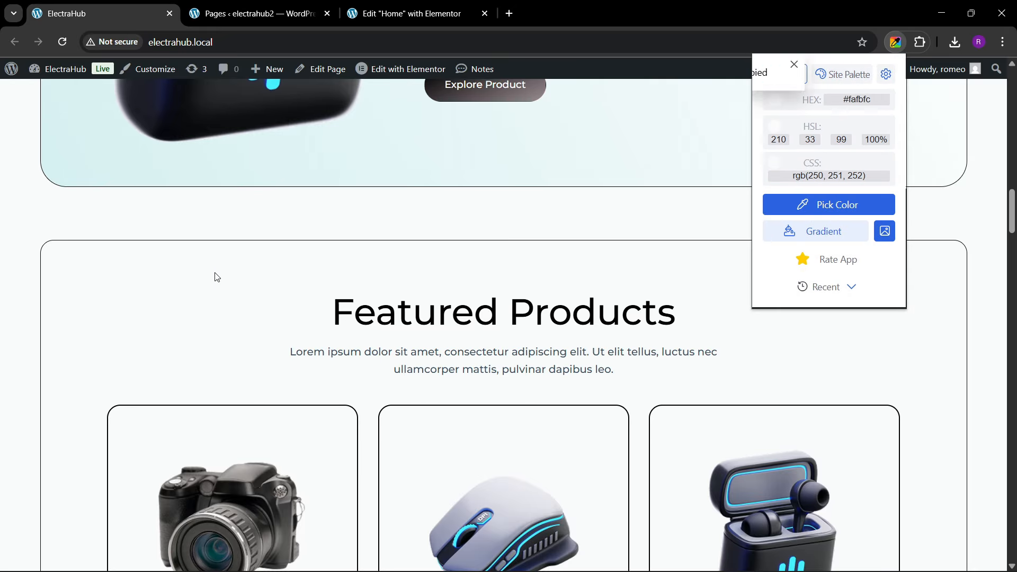
# Step: Add a custom global colour named "theme bg" with the value #FAFBFC on electrahub2, save the changes and close the site settings
pyautogui.click(381, 13)
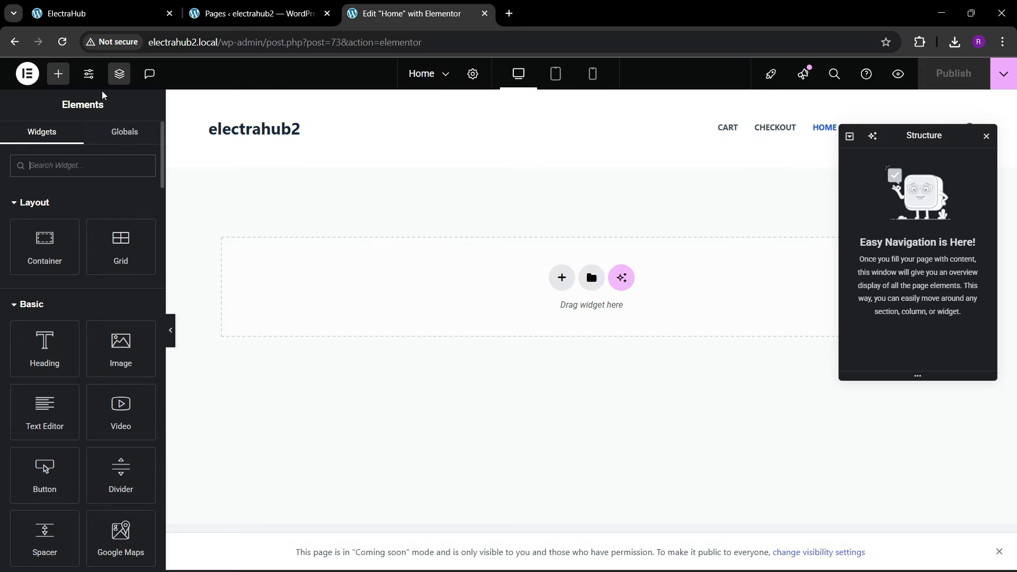
pyautogui.click(88, 73)
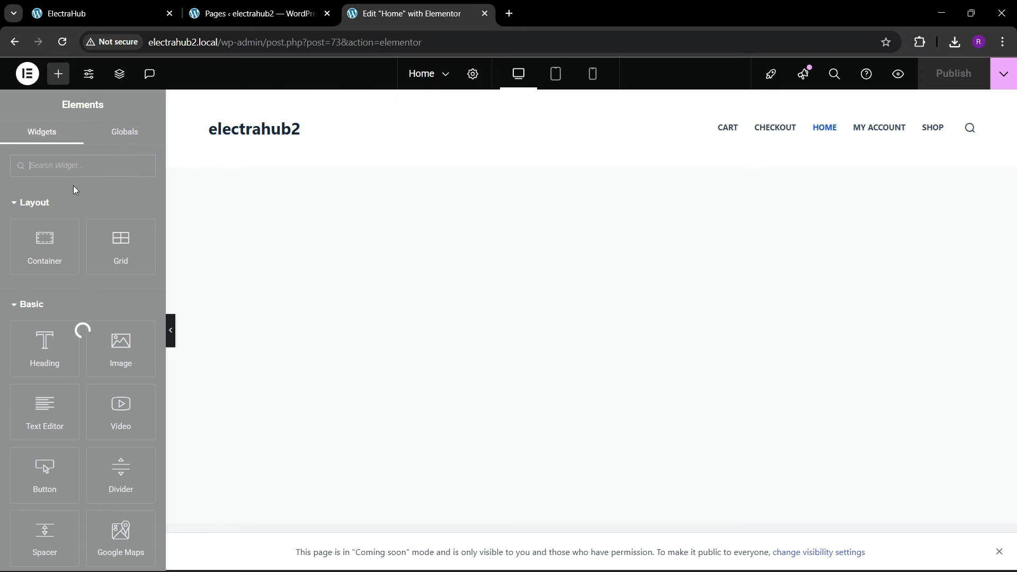
pyautogui.click(80, 171)
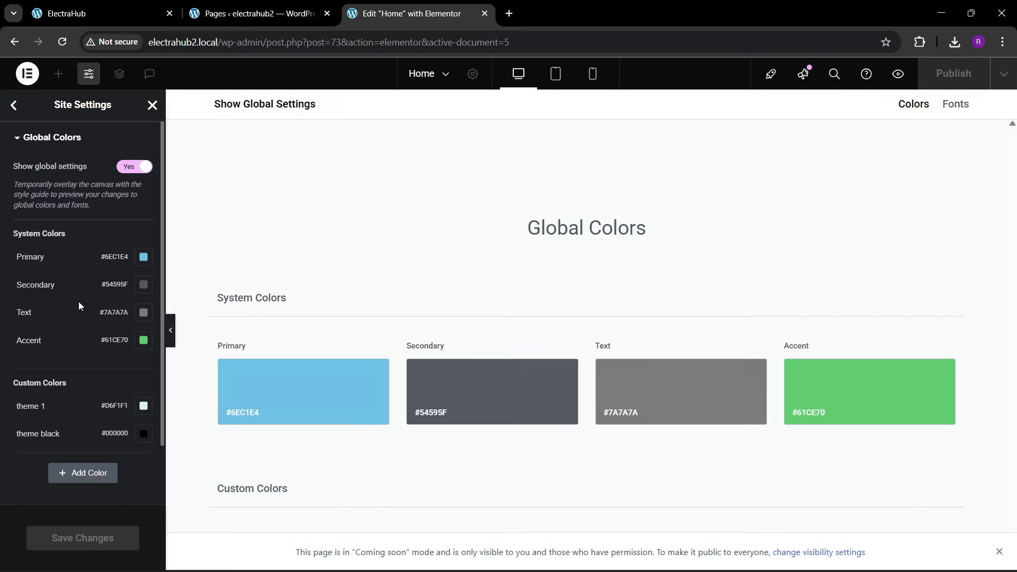
pyautogui.scroll(-2, 25, 443)
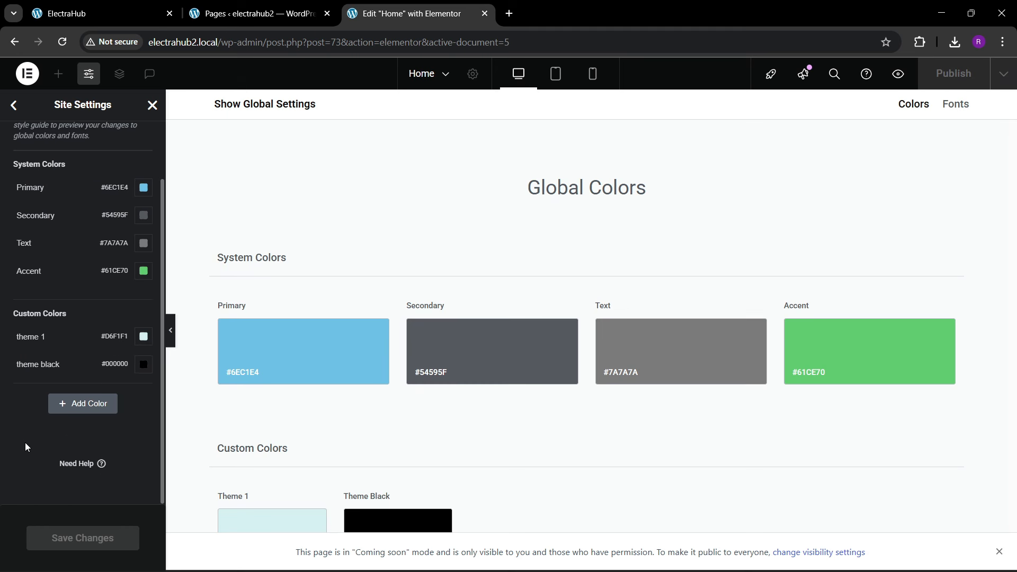
pyautogui.click(59, 409)
pyautogui.click(52, 395)
pyautogui.press('BackSpace')
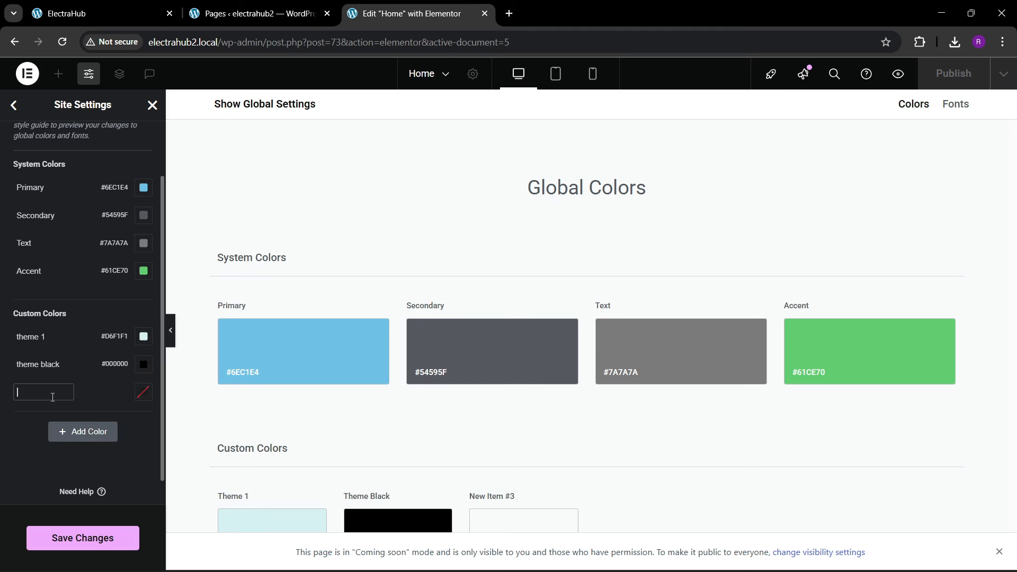
pyautogui.write('theme bg')
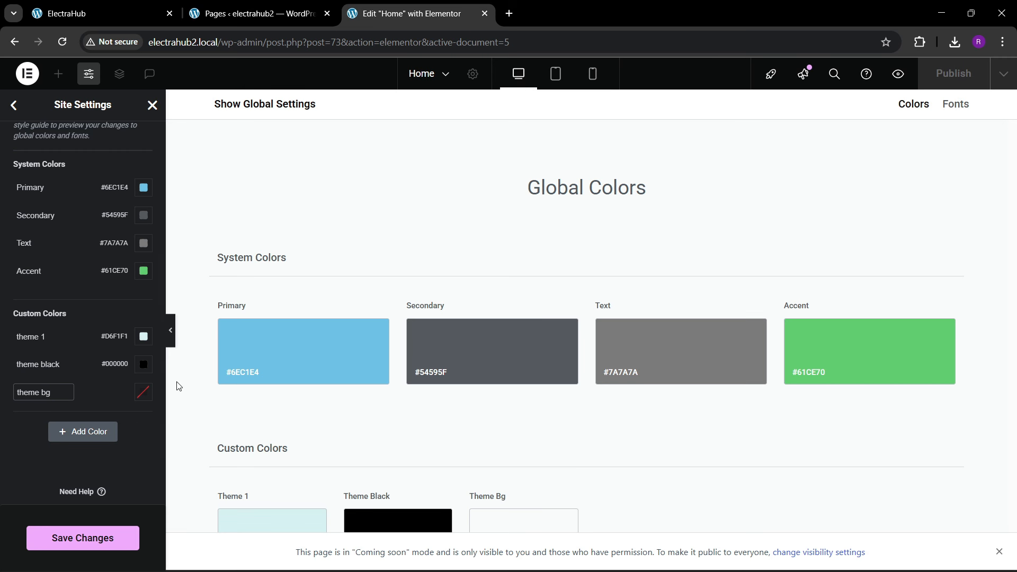
pyautogui.click(144, 394)
pyautogui.hotkey('ctrl', 'v')
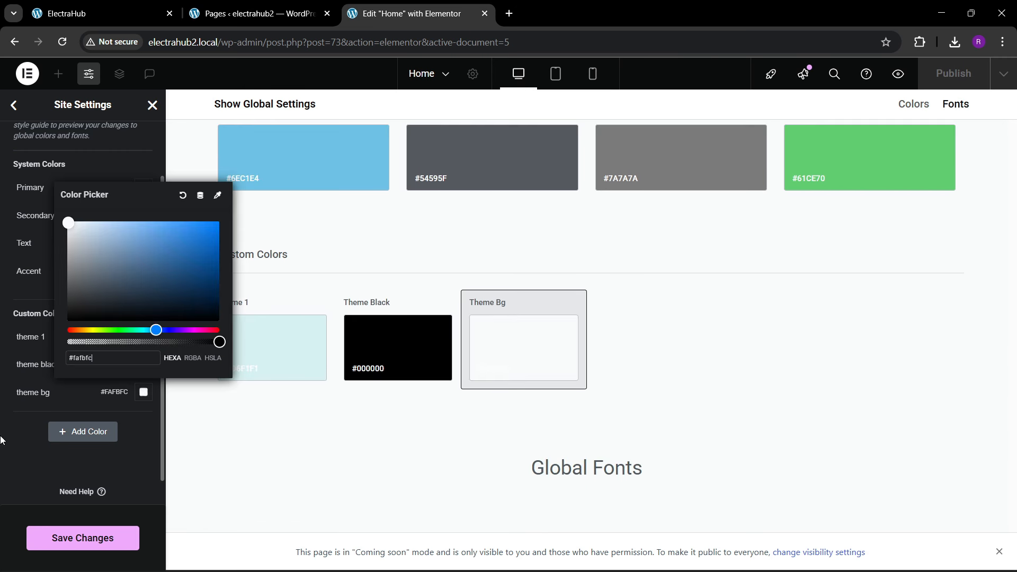
pyautogui.click(1, 438)
pyautogui.click(93, 538)
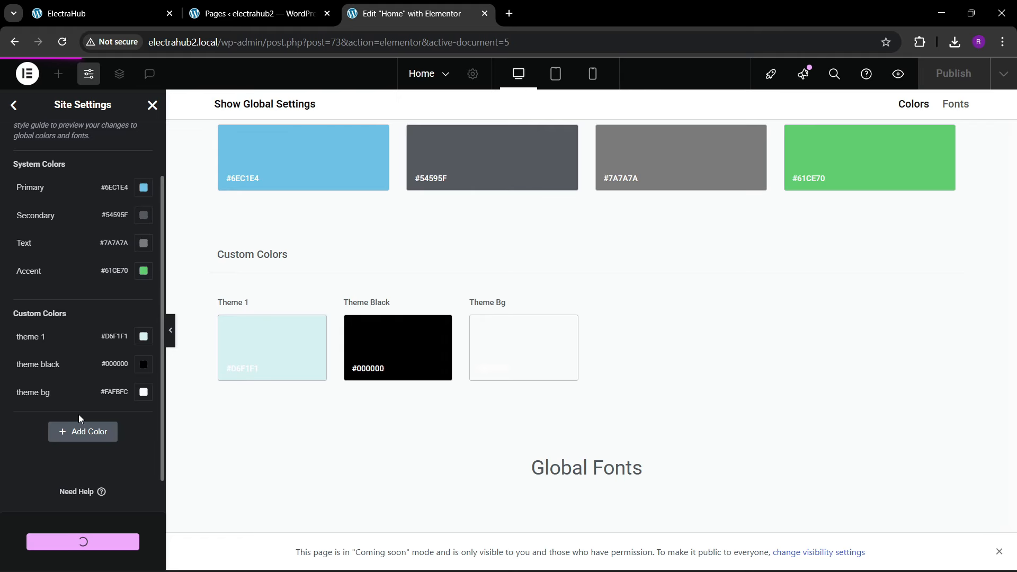
pyautogui.click(152, 104)
# Step: Add a container with two equal columns to the Home page, following the ElectraHub hero section, and rename it "hero"
pyautogui.hotkey('ctrl', '1')
pyautogui.scroll(20, 404, 313)
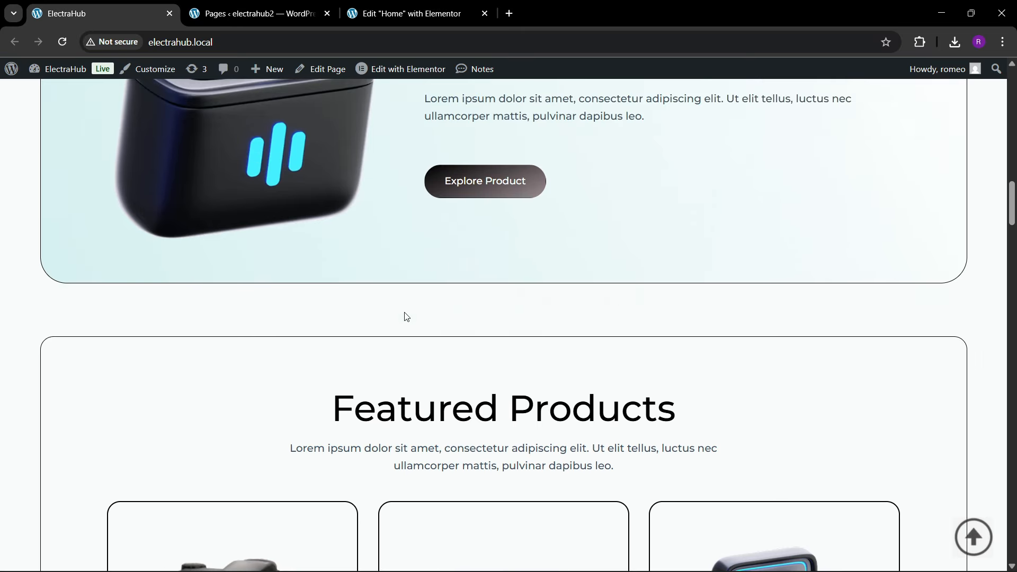
pyautogui.scroll(2, 410, 311)
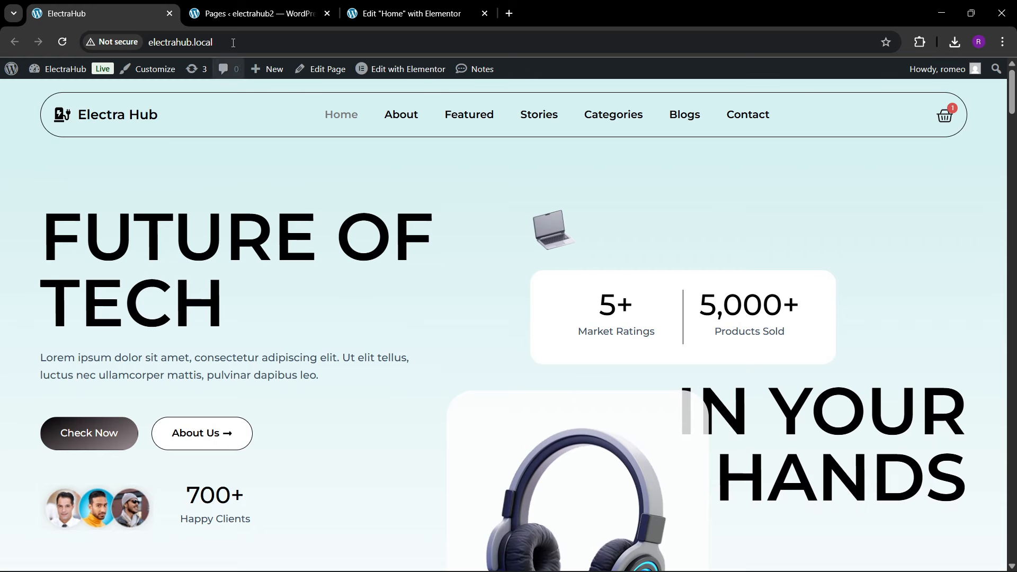
pyautogui.click(255, 14)
pyautogui.click(389, 16)
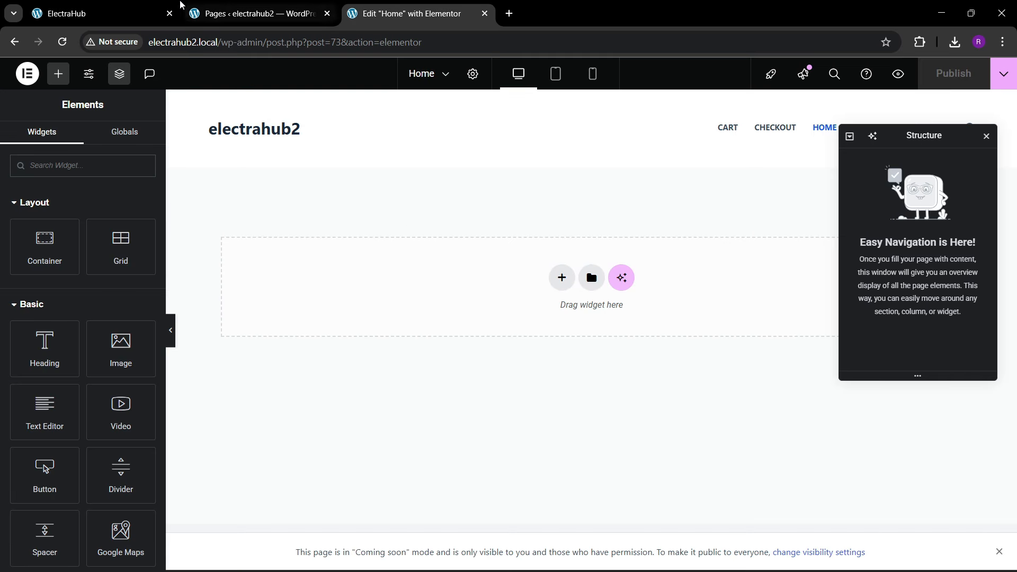
pyautogui.click(148, 8)
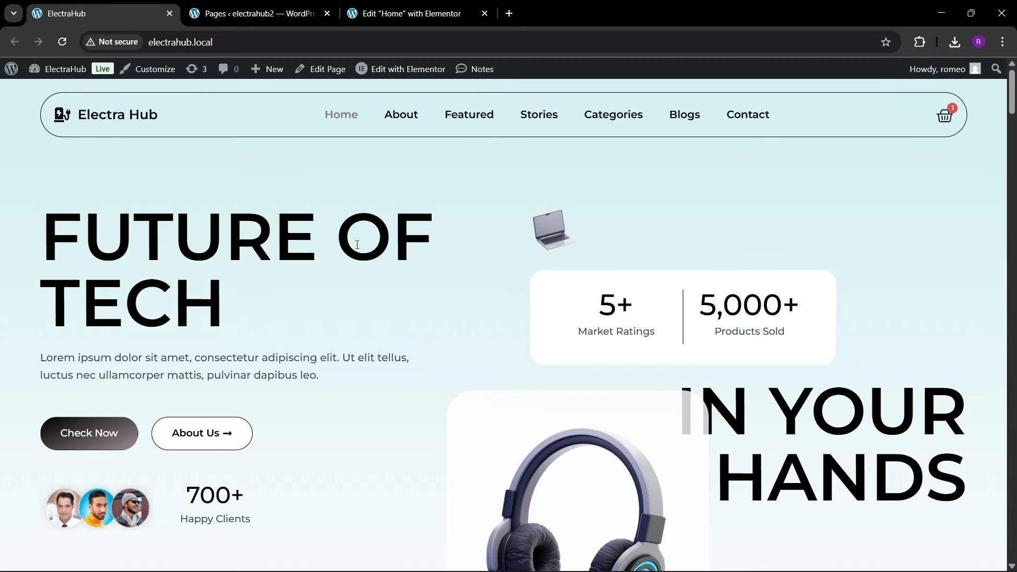
pyautogui.click(450, 7)
pyautogui.click(562, 277)
pyautogui.click(564, 315)
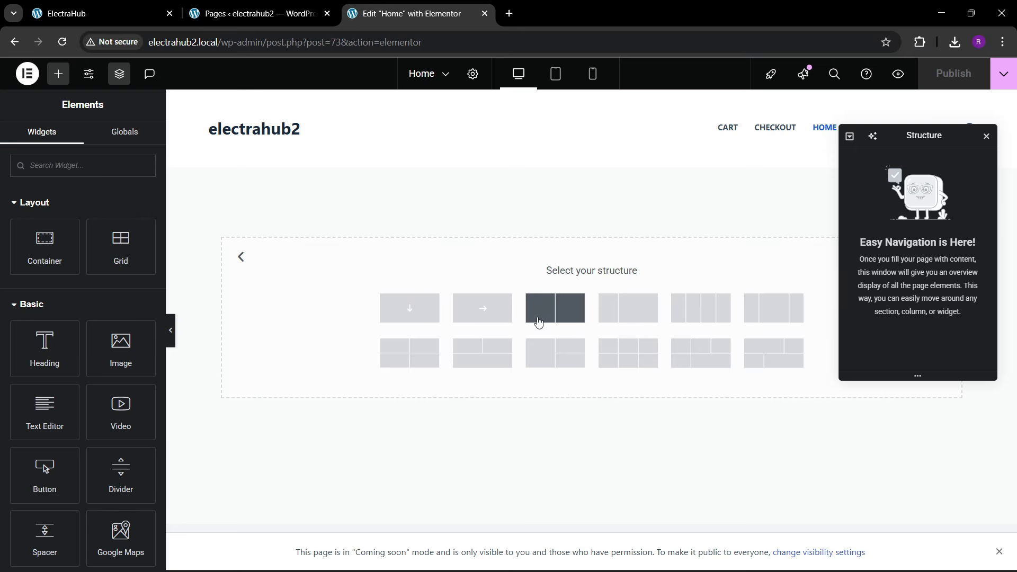
pyautogui.click(556, 309)
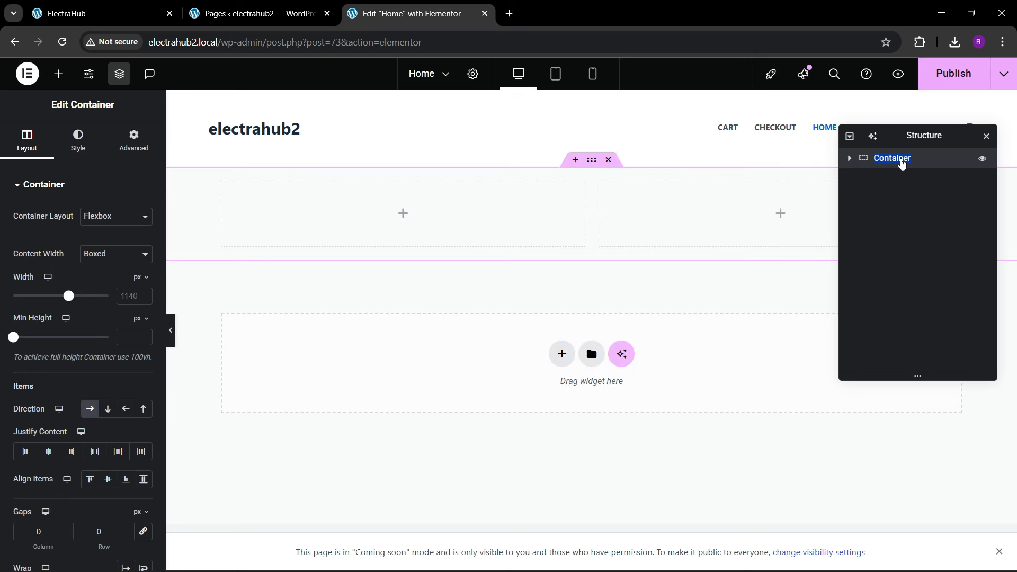
pyautogui.write('hero')
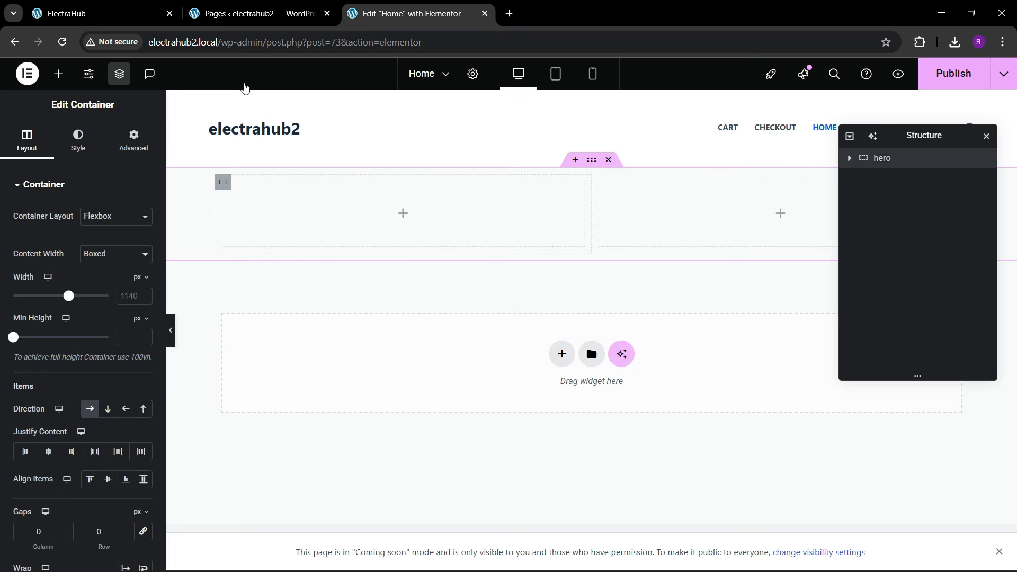
# Step: Set the hero container's boxed content width to 1400 px after checking the ElectraHub reference page
pyautogui.click(106, 12)
pyautogui.click(354, 6)
pyautogui.click(132, 295)
pyautogui.write('1400')
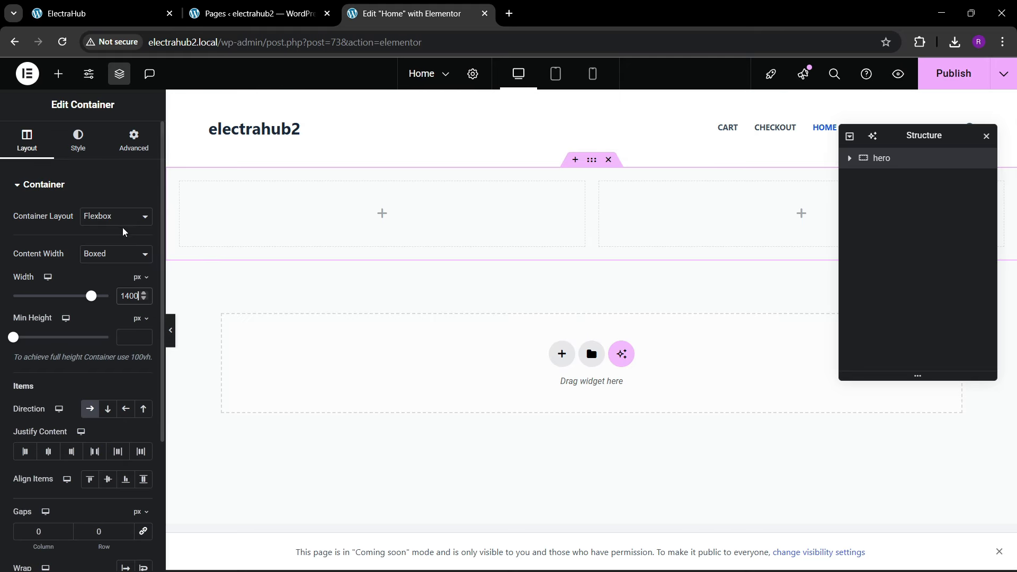
# Step: Set the hero container's padding to 80 px at the top and bottom and 0 at the sides
pyautogui.click(130, 155)
pyautogui.click(143, 285)
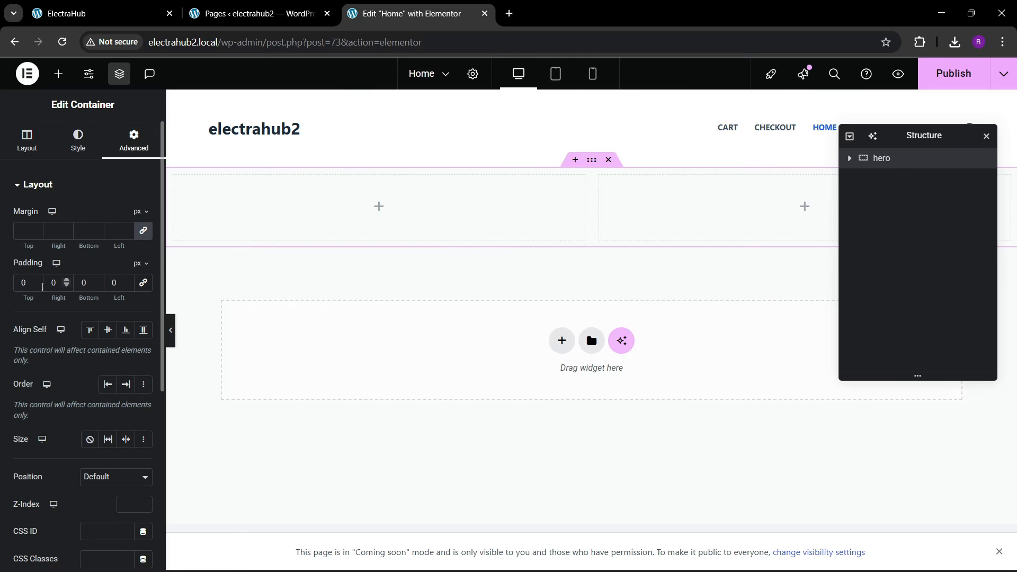
pyautogui.write('80')
pyautogui.press('Tab')
pyautogui.press('Tab')
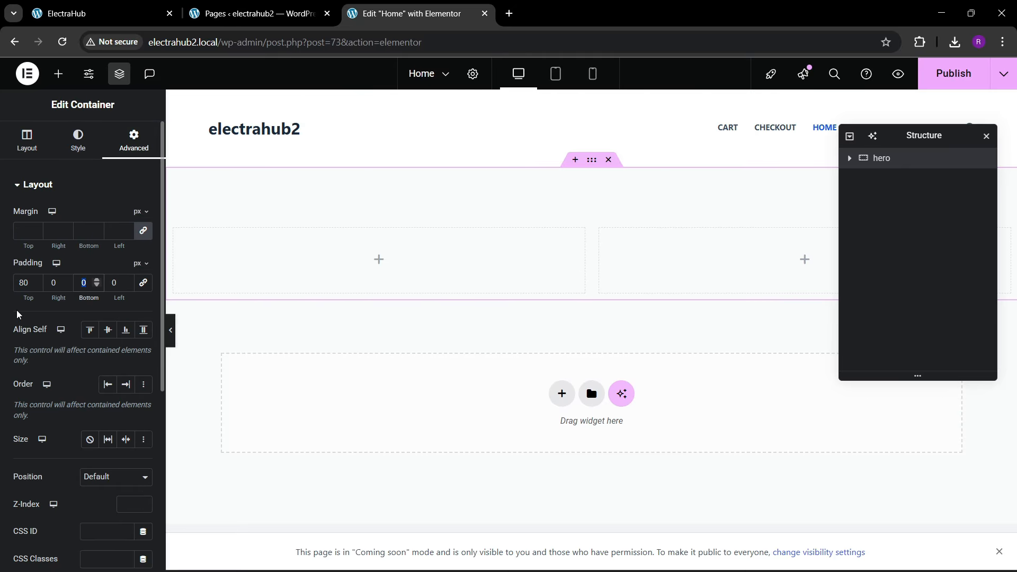
pyautogui.write('80')
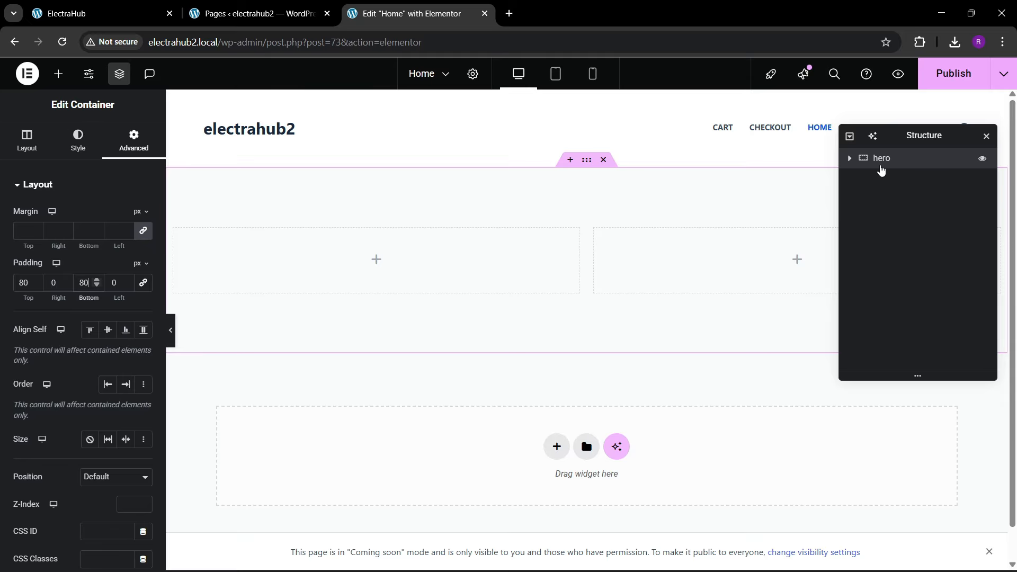
# Step: Set the padding of both inner column containers in the hero section to 0 on all sides
pyautogui.click(850, 160)
pyautogui.click(883, 182)
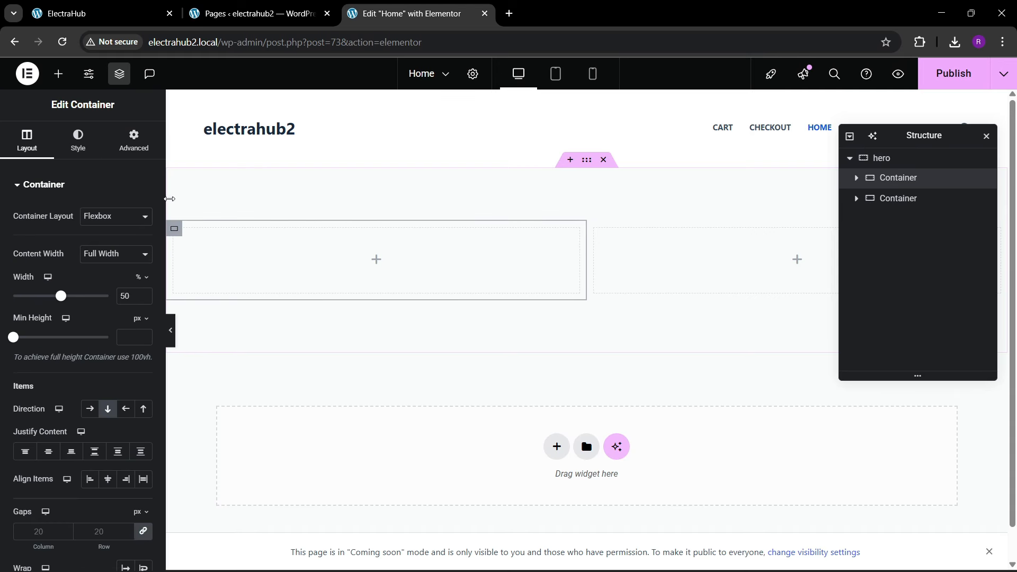
pyautogui.click(126, 157)
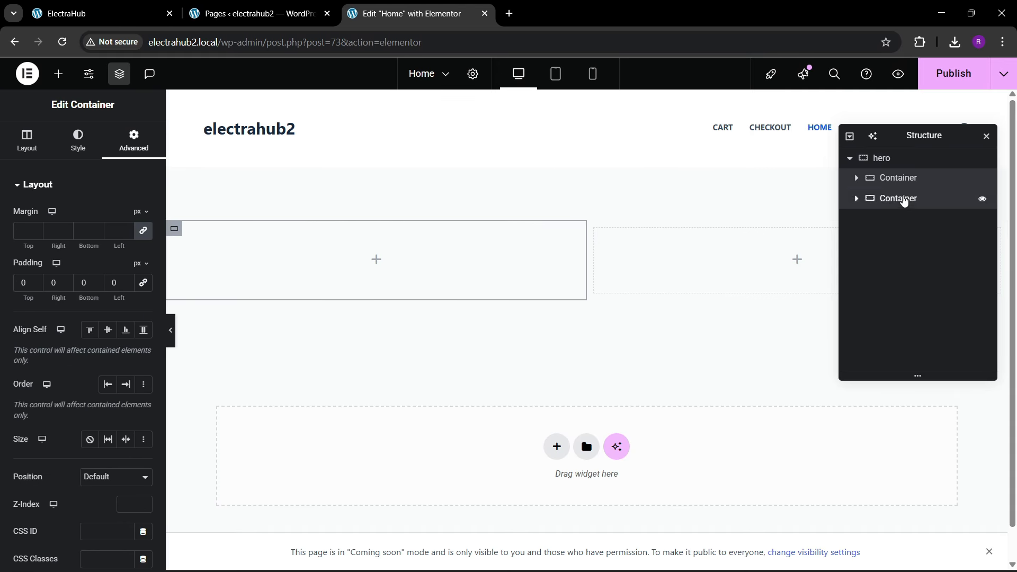
pyautogui.click(903, 199)
pyautogui.click(133, 140)
pyautogui.click(143, 282)
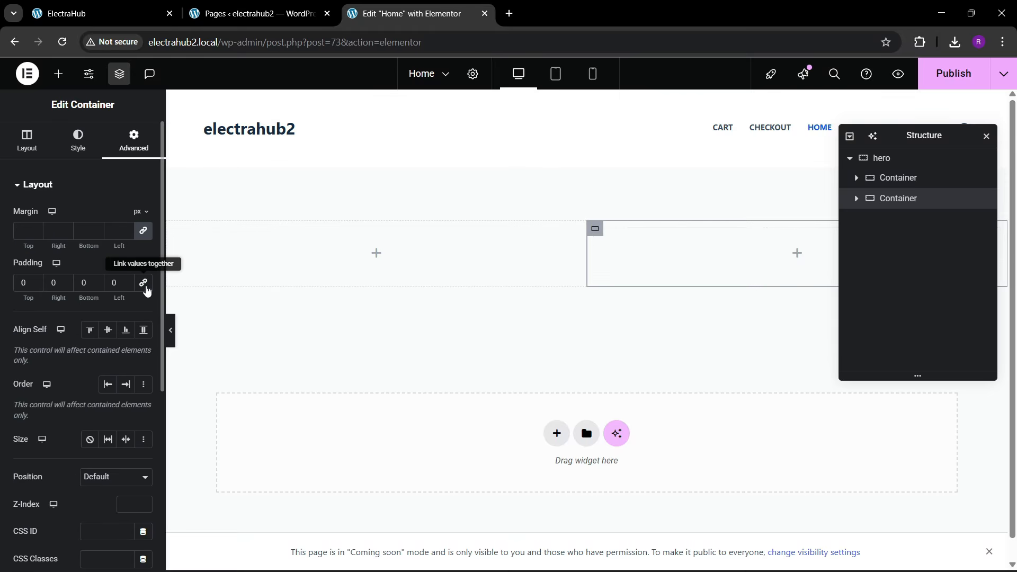
# Step: Give the hero container a gradient background from the global colour "theme 1" to #FFFFFF, modelled on the ElectraHub front page
pyautogui.click(66, 14)
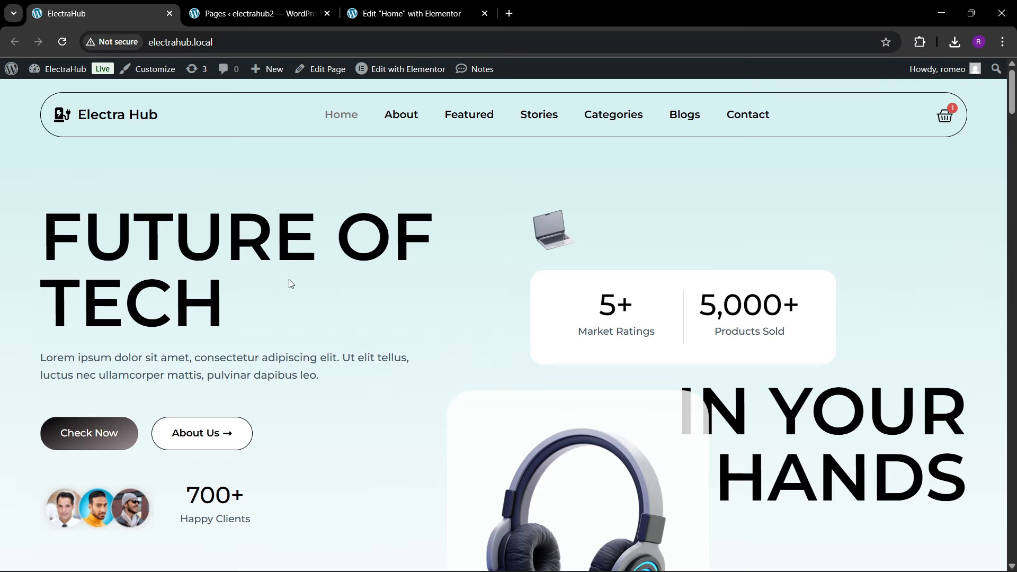
pyautogui.click(423, 15)
pyautogui.click(881, 158)
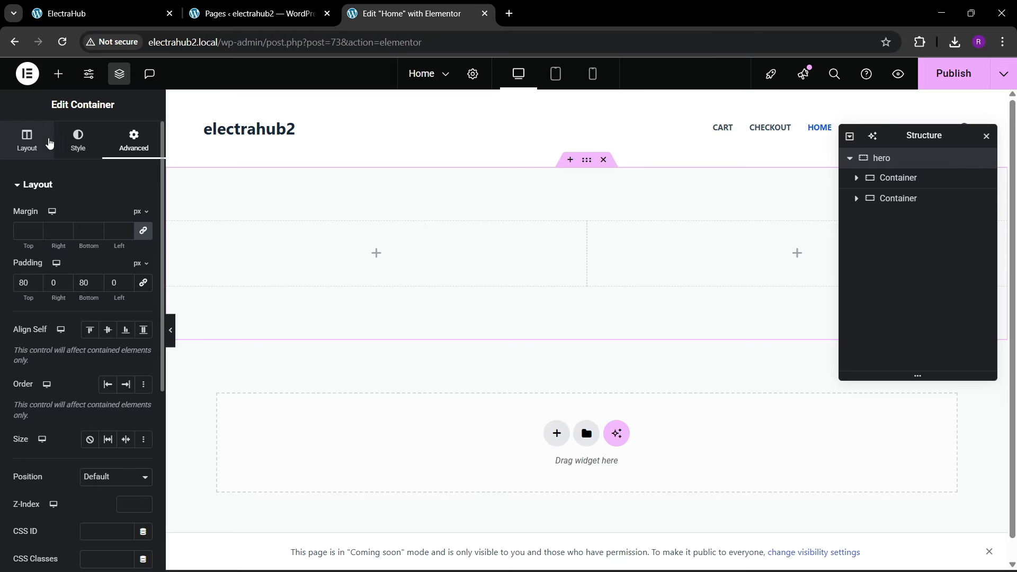
pyautogui.click(78, 140)
pyautogui.click(107, 242)
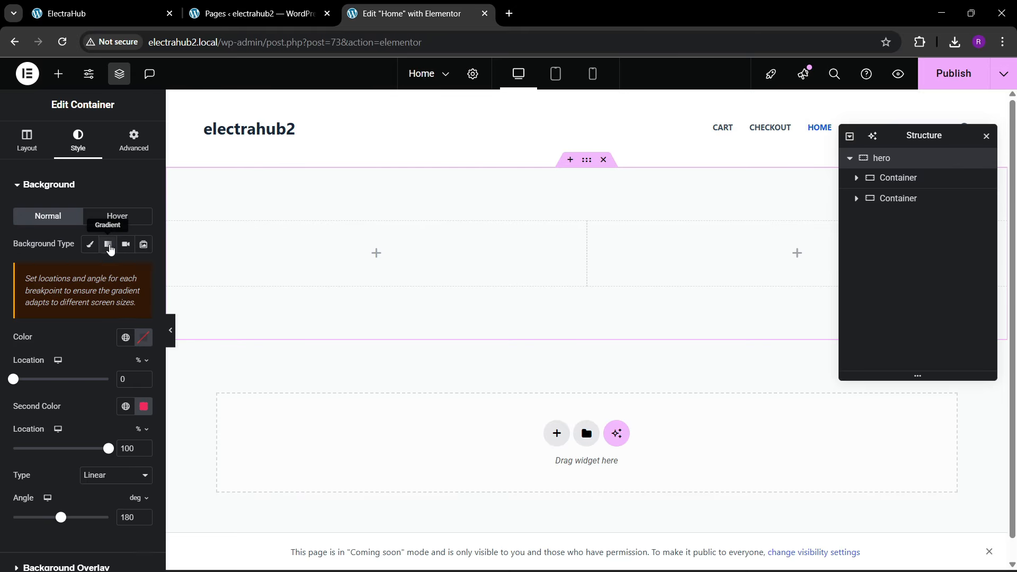
pyautogui.click(125, 337)
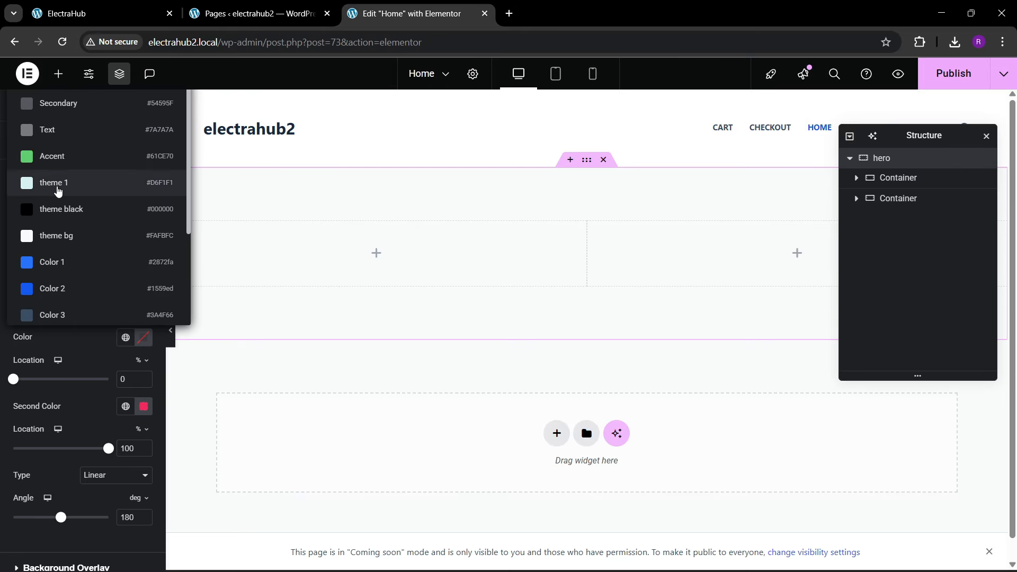
pyautogui.click(62, 182)
pyautogui.click(143, 411)
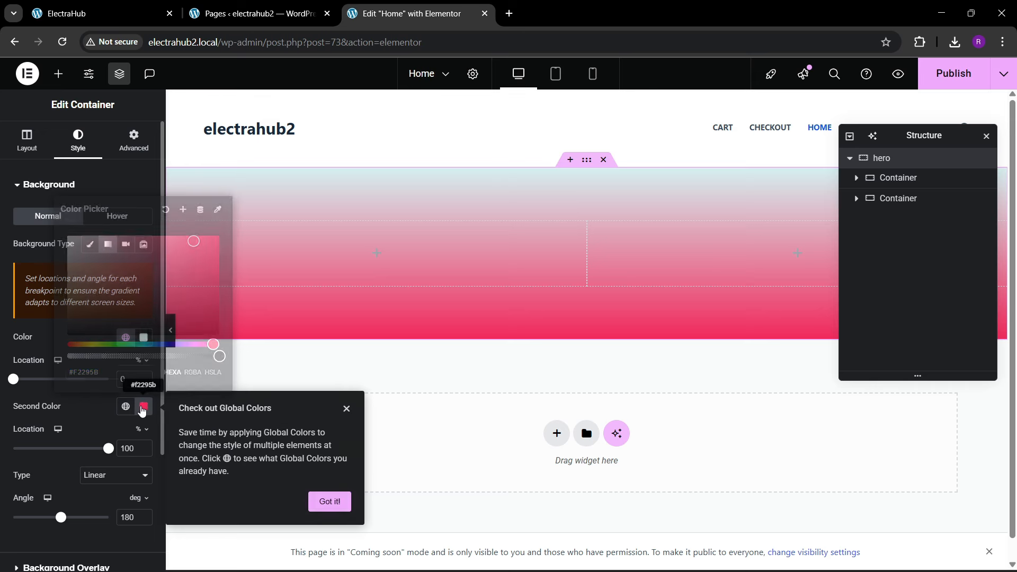
pyautogui.click(125, 406)
pyautogui.click(143, 406)
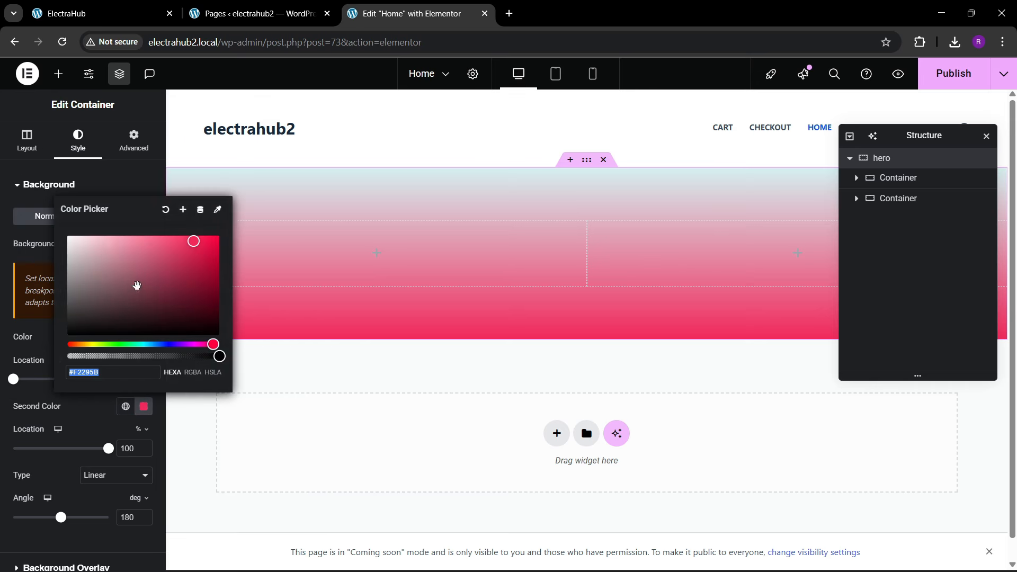
pyautogui.write('#FFFFFF')
pyautogui.click(68, 404)
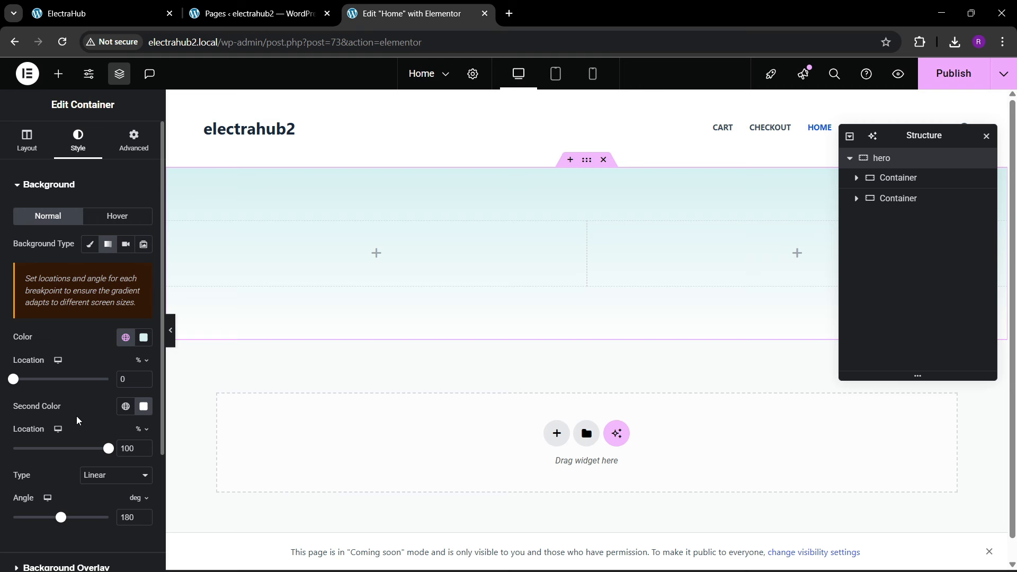
# Step: Add a Heading widget to the hero's first column with the title "FUTURE OF TECH" copied from the ElectraHub front page
pyautogui.click(100, 13)
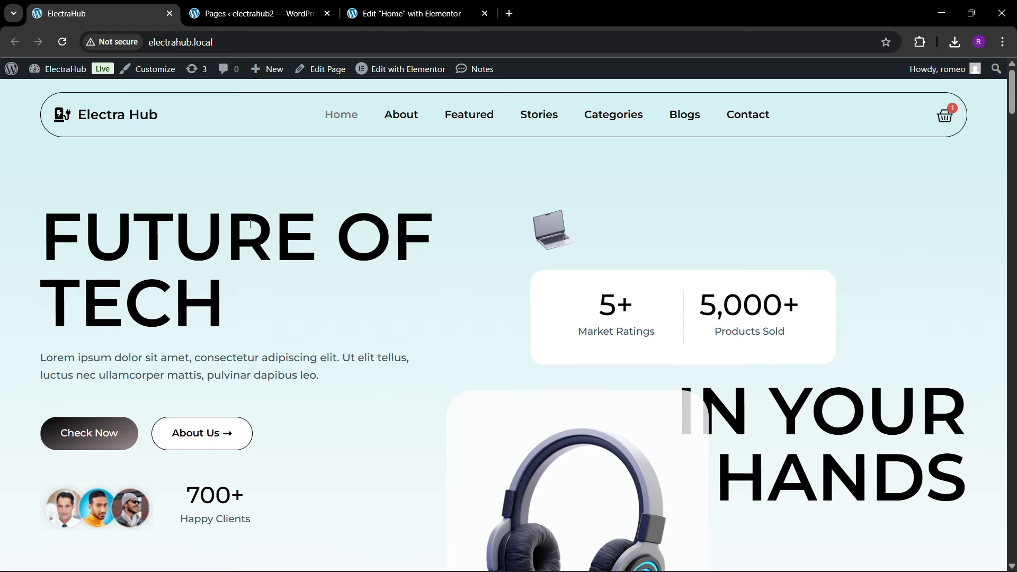
pyautogui.click(408, 14)
pyautogui.click(58, 73)
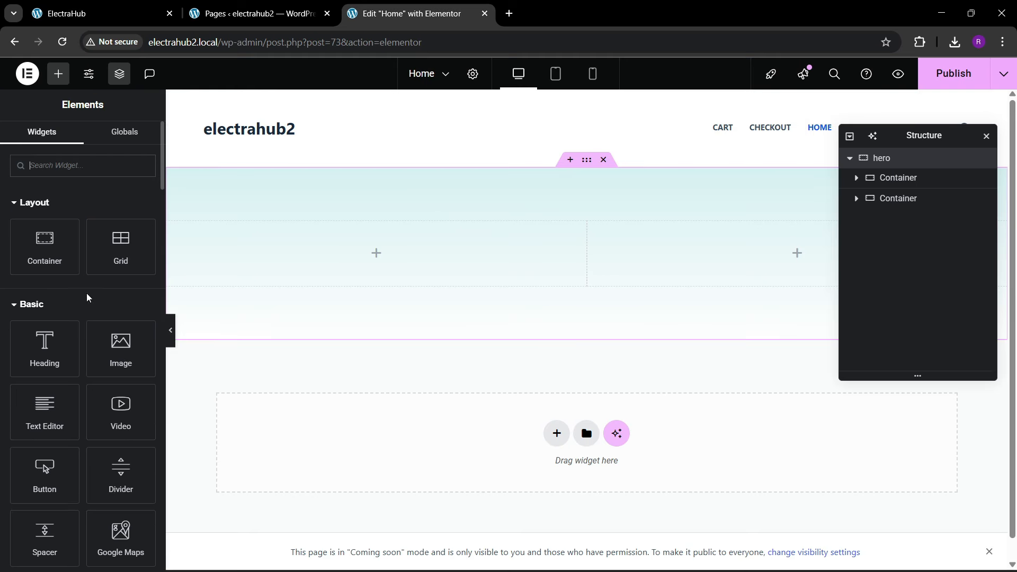
pyautogui.moveTo(45, 347); pyautogui.dragTo(295, 249)
pyautogui.click(101, 14)
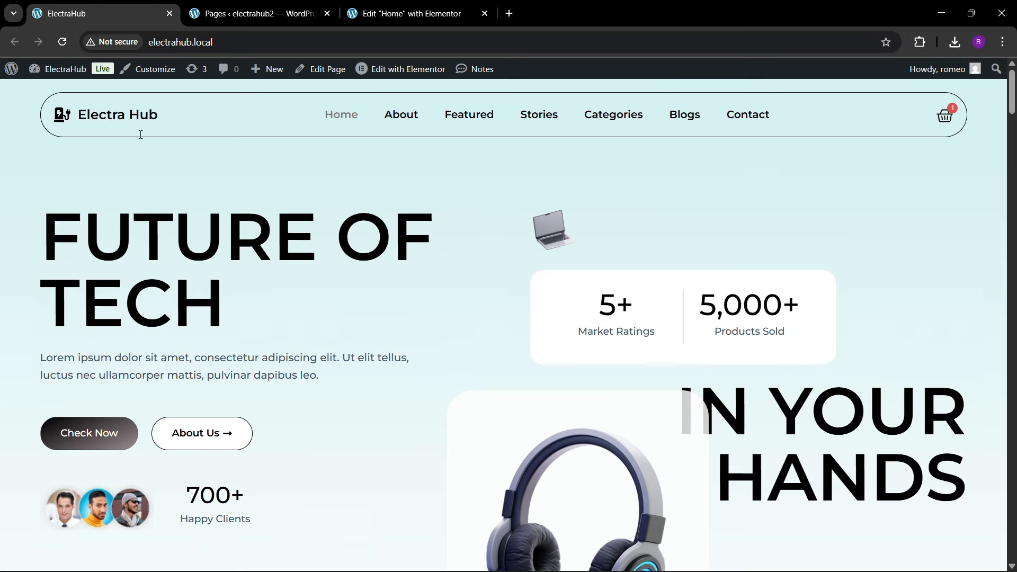
pyautogui.moveTo(30, 242); pyautogui.dragTo(212, 283)
pyautogui.hotkey('ctrl', 'c')
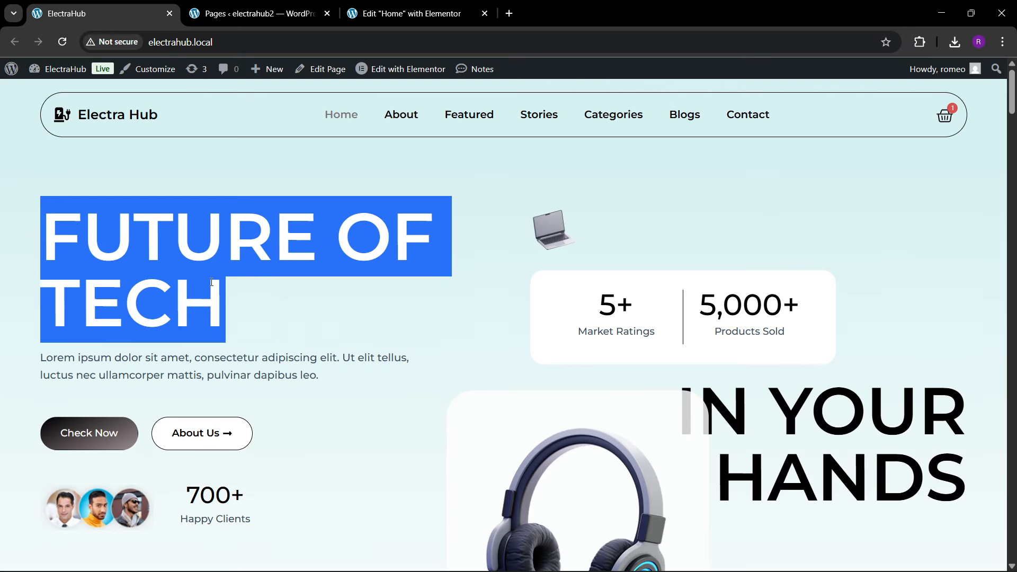
pyautogui.click(465, 4)
pyautogui.click(48, 262)
pyautogui.hotkey('ctrl', 'a')
pyautogui.hotkey('ctrl', 'v')
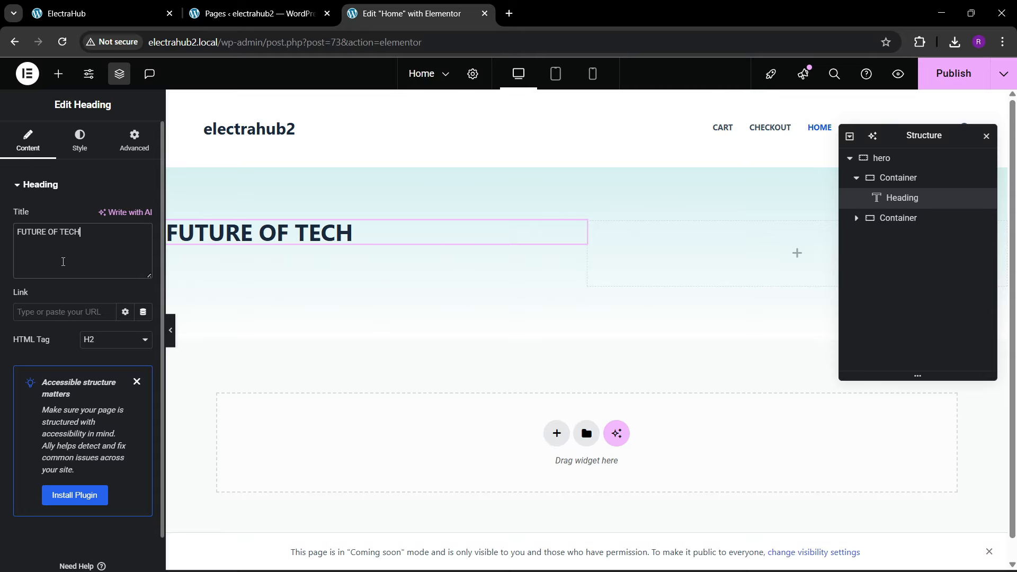
# Step: Switch to the ElectraHub front page and inspect the typography of its "FUTURE OF TECH" heading with the font-identifying browser extension
pyautogui.click(101, 13)
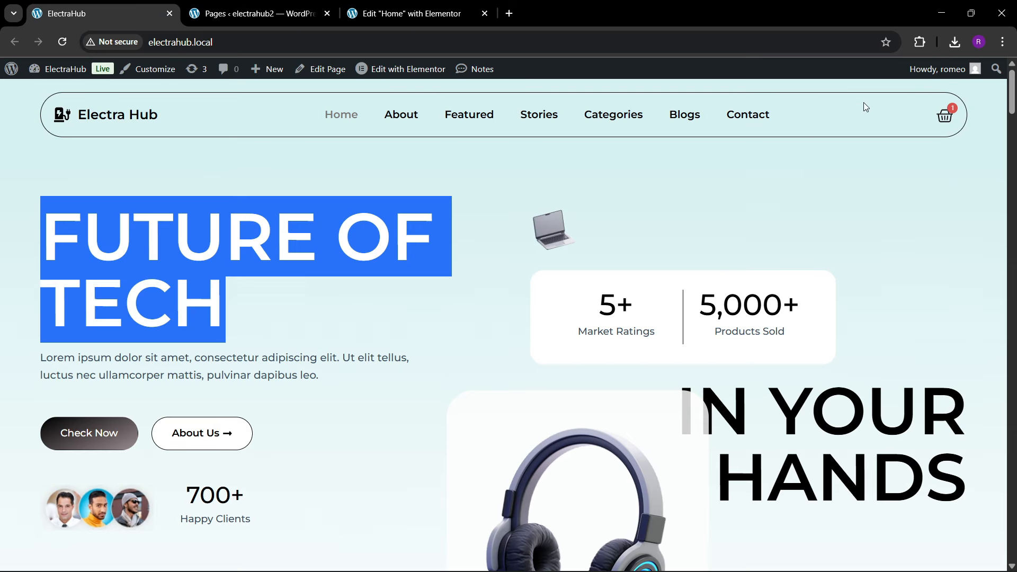
pyautogui.click(920, 45)
pyautogui.click(784, 174)
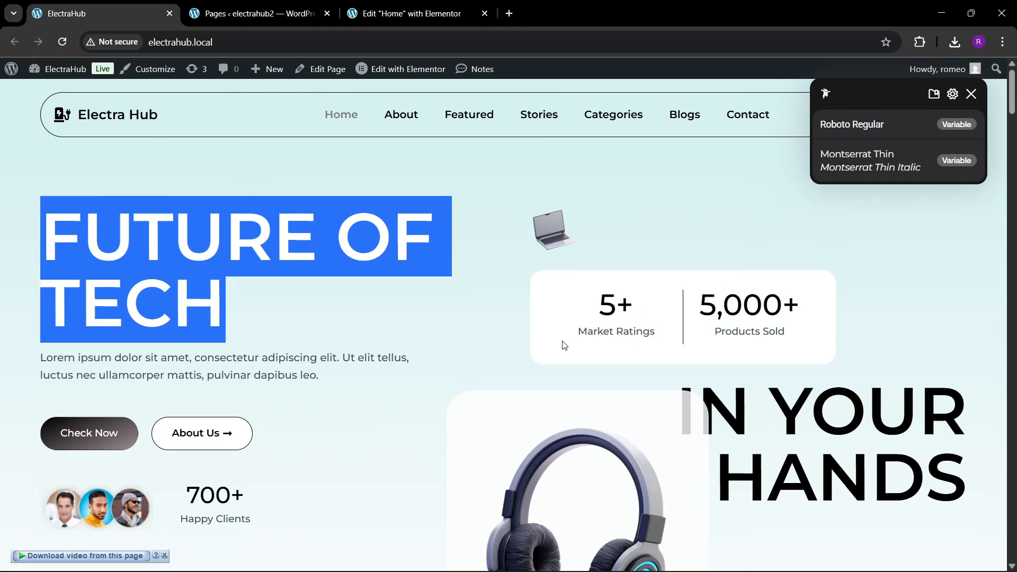
pyautogui.moveTo(327, 265)
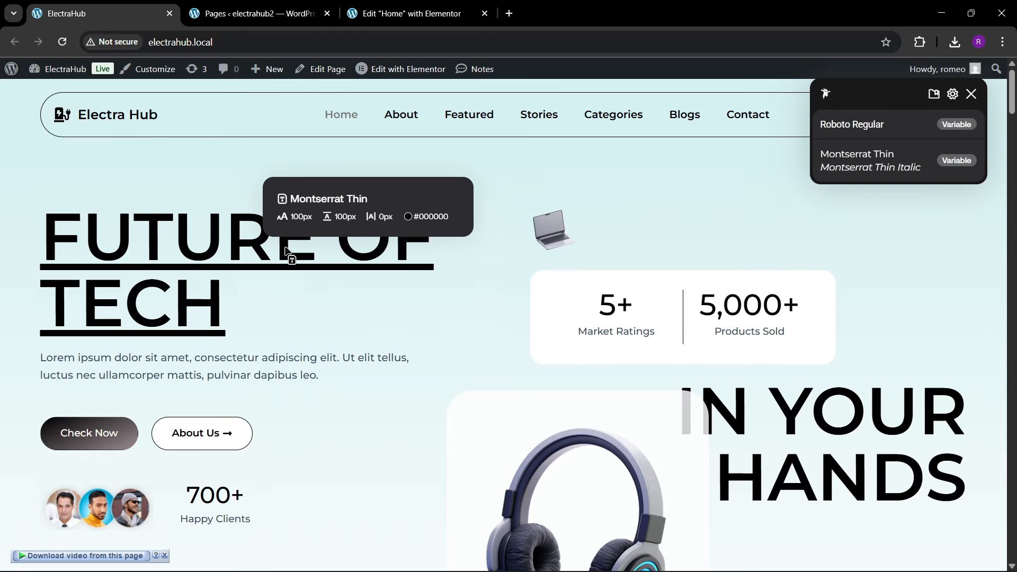
pyautogui.moveTo(218, 364)
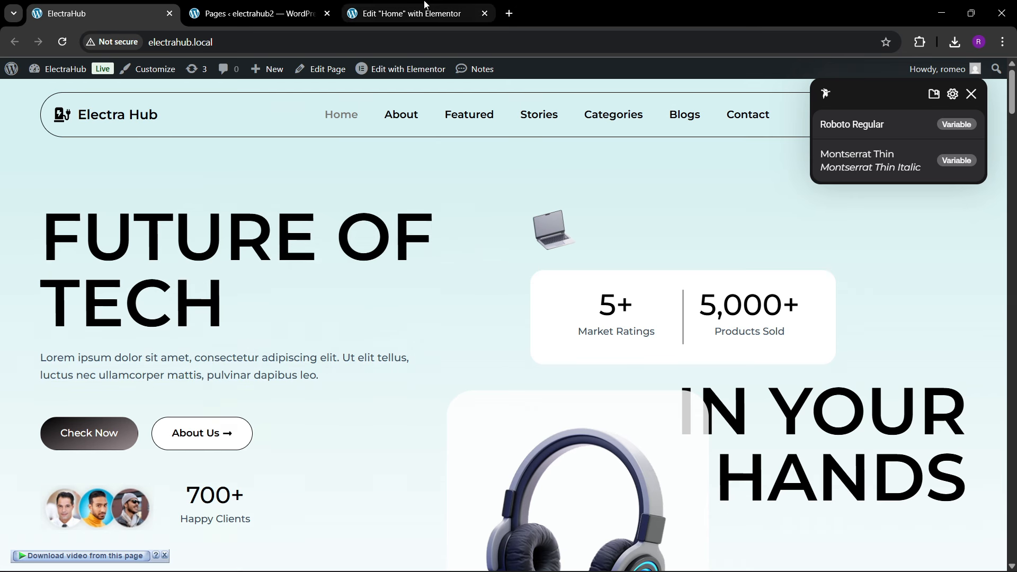
# Step: Set the font family of the hero's "FUTURE OF TECH" heading in the Elementor page to Montserrat
pyautogui.click(407, 14)
pyautogui.click(80, 140)
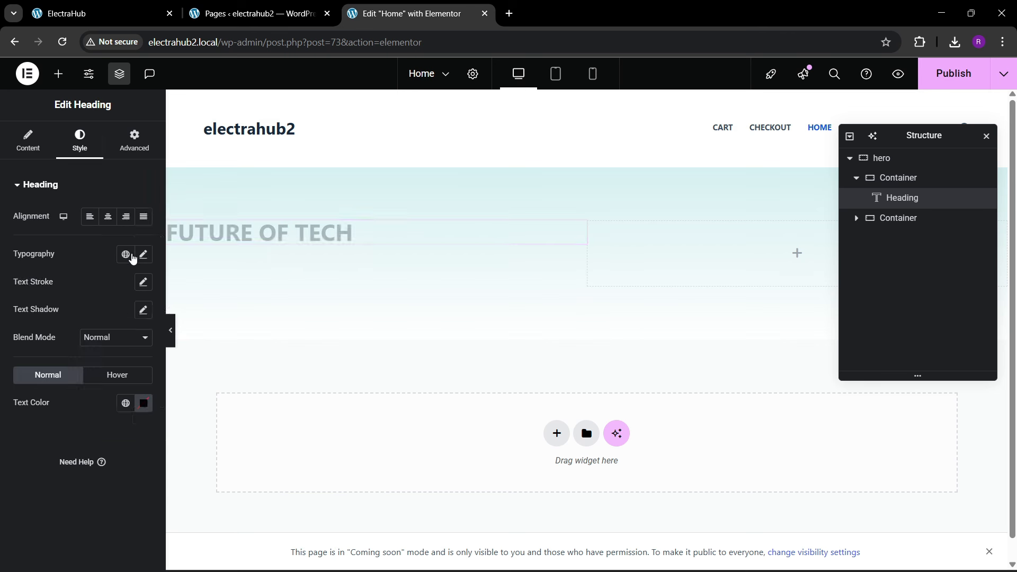
pyautogui.click(143, 254)
pyautogui.click(96, 317)
pyautogui.write('monte')
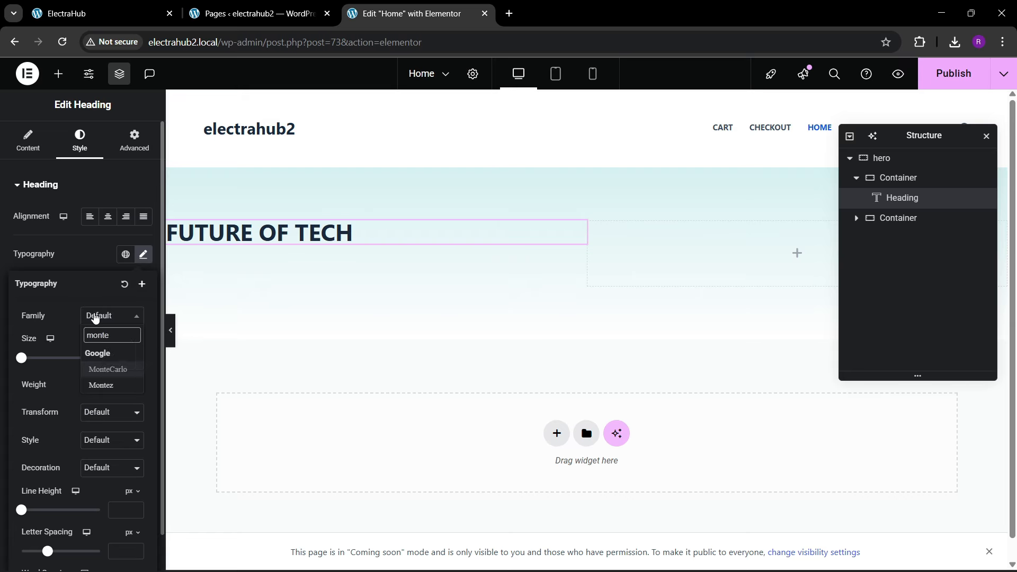
pyautogui.press('BackSpace')
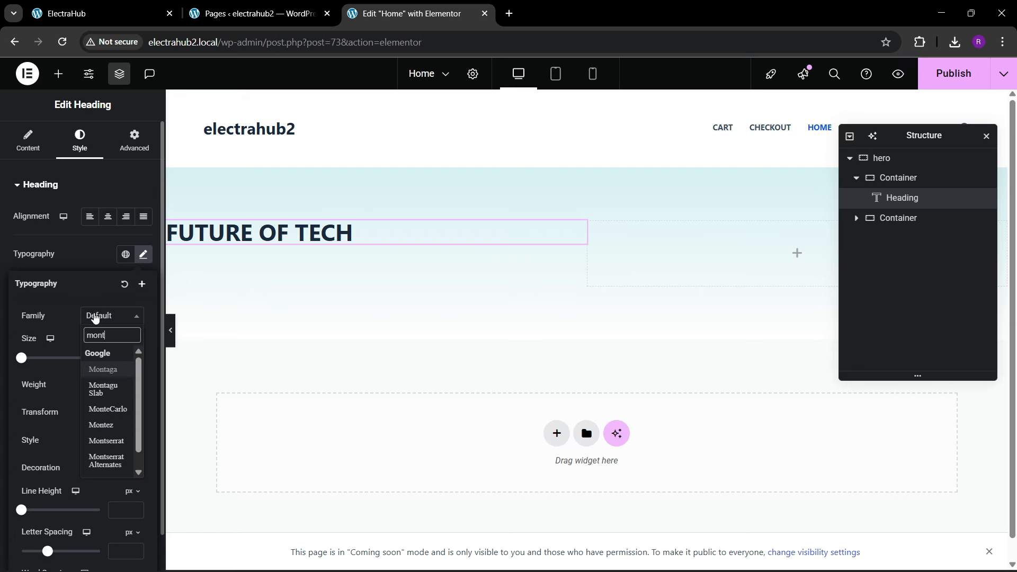
pyautogui.write('es')
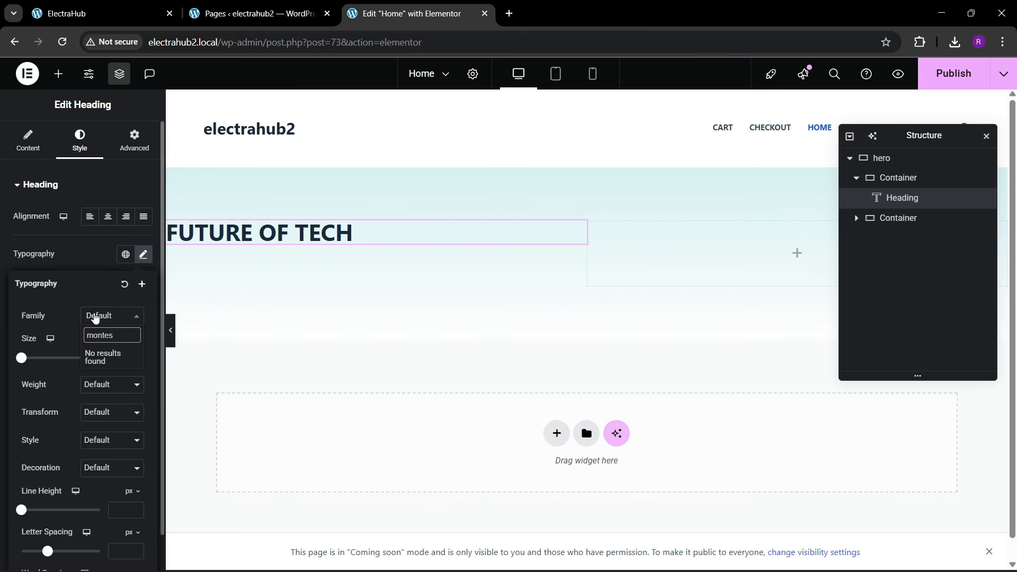
pyautogui.press('BackSpace')
pyautogui.press('BackSpace')
pyautogui.press('BackSpace')
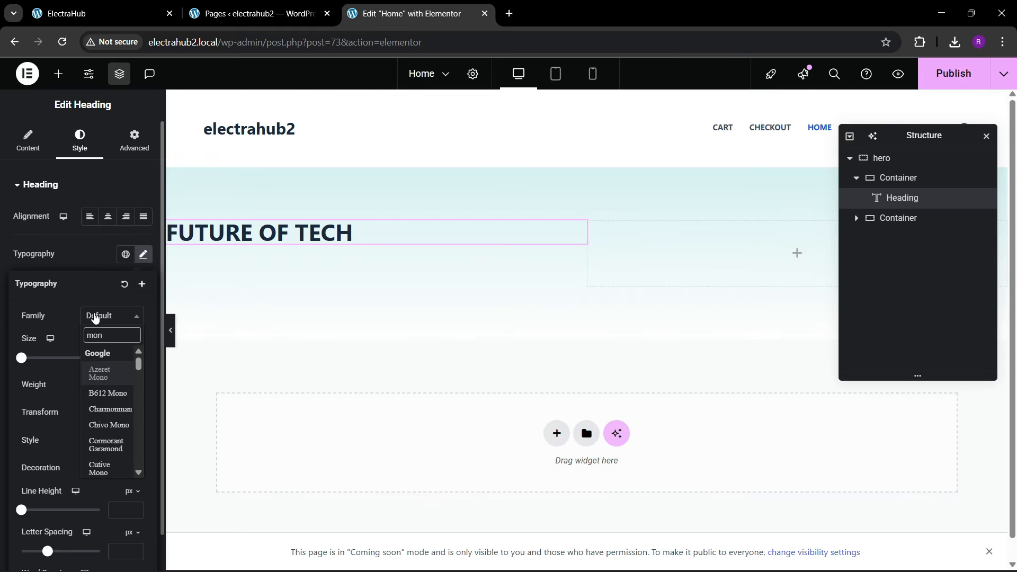
pyautogui.write('t')
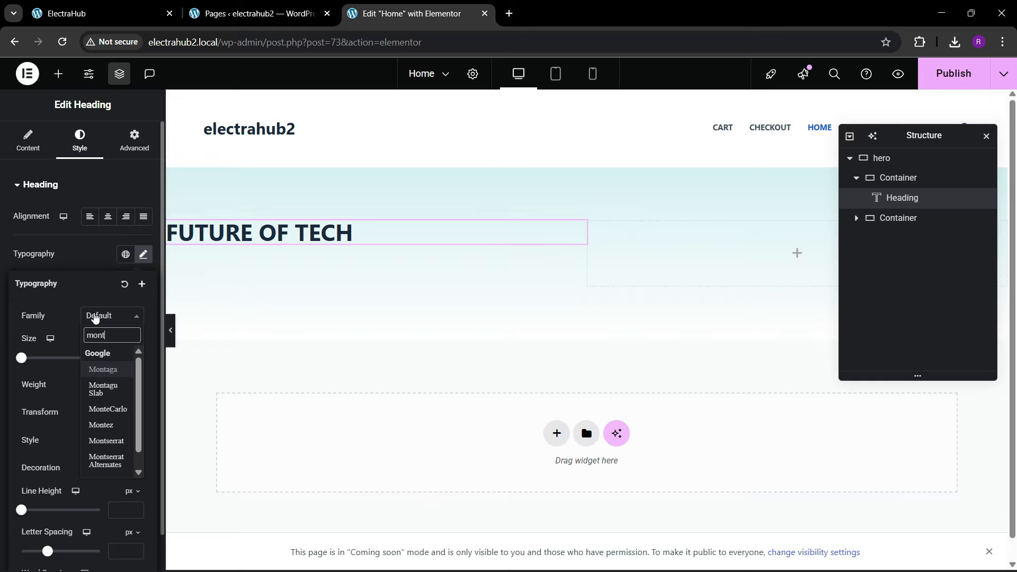
pyautogui.write('e')
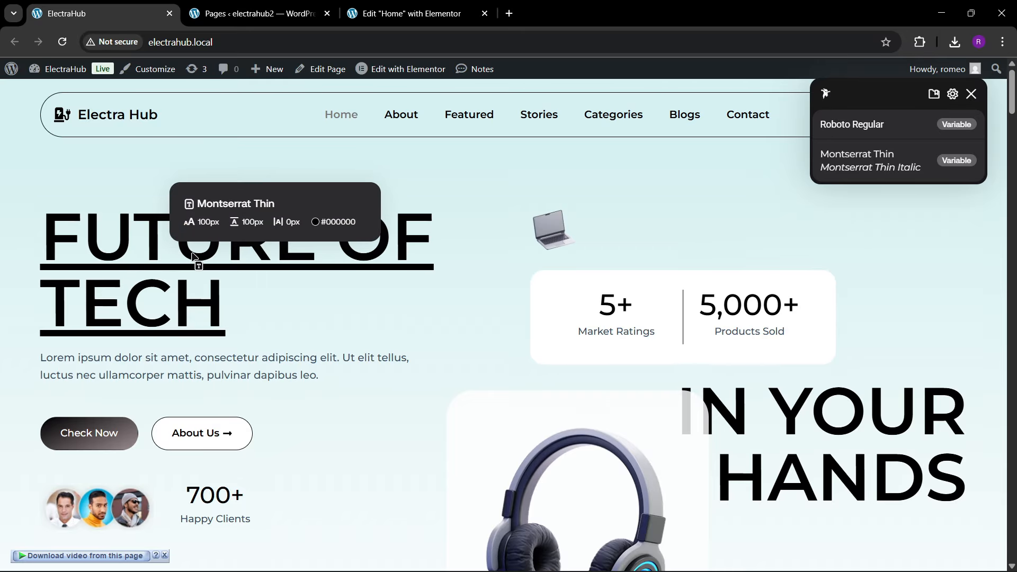
pyautogui.click(371, 14)
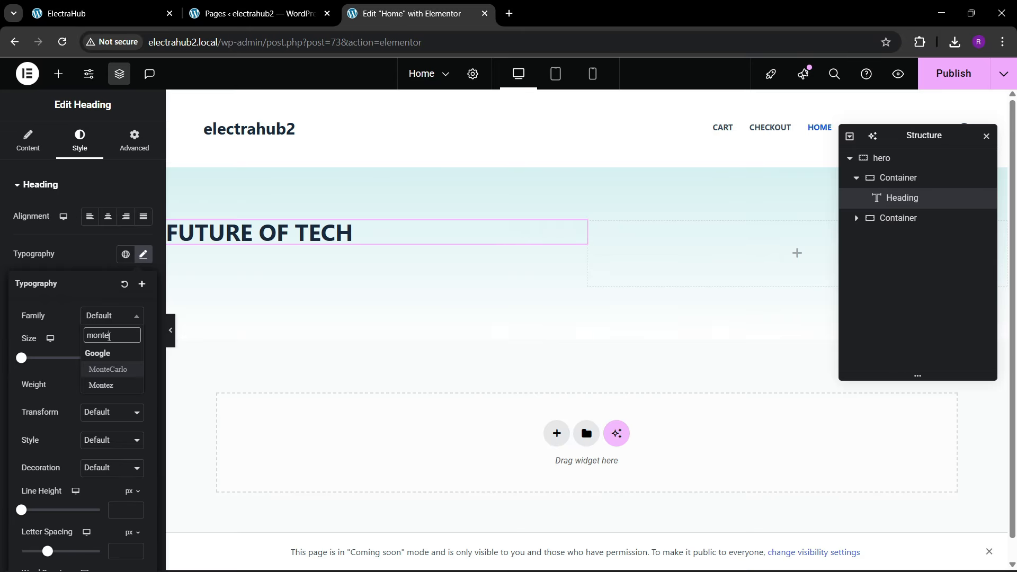
pyautogui.press('BackSpace')
pyautogui.write('se')
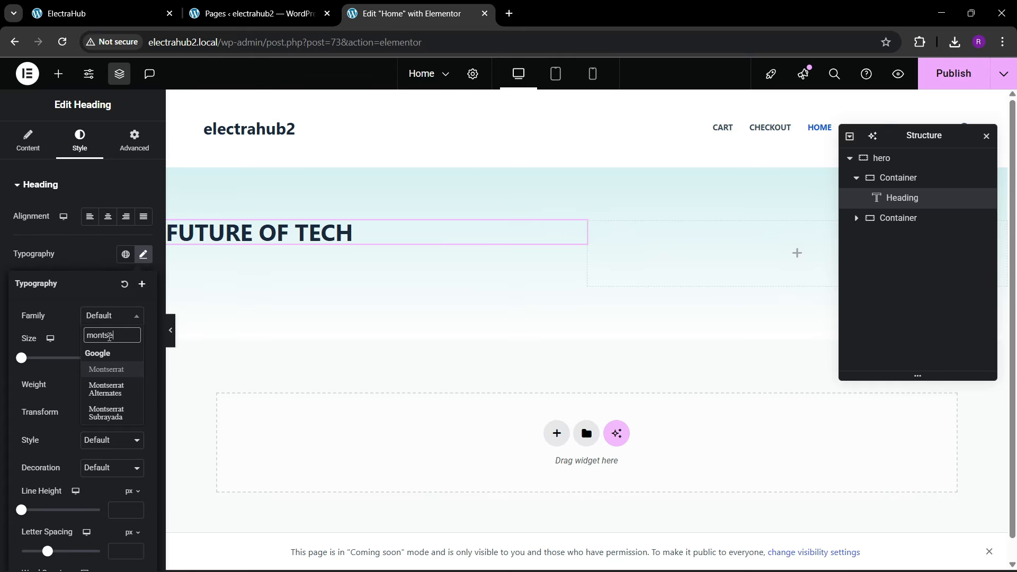
pyautogui.press('Return')
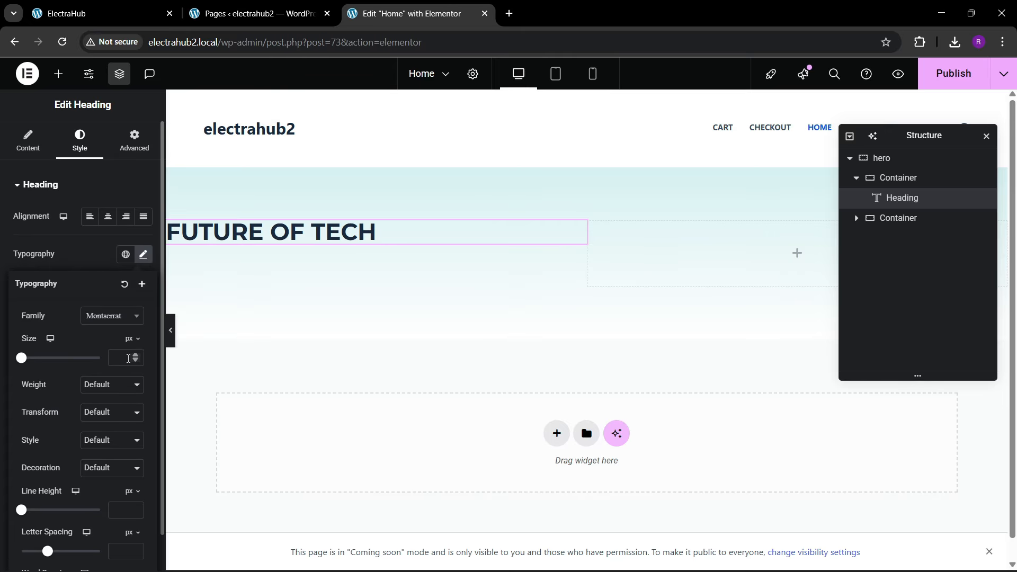
# Step: Set the hero heading's font size to 85 px, comparing it with the ElectraHub front page
pyautogui.doubleClick(135, 356)
pyautogui.moveTo(135, 358); pyautogui.dragTo(136, 358)
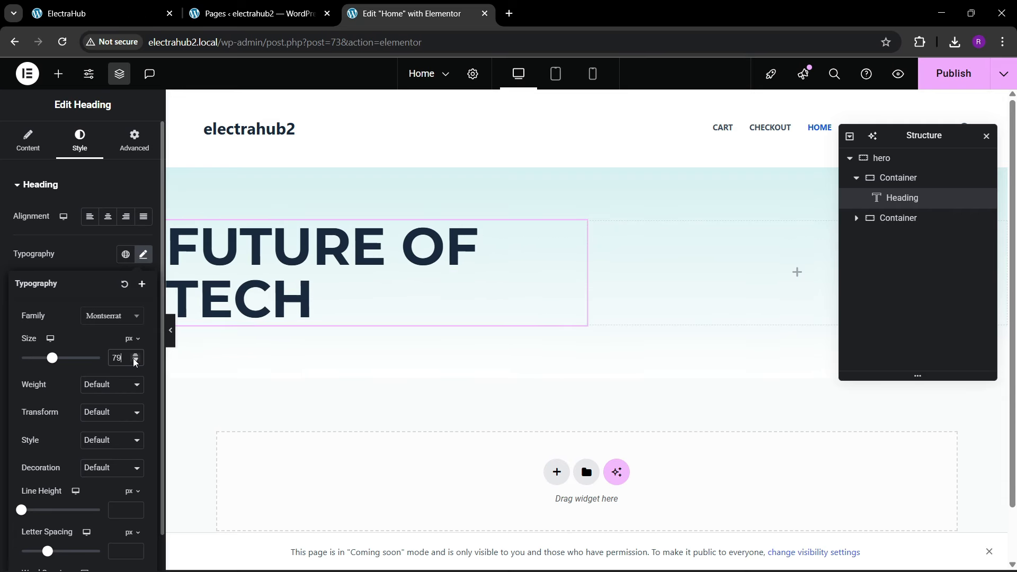
pyautogui.click(121, 7)
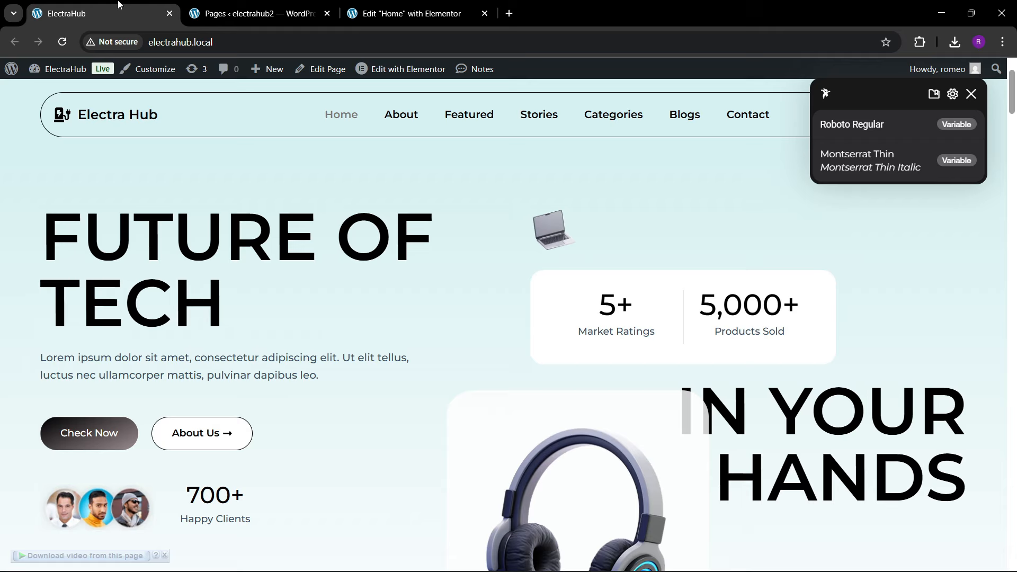
pyautogui.click(433, 7)
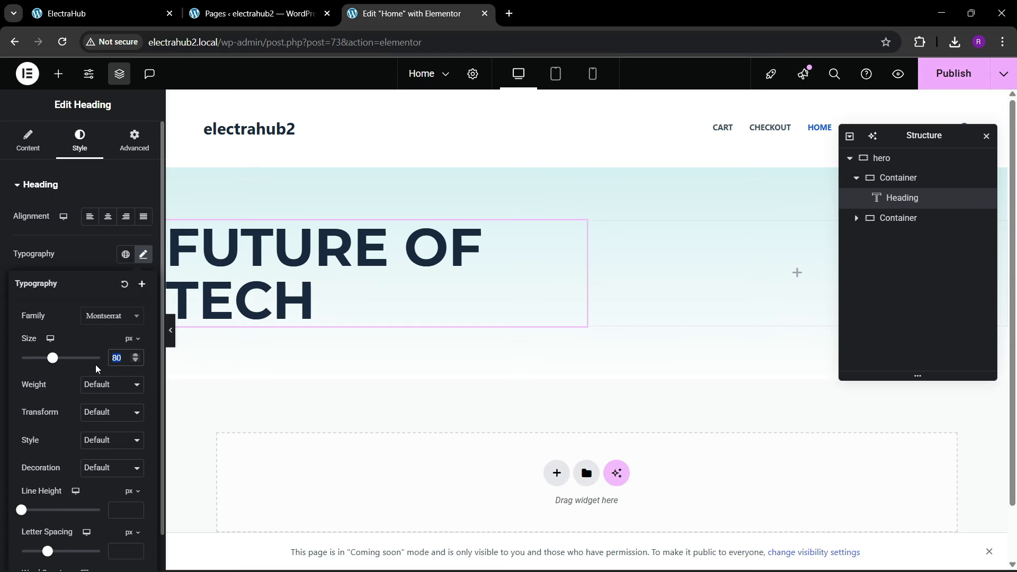
pyautogui.write('85')
# Step: Set the hero heading's font weight to 600 (Semi Bold) and compare it with the ElectraHub front page
pyautogui.click(105, 392)
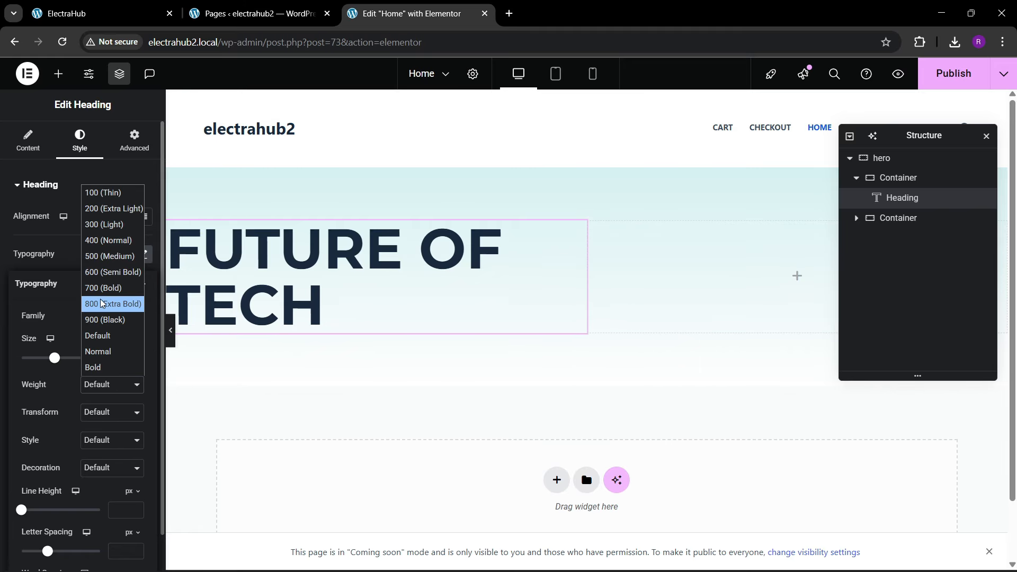
pyautogui.click(103, 256)
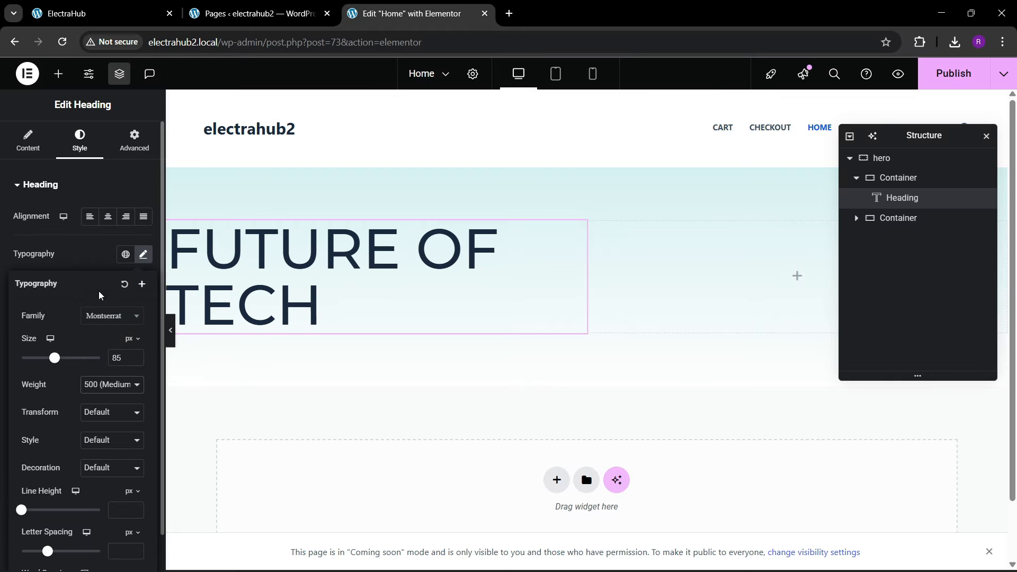
pyautogui.click(93, 385)
pyautogui.click(102, 271)
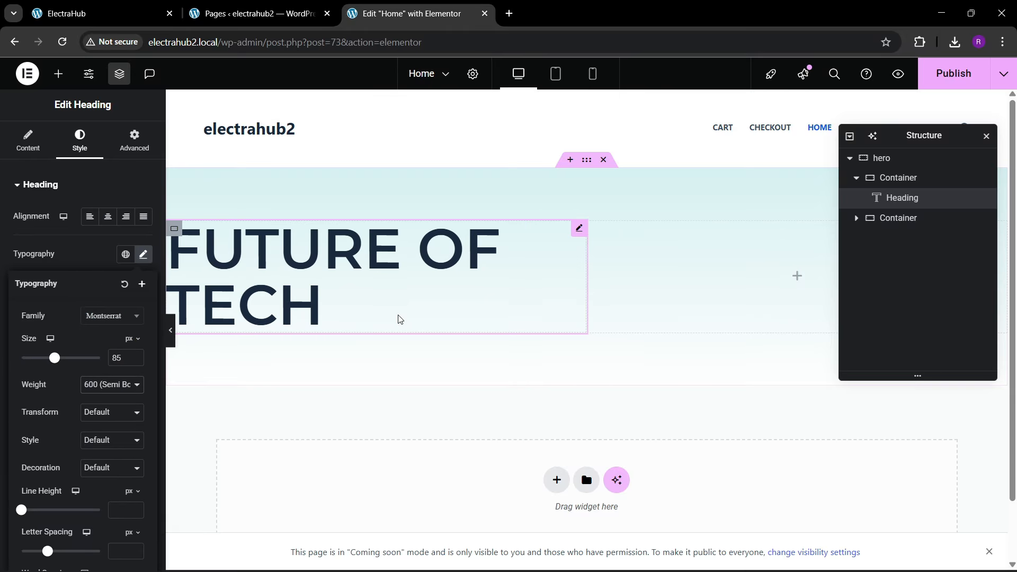
pyautogui.click(132, 5)
pyautogui.click(411, 14)
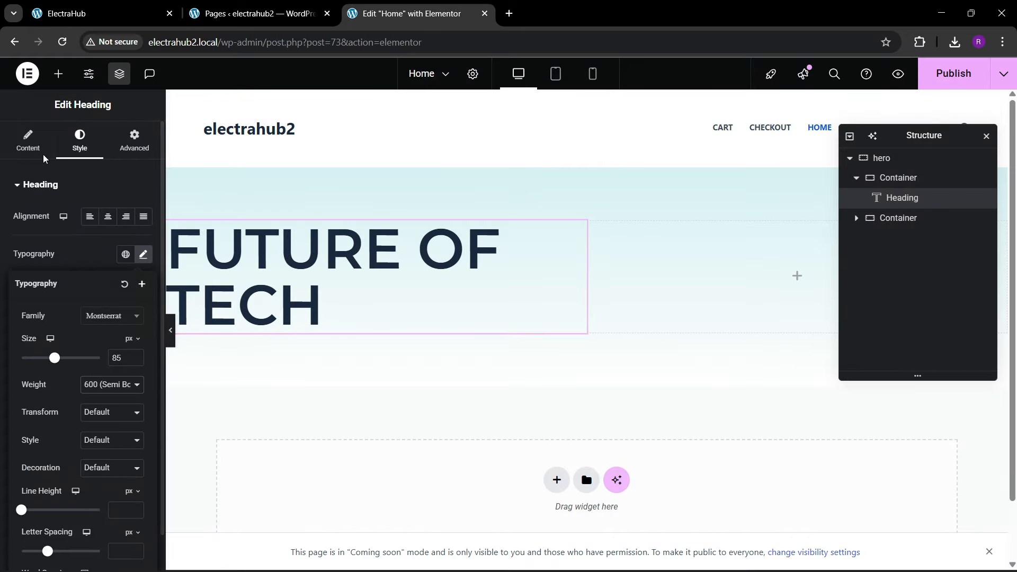
# Step: Add a Text Editor widget with its default Lorem ipsum paragraph below the heading in the hero's first column
pyautogui.click(58, 74)
pyautogui.moveTo(46, 407); pyautogui.dragTo(325, 323)
pyautogui.click(90, 13)
pyautogui.click(255, 13)
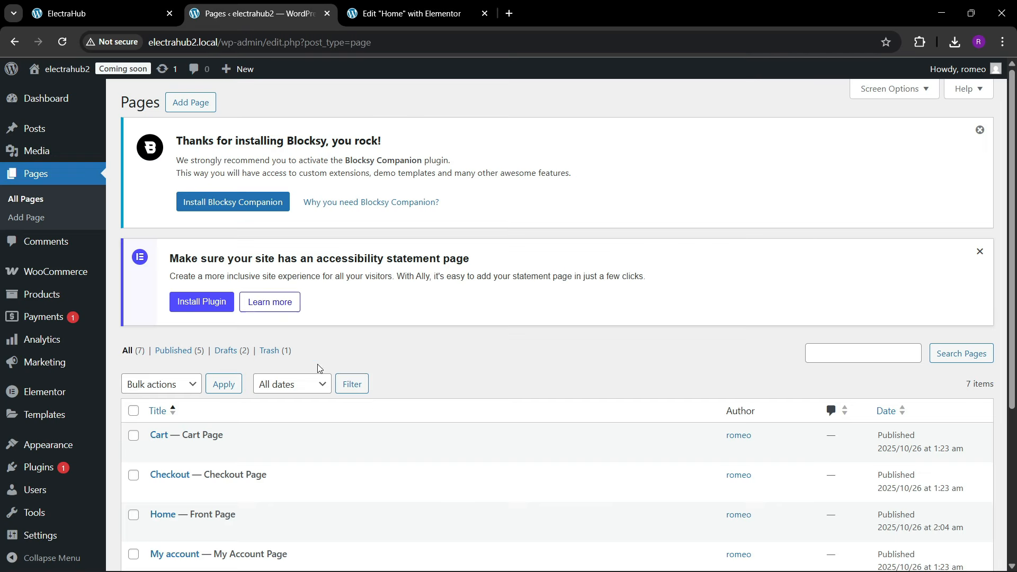
pyautogui.click(354, 6)
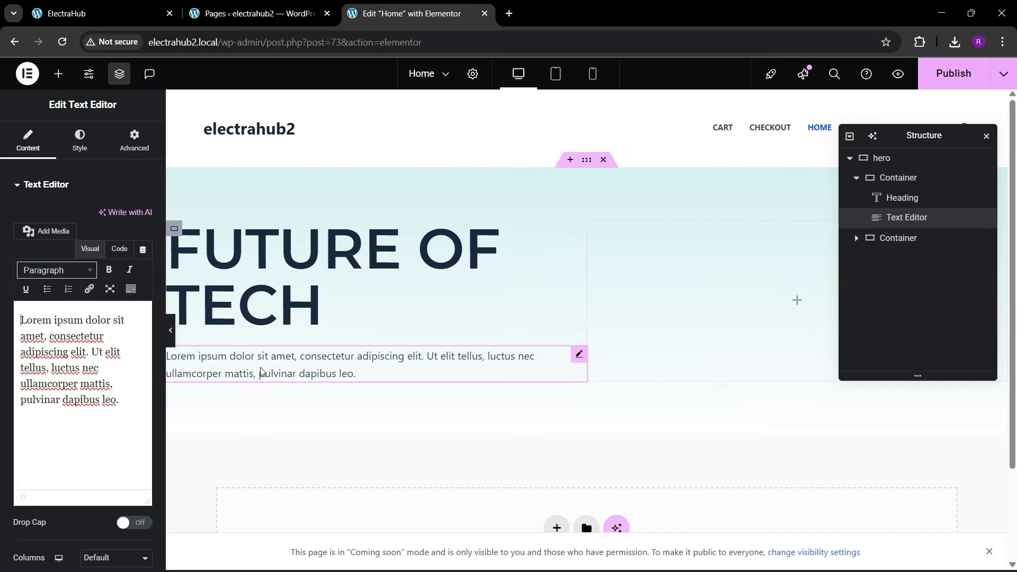
# Step: Check the button row on the ElectraHub front page and add a container below the hero's Lorem ipsum paragraph
pyautogui.click(125, 13)
pyautogui.scroll(-3, 231, 353)
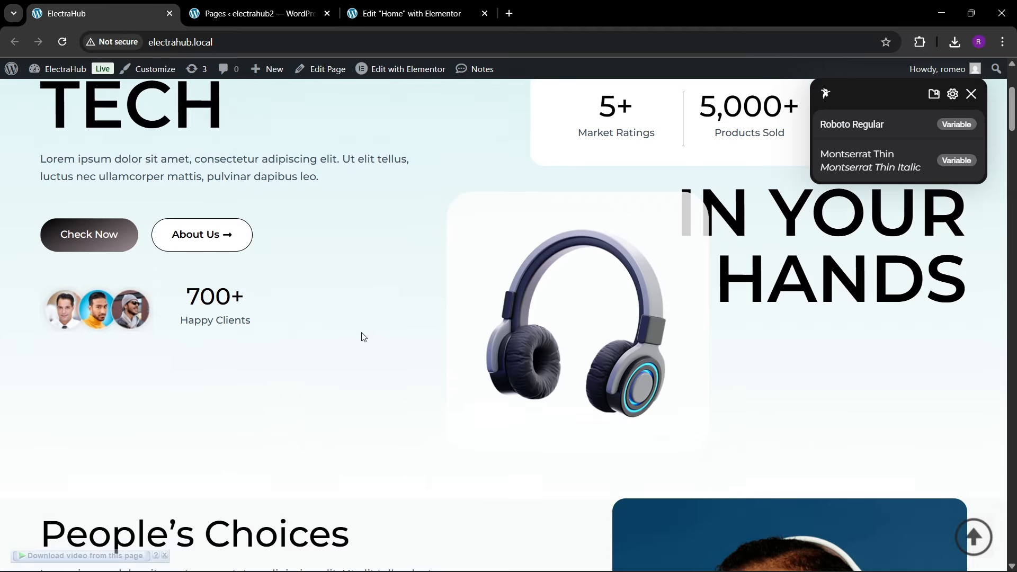
pyautogui.scroll(2, 273, 282)
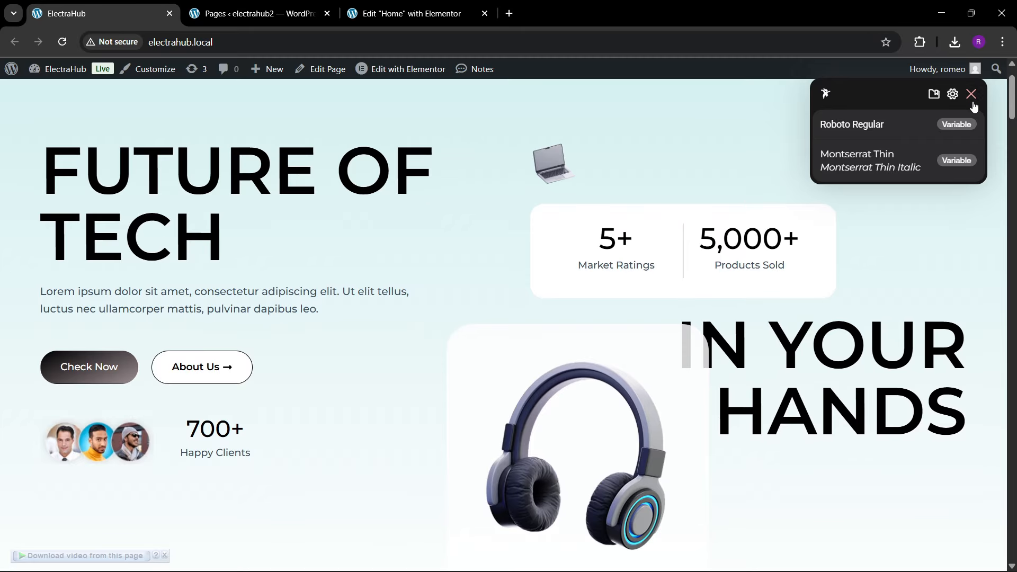
pyautogui.click(412, 14)
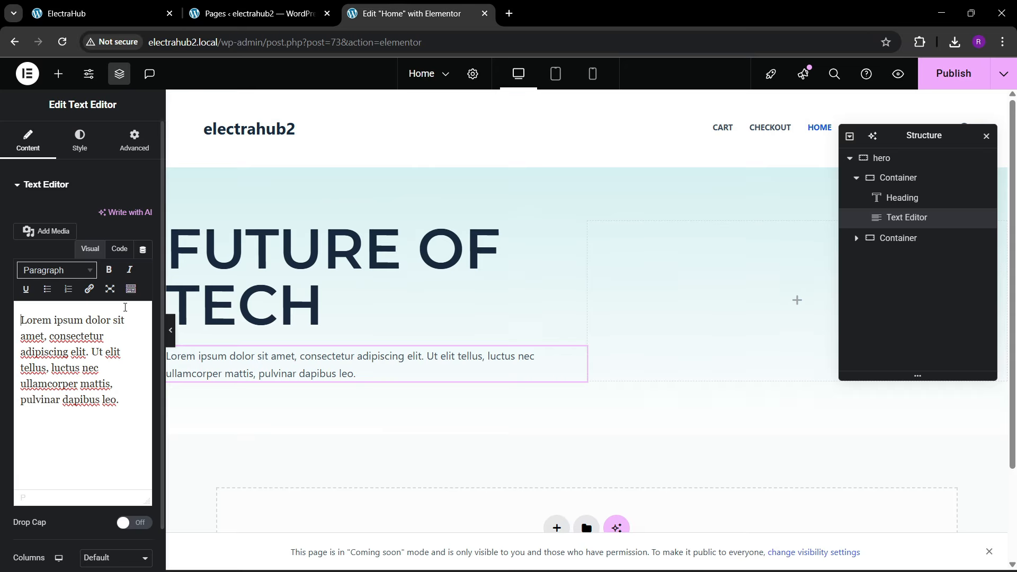
pyautogui.click(58, 73)
pyautogui.moveTo(44, 246); pyautogui.dragTo(363, 356)
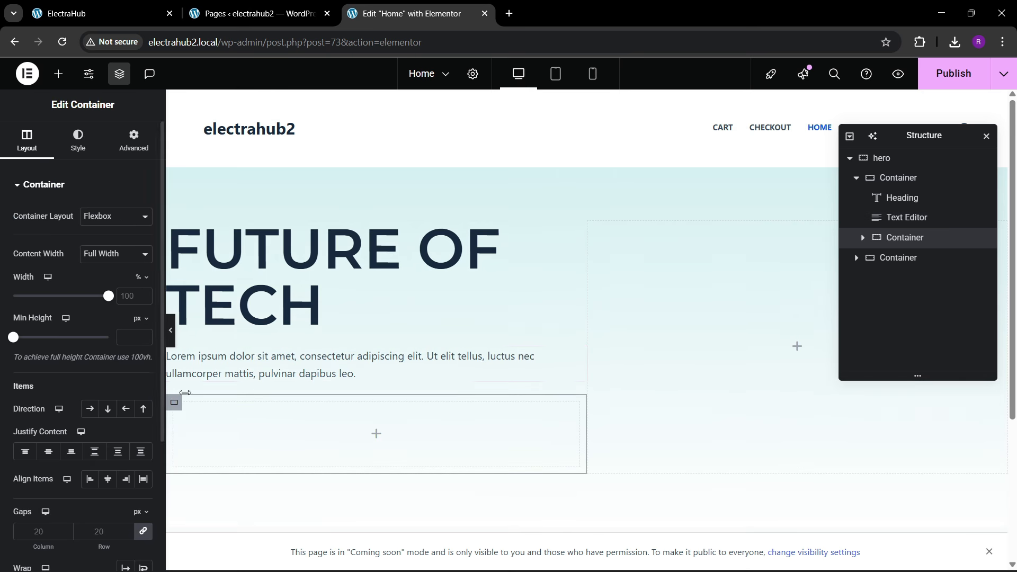
# Step: Set the new container's padding to 0 on all sides and rename it "btn box"
pyautogui.click(134, 141)
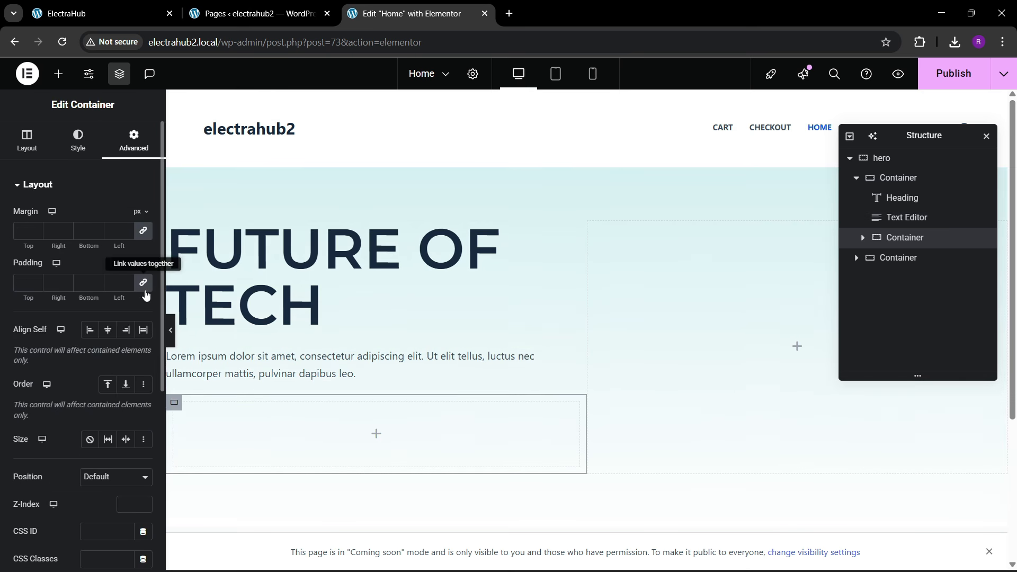
pyautogui.click(909, 243)
pyautogui.write('btn box')
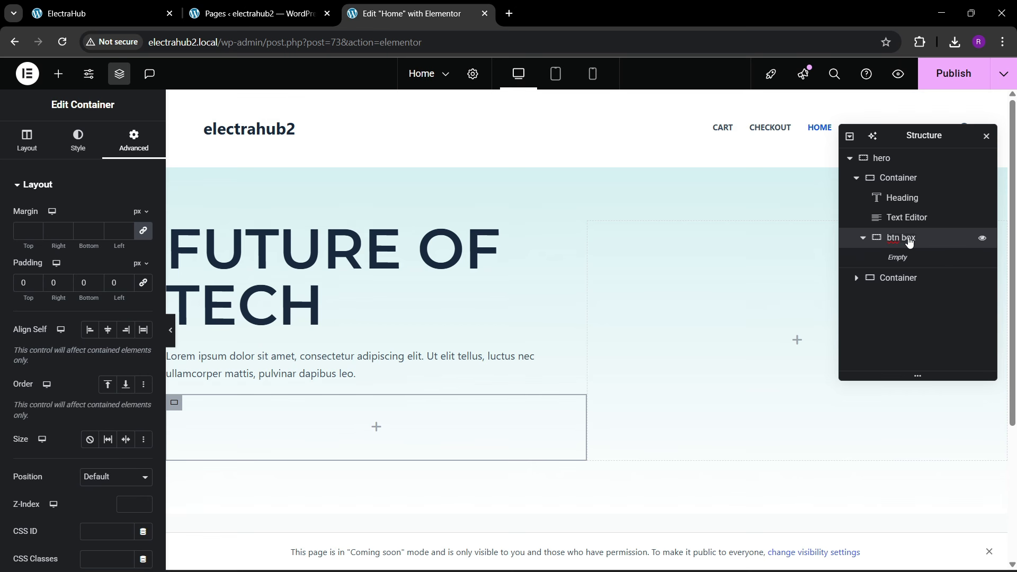
# Step: Add a Button widget inside the "btn box" container with the text "Check Now" taken from the ElectraHub front page
pyautogui.click(58, 74)
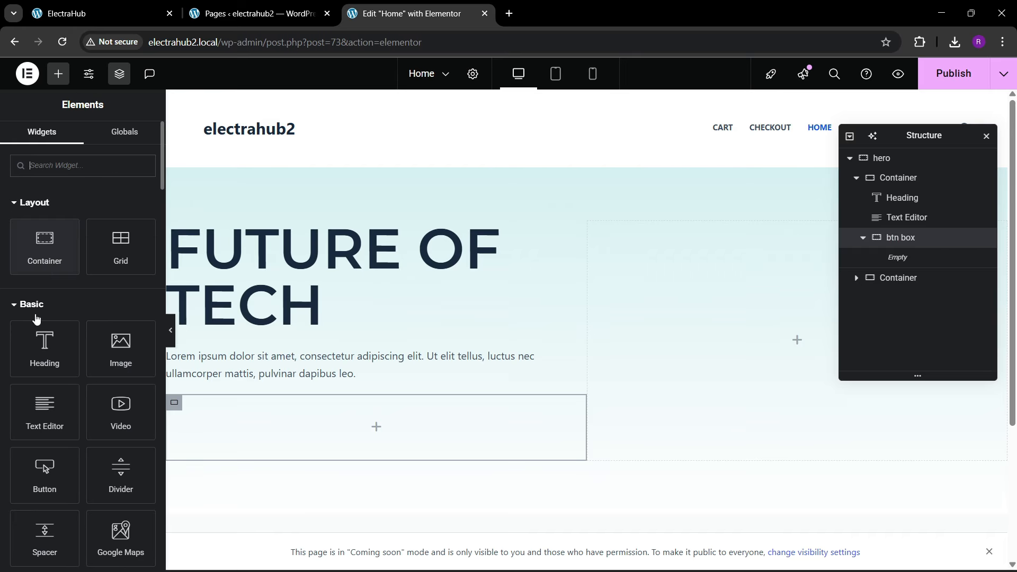
pyautogui.moveTo(45, 474); pyautogui.dragTo(307, 423)
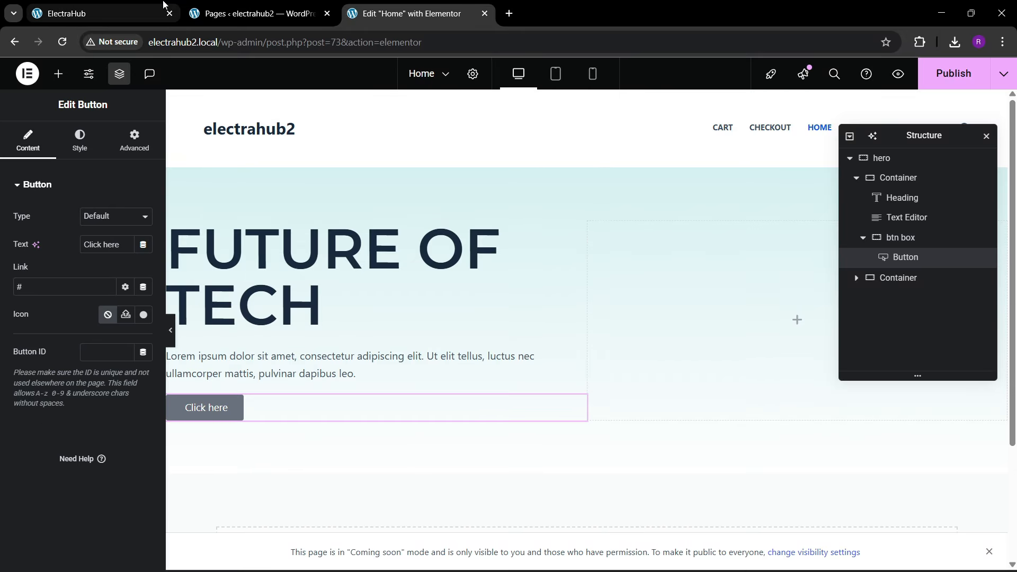
pyautogui.click(163, 6)
pyautogui.click(413, 14)
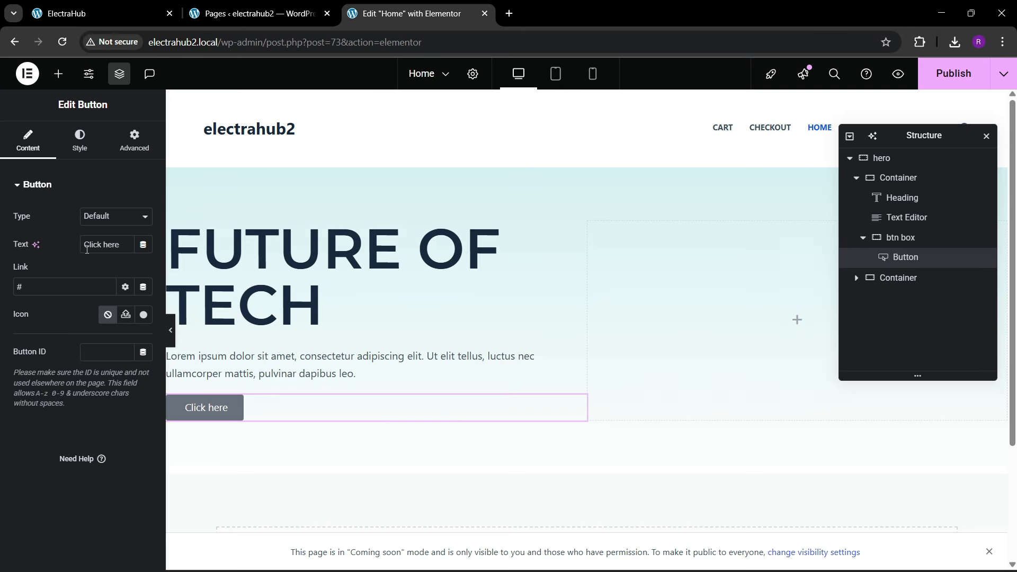
pyautogui.write('Check')
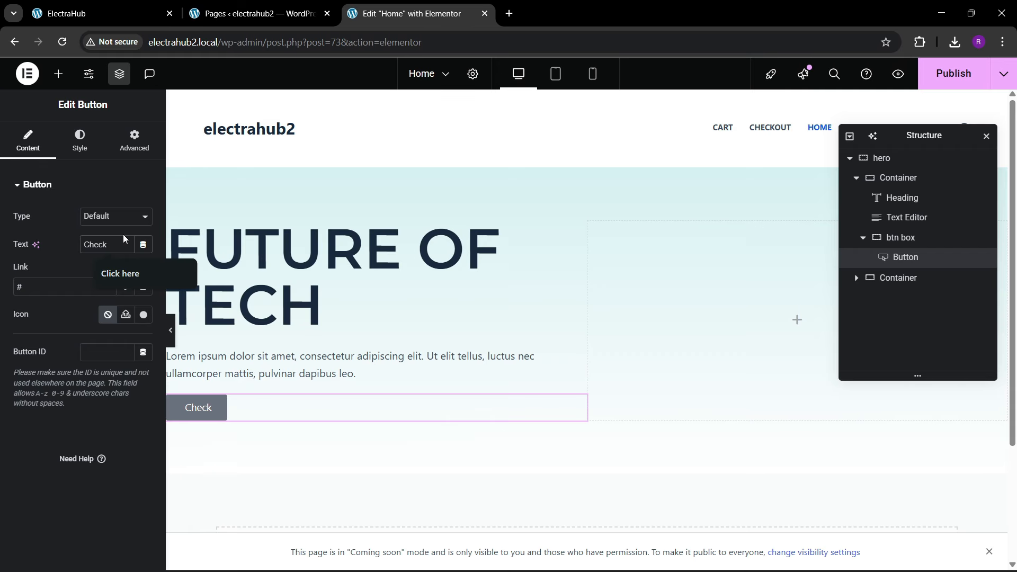
pyautogui.write(' n')
pyautogui.press('BackSpace')
pyautogui.write('Now')
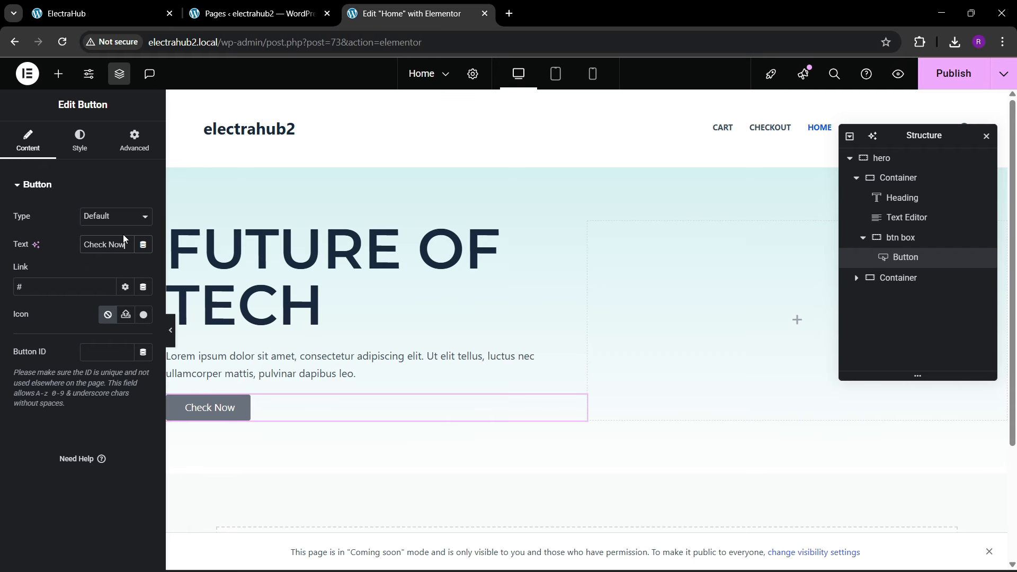
pyautogui.click(52, 7)
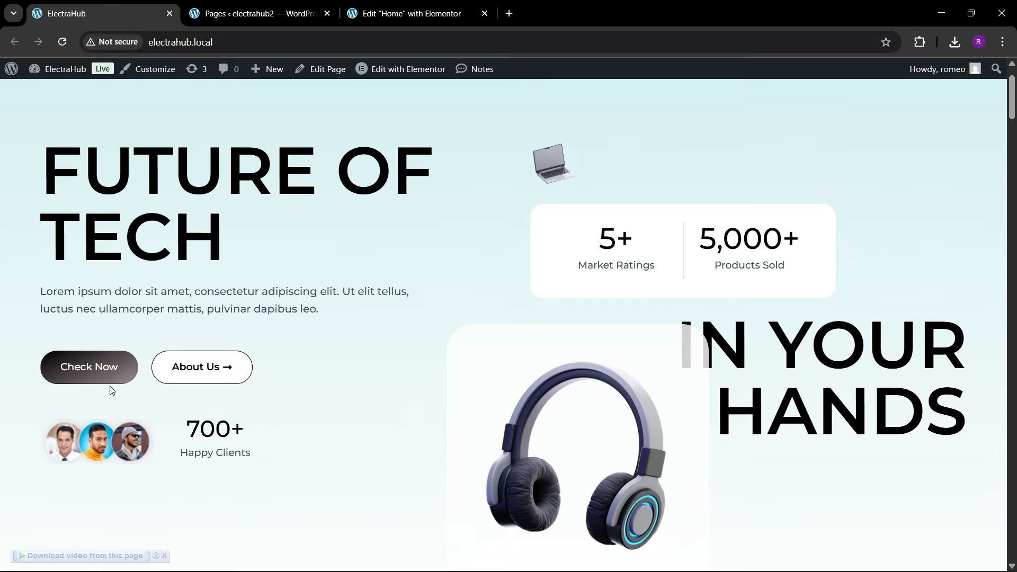
# Step: Switch to the Elementor editor and give the "Check Now" button a gradient background with black as its first colour
pyautogui.click(365, 5)
pyautogui.click(79, 141)
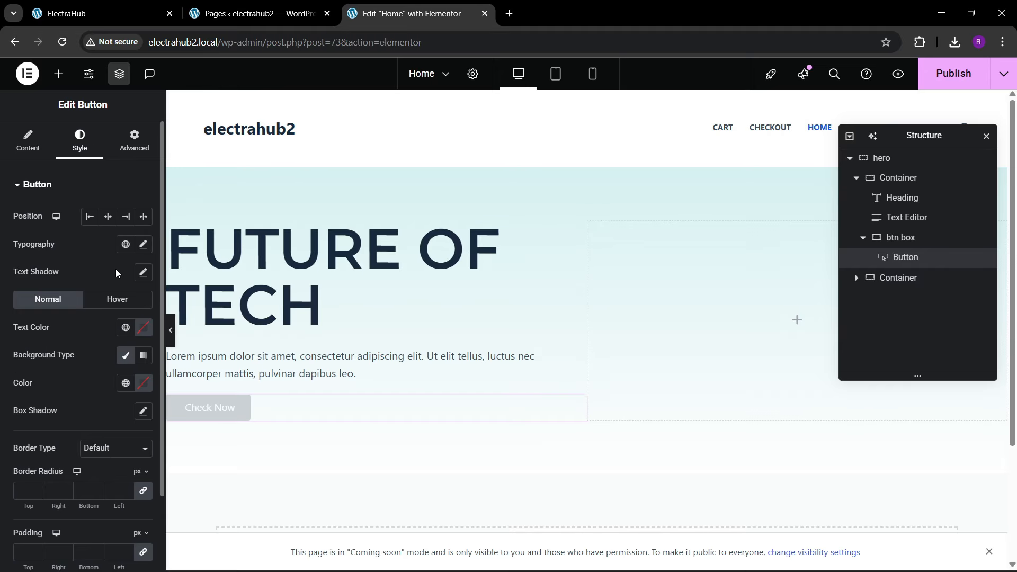
pyautogui.click(143, 354)
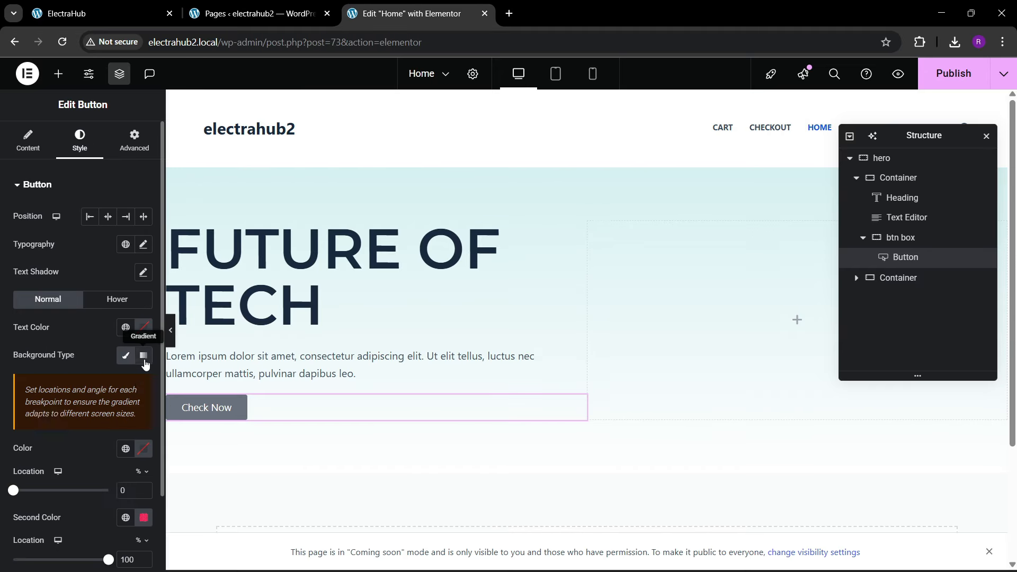
pyautogui.scroll(-1, 106, 426)
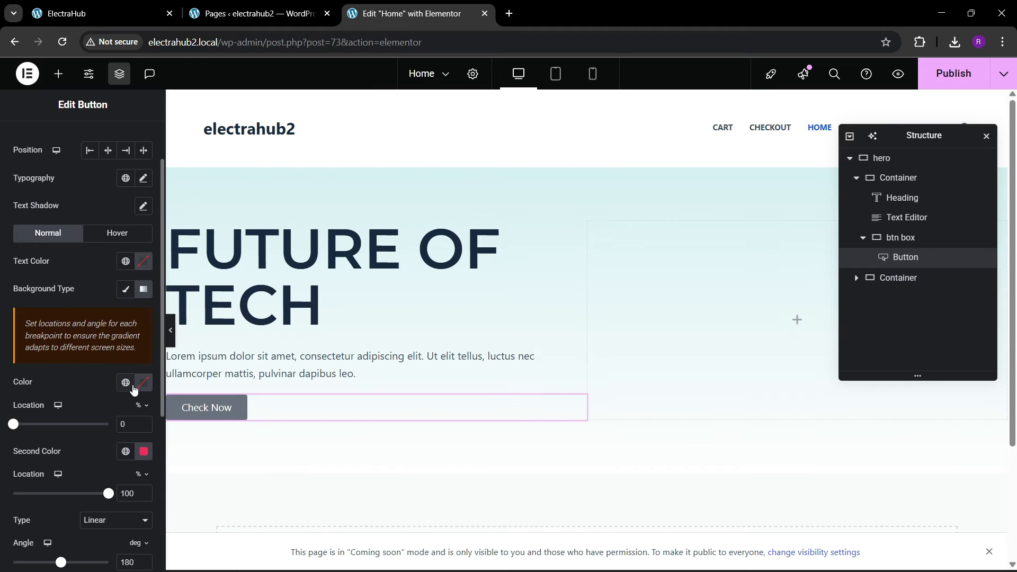
pyautogui.click(127, 382)
pyautogui.click(80, 253)
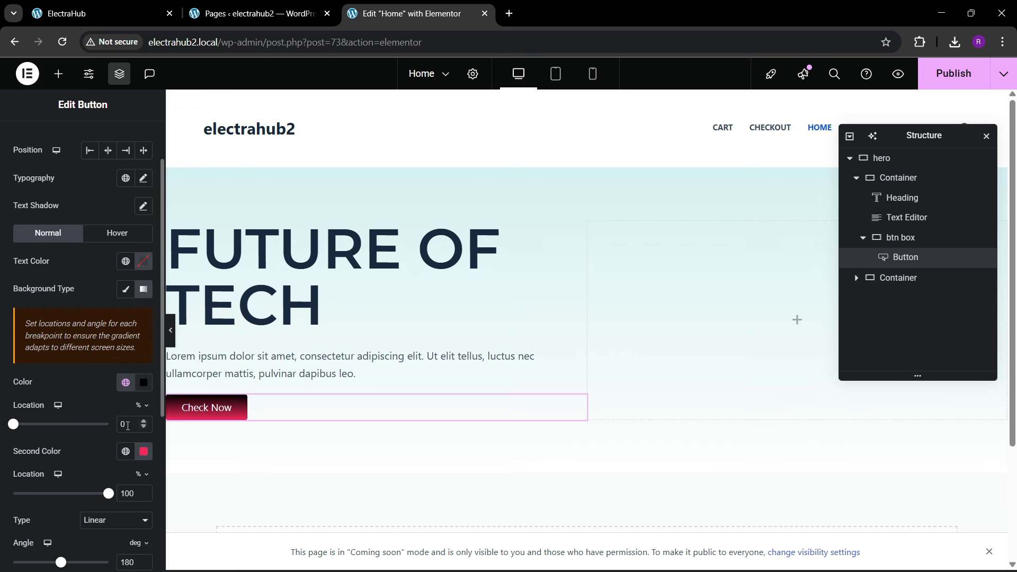
# Step: Set the second colour of the button's gradient background to the grey #999092
pyautogui.click(144, 452)
pyautogui.moveTo(192, 286); pyautogui.dragTo(12, 268)
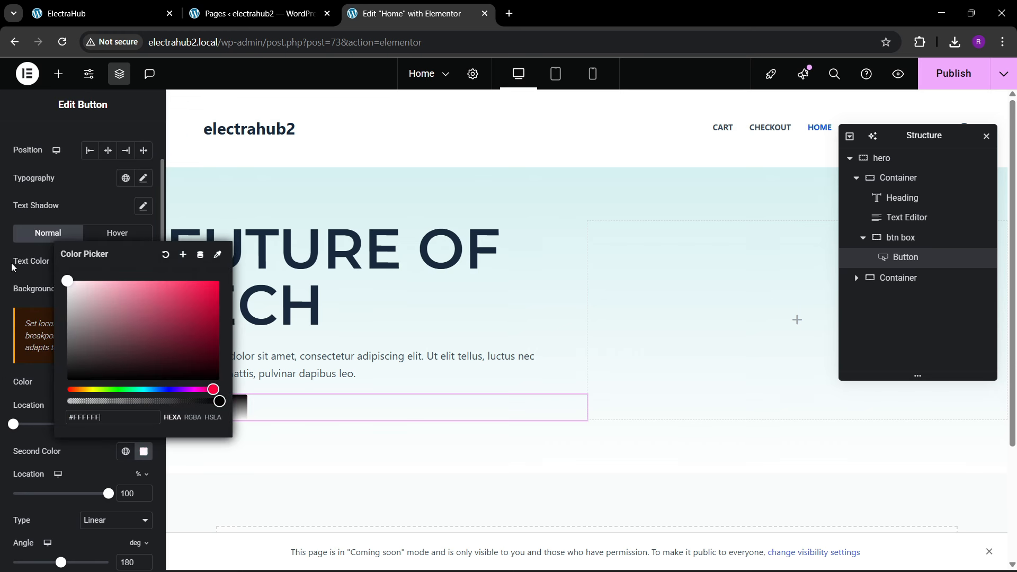
pyautogui.click(76, 482)
pyautogui.click(144, 451)
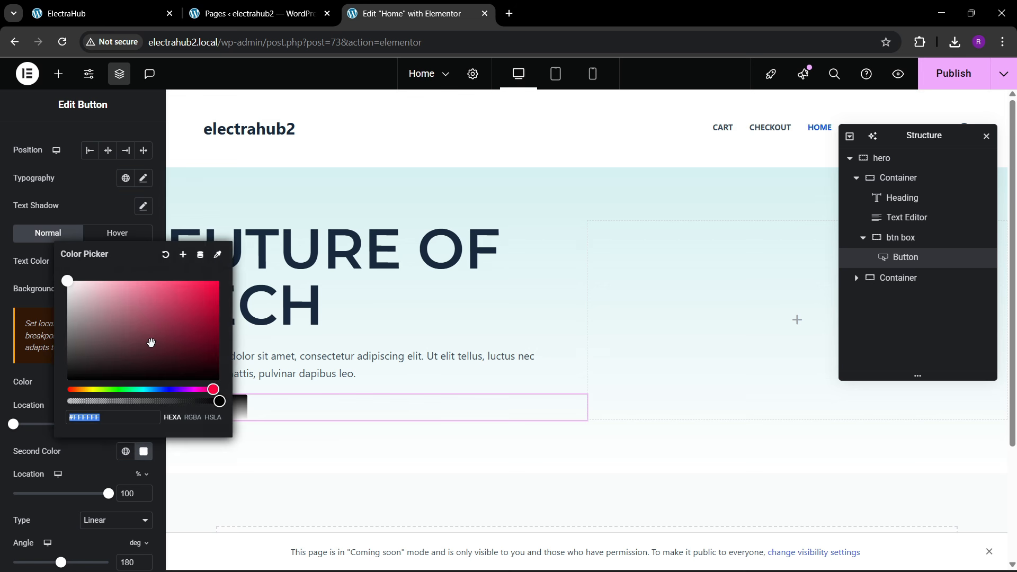
pyautogui.moveTo(151, 343); pyautogui.dragTo(78, 318)
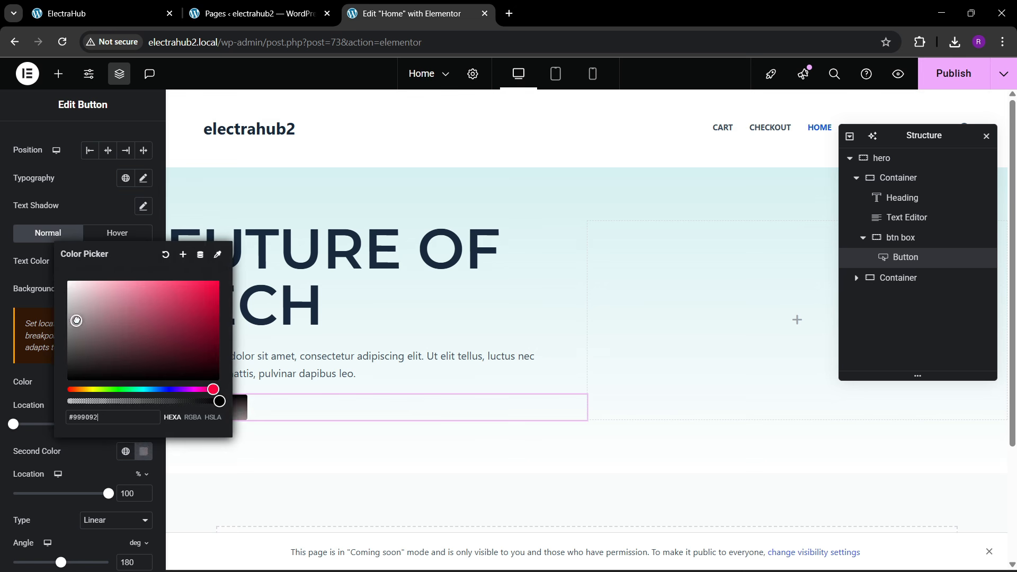
pyautogui.click(73, 445)
# Step: Set the "Check Now" button's typography size to 16 px
pyautogui.scroll(-3, 89, 454)
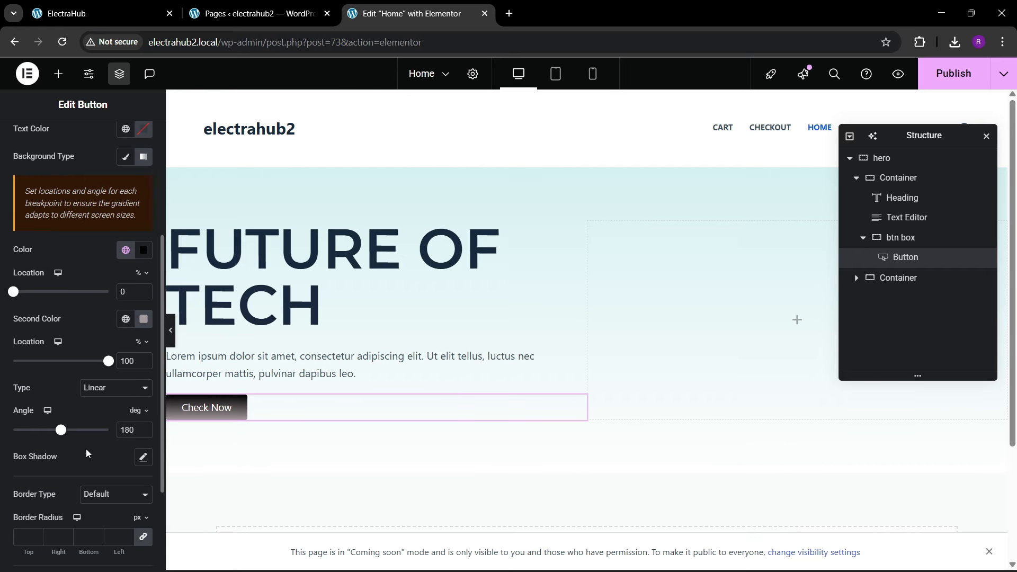
pyautogui.scroll(4, 110, 321)
pyautogui.click(143, 244)
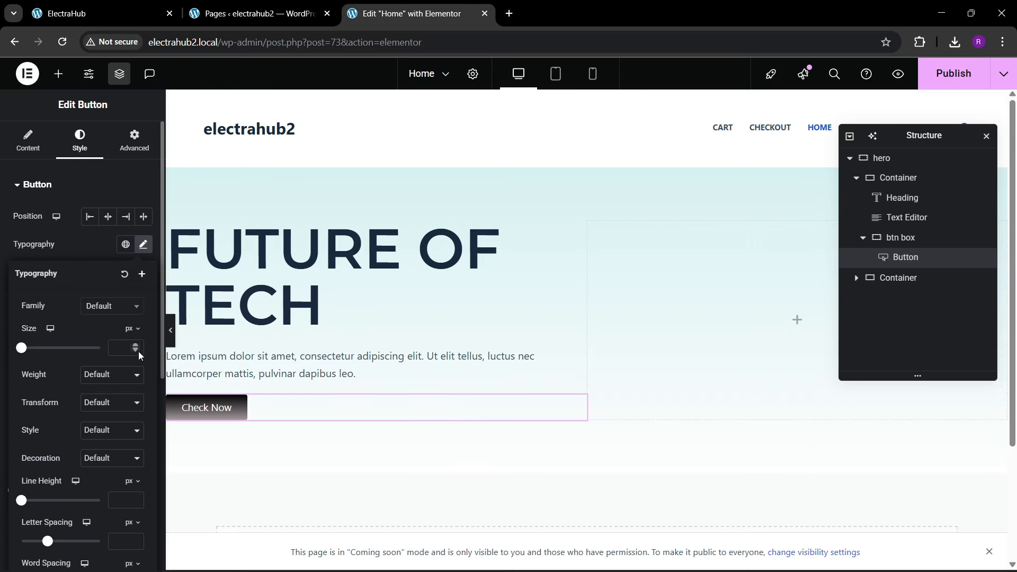
pyautogui.click(138, 346)
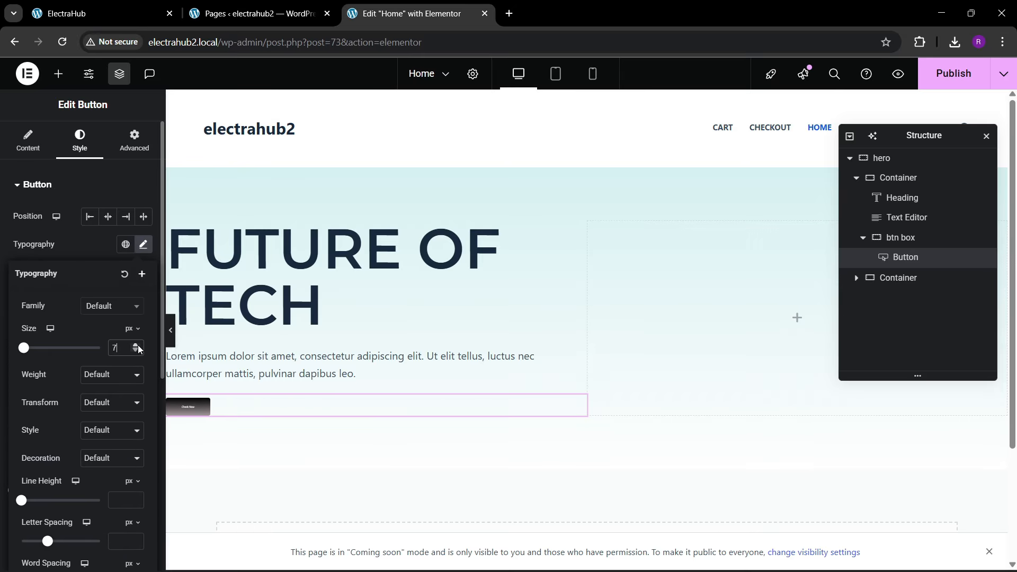
pyautogui.click(136, 352)
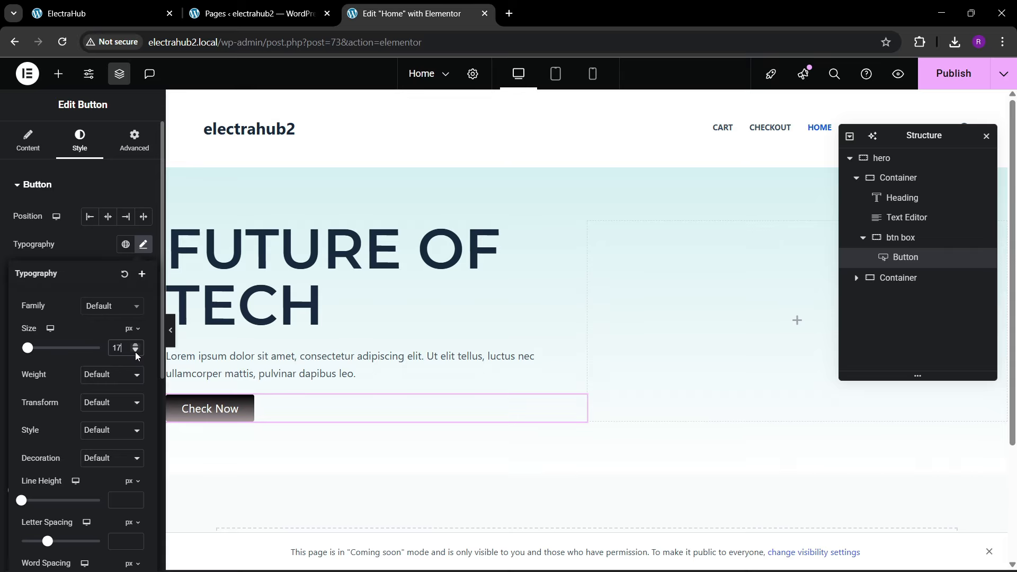
pyautogui.click(136, 351)
# Step: Set the "Check Now" button's padding to 15 px on all sides
pyautogui.scroll(-6, 41, 409)
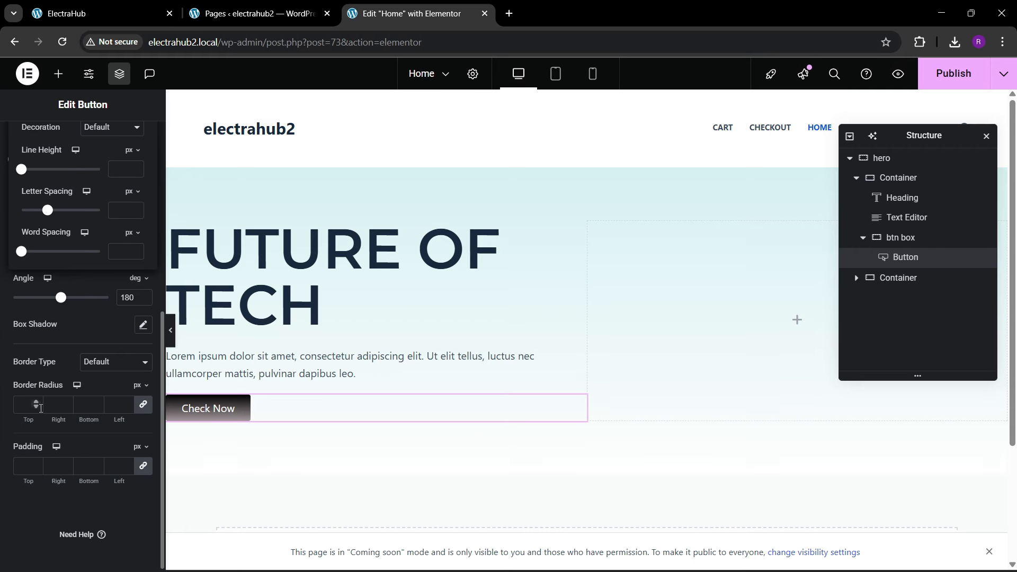
pyautogui.click(25, 465)
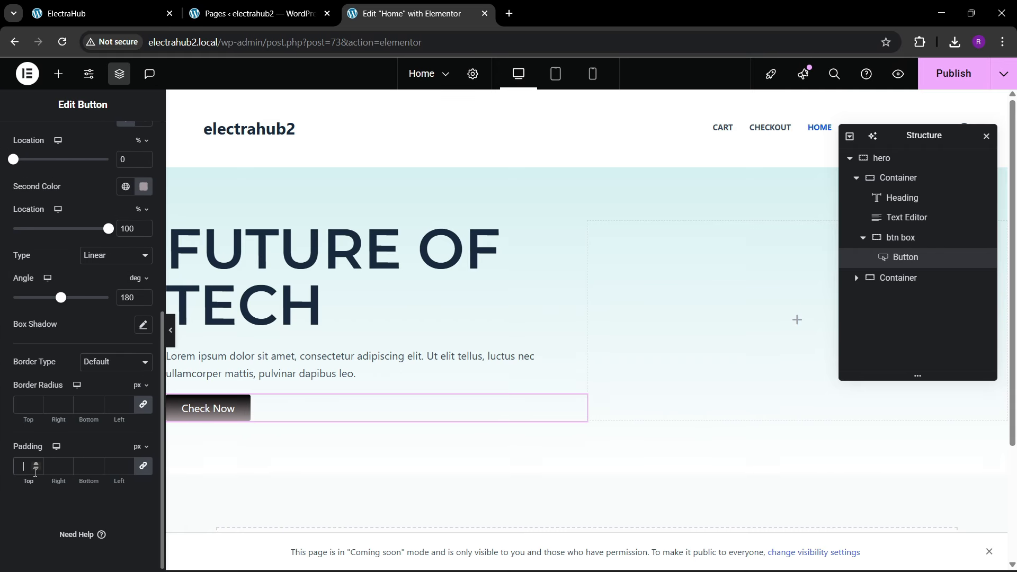
pyautogui.write('15')
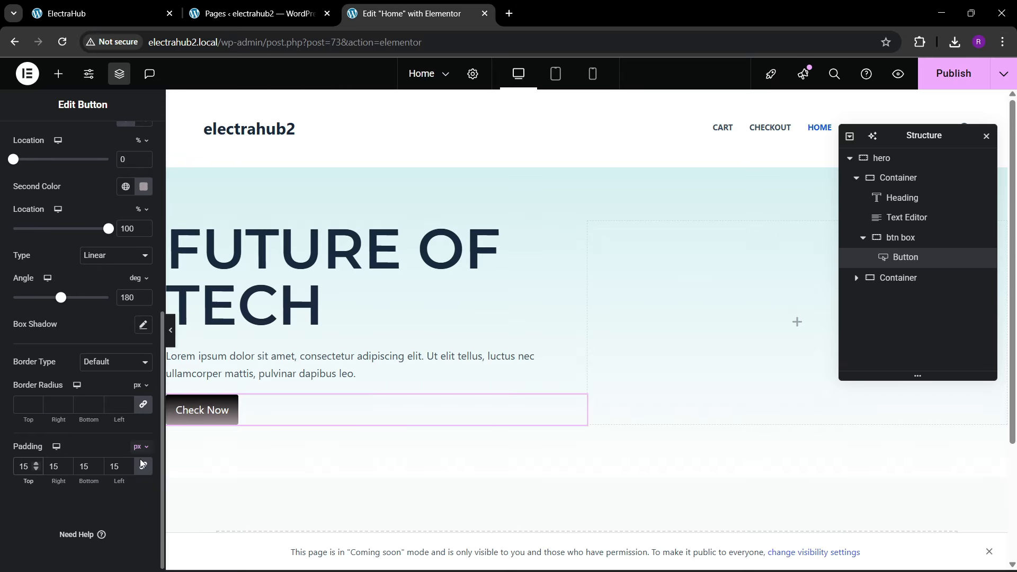
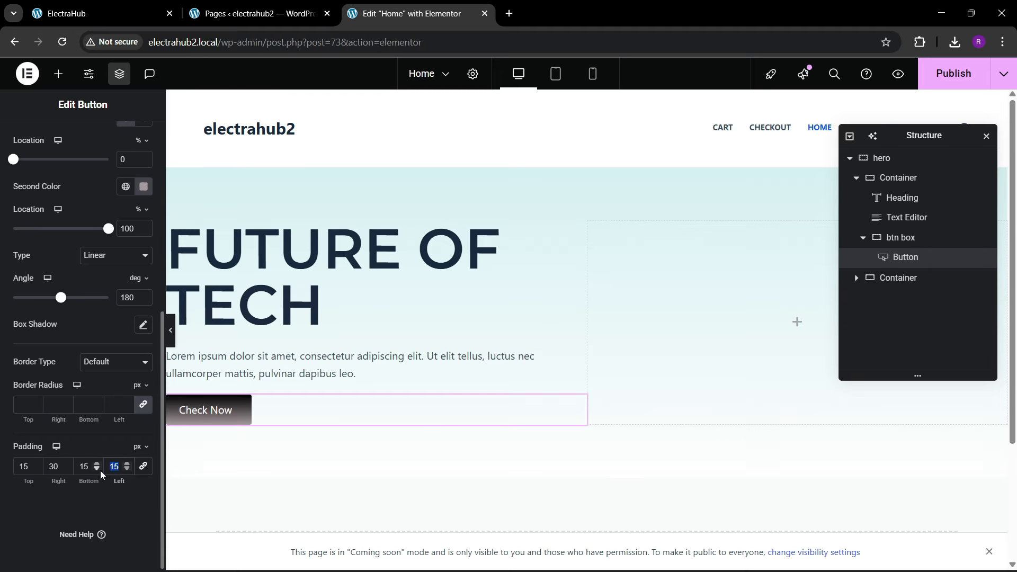
# Step: Set the "Check Now" button's left padding to 30 px and its border radius to 100 px on all corners
pyautogui.write('30')
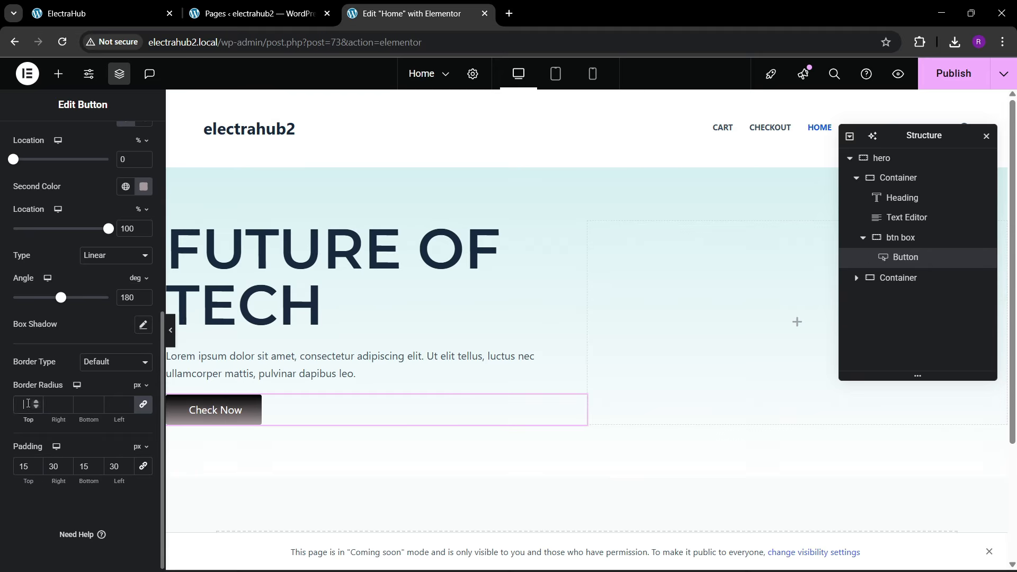
pyautogui.click(122, 13)
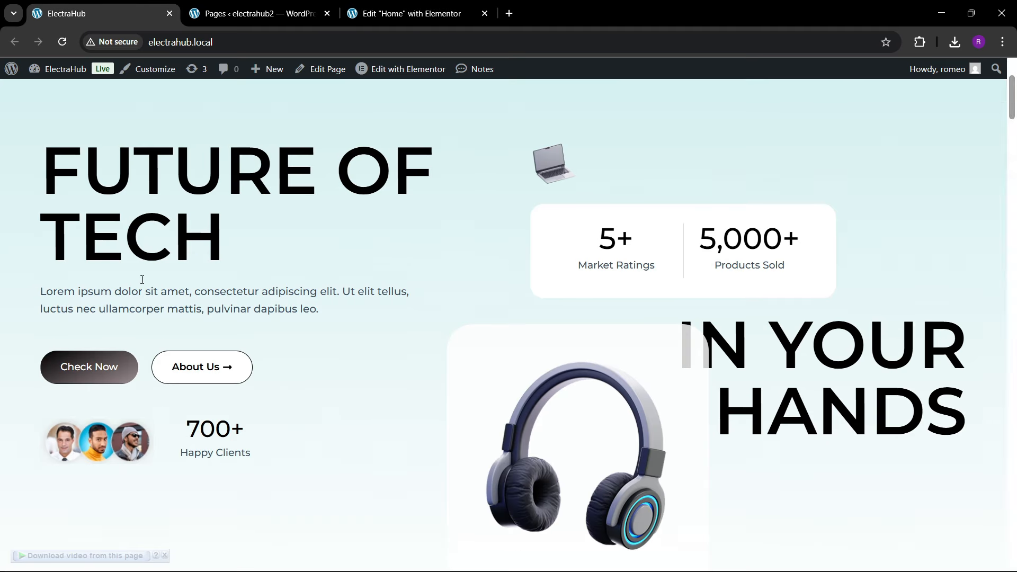
pyautogui.click(432, 4)
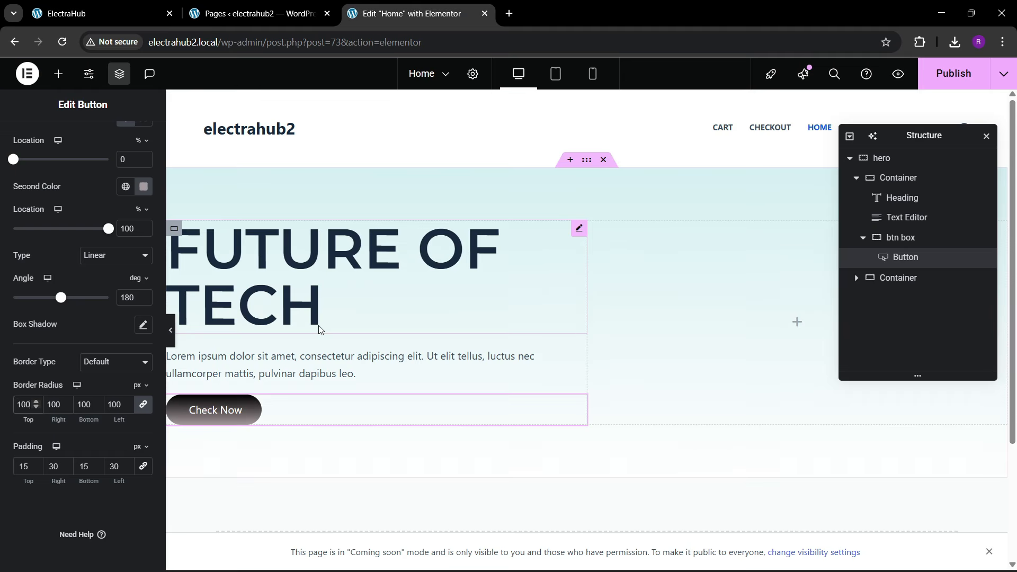
pyautogui.scroll(4, 74, 223)
pyautogui.scroll(4, 73, 223)
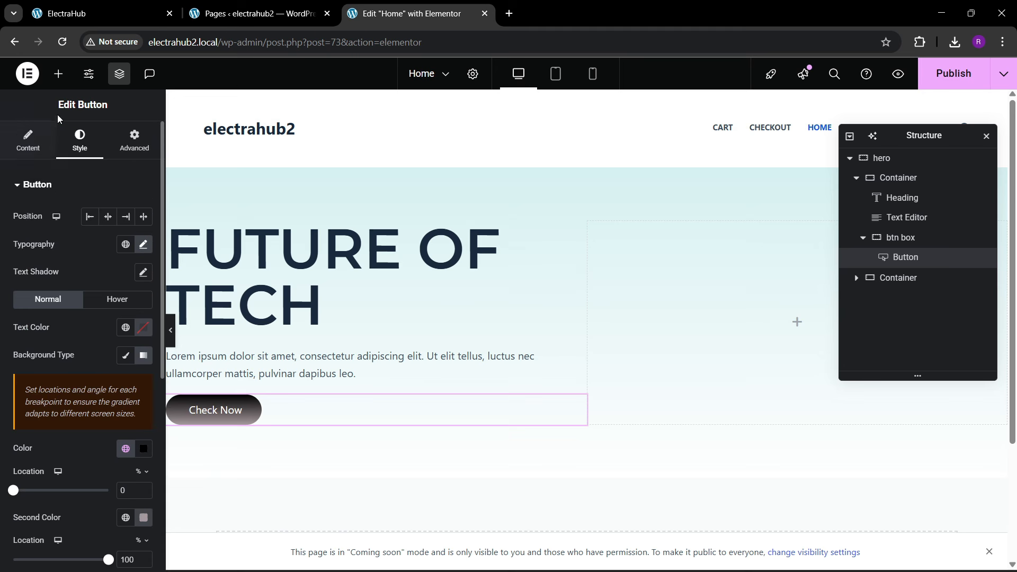
# Step: Duplicate the "Check Now" button inside the btn box container
pyautogui.click(58, 73)
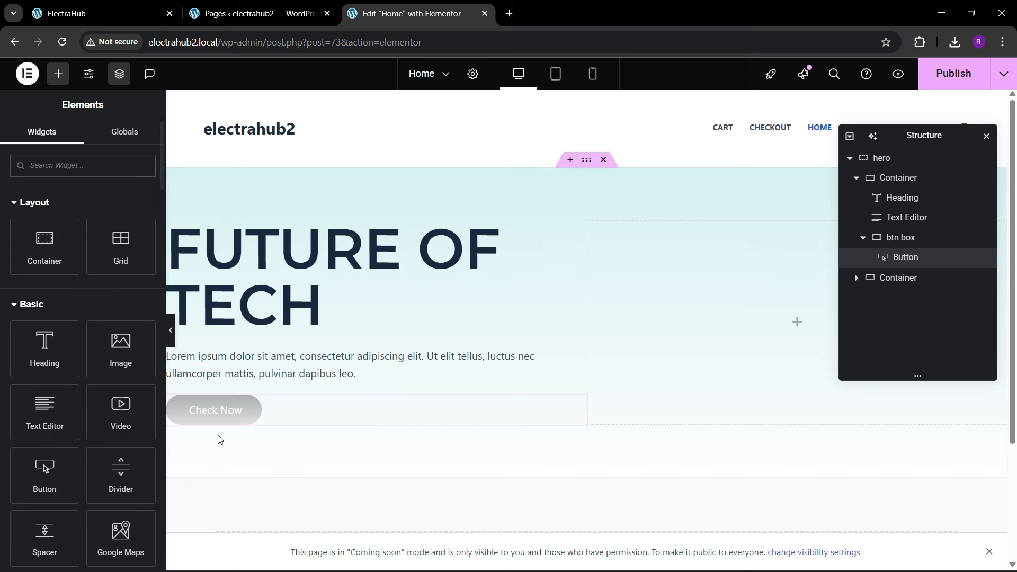
pyautogui.click(229, 417)
pyautogui.rightClick(232, 419)
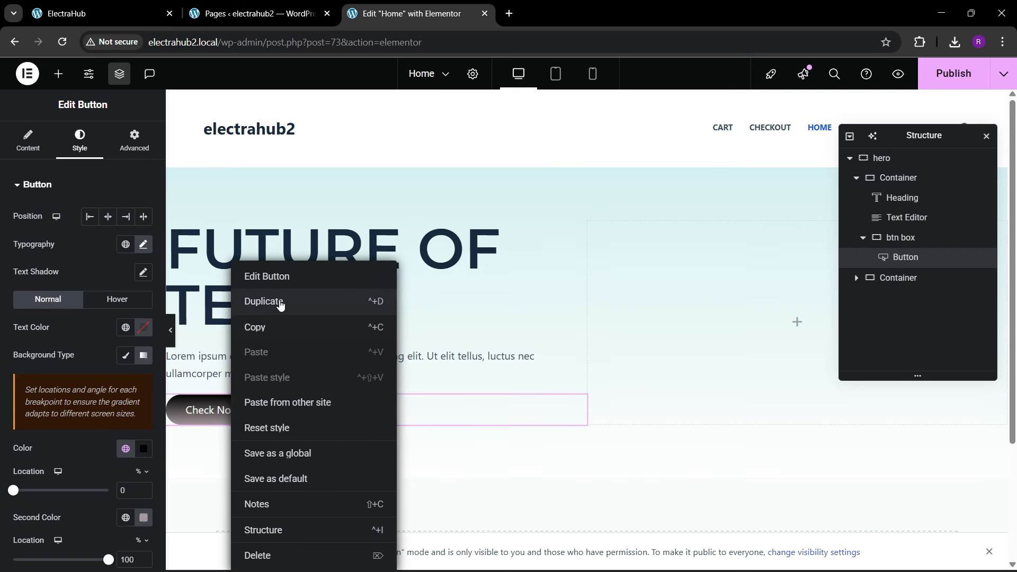
pyautogui.click(286, 301)
# Step: Arrange the btn box container's items in a row, justified to the start and aligned to the center
pyautogui.click(901, 238)
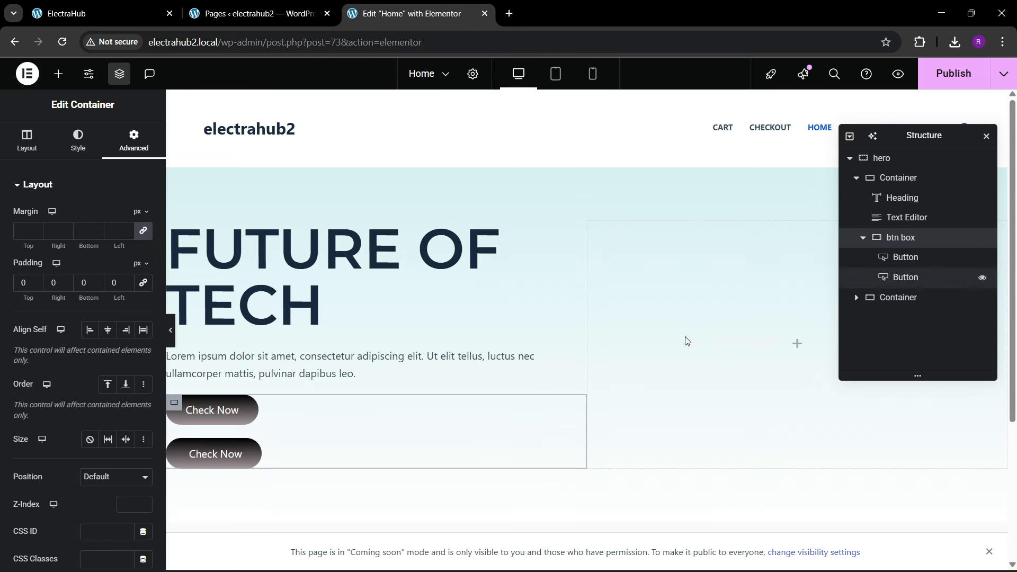
pyautogui.click(27, 141)
pyautogui.click(90, 409)
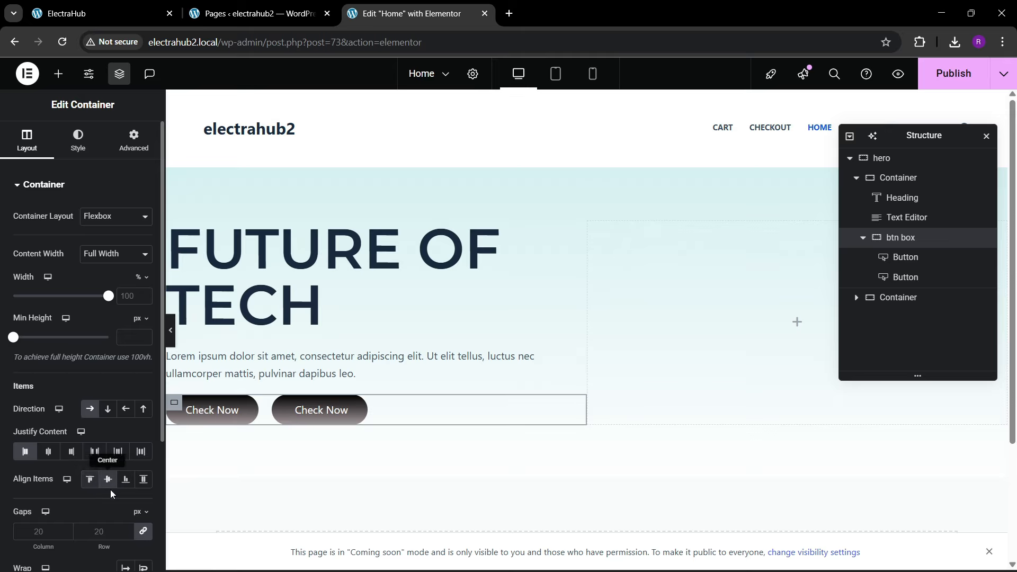
# Step: Change the second hero button's text to "About Us", following the ElectraHub reference site
pyautogui.click(339, 413)
pyautogui.click(84, 8)
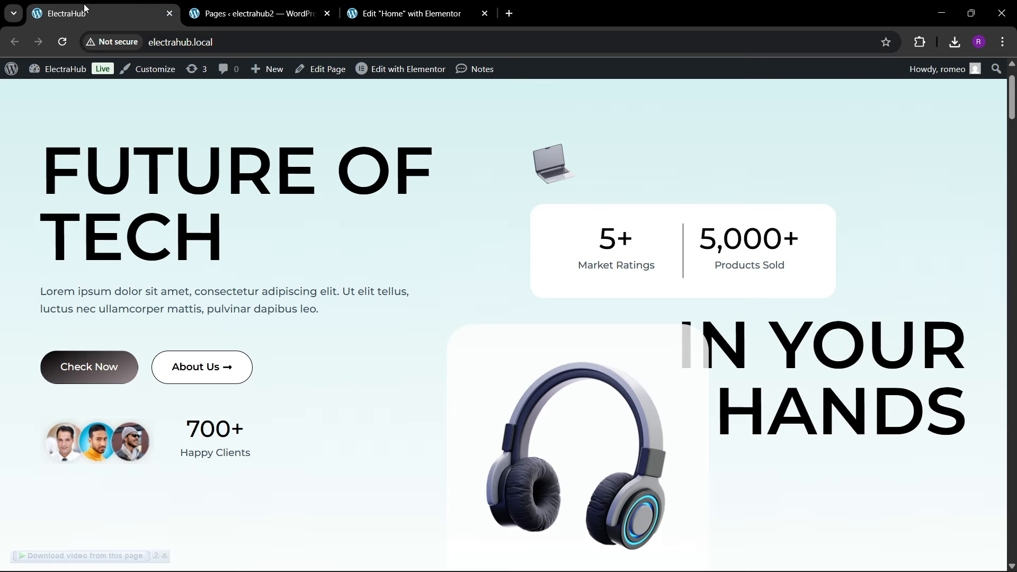
pyautogui.click(371, 13)
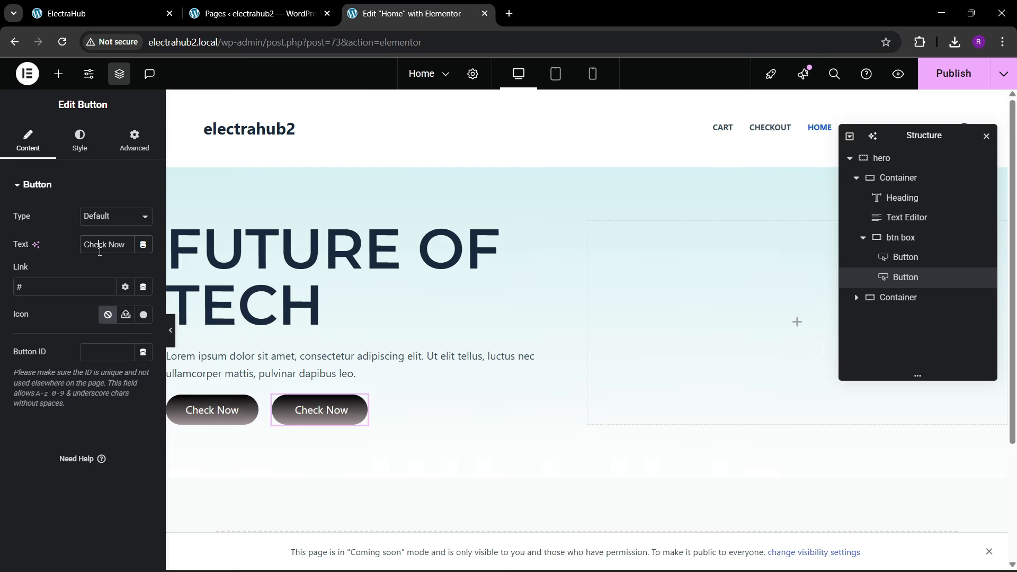
pyautogui.press('BackSpace')
pyautogui.write('Aboyut')
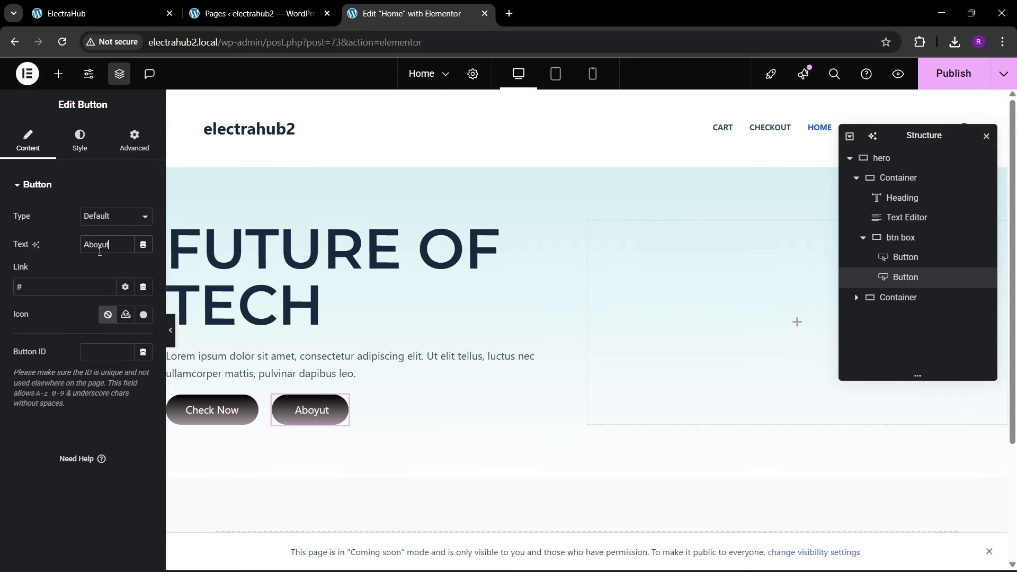
pyautogui.write('yus')
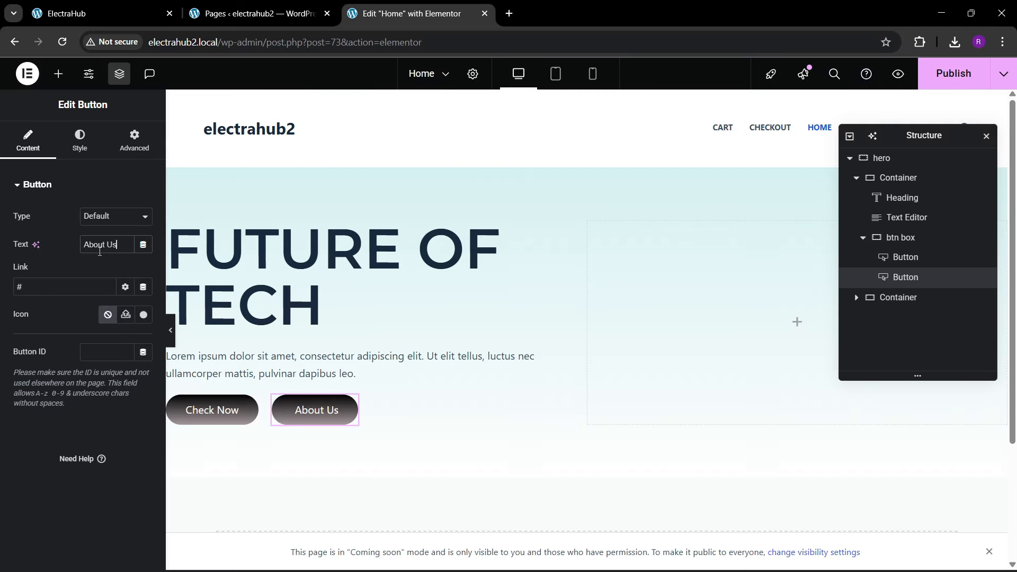
# Step: Add the long right arrow icon from the icon library to the "About Us" button
pyautogui.click(144, 314)
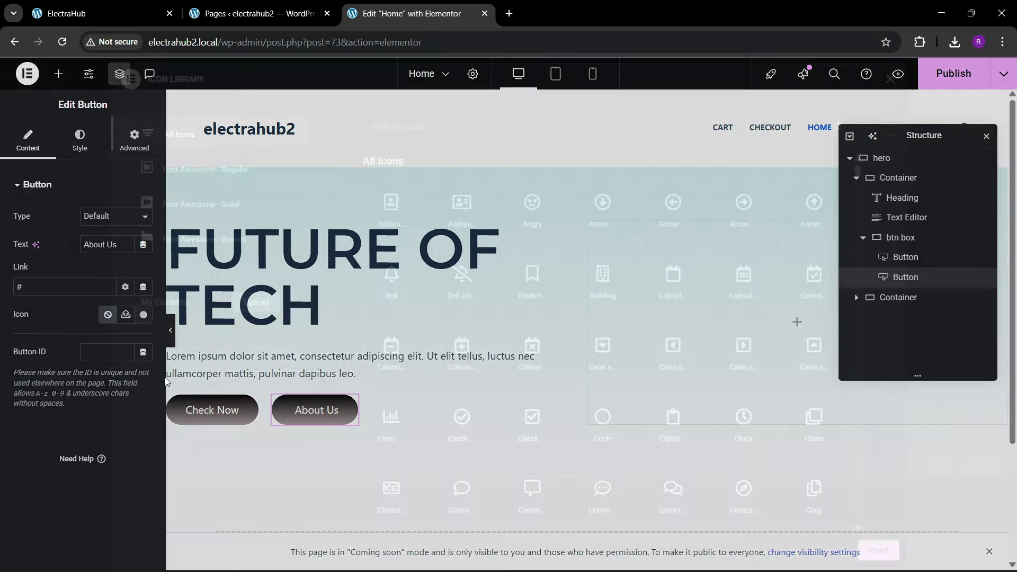
pyautogui.write('arrow')
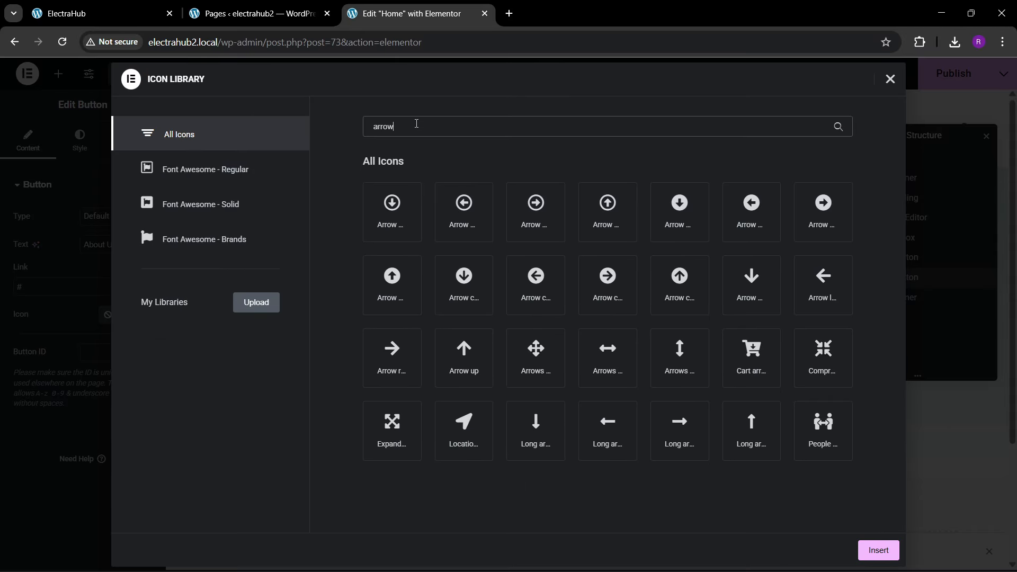
pyautogui.click(698, 431)
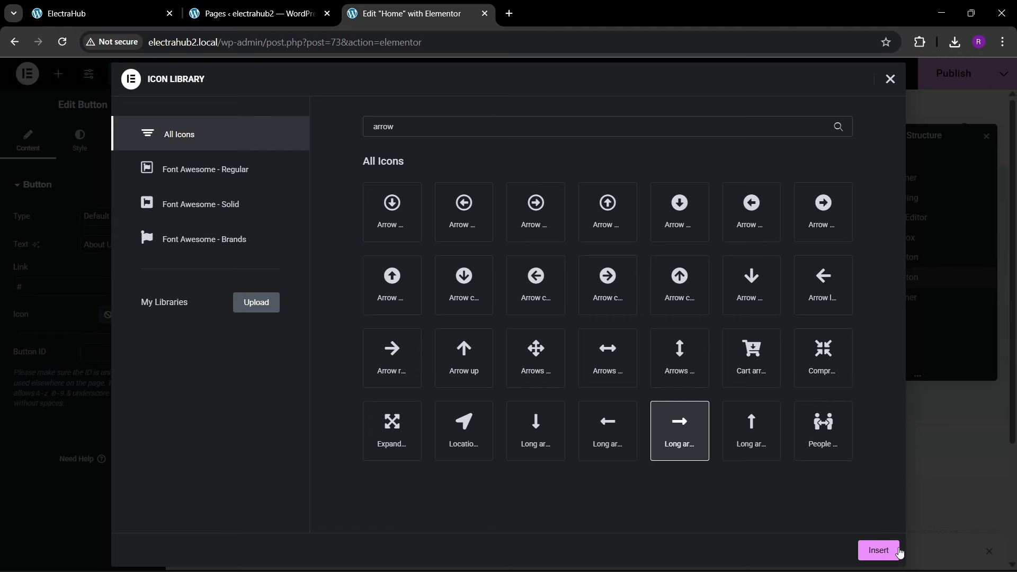
pyautogui.click(874, 550)
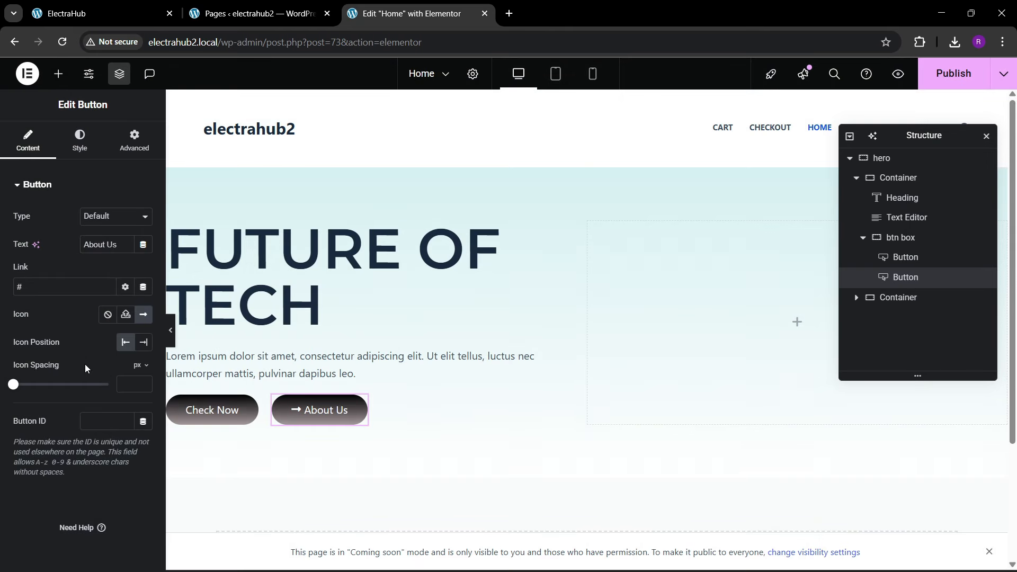
# Step: Switch the "About Us" button's background from gradient to a classic white fill
pyautogui.click(80, 140)
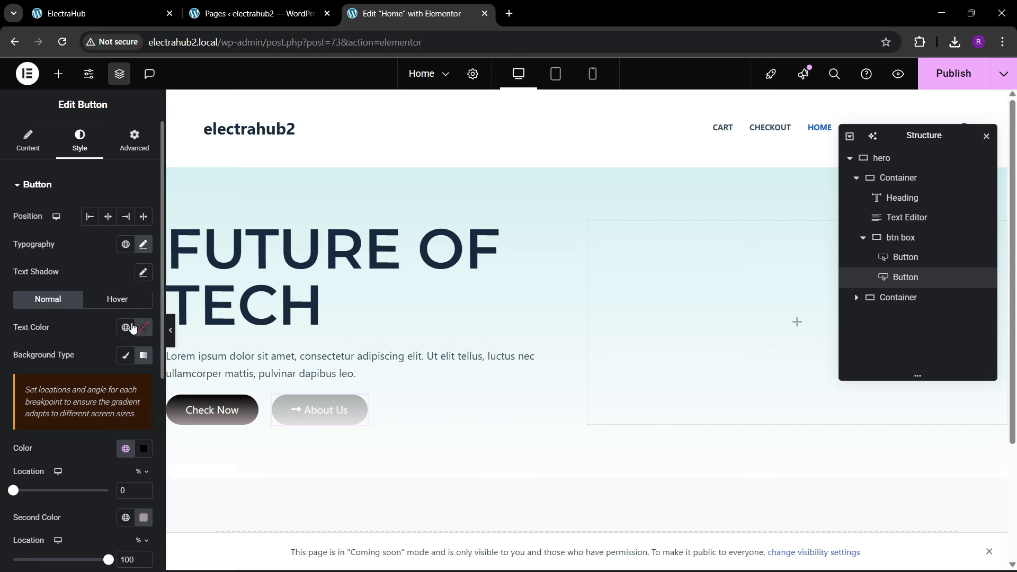
pyautogui.scroll(-1, 117, 391)
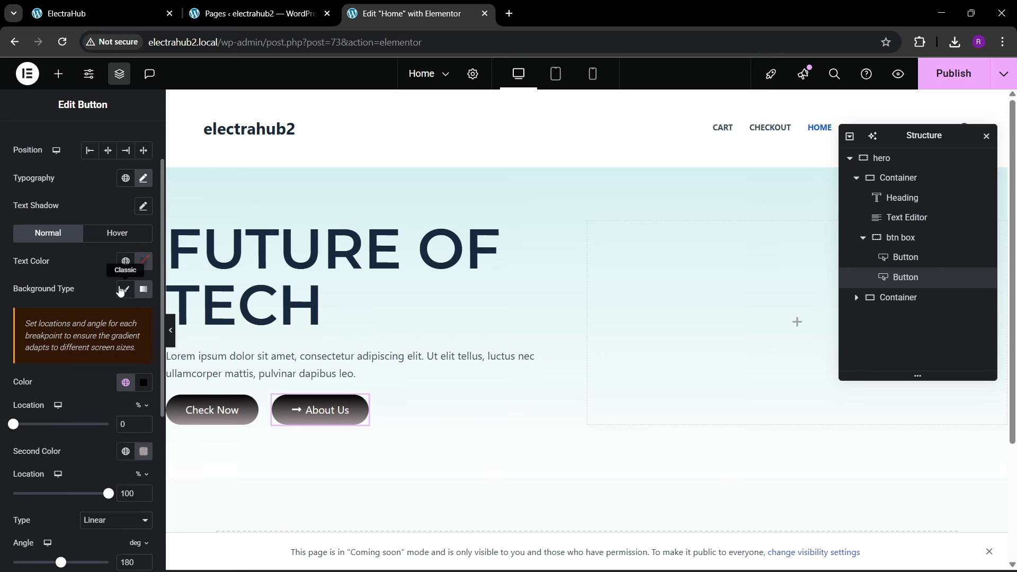
pyautogui.click(125, 291)
pyautogui.click(144, 316)
pyautogui.moveTo(117, 404); pyautogui.dragTo(73, 321)
pyautogui.click(73, 321)
# Step: Give the "About Us" button a solid 1 px black border and set its text color to black
pyautogui.click(101, 382)
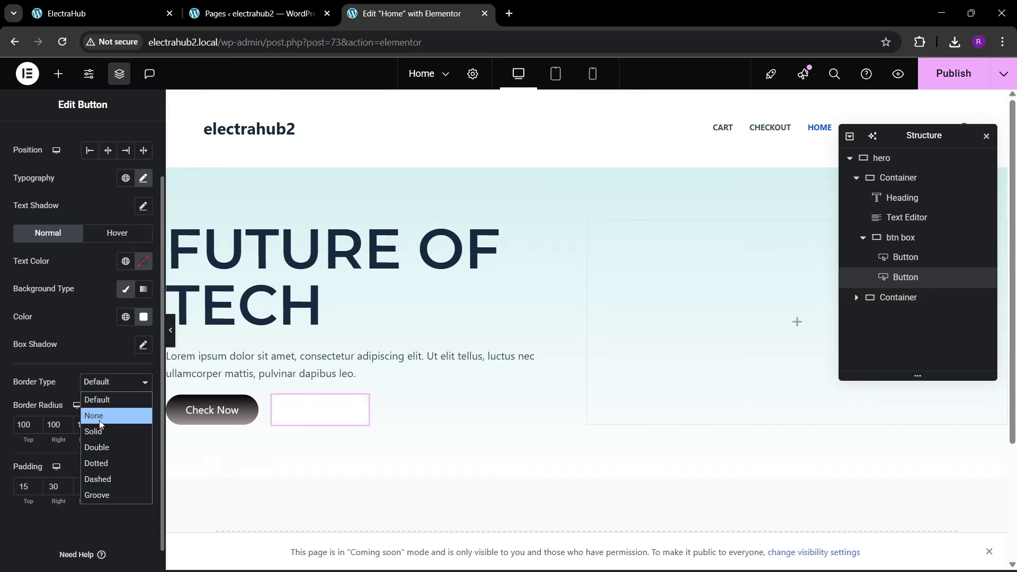
pyautogui.click(100, 430)
pyautogui.click(96, 423)
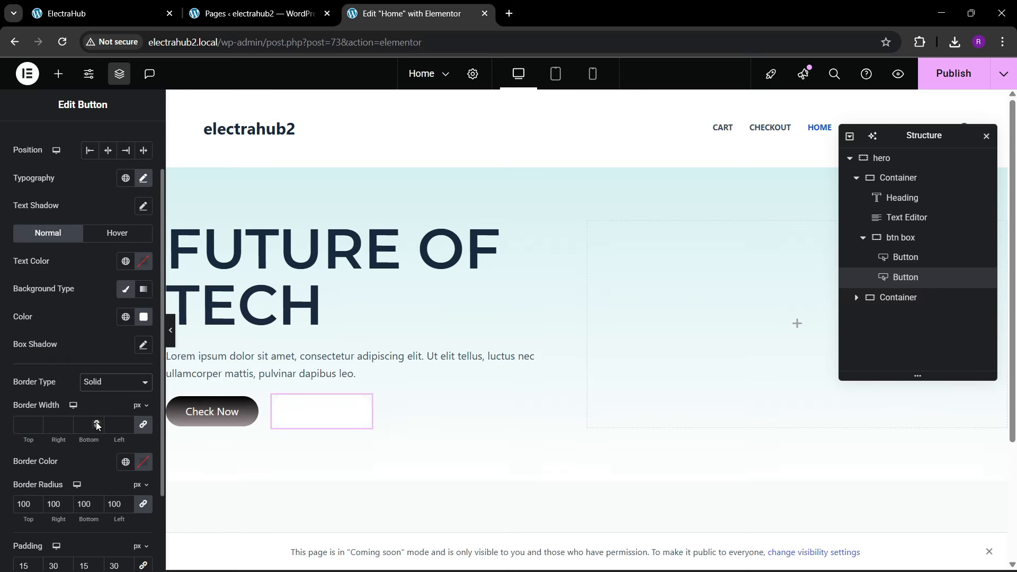
pyautogui.click(127, 460)
pyautogui.click(68, 356)
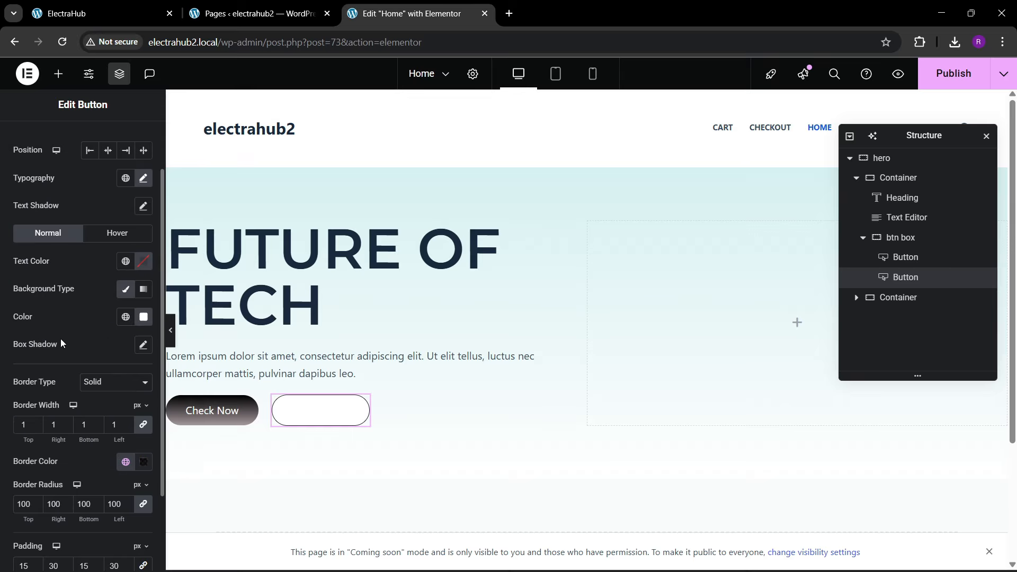
pyautogui.click(125, 261)
pyautogui.click(53, 456)
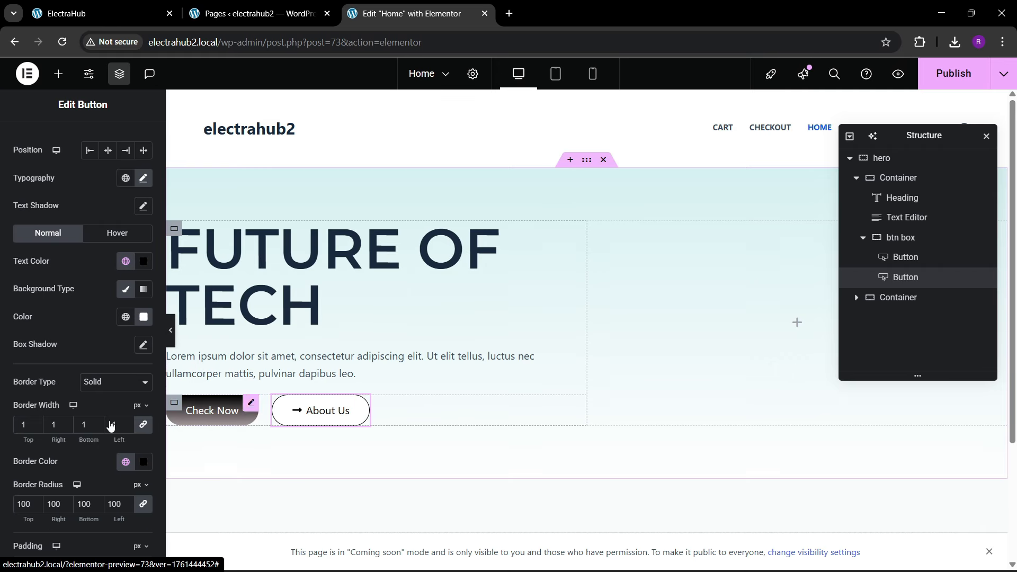
# Step: Position the arrow icon after the text in the "About Us" button
pyautogui.scroll(3, 59, 254)
pyautogui.click(29, 140)
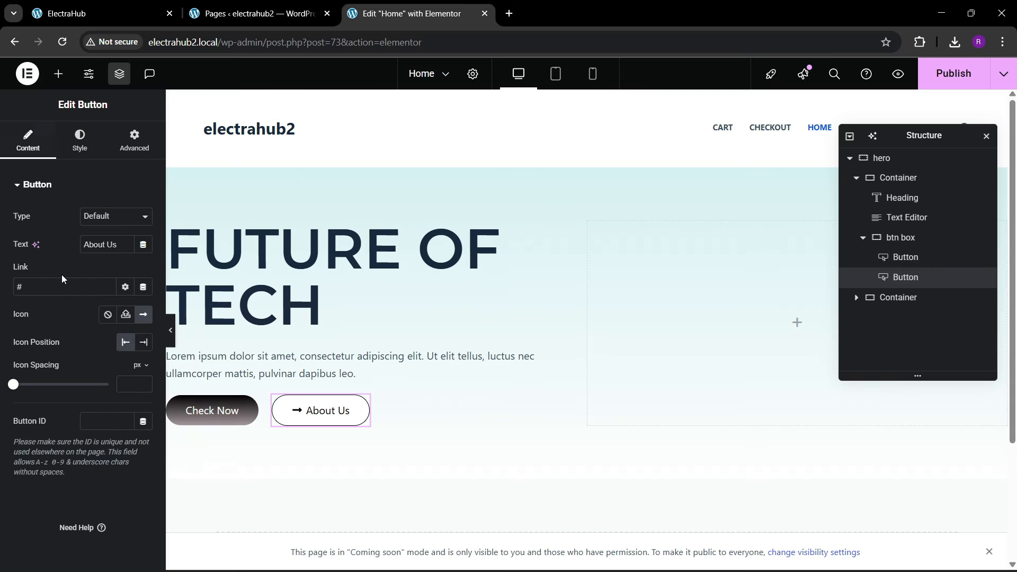
pyautogui.click(144, 344)
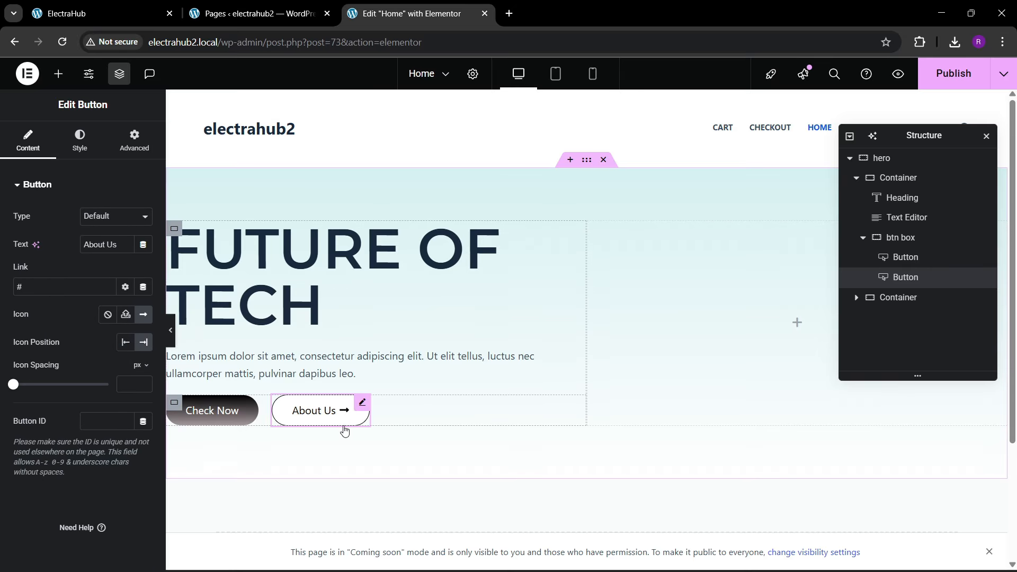
# Step: Check the button hover effect on the ElectraHub reference site and give the "Check Now" button the Shrink hover animation
pyautogui.click(90, 11)
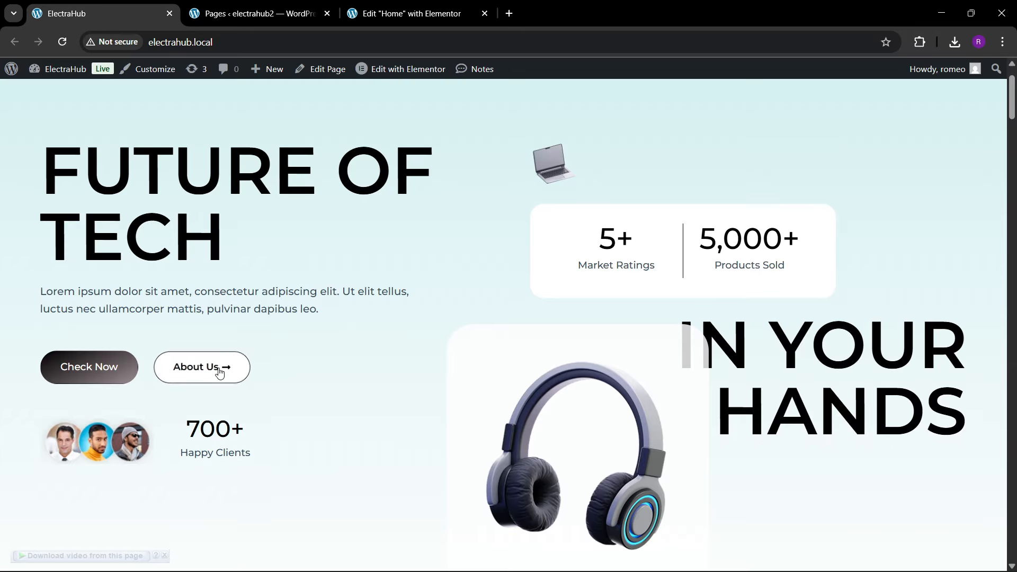
pyautogui.click(449, 11)
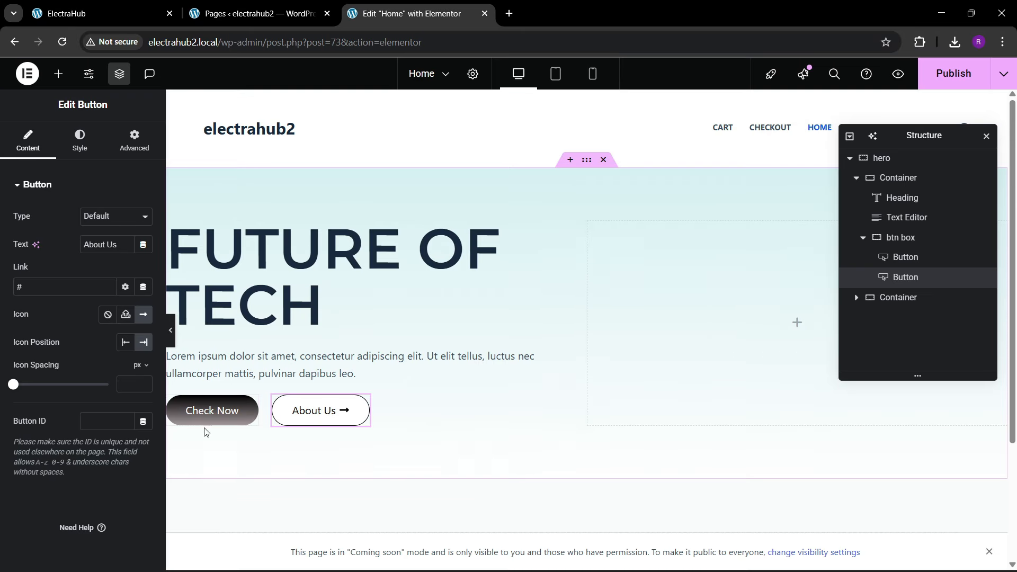
pyautogui.click(211, 416)
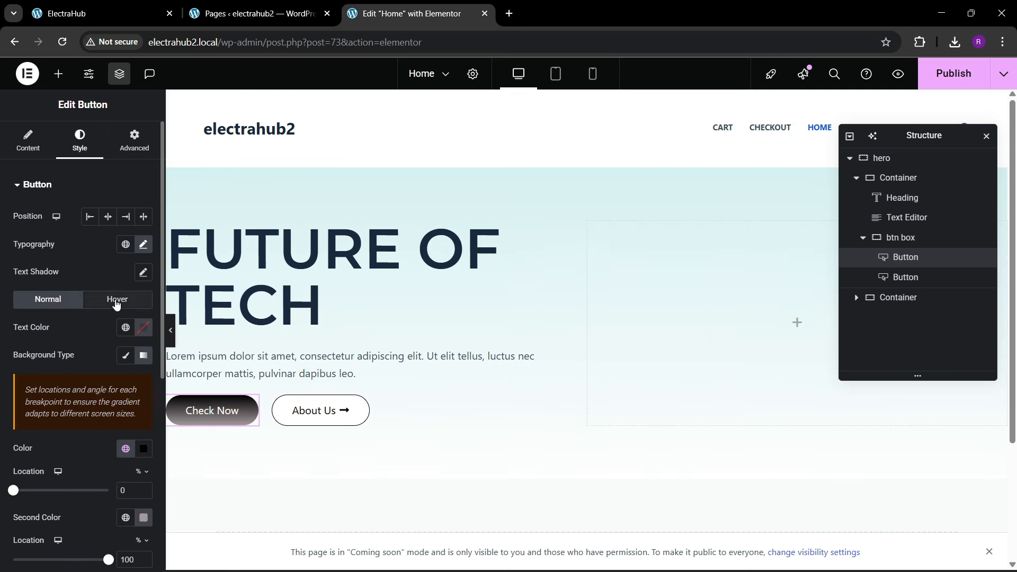
pyautogui.click(116, 301)
pyautogui.scroll(-3, 46, 368)
pyautogui.click(41, 389)
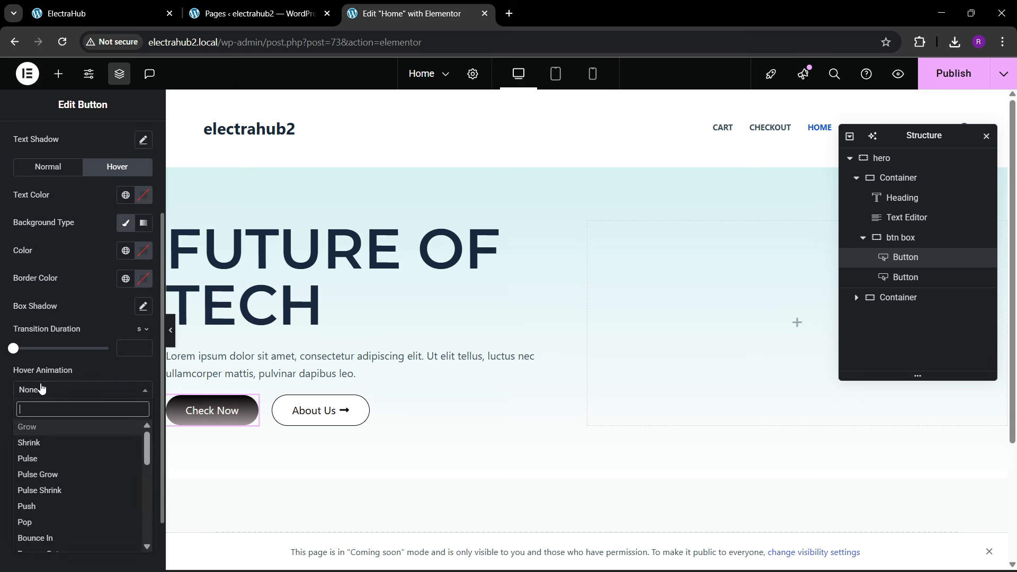
pyautogui.click(39, 442)
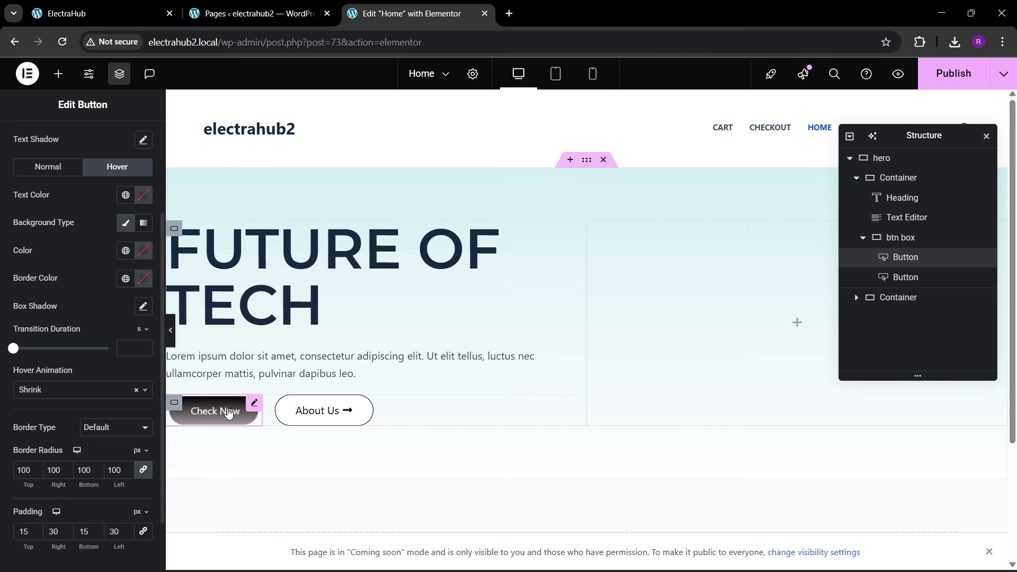
# Step: Apply the Shrink hover animation to the "About Us" button
pyautogui.click(344, 412)
pyautogui.click(80, 141)
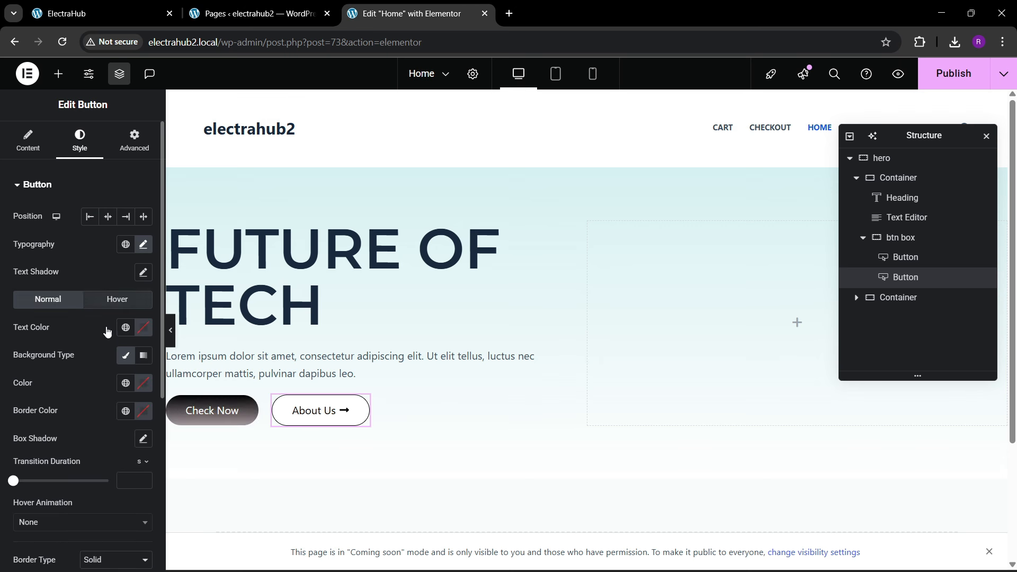
pyautogui.click(116, 300)
pyautogui.scroll(-1, 49, 355)
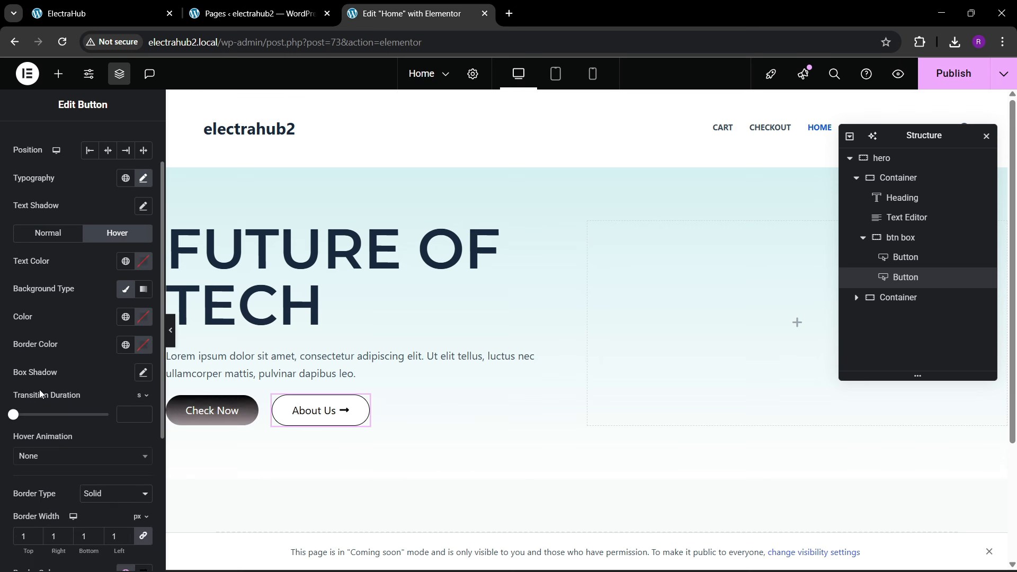
pyautogui.click(51, 459)
pyautogui.click(37, 351)
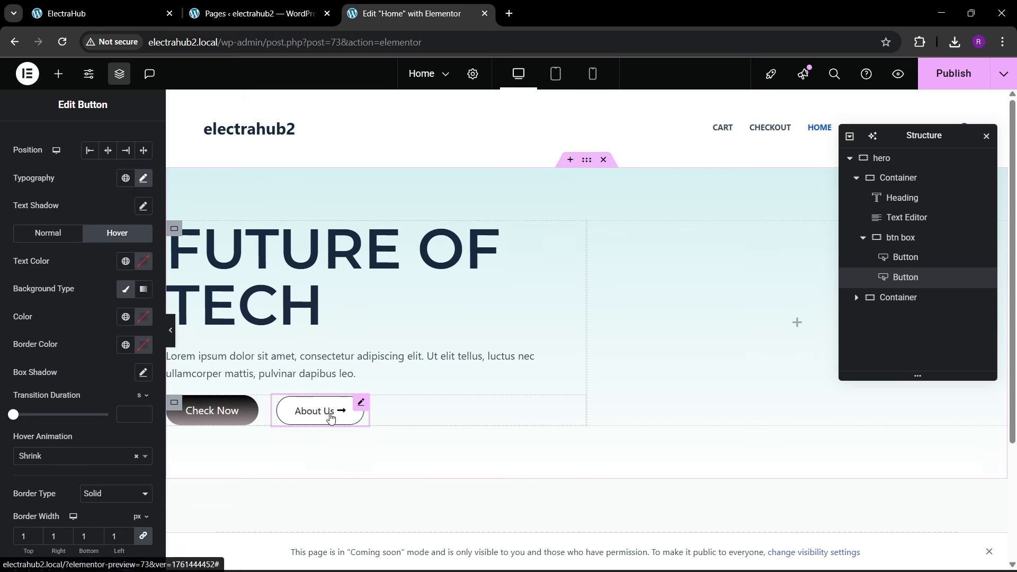
# Step: Set the btn box container's top margin to 20 px, compare it with the reference site, and publish the page
pyautogui.click(872, 237)
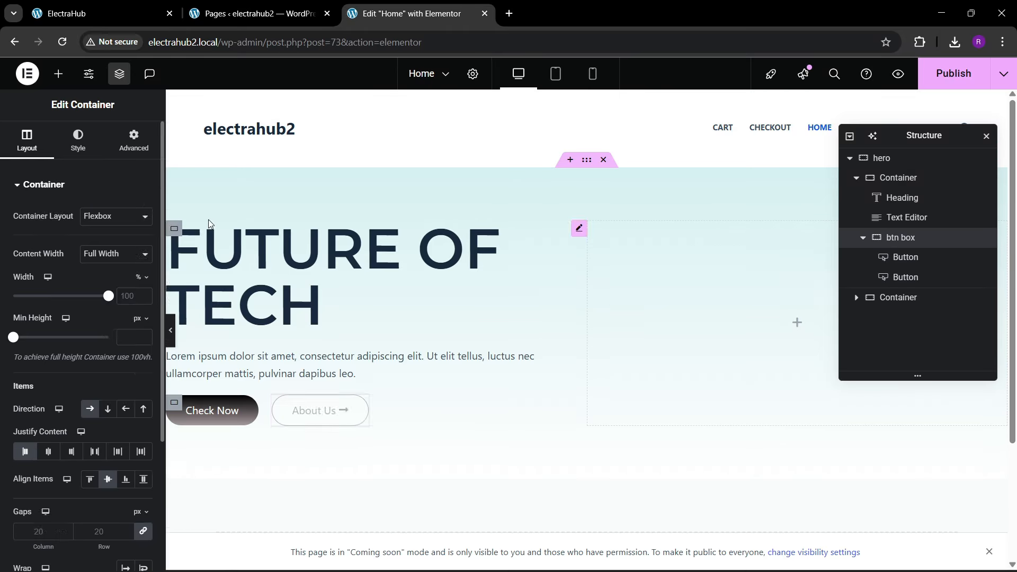
pyautogui.click(120, 137)
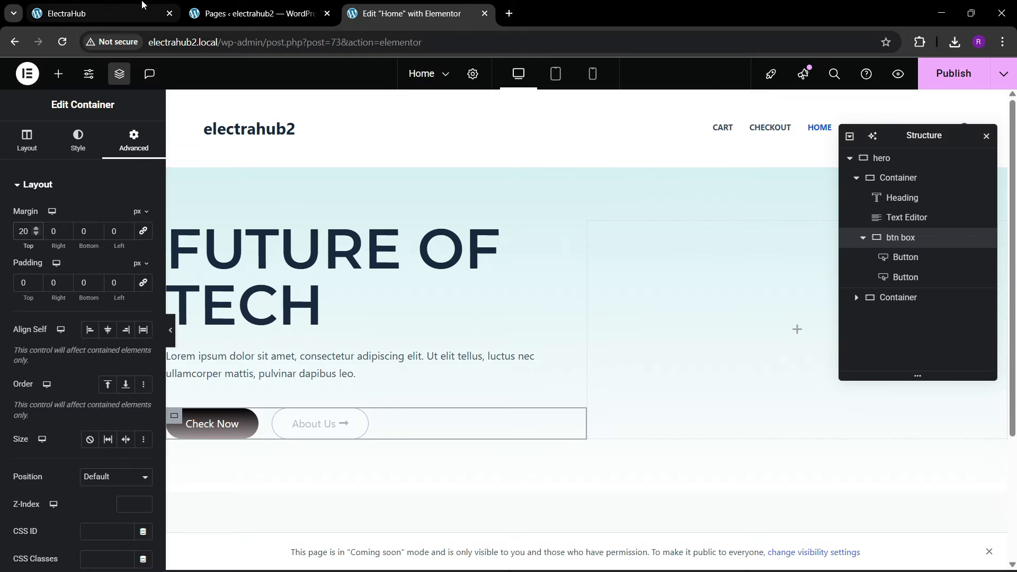
pyautogui.click(101, 13)
pyautogui.click(401, 6)
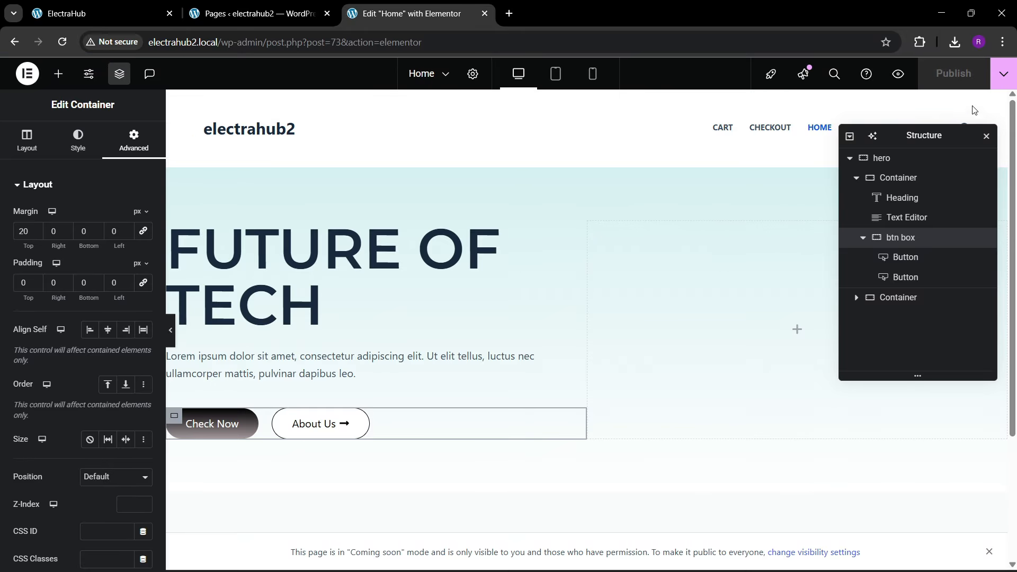
# Step: View the published home page in a new tab and compare its hero section with the ElectraHub reference site
pyautogui.click(1001, 75)
pyautogui.click(948, 173)
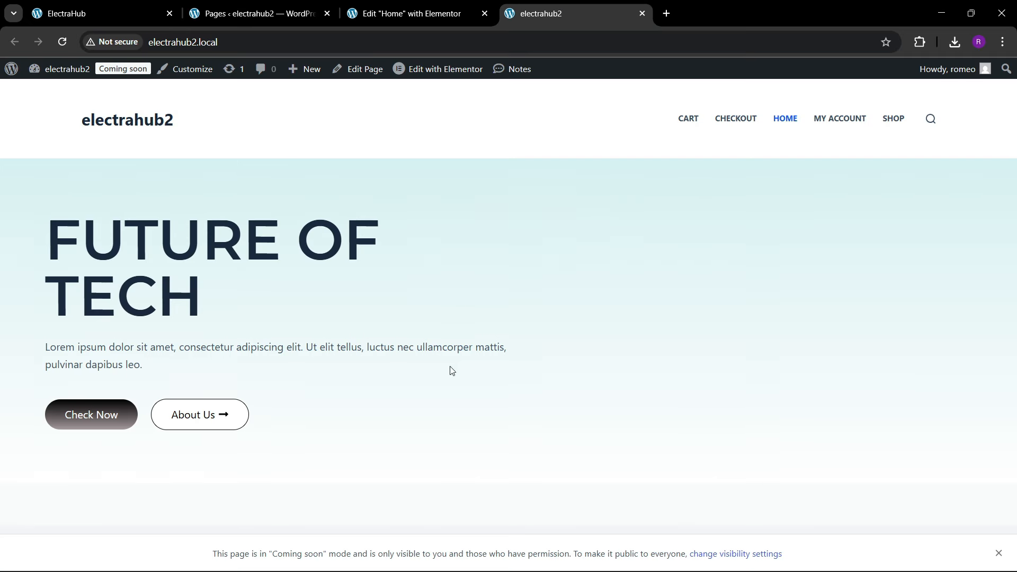
pyautogui.hotkey('ctrl', '1')
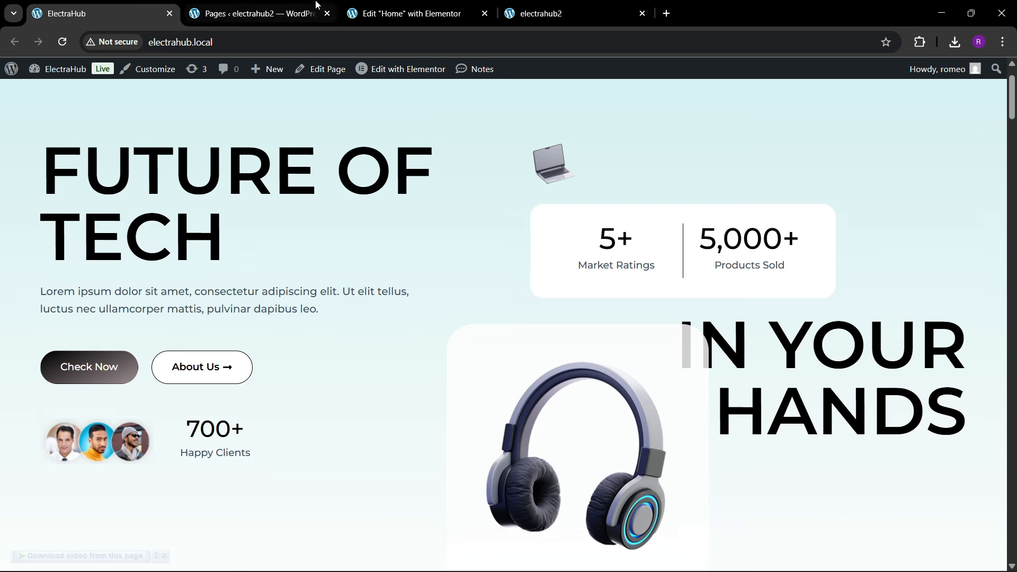
pyautogui.click(380, 4)
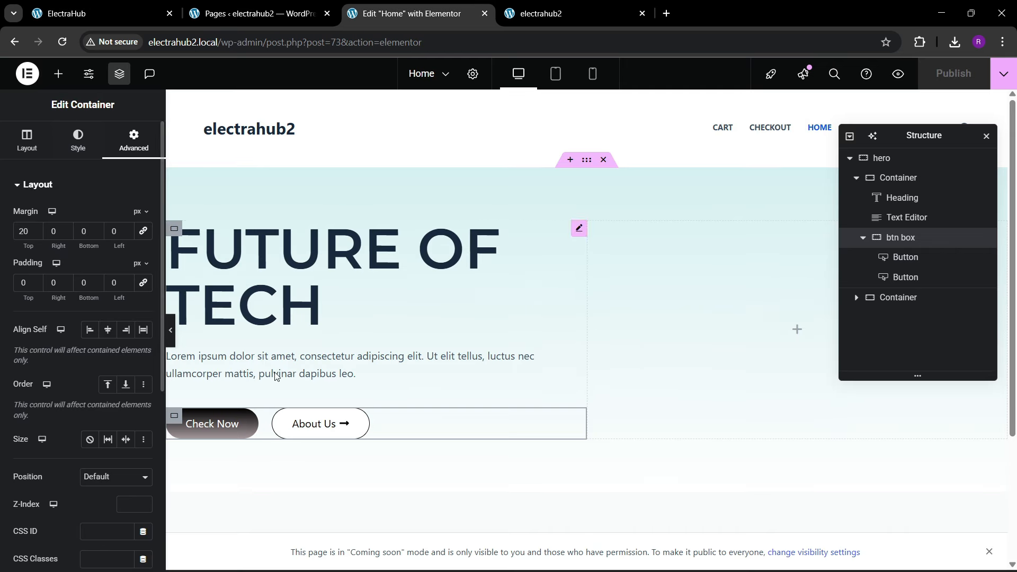
# Step: Add a new container directly below the btn box container in the hero's first column
pyautogui.click(863, 237)
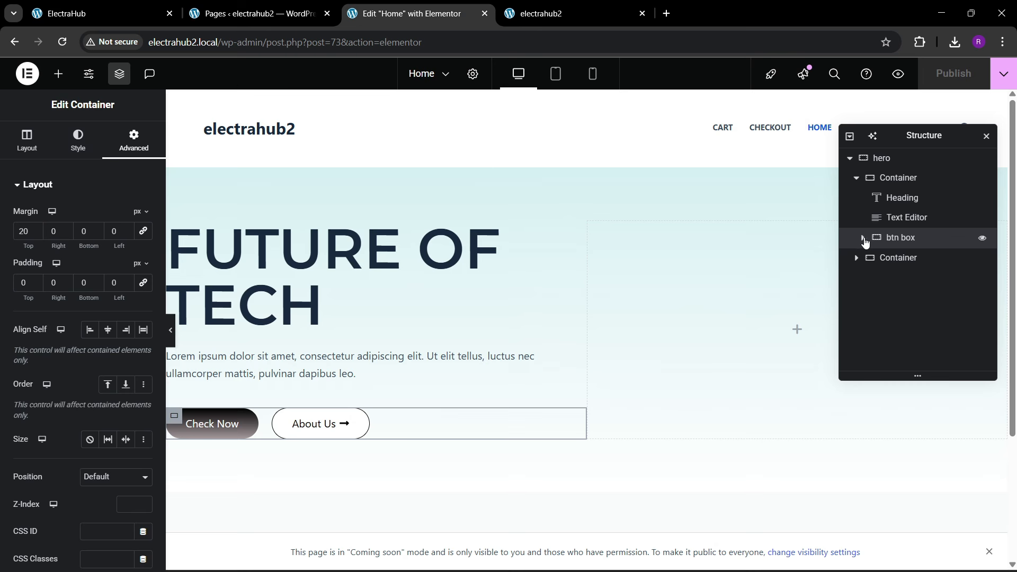
pyautogui.rightClick(914, 242)
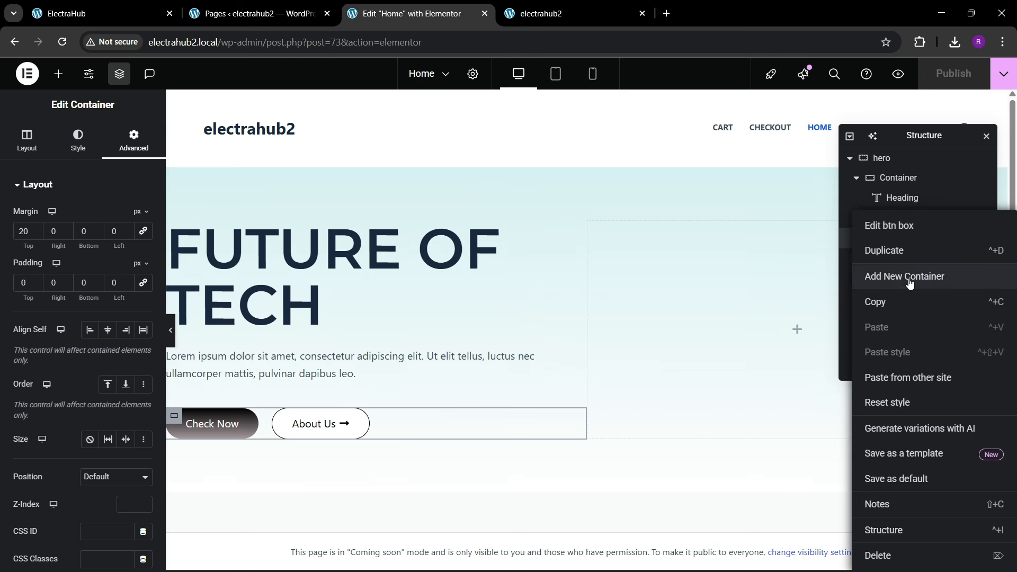
pyautogui.click(907, 282)
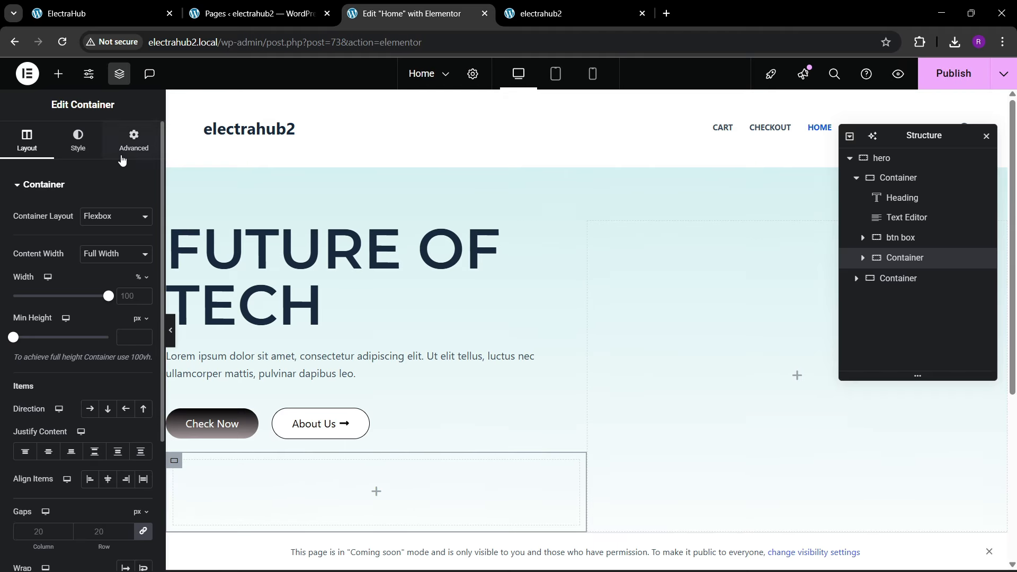
pyautogui.click(134, 141)
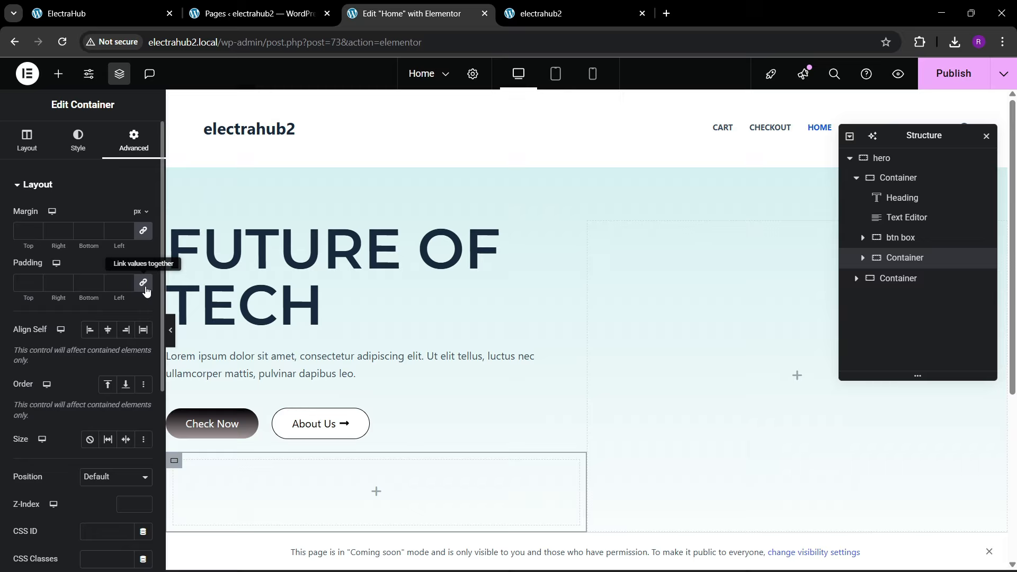
# Step: Add an Image widget to the new container and choose the picture of three client portraits from the media library
pyautogui.click(59, 74)
pyautogui.moveTo(121, 355); pyautogui.dragTo(279, 472)
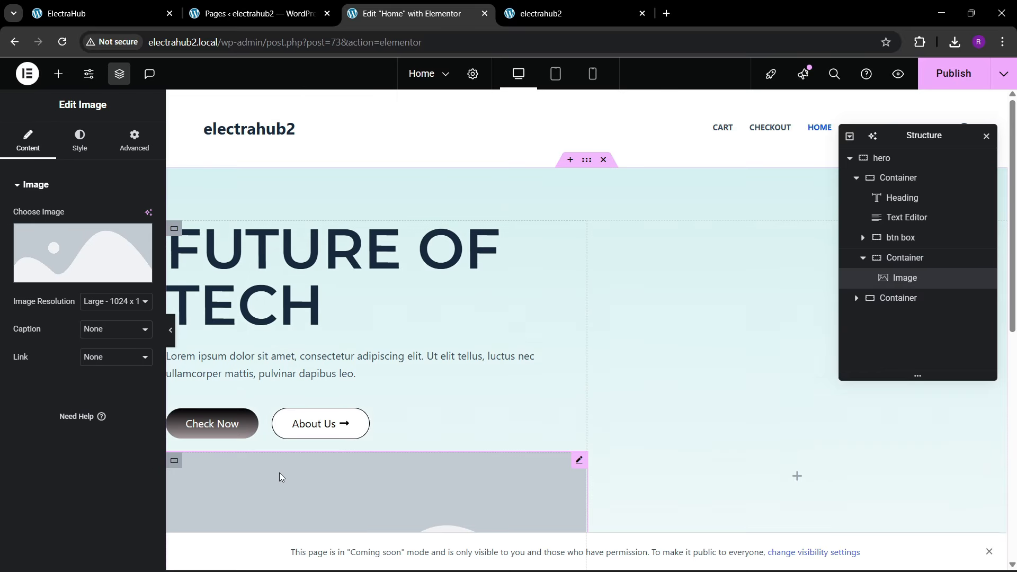
pyautogui.click(97, 254)
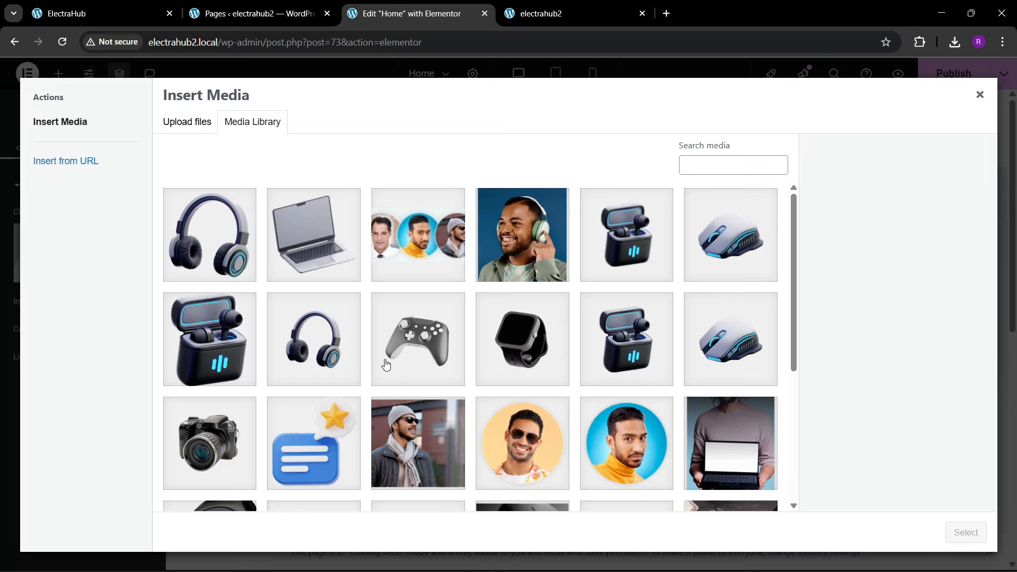
pyautogui.click(454, 277)
pyautogui.click(966, 533)
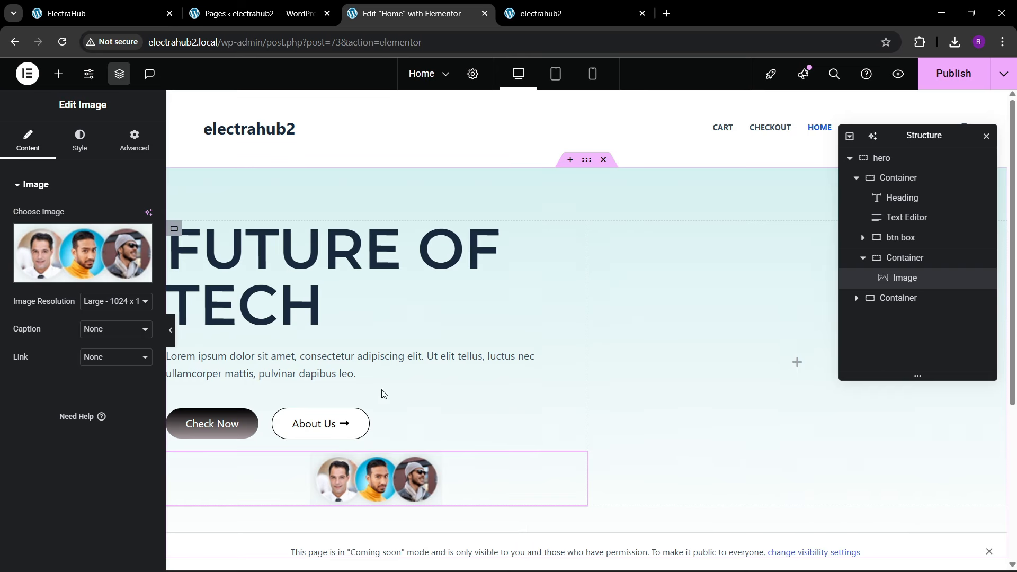
# Step: Set the portraits container to a vertical column with centered justification and items aligned to the start
pyautogui.click(907, 260)
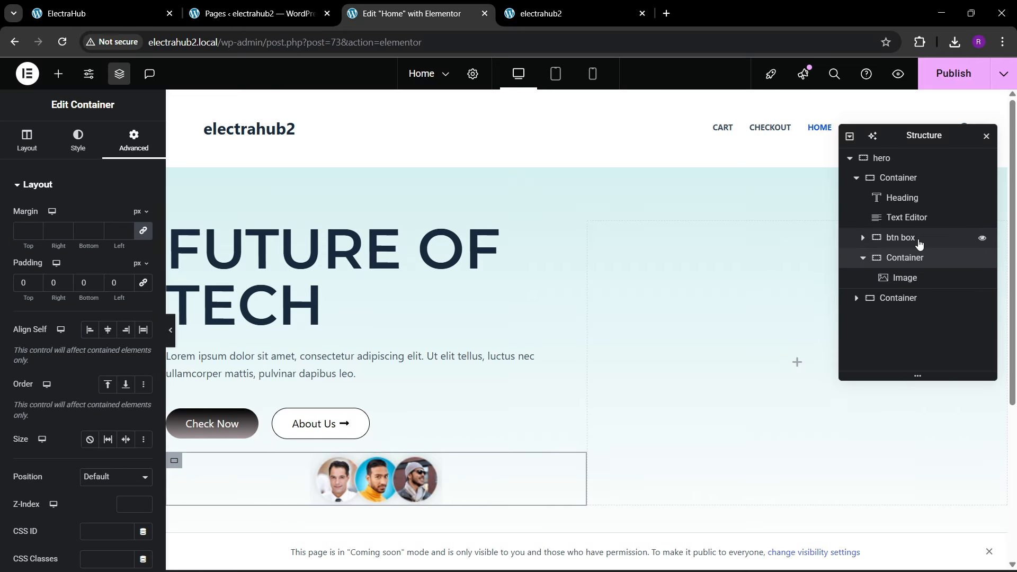
pyautogui.click(11, 157)
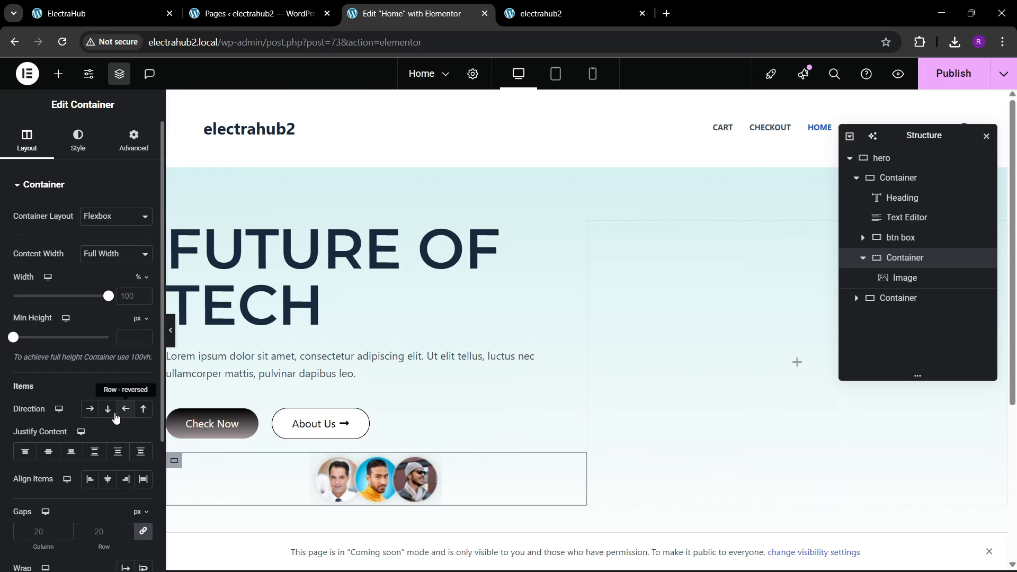
pyautogui.click(106, 413)
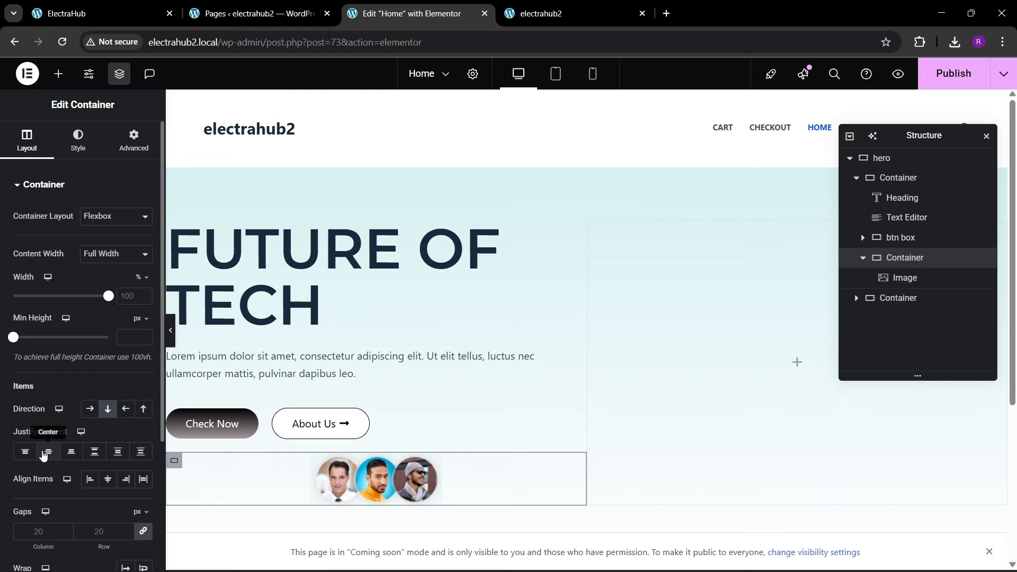
pyautogui.click(46, 452)
pyautogui.click(89, 478)
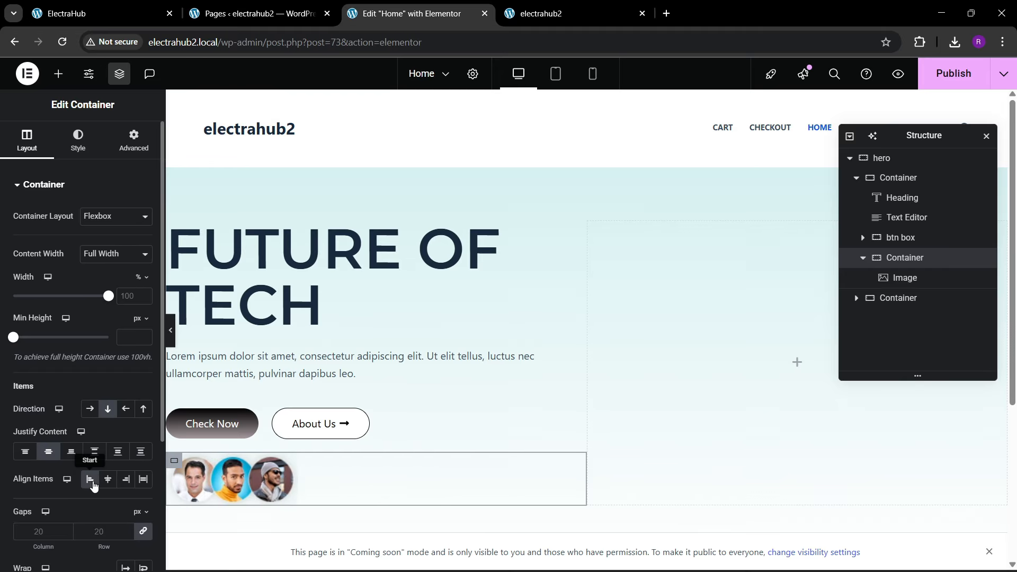
# Step: Give the client portraits image a custom width of 25%, checking its size against the ElectraHub reference site
pyautogui.click(205, 489)
pyautogui.click(80, 140)
pyautogui.click(134, 140)
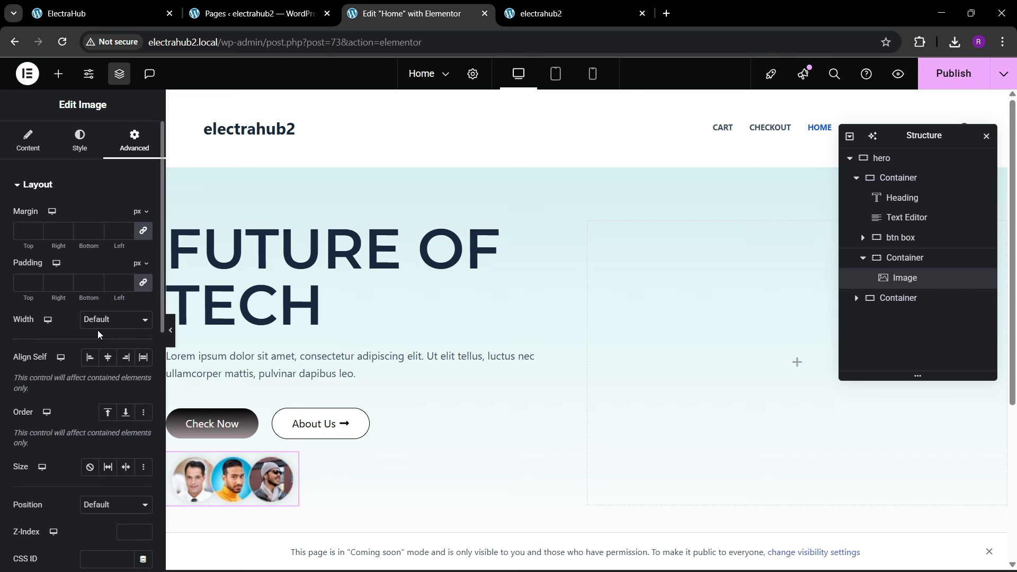
pyautogui.click(98, 324)
pyautogui.click(100, 384)
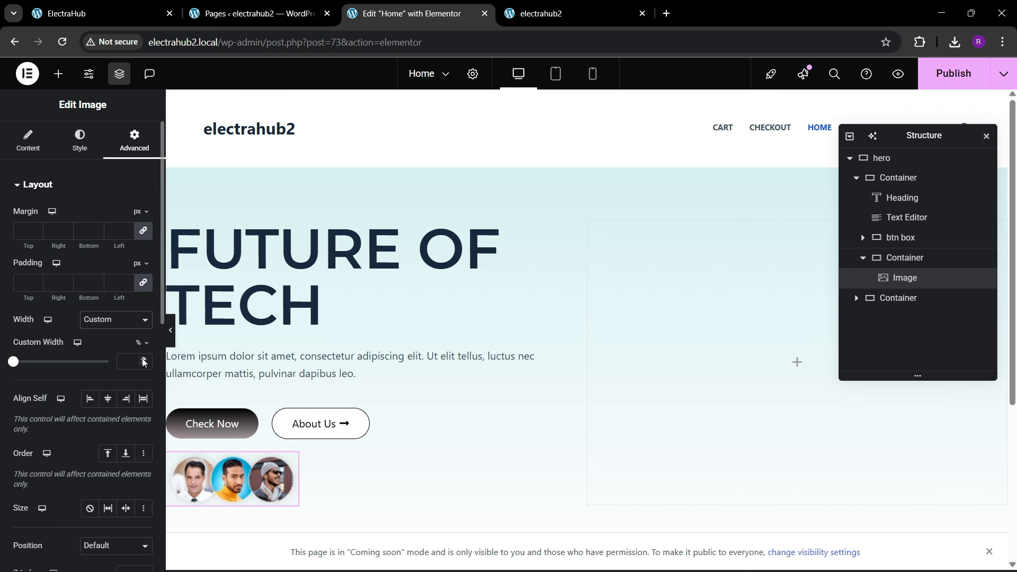
pyautogui.moveTo(143, 359); pyautogui.dragTo(143, 359)
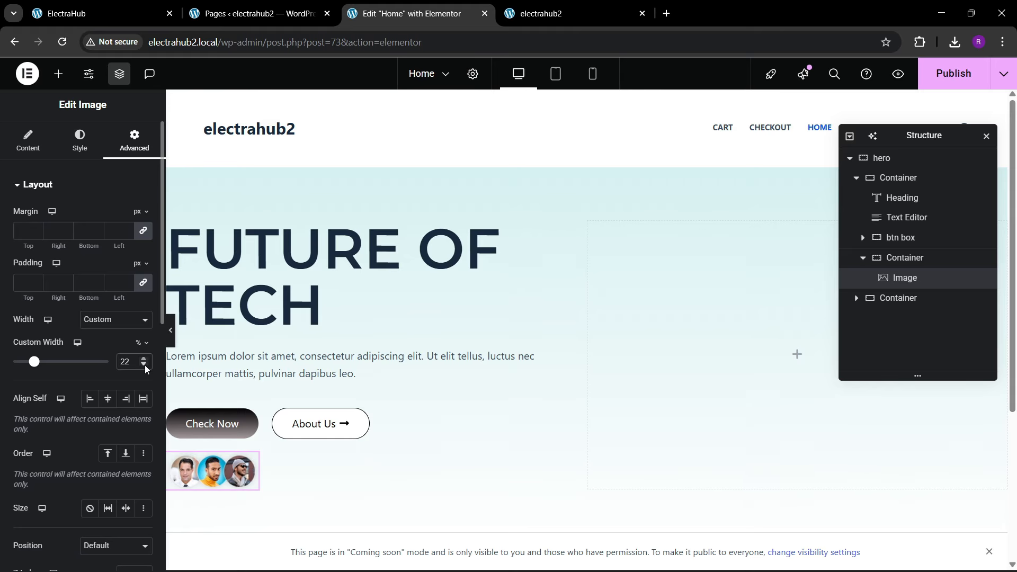
pyautogui.click(145, 364)
pyautogui.click(92, 6)
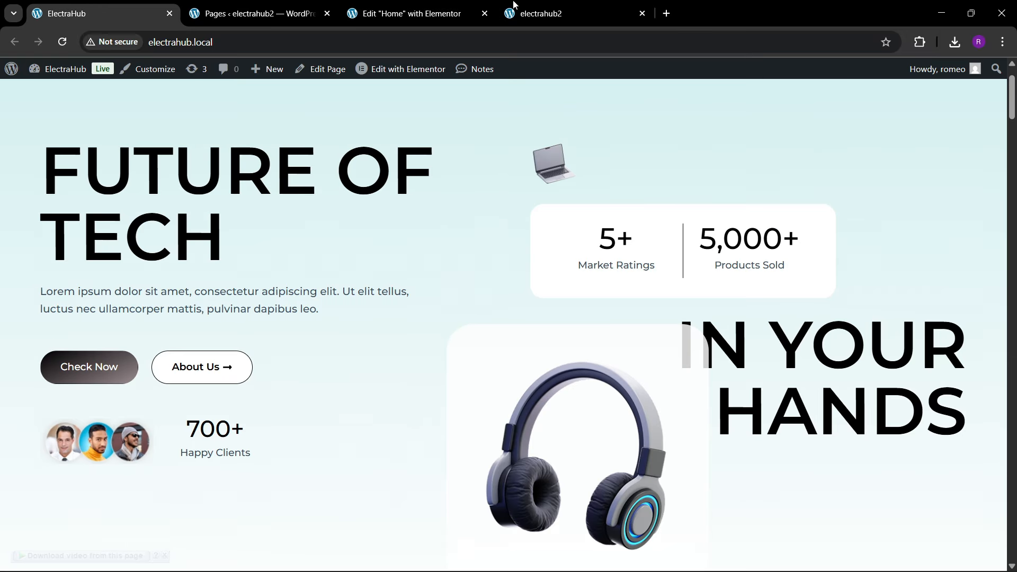
pyautogui.click(477, 12)
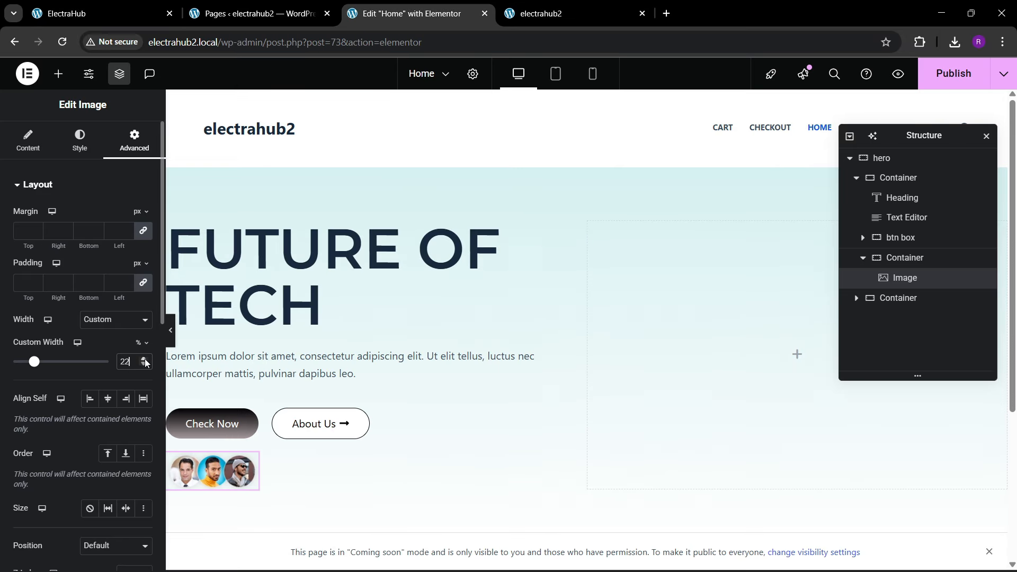
pyautogui.moveTo(145, 359); pyautogui.dragTo(145, 359)
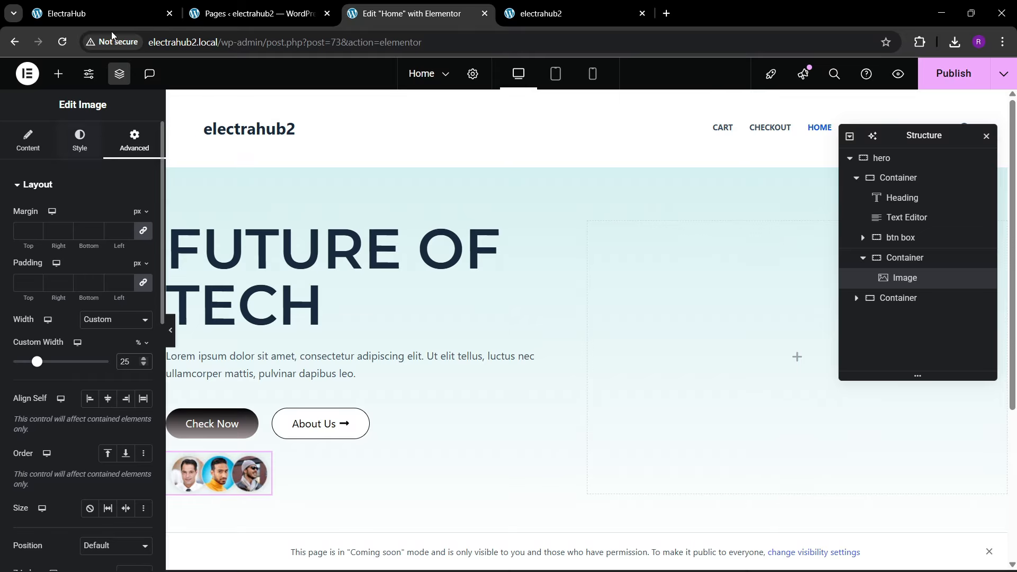
pyautogui.click(92, 13)
pyautogui.click(358, 19)
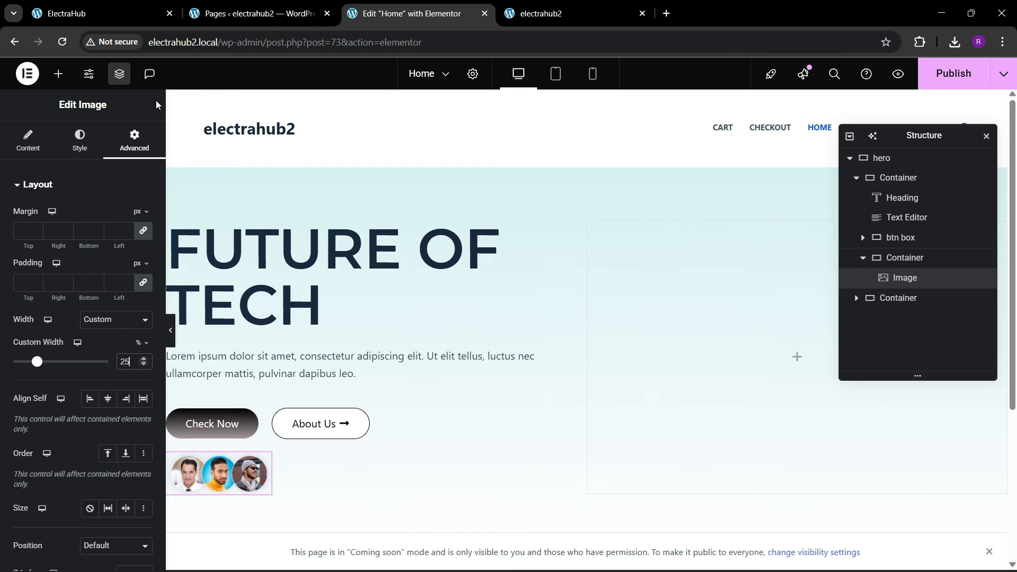
# Step: Add a Counter widget to the portraits container and place it after the image
pyautogui.click(58, 74)
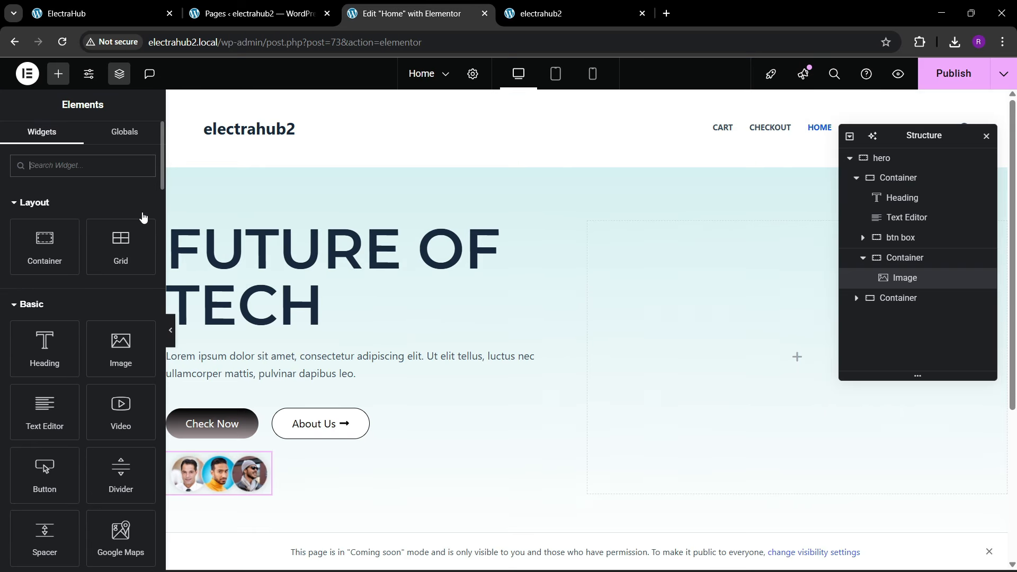
pyautogui.write('counter')
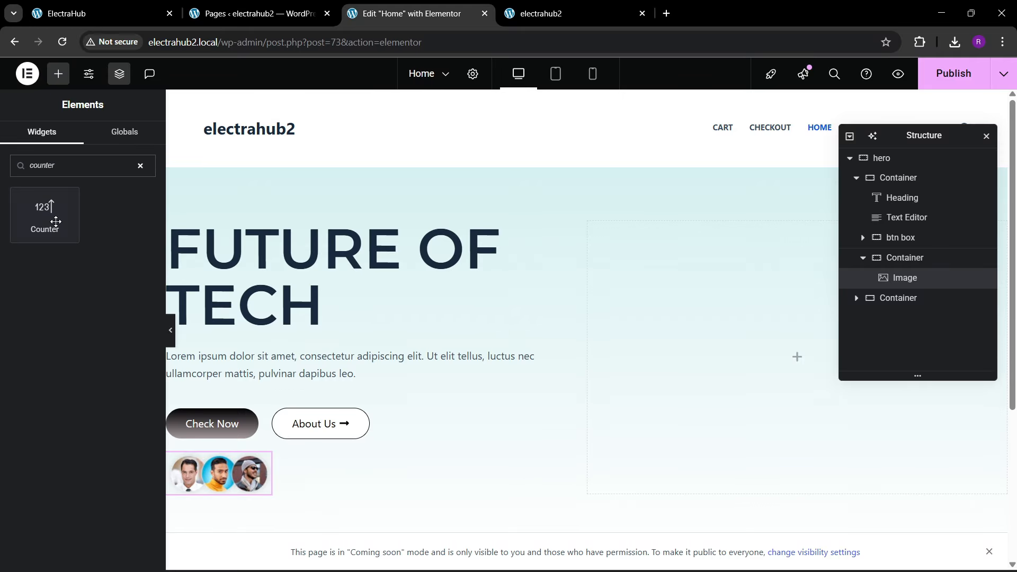
pyautogui.moveTo(56, 221); pyautogui.dragTo(258, 470)
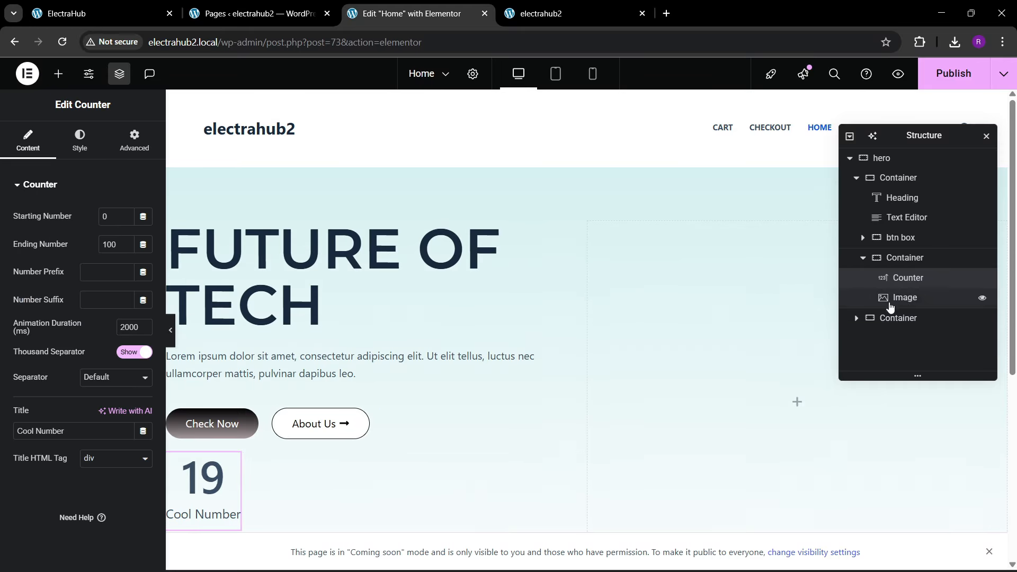
pyautogui.moveTo(917, 279); pyautogui.dragTo(921, 304)
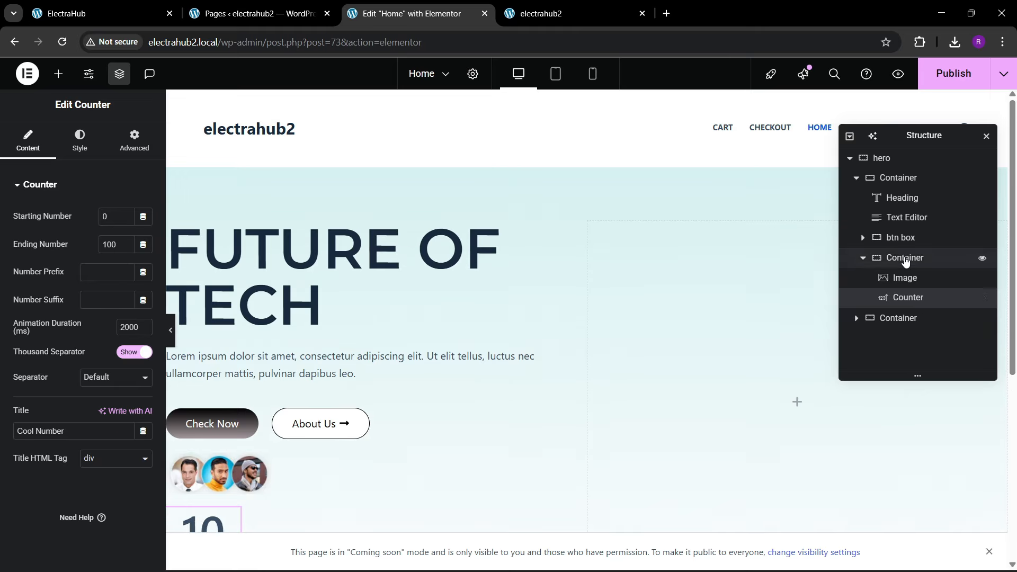
# Step: Lay out the portraits container as a horizontal row, justified to the start, items centered, with 40 px gaps, and compare it with the reference site
pyautogui.click(905, 261)
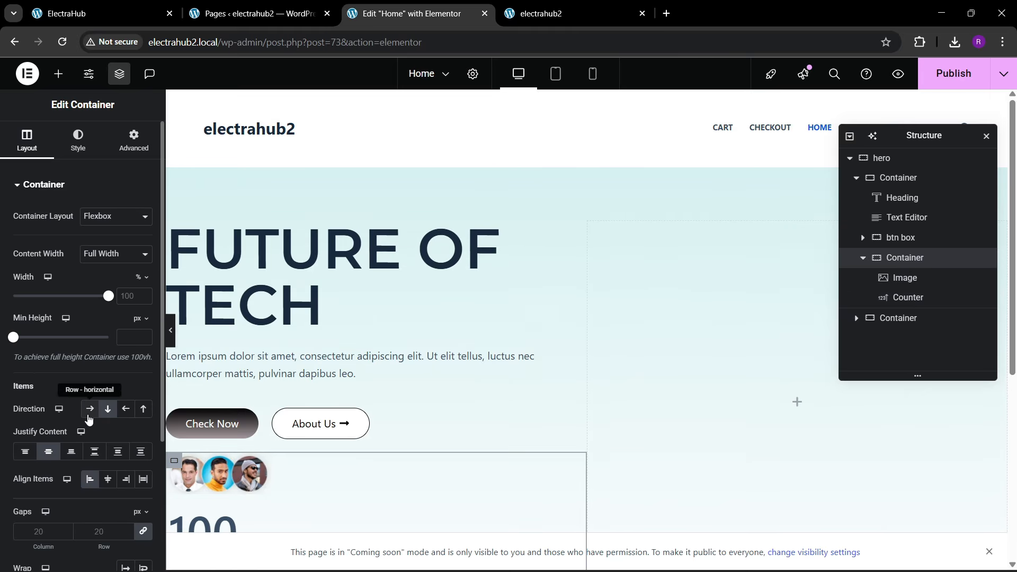
pyautogui.click(89, 408)
pyautogui.click(95, 451)
pyautogui.click(109, 480)
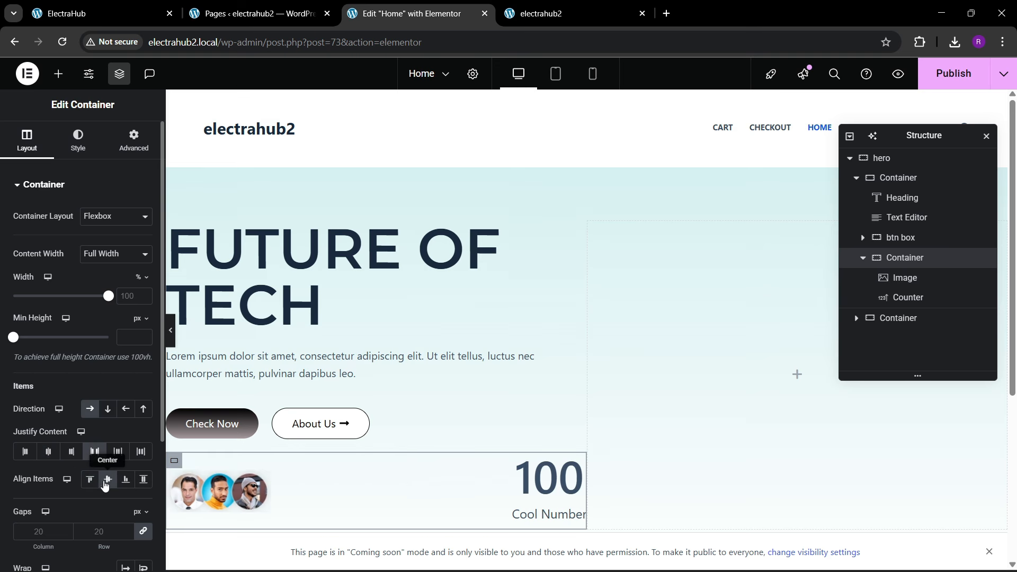
pyautogui.click(25, 452)
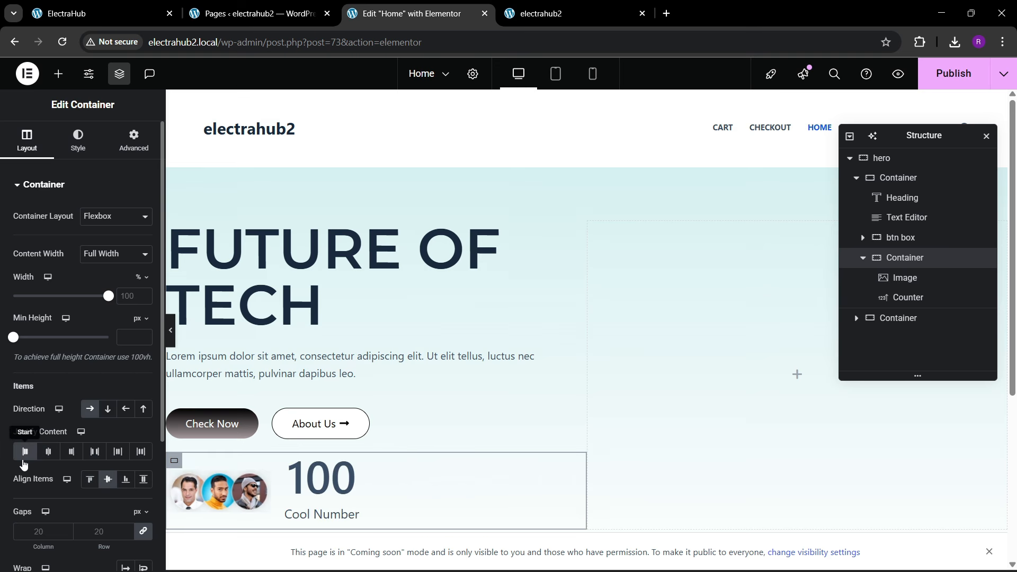
pyautogui.write('40')
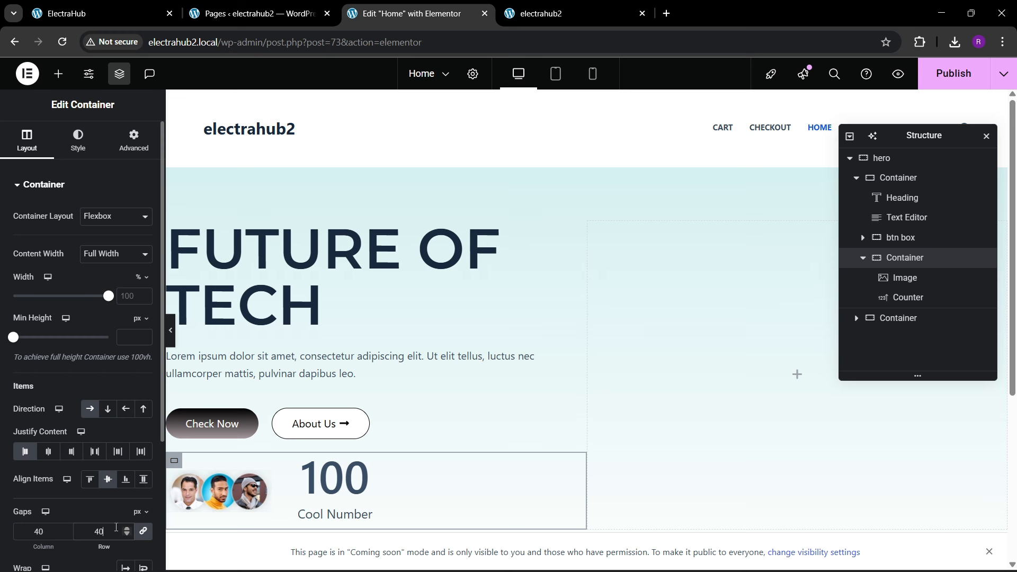
pyautogui.click(140, 7)
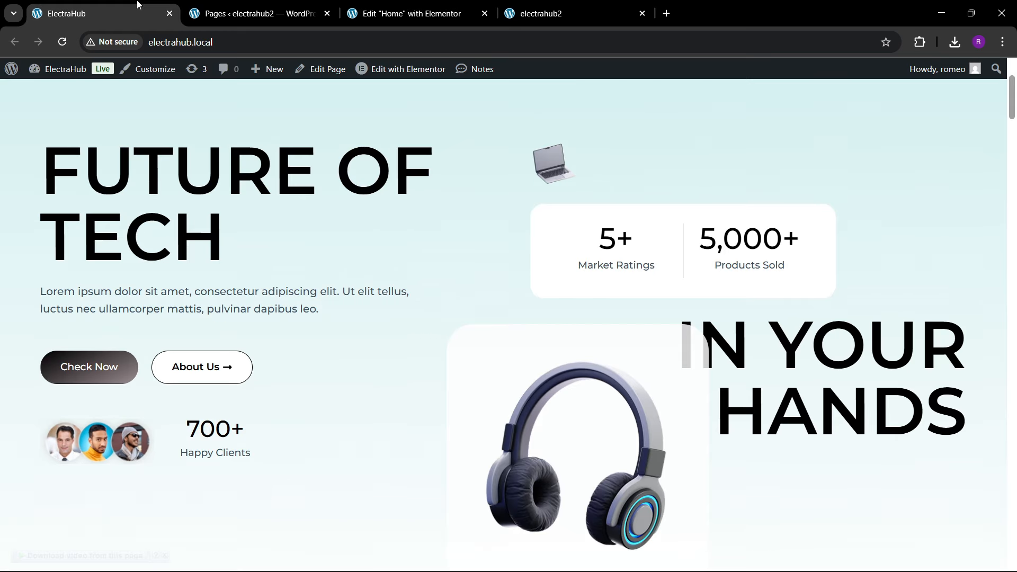
pyautogui.click(420, 8)
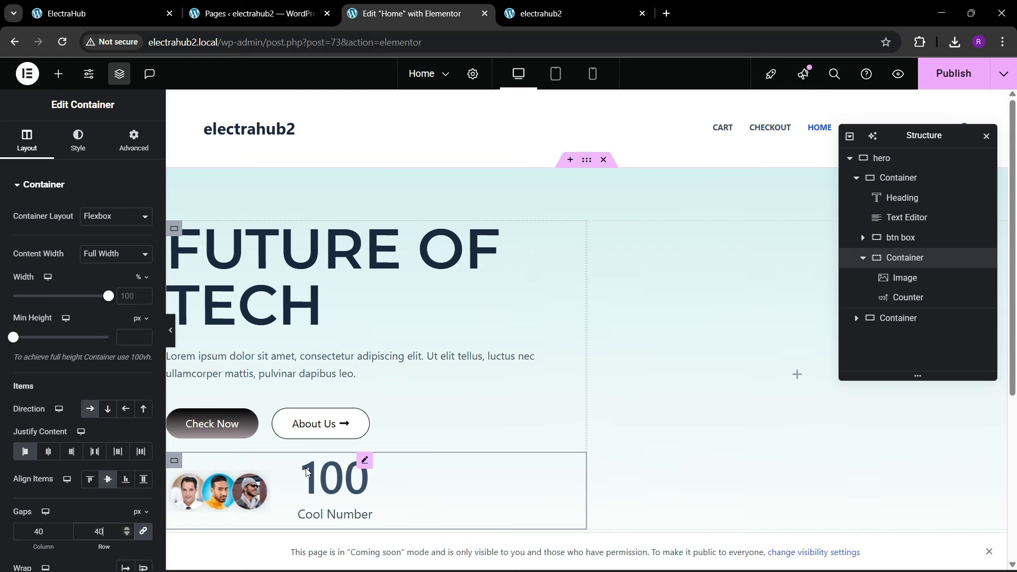
# Step: Set the counter's ending number to 700 with a + suffix and title it Happy Clients
pyautogui.click(333, 484)
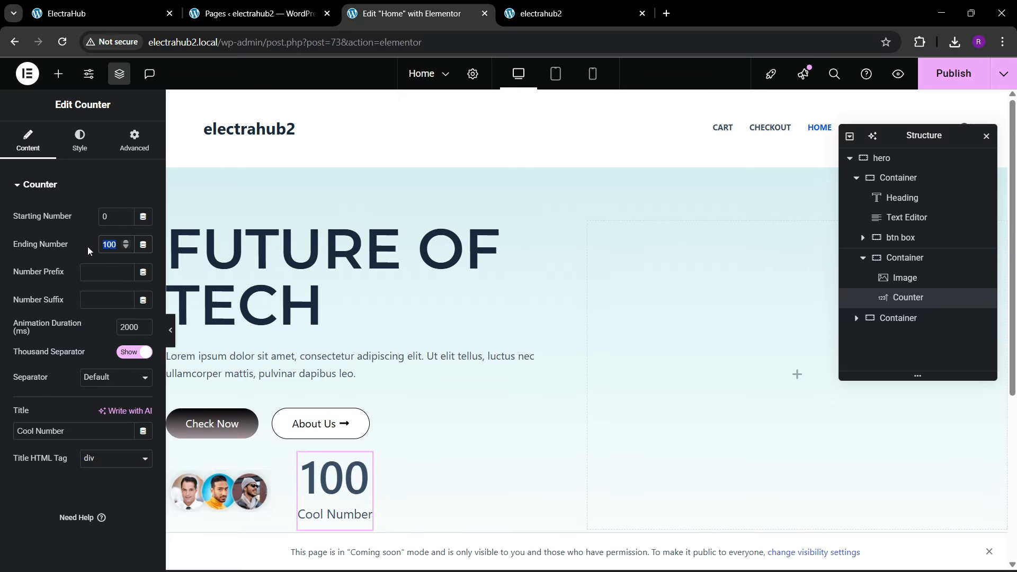
pyautogui.write('700')
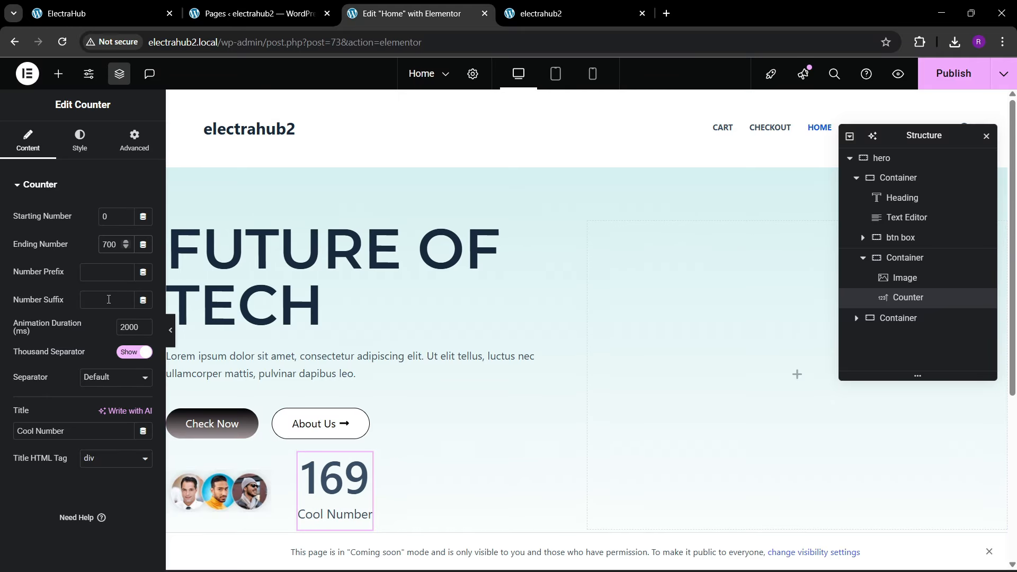
pyautogui.click(108, 300)
pyautogui.write('+')
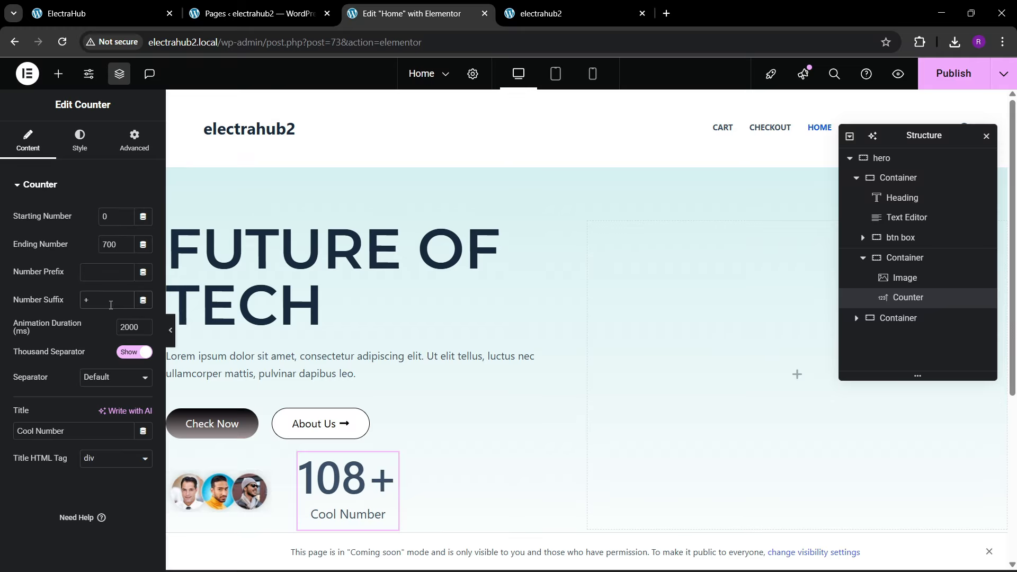
pyautogui.moveTo(73, 432); pyautogui.dragTo(1, 427)
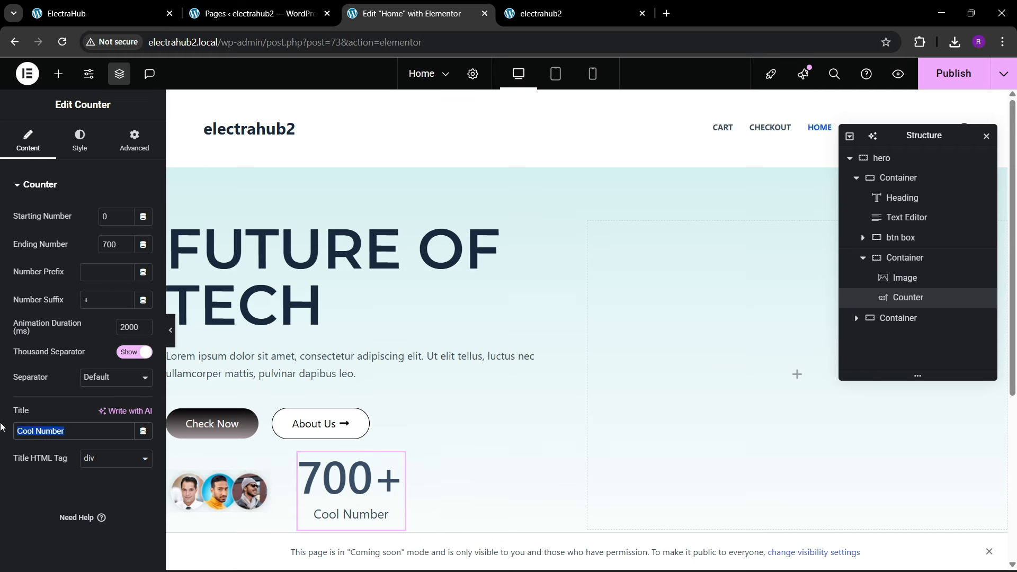
pyautogui.write('Happy C')
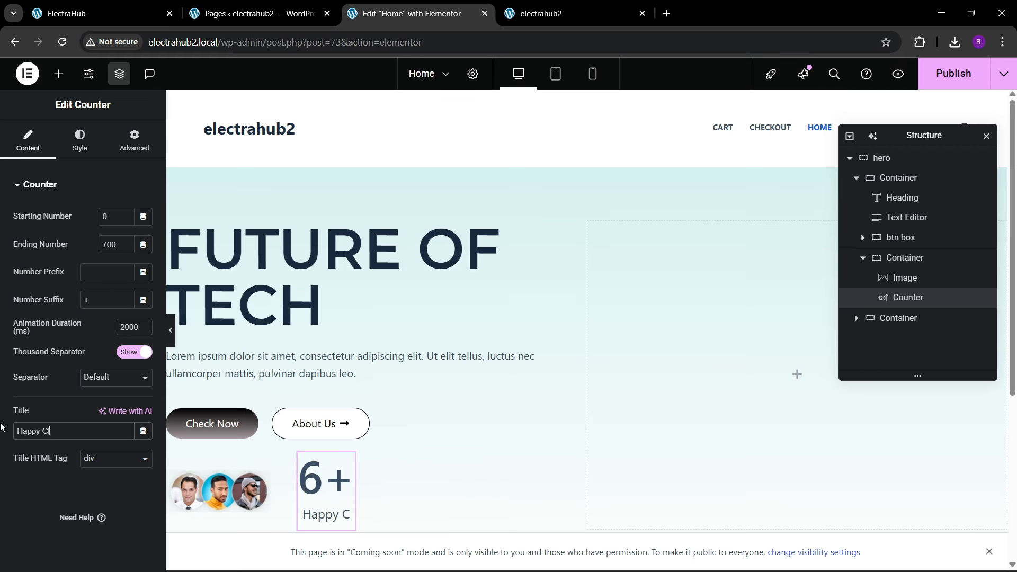
pyautogui.write('lients')
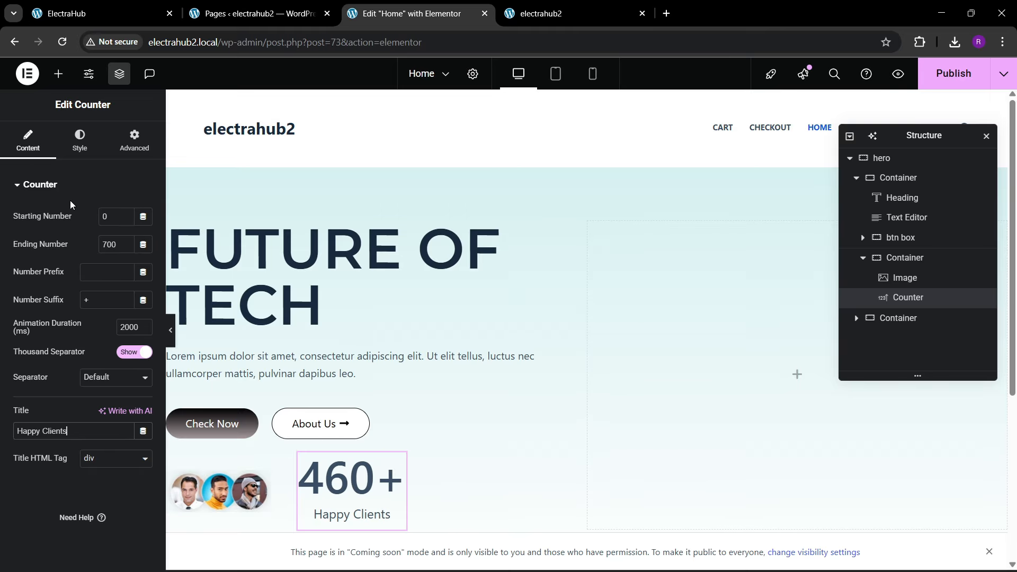
# Step: Set the counter number's font size to 40 px, checking it against the ElectraHub reference site
pyautogui.click(79, 141)
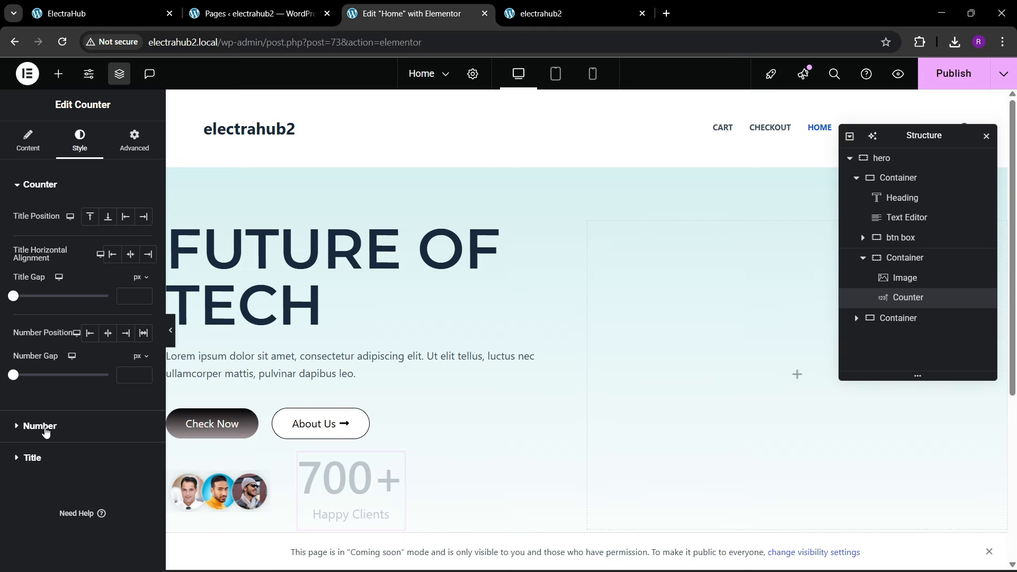
pyautogui.click(46, 431)
pyautogui.click(143, 276)
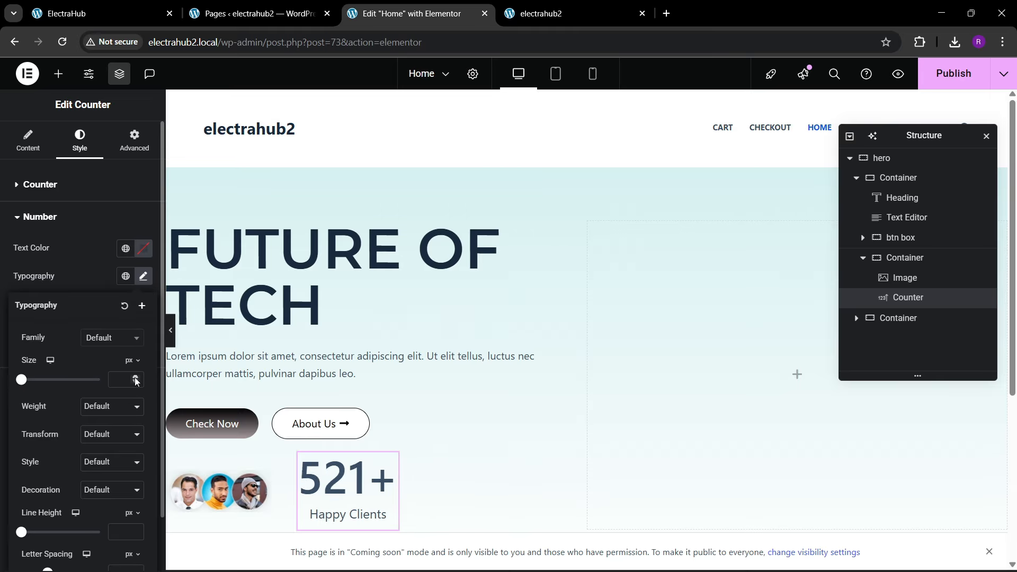
pyautogui.click(135, 377)
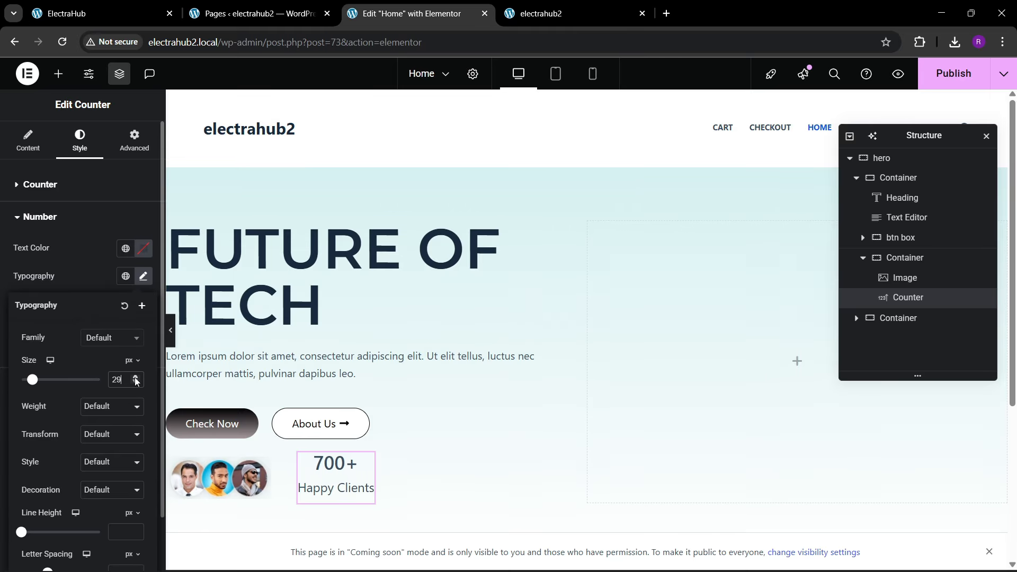
pyautogui.click(136, 378)
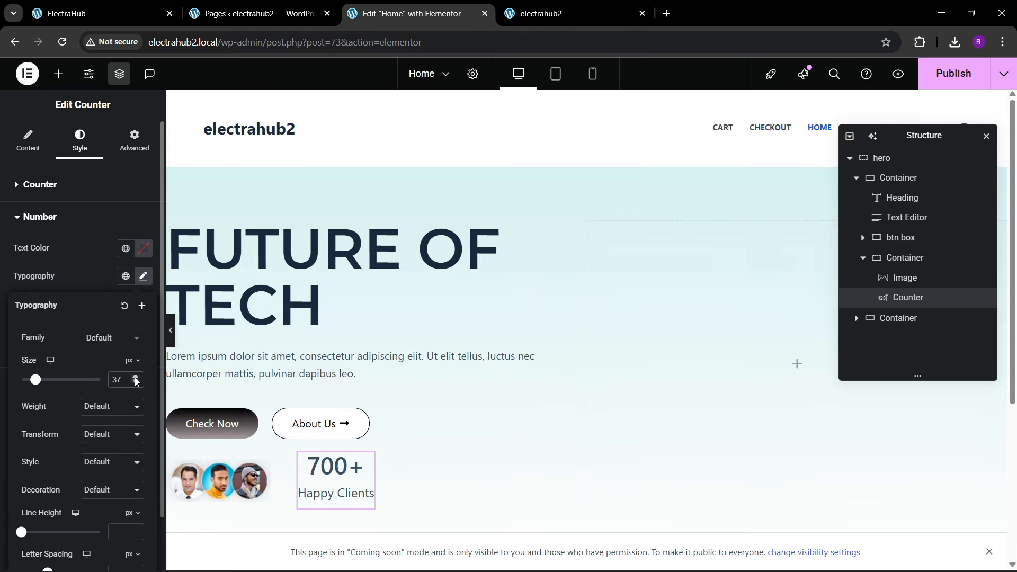
pyautogui.click(150, 5)
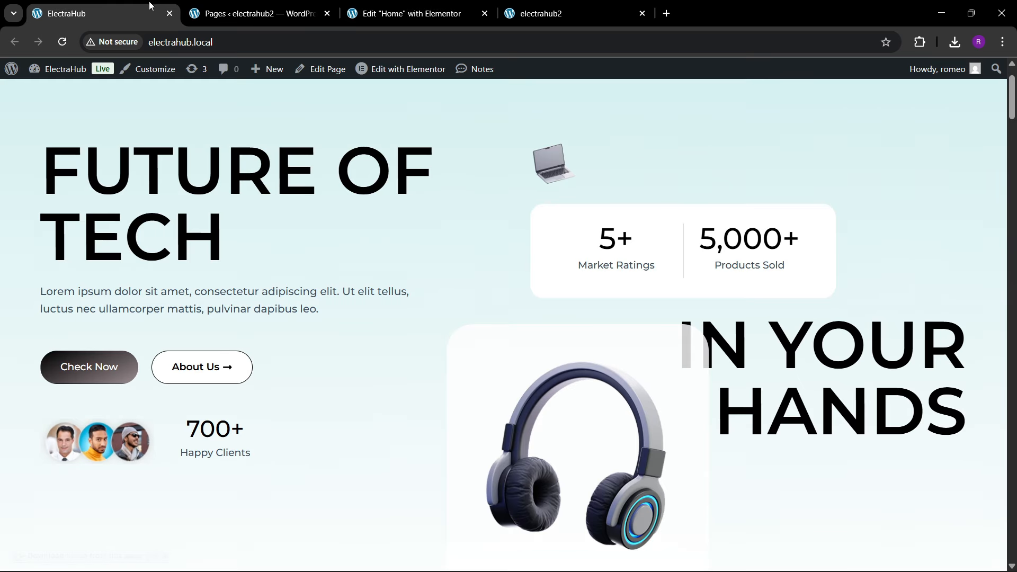
pyautogui.click(410, 13)
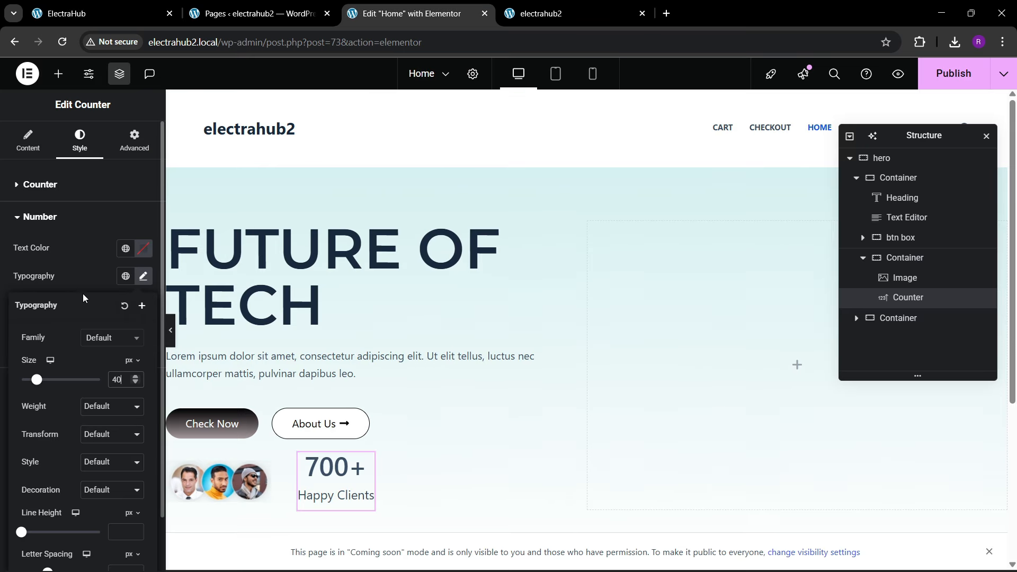
# Step: Set the counter number's font to Montserrat with weight 500 (Medium) and compare it with the reference site
pyautogui.click(99, 340)
pyautogui.write('monts')
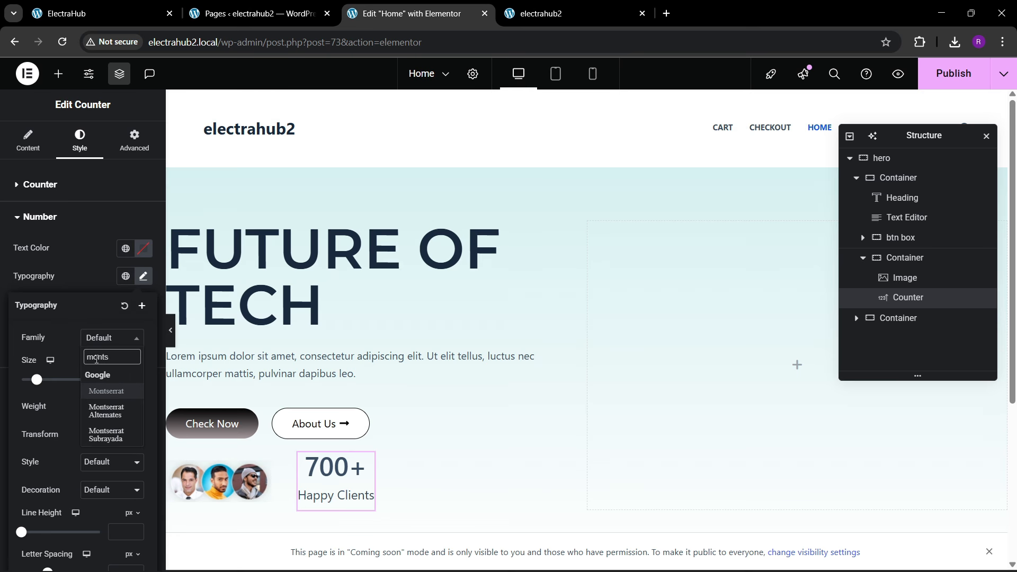
pyautogui.press('Return')
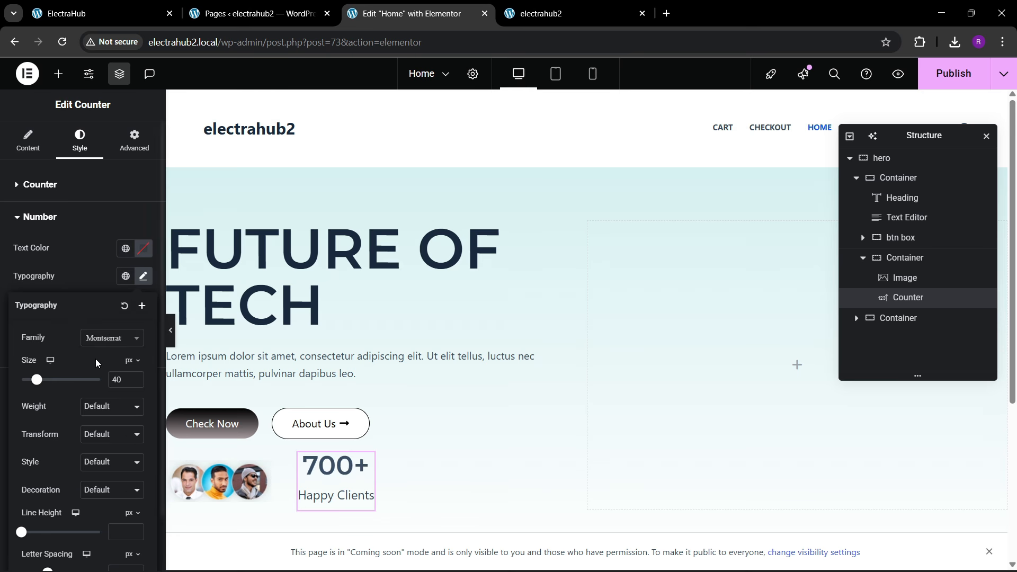
pyautogui.click(96, 411)
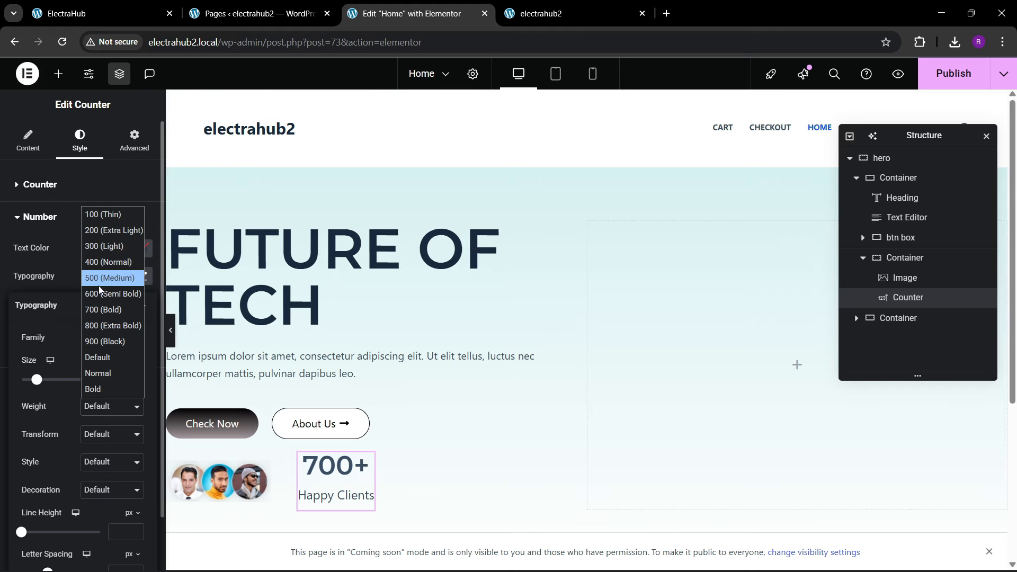
pyautogui.click(99, 283)
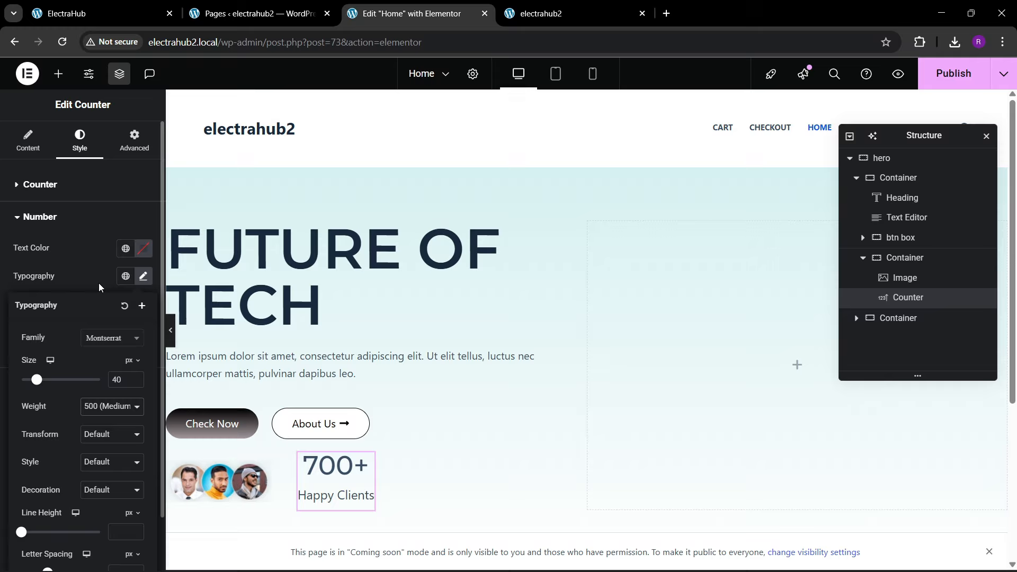
pyautogui.click(130, 10)
pyautogui.click(414, 13)
# Step: Set the counter title's font family to Poppins
pyautogui.click(77, 289)
pyautogui.click(62, 384)
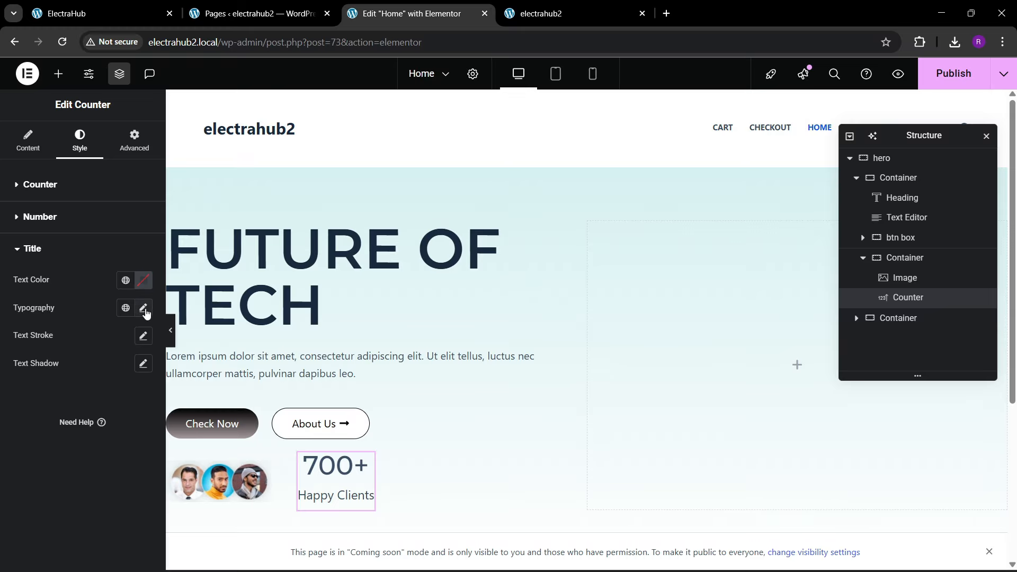
pyautogui.click(144, 310)
pyautogui.click(103, 372)
pyautogui.write('mo')
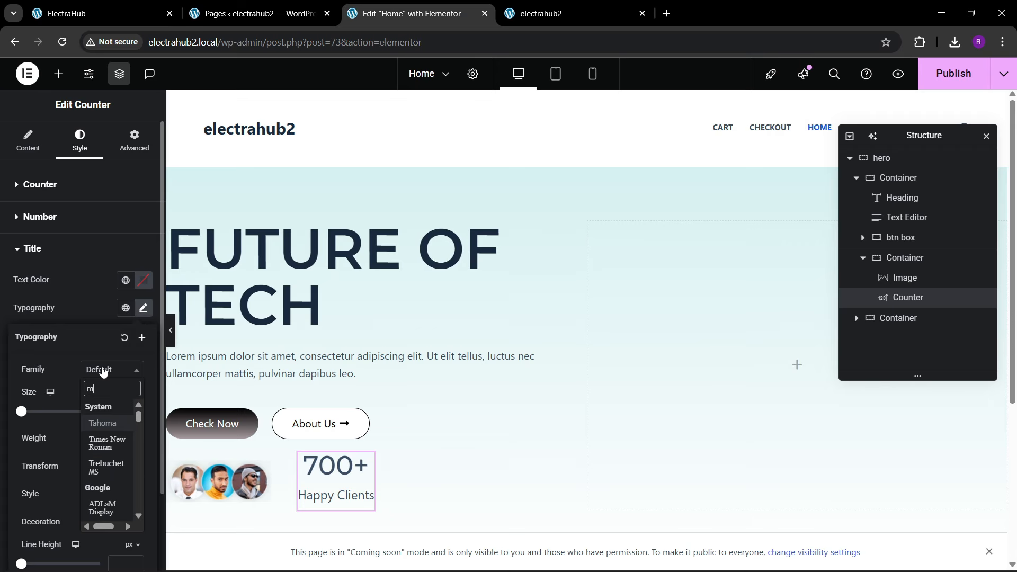
pyautogui.press('BackSpace')
pyautogui.press('BackSpace')
pyautogui.write('popp')
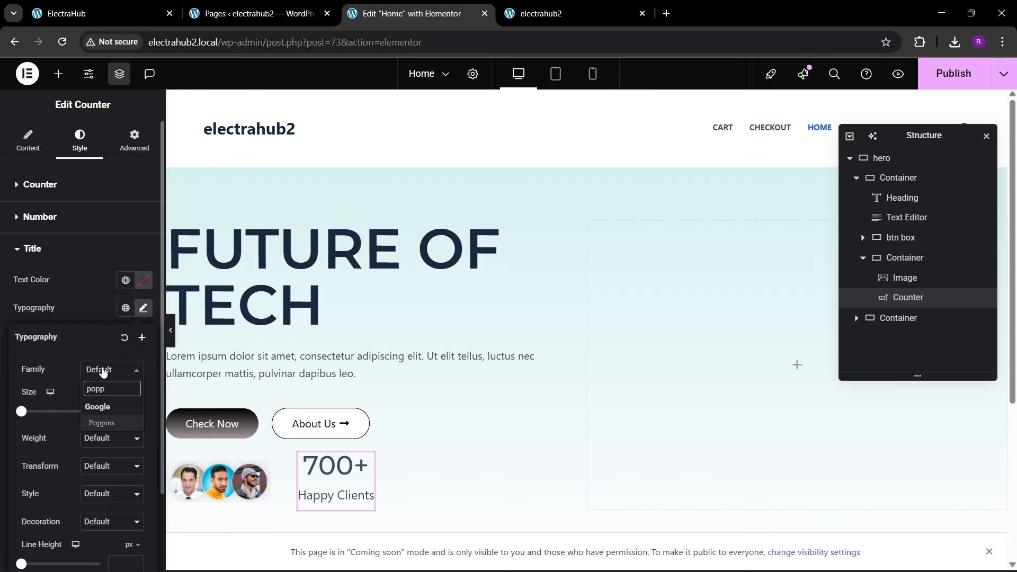
pyautogui.press('Return')
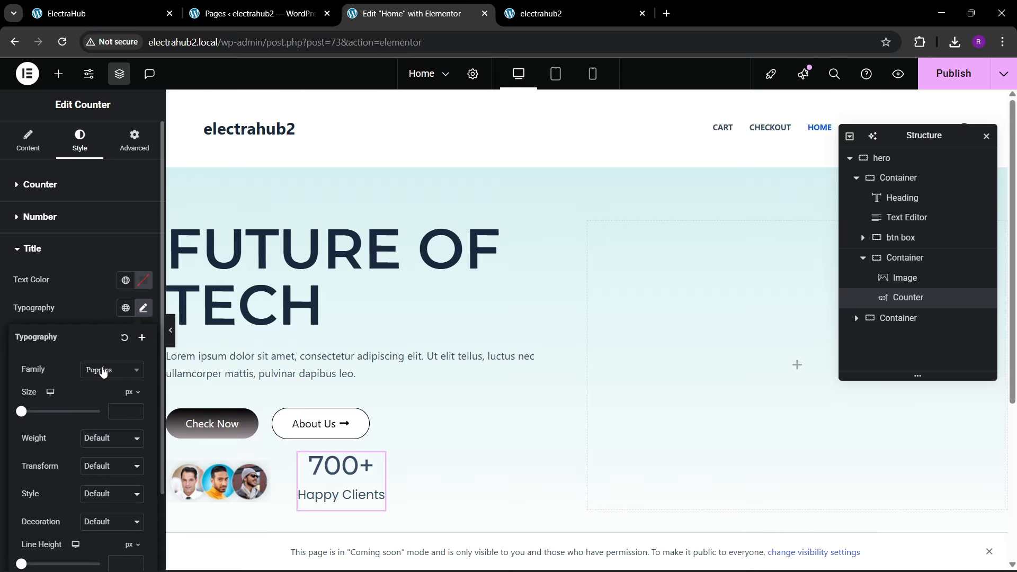
# Step: Set the counter title's font size to 16 px and compare it with the reference site
pyautogui.click(137, 409)
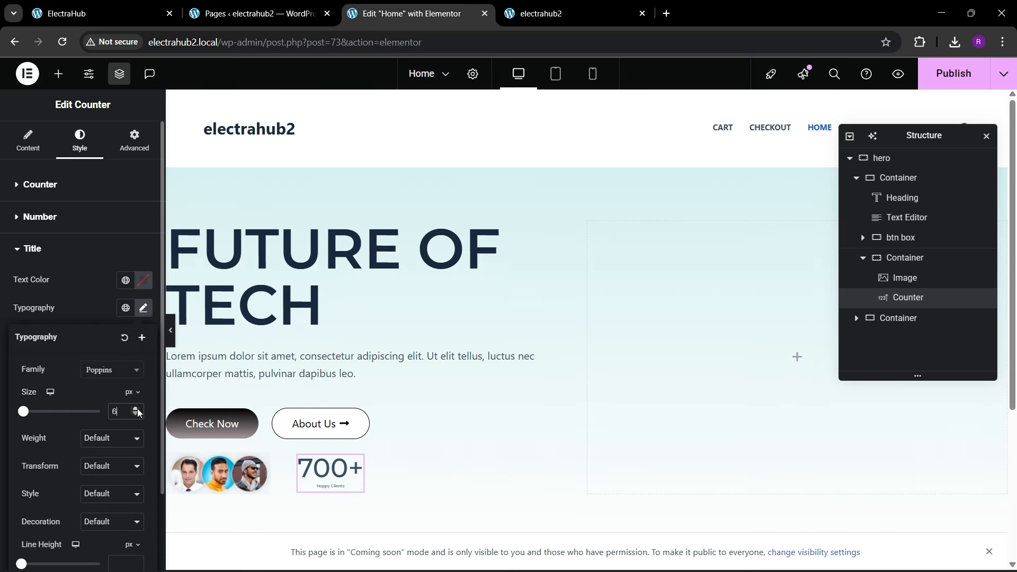
pyautogui.click(137, 410)
pyautogui.click(137, 409)
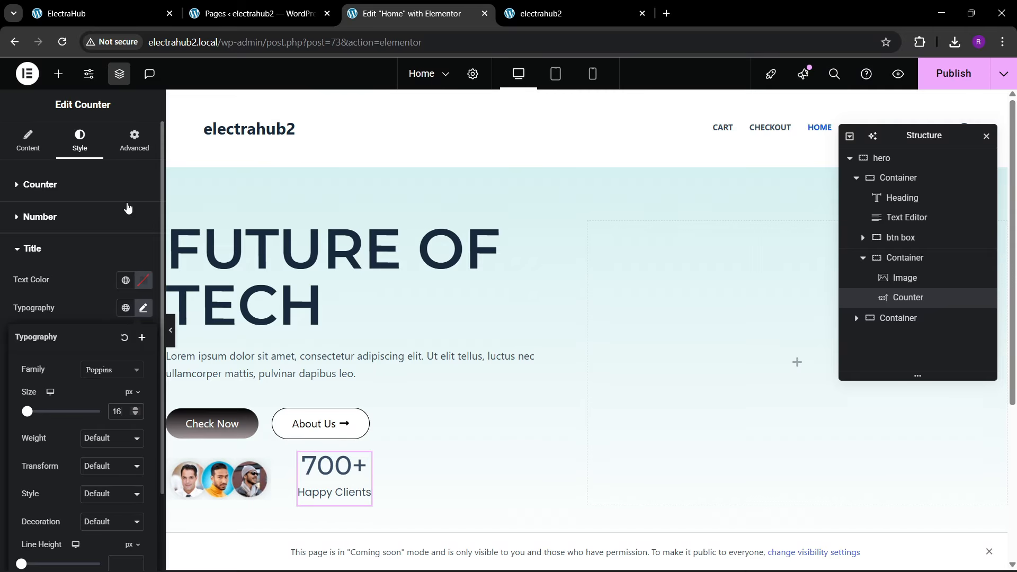
pyautogui.click(98, 13)
pyautogui.click(413, 5)
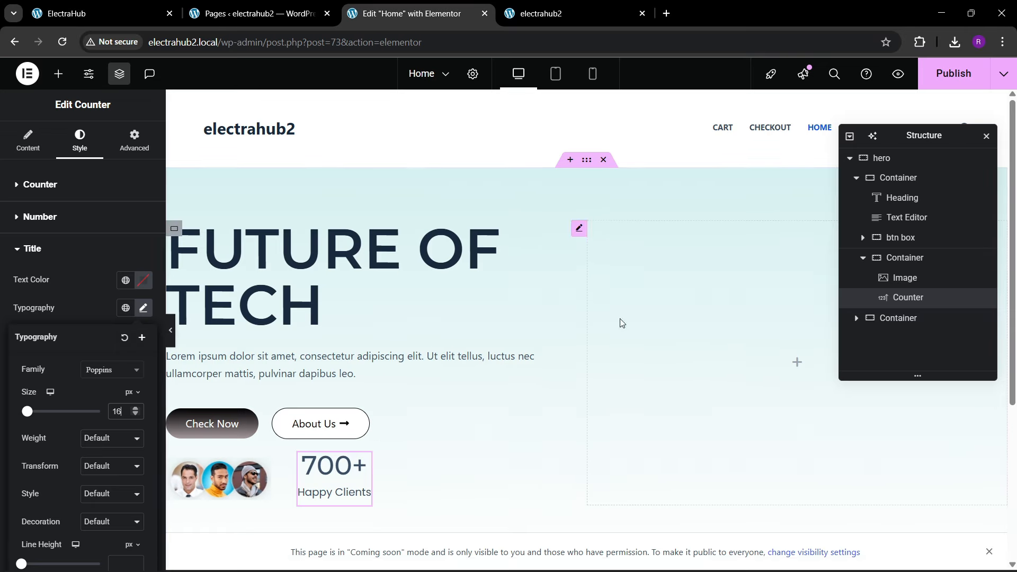
# Step: Give the container holding the portraits and counter a 30 px top margin and try to publish the page
pyautogui.click(948, 258)
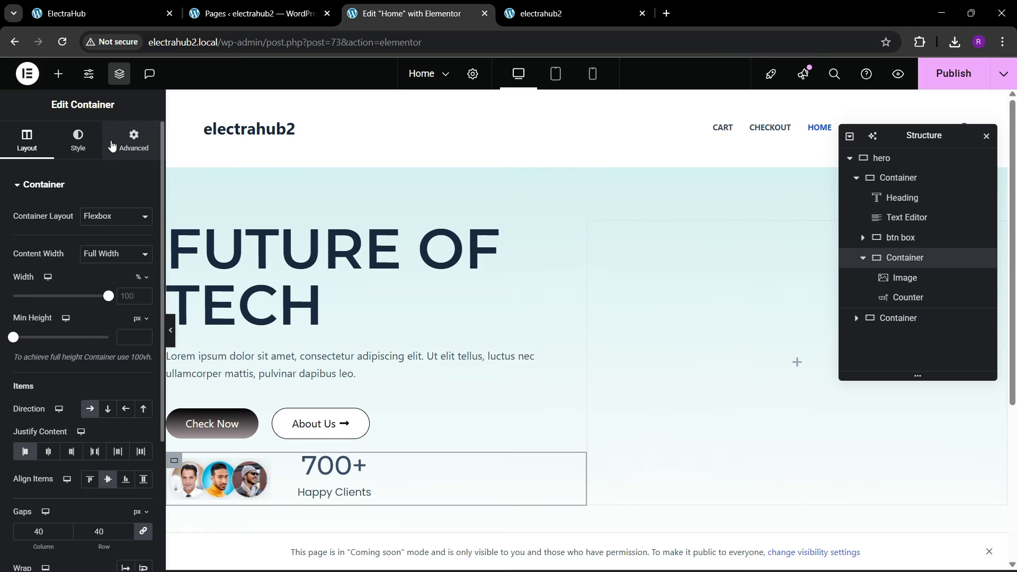
pyautogui.click(134, 141)
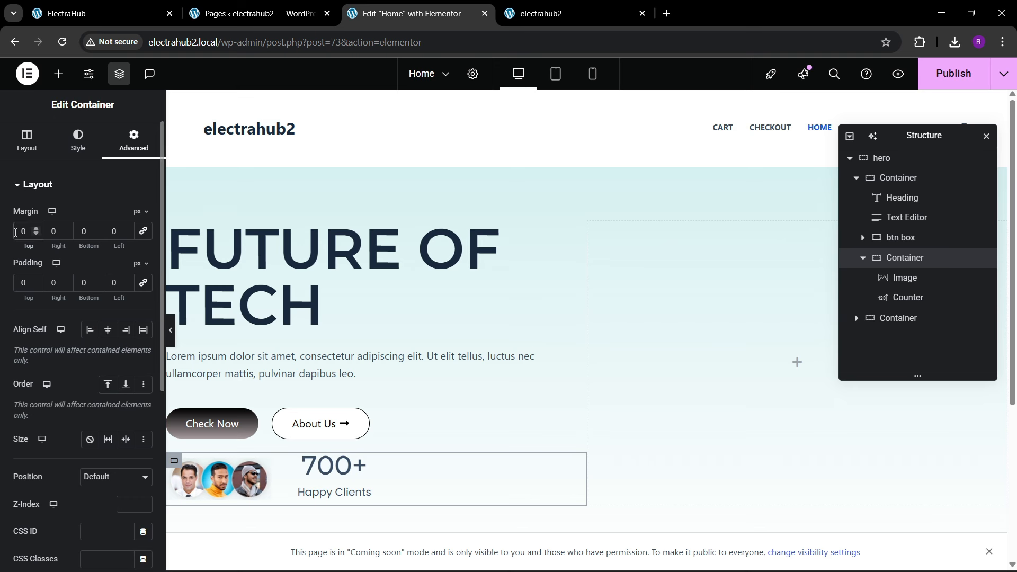
pyautogui.write('3')
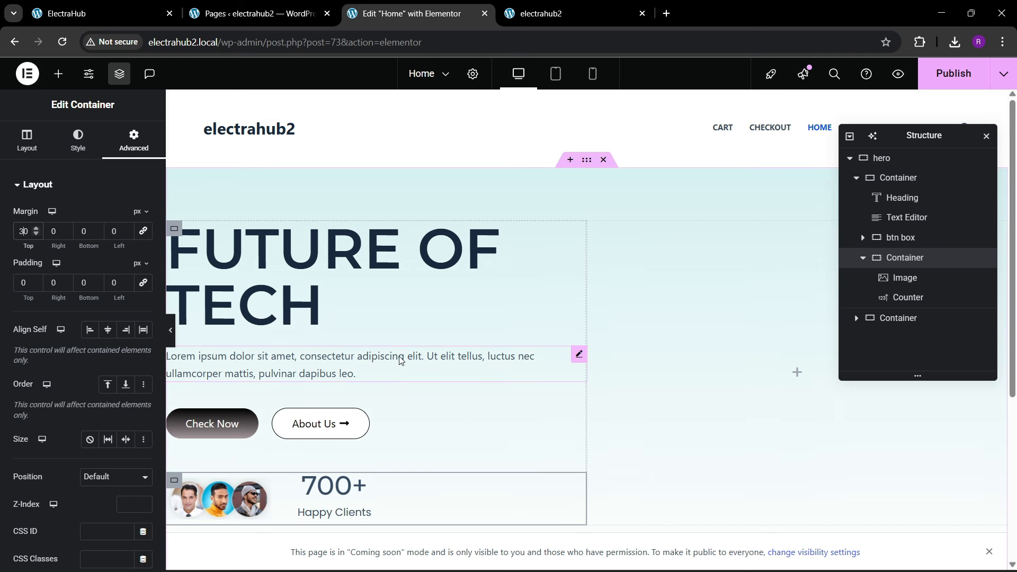
pyautogui.click(948, 73)
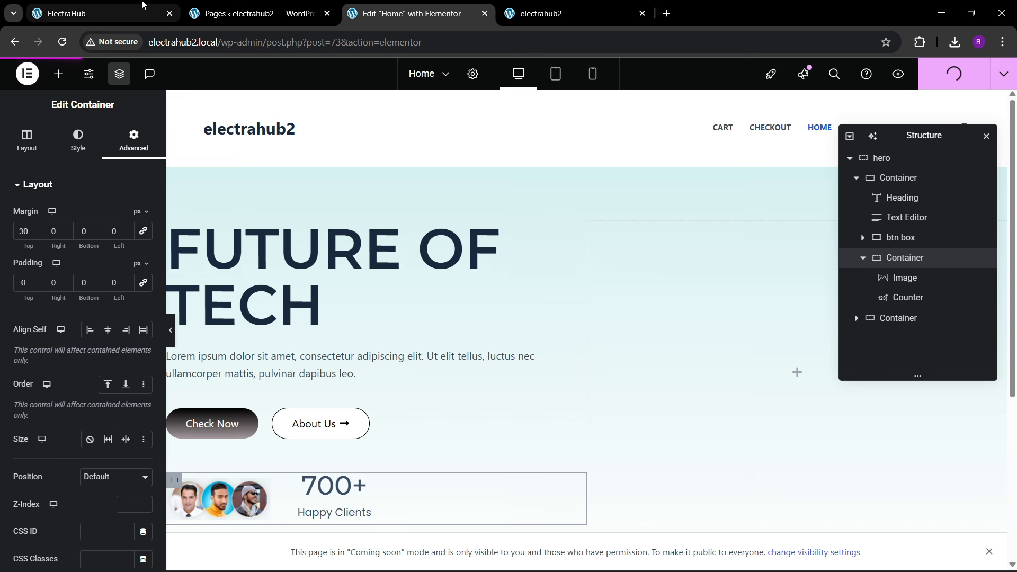
# Step: Check the hero on the reference site and add an Image widget to the hero's empty second container
pyautogui.hotkey('ctrl', '1')
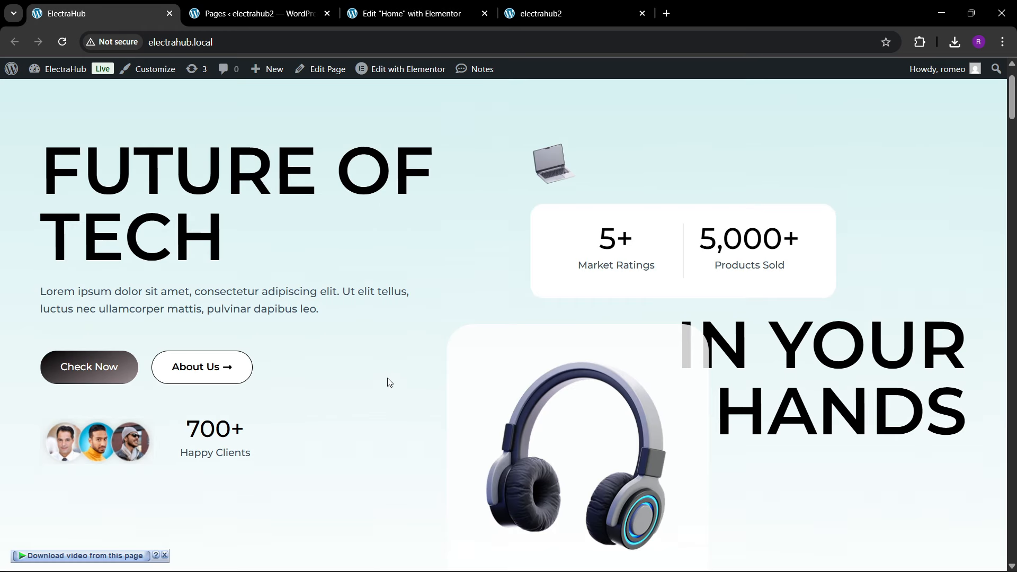
pyautogui.click(164, 556)
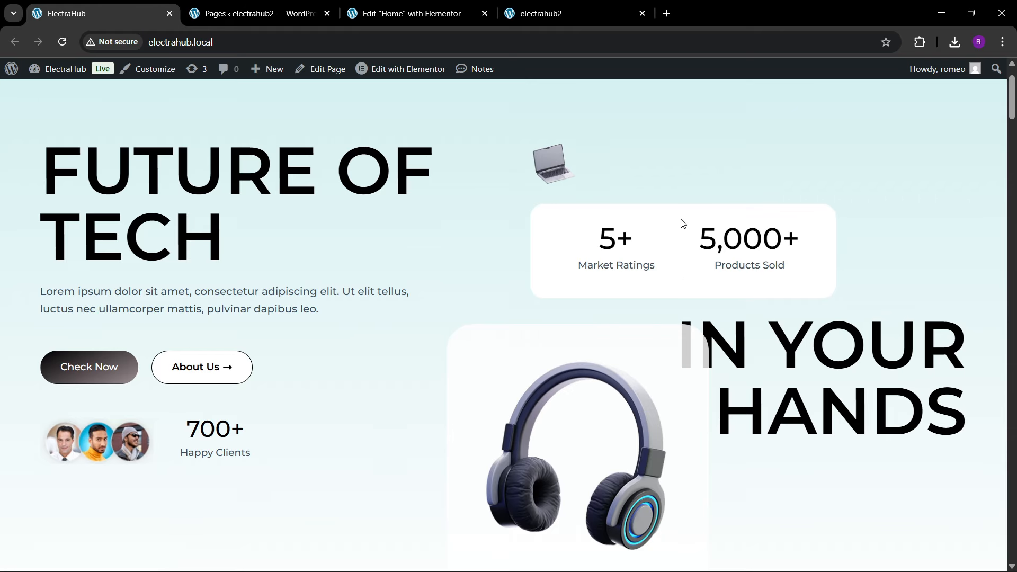
pyautogui.click(408, 13)
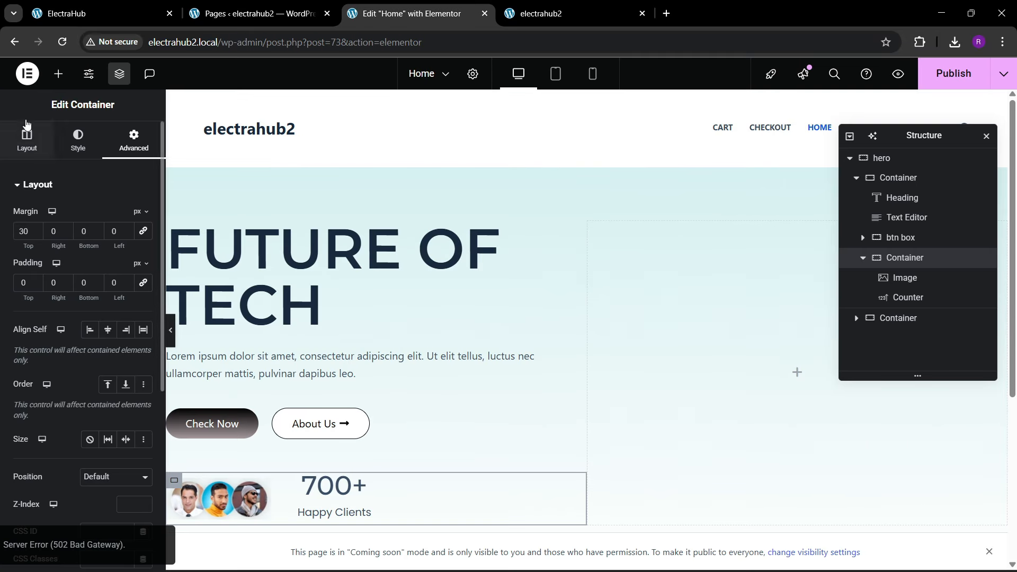
pyautogui.click(58, 74)
pyautogui.scroll(-1, 80, 265)
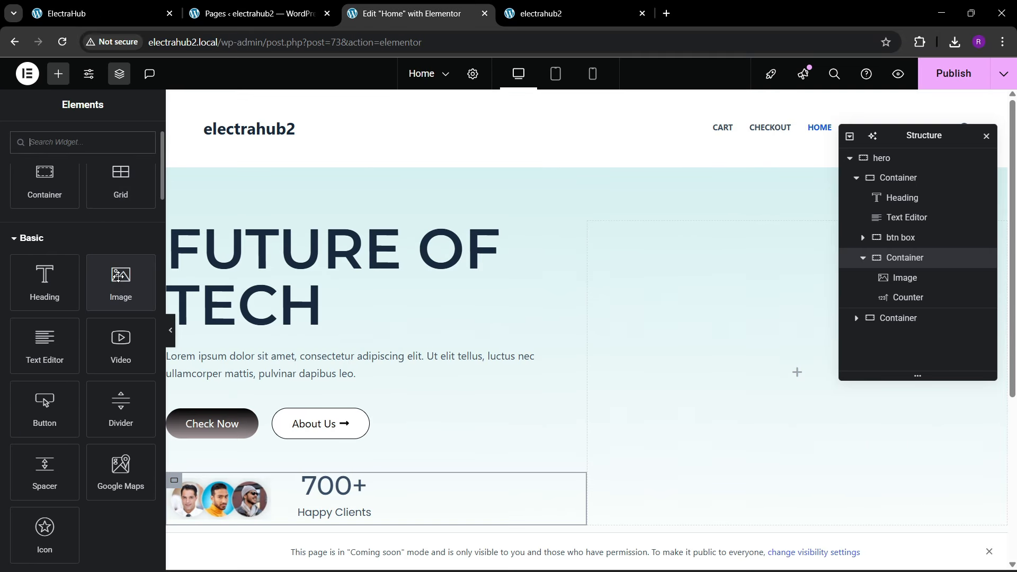
pyautogui.moveTo(121, 282); pyautogui.dragTo(720, 302)
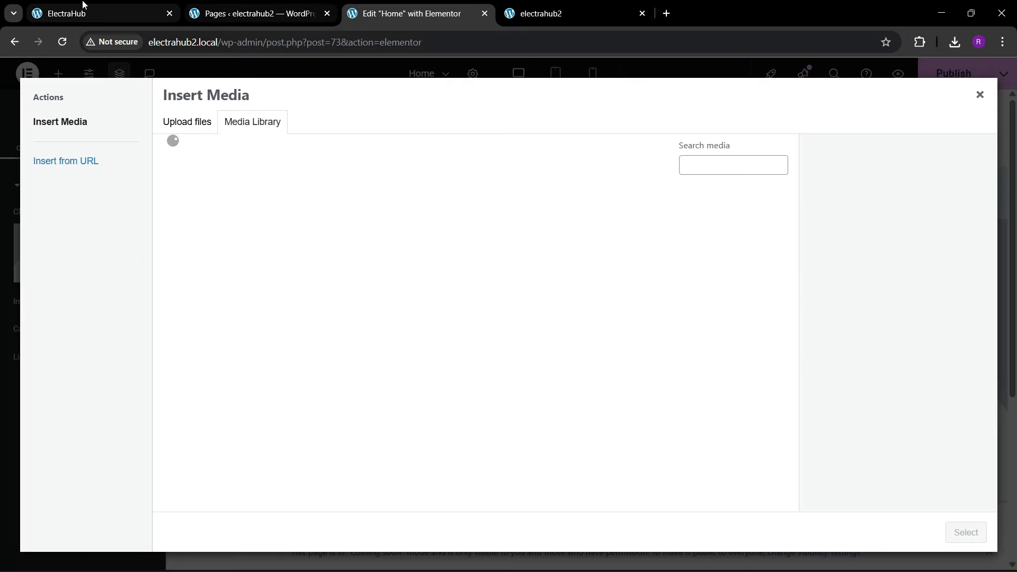
# Step: Choose the laptop picture from the media library for the new image, checking the reference site for the right one
pyautogui.click(66, 13)
pyautogui.click(408, 13)
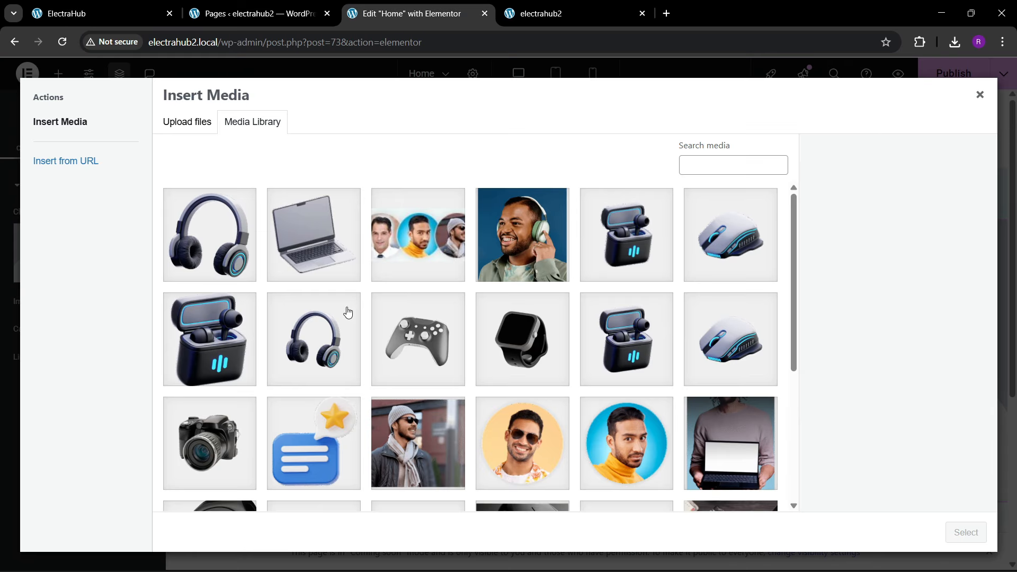
pyautogui.click(303, 247)
pyautogui.click(965, 532)
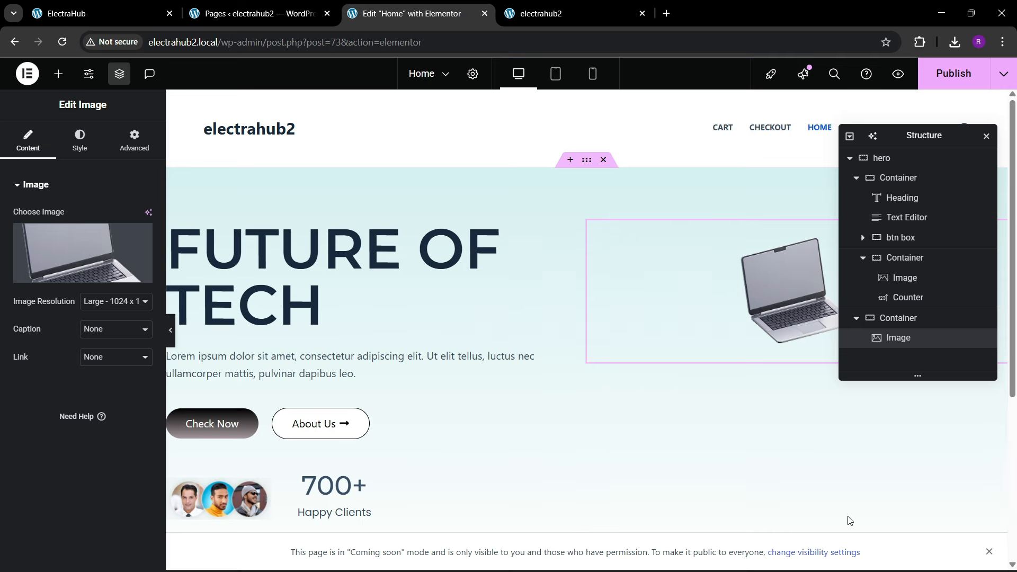
# Step: Align the laptop image left and set its custom width to 13%
pyautogui.click(80, 140)
pyautogui.click(106, 213)
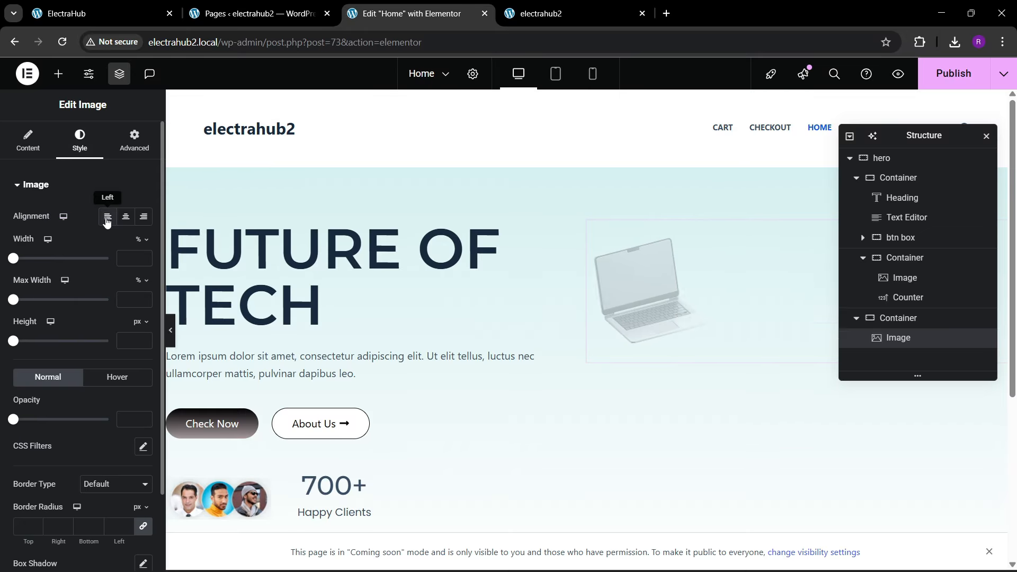
pyautogui.click(134, 140)
pyautogui.click(94, 329)
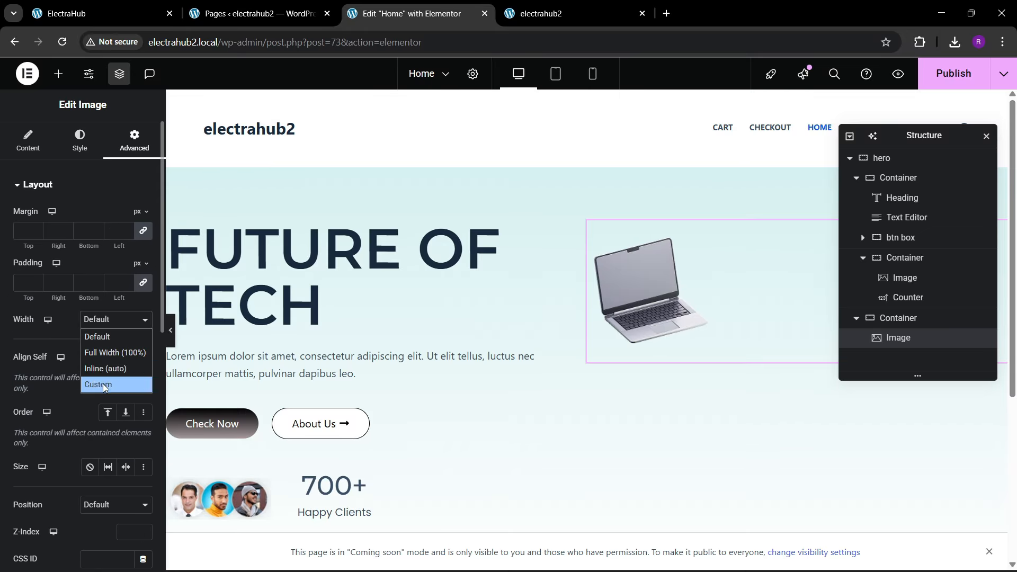
pyautogui.click(98, 377)
pyautogui.moveTo(16, 363); pyautogui.dragTo(26, 371)
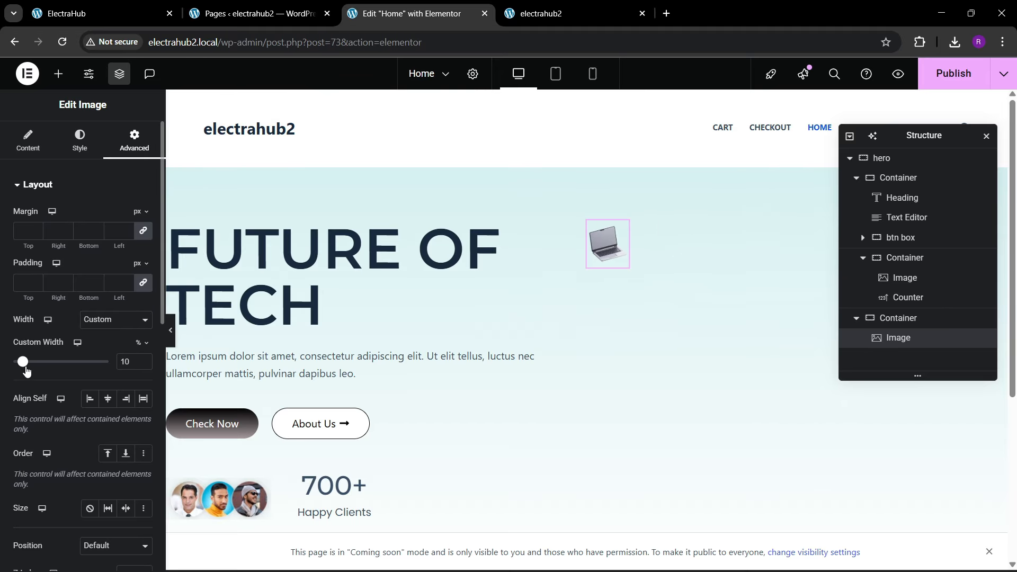
pyautogui.click(144, 360)
pyautogui.click(144, 359)
pyautogui.click(144, 360)
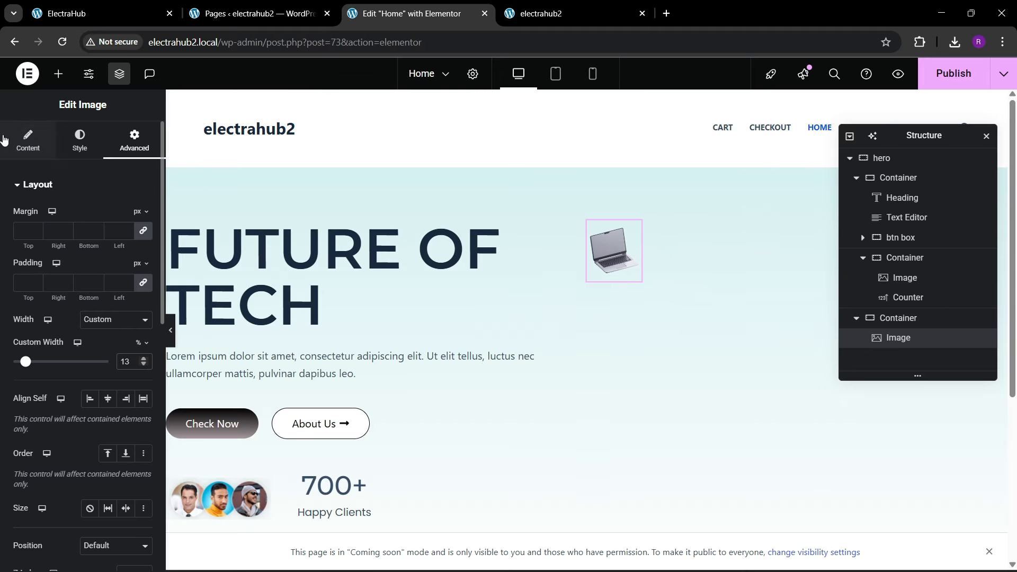
pyautogui.click(79, 142)
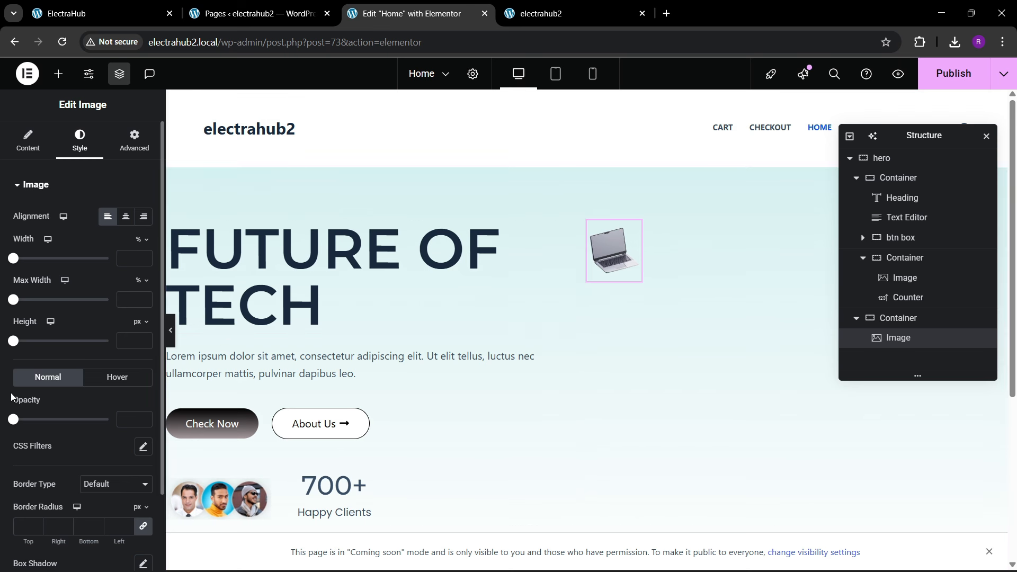
# Step: Check the hero's second column on the reference site and add a new container directly below the laptop image
pyautogui.click(100, 14)
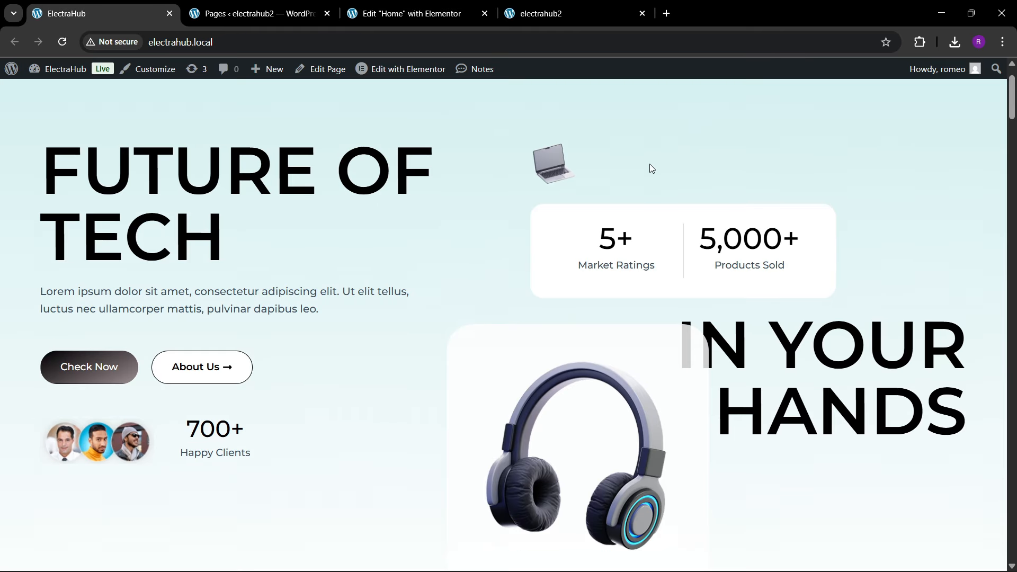
pyautogui.click(427, 15)
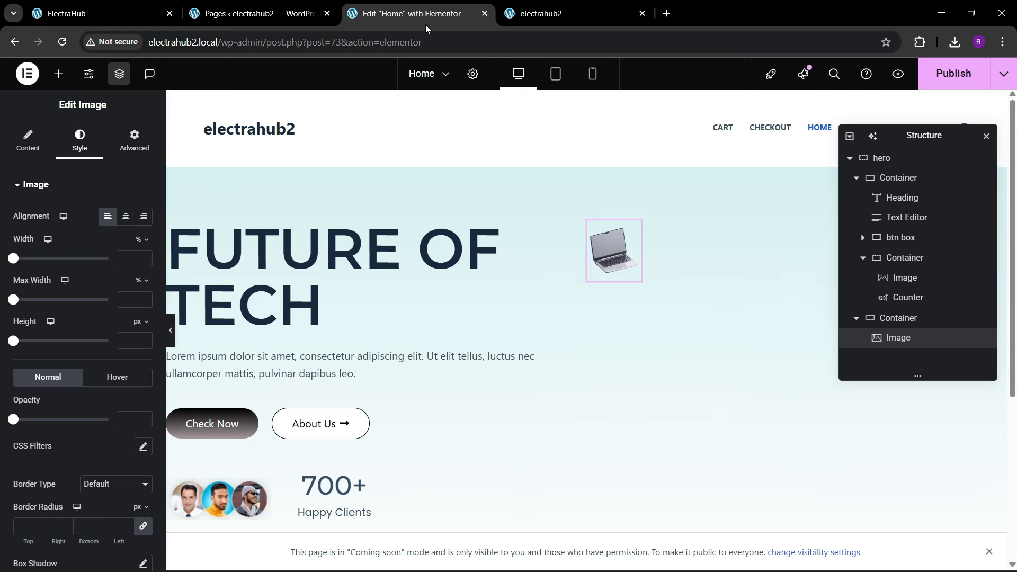
pyautogui.click(58, 74)
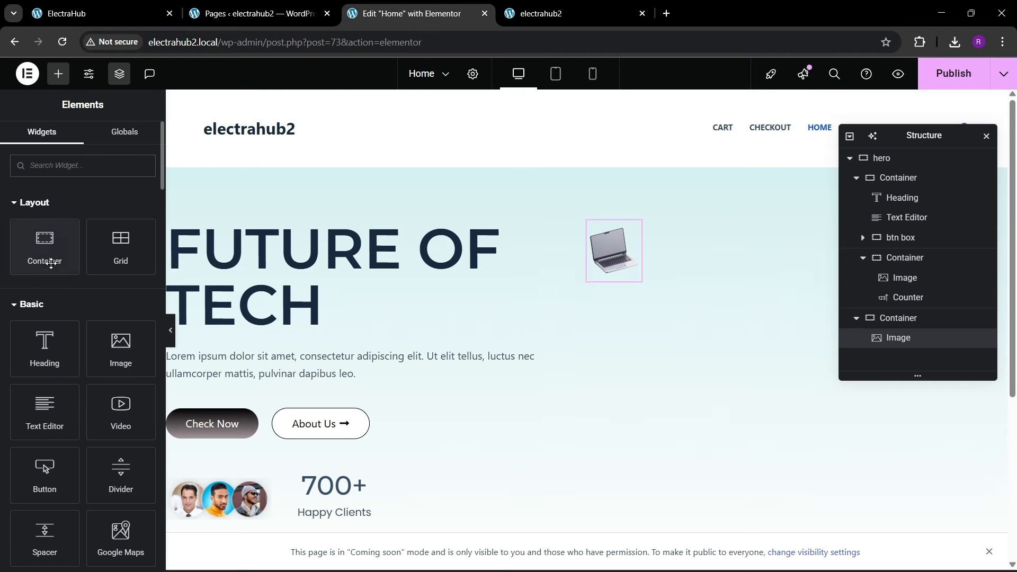
pyautogui.moveTo(44, 248); pyautogui.dragTo(628, 302)
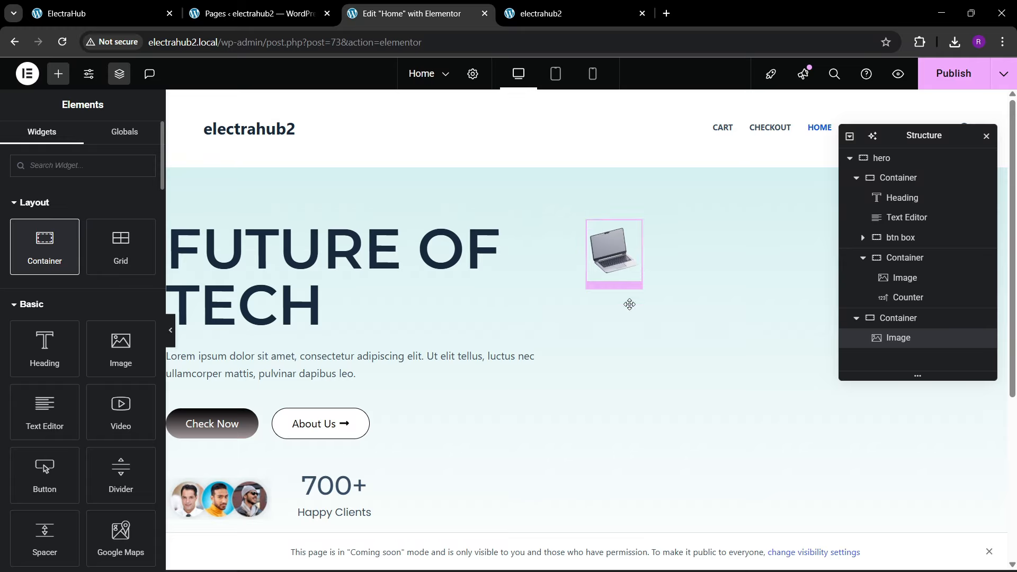
# Step: Give the new container below the laptop a solid white #FFFFFF background
pyautogui.click(80, 152)
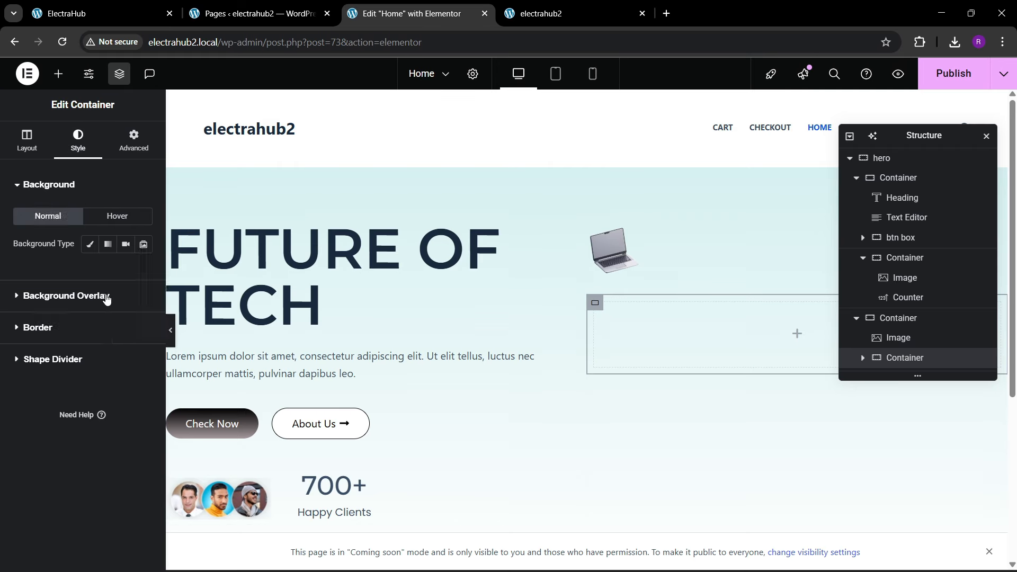
pyautogui.click(91, 245)
pyautogui.click(143, 272)
pyautogui.moveTo(139, 368); pyautogui.dragTo(76, 285)
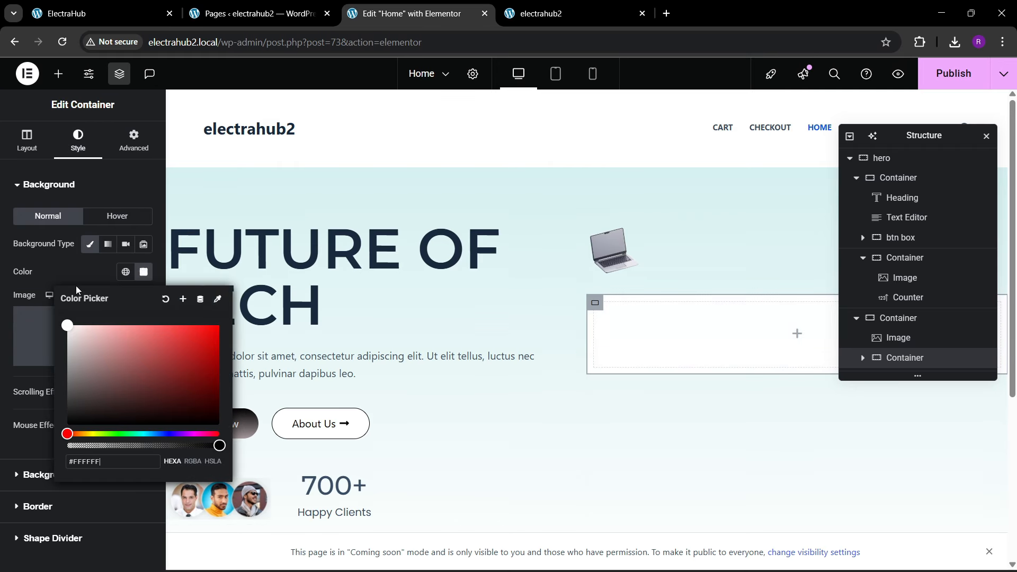
pyautogui.click(76, 278)
# Step: Round the white container's corners as on the reference site and set its padding to 40 px on all sides
pyautogui.click(111, 5)
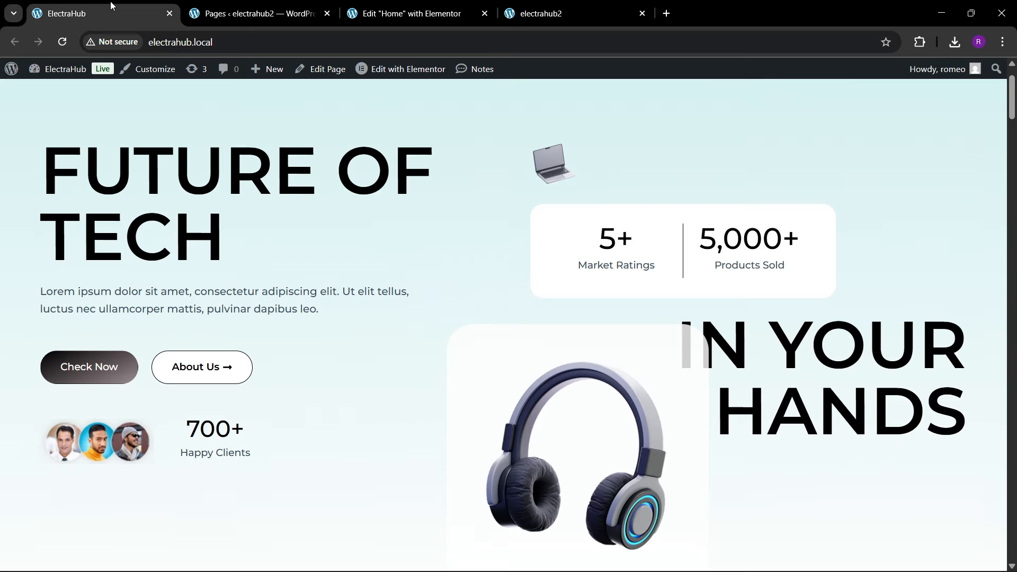
pyautogui.click(400, 5)
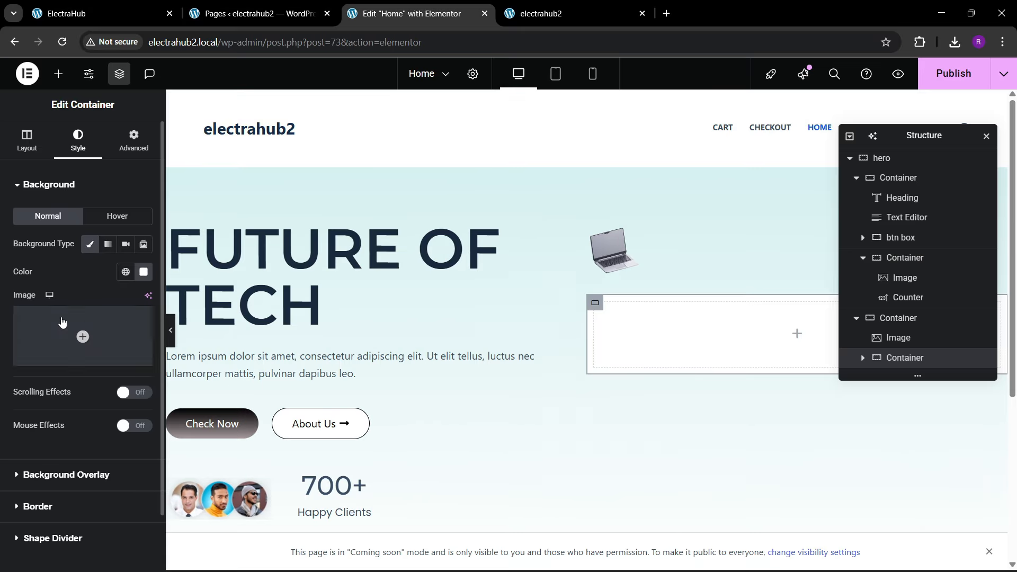
pyautogui.click(40, 446)
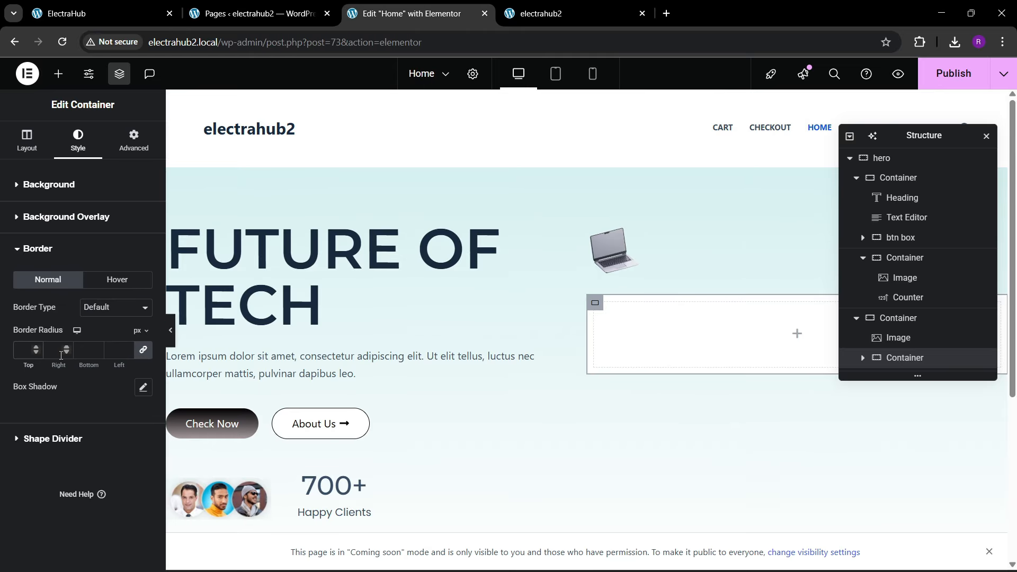
pyautogui.click(133, 141)
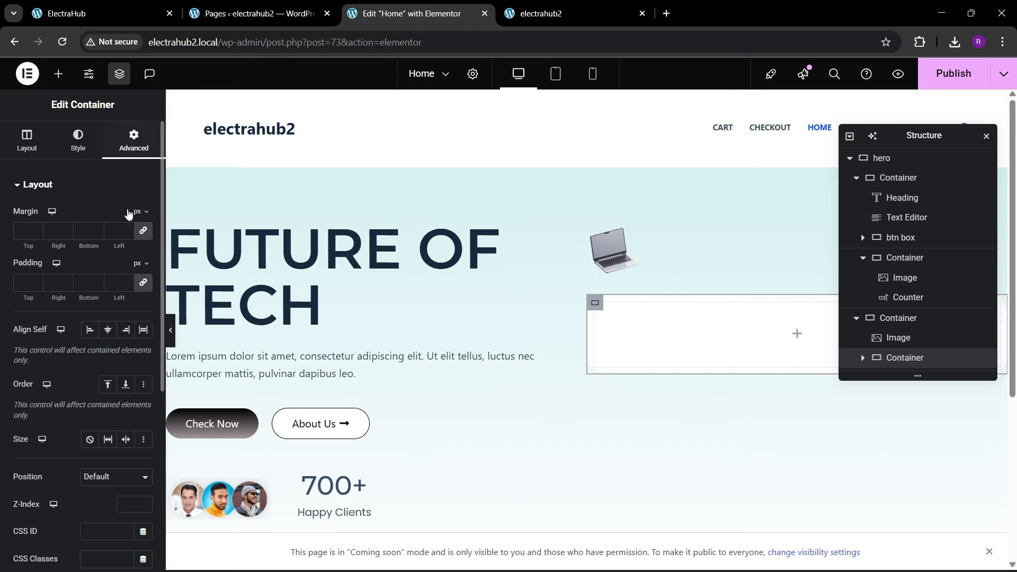
pyautogui.click(25, 289)
pyautogui.write('40')
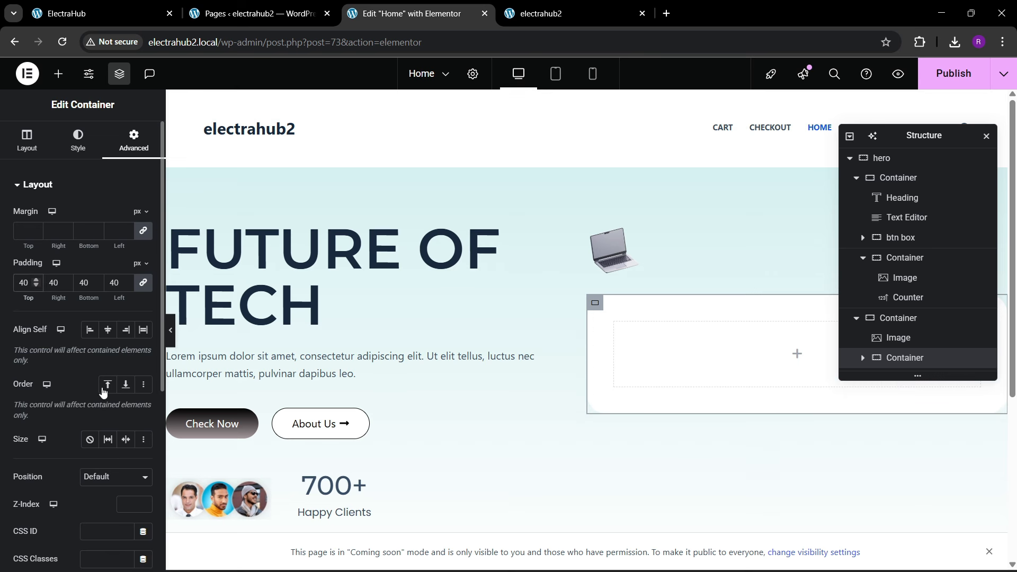
pyautogui.scroll(-3, 101, 381)
pyautogui.scroll(3, 96, 365)
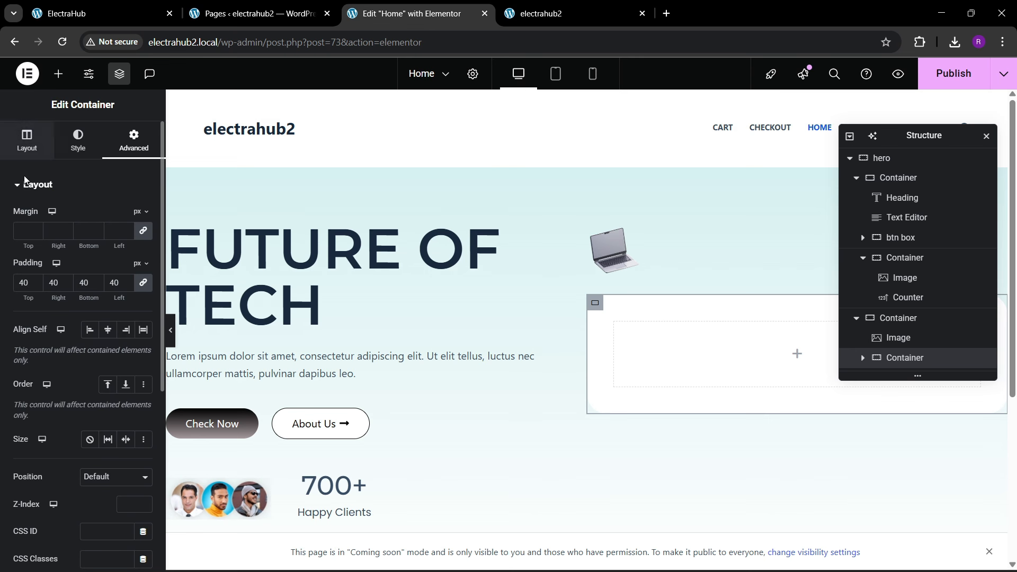
# Step: Keep the white container's content width at Full Width, set its width to 61%, and compare it with the reference site
pyautogui.click(26, 141)
pyautogui.click(105, 254)
pyautogui.click(105, 255)
pyautogui.click(105, 254)
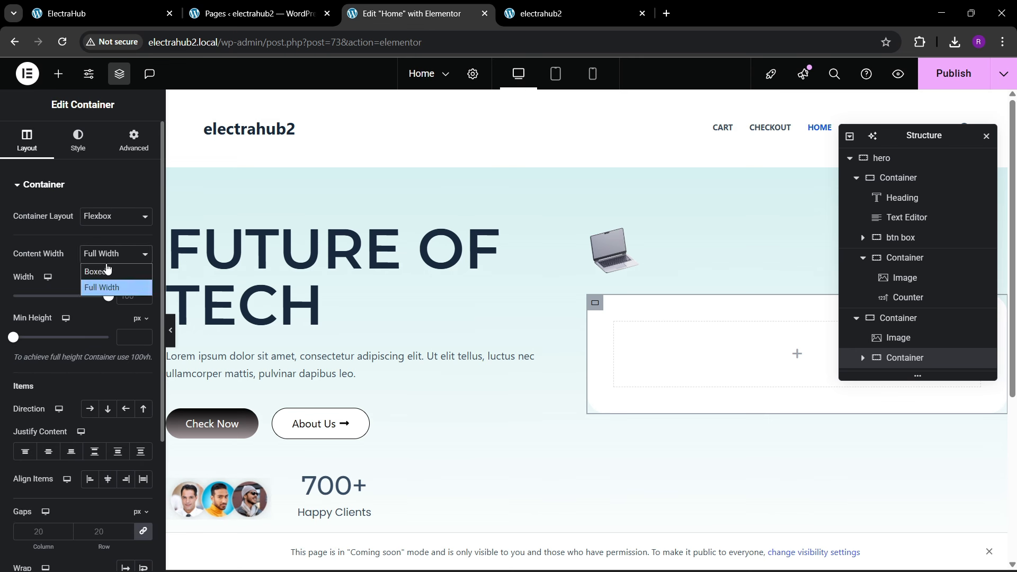
pyautogui.click(106, 287)
pyautogui.moveTo(107, 295); pyautogui.dragTo(67, 308)
pyautogui.click(105, 5)
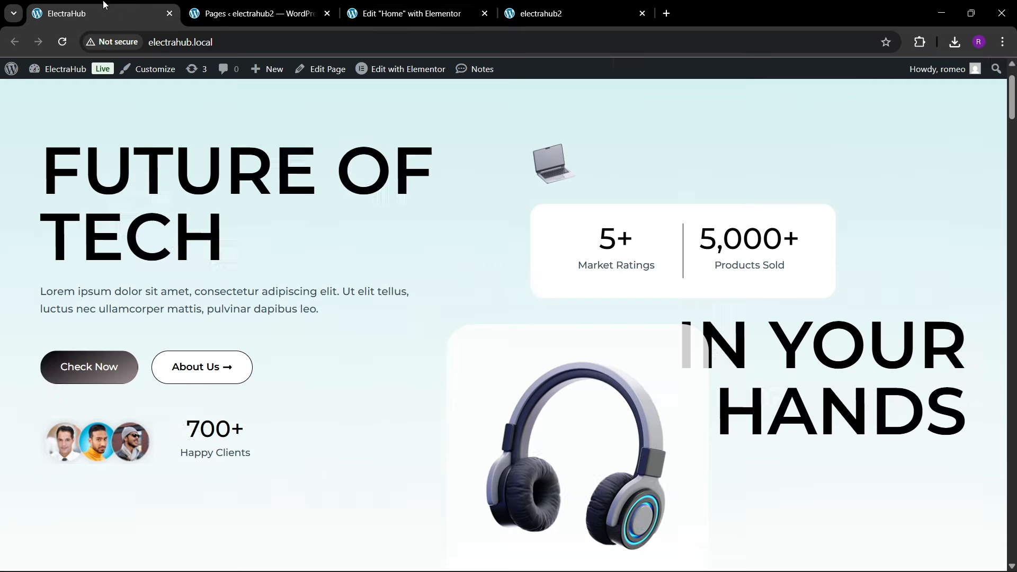
pyautogui.click(451, 13)
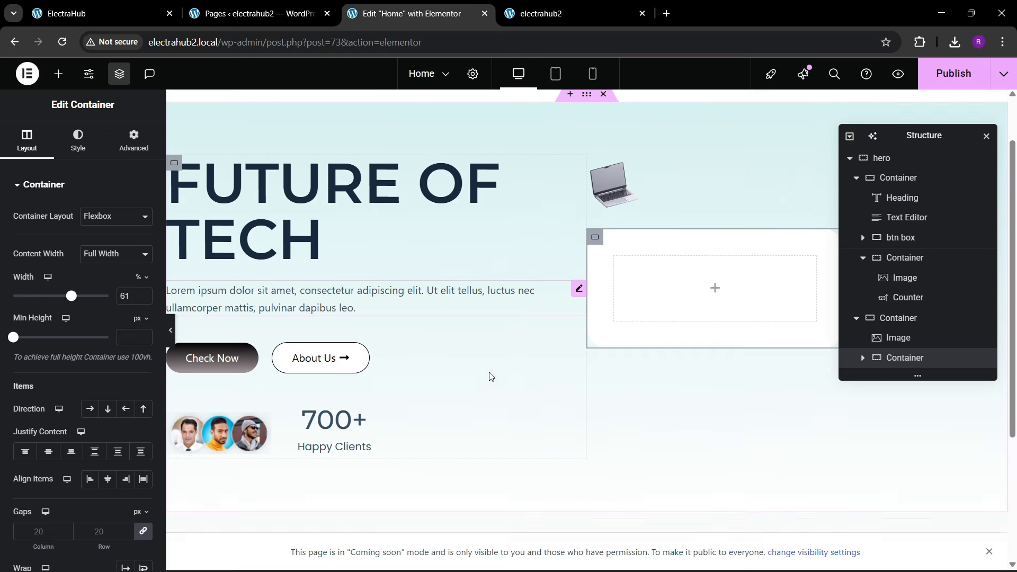
# Step: Copy the Happy Clients counter into the white container and duplicate it there
pyautogui.rightClick(372, 412)
pyautogui.click(380, 331)
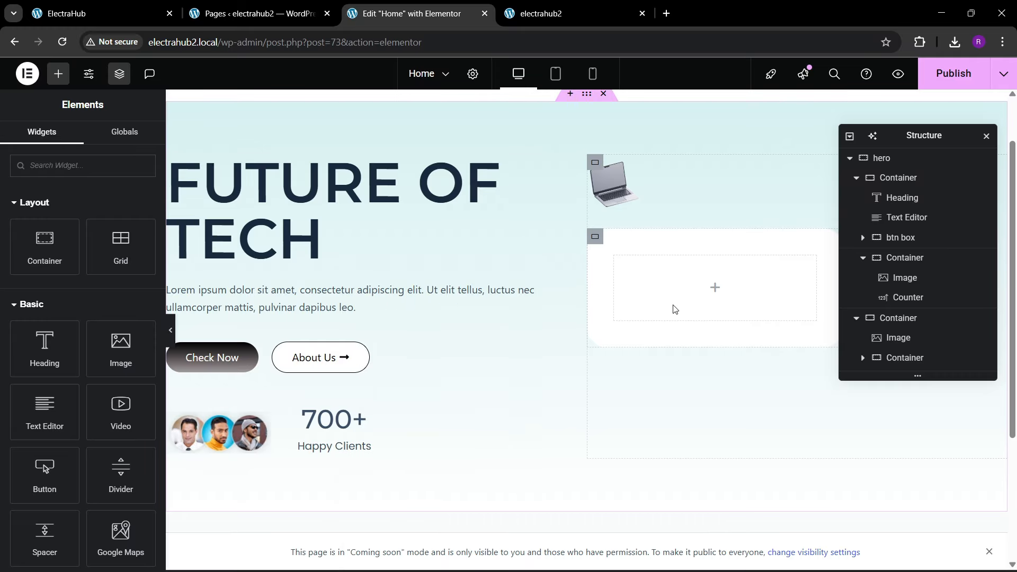
pyautogui.rightClick(674, 307)
pyautogui.click(697, 327)
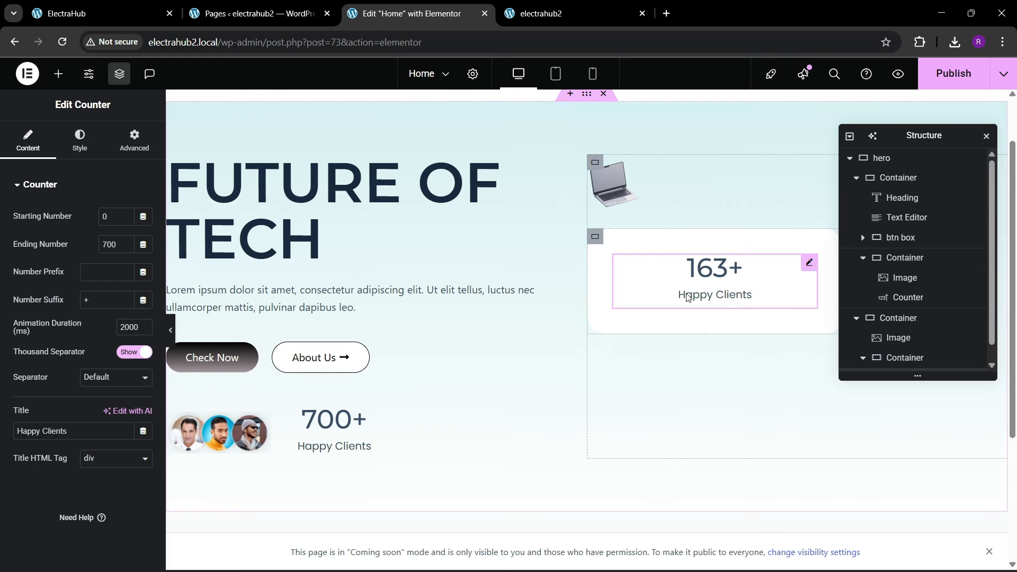
pyautogui.rightClick(688, 264)
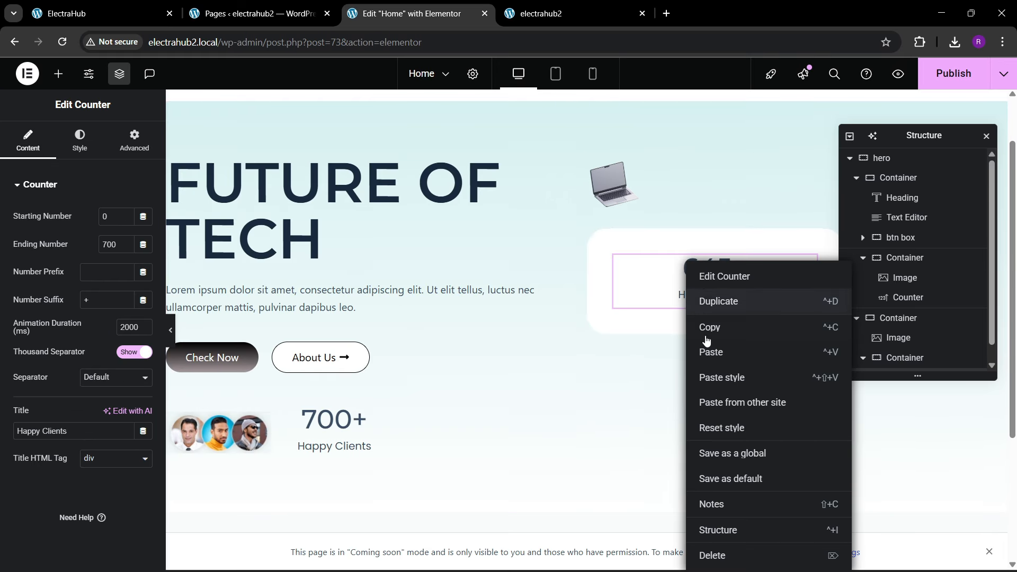
pyautogui.click(710, 301)
# Step: Arrange the white container's two counters in a horizontal row with space between them and centred vertically
pyautogui.click(906, 320)
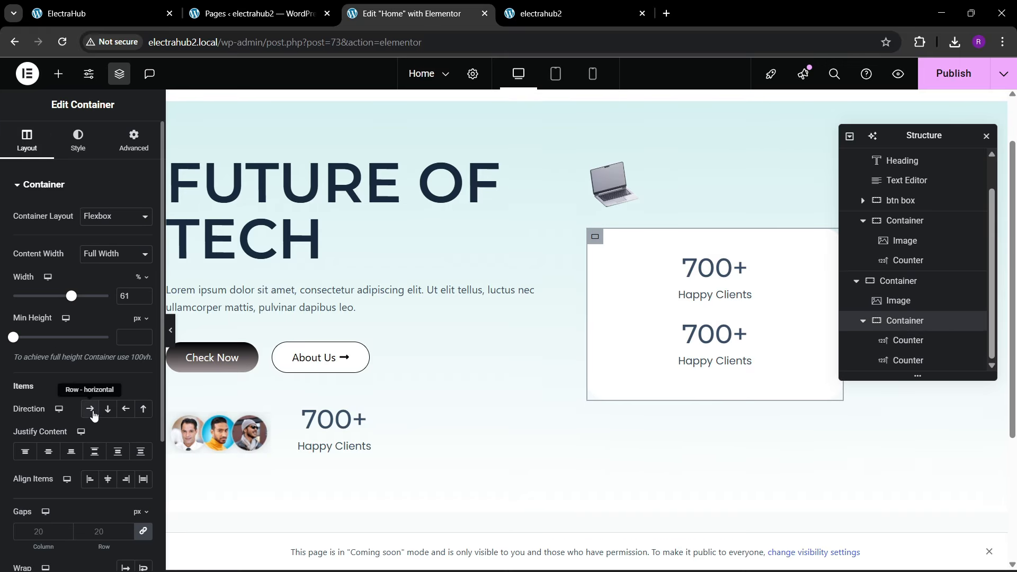
pyautogui.click(91, 411)
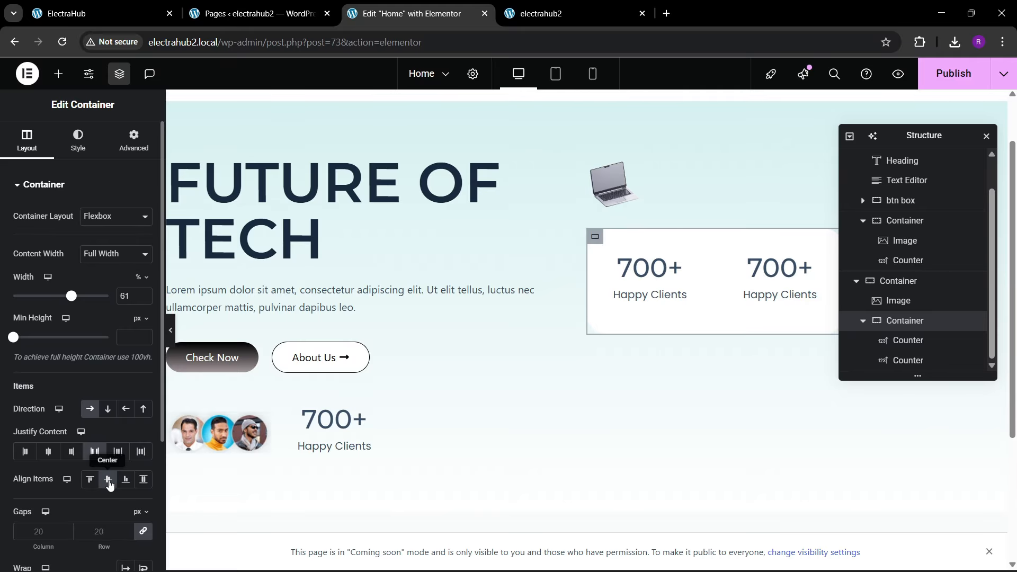
pyautogui.moveTo(925, 145); pyautogui.dragTo(456, 213)
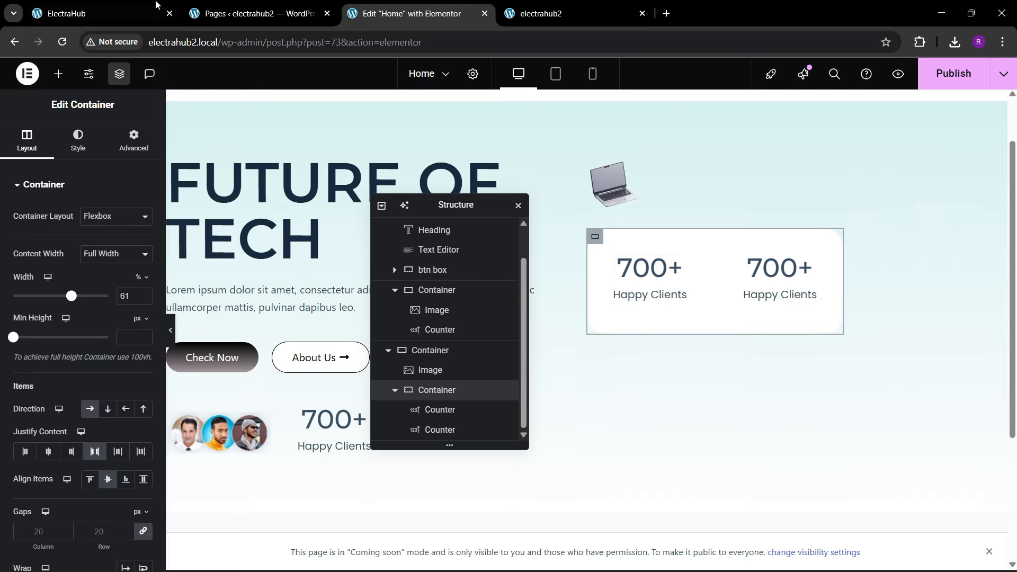
# Step: Compare the counter box with the reference site and set the white container's width to 65%
pyautogui.click(95, 14)
pyautogui.click(395, 6)
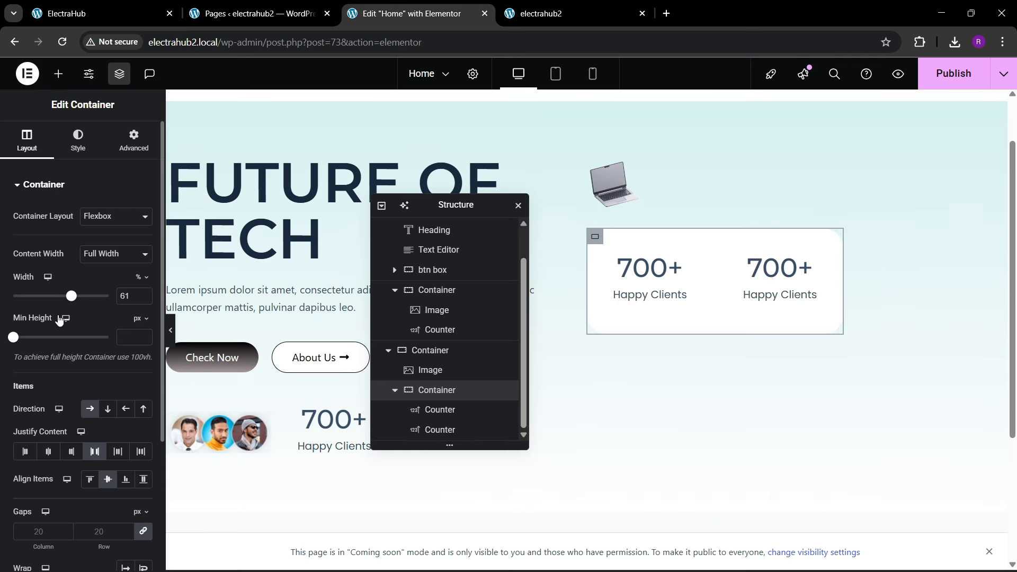
pyautogui.click(144, 292)
pyautogui.click(143, 292)
pyautogui.click(144, 293)
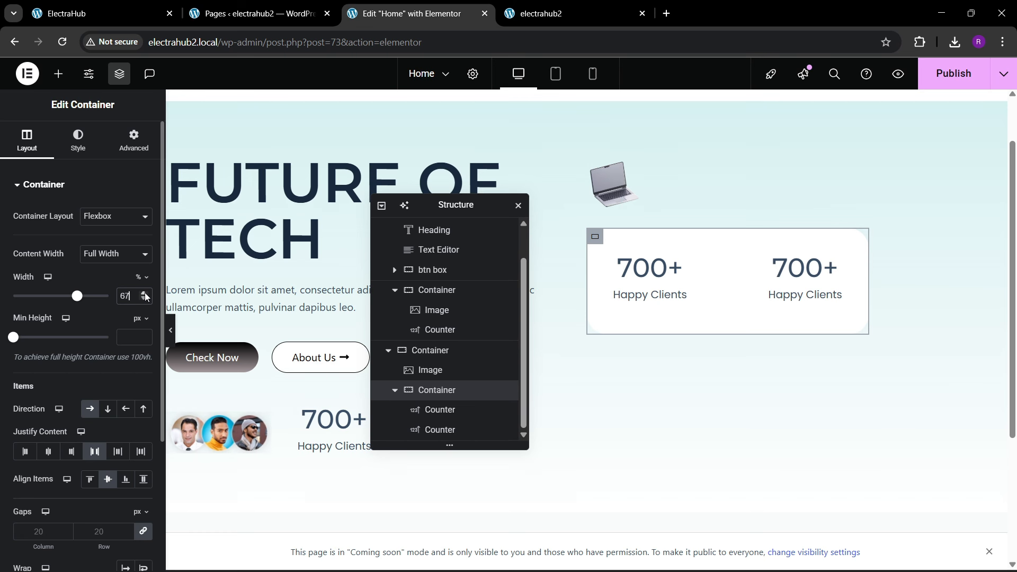
pyautogui.click(143, 292)
pyautogui.click(144, 292)
pyautogui.click(143, 292)
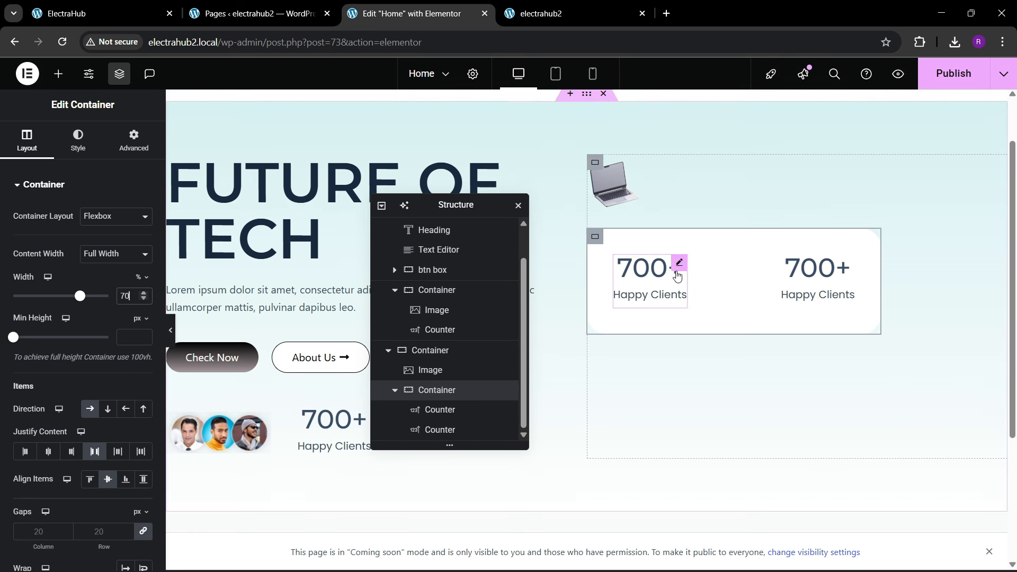
pyautogui.click(143, 299)
pyautogui.click(143, 299)
pyautogui.click(144, 299)
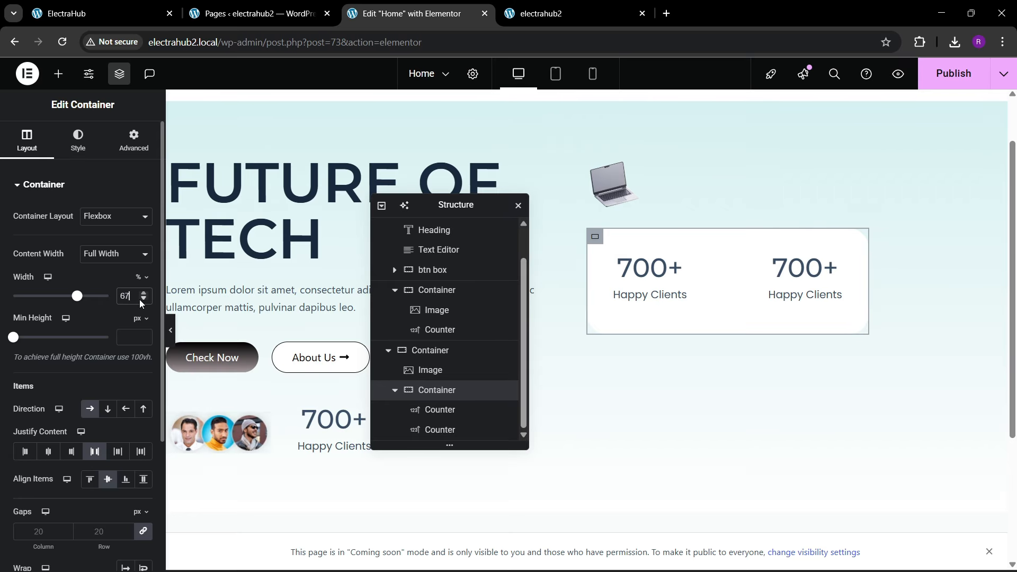
pyautogui.click(143, 299)
pyautogui.click(144, 299)
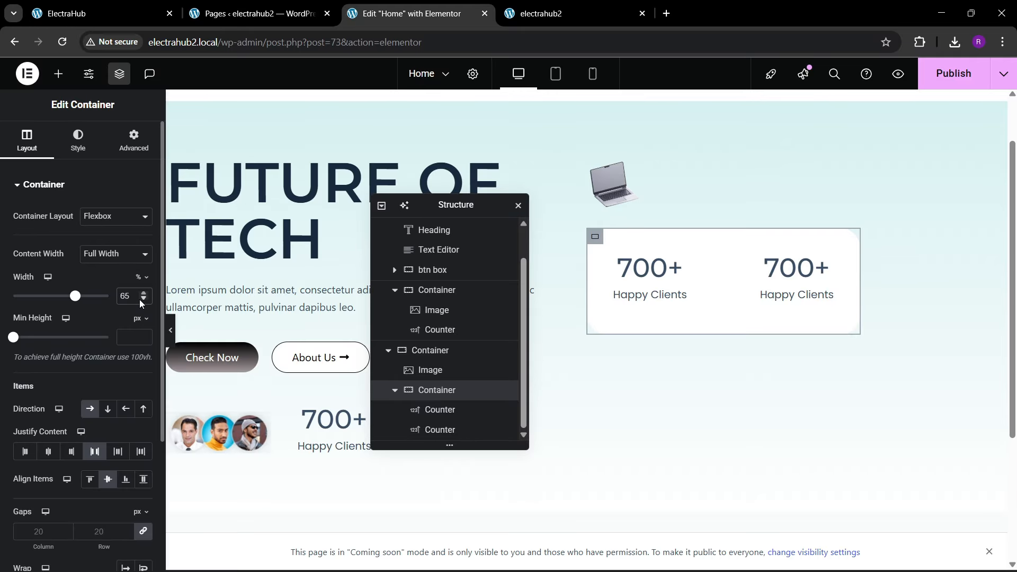
# Step: Check the counter values on the reference site and set the first counter's ending number to 5
pyautogui.click(157, 6)
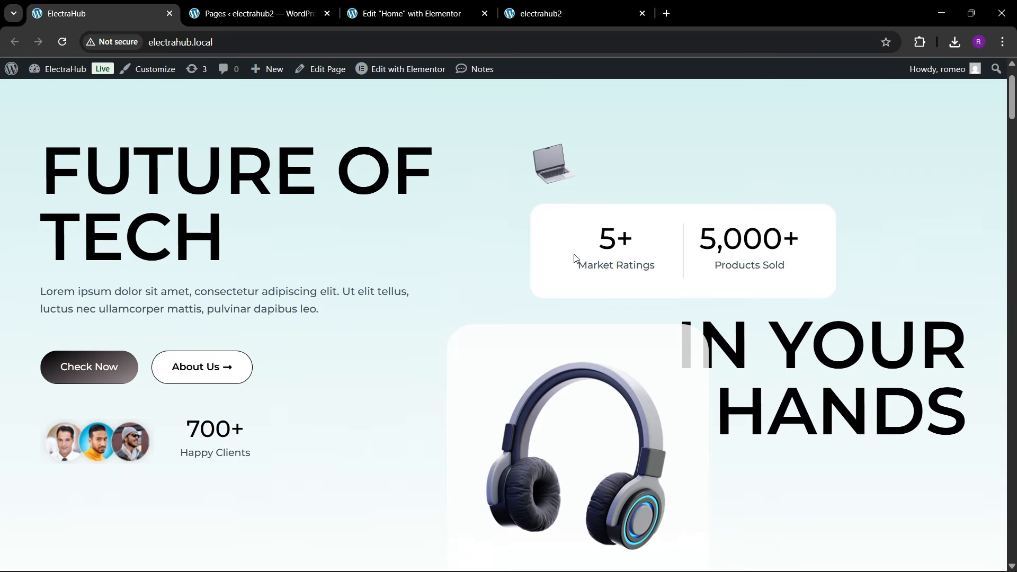
pyautogui.click(411, 14)
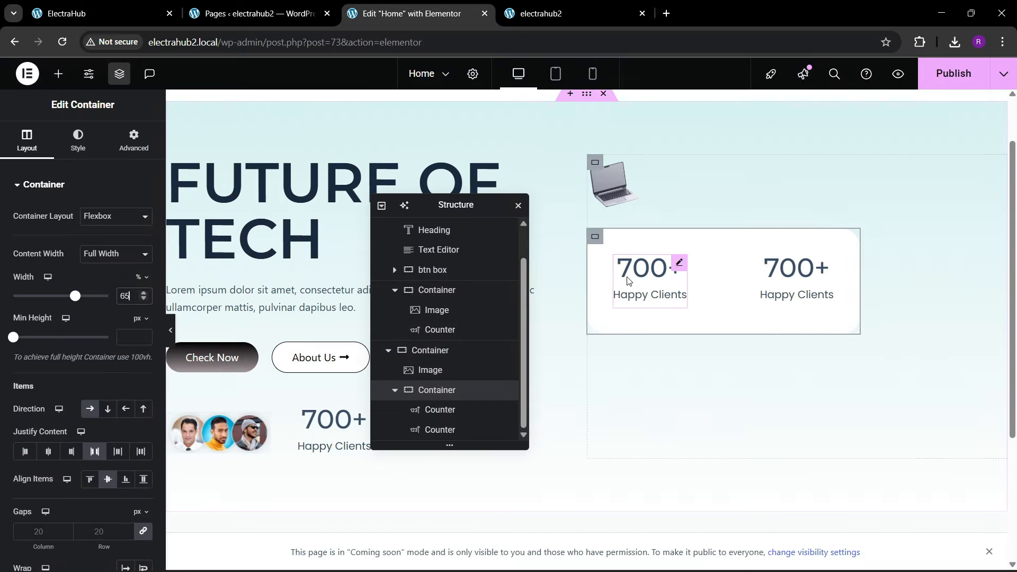
pyautogui.moveTo(123, 248); pyautogui.dragTo(45, 237)
pyautogui.press('BackSpace')
pyautogui.press('BackSpace')
pyautogui.press('BackSpace')
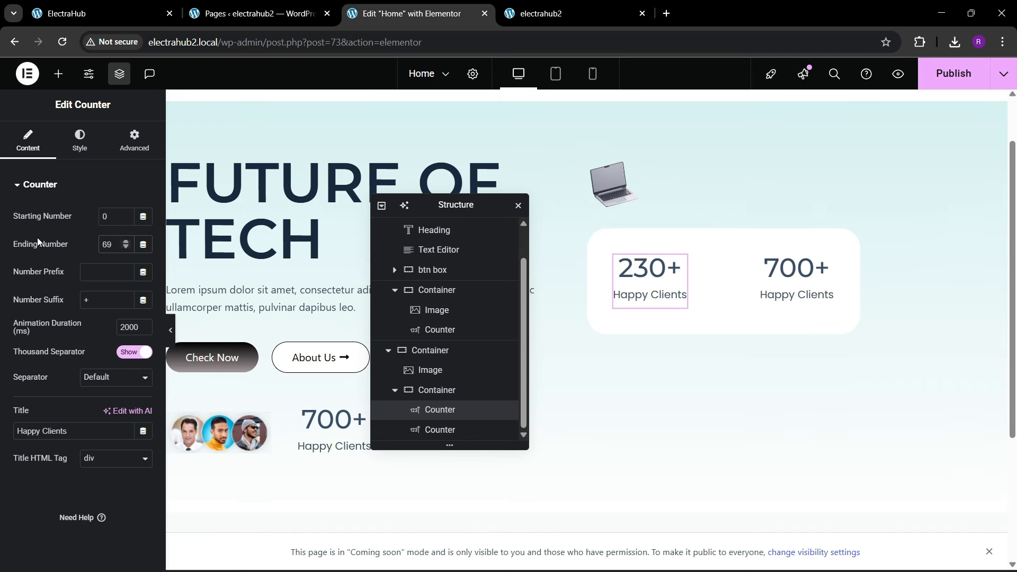
pyautogui.write('5')
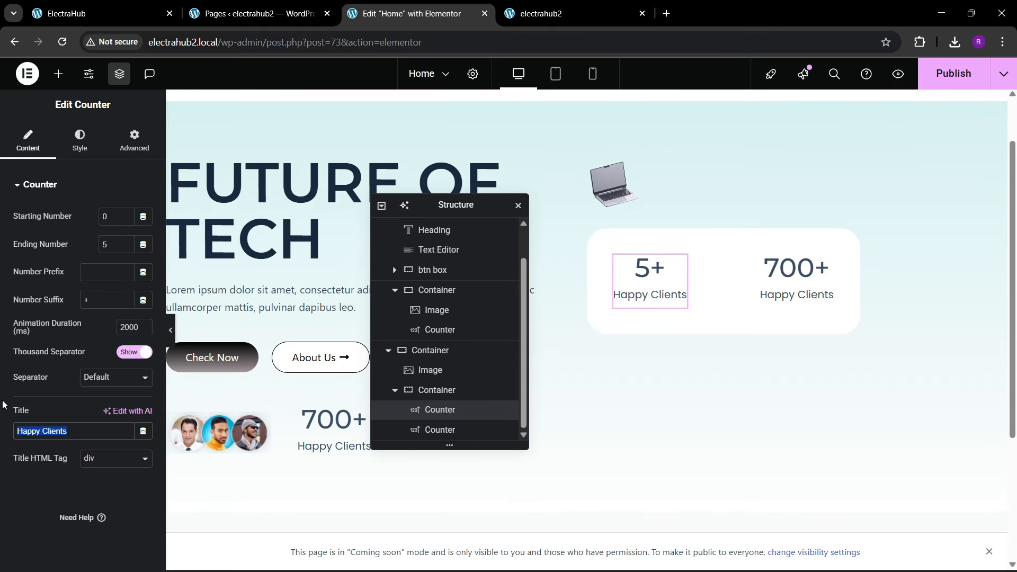
pyautogui.write('Market R')
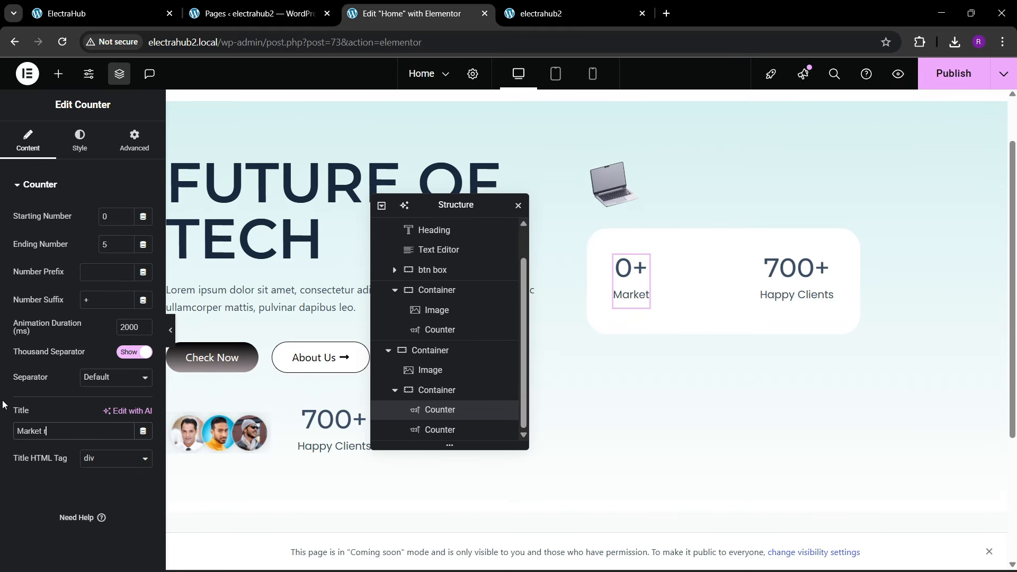
pyautogui.write('atins')
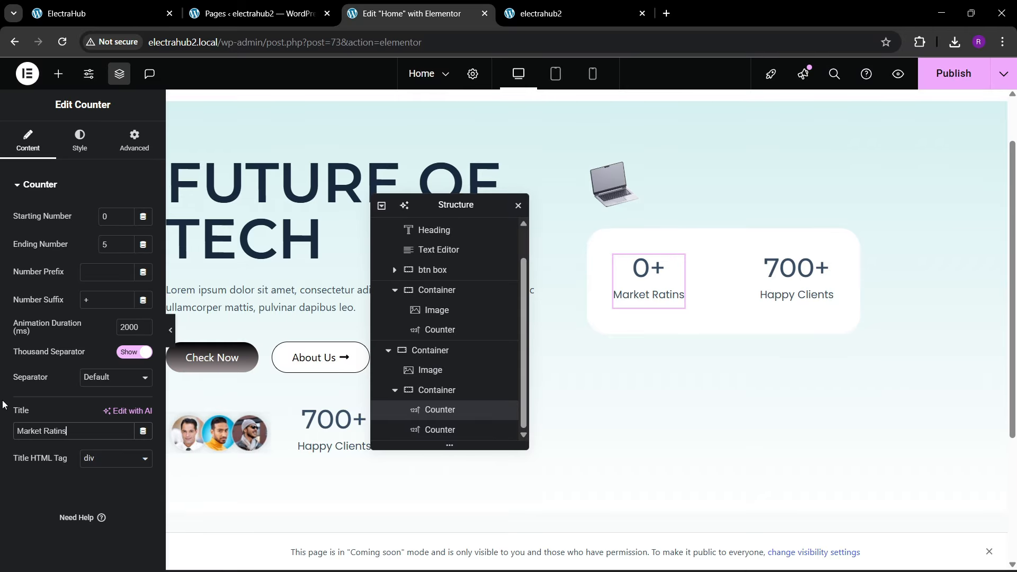
pyautogui.write('ngs')
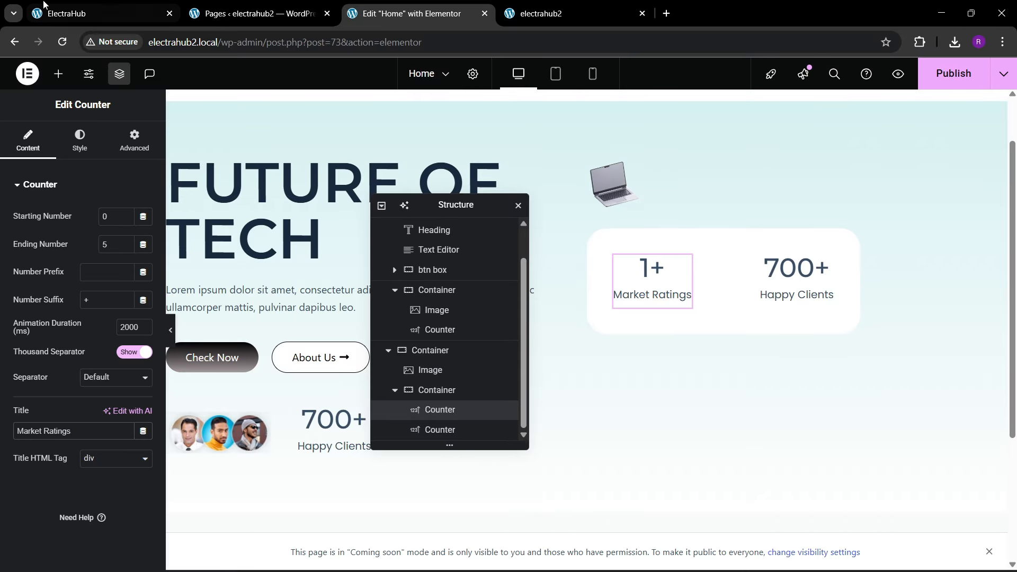
# Step: Check the reference site's second counter and set this one's ending number to 5000 and title to "Products Sold"
pyautogui.click(107, 4)
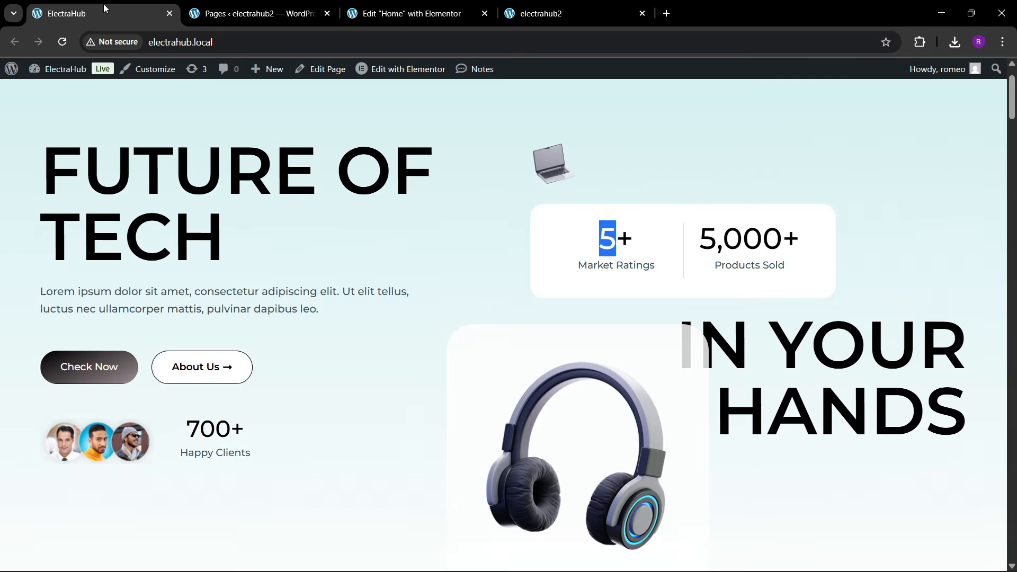
pyautogui.click(353, 4)
pyautogui.click(806, 284)
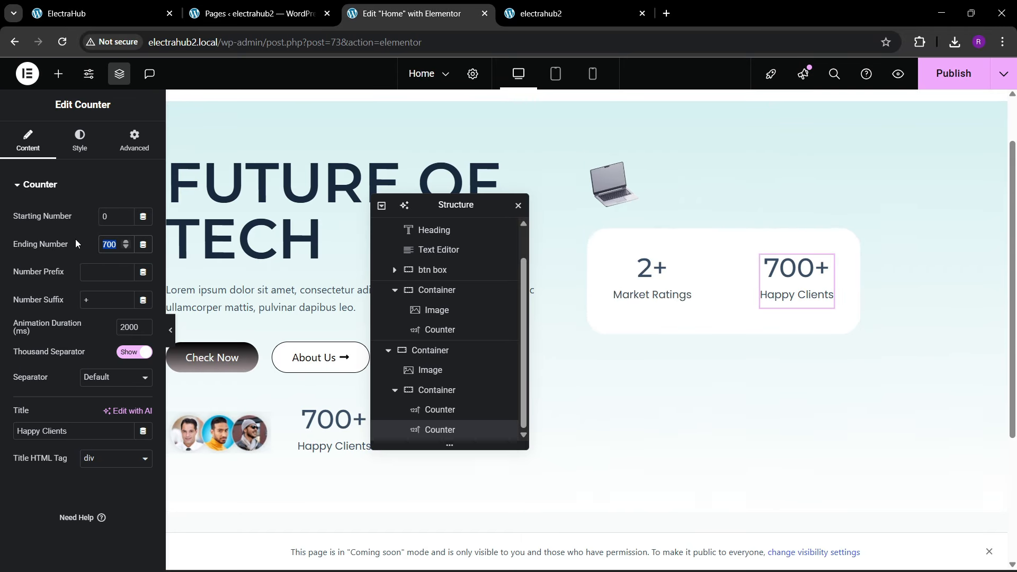
pyautogui.write('5000')
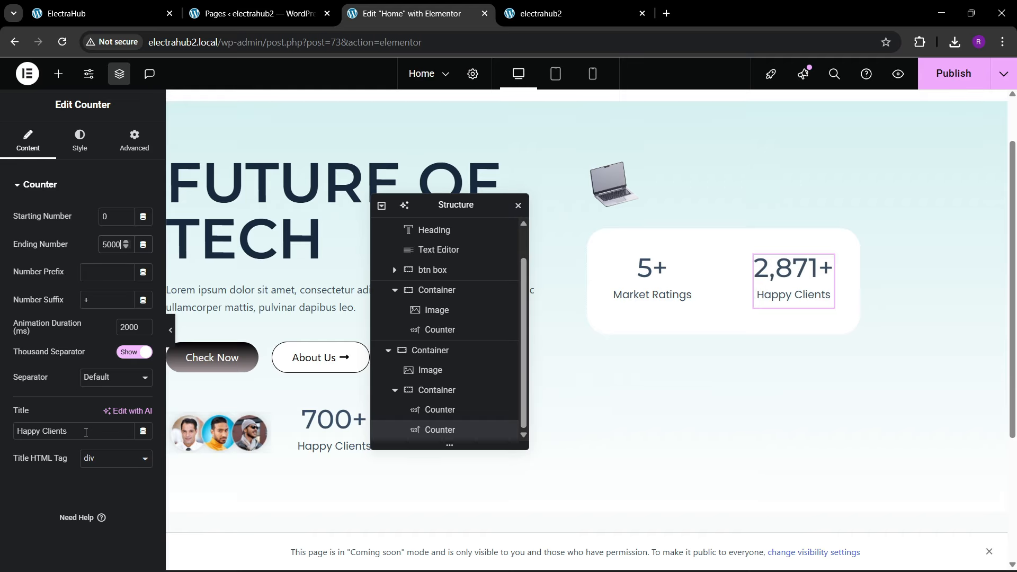
pyautogui.moveTo(73, 430); pyautogui.dragTo(2, 421)
pyautogui.write('Producgs')
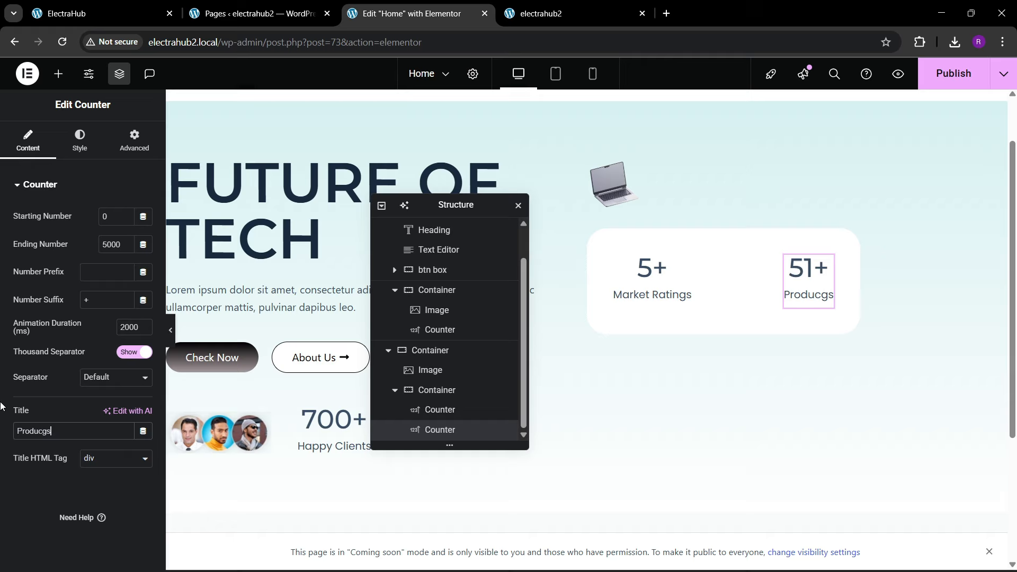
pyautogui.press('BackSpace')
pyautogui.write('ts Sold')
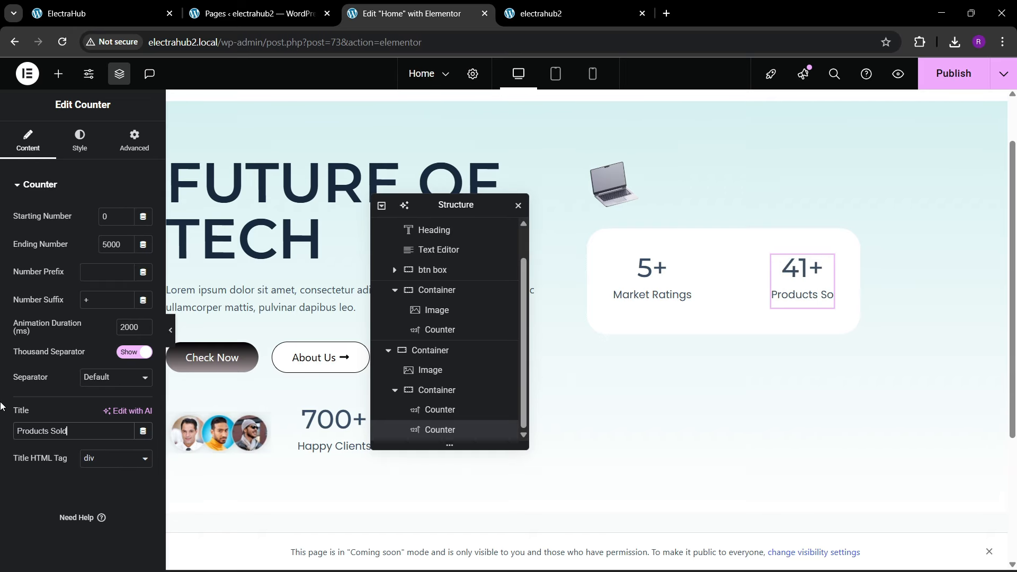
# Step: Compare with the reference site's counter box, and wrap the Market Ratings counter in a new inner container with 0 padding
pyautogui.hotkey('ctrl', '1')
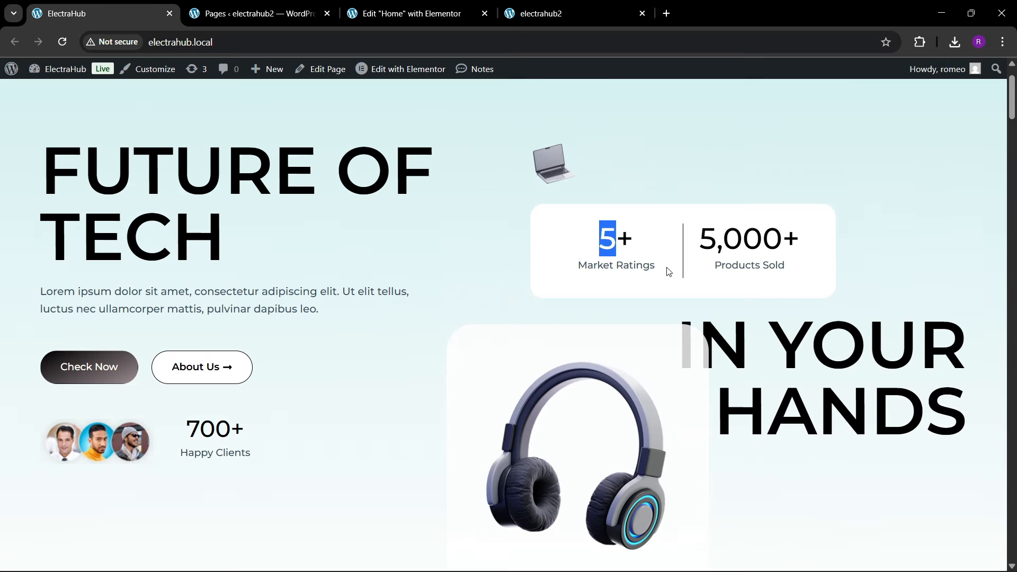
pyautogui.click(452, 6)
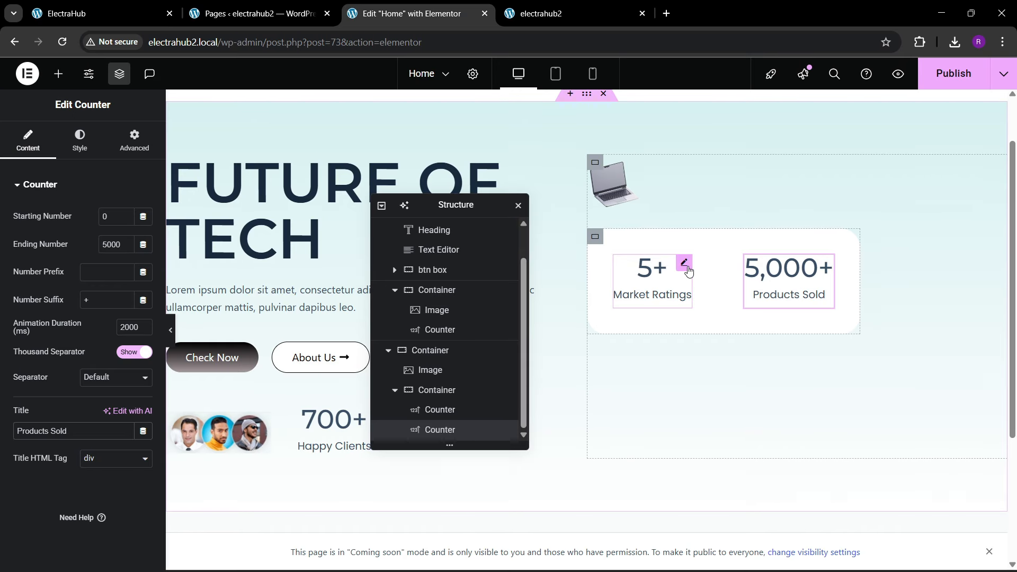
pyautogui.click(88, 4)
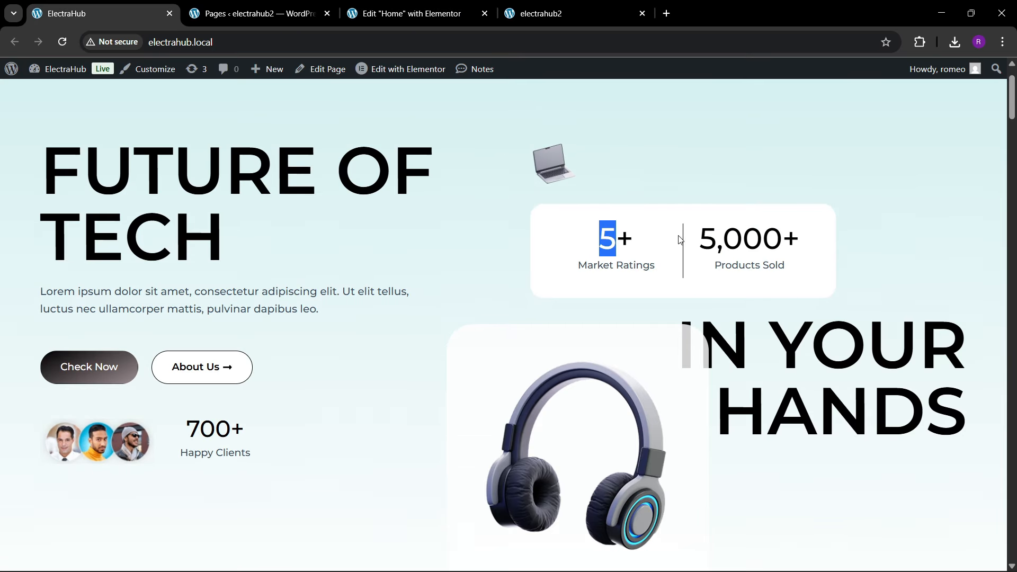
pyautogui.click(373, 6)
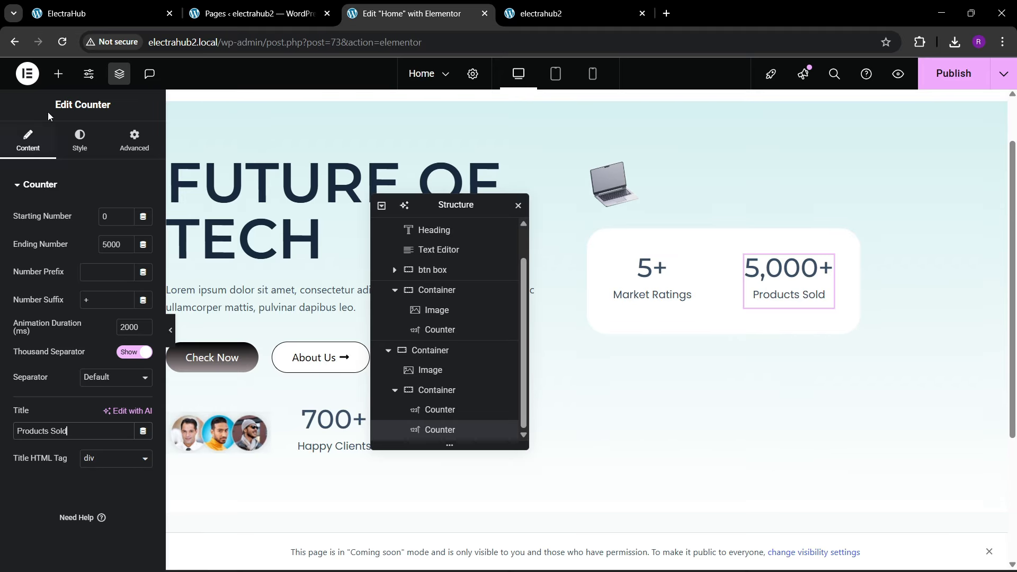
pyautogui.click(56, 75)
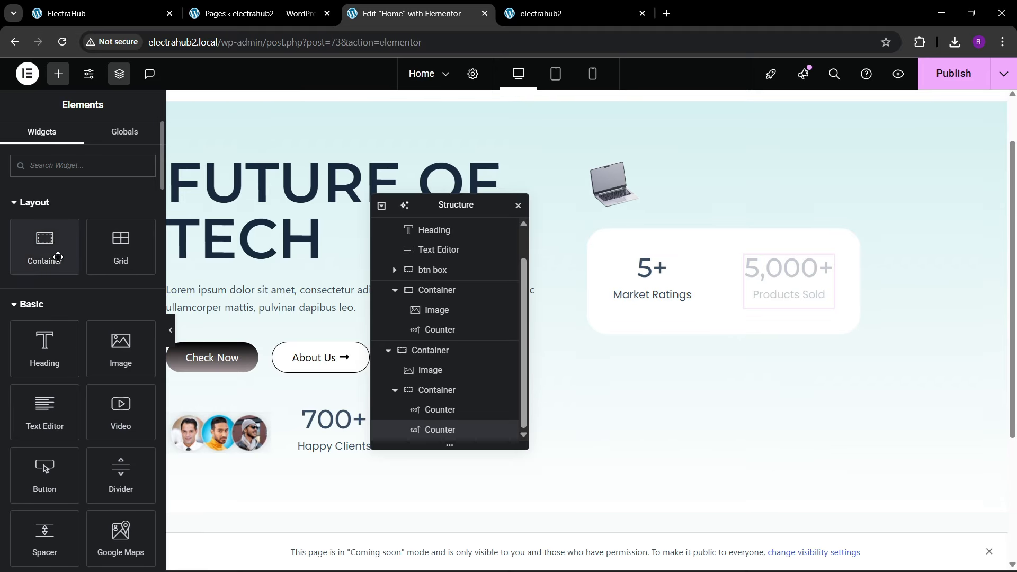
pyautogui.moveTo(50, 253); pyautogui.dragTo(674, 266)
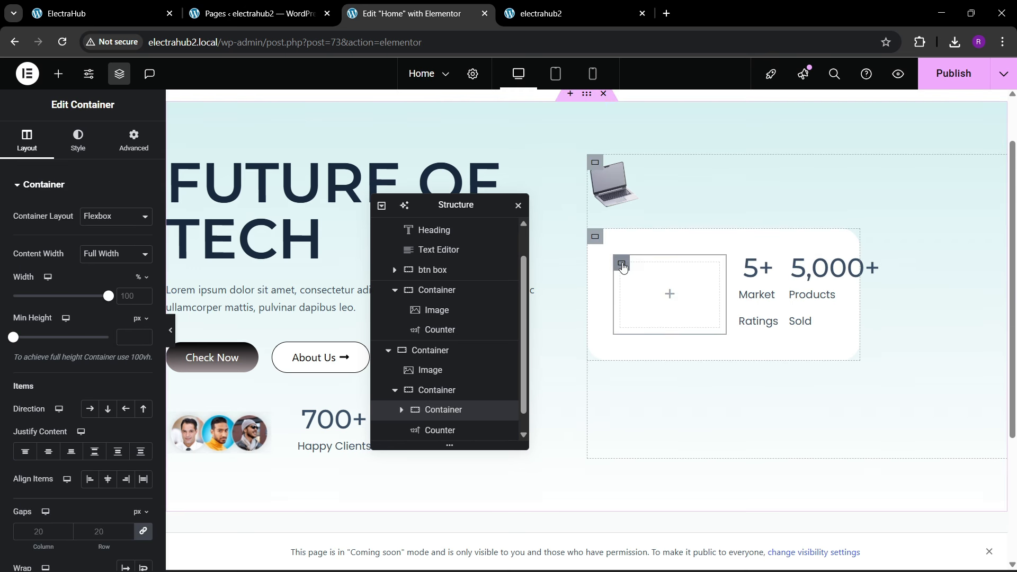
pyautogui.click(133, 140)
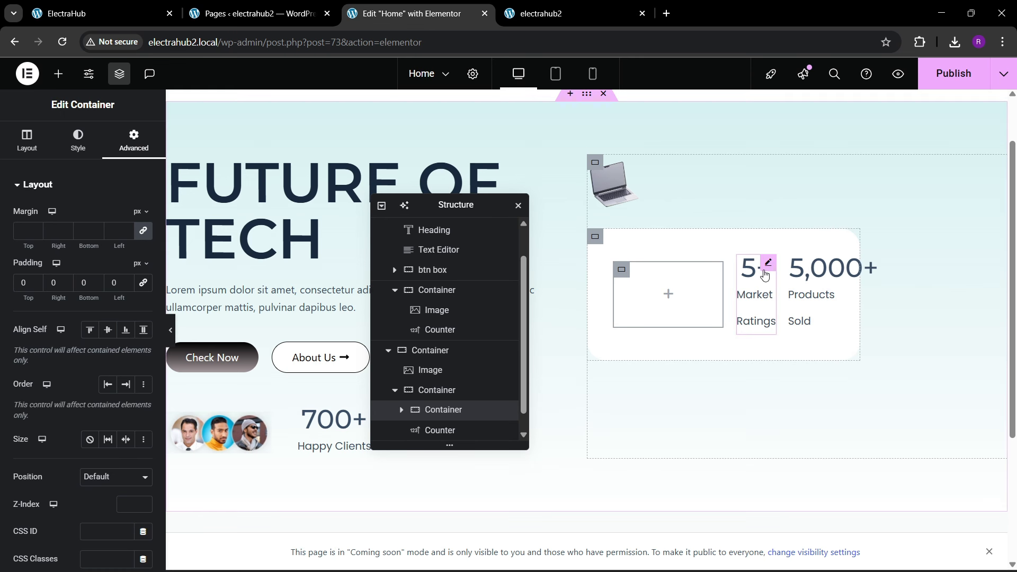
pyautogui.moveTo(764, 272); pyautogui.dragTo(675, 274)
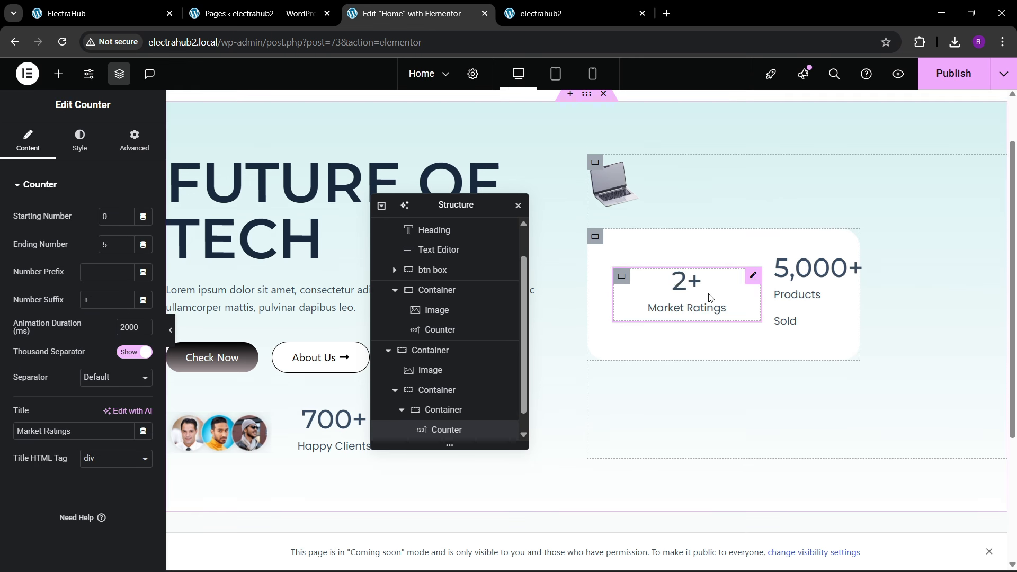
# Step: Duplicate the Market Ratings container and replace the counter in the copy with the Products Sold counter
pyautogui.rightClick(622, 277)
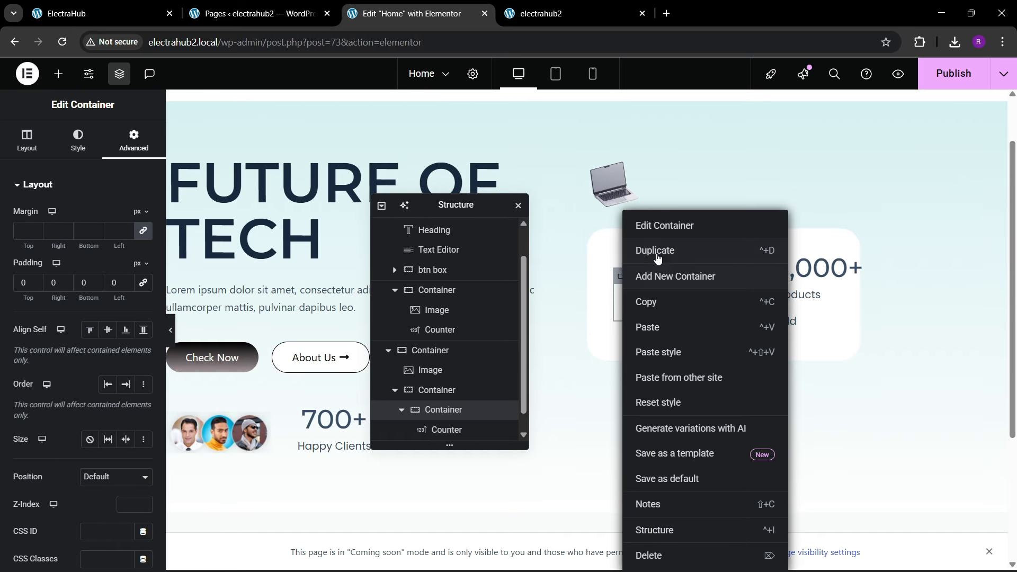
pyautogui.click(640, 249)
pyautogui.click(752, 286)
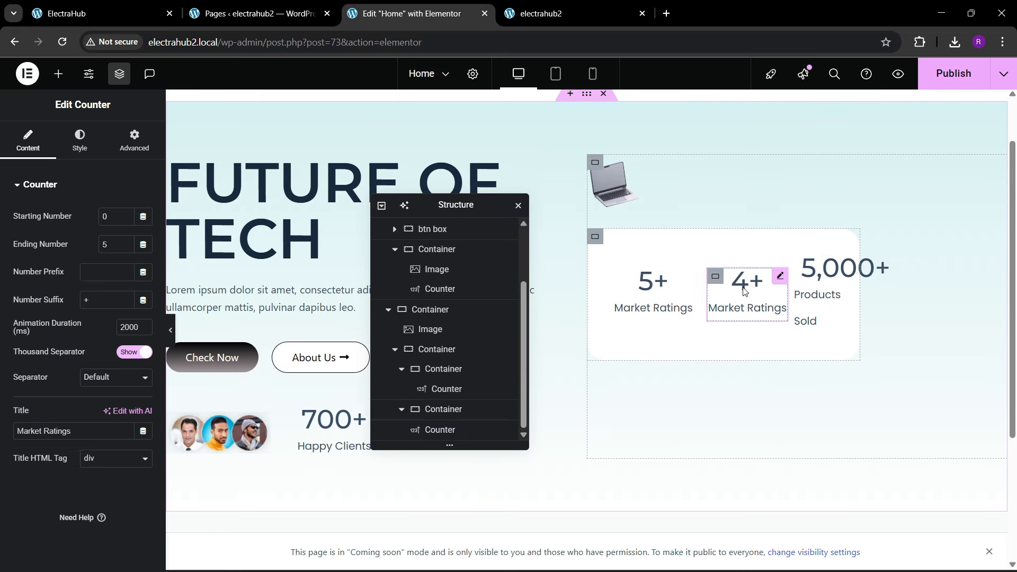
pyautogui.rightClick(745, 272)
pyautogui.click(784, 554)
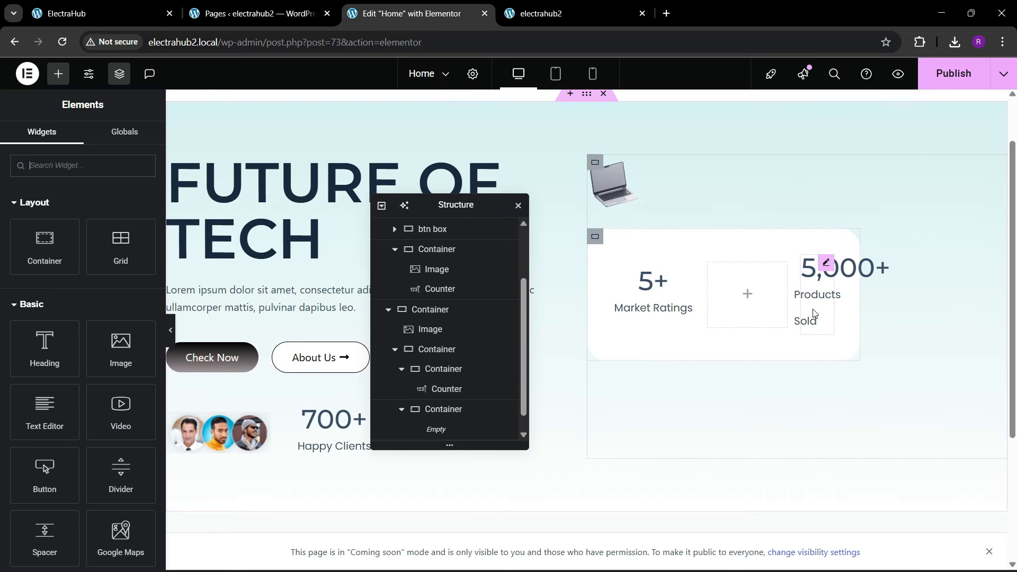
pyautogui.moveTo(811, 260); pyautogui.dragTo(756, 294)
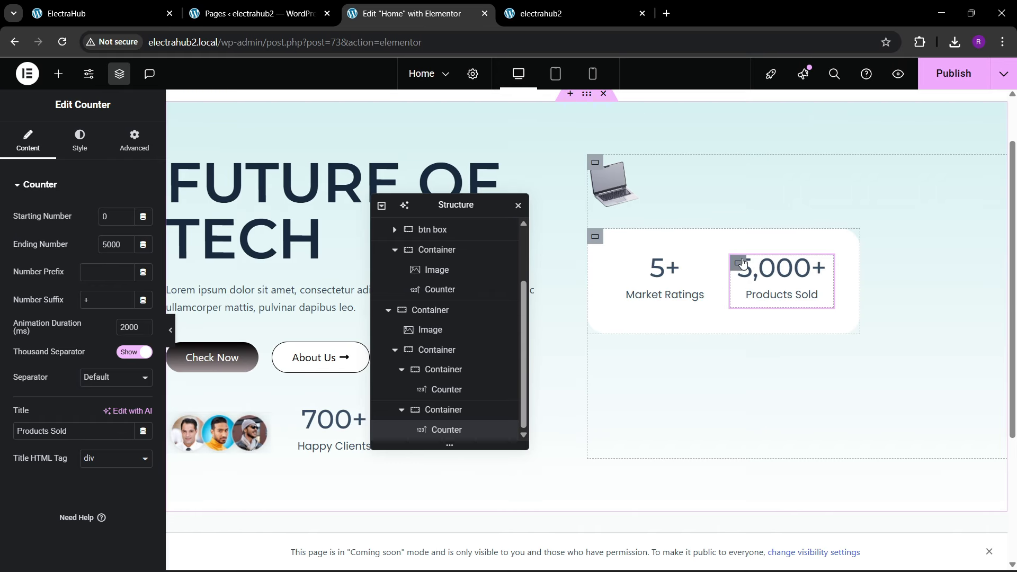
# Step: Give the Products Sold container a solid black border 1 px wide on its left side only, and preview the divider
pyautogui.click(740, 263)
pyautogui.click(78, 140)
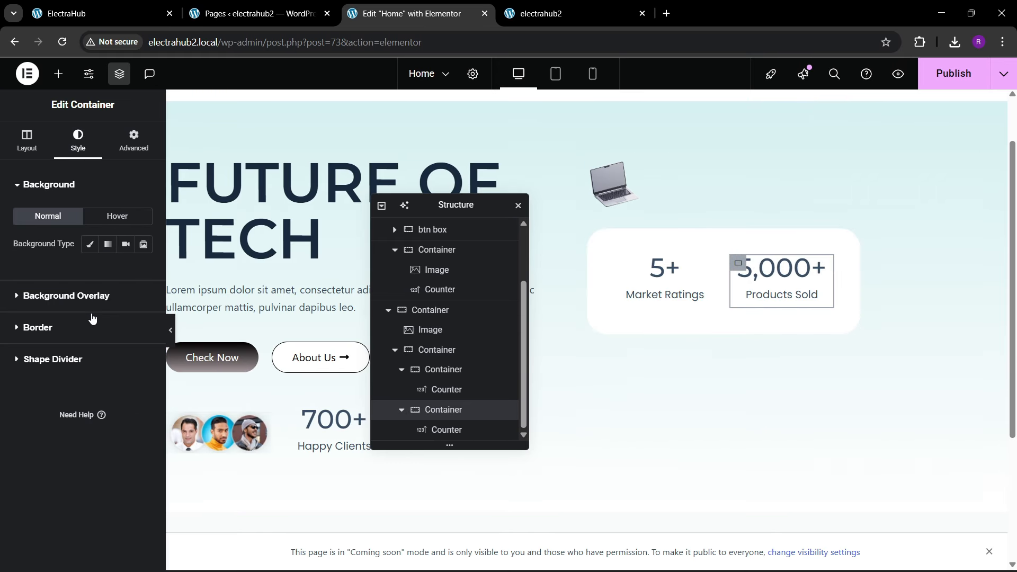
pyautogui.click(58, 328)
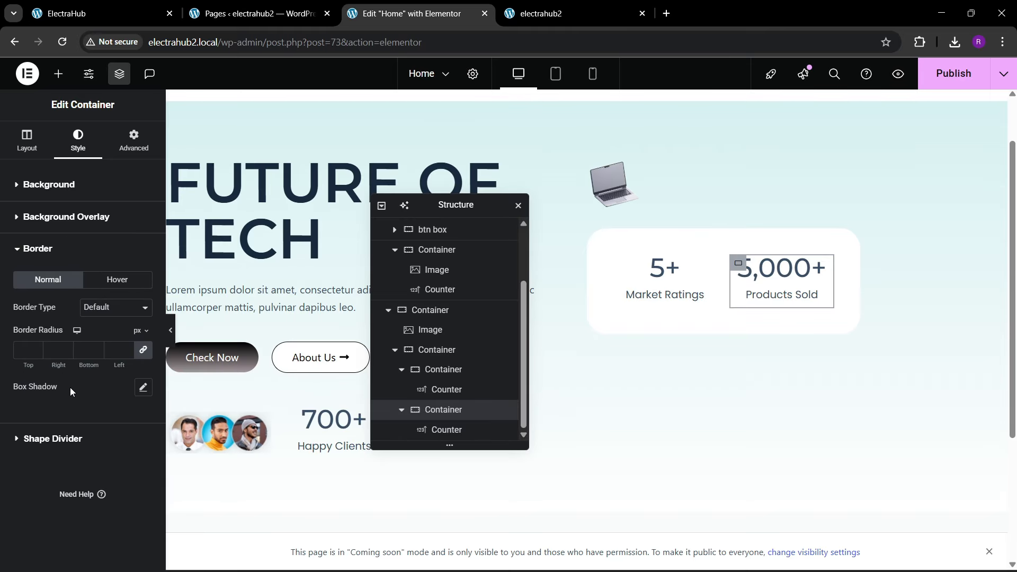
pyautogui.click(132, 307)
pyautogui.click(137, 356)
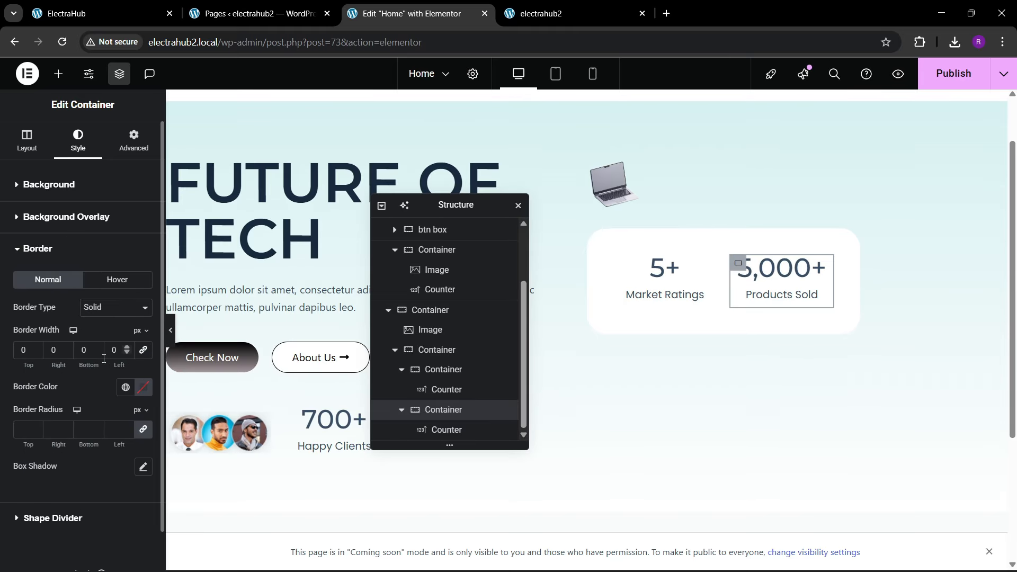
pyautogui.click(133, 390)
pyautogui.click(62, 258)
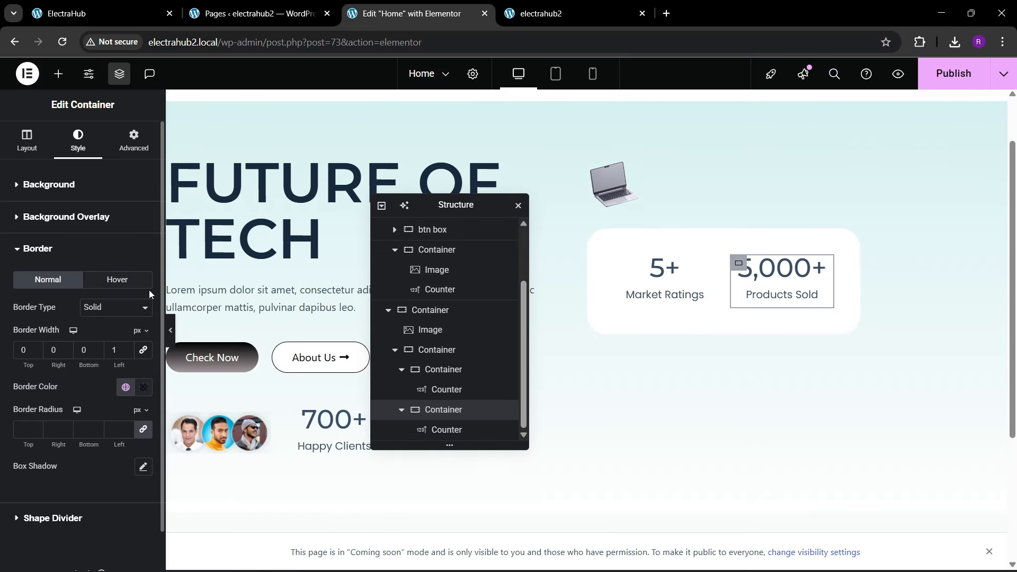
pyautogui.click(170, 333)
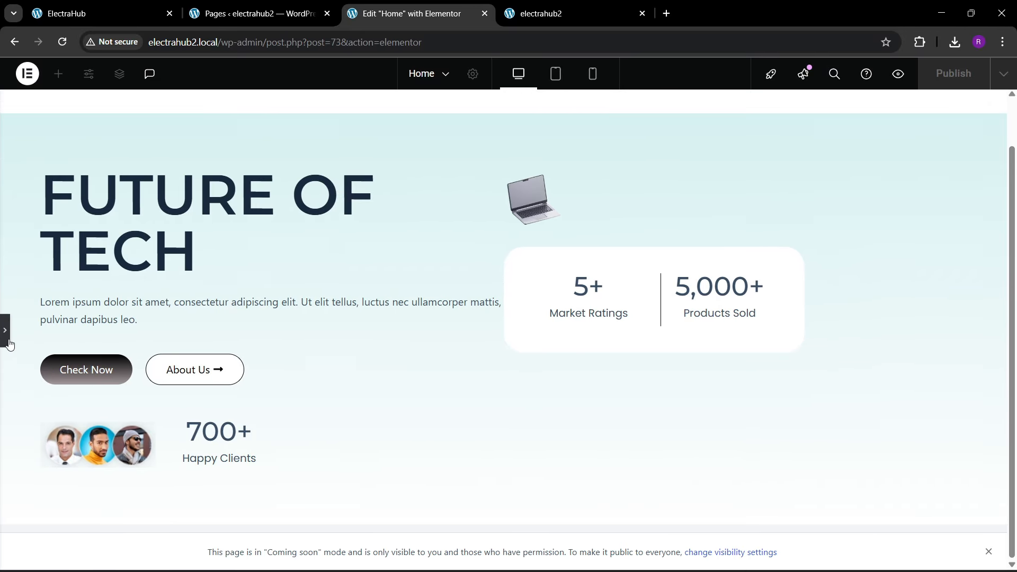
pyautogui.click(7, 339)
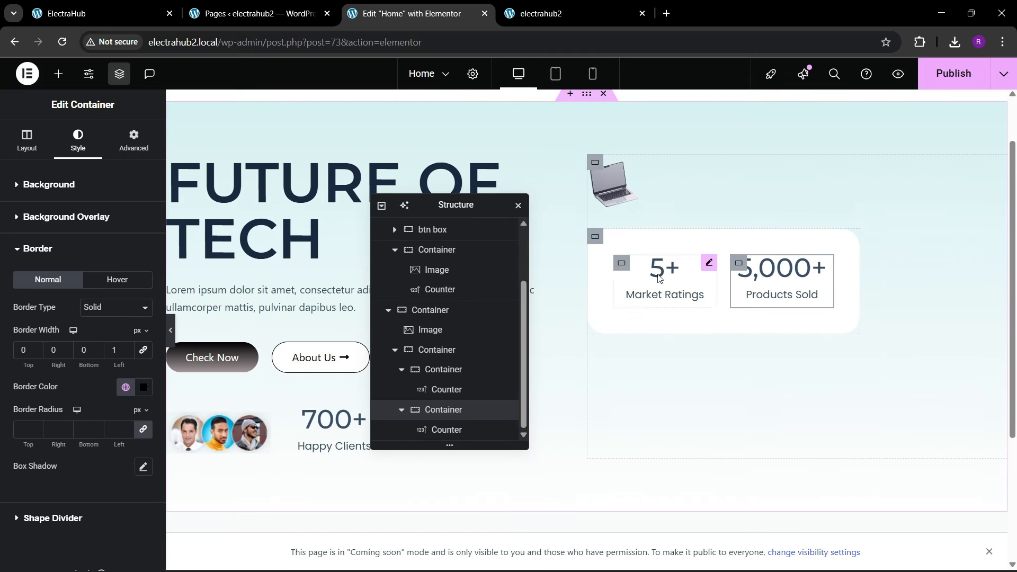
# Step: Set the white container's column and row gaps to 0
pyautogui.click(591, 241)
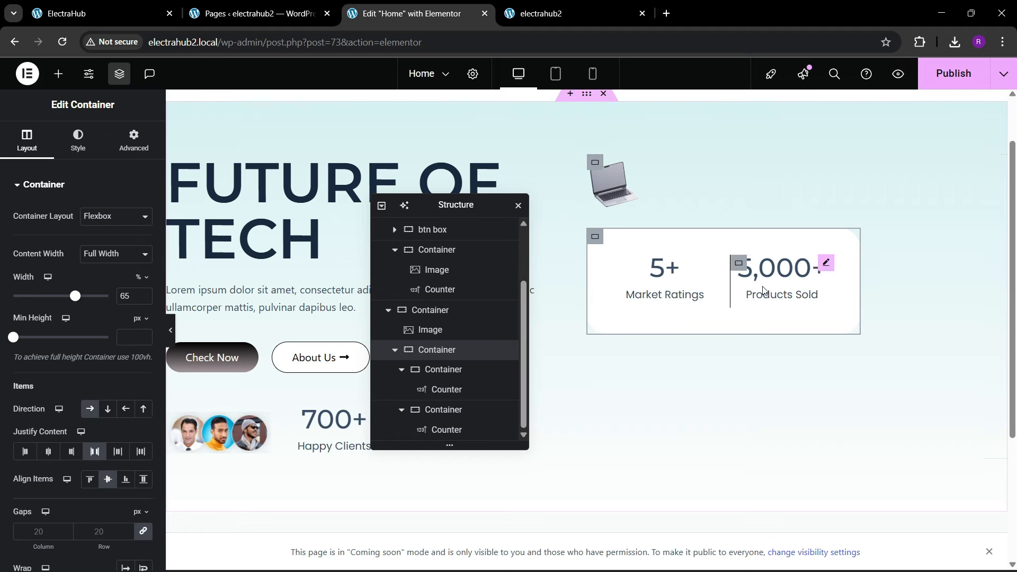
pyautogui.scroll(-3, 98, 389)
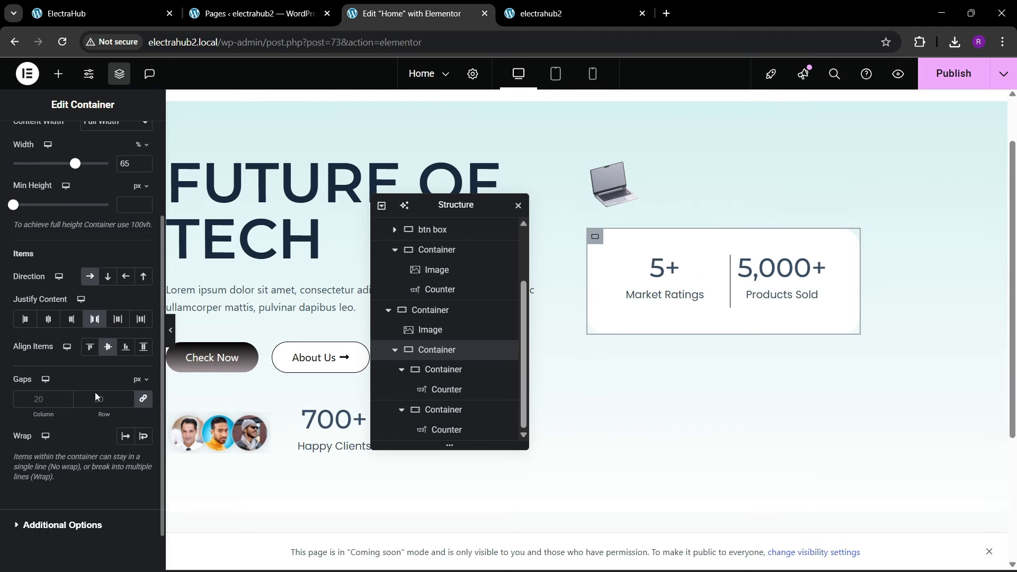
pyautogui.click(108, 404)
pyautogui.write('0')
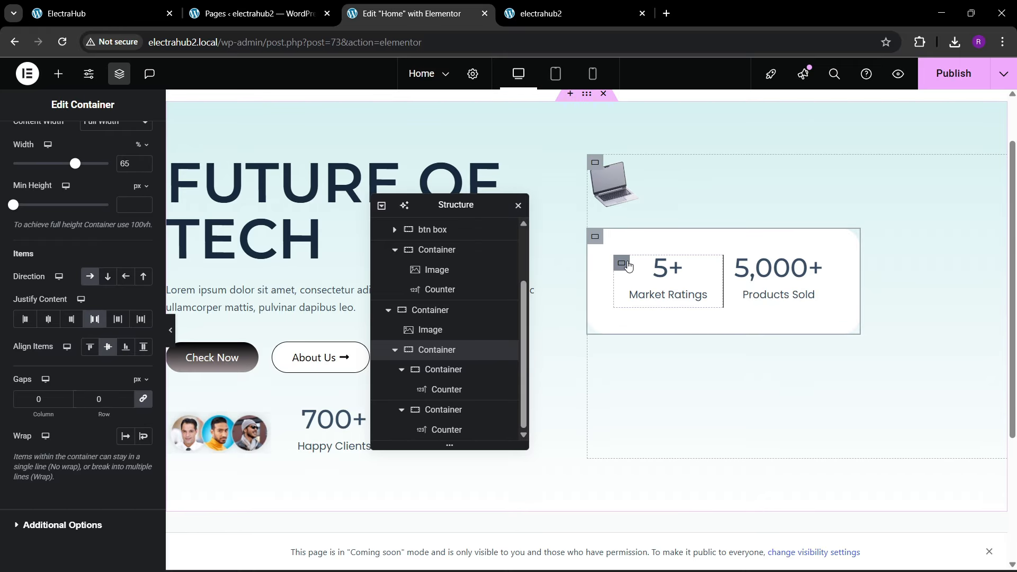
# Step: Set the padding of both inner counter containers to 20 px on all sides
pyautogui.click(627, 265)
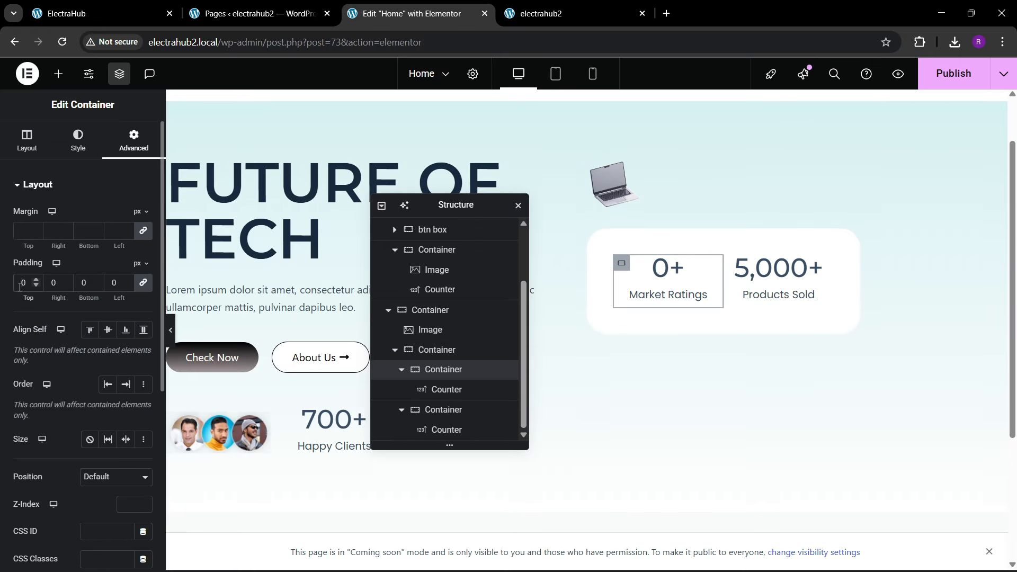
pyautogui.write('2')
pyautogui.click(740, 278)
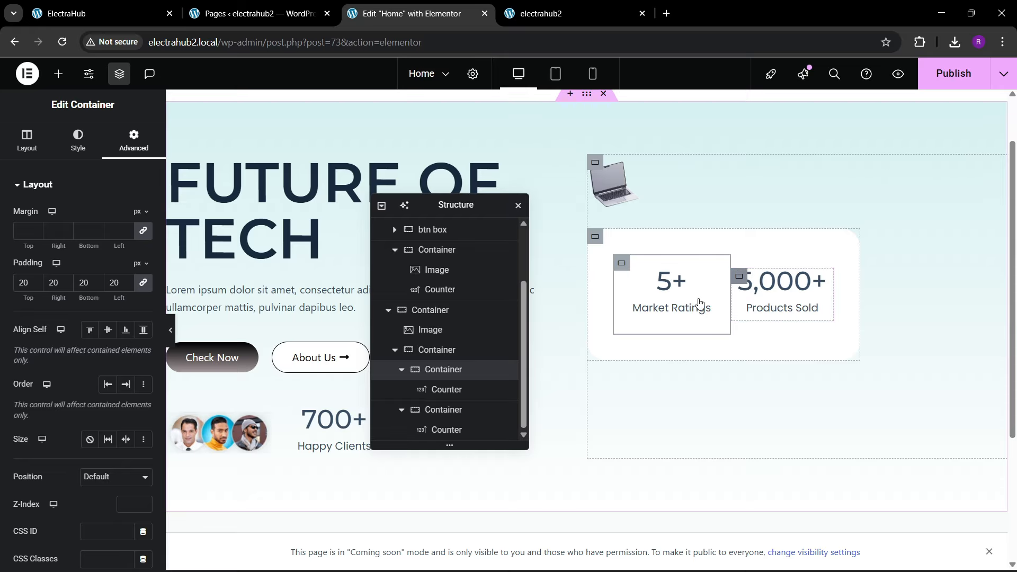
pyautogui.click(127, 145)
pyautogui.click(146, 283)
pyautogui.click(18, 283)
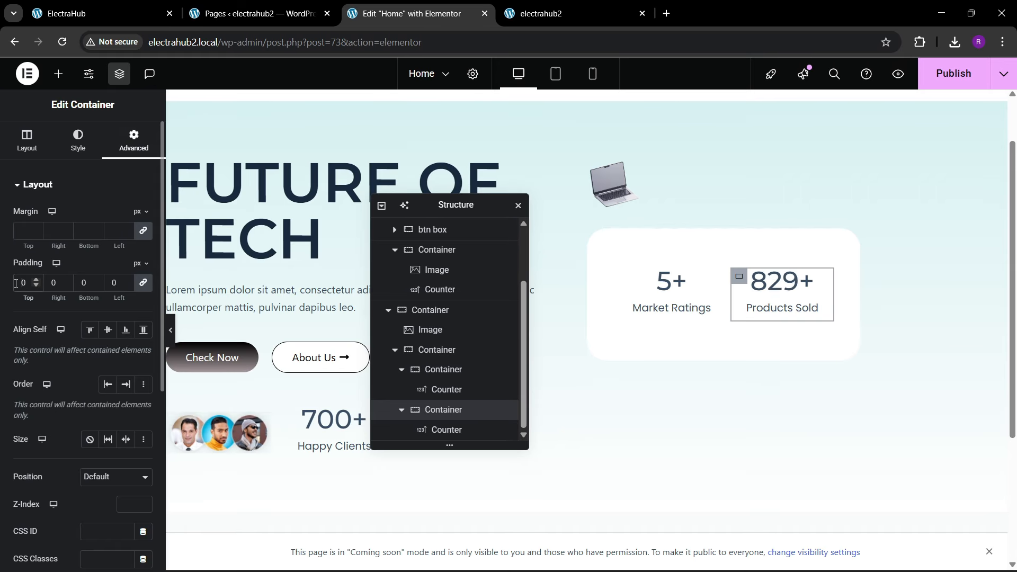
pyautogui.write('2')
# Step: Set the white container's padding to 20 px on all sides
pyautogui.click(595, 236)
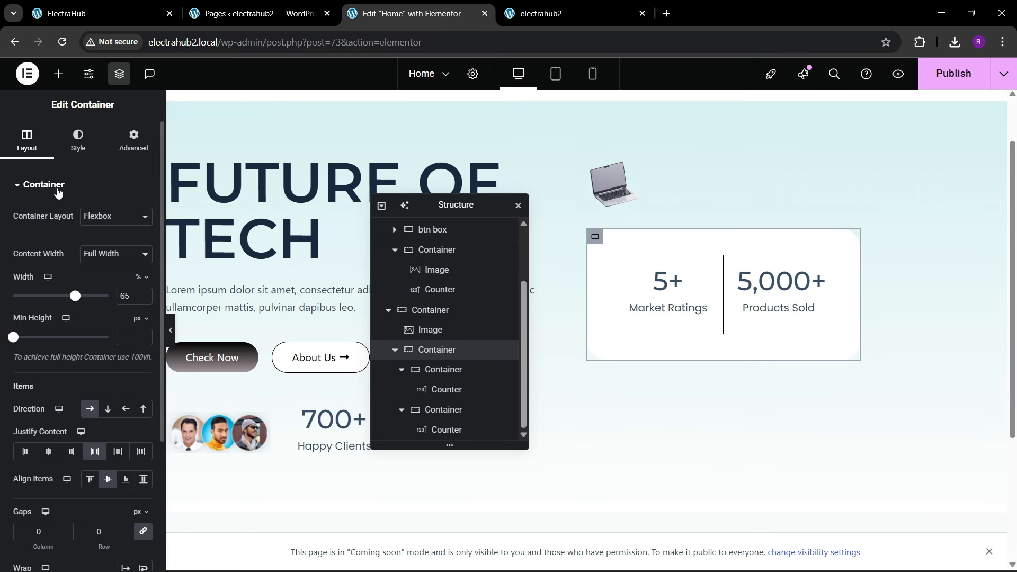
pyautogui.click(133, 155)
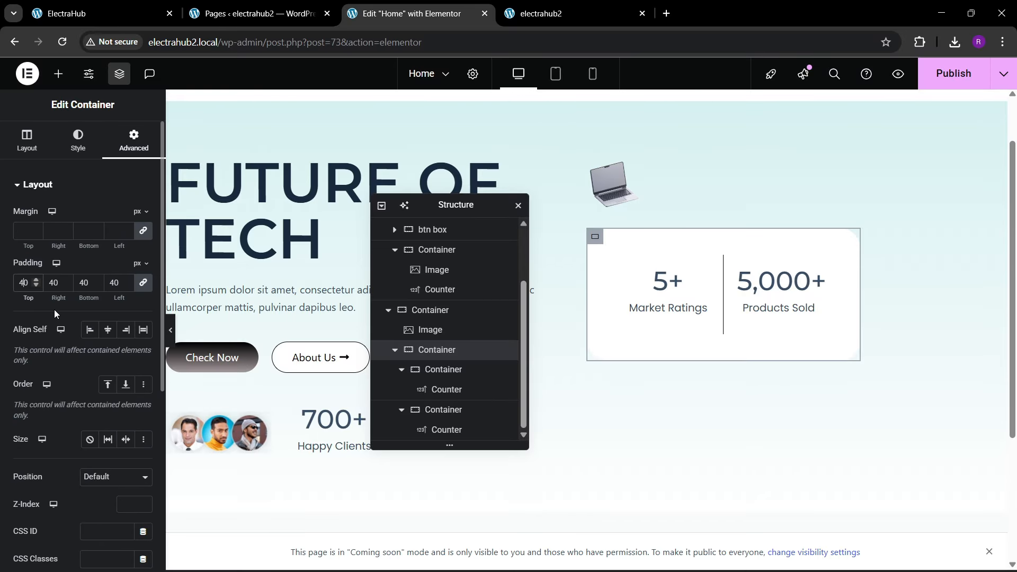
pyautogui.press('BackSpace')
pyautogui.write('2')
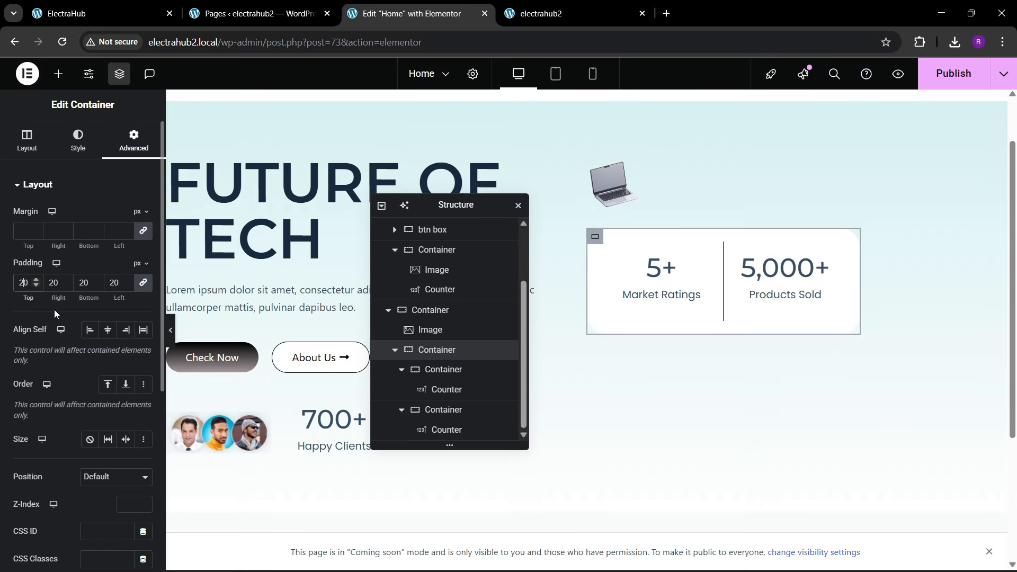
# Step: Preview the hero at full width, then publish the page and check the counter box against the ElectraHub reference
pyautogui.click(171, 331)
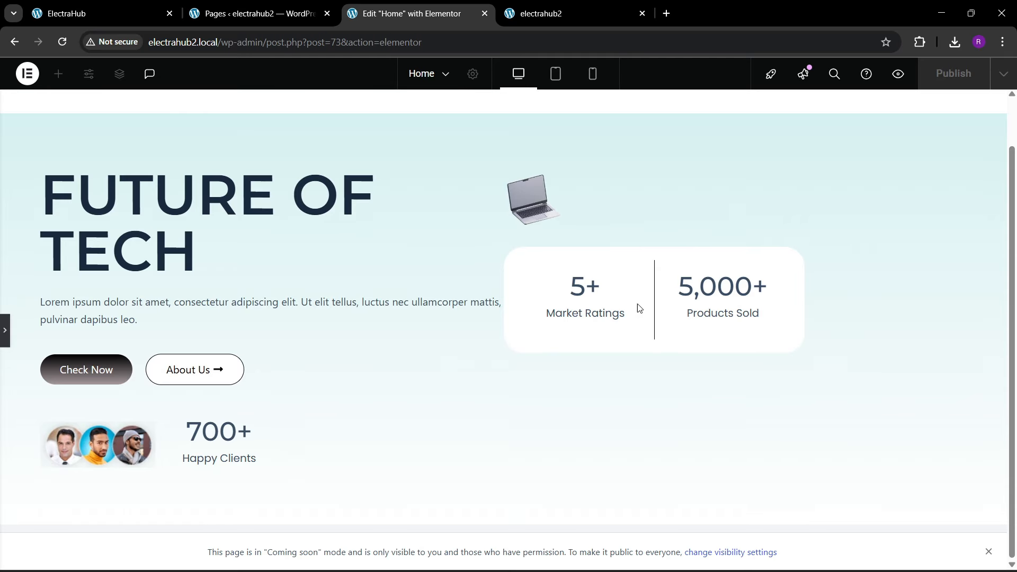
pyautogui.click(5, 332)
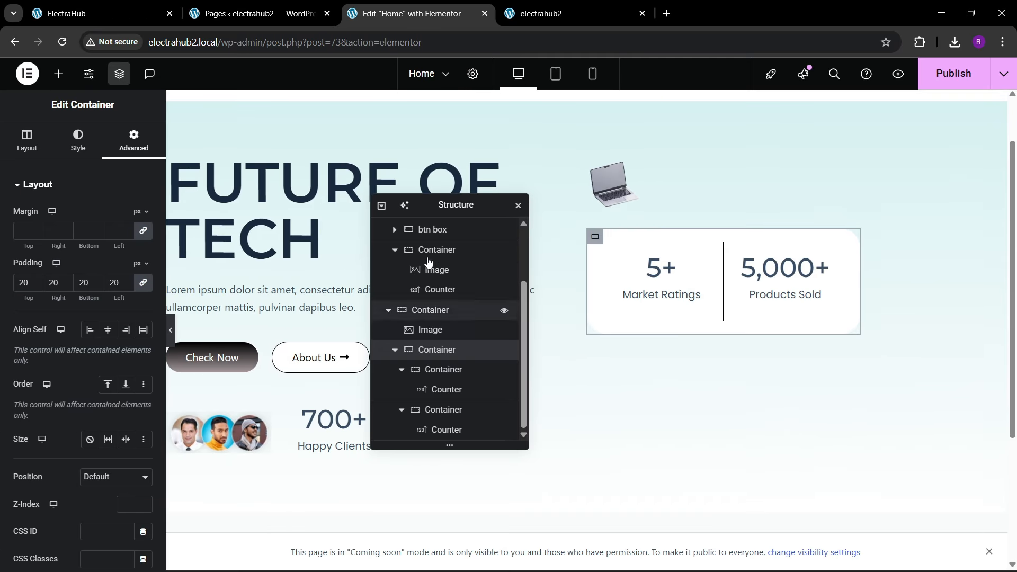
pyautogui.moveTo(431, 208); pyautogui.dragTo(482, 220)
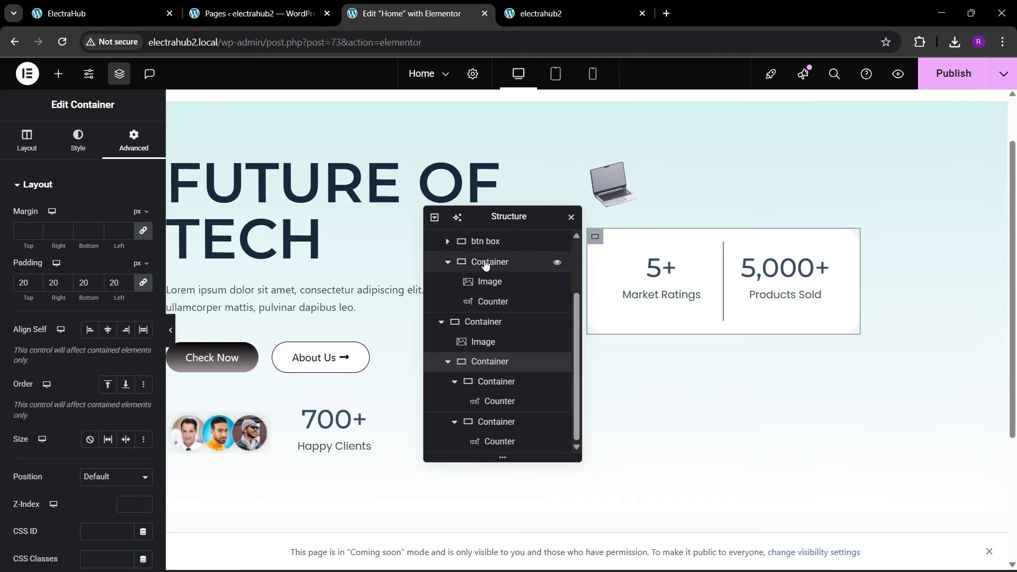
pyautogui.click(945, 75)
pyautogui.click(107, 7)
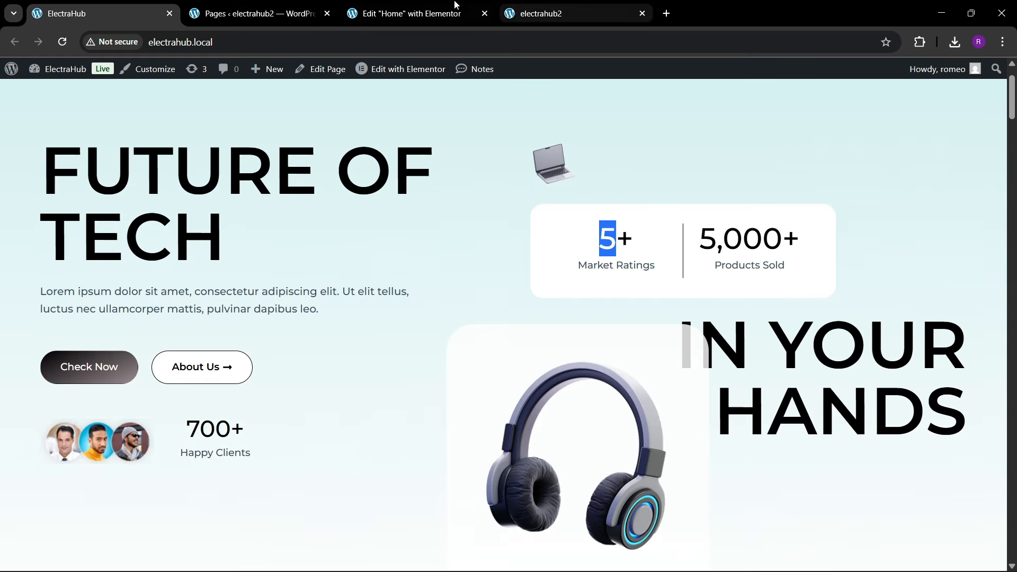
pyautogui.click(413, 13)
# Step: Collapse the hero's two child containers in the structure and rename them 1 and 2
pyautogui.moveTo(517, 218); pyautogui.dragTo(482, 219)
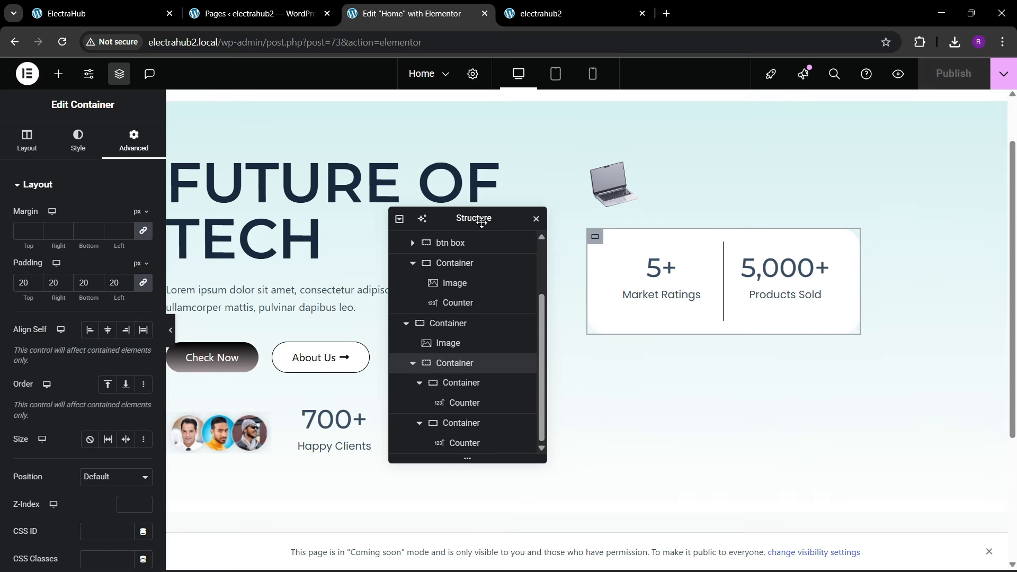
pyautogui.scroll(3, 481, 379)
pyautogui.click(405, 260)
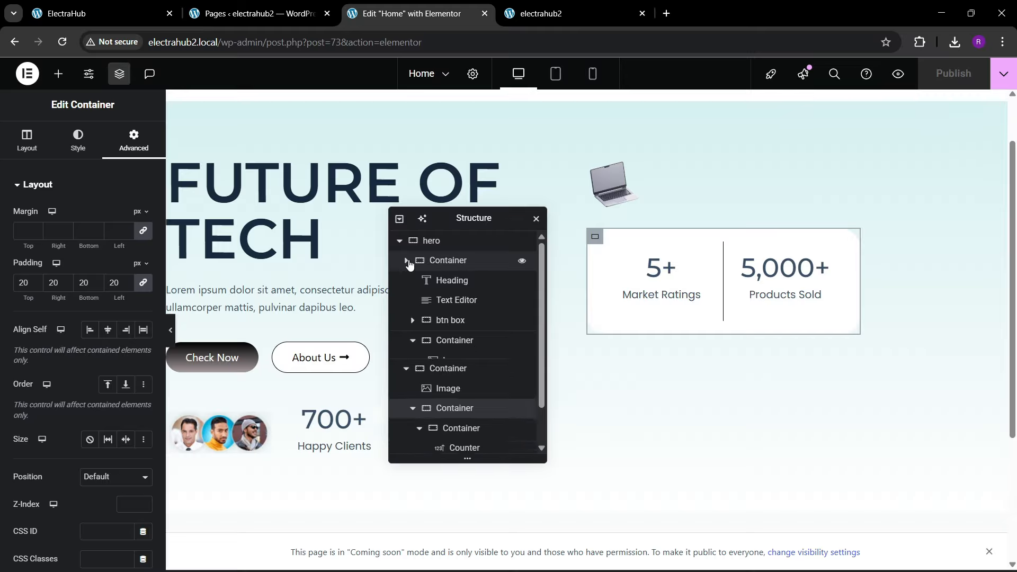
pyautogui.click(407, 281)
pyautogui.doubleClick(444, 265)
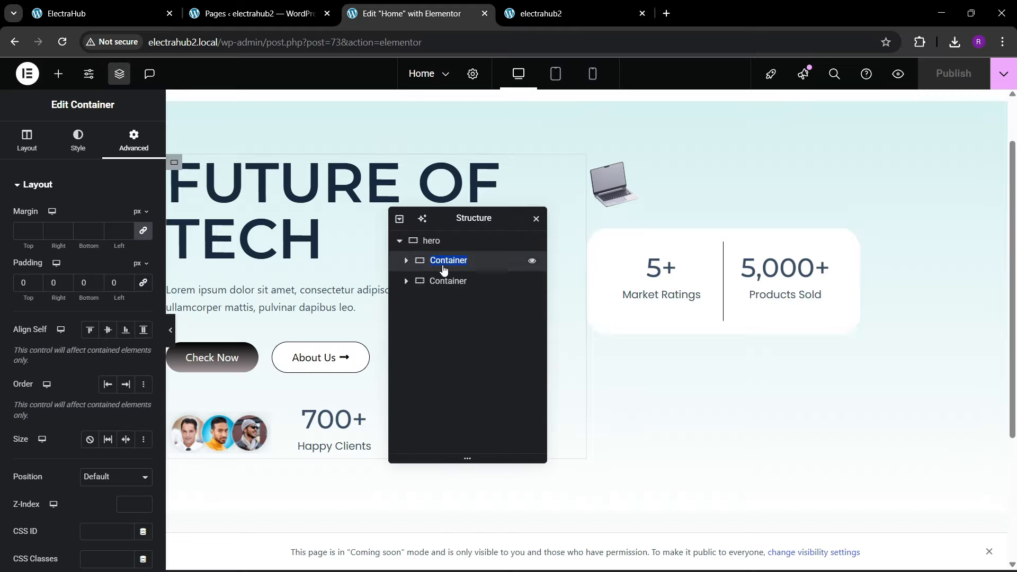
pyautogui.write('1')
pyautogui.doubleClick(444, 281)
pyautogui.write('2')
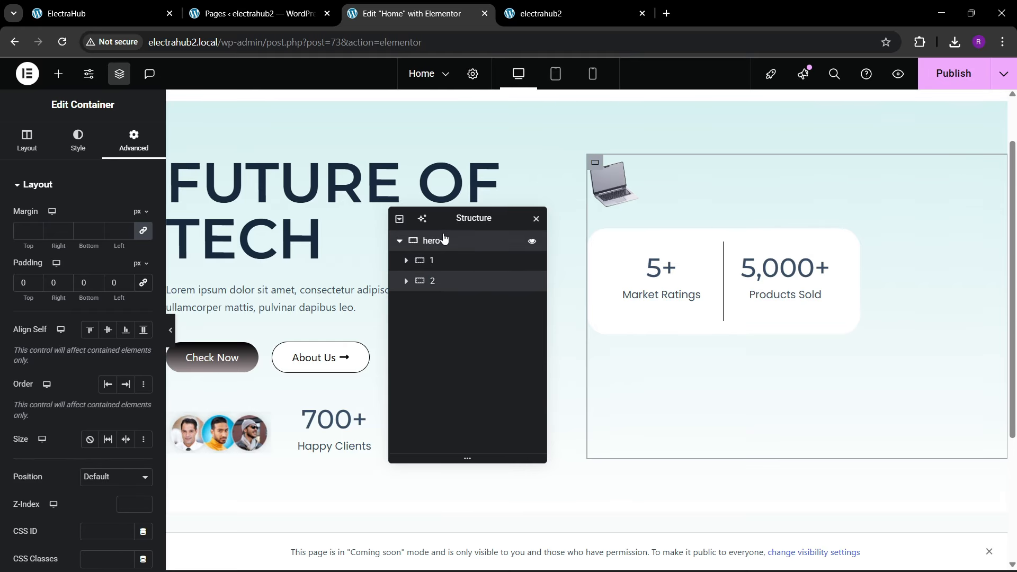
# Step: Set the hero container's content justification to Space Between and align its items to the start, as in the reference
pyautogui.click(443, 240)
pyautogui.click(27, 141)
pyautogui.scroll(-2, 53, 365)
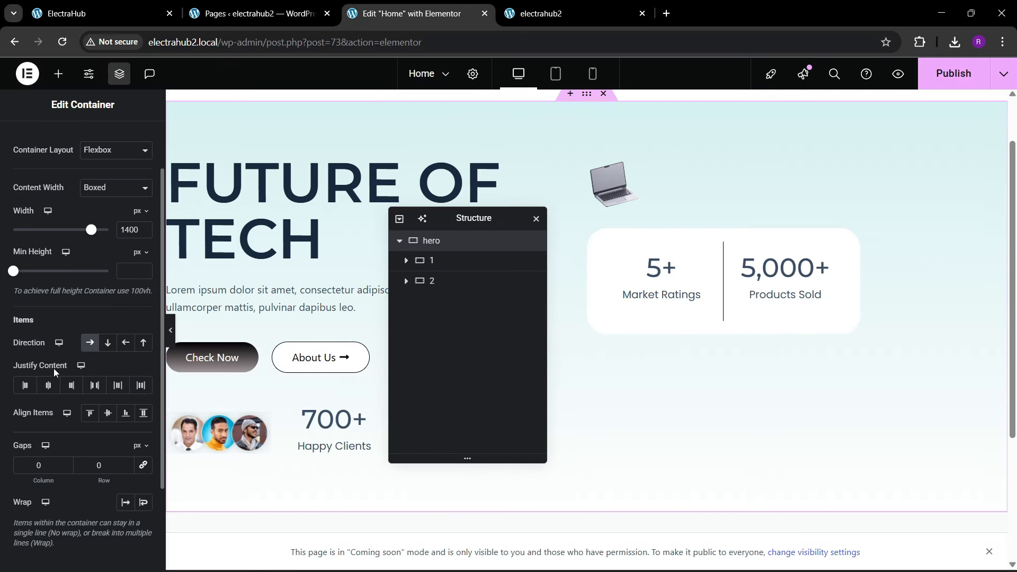
pyautogui.click(95, 385)
pyautogui.click(108, 413)
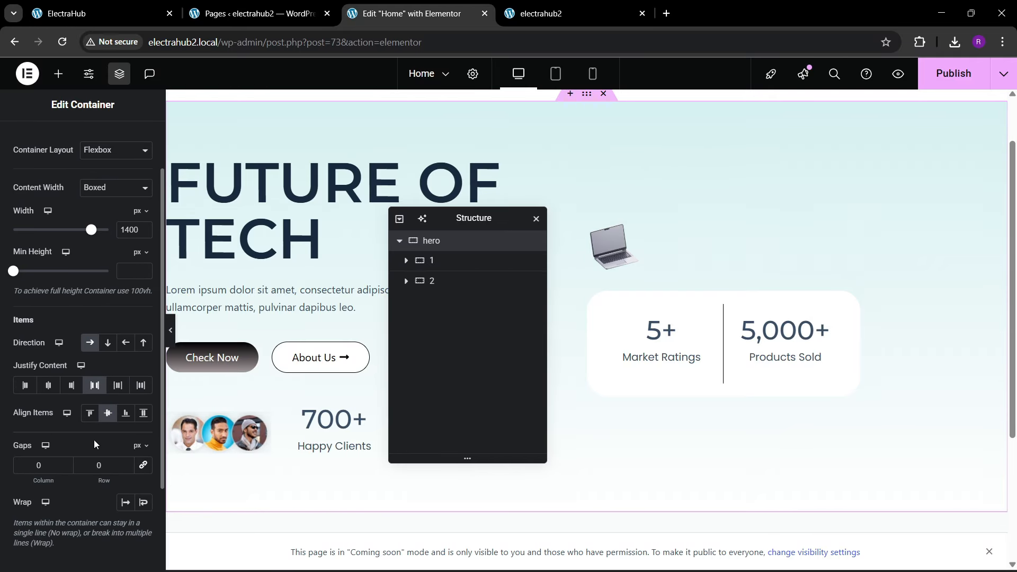
pyautogui.click(100, 14)
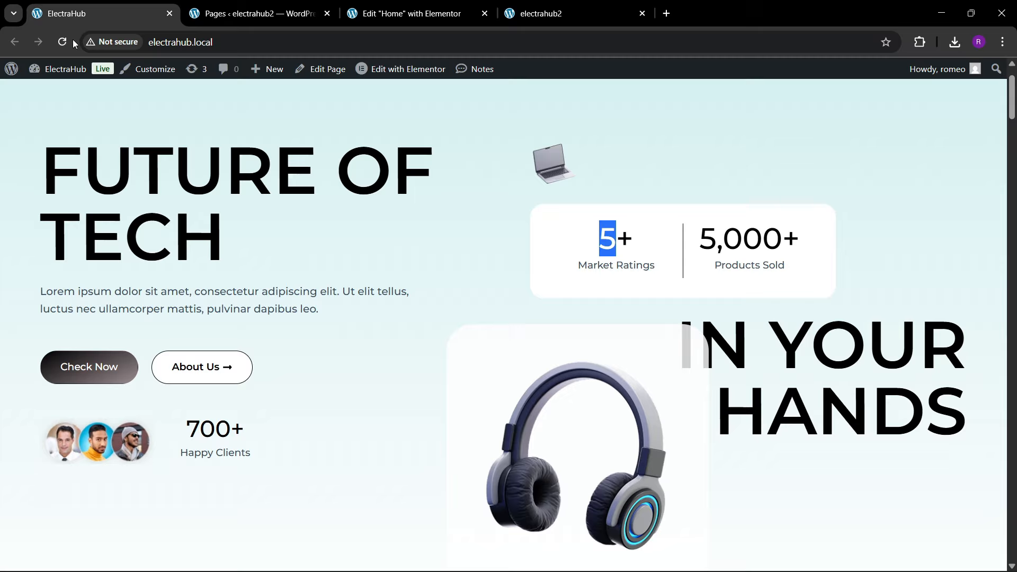
pyautogui.click(409, 6)
pyautogui.click(90, 414)
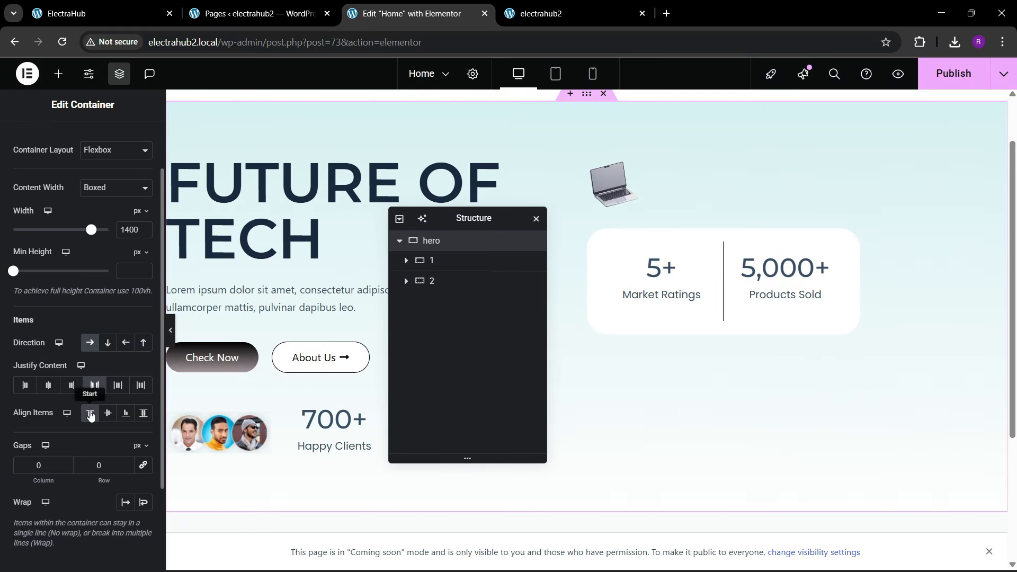
# Step: Link the hero container's column and row gaps, set them to 60 px, and publish the page
pyautogui.click(141, 467)
pyautogui.click(98, 466)
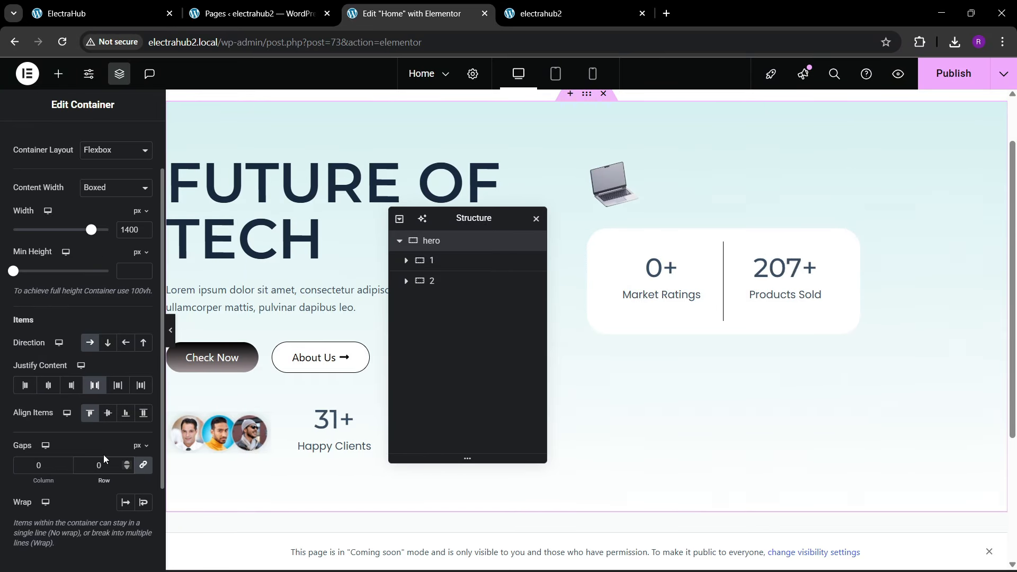
pyautogui.write('6')
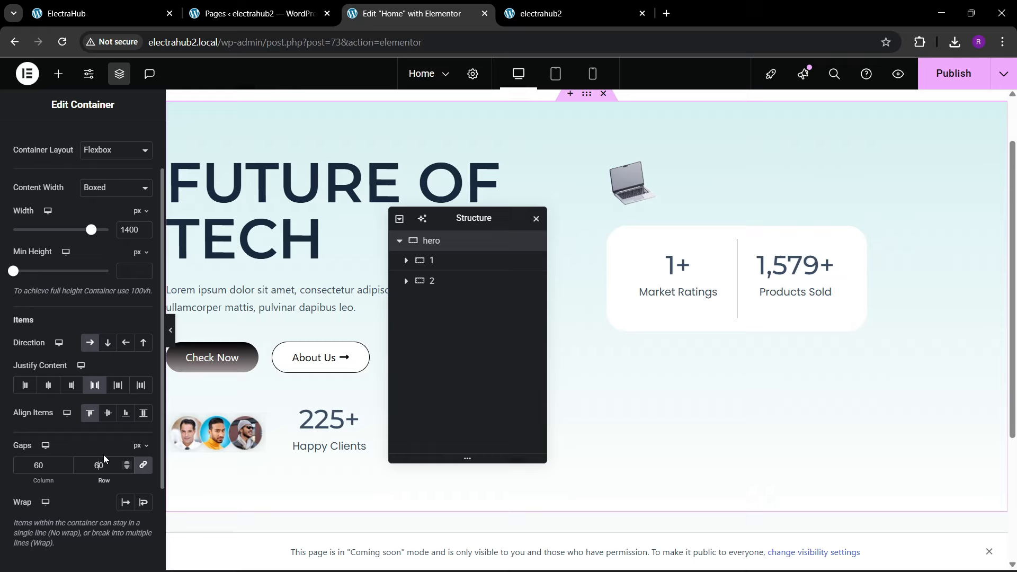
pyautogui.click(953, 73)
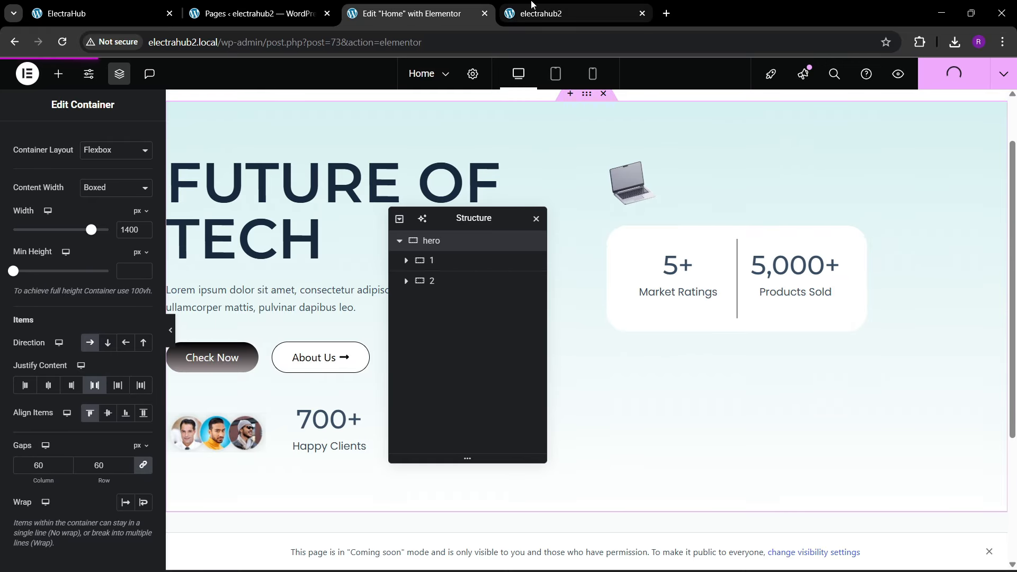
# Step: Reload the live electrahub2 home page and compare its hero with the ElectraHub reference site
pyautogui.click(556, 5)
pyautogui.click(373, 42)
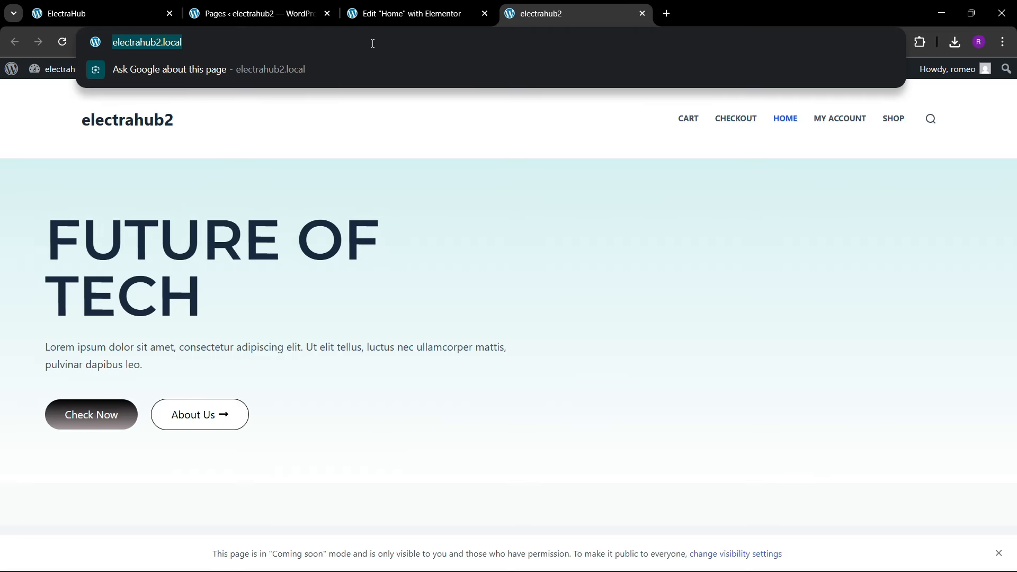
pyautogui.press('Return')
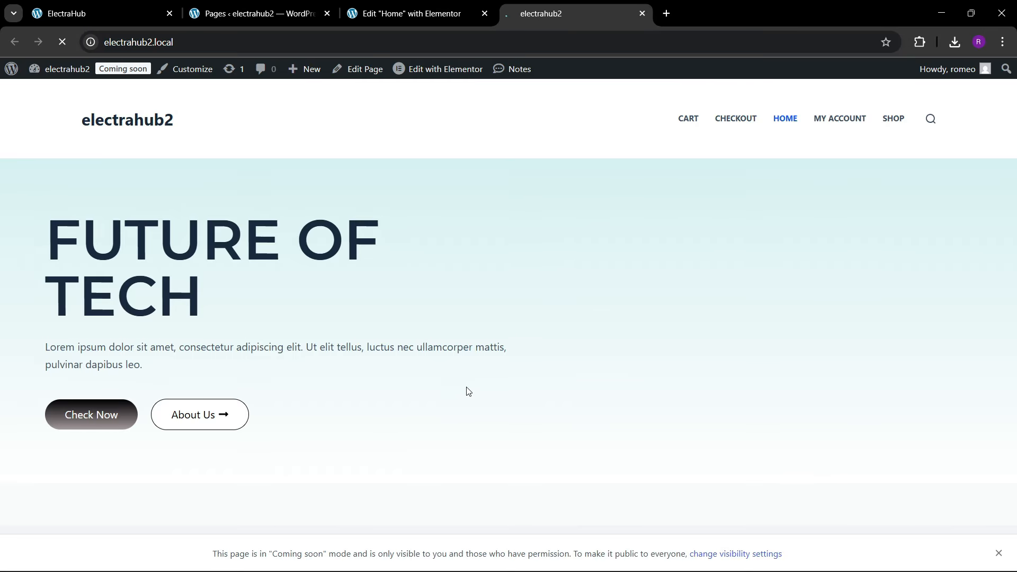
pyautogui.scroll(-1, 371, 339)
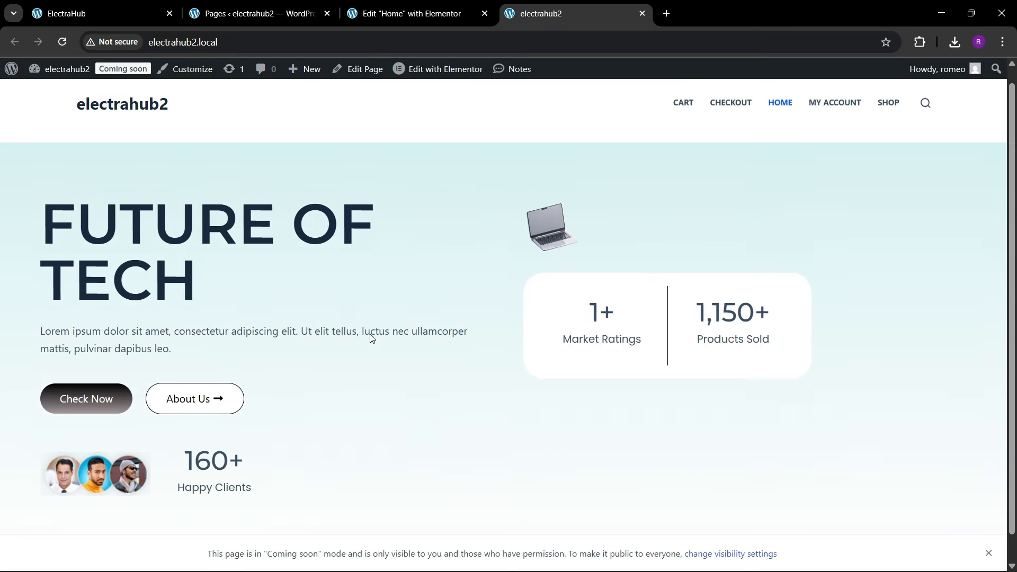
pyautogui.click(142, 14)
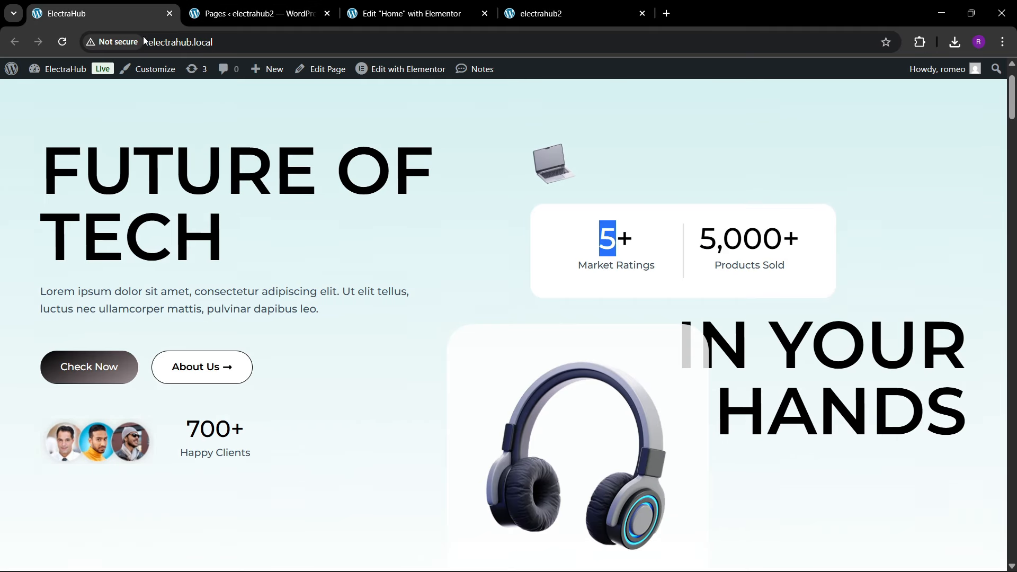
pyautogui.scroll(-3, 371, 254)
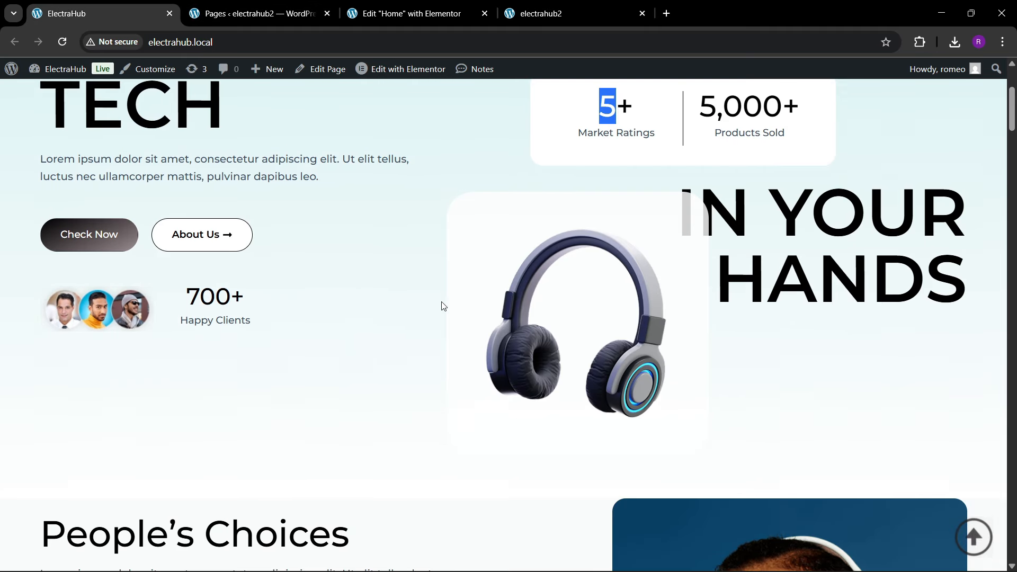
# Step: Copy the FUTURE OF TECH heading and paste it after the laptop image in container 2
pyautogui.click(387, 13)
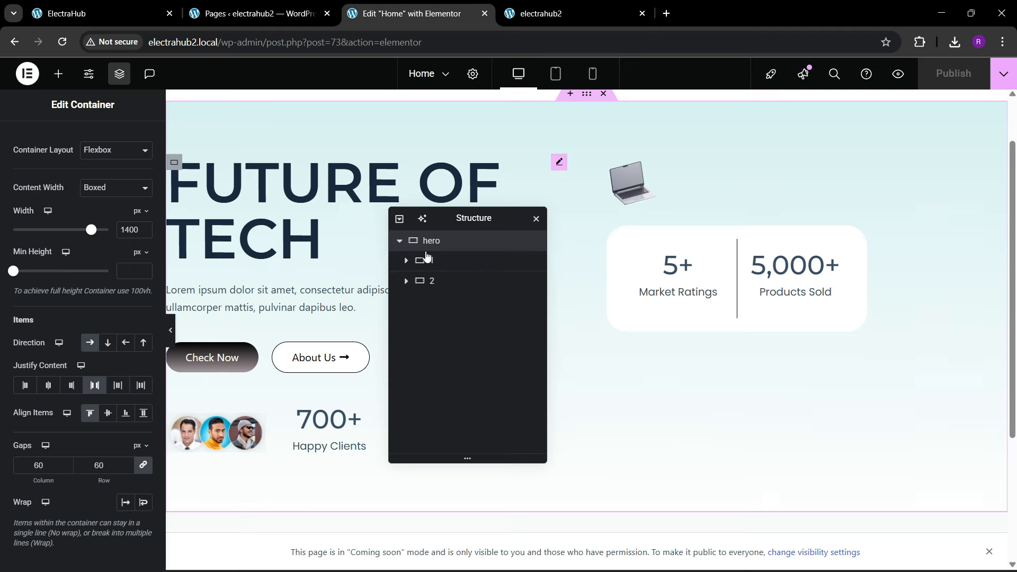
pyautogui.rightClick(298, 206)
pyautogui.click(356, 268)
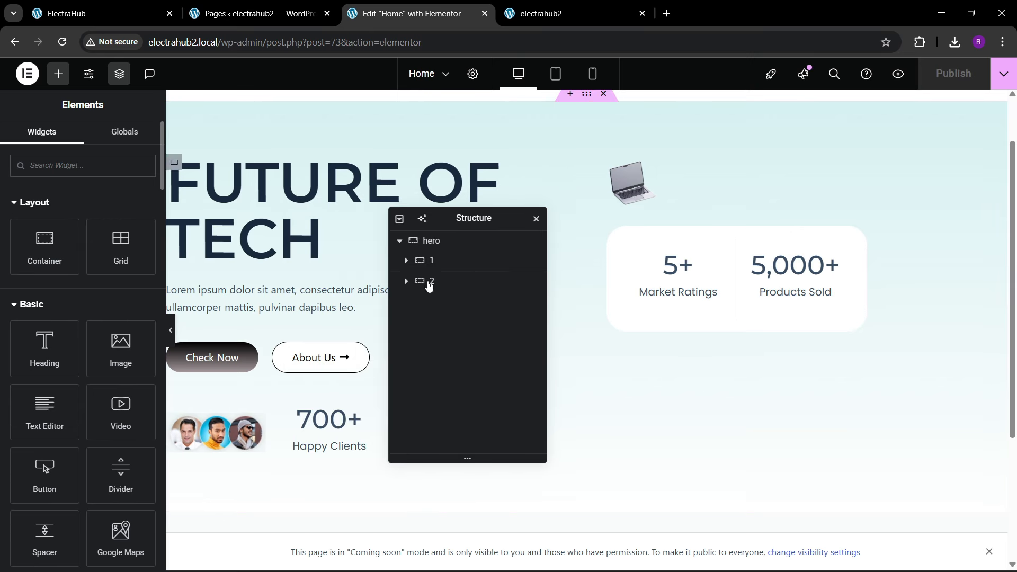
pyautogui.rightClick(637, 196)
pyautogui.click(661, 286)
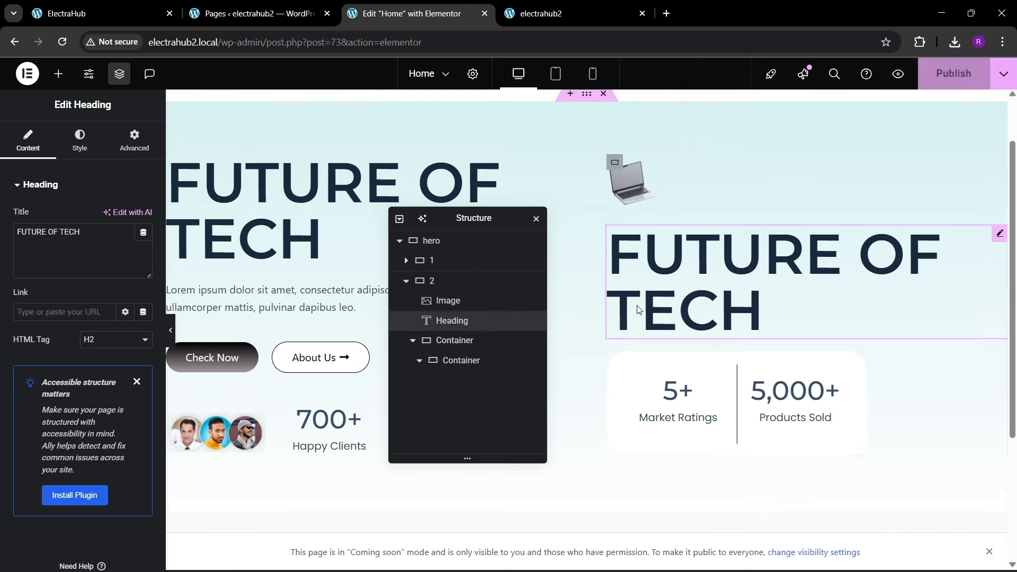
# Step: Move the pasted heading below the white counter container within container 2
pyautogui.click(416, 345)
pyautogui.click(413, 341)
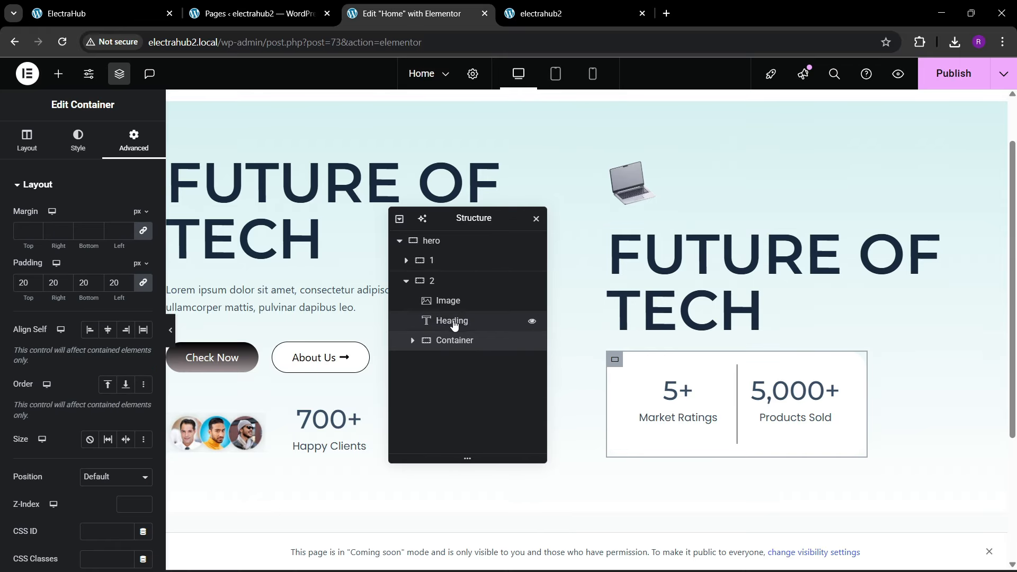
pyautogui.moveTo(453, 321); pyautogui.dragTo(476, 366)
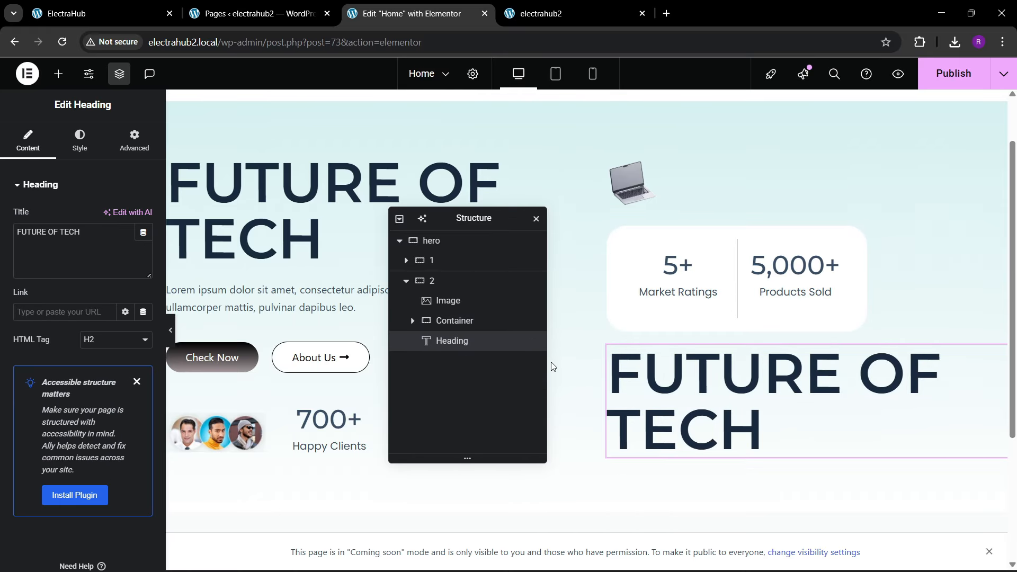
# Step: Right-align the pasted heading to match the reference
pyautogui.click(79, 142)
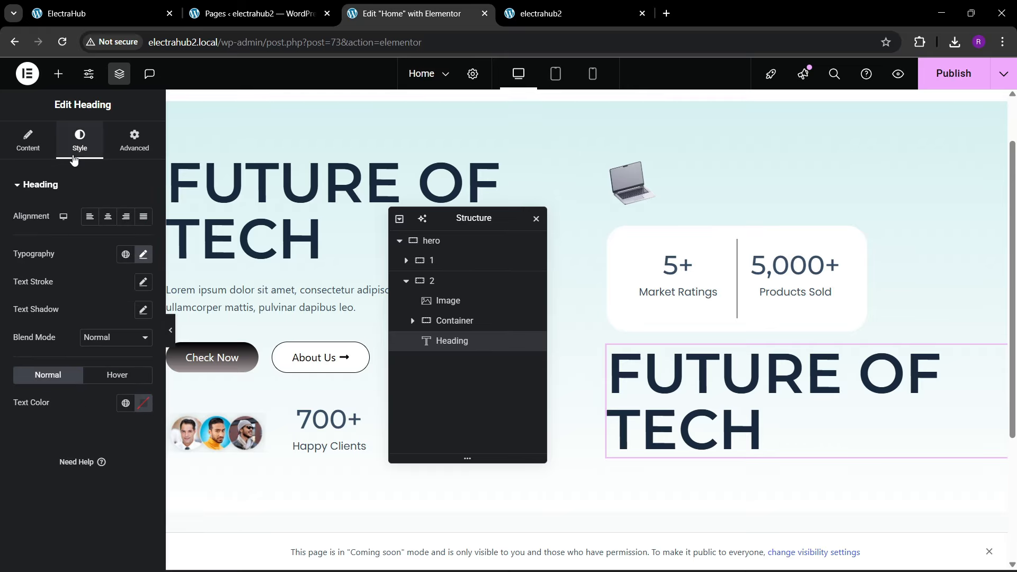
pyautogui.click(139, 4)
pyautogui.click(439, 5)
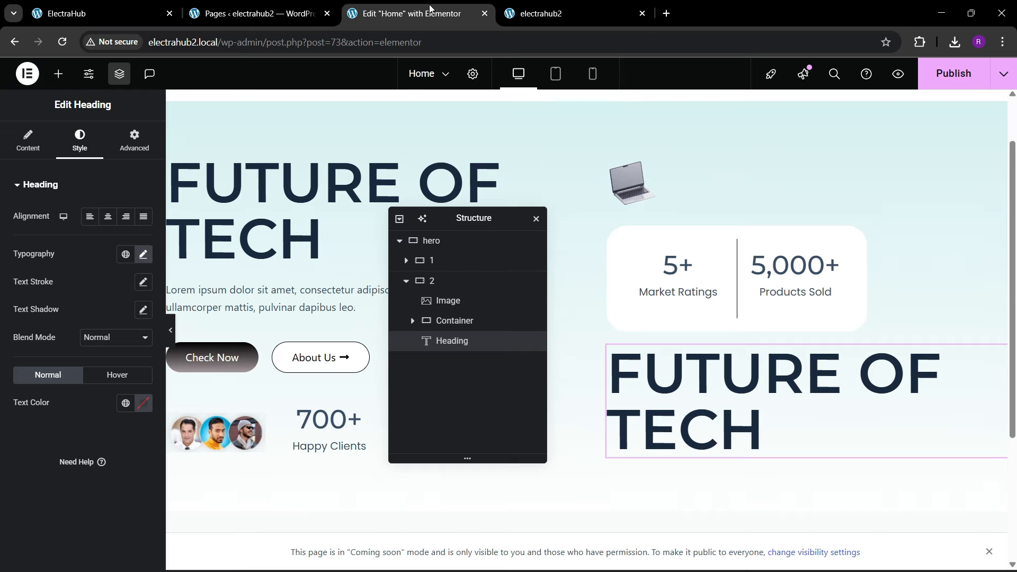
pyautogui.click(123, 224)
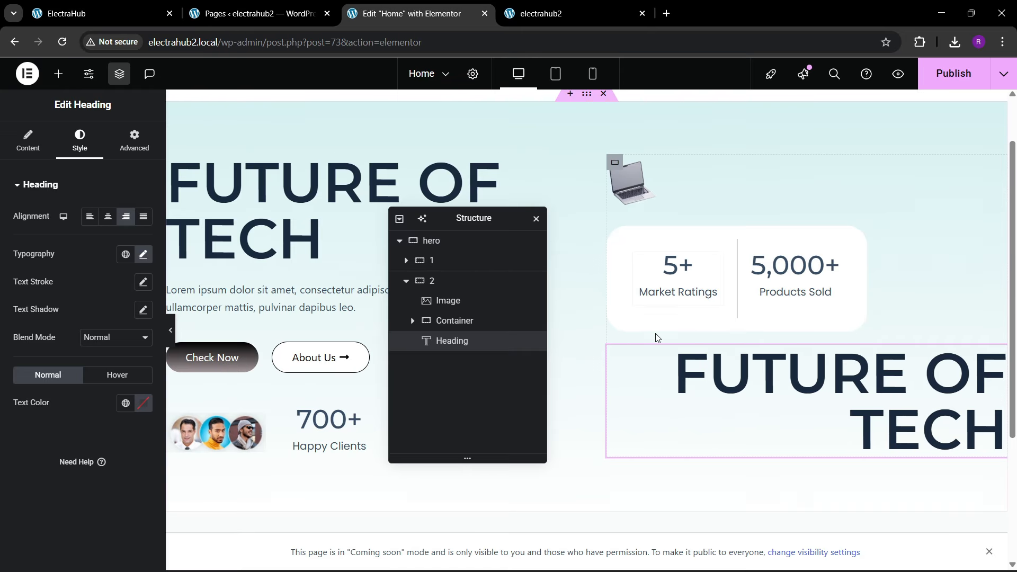
# Step: Check the reference wording and change the pasted heading's title to "IN YOUR HANDS"
pyautogui.click(106, 13)
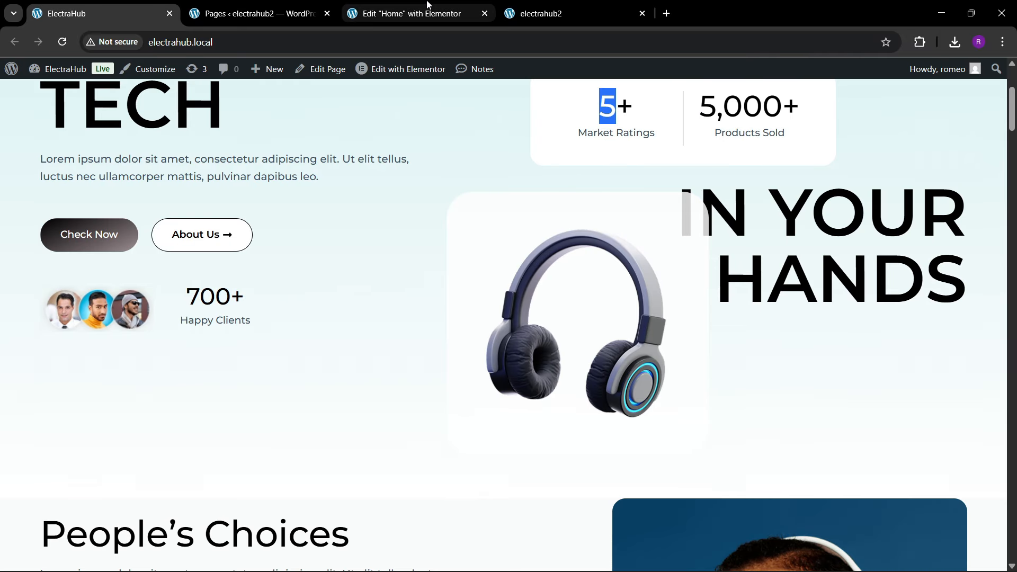
pyautogui.click(413, 14)
pyautogui.click(29, 143)
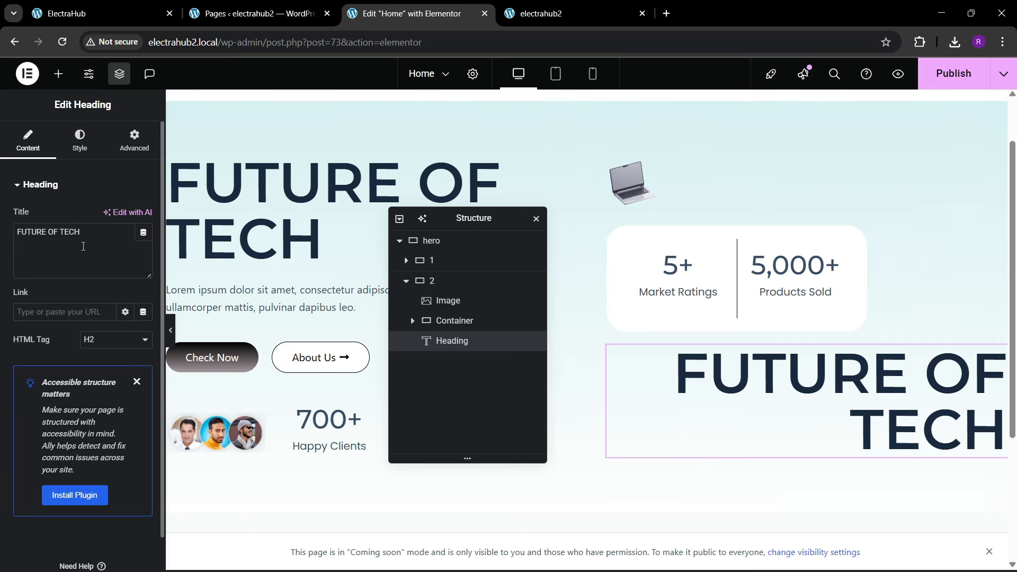
pyautogui.press('BackSpace')
pyautogui.write('IN ')
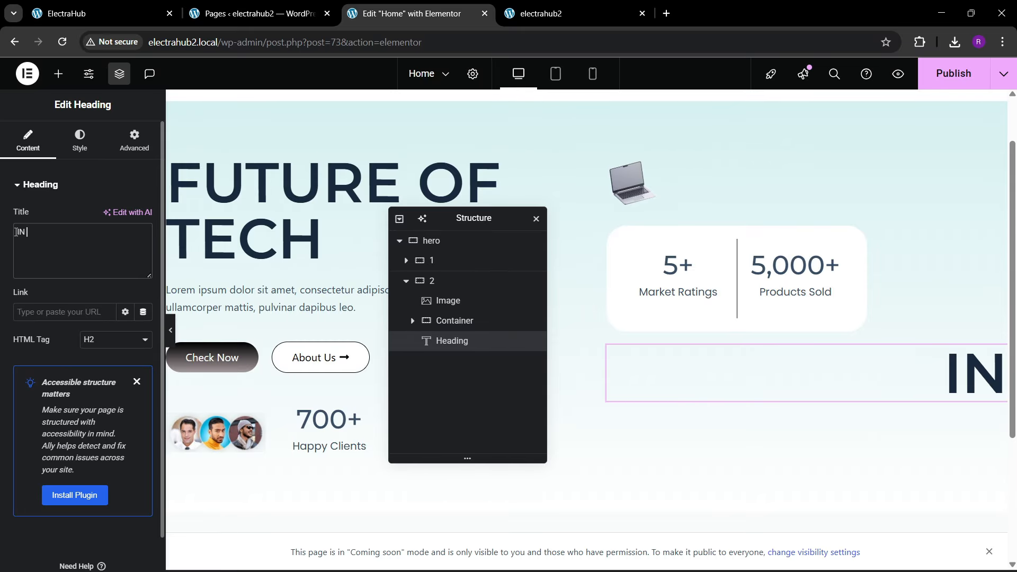
pyautogui.write('YOUR HANDS')
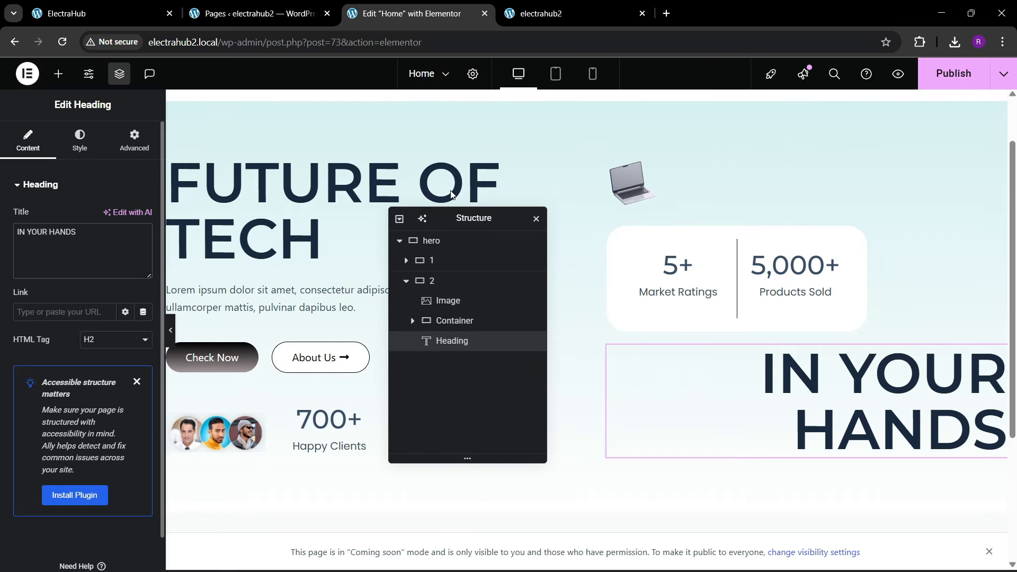
# Step: Check the reference's headphone layout and add a new container between the counter box and the IN YOUR HANDS heading
pyautogui.hotkey('ctrl', 'shift', 'Tab')
pyautogui.hotkey('ctrl', 'shift', 'Tab')
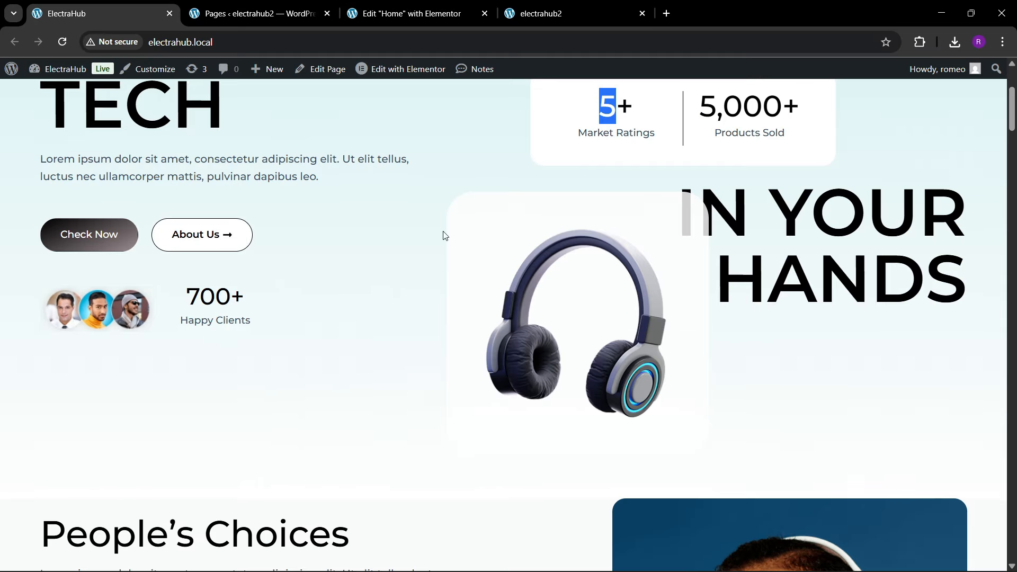
pyautogui.hotkey('ctrl', 'Tab')
pyautogui.hotkey('ctrl', 'Tab')
pyautogui.click(58, 73)
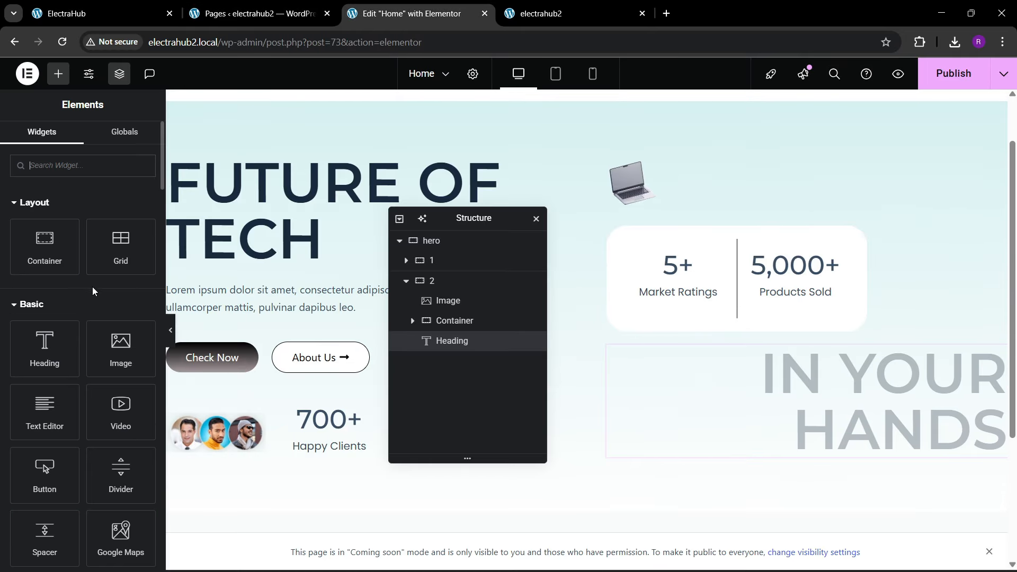
pyautogui.moveTo(53, 253); pyautogui.dragTo(816, 382)
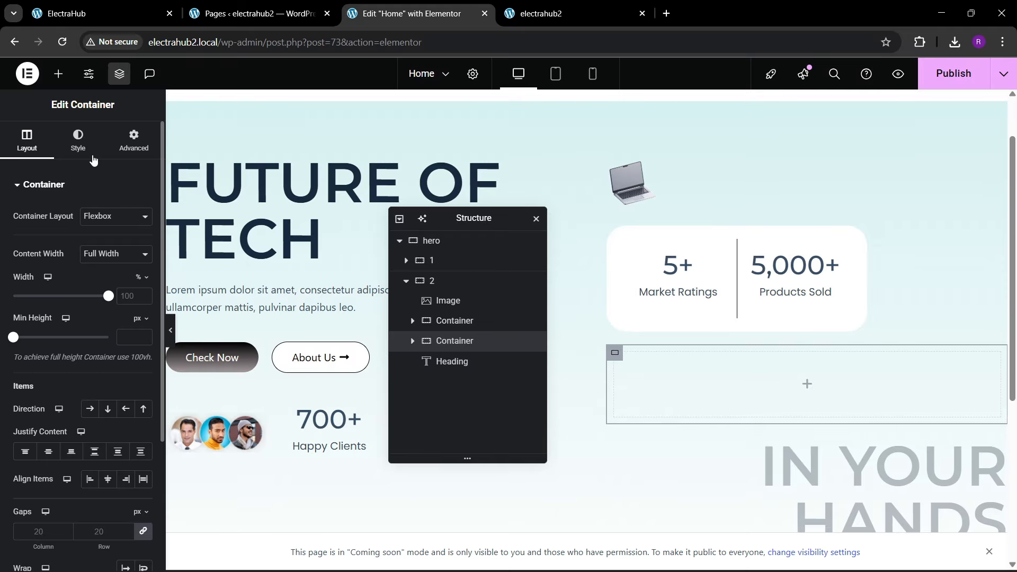
# Step: Give the new empty container a white background colour and 30 px padding on all sides
pyautogui.click(79, 141)
pyautogui.click(90, 245)
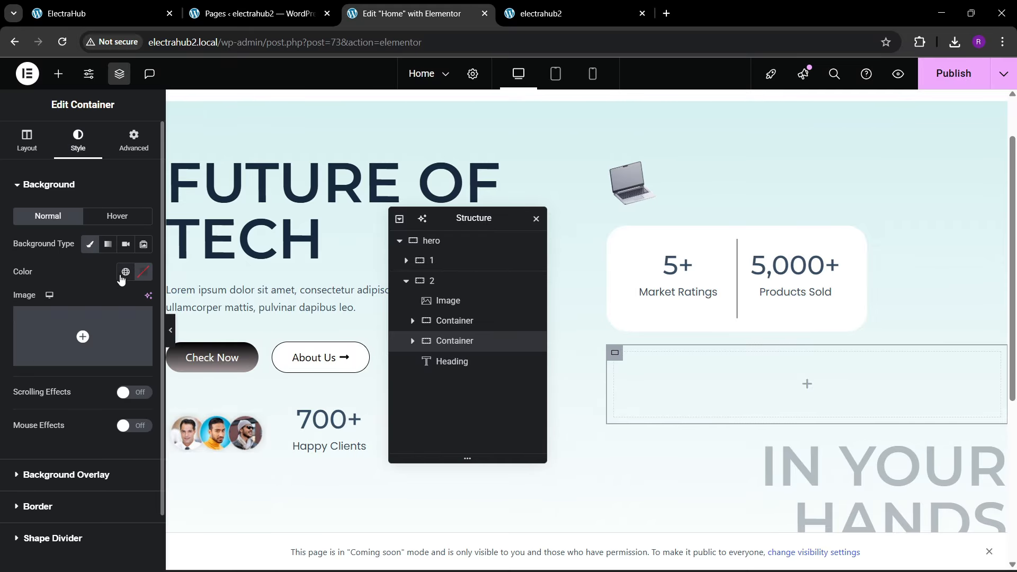
pyautogui.click(143, 272)
pyautogui.click(25, 286)
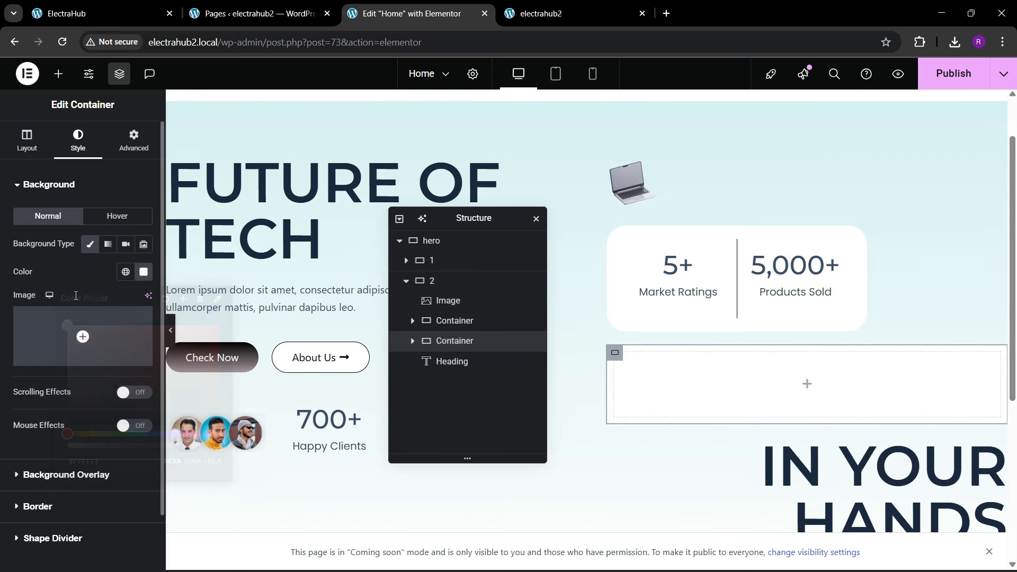
pyautogui.click(134, 141)
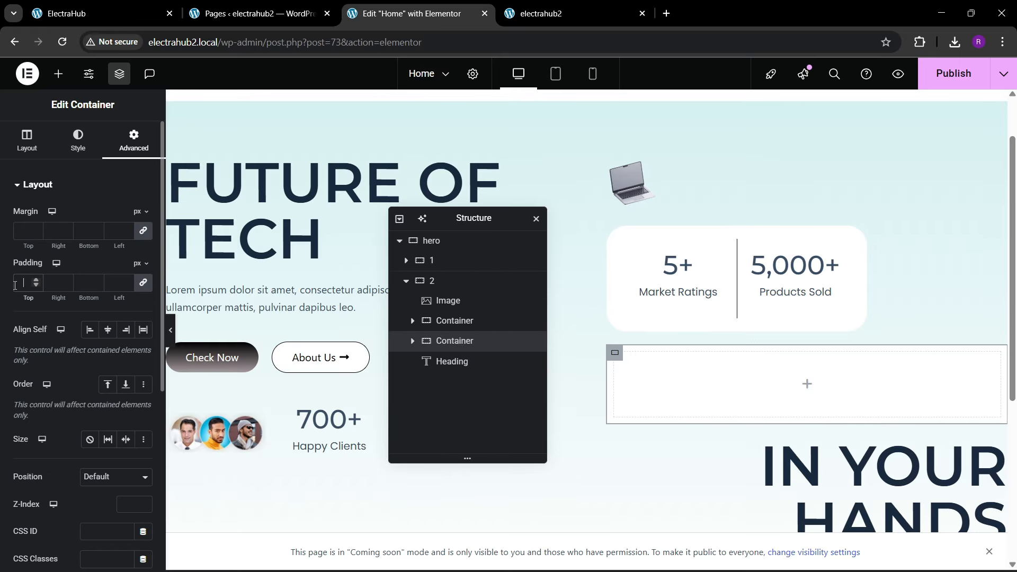
pyautogui.write('30')
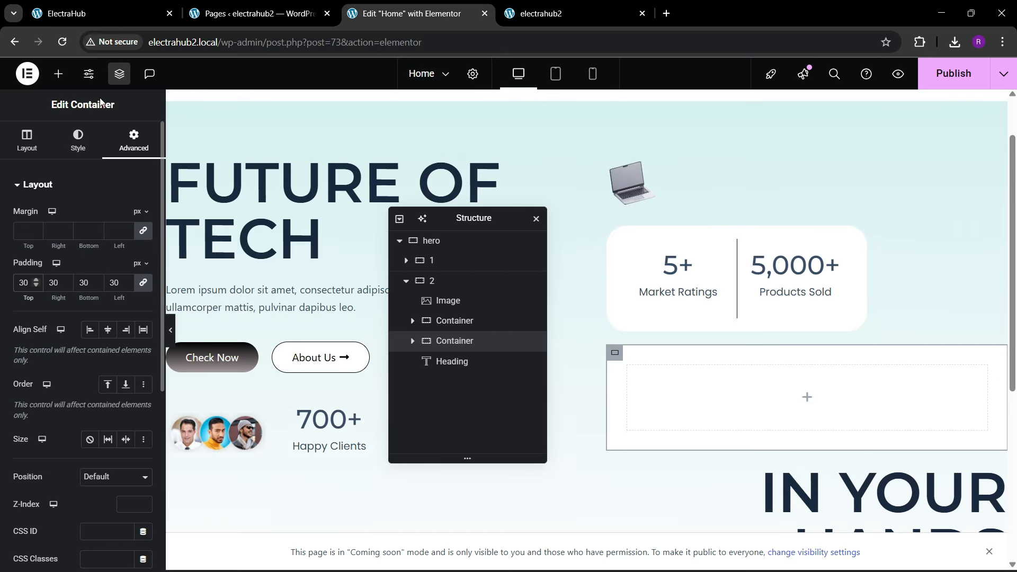
# Step: Add an image widget inside the new white container, using Headphone.png from the media library to match the reference
pyautogui.click(59, 73)
pyautogui.moveTo(121, 350); pyautogui.dragTo(666, 414)
pyautogui.click(85, 254)
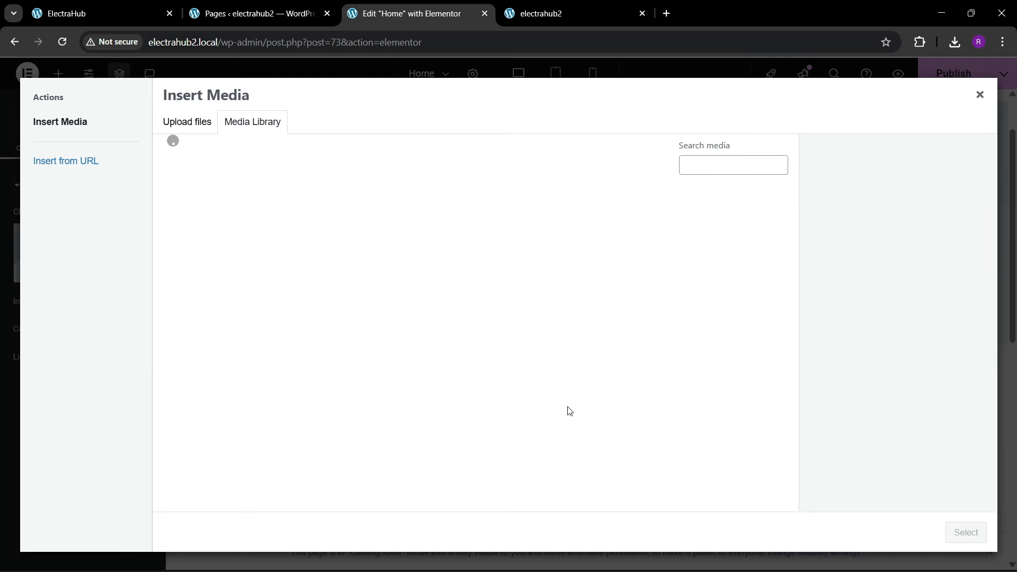
pyautogui.click(135, 16)
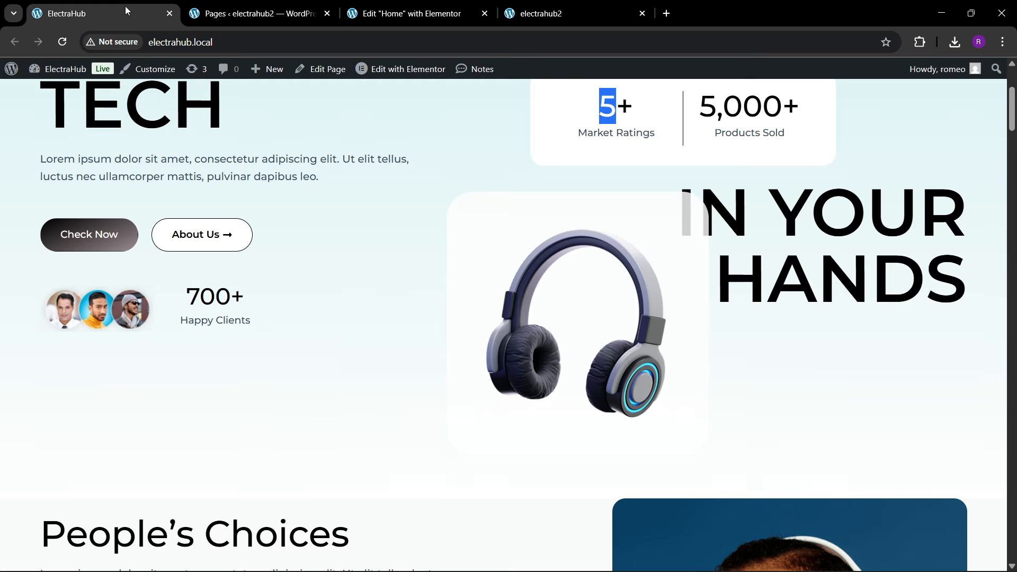
pyautogui.click(451, 12)
pyautogui.click(229, 228)
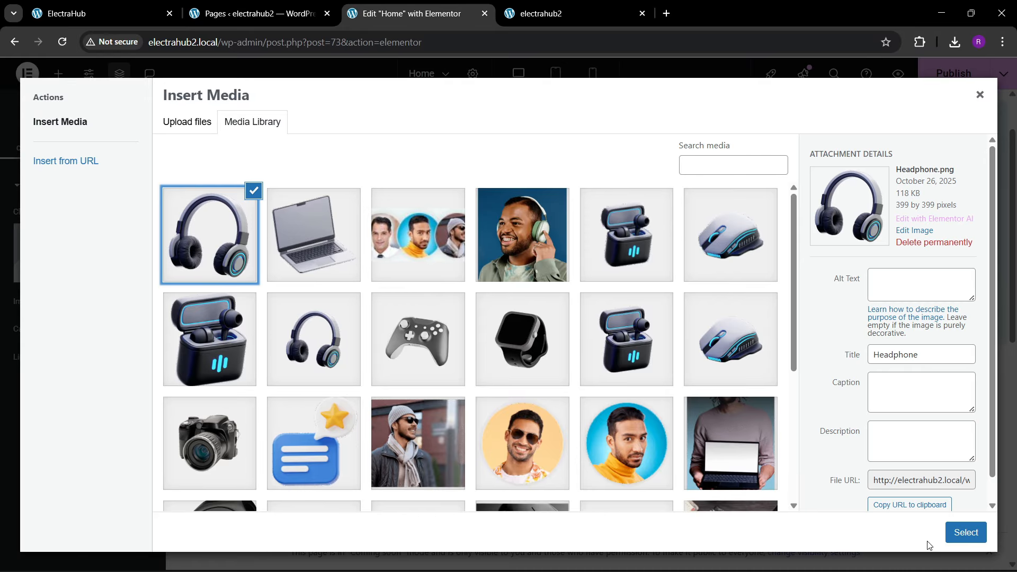
pyautogui.click(962, 533)
pyautogui.scroll(-3, 869, 318)
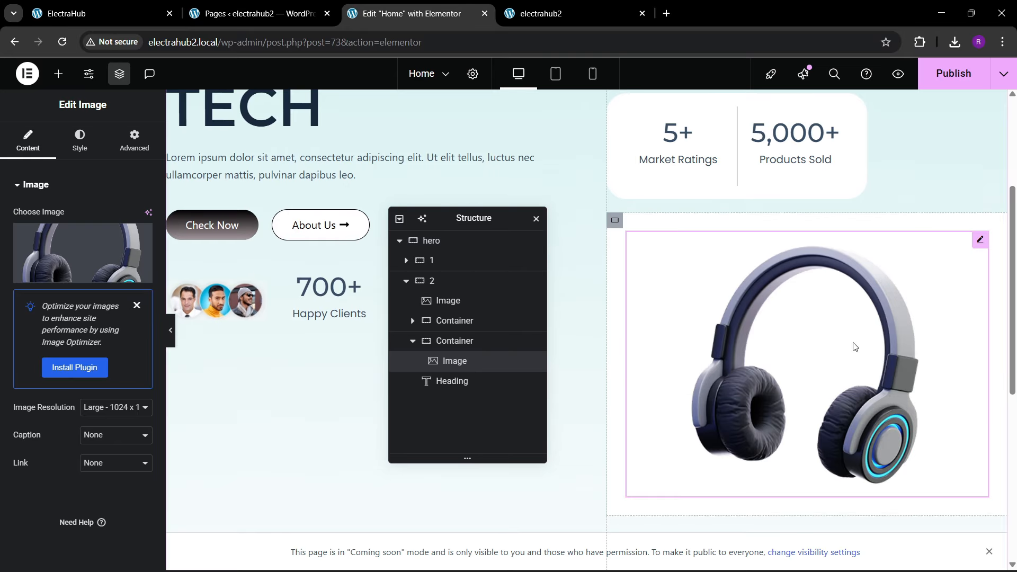
# Step: Switch the headphone image's width to Custom and set it to 55%
pyautogui.click(111, 146)
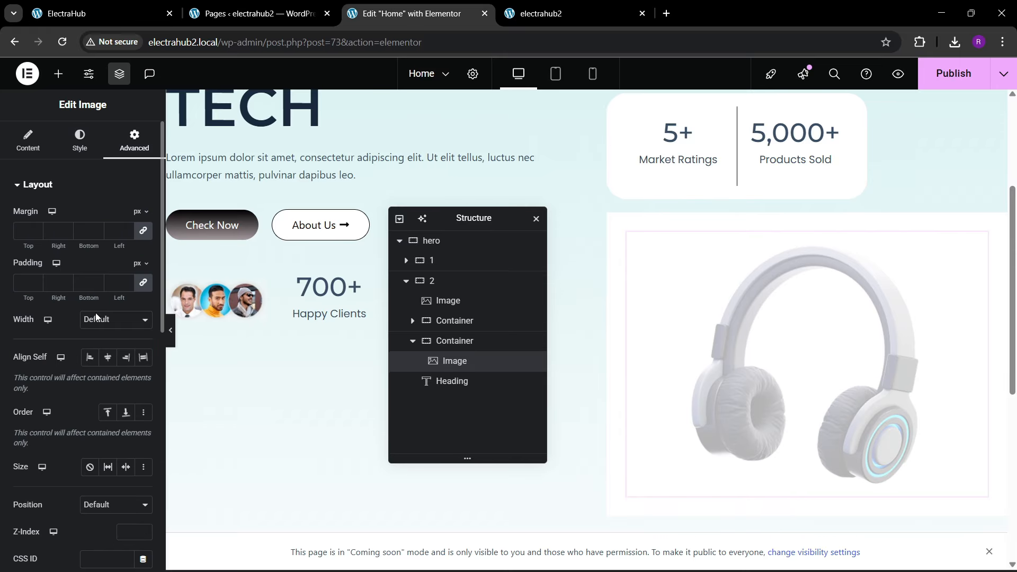
pyautogui.click(106, 320)
pyautogui.click(95, 384)
pyautogui.moveTo(18, 365); pyautogui.dragTo(50, 372)
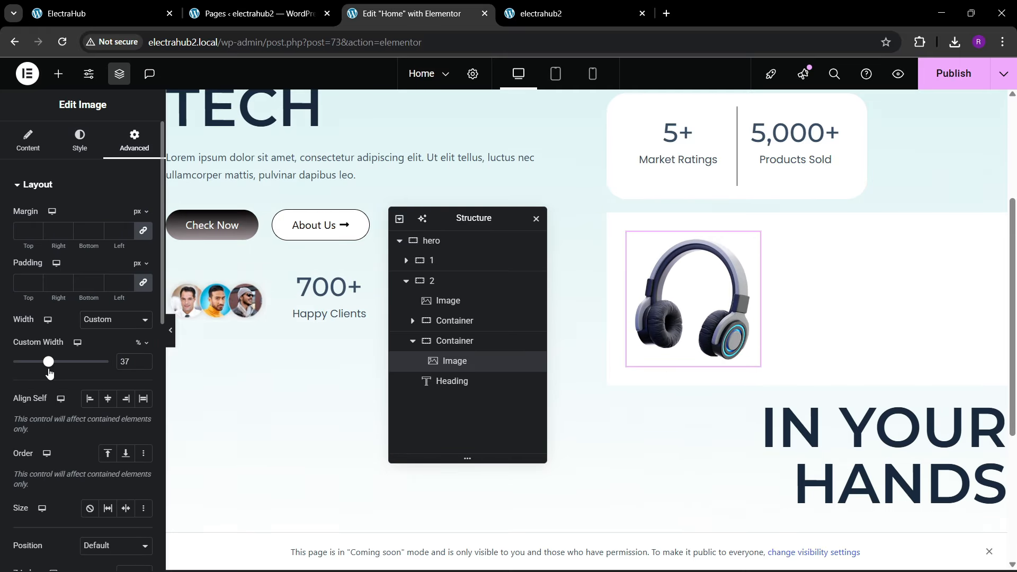
pyautogui.click(144, 359)
pyautogui.click(144, 360)
pyautogui.click(144, 360)
pyautogui.click(144, 360)
pyautogui.click(144, 359)
pyautogui.click(144, 359)
pyautogui.click(144, 359)
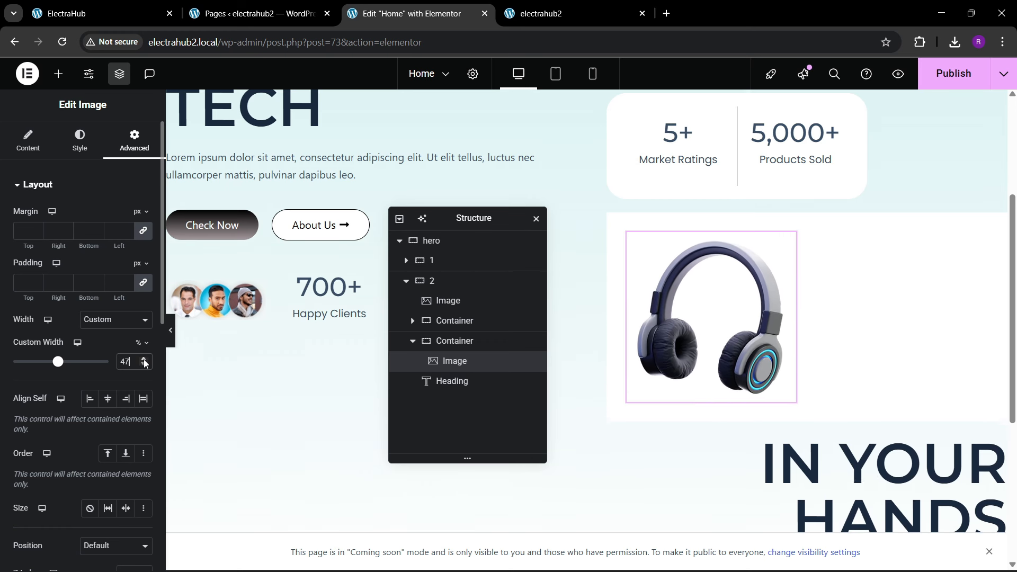
pyautogui.click(144, 359)
pyautogui.click(144, 359)
pyautogui.click(144, 359)
pyautogui.click(144, 359)
pyautogui.click(144, 360)
pyautogui.click(144, 360)
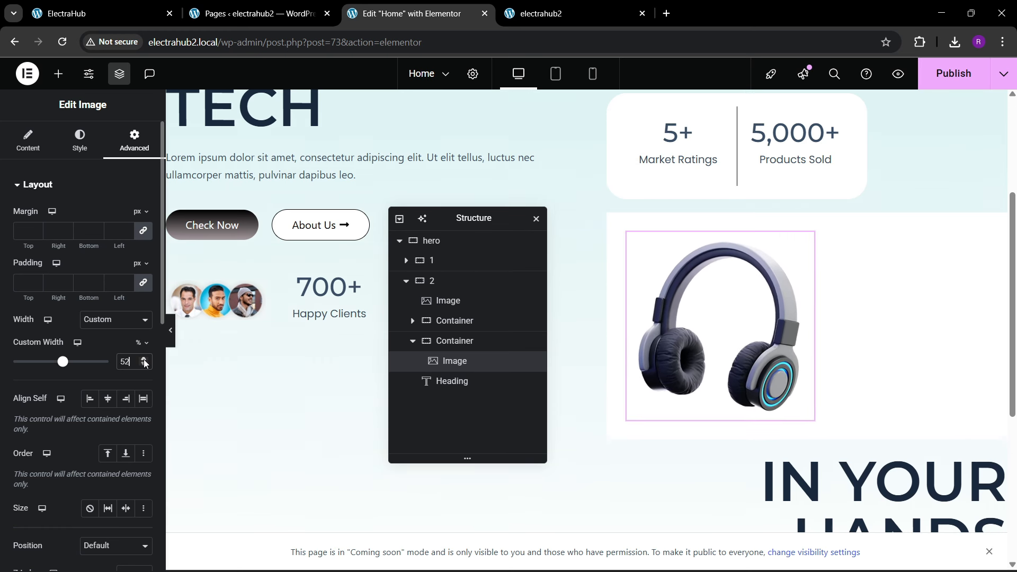
pyautogui.click(144, 359)
pyautogui.click(144, 360)
pyautogui.click(144, 360)
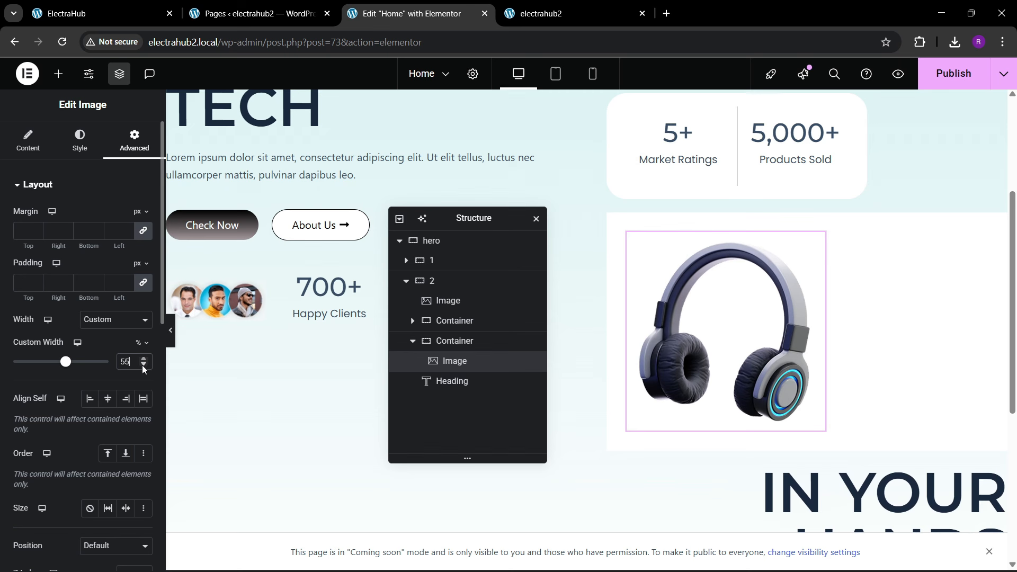
# Step: Center the headphone container's contents with both justify content and align items
pyautogui.click(443, 349)
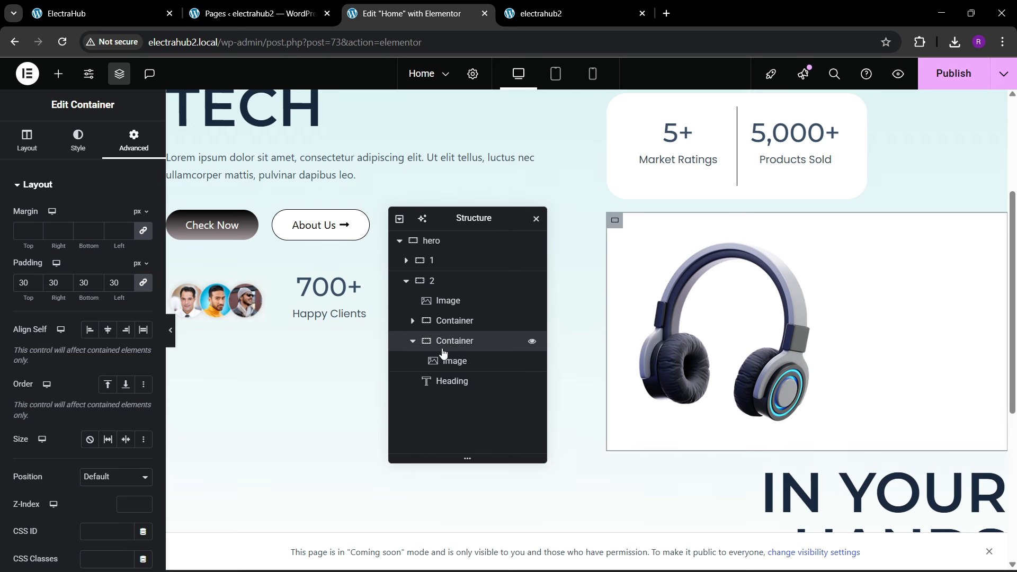
pyautogui.click(25, 142)
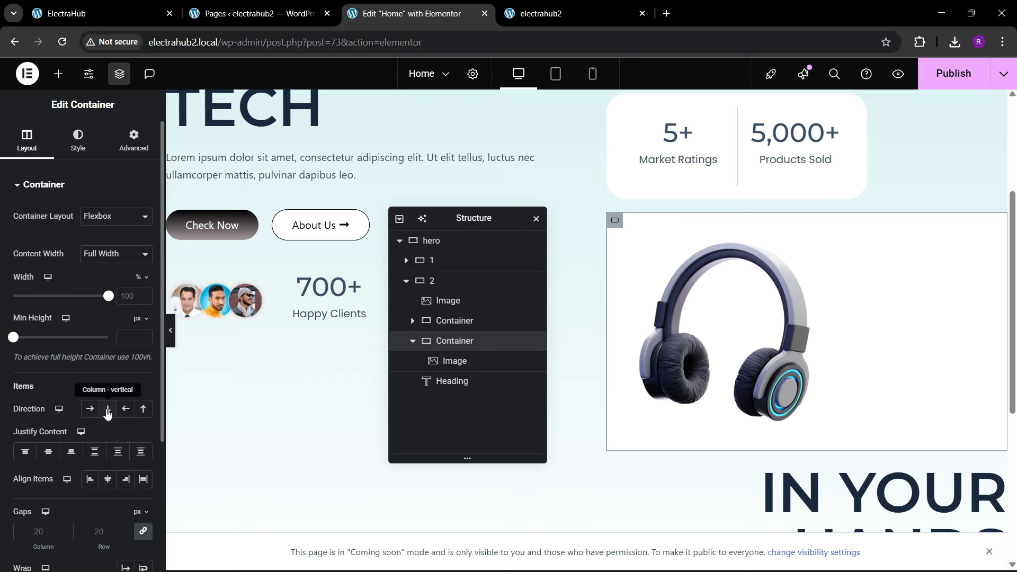
pyautogui.click(48, 452)
pyautogui.click(108, 479)
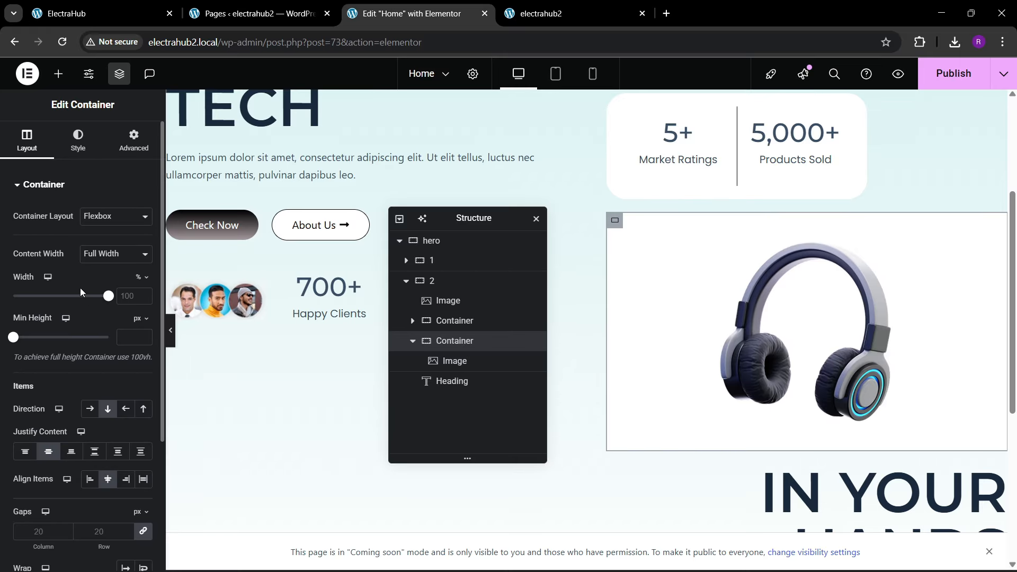
# Step: Set the headphone container's width to 55% and its image's custom width to 100%
pyautogui.moveTo(106, 300); pyautogui.dragTo(65, 324)
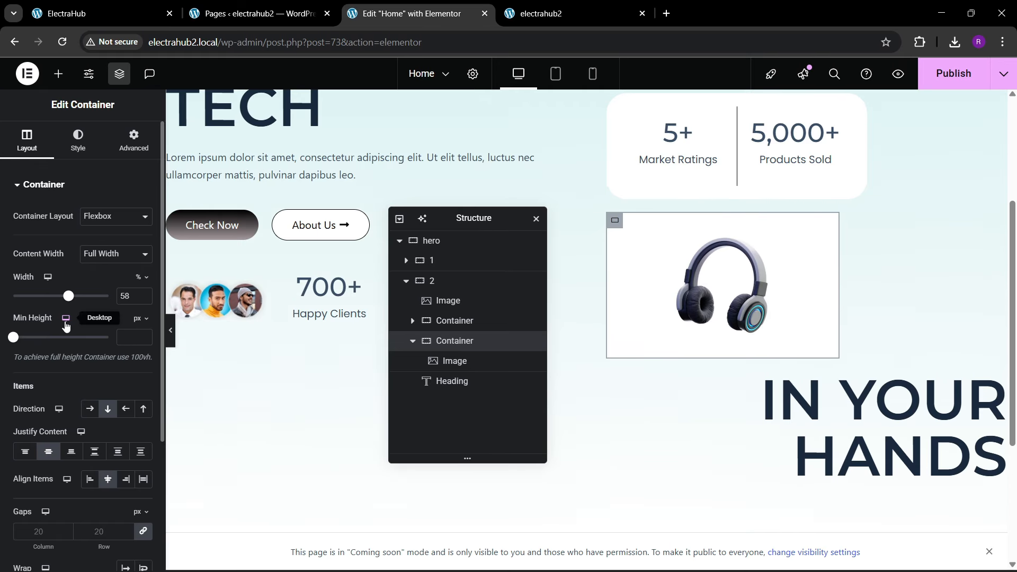
pyautogui.click(143, 299)
pyautogui.click(143, 299)
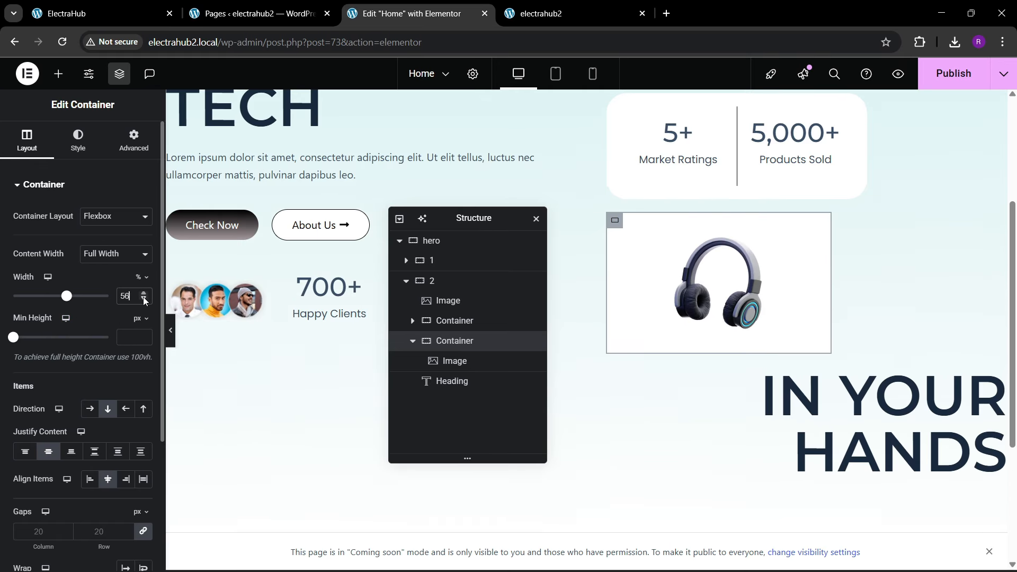
pyautogui.click(144, 300)
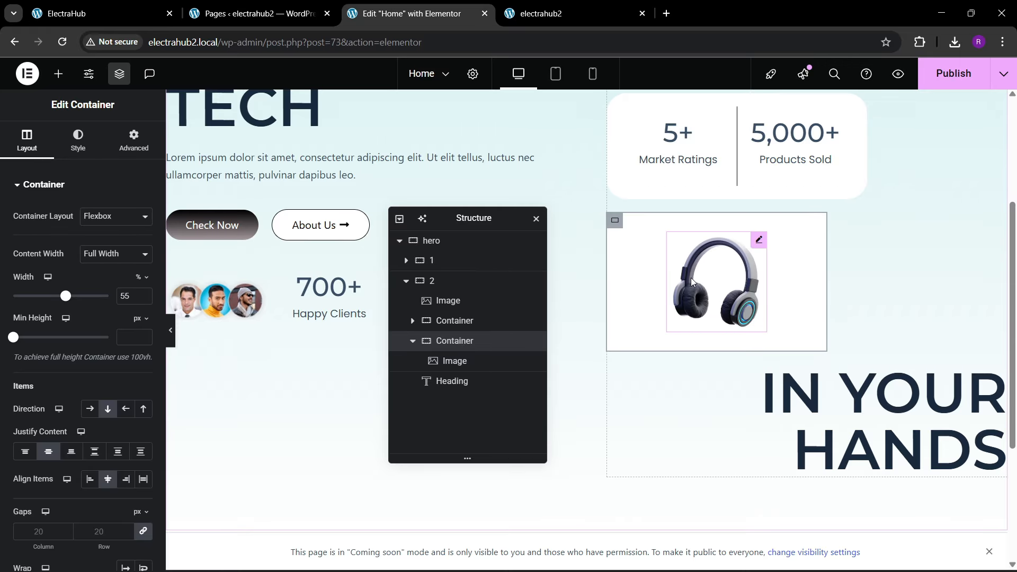
pyautogui.click(714, 281)
pyautogui.moveTo(63, 362); pyautogui.dragTo(109, 362)
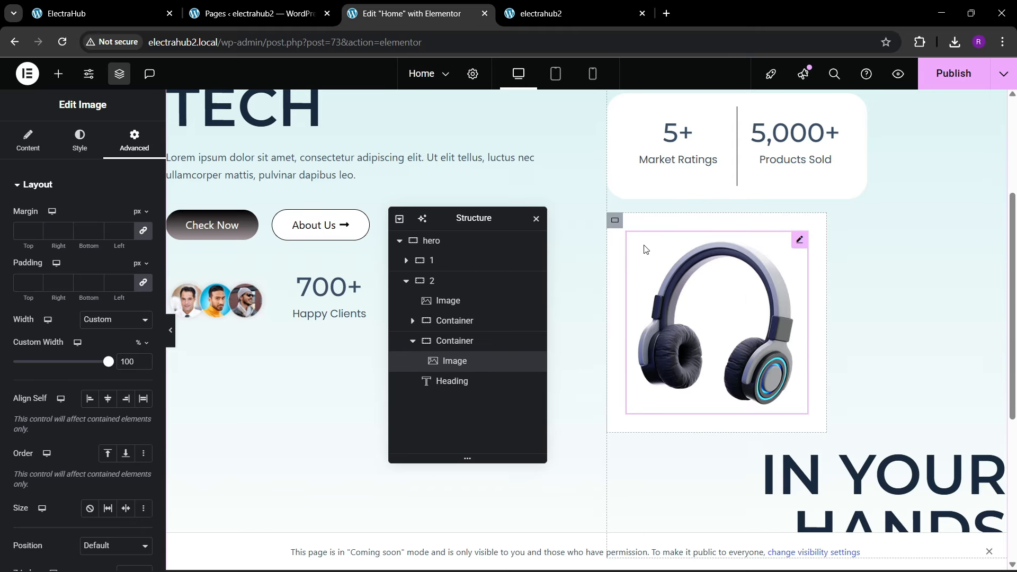
# Step: Set the headphone container's border radius to 30 px on all corners
pyautogui.click(615, 220)
pyautogui.click(78, 140)
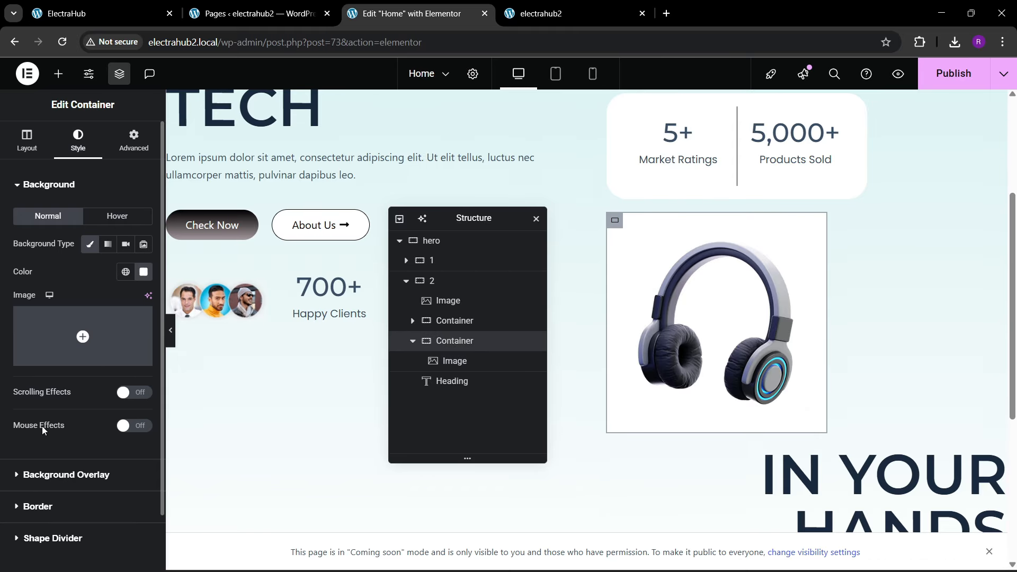
pyautogui.click(36, 507)
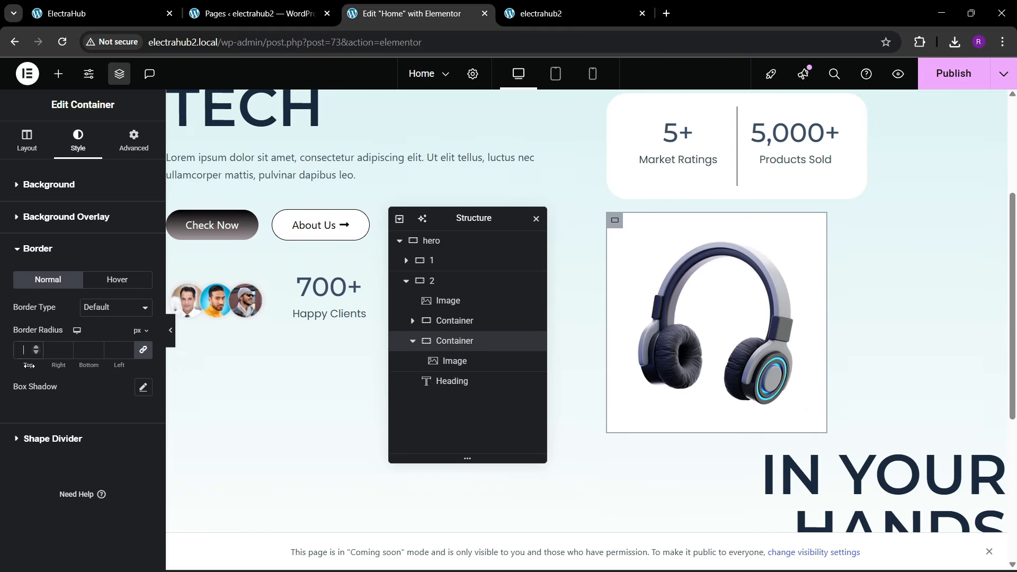
pyautogui.write('40')
pyautogui.press('BackSpace')
pyautogui.press('BackSpace')
pyautogui.write('30')
# Step: Lower the opacity of the headphone container's white background so that it is slightly see-through
pyautogui.click(49, 184)
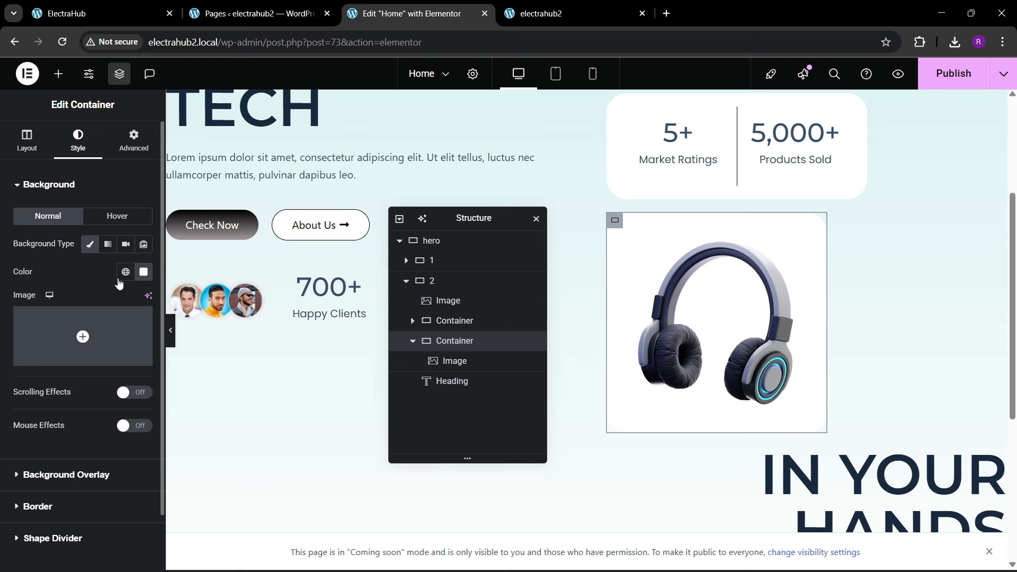
pyautogui.click(144, 271)
pyautogui.moveTo(216, 447); pyautogui.dragTo(188, 445)
pyautogui.click(62, 272)
pyautogui.scroll(3, 650, 270)
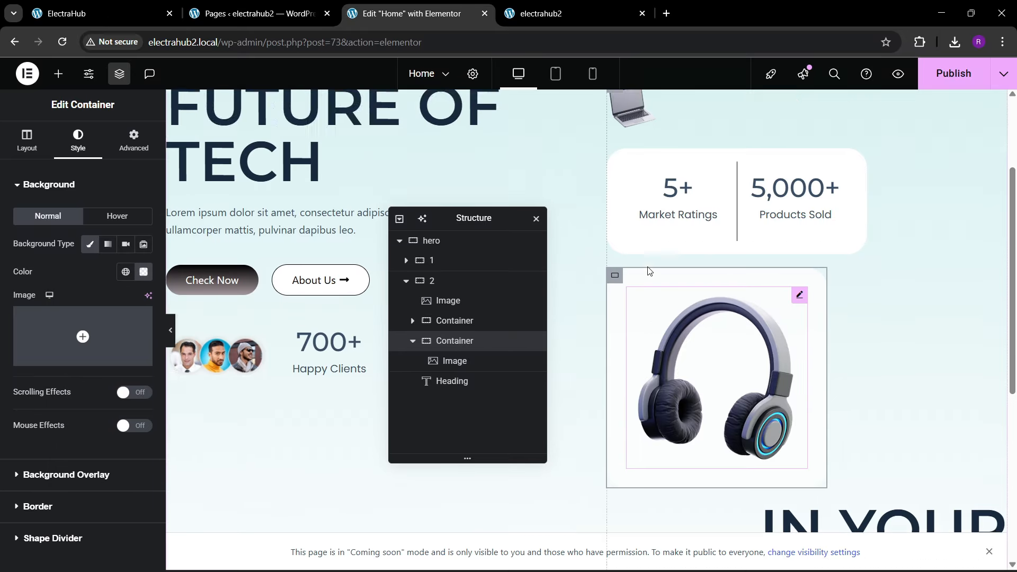
# Step: Check the headphone box's placement on the reference site and set the headphone container's position to Absolute
pyautogui.click(149, 4)
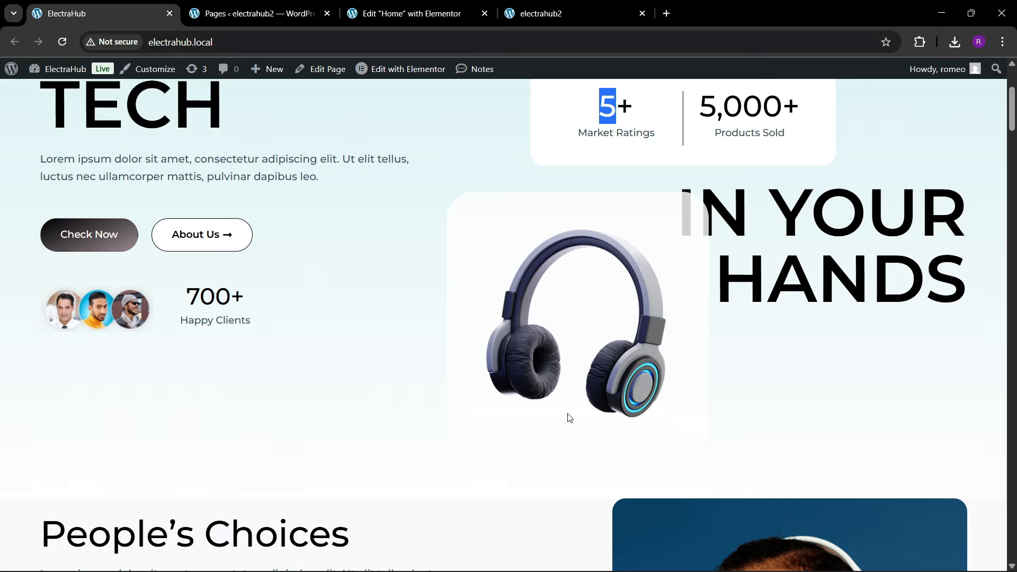
pyautogui.click(411, 13)
pyautogui.scroll(-2, 613, 378)
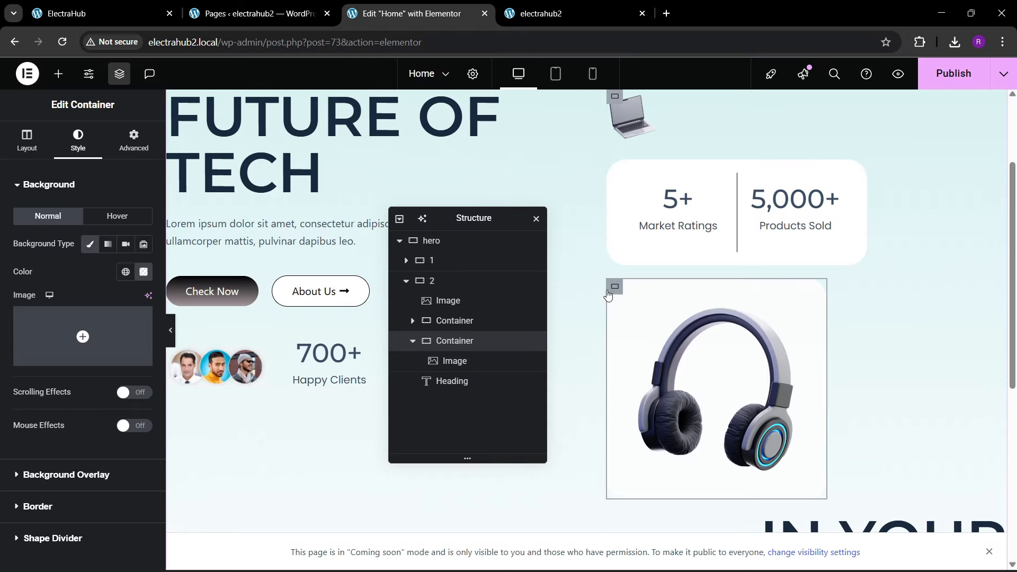
pyautogui.click(134, 140)
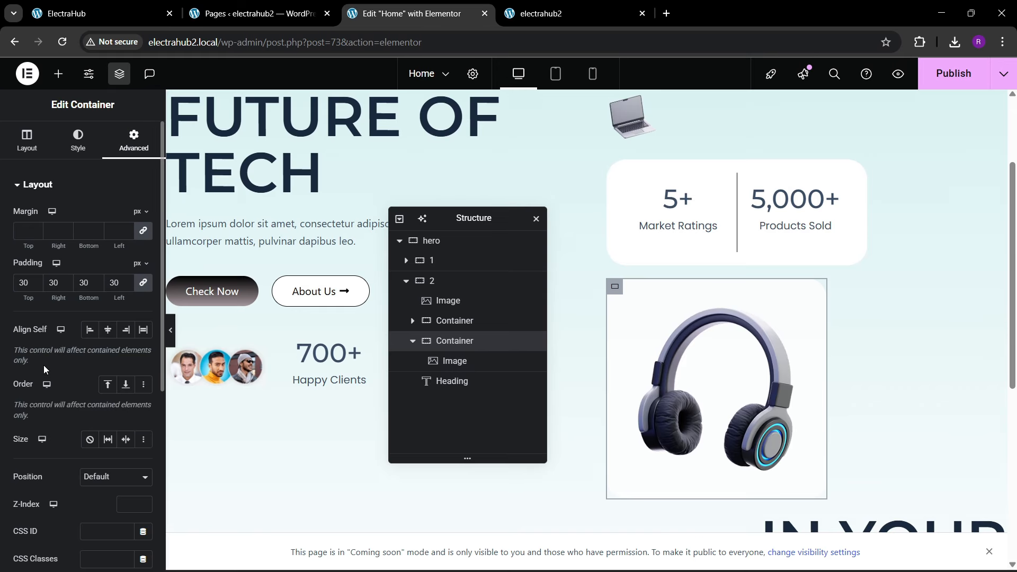
pyautogui.scroll(-5, 59, 371)
pyautogui.scroll(3, 52, 351)
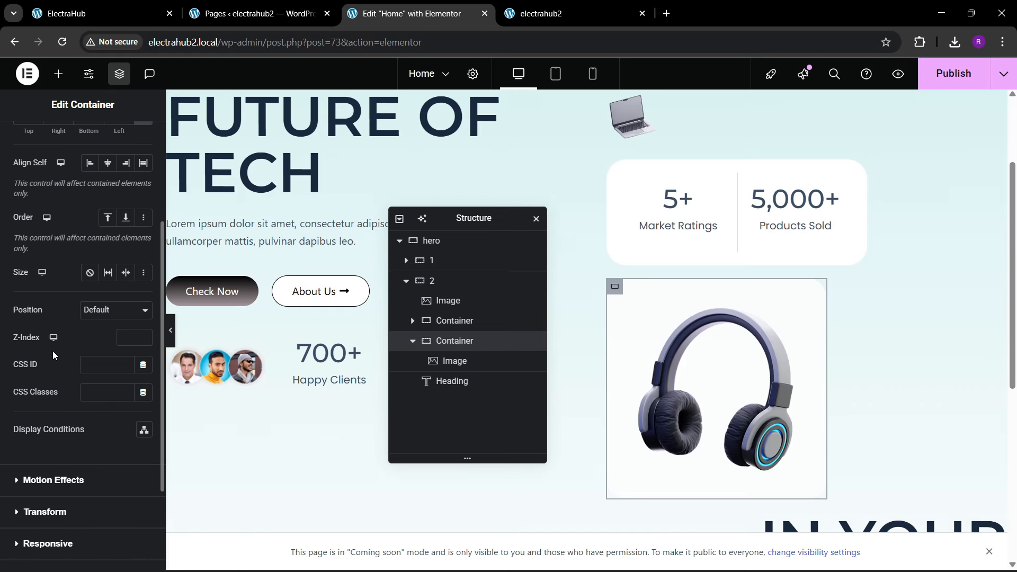
pyautogui.click(106, 310)
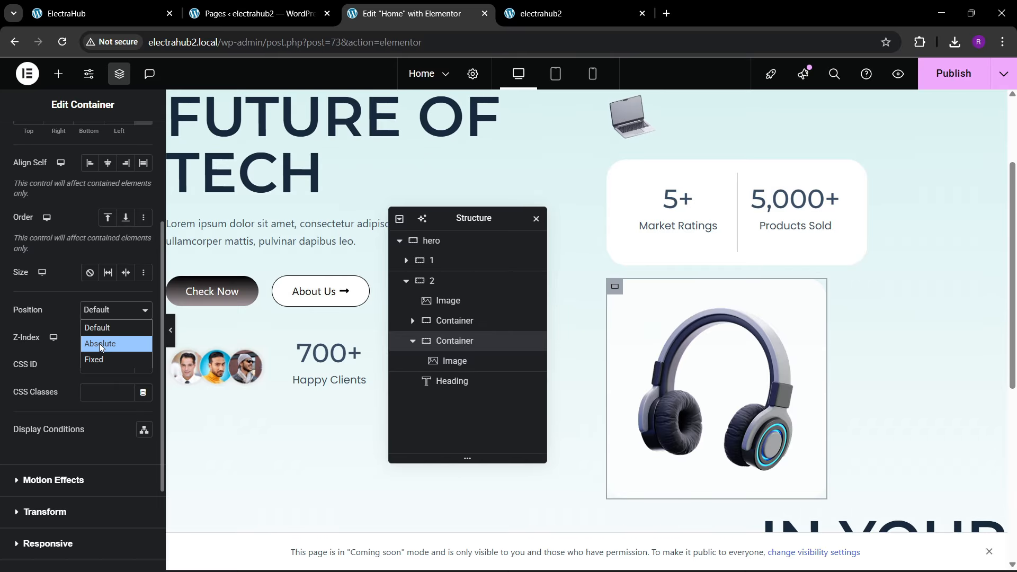
pyautogui.click(100, 345)
# Step: Offset the headphone container 347 px vertically and -125 px horizontally, and compare its placement with the reference
pyautogui.scroll(-5, 114, 353)
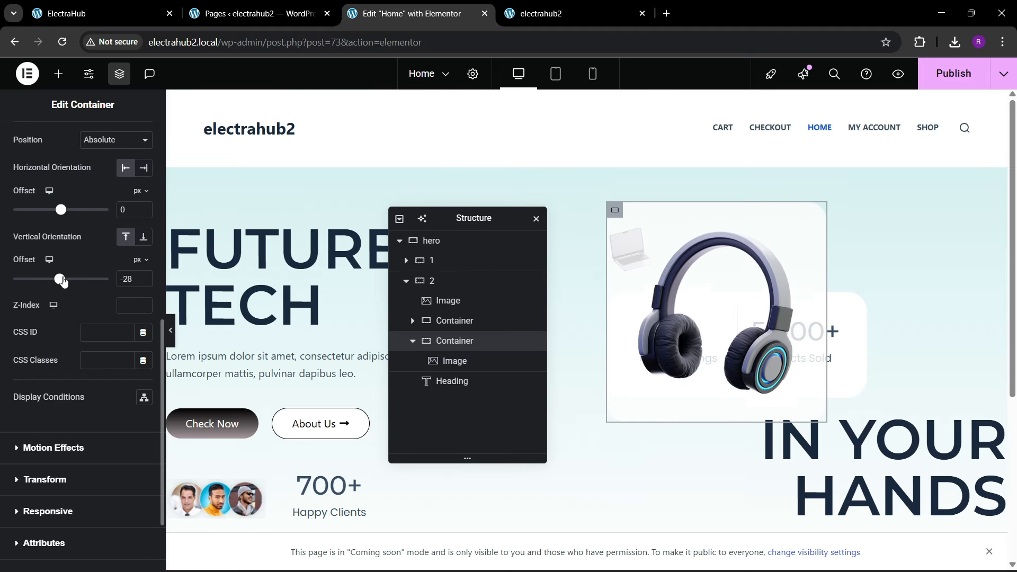
pyautogui.moveTo(65, 281); pyautogui.dragTo(81, 278)
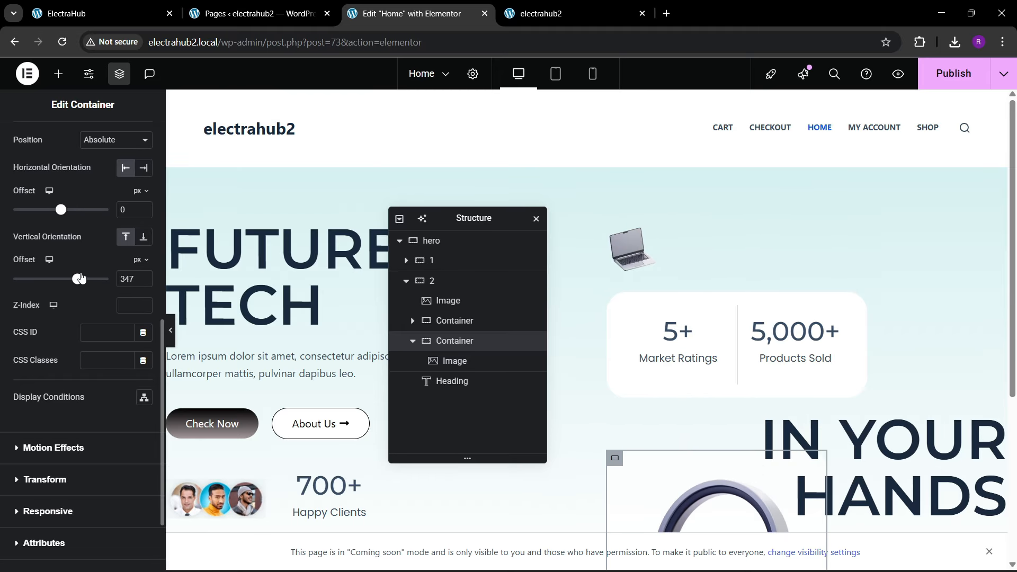
pyautogui.scroll(-1, 666, 312)
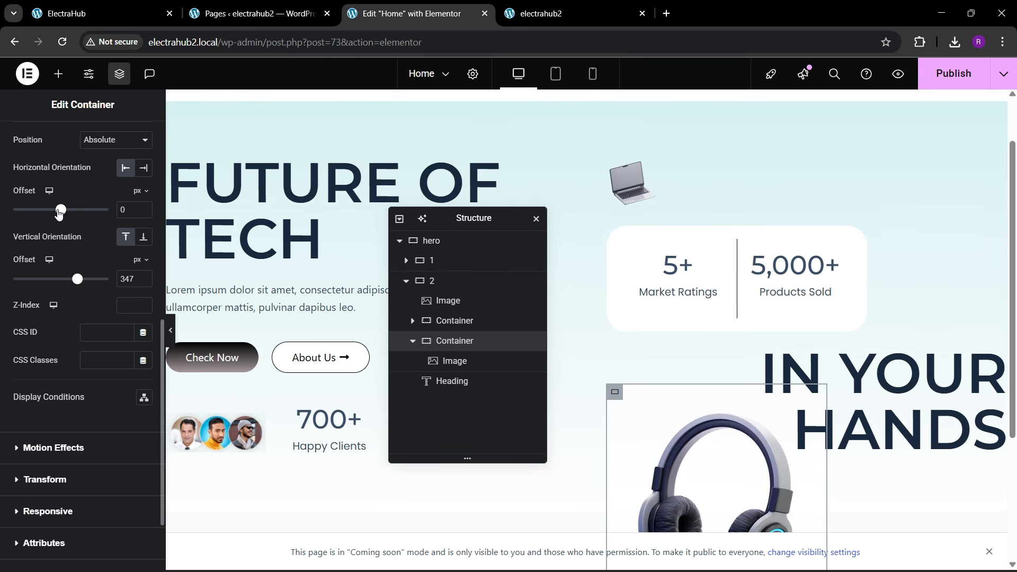
pyautogui.moveTo(59, 212); pyautogui.dragTo(53, 213)
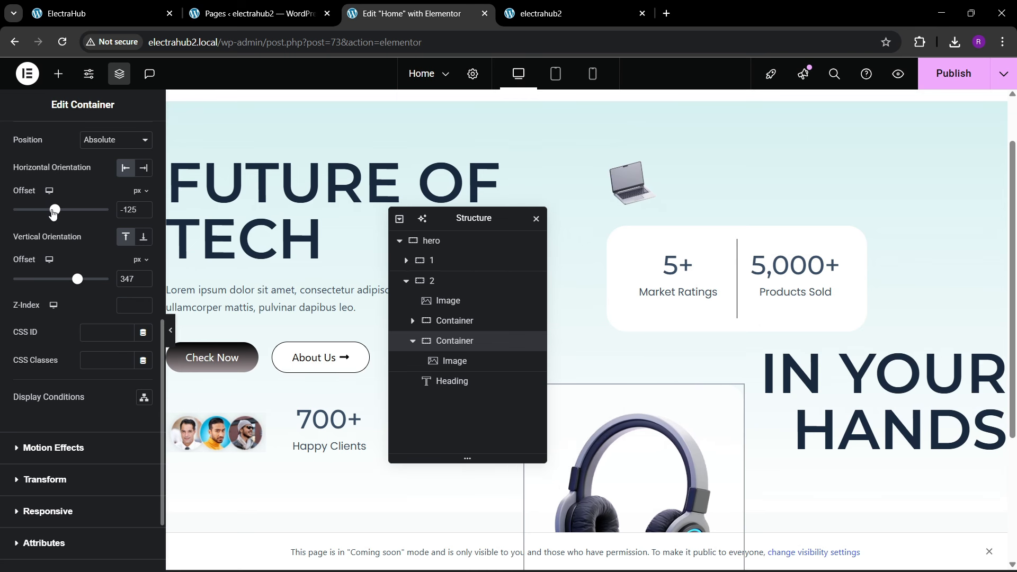
pyautogui.click(101, 13)
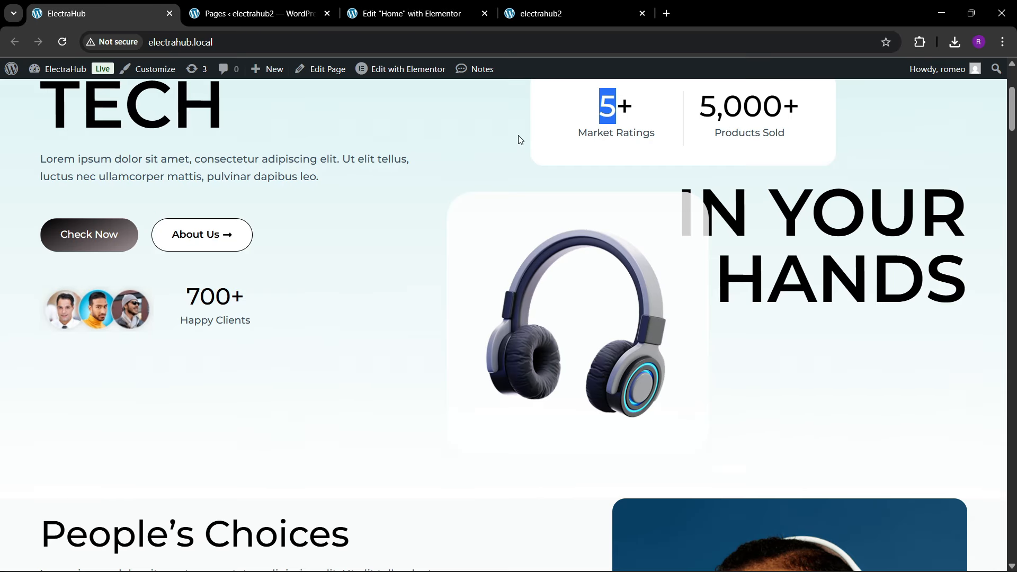
pyautogui.click(413, 13)
pyautogui.scroll(-3, 742, 344)
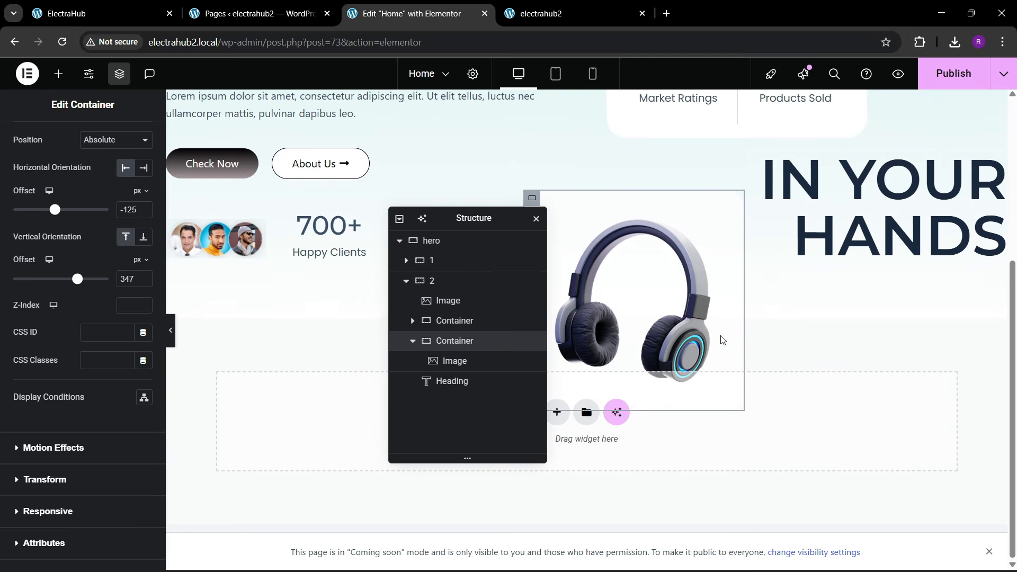
# Step: Move the headphone container toward the IN YOUR HANDS heading with a horizontal offset of -14 px and a vertical offset of 319 px
pyautogui.scroll(2, 699, 326)
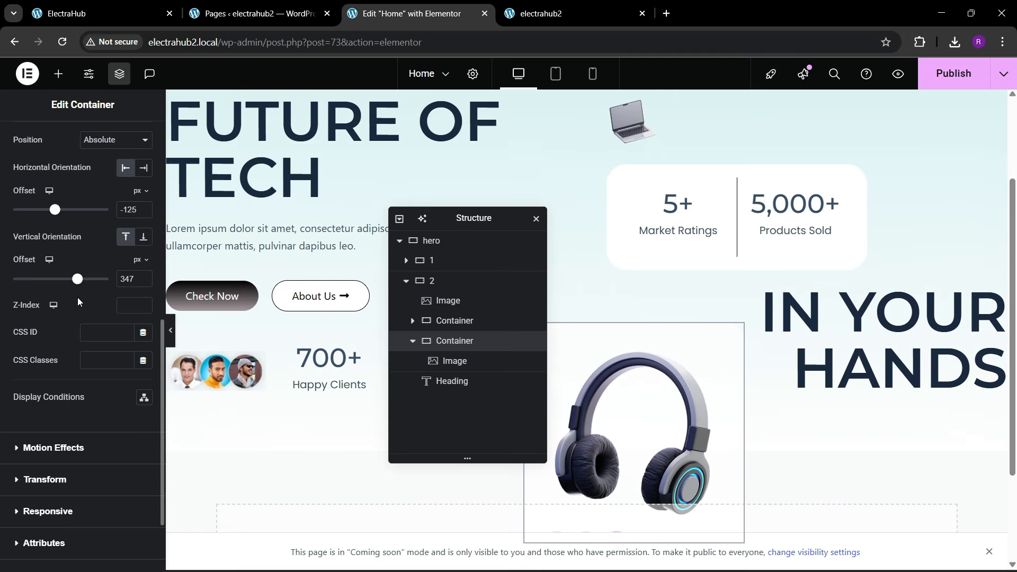
pyautogui.moveTo(57, 212); pyautogui.dragTo(62, 211)
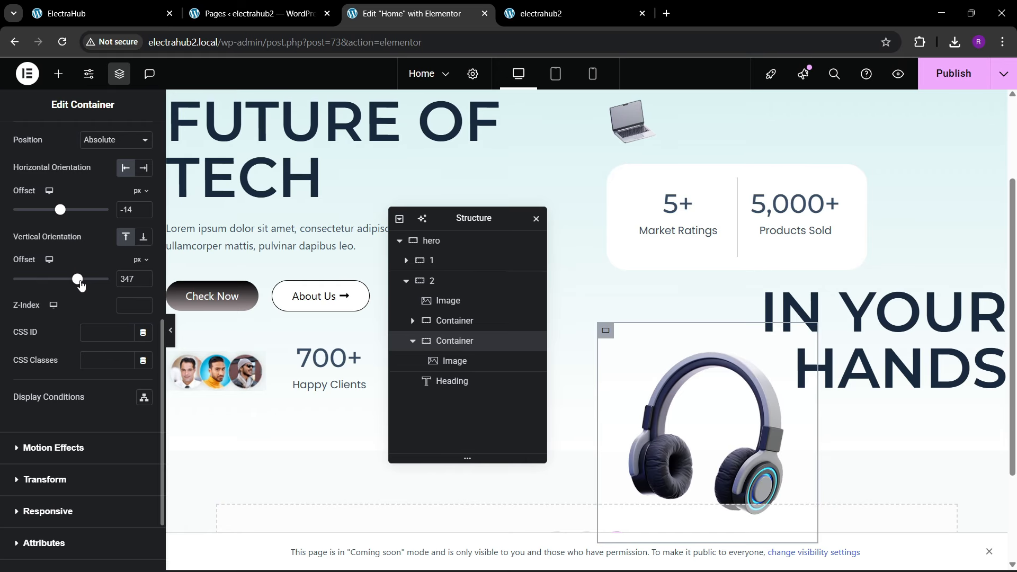
pyautogui.moveTo(81, 284); pyautogui.dragTo(79, 285)
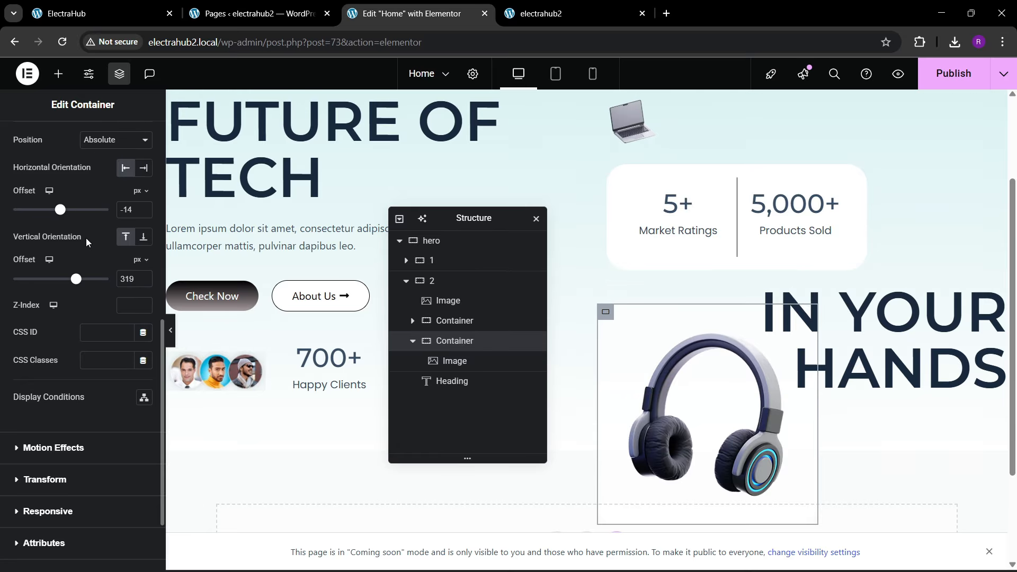
# Step: Set the headphone container's Z-Index to 10 so that it overlaps the IN YOUR HANDS heading
pyautogui.scroll(3, 118, 337)
pyautogui.click(132, 438)
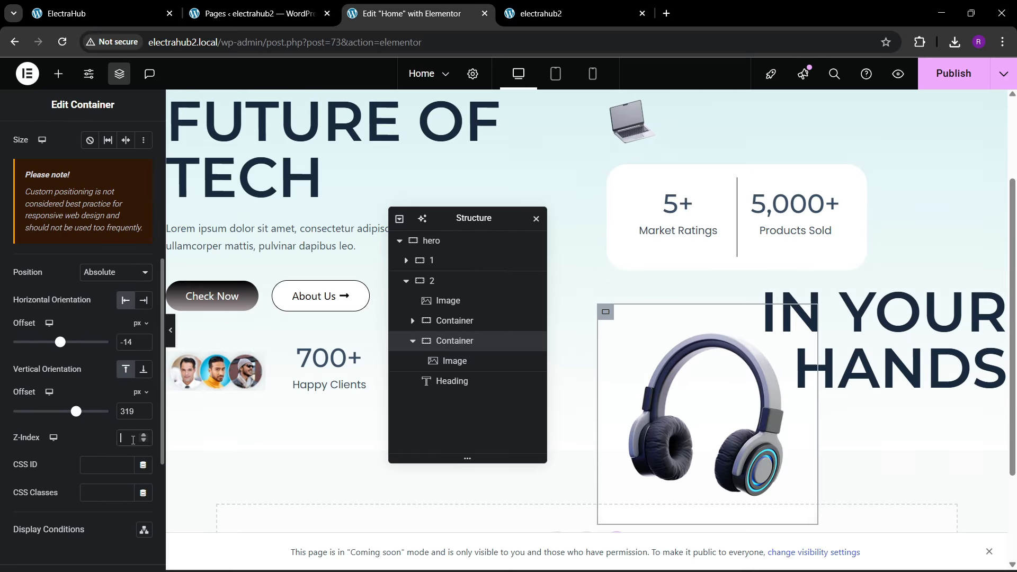
pyautogui.write('10')
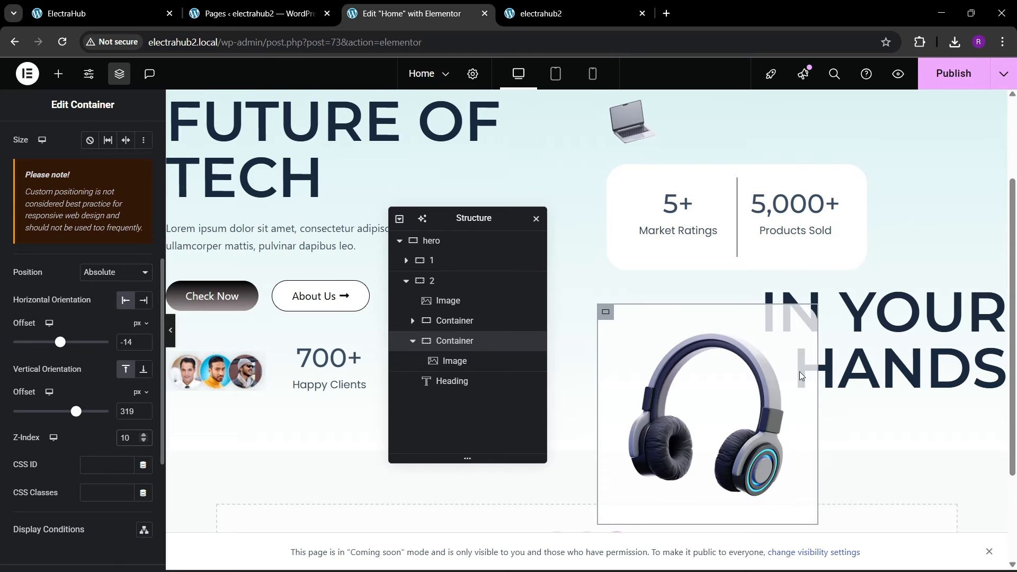
pyautogui.scroll(3, 706, 417)
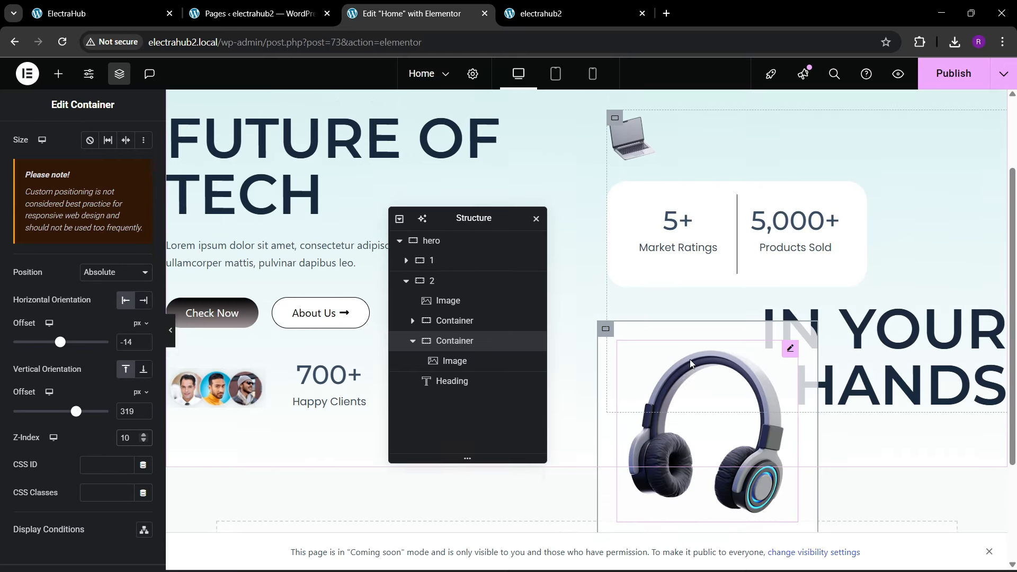
# Step: Save the Home page changes and reload the live electrahub2 page to check the hero section
pyautogui.hotkey('ctrl', 's')
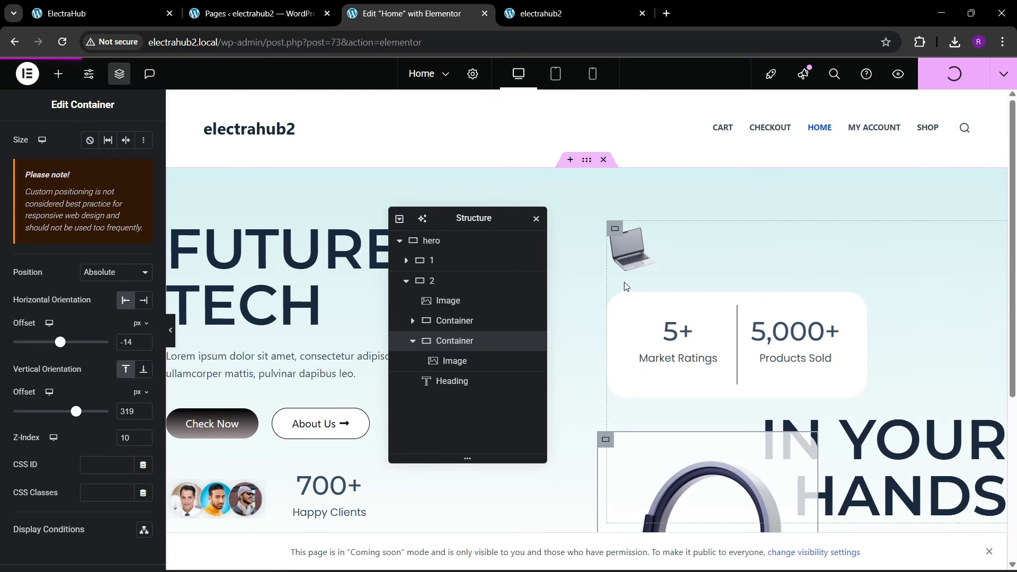
pyautogui.click(555, 7)
pyautogui.hotkey('ctrl', 'l')
pyautogui.press('Return')
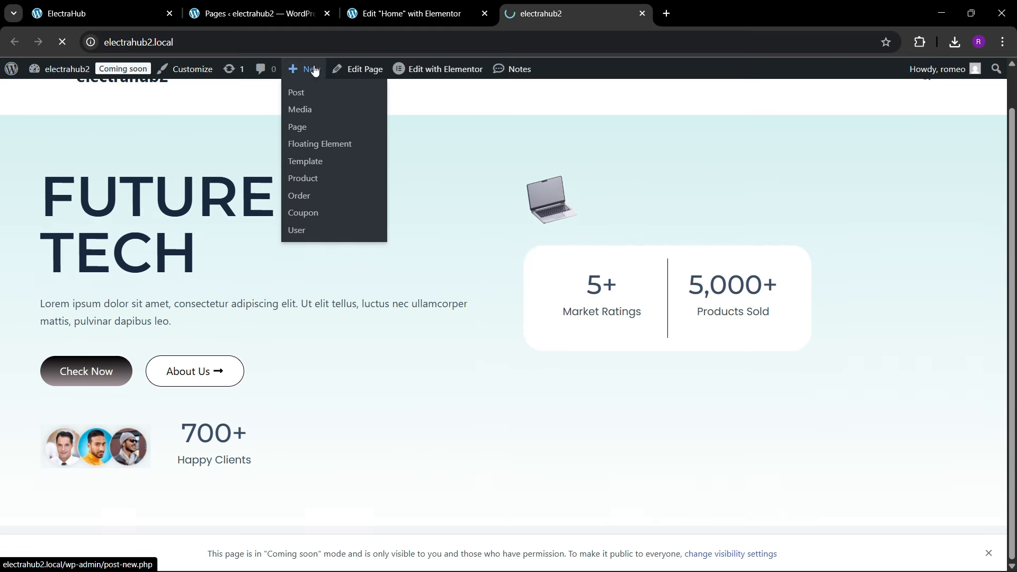
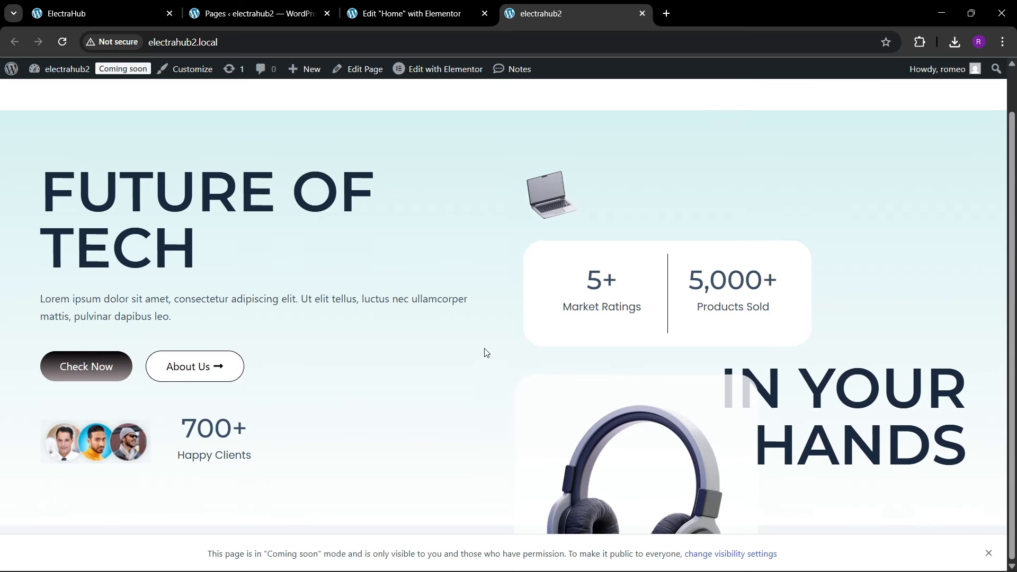
# Step: Set the hero container's bottom padding to 250 px and save the Home page
pyautogui.click(395, 13)
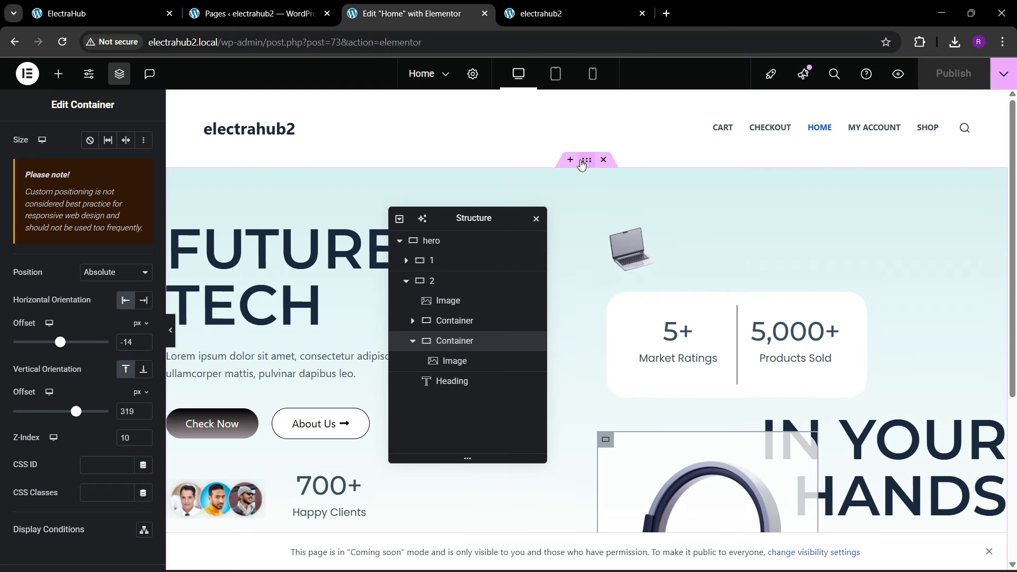
pyautogui.click(581, 161)
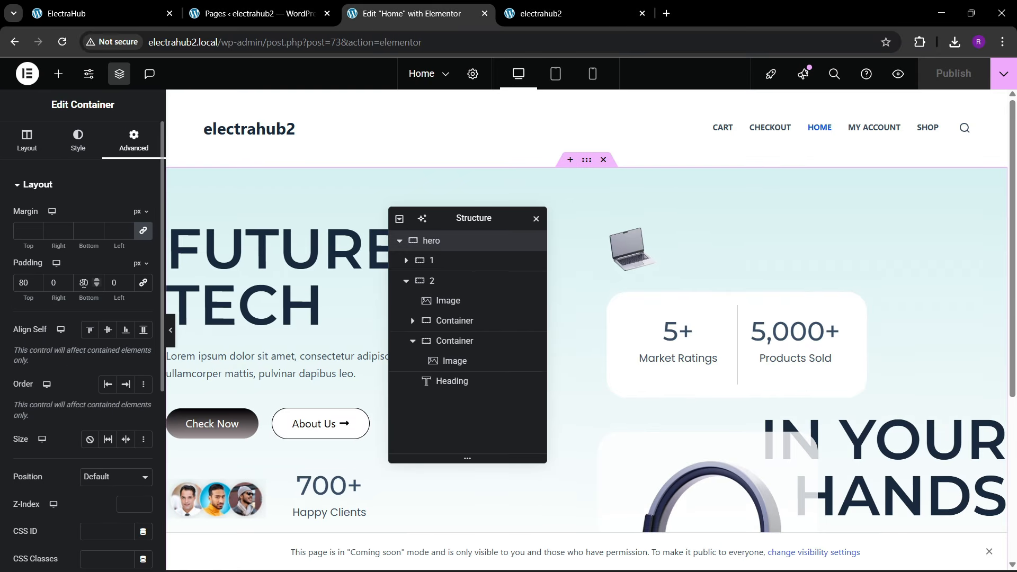
pyautogui.write('200')
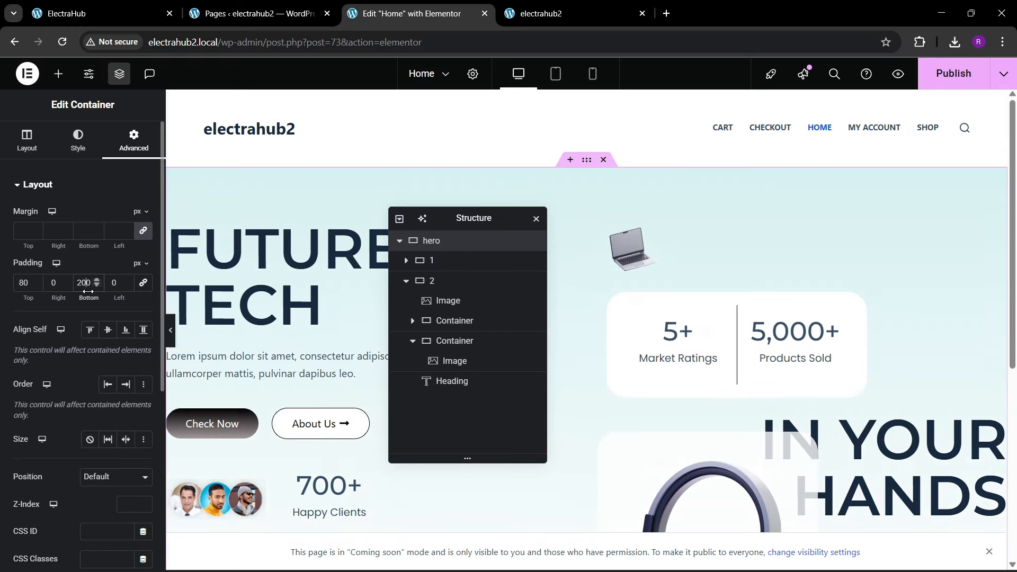
pyautogui.scroll(-5, 760, 337)
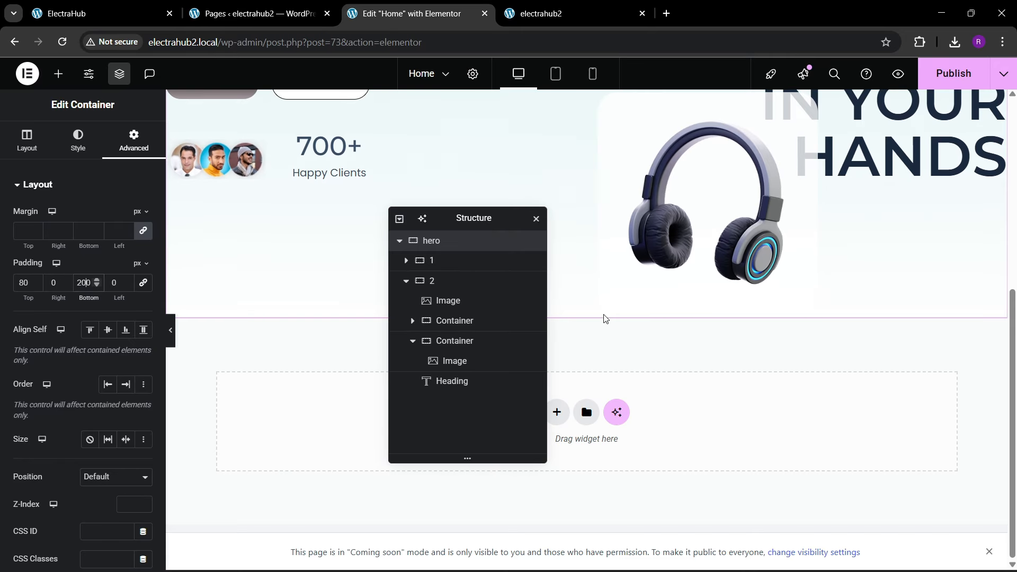
pyautogui.click(88, 286)
pyautogui.press('BackSpace')
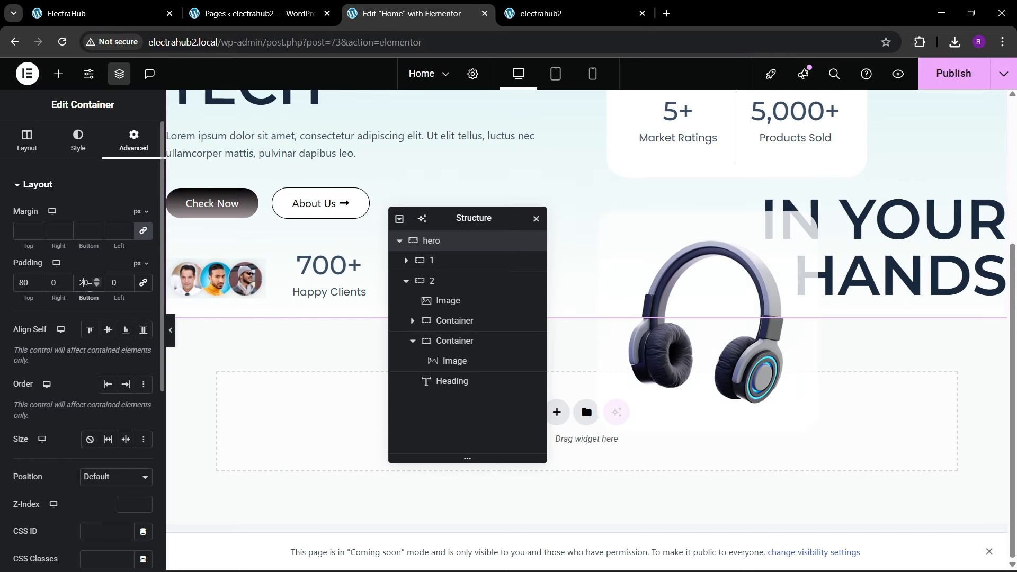
pyautogui.write('5')
pyautogui.click(953, 73)
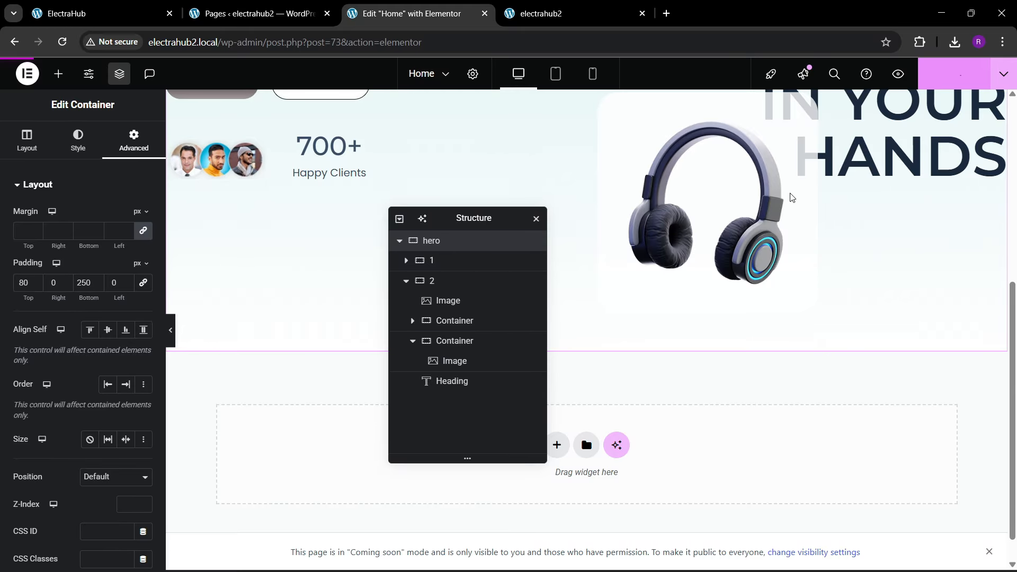
pyautogui.scroll(3, 656, 290)
# Step: Check the hero's bottom spacing on the ElectraHub reference and on the reloaded live electrahub2 page
pyautogui.click(171, 4)
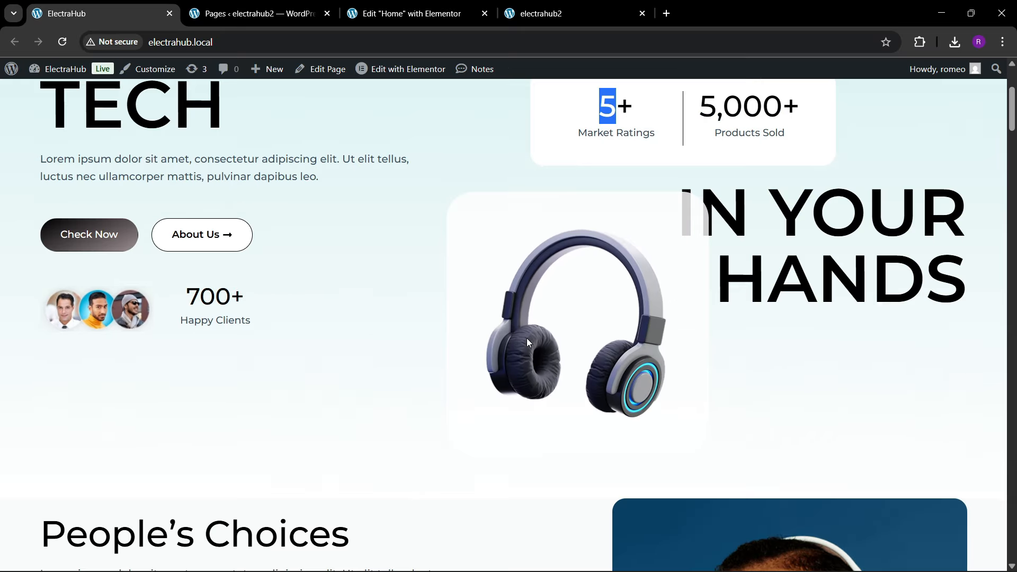
pyautogui.scroll(-3, 335, 302)
pyautogui.scroll(1, 336, 302)
pyautogui.click(456, 4)
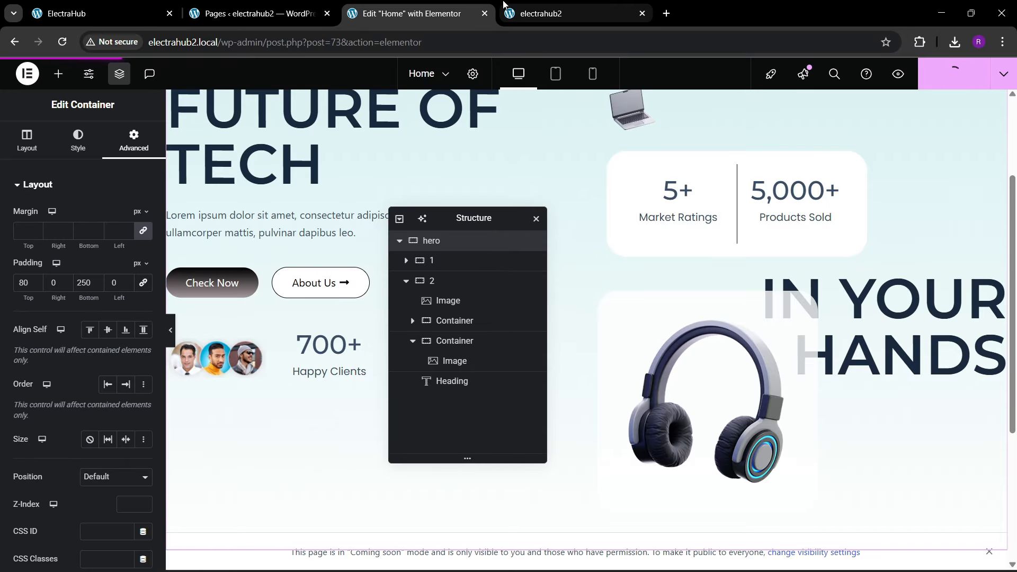
pyautogui.click(589, 7)
pyautogui.click(410, 45)
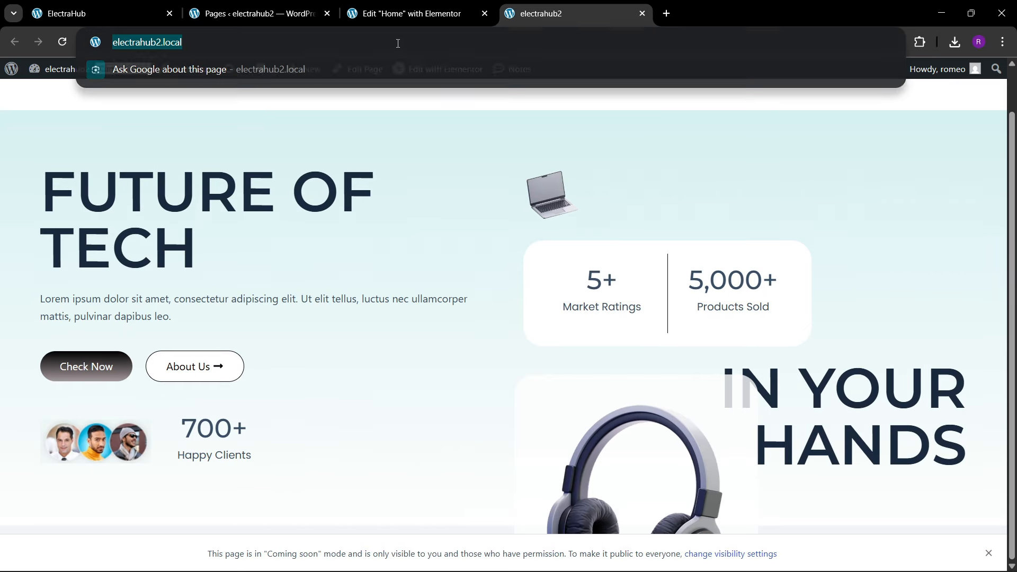
pyautogui.press('Return')
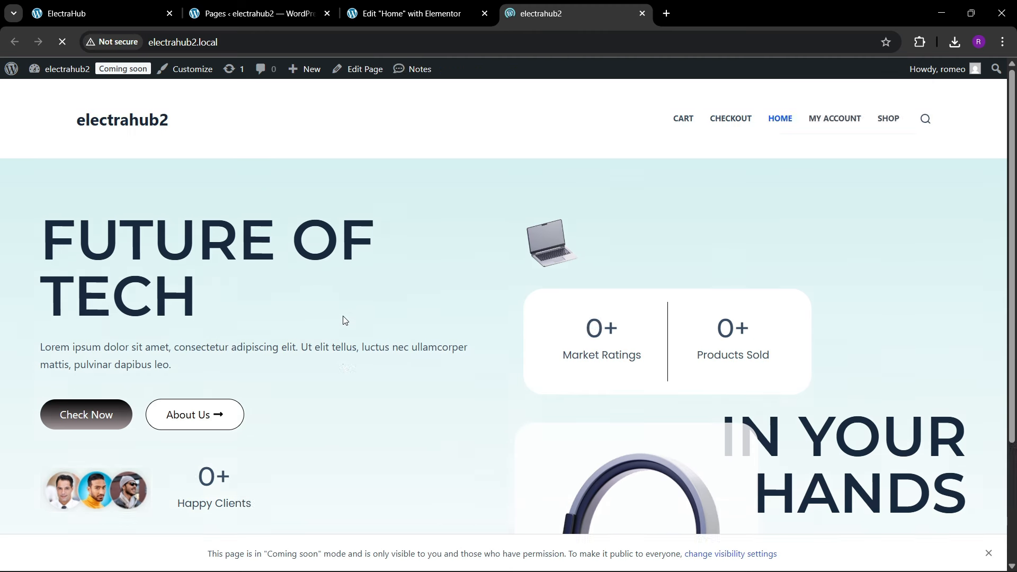
pyautogui.scroll(-3, 345, 320)
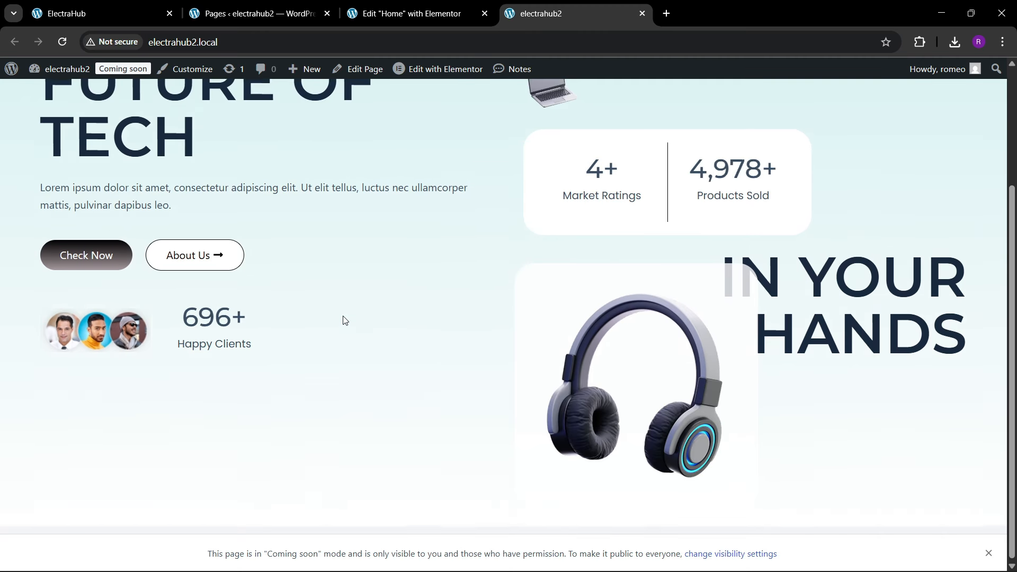
pyautogui.scroll(3, 345, 320)
pyautogui.scroll(-3, 343, 317)
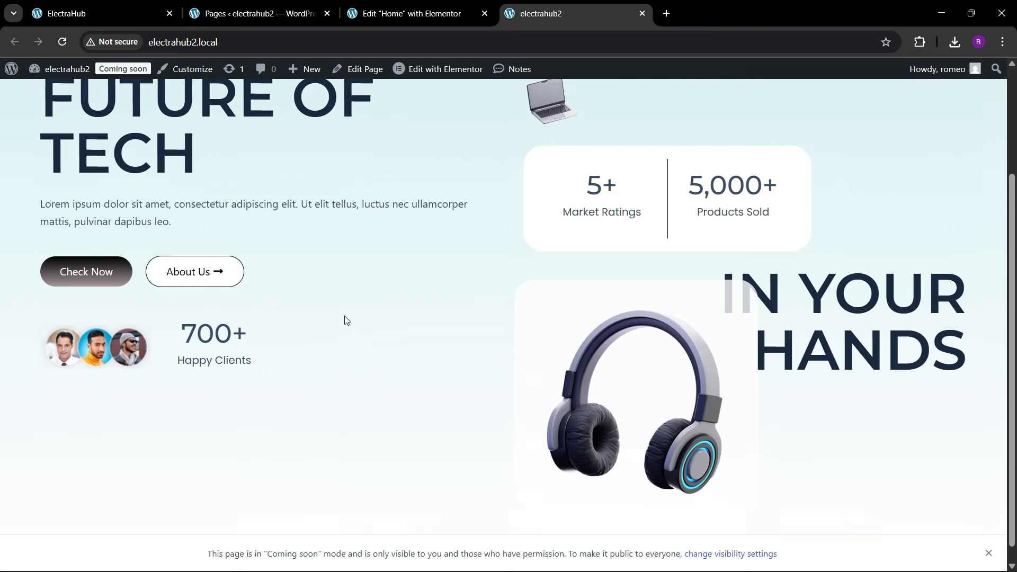
pyautogui.scroll(2, 352, 327)
# Step: Review the reference's People's Choices section and add a two-column container below the hero in the Elementor page
pyautogui.click(101, 13)
pyautogui.scroll(-5, 444, 317)
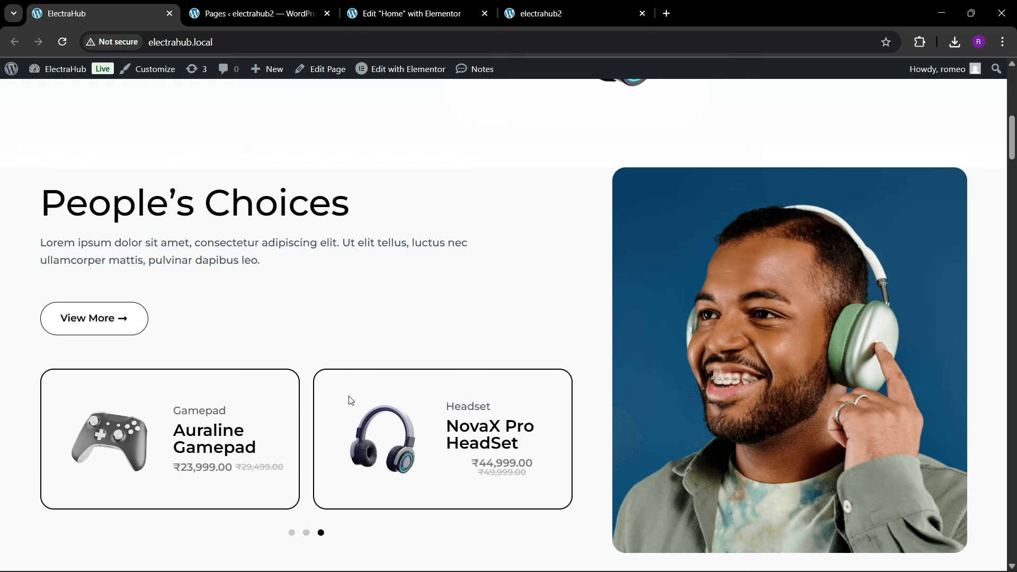
pyautogui.click(408, 13)
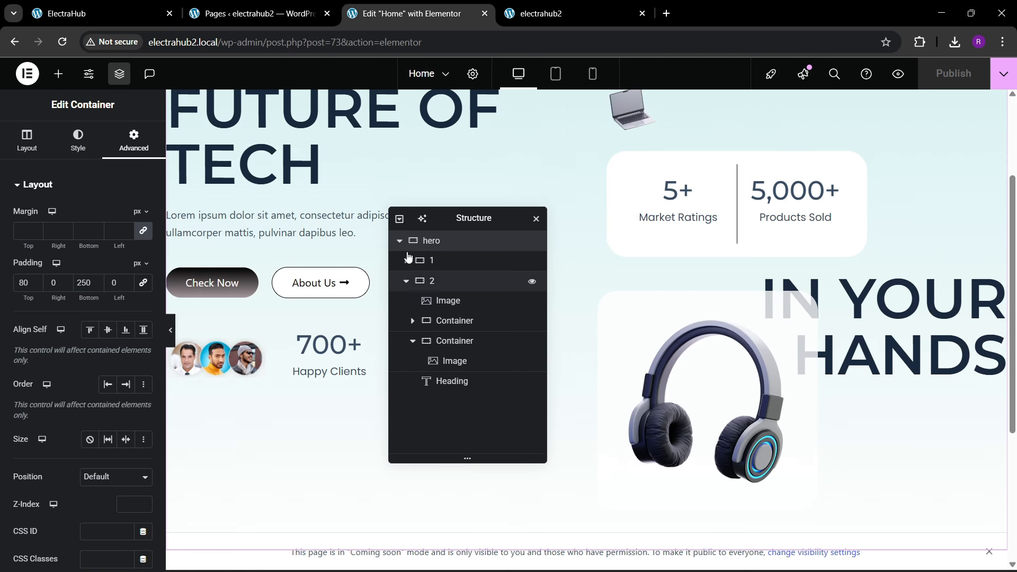
pyautogui.moveTo(446, 219); pyautogui.dragTo(659, 174)
pyautogui.scroll(-4, 443, 318)
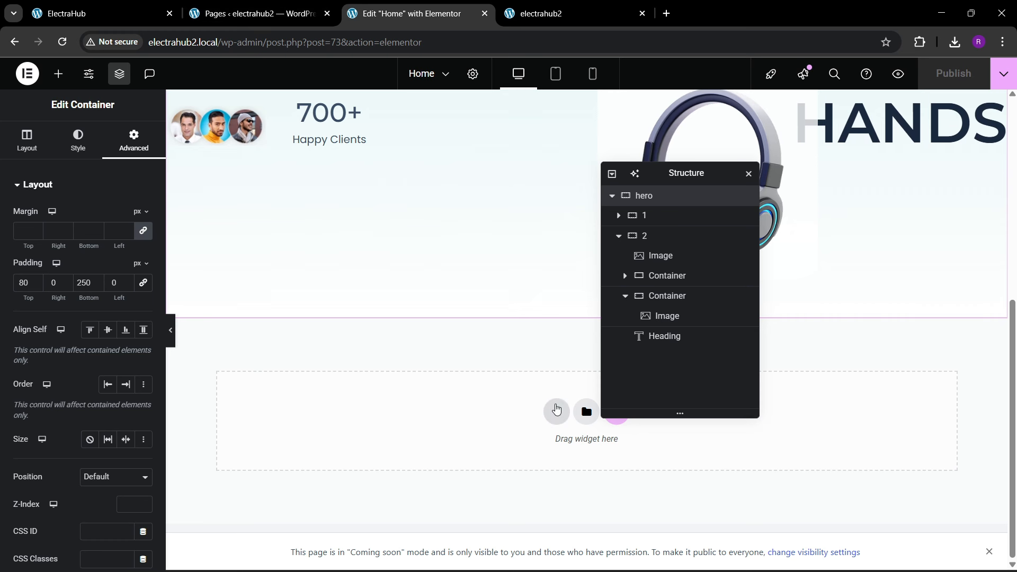
pyautogui.click(556, 412)
pyautogui.click(537, 442)
pyautogui.click(540, 449)
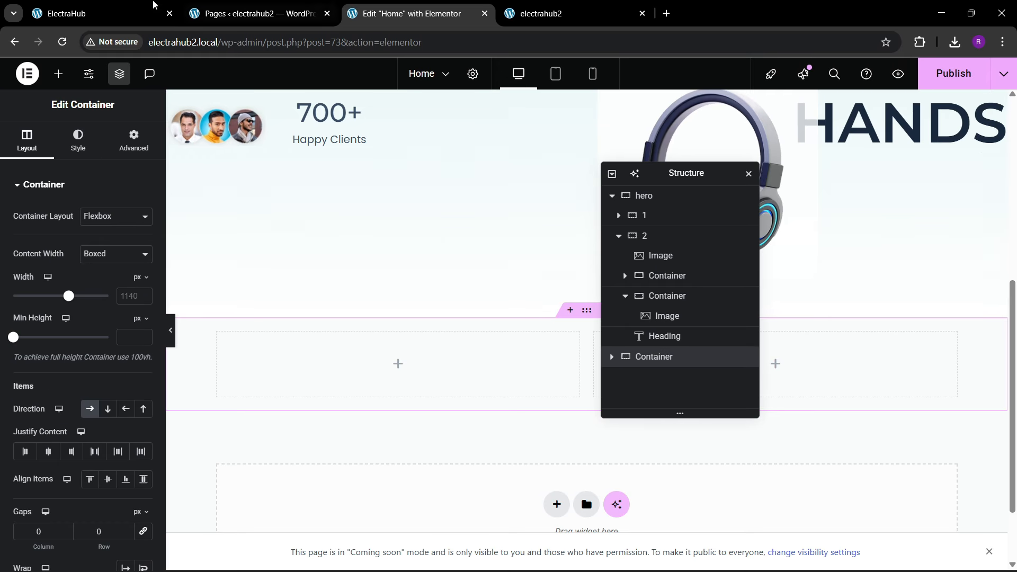
# Step: Rename the new two-column container to choices and set its boxed width to 1400 px
pyautogui.click(101, 13)
pyautogui.click(407, 5)
pyautogui.doubleClick(660, 360)
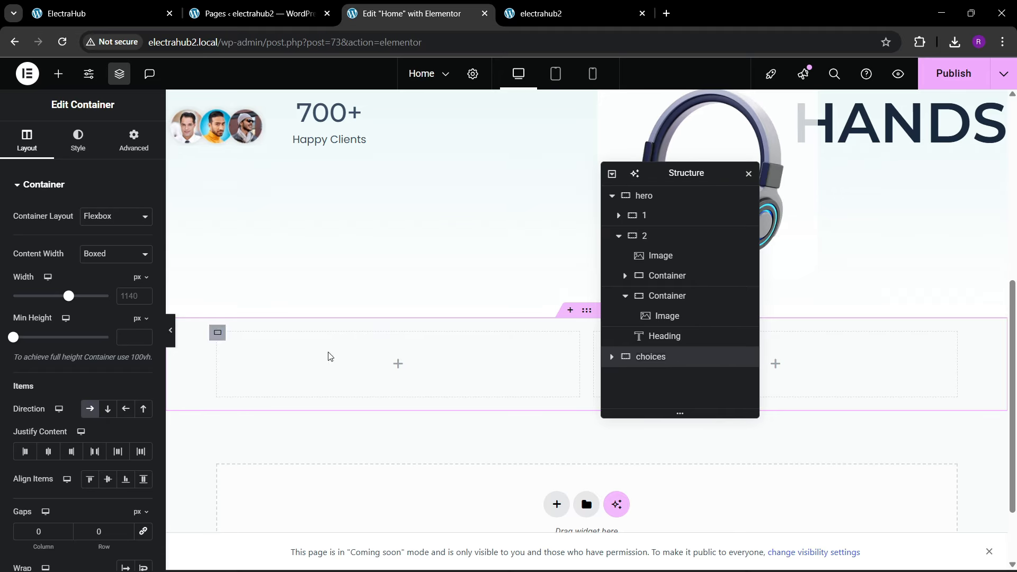
pyautogui.write('14')
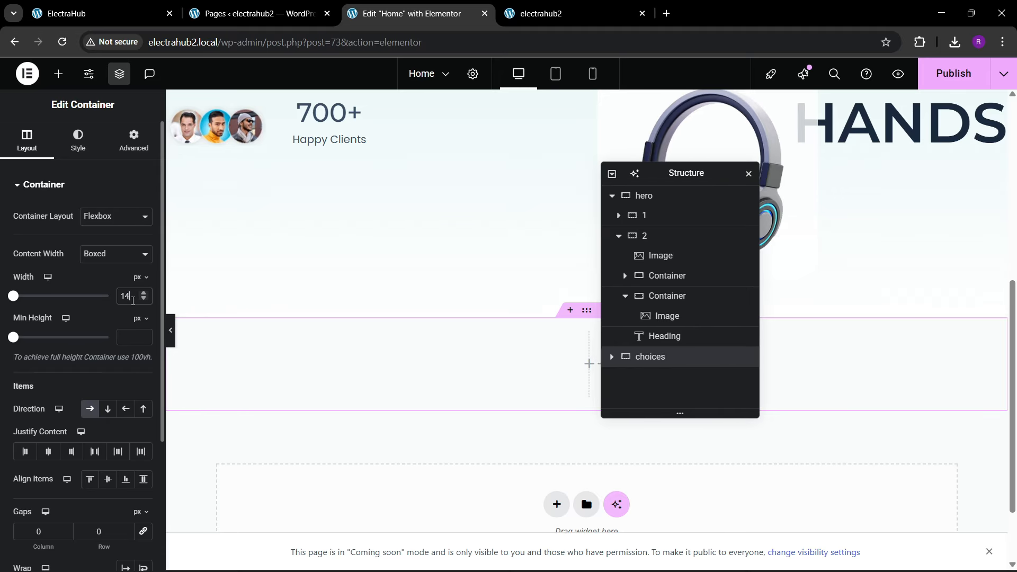
pyautogui.press('BackSpace')
pyautogui.press('BackSpace')
pyautogui.write('1400')
# Step: Set the choices container's padding to 80 px at top and bottom and 0 px on both sides
pyautogui.click(139, 148)
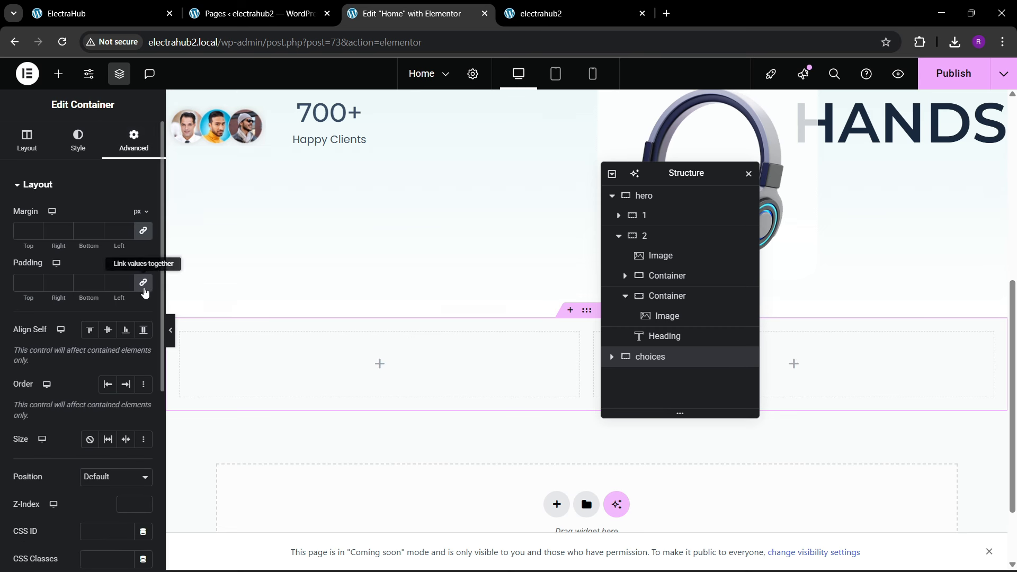
pyautogui.write('80')
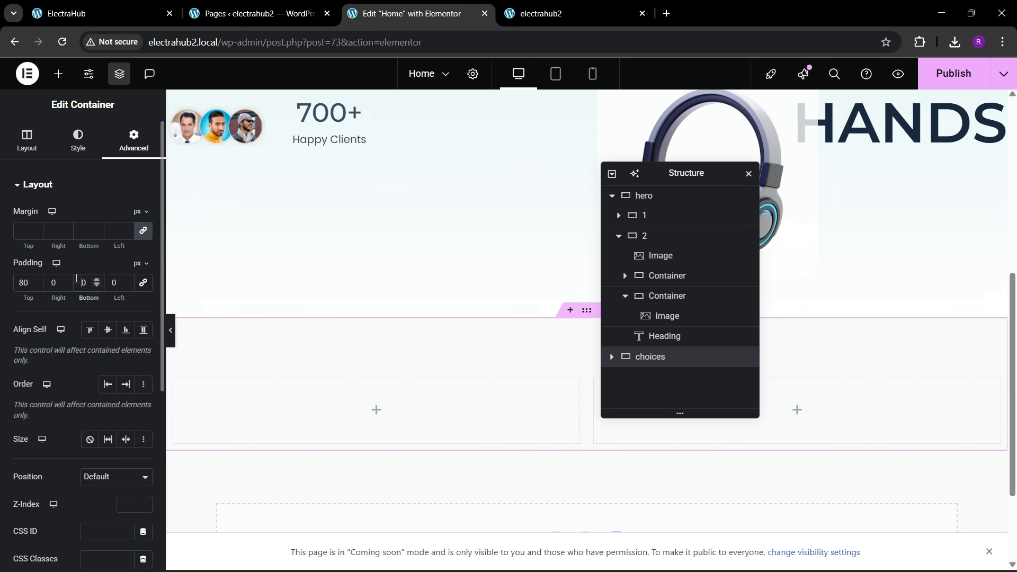
pyautogui.write('8')
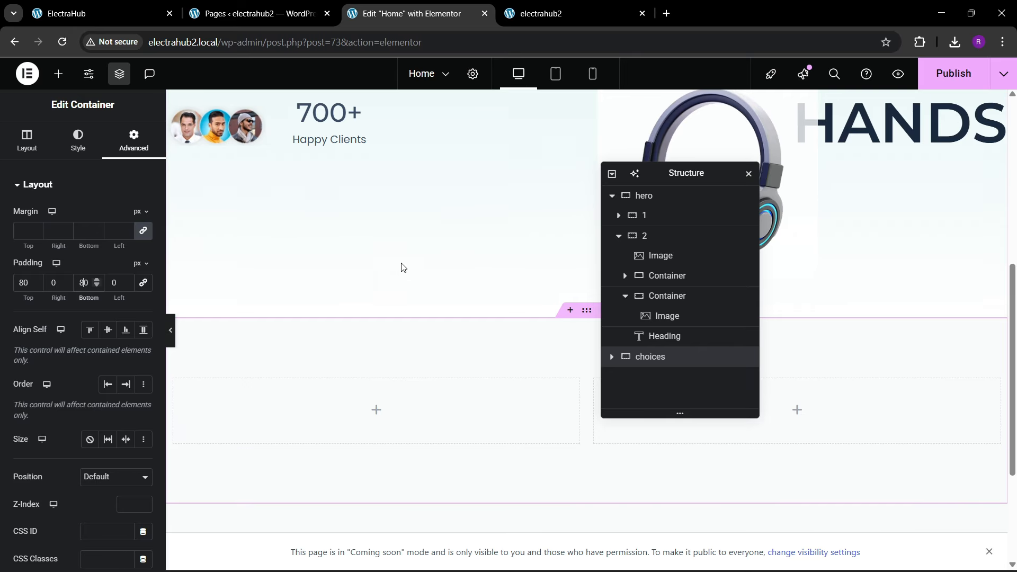
pyautogui.scroll(-3, 483, 327)
pyautogui.scroll(3, 482, 335)
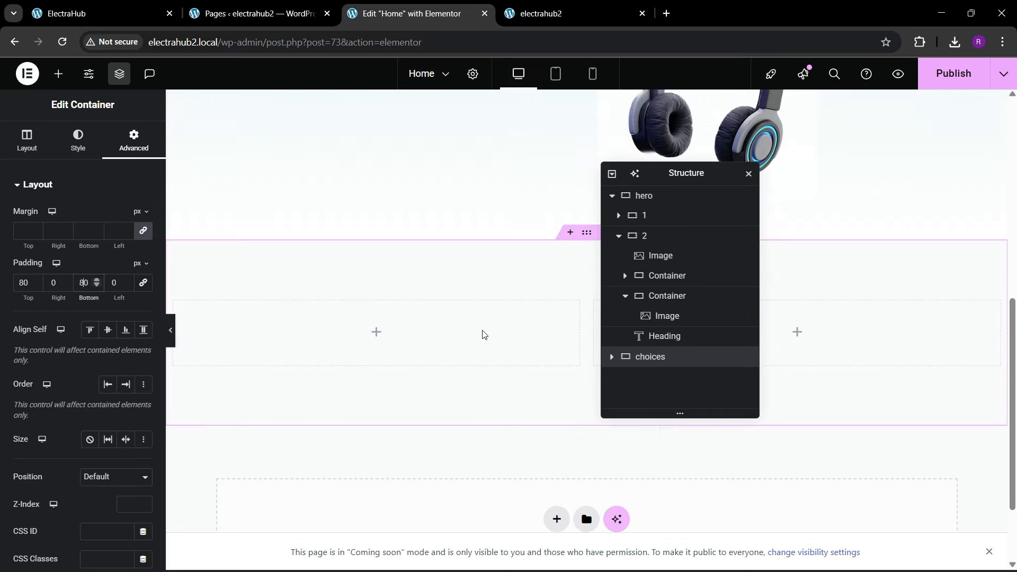
# Step: Give the page body a classic background with the near-white global color and save the Home page
pyautogui.click(472, 74)
pyautogui.click(79, 145)
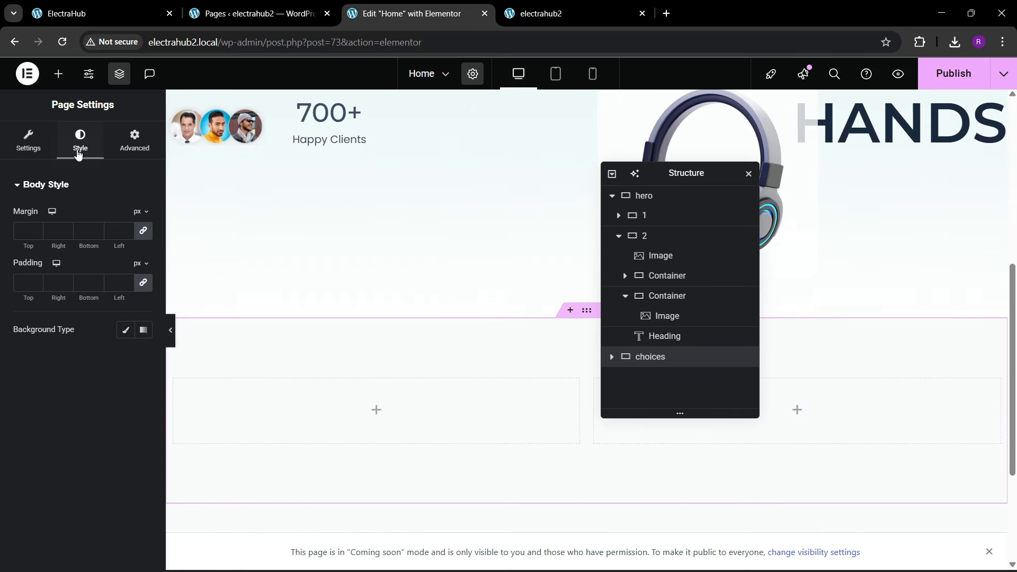
pyautogui.click(125, 330)
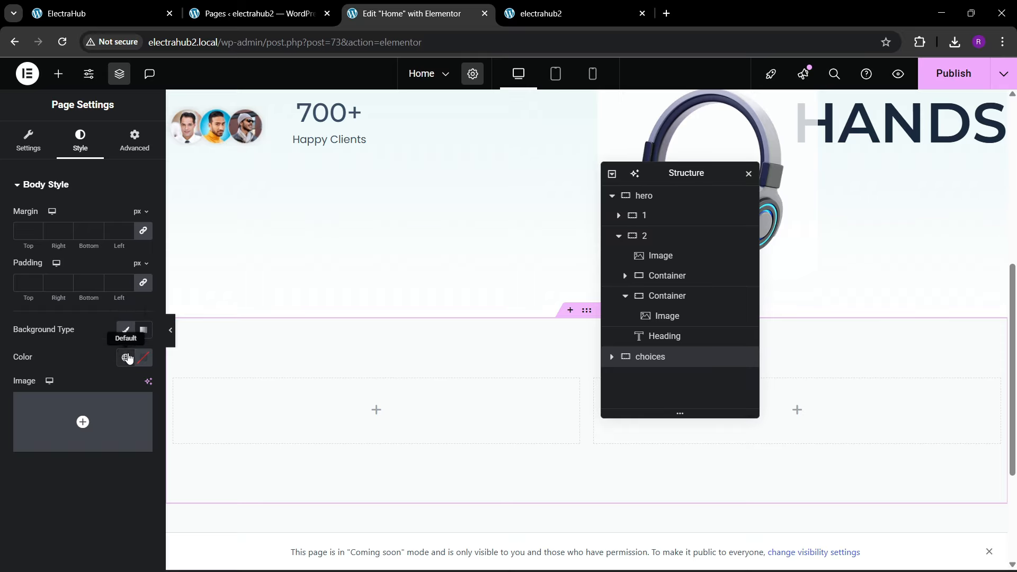
pyautogui.click(125, 357)
pyautogui.click(61, 256)
pyautogui.scroll(-3, 408, 291)
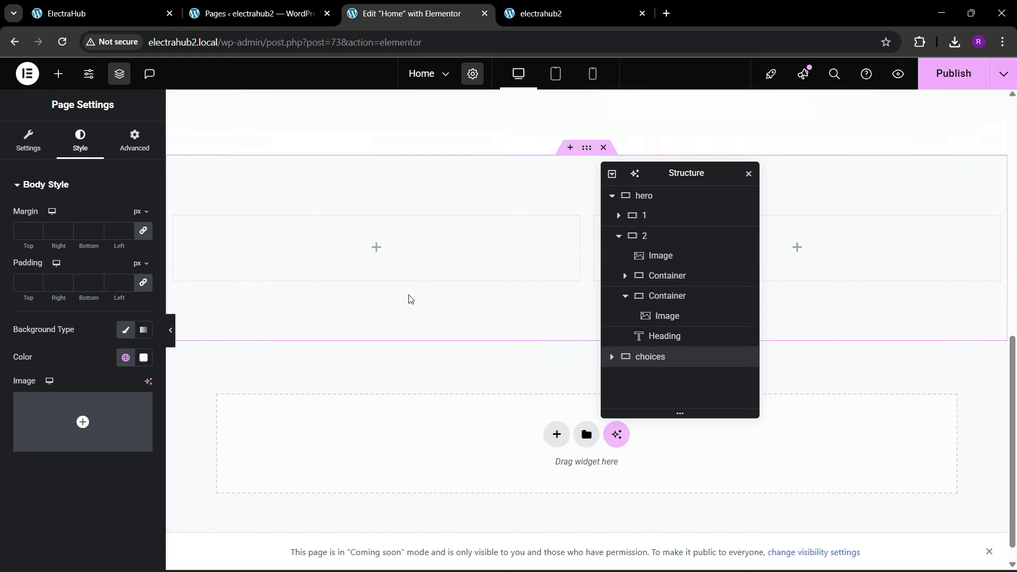
pyautogui.scroll(3, 991, 102)
pyautogui.click(953, 73)
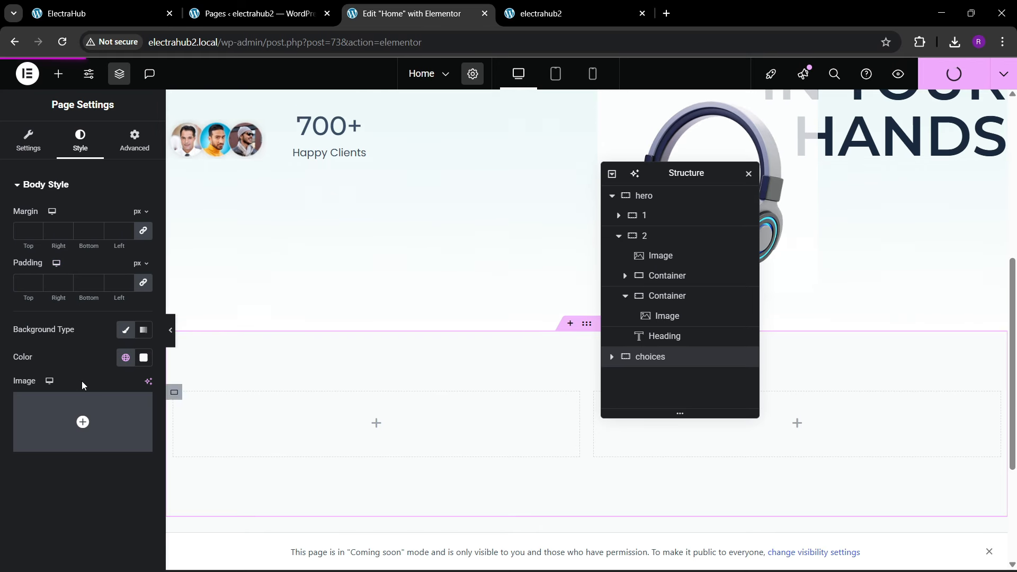
# Step: Check the reference's People's Choices layout and rename the two inner containers of choices to 1 and 2
pyautogui.click(65, 12)
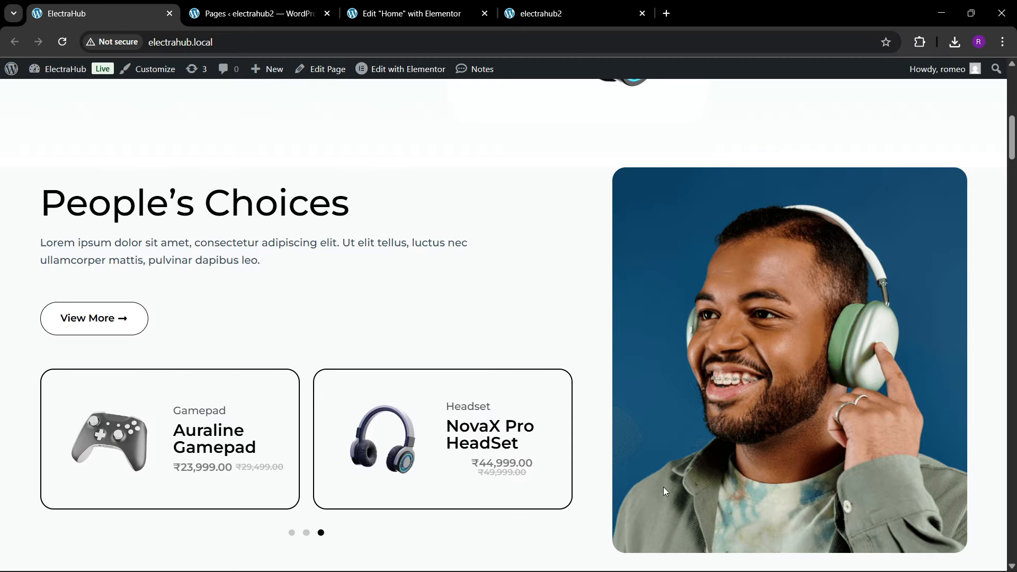
pyautogui.click(418, 12)
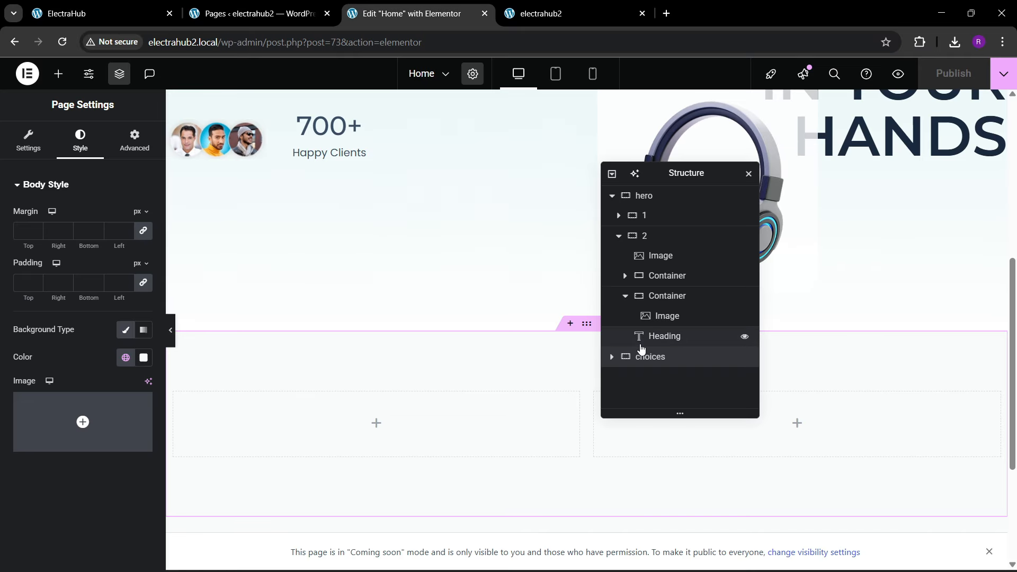
pyautogui.click(612, 359)
pyautogui.click(662, 356)
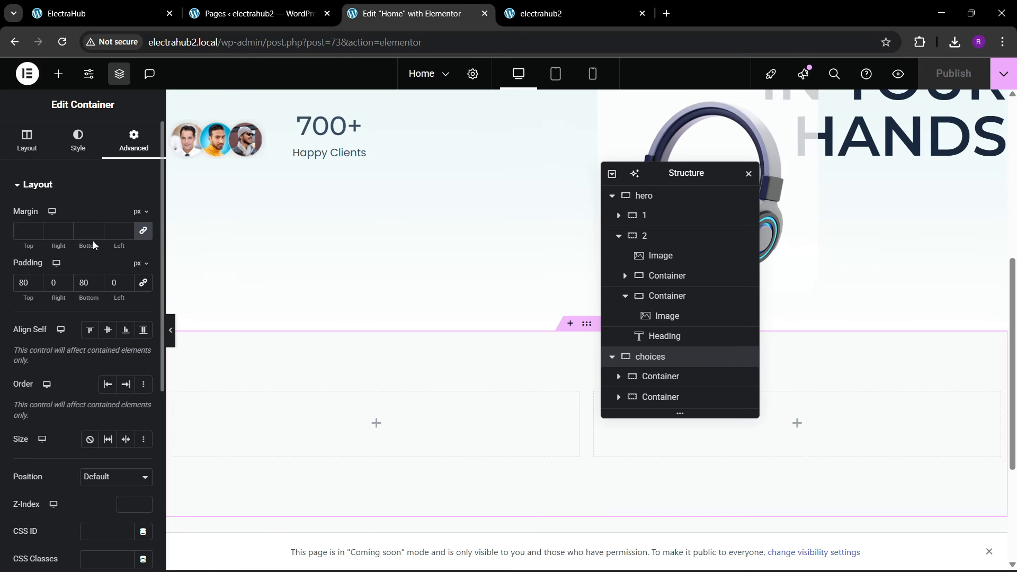
pyautogui.click(661, 377)
pyautogui.doubleClick(661, 377)
pyautogui.write('1')
pyautogui.doubleClick(661, 396)
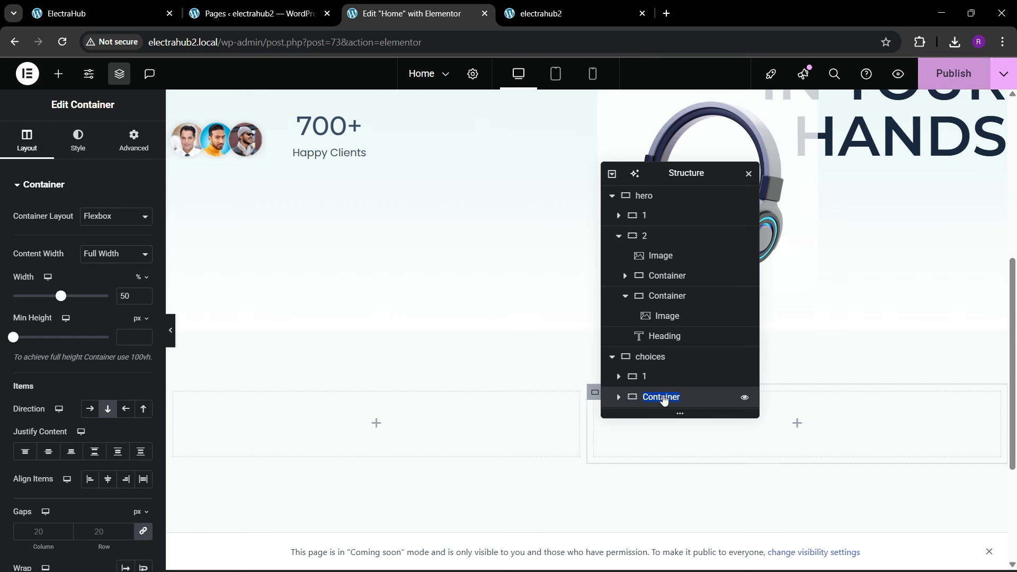
pyautogui.write('2')
pyautogui.press('Return')
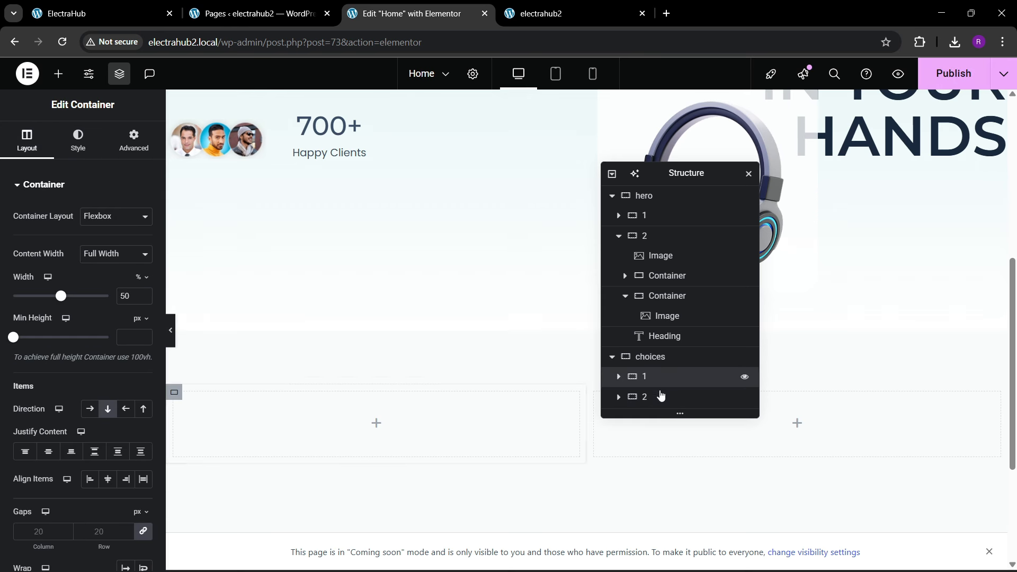
# Step: Remove the padding of container 1 inside choices and set its width to 60%
pyautogui.click(134, 142)
pyautogui.click(27, 140)
pyautogui.press('BackSpace')
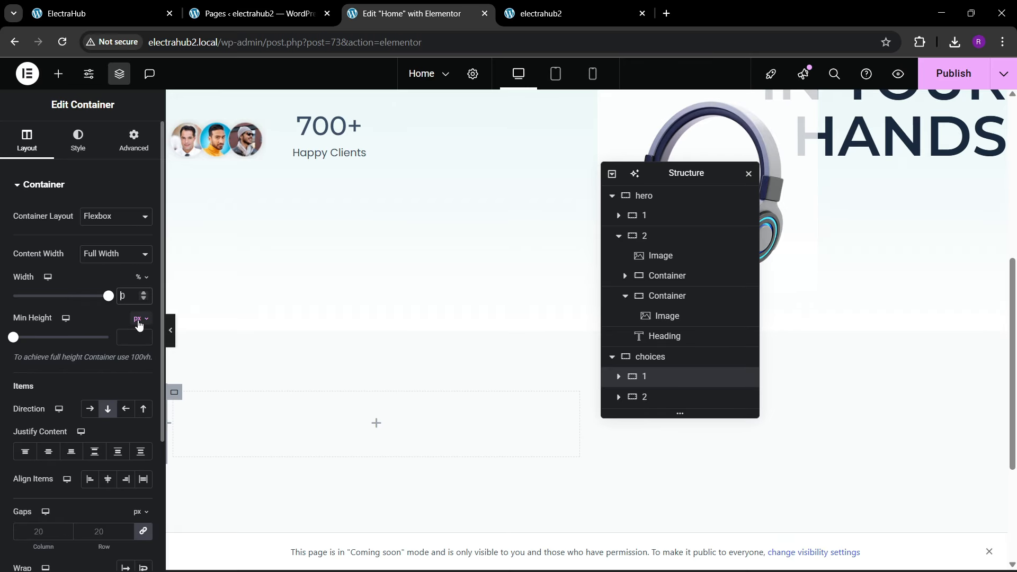
pyautogui.write('6')
# Step: Set the width of container 2 inside choices to 40% and its padding to 0 px on all sides
pyautogui.click(620, 397)
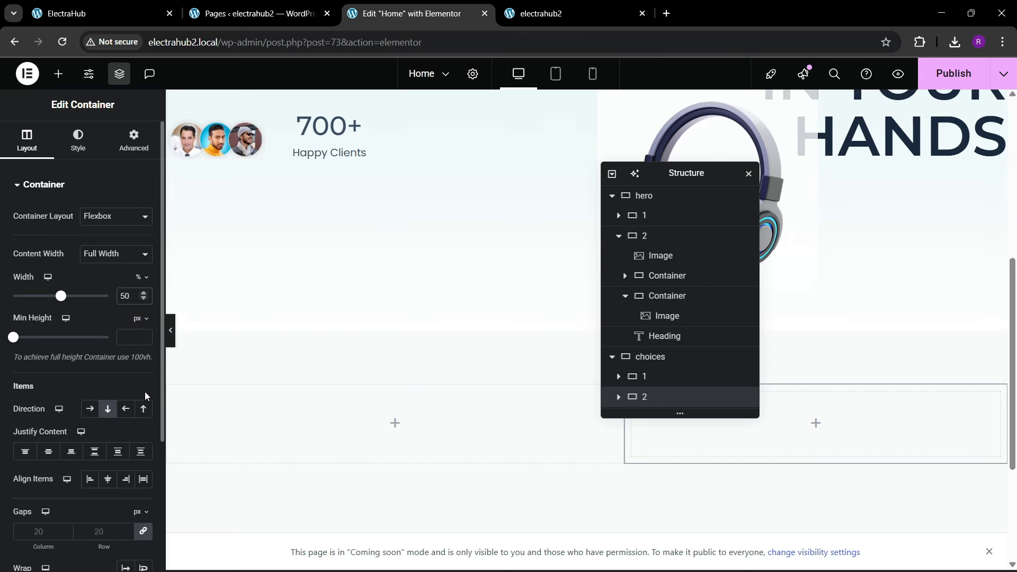
pyautogui.press('BackSpace')
pyautogui.write('4')
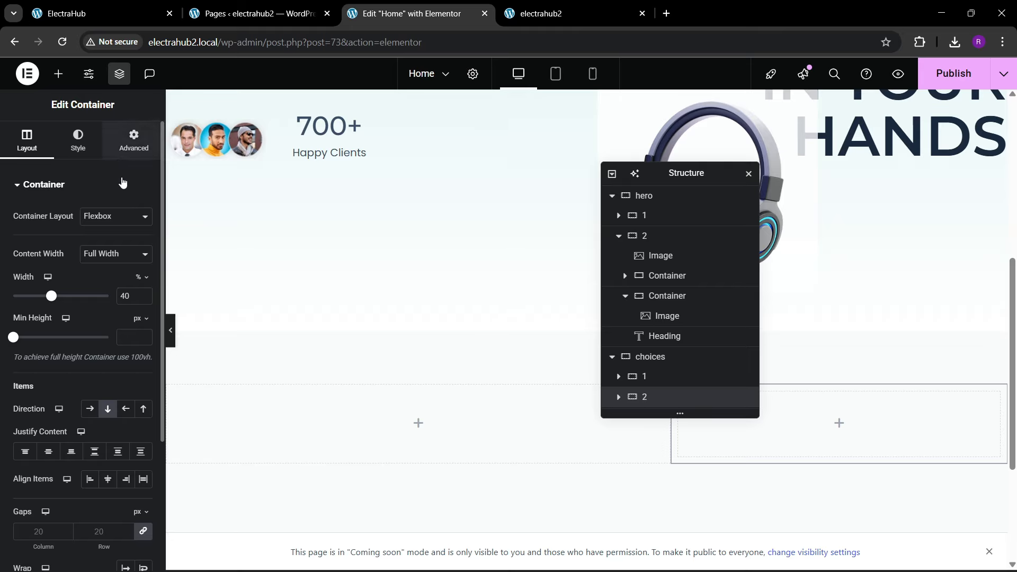
pyautogui.click(134, 142)
pyautogui.scroll(-1, 486, 320)
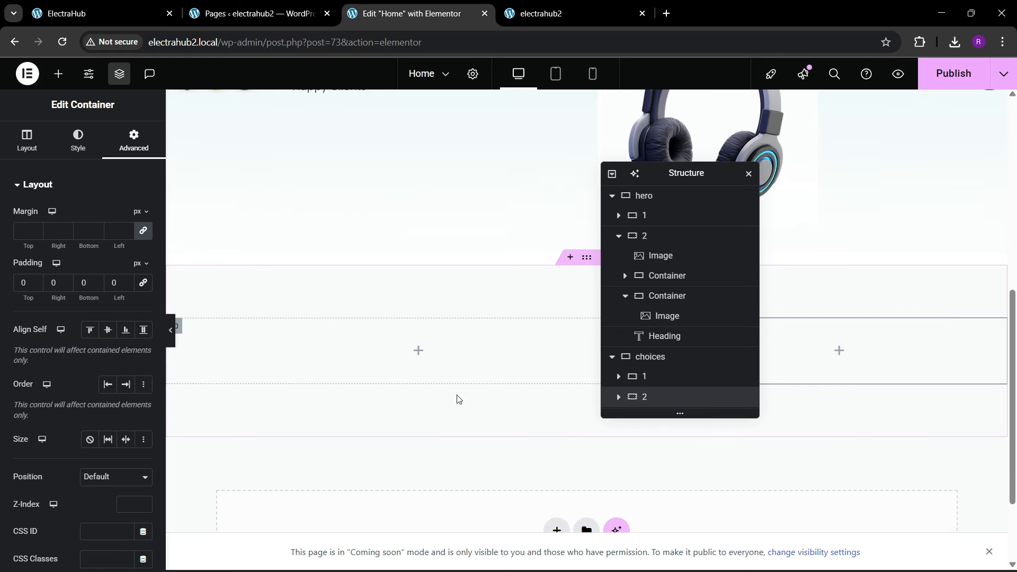
# Step: Add an Image widget to container 2 of the choices section and assign it Image-People-Chices.png from the media library
pyautogui.click(58, 74)
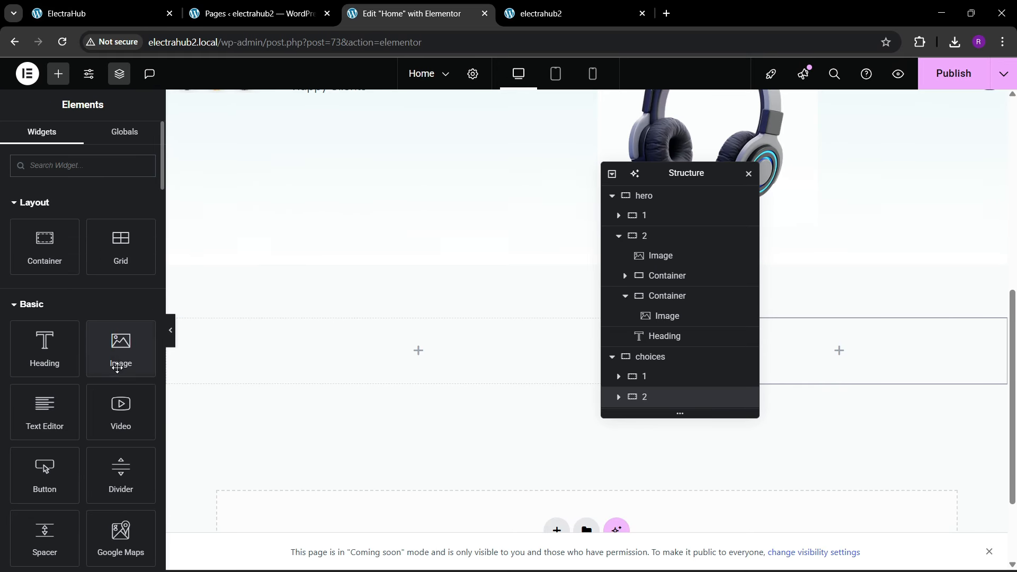
pyautogui.moveTo(117, 367); pyautogui.dragTo(922, 331)
pyautogui.click(74, 272)
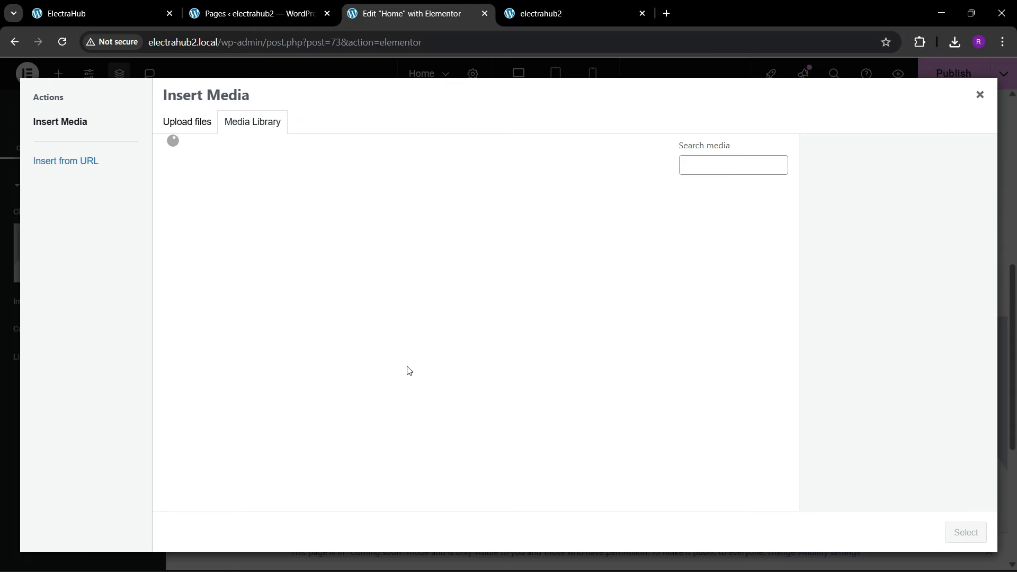
pyautogui.scroll(-2, 418, 383)
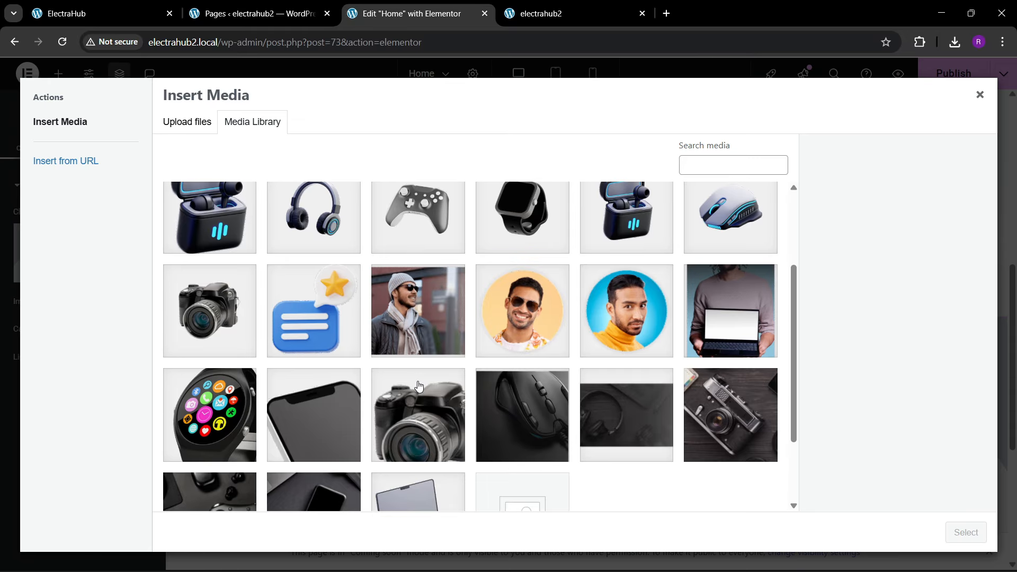
pyautogui.scroll(3, 418, 384)
pyautogui.click(513, 271)
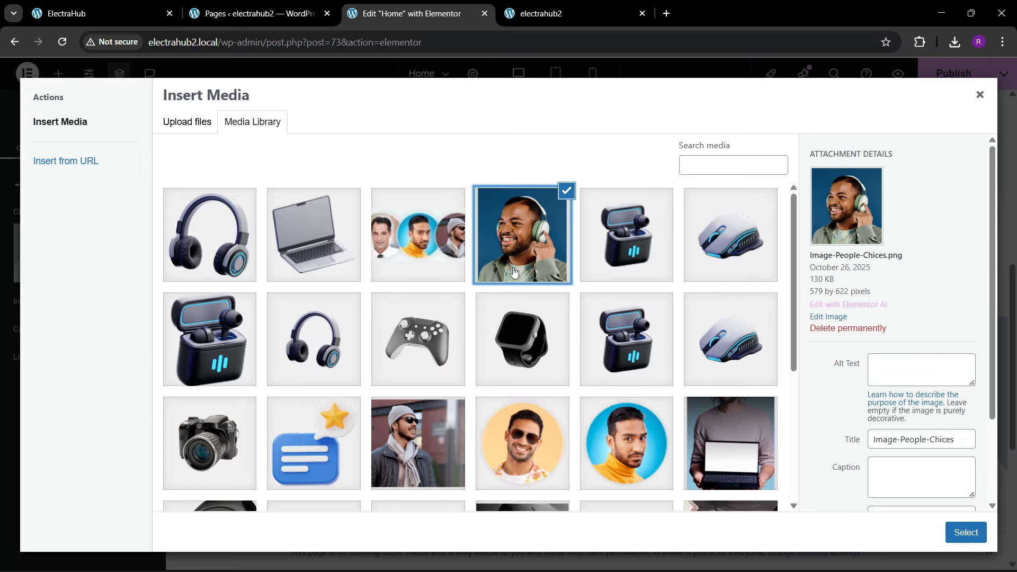
pyautogui.click(953, 532)
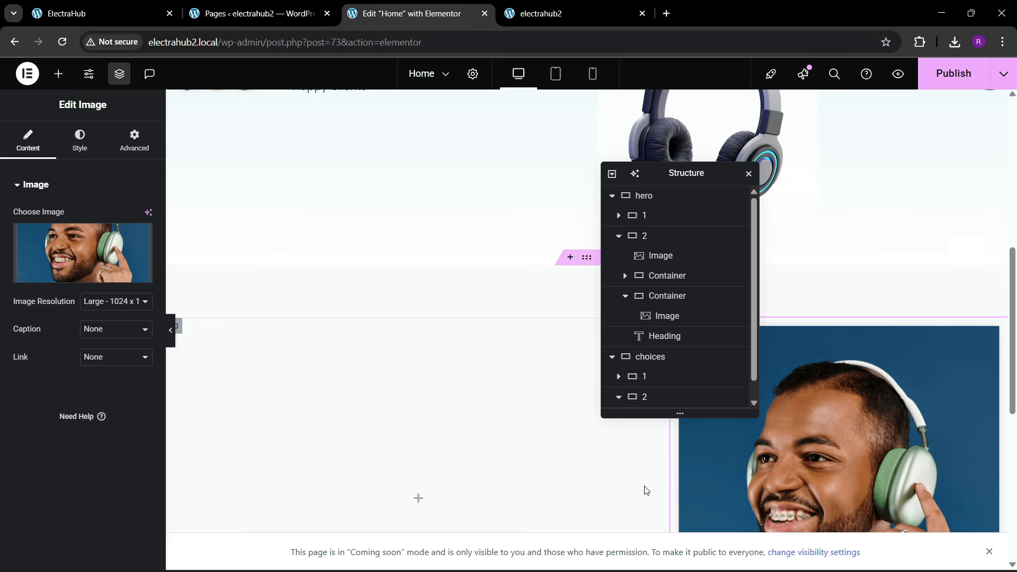
# Step: Compare the inserted image with the reference's People's Choices picture and open Image-People-Chices.png for editing from the media library
pyautogui.click(130, 11)
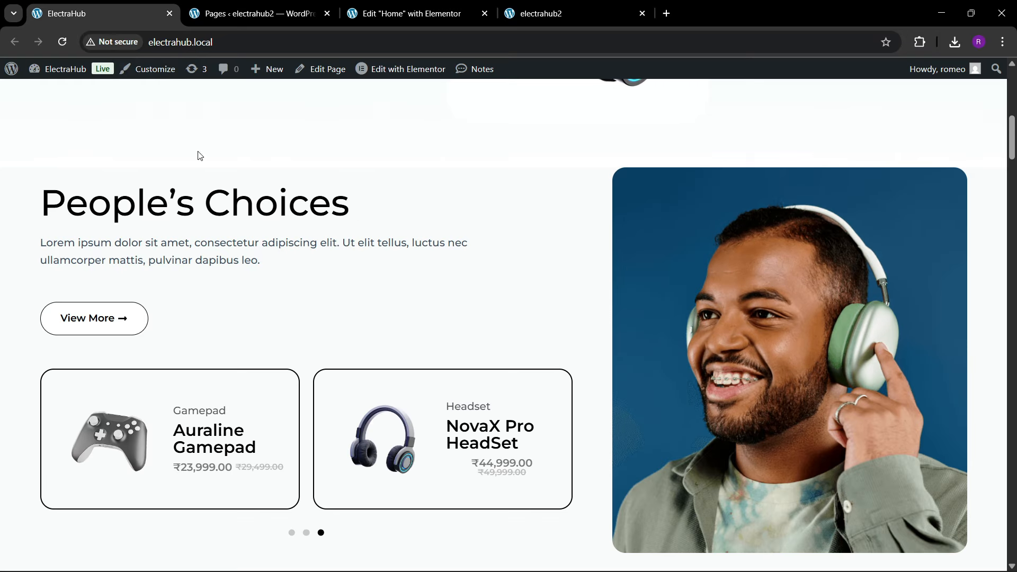
pyautogui.click(409, 4)
pyautogui.scroll(-1, 813, 352)
pyautogui.moveTo(625, 184); pyautogui.dragTo(514, 206)
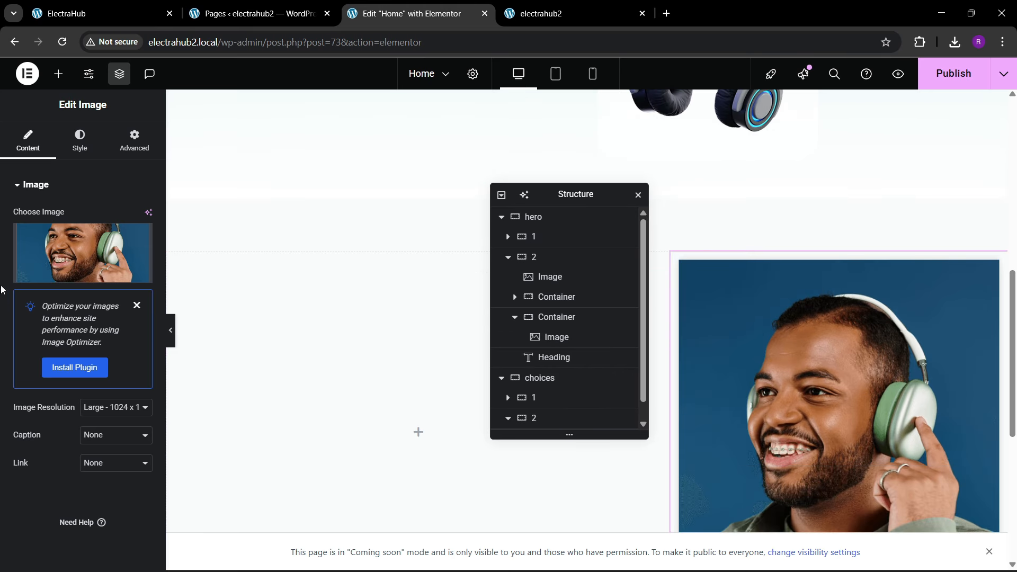
pyautogui.click(106, 13)
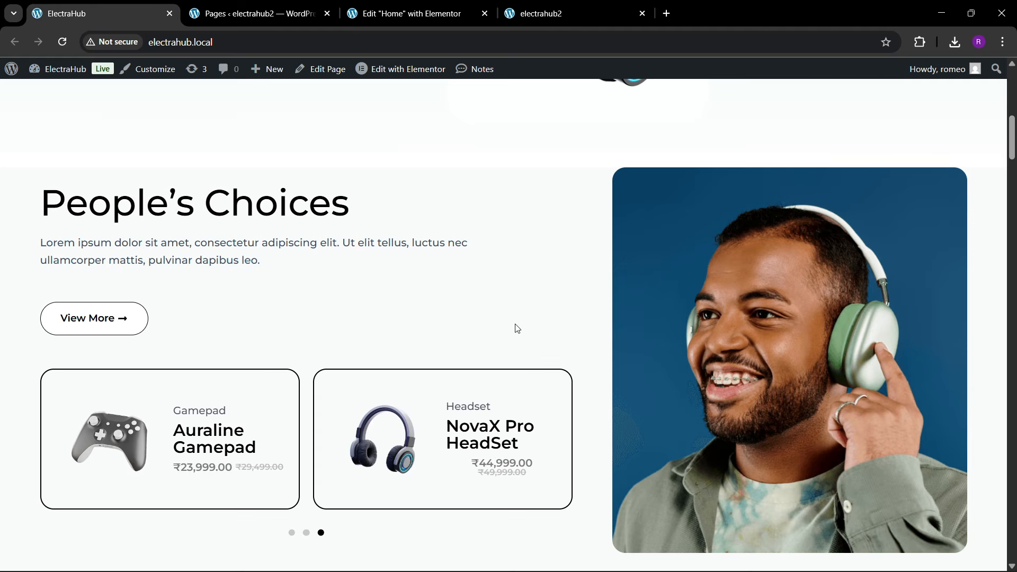
pyautogui.click(409, 13)
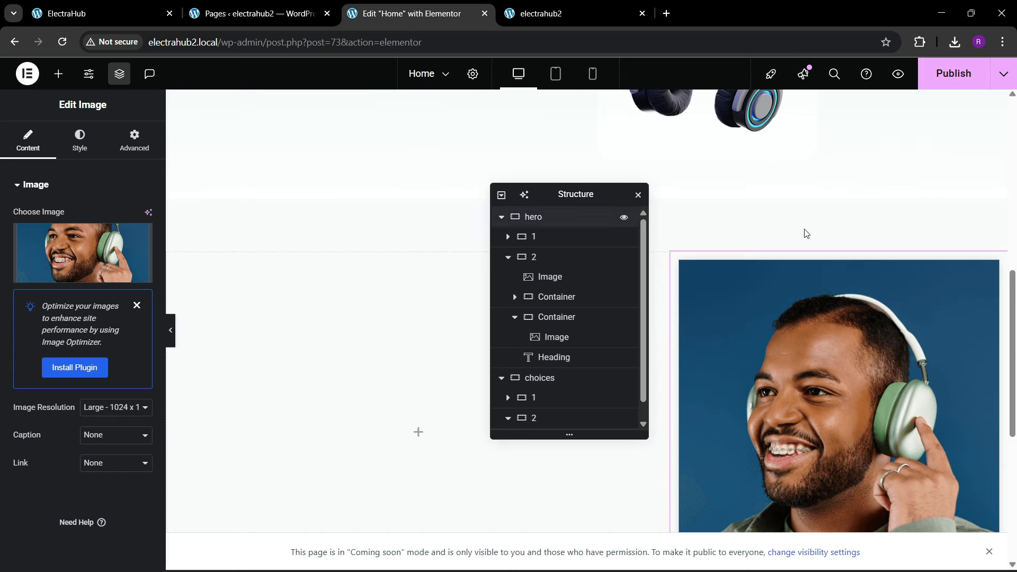
pyautogui.click(81, 265)
pyautogui.click(832, 318)
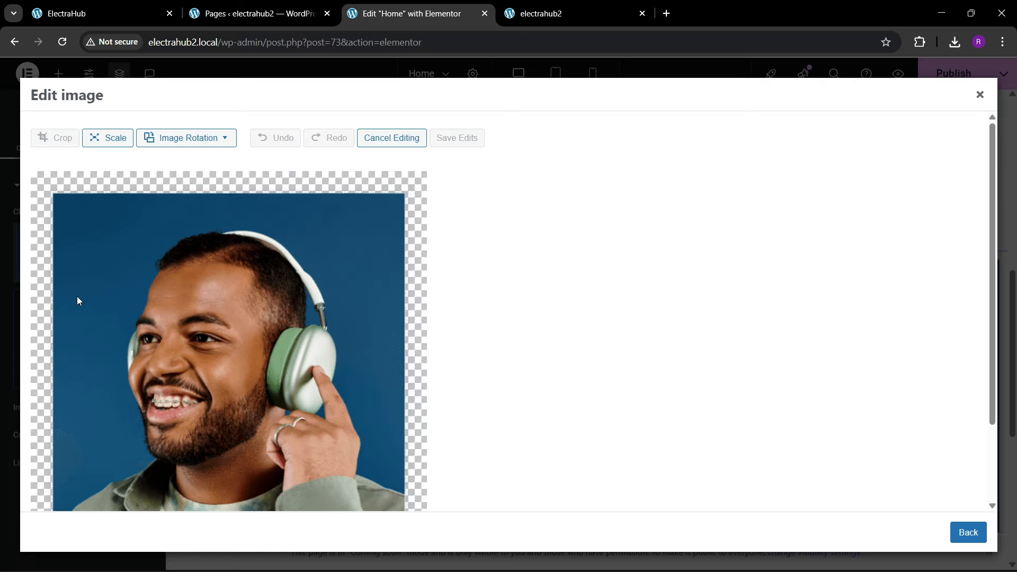
# Step: Crop the transparent margins off all four sides of the headphone portrait, leaving 552 × 594 px
pyautogui.click(64, 141)
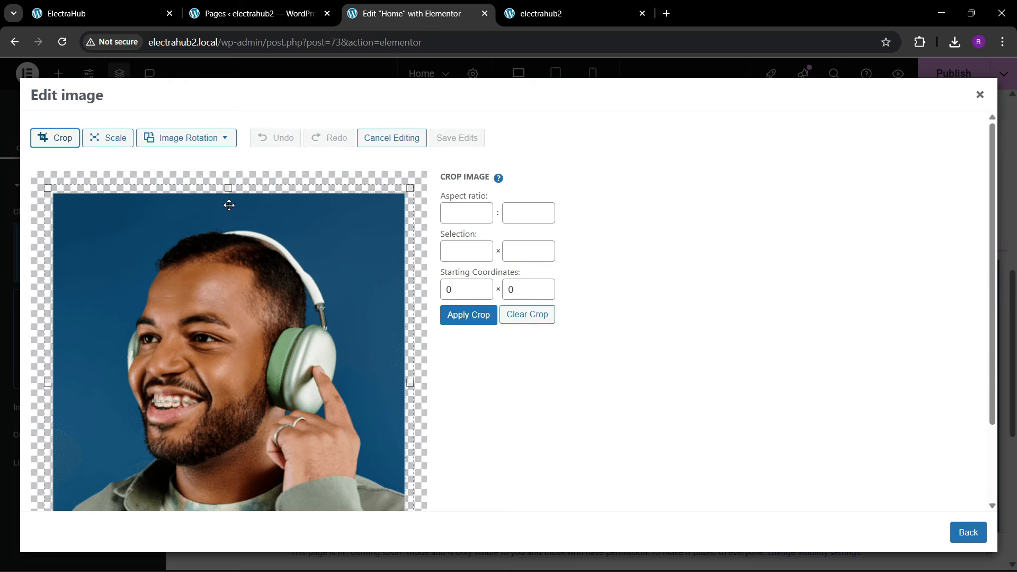
pyautogui.moveTo(228, 189); pyautogui.dragTo(228, 194)
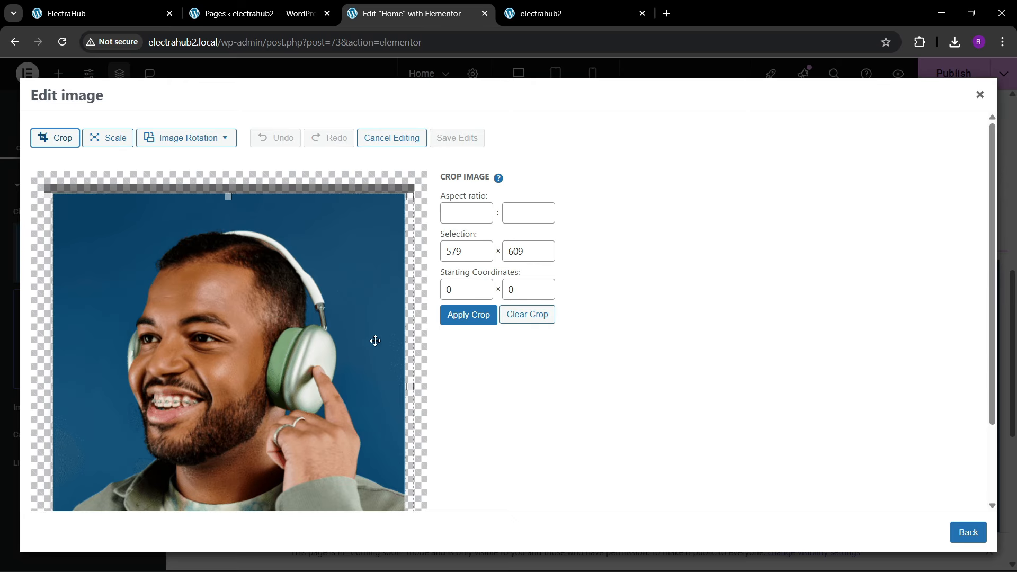
pyautogui.moveTo(411, 387); pyautogui.dragTo(403, 387)
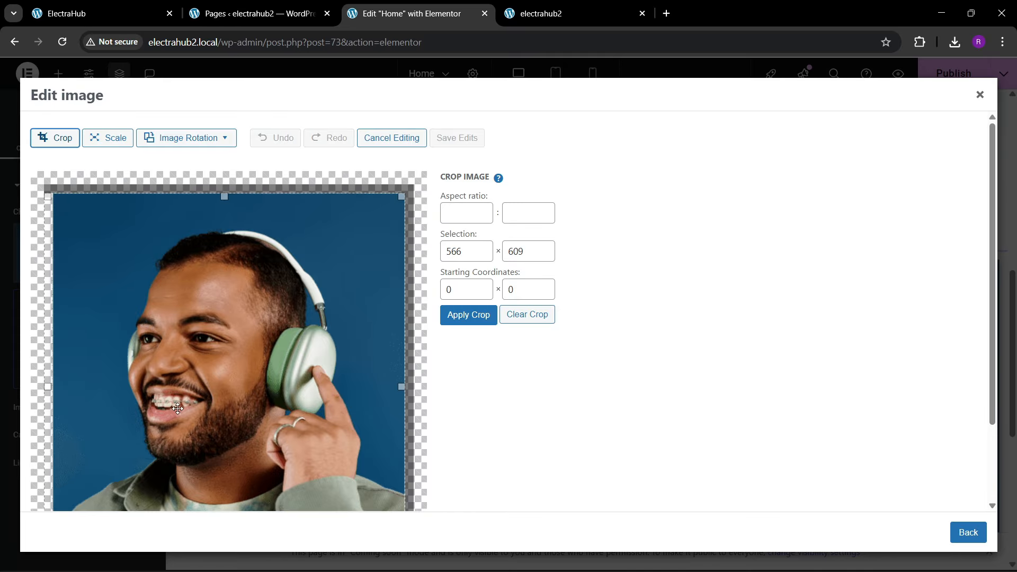
pyautogui.scroll(-2, 178, 408)
pyautogui.moveTo(223, 480); pyautogui.dragTo(223, 473)
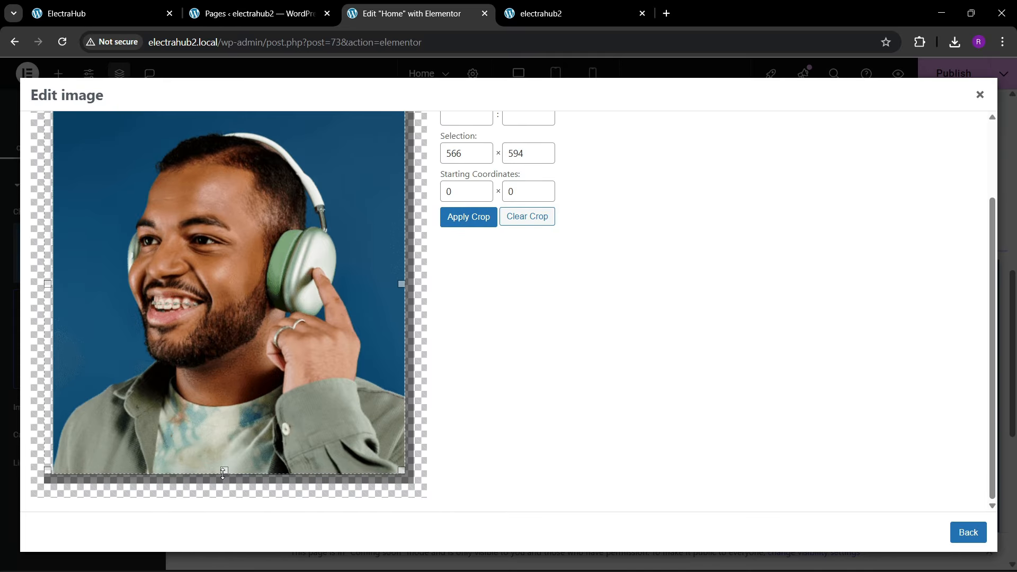
pyautogui.moveTo(48, 284); pyautogui.dragTo(53, 284)
pyautogui.click(473, 219)
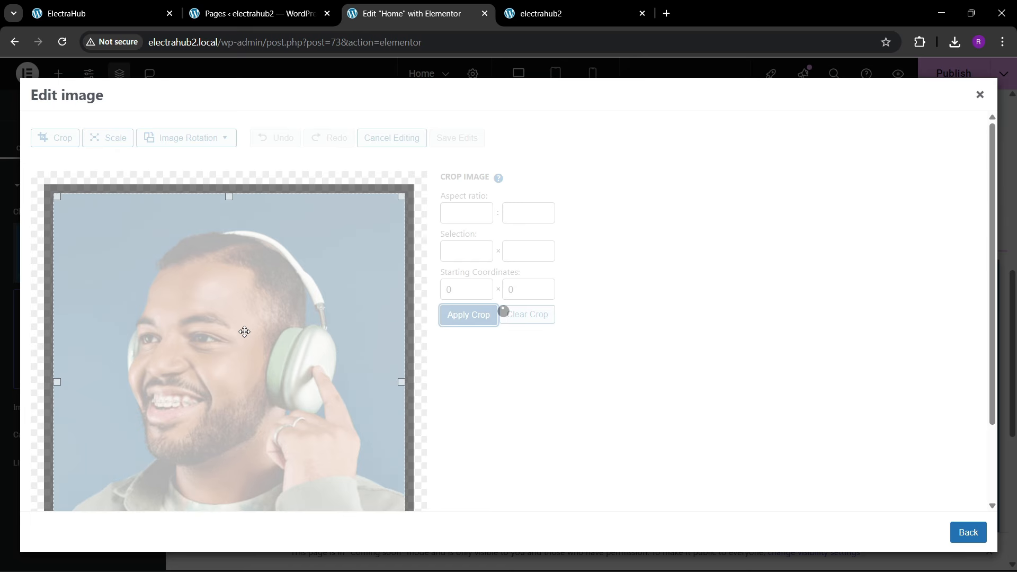
# Step: Save the cropped portrait, reinsert it in container 2 and compare it with the reference page
pyautogui.click(462, 138)
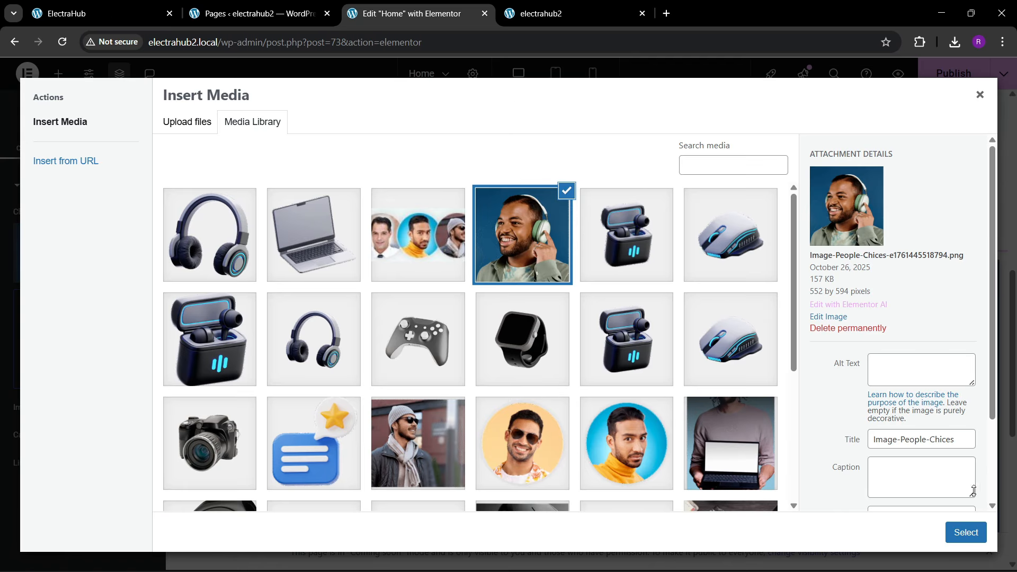
pyautogui.click(966, 533)
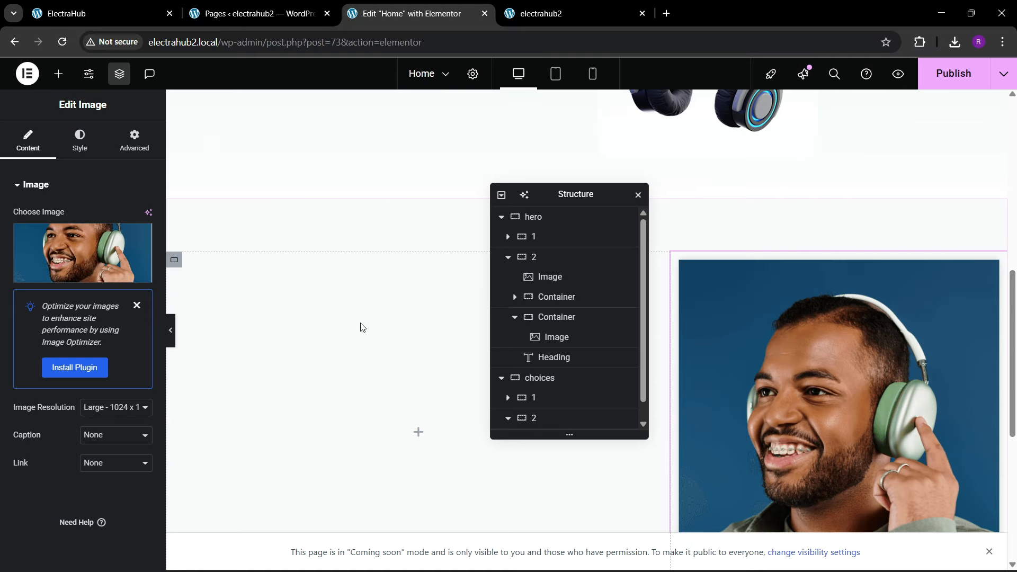
pyautogui.click(149, 11)
pyautogui.click(408, 13)
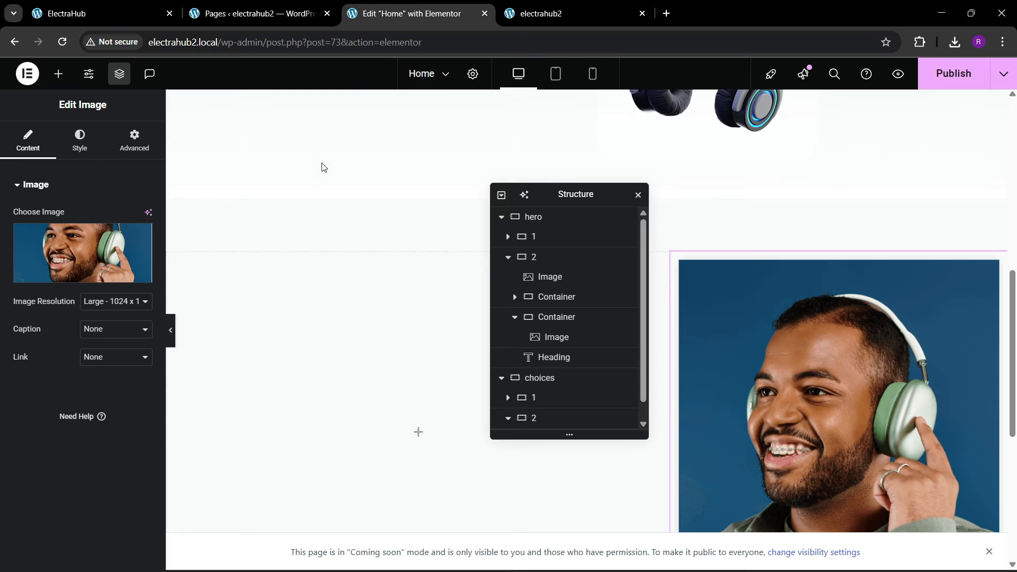
# Step: Add a Heading widget to container 1 of choices with the title "People’s Choices" copied from the reference page
pyautogui.click(58, 74)
pyautogui.moveTo(46, 341); pyautogui.dragTo(257, 334)
pyautogui.moveTo(116, 235); pyautogui.dragTo(372, 205)
pyautogui.hotkey('ctrl', 'c')
pyautogui.click(102, 14)
pyautogui.click(369, 6)
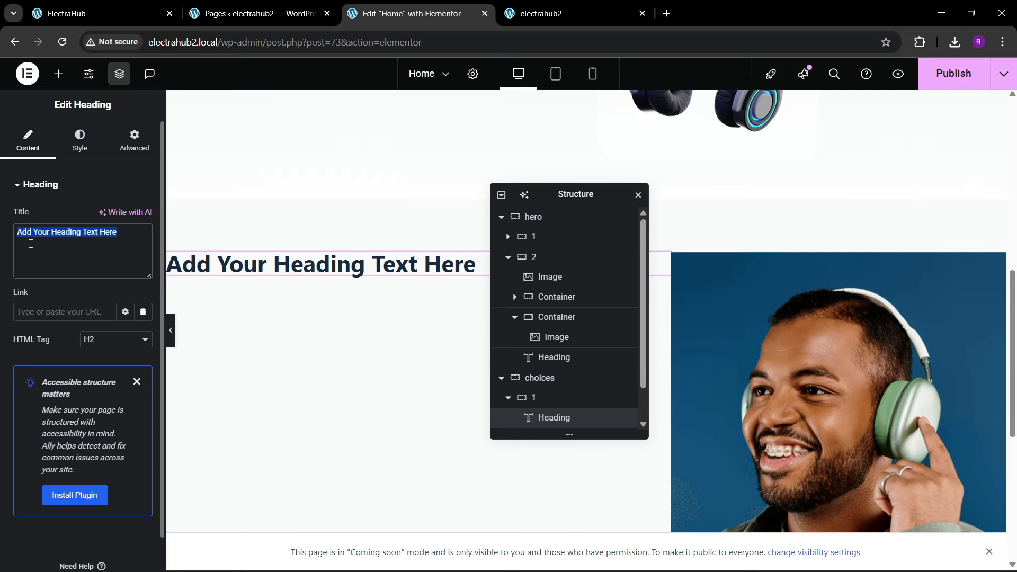
pyautogui.hotkey('ctrl', 'v')
# Step: Set the People’s Choices heading's typography to Montserrat, size 50 px and weight 600 (Semi Bold), checking it against the reference
pyautogui.click(80, 141)
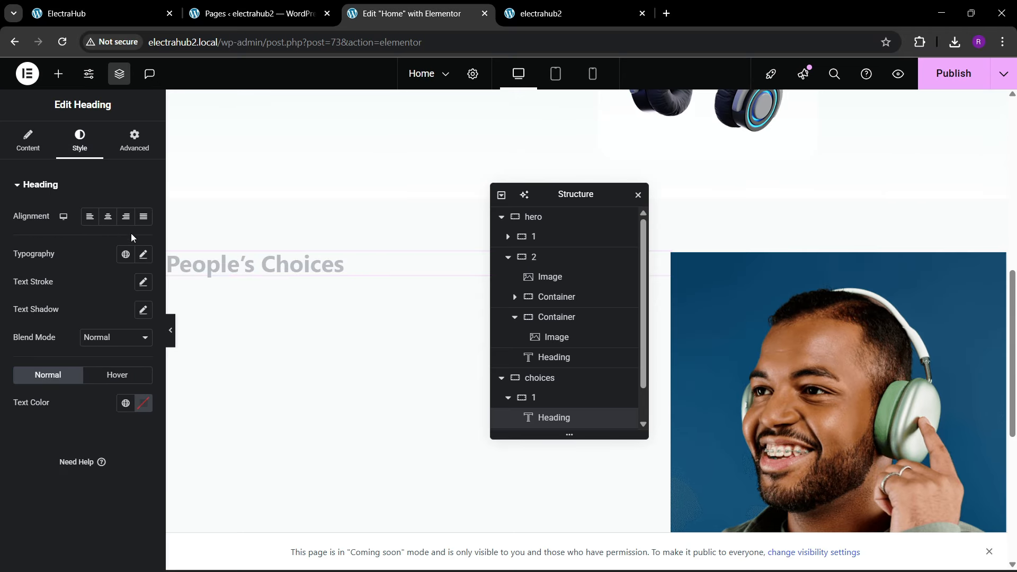
pyautogui.click(144, 255)
pyautogui.click(117, 318)
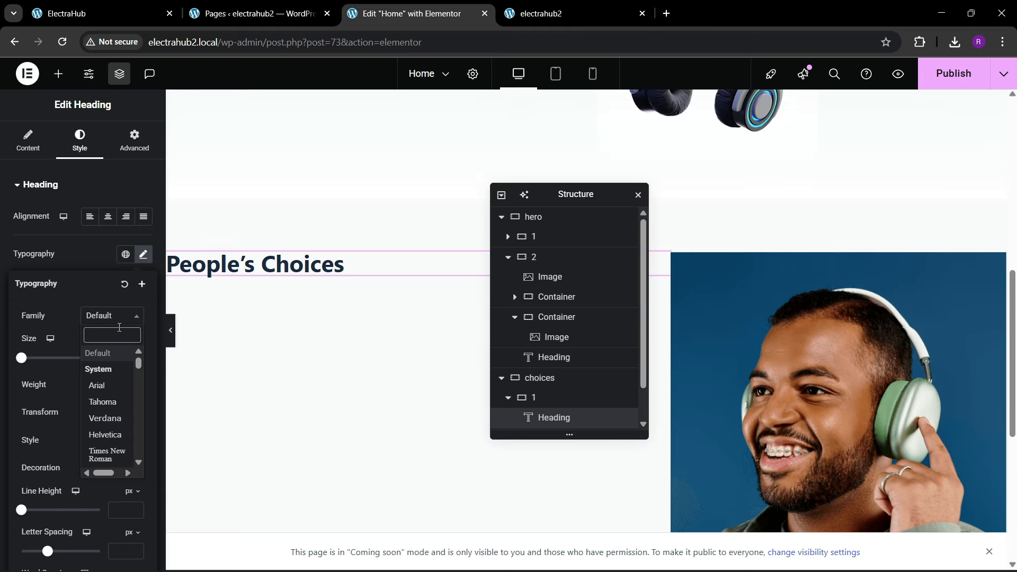
pyautogui.write('monts')
pyautogui.press('Return')
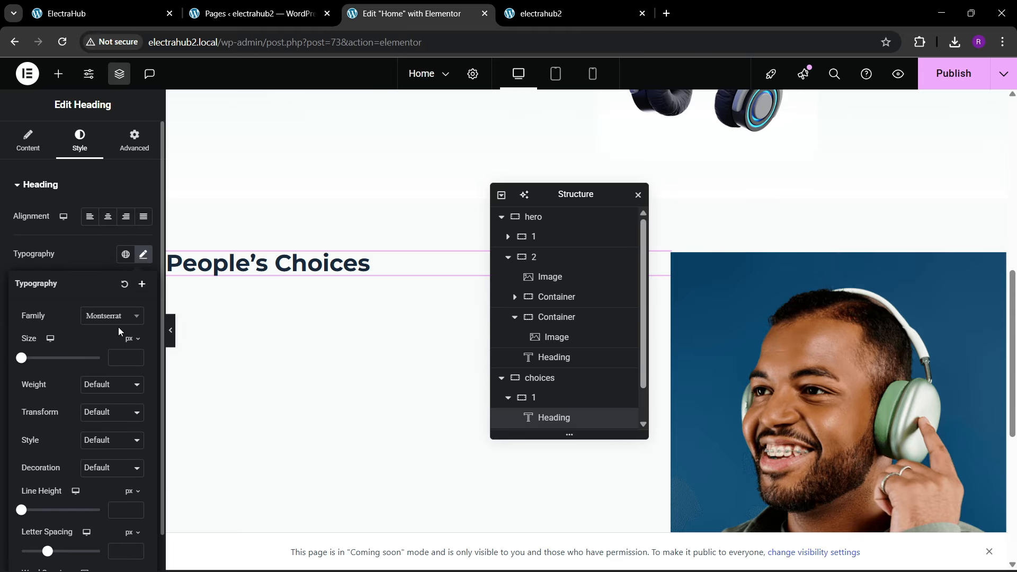
pyautogui.click(106, 385)
pyautogui.click(91, 258)
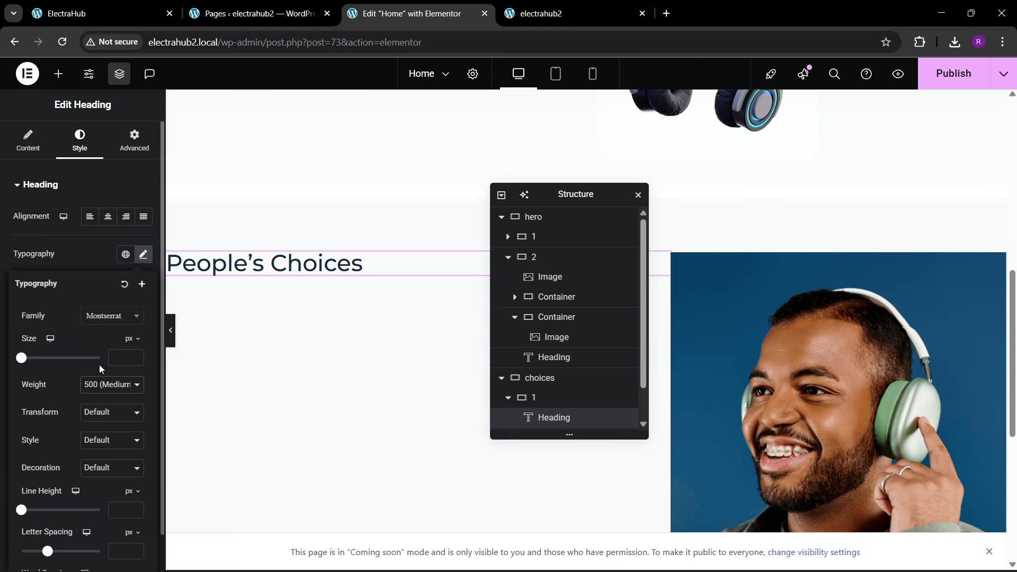
pyautogui.click(103, 385)
pyautogui.click(94, 272)
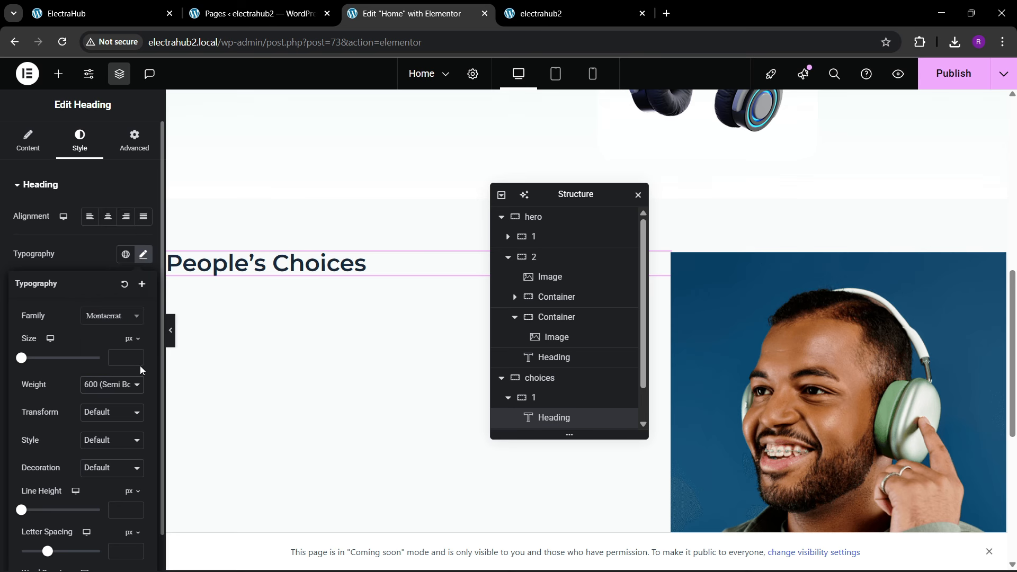
pyautogui.moveTo(136, 358); pyautogui.dragTo(136, 358)
pyautogui.click(139, 12)
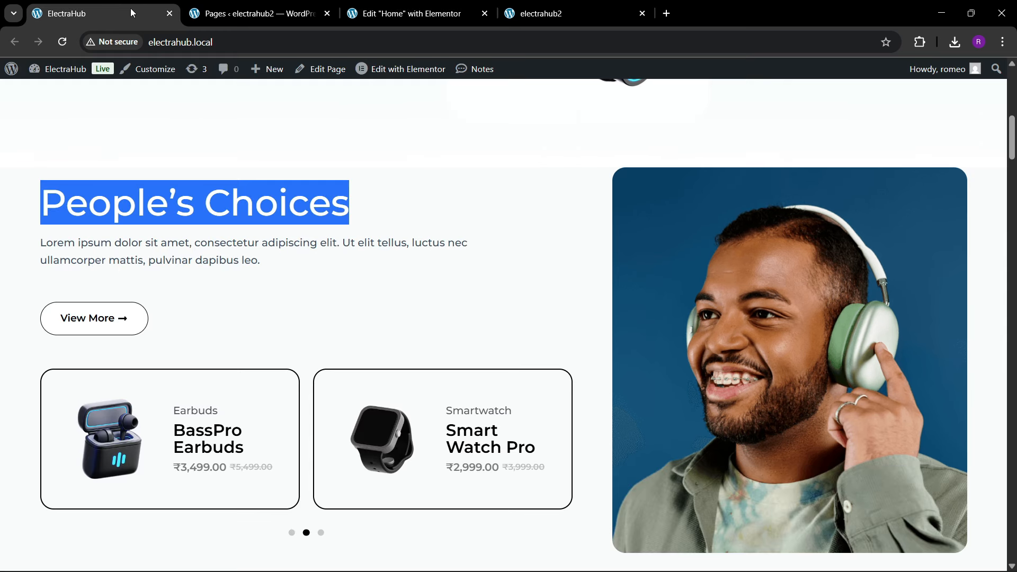
pyautogui.click(416, 13)
# Step: Copy the hero's Lorem ipsum paragraph and paste it under the People’s Choices heading in container 1
pyautogui.scroll(5, 401, 242)
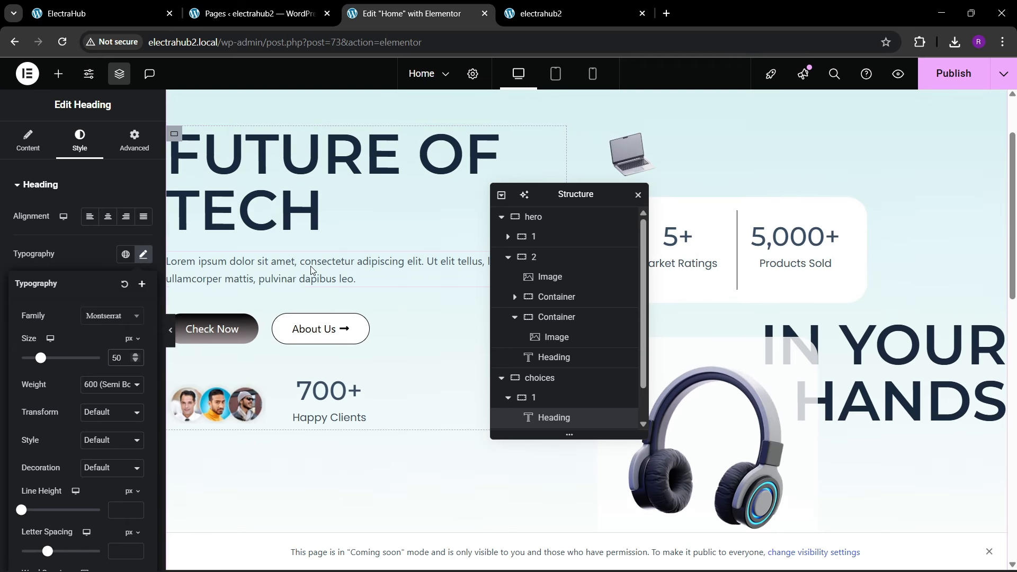
pyautogui.rightClick(311, 270)
pyautogui.click(329, 329)
pyautogui.scroll(-7, 324, 336)
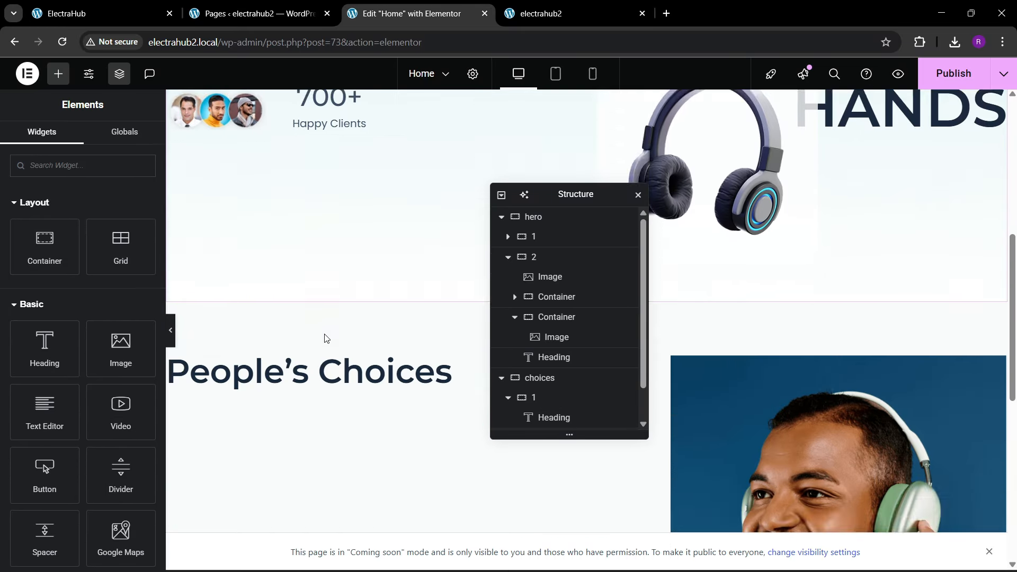
pyautogui.rightClick(307, 295)
pyautogui.click(324, 351)
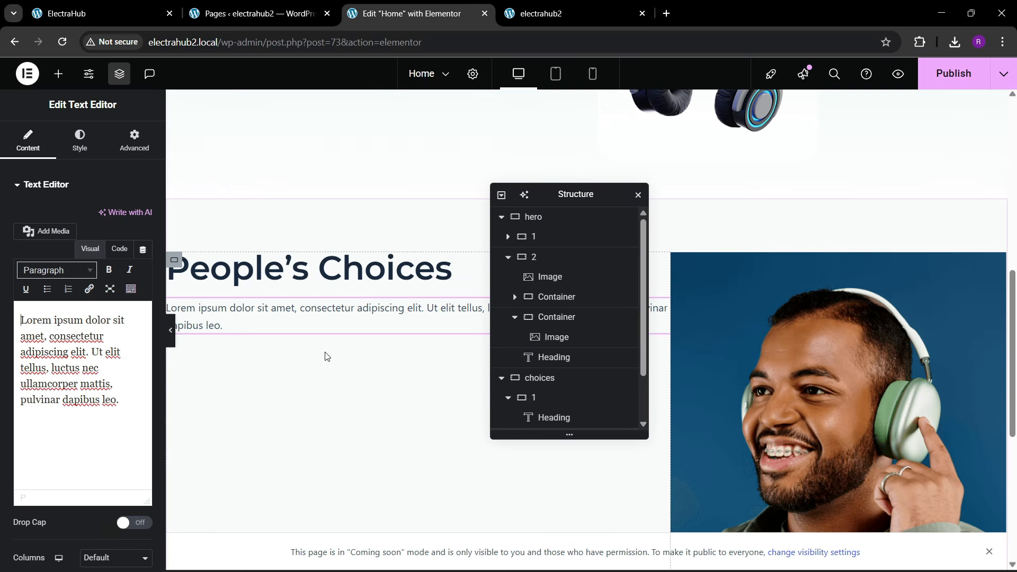
# Step: Check the reference's button, then copy the hero's About Us button and paste it below the People’s Choices paragraph
pyautogui.click(150, 5)
pyautogui.click(386, 5)
pyautogui.scroll(5, 243, 265)
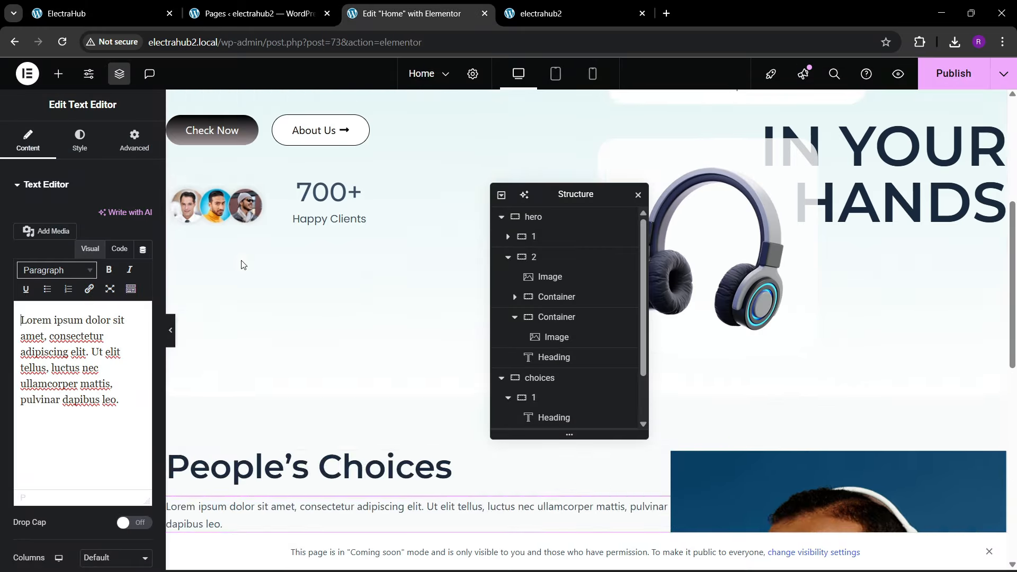
pyautogui.rightClick(320, 269)
pyautogui.click(339, 326)
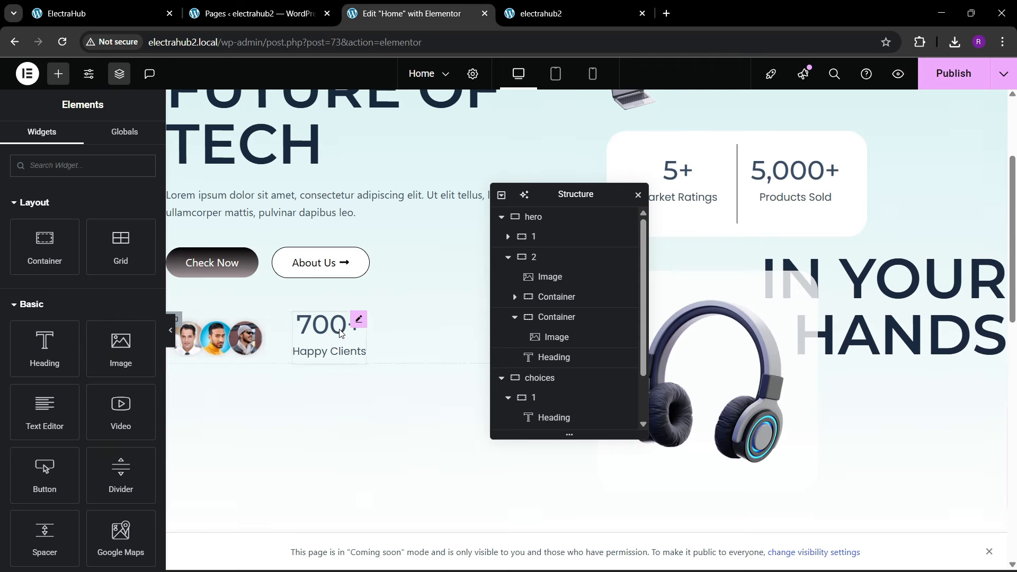
pyautogui.scroll(-6, 340, 331)
pyautogui.rightClick(267, 321)
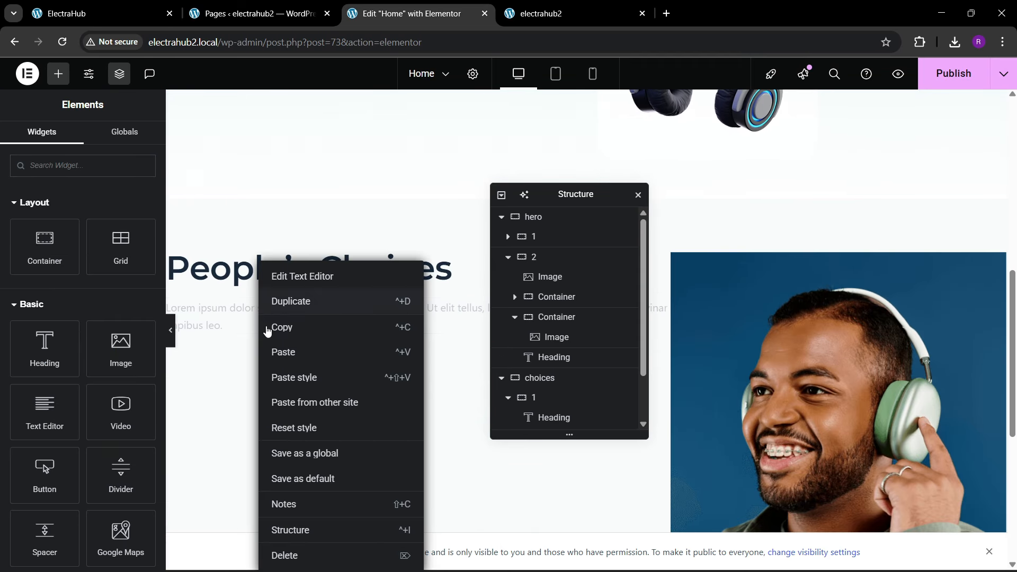
pyautogui.click(285, 353)
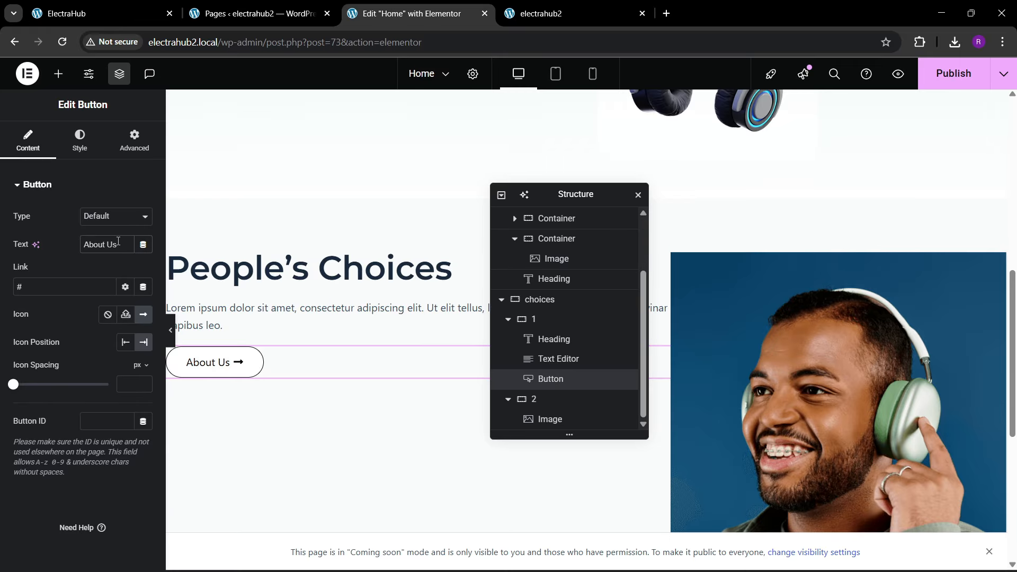
# Step: Change the pasted button's text to "View More" and set its margin to 30 px on top and 0 on the other sides
pyautogui.write('View More')
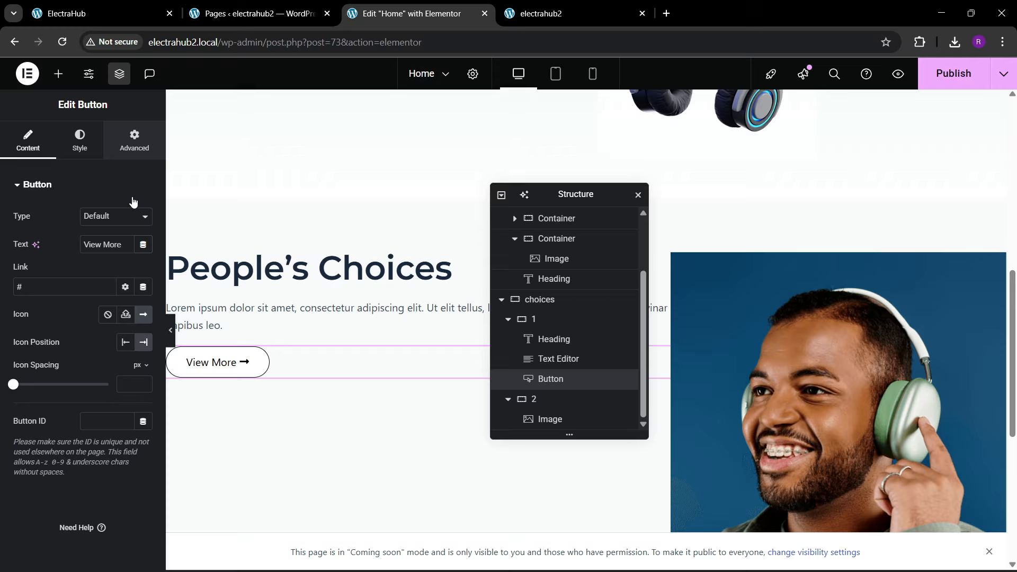
pyautogui.click(135, 141)
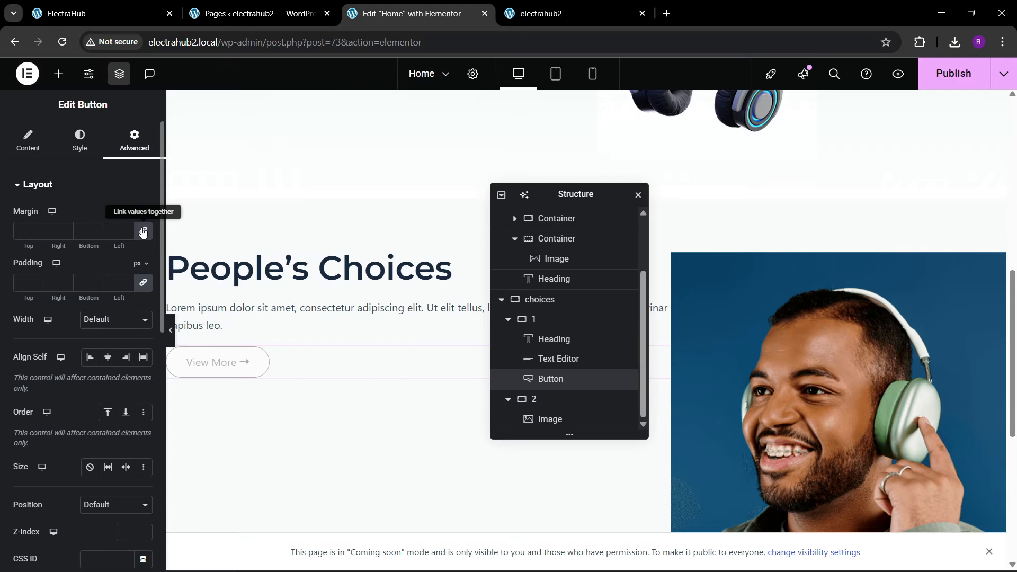
pyautogui.write('4')
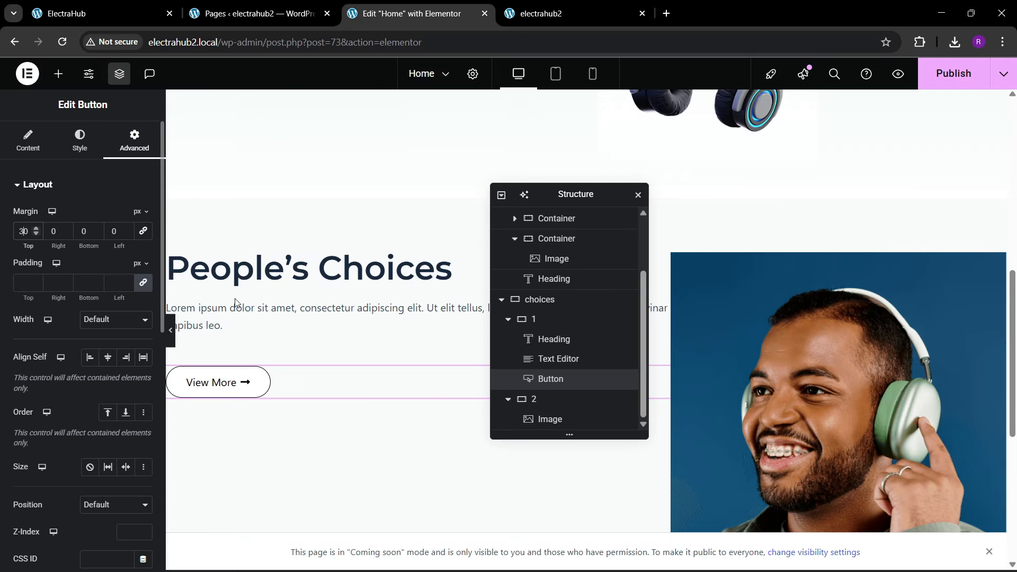
# Step: Round the People’s Choices image's corners with a border radius of 20 px on all sides
pyautogui.click(140, 4)
pyautogui.click(405, 14)
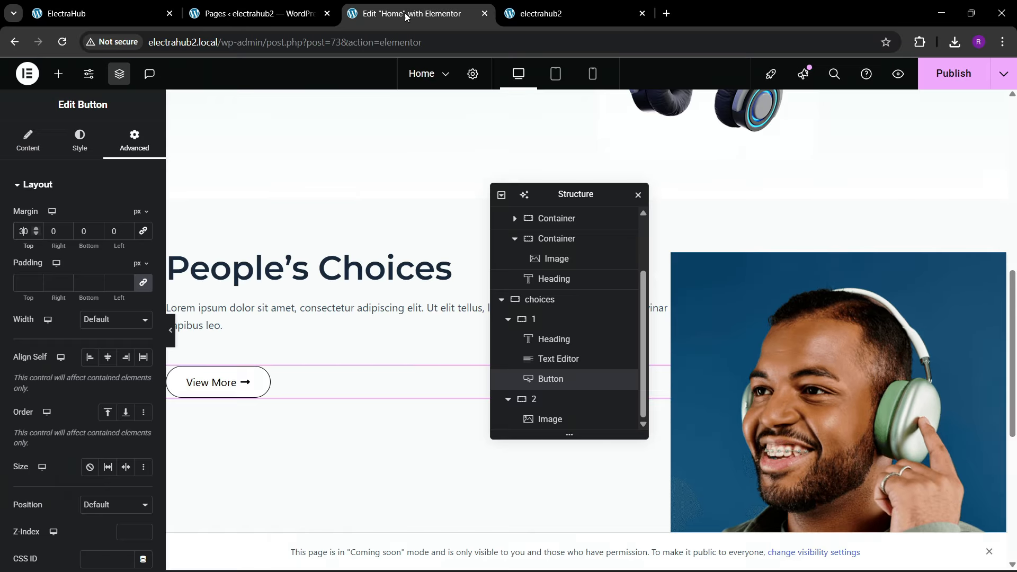
pyautogui.click(691, 284)
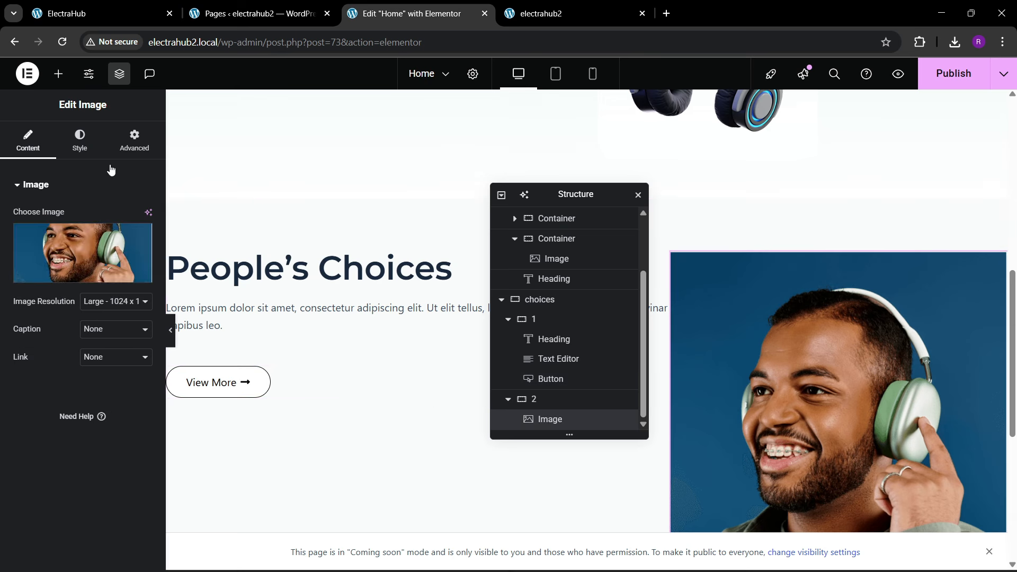
pyautogui.click(79, 141)
pyautogui.scroll(-2, 44, 414)
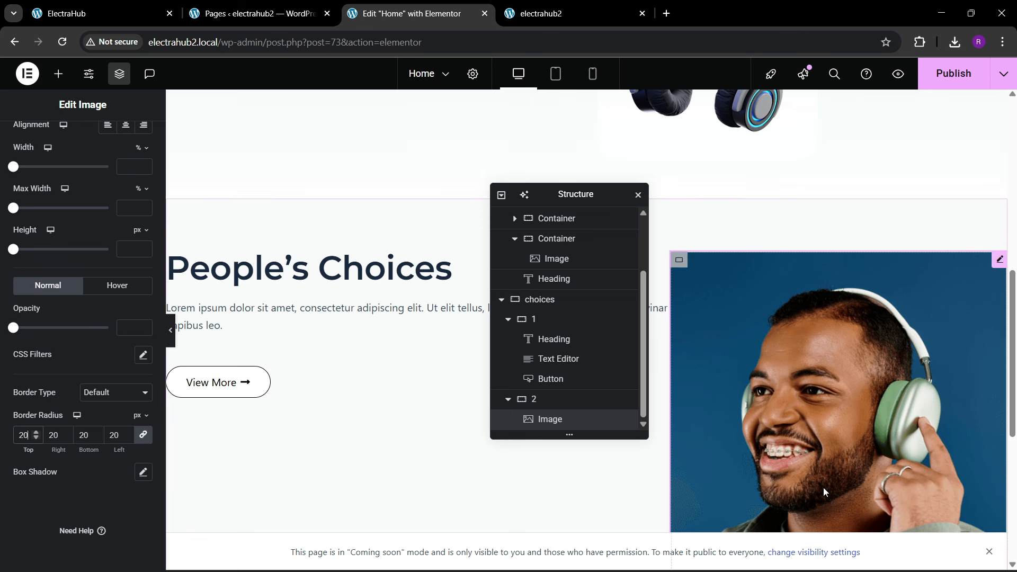
# Step: Justify the choices container's content with space between and align its items to the start, checking against the reference
pyautogui.click(545, 302)
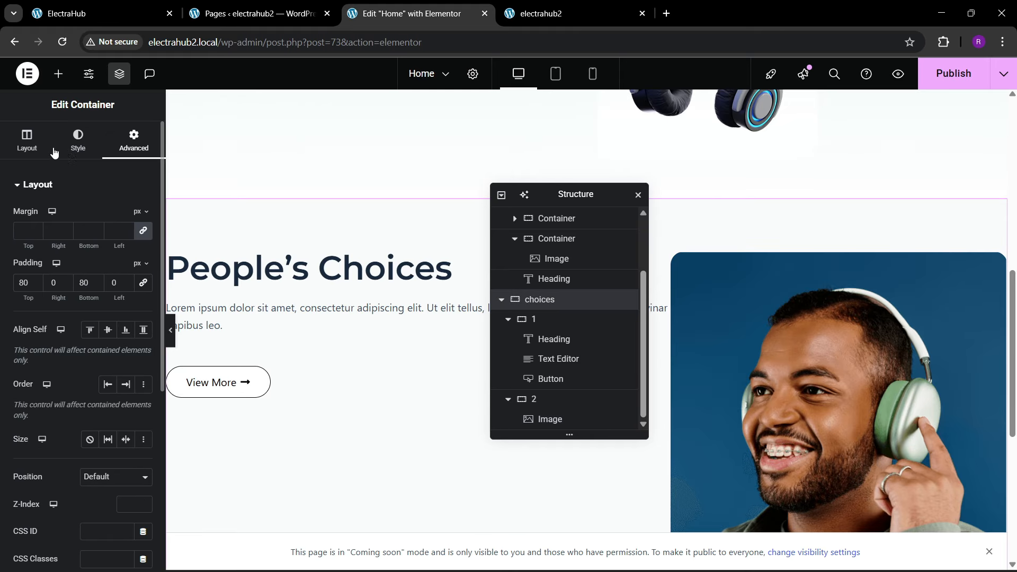
pyautogui.click(27, 143)
pyautogui.scroll(-3, 43, 301)
pyautogui.click(95, 320)
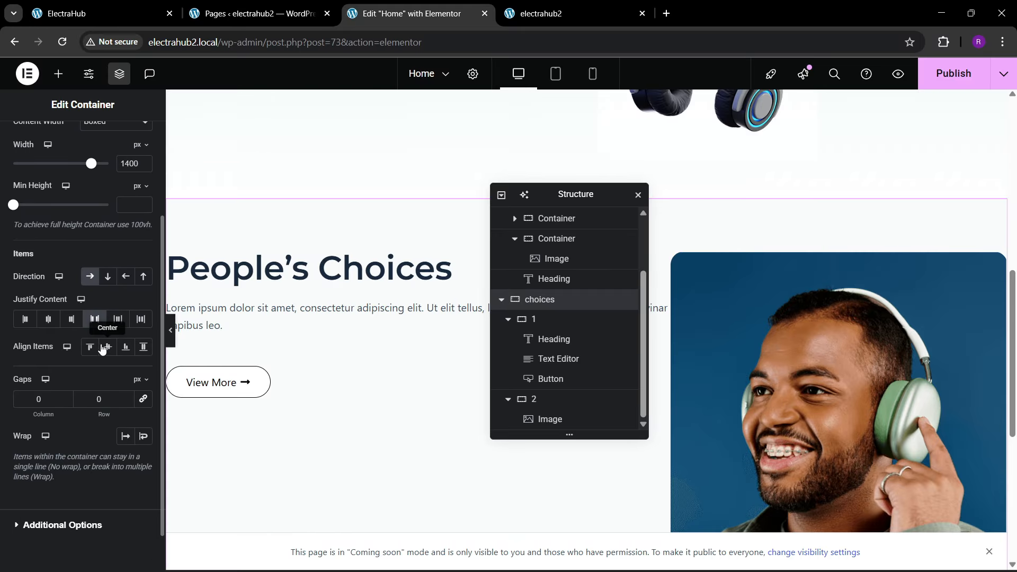
pyautogui.click(107, 347)
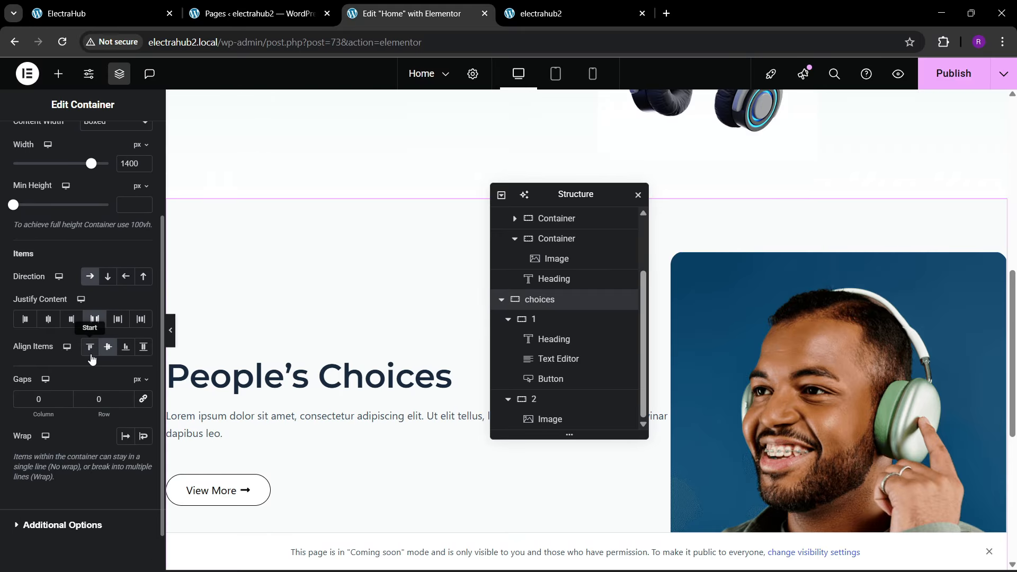
pyautogui.click(117, 11)
pyautogui.click(413, 13)
pyautogui.click(90, 349)
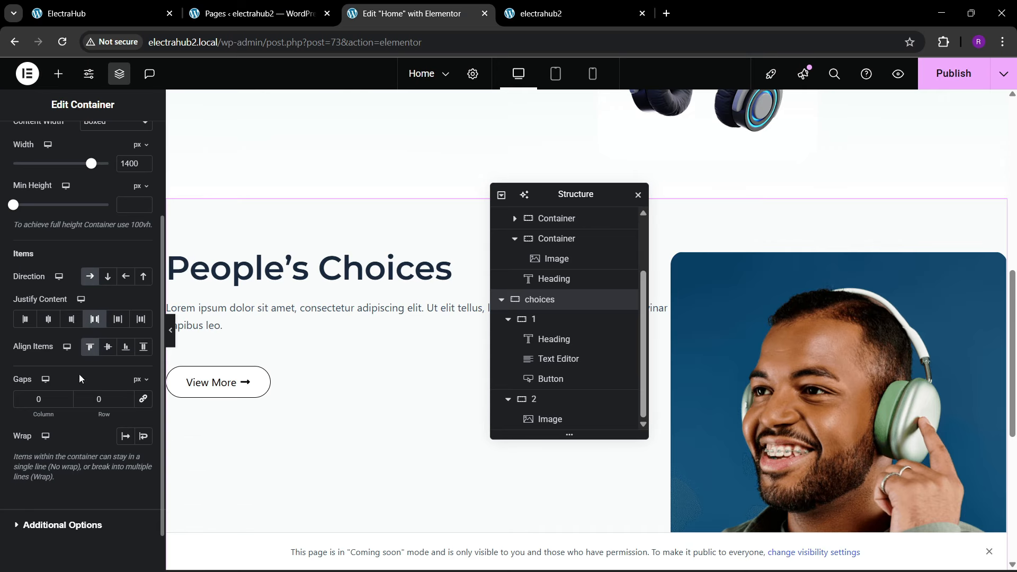
# Step: Link the choices container's column and row gaps and set both to 60 px
pyautogui.click(143, 399)
pyautogui.click(91, 400)
pyautogui.write('60')
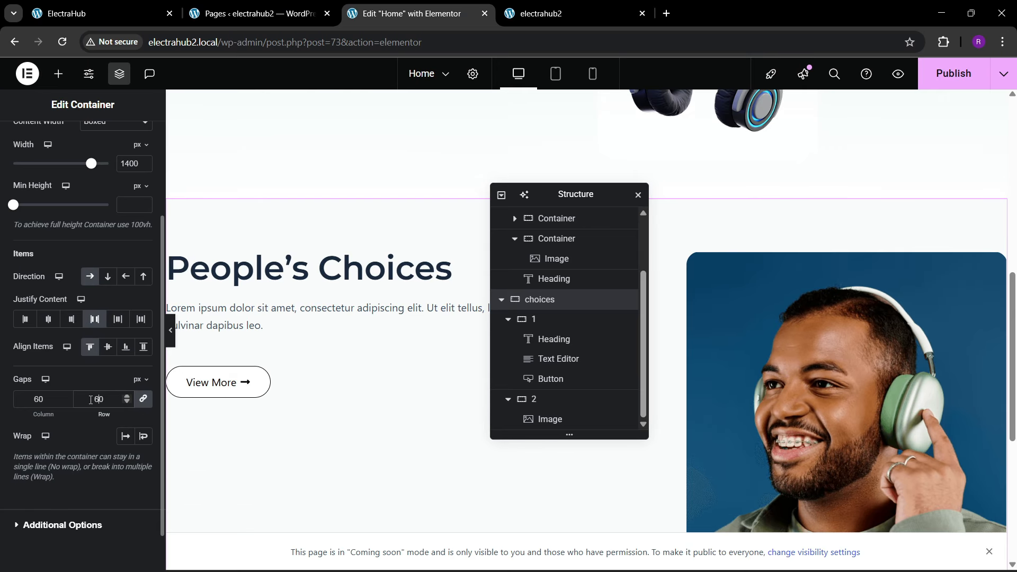
# Step: Give the People’s Choices paragraph a custom width of 79%, comparing its line breaks with the reference, and save the page
pyautogui.moveTo(585, 194); pyautogui.dragTo(798, 205)
pyautogui.click(632, 312)
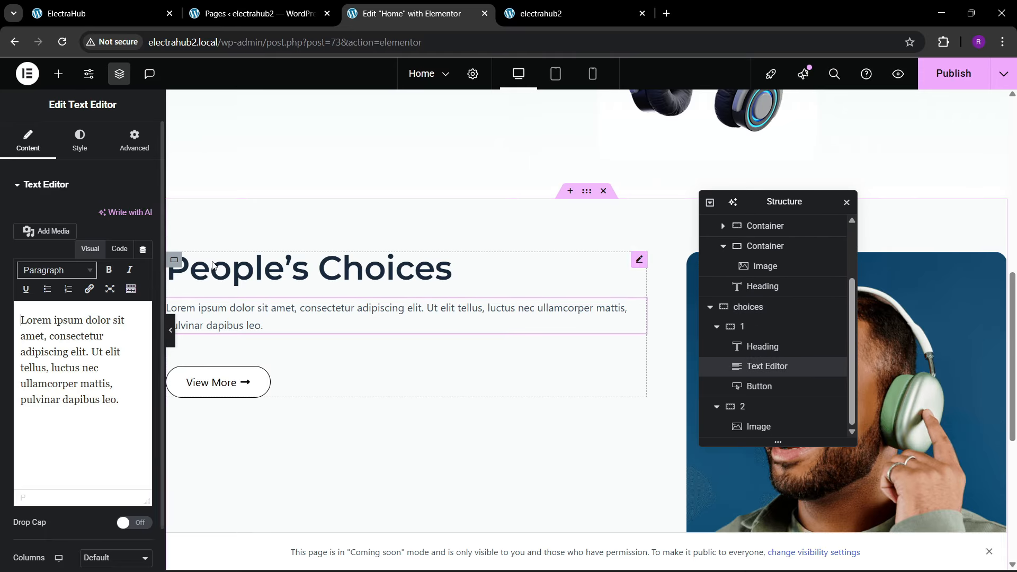
pyautogui.click(135, 141)
pyautogui.click(96, 318)
pyautogui.click(92, 384)
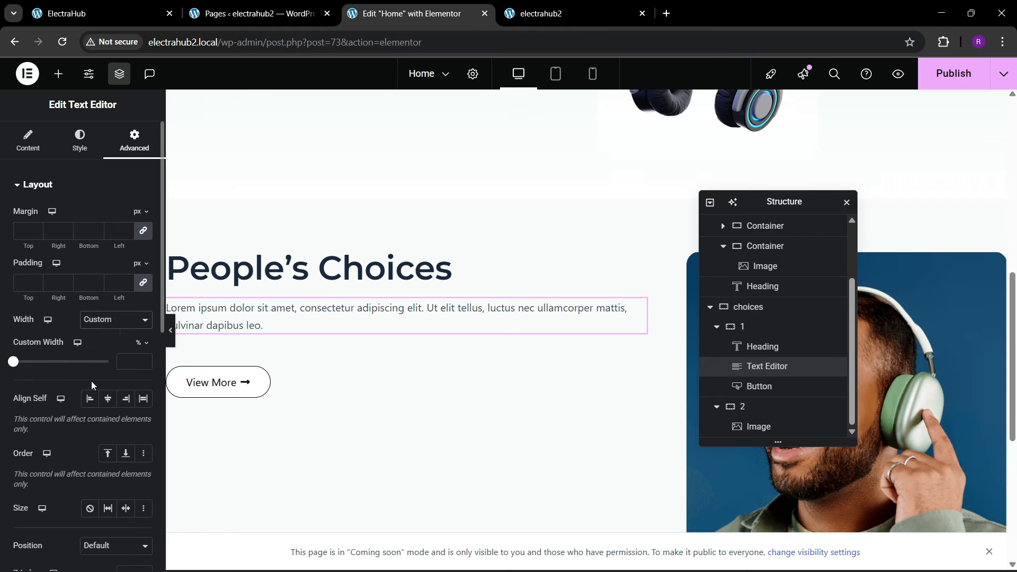
pyautogui.moveTo(14, 362); pyautogui.dragTo(81, 371)
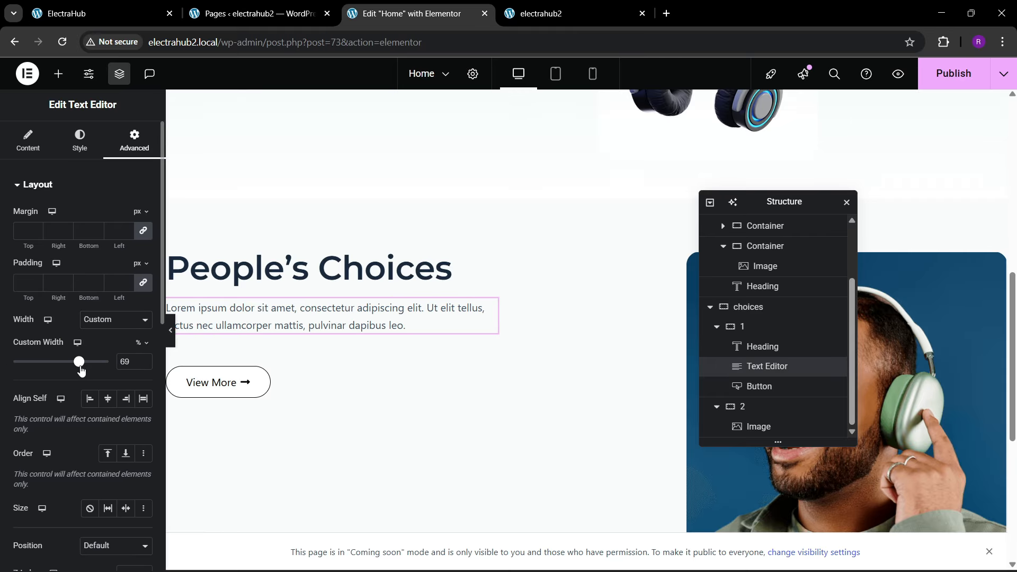
pyautogui.scroll(-3, 484, 344)
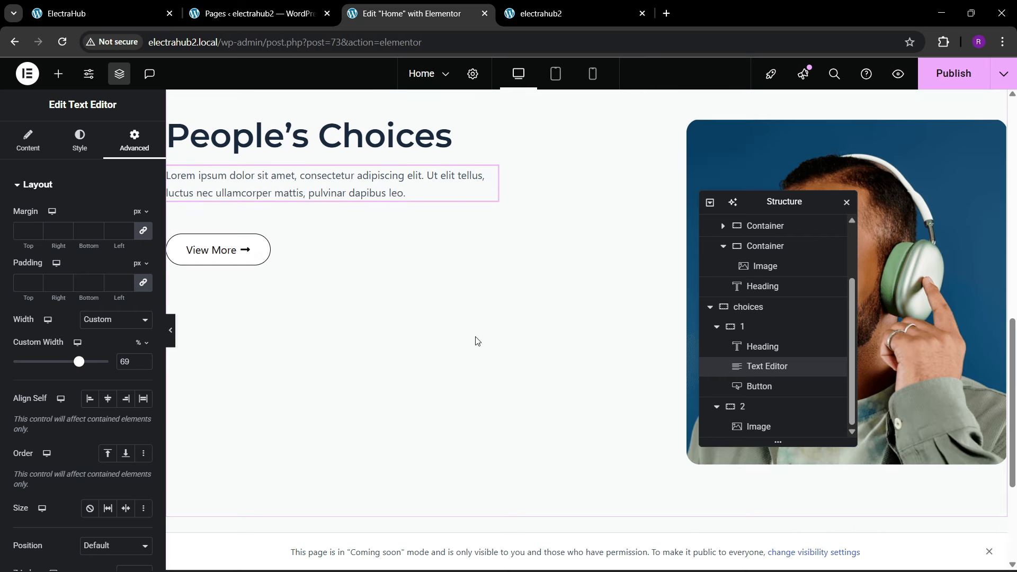
pyautogui.click(117, 7)
pyautogui.click(461, 10)
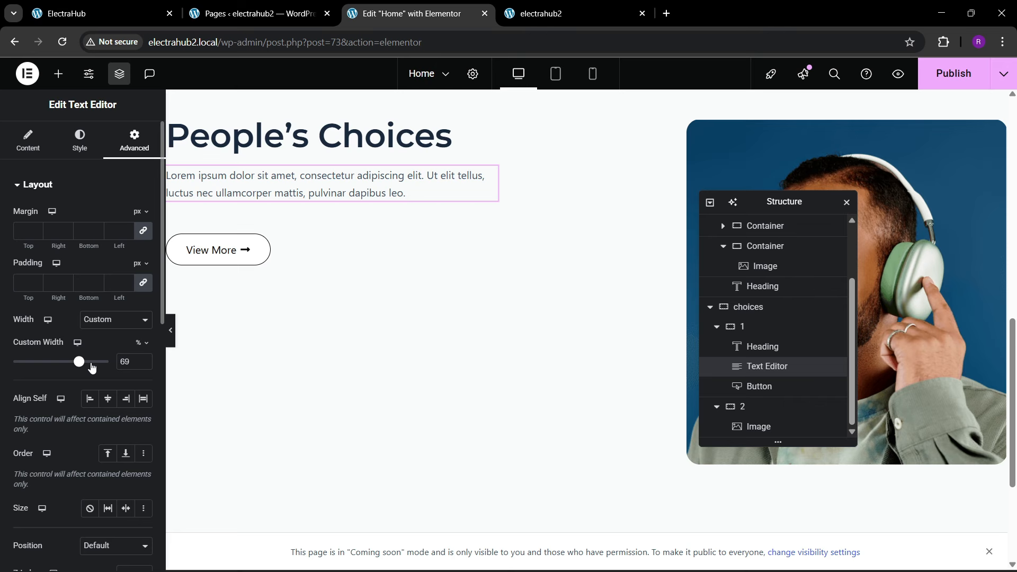
pyautogui.moveTo(84, 368); pyautogui.dragTo(91, 369)
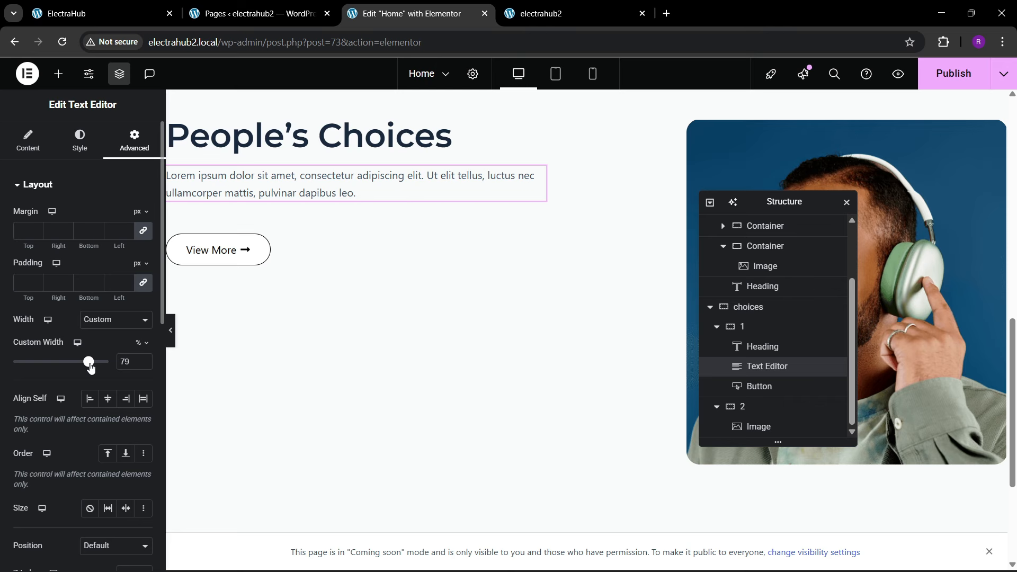
pyautogui.click(127, 5)
pyautogui.scroll(-2, 238, 341)
pyautogui.click(400, 6)
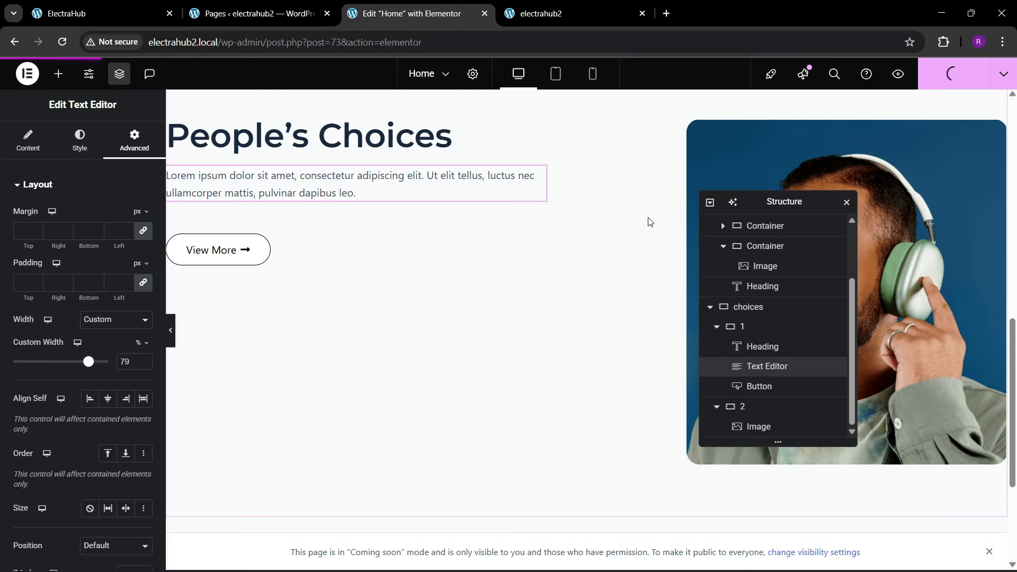
# Step: Check the reference's product cards below the View More button and open electrahub2's Theme Builder in a new browser tab
pyautogui.click(80, 9)
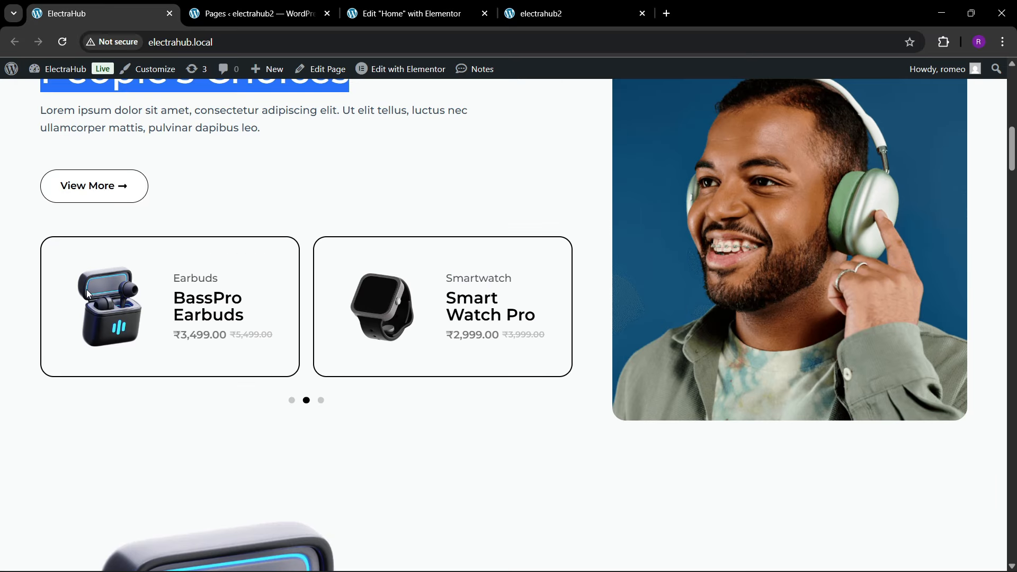
pyautogui.click(262, 7)
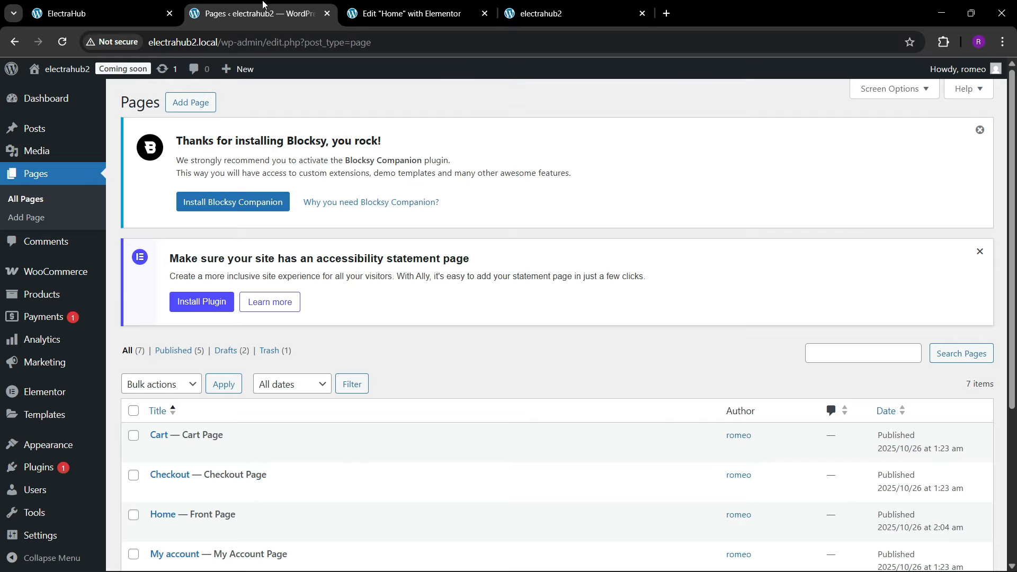
pyautogui.click(140, 6)
pyautogui.click(264, 6)
pyautogui.moveTo(248, 10)
pyautogui.mouseDown()
pyautogui.moveTo(120, 5)
pyautogui.moveTo(259, 4)
pyautogui.mouseUp()
pyautogui.click(231, 7)
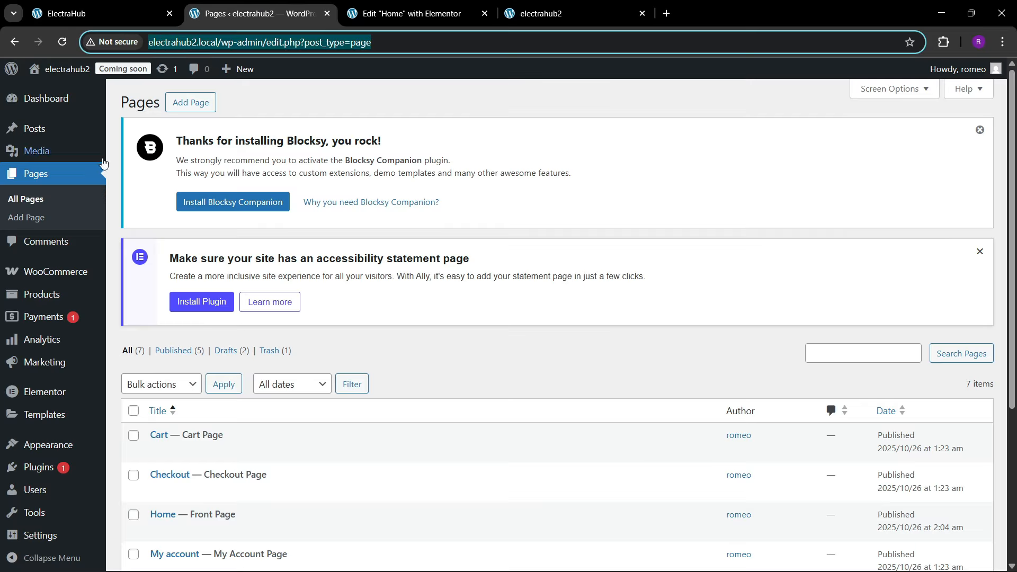
pyautogui.scroll(-3, 29, 381)
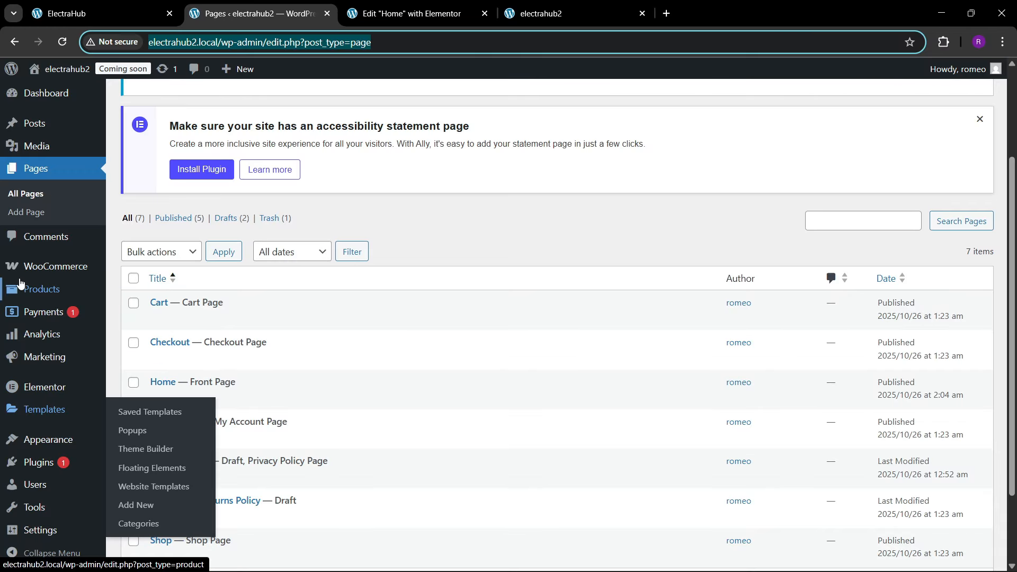
pyautogui.scroll(3, 46, 335)
pyautogui.scroll(-4, 49, 333)
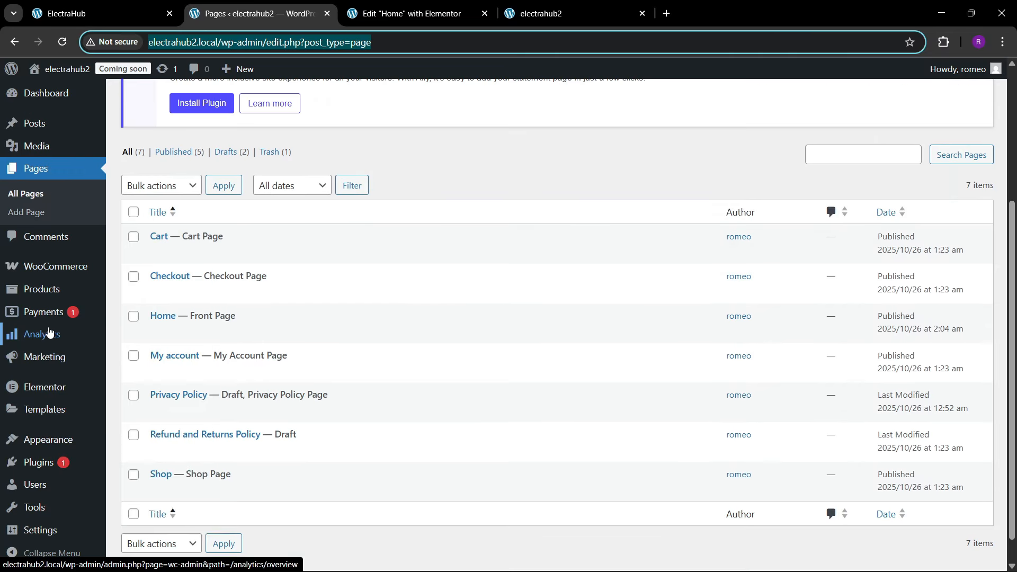
pyautogui.moveTo(45, 421)
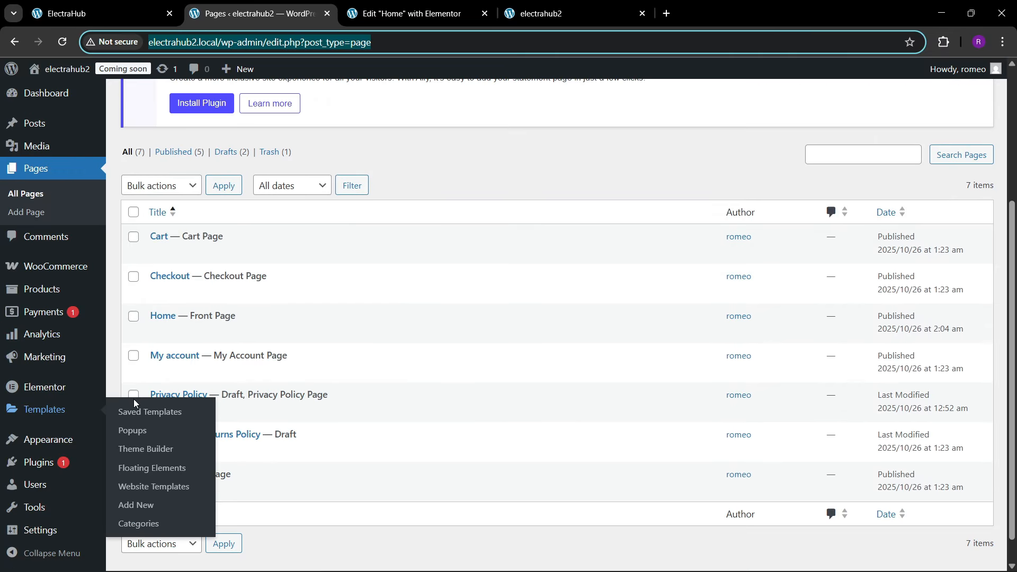
pyautogui.rightClick(148, 455)
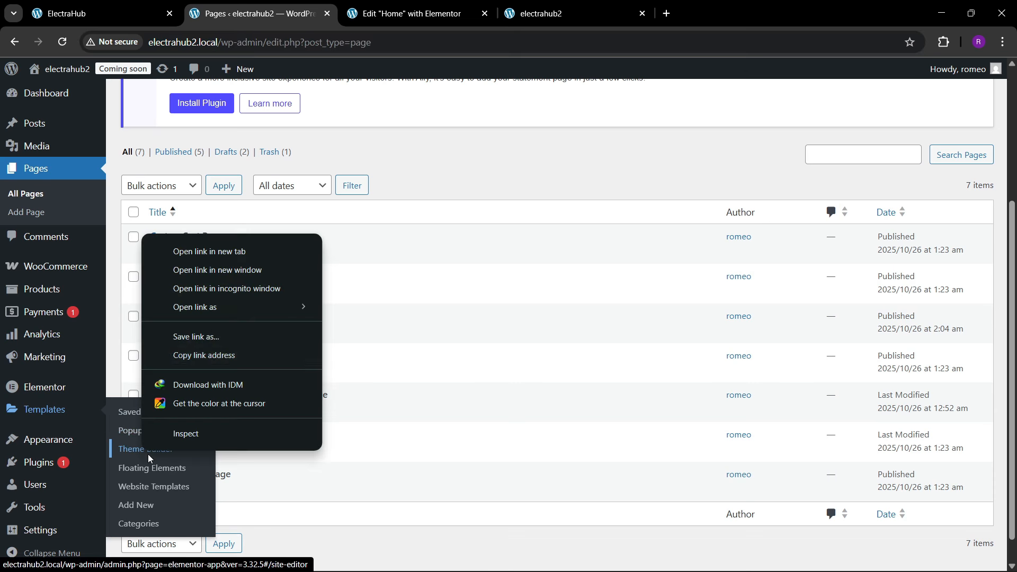
pyautogui.click(209, 251)
pyautogui.click(423, 12)
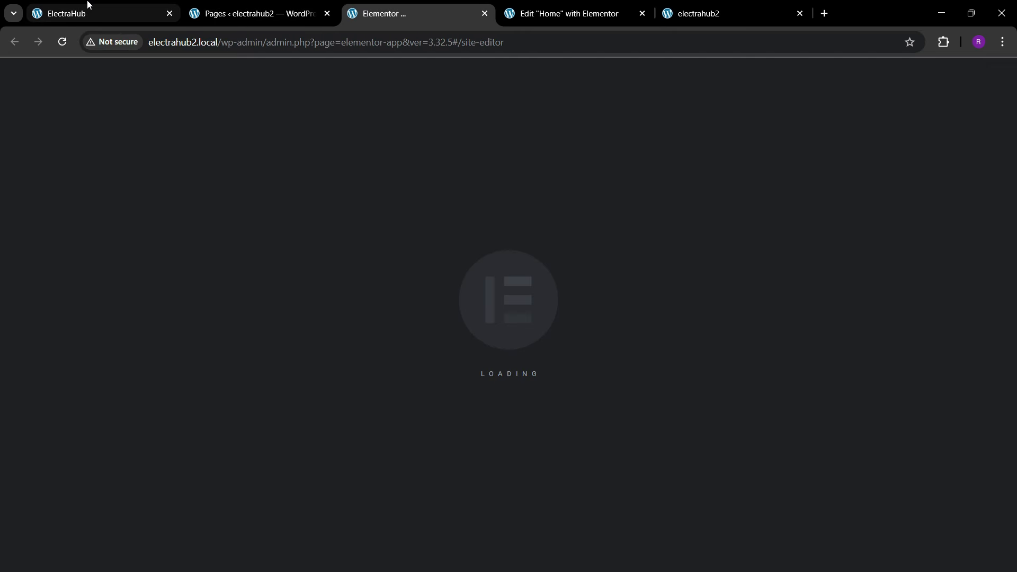
# Step: Create a new Loop Item template in the Theme Builder, dismissing the template library and the setup checklist
pyautogui.click(87, 11)
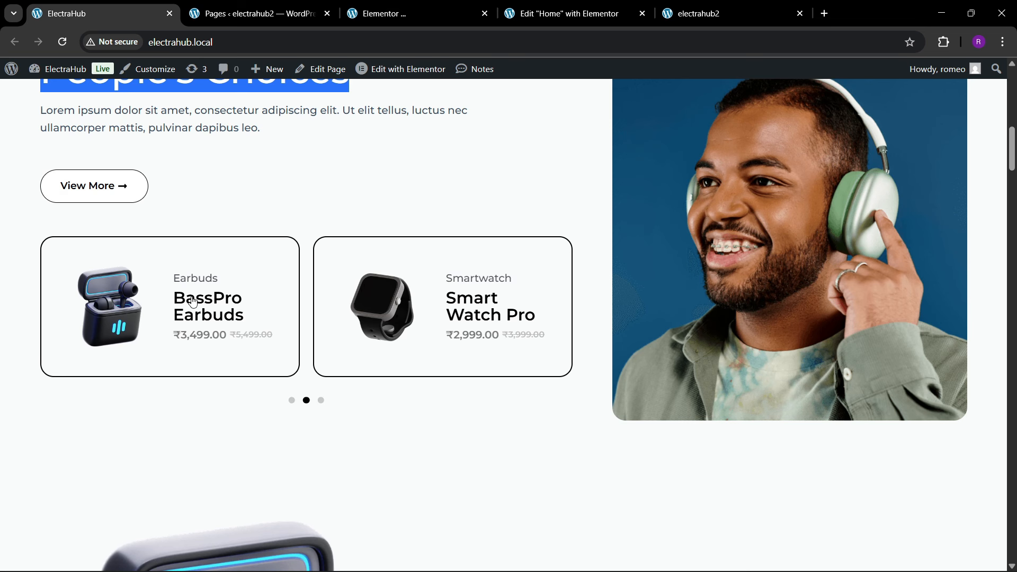
pyautogui.click(433, 4)
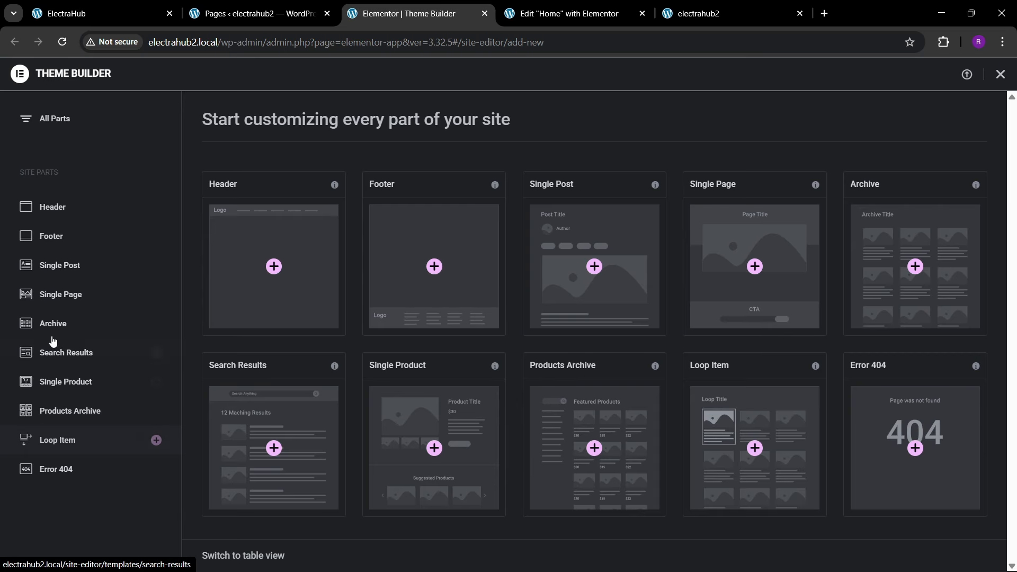
pyautogui.click(74, 442)
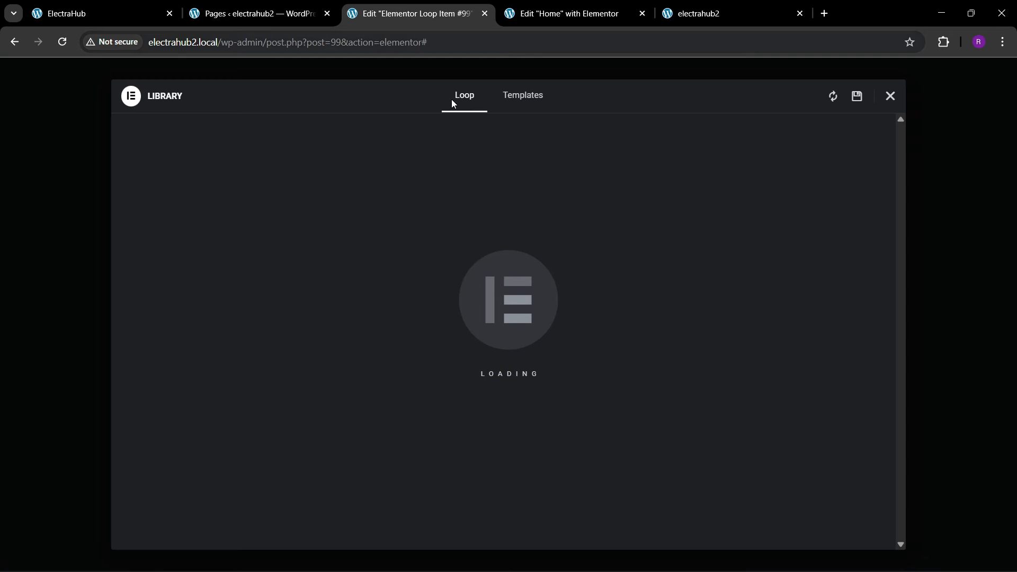
pyautogui.click(893, 100)
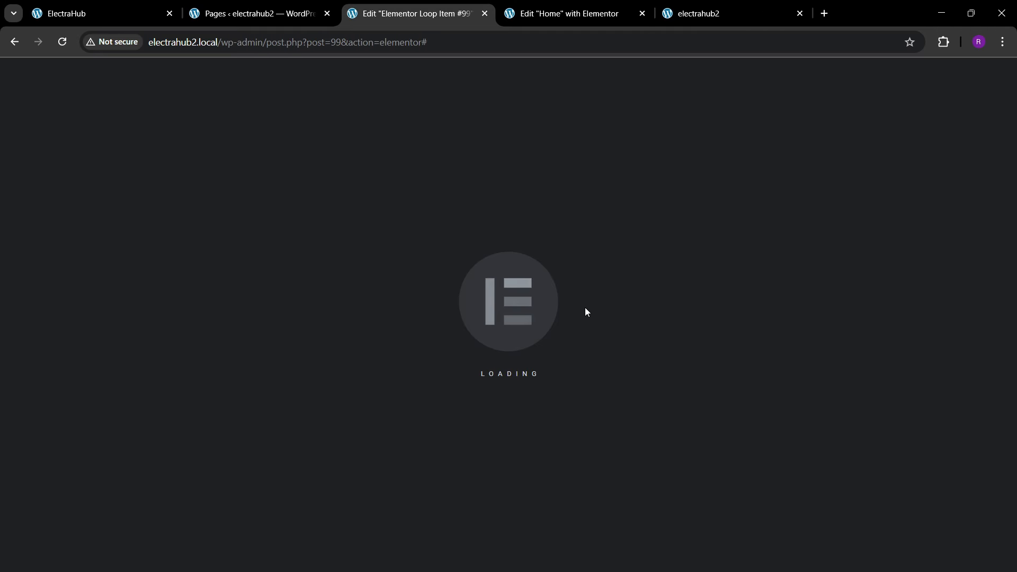
pyautogui.hotkey('ctrl', '1')
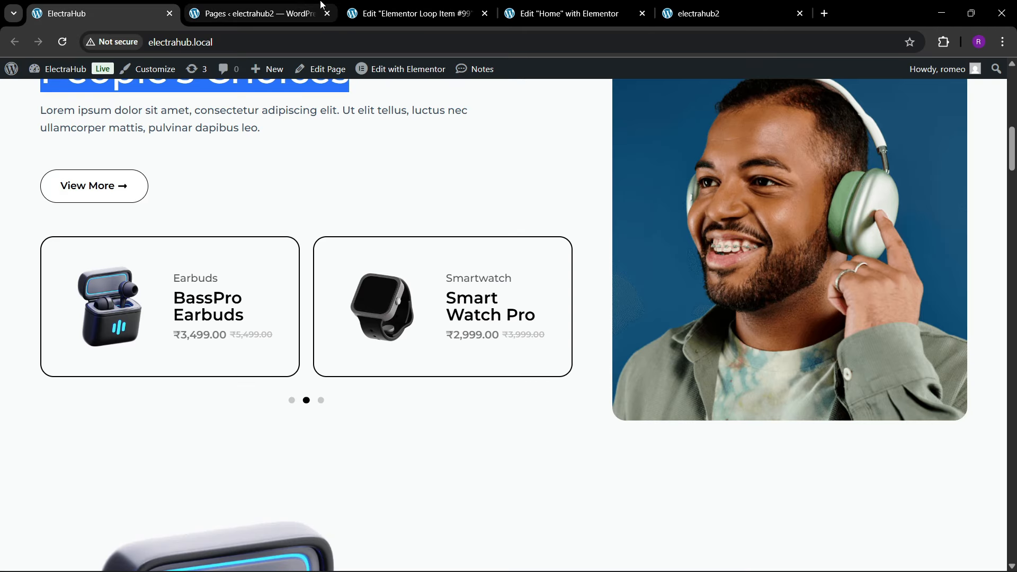
pyautogui.click(399, 7)
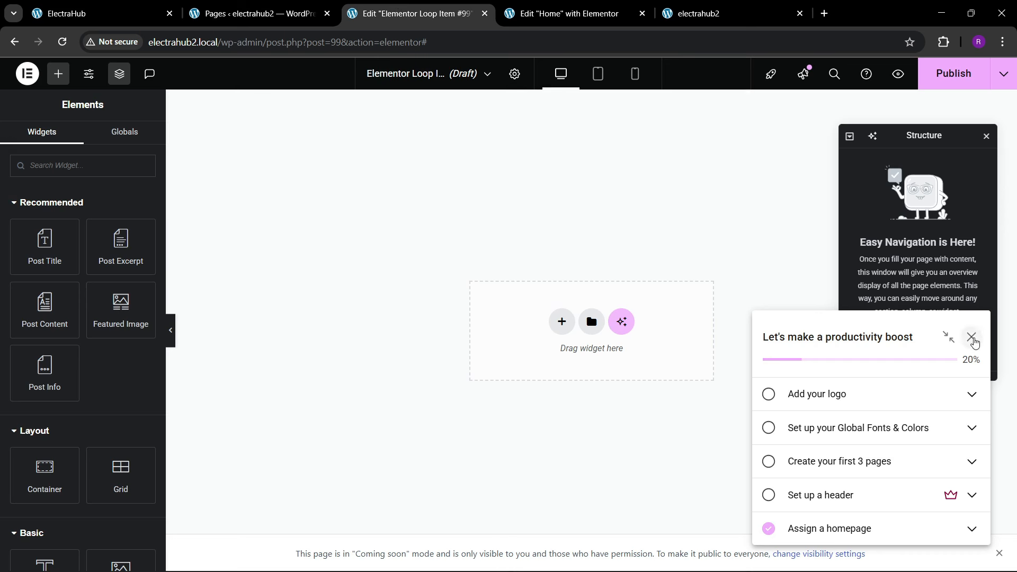
pyautogui.click(971, 339)
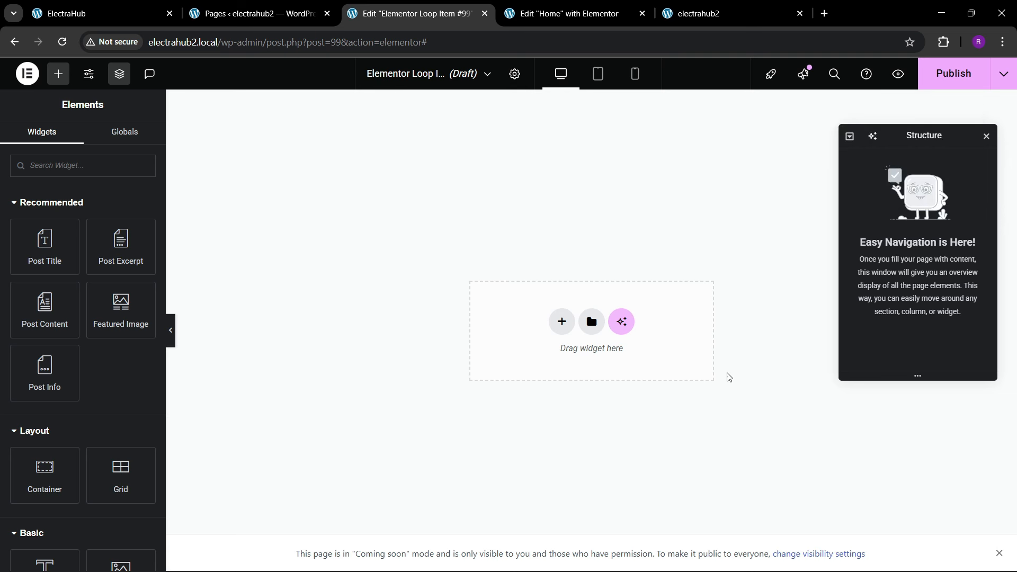
# Step: Add a container with two equal columns to the loop item, following the reference card, and rename it "main"
pyautogui.click(562, 321)
pyautogui.click(570, 326)
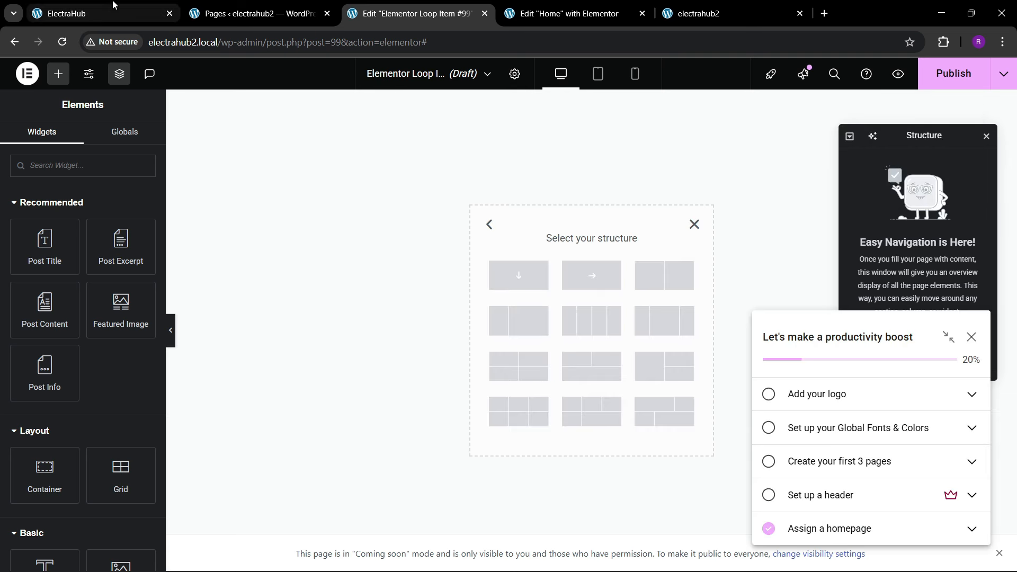
pyautogui.click(104, 15)
pyautogui.click(361, 6)
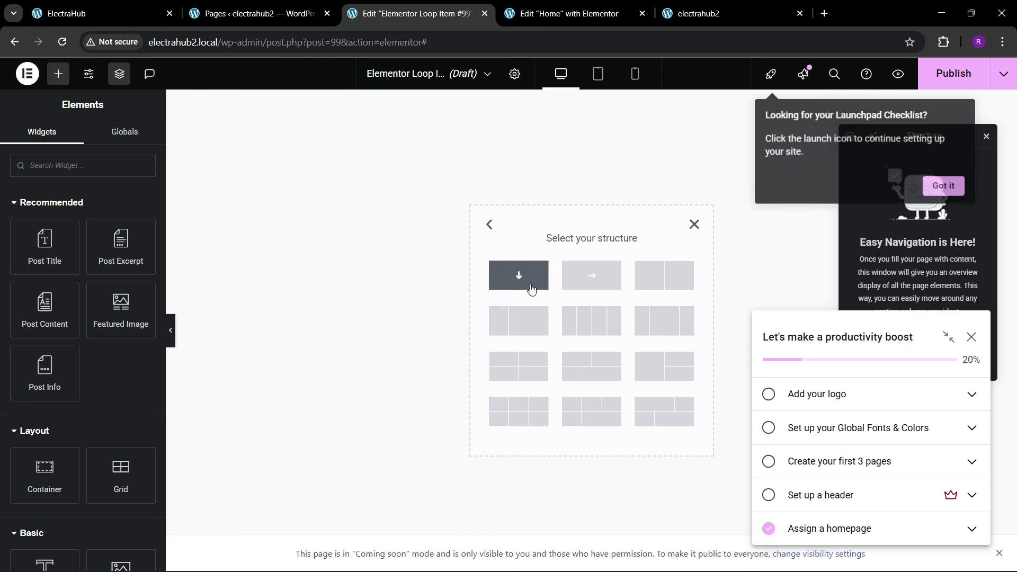
pyautogui.click(676, 285)
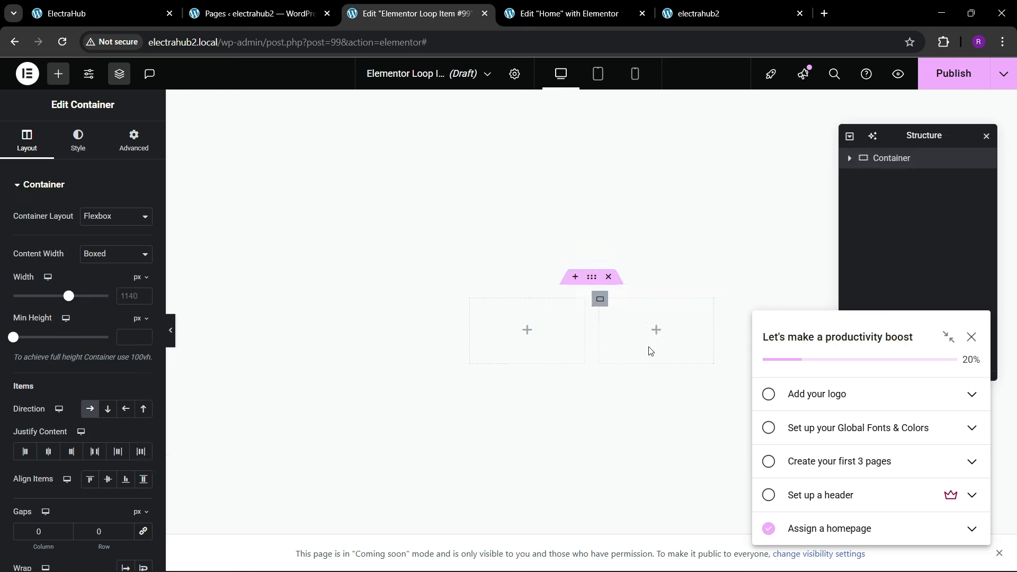
pyautogui.click(971, 337)
pyautogui.doubleClick(885, 161)
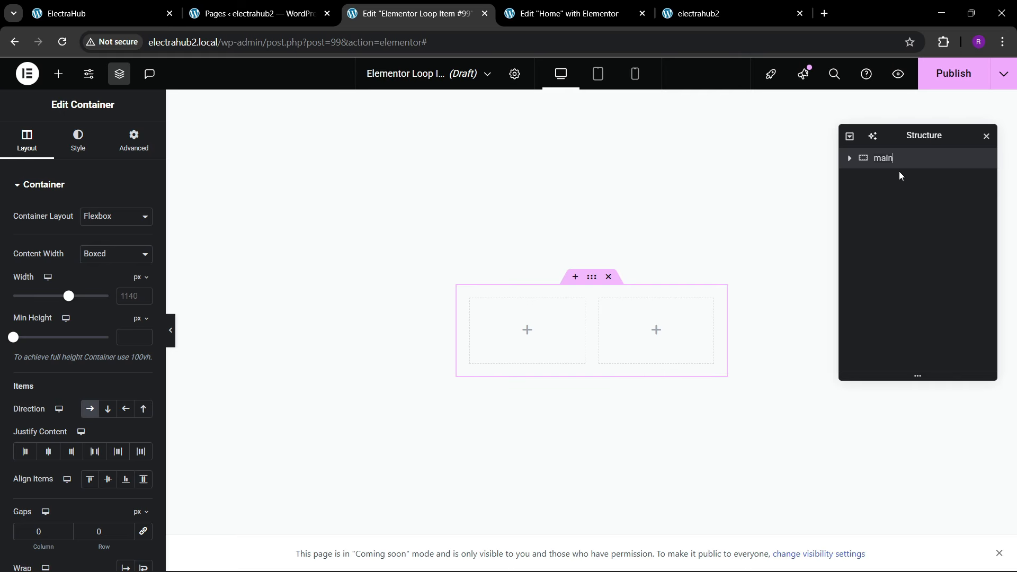
# Step: Set the main container's content width to Full Width and its padding to 0 on all sides
pyautogui.click(115, 261)
pyautogui.click(109, 285)
pyautogui.click(127, 151)
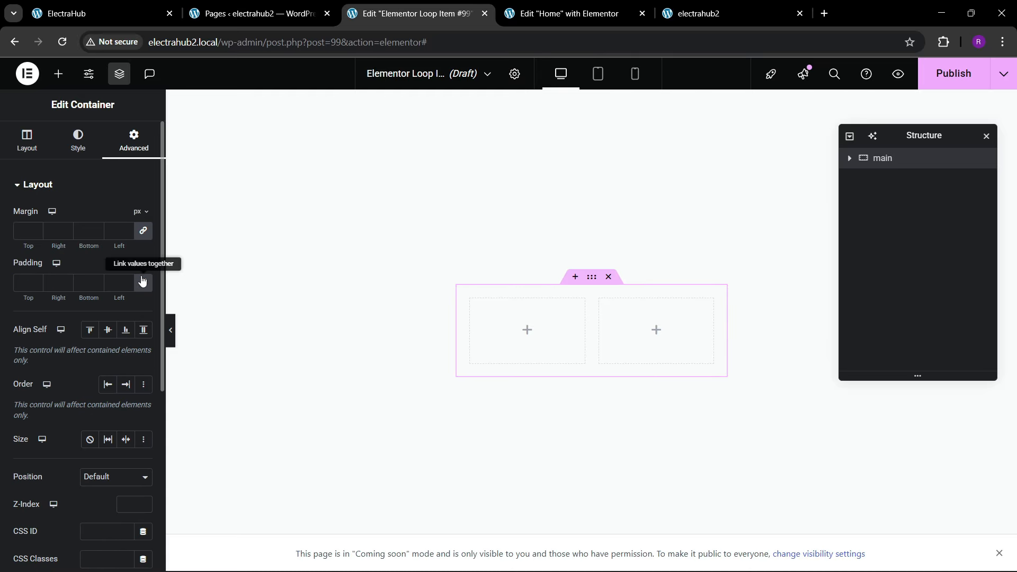
pyautogui.click(142, 282)
# Step: Rename the main container's first inner container "img" and its second inner container "data"
pyautogui.click(850, 157)
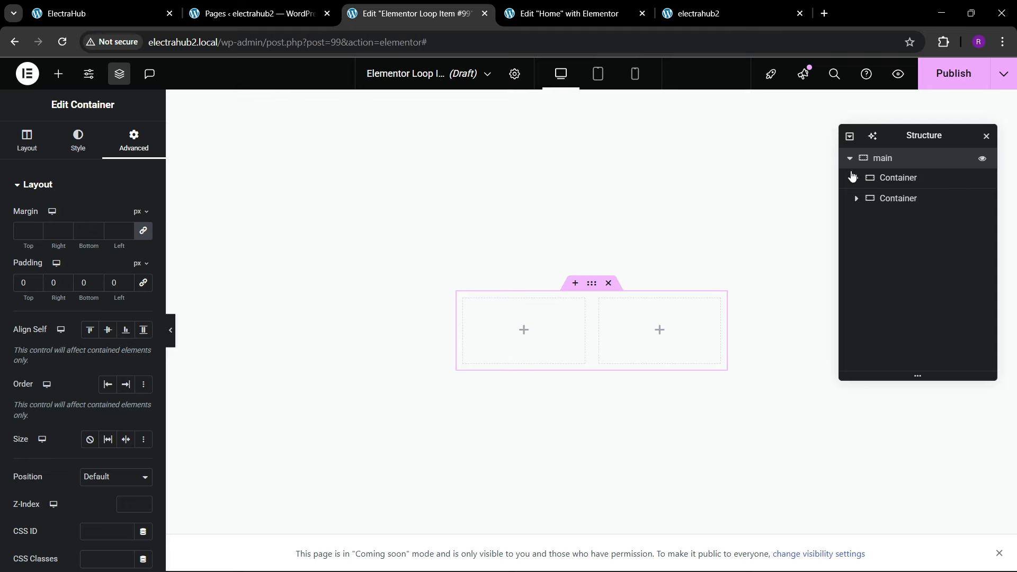
pyautogui.doubleClick(895, 179)
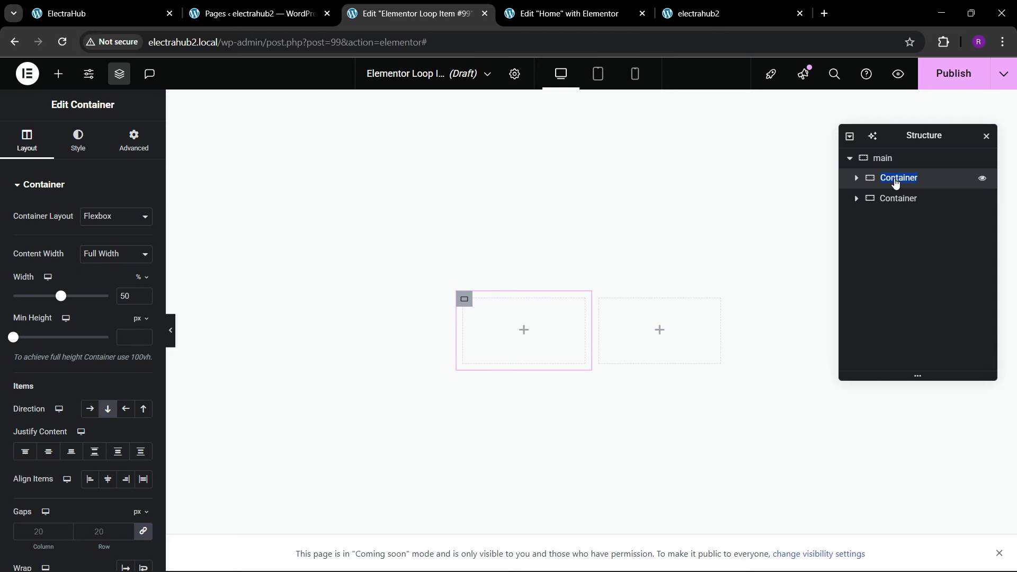
pyautogui.write('img')
pyautogui.doubleClick(895, 199)
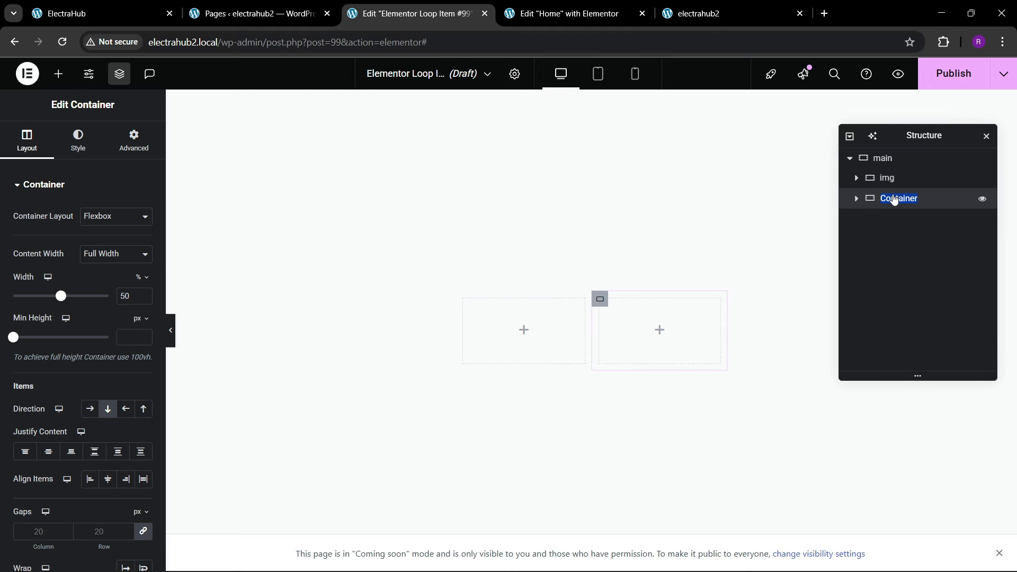
pyautogui.write('data')
# Step: Set the padding of both the img and data containers to 0 on all sides
pyautogui.click(961, 180)
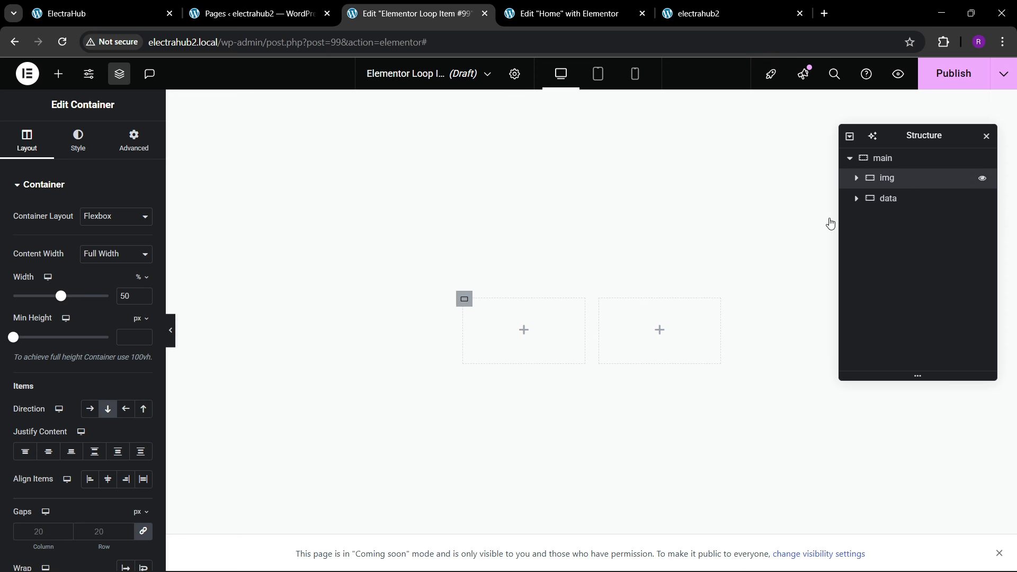
pyautogui.click(134, 140)
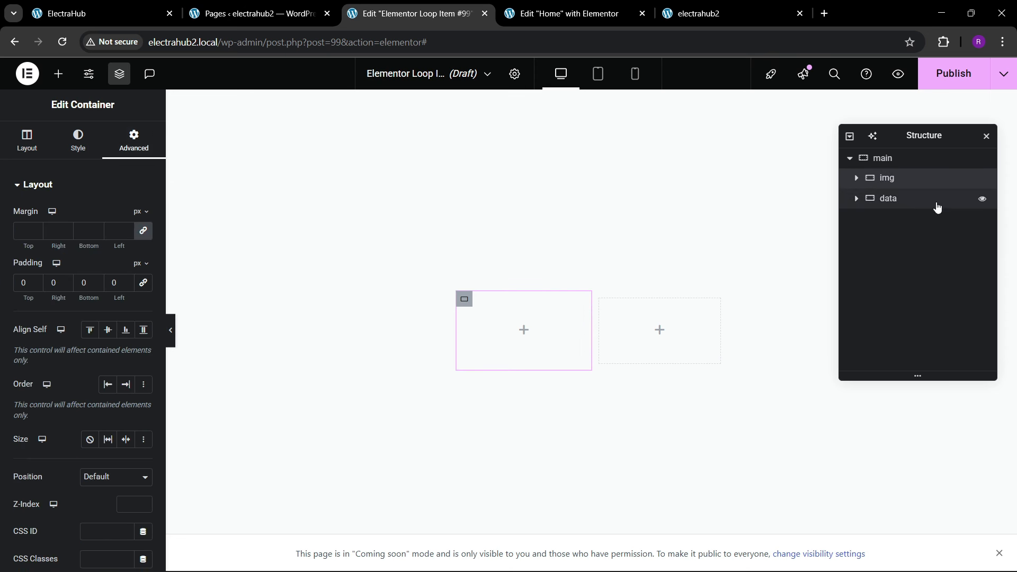
pyautogui.click(901, 198)
pyautogui.click(122, 147)
pyautogui.click(143, 282)
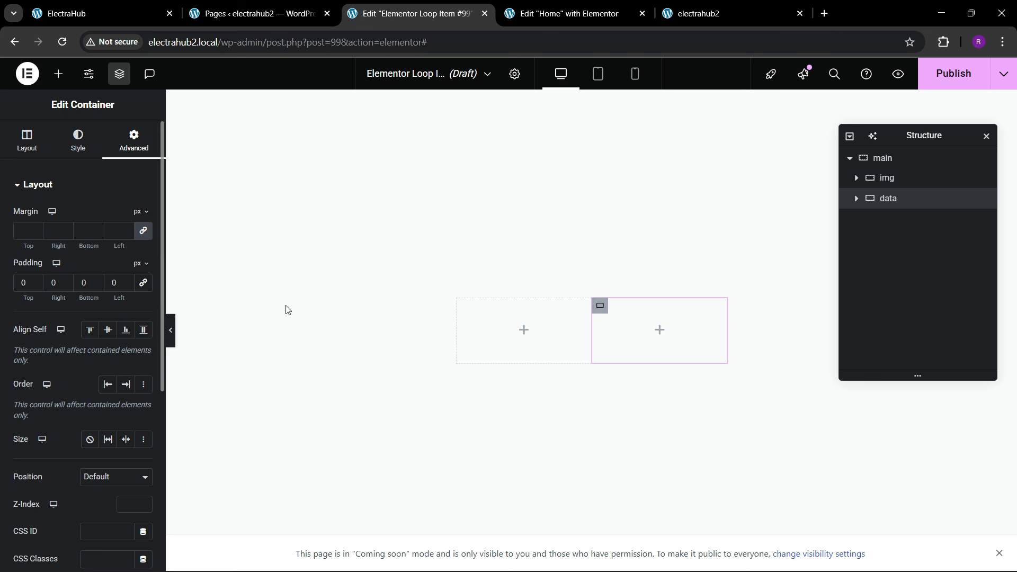
# Step: Add an Image widget to the img container and link its source to the WooCommerce Product Image dynamic tag
pyautogui.click(58, 74)
pyautogui.scroll(-3, 50, 347)
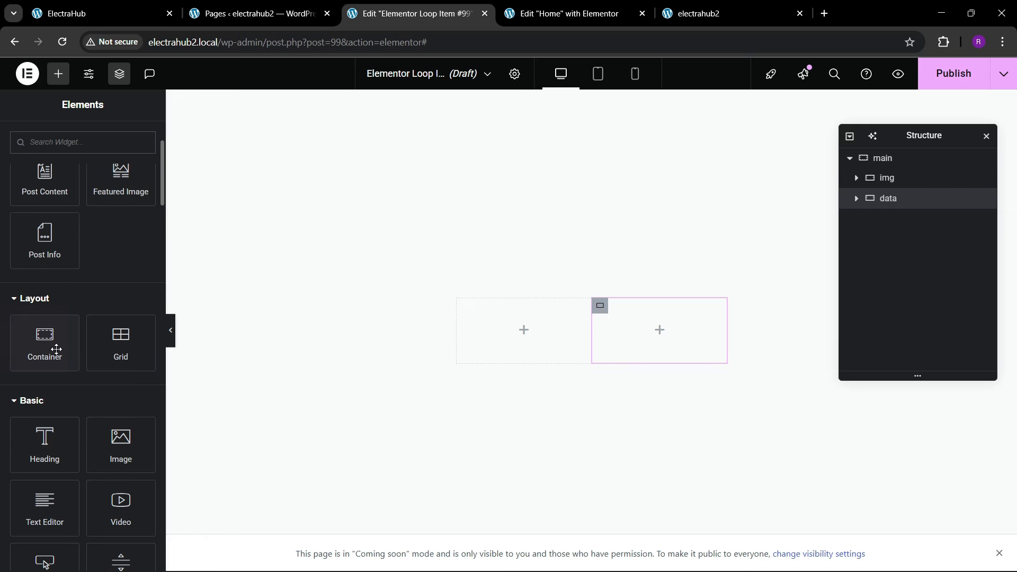
pyautogui.moveTo(121, 445); pyautogui.dragTo(493, 326)
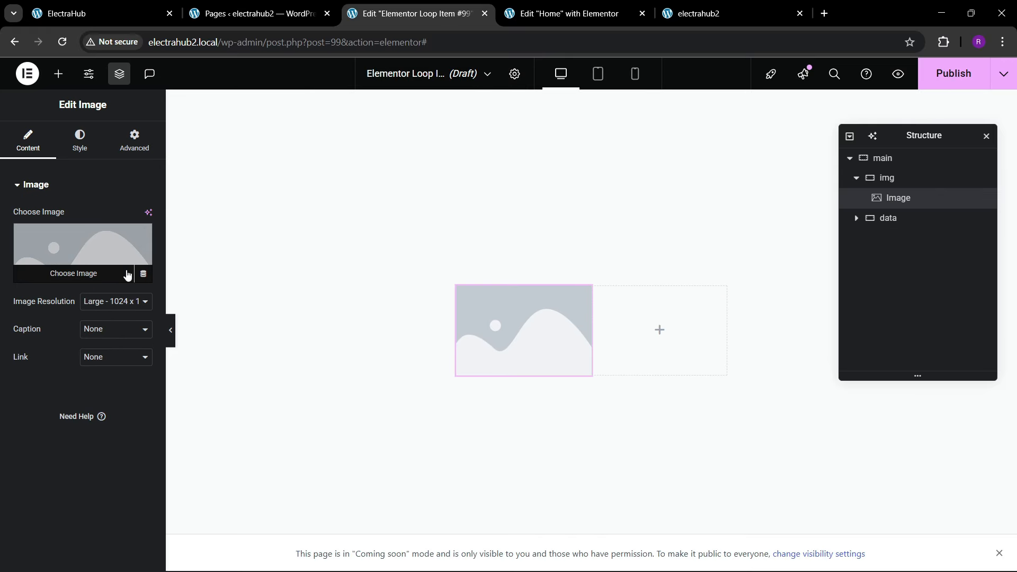
pyautogui.click(144, 275)
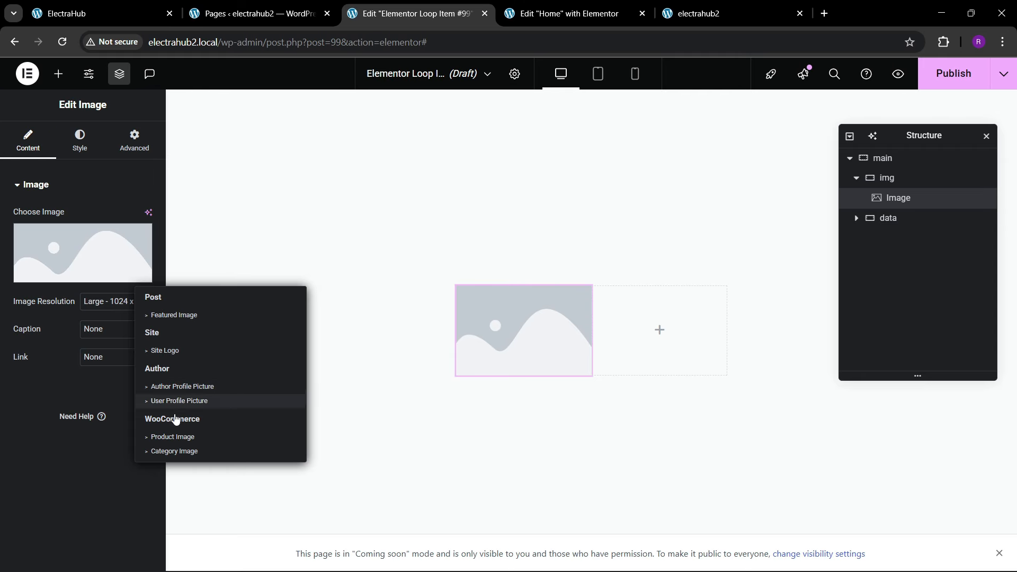
pyautogui.click(177, 438)
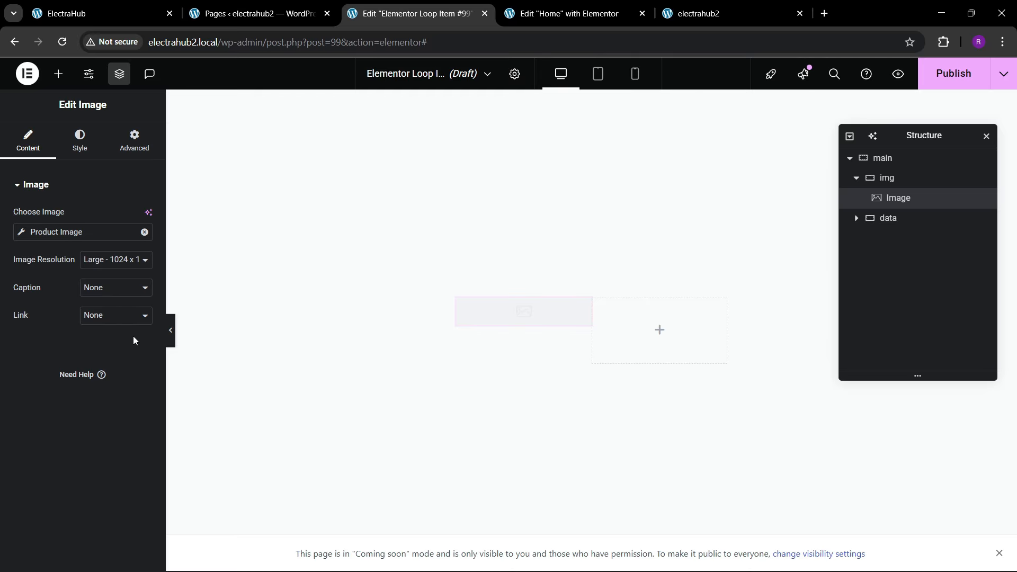
# Step: Set the loop item preview to Product, search for "headset", choose NovaX Pro HeadSet and apply the preview
pyautogui.click(514, 73)
pyautogui.click(52, 319)
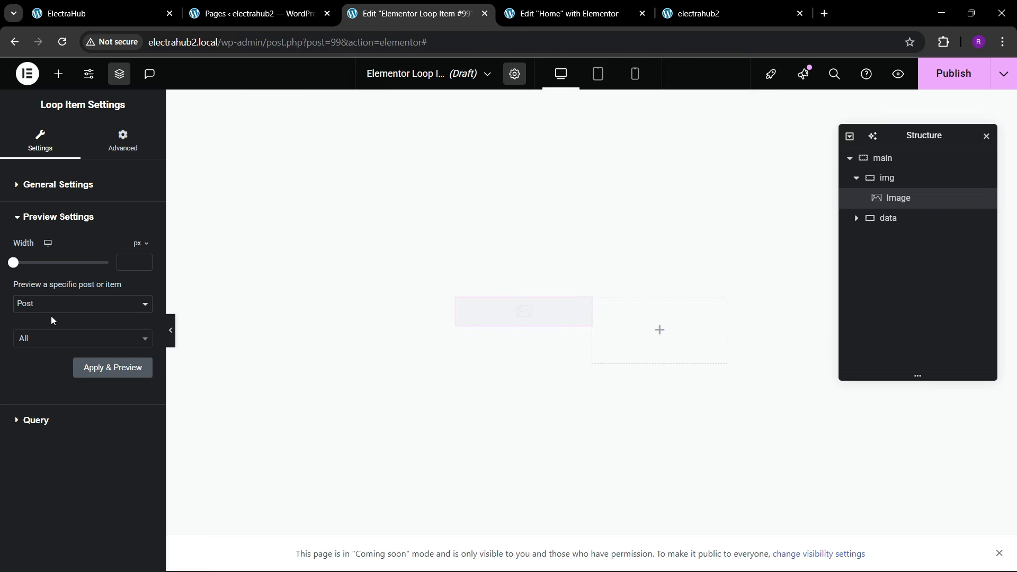
pyautogui.click(51, 304)
pyautogui.click(49, 364)
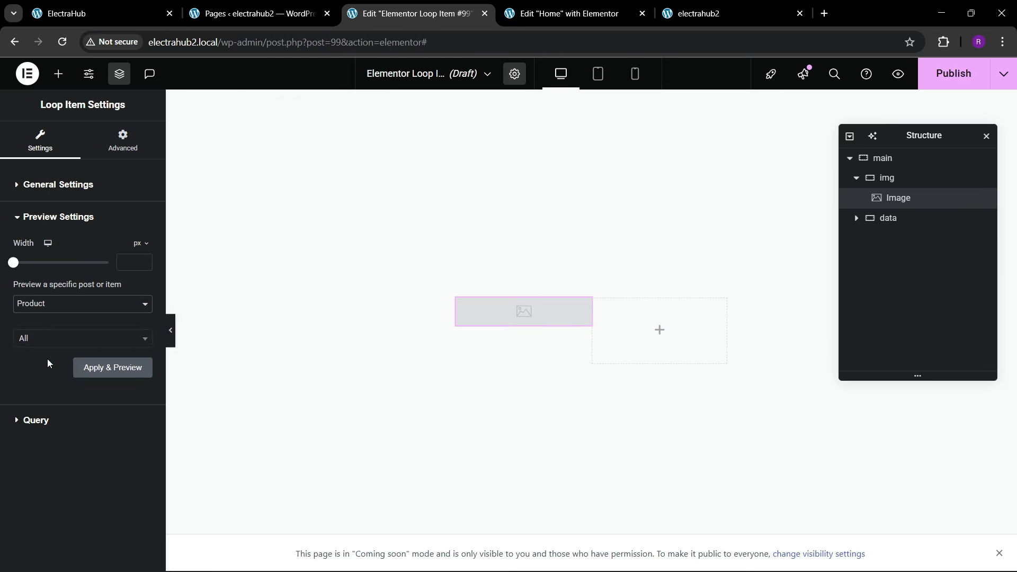
pyautogui.click(48, 340)
pyautogui.write('headset')
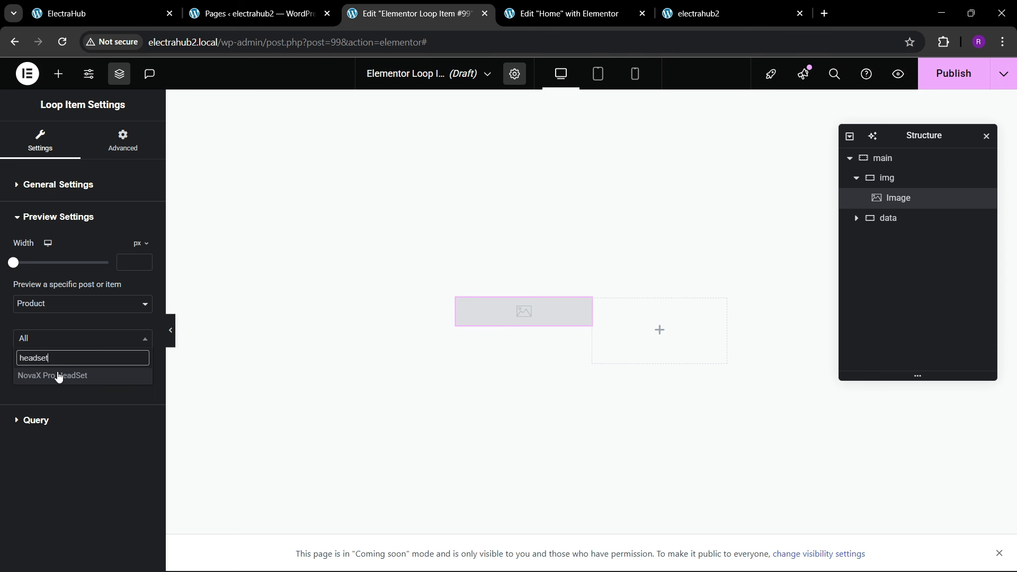
pyautogui.click(58, 377)
pyautogui.click(104, 382)
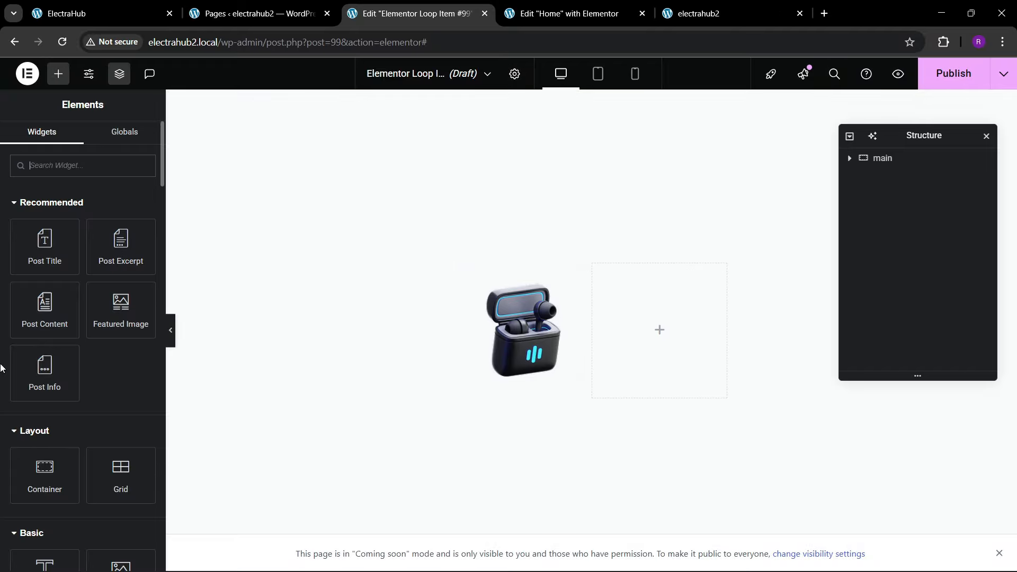
# Step: Link the main container's padding sides and set the padding to 20 px
pyautogui.click(883, 158)
pyautogui.click(77, 141)
pyautogui.click(134, 140)
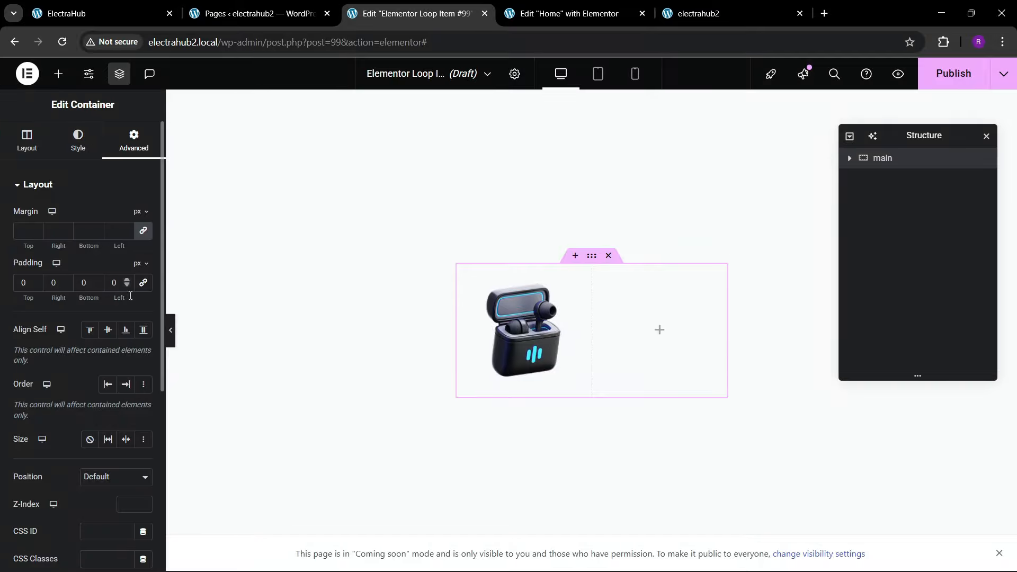
pyautogui.click(143, 282)
pyautogui.write('3')
pyautogui.press('BackSpace')
pyautogui.write('2')
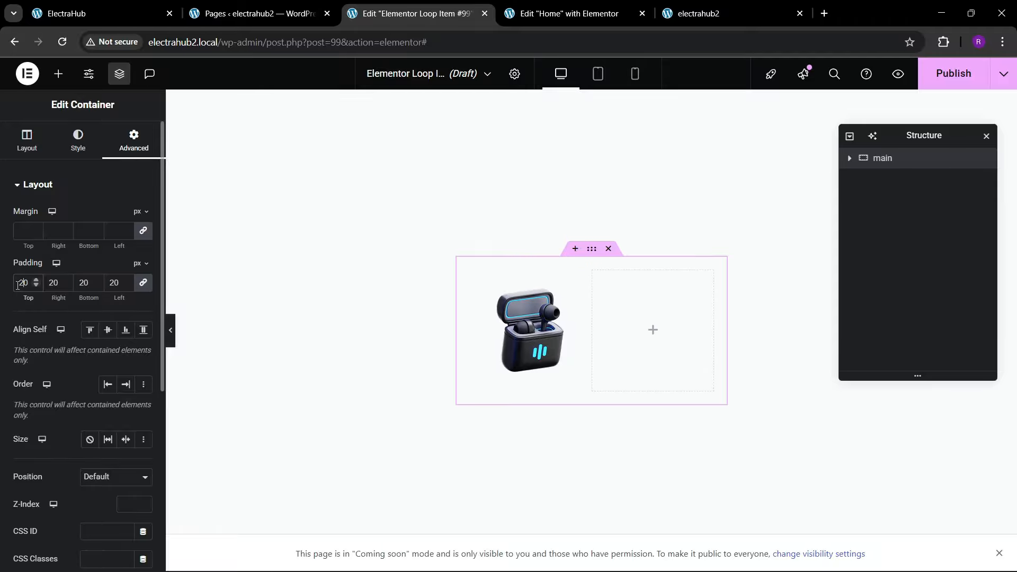
# Step: Give the main container a solid 1 px border in the global black color with a 30 px border radius
pyautogui.click(72, 152)
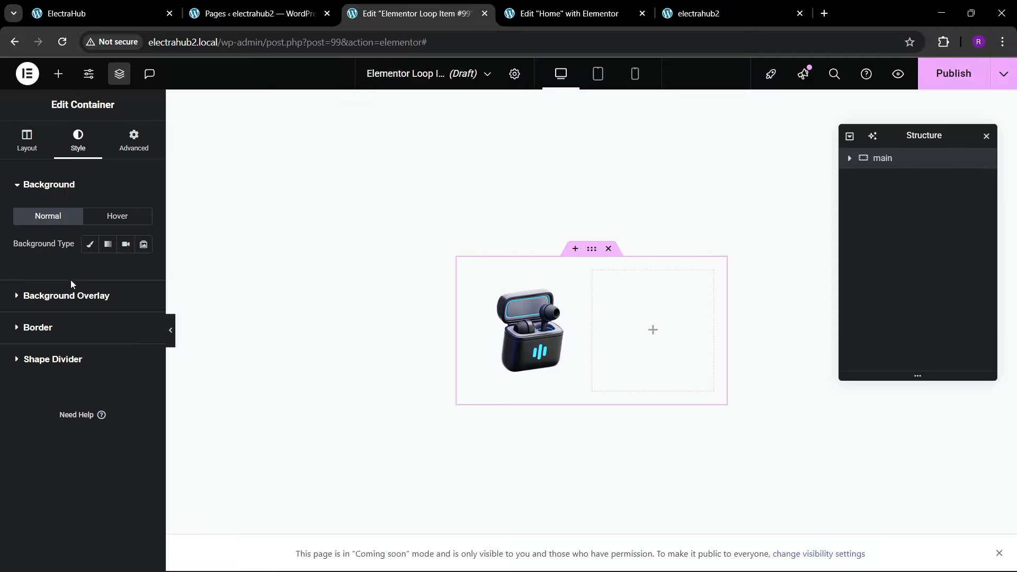
pyautogui.click(62, 328)
pyautogui.click(97, 308)
pyautogui.click(97, 354)
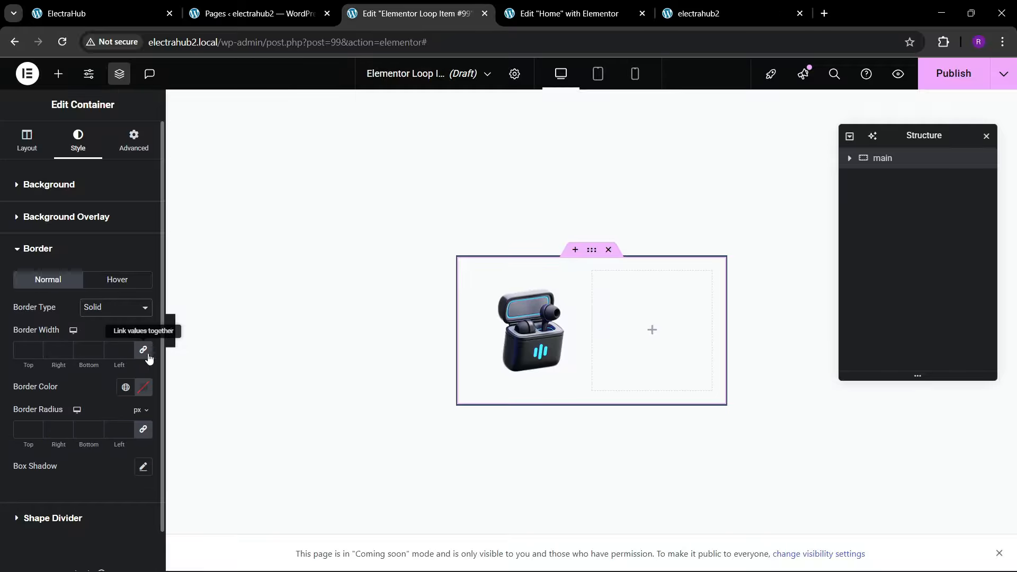
pyautogui.click(127, 348)
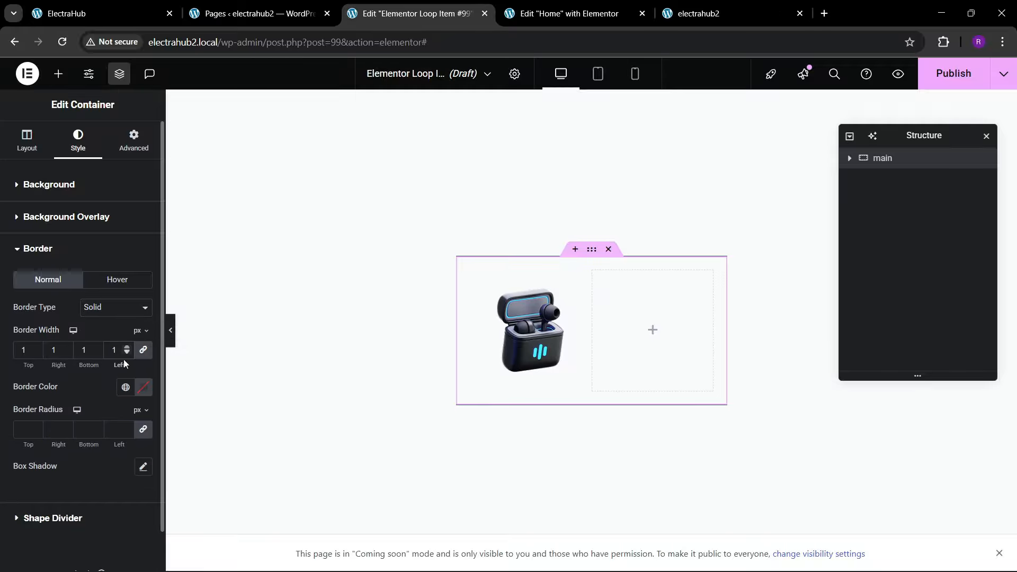
pyautogui.click(126, 388)
pyautogui.click(72, 297)
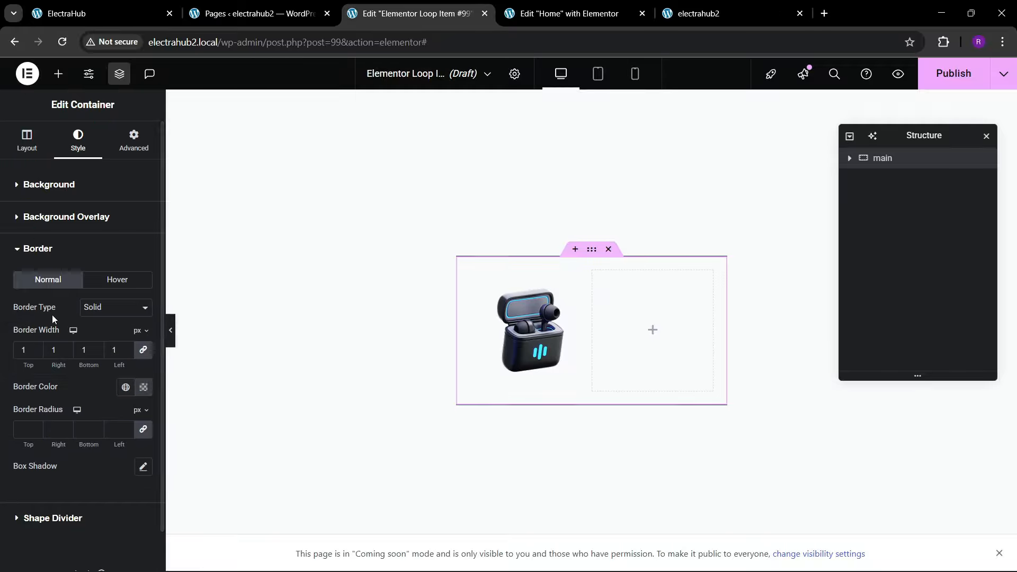
pyautogui.click(26, 430)
pyautogui.write('30')
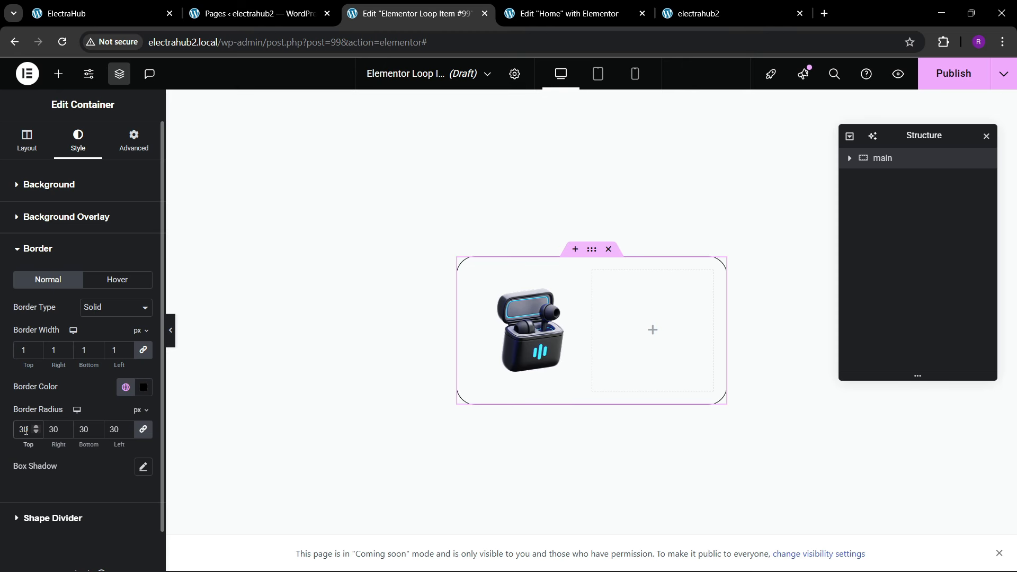
# Step: Compare the card with the reference's product cards and set the main container's padding to 15 px on all sides
pyautogui.click(80, 13)
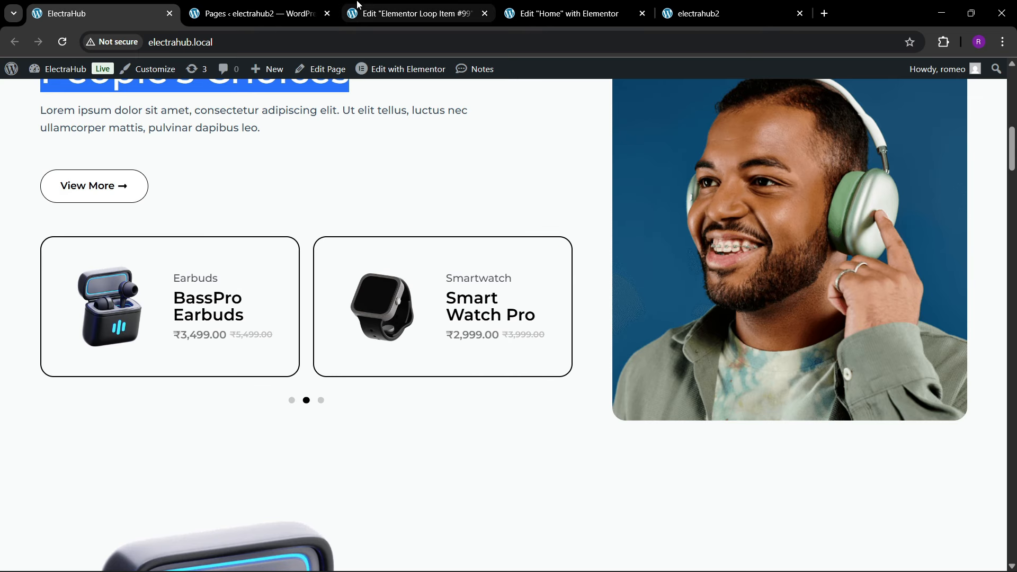
pyautogui.click(413, 13)
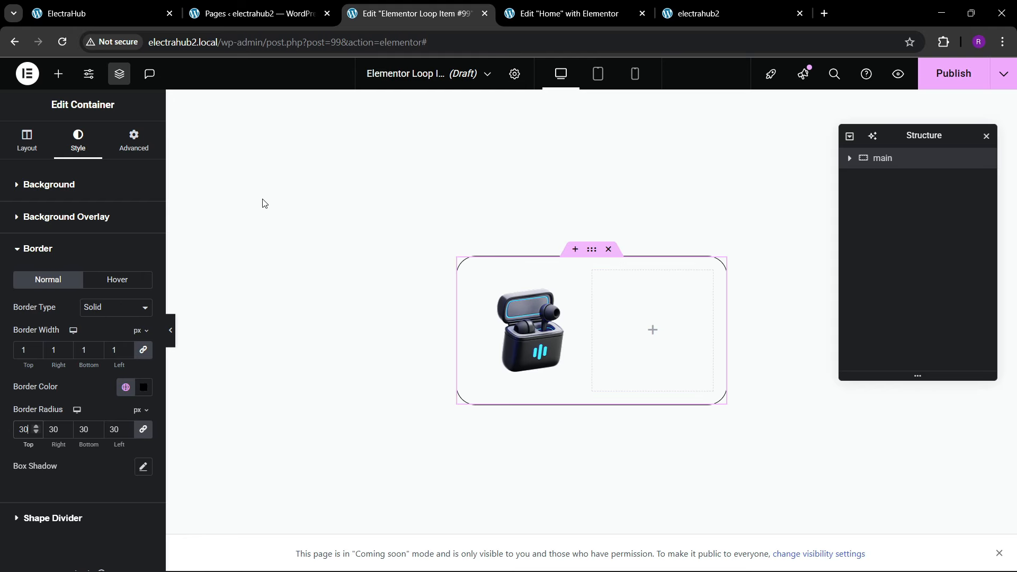
pyautogui.click(133, 141)
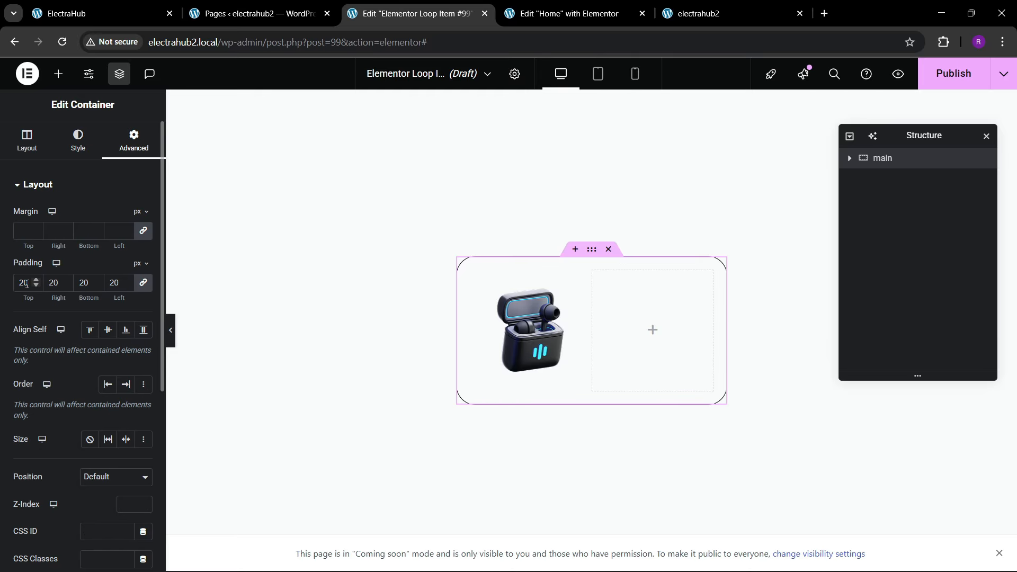
pyautogui.press('BackSpace')
pyautogui.press('BackSpace')
pyautogui.write('145')
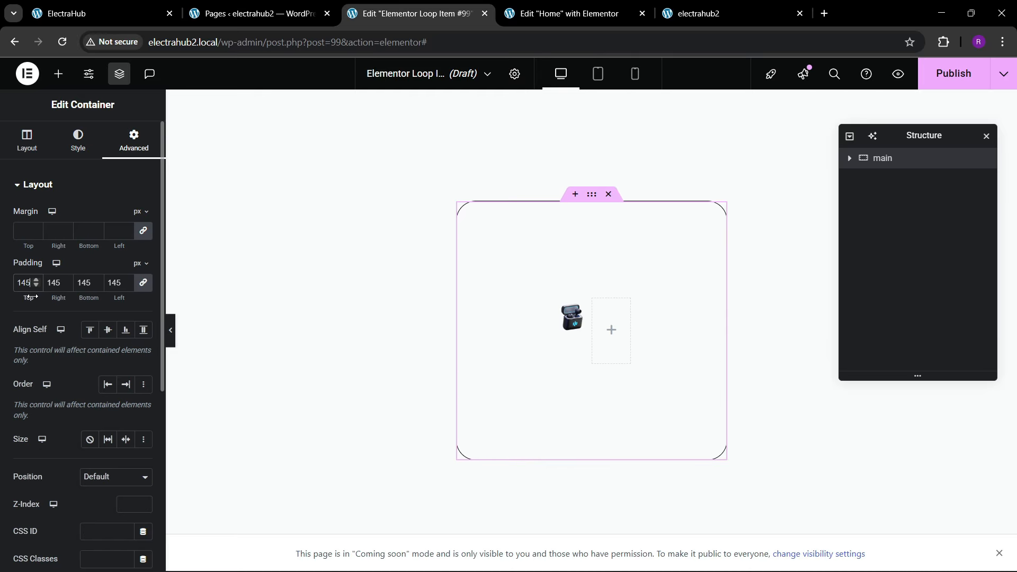
pyautogui.press('BackSpace')
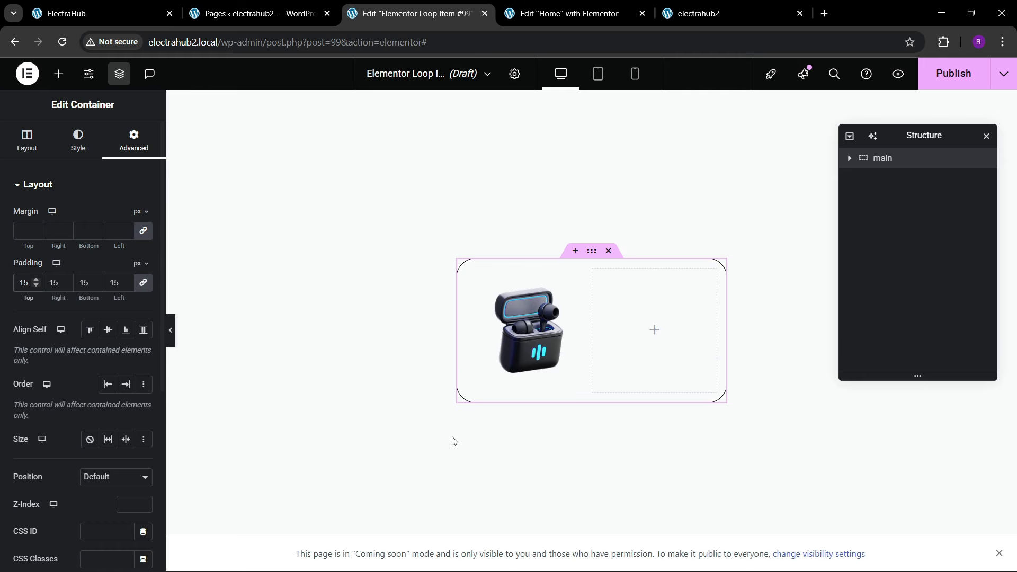
# Step: Check the text beside the image in the reference card and add a Heading widget to the data container
pyautogui.click(100, 13)
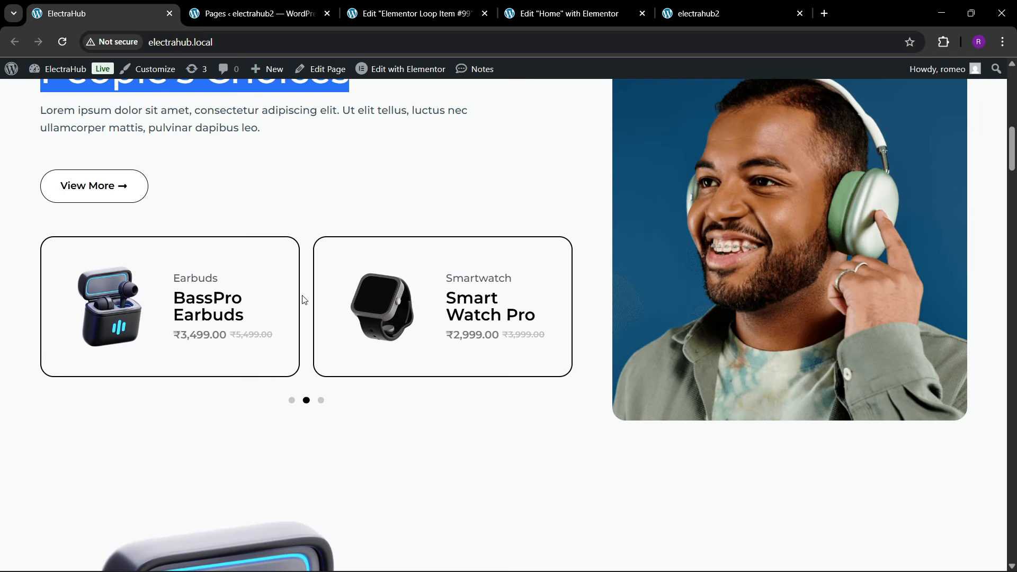
pyautogui.click(416, 13)
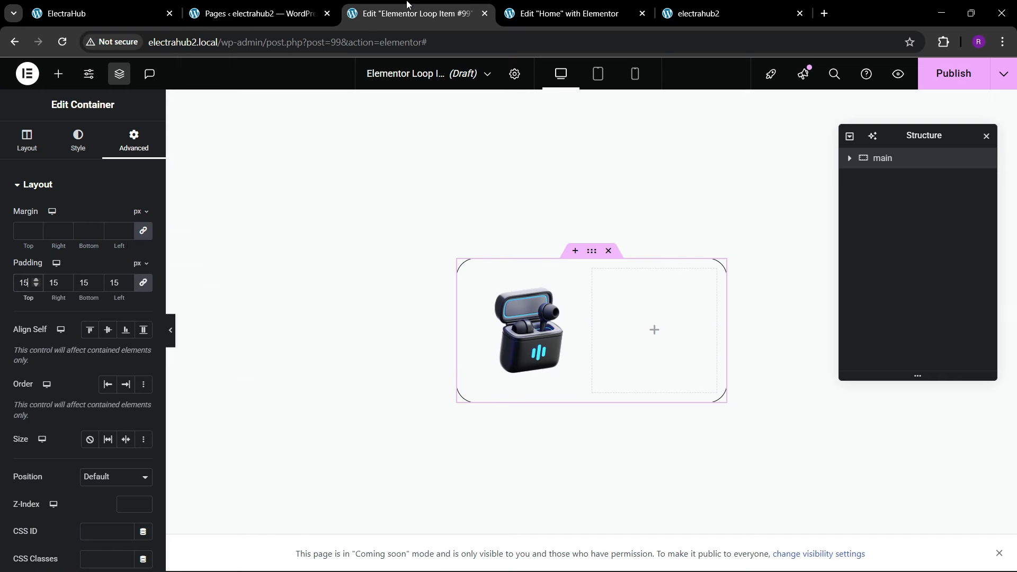
pyautogui.click(58, 74)
pyautogui.scroll(-3, 63, 387)
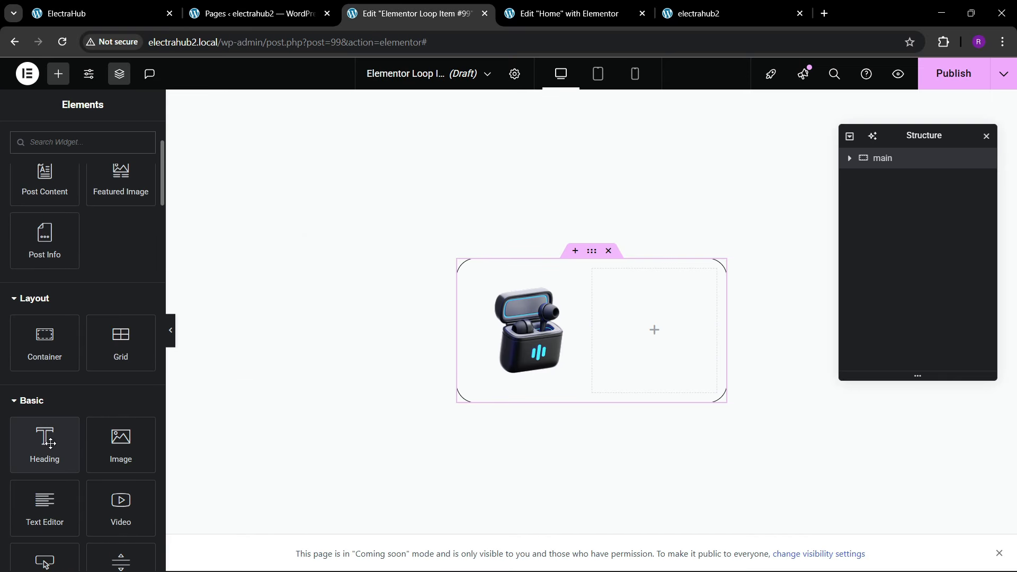
pyautogui.moveTo(46, 440); pyautogui.dragTo(628, 315)
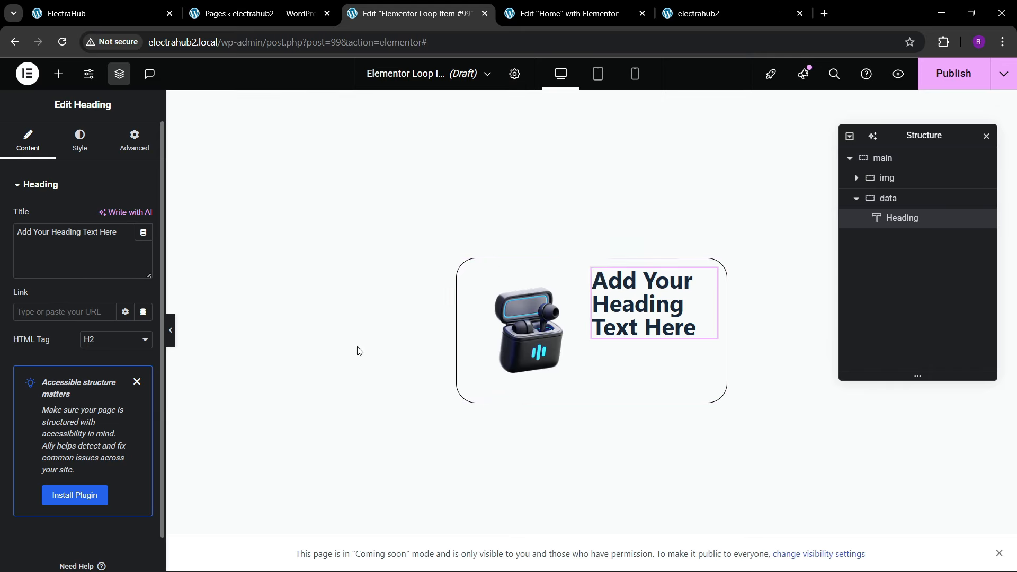
pyautogui.tripleClick(113, 247)
pyautogui.click(87, 246)
# Step: Set the new heading's typography size to 16 px
pyautogui.click(80, 141)
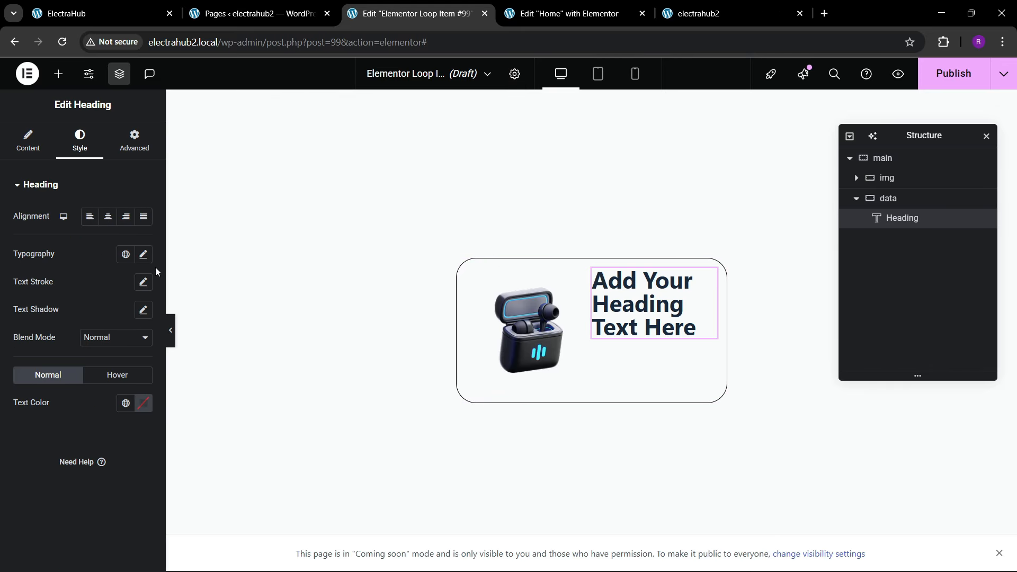
pyautogui.click(144, 255)
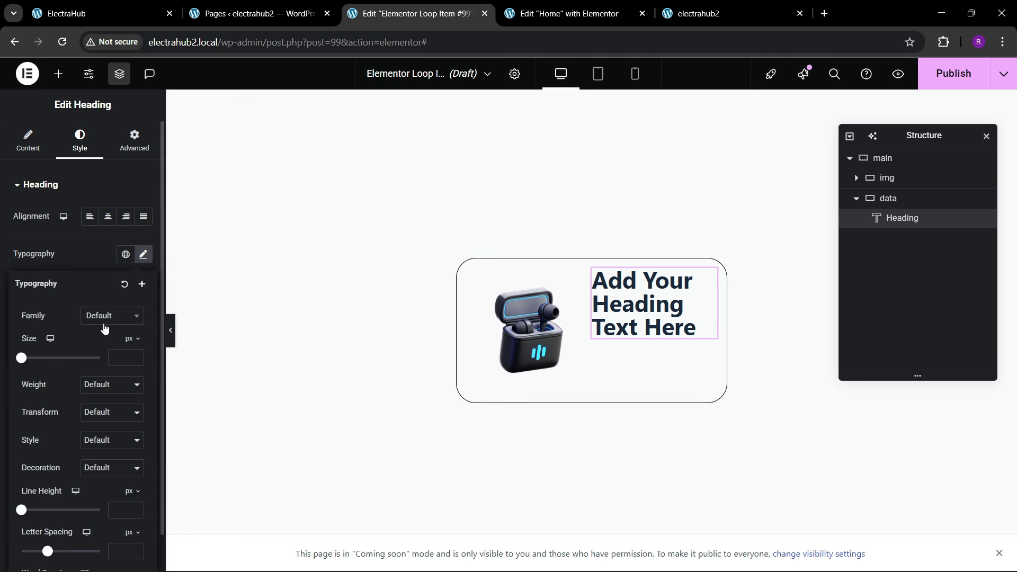
pyautogui.click(135, 360)
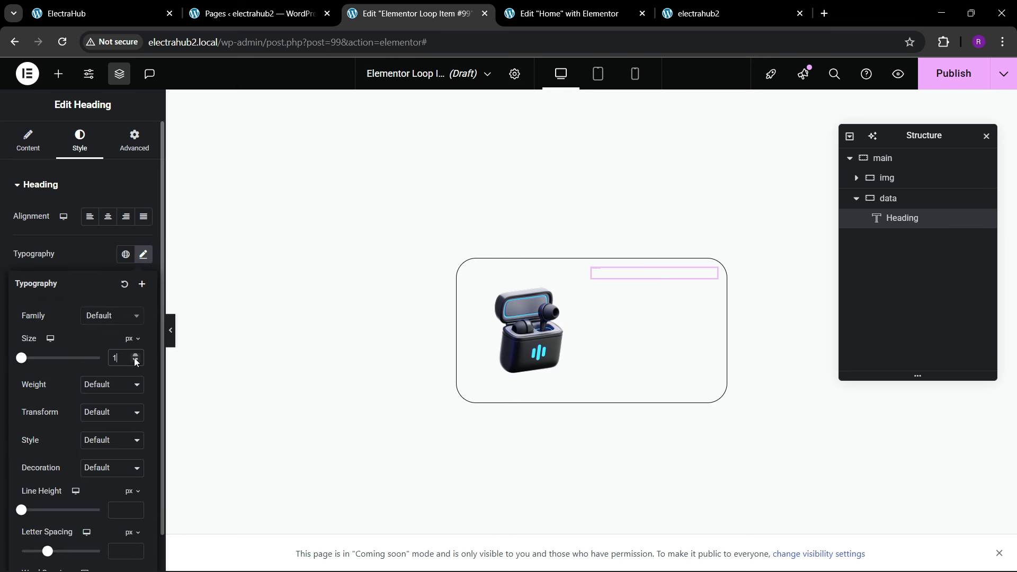
pyautogui.click(135, 355)
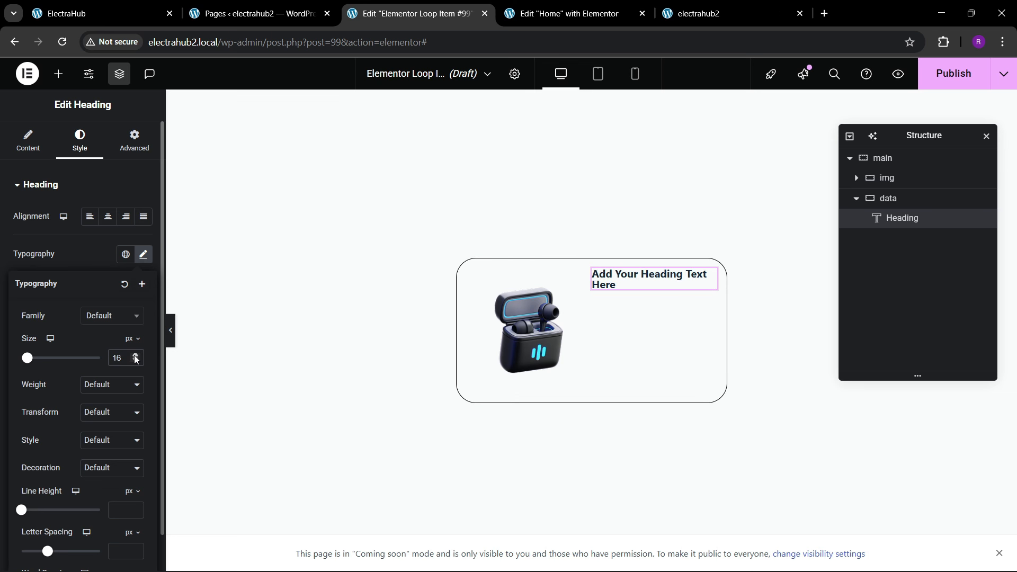
# Step: Style the heading at 18 px with 500 (Medium) weight and a dark gray global text color
pyautogui.click(134, 355)
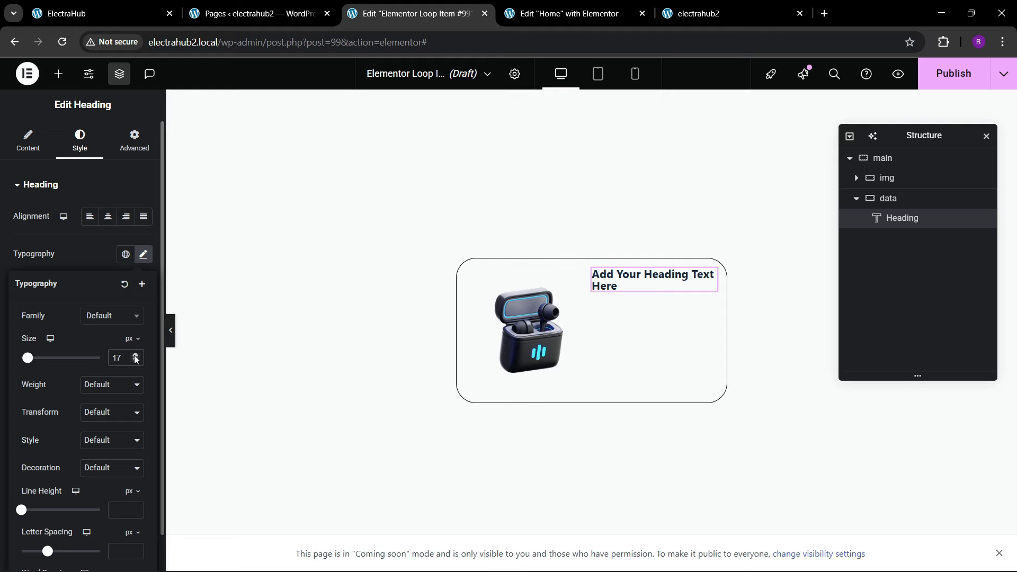
pyautogui.click(135, 356)
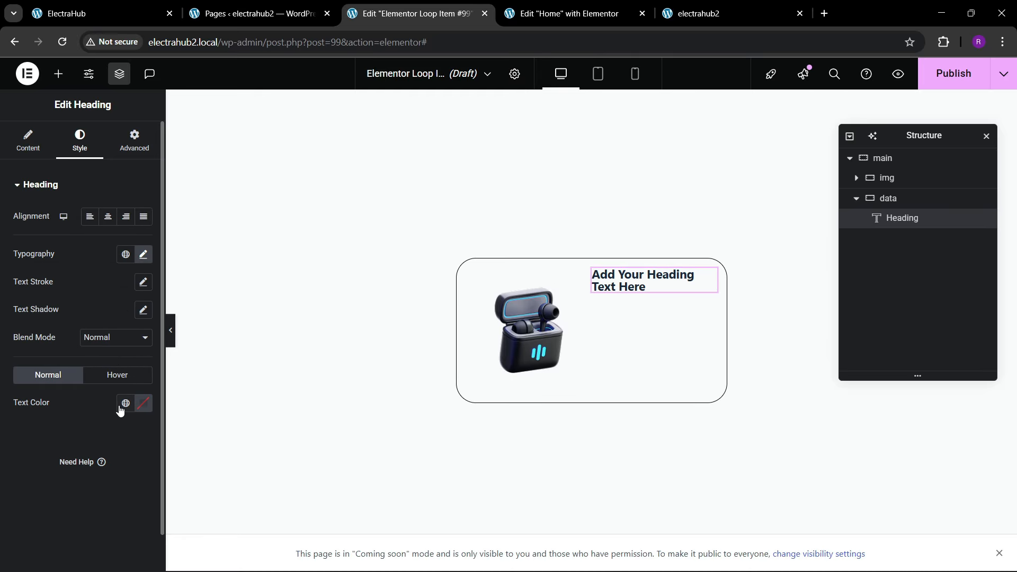
pyautogui.click(125, 403)
pyautogui.click(57, 174)
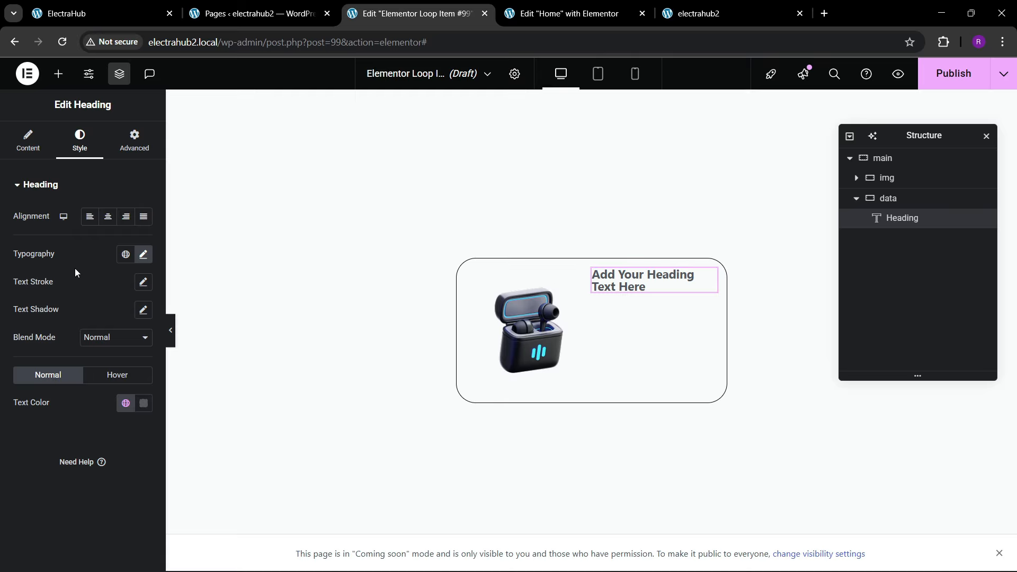
pyautogui.click(143, 255)
pyautogui.click(98, 382)
pyautogui.click(94, 256)
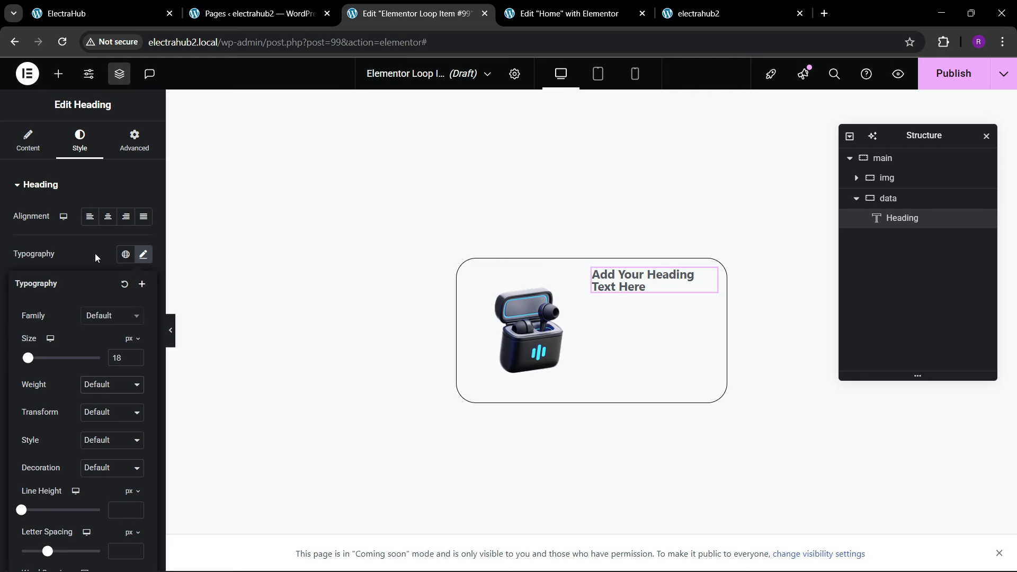
# Step: Check the reference product cards and link the heading's title to the WooCommerce Product Terms dynamic tag
pyautogui.click(28, 141)
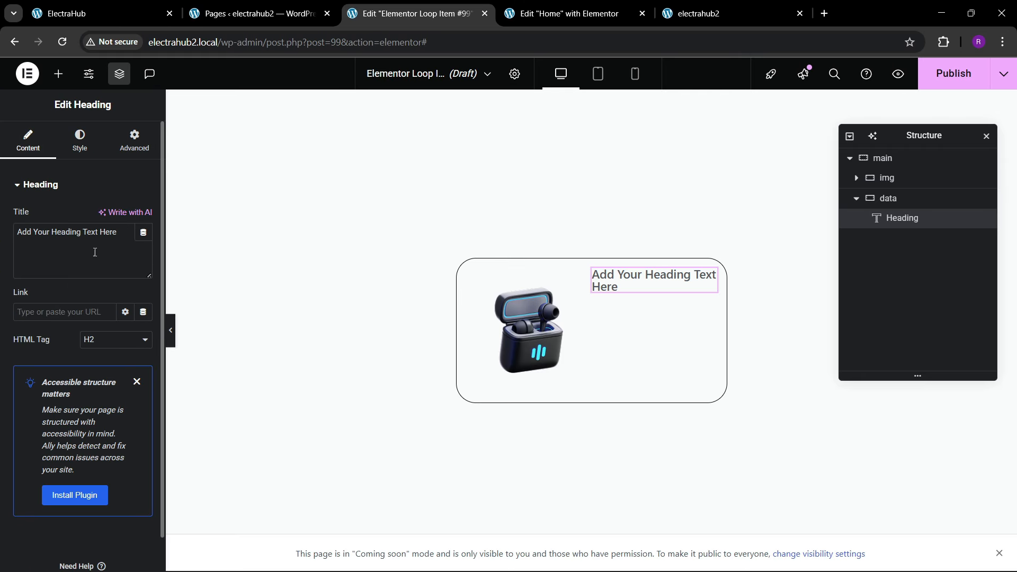
pyautogui.click(143, 232)
pyautogui.scroll(-7, 202, 360)
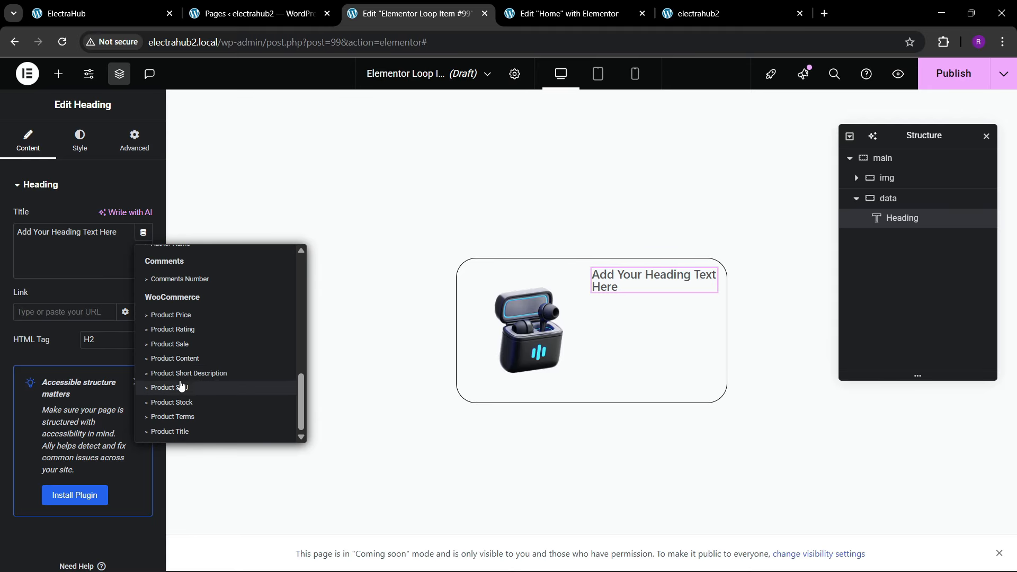
pyautogui.click(152, 7)
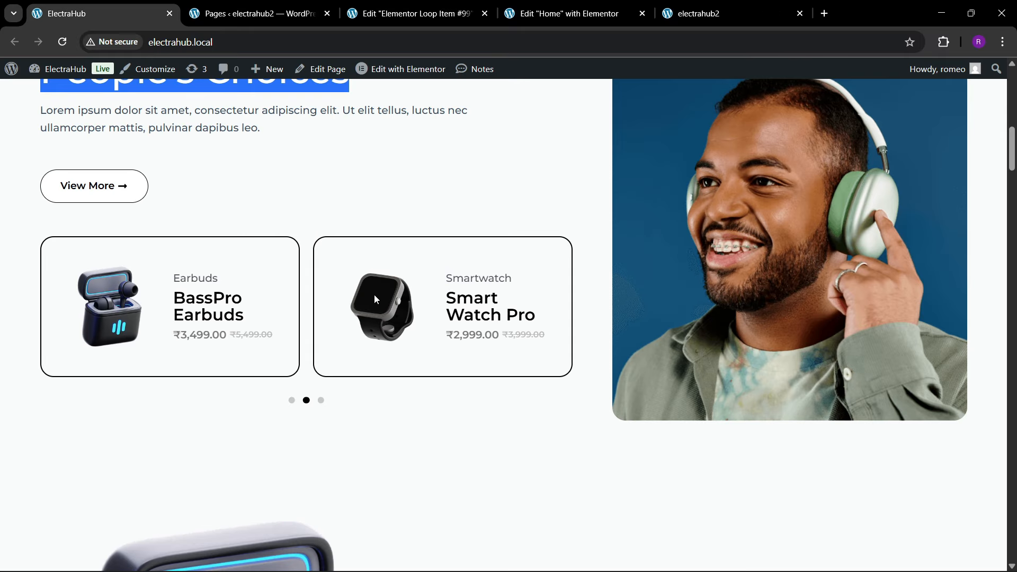
pyautogui.click(380, 16)
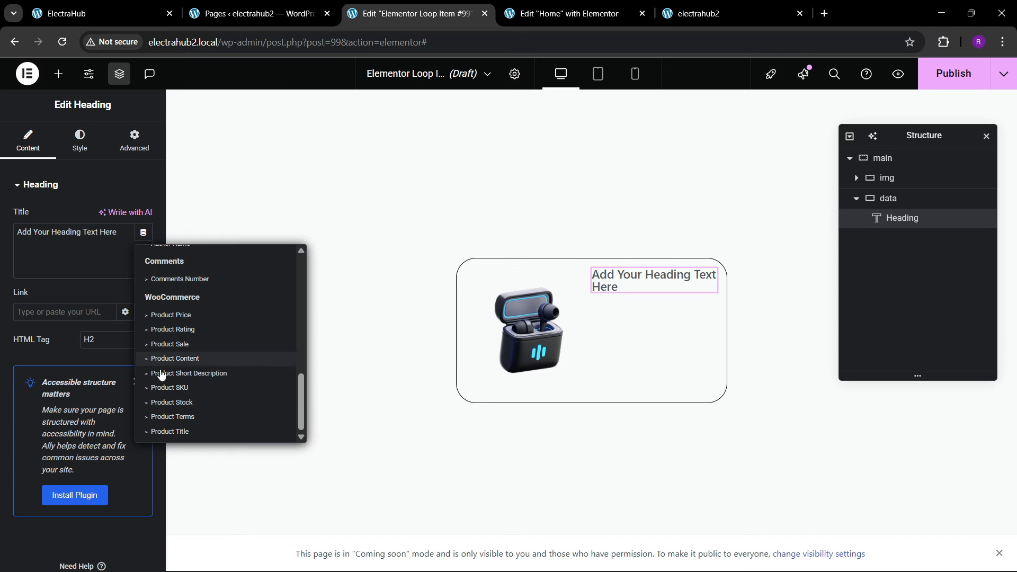
pyautogui.click(189, 418)
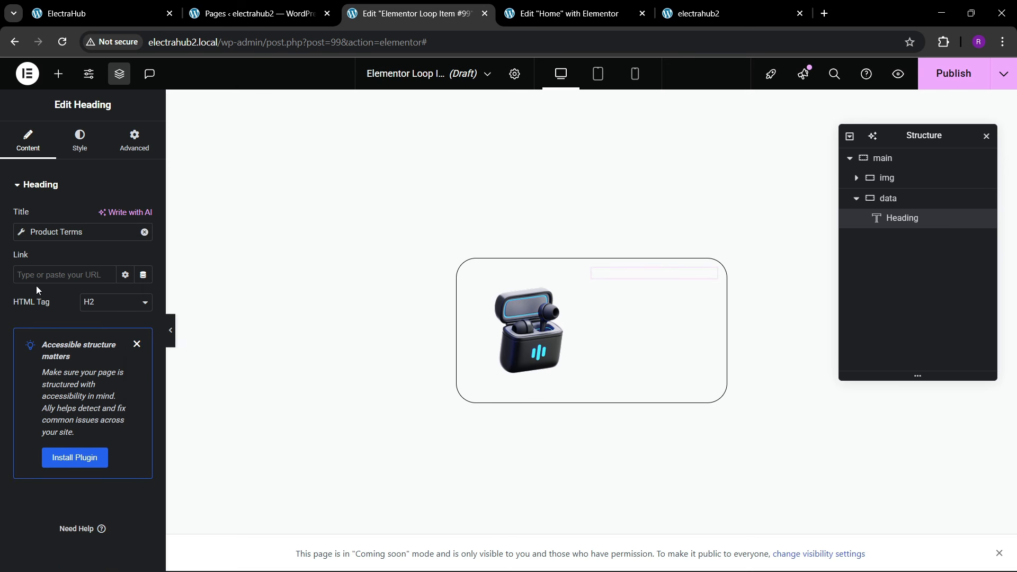
# Step: Keep the Product Terms taxonomy on Product categories and clear the Before text so no prefix precedes the category
pyautogui.click(21, 233)
pyautogui.click(135, 293)
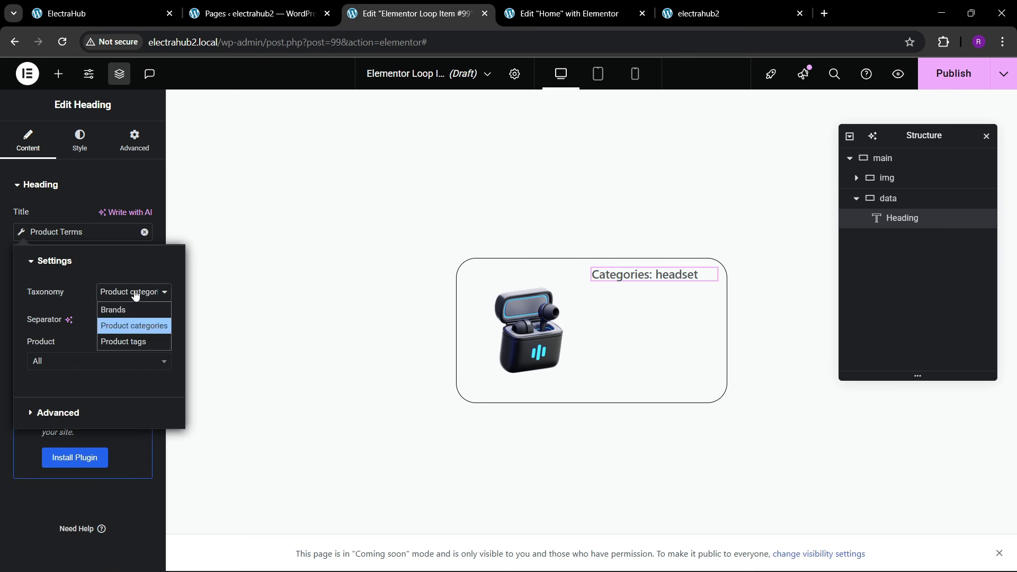
pyautogui.click(133, 325)
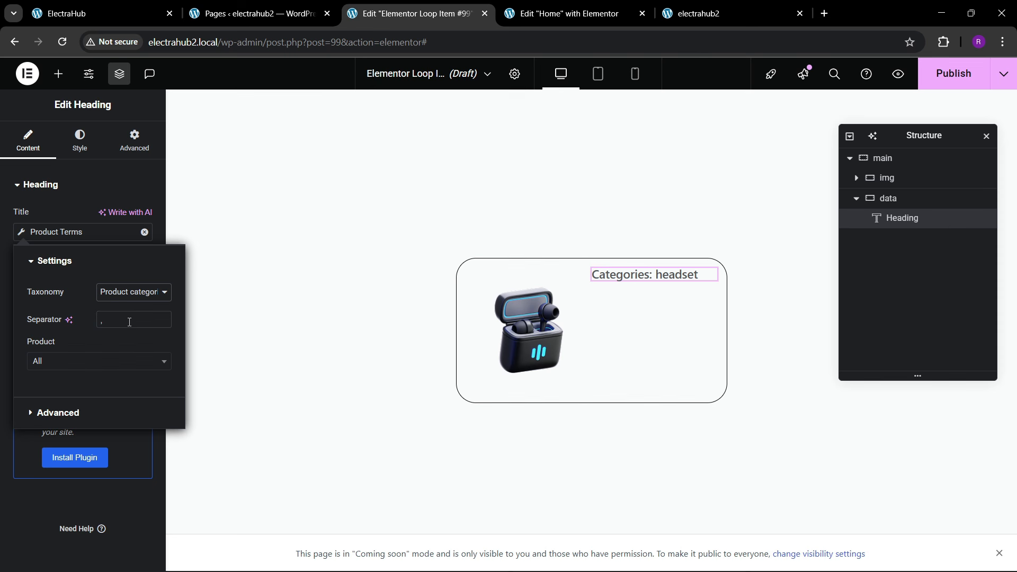
pyautogui.click(52, 413)
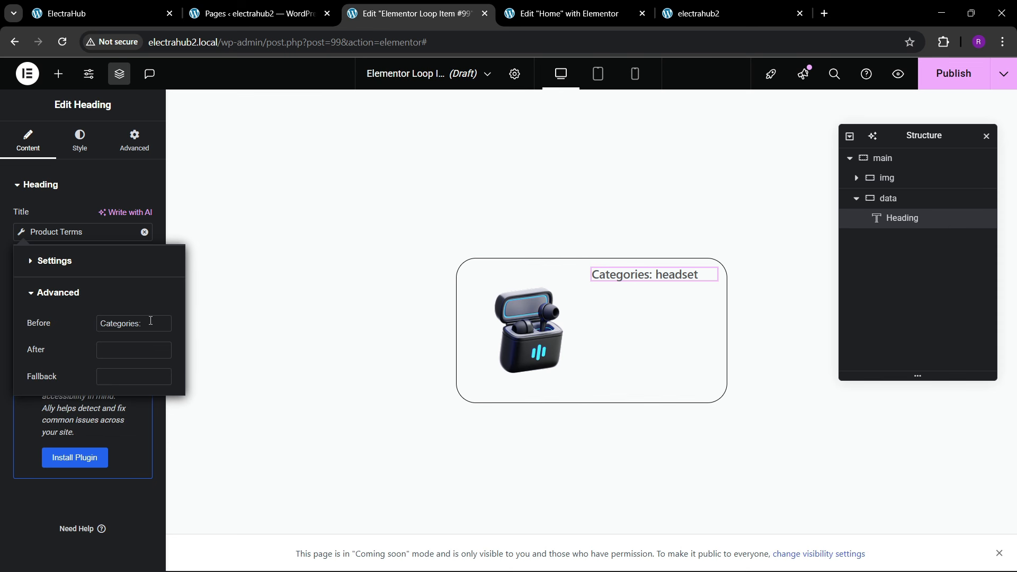
pyautogui.moveTo(151, 320); pyautogui.dragTo(65, 325)
pyautogui.press('BackSpace')
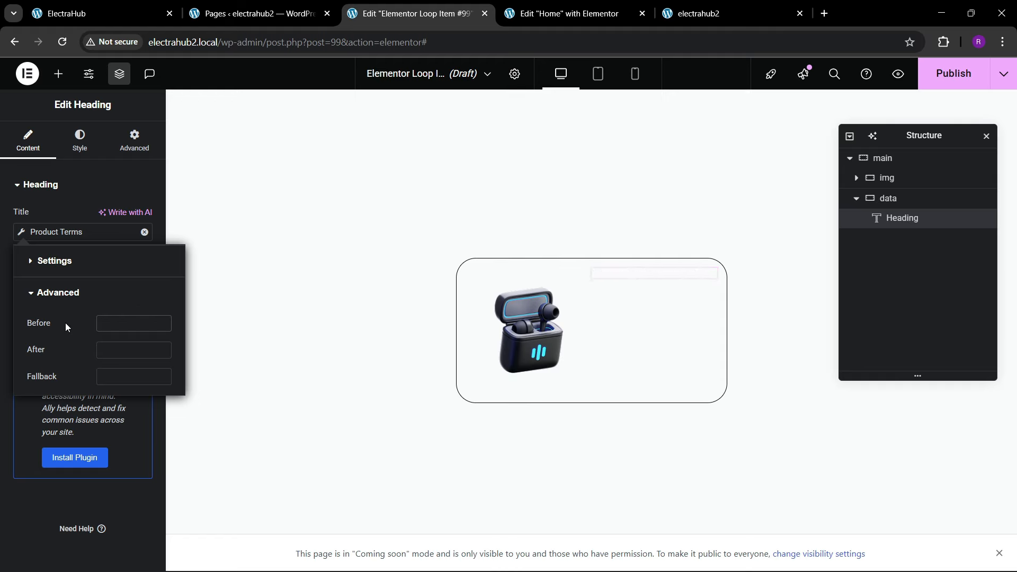
pyautogui.click(33, 243)
# Step: Set the category heading's text transform to Capitalize
pyautogui.click(80, 141)
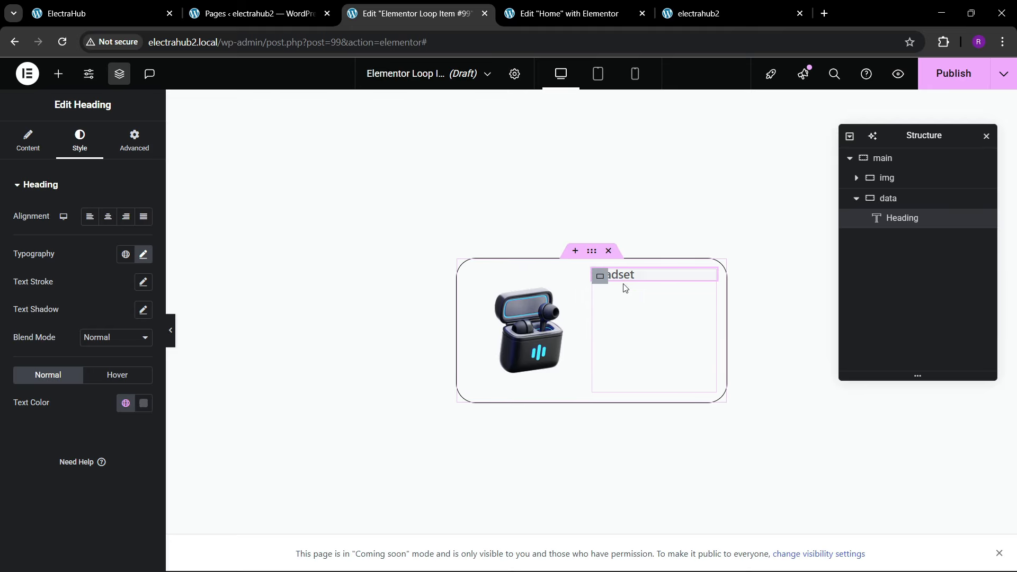
pyautogui.click(143, 254)
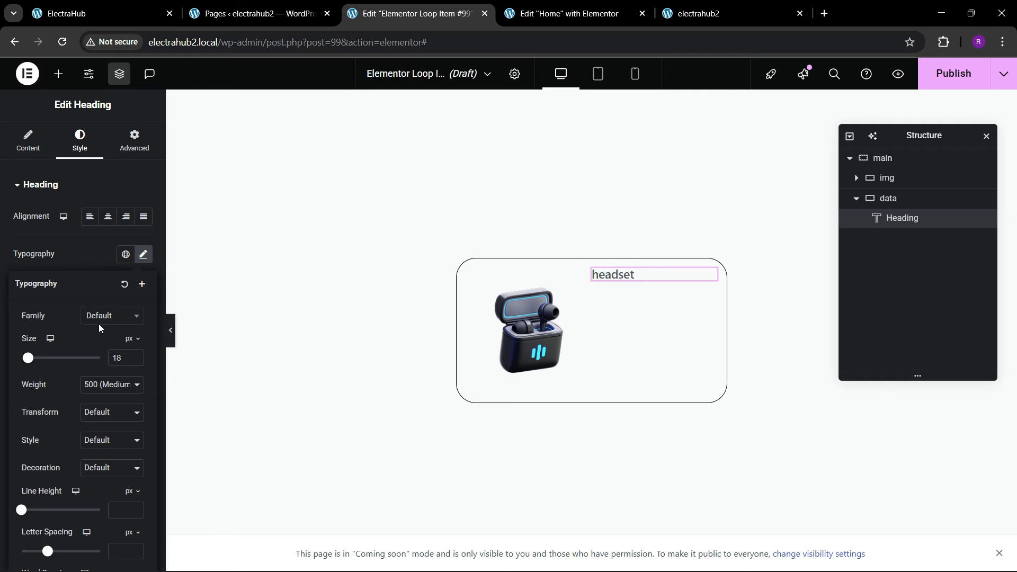
pyautogui.click(108, 412)
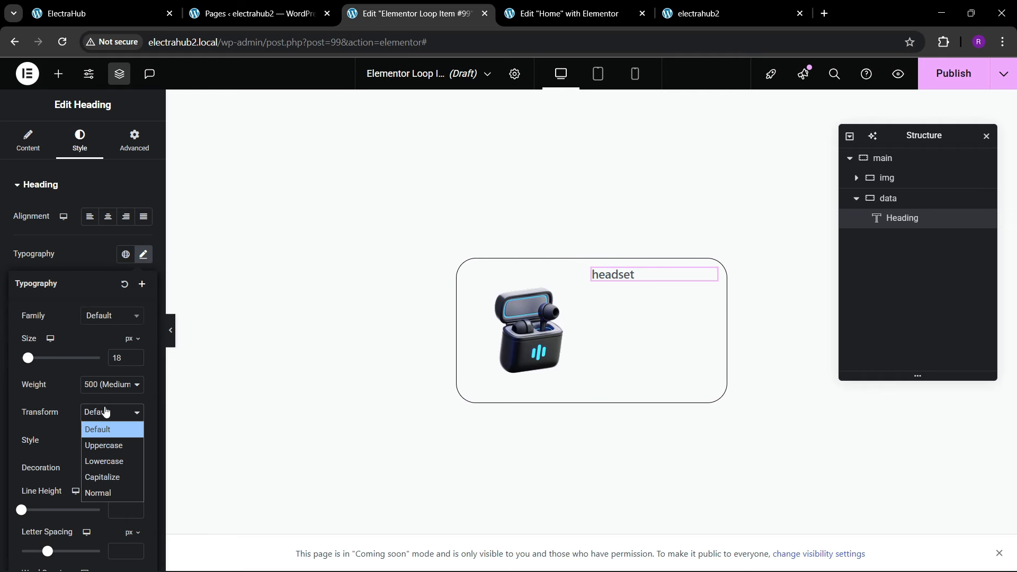
pyautogui.click(103, 479)
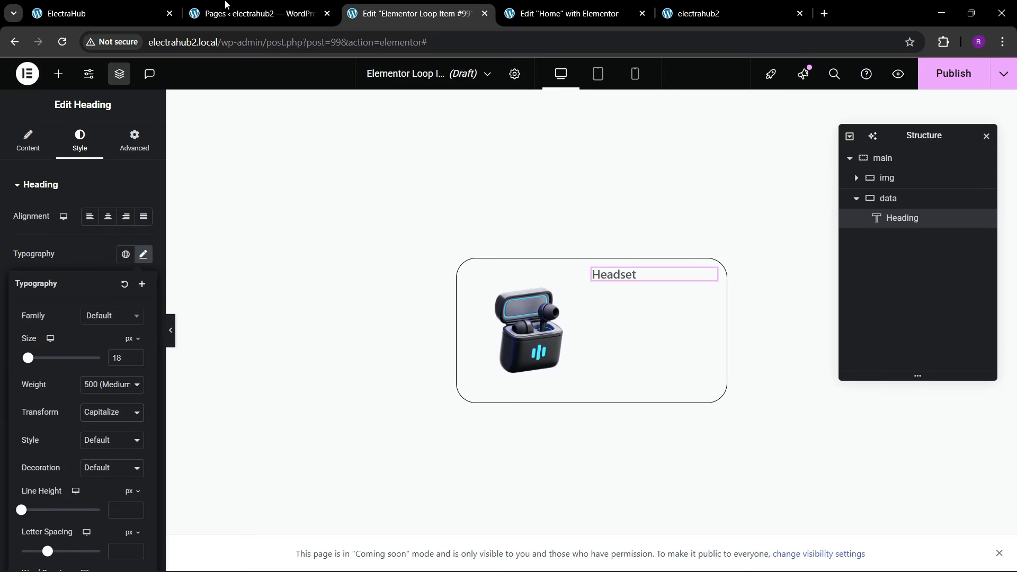
# Step: Compare with the reference card, then justify the data container's content to the center and align its items to the start
pyautogui.click(123, 5)
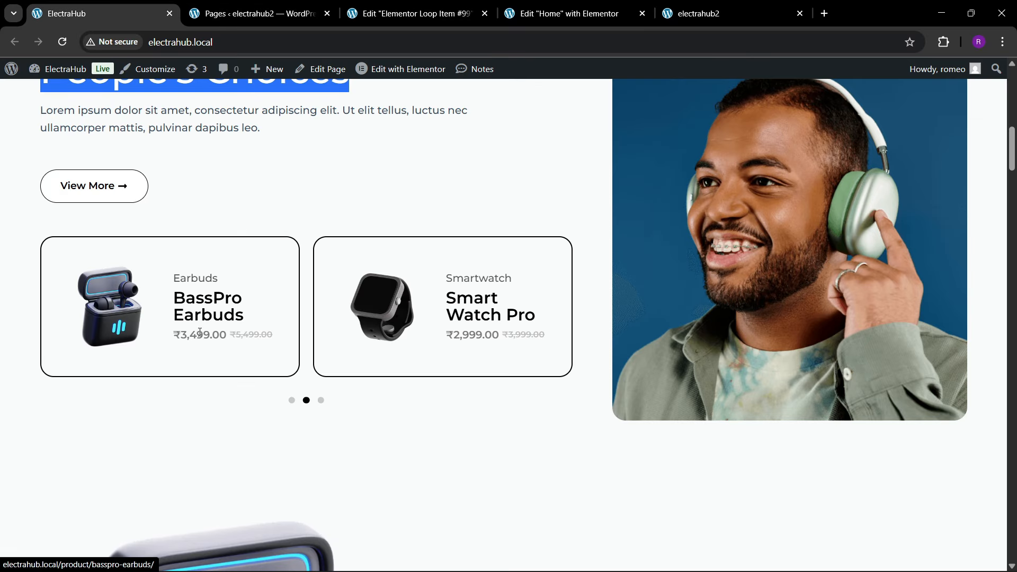
pyautogui.click(426, 8)
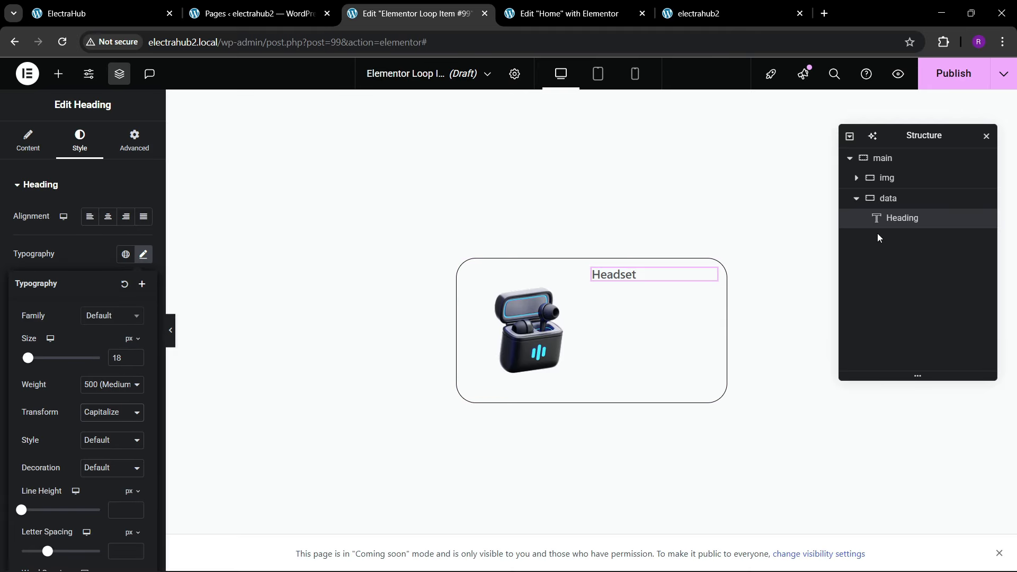
pyautogui.click(896, 199)
pyautogui.click(27, 140)
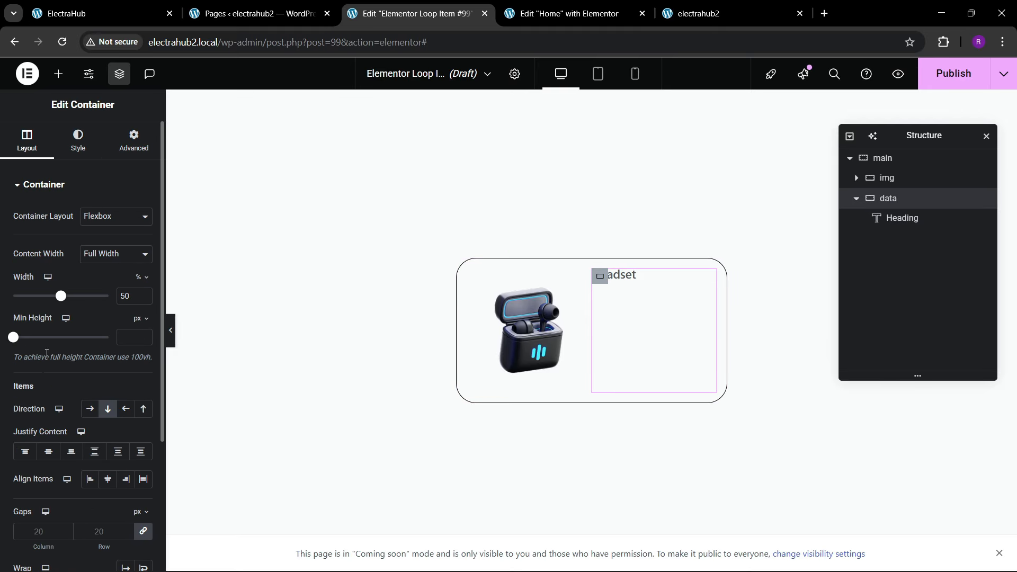
pyautogui.click(48, 451)
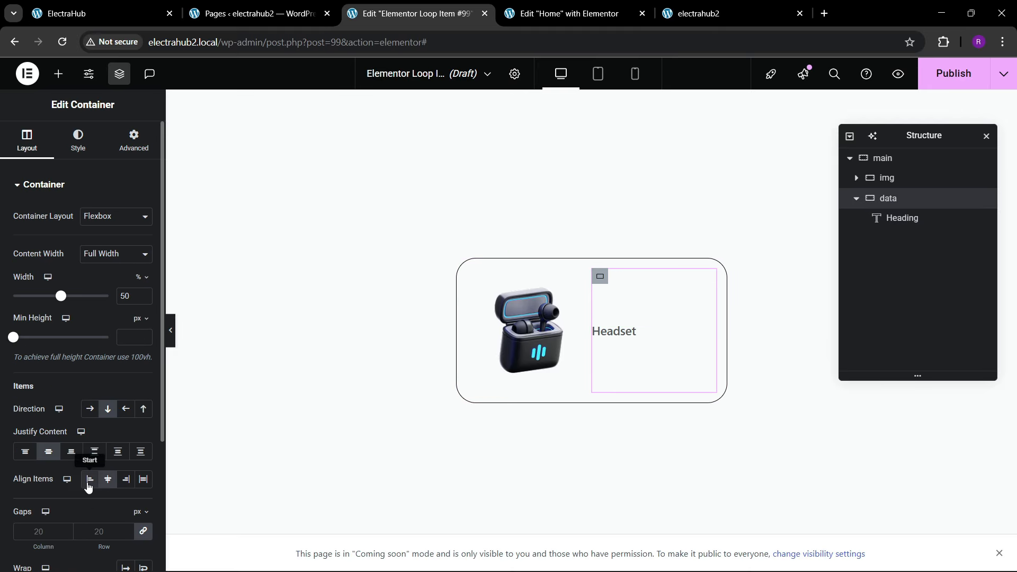
pyautogui.click(89, 478)
# Step: Duplicate the category heading inside the data container and check the product name in the reference card
pyautogui.click(626, 332)
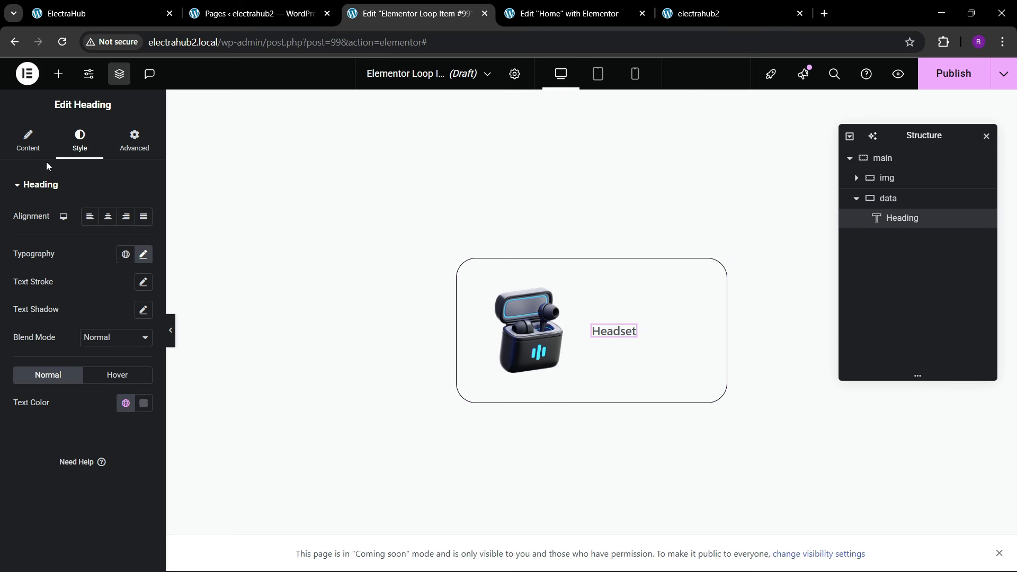
pyautogui.rightClick(627, 332)
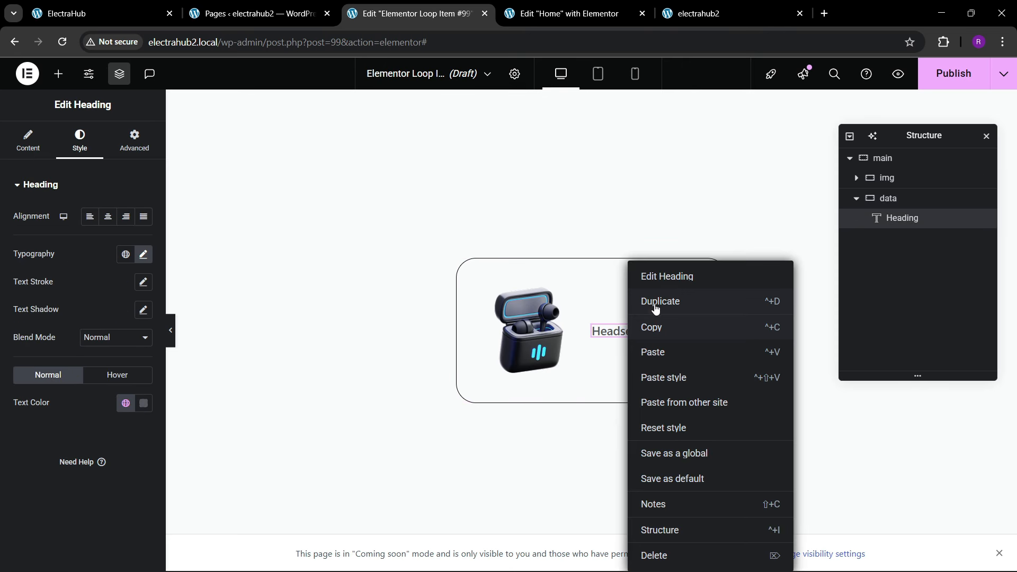
pyautogui.click(656, 301)
pyautogui.click(161, 5)
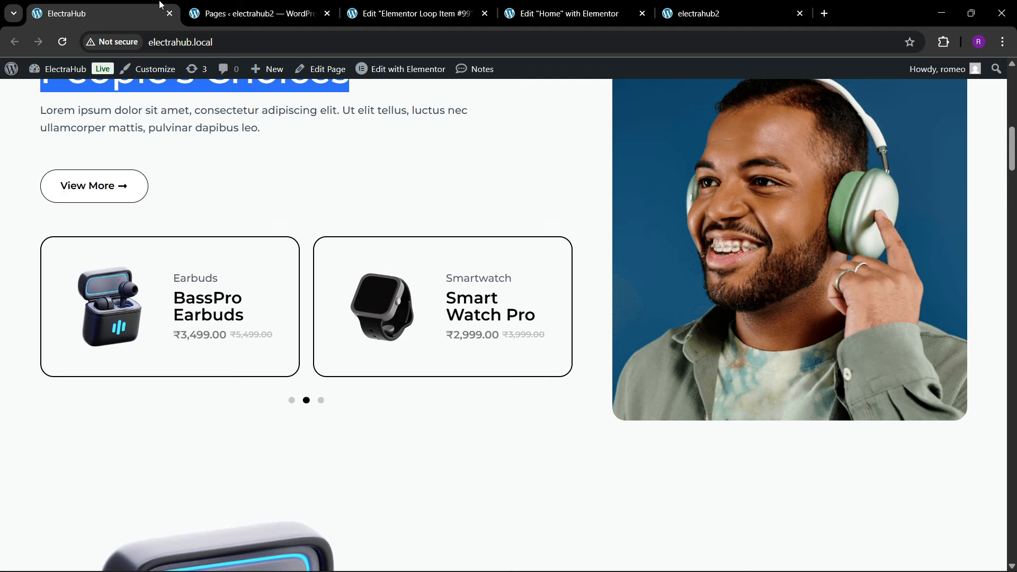
pyautogui.click(449, 5)
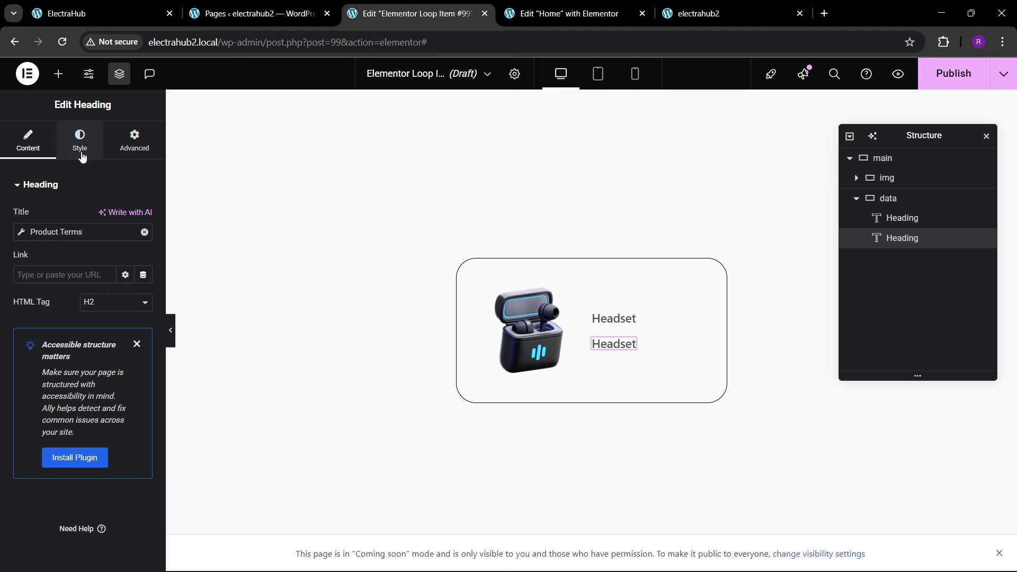
# Step: Set the duplicated heading's font size to 25 px and compare it with the product name in the reference card
pyautogui.click(81, 143)
pyautogui.click(143, 254)
pyautogui.moveTo(137, 356); pyautogui.dragTo(137, 360)
pyautogui.click(136, 360)
pyautogui.click(137, 361)
pyautogui.click(137, 360)
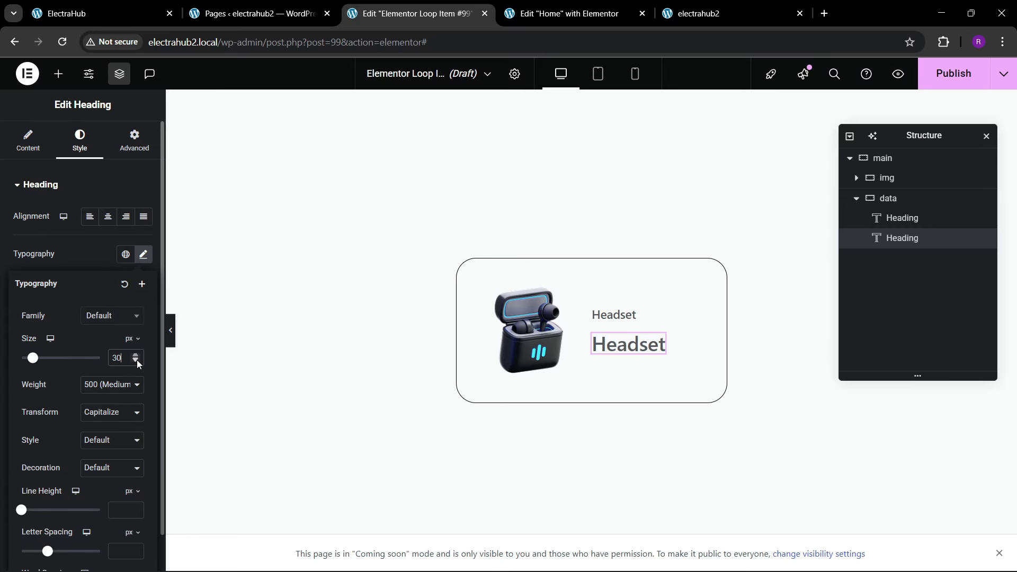
pyautogui.click(137, 360)
pyautogui.click(136, 360)
pyautogui.click(136, 360)
pyautogui.click(136, 360)
pyautogui.click(137, 360)
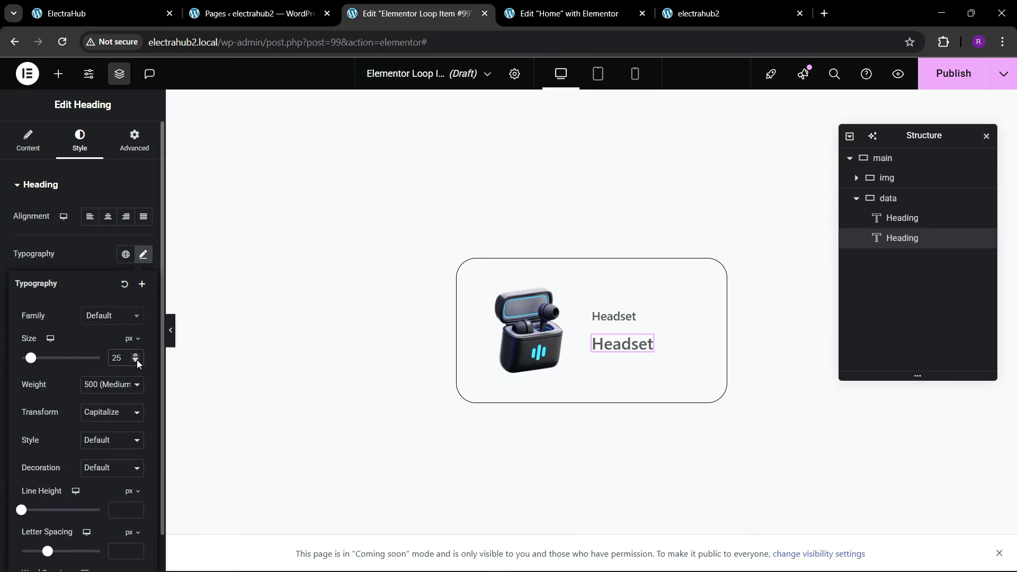
pyautogui.click(134, 6)
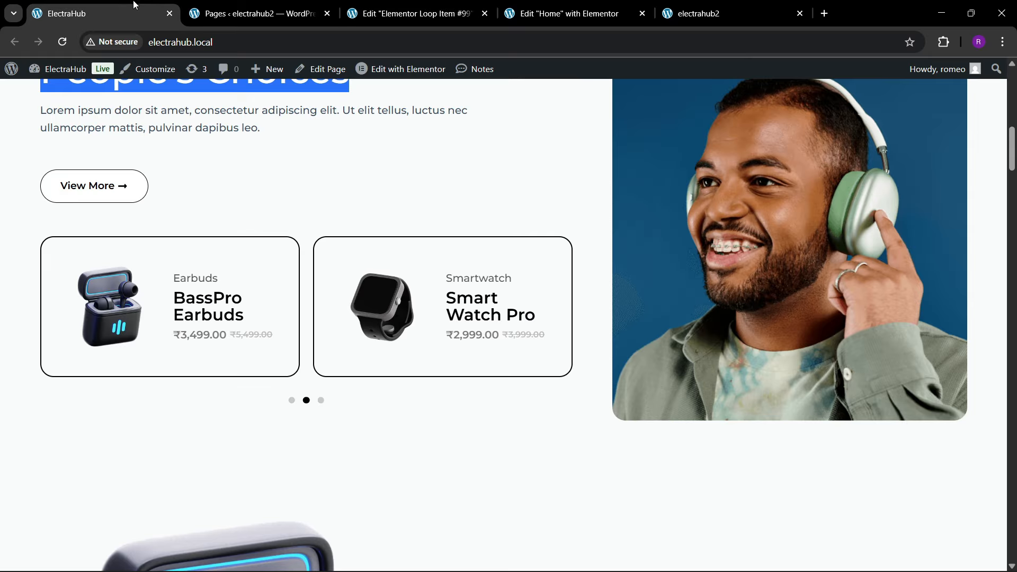
pyautogui.click(413, 13)
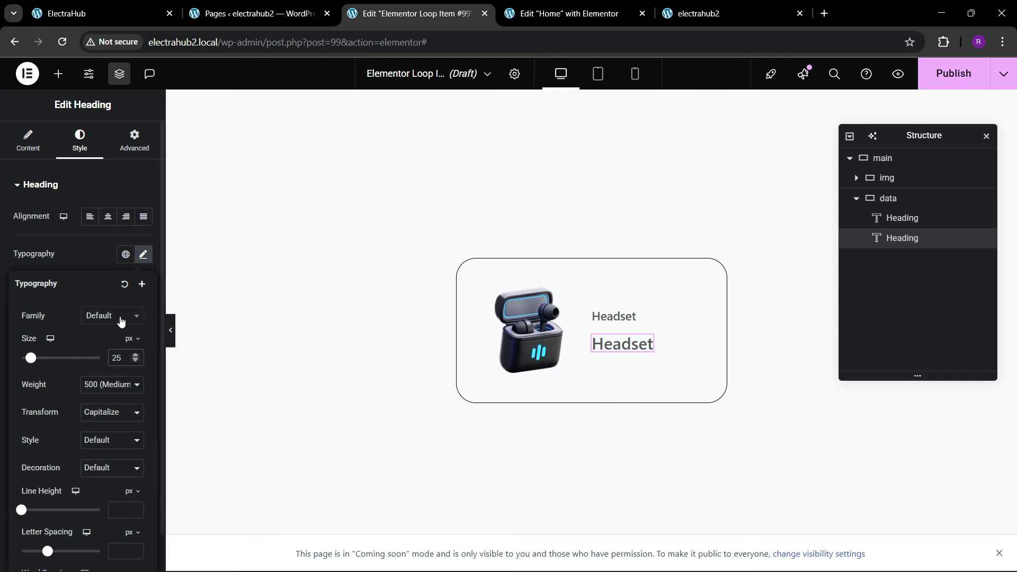
pyautogui.click(83, 263)
# Step: Replace the second heading's Product Terms tag with Product Title and compare the result with the reference card
pyautogui.click(29, 144)
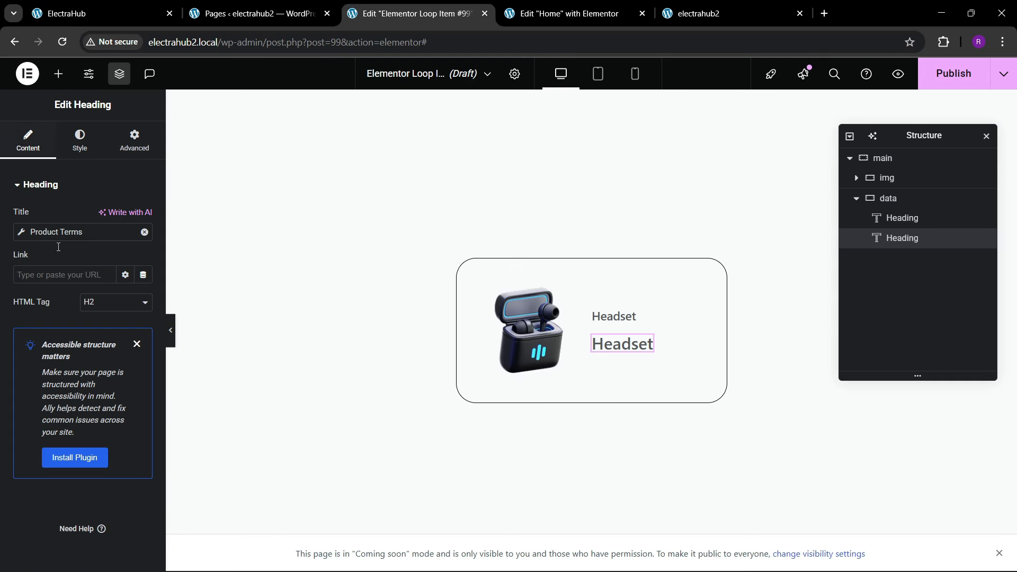
pyautogui.click(145, 233)
pyautogui.click(143, 232)
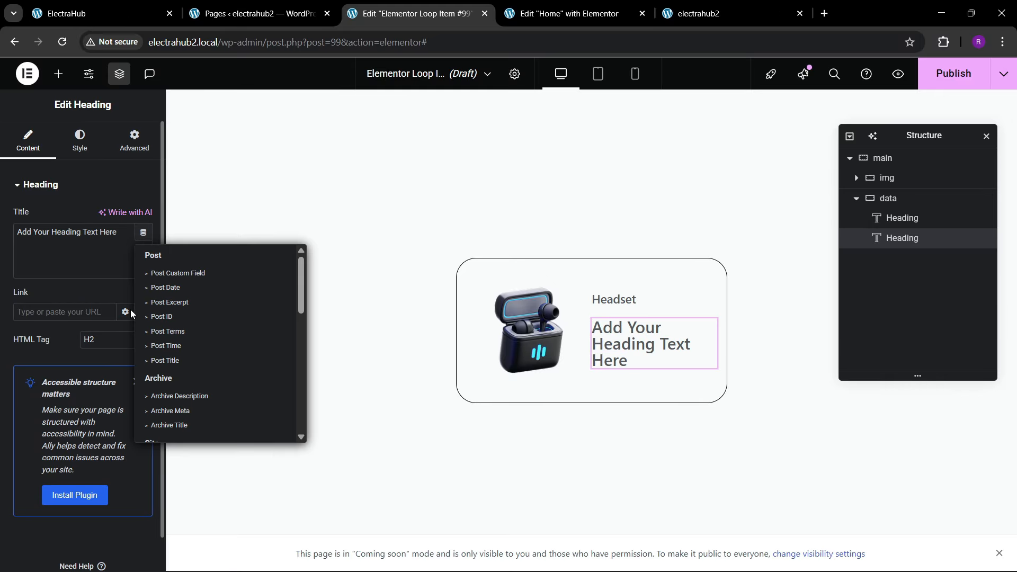
pyautogui.scroll(-5, 192, 364)
pyautogui.scroll(-3, 193, 364)
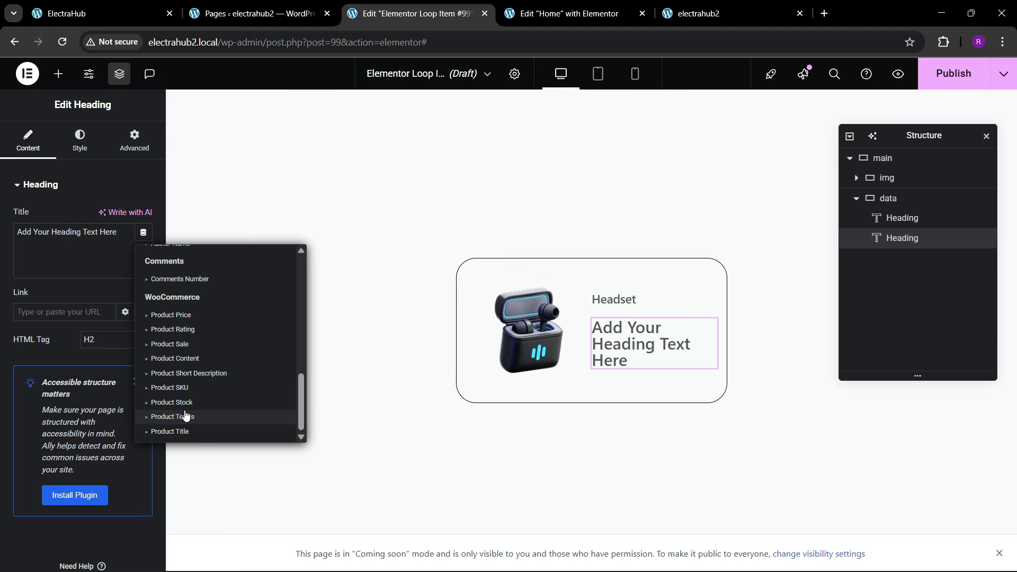
pyautogui.click(186, 432)
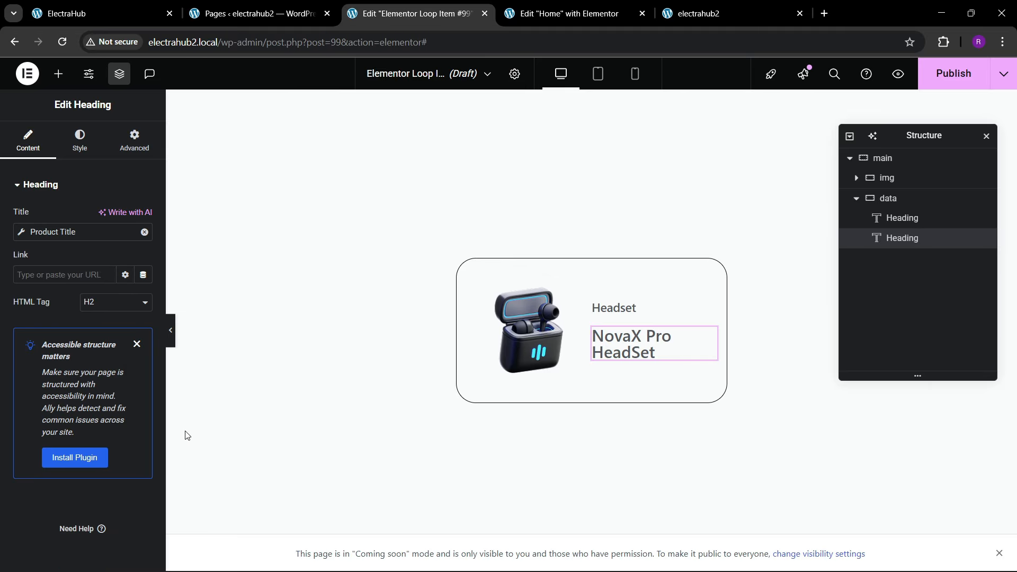
pyautogui.click(85, 13)
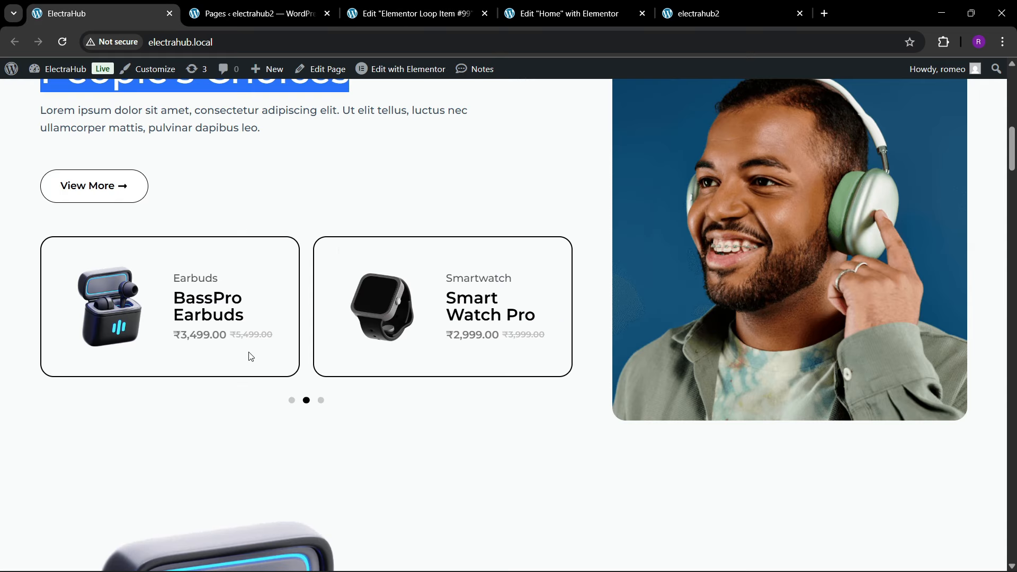
pyautogui.click(360, 13)
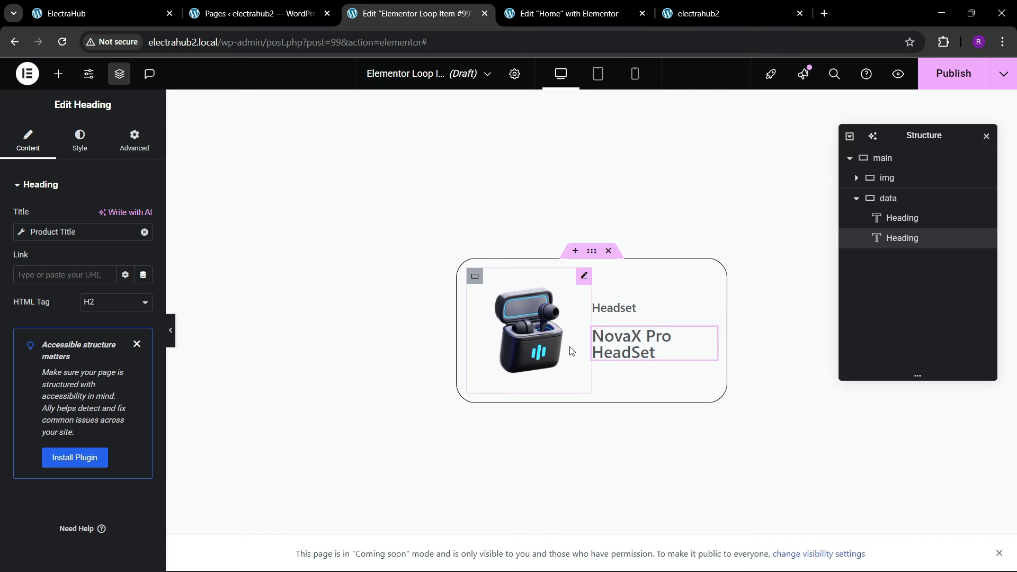
# Step: Copy the category heading and paste it below the product title inside the data container
pyautogui.rightClick(628, 315)
pyautogui.click(647, 328)
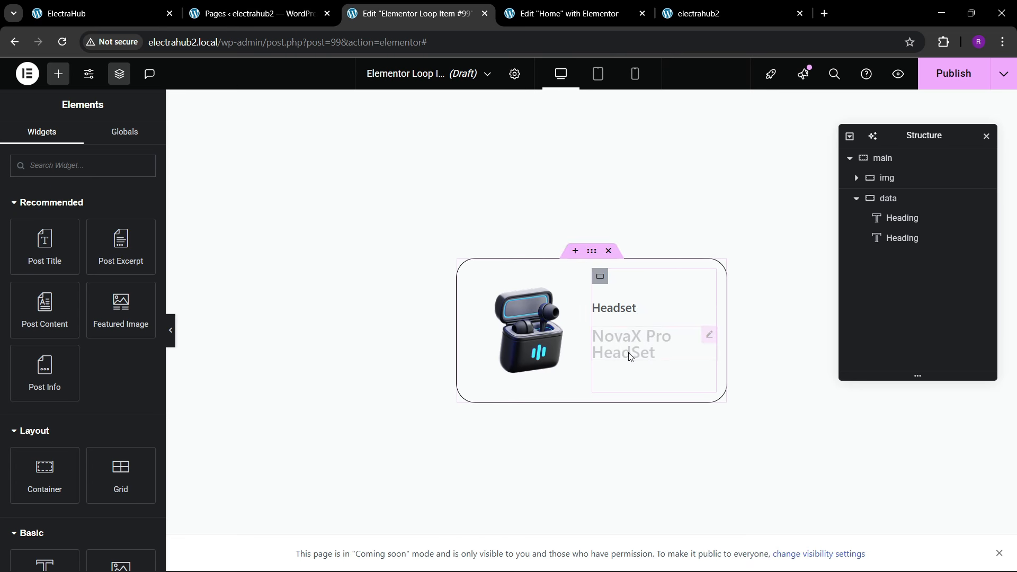
pyautogui.rightClick(630, 356)
pyautogui.click(654, 352)
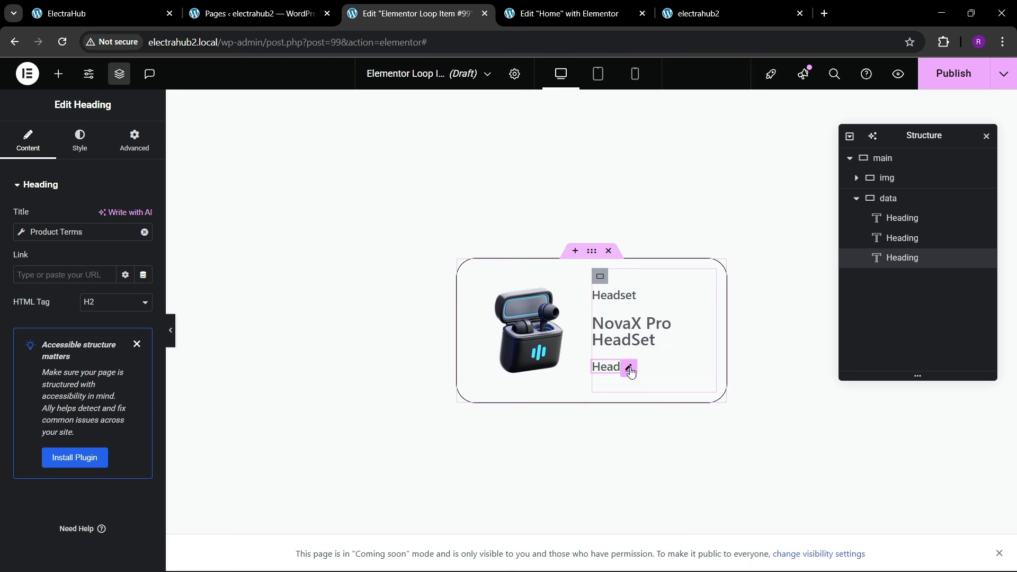
# Step: Replace the third heading's Product Terms tag with the WooCommerce Product Price tag
pyautogui.click(143, 233)
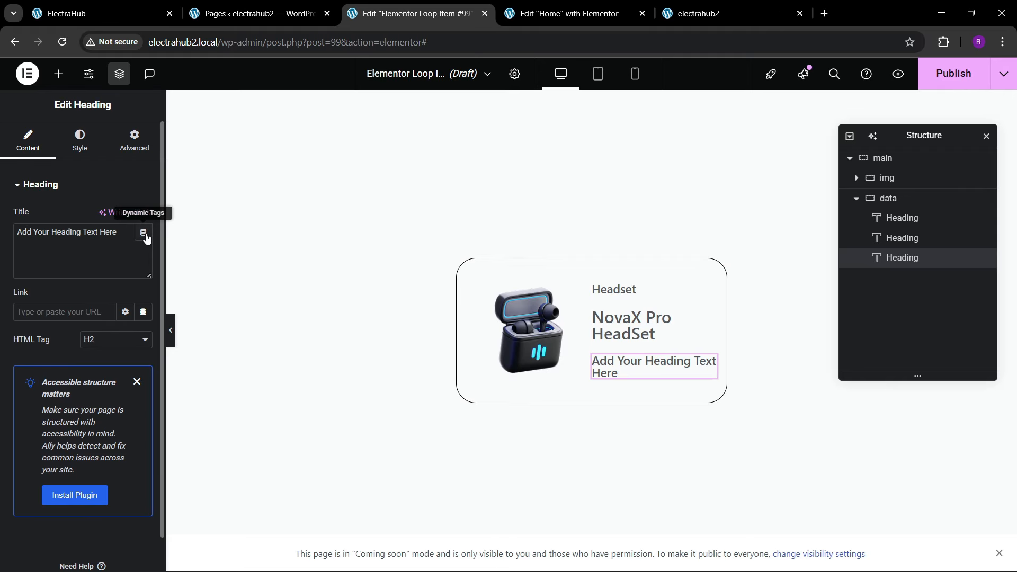
pyautogui.click(143, 232)
pyautogui.scroll(-10, 196, 375)
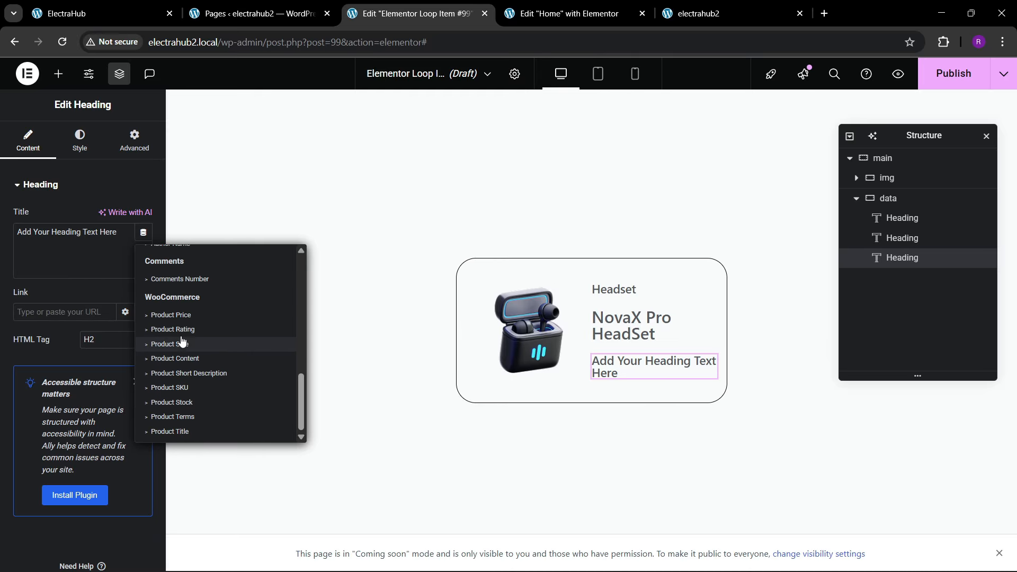
pyautogui.click(179, 317)
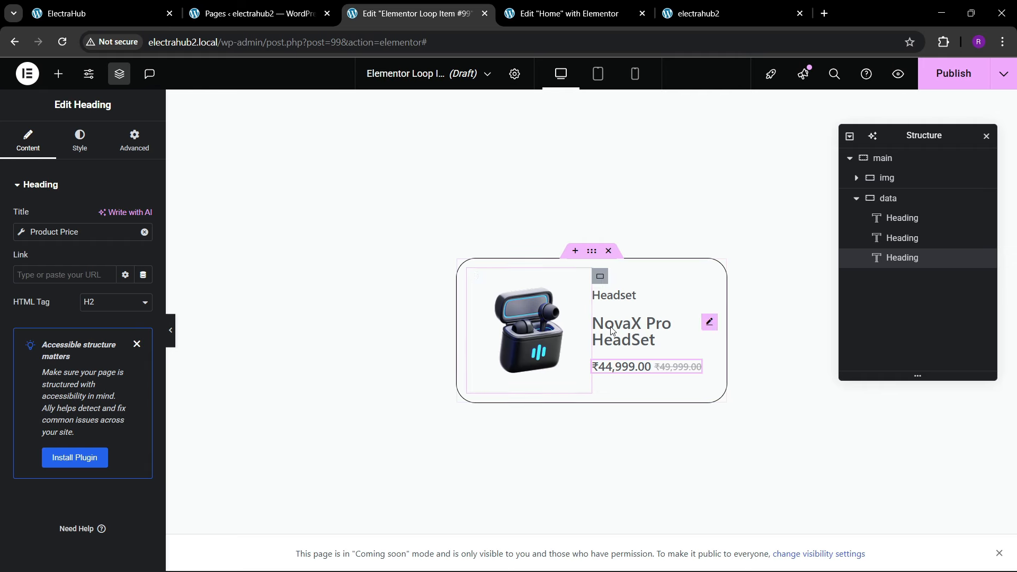
# Step: Apply a gray global text color to the category heading above the product title
pyautogui.click(628, 295)
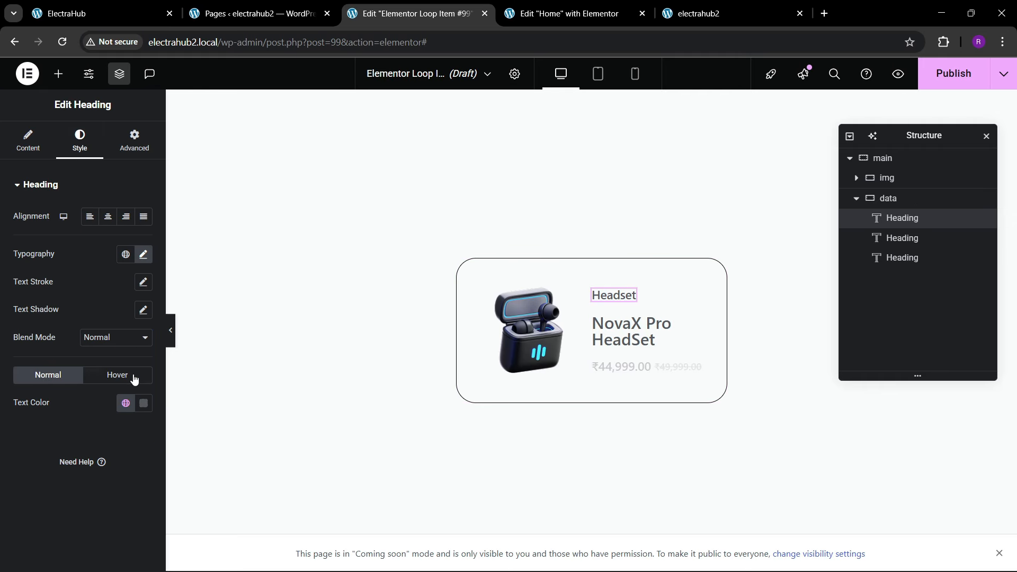
pyautogui.click(125, 403)
pyautogui.click(368, 328)
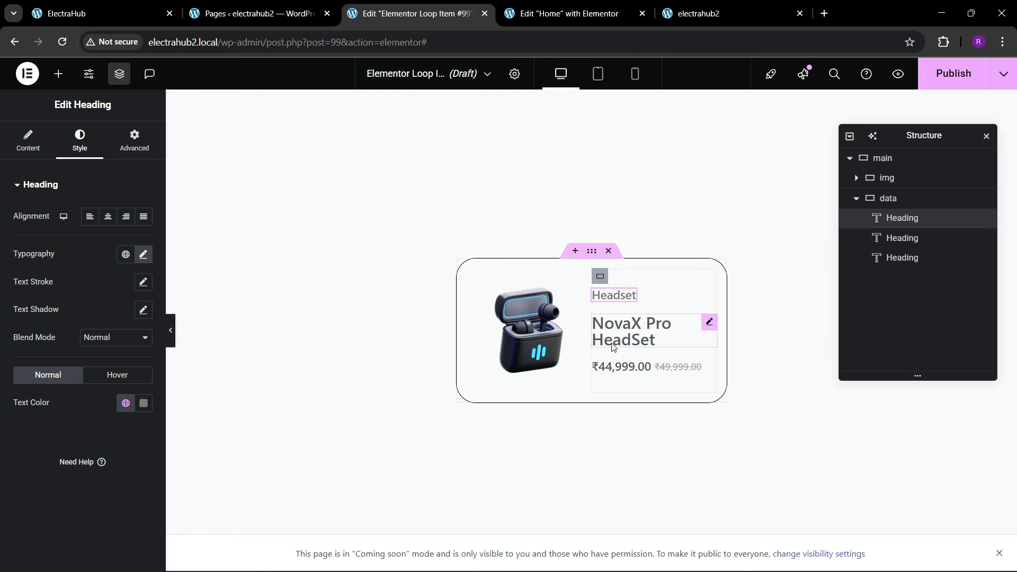
# Step: Apply the black global text color to the product title heading
pyautogui.click(708, 324)
pyautogui.click(80, 140)
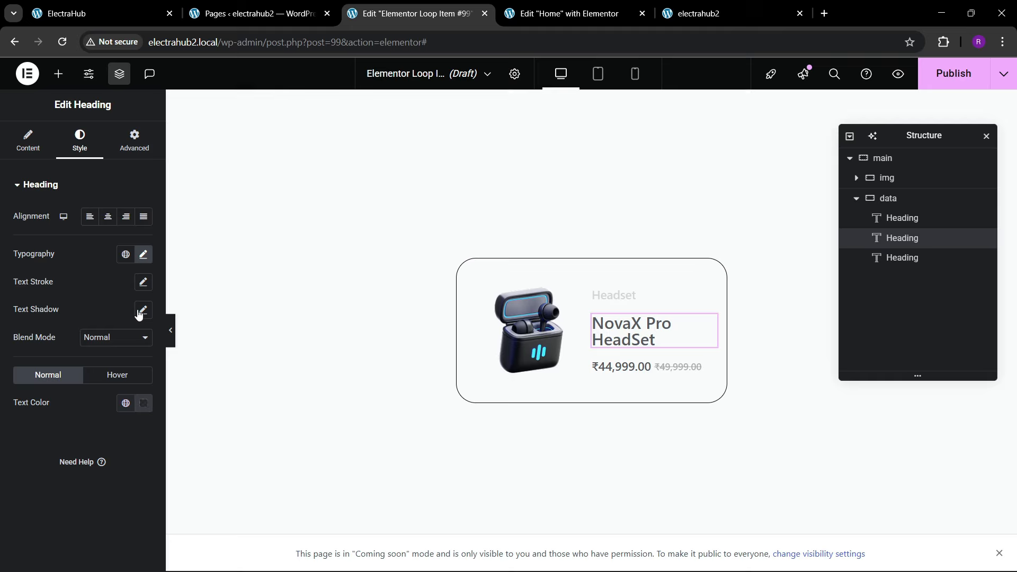
pyautogui.click(125, 403)
pyautogui.click(69, 286)
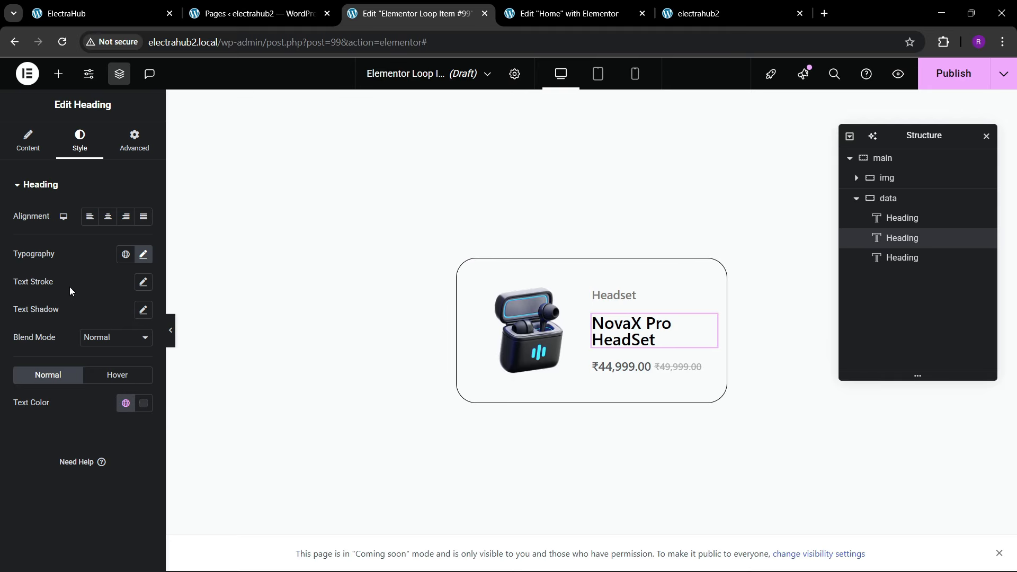
# Step: Try larger font sizes such as 27 px and 26 px on the product title, ending at 25 px
pyautogui.click(143, 256)
pyautogui.doubleClick(135, 356)
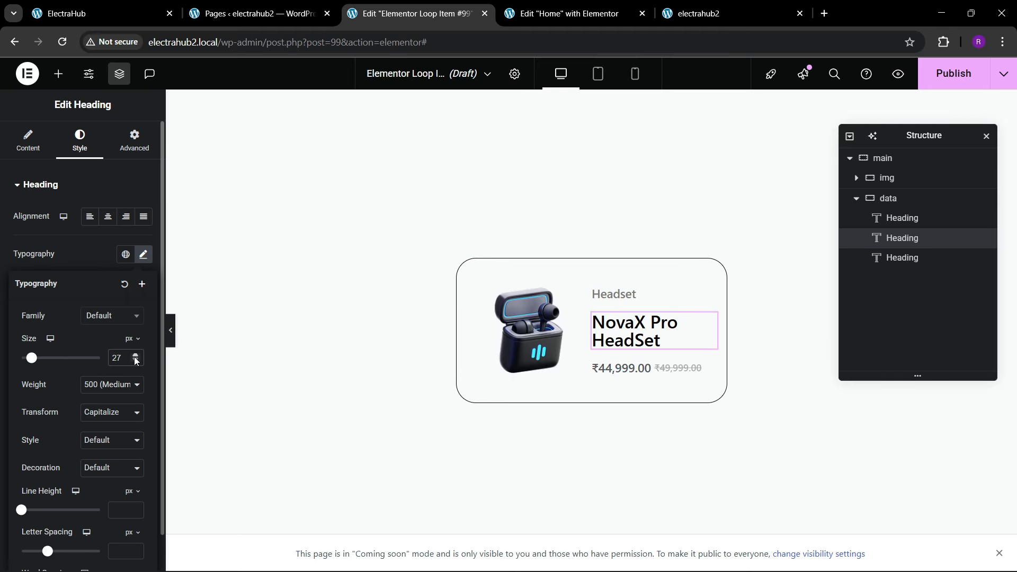
pyautogui.click(135, 356)
pyautogui.click(135, 356)
pyautogui.click(135, 356)
pyautogui.click(133, 361)
pyautogui.click(134, 362)
pyautogui.click(133, 362)
pyautogui.click(133, 361)
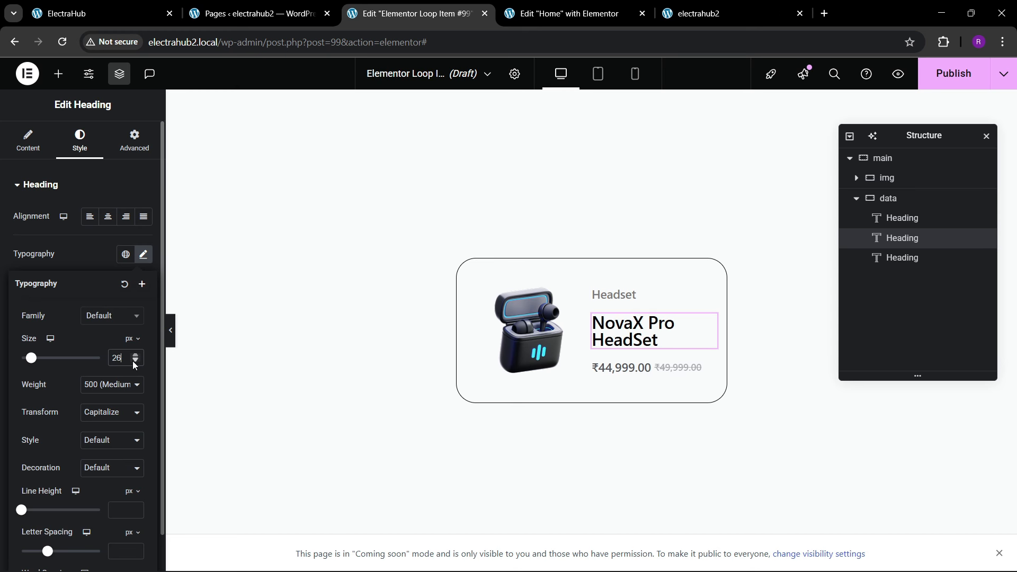
pyautogui.click(135, 361)
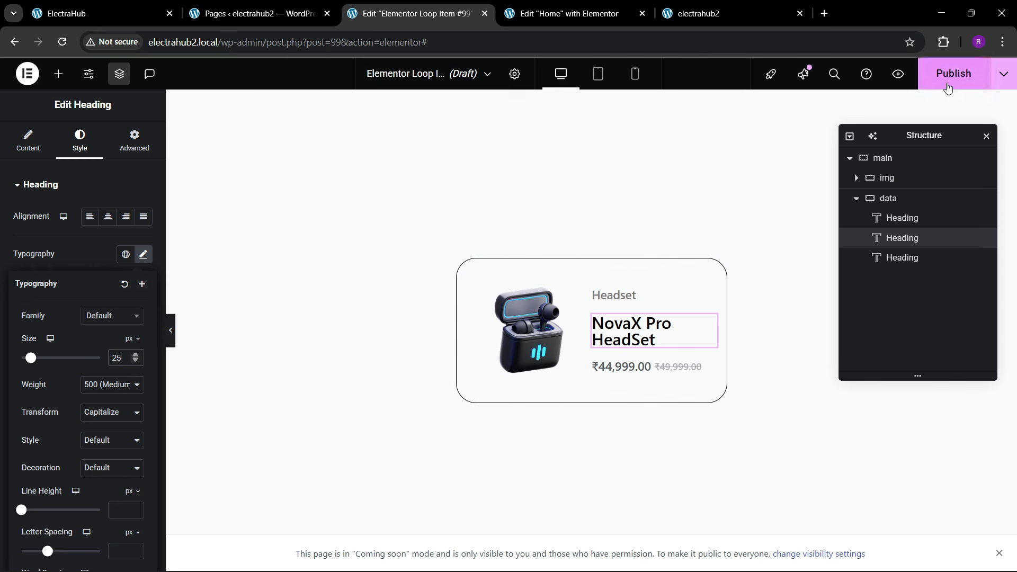
# Step: Rename the Loop Item template to "product loop 1" and publish it
pyautogui.click(514, 73)
pyautogui.moveTo(109, 233); pyautogui.dragTo(25, 240)
pyautogui.write('prod')
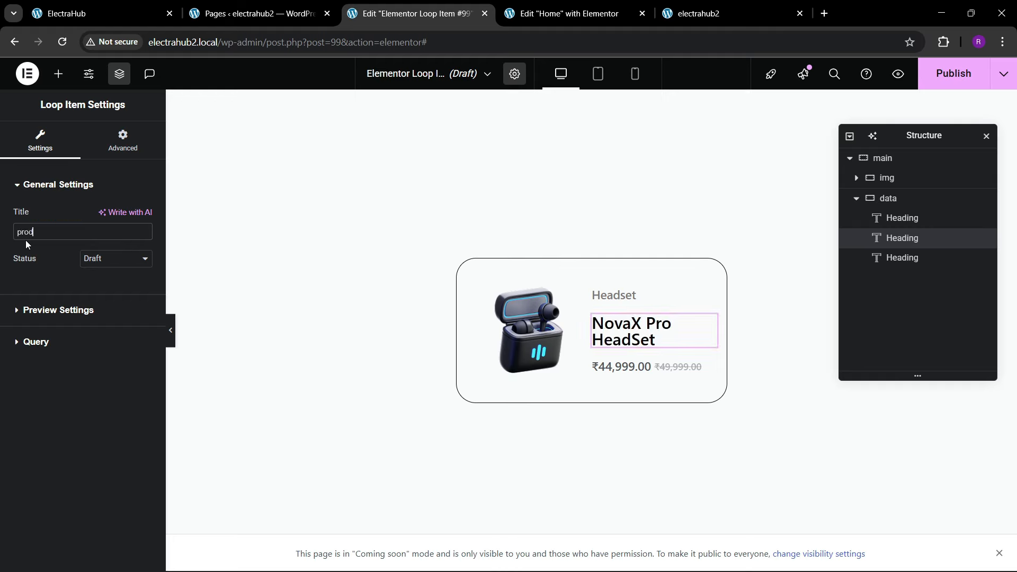
pyautogui.write('uct loop 1')
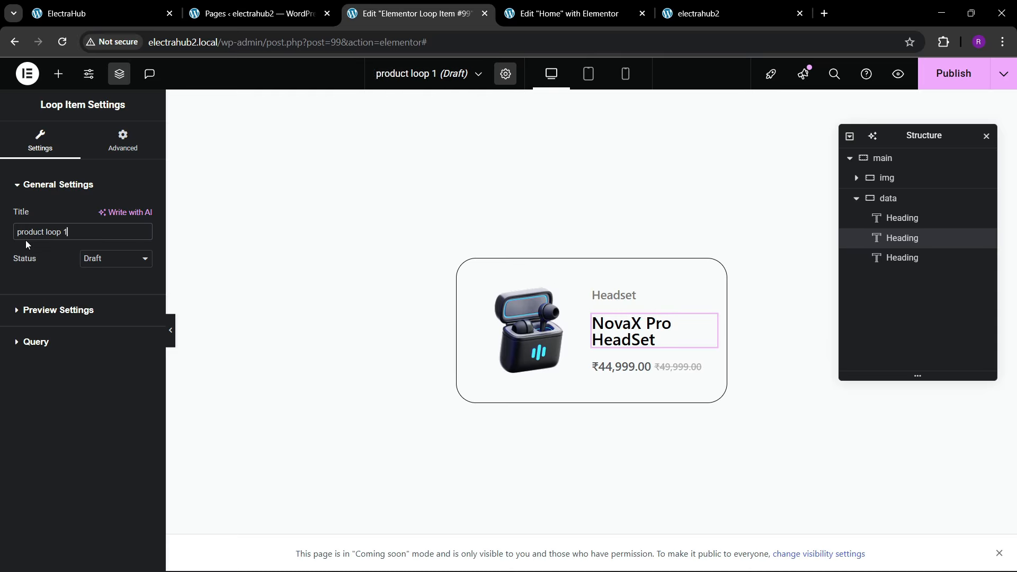
pyautogui.click(951, 73)
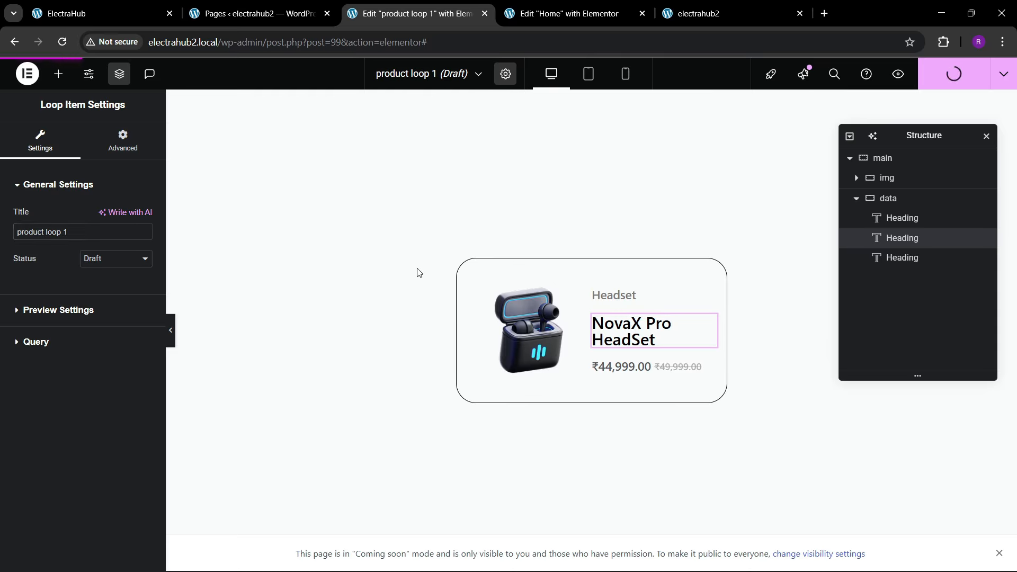
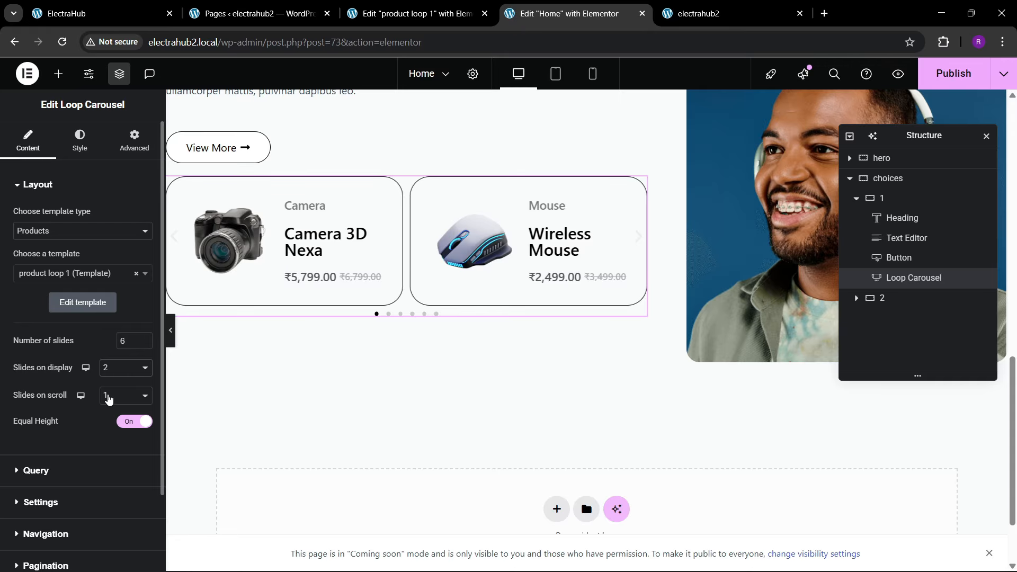
# Step: Turn off autoplay for the loop carousel and hide its navigation arrows
pyautogui.scroll(-2, 34, 401)
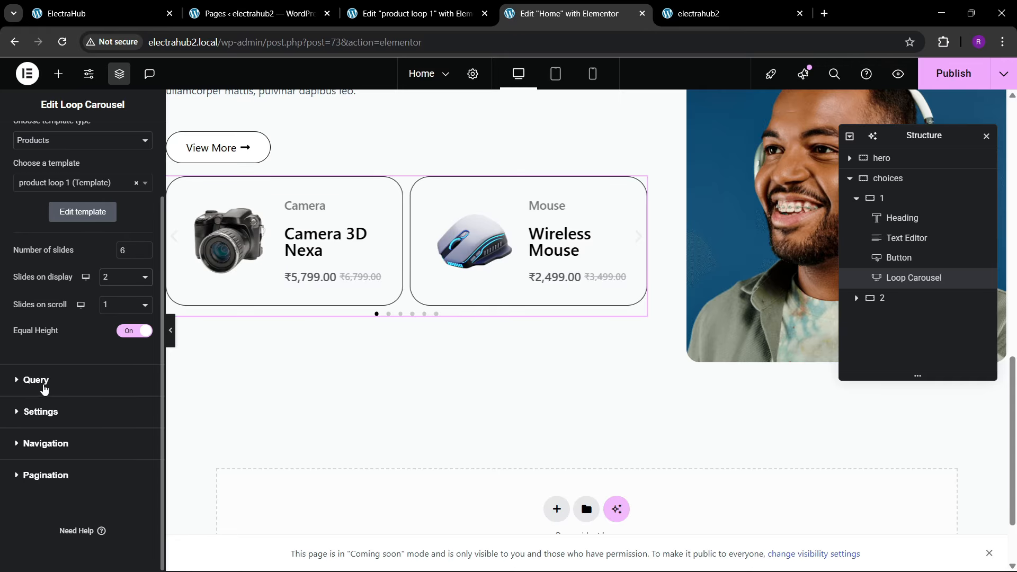
pyautogui.click(44, 412)
pyautogui.click(134, 278)
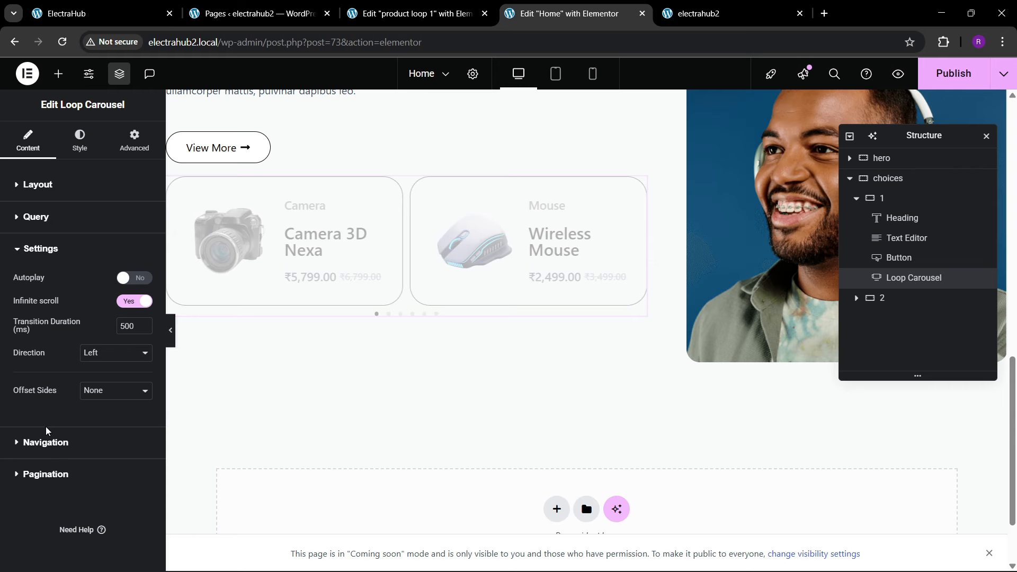
pyautogui.click(47, 440)
pyautogui.scroll(-3, 85, 393)
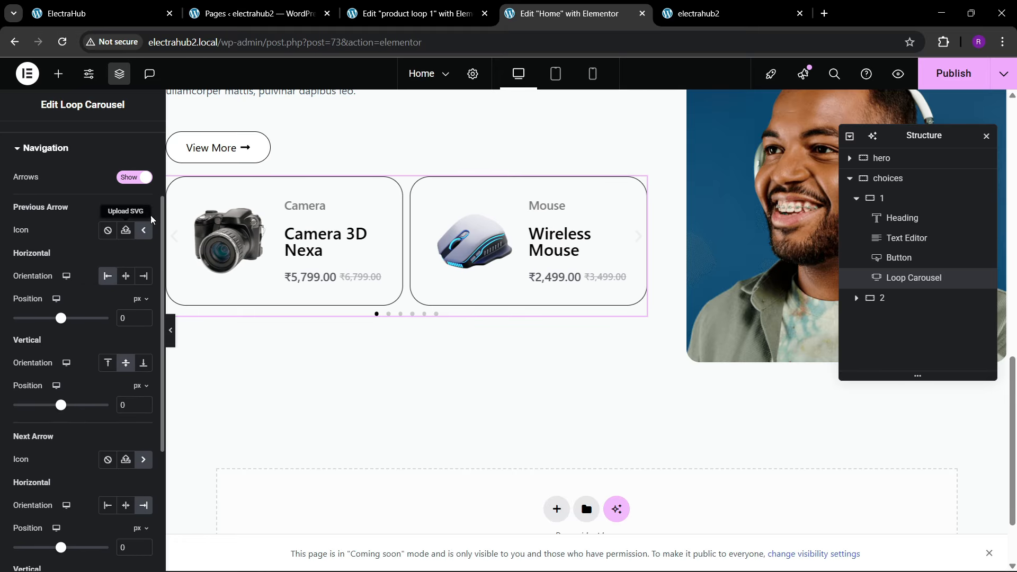
pyautogui.click(133, 177)
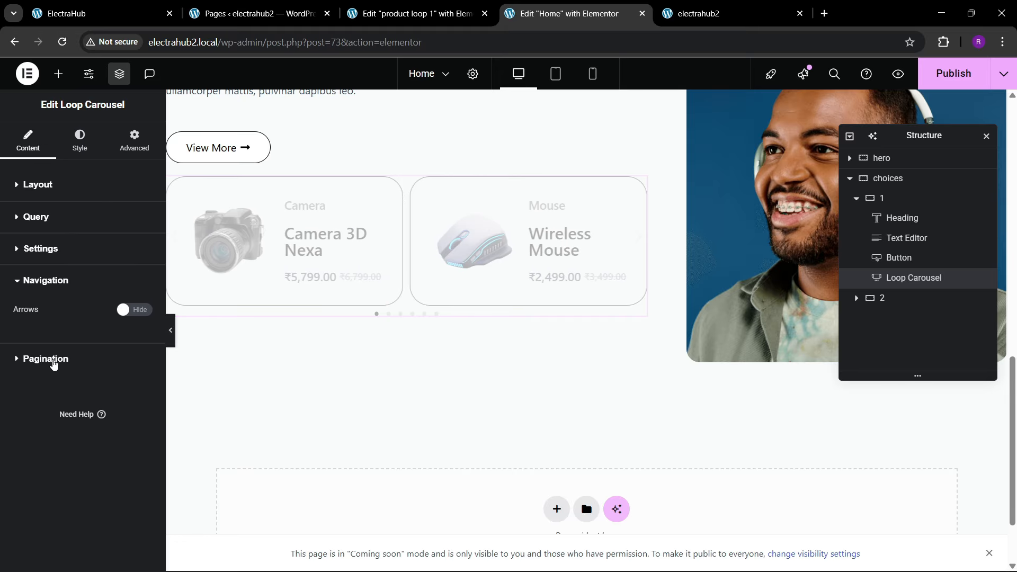
# Step: Set the gap between the loop carousel's slides to 20
pyautogui.click(53, 360)
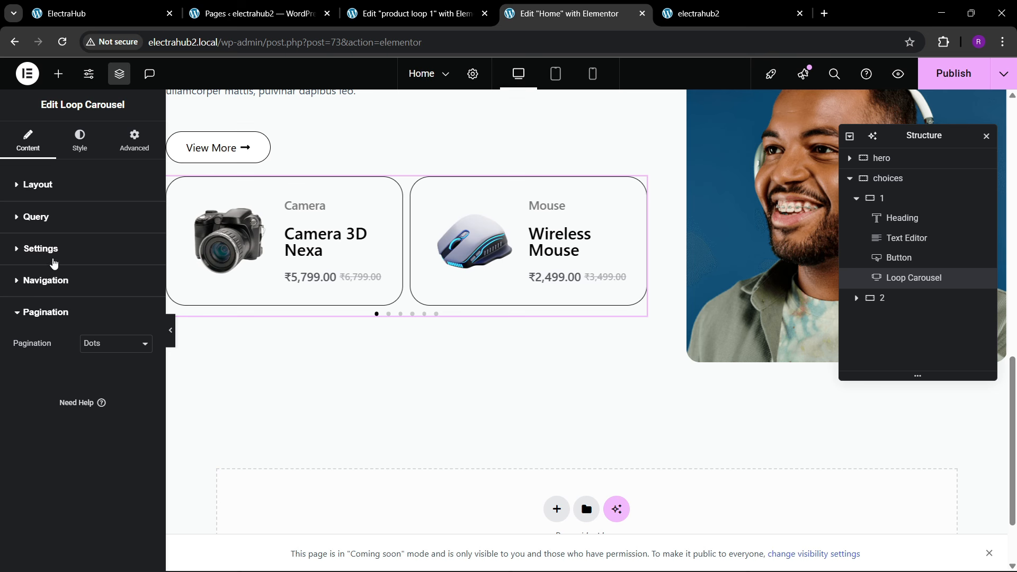
pyautogui.click(79, 141)
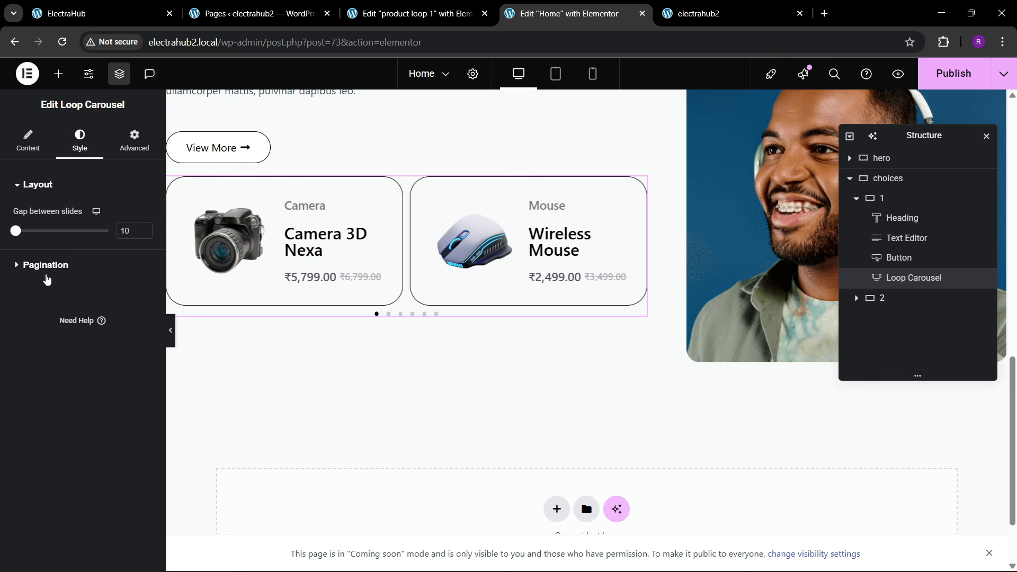
pyautogui.click(53, 266)
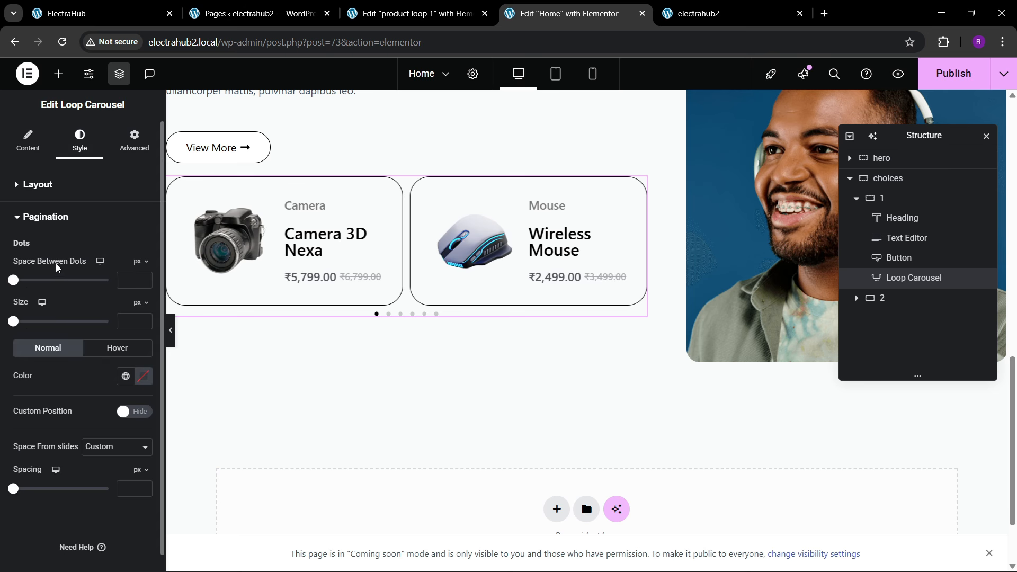
pyautogui.click(38, 185)
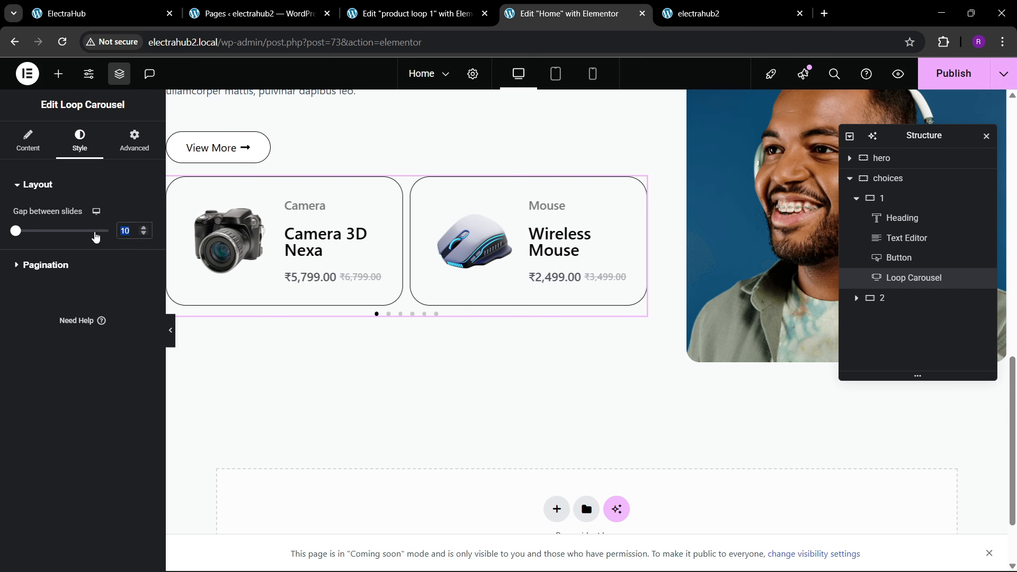
pyautogui.write('20')
# Step: Set the space between the carousel's pagination dots to 5 px
pyautogui.click(68, 267)
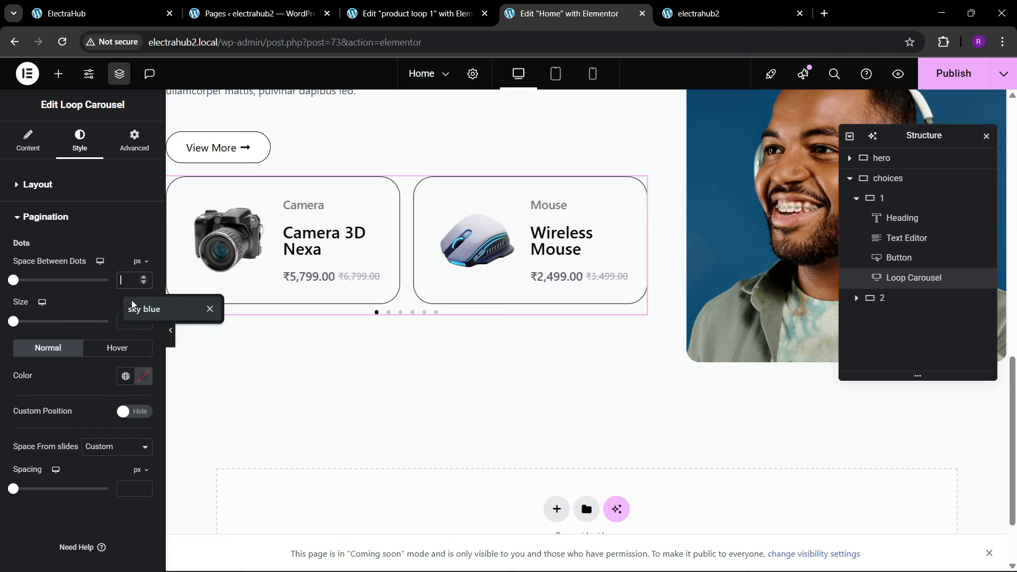
pyautogui.write('10')
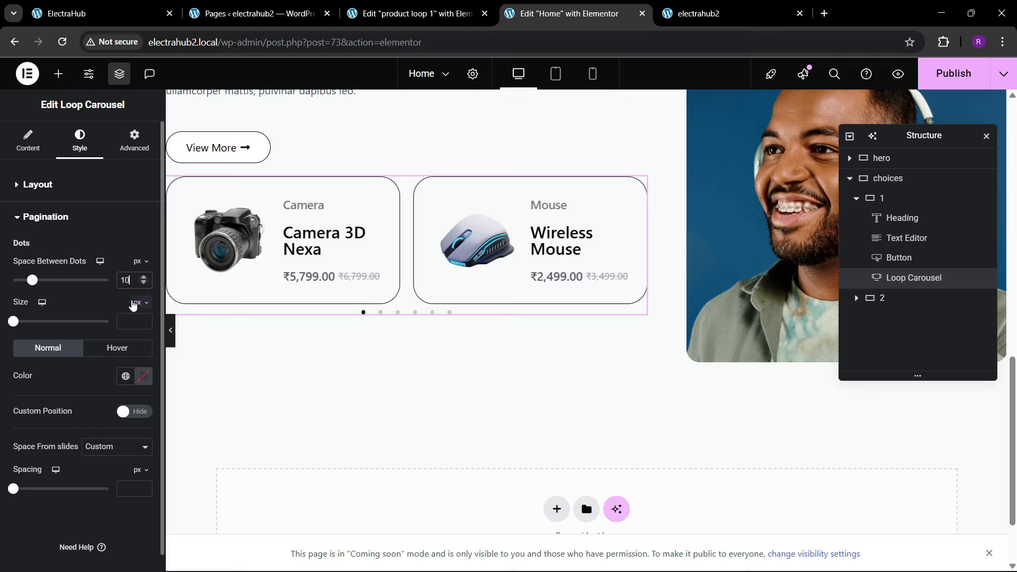
pyautogui.press('BackSpace')
pyautogui.press('BackSpace')
pyautogui.write('5')
pyautogui.press('BackSpace')
pyautogui.write('8')
pyautogui.press('BackSpace')
pyautogui.write('5')
# Step: Set the pagination dot size to 10 px and the dots' custom spacing from the slides to 30 px
pyautogui.click(144, 320)
pyautogui.click(144, 320)
pyautogui.click(144, 320)
pyautogui.click(144, 320)
pyautogui.click(144, 320)
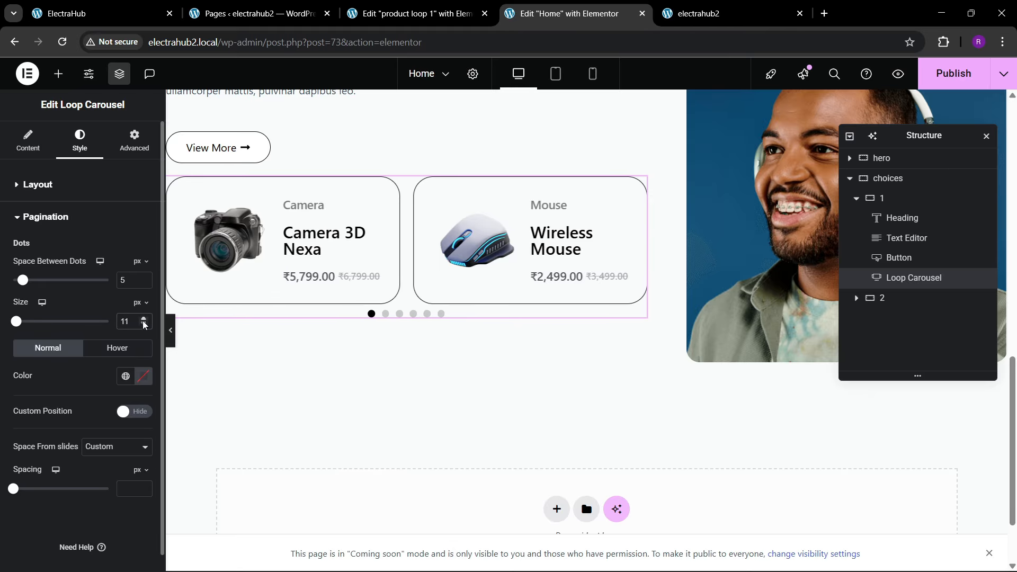
pyautogui.click(145, 325)
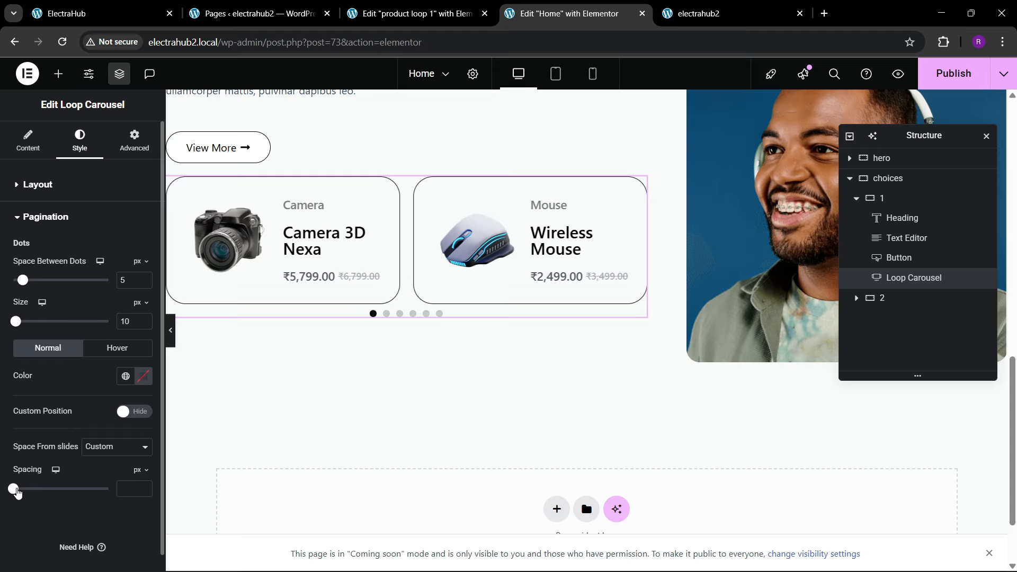
pyautogui.moveTo(17, 492); pyautogui.dragTo(45, 493)
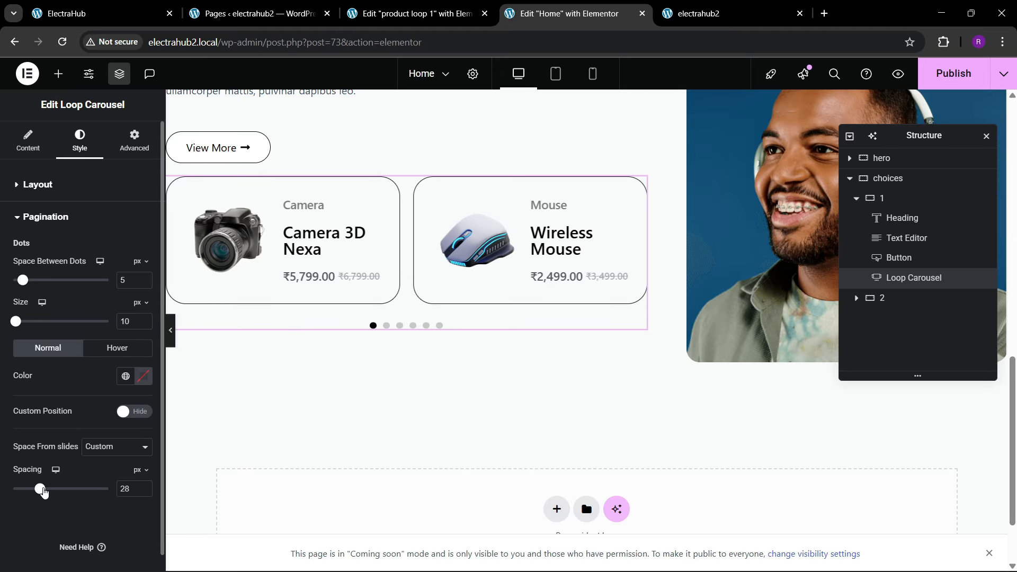
pyautogui.click(144, 487)
pyautogui.click(143, 487)
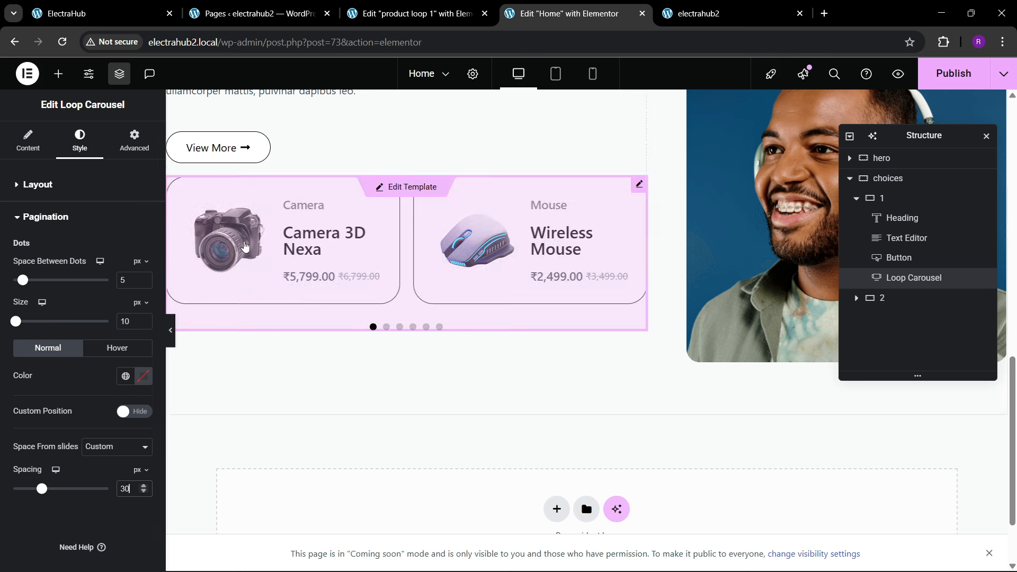
# Step: Set the loop carousel's slides on scroll to 2
pyautogui.click(29, 140)
pyautogui.scroll(-2, 80, 350)
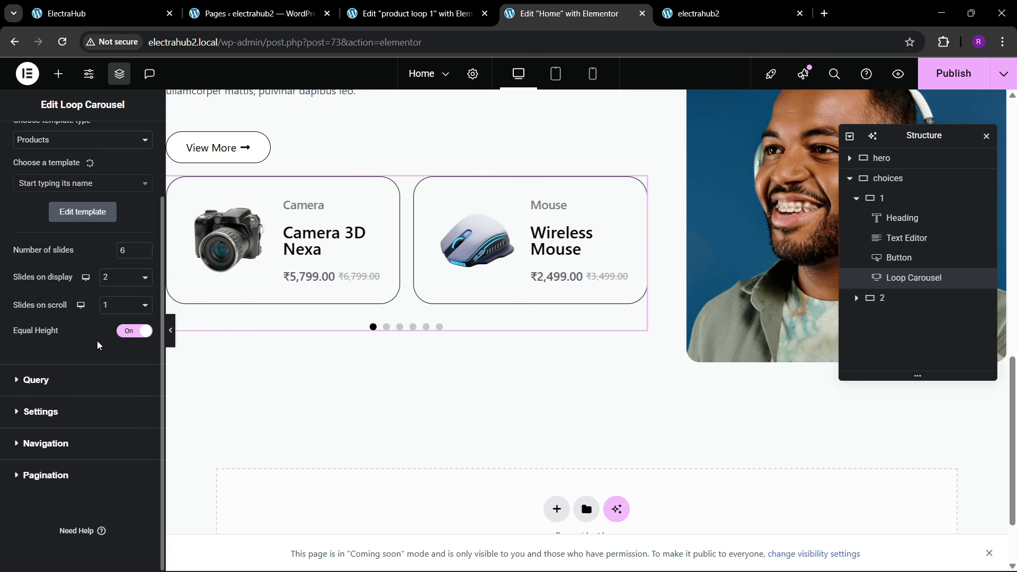
pyautogui.click(112, 305)
pyautogui.click(112, 342)
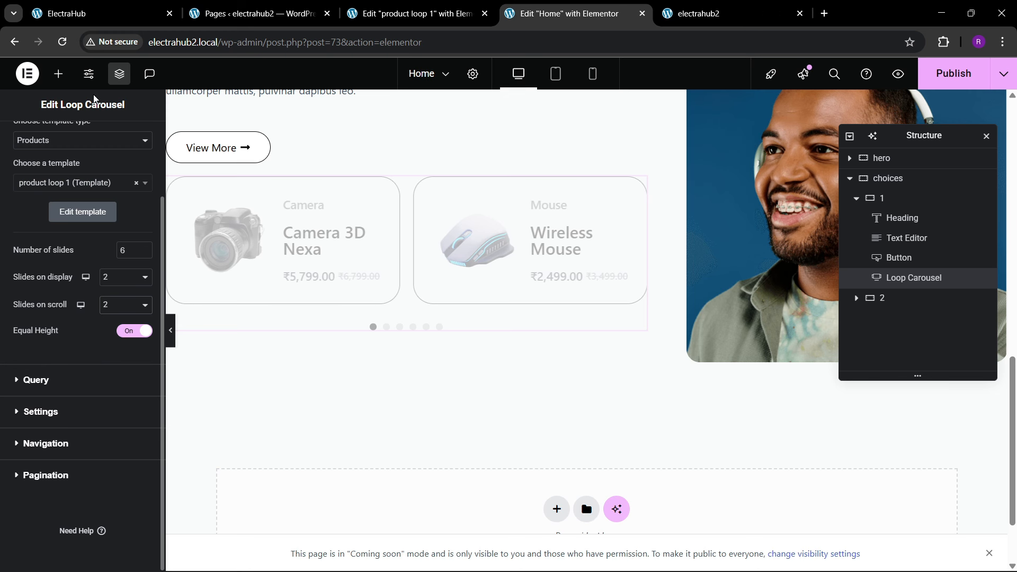
pyautogui.hotkey('ctrl', '1')
pyautogui.click(370, 12)
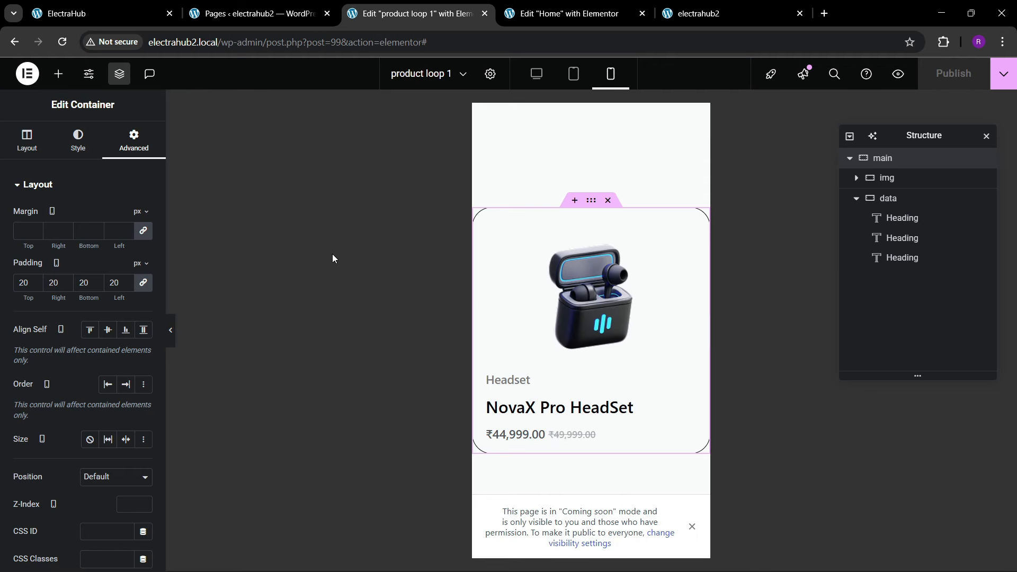
pyautogui.click(582, 7)
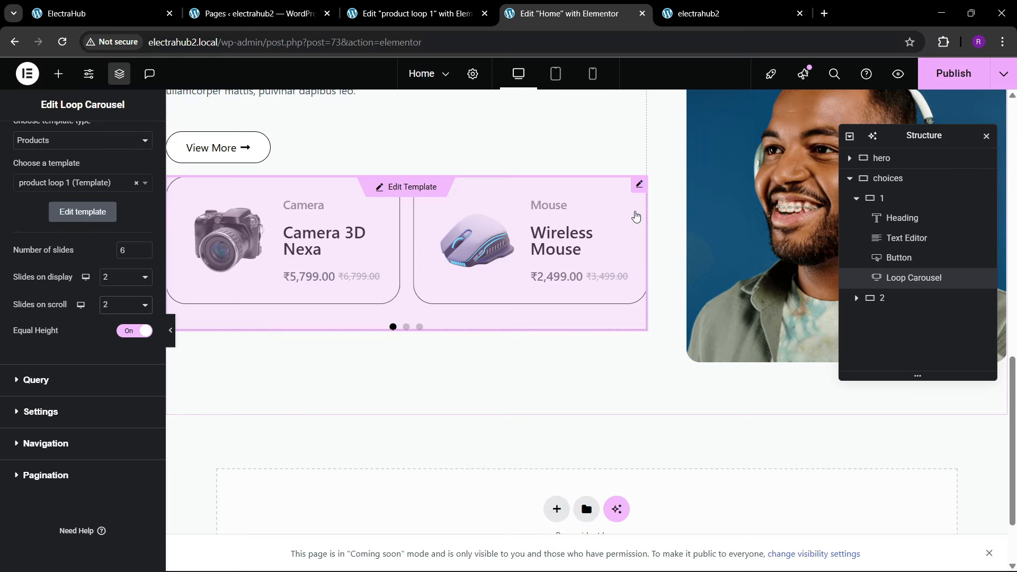
# Step: Set the loop carousel's top margin to 30 px and publish the Home page
pyautogui.scroll(2, 141, 207)
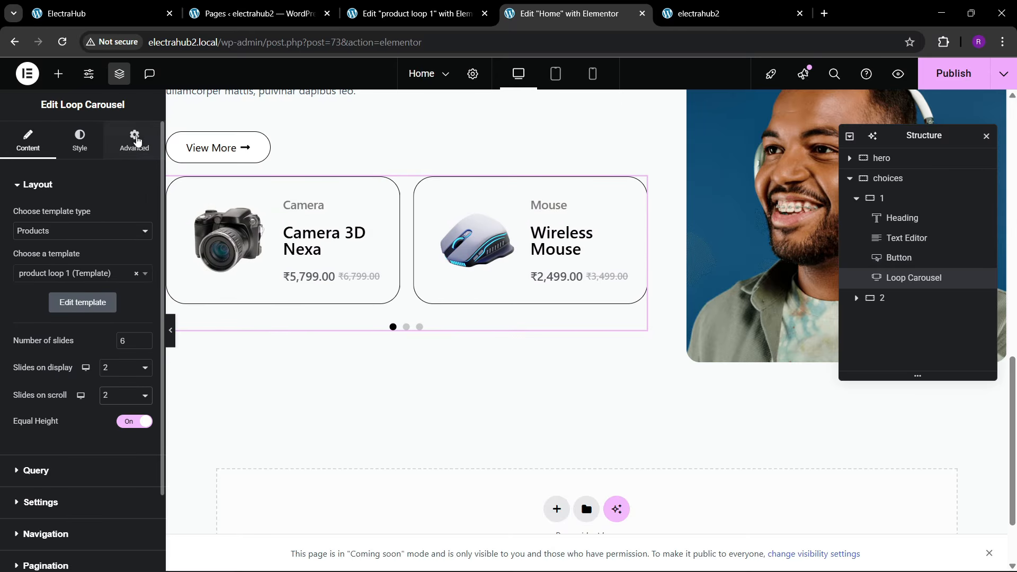
pyautogui.click(136, 140)
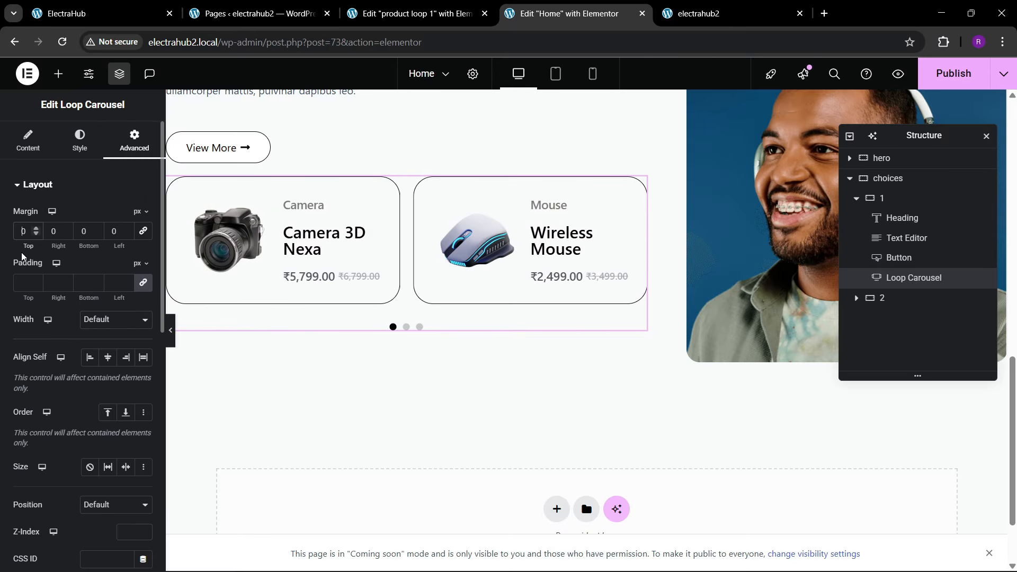
pyautogui.write('3')
pyautogui.scroll(2, 411, 313)
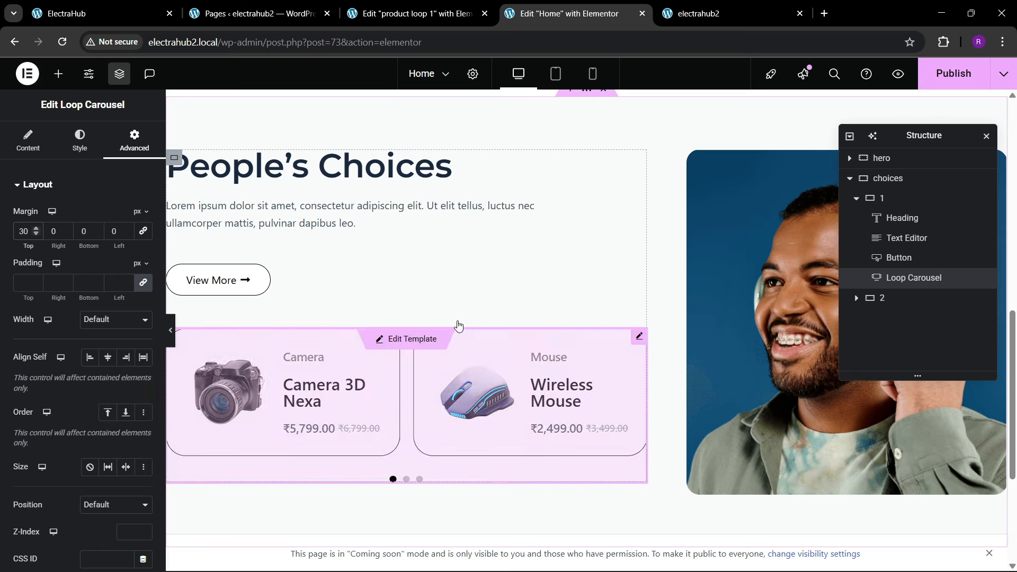
pyautogui.scroll(2, 458, 327)
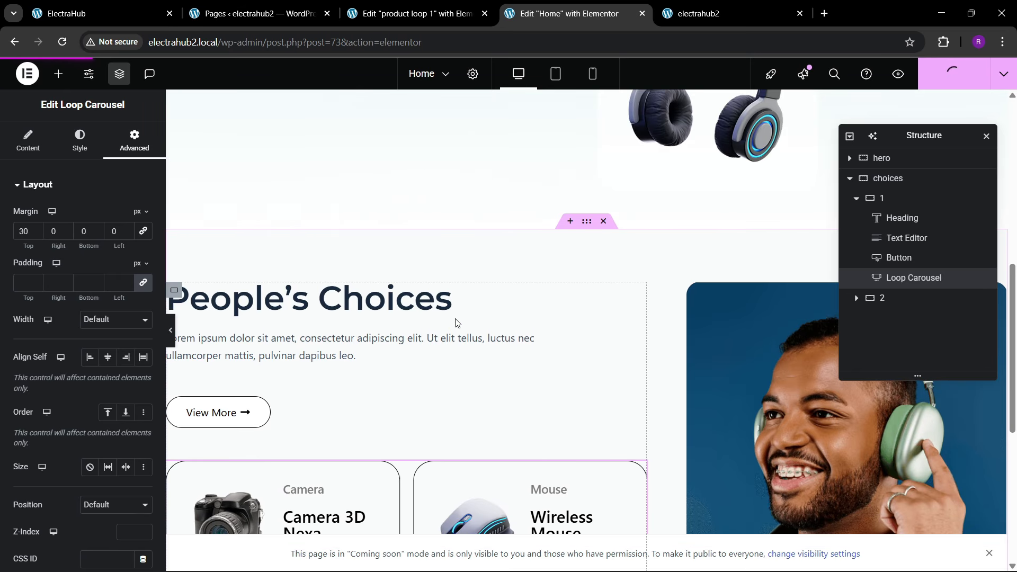
# Step: Reload the live electrahub2.local home page and check the People's Choices carousel by paging through its slides with the dots
pyautogui.click(711, 4)
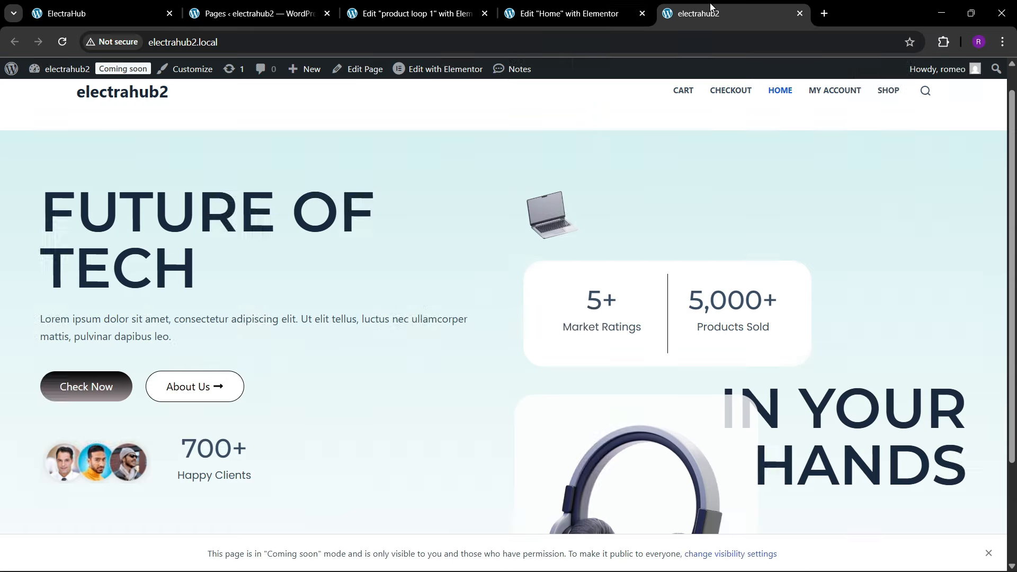
pyautogui.click(267, 52)
pyautogui.press('Return')
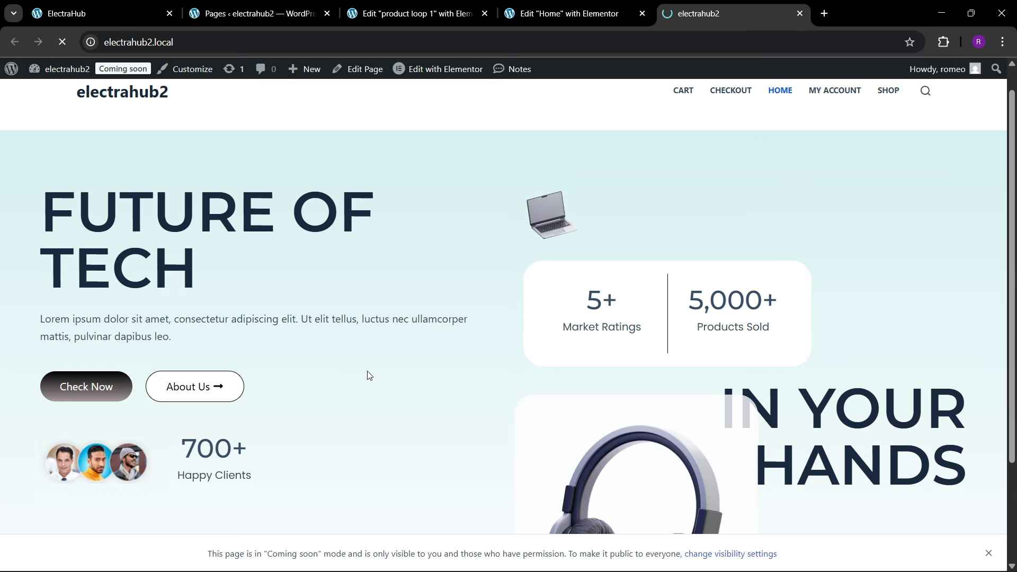
pyautogui.scroll(-10, 368, 371)
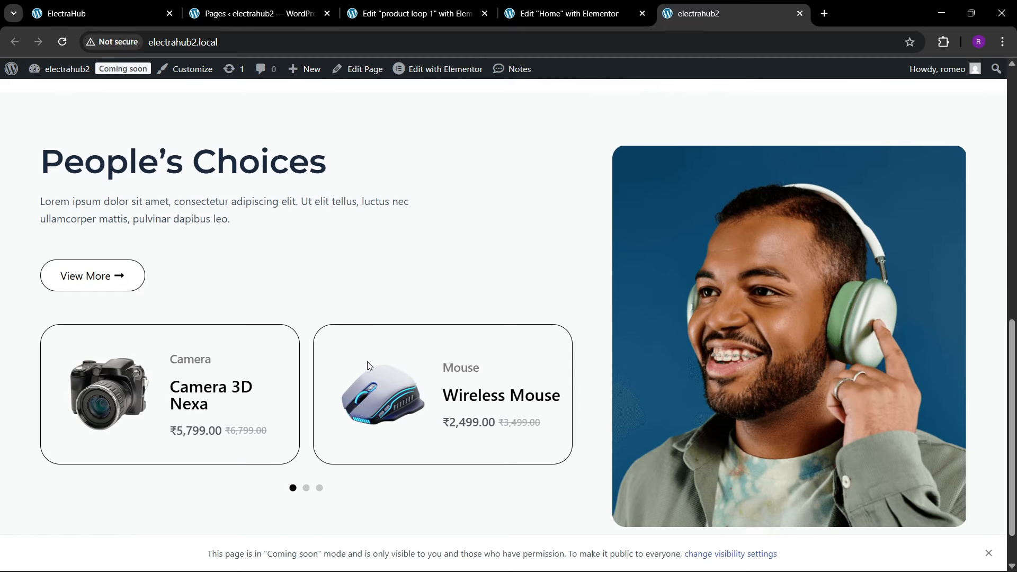
pyautogui.scroll(-1, 367, 361)
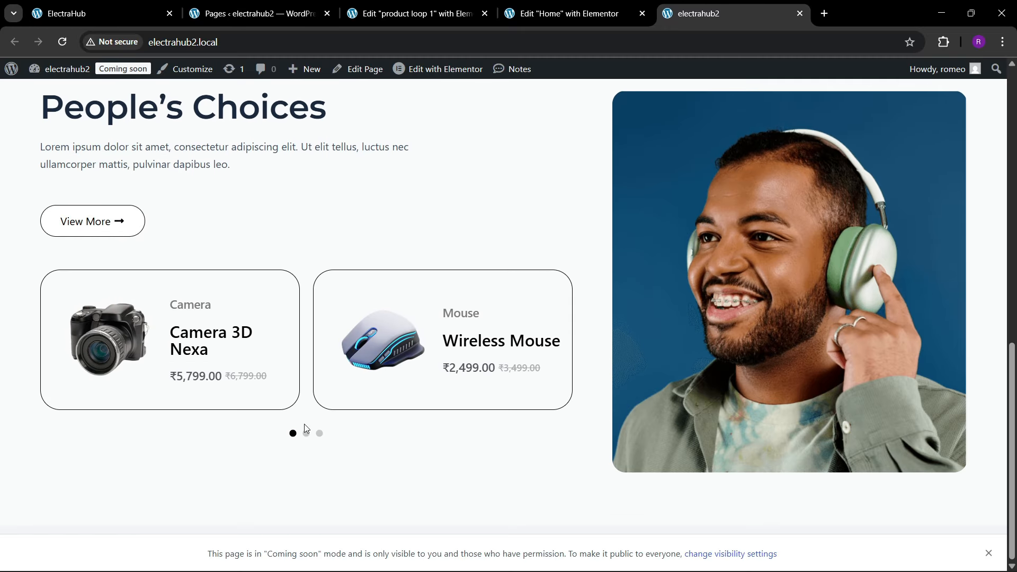
pyautogui.click(307, 434)
pyautogui.click(319, 433)
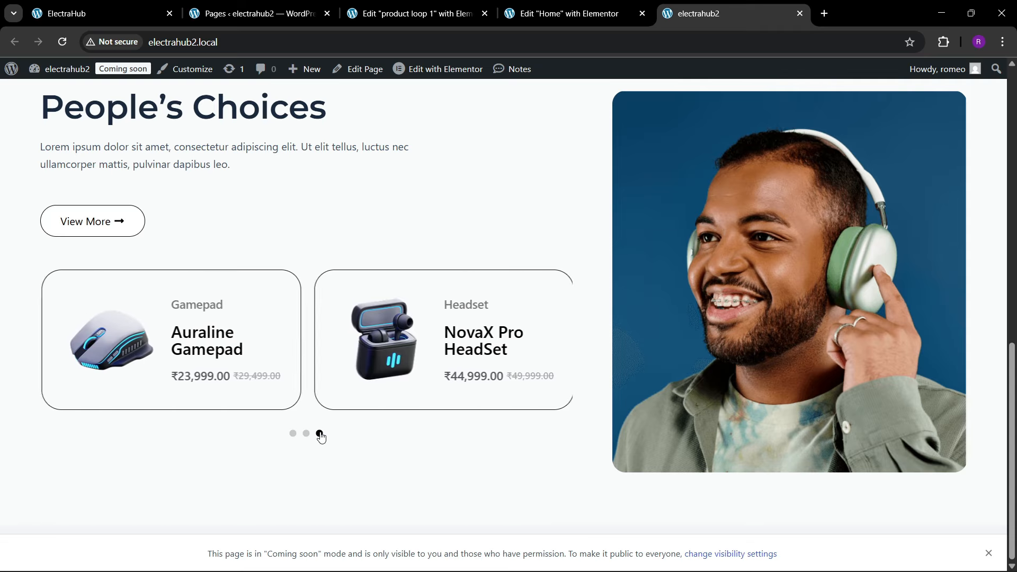
pyautogui.scroll(1, 270, 317)
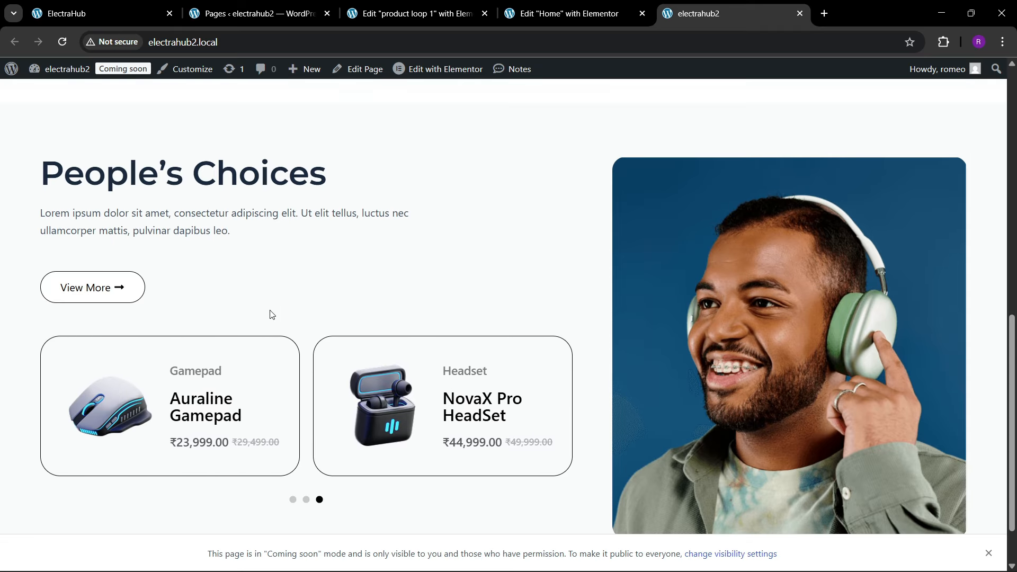
# Step: Examine the section that follows People's Choices on the ElectraHub reference site
pyautogui.click(146, 11)
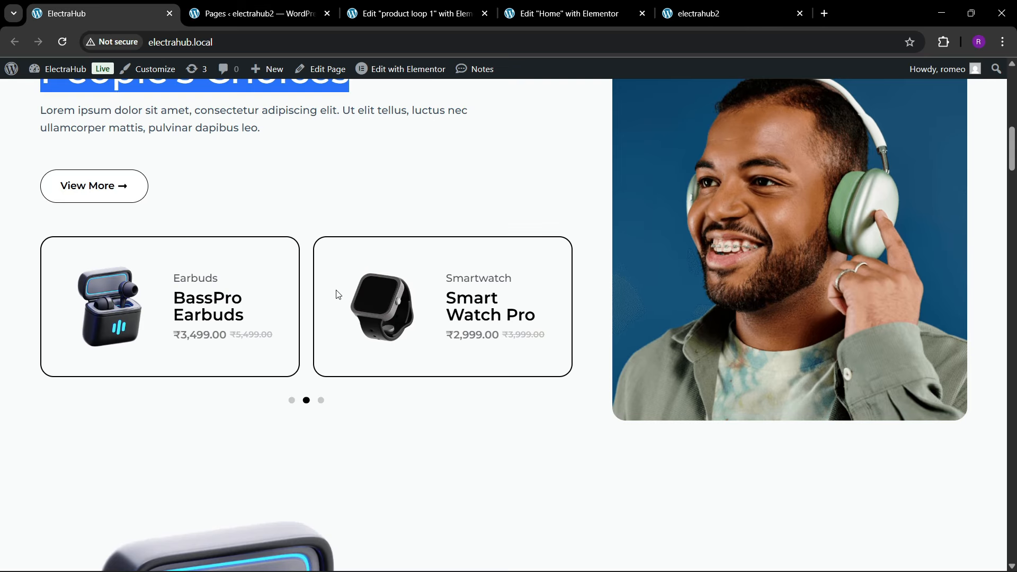
pyautogui.scroll(-5, 335, 291)
pyautogui.scroll(-1, 329, 324)
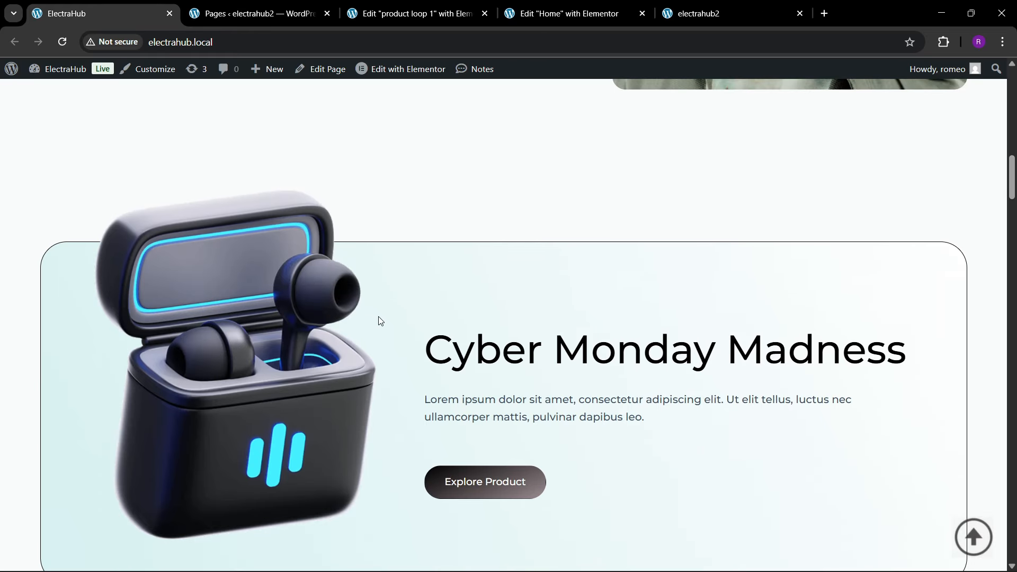
# Step: Close the product loop 1 template editor and return to the Cyber Monday Madness banner on the ElectraHub reference site
pyautogui.click(415, 16)
pyautogui.click(484, 16)
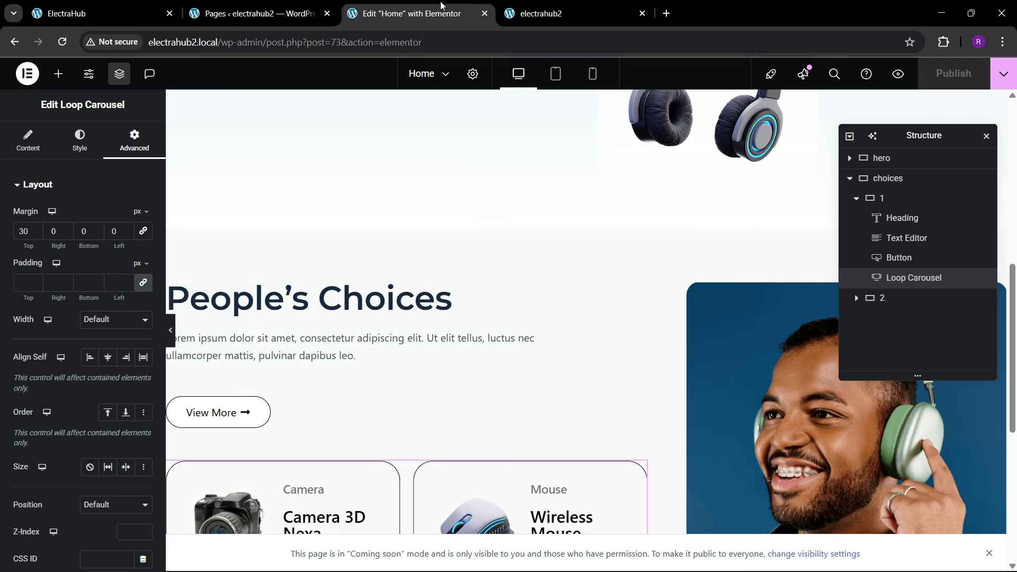
pyautogui.click(253, 10)
pyautogui.click(101, 13)
pyautogui.scroll(-3, 326, 265)
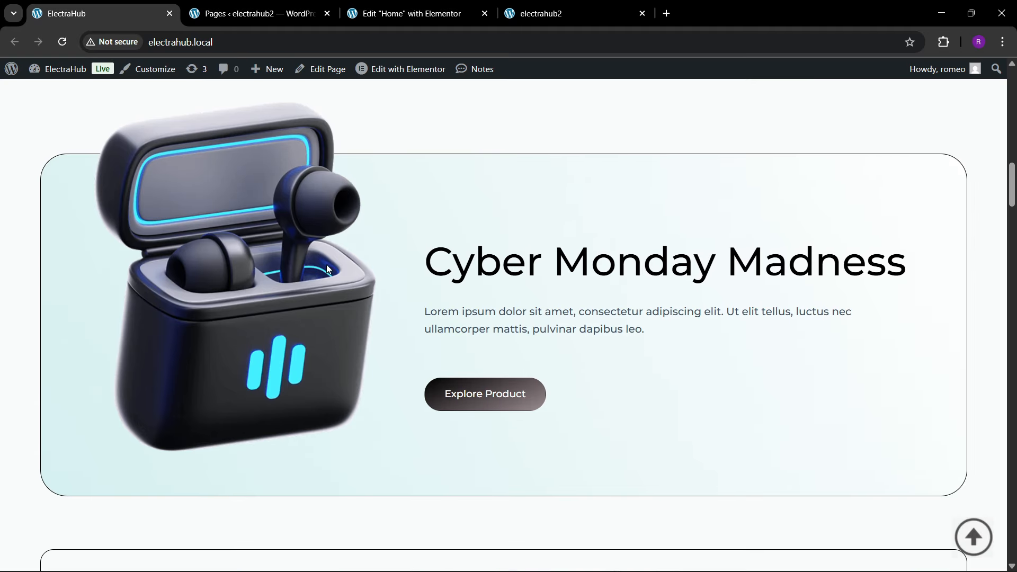
# Step: In the Home page editor, add a new flexbox container with two equal columns below the choices section
pyautogui.click(413, 14)
pyautogui.scroll(-5, 535, 340)
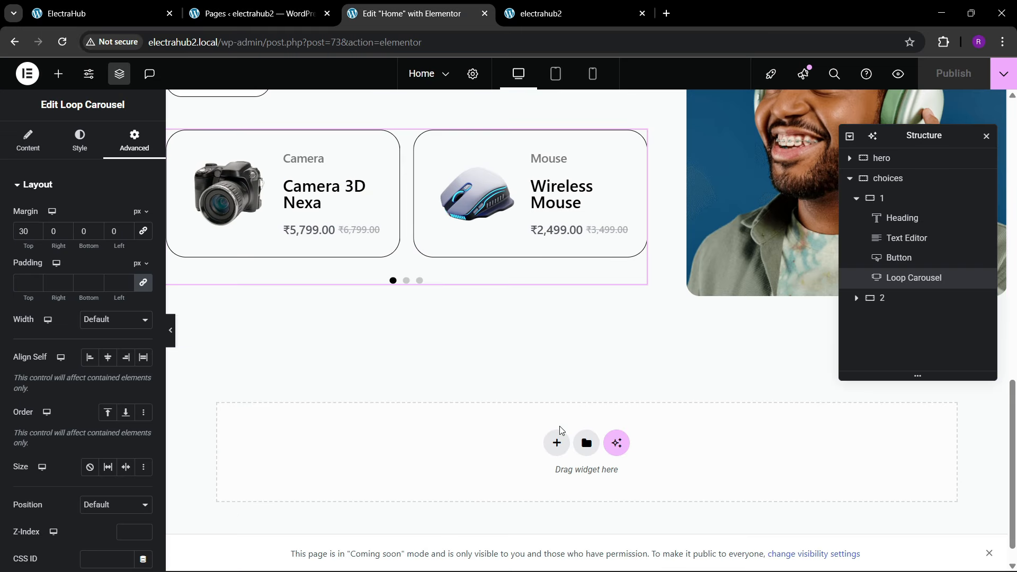
pyautogui.click(556, 443)
pyautogui.click(561, 480)
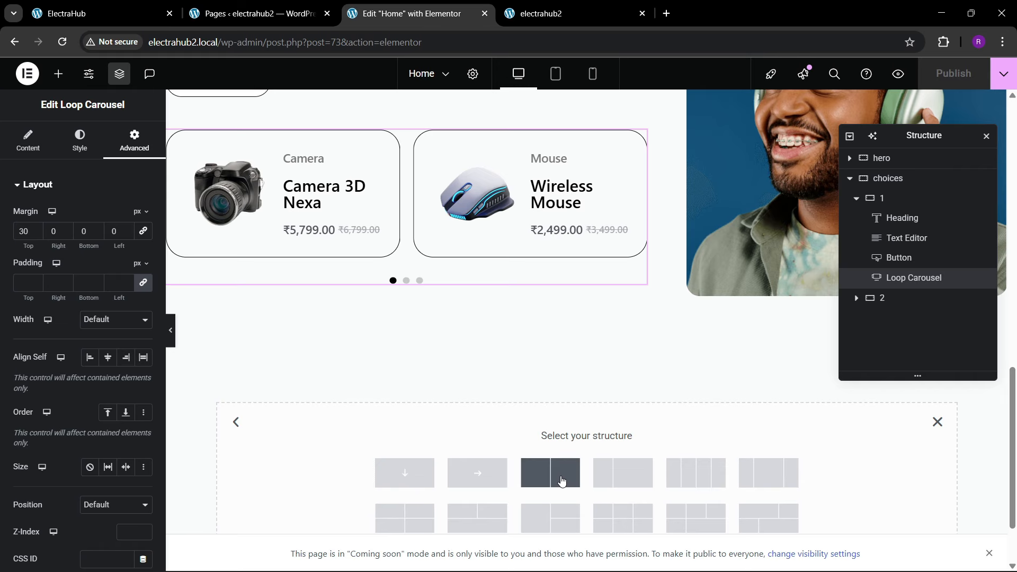
# Step: Check the banner layout on the ElectraHub reference site, add a single-column flexbox container below the choices section, and name it cta1
pyautogui.click(101, 13)
pyautogui.scroll(2, 286, 297)
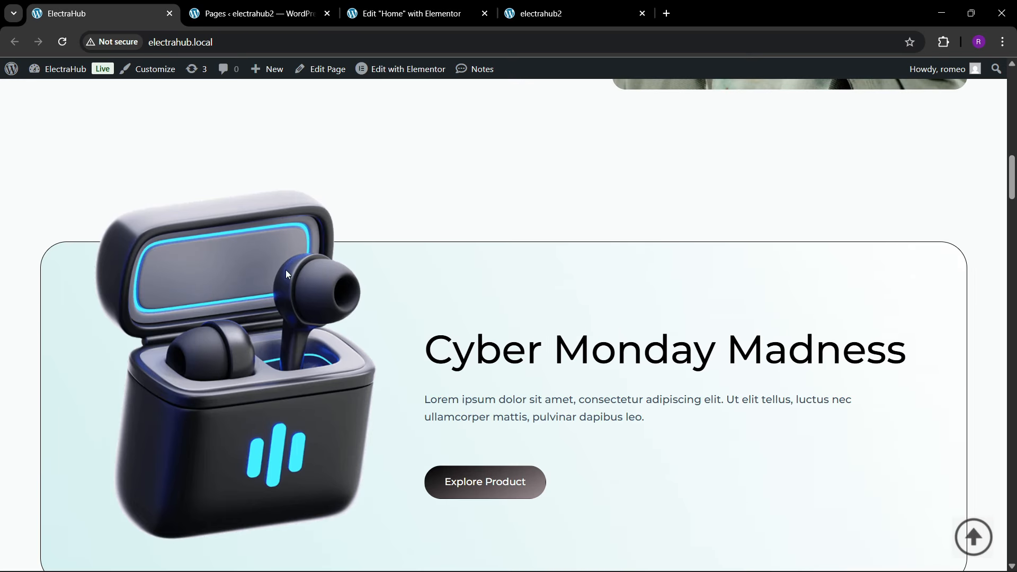
pyautogui.click(413, 13)
pyautogui.click(416, 478)
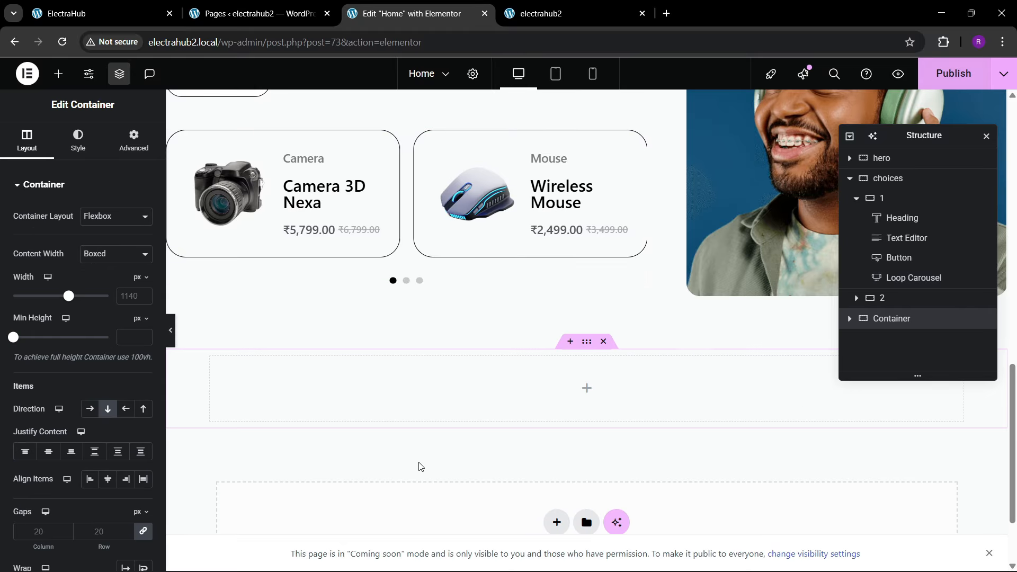
pyautogui.doubleClick(890, 320)
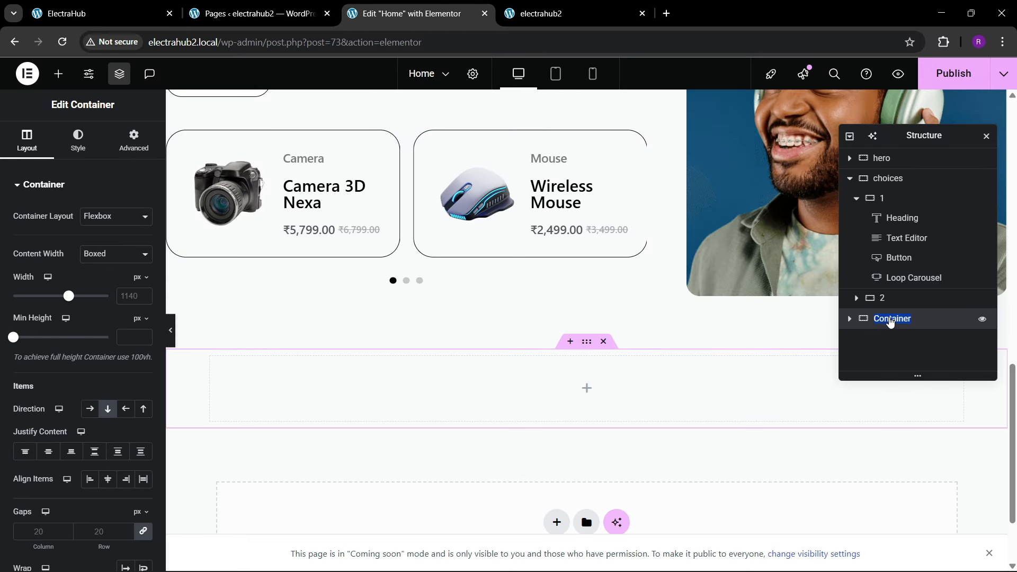
pyautogui.write('cta1')
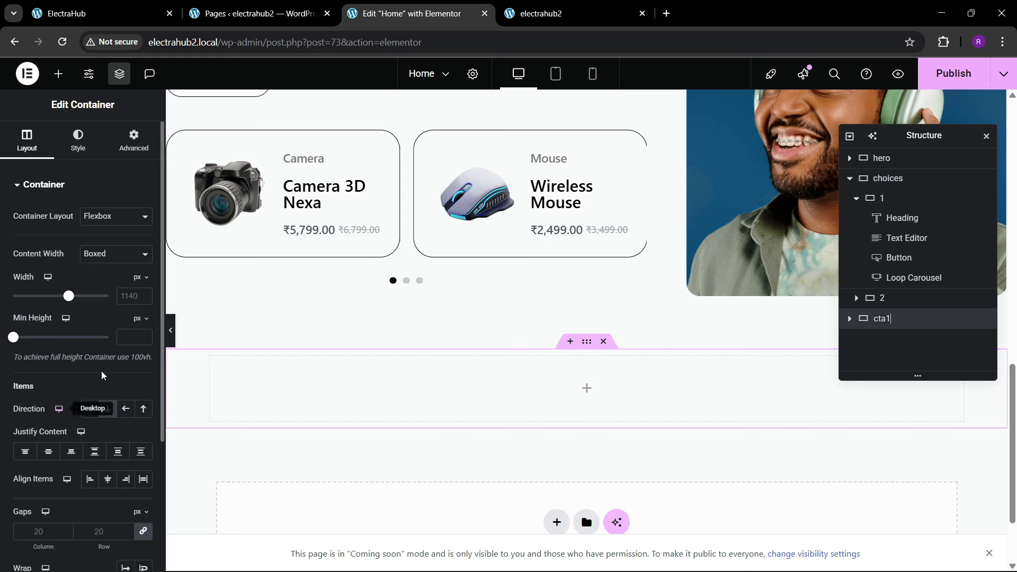
# Step: Set the cta1 container's boxed width to 1400 px and its padding to 80 px top and bottom, 0 on the sides
pyautogui.click(127, 297)
pyautogui.write('140')
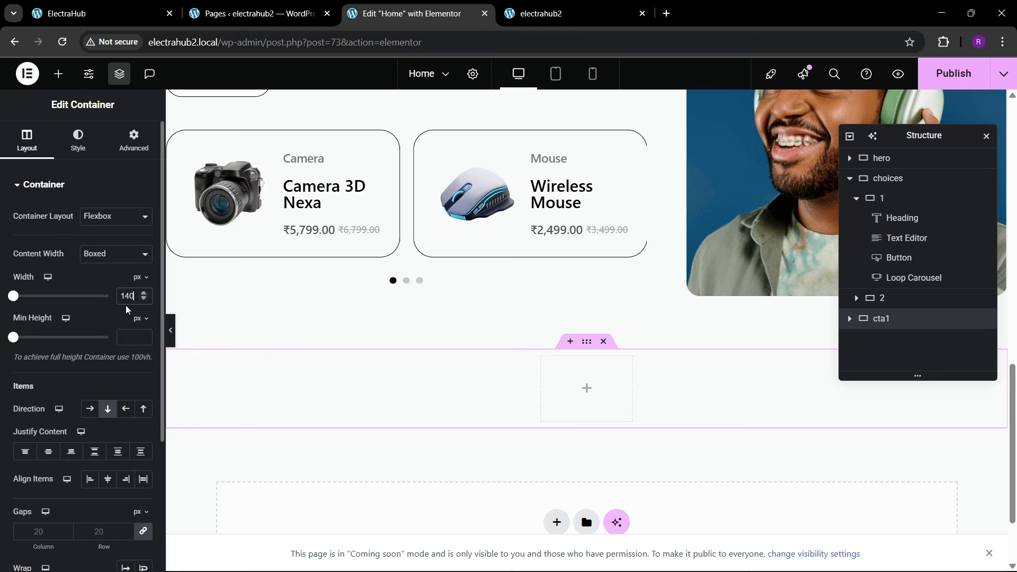
pyautogui.write('0')
pyautogui.click(134, 147)
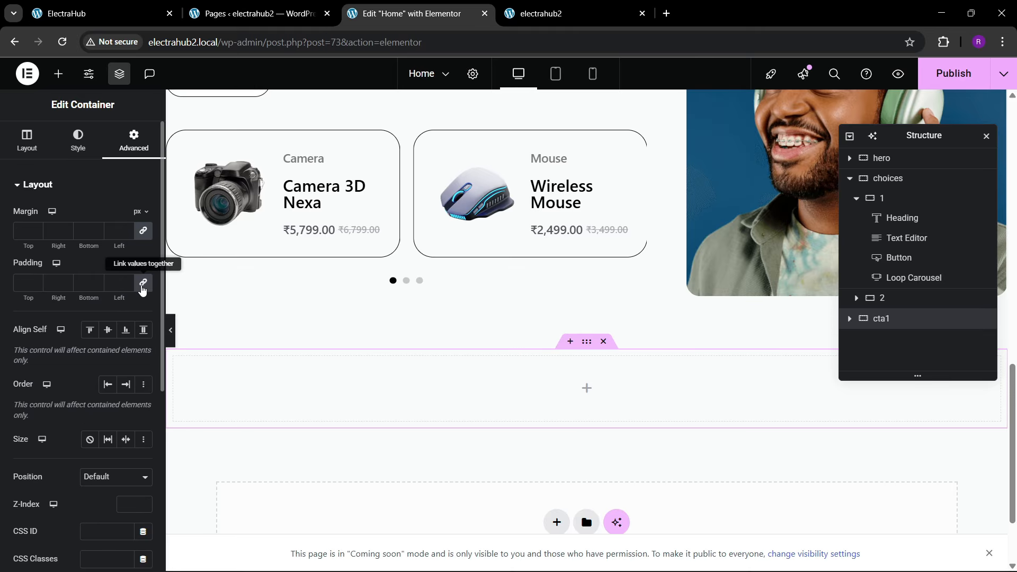
pyautogui.write('80')
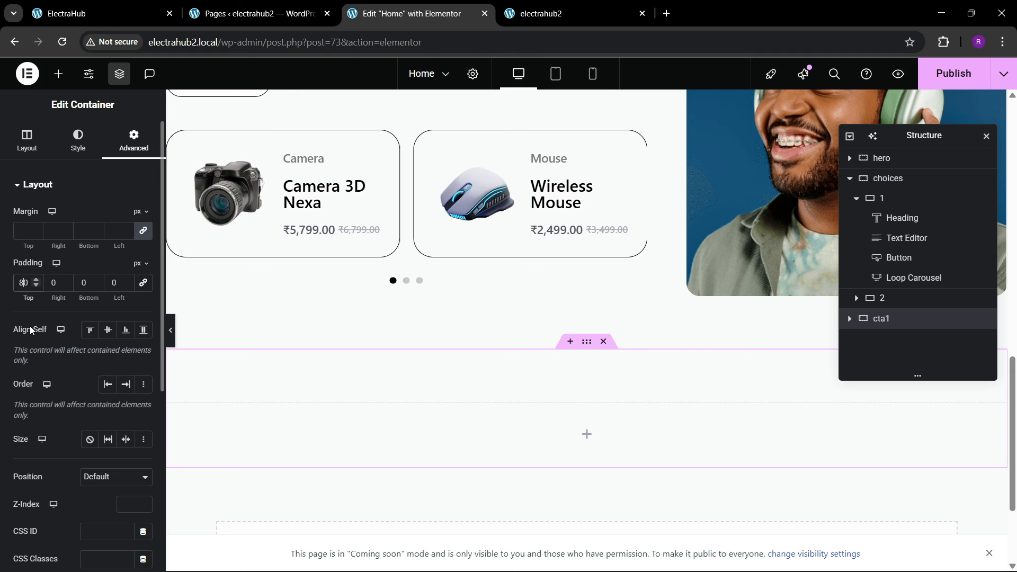
pyautogui.press('Tab')
pyautogui.press('Tab')
pyautogui.write('80')
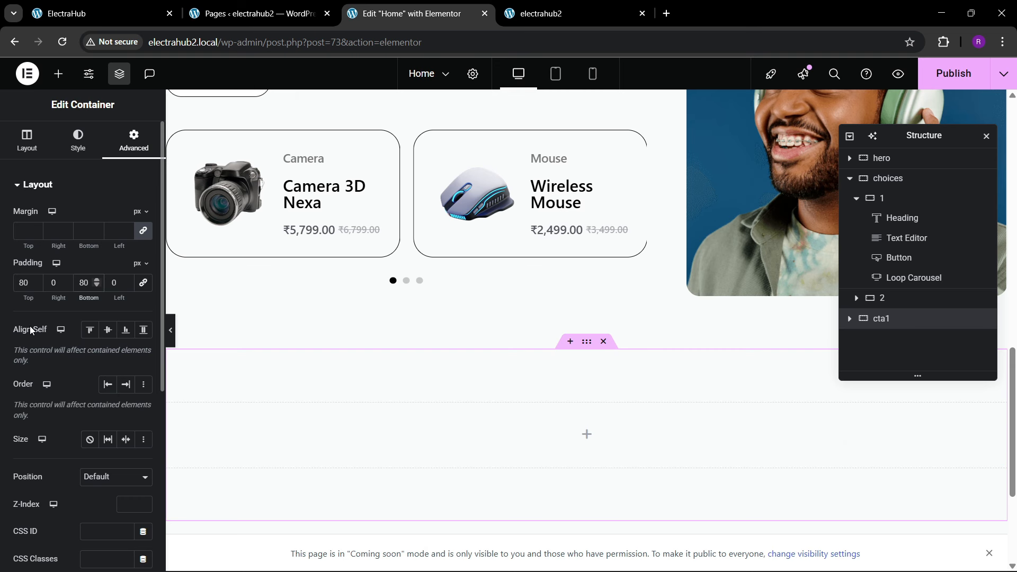
# Step: Compare with the reference banner, then add a container inside cta1 and set its padding to 0 on all sides
pyautogui.click(162, 4)
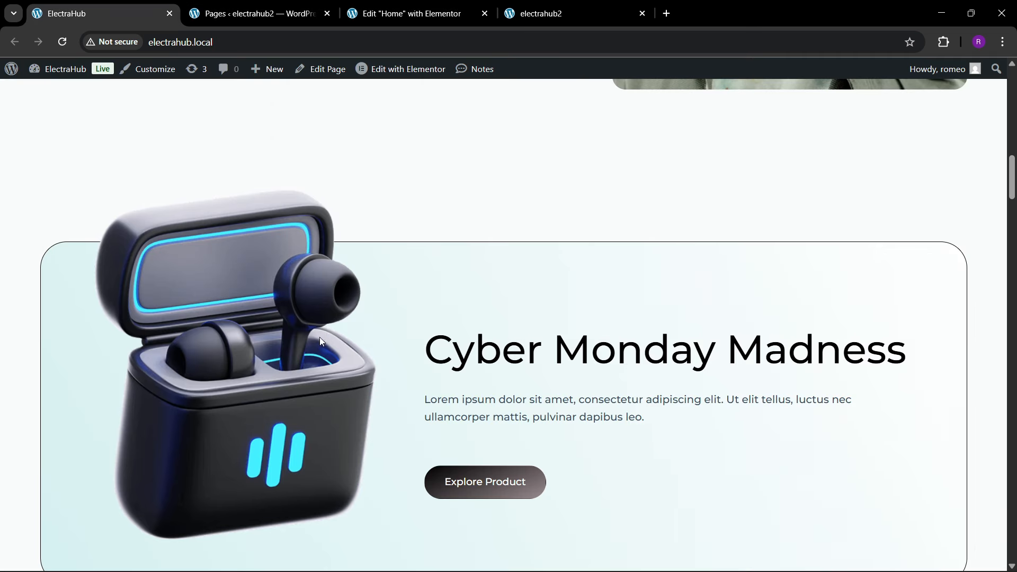
pyautogui.click(405, 13)
pyautogui.click(58, 74)
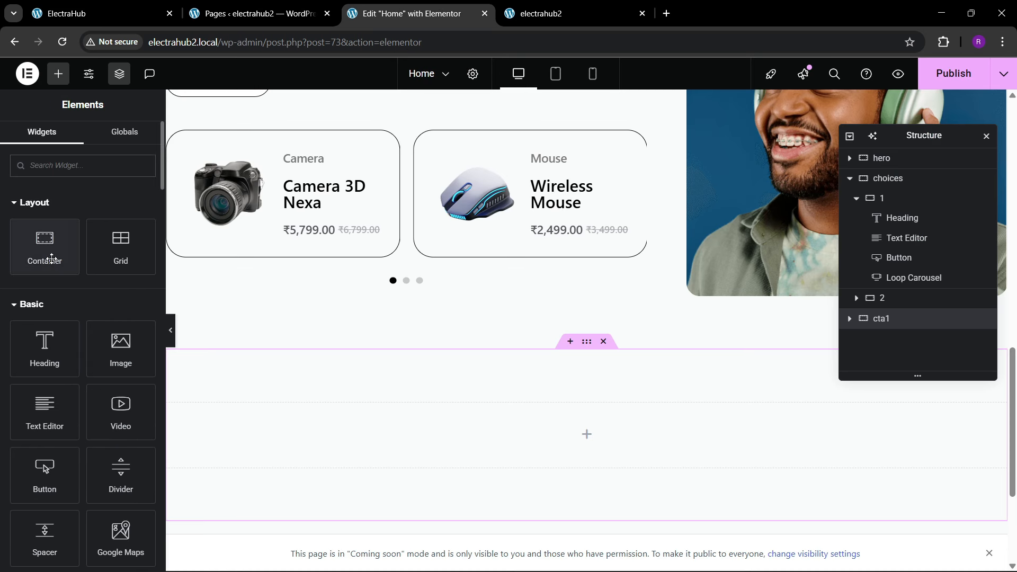
pyautogui.moveTo(50, 254); pyautogui.dragTo(440, 437)
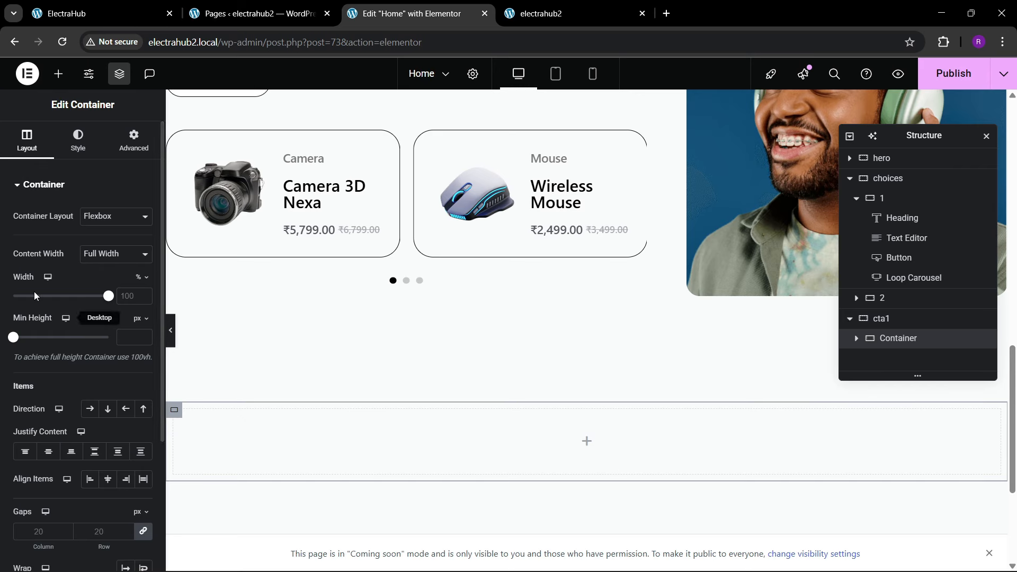
pyautogui.click(133, 141)
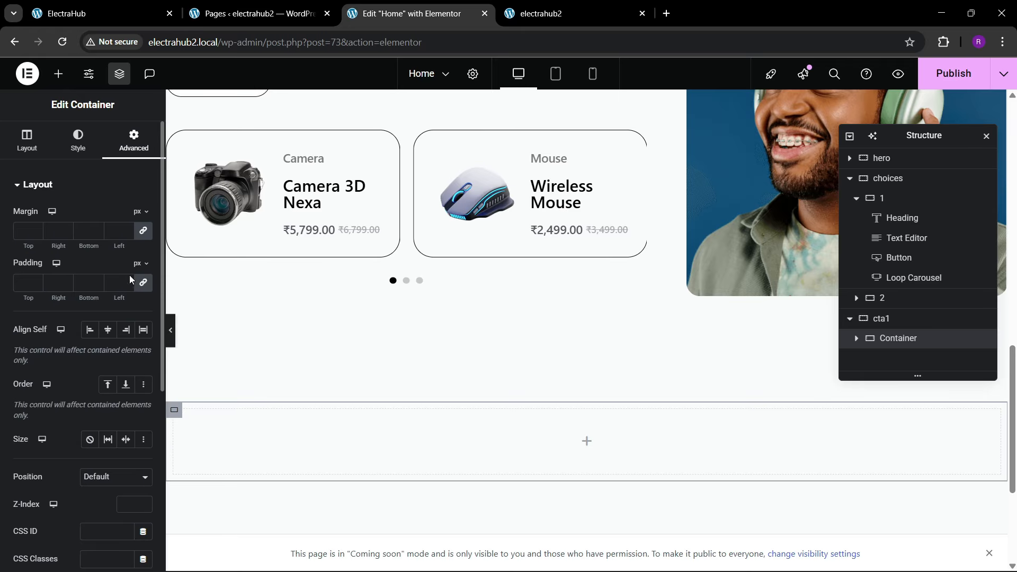
# Step: Nest another container inside the new one, naming the outer container main and the inner one 1
pyautogui.click(59, 74)
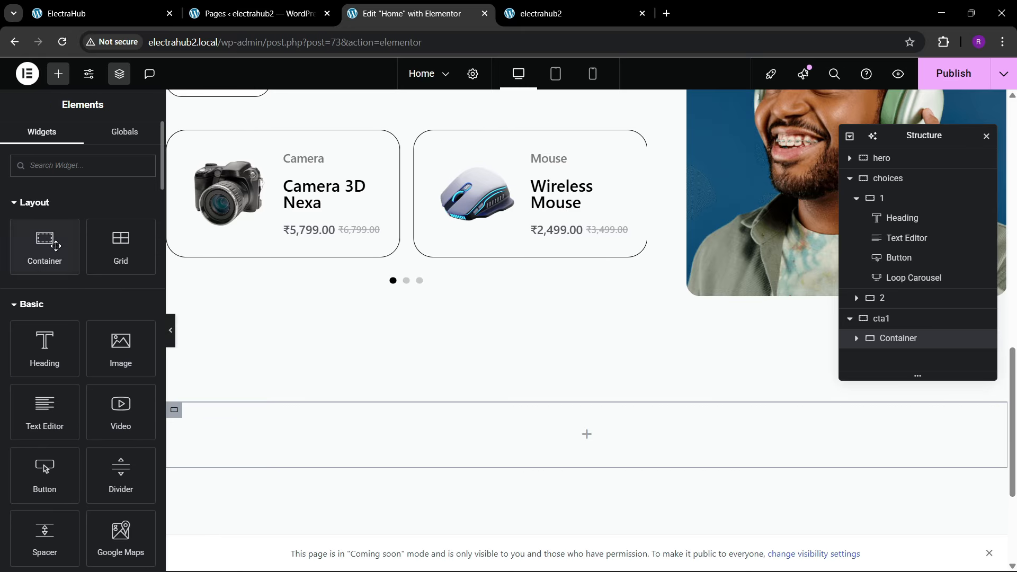
pyautogui.moveTo(44, 247); pyautogui.dragTo(323, 422)
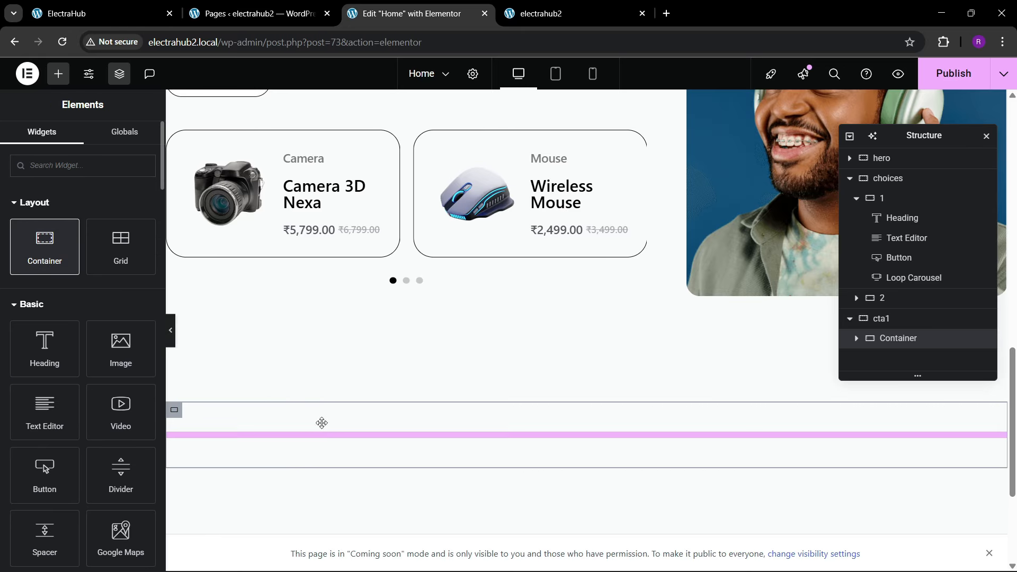
pyautogui.doubleClick(896, 338)
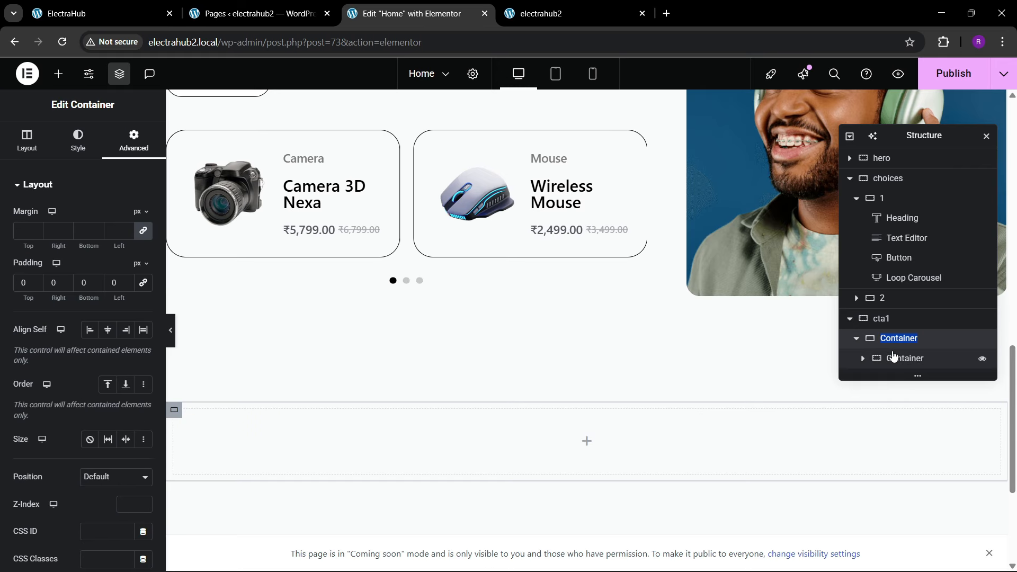
pyautogui.write('m')
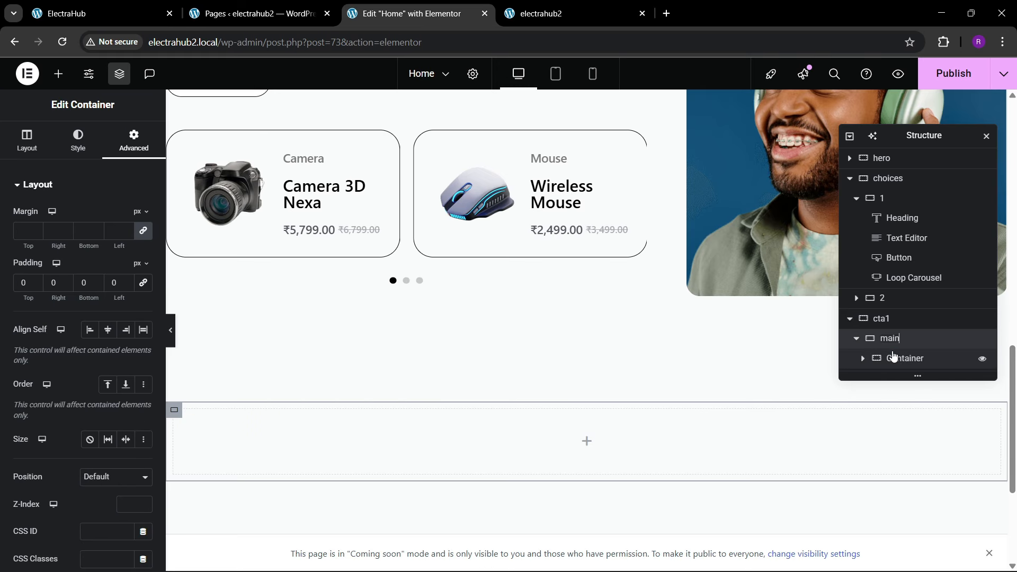
pyautogui.write('ain')
pyautogui.doubleClick(902, 358)
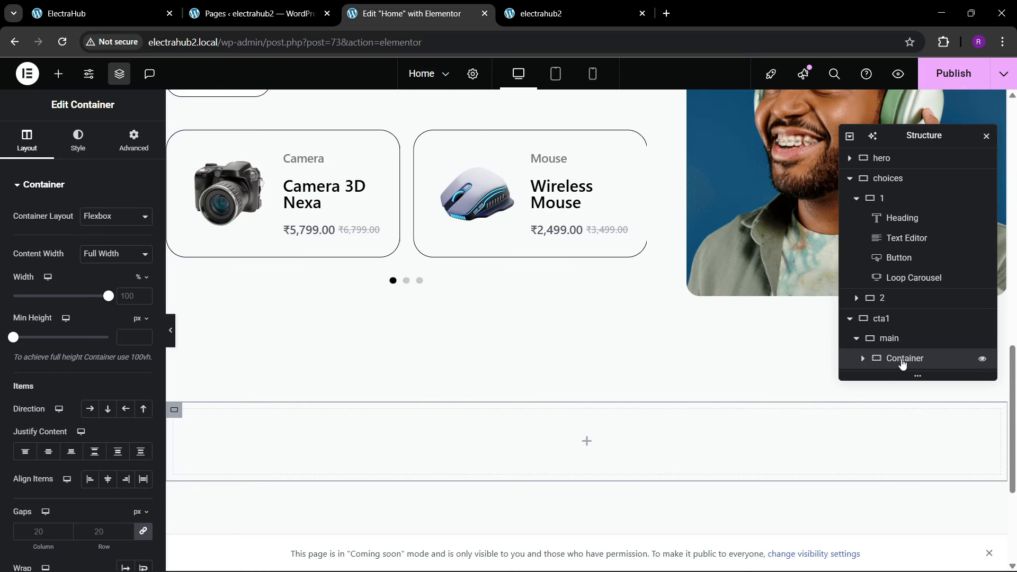
pyautogui.write('1')
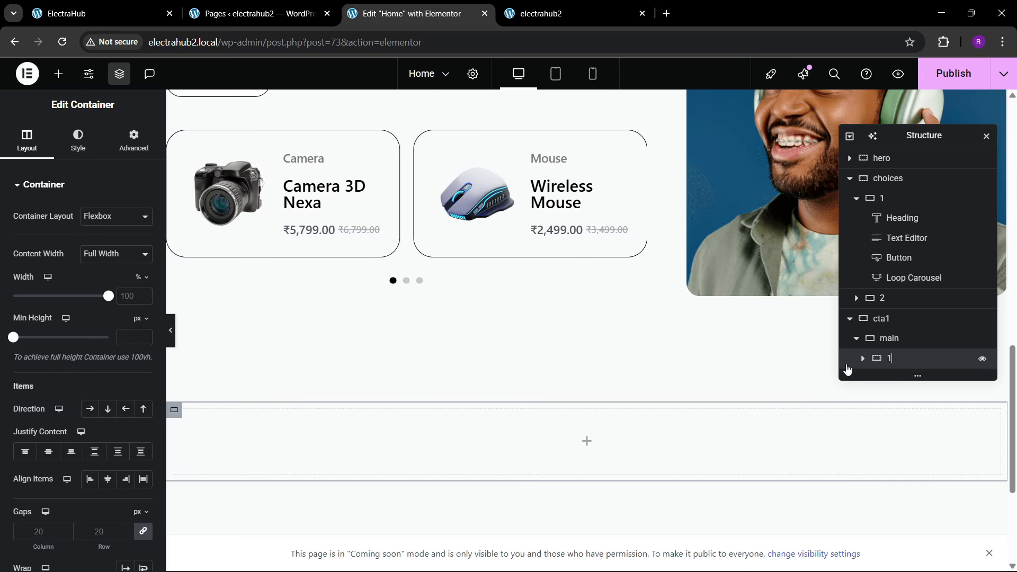
# Step: Set the padding of container 1 inside main to 0 on all sides and duplicate it as container 2
pyautogui.click(134, 141)
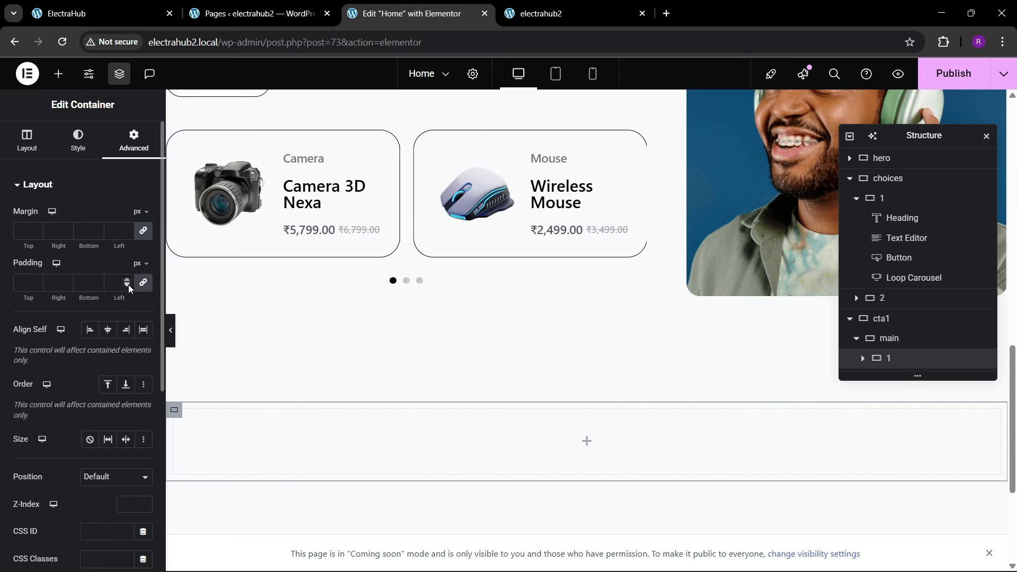
pyautogui.rightClick(902, 362)
pyautogui.click(903, 249)
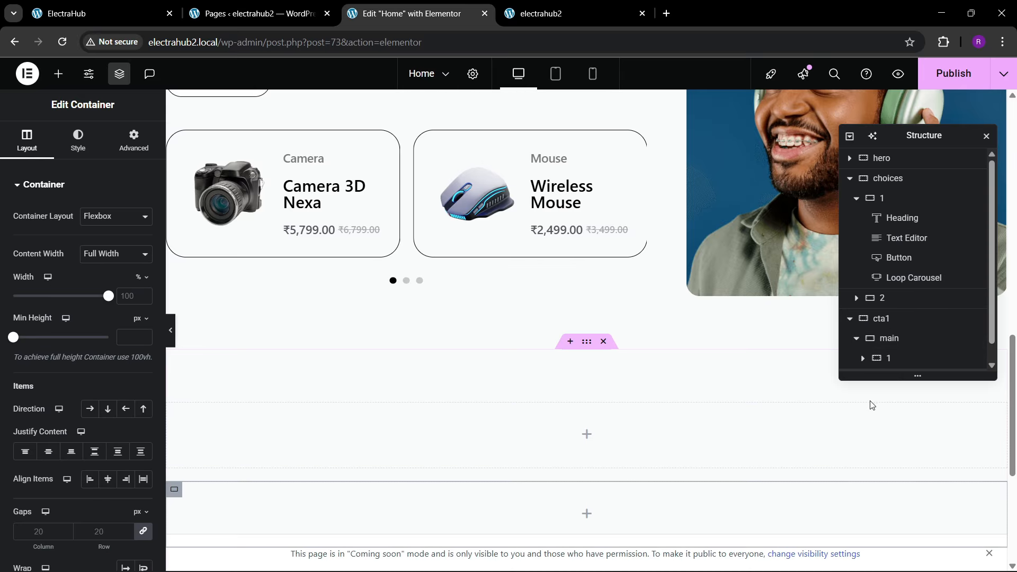
pyautogui.scroll(-1, 882, 344)
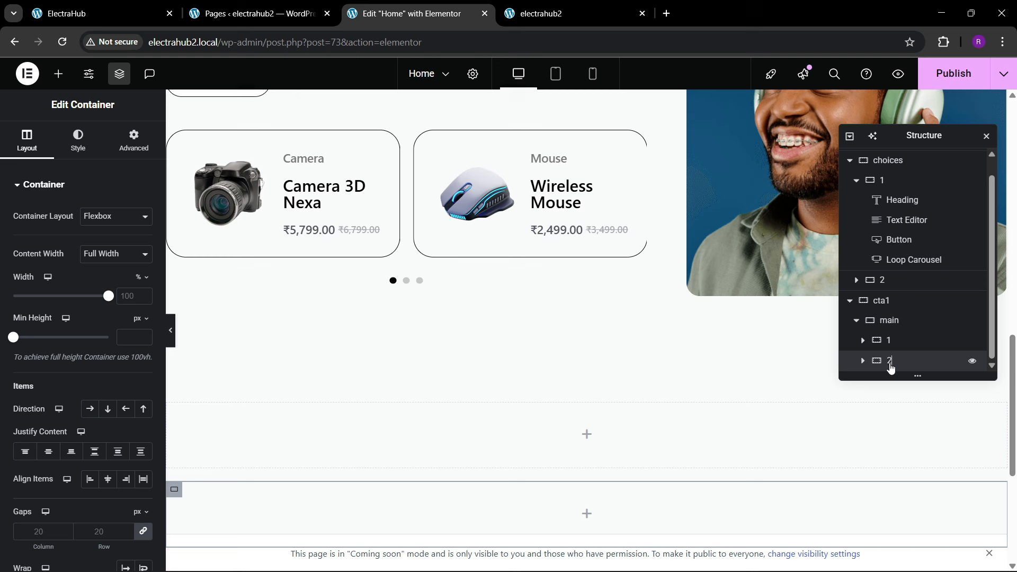
# Step: Lay out the main container as a horizontal row with space-between justification and centered item alignment
pyautogui.click(889, 320)
pyautogui.click(27, 142)
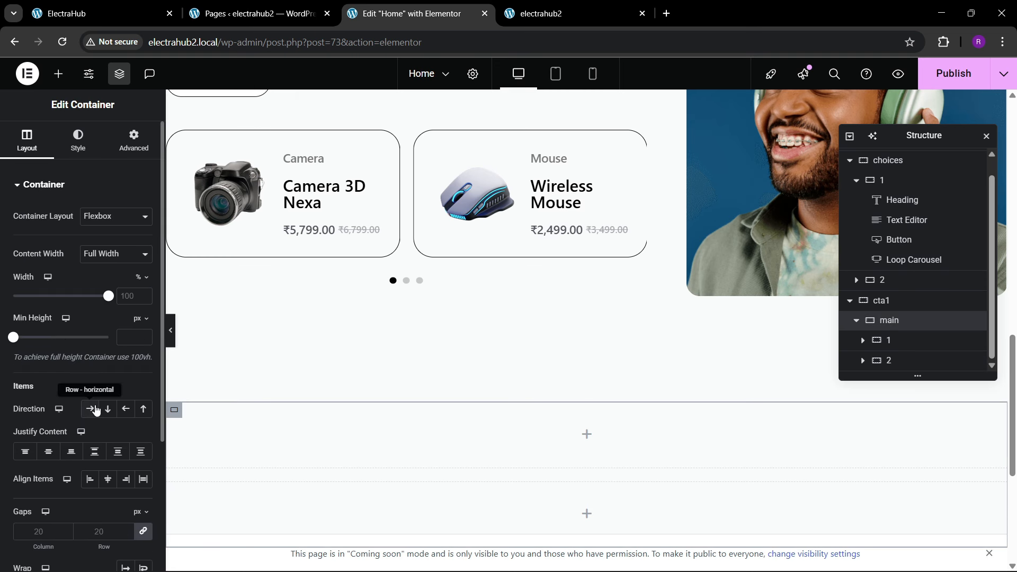
pyautogui.click(90, 409)
pyautogui.click(92, 450)
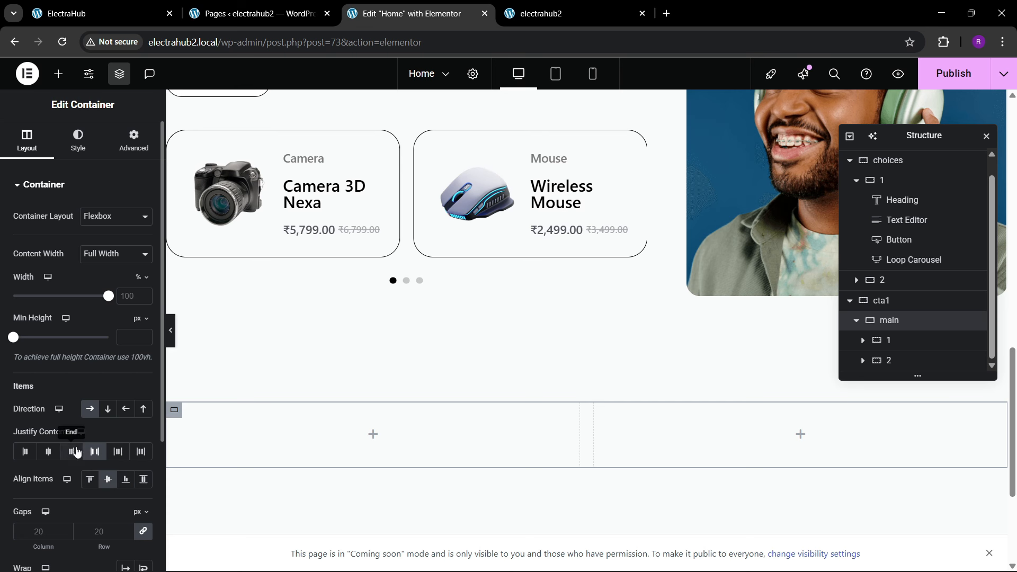
# Step: Following the reference banner's proportions, set container 1 inside main to 40% width and container 2 to 60%
pyautogui.click(114, 15)
pyautogui.click(387, 7)
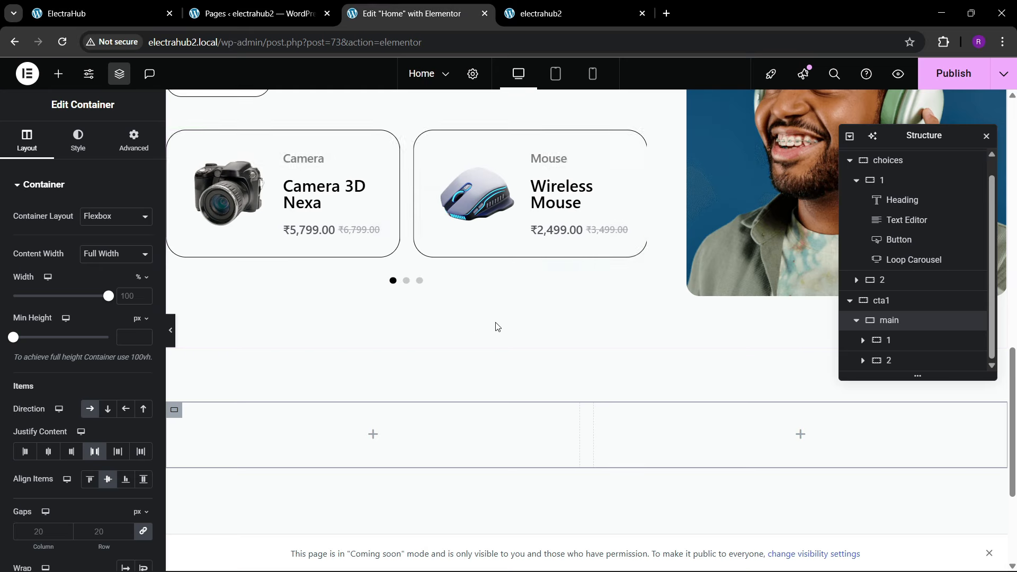
pyautogui.click(889, 343)
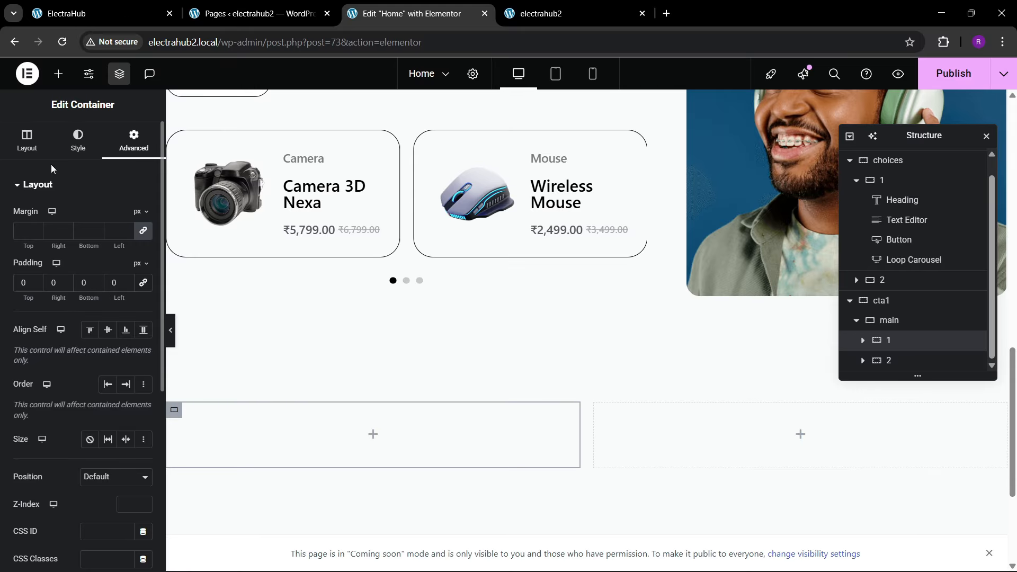
pyautogui.click(27, 142)
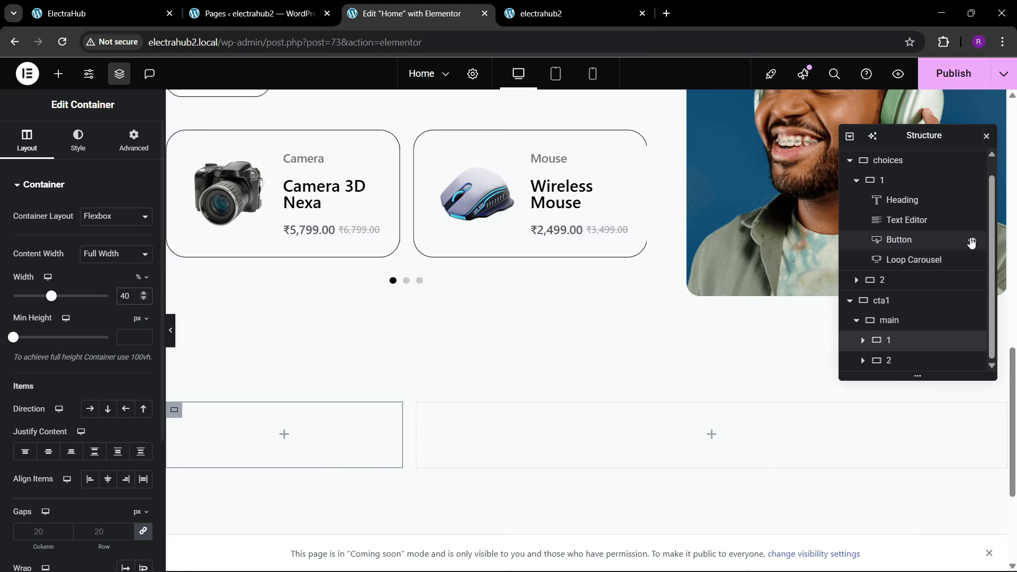
pyautogui.click(900, 365)
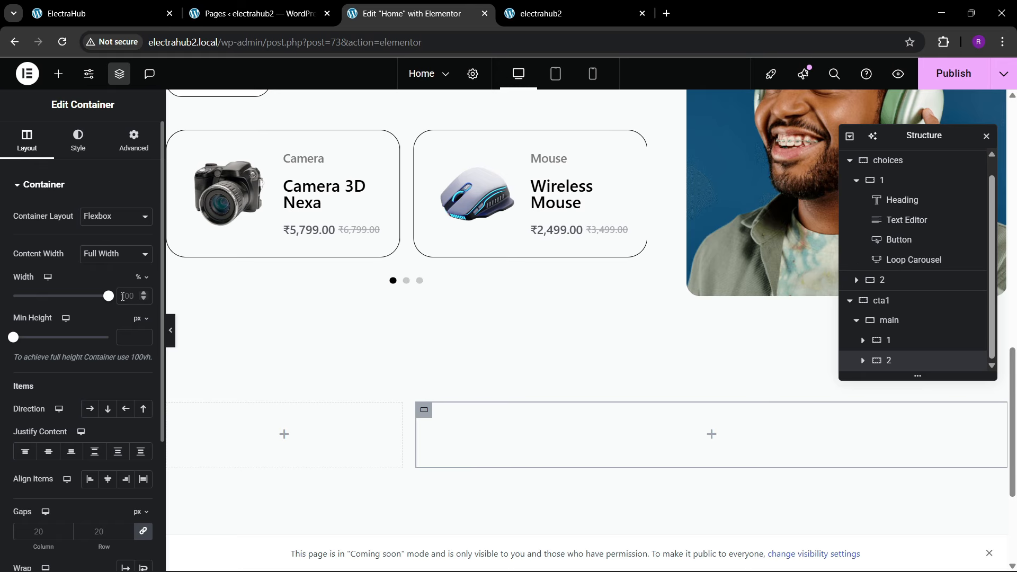
pyautogui.click(133, 303)
pyautogui.write('60')
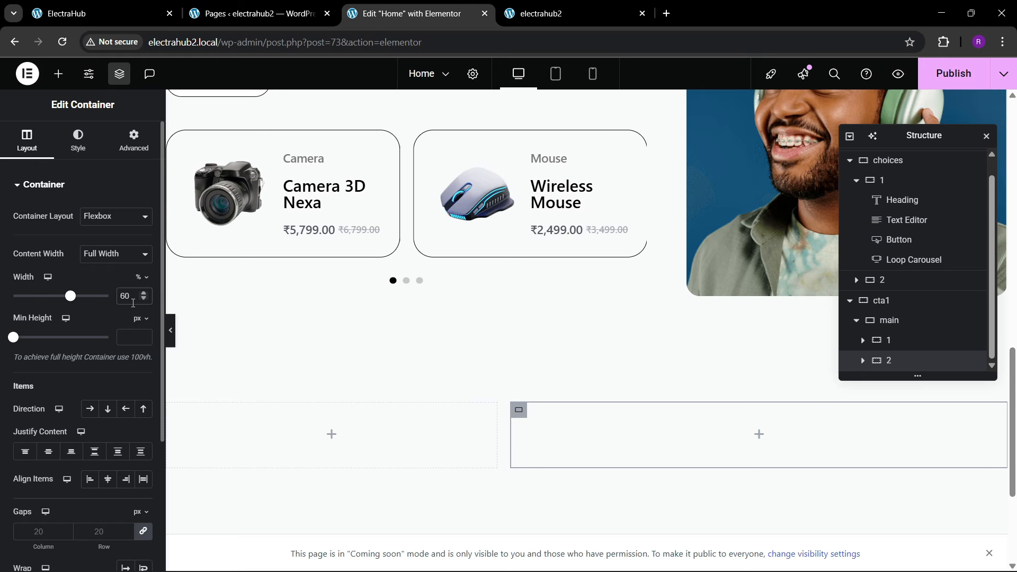
# Step: Add an Image widget to container 1 inside main, using Image-Airpods-Sale-1.png from the media library
pyautogui.click(148, 6)
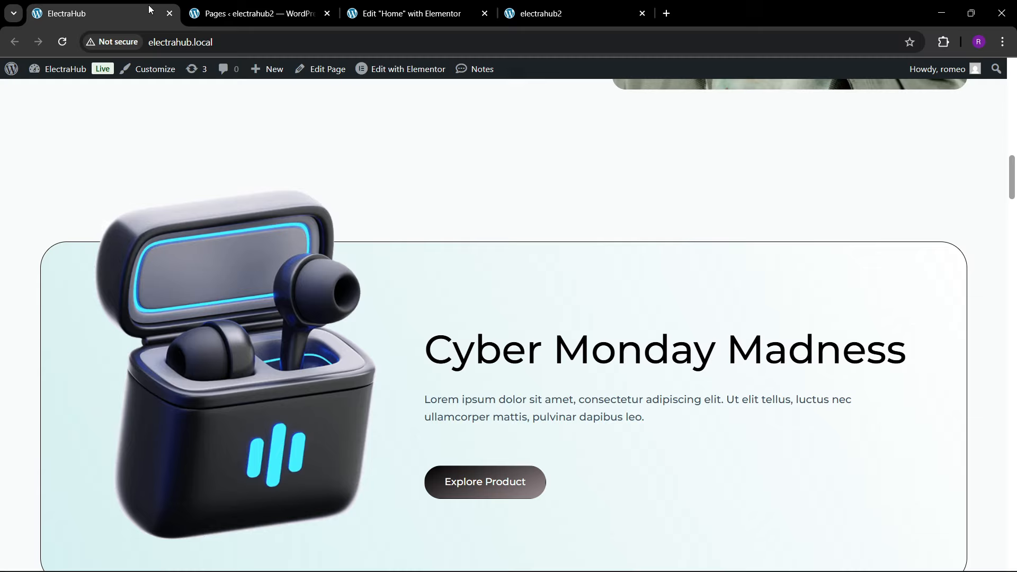
pyautogui.click(354, 4)
pyautogui.click(57, 75)
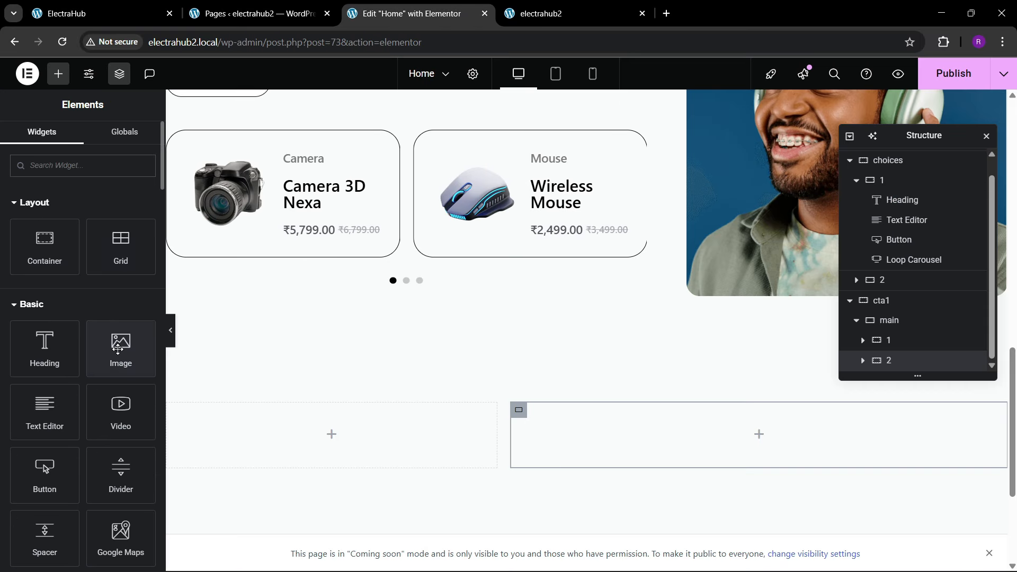
pyautogui.moveTo(118, 349); pyautogui.dragTo(329, 437)
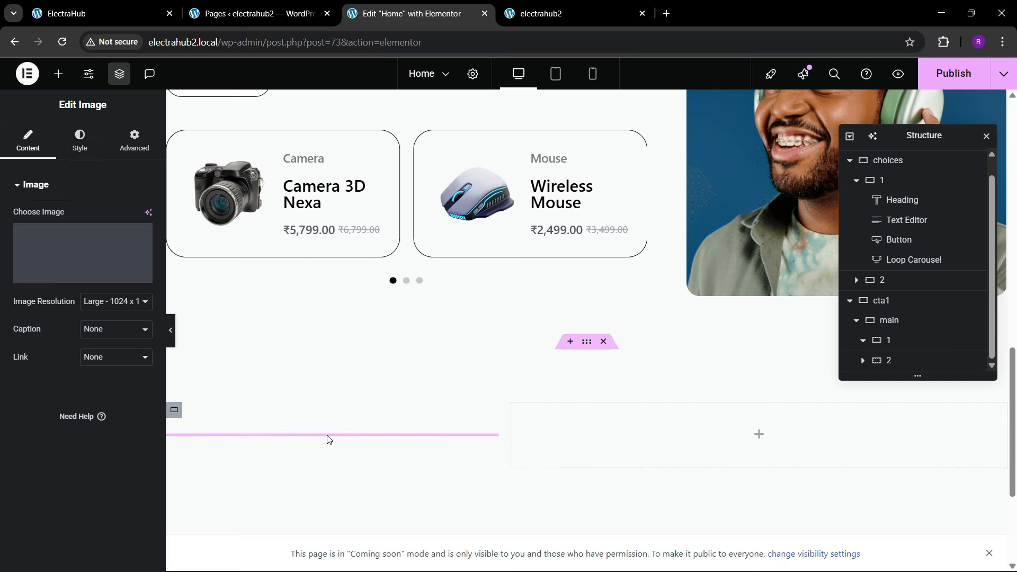
pyautogui.click(77, 251)
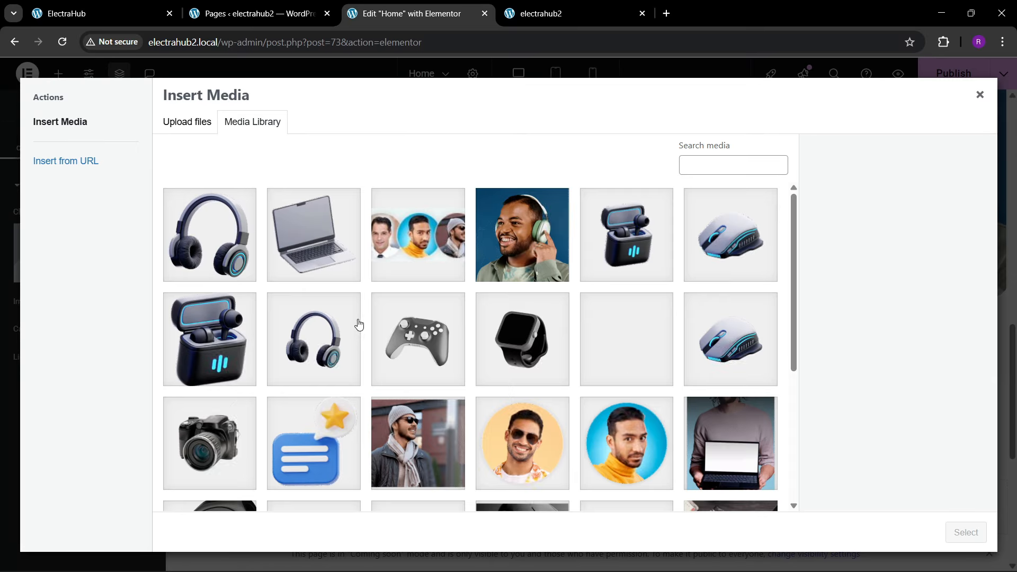
pyautogui.click(250, 355)
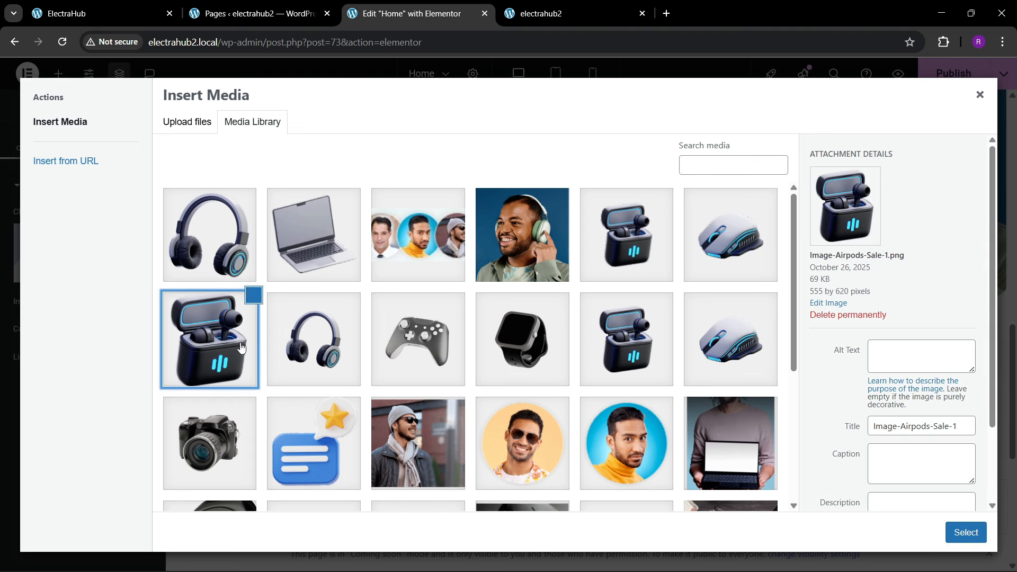
pyautogui.click(948, 531)
pyautogui.scroll(-4, 534, 369)
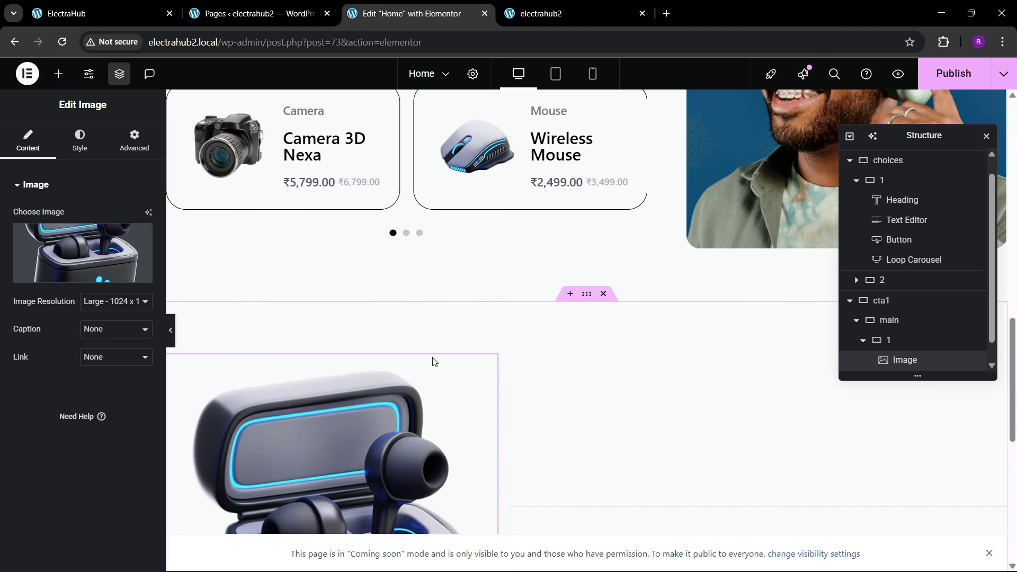
pyautogui.scroll(-1, 890, 339)
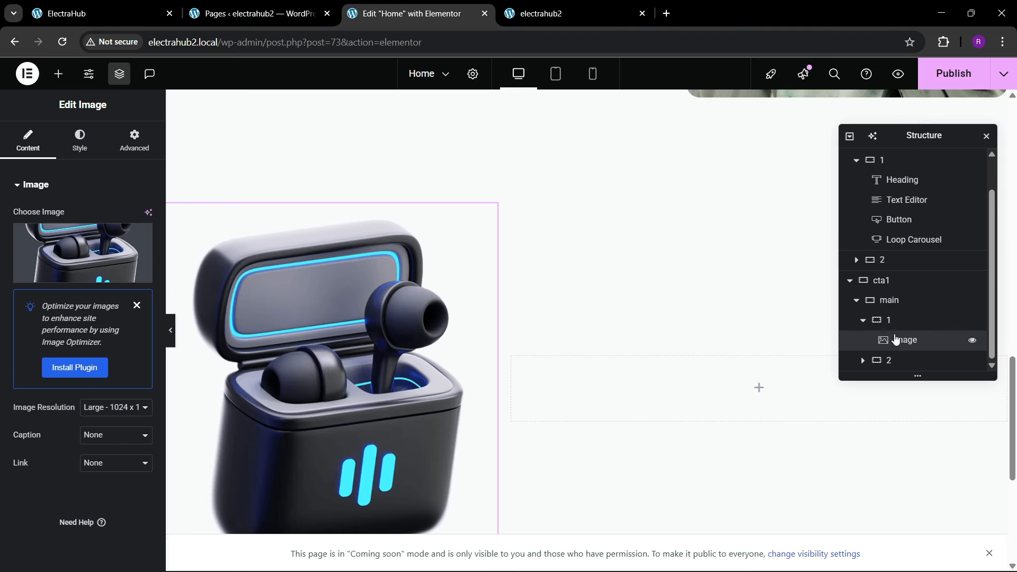
# Step: Give the main container inside cta1 a gradient background from the global color theme 1 to white
pyautogui.click(894, 300)
pyautogui.click(78, 141)
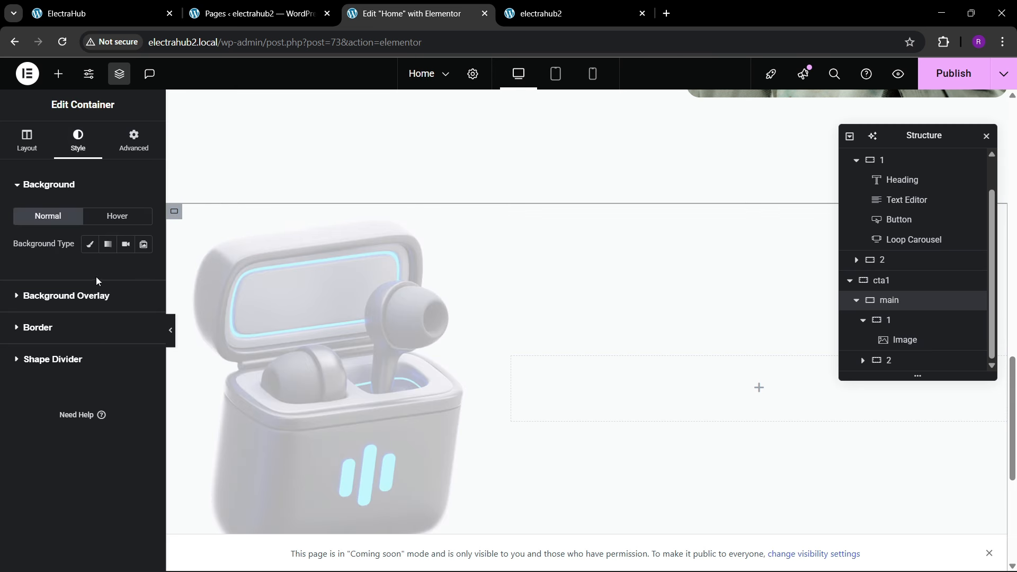
pyautogui.click(114, 246)
pyautogui.click(126, 337)
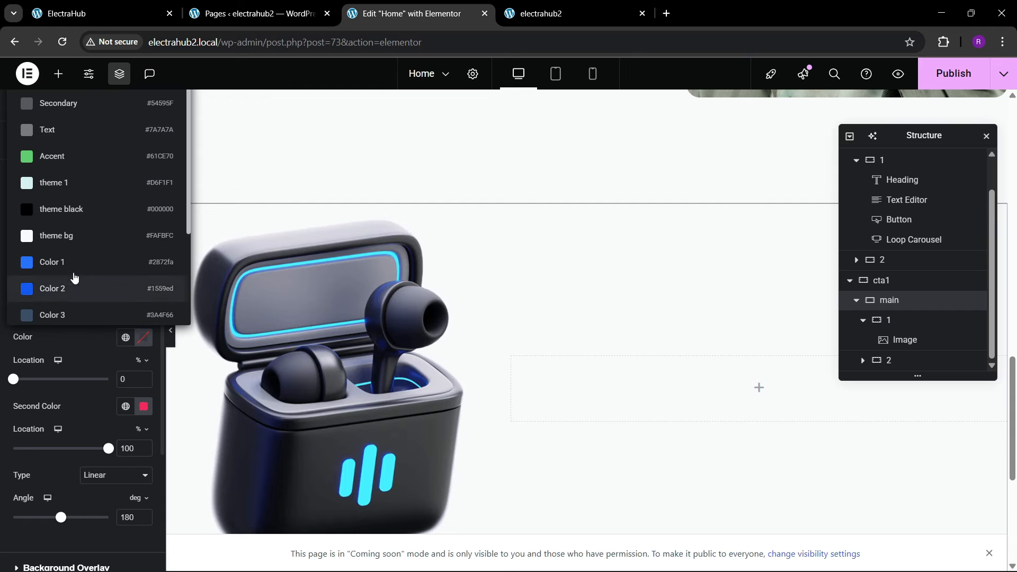
pyautogui.click(55, 183)
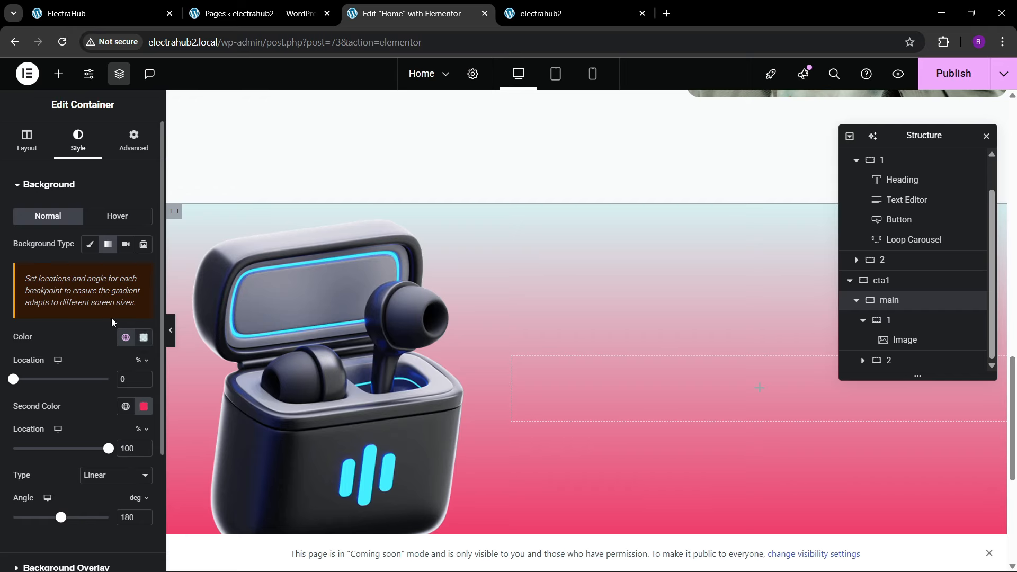
pyautogui.click(144, 406)
pyautogui.click(67, 234)
pyautogui.click(81, 398)
# Step: Set the angle of the main container's linear gradient to 145 degrees
pyautogui.scroll(-3, 461, 333)
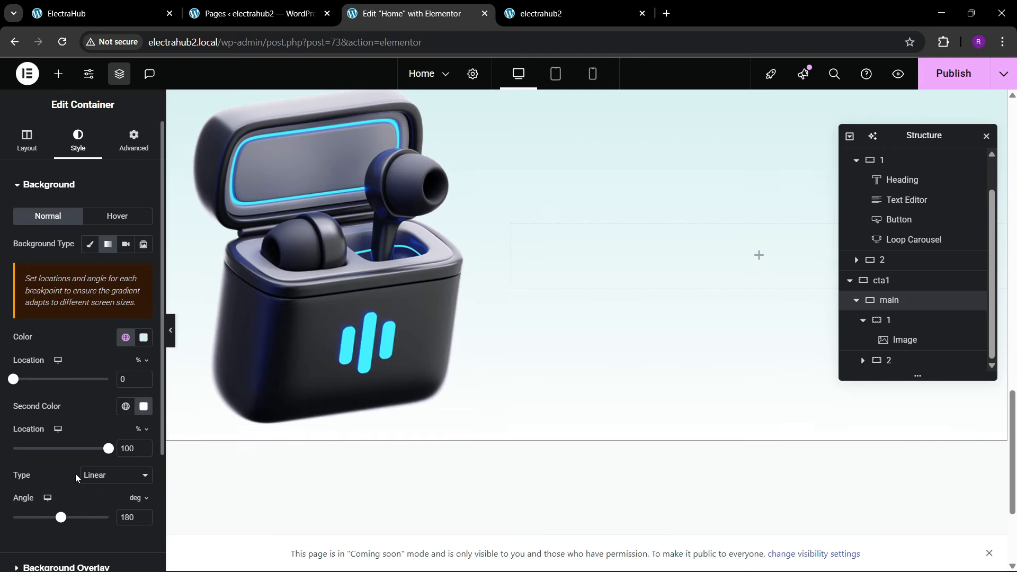
pyautogui.scroll(-1, 75, 473)
pyautogui.moveTo(62, 452); pyautogui.dragTo(54, 459)
pyautogui.scroll(3, 434, 313)
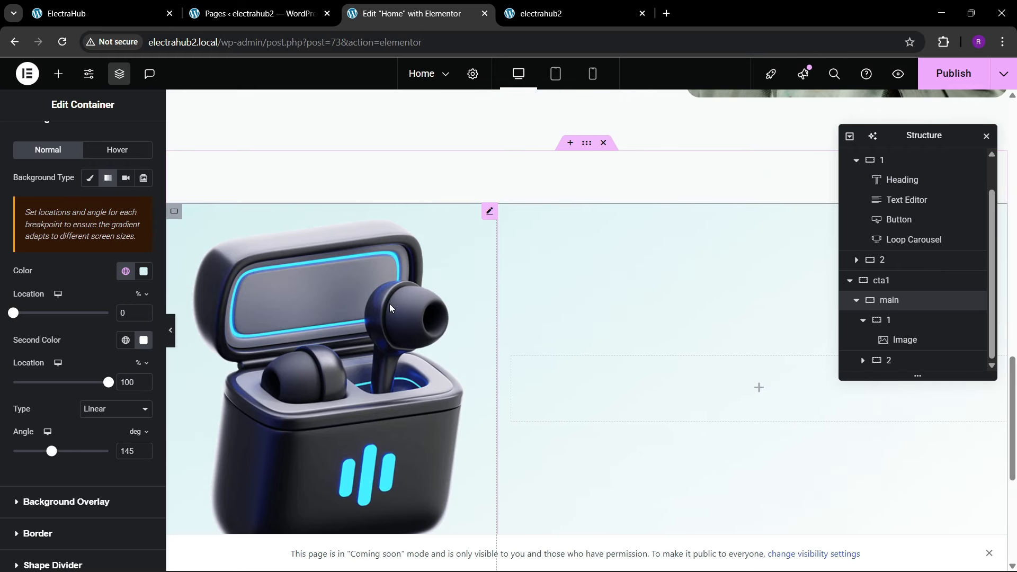
# Step: Give the earbuds image unlinked margins in em, with -8 at the top and 0 on the other sides
pyautogui.click(205, 321)
pyautogui.click(135, 141)
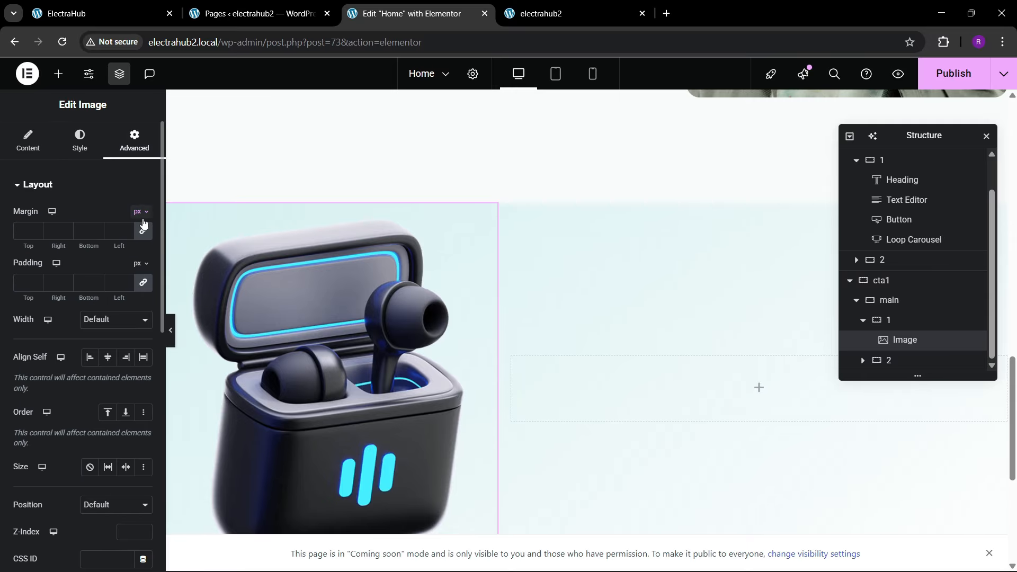
pyautogui.click(152, 219)
pyautogui.click(143, 240)
pyautogui.click(36, 233)
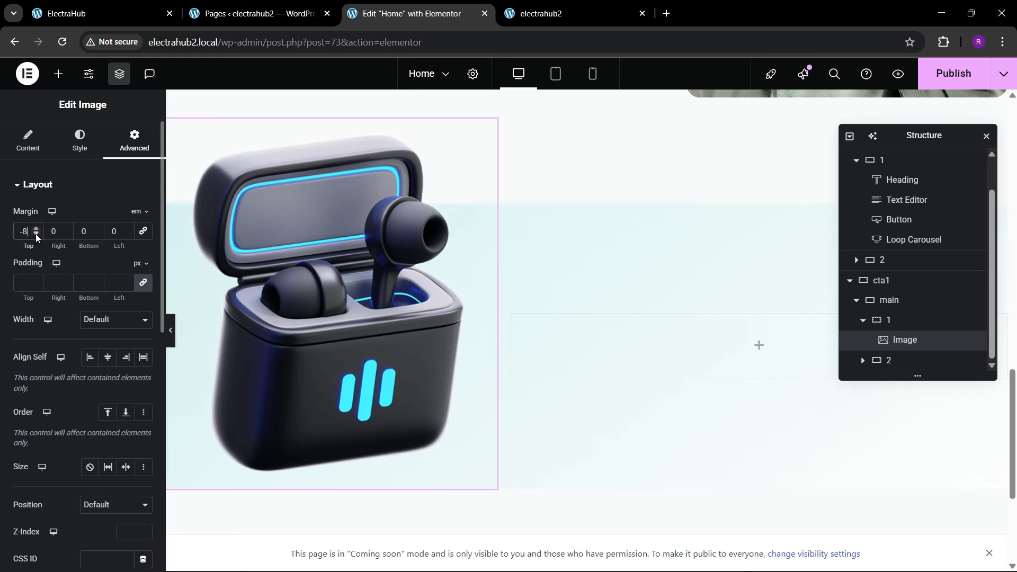
# Step: Add a solid 1 px border in theme black to the main container with a 40 px border radius on all corners
pyautogui.click(889, 300)
pyautogui.scroll(-3, 56, 403)
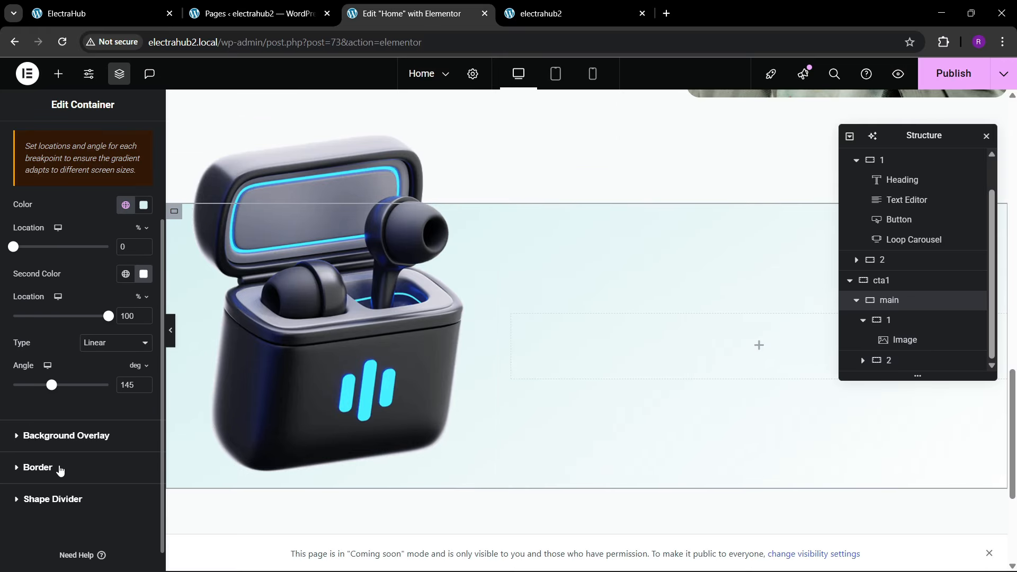
pyautogui.click(59, 468)
pyautogui.click(106, 308)
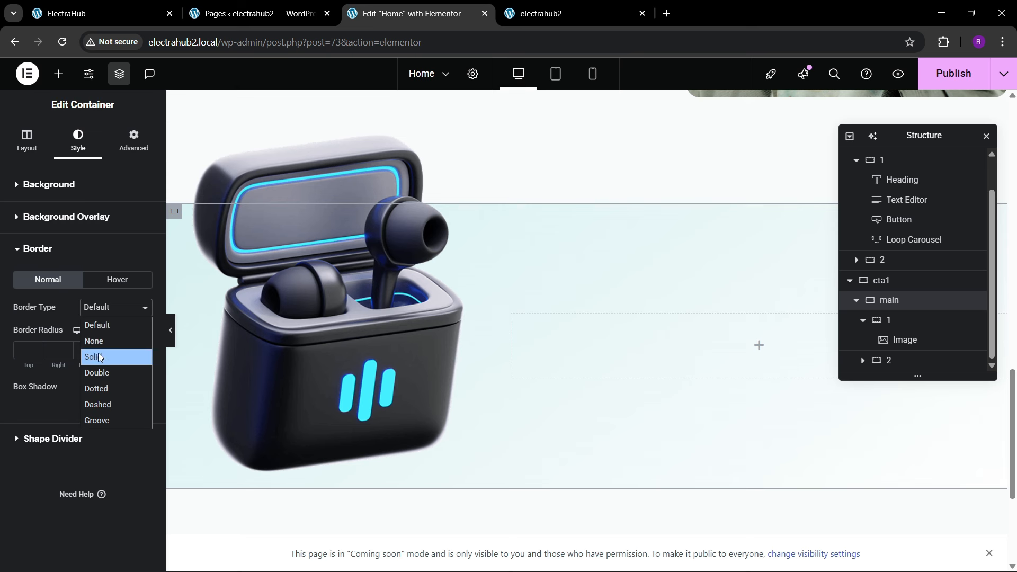
pyautogui.click(97, 352)
pyautogui.click(127, 349)
pyautogui.click(126, 387)
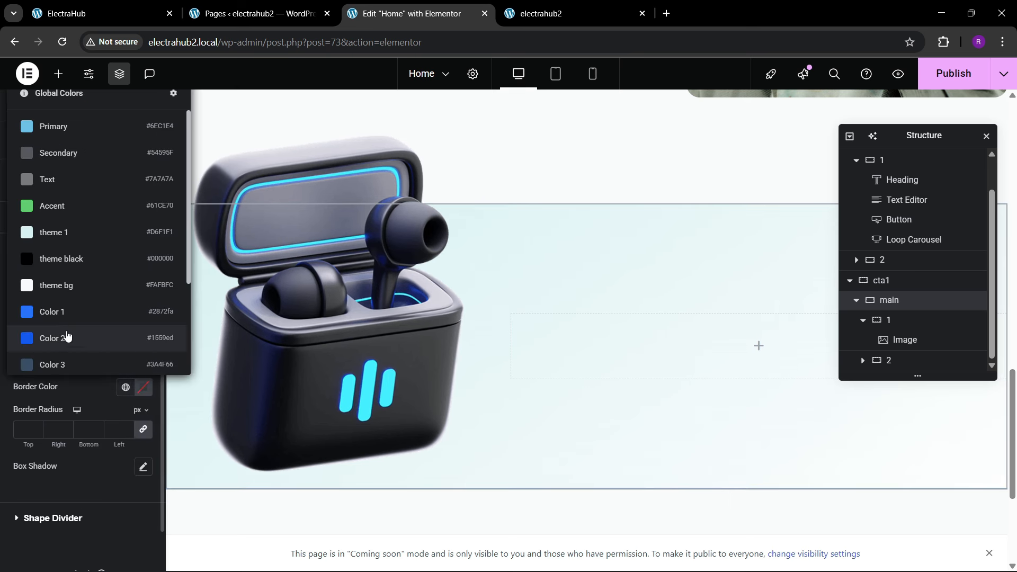
pyautogui.click(57, 261)
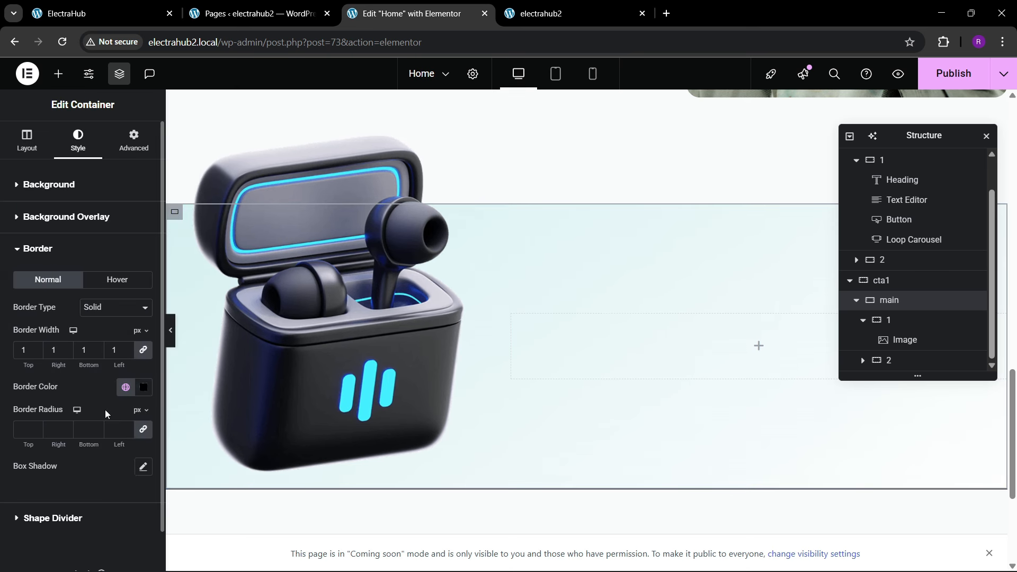
pyautogui.click(26, 429)
pyautogui.write('40')
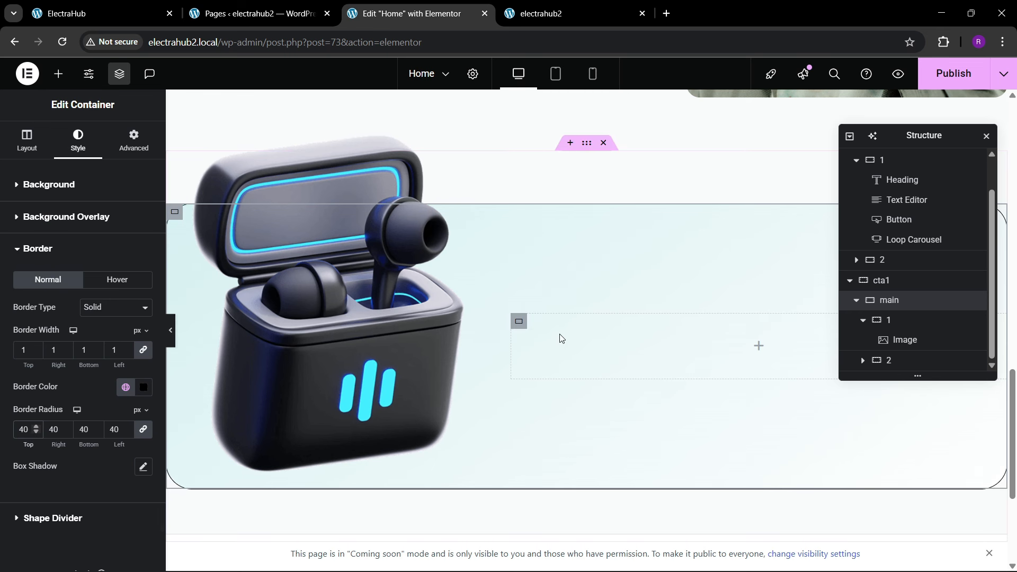
# Step: Set the earbuds image to a custom width of 85%
pyautogui.click(356, 354)
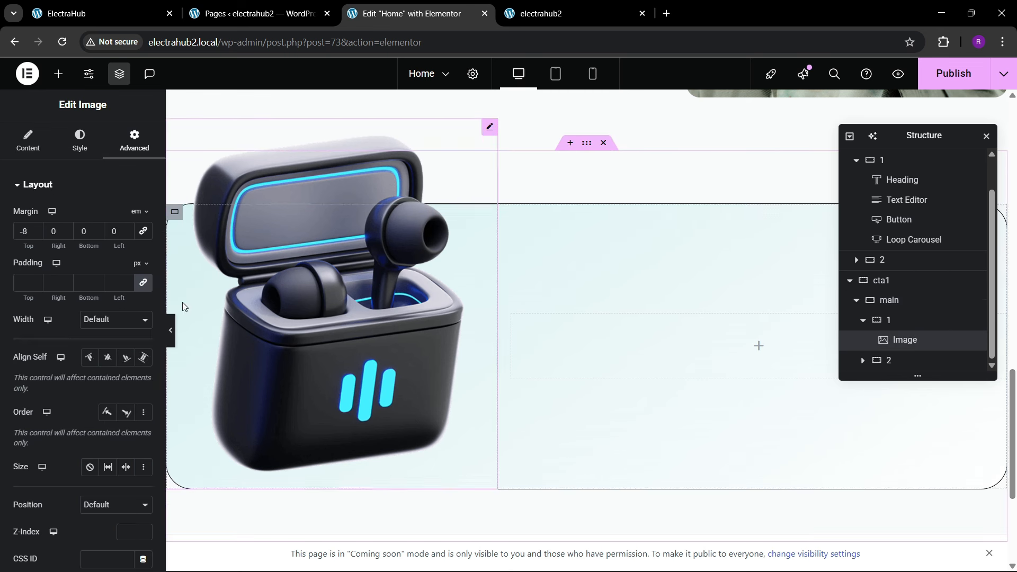
pyautogui.click(112, 320)
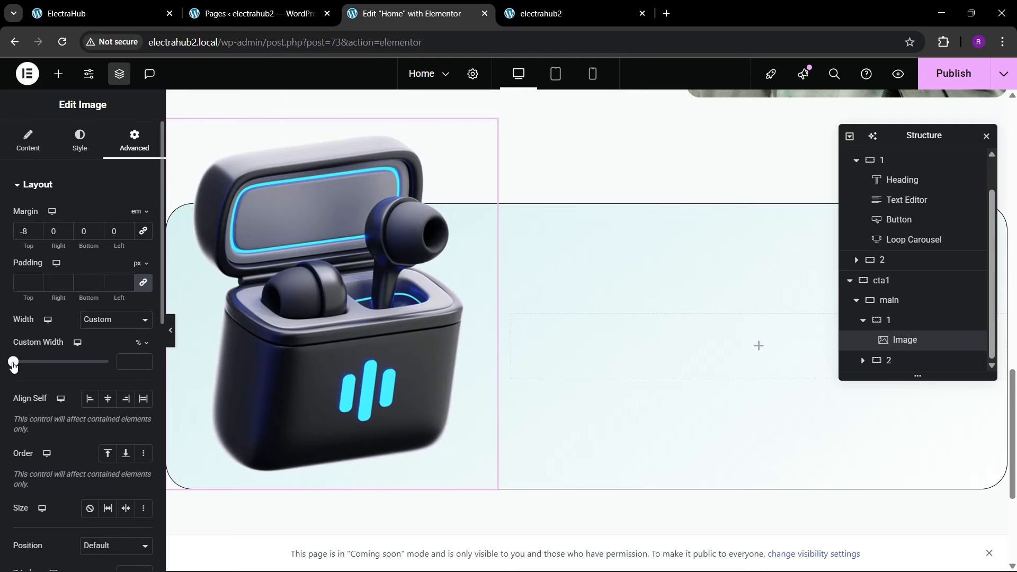
pyautogui.moveTo(13, 364); pyautogui.dragTo(100, 379)
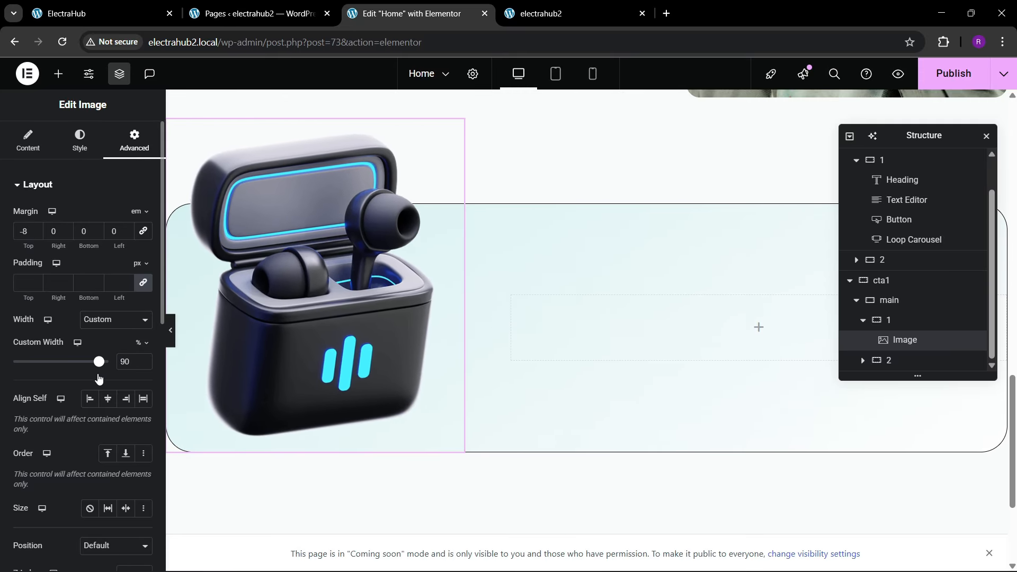
pyautogui.click(143, 365)
pyautogui.click(143, 365)
pyautogui.click(143, 365)
pyautogui.click(143, 365)
pyautogui.click(143, 365)
pyautogui.click(143, 365)
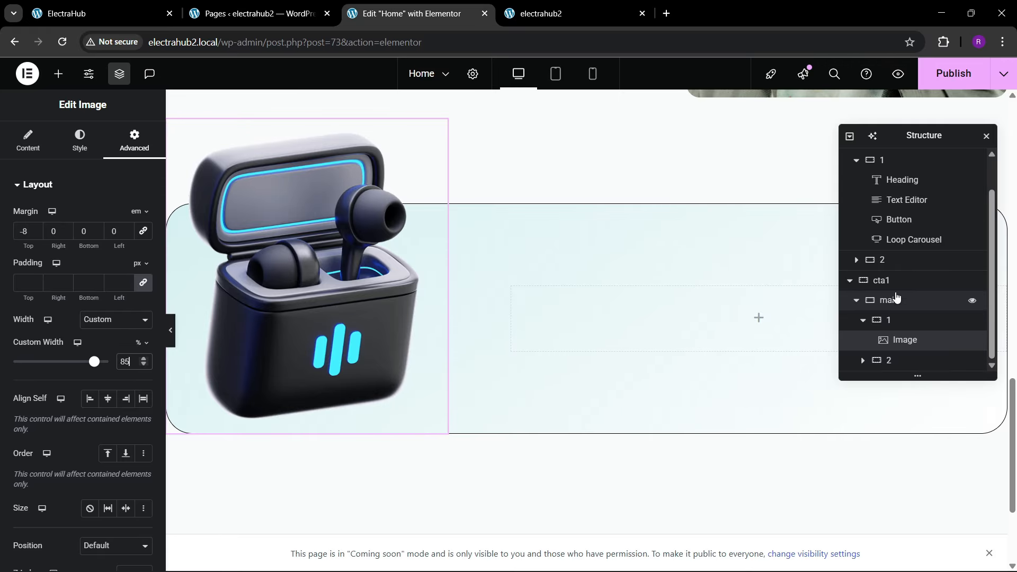
# Step: Set the padding of the main container inside cta1 to 30 px on all sides
pyautogui.click(890, 299)
pyautogui.click(92, 149)
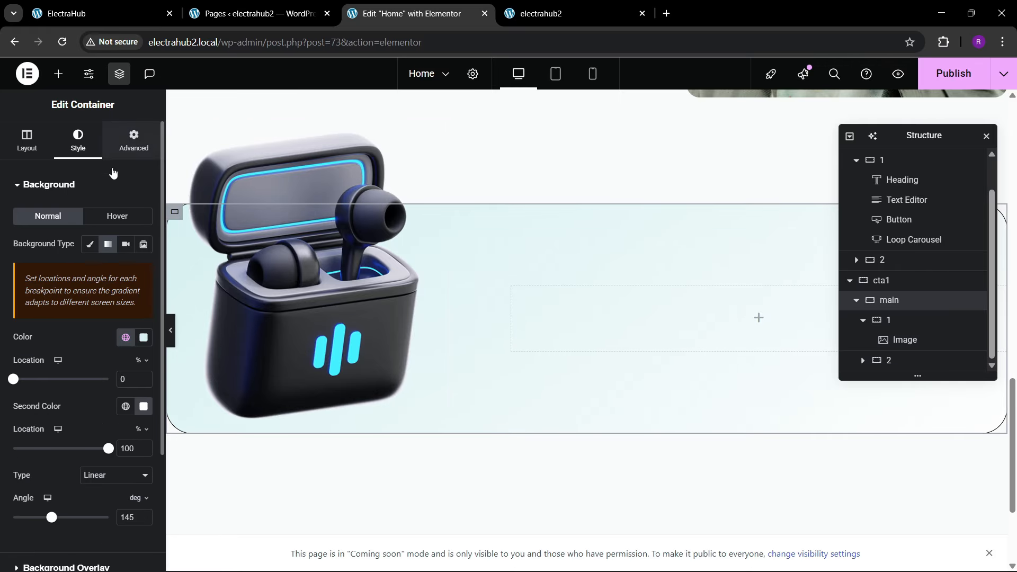
pyautogui.click(132, 142)
pyautogui.click(884, 281)
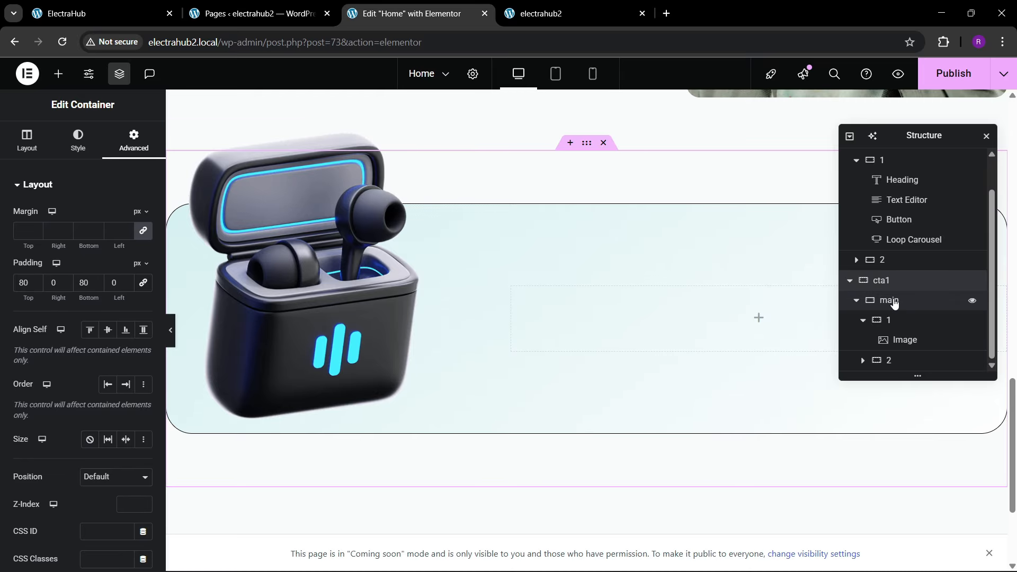
pyautogui.click(894, 301)
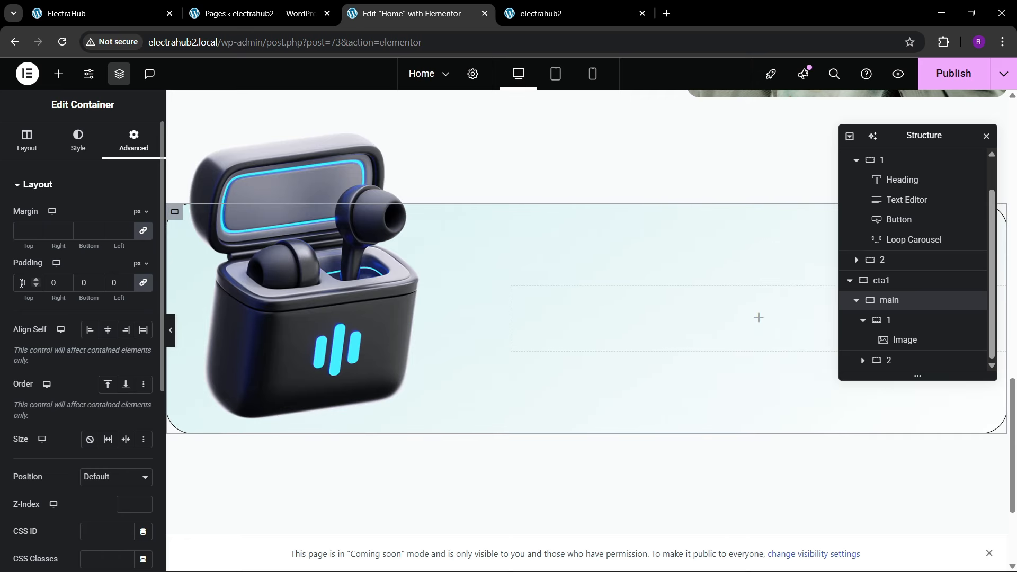
pyautogui.click(21, 283)
pyautogui.write('30')
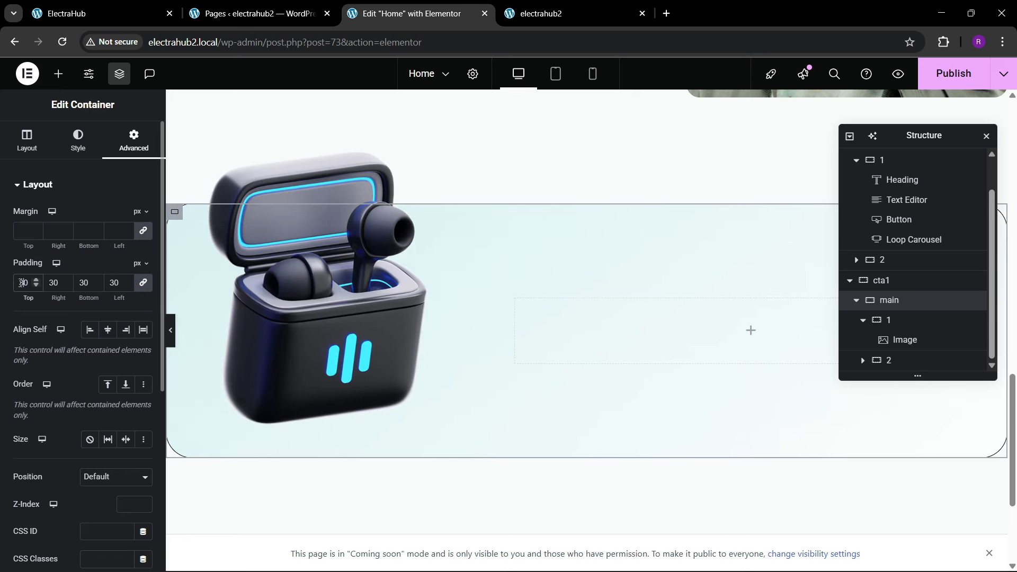
# Step: Compare with the reference banner and copy the People's Choices heading into container 2 inside main
pyautogui.hotkey('ctrl', '1')
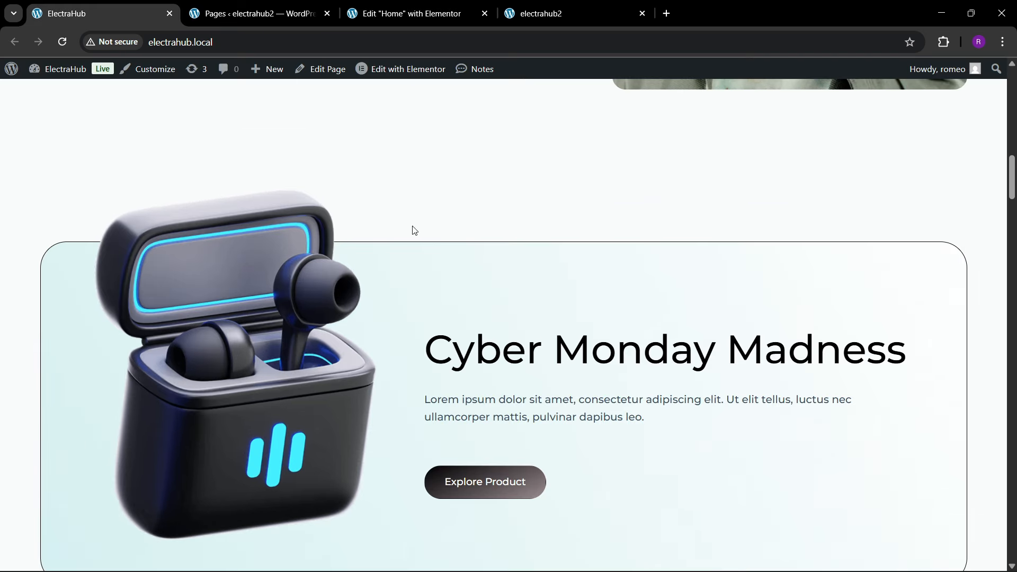
pyautogui.hotkey('ctrl', '3')
pyautogui.scroll(5, 418, 238)
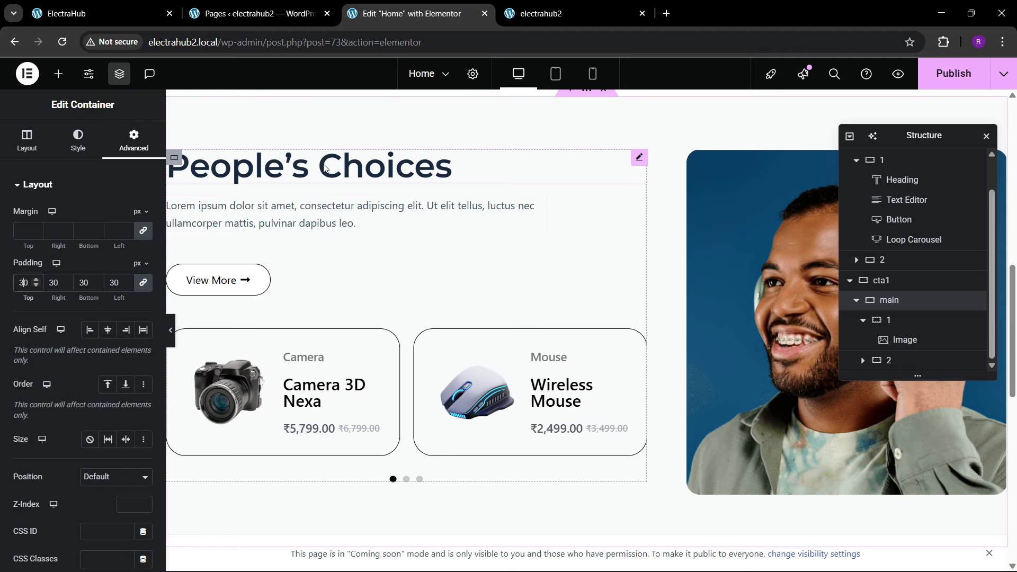
pyautogui.rightClick(324, 169)
pyautogui.click(510, 289)
pyautogui.scroll(-6, 517, 291)
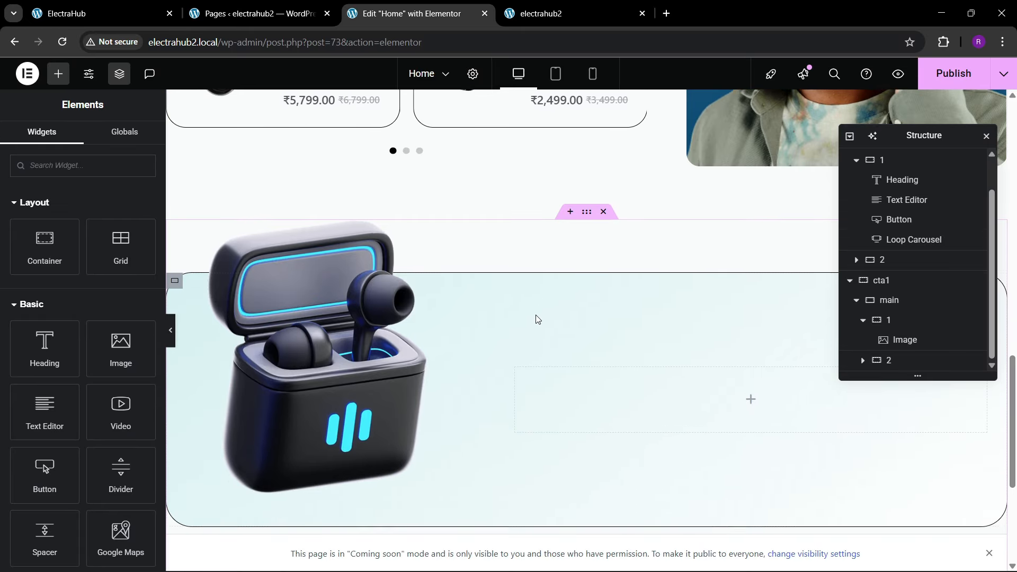
pyautogui.rightClick(567, 397)
pyautogui.click(592, 327)
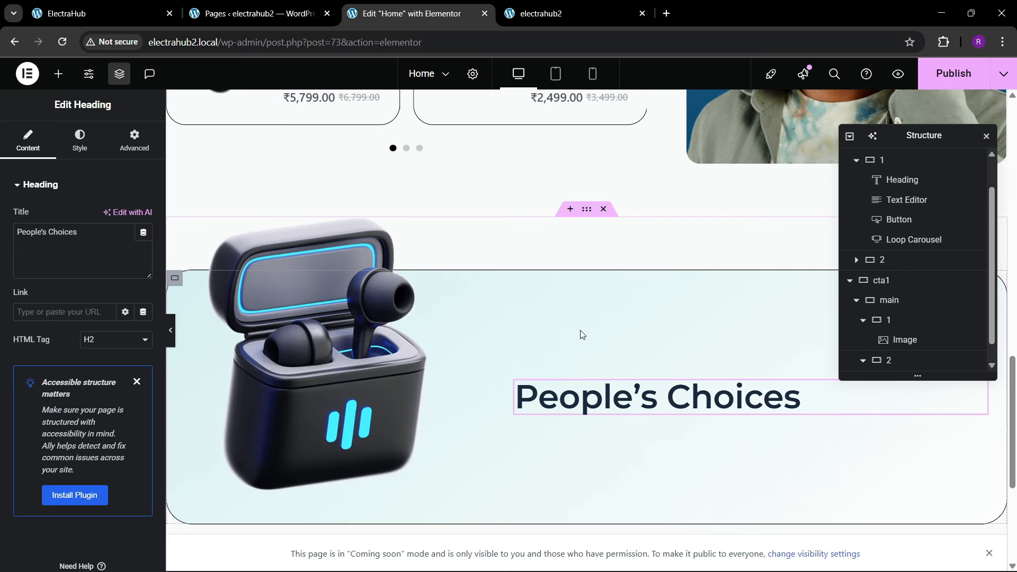
# Step: Replace the copied heading's title with "Cyber Monday Madness" taken from the reference page
pyautogui.click(143, 12)
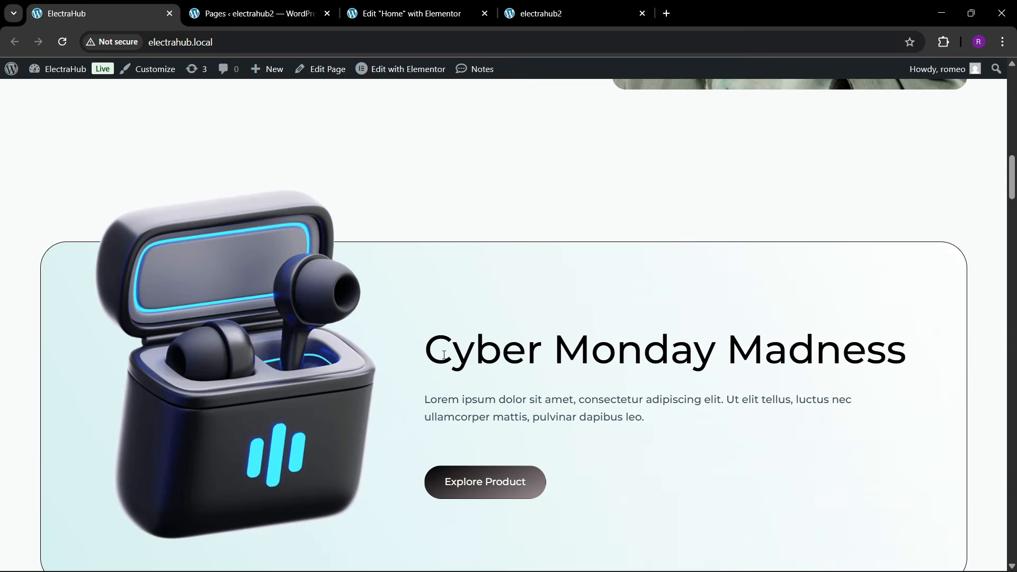
pyautogui.moveTo(440, 361); pyautogui.dragTo(910, 356)
pyautogui.hotkey('ctrl', 'c')
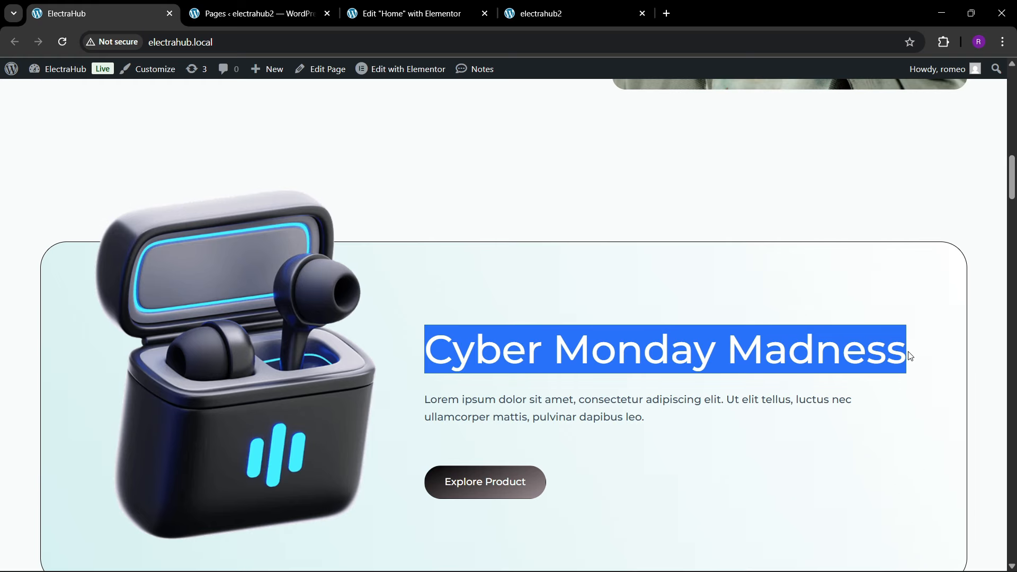
pyautogui.click(418, 13)
pyautogui.click(555, 399)
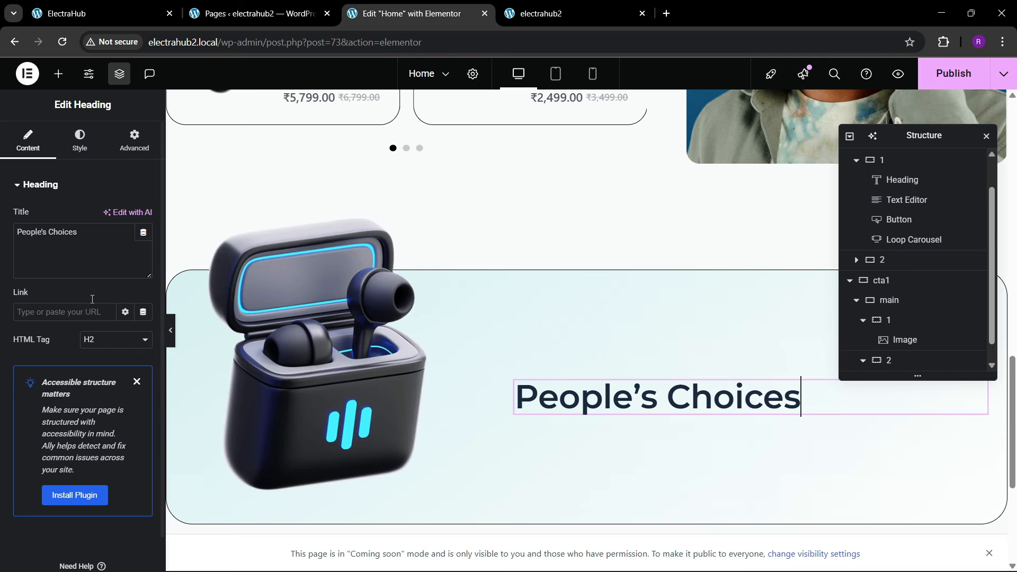
pyautogui.moveTo(88, 235); pyautogui.dragTo(2, 218)
pyautogui.hotkey('ctrl', 'v')
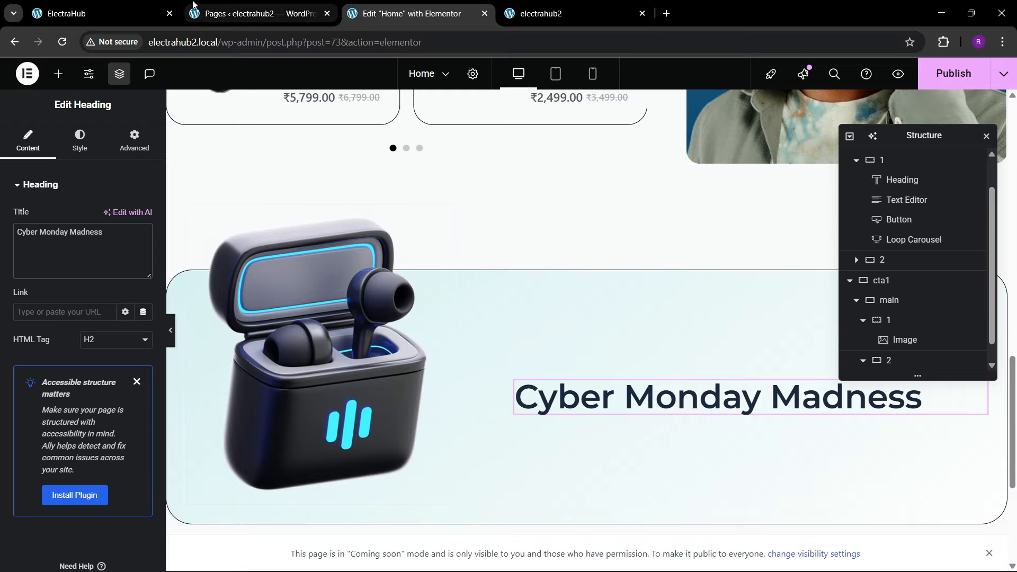
# Step: Copy the lorem ipsum paragraph from the People's Choices section and paste it below the Cyber Monday Madness heading
pyautogui.click(114, 12)
pyautogui.click(349, 8)
pyautogui.scroll(10, 460, 245)
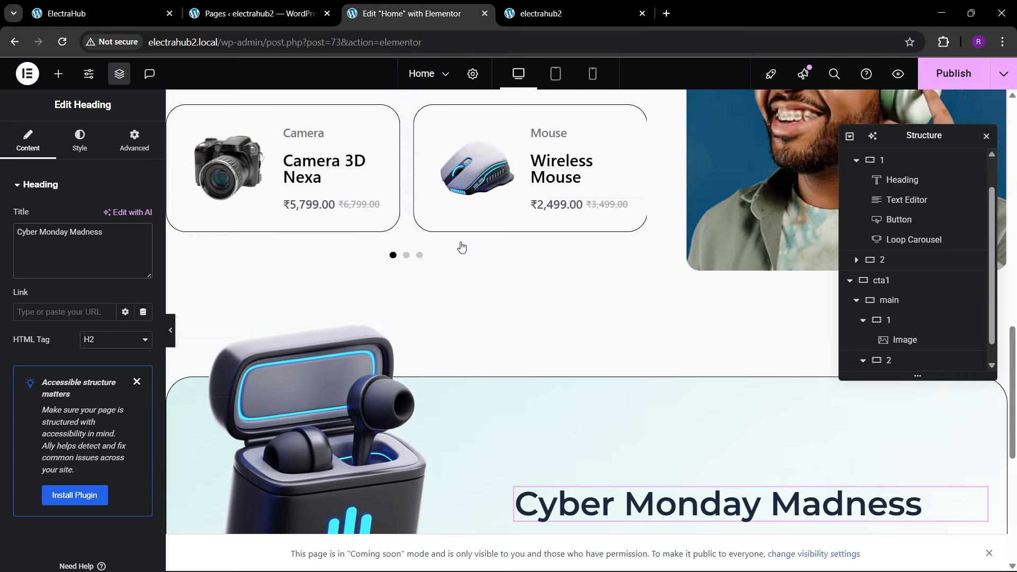
pyautogui.rightClick(303, 292)
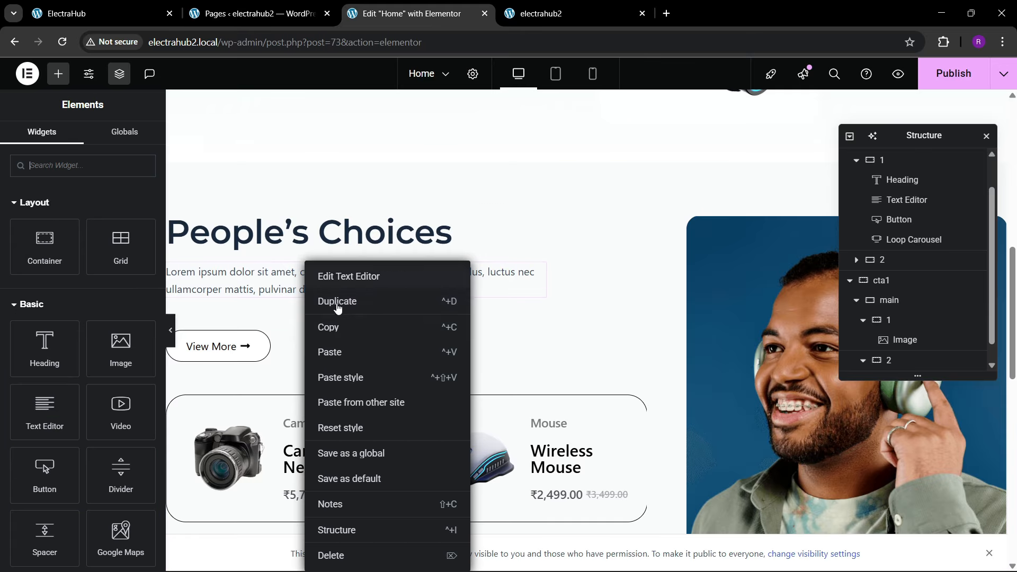
pyautogui.click(338, 326)
pyautogui.scroll(-3, 572, 325)
pyautogui.scroll(-5, 581, 326)
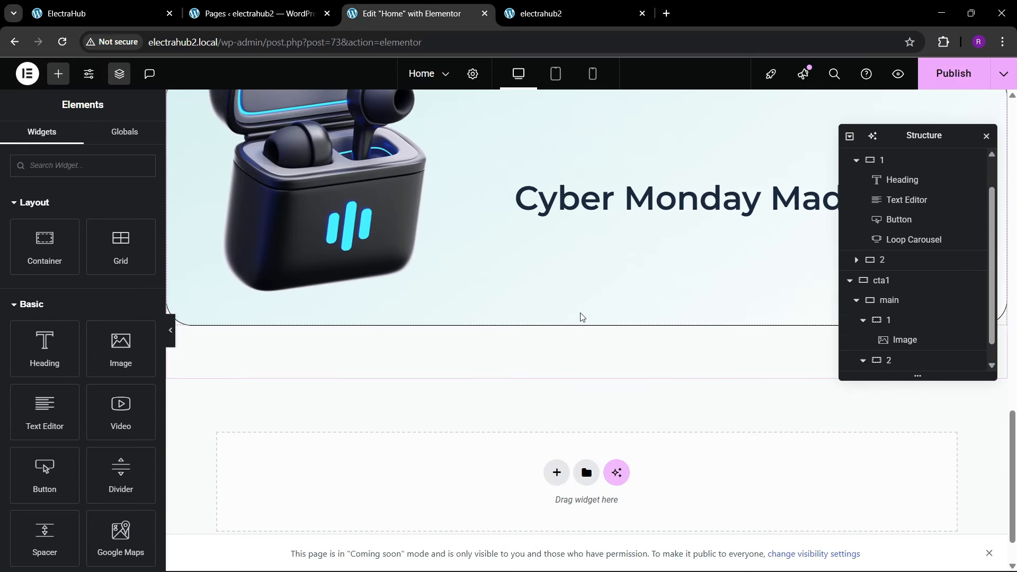
pyautogui.rightClick(593, 208)
pyautogui.click(619, 306)
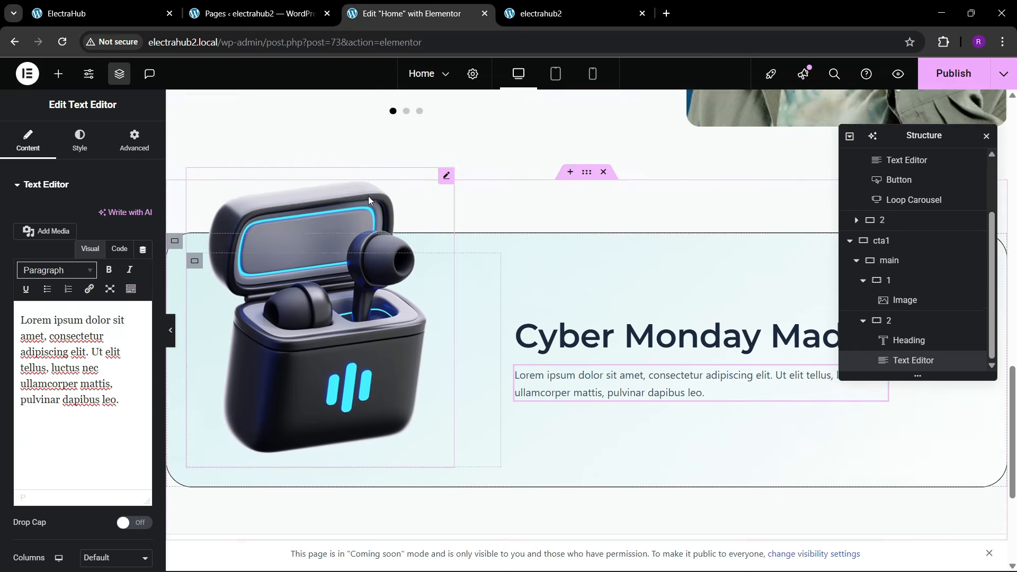
# Step: Copy the hero section's Check Now button and paste it below the paragraph in the Cyber Monday Madness banner
pyautogui.click(111, 8)
pyautogui.click(399, 4)
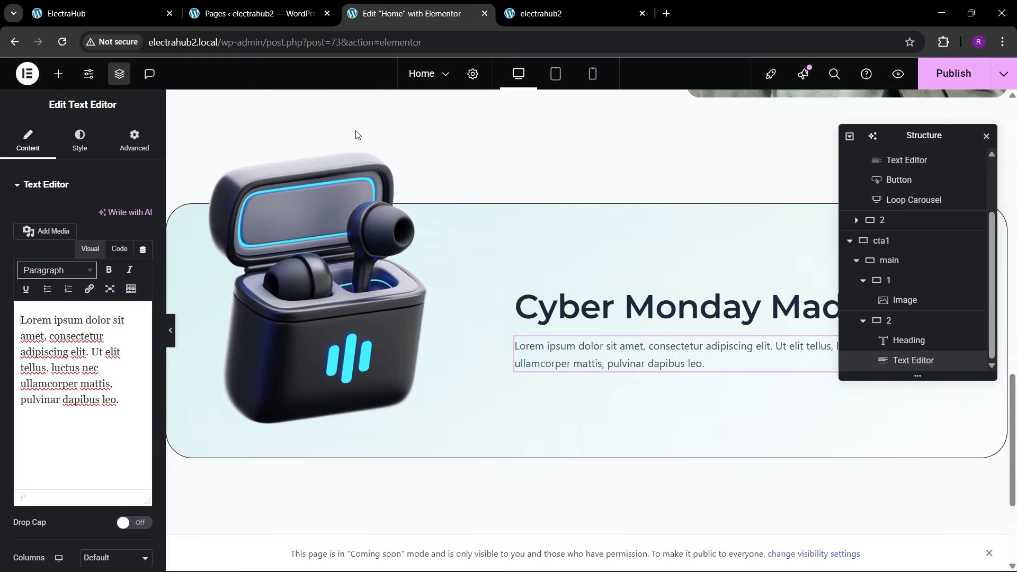
pyautogui.scroll(10, 317, 239)
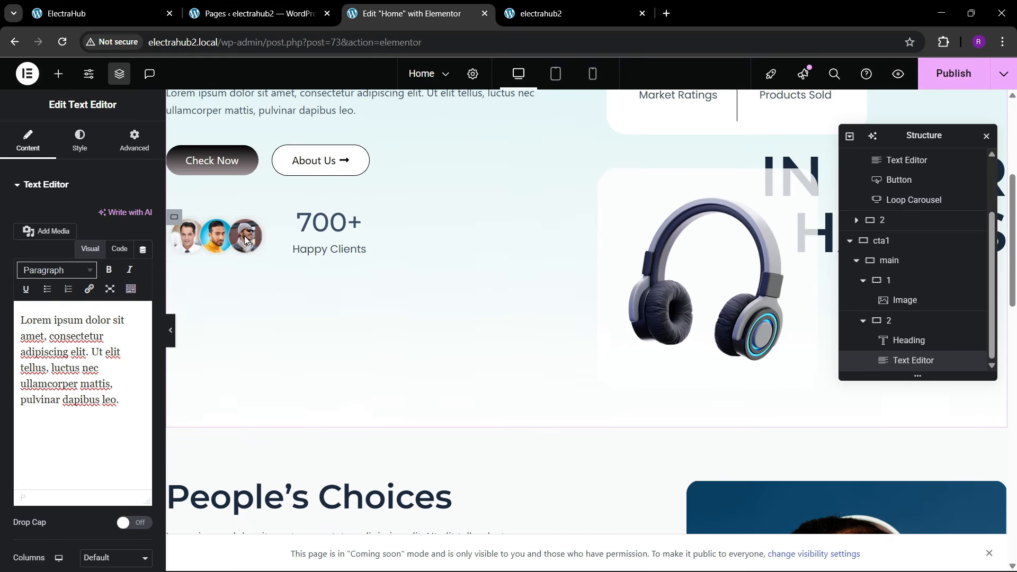
pyautogui.rightClick(215, 162)
pyautogui.click(236, 222)
pyautogui.scroll(-5, 531, 284)
pyautogui.scroll(-7, 531, 284)
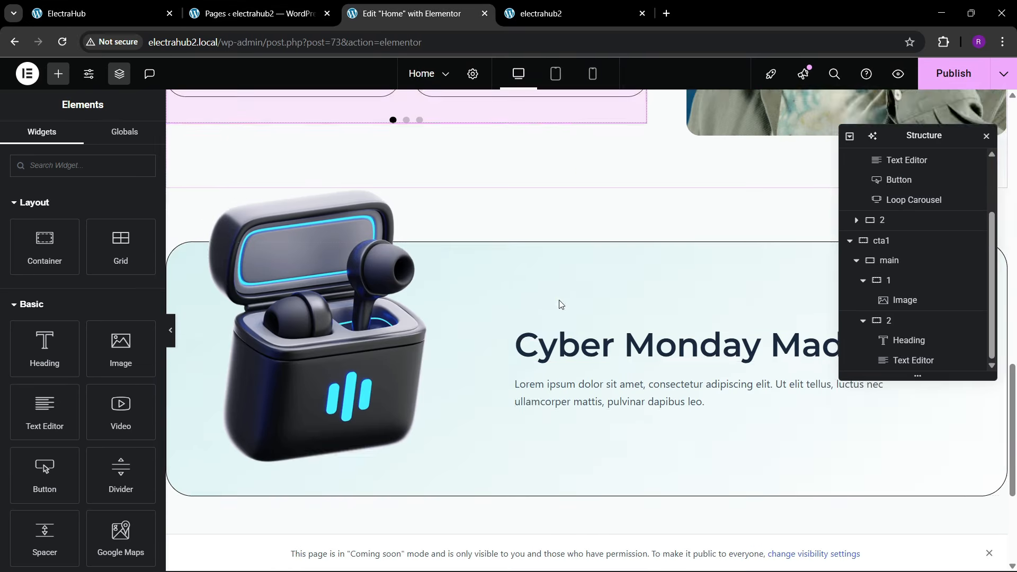
pyautogui.rightClick(623, 358)
pyautogui.click(661, 352)
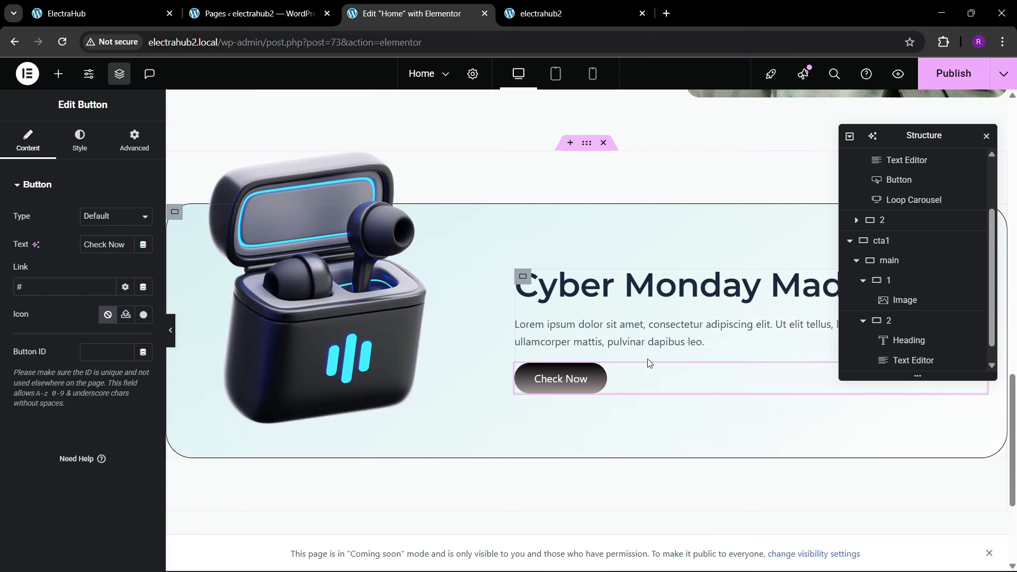
# Step: Lay out container 2 as a column with centred justification, start-aligned items and 30 px gaps
pyautogui.click(521, 281)
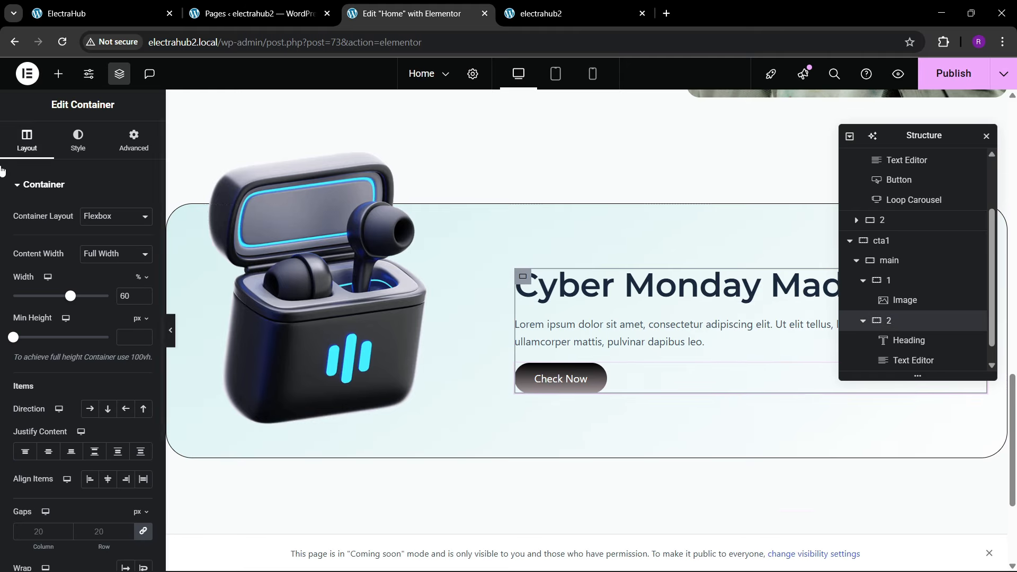
pyautogui.click(50, 459)
pyautogui.click(107, 478)
pyautogui.click(90, 479)
pyautogui.scroll(-3, 87, 461)
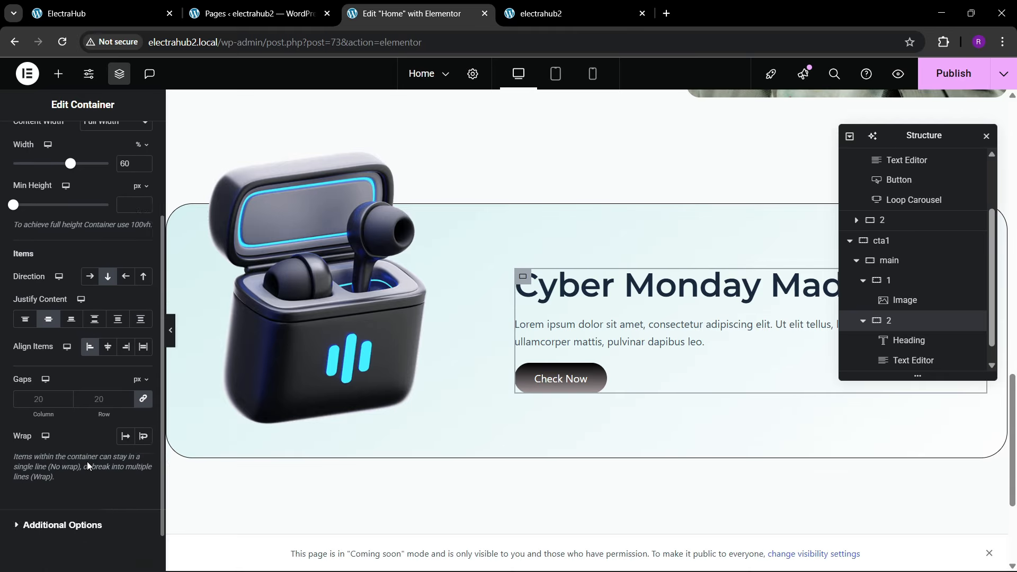
pyautogui.click(99, 404)
pyautogui.write('30')
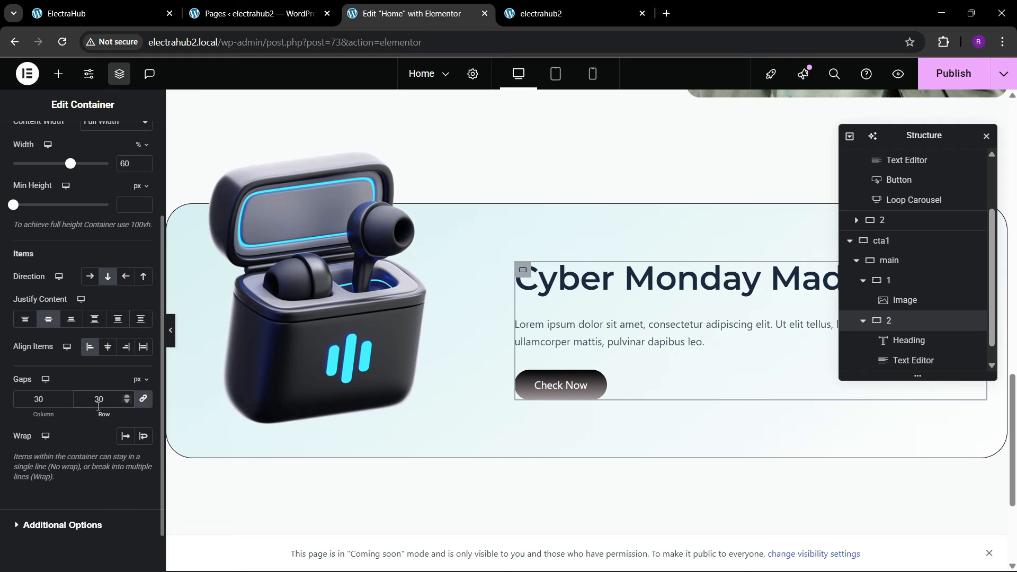
# Step: Give the banner's Check Now button a top margin of 30 px and 0 on the other sides
pyautogui.click(588, 385)
pyautogui.click(132, 146)
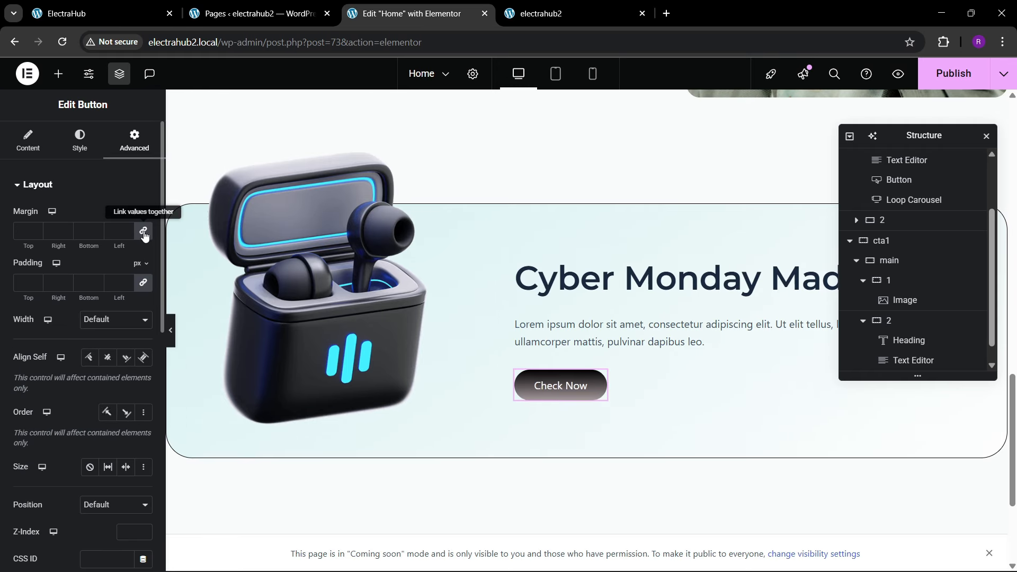
pyautogui.write('30')
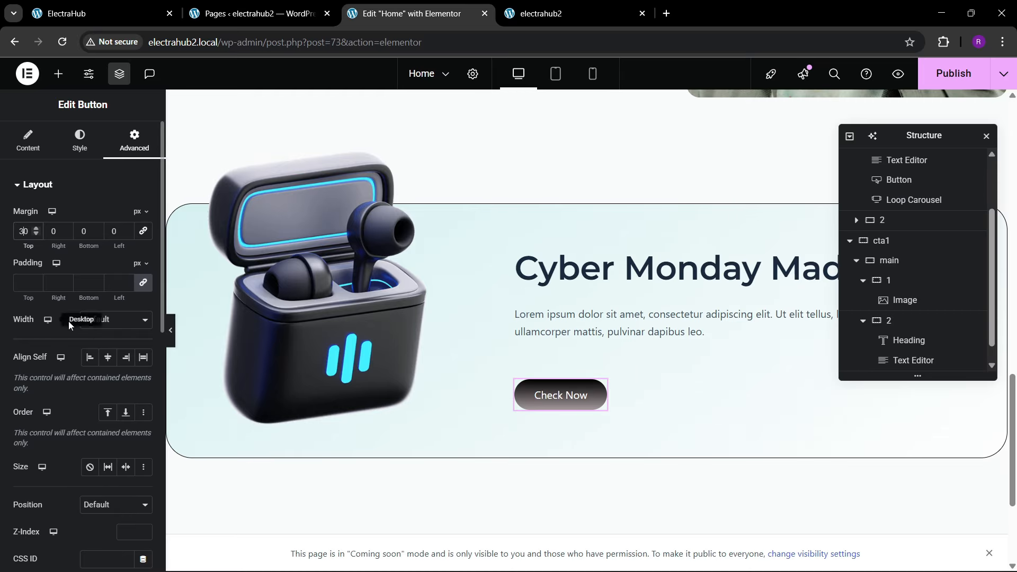
# Step: Change the banner button's text to "Read More"
pyautogui.click(28, 140)
pyautogui.click(142, 244)
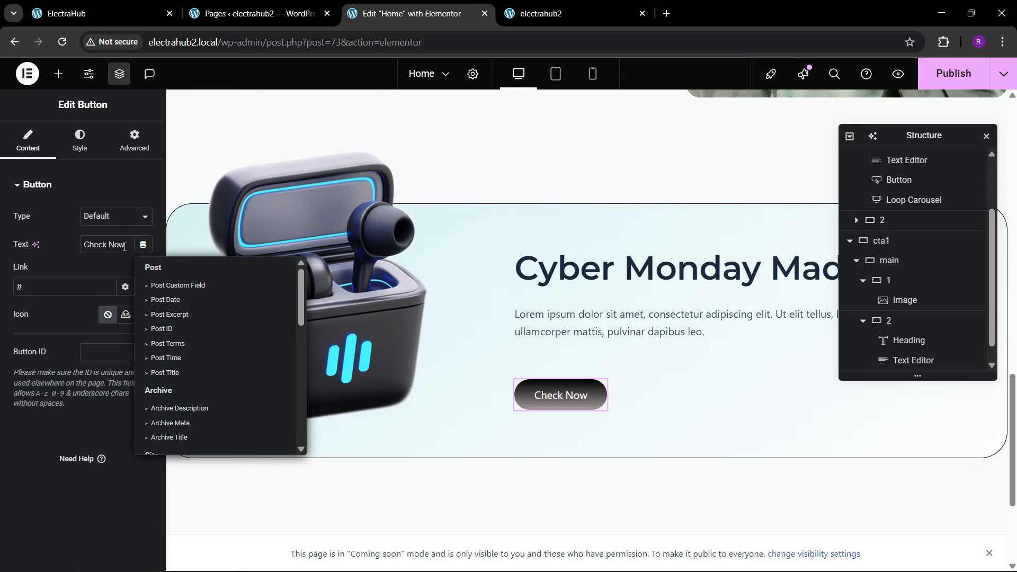
pyautogui.click(119, 244)
pyautogui.write('V')
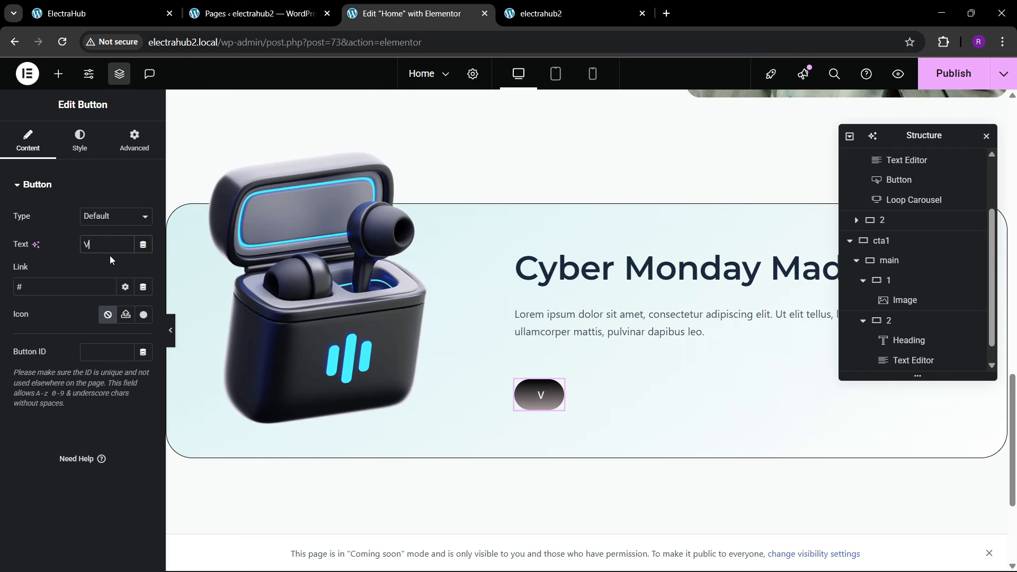
pyautogui.write('Read M')
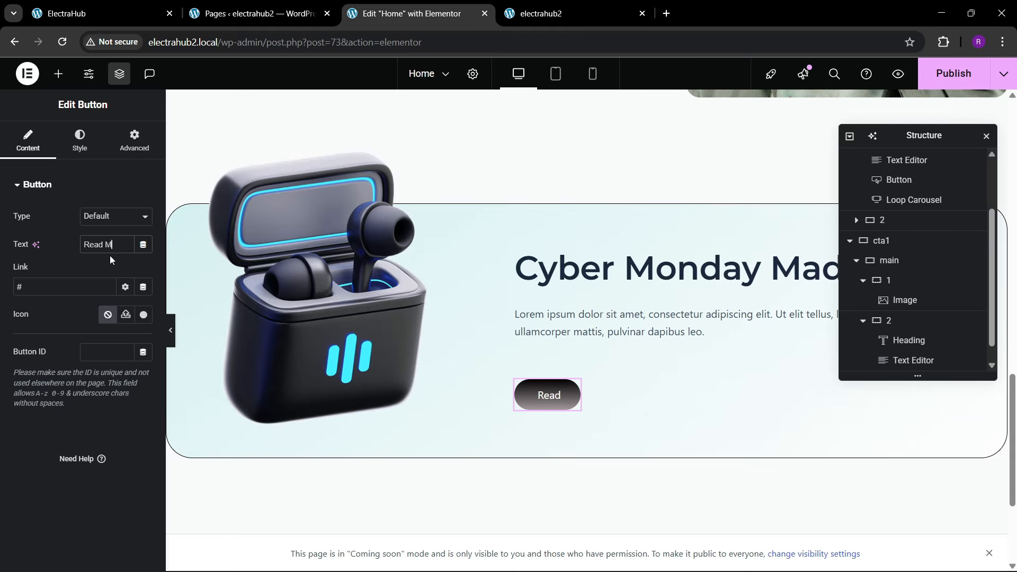
pyautogui.write('ore')
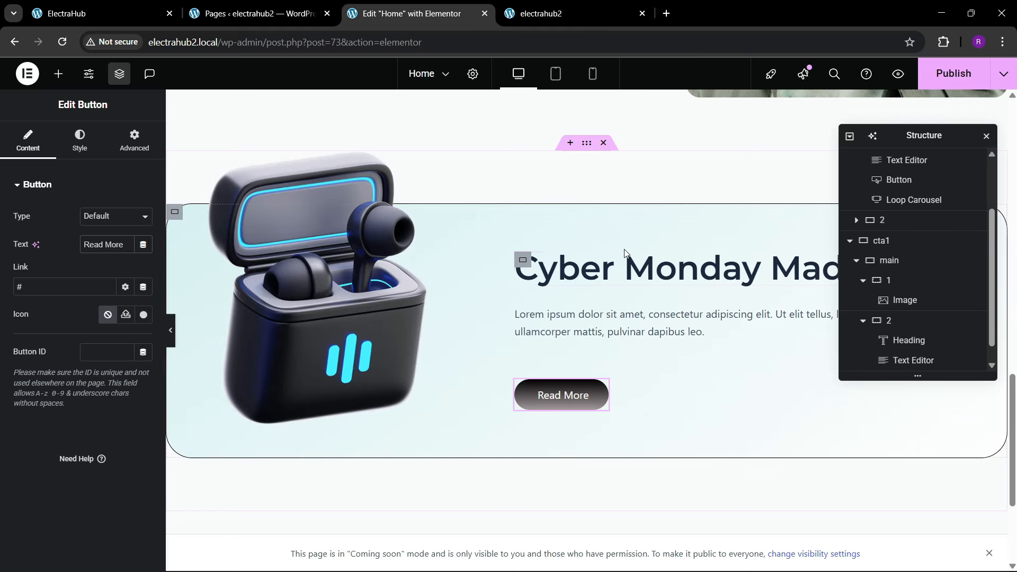
# Step: Publish the page and reload the electrahub2 site to check the Cyber Monday Madness banner
pyautogui.scroll(1, 331, 273)
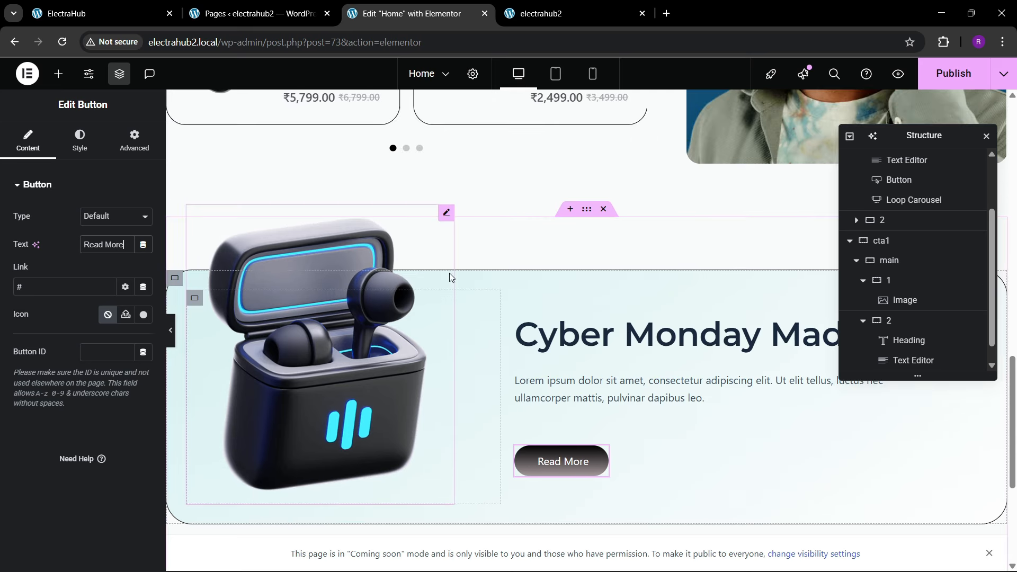
pyautogui.click(953, 73)
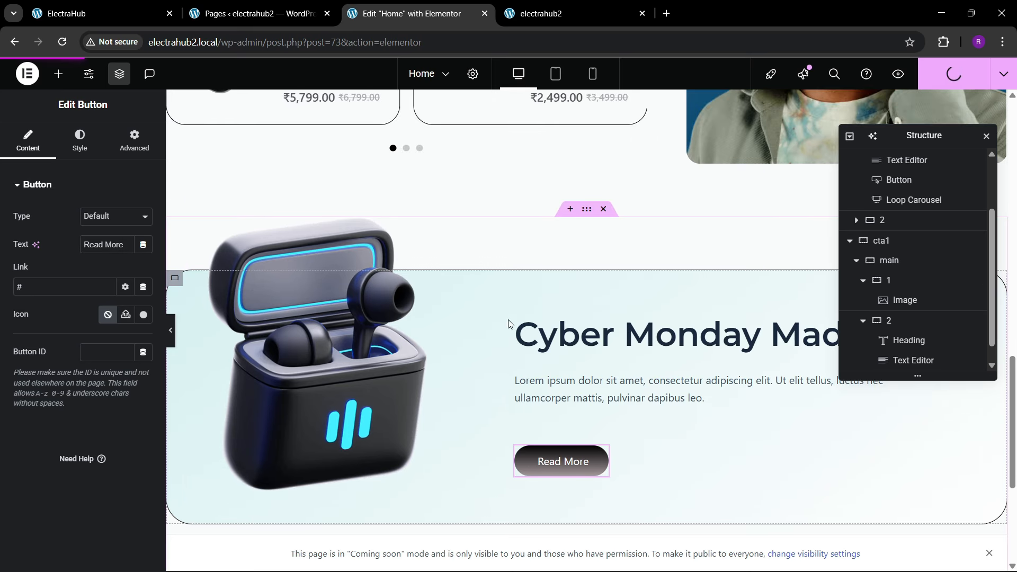
pyautogui.moveTo(571, 5)
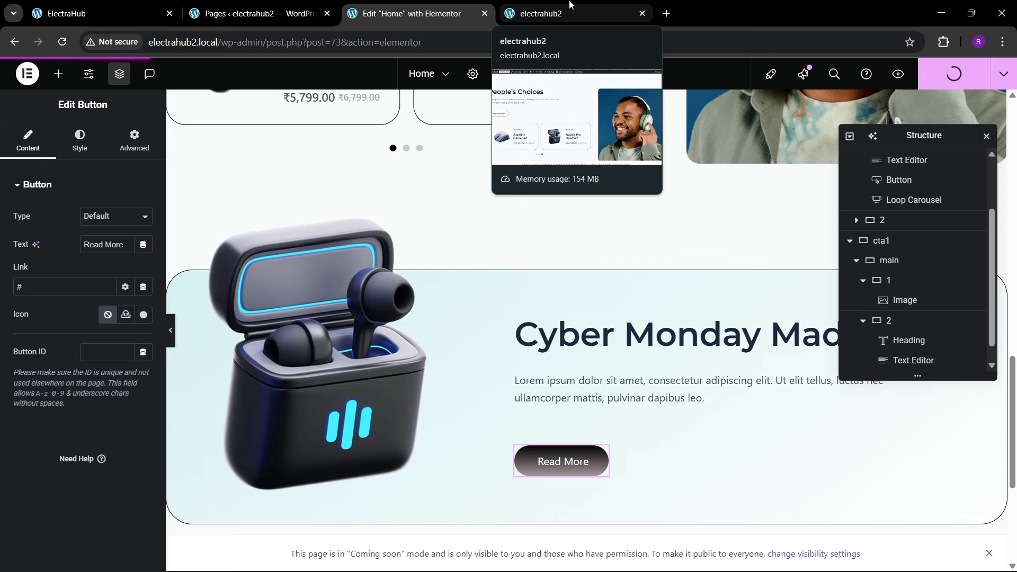
pyautogui.click(566, 14)
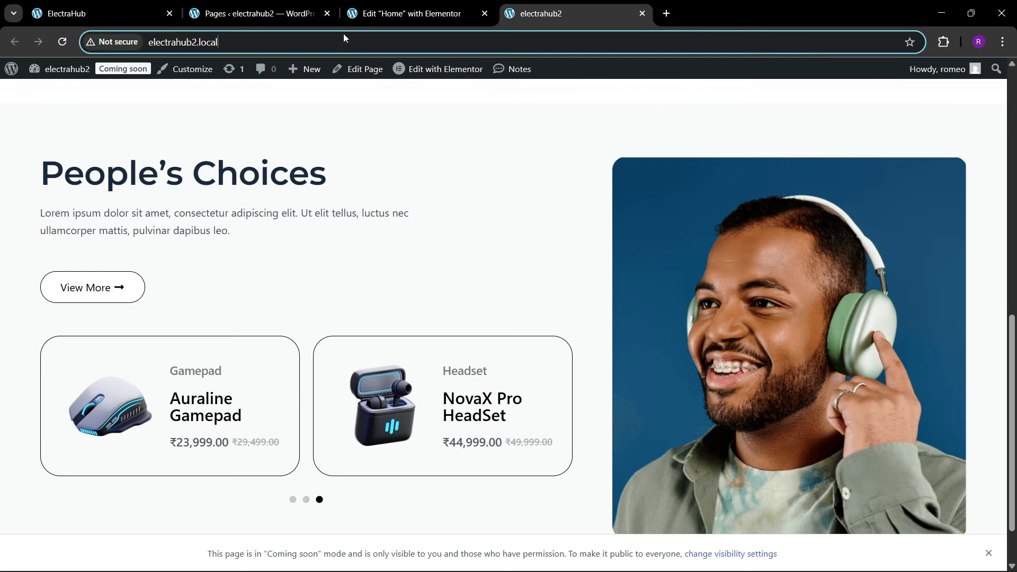
pyautogui.click(344, 50)
pyautogui.press('Return')
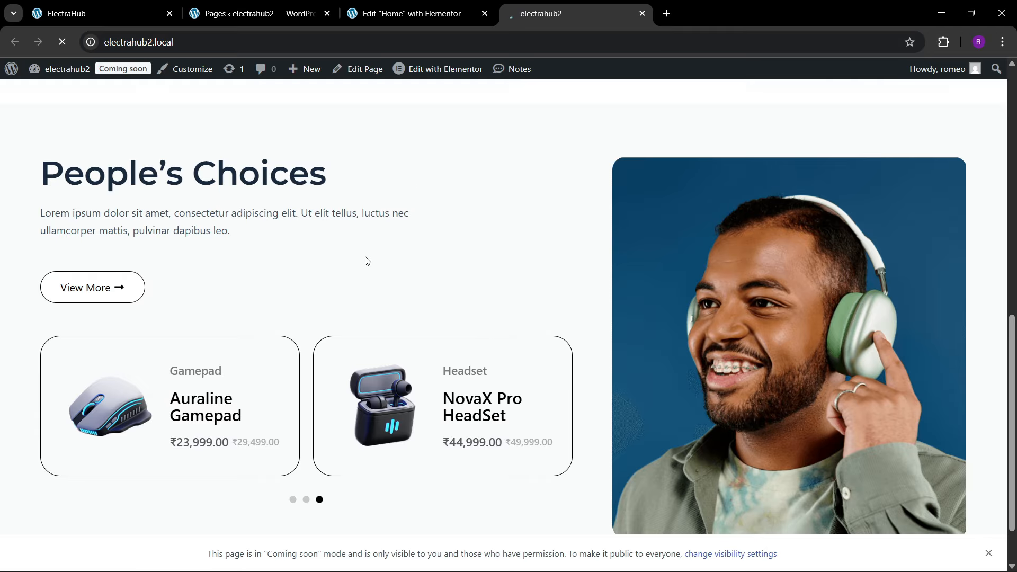
pyautogui.scroll(8, 218, 341)
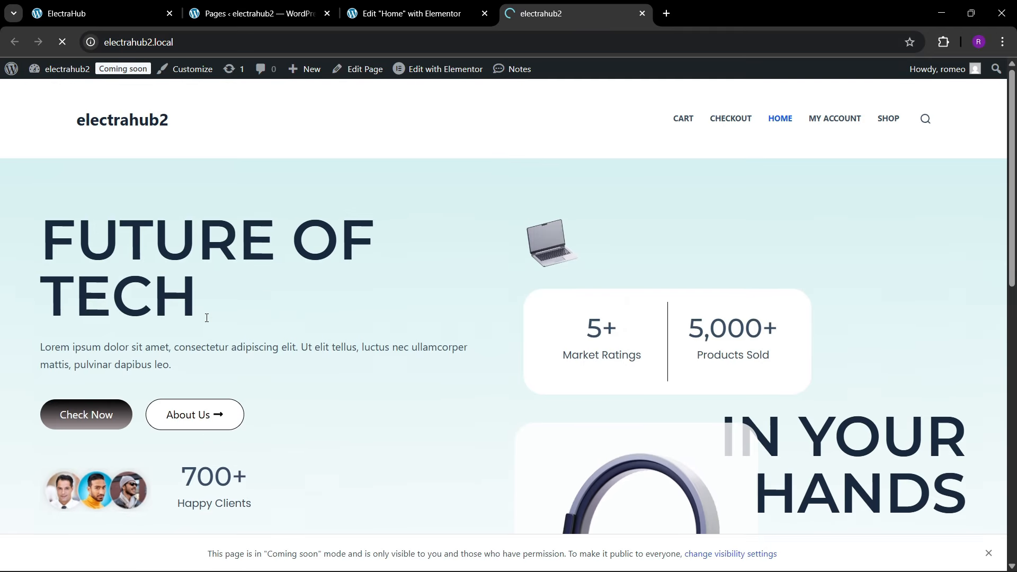
pyautogui.scroll(-5, 208, 318)
pyautogui.scroll(-10, 209, 321)
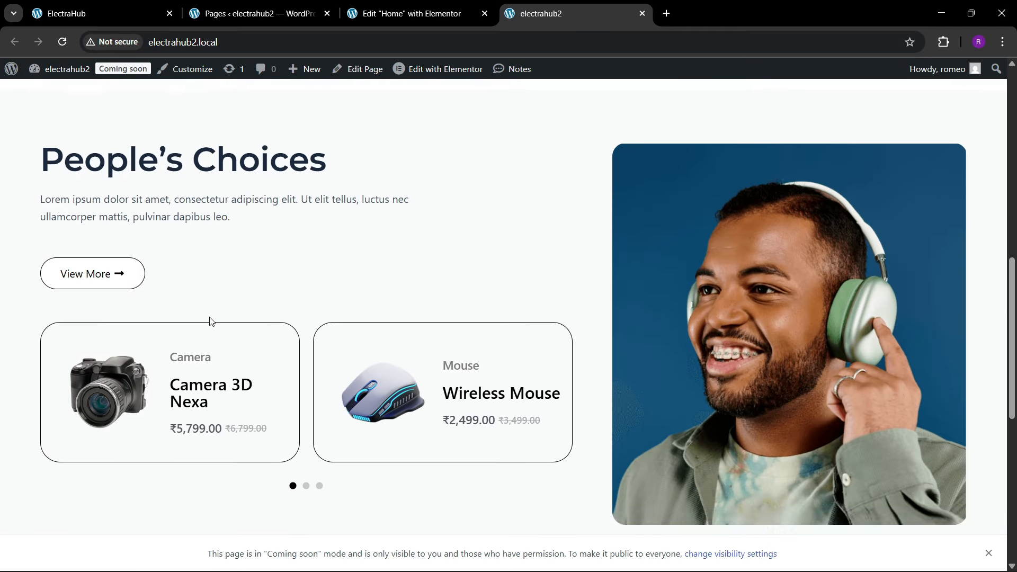
# Step: Examine the Featured Products section on the ElectraHub reference page and compare it with the current electrahub2 home page
pyautogui.click(138, 4)
pyautogui.scroll(-6, 397, 340)
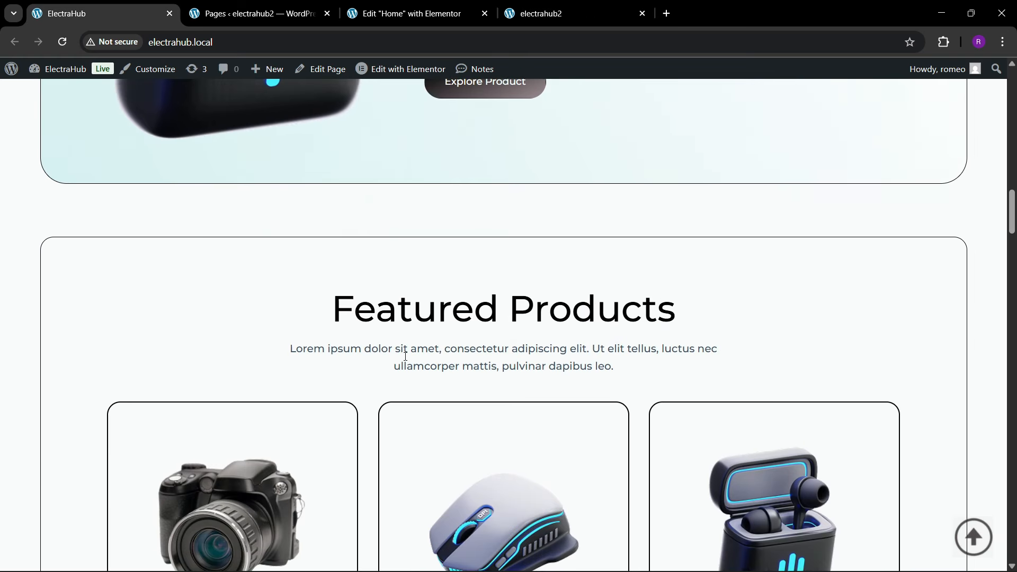
pyautogui.scroll(-4, 406, 356)
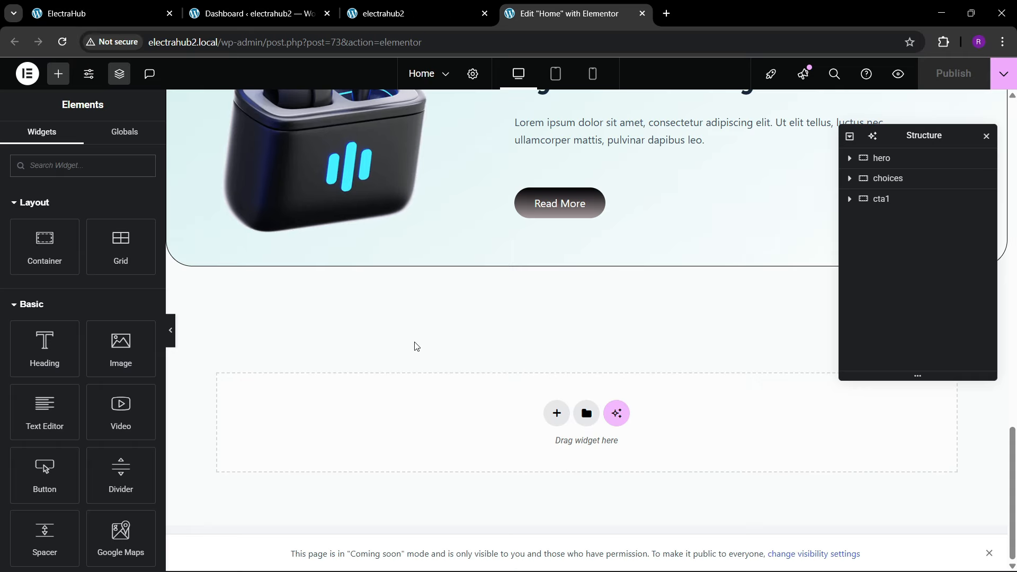
pyautogui.click(143, 10)
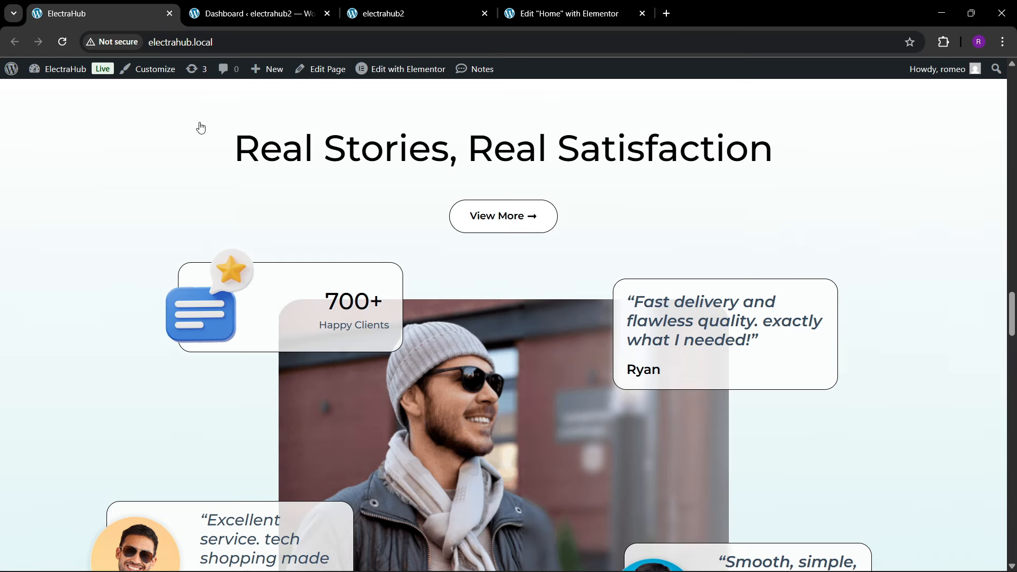
pyautogui.scroll(11, 485, 266)
pyautogui.scroll(7, 456, 261)
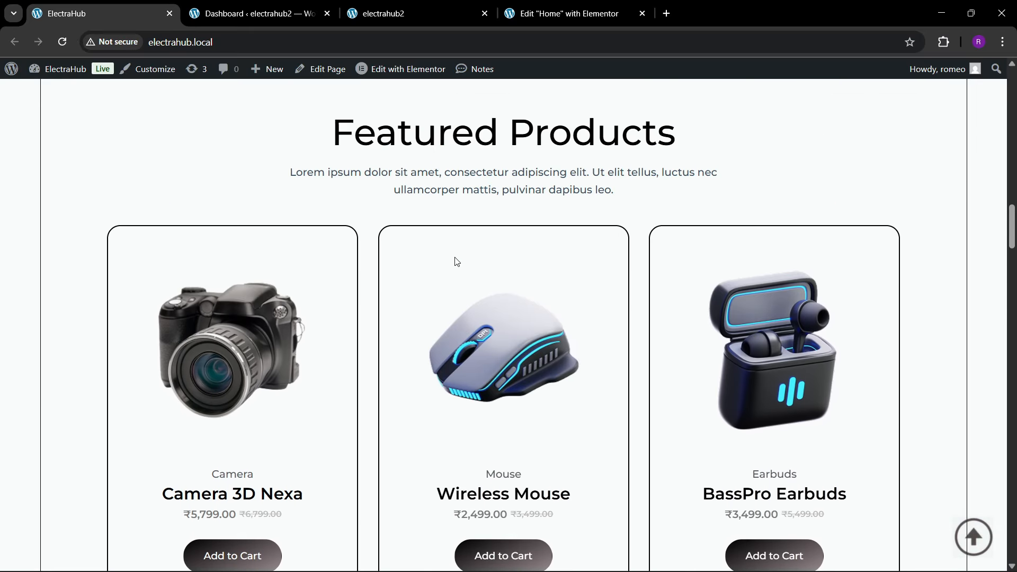
pyautogui.click(470, 8)
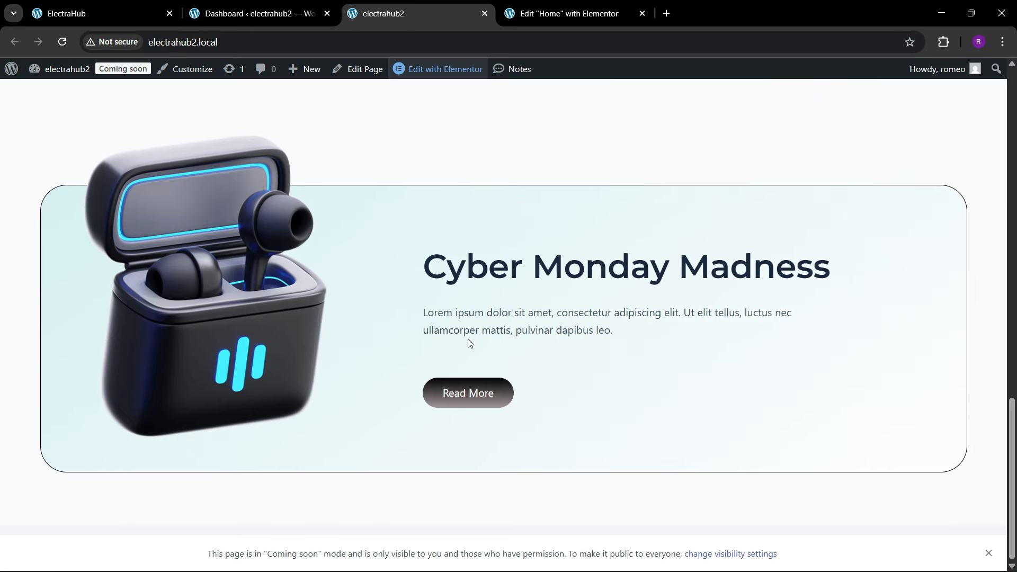
pyautogui.scroll(3, 470, 344)
pyautogui.click(122, 11)
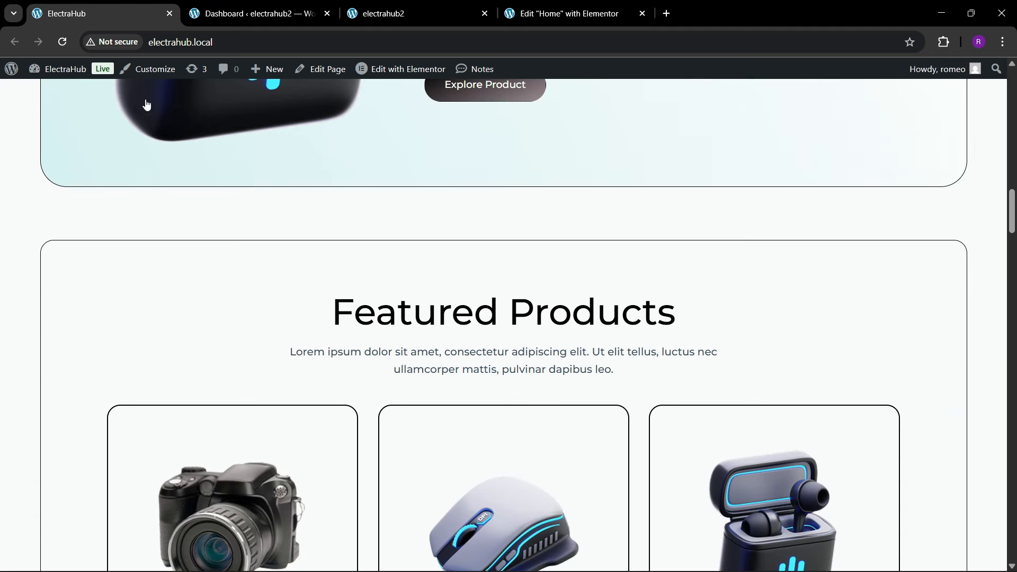
pyautogui.scroll(-4, 521, 327)
# Step: Return to the Elementor editor and add a single column-direction container below cta1, named "featured"
pyautogui.click(530, 6)
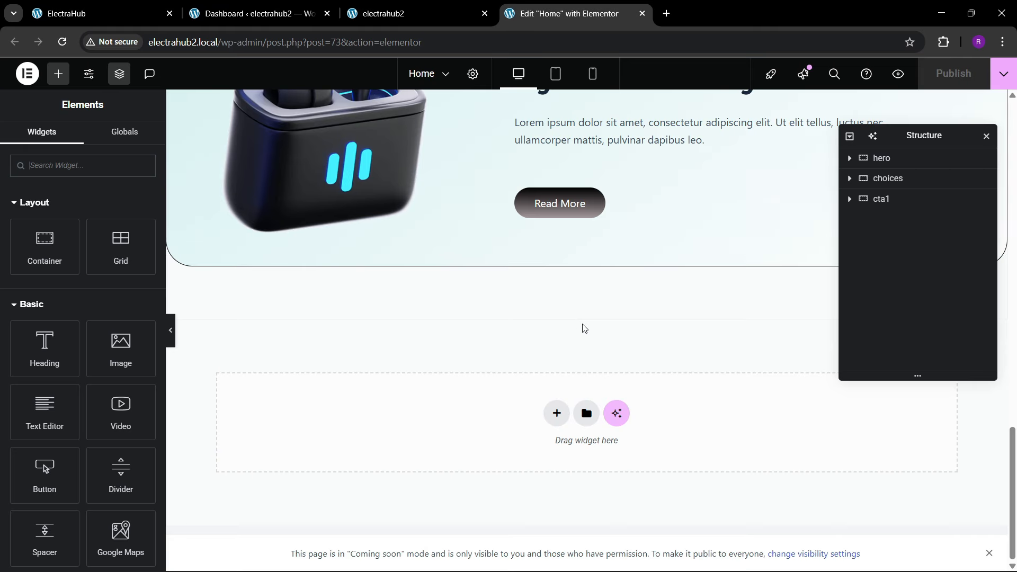
pyautogui.click(556, 414)
pyautogui.click(555, 446)
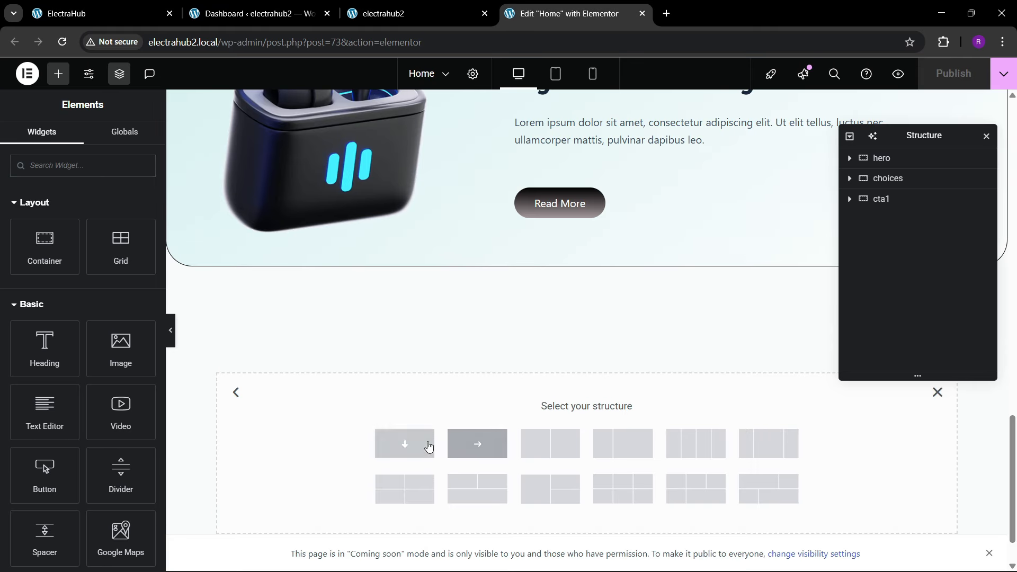
pyautogui.click(413, 445)
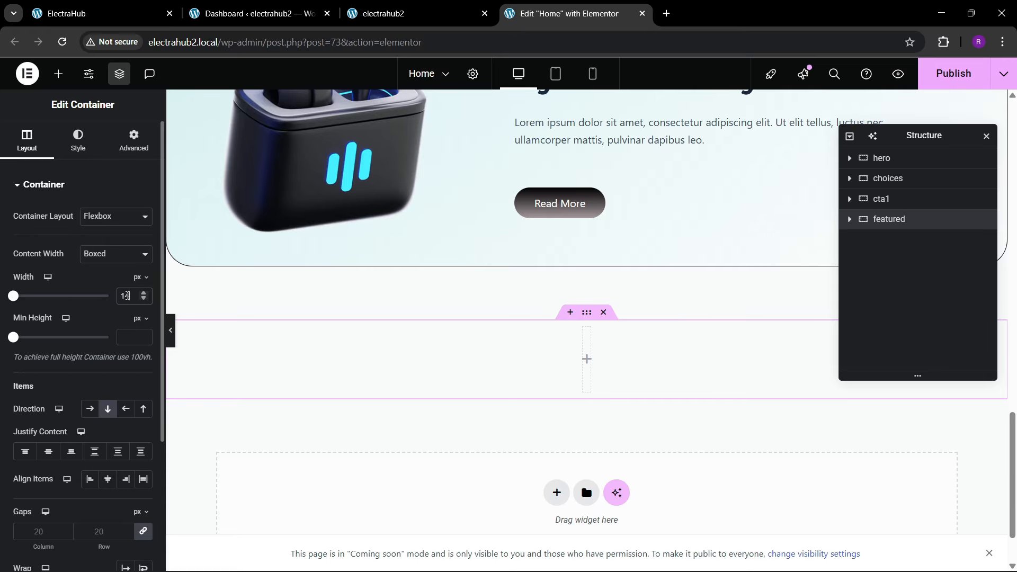
# Step: Set the featured container's padding to 80 px top and bottom and 0 on the sides
pyautogui.click(133, 140)
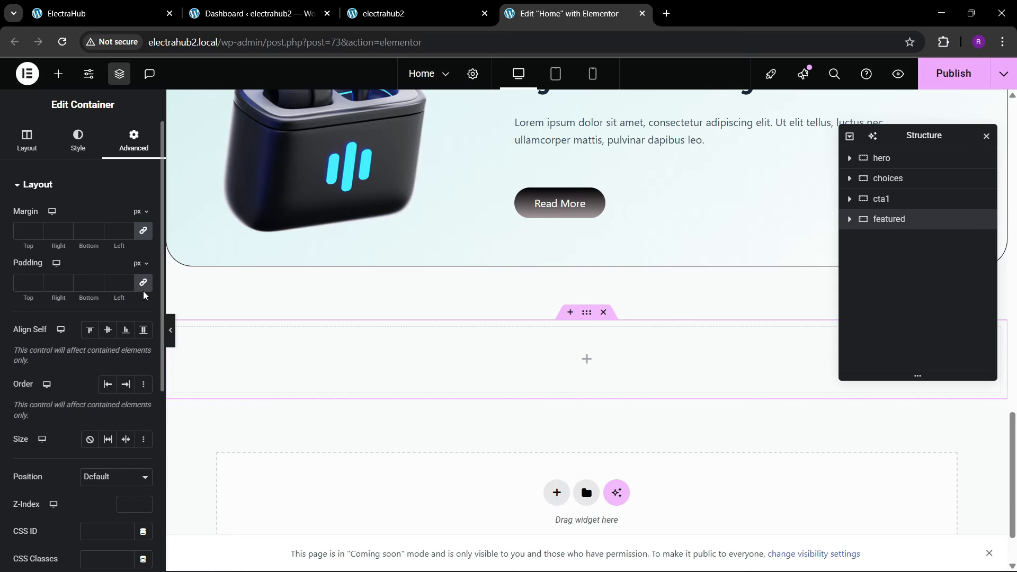
pyautogui.click(143, 282)
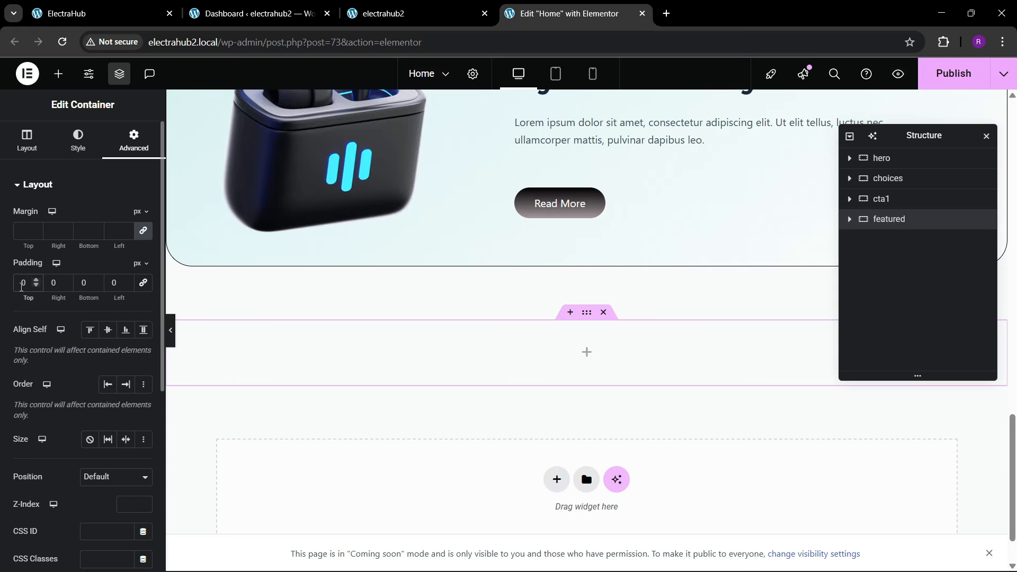
pyautogui.write('8')
pyautogui.press('Tab')
pyautogui.write('80')
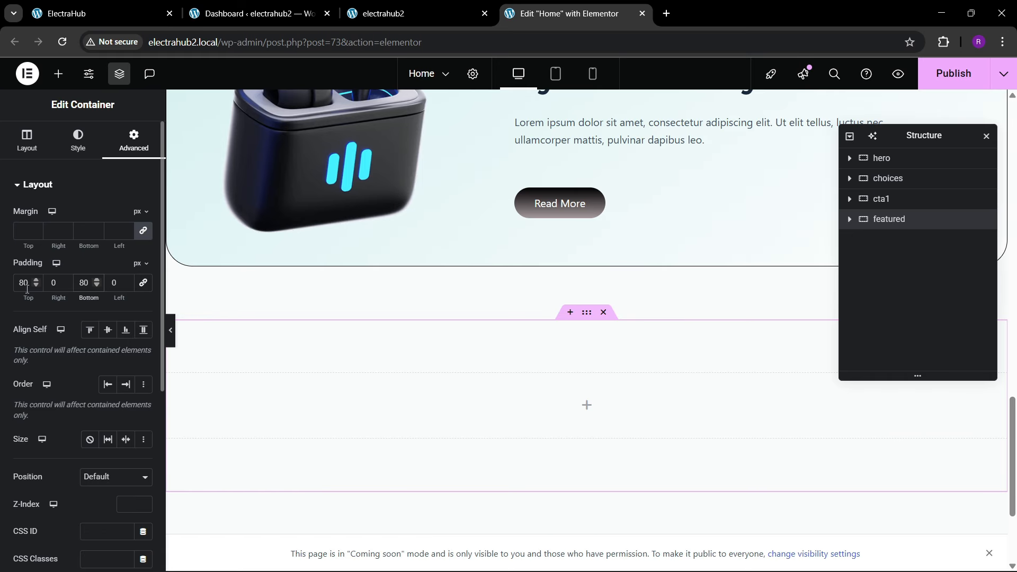
pyautogui.press('BackSpace')
pyautogui.press('BackSpace')
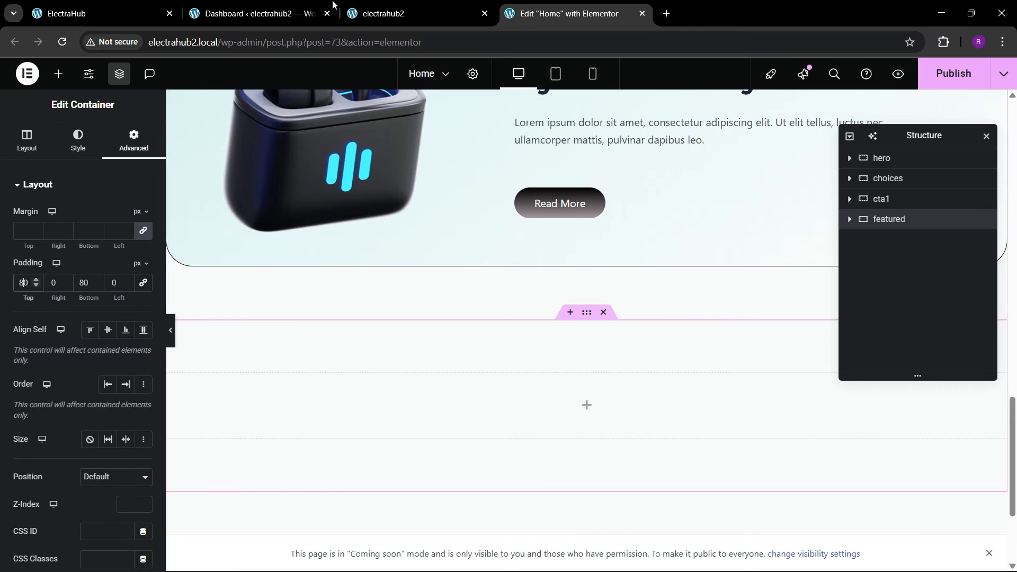
# Step: Check the outlined frame around Featured Products on the reference page and return to the Elementor editor
pyautogui.click(150, 6)
pyautogui.scroll(2, 100, 256)
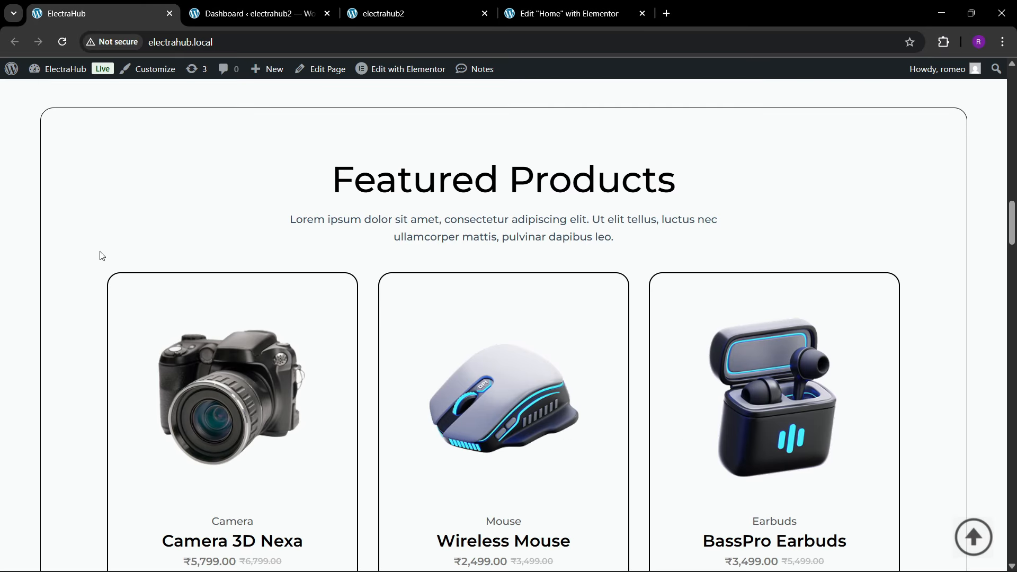
pyautogui.click(529, 12)
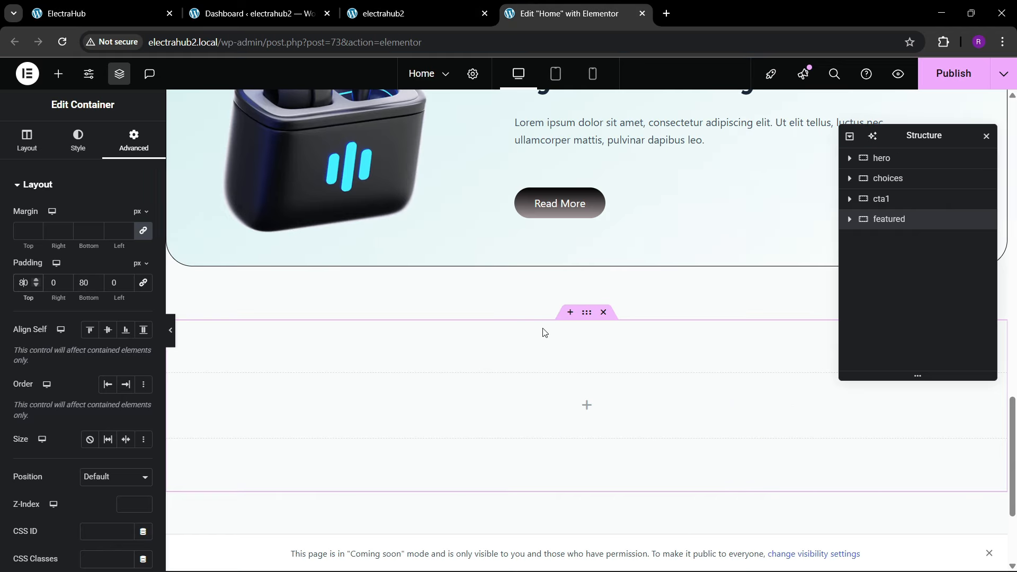
# Step: Add a container named "main box" inside featured, with column direction and items centered on both axes
pyautogui.click(58, 73)
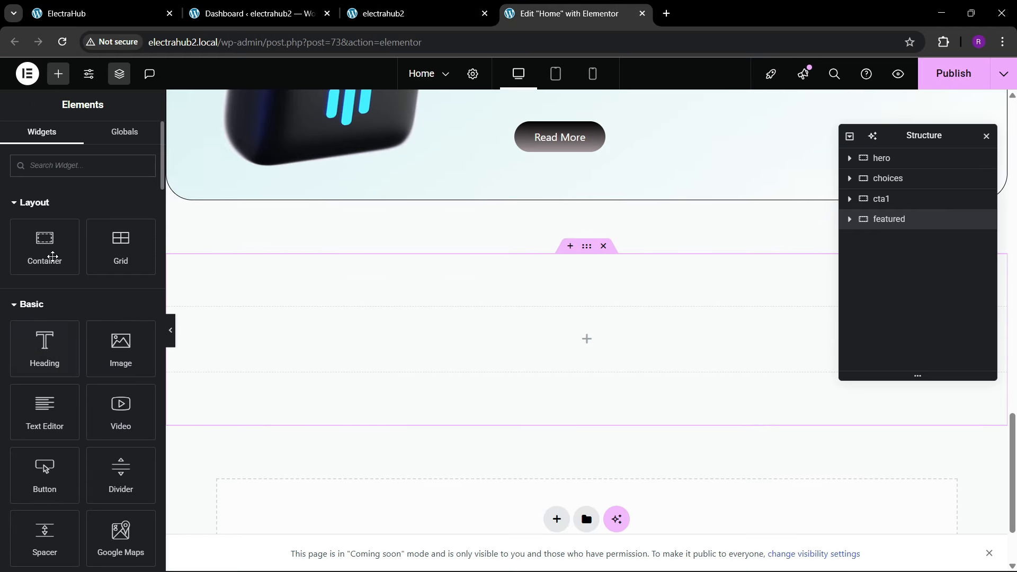
pyautogui.moveTo(50, 255); pyautogui.dragTo(428, 322)
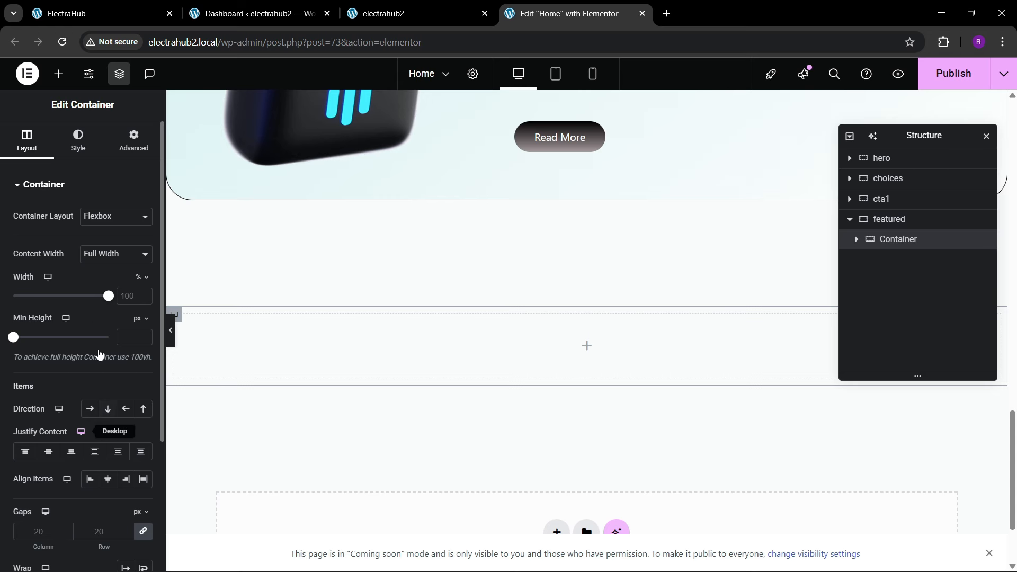
pyautogui.click(101, 13)
pyautogui.click(564, 12)
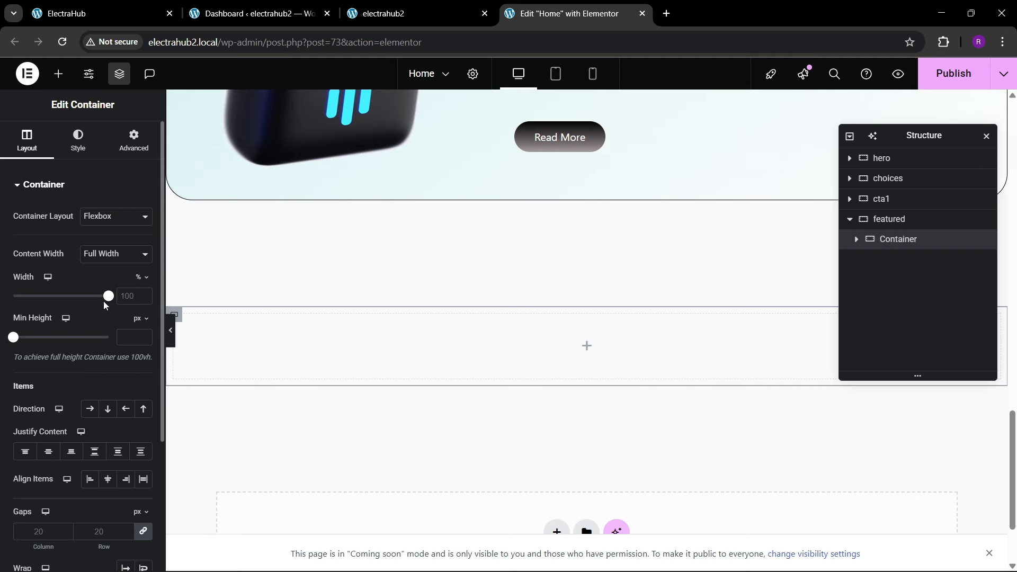
pyautogui.click(107, 408)
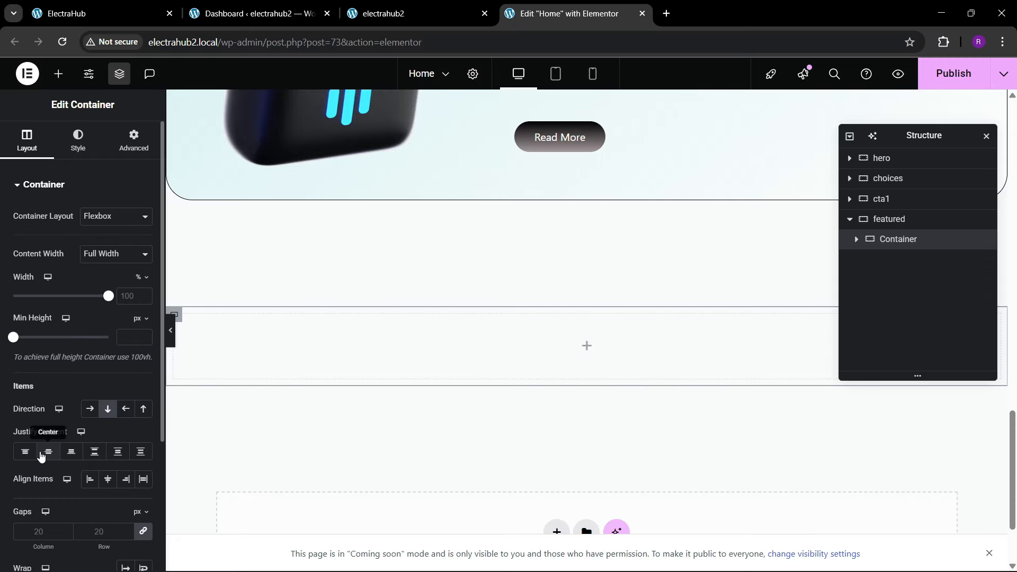
pyautogui.click(48, 451)
pyautogui.click(105, 480)
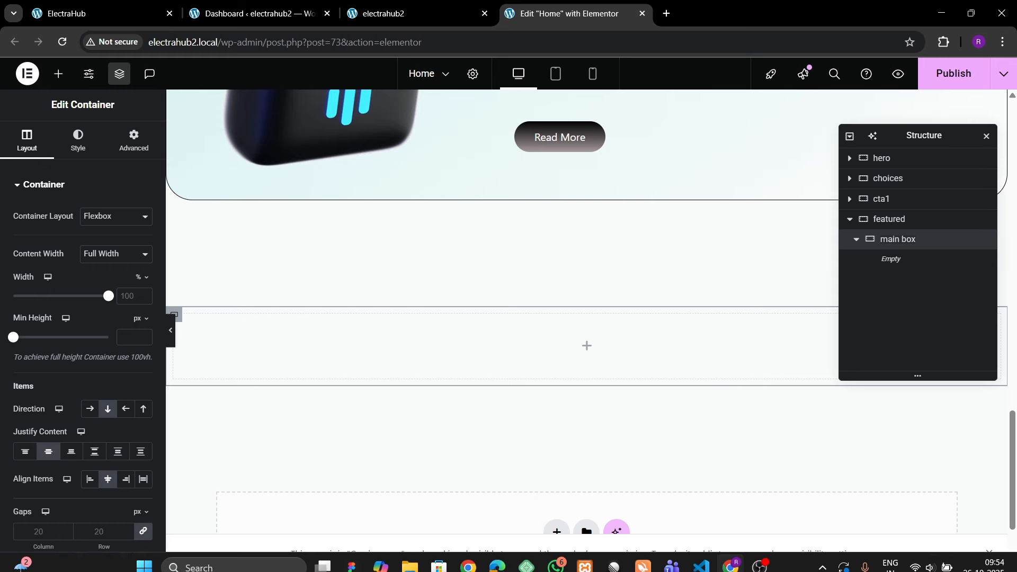
# Step: Give main box a solid 1 px border in the global color "theme black"
pyautogui.scroll(-4, 25, 339)
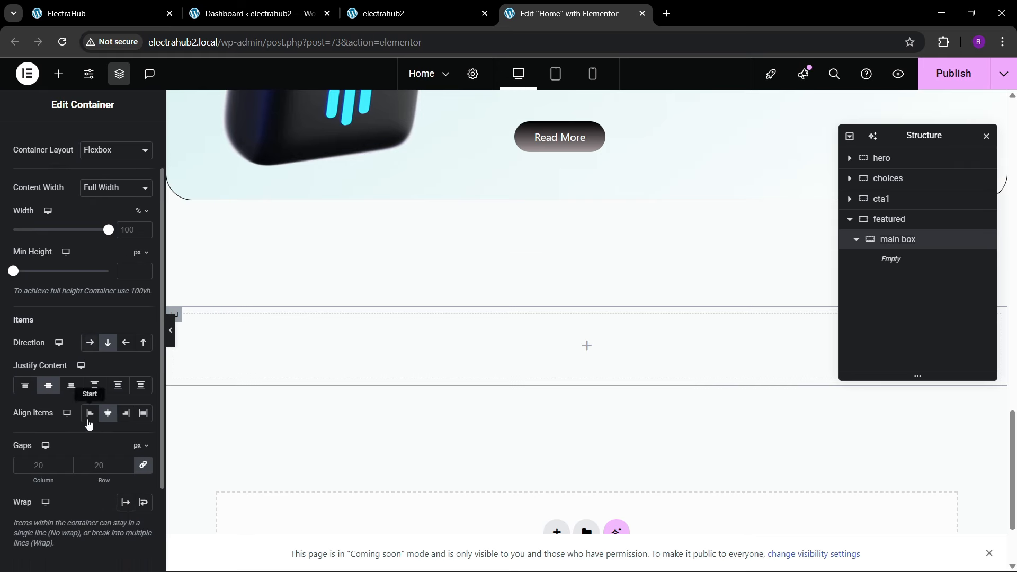
pyautogui.scroll(4, 129, 230)
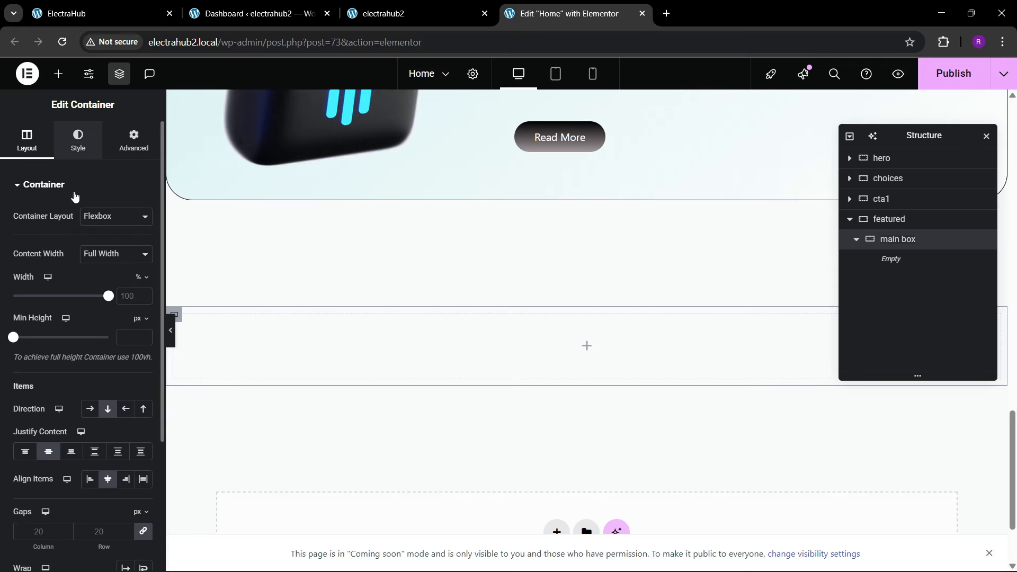
pyautogui.click(78, 140)
pyautogui.click(51, 328)
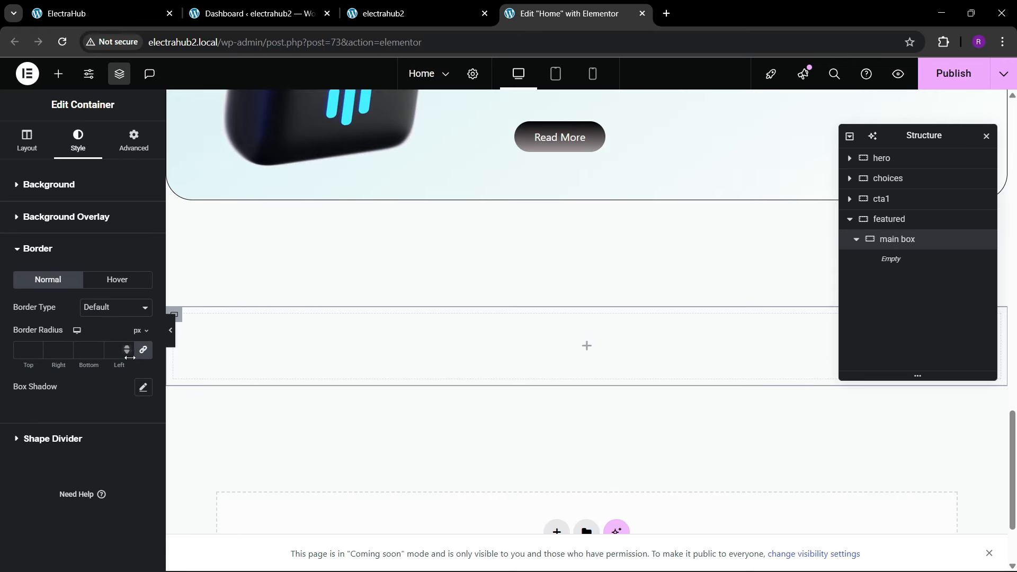
pyautogui.click(109, 307)
pyautogui.click(103, 354)
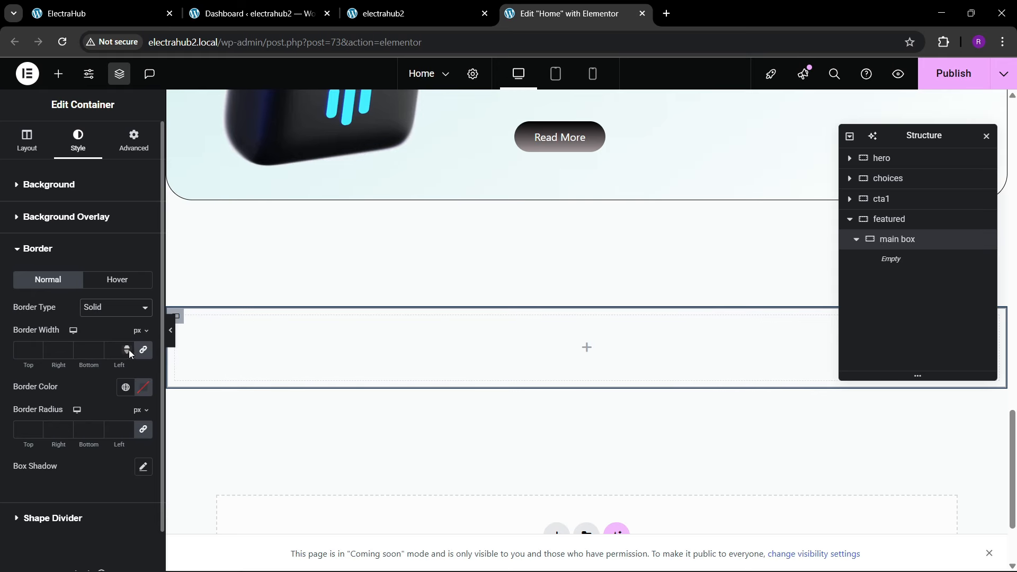
pyautogui.click(126, 387)
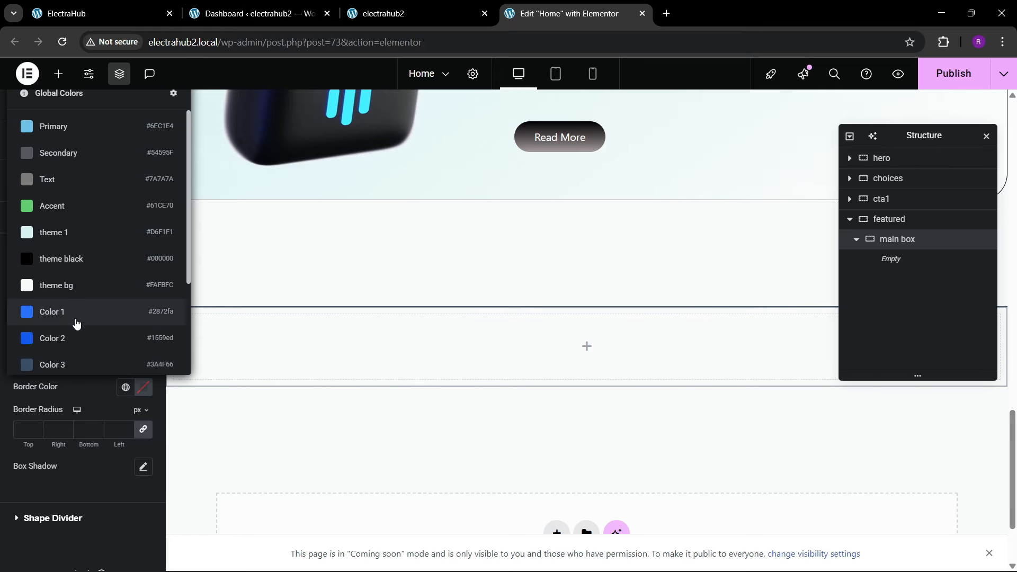
pyautogui.click(66, 271)
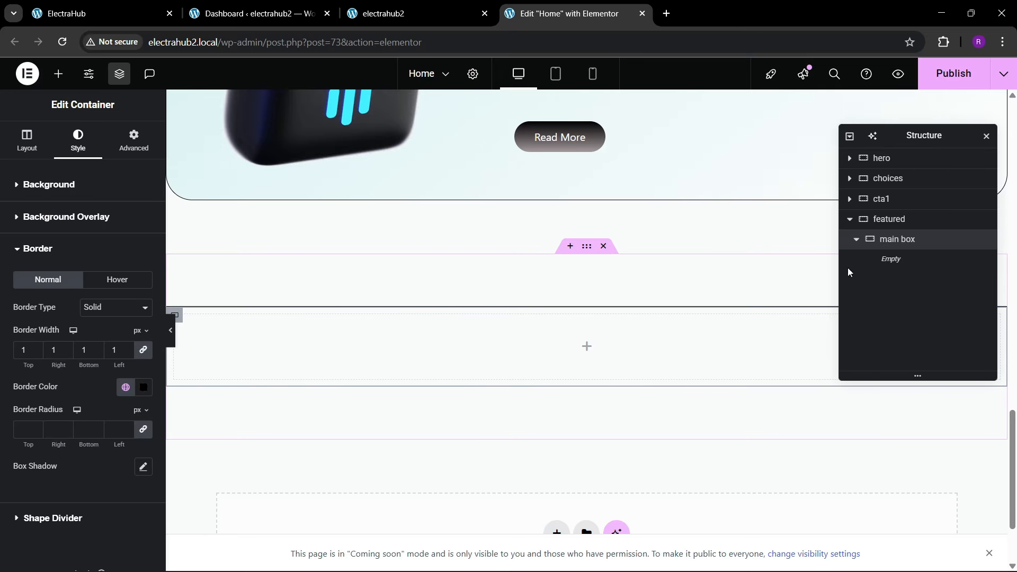
# Step: Set the featured container's padding to 0 on all sides
pyautogui.click(889, 219)
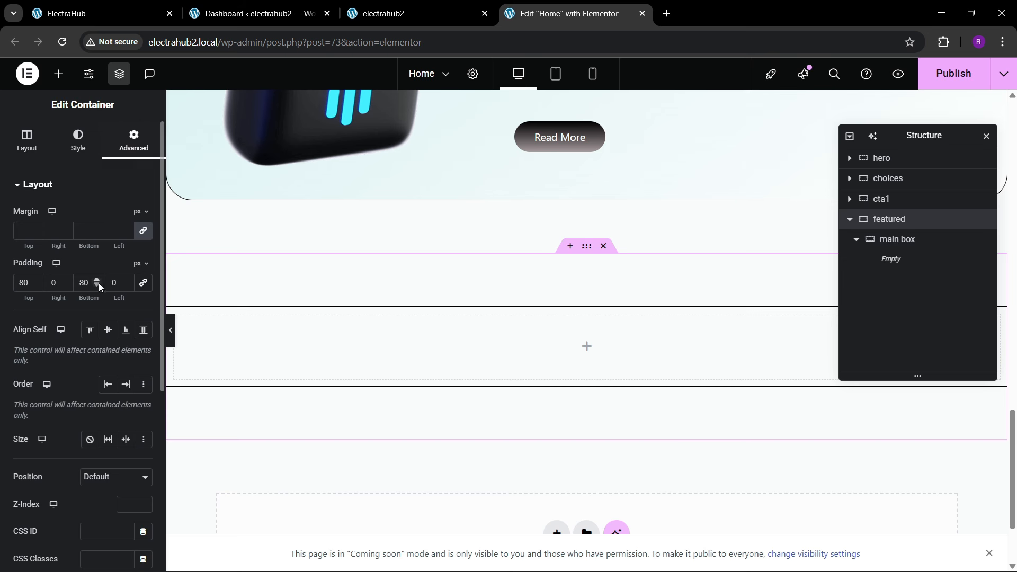
pyautogui.press('BackSpace')
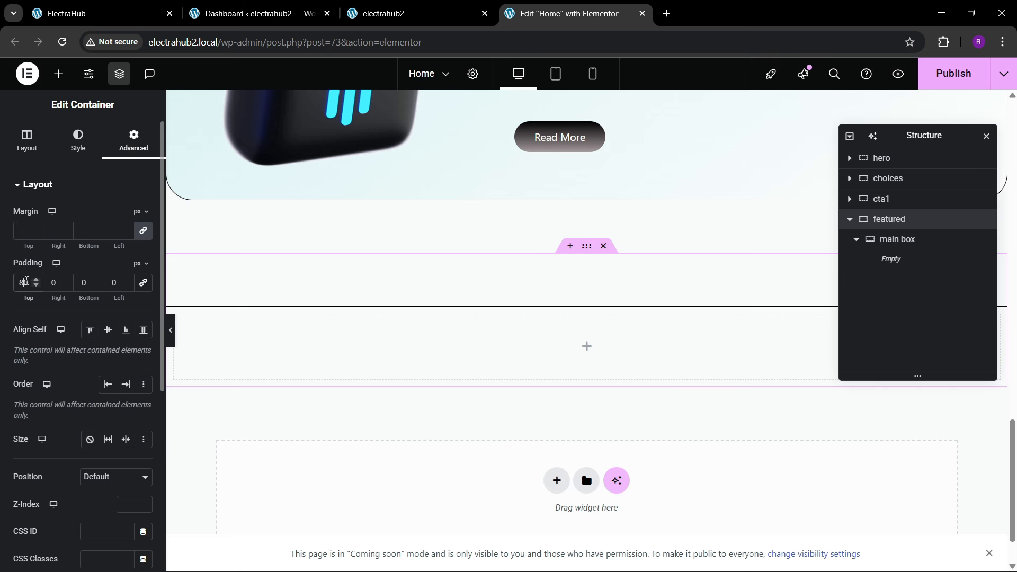
pyautogui.press('BackSpace')
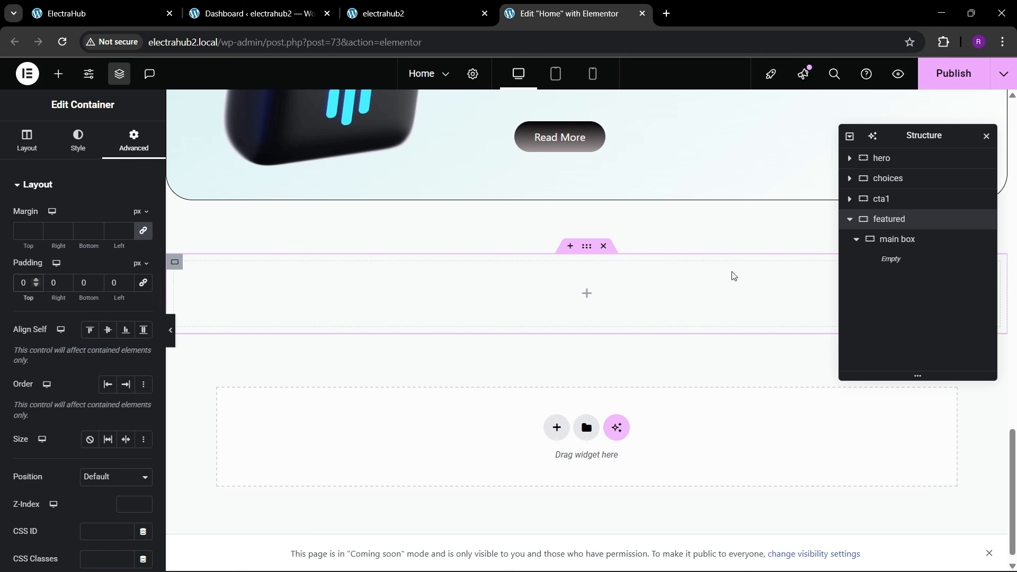
# Step: Set main box's padding to 80 px top and bottom and 0 on the sides
pyautogui.click(919, 244)
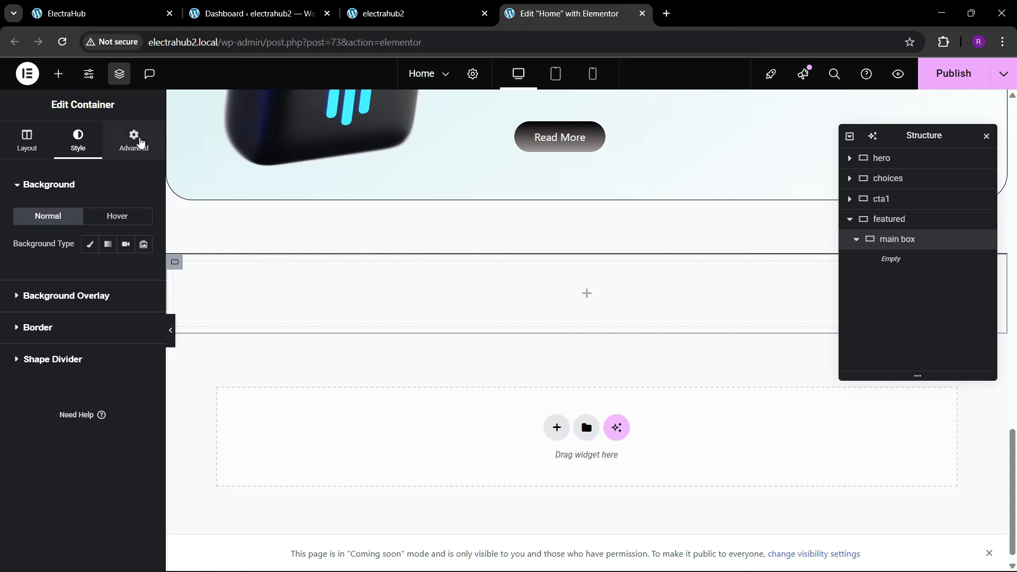
pyautogui.click(134, 140)
pyautogui.click(142, 284)
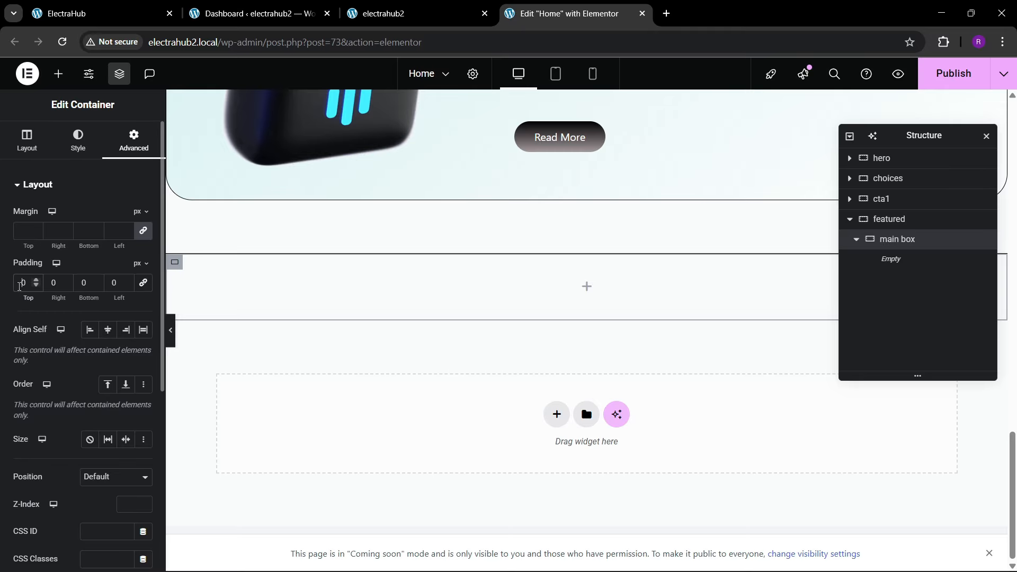
pyautogui.write('8')
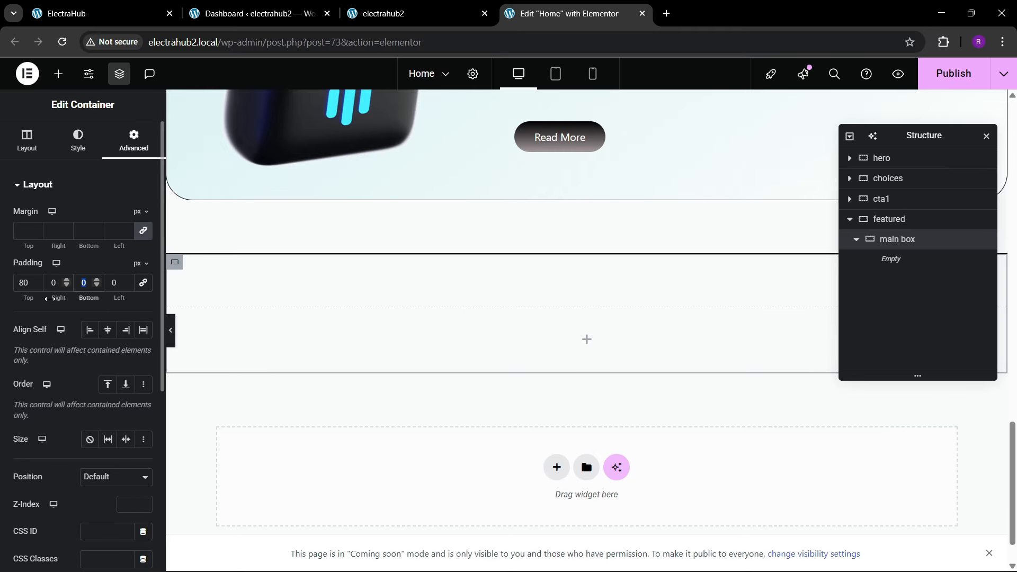
pyautogui.write('80')
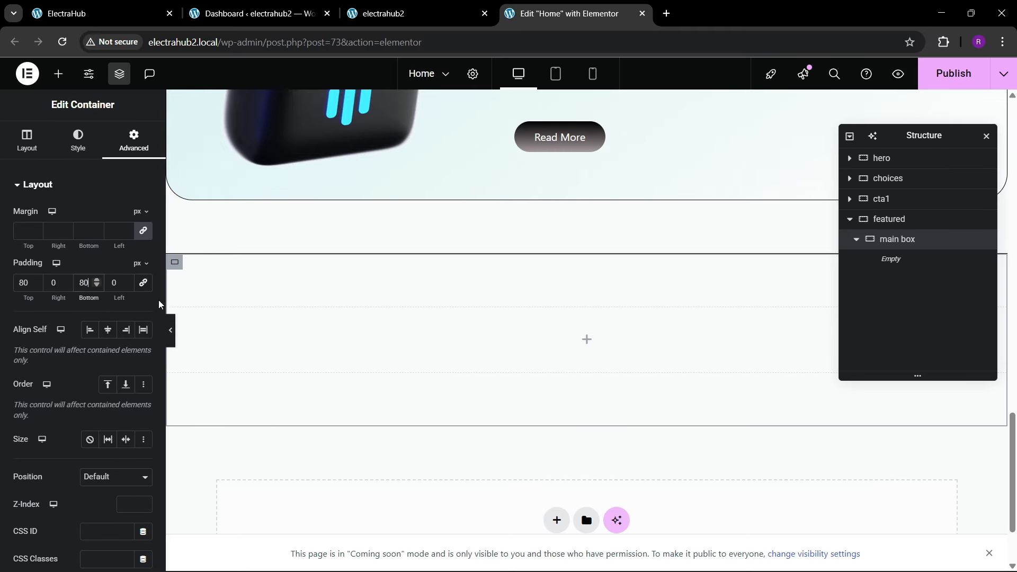
# Step: Check the Featured Products spacing on the reference page and set main box's padding to 80 px on all sides
pyautogui.click(159, 9)
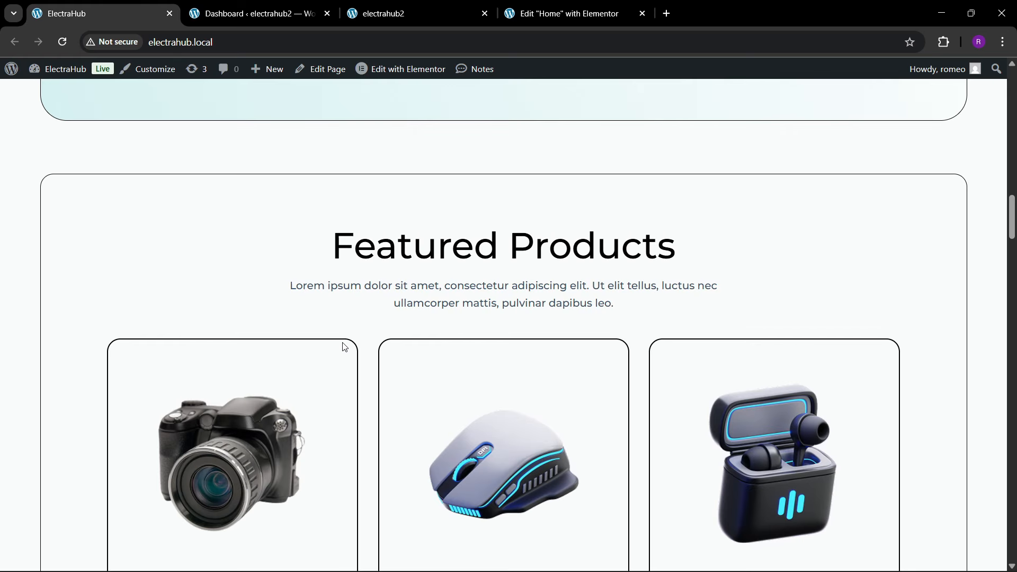
pyautogui.click(569, 13)
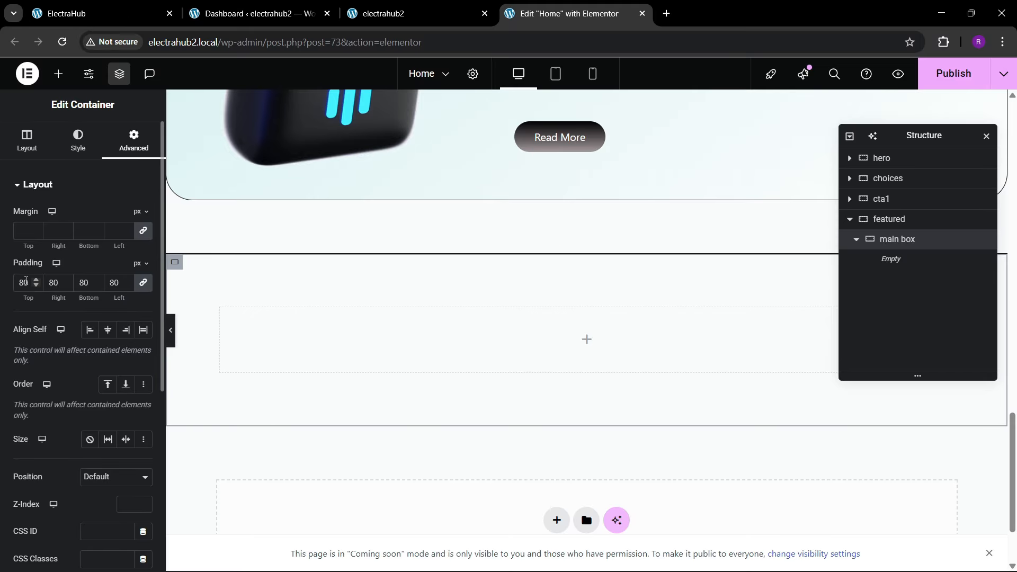
pyautogui.press('BackSpace')
pyautogui.write('6')
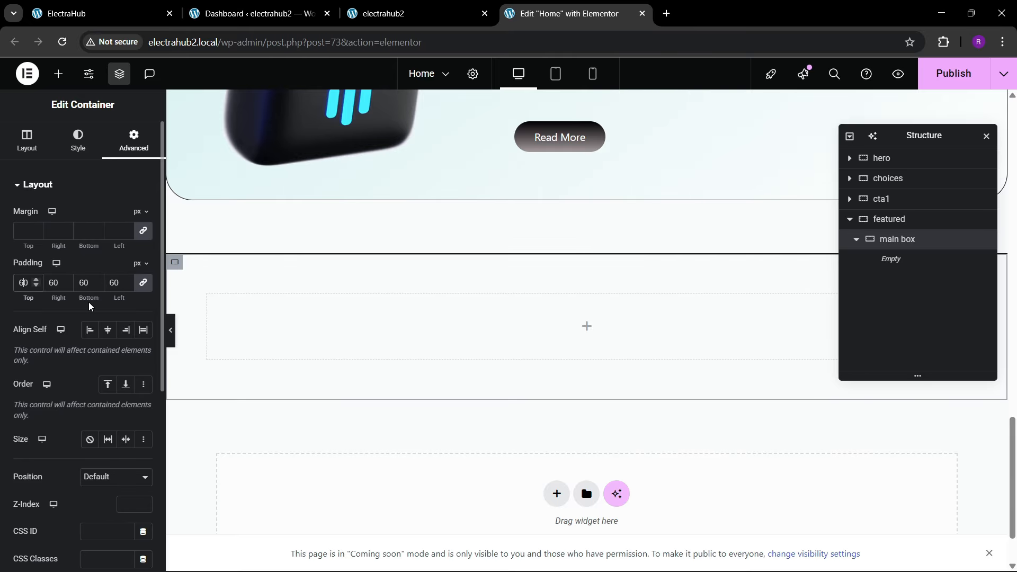
pyautogui.press('BackSpace')
pyautogui.write('8')
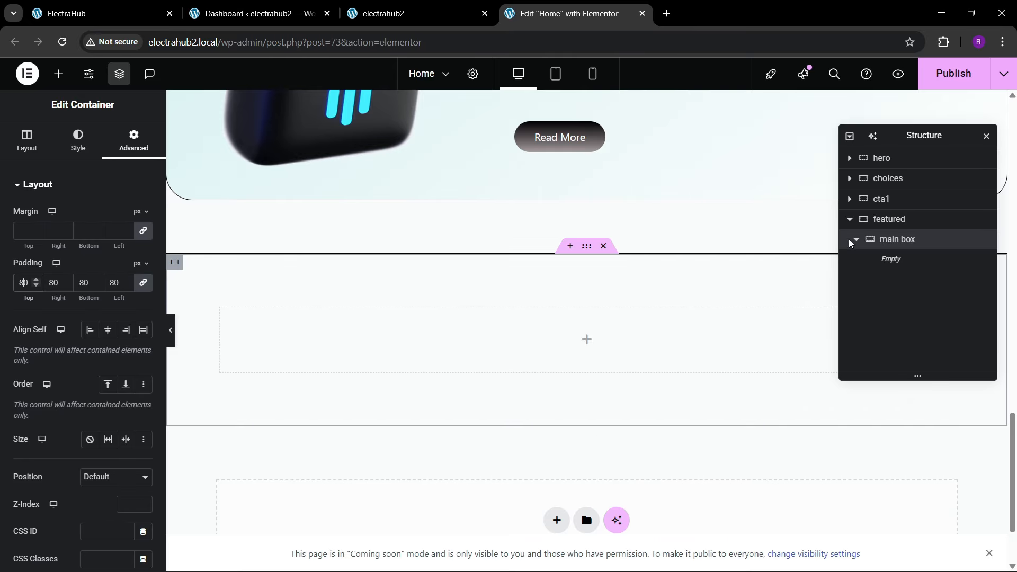
# Step: Set main box's border radius to 20 px on all corners and compare it with the reference page
pyautogui.click(78, 153)
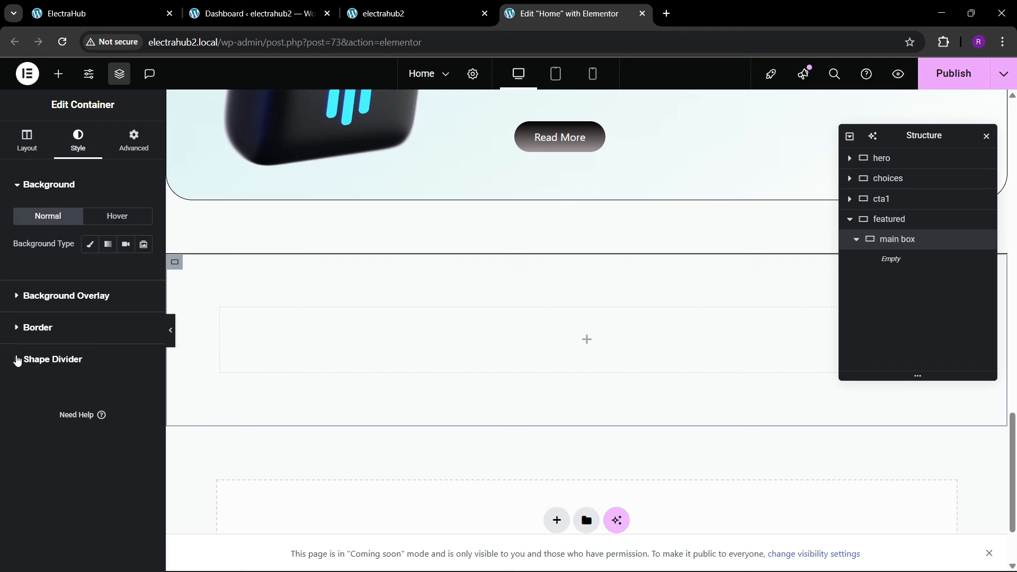
pyautogui.click(37, 329)
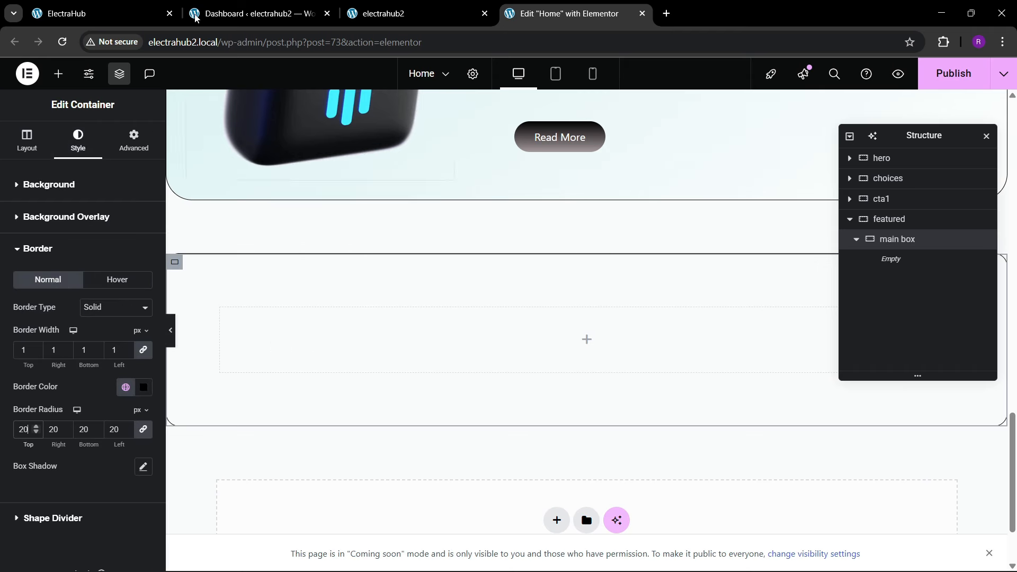
pyautogui.click(132, 14)
pyautogui.click(559, 5)
# Step: Copy the Cyber Monday Madness heading from the banner and paste it into main box
pyautogui.scroll(8, 523, 322)
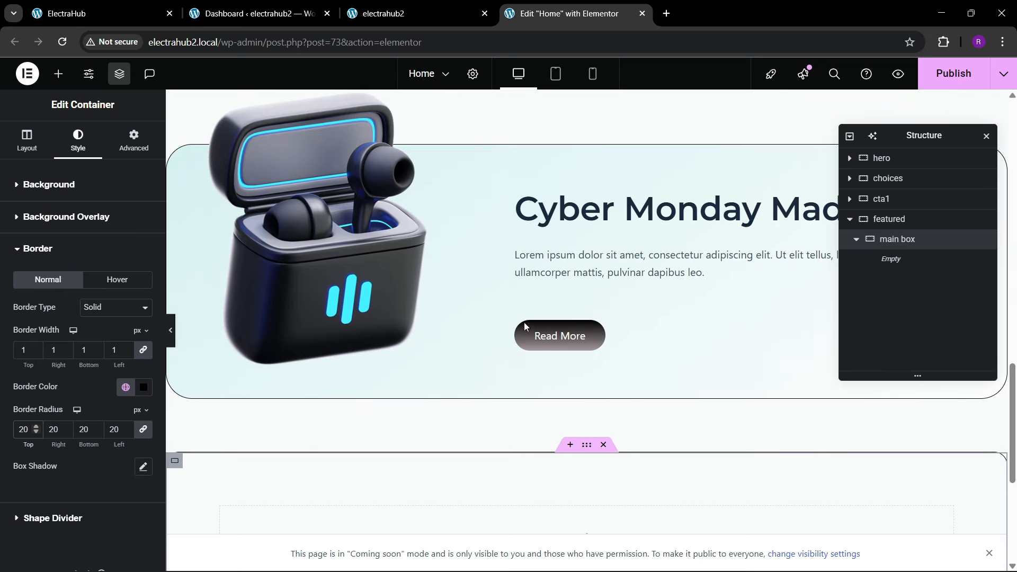
pyautogui.rightClick(589, 407)
pyautogui.click(552, 342)
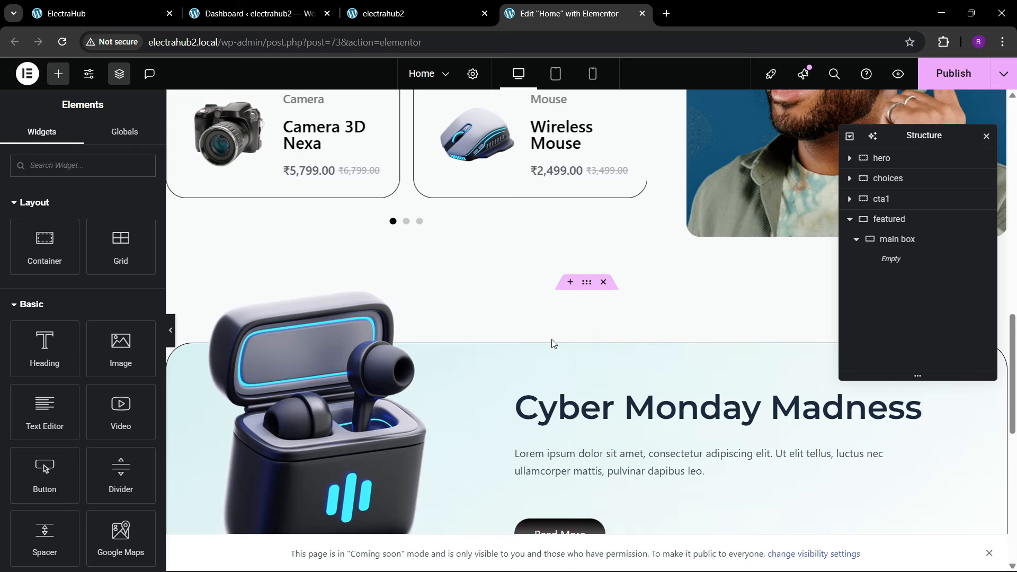
pyautogui.scroll(-6, 540, 344)
pyautogui.rightClick(406, 405)
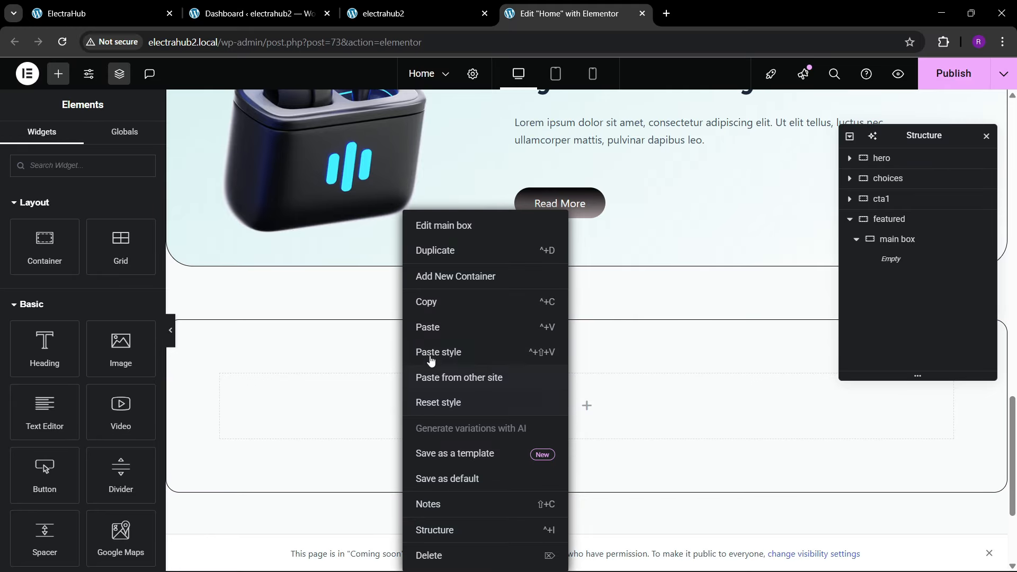
pyautogui.click(433, 328)
# Step: Copy the "Featured Products" title from the reference page and use it as the text of main box's heading
pyautogui.click(111, 5)
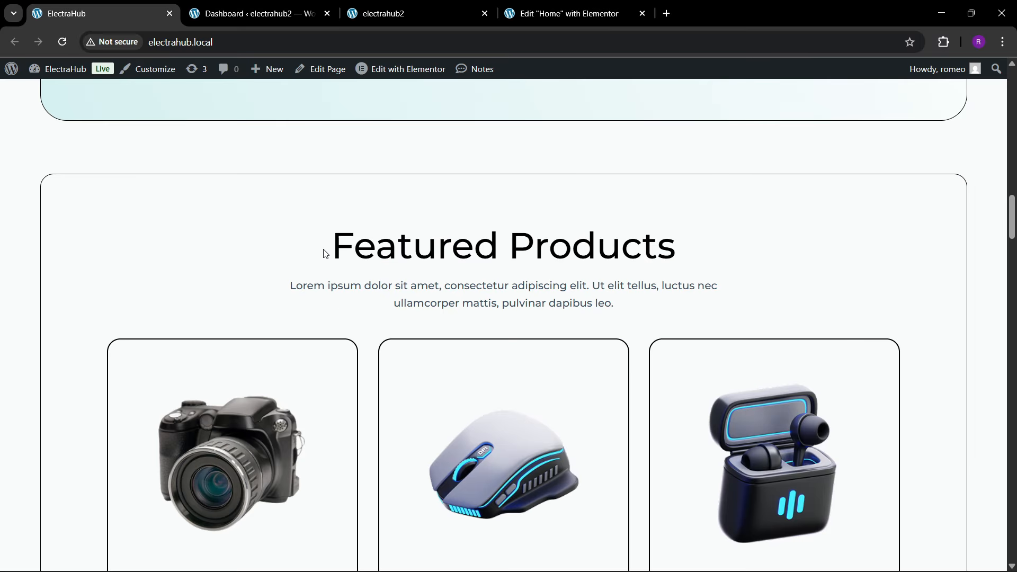
pyautogui.moveTo(326, 249); pyautogui.dragTo(672, 231)
pyautogui.hotkey('ctrl', 'c')
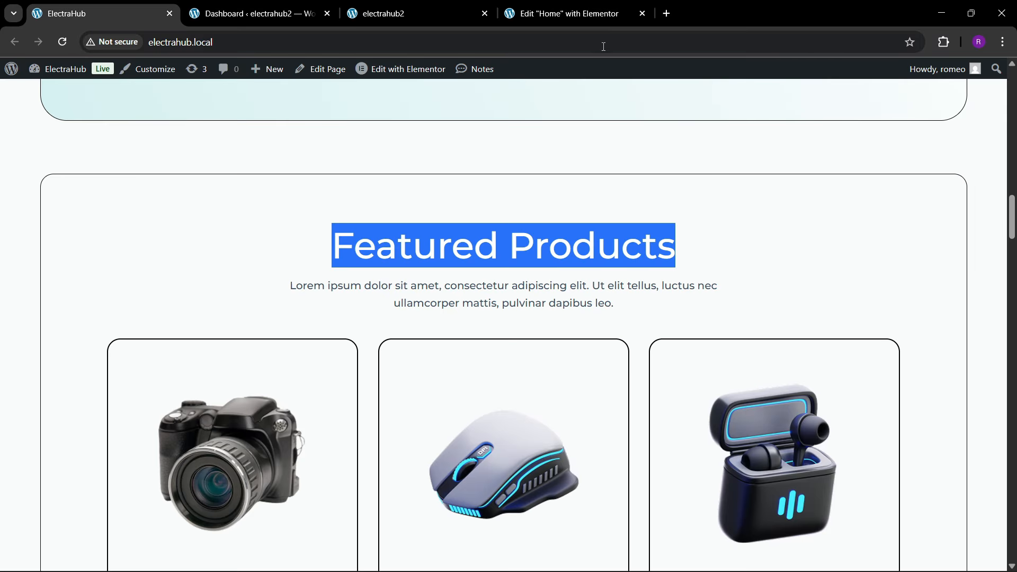
pyautogui.click(601, 19)
pyautogui.hotkey('ctrl', 'v')
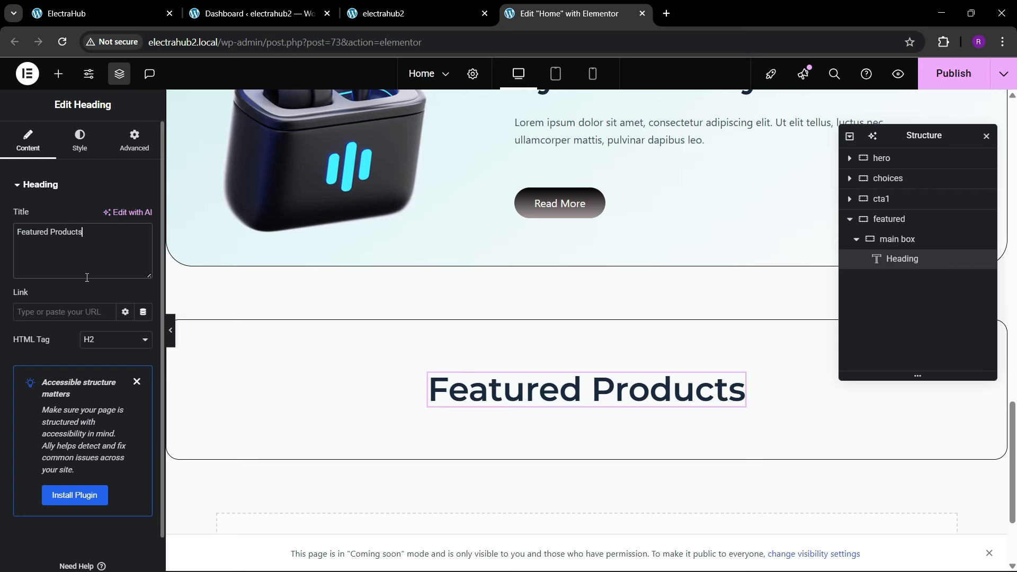
# Step: Check the reference page, then copy the banner's lorem ipsum paragraph and paste it below the Featured Products heading
pyautogui.click(103, 6)
pyautogui.click(549, 7)
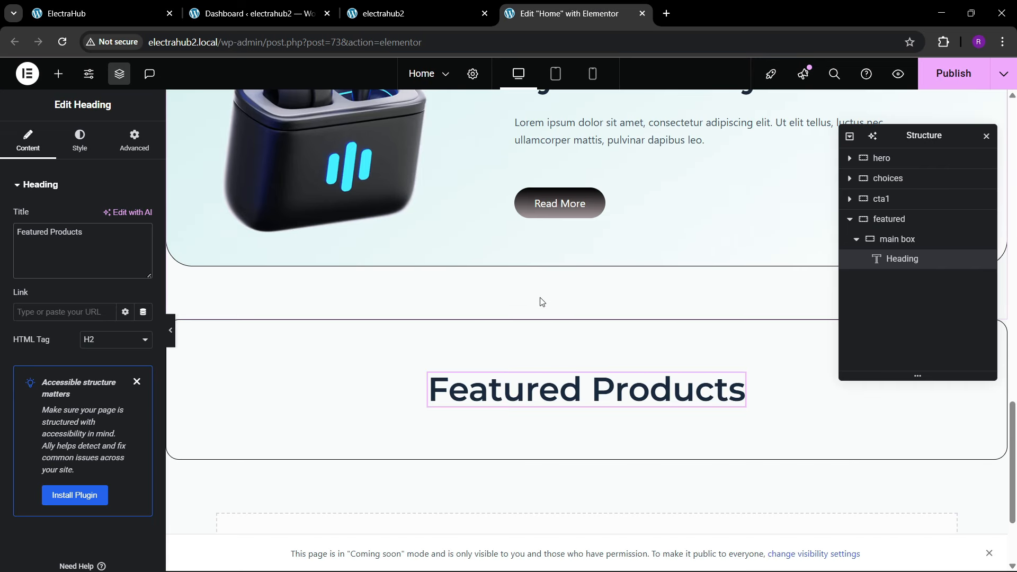
pyautogui.rightClick(610, 140)
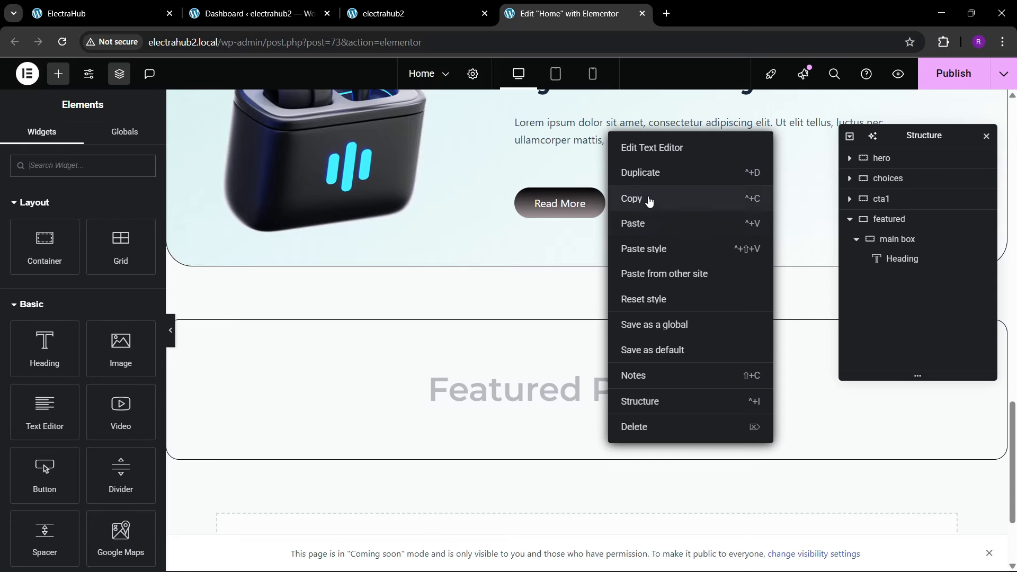
pyautogui.click(649, 199)
pyautogui.rightClick(521, 391)
pyautogui.click(561, 355)
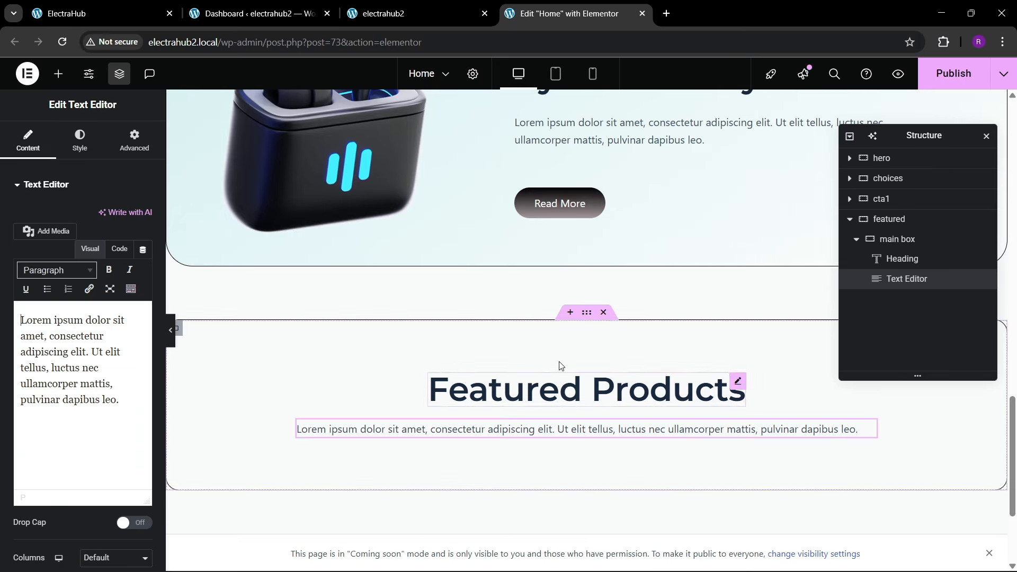
# Step: Compare with the reference page, then set the Featured Products paragraph's custom width to 54% and centre its text
pyautogui.click(103, 21)
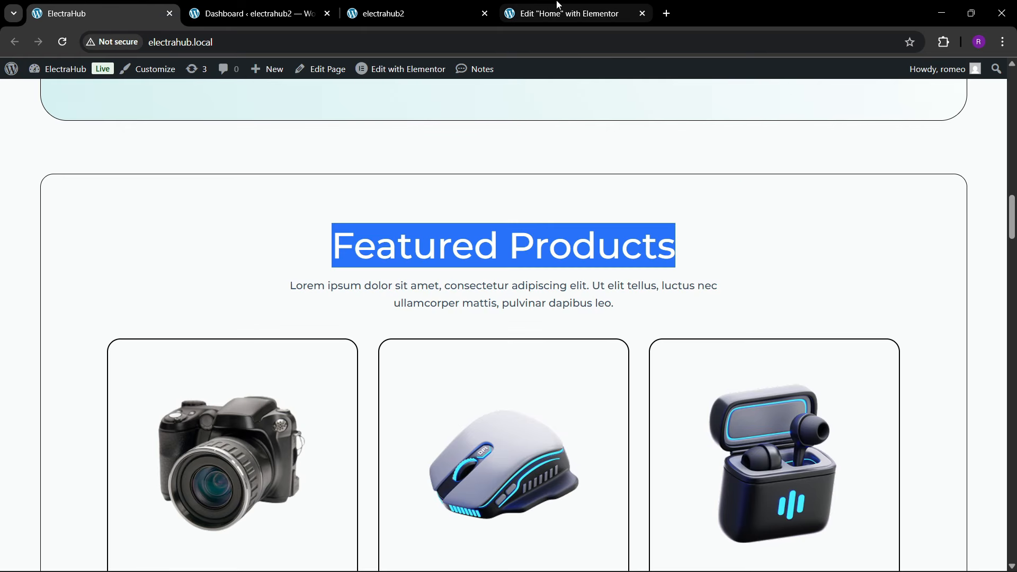
pyautogui.click(567, 13)
pyautogui.click(129, 141)
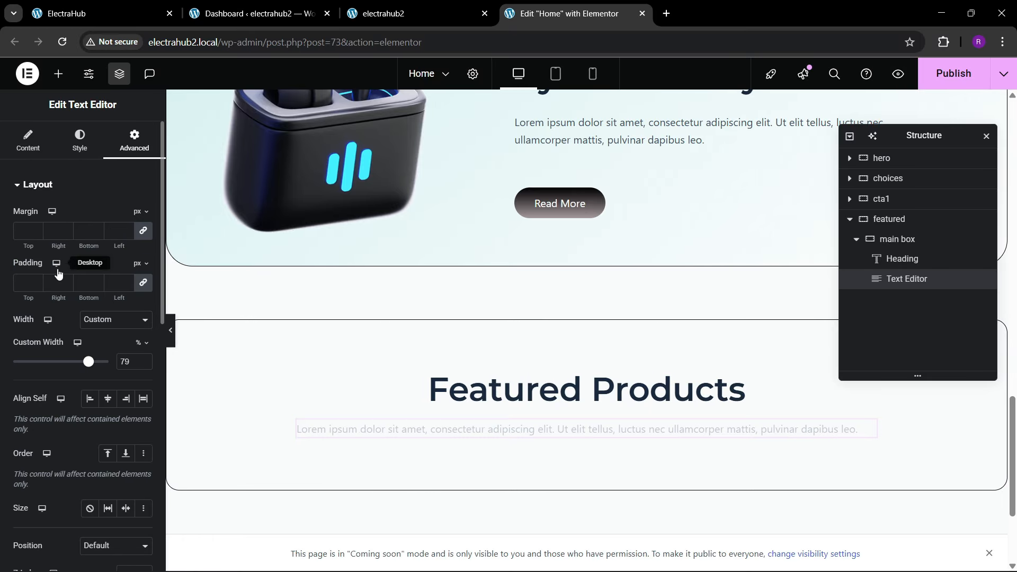
pyautogui.moveTo(88, 361); pyautogui.dragTo(65, 377)
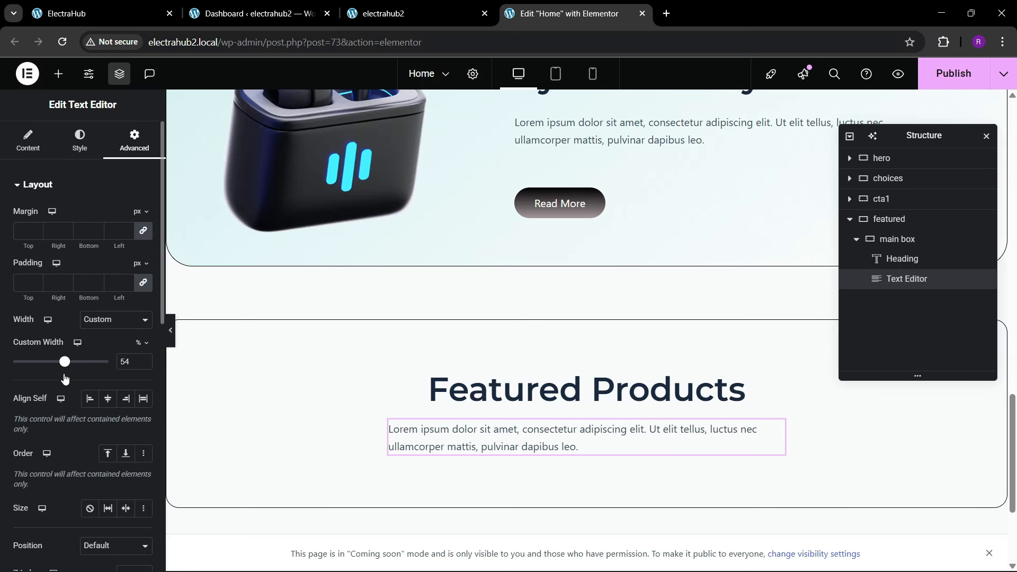
pyautogui.click(79, 143)
pyautogui.click(101, 221)
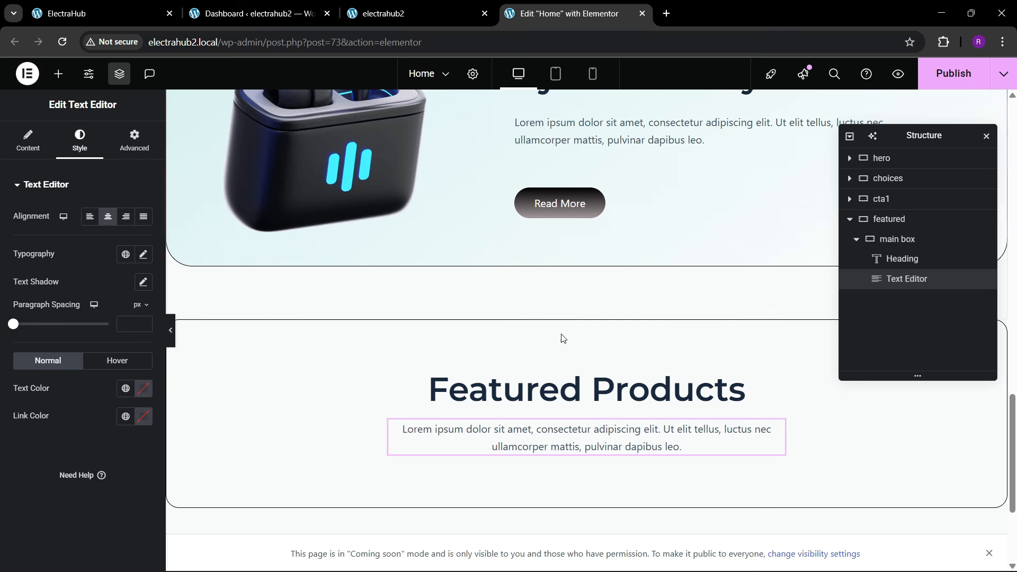
# Step: Check the product cards on the reference page and publish the Home page's changes
pyautogui.click(159, 9)
pyautogui.scroll(-1, 457, 363)
pyautogui.scroll(-3, 457, 363)
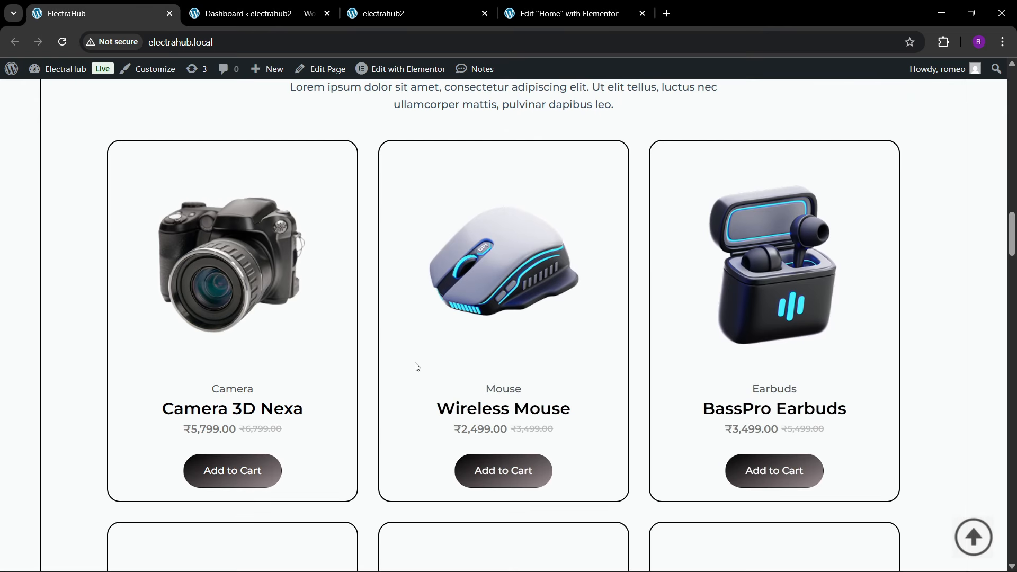
pyautogui.click(564, 13)
pyautogui.click(951, 73)
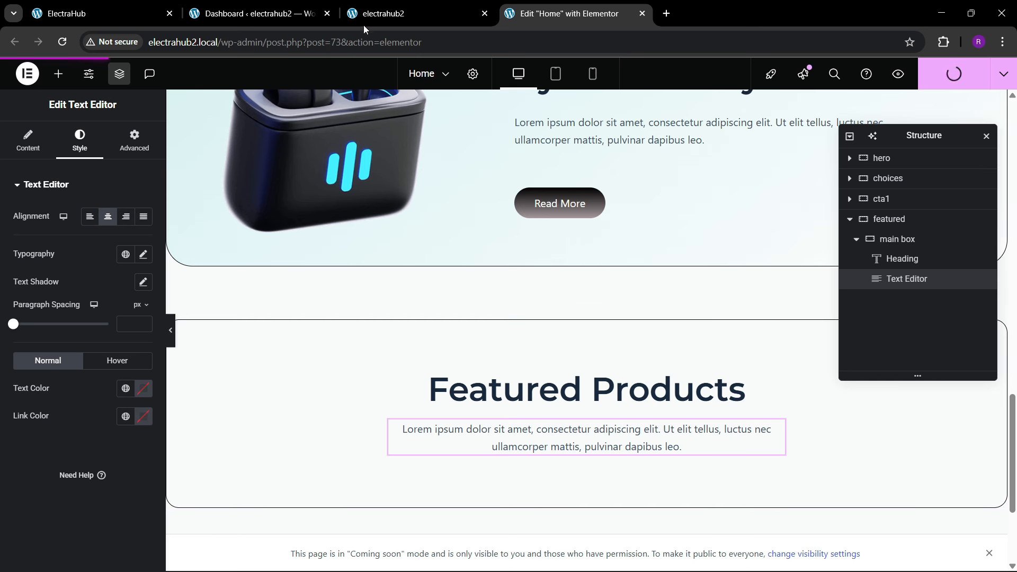
# Step: Open the Theme Builder of the electrahub2 site in a new browser tab from its WordPress dashboard
pyautogui.click(97, 6)
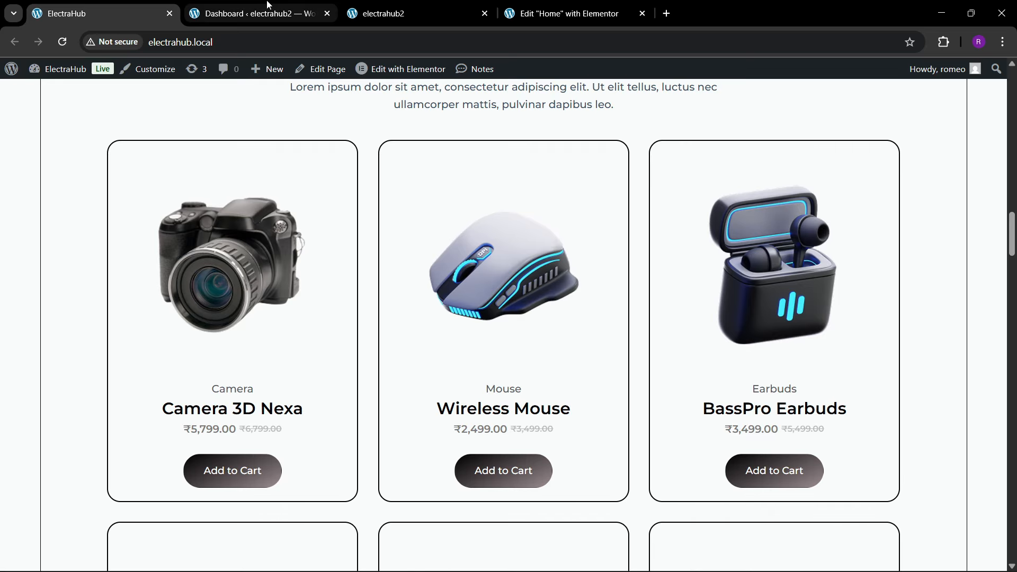
pyautogui.click(249, 14)
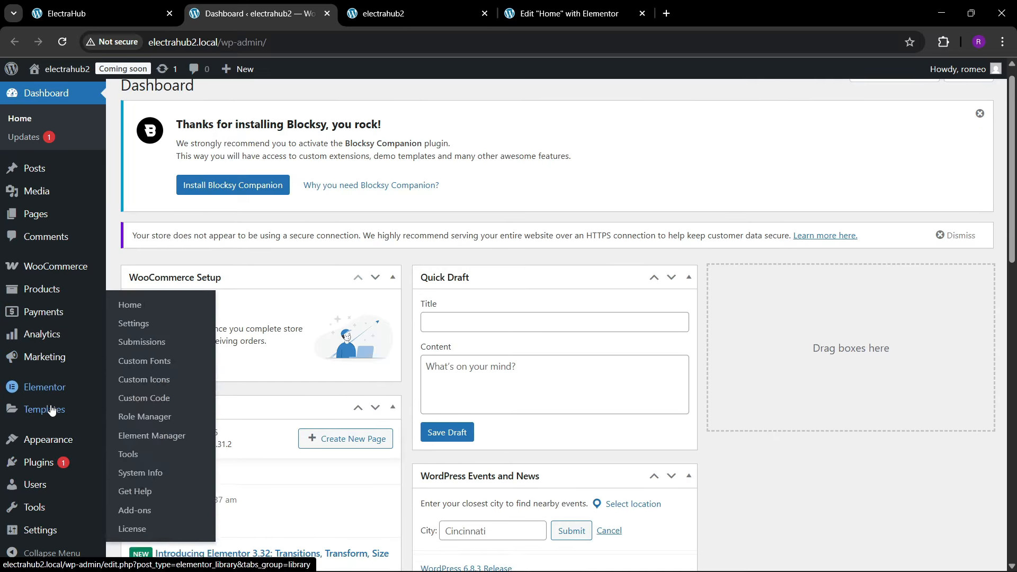
pyautogui.scroll(-2, 47, 392)
pyautogui.moveTo(45, 408)
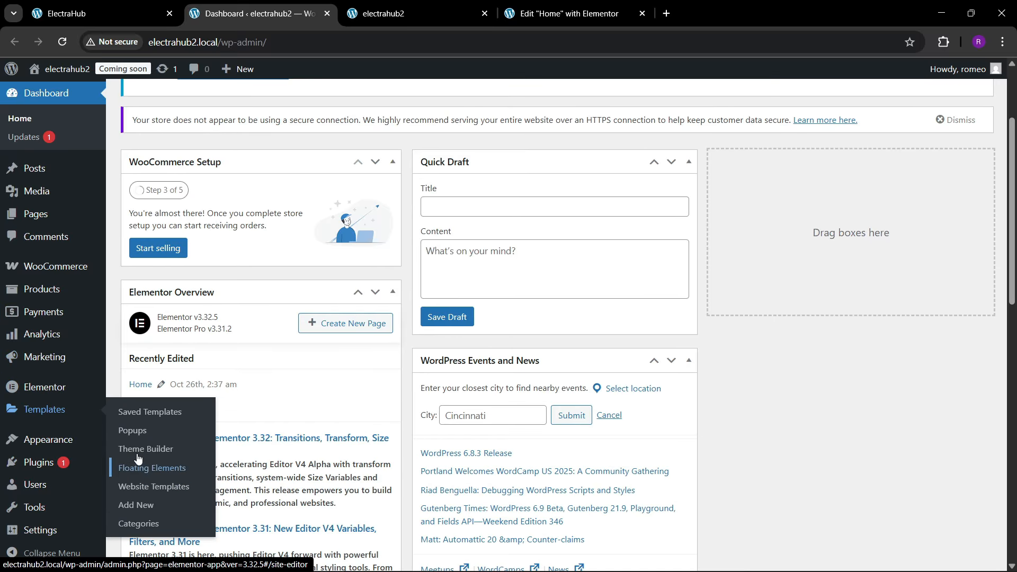
pyautogui.rightClick(139, 449)
pyautogui.click(210, 252)
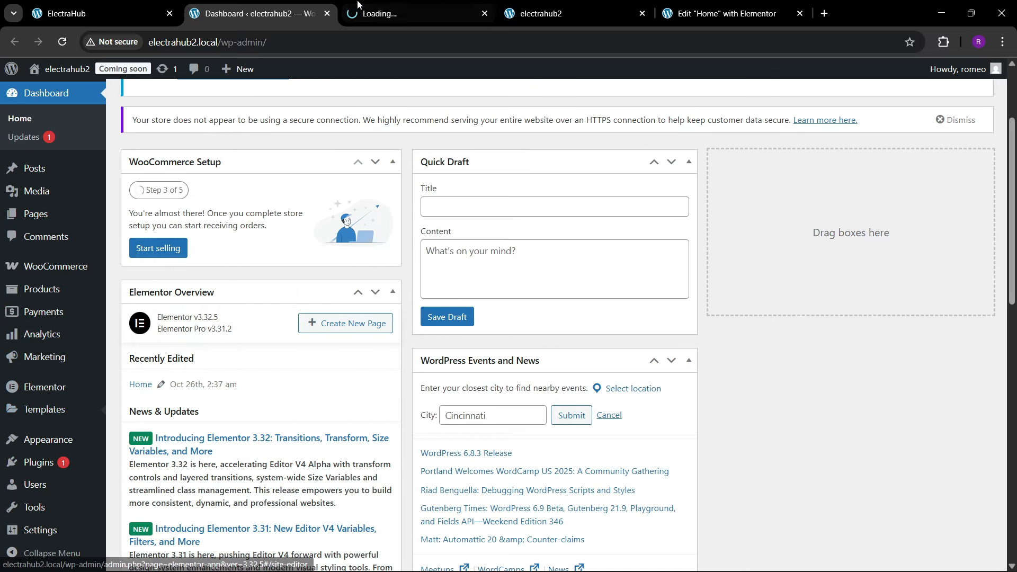
pyautogui.click(402, 11)
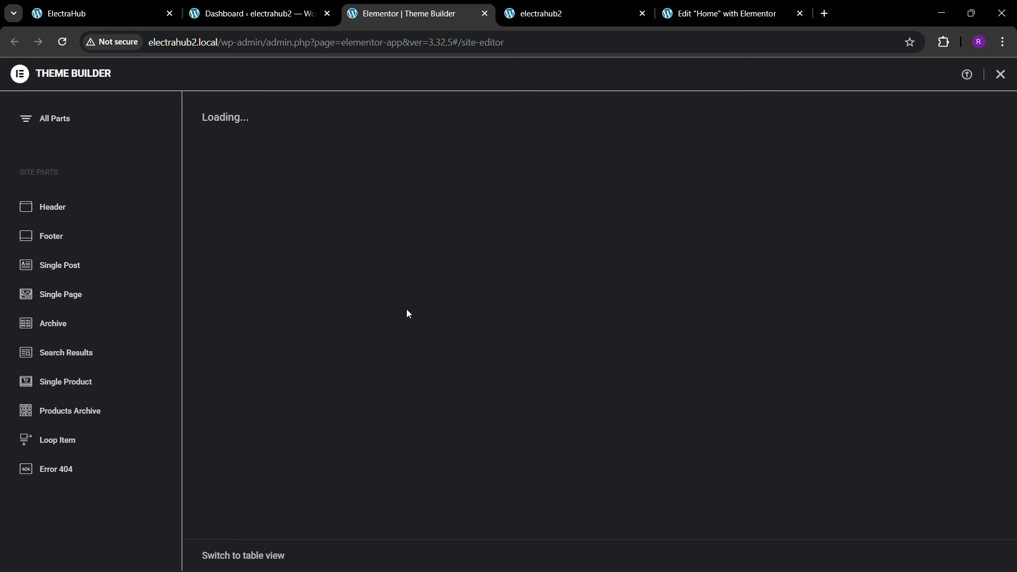
# Step: Compare the featured product cards with the horizontal carousel cards on the reference page
pyautogui.click(164, 8)
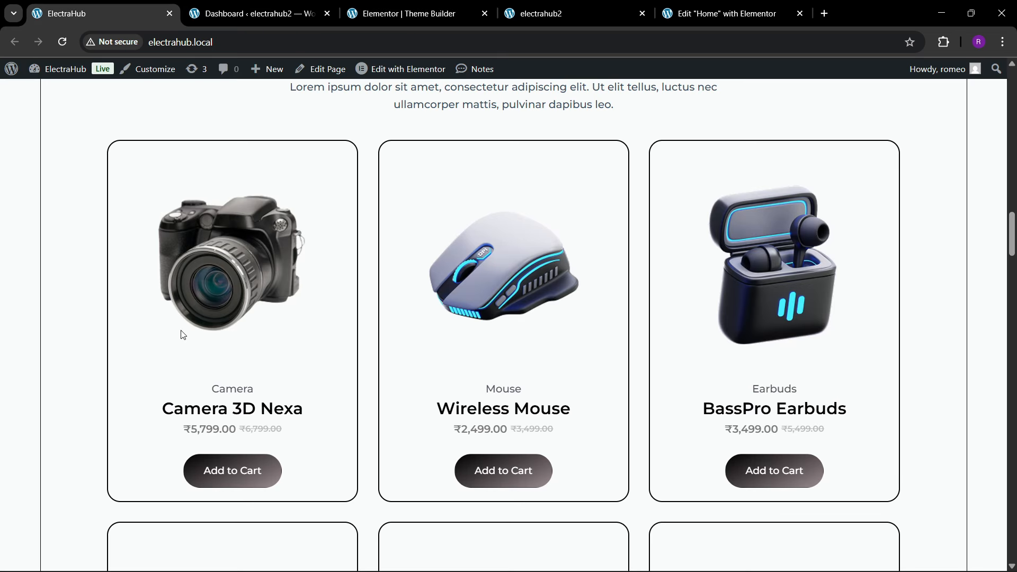
pyautogui.scroll(-1, 205, 345)
pyautogui.scroll(18, 203, 344)
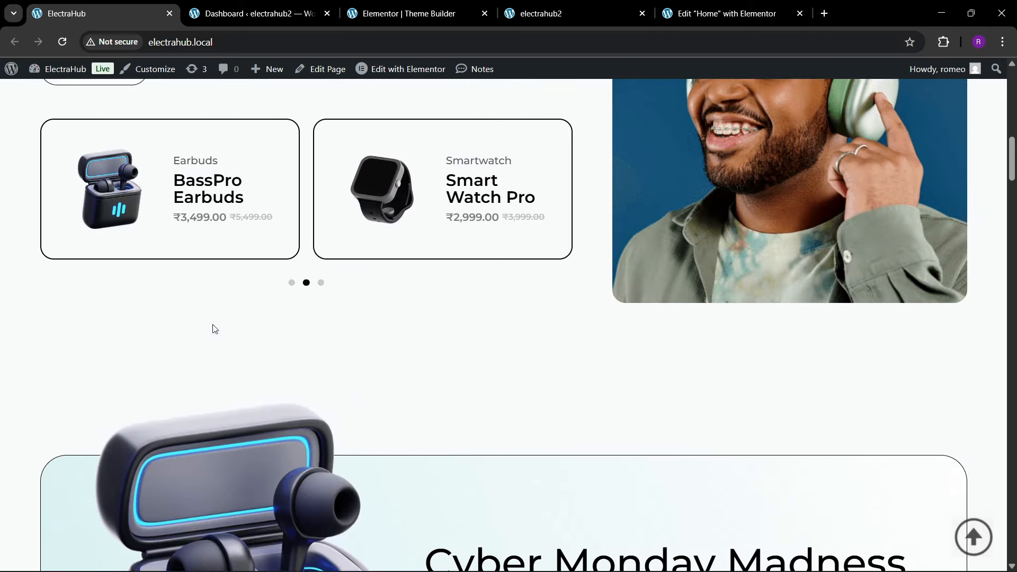
pyautogui.scroll(-3, 291, 291)
pyautogui.scroll(3, 388, 187)
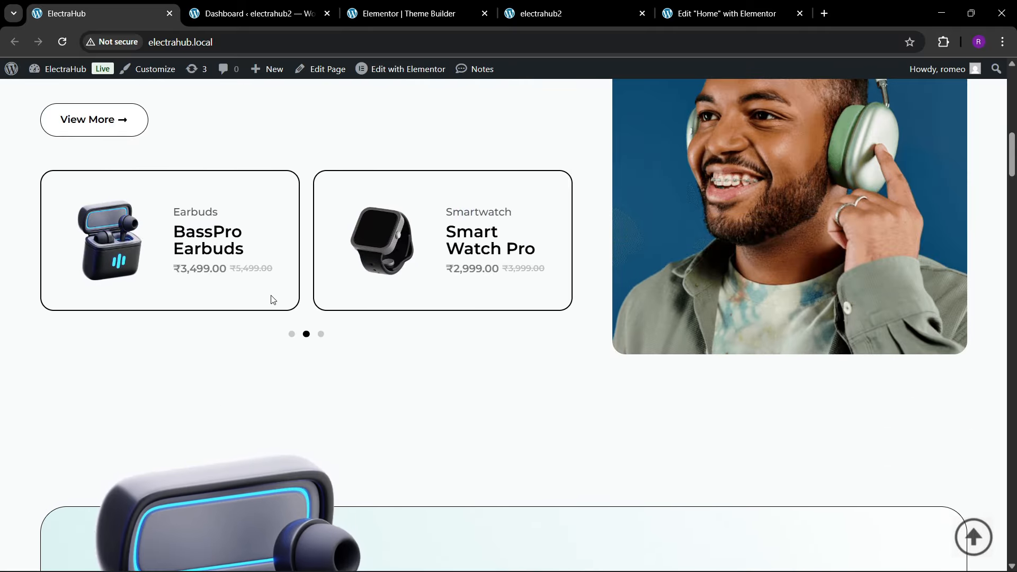
pyautogui.scroll(-15, 335, 287)
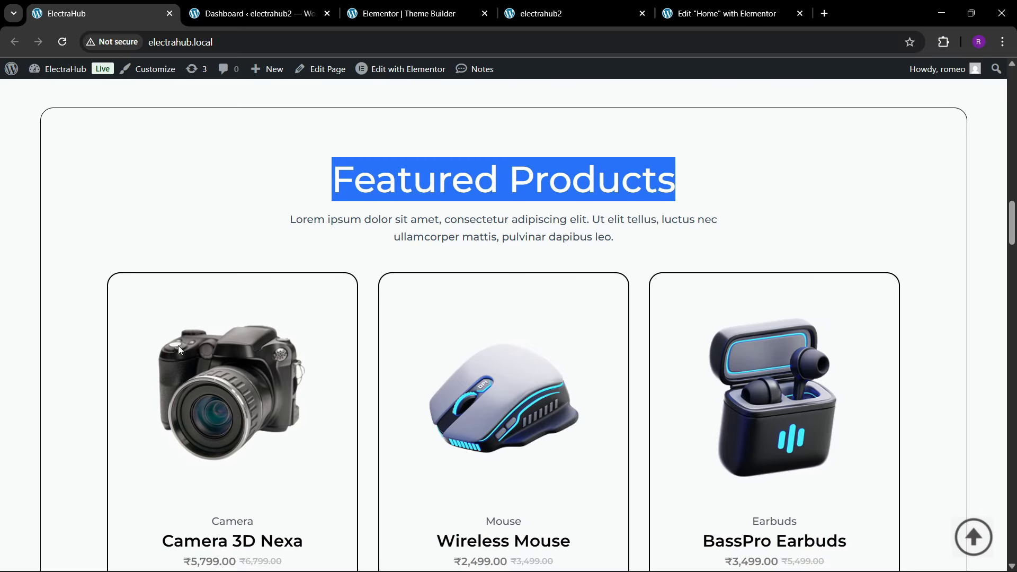
pyautogui.scroll(7, 411, 268)
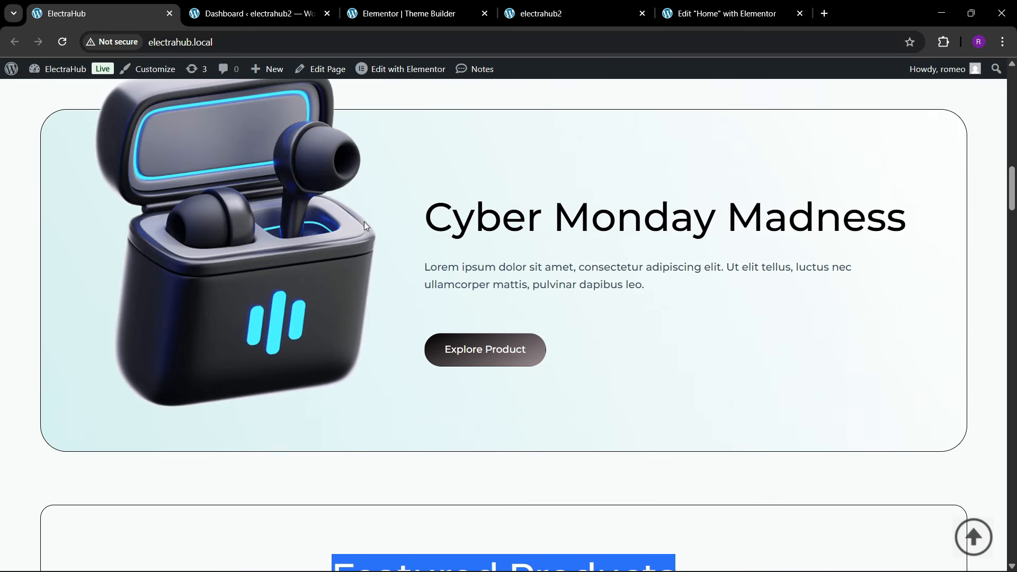
# Step: Open the "product loop 1" loop item template for editing in a new browser tab
pyautogui.click(407, 14)
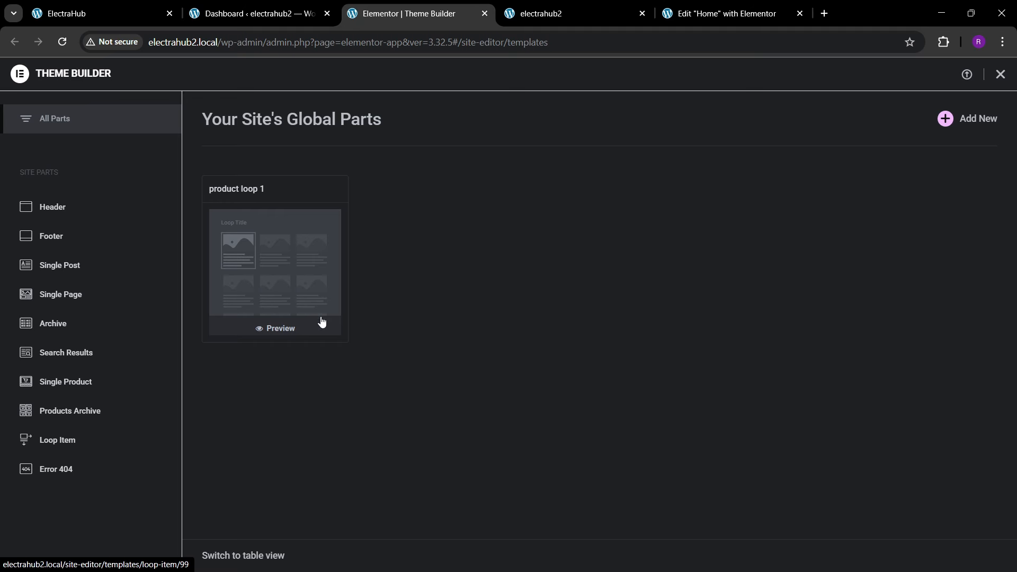
pyautogui.click(296, 279)
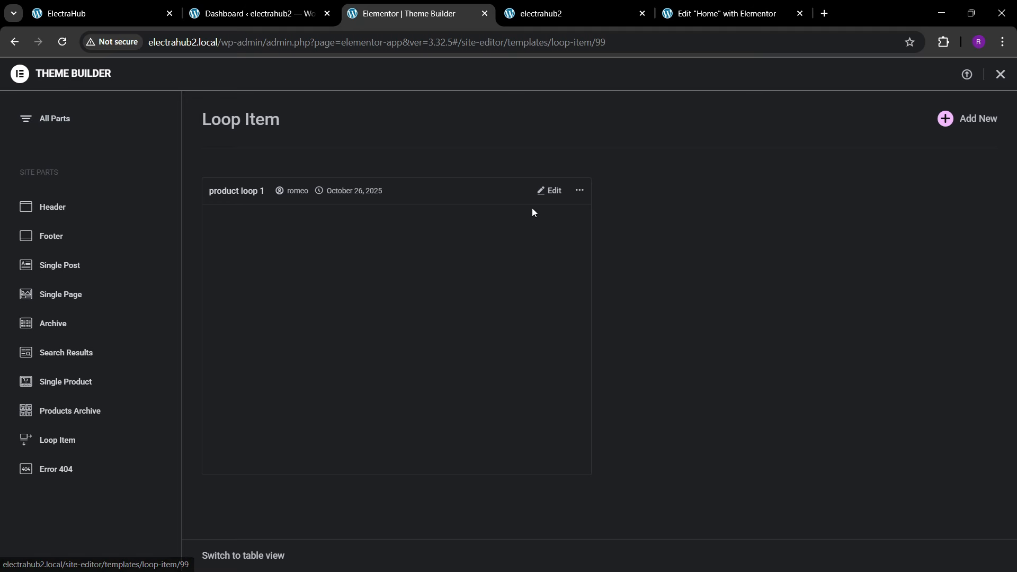
pyautogui.rightClick(559, 190)
pyautogui.click(594, 208)
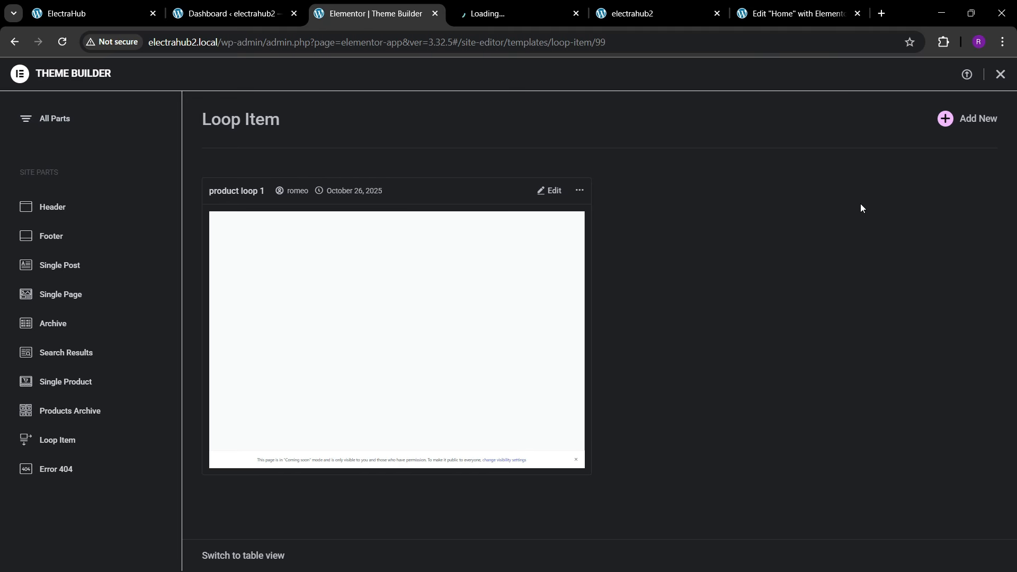
pyautogui.click(523, 8)
pyautogui.click(418, 7)
pyautogui.click(477, 11)
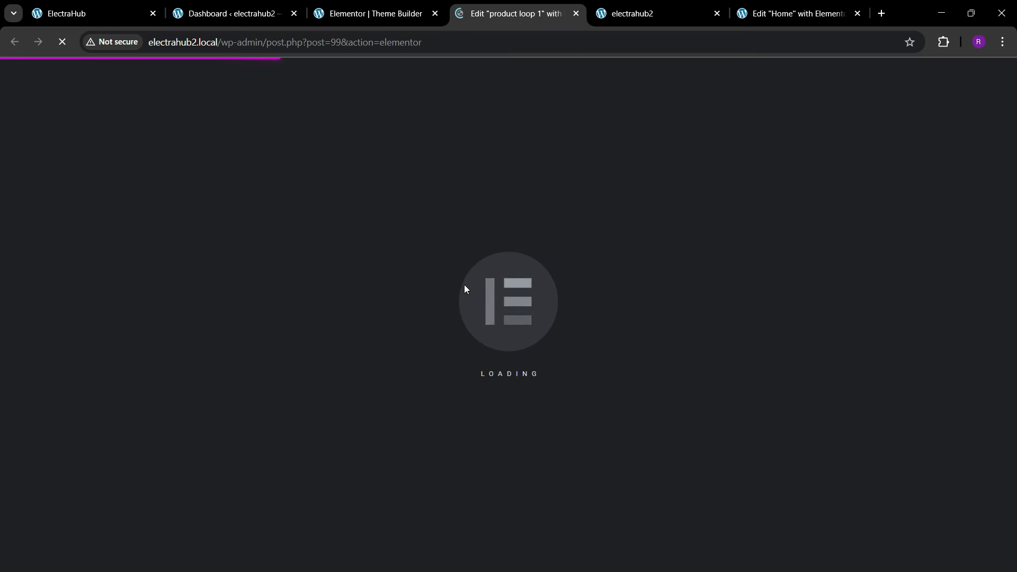
pyautogui.click(399, 3)
pyautogui.click(481, 3)
pyautogui.click(421, 3)
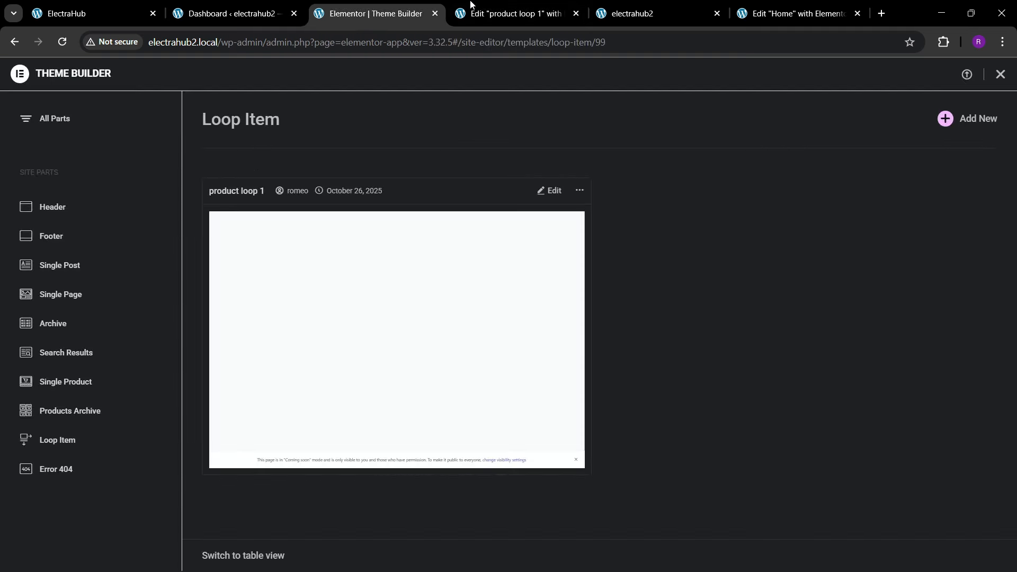
pyautogui.click(471, 6)
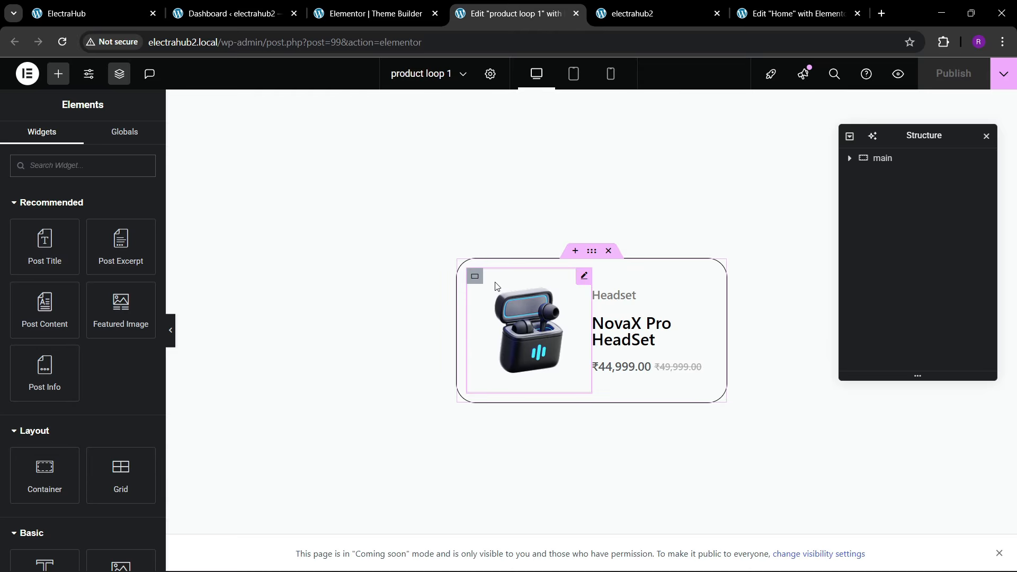
# Step: Copy the main container of the "product loop 1" template
pyautogui.click(893, 165)
pyautogui.rightClick(894, 165)
pyautogui.click(881, 260)
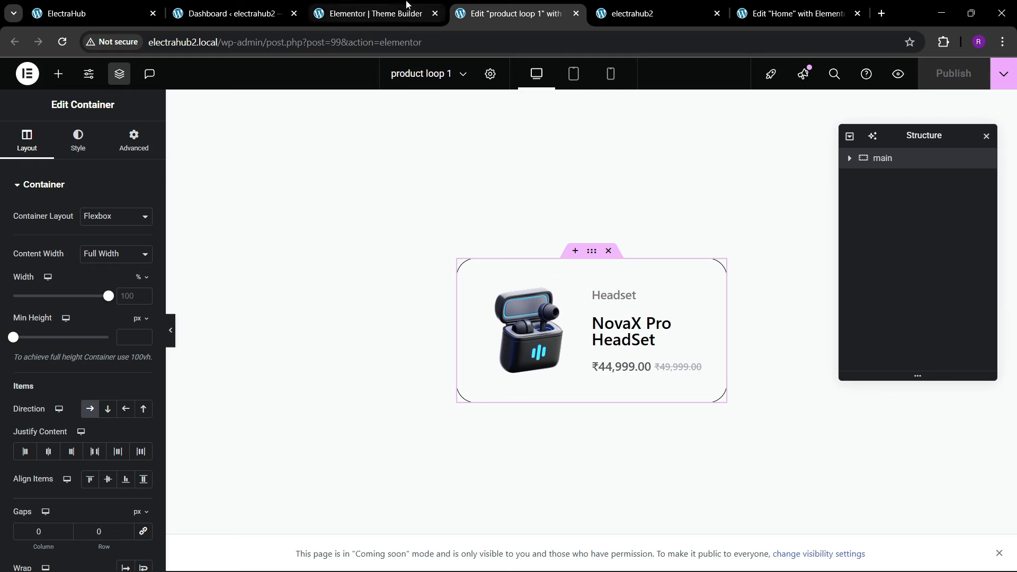
# Step: Create a new Loop Item template, dismiss the template library, and paste the copied main container into the empty canvas
pyautogui.click(407, 4)
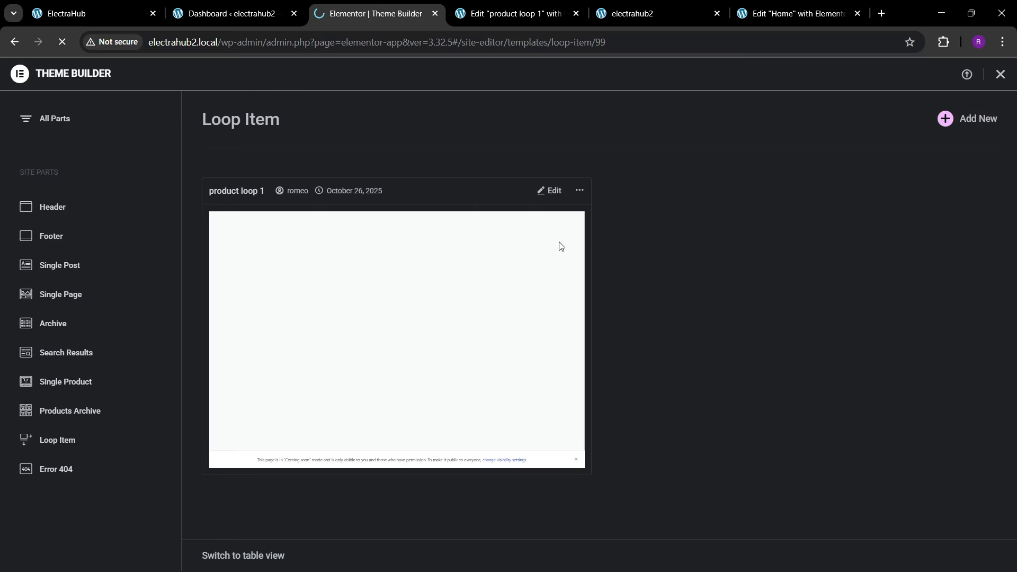
pyautogui.click(428, 277)
pyautogui.click(525, 14)
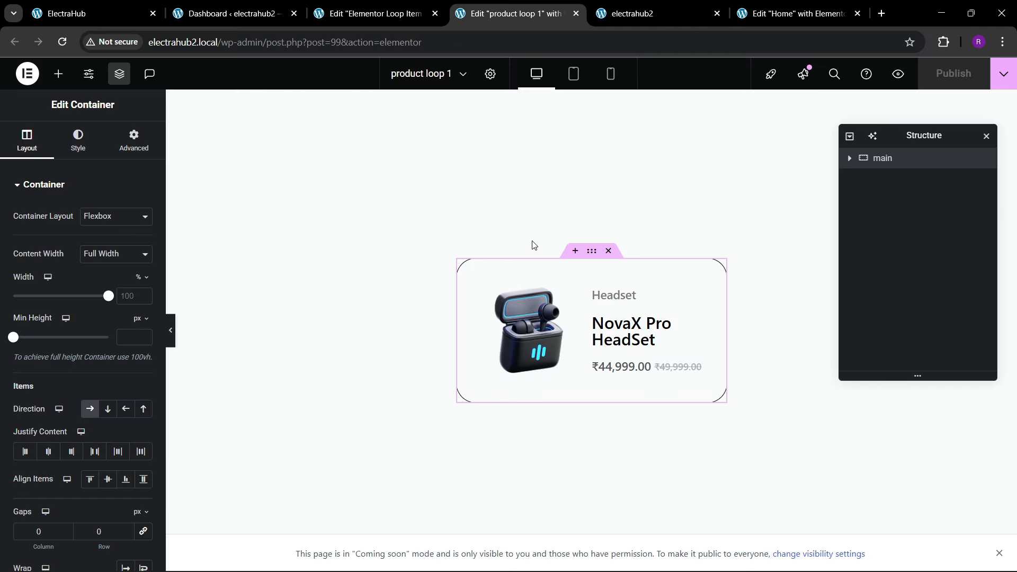
pyautogui.click(402, 3)
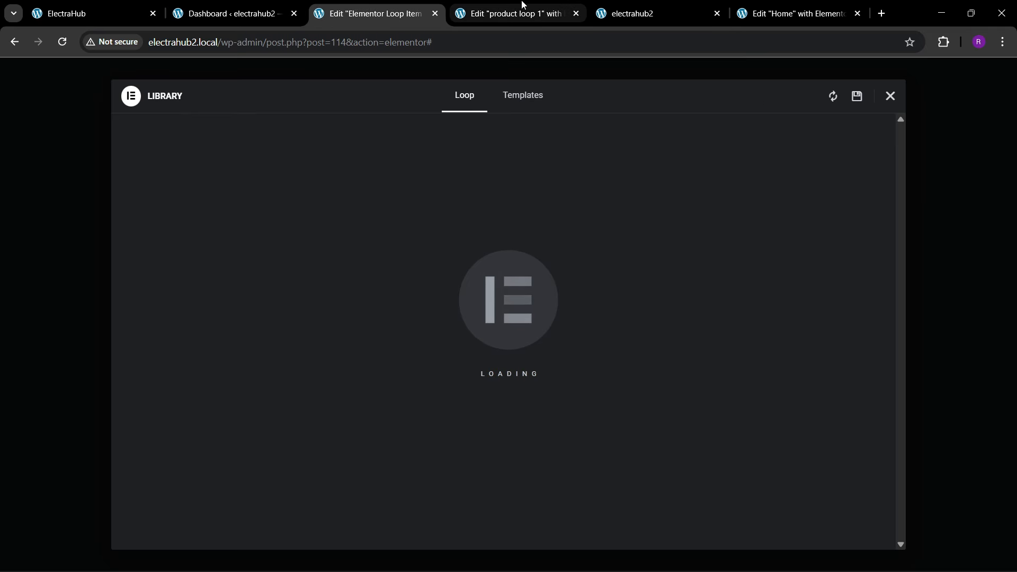
pyautogui.click(889, 97)
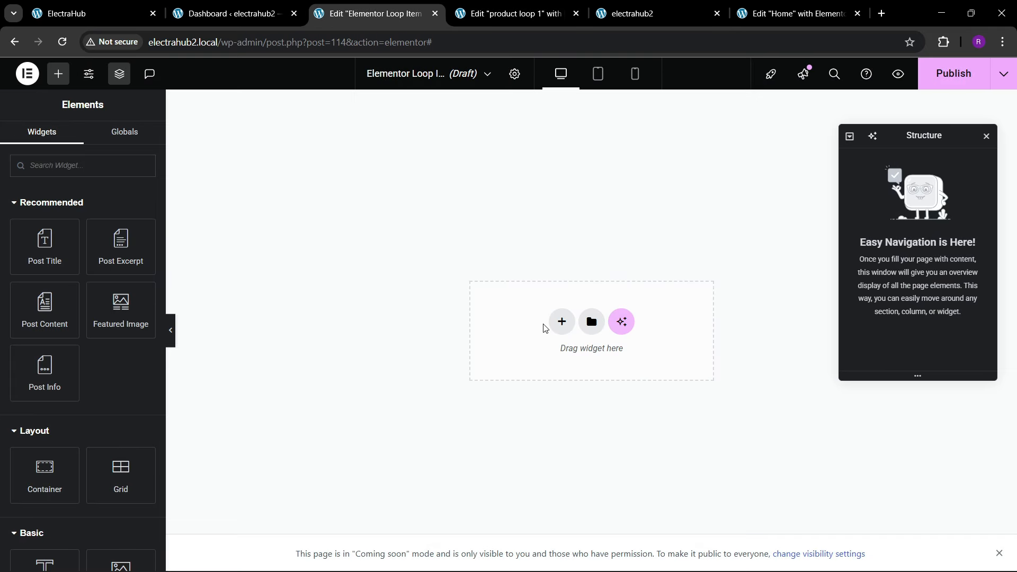
pyautogui.rightClick(545, 327)
pyautogui.hotkey('ctrl', 'v')
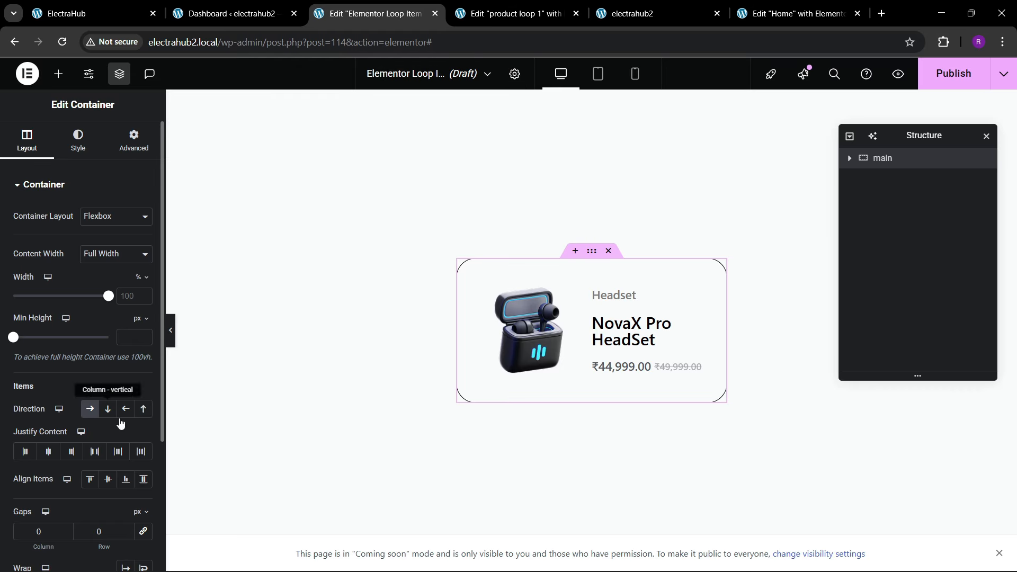
# Step: Set main container's direction to vertical column, justify its content to the centre and set its item alignment to stretch
pyautogui.click(107, 409)
pyautogui.click(45, 455)
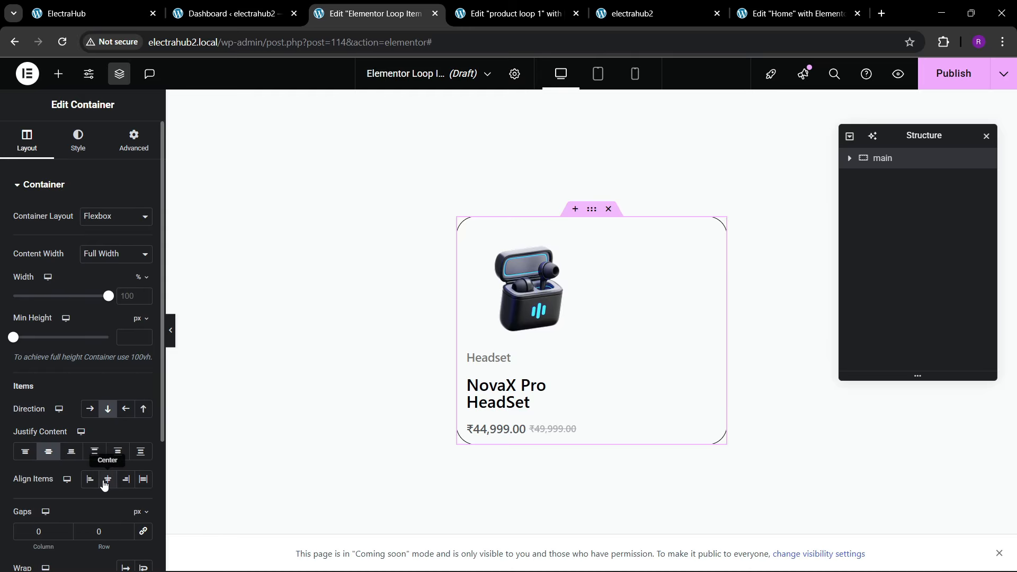
pyautogui.click(107, 478)
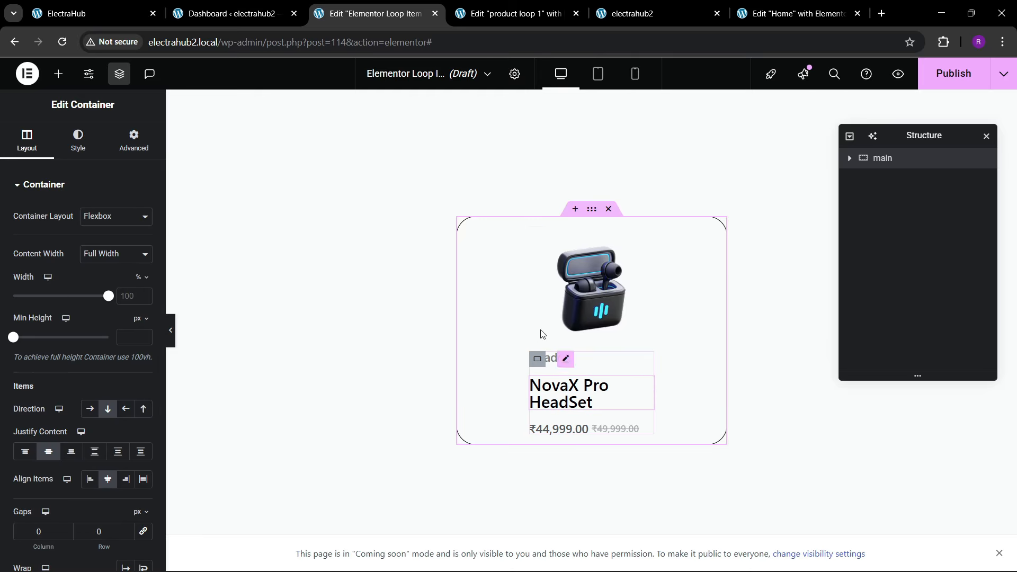
pyautogui.click(143, 479)
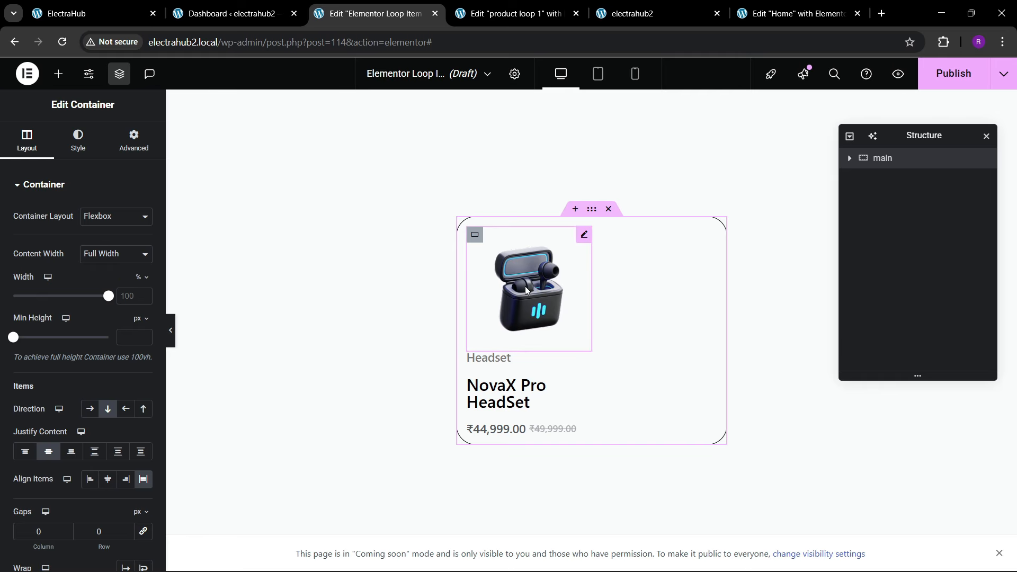
# Step: Clear the custom 50% width of the data container so it falls back to the default full width
pyautogui.click(526, 286)
pyautogui.click(135, 142)
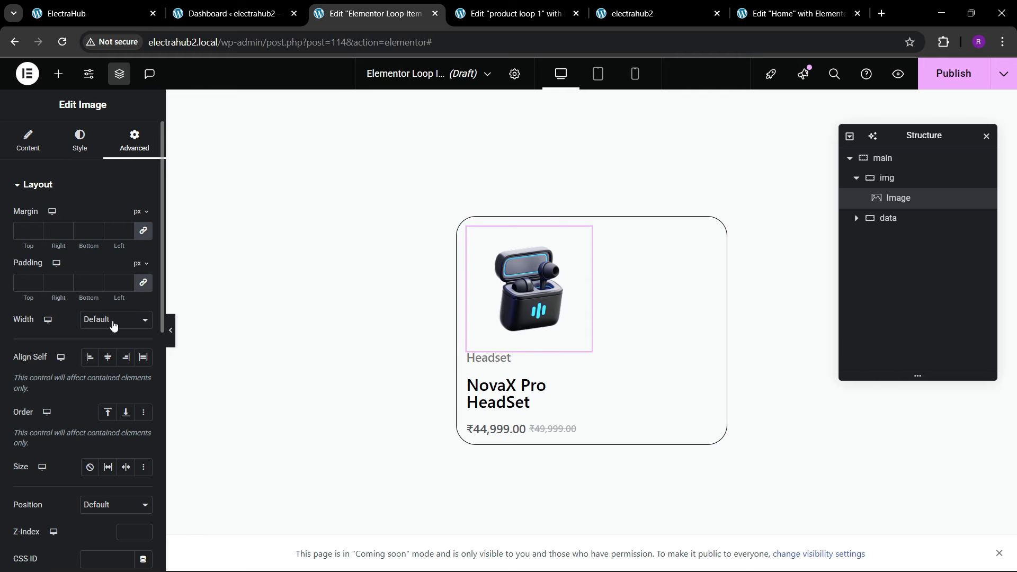
pyautogui.click(82, 158)
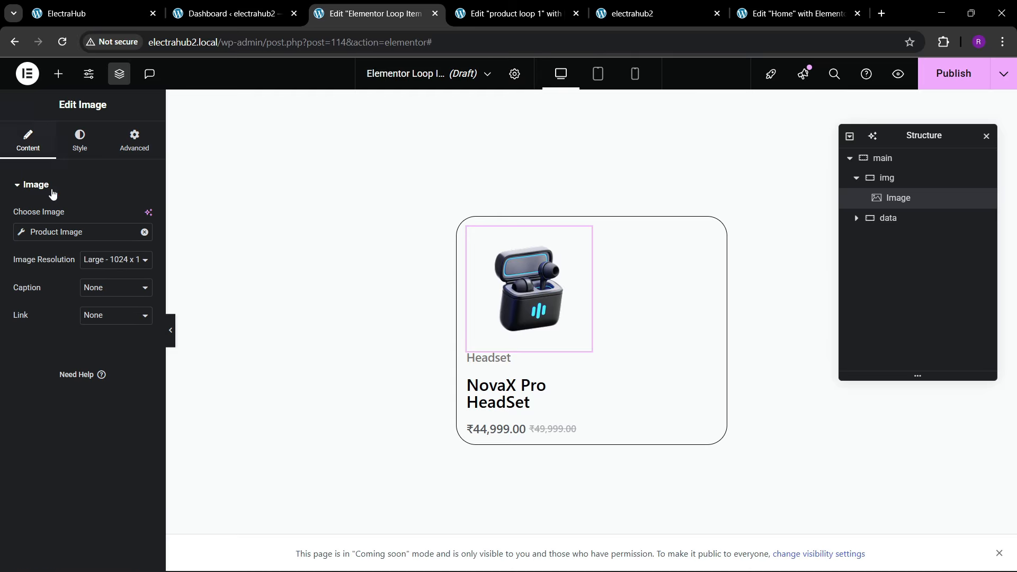
pyautogui.click(899, 177)
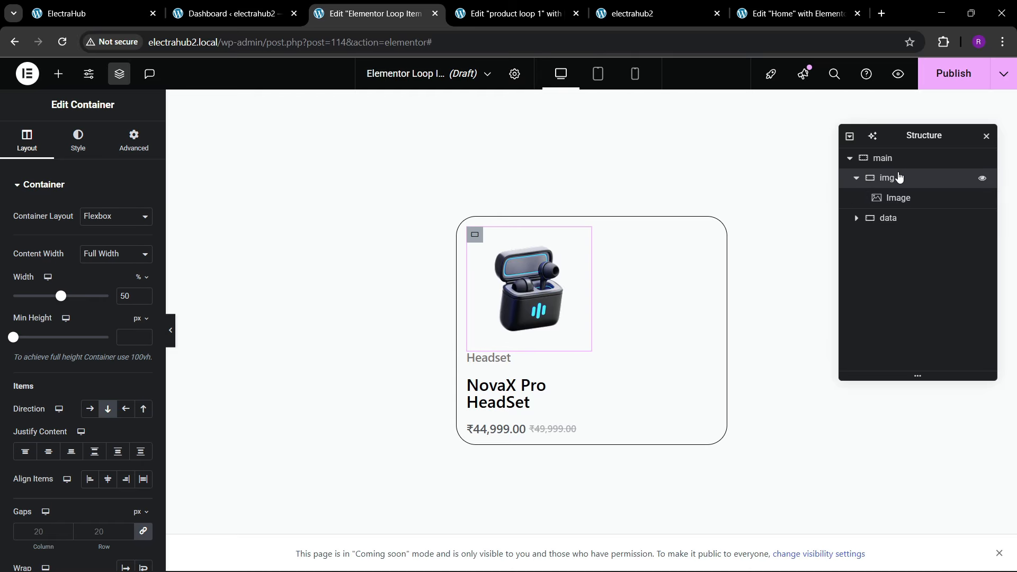
pyautogui.click(899, 223)
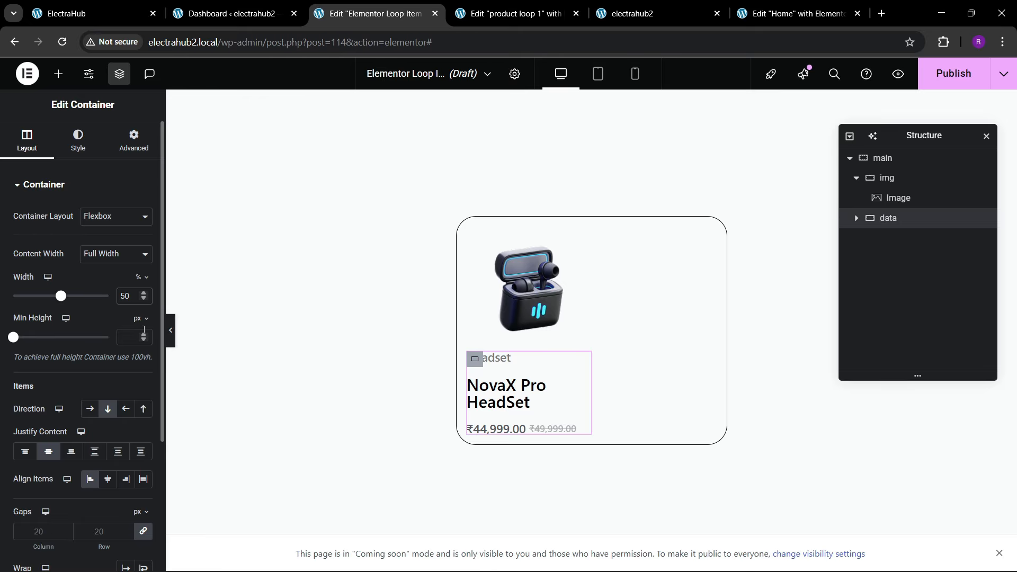
pyautogui.press('BackSpace')
pyautogui.press('BackSpace')
# Step: Set the main container's item alignment to centre
pyautogui.click(542, 296)
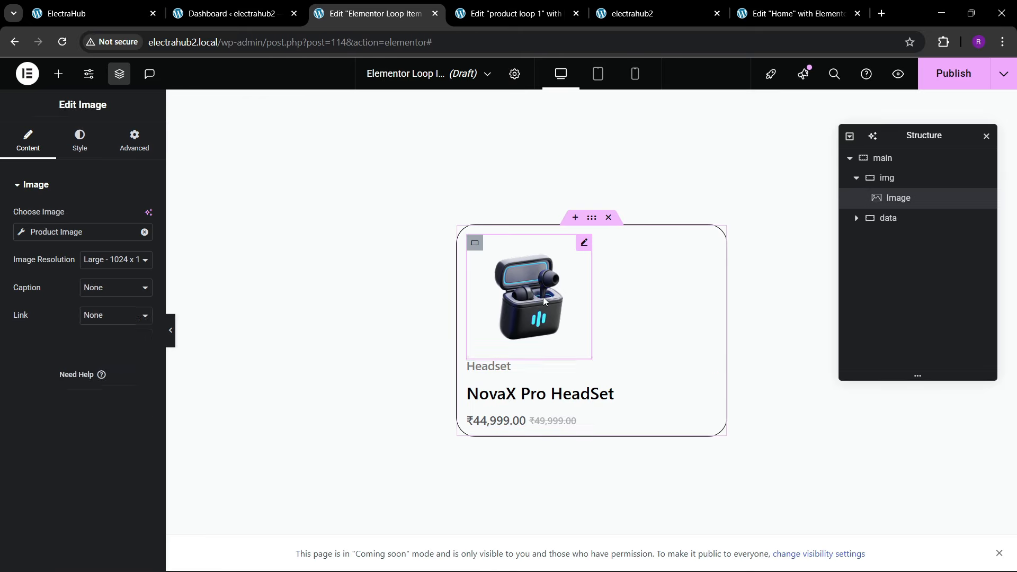
pyautogui.click(81, 141)
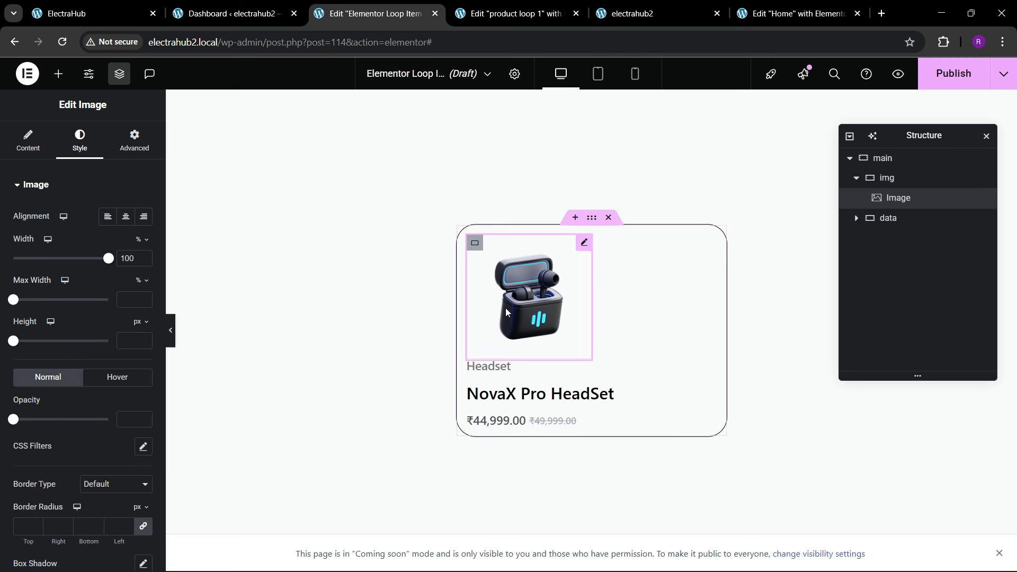
pyautogui.click(891, 159)
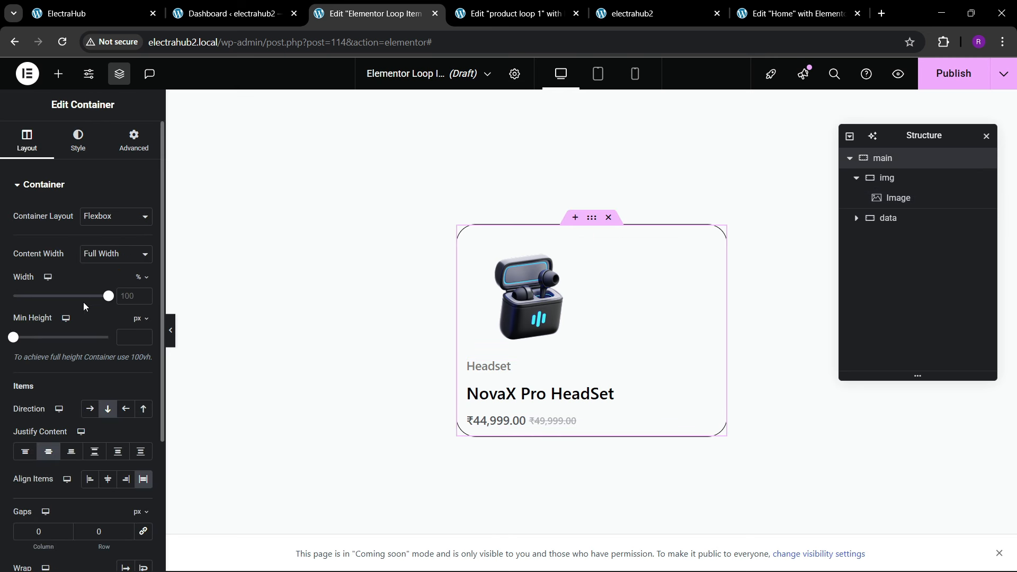
pyautogui.click(108, 479)
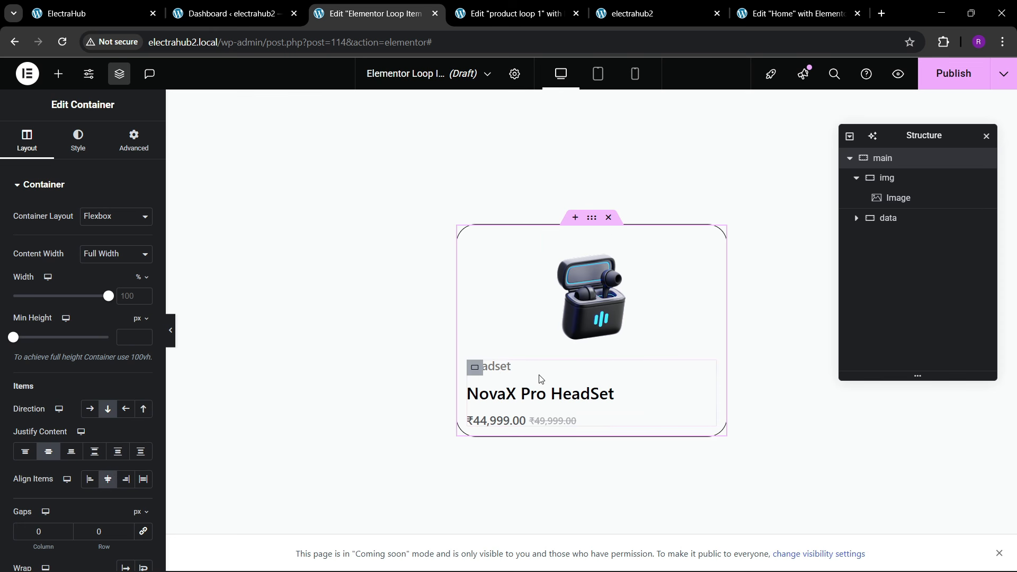
# Step: Set the main container's padding to 20 px on all sides
pyautogui.click(568, 303)
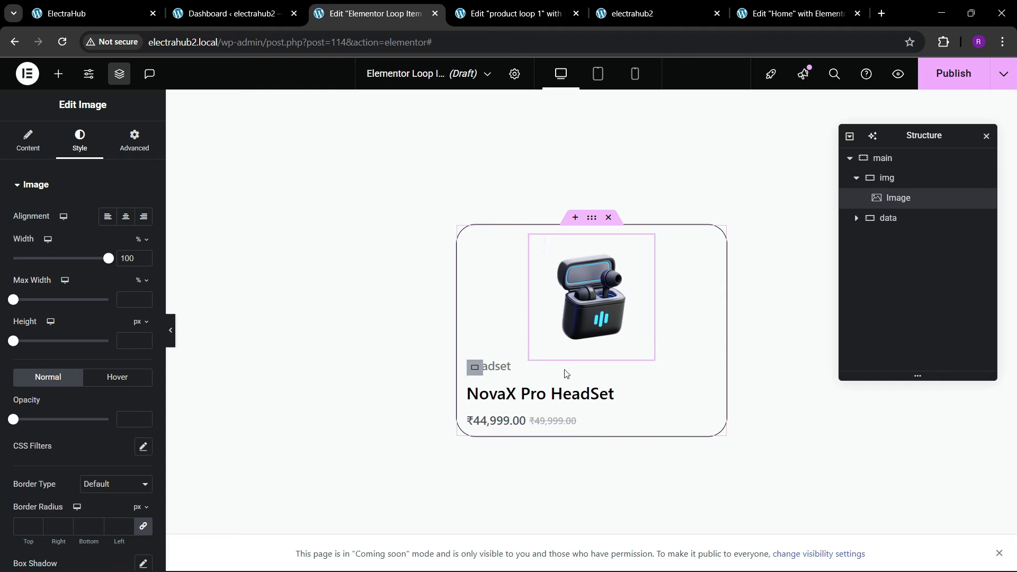
pyautogui.click(895, 158)
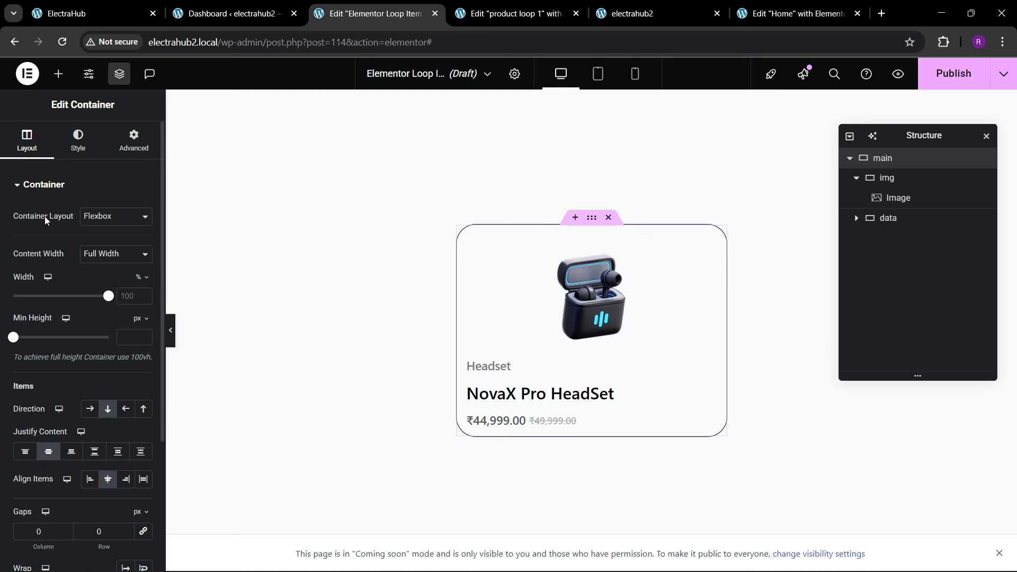
pyautogui.click(135, 151)
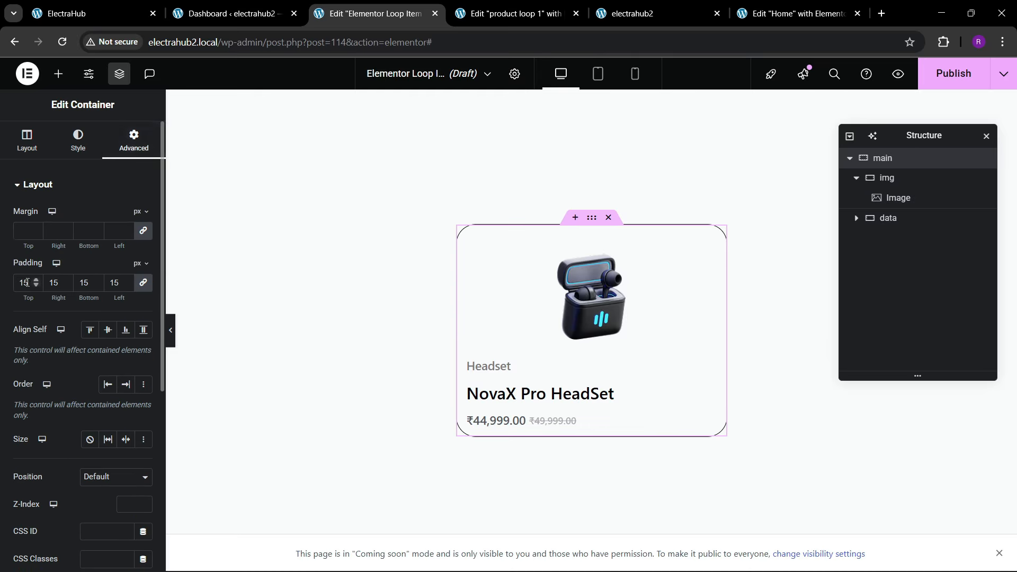
pyautogui.press('BackSpace')
pyautogui.press('BackSpace')
pyautogui.write('20')
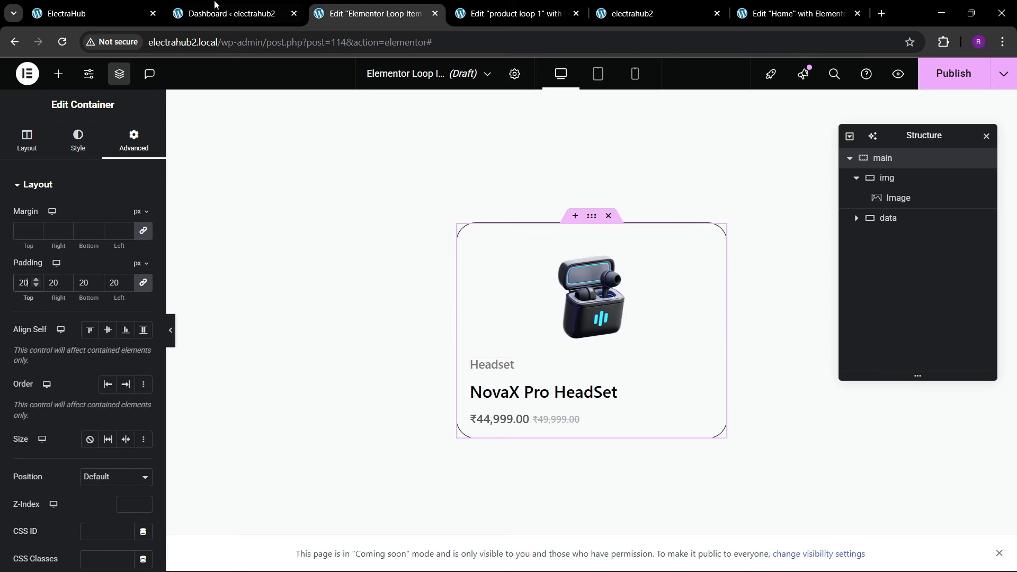
# Step: Check the Featured Products cards on the original ElectraHub site, close the "product loop 1" editor tab, and return to the new loop item
pyautogui.click(106, 13)
pyautogui.scroll(-6, 471, 312)
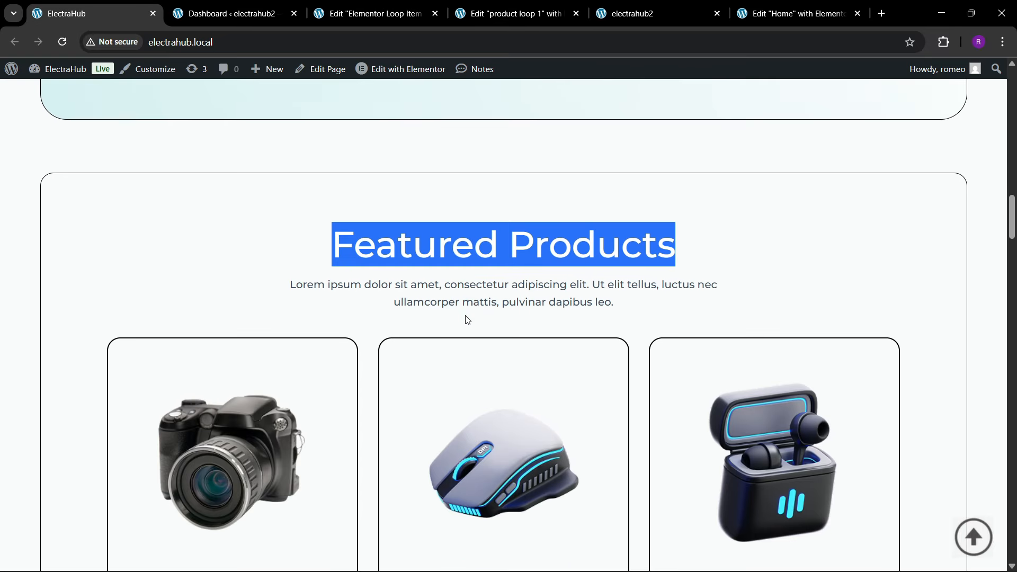
pyautogui.click(492, 13)
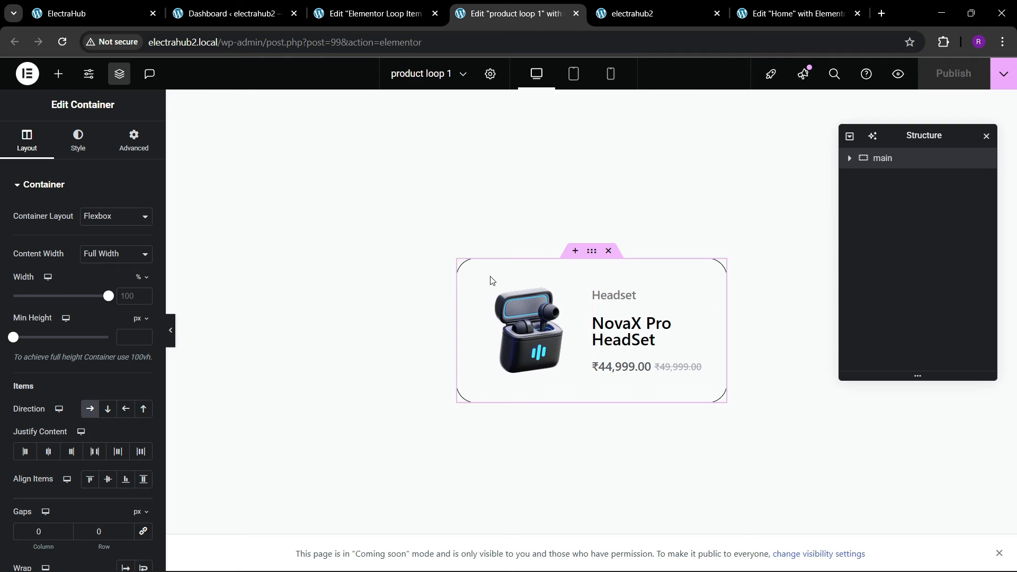
pyautogui.click(576, 13)
pyautogui.click(376, 13)
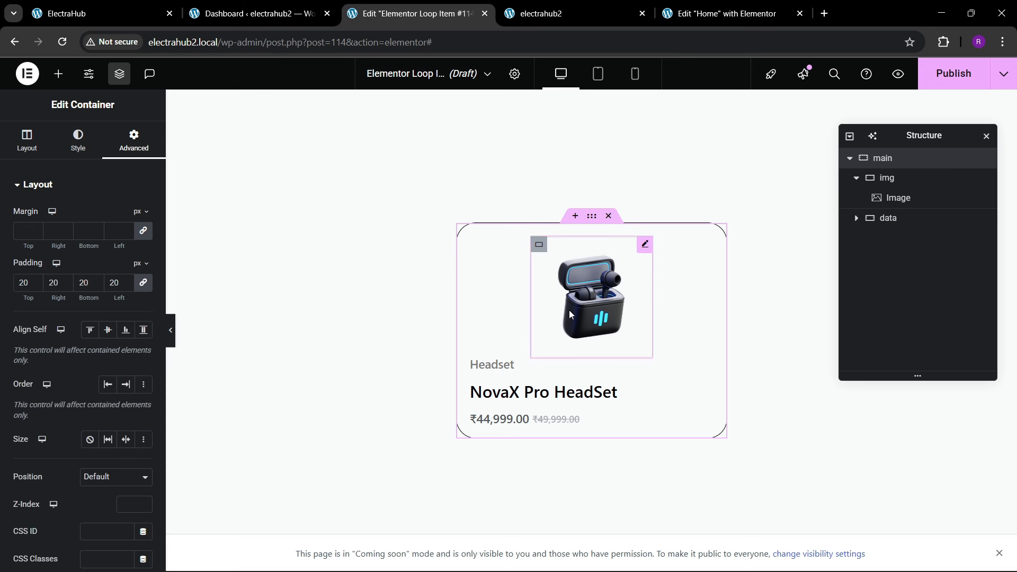
# Step: Clear the img container's custom width so it fills the card, and centre-align the data container's items
pyautogui.click(534, 269)
pyautogui.click(887, 177)
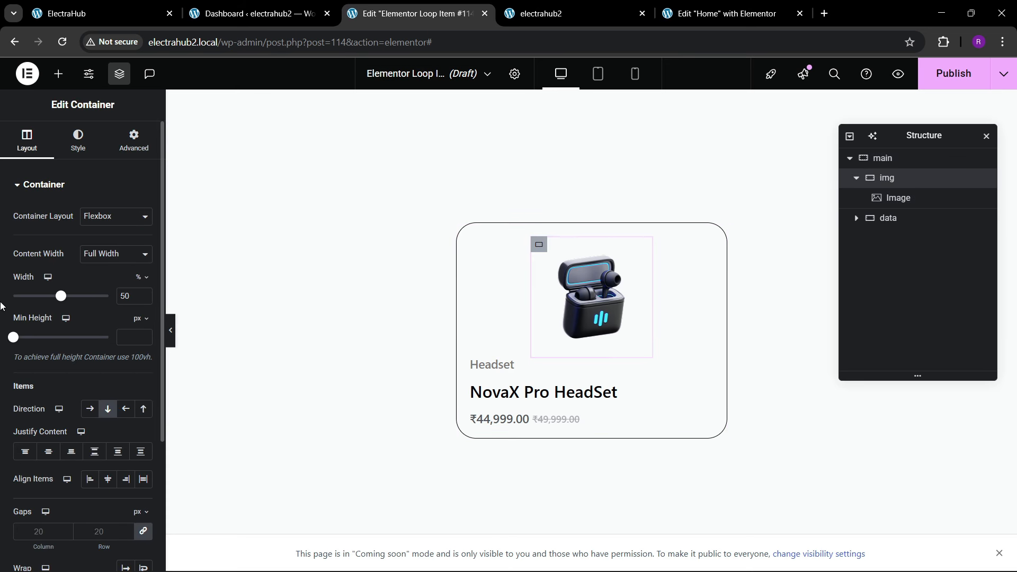
pyautogui.press('BackSpace')
pyautogui.press('BackSpace')
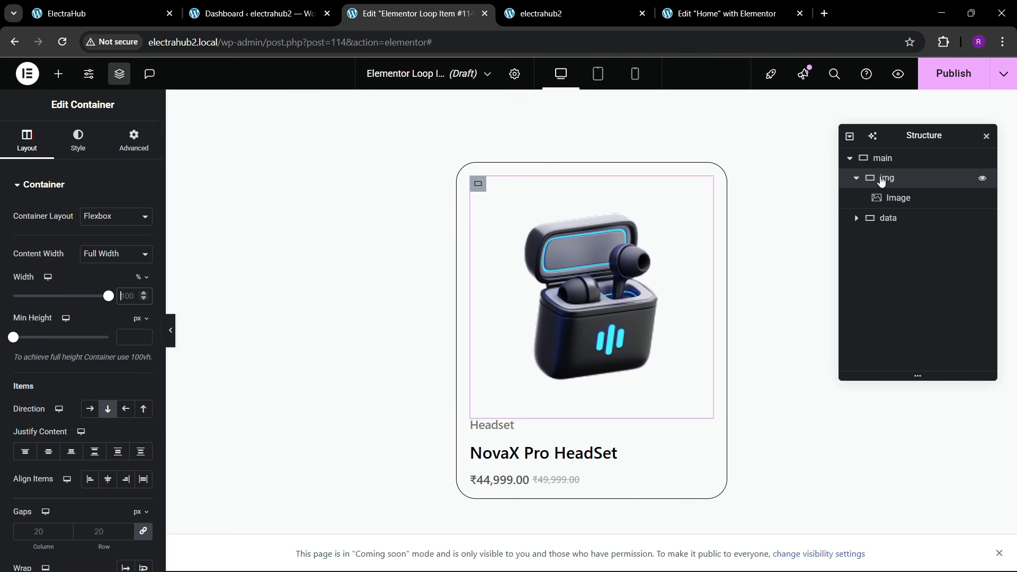
pyautogui.click(888, 217)
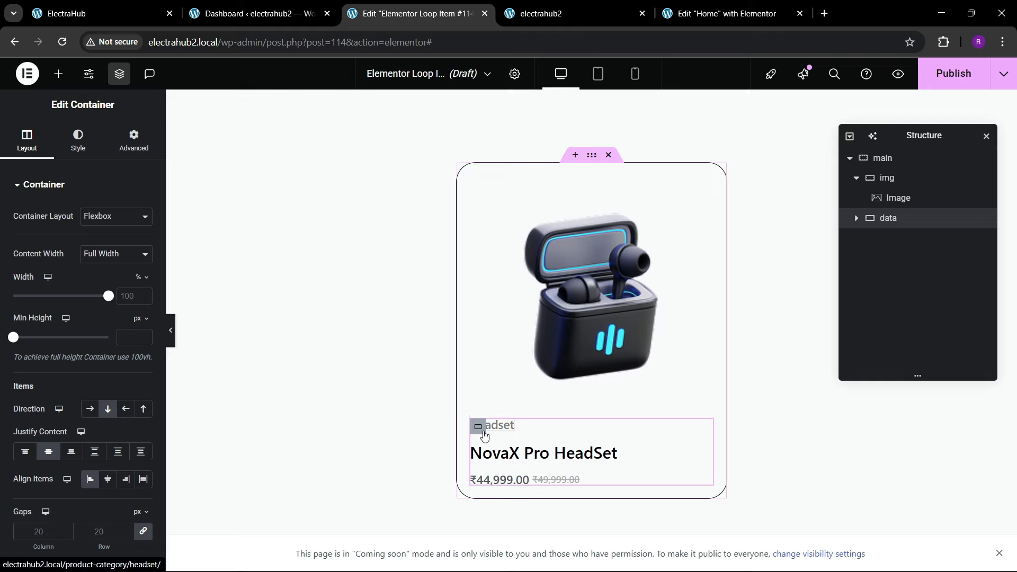
pyautogui.click(108, 480)
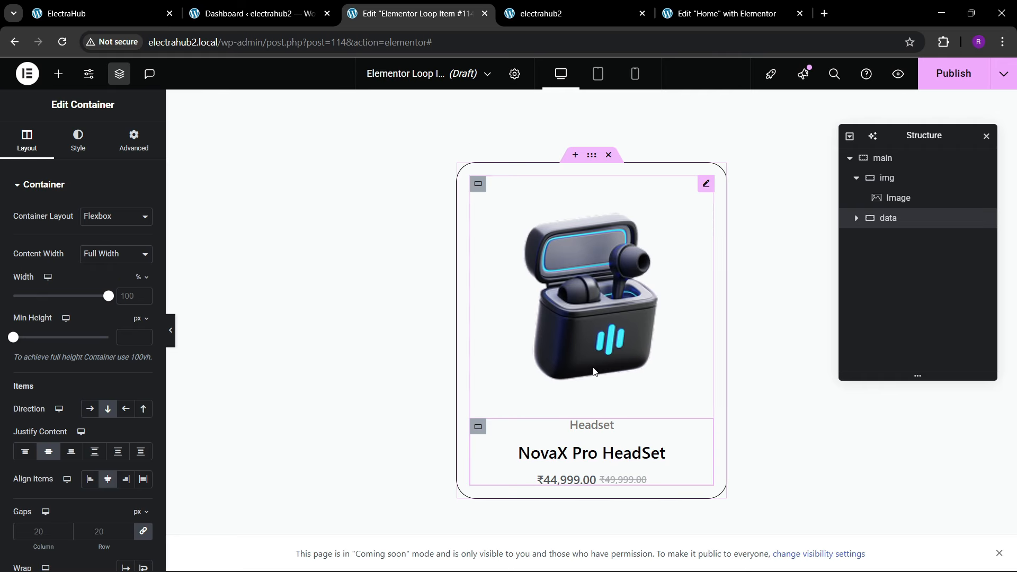
# Step: Copy the Read More button from the Home page editor and paste it below the price in the loop item's data container
pyautogui.click(101, 14)
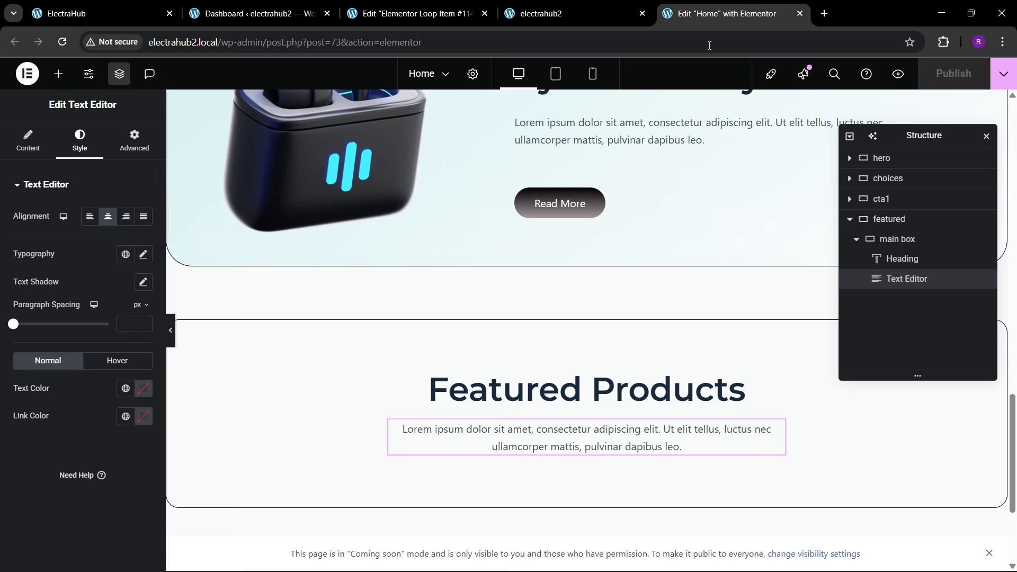
pyautogui.click(725, 13)
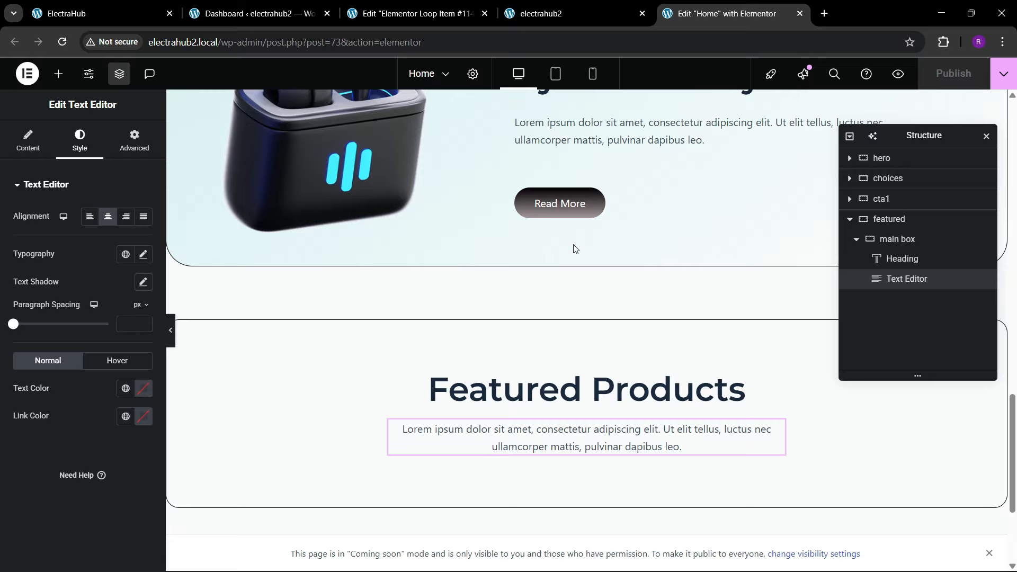
pyautogui.rightClick(563, 206)
pyautogui.click(595, 272)
pyautogui.click(416, 13)
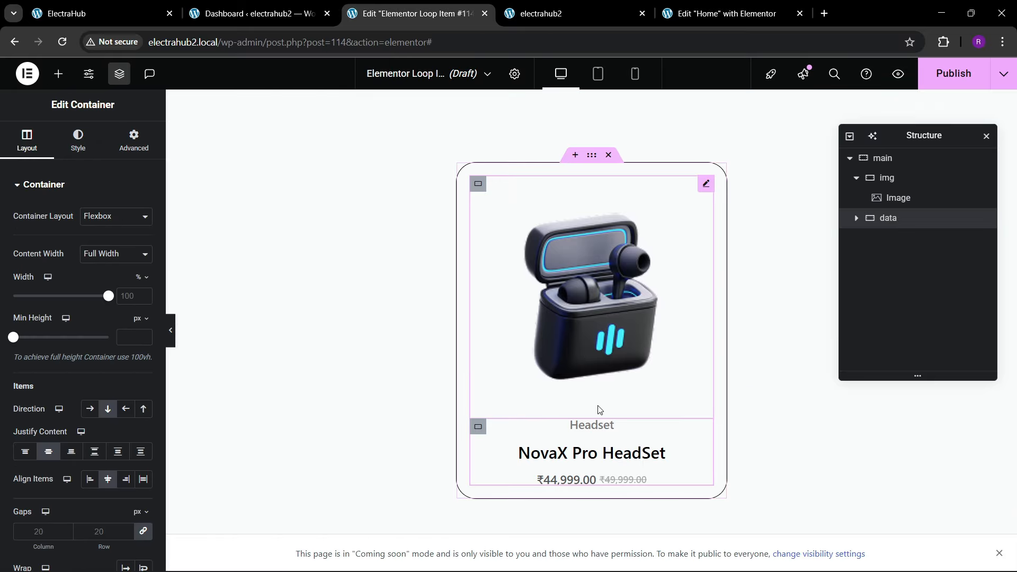
pyautogui.rightClick(609, 479)
pyautogui.click(627, 352)
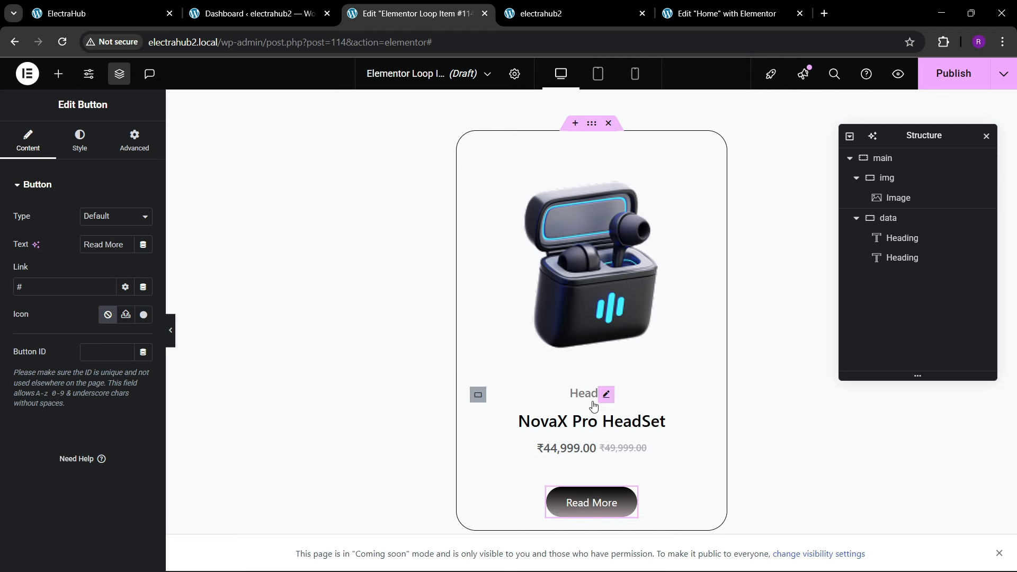
# Step: Set the pasted button's top margin to 10 px
pyautogui.click(135, 141)
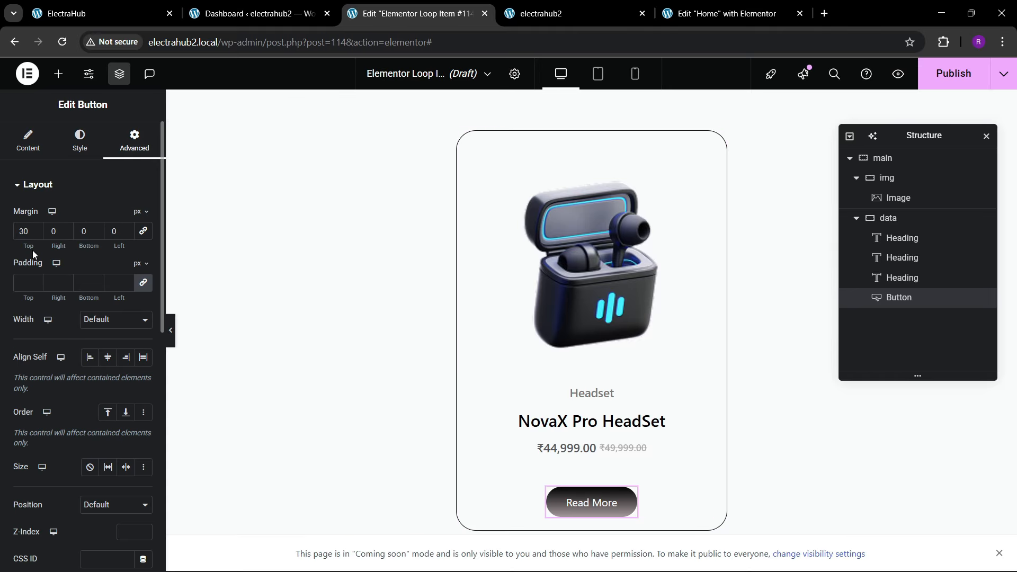
pyautogui.click(26, 228)
pyautogui.press('BackSpace')
pyautogui.write('1')
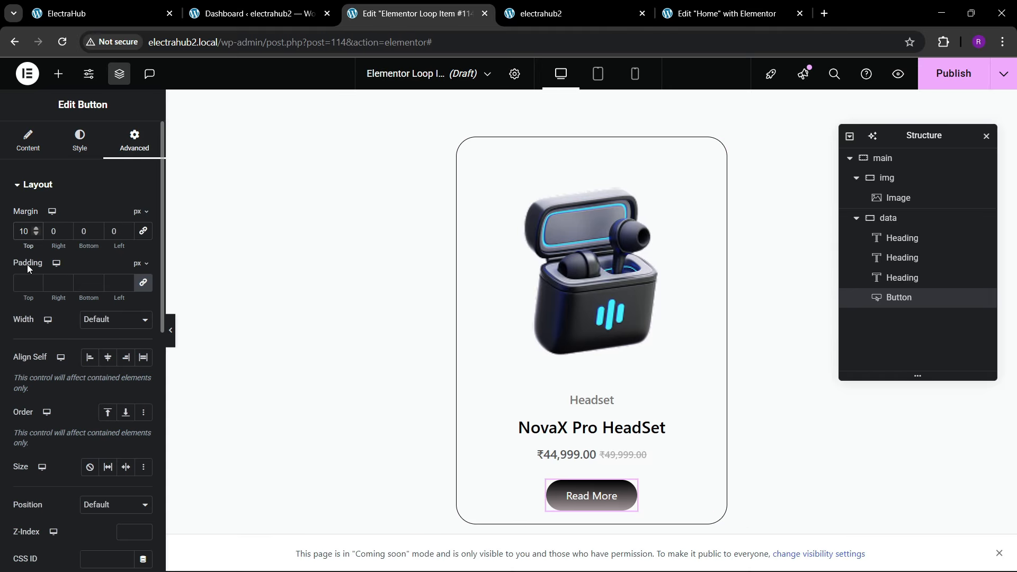
# Step: Check the button label on the original site's product cards and change the loop item button's text to "Add to Cart"
pyautogui.click(100, 10)
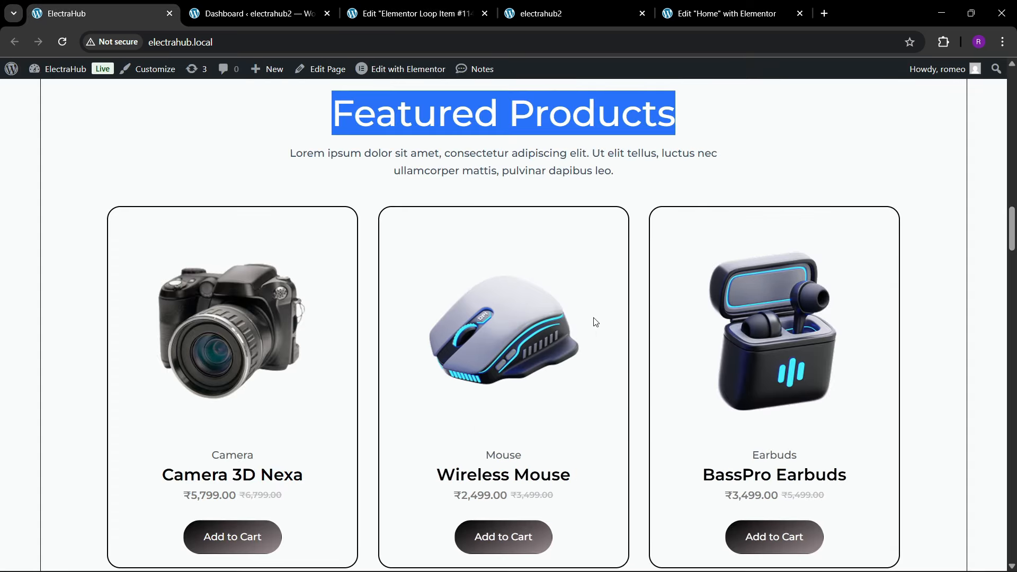
pyautogui.click(726, 13)
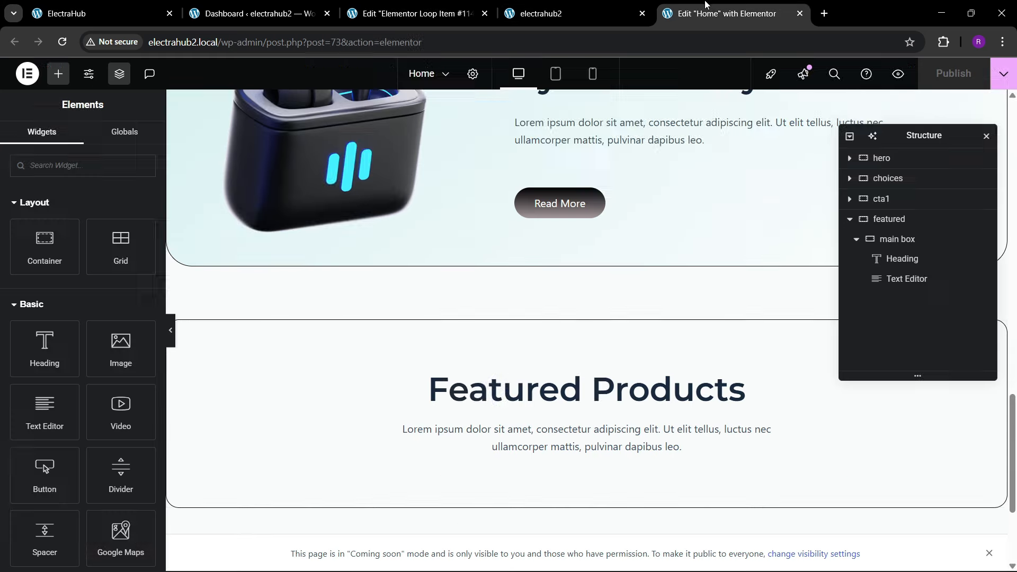
pyautogui.click(425, 5)
pyautogui.click(28, 140)
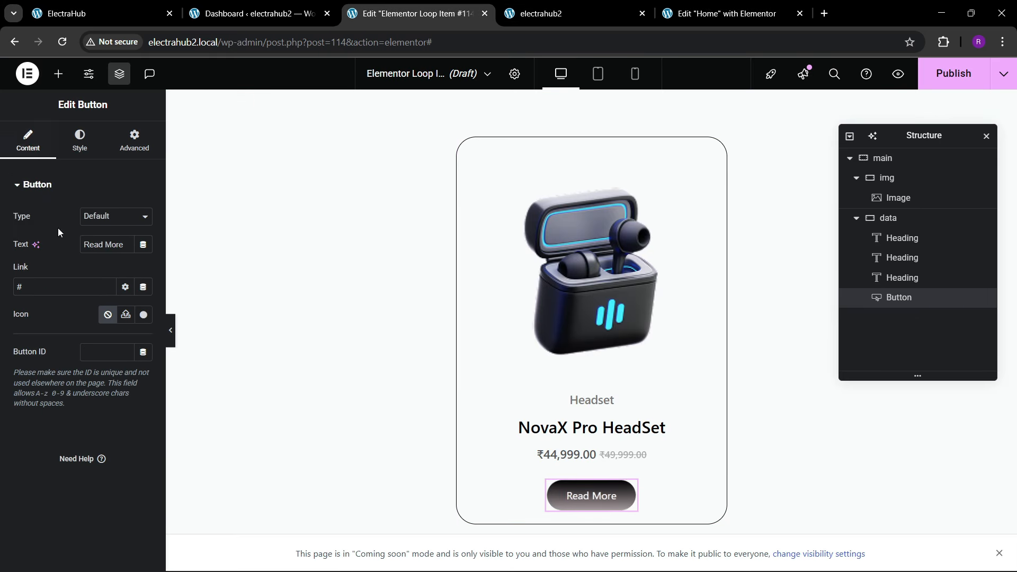
pyautogui.write('A')
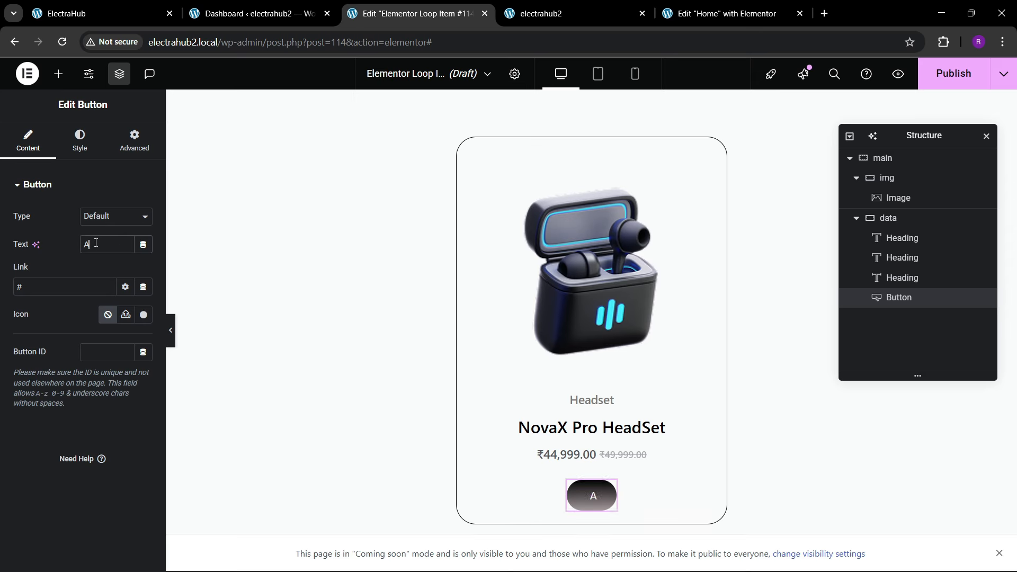
pyautogui.write('dd to Cart')
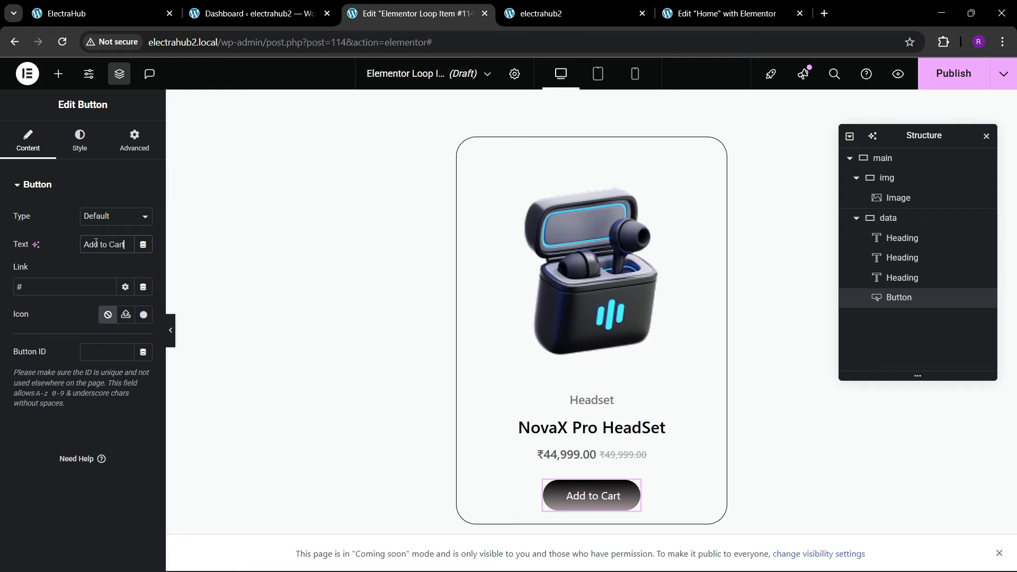
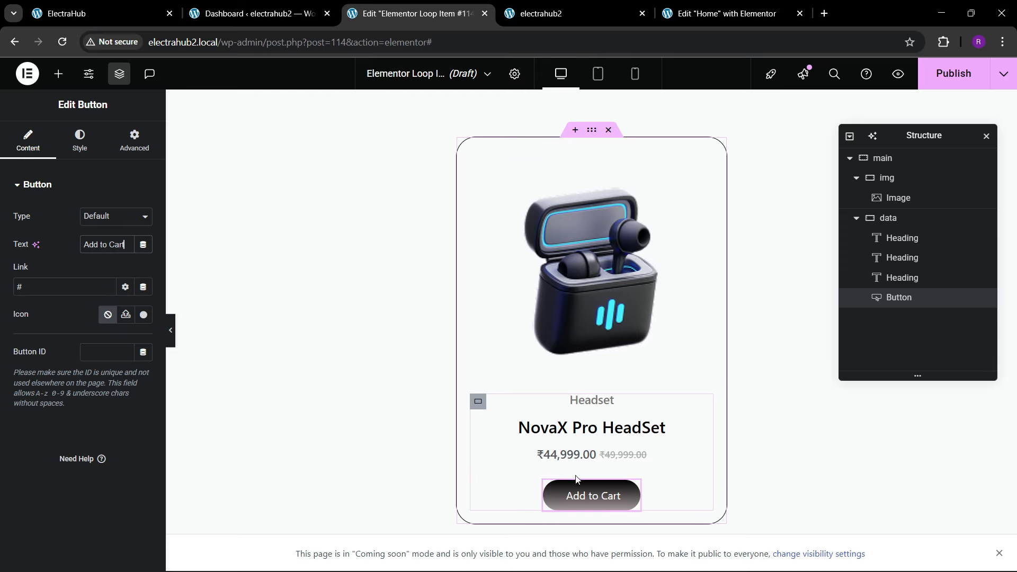
# Step: Link the loop item's button to the dynamic WooCommerce Add To Cart tag
pyautogui.click(143, 287)
pyautogui.scroll(-5, 194, 395)
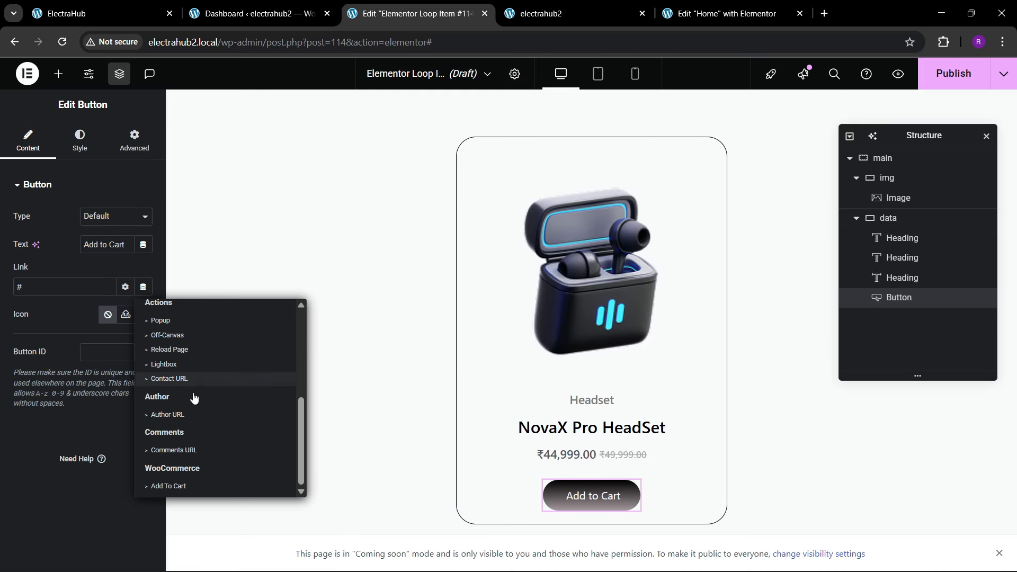
pyautogui.click(169, 485)
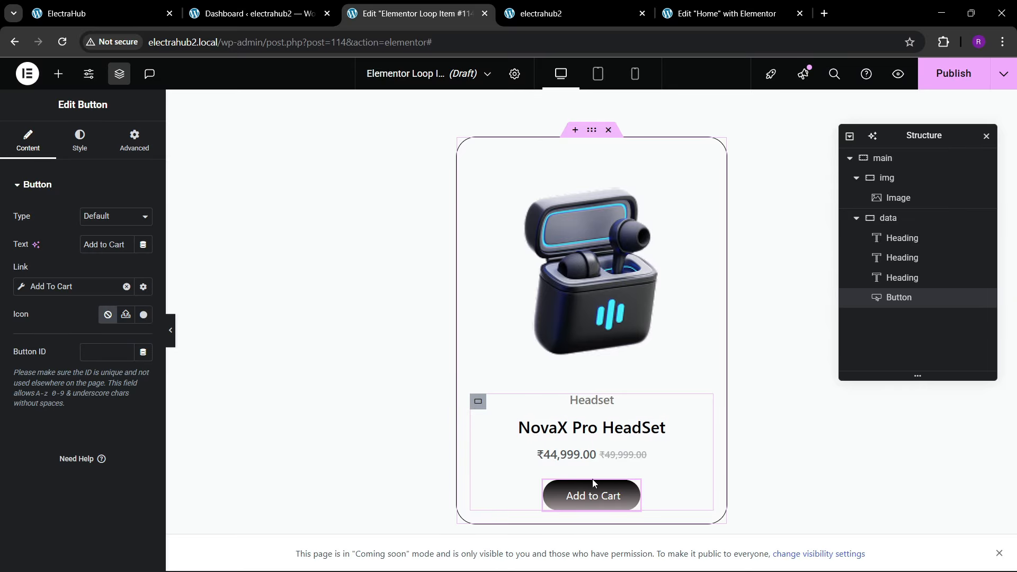
# Step: Check the product cards on the original site and give the loop item's image the Bob hover animation
pyautogui.click(592, 257)
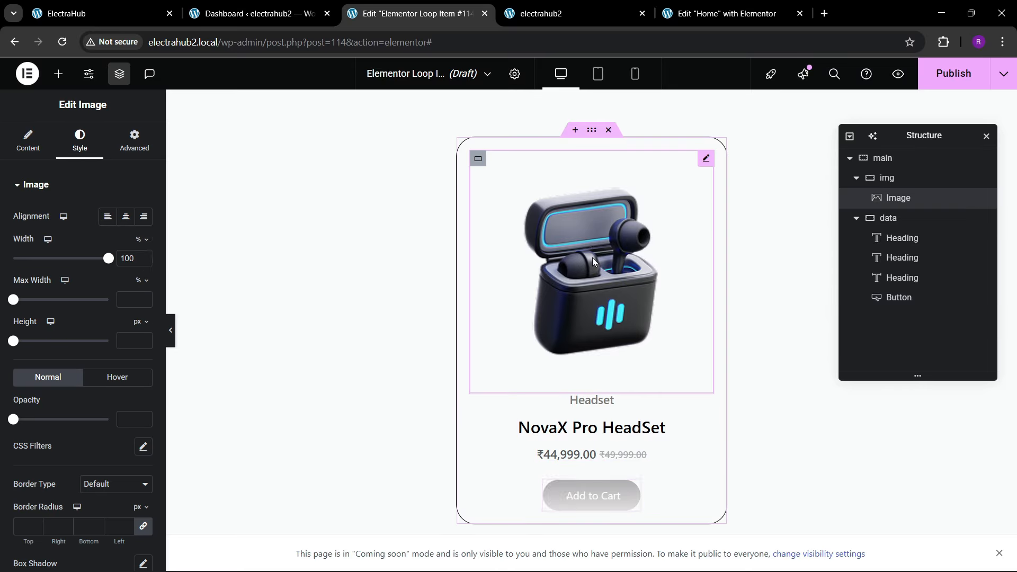
pyautogui.click(109, 14)
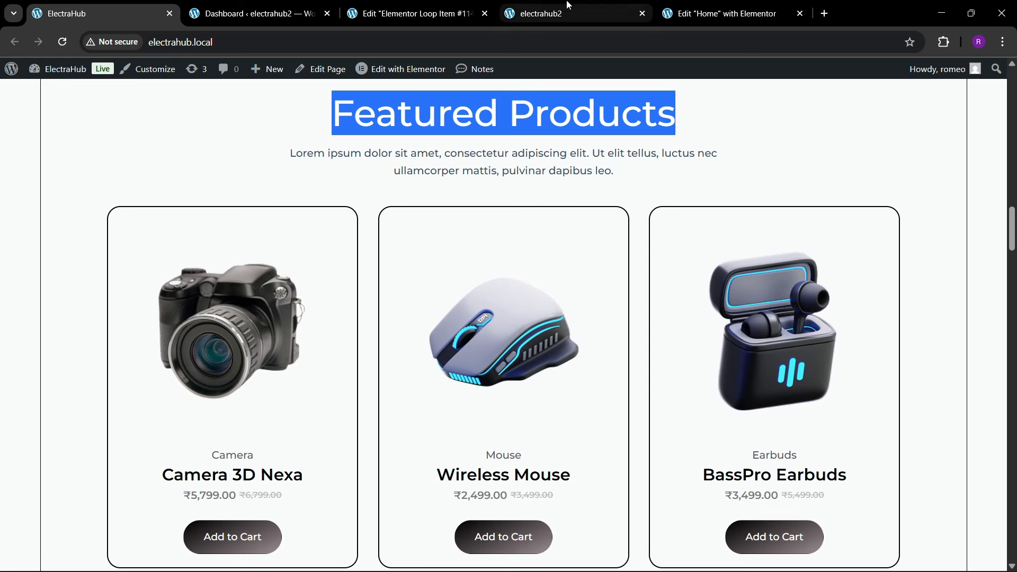
pyautogui.click(445, 10)
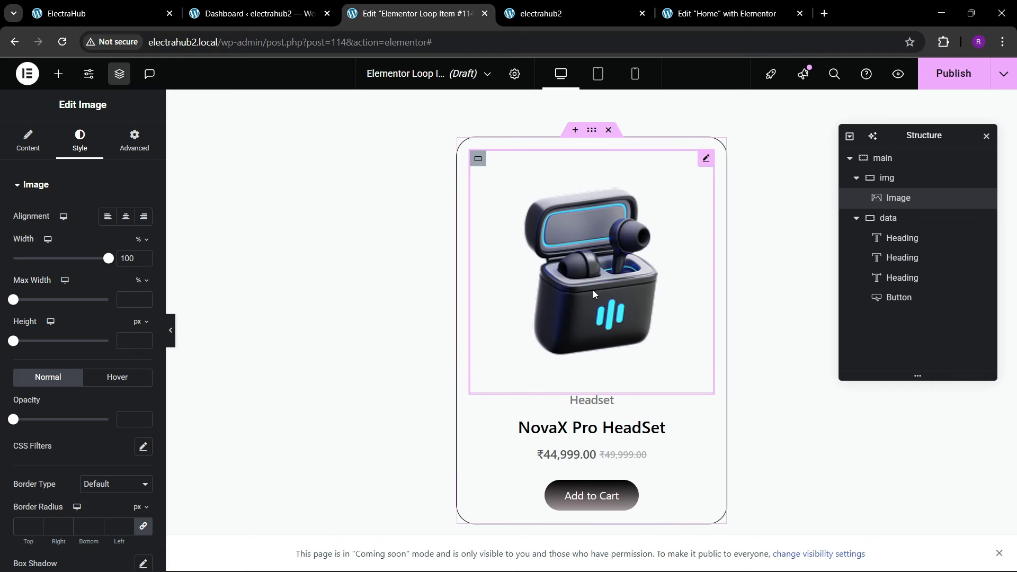
pyautogui.scroll(-2, 101, 390)
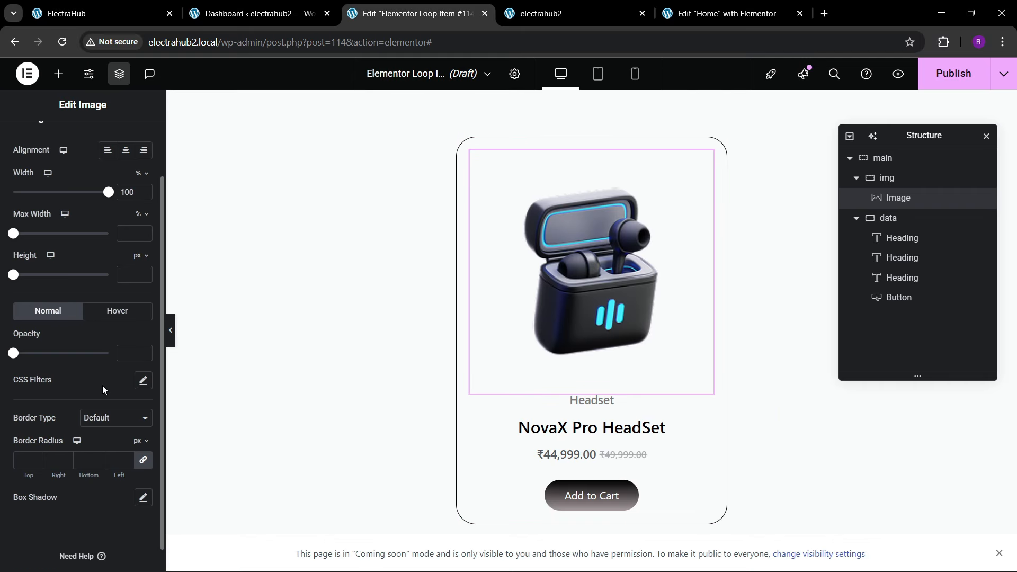
pyautogui.click(94, 314)
pyautogui.scroll(-3, 72, 329)
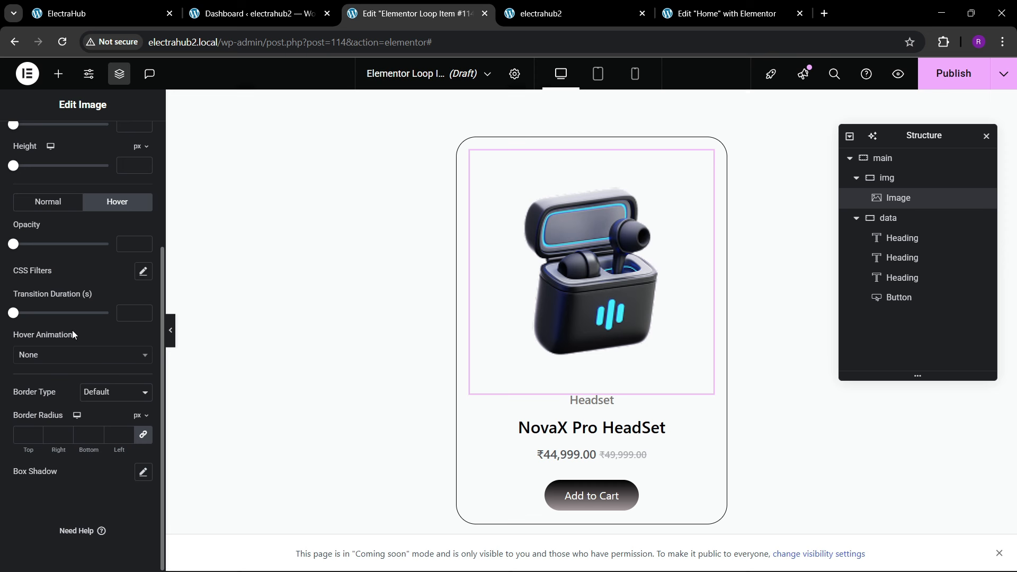
pyautogui.click(44, 356)
pyautogui.scroll(-3, 42, 462)
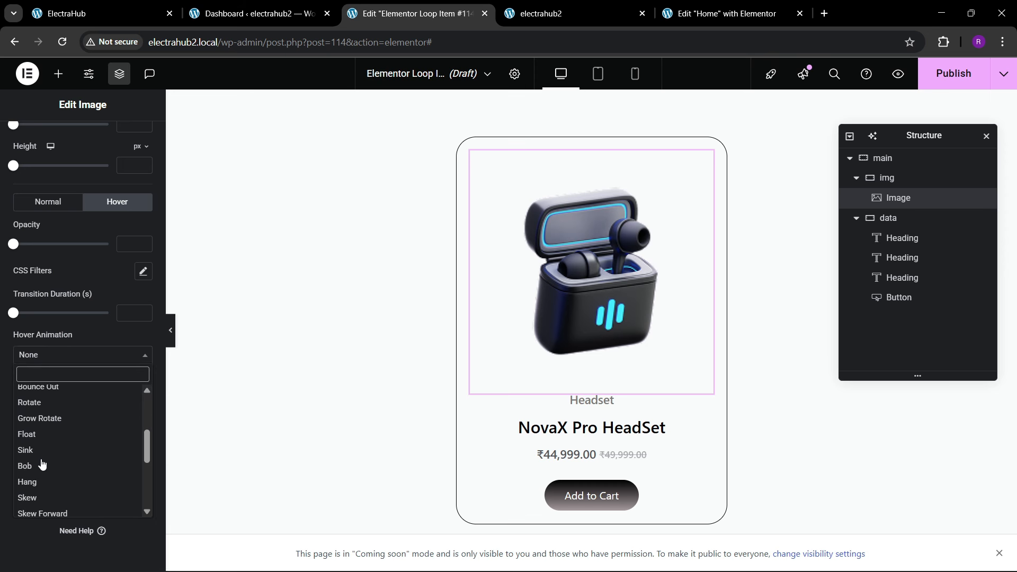
pyautogui.click(40, 472)
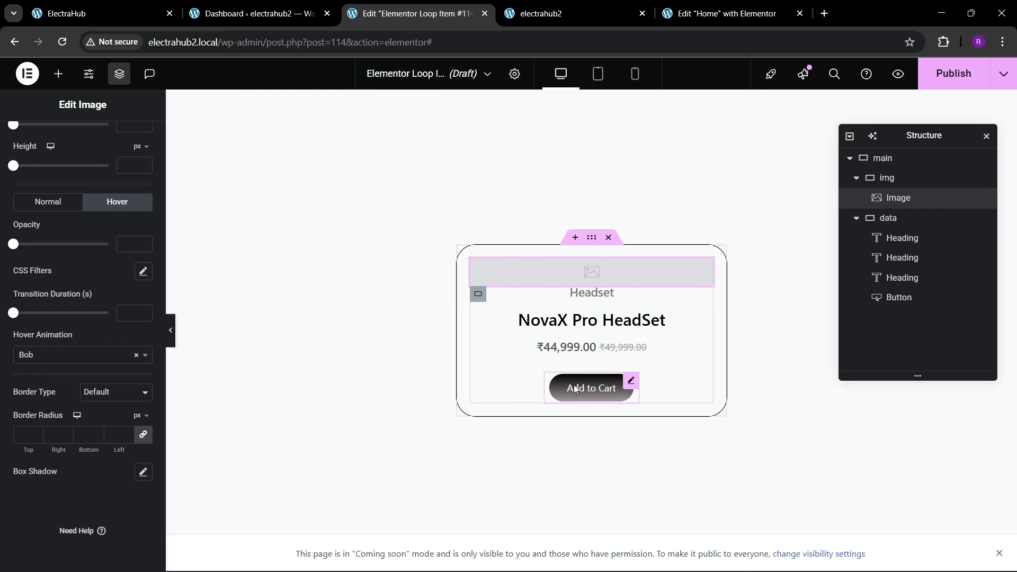
# Step: Publish the loop item, retitle it "product loop 2" in its settings and publish the change
pyautogui.click(948, 77)
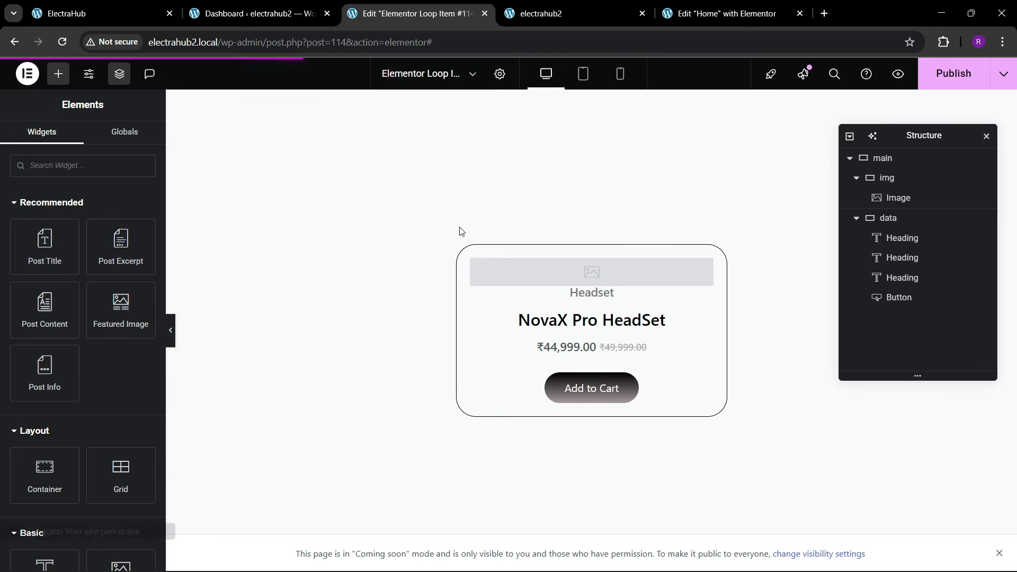
pyautogui.click(501, 74)
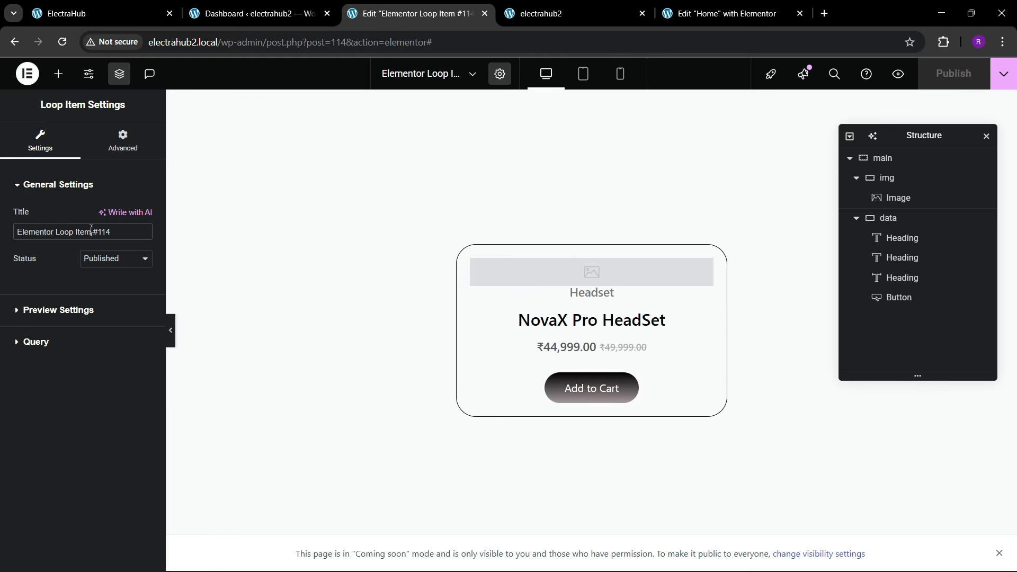
pyautogui.press('BackSpace')
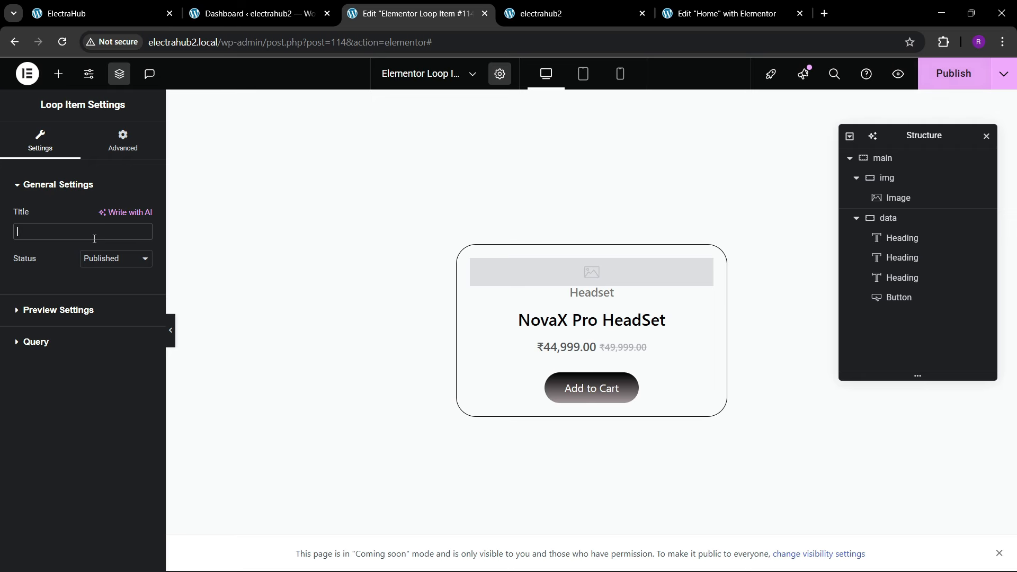
pyautogui.write('product loop 2')
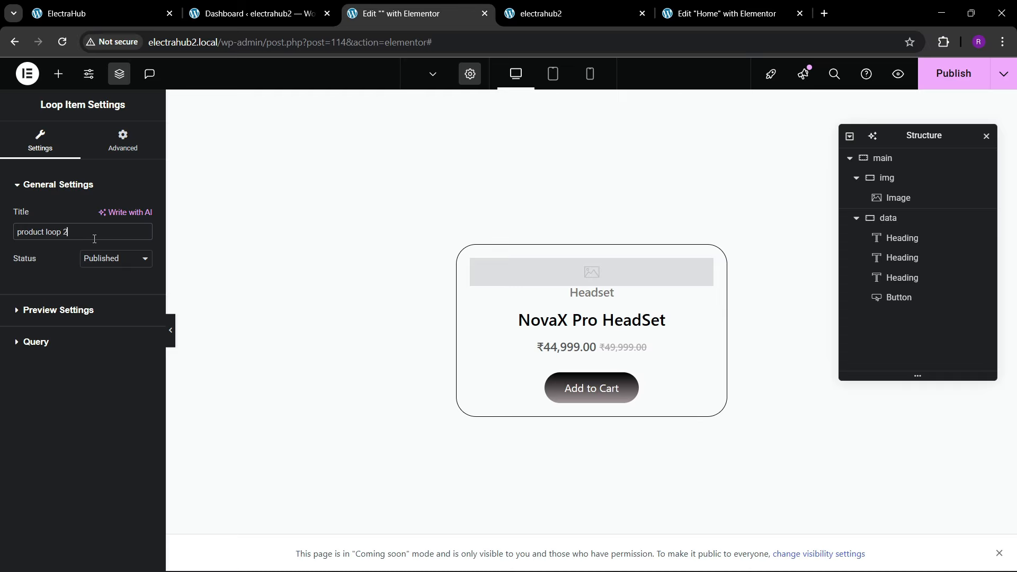
pyautogui.click(953, 74)
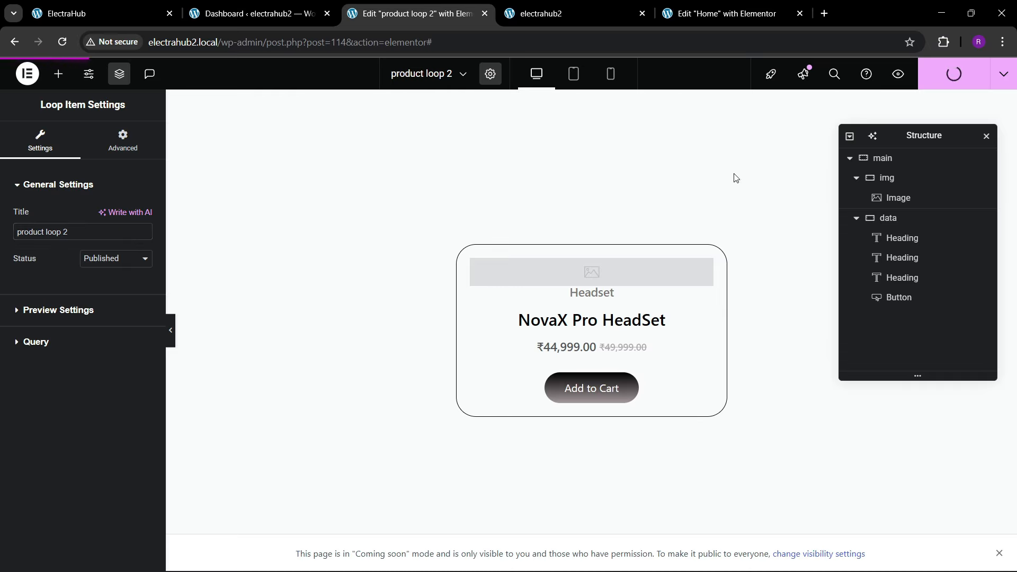
# Step: Switch to the Home page editor and reload it
pyautogui.click(709, 21)
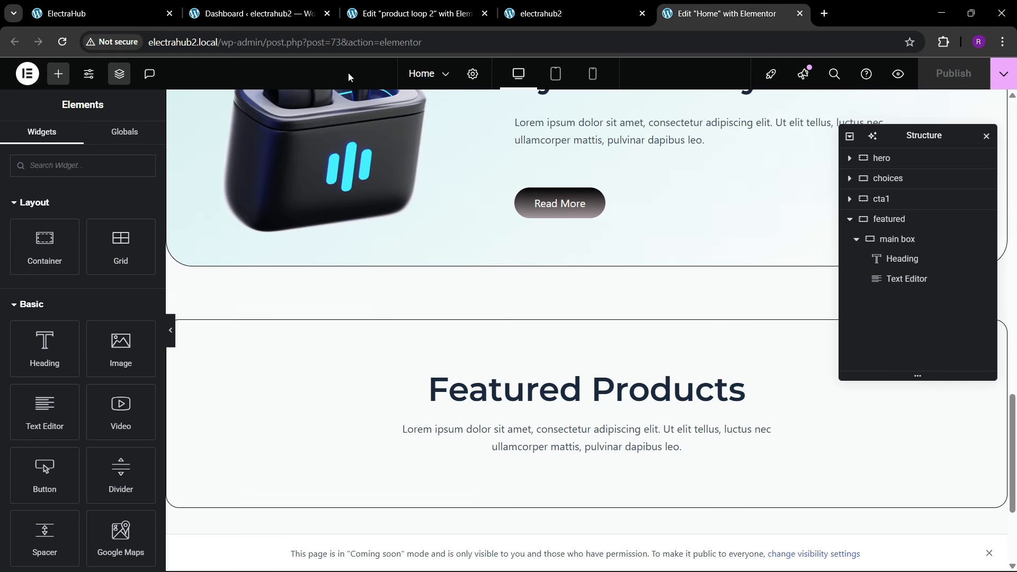
pyautogui.click(364, 48)
pyautogui.press('Return')
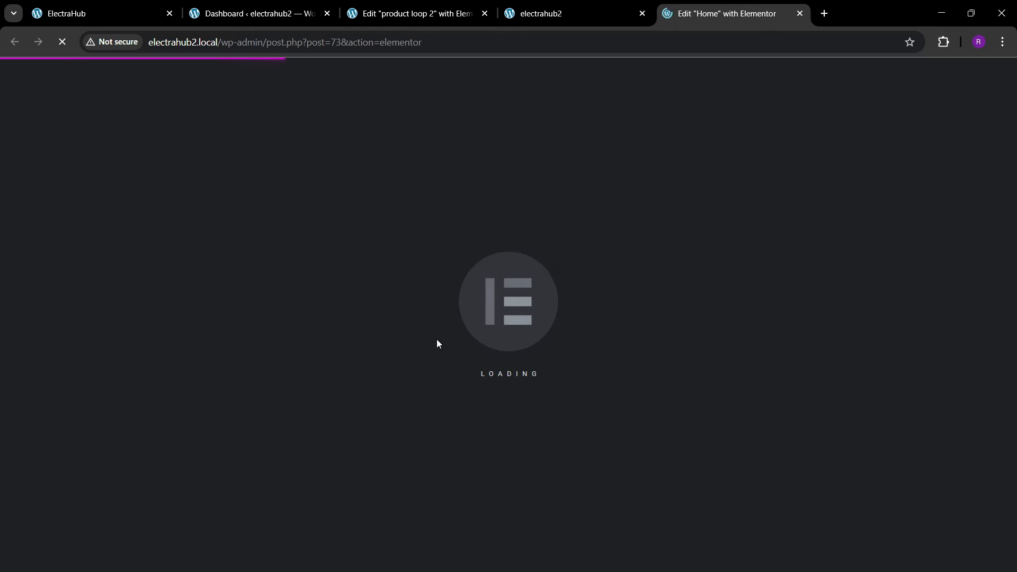
pyautogui.moveTo(561, 570)
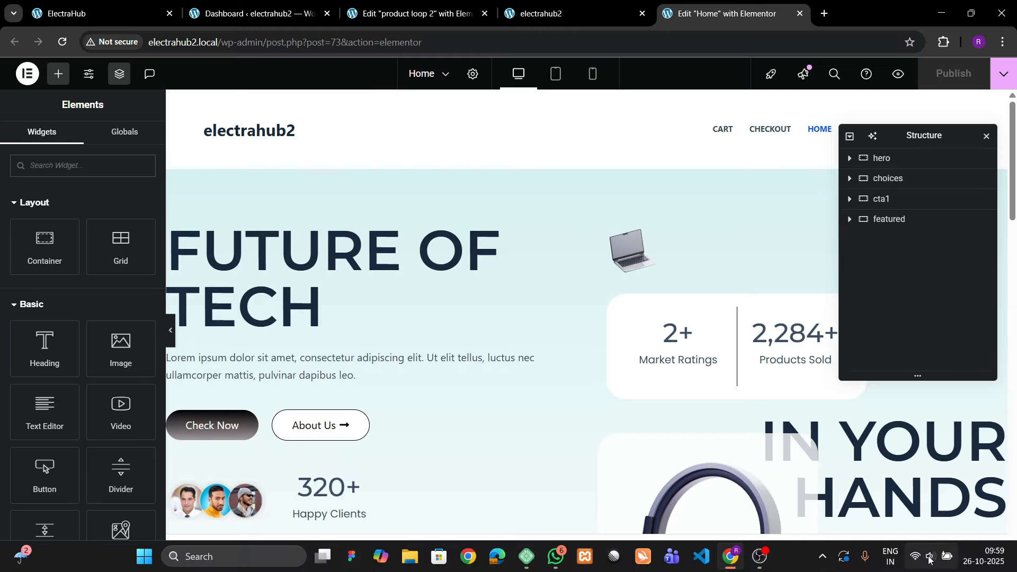
pyautogui.click(929, 559)
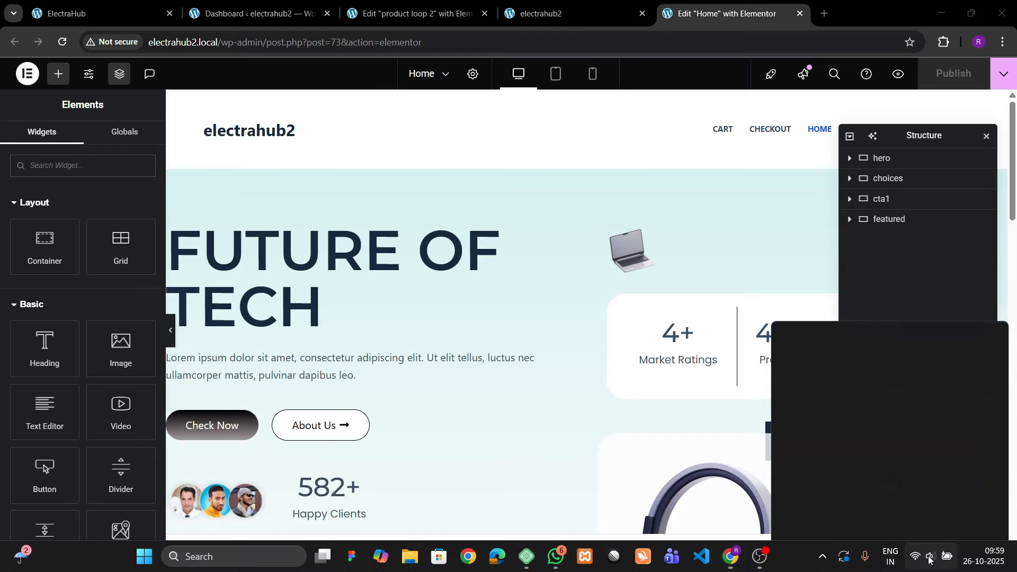
pyautogui.click(669, 463)
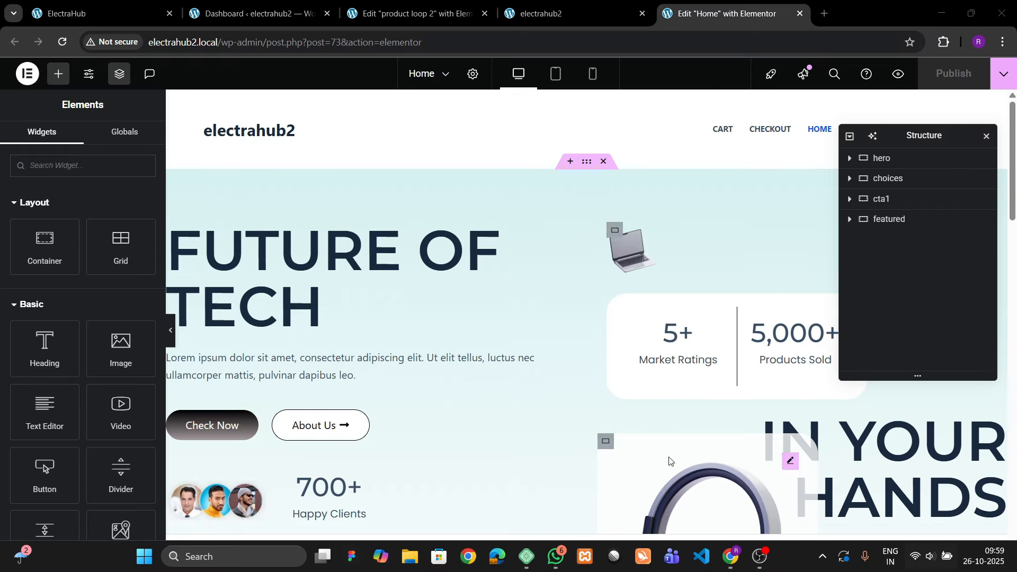
# Step: Add a Loop Grid widget to the featured section and place it below the text editor inside main box
pyautogui.scroll(-15, 541, 341)
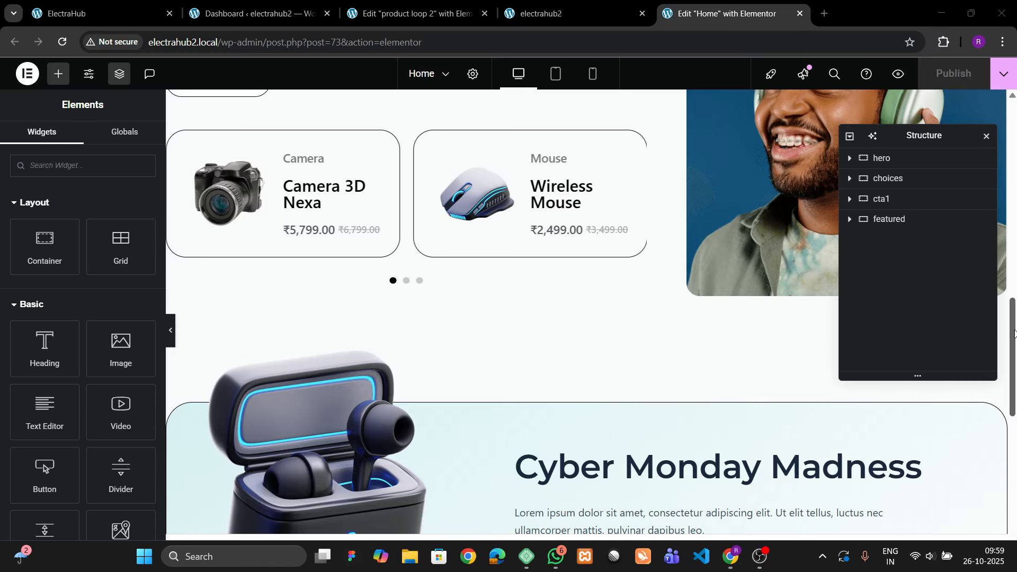
pyautogui.scroll(-10, 1013, 334)
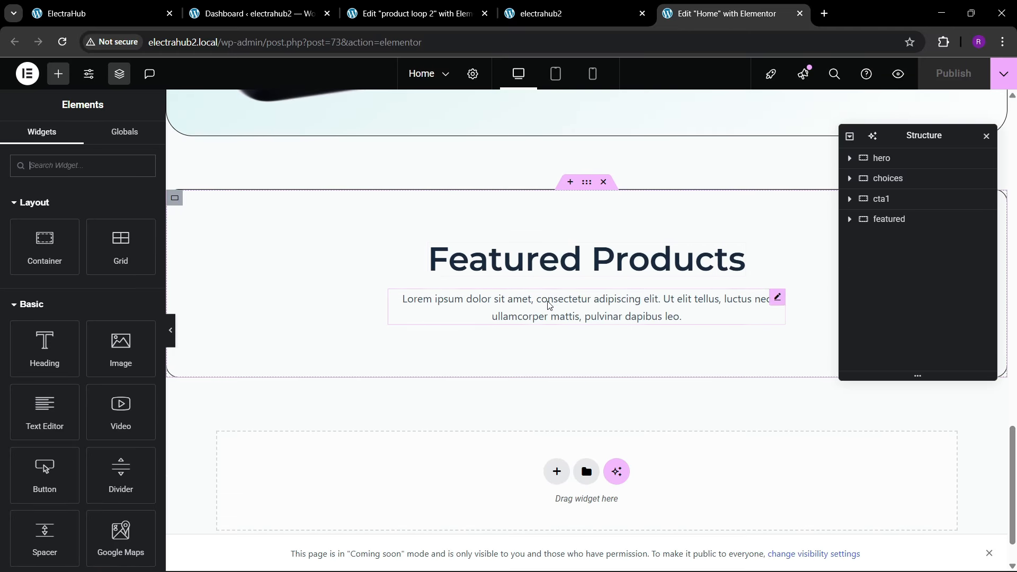
pyautogui.click(46, 165)
pyautogui.write('loop')
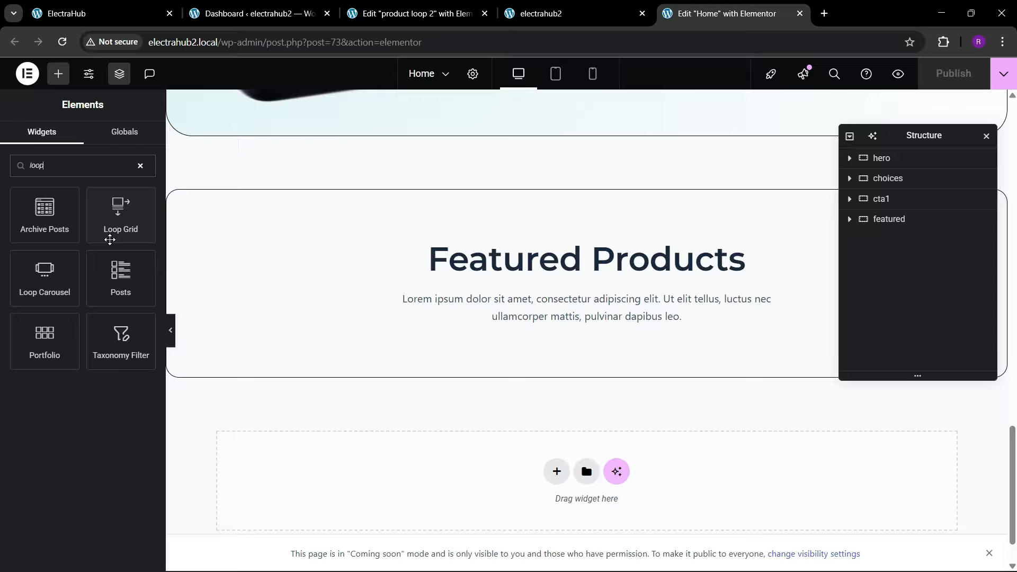
pyautogui.moveTo(109, 240); pyautogui.dragTo(602, 343)
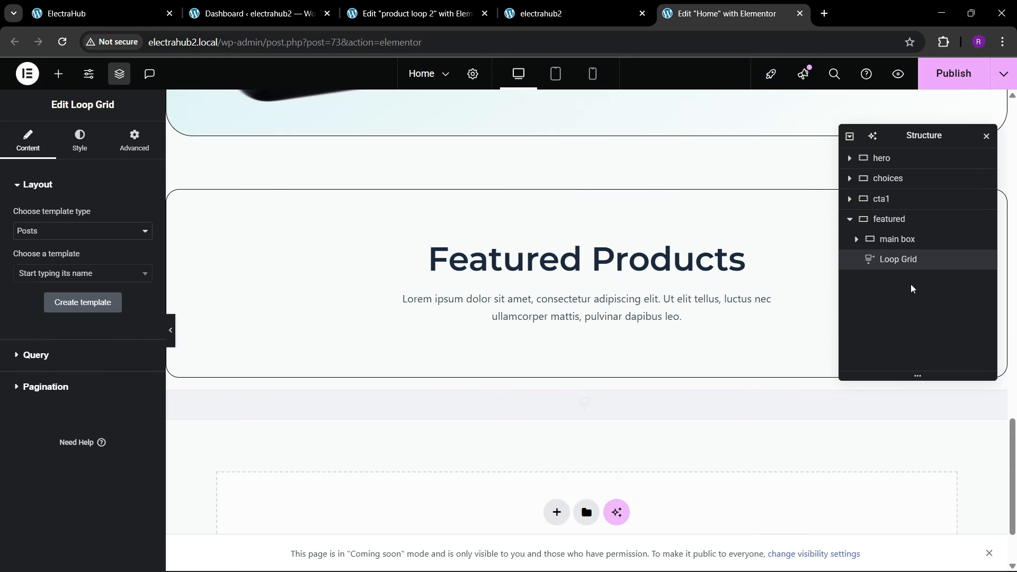
pyautogui.click(856, 239)
pyautogui.moveTo(890, 291); pyautogui.dragTo(914, 317)
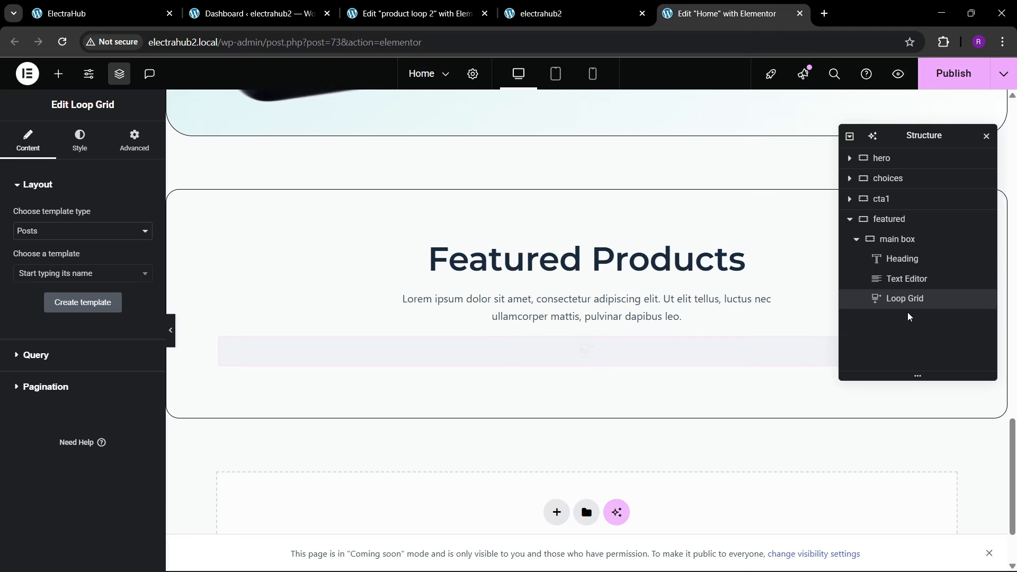
# Step: Set the Loop Grid's template type to Products and choose the product loop 2 template
pyautogui.click(41, 240)
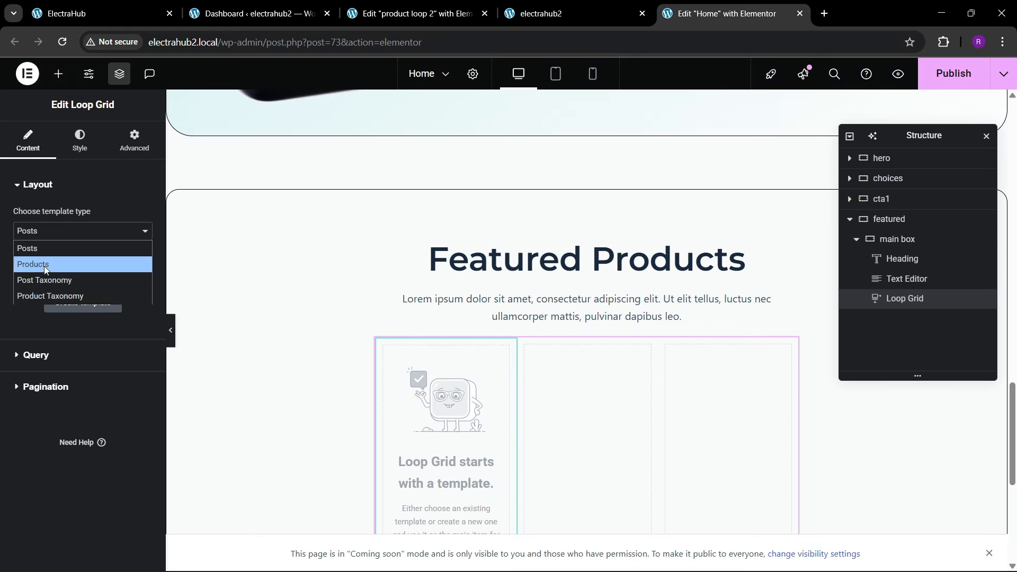
pyautogui.click(37, 261)
pyautogui.click(44, 277)
pyautogui.write('loop 2')
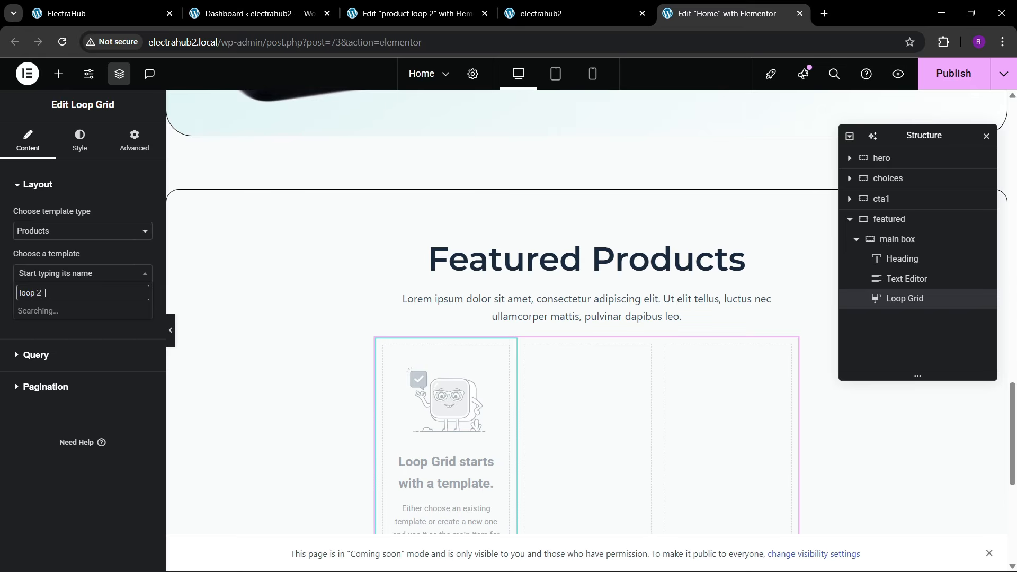
pyautogui.click(54, 313)
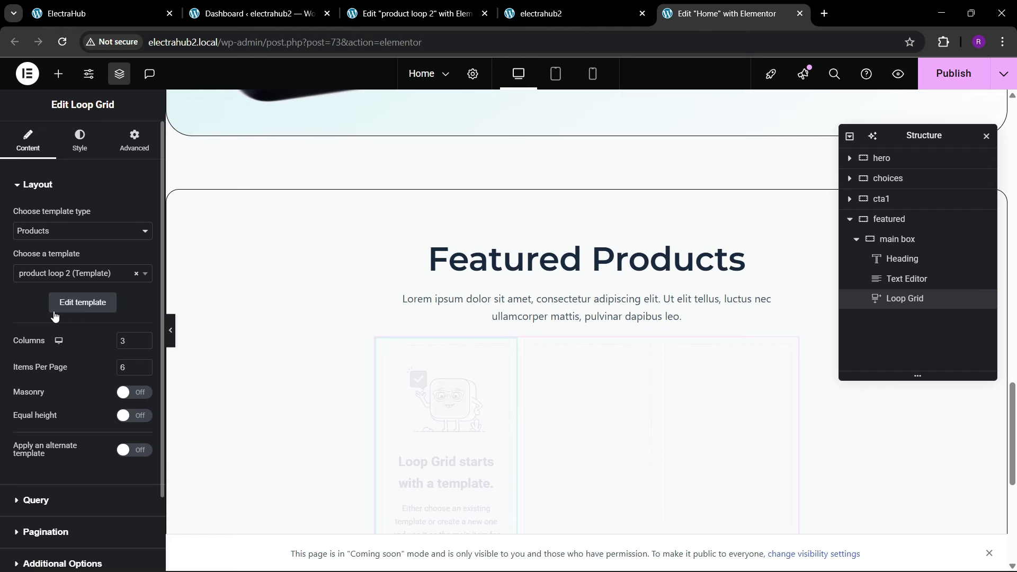
# Step: Examine the product cards and layout of the Featured Products grid
pyautogui.scroll(-5, 443, 346)
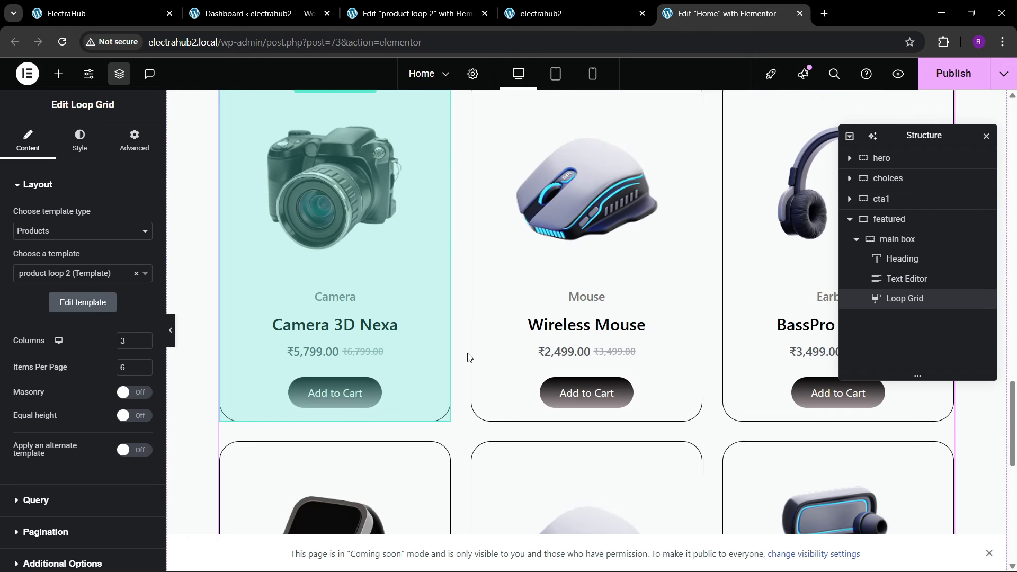
pyautogui.scroll(4, 468, 357)
pyautogui.scroll(-10, 468, 358)
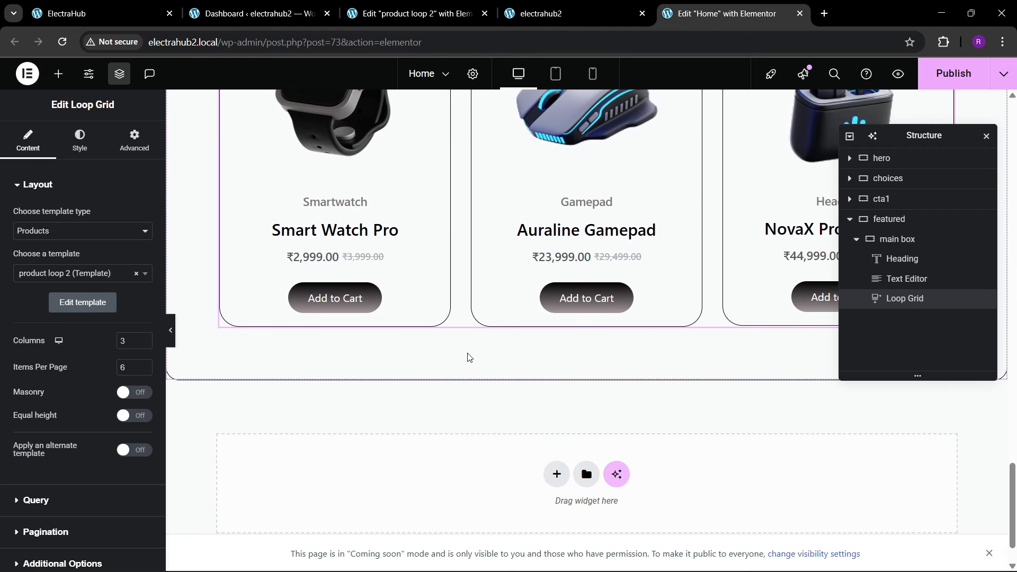
pyautogui.scroll(4, 468, 357)
pyautogui.scroll(10, 468, 357)
pyautogui.scroll(-2, 468, 357)
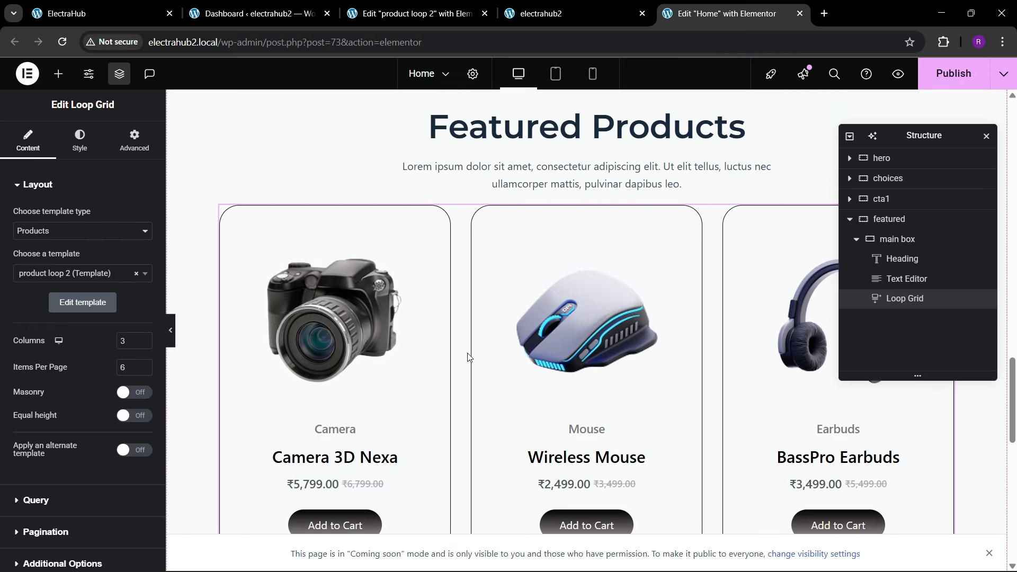
pyautogui.scroll(3, 251, 325)
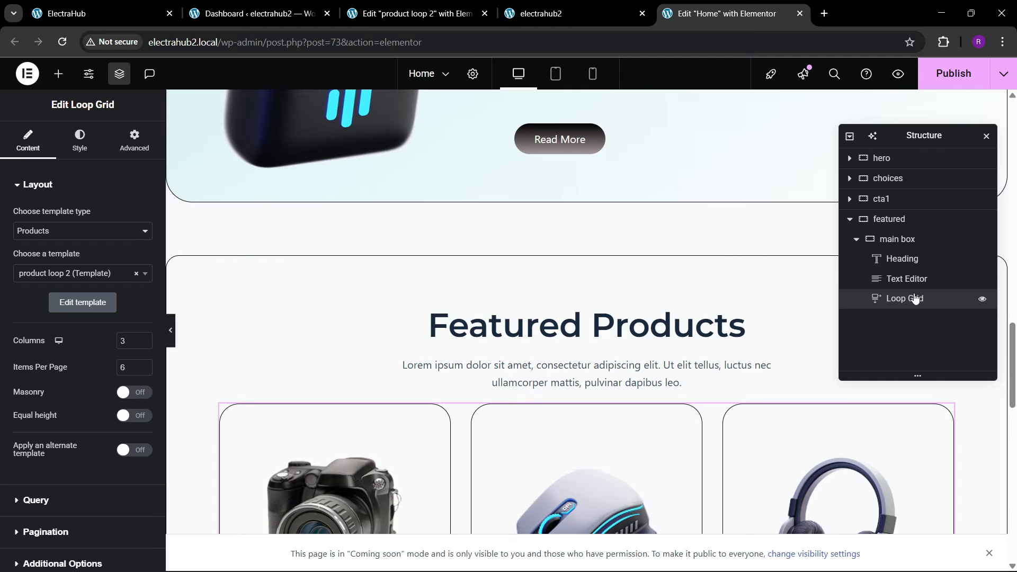
# Step: Unlink the main box container's padding values and set its right and left padding to 40 px
pyautogui.click(895, 239)
pyautogui.click(134, 140)
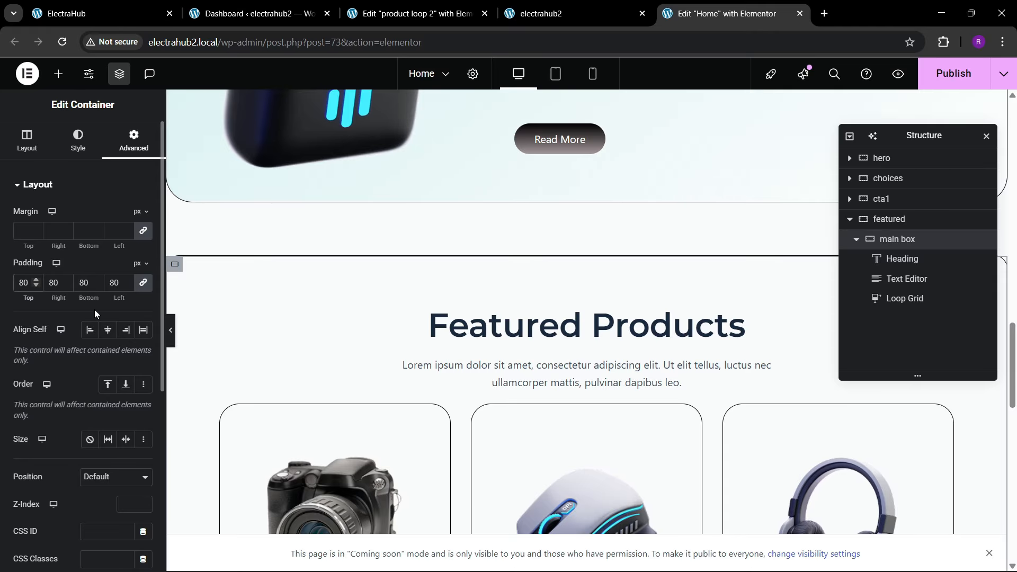
pyautogui.click(141, 285)
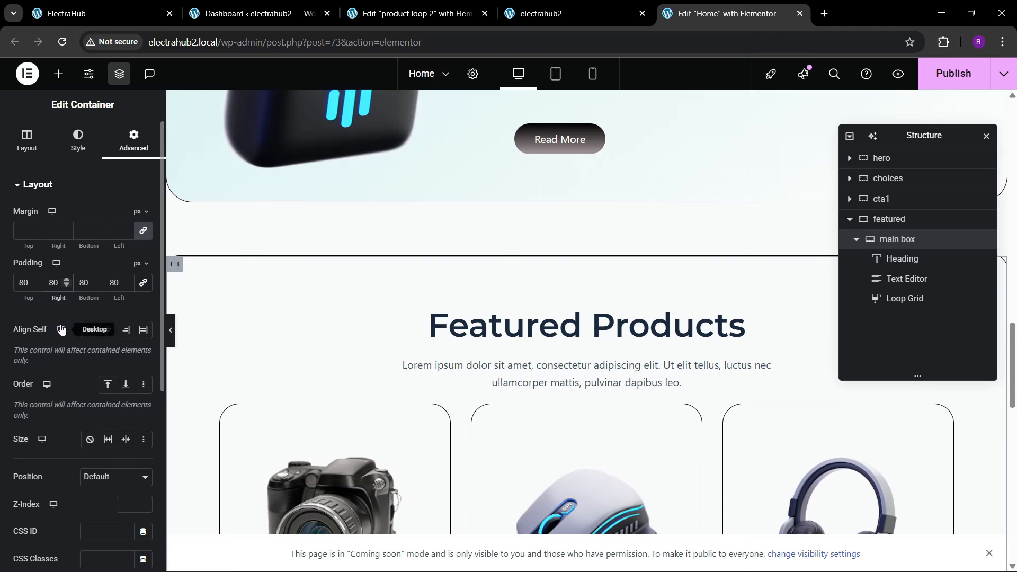
pyautogui.press('BackSpace')
pyautogui.write('4')
pyautogui.press('Tab')
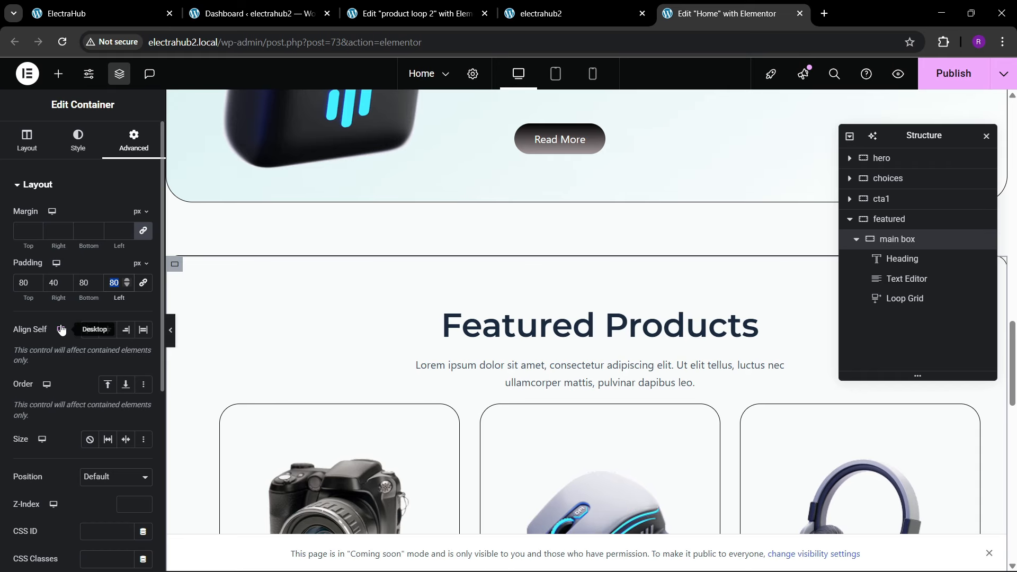
pyautogui.write('40')
pyautogui.scroll(-5, 447, 306)
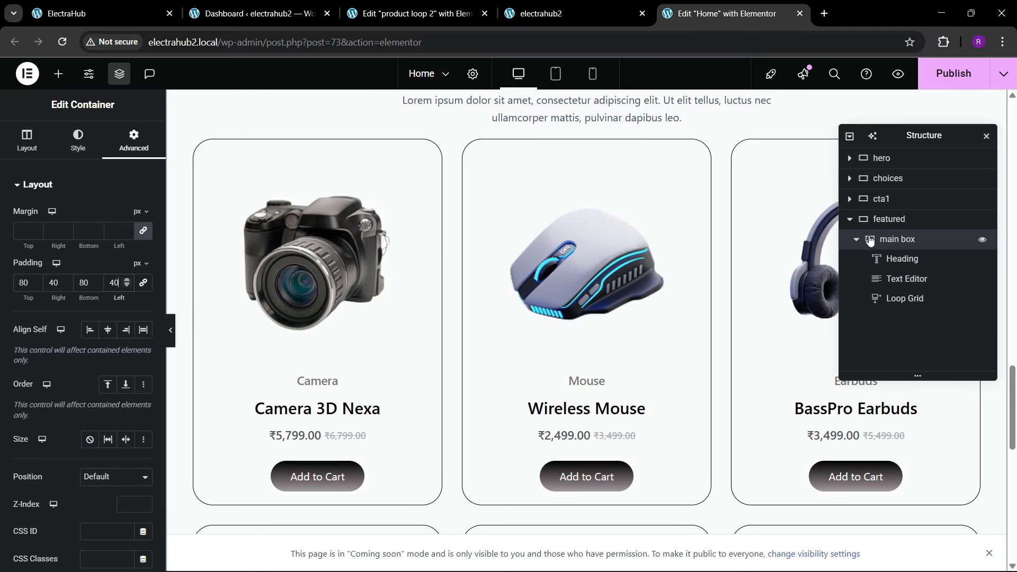
# Step: Unlink the Loop Grid's margin values, set its top margin to 30 px and publish the page
pyautogui.click(904, 298)
pyautogui.click(134, 142)
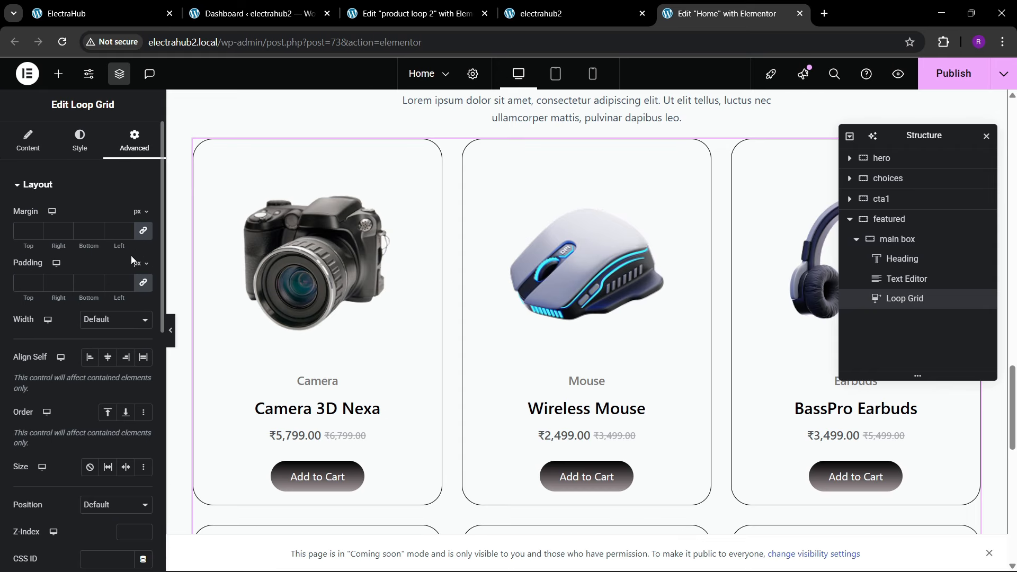
pyautogui.click(137, 235)
pyautogui.write('20')
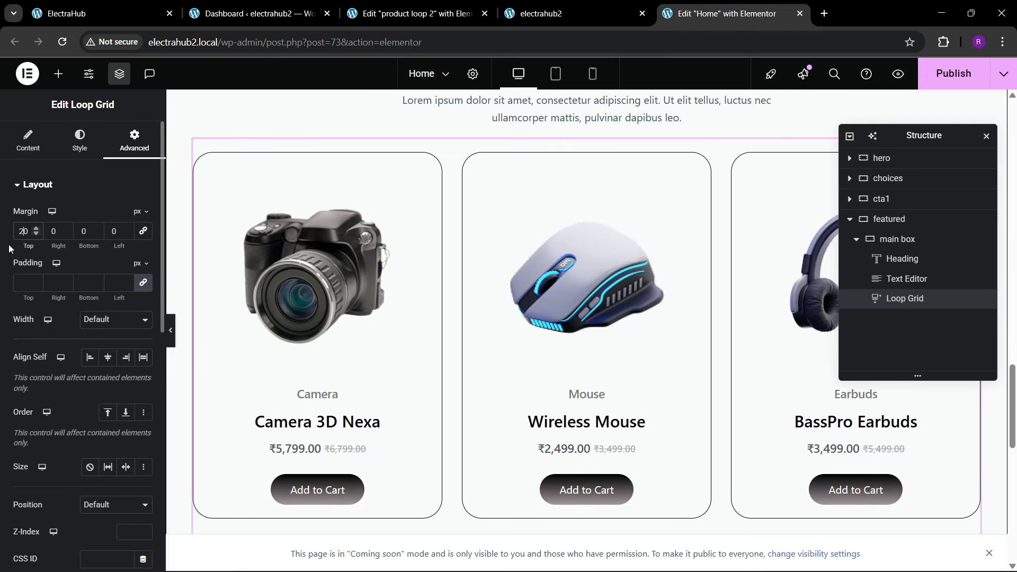
pyautogui.press('BackSpace')
pyautogui.write('3')
pyautogui.scroll(1, 402, 272)
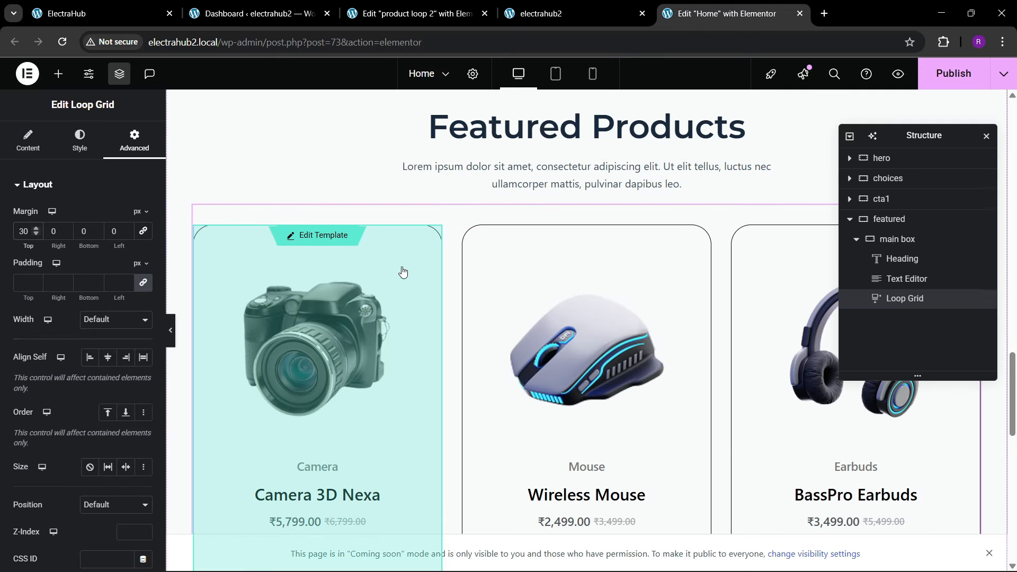
pyautogui.click(946, 82)
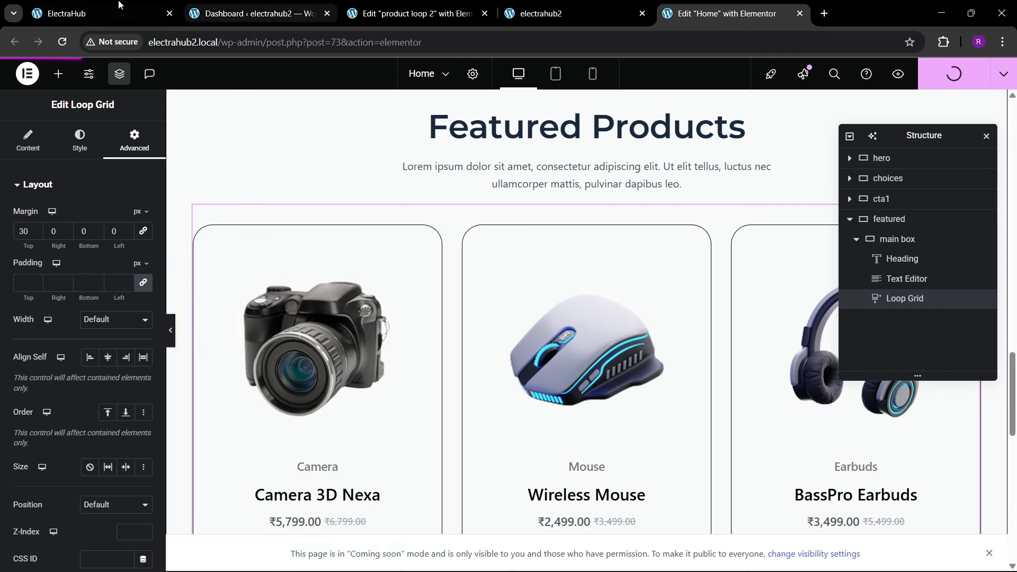
# Step: Copy the View More button from the People's Choices section, paste it below the Loop Grid in main box and publish the page
pyautogui.click(119, 5)
pyautogui.scroll(-10, 533, 459)
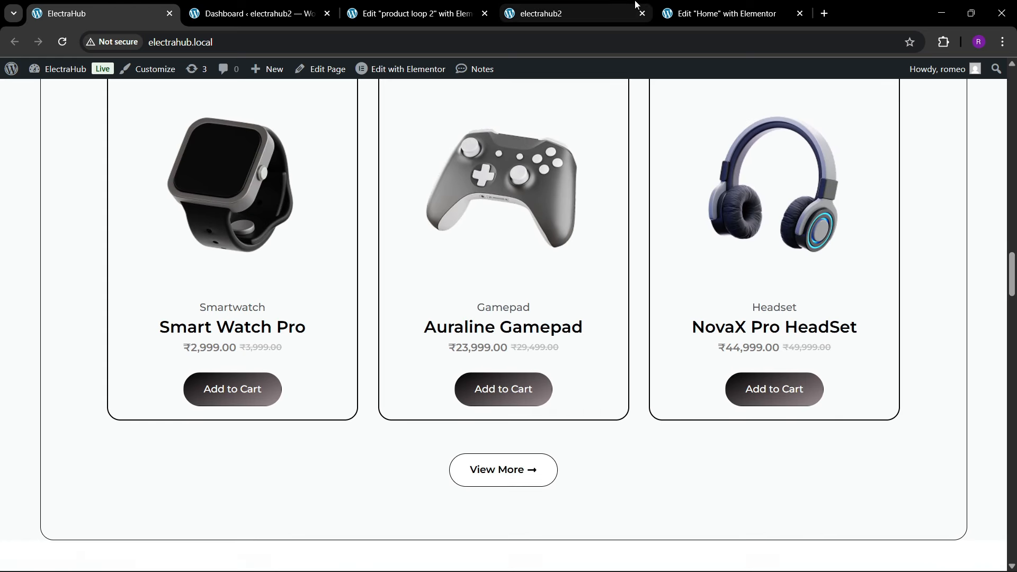
pyautogui.click(705, 14)
pyautogui.scroll(10, 399, 354)
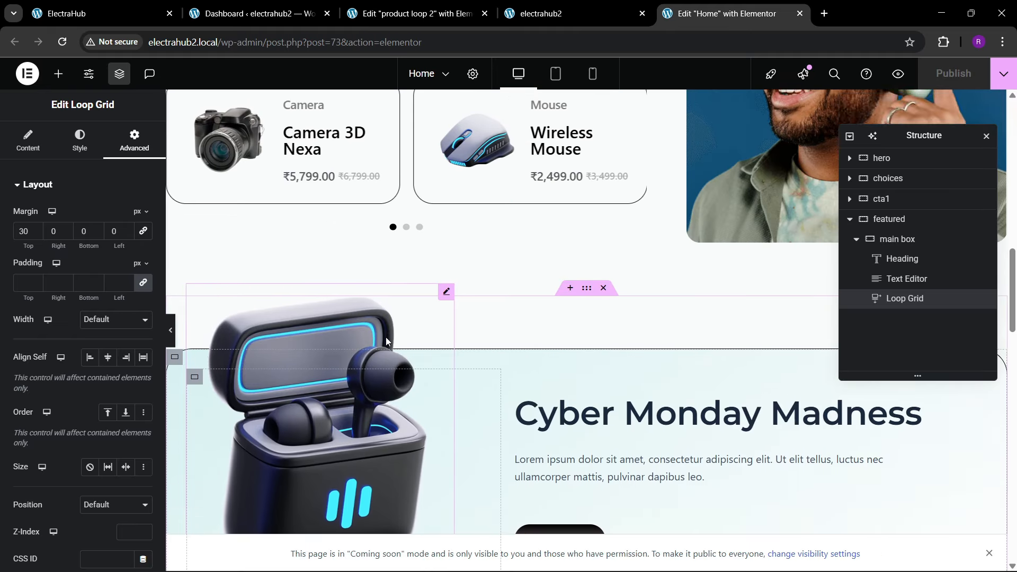
pyautogui.rightClick(224, 298)
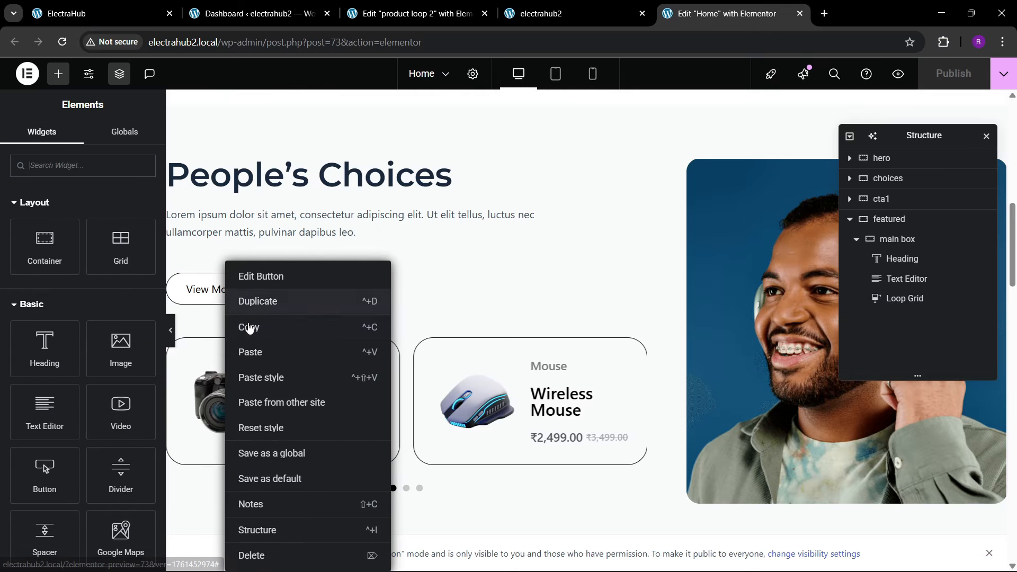
pyautogui.click(249, 327)
pyautogui.scroll(-15, 527, 334)
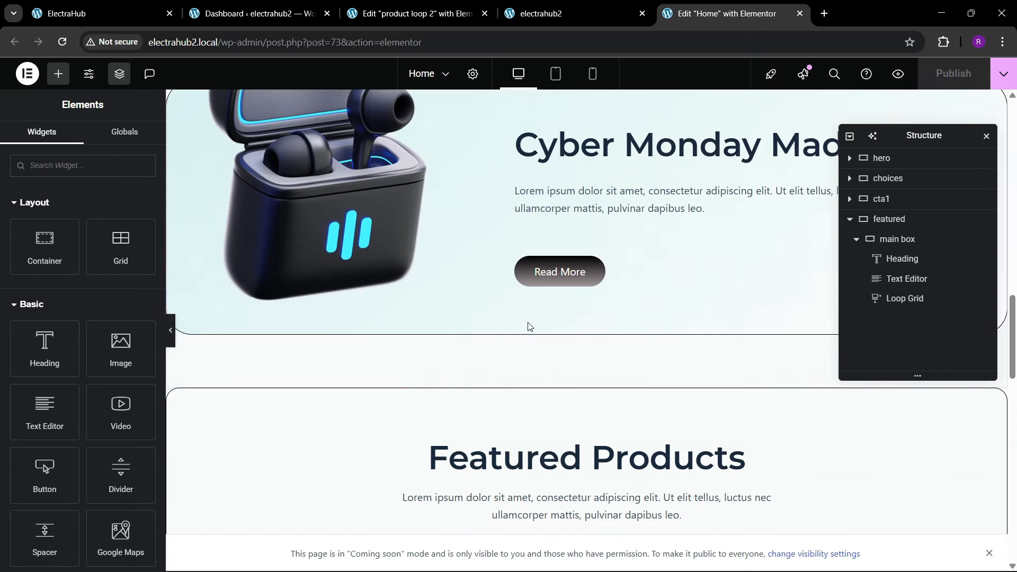
pyautogui.scroll(-5, 527, 334)
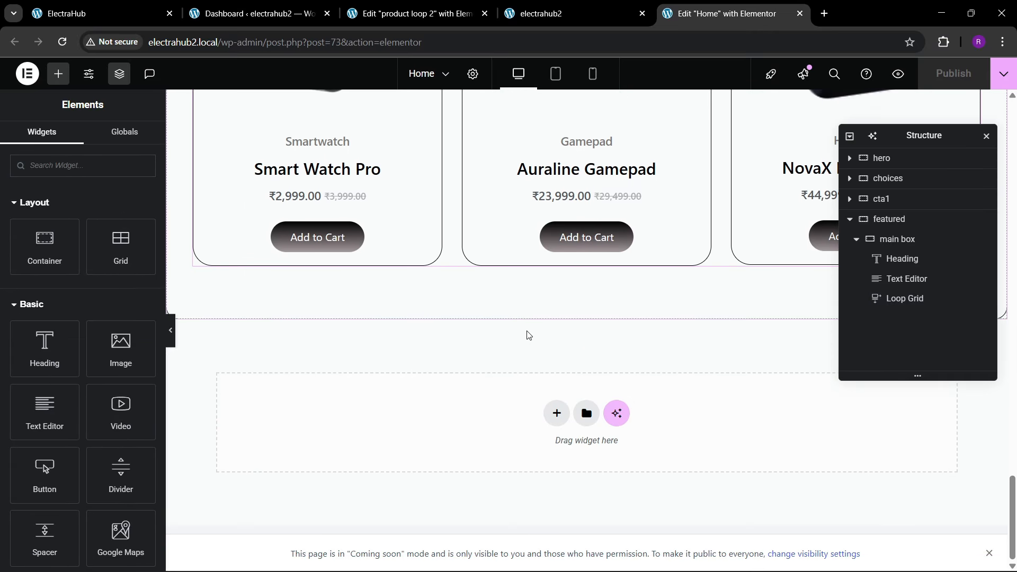
pyautogui.rightClick(544, 257)
pyautogui.click(564, 345)
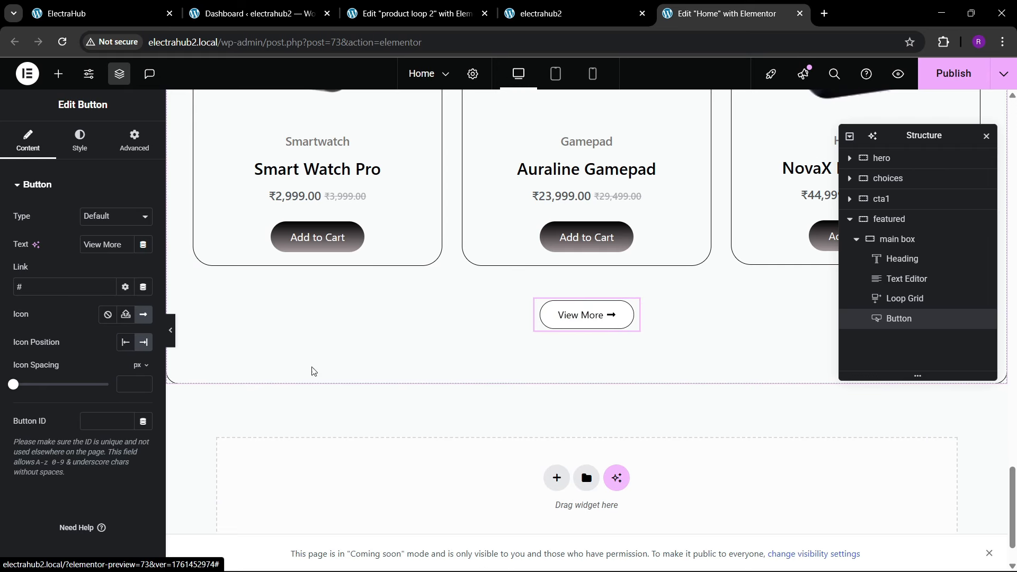
pyautogui.click(136, 149)
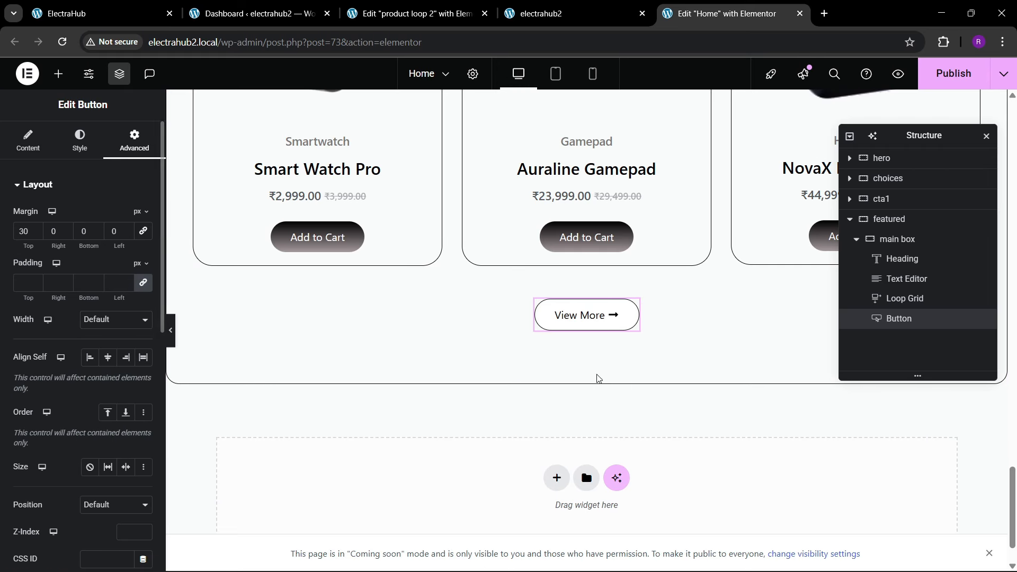
pyautogui.scroll(5, 590, 332)
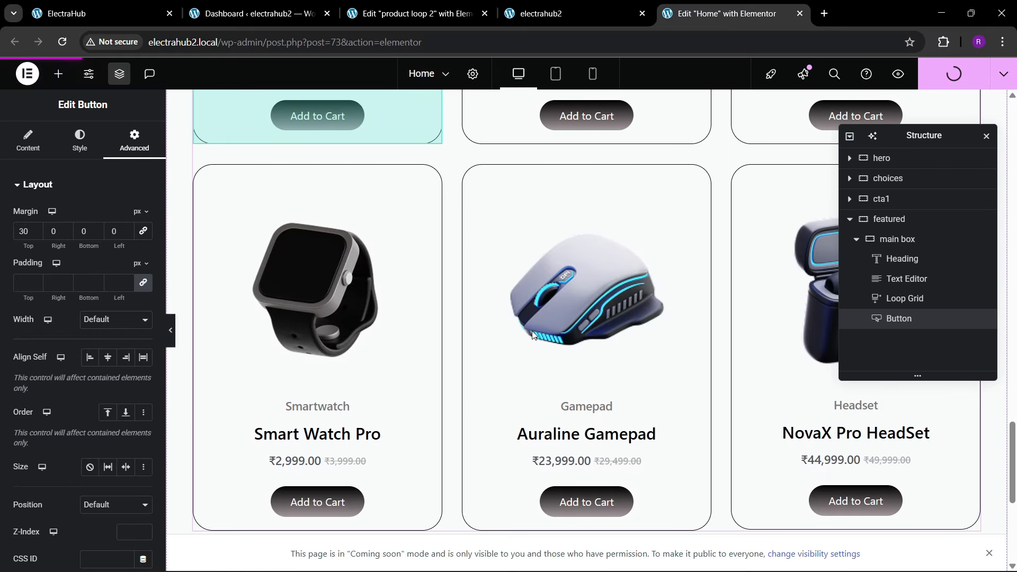
# Step: Reload the electrahub2 home page and examine the Featured Products section with its product cards and View More button
pyautogui.click(547, 6)
pyautogui.click(395, 50)
pyautogui.press('Return')
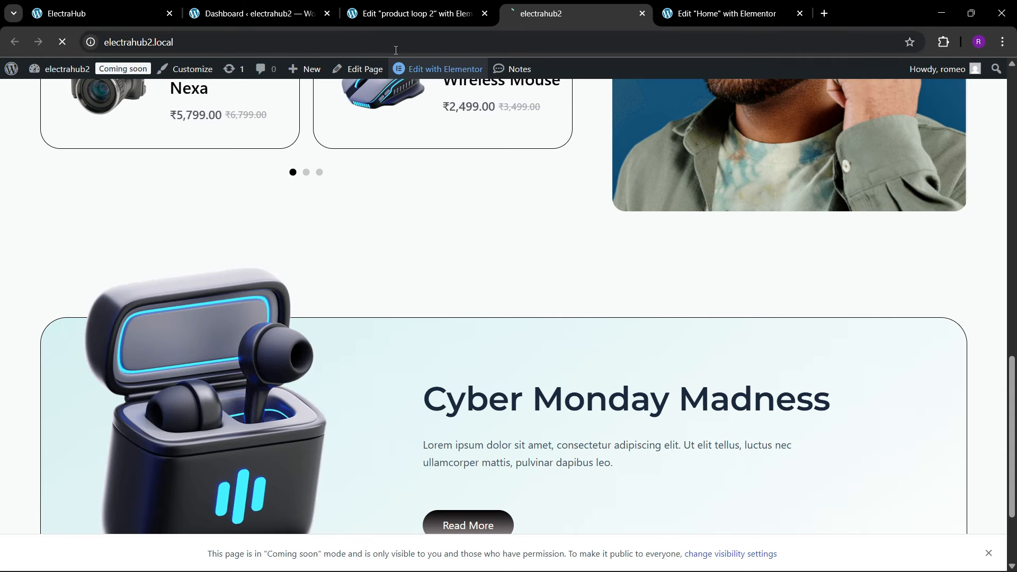
pyautogui.scroll(-1, 361, 344)
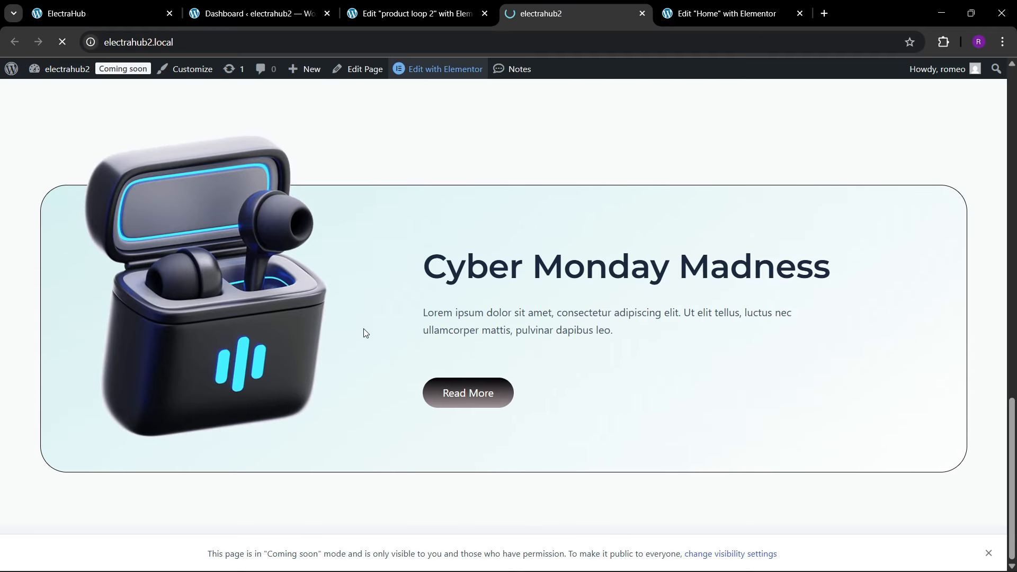
pyautogui.scroll(-18, 432, 283)
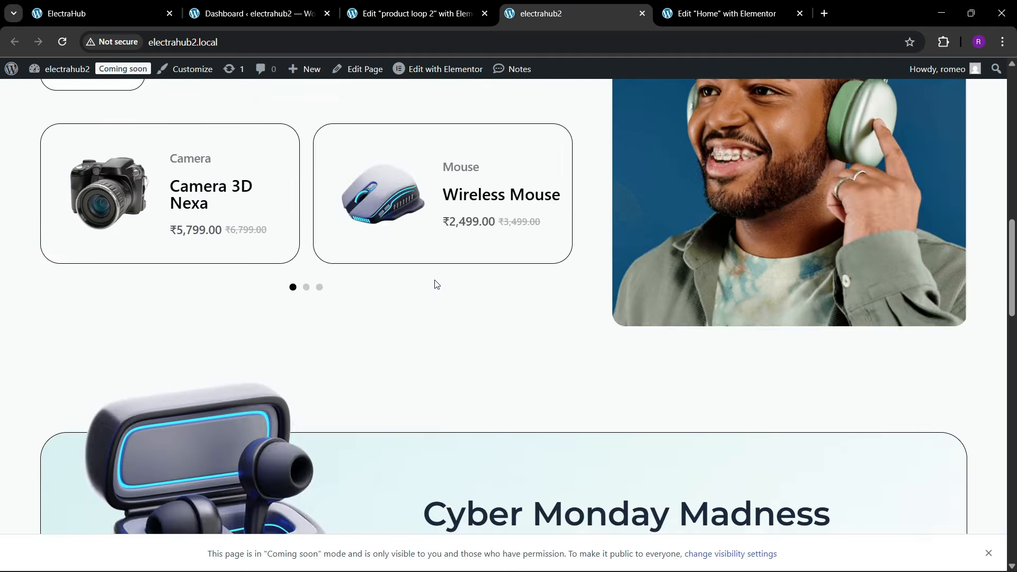
pyautogui.scroll(-8, 434, 283)
pyautogui.scroll(3, 434, 281)
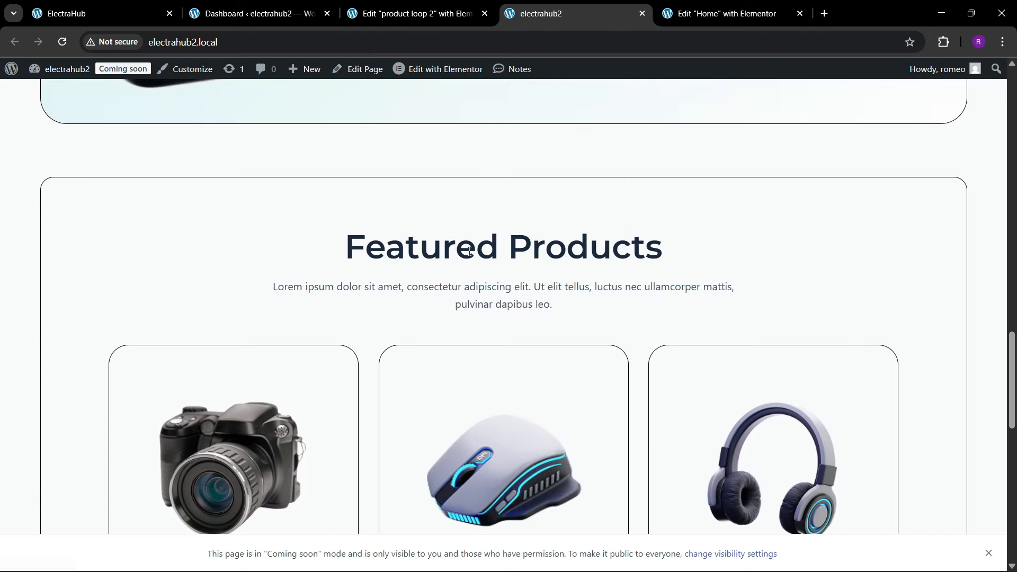
pyautogui.scroll(-4, 292, 259)
pyautogui.scroll(-3, 545, 251)
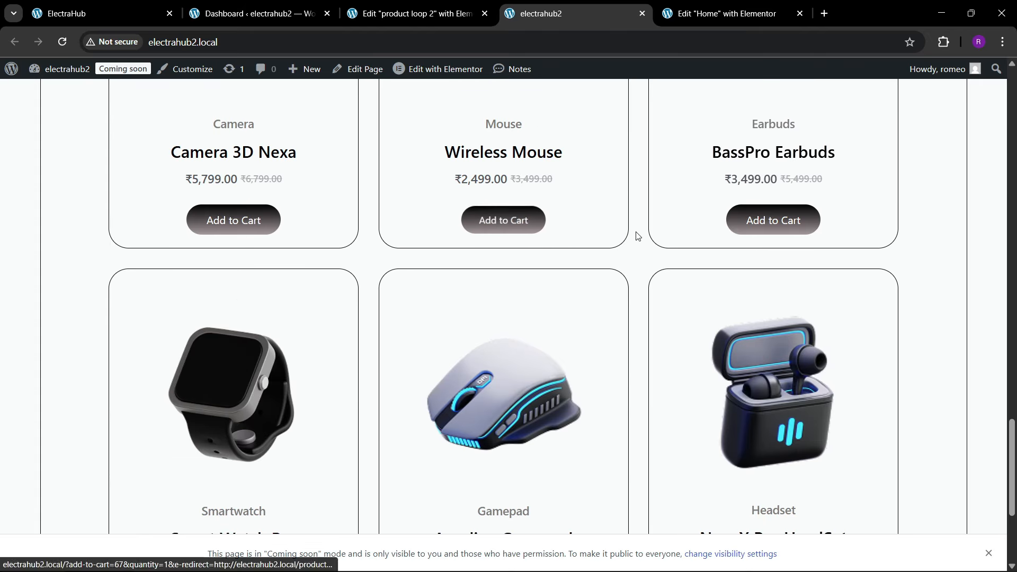
pyautogui.scroll(-1, 782, 249)
pyautogui.scroll(-2, 781, 248)
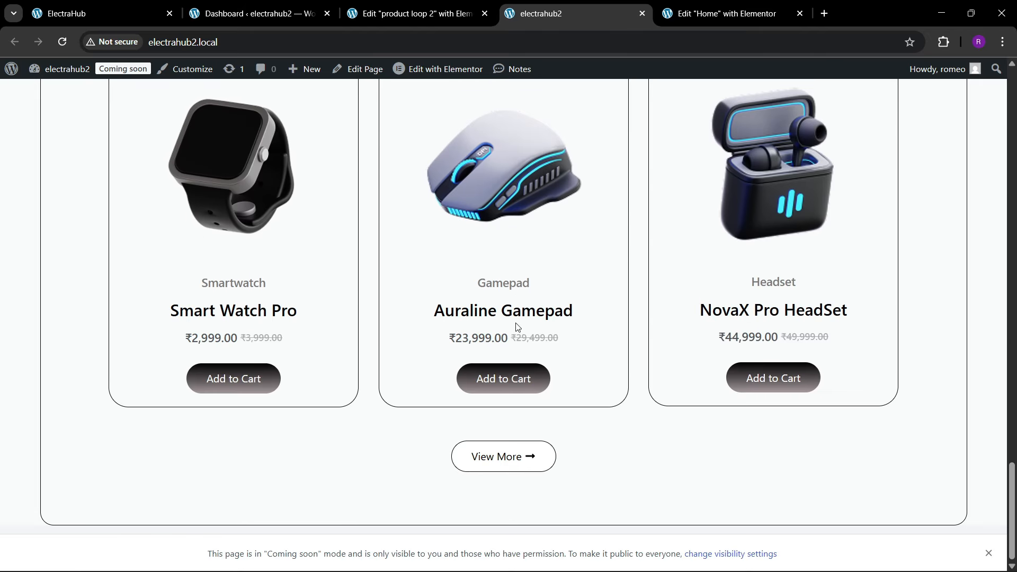
# Step: Check what follows Featured Products on the ElectraHub reference page and close the product loop 2 editor tab
pyautogui.click(29, 5)
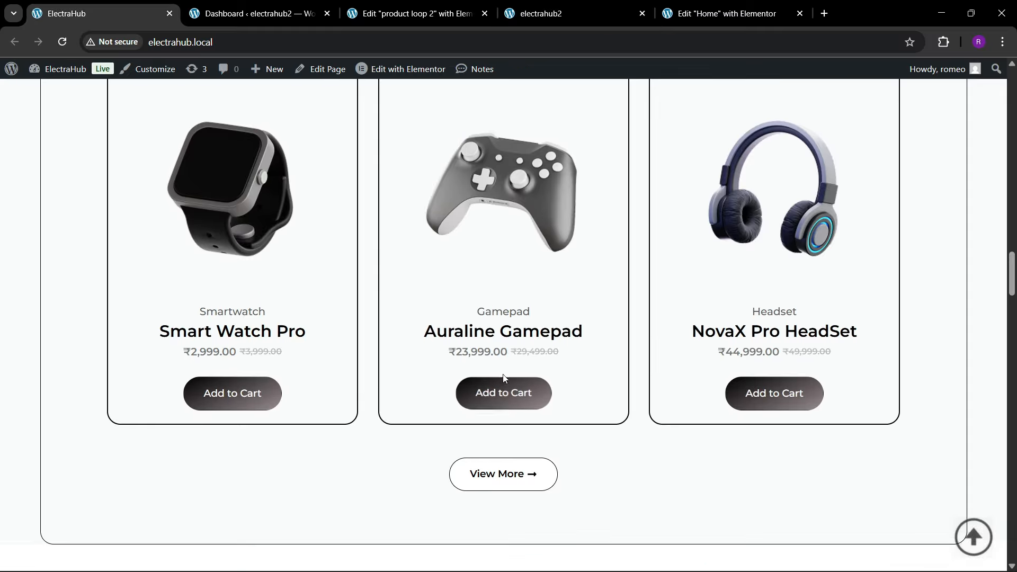
pyautogui.scroll(-7, 501, 376)
pyautogui.scroll(2, 493, 360)
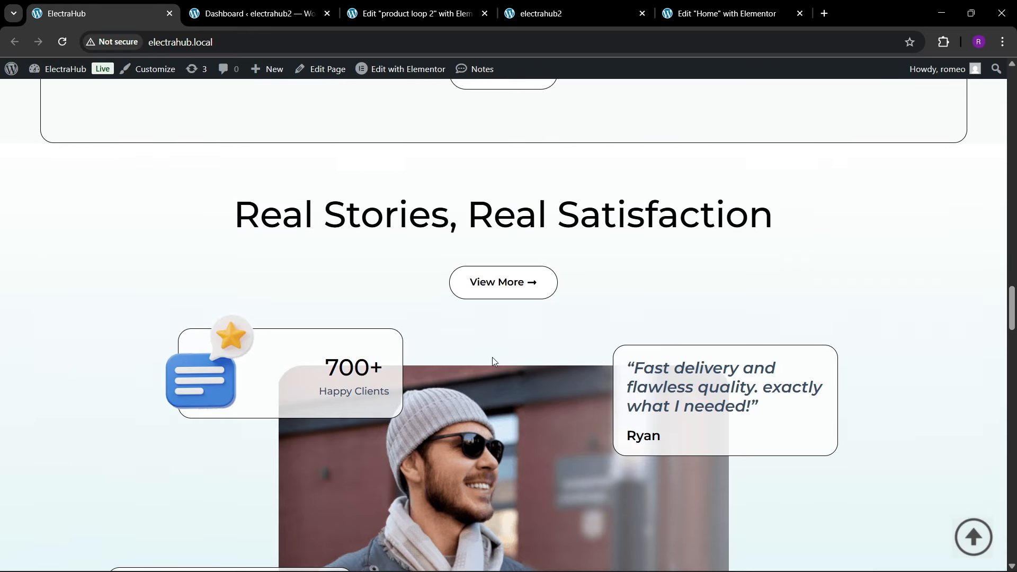
pyautogui.scroll(-2, 537, 333)
pyautogui.scroll(1, 622, 289)
pyautogui.scroll(2, 462, 270)
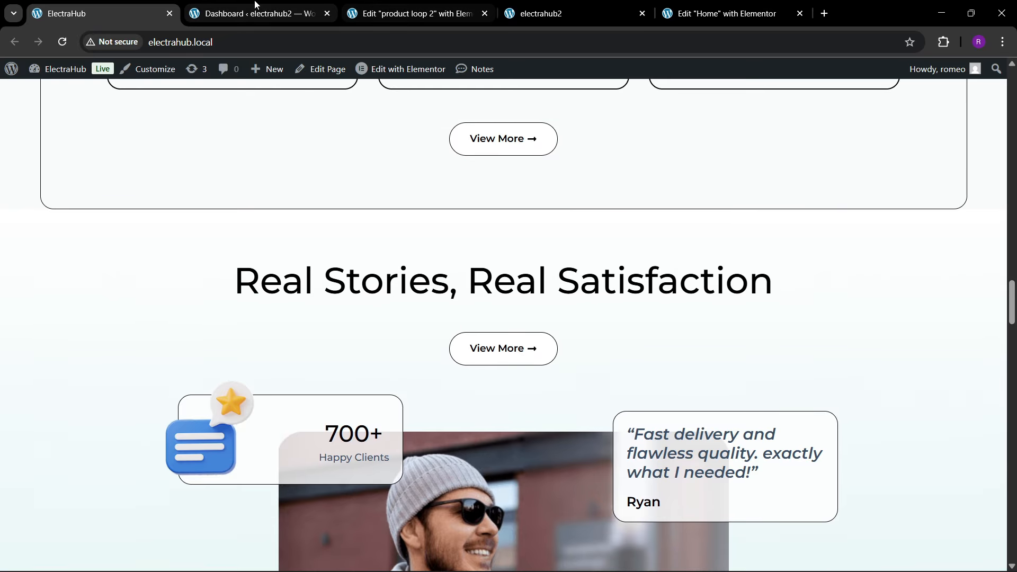
pyautogui.click(413, 14)
pyautogui.click(484, 13)
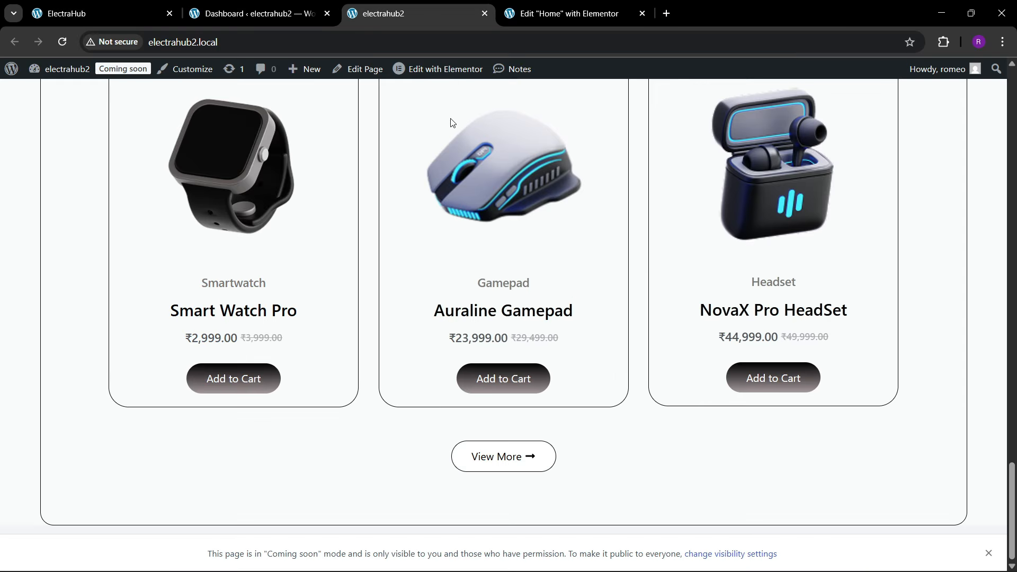
# Step: Examine the layout of the Real Stories, Real Satisfaction section on the ElectraHub reference page
pyautogui.click(106, 13)
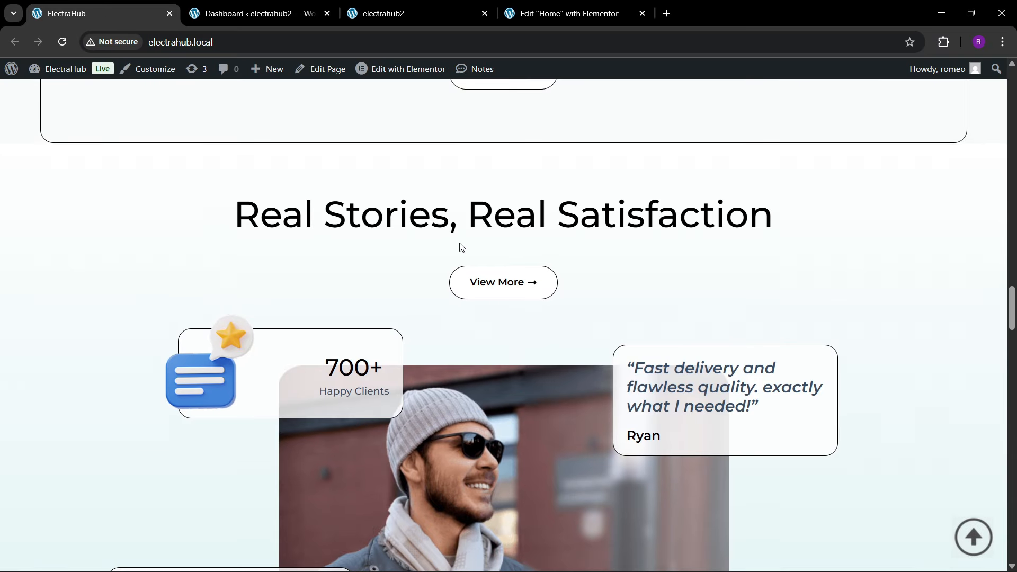
pyautogui.scroll(-3, 463, 256)
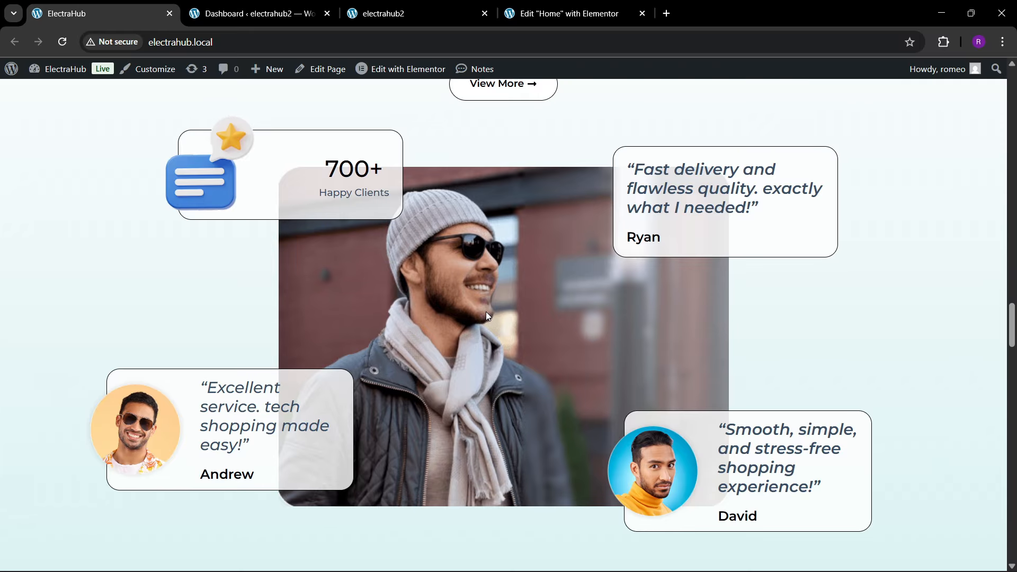
pyautogui.click(403, 13)
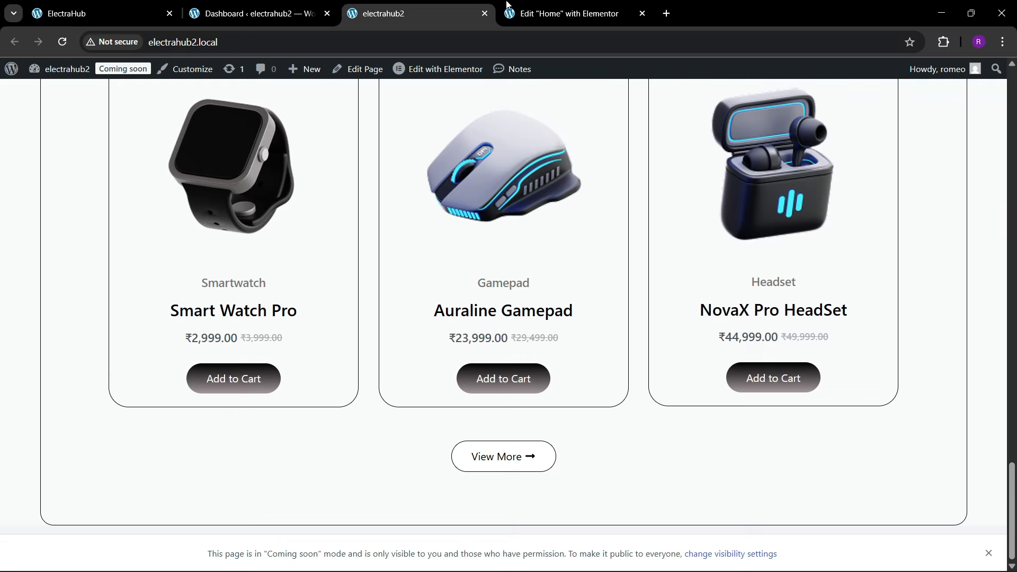
pyautogui.click(569, 13)
pyautogui.scroll(-3, 533, 346)
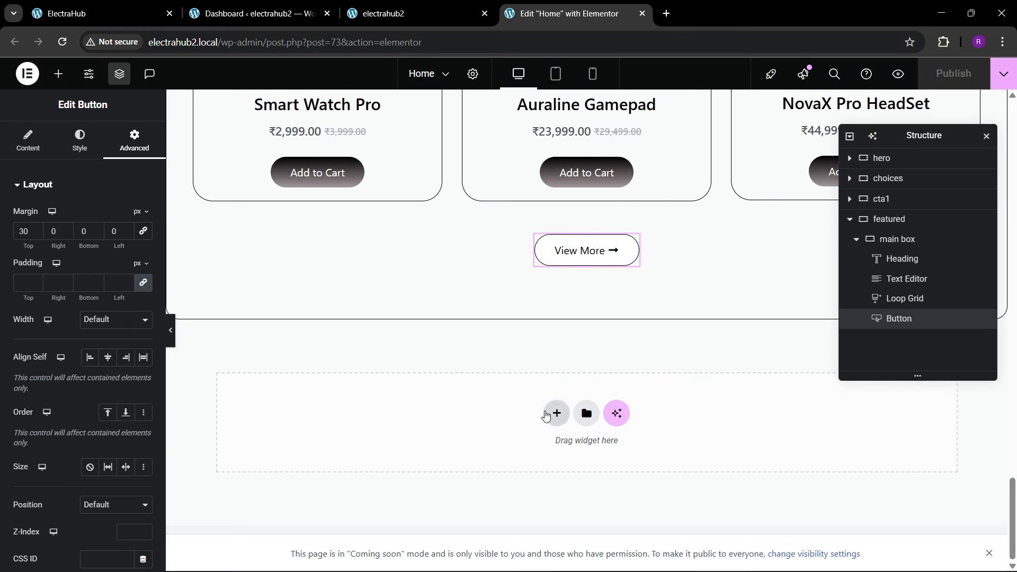
pyautogui.hotkey('ctrl', '1')
pyautogui.scroll(3, 403, 300)
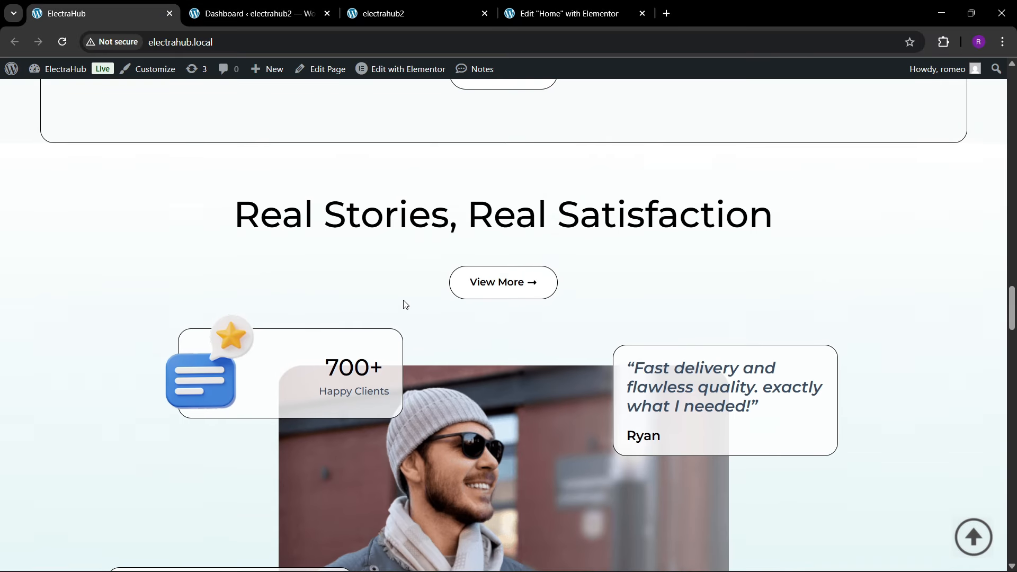
pyautogui.scroll(2, 527, 277)
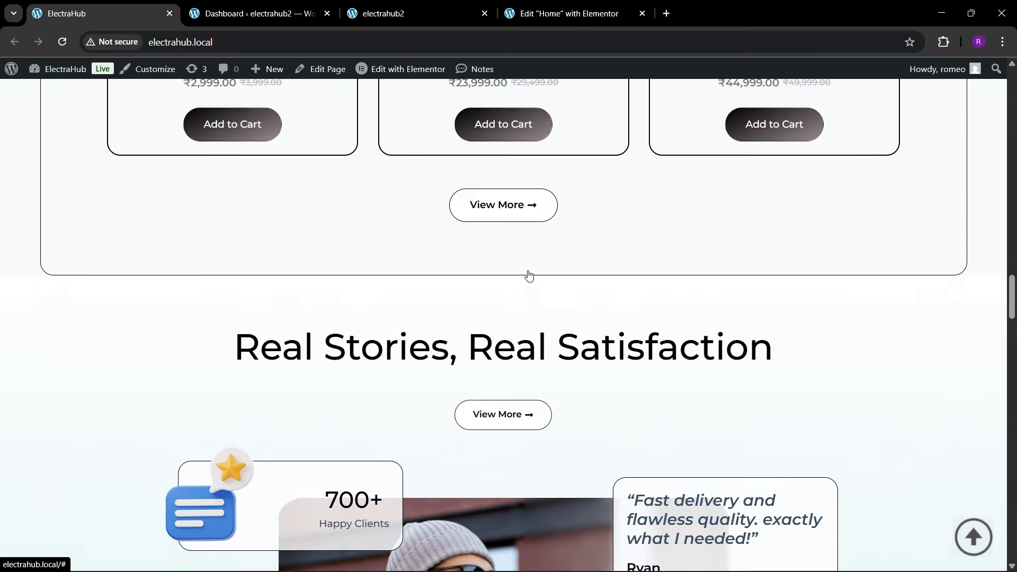
pyautogui.scroll(-3, 529, 275)
# Step: Add a single-column flexbox container below the featured section in the Home page editor and rename it reviews
pyautogui.hotkey('ctrl', '4')
pyautogui.click(556, 413)
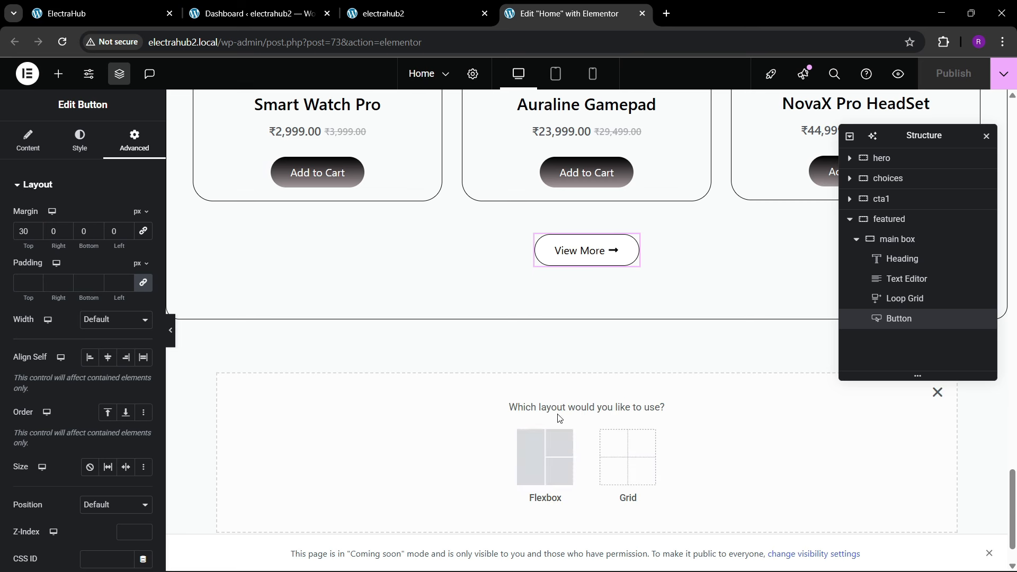
pyautogui.click(527, 457)
pyautogui.click(409, 451)
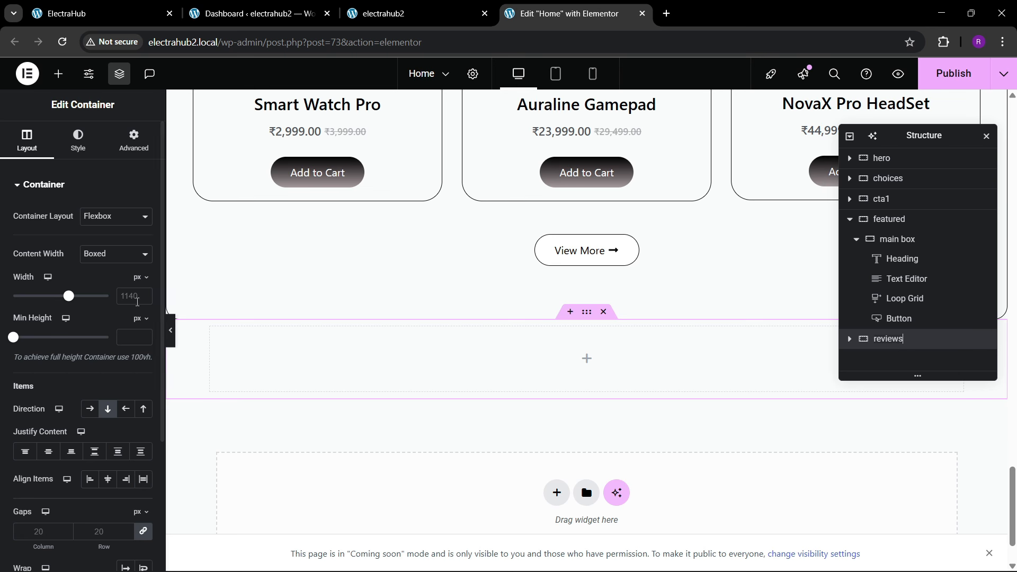
# Step: Set the reviews container's width to 1400 px and, with unlinked padding values, its top and bottom padding to 80 px
pyautogui.click(134, 301)
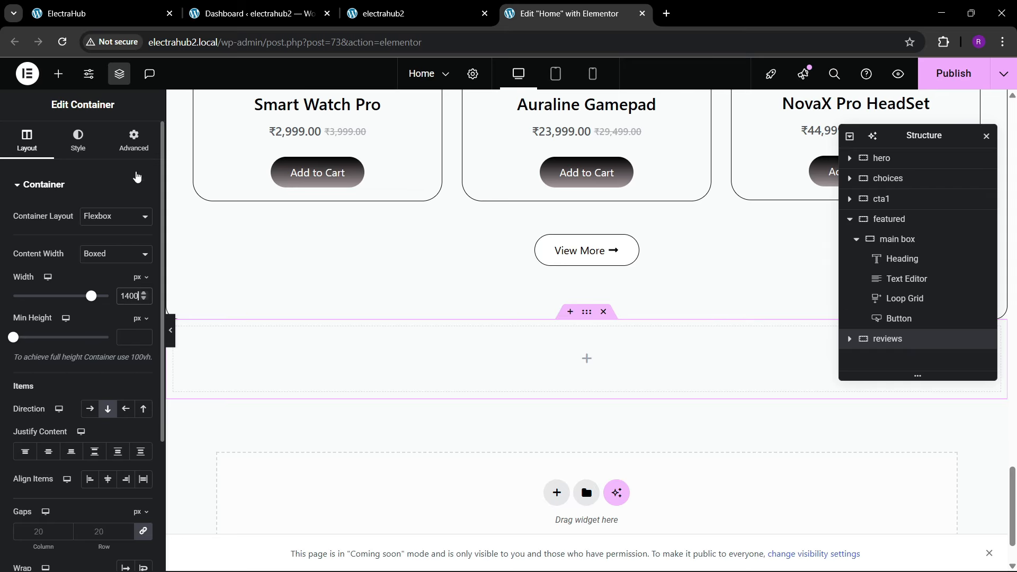
pyautogui.click(134, 140)
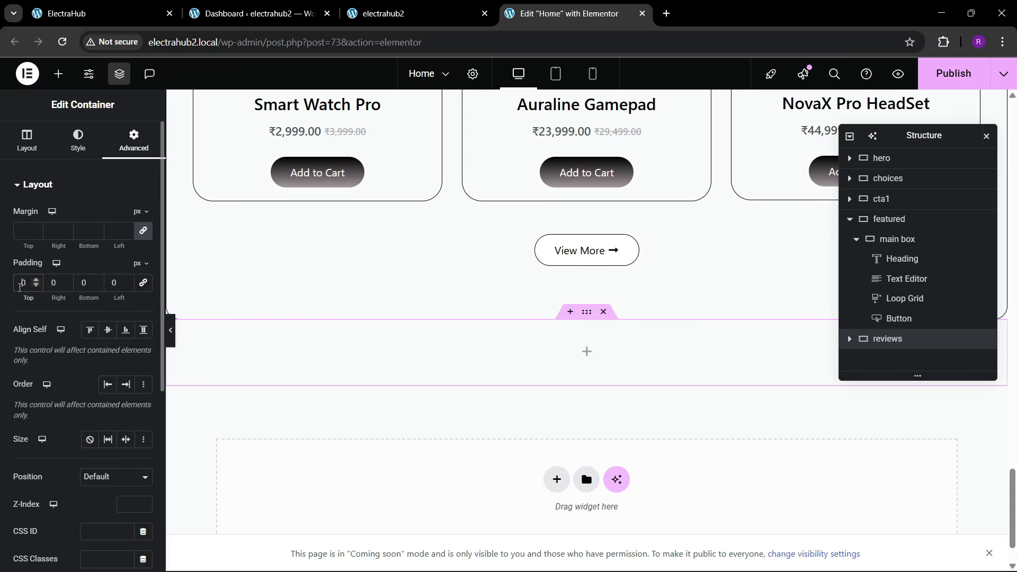
pyautogui.write('8')
pyautogui.press('Tab')
pyautogui.press('Tab')
pyautogui.write('80')
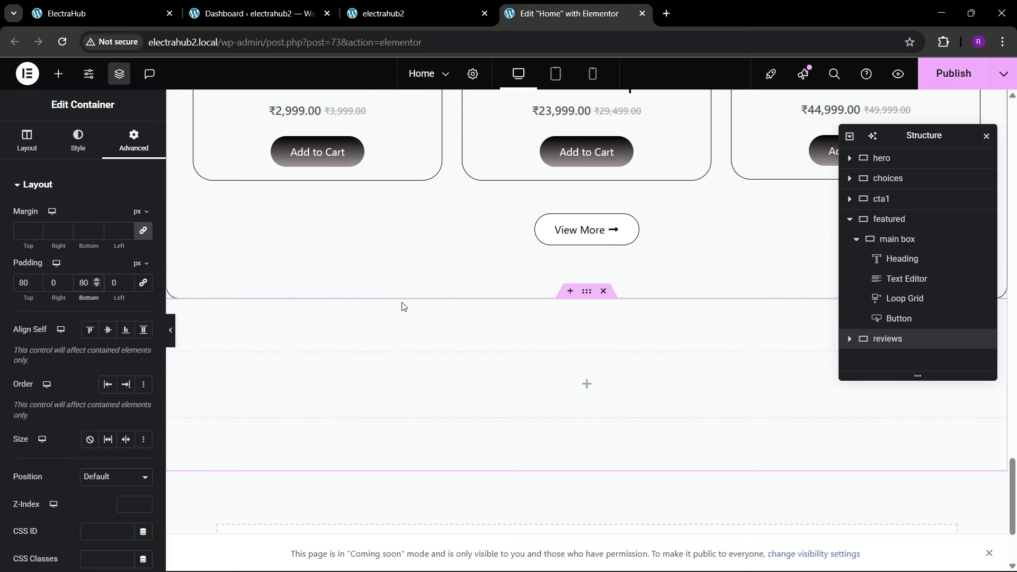
pyautogui.scroll(-1, 404, 307)
# Step: Copy the Featured Products heading into the reviews container and center the container's items on both axes
pyautogui.click(102, 4)
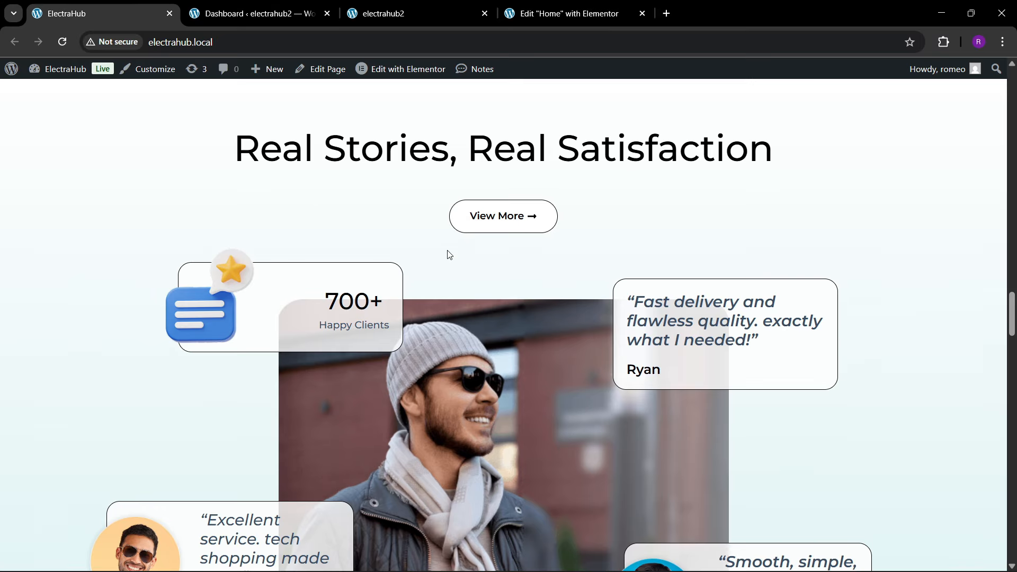
pyautogui.click(603, 5)
pyautogui.scroll(1, 419, 382)
pyautogui.scroll(15, 419, 383)
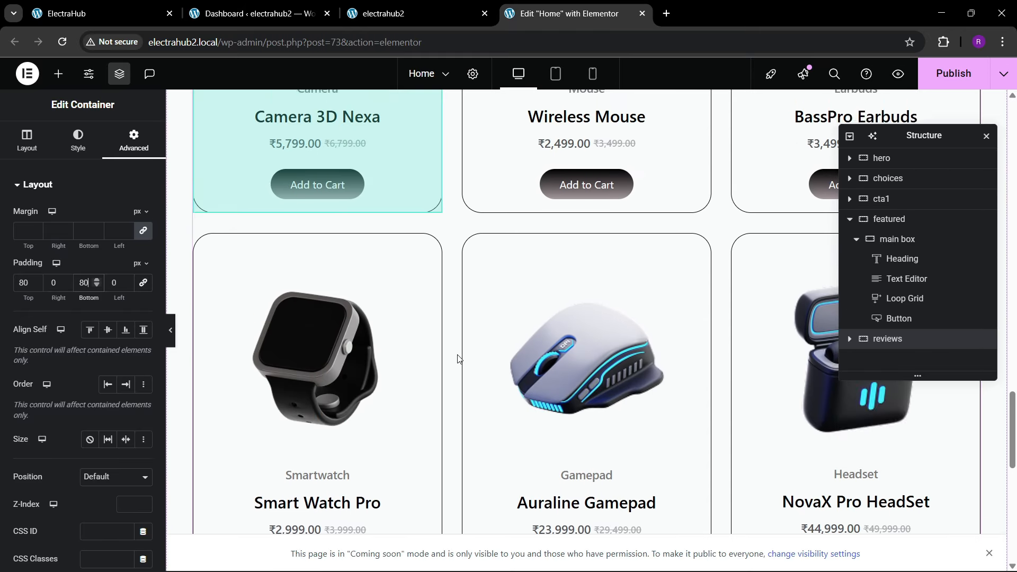
pyautogui.scroll(2, 464, 347)
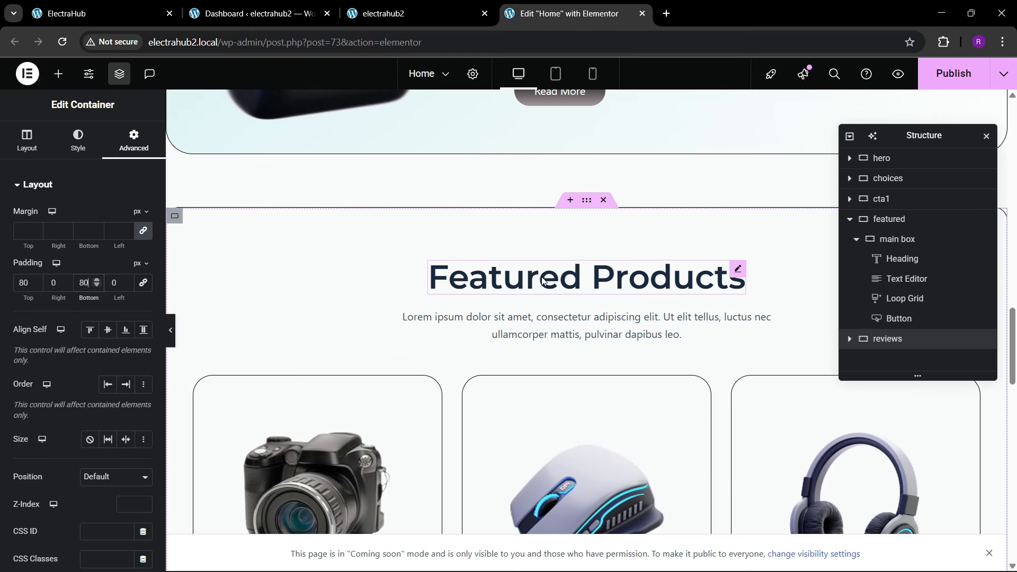
pyautogui.rightClick(531, 254)
pyautogui.press('Escape')
pyautogui.scroll(-20, 517, 343)
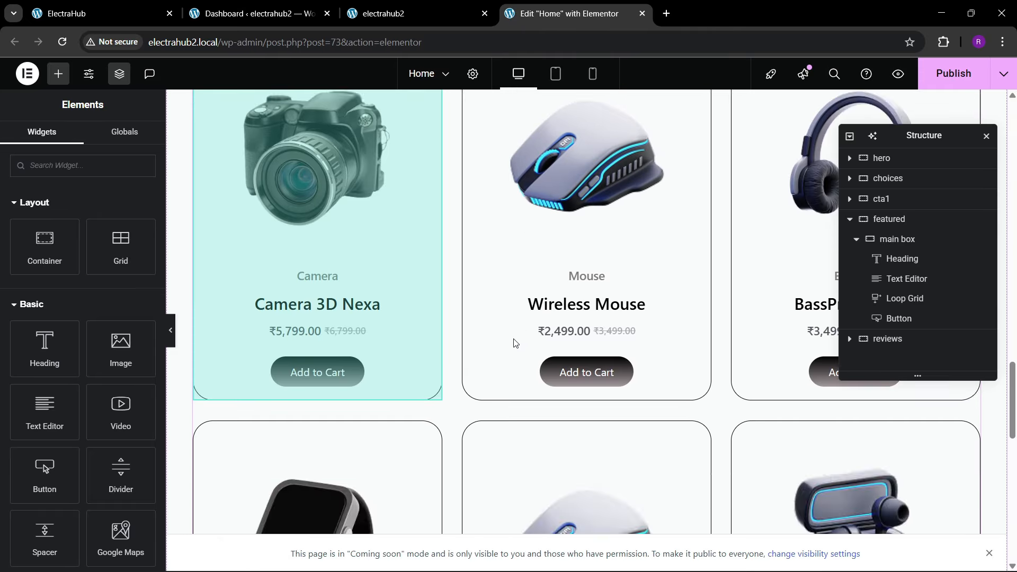
pyautogui.rightClick(473, 272)
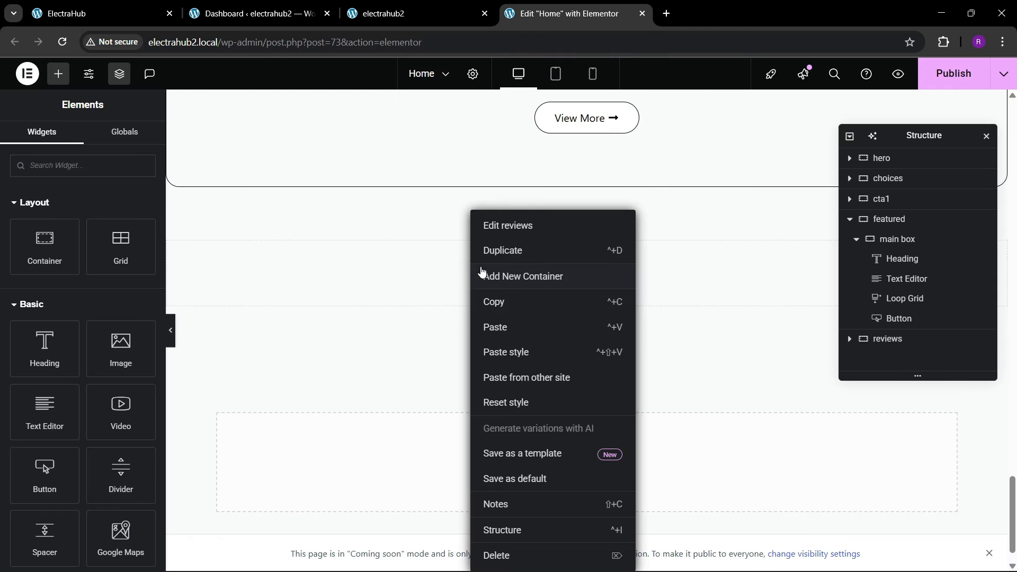
pyautogui.click(497, 332)
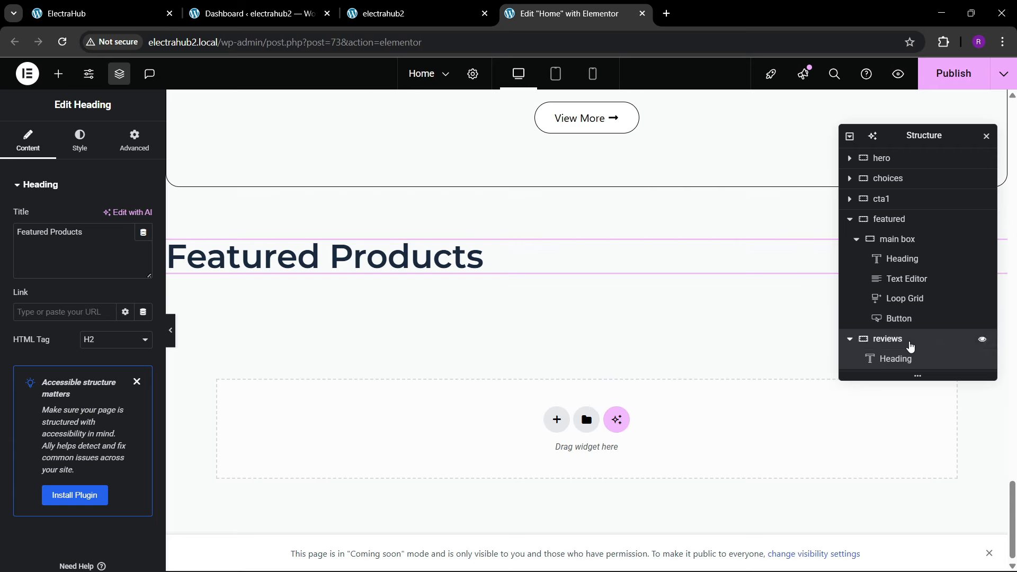
pyautogui.click(900, 341)
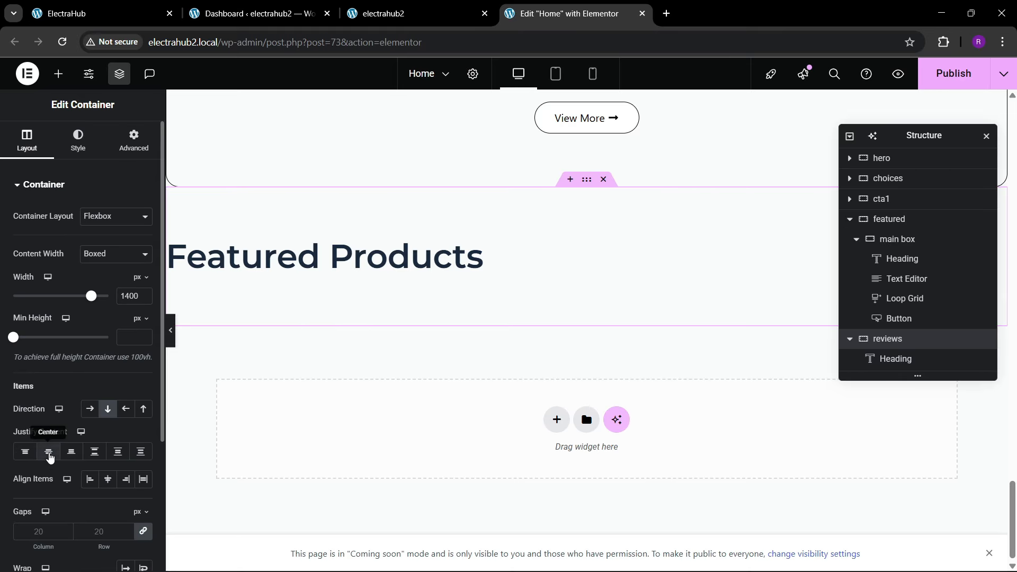
pyautogui.click(104, 480)
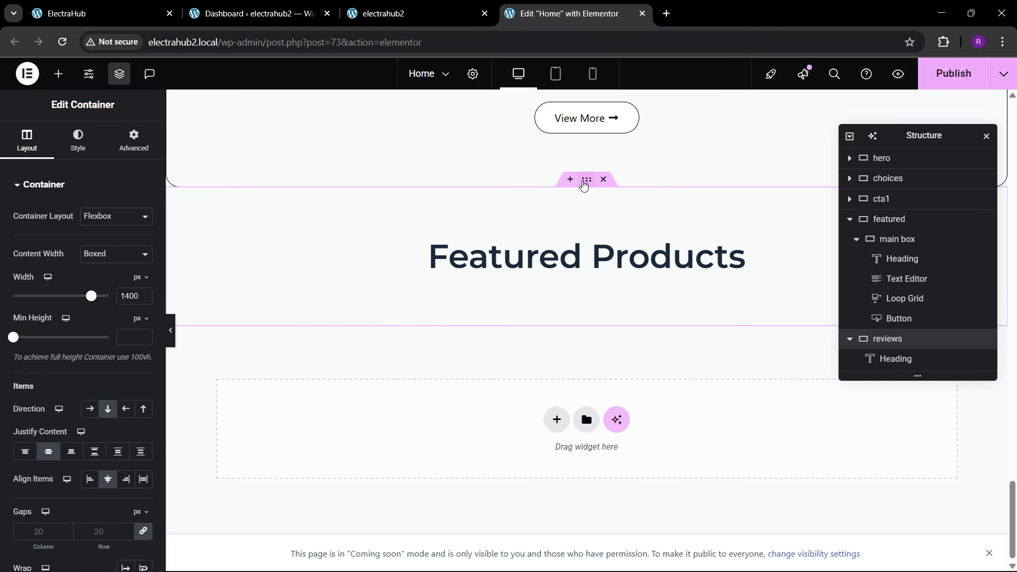
# Step: Give the reviews container a gradient background with theme 1 as the first color and #FFFFFF as the second
pyautogui.click(78, 140)
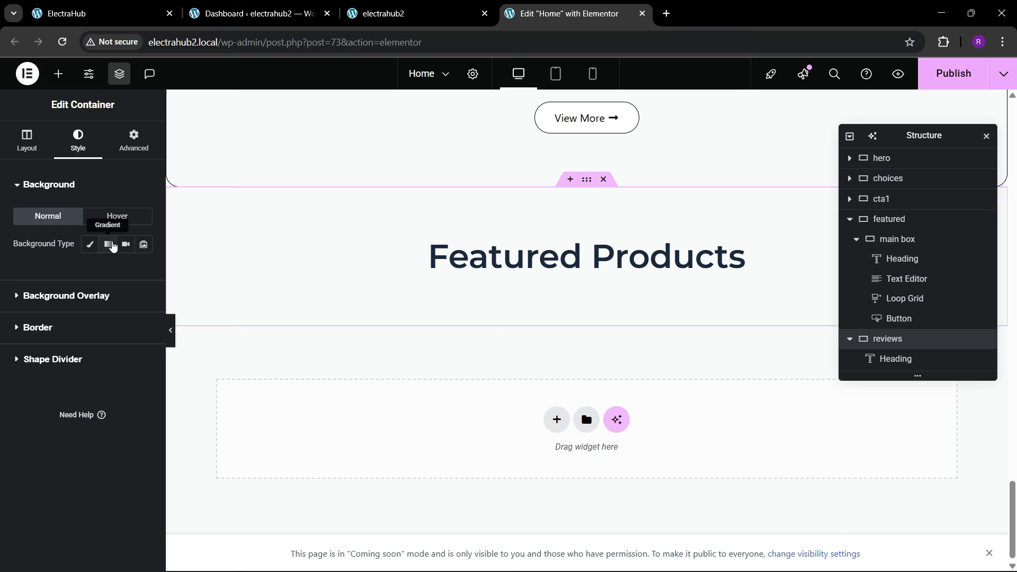
pyautogui.click(109, 244)
pyautogui.click(127, 339)
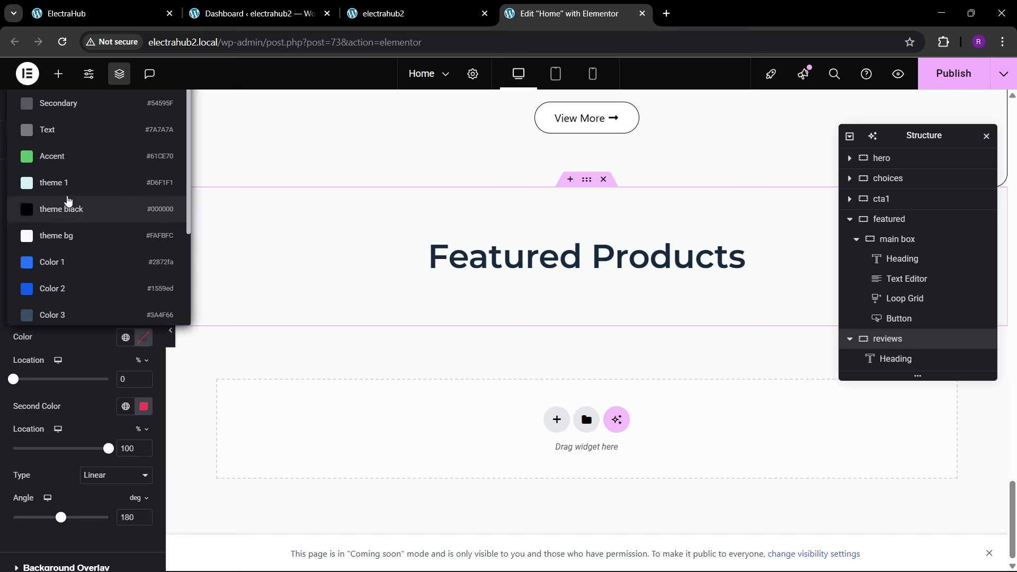
pyautogui.click(58, 183)
pyautogui.click(143, 406)
pyautogui.moveTo(159, 254); pyautogui.dragTo(34, 208)
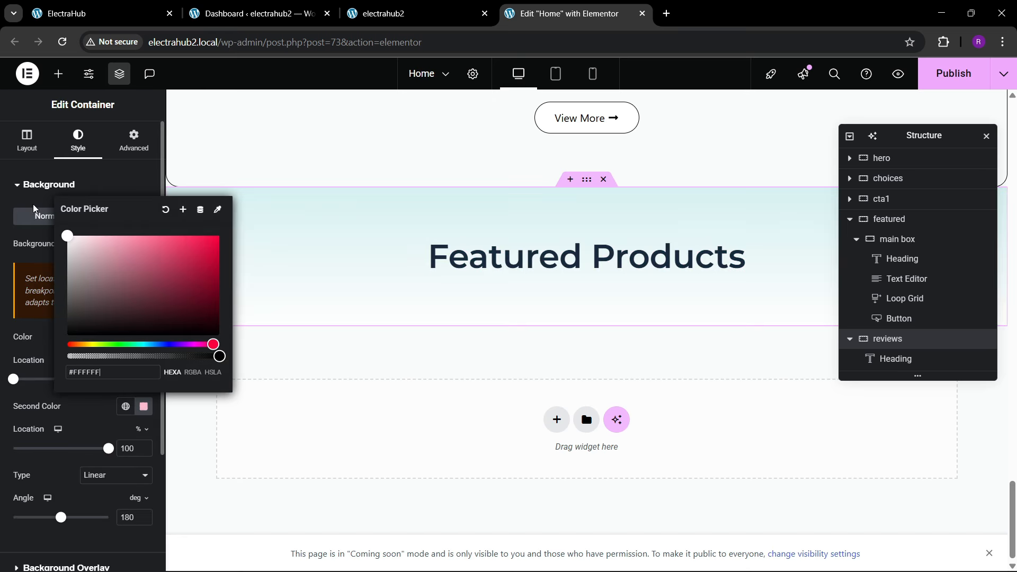
pyautogui.click(75, 433)
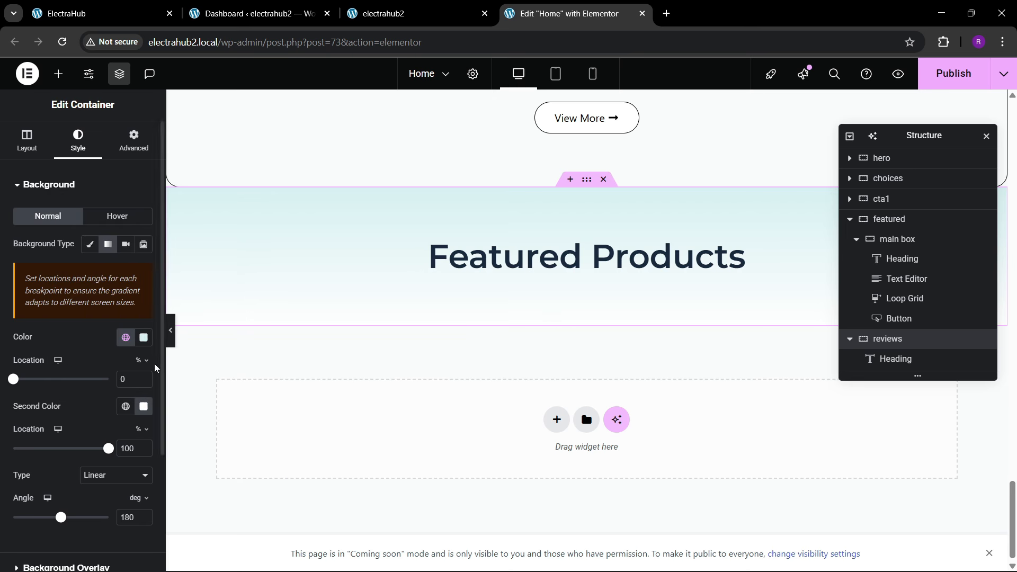
# Step: Swap the reviews gradient's colors, using #FFFFFF as the first color and theme 1 as the second
pyautogui.click(125, 407)
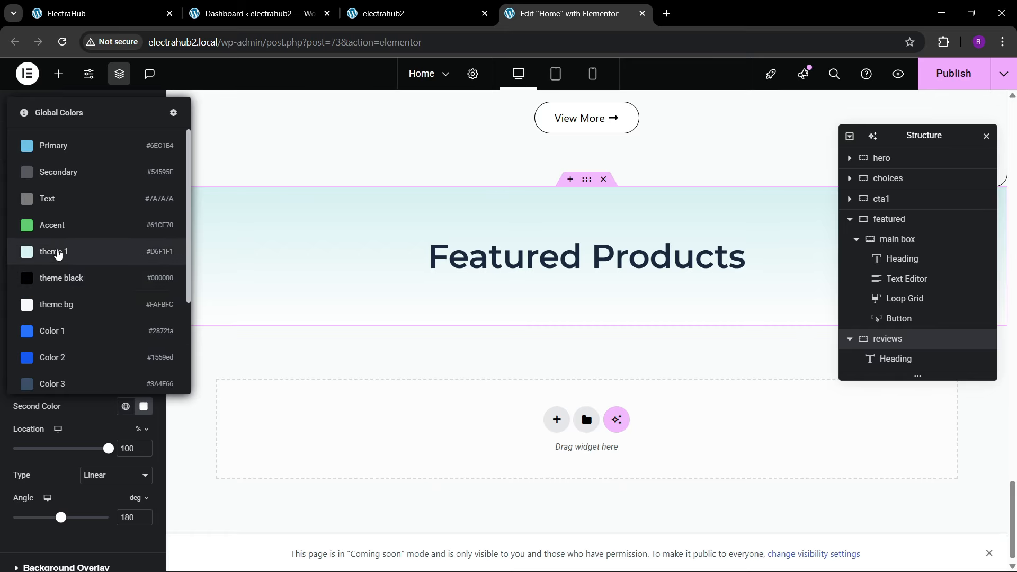
pyautogui.click(55, 256)
pyautogui.moveTo(134, 440); pyautogui.dragTo(52, 369)
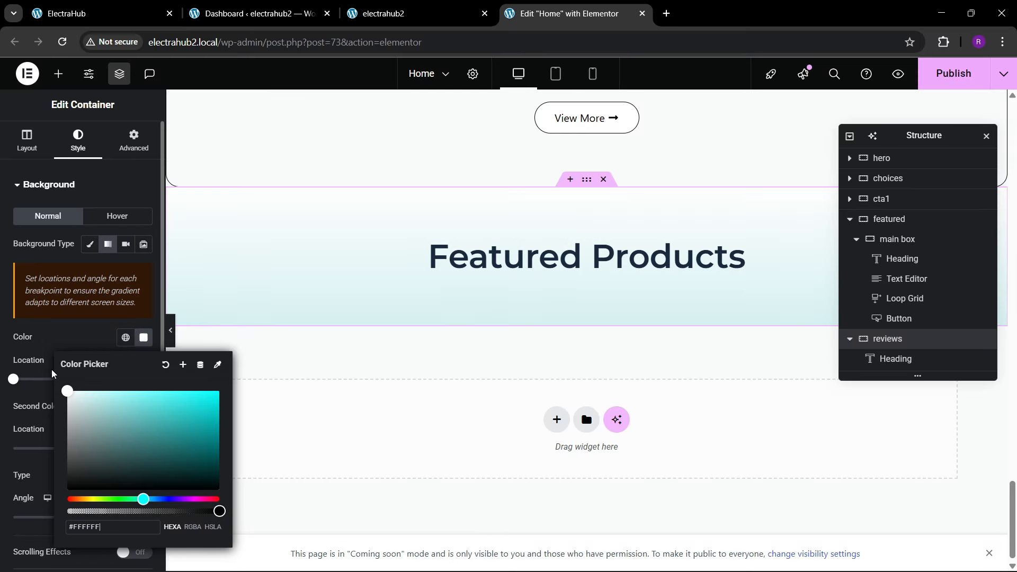
pyautogui.click(68, 340)
# Step: Copy "Real Stories, Real Satisfaction" from the ElectraHub reference page and use it as the reviews heading's title
pyautogui.click(111, 4)
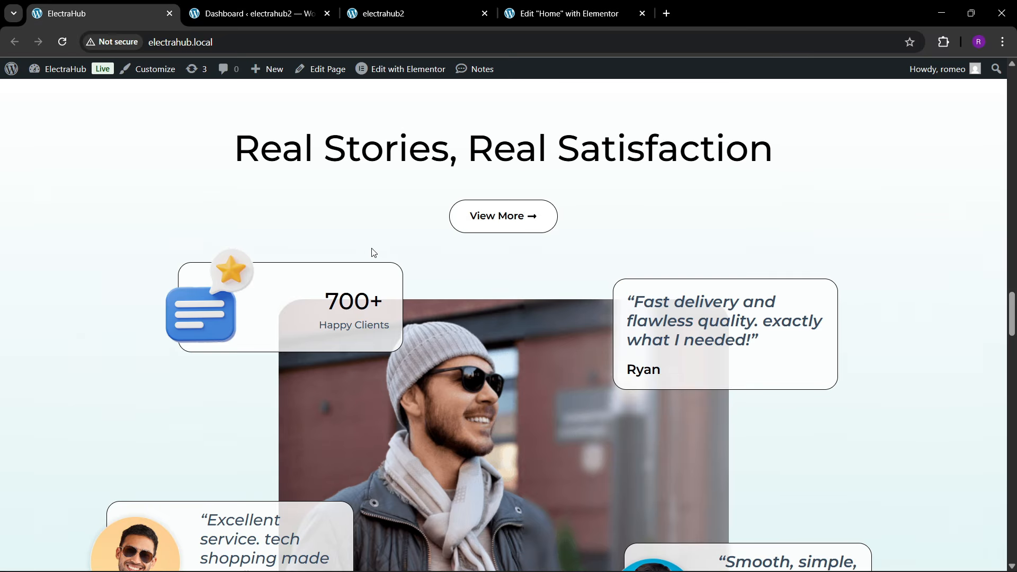
pyautogui.moveTo(240, 154); pyautogui.dragTo(811, 142)
pyautogui.hotkey('ctrl', 'c')
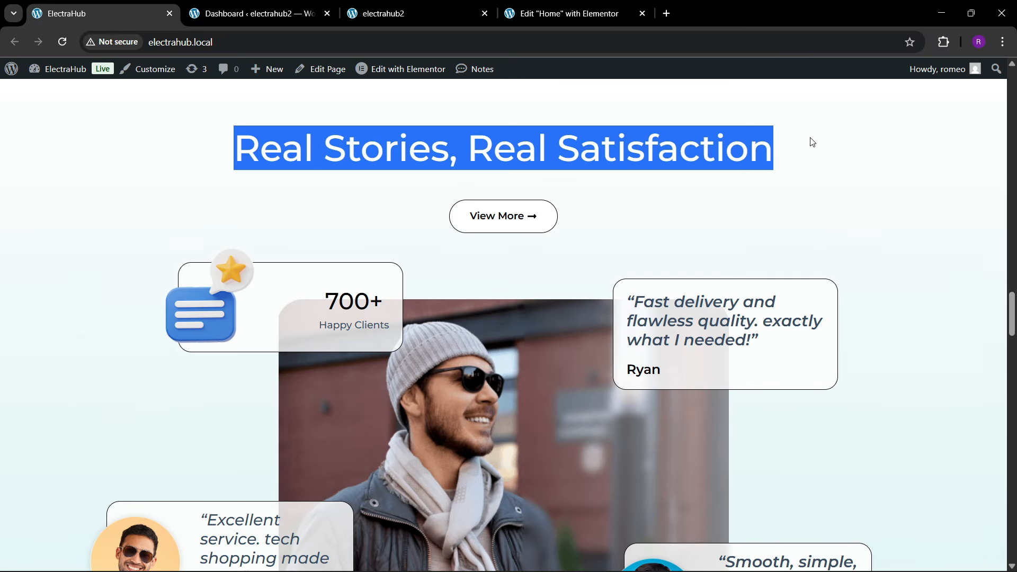
pyautogui.click(577, 13)
pyautogui.click(509, 267)
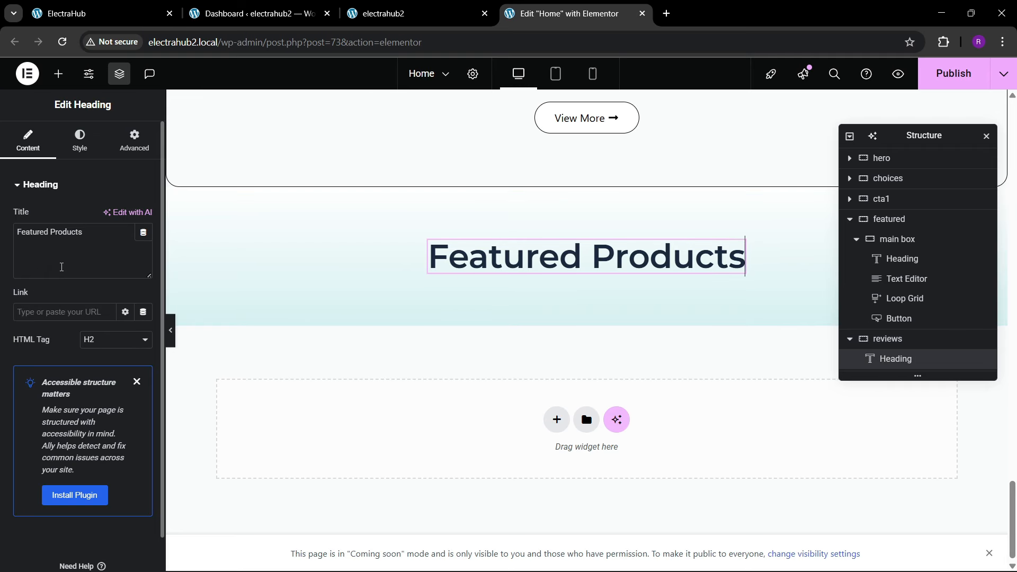
pyautogui.hotkey('ctrl', 'a')
pyautogui.hotkey('ctrl', 'v')
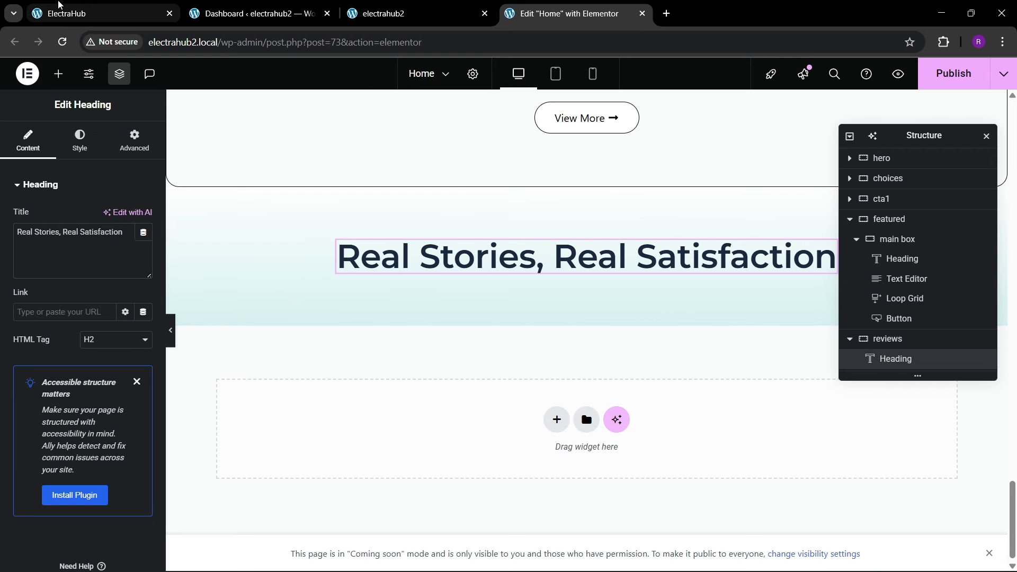
# Step: Copy the featured section's View More button and paste it below the heading in the reviews container
pyautogui.click(106, 13)
pyautogui.click(533, 11)
pyautogui.scroll(4, 449, 328)
pyautogui.scroll(-2, 449, 328)
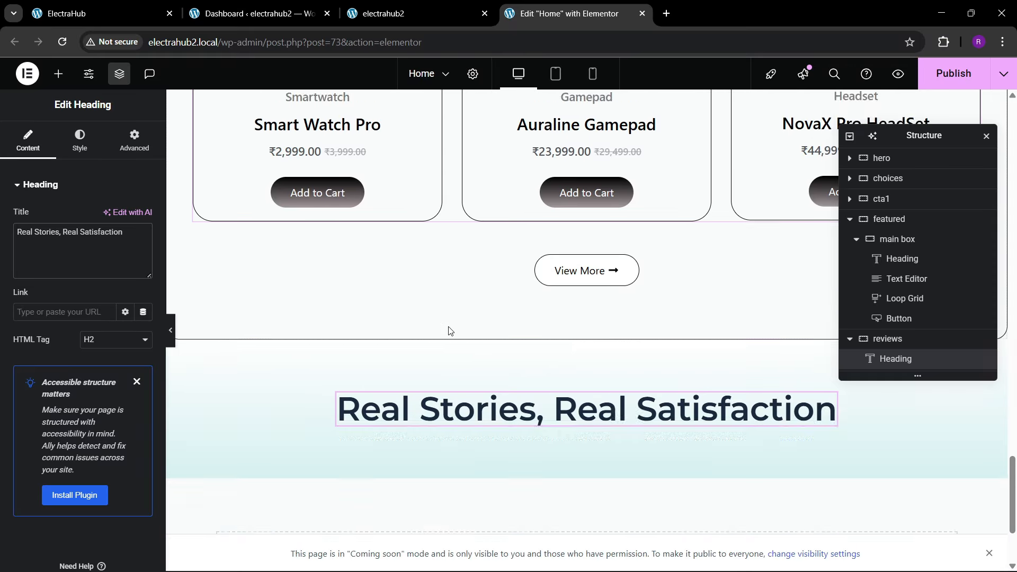
pyautogui.rightClick(567, 260)
pyautogui.click(583, 326)
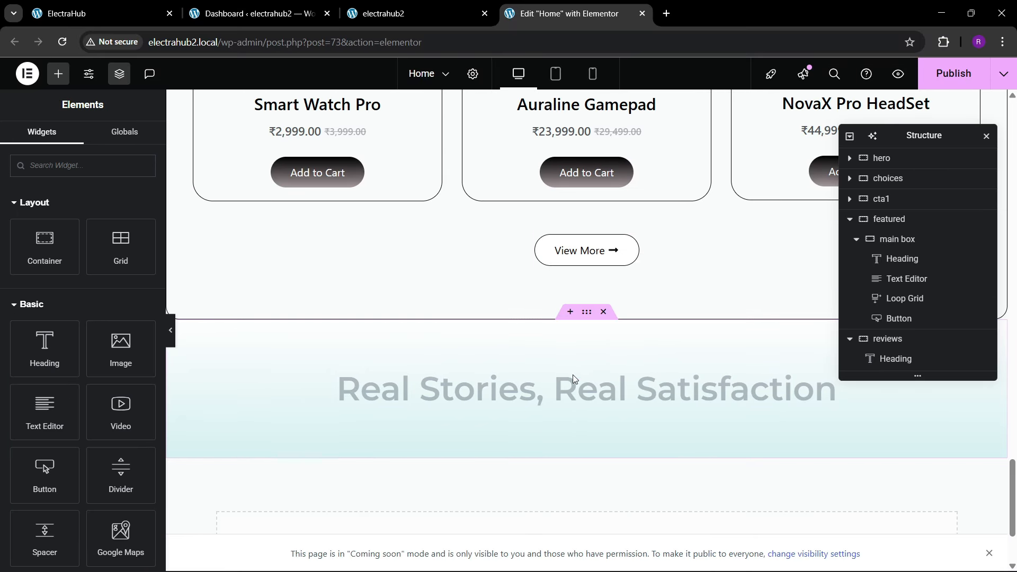
pyautogui.rightClick(568, 401)
pyautogui.click(591, 353)
# Step: Check the review cards on the reference page, then add a container below the reviews View More button with 0 padding
pyautogui.hotkey('ctrl', '1')
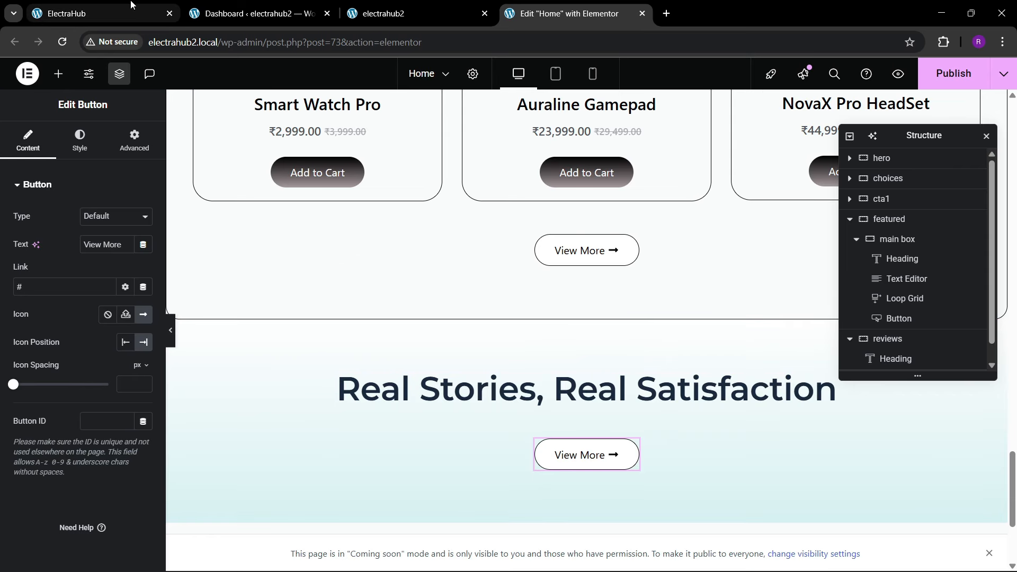
pyautogui.scroll(-3, 475, 284)
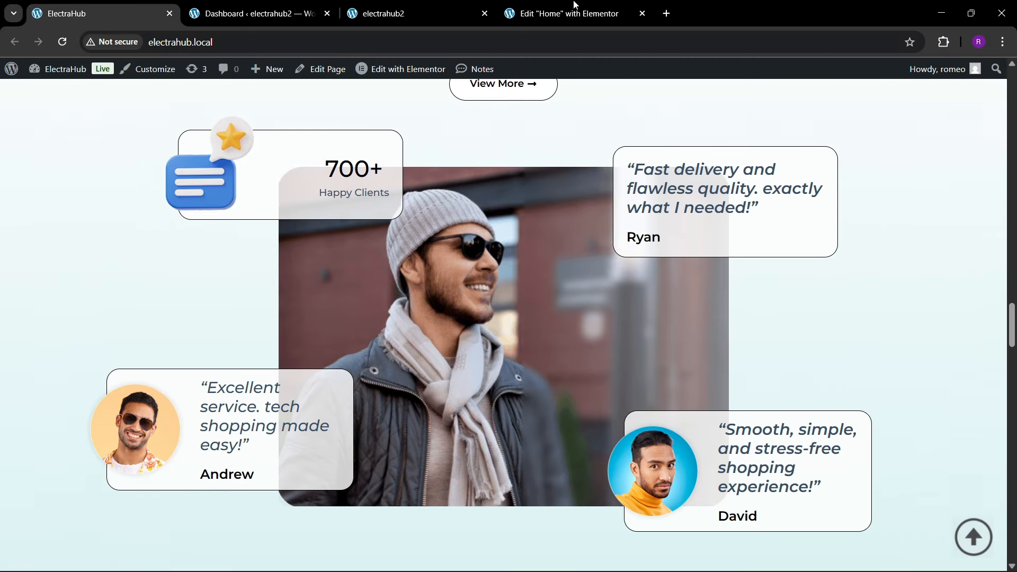
pyautogui.hotkey('ctrl', '4')
pyautogui.scroll(-1, 475, 311)
pyautogui.click(58, 74)
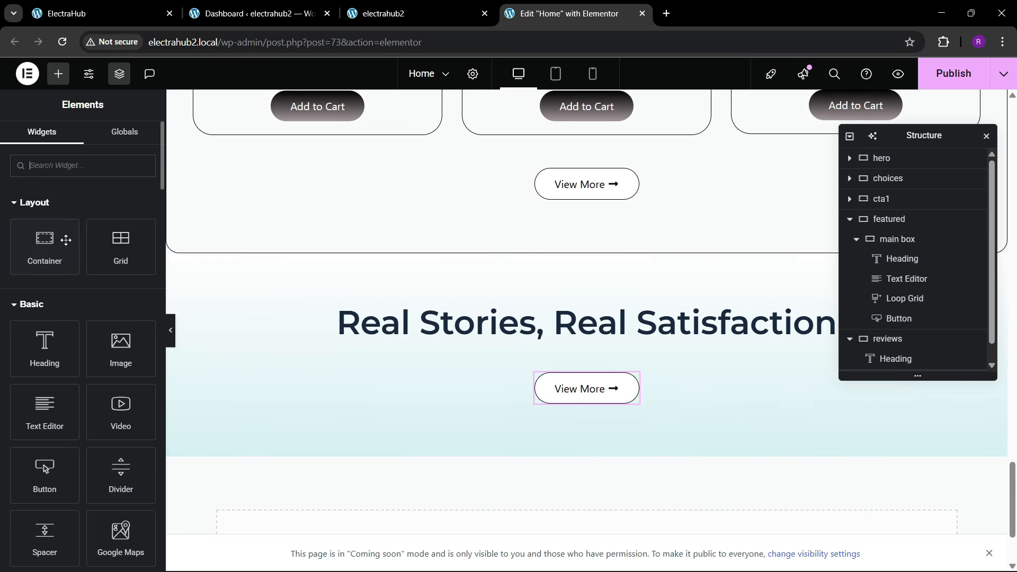
pyautogui.moveTo(57, 241); pyautogui.dragTo(532, 427)
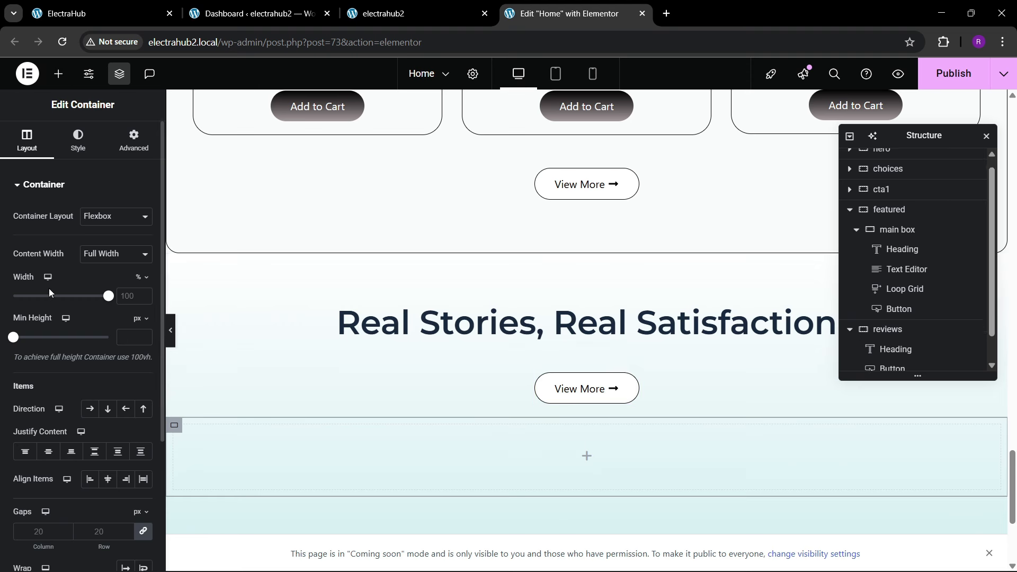
pyautogui.click(132, 149)
# Step: Nest another container inside the new reviews container, renaming the outer one main and the inner one 1
pyautogui.hotkey('ctrl', '1')
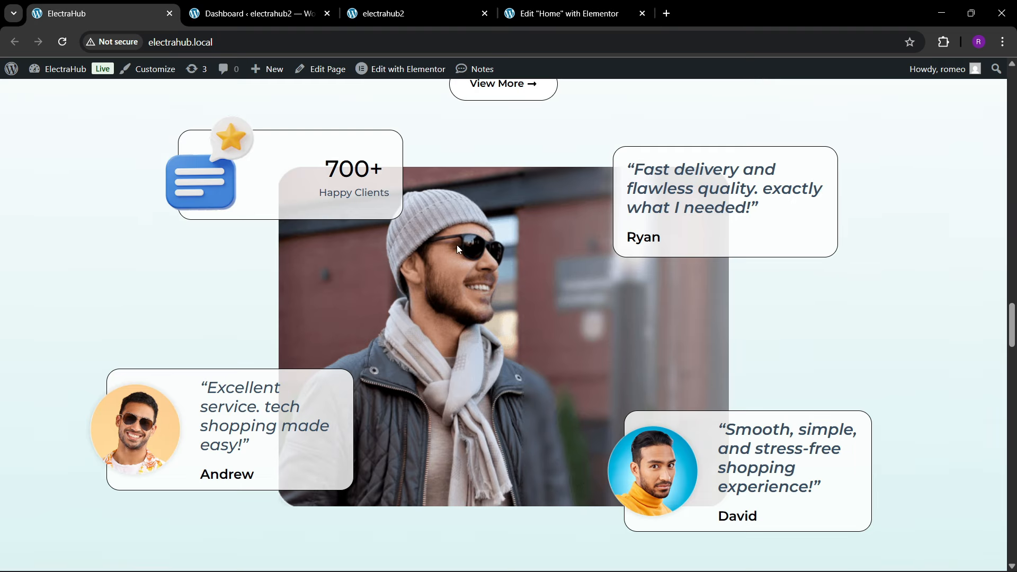
pyautogui.click(508, 11)
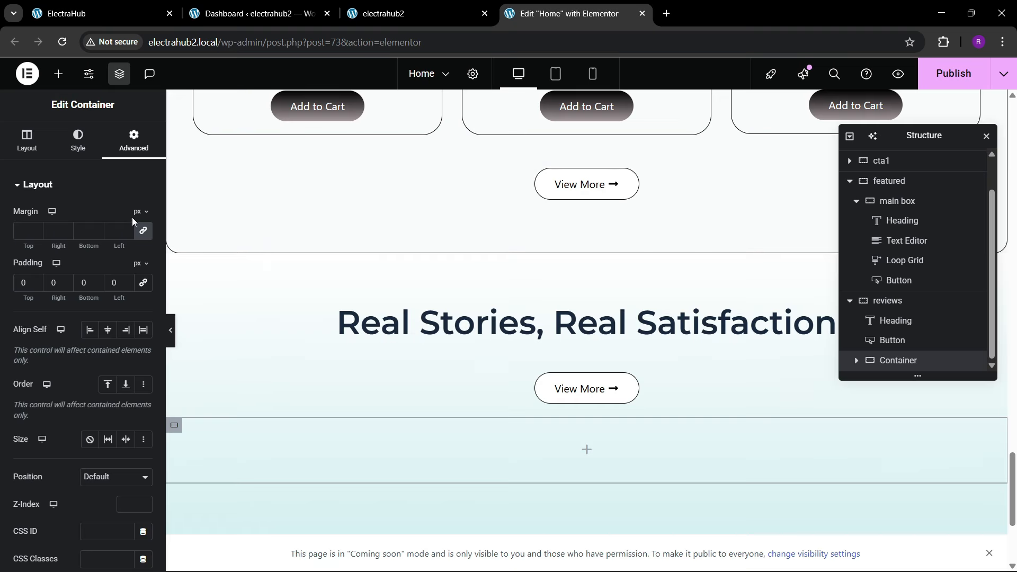
pyautogui.click(59, 74)
pyautogui.moveTo(47, 254); pyautogui.dragTo(281, 456)
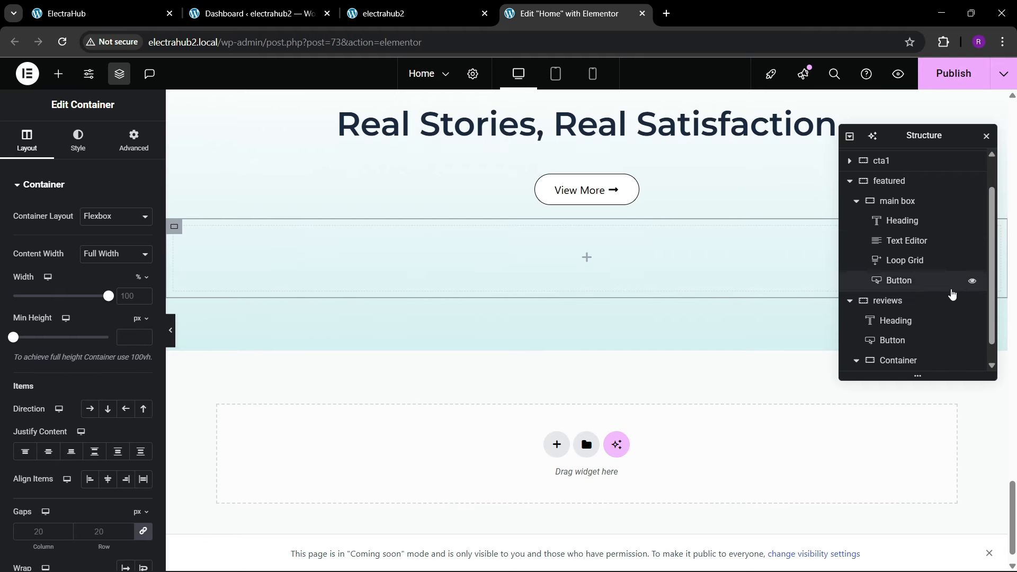
pyautogui.scroll(-1, 901, 339)
pyautogui.doubleClick(898, 342)
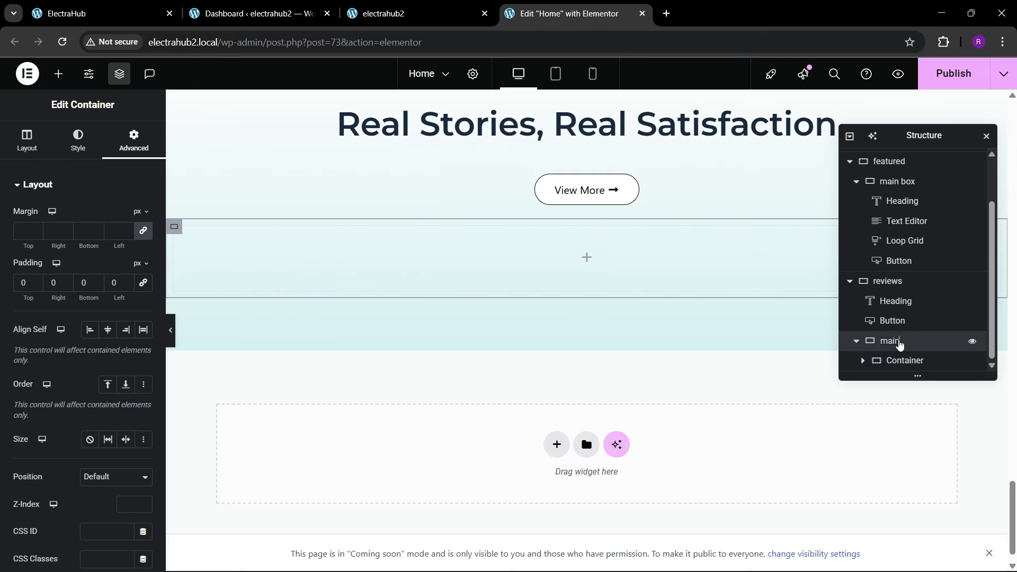
pyautogui.doubleClick(906, 361)
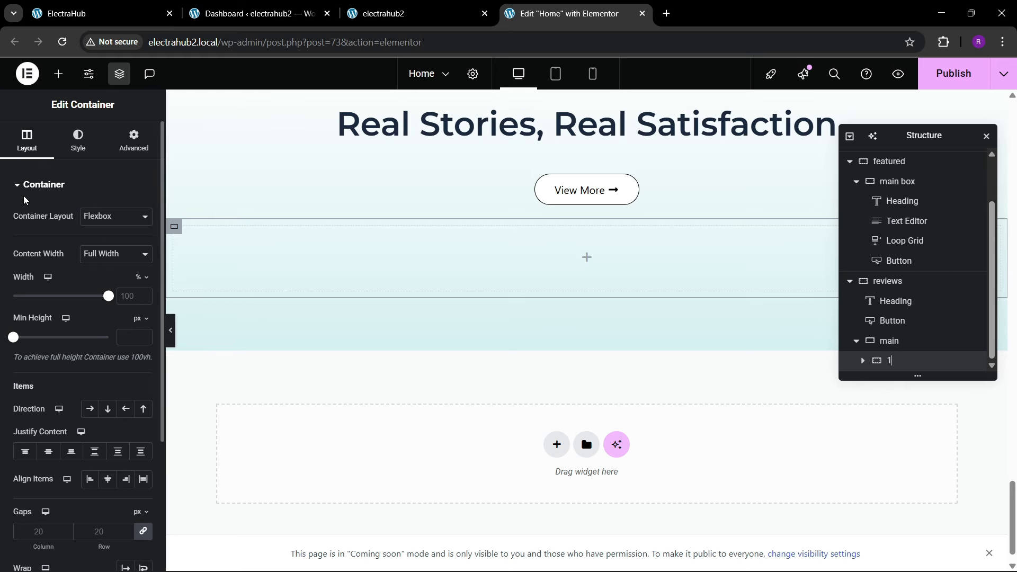
# Step: Set container 1's padding to 0 on all sides and duplicate it twice inside main
pyautogui.click(134, 140)
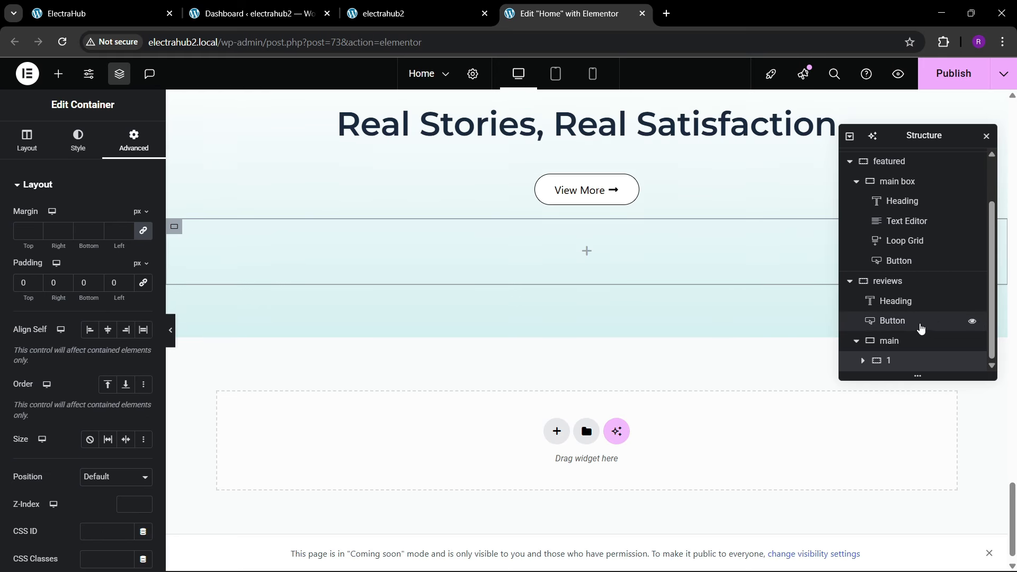
pyautogui.rightClick(904, 363)
pyautogui.click(913, 250)
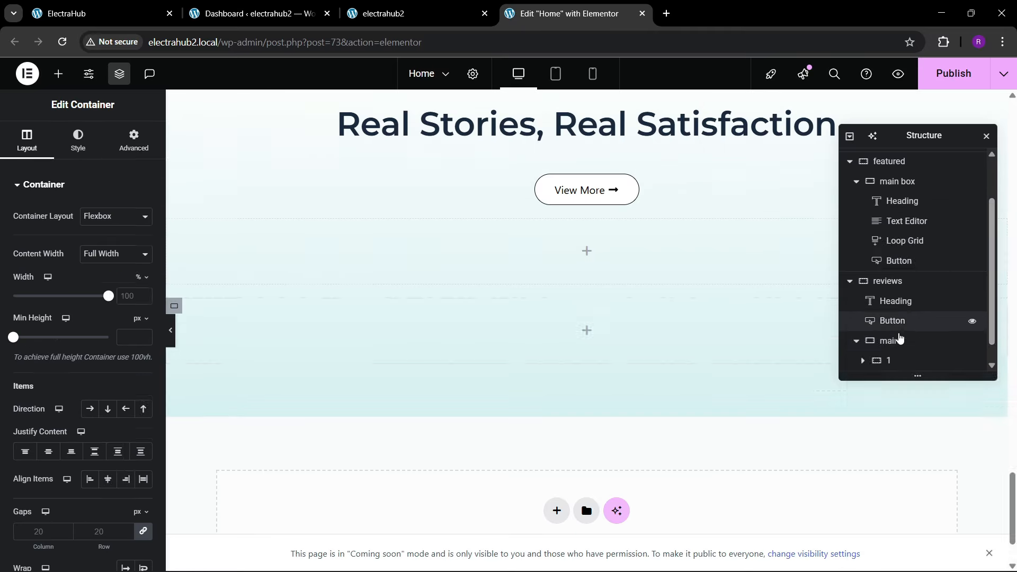
pyautogui.rightClick(898, 364)
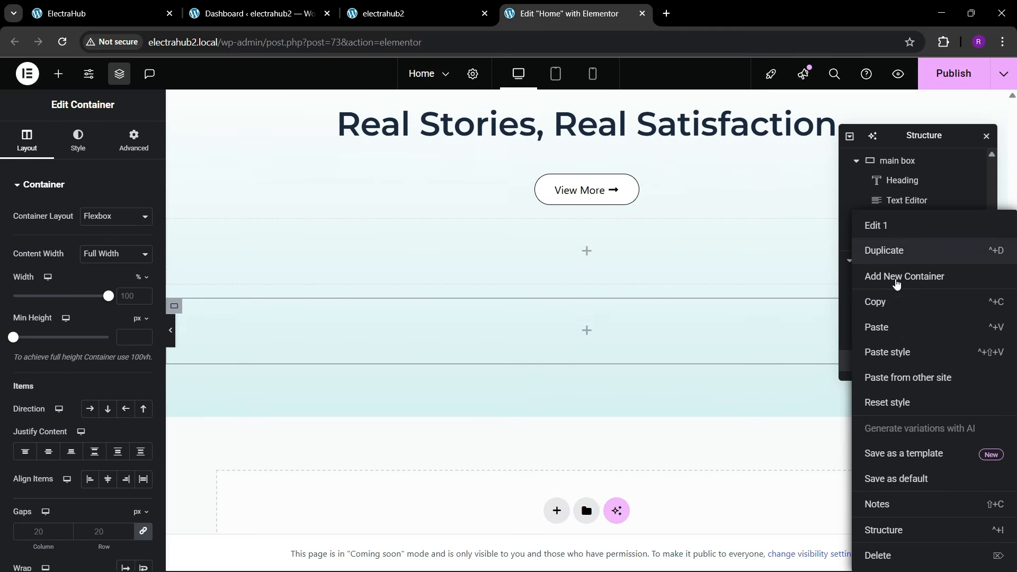
pyautogui.click(903, 250)
# Step: Rename the two duplicated containers 2 and 3, and select their parent container main
pyautogui.doubleClick(888, 340)
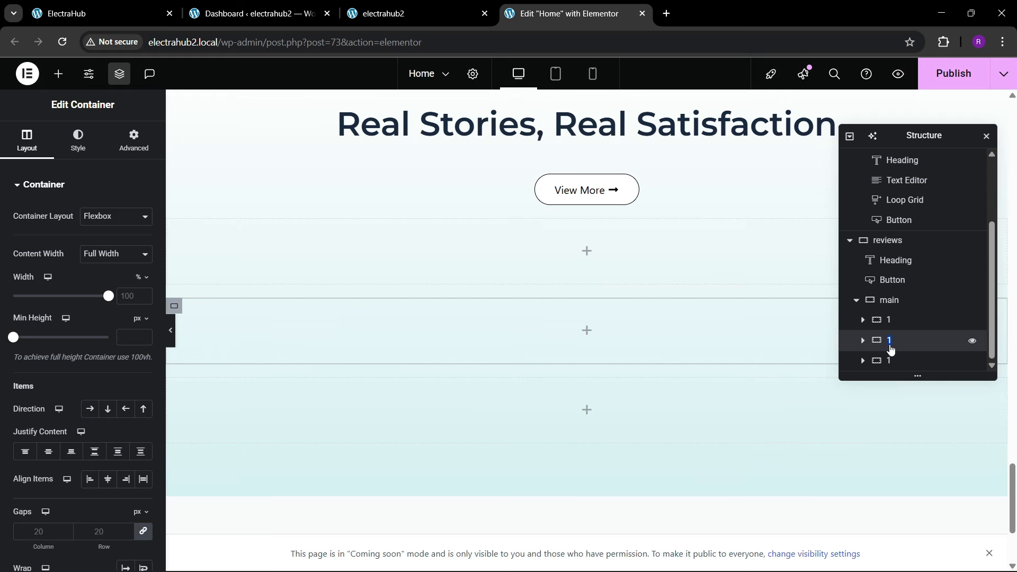
pyautogui.write('2')
pyautogui.press('Return')
pyautogui.doubleClick(890, 362)
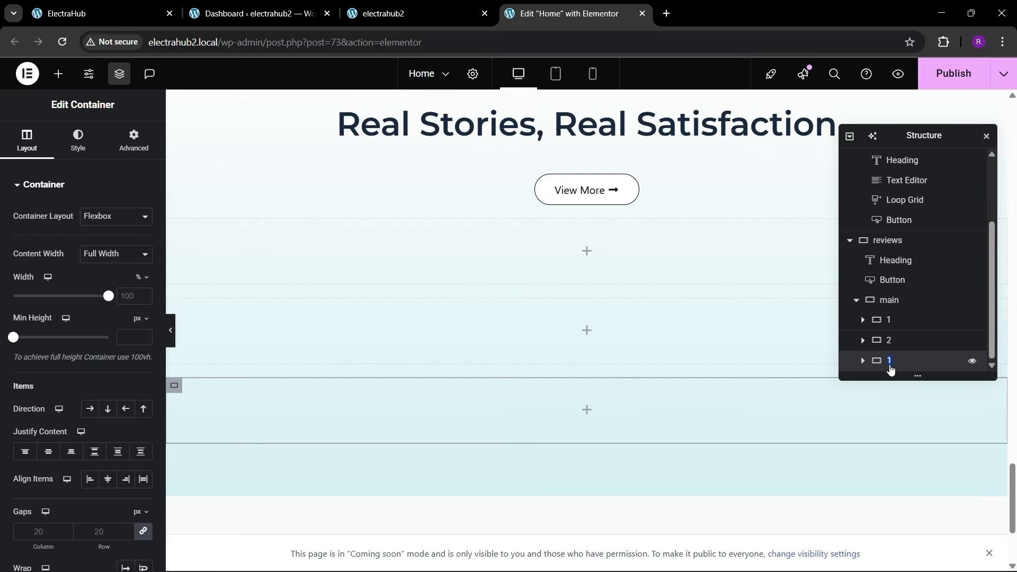
pyautogui.write('3')
pyautogui.press('Return')
pyautogui.click(885, 299)
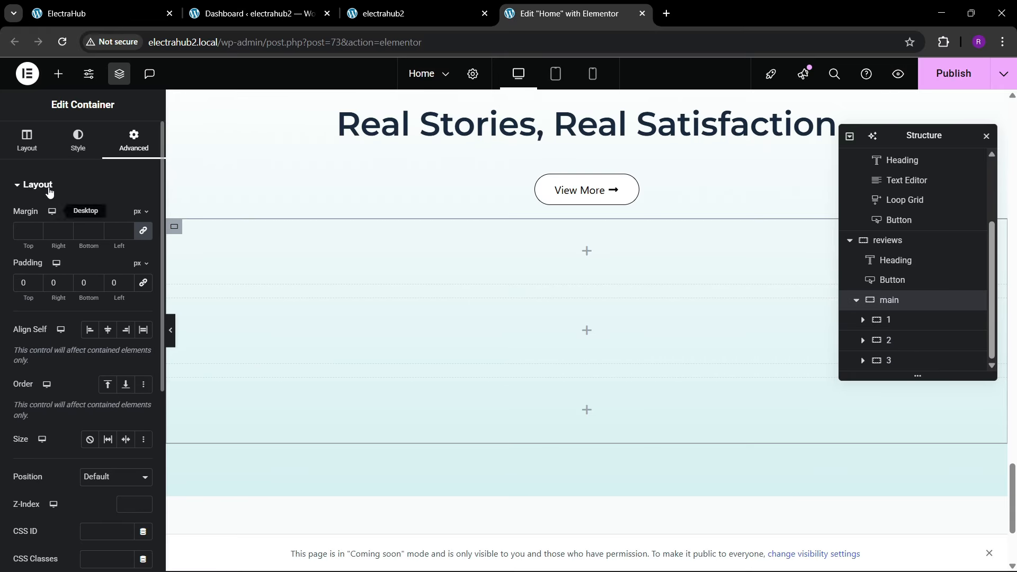
# Step: Lay out the main container as a row with space-between justification and centered item alignment
pyautogui.click(27, 141)
pyautogui.click(89, 409)
pyautogui.click(94, 451)
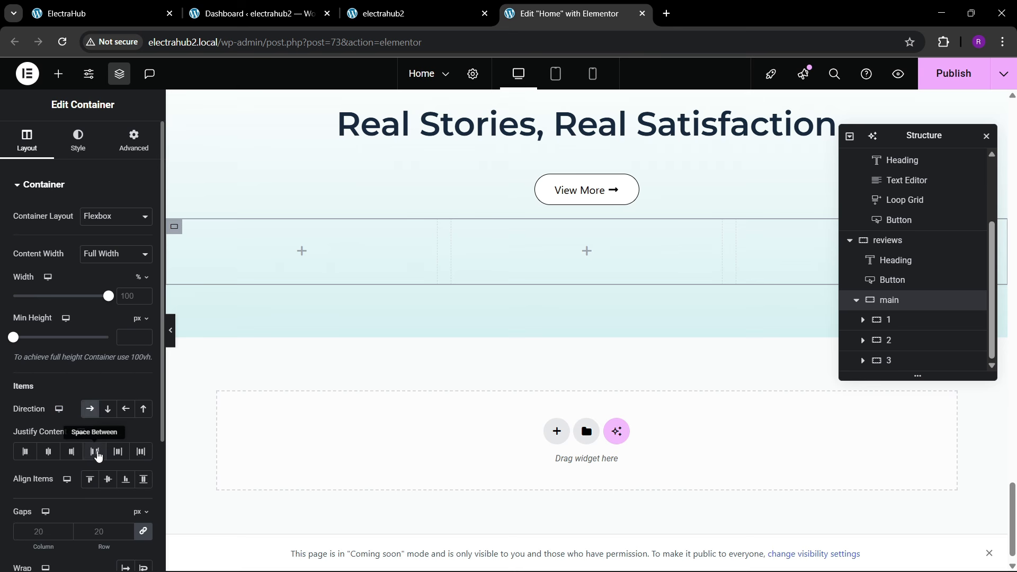
pyautogui.click(105, 478)
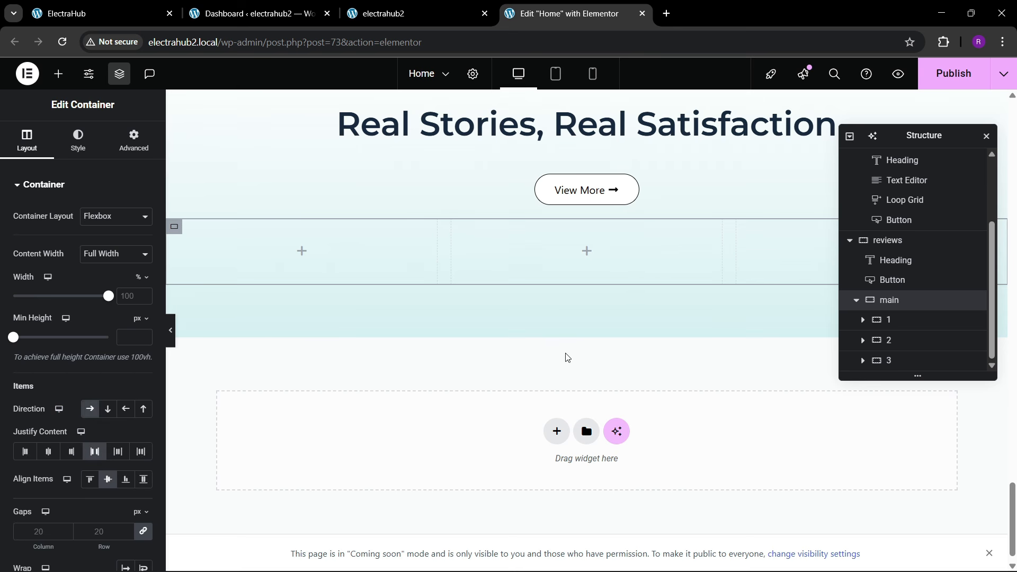
# Step: Give the main container a 30 px top margin with 0 on the other sides and compare it with the reference page
pyautogui.click(133, 141)
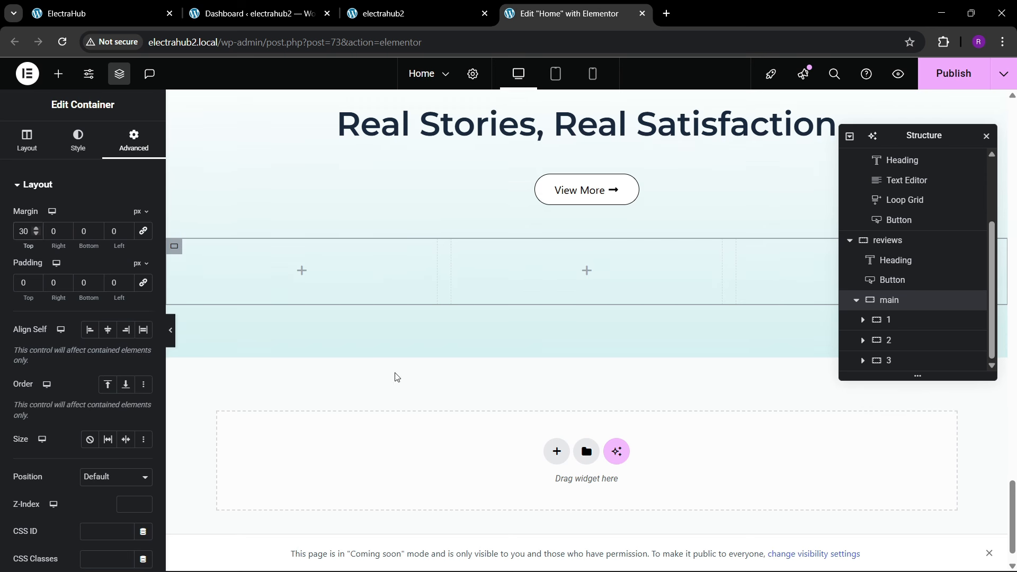
pyautogui.click(85, 13)
pyautogui.click(570, 13)
# Step: Set the widths of containers 1 and 3 to 25% and container 2 to 50%
pyautogui.click(903, 323)
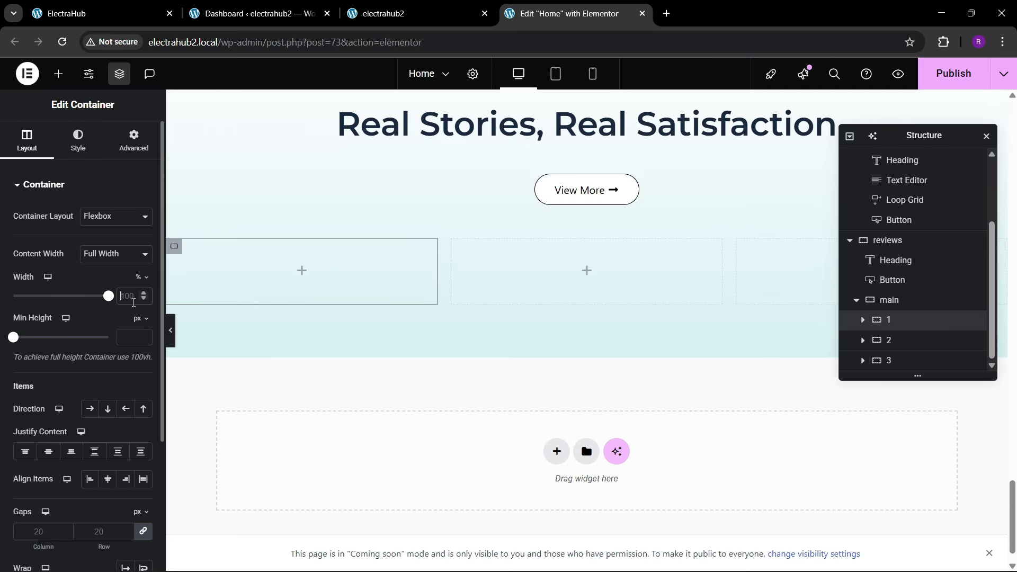
pyautogui.click(133, 296)
pyautogui.write('25')
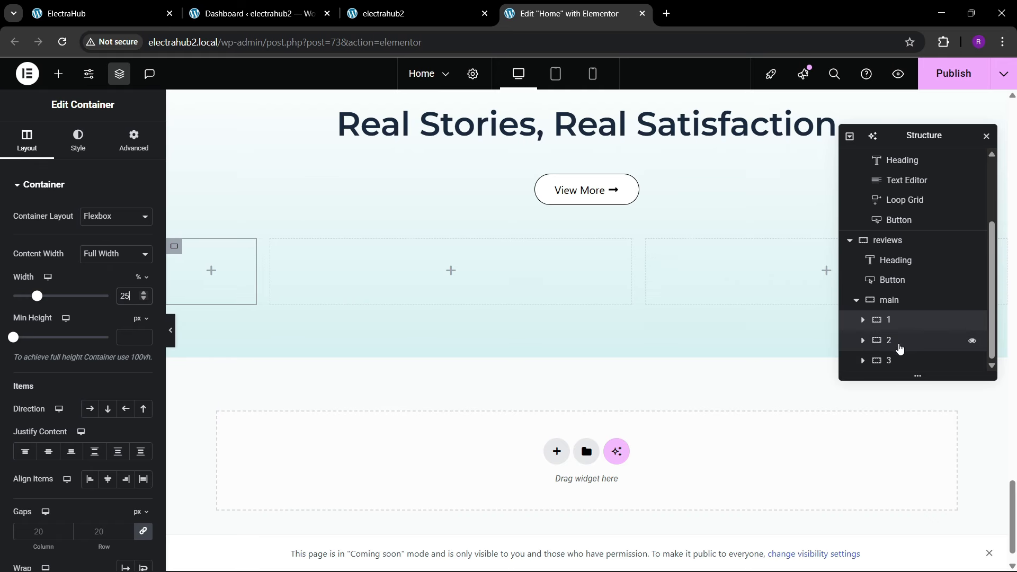
pyautogui.click(889, 362)
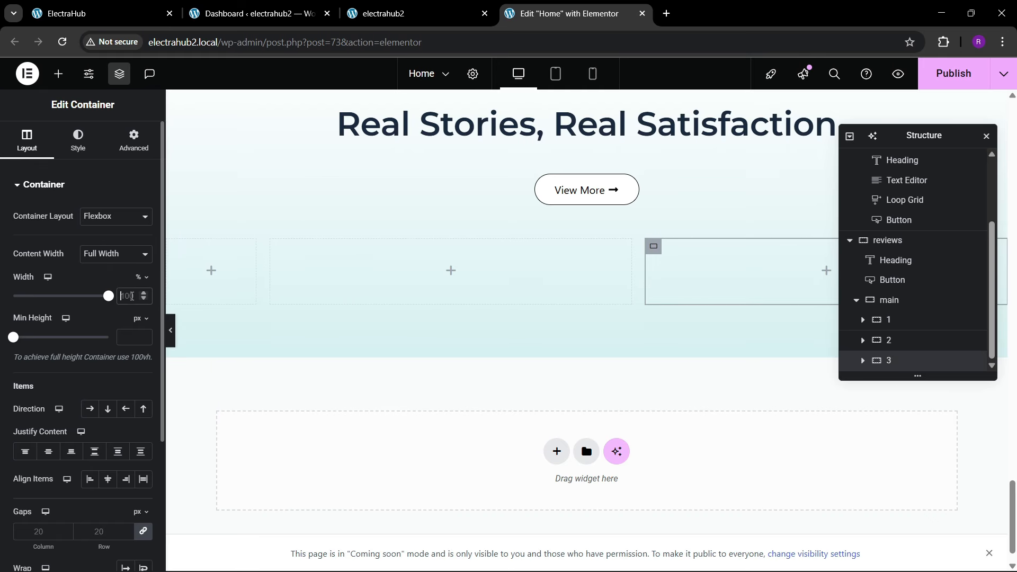
pyautogui.click(884, 340)
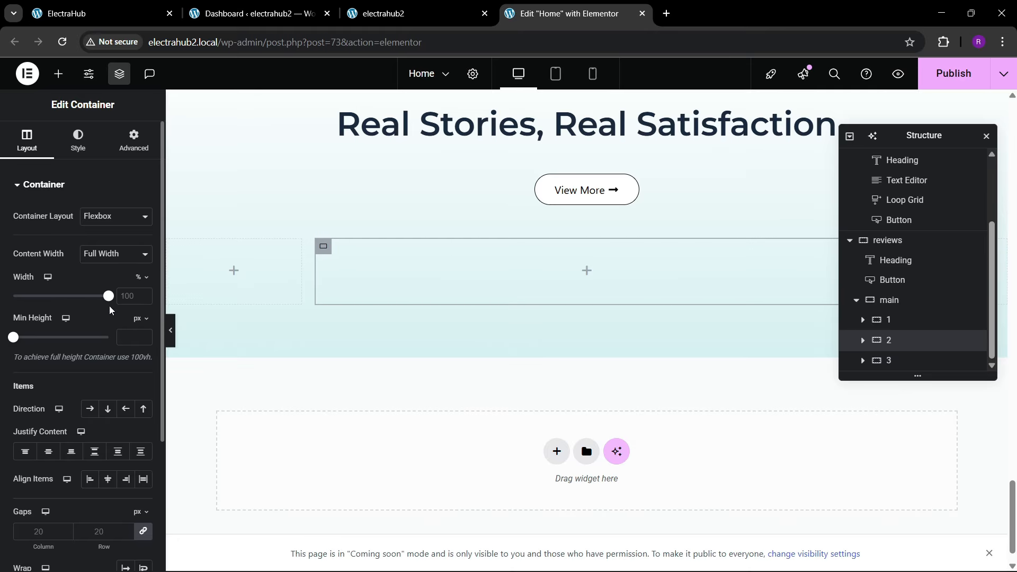
pyautogui.click(133, 296)
pyautogui.write('50')
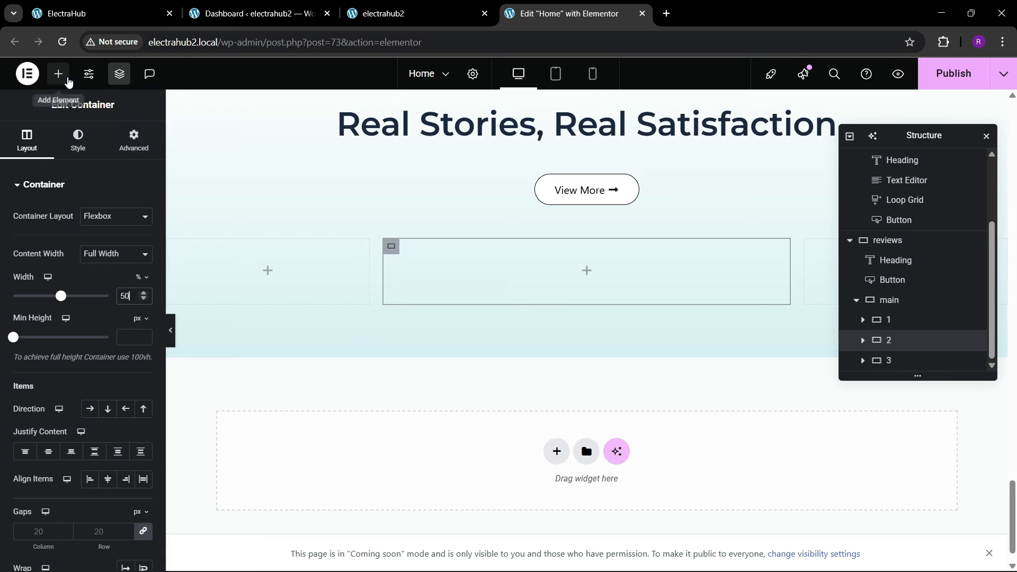
# Step: Add an Image widget to container 2 and fill it with Testimonial-Image-3-1.png from the media library
pyautogui.click(66, 81)
pyautogui.moveTo(117, 360); pyautogui.dragTo(594, 301)
pyautogui.click(162, 6)
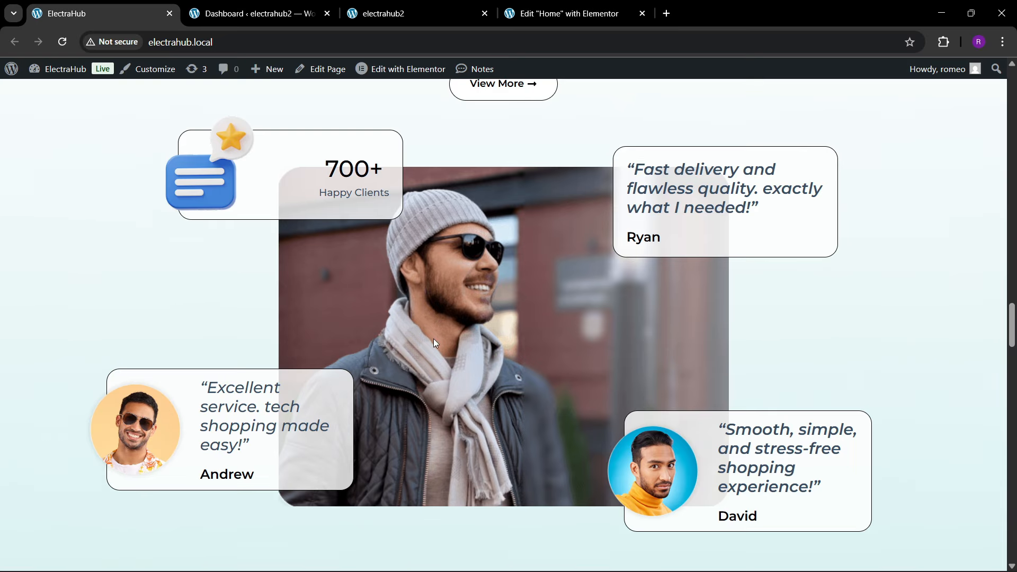
pyautogui.click(618, 5)
pyautogui.click(75, 244)
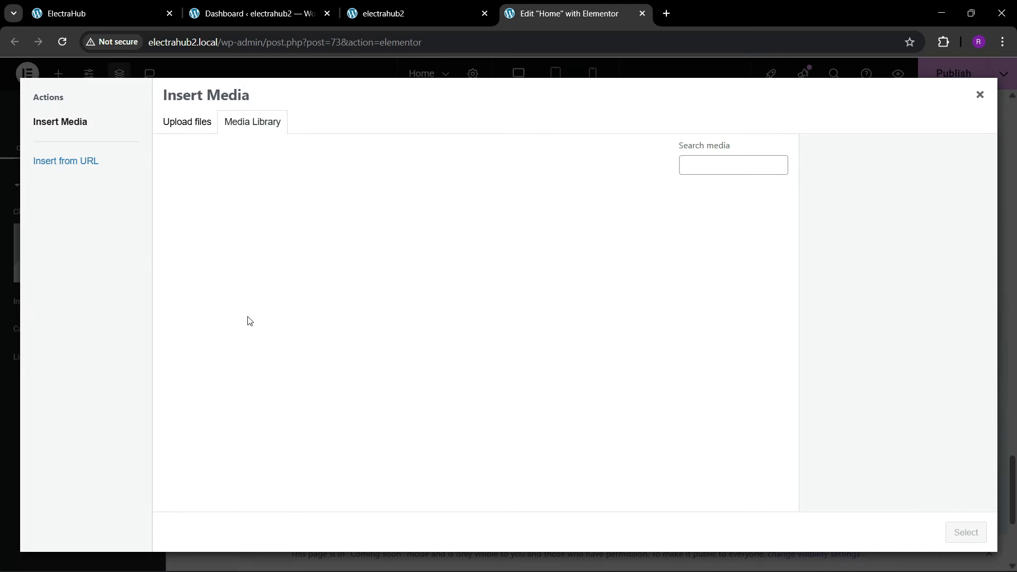
pyautogui.scroll(-1, 349, 355)
pyautogui.click(451, 410)
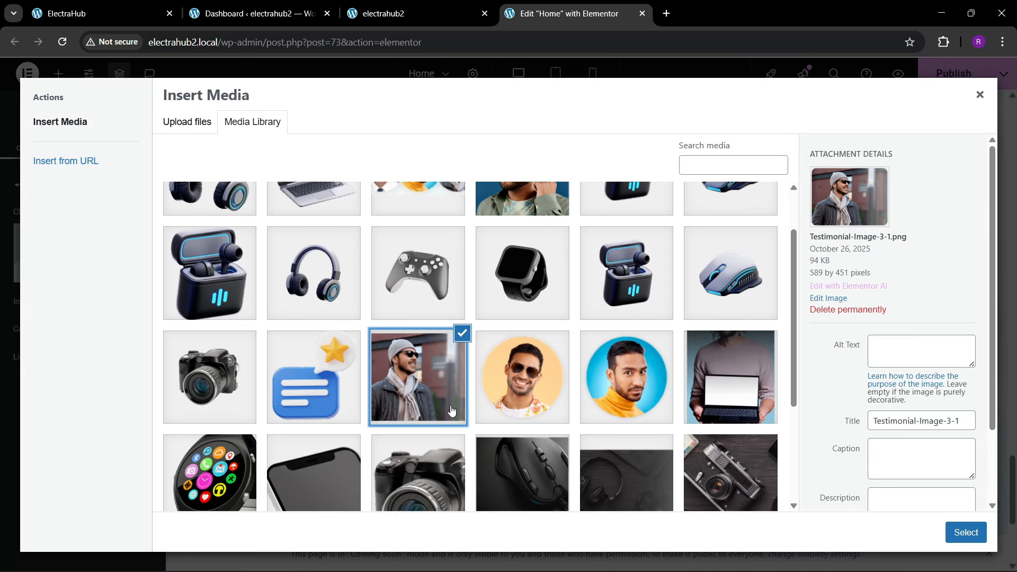
pyautogui.click(945, 528)
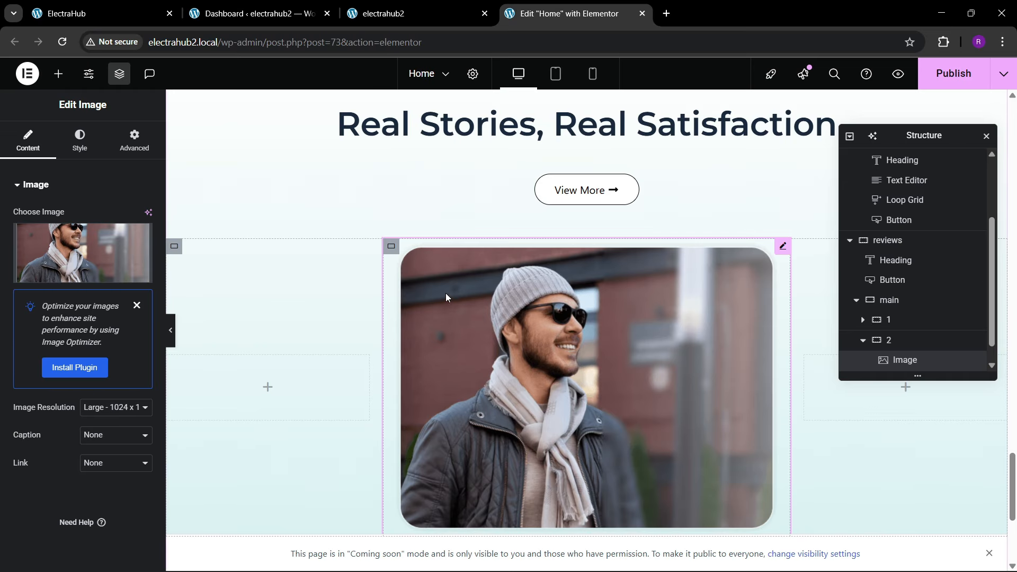
# Step: Check the testimonial photo on the reference page, then open Testimonial-Image-3-1.png for editing in crop mode
pyautogui.scroll(-2, 466, 339)
pyautogui.click(99, 7)
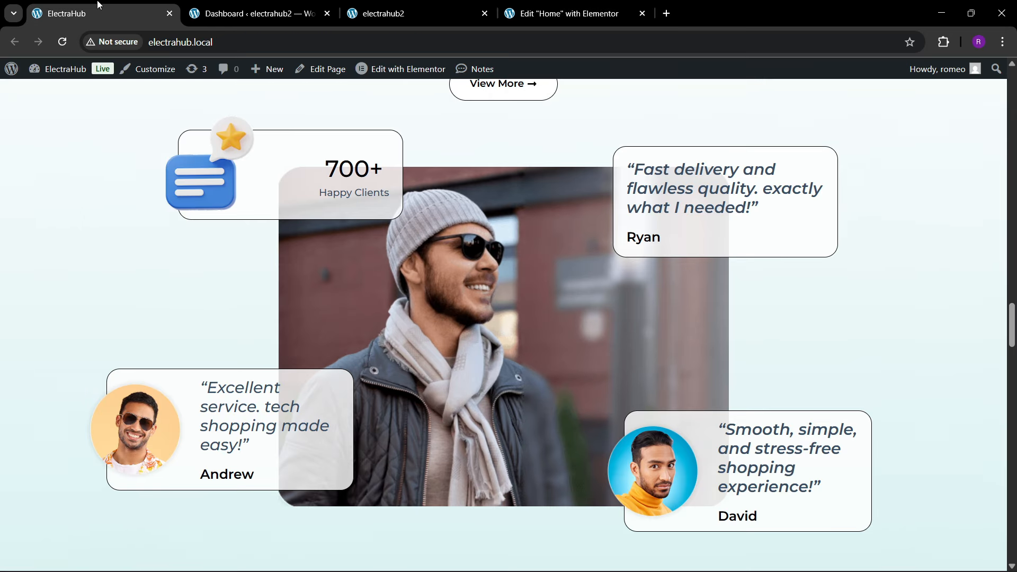
pyautogui.click(406, 5)
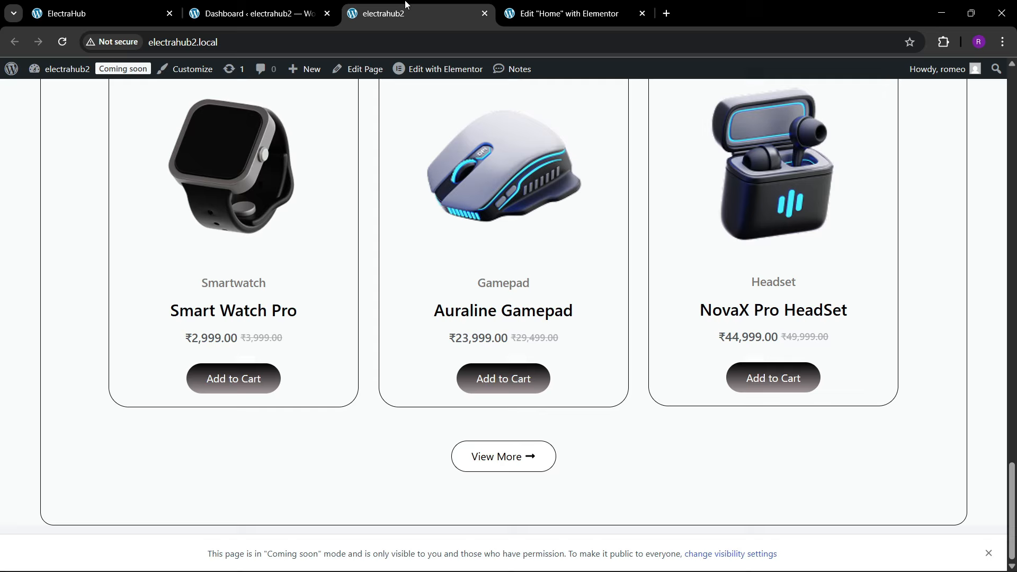
pyautogui.click(503, 6)
pyautogui.click(83, 251)
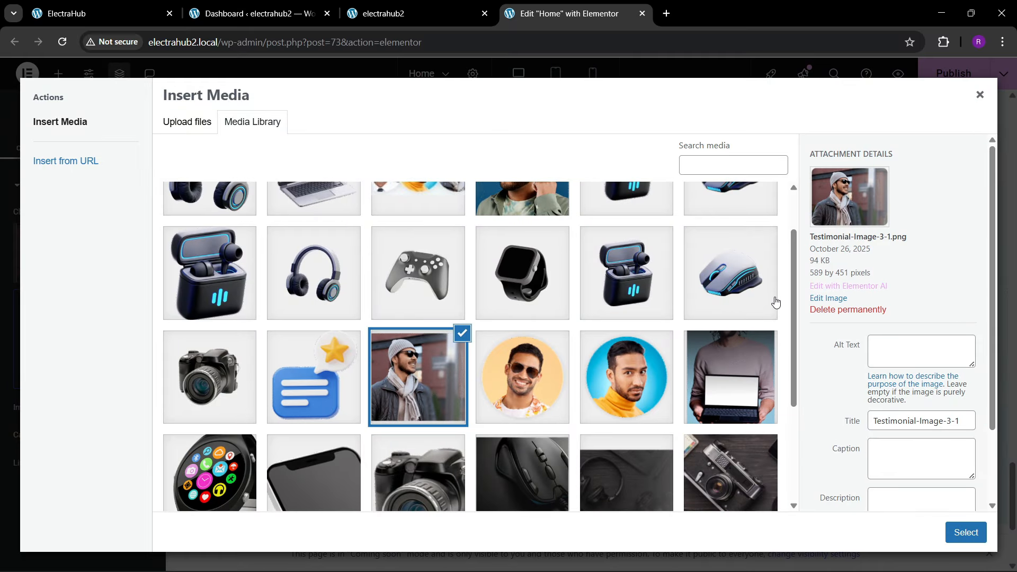
pyautogui.click(821, 299)
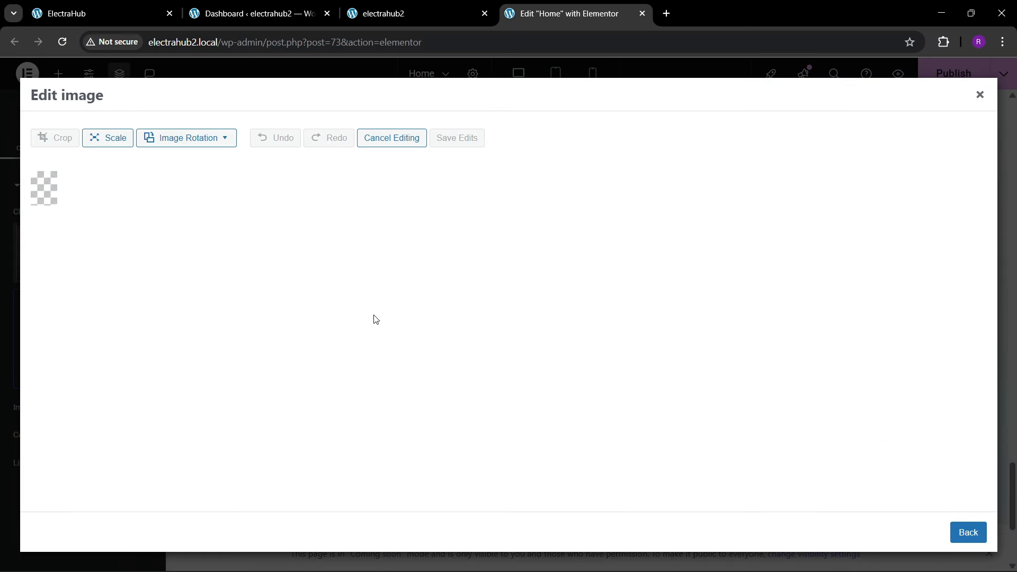
pyautogui.click(47, 138)
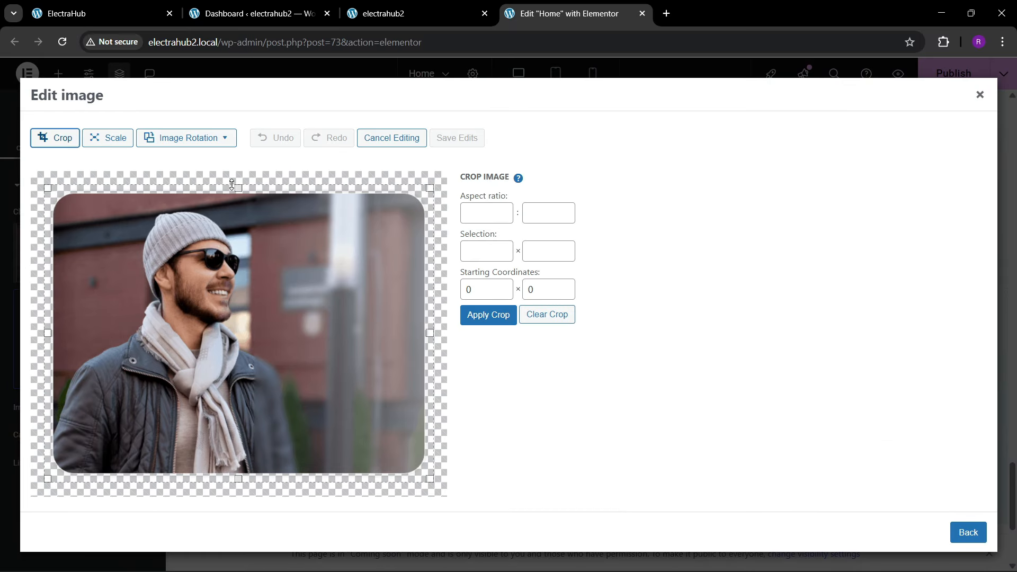
# Step: Crop the testimonial image's transparent edges to a 560 × 420 px selection, save the edits and reinsert the image
pyautogui.moveTo(232, 183); pyautogui.dragTo(236, 196)
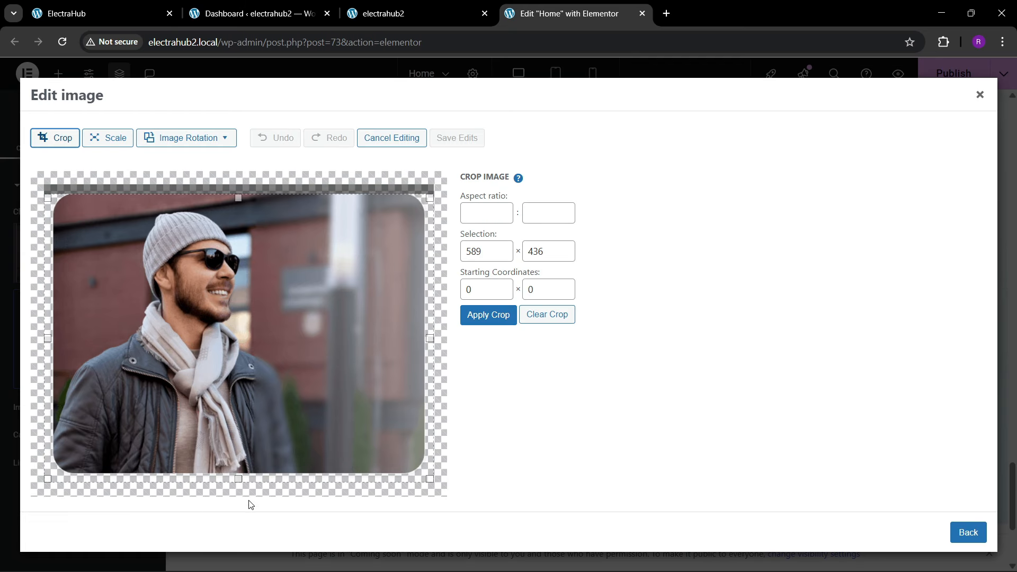
pyautogui.moveTo(238, 478); pyautogui.dragTo(240, 470)
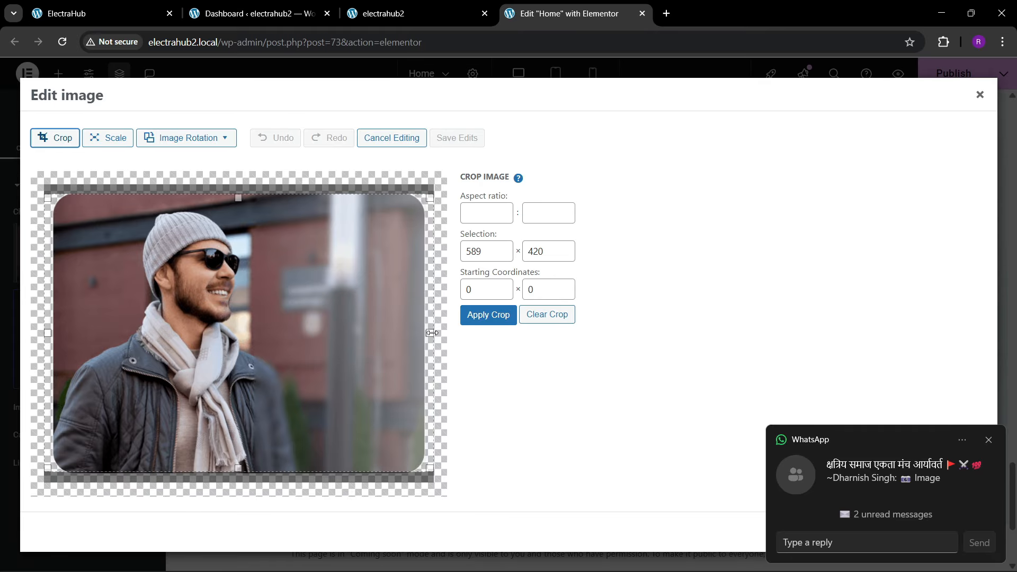
pyautogui.moveTo(432, 332); pyautogui.dragTo(425, 341)
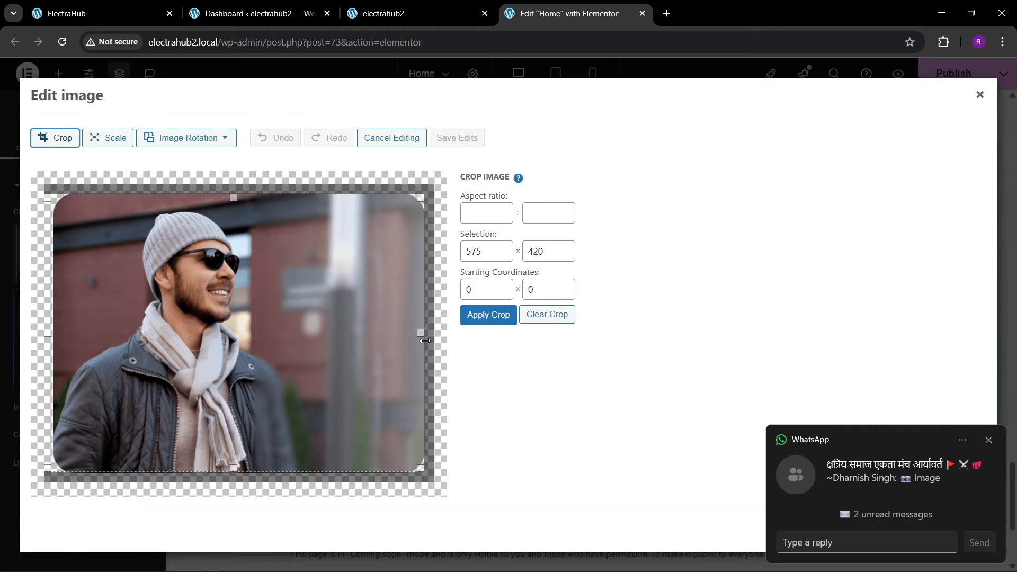
pyautogui.moveTo(44, 329); pyautogui.dragTo(54, 335)
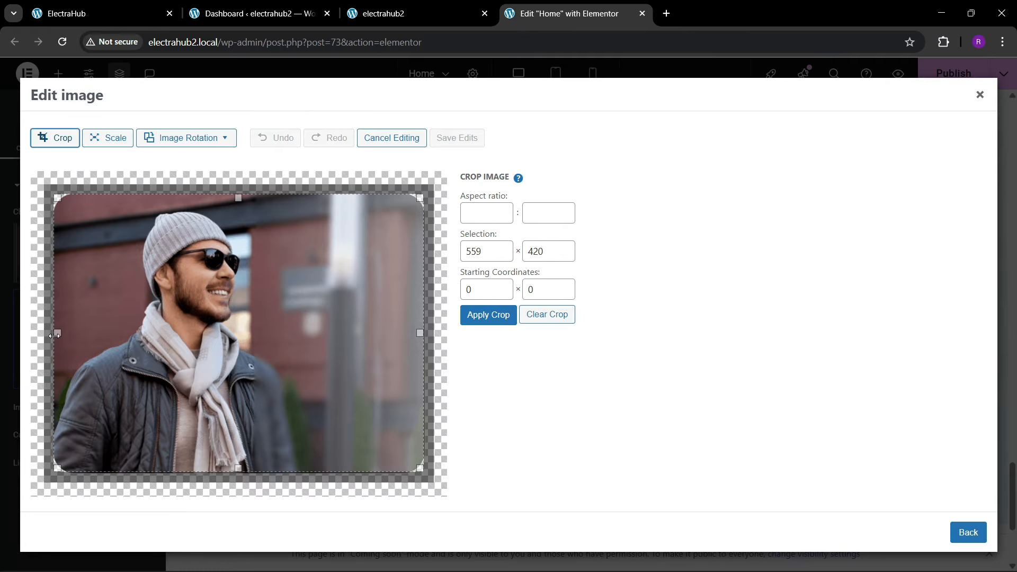
pyautogui.click(483, 320)
pyautogui.click(462, 137)
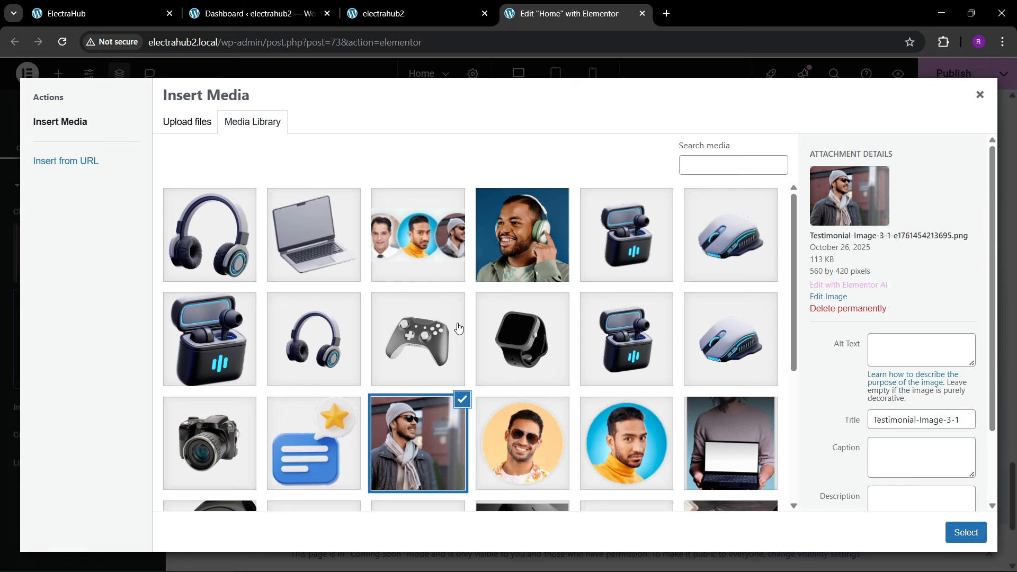
pyautogui.click(957, 532)
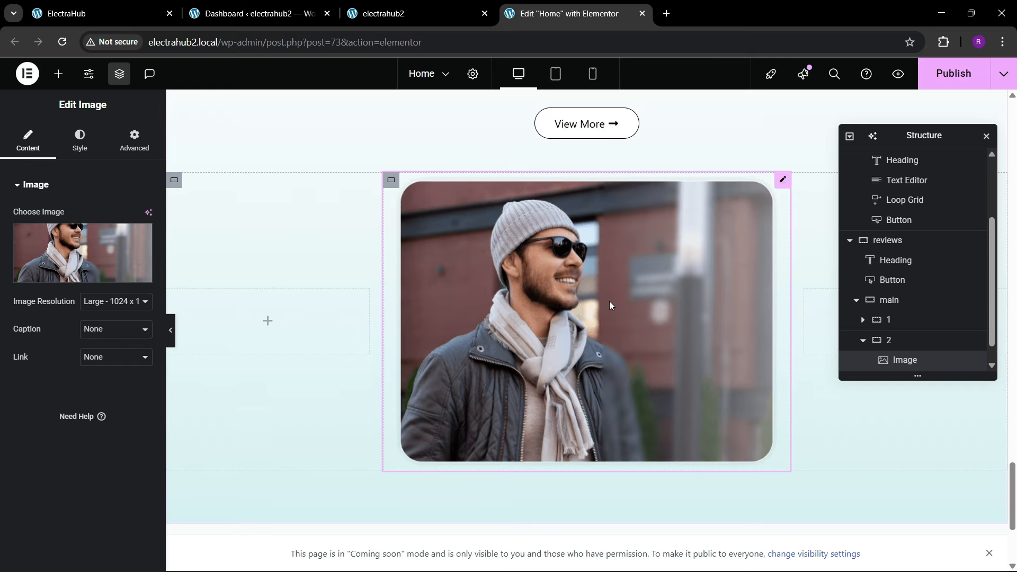
# Step: Examine how the review cards overlap the central photo on the reference page
pyautogui.click(85, 14)
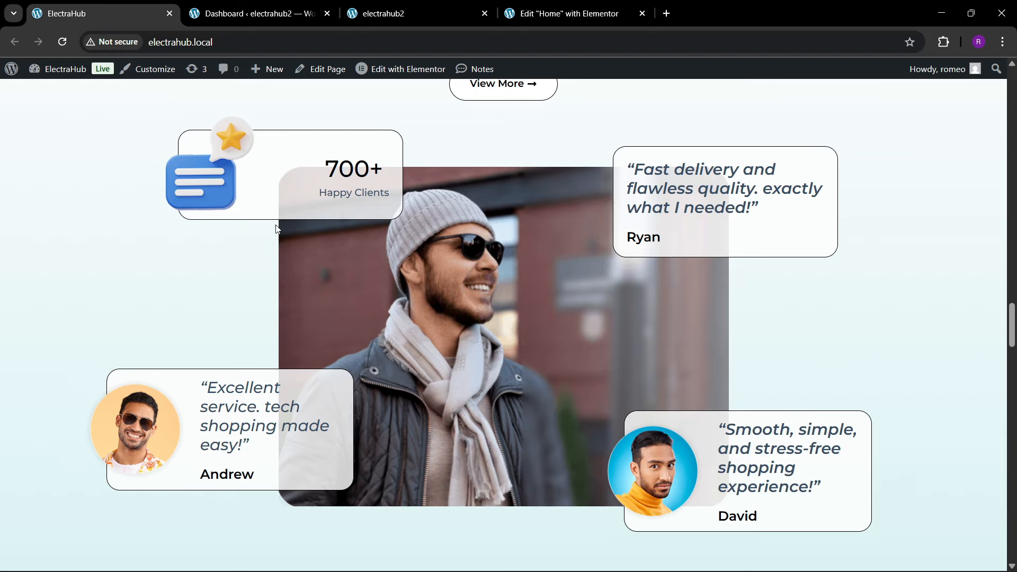
pyautogui.click(564, 14)
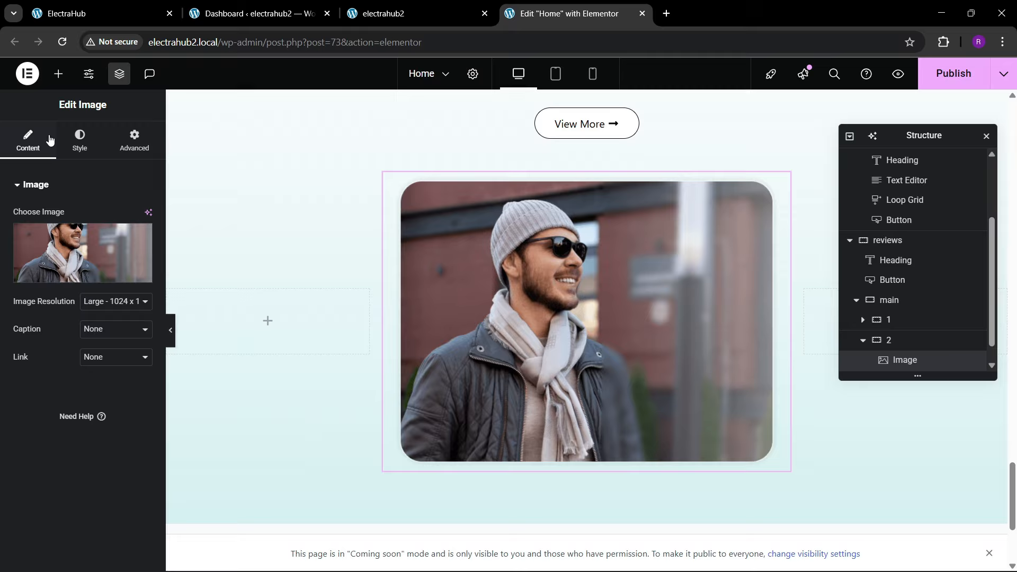
pyautogui.click(60, 75)
pyautogui.click(80, 13)
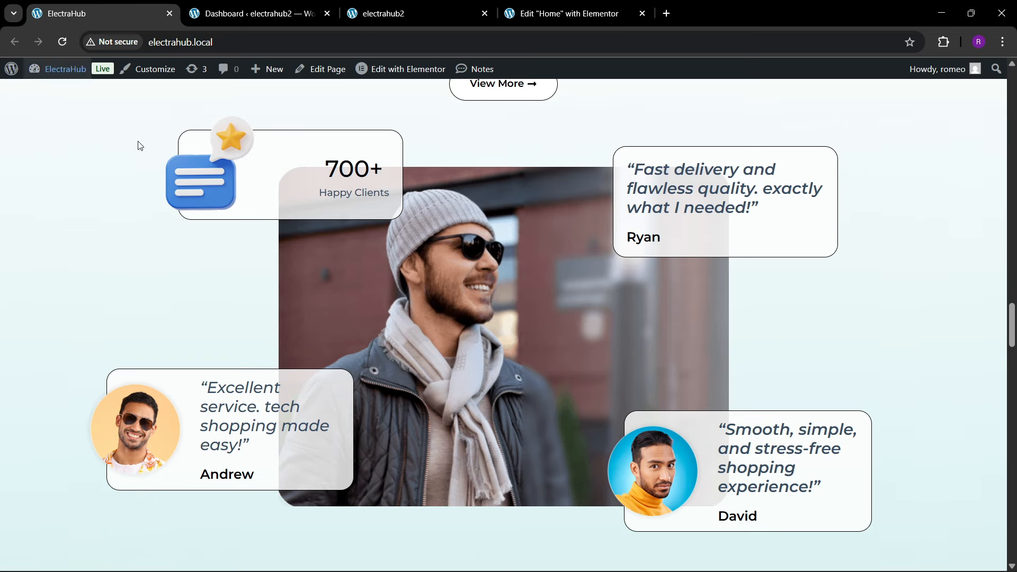
pyautogui.scroll(-1, 430, 274)
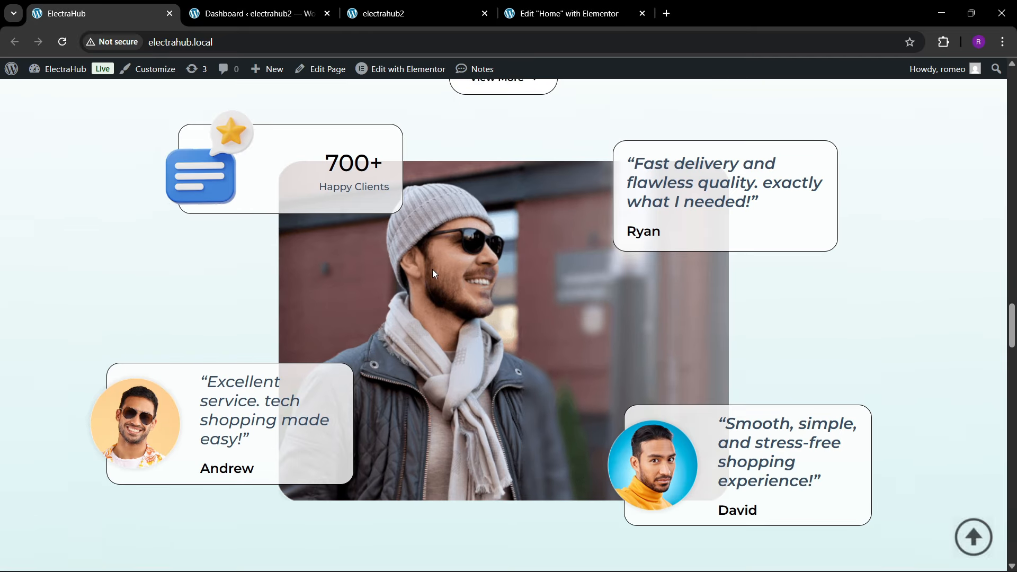
pyautogui.scroll(2, 431, 273)
# Step: Return to the Home page editor and look over its existing sections, including the hero's 700+ Happy Clients block
pyautogui.click(513, 4)
pyautogui.scroll(5, 461, 339)
pyautogui.scroll(15, 465, 331)
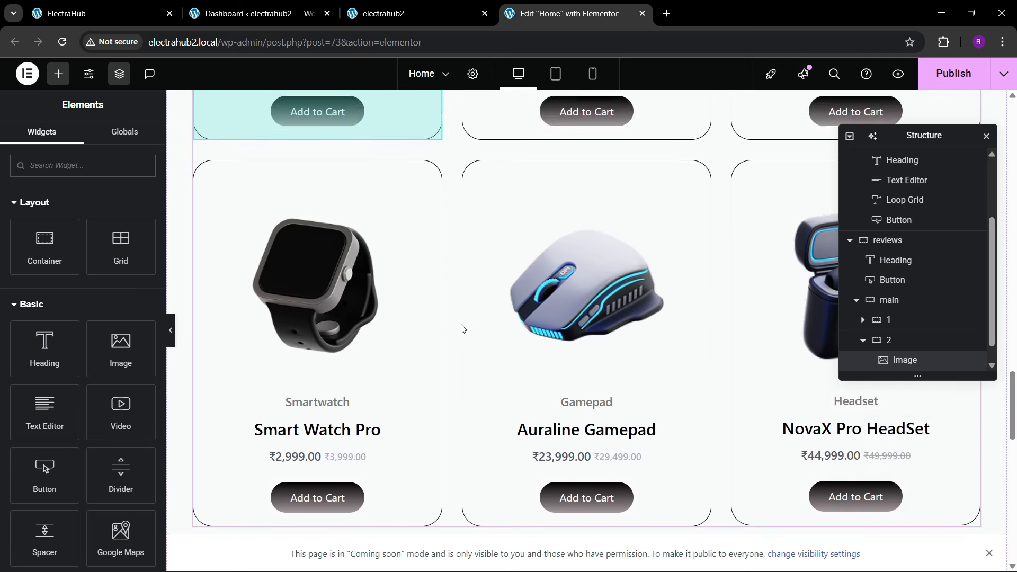
pyautogui.scroll(8, 464, 321)
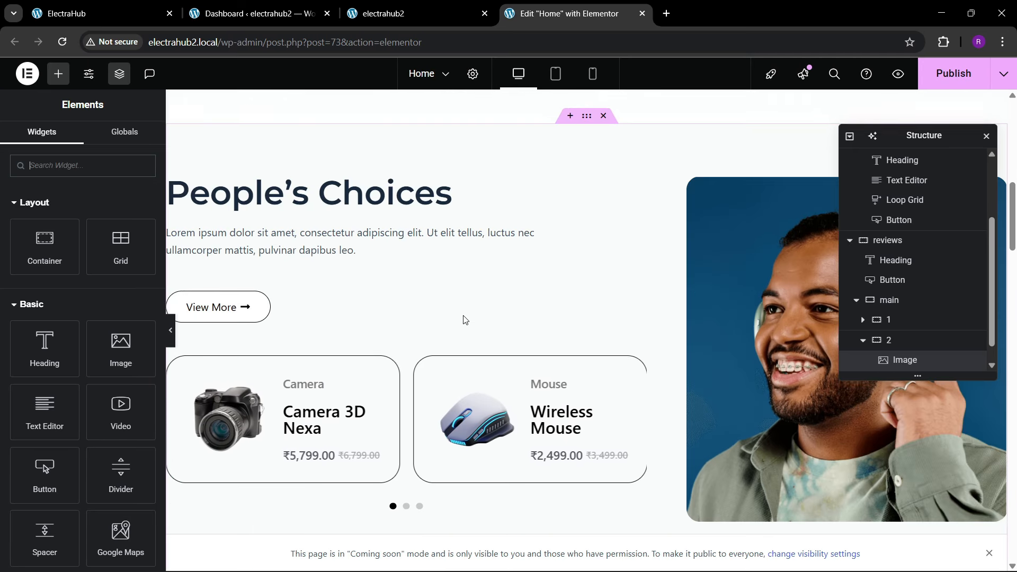
pyautogui.scroll(-2, 465, 321)
pyautogui.scroll(1, 465, 319)
pyautogui.scroll(-2, 464, 319)
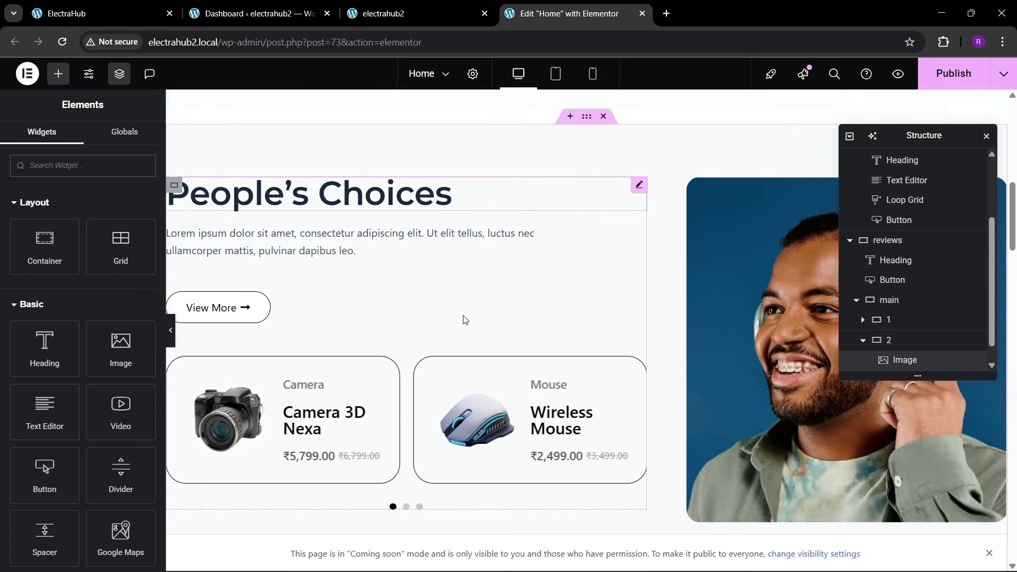
pyautogui.scroll(6, 463, 318)
pyautogui.scroll(-12, 450, 341)
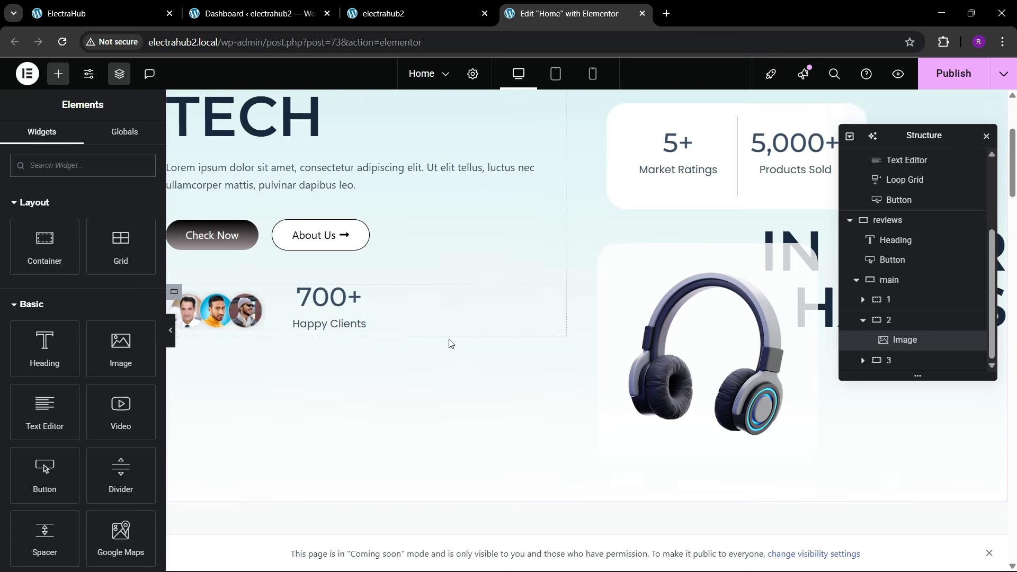
pyautogui.scroll(-15, 449, 342)
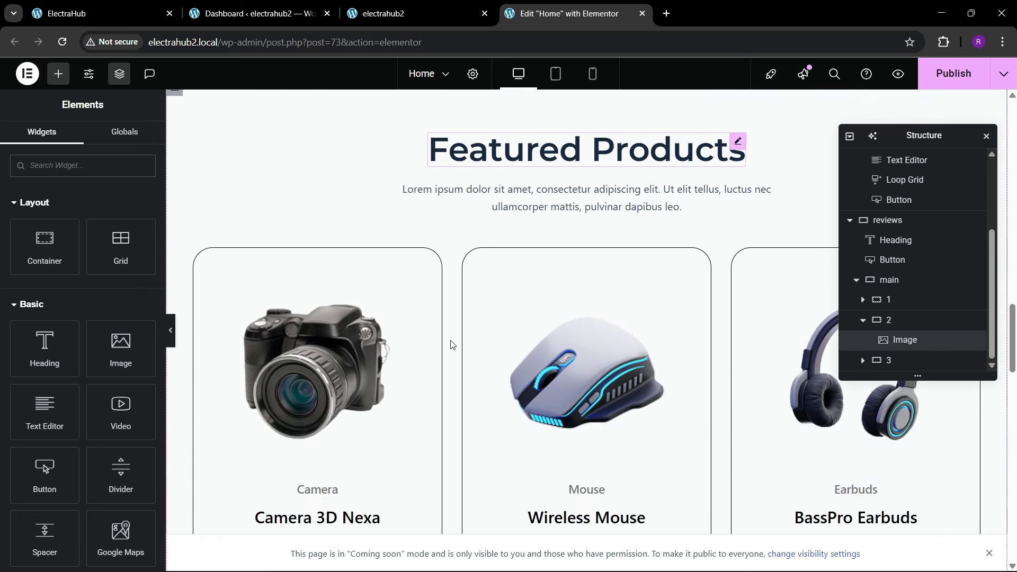
pyautogui.scroll(-4, 460, 342)
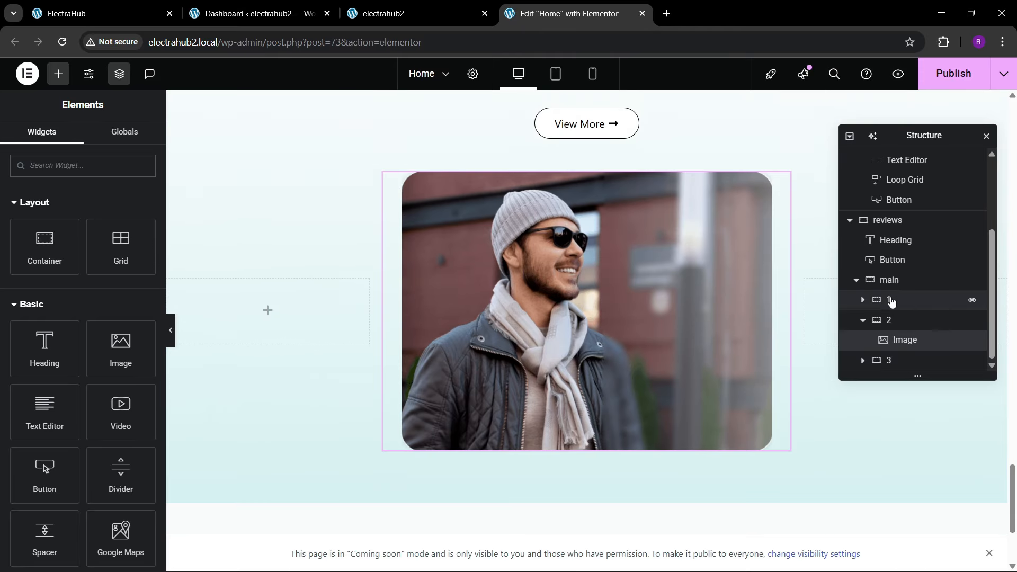
# Step: Change the main reviews container's item alignment to Start
pyautogui.click(890, 280)
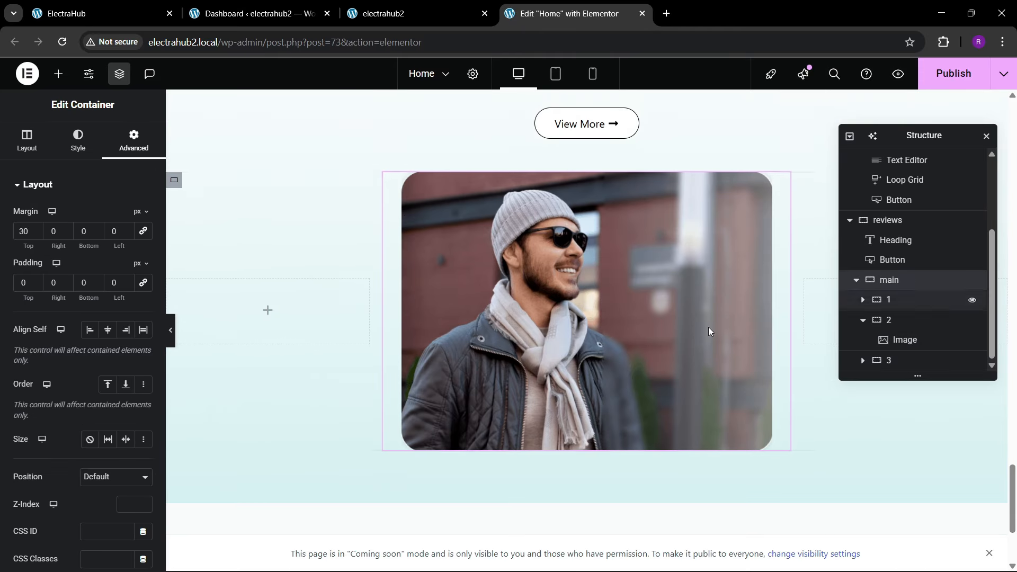
pyautogui.click(32, 142)
pyautogui.click(90, 414)
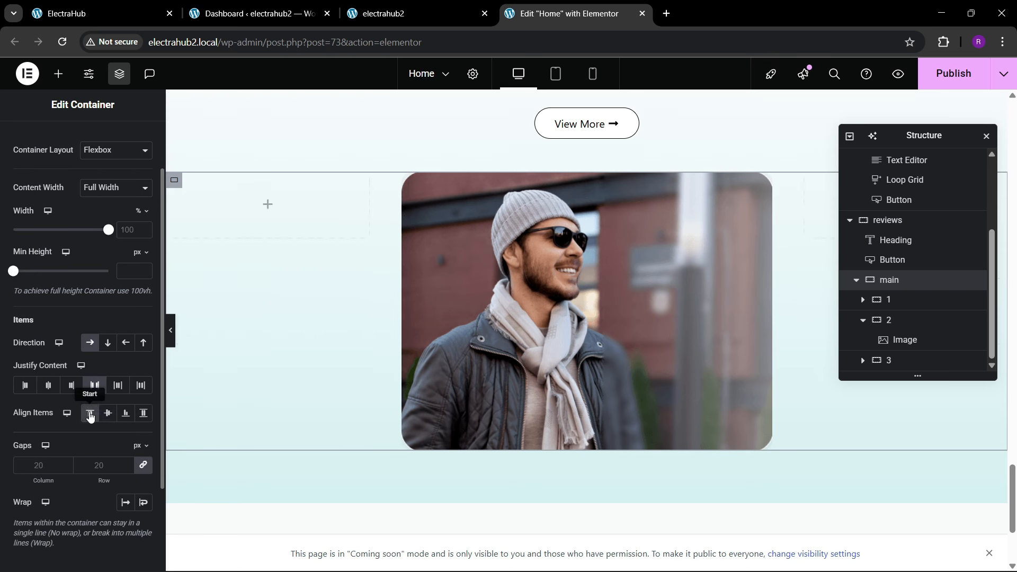
# Step: Set the main reviews container's item alignment to Stretch and add a new container inside column 1
pyautogui.click(143, 413)
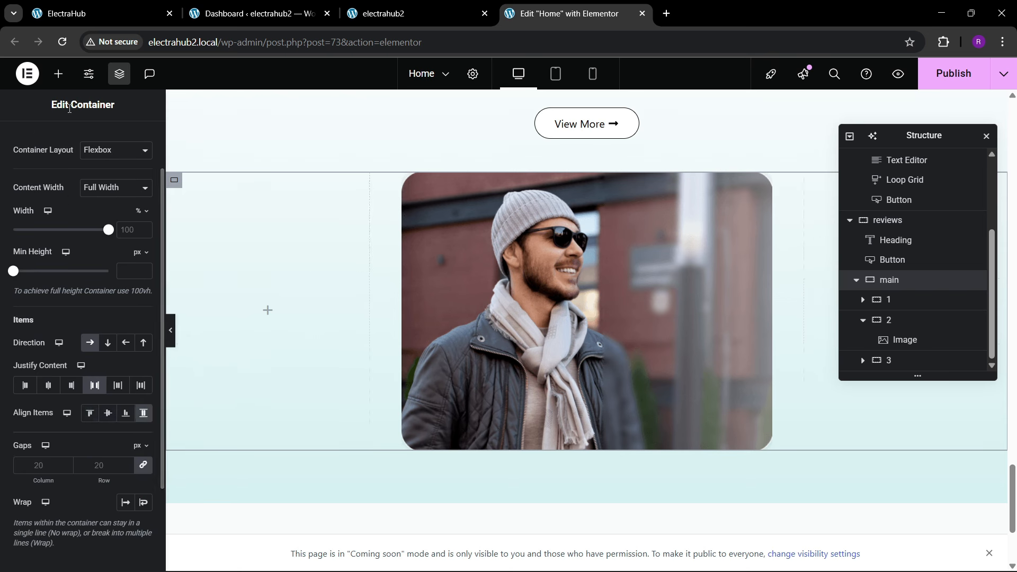
pyautogui.click(58, 73)
pyautogui.moveTo(45, 248); pyautogui.dragTo(249, 300)
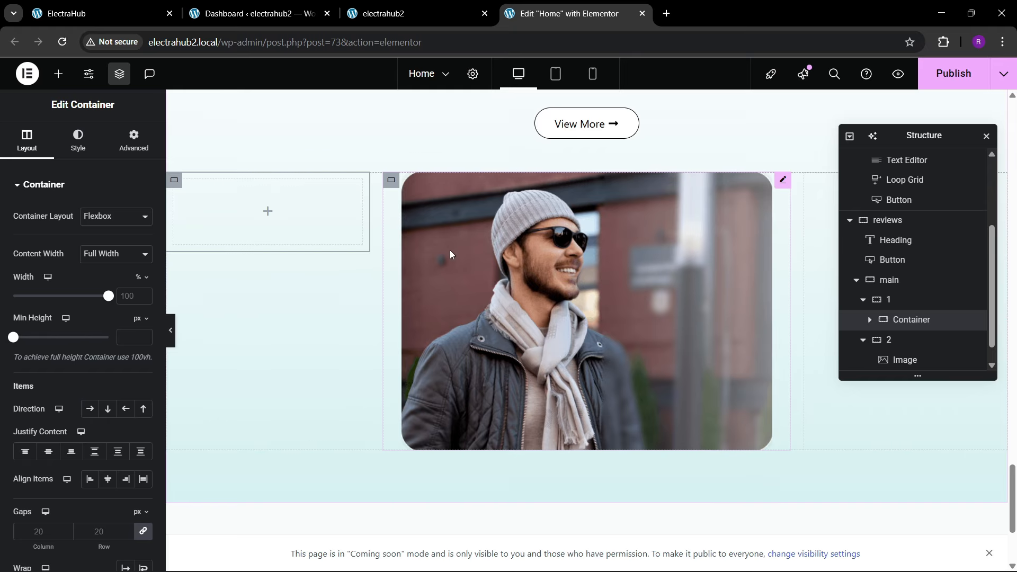
# Step: Set the central testimonial image's width to 100% so it fills column 2
pyautogui.click(475, 228)
pyautogui.click(79, 140)
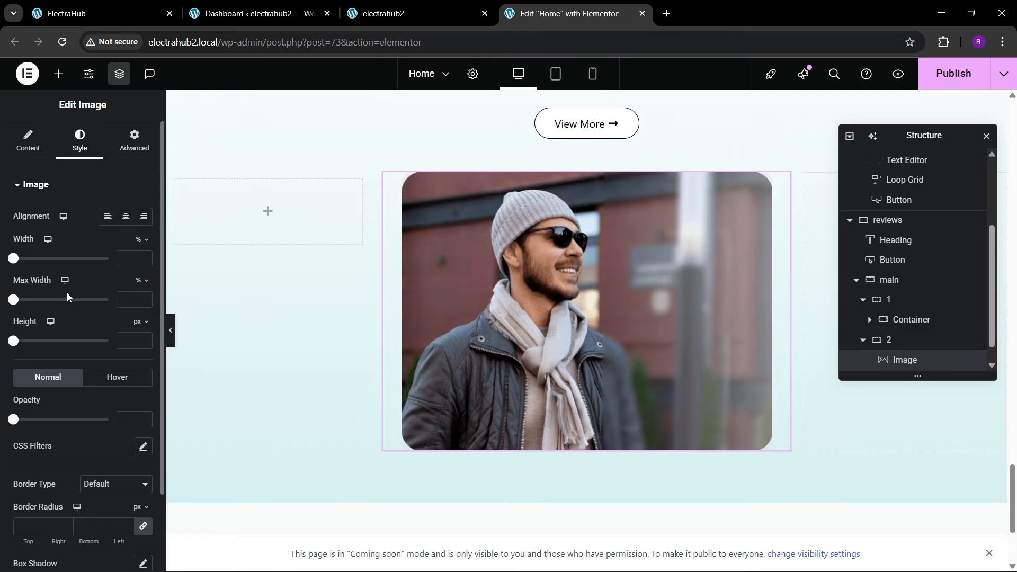
pyautogui.moveTo(14, 258); pyautogui.dragTo(268, 211)
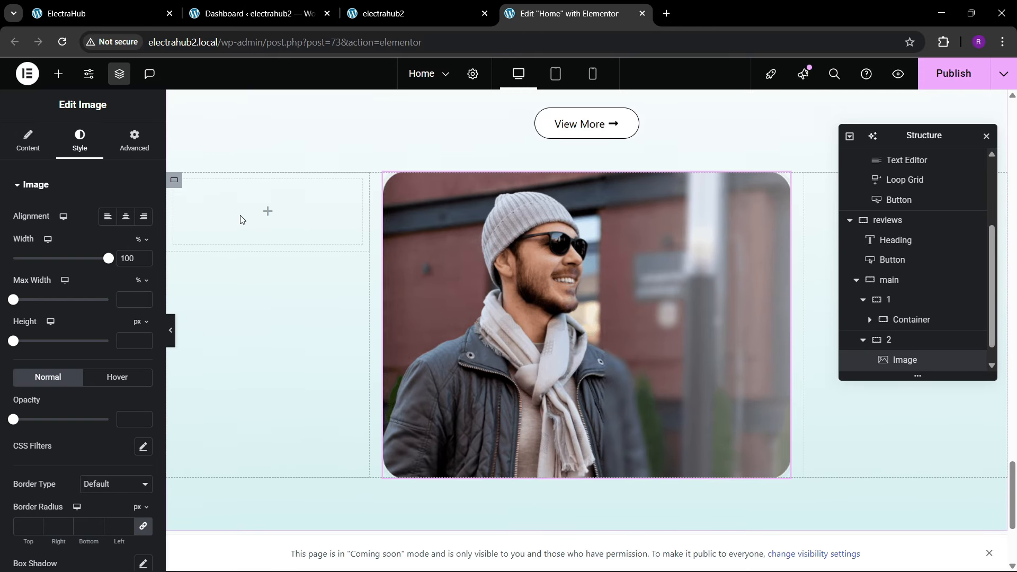
pyautogui.scroll(-1, 911, 297)
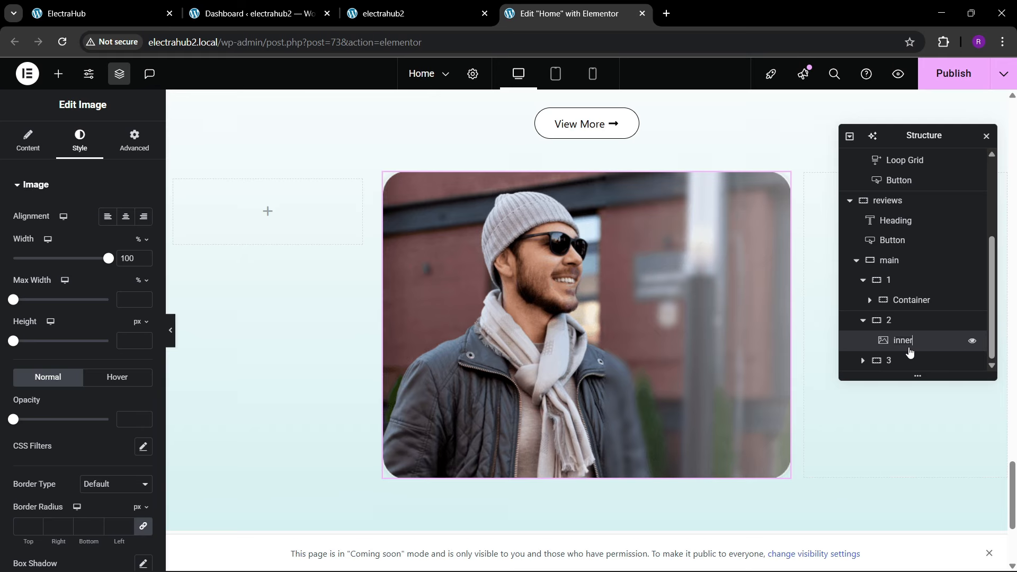
pyautogui.click(132, 139)
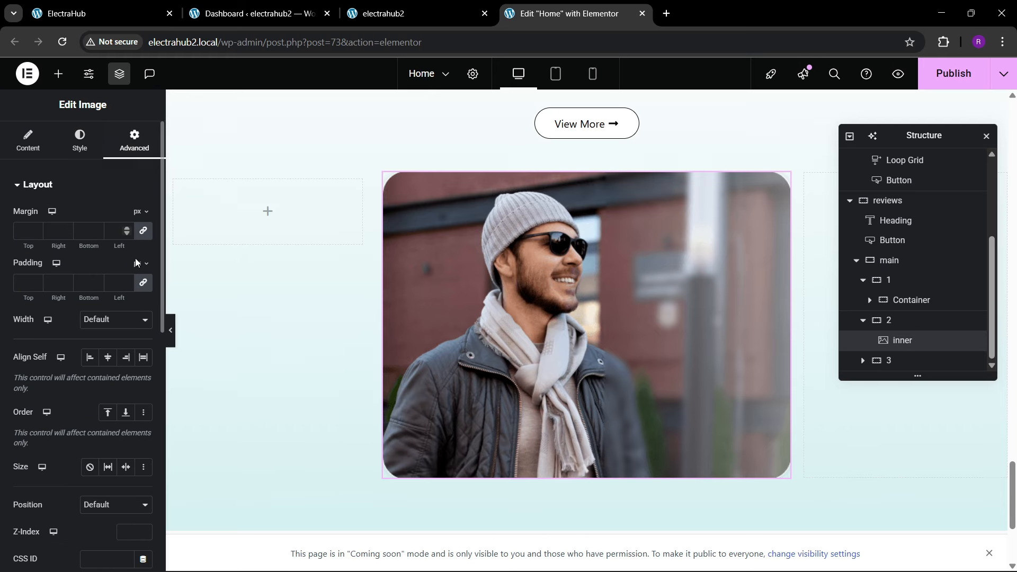
pyautogui.click(25, 282)
pyautogui.write('20')
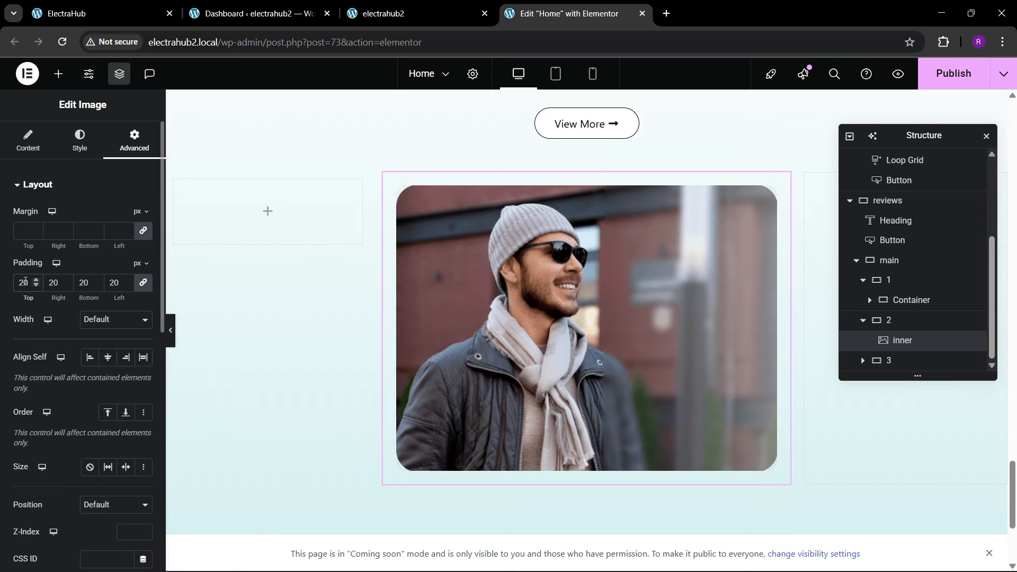
pyautogui.press('BackSpace')
pyautogui.press('BackSpace')
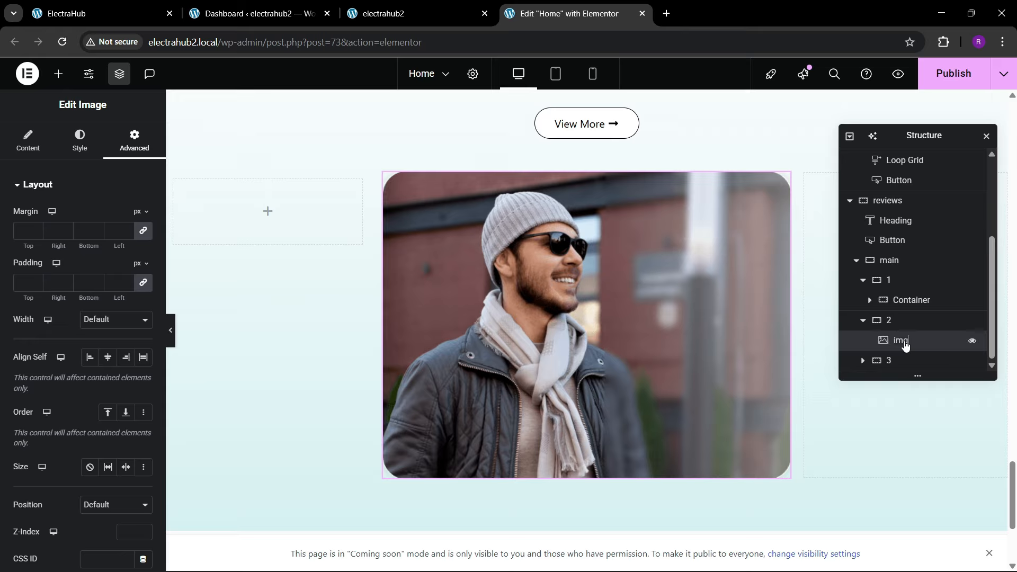
# Step: Rename the new container in column 1 as inner and set its padding to 20 px on all sides
pyautogui.click(863, 320)
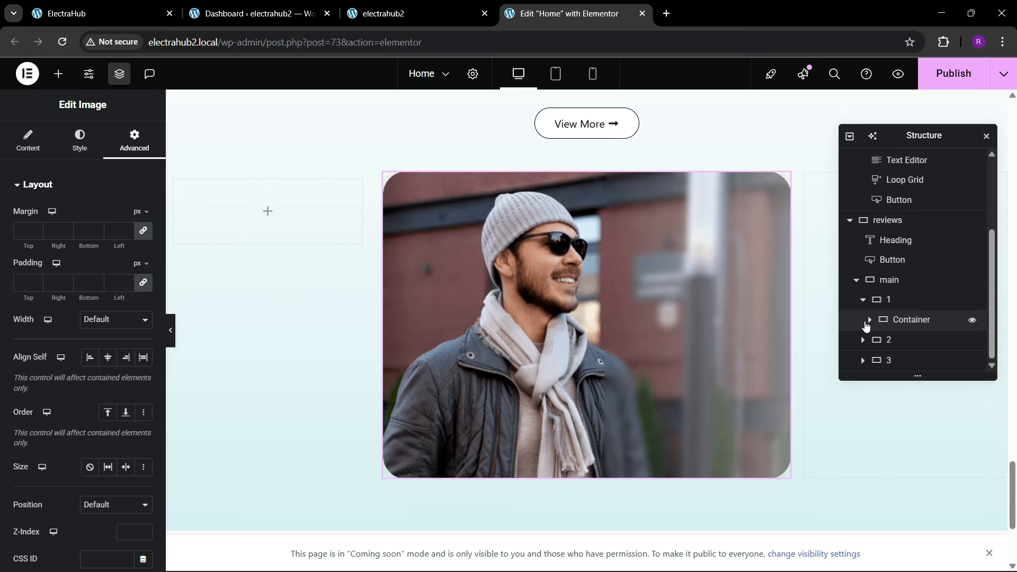
pyautogui.doubleClick(900, 320)
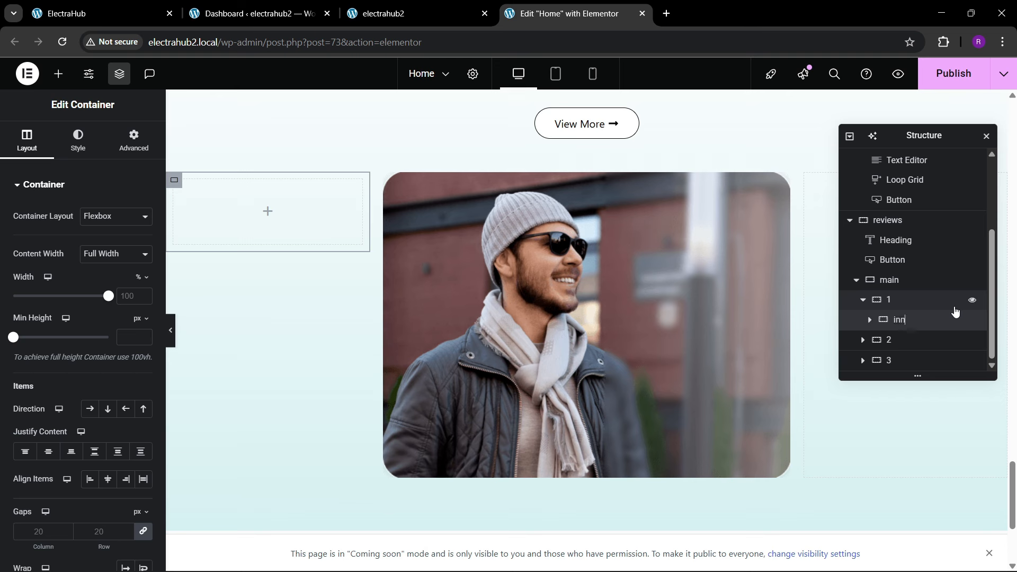
pyautogui.press('Return')
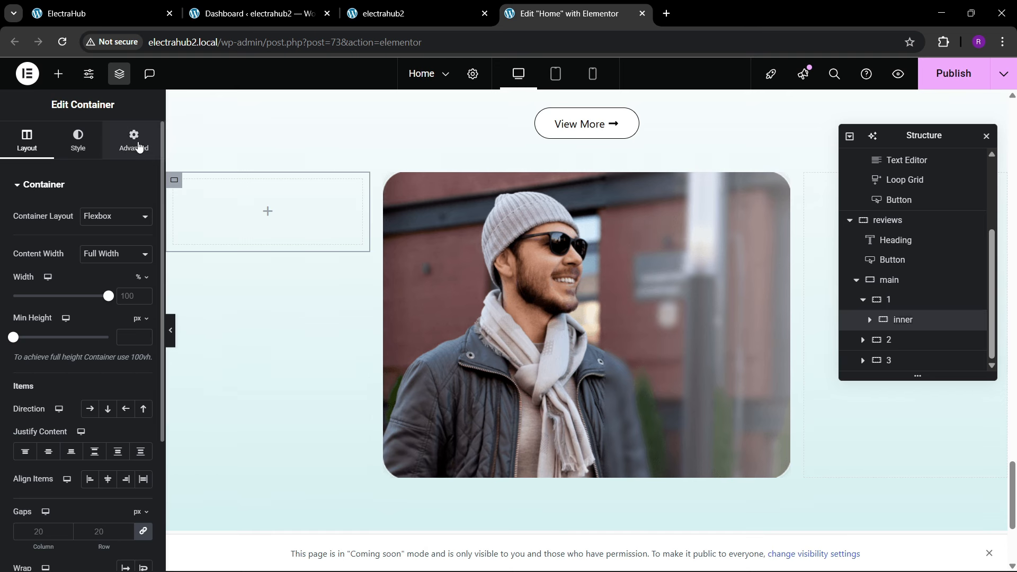
pyautogui.click(138, 145)
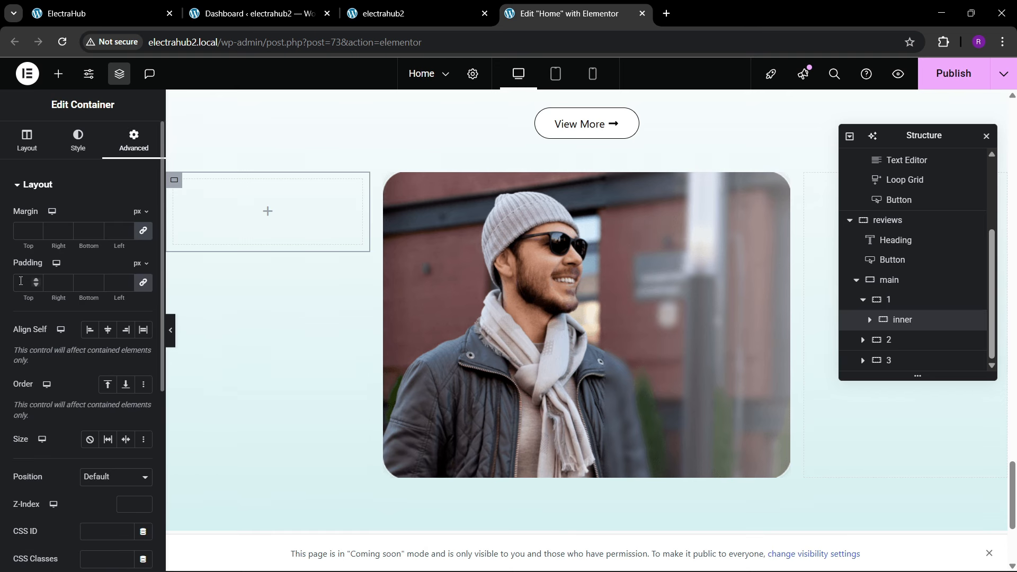
pyautogui.write('20')
pyautogui.click(41, 6)
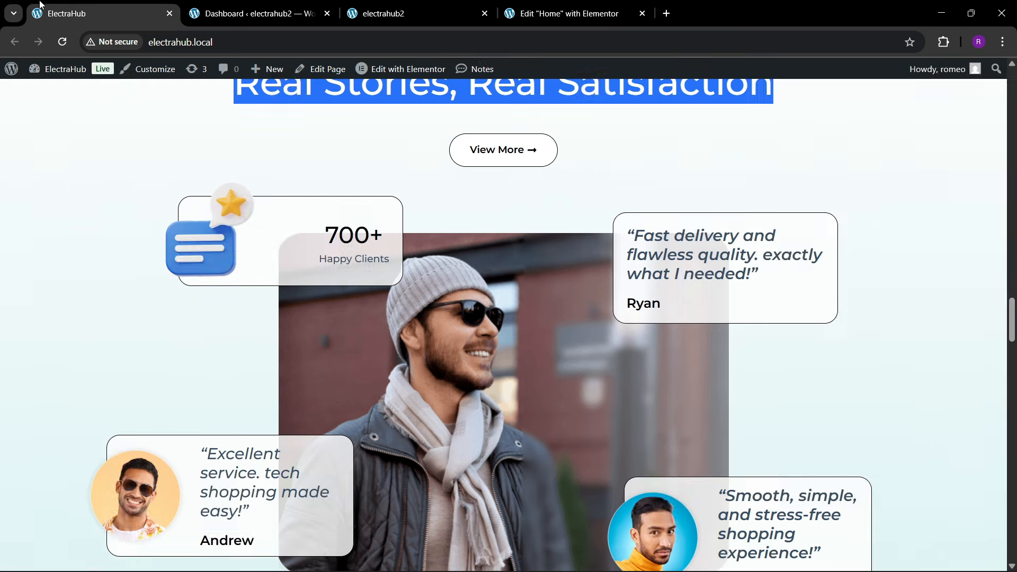
pyautogui.click(561, 13)
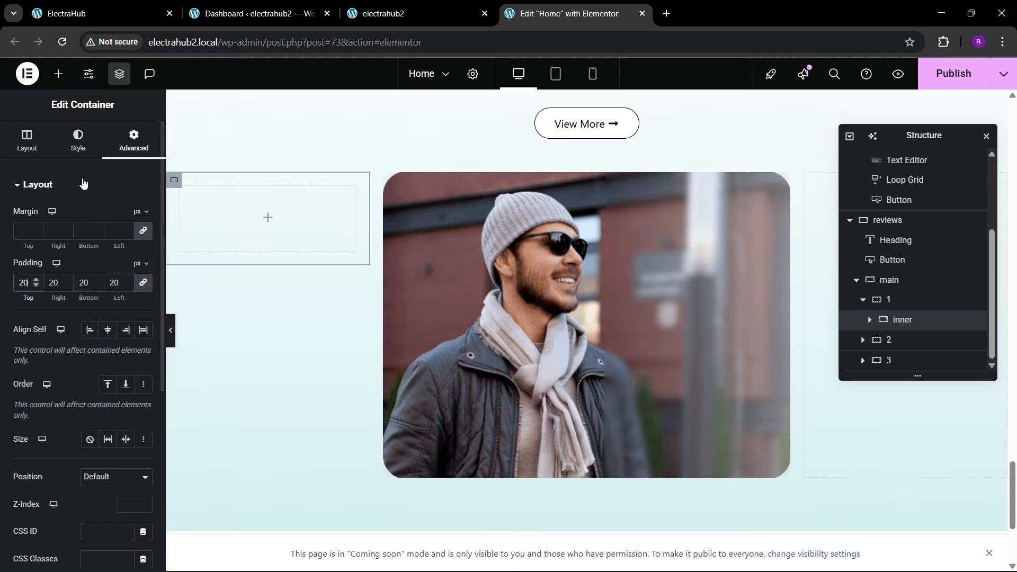
# Step: Give the inner container a classic background in white (#FFFFFF)
pyautogui.click(79, 138)
pyautogui.click(90, 244)
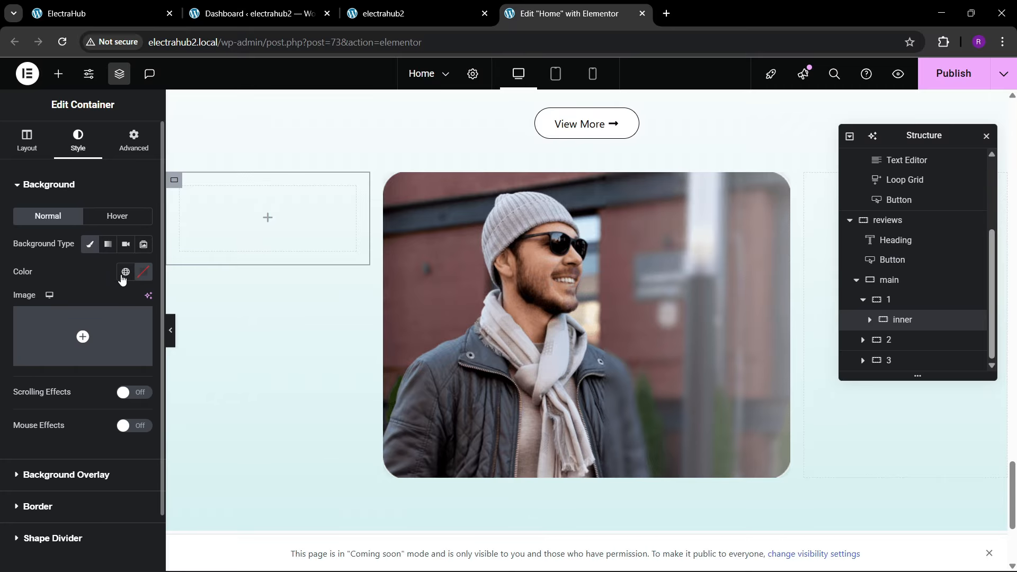
pyautogui.click(143, 276)
pyautogui.moveTo(91, 341); pyautogui.dragTo(3, 288)
pyautogui.click(81, 292)
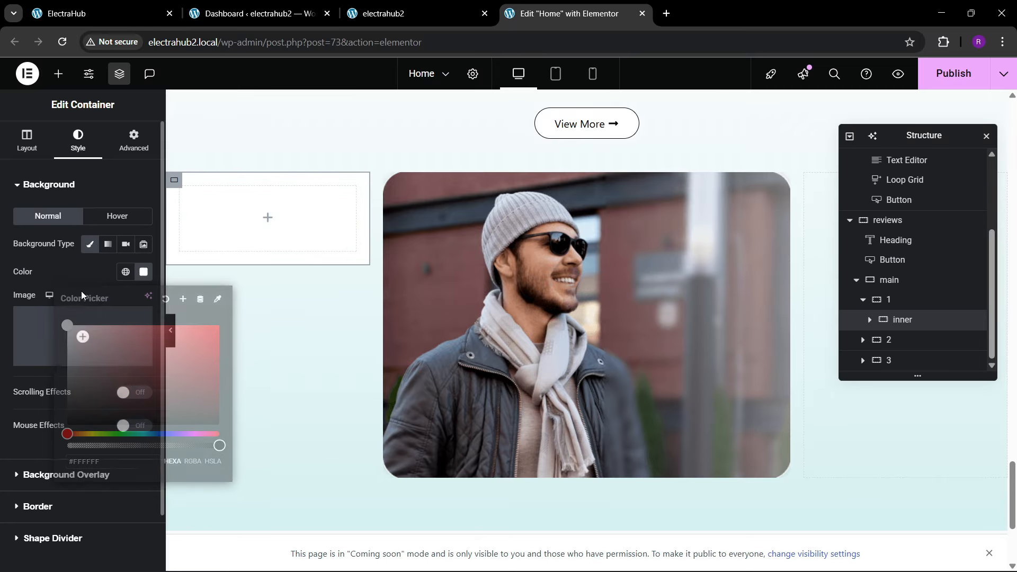
pyautogui.click(42, 479)
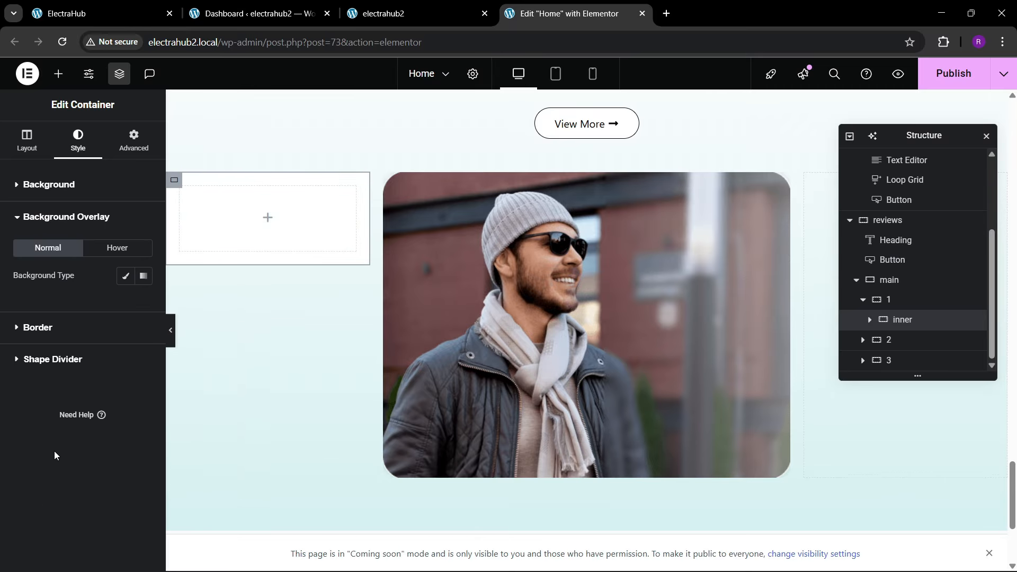
# Step: Give the inner container a solid 1 px border in the theme black global color with a 20 px border radius
pyautogui.click(46, 327)
pyautogui.click(115, 307)
pyautogui.click(93, 354)
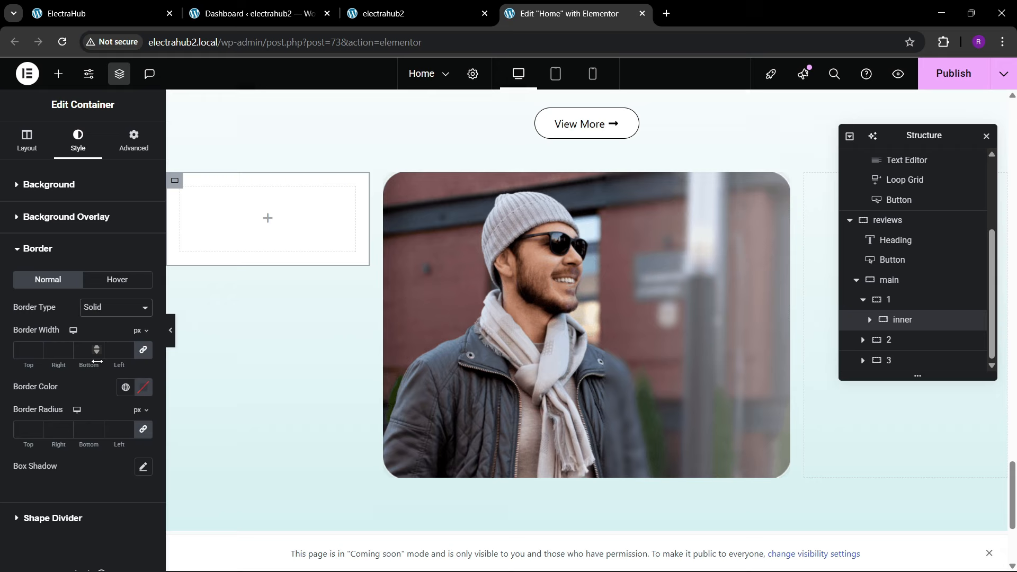
pyautogui.click(127, 347)
pyautogui.click(126, 387)
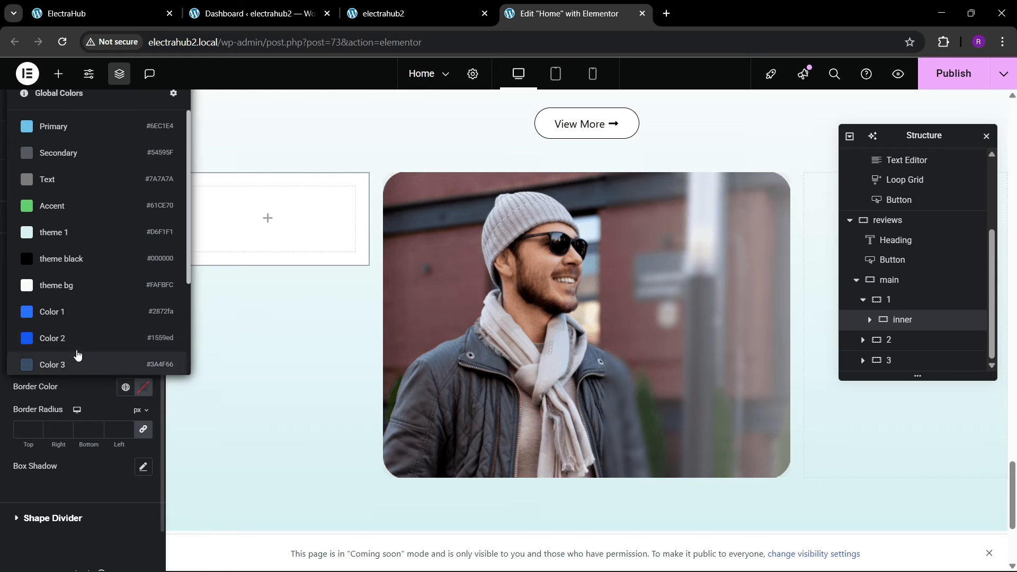
pyautogui.click(64, 258)
pyautogui.scroll(-1, 17, 393)
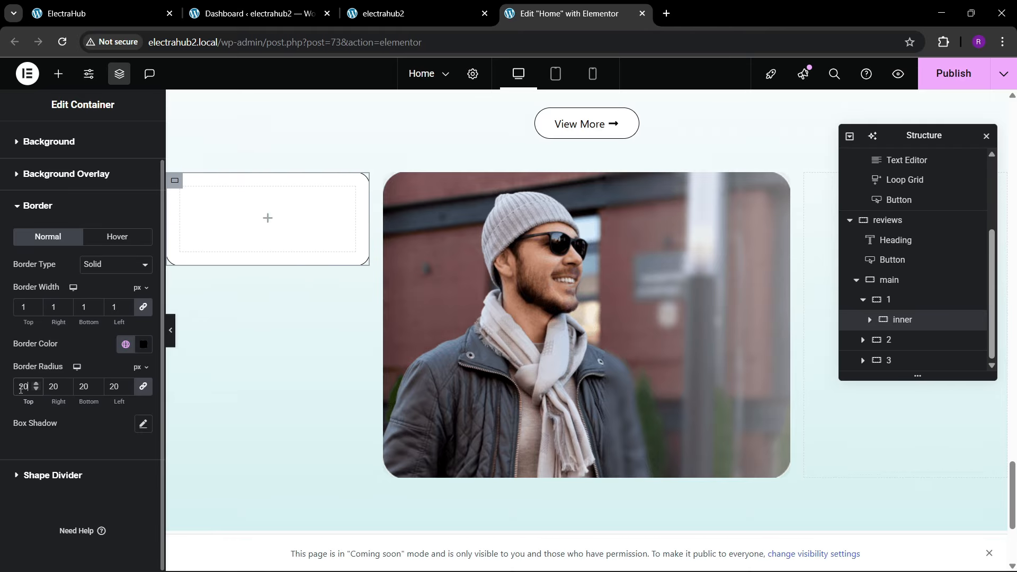
# Step: Add an Image widget inside the inner container and insert the blue chat bubble with star picture from the media library
pyautogui.click(58, 74)
pyautogui.moveTo(116, 347); pyautogui.dragTo(228, 259)
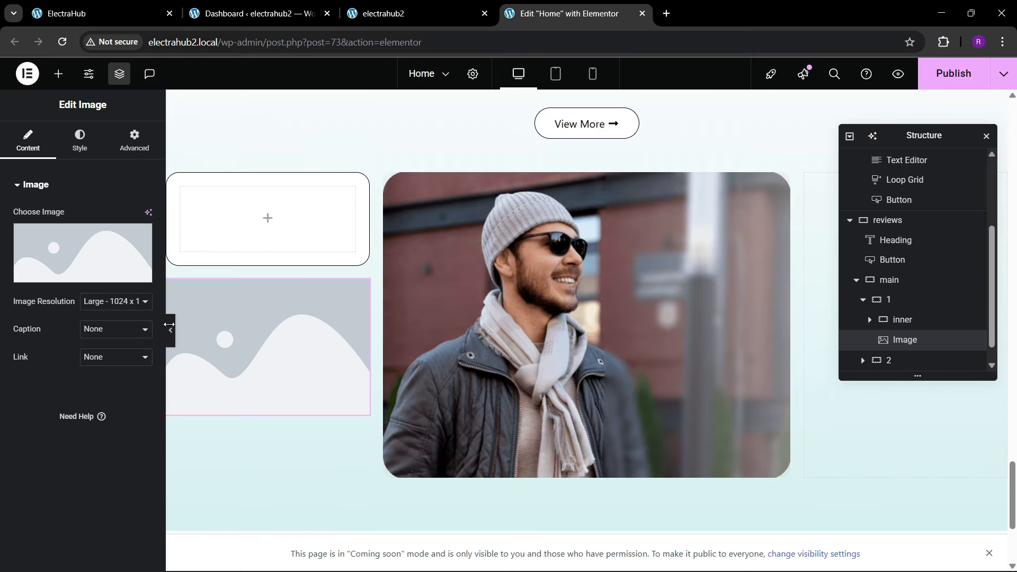
pyautogui.moveTo(237, 310); pyautogui.dragTo(249, 248)
pyautogui.click(90, 260)
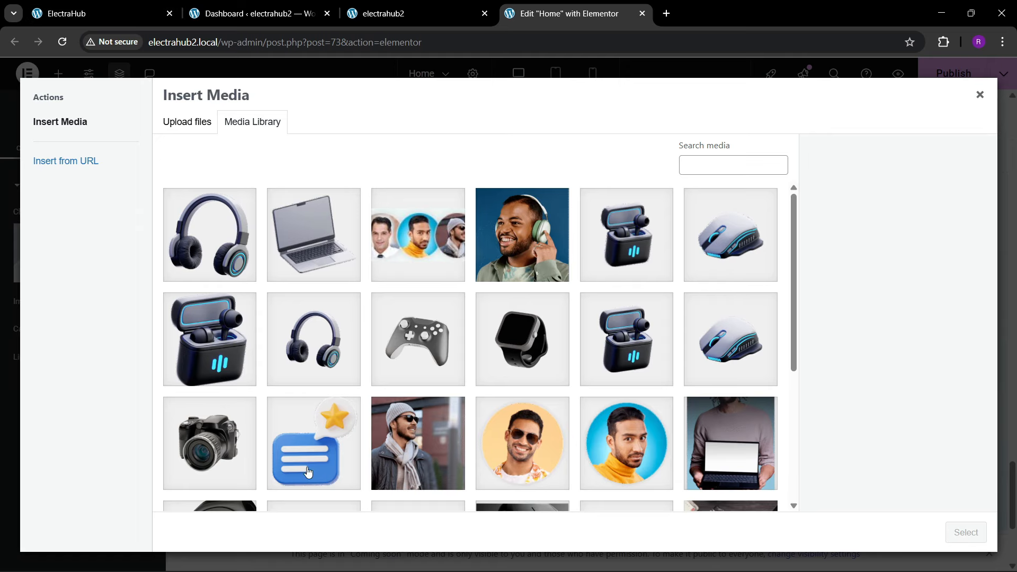
pyautogui.click(313, 443)
pyautogui.click(967, 533)
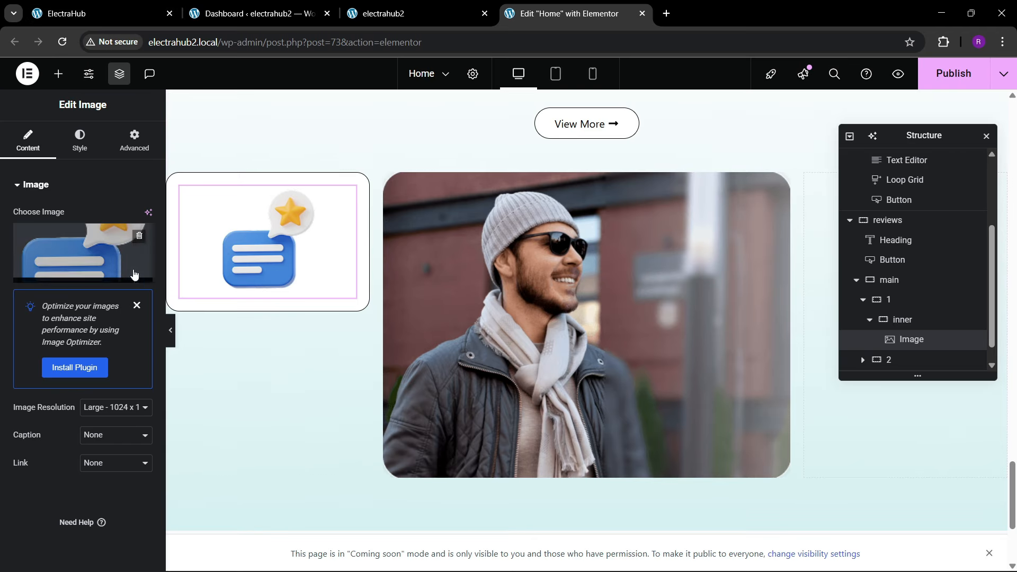
# Step: Examine the Happy Clients card on the reference page and the matching counter block in the Home page's hero
pyautogui.click(58, 6)
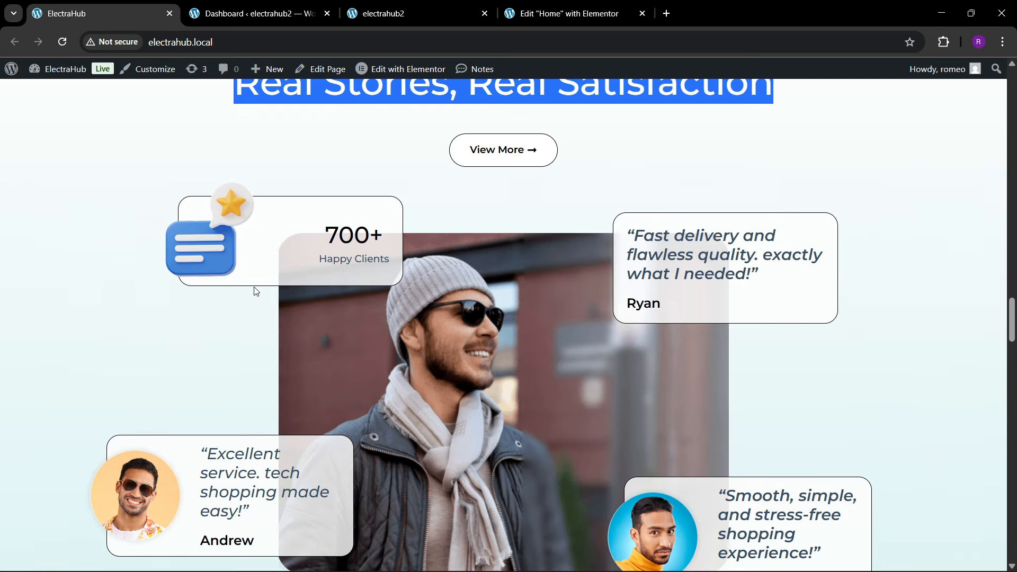
pyautogui.click(569, 13)
pyautogui.scroll(10, 431, 311)
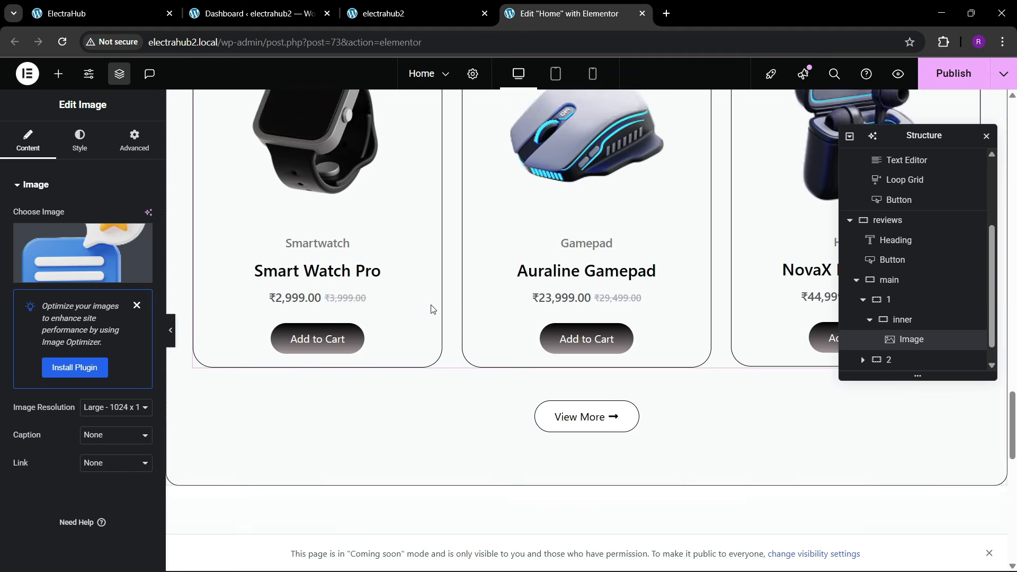
pyautogui.scroll(15, 431, 309)
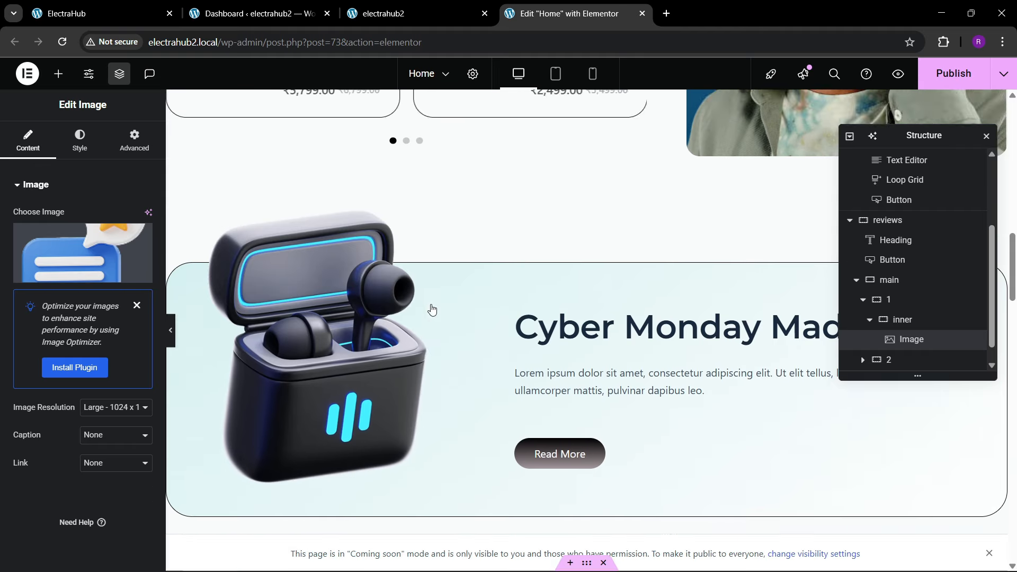
pyautogui.scroll(15, 432, 309)
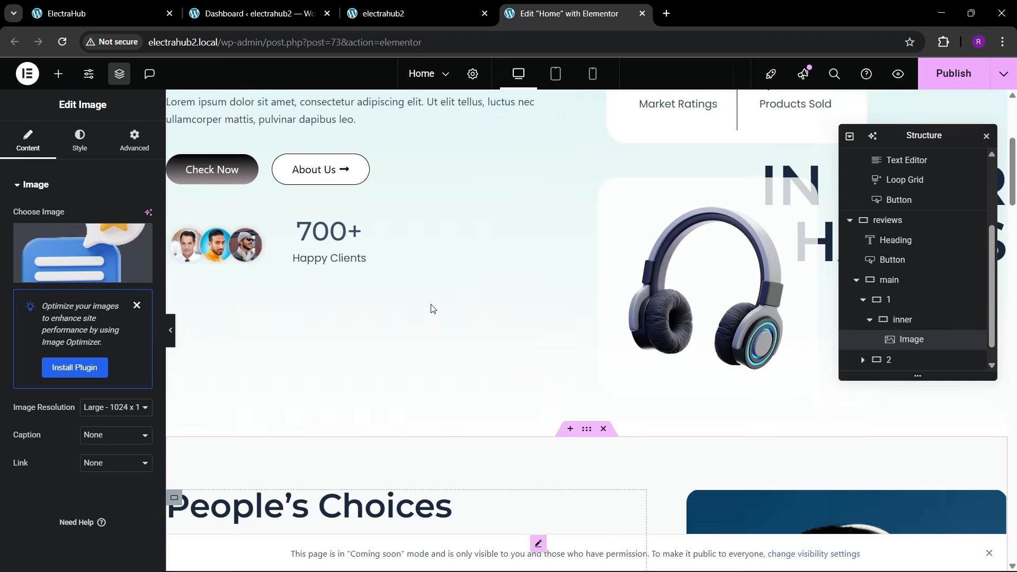
pyautogui.rightClick(311, 269)
pyautogui.click(349, 326)
# Step: Add a Counter widget below the chat bubble image in the inner container of the reviews section
pyautogui.scroll(-6, 438, 310)
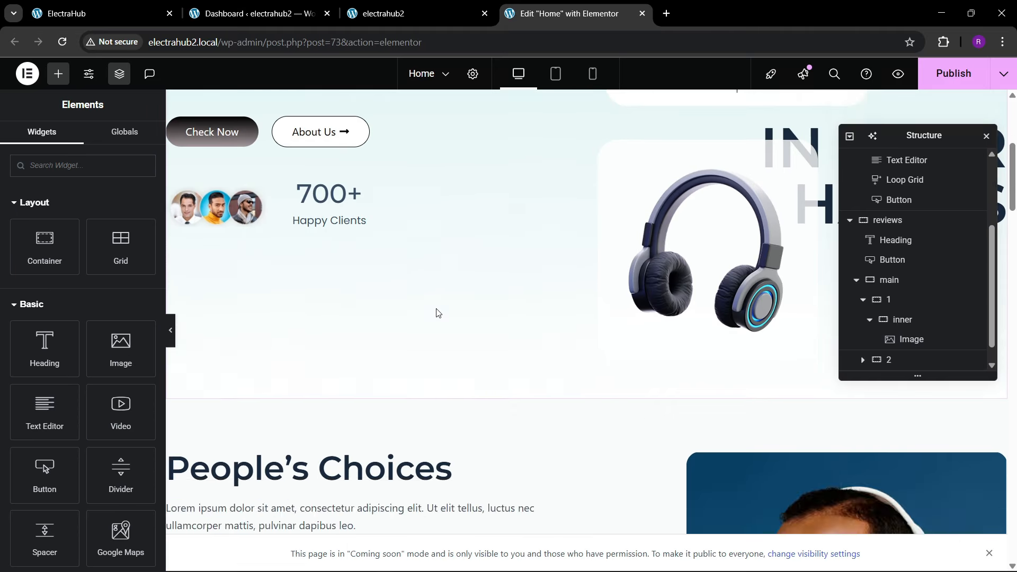
pyautogui.scroll(-15, 437, 317)
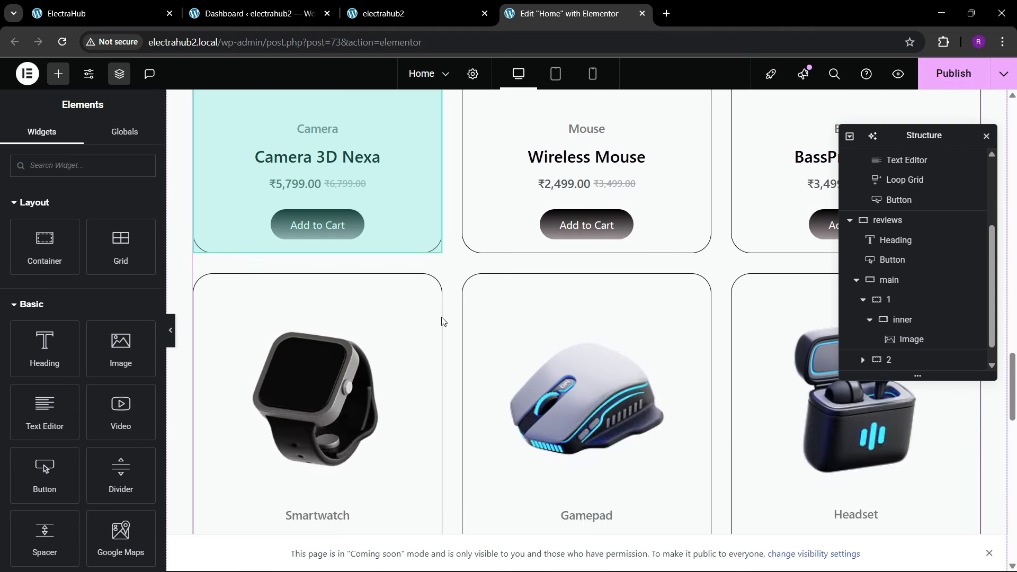
pyautogui.scroll(-9, 442, 323)
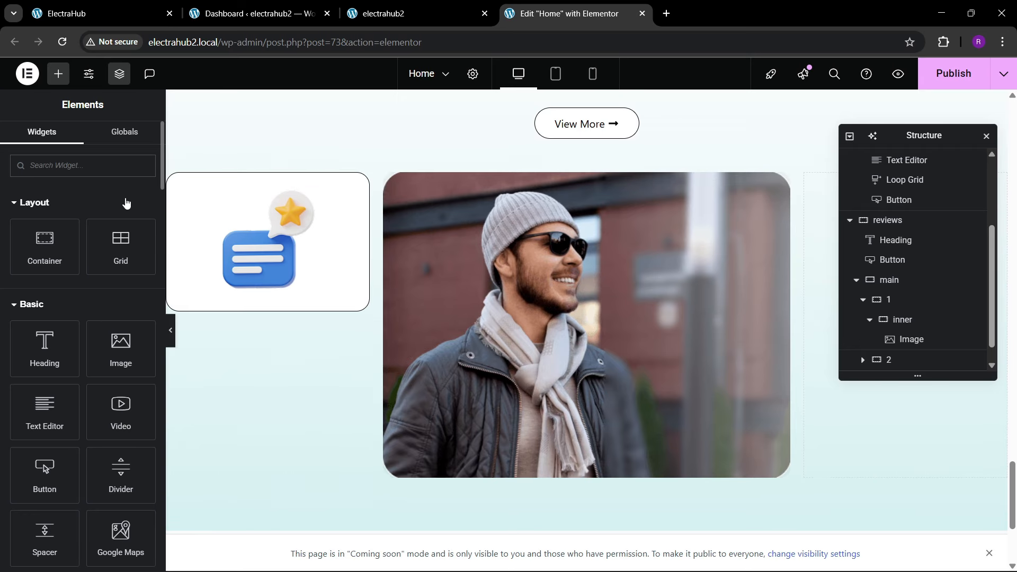
pyautogui.write('counter')
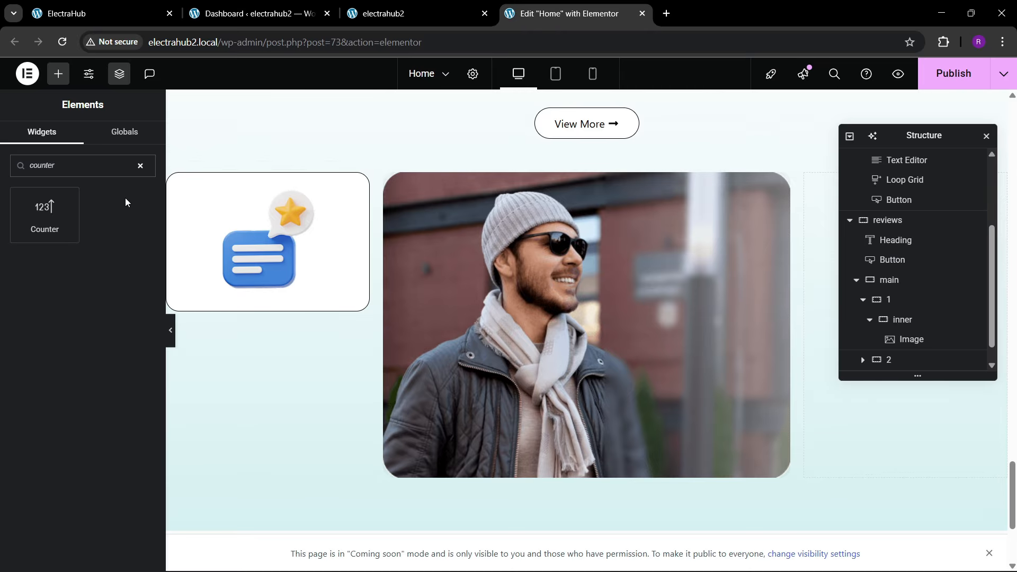
pyautogui.moveTo(61, 213); pyautogui.dragTo(331, 244)
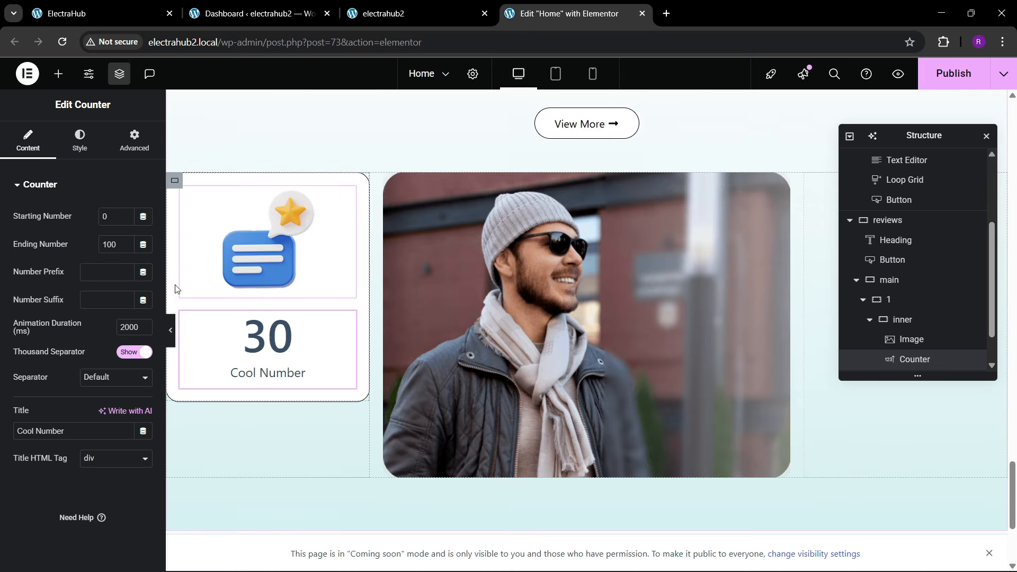
# Step: Lay out the inner container's items in a horizontal row with Space Between justification and Center alignment
pyautogui.click(900, 319)
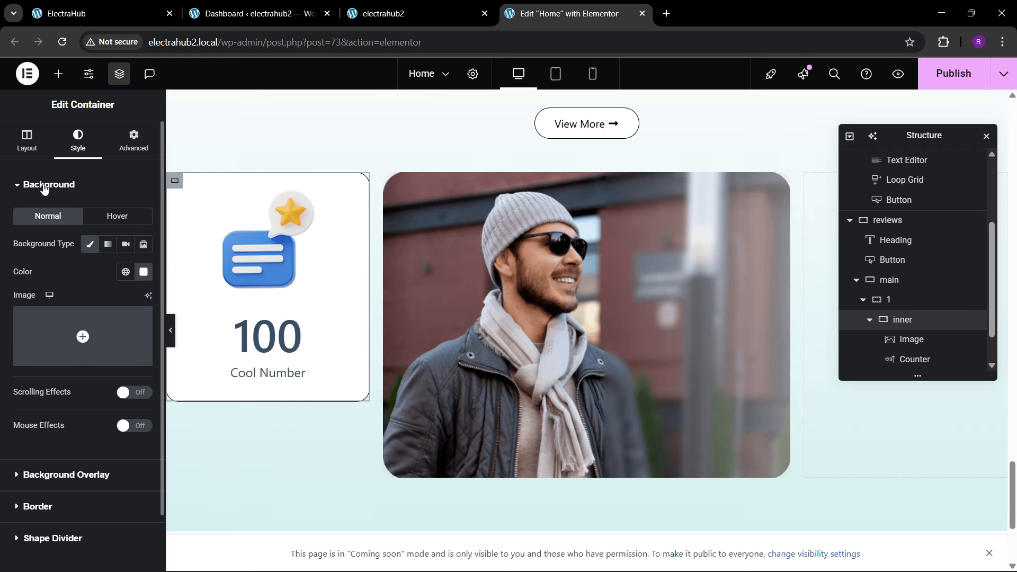
pyautogui.click(26, 140)
pyautogui.click(90, 409)
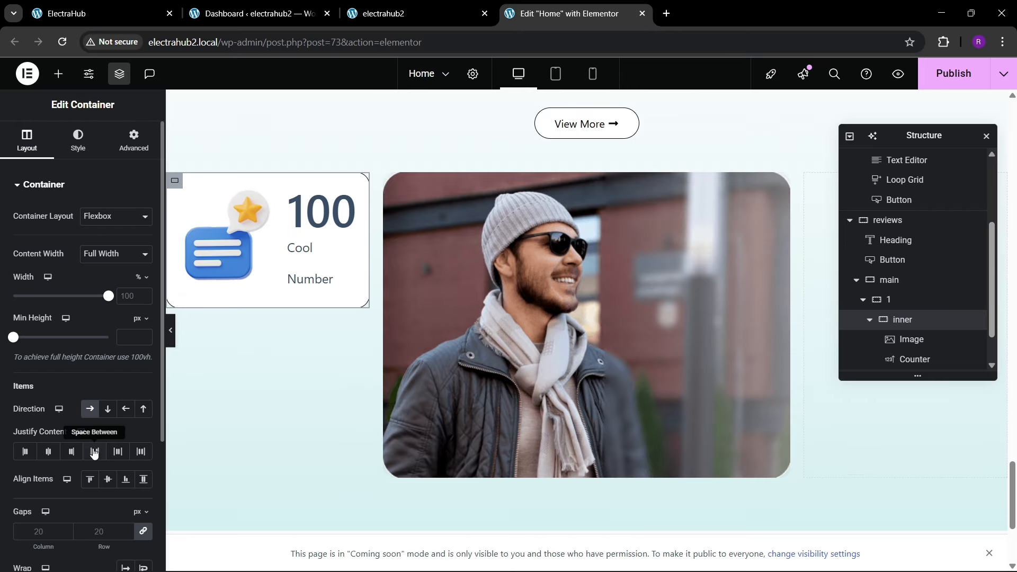
pyautogui.click(95, 460)
pyautogui.click(107, 479)
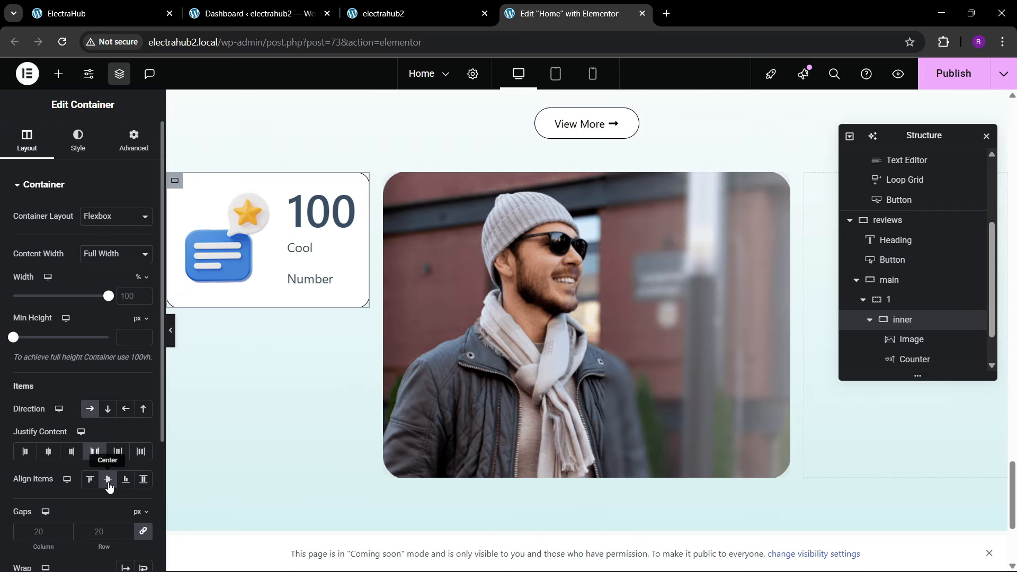
# Step: Set the number typography size of the counter beside the chat bubble image to 35 px
pyautogui.click(320, 262)
pyautogui.click(79, 140)
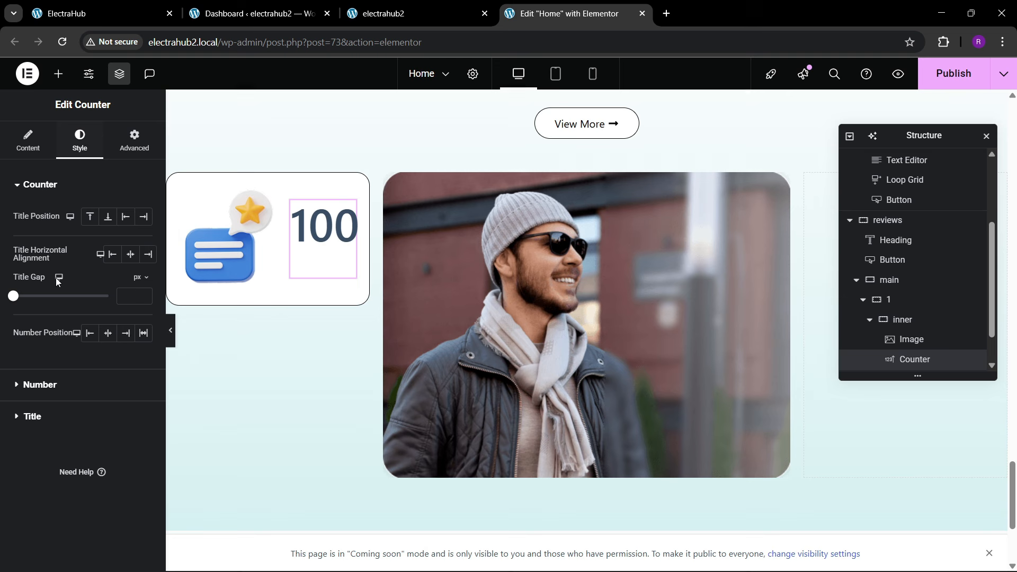
pyautogui.click(40, 384)
pyautogui.click(143, 276)
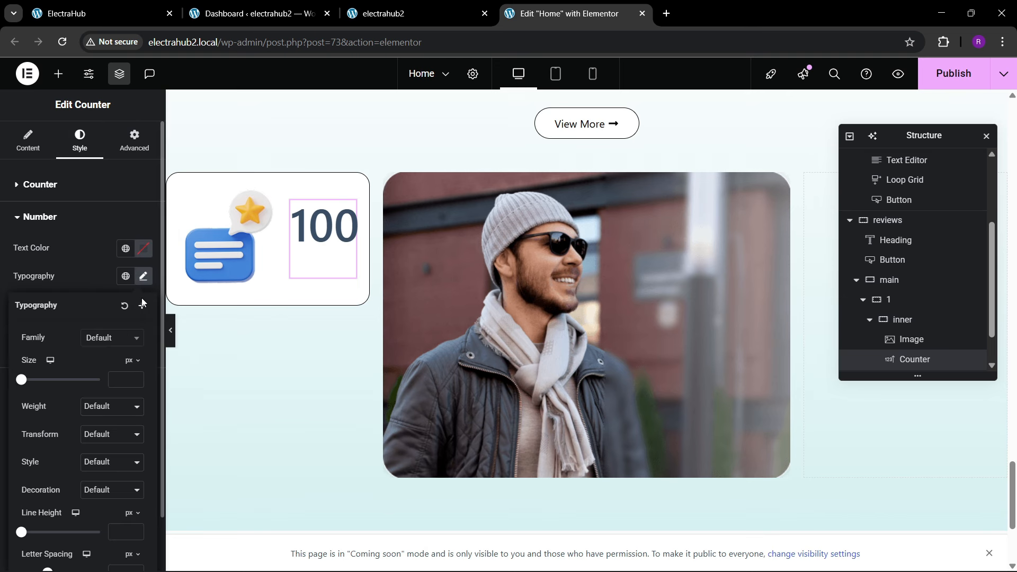
pyautogui.click(136, 378)
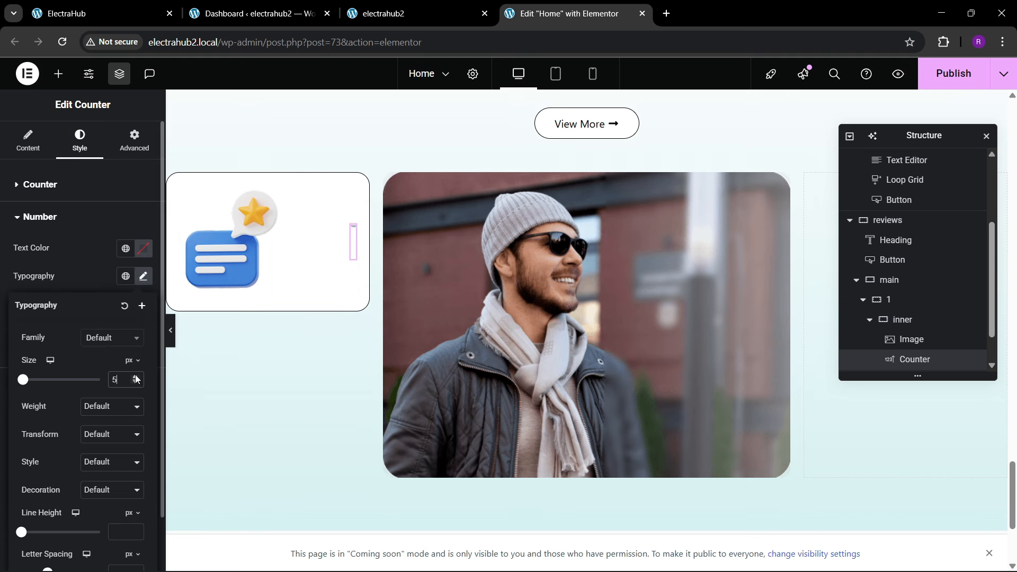
pyautogui.moveTo(136, 379); pyautogui.dragTo(136, 378)
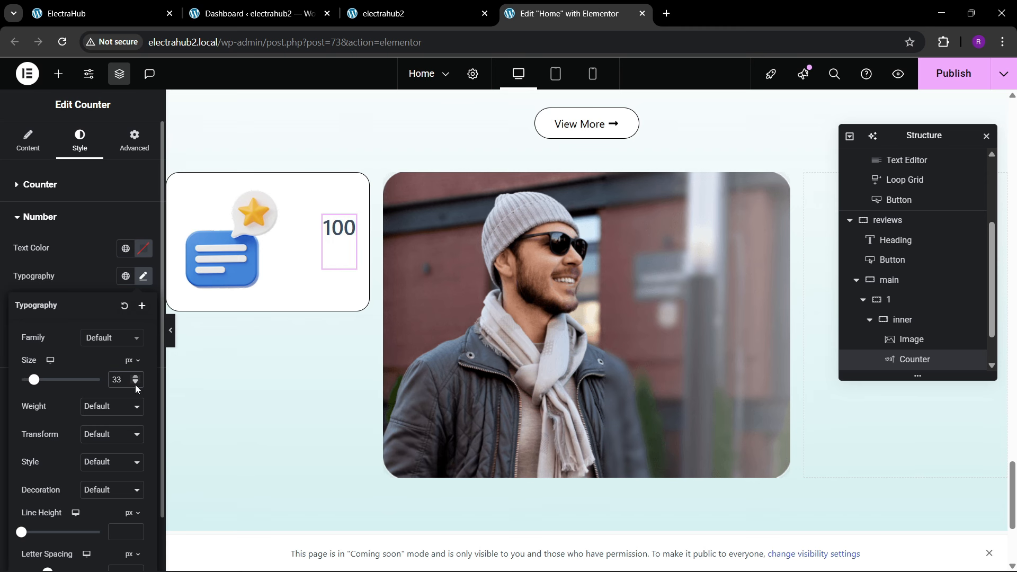
pyautogui.click(135, 7)
pyautogui.click(564, 14)
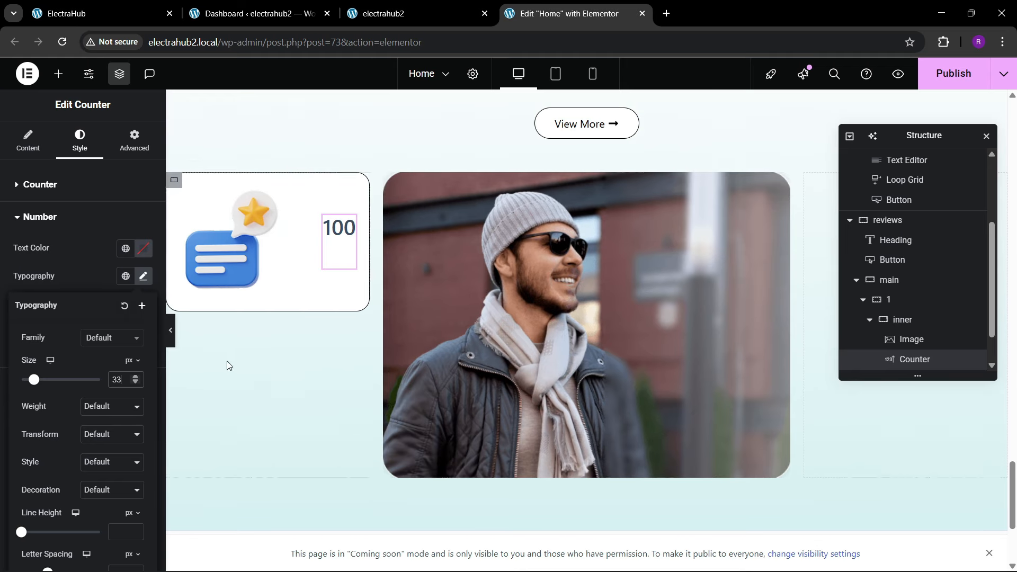
pyautogui.click(138, 378)
pyautogui.click(138, 377)
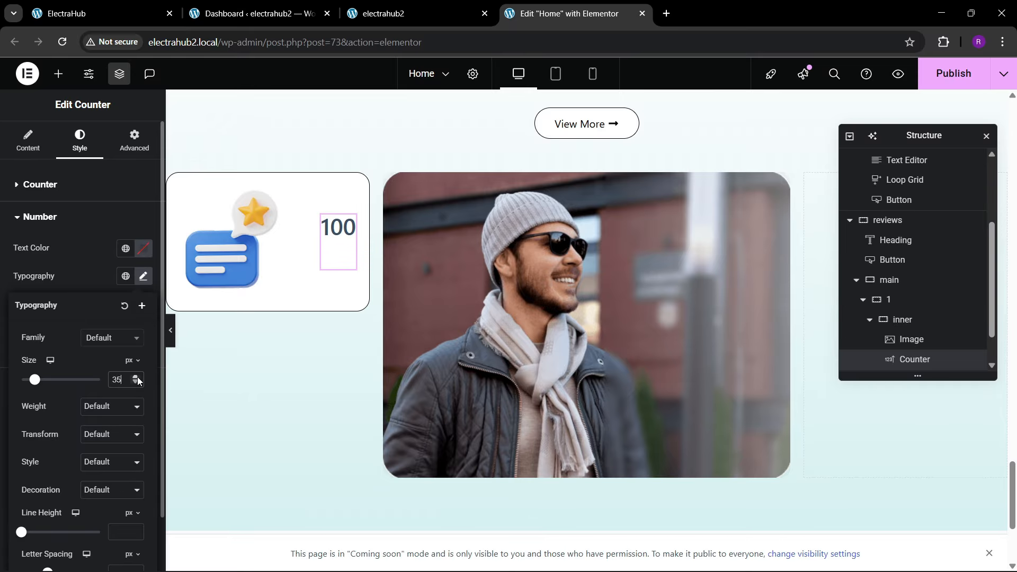
# Step: Set the counter's ending number to 700, its number suffix to "+" and its title to "Clients"
pyautogui.click(27, 143)
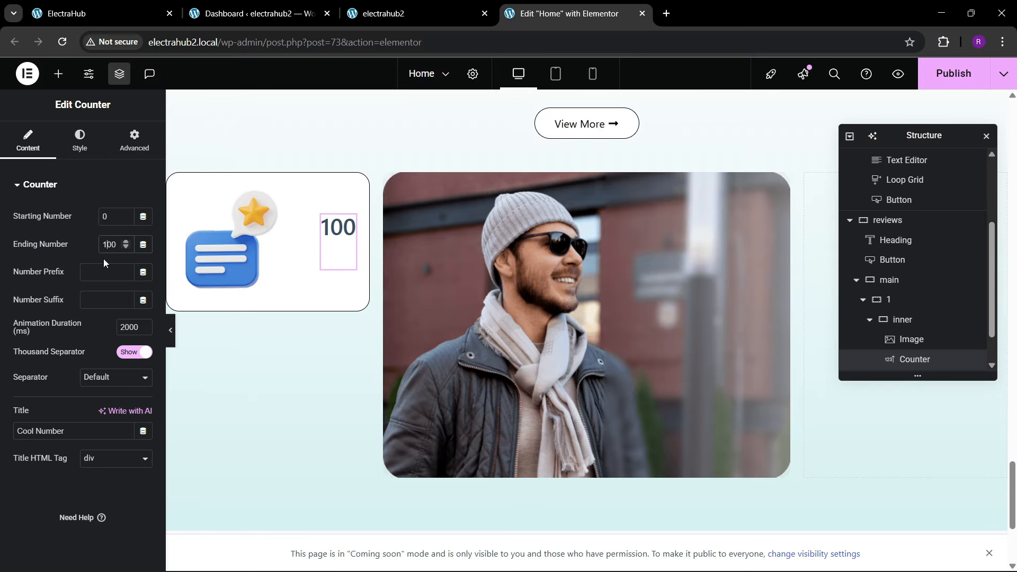
pyautogui.press('BackSpace')
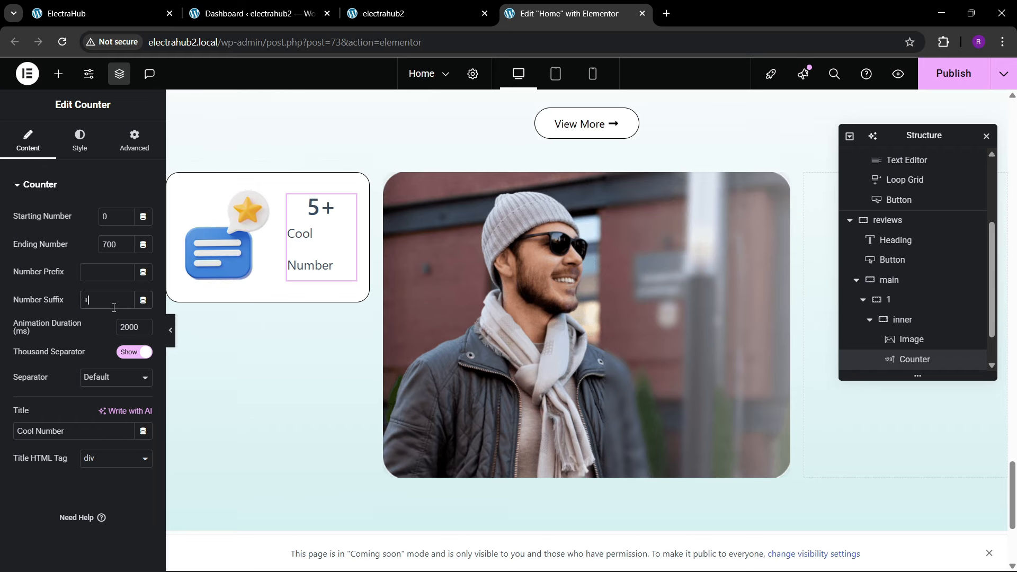
pyautogui.moveTo(67, 431); pyautogui.dragTo(1, 433)
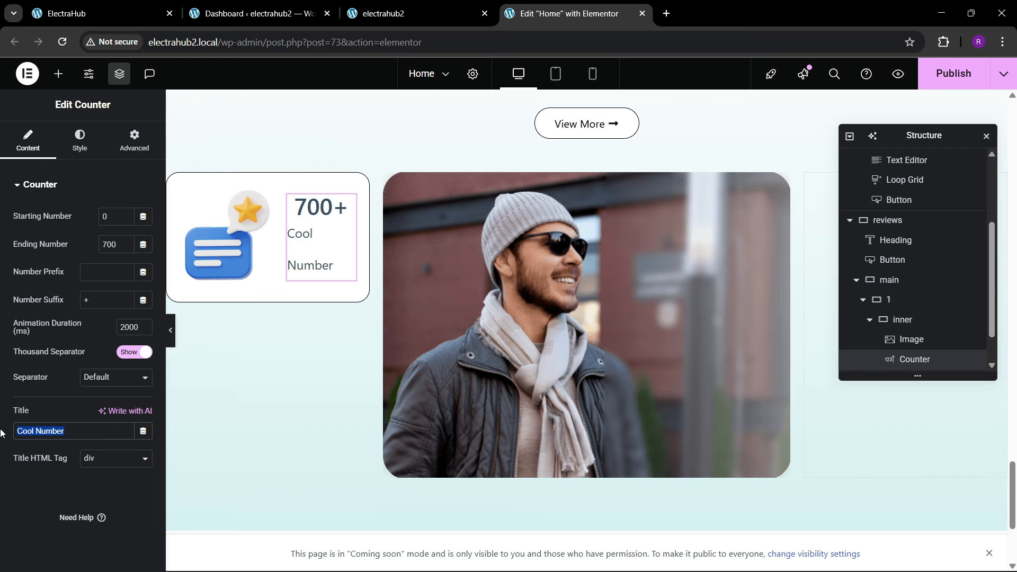
pyautogui.write('Clients')
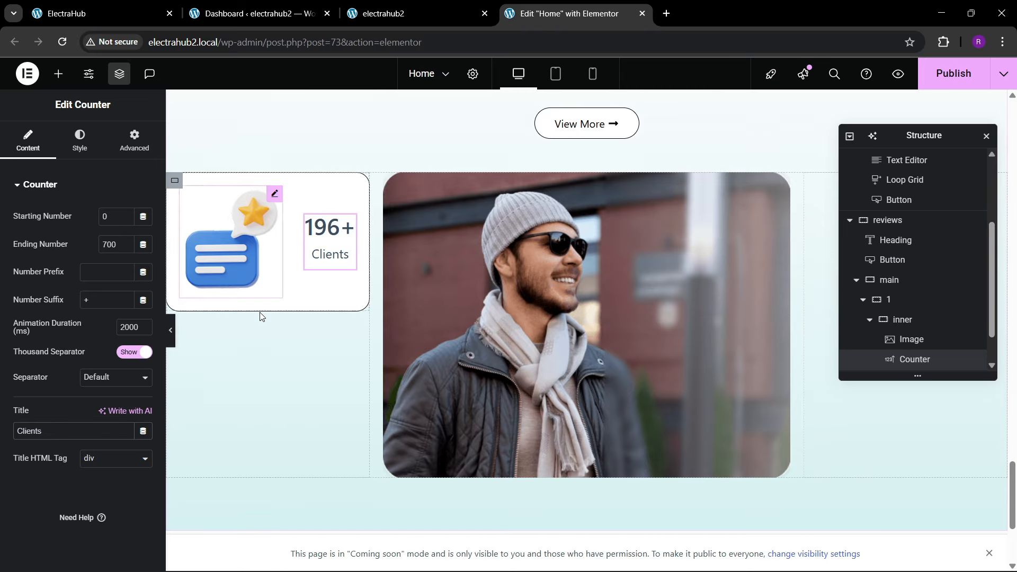
# Step: Give the chat bubble image a custom width of 35%
pyautogui.click(229, 259)
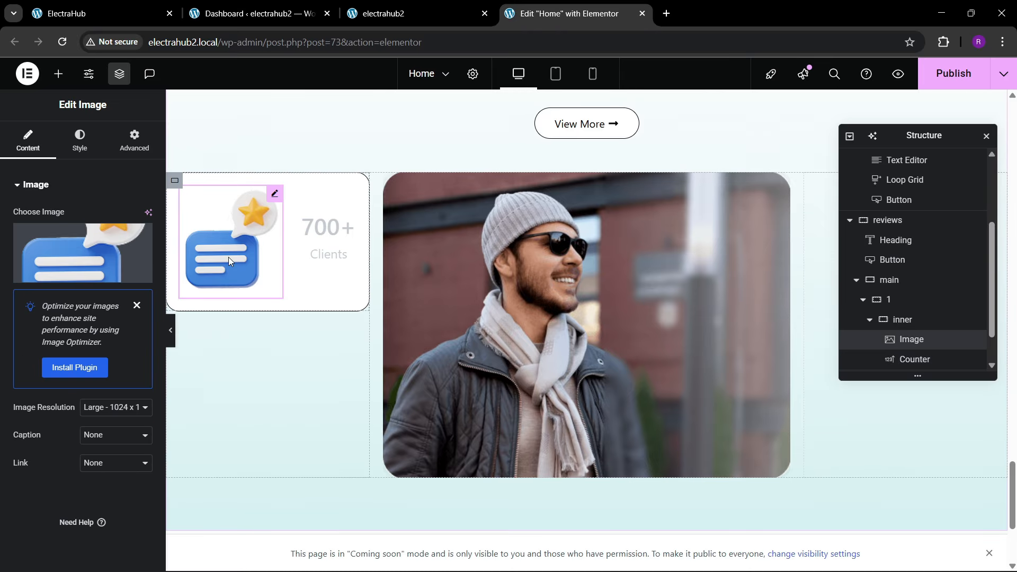
pyautogui.click(134, 143)
pyautogui.click(103, 320)
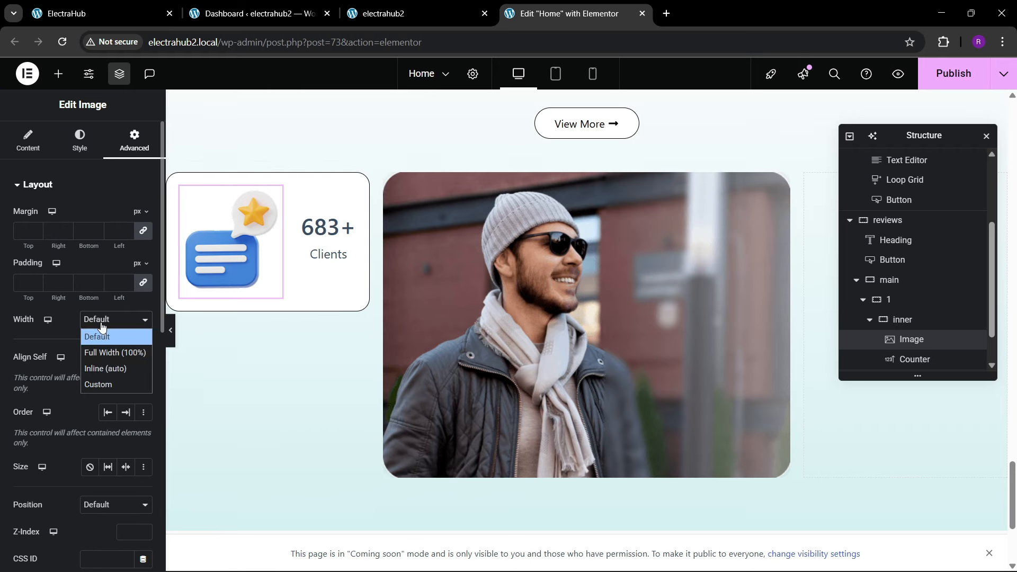
pyautogui.click(100, 383)
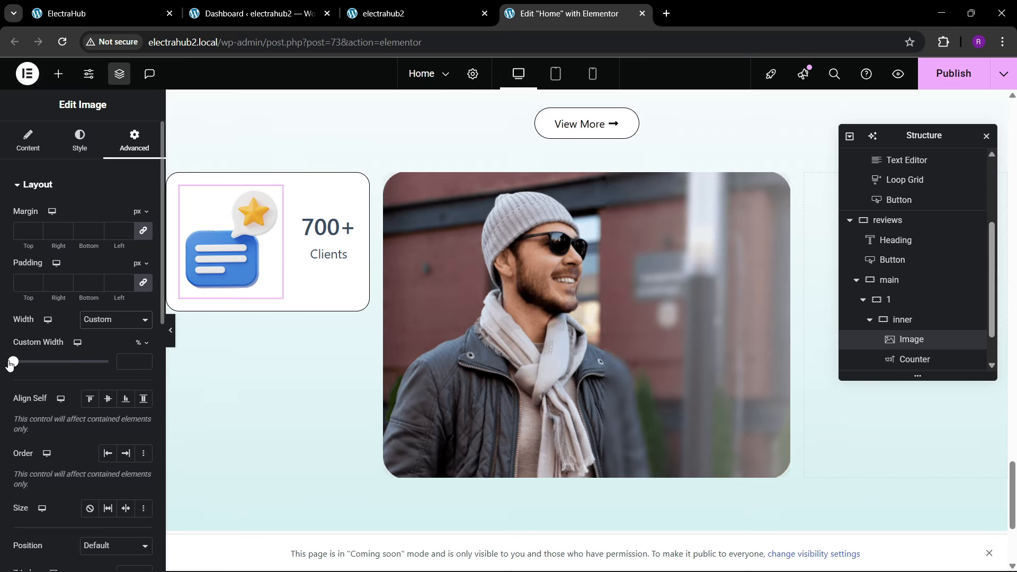
pyautogui.moveTo(10, 364); pyautogui.dragTo(46, 363)
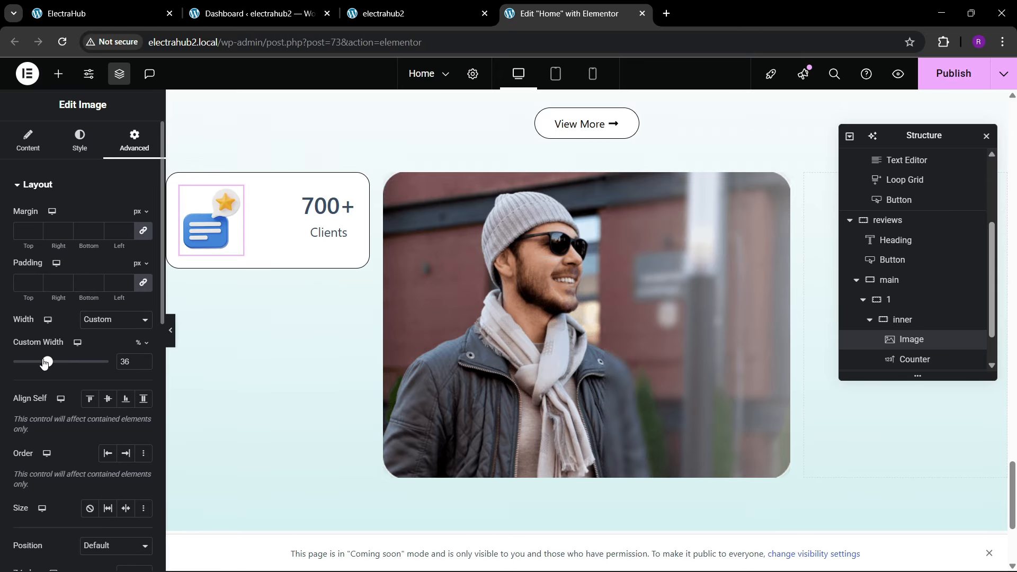
pyautogui.click(143, 365)
# Step: Unlink the inner container's padding and set its left padding to 0 px
pyautogui.scroll(-1, 948, 349)
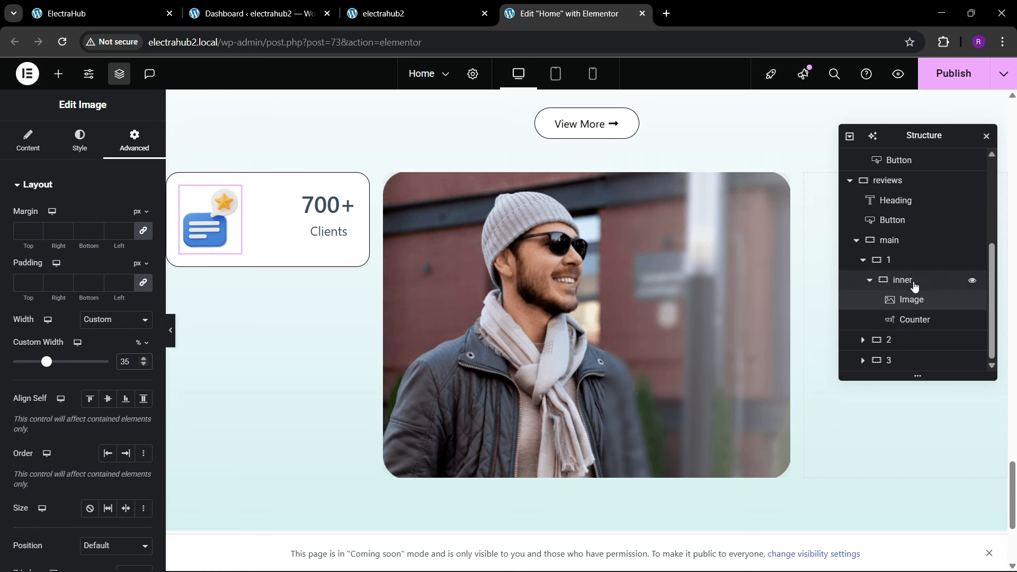
pyautogui.click(912, 282)
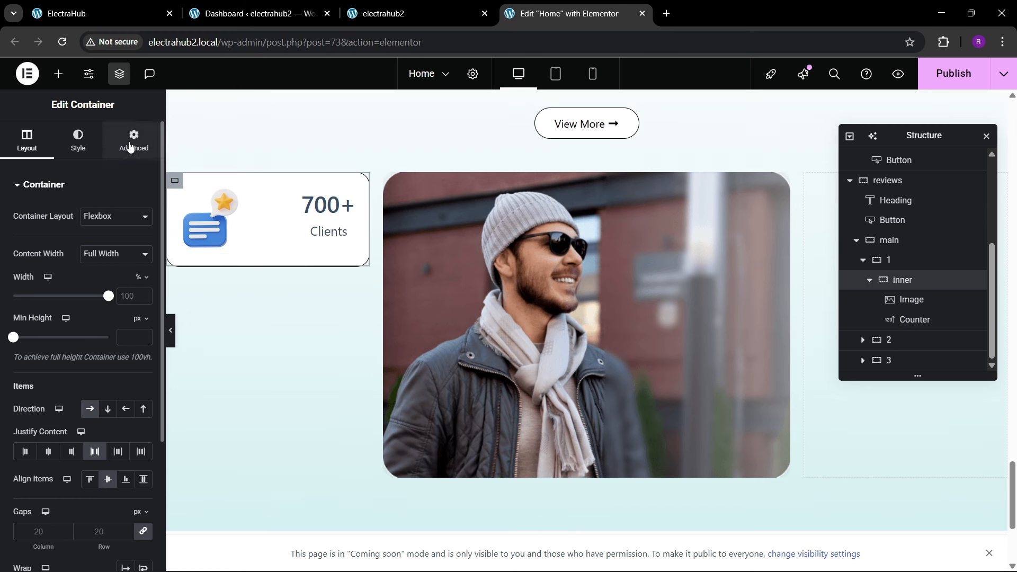
pyautogui.click(130, 146)
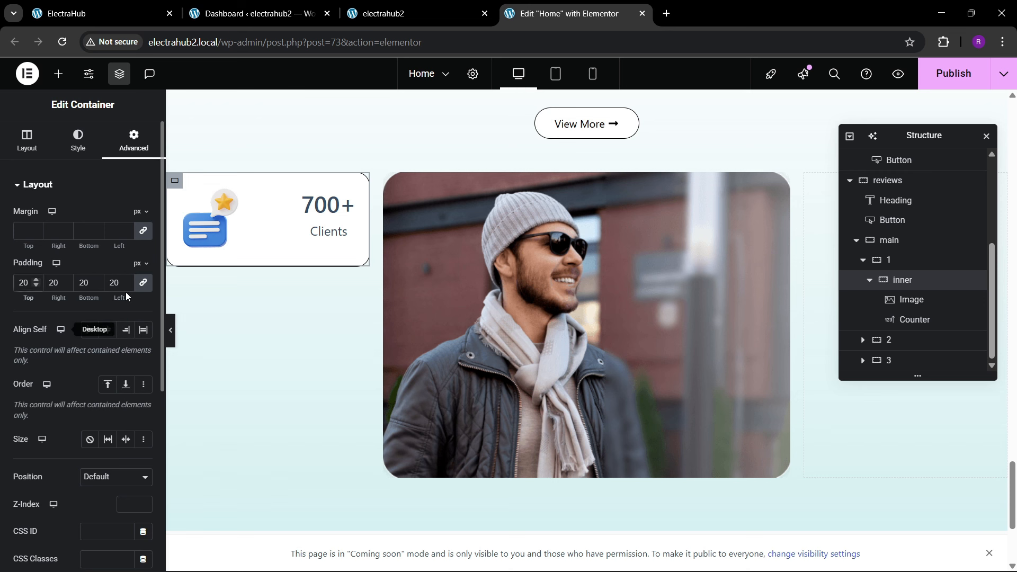
pyautogui.click(143, 284)
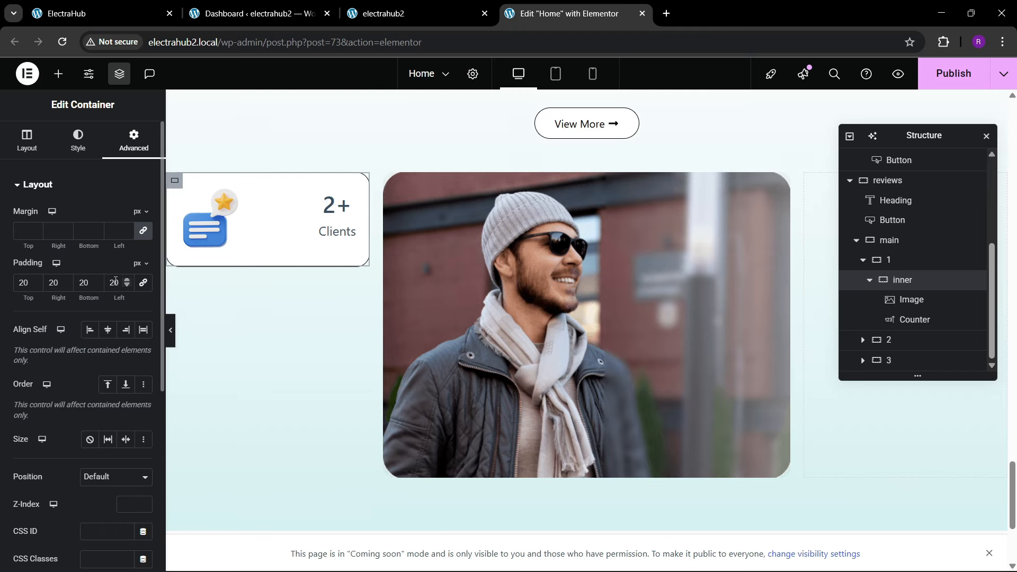
pyautogui.click(114, 283)
pyautogui.press('BackSpace')
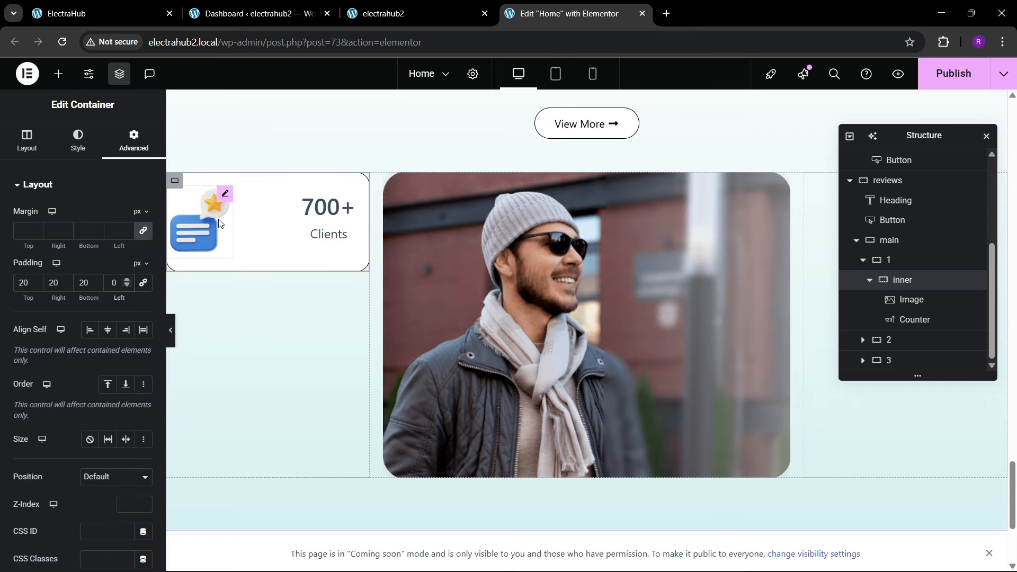
# Step: Offset the chat bubble image with unlinked em margins of -3 at the top and -2 on the left
pyautogui.click(215, 246)
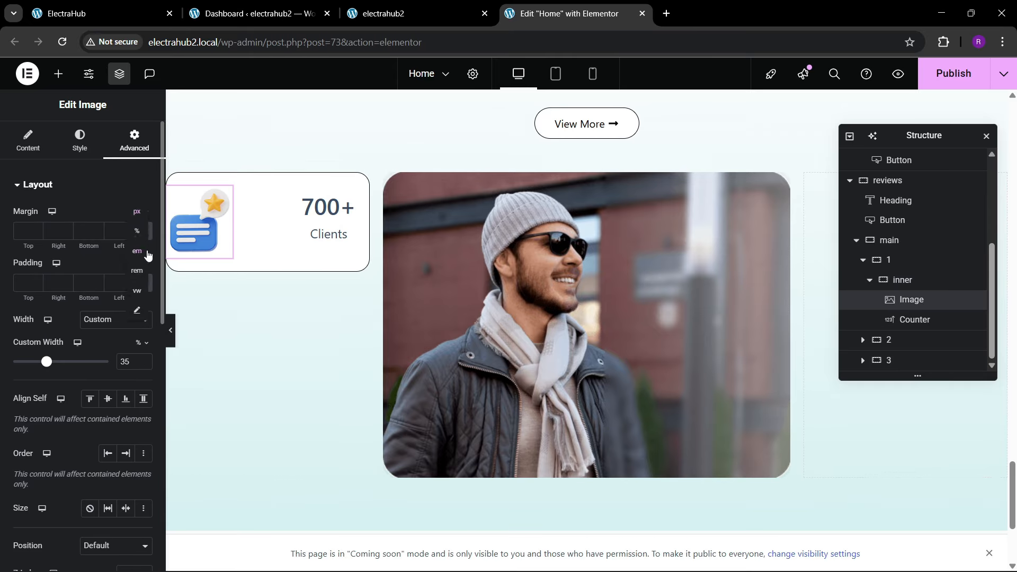
pyautogui.click(126, 233)
pyautogui.click(126, 234)
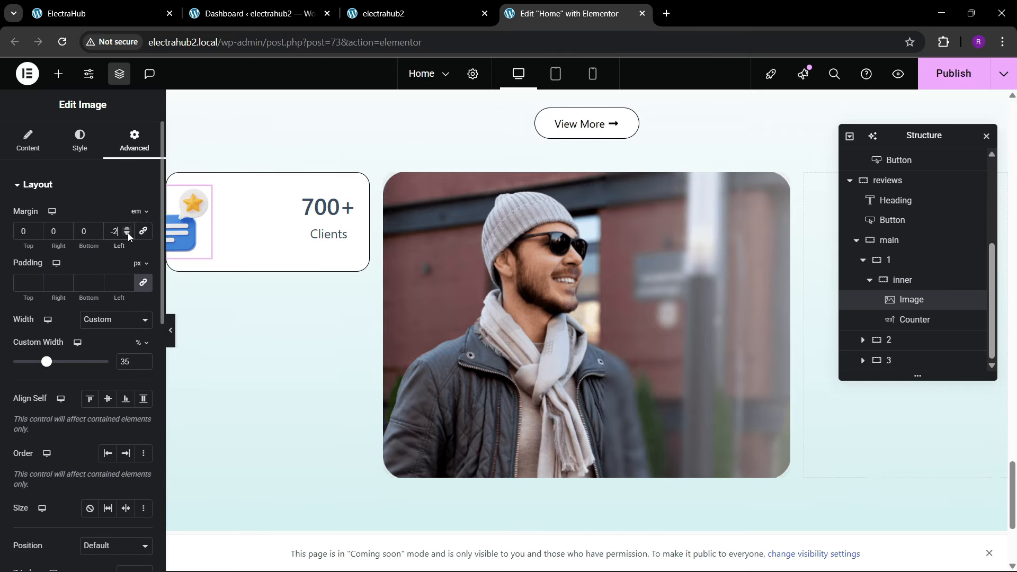
pyautogui.click(36, 234)
pyautogui.click(36, 234)
pyautogui.click(36, 233)
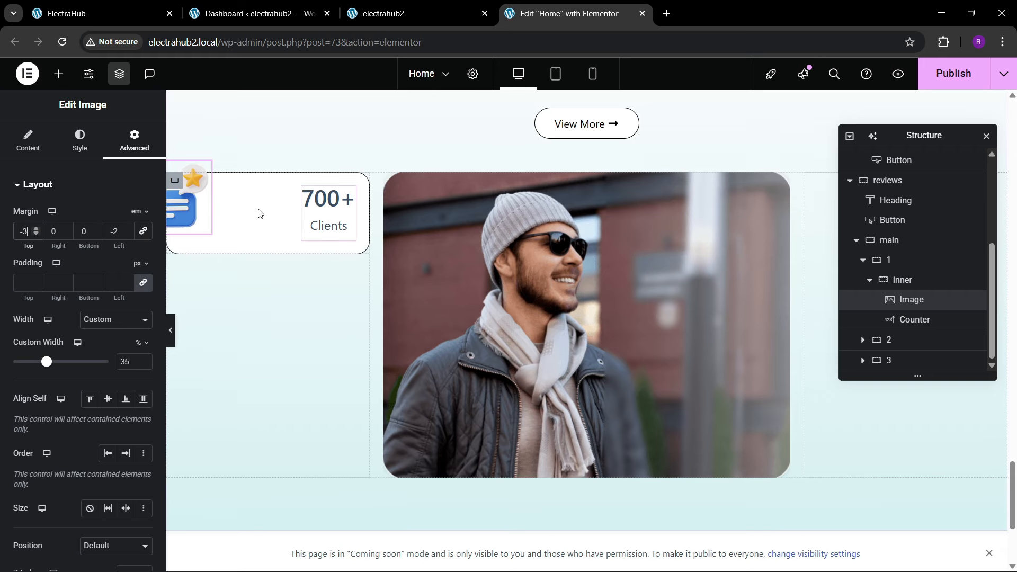
# Step: Set the chat bubble image's custom width to 40%
pyautogui.click(143, 360)
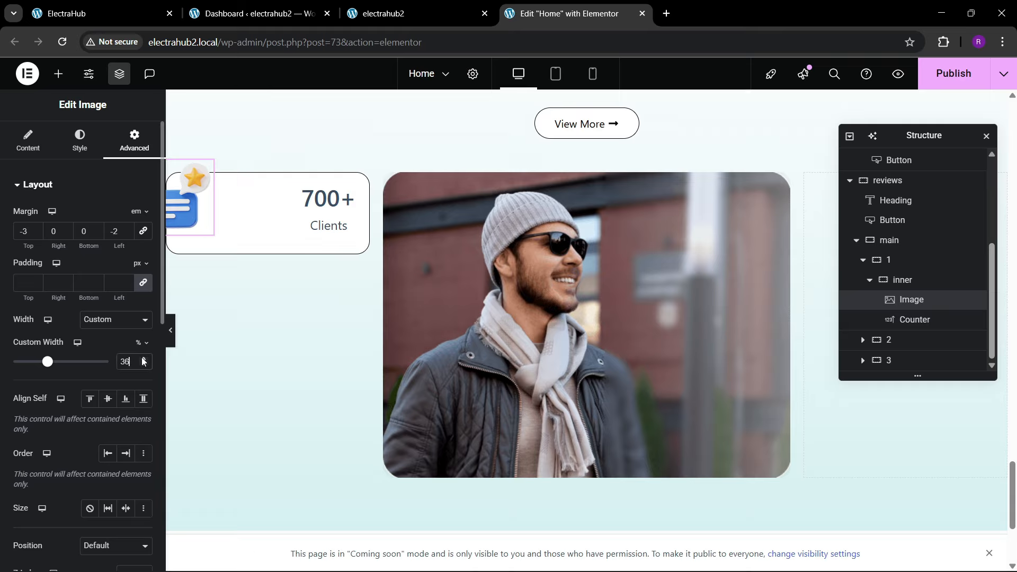
pyautogui.click(143, 360)
pyautogui.click(143, 359)
pyautogui.click(143, 360)
pyautogui.click(143, 360)
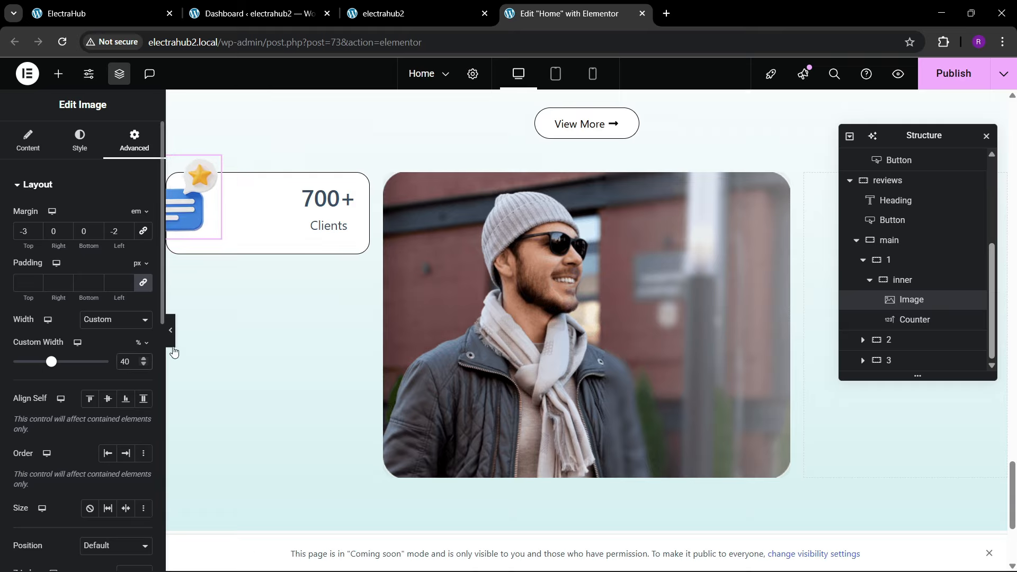
pyautogui.click(143, 360)
pyautogui.click(144, 359)
pyautogui.click(144, 360)
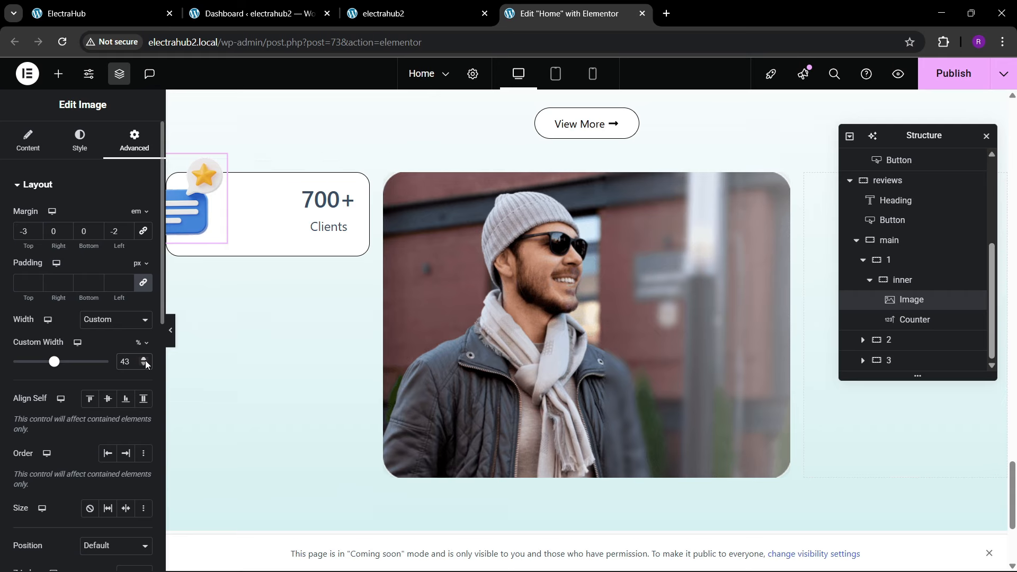
pyautogui.click(143, 364)
pyautogui.click(144, 365)
pyautogui.click(144, 364)
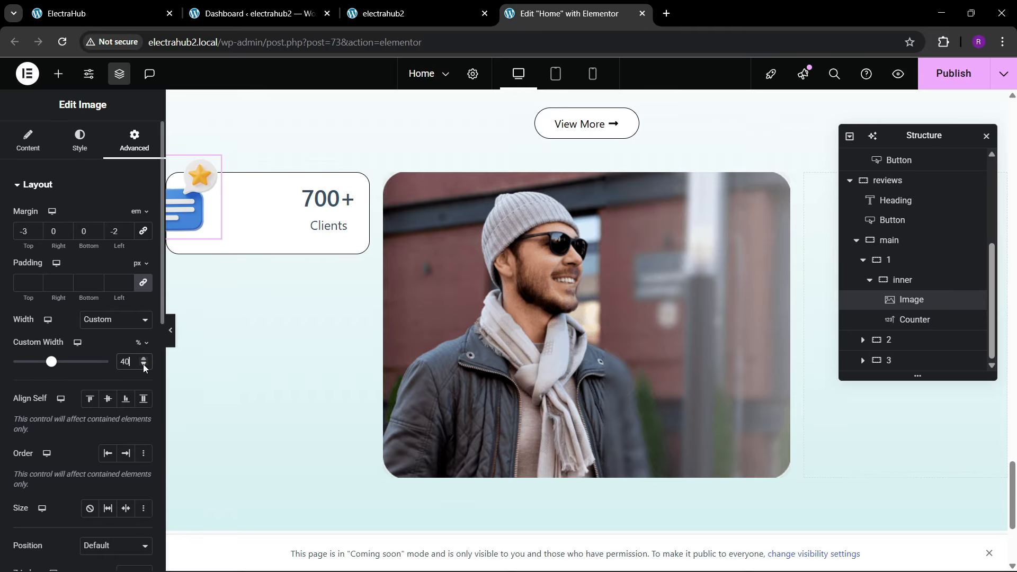
# Step: Preview the counter card at full page width and compare it with the Happy Clients card on the reference page
pyautogui.click(171, 329)
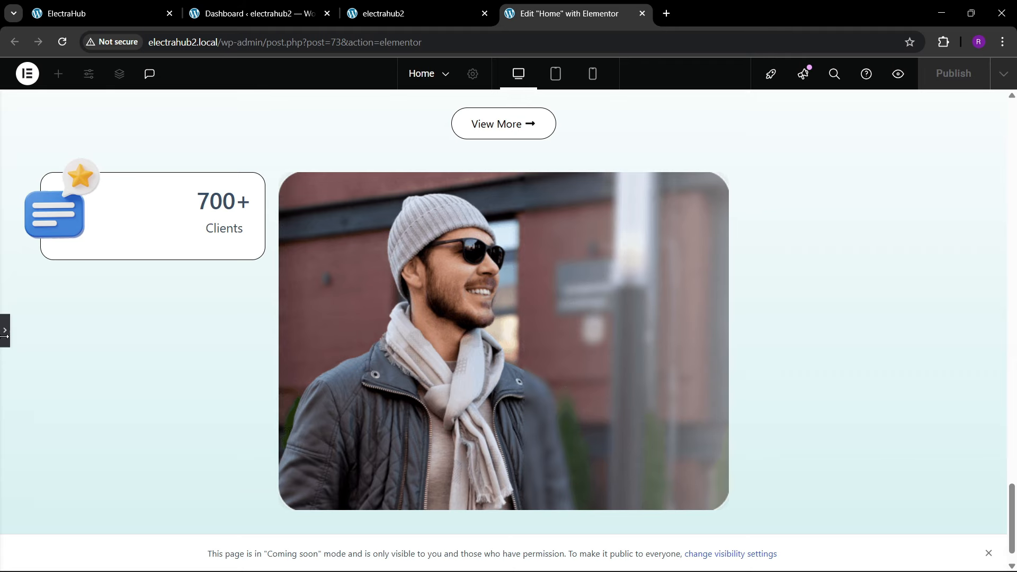
pyautogui.click(4, 336)
pyautogui.click(112, 7)
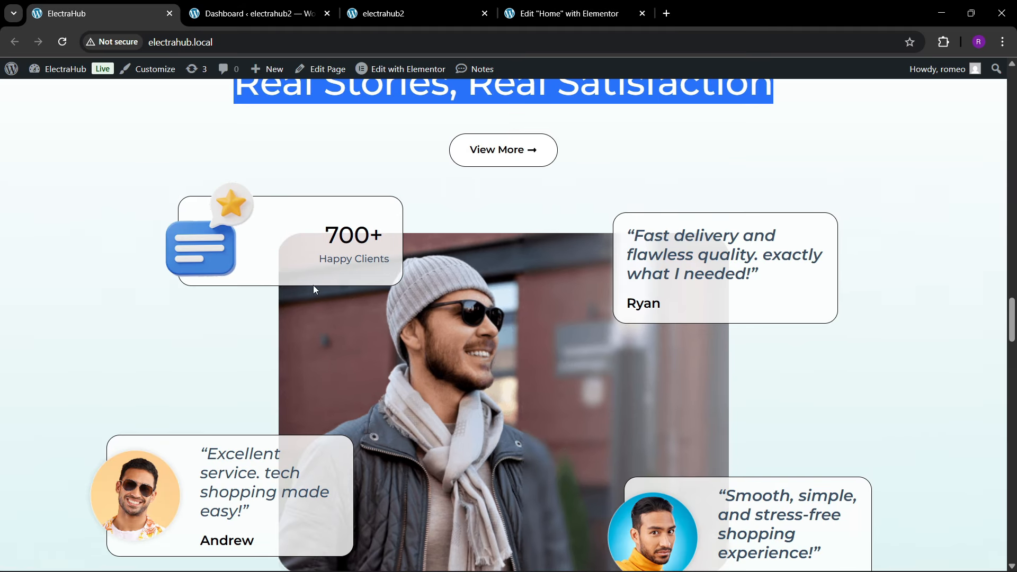
pyautogui.click(564, 8)
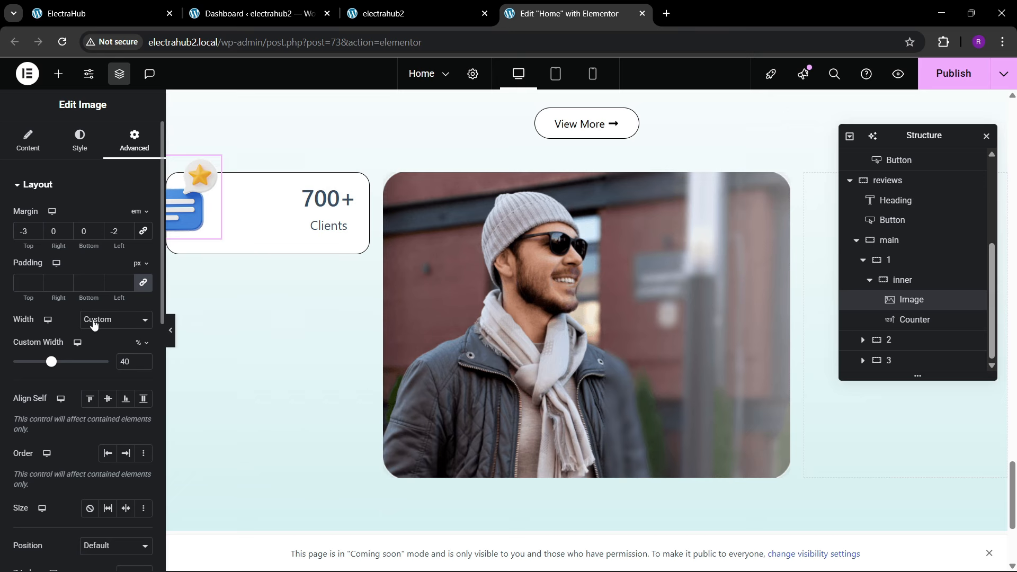
# Step: Try resizing the inner container's width and clear the custom value
pyautogui.click(901, 280)
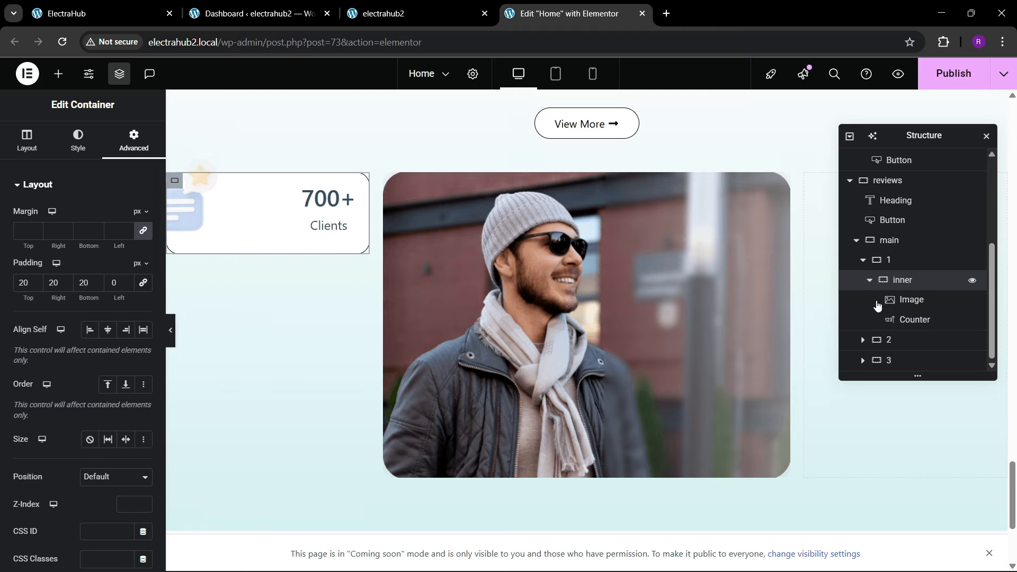
pyautogui.click(23, 147)
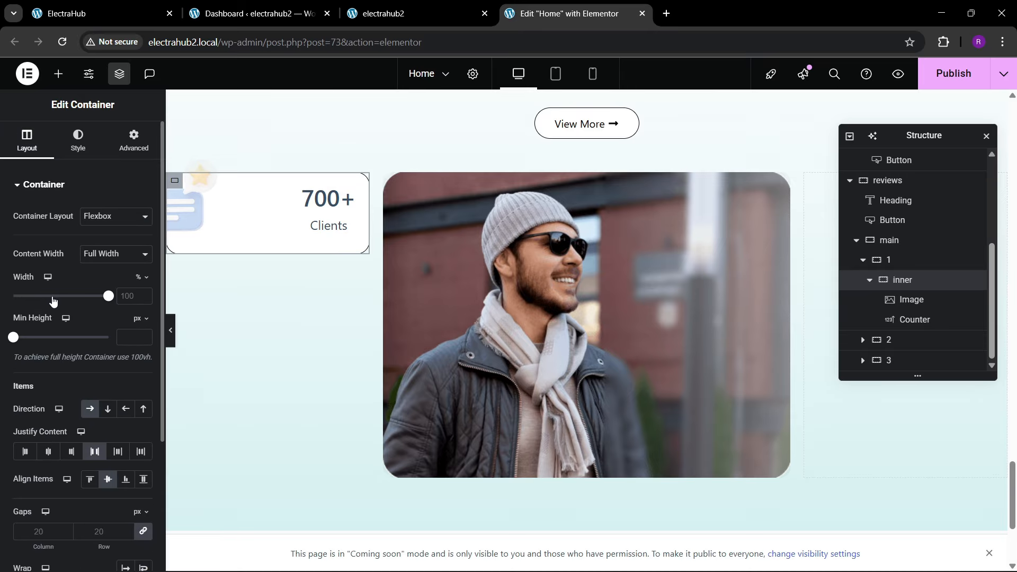
pyautogui.moveTo(109, 302); pyautogui.dragTo(150, 304)
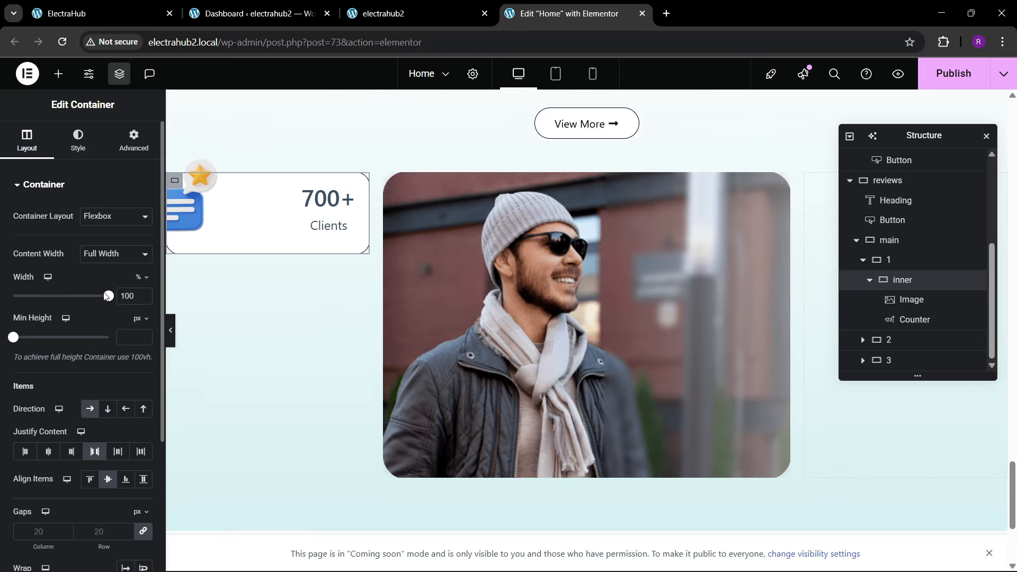
pyautogui.press('BackSpace')
pyautogui.press('BackSpace')
pyautogui.press('BackSpace')
# Step: Try a 50% custom width on the chat bubble image and settle on 45%
pyautogui.click(211, 239)
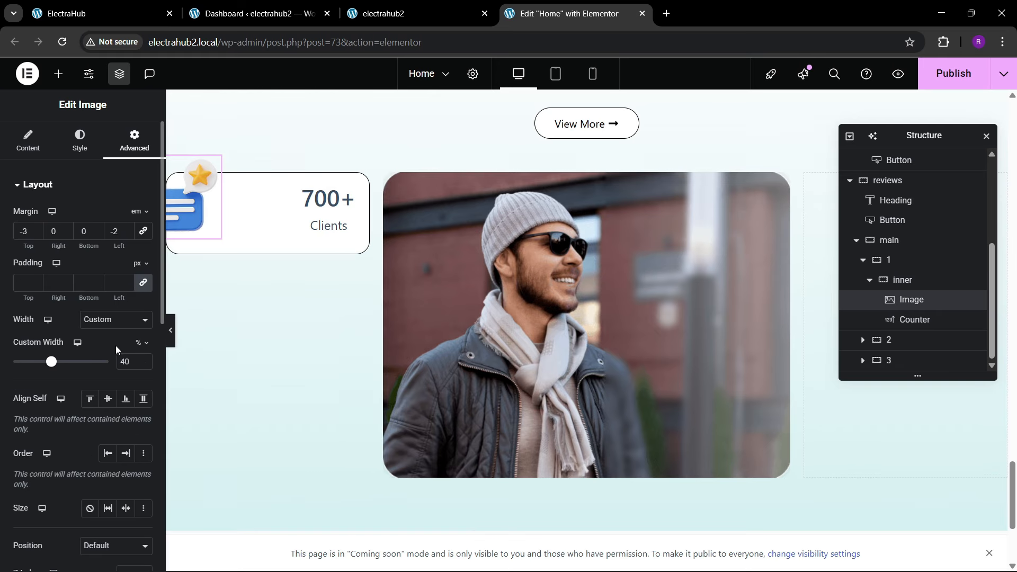
pyautogui.write('50')
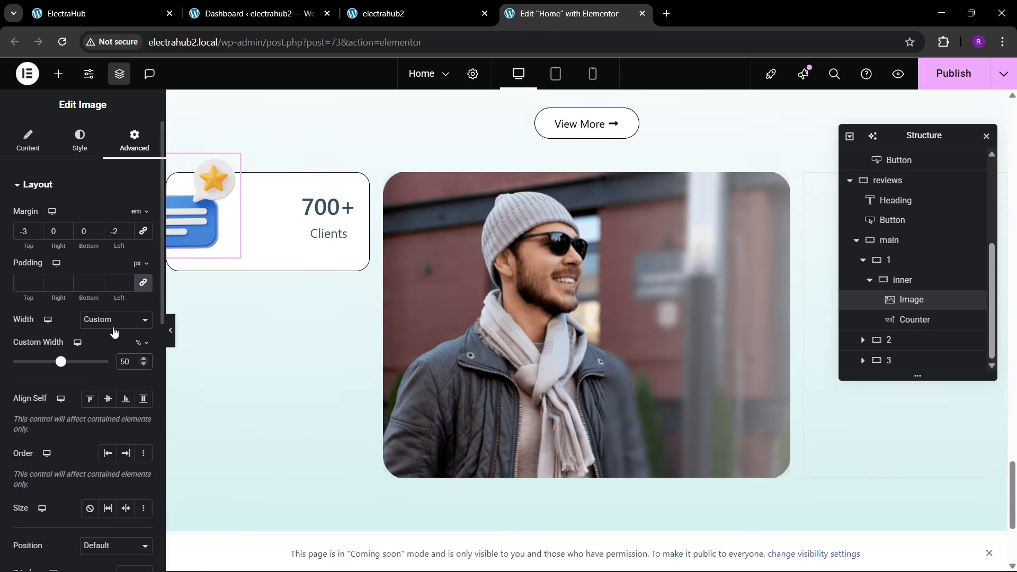
pyautogui.press('BackSpace')
pyautogui.press('BackSpace')
pyautogui.write('45')
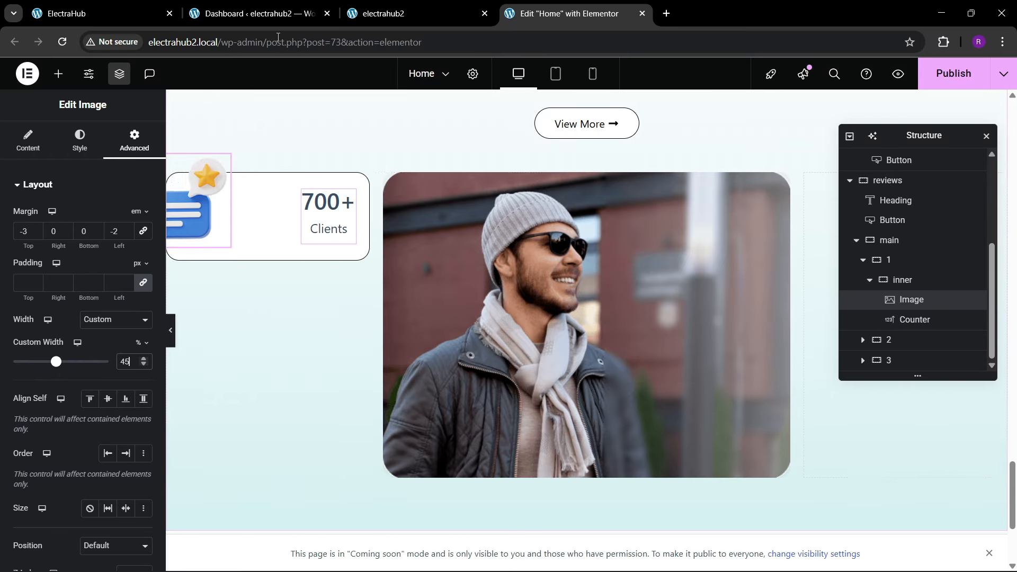
# Step: Compare the counter card with the reference page and set the counter number's font size to 40 px
pyautogui.click(189, 4)
pyautogui.click(52, 11)
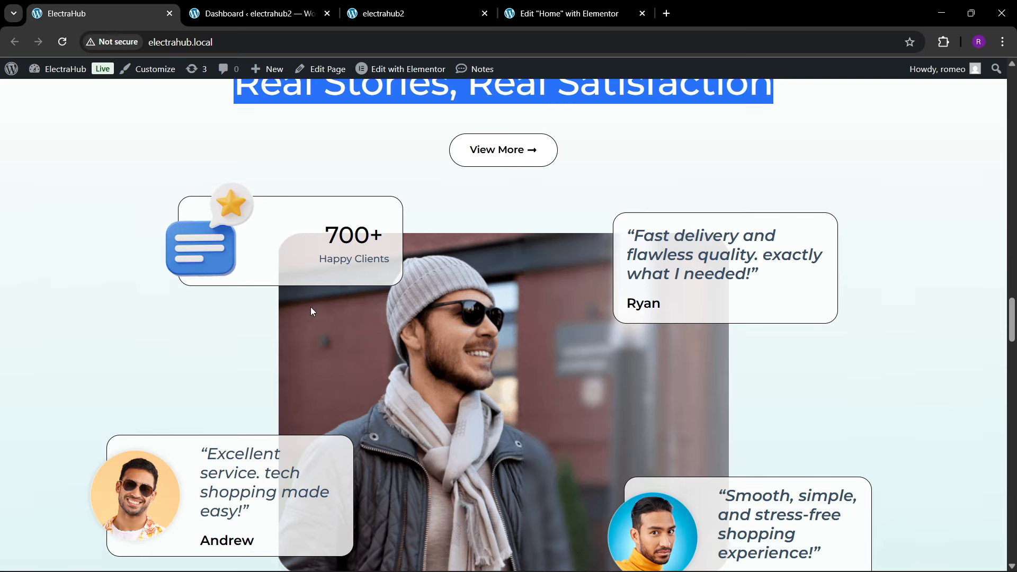
pyautogui.click(589, 5)
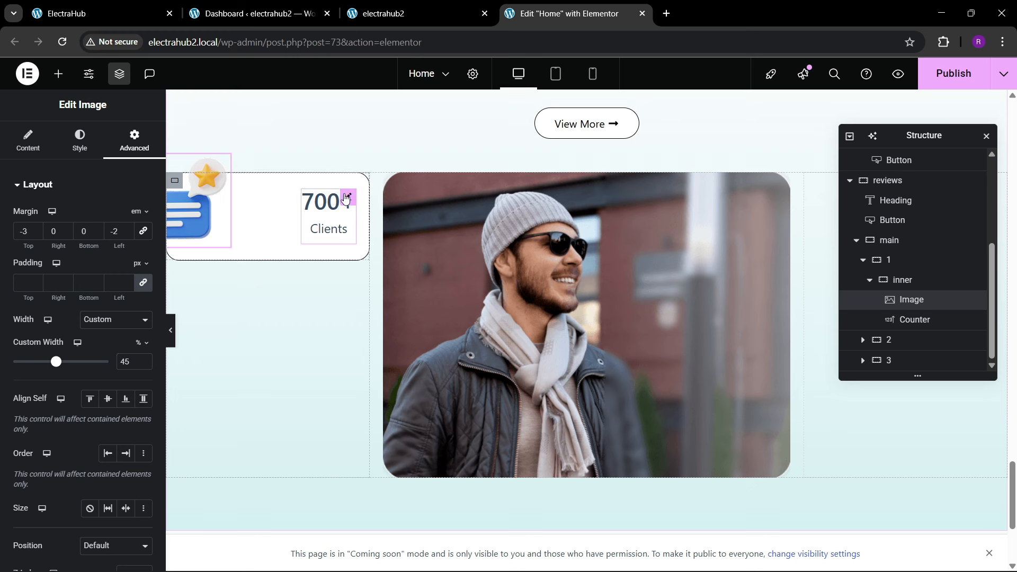
pyautogui.click(348, 197)
pyautogui.click(80, 142)
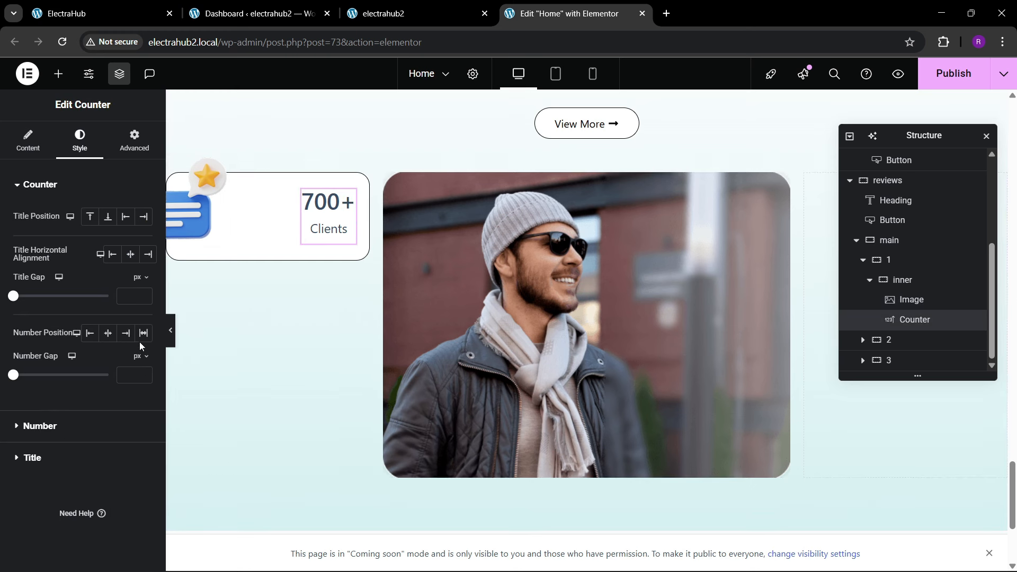
pyautogui.click(67, 434)
pyautogui.click(143, 276)
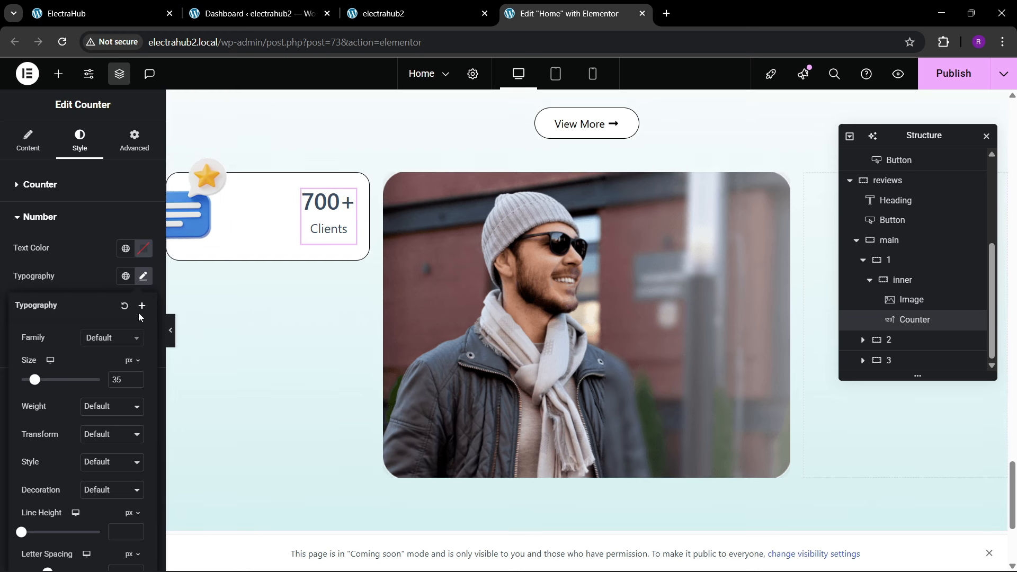
pyautogui.click(136, 376)
pyautogui.click(136, 377)
pyautogui.click(136, 377)
pyautogui.click(136, 377)
pyautogui.click(135, 376)
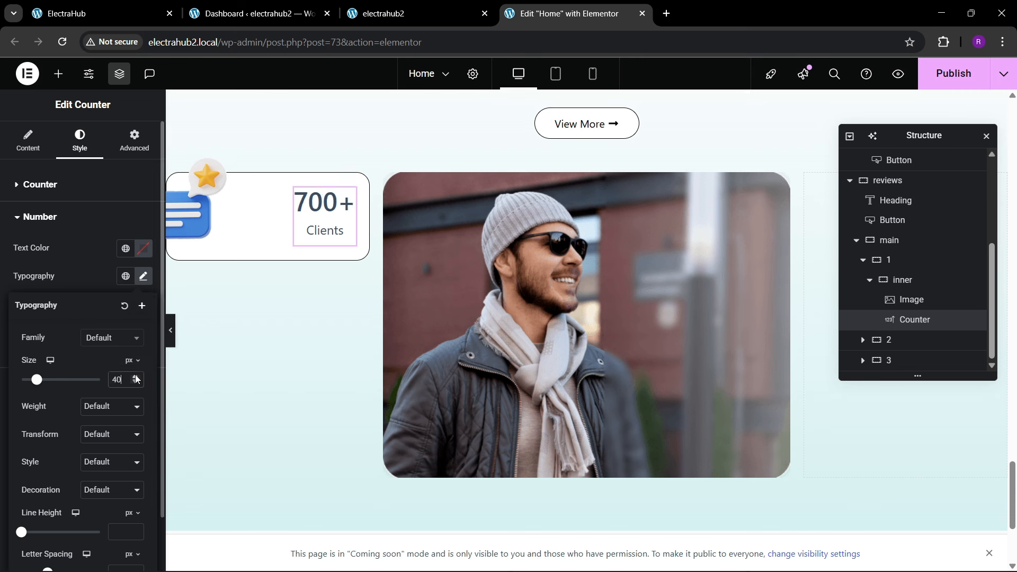
# Step: Change the counter's title to "Active Clients"
pyautogui.click(28, 143)
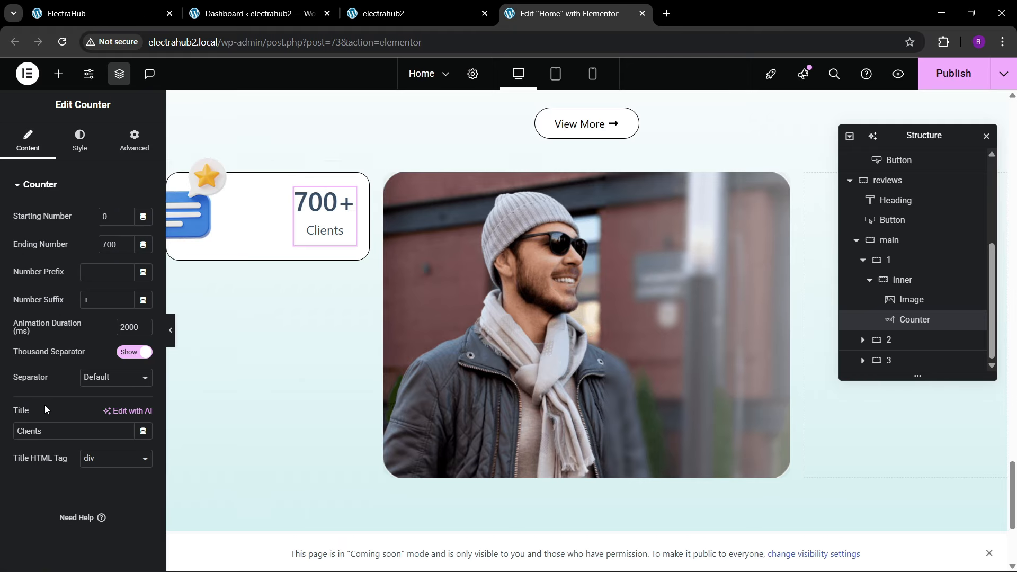
pyautogui.click(18, 432)
pyautogui.write('Active')
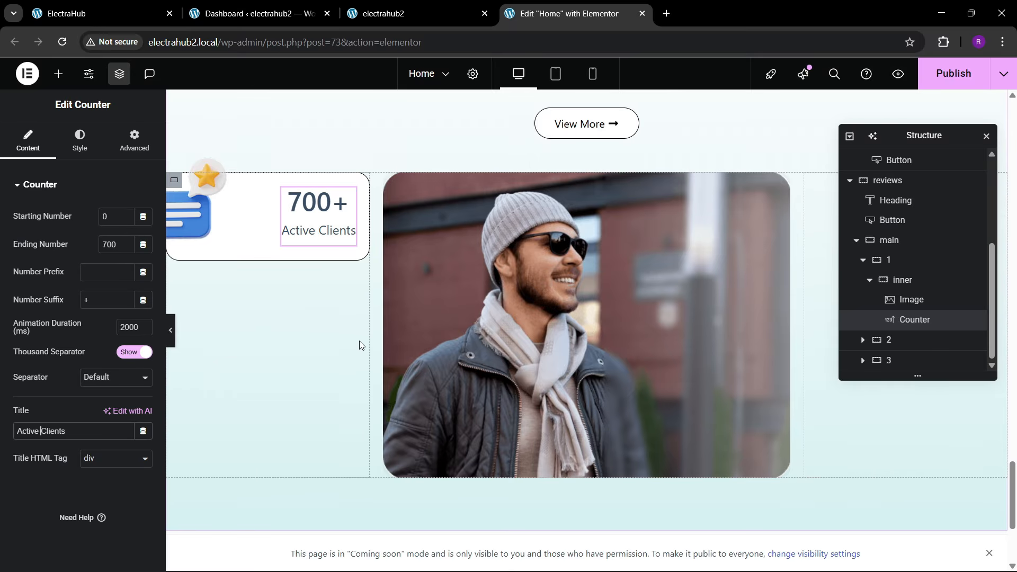
# Step: Duplicate the inner counter card within container 1 and justify that container's content with Space Between
pyautogui.click(104, 5)
pyautogui.scroll(-2, 319, 419)
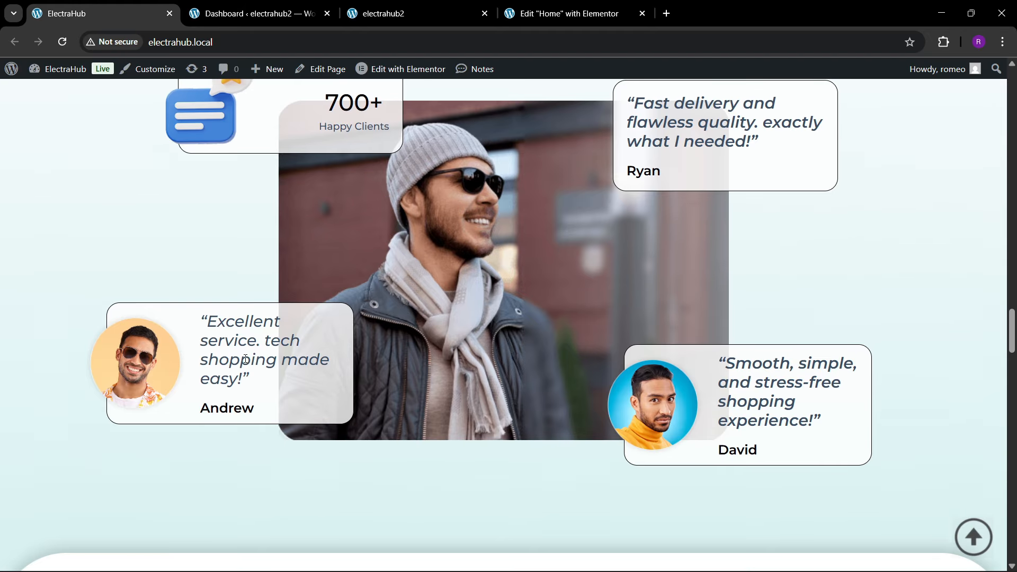
pyautogui.click(586, 7)
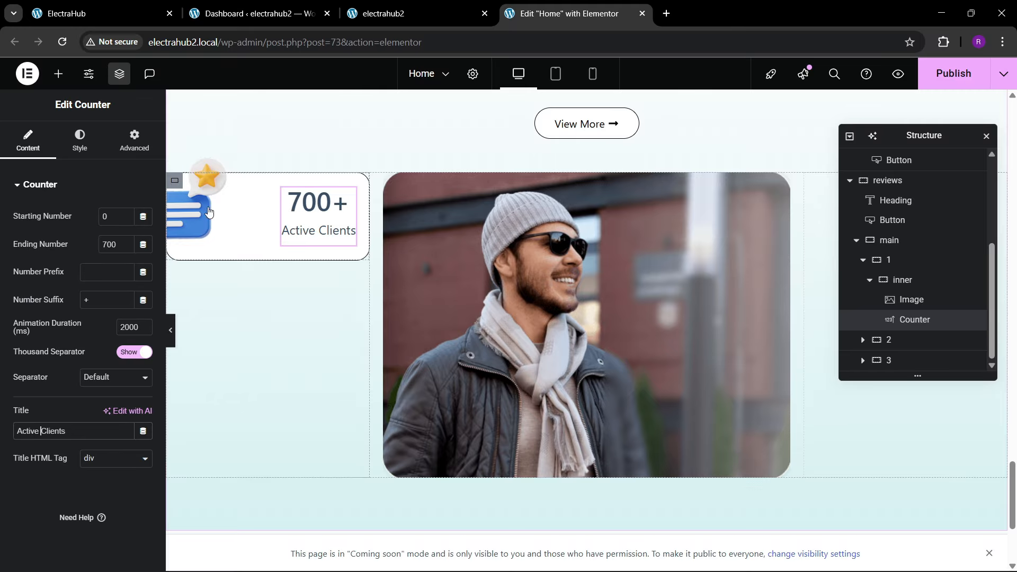
pyautogui.click(869, 280)
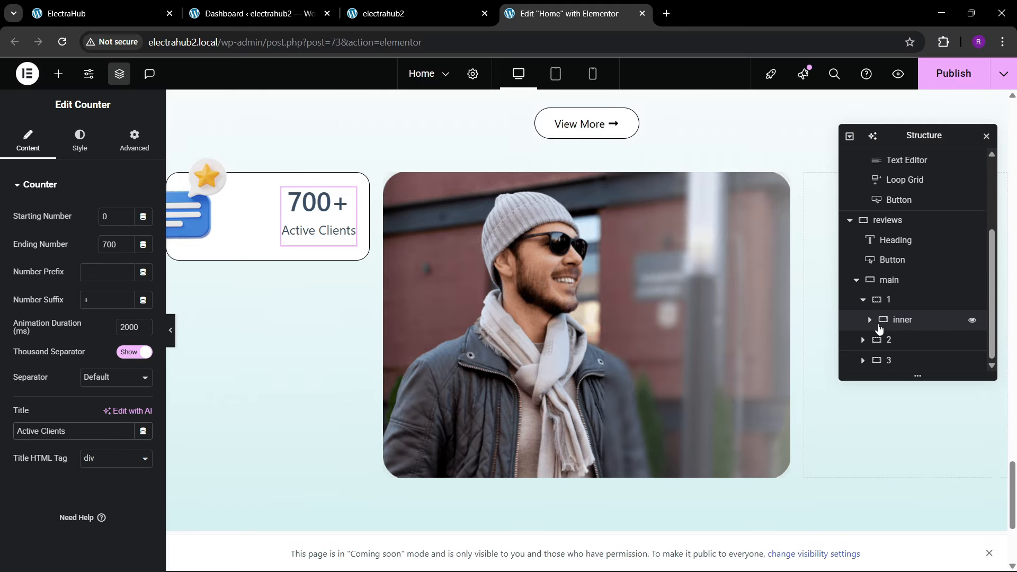
pyautogui.click(907, 321)
pyautogui.rightClick(907, 321)
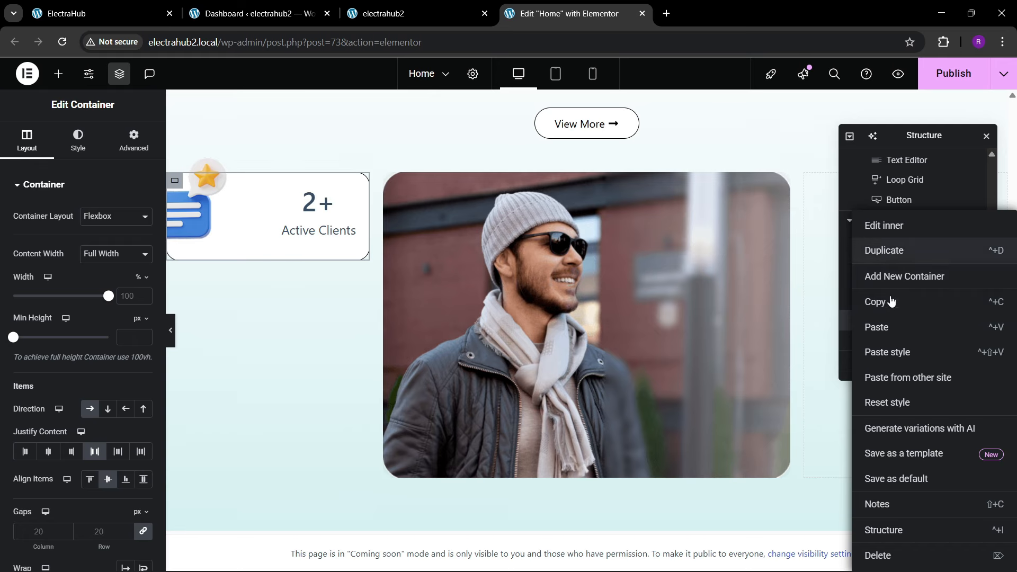
pyautogui.click(893, 251)
pyautogui.scroll(-1, 890, 323)
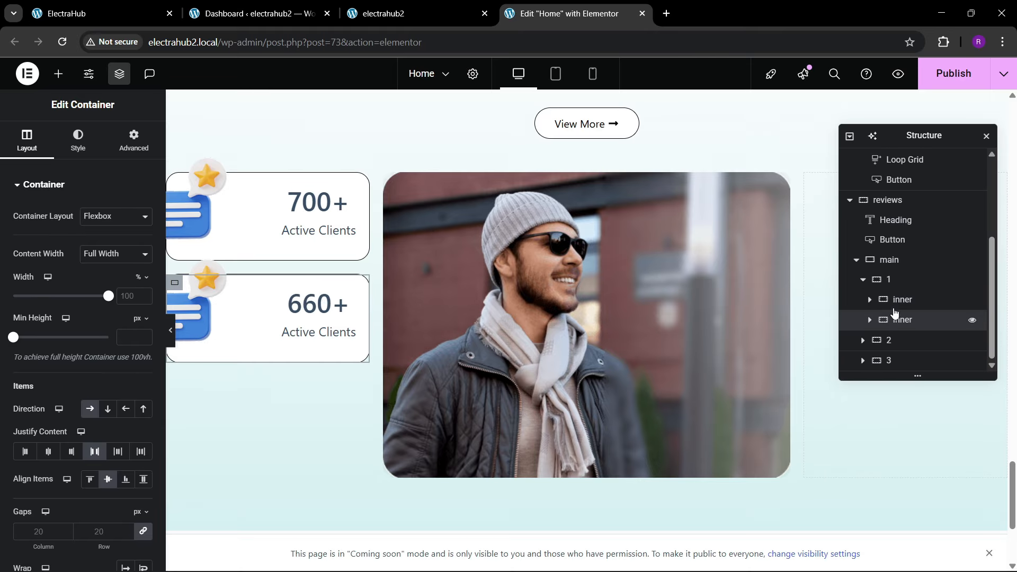
pyautogui.click(888, 279)
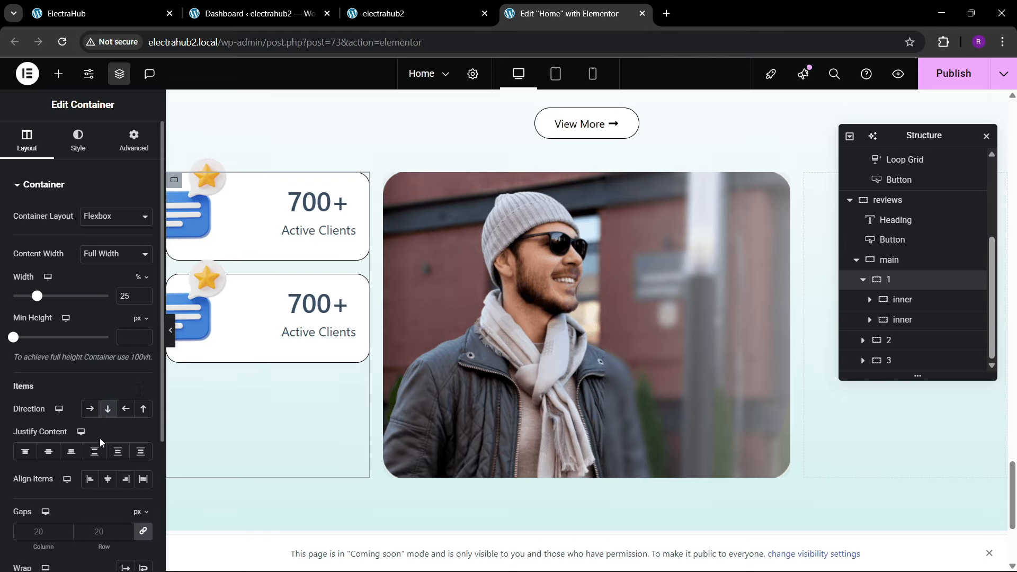
pyautogui.click(95, 451)
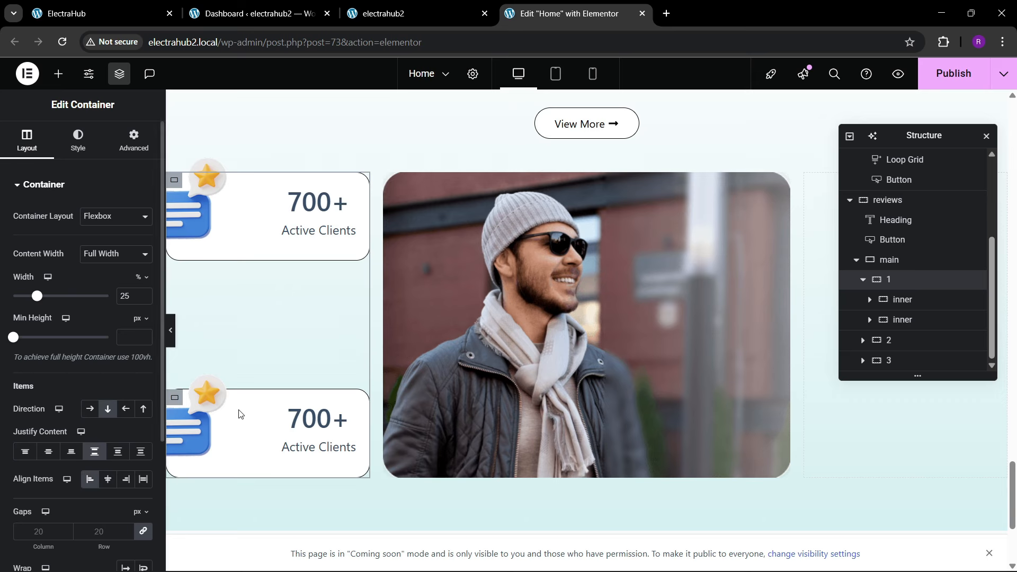
# Step: Replace the duplicated card's image with the portrait of the smiling man in sunglasses from the media library
pyautogui.scroll(-1, 235, 405)
pyautogui.click(196, 371)
pyautogui.click(51, 271)
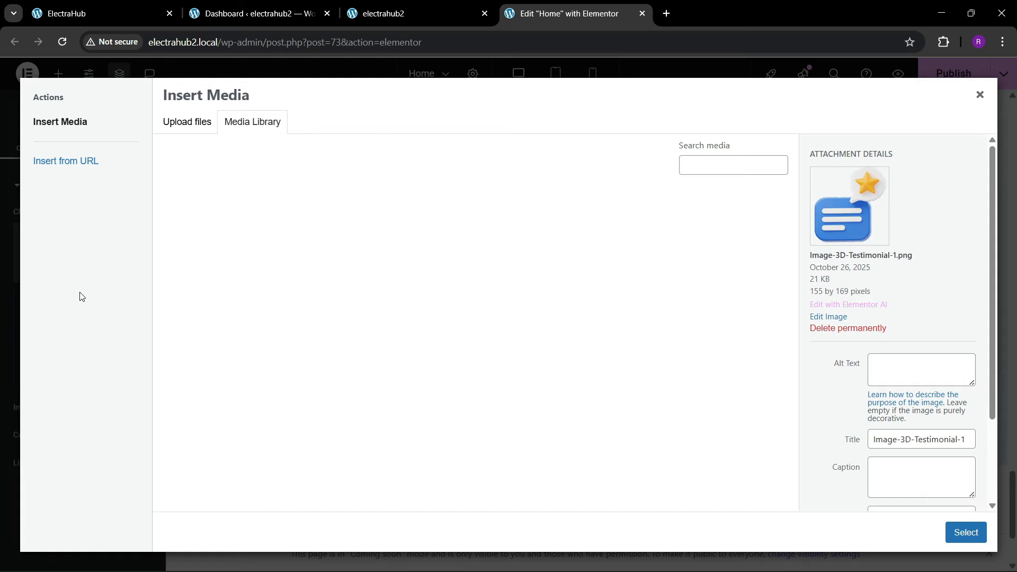
pyautogui.click(105, 13)
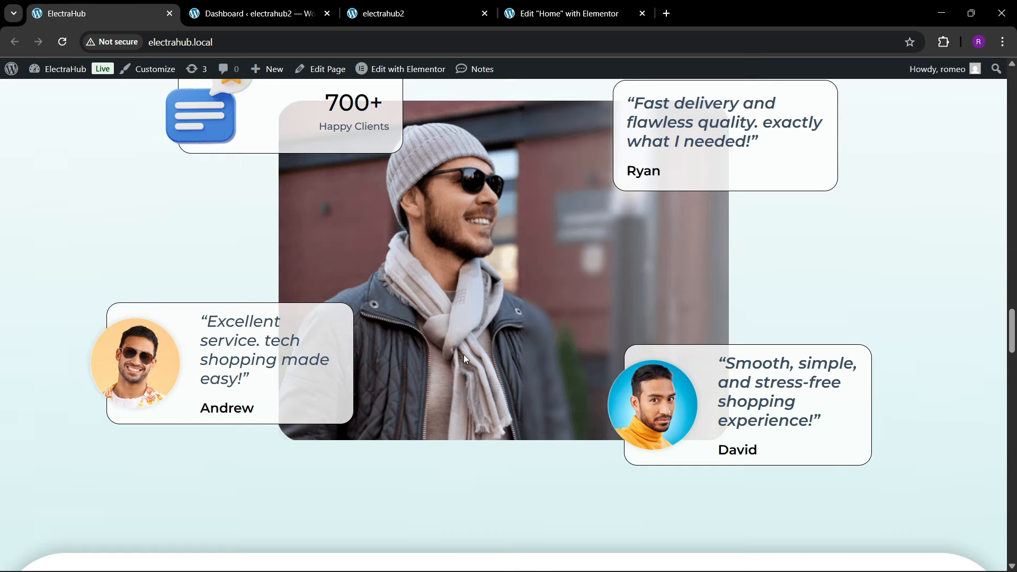
pyautogui.click(566, 12)
pyautogui.click(525, 440)
pyautogui.click(966, 532)
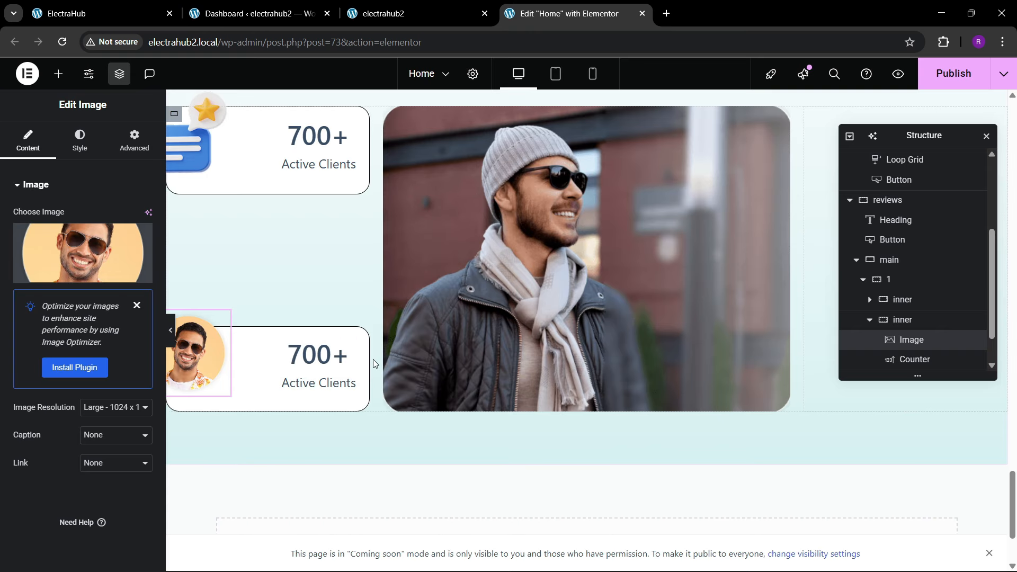
# Step: Set the portrait image's top margin to 0 and left margin to -3 em
pyautogui.click(92, 4)
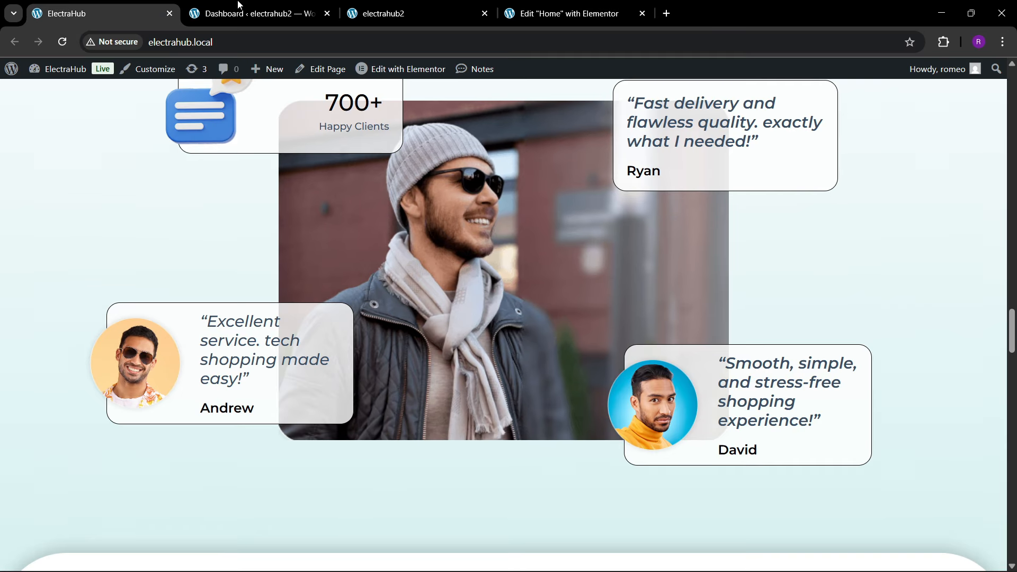
pyautogui.click(566, 11)
pyautogui.click(134, 141)
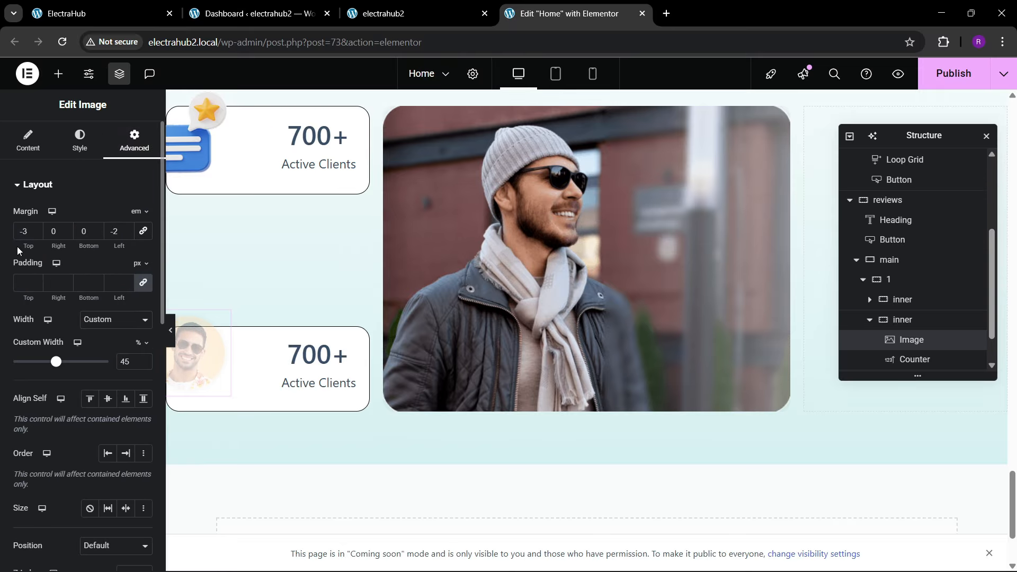
pyautogui.press('BackSpace')
pyautogui.press('BackSpace')
pyautogui.write('0')
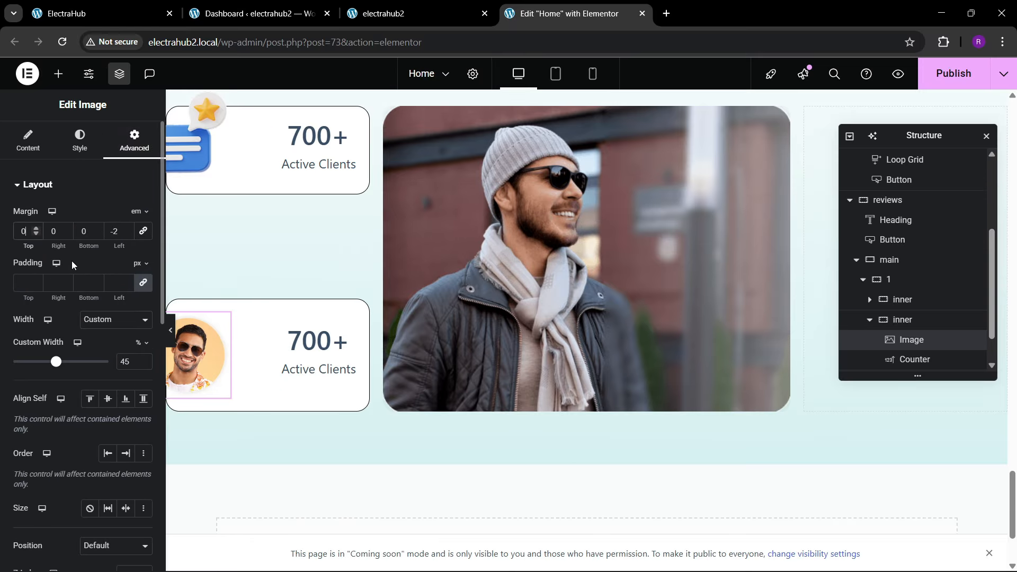
pyautogui.click(127, 234)
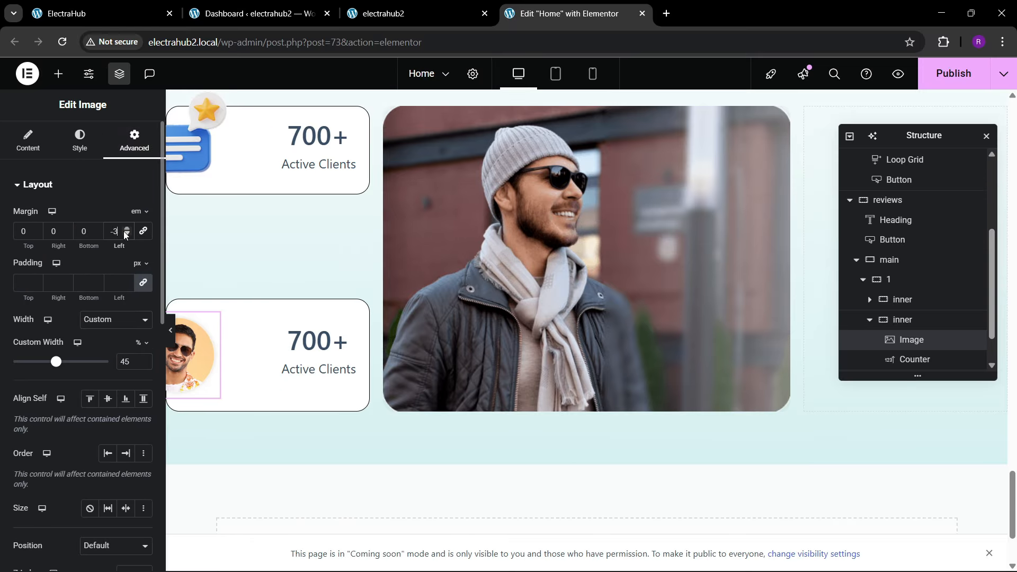
# Step: Set the portrait image's custom width to 50% and check the matching testimonial card on the reference page
pyautogui.click(91, 149)
pyautogui.click(134, 141)
pyautogui.click(144, 360)
pyautogui.click(144, 360)
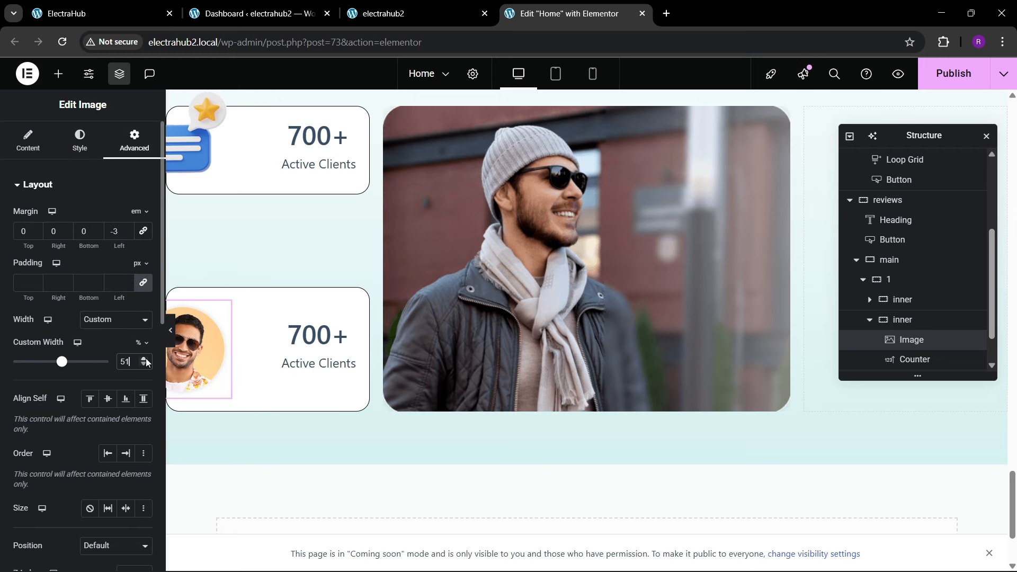
pyautogui.hotkey('ctrl', 'Tab')
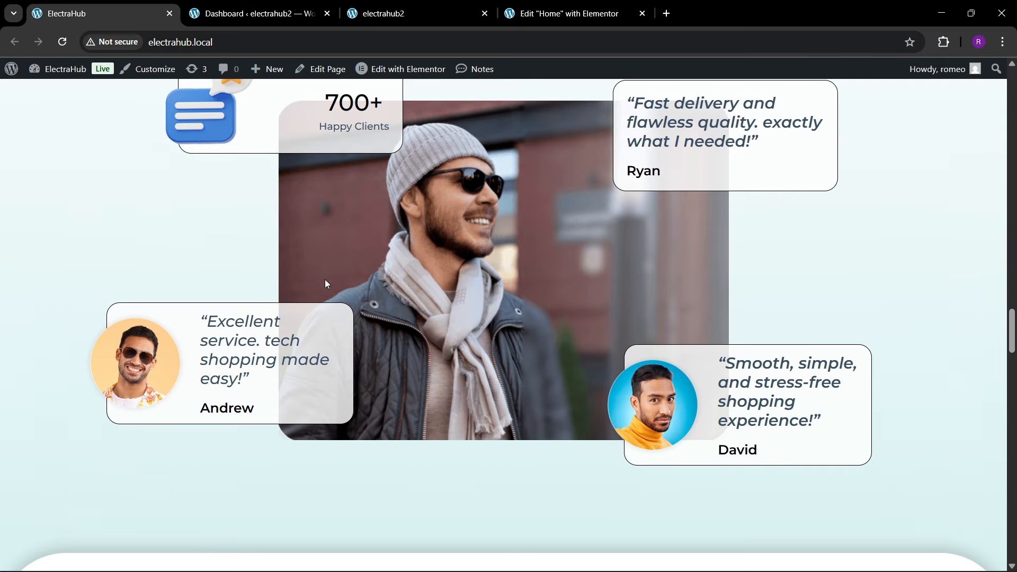
pyautogui.click(557, 7)
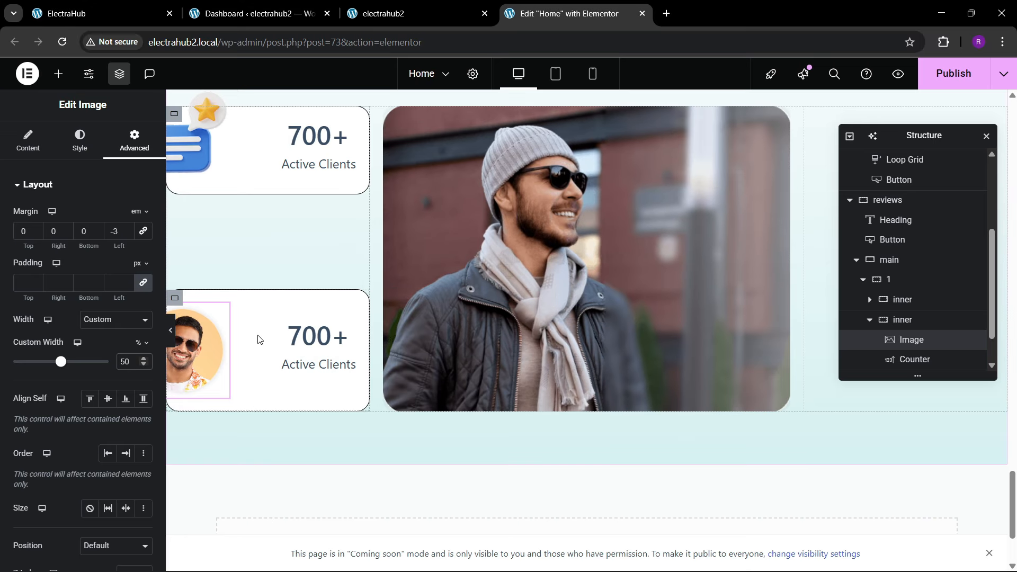
# Step: Delete the counter from the duplicated card, leaving only the portrait image
pyautogui.click(306, 350)
pyautogui.rightClick(306, 349)
pyautogui.click(386, 554)
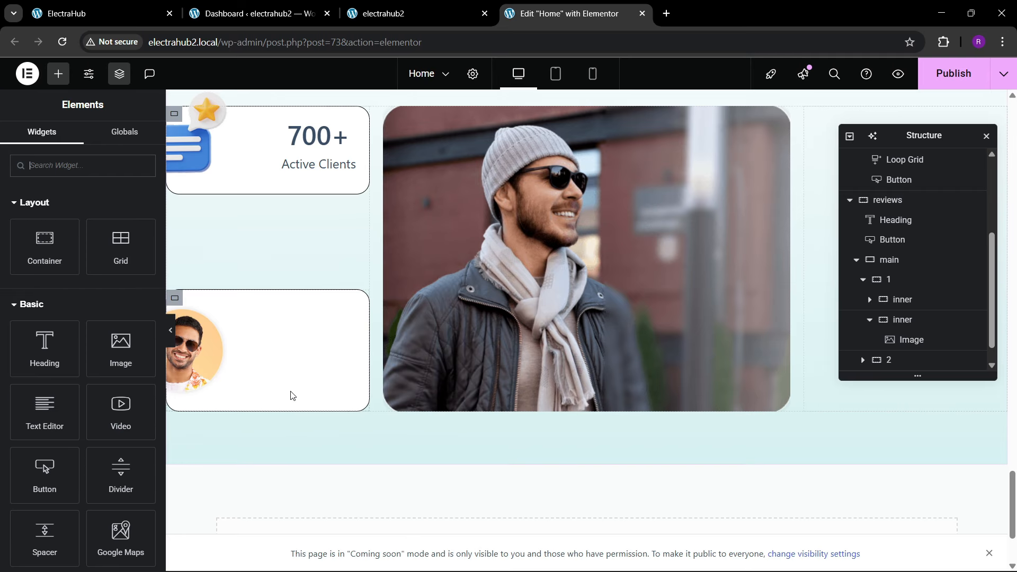
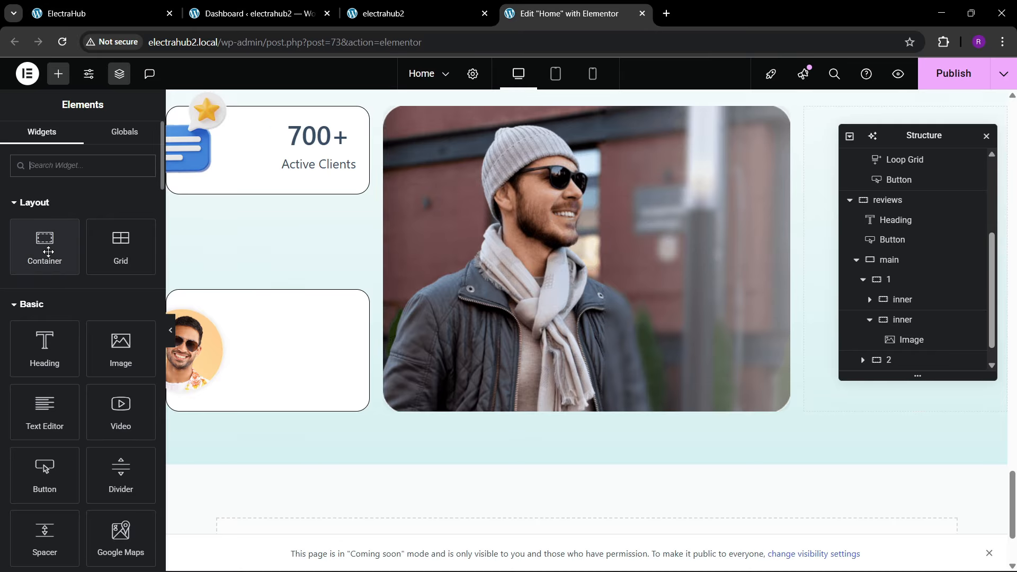
# Step: Add a container beside the portrait in the testimonial card and set its padding to 0
pyautogui.moveTo(48, 251); pyautogui.dragTo(212, 326)
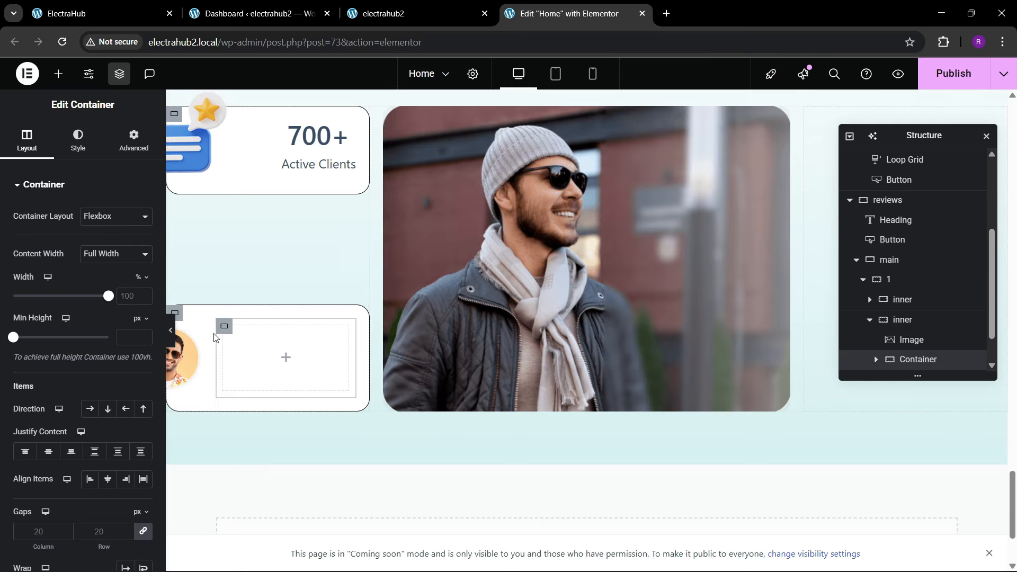
pyautogui.click(135, 144)
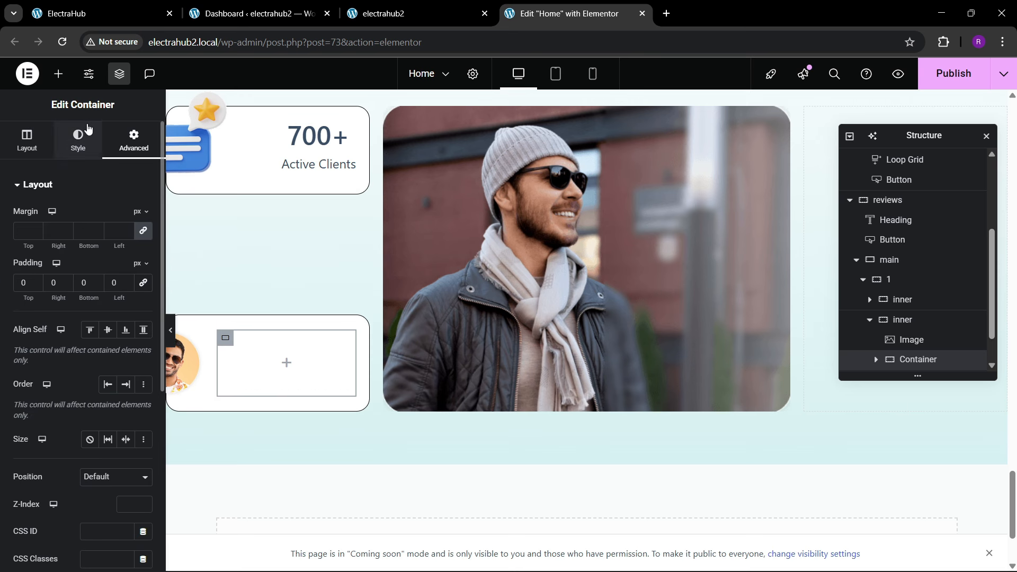
# Step: Add a heading inside the new container and fill it with the reference page's quote “Excellent service. tech shopping made easy!”
pyautogui.click(58, 73)
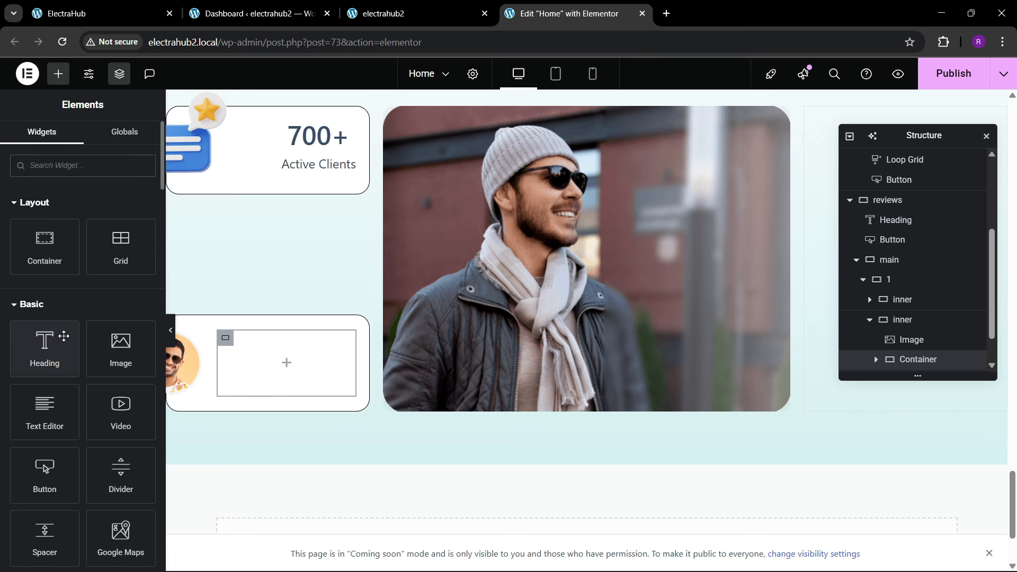
pyautogui.moveTo(63, 336); pyautogui.dragTo(286, 362)
pyautogui.hotkey('ctrl', '1')
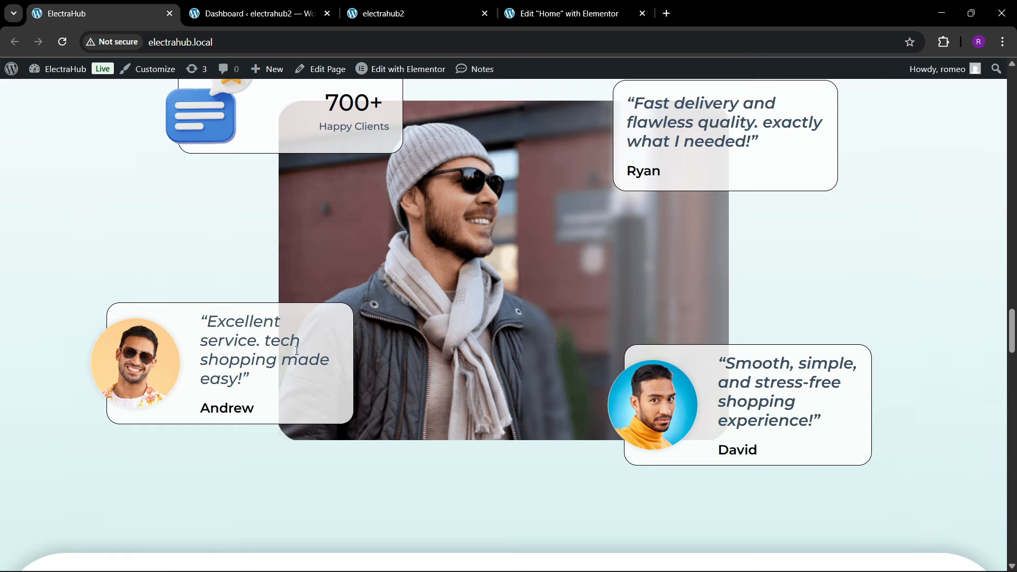
pyautogui.moveTo(203, 323); pyautogui.dragTo(267, 380)
pyautogui.hotkey('ctrl', 'c')
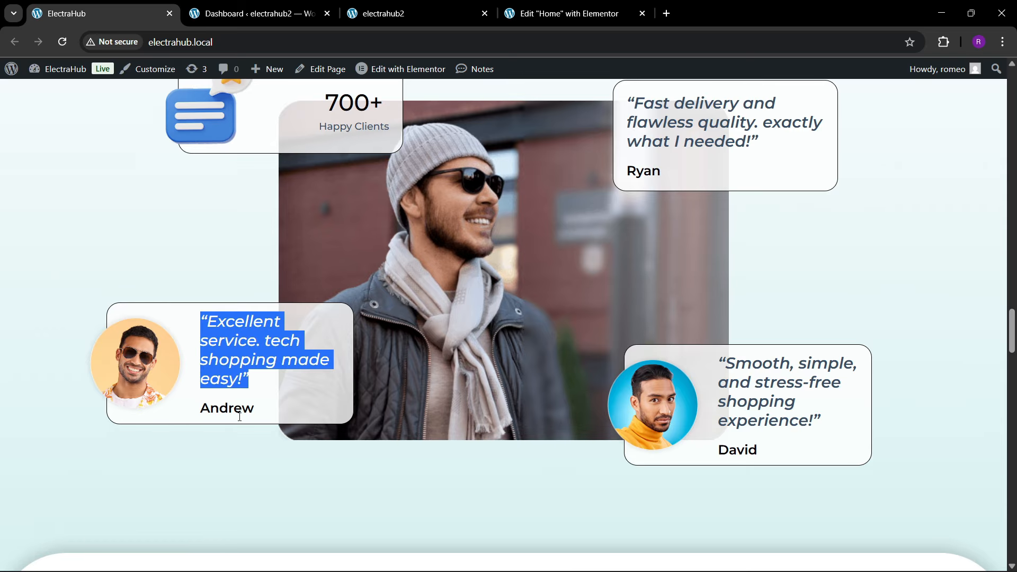
pyautogui.hotkey('ctrl', '4')
pyautogui.tripleClick(97, 239)
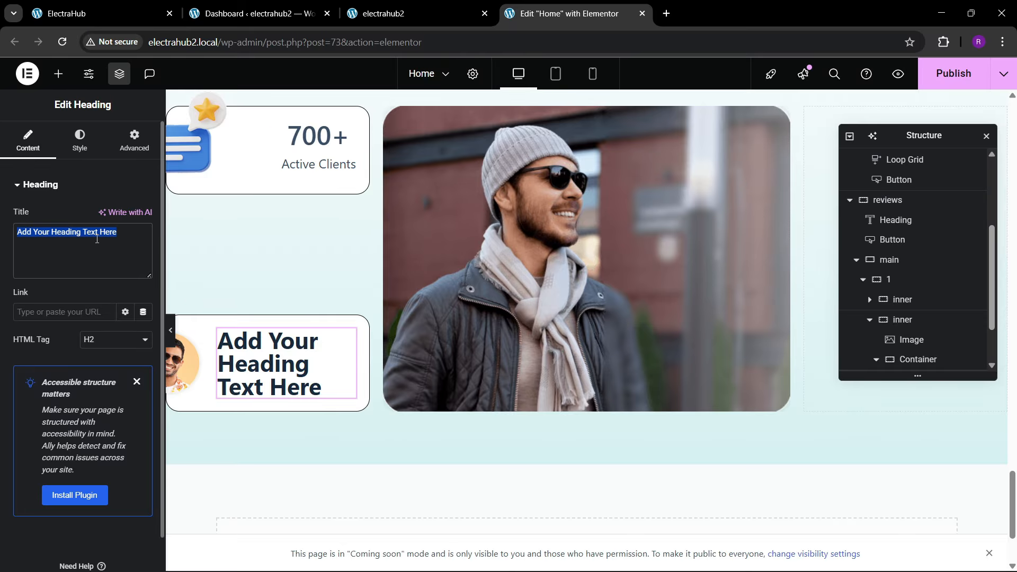
pyautogui.hotkey('ctrl', 'v')
# Step: Set the quote heading's typography to Poppins, weight 400 (Normal) and size 25 px
pyautogui.click(80, 141)
pyautogui.click(143, 254)
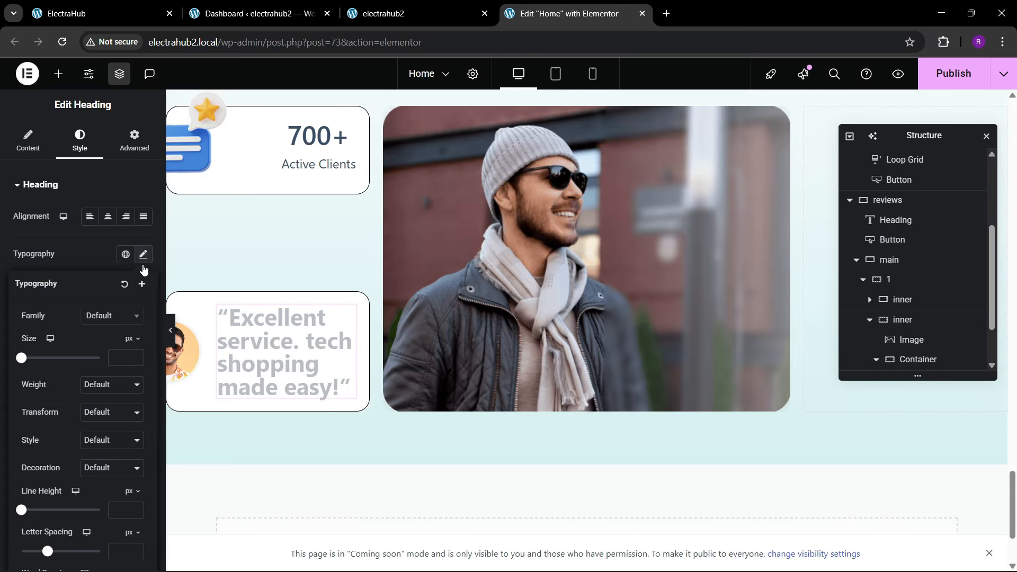
pyautogui.click(112, 315)
pyautogui.write('poppins')
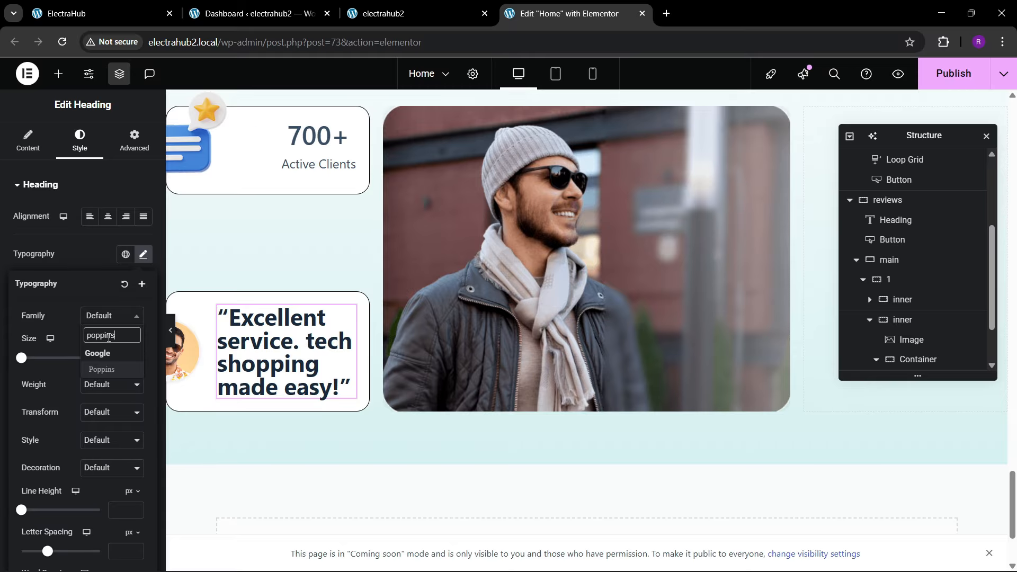
pyautogui.press('Return')
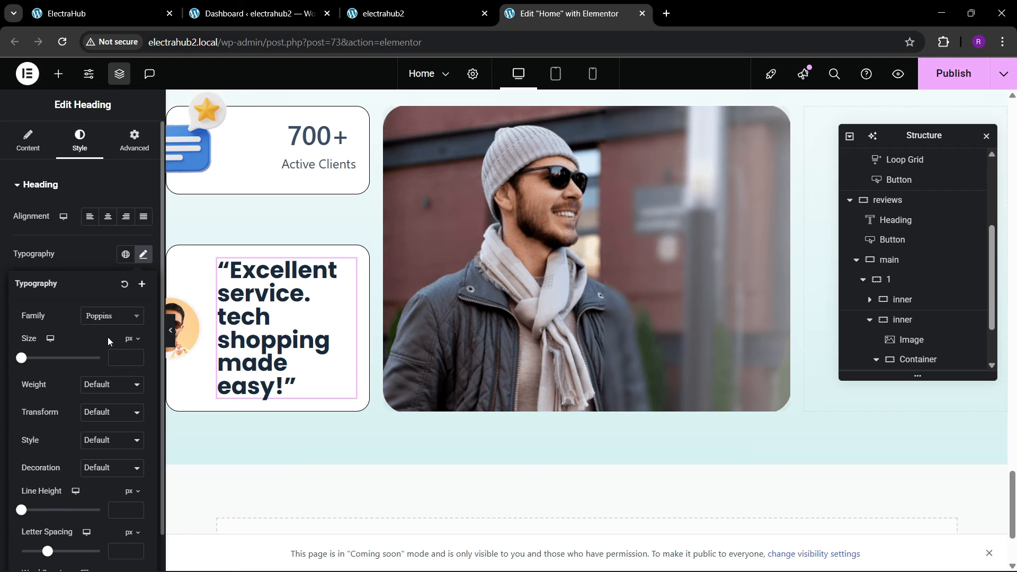
pyautogui.click(111, 385)
pyautogui.click(107, 241)
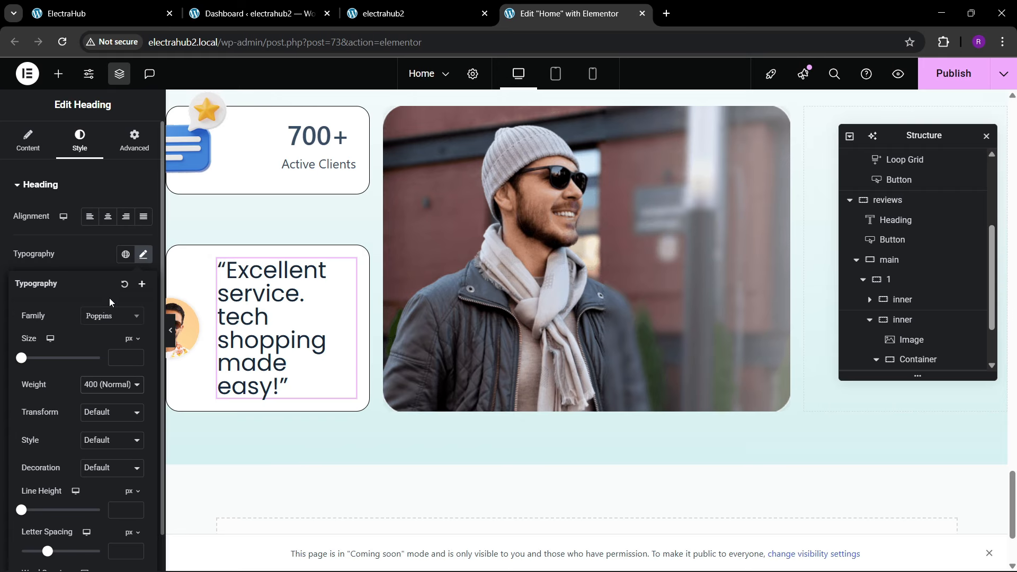
pyautogui.moveTo(135, 358); pyautogui.dragTo(135, 358)
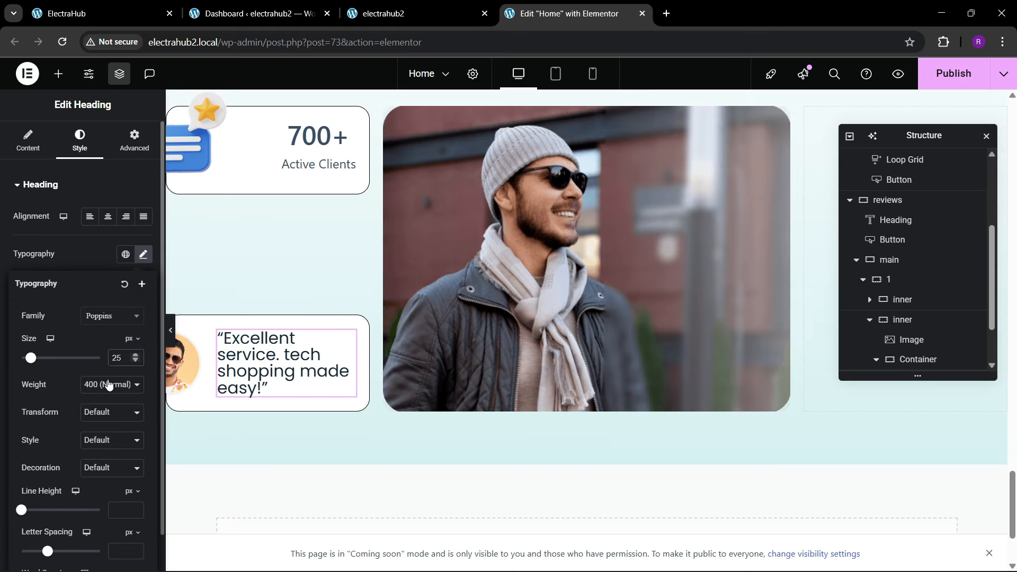
# Step: Change the quote heading's typography to the Montserrat font with weight 500 (Medium) and italic style
pyautogui.click(101, 324)
pyautogui.write('monts')
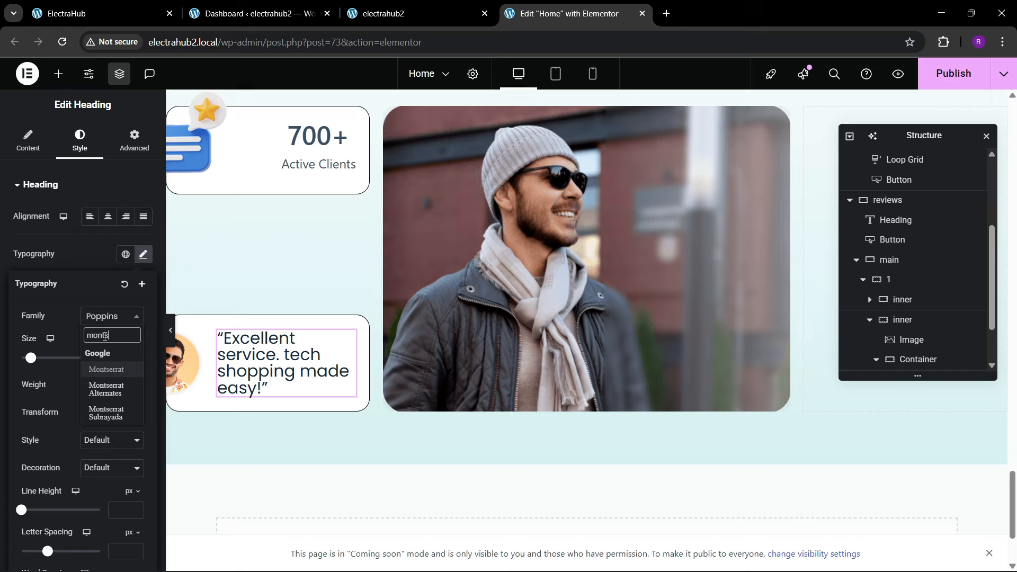
pyautogui.press('Return')
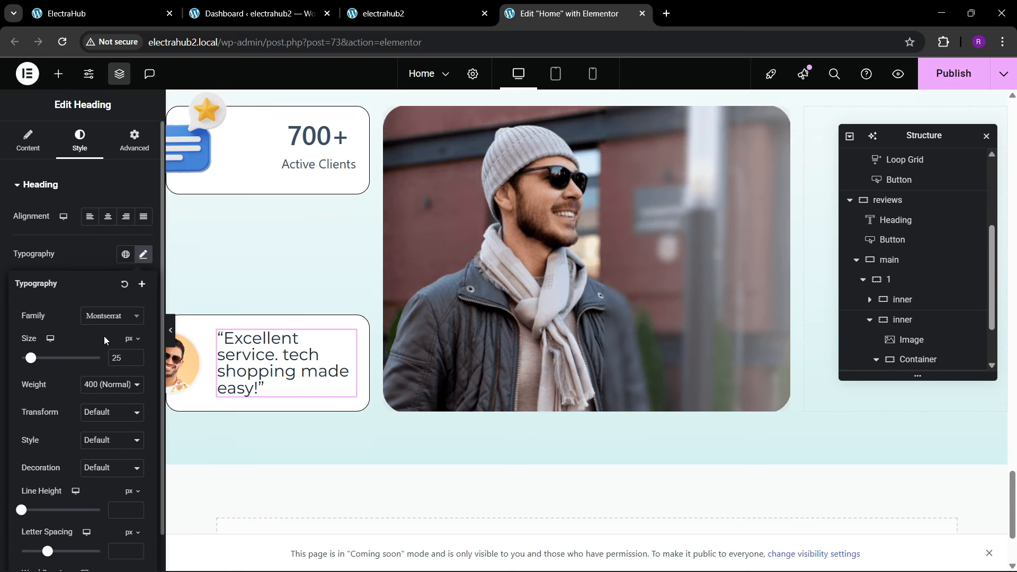
pyautogui.click(106, 387)
pyautogui.click(103, 256)
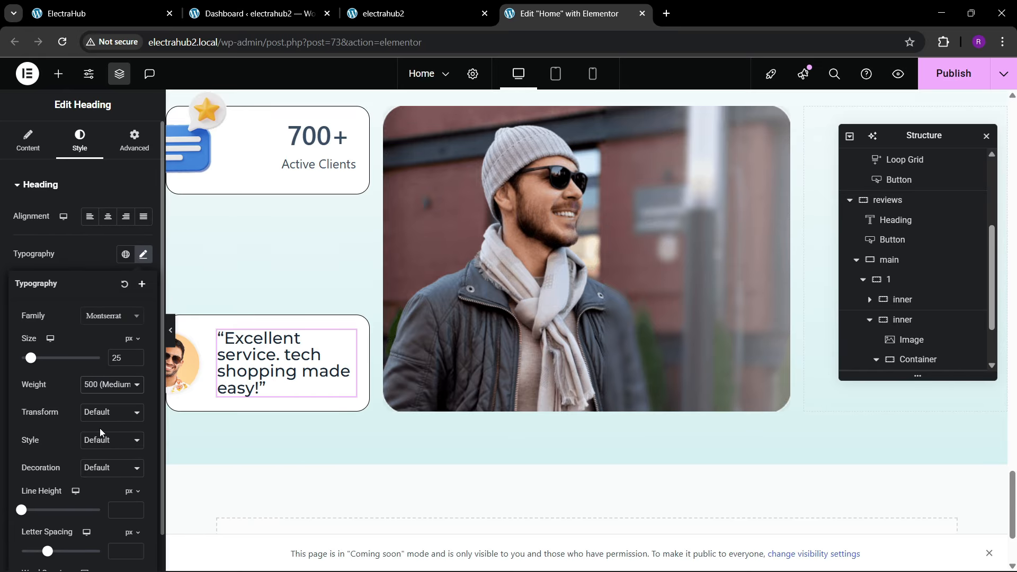
pyautogui.click(101, 439)
pyautogui.click(97, 479)
pyautogui.click(99, 441)
pyautogui.click(96, 484)
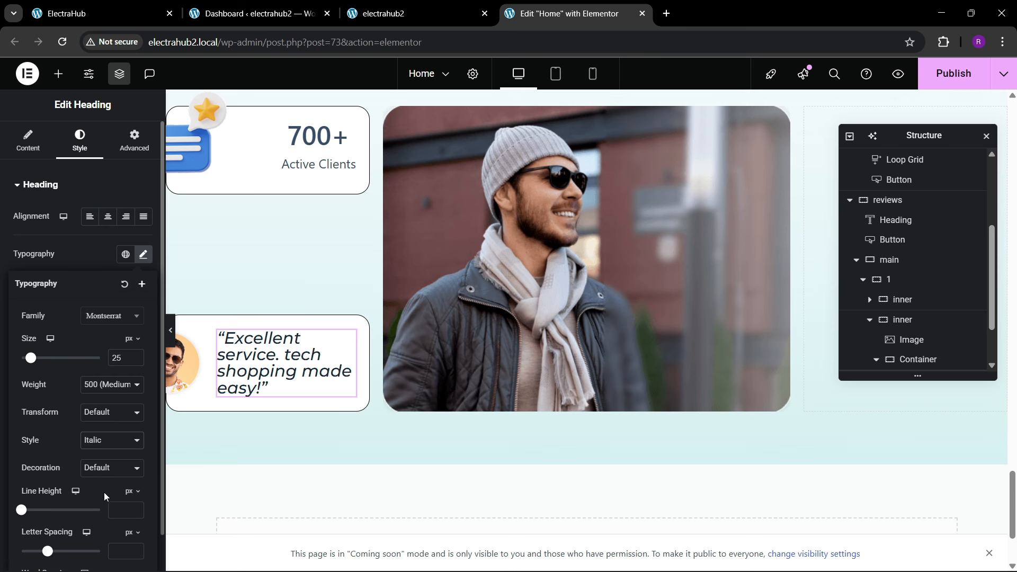
# Step: Apply the global Text color #7A7A7A to the quote heading
pyautogui.click(102, 256)
pyautogui.click(125, 404)
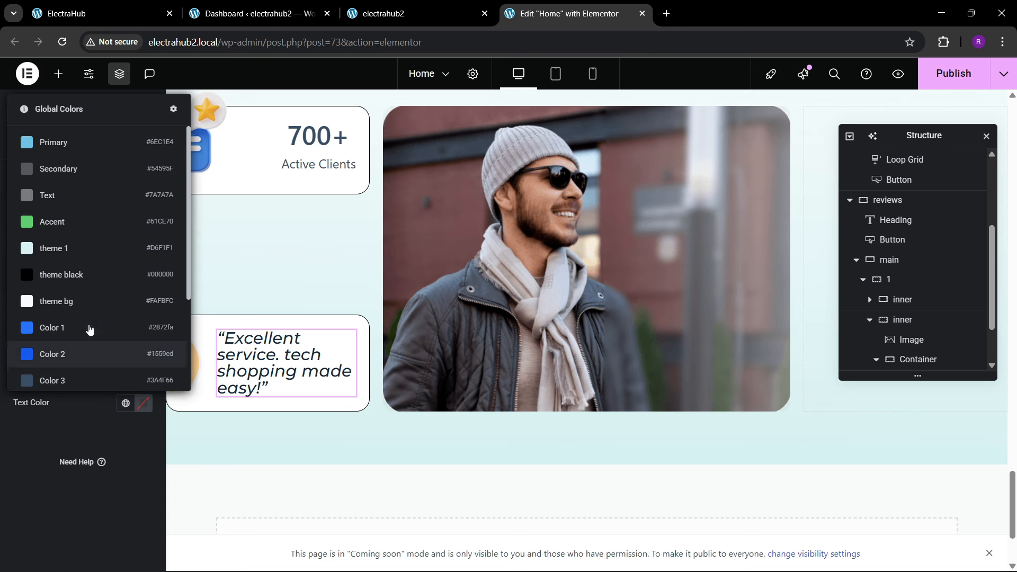
pyautogui.click(52, 195)
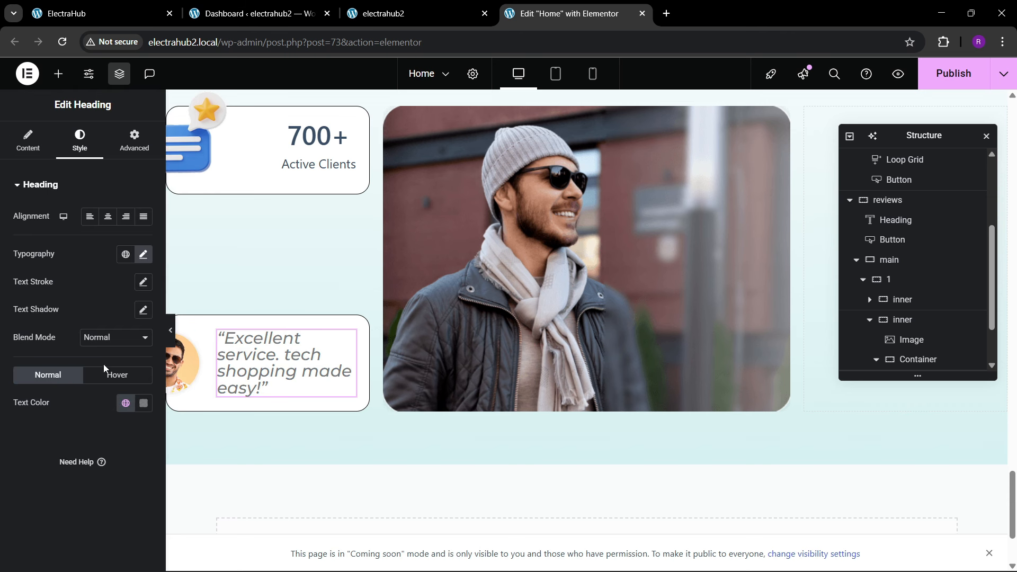
pyautogui.click(125, 404)
pyautogui.click(52, 195)
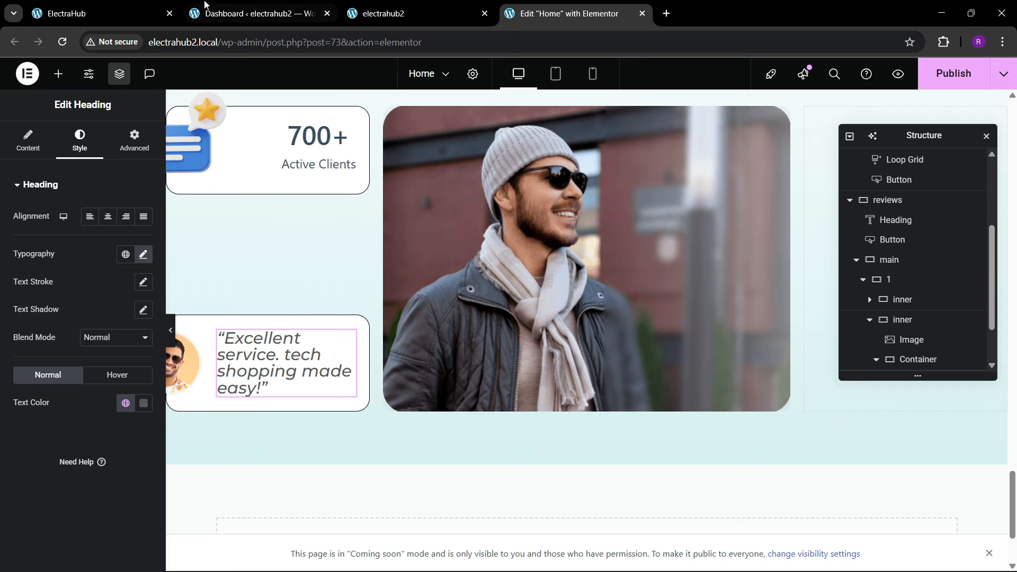
# Step: Compare the quote with the reference page and set its font size to 23 px
pyautogui.click(134, 7)
pyautogui.click(200, 283)
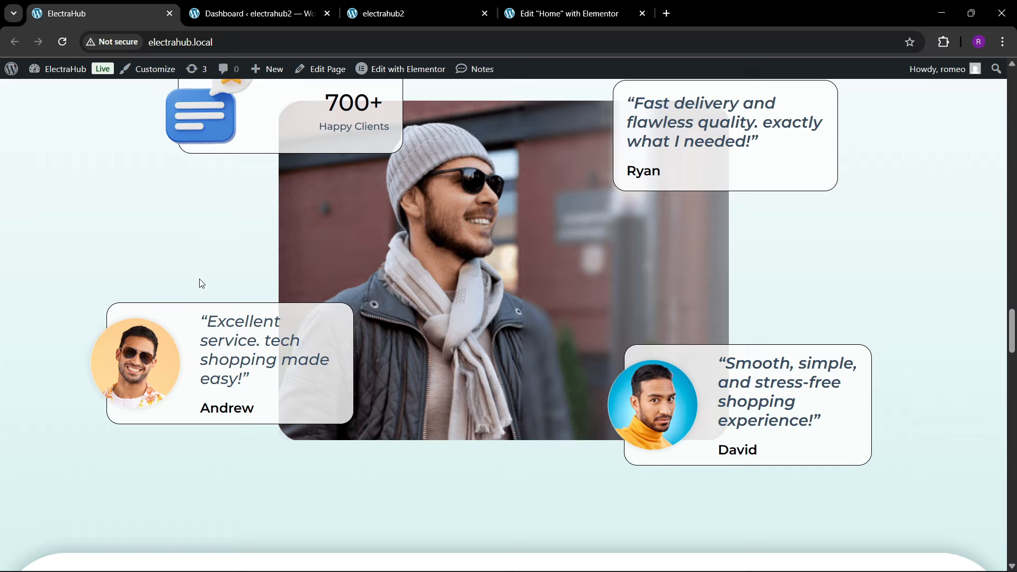
pyautogui.click(516, 5)
pyautogui.click(143, 254)
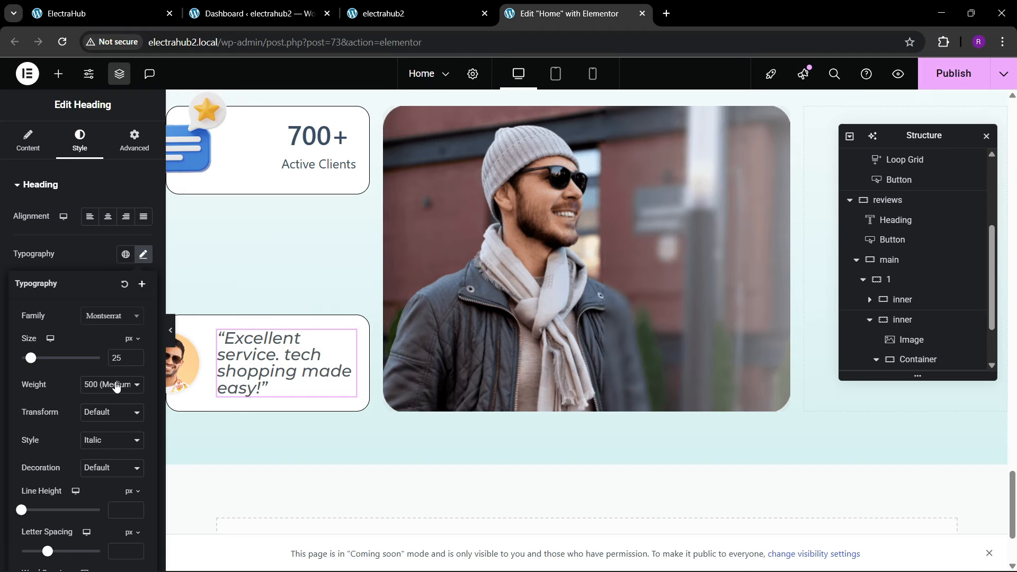
pyautogui.click(135, 362)
pyautogui.click(135, 363)
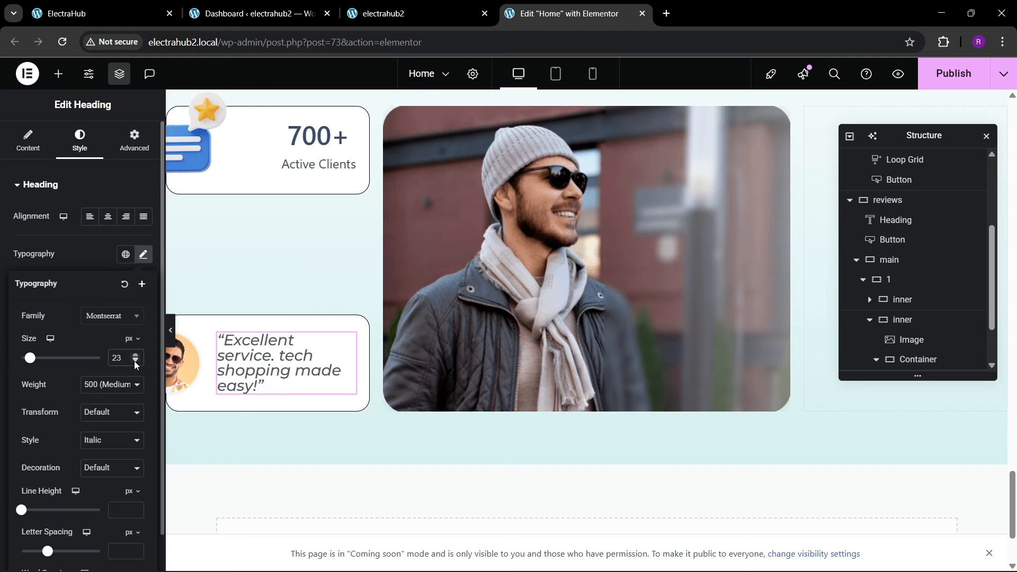
# Step: Set the quote's line height to 1.2 em, checking the spacing against the reference page
pyautogui.scroll(-1, 112, 413)
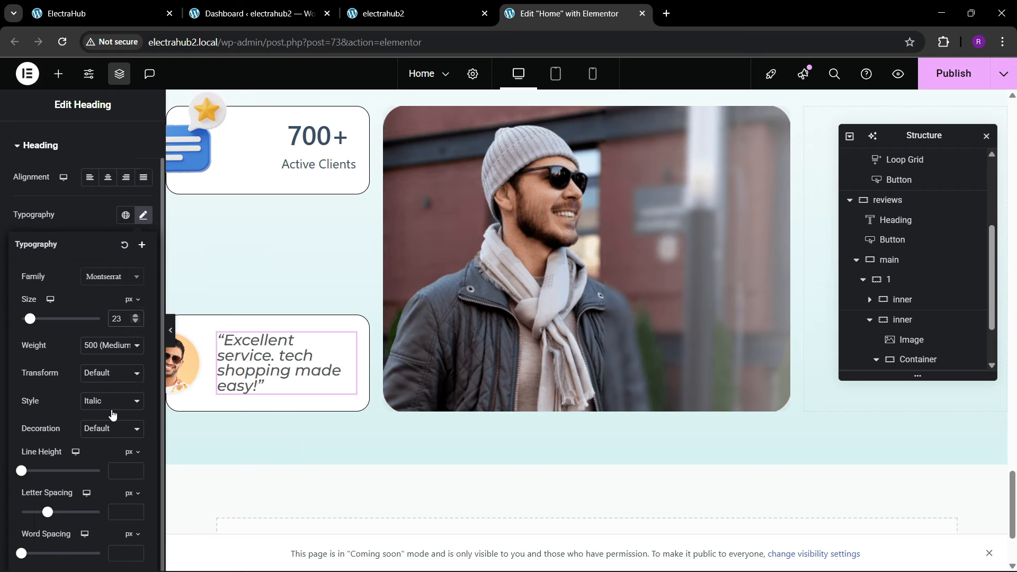
pyautogui.click(131, 453)
pyautogui.click(127, 473)
pyautogui.write('1.2')
pyautogui.press('BackSpace')
pyautogui.press('BackSpace')
pyautogui.press('BackSpace')
pyautogui.write('1.1')
pyautogui.click(123, 17)
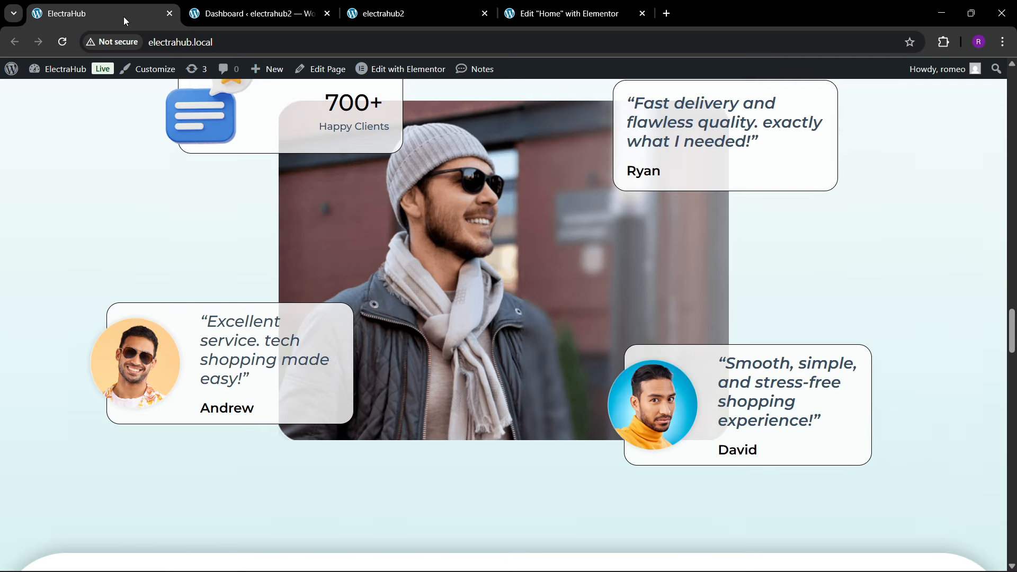
pyautogui.click(561, 5)
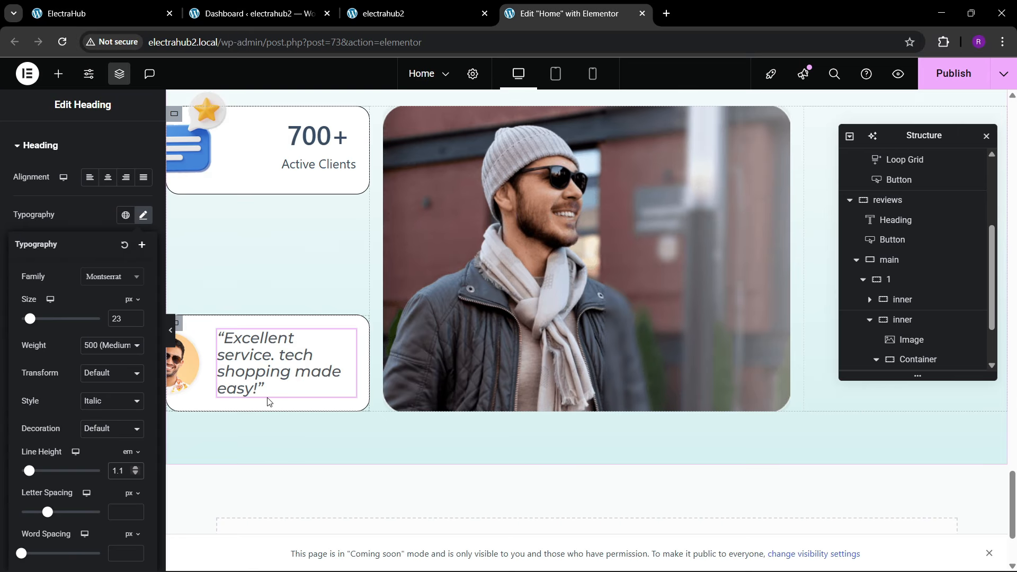
pyautogui.press('Up')
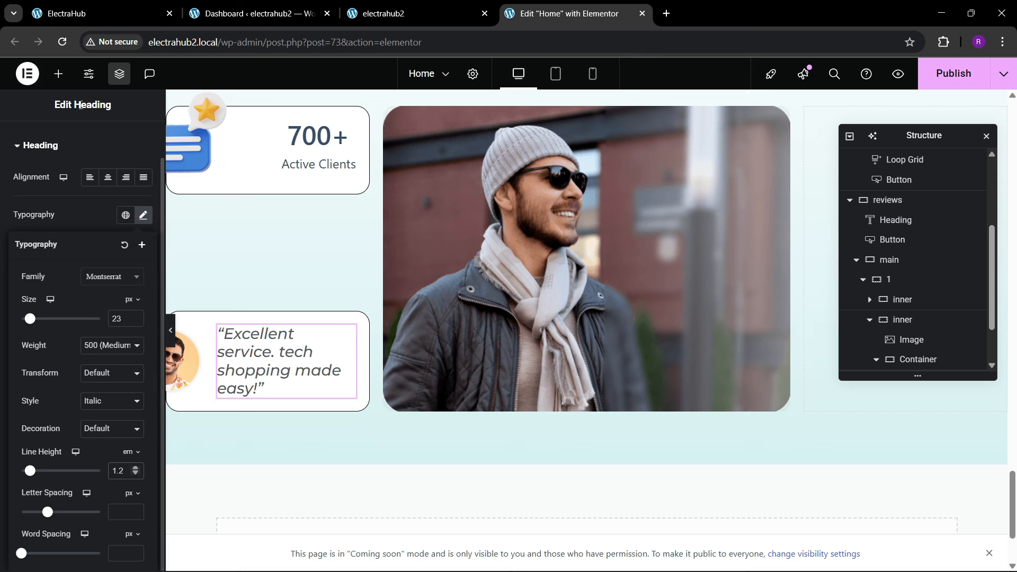
# Step: Add a second heading below the quote and enter the customer's first name as its title
pyautogui.click(58, 74)
pyautogui.moveTo(56, 371); pyautogui.dragTo(249, 371)
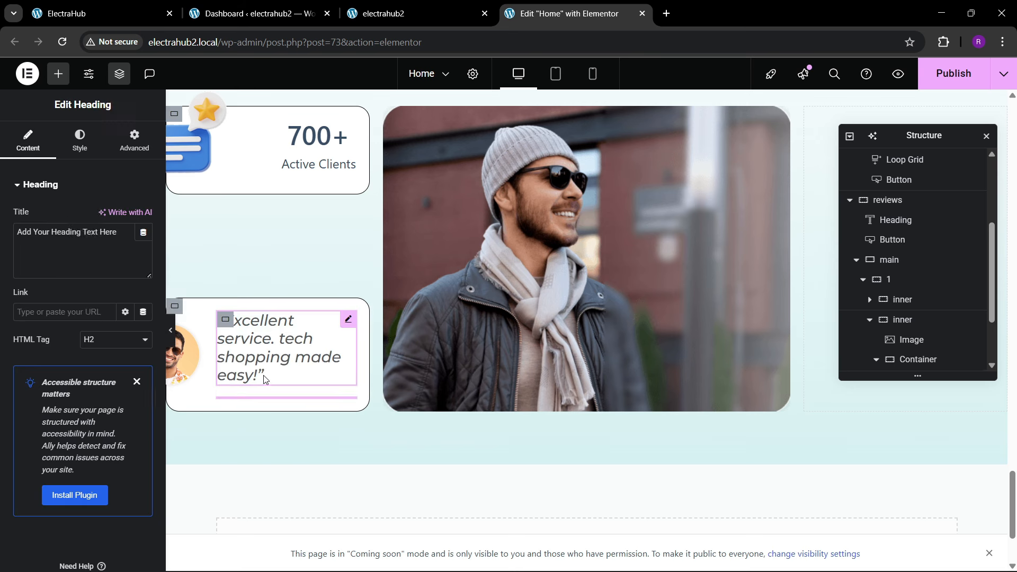
pyautogui.tripleClick(76, 232)
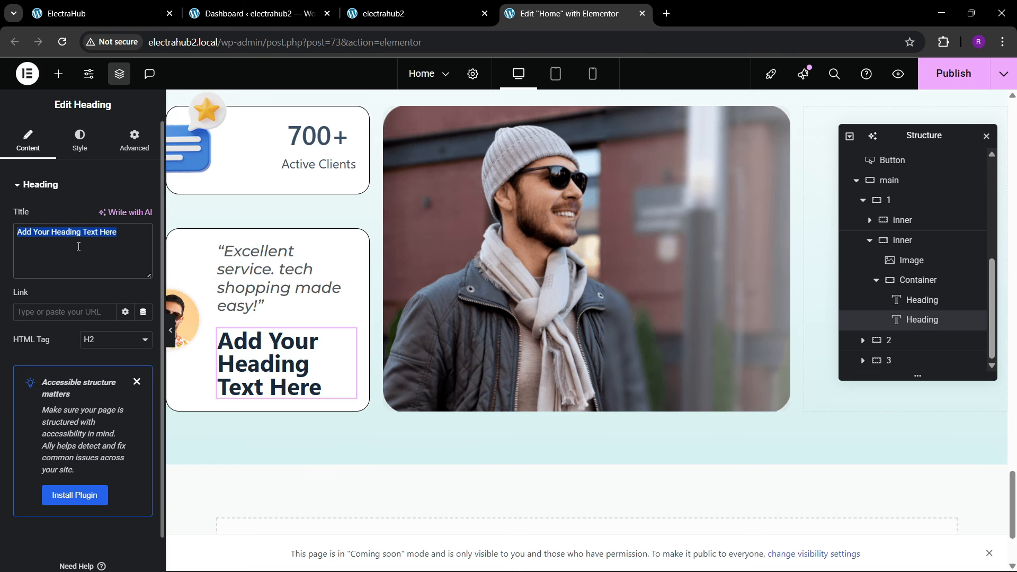
pyautogui.write('Adn')
pyautogui.write('ndrew')
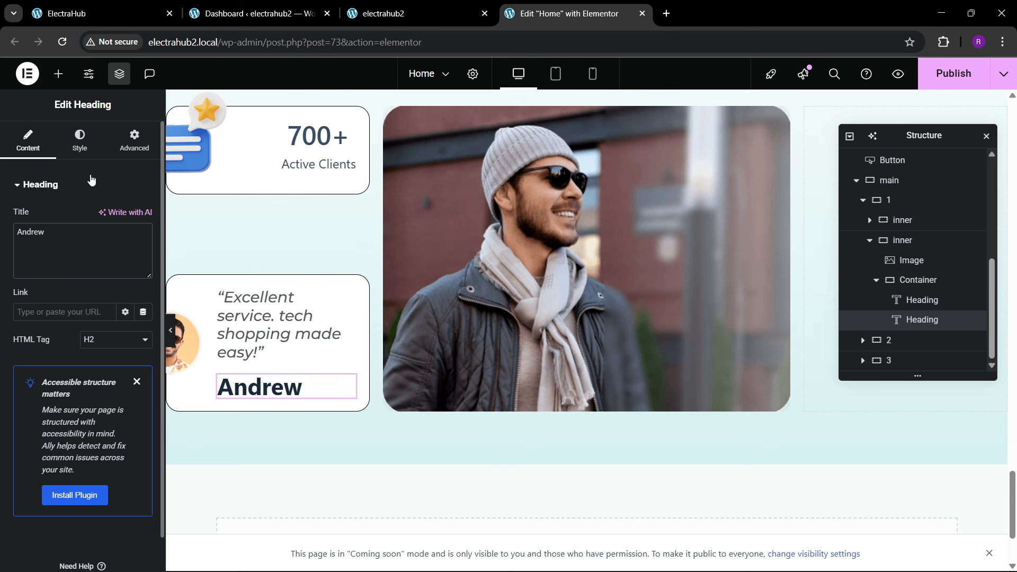
# Step: Set the customer name's typography to Montserrat, size 18 px and weight 600 (Semi Bold)
pyautogui.click(80, 150)
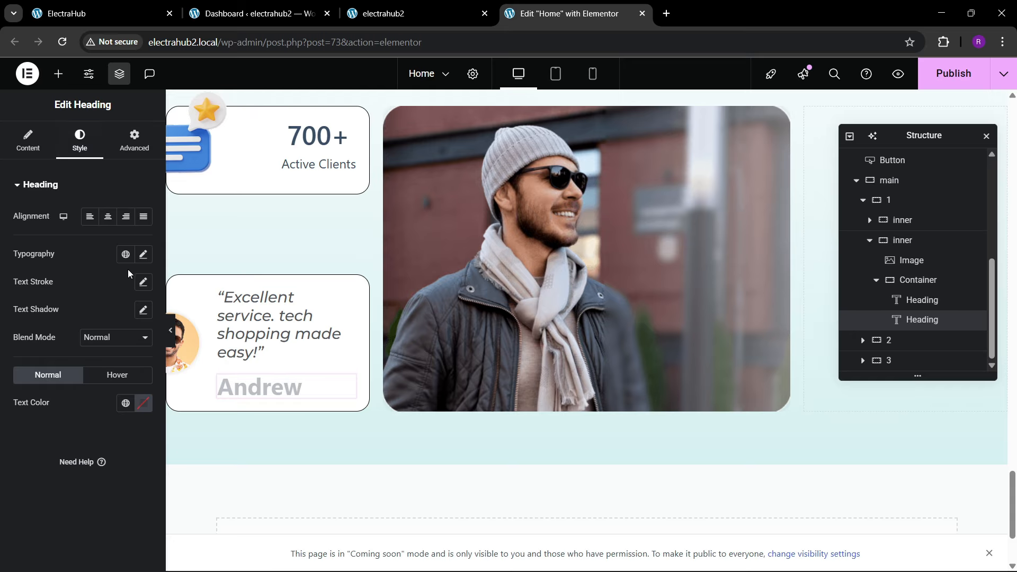
pyautogui.click(143, 254)
pyautogui.click(111, 316)
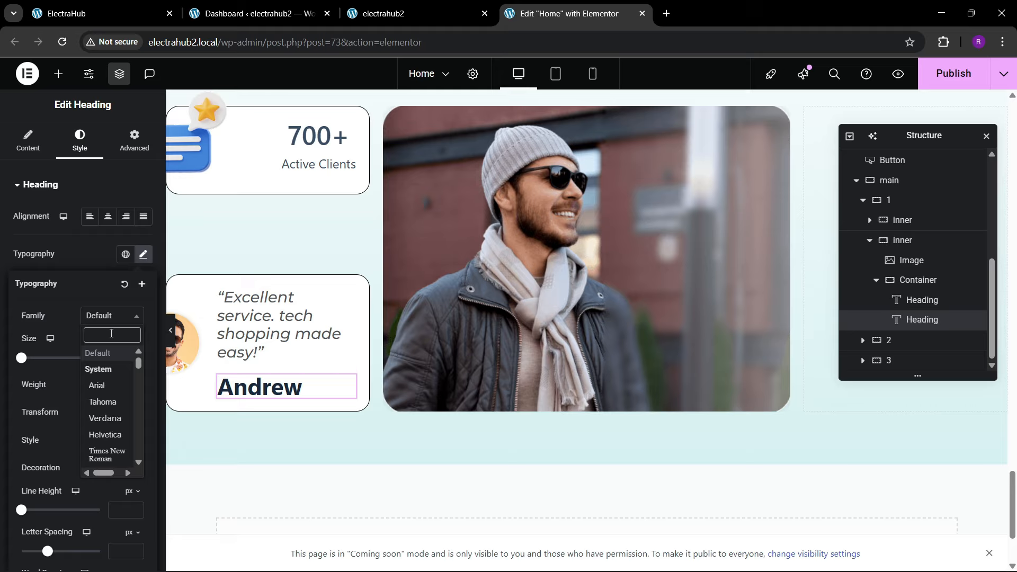
pyautogui.write('montserrat')
pyautogui.press('Return')
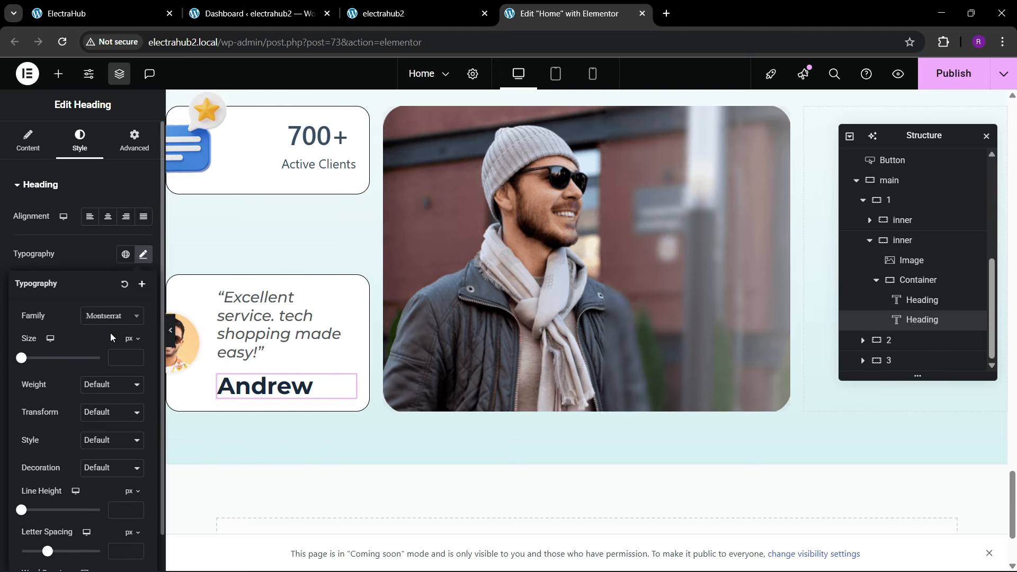
pyautogui.click(135, 356)
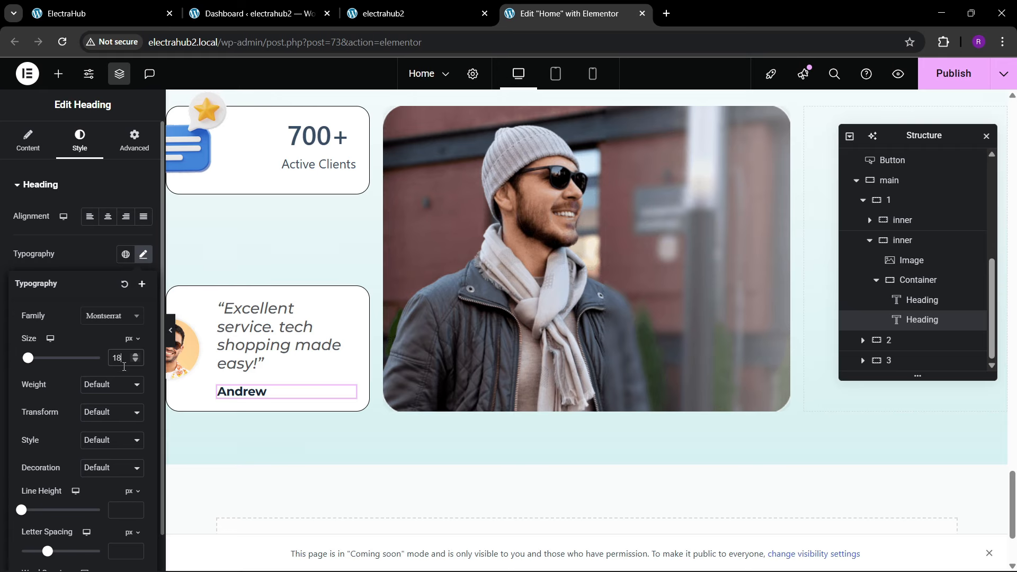
pyautogui.click(114, 384)
pyautogui.click(113, 270)
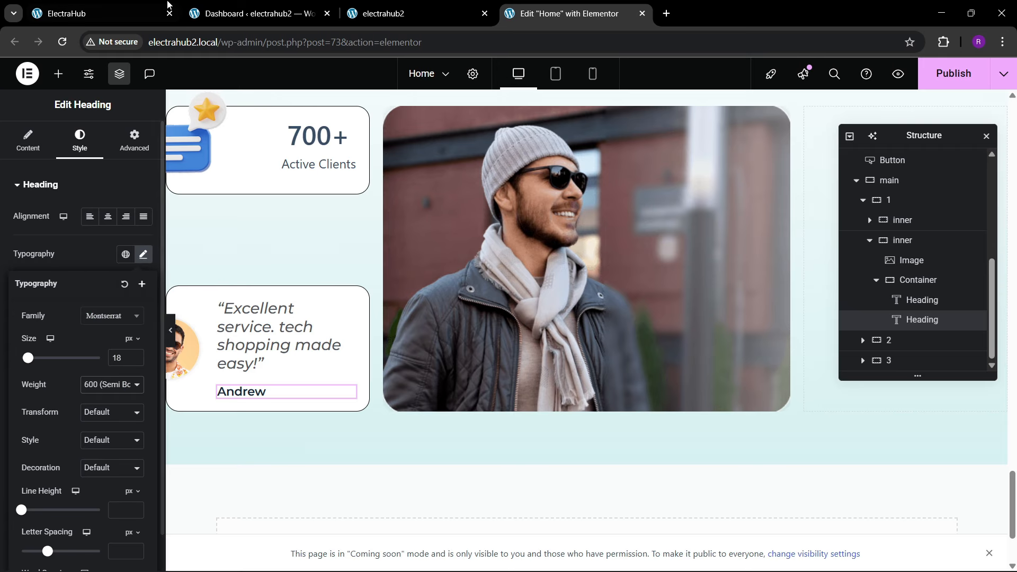
# Step: Compare the customer name with the reference page and set its font size to 19 px
pyautogui.click(105, 13)
pyautogui.click(424, 11)
pyautogui.click(530, 10)
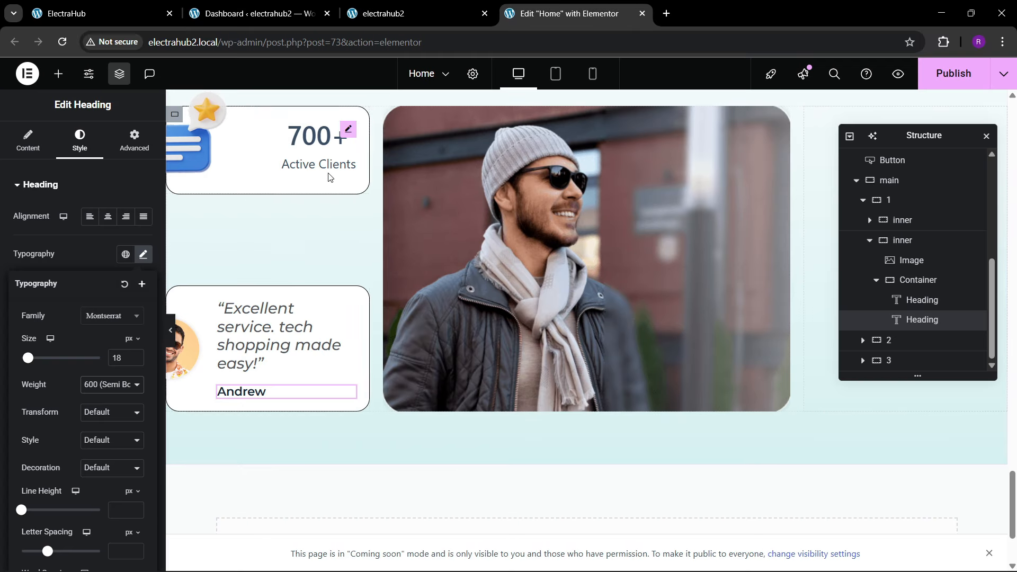
pyautogui.click(136, 356)
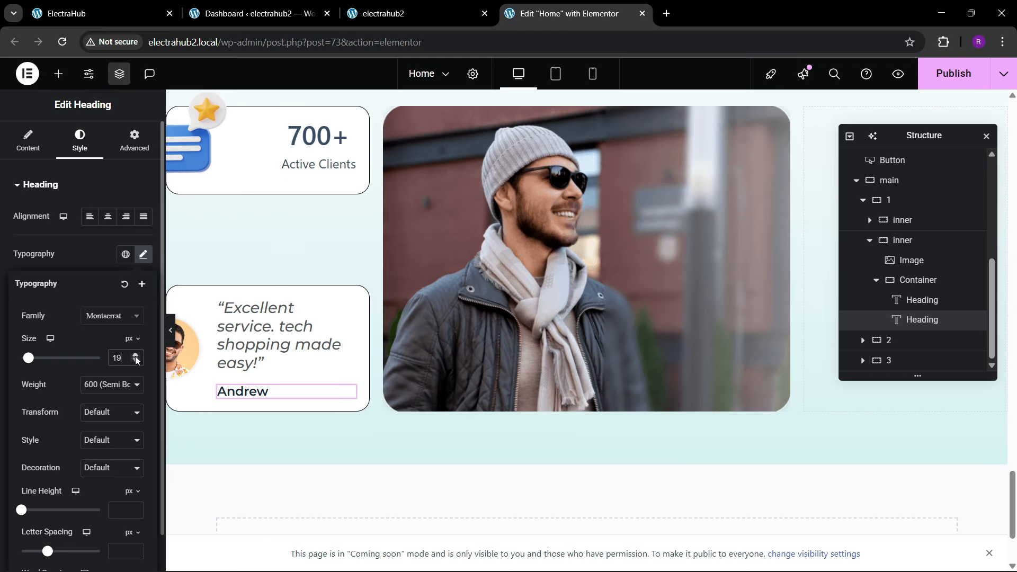
# Step: Set the custom width of the testimonial card's customer photo to 70%
pyautogui.click(184, 360)
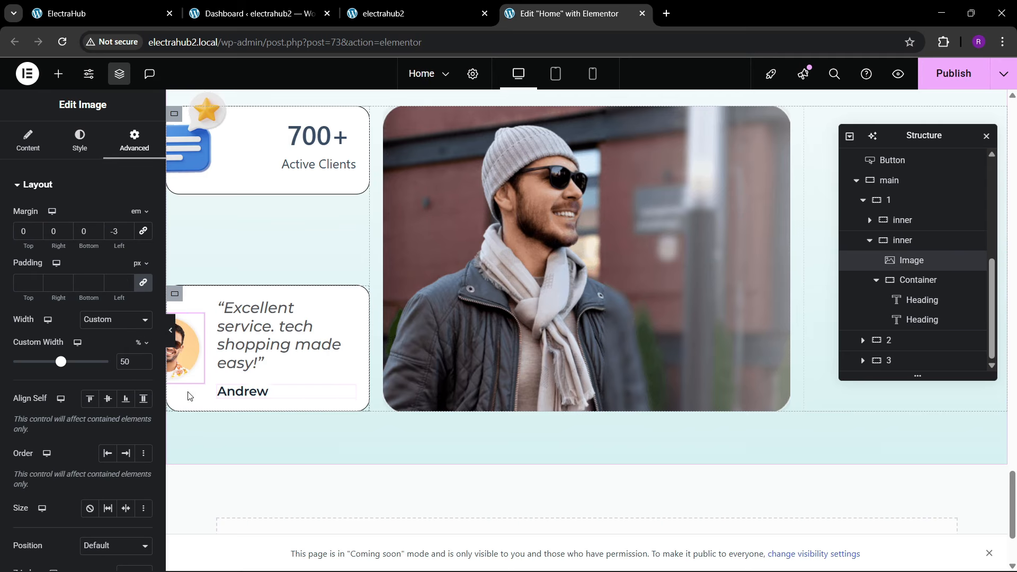
pyautogui.click(144, 360)
pyautogui.click(145, 360)
pyautogui.click(144, 360)
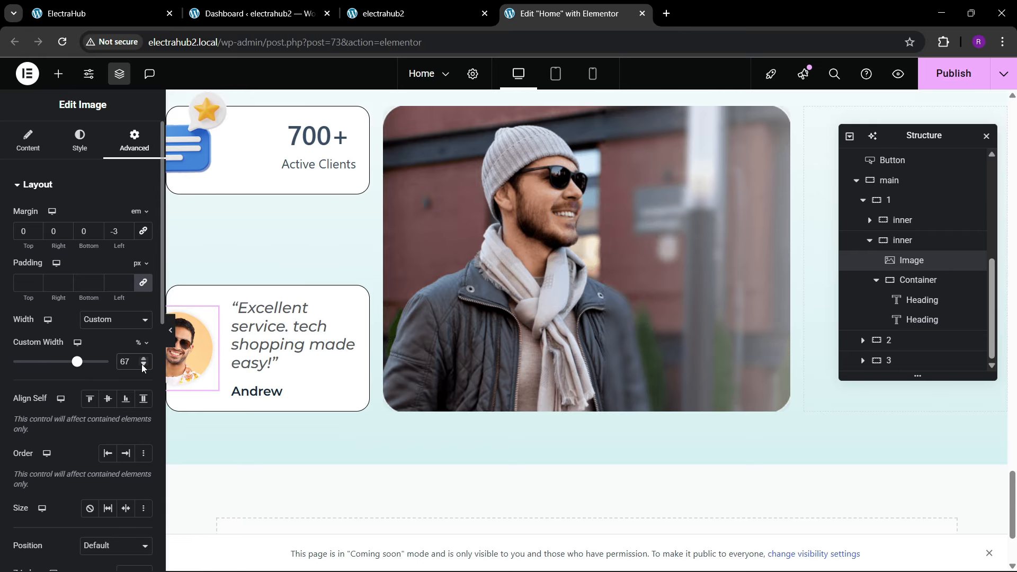
pyautogui.click(142, 365)
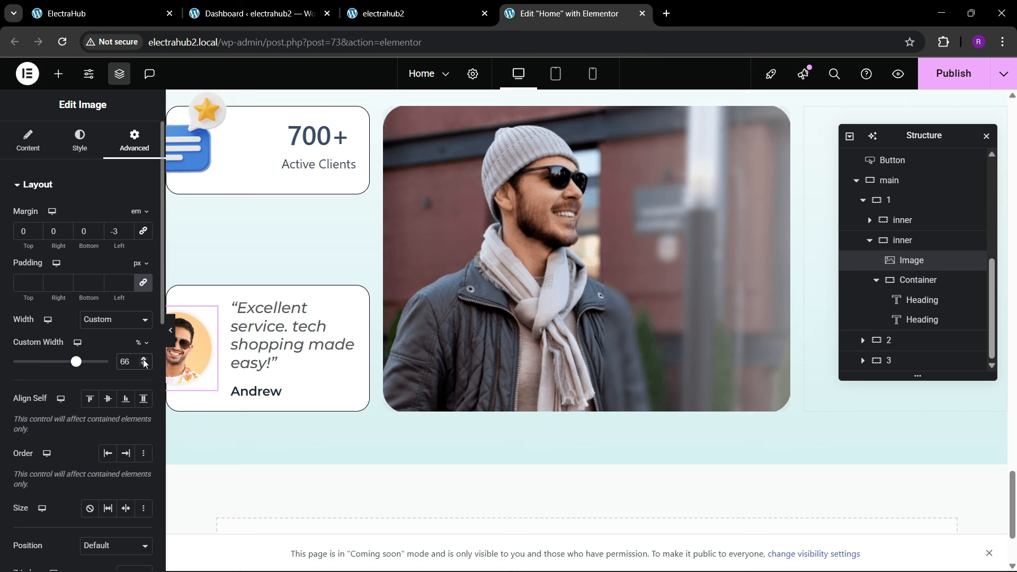
pyautogui.click(143, 359)
pyautogui.click(144, 359)
pyautogui.click(143, 359)
pyautogui.click(143, 359)
pyautogui.click(144, 360)
pyautogui.click(144, 365)
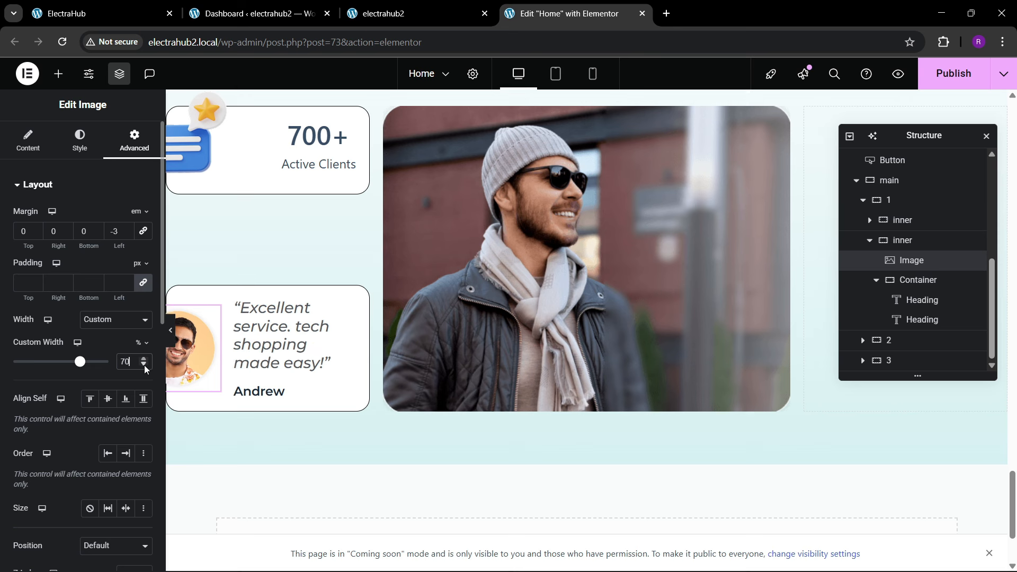
# Step: Try font sizes down to 20 px for the quote, return it to 23 px, and preview the card at full width
pyautogui.click(345, 311)
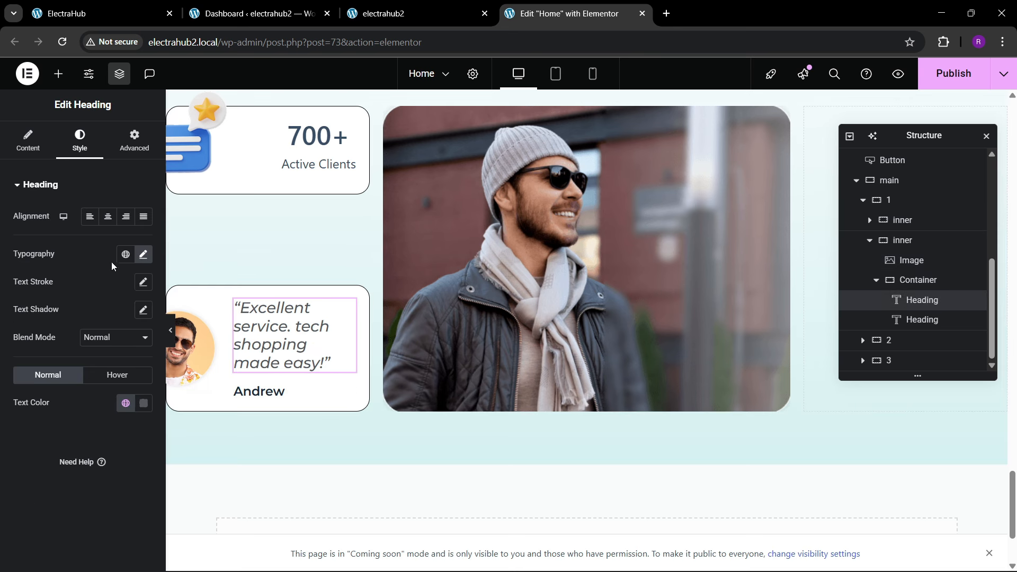
pyautogui.click(143, 254)
pyautogui.click(136, 362)
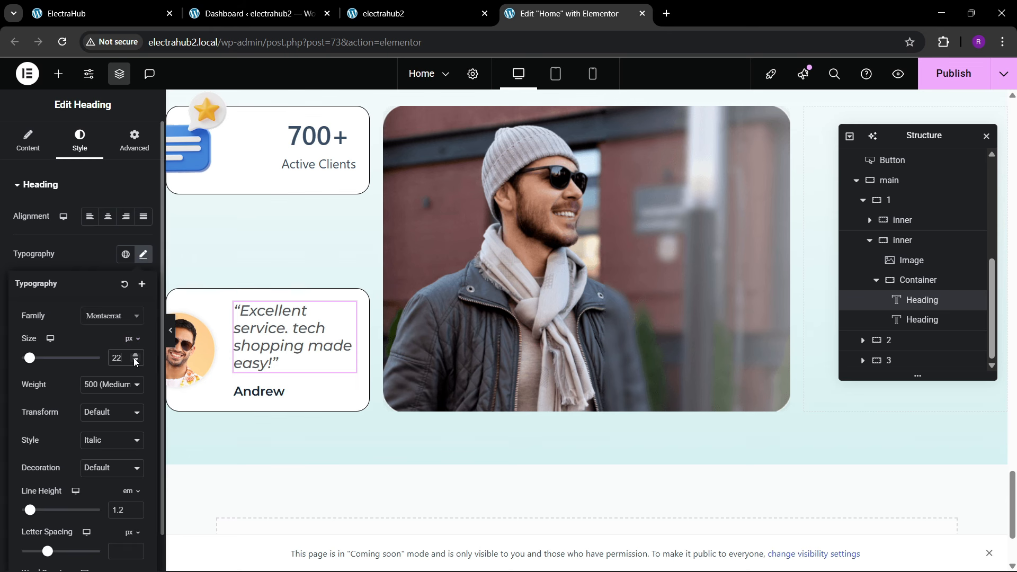
pyautogui.click(136, 362)
pyautogui.click(136, 361)
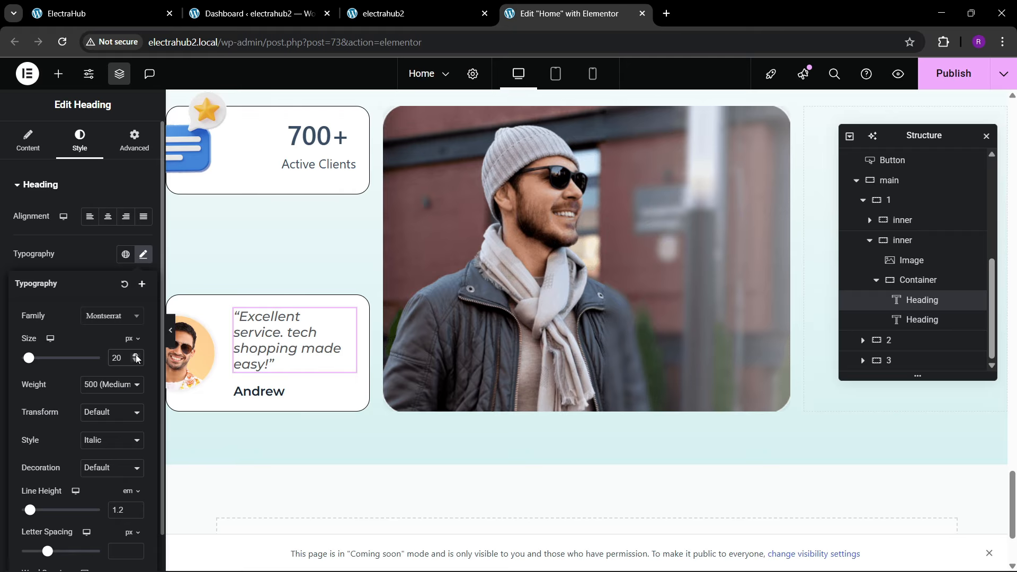
pyautogui.click(135, 355)
pyautogui.click(136, 355)
pyautogui.click(135, 355)
pyautogui.scroll(-1, 183, 325)
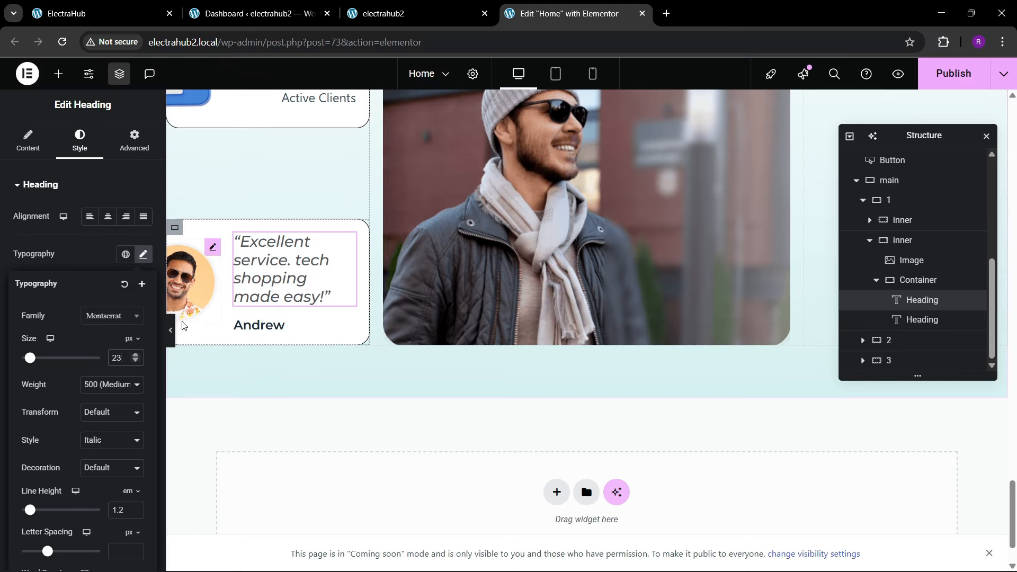
pyautogui.click(171, 330)
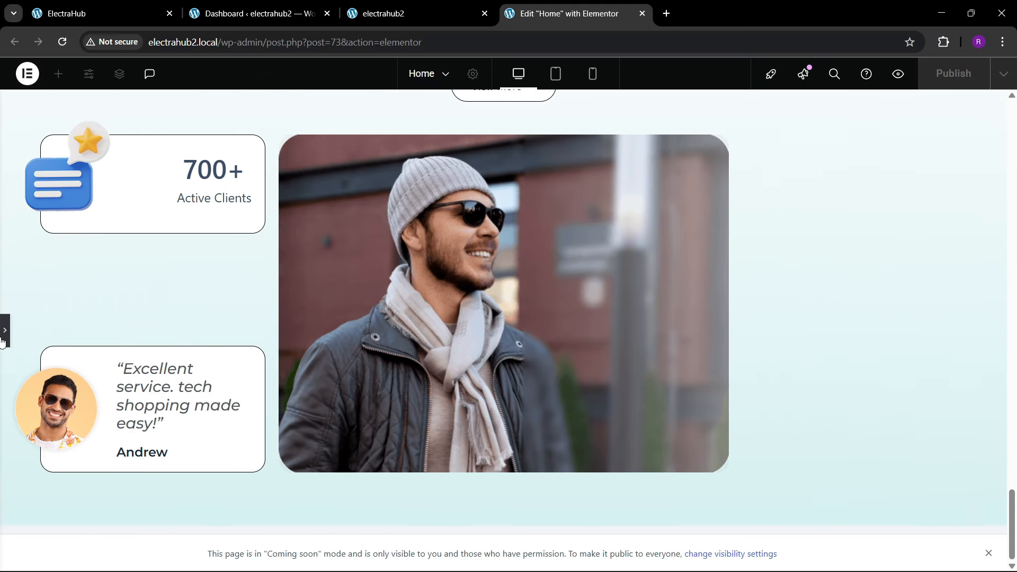
pyautogui.click(5, 330)
pyautogui.scroll(2, 344, 333)
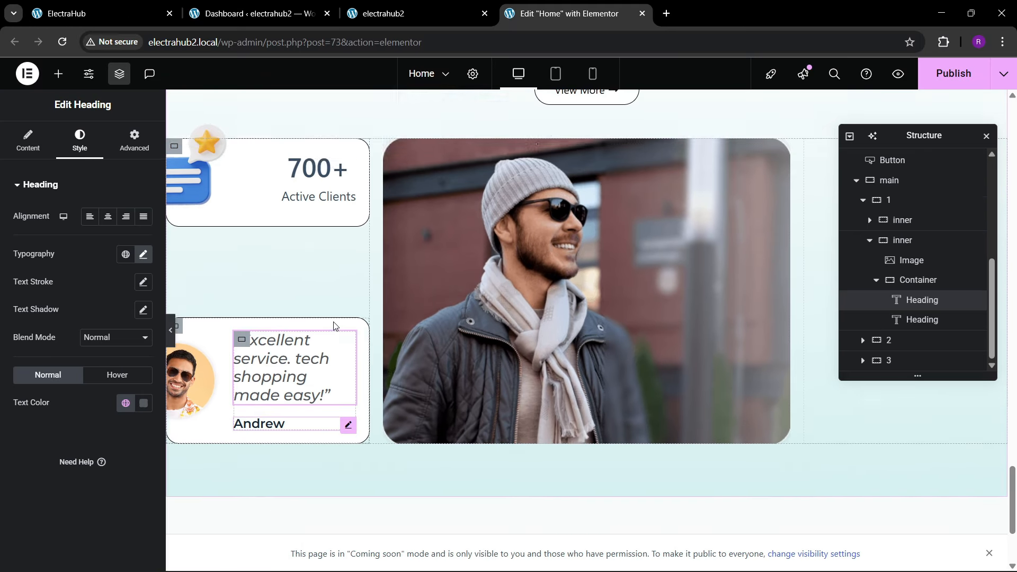
# Step: Make the 700+ clients card's white background semi-transparent (#FFFFFFBA) and set its z-index to 100
pyautogui.click(174, 180)
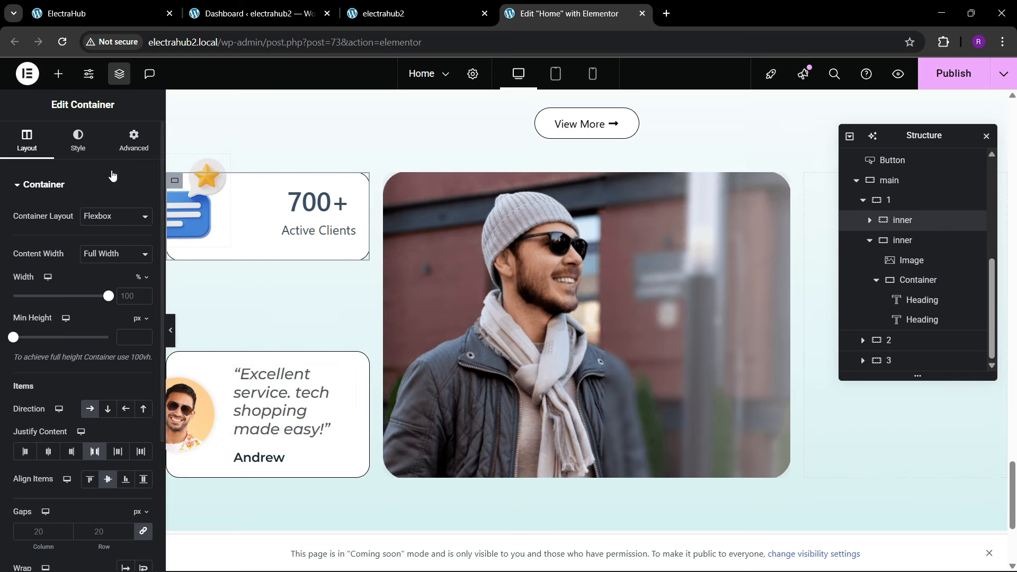
pyautogui.click(78, 139)
pyautogui.click(144, 272)
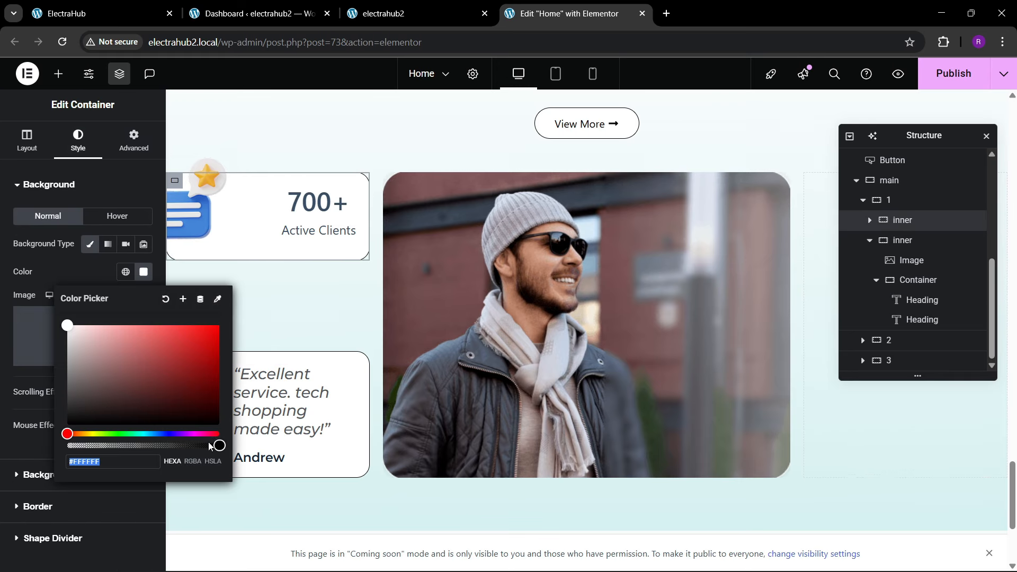
pyautogui.moveTo(217, 445); pyautogui.dragTo(178, 446)
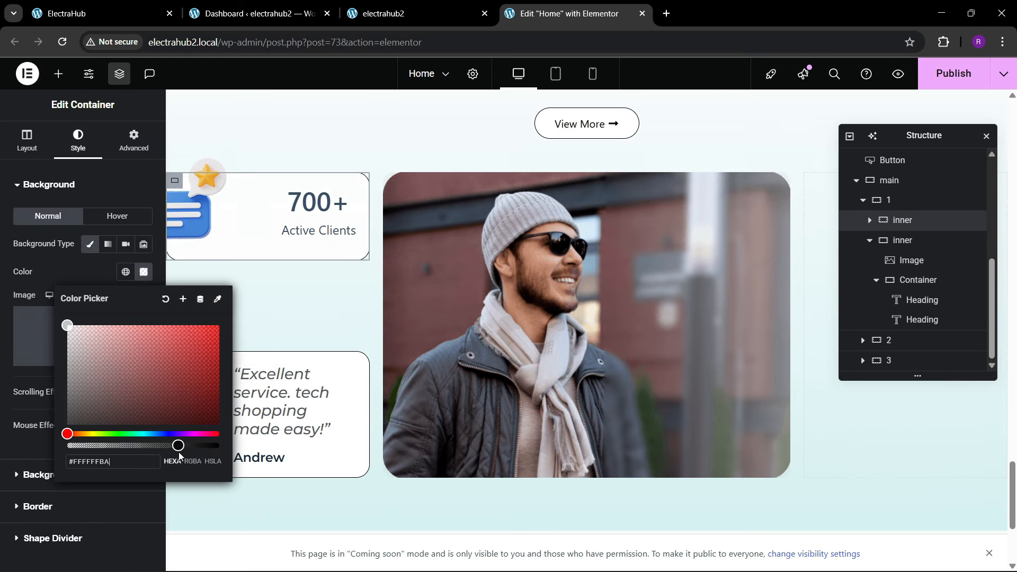
pyautogui.click(105, 284)
pyautogui.click(134, 140)
pyautogui.scroll(-1, 62, 330)
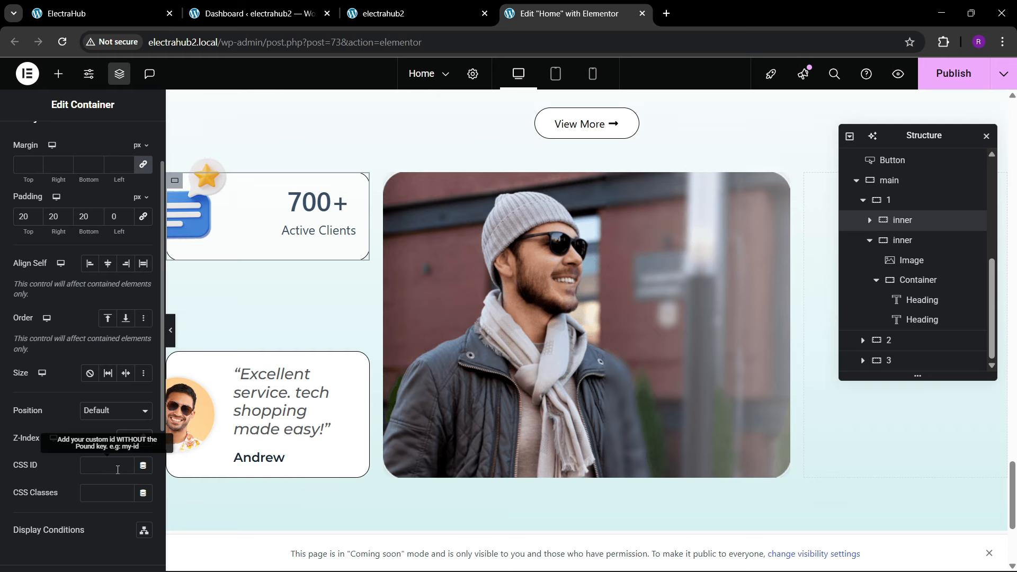
pyautogui.scroll(-2, 383, 324)
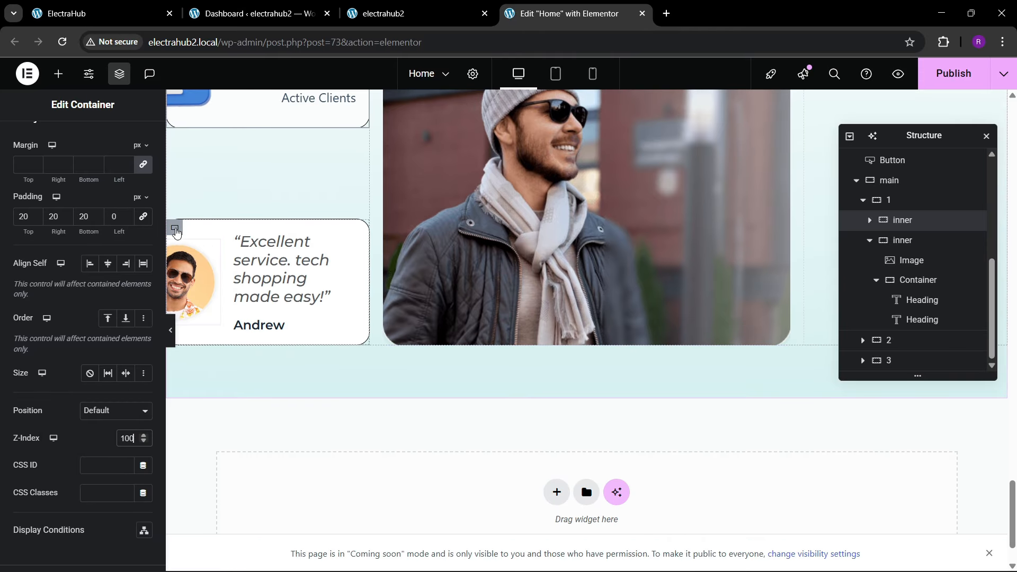
# Step: Make the testimonial card's white background semi-transparent and set the card's z-index to 100
pyautogui.click(175, 229)
pyautogui.click(126, 150)
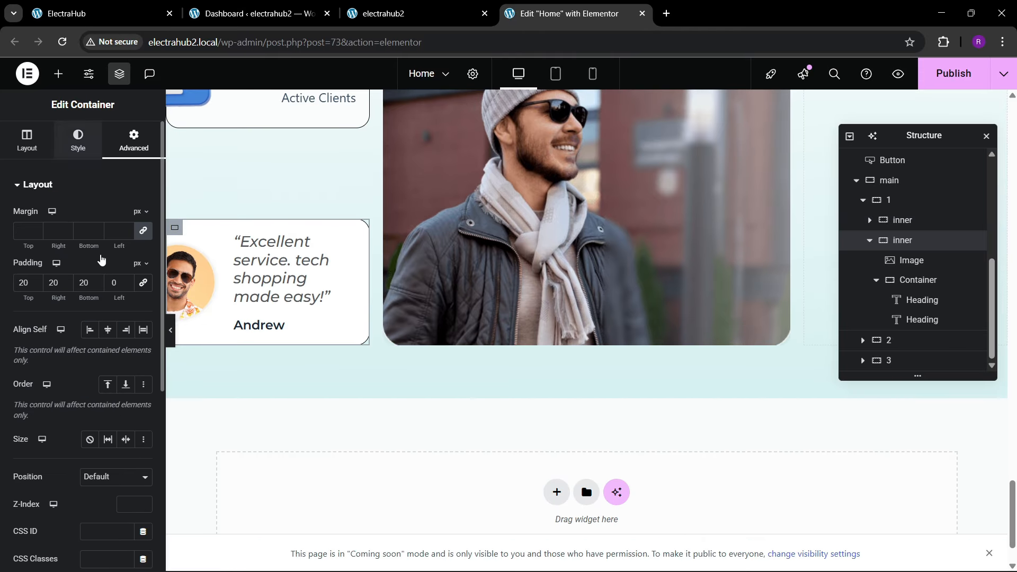
pyautogui.click(78, 140)
pyautogui.click(141, 276)
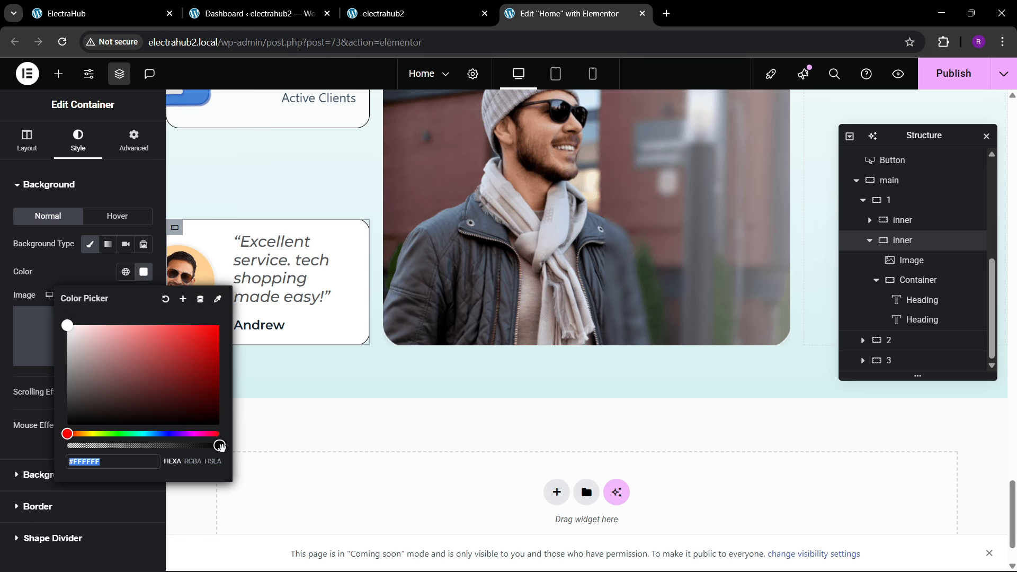
pyautogui.moveTo(221, 446); pyautogui.dragTo(173, 456)
pyautogui.click(110, 229)
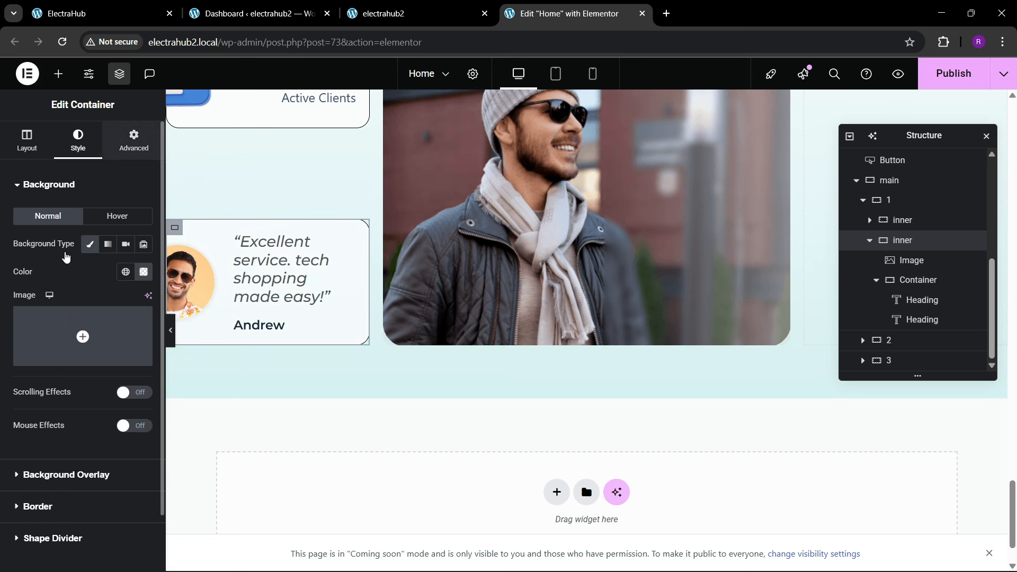
pyautogui.click(133, 140)
pyautogui.scroll(-3, 63, 297)
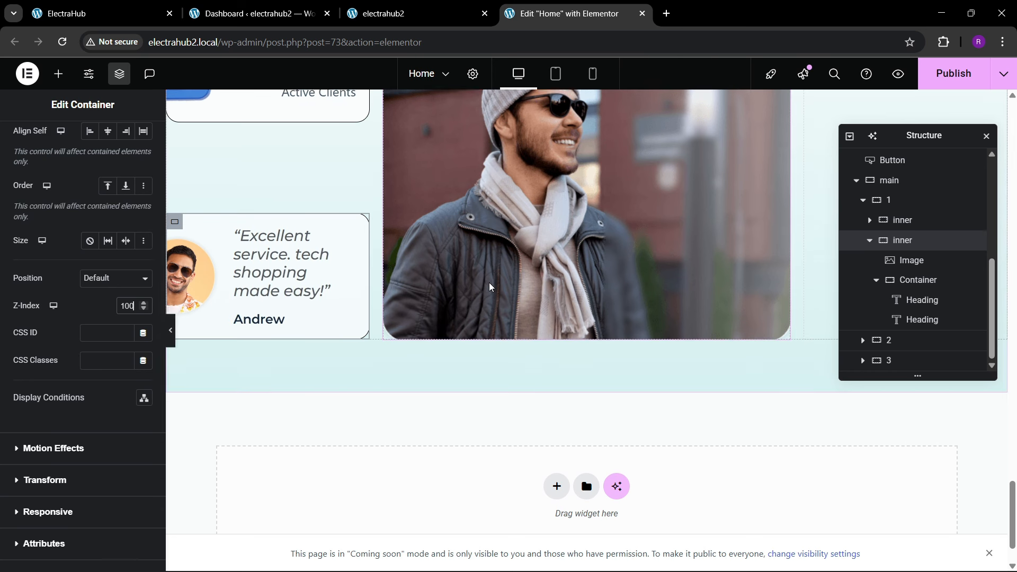
# Step: Check the review card layout on the reference page and copy the testimonial card's container
pyautogui.scroll(4, 490, 292)
pyautogui.hotkey('ctrl', '1')
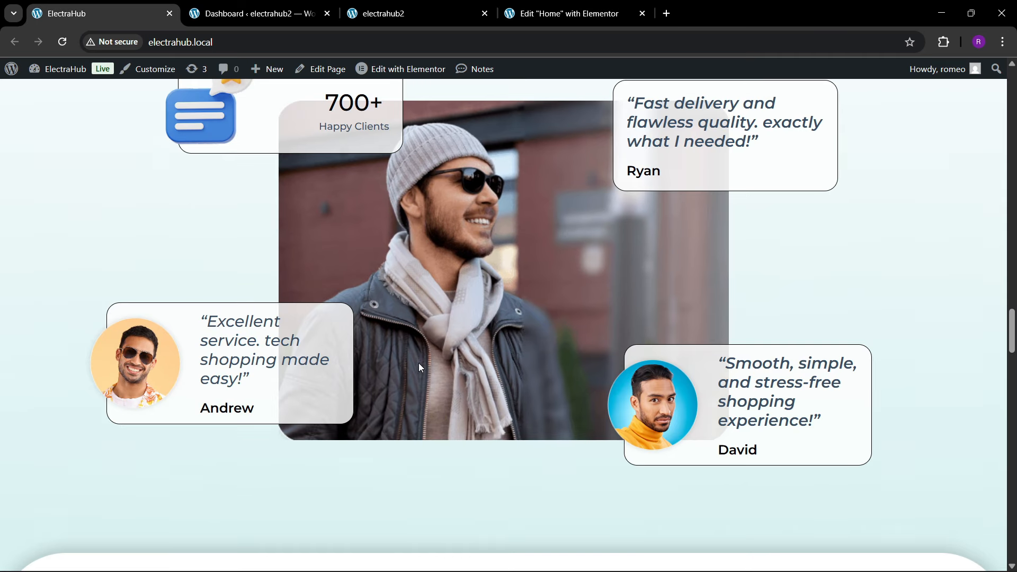
pyautogui.scroll(3, 478, 348)
pyautogui.scroll(-1, 475, 348)
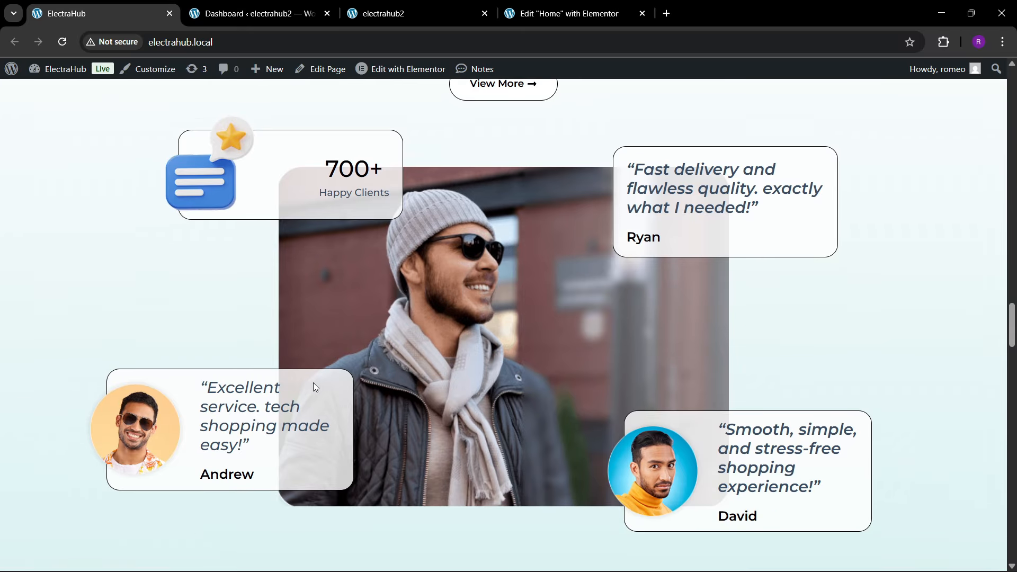
pyautogui.click(551, 14)
pyautogui.scroll(-1, 361, 368)
pyautogui.scroll(-1, 362, 368)
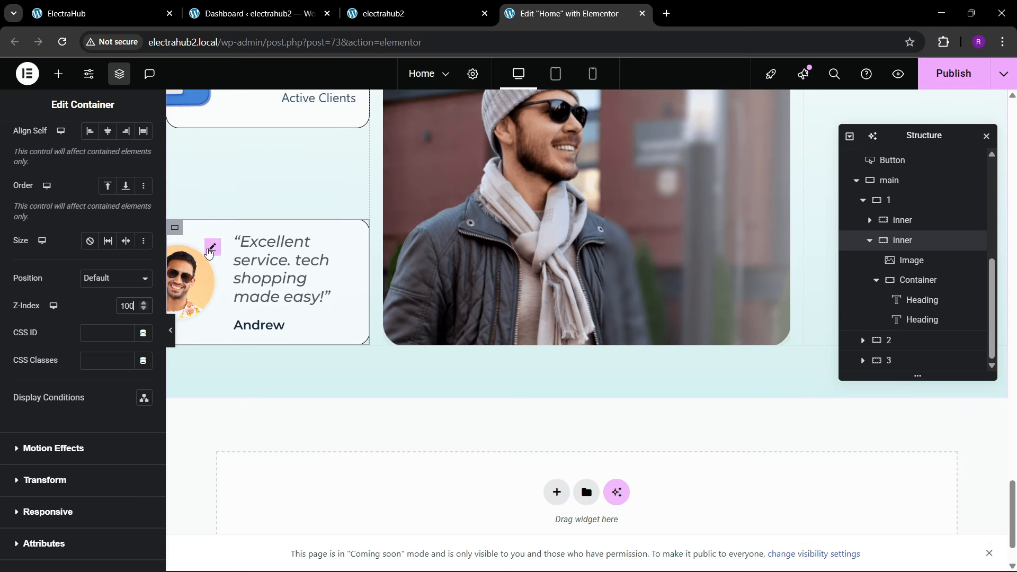
pyautogui.rightClick(174, 233)
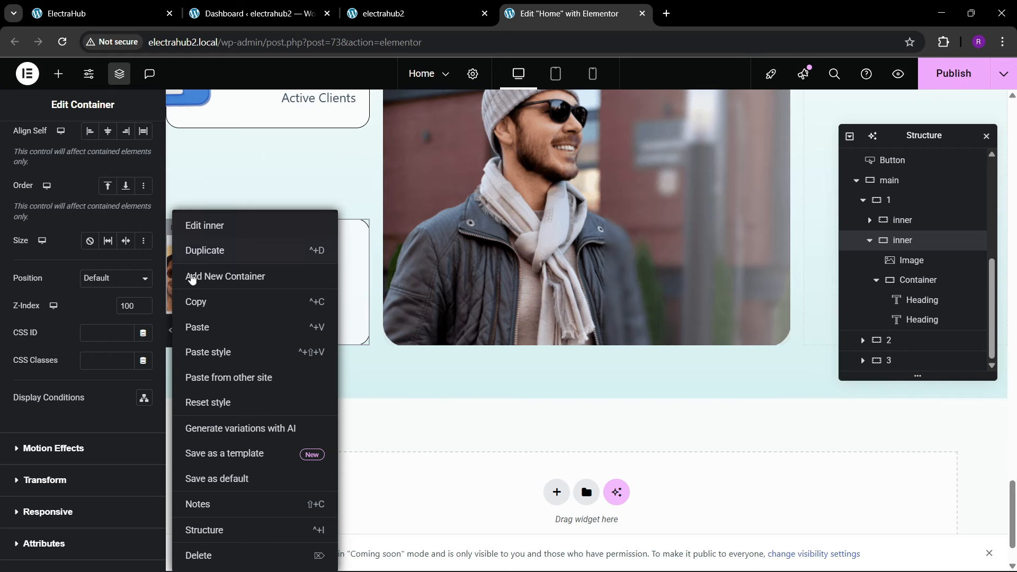
pyautogui.click(194, 307)
# Step: Paste the copied testimonial card twice into the empty container 3 beside the large photo
pyautogui.moveTo(926, 140); pyautogui.dragTo(530, 186)
pyautogui.scroll(2, 829, 267)
pyautogui.rightClick(848, 303)
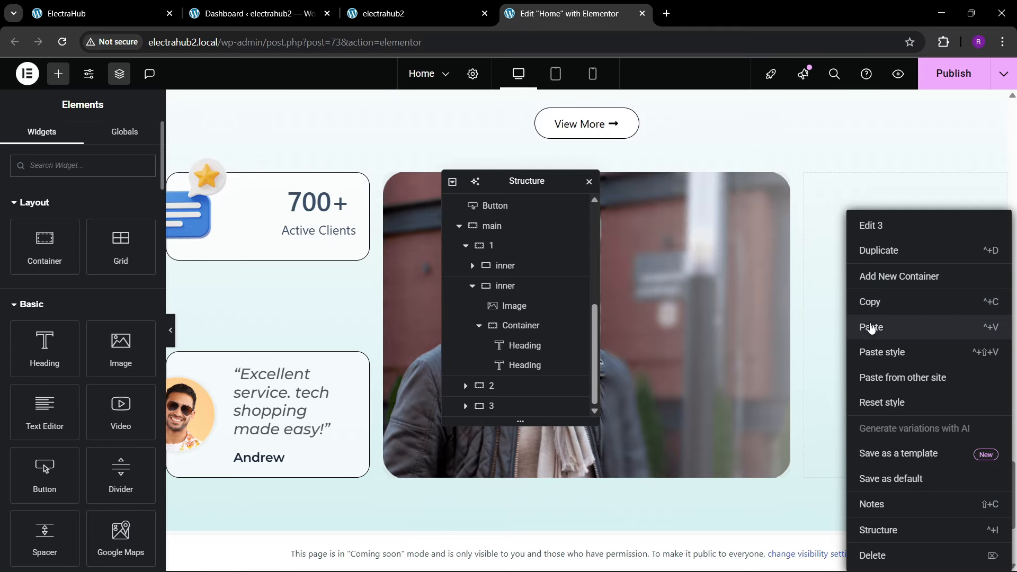
pyautogui.click(869, 323)
pyautogui.rightClick(844, 352)
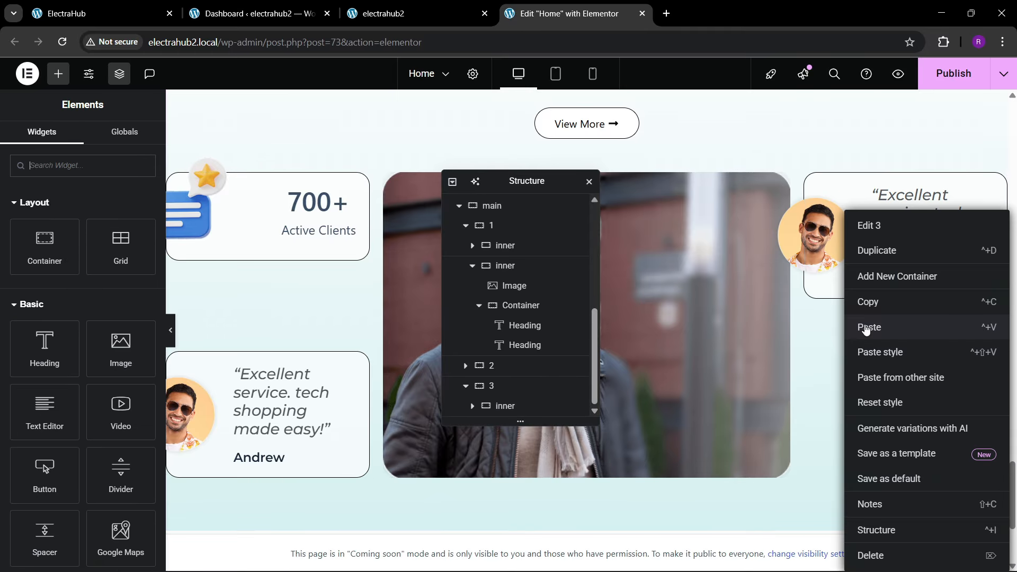
pyautogui.click(866, 338)
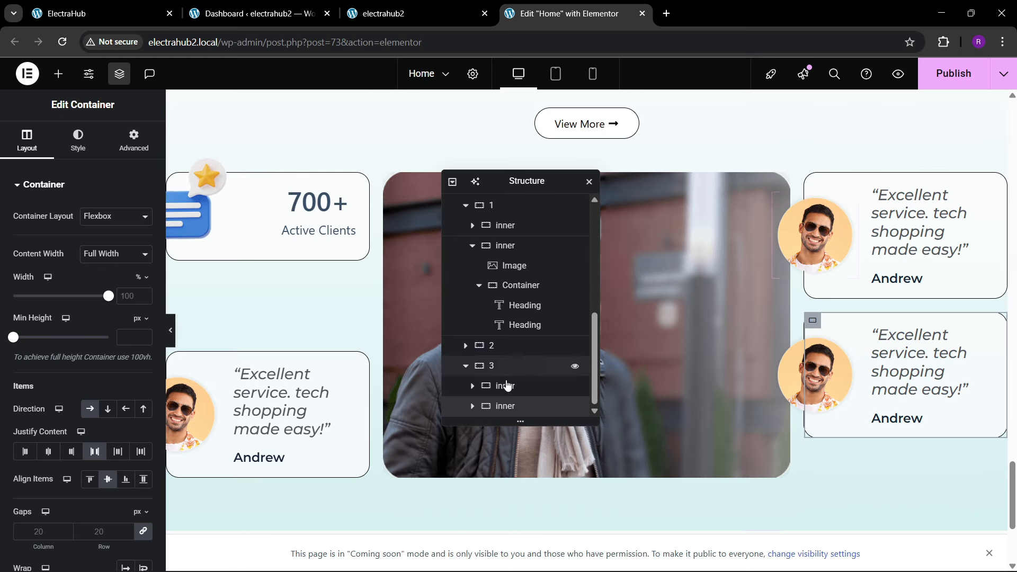
# Step: Set container 3 to space-between justification and align its items to the start
pyautogui.click(489, 365)
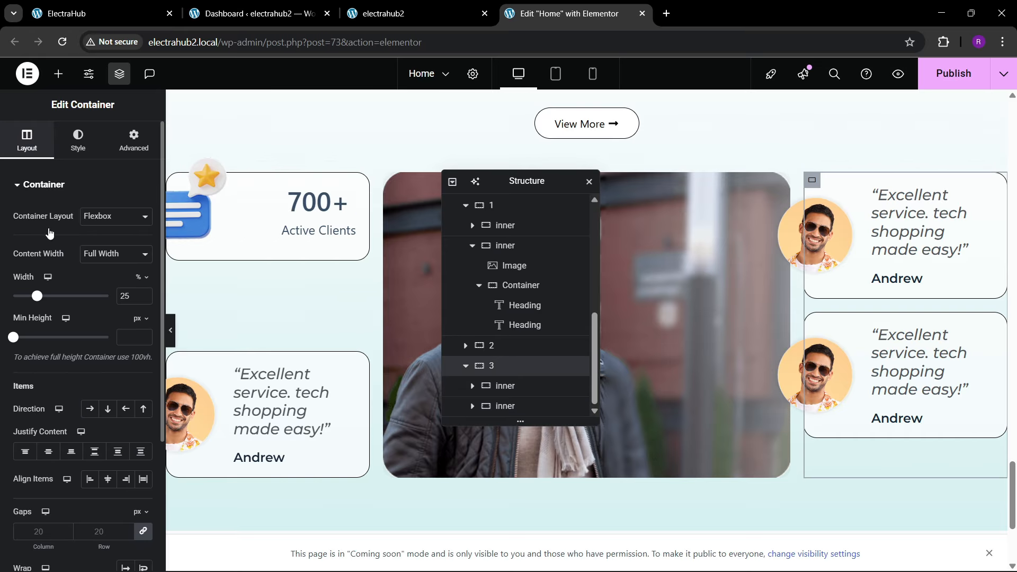
pyautogui.click(95, 451)
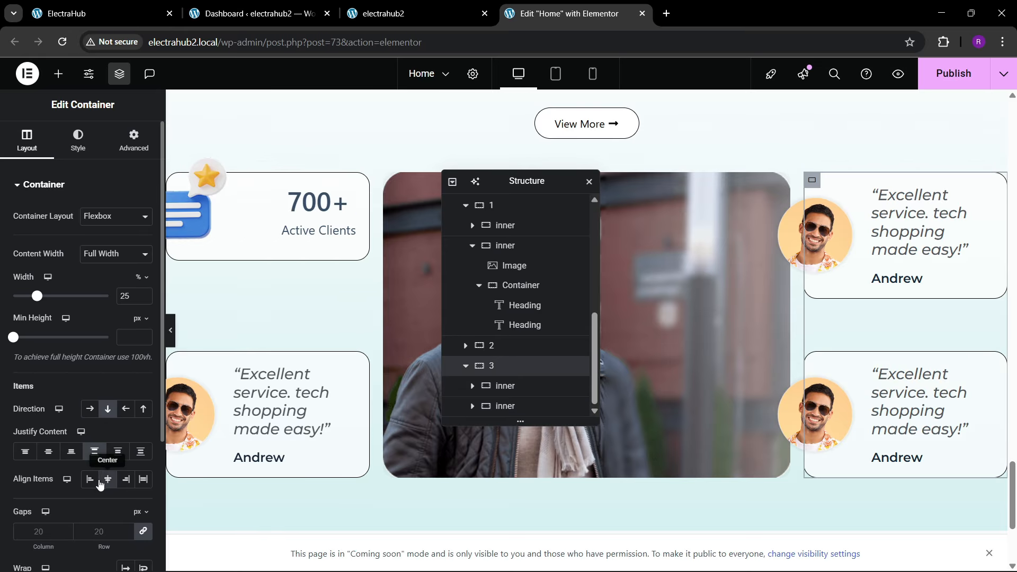
pyautogui.click(90, 479)
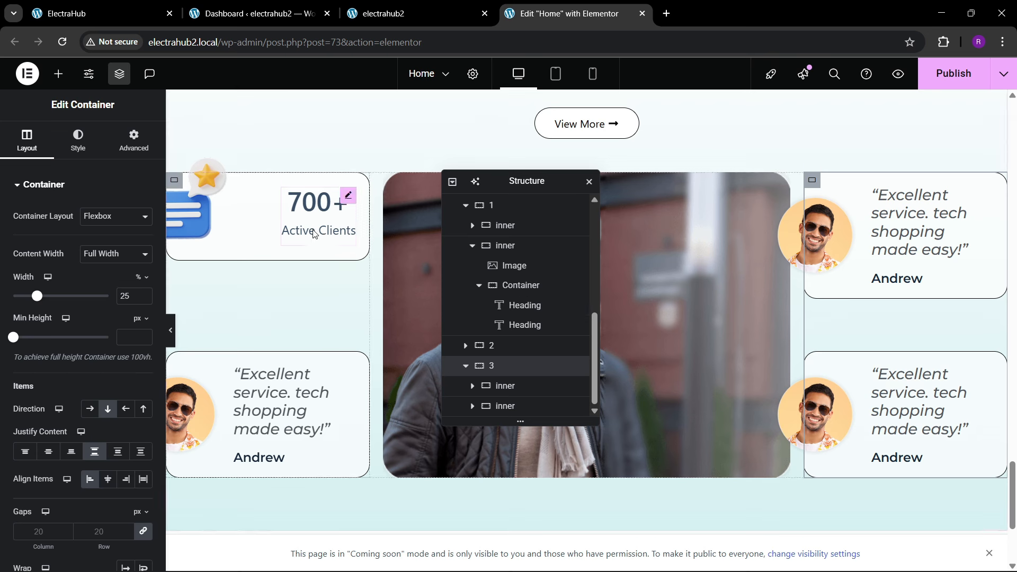
# Step: Delete the photo from the upper card in container 3 and give its text container 20 px padding on all sides
pyautogui.rightClick(841, 247)
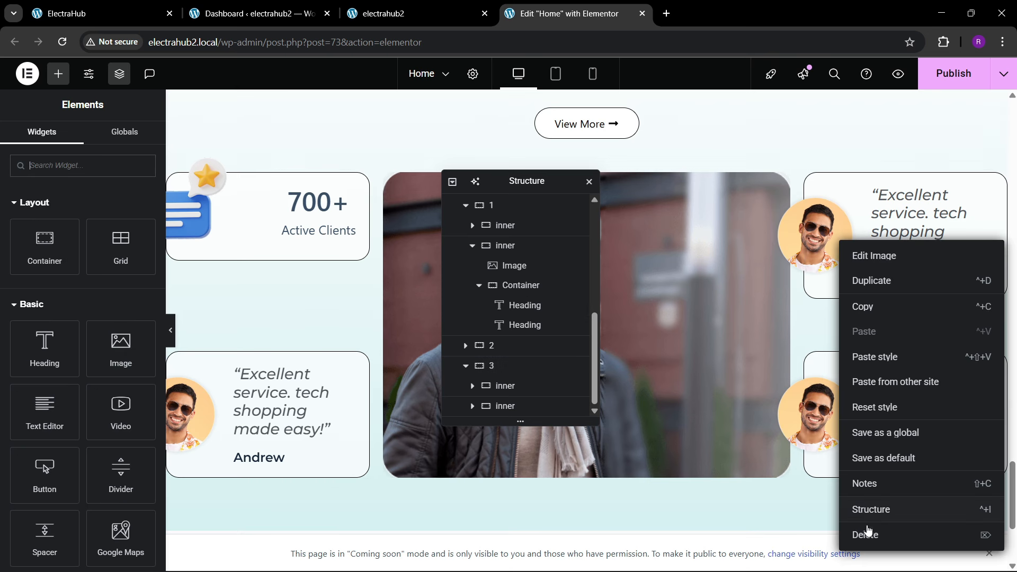
pyautogui.click(863, 532)
pyautogui.click(472, 385)
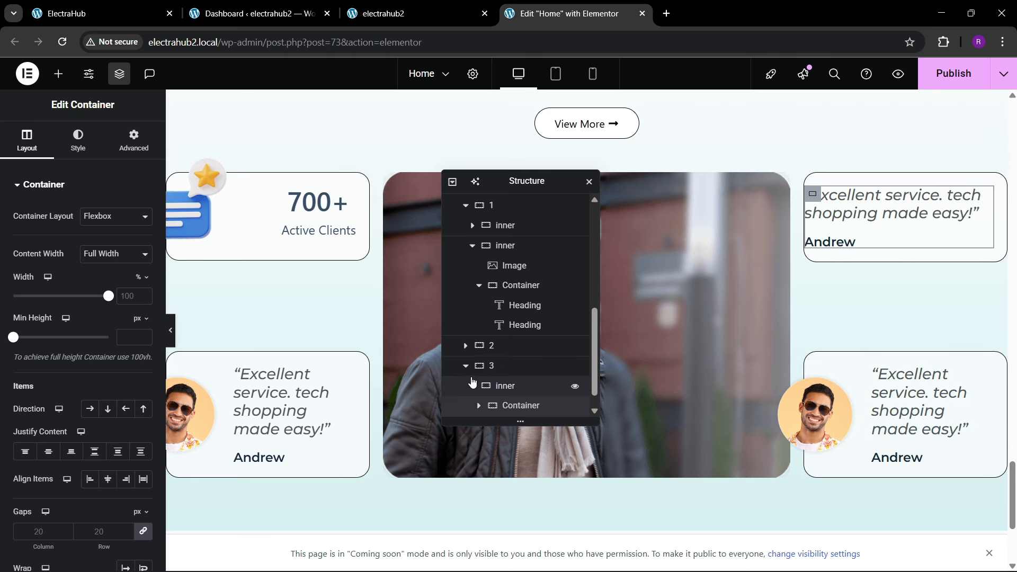
pyautogui.scroll(-1, 482, 387)
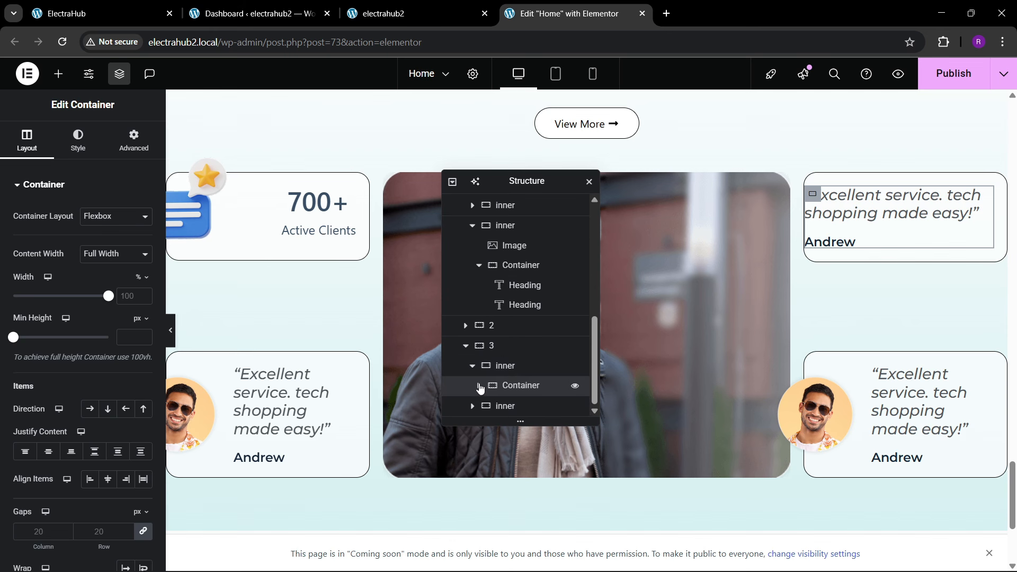
pyautogui.click(134, 141)
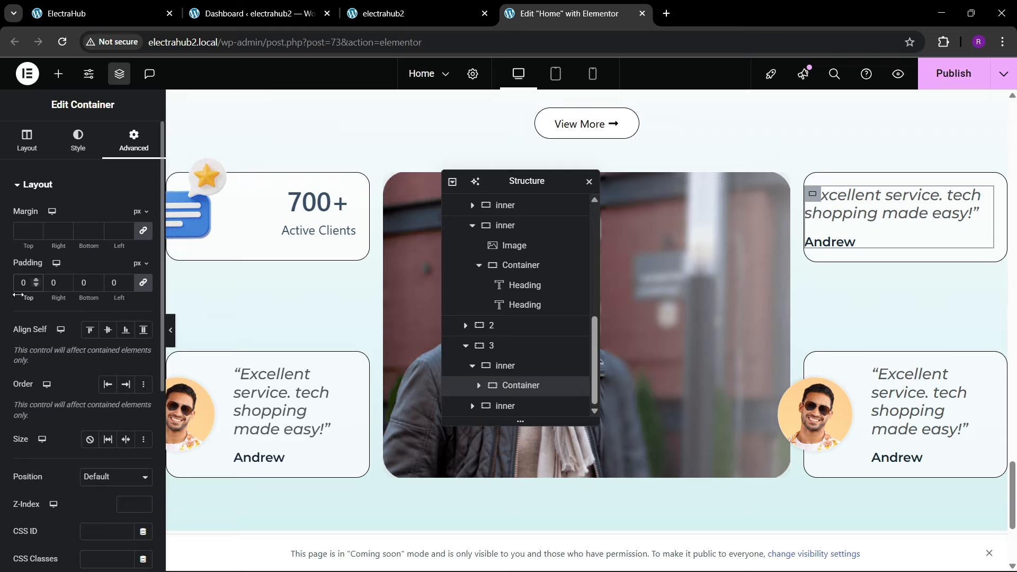
pyautogui.write('2')
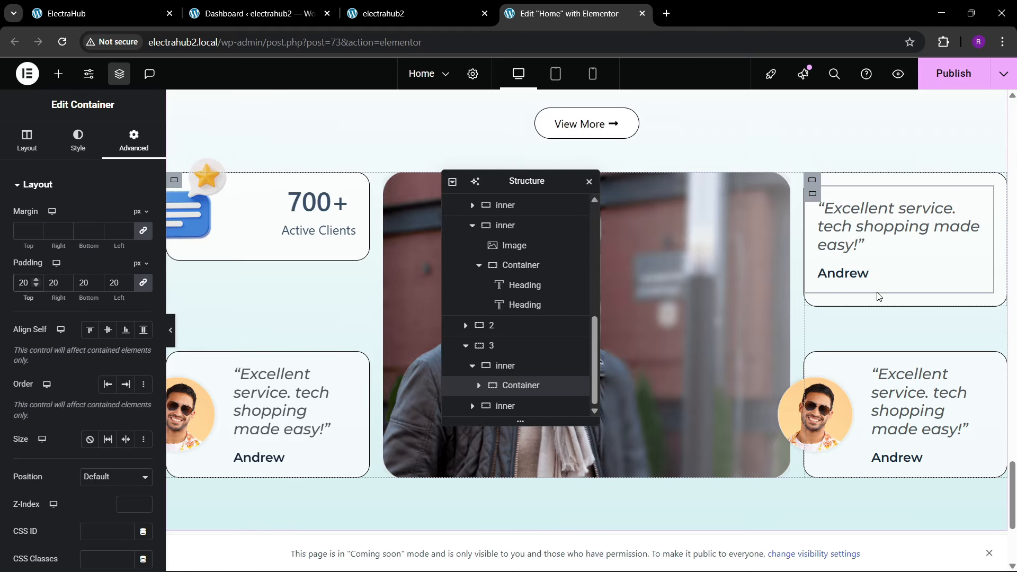
# Step: Set the top padding of the upper testimonial card's outer container in container 3 to 0 px
pyautogui.click(522, 367)
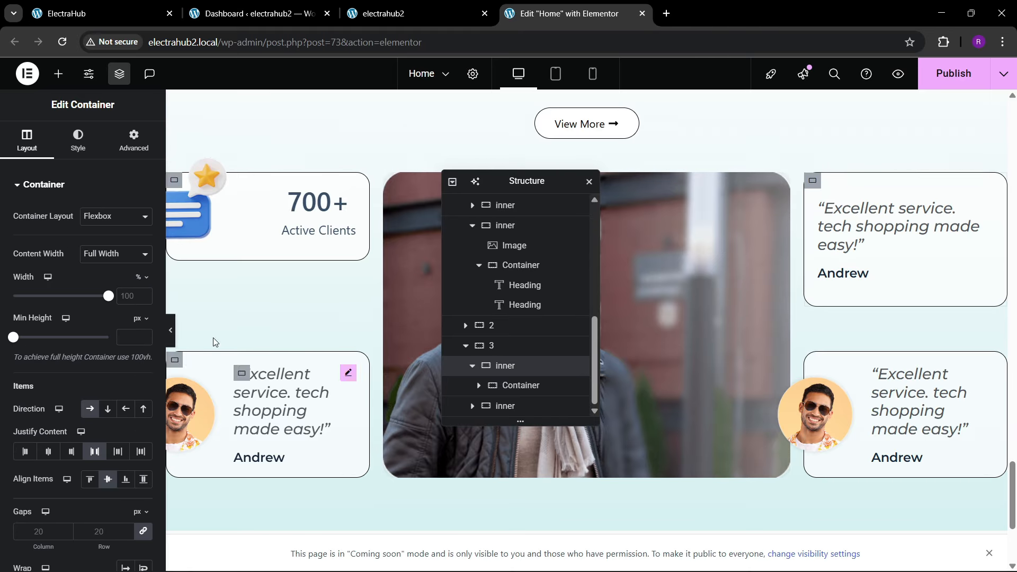
pyautogui.click(133, 142)
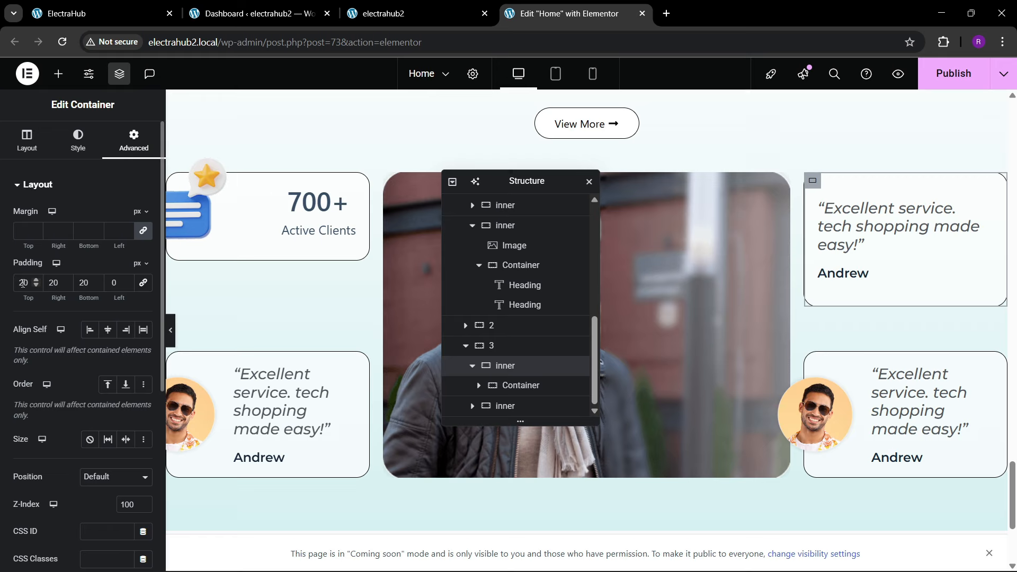
pyautogui.press('BackSpace')
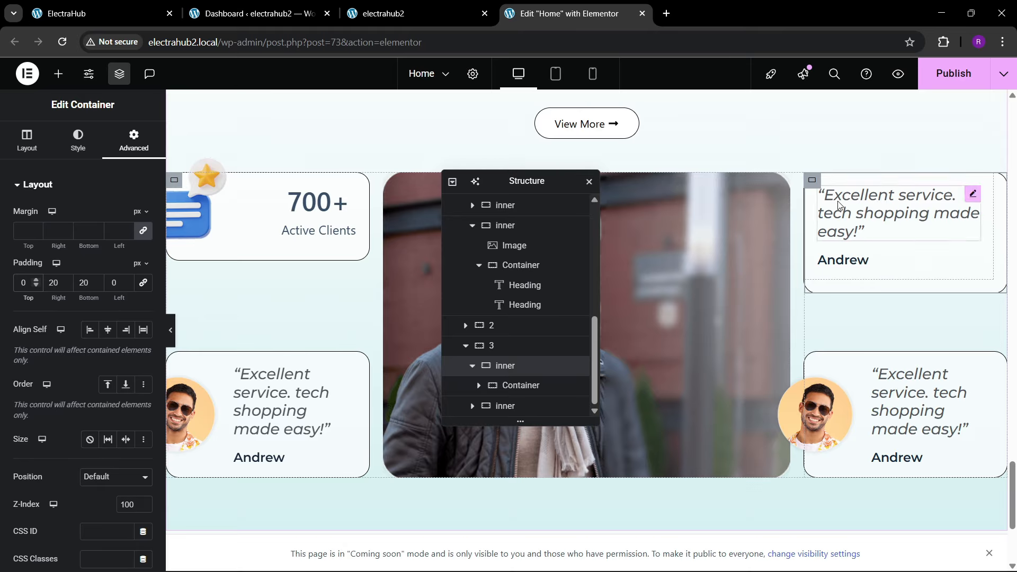
# Step: Give the upper testimonial card in container 3 a vertical column direction with centred content justification
pyautogui.click(11, 142)
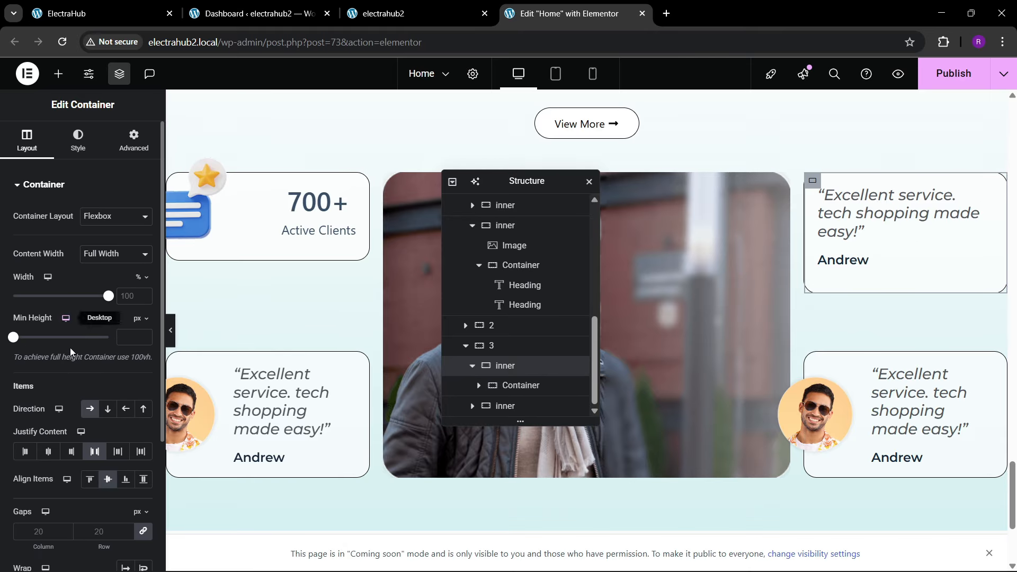
pyautogui.click(108, 408)
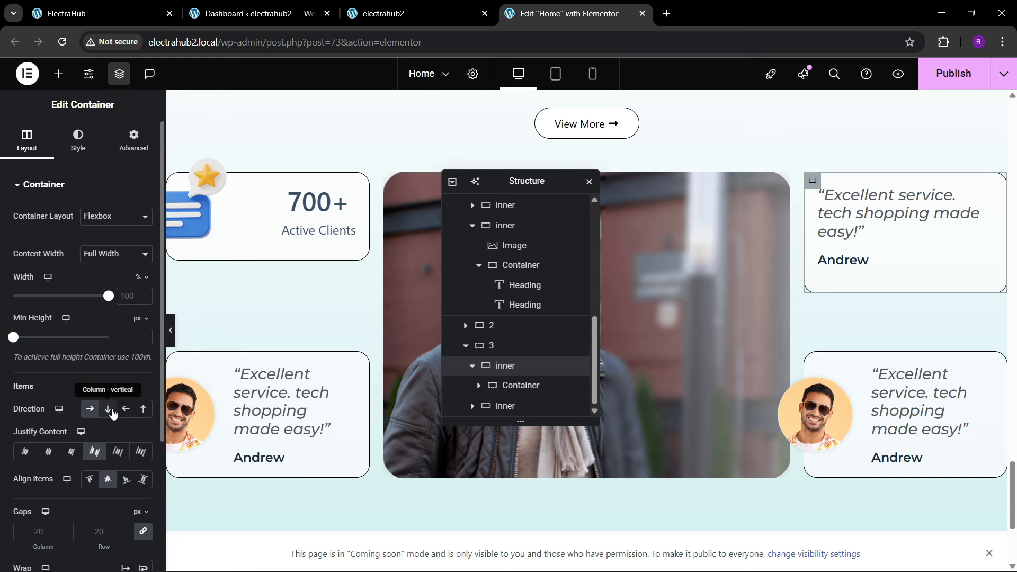
pyautogui.click(57, 453)
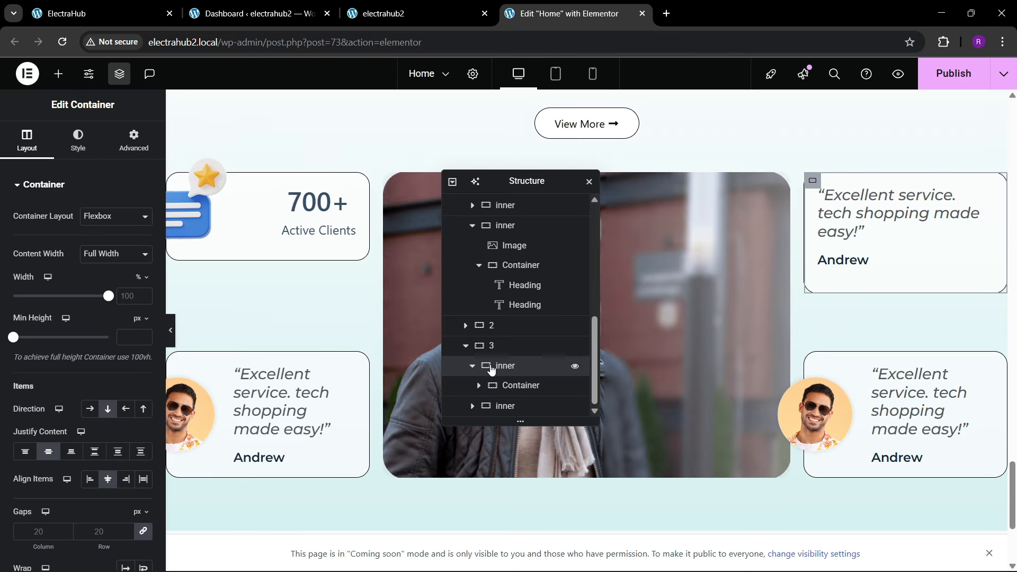
pyautogui.click(495, 349)
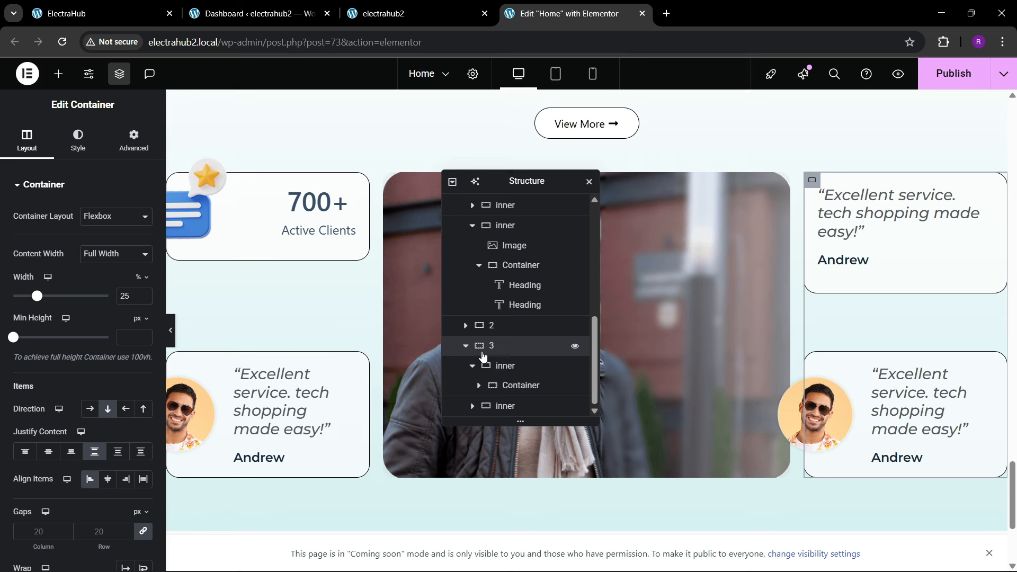
pyautogui.click(515, 393)
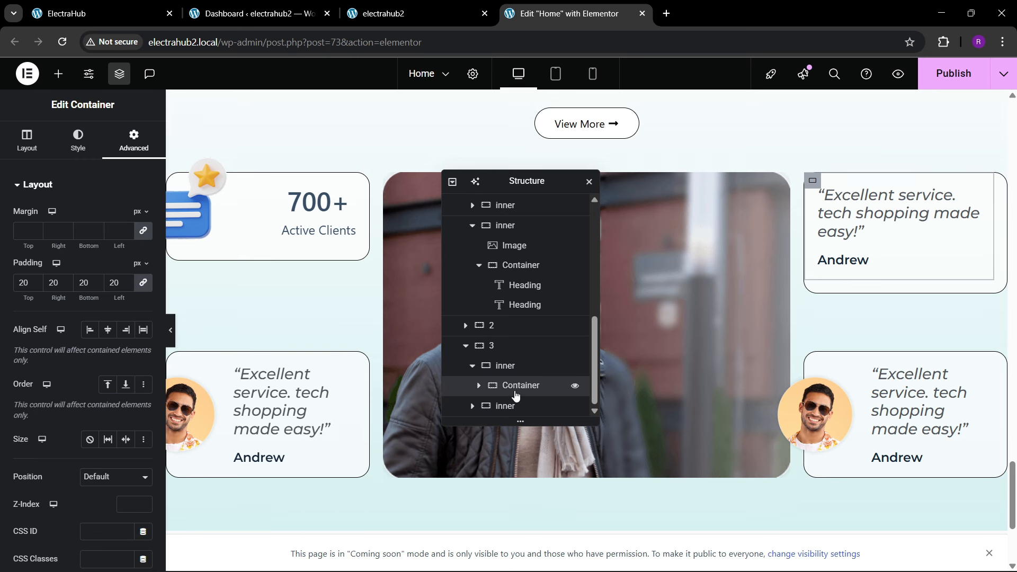
pyautogui.click(506, 365)
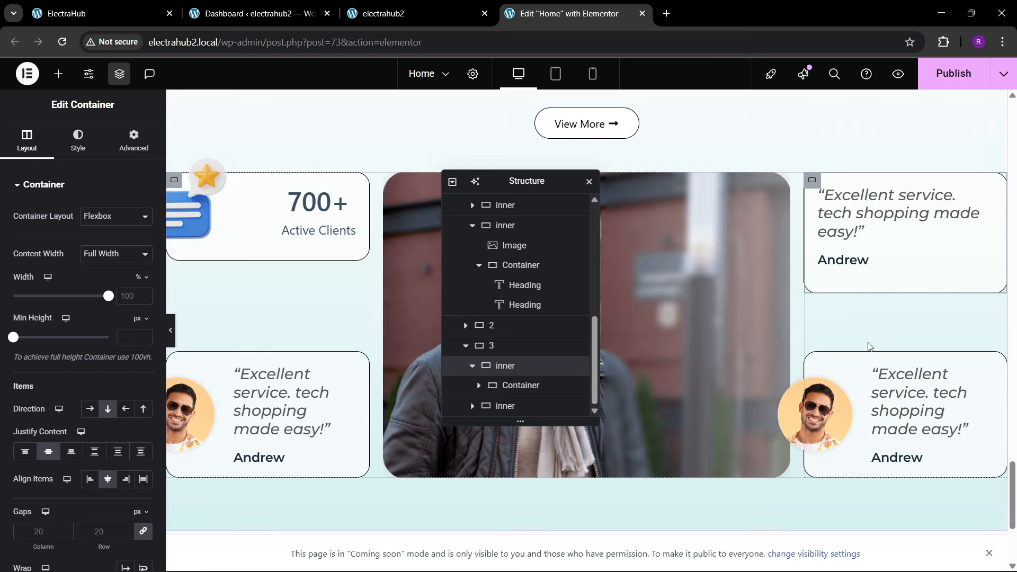
# Step: Replace the lower card's photo in container 3 with Image-Testimonial-4.png and compare the card arrangement with the reference page
pyautogui.click(837, 408)
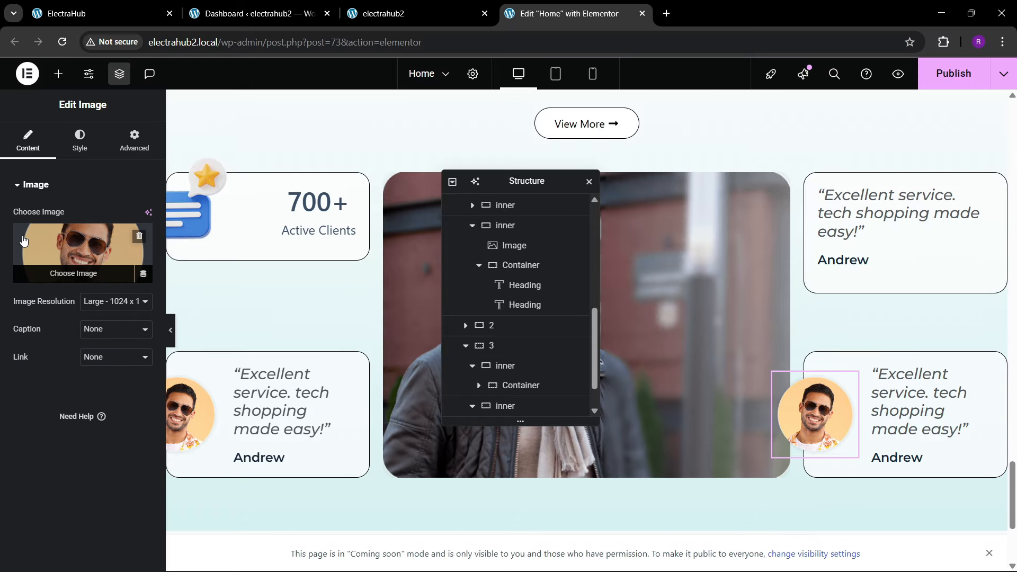
pyautogui.click(79, 270)
pyautogui.scroll(-1, 570, 401)
pyautogui.click(627, 326)
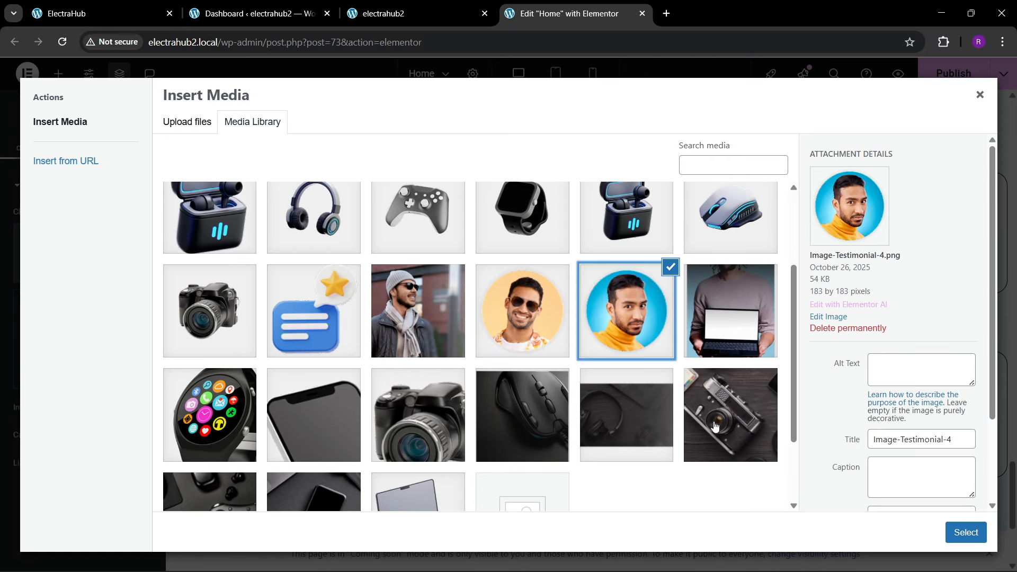
pyautogui.click(965, 532)
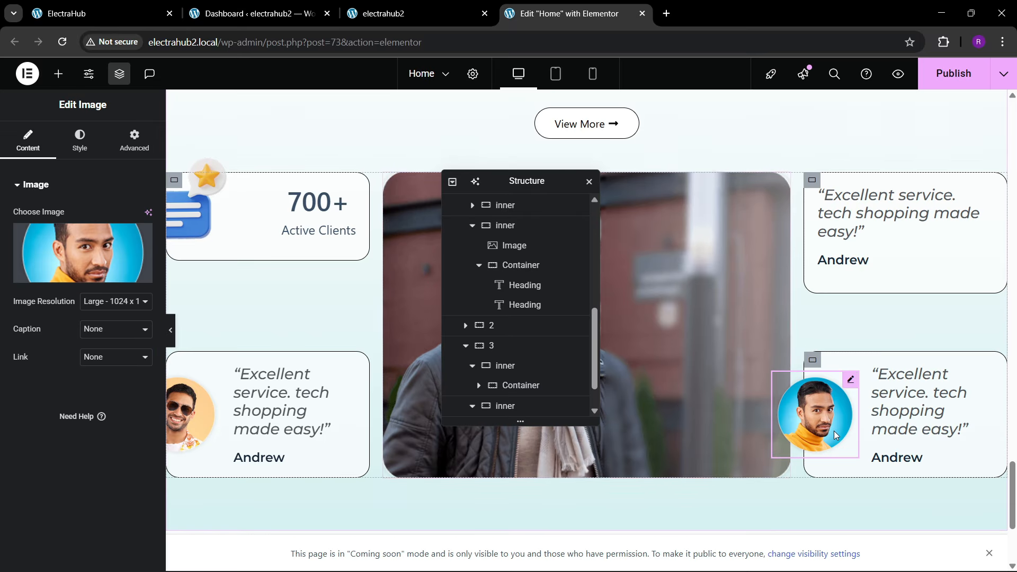
pyautogui.click(108, 24)
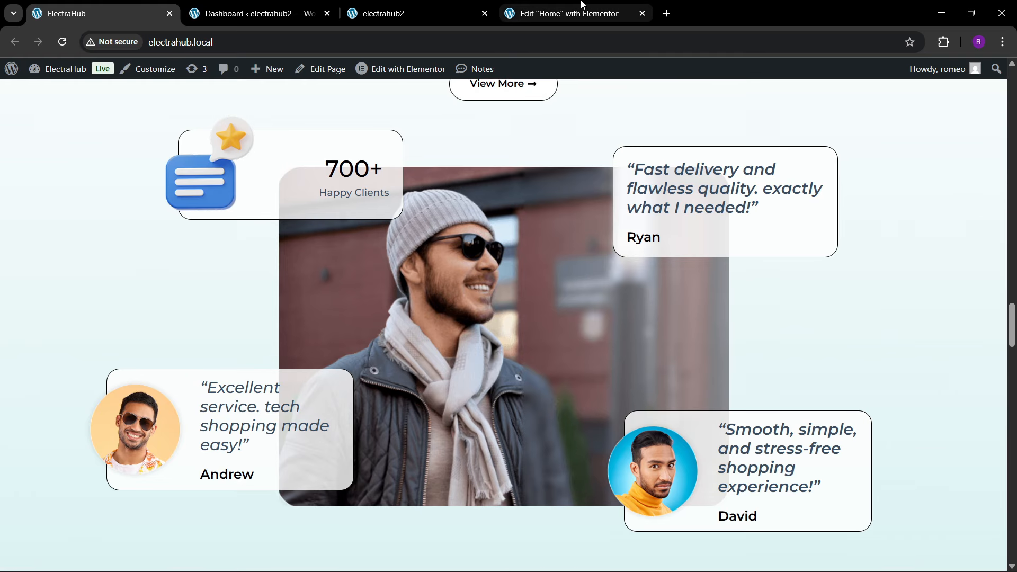
pyautogui.click(608, 21)
pyautogui.click(145, 8)
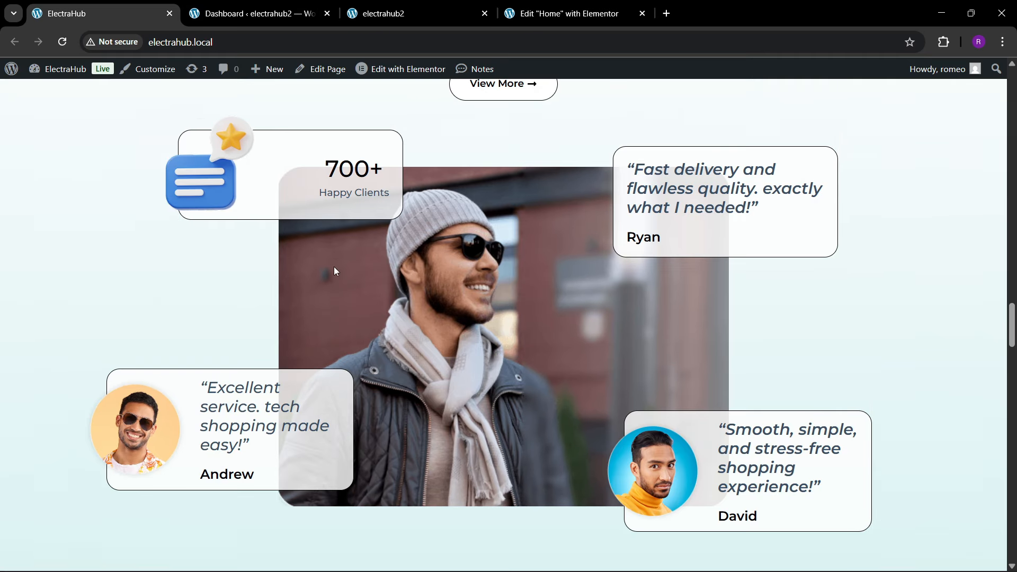
pyautogui.click(554, 16)
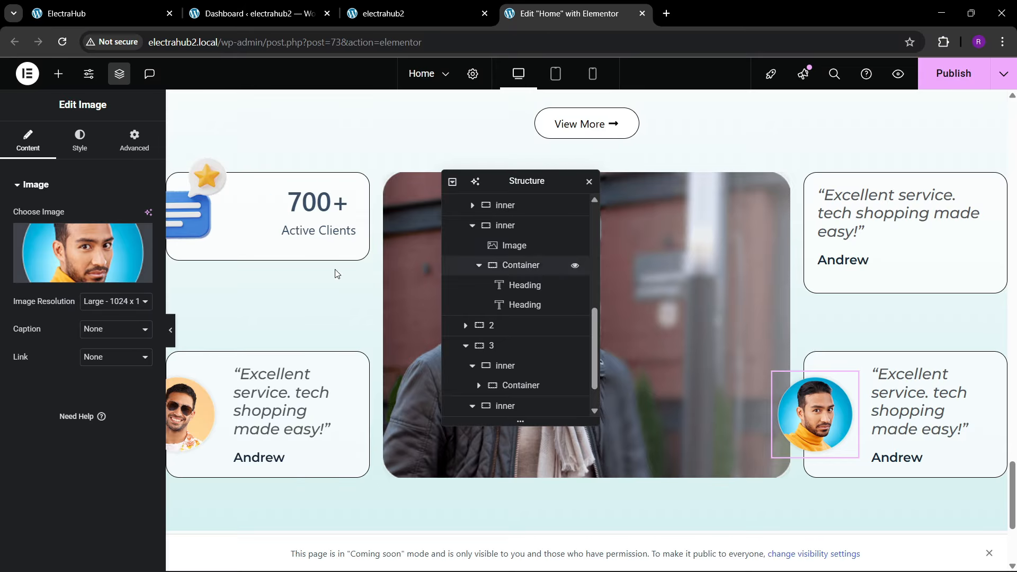
pyautogui.scroll(1, 475, 325)
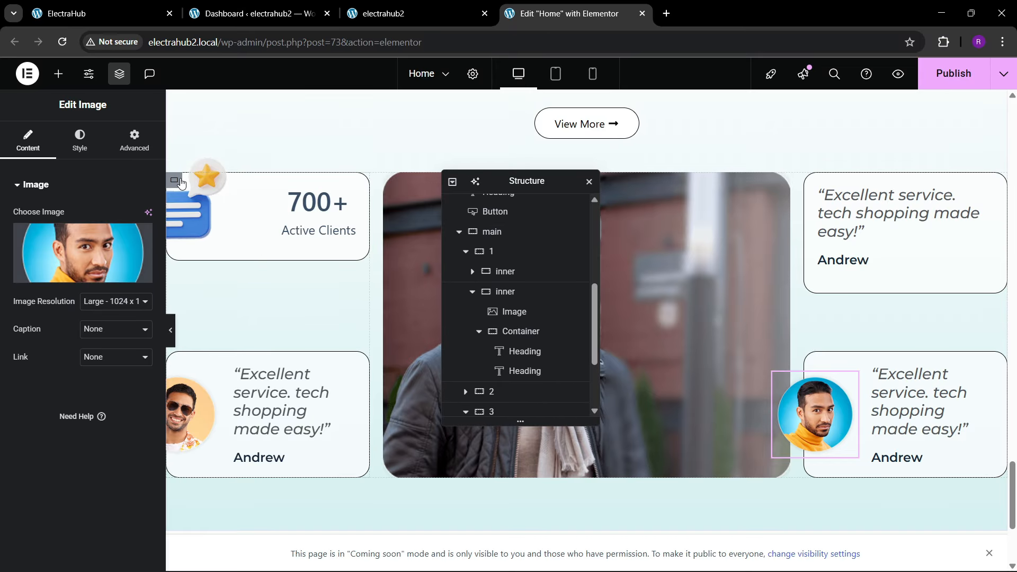
pyautogui.click(179, 183)
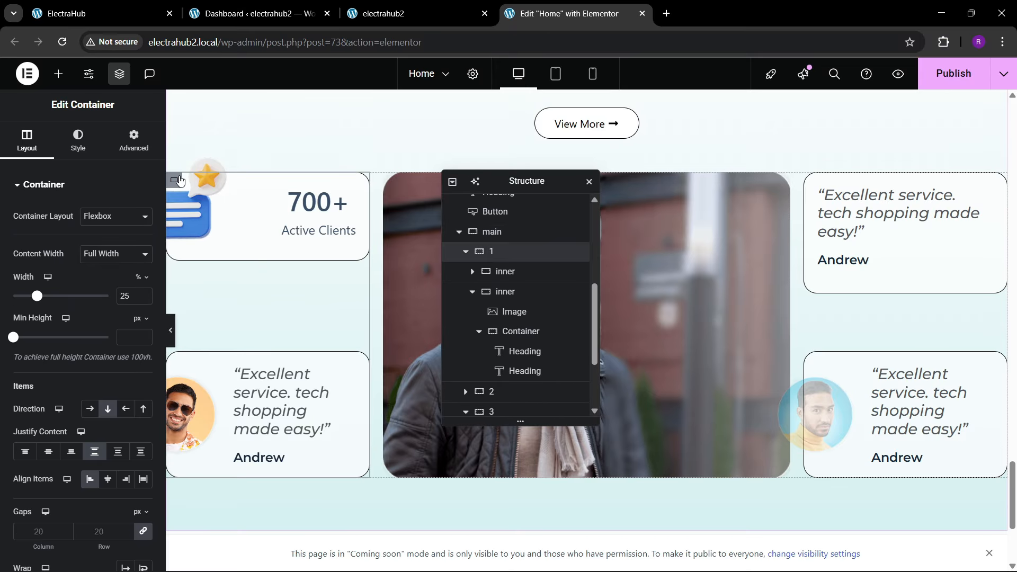
pyautogui.click(134, 138)
pyautogui.scroll(-3, 57, 391)
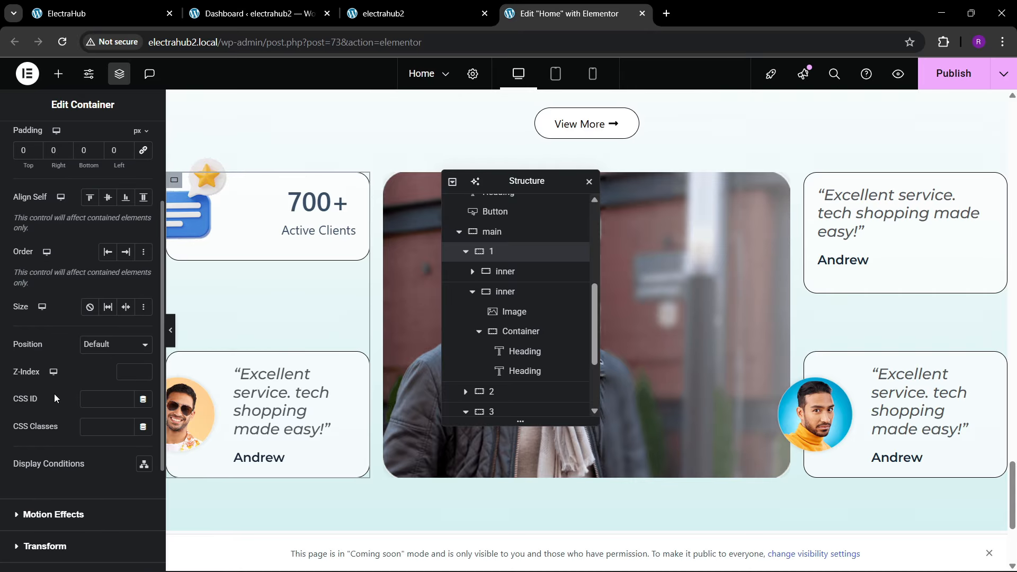
pyautogui.click(106, 344)
pyautogui.click(103, 378)
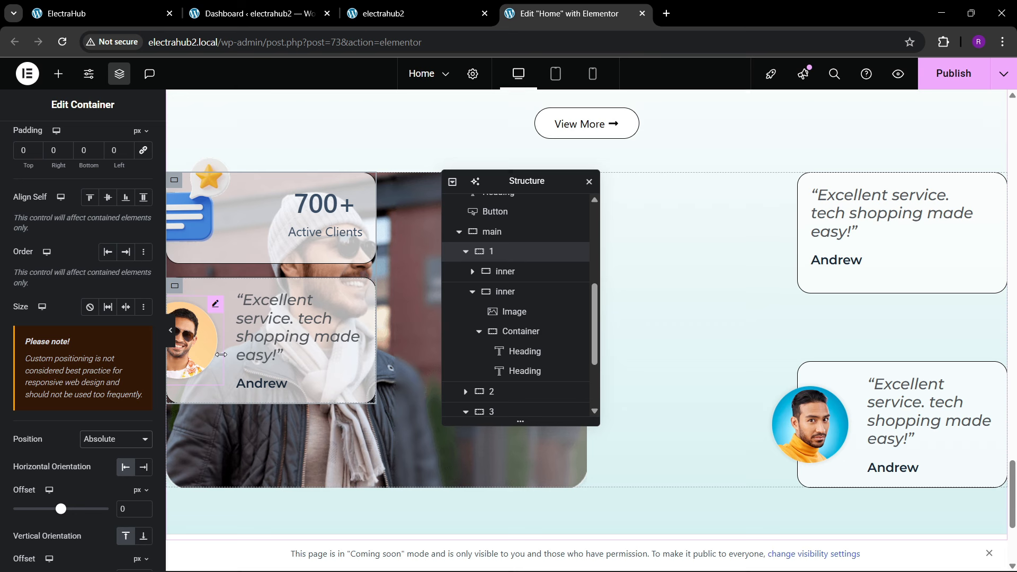
pyautogui.scroll(-1, 112, 411)
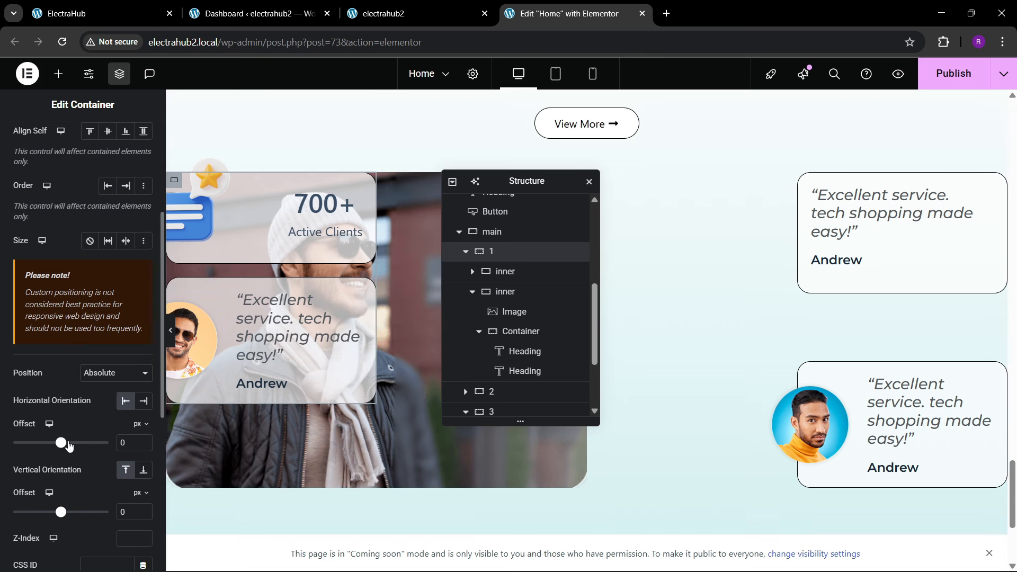
pyautogui.moveTo(69, 445)
pyautogui.mouseDown()
pyautogui.moveTo(54, 451)
pyautogui.moveTo(62, 452)
pyautogui.mouseUp()
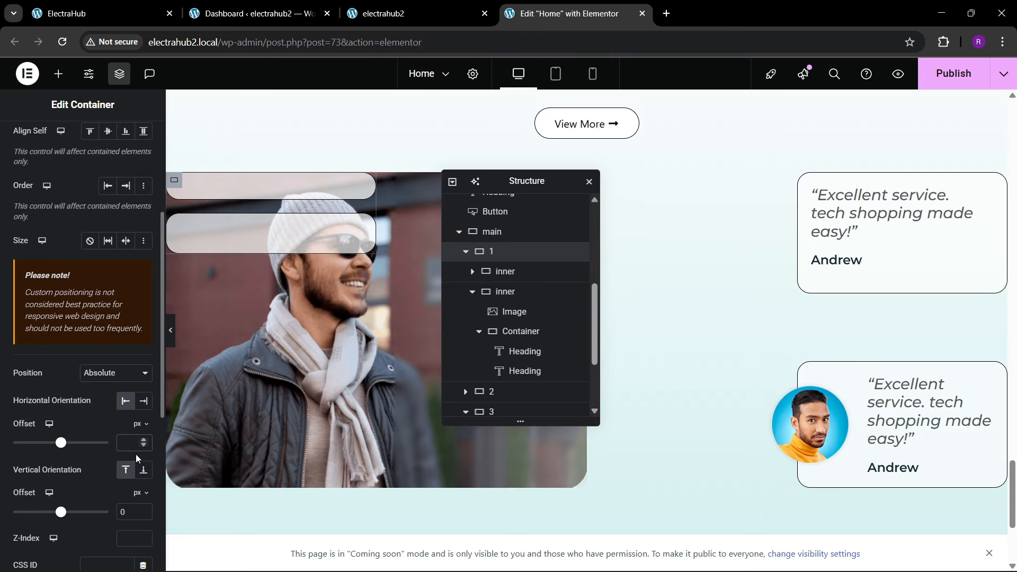
pyautogui.click(107, 374)
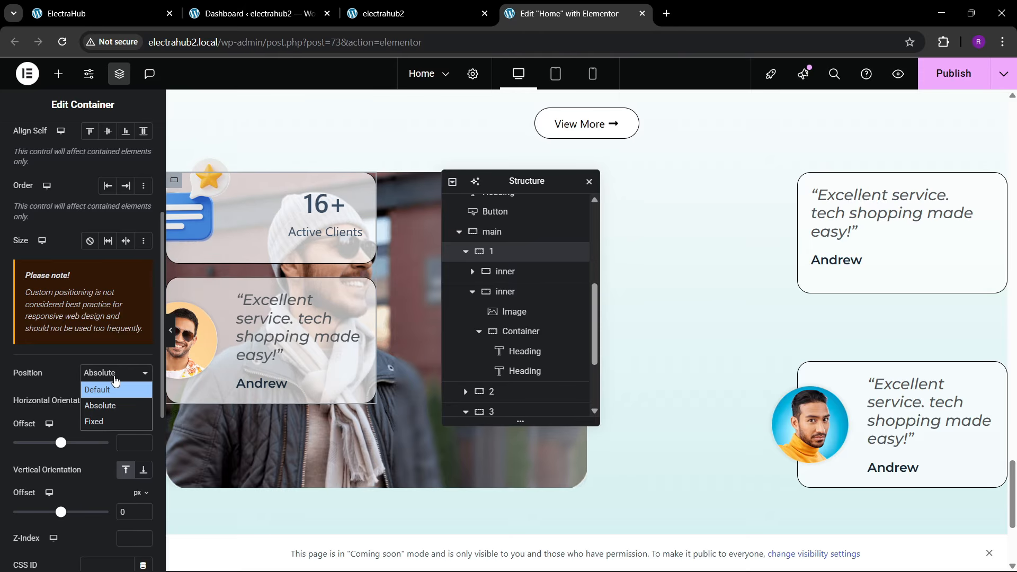
pyautogui.click(109, 385)
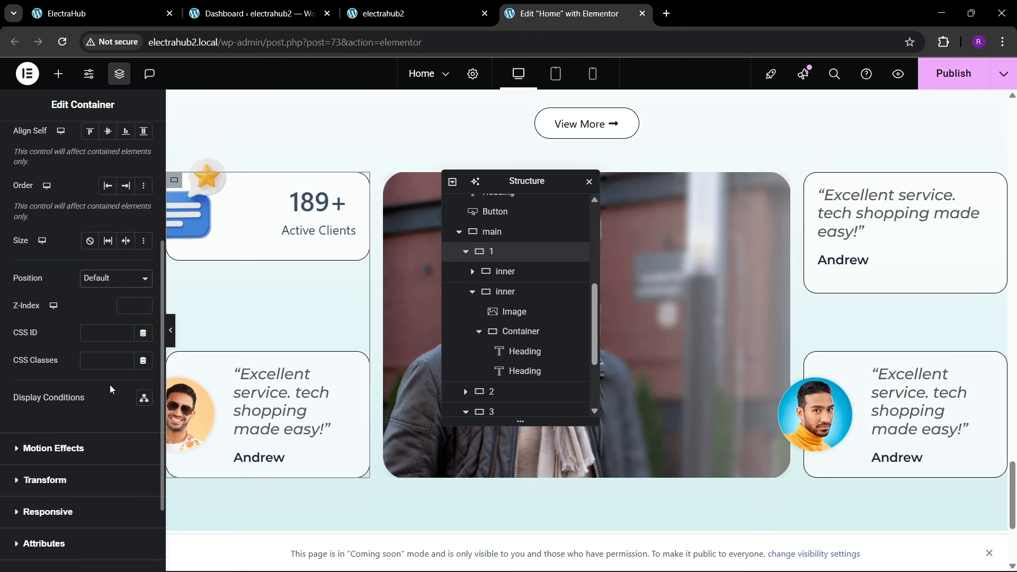
# Step: Position the 700+ stats card absolutely with a 181 px horizontal offset and a negative vertical offset that raises it above the large photo's upper edge
pyautogui.click(506, 272)
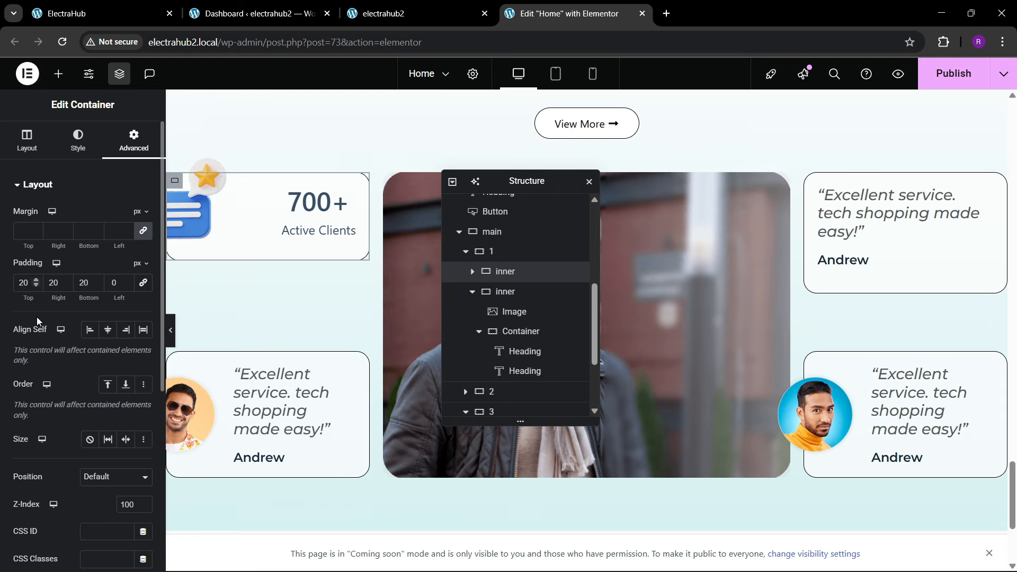
pyautogui.scroll(-6, 42, 329)
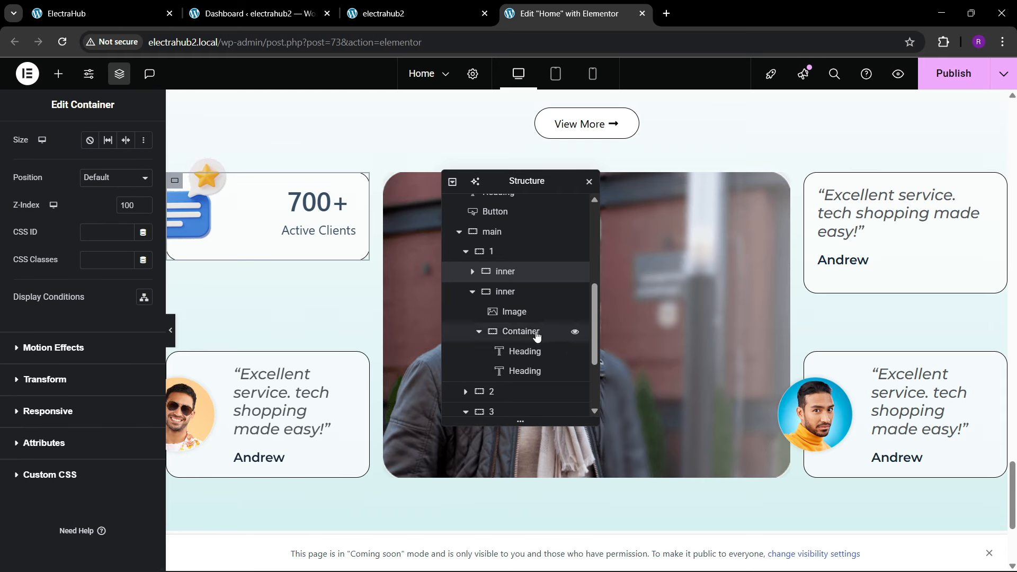
pyautogui.click(472, 292)
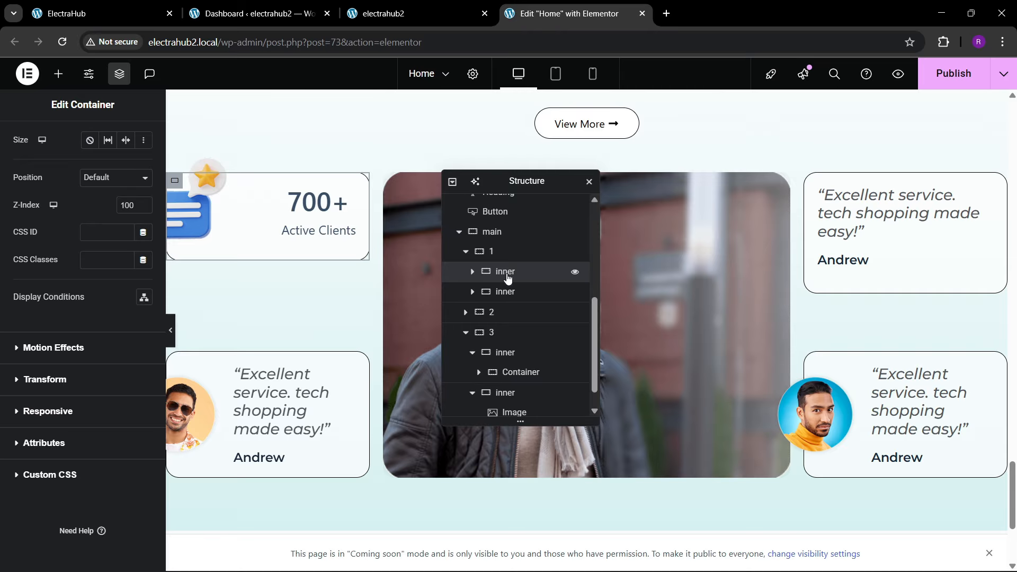
pyautogui.scroll(5, 59, 336)
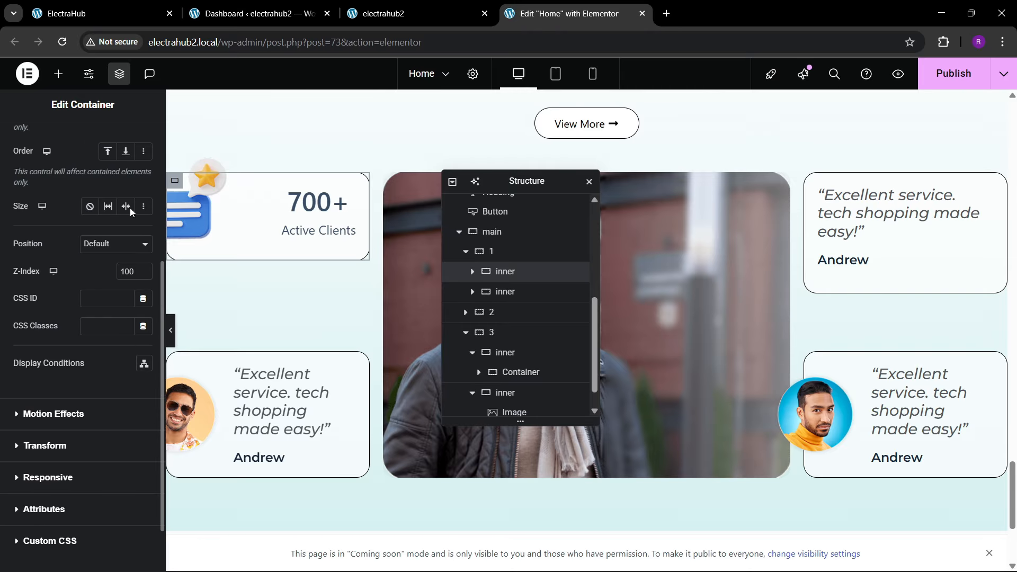
pyautogui.scroll(-2, 60, 336)
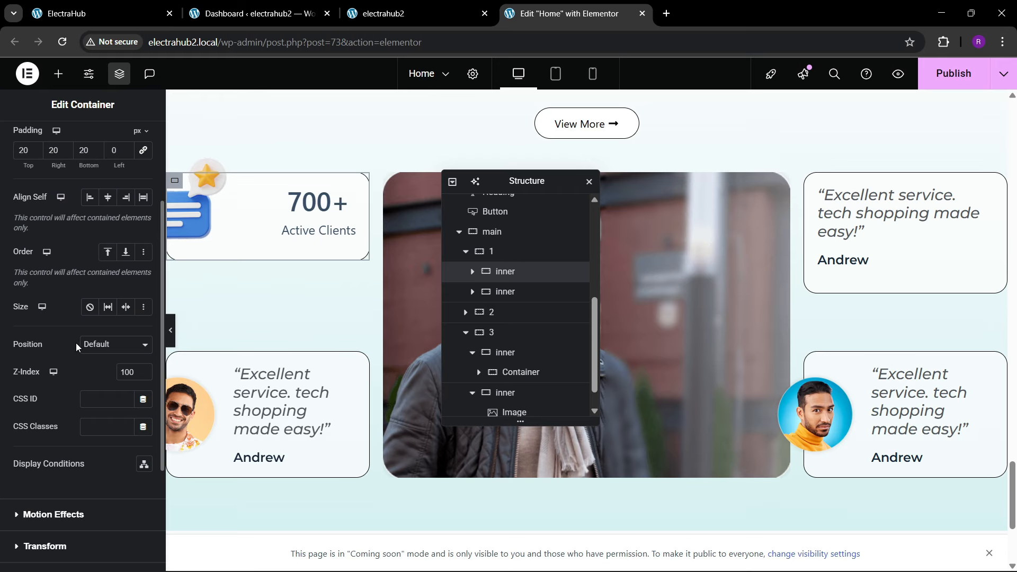
pyautogui.click(94, 345)
pyautogui.click(97, 377)
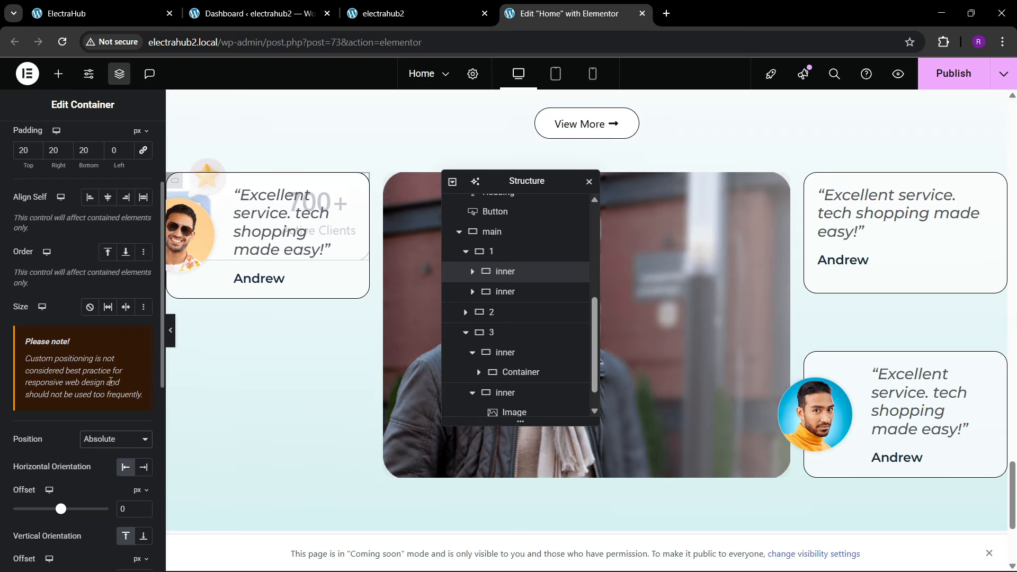
pyautogui.scroll(-3, 74, 429)
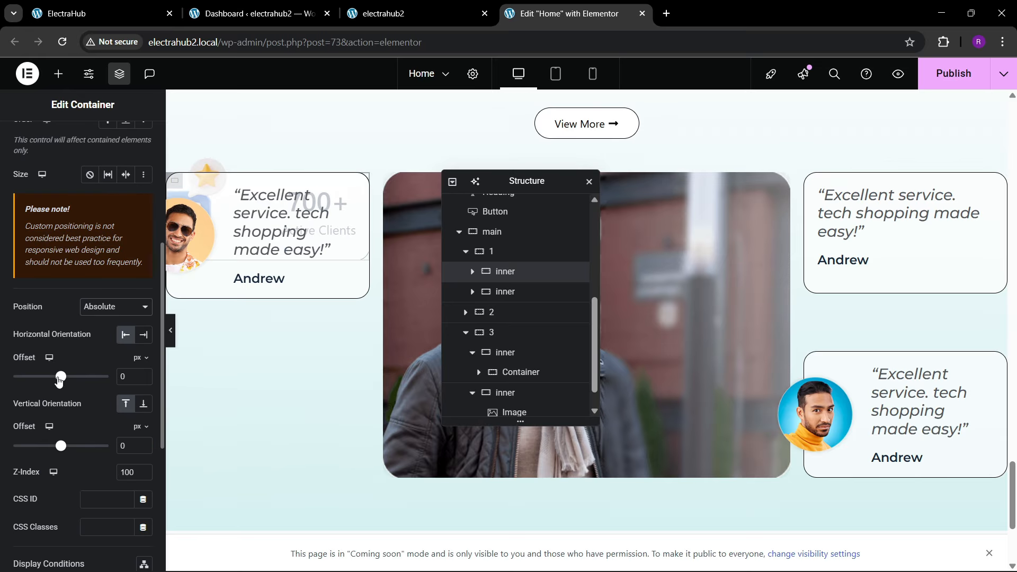
pyautogui.moveTo(60, 377); pyautogui.dragTo(69, 377)
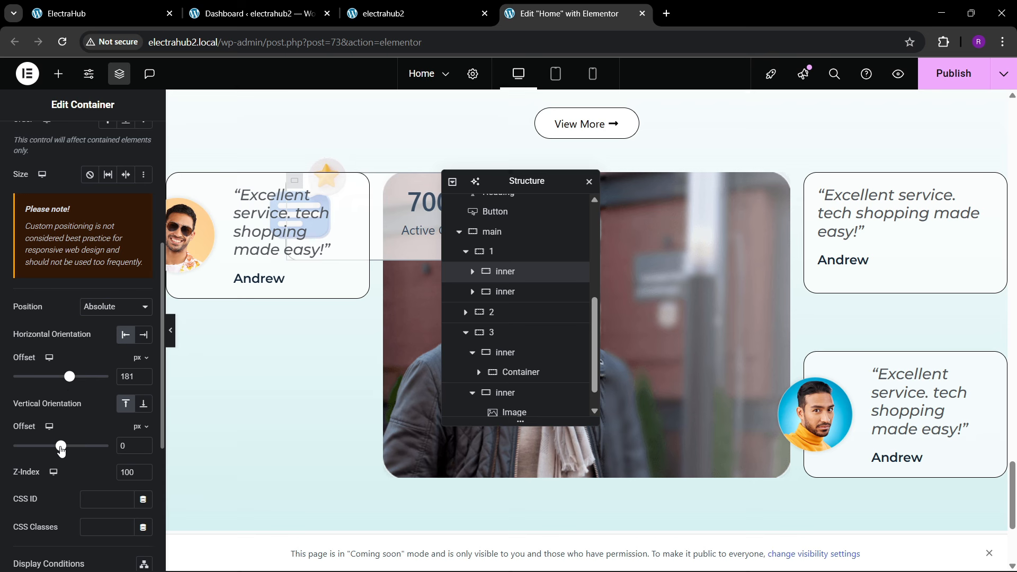
pyautogui.moveTo(61, 450); pyautogui.dragTo(60, 451)
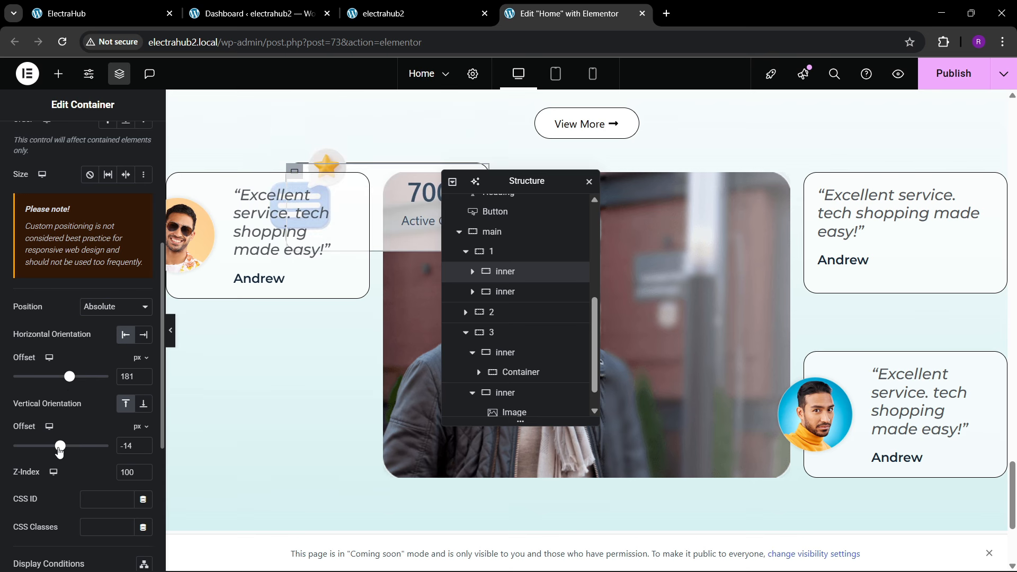
# Step: Position the lower testimonial card in container 1 absolutely with a 319 px vertical offset and a 194 px horizontal offset
pyautogui.click(525, 291)
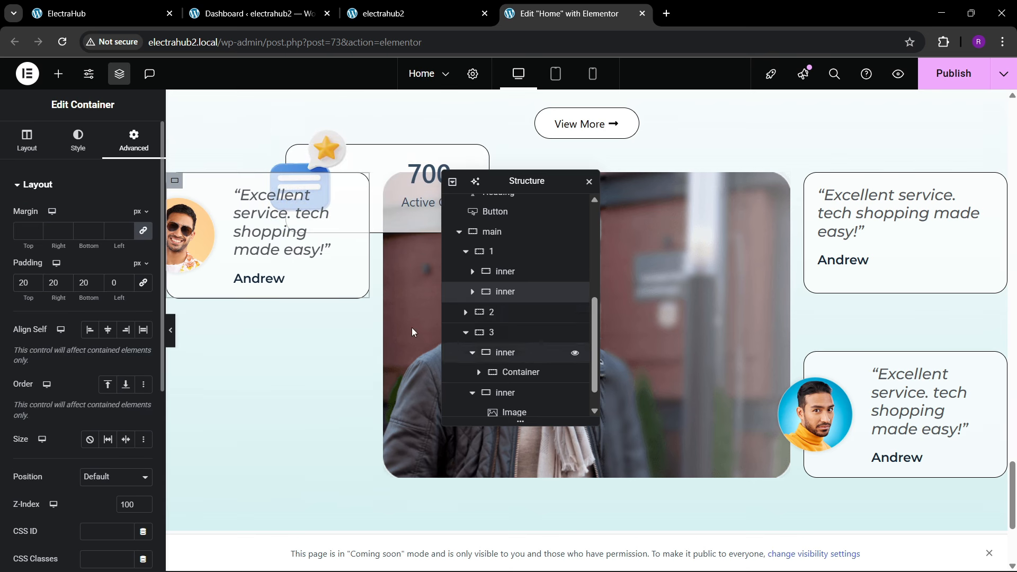
pyautogui.scroll(-5, 76, 400)
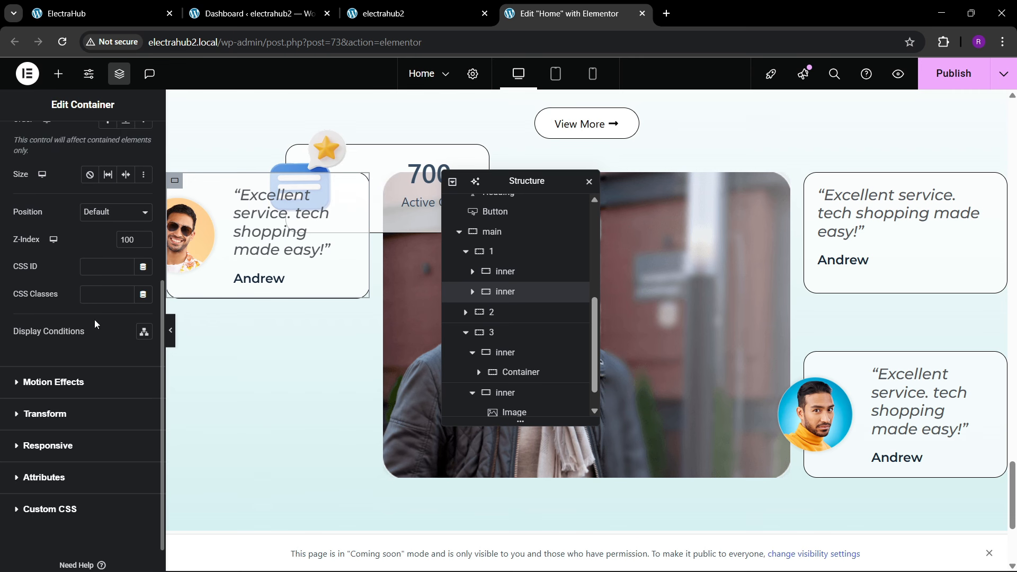
pyautogui.click(109, 212)
pyautogui.click(101, 244)
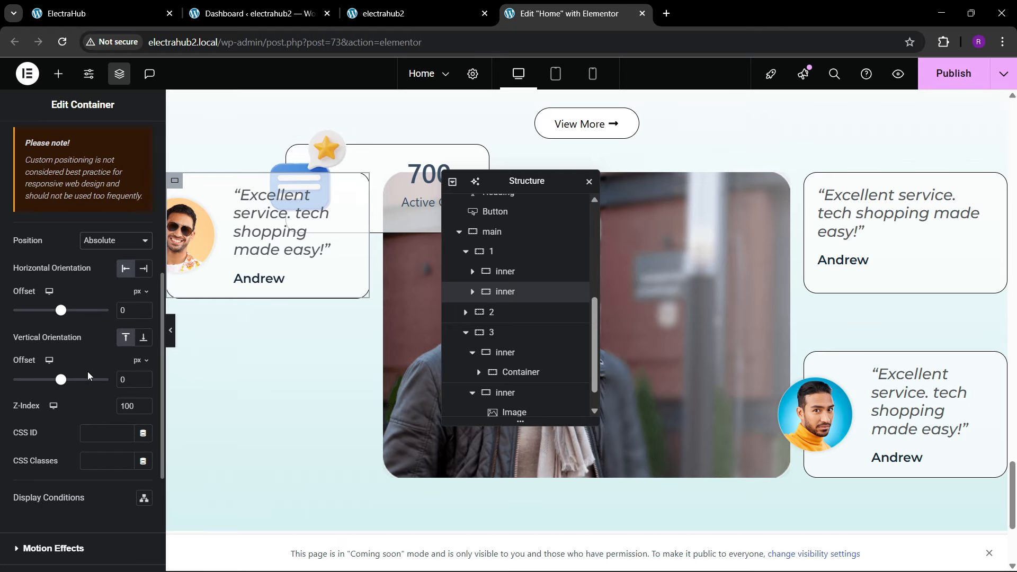
pyautogui.moveTo(61, 379)
pyautogui.mouseDown()
pyautogui.moveTo(50, 379)
pyautogui.moveTo(75, 381)
pyautogui.mouseUp()
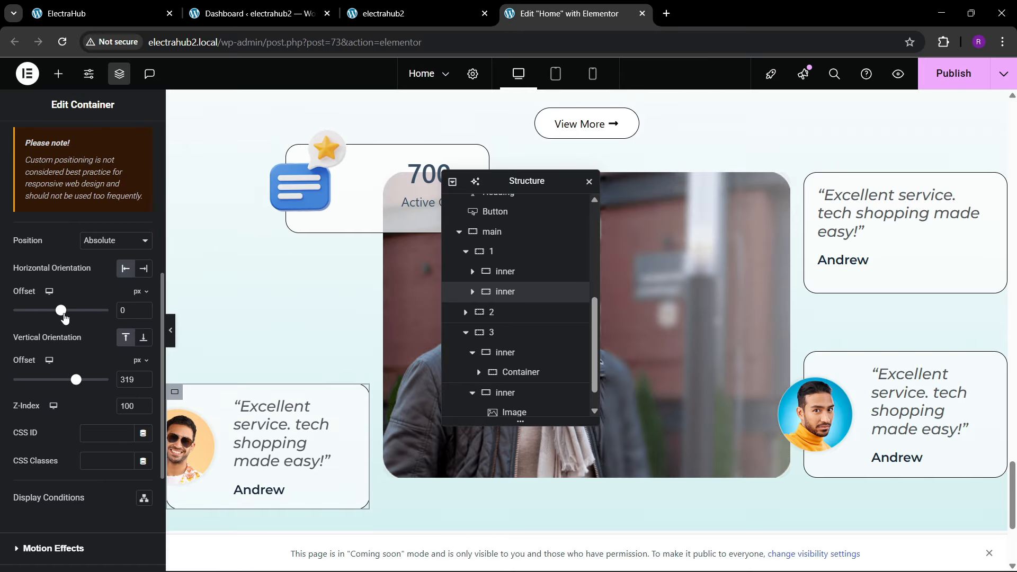
pyautogui.moveTo(64, 318); pyautogui.dragTo(73, 316)
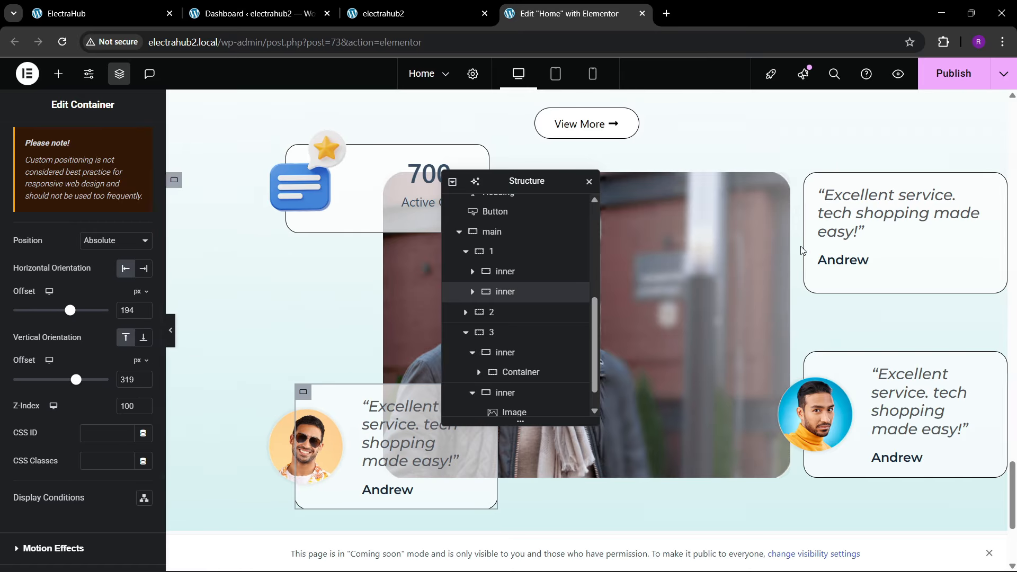
# Step: Position the upper testimonial card in container 3 absolutely with a -153 px horizontal offset and a -83 px vertical offset
pyautogui.click(812, 181)
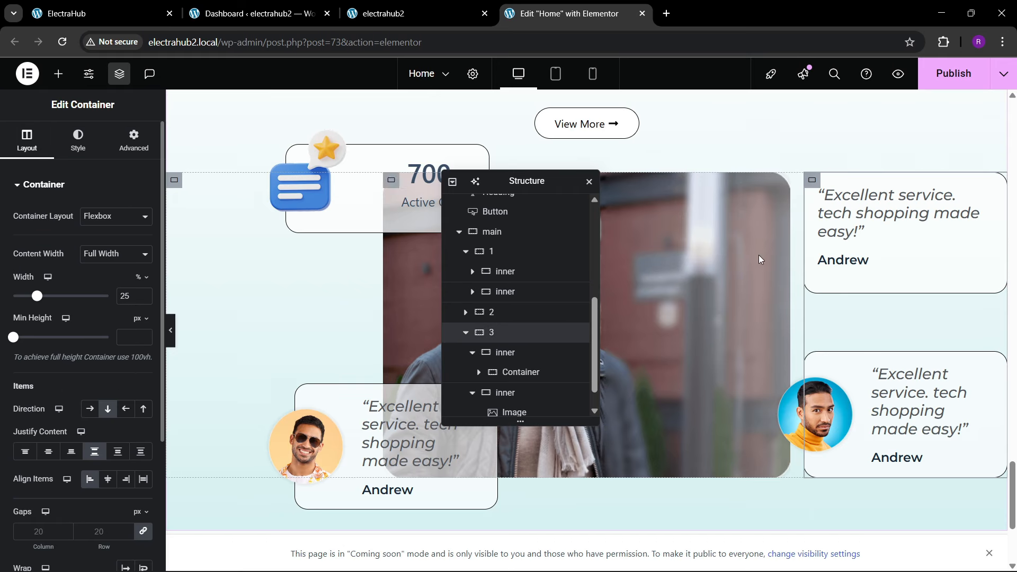
pyautogui.click(133, 140)
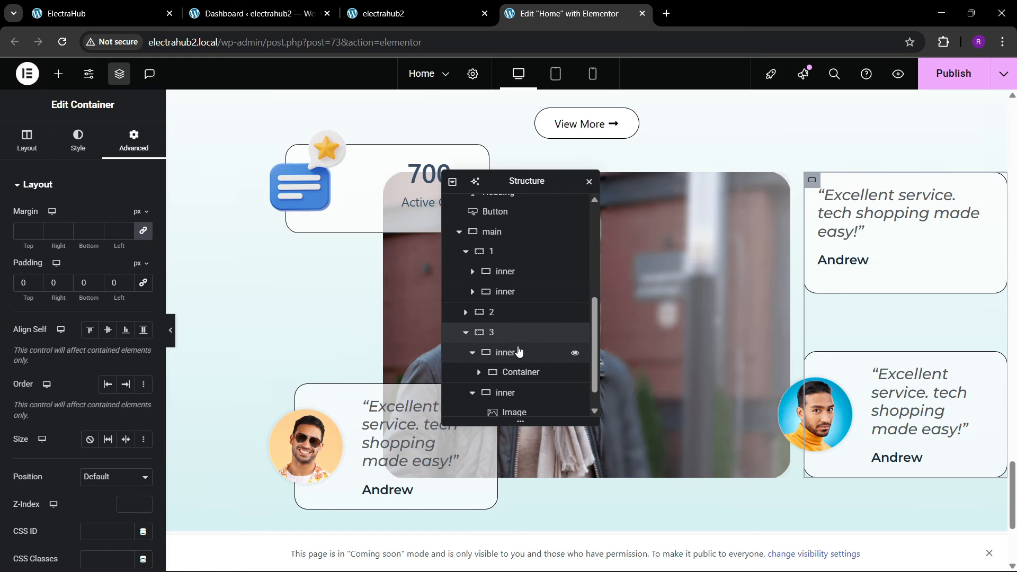
pyautogui.click(498, 353)
pyautogui.click(472, 353)
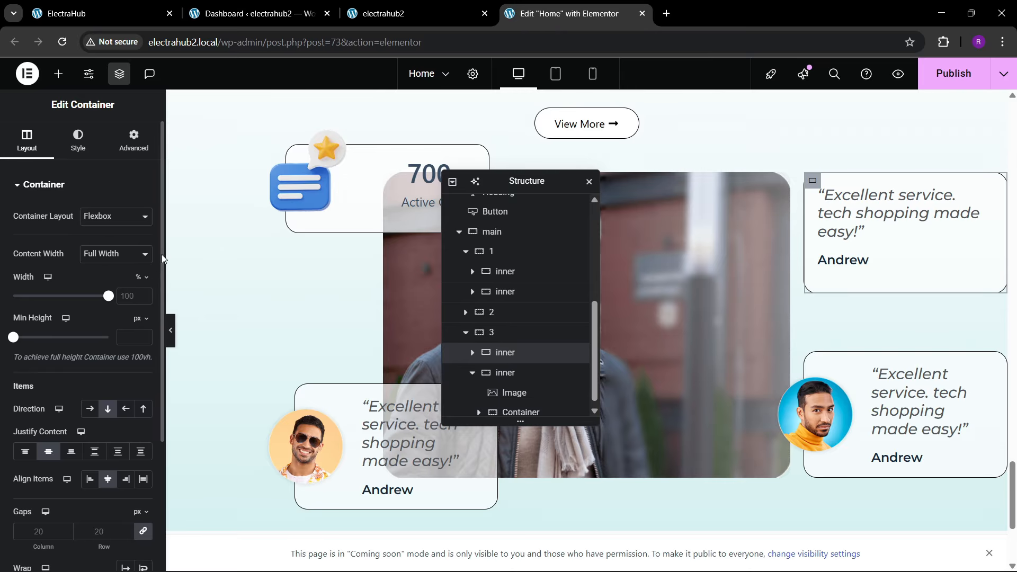
pyautogui.click(133, 140)
pyautogui.scroll(-7, 39, 352)
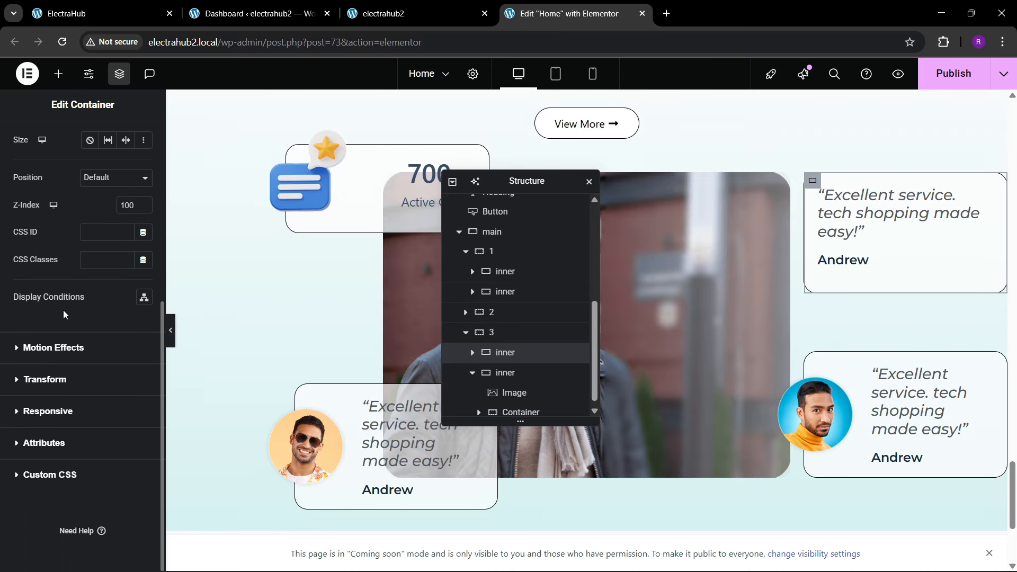
pyautogui.scroll(1, 97, 218)
pyautogui.click(106, 243)
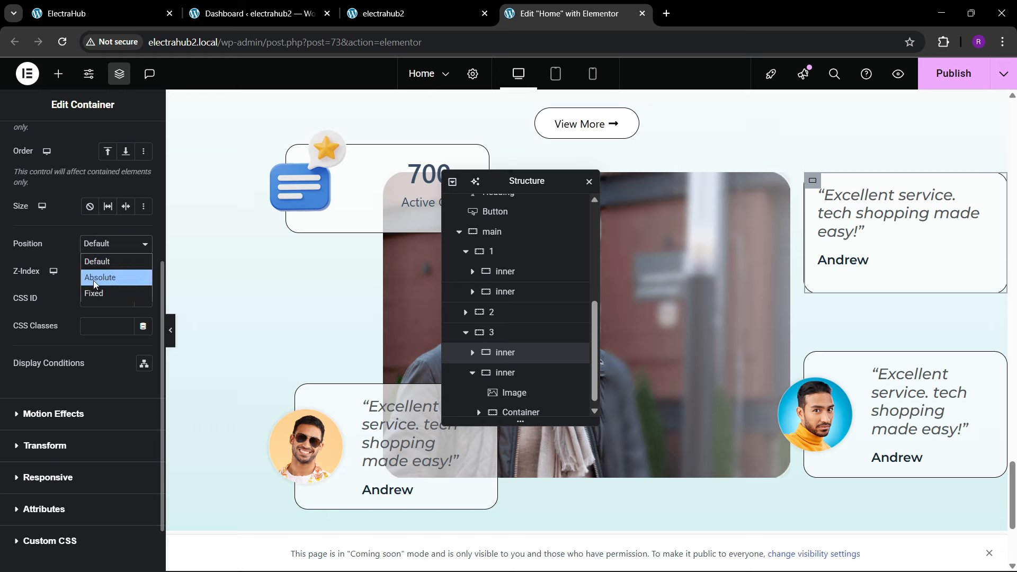
pyautogui.click(95, 278)
pyautogui.scroll(-1, 80, 357)
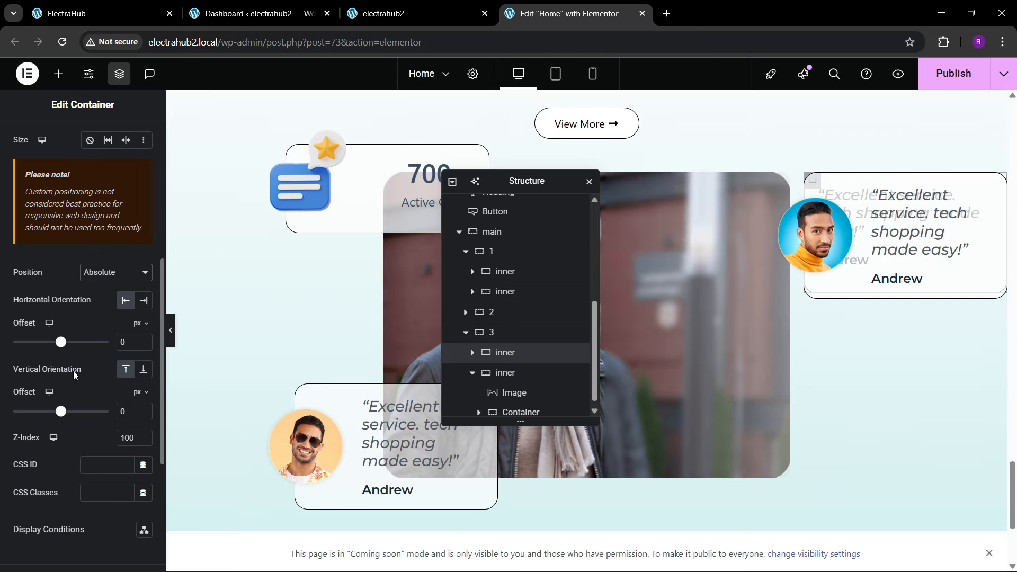
pyautogui.moveTo(60, 343); pyautogui.dragTo(52, 347)
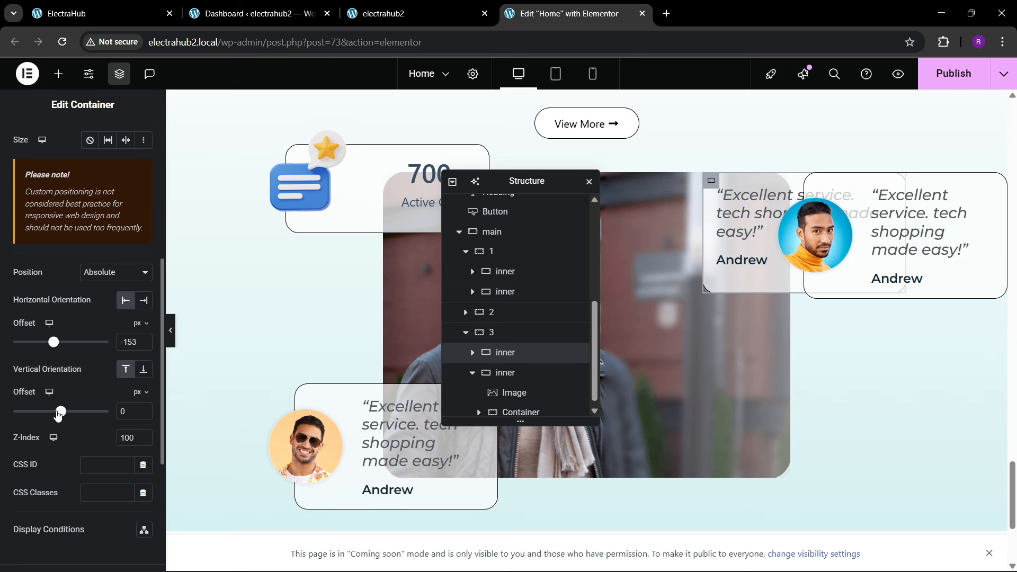
pyautogui.moveTo(58, 415); pyautogui.dragTo(53, 417)
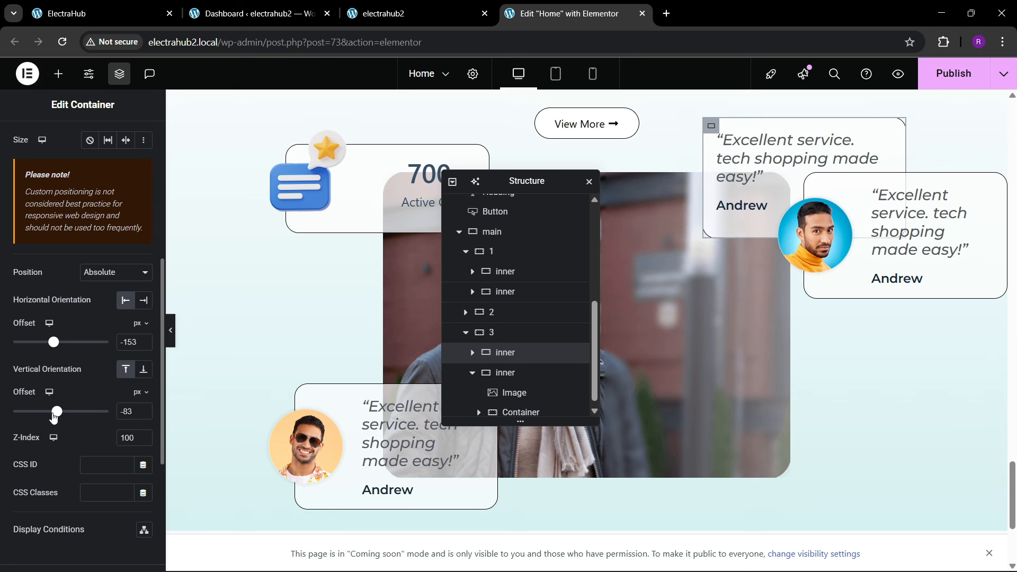
# Step: Position the lower testimonial card in container 3 absolutely with a 333 px vertical offset and a -153 px horizontal offset
pyautogui.click(472, 373)
pyautogui.click(498, 406)
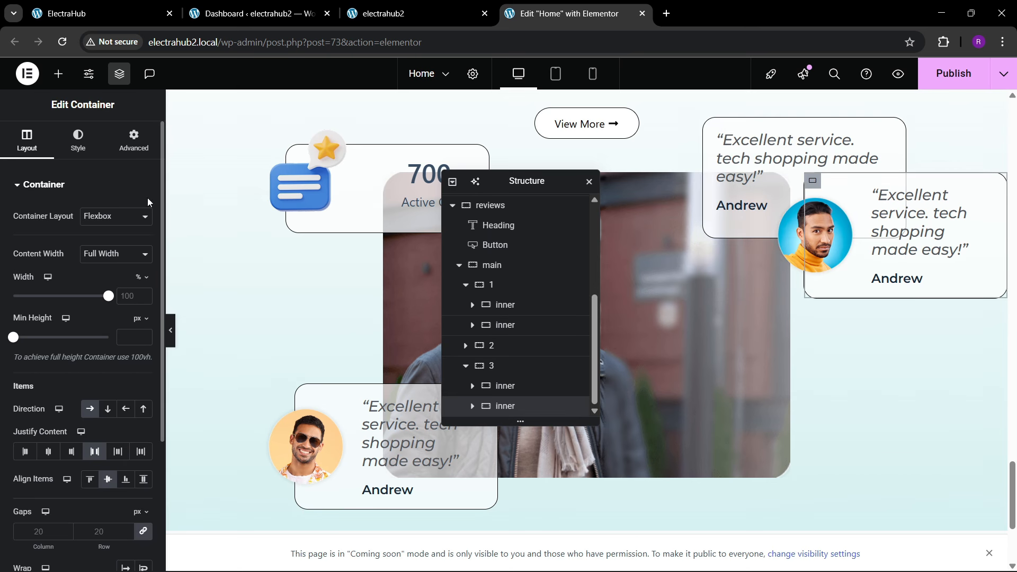
pyautogui.scroll(-3, 79, 328)
pyautogui.scroll(-1, 77, 370)
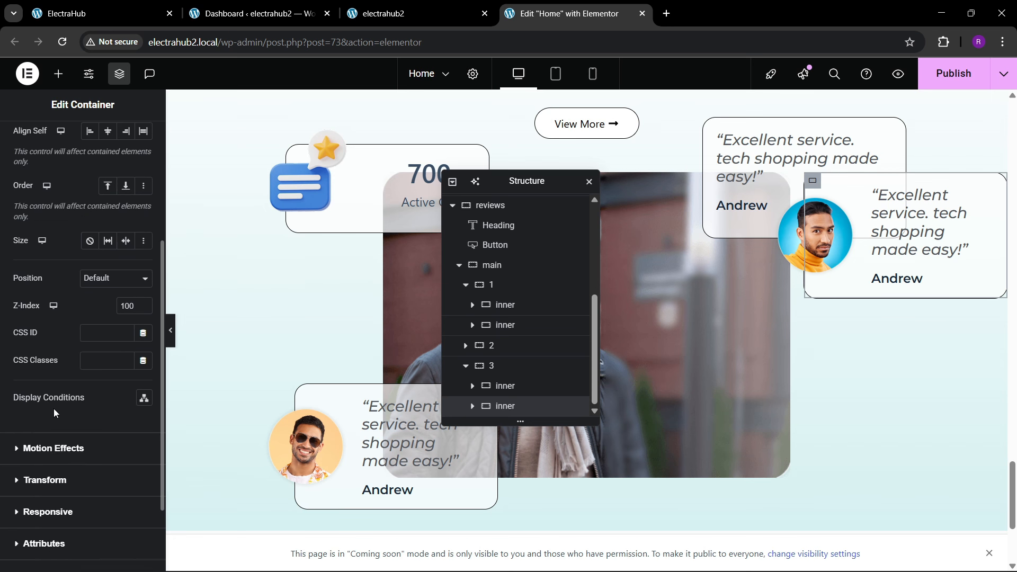
pyautogui.click(52, 448)
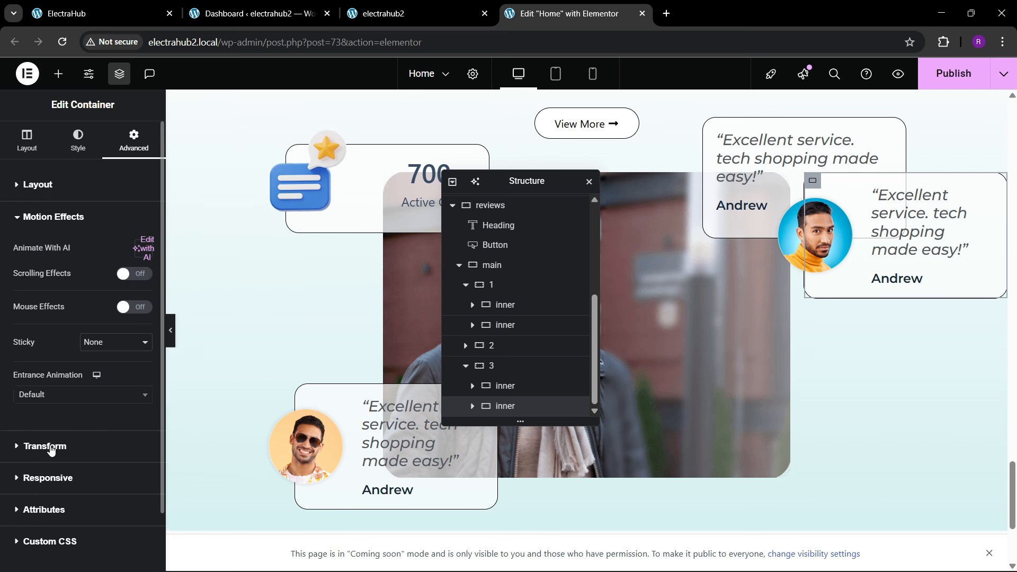
pyautogui.click(33, 185)
pyautogui.scroll(-2, 47, 344)
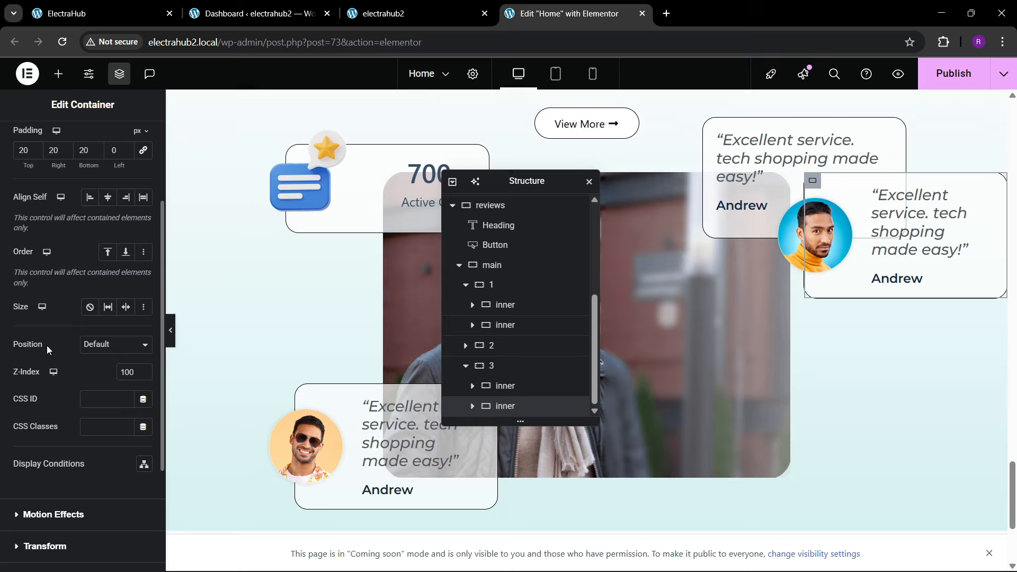
pyautogui.click(95, 344)
pyautogui.click(94, 377)
pyautogui.scroll(-1, 94, 389)
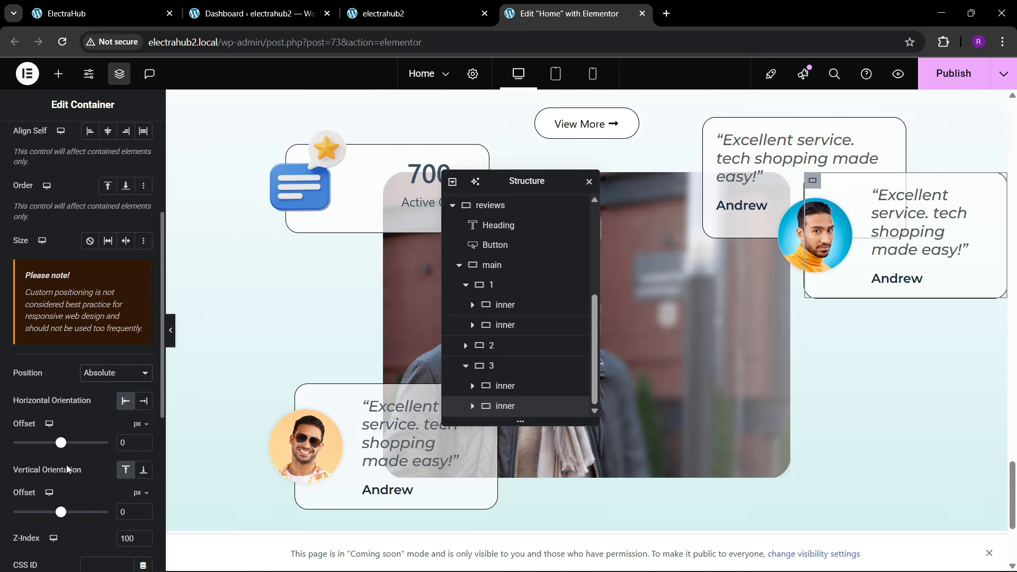
pyautogui.scroll(-1, 58, 477)
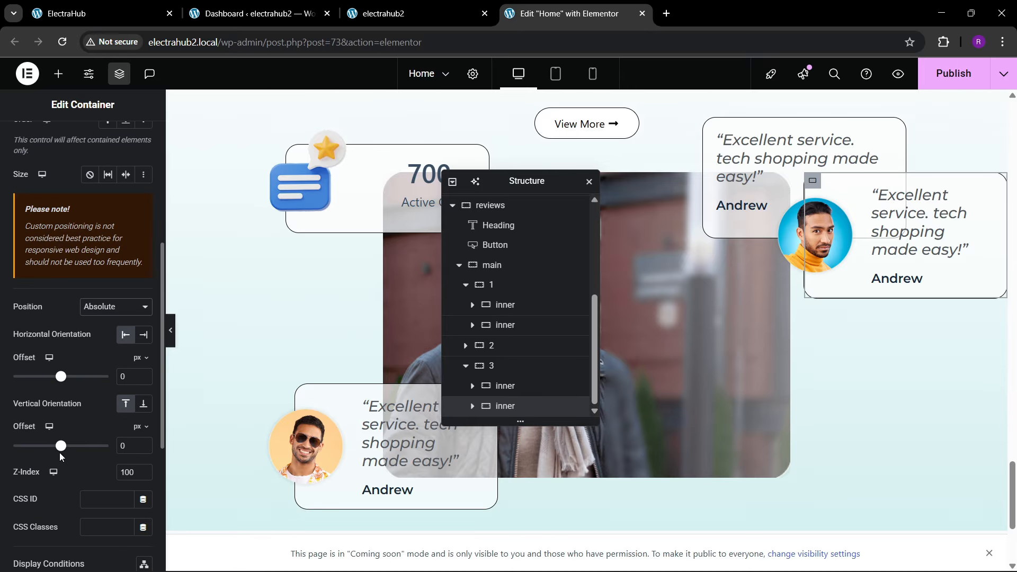
pyautogui.moveTo(58, 454); pyautogui.dragTo(77, 455)
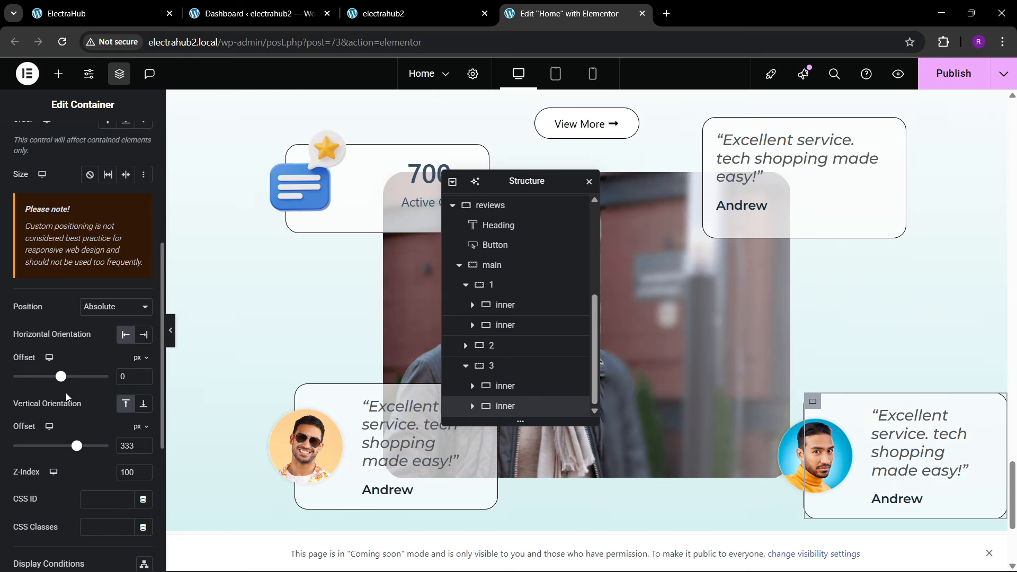
pyautogui.moveTo(59, 383); pyautogui.dragTo(53, 385)
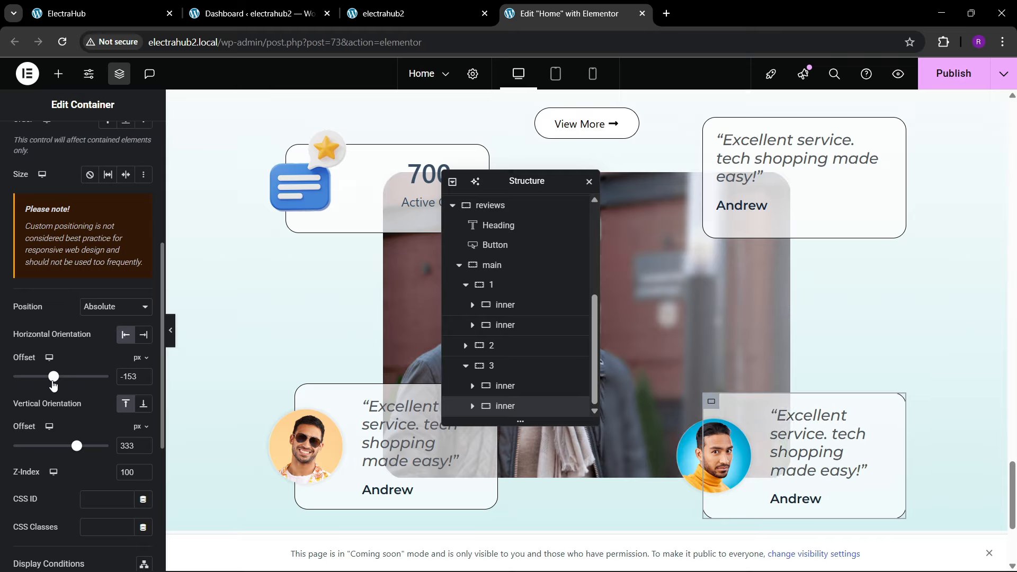
pyautogui.moveTo(67, 455); pyautogui.dragTo(77, 451)
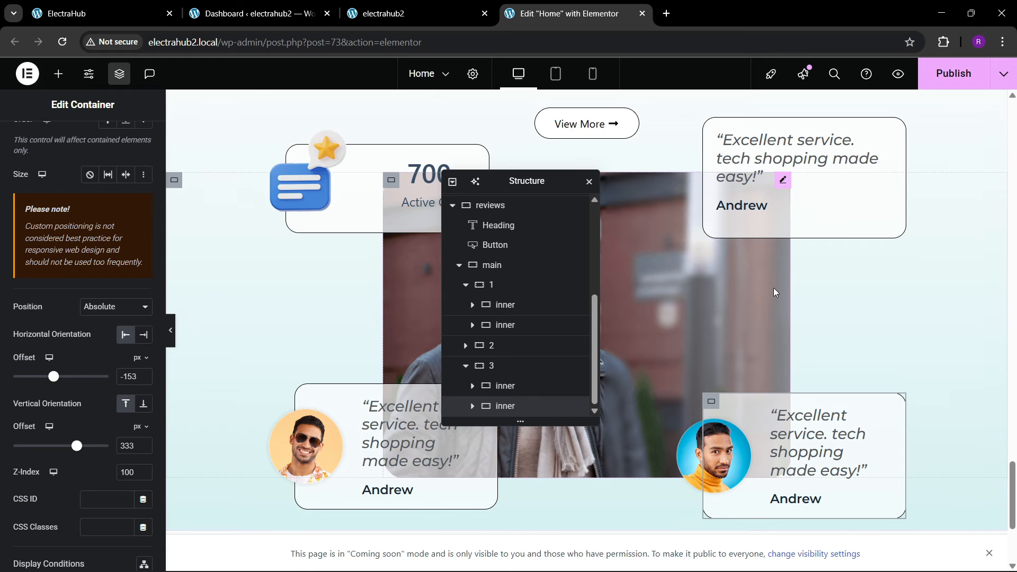
# Step: Set the top margin of the reviews section's main container to 100 px and publish the page
pyautogui.scroll(1, 721, 340)
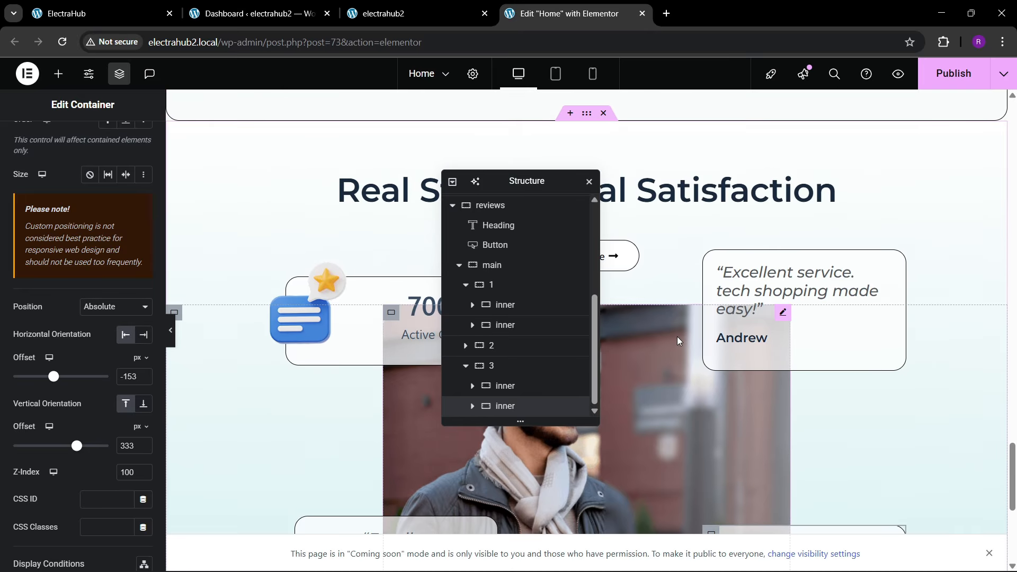
pyautogui.click(490, 265)
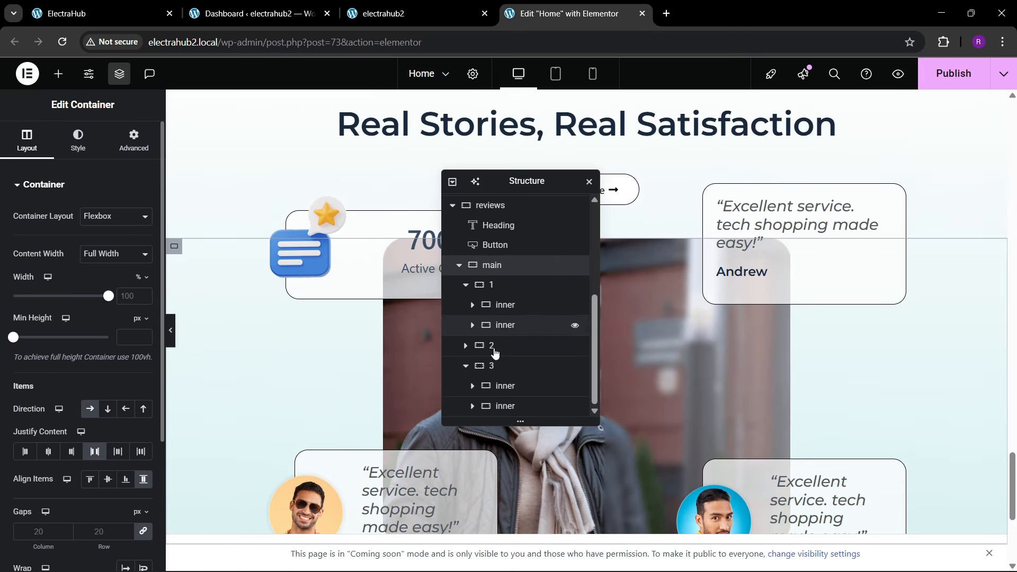
pyautogui.click(134, 140)
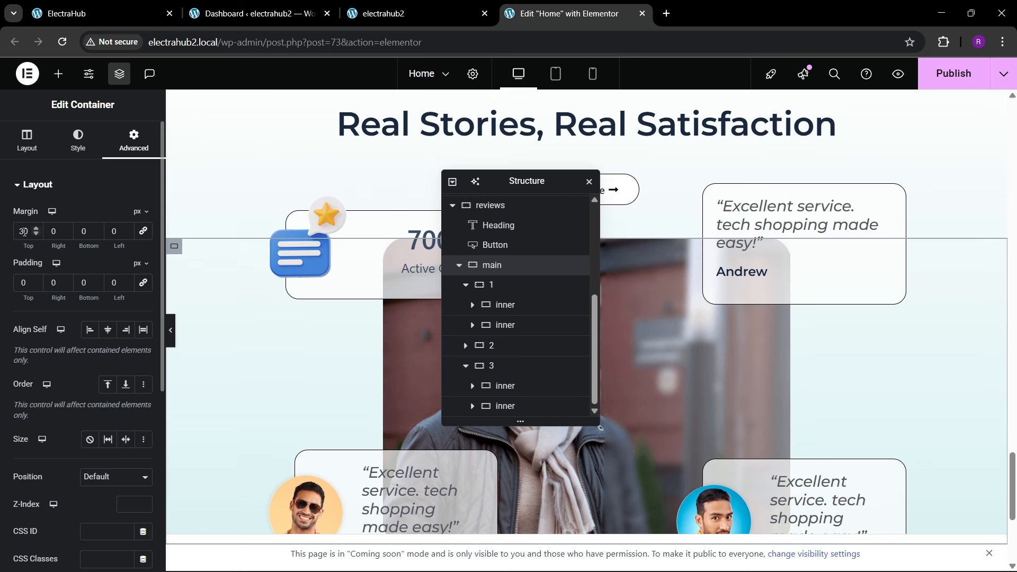
pyautogui.press('BackSpace')
pyautogui.write('6')
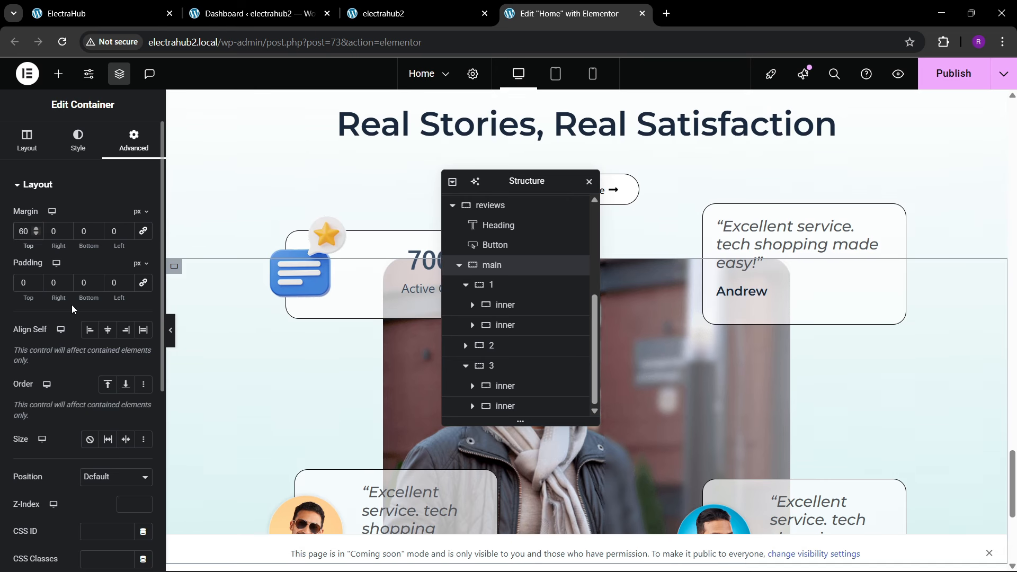
pyautogui.press('BackSpace')
pyautogui.write('100')
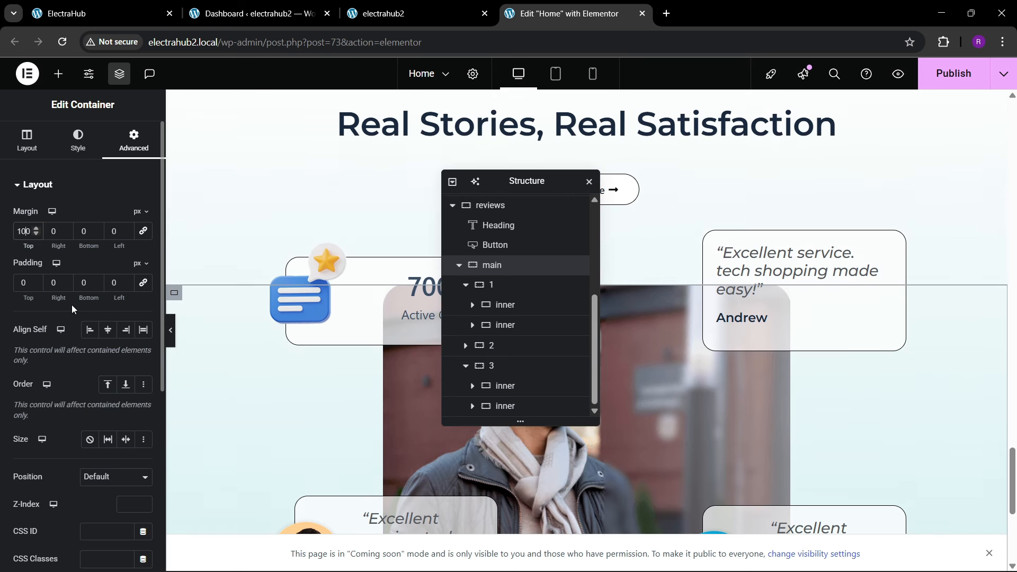
pyautogui.click(953, 75)
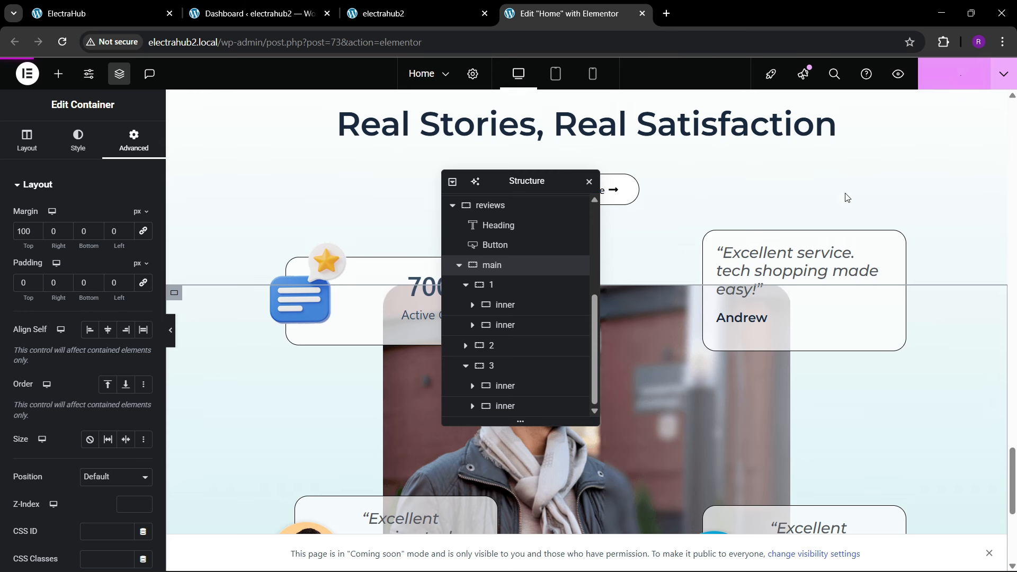
pyautogui.scroll(-4, 689, 278)
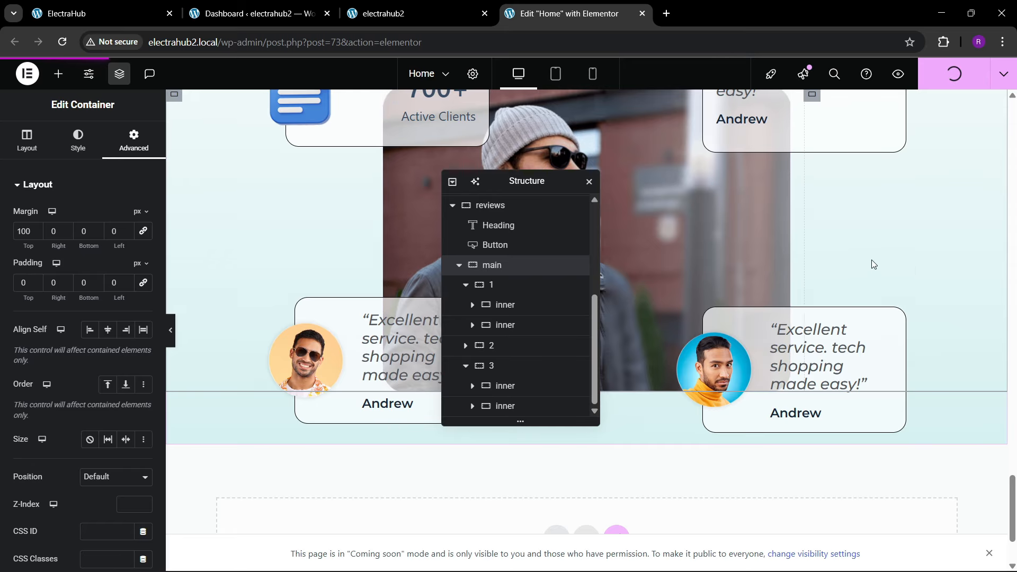
# Step: Reload the live electrahub2 home page and examine how the cards overlap the large photo in the reviews section
pyautogui.click(398, 4)
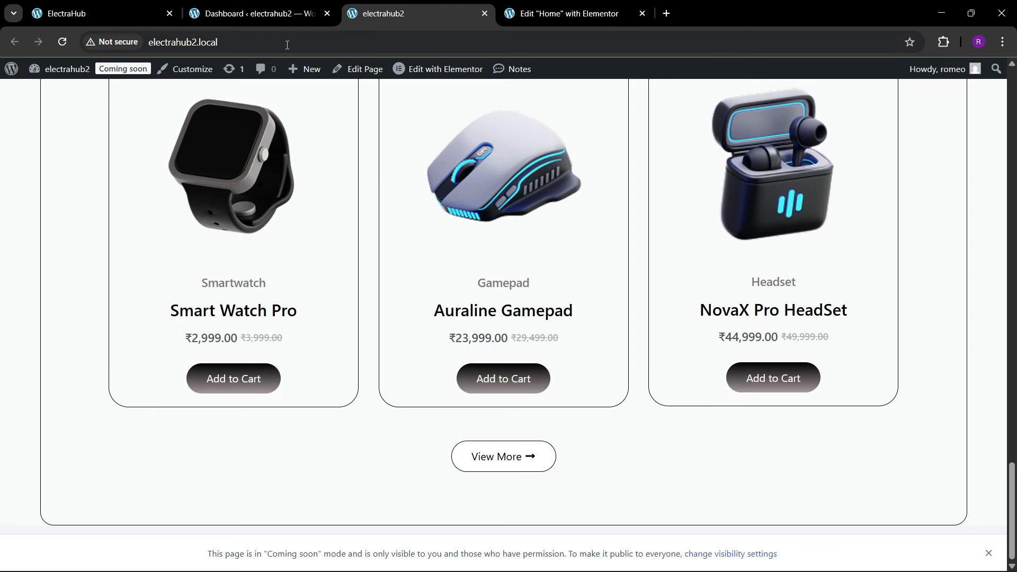
pyautogui.hotkey('ctrl', 'l')
pyautogui.press('Return')
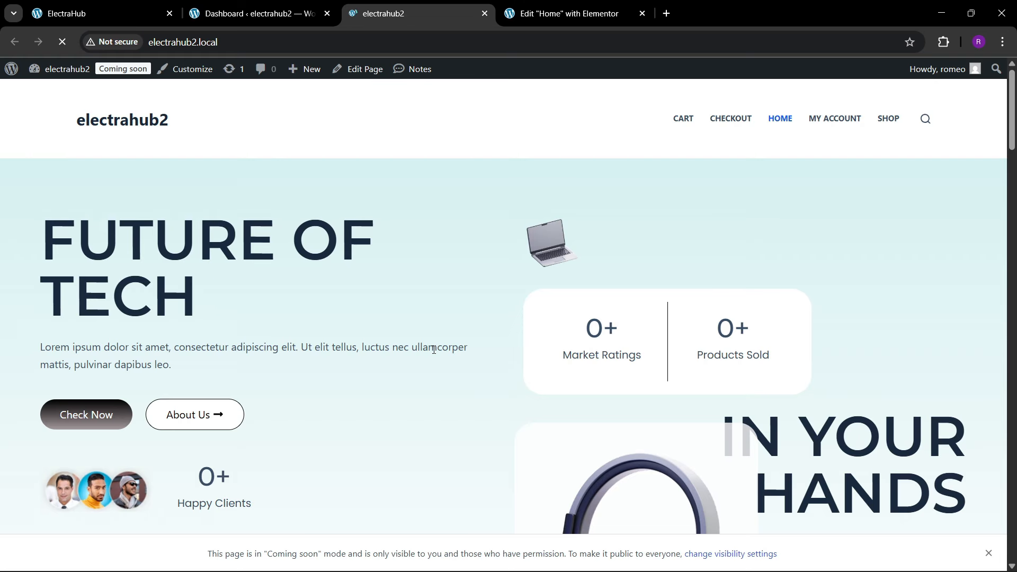
pyautogui.scroll(-12, 445, 348)
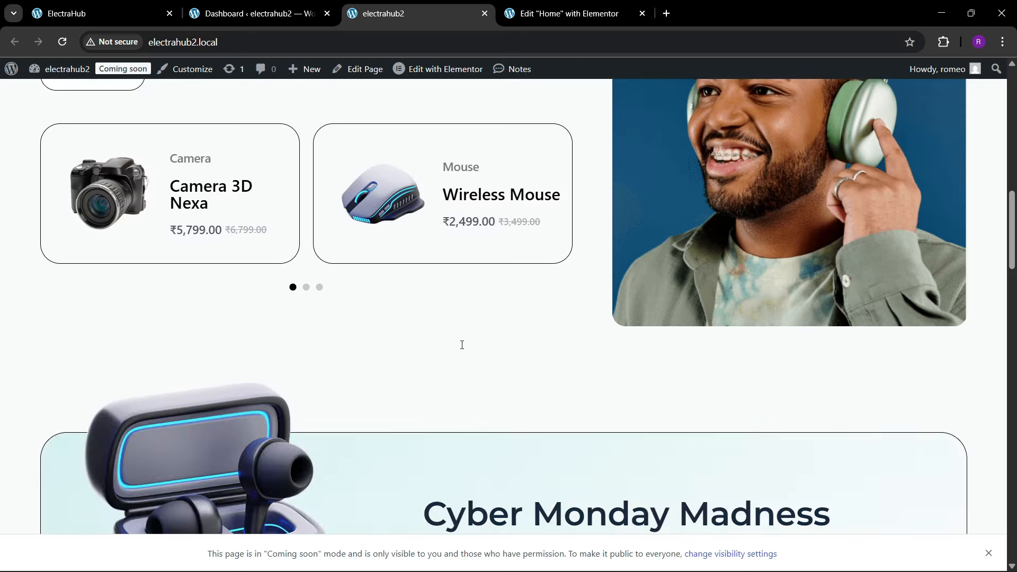
pyautogui.scroll(-20, 462, 347)
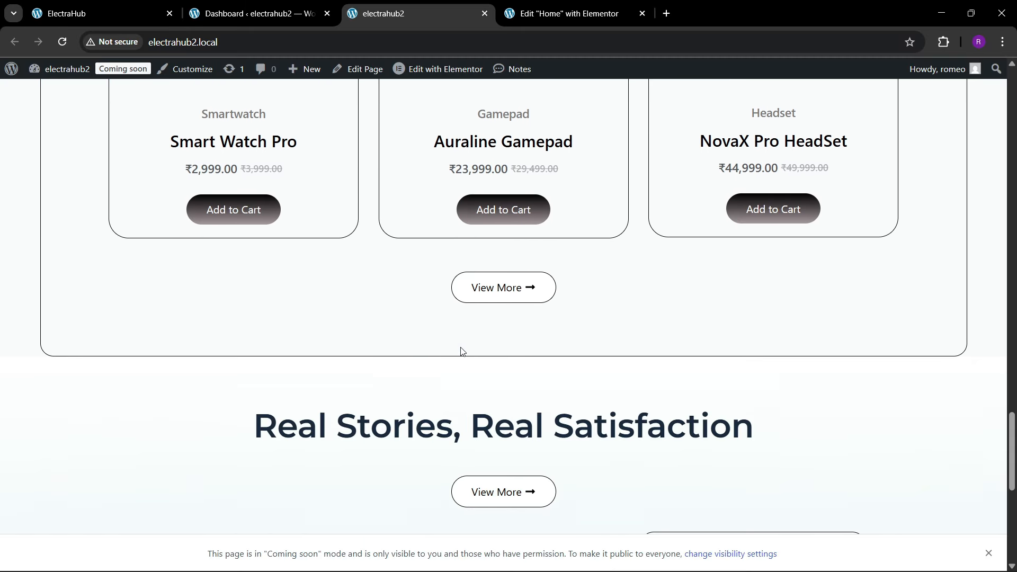
pyautogui.scroll(-10, 462, 351)
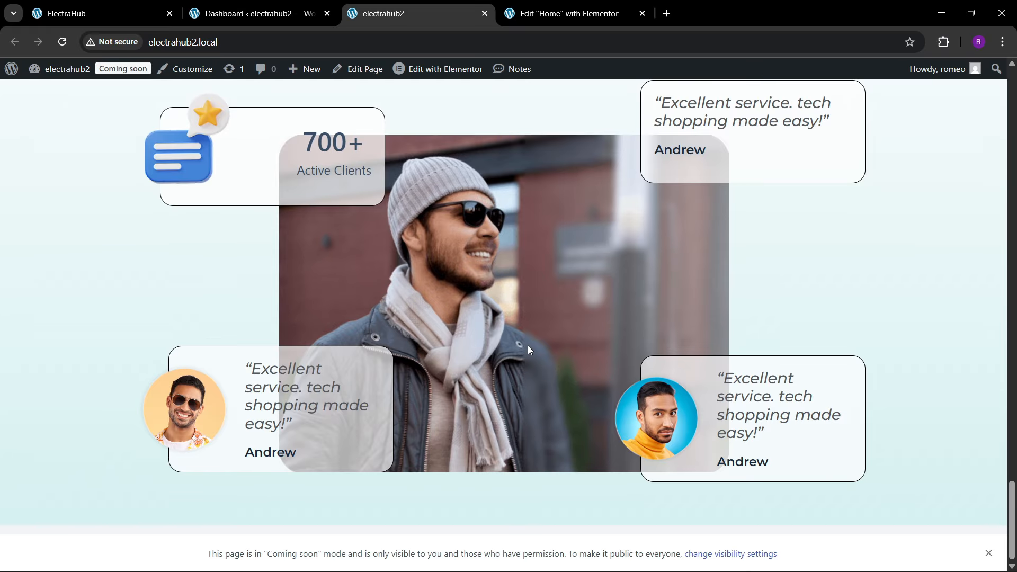
pyautogui.scroll(3, 528, 345)
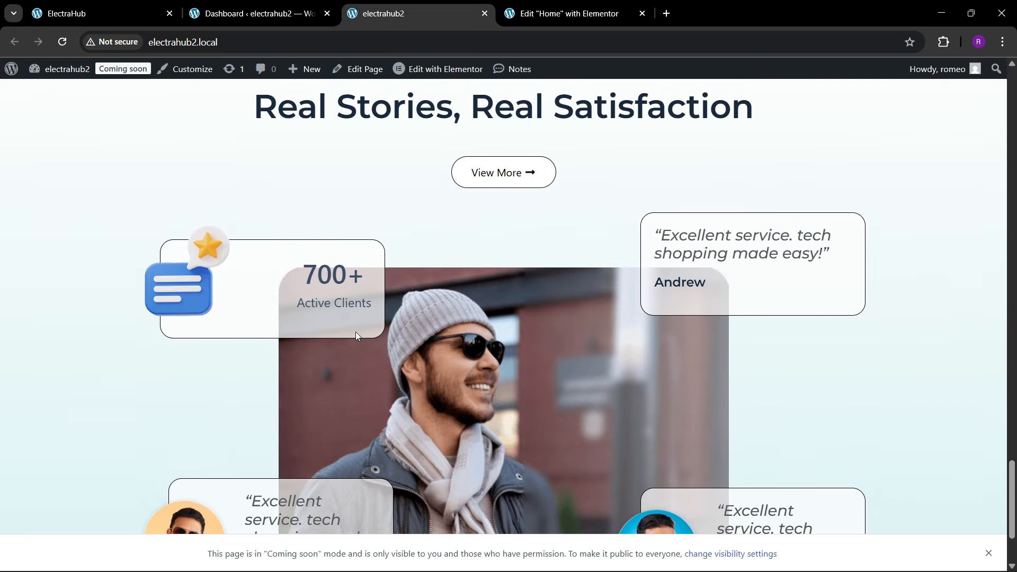
# Step: Examine the live reviews section, and look over the reference ElectraHub page down to its Next-Gen Selections section
pyautogui.scroll(-3, 355, 332)
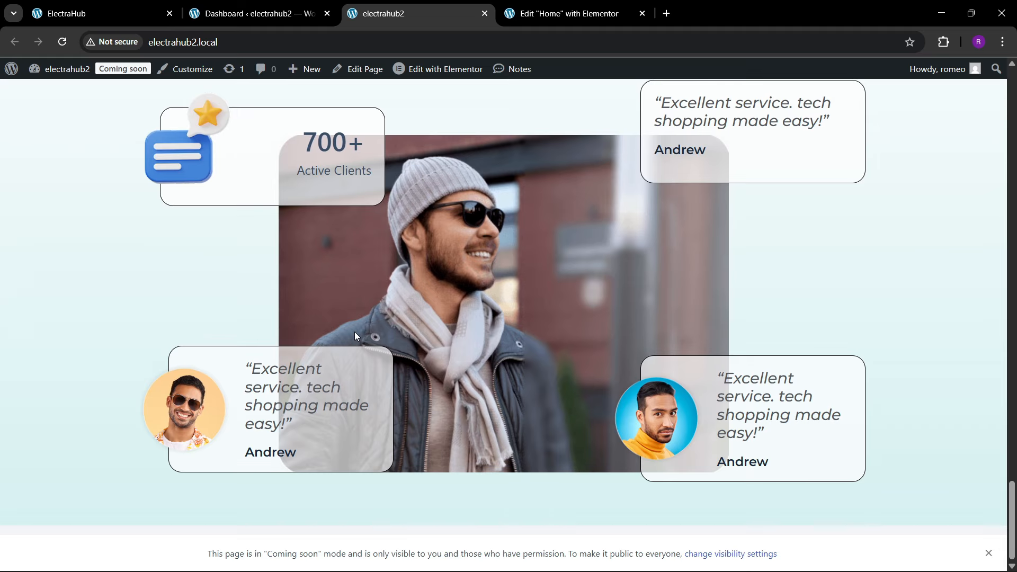
pyautogui.scroll(3, 354, 332)
pyautogui.scroll(-3, 361, 355)
pyautogui.click(125, 10)
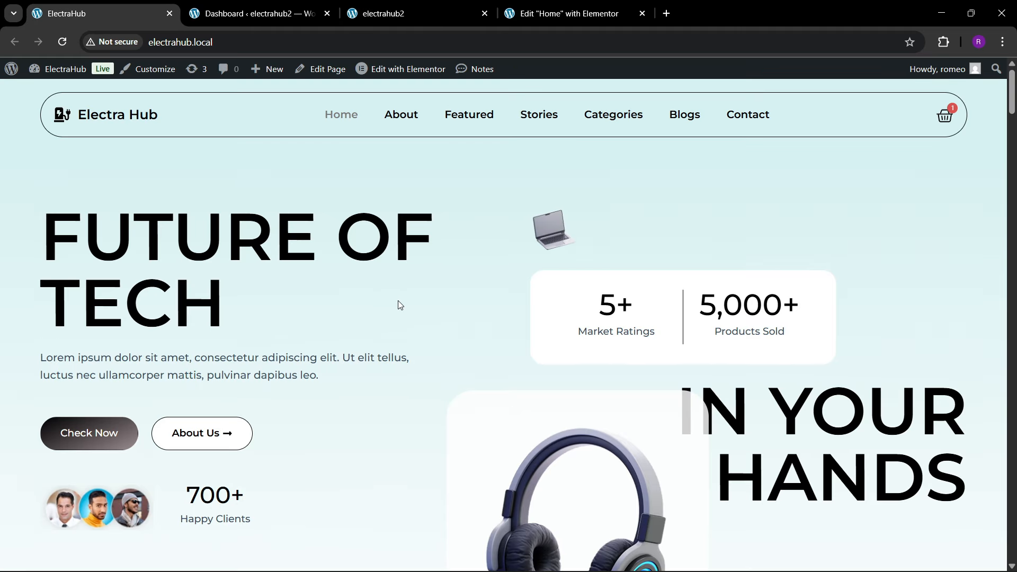
pyautogui.scroll(-5, 942, 246)
pyautogui.moveTo(1011, 126); pyautogui.dragTo(1009, 386)
pyautogui.scroll(2, 428, 312)
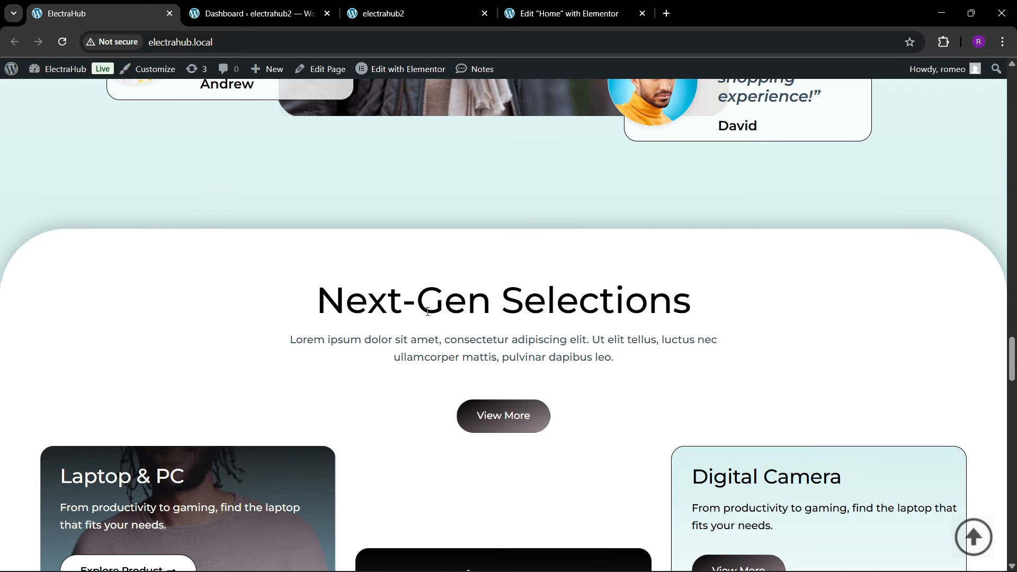
# Step: Add a single-column flexbox container below the reviews section of the Elementor page and rename it categories
pyautogui.click(576, 5)
pyautogui.scroll(-2, 434, 328)
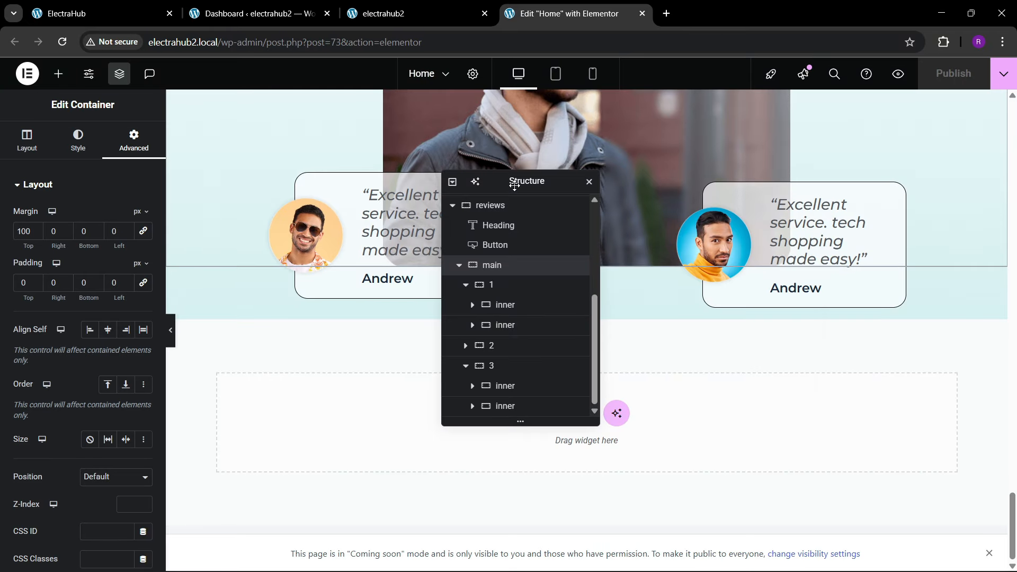
pyautogui.moveTo(514, 185); pyautogui.dragTo(780, 156)
pyautogui.click(555, 413)
pyautogui.click(543, 456)
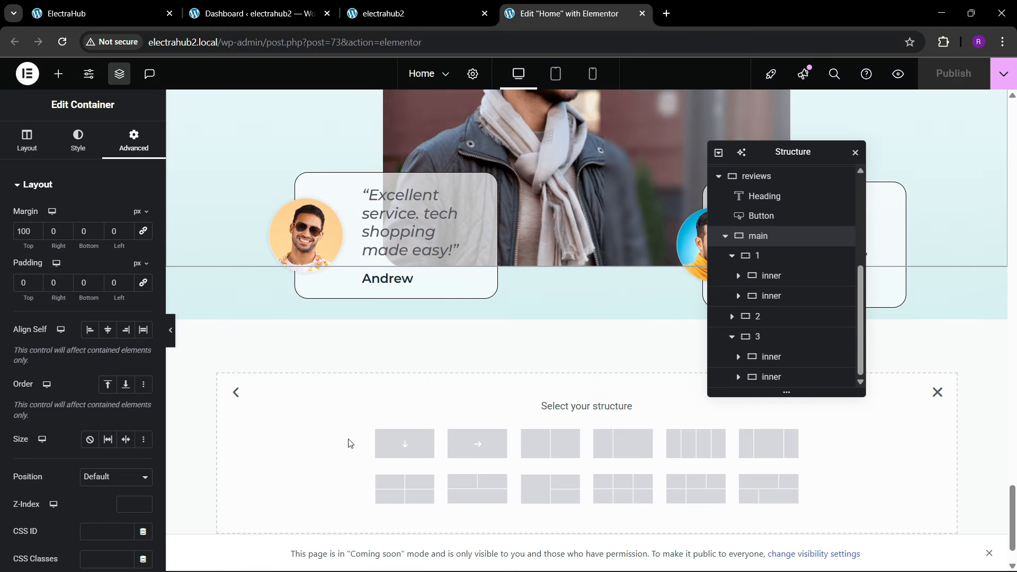
pyautogui.click(381, 445)
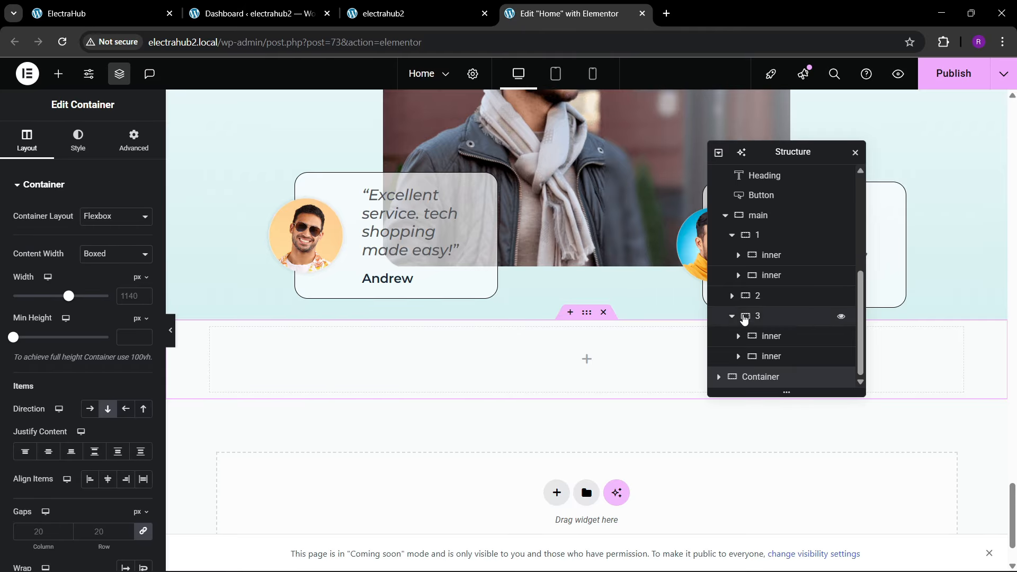
pyautogui.doubleClick(757, 384)
pyautogui.write('categories')
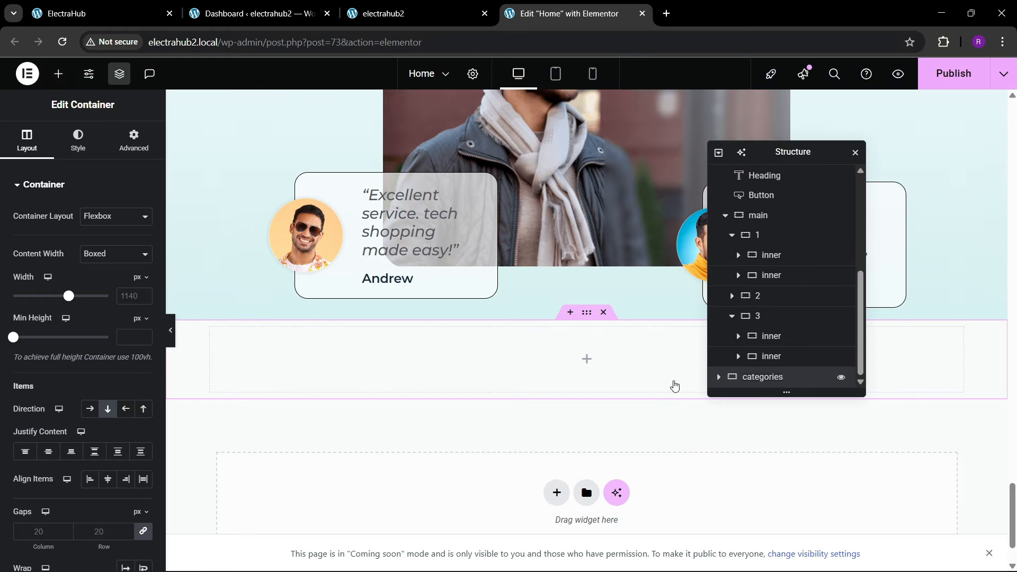
# Step: Set the categories container's content width to 1400 px and its top and bottom padding to 80 px
pyautogui.click(127, 296)
pyautogui.write('1')
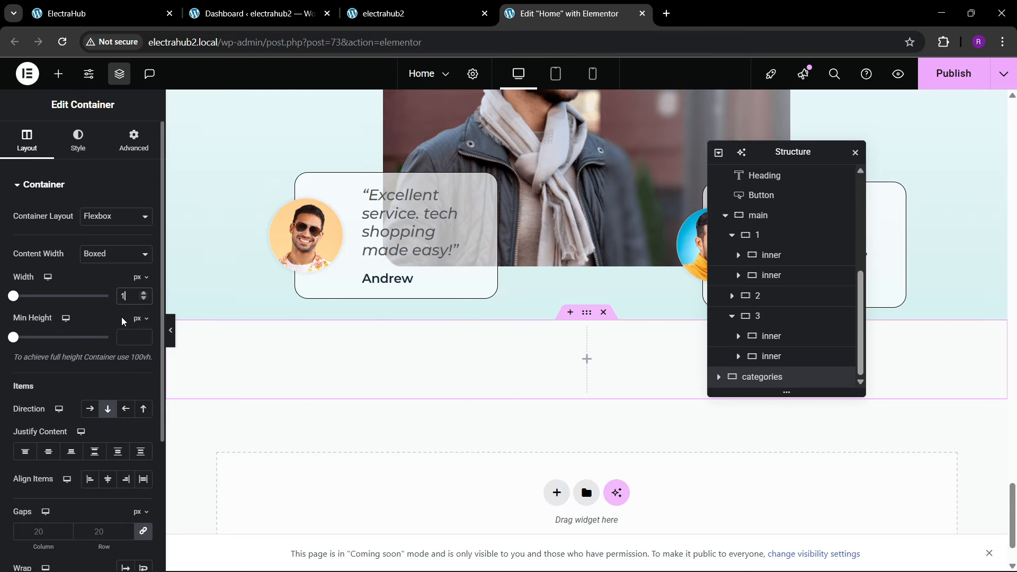
pyautogui.write('400')
pyautogui.click(134, 140)
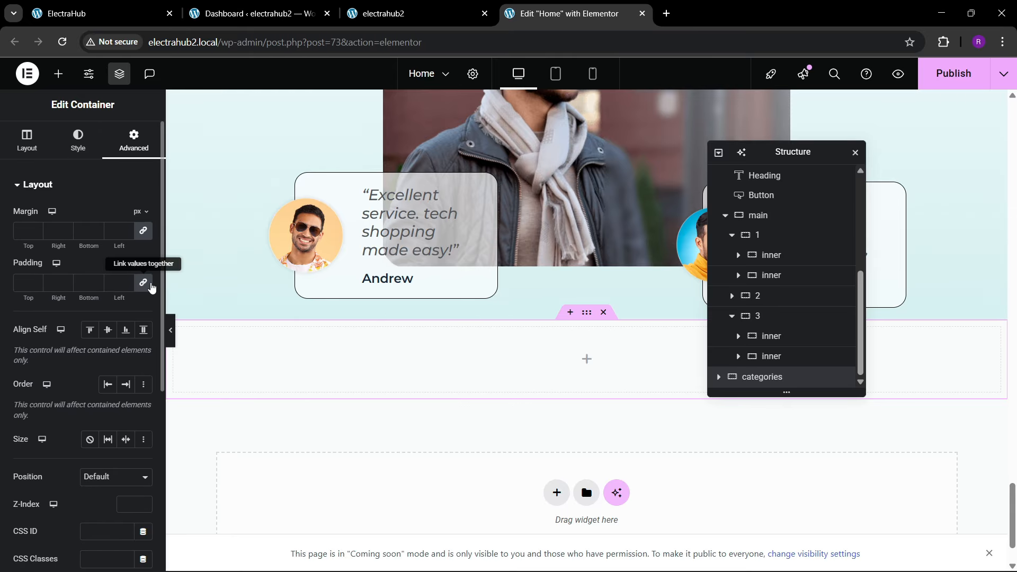
pyautogui.click(21, 283)
pyautogui.write('80')
pyautogui.click(84, 283)
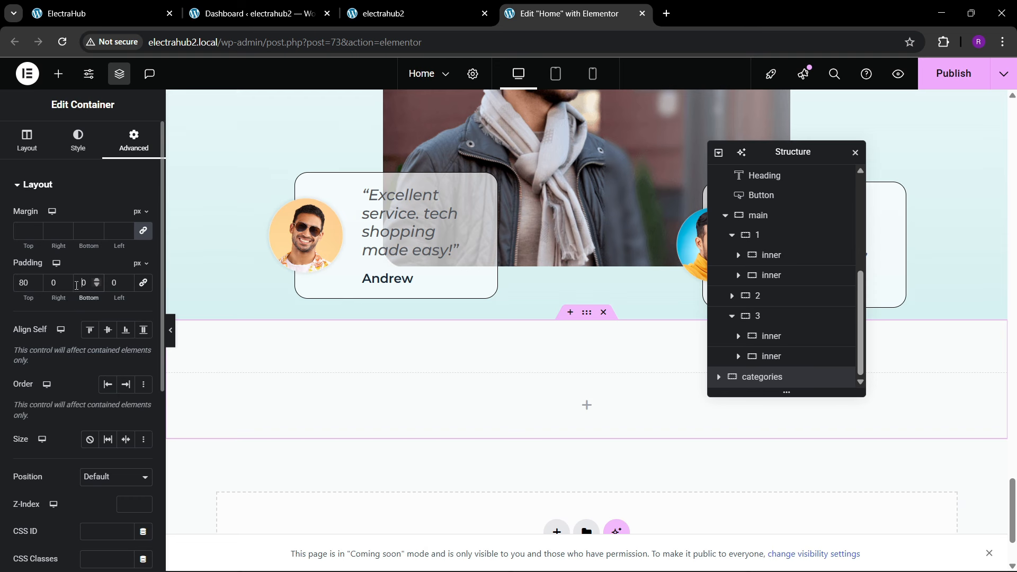
pyautogui.write('80')
# Step: Check the reference Next-Gen Selections section and give the categories container a box shadow with a vertical offset of -6
pyautogui.click(126, 5)
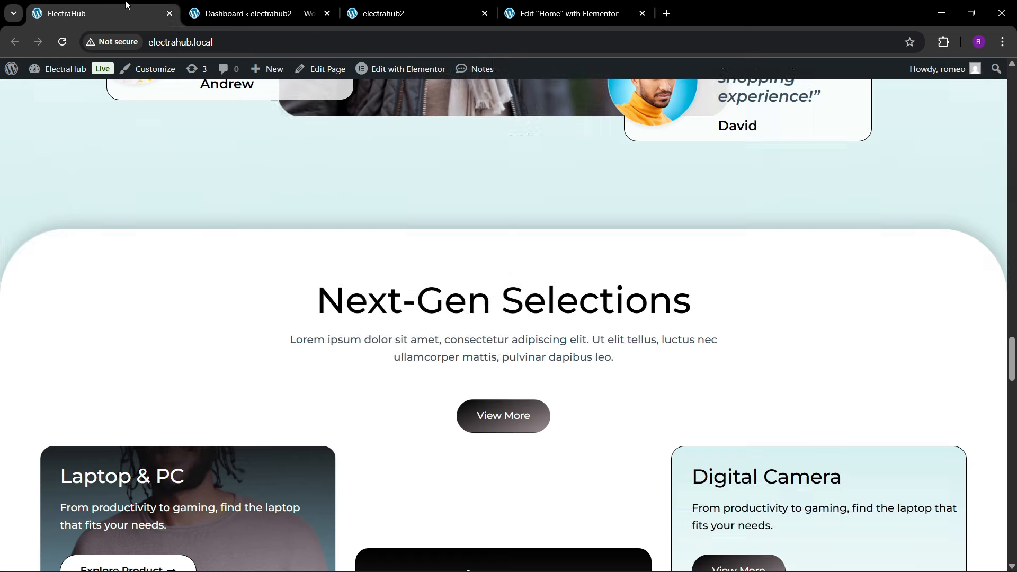
pyautogui.click(566, 14)
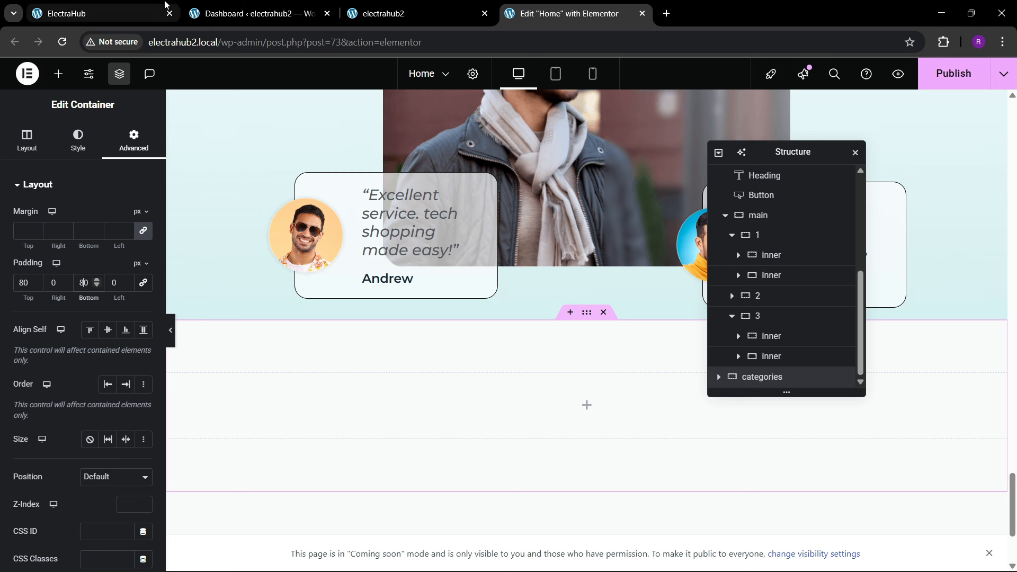
pyautogui.click(78, 139)
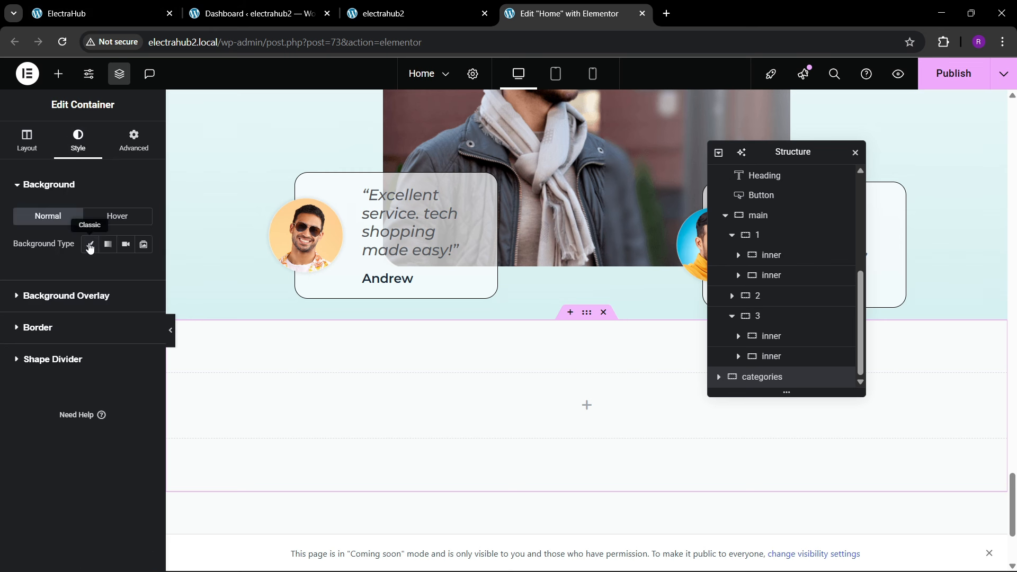
pyautogui.click(75, 327)
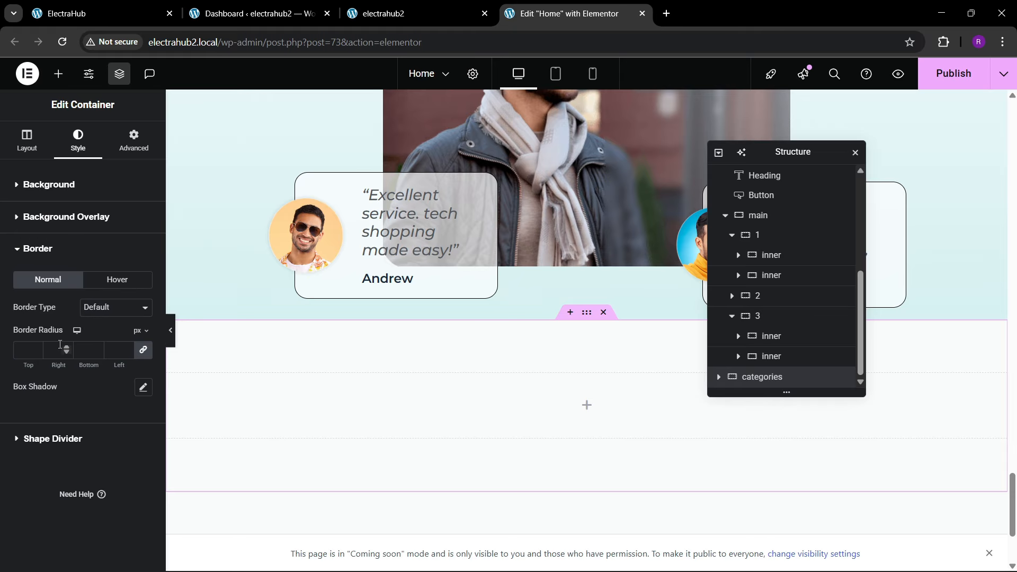
pyautogui.click(143, 389)
pyautogui.scroll(-1, 118, 390)
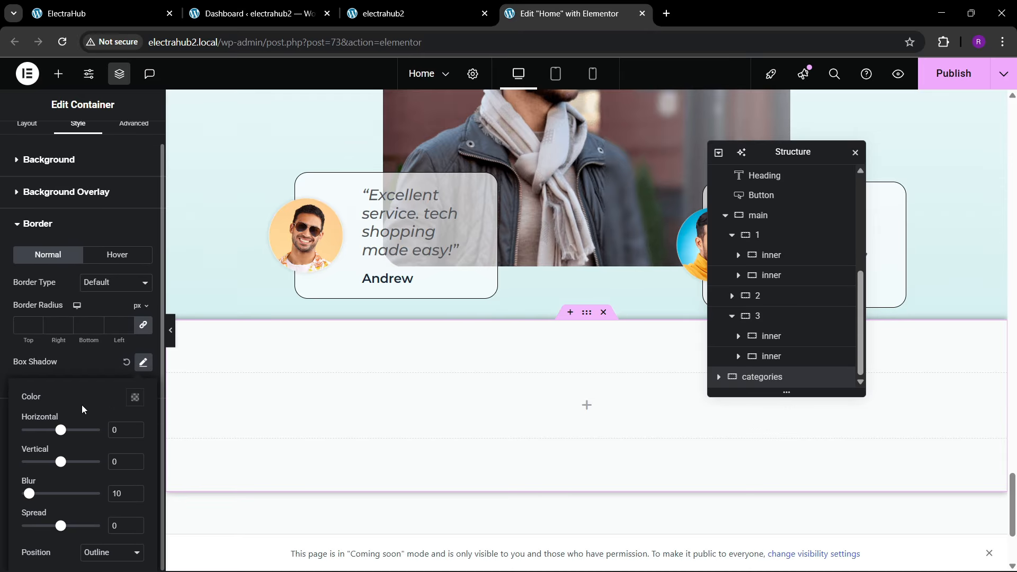
pyautogui.click(72, 370)
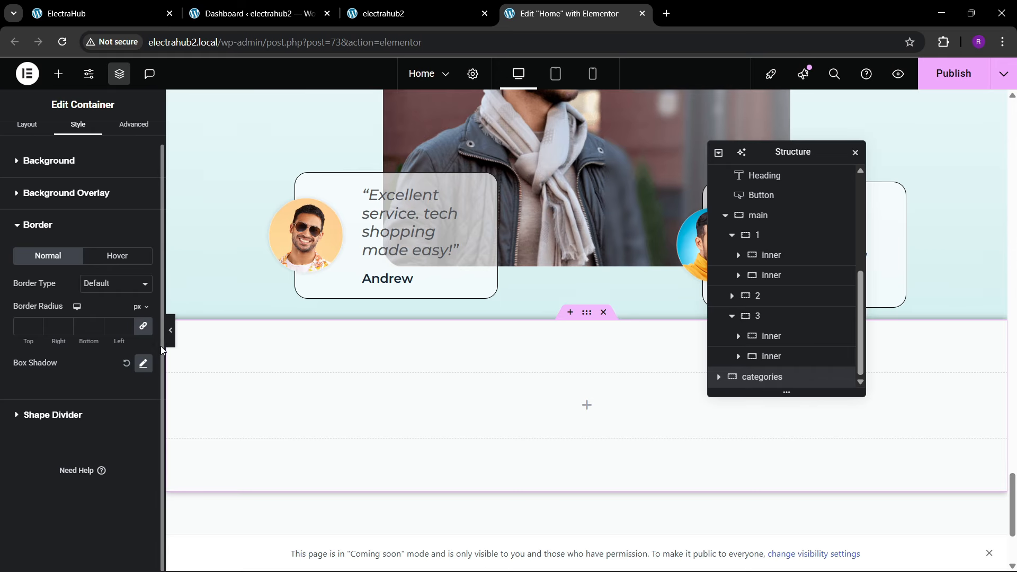
pyautogui.click(142, 365)
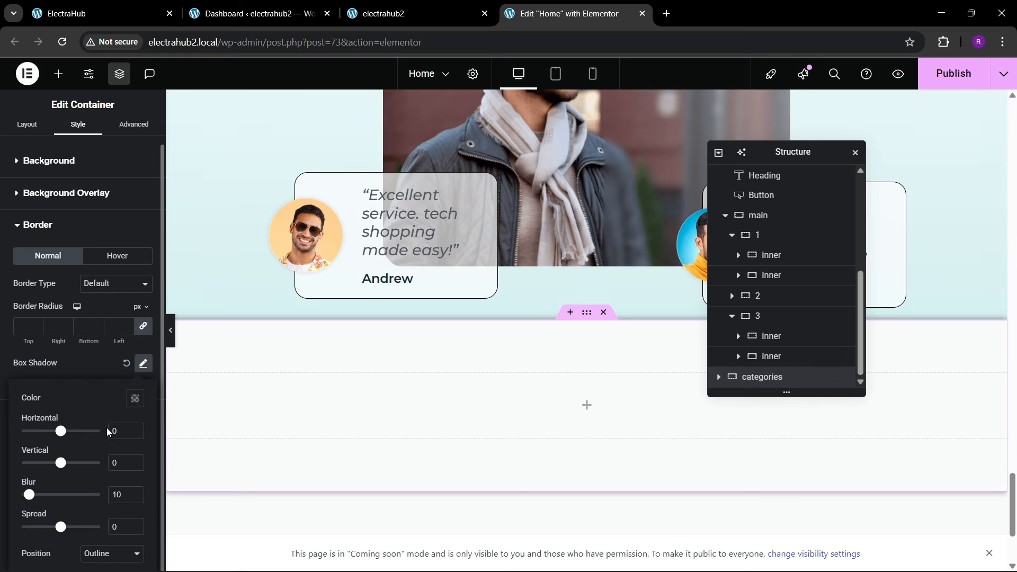
pyautogui.click(135, 466)
pyautogui.click(135, 466)
pyautogui.click(135, 466)
pyautogui.click(135, 466)
pyautogui.click(135, 466)
pyautogui.click(135, 466)
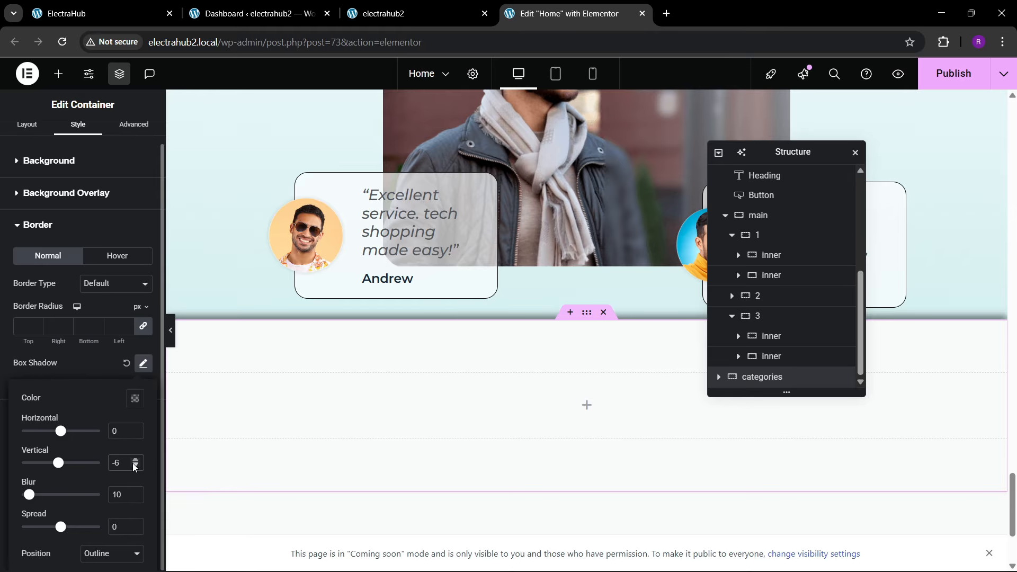
# Step: Soften the categories container's box shadow with color rgba(0, 0, 0, 0.37), a spread of -5 and a blur of 29
pyautogui.click(130, 397)
pyautogui.tripleClick(145, 364)
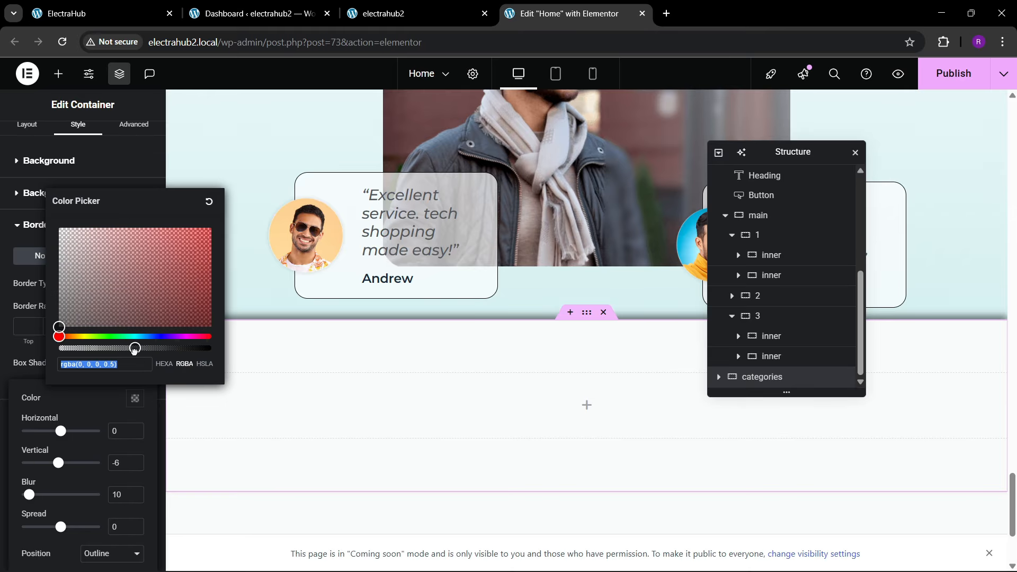
pyautogui.moveTo(134, 350)
pyautogui.mouseDown()
pyautogui.moveTo(102, 350)
pyautogui.moveTo(116, 351)
pyautogui.mouseUp()
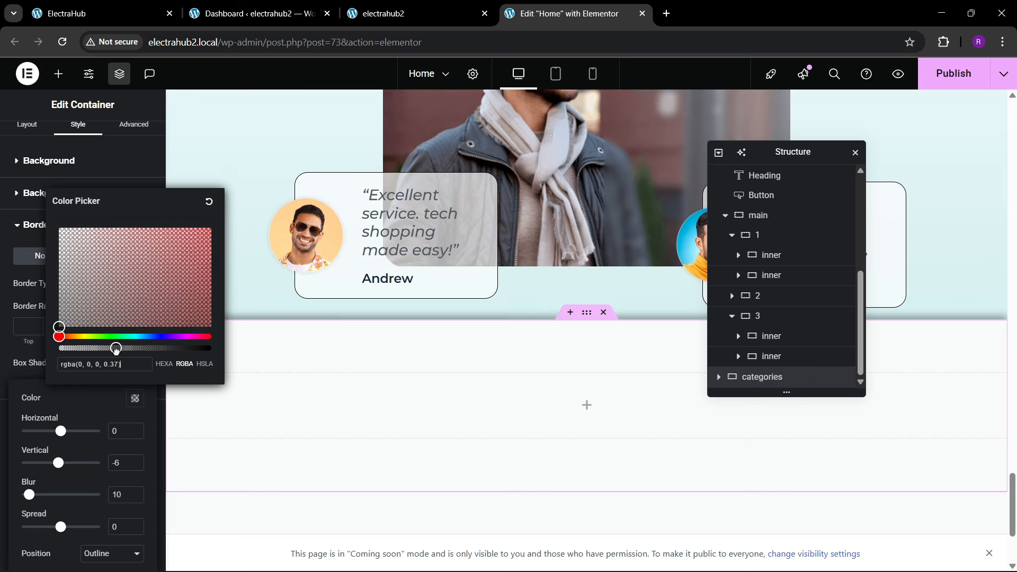
pyautogui.click(100, 396)
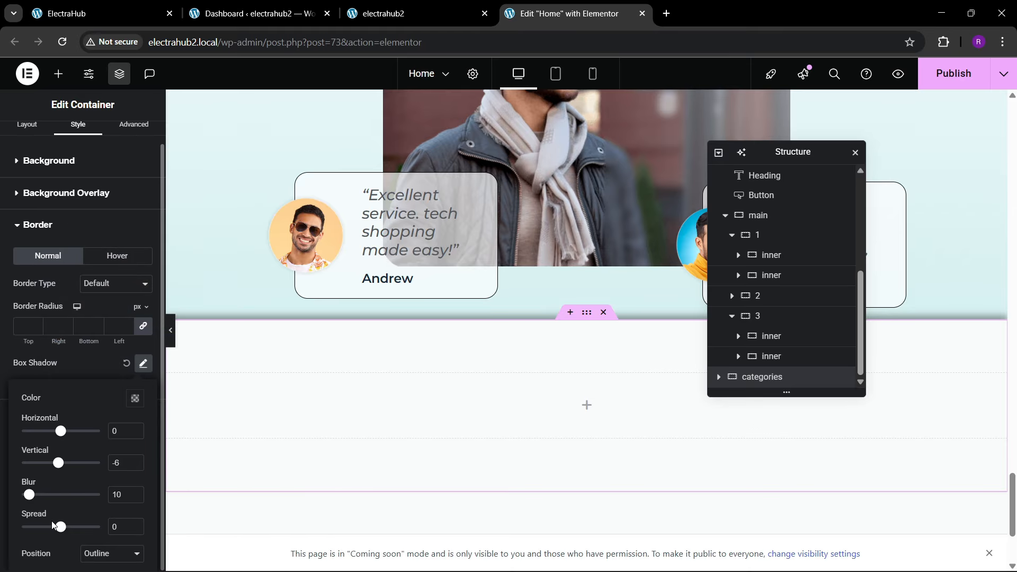
pyautogui.moveTo(61, 528); pyautogui.dragTo(57, 531)
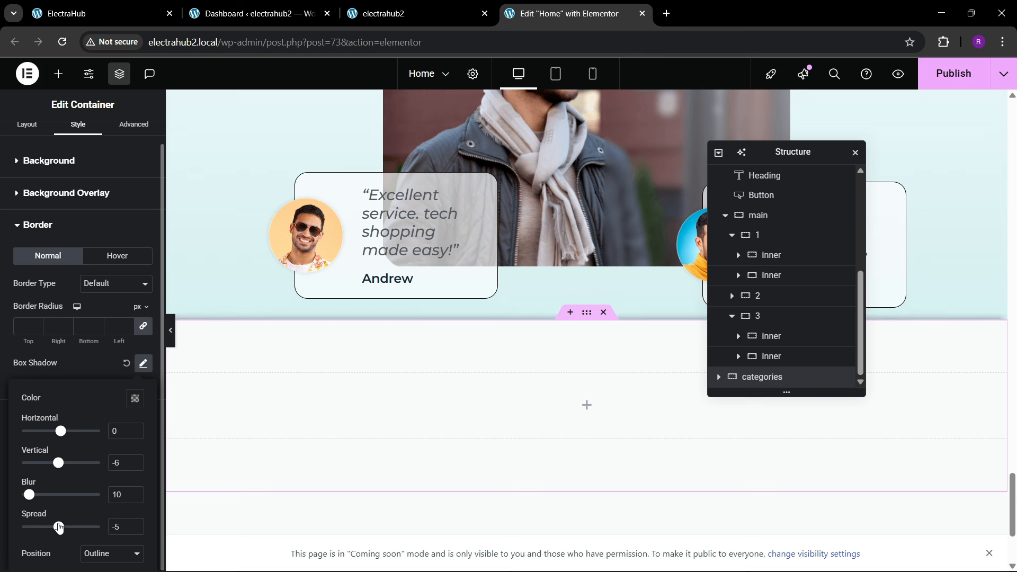
pyautogui.moveTo(30, 495); pyautogui.dragTo(45, 495)
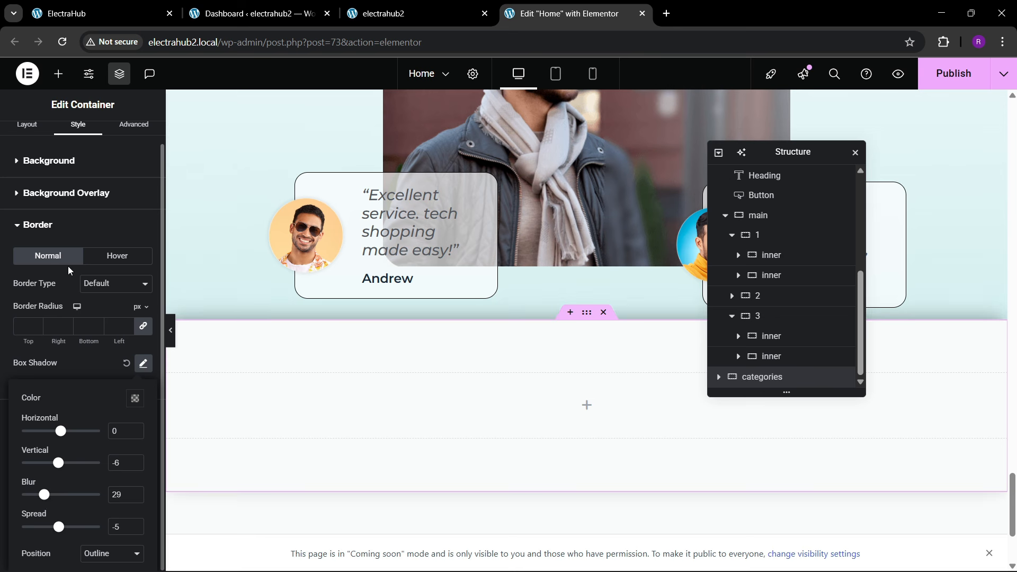
# Step: Unlink the categories container's border radius values and set the top and right ones to 40 px
pyautogui.click(32, 329)
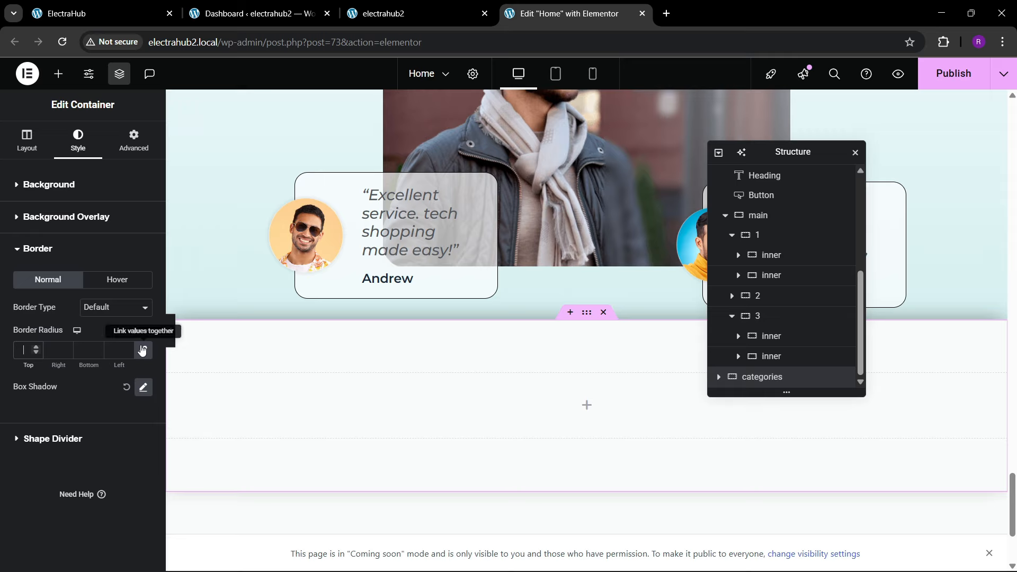
pyautogui.click(29, 351)
pyautogui.write('0')
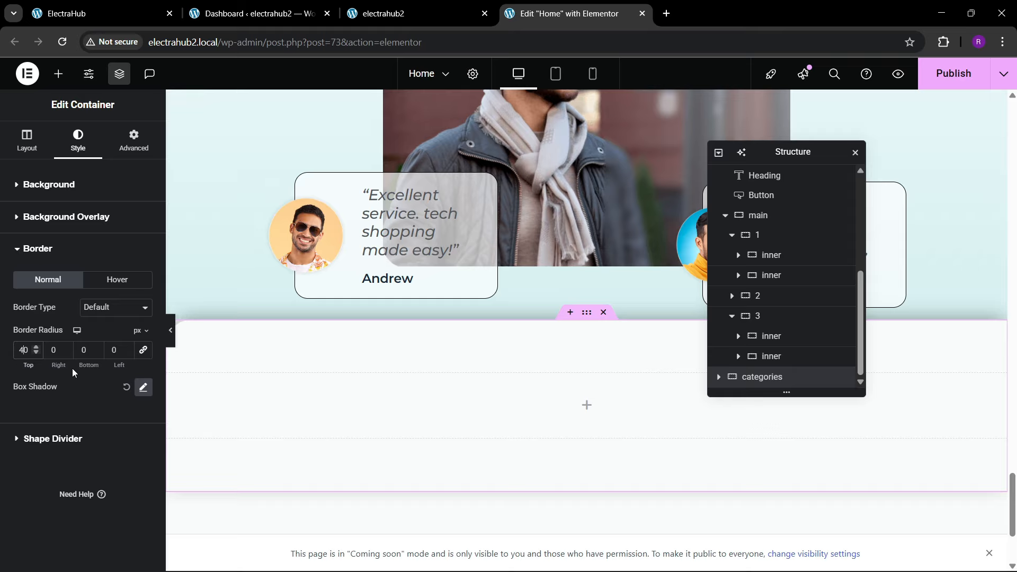
pyautogui.click(49, 351)
pyautogui.write('4')
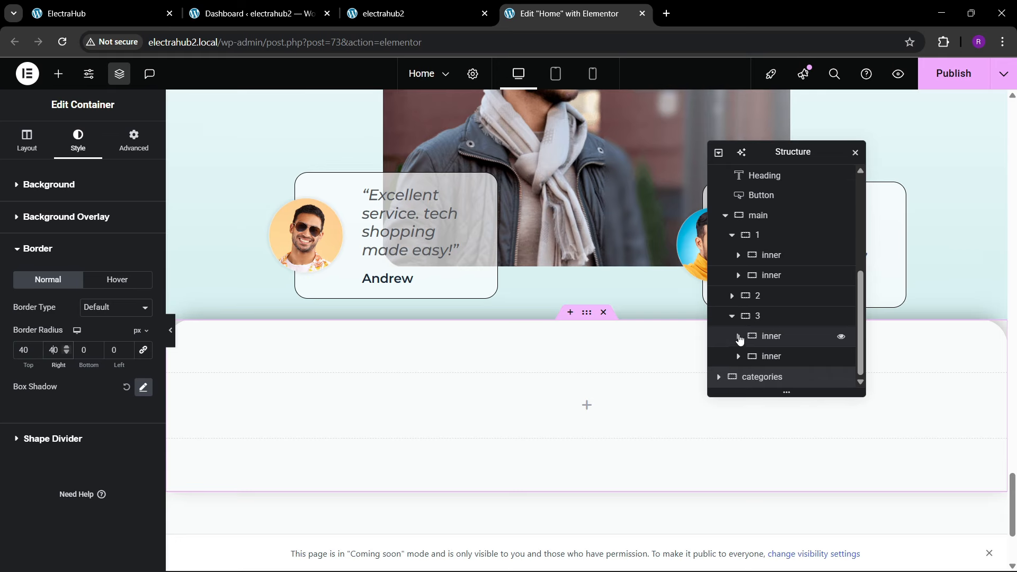
# Step: Set the reviews container's bottom padding to 200 px
pyautogui.scroll(2, 740, 339)
pyautogui.scroll(4, 747, 296)
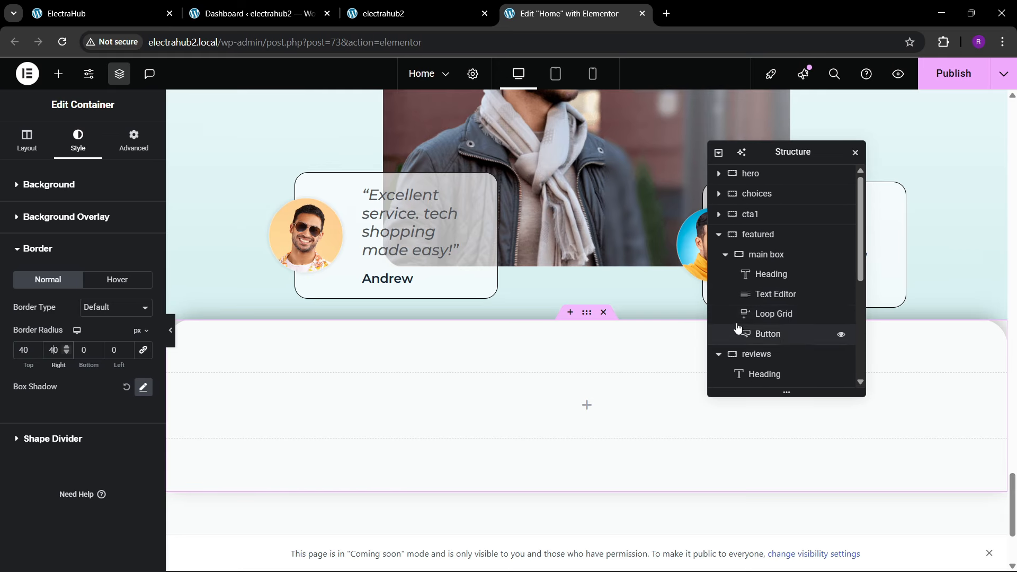
pyautogui.click(759, 243)
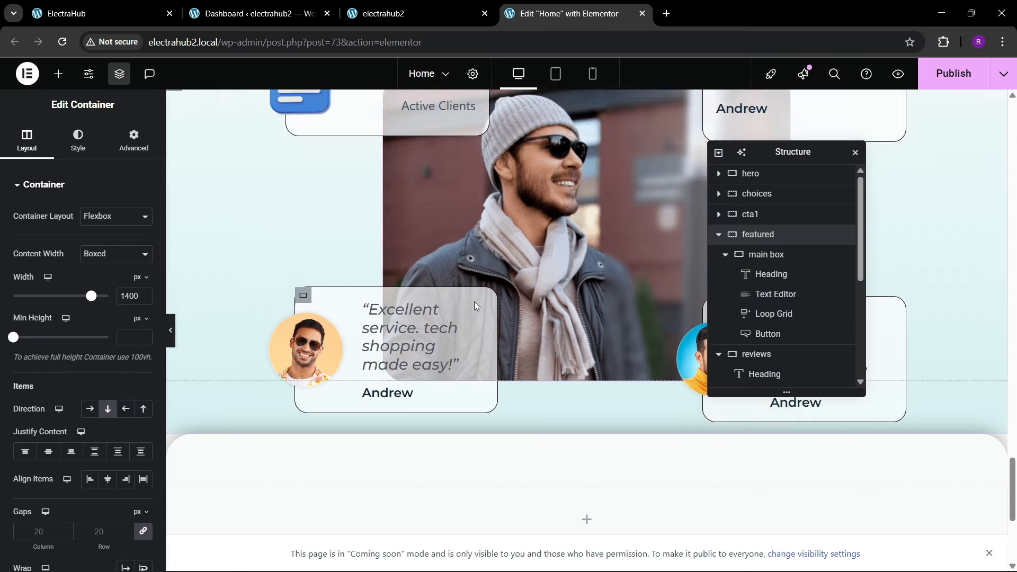
pyautogui.scroll(-15, 464, 303)
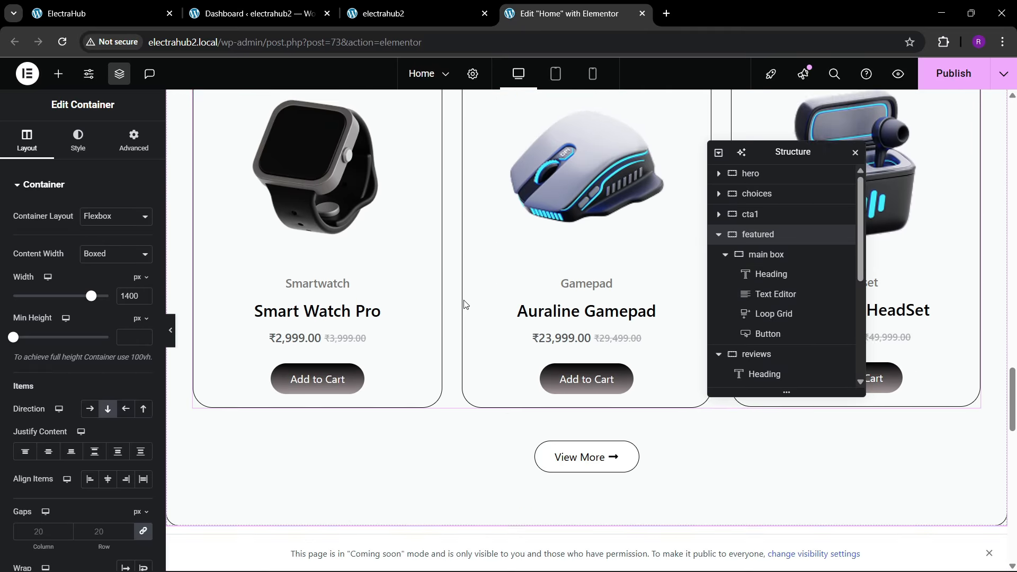
pyautogui.click(587, 238)
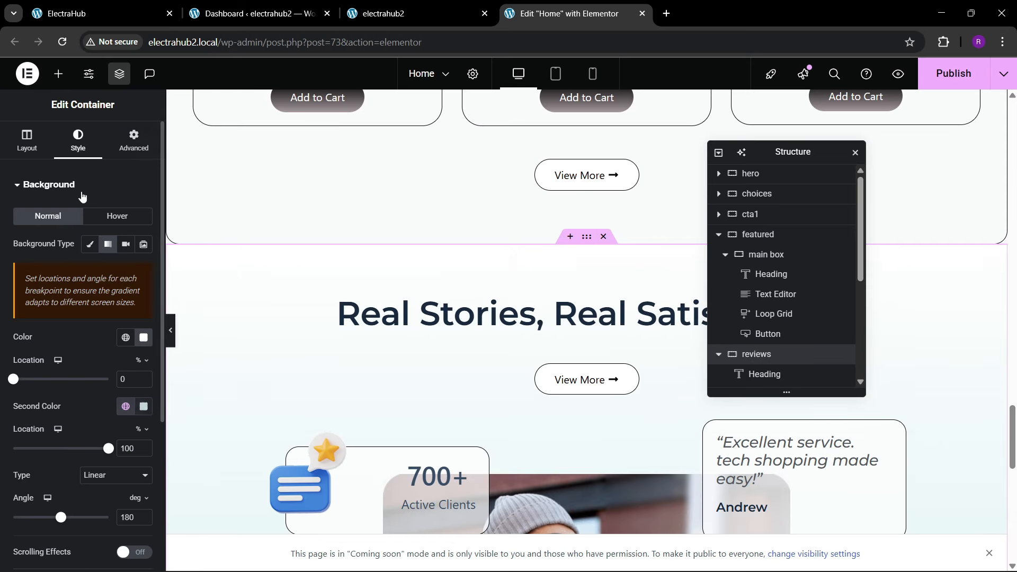
pyautogui.click(133, 141)
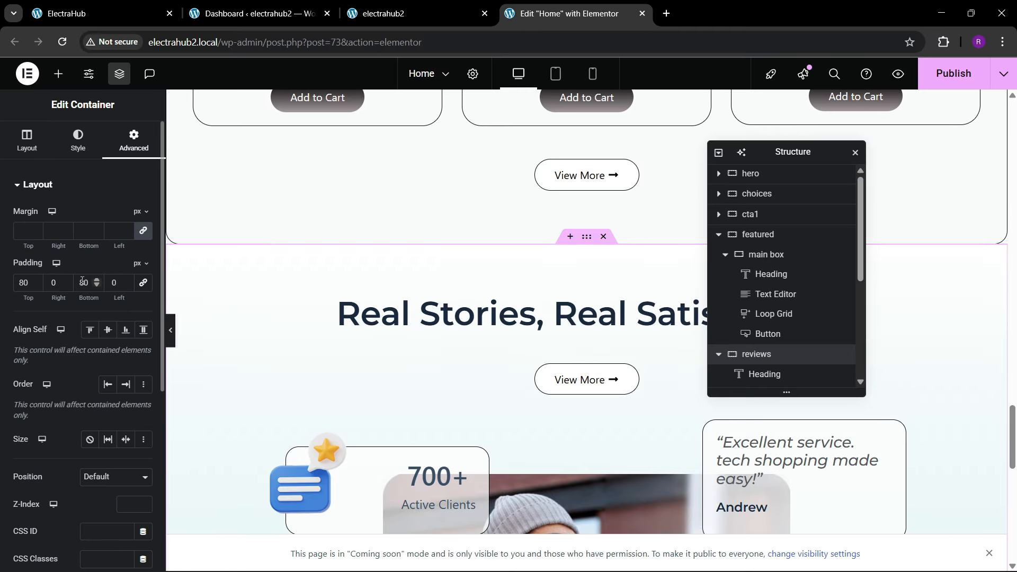
pyautogui.write('200')
pyautogui.scroll(-10, 513, 343)
pyautogui.scroll(2, 521, 354)
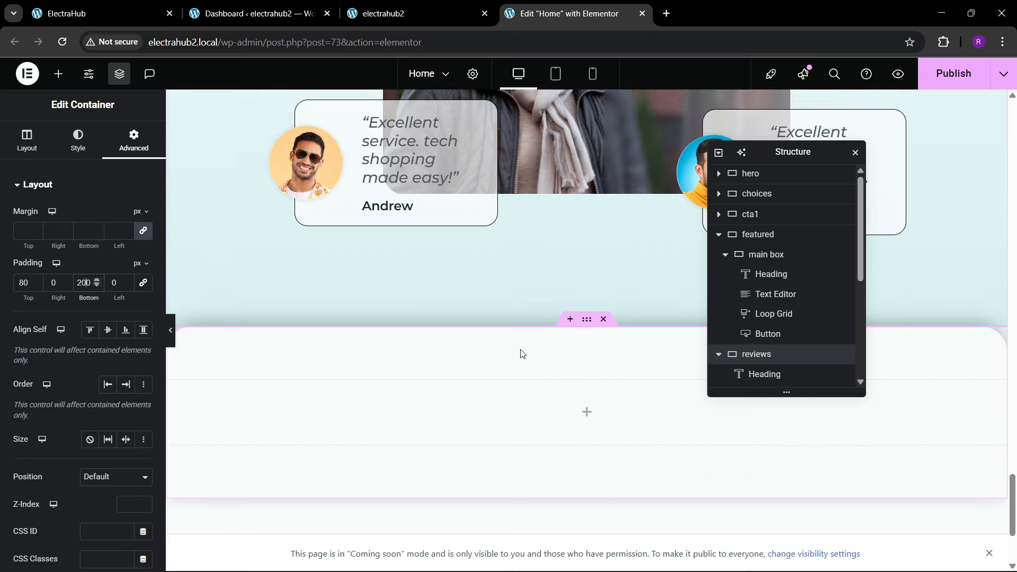
# Step: Compare with the reference Next-Gen Selections section and copy the reviews section's heading into the empty categories container
pyautogui.scroll(-2, 541, 339)
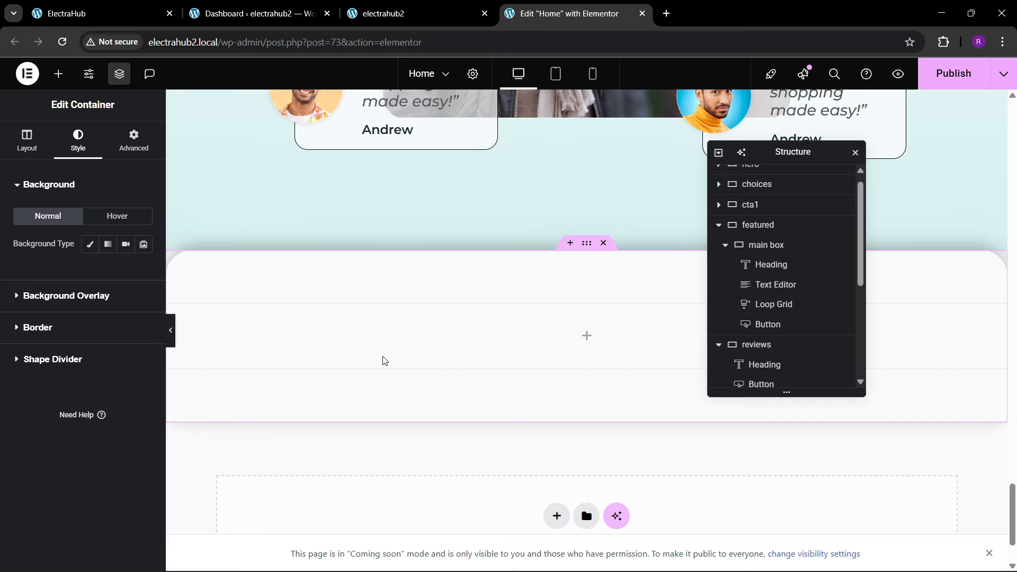
pyautogui.click(101, 13)
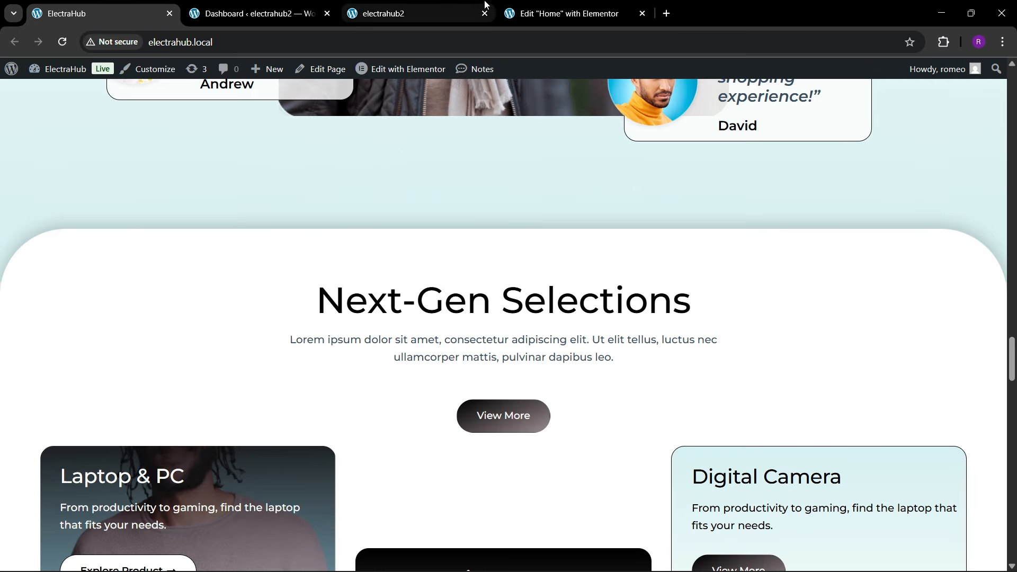
pyautogui.click(562, 13)
pyautogui.scroll(6, 538, 268)
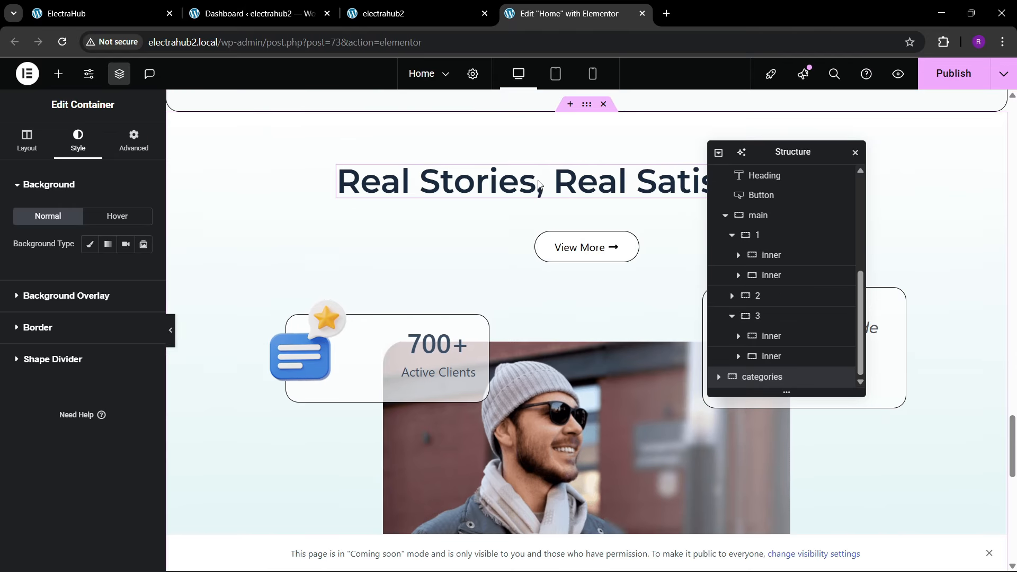
pyautogui.rightClick(540, 183)
pyautogui.click(519, 281)
pyautogui.scroll(-6, 519, 281)
pyautogui.scroll(-3, 519, 282)
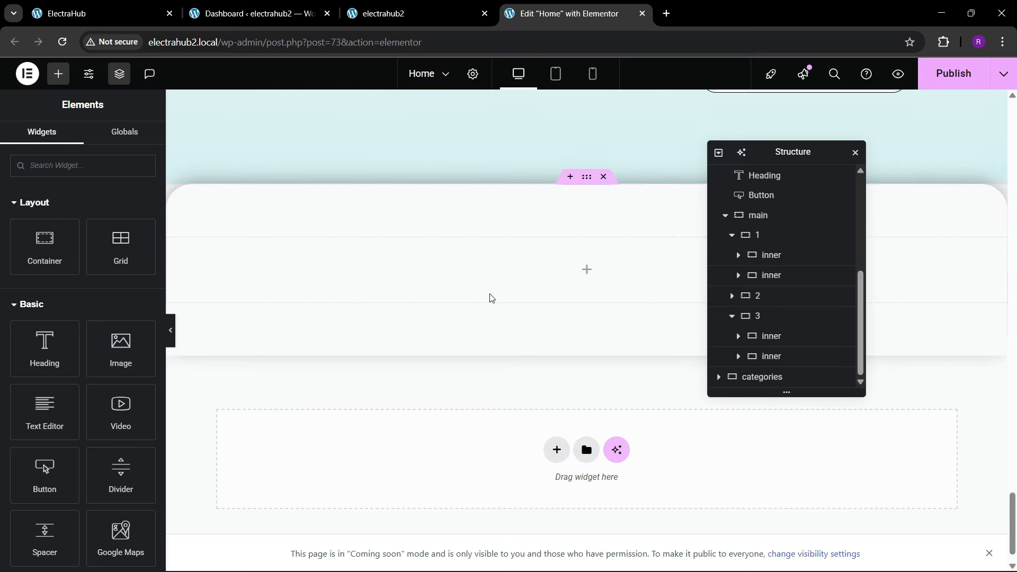
pyautogui.rightClick(484, 275)
pyautogui.click(520, 329)
# Step: Set the categories container's justify content and align items to center
pyautogui.scroll(1, 514, 314)
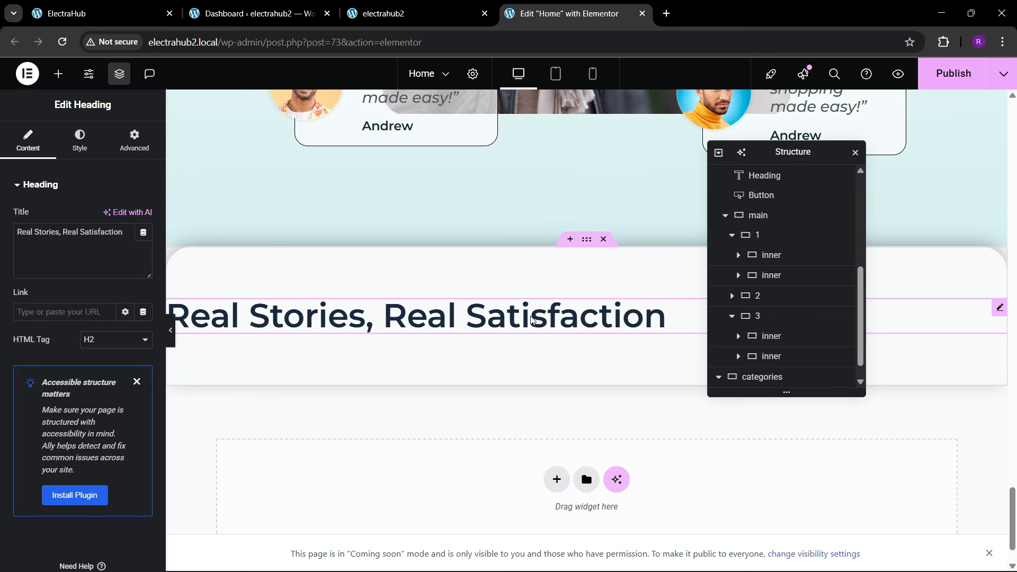
pyautogui.click(587, 239)
pyautogui.click(27, 140)
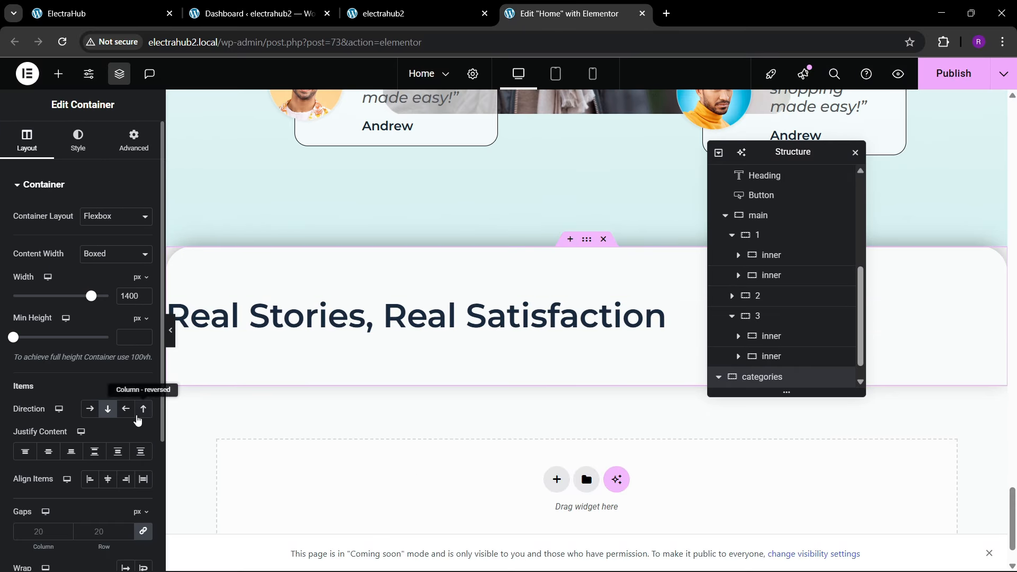
pyautogui.click(108, 479)
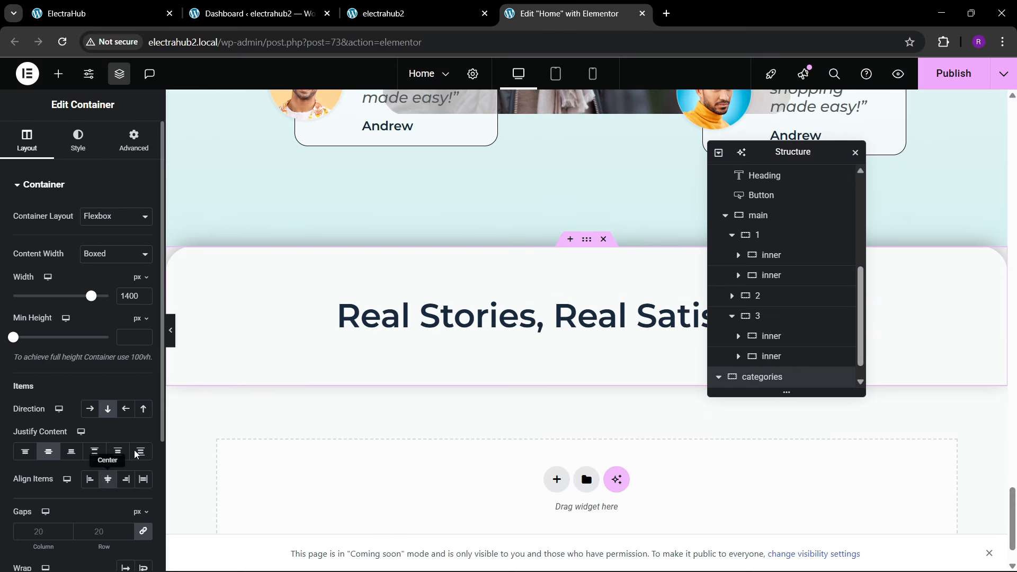
# Step: Copy the description text from the Featured Products section and paste it below the categories heading
pyautogui.scroll(10, 382, 340)
pyautogui.hotkey('ctrl', '1')
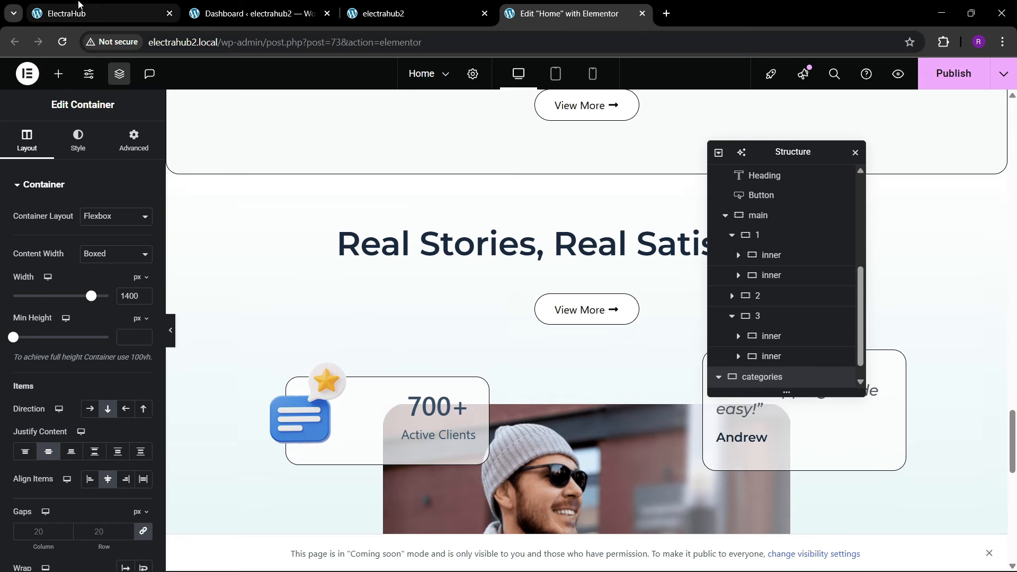
pyautogui.click(506, 24)
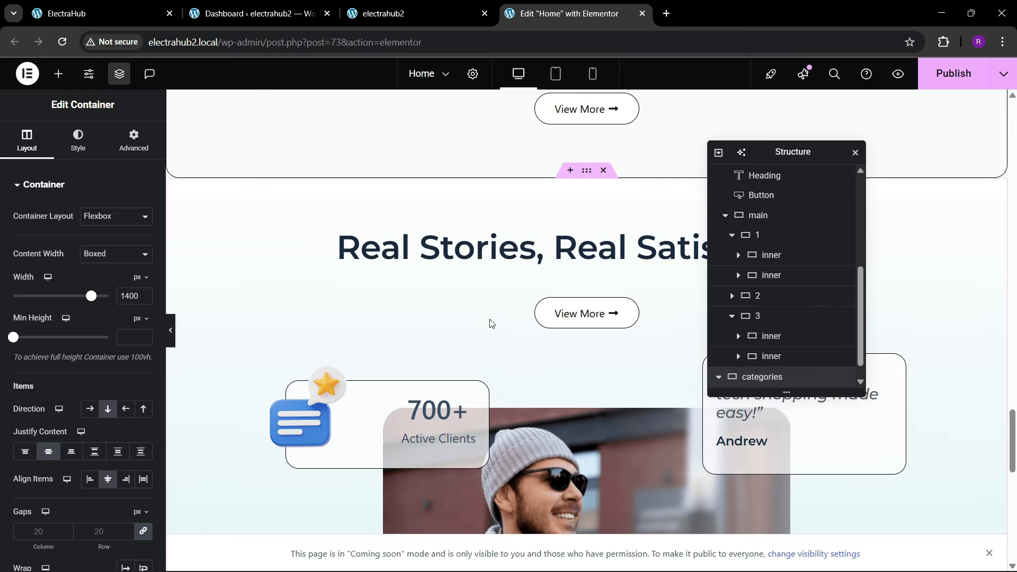
pyautogui.scroll(10, 488, 322)
pyautogui.scroll(10, 490, 323)
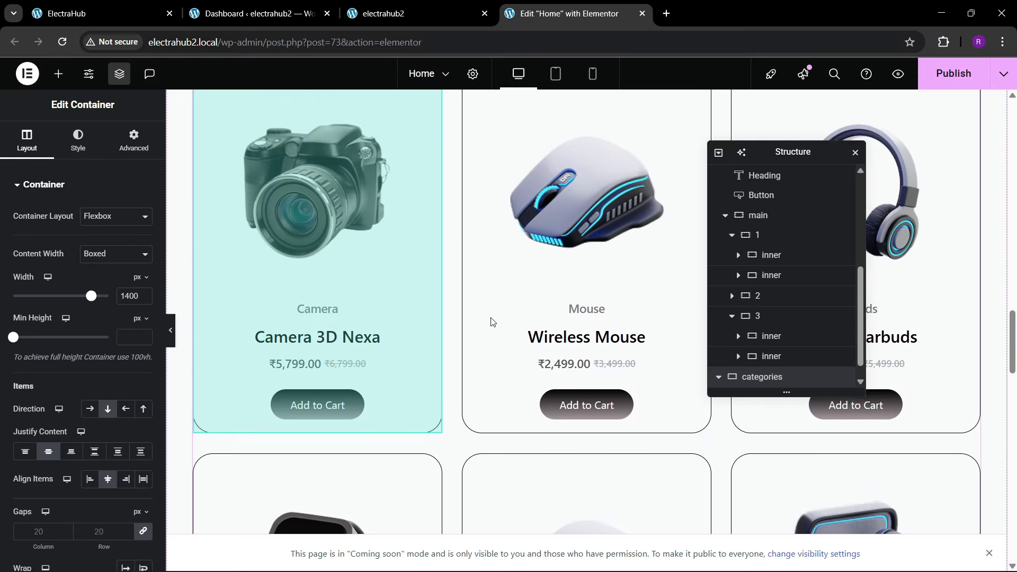
pyautogui.rightClick(512, 308)
pyautogui.click(514, 341)
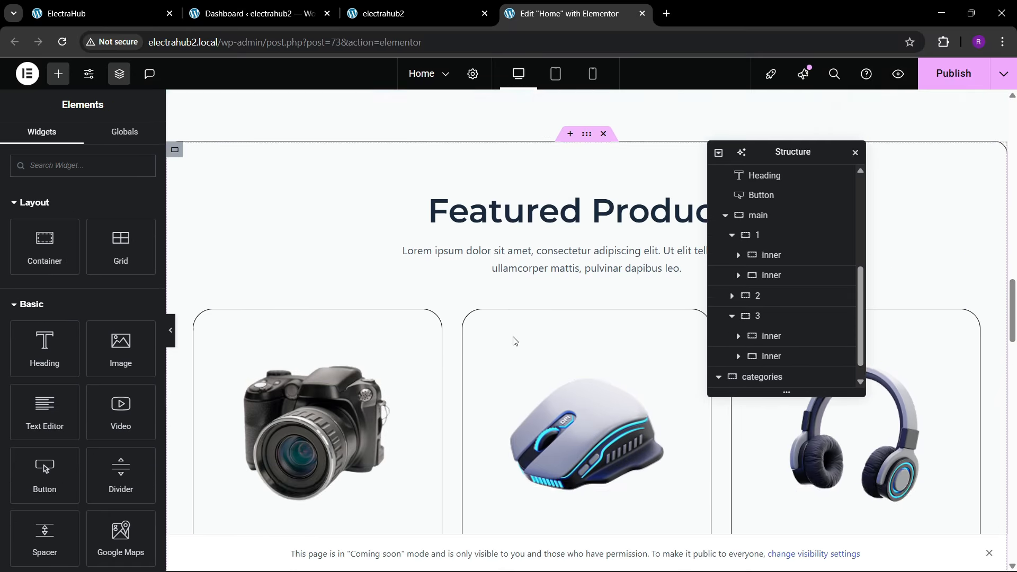
pyautogui.scroll(-10, 513, 341)
pyautogui.scroll(-10, 512, 340)
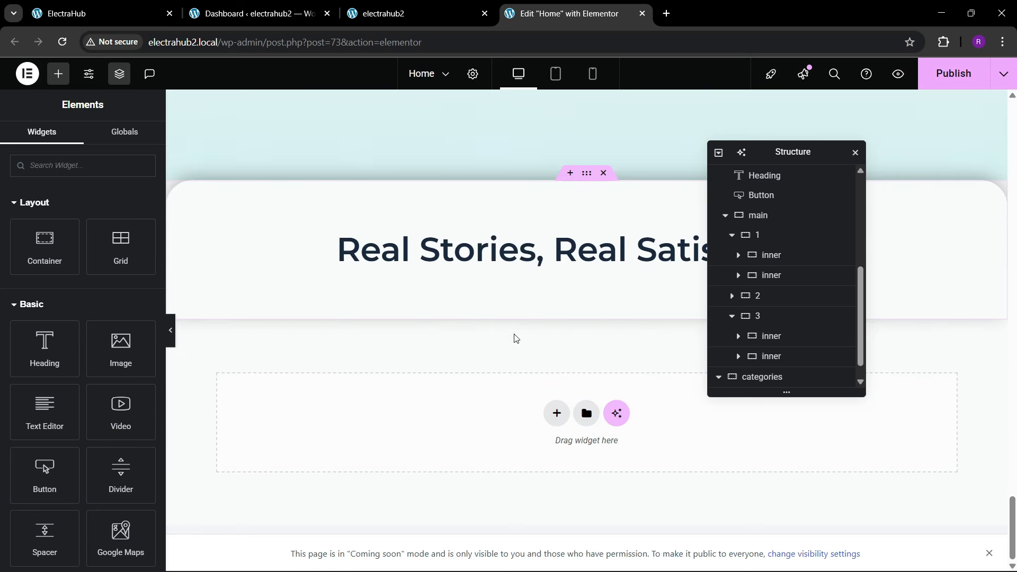
pyautogui.rightClick(526, 255)
pyautogui.click(554, 340)
pyautogui.scroll(10, 542, 307)
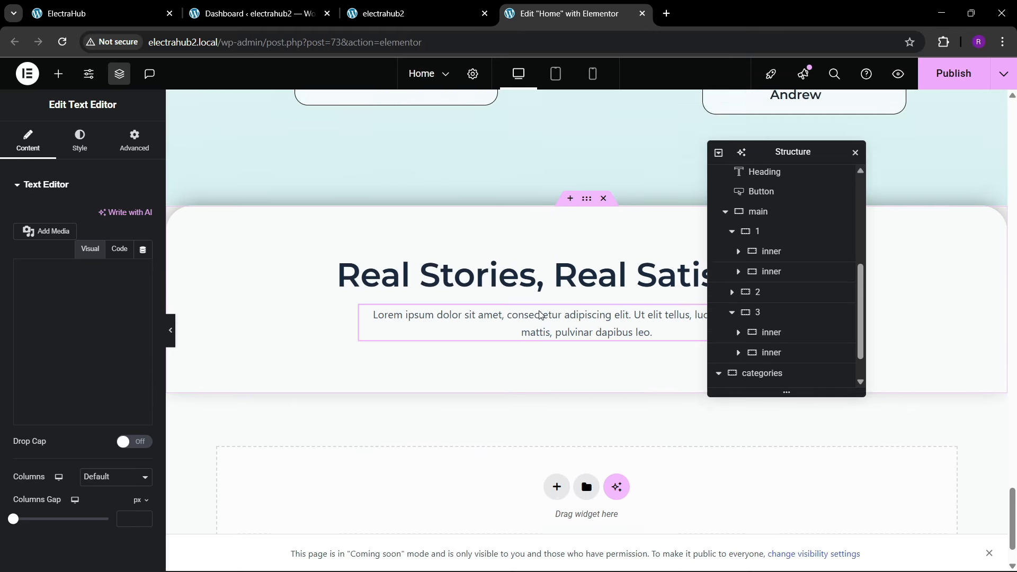
# Step: Copy the reviews section's View More button into the categories container below the description text
pyautogui.scroll(4, 542, 306)
pyautogui.scroll(-3, 542, 316)
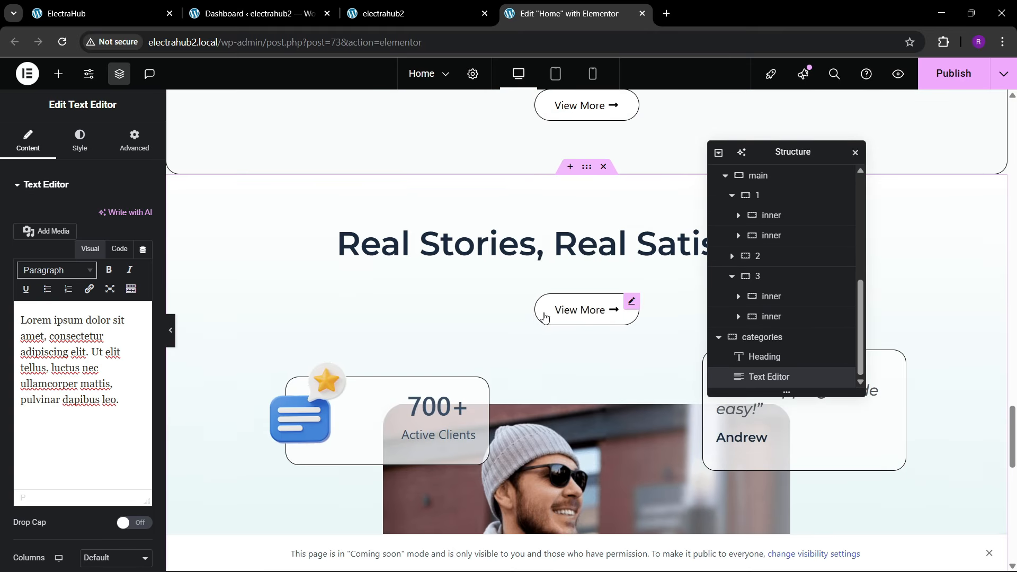
pyautogui.rightClick(556, 313)
pyautogui.click(580, 336)
pyautogui.scroll(-11, 574, 338)
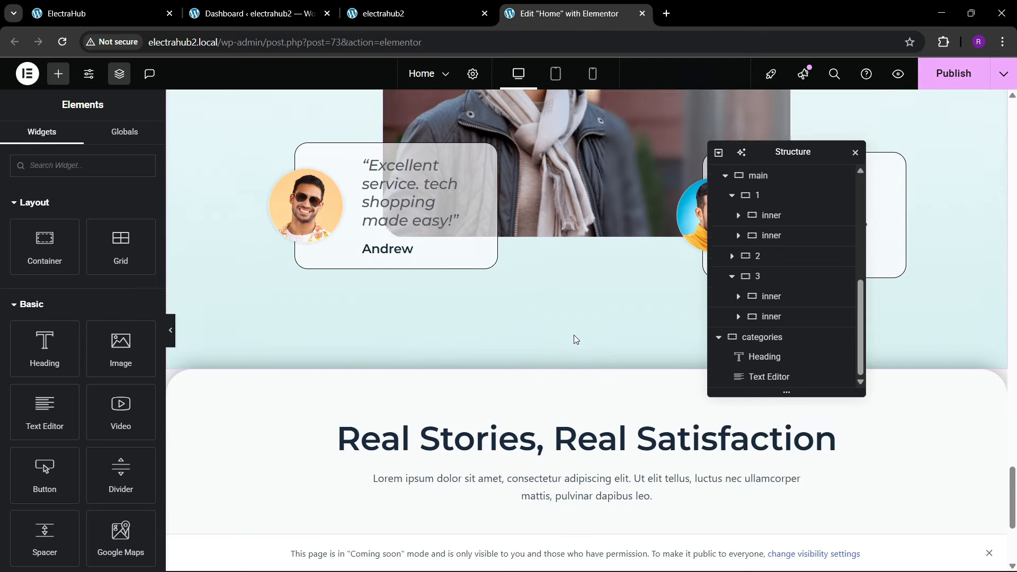
pyautogui.rightClick(567, 370)
pyautogui.click(581, 365)
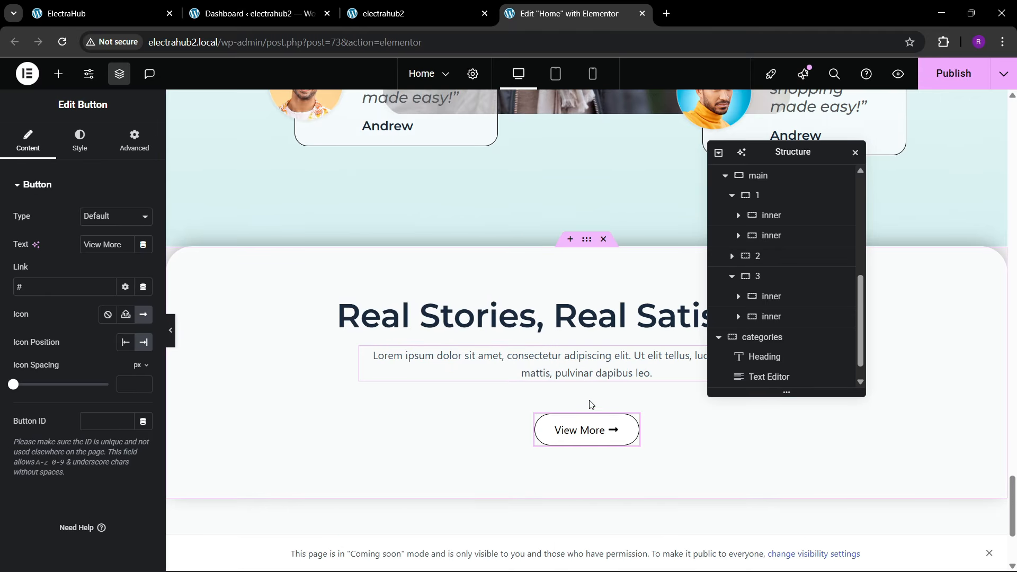
# Step: Check the button style in the reference Next-Gen Selections section and copy the Cyber Monday banner's dark Read More button
pyautogui.click(132, 13)
pyautogui.scroll(-3, 496, 280)
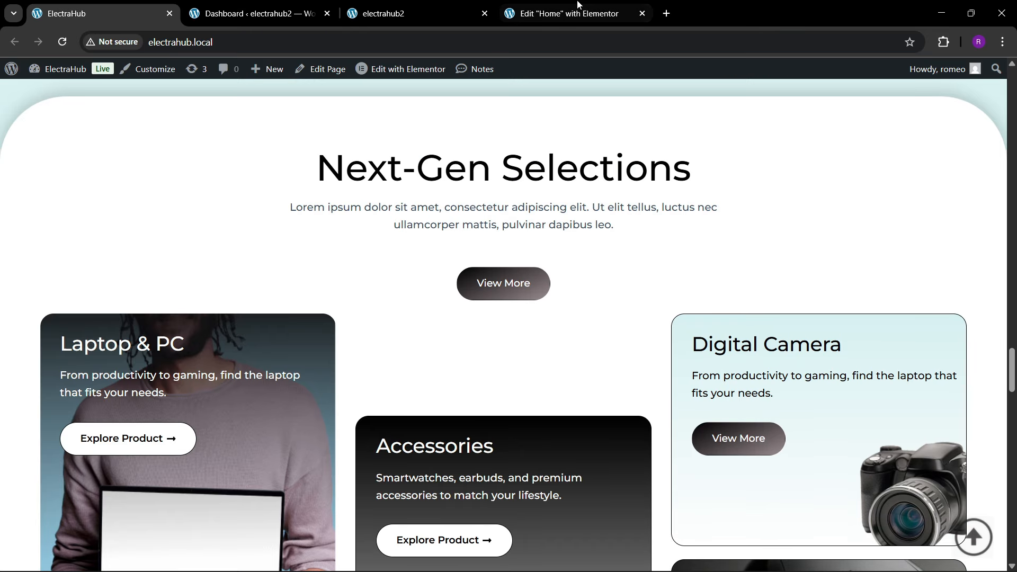
pyautogui.click(567, 14)
pyautogui.scroll(3, 569, 306)
pyautogui.scroll(8, 567, 294)
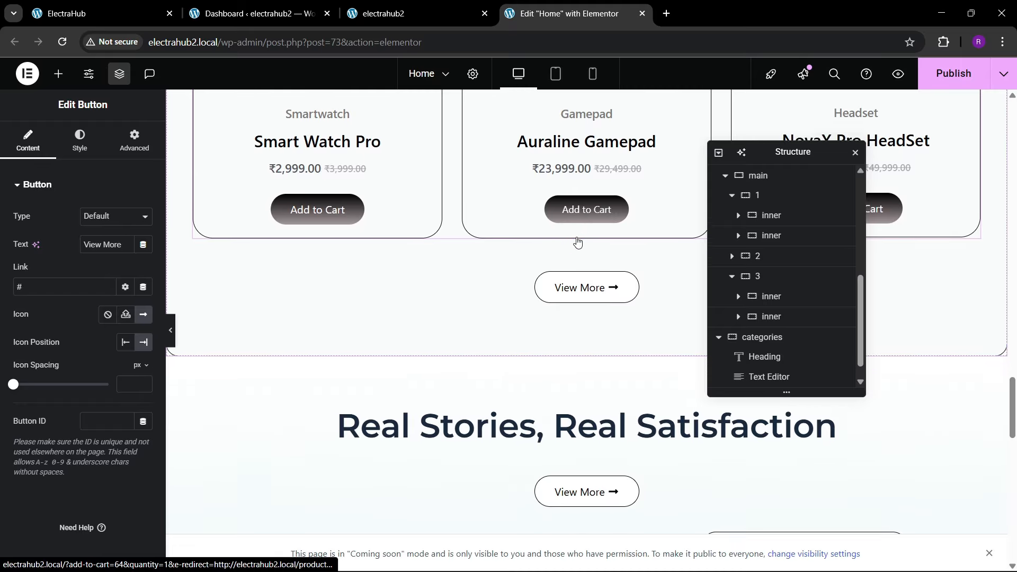
pyautogui.scroll(8, 577, 240)
pyautogui.scroll(10, 406, 260)
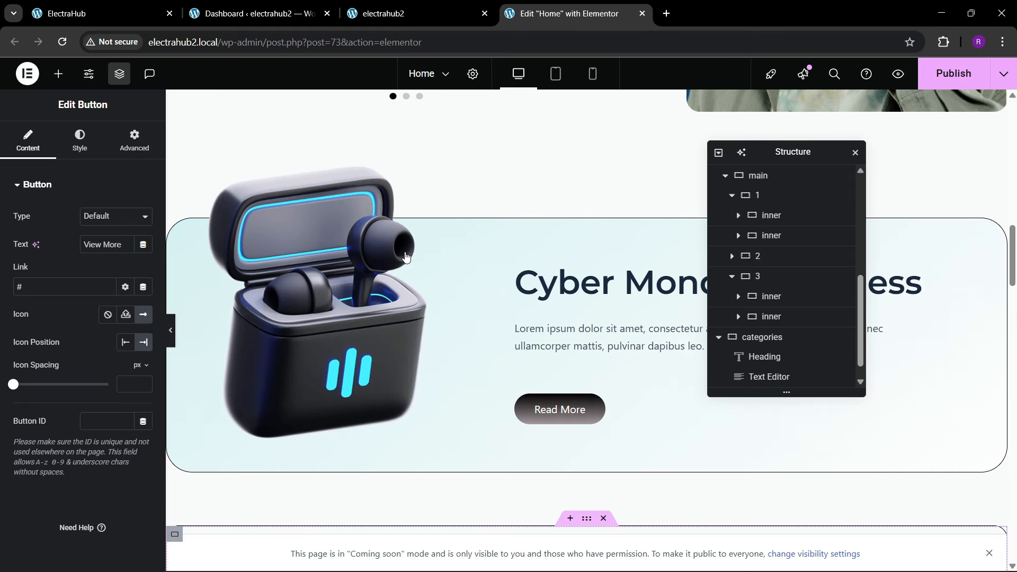
pyautogui.rightClick(573, 402)
pyautogui.click(596, 332)
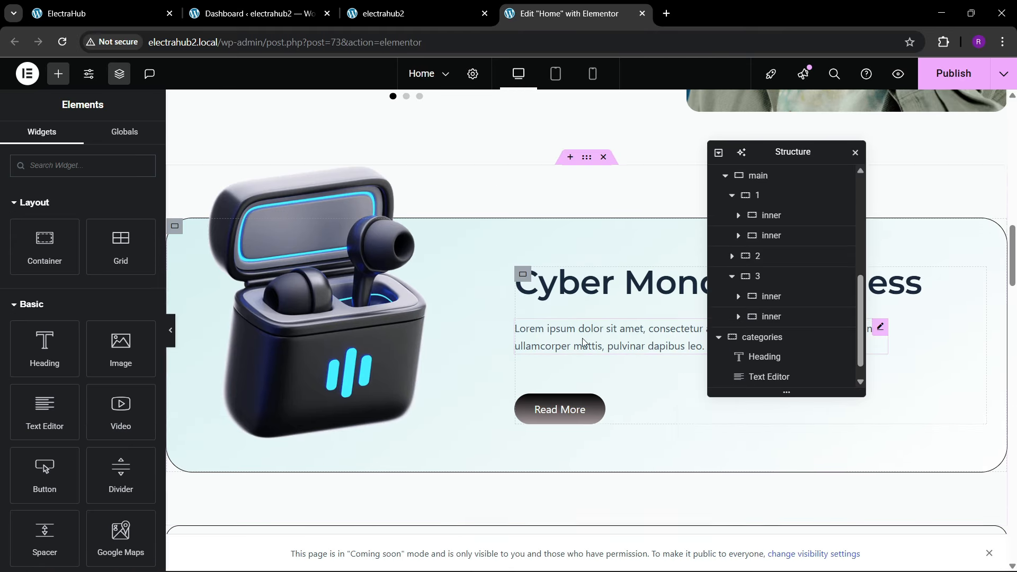
# Step: Replace the categories section's View More button with the copied Read More button and publish the page
pyautogui.moveTo(1014, 285); pyautogui.dragTo(1011, 545)
pyautogui.rightClick(594, 339)
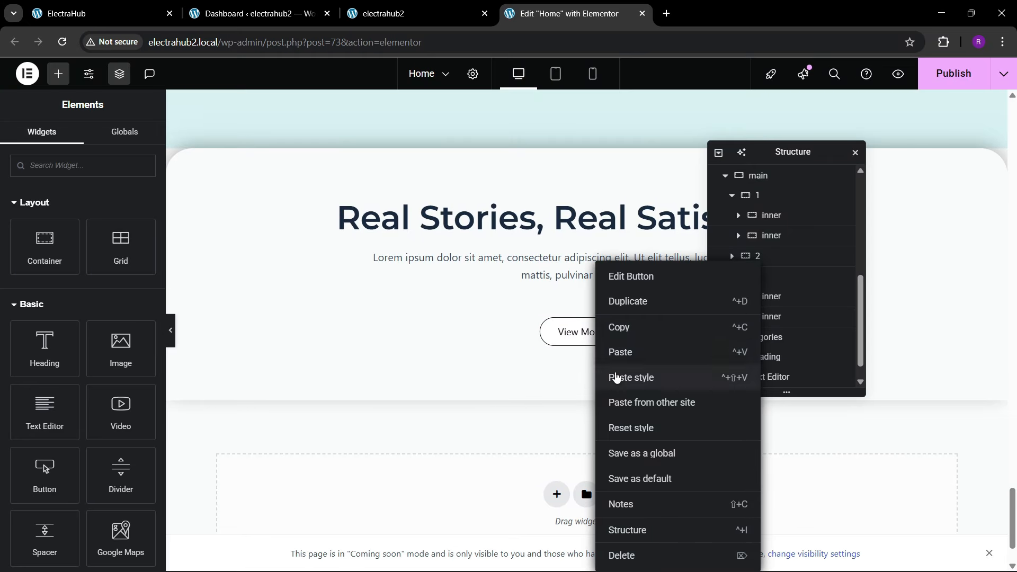
pyautogui.click(609, 352)
pyautogui.rightClick(571, 339)
pyautogui.click(596, 555)
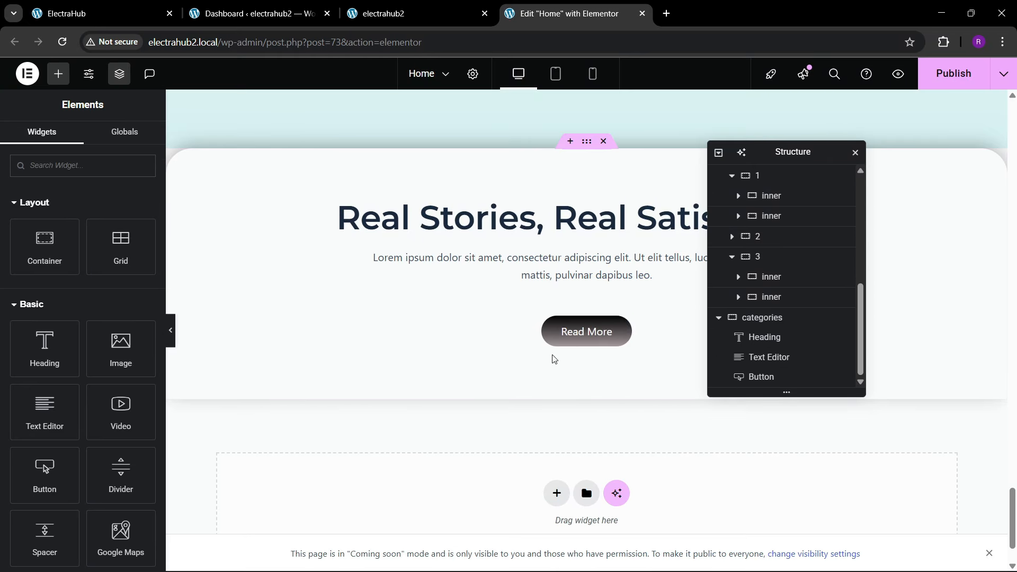
pyautogui.click(948, 74)
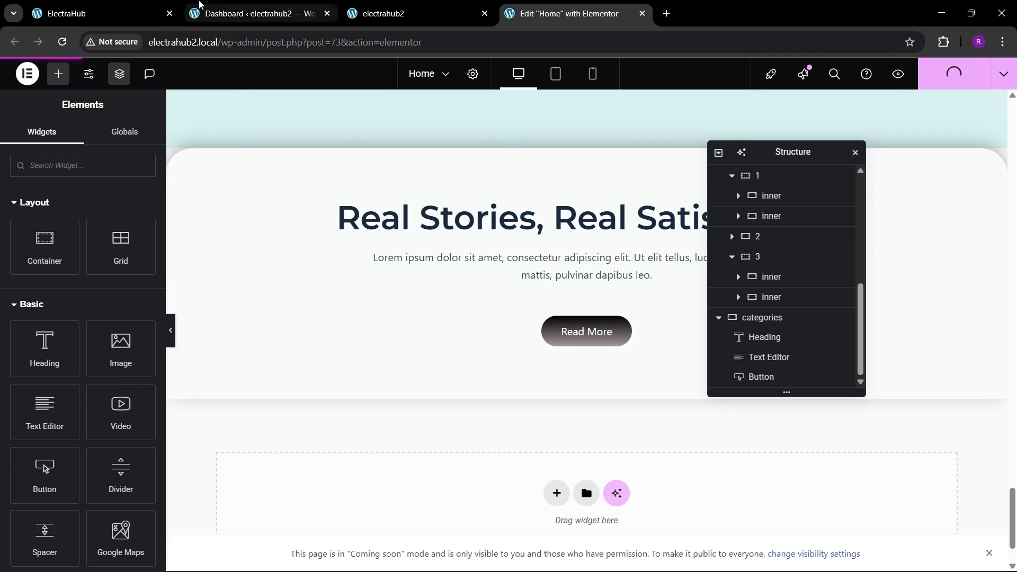
# Step: Check the reference section's heading, change the categories heading to "Our Best Categories" and publish the page
pyautogui.click(79, 13)
pyautogui.moveTo(297, 170); pyautogui.dragTo(736, 176)
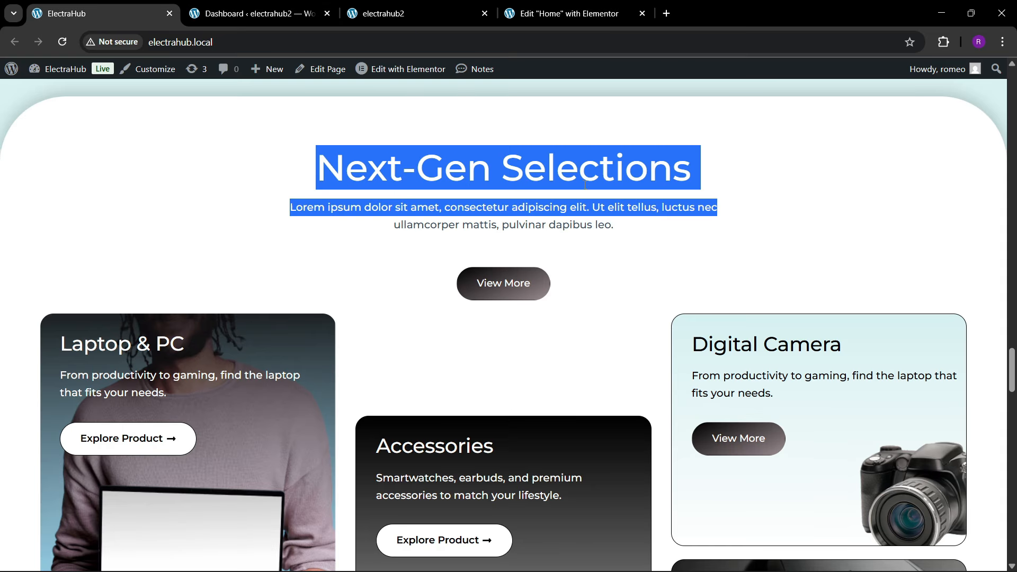
pyautogui.click(371, 183)
pyautogui.click(567, 14)
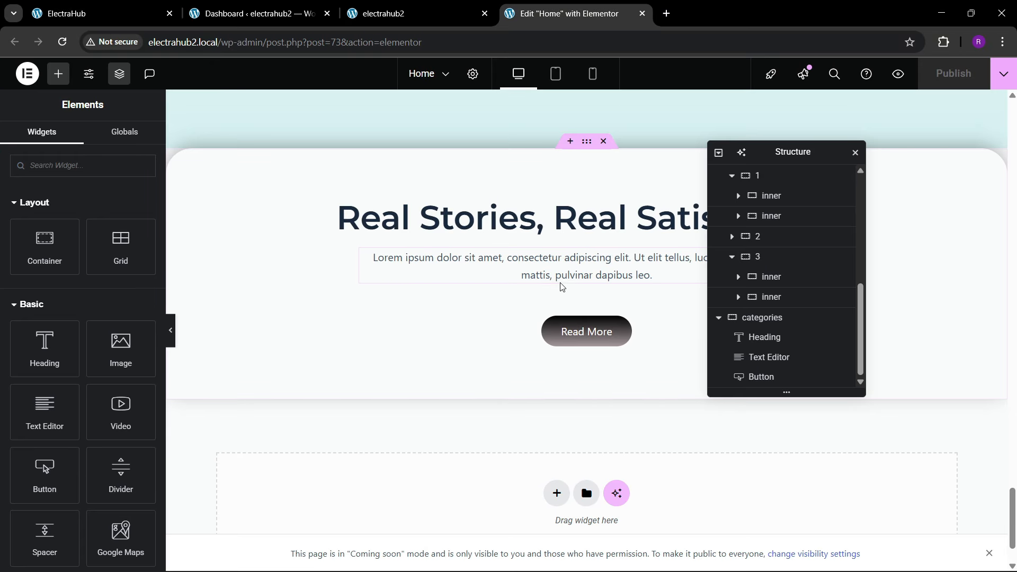
pyautogui.click(551, 222)
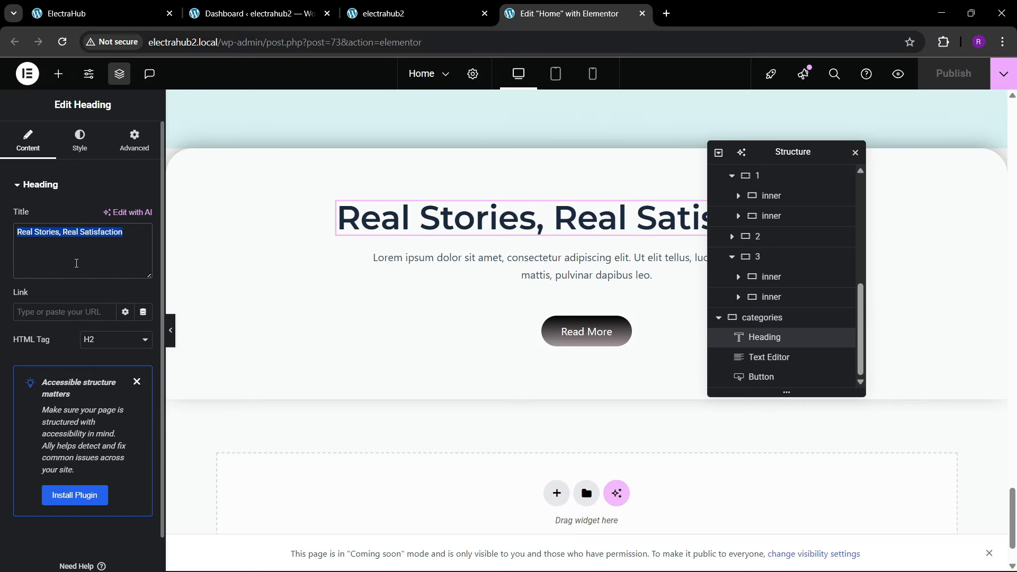
pyautogui.press('BackSpace')
pyautogui.write('Our Bes')
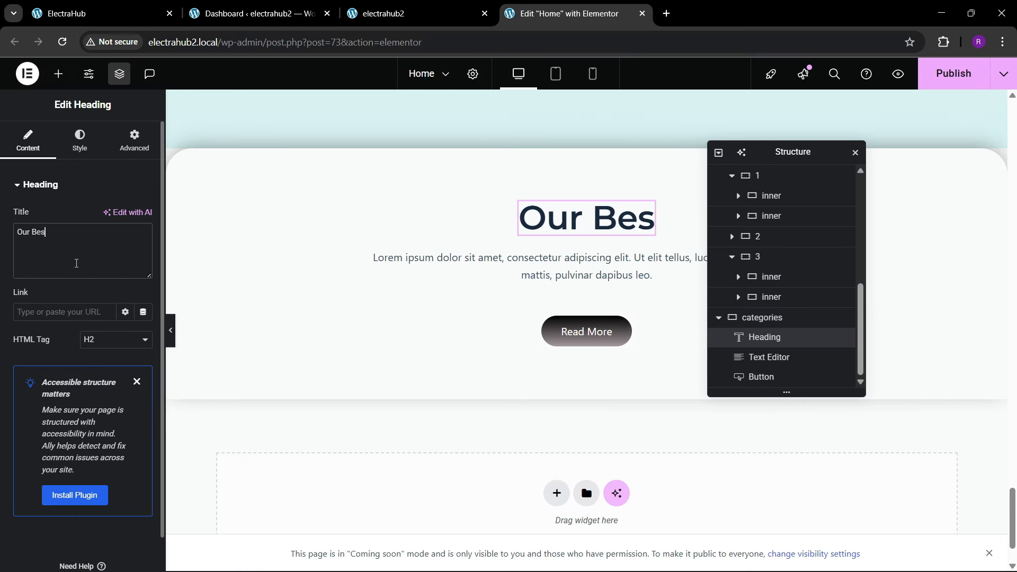
pyautogui.write('t Categ')
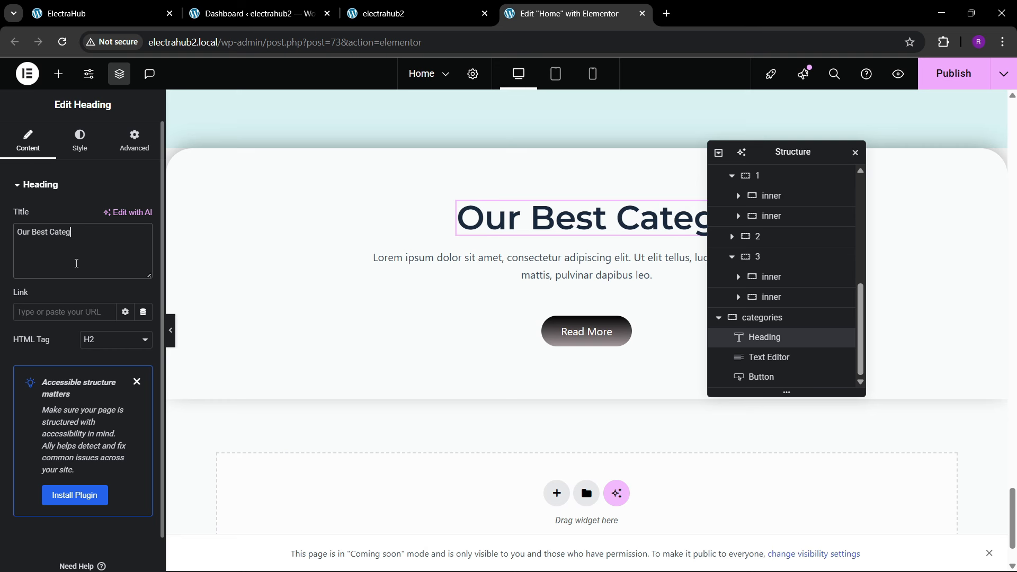
pyautogui.write('ories')
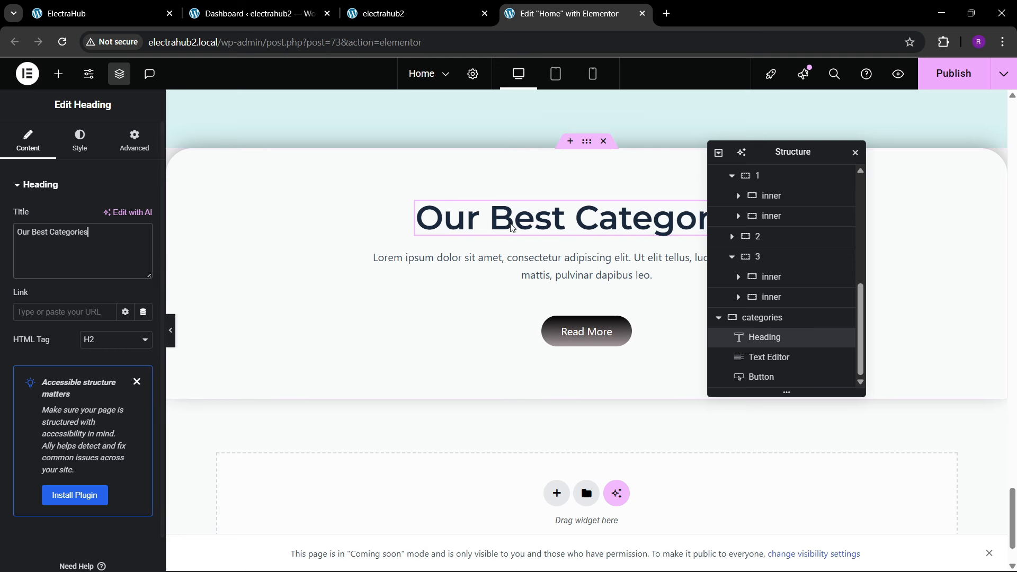
pyautogui.click(953, 73)
# Step: Following the reference category cards, add a container without padding below the categories section's Read More button and nest another container inside it
pyautogui.click(136, 6)
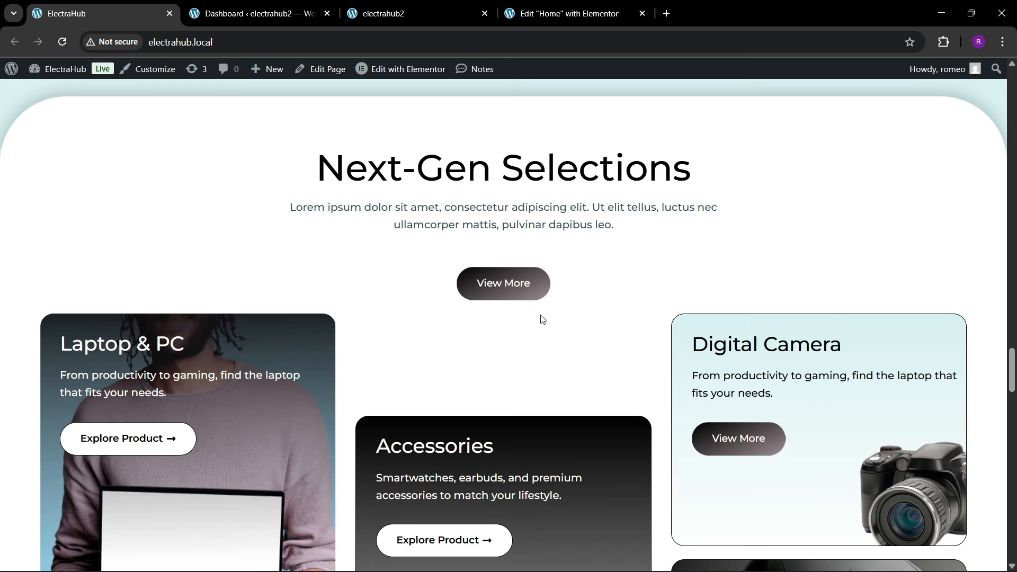
pyautogui.scroll(-5, 541, 315)
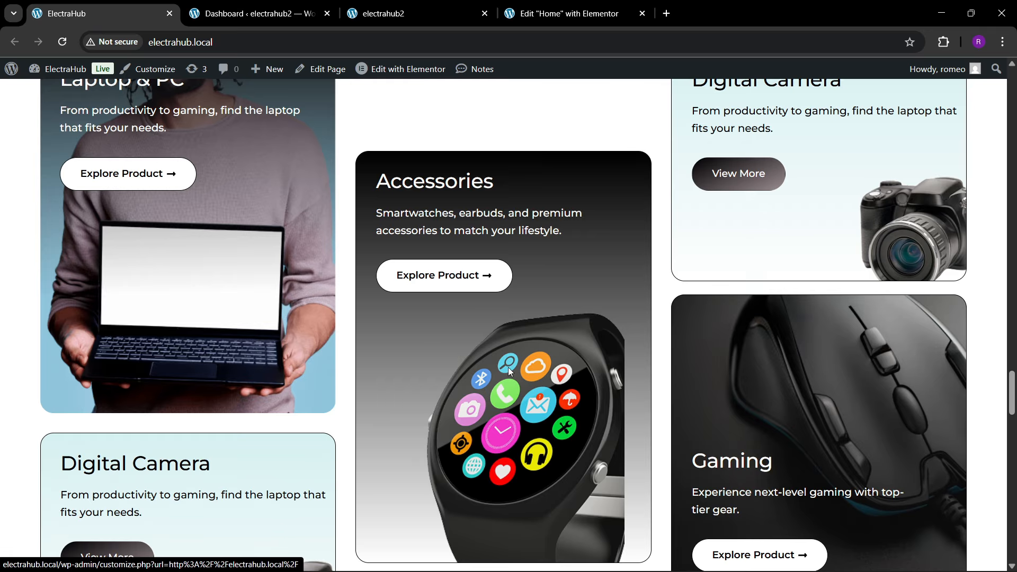
pyautogui.click(567, 14)
pyautogui.scroll(-2, 445, 322)
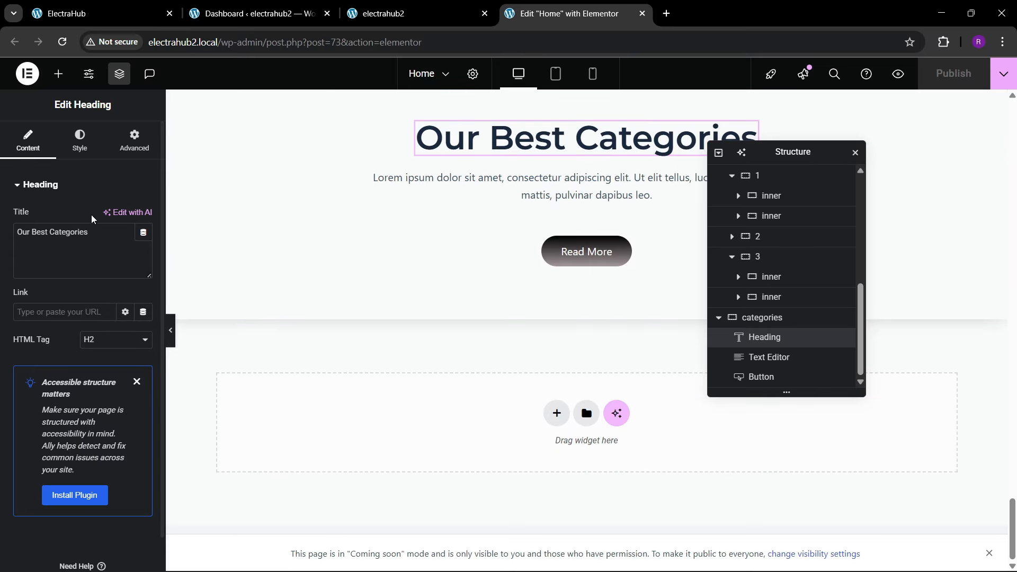
pyautogui.click(59, 74)
pyautogui.moveTo(45, 246); pyautogui.dragTo(622, 263)
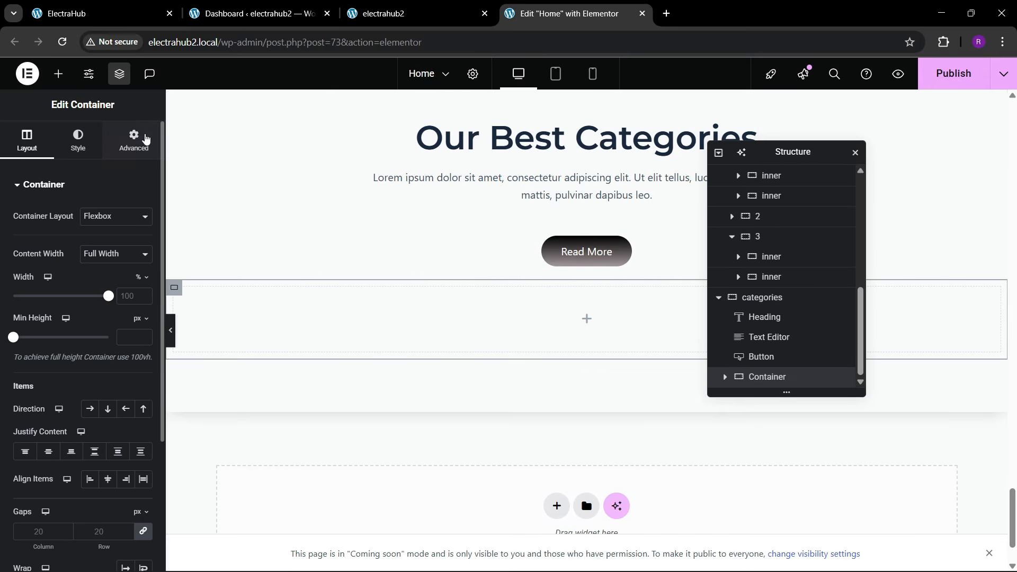
pyautogui.click(134, 140)
pyautogui.click(58, 74)
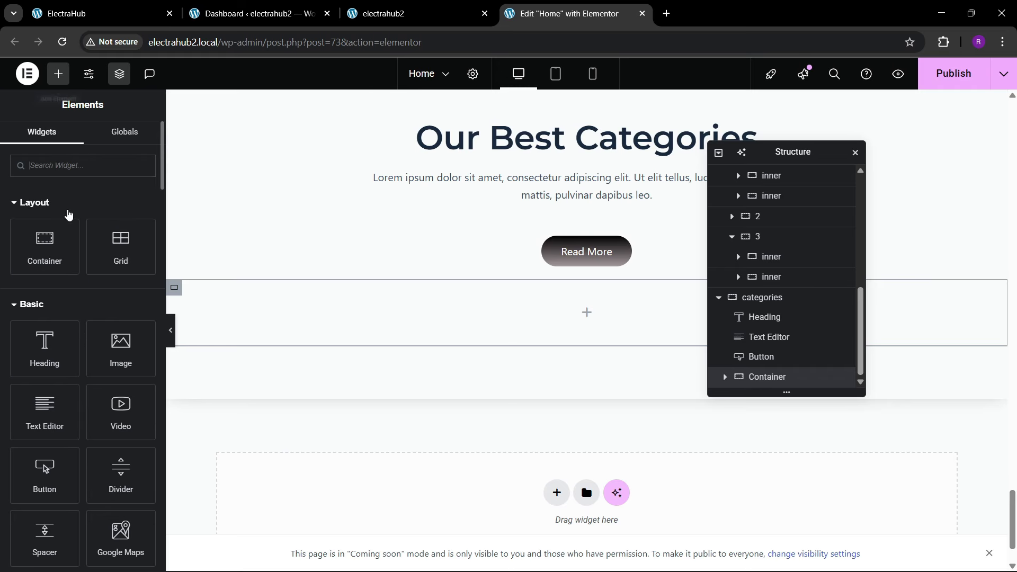
pyautogui.moveTo(53, 249); pyautogui.dragTo(337, 320)
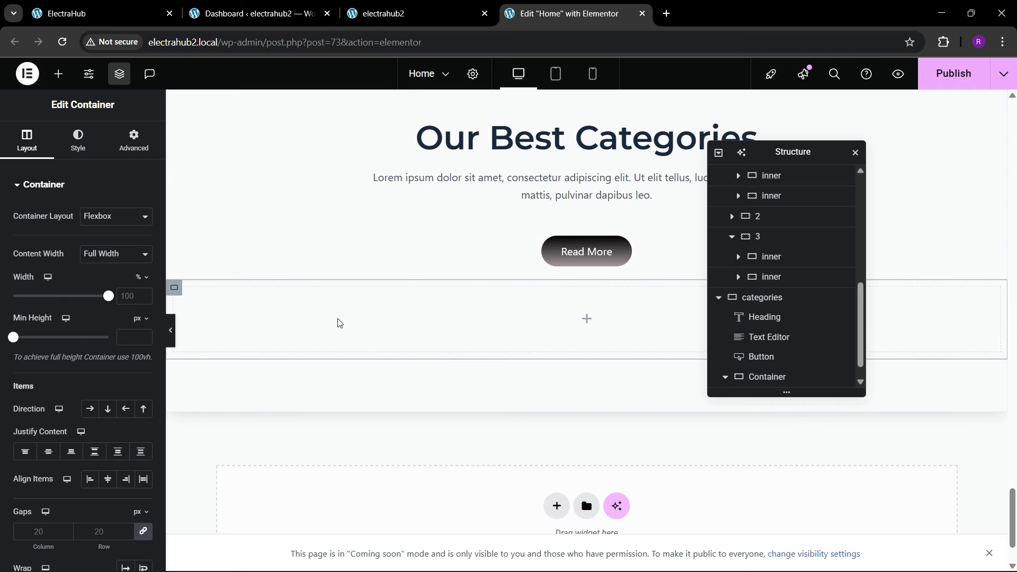
# Step: Set the nested container's padding to 0, and rename the outer container "main" and the nested one "1"
pyautogui.click(133, 151)
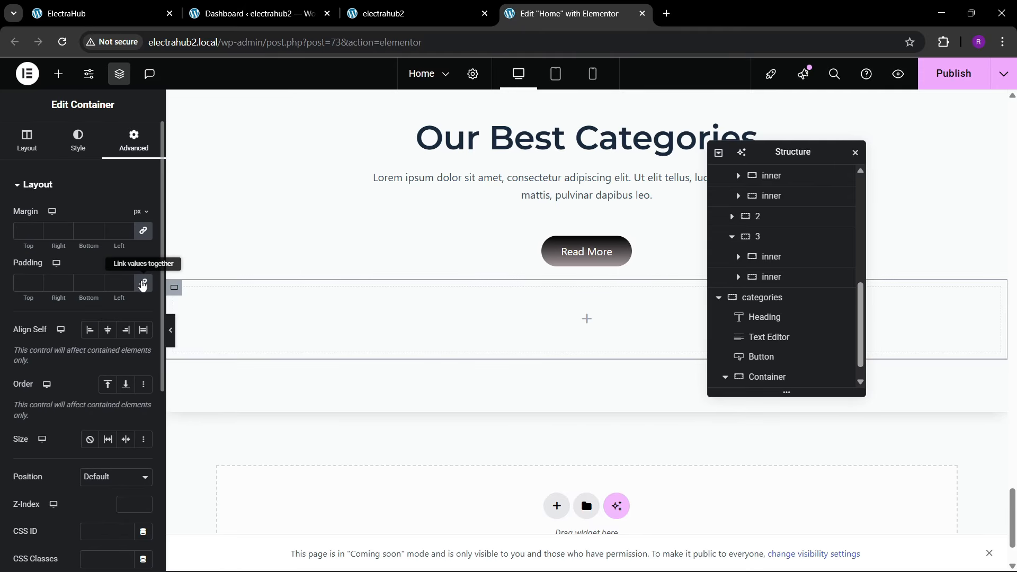
pyautogui.scroll(-1, 783, 372)
pyautogui.doubleClick(773, 358)
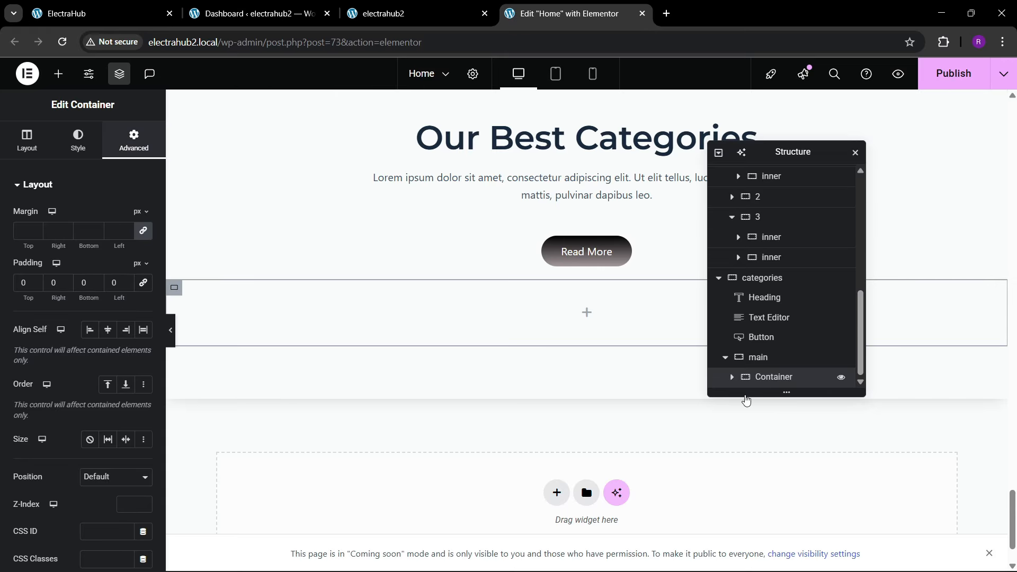
# Step: Duplicate container 1 twice inside main and rename the copies "2" and "3"
pyautogui.rightClick(770, 378)
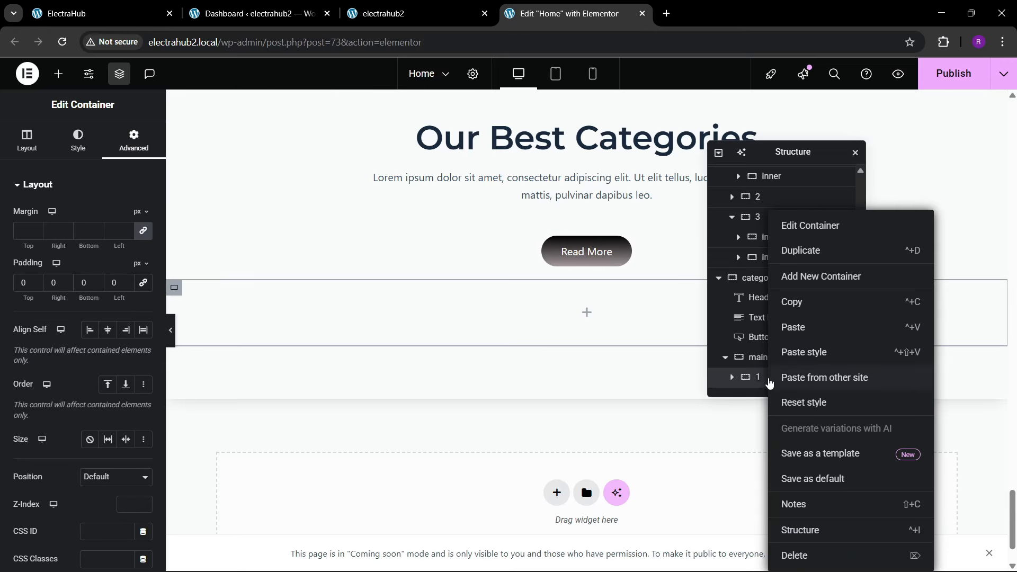
pyautogui.click(802, 253)
pyautogui.rightClick(774, 379)
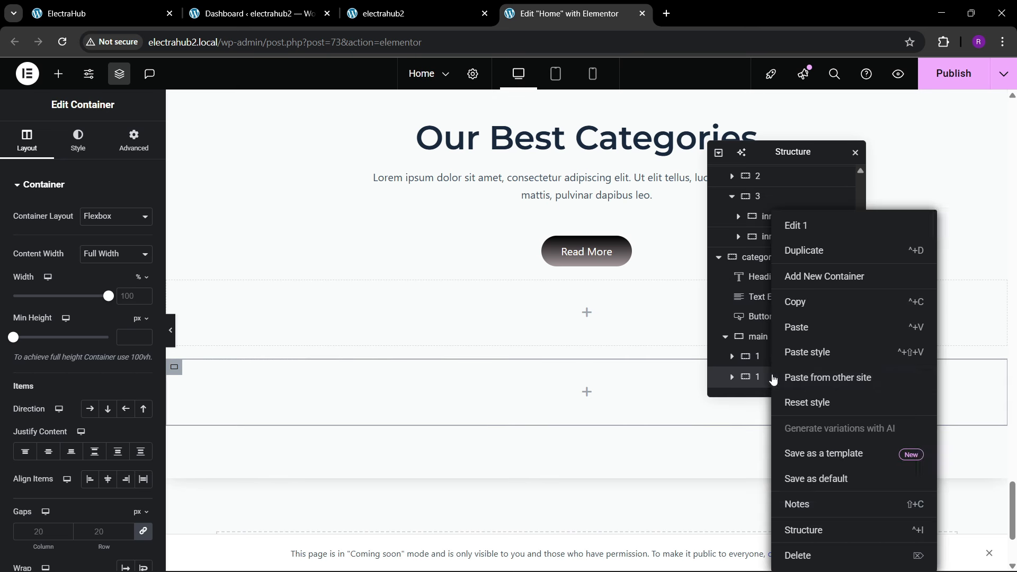
pyautogui.click(802, 252)
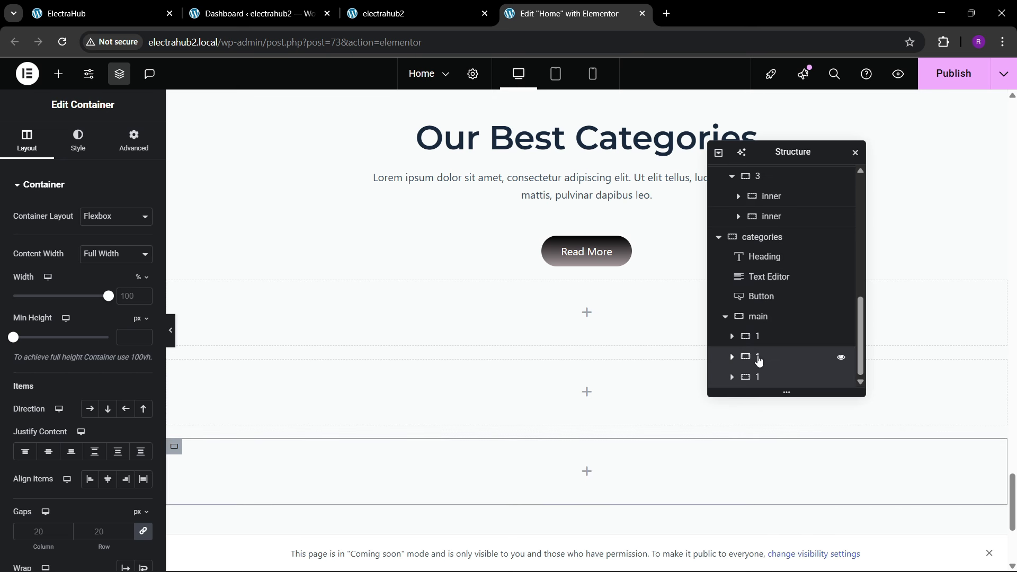
pyautogui.doubleClick(758, 378)
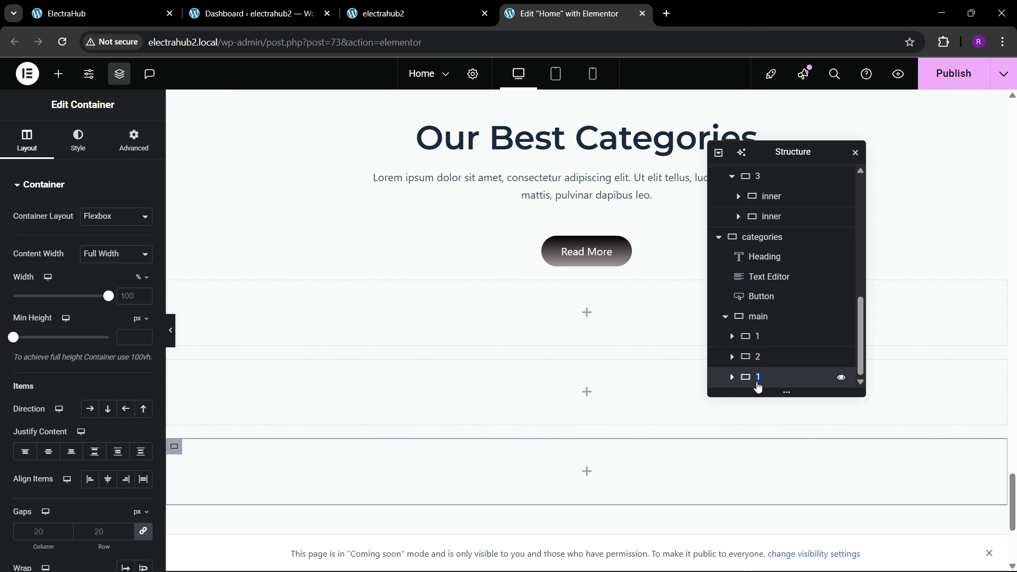
# Step: Lay out the main container as a row with its items justified Space Between and aligned to Start
pyautogui.click(758, 316)
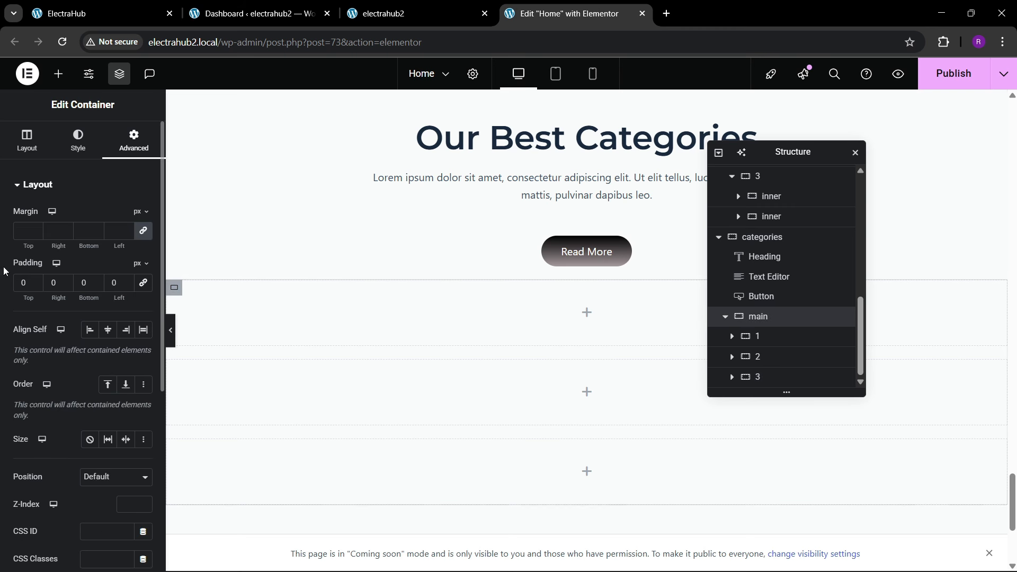
pyautogui.click(27, 140)
pyautogui.scroll(-1, 34, 326)
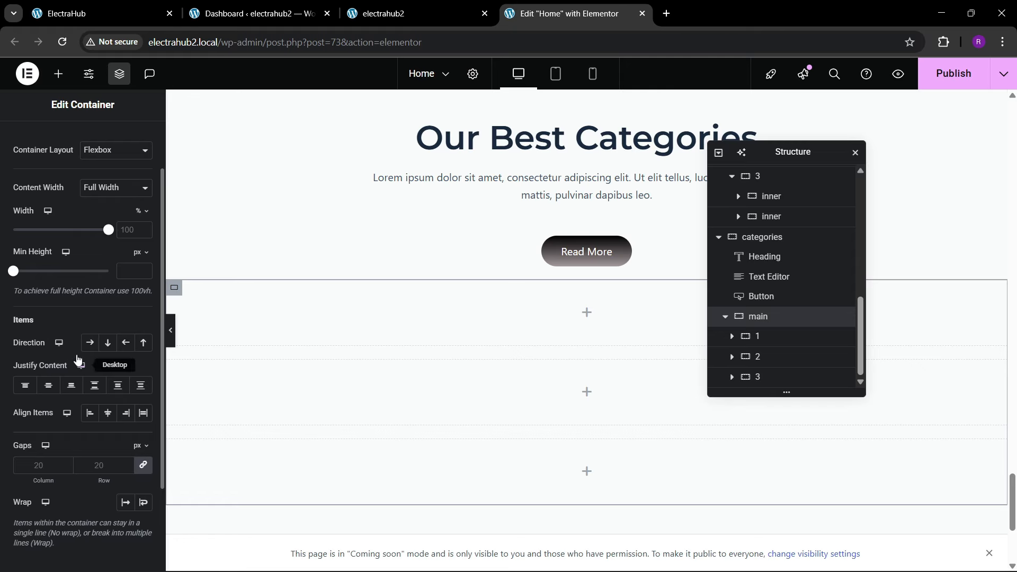
pyautogui.click(89, 342)
pyautogui.click(95, 387)
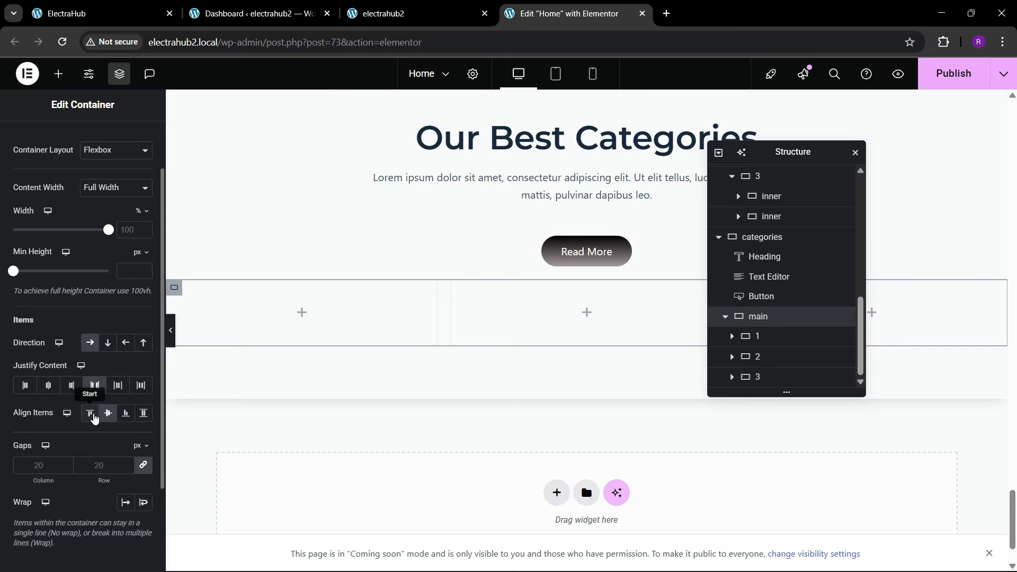
pyautogui.click(91, 413)
pyautogui.scroll(1, 101, 213)
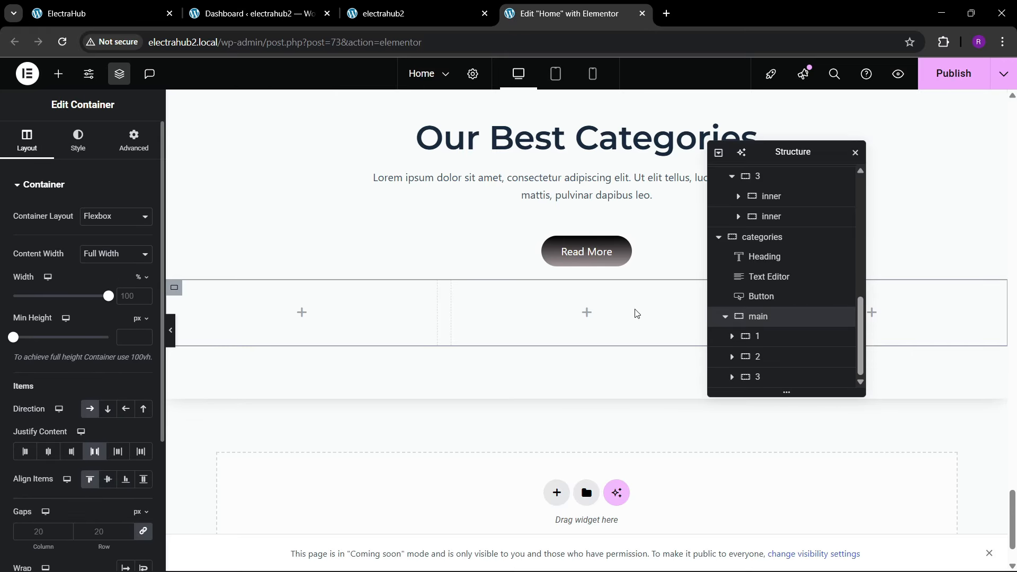
# Step: Set the main container's top margin to 30 px and check the card layout on the reference ElectraHub page
pyautogui.click(141, 151)
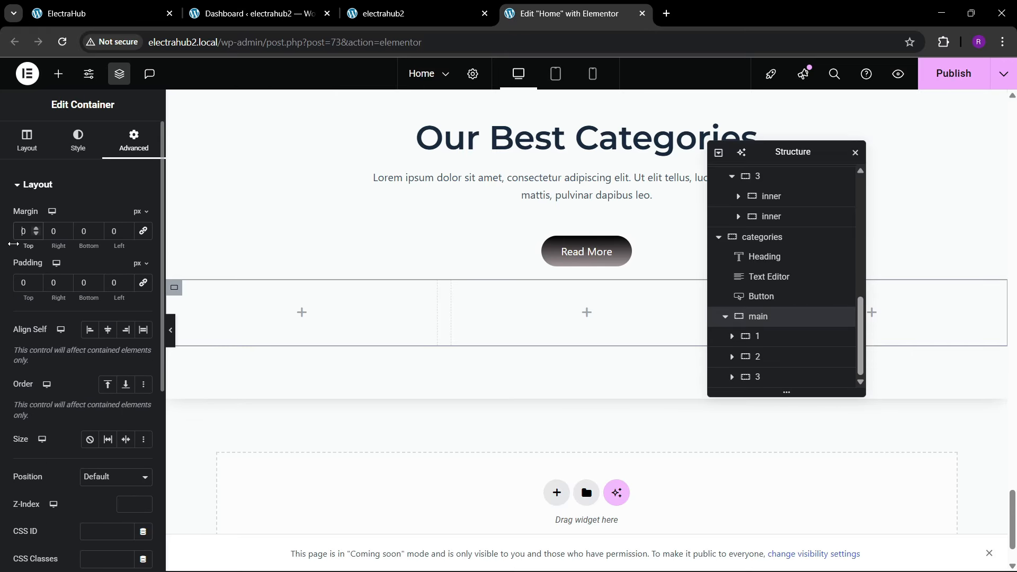
pyautogui.click(132, 16)
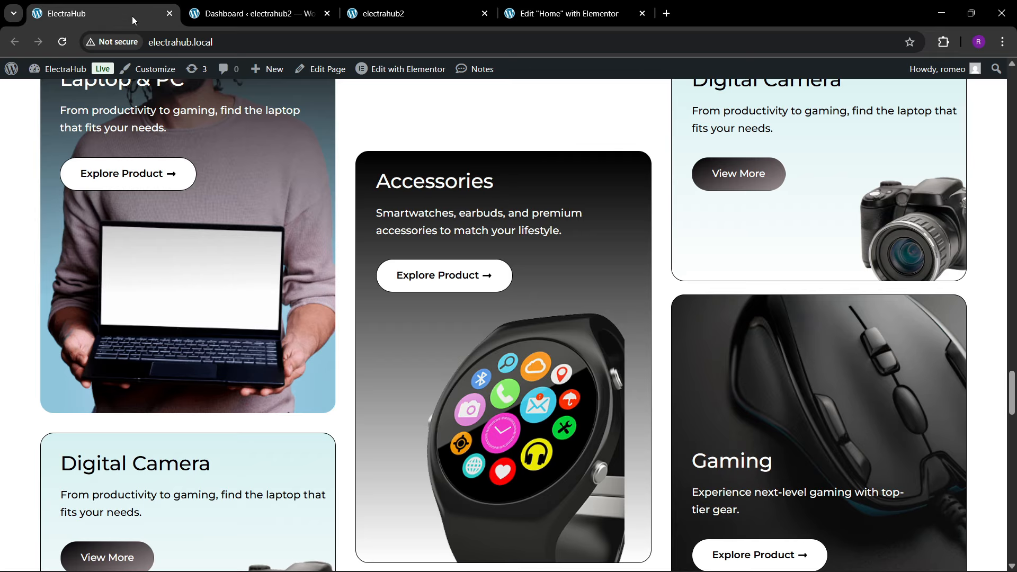
pyautogui.scroll(2, 362, 321)
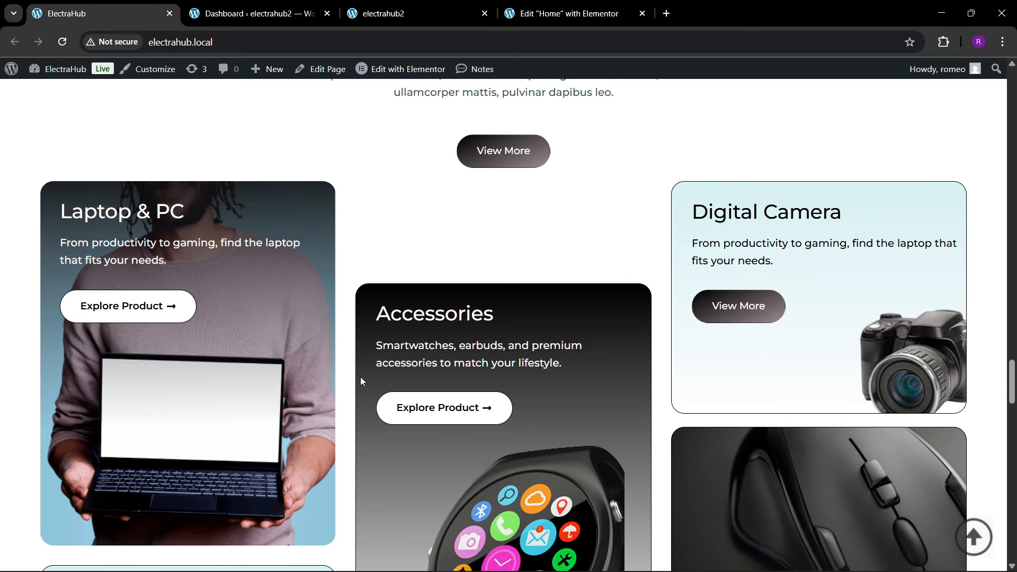
pyautogui.click(593, 12)
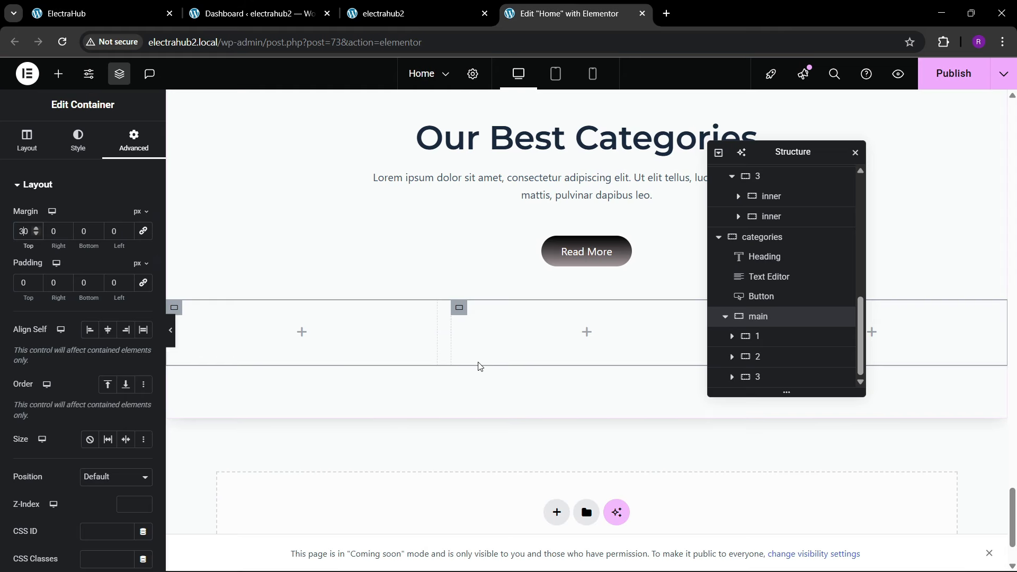
# Step: Following the reference cards, add a container inside container 1, set its padding to 30 px on all sides and rename it "inner"
pyautogui.click(65, 81)
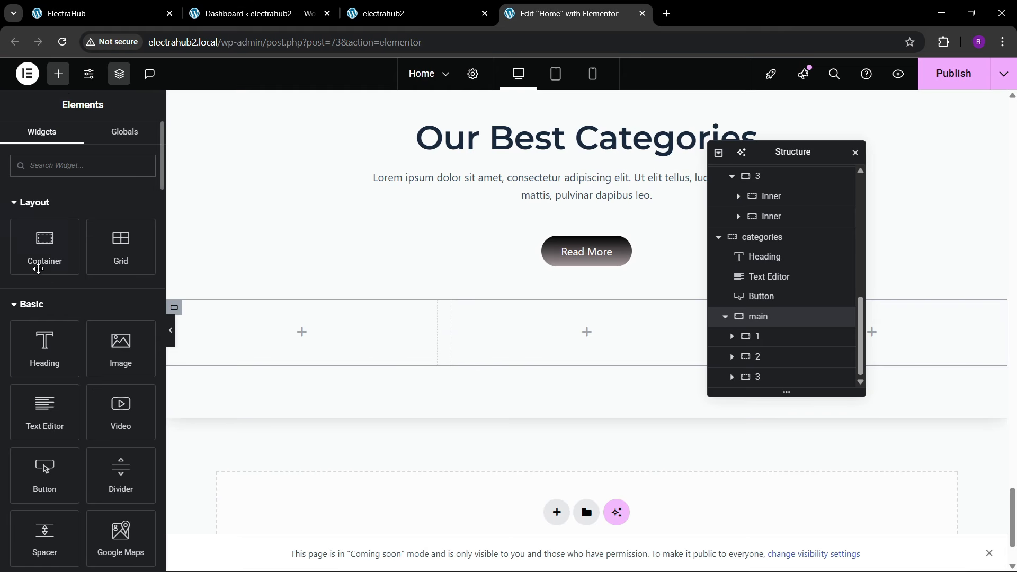
pyautogui.moveTo(38, 269); pyautogui.dragTo(273, 345)
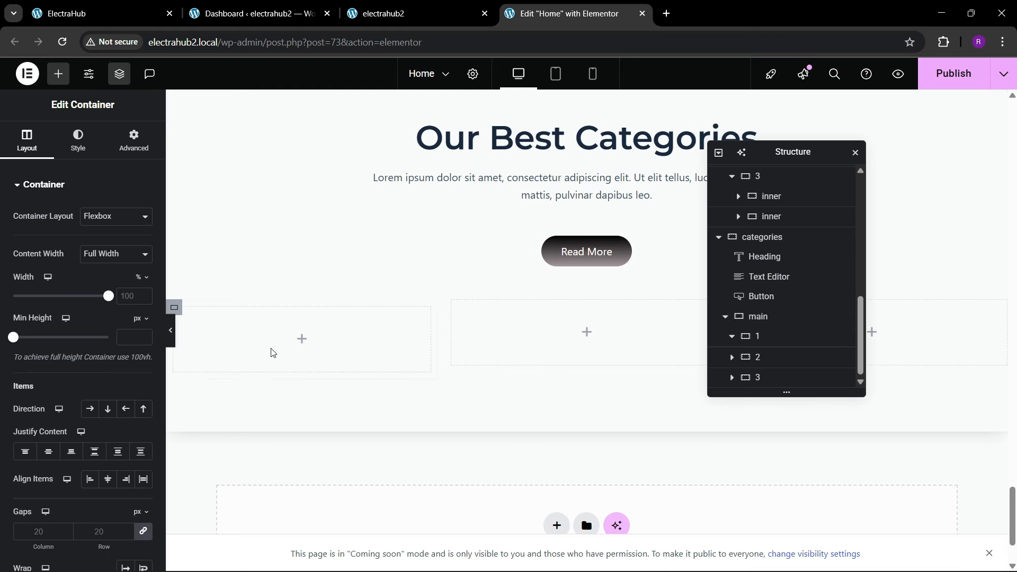
pyautogui.click(113, 16)
pyautogui.click(556, 13)
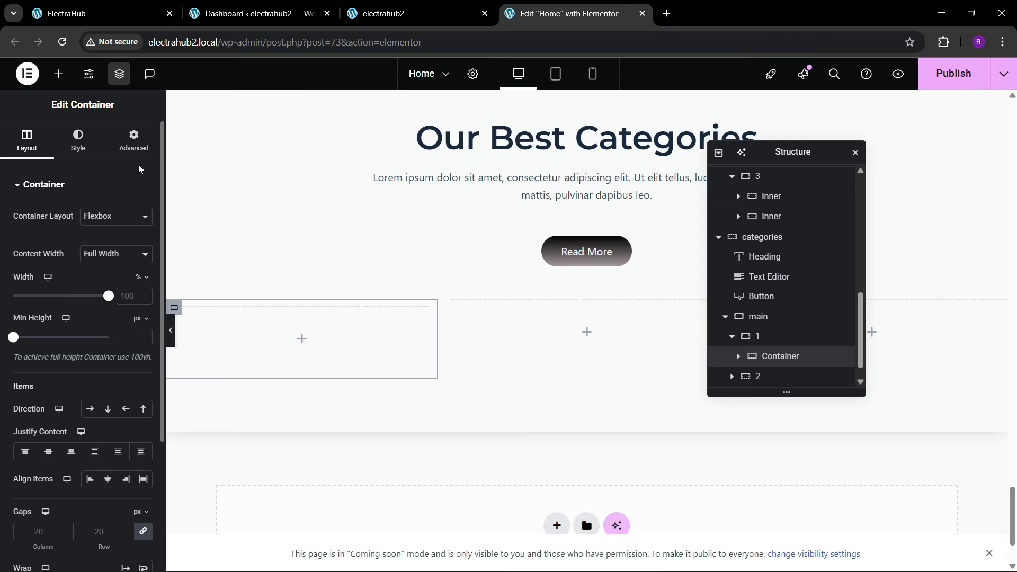
pyautogui.click(134, 142)
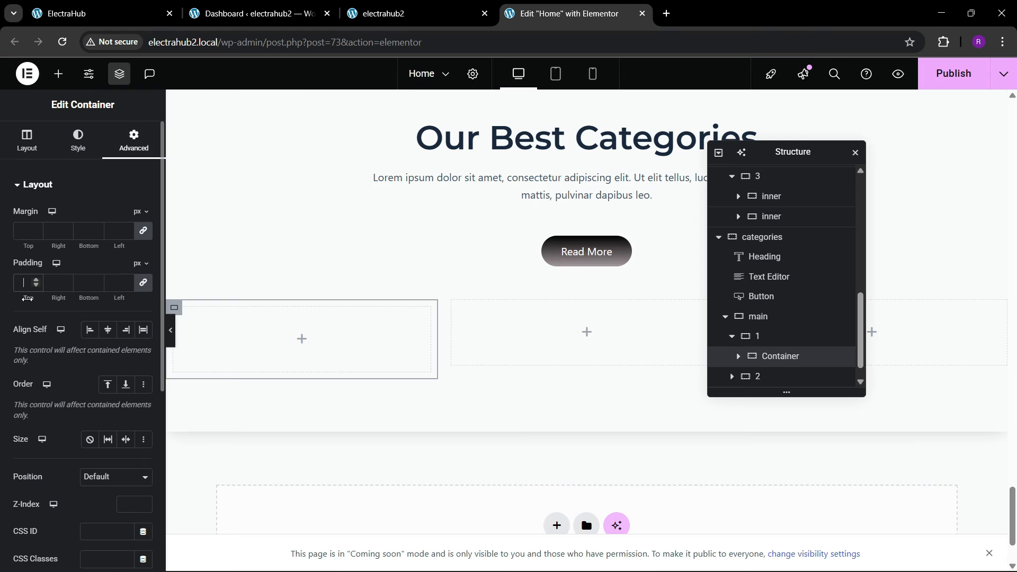
pyautogui.write('30')
pyautogui.click(100, 5)
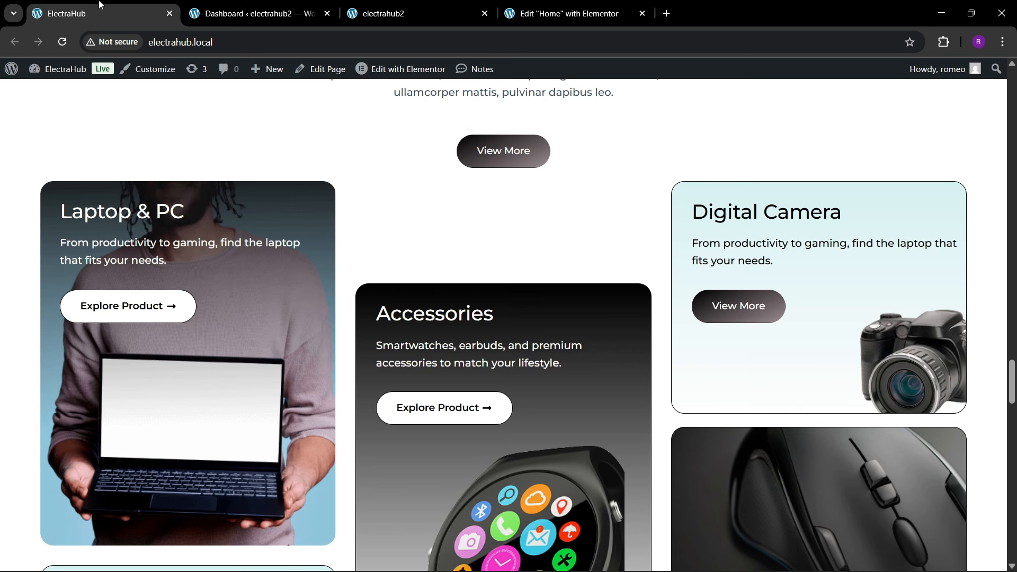
pyautogui.click(567, 13)
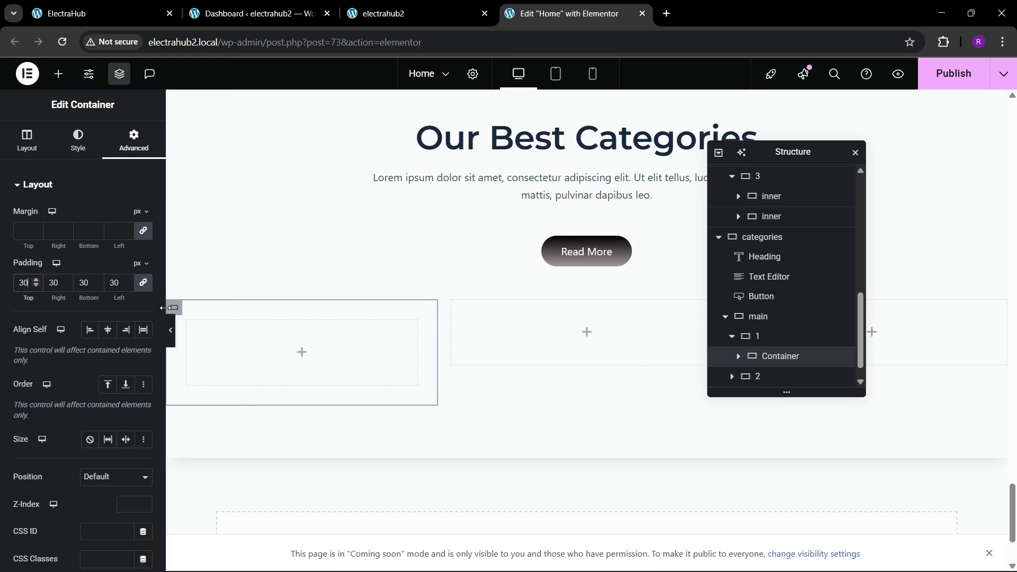
pyautogui.scroll(-1, 777, 344)
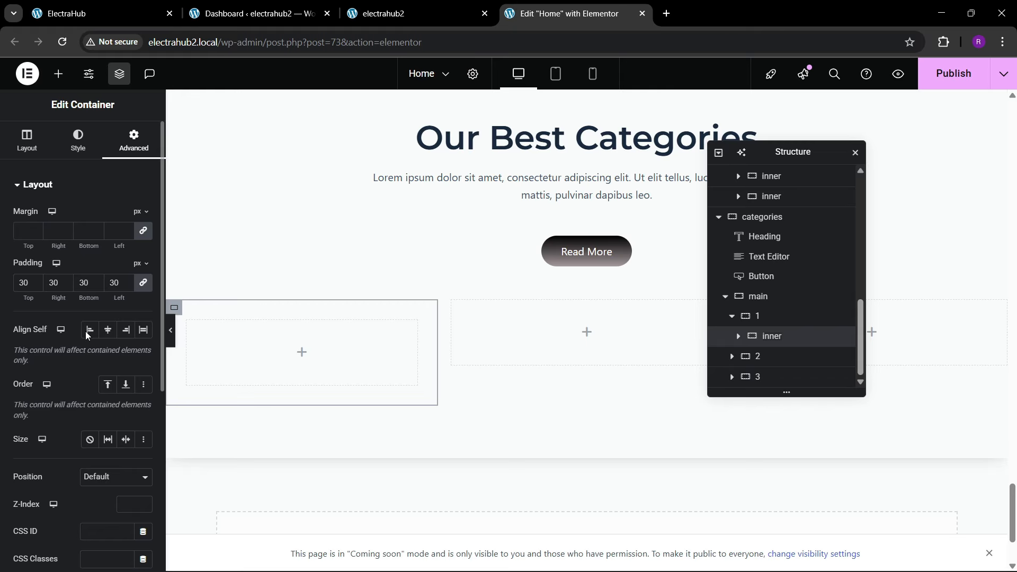
# Step: Give the inner container a classic background with the image Image-Laptop-Selections-1.png from the media library
pyautogui.click(78, 138)
pyautogui.click(91, 244)
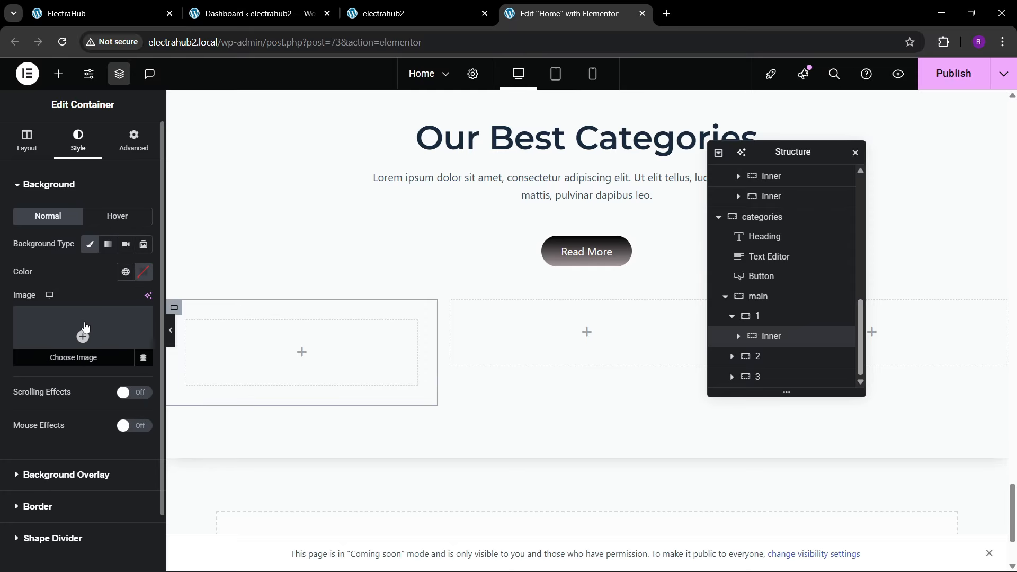
pyautogui.click(83, 339)
pyautogui.scroll(-1, 463, 360)
pyautogui.scroll(-3, 461, 362)
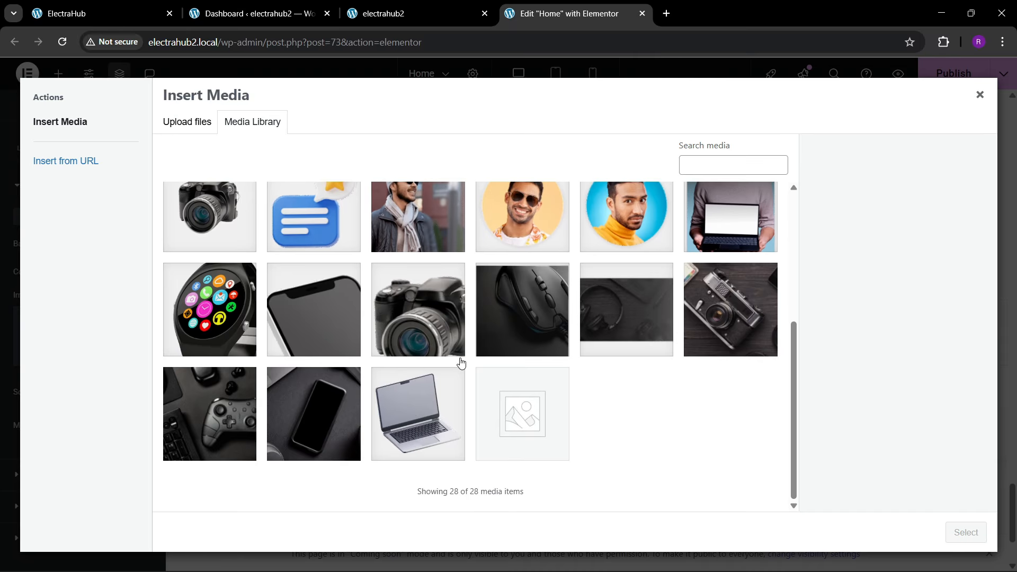
pyautogui.scroll(1, 458, 365)
pyautogui.click(694, 302)
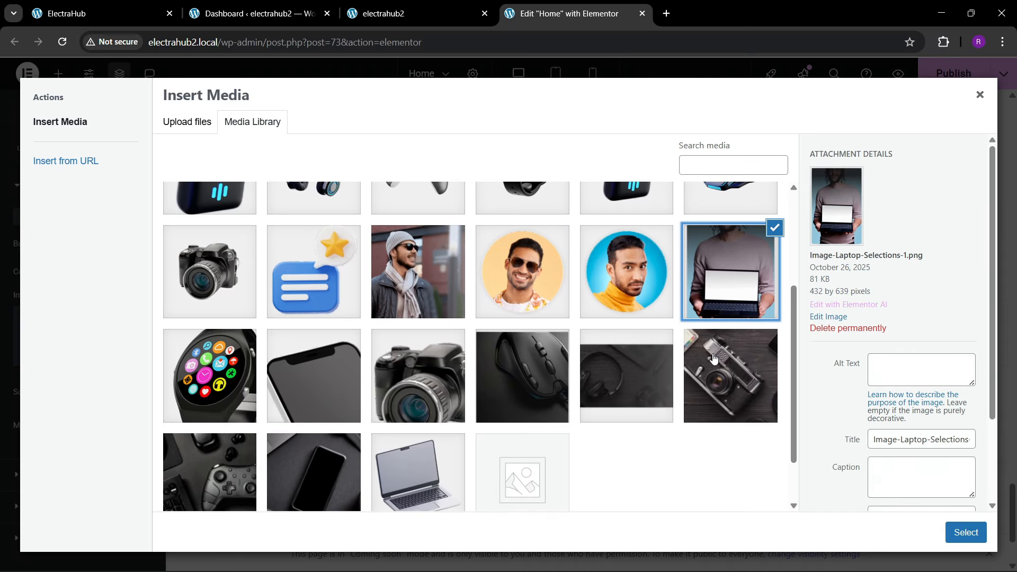
pyautogui.click(958, 536)
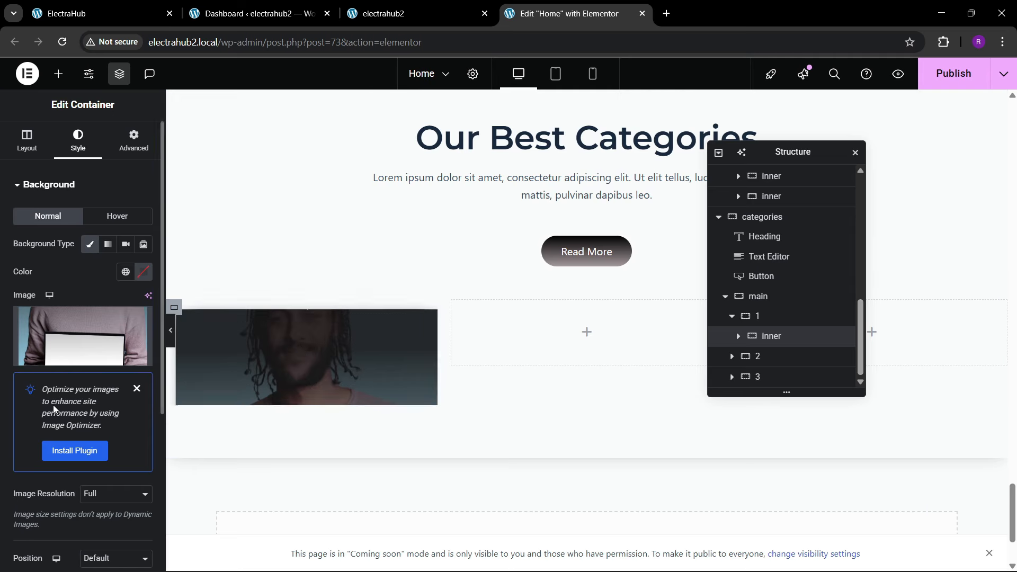
# Step: Set the inner container's background image position to Center Center and its display size to Cover
pyautogui.click(136, 189)
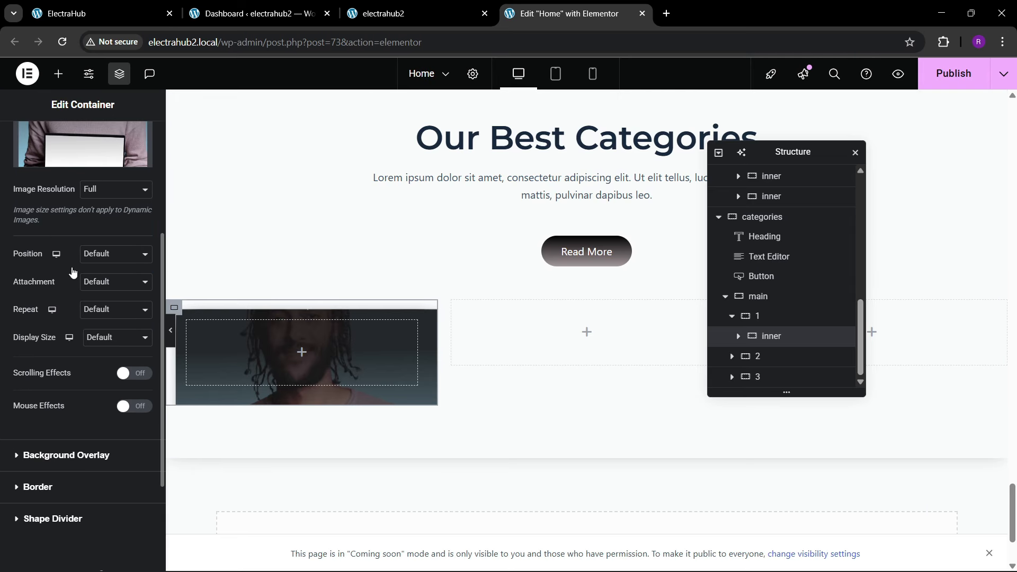
pyautogui.click(103, 263)
pyautogui.click(103, 290)
pyautogui.click(101, 339)
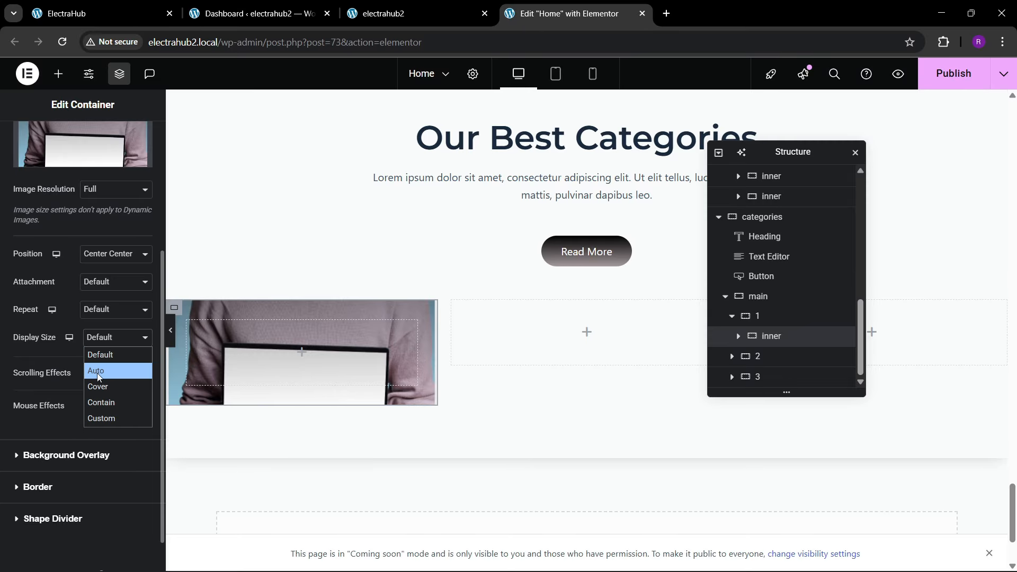
pyautogui.click(99, 386)
pyautogui.scroll(1, 88, 214)
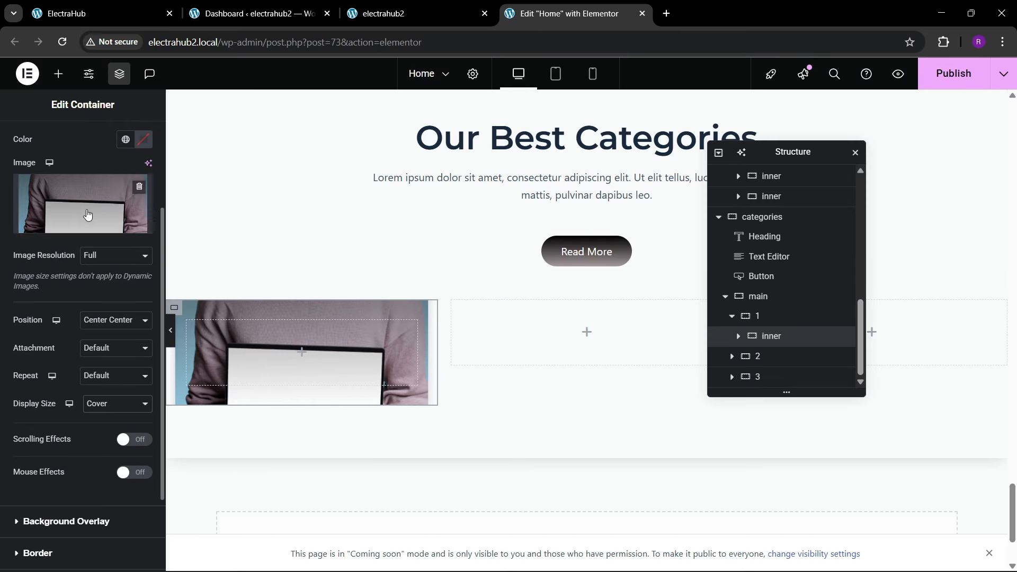
# Step: Open the laptop background image for editing and crop away its transparent margins to a 398 × 610 selection
pyautogui.click(88, 213)
pyautogui.click(828, 316)
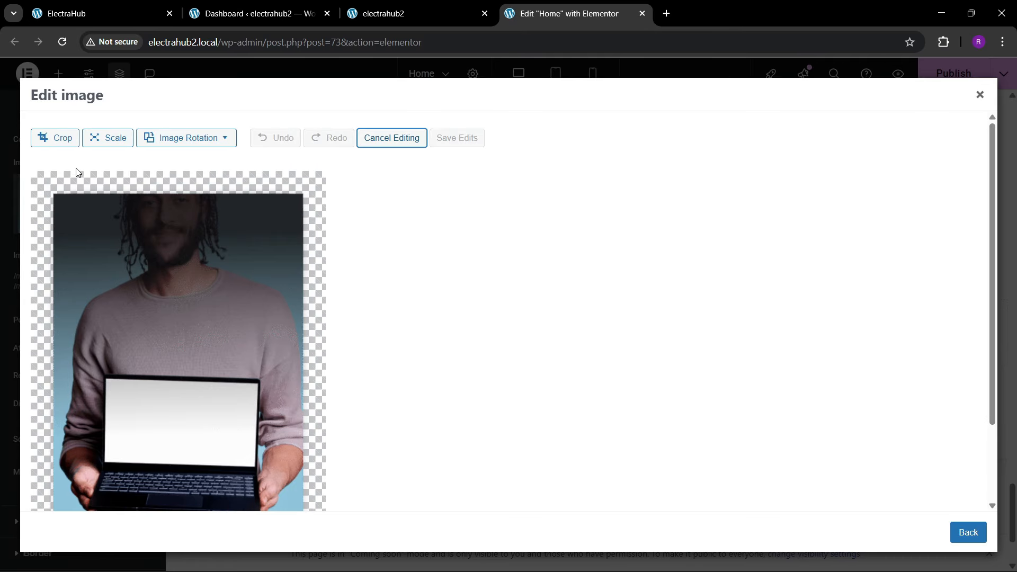
pyautogui.click(62, 141)
pyautogui.moveTo(179, 188); pyautogui.dragTo(178, 195)
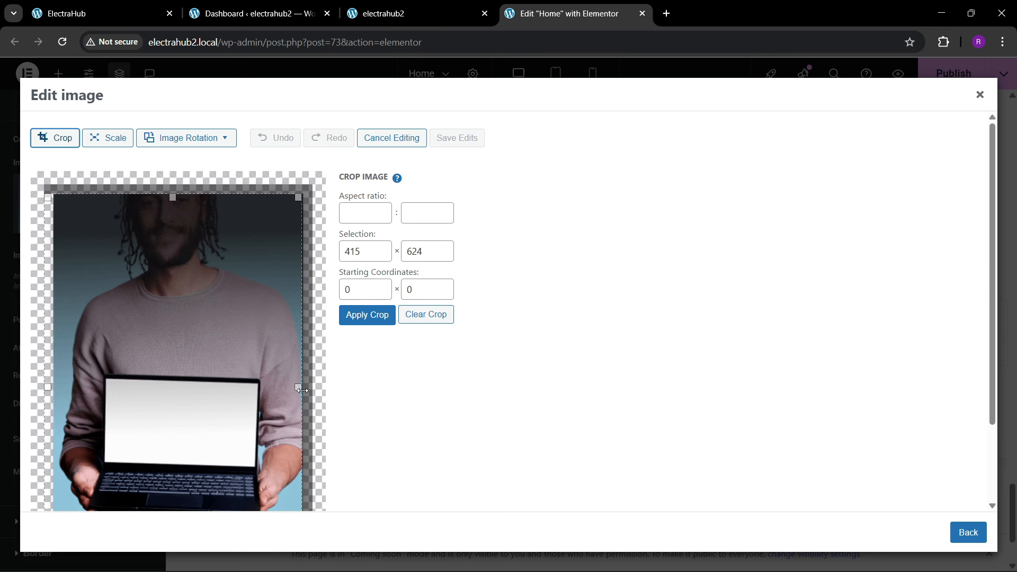
pyautogui.moveTo(48, 387); pyautogui.dragTo(55, 387)
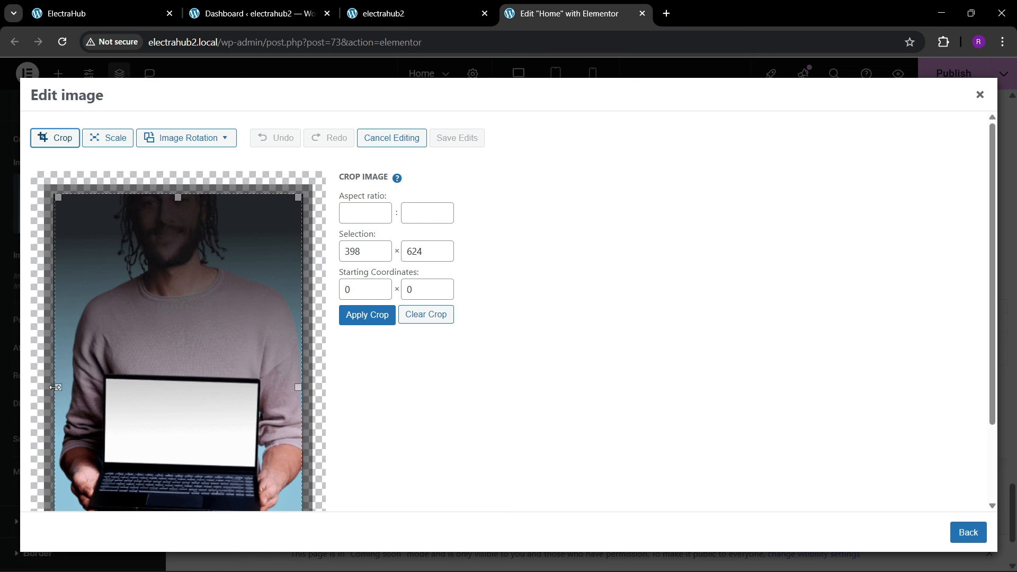
pyautogui.scroll(-2, 114, 384)
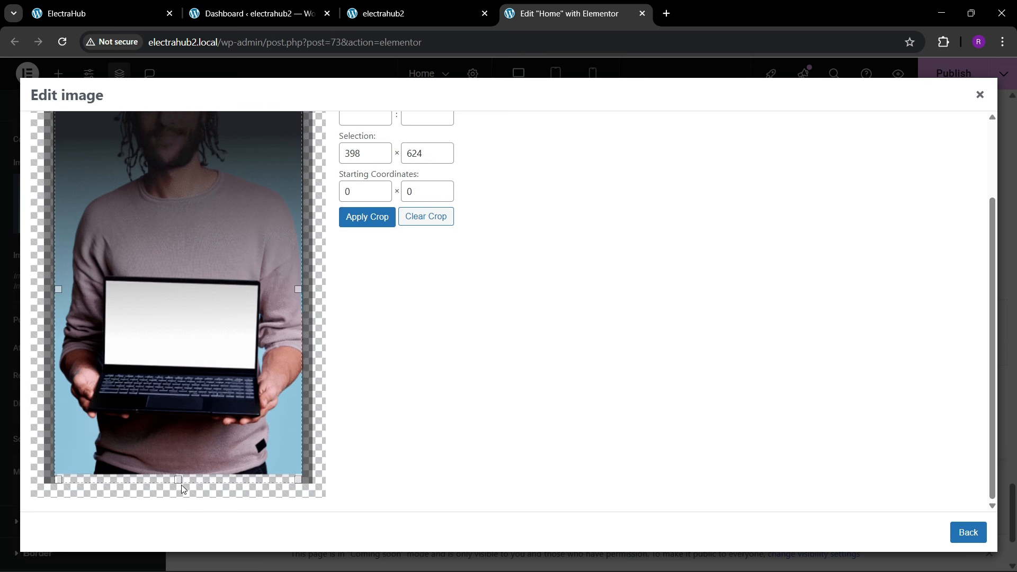
pyautogui.moveTo(181, 482); pyautogui.dragTo(182, 476)
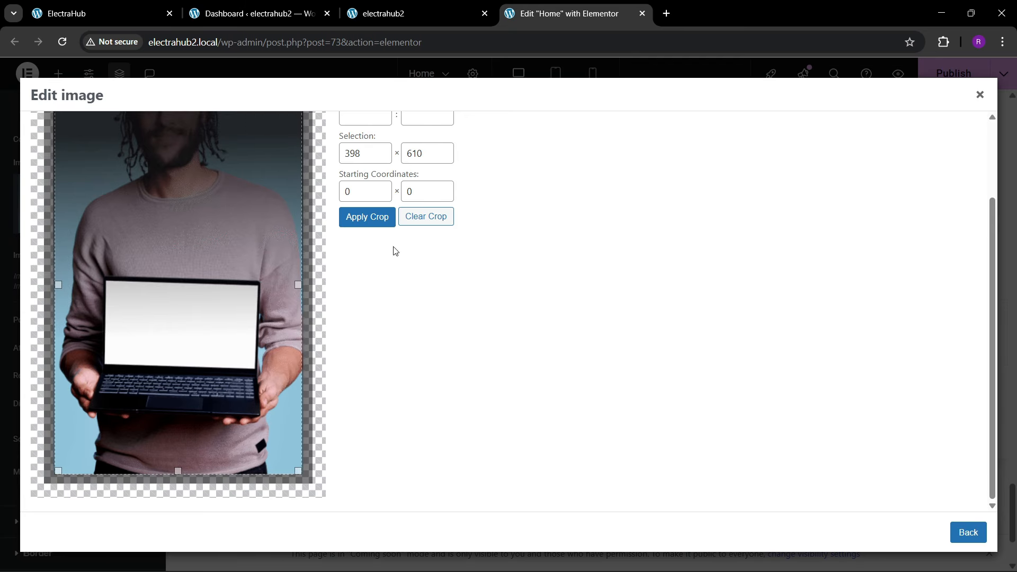
pyautogui.click(367, 216)
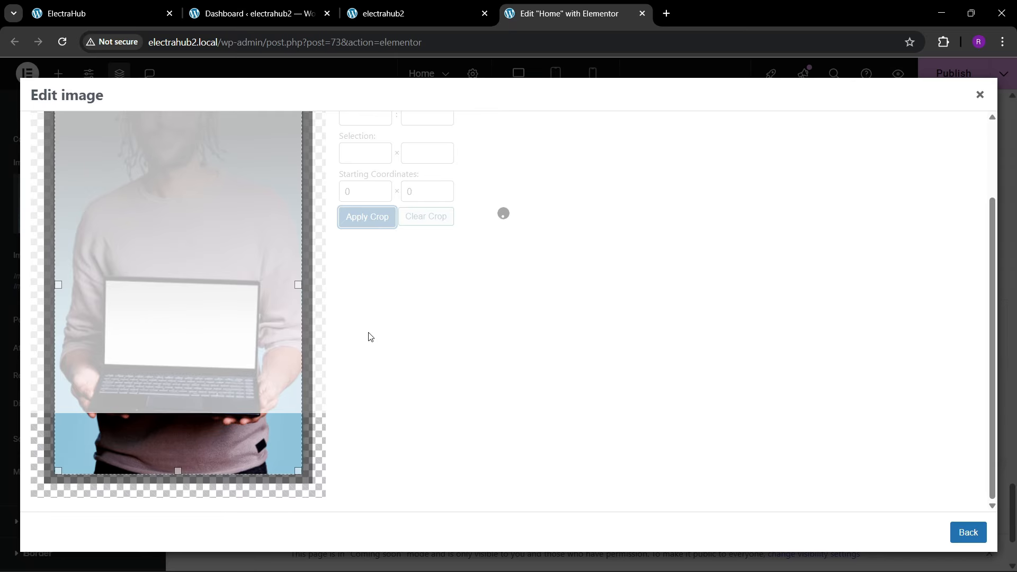
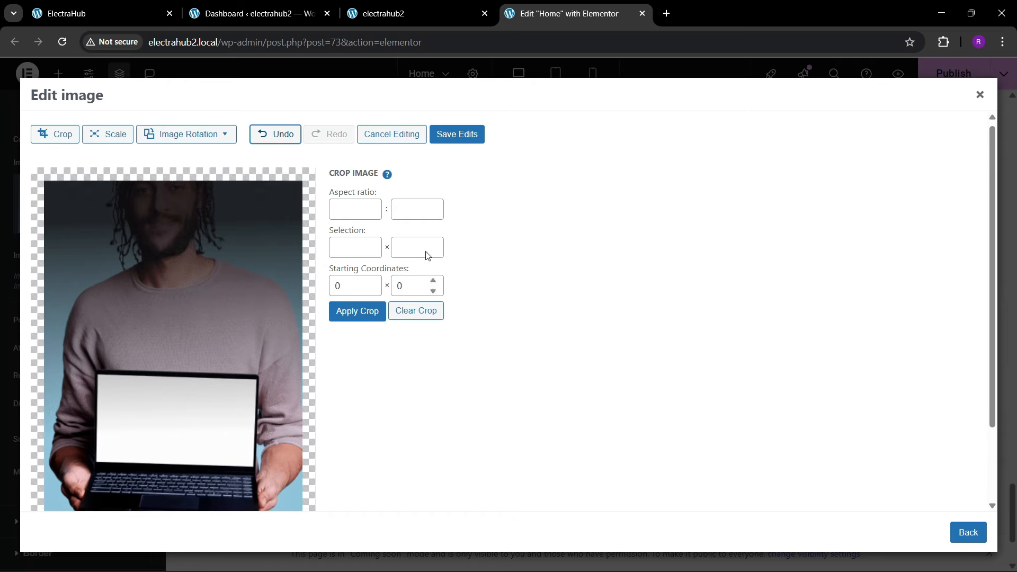
# Step: Save the cropped laptop image, reapply it as the inner container's background, and set the container's border radius to 20 px on all corners
pyautogui.click(458, 139)
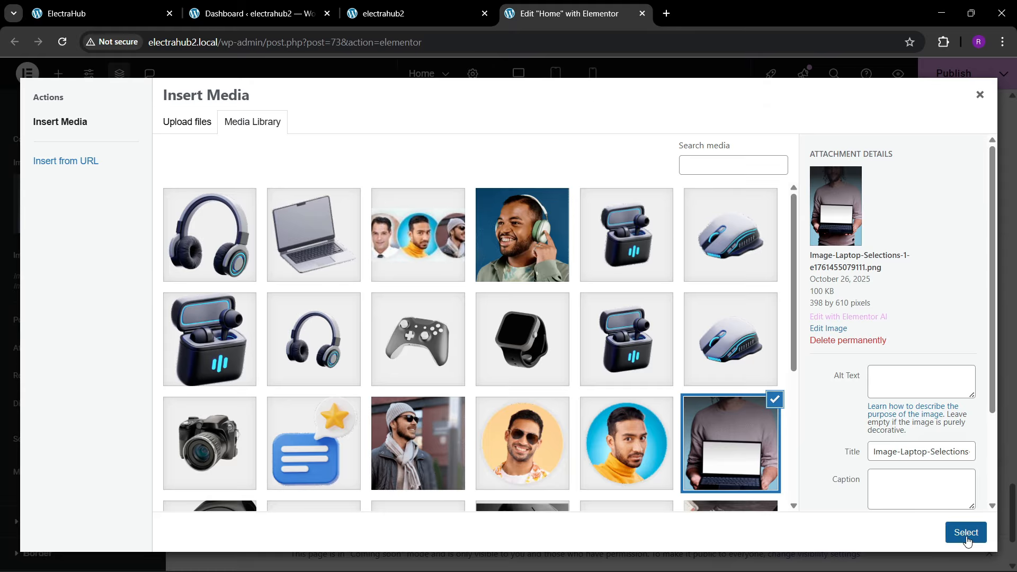
pyautogui.click(966, 532)
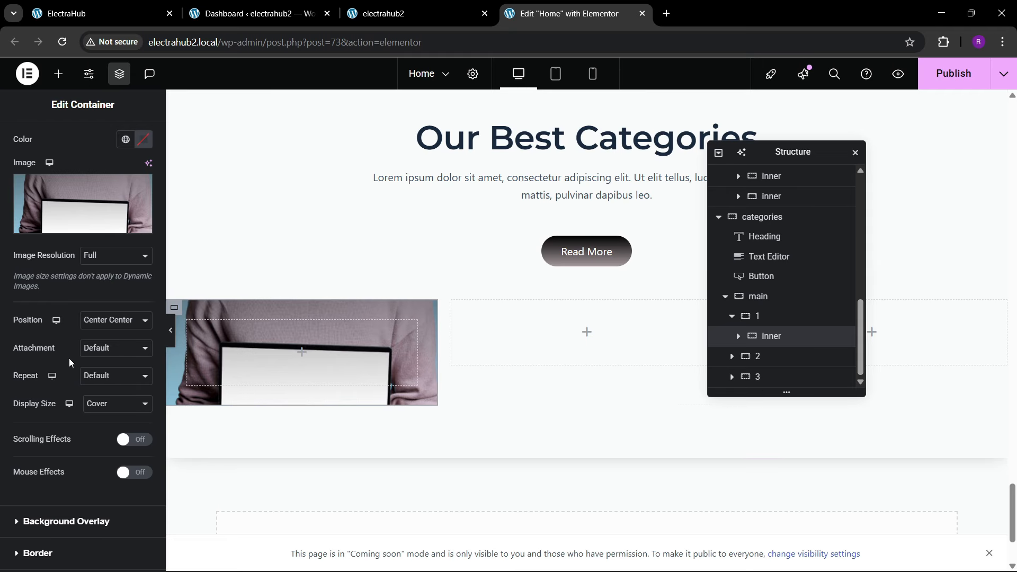
pyautogui.scroll(3, 69, 358)
pyautogui.scroll(-5, 69, 358)
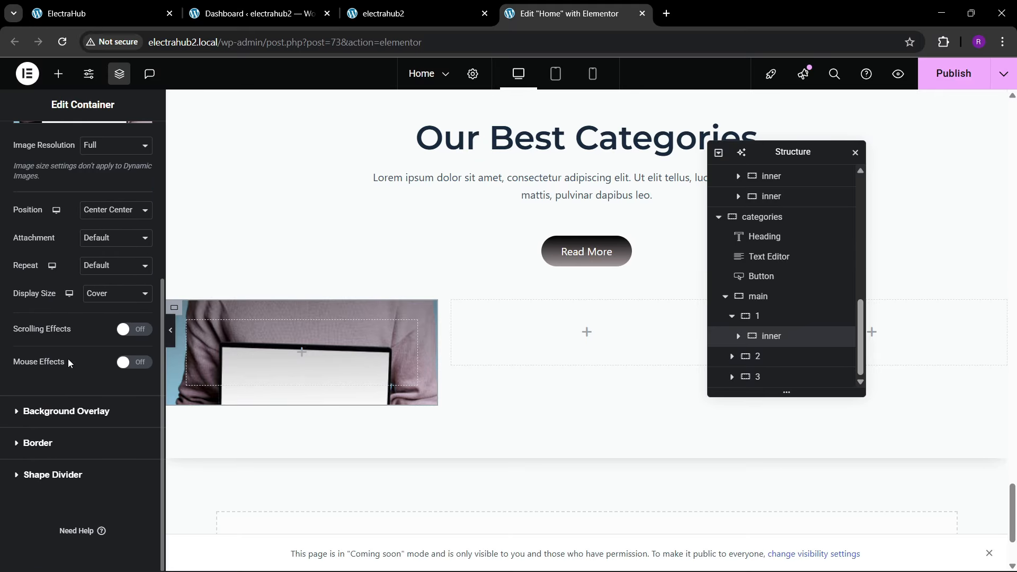
pyautogui.click(43, 453)
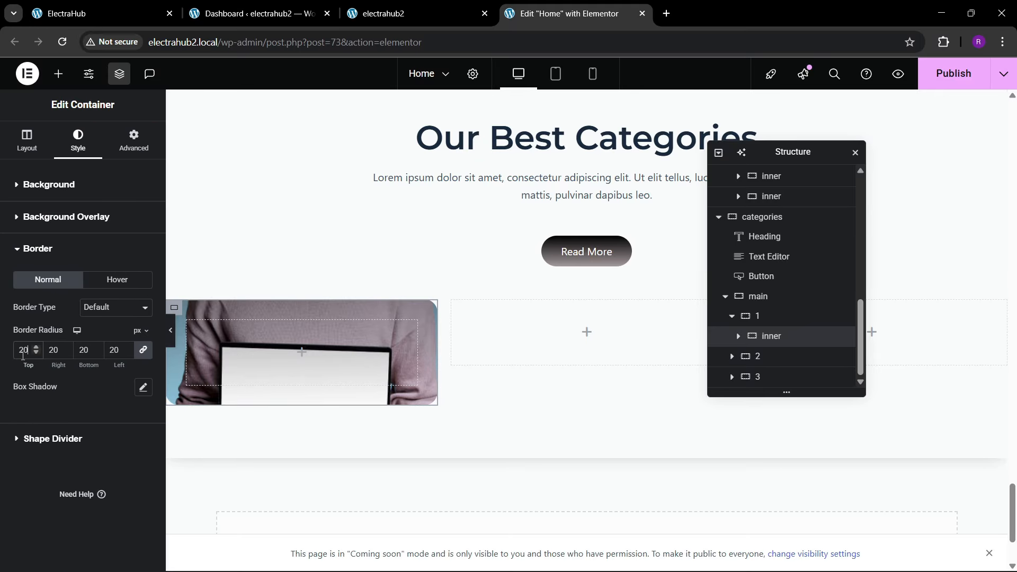
# Step: Set the inner container's minimum height to 450 px, comparing it with the laptop card on the reference site
pyautogui.click(77, 4)
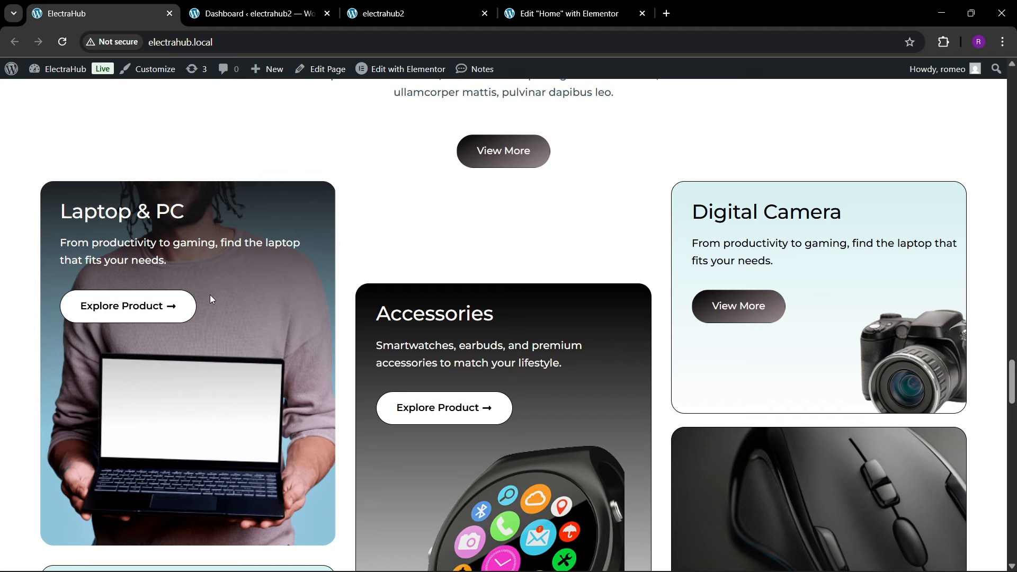
pyautogui.click(531, 3)
pyautogui.click(27, 140)
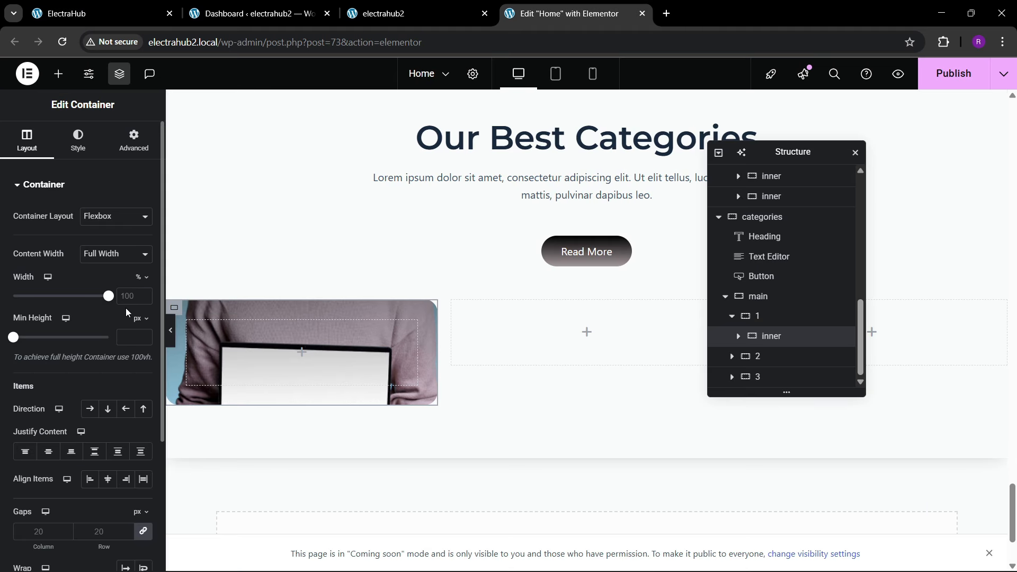
pyautogui.click(133, 339)
pyautogui.write('450')
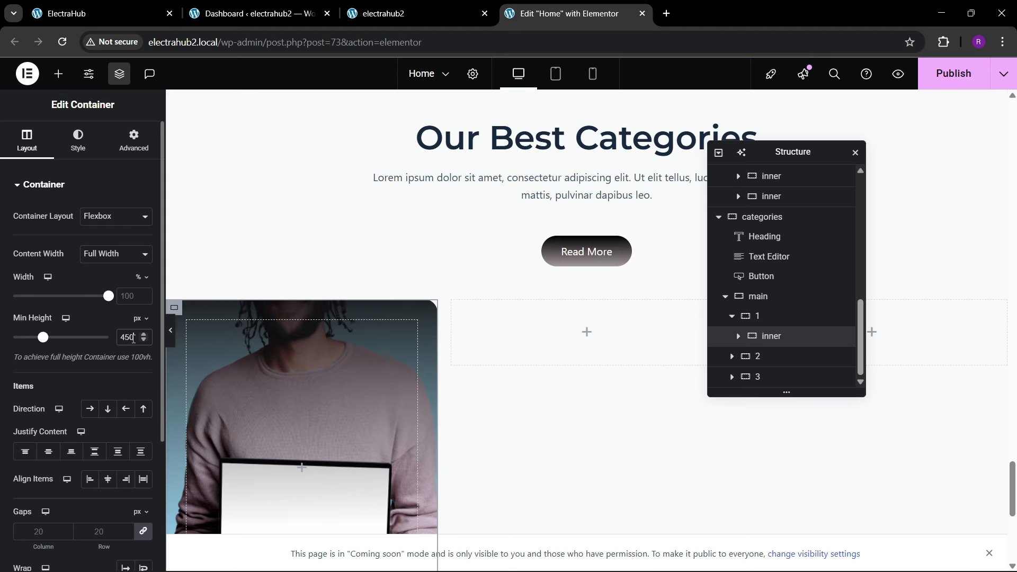
pyautogui.scroll(-3, 384, 291)
pyautogui.scroll(3, 384, 291)
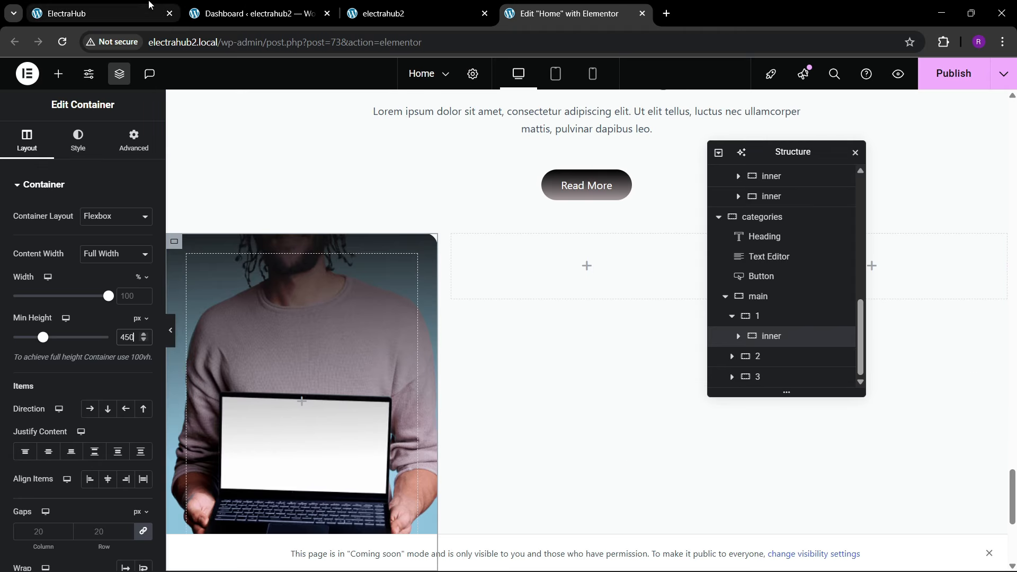
pyautogui.click(77, 4)
pyautogui.click(540, 4)
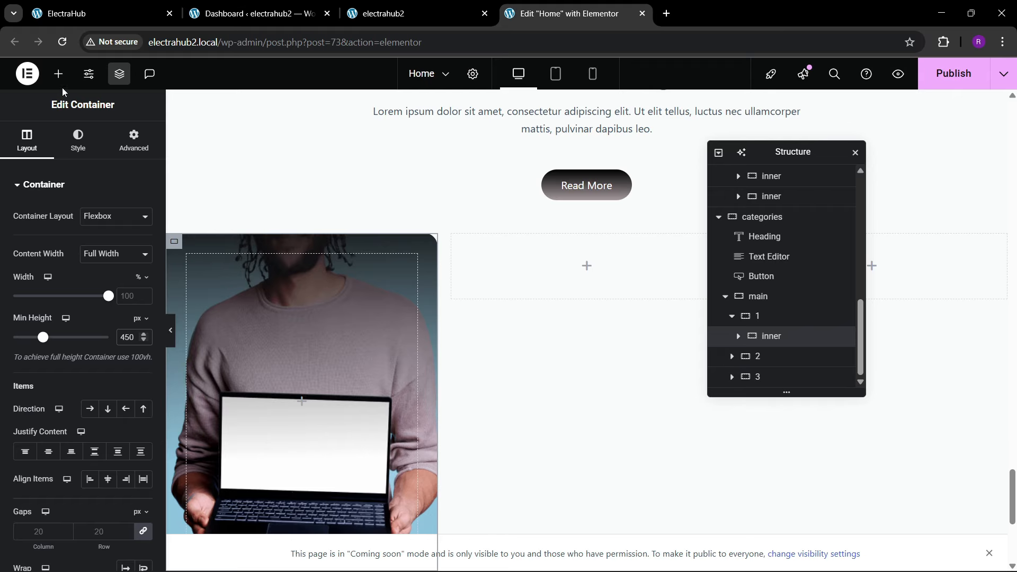
# Step: Add a Heading widget to the inner container and title it "Laptop & PC", copied from the reference card
pyautogui.click(59, 74)
pyautogui.moveTo(43, 344); pyautogui.dragTo(217, 345)
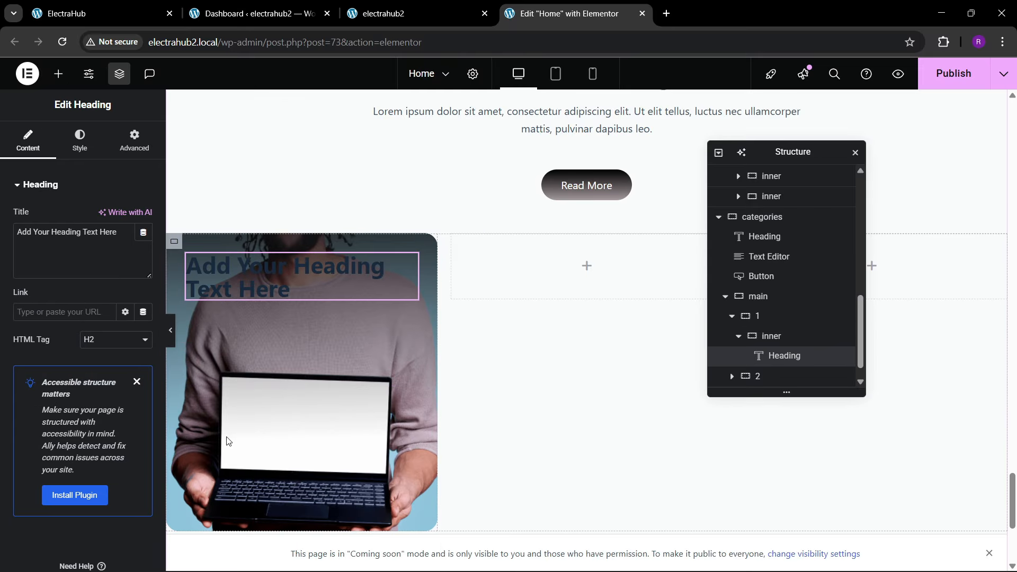
pyautogui.click(170, 4)
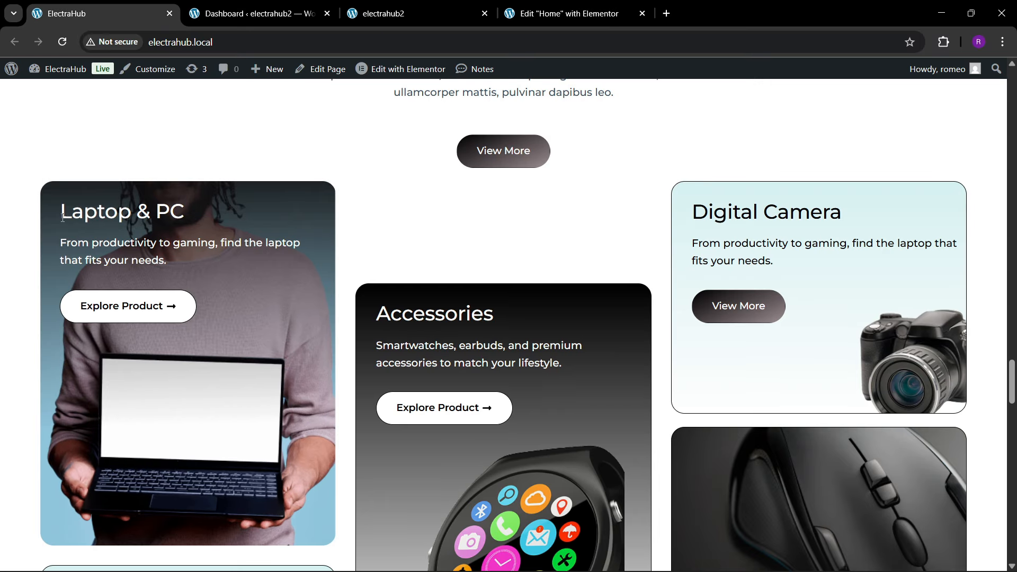
pyautogui.moveTo(63, 217); pyautogui.dragTo(201, 223)
pyautogui.hotkey('ctrl', 'c')
pyautogui.click(564, 13)
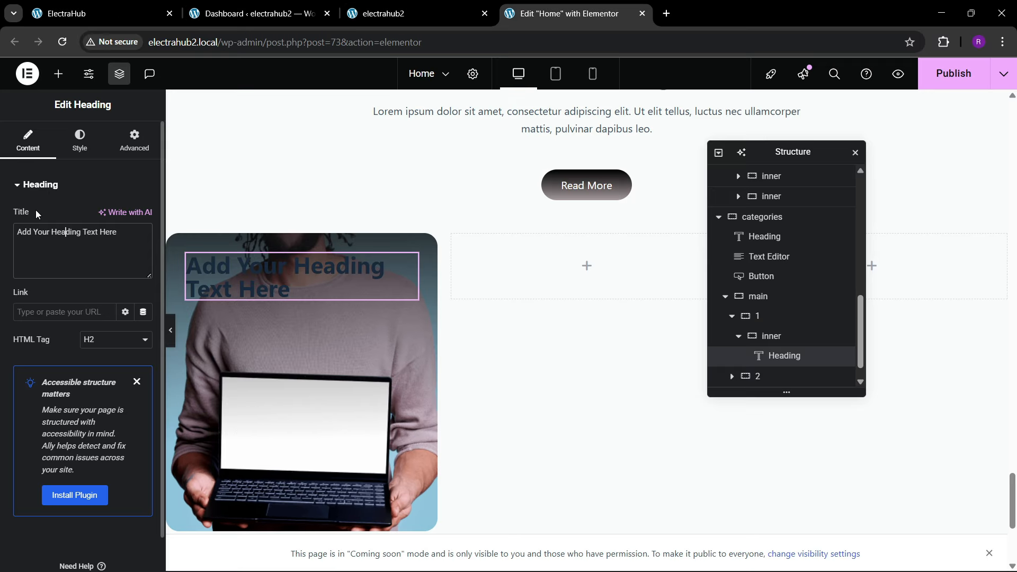
pyautogui.hotkey('ctrl', 'v')
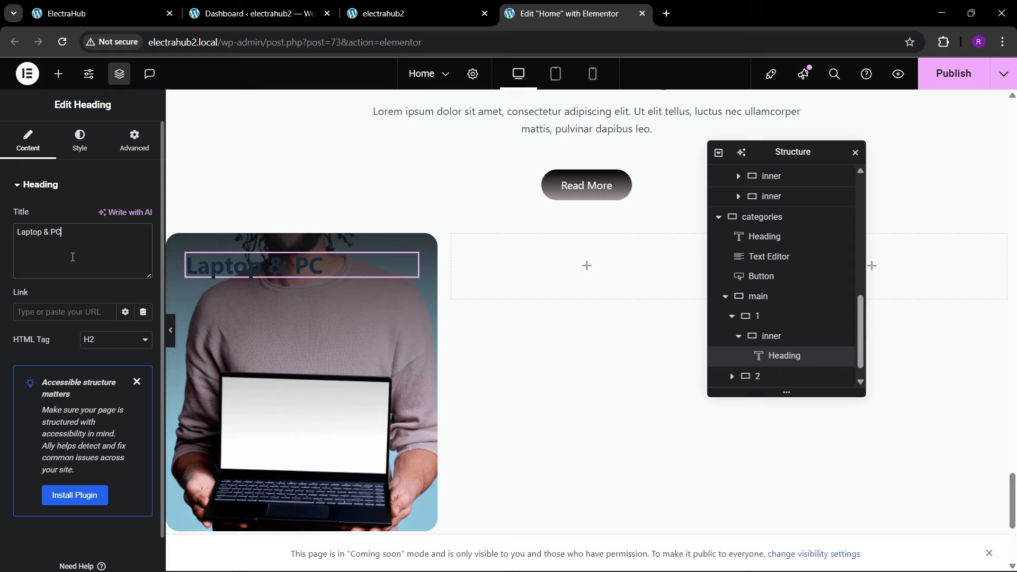
# Step: Set the Laptop & PC heading's typography to Montserrat with weight 600 (Semi Bold) and adjust its font size
pyautogui.click(81, 143)
pyautogui.click(143, 254)
pyautogui.click(129, 316)
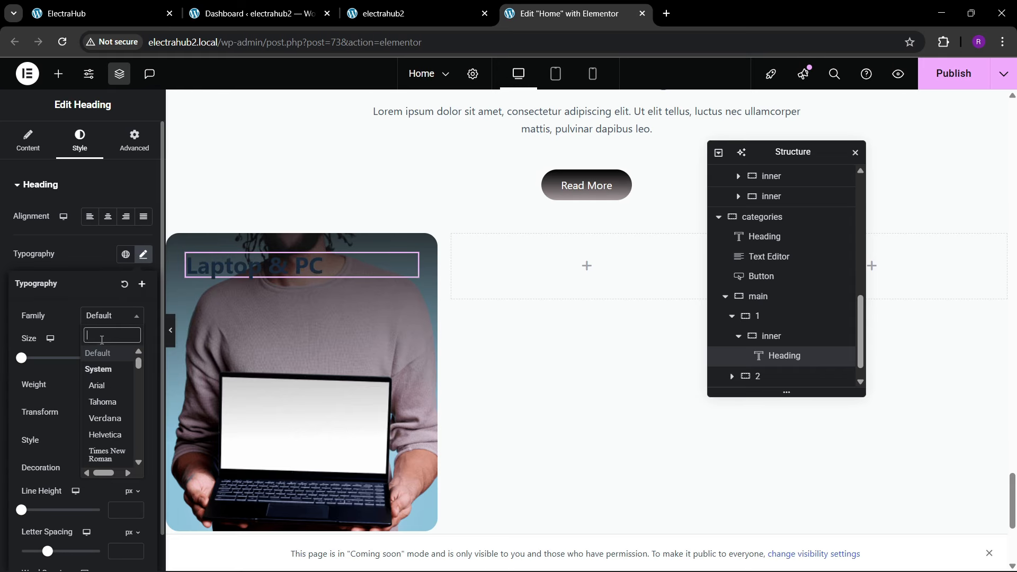
pyautogui.write('montserrat')
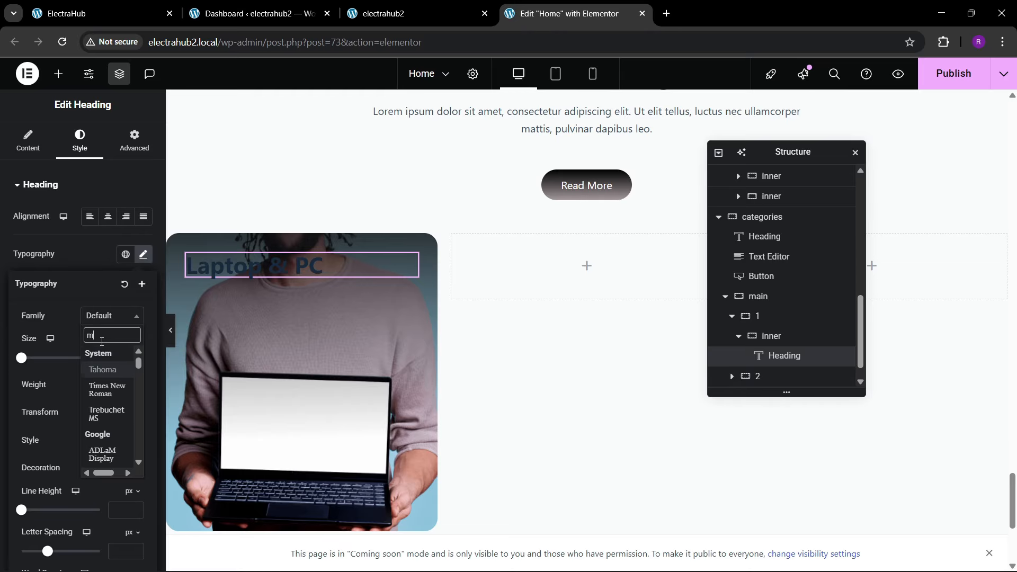
pyautogui.press('Return')
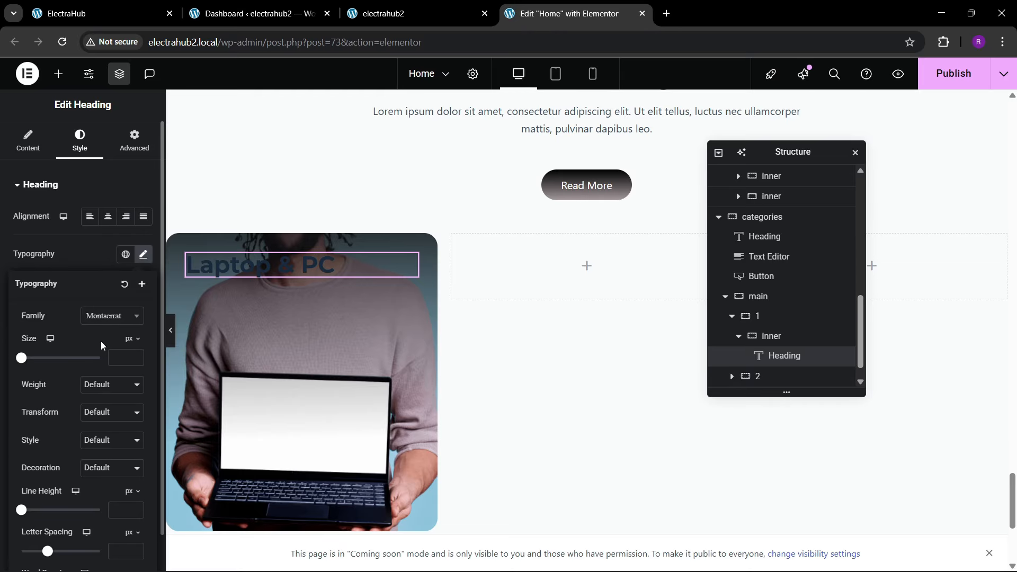
pyautogui.click(125, 358)
pyautogui.write('4')
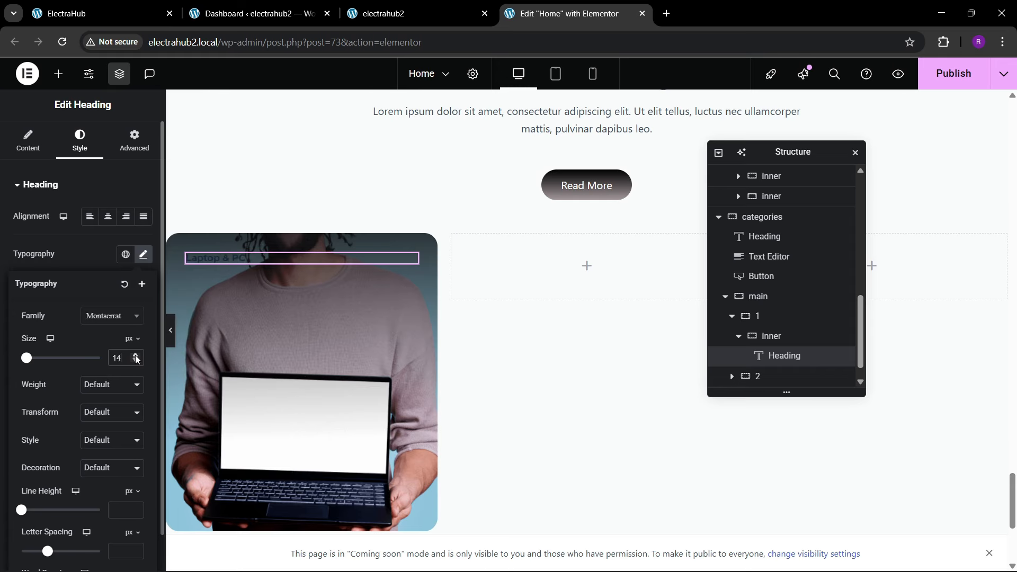
pyautogui.moveTo(136, 359); pyautogui.dragTo(136, 359)
pyautogui.click(106, 391)
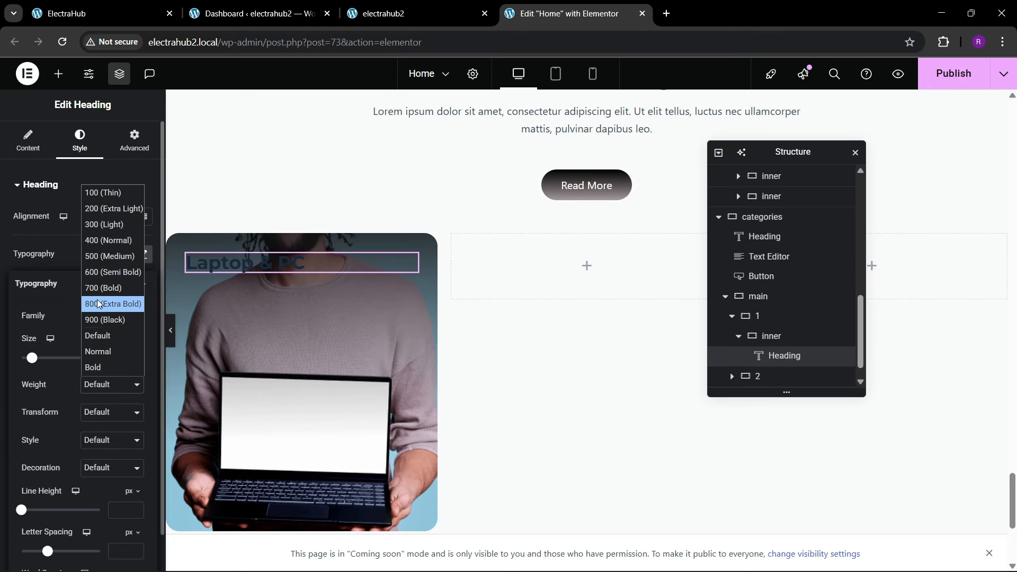
pyautogui.click(87, 271)
pyautogui.click(77, 244)
# Step: Set the Laptop & PC heading's text color to white and compare it with the reference card
pyautogui.click(143, 403)
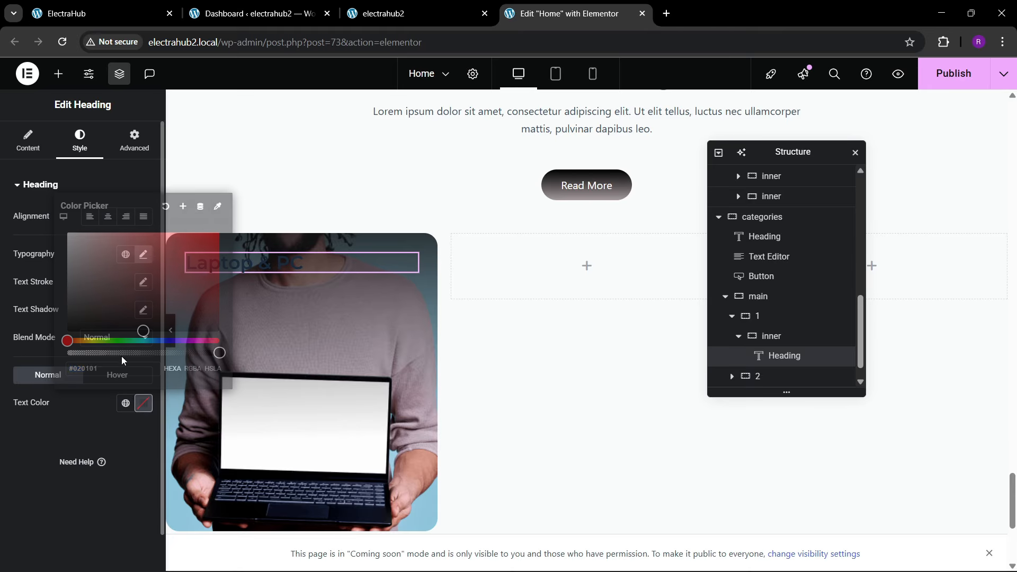
pyautogui.moveTo(98, 307); pyautogui.dragTo(40, 201)
pyautogui.click(143, 404)
pyautogui.click(101, 6)
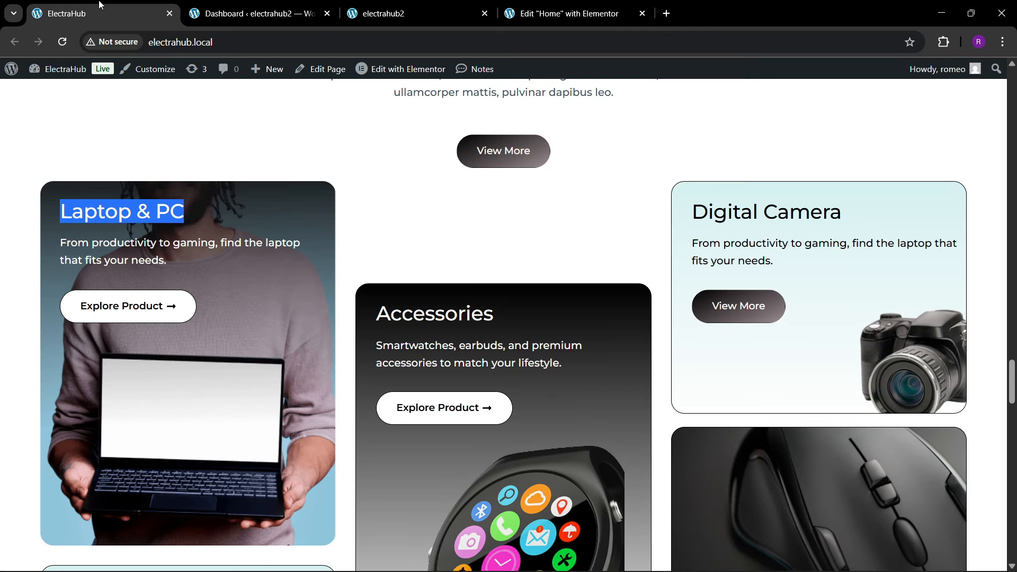
pyautogui.click(536, 8)
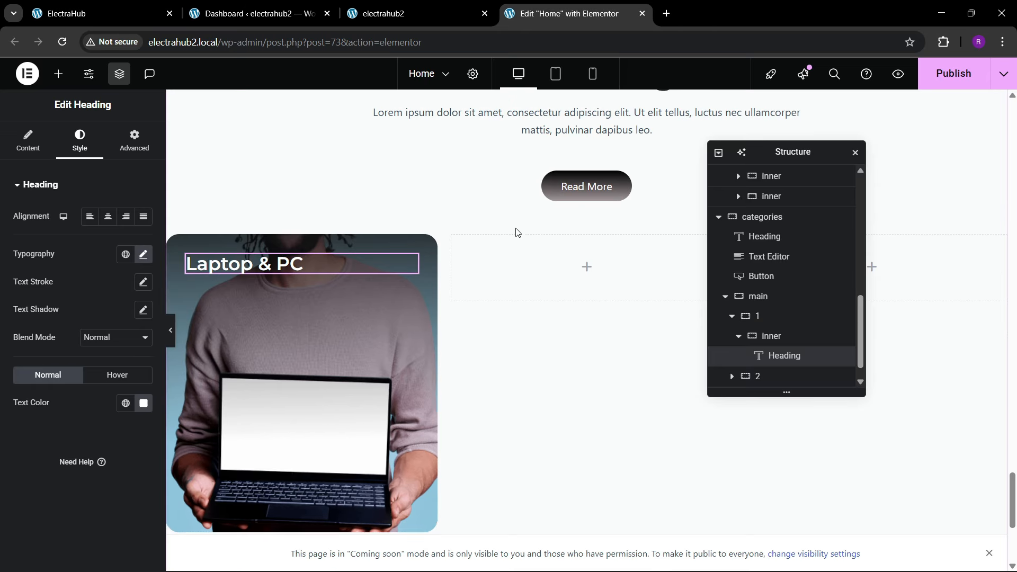
# Step: Copy the paragraph under the Our Best Categories heading, paste it below the Laptop & PC heading, and set its width to Default
pyautogui.scroll(3, 519, 233)
pyautogui.scroll(-1, 520, 244)
pyautogui.rightClick(546, 256)
pyautogui.press('Escape')
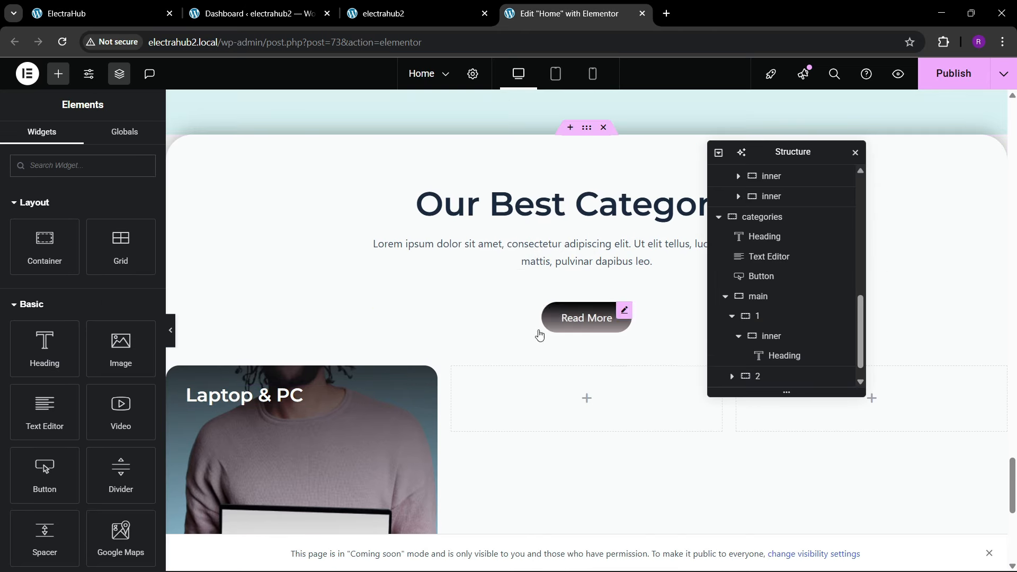
pyautogui.rightClick(275, 402)
pyautogui.click(296, 350)
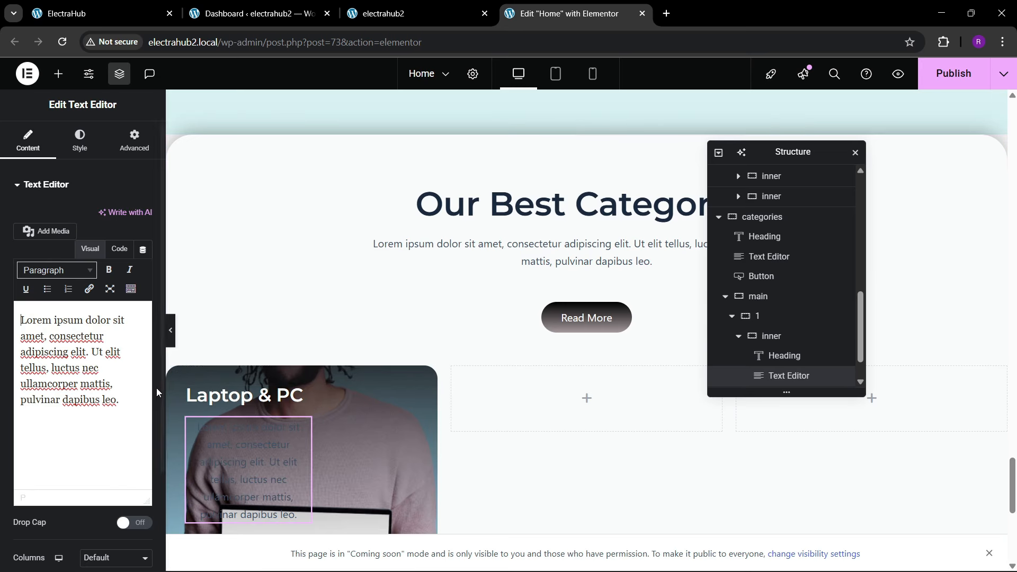
pyautogui.click(119, 144)
pyautogui.click(101, 320)
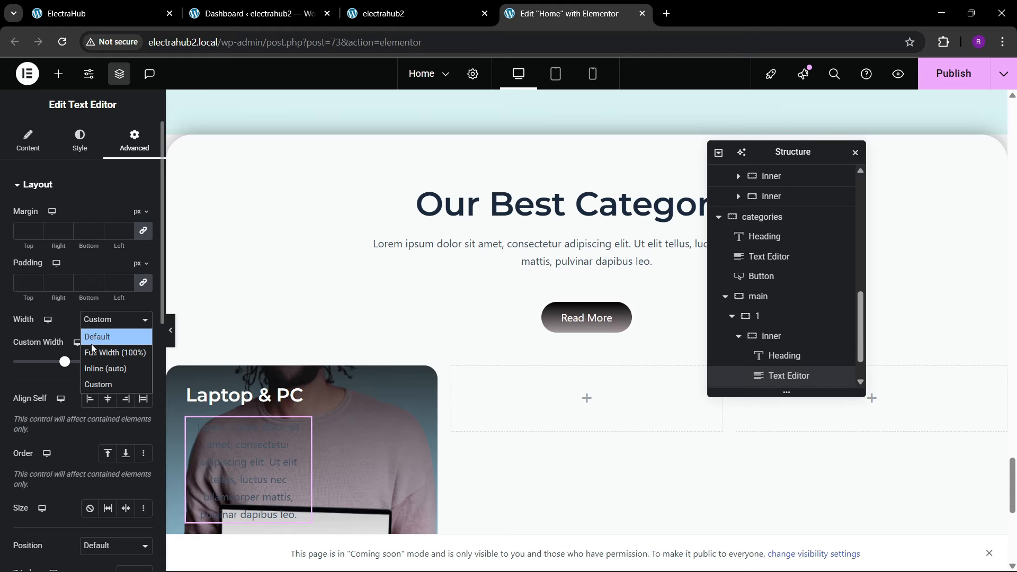
pyautogui.click(92, 346)
# Step: Set the card paragraph's text color to #FFFFFF and align it left
pyautogui.click(80, 139)
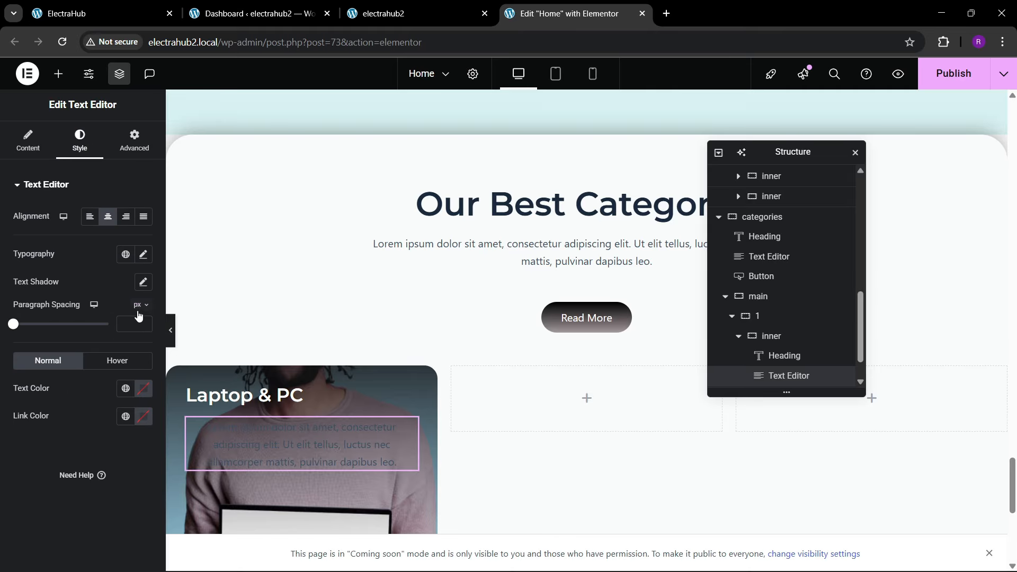
pyautogui.click(142, 391)
pyautogui.moveTo(108, 275); pyautogui.dragTo(58, 209)
pyautogui.click(1, 500)
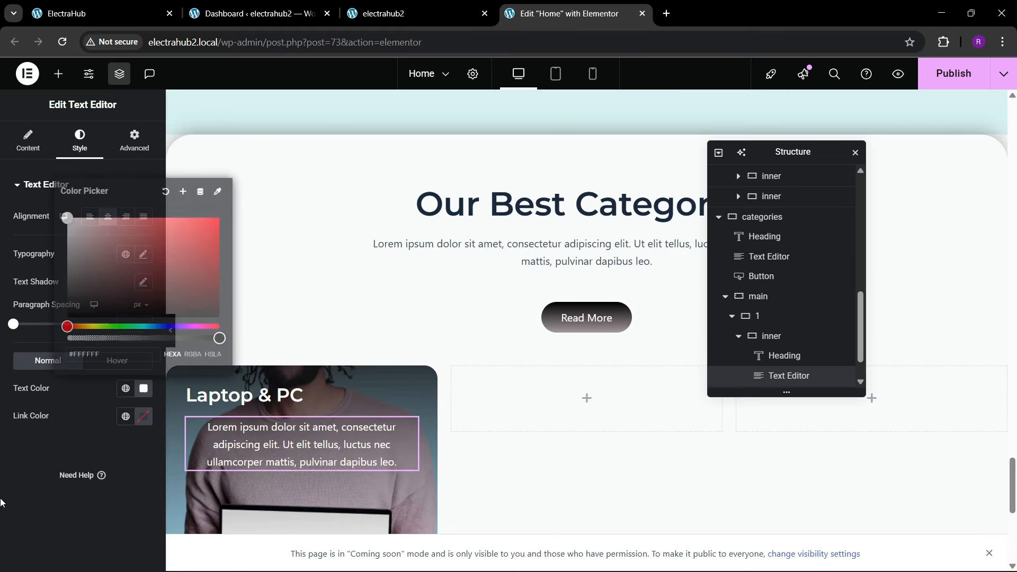
pyautogui.click(89, 218)
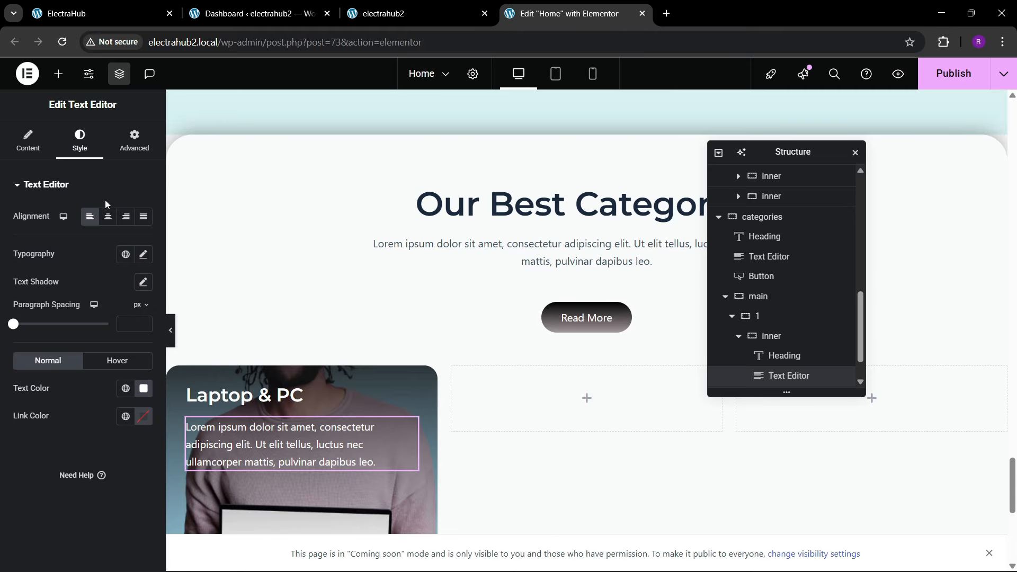
# Step: Shorten the card paragraph in code view by deleting everything after "Ut elit tellus" and ending the sentence there
pyautogui.click(133, 153)
pyautogui.click(28, 141)
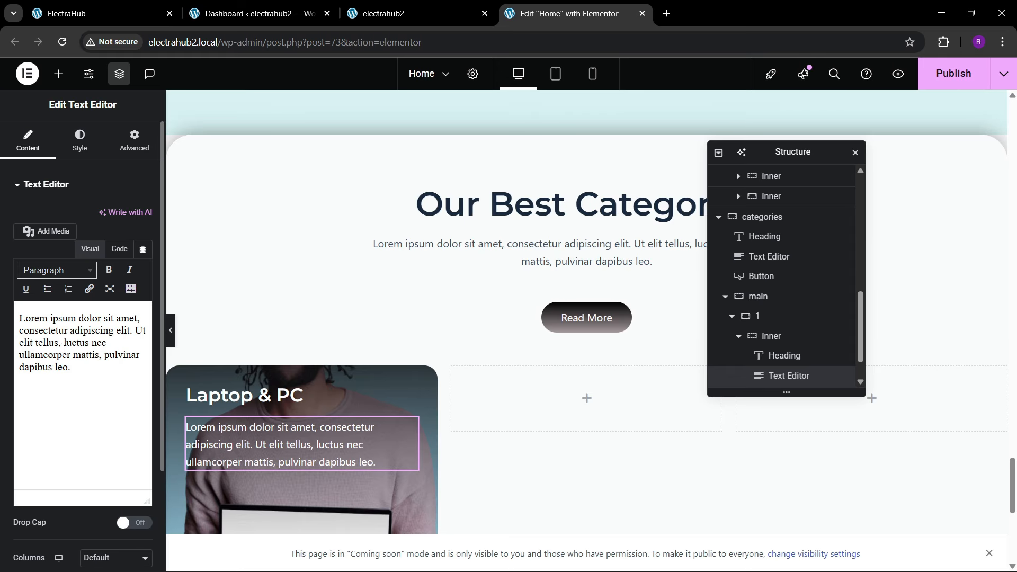
pyautogui.moveTo(58, 345); pyautogui.dragTo(84, 377)
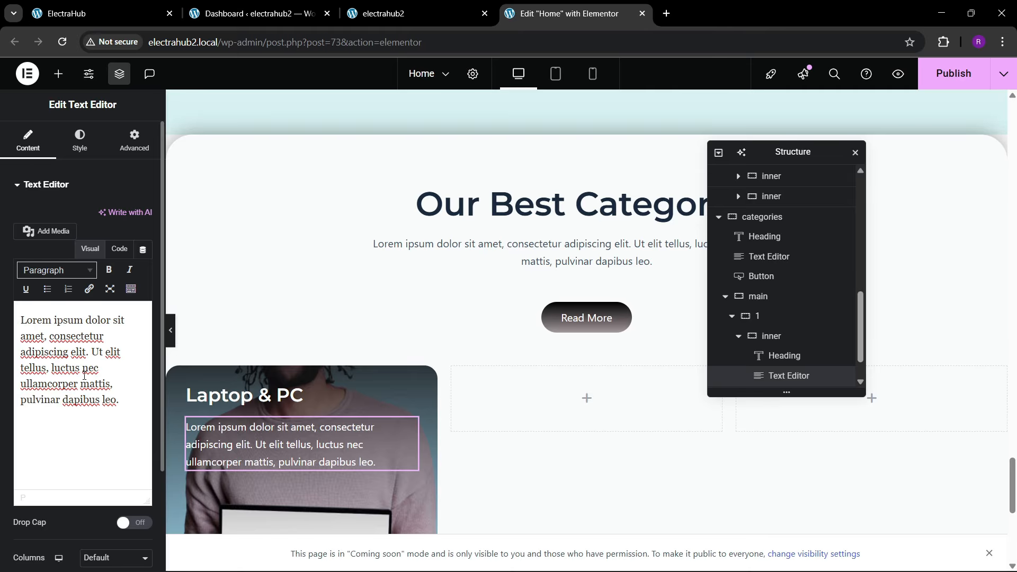
pyautogui.click(119, 250)
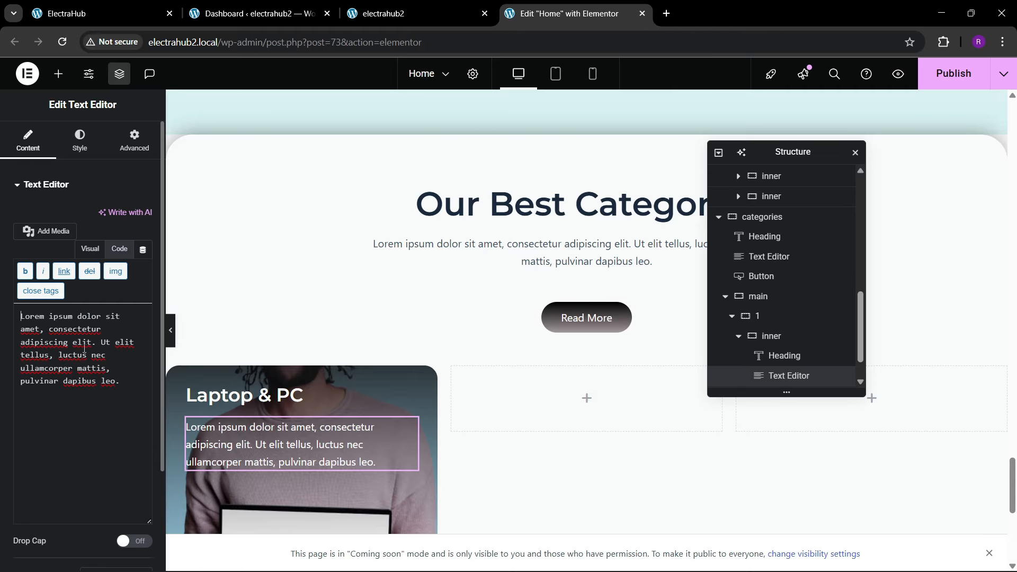
pyautogui.moveTo(48, 356); pyautogui.dragTo(126, 384)
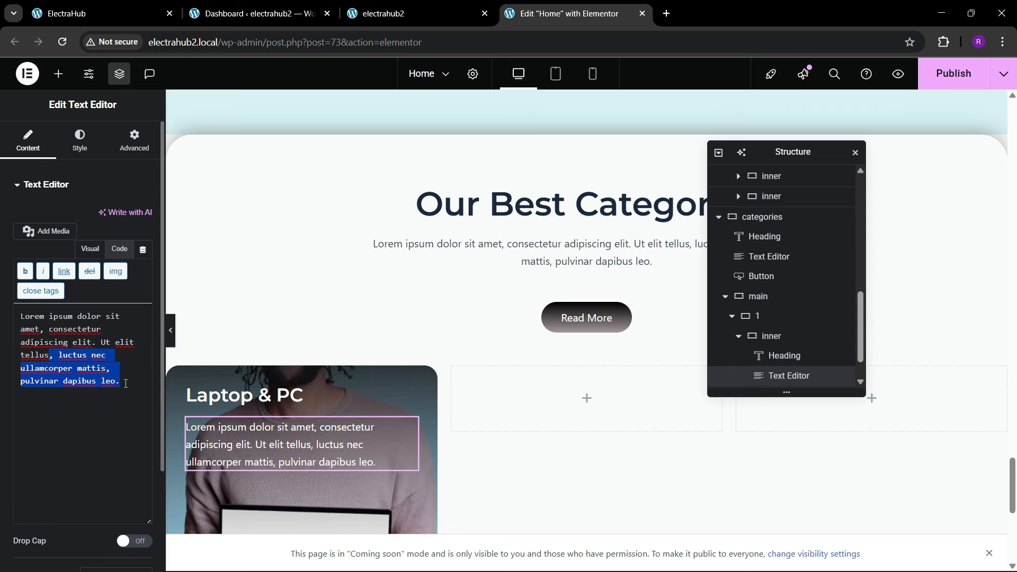
pyautogui.press('BackSpace')
# Step: Copy the outlined View More button from below the product cards and paste it under the Laptop & PC card's paragraph
pyautogui.click(223, 10)
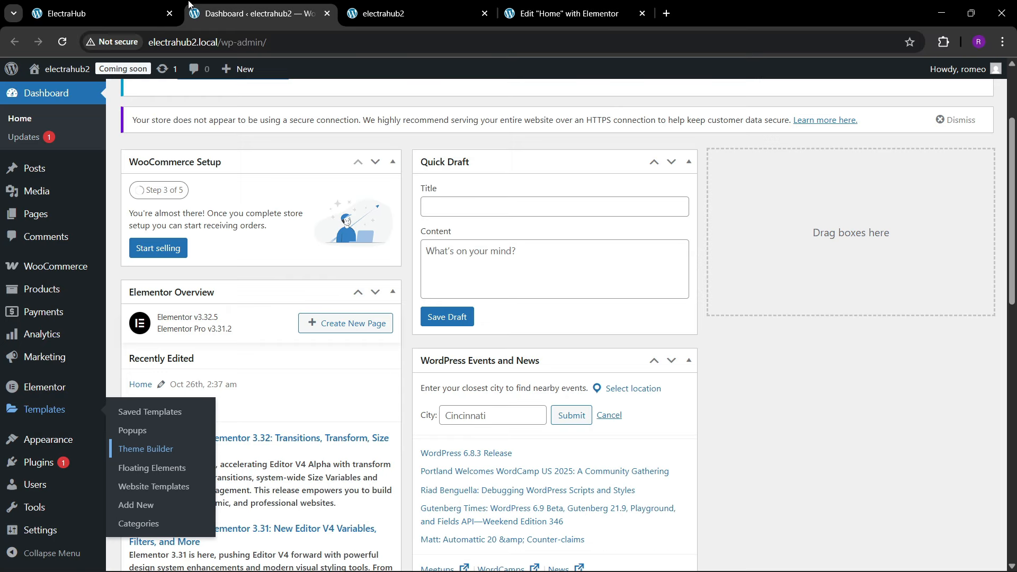
pyautogui.click(103, 5)
pyautogui.click(566, 13)
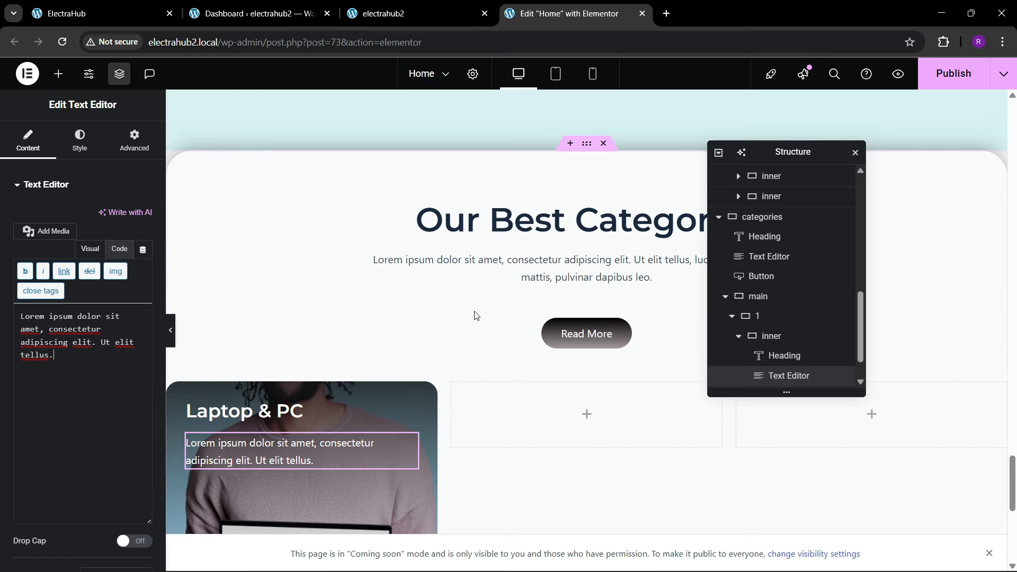
pyautogui.scroll(5, 478, 304)
pyautogui.scroll(5, 478, 304)
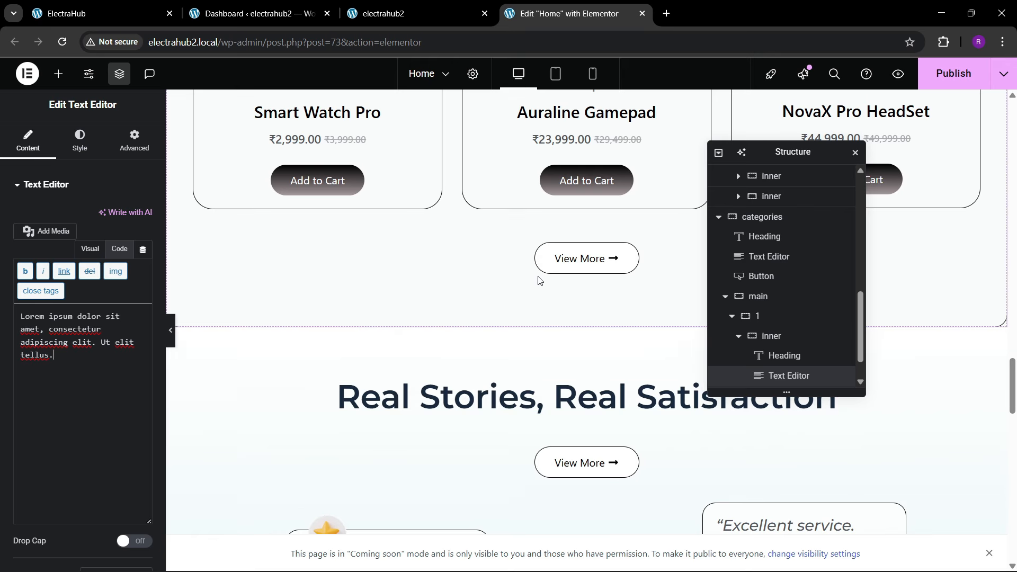
pyautogui.rightClick(579, 258)
pyautogui.click(593, 322)
pyautogui.scroll(-10, 364, 330)
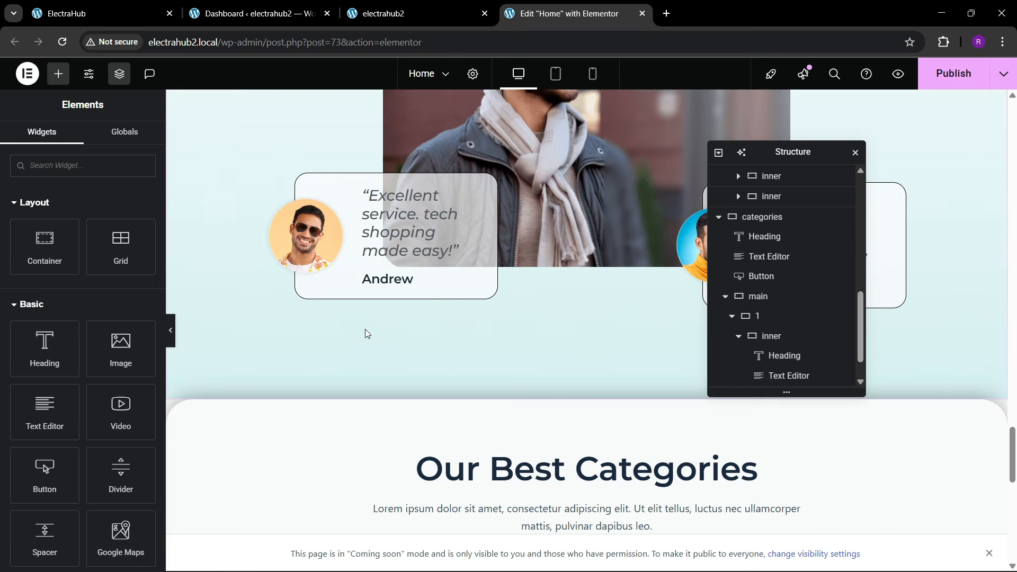
pyautogui.rightClick(246, 311)
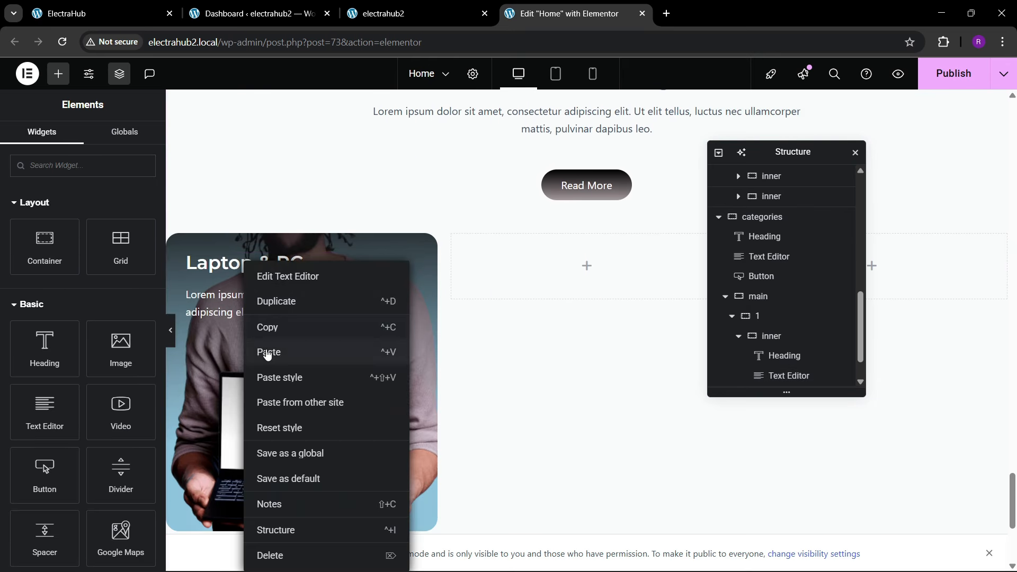
pyautogui.click(268, 353)
# Step: Check the reference card's button and change the pasted button's text to "Explore Products"
pyautogui.click(101, 13)
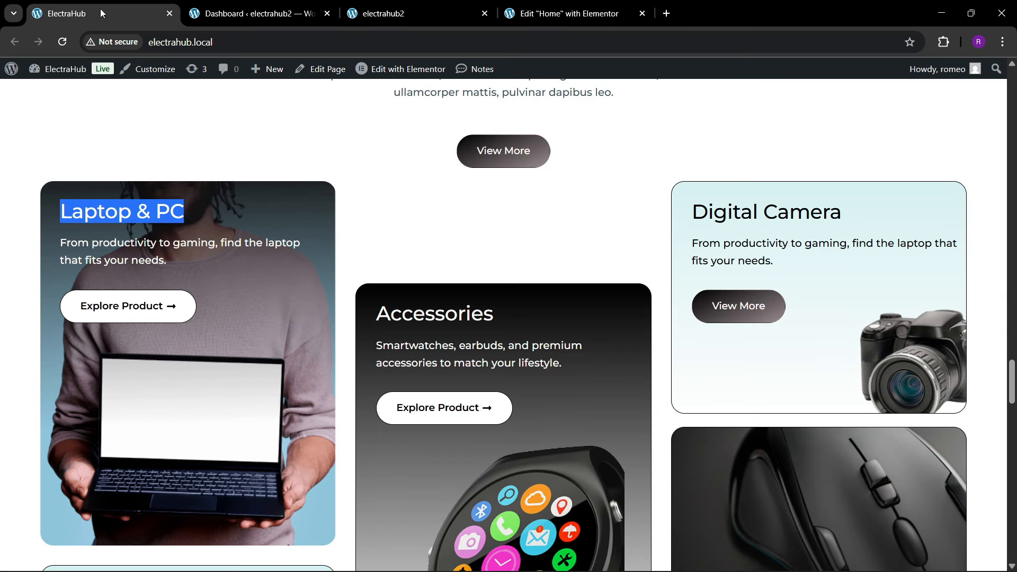
pyautogui.click(572, 13)
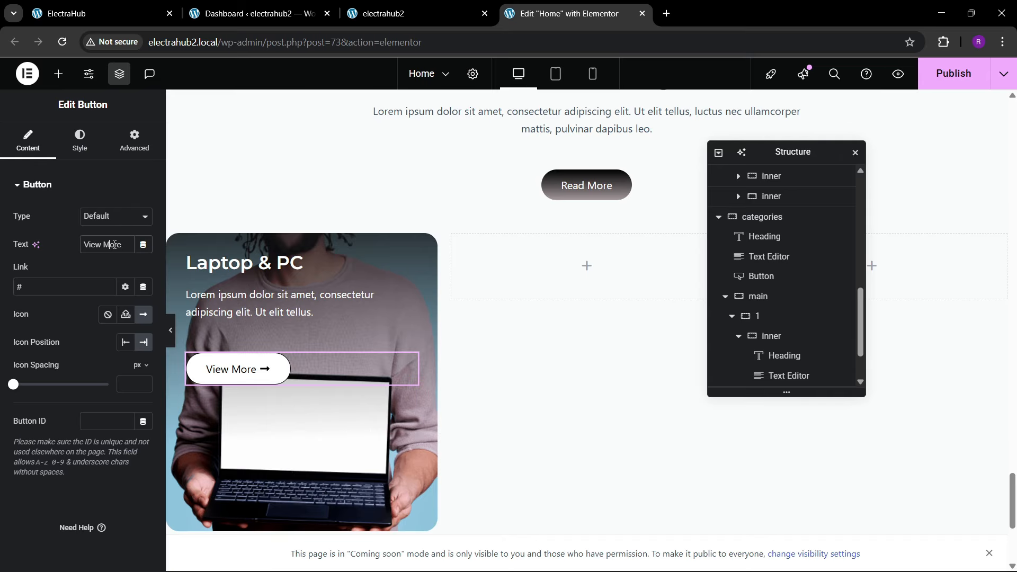
pyautogui.write('Expl')
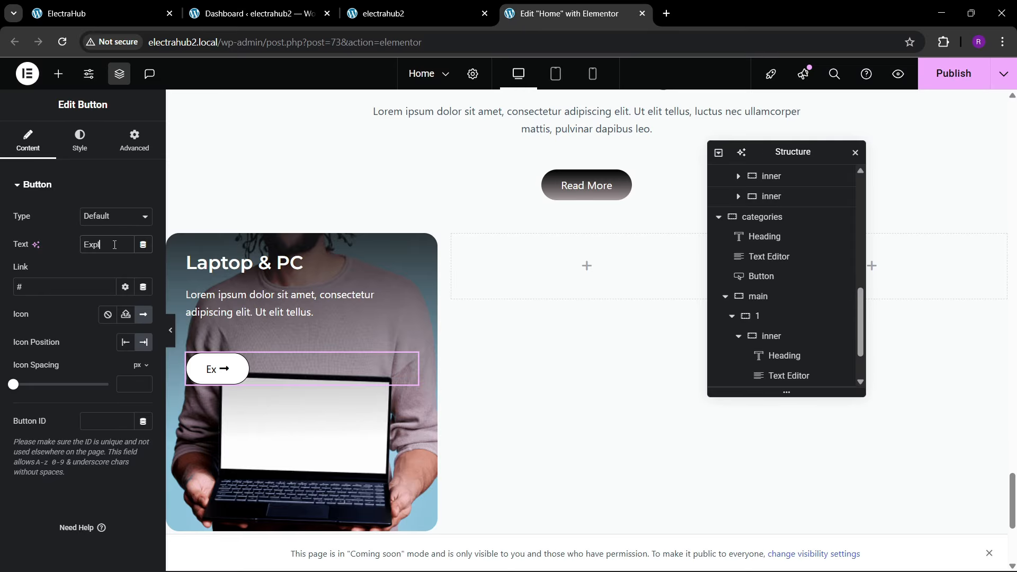
pyautogui.write('ore Produc')
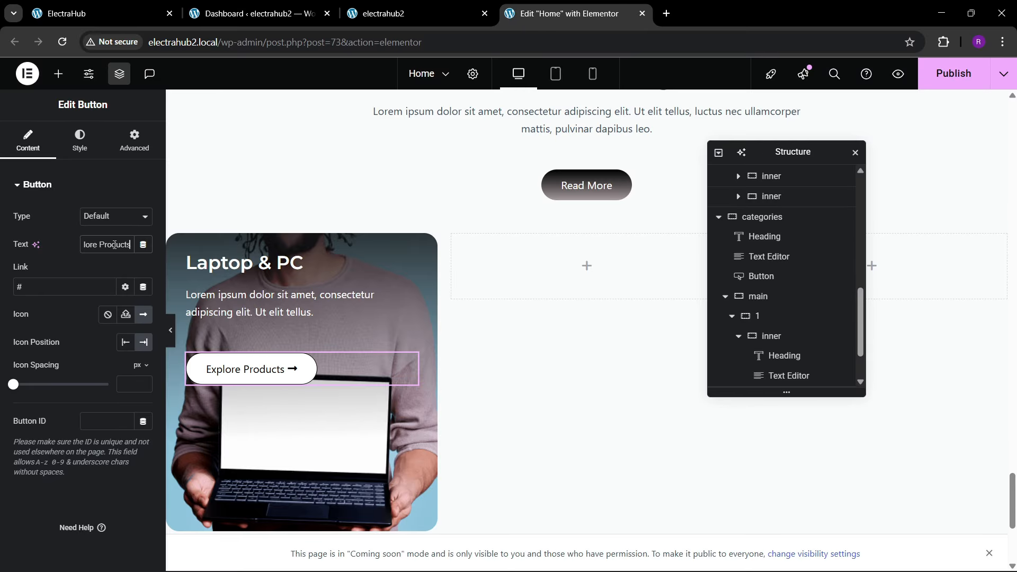
pyautogui.write('ts')
pyautogui.click(80, 139)
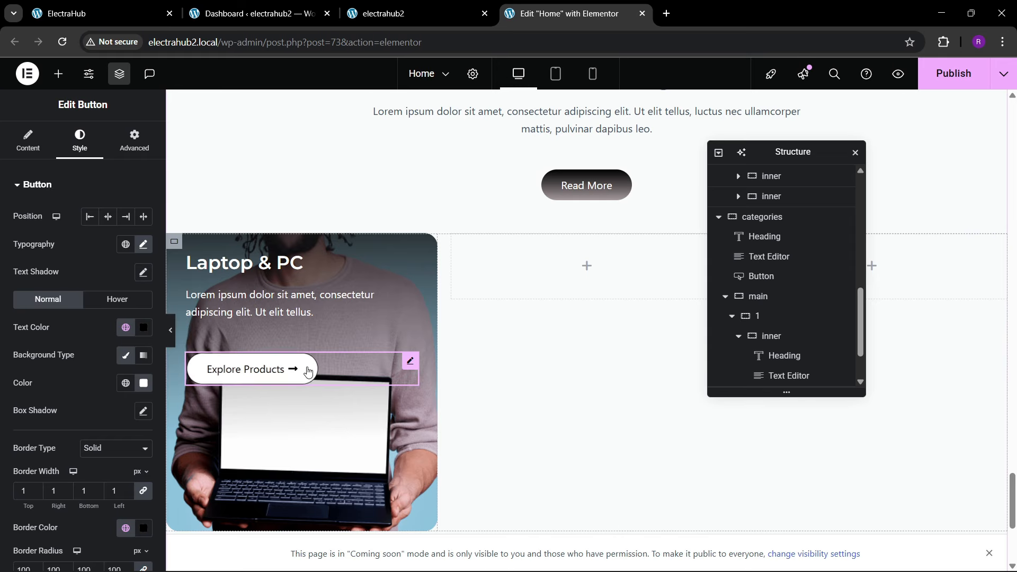
# Step: Set the Laptop & PC card's inner container to a minimum height of 500 px and publish the page
pyautogui.scroll(-3, 337, 377)
pyautogui.scroll(2, 373, 334)
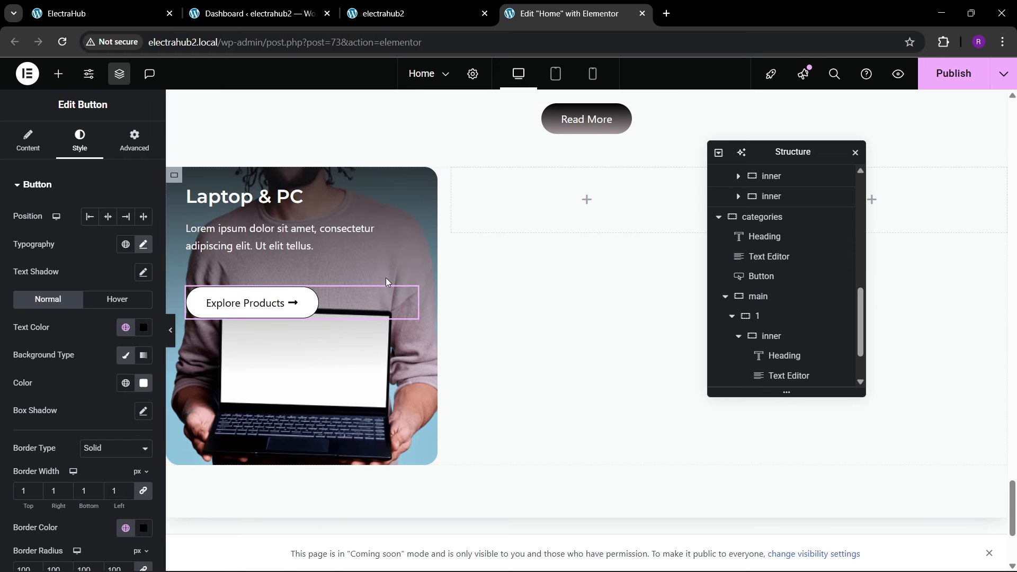
pyautogui.scroll(-1, 804, 345)
pyautogui.click(774, 279)
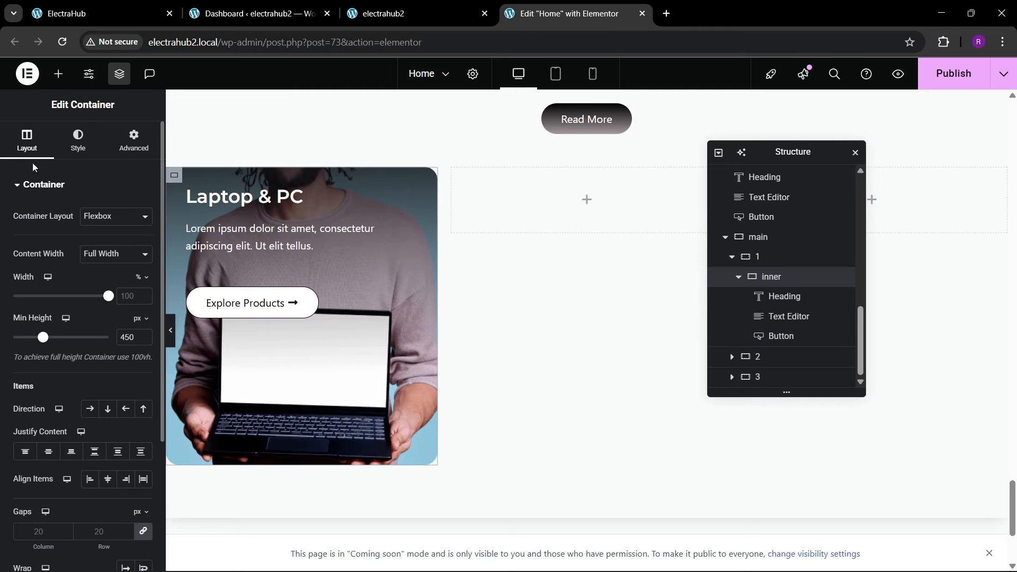
pyautogui.doubleClick(128, 342)
pyautogui.write('0')
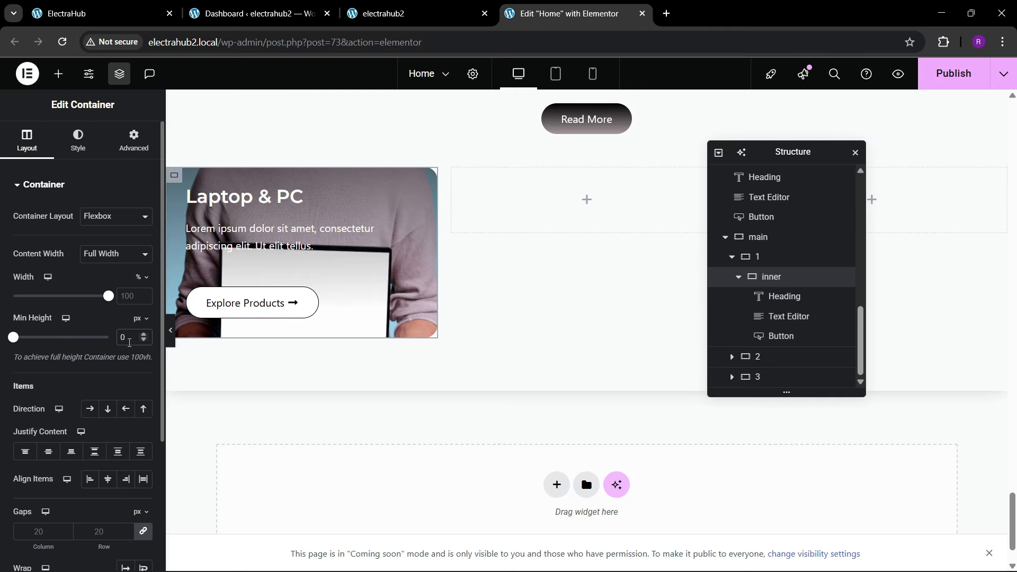
pyautogui.write('00')
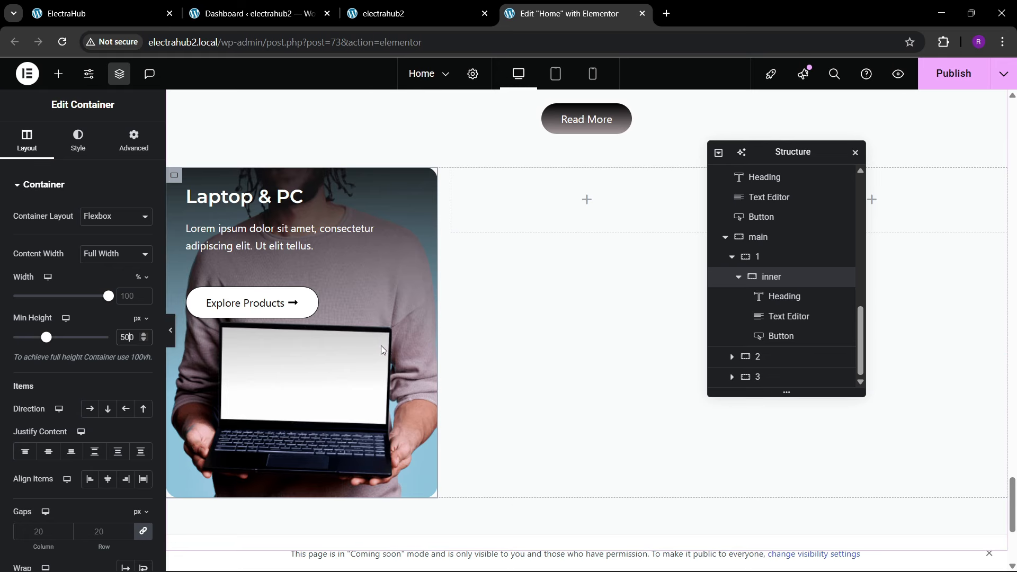
pyautogui.click(962, 82)
# Step: Check the reference site's category layout and duplicate the Laptop & PC inner container within container 1
pyautogui.click(115, 5)
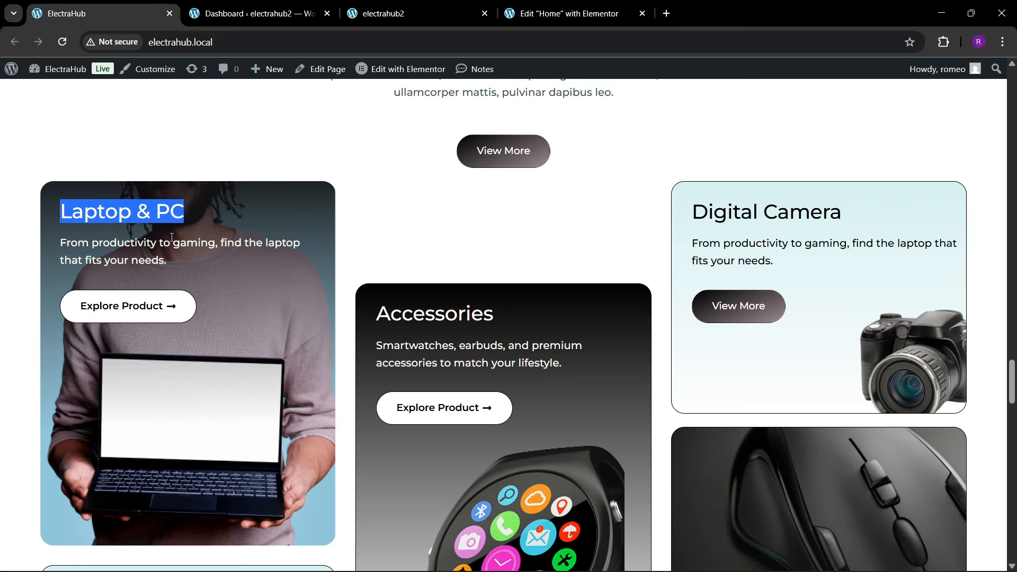
pyautogui.scroll(-4, 261, 312)
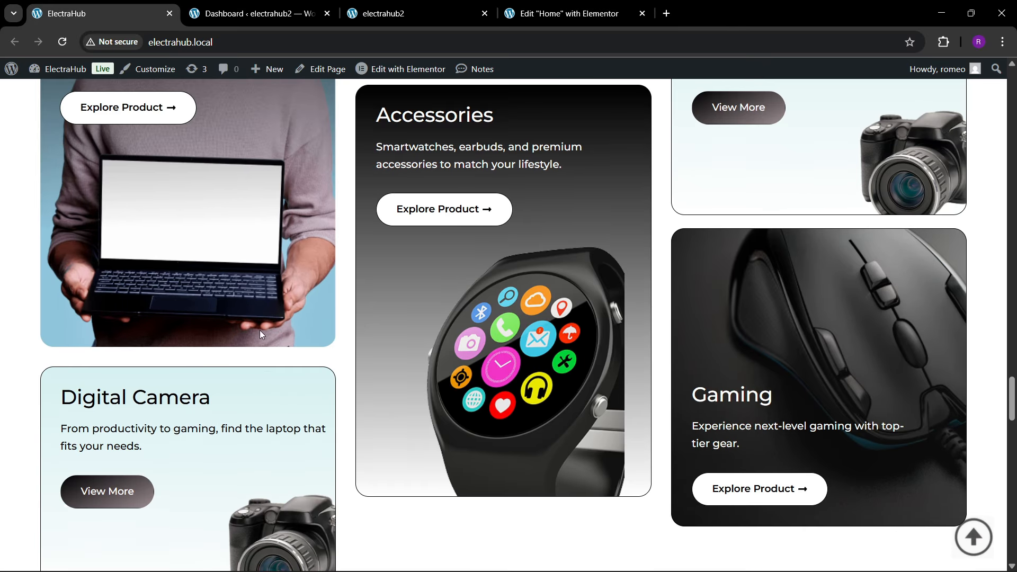
pyautogui.click(545, 10)
pyautogui.scroll(-2, 325, 285)
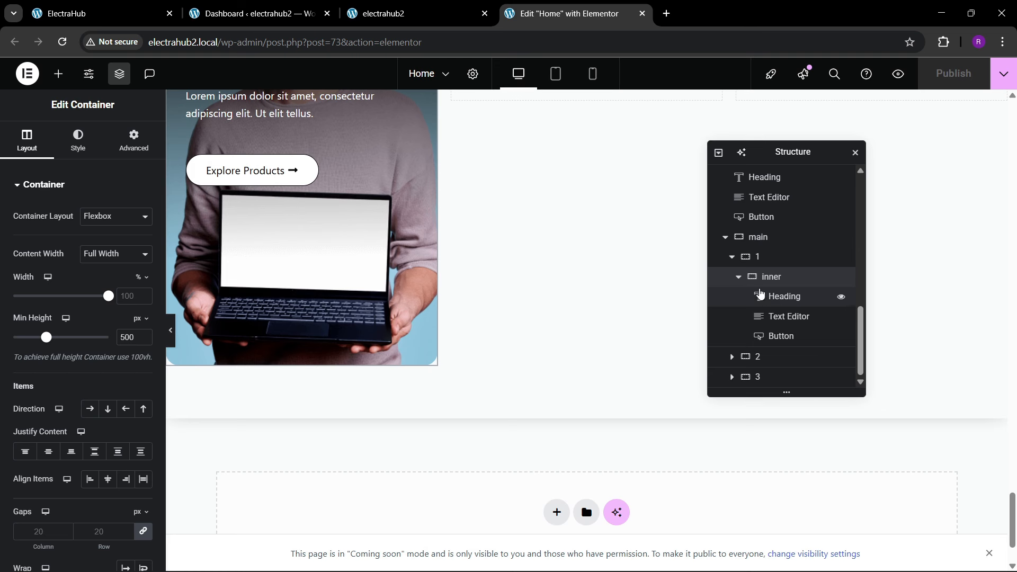
pyautogui.click(738, 277)
pyautogui.rightClick(761, 338)
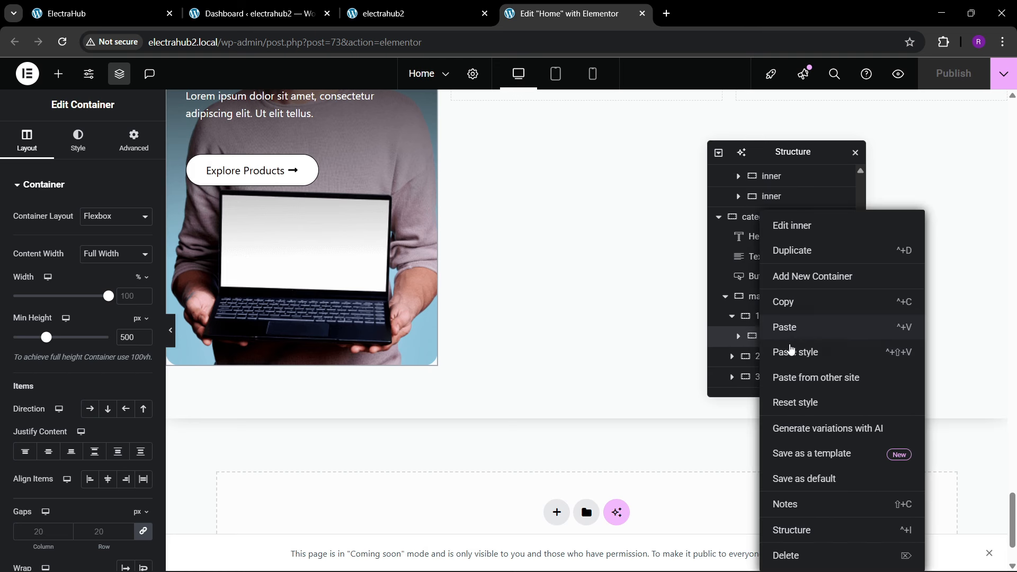
pyautogui.click(794, 250)
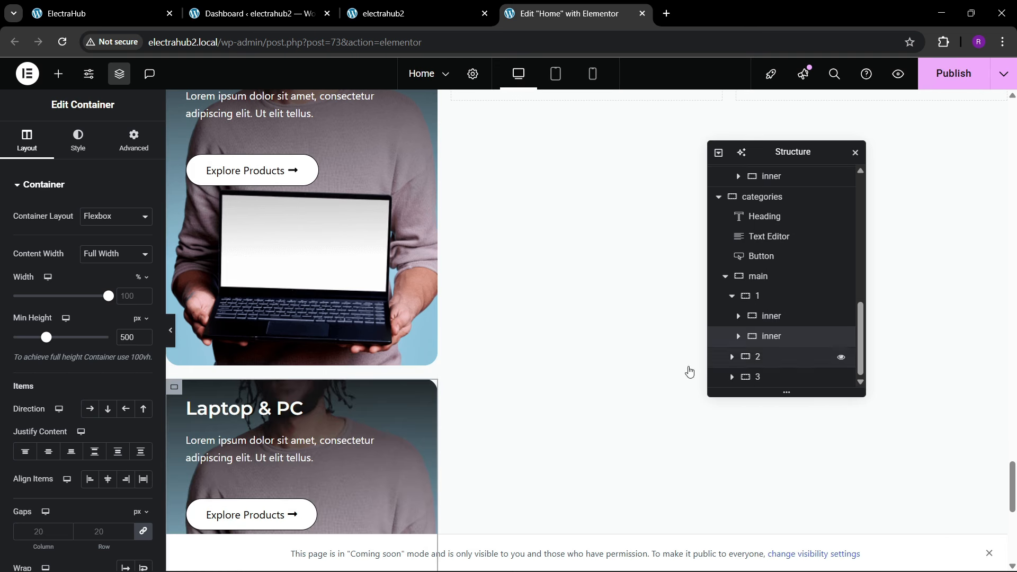
# Step: Copy the "Digital Camera" heading text from the reference site and use it as the duplicated card's heading
pyautogui.click(79, 14)
pyautogui.scroll(-3, 168, 314)
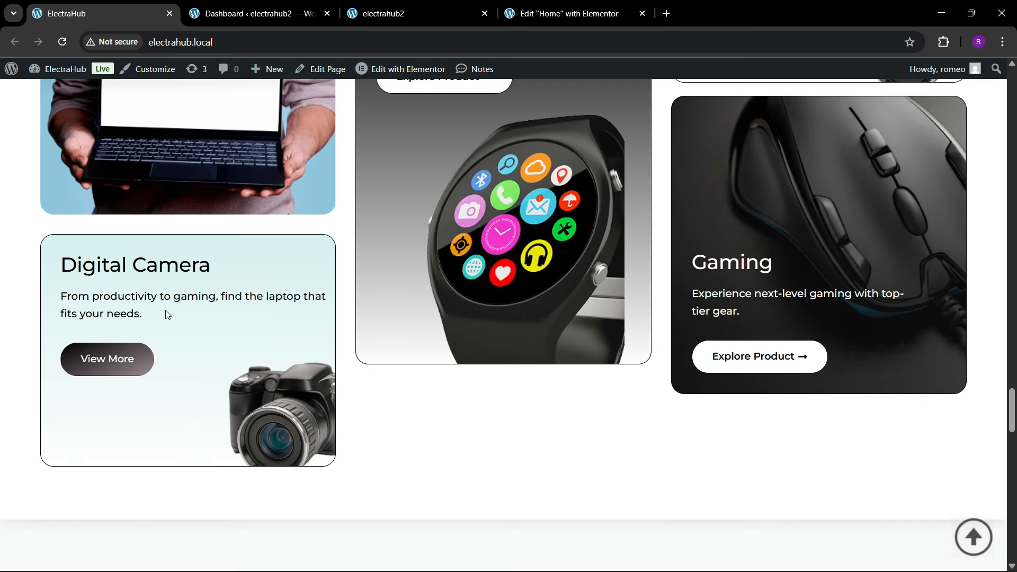
pyautogui.moveTo(64, 266); pyautogui.dragTo(229, 270)
pyautogui.click(121, 276)
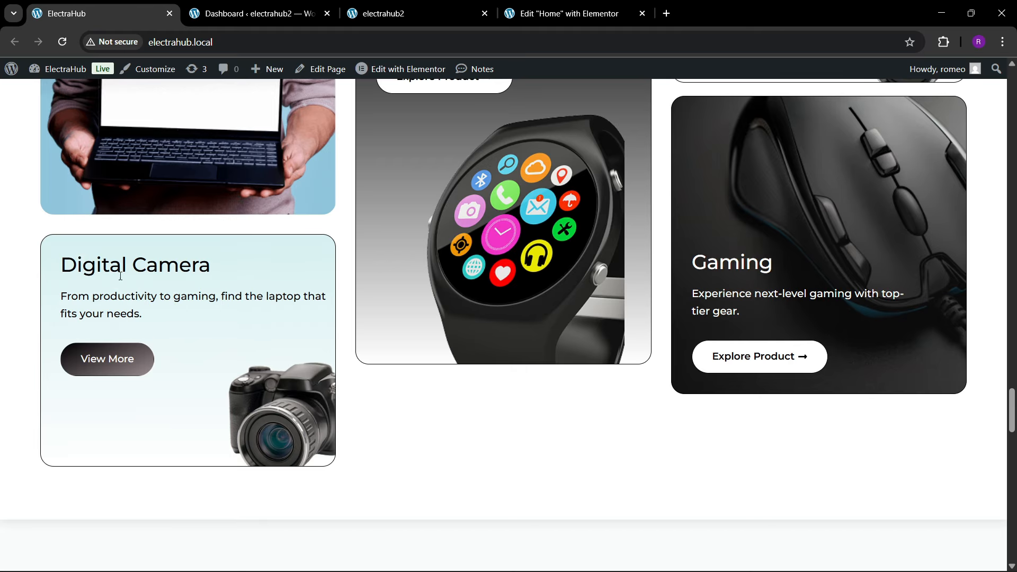
pyautogui.moveTo(58, 270); pyautogui.dragTo(187, 256)
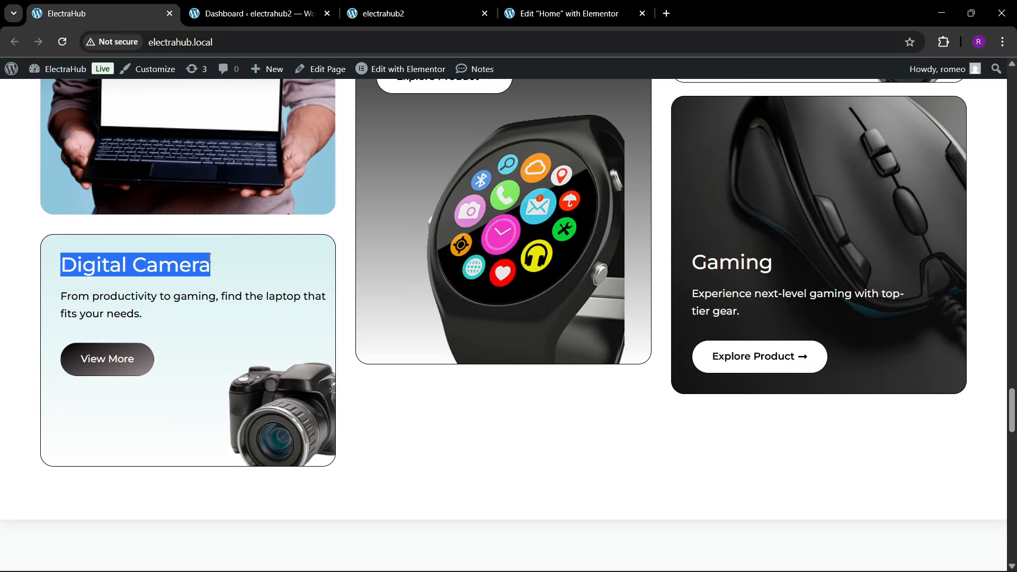
pyautogui.click(529, 14)
pyautogui.scroll(-3, 278, 304)
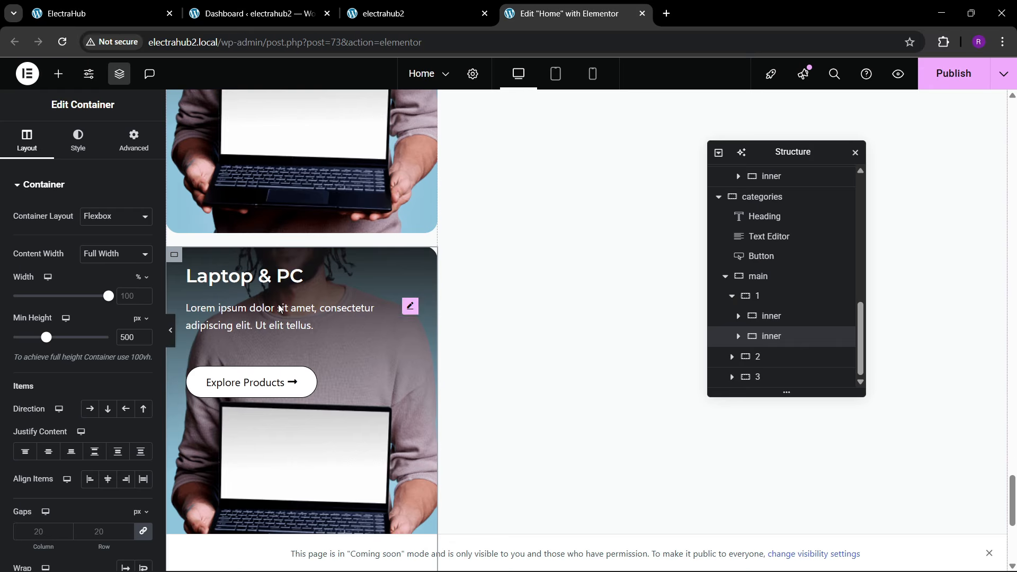
pyautogui.click(254, 276)
pyautogui.click(98, 236)
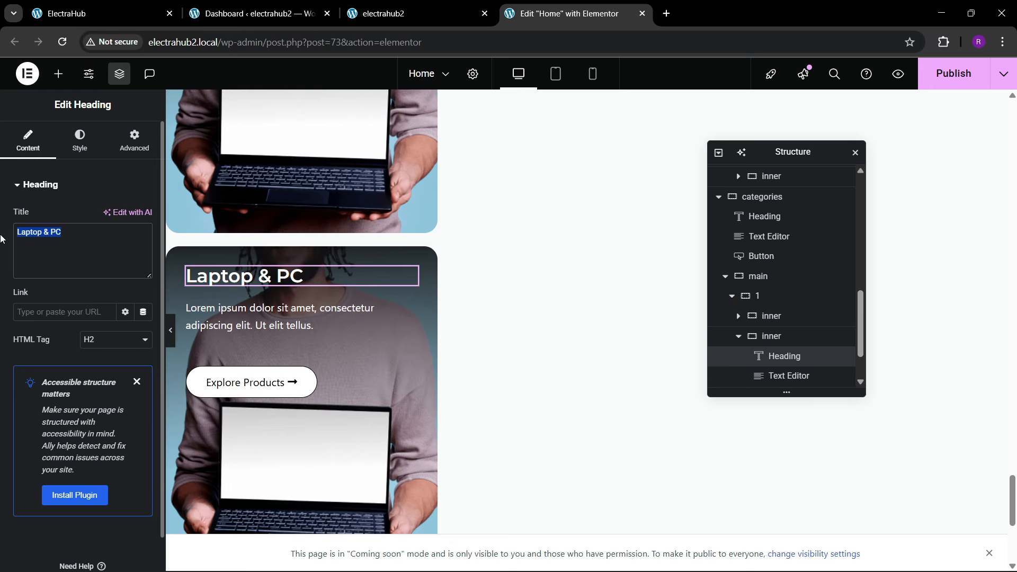
pyautogui.write('Digital Camera')
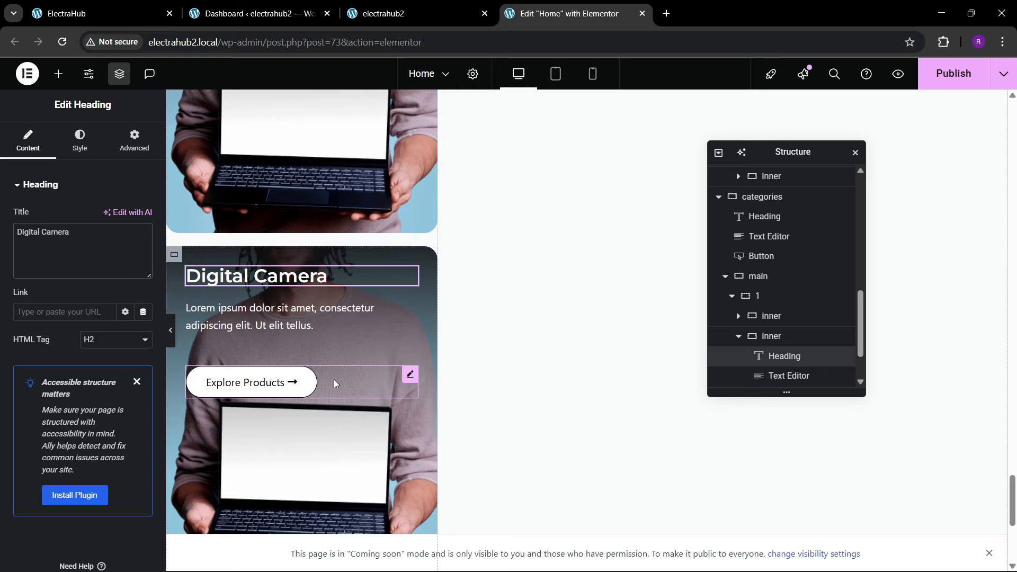
# Step: Change the Digital Camera card's background to a gradient from the global color theme 1 to white
pyautogui.scroll(-2, 750, 356)
pyautogui.click(771, 276)
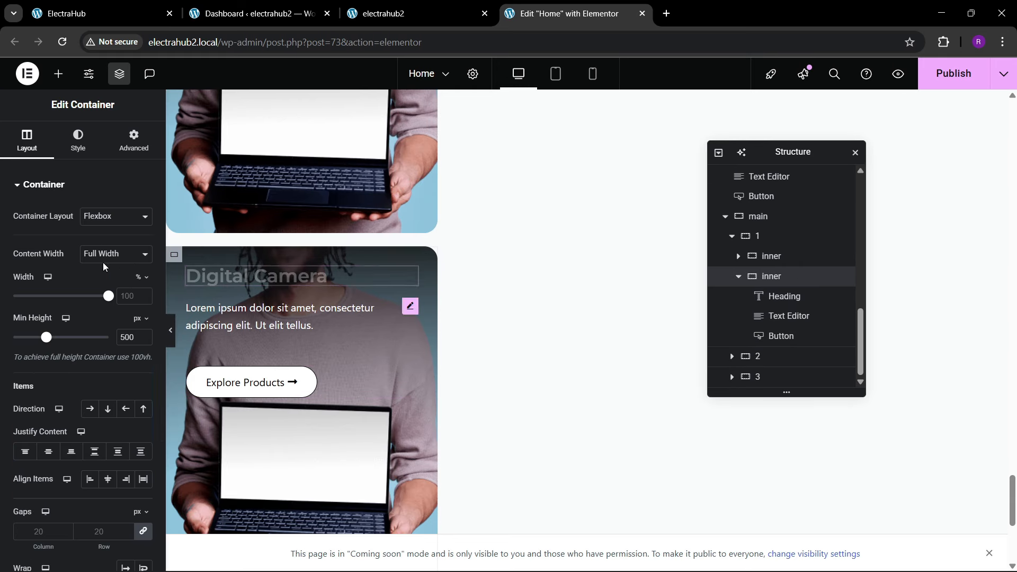
pyautogui.click(78, 141)
pyautogui.scroll(-1, 79, 311)
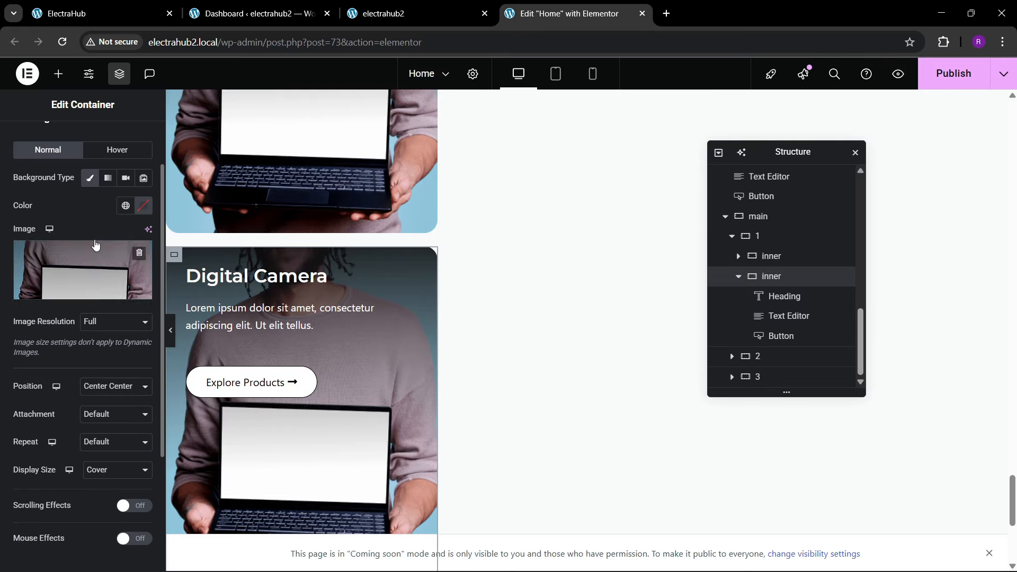
pyautogui.click(107, 178)
pyautogui.click(125, 270)
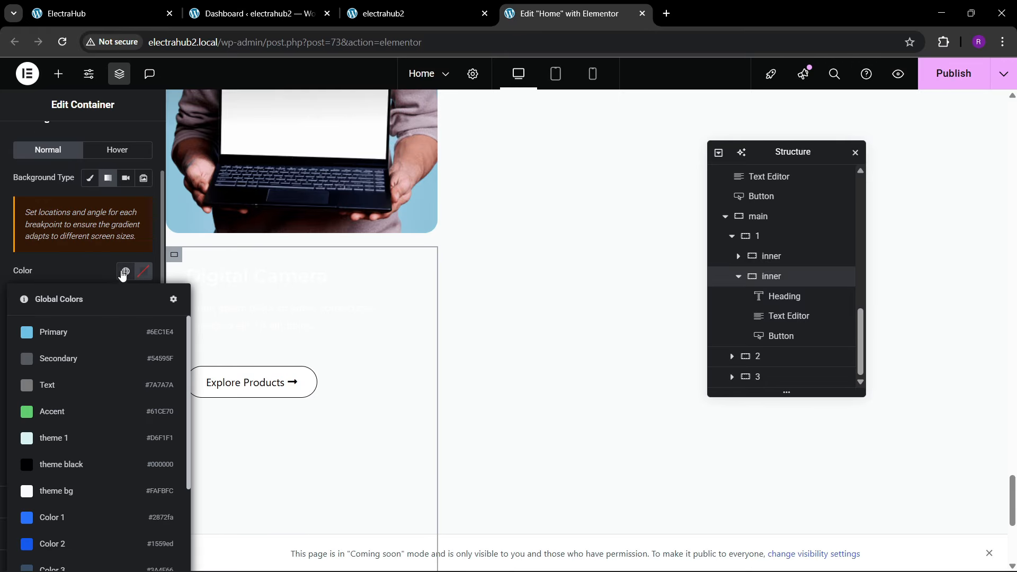
pyautogui.click(59, 435)
pyautogui.click(144, 344)
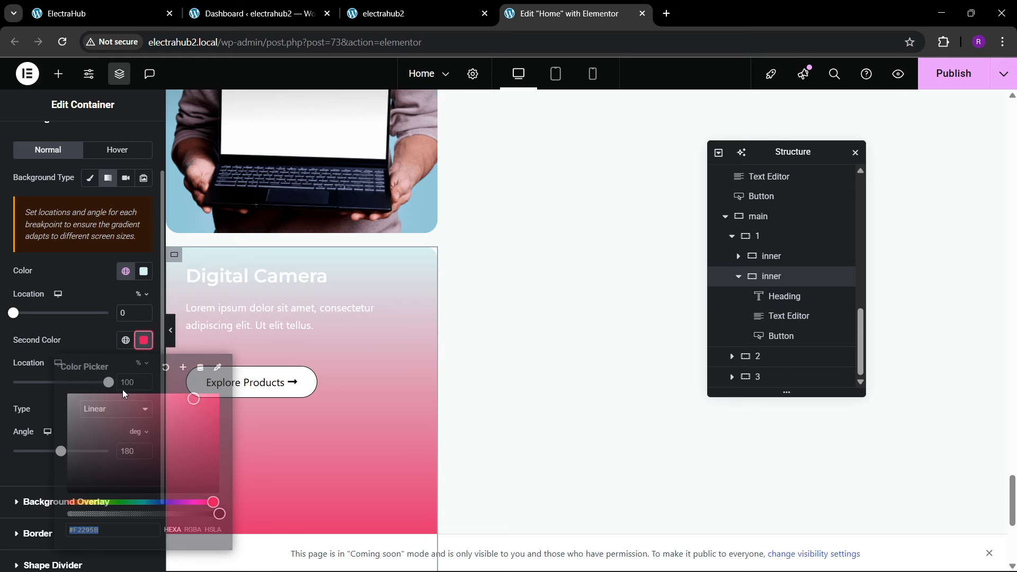
pyautogui.moveTo(114, 408); pyautogui.dragTo(50, 329)
pyautogui.click(51, 329)
# Step: Set the text color of the Digital Camera card's heading and paragraph to the global color theme black
pyautogui.click(348, 272)
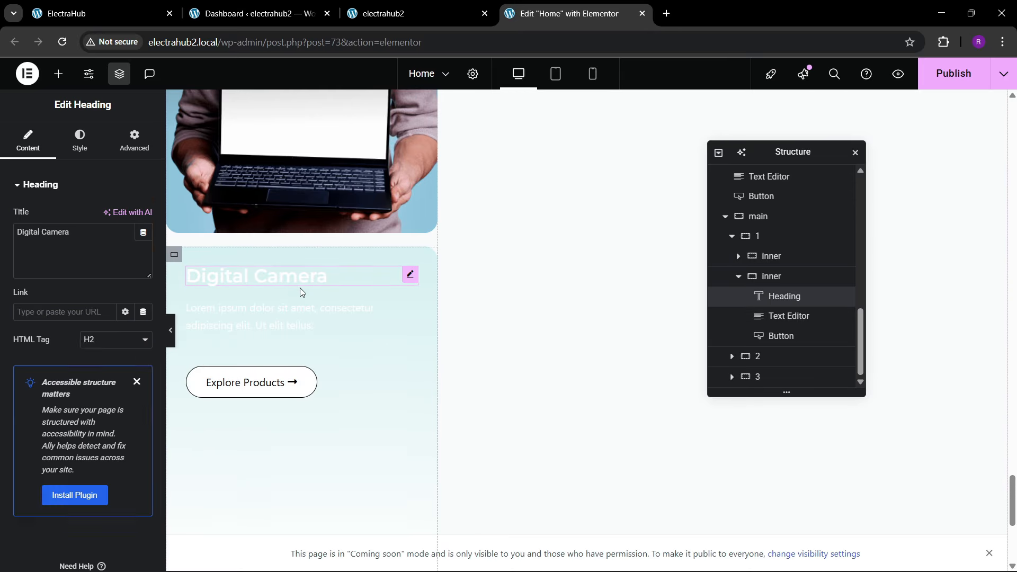
pyautogui.click(79, 140)
pyautogui.click(124, 406)
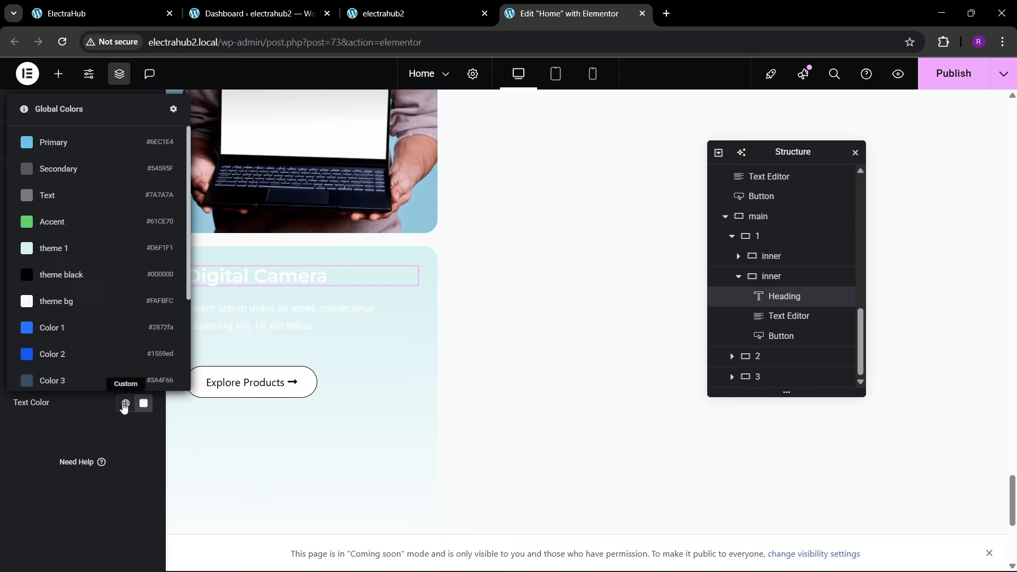
pyautogui.click(70, 274)
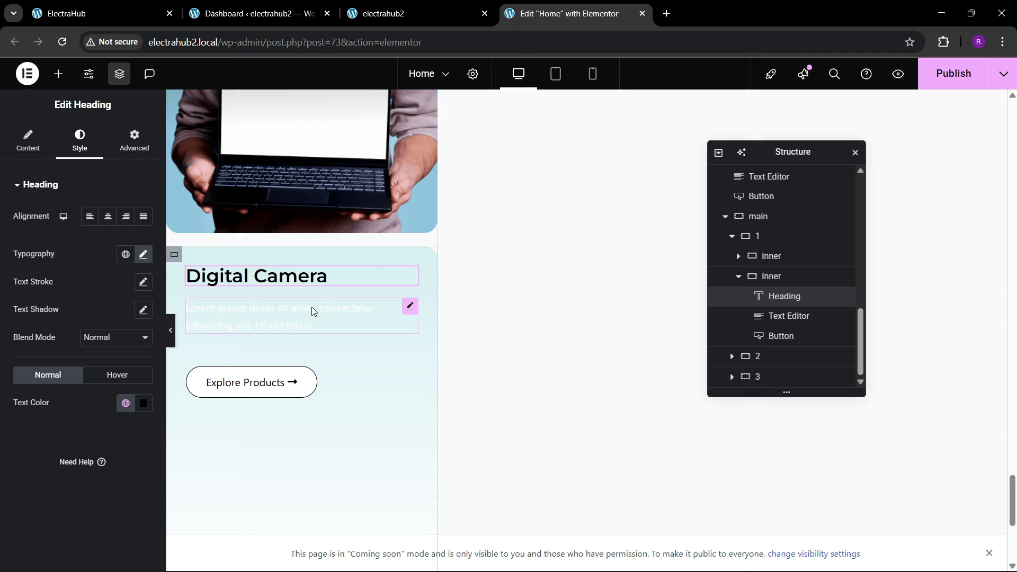
pyautogui.click(411, 307)
pyautogui.click(80, 140)
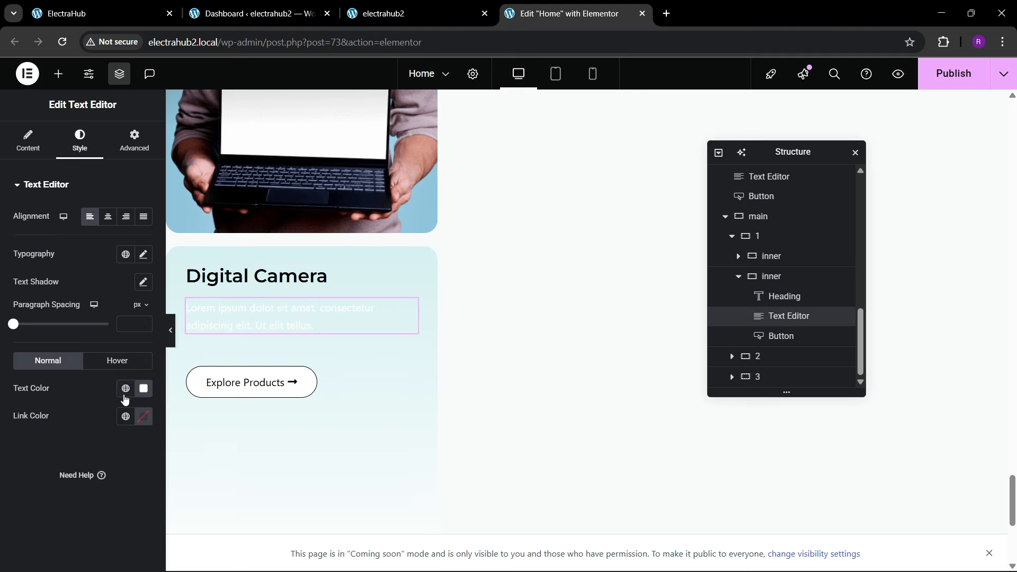
pyautogui.click(126, 388)
pyautogui.click(55, 275)
# Step: Add an Image widget inside the Digital Camera card's inner container, directly below the Explore Products button
pyautogui.scroll(-1, 250, 333)
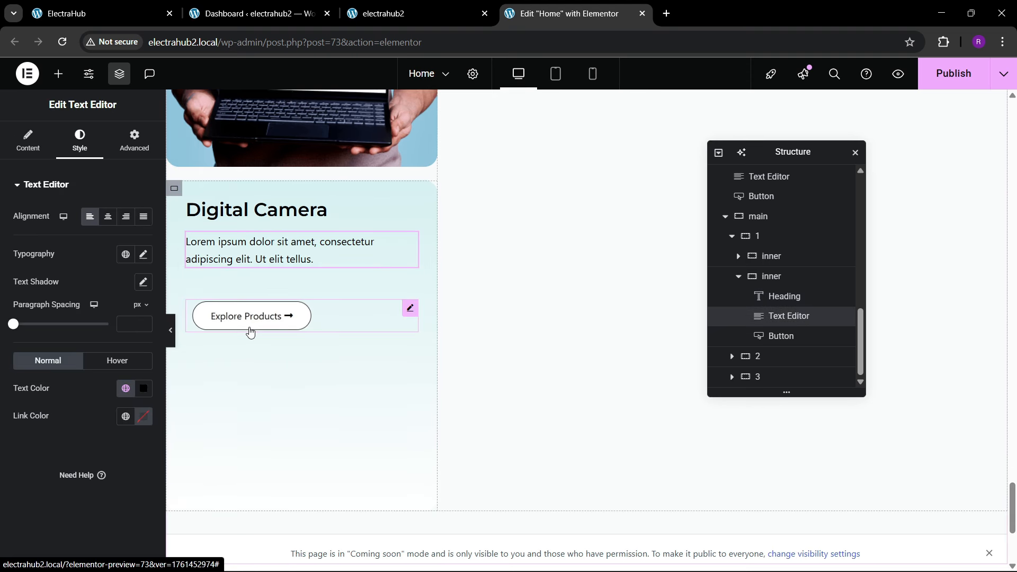
pyautogui.click(58, 74)
pyautogui.moveTo(119, 347); pyautogui.dragTo(253, 358)
pyautogui.scroll(-1, 767, 383)
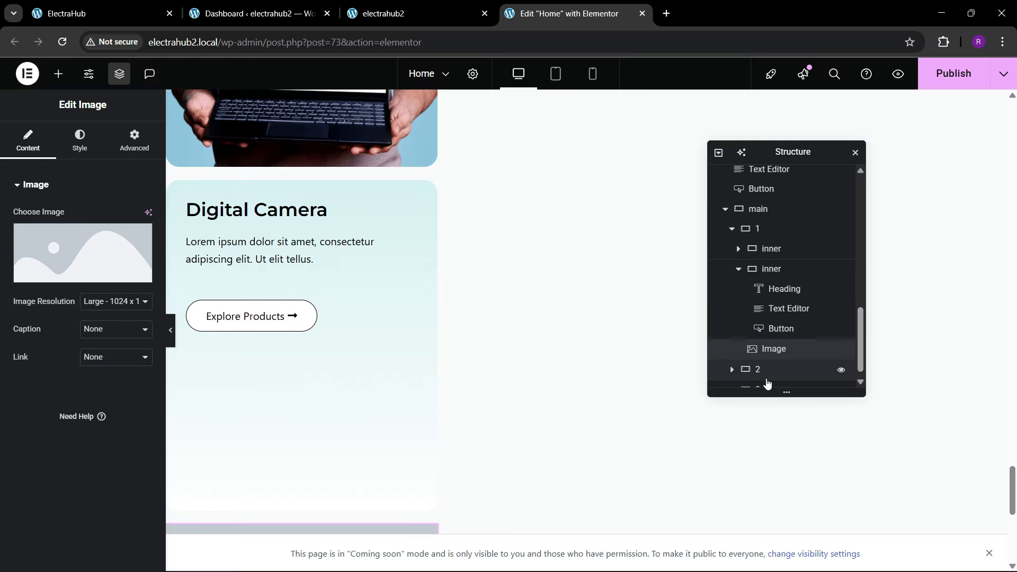
pyautogui.moveTo(777, 341); pyautogui.dragTo(798, 358)
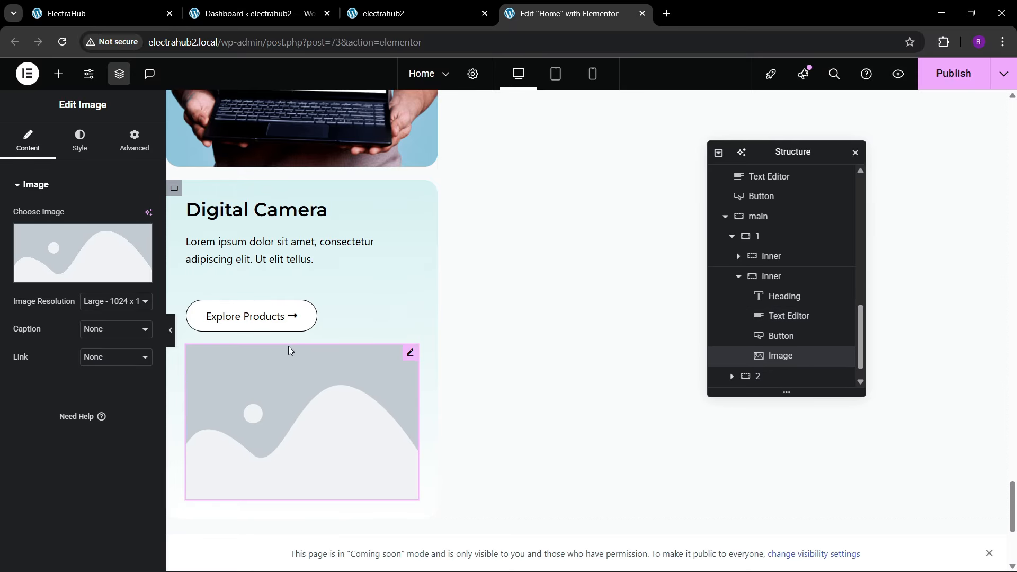
# Step: Check the reference site and set the new image widget to Camera-Image-Selections.png from the media library
pyautogui.click(123, 11)
pyautogui.click(530, 13)
pyautogui.click(84, 249)
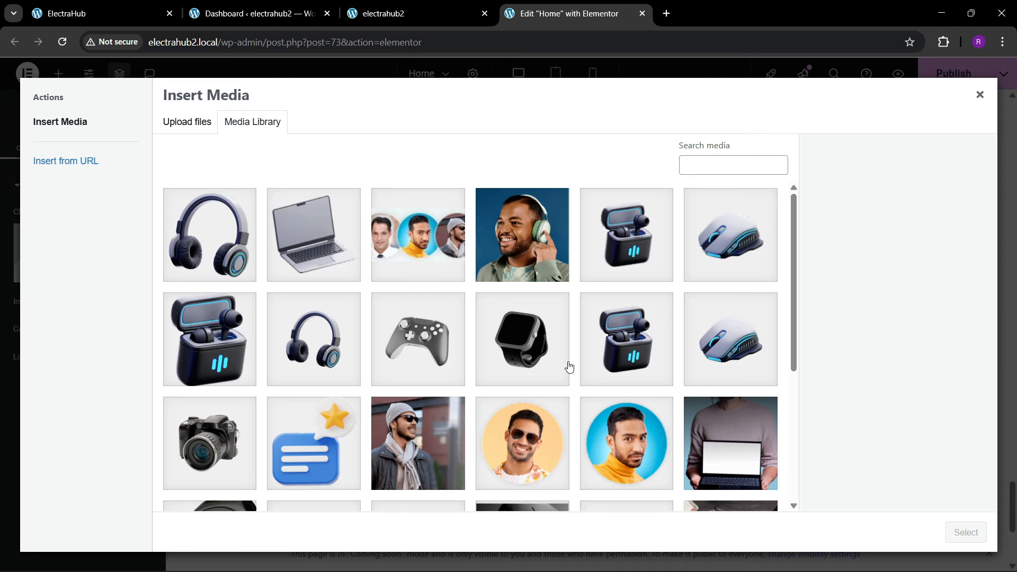
pyautogui.scroll(-5, 569, 366)
pyautogui.click(435, 334)
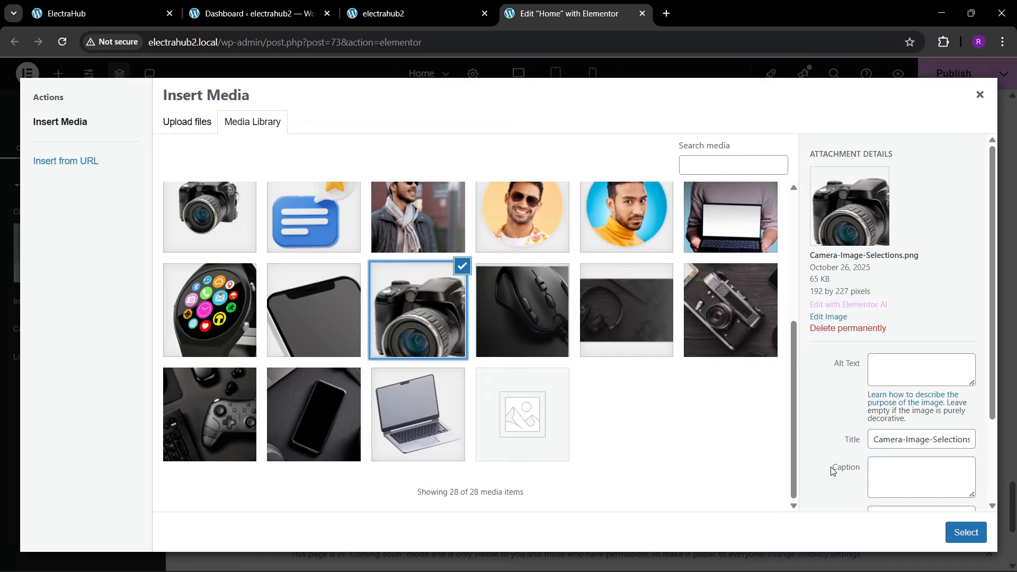
pyautogui.click(949, 531)
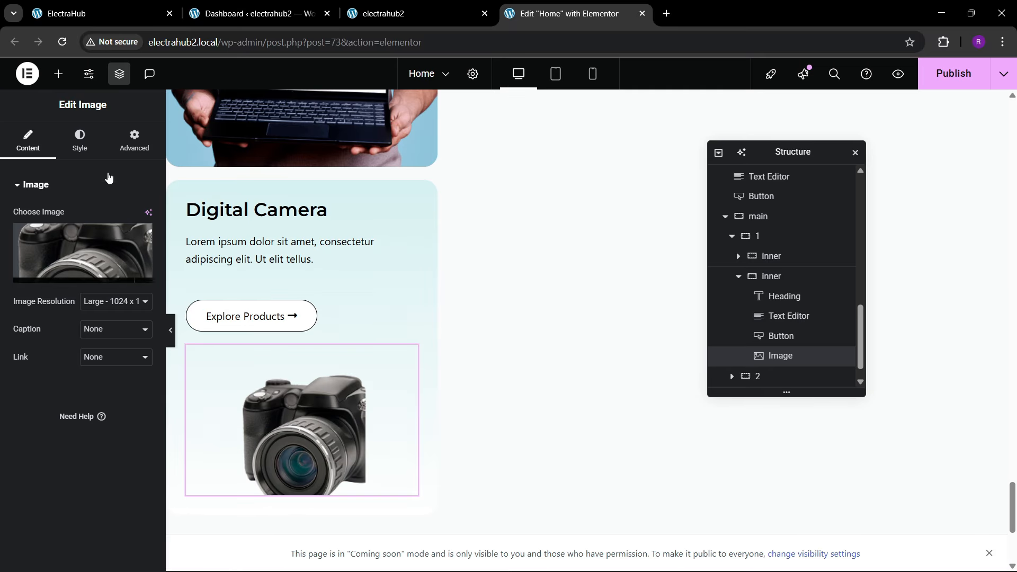
# Step: Align the camera image to the end and set the Digital Camera card's right padding to 0 px
pyautogui.click(133, 142)
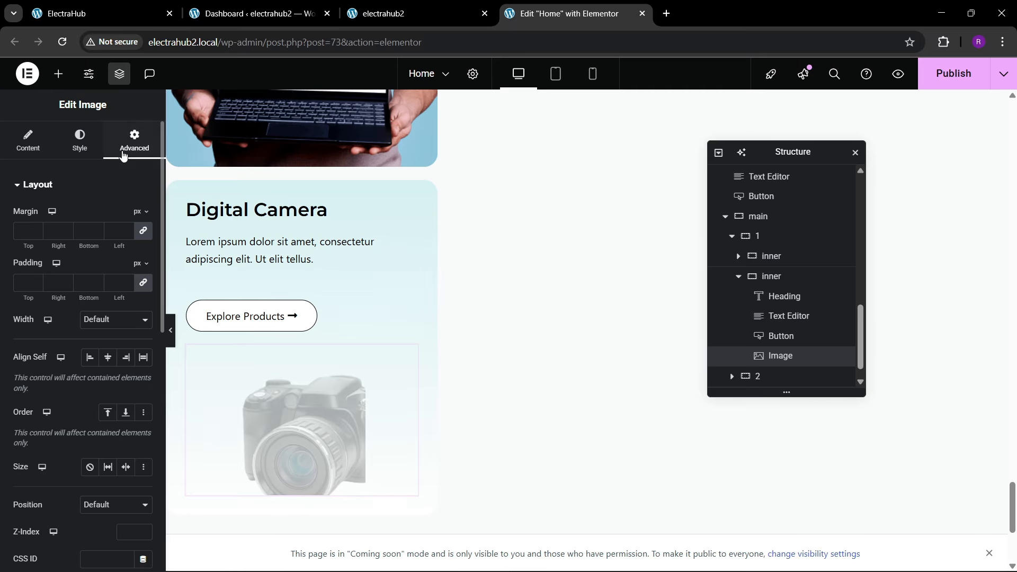
pyautogui.click(125, 360)
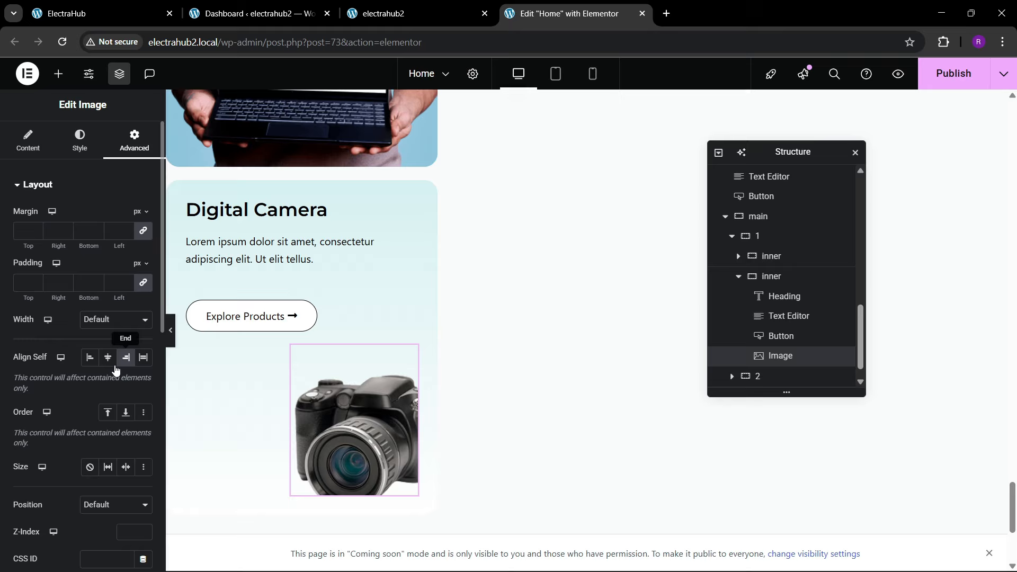
pyautogui.click(780, 286)
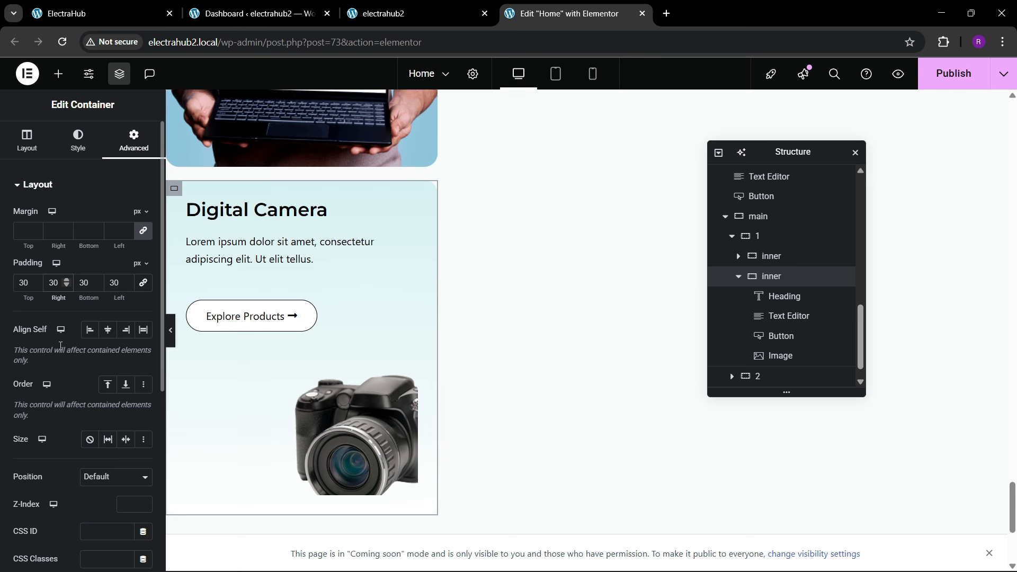
pyautogui.press('BackSpace')
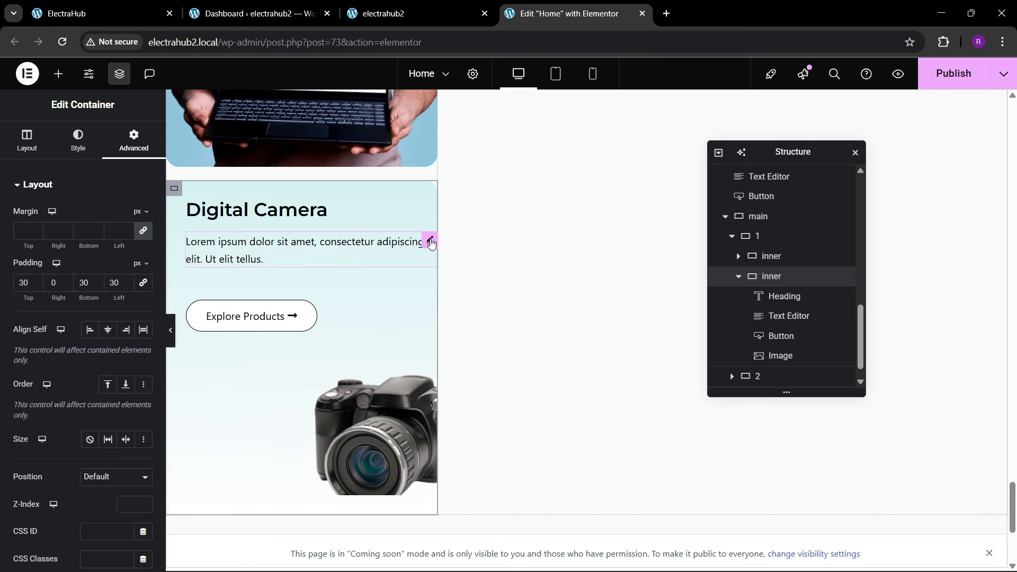
# Step: Give the Digital Camera card's paragraph a custom width of 93%
pyautogui.click(431, 243)
pyautogui.click(134, 140)
pyautogui.click(117, 320)
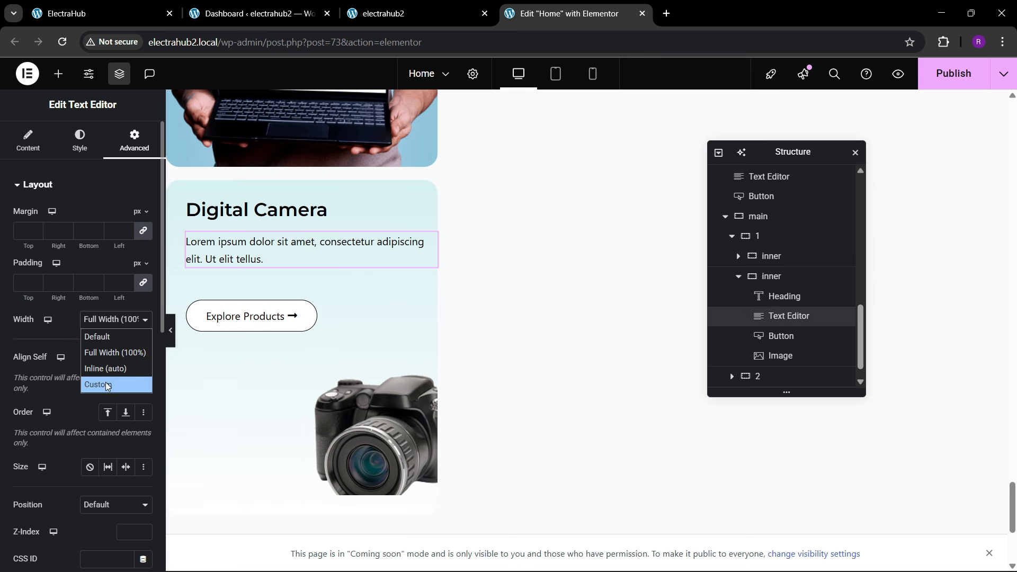
pyautogui.click(107, 385)
pyautogui.moveTo(67, 364); pyautogui.dragTo(96, 361)
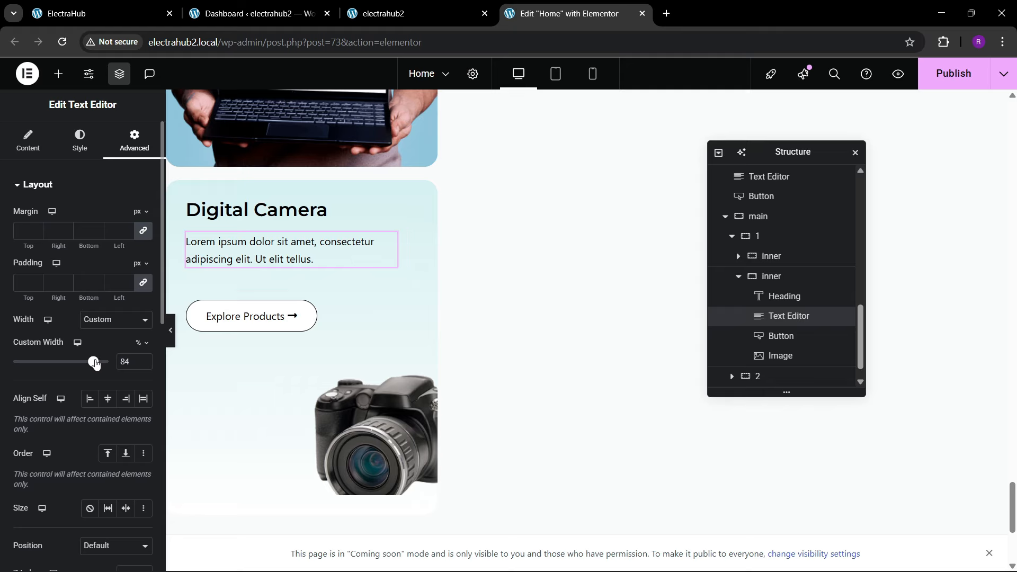
pyautogui.moveTo(96, 363); pyautogui.dragTo(104, 361)
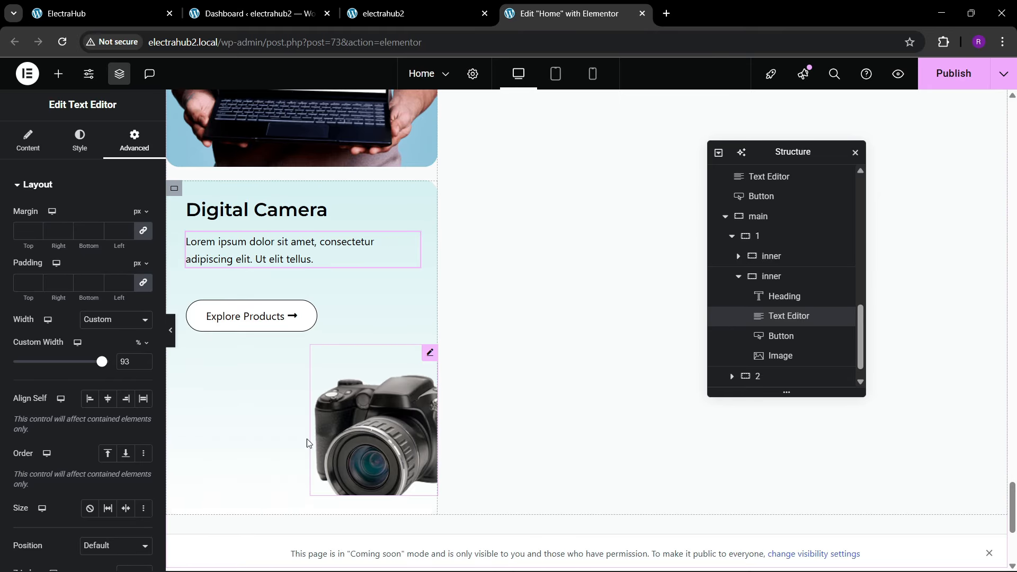
# Step: Clear the minimum height of the Digital Camera card's inner container
pyautogui.click(788, 276)
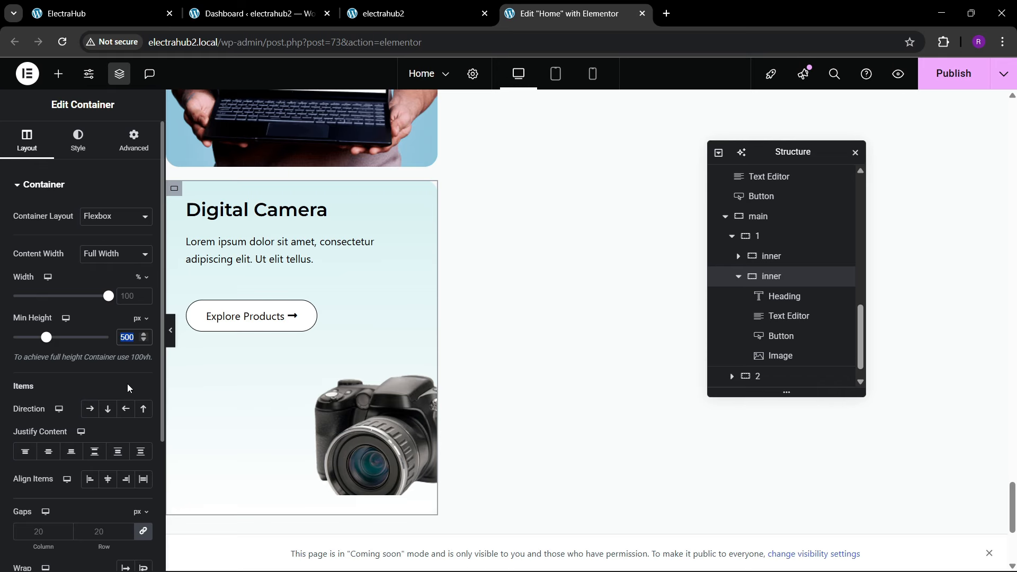
pyautogui.write('450')
pyautogui.press('BackSpace')
pyautogui.press('BackSpace')
pyautogui.press('BackSpace')
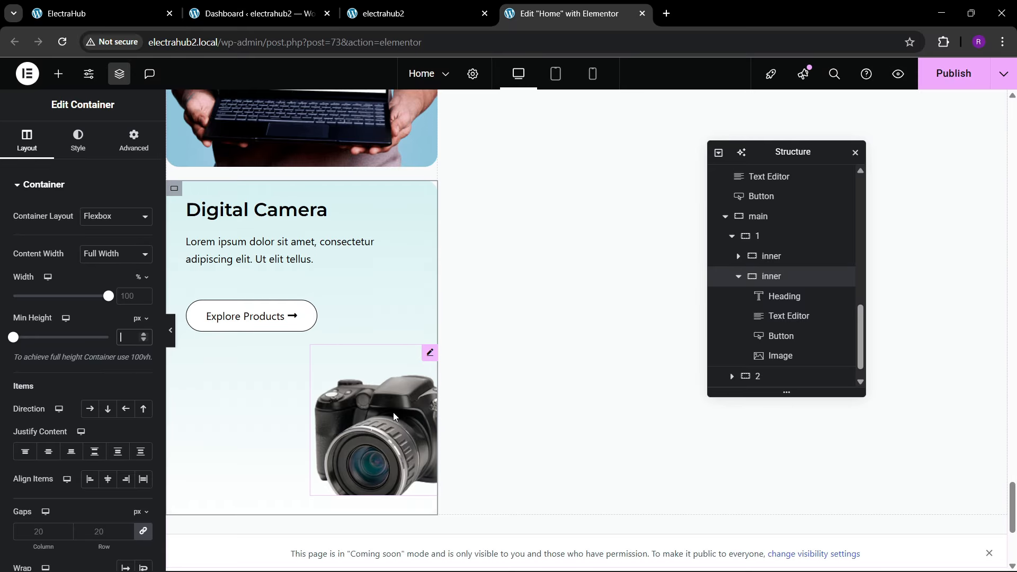
pyautogui.click(362, 417)
# Step: Check the reference site's Digital Camera card and set the duplicated card's bottom padding to 0 px
pyautogui.click(116, 11)
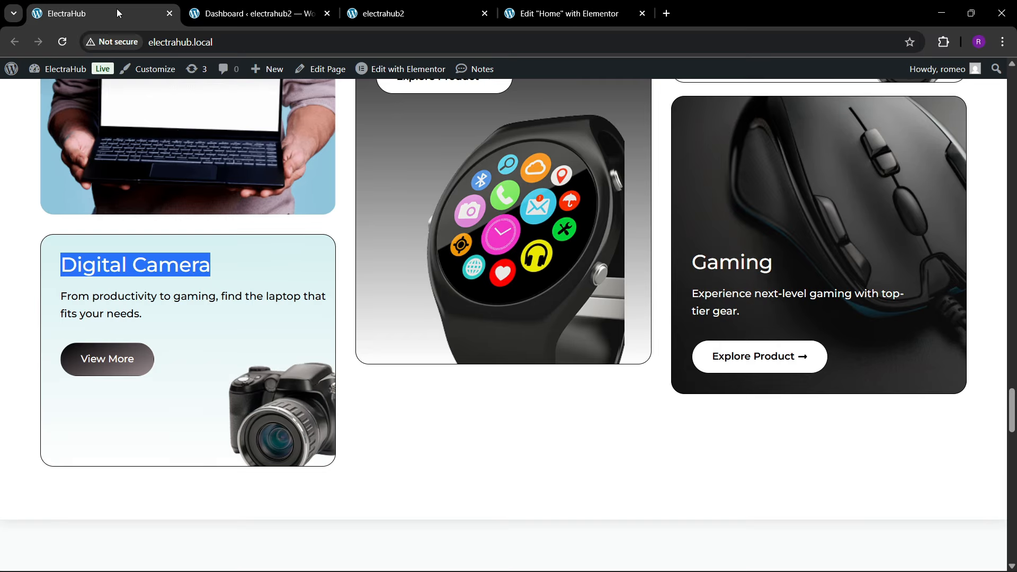
pyautogui.click(605, 4)
pyautogui.click(771, 276)
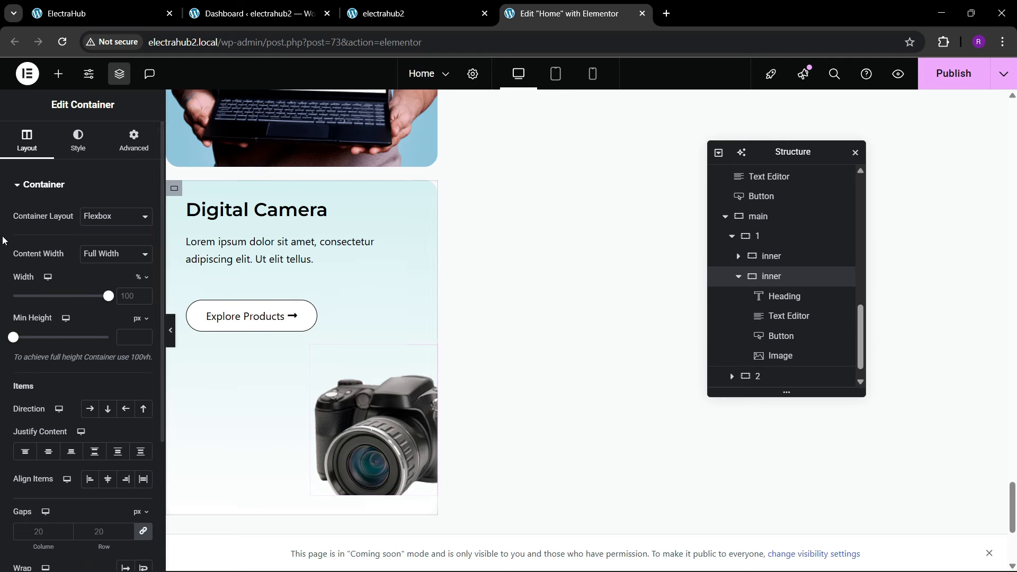
pyautogui.click(126, 141)
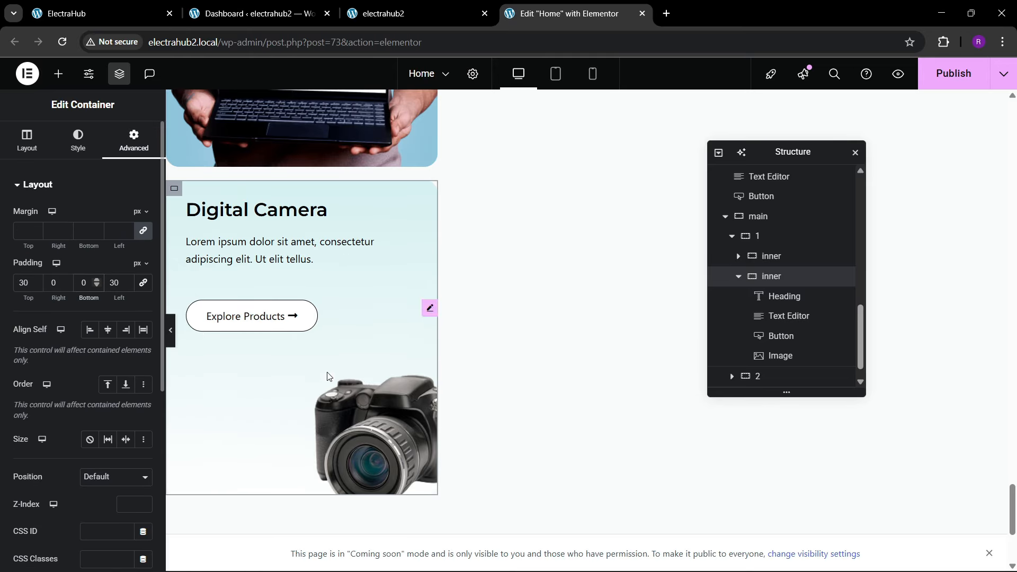
# Step: Switch the camera image's margin to em, unlink its sides and set the top margin to -4
pyautogui.click(334, 412)
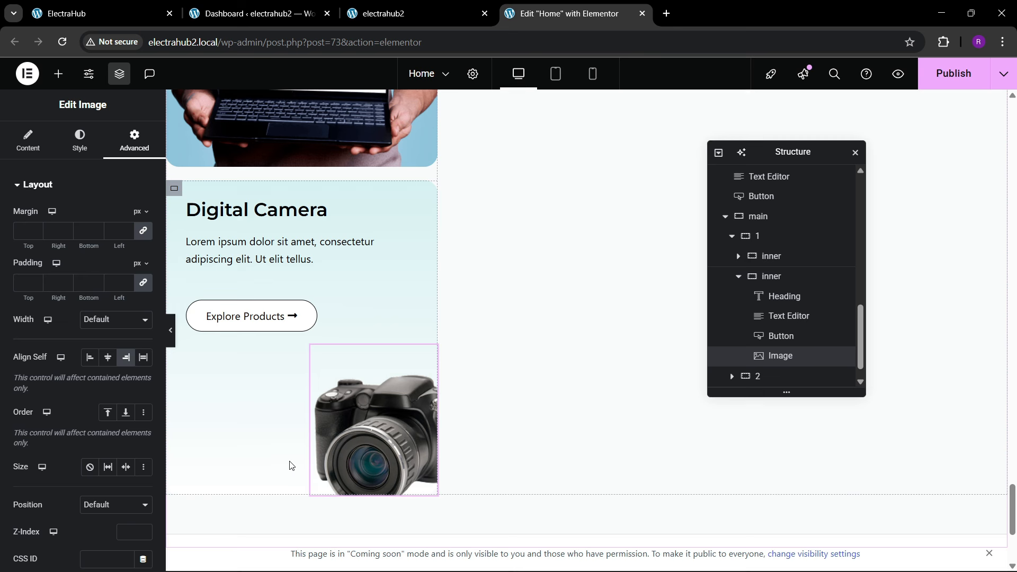
pyautogui.click(140, 212)
pyautogui.click(141, 241)
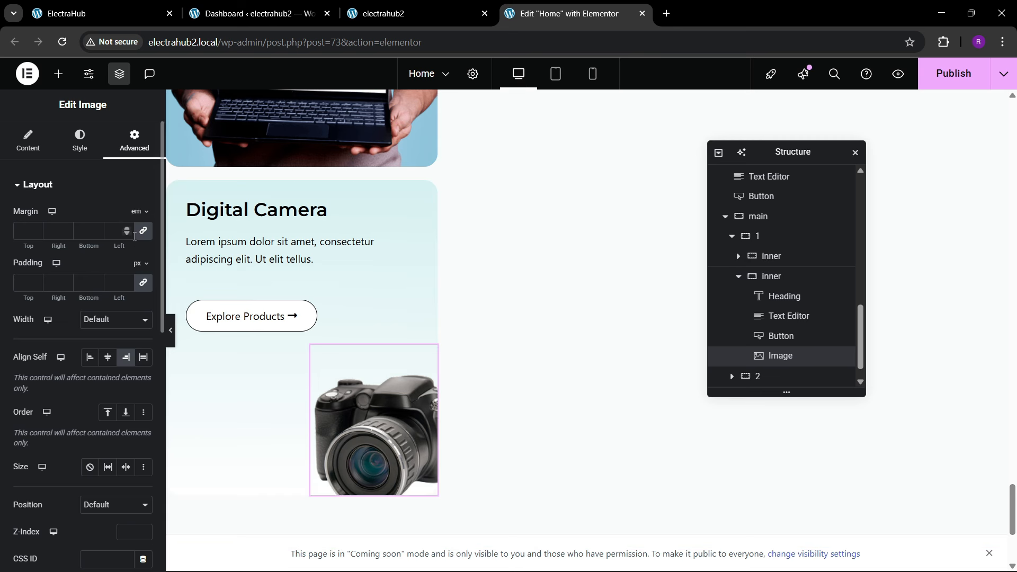
pyautogui.click(148, 237)
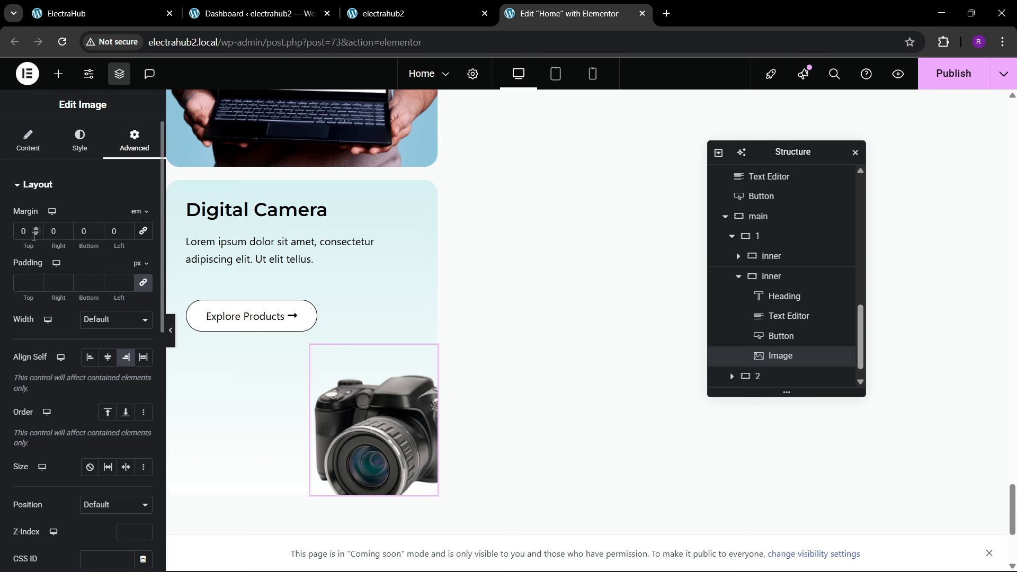
pyautogui.write('-9')
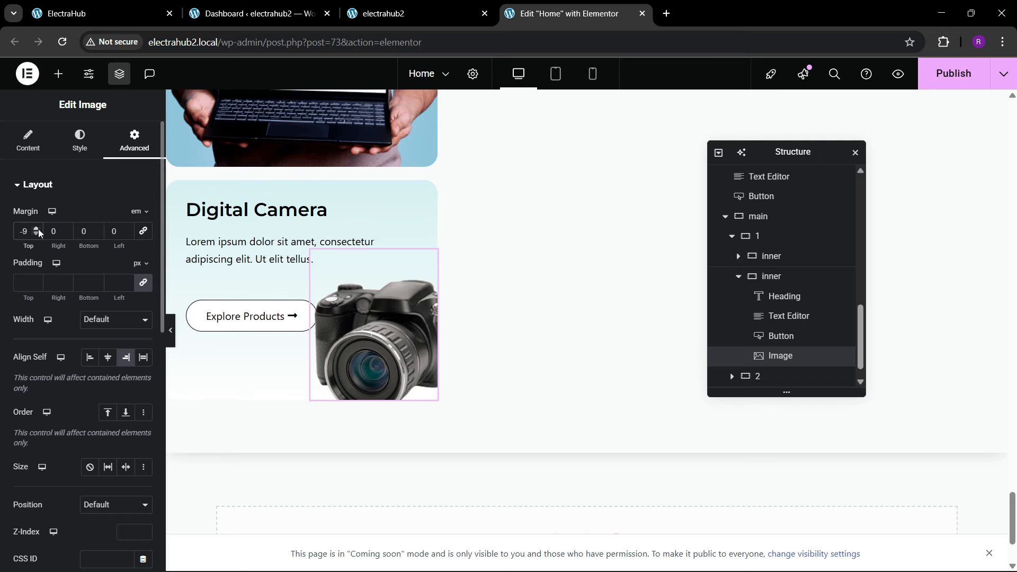
pyautogui.click(38, 229)
pyautogui.click(38, 229)
pyautogui.click(38, 229)
pyautogui.click(38, 229)
pyautogui.click(39, 228)
pyautogui.click(38, 228)
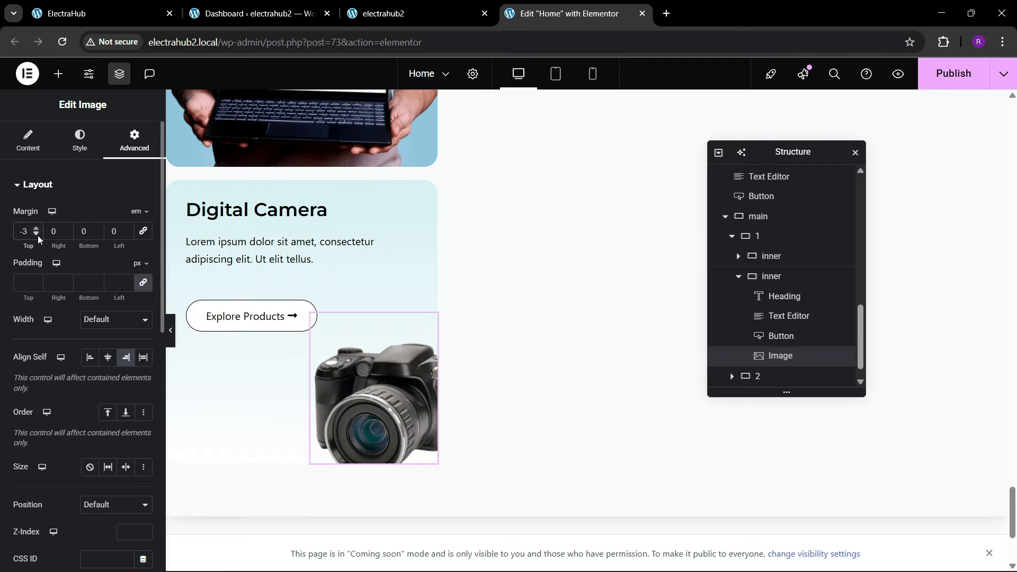
pyautogui.click(37, 235)
# Step: Compare the card with the reference site and delete the Explore Products button from the Digital Camera card
pyautogui.click(119, 13)
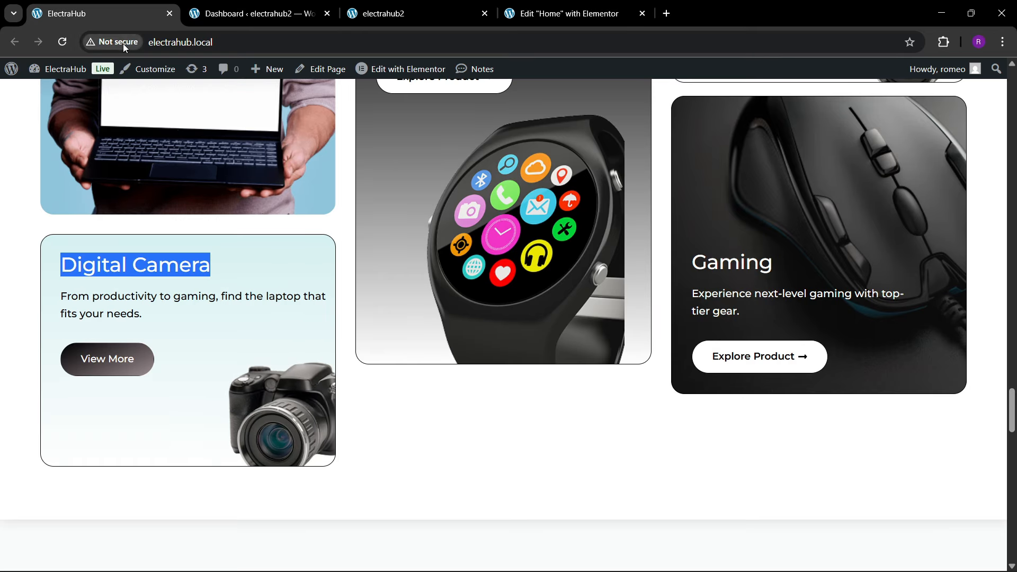
pyautogui.click(566, 13)
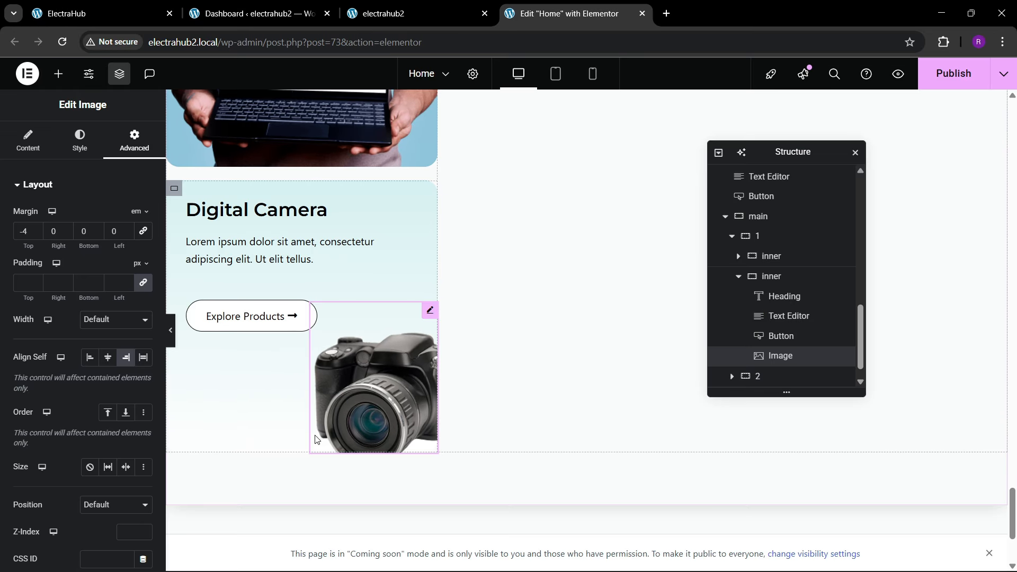
pyautogui.click(126, 7)
pyautogui.click(565, 13)
pyautogui.rightClick(228, 316)
pyautogui.click(254, 553)
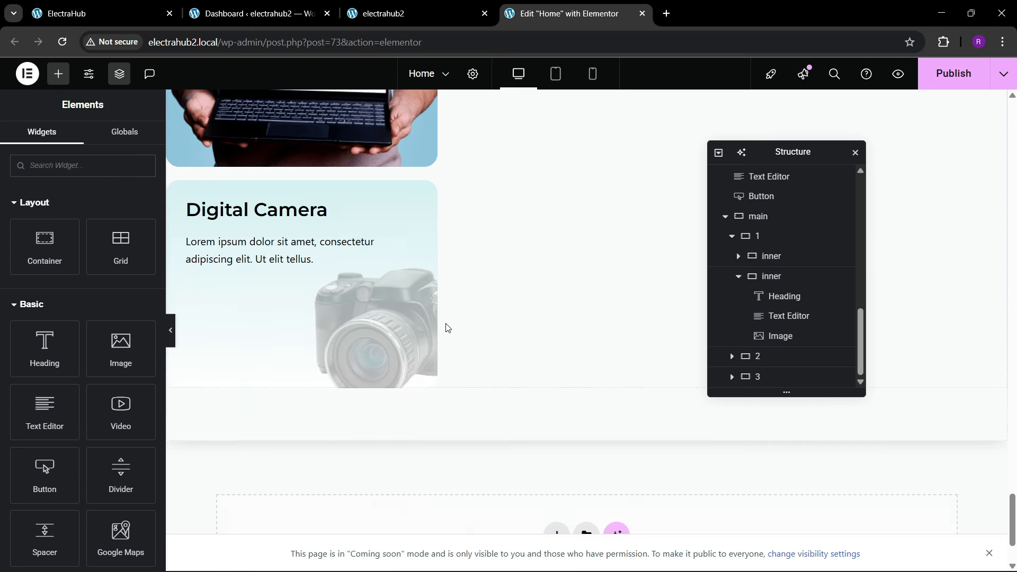
# Step: Copy the Read More button from the Our Best Categories section, paste it below the Digital Camera paragraph, and compare with the reference site
pyautogui.scroll(5, 447, 328)
pyautogui.rightClick(587, 253)
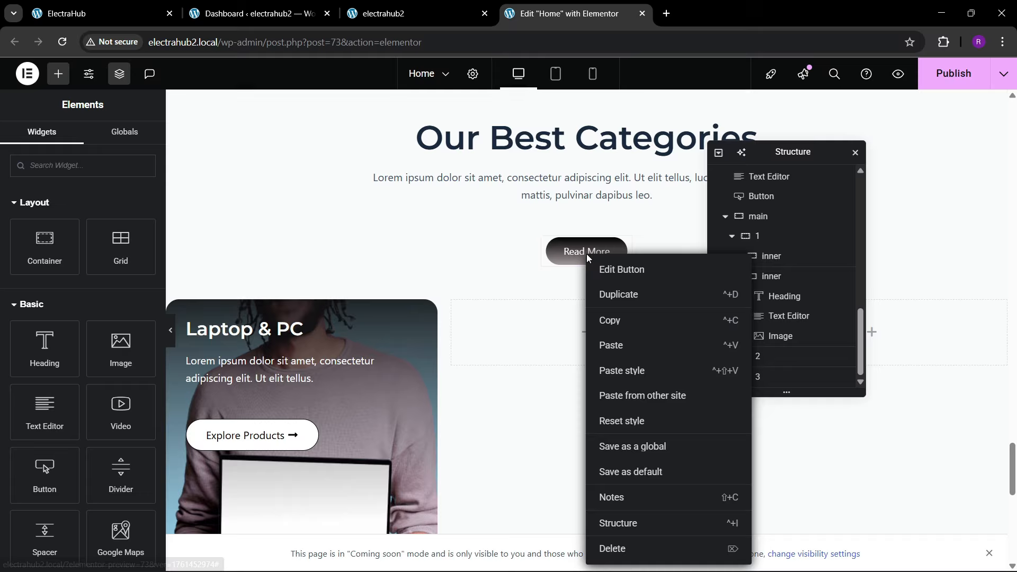
pyautogui.click(608, 321)
pyautogui.scroll(-5, 453, 322)
pyautogui.scroll(-4, 301, 316)
pyautogui.rightClick(243, 263)
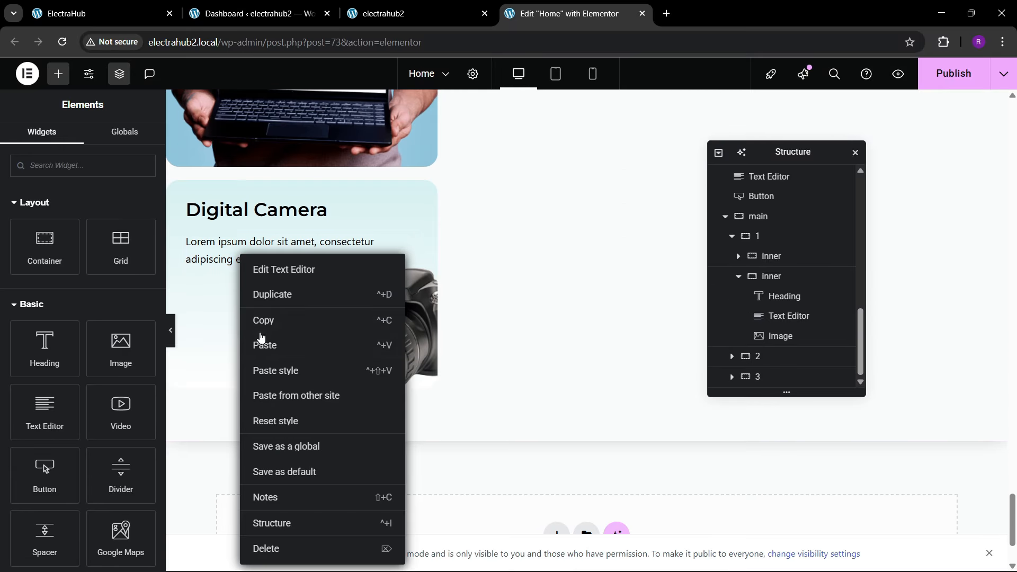
pyautogui.click(263, 341)
pyautogui.click(100, 14)
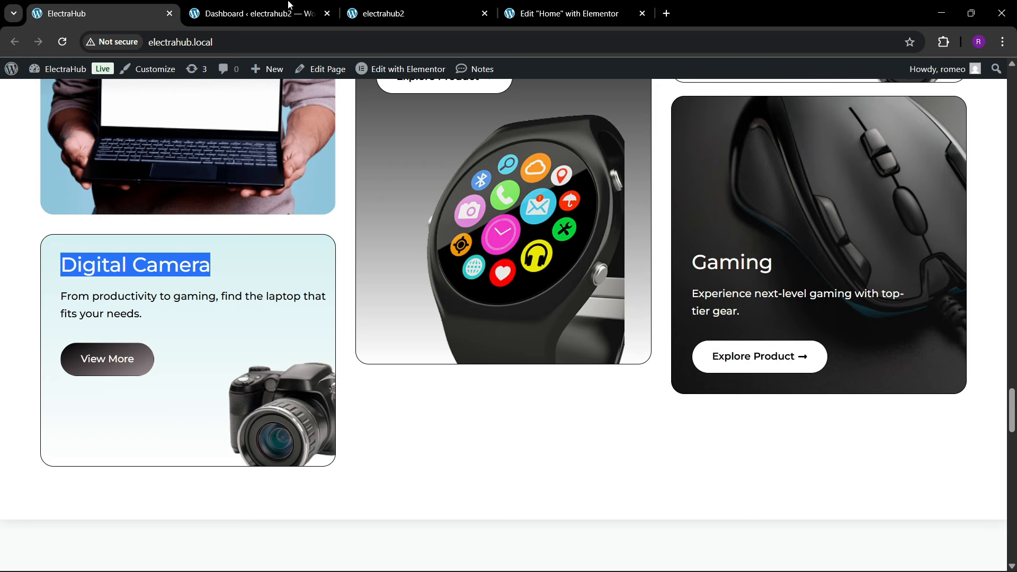
pyautogui.click(551, 10)
pyautogui.click(384, 350)
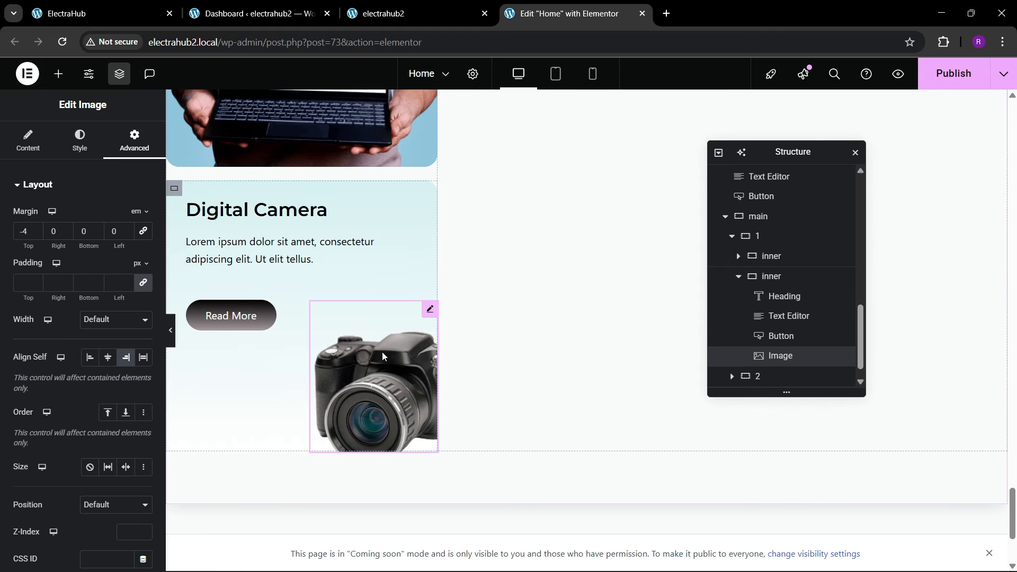
# Step: Check the category cards on the reference site and paste a copy of the Laptop & PC card into the second column
pyautogui.scroll(3, 367, 323)
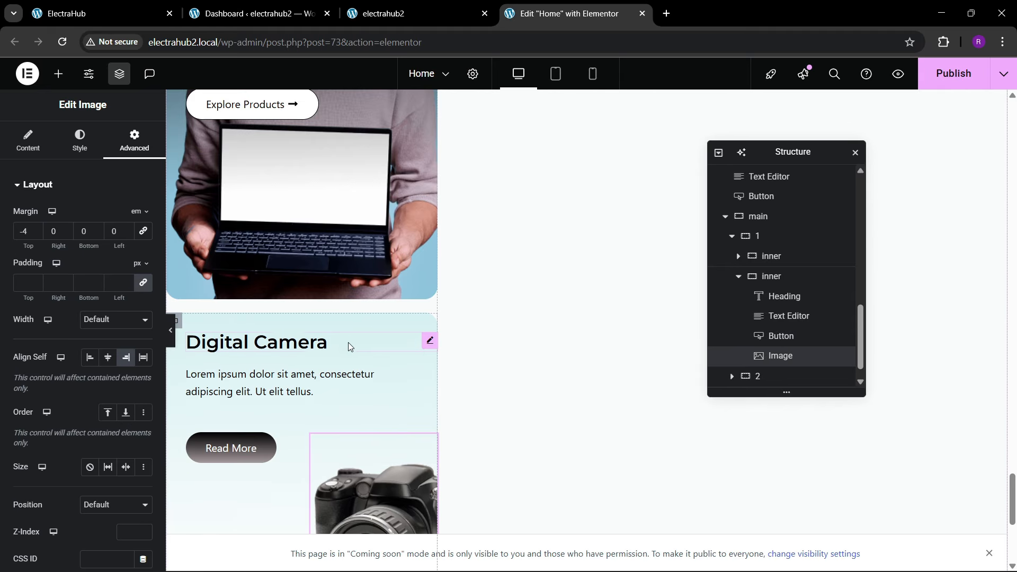
pyautogui.scroll(2, 339, 339)
pyautogui.click(106, 8)
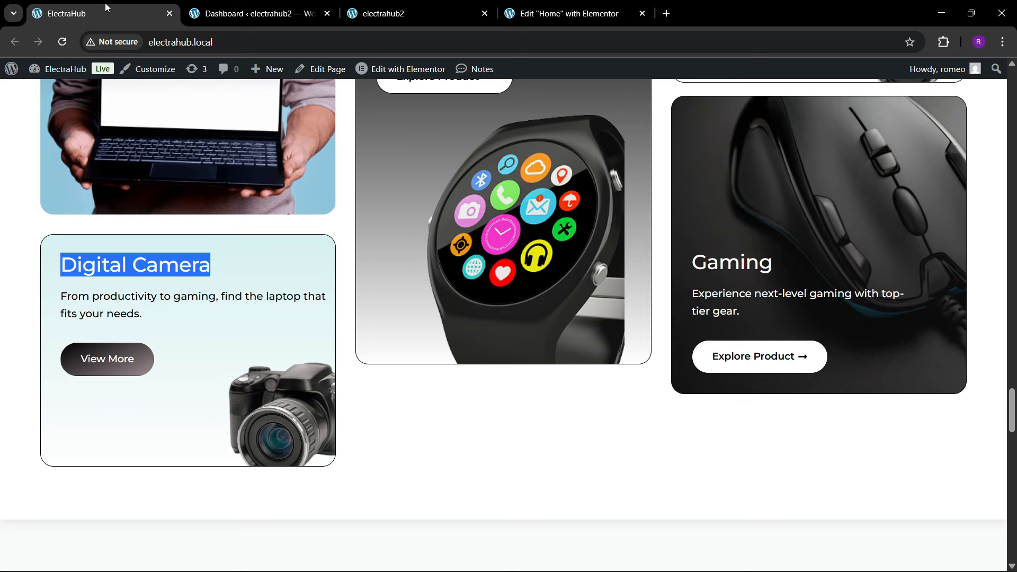
pyautogui.scroll(3, 448, 291)
pyautogui.click(556, 11)
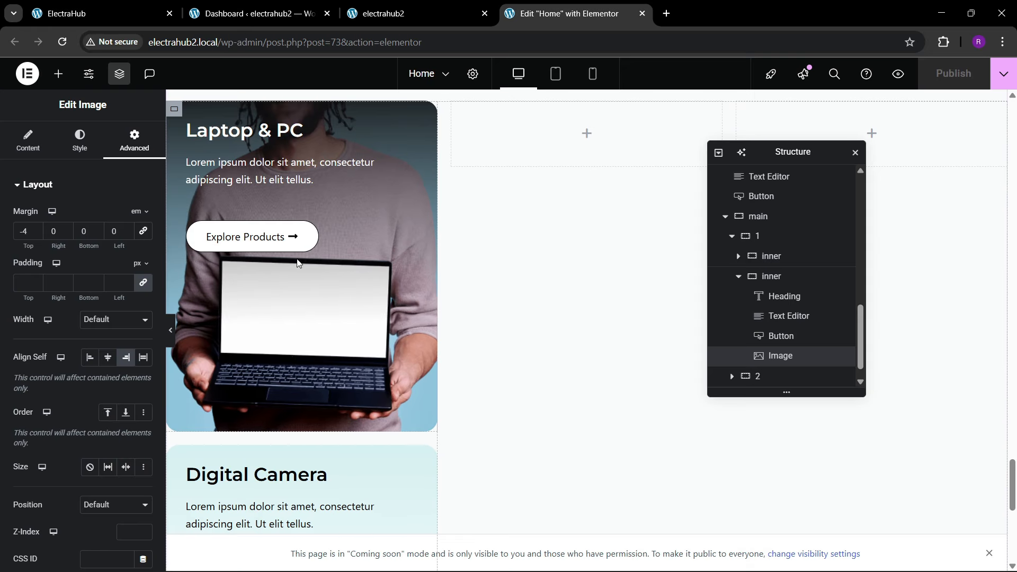
pyautogui.rightClick(176, 110)
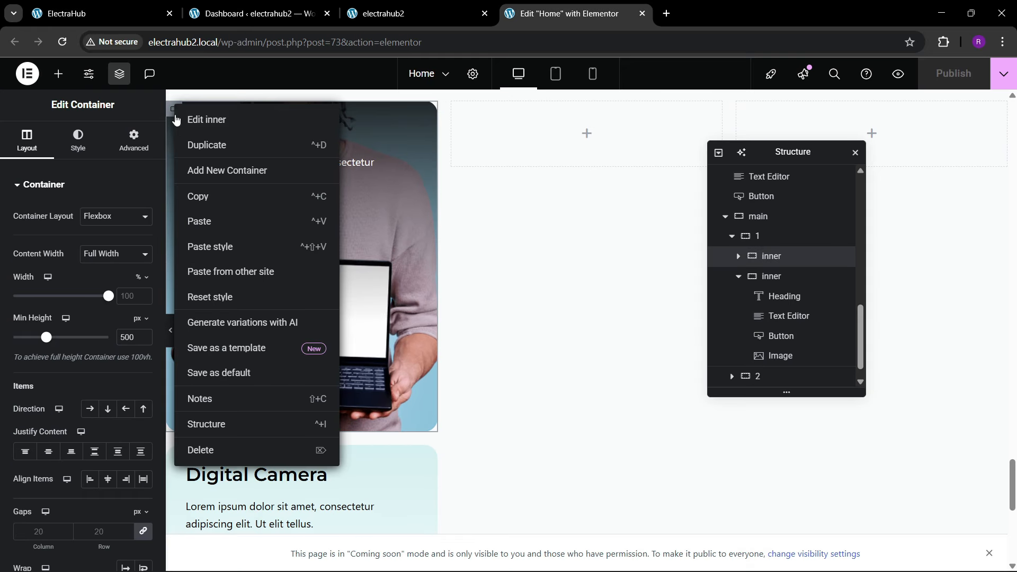
pyautogui.click(193, 192)
pyautogui.scroll(1, 547, 273)
pyautogui.rightClick(539, 219)
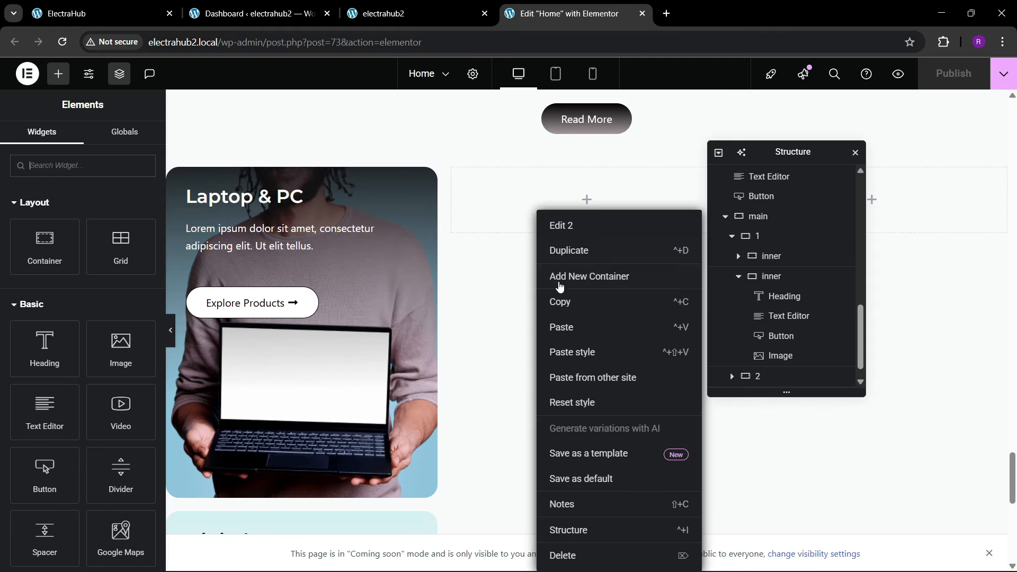
pyautogui.click(562, 327)
pyautogui.scroll(-1, 789, 307)
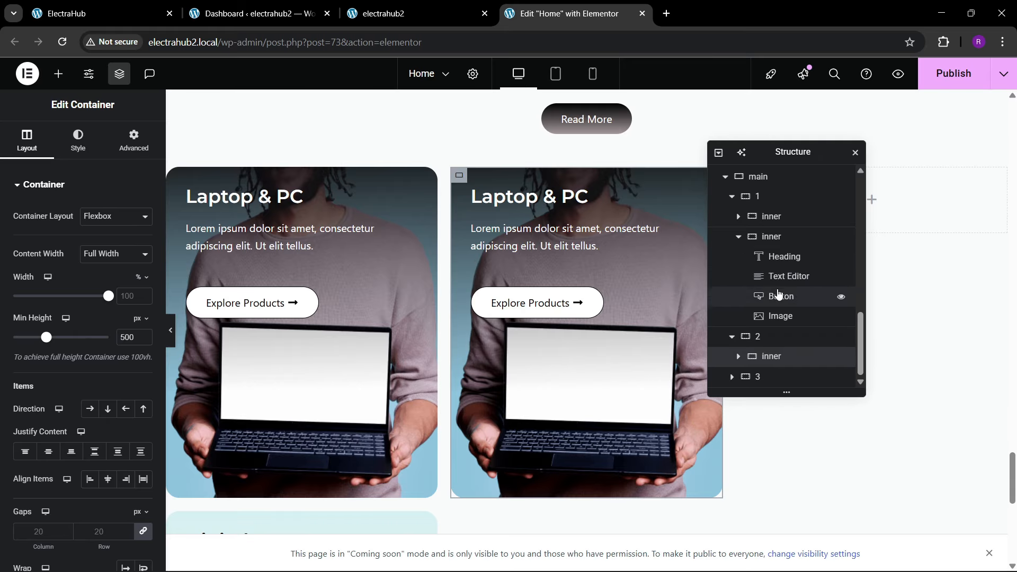
# Step: Set the main container's item alignment to center so the card columns are vertically centred
pyautogui.click(764, 178)
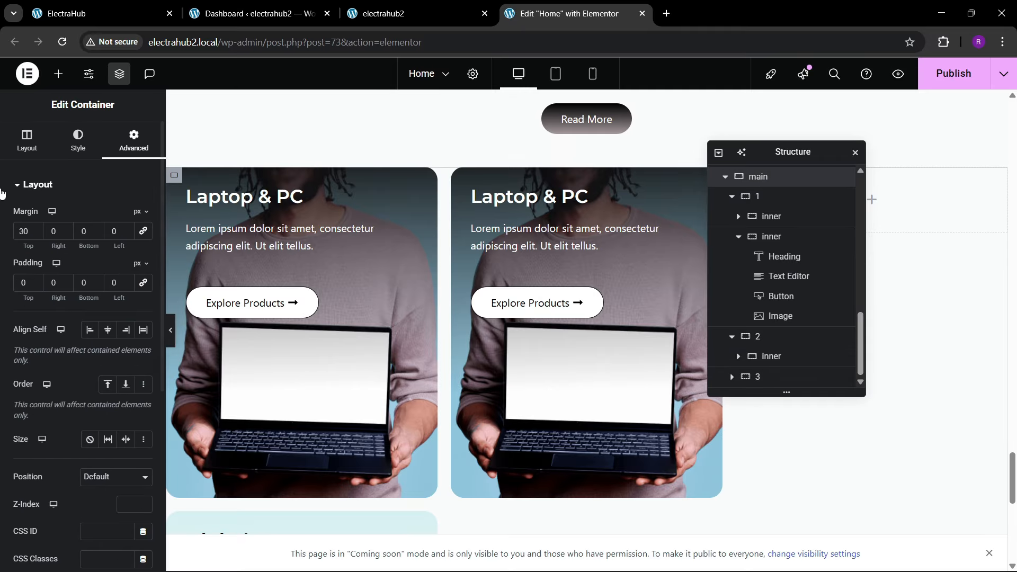
pyautogui.click(104, 481)
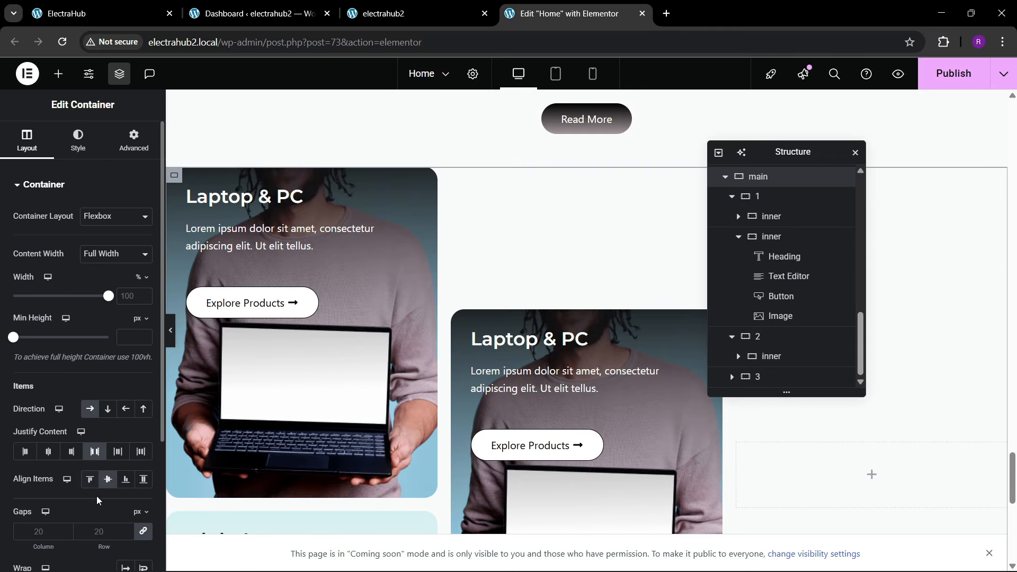
pyautogui.scroll(-3, 545, 358)
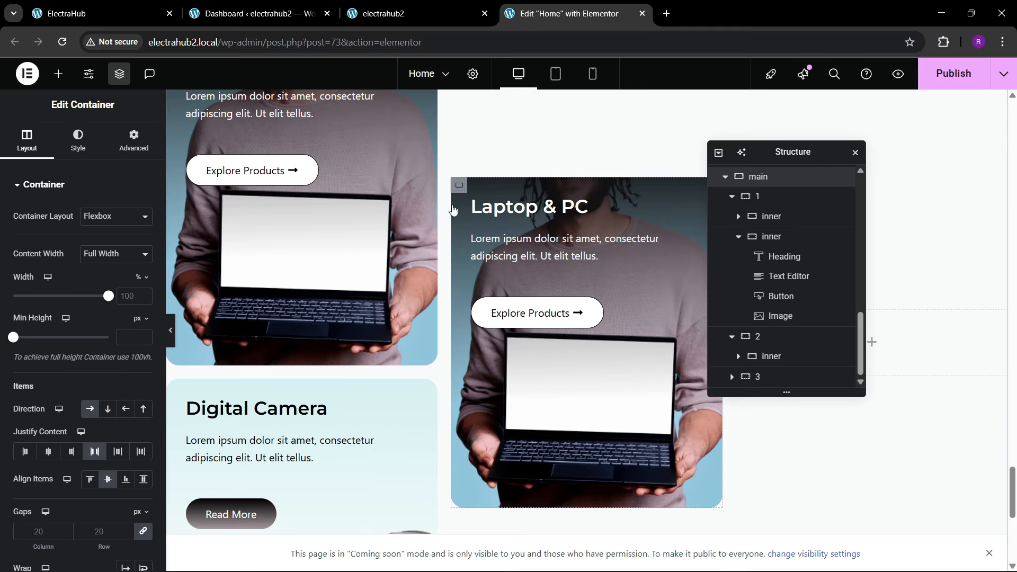
# Step: Set the second column card's minimum height to 600 px and change its heading to Accessories, checking the reference site
pyautogui.click(453, 211)
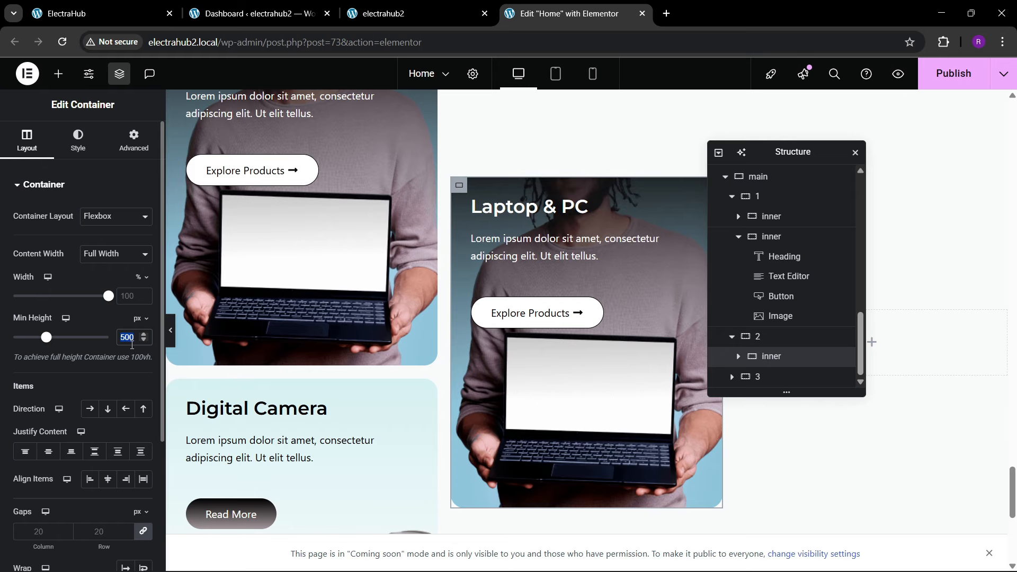
pyautogui.write('600')
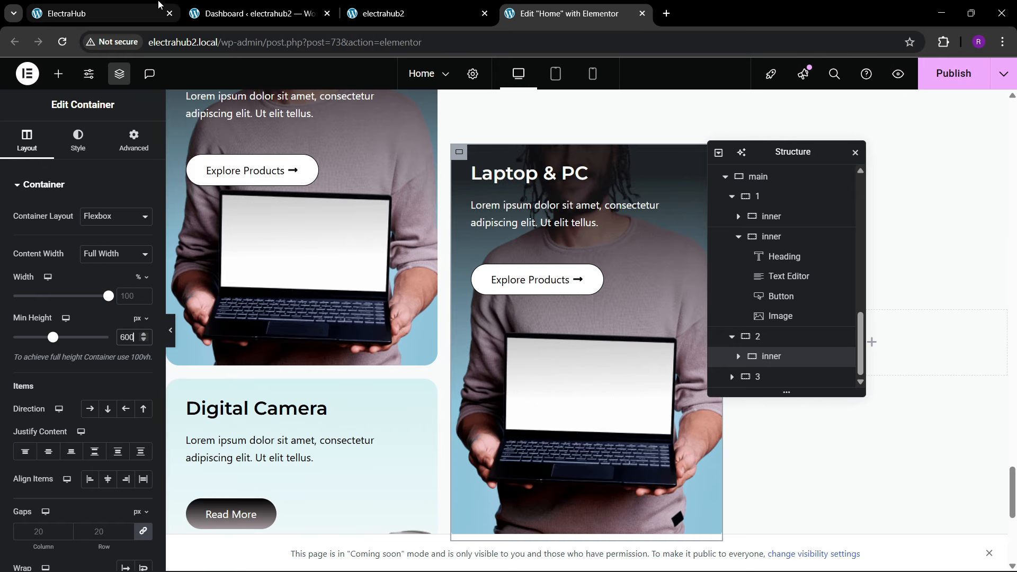
pyautogui.click(158, 4)
pyautogui.click(583, 20)
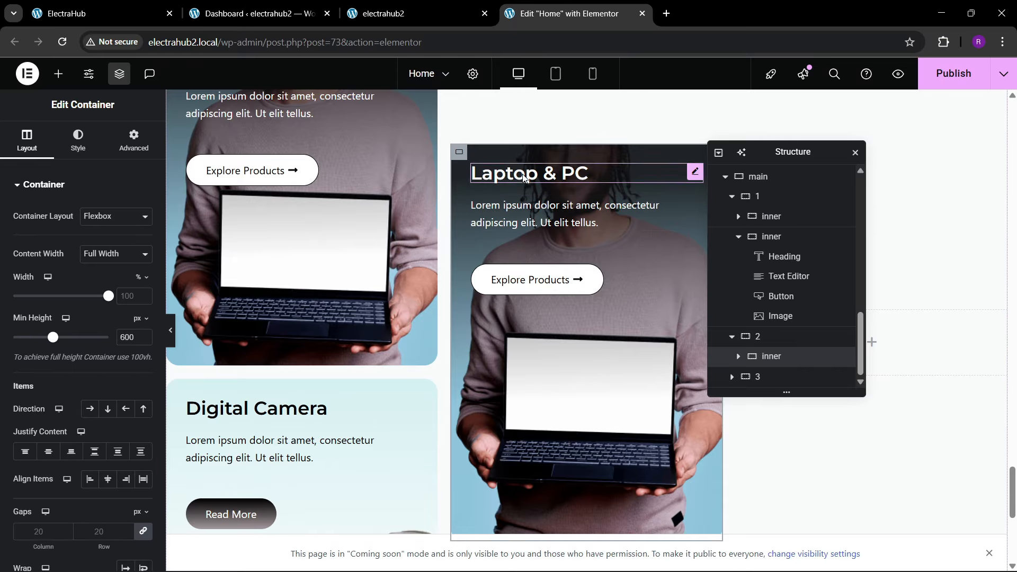
pyautogui.click(556, 173)
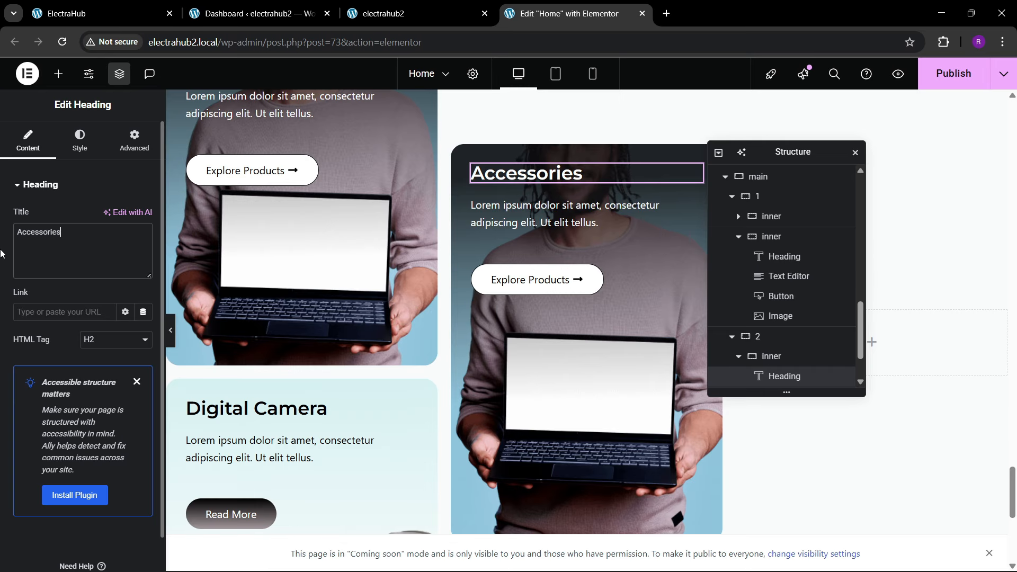
# Step: Replace the Accessories card in the second column with a copy of the Digital Camera card
pyautogui.scroll(-3, 521, 401)
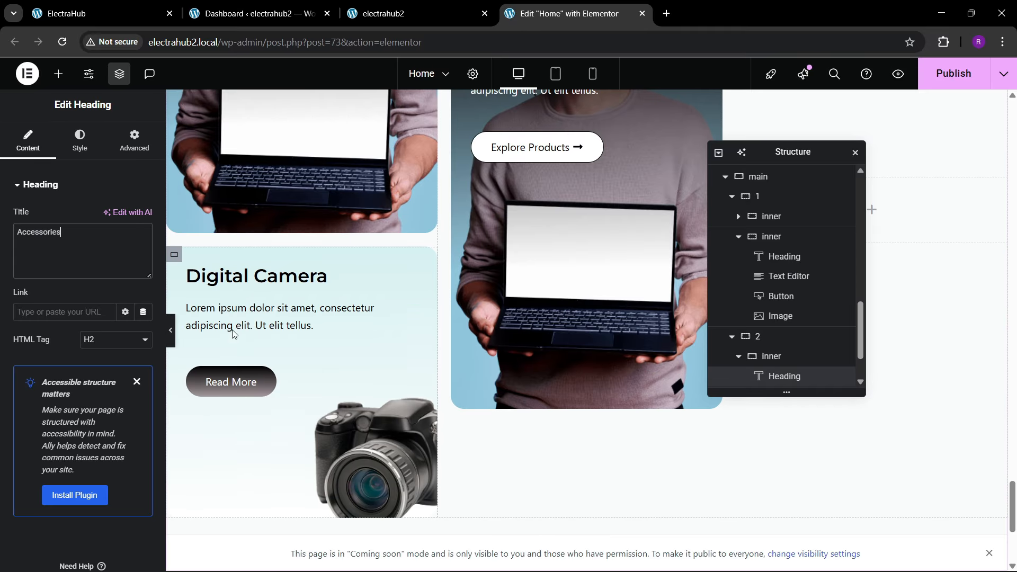
pyautogui.click(174, 256)
pyautogui.rightClick(174, 256)
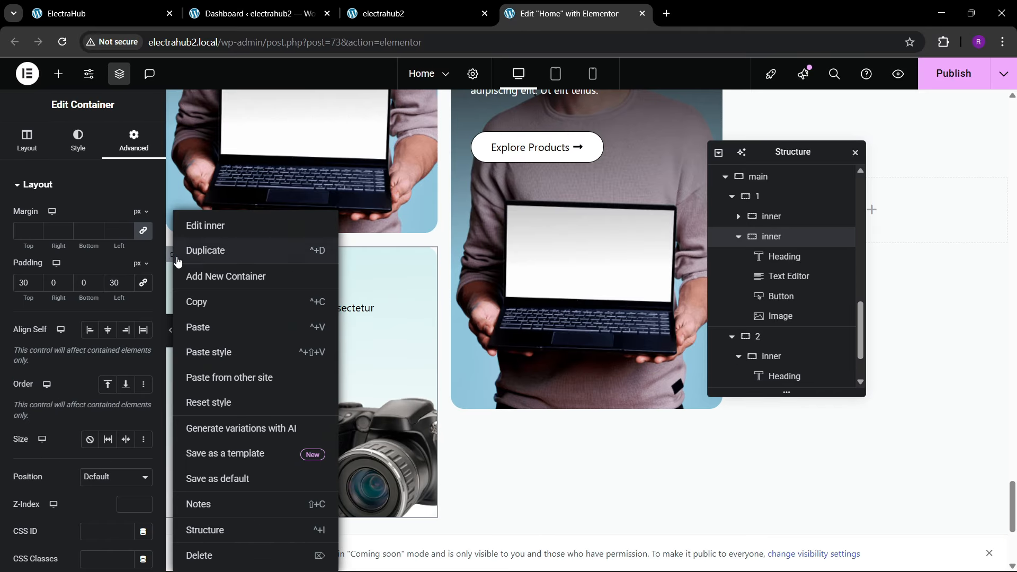
pyautogui.click(199, 299)
pyautogui.scroll(3, 560, 195)
pyautogui.click(459, 150)
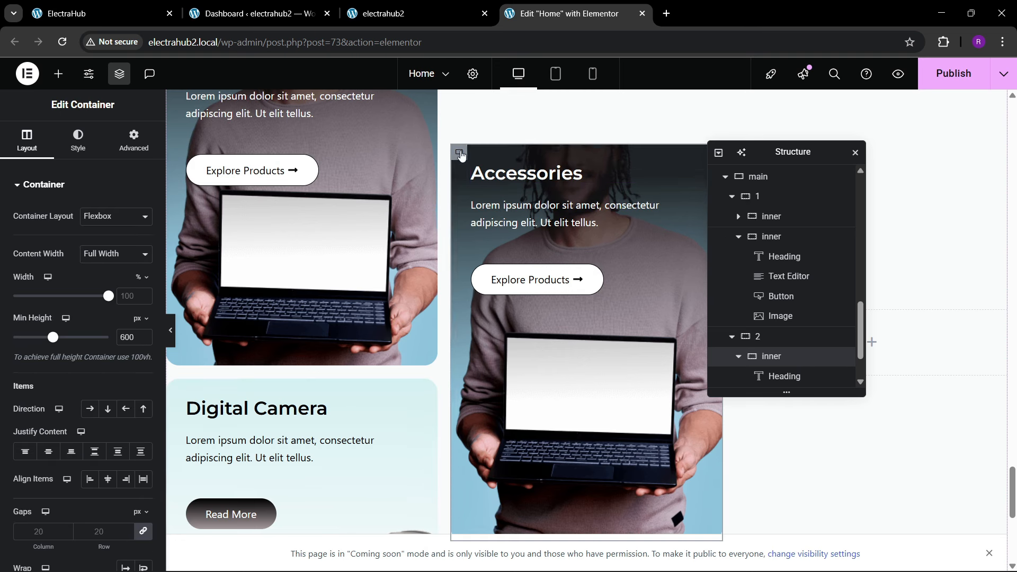
pyautogui.rightClick(458, 151)
pyautogui.click(488, 497)
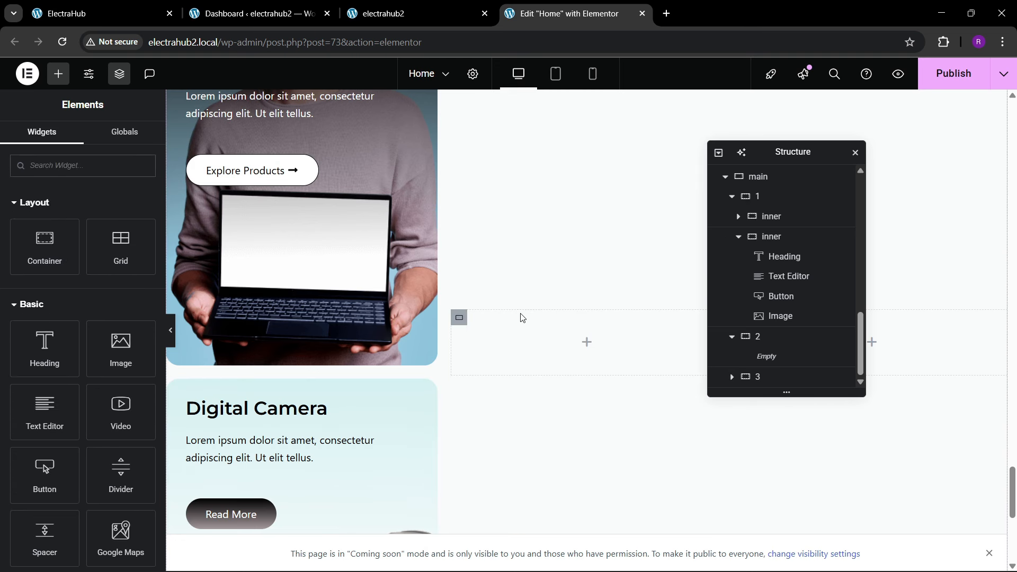
pyautogui.rightClick(519, 340)
pyautogui.click(551, 330)
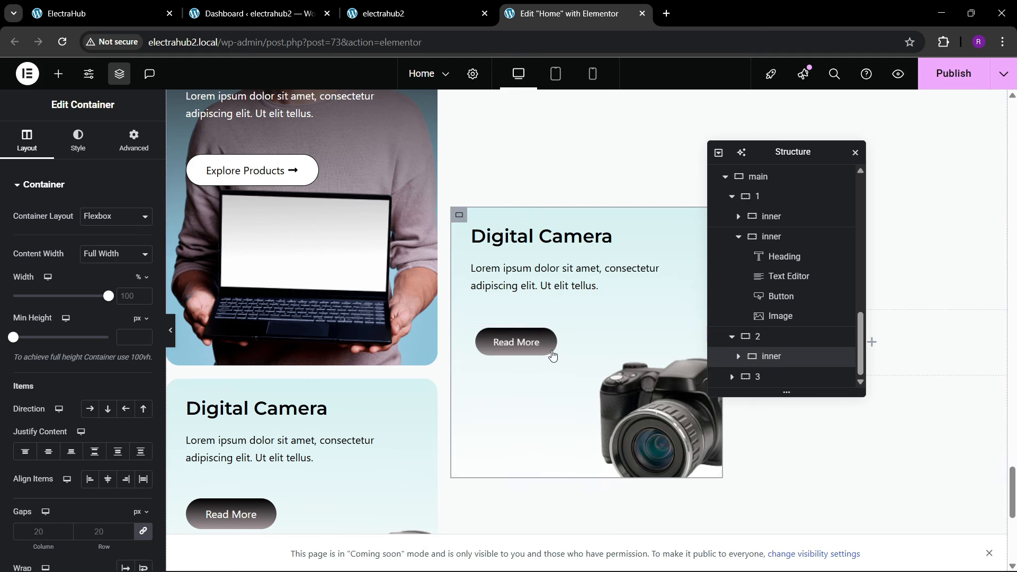
# Step: Check the reference site and replace the camera picture in the second column card with Image-Watch-Selections.png from the media library
pyautogui.click(633, 401)
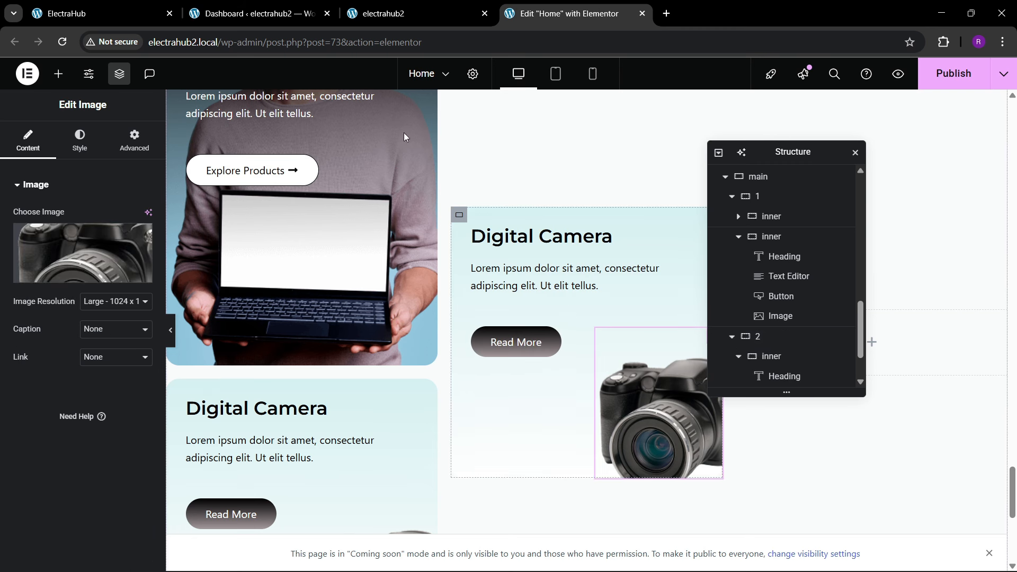
pyautogui.click(75, 19)
pyautogui.click(536, 4)
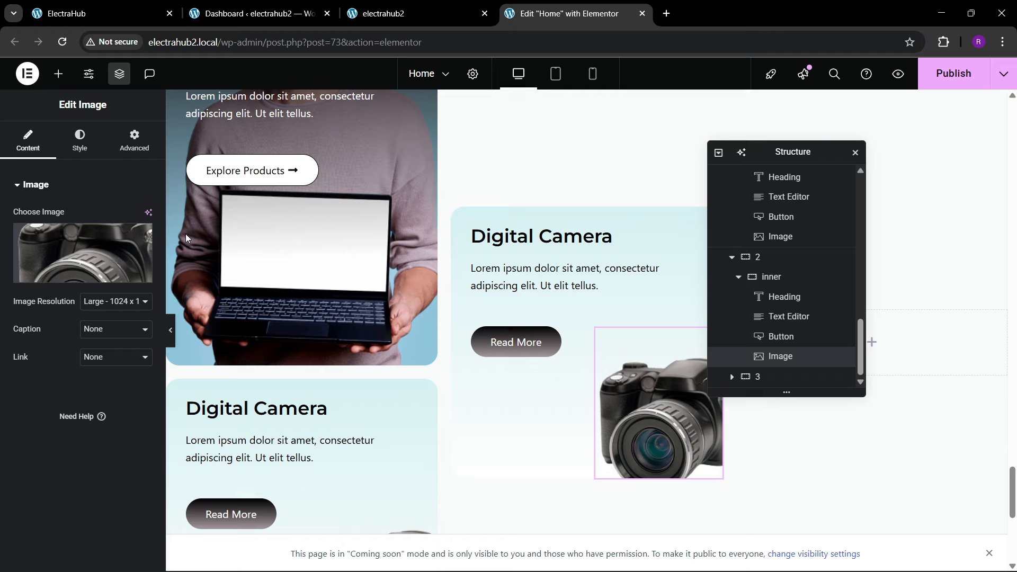
pyautogui.click(84, 259)
pyautogui.scroll(-4, 439, 358)
pyautogui.scroll(-1, 439, 359)
pyautogui.click(231, 324)
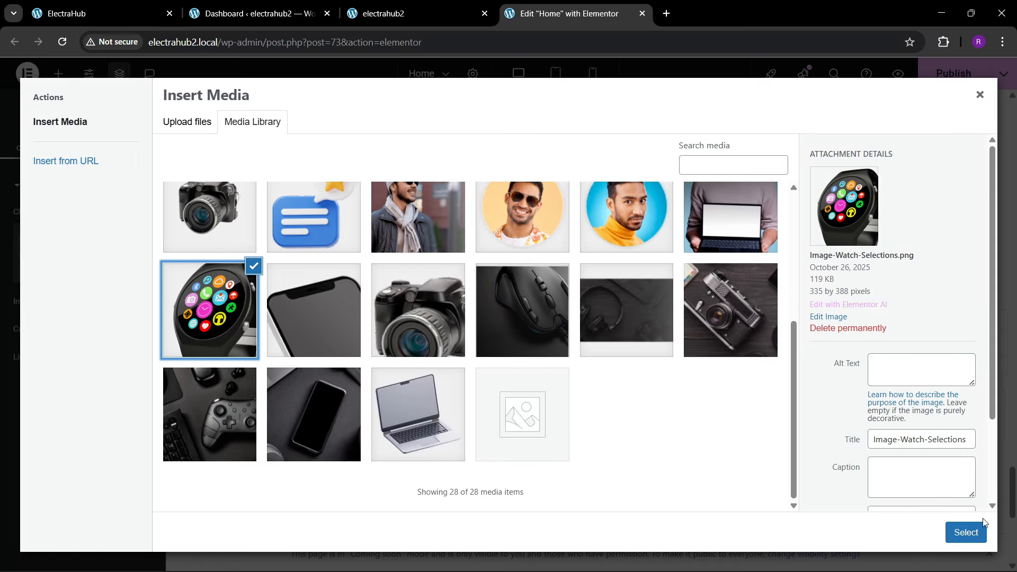
pyautogui.click(966, 533)
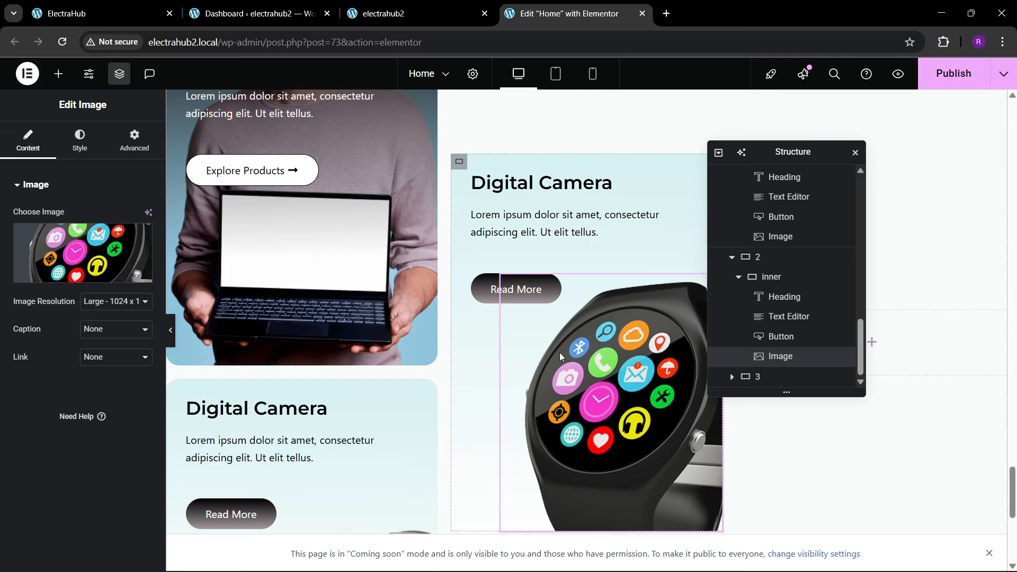
# Step: Set the watch image's top margin to 0 em
pyautogui.scroll(-1, 560, 351)
pyautogui.click(134, 141)
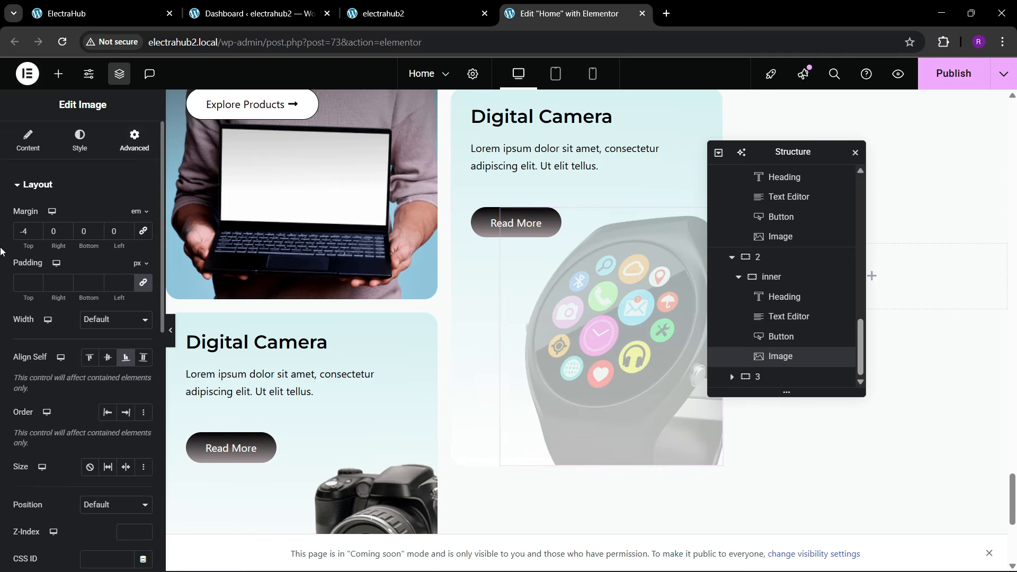
pyautogui.click(27, 232)
pyautogui.press('BackSpace')
pyautogui.press('BackSpace')
pyautogui.write('0')
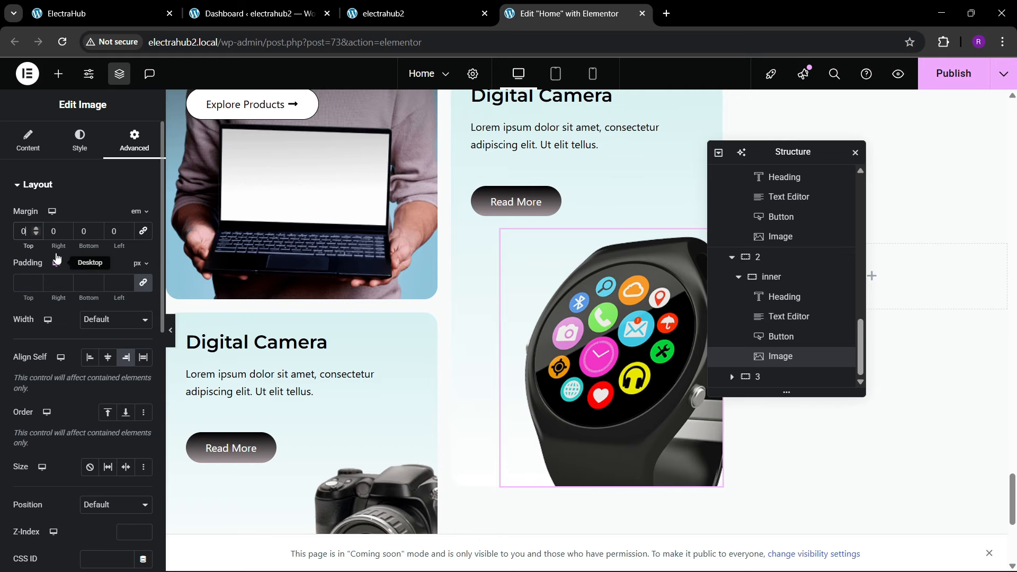
# Step: Set the first color of the watch card's background gradient to the global black color
pyautogui.scroll(2, 649, 286)
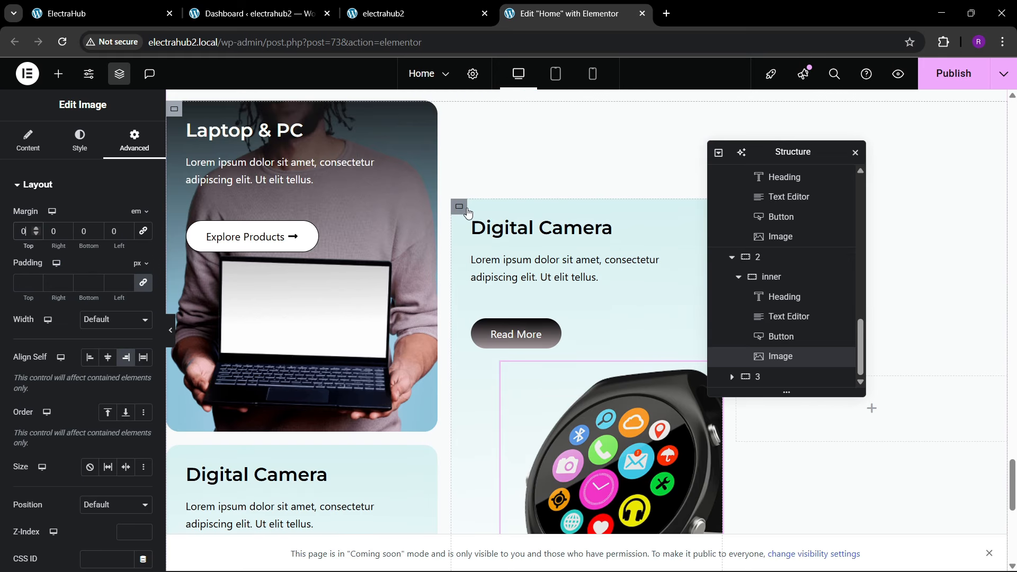
pyautogui.click(78, 140)
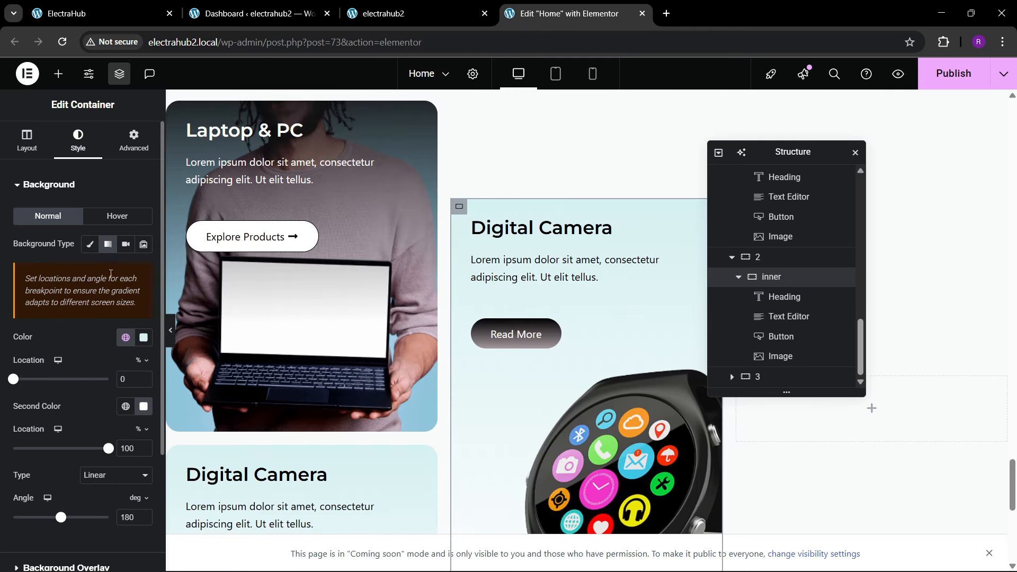
pyautogui.click(126, 338)
pyautogui.click(75, 232)
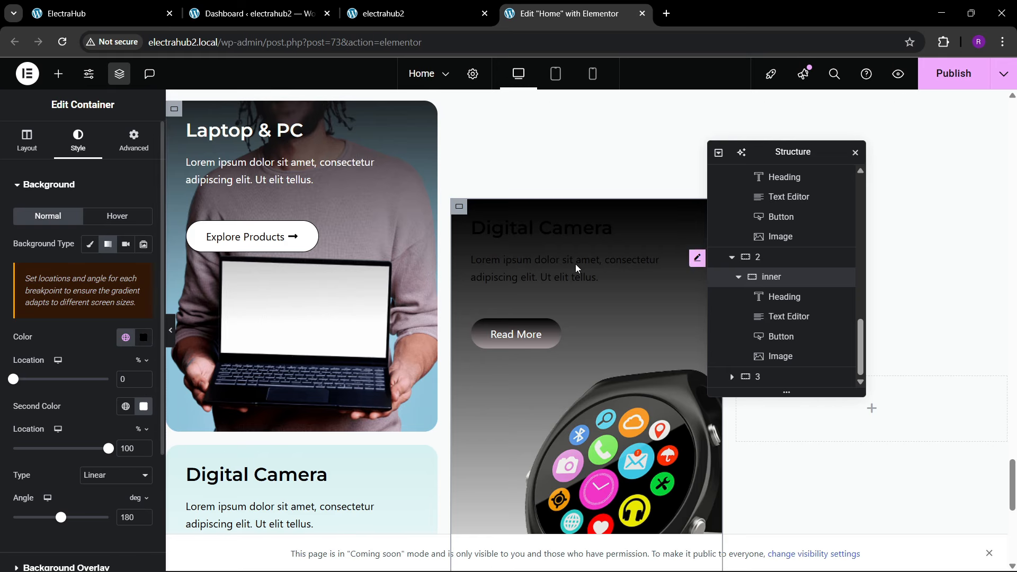
# Step: Change the watch card's heading text color to white (#FFFFFF)
pyautogui.click(575, 220)
pyautogui.click(80, 141)
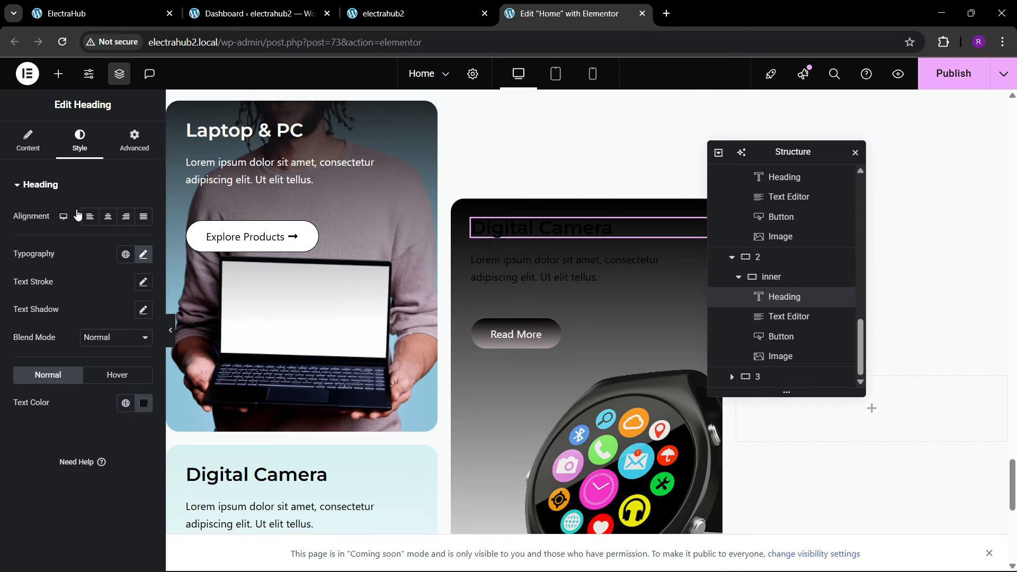
pyautogui.click(144, 404)
pyautogui.moveTo(79, 249); pyautogui.dragTo(2, 151)
pyautogui.click(23, 474)
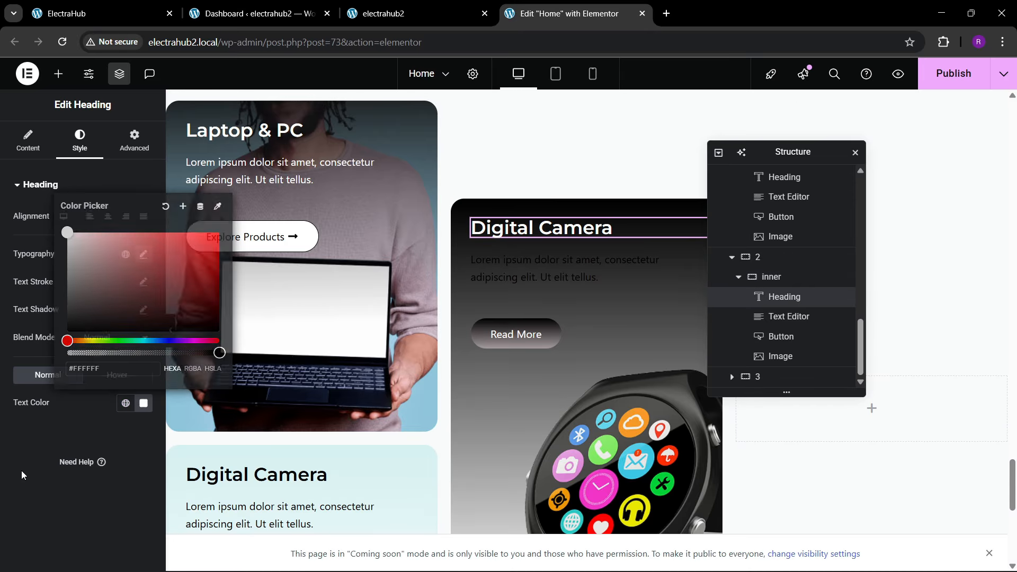
# Step: Move the Structure window off the watch card and change the card's paragraph text color to white
pyautogui.moveTo(796, 155); pyautogui.dragTo(833, 198)
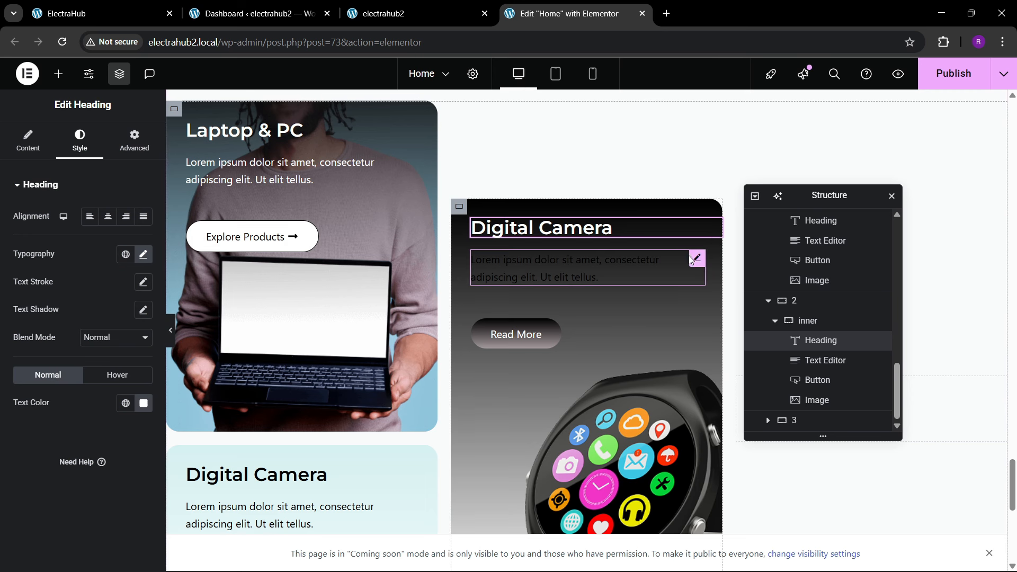
pyautogui.click(676, 285)
pyautogui.click(80, 141)
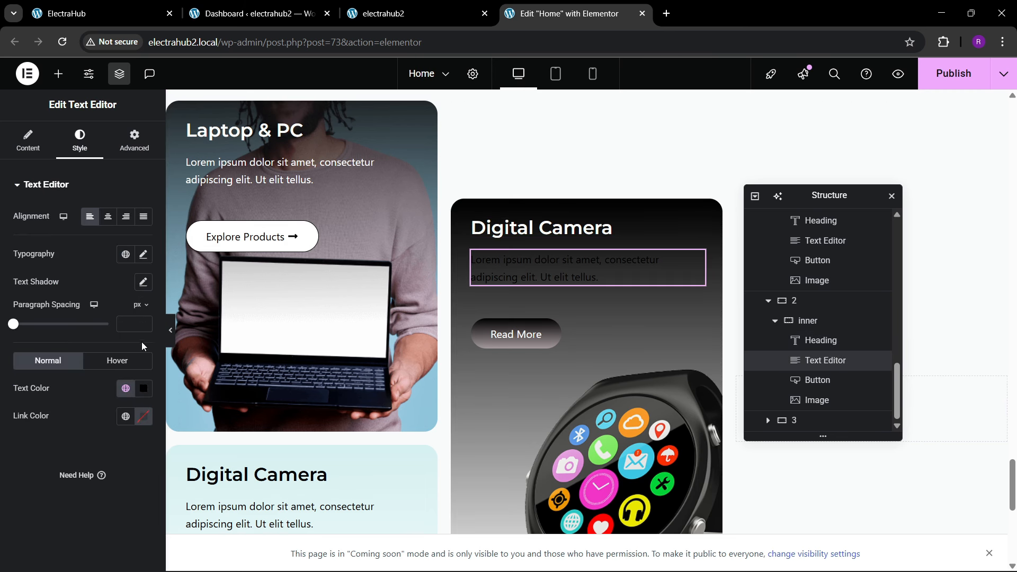
pyautogui.click(146, 390)
pyautogui.moveTo(134, 265); pyautogui.dragTo(2, 194)
pyautogui.click(7, 522)
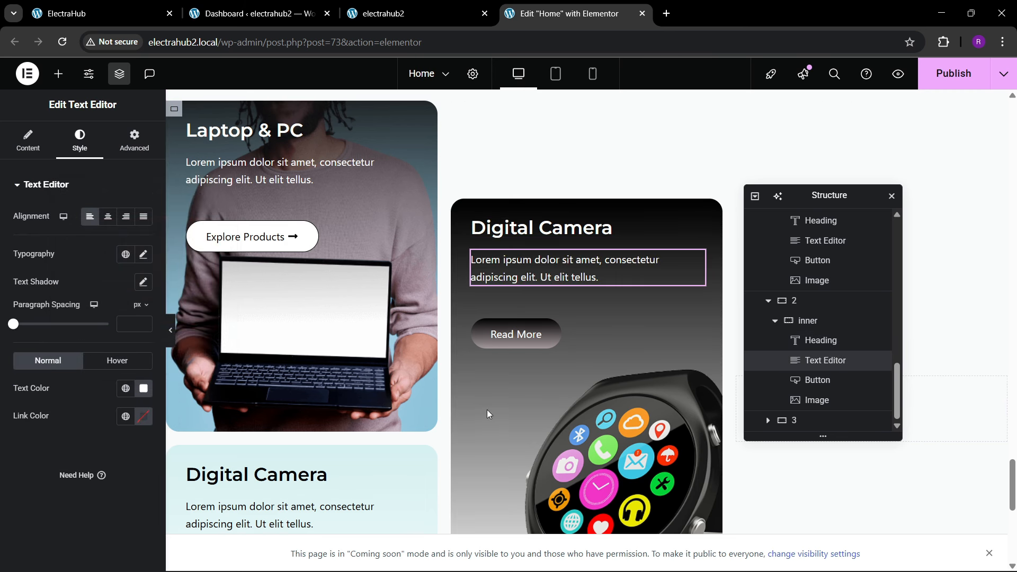
# Step: Replace the watch card's Read More button with a copy of the Laptop & PC card's Explore Products button
pyautogui.click(527, 351)
pyautogui.rightClick(508, 339)
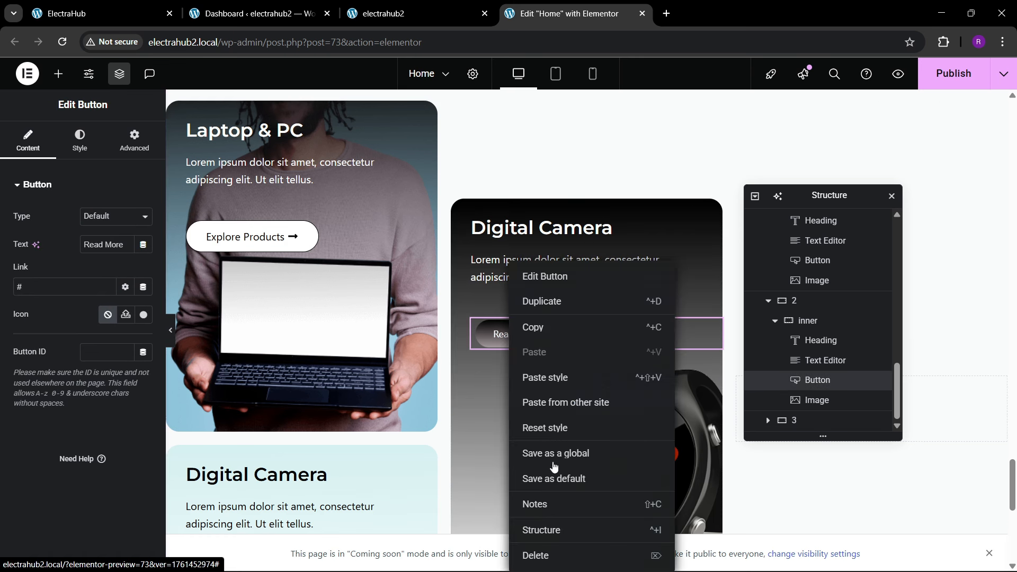
pyautogui.click(546, 552)
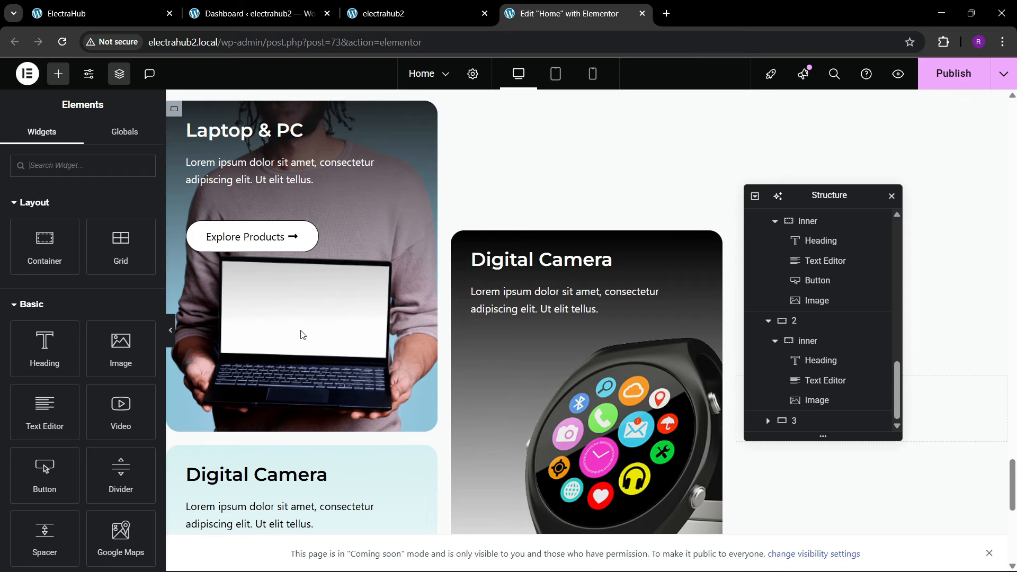
pyautogui.rightClick(223, 246)
pyautogui.click(255, 308)
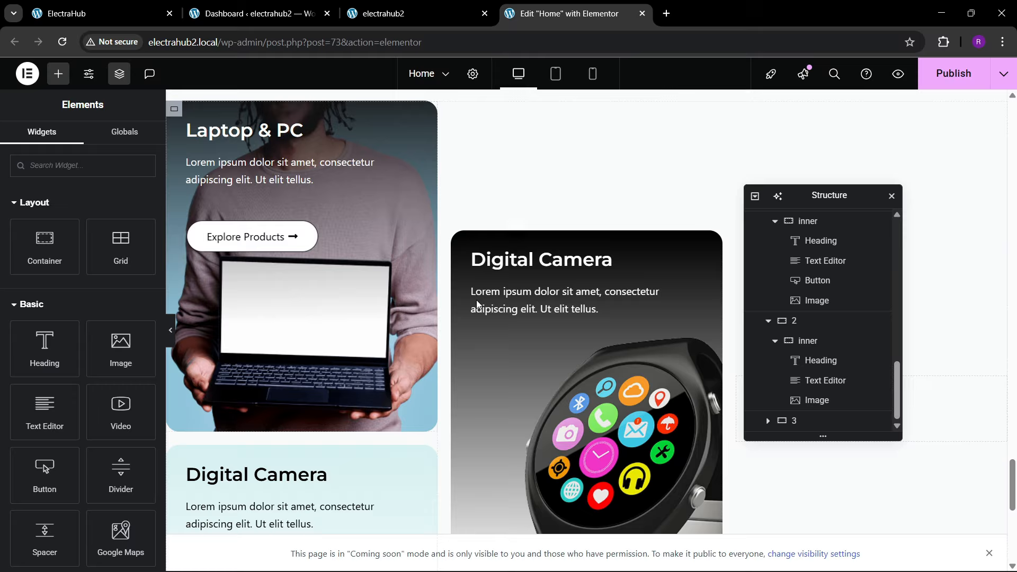
pyautogui.rightClick(503, 300)
pyautogui.click(527, 354)
pyautogui.scroll(-1, 551, 376)
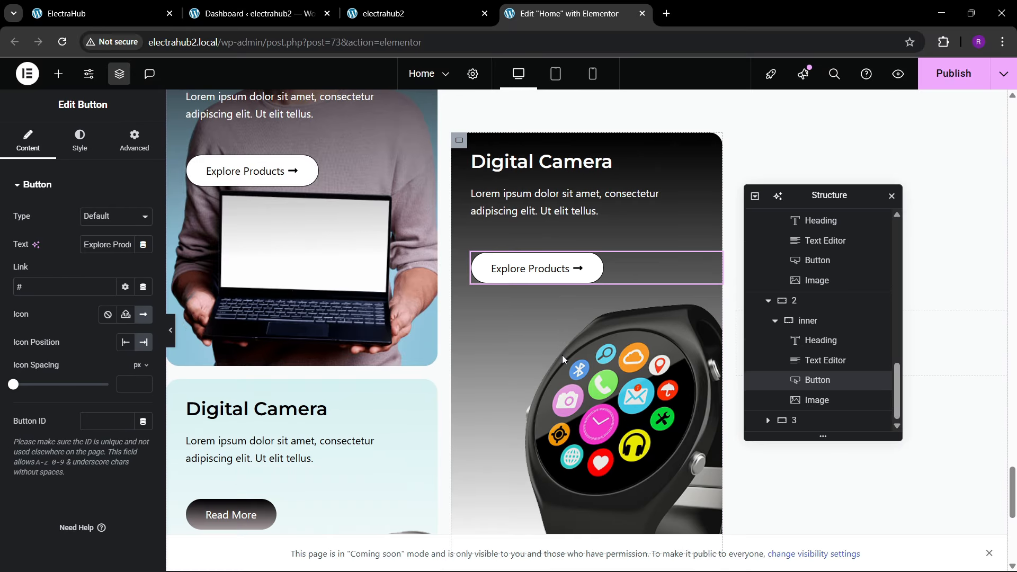
# Step: Change the watch card's heading to "Accessories", matching the reference site, and publish the page
pyautogui.click(101, 11)
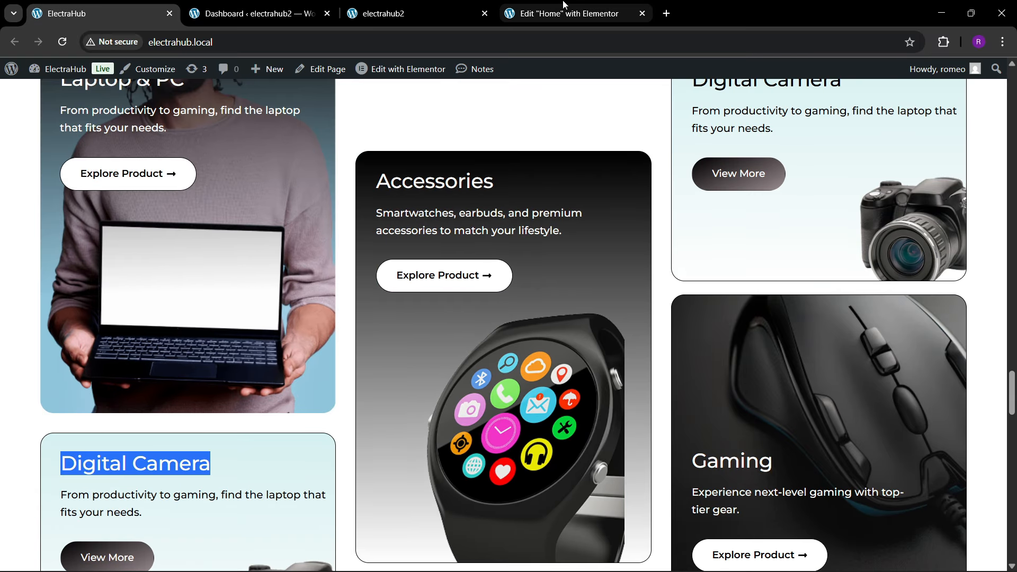
pyautogui.click(583, 13)
pyautogui.click(515, 175)
pyautogui.click(79, 140)
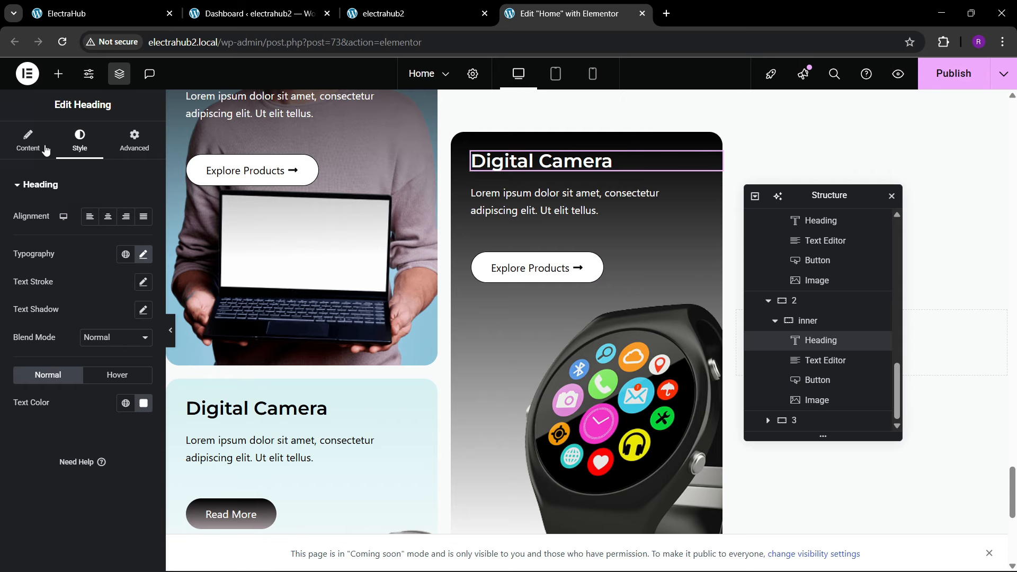
pyautogui.click(46, 150)
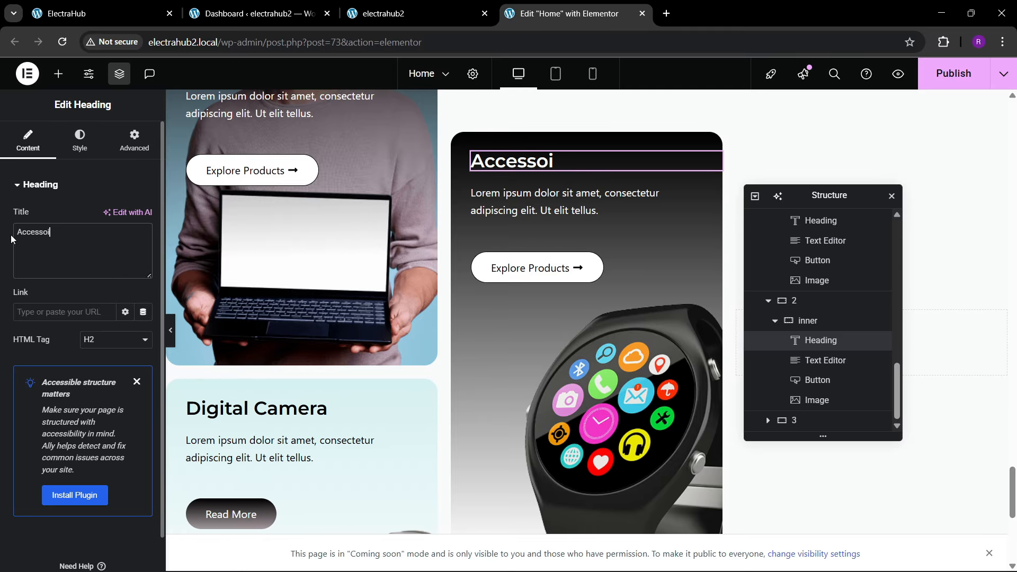
pyautogui.scroll(-3, 572, 355)
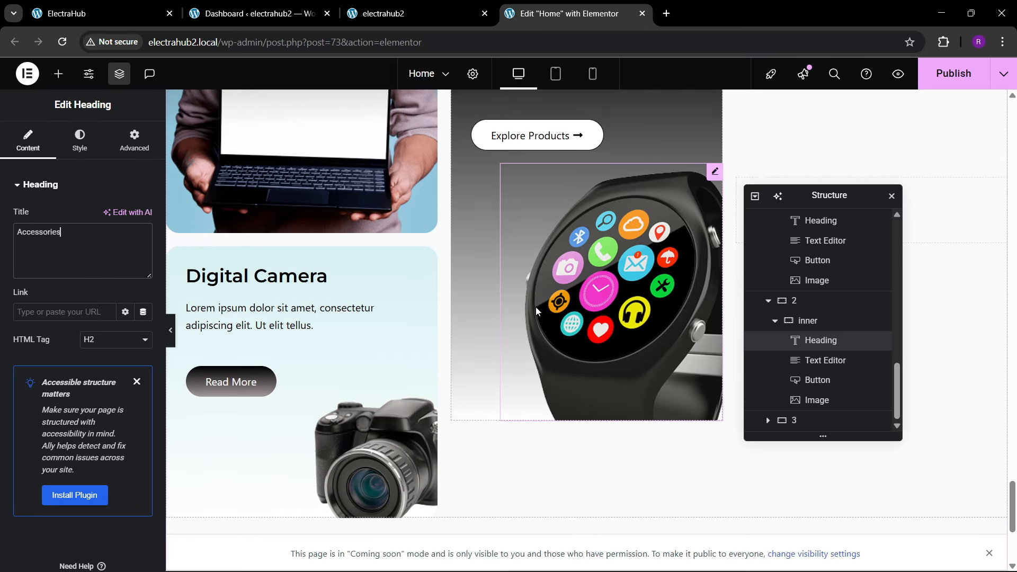
pyautogui.scroll(3, 572, 355)
pyautogui.scroll(4, 571, 360)
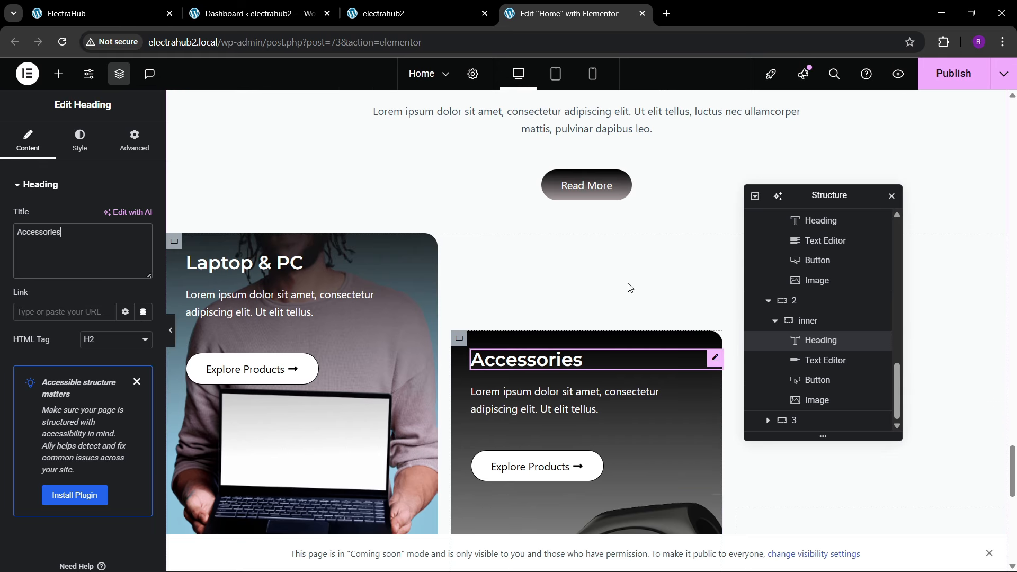
pyautogui.click(933, 80)
# Step: Compare the category cards' layout with the reference ElectraHub home page
pyautogui.click(120, 4)
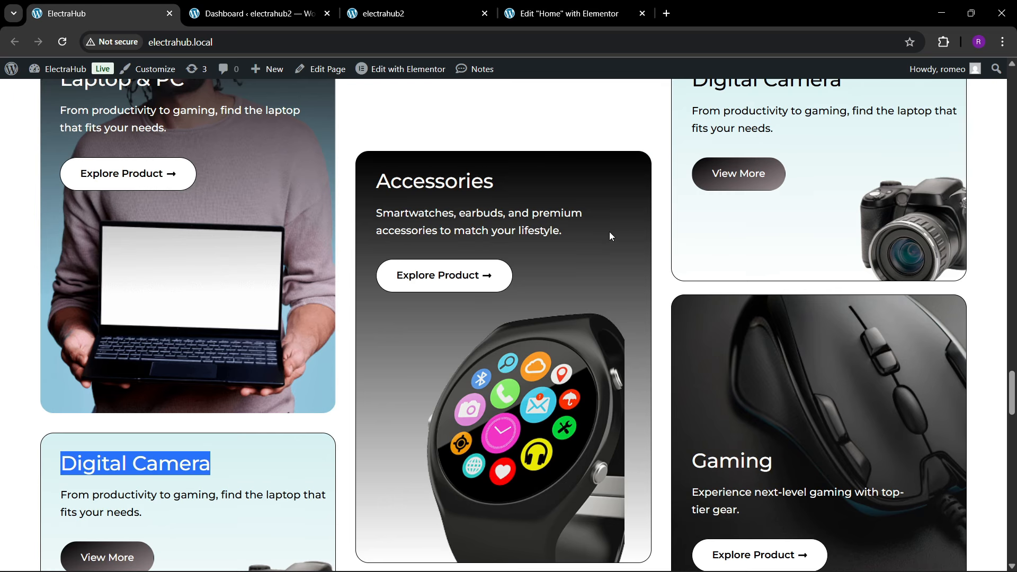
pyautogui.scroll(-1, 609, 233)
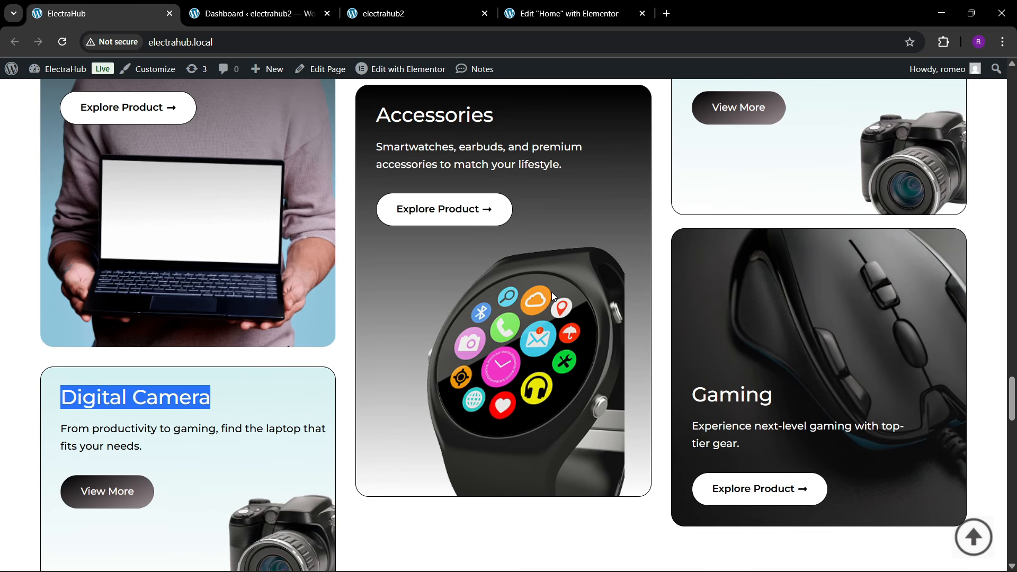
pyautogui.scroll(2, 550, 312)
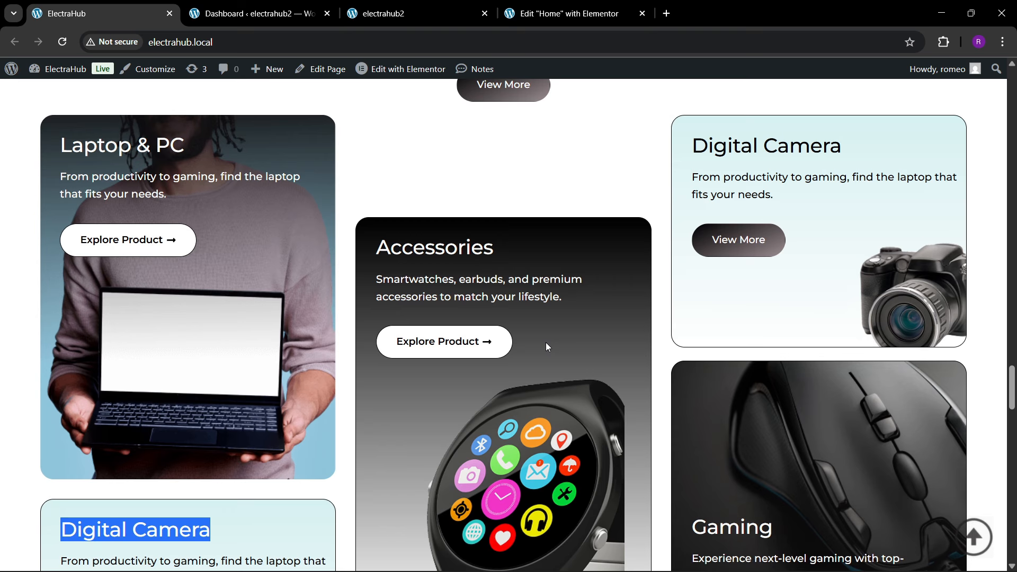
pyautogui.click(540, 14)
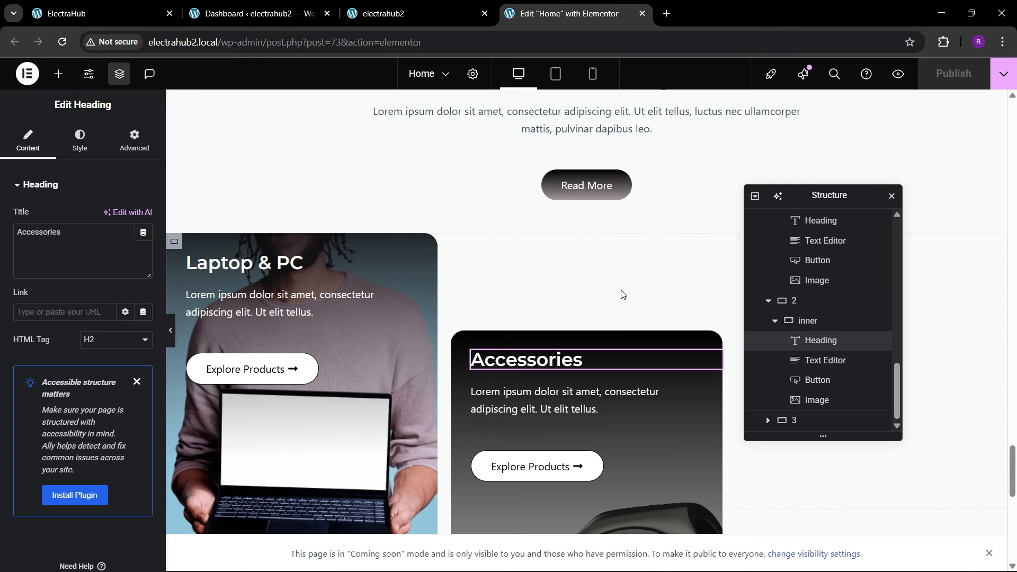
pyautogui.hotkey('ctrl', 'pageup')
pyautogui.hotkey('ctrl', 'pageup')
pyautogui.hotkey('ctrl', 'pageup')
pyautogui.scroll(-2, 481, 366)
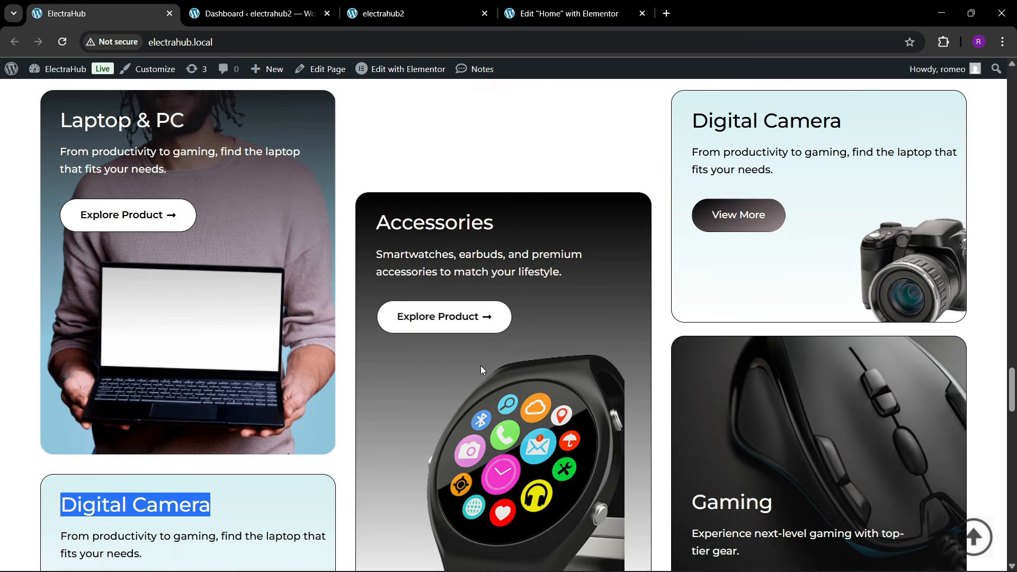
pyautogui.hotkey('ctrl', 'pagedown')
pyautogui.hotkey('ctrl', 'pagedown')
pyautogui.hotkey('ctrl', 'pagedown')
# Step: Copy the Digital Camera card, move the Structure window off the third column and paste the card into that column
pyautogui.scroll(-5, 545, 263)
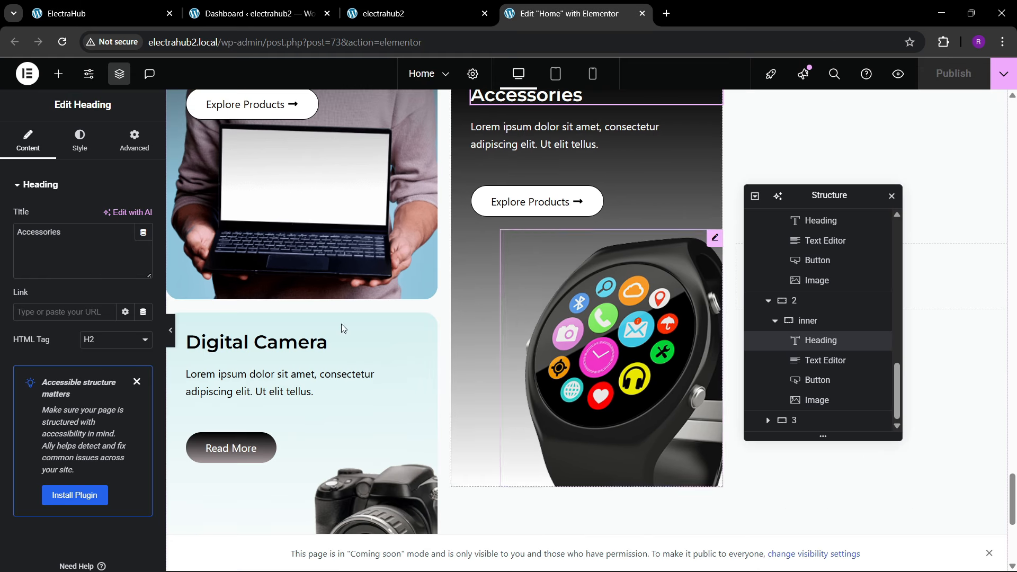
pyautogui.scroll(-1, 183, 268)
pyautogui.rightClick(175, 256)
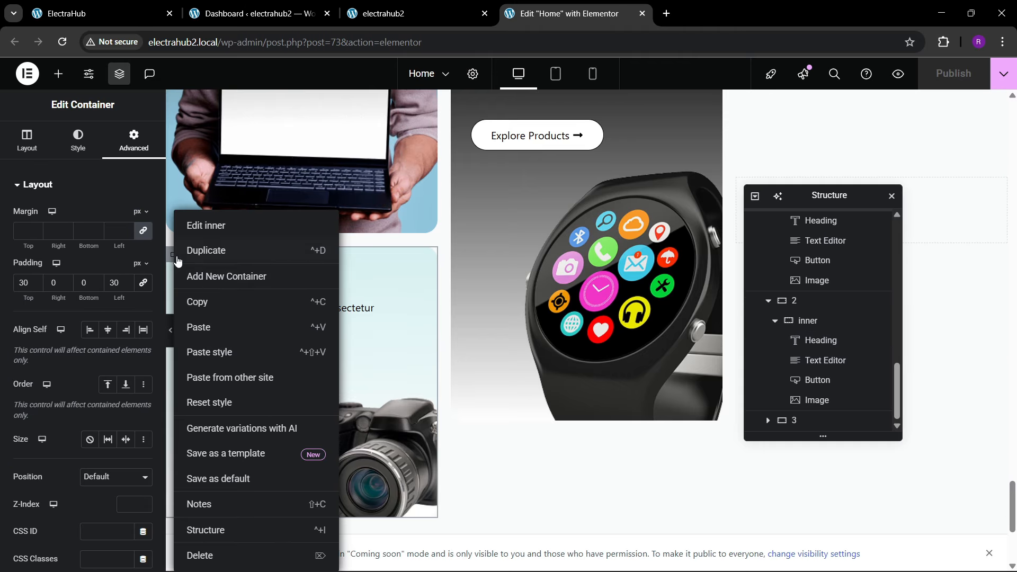
pyautogui.click(197, 298)
pyautogui.moveTo(839, 197); pyautogui.dragTo(489, 245)
pyautogui.scroll(2, 764, 293)
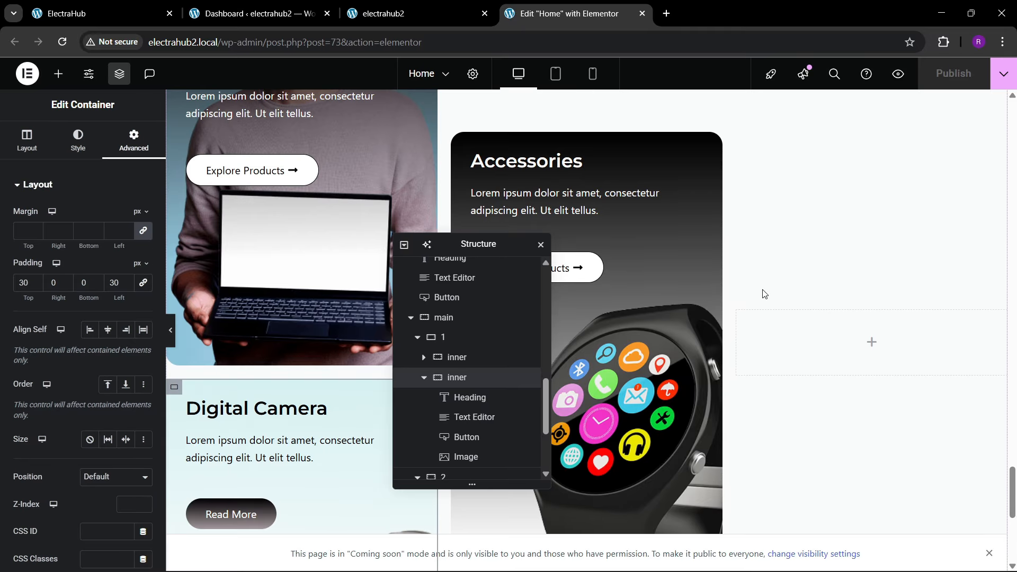
pyautogui.rightClick(801, 341)
pyautogui.click(837, 329)
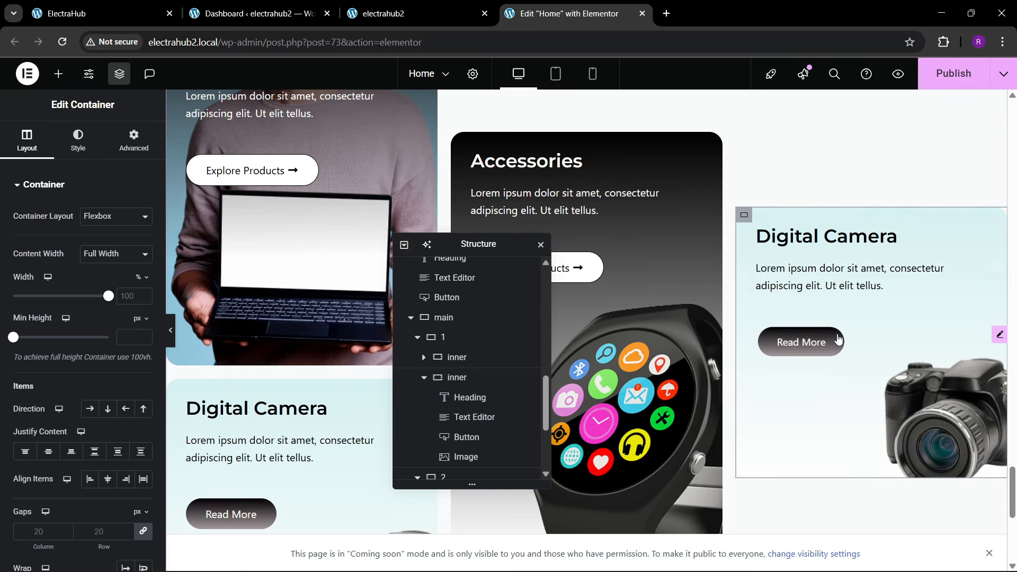
# Step: Copy the Laptop & PC card and paste it onto the third column's Digital Camera card container
pyautogui.scroll(2, 234, 175)
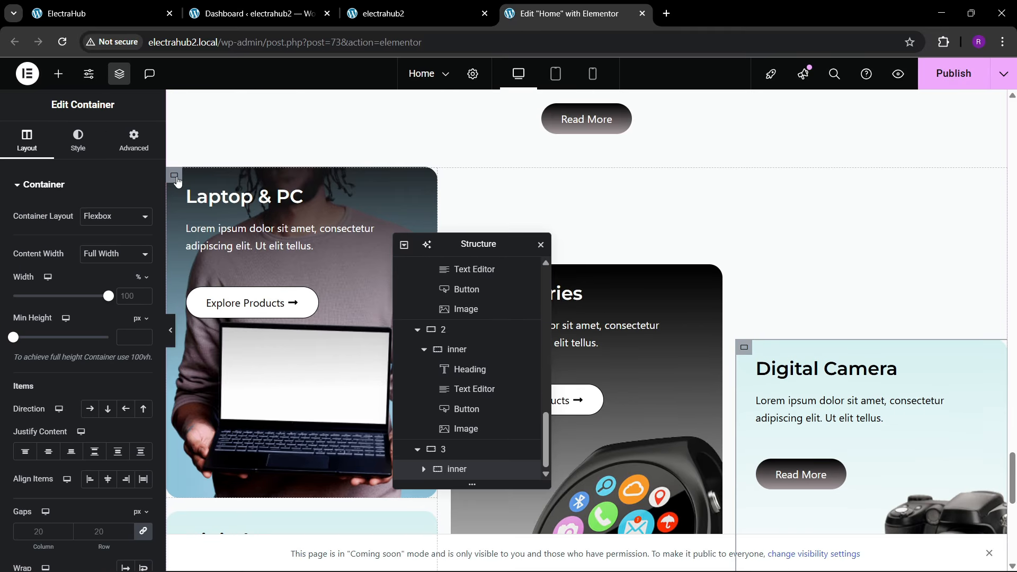
pyautogui.rightClick(177, 180)
pyautogui.click(208, 271)
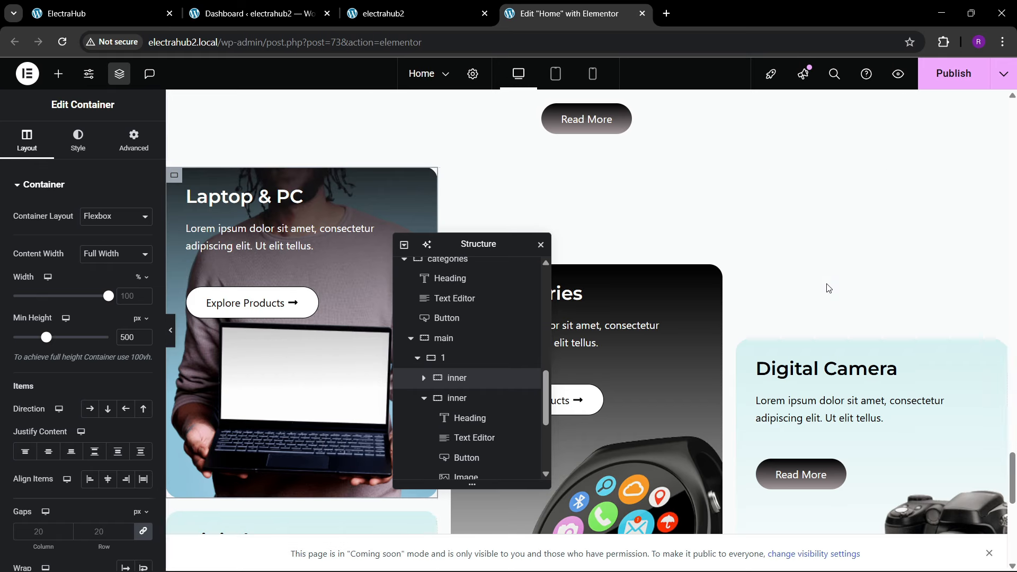
pyautogui.scroll(-5, 829, 291)
pyautogui.scroll(-3, 471, 392)
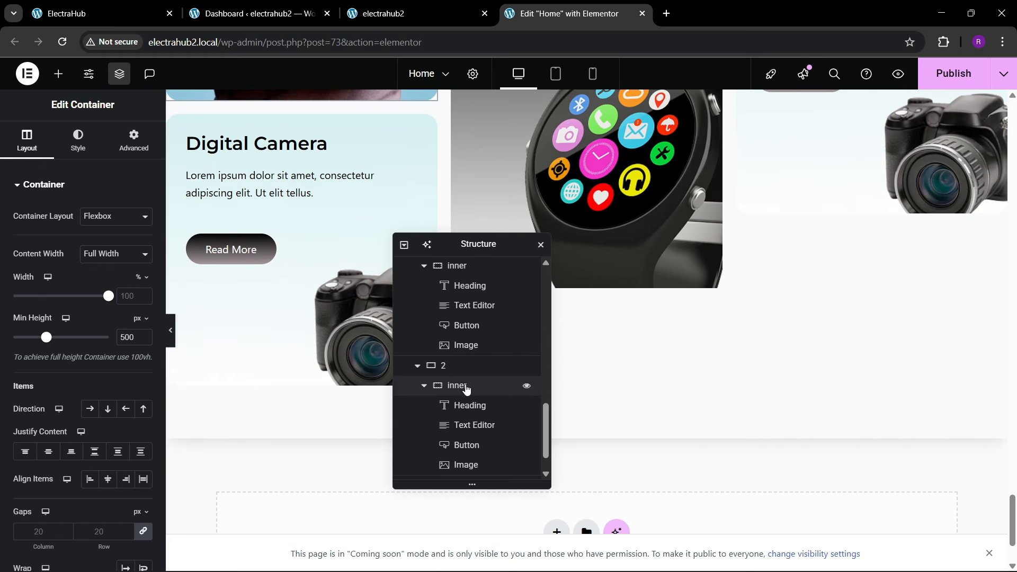
pyautogui.scroll(1, 463, 350)
pyautogui.click(423, 331)
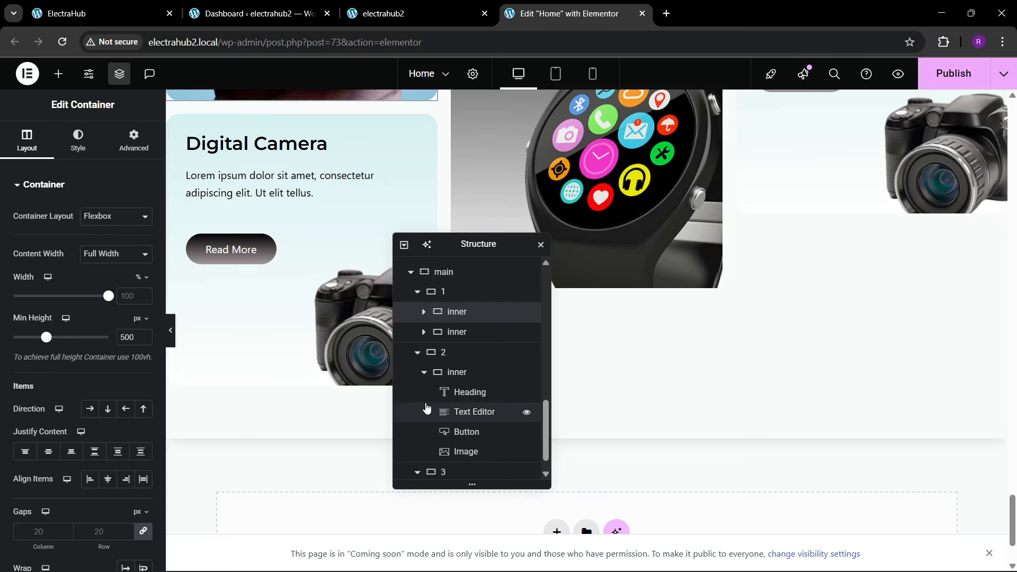
pyautogui.click(424, 379)
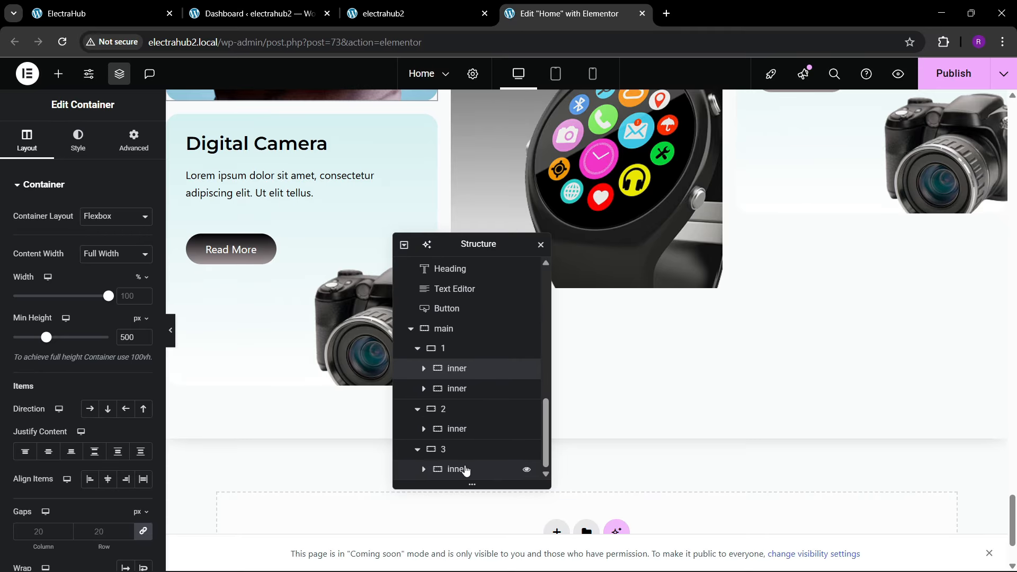
pyautogui.click(466, 470)
pyautogui.rightClick(464, 470)
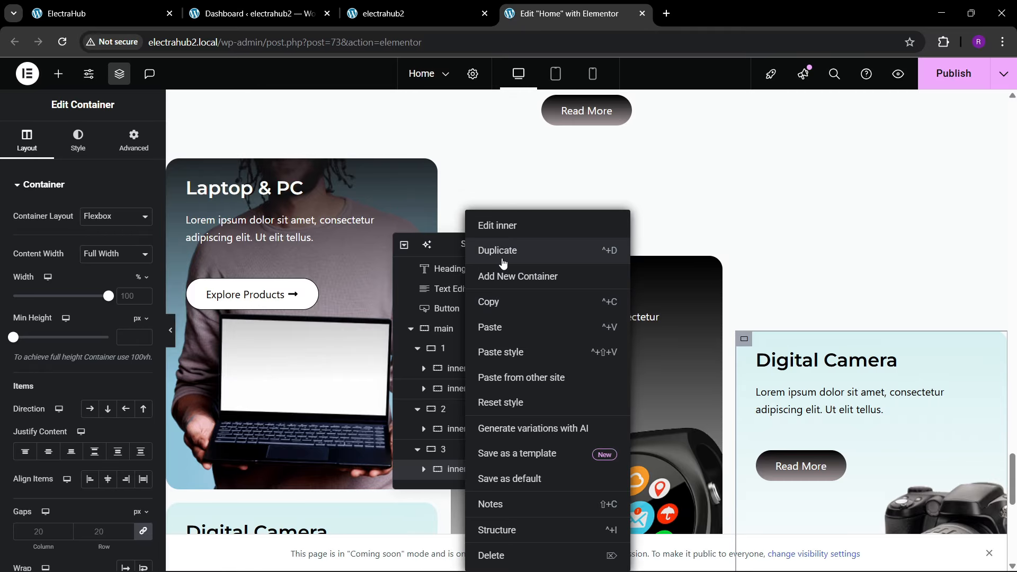
pyautogui.click(490, 328)
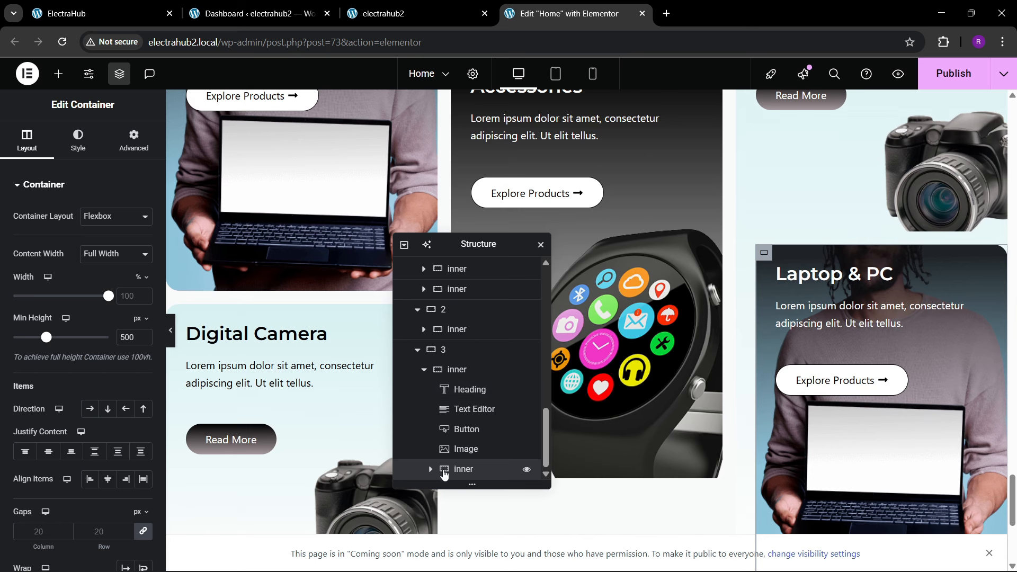
# Step: Move the pasted Laptop & PC card out of the camera card and place it below that card in column 3
pyautogui.moveTo(462, 471); pyautogui.dragTo(425, 385)
pyautogui.click(431, 393)
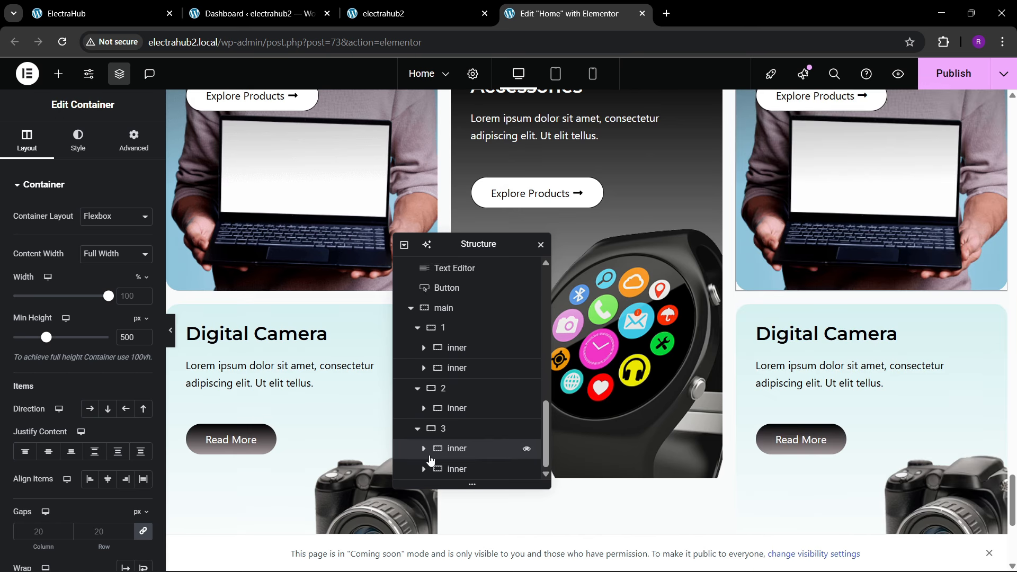
pyautogui.moveTo(457, 471)
pyautogui.mouseDown()
pyautogui.moveTo(461, 507)
pyautogui.moveTo(456, 427)
pyautogui.moveTo(466, 424)
pyautogui.moveTo(470, 478)
pyautogui.mouseUp()
pyautogui.scroll(1, 818, 366)
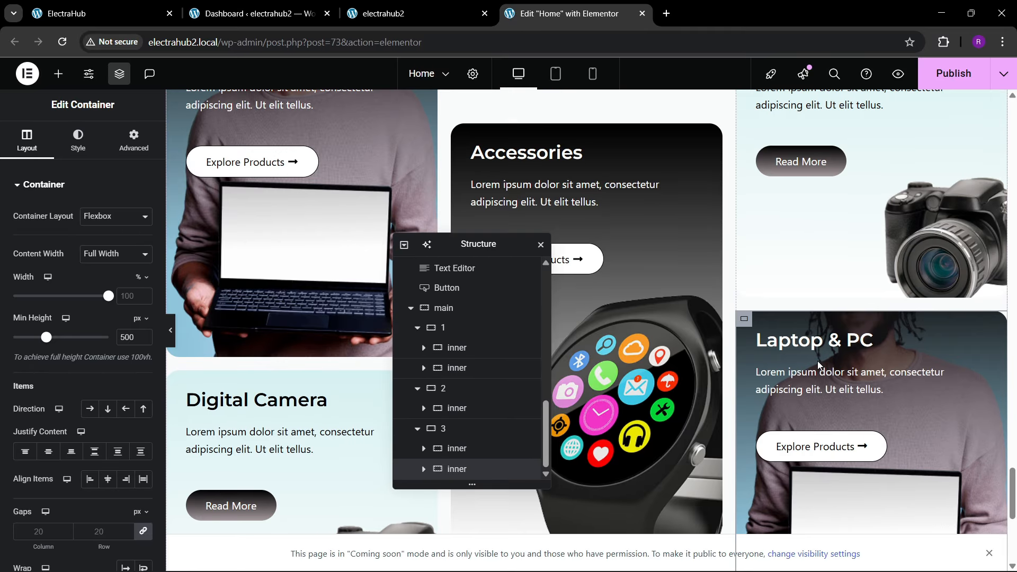
pyautogui.scroll(-2, 819, 391)
pyautogui.scroll(3, 819, 392)
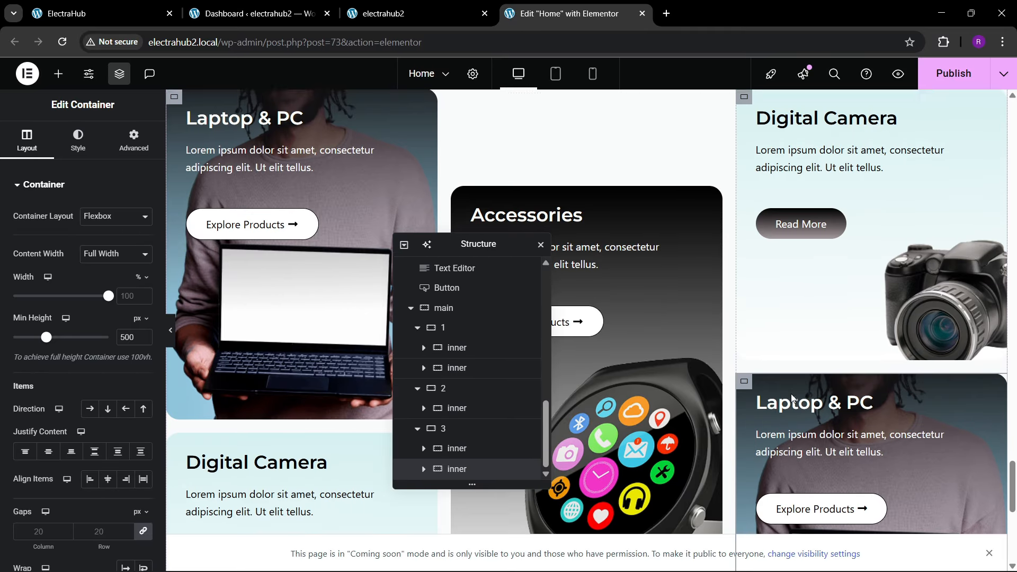
pyautogui.scroll(-1, 818, 396)
pyautogui.scroll(-1, 829, 431)
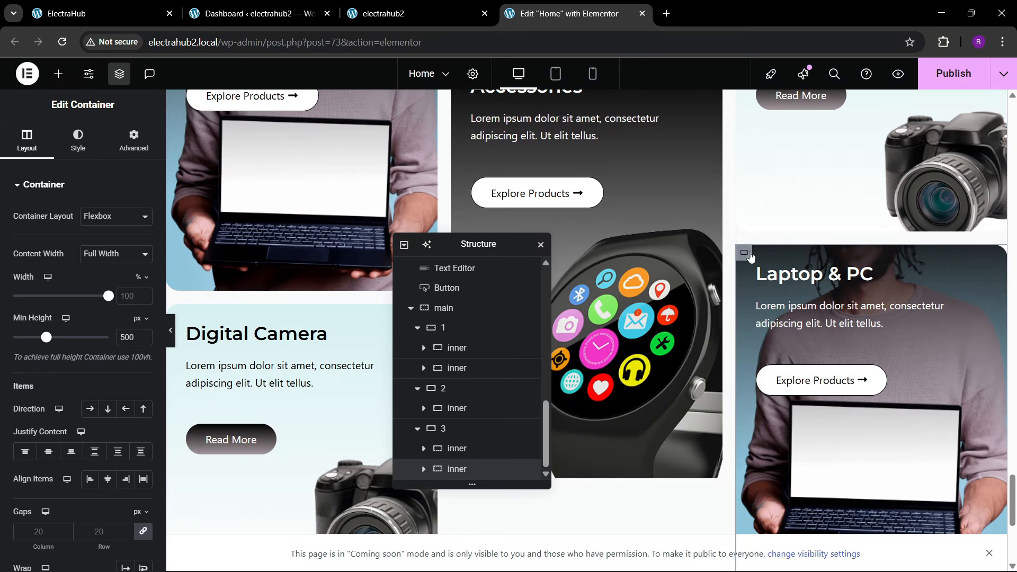
# Step: Following the reference Gaming card, set the third column's laptop card to vertical column direction, content justified to the end and items aligned to the start
pyautogui.click(101, 13)
pyautogui.scroll(-3, 752, 381)
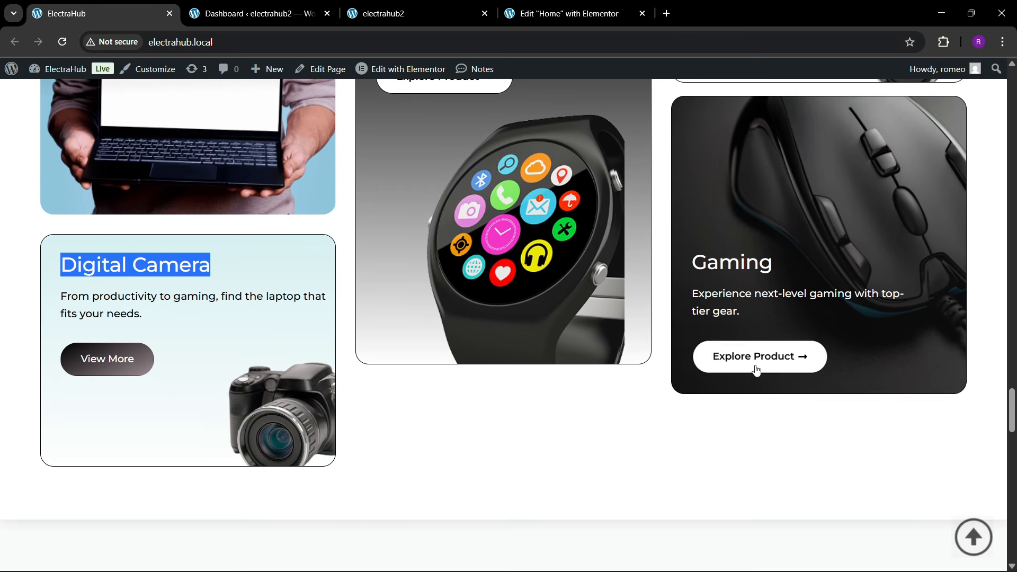
pyautogui.click(570, 13)
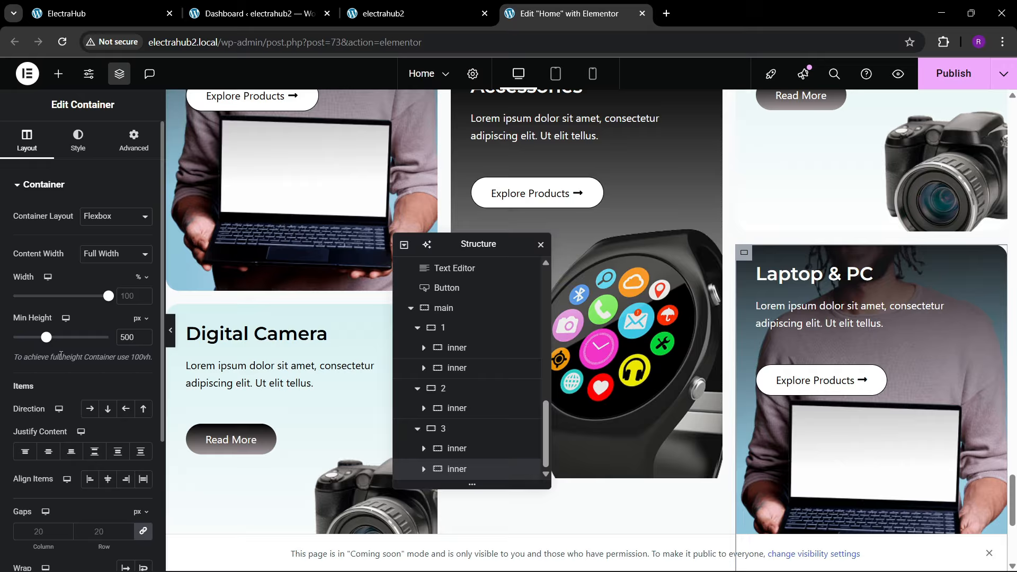
pyautogui.scroll(-1, 7, 347)
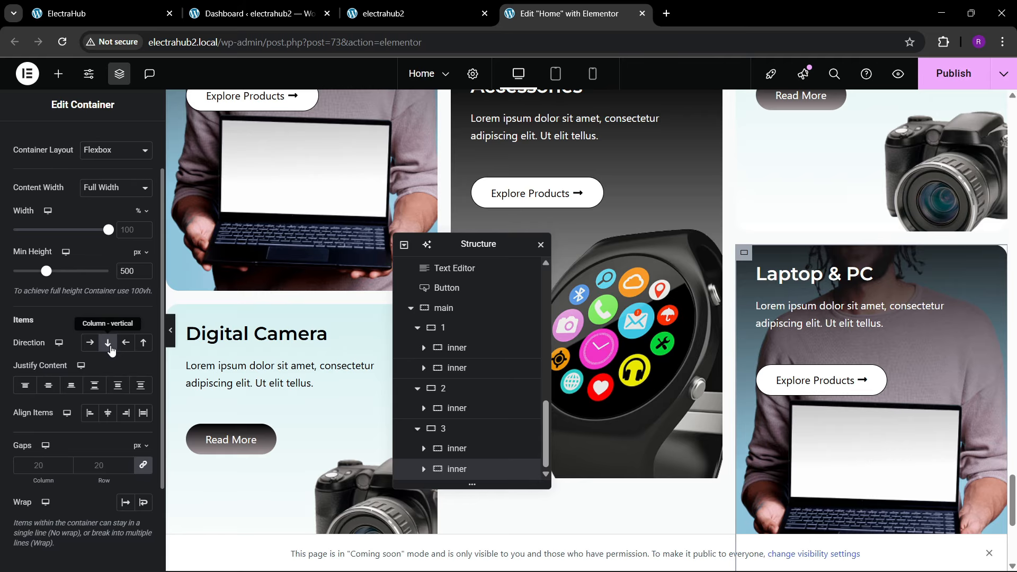
pyautogui.click(64, 385)
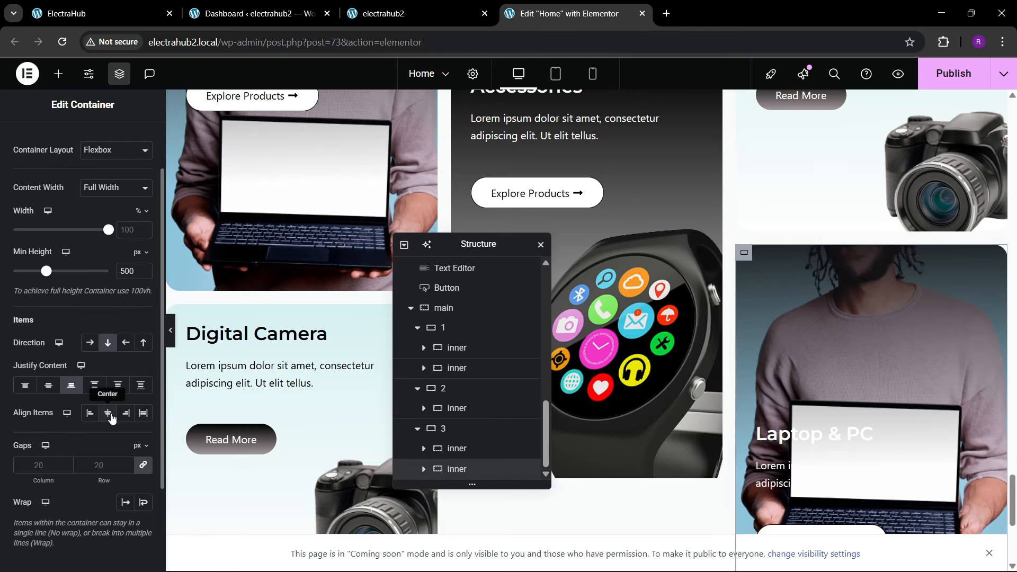
pyautogui.click(89, 413)
pyautogui.scroll(-3, 818, 392)
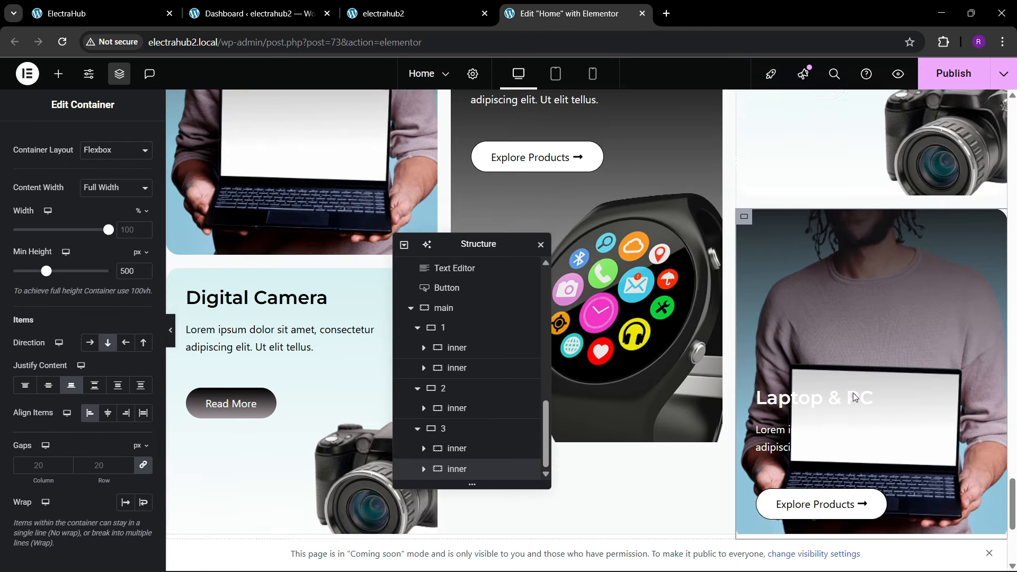
pyautogui.scroll(1, 818, 393)
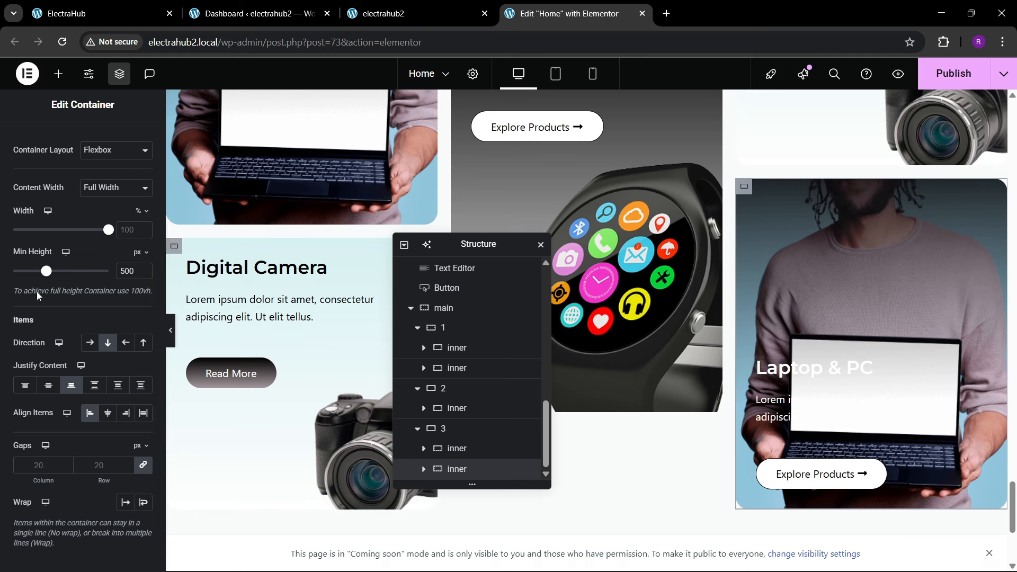
# Step: Replace the background image of the third column's lower card with Mouse-Image-Selections.png from the media library
pyautogui.scroll(1, 51, 286)
pyautogui.click(77, 140)
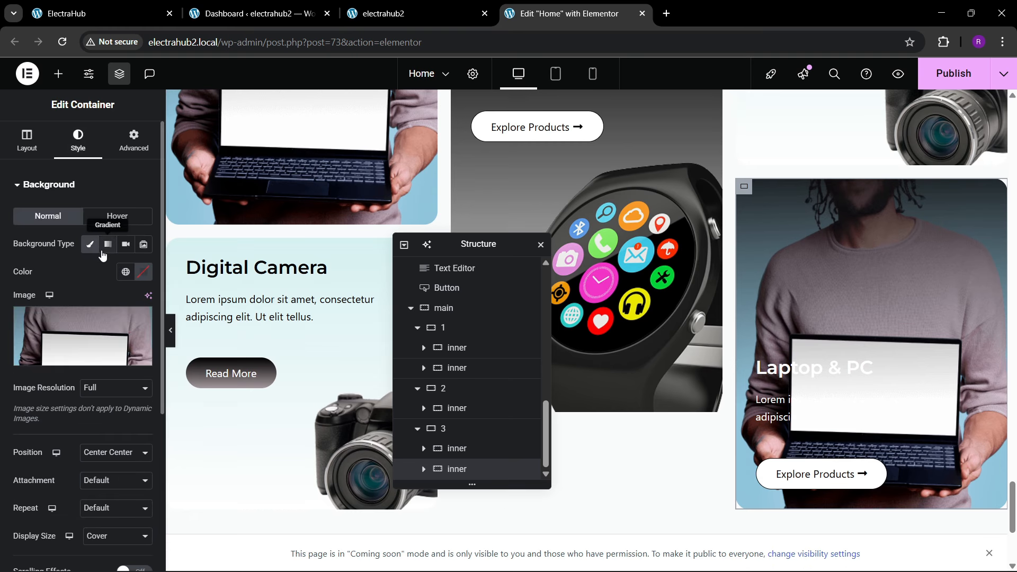
pyautogui.click(139, 348)
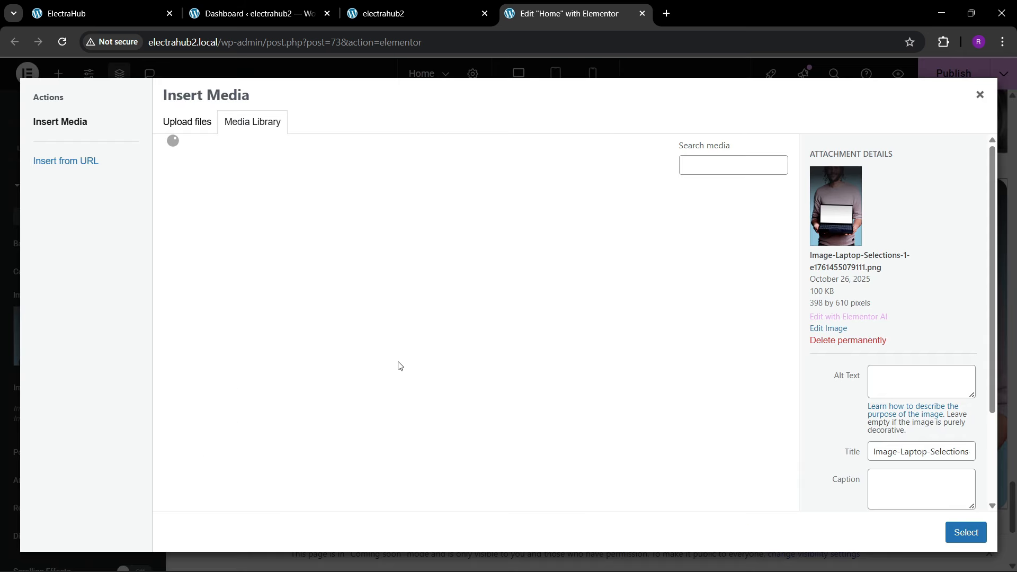
pyautogui.scroll(-4, 381, 377)
pyautogui.scroll(-1, 381, 377)
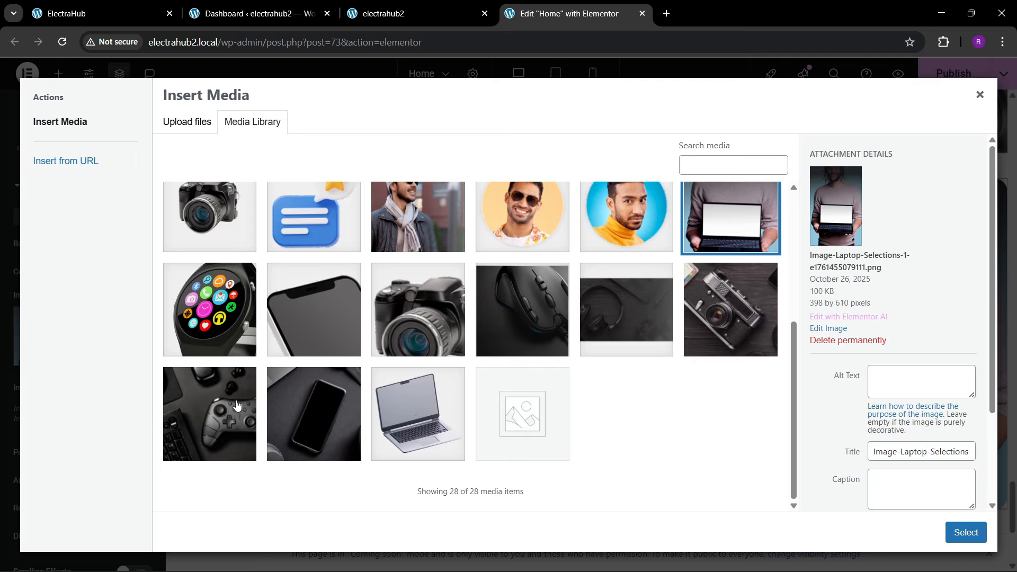
pyautogui.click(553, 332)
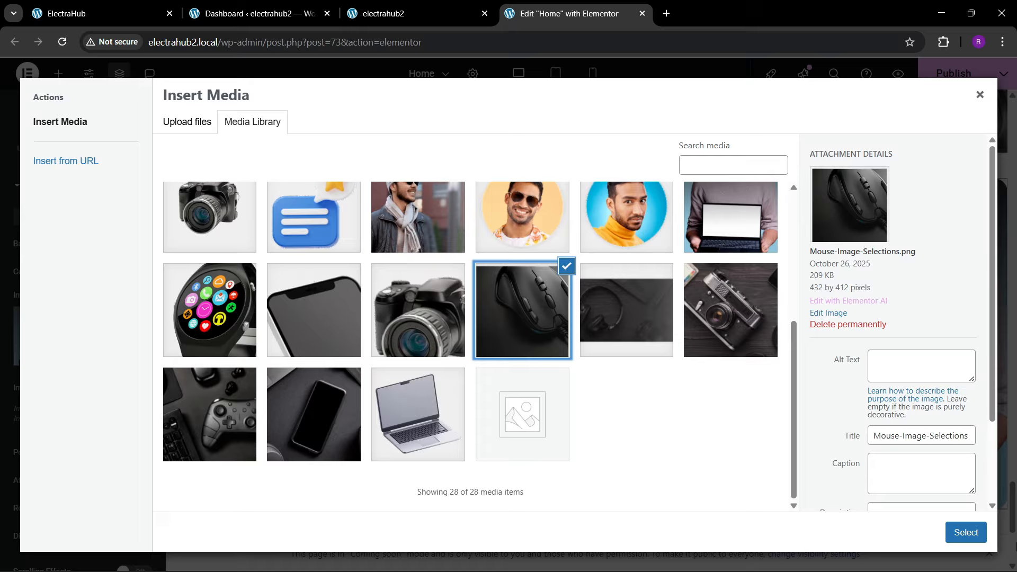
pyautogui.click(965, 533)
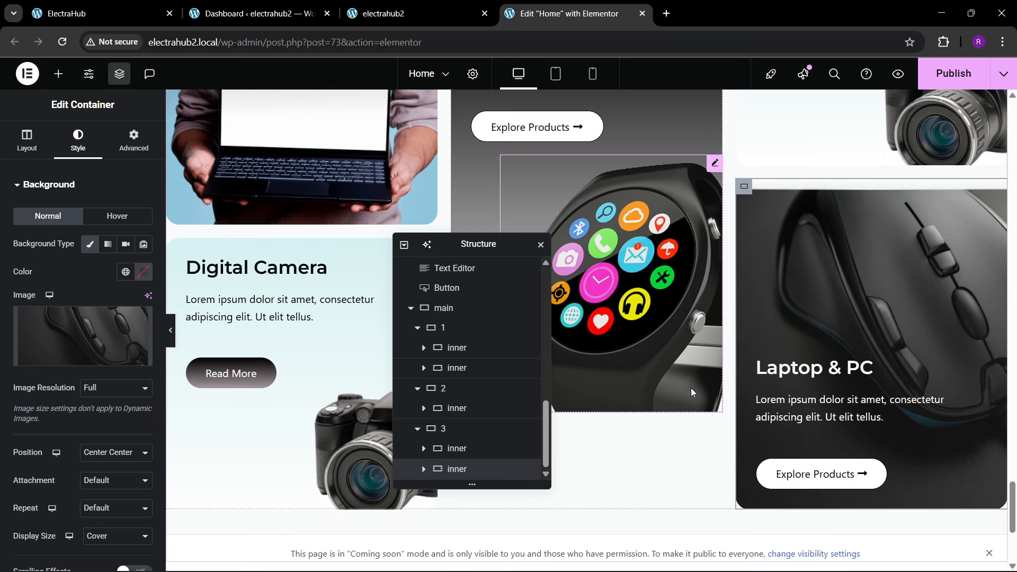
# Step: Compare the category cards with the reference ElectraHub page and publish the Home page from the Elementor editor
pyautogui.scroll(5, 799, 347)
pyautogui.scroll(-2, 798, 347)
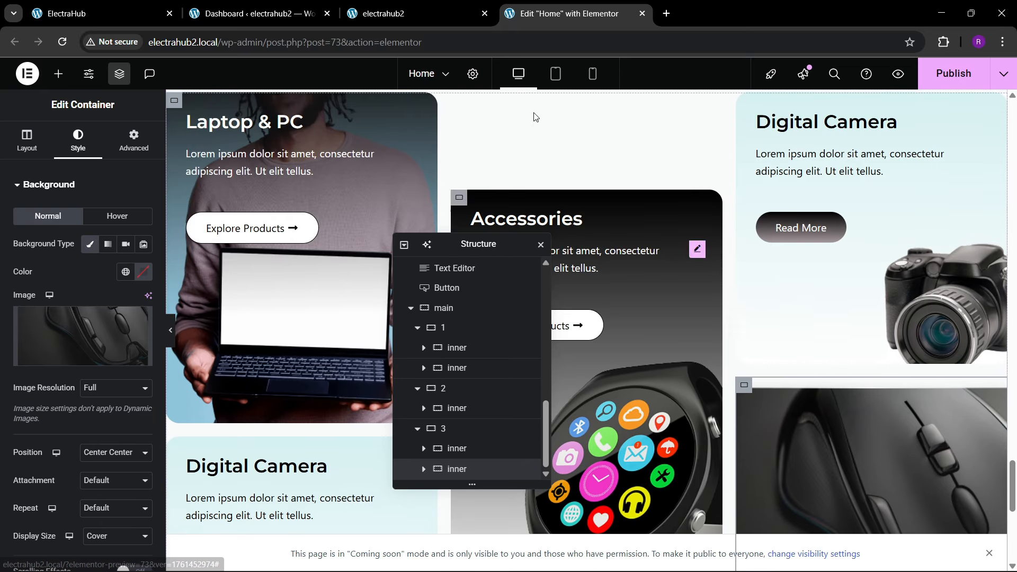
pyautogui.click(148, 6)
pyautogui.scroll(3, 574, 238)
pyautogui.scroll(-1, 581, 262)
pyautogui.scroll(2, 580, 262)
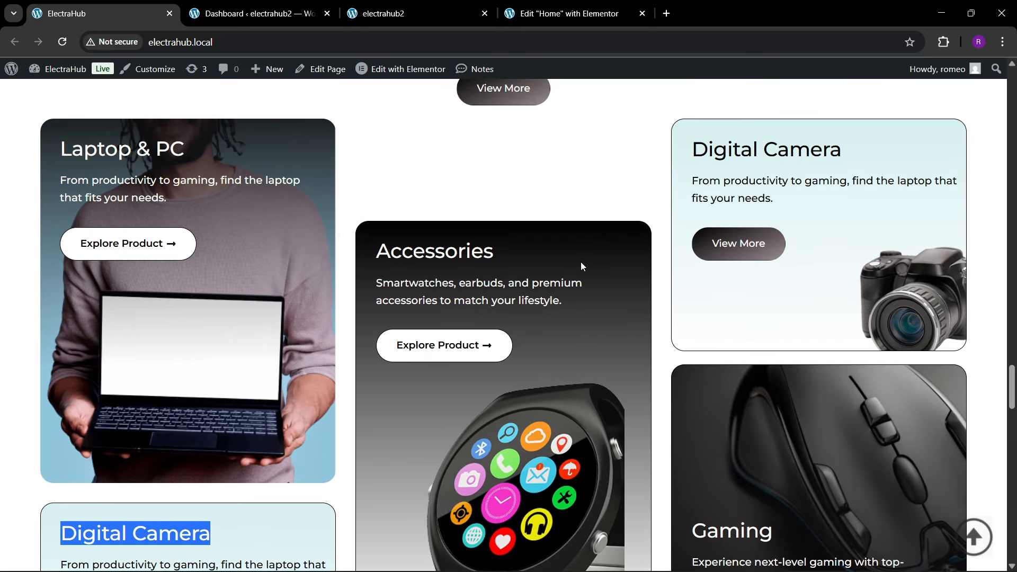
pyautogui.click(567, 13)
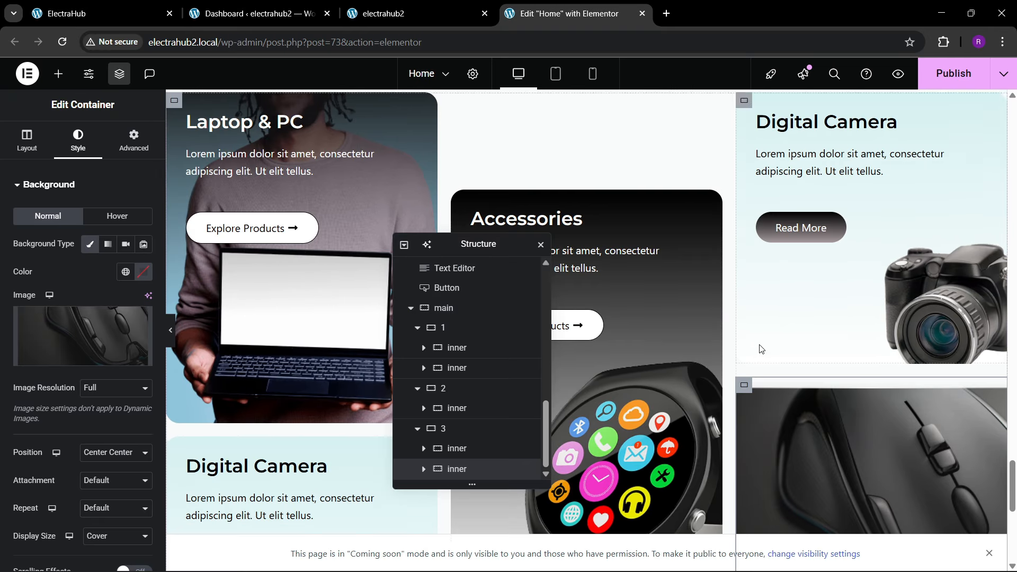
pyautogui.scroll(-1, 768, 352)
pyautogui.scroll(4, 797, 363)
pyautogui.click(961, 75)
pyautogui.scroll(-3, 694, 301)
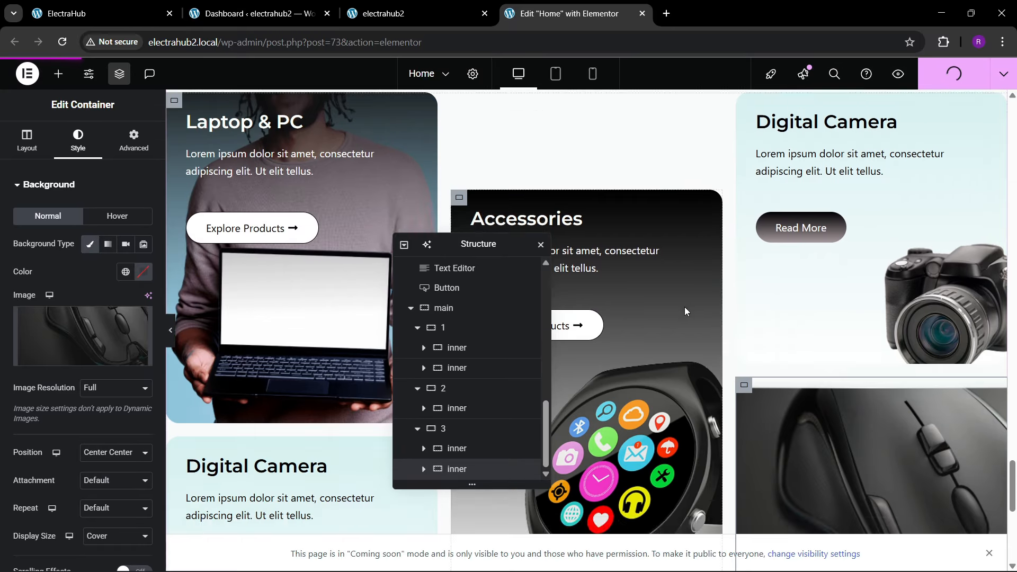
pyautogui.scroll(-5, 684, 311)
pyautogui.scroll(4, 635, 313)
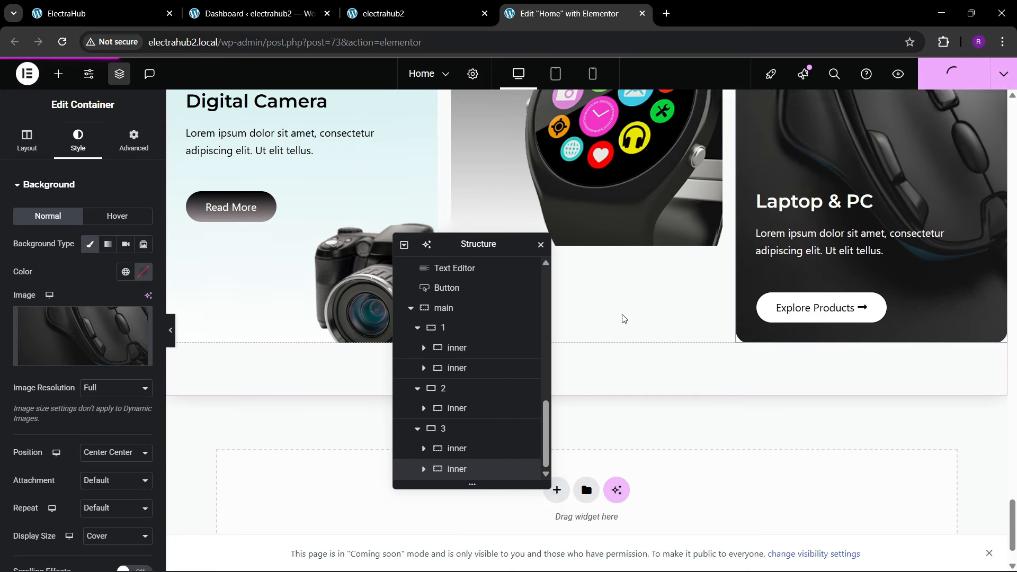
# Step: Reload the electrahub2 front-end page and review the cards in its Our Best Categories section
pyautogui.click(408, 13)
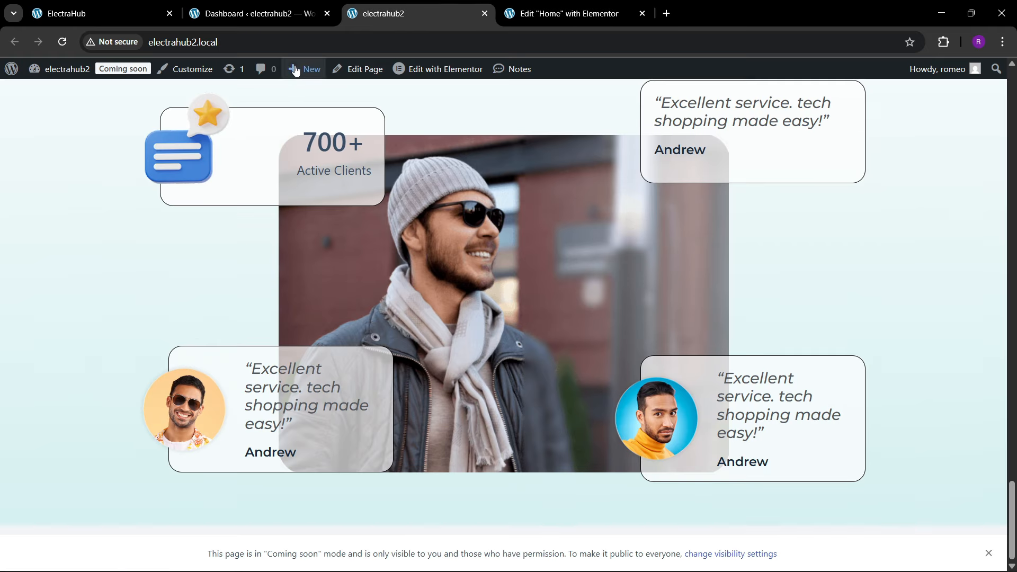
pyautogui.click(285, 45)
pyautogui.press('Return')
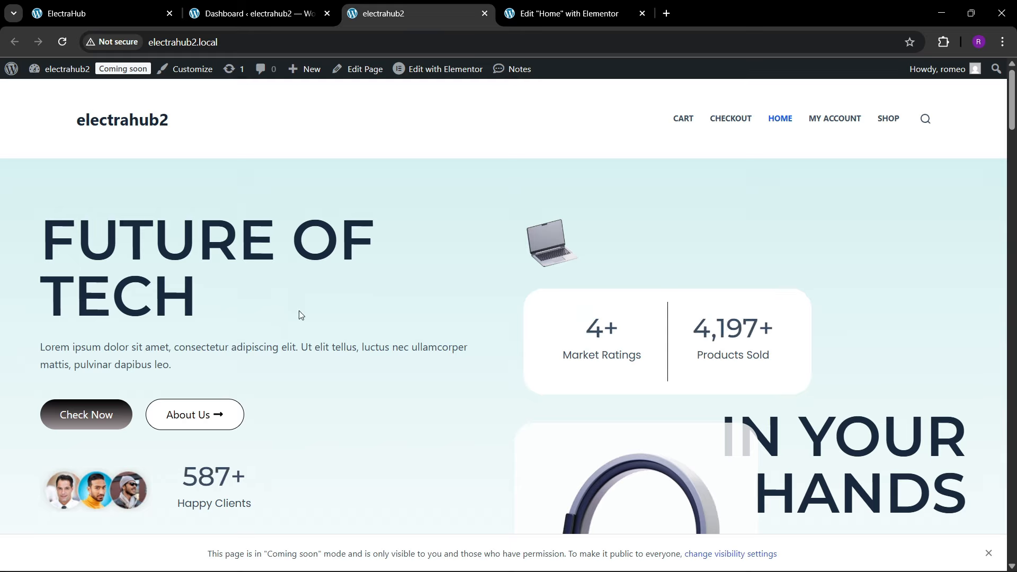
pyautogui.scroll(-20, 299, 314)
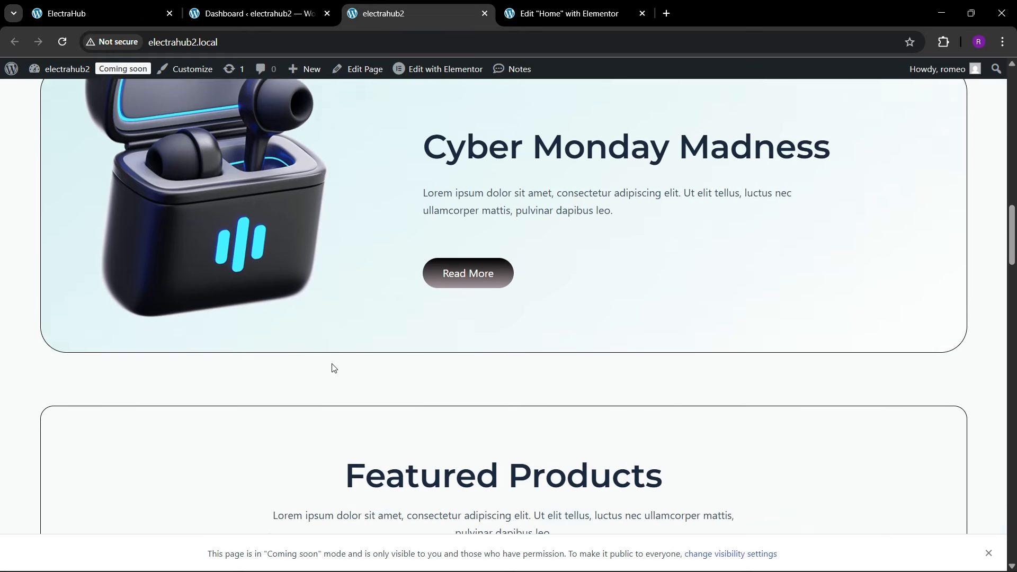
pyautogui.scroll(-20, 333, 368)
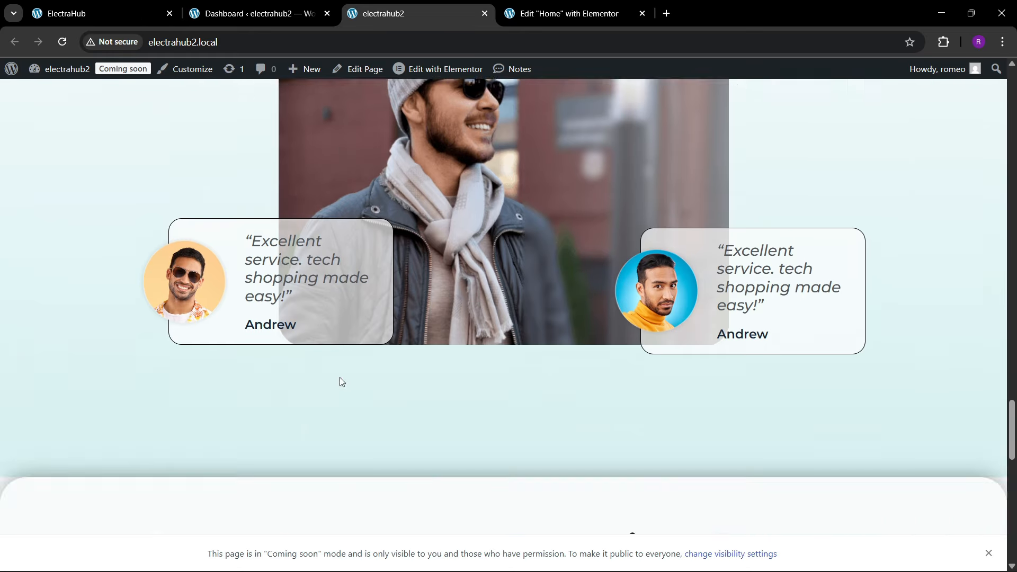
pyautogui.scroll(-15, 342, 381)
pyautogui.scroll(3, 341, 383)
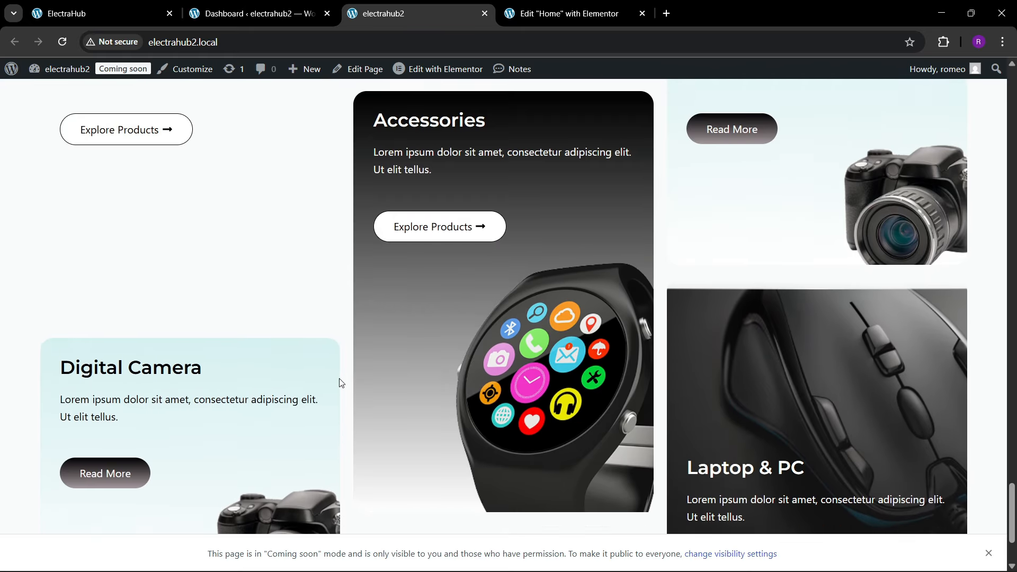
pyautogui.scroll(1, 341, 382)
pyautogui.scroll(4, 490, 320)
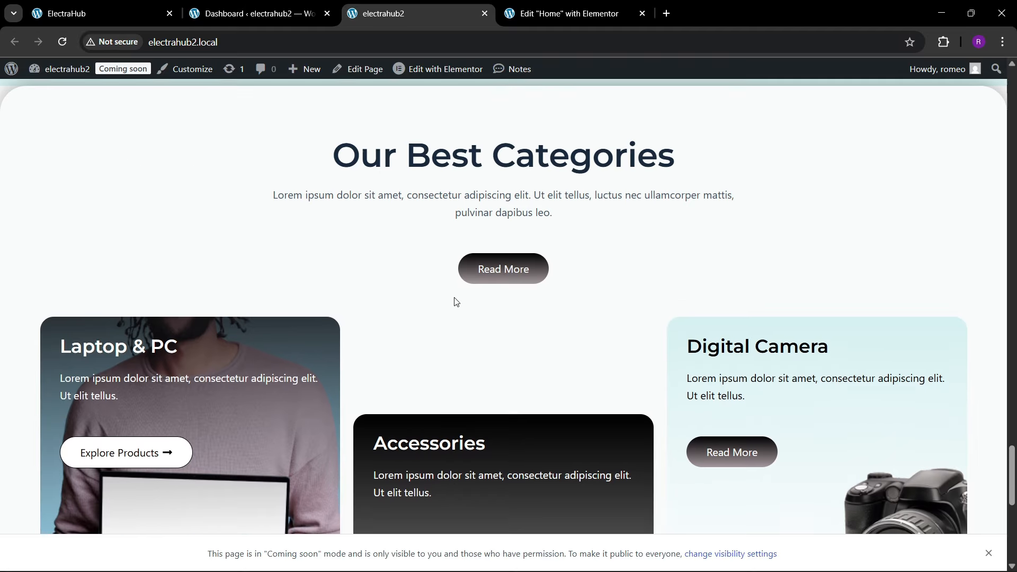
pyautogui.scroll(-2, 462, 289)
# Step: Examine the reference ElectraHub page's category cards and the Insights & Updates section below them
pyautogui.click(106, 13)
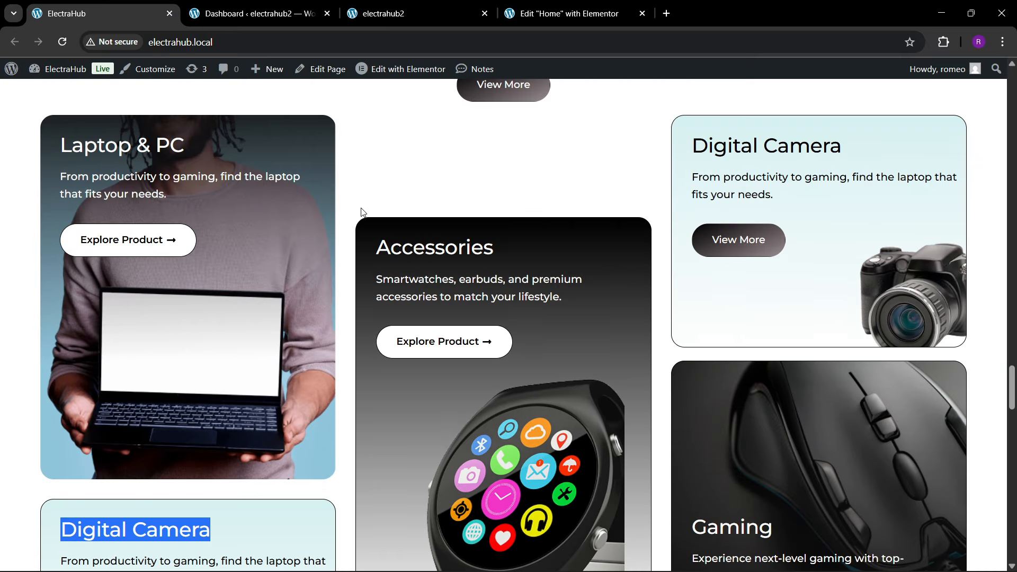
pyautogui.scroll(2, 379, 226)
pyautogui.scroll(-1, 381, 228)
pyautogui.scroll(-10, 382, 229)
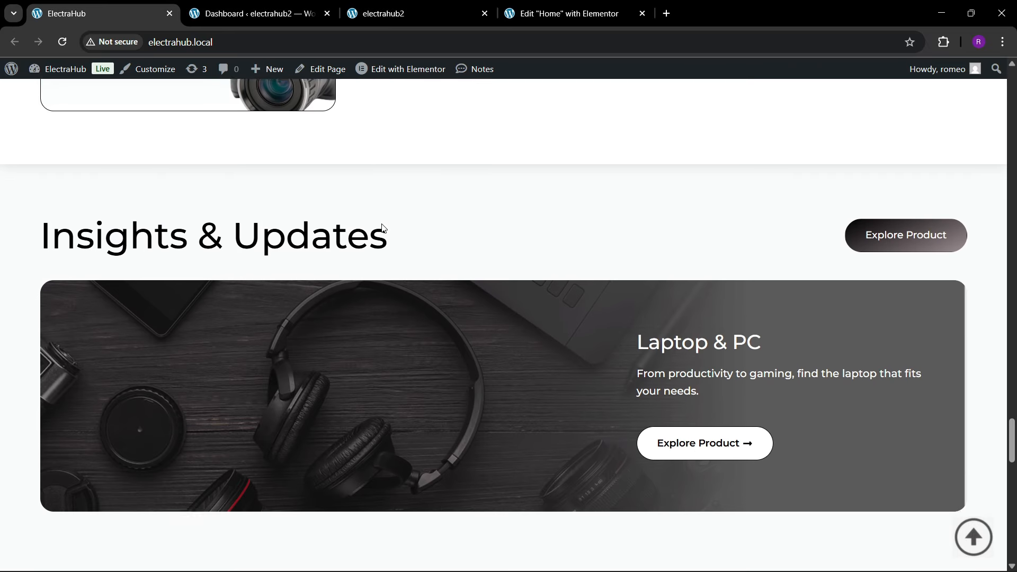
pyautogui.scroll(-12, 383, 229)
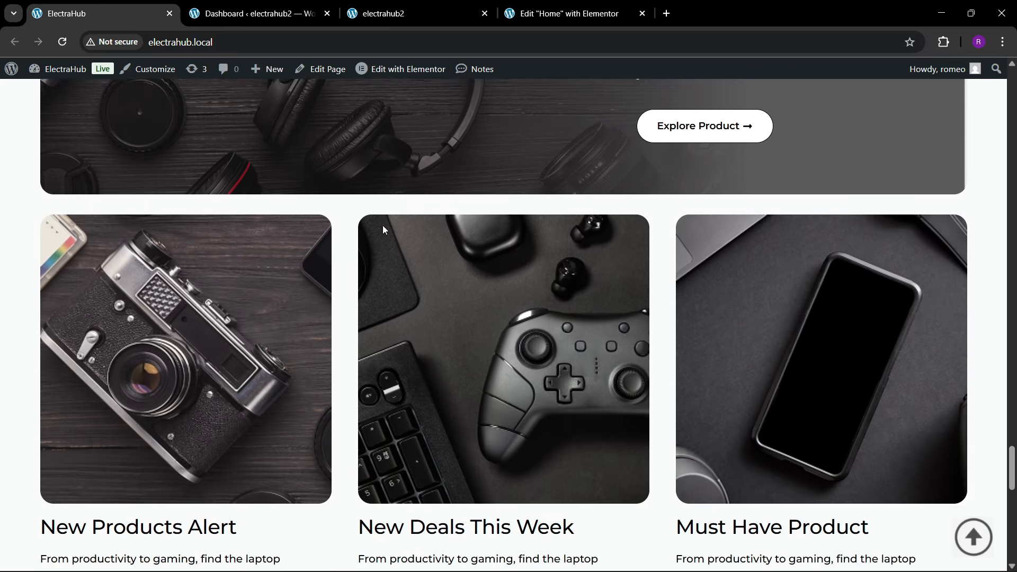
pyautogui.scroll(-4, 384, 229)
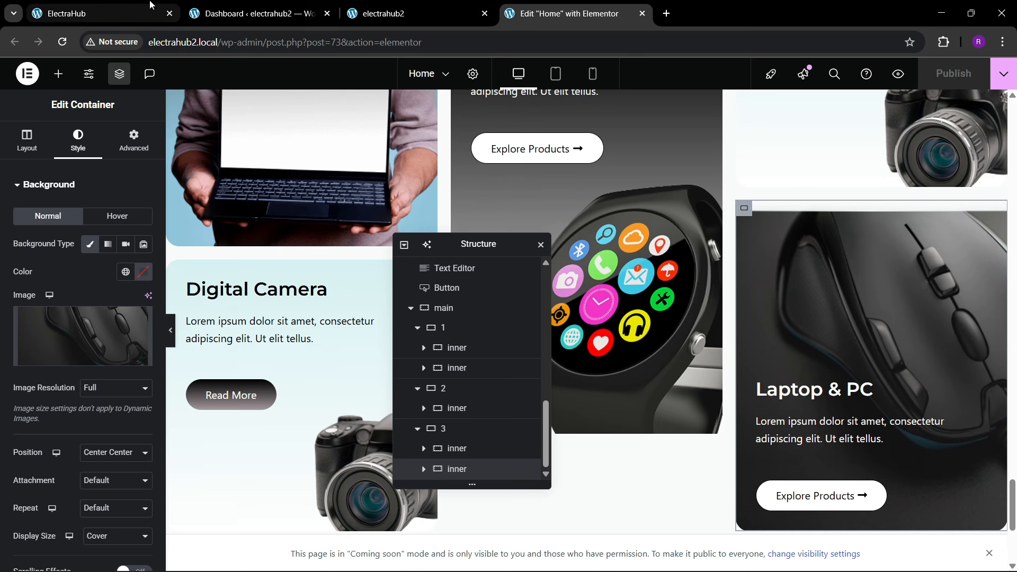
pyautogui.click(150, 4)
pyautogui.scroll(4, 515, 280)
pyautogui.scroll(8, 514, 279)
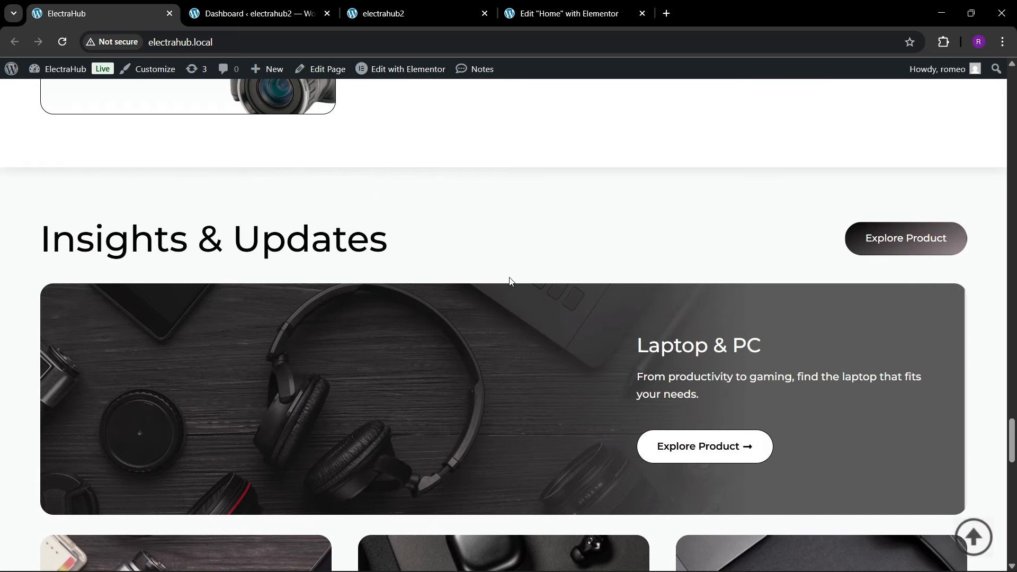
# Step: Back in the Elementor editor, add a column-direction Flexbox container below the categories section, name it blogs and adjust its boxed width
pyautogui.click(538, 7)
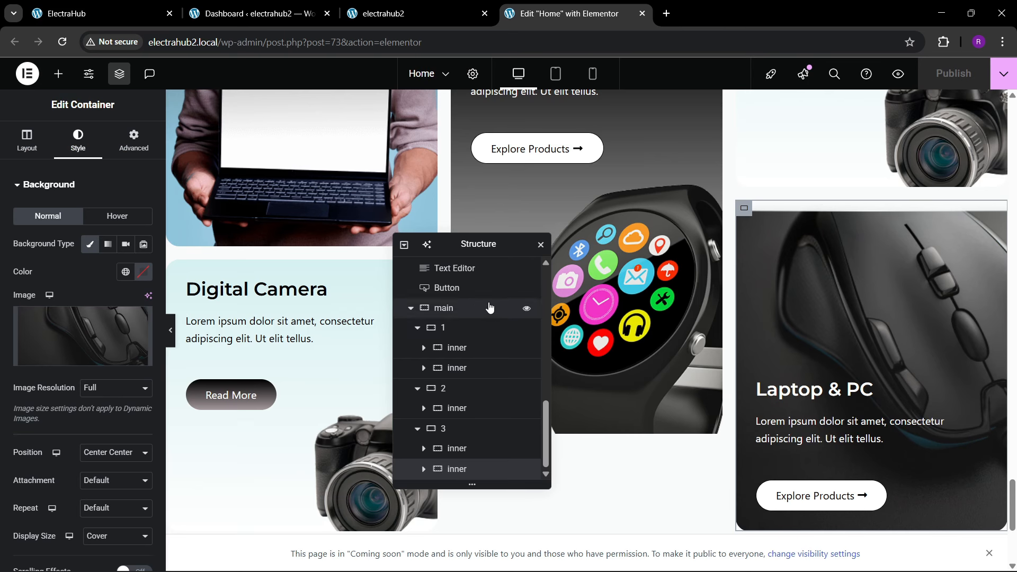
pyautogui.scroll(-6, 499, 259)
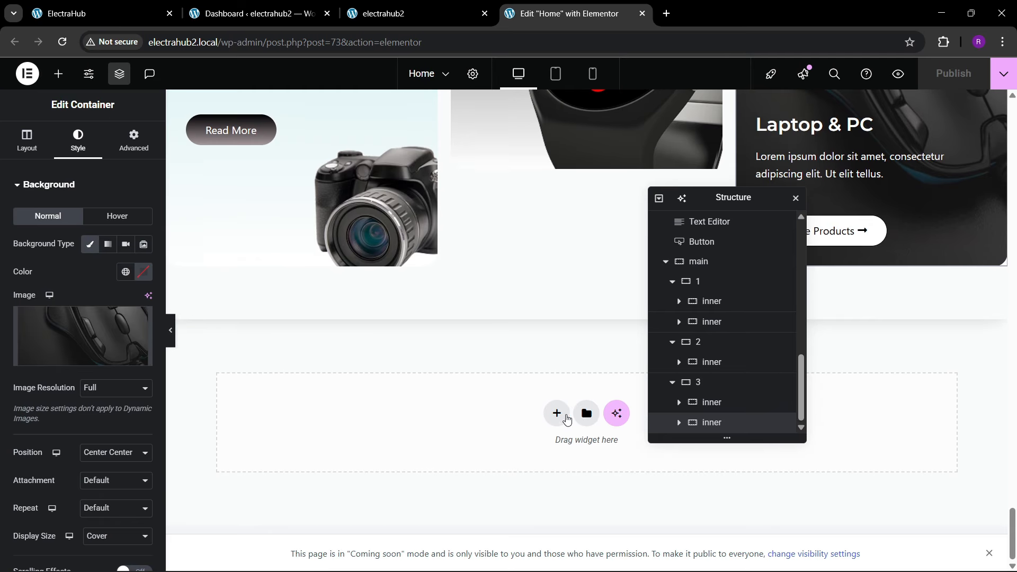
pyautogui.click(554, 412)
pyautogui.click(544, 452)
pyautogui.click(401, 442)
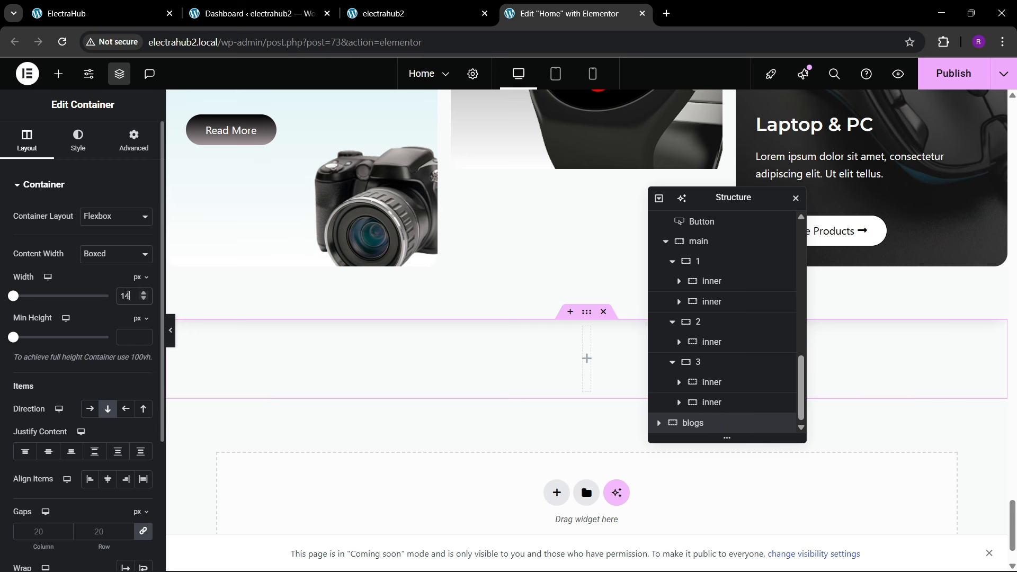
# Step: Set the blogs container's padding to 80 px top and bottom and 0 on the left and right
pyautogui.click(135, 148)
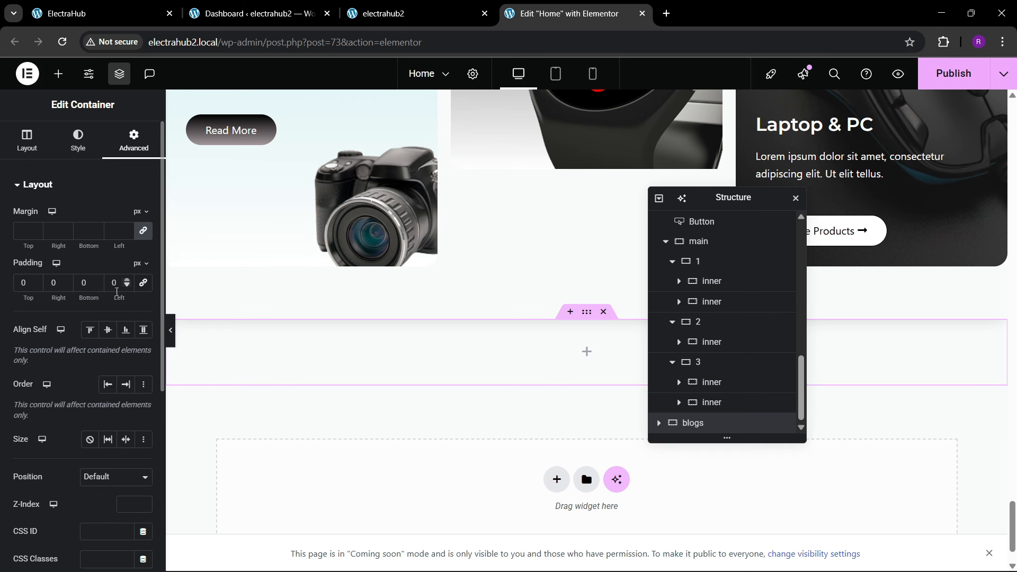
pyautogui.write('80')
pyautogui.press('Tab')
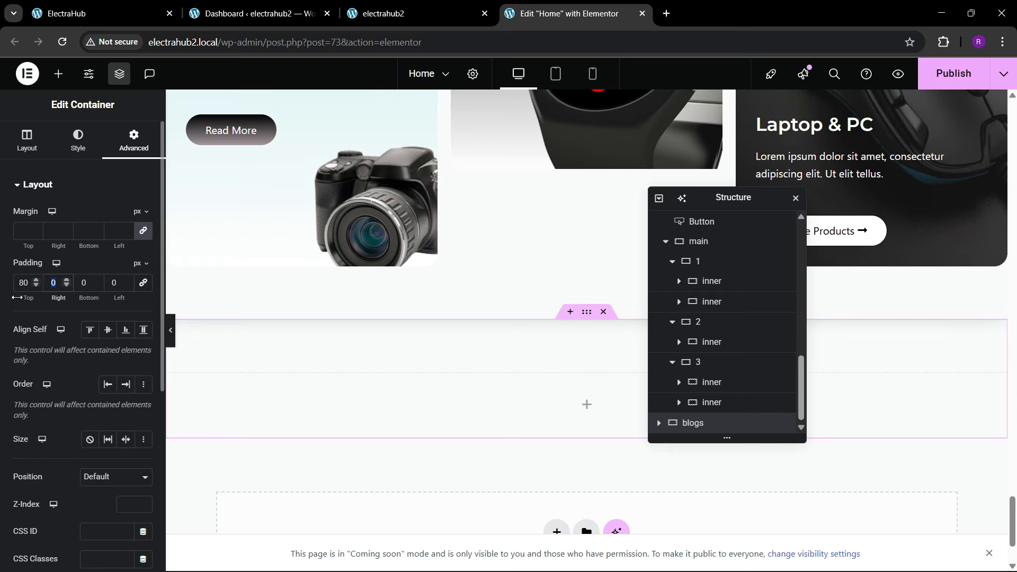
pyautogui.write('80')
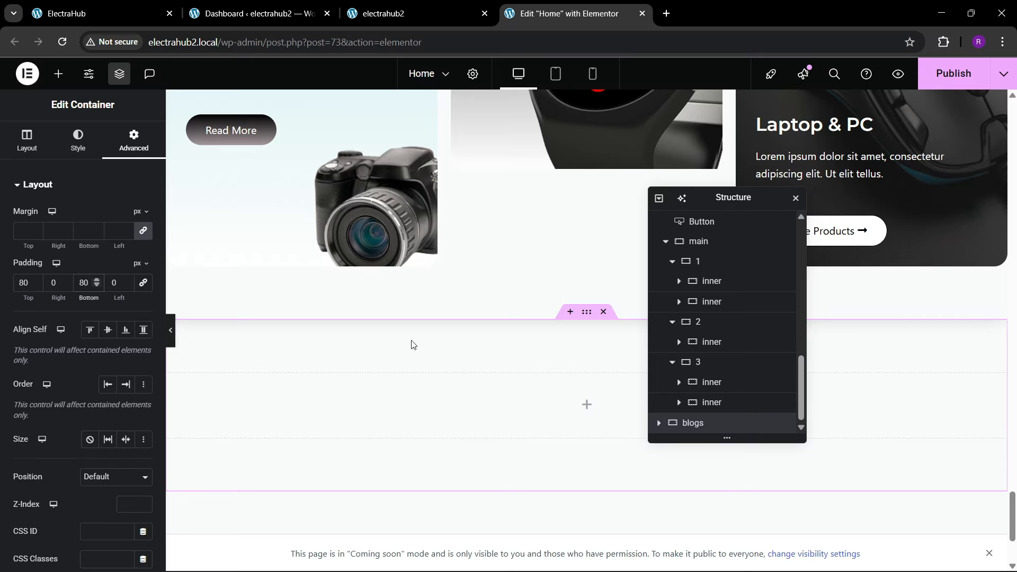
# Step: Following the reference section, place a container inside blogs, set its padding to 0 and name it 1
pyautogui.click(143, 5)
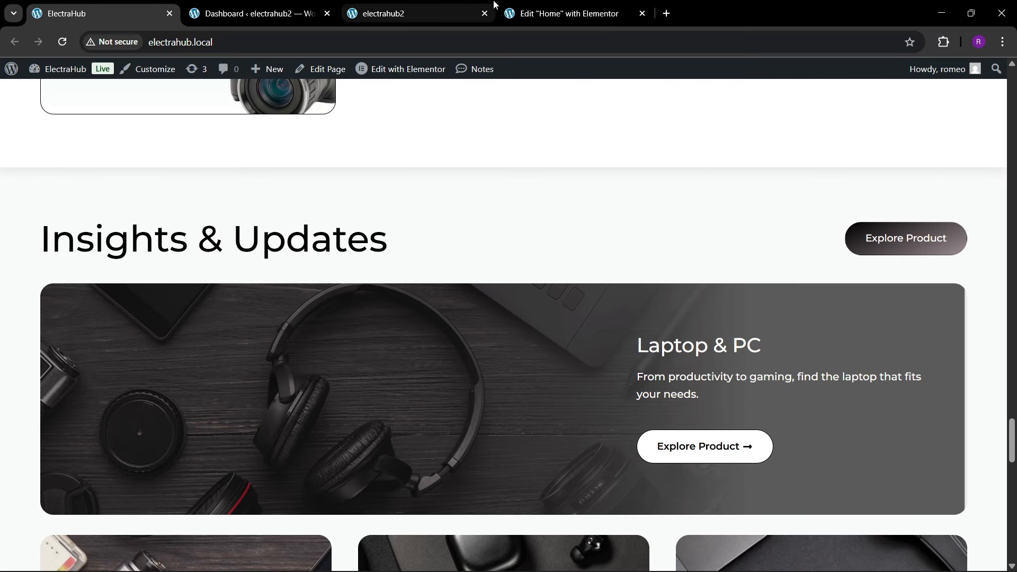
pyautogui.click(564, 13)
pyautogui.click(60, 77)
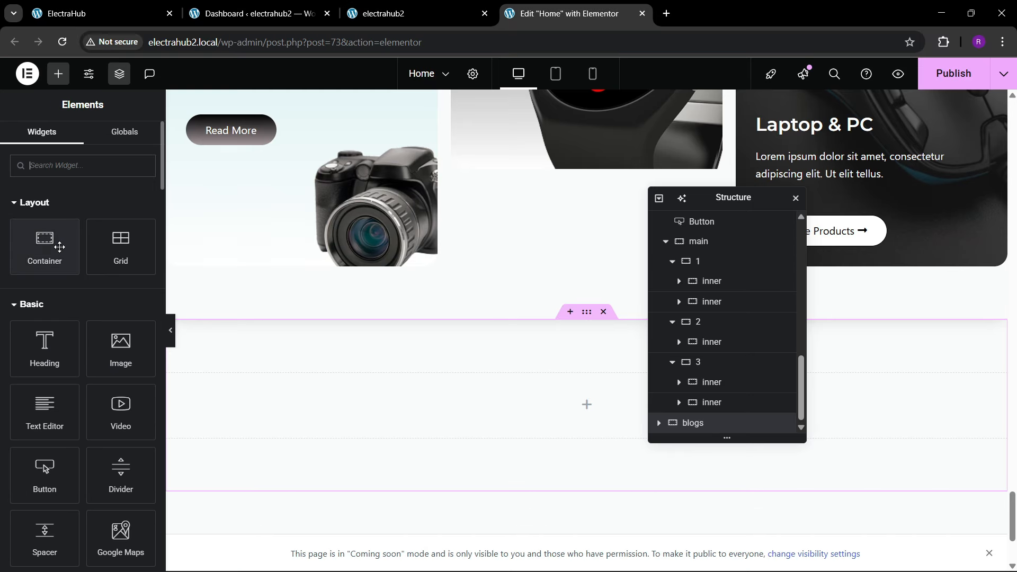
pyautogui.moveTo(46, 241); pyautogui.dragTo(352, 403)
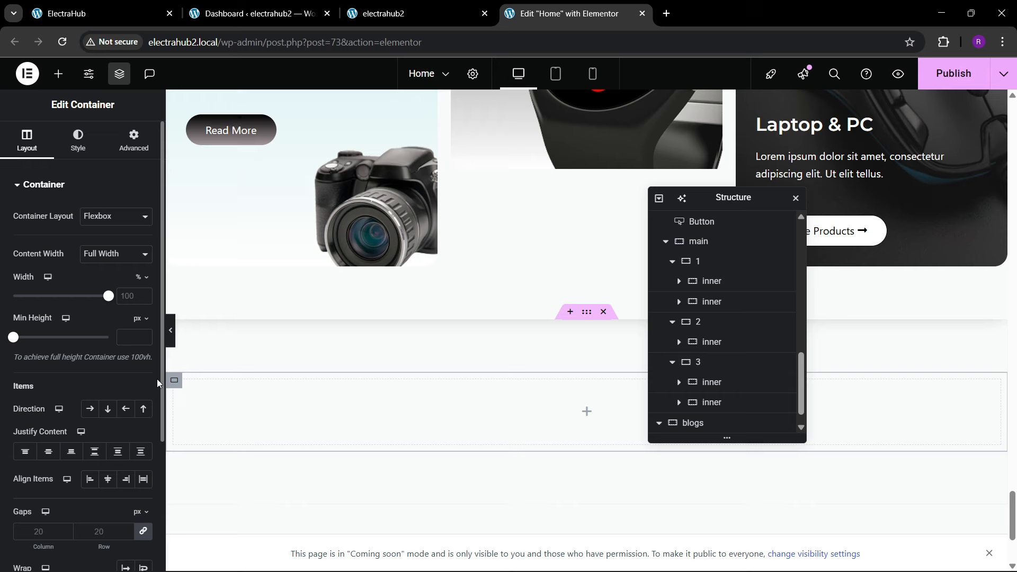
pyautogui.click(130, 144)
pyautogui.scroll(-1, 704, 419)
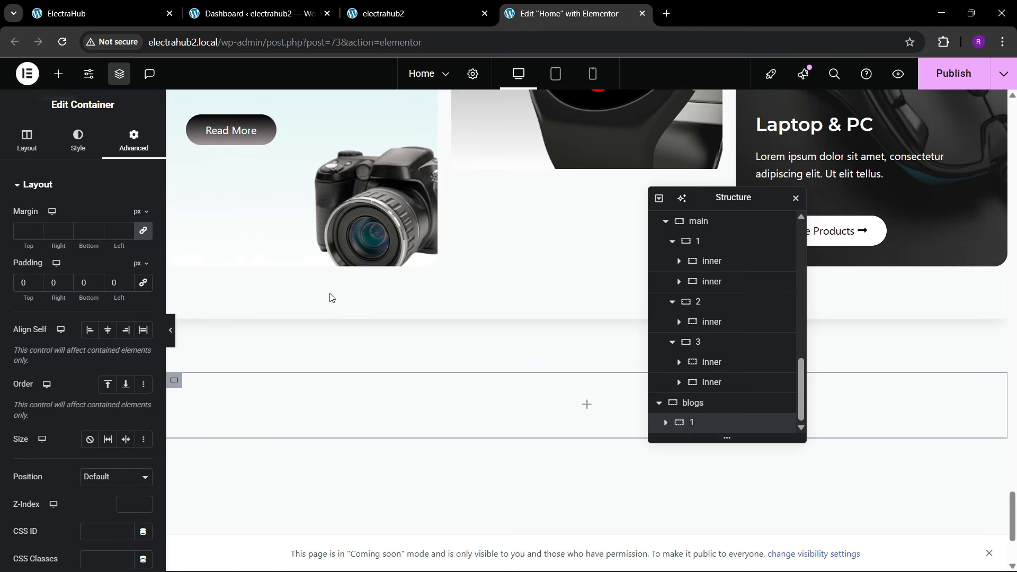
# Step: Copy the Our Best Categories heading and paste it into container 1 of the blogs section
pyautogui.click(79, 13)
pyautogui.click(506, 6)
pyautogui.scroll(10, 469, 293)
pyautogui.scroll(2, 481, 287)
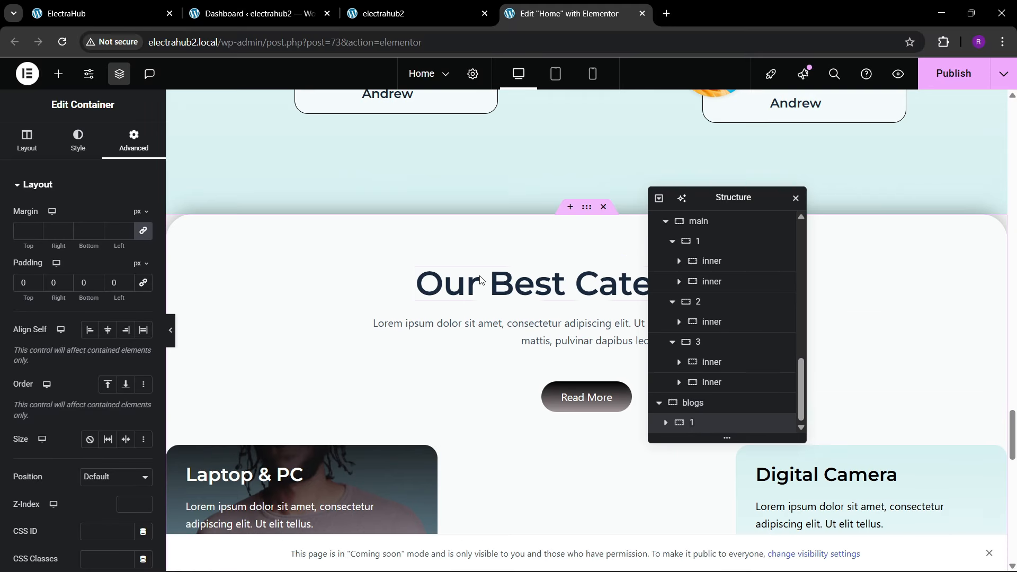
pyautogui.rightClick(498, 284)
pyautogui.click(517, 330)
pyautogui.scroll(-12, 426, 363)
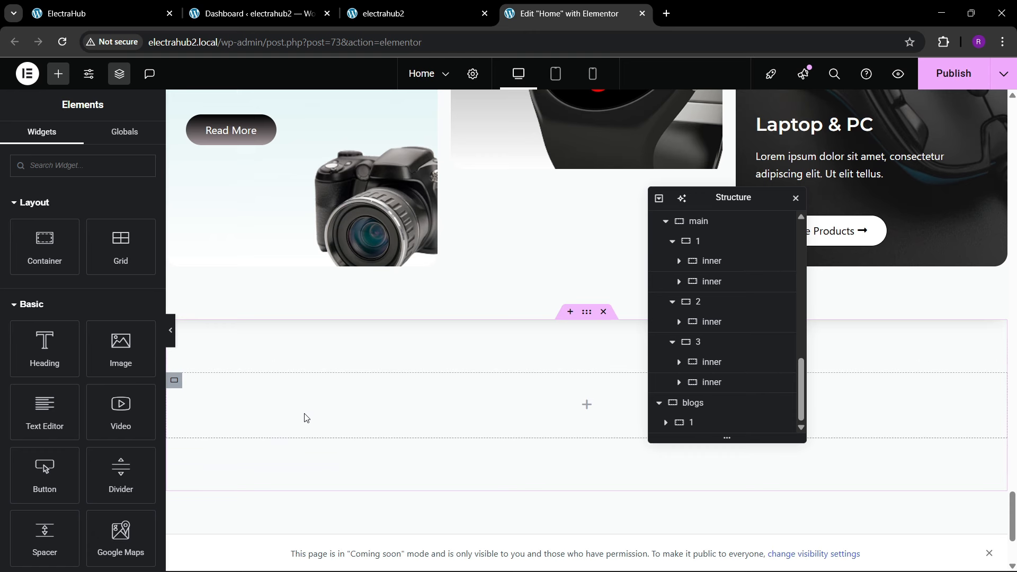
pyautogui.rightClick(305, 417)
pyautogui.click(334, 327)
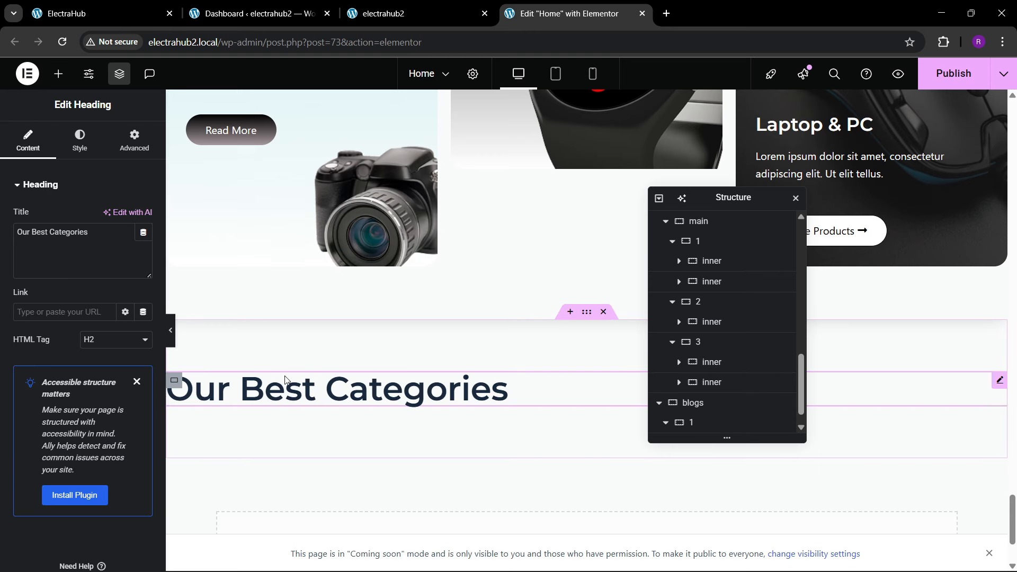
# Step: Copy the Insights & Updates title from the reference site and use it to replace the pasted heading's text in the blogs section
pyautogui.click(95, 14)
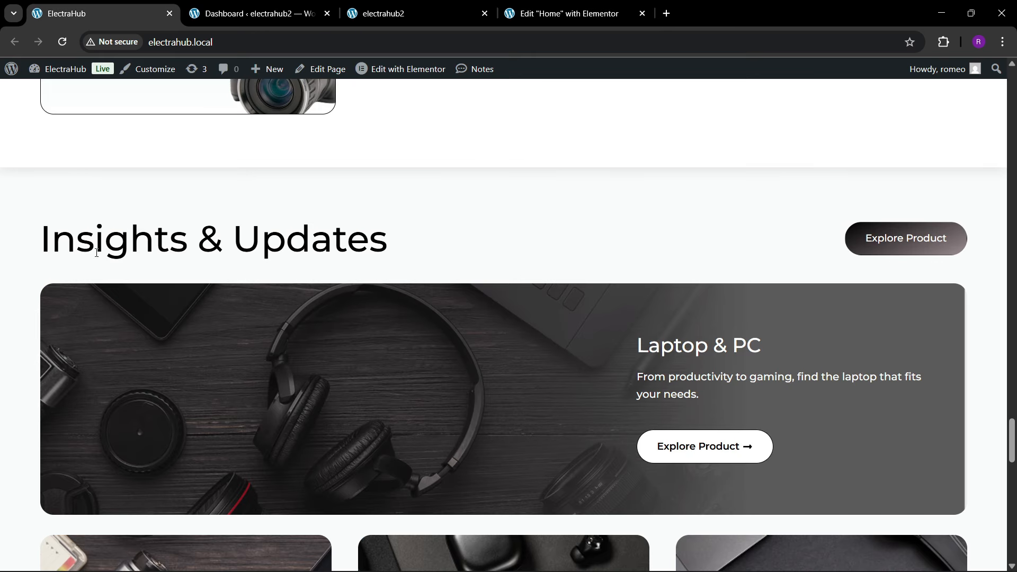
pyautogui.moveTo(6, 236); pyautogui.dragTo(398, 231)
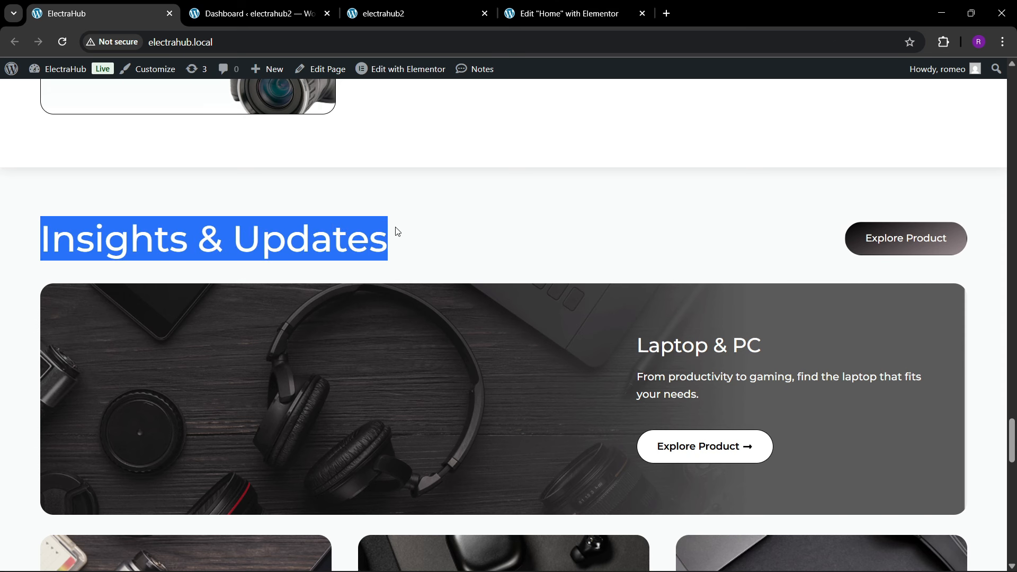
pyautogui.click(593, 15)
pyautogui.click(109, 247)
pyautogui.hotkey('ctrl', 'a')
pyautogui.hotkey('ctrl', 'v')
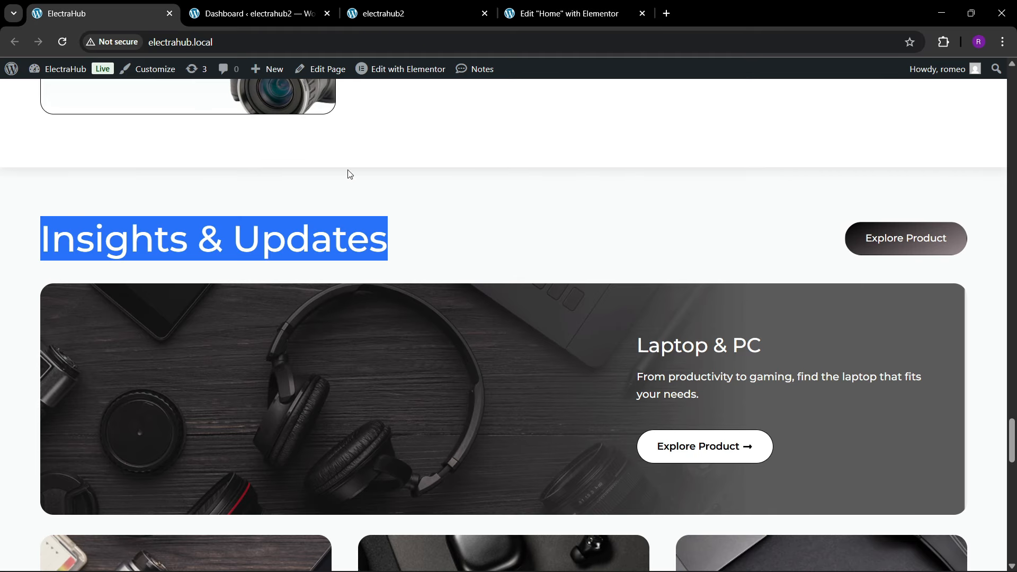
# Step: Copy the Read More button under the Our Best Categories intro and paste it below the Insights & Updates heading
pyautogui.click(95, 13)
pyautogui.click(545, 16)
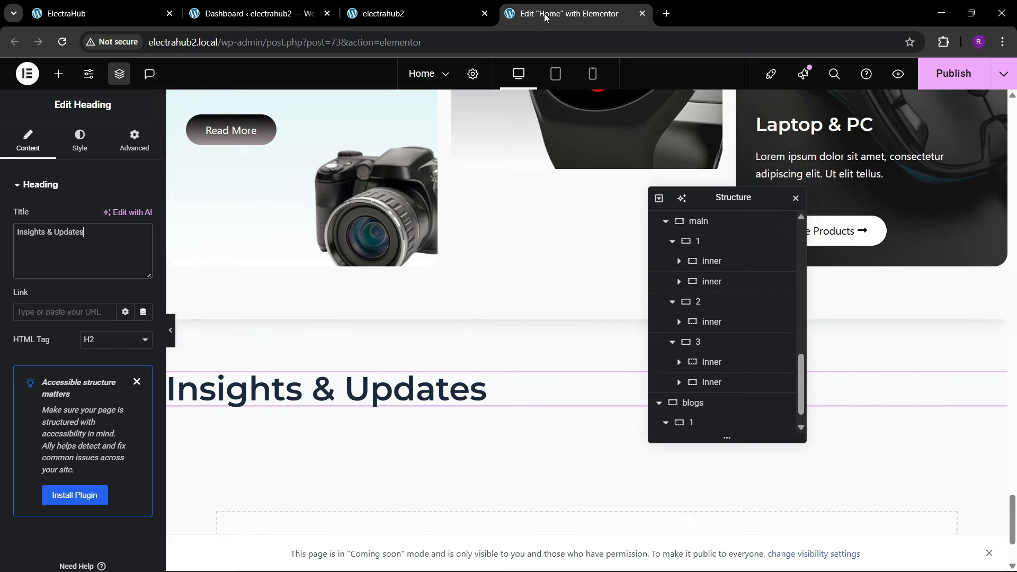
pyautogui.scroll(10, 524, 283)
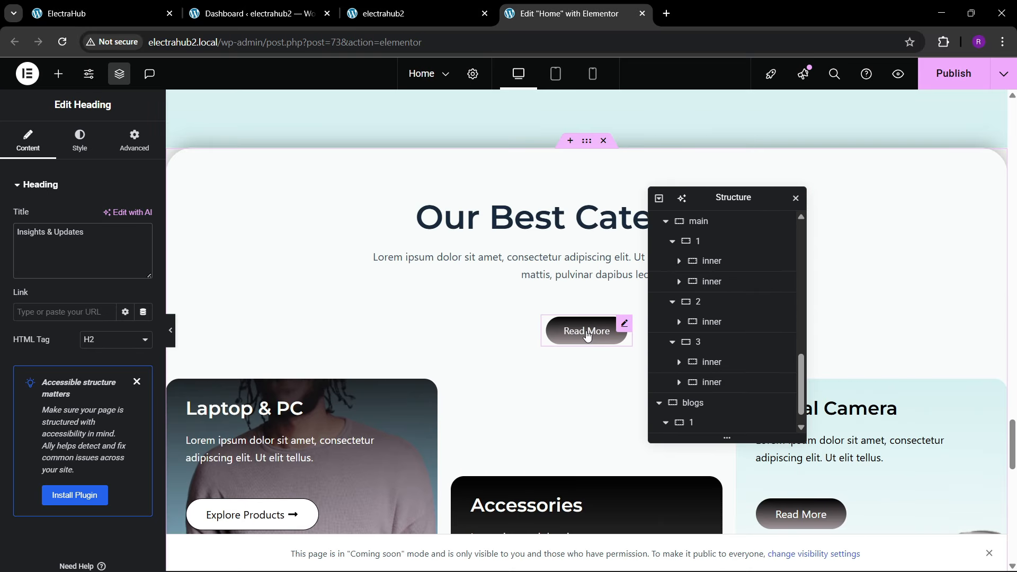
pyautogui.rightClick(587, 336)
pyautogui.click(600, 334)
pyautogui.scroll(-6, 919, 351)
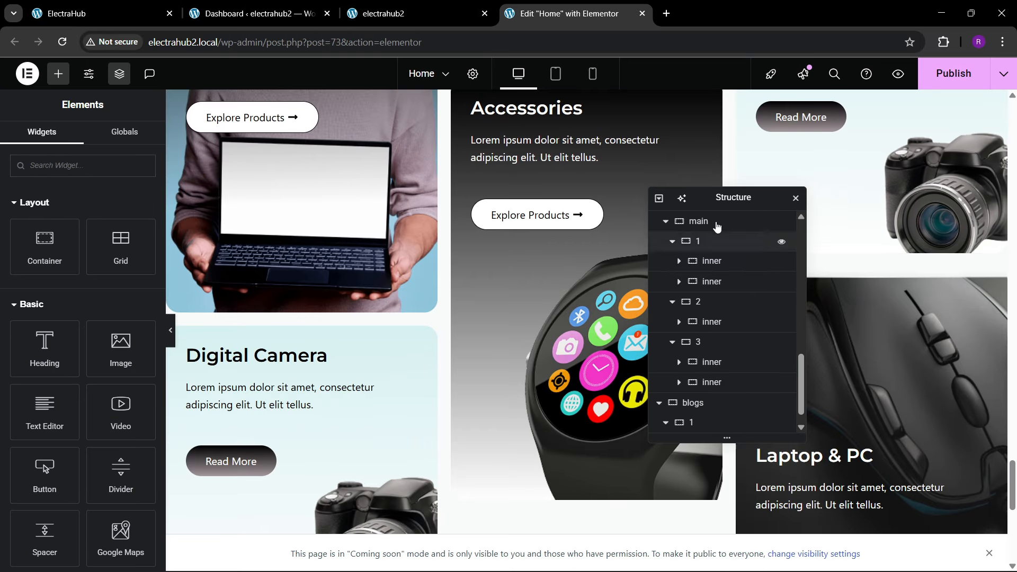
pyautogui.moveTo(727, 202); pyautogui.dragTo(442, 220)
pyautogui.scroll(-8, 721, 270)
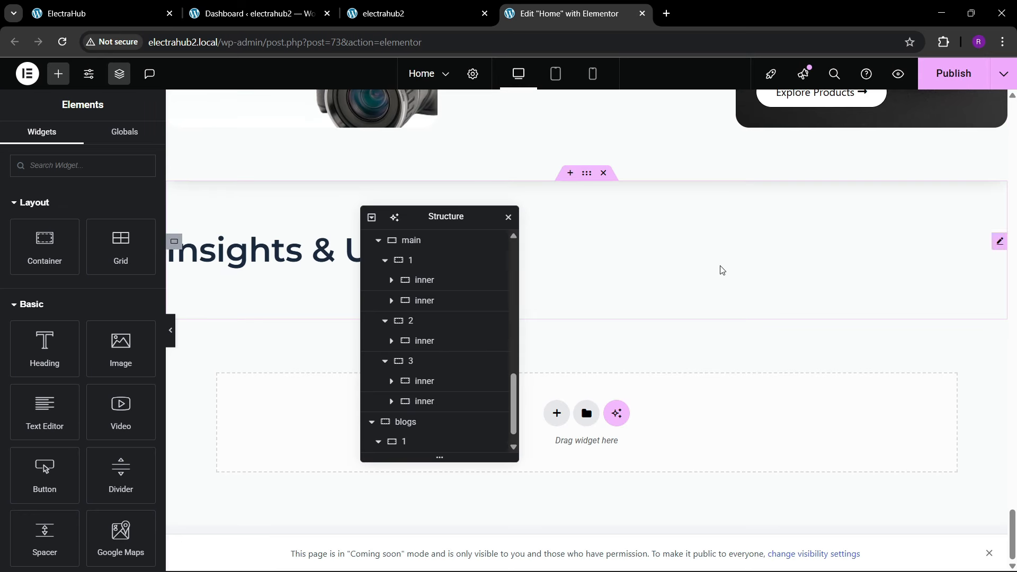
pyautogui.rightClick(303, 265)
pyautogui.click(325, 349)
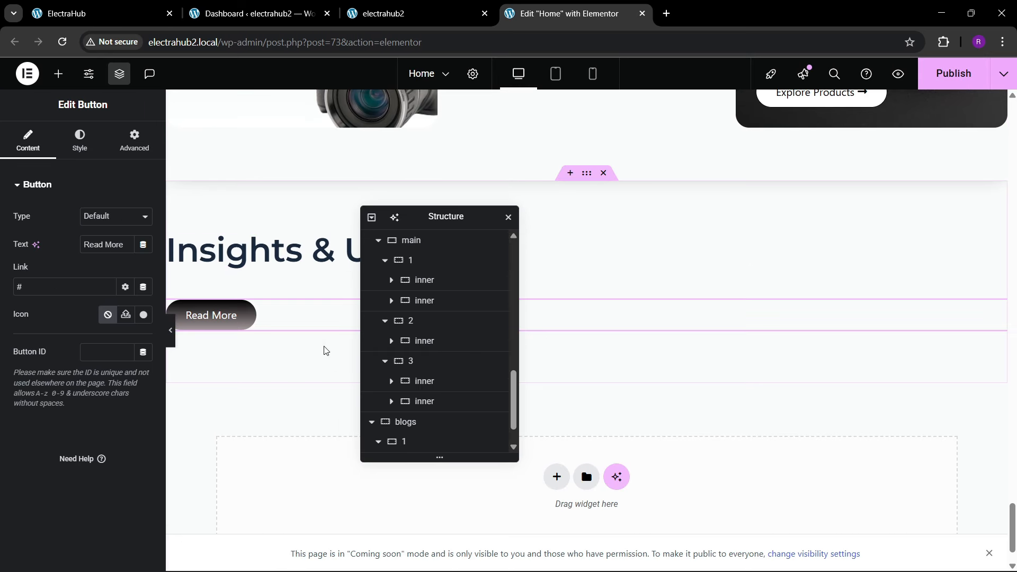
# Step: Arrange container 1 of the blogs section as a row with Space Between justification and vertically centred items
pyautogui.scroll(-1, 436, 388)
pyautogui.click(416, 405)
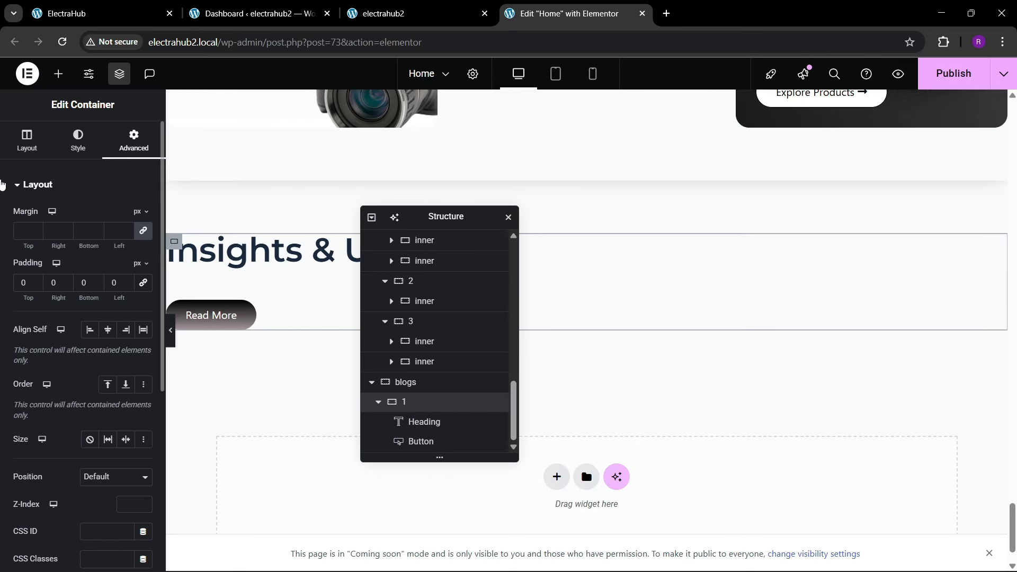
pyautogui.click(90, 408)
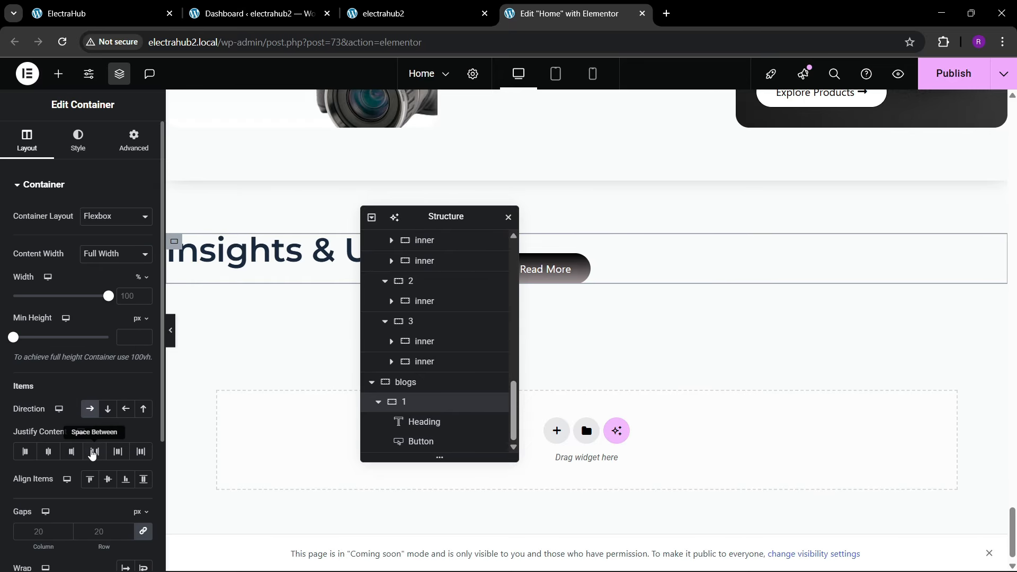
pyautogui.click(94, 452)
pyautogui.click(109, 479)
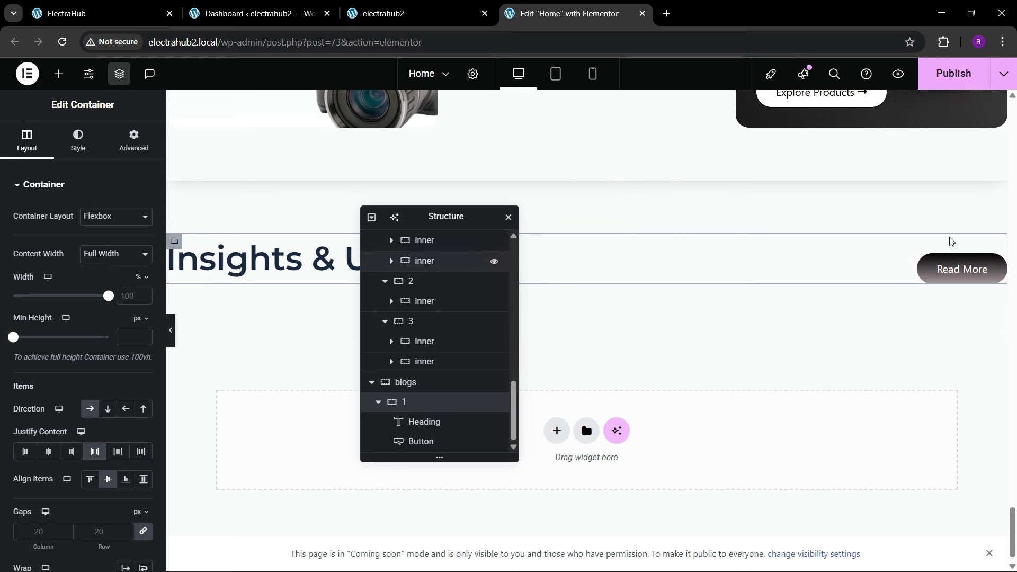
# Step: Set the top margin of the button beside the Insights & Updates heading to 0
pyautogui.click(953, 265)
pyautogui.click(135, 141)
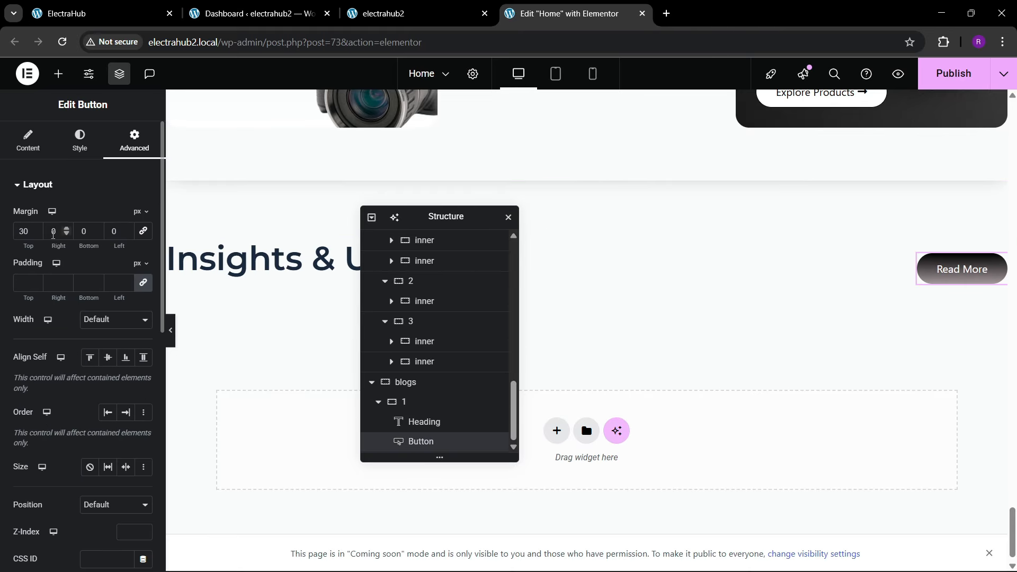
pyautogui.press('BackSpace')
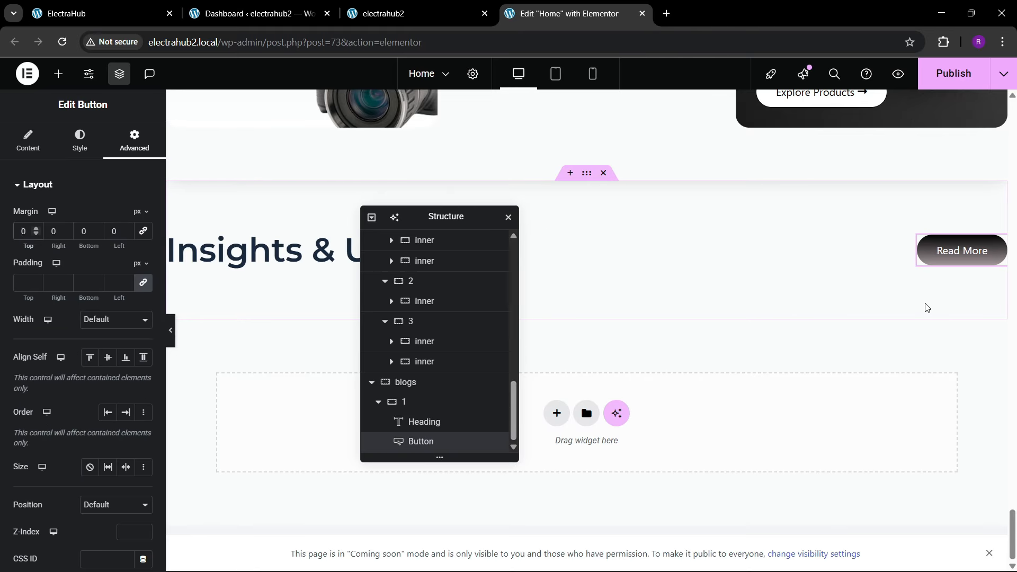
# Step: Change the text of the button beside the Insights & Updates heading to Explore Our Blogs
pyautogui.click(960, 256)
pyautogui.click(28, 141)
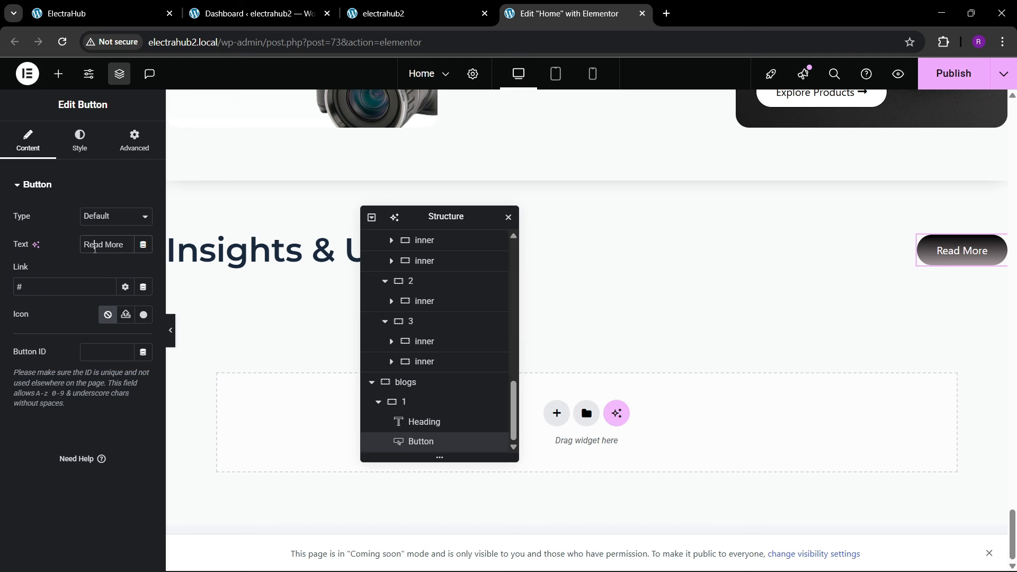
pyautogui.press('BackSpace')
pyautogui.write('Exp')
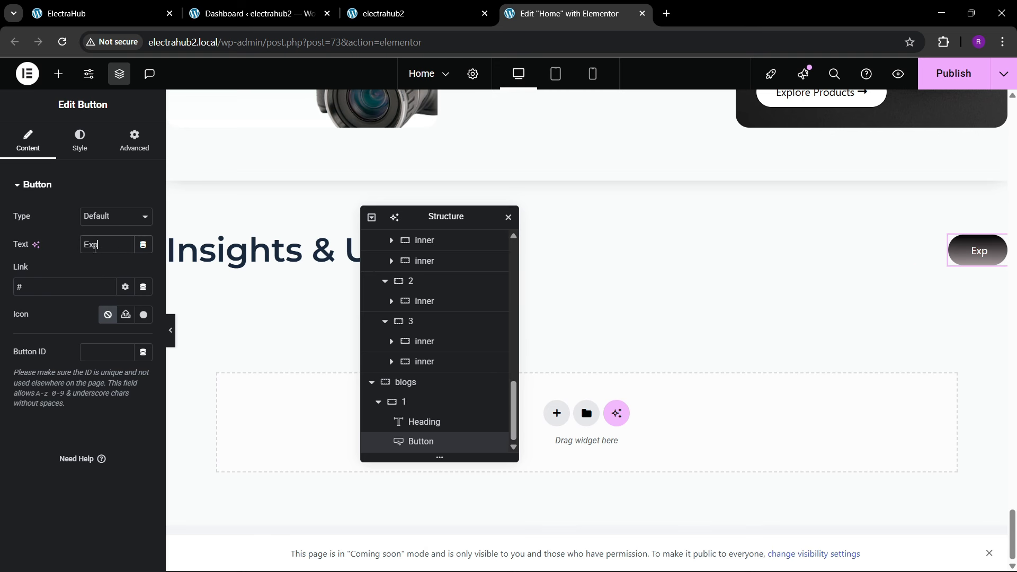
pyautogui.write('lore Our E')
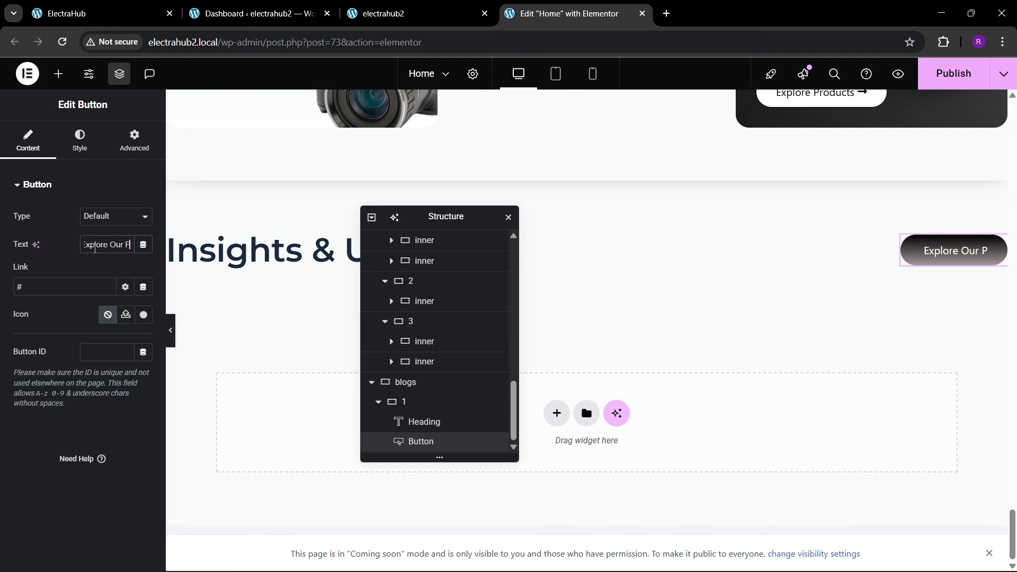
pyautogui.press('BackSpace')
pyautogui.write('Blogs')
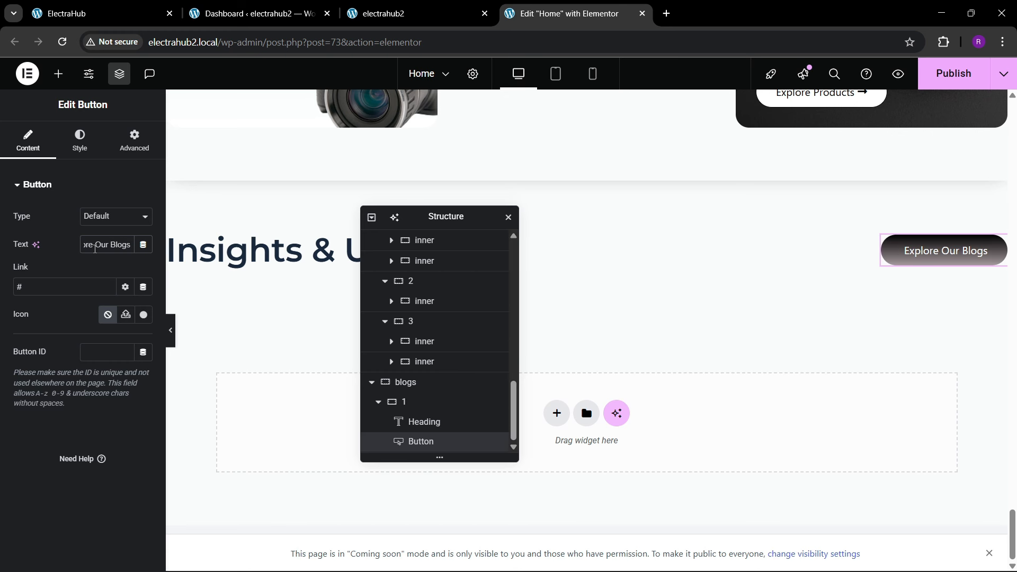
# Step: Following the reference section, add a container after container 1 in blogs, name it 2 and set its padding to 0
pyautogui.click(94, 20)
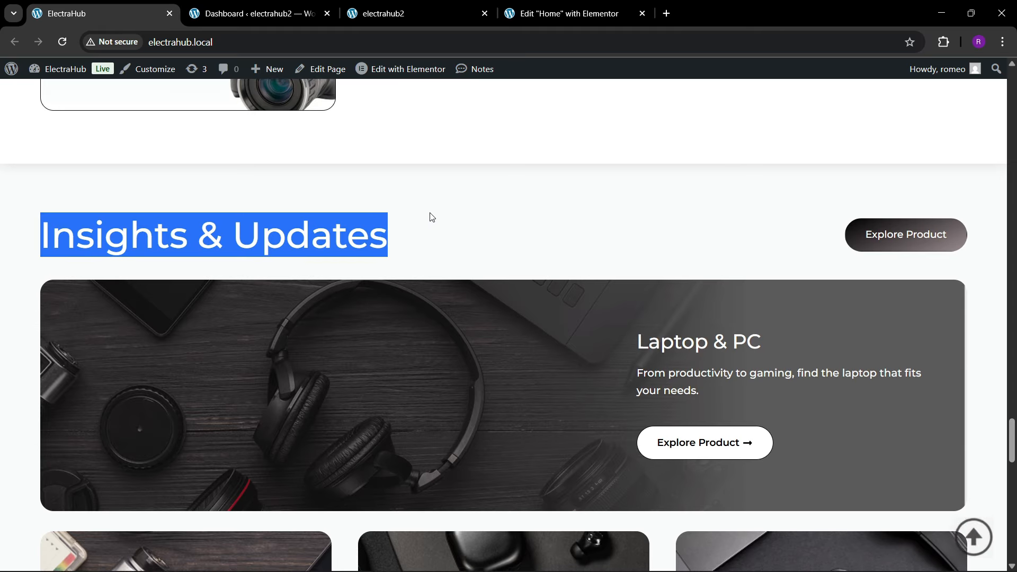
pyautogui.scroll(-2, 429, 215)
pyautogui.click(562, 14)
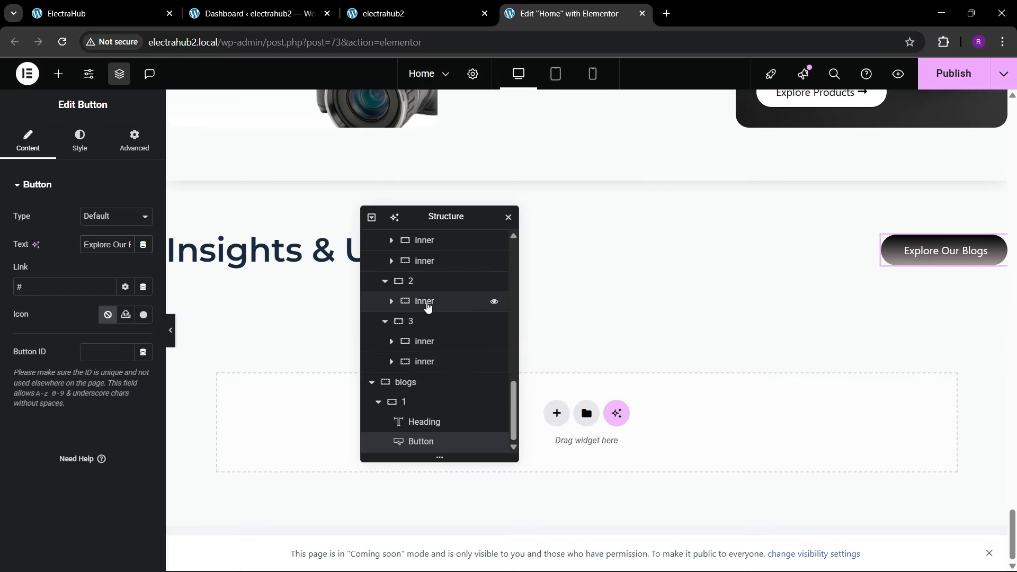
pyautogui.click(380, 404)
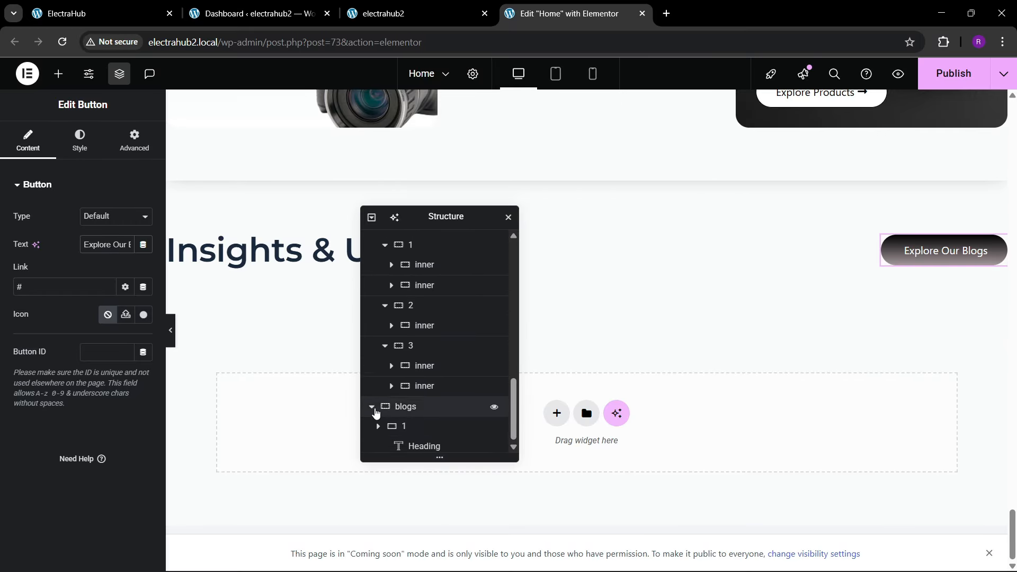
pyautogui.rightClick(418, 441)
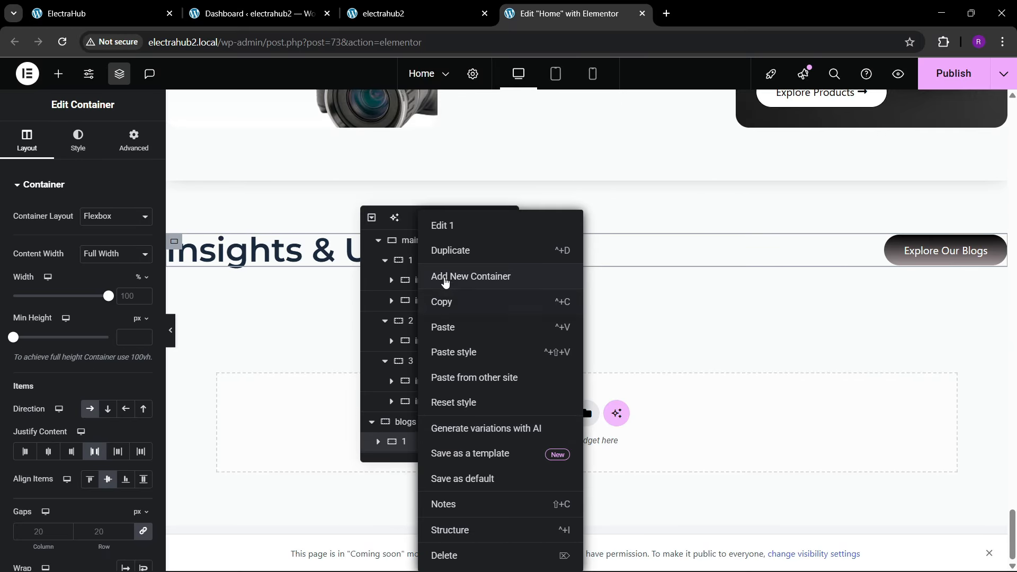
pyautogui.click(447, 276)
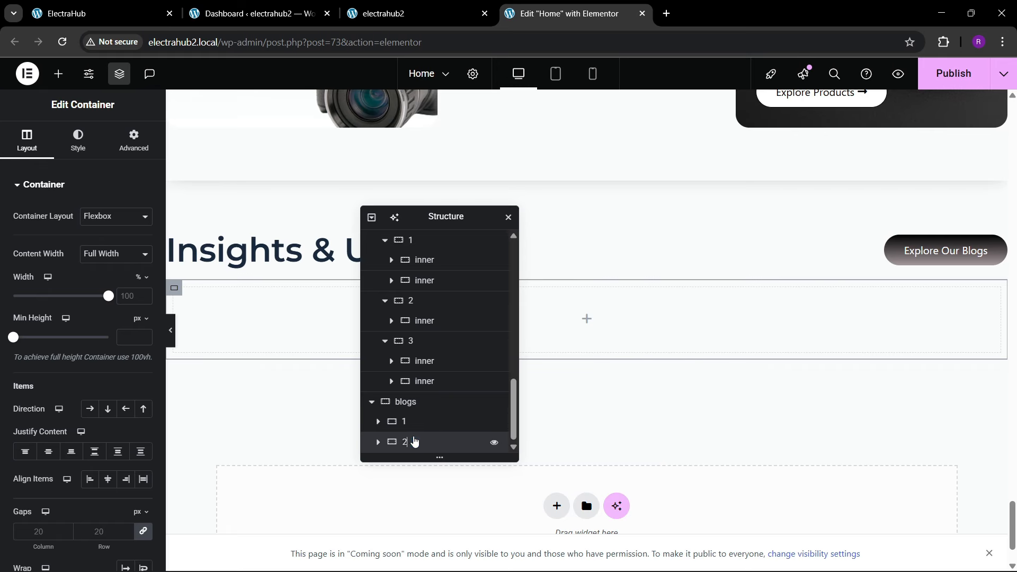
pyautogui.click(131, 142)
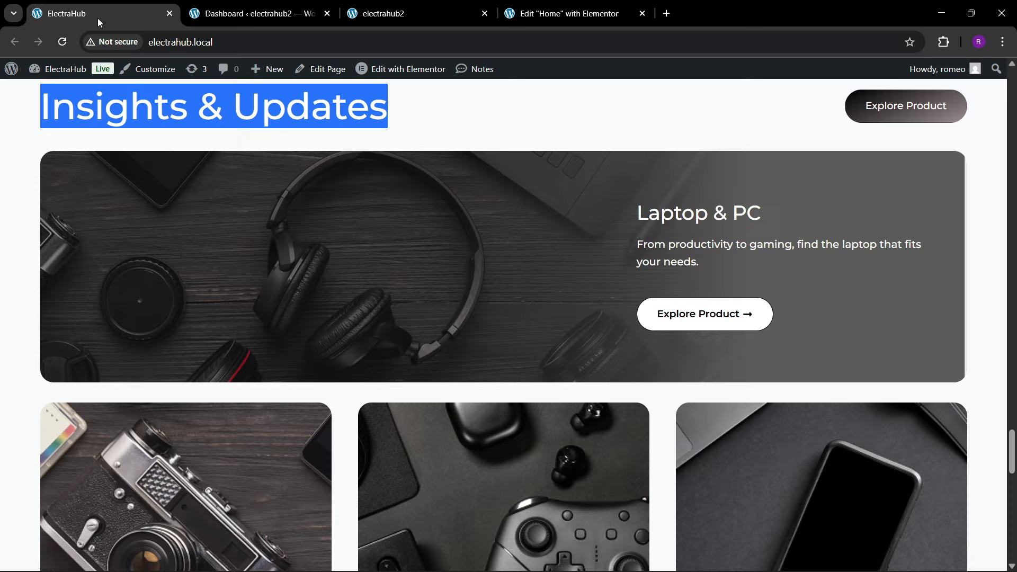
# Step: Following the reference banner, give container 2 the headphones image Image-News-1-1-1.png from the media library as its background
pyautogui.click(98, 16)
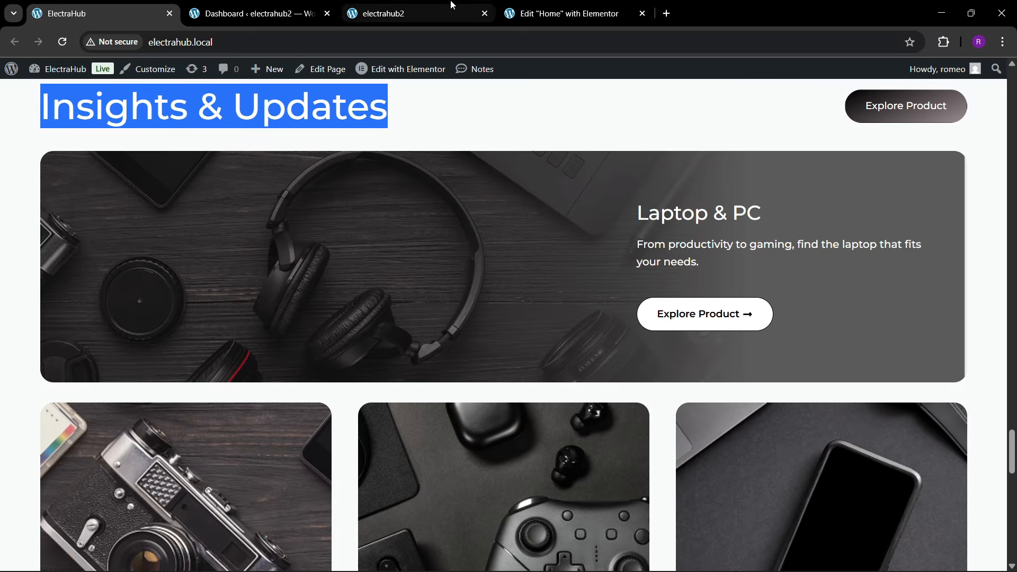
pyautogui.click(599, 7)
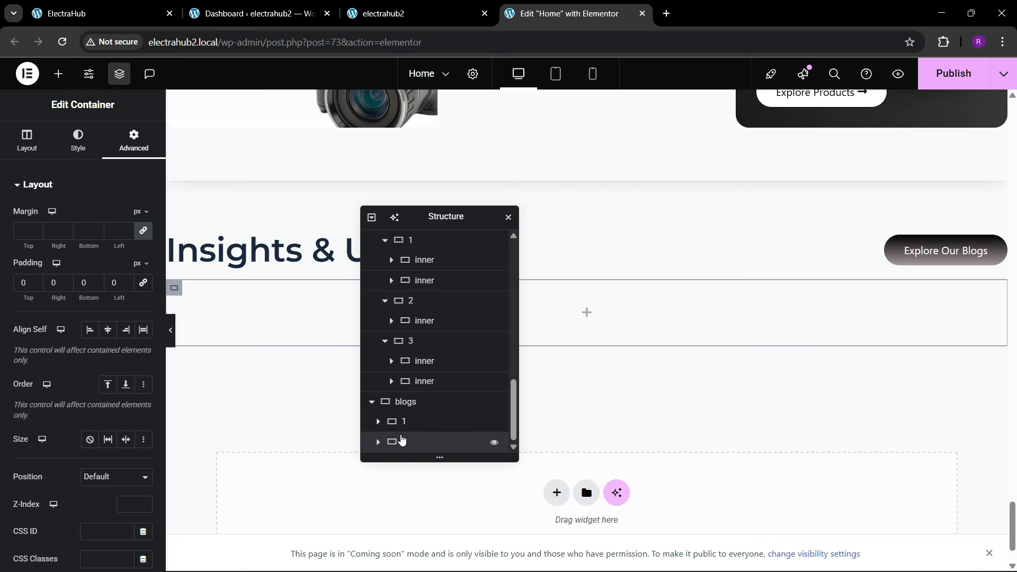
pyautogui.click(78, 142)
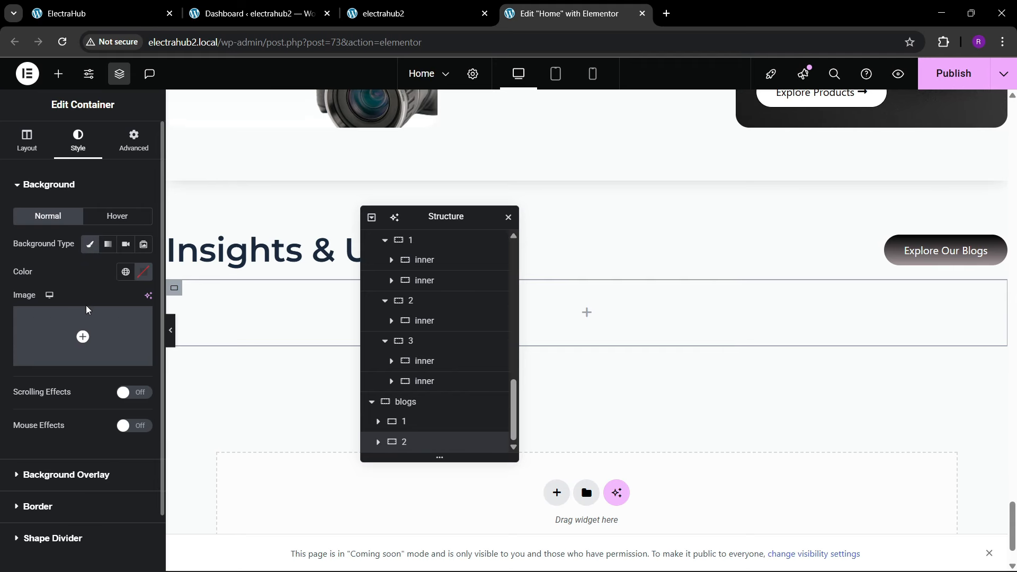
pyautogui.click(79, 334)
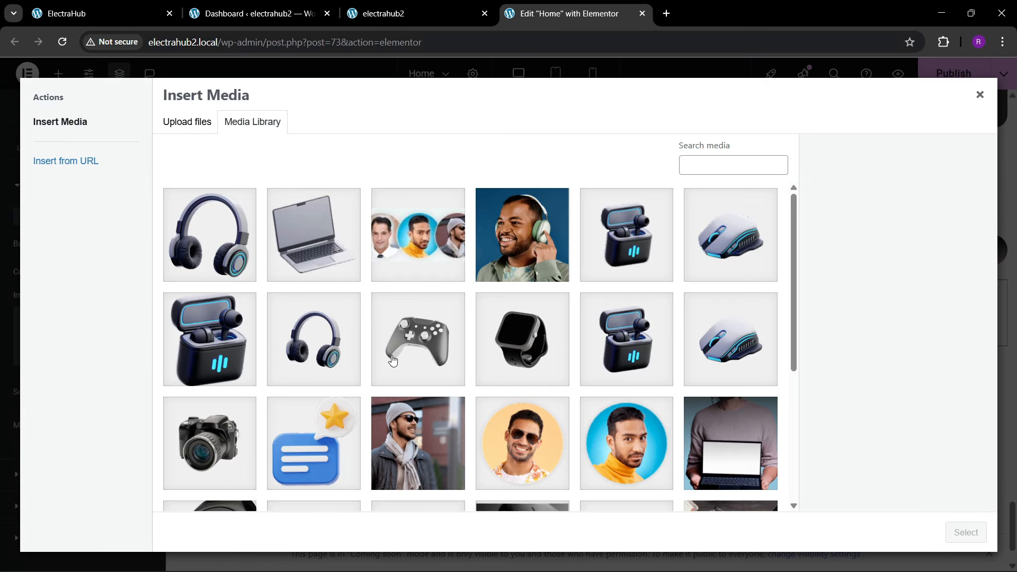
pyautogui.scroll(-4, 392, 360)
pyautogui.click(672, 355)
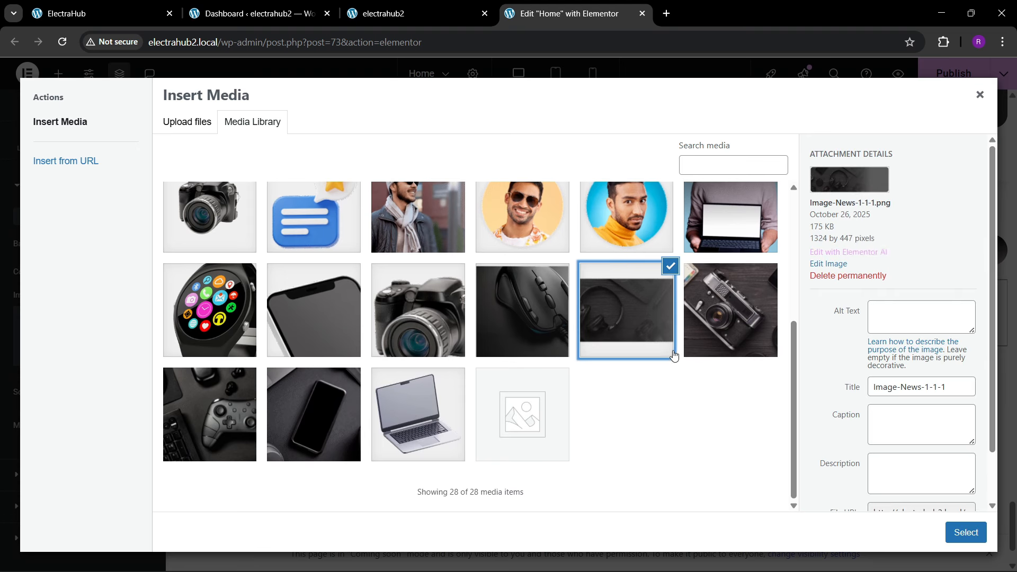
pyautogui.click(953, 533)
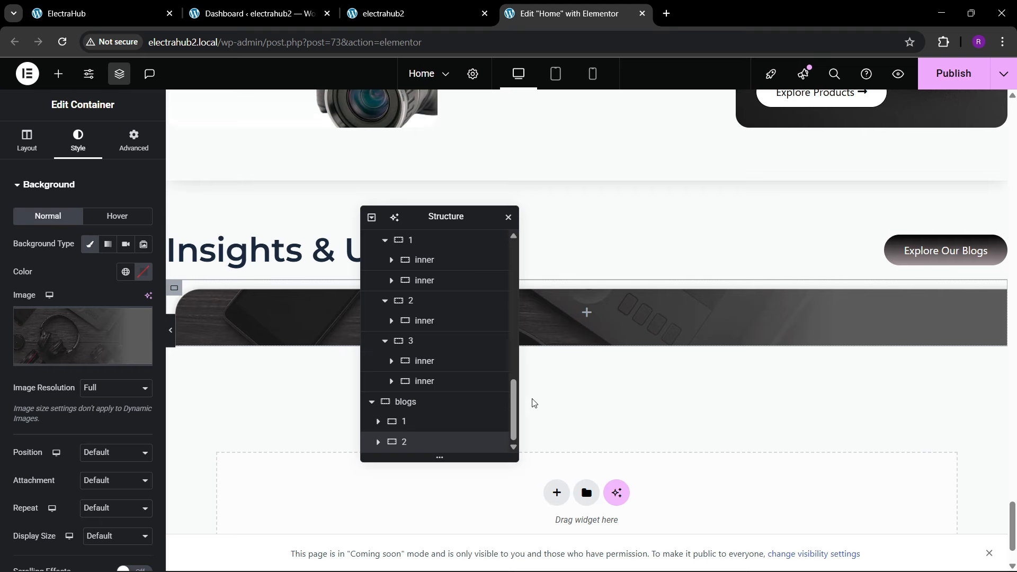
# Step: Set container 2's background image position to Center Center and its display size to Cover
pyautogui.scroll(-1, 64, 365)
pyautogui.click(93, 320)
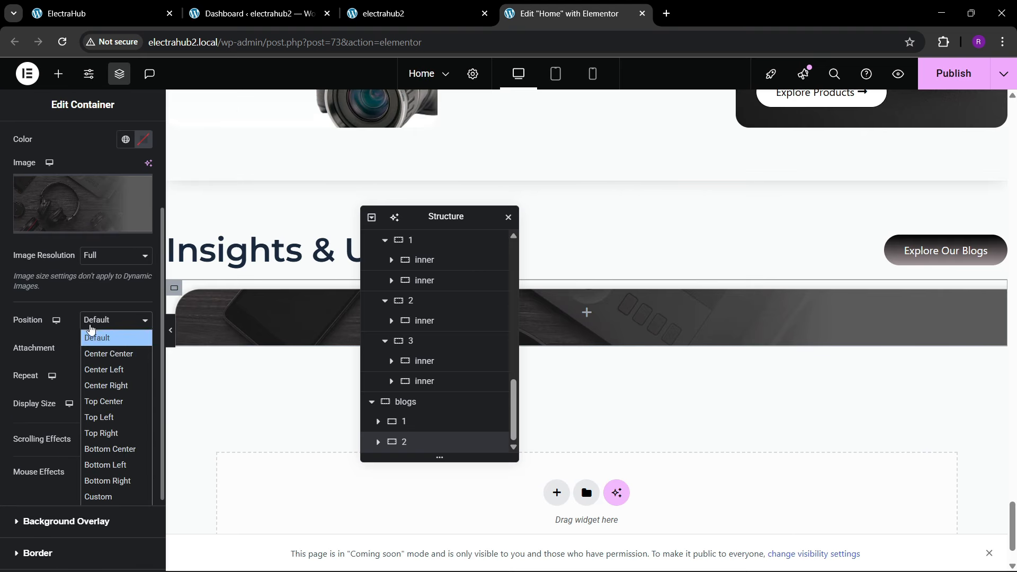
pyautogui.click(106, 336)
pyautogui.click(105, 416)
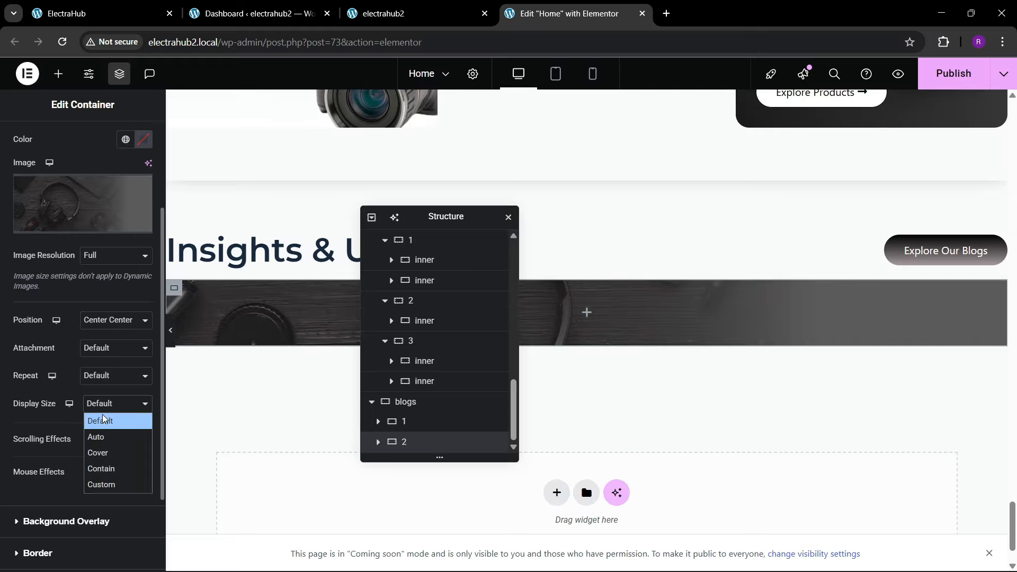
pyautogui.click(103, 452)
# Step: Crop the Image-News-1-1-1.png background image to about 1300 by 417 px, trimming its outer margins, and save the edits
pyautogui.click(87, 232)
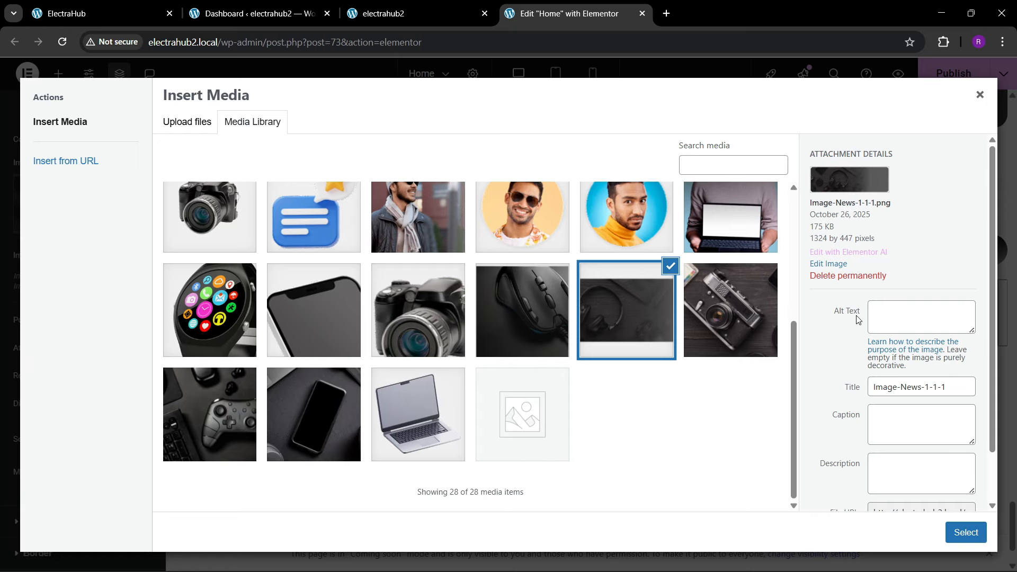
pyautogui.click(836, 264)
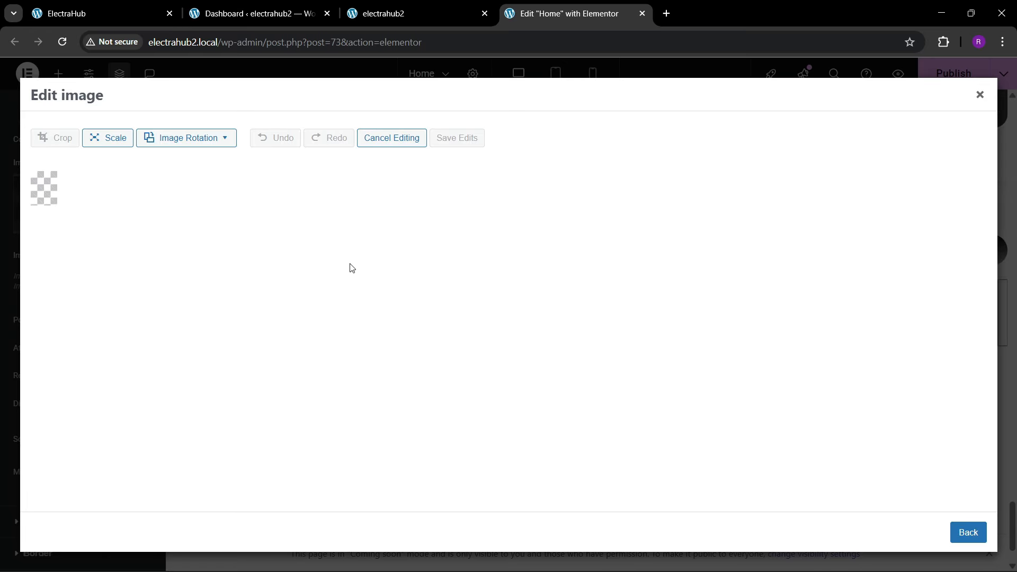
pyautogui.click(54, 138)
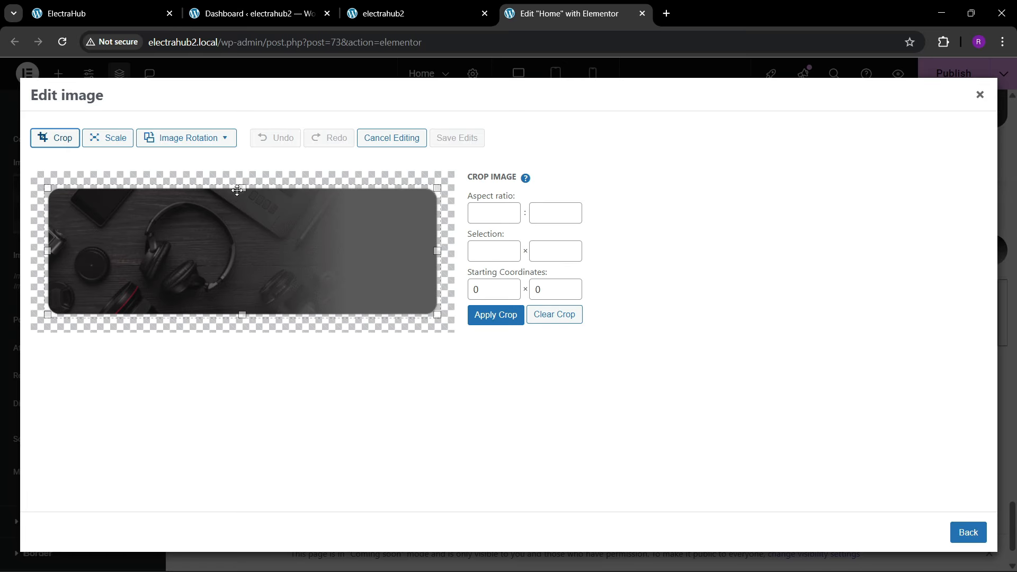
pyautogui.moveTo(245, 185); pyautogui.dragTo(244, 188)
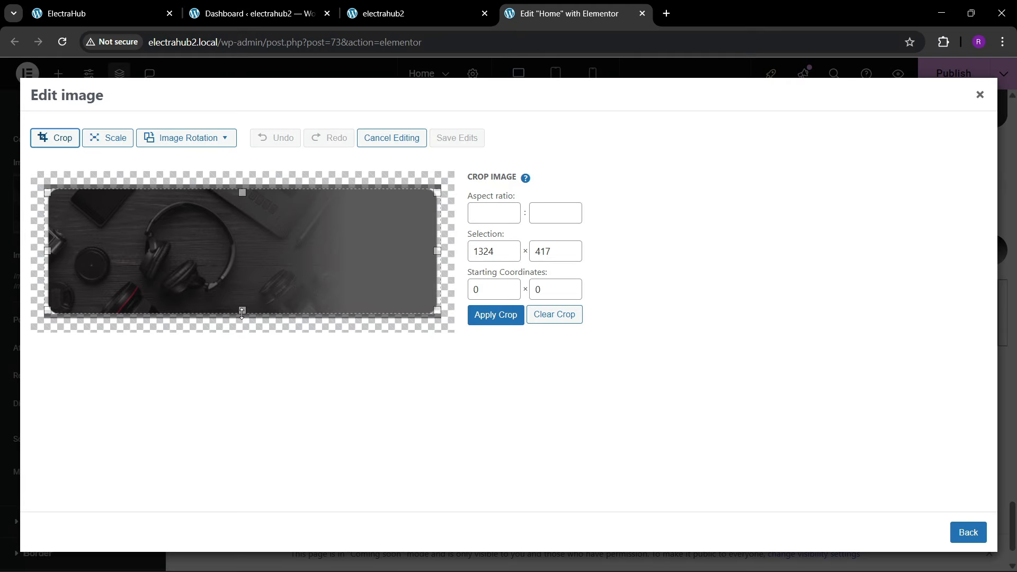
pyautogui.moveTo(48, 254); pyautogui.dragTo(49, 251)
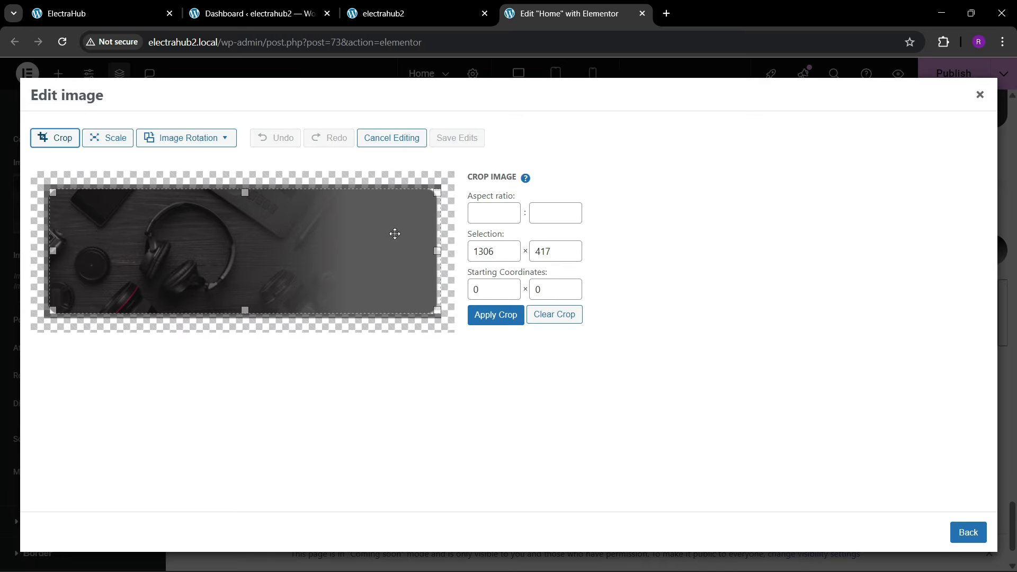
pyautogui.moveTo(437, 249); pyautogui.dragTo(437, 250)
pyautogui.click(487, 315)
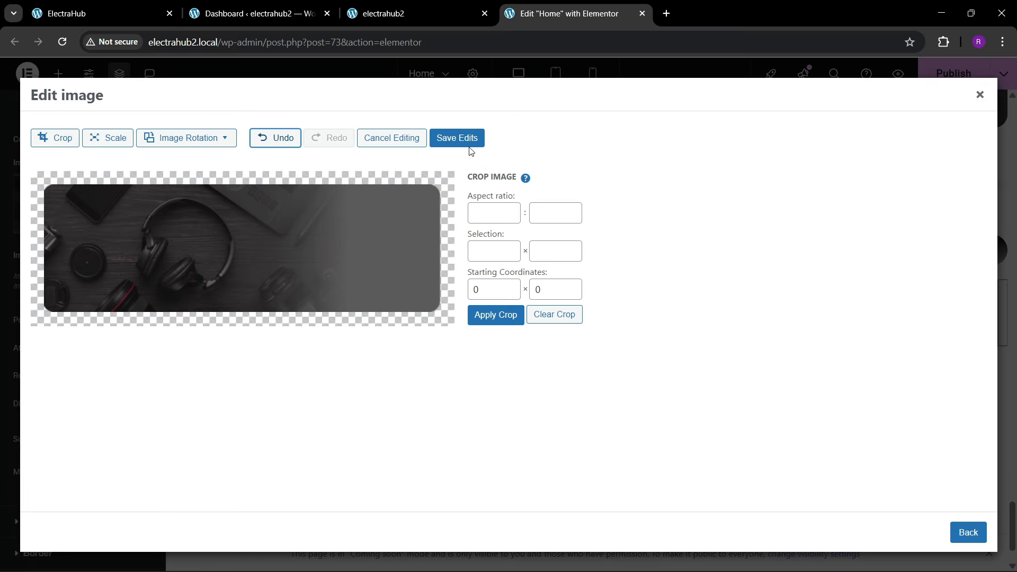
pyautogui.click(460, 141)
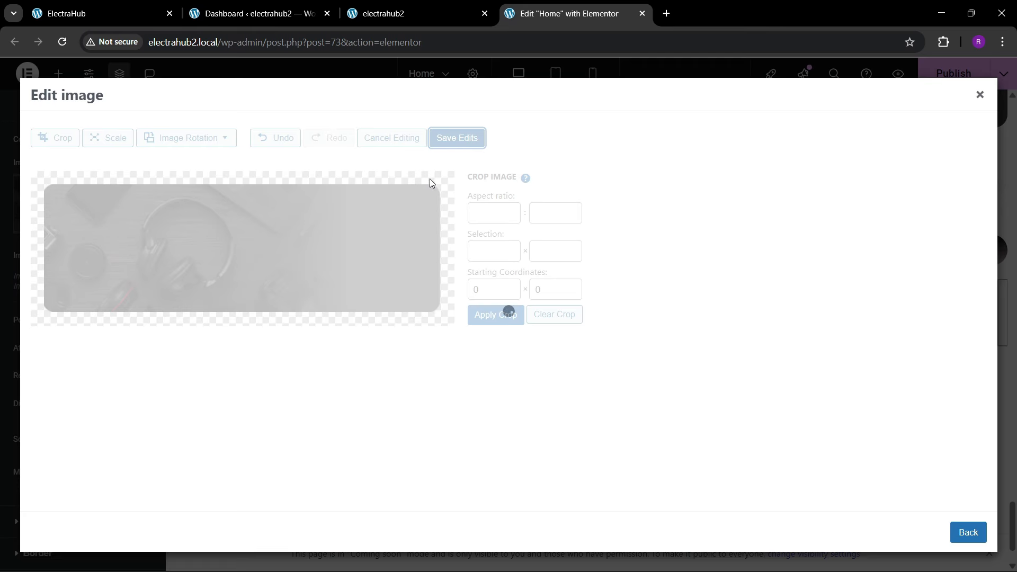
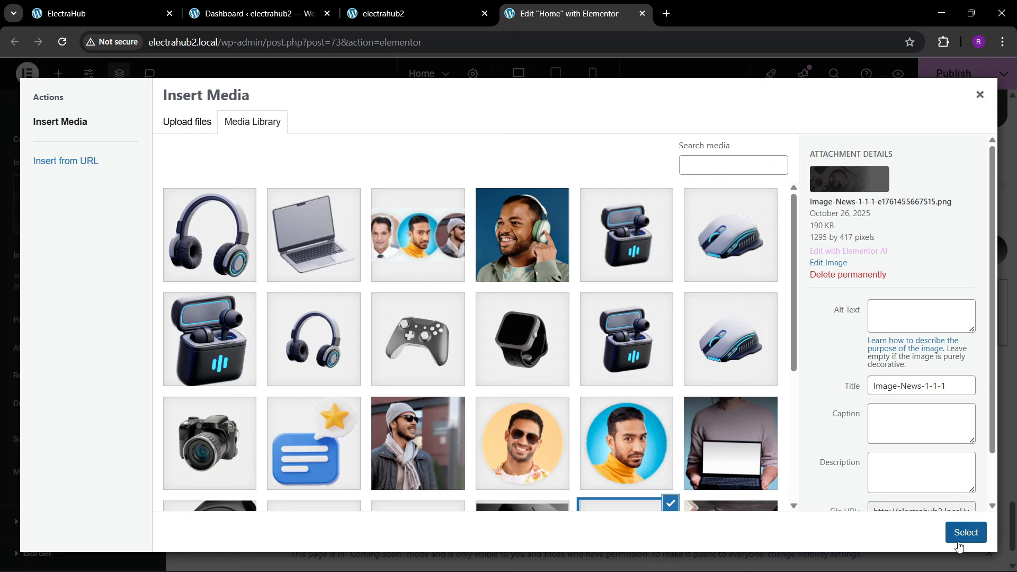
# Step: Apply the selected image as the container's background and arrange its items in a row, justified to the end and vertically centred
pyautogui.click(948, 533)
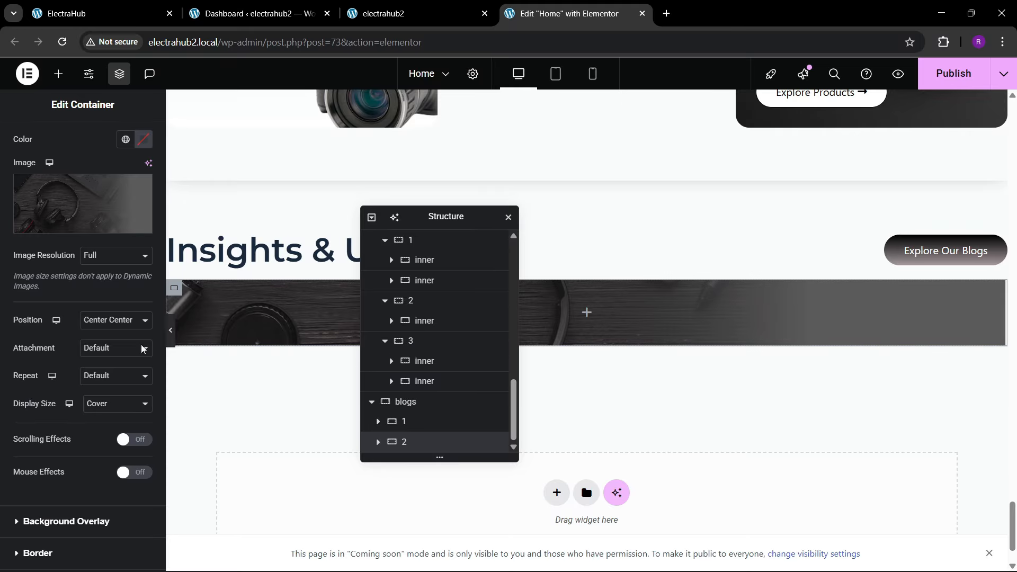
pyautogui.scroll(5, 53, 333)
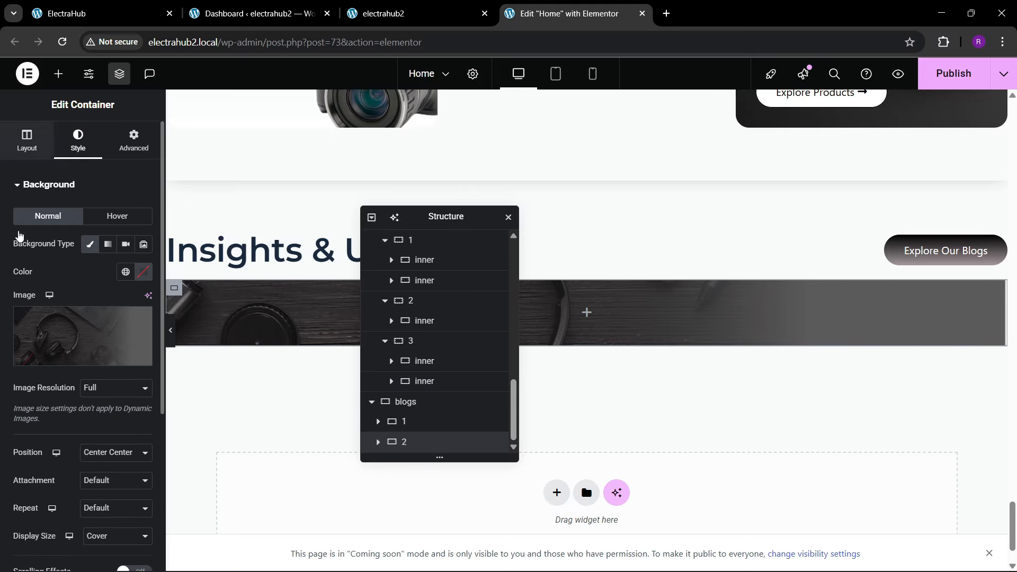
pyautogui.click(25, 139)
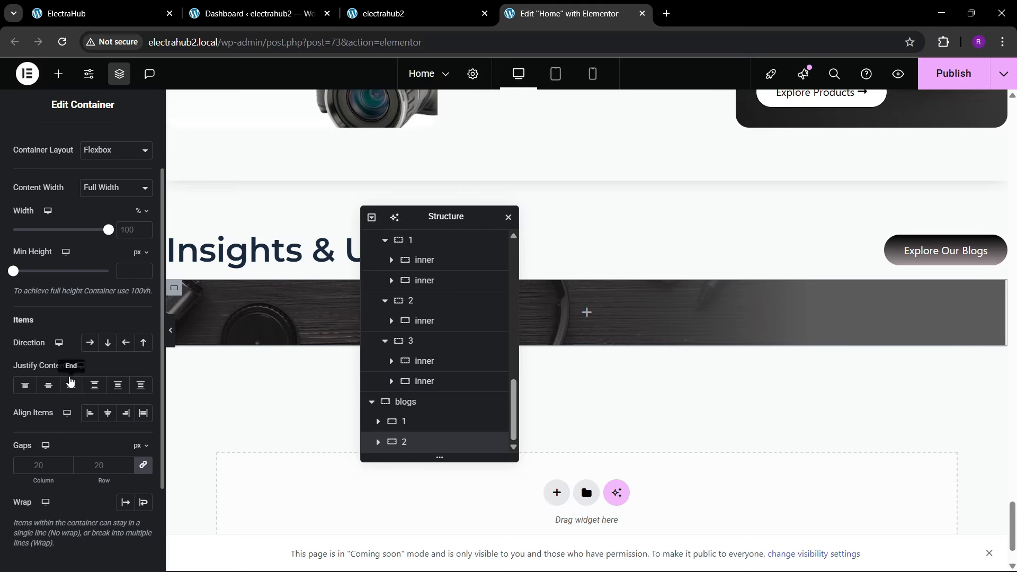
pyautogui.click(89, 343)
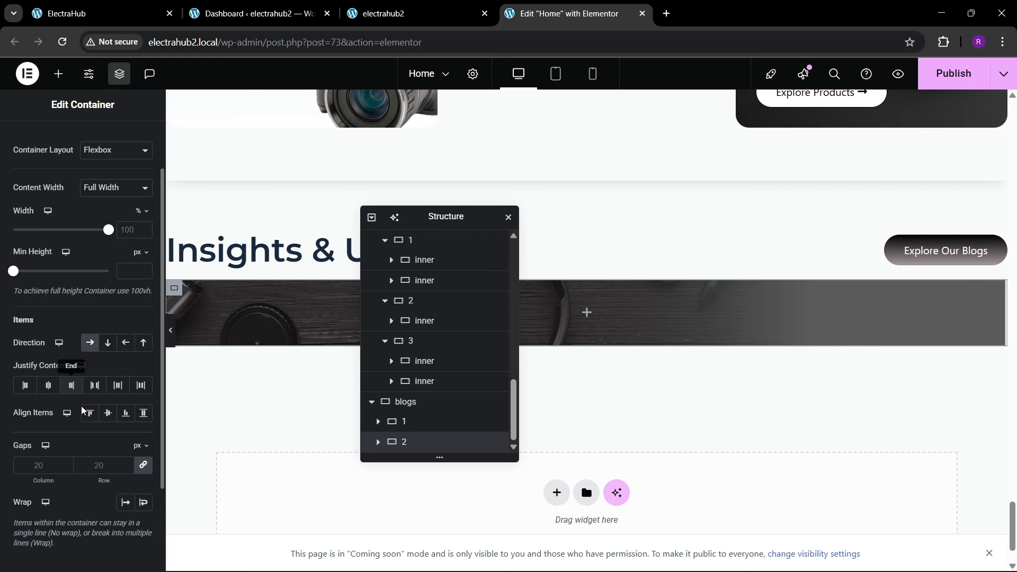
pyautogui.click(108, 412)
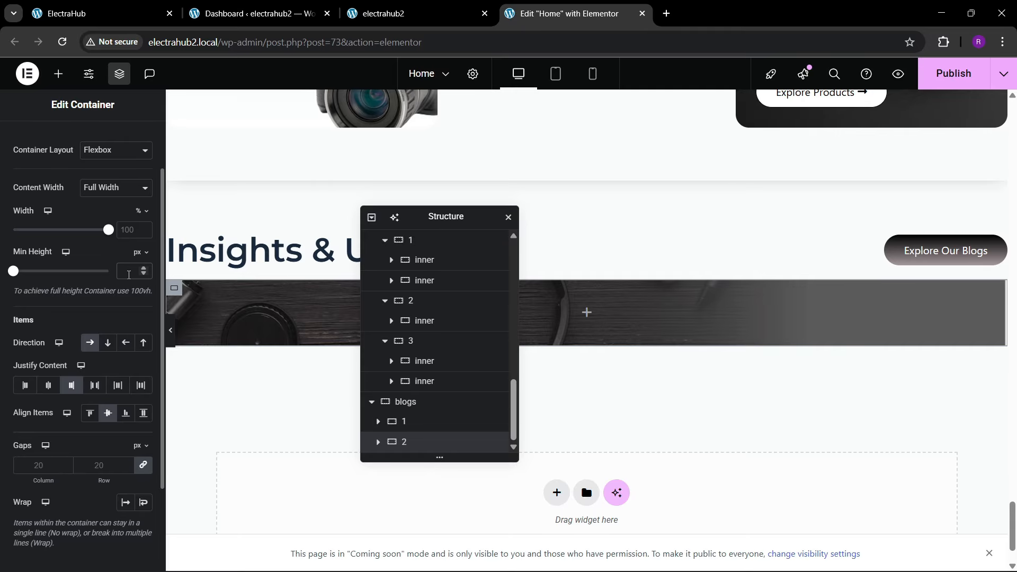
# Step: Set the container's minimum height to 400 px and compare it with the Insights & Updates banner on the reference ElectraHub site
pyautogui.write('400')
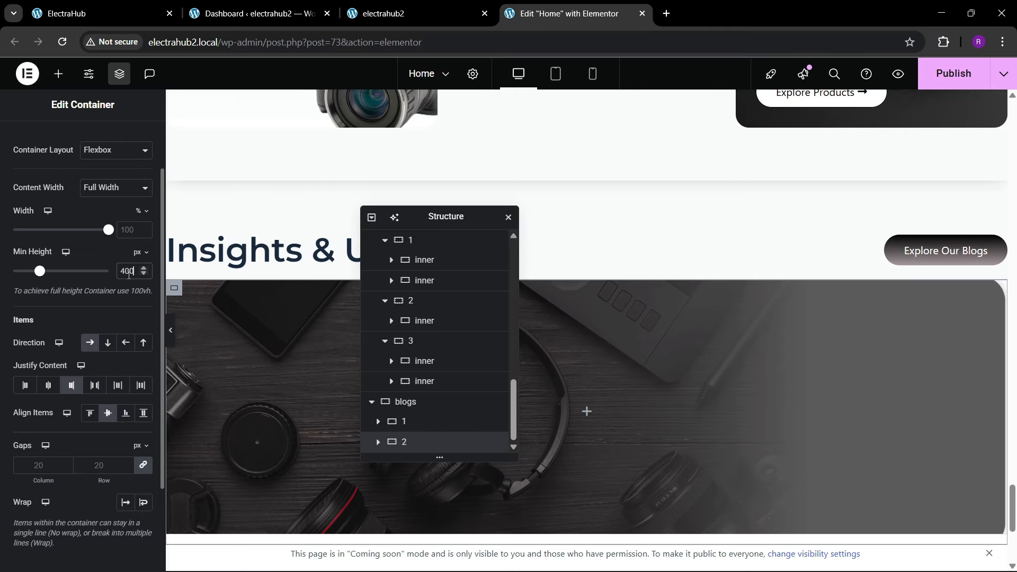
pyautogui.scroll(4, 652, 269)
pyautogui.click(148, 6)
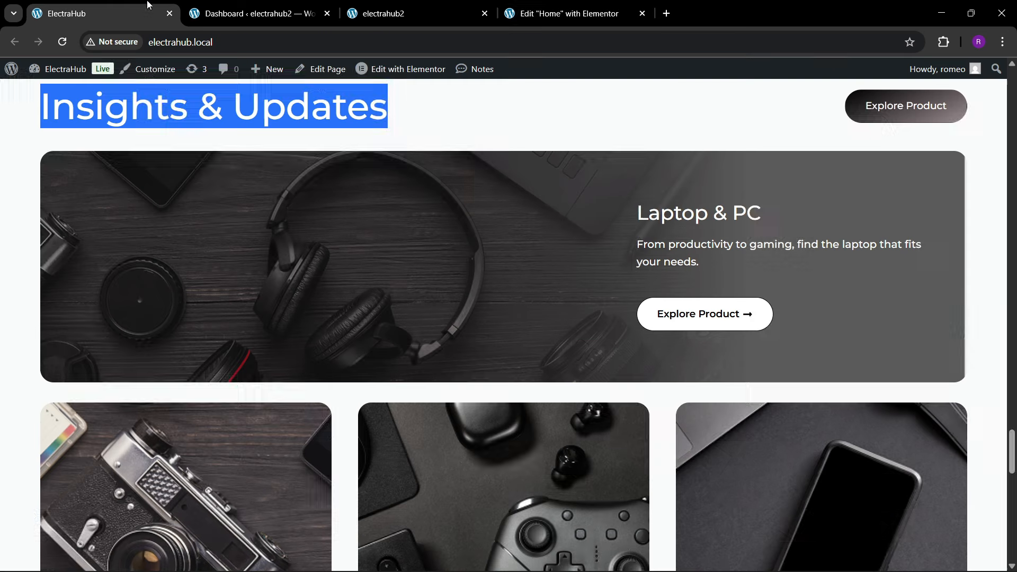
pyautogui.scroll(2, 670, 273)
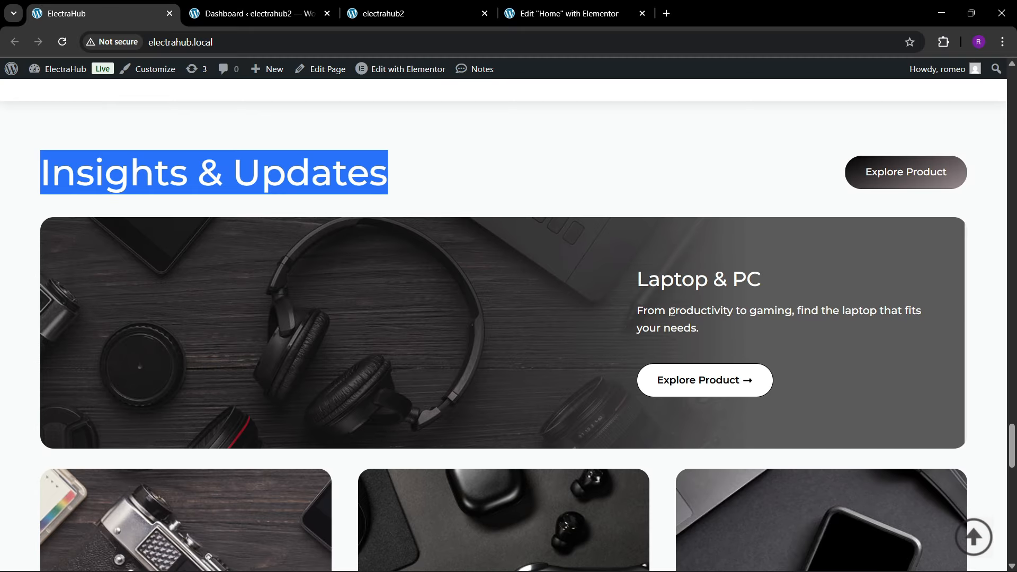
pyautogui.click(564, 13)
pyautogui.scroll(-5, 579, 342)
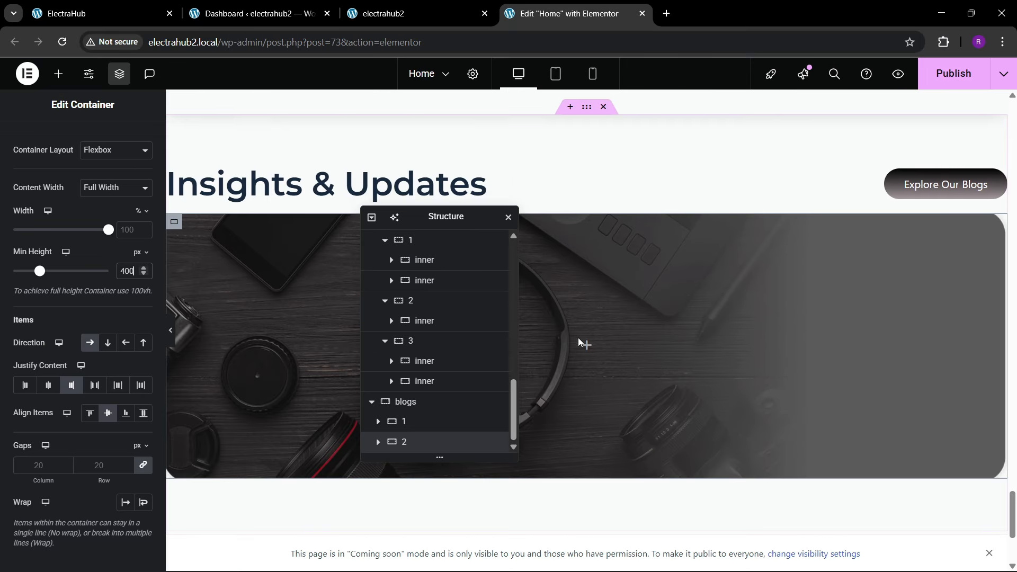
# Step: Add a nested container inside blogs container 2 and set its width to 42%
pyautogui.click(378, 443)
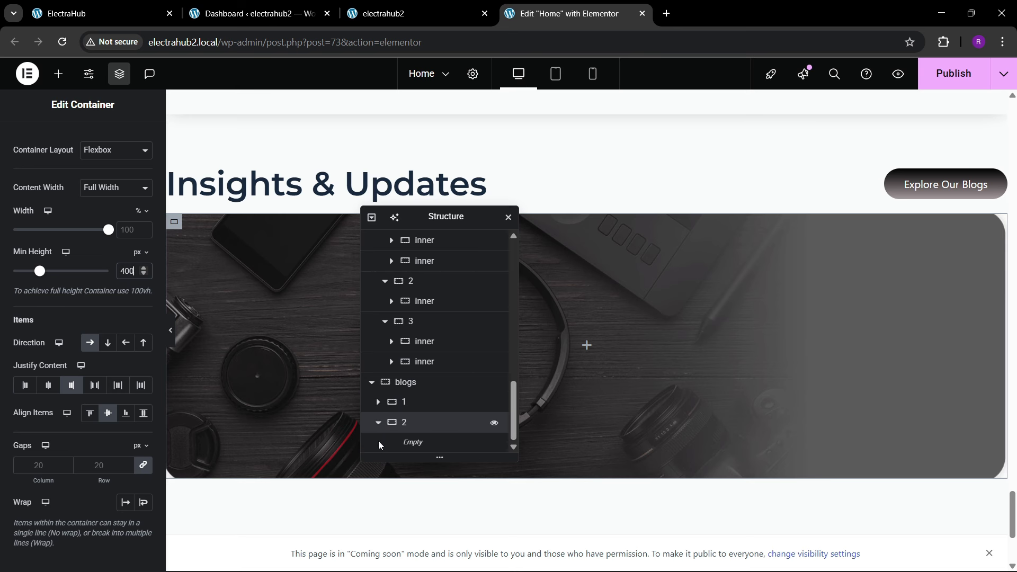
pyautogui.click(416, 408)
pyautogui.click(418, 426)
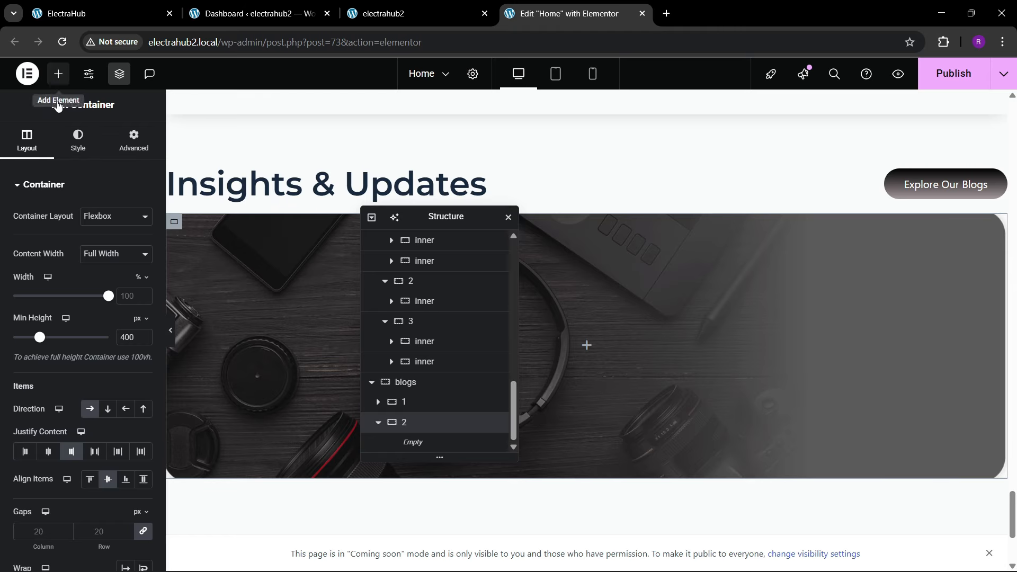
pyautogui.click(58, 74)
pyautogui.moveTo(55, 261); pyautogui.dragTo(339, 344)
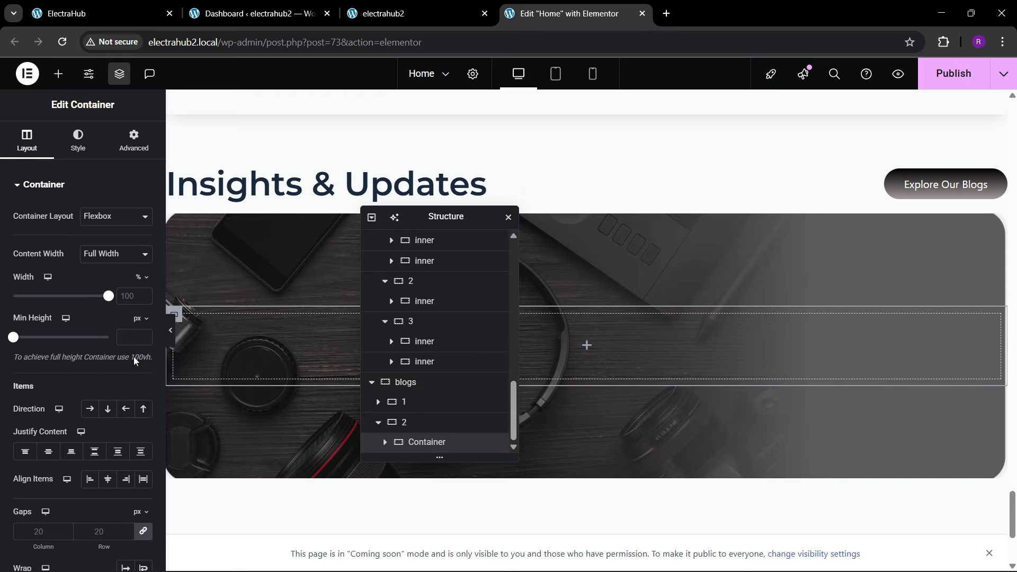
pyautogui.click(139, 152)
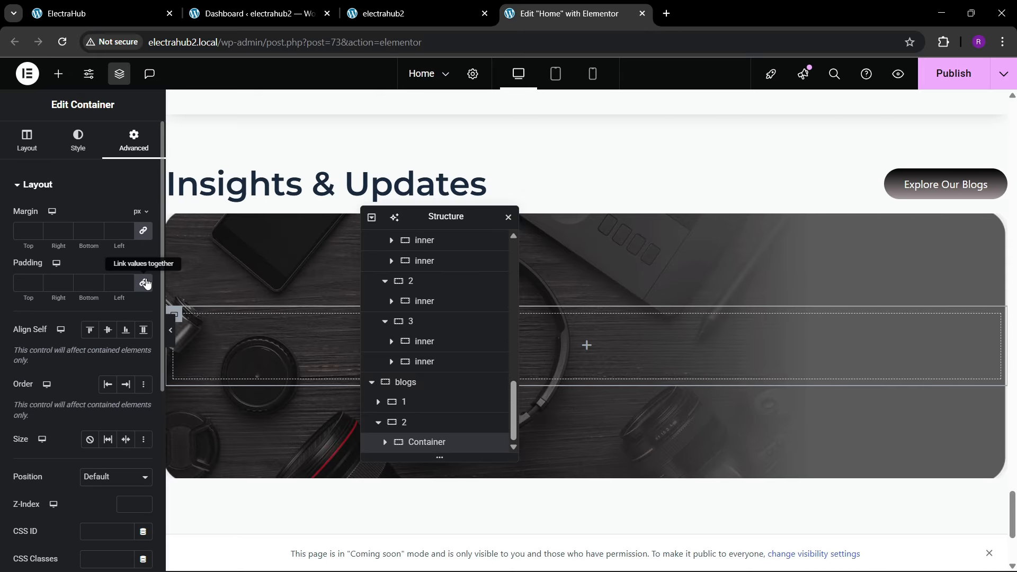
pyautogui.click(27, 141)
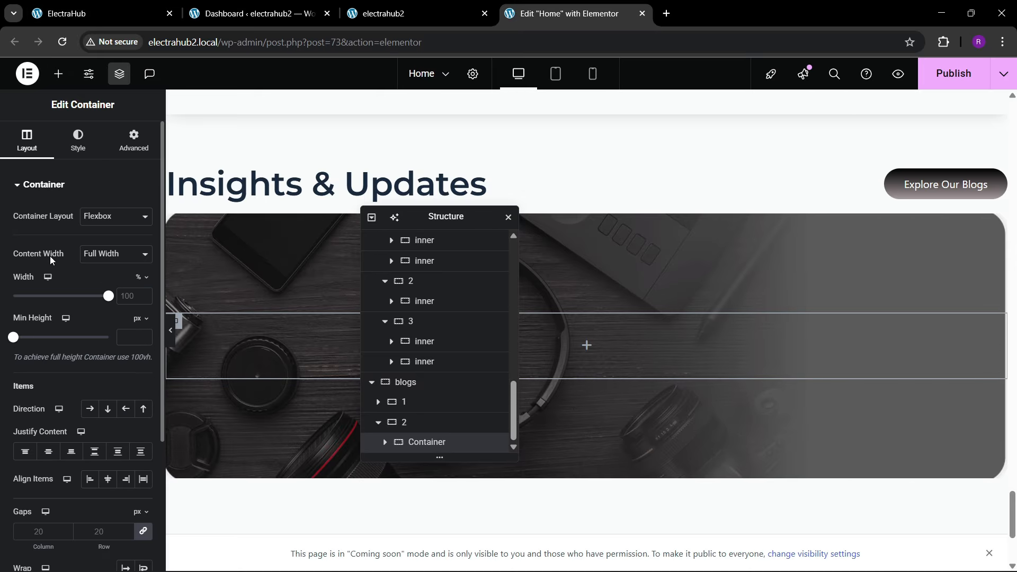
pyautogui.moveTo(114, 301); pyautogui.dragTo(55, 320)
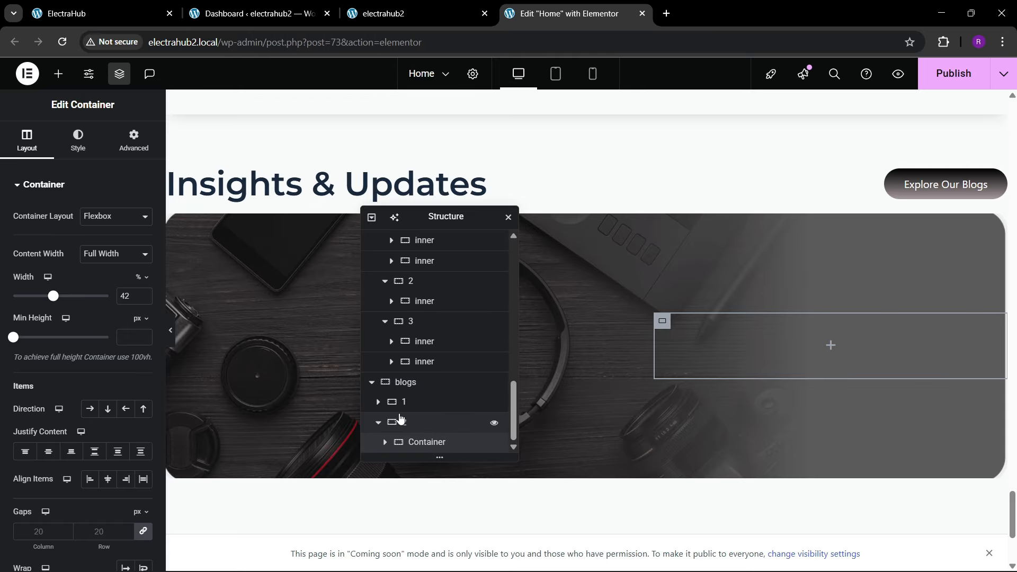
# Step: Set the padding of blogs container 2 to 60 px on all sides and compare it with the reference site's banner
pyautogui.click(393, 422)
pyautogui.click(135, 152)
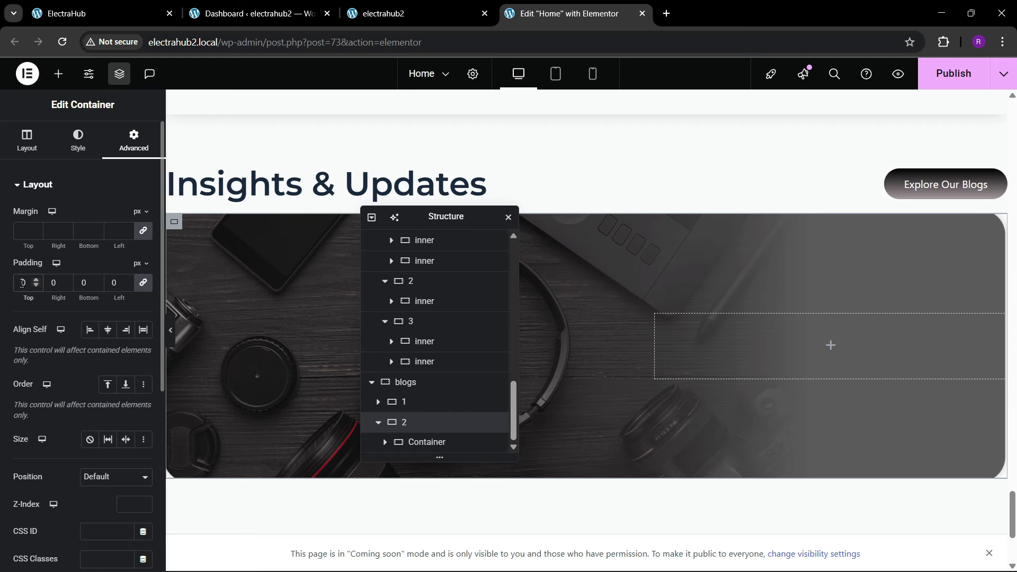
pyautogui.write('3')
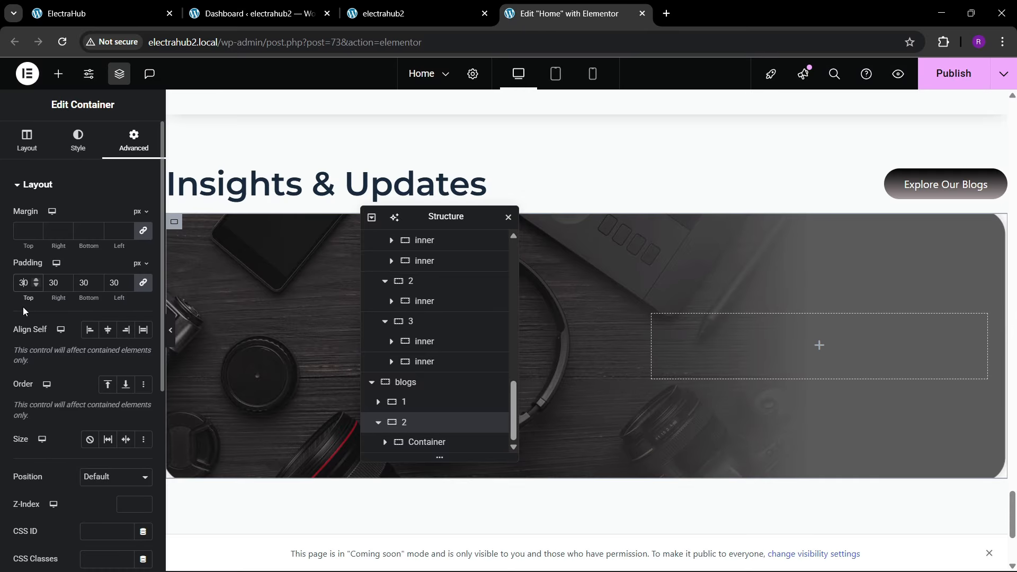
pyautogui.press('BackSpace')
pyautogui.write('6')
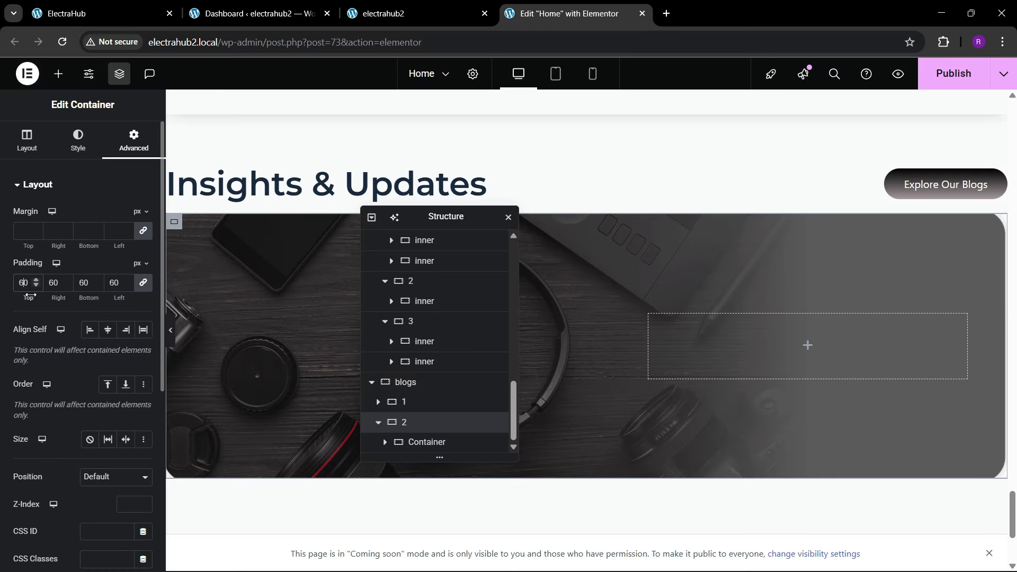
pyautogui.click(70, 7)
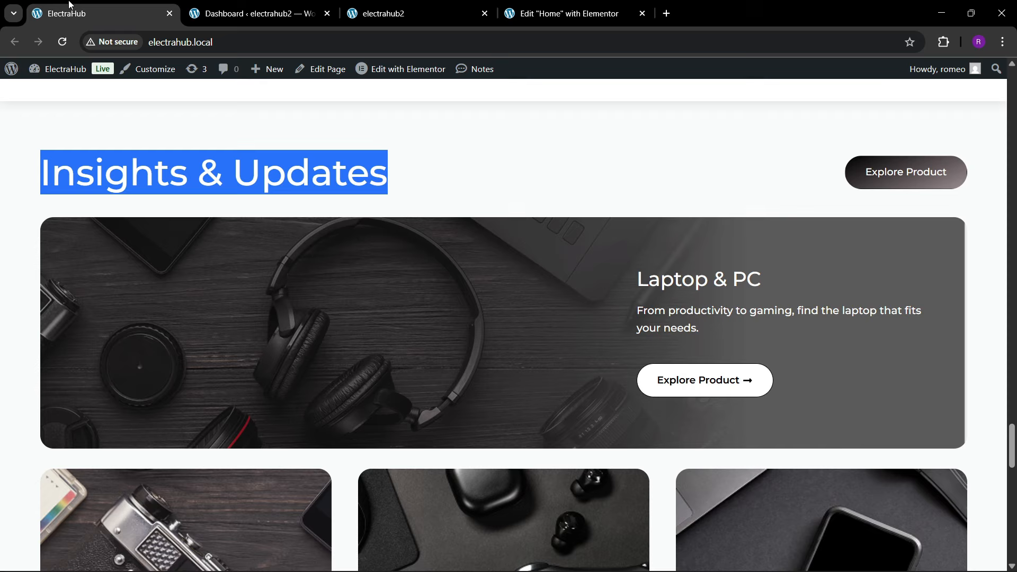
pyautogui.click(532, 6)
pyautogui.scroll(1, 301, 298)
pyautogui.scroll(7, 299, 293)
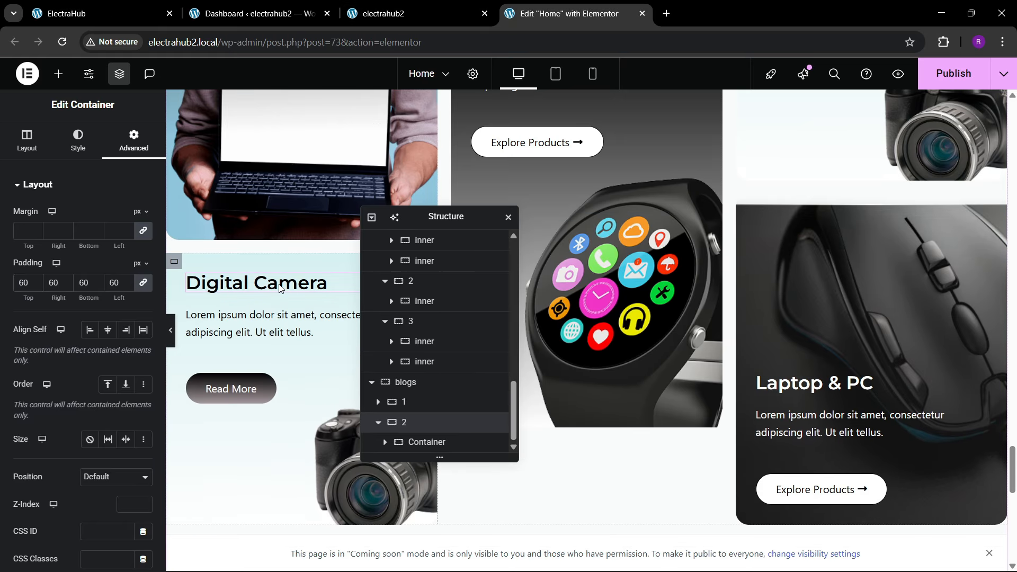
pyautogui.rightClick(282, 288)
pyautogui.click(300, 302)
pyautogui.rightClick(294, 318)
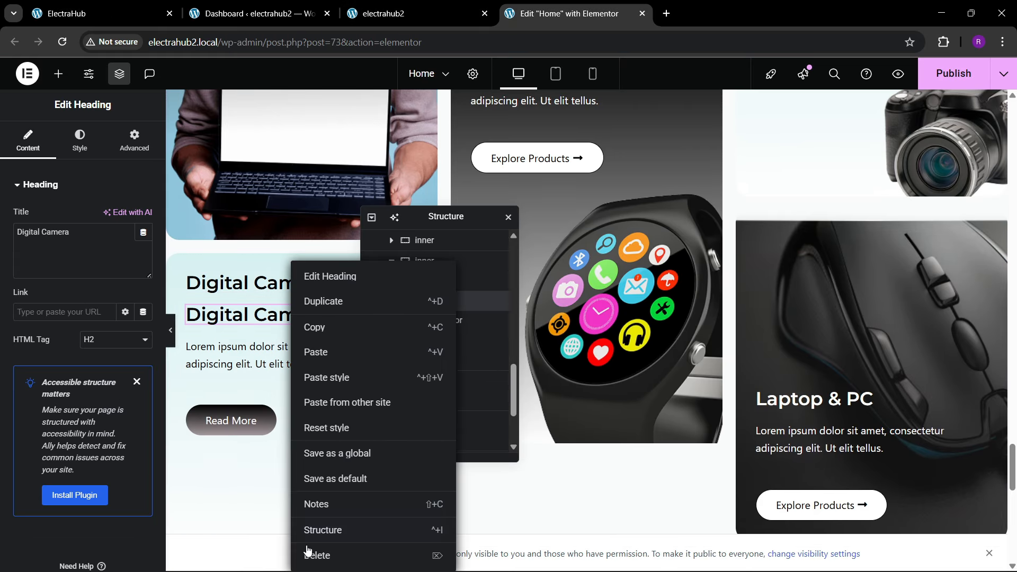
pyautogui.click(301, 555)
# Step: Copy the Digital Camera card's heading and paste it into the nested container of the blogs banner
pyautogui.rightClick(261, 290)
pyautogui.click(286, 327)
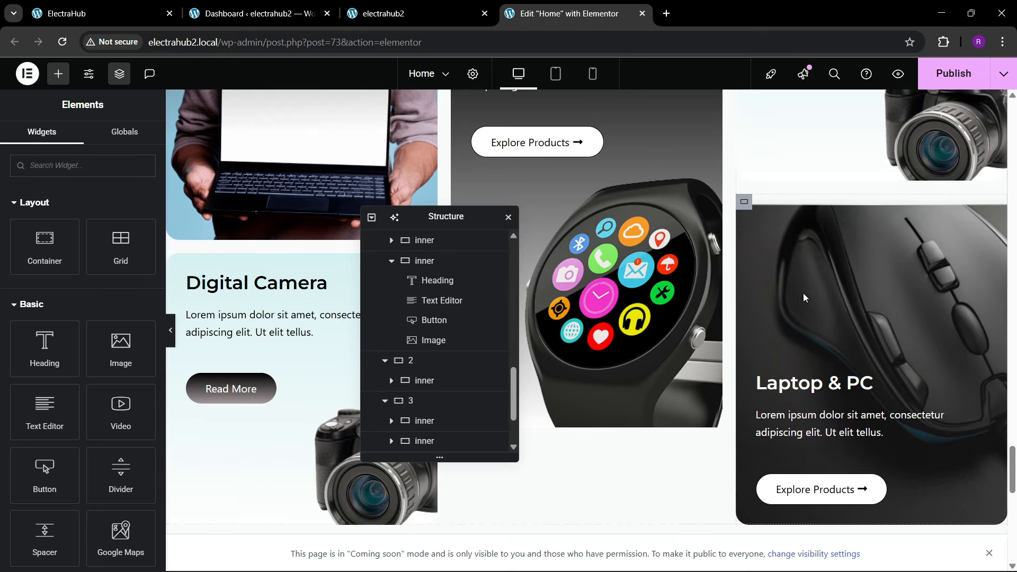
pyautogui.scroll(-5, 799, 295)
pyautogui.rightClick(692, 480)
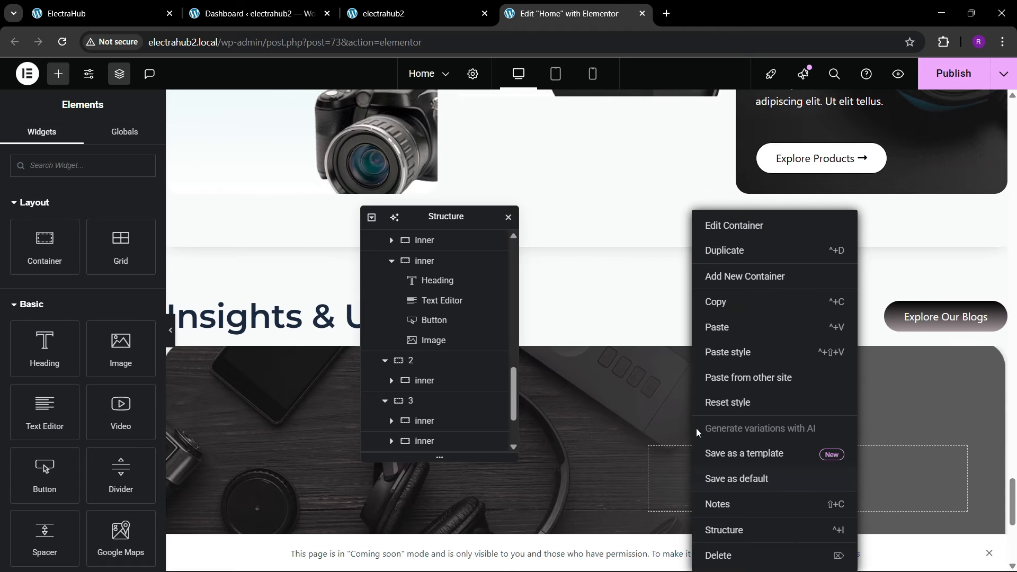
pyautogui.click(716, 329)
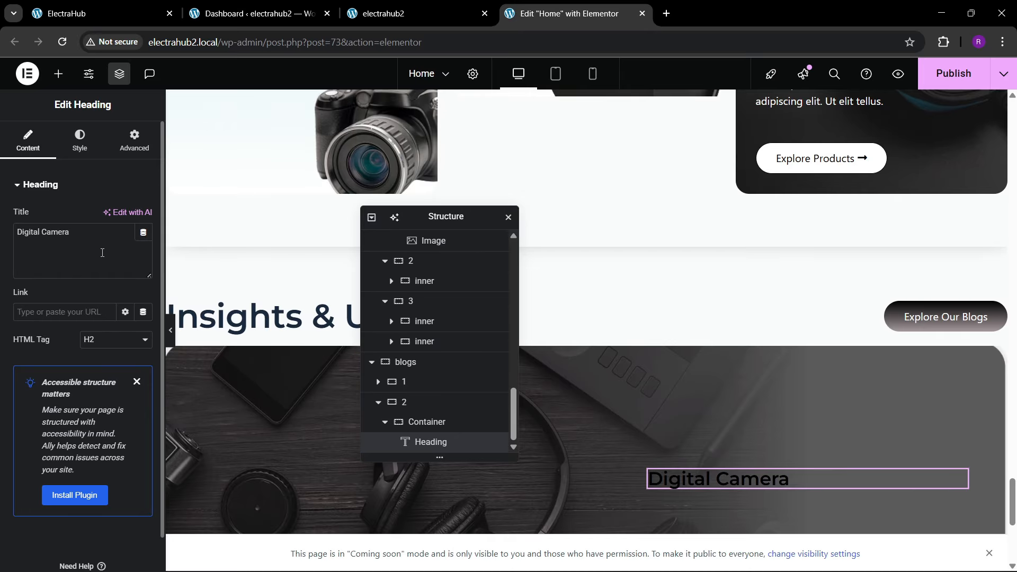
# Step: Change the pasted heading's title to "Laptop & PC" and its text color to #FFFFFF, checking against the reference site
pyautogui.moveTo(143, 233); pyautogui.dragTo(0, 252)
pyautogui.write('Laptop & PC')
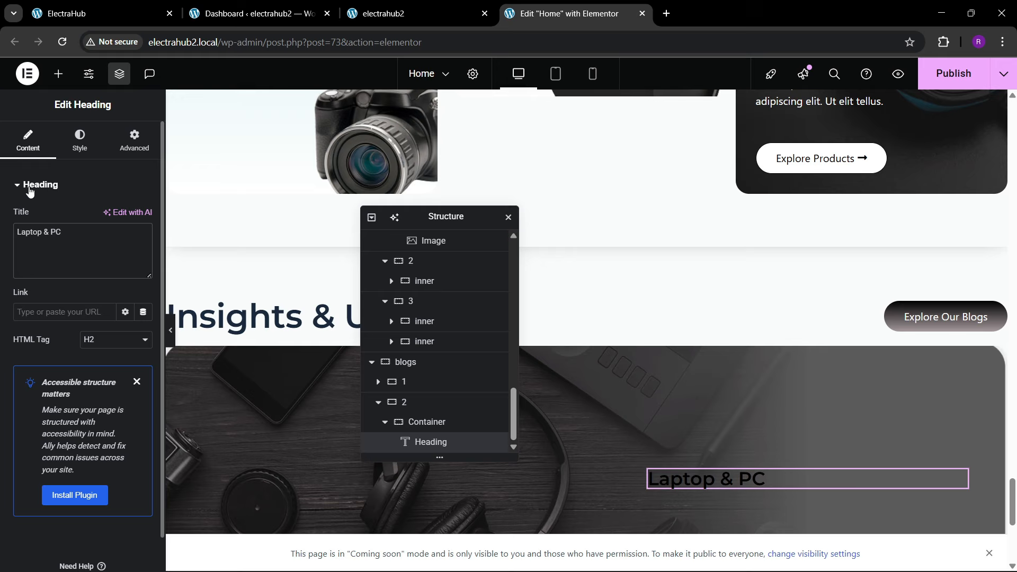
pyautogui.click(80, 142)
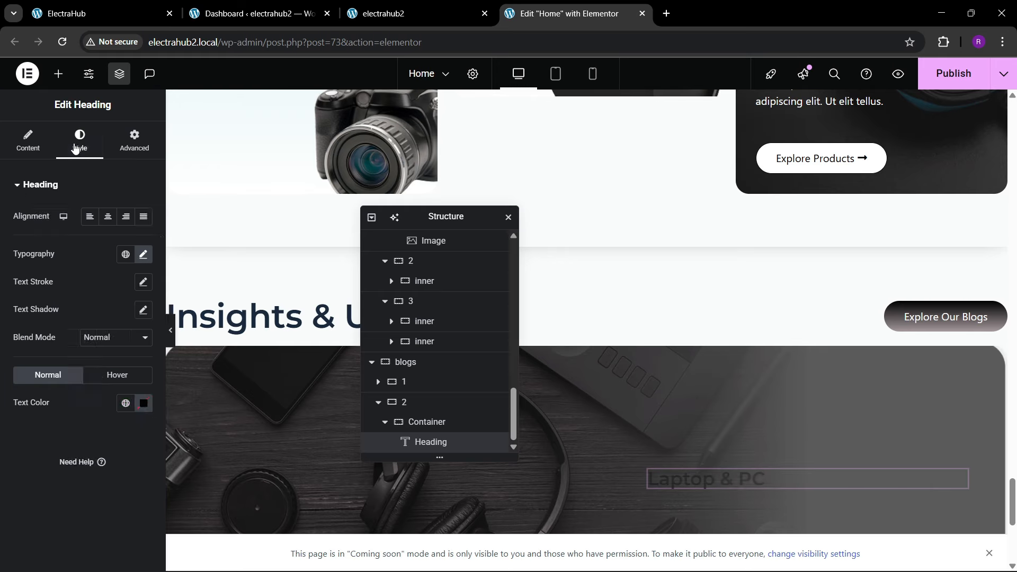
pyautogui.click(143, 403)
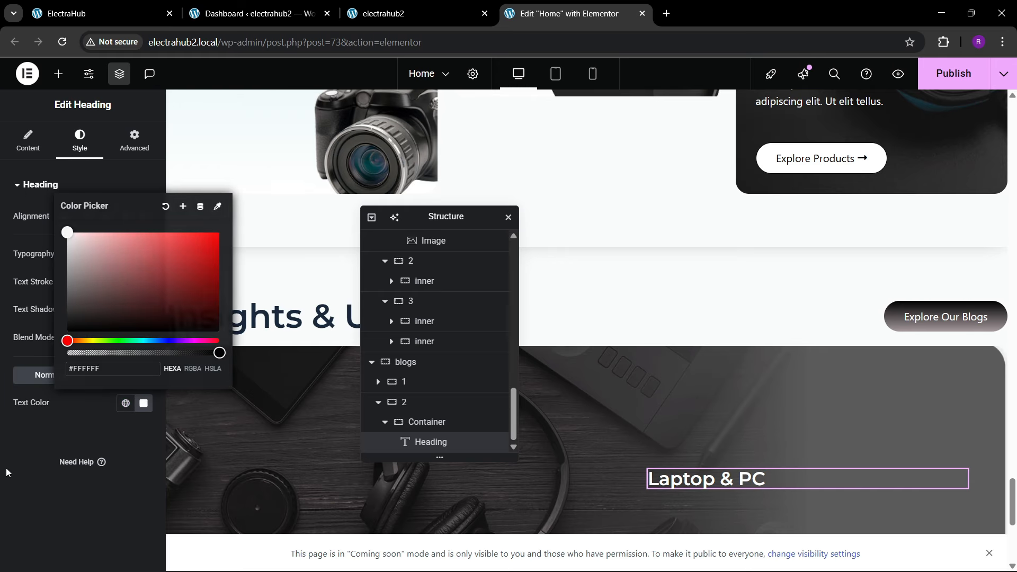
pyautogui.click(88, 5)
pyautogui.click(551, 6)
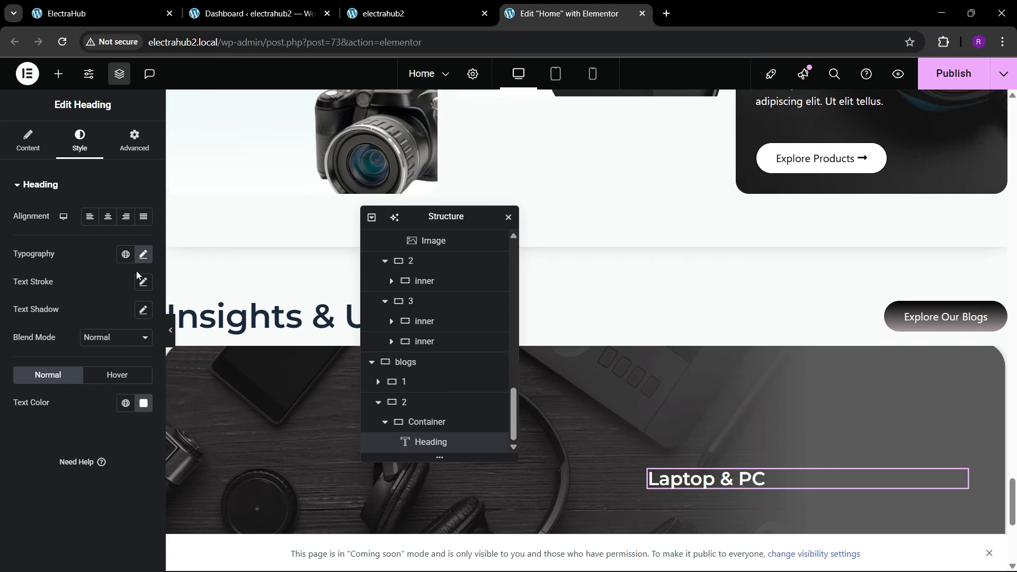
# Step: Copy the Digital Camera card's Lorem ipsum paragraph and paste it beneath the banner's Laptop & PC heading
pyautogui.scroll(4, 253, 241)
pyautogui.rightClick(264, 200)
pyautogui.click(289, 264)
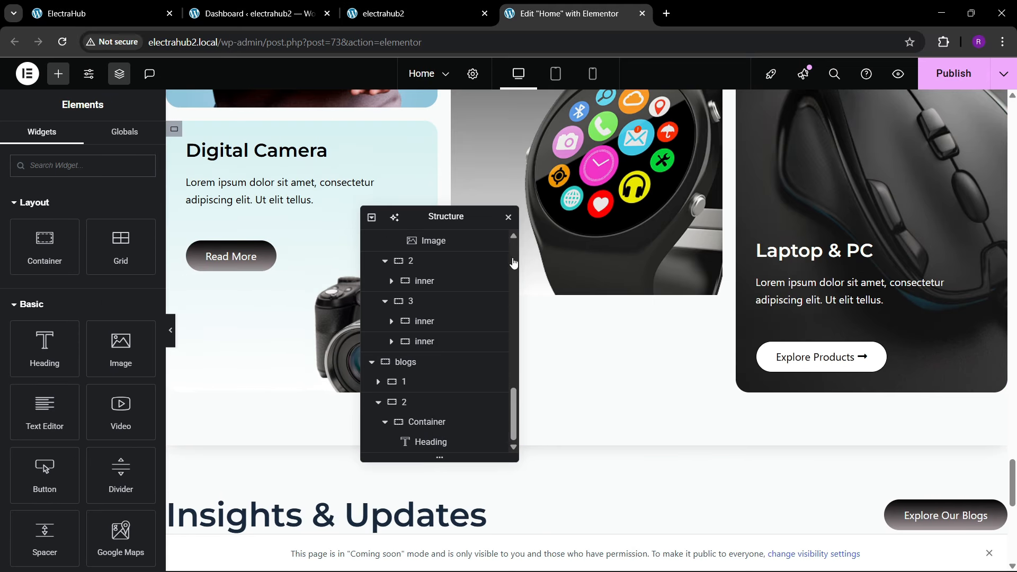
pyautogui.scroll(-9, 788, 263)
pyautogui.rightClick(733, 219)
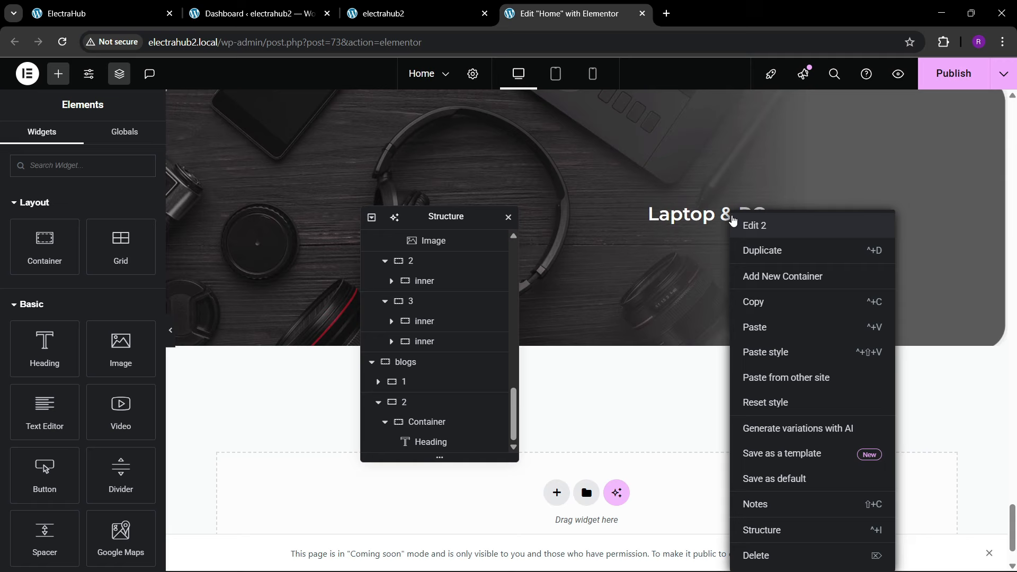
pyautogui.rightClick(684, 219)
pyautogui.click(707, 311)
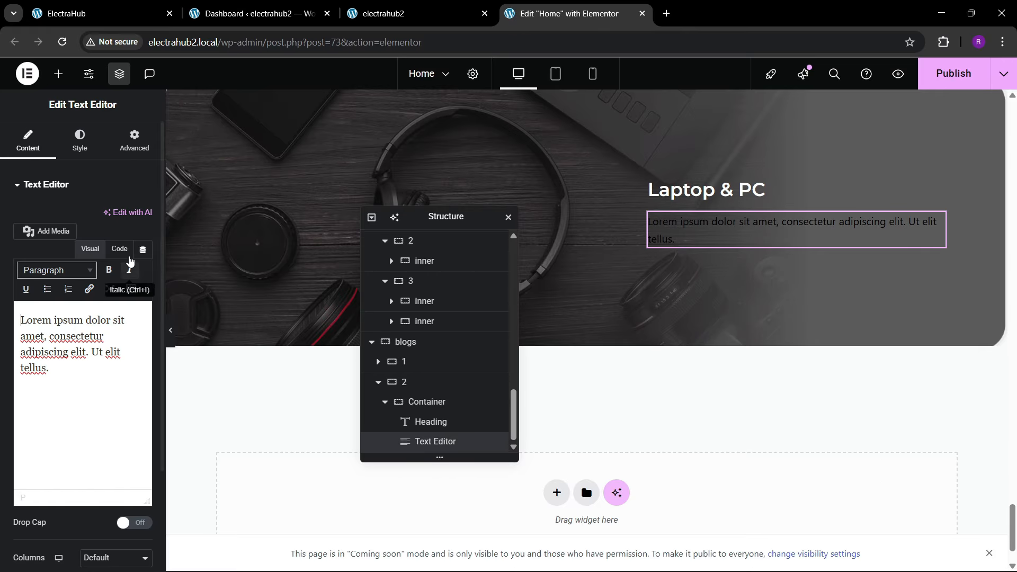
# Step: Set the pasted paragraph's text color to white and compare the banner with the reference site
pyautogui.click(80, 140)
pyautogui.click(143, 388)
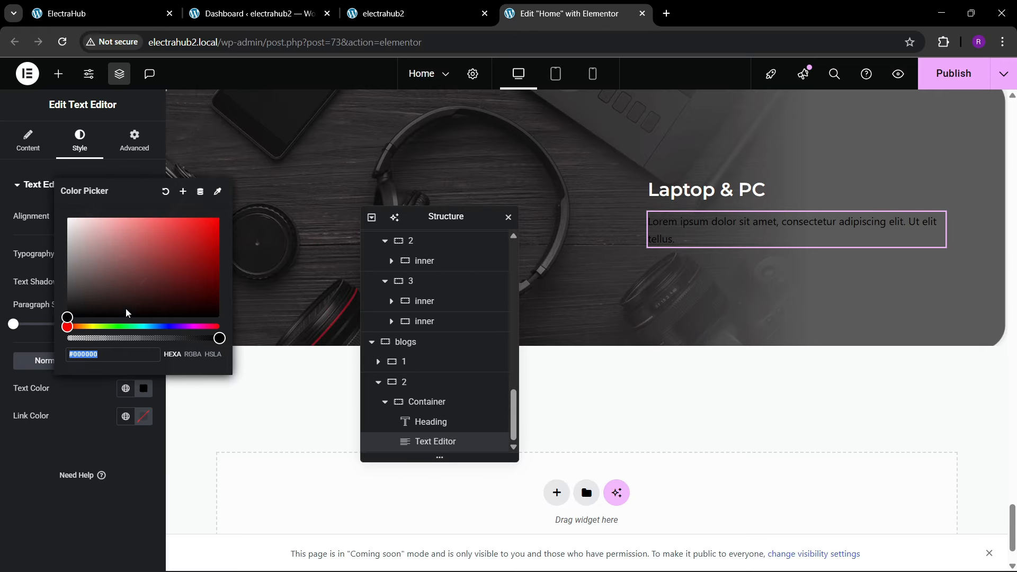
pyautogui.click(65, 210)
pyautogui.click(19, 318)
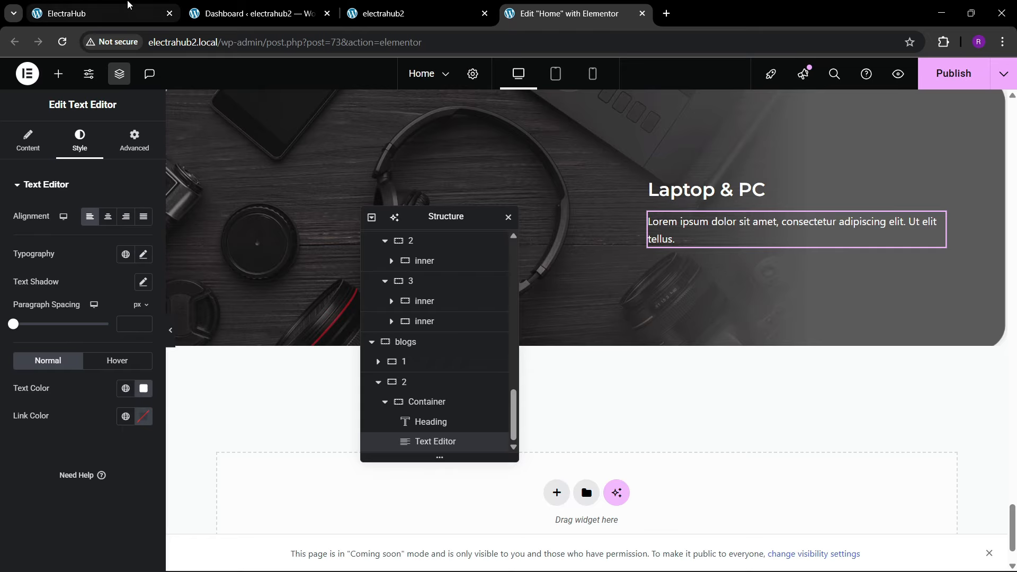
pyautogui.click(122, 7)
pyautogui.click(566, 13)
# Step: Copy the Laptop & PC card's Explore Products button, paste it beneath the banner's paragraph and compare the banner with the reference site
pyautogui.scroll(10, 576, 251)
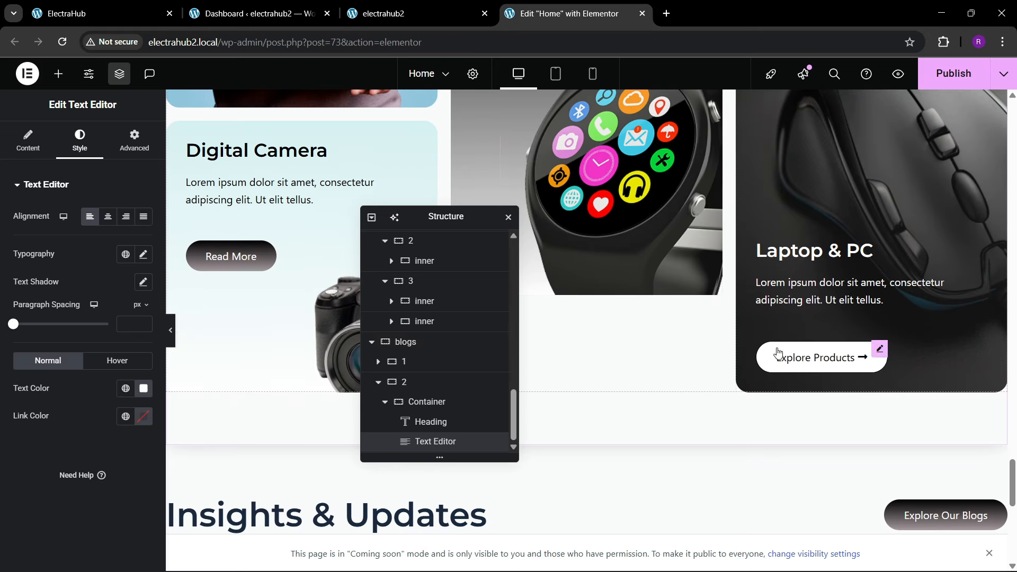
pyautogui.rightClick(778, 353)
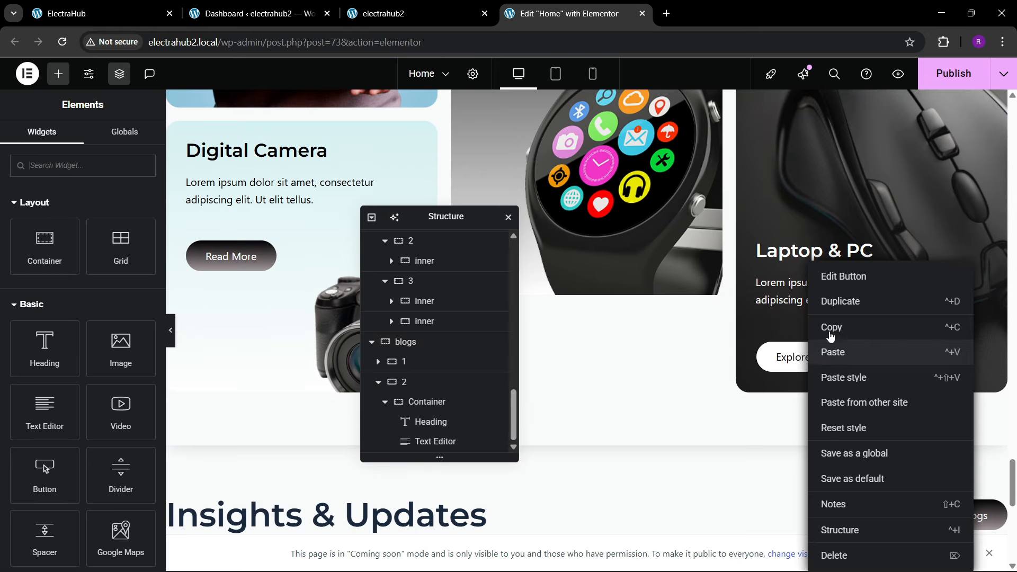
pyautogui.click(833, 324)
pyautogui.scroll(-5, 817, 339)
pyautogui.rightClick(704, 233)
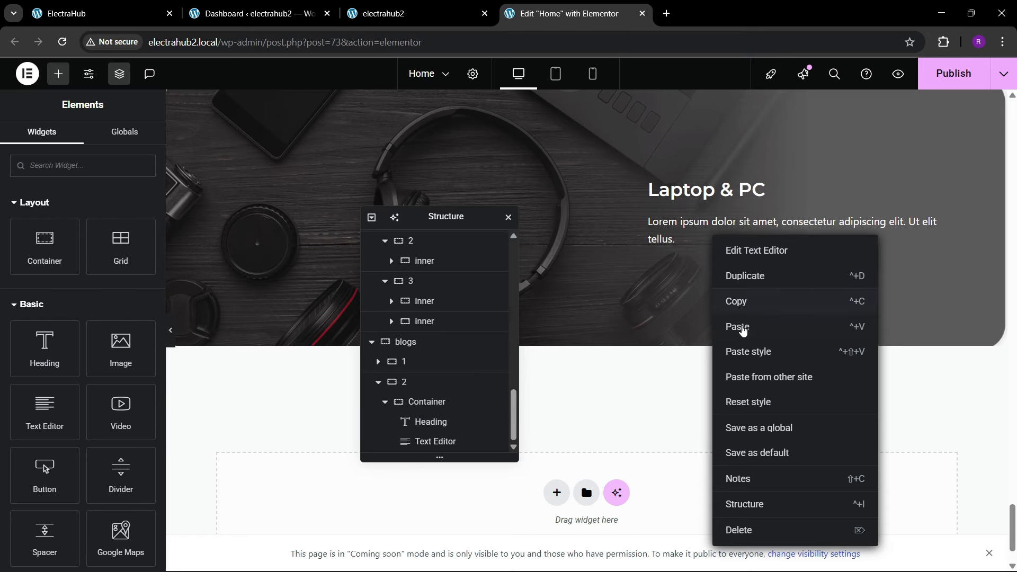
pyautogui.click(740, 326)
pyautogui.click(115, 10)
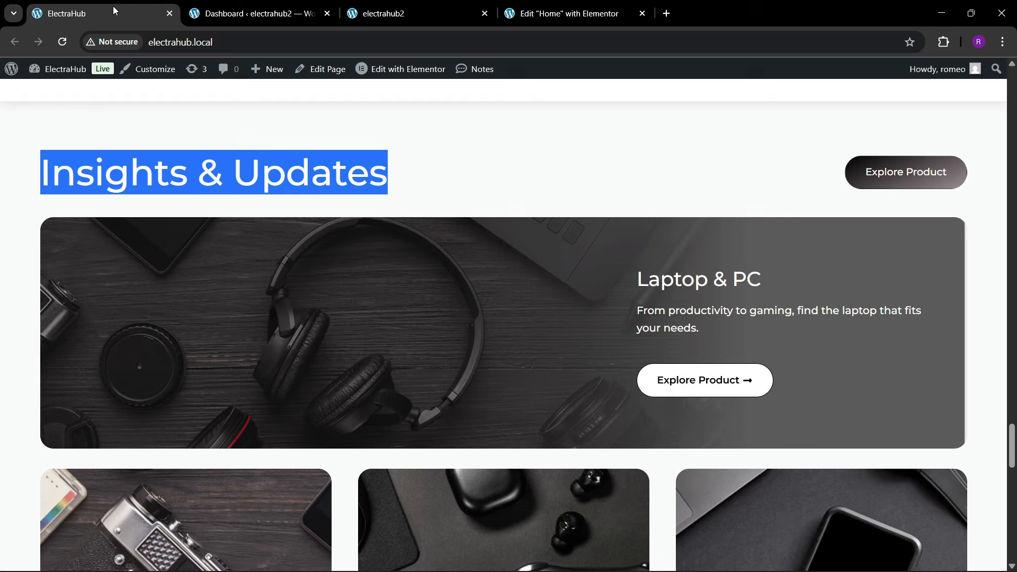
pyautogui.click(546, 5)
pyautogui.scroll(2, 529, 255)
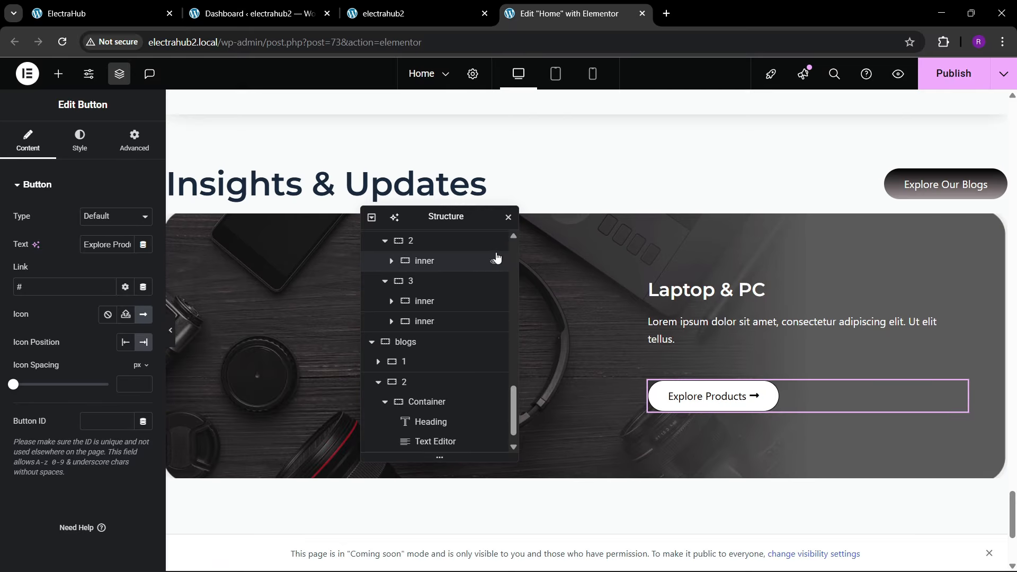
# Step: Move the Structure panel off the banner's left half and set the blogs container's Justify Content and Align Items to center
pyautogui.moveTo(445, 218); pyautogui.dragTo(834, 206)
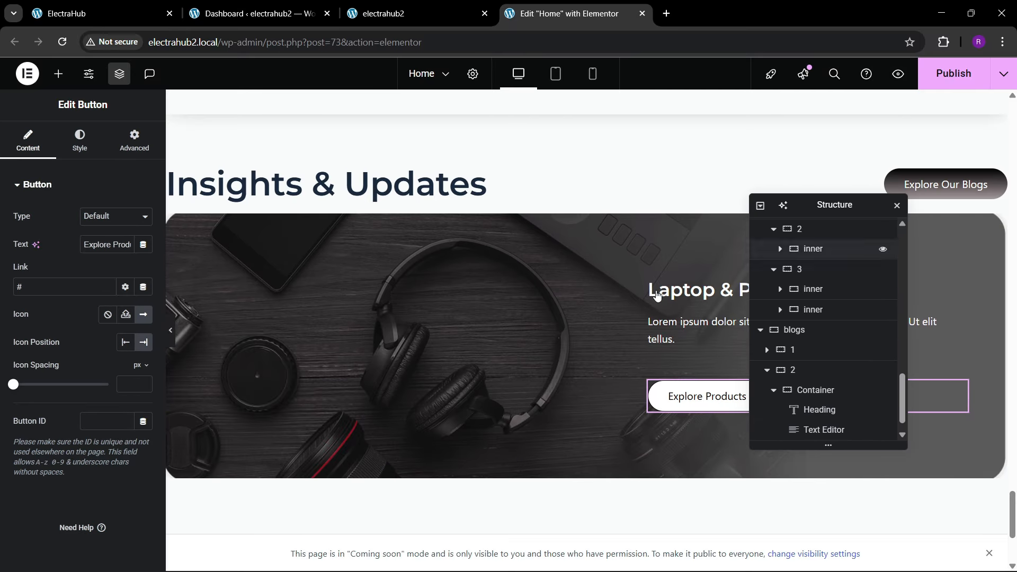
pyautogui.scroll(-1, 725, 367)
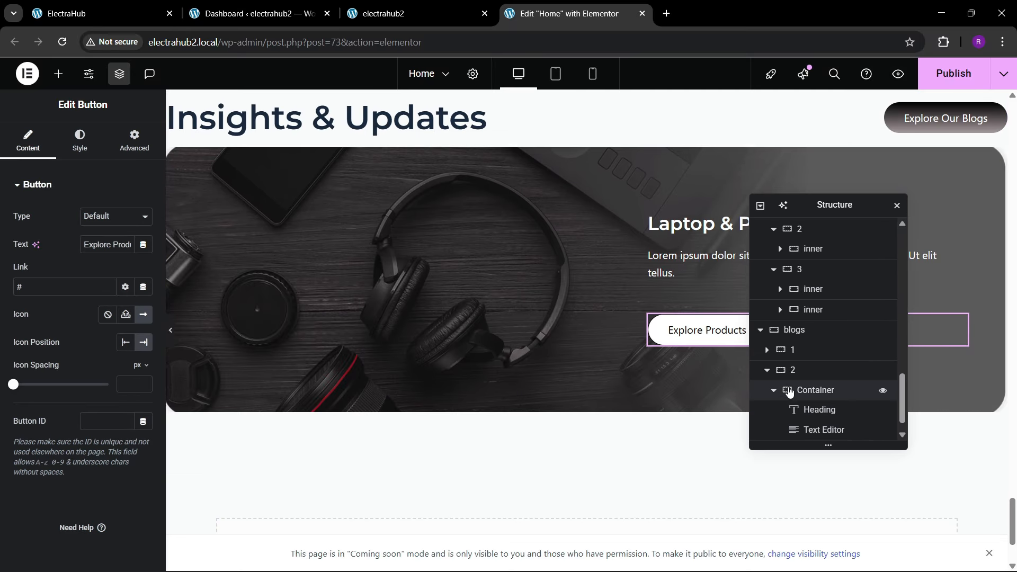
pyautogui.scroll(-1, 789, 392)
pyautogui.click(801, 371)
pyautogui.click(806, 357)
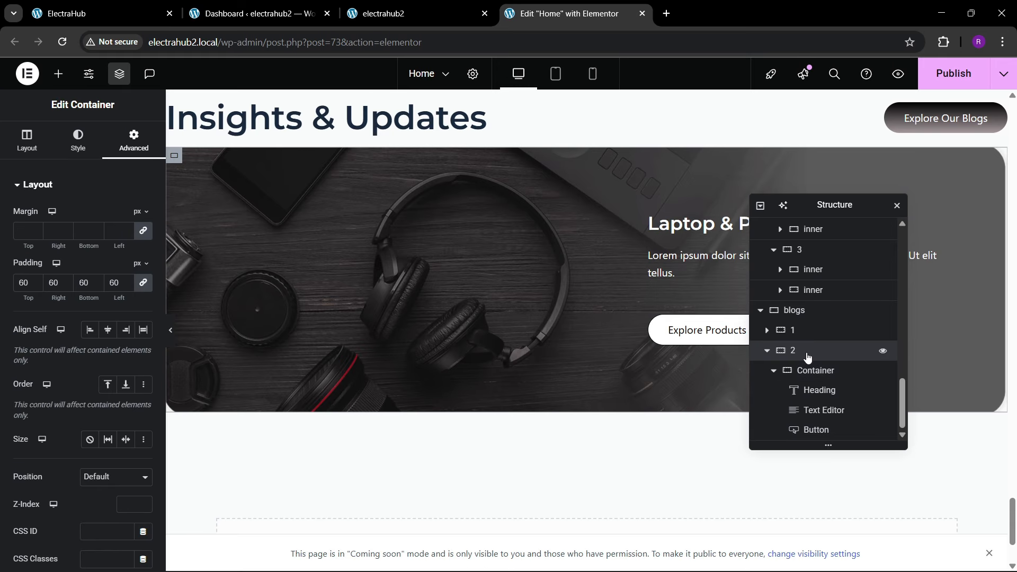
pyautogui.click(767, 352)
pyautogui.click(767, 353)
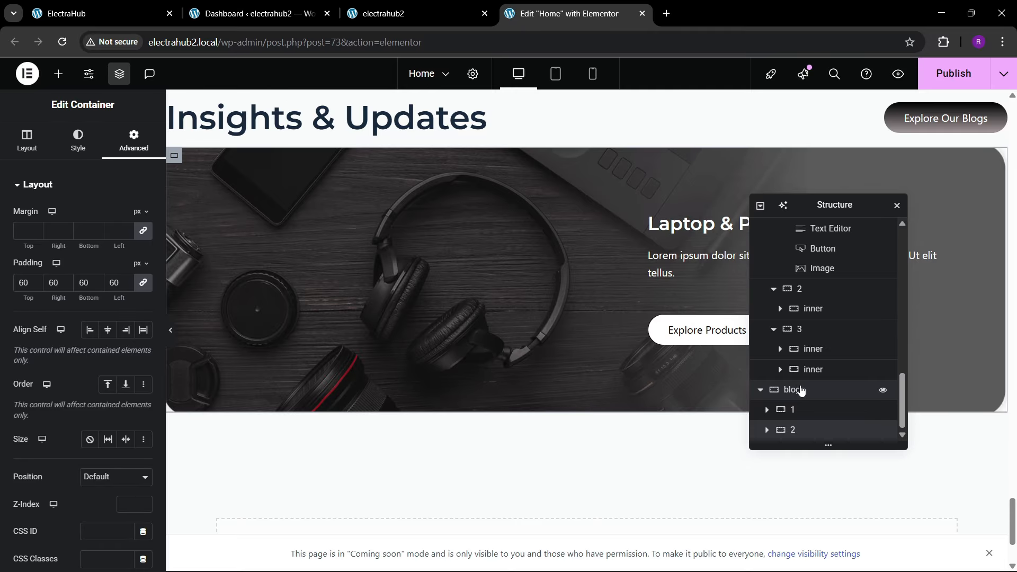
pyautogui.click(800, 390)
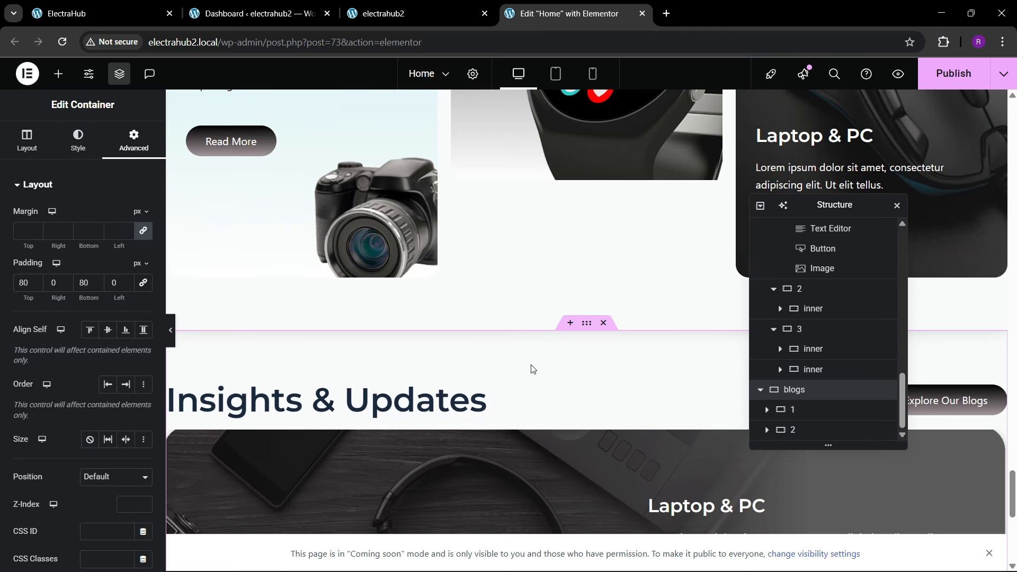
pyautogui.click(26, 143)
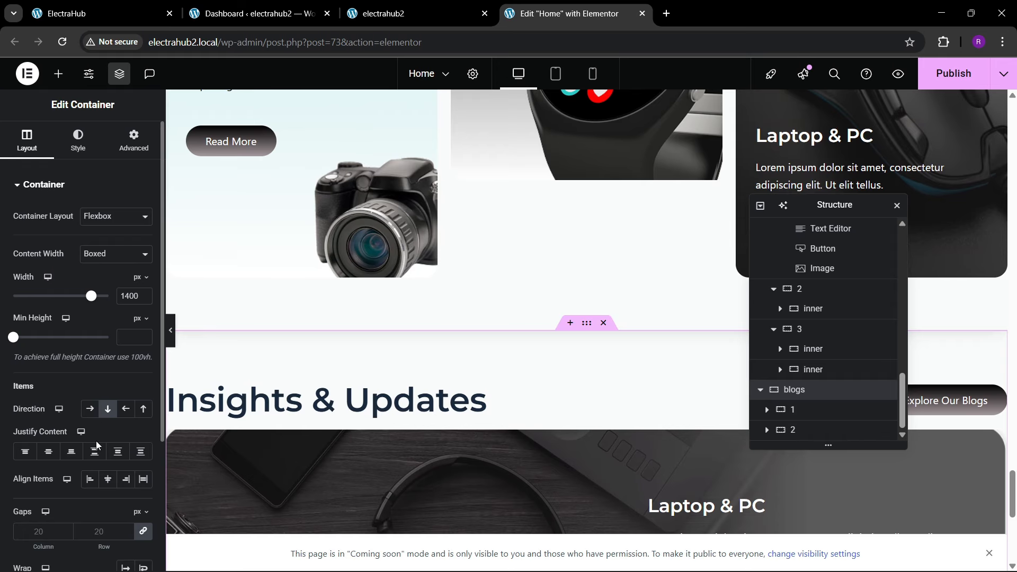
pyautogui.click(48, 451)
pyautogui.click(107, 480)
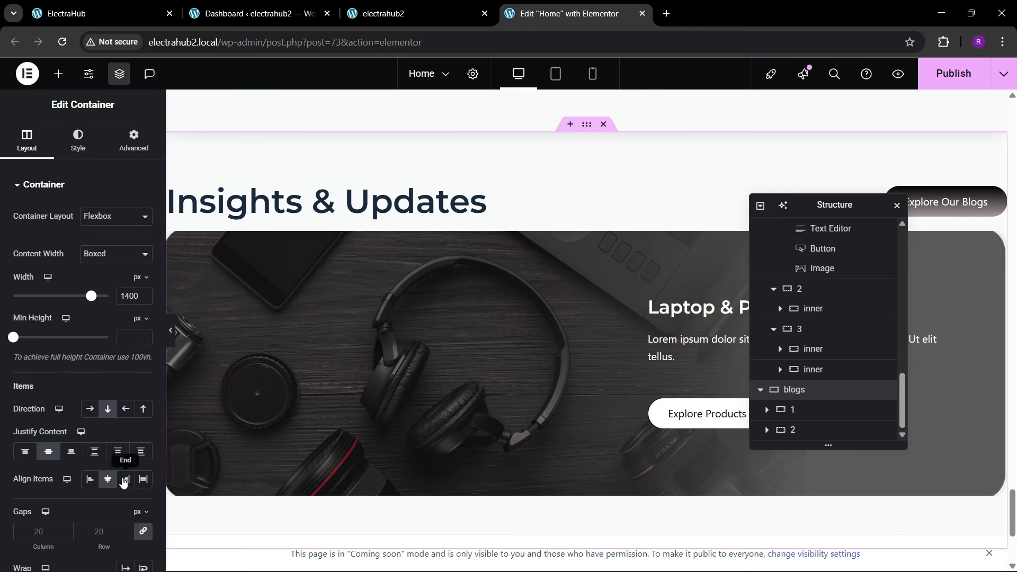
# Step: Set the blogs container's column and row gaps to 60 px and check the spacing above the banner
pyautogui.click(92, 545)
pyautogui.write('60')
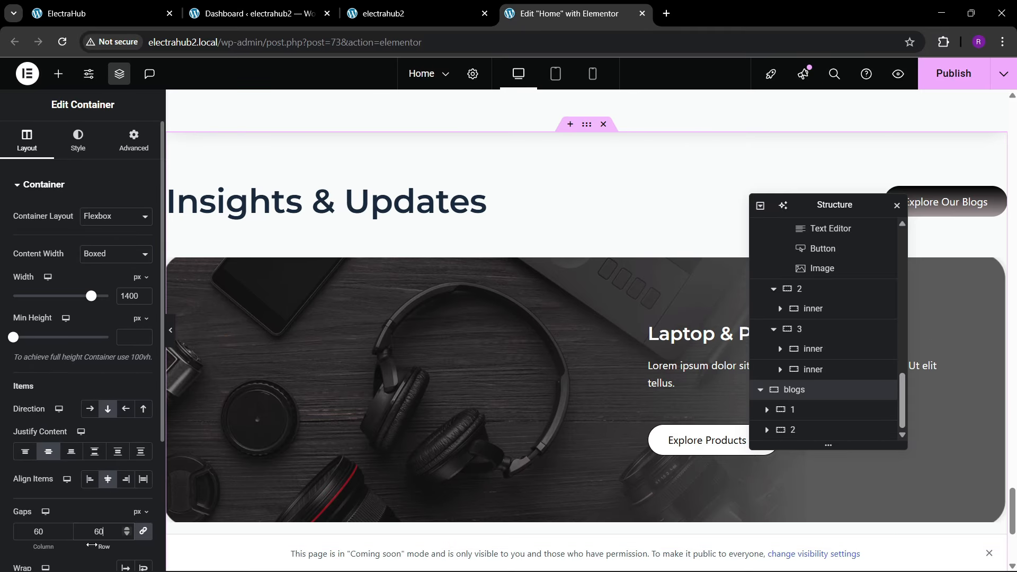
pyautogui.scroll(-4, 361, 322)
pyautogui.scroll(3, 363, 328)
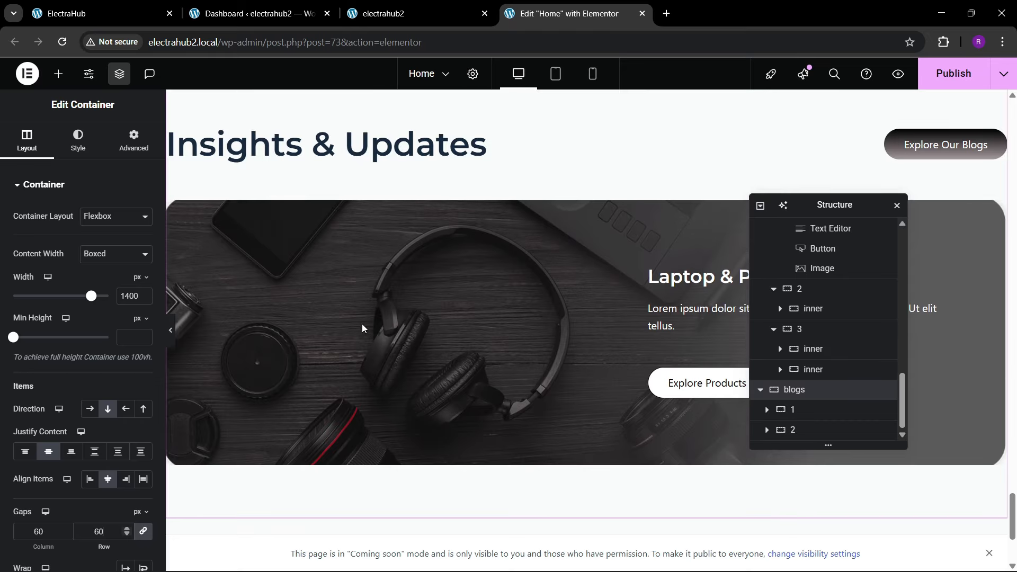
# Step: Set the banner's Laptop & PC heading font size to 30 px and publish the page
pyautogui.click(683, 276)
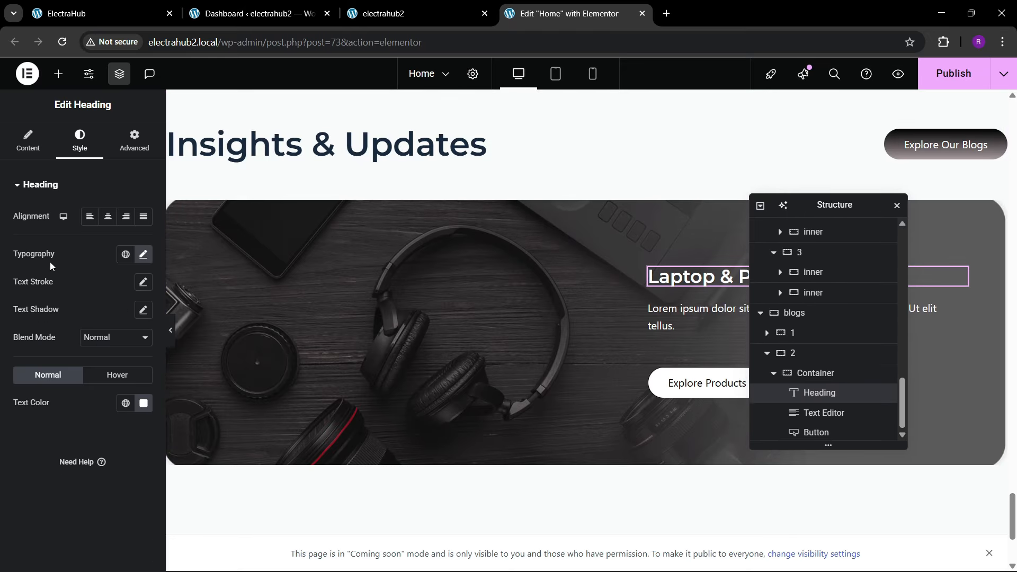
pyautogui.click(143, 254)
pyautogui.click(133, 357)
pyautogui.write('30')
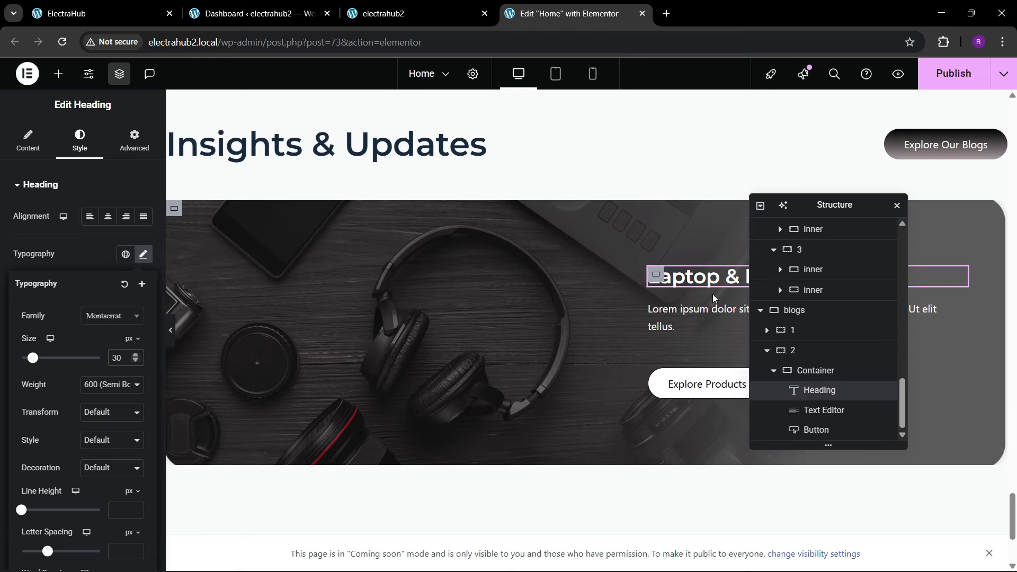
pyautogui.click(953, 73)
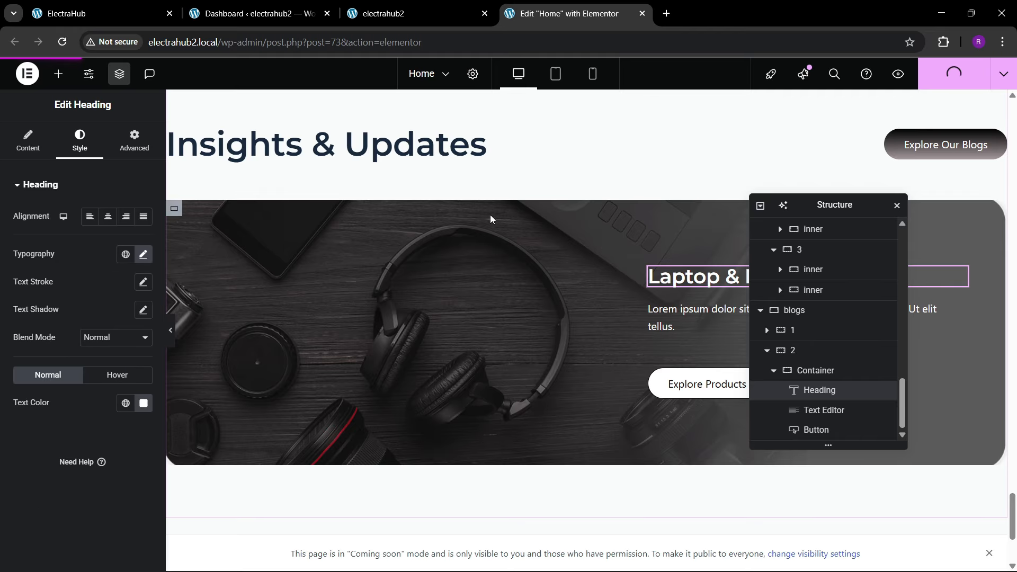
# Step: Review the Insights & Updates section on the reference site, reload the electrahub2 page and examine its version of the section
pyautogui.click(100, 11)
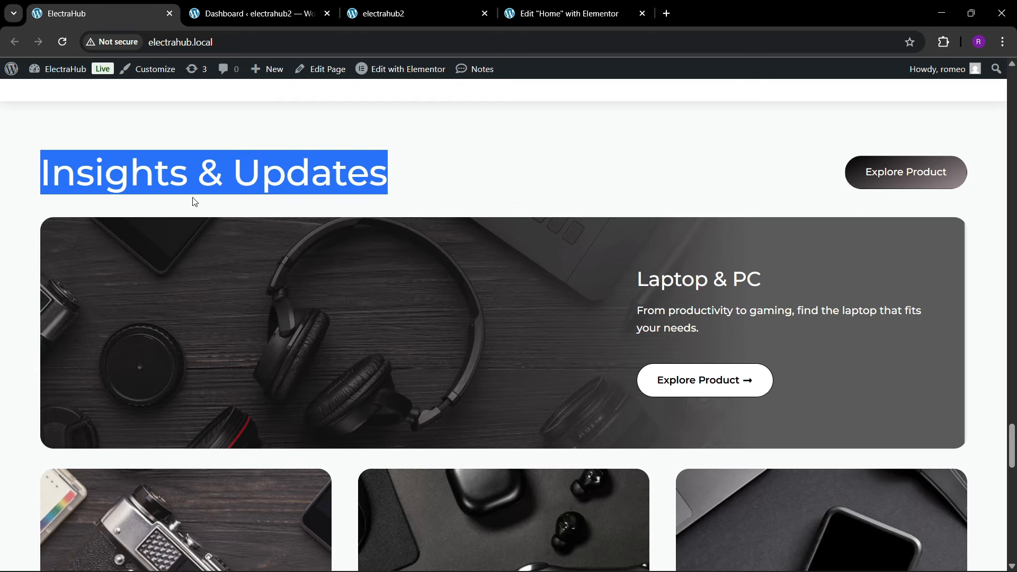
pyautogui.scroll(-1, 354, 348)
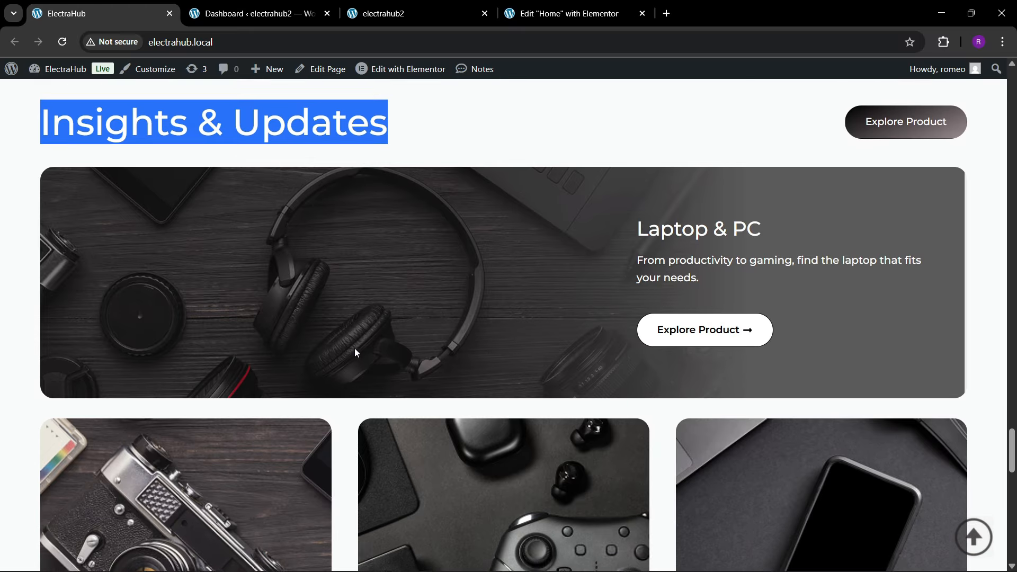
pyautogui.click(525, 12)
pyautogui.click(132, 15)
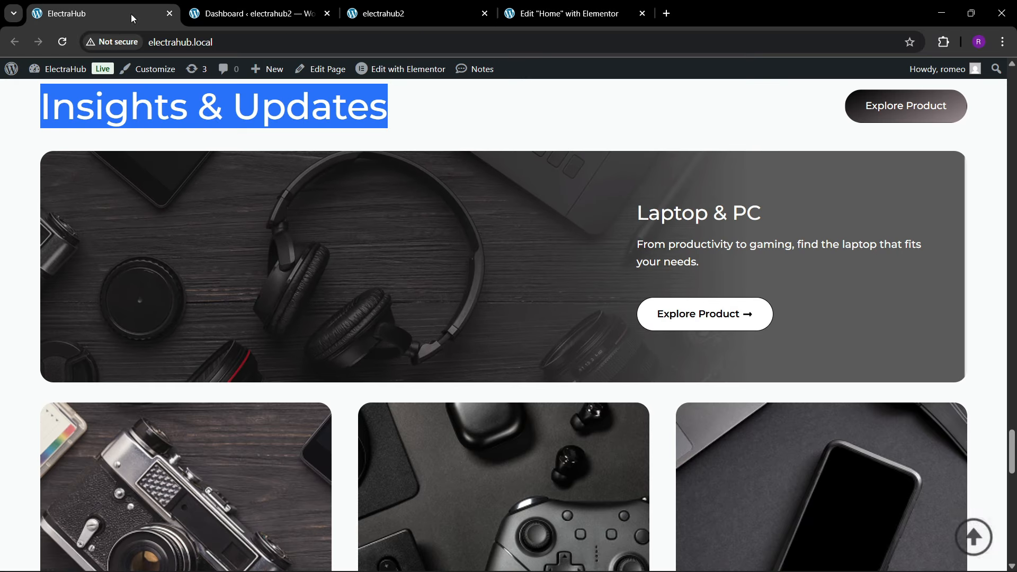
pyautogui.scroll(-5, 335, 328)
pyautogui.click(383, 13)
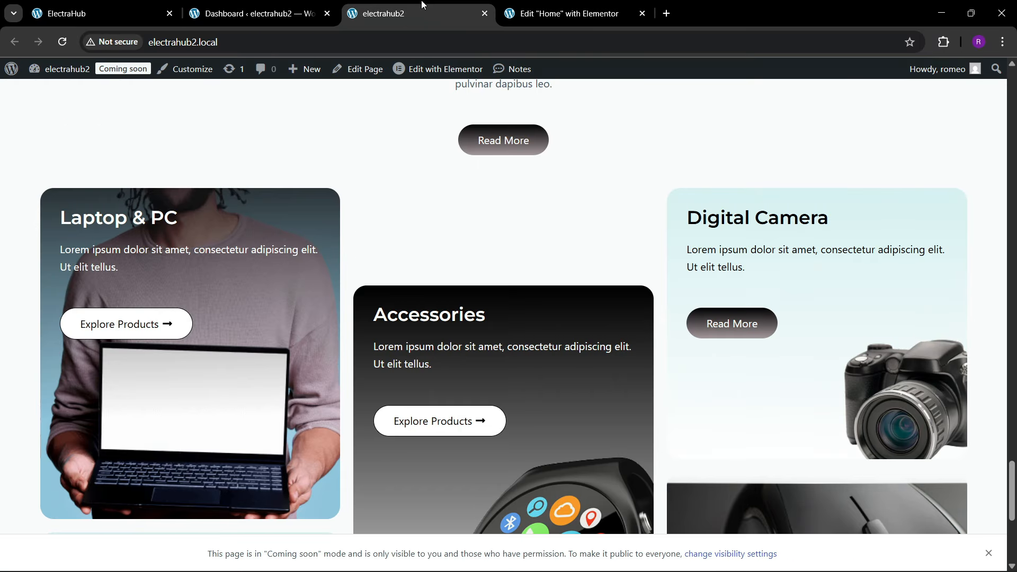
pyautogui.click(322, 43)
pyautogui.press('Return')
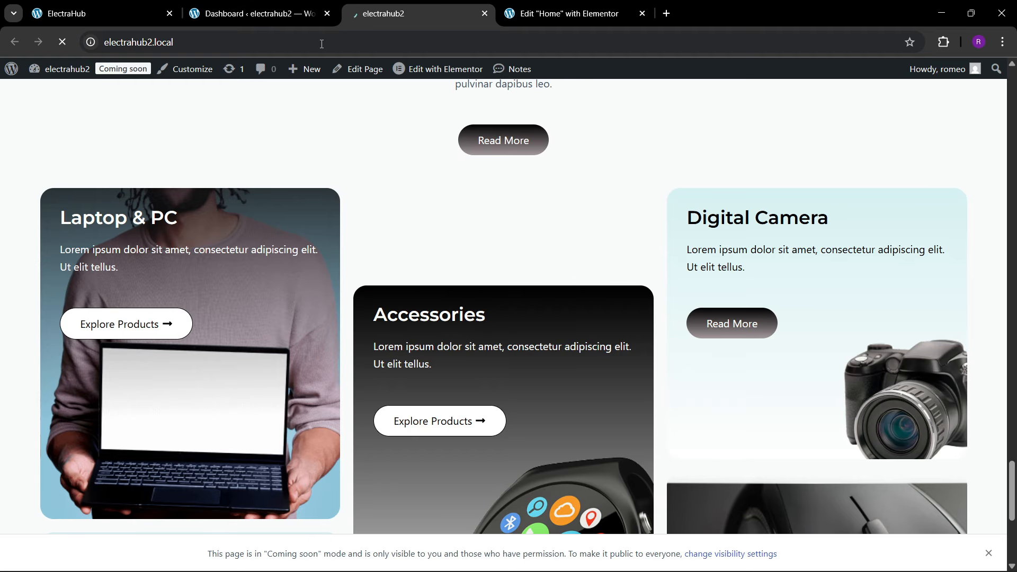
pyautogui.scroll(-6, 549, 318)
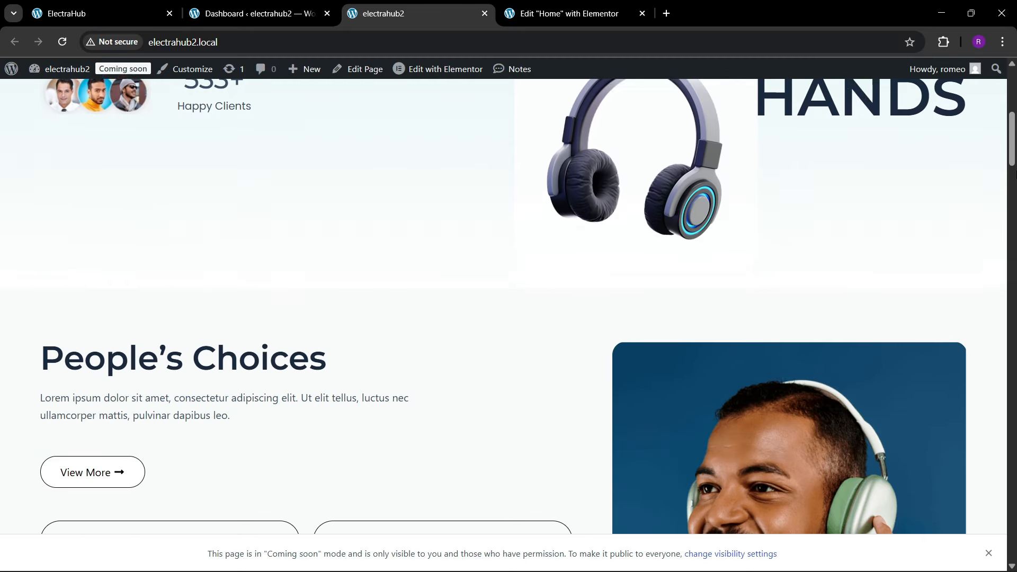
pyautogui.moveTo(1008, 165); pyautogui.dragTo(986, 559)
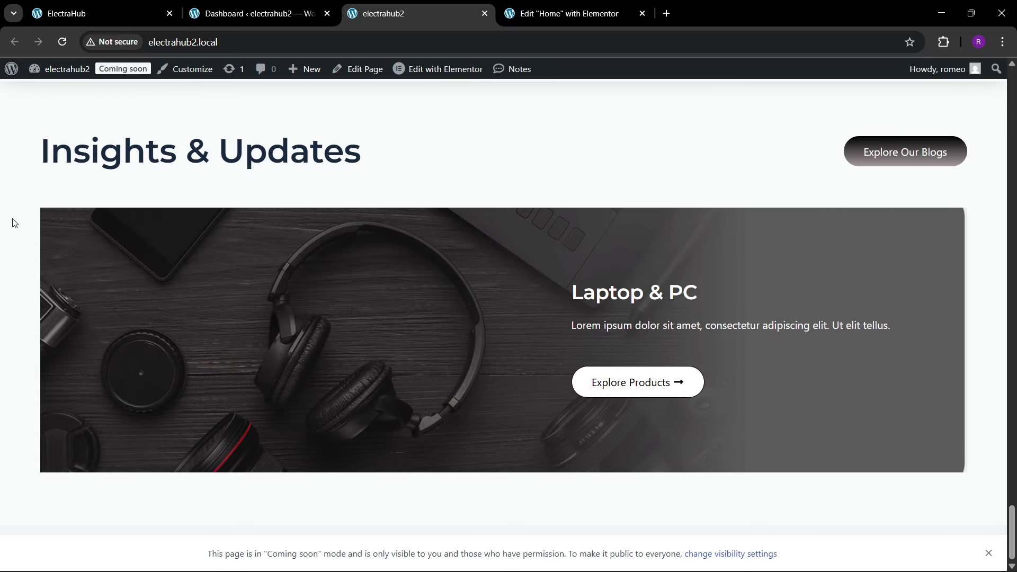
# Step: In the Elementor editor, set a 20 px border radius on the blogs section's container 1 and publish the page
pyautogui.click(569, 14)
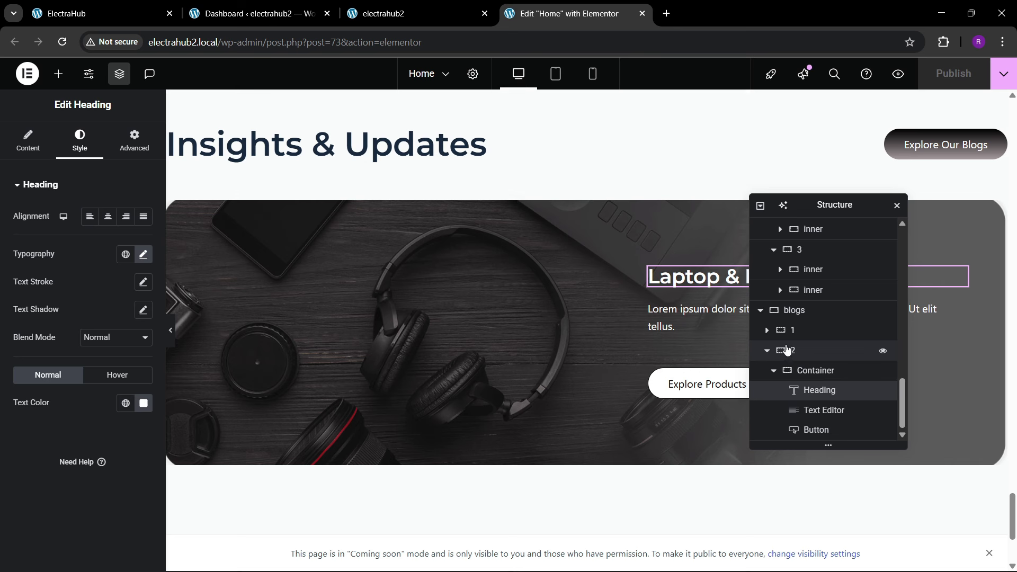
pyautogui.click(811, 330)
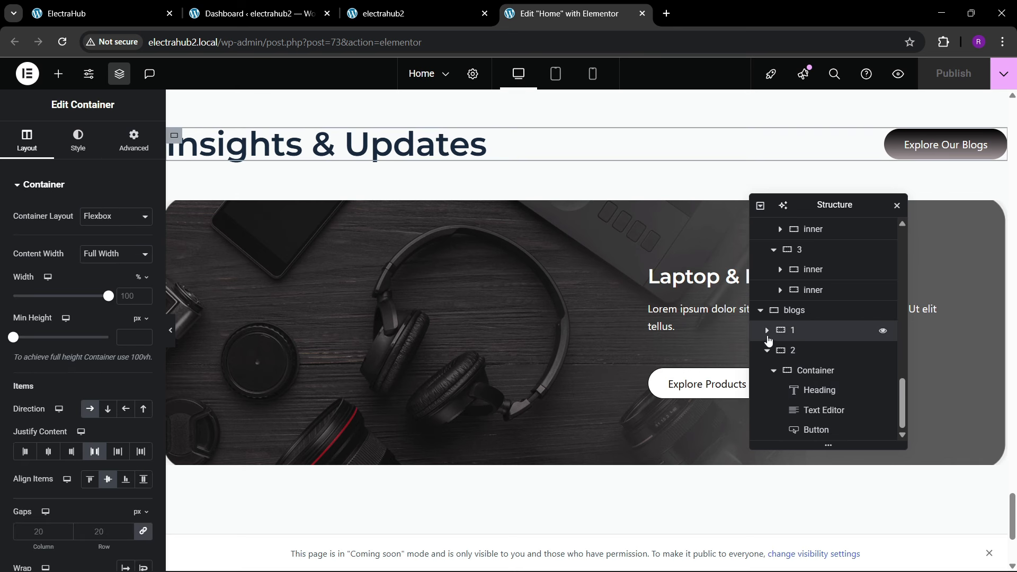
pyautogui.click(766, 334)
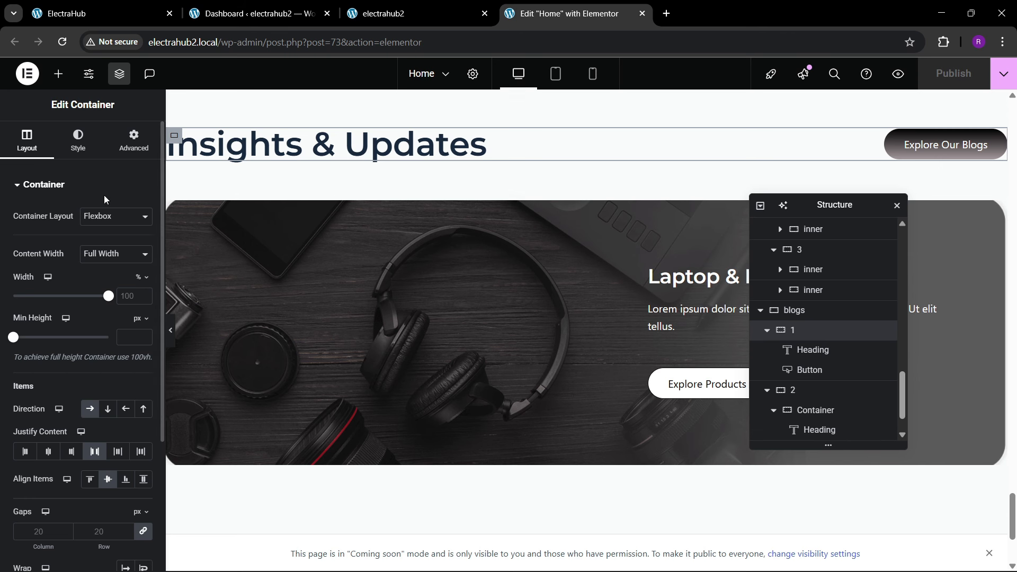
pyautogui.click(78, 141)
pyautogui.click(32, 329)
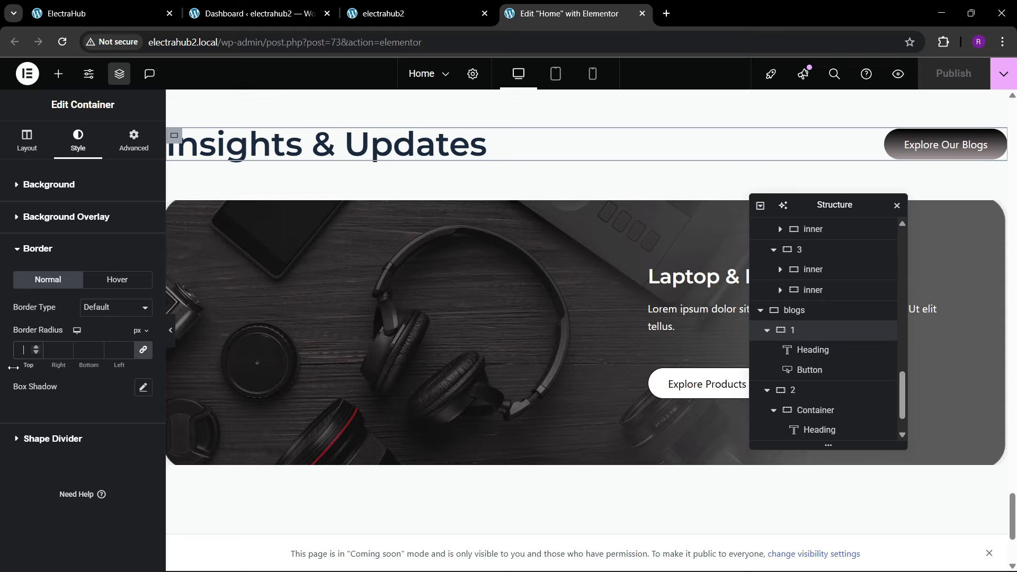
pyautogui.write('20')
pyautogui.click(951, 73)
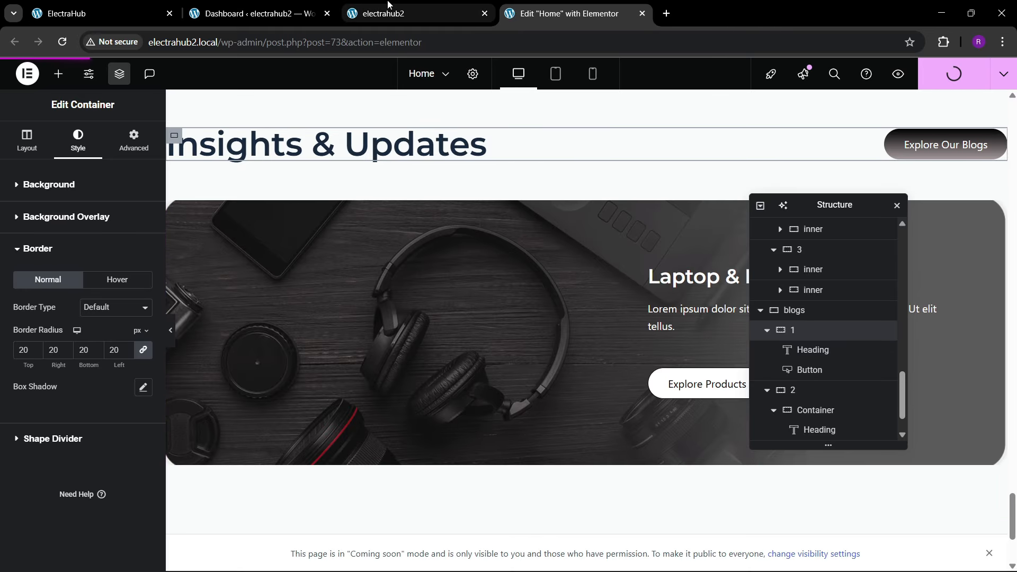
# Step: Reload the electrahub2 page and examine the corners of the Insights & Updates banner
pyautogui.click(388, 10)
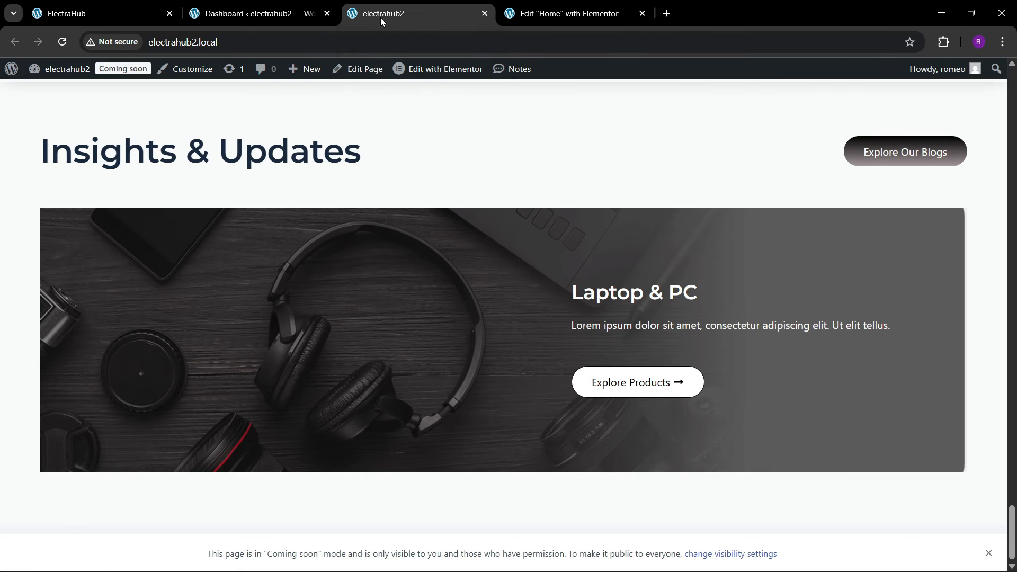
pyautogui.click(301, 43)
pyautogui.press('Return')
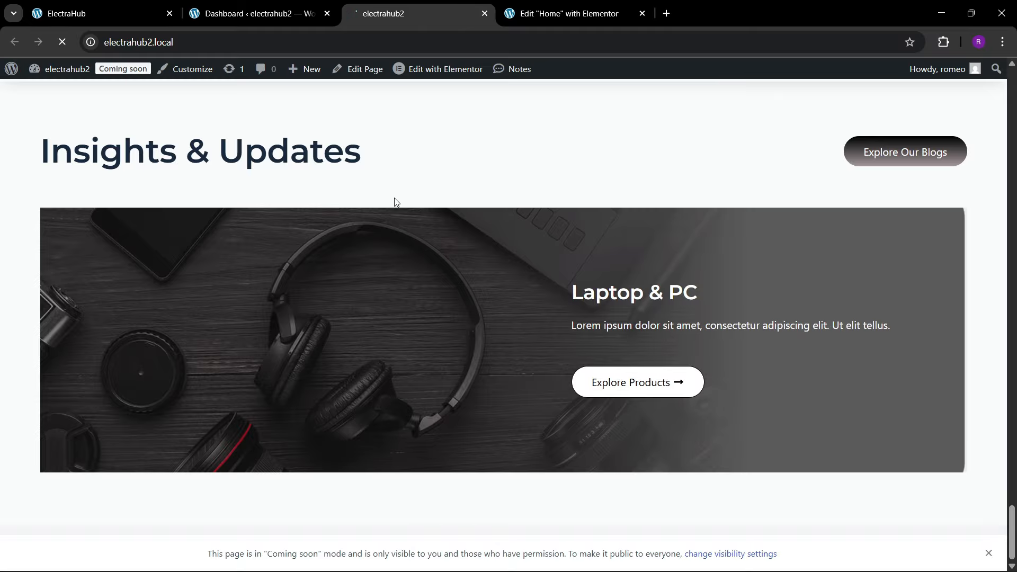
pyautogui.scroll(-4, 389, 196)
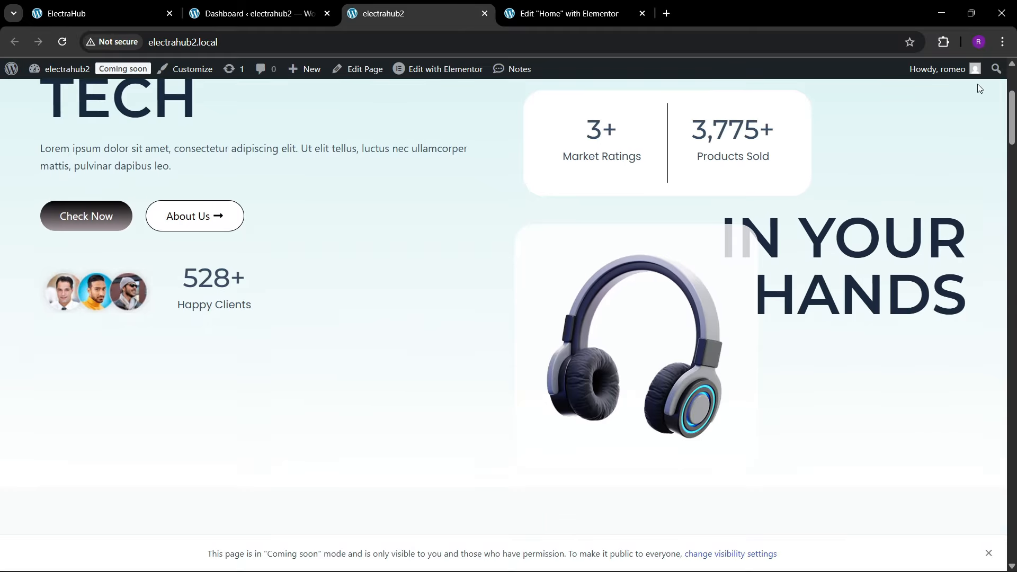
pyautogui.scroll(-10, 1001, 436)
pyautogui.scroll(-10, 1001, 435)
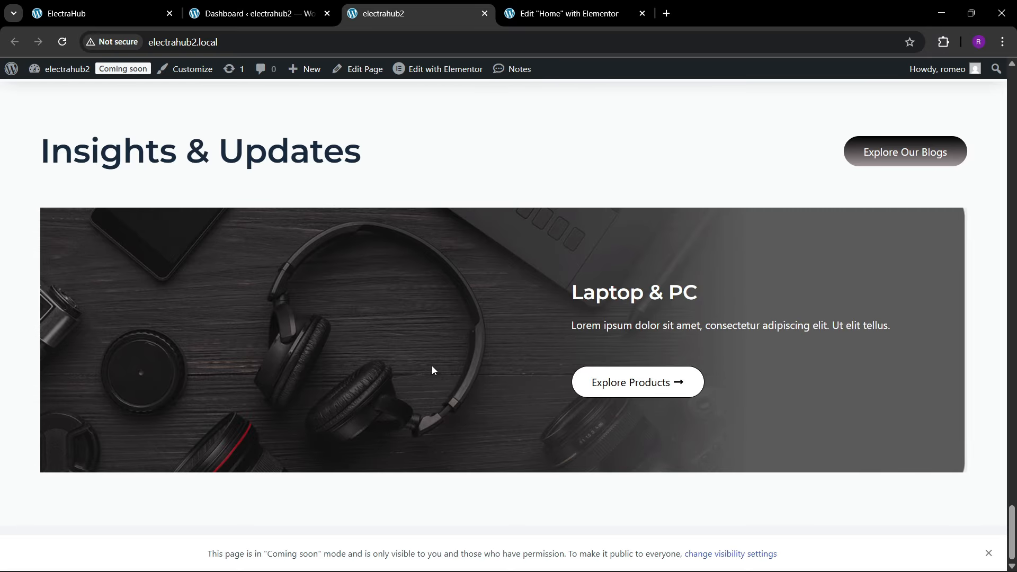
# Step: In the Elementor editor, set a 40 px border radius on the blogs section's container 2 and publish the page
pyautogui.click(535, 14)
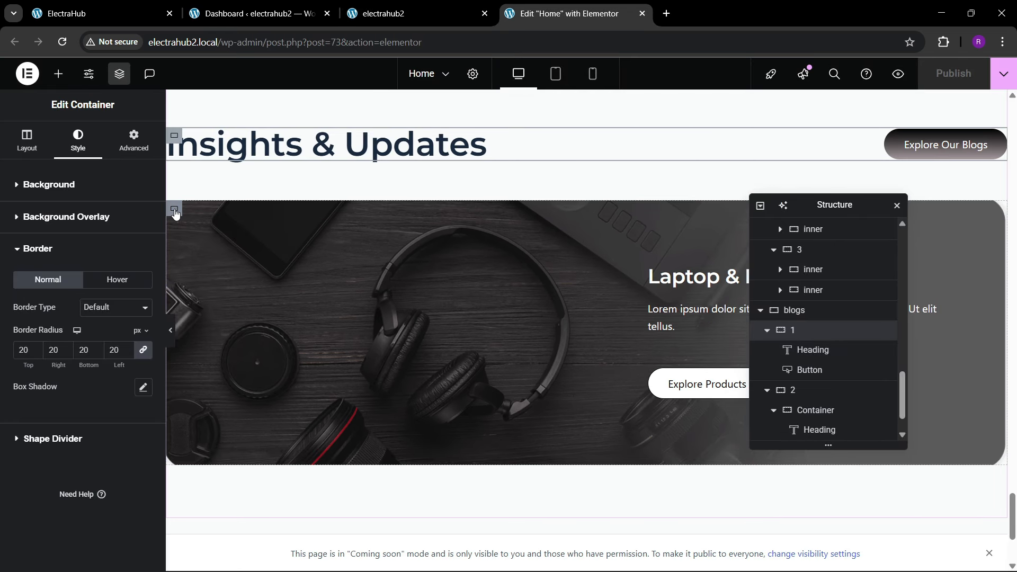
pyautogui.click(173, 210)
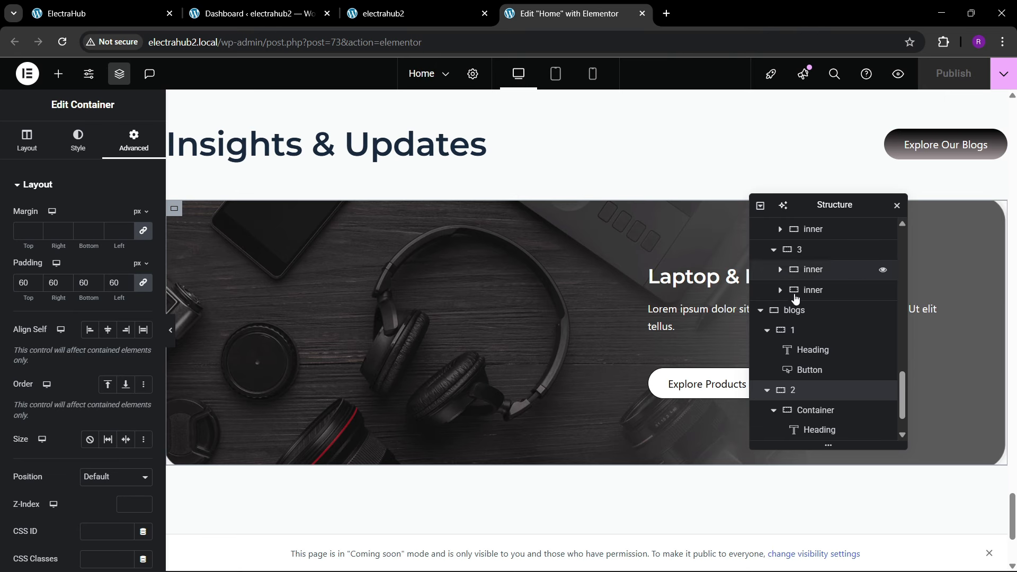
pyautogui.scroll(-1, 797, 387)
pyautogui.click(802, 376)
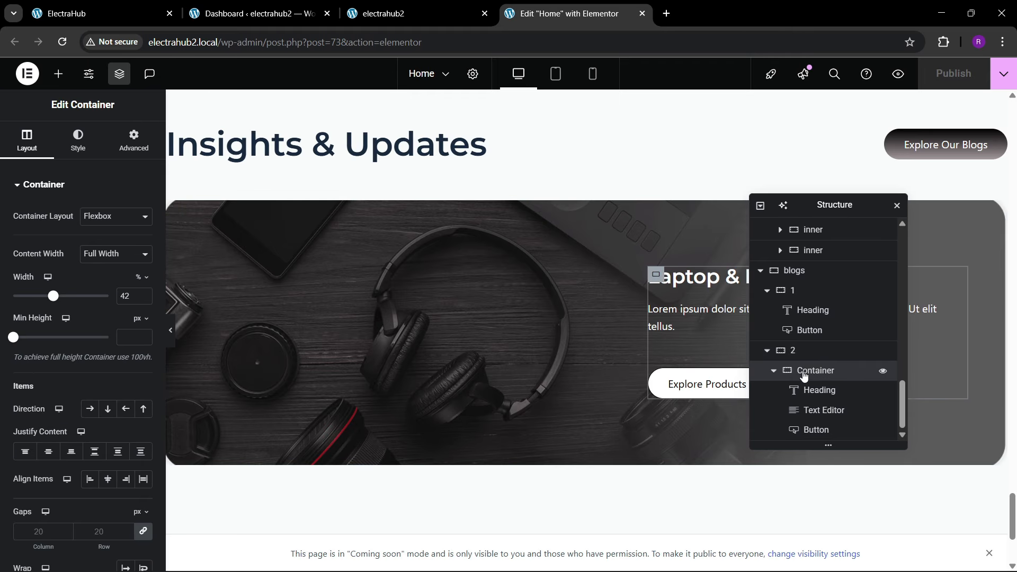
pyautogui.click(802, 352)
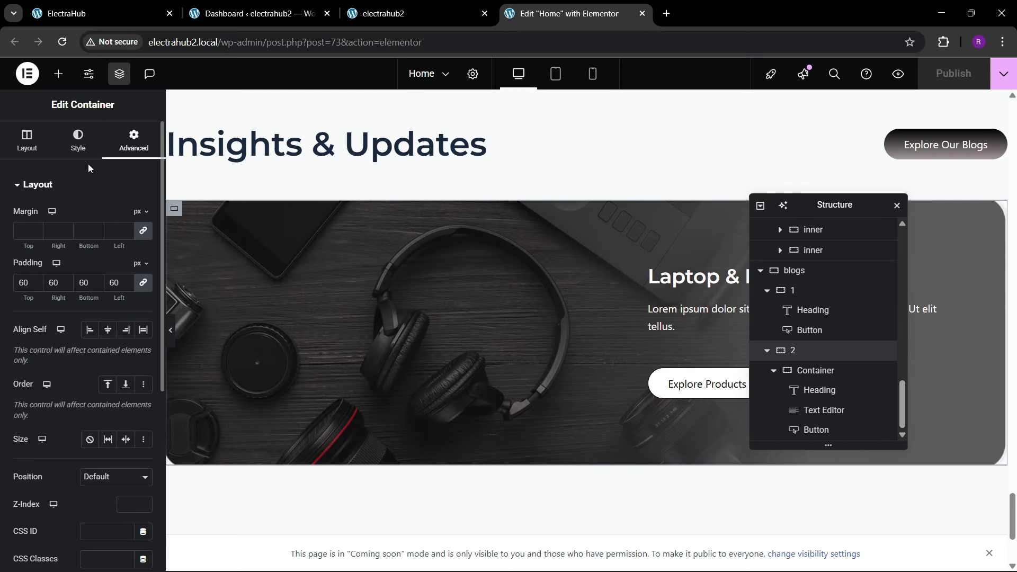
pyautogui.click(77, 140)
pyautogui.scroll(-5, 72, 323)
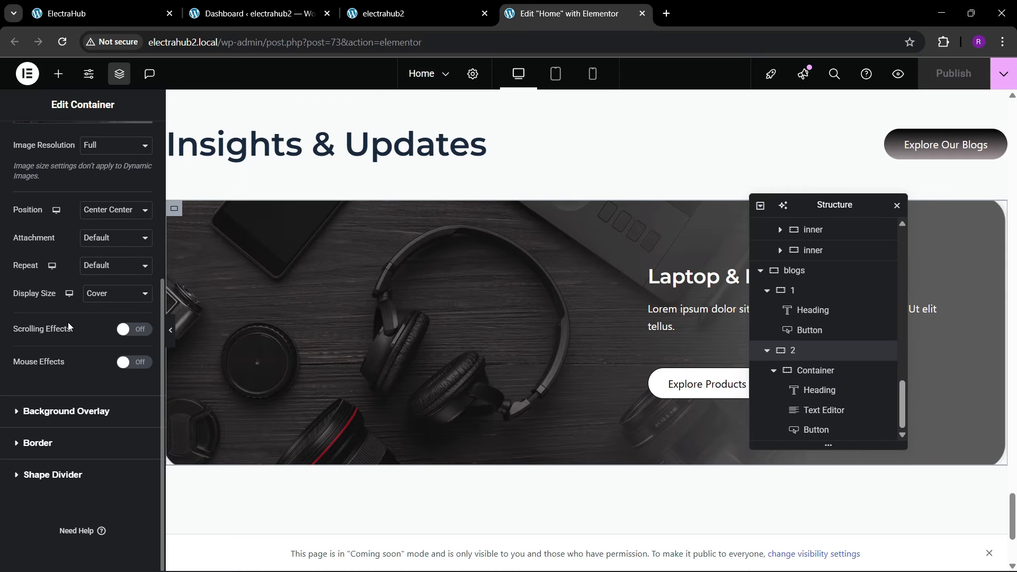
pyautogui.click(22, 444)
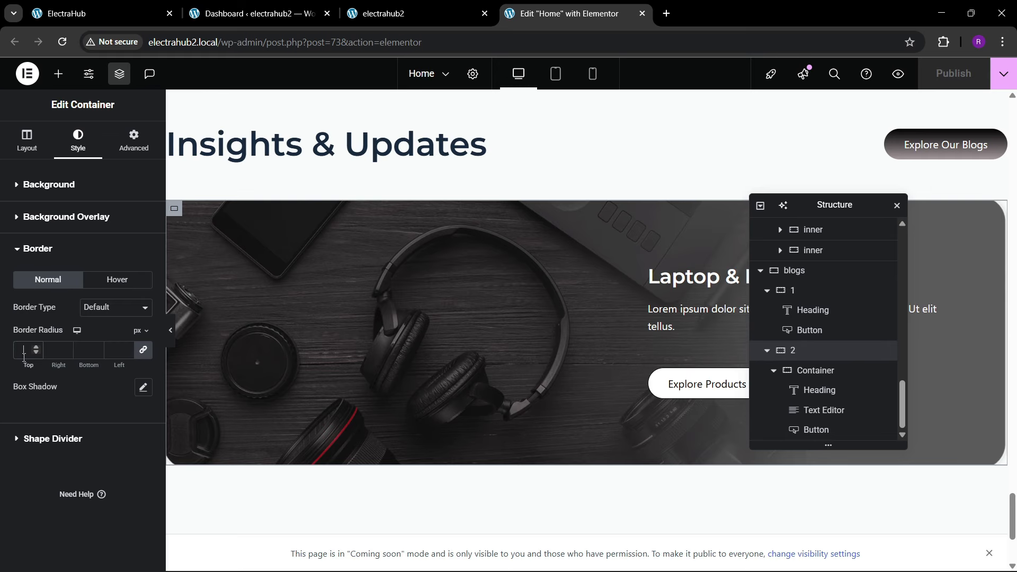
pyautogui.write('40')
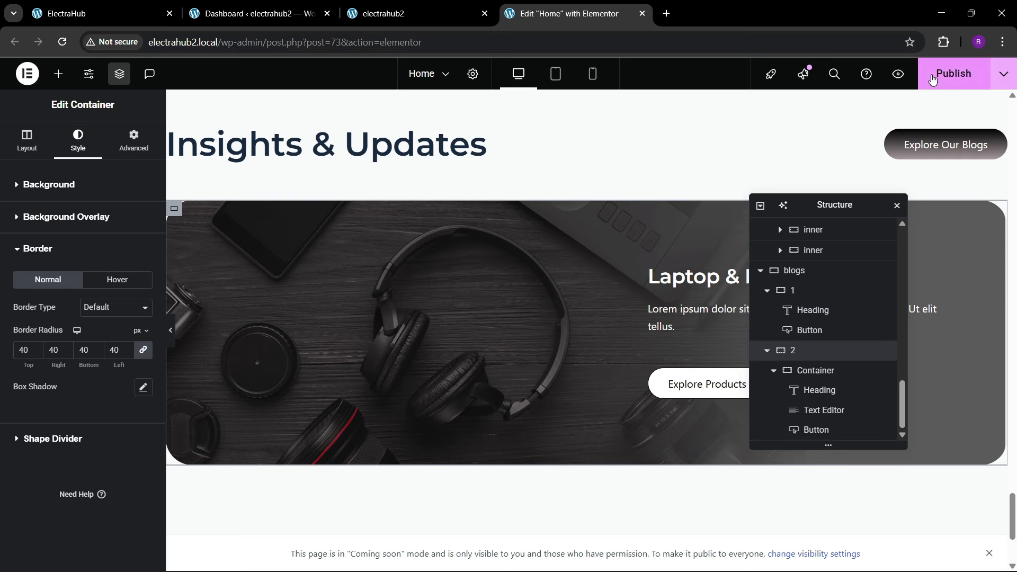
pyautogui.click(932, 78)
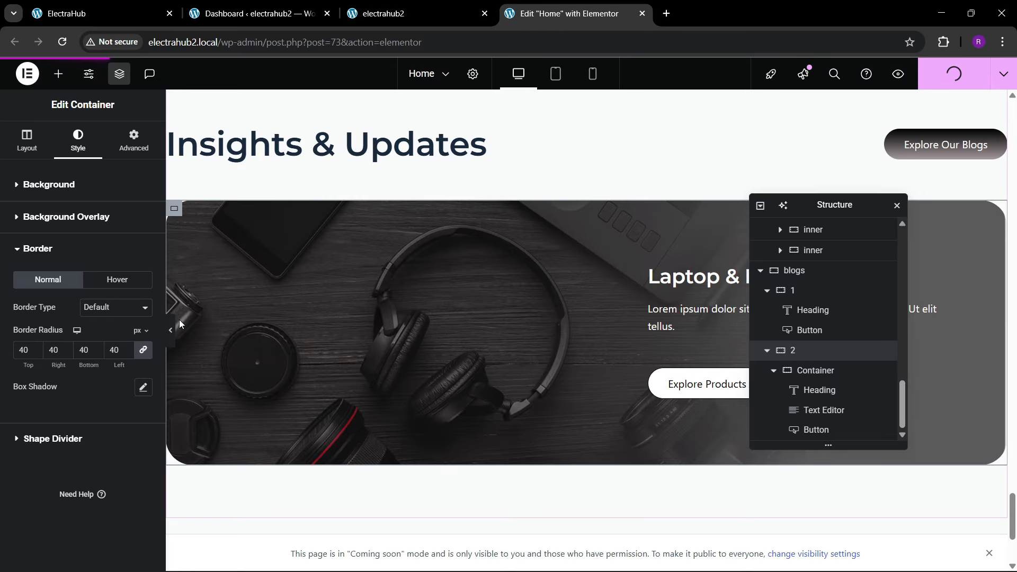
# Step: Preview the banner without the editing panel, reload the electrahub2 page and examine the corners of its Insights & Updates banner
pyautogui.click(173, 333)
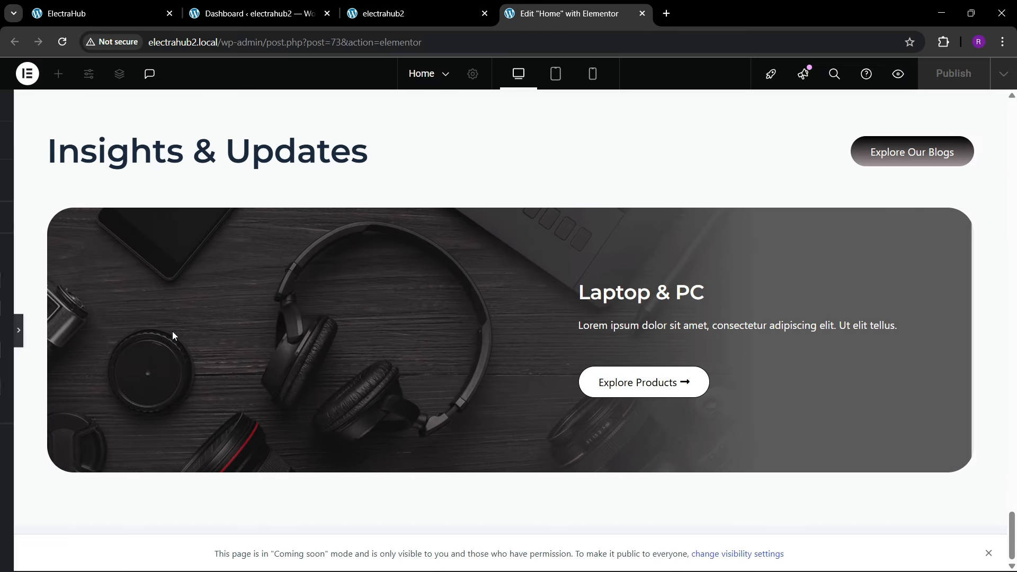
pyautogui.click(450, 4)
pyautogui.click(251, 43)
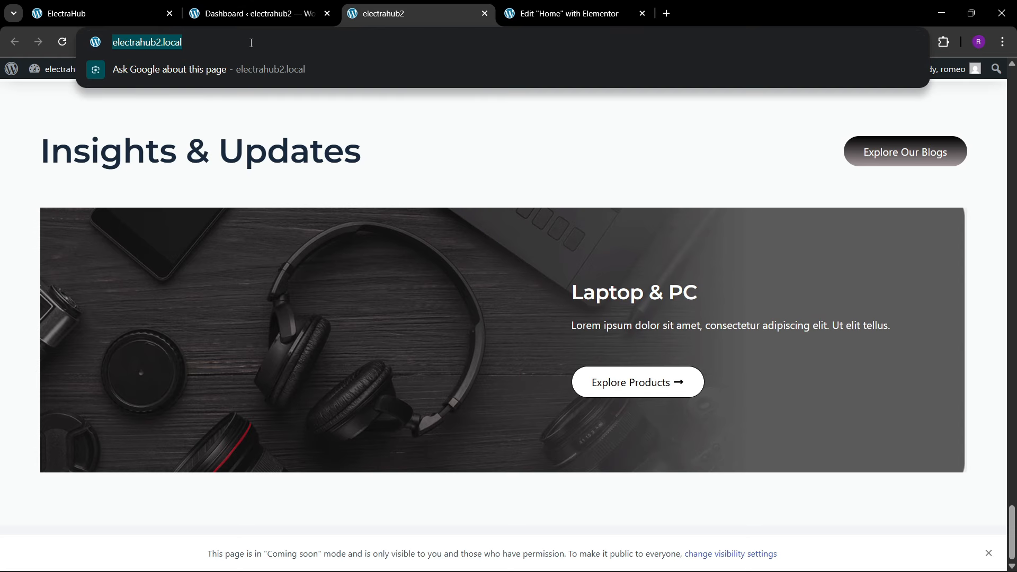
pyautogui.press('Return')
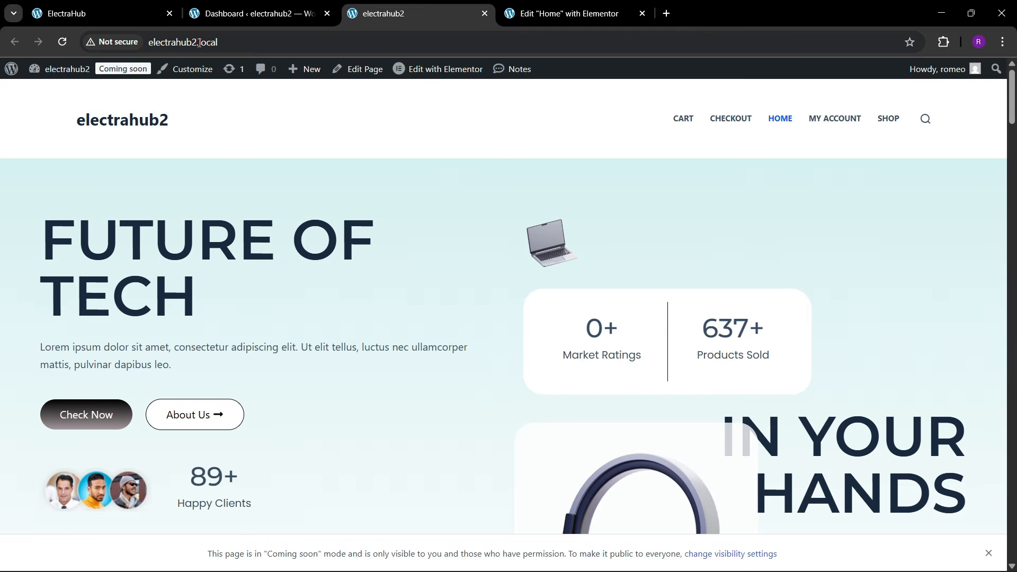
pyautogui.moveTo(1011, 114); pyautogui.dragTo(1011, 548)
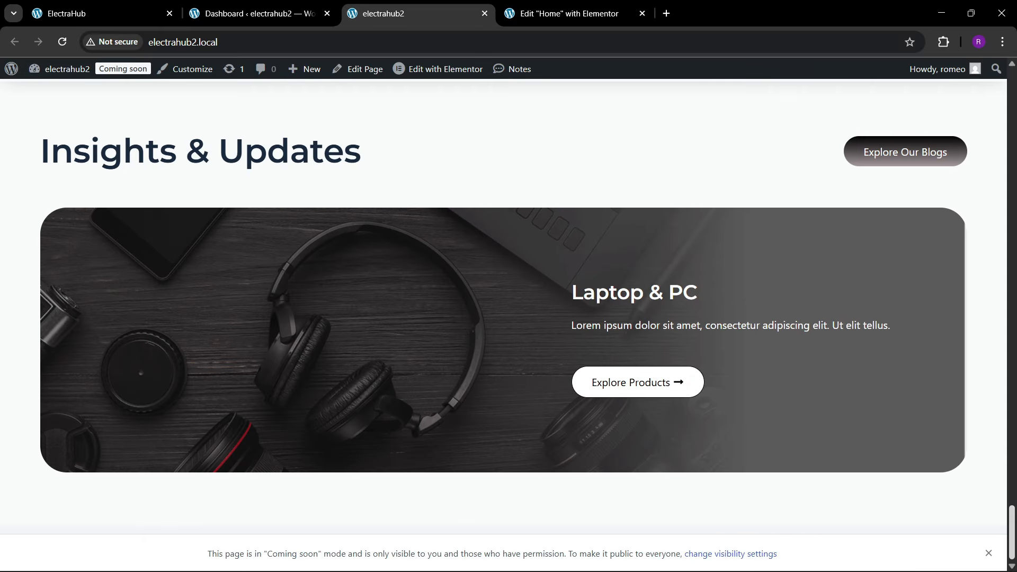
# Step: Examine the three blog cards below the banner on the ElectraHub reference page
pyautogui.click(79, 13)
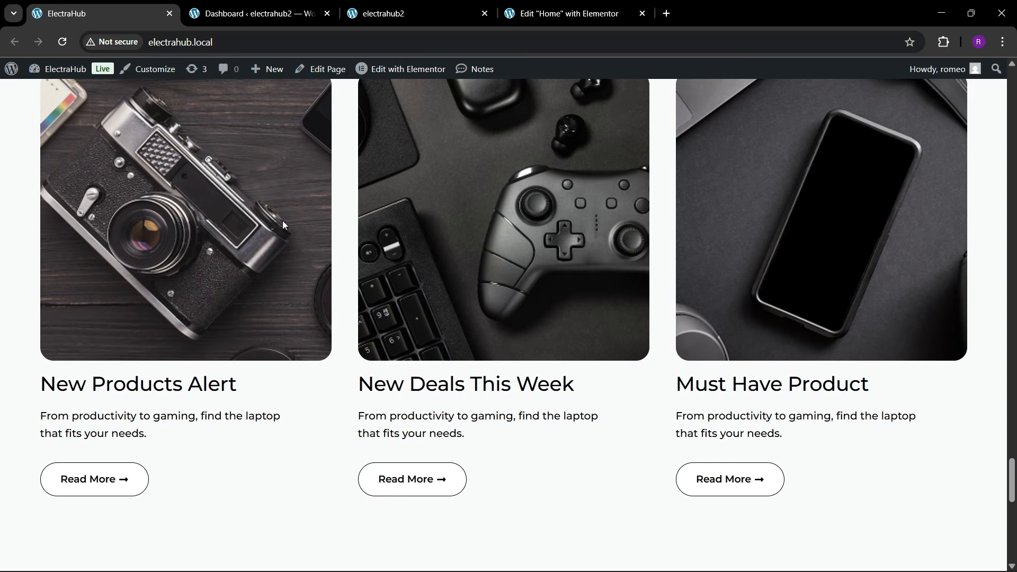
pyautogui.scroll(6, 281, 220)
pyautogui.scroll(-5, 389, 254)
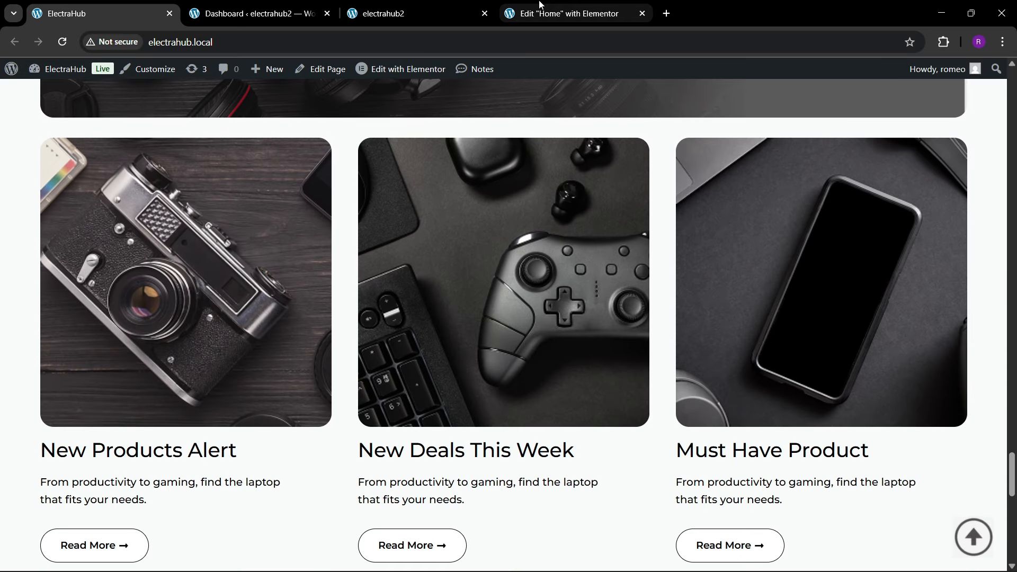
# Step: In the Elementor editor, add a container named 3 below container 2 in the blogs section and set its padding to 0 px
pyautogui.click(566, 13)
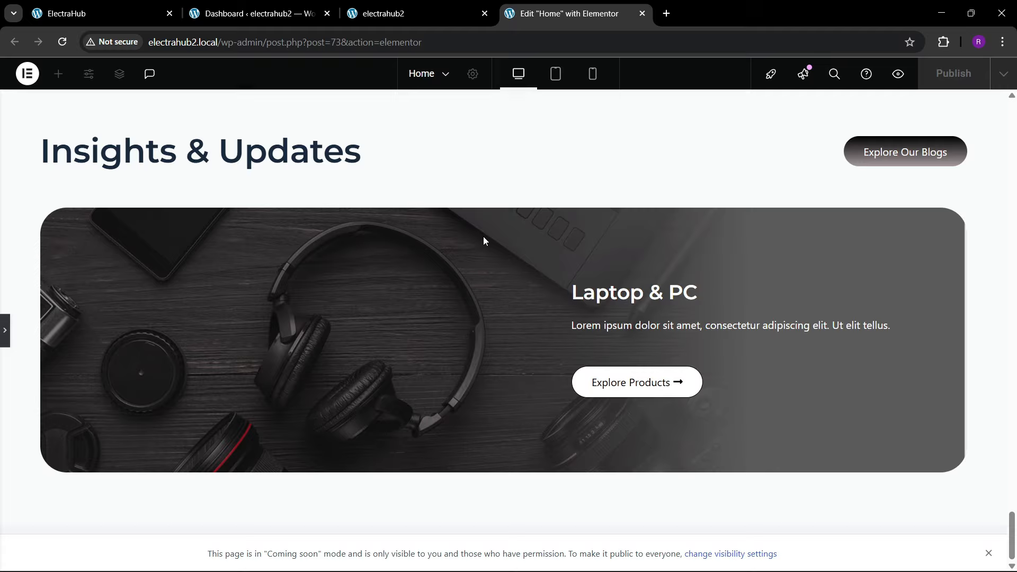
pyautogui.click(7, 350)
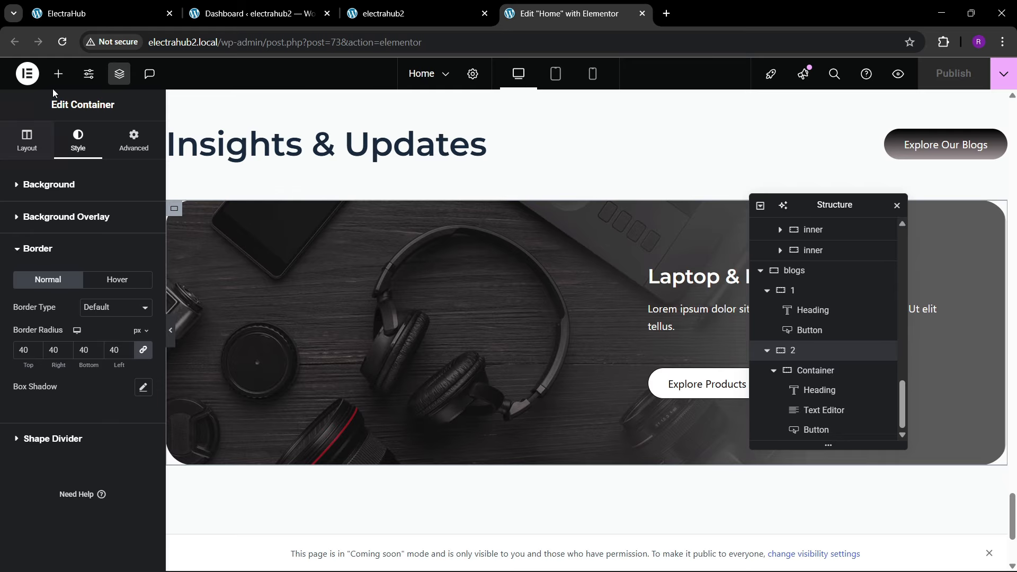
pyautogui.click(59, 74)
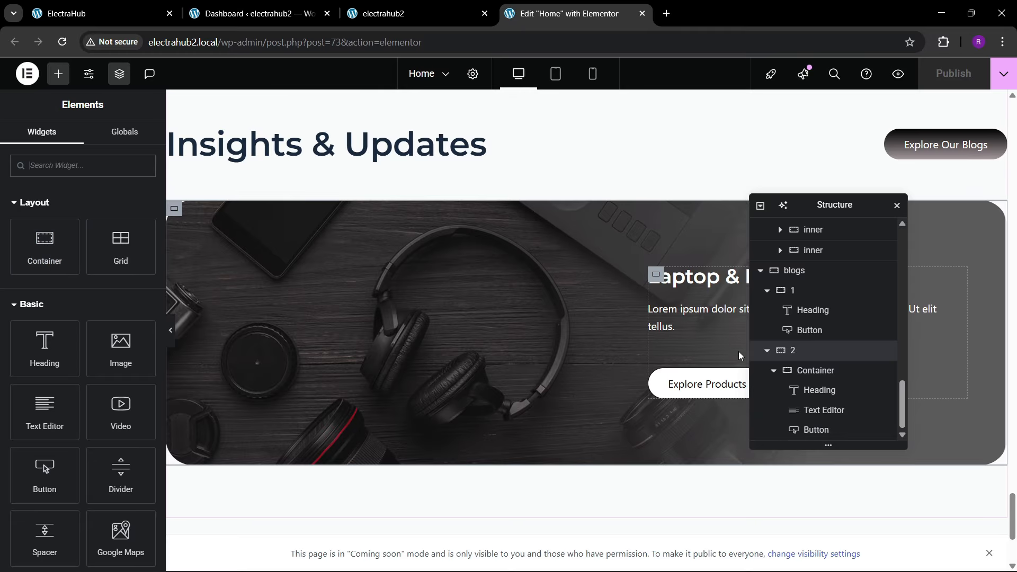
pyautogui.click(768, 352)
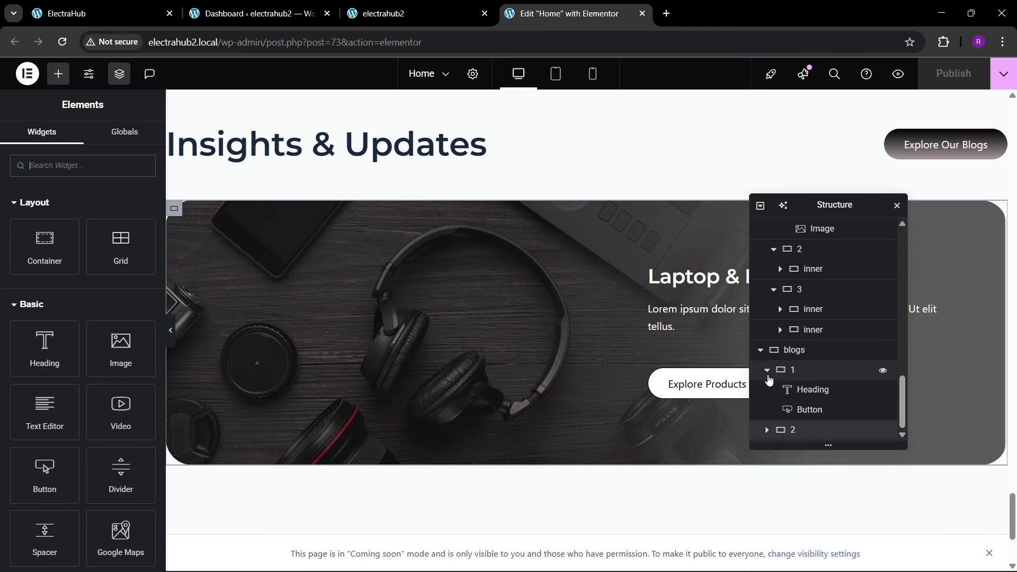
pyautogui.click(768, 370)
pyautogui.rightClick(797, 434)
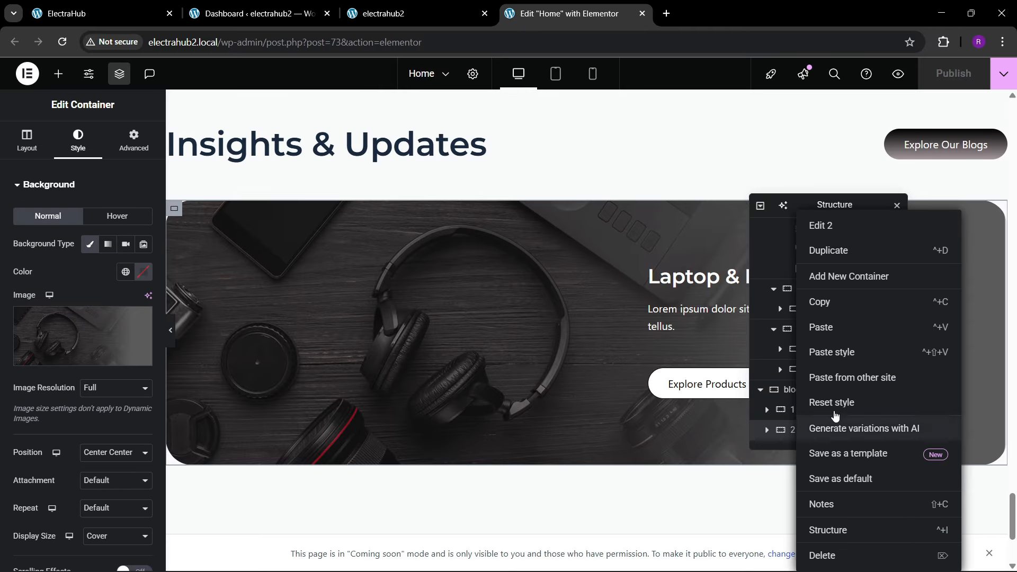
pyautogui.click(839, 276)
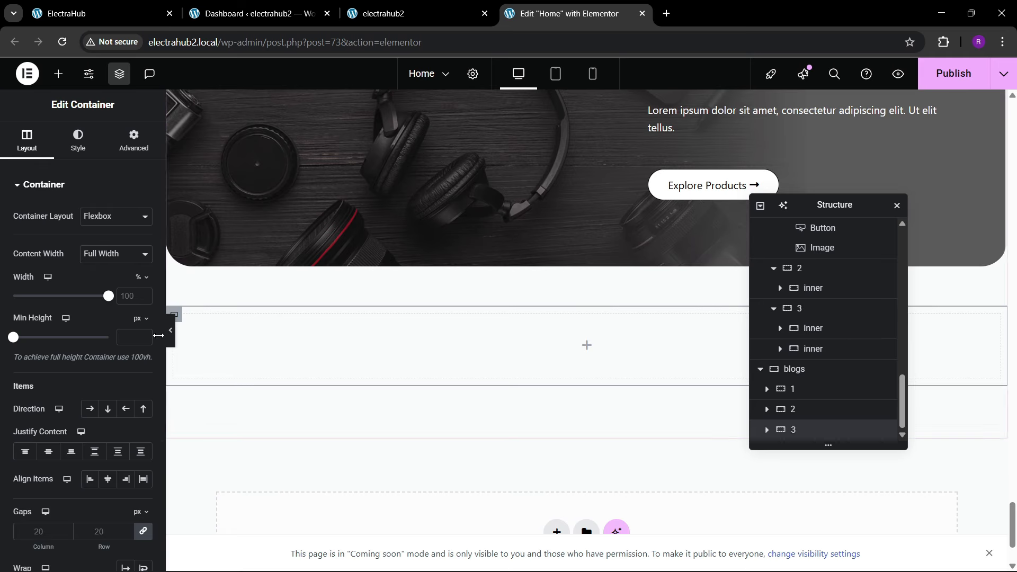
pyautogui.click(112, 153)
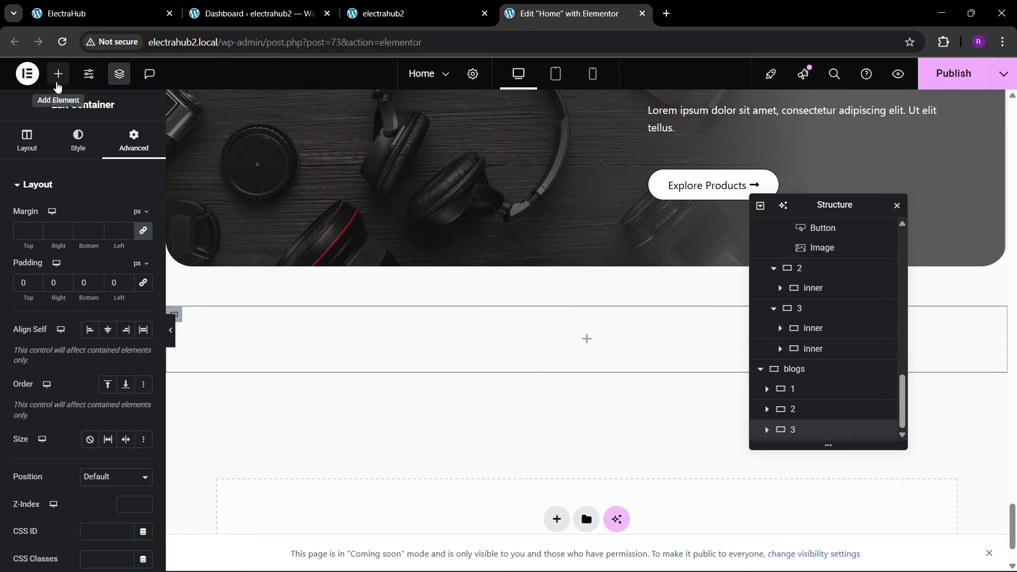
# Step: Find the Grid element and place it inside the blogs section's container 3
pyautogui.click(58, 74)
pyautogui.write('gride')
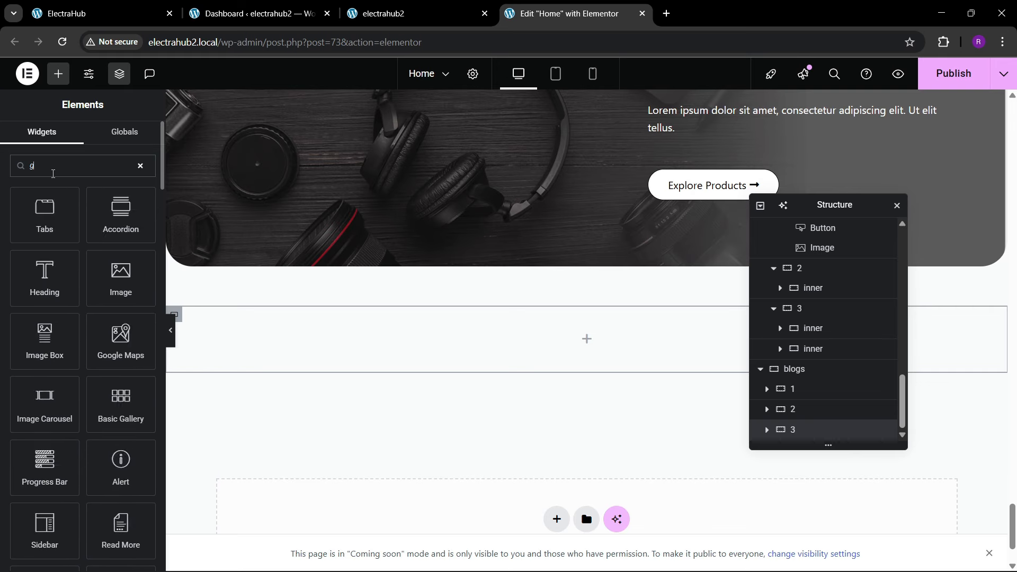
pyautogui.press('BackSpace')
pyautogui.press('BackSpace')
pyautogui.press('BackSpace')
pyautogui.press('BackSpace')
pyautogui.press('BackSpace')
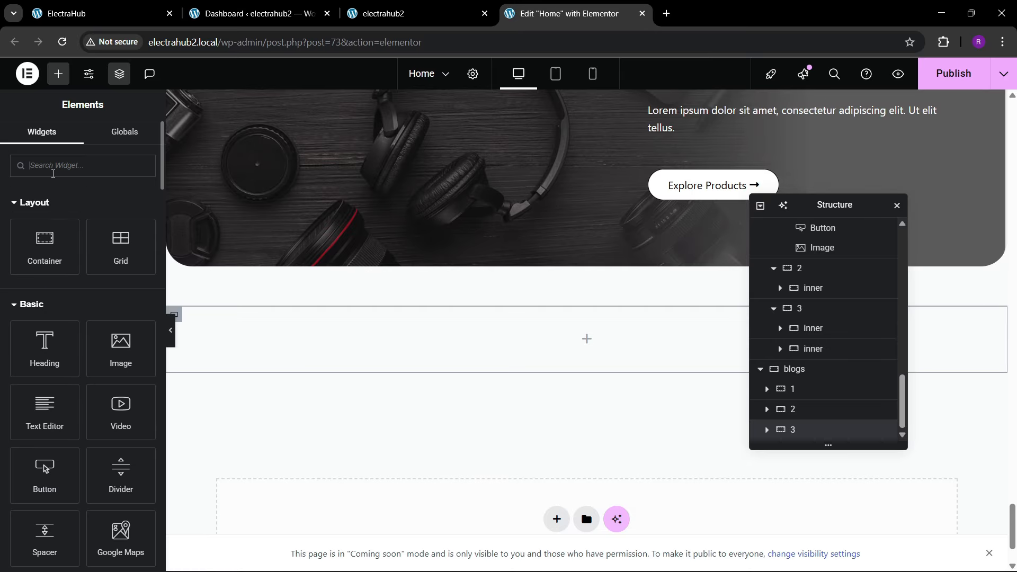
pyautogui.write('grid')
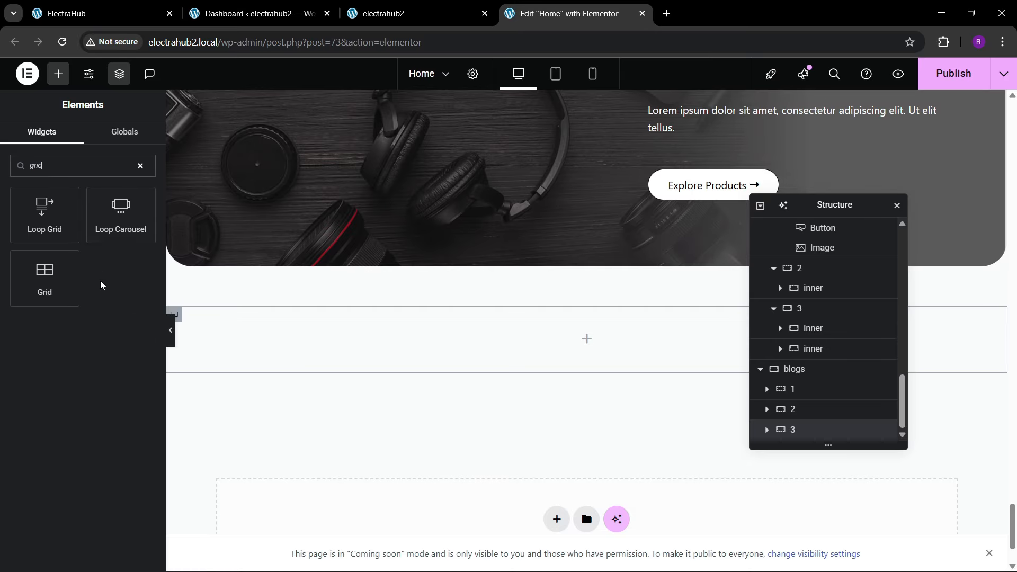
pyautogui.moveTo(43, 291); pyautogui.dragTo(334, 352)
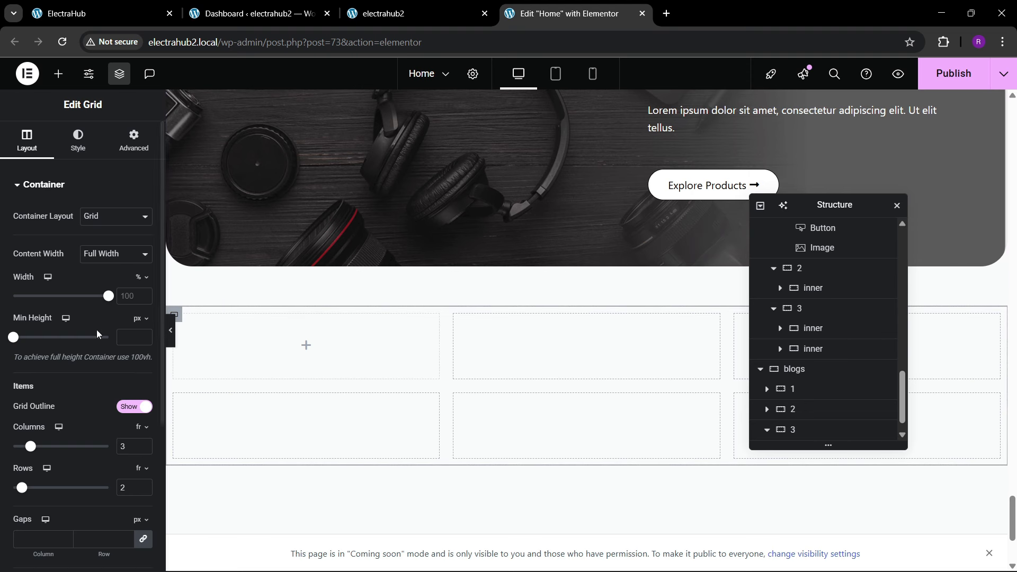
# Step: Set the new grid in container 3 to 1 row and its padding to 0 px
pyautogui.scroll(-1, 117, 417)
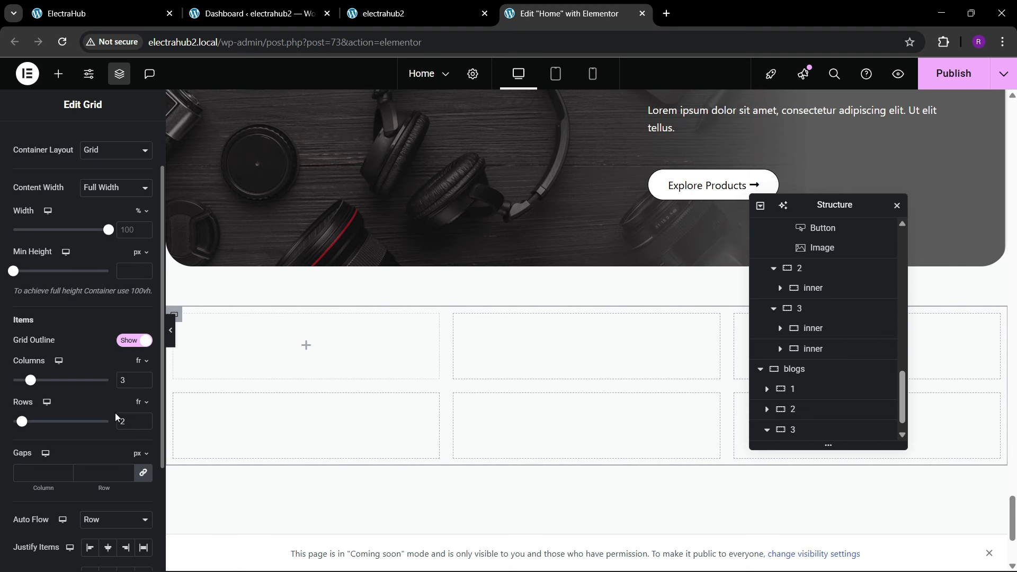
pyautogui.click(144, 425)
pyautogui.click(170, 4)
pyautogui.click(567, 13)
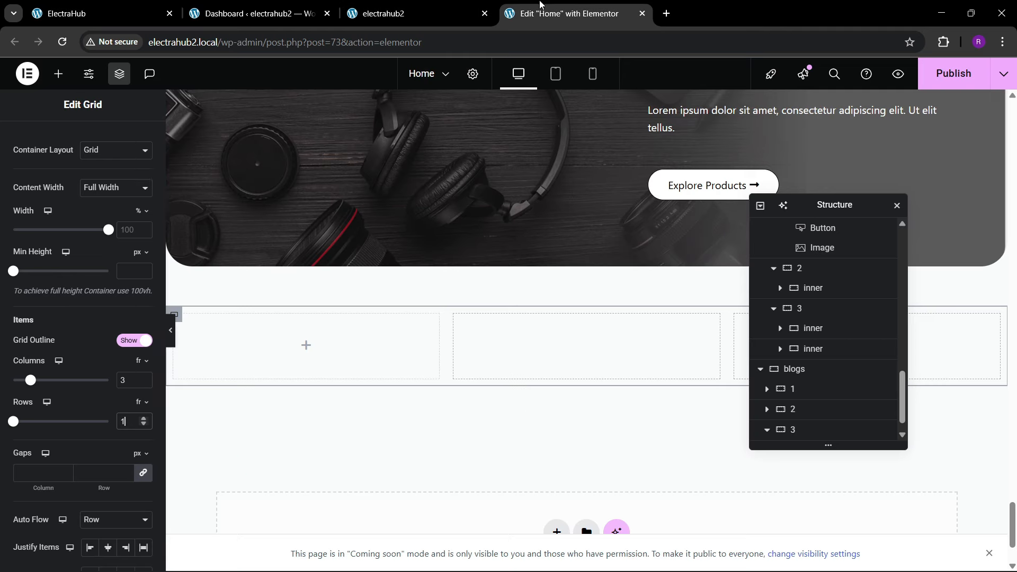
pyautogui.scroll(1, 132, 200)
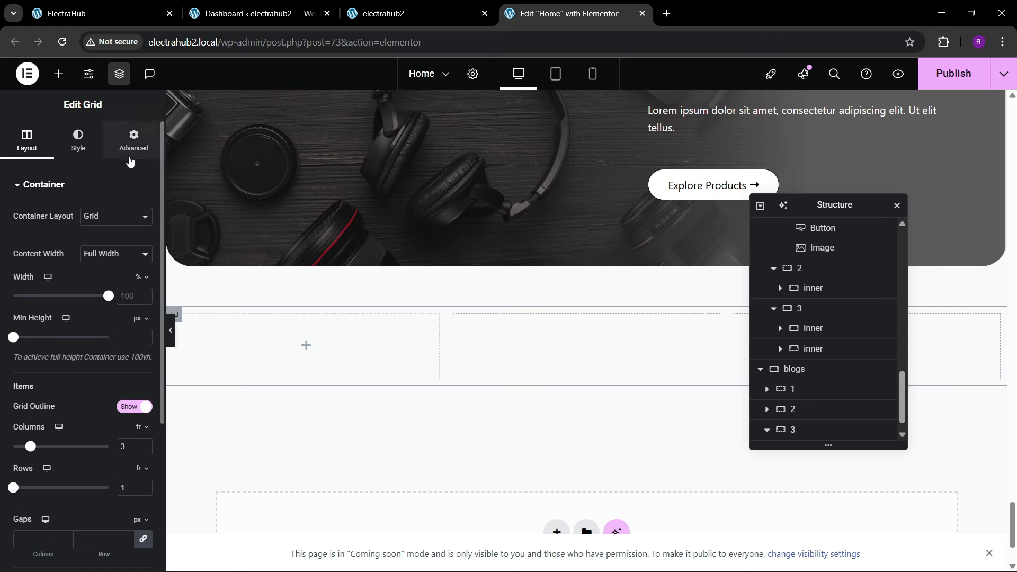
pyautogui.click(133, 155)
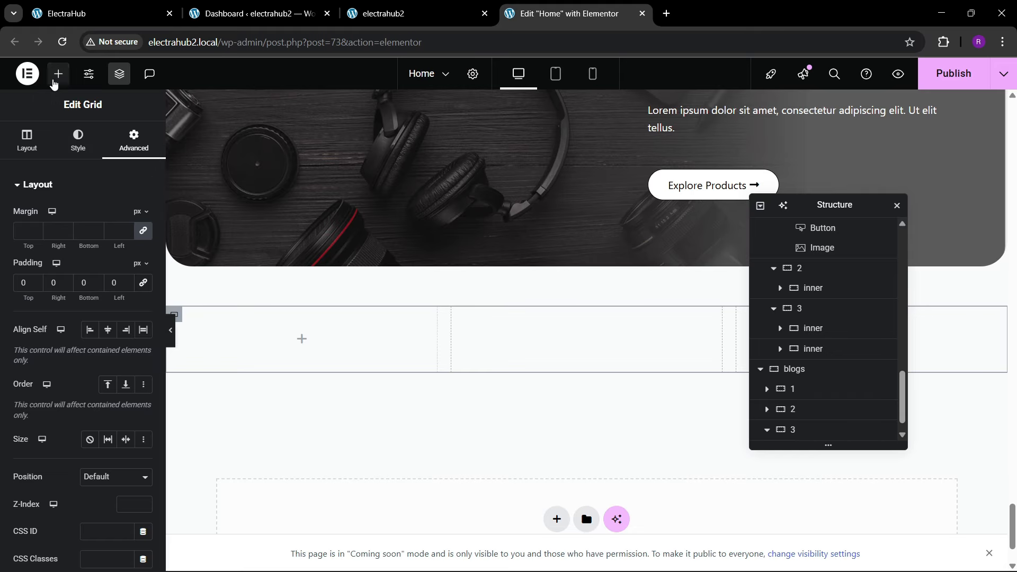
# Step: Add a container to the grid's first cell, set its padding to 0 px and rename it inner
pyautogui.click(58, 73)
pyautogui.moveTo(45, 254); pyautogui.dragTo(252, 320)
pyautogui.click(131, 152)
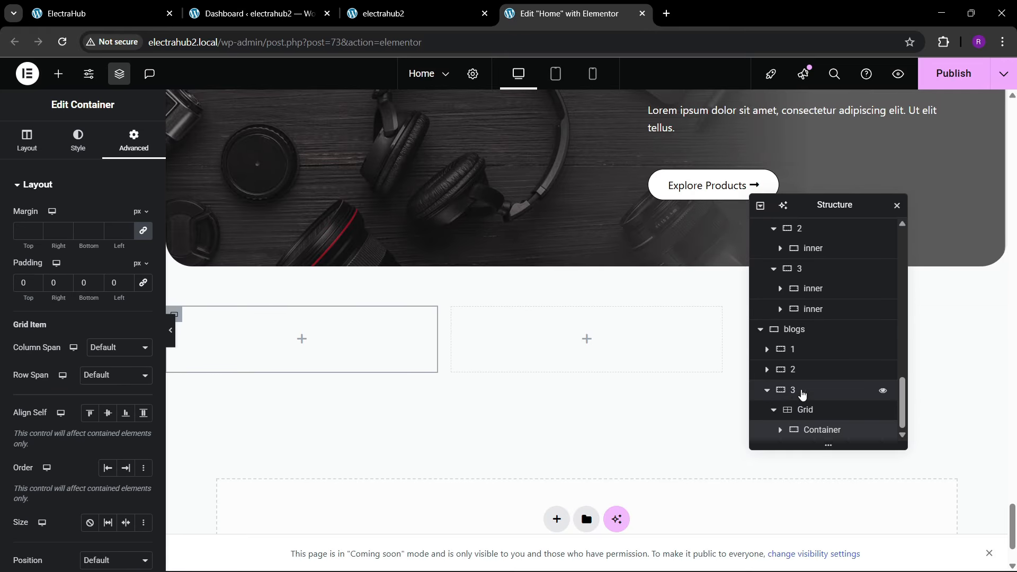
pyautogui.click(809, 415)
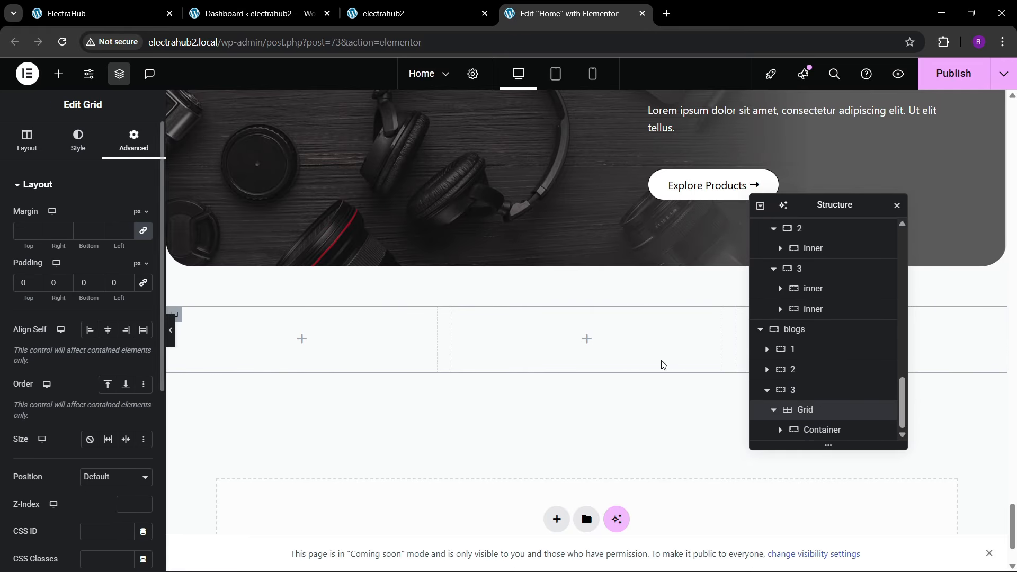
pyautogui.click(813, 429)
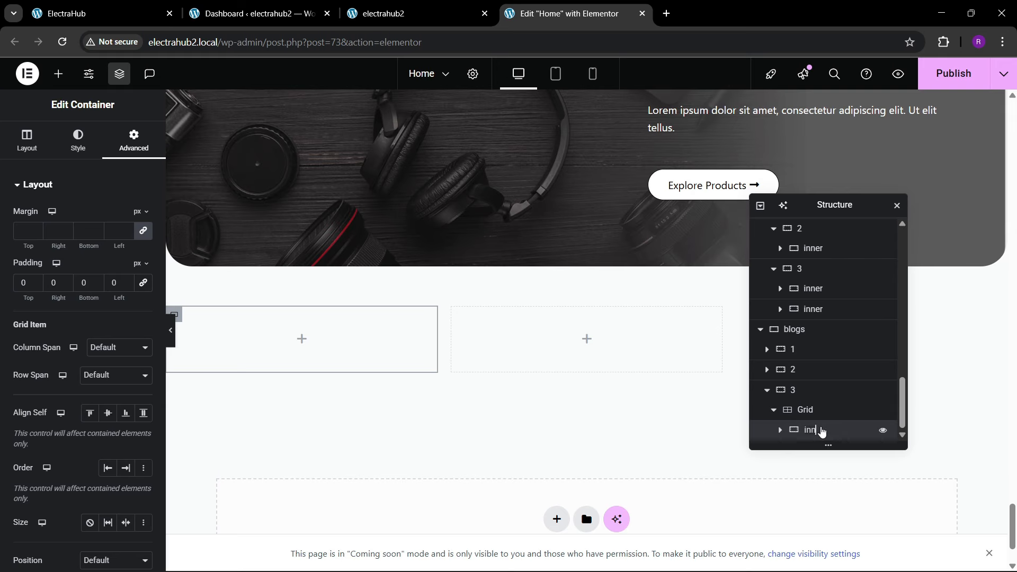
# Step: Add an Image element to the inner container in the blogs grid and choose the vintage camera picture from the media library
pyautogui.click(101, 14)
pyautogui.click(542, 5)
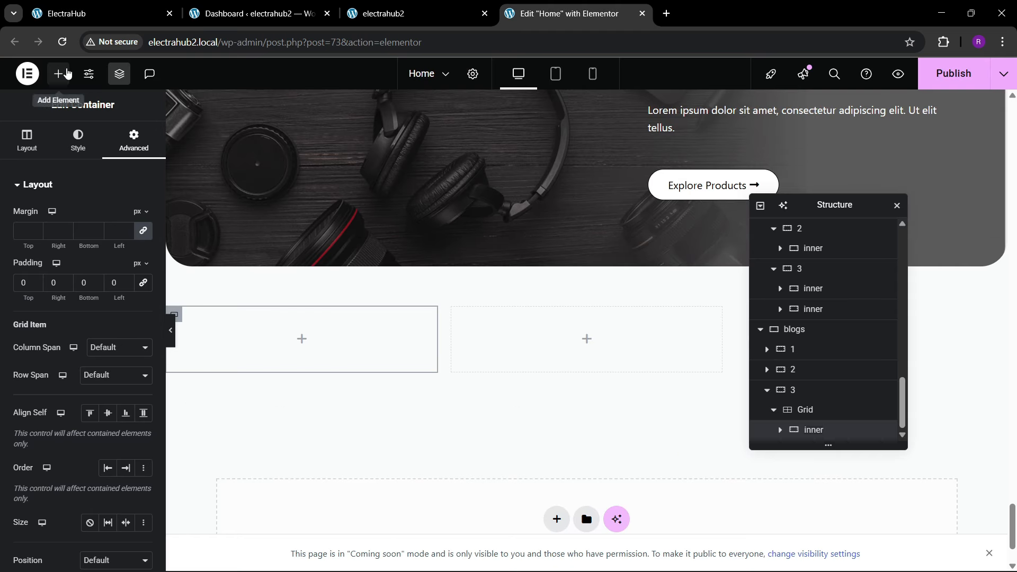
pyautogui.click(58, 73)
pyautogui.moveTo(122, 344); pyautogui.dragTo(224, 376)
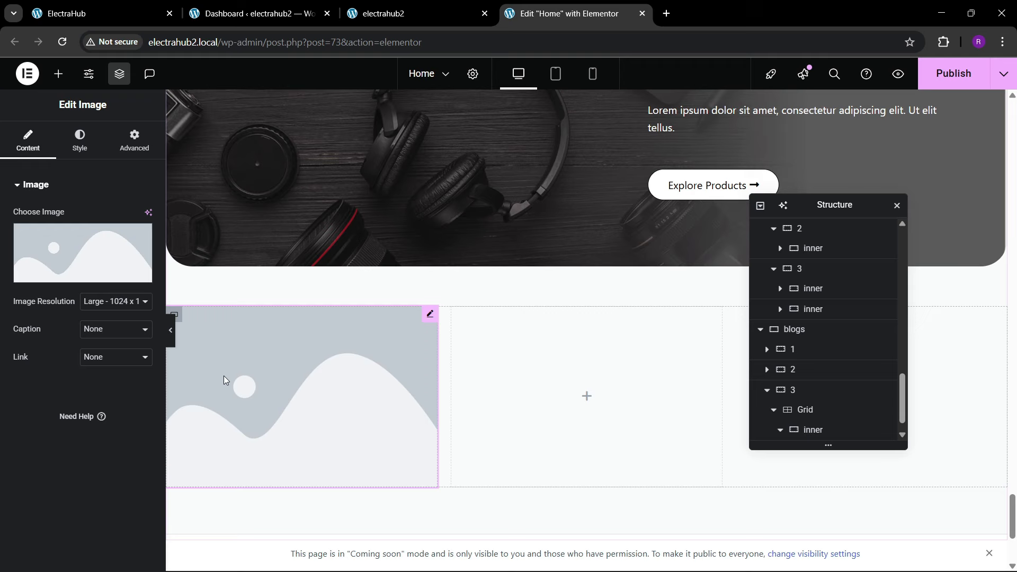
pyautogui.click(62, 252)
pyautogui.scroll(-5, 390, 324)
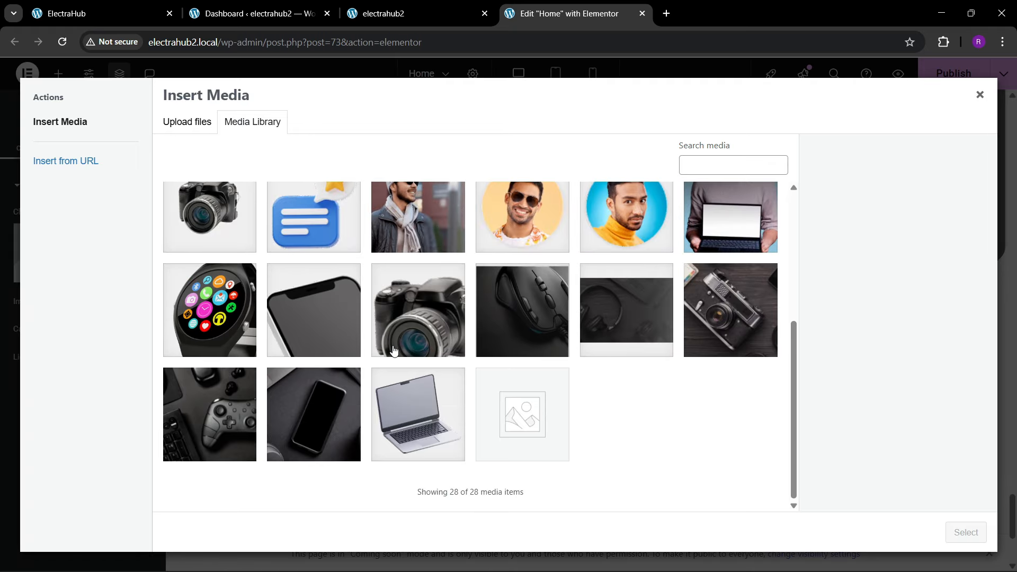
pyautogui.click(152, 5)
pyautogui.click(549, 6)
pyautogui.click(717, 324)
pyautogui.click(966, 532)
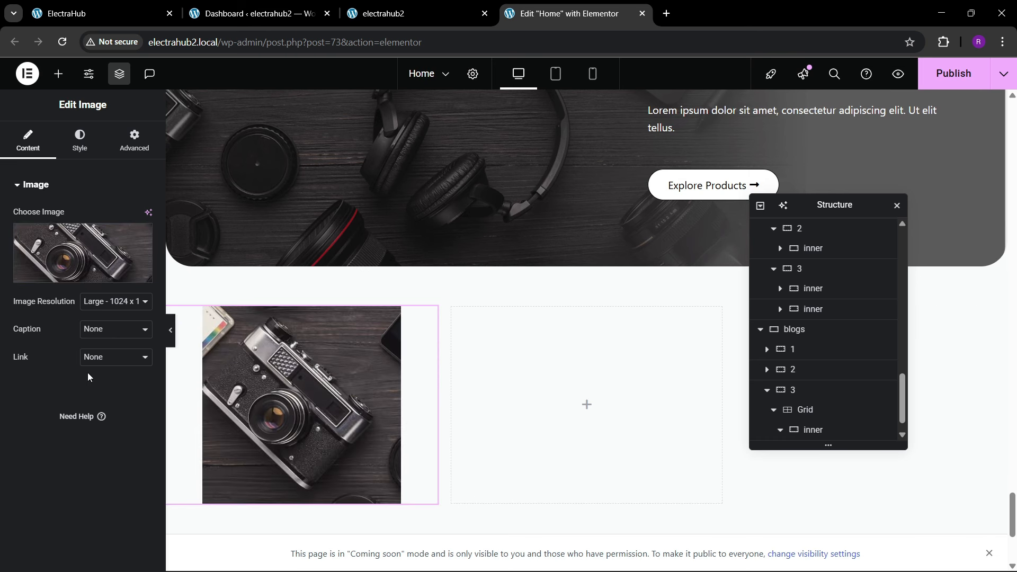
pyautogui.click(80, 261)
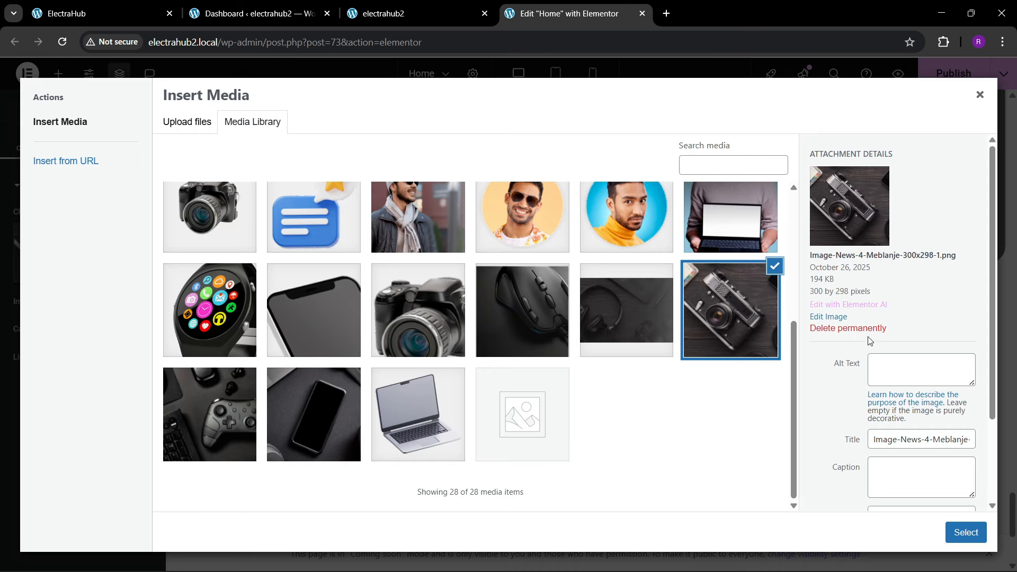
pyautogui.click(827, 317)
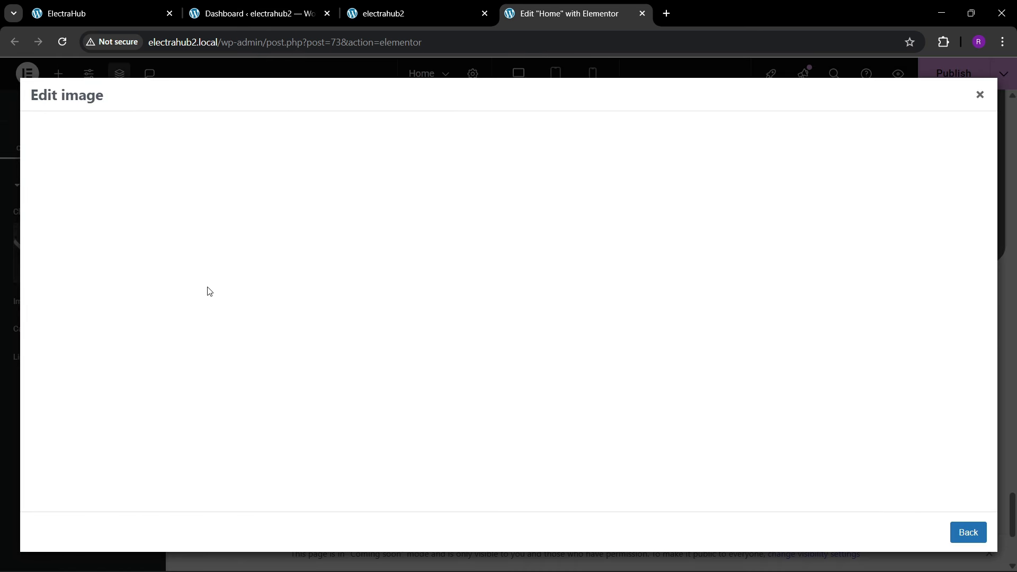
pyautogui.click(62, 139)
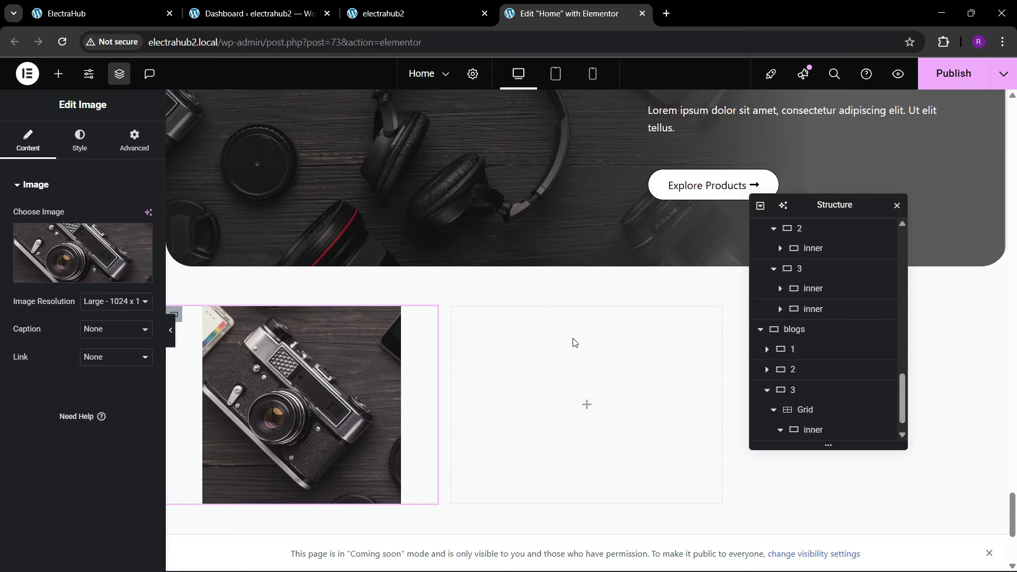
# Step: Set the camera image's width to 100% and its border radius to 20 px on all corners
pyautogui.click(81, 145)
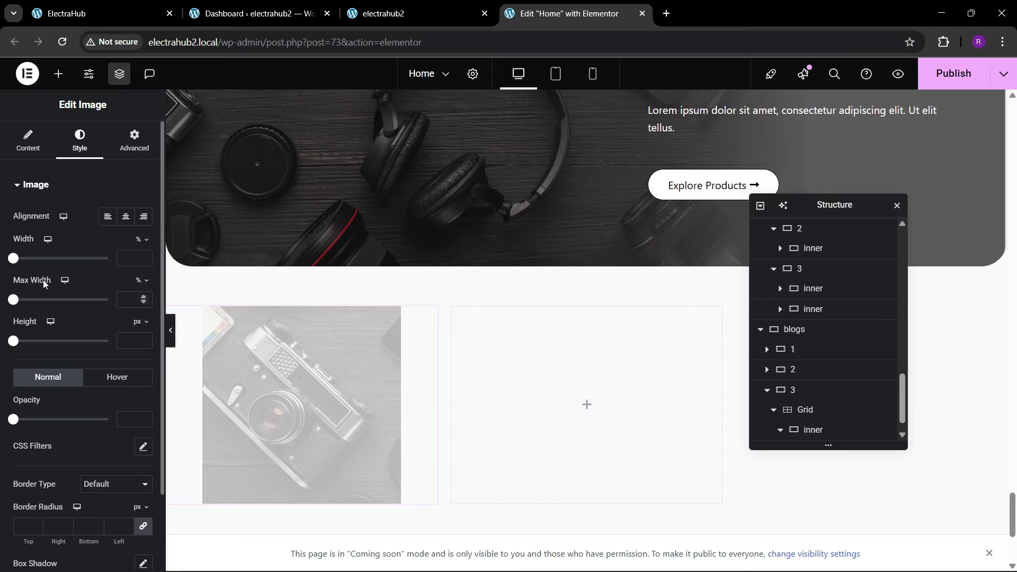
pyautogui.moveTo(19, 263); pyautogui.dragTo(109, 258)
pyautogui.scroll(-2, 53, 328)
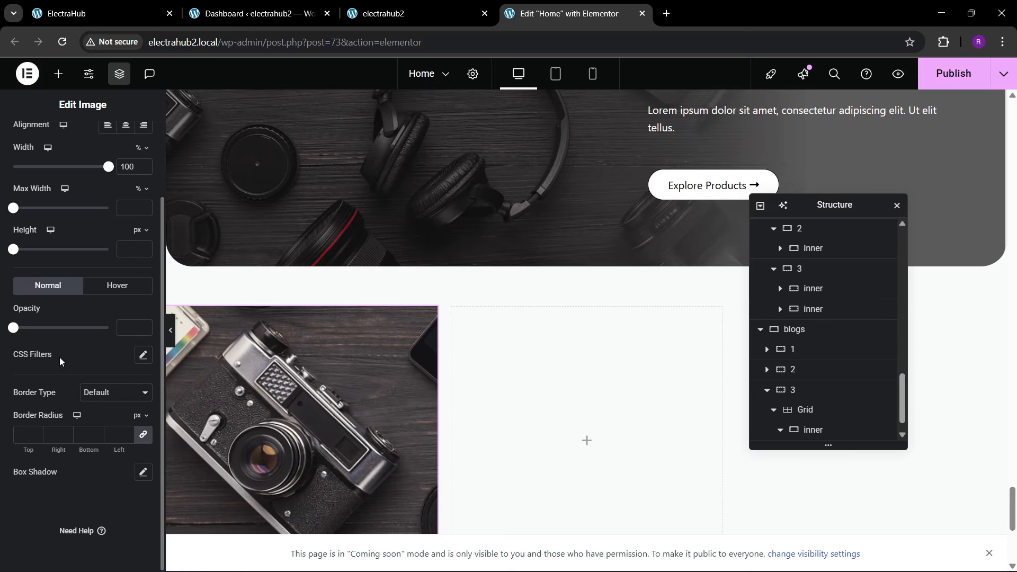
pyautogui.click(21, 436)
pyautogui.write('20')
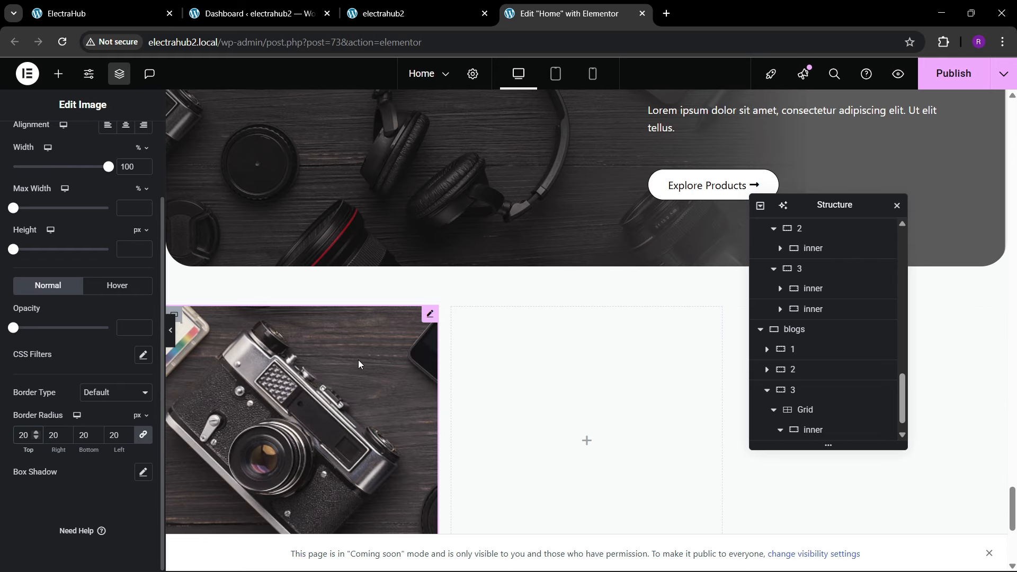
# Step: Compare with the reference ElectraHub page, and place a Heading element below the camera image in the inner container
pyautogui.click(142, 7)
pyautogui.click(562, 13)
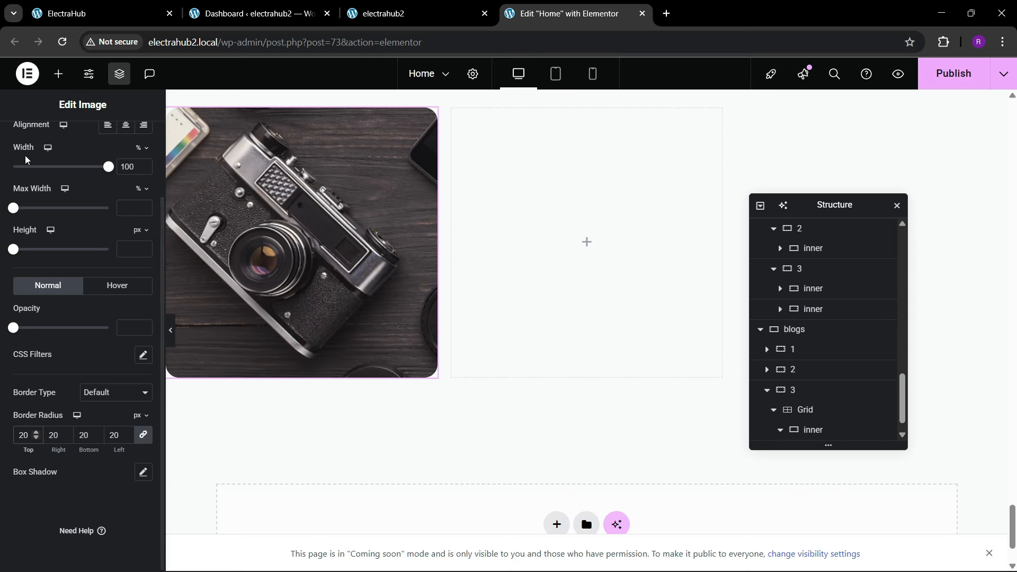
pyautogui.click(56, 74)
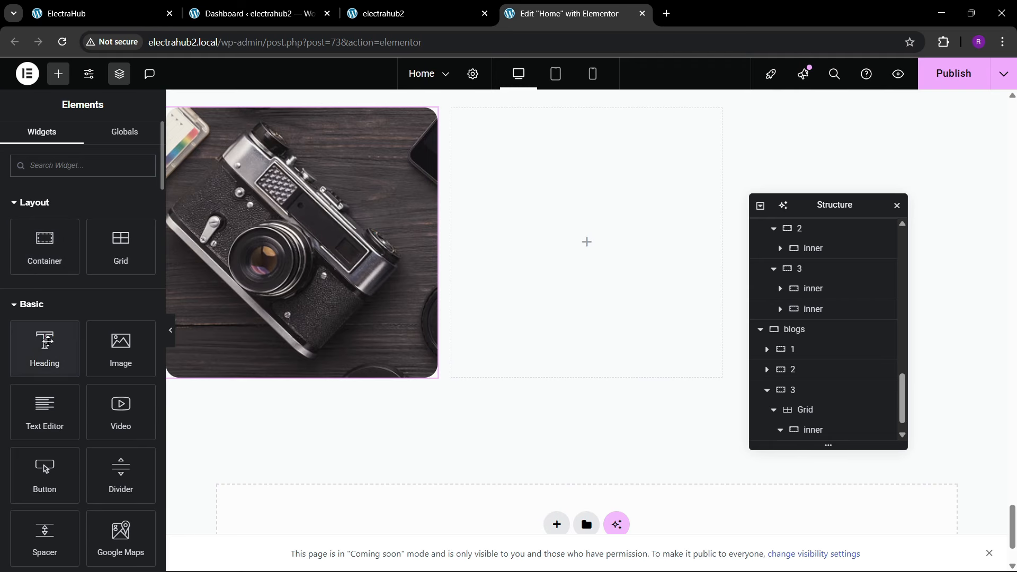
pyautogui.moveTo(45, 345); pyautogui.dragTo(262, 336)
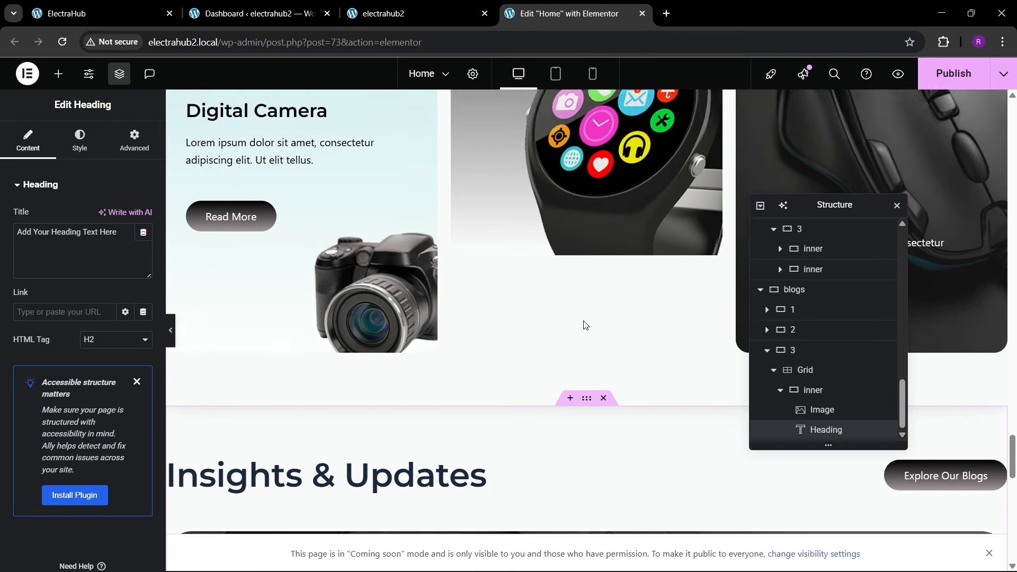
# Step: Copy the Insights & Updates heading and apply its style to the new heading below the camera image
pyautogui.scroll(-3, 586, 325)
pyautogui.rightClick(372, 262)
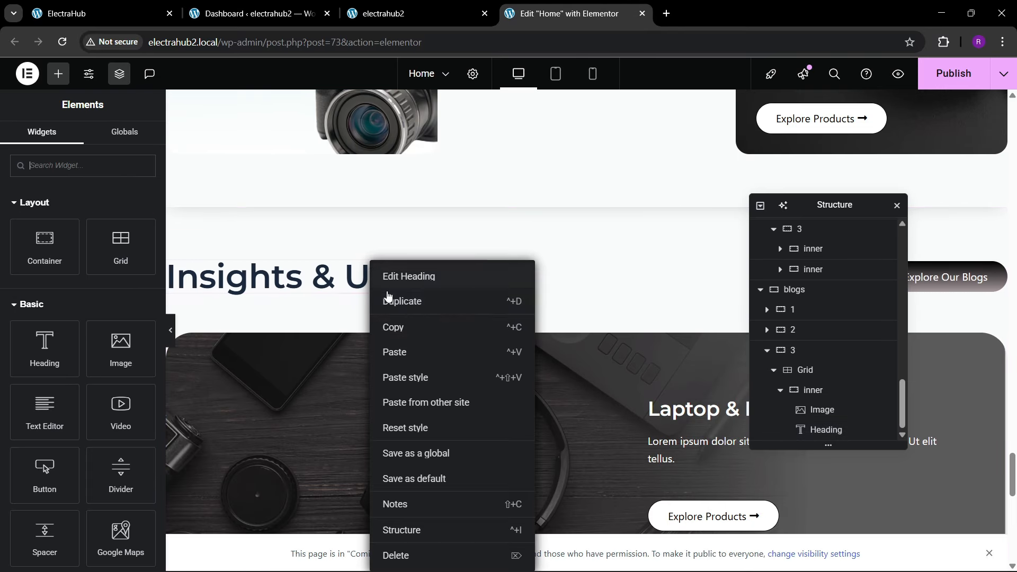
pyautogui.click(399, 333)
pyautogui.scroll(5, 374, 349)
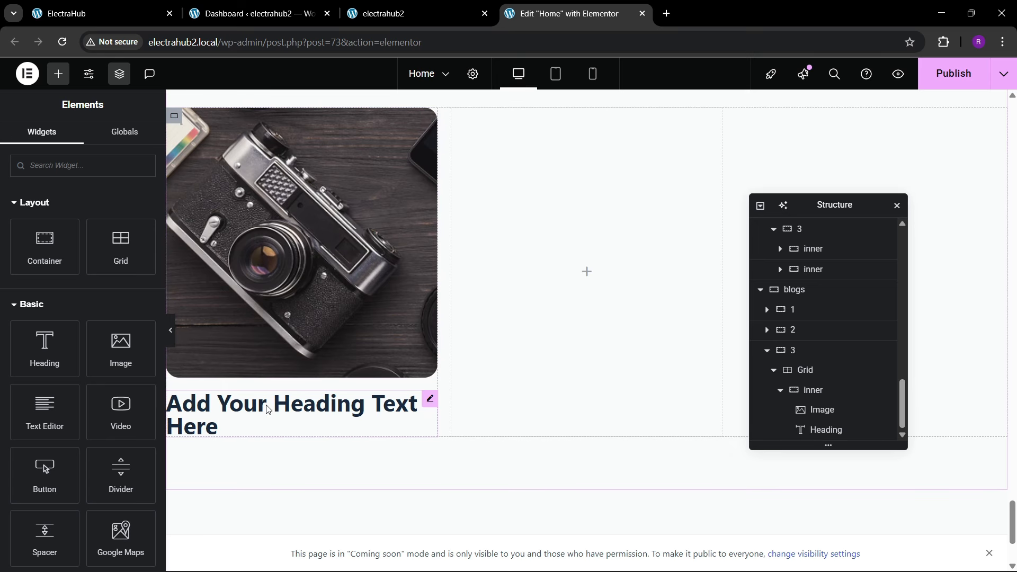
pyautogui.rightClick(266, 408)
pyautogui.click(270, 377)
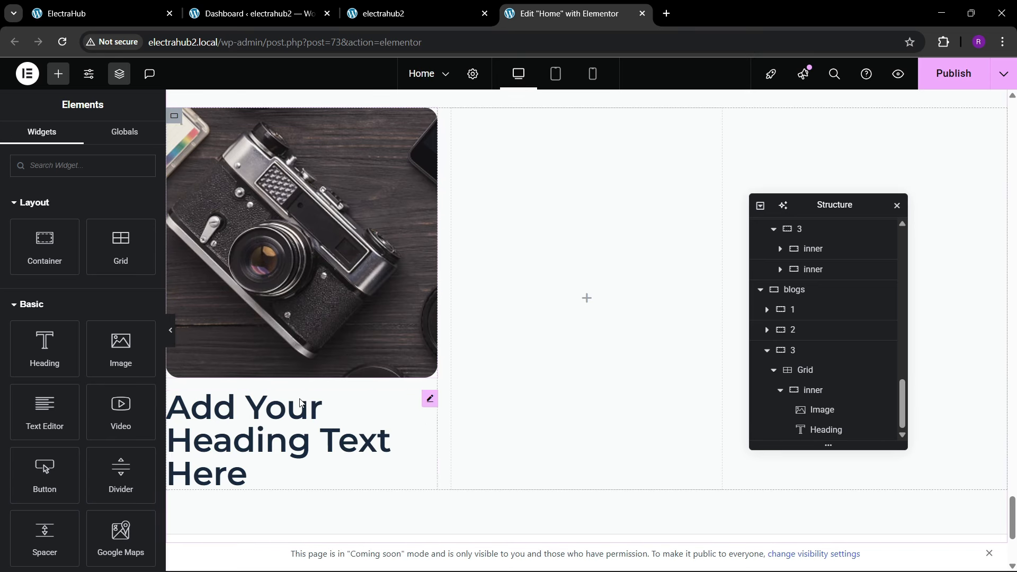
# Step: Copy the first card's title from the reference ElectraHub page and replace the new heading's text with New Products Alert
pyautogui.click(66, 15)
pyautogui.moveTo(38, 461); pyautogui.dragTo(250, 452)
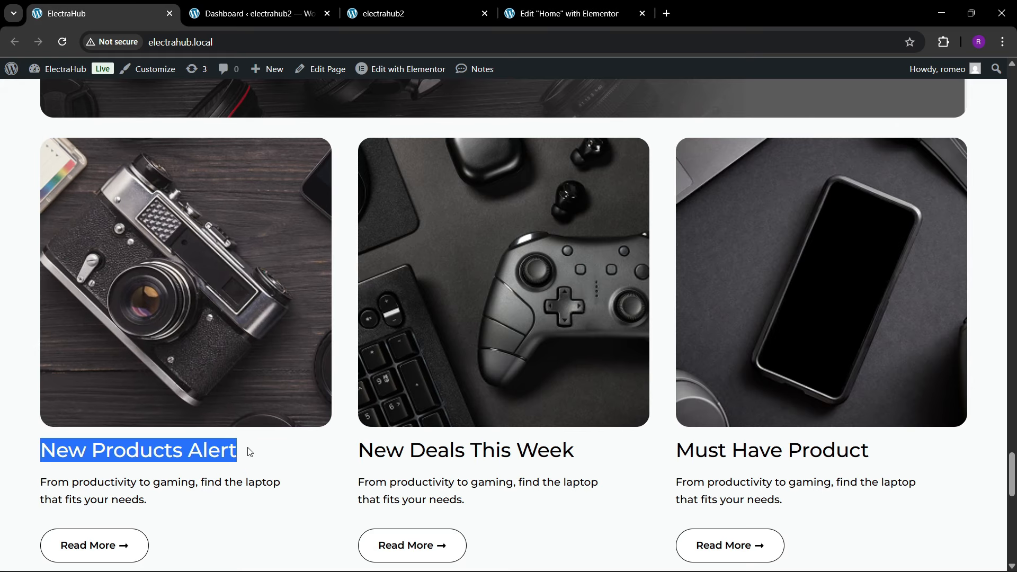
pyautogui.click(443, 6)
pyautogui.click(562, 13)
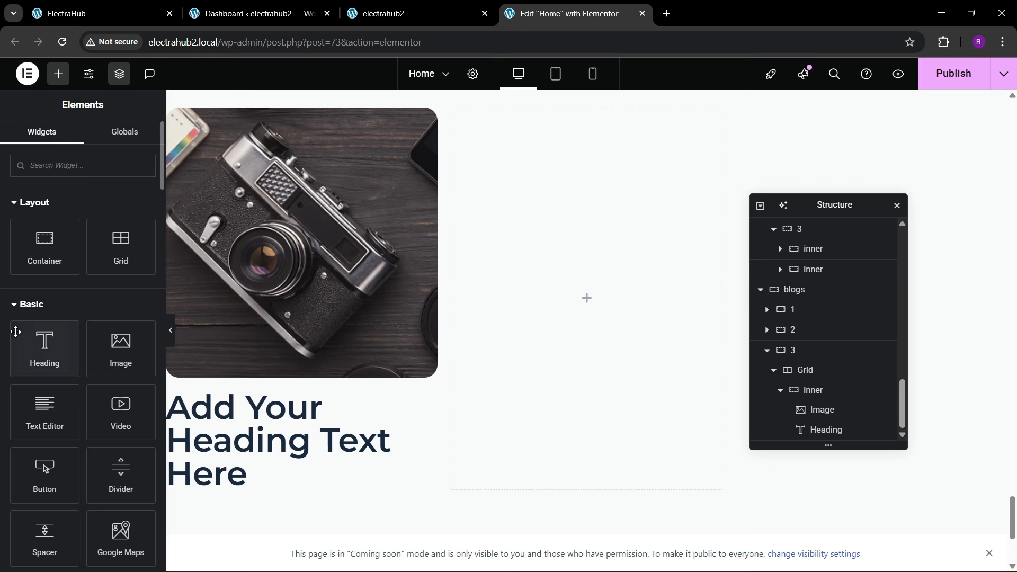
pyautogui.click(180, 404)
pyautogui.click(83, 253)
pyautogui.hotkey('ctrl', 'a')
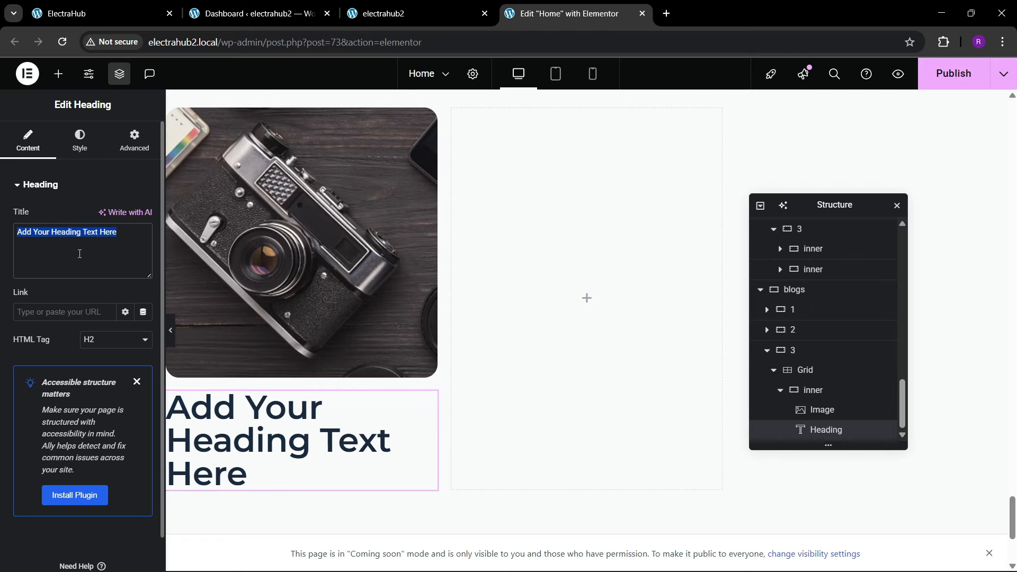
pyautogui.hotkey('ctrl', 'v')
# Step: Reduce the New Products Alert heading's font size to 30 px
pyautogui.click(95, 147)
pyautogui.click(143, 254)
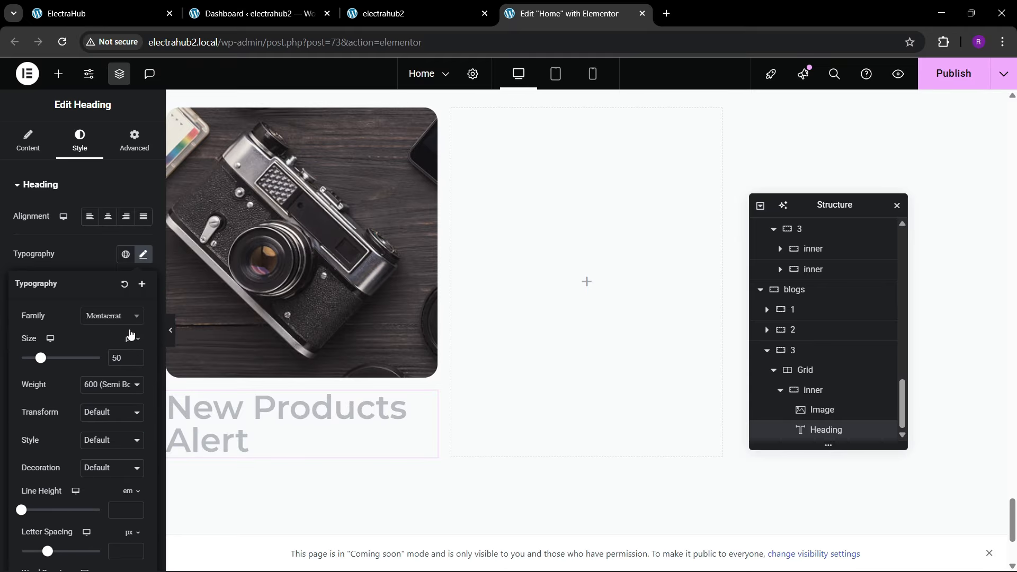
pyautogui.click(136, 362)
pyautogui.click(136, 362)
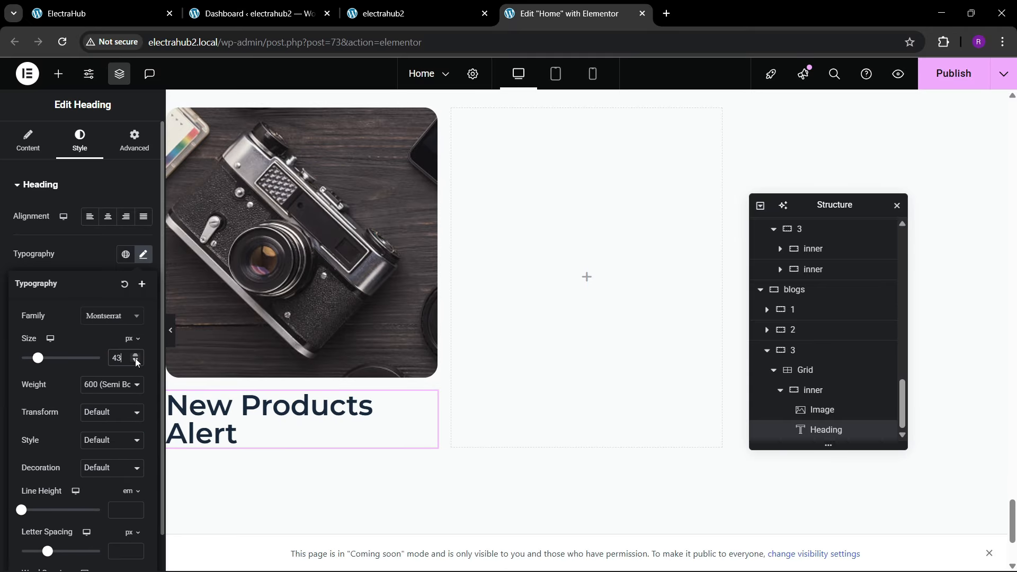
pyautogui.click(137, 362)
pyautogui.click(136, 361)
pyautogui.click(136, 360)
pyautogui.click(136, 360)
pyautogui.click(136, 360)
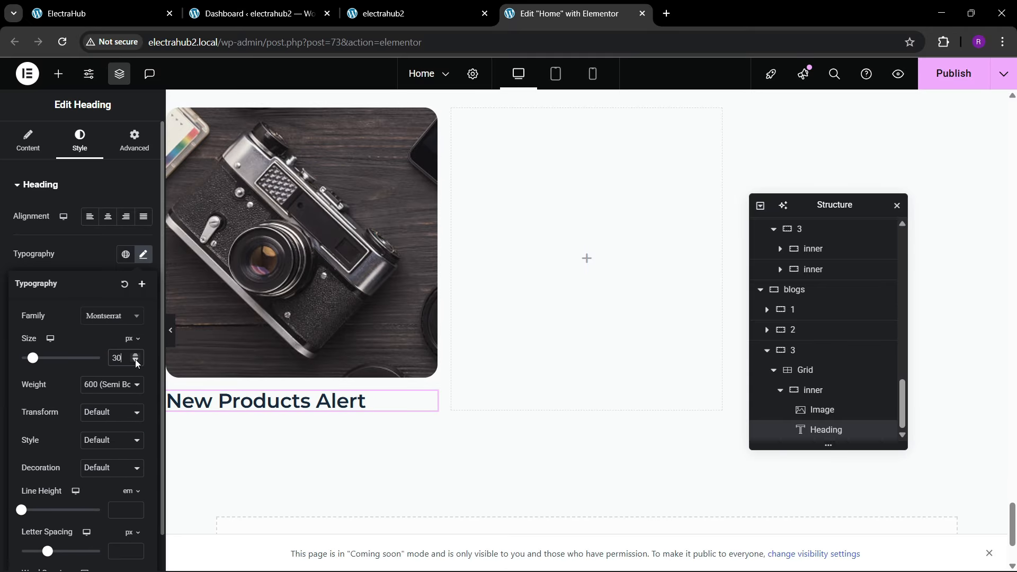
# Step: Compare the card title with the reference page and set the New Products Alert heading's font weight to 500 (Medium)
pyautogui.click(134, 7)
pyautogui.click(505, 7)
pyautogui.click(121, 4)
pyautogui.click(143, 449)
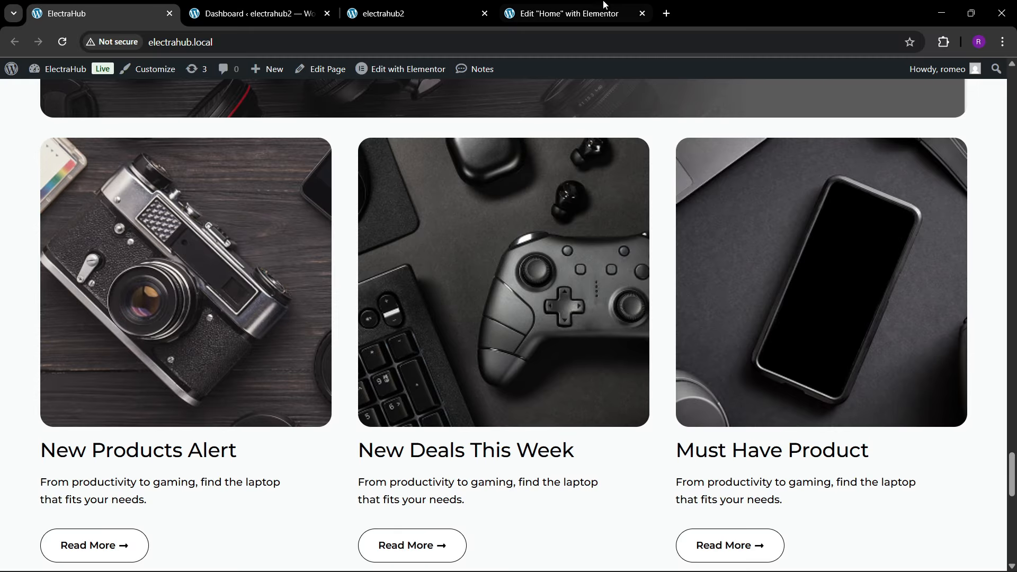
pyautogui.click(604, 4)
pyautogui.click(100, 388)
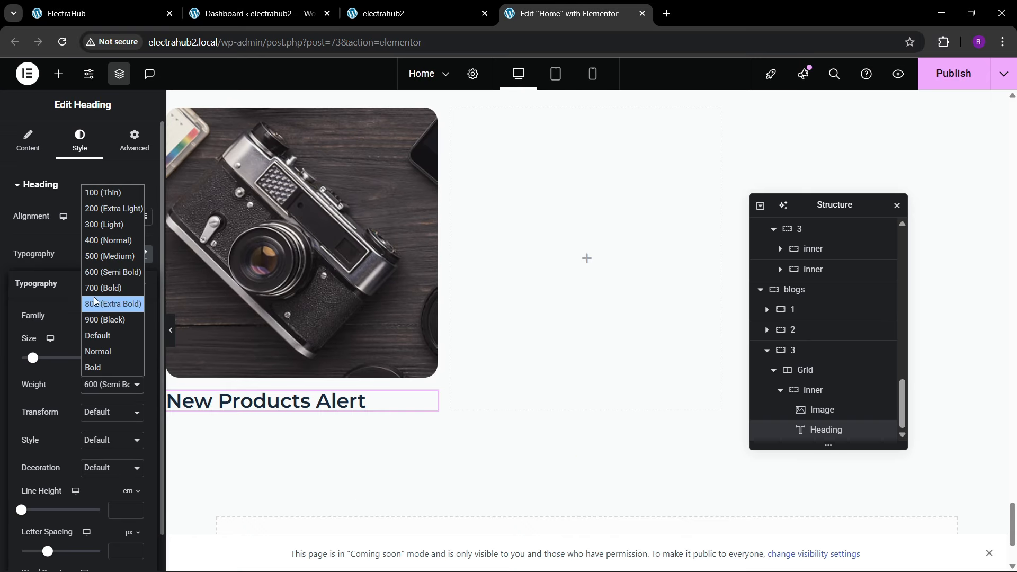
pyautogui.click(101, 273)
pyautogui.click(141, 4)
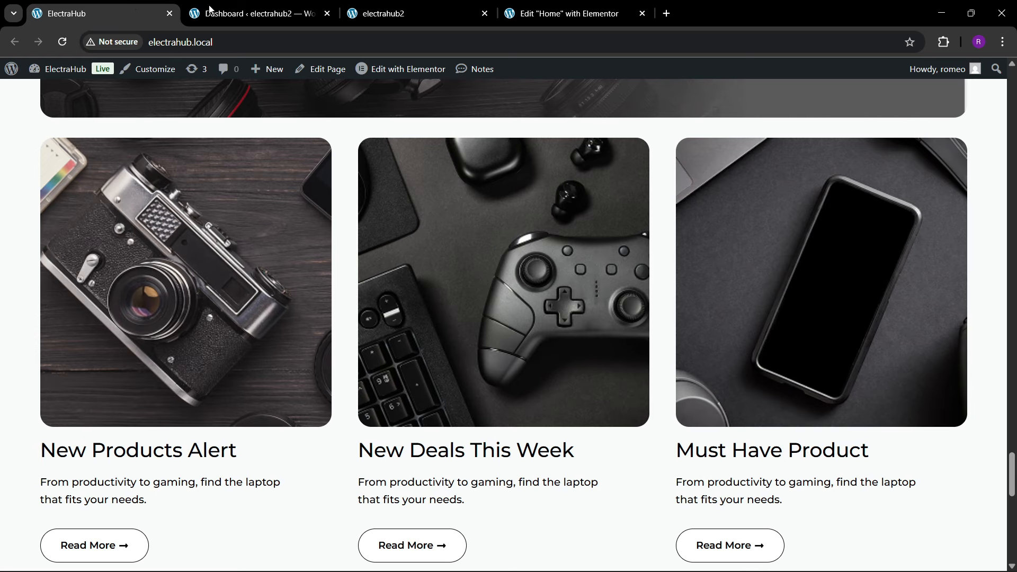
pyautogui.click(566, 13)
# Step: Copy the description text from the Digital Camera card and paste it below the New Products Alert heading
pyautogui.scroll(5, 542, 204)
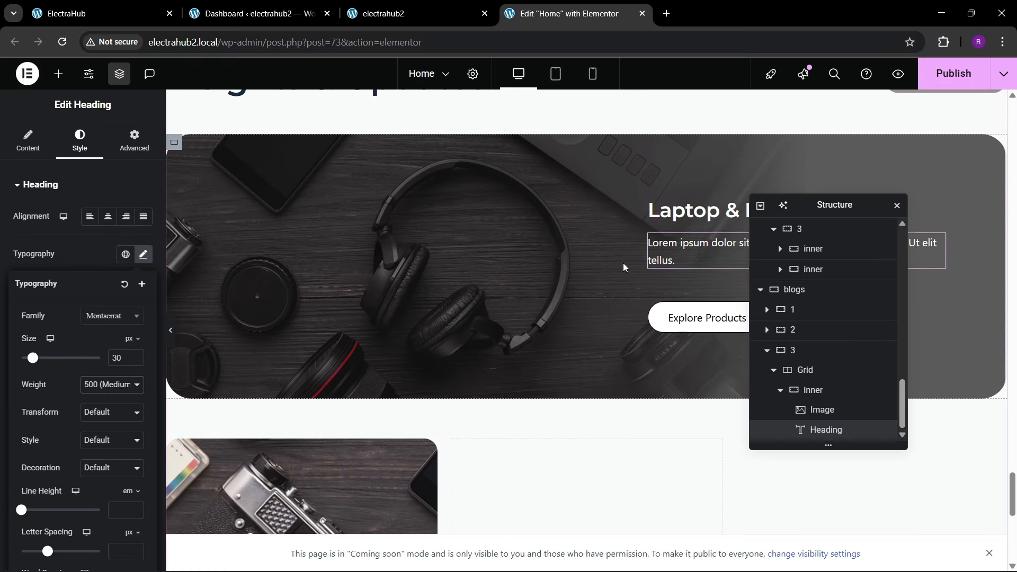
pyautogui.scroll(15, 623, 266)
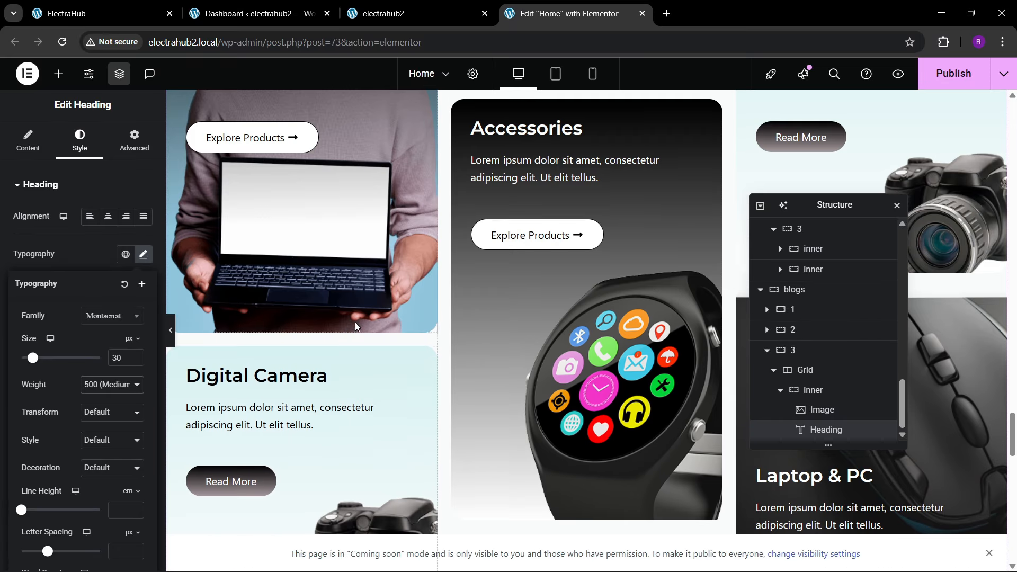
pyautogui.rightClick(267, 408)
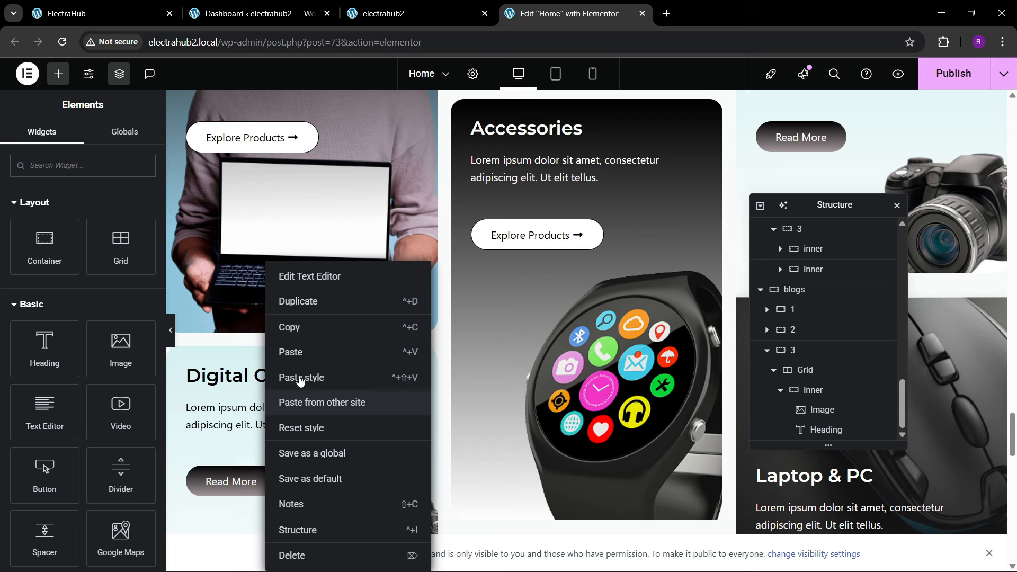
pyautogui.click(293, 324)
pyautogui.scroll(-8, 348, 344)
pyautogui.scroll(-12, 345, 355)
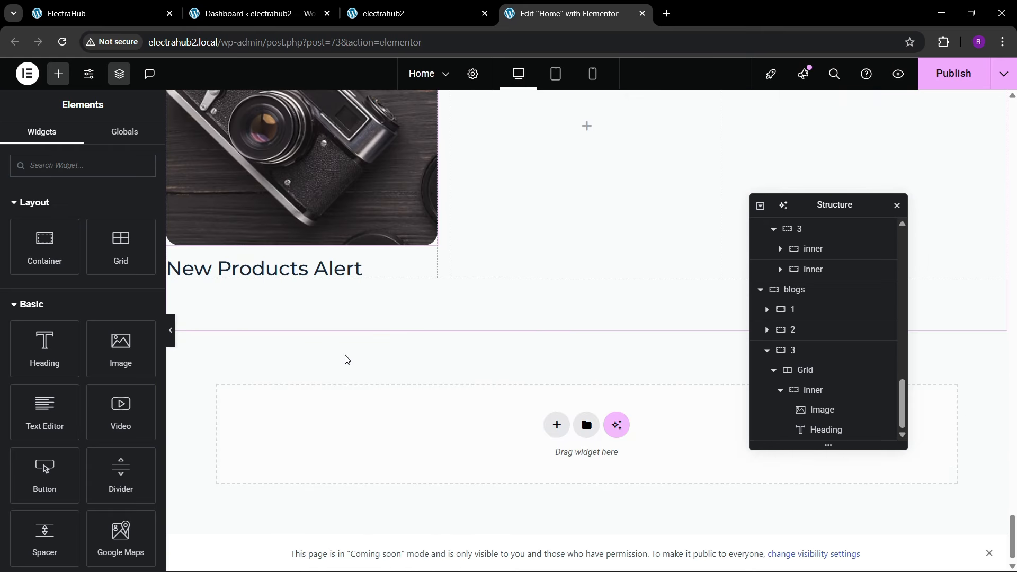
pyautogui.rightClick(265, 269)
pyautogui.click(303, 360)
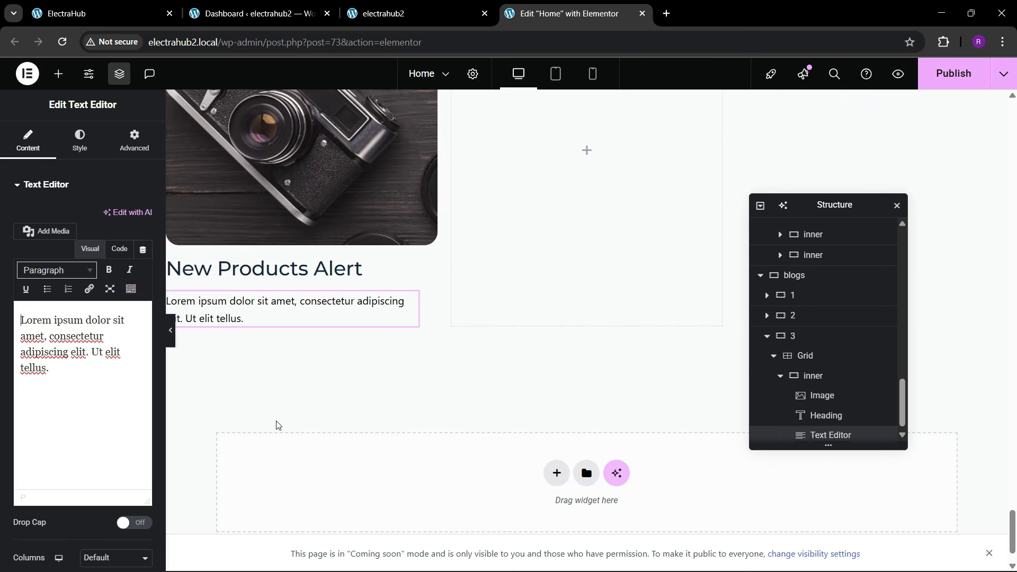
# Step: Check the reference card, then copy the Explore Products button from the Laptop & PC banner and paste it below the new card's description
pyautogui.click(69, 7)
pyautogui.click(539, 13)
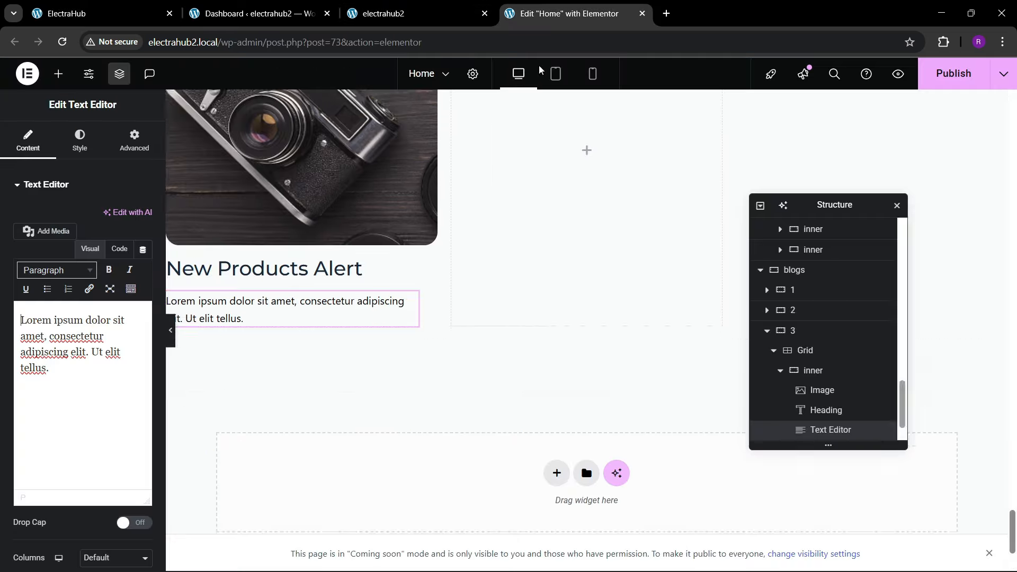
pyautogui.scroll(6, 490, 300)
pyautogui.rightClick(694, 253)
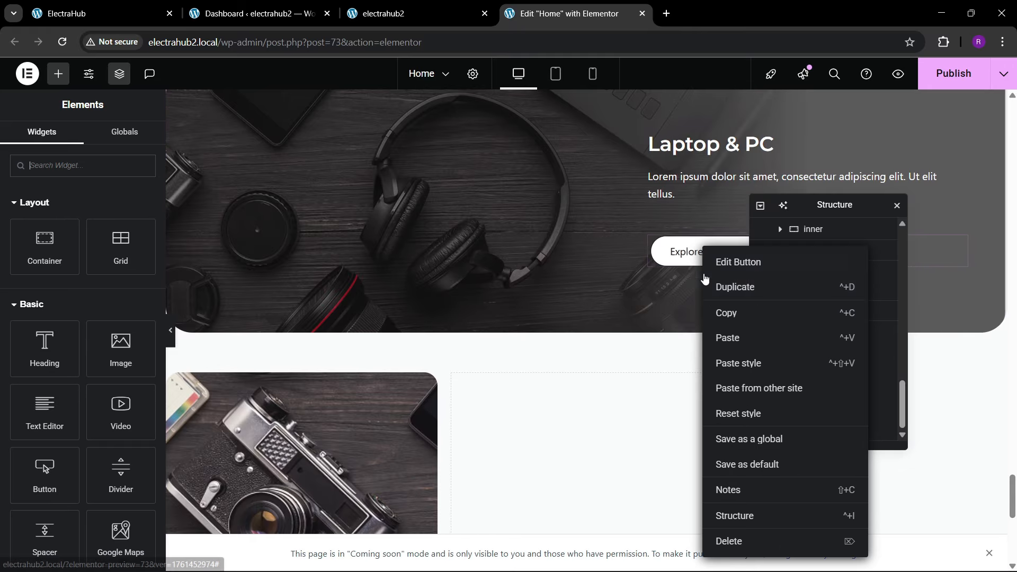
pyautogui.click(723, 312)
pyautogui.scroll(-6, 357, 329)
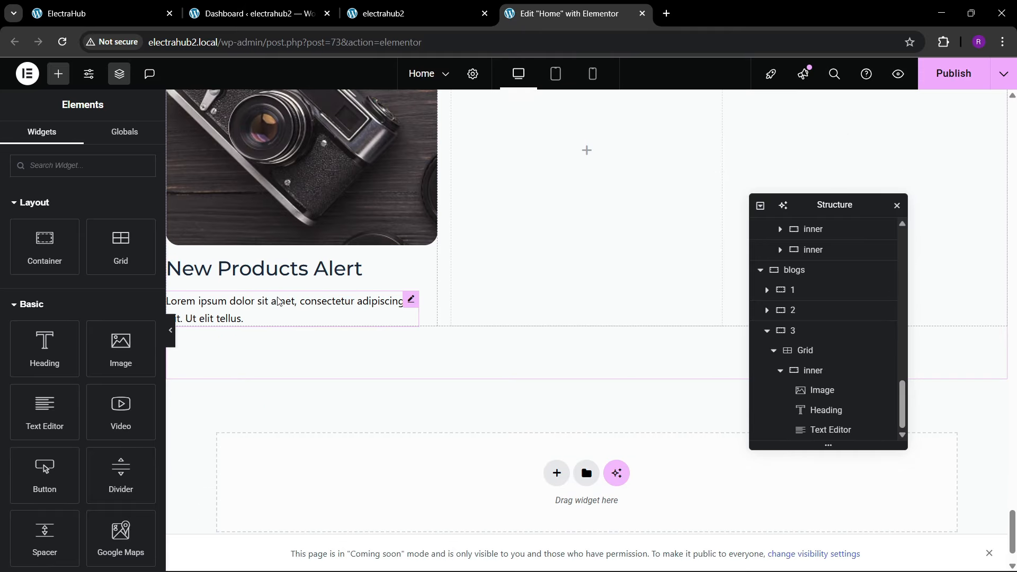
pyautogui.rightClick(275, 301)
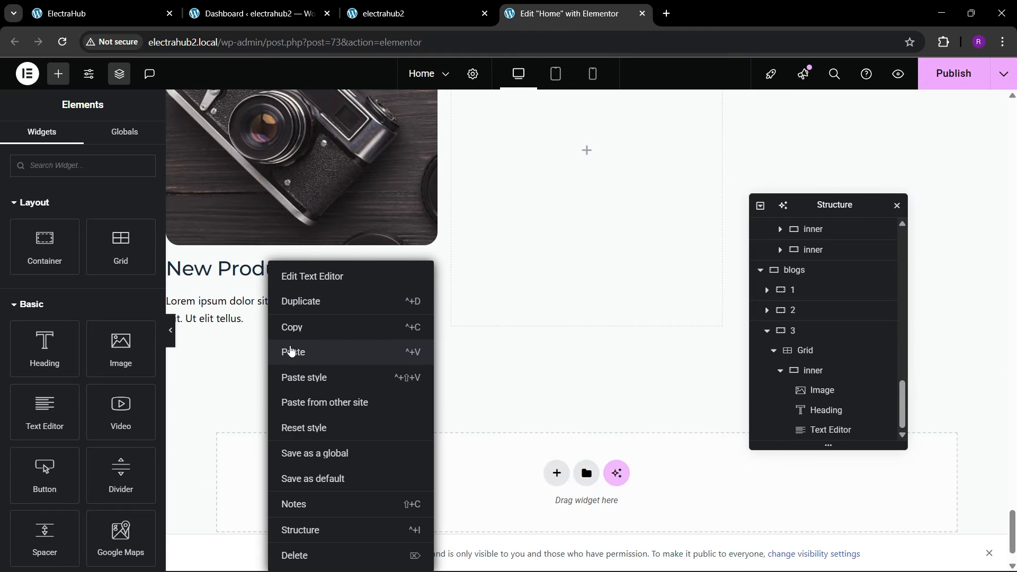
pyautogui.click(291, 353)
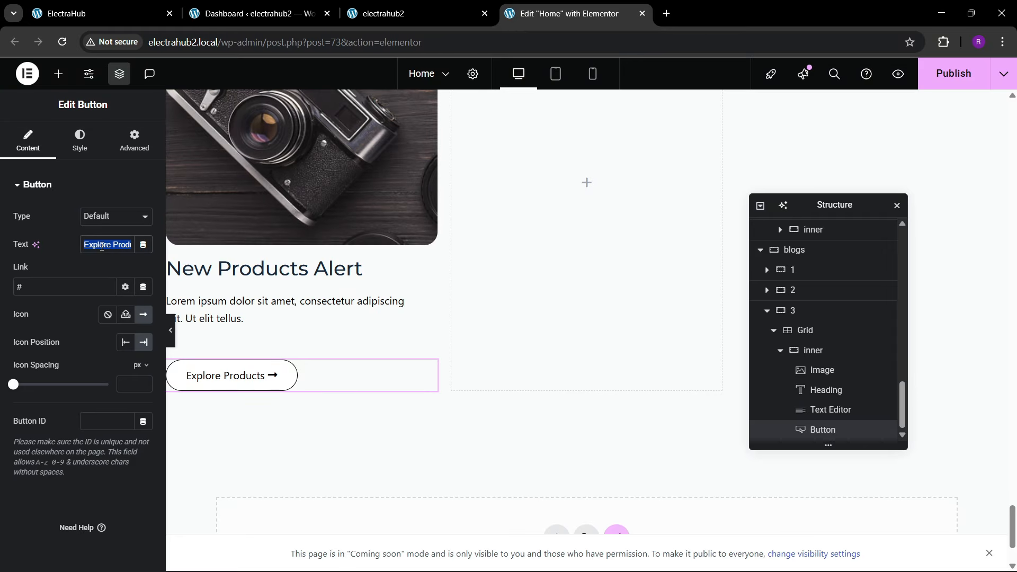
# Step: Change the New Products Alert card's button text to "Read More" and compare it with the reference page
pyautogui.press('BackSpace')
pyautogui.write('Read More')
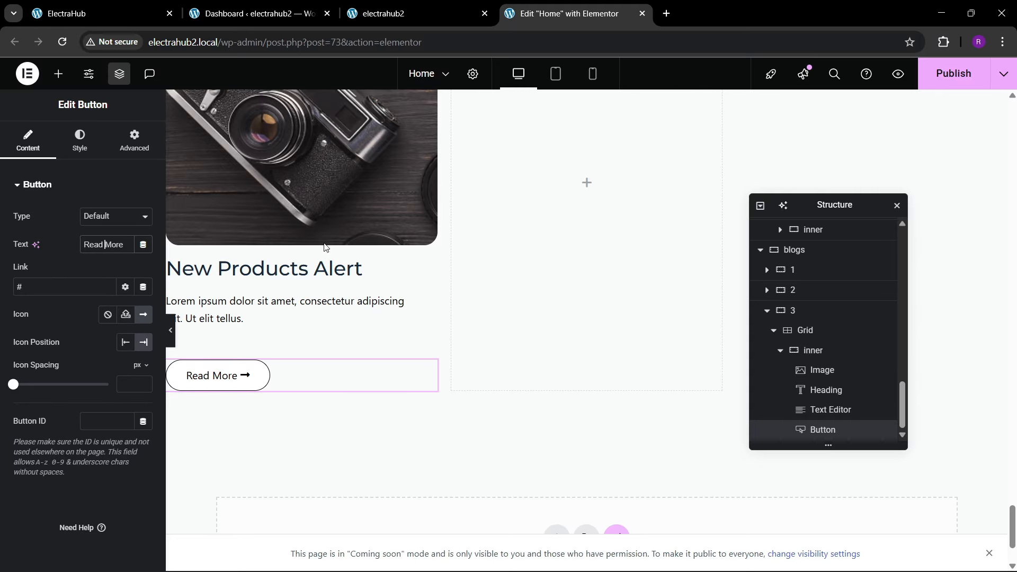
pyautogui.click(132, 6)
pyautogui.click(590, 4)
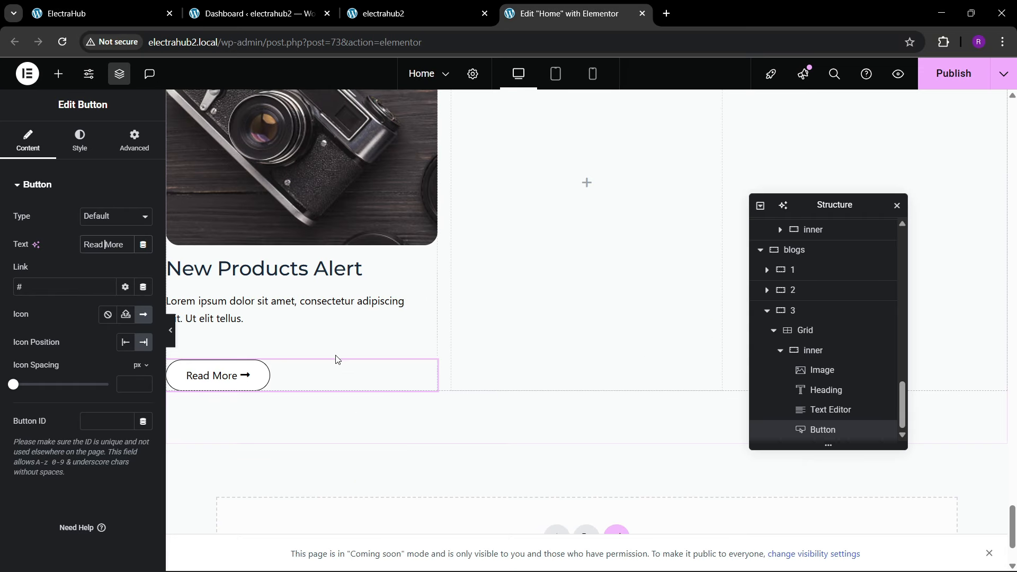
# Step: Duplicate the inner card container twice so that it fills all three columns of the blogs grid
pyautogui.click(780, 352)
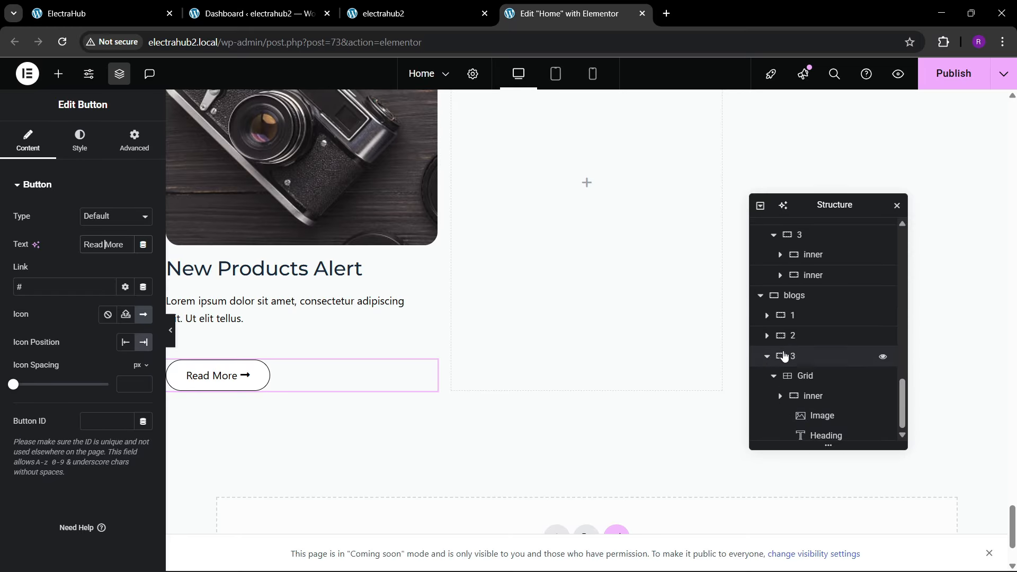
pyautogui.rightClick(815, 431)
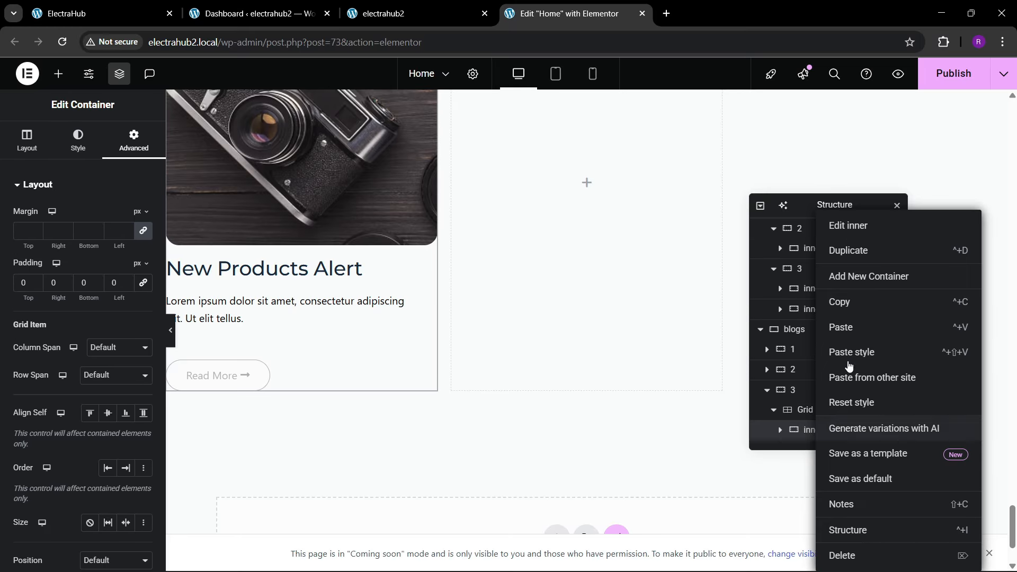
pyautogui.click(842, 250)
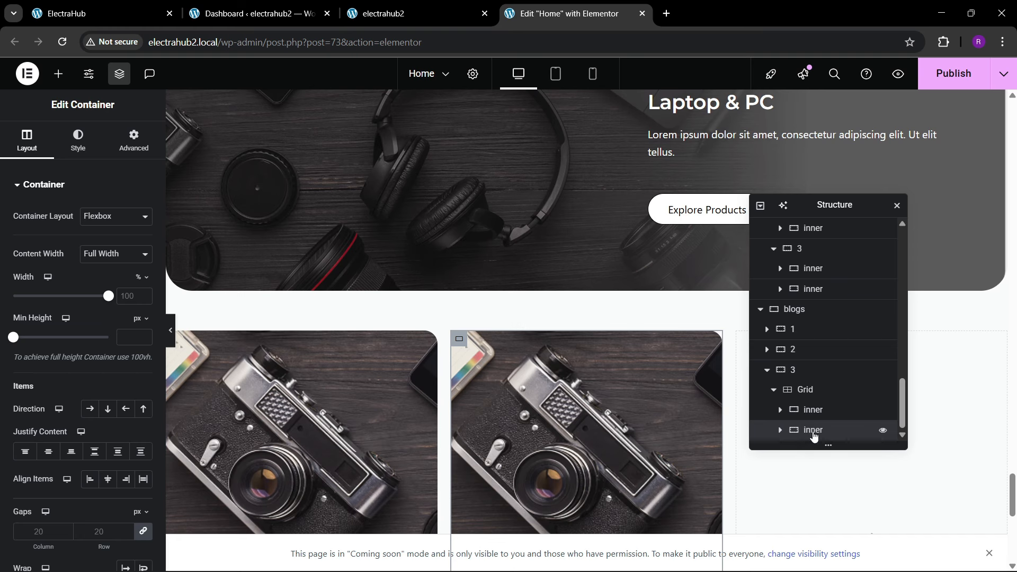
pyautogui.rightClick(815, 436)
pyautogui.click(840, 250)
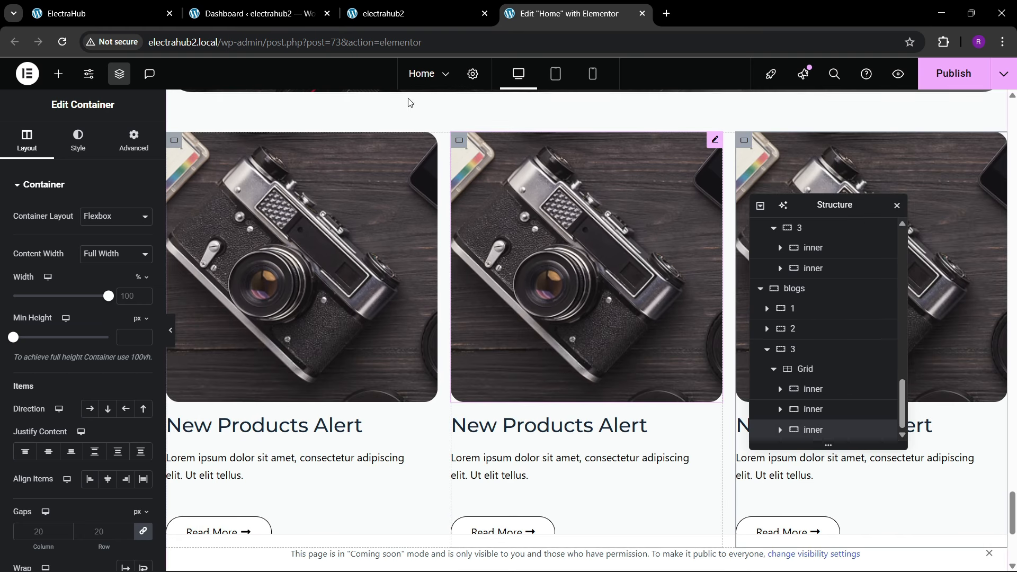
# Step: Check the reference card spacing, set the blogs grid's column and row gaps to 30 px, and publish the page
pyautogui.click(96, 13)
pyautogui.click(596, 5)
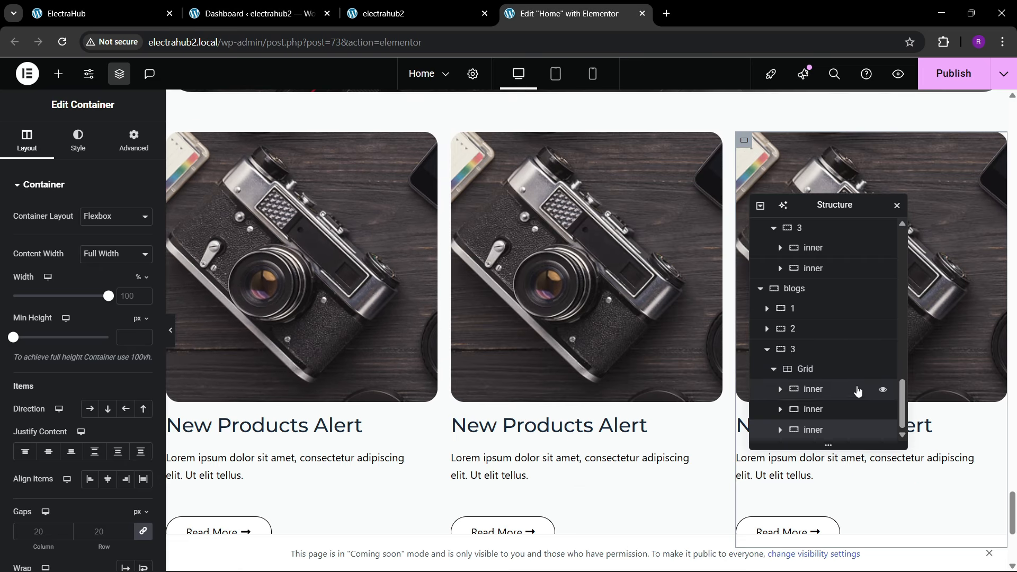
pyautogui.click(805, 369)
pyautogui.click(78, 143)
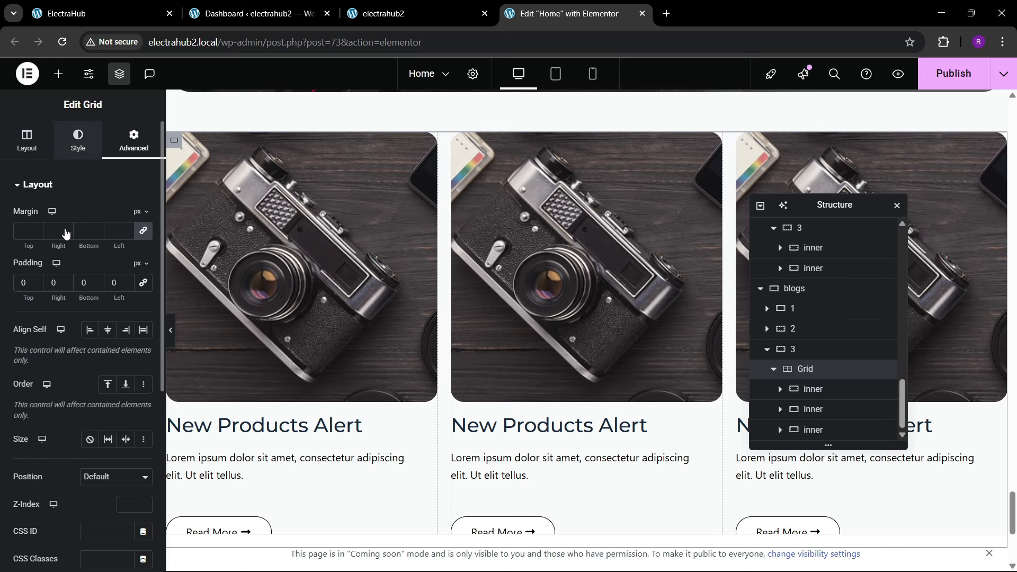
pyautogui.click(20, 149)
pyautogui.scroll(-4, 85, 440)
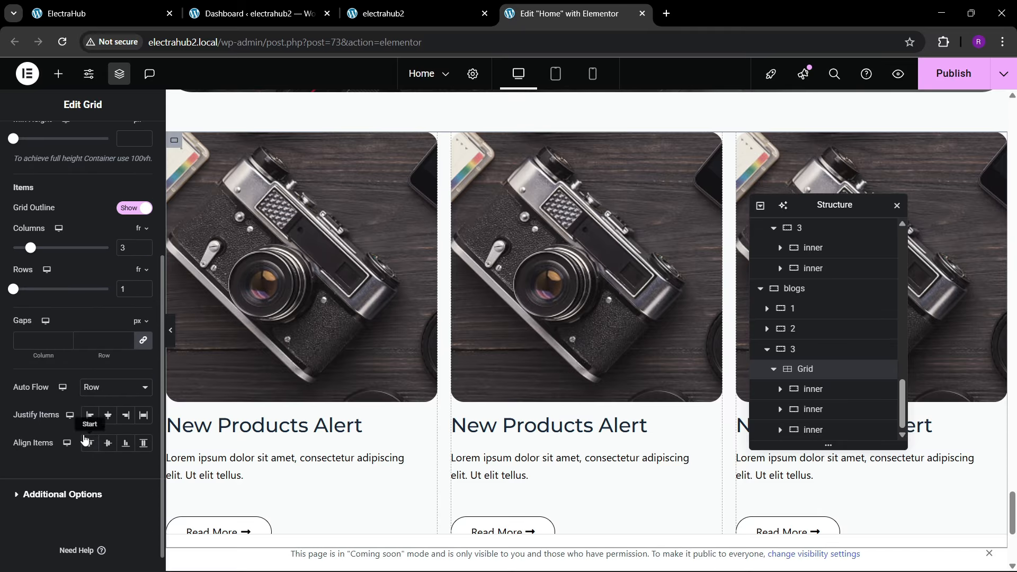
pyautogui.write('30')
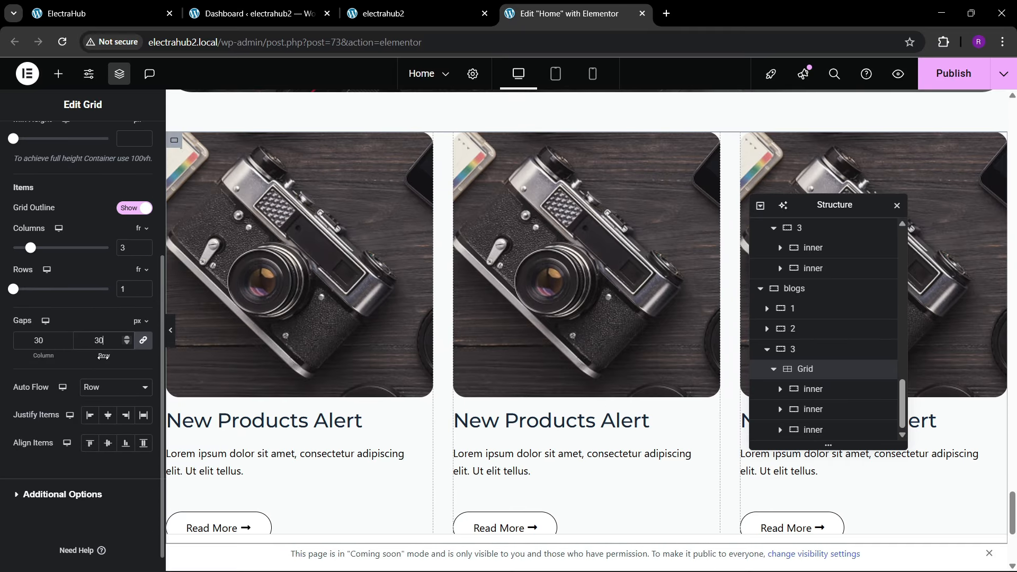
pyautogui.scroll(4, 441, 401)
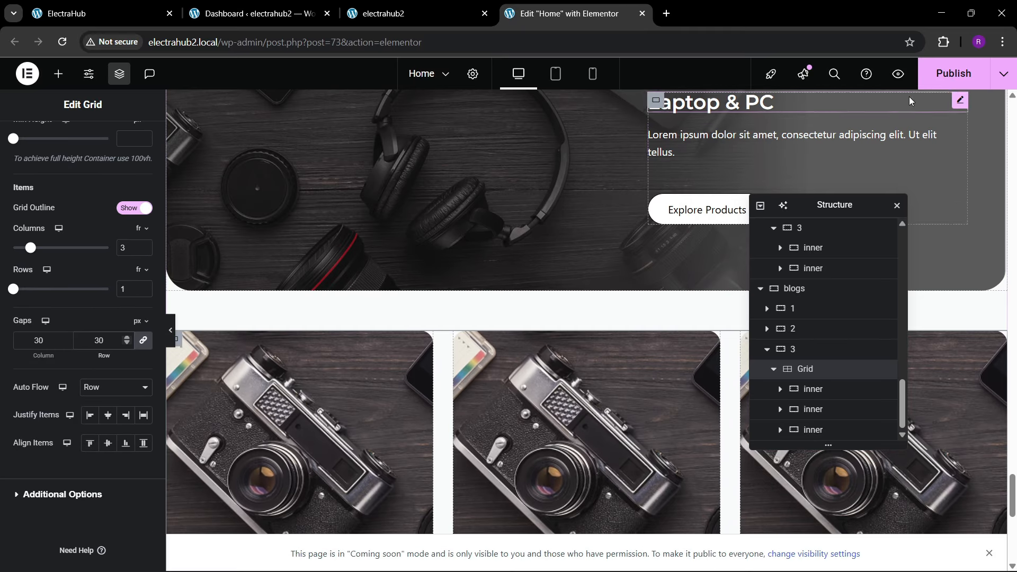
pyautogui.scroll(-4, 584, 239)
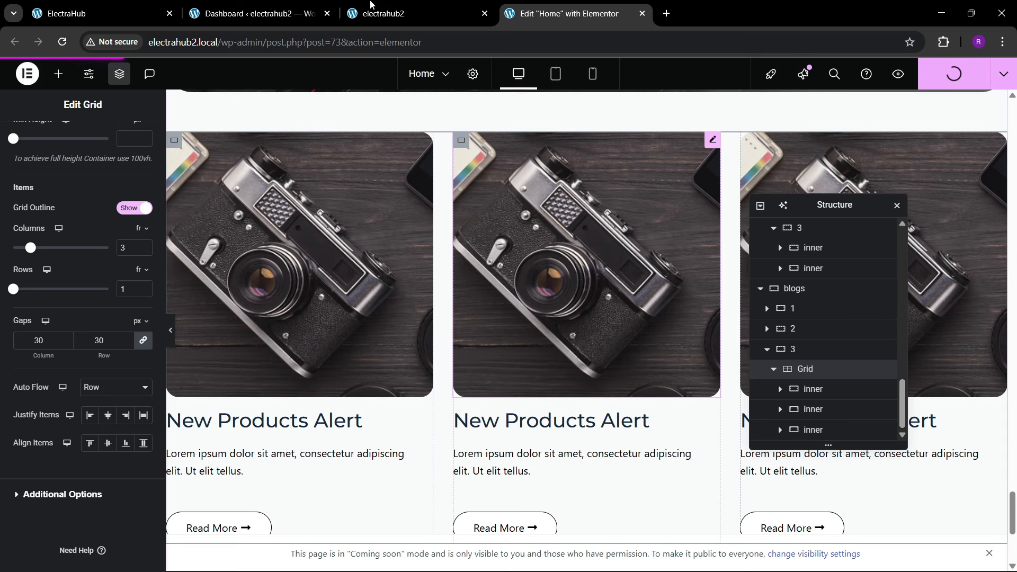
# Step: Check the reference cards, replace the middle card's image with the game controller photo from the media library, and publish the page
pyautogui.click(69, 8)
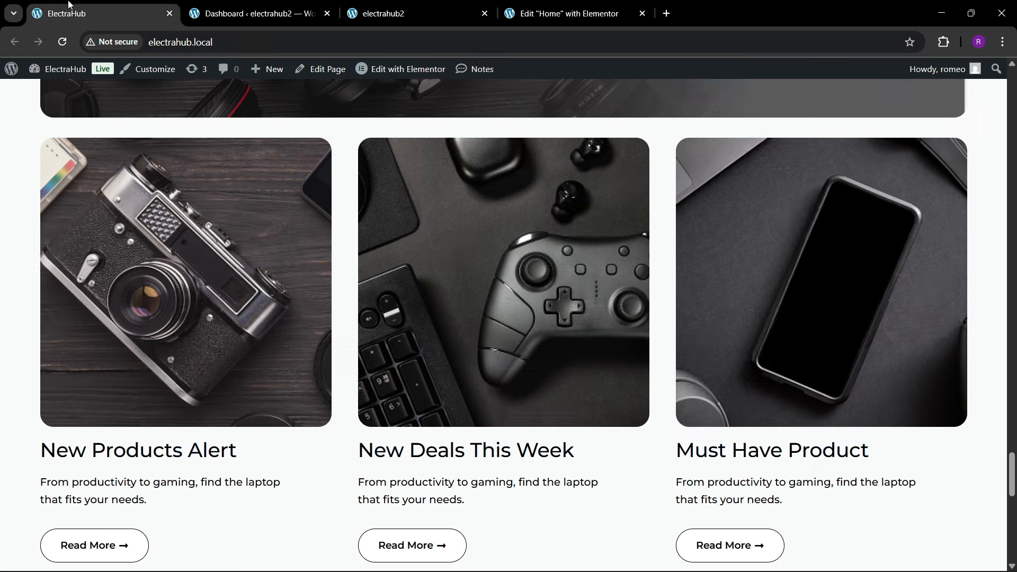
pyautogui.click(448, 7)
pyautogui.click(523, 6)
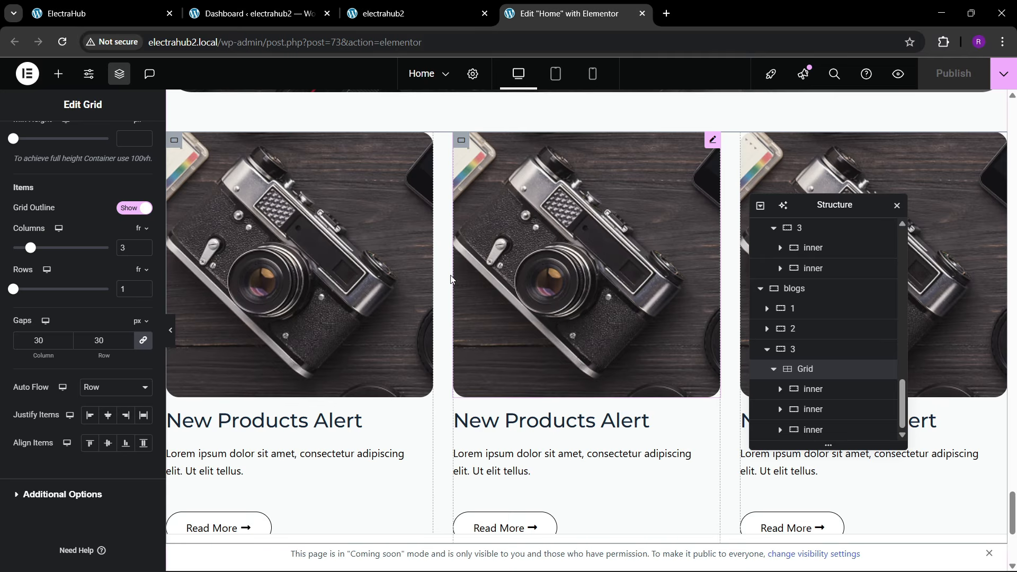
pyautogui.click(523, 284)
pyautogui.click(114, 291)
pyautogui.scroll(-6, 509, 324)
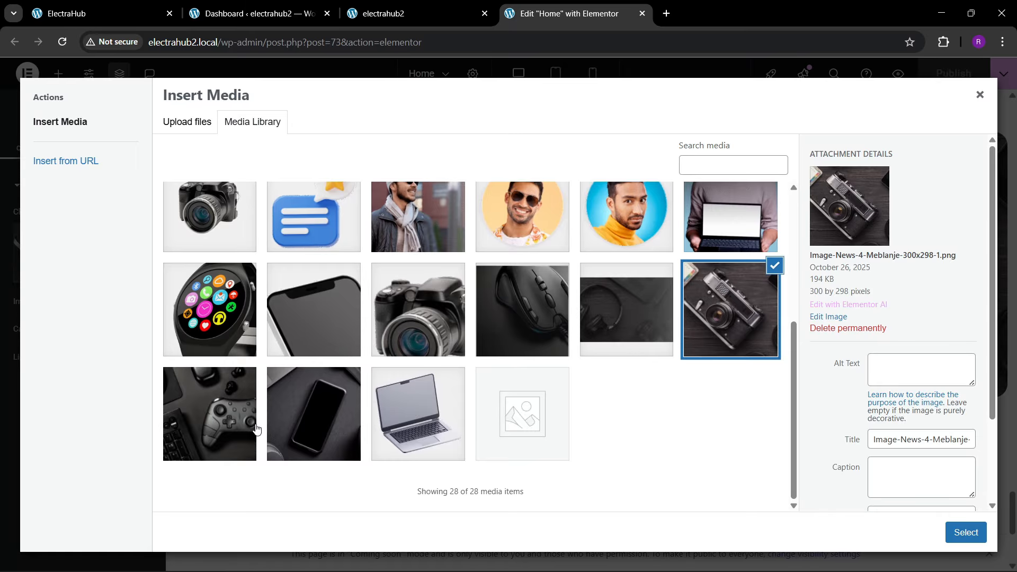
pyautogui.click(256, 429)
pyautogui.click(954, 531)
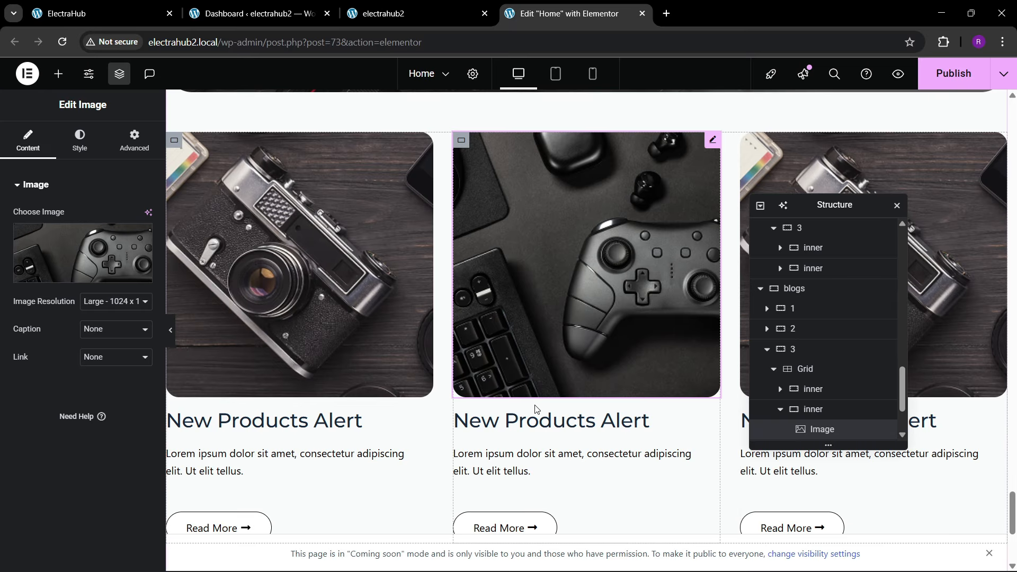
pyautogui.scroll(-2, 535, 409)
pyautogui.scroll(1, 535, 410)
pyautogui.scroll(4, 536, 410)
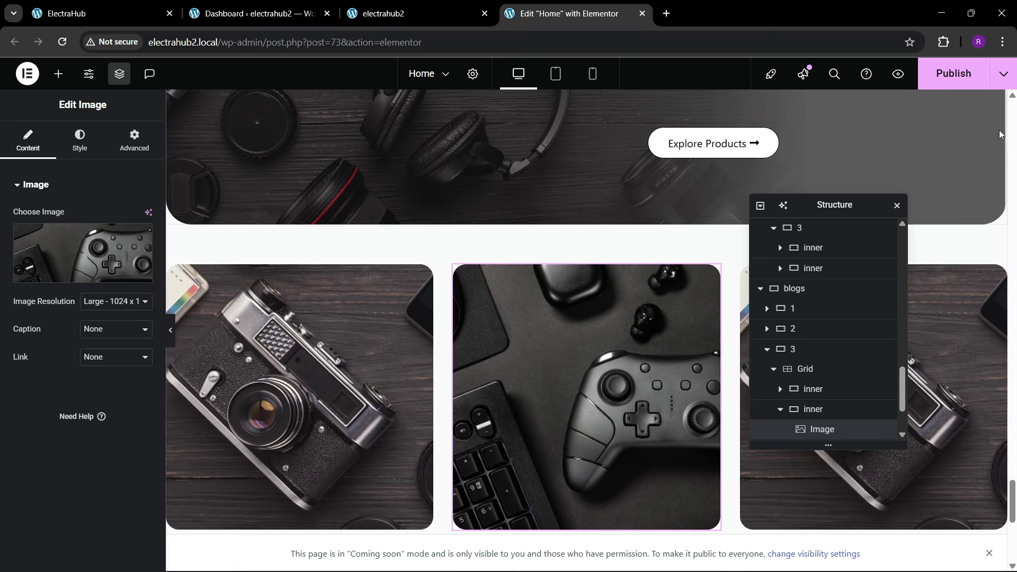
pyautogui.click(947, 79)
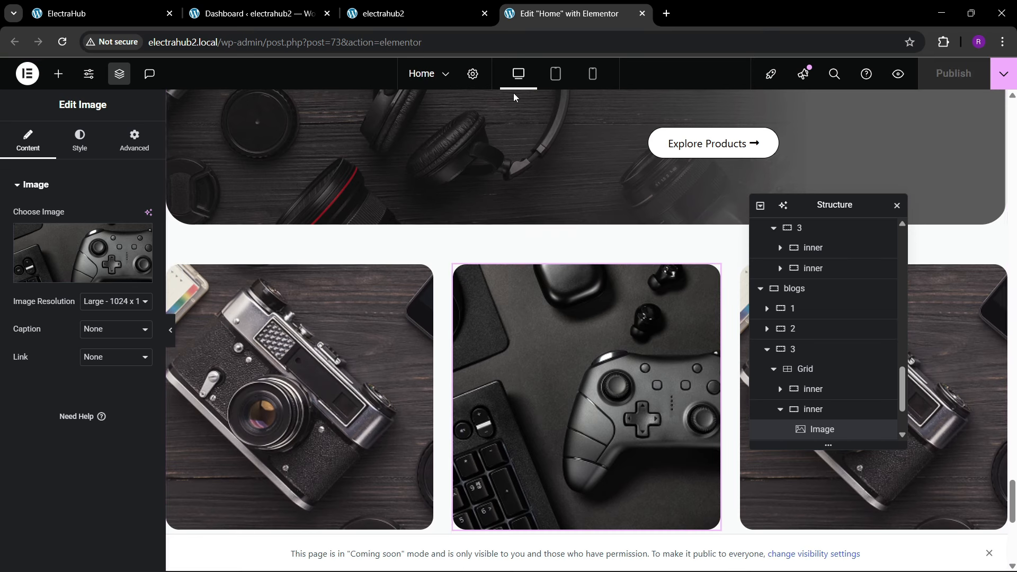
# Step: Check the reference Join Our Tech Community section, then copy the cta1 container and paste it below the blogs section
pyautogui.click(85, 14)
pyautogui.scroll(-10, 352, 273)
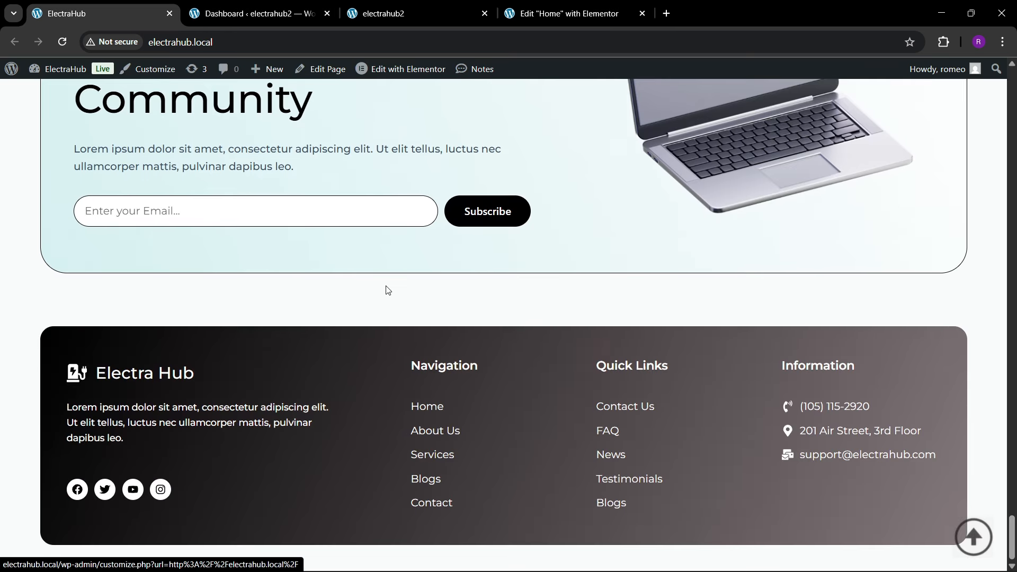
pyautogui.scroll(4, 505, 316)
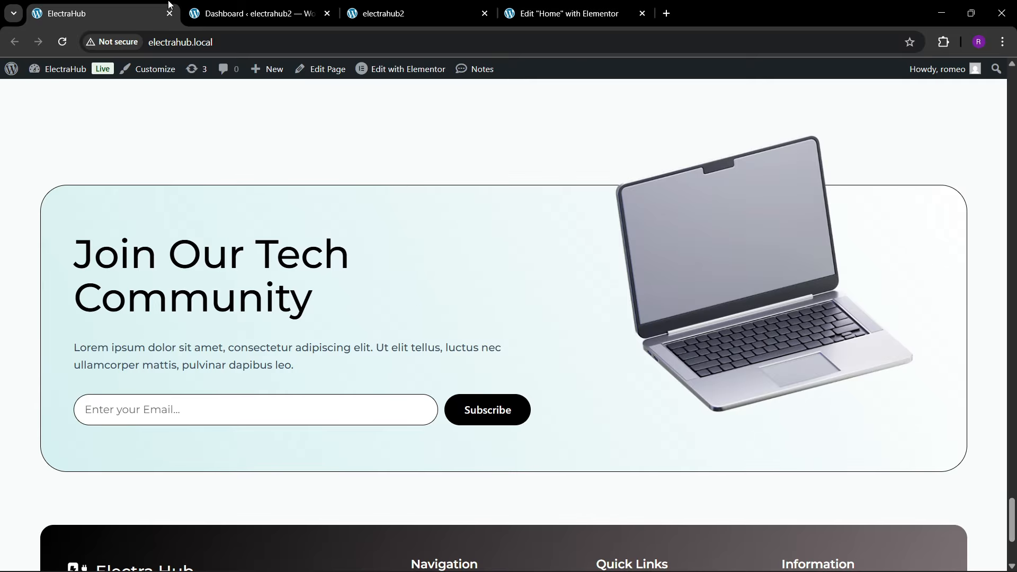
pyautogui.scroll(1, 582, 294)
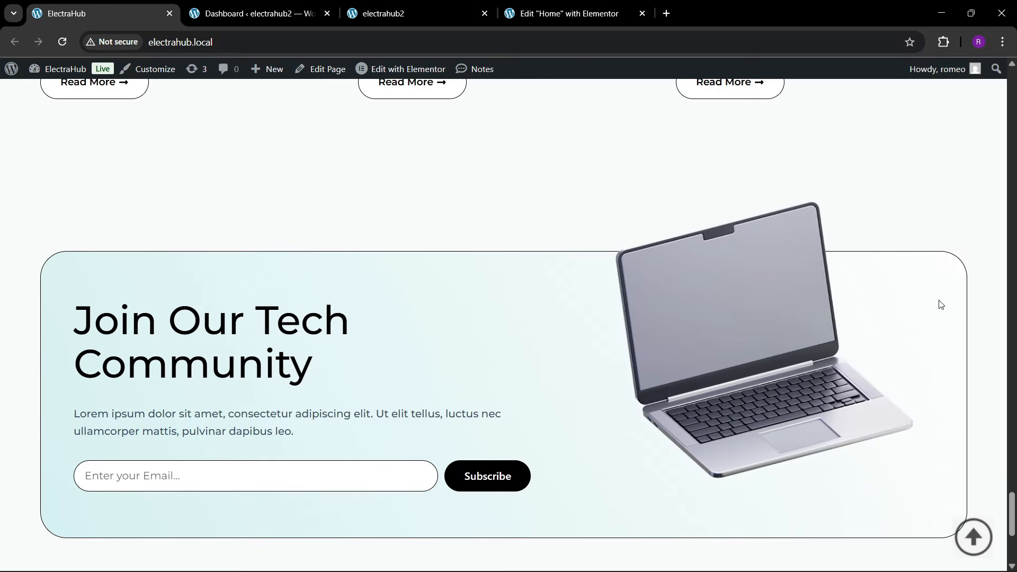
pyautogui.moveTo(1009, 507); pyautogui.dragTo(1010, 206)
pyautogui.click(548, 6)
pyautogui.click(582, 192)
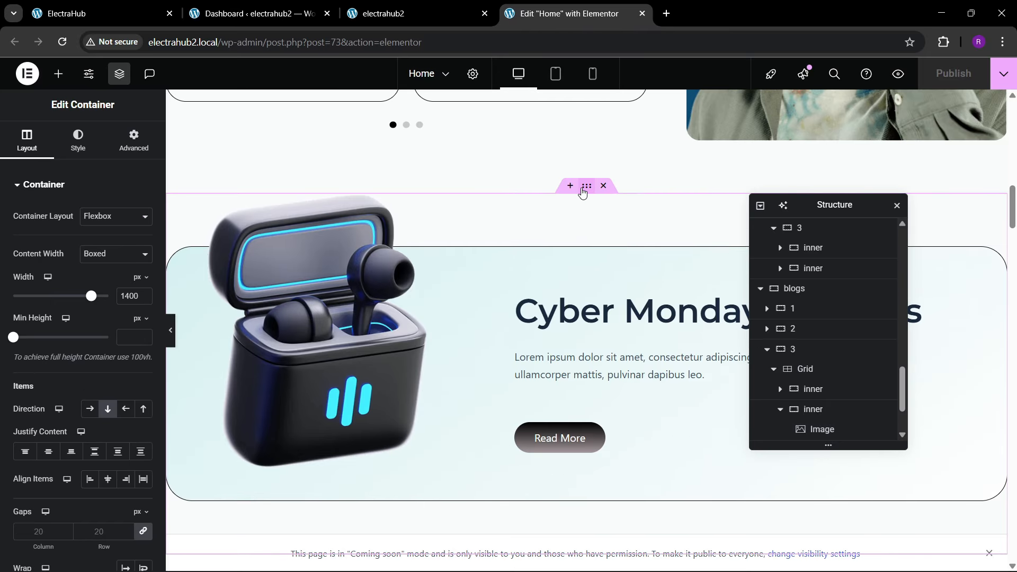
pyautogui.rightClick(583, 192)
pyautogui.click(1008, 265)
pyautogui.moveTo(1014, 221); pyautogui.dragTo(1013, 534)
pyautogui.scroll(-4, 460, 438)
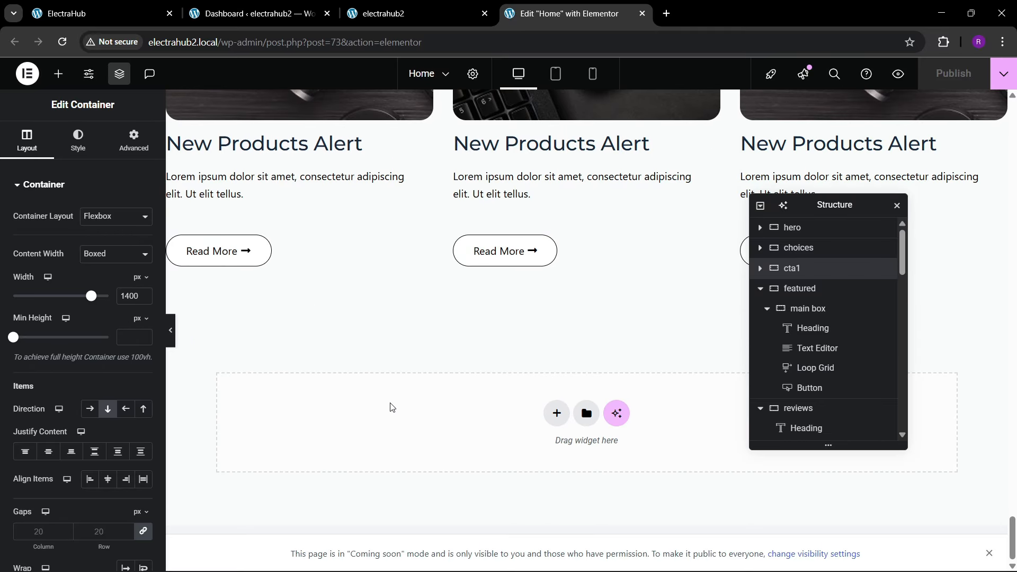
pyautogui.rightClick(391, 405)
pyautogui.click(429, 406)
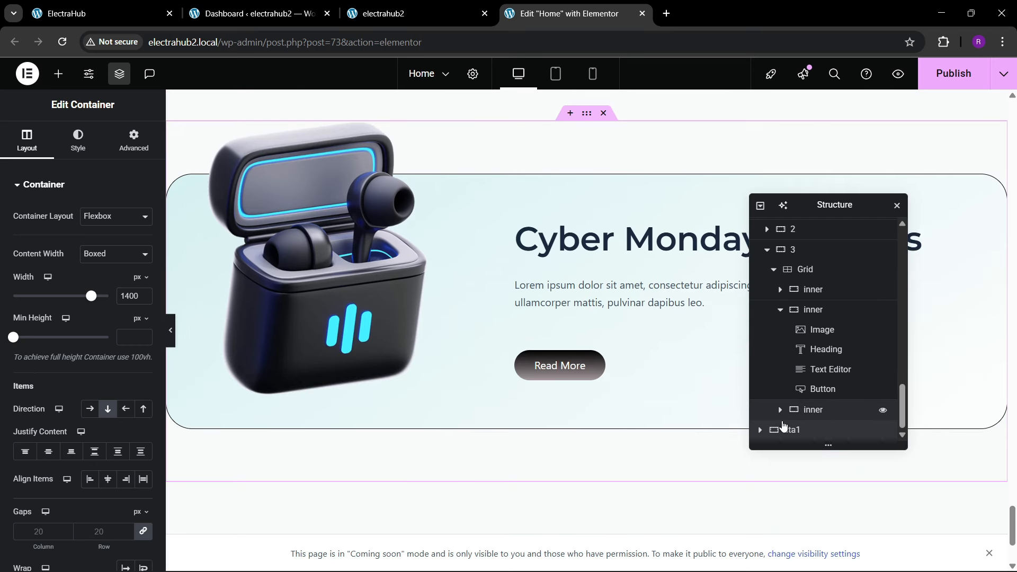
# Step: Rename the pasted container to cta2 and reverse its main container's row direction so the text precedes the image
pyautogui.click(761, 430)
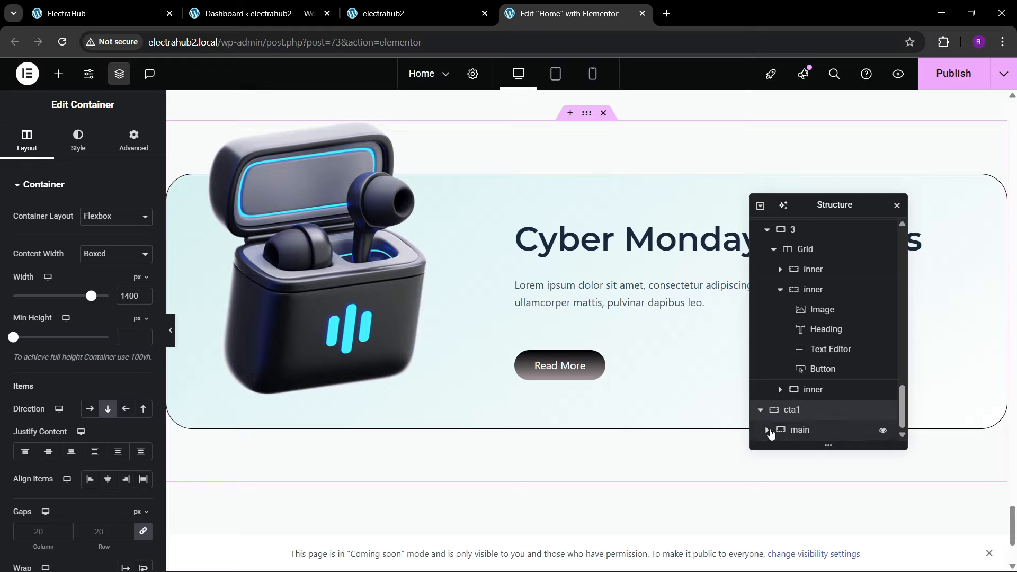
pyautogui.click(799, 428)
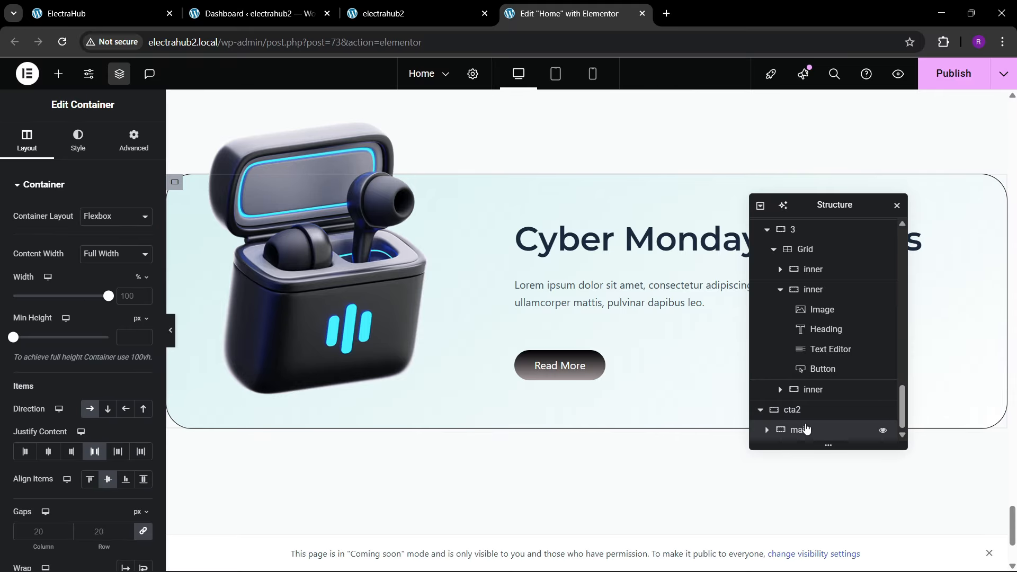
pyautogui.click(125, 409)
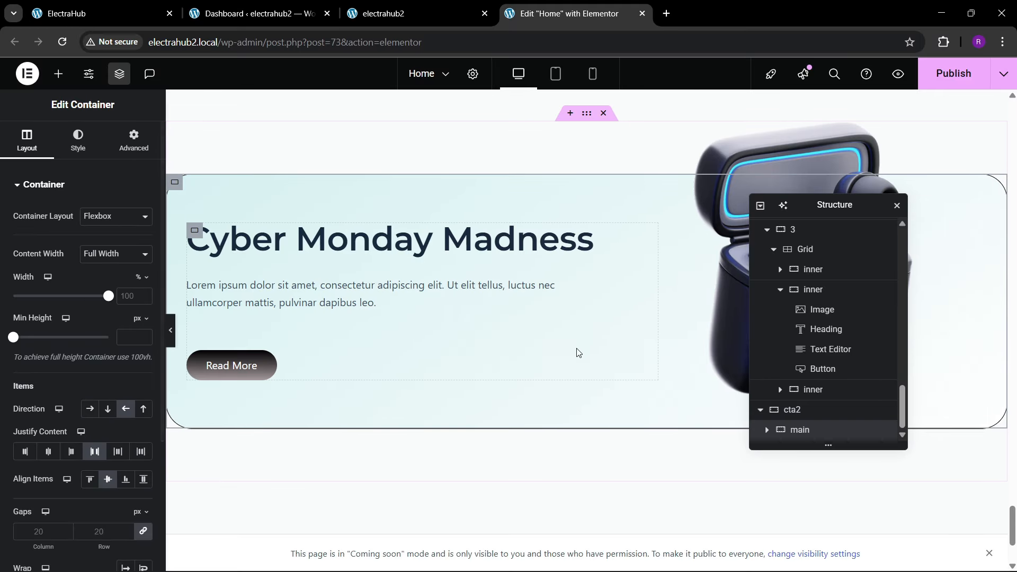
# Step: Replace the earbuds image in cta2 with the laptop picture from the end of the media library
pyautogui.moveTo(798, 208); pyautogui.dragTo(459, 236)
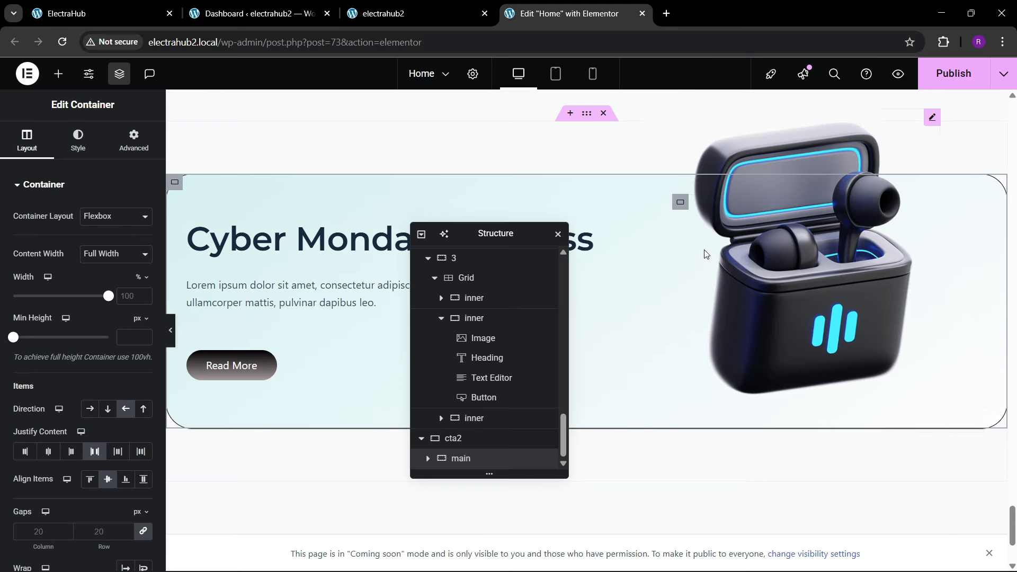
pyautogui.click(704, 250)
pyautogui.click(112, 254)
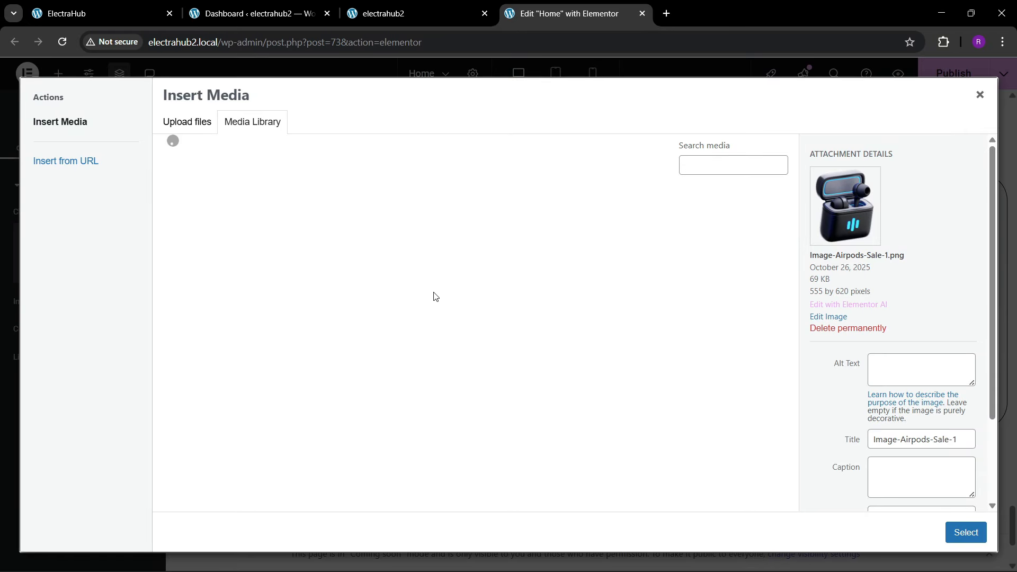
pyautogui.click(313, 242)
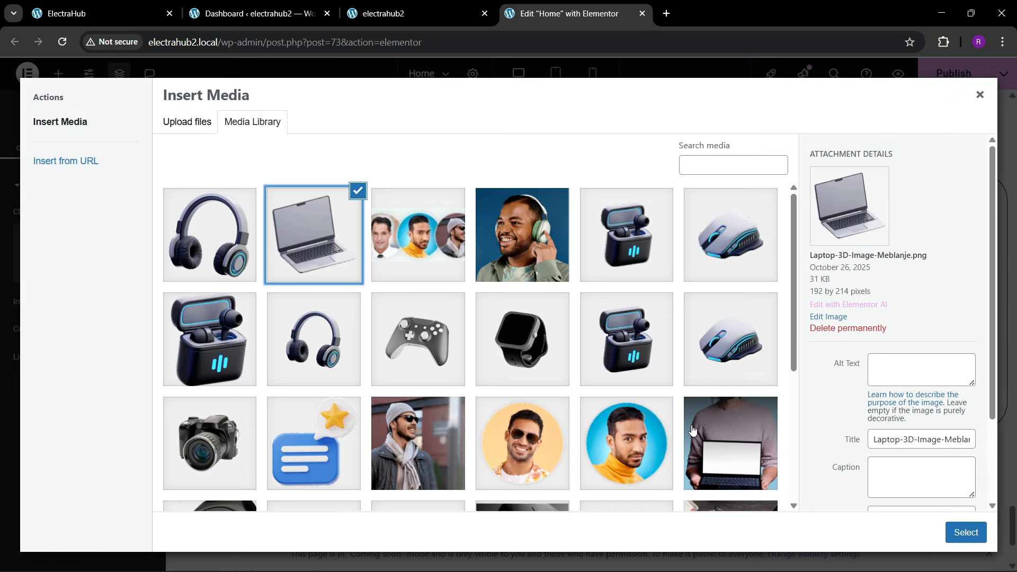
pyautogui.click(964, 533)
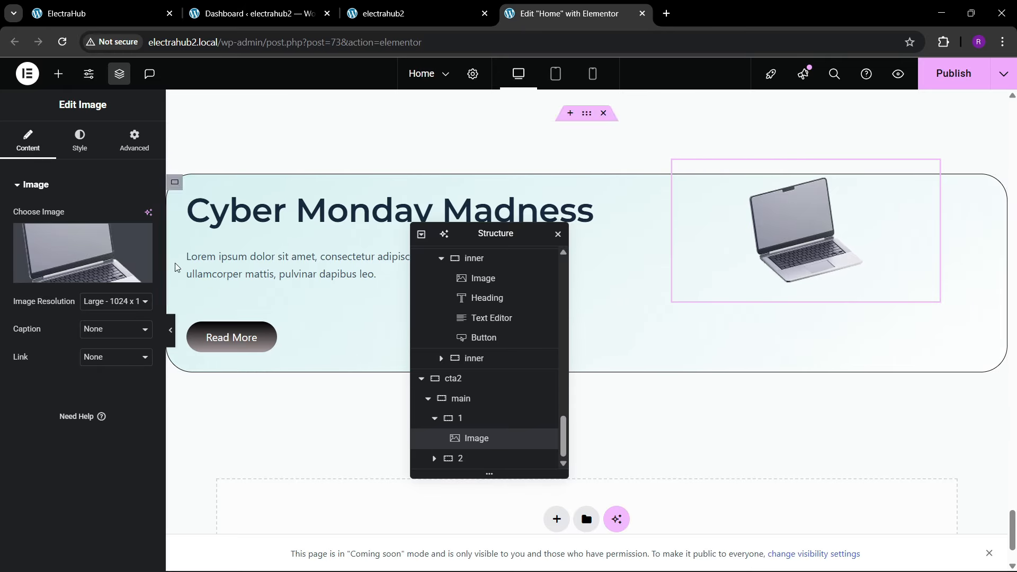
pyautogui.click(61, 240)
pyautogui.scroll(-4, 466, 336)
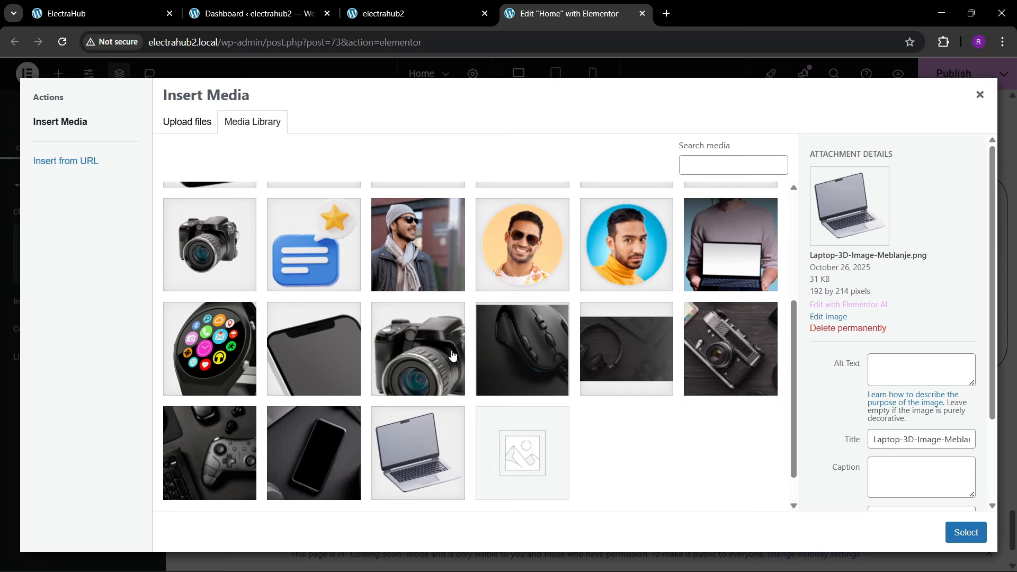
pyautogui.click(389, 452)
pyautogui.click(947, 534)
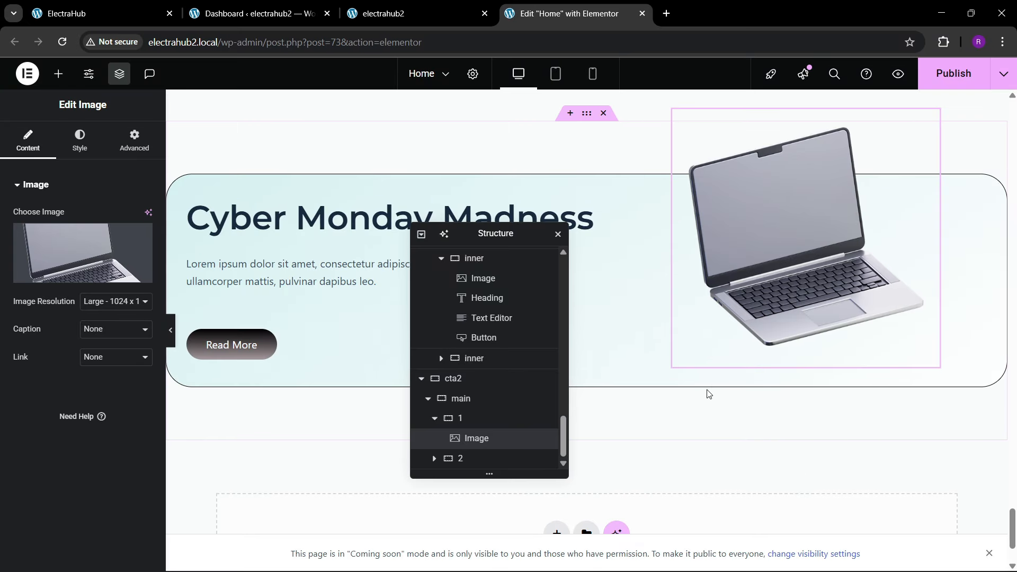
# Step: Set the custom width of the laptop image in cta2 to 90%
pyautogui.click(81, 142)
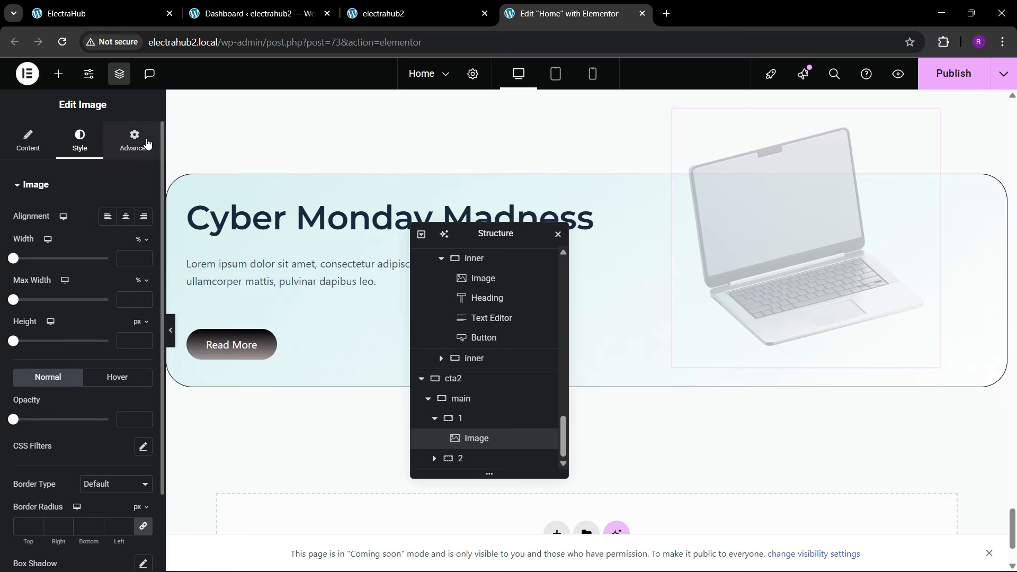
pyautogui.moveTo(136, 363); pyautogui.dragTo(63, 372)
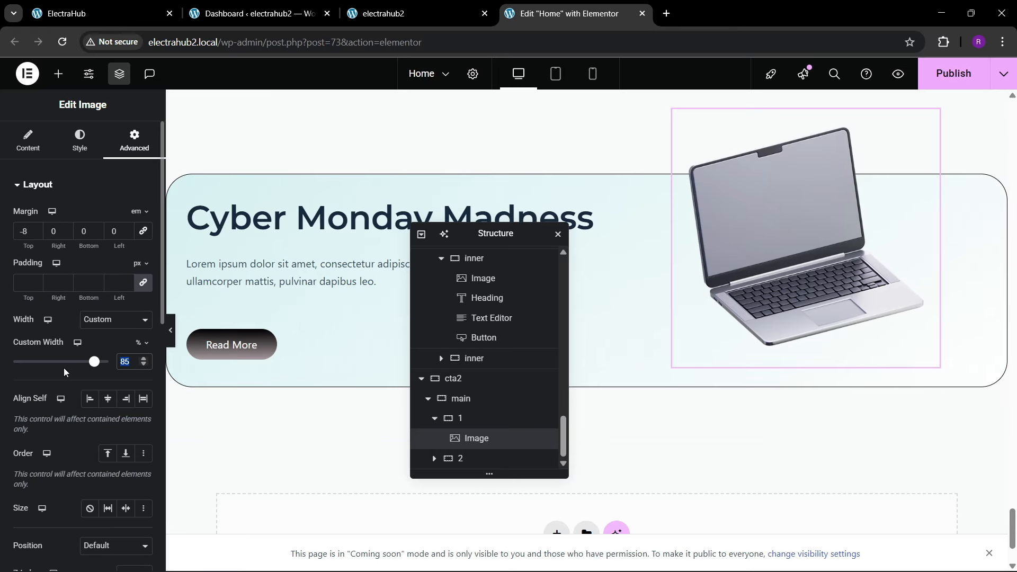
pyautogui.write('9')
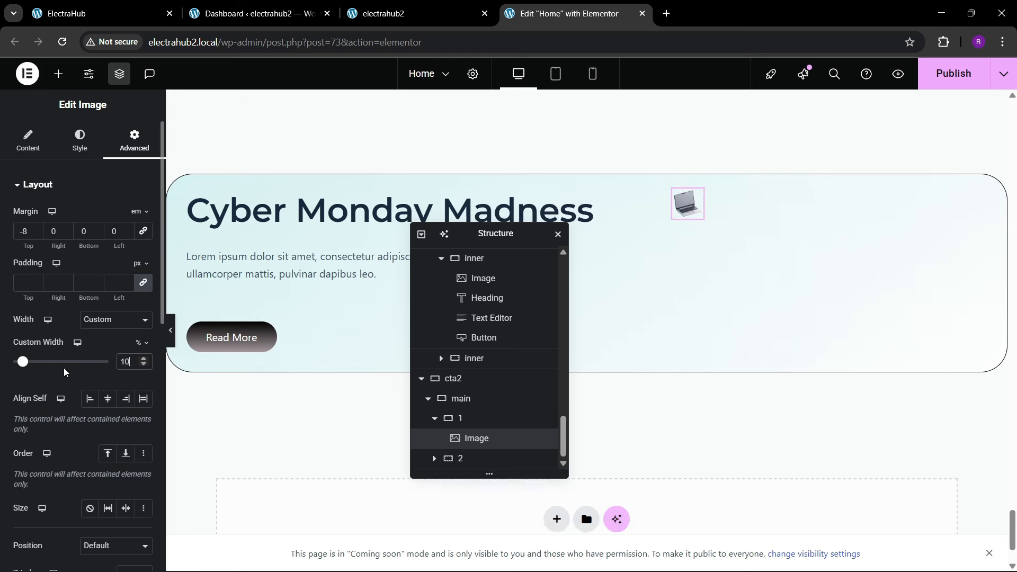
pyautogui.write('0')
pyautogui.press('BackSpace')
pyautogui.write('0')
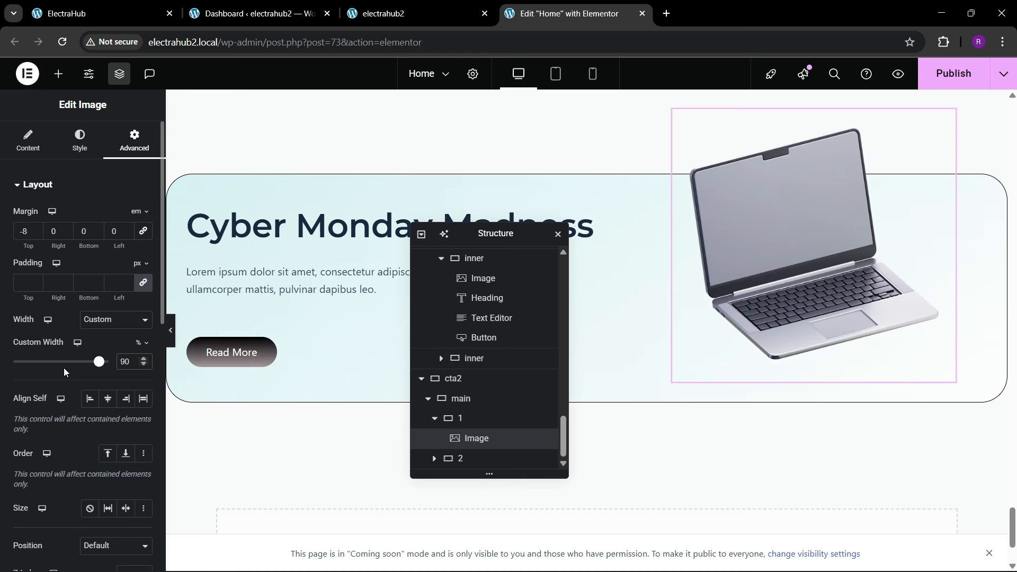
# Step: Copy the heading from the reference section and replace the cta2 heading with "Join Our Tech Community"
pyautogui.click(106, 6)
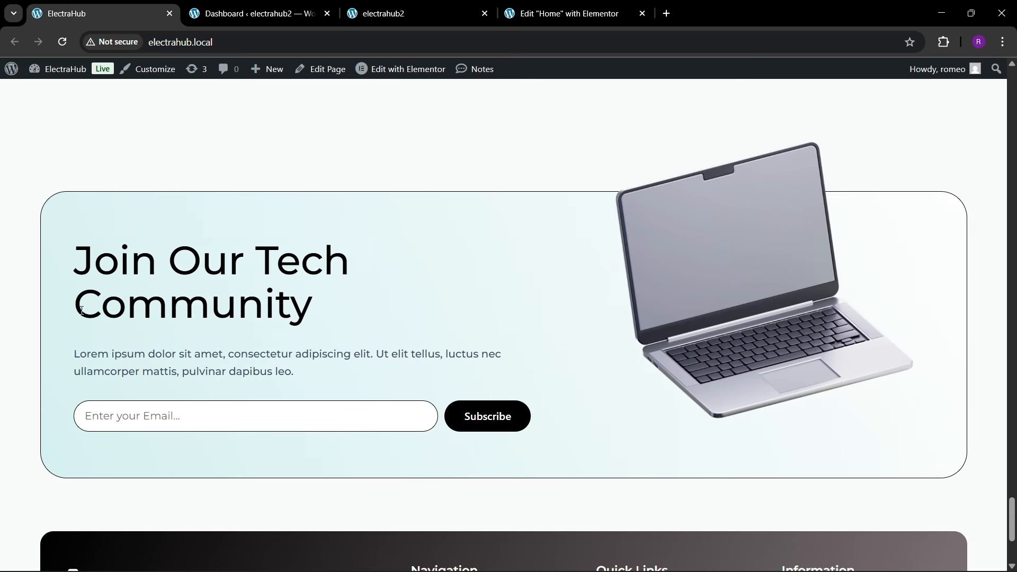
pyautogui.moveTo(87, 272); pyautogui.dragTo(316, 291)
pyautogui.hotkey('ctrl', 'c')
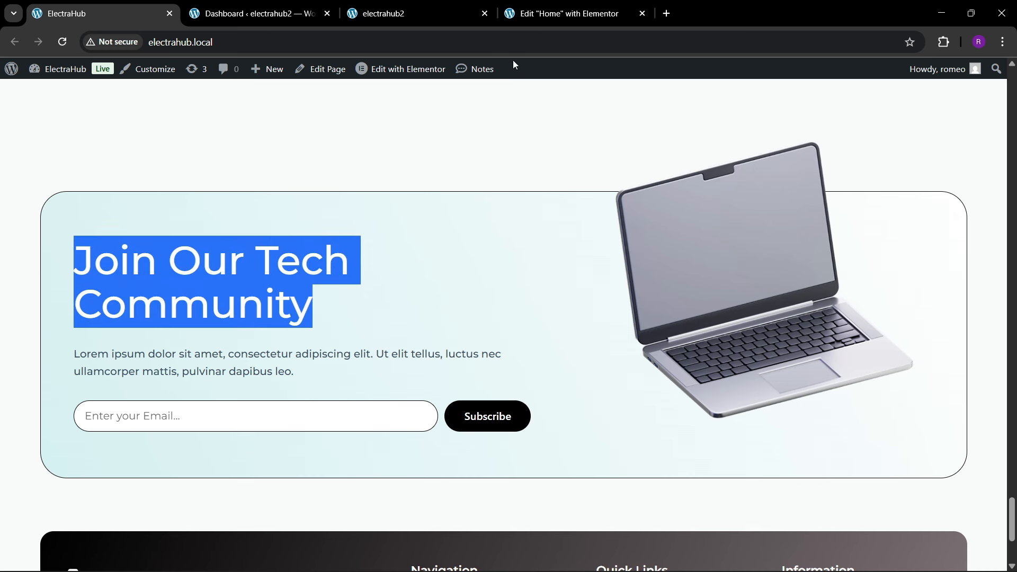
pyautogui.click(567, 13)
pyautogui.click(239, 227)
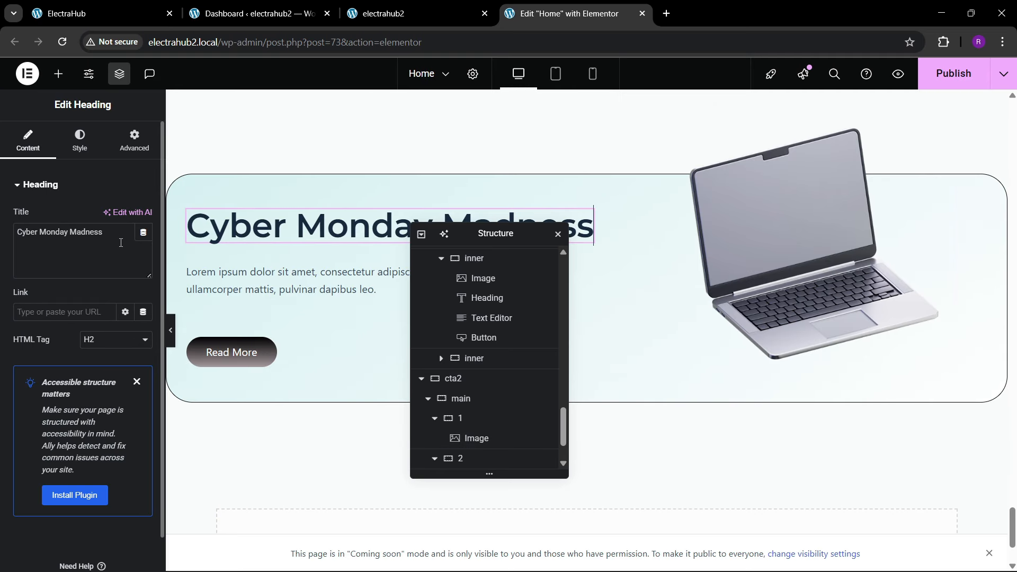
pyautogui.tripleClick(120, 243)
pyautogui.hotkey('ctrl', 'v')
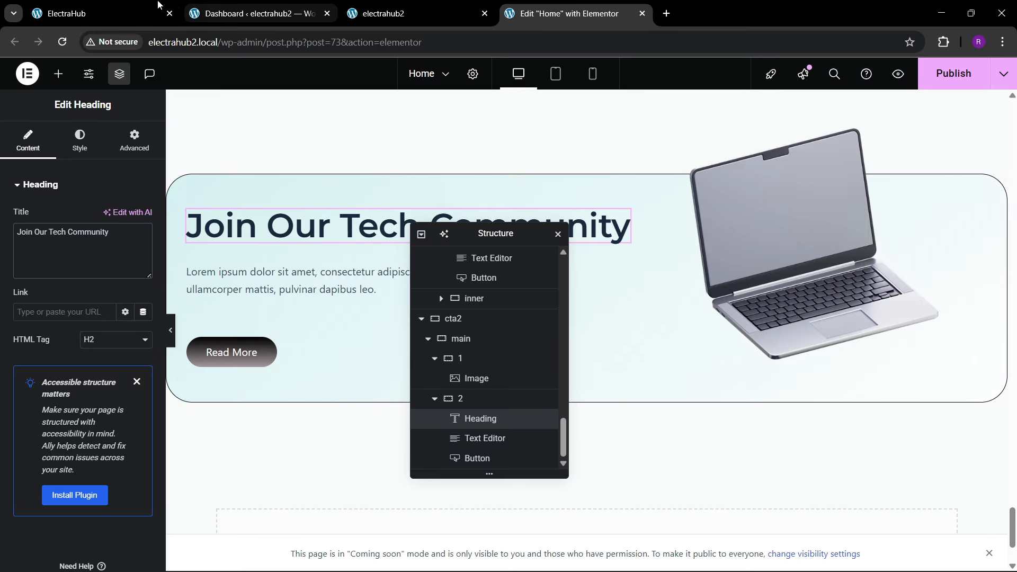
# Step: Check the reference section, delete the Read More button in cta2 and add a Form widget below the paragraph text
pyautogui.click(158, 5)
pyautogui.click(567, 13)
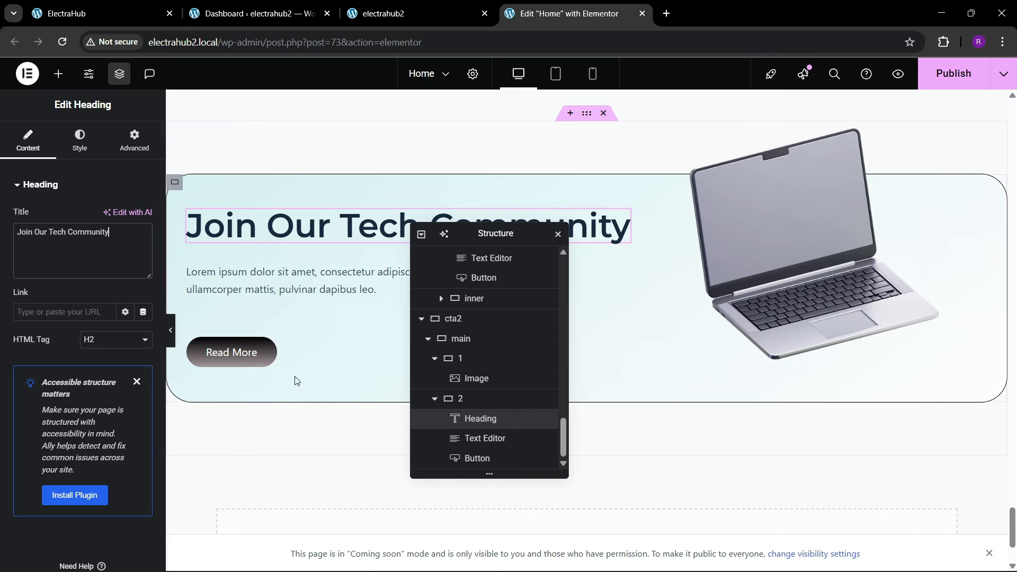
pyautogui.rightClick(234, 352)
pyautogui.click(258, 554)
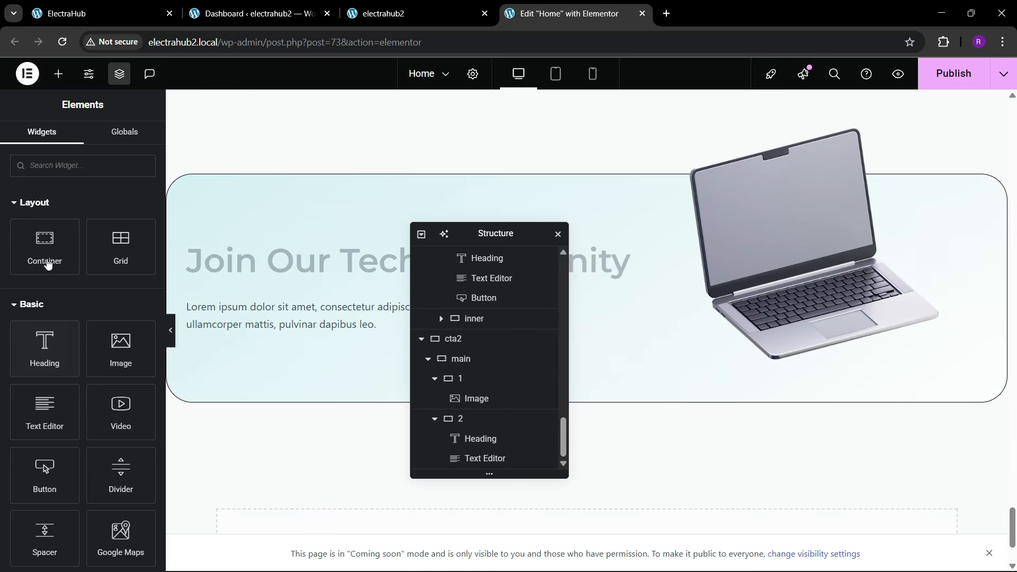
pyautogui.click(57, 167)
pyautogui.write('form')
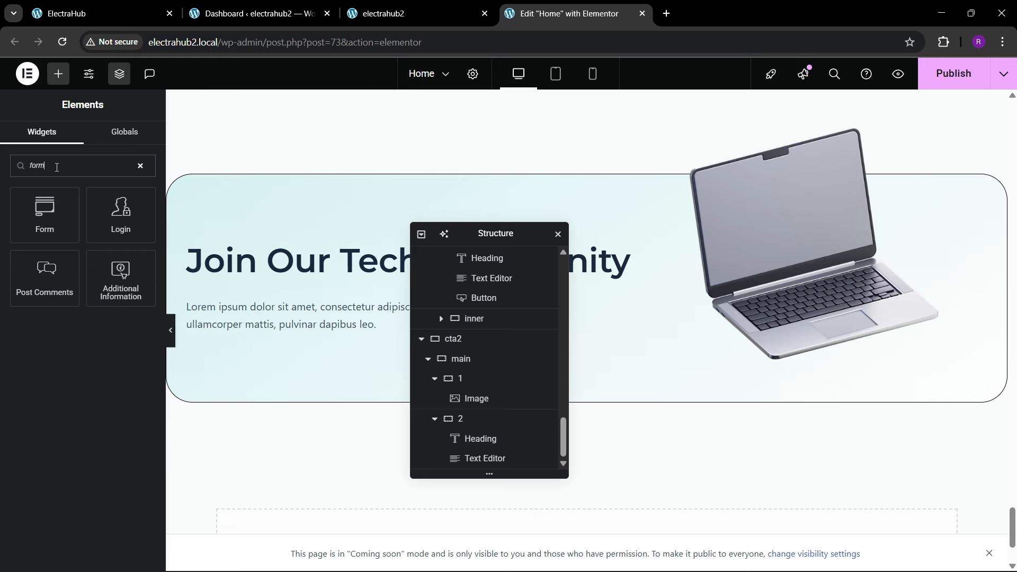
pyautogui.moveTo(48, 204); pyautogui.dragTo(334, 317)
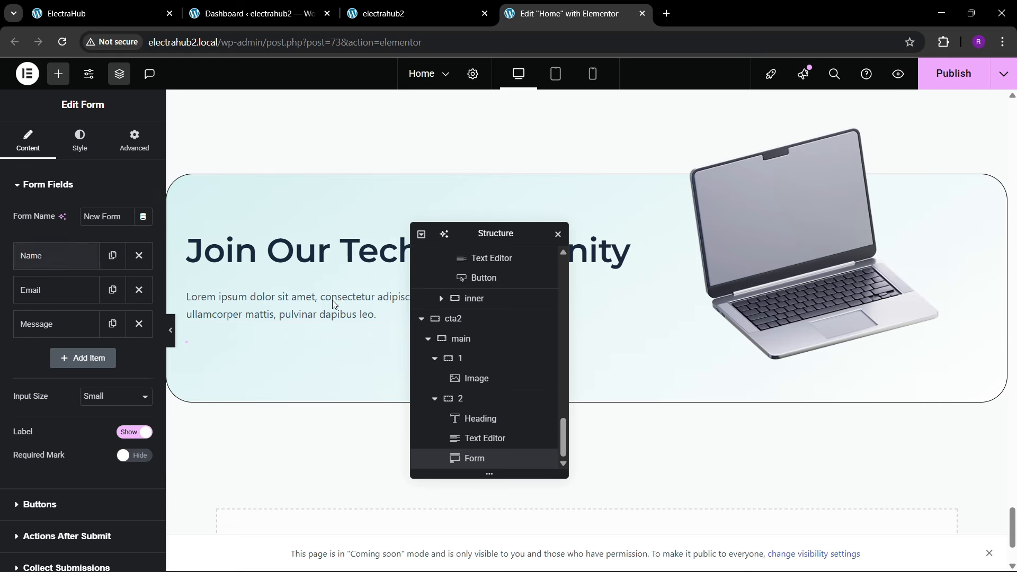
# Step: Remove the Name and Message fields from the form and set the Email field's placeholder to "Enter your email"
pyautogui.click(139, 258)
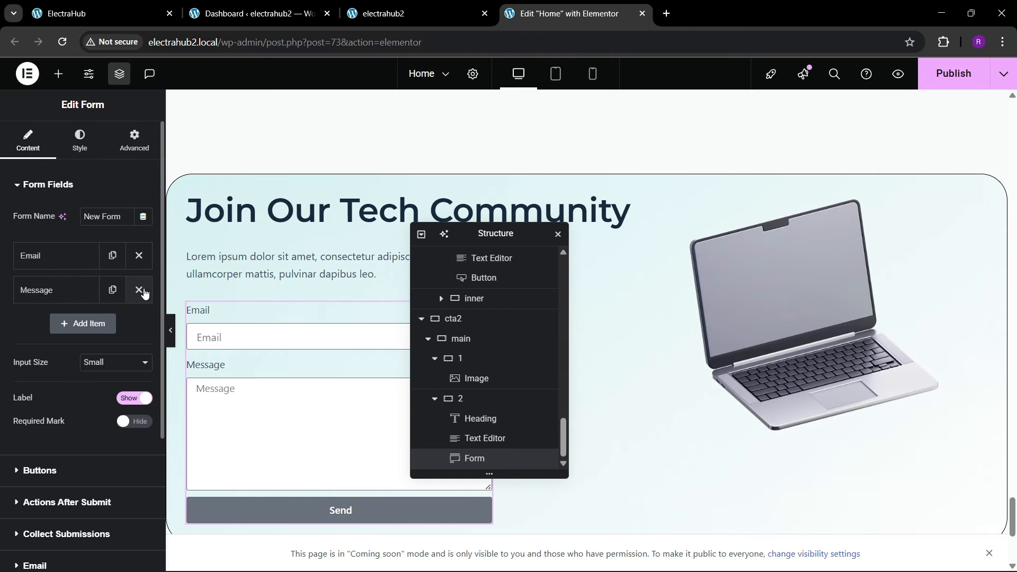
pyautogui.click(138, 289)
pyautogui.click(53, 256)
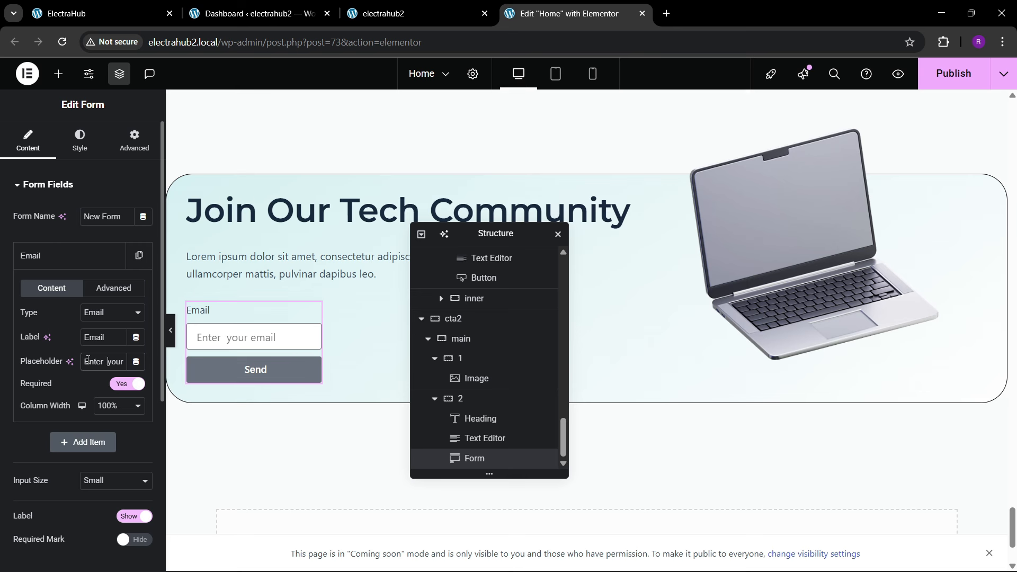
pyautogui.press('BackSpace')
pyautogui.click(115, 405)
pyautogui.click(115, 405)
pyautogui.click(68, 256)
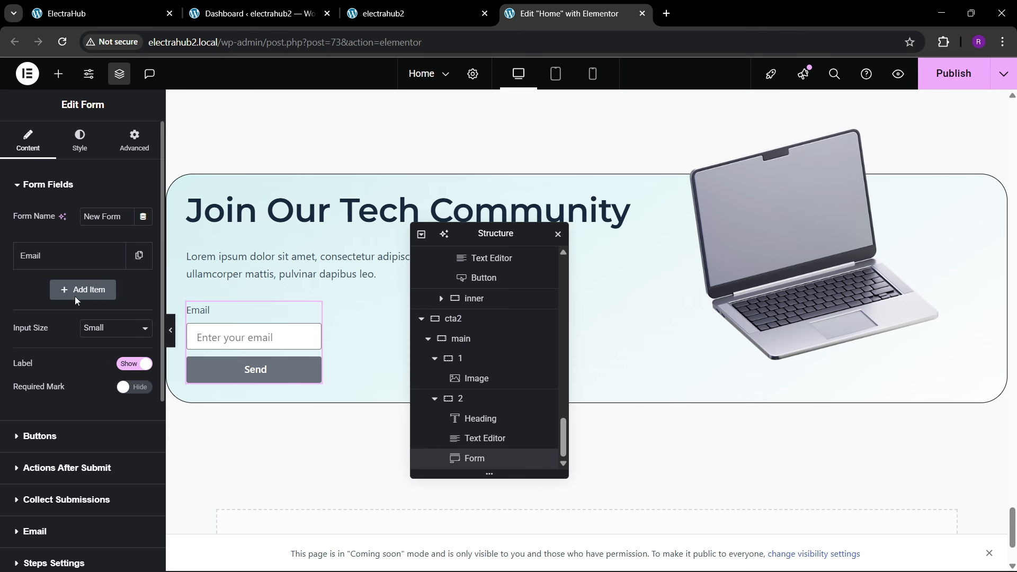
# Step: Try different input sizes for the form against the reference section, settling on Large
pyautogui.click(108, 329)
pyautogui.click(106, 392)
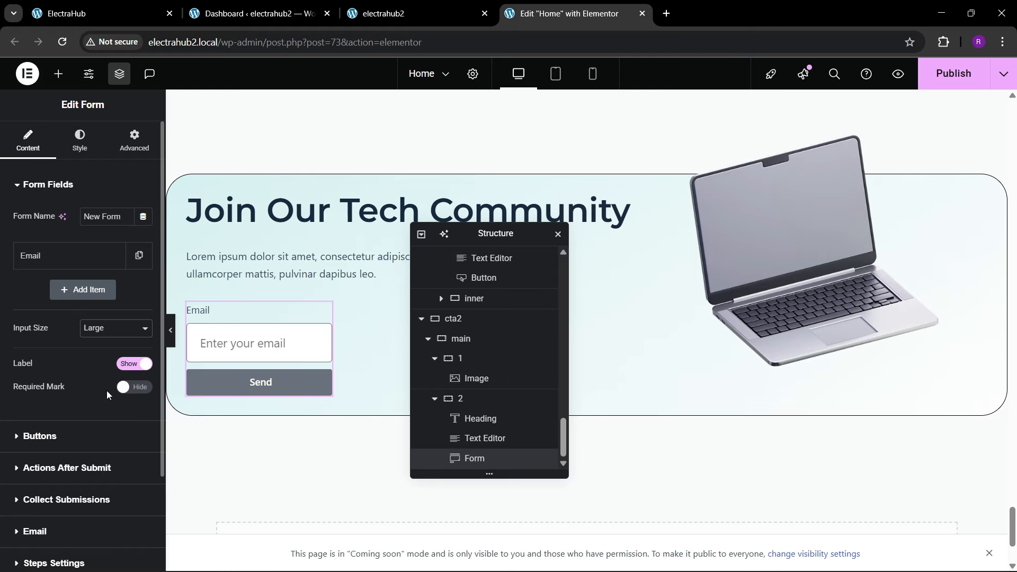
pyautogui.click(103, 330)
pyautogui.click(95, 389)
pyautogui.click(92, 331)
pyautogui.click(99, 378)
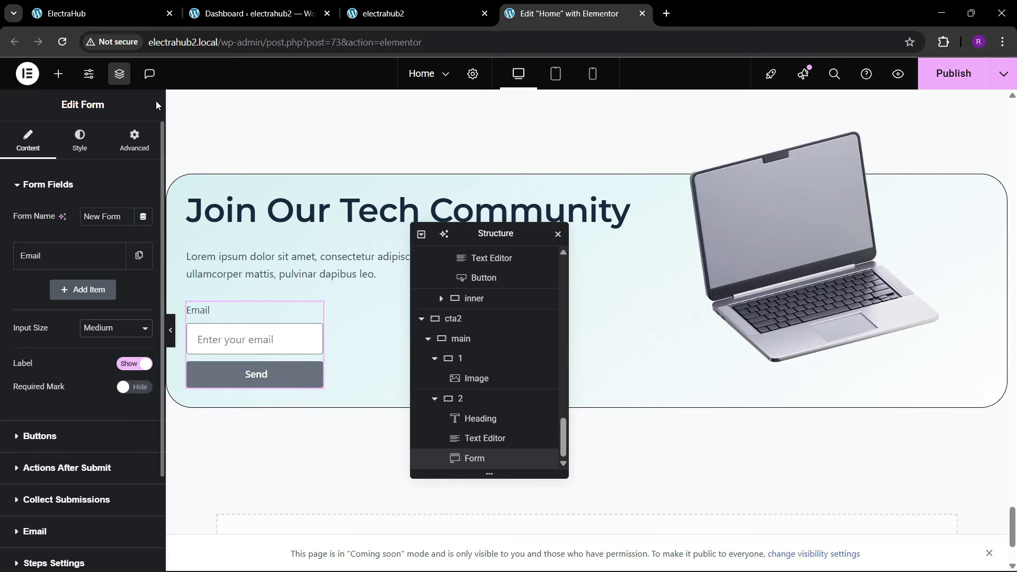
pyautogui.click(123, 5)
pyautogui.click(613, 8)
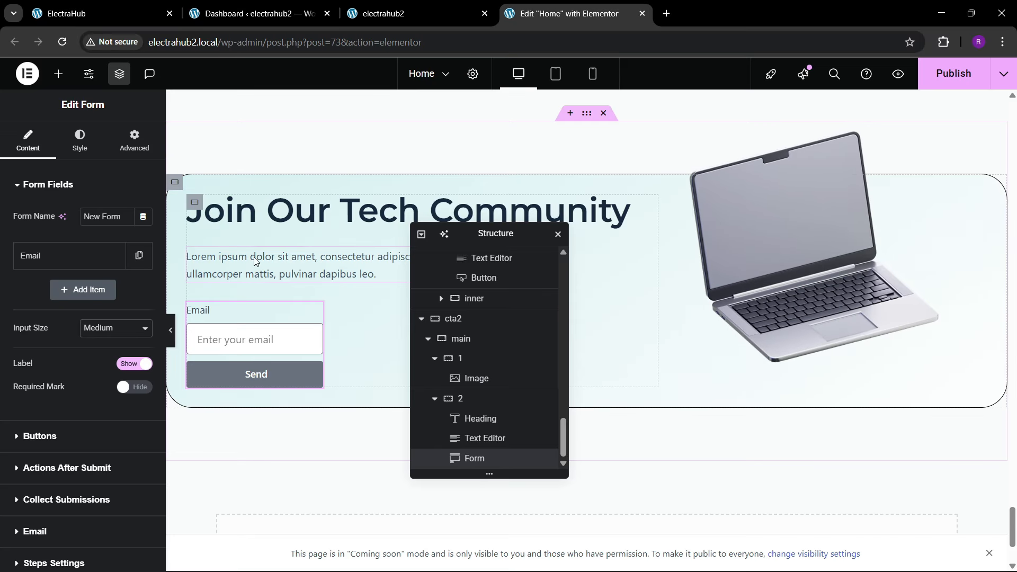
pyautogui.click(102, 330)
pyautogui.click(97, 390)
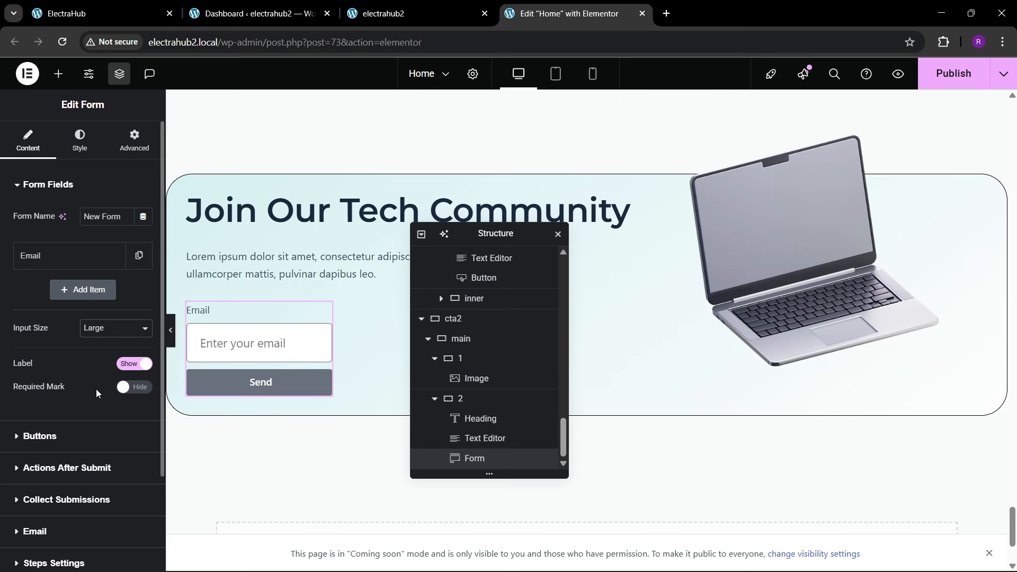
# Step: Try the Large size for the form's submit button, and set it to Medium
pyautogui.scroll(-2, 66, 389)
pyautogui.click(58, 316)
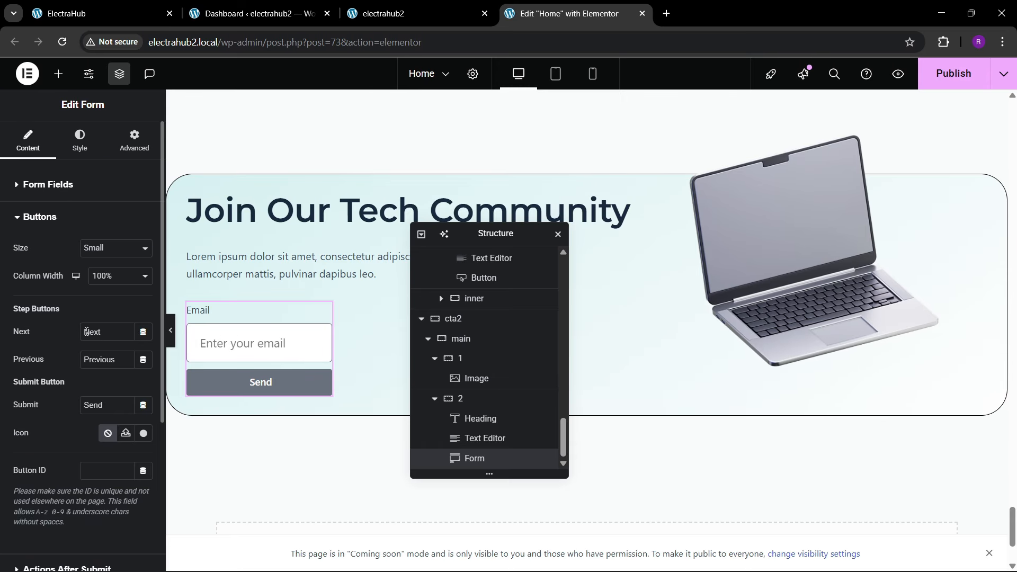
pyautogui.click(113, 253)
pyautogui.click(106, 308)
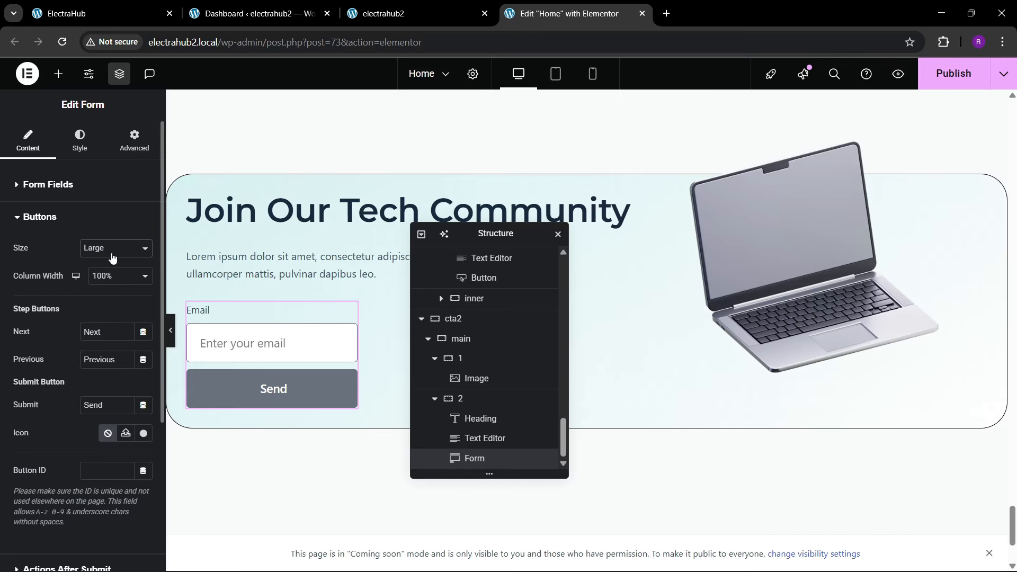
pyautogui.click(113, 253)
pyautogui.click(96, 297)
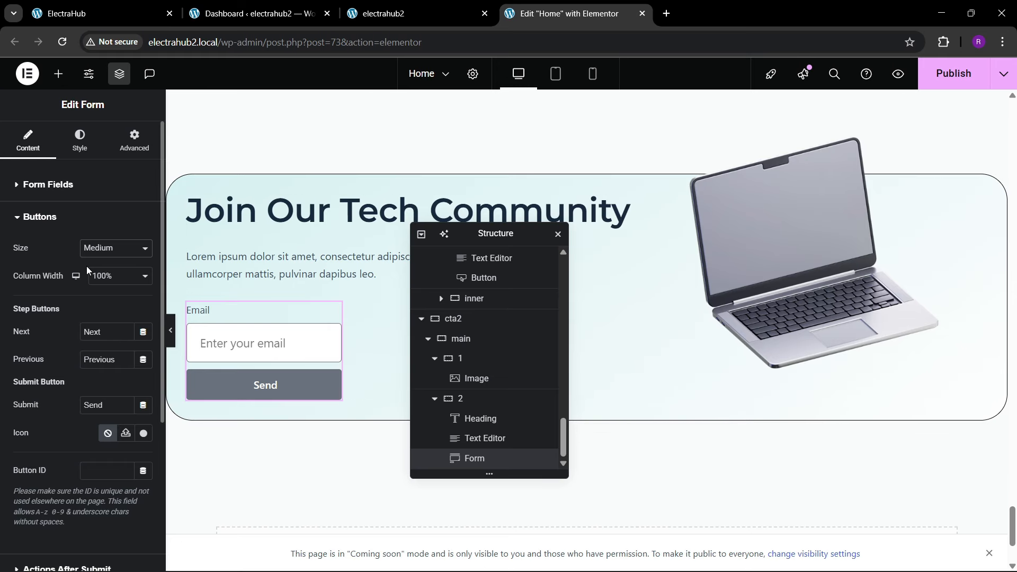
# Step: Set the form's input size to Medium and hide the field labels
pyautogui.click(29, 185)
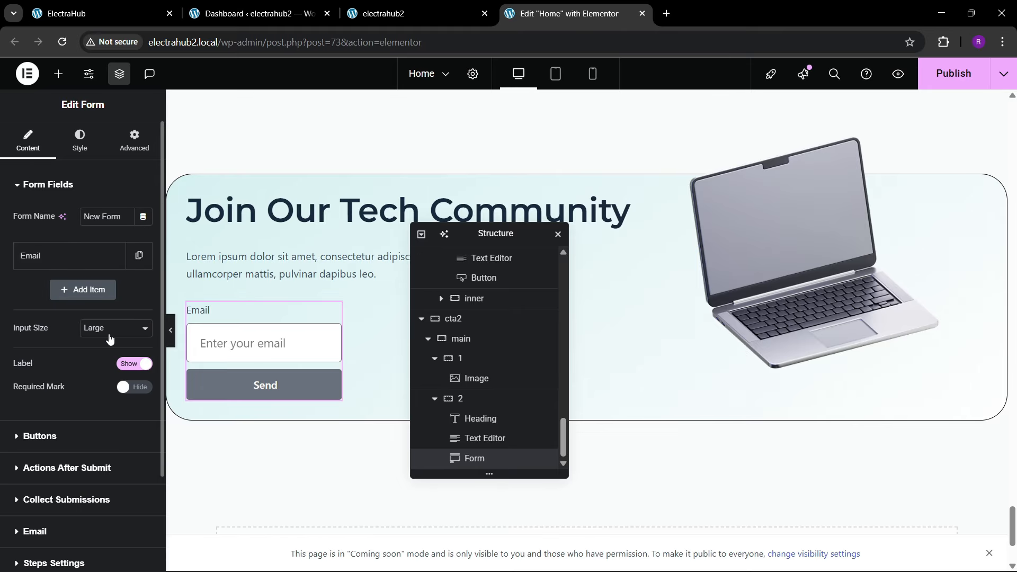
pyautogui.click(113, 334)
pyautogui.click(100, 377)
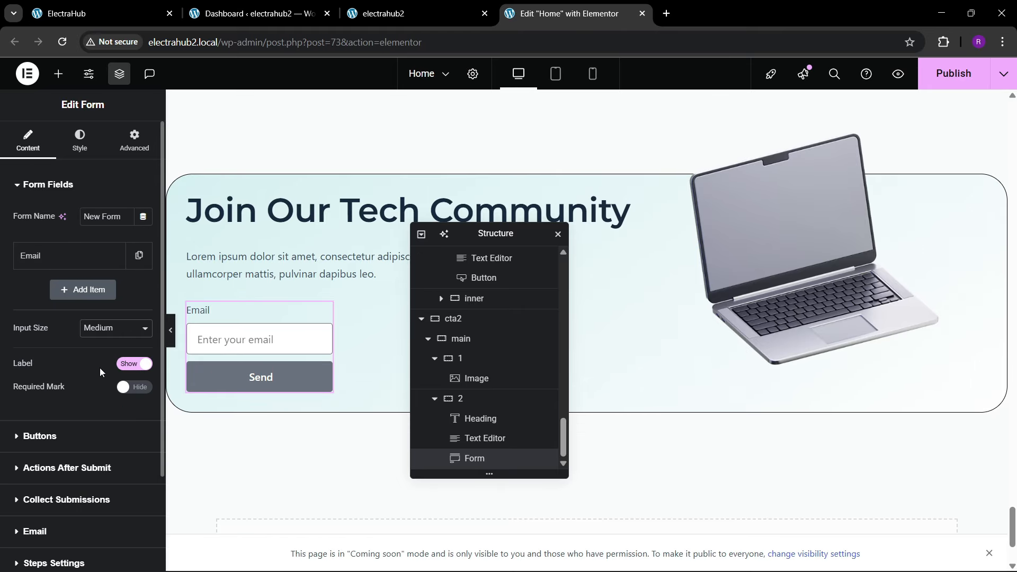
pyautogui.click(135, 363)
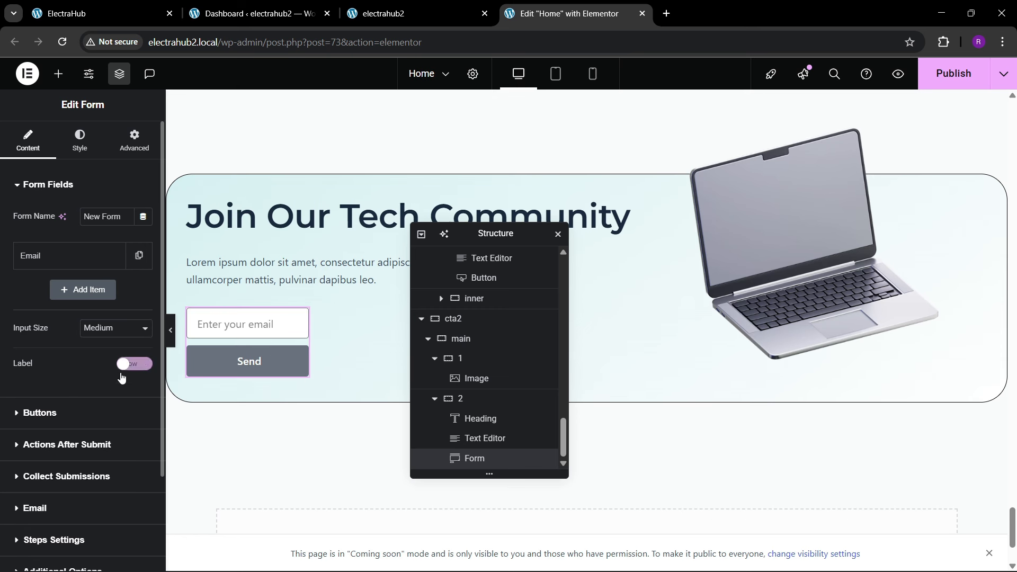
# Step: Set the Email field's column width to 80% and the form button's column width to 20%
pyautogui.click(72, 256)
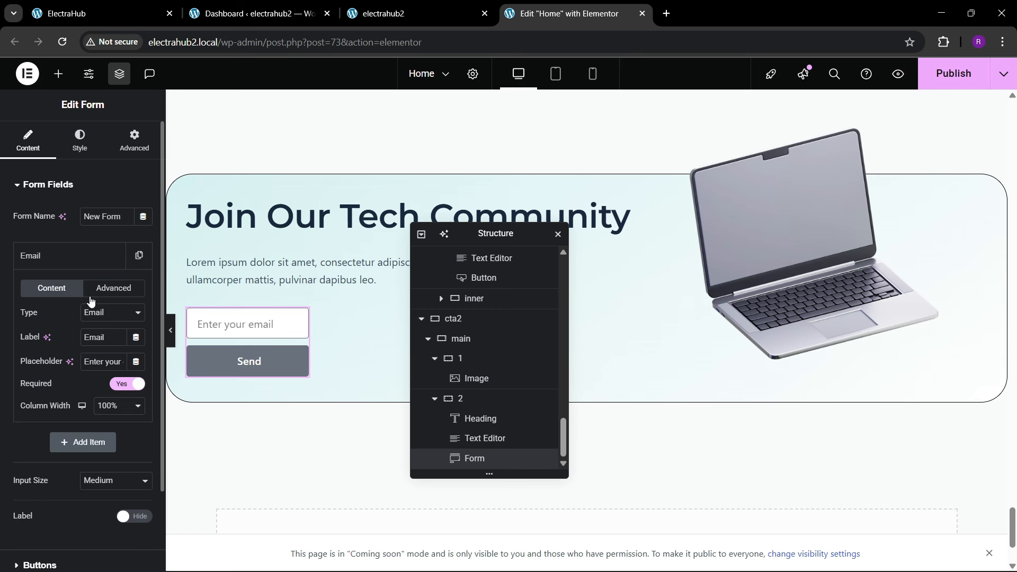
pyautogui.click(112, 406)
pyautogui.click(109, 341)
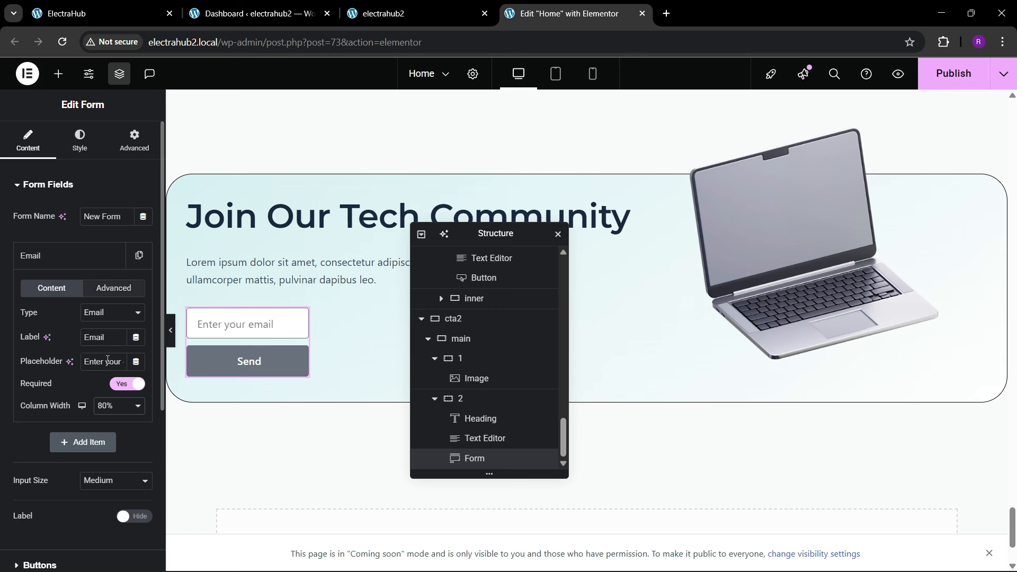
pyautogui.click(61, 258)
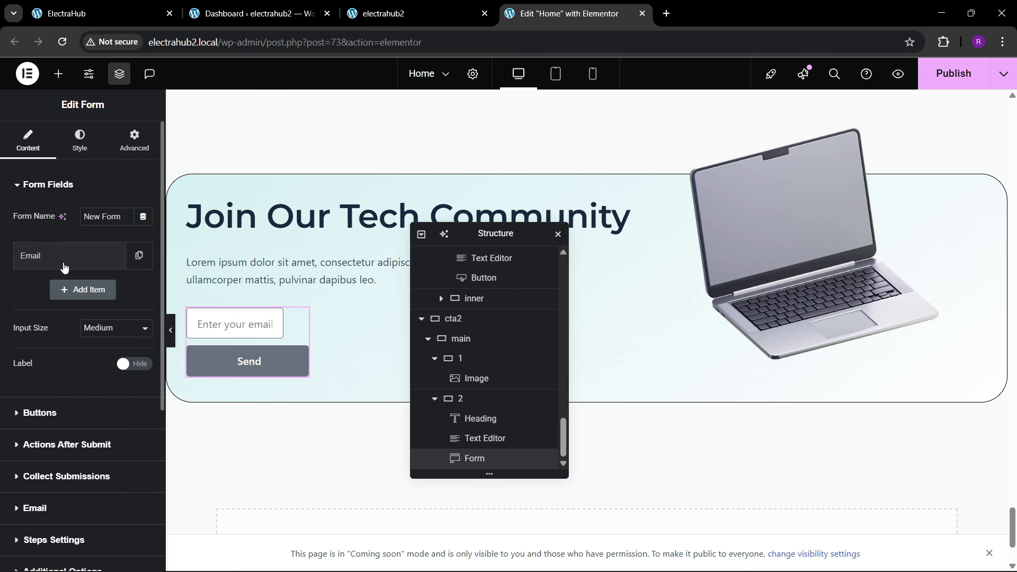
pyautogui.click(47, 403)
pyautogui.click(106, 279)
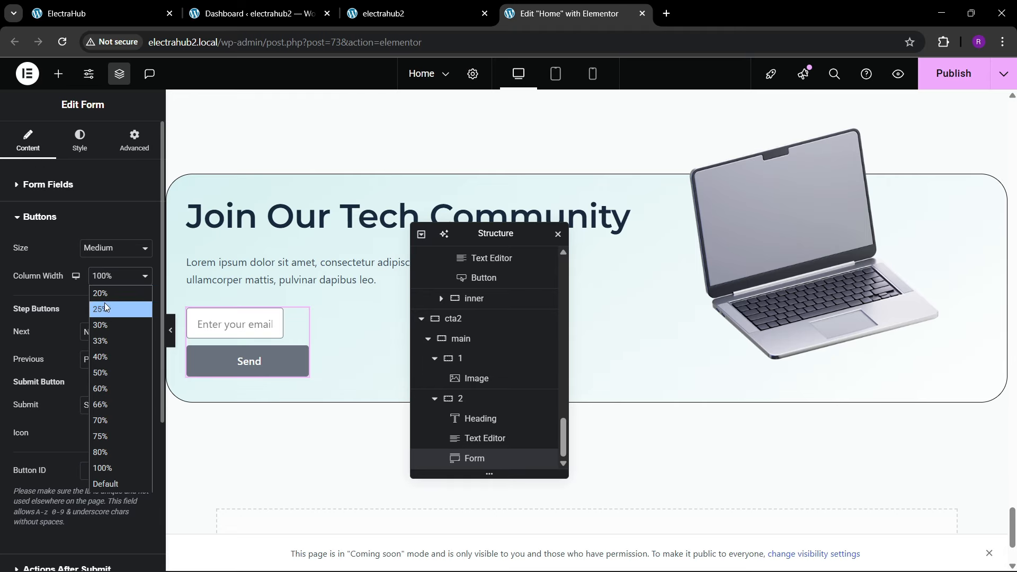
pyautogui.click(106, 299)
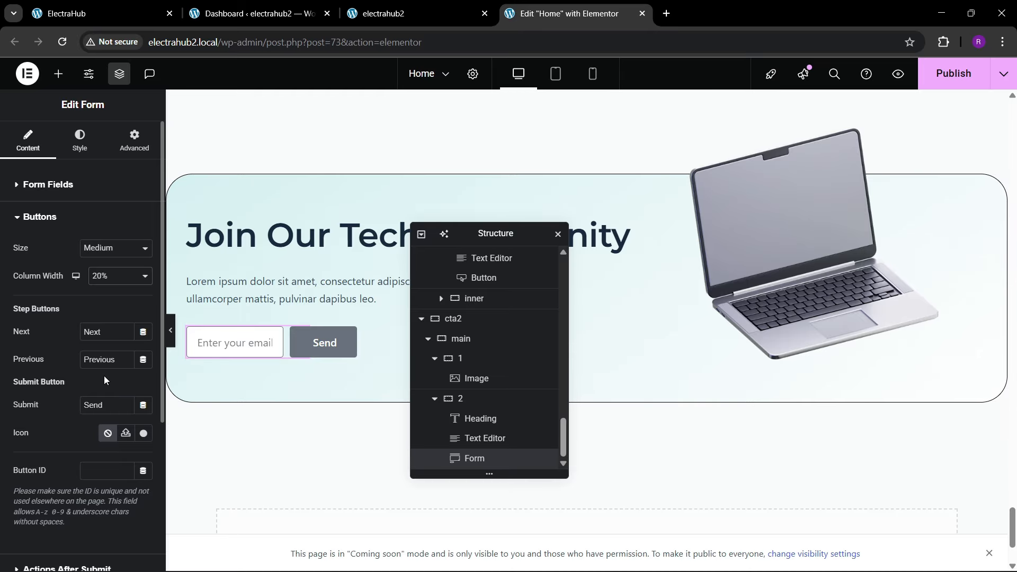
# Step: Set the width of the form widget to Full Width (100%)
pyautogui.click(116, 153)
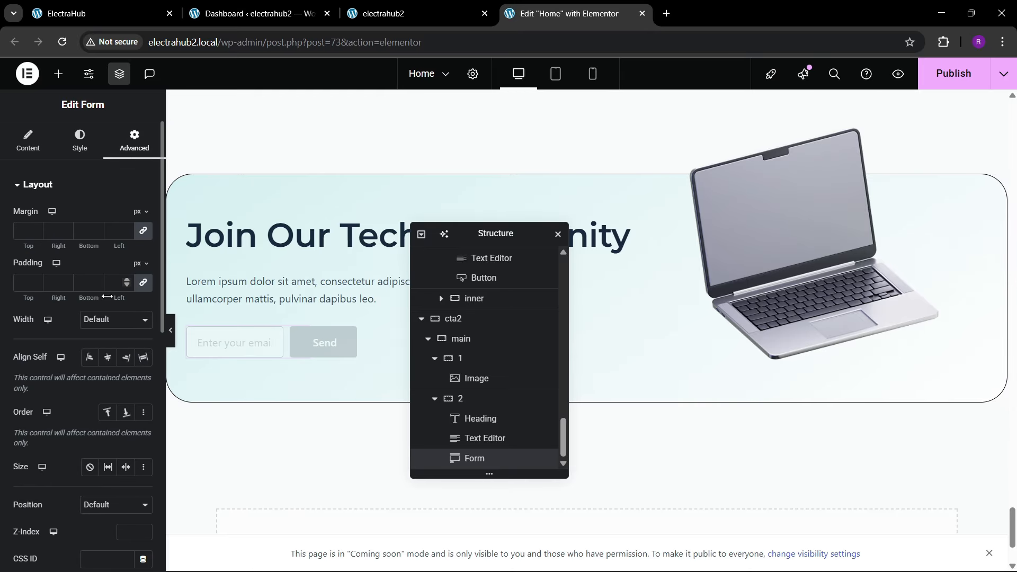
pyautogui.click(106, 321)
pyautogui.click(99, 354)
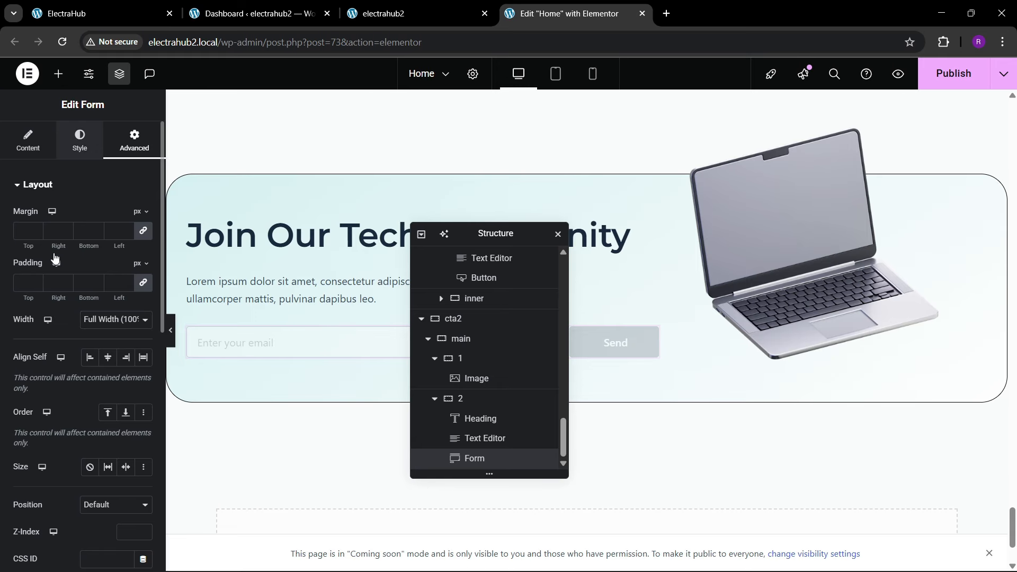
# Step: Give the form's input field a 1 px border in the black global color with a 100 px radius on all corners
pyautogui.click(79, 144)
pyautogui.scroll(-3, 33, 344)
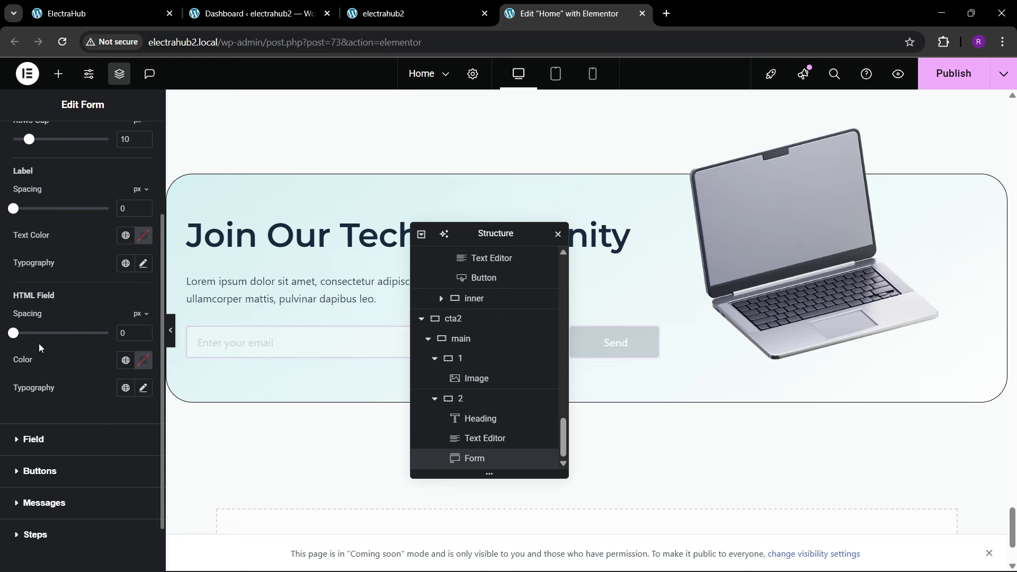
pyautogui.click(34, 381)
pyautogui.scroll(-1, 23, 379)
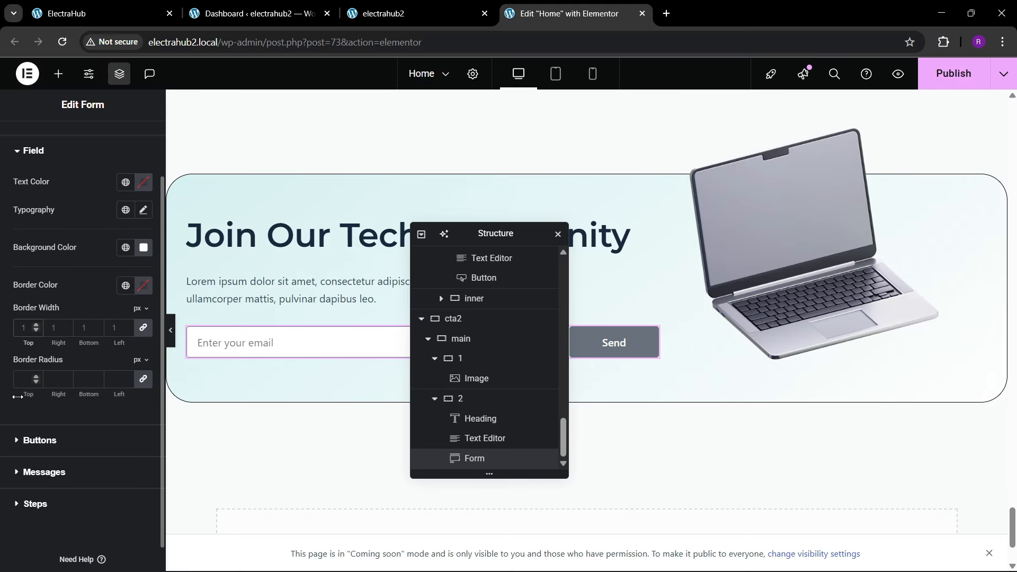
pyautogui.click(117, 4)
pyautogui.click(384, 12)
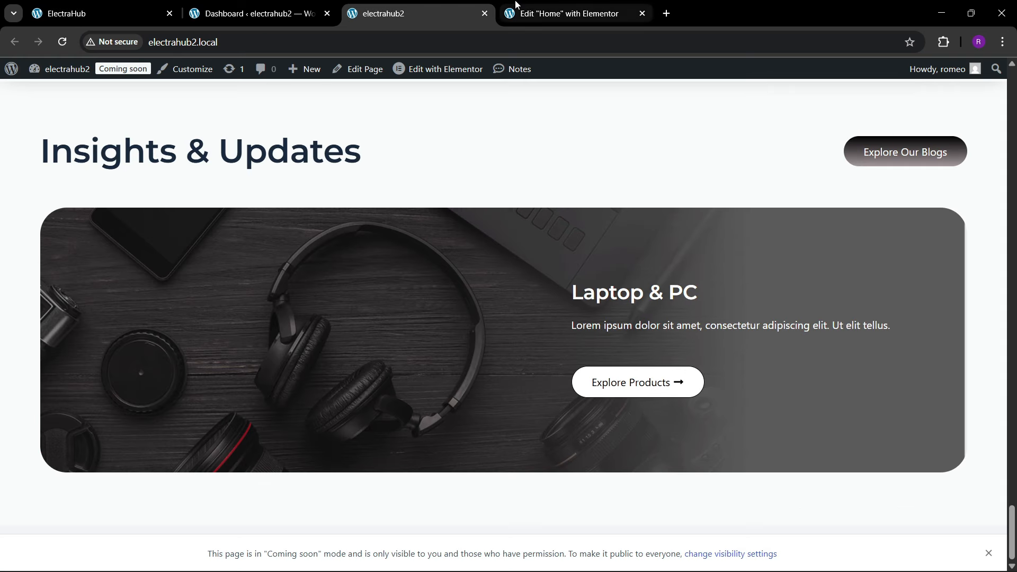
pyautogui.click(529, 12)
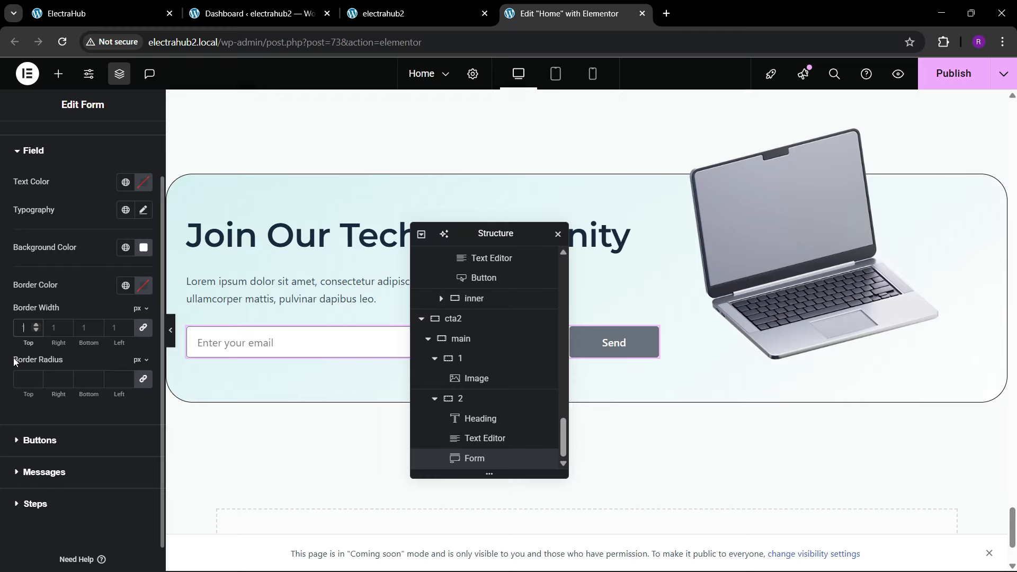
pyautogui.click(19, 387)
pyautogui.write('100')
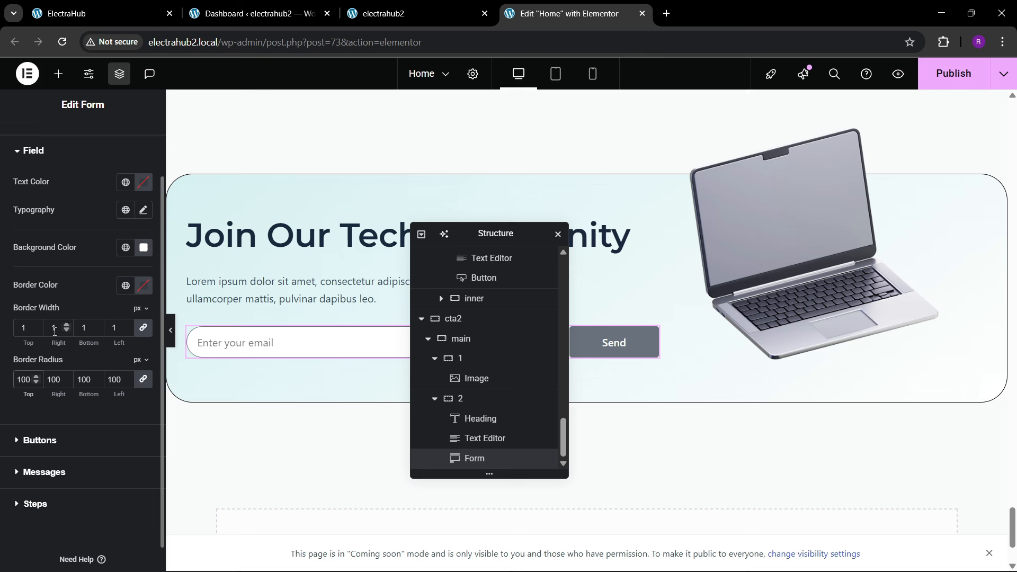
pyautogui.click(125, 286)
pyautogui.click(66, 481)
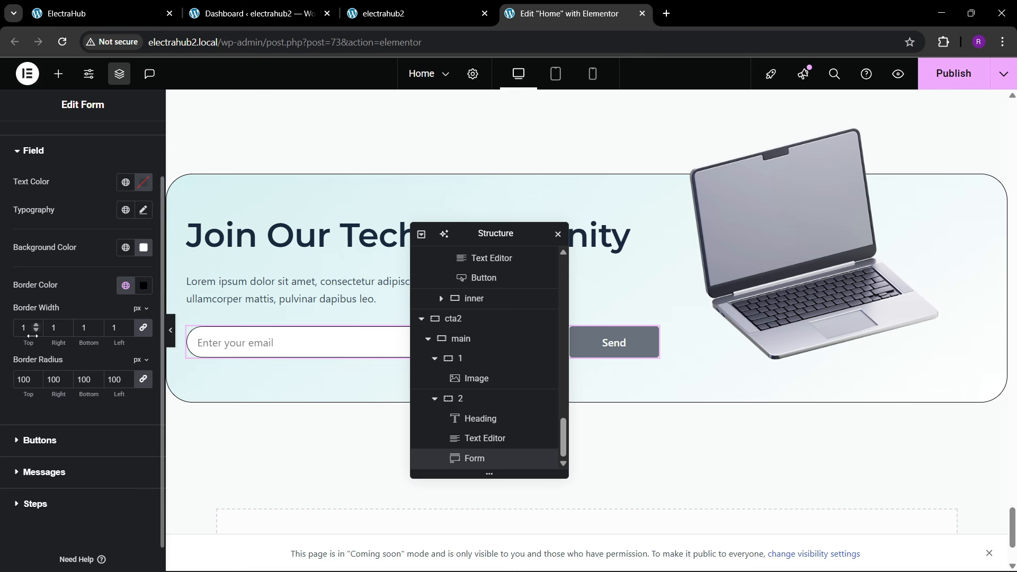
# Step: Set the background color of the form's submit button to the black global color
pyautogui.scroll(-1, 37, 411)
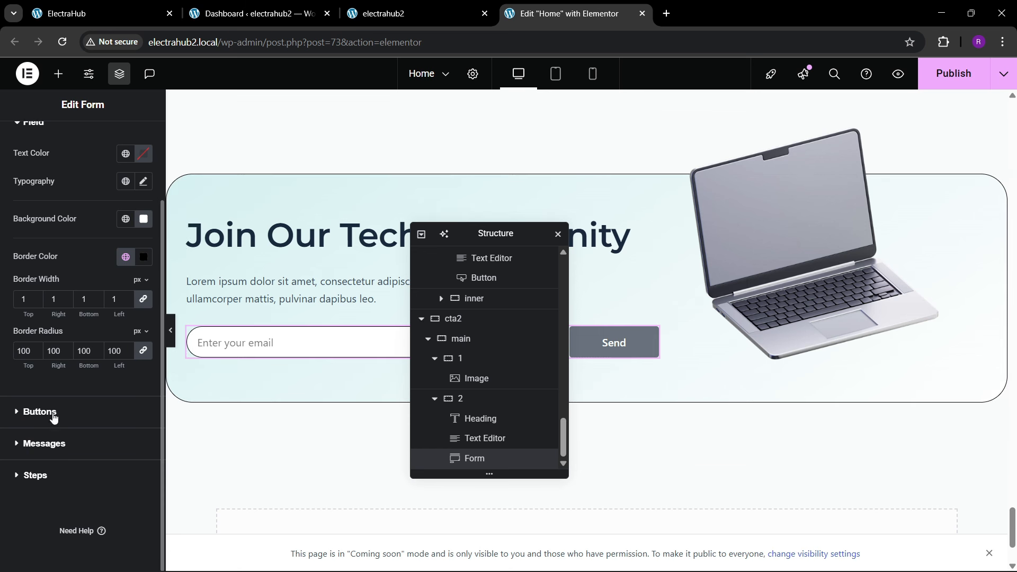
pyautogui.click(52, 415)
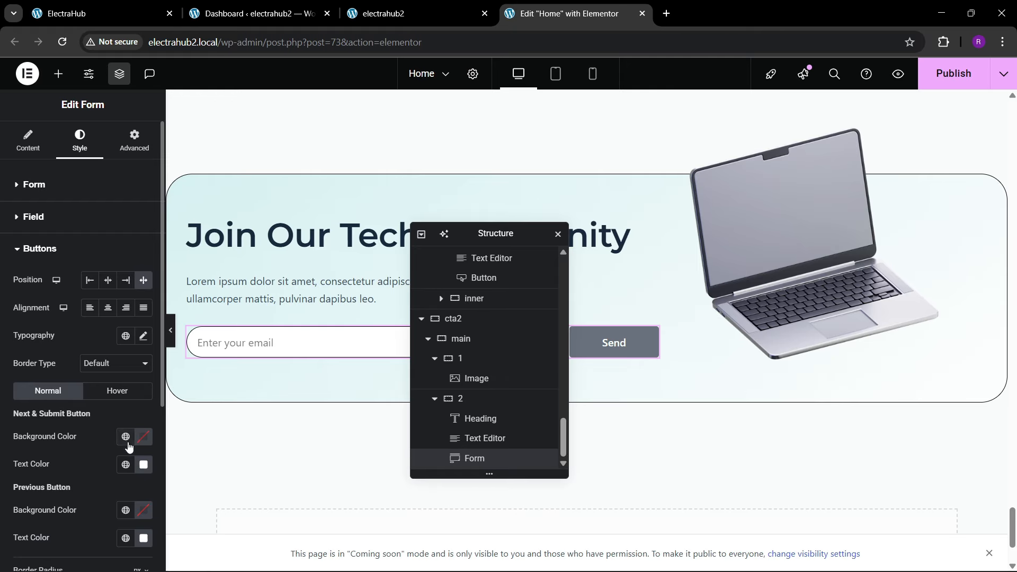
pyautogui.click(125, 436)
pyautogui.click(74, 308)
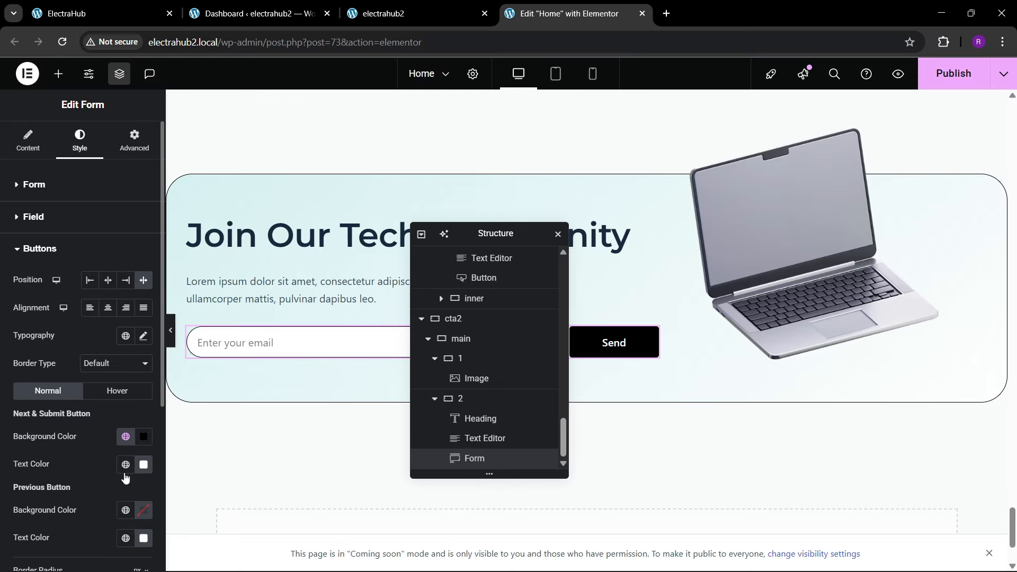
# Step: Check the subscribe button on the reference ElectraHub page and set the form button's border radius to 100 px
pyautogui.scroll(-1, 74, 392)
pyautogui.click(99, 7)
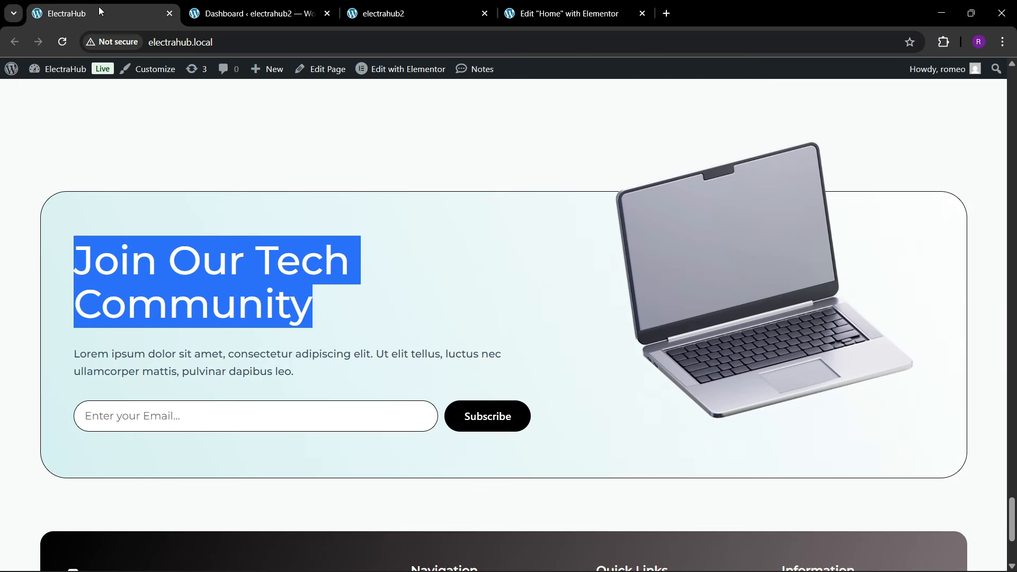
pyautogui.click(635, 11)
pyautogui.scroll(-2, 37, 349)
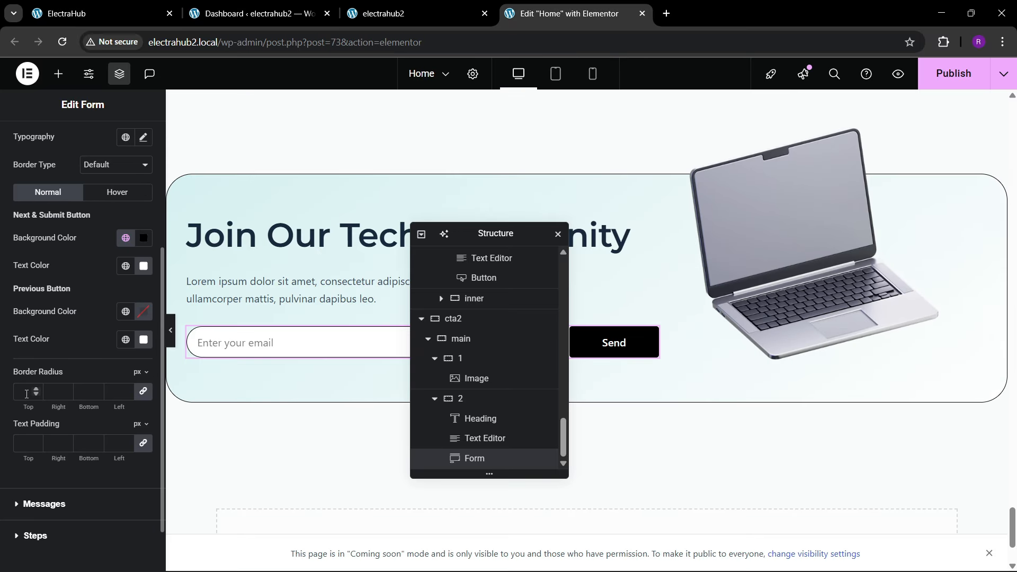
pyautogui.write('100')
# Step: Change the form's submit button text to "Subscribe"
pyautogui.scroll(4, 53, 294)
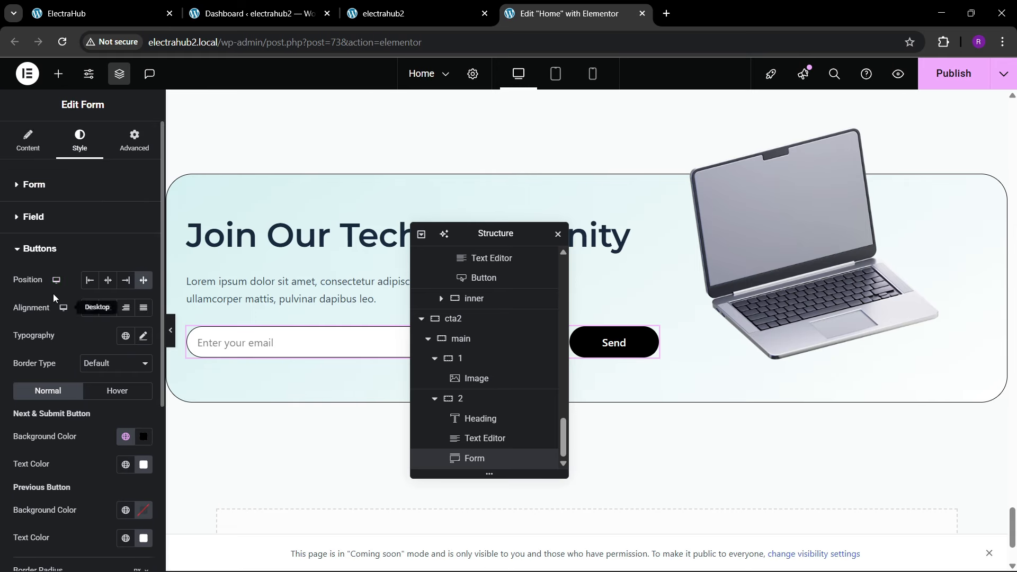
pyautogui.click(24, 146)
pyautogui.scroll(-2, 61, 334)
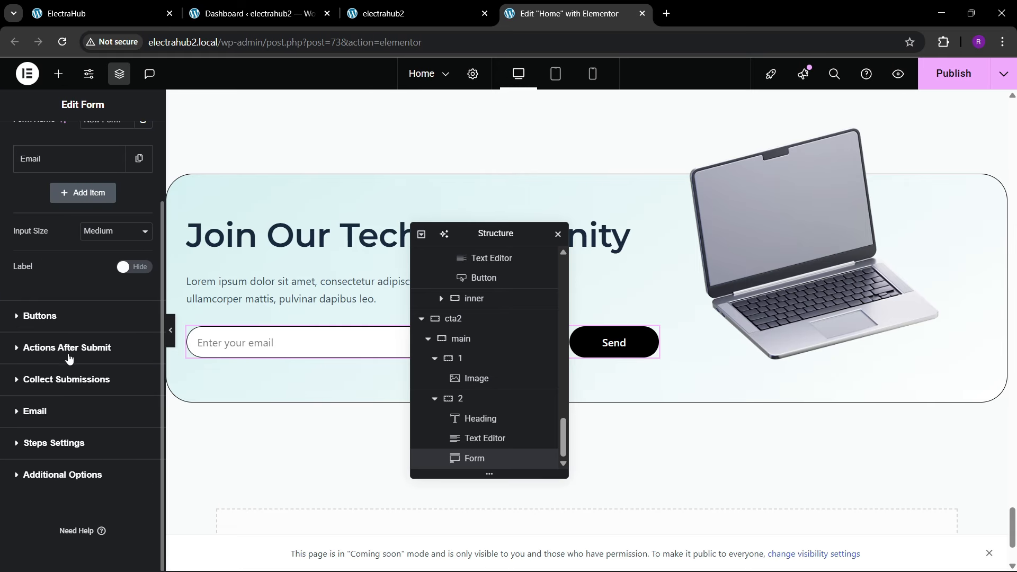
pyautogui.click(45, 315)
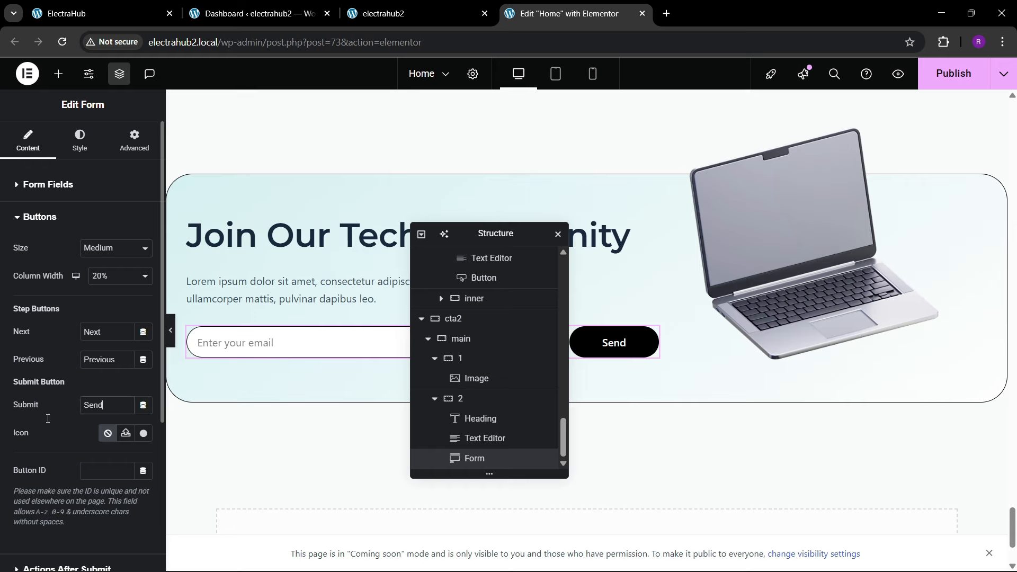
pyautogui.hotkey('ctrl', 'a')
pyautogui.write('Subscribe')
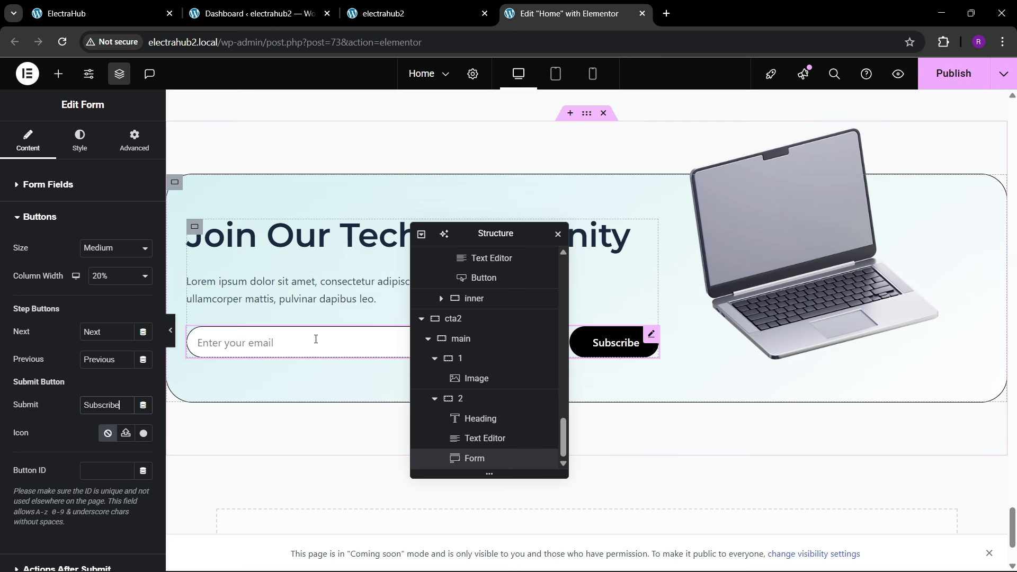
pyautogui.click(53, 192)
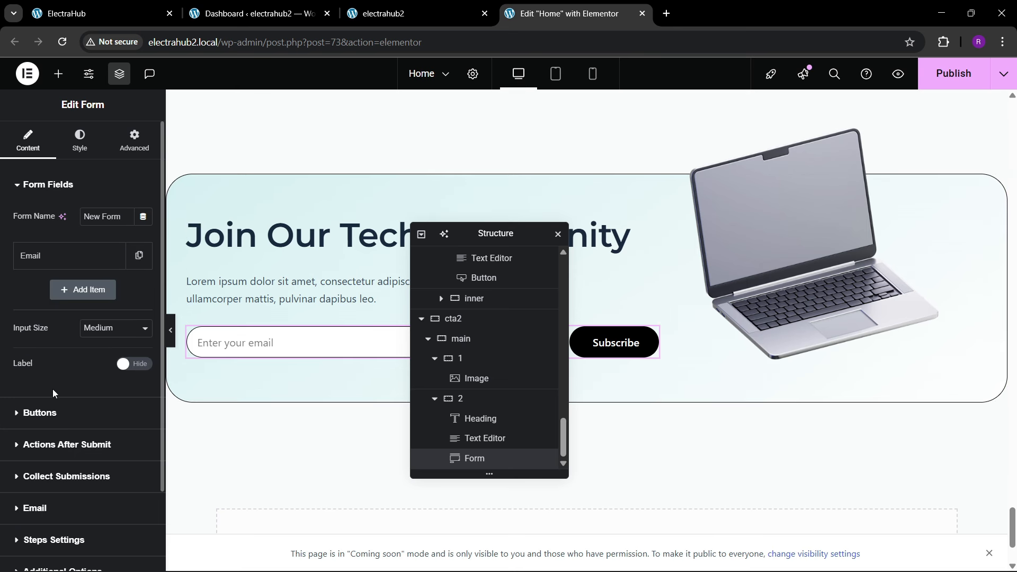
pyautogui.click(81, 150)
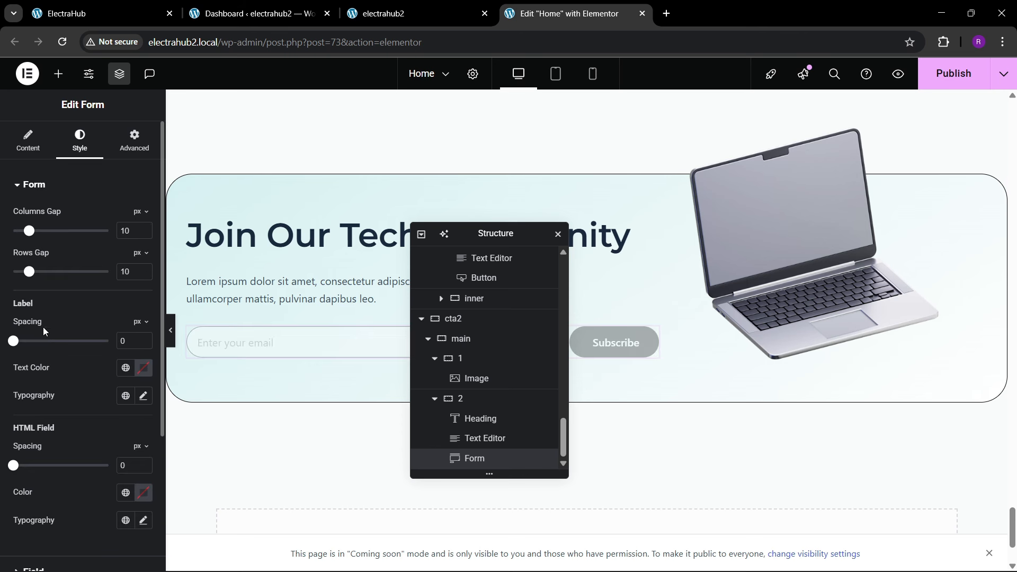
pyautogui.scroll(-3, 59, 321)
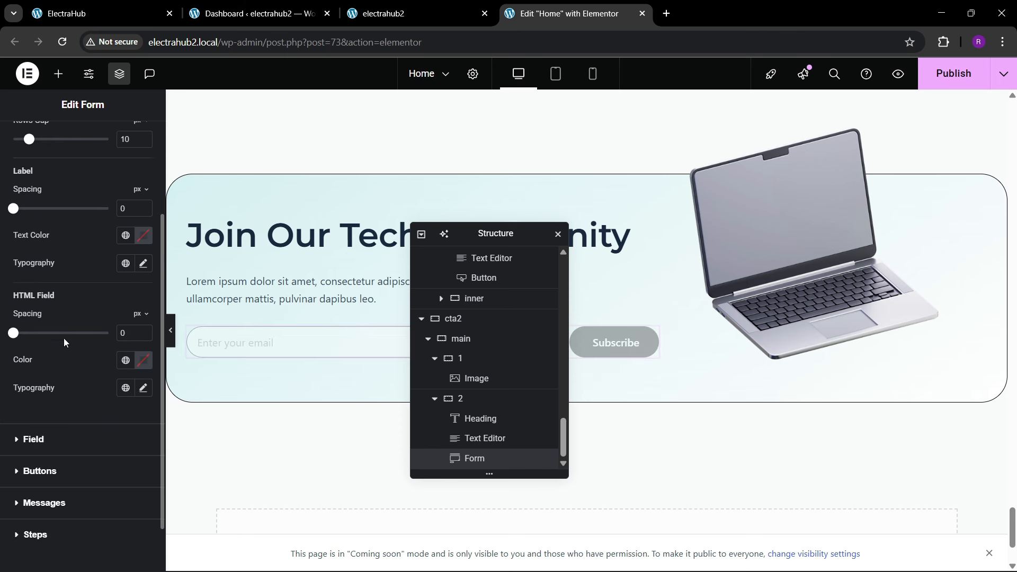
pyautogui.click(143, 263)
pyautogui.click(136, 364)
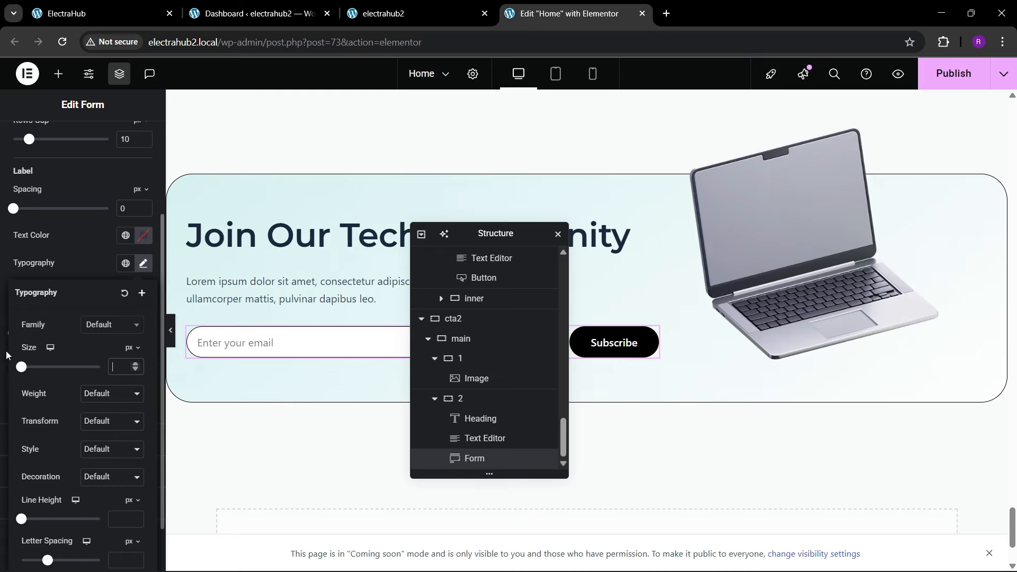
pyautogui.scroll(-1, 79, 345)
pyautogui.scroll(2, 52, 270)
pyautogui.click(59, 266)
# Step: Set the typography of the form's input field to Montserrat at 17 px
pyautogui.scroll(-3, 46, 353)
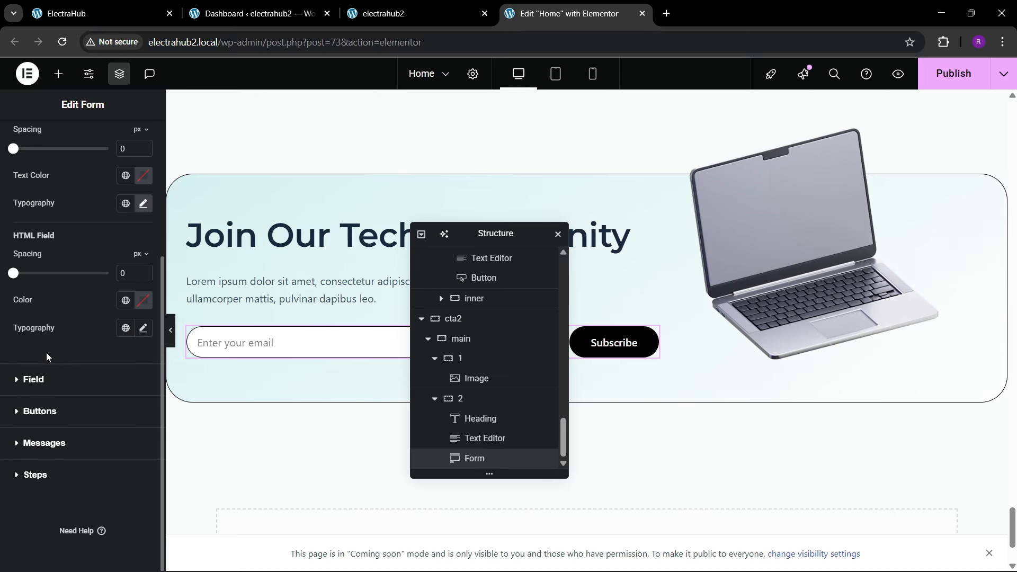
pyautogui.click(80, 379)
pyautogui.click(143, 276)
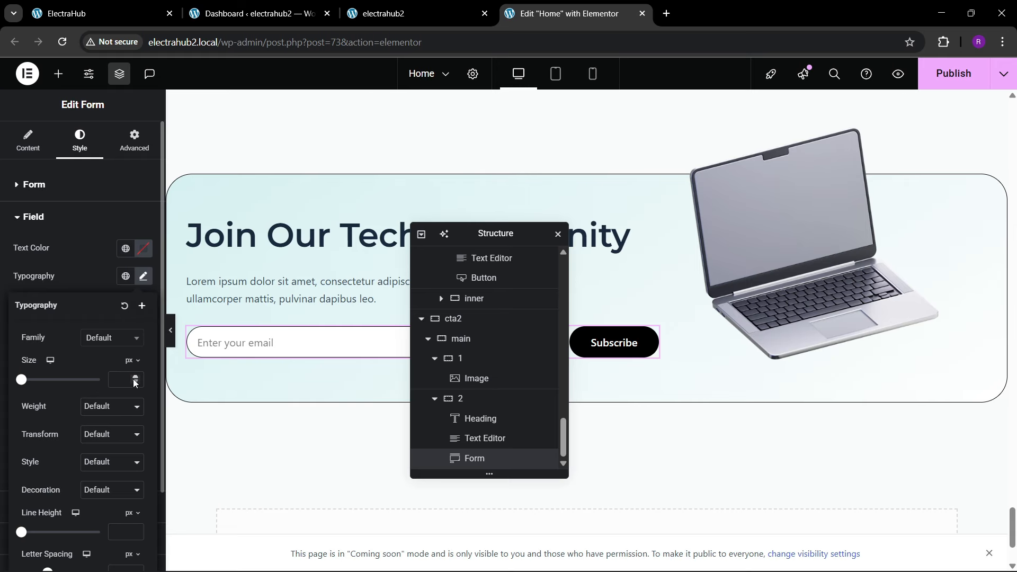
pyautogui.tripleClick(133, 377)
pyautogui.doubleClick(133, 377)
pyautogui.tripleClick(133, 376)
pyautogui.doubleClick(133, 377)
pyautogui.tripleClick(133, 377)
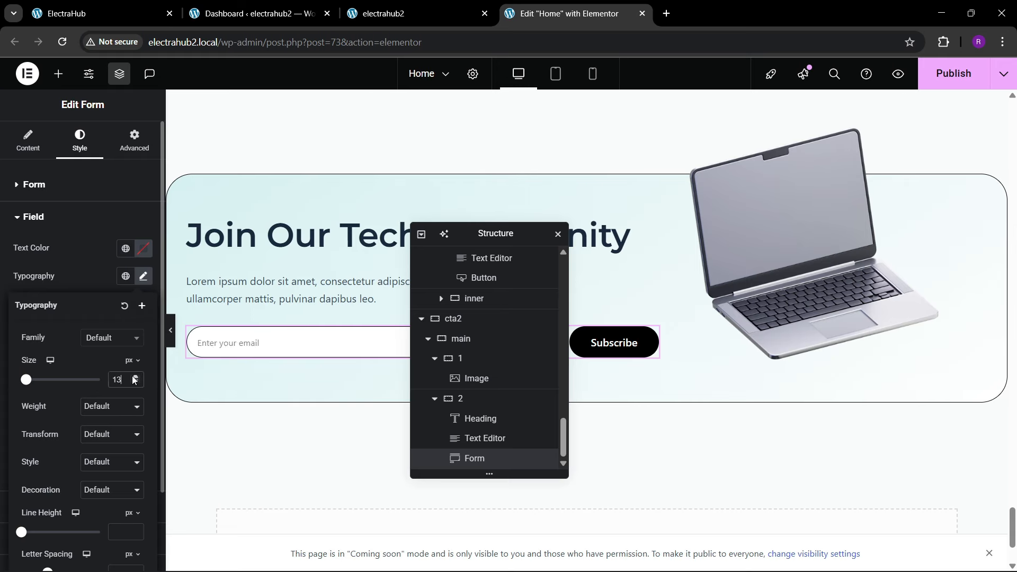
pyautogui.tripleClick(133, 377)
pyautogui.click(135, 378)
pyautogui.click(105, 344)
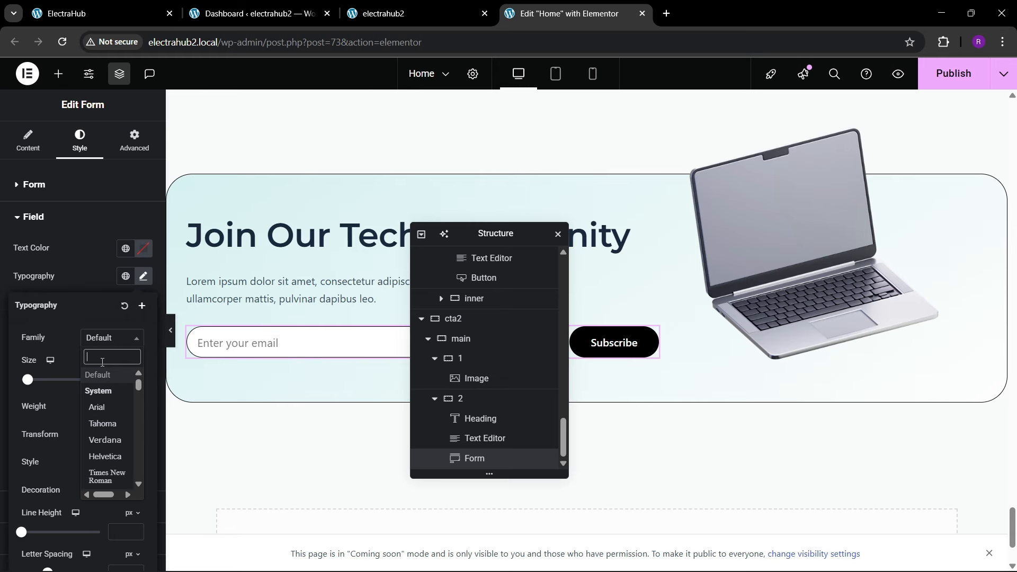
pyautogui.write('montse')
pyautogui.click(102, 368)
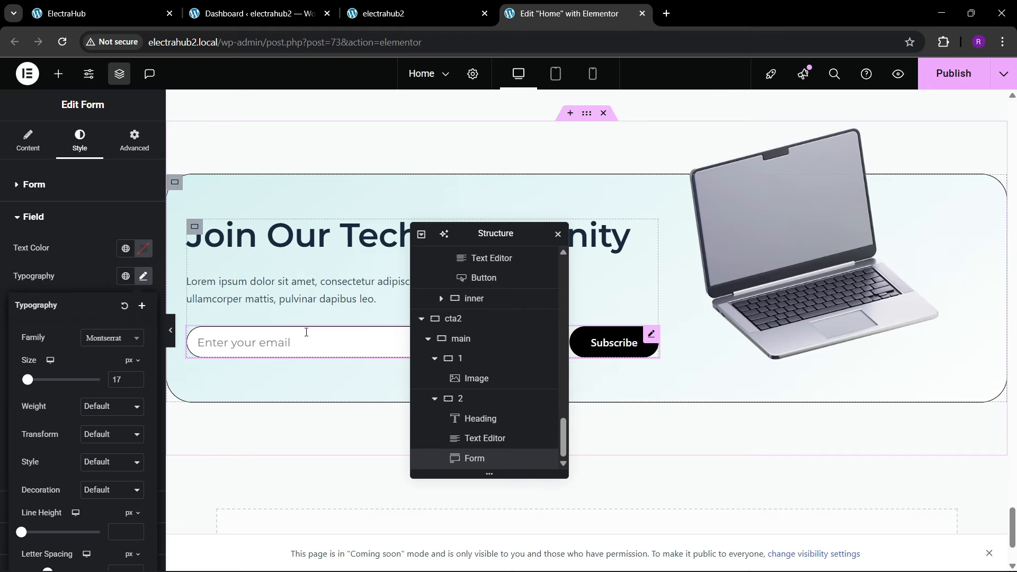
# Step: Unlink the form's margins, set the top margin to 20 px and the others to 0, and publish the page
pyautogui.click(135, 141)
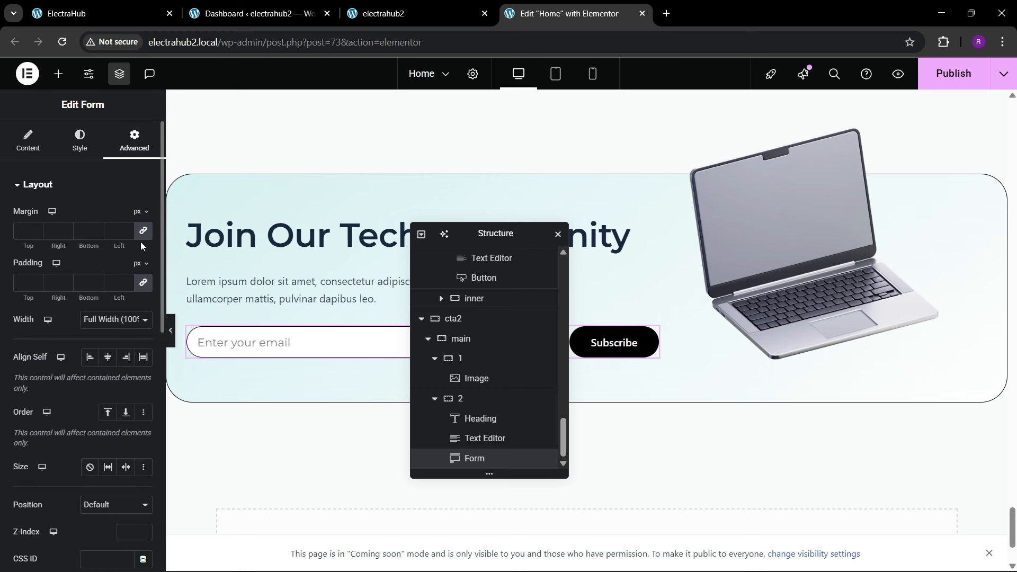
pyautogui.write('20')
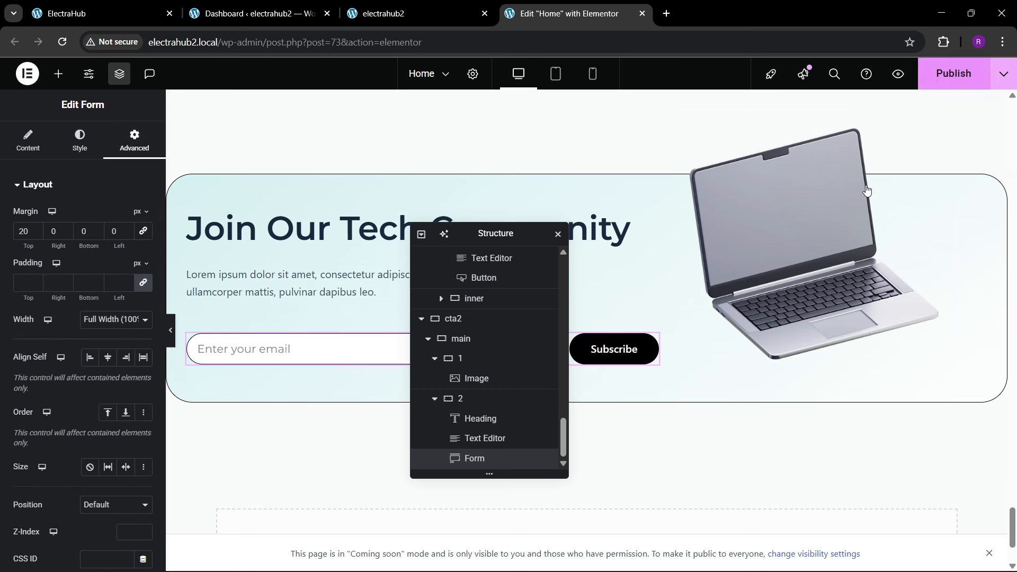
pyautogui.click(953, 73)
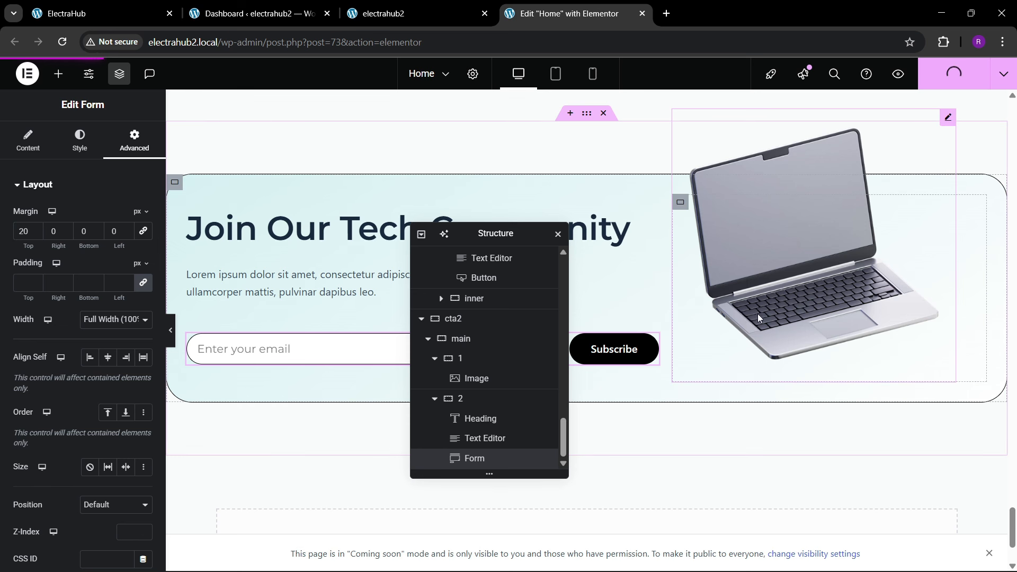
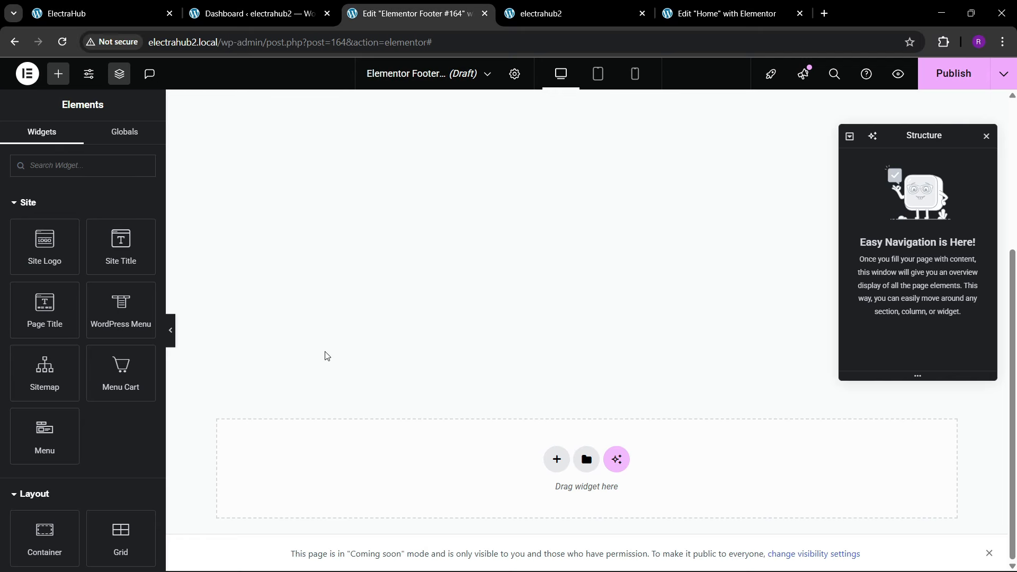
# Step: Add a four-column flexbox container named "footer" with a boxed content width of 1400 px
pyautogui.click(548, 465)
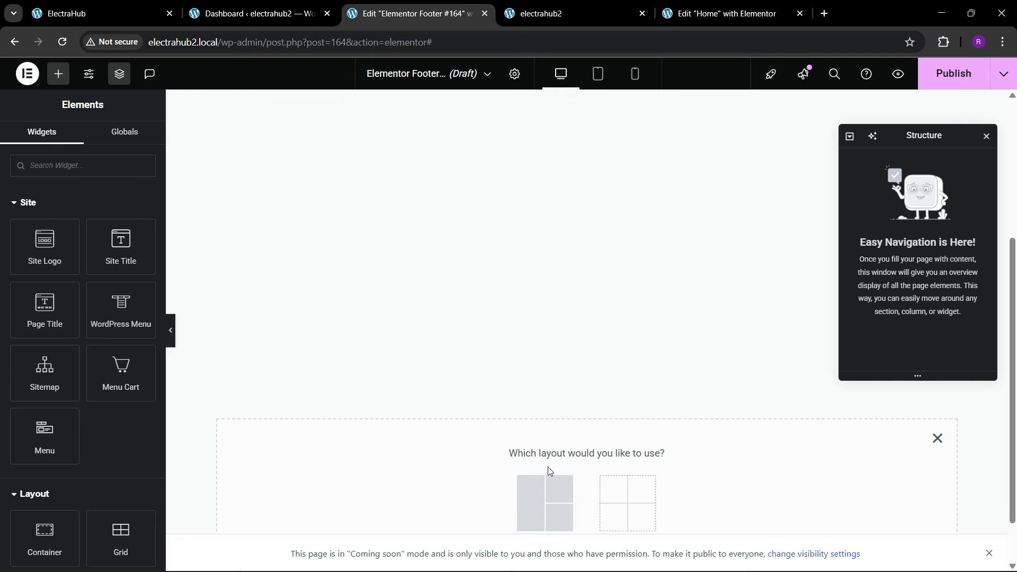
pyautogui.click(540, 499)
pyautogui.click(699, 489)
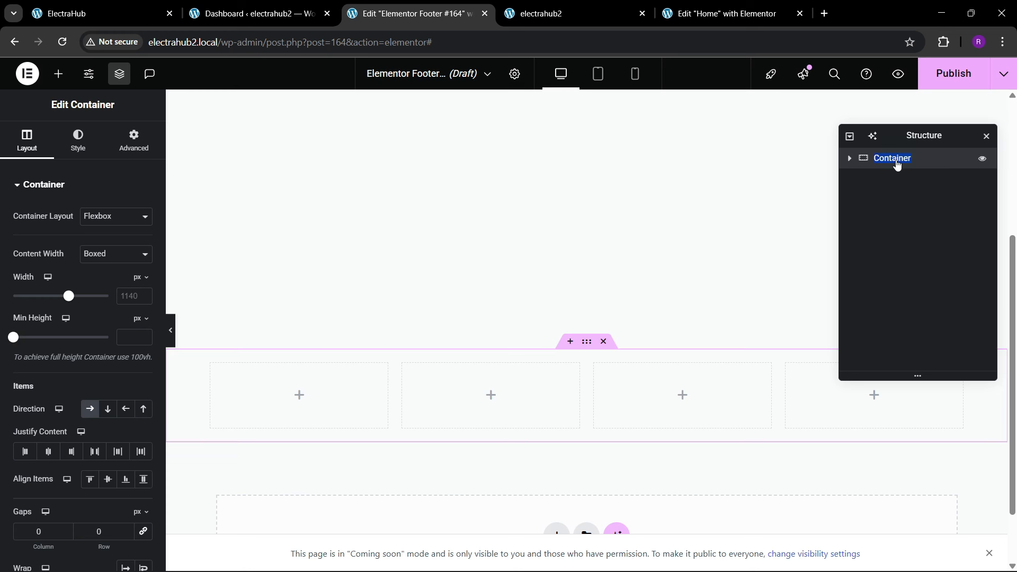
pyautogui.write('fo1400')
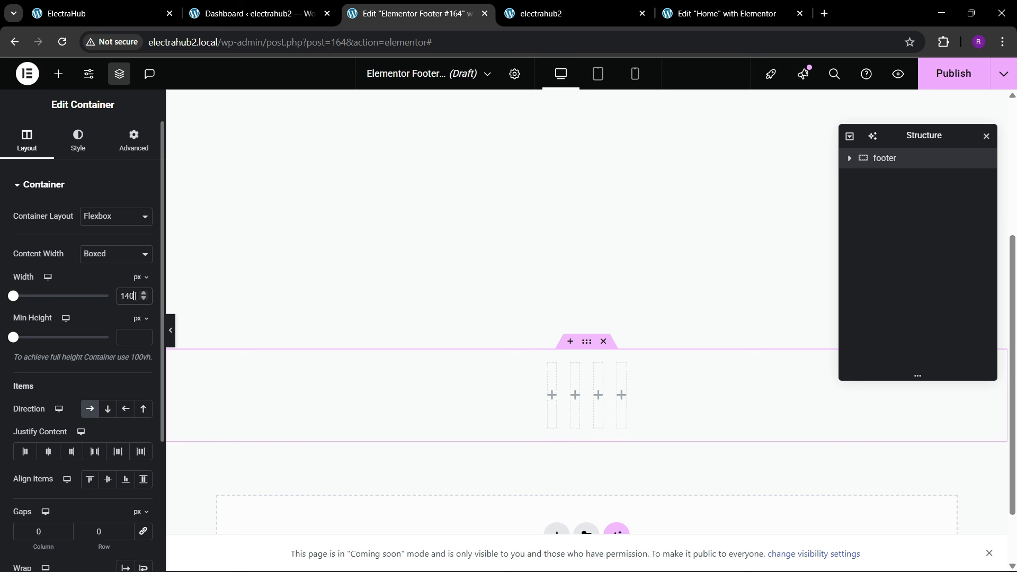
# Step: Set the padding of the footer container and each of its four column containers to 0 on all sides
pyautogui.click(137, 147)
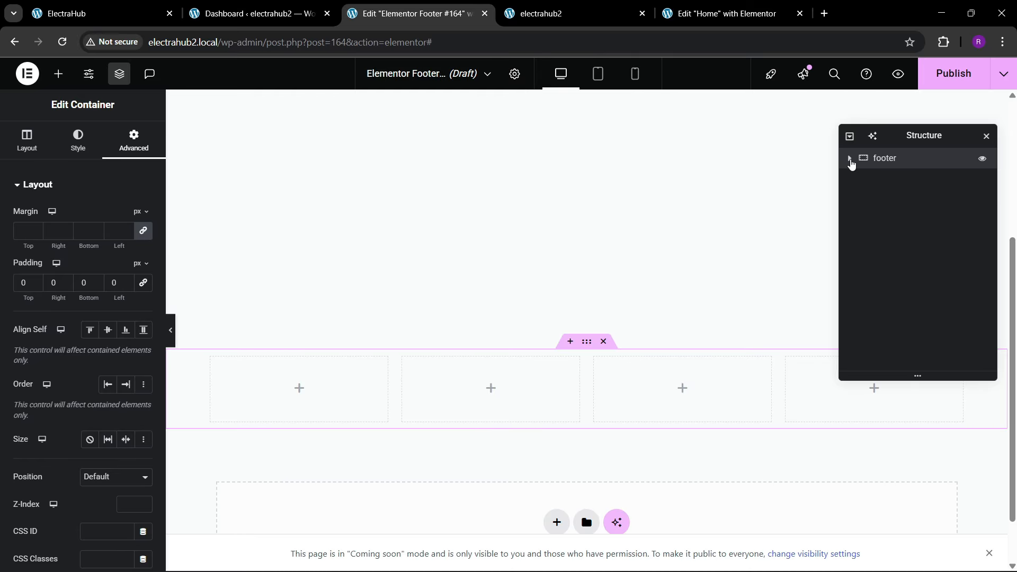
pyautogui.click(850, 160)
pyautogui.click(899, 178)
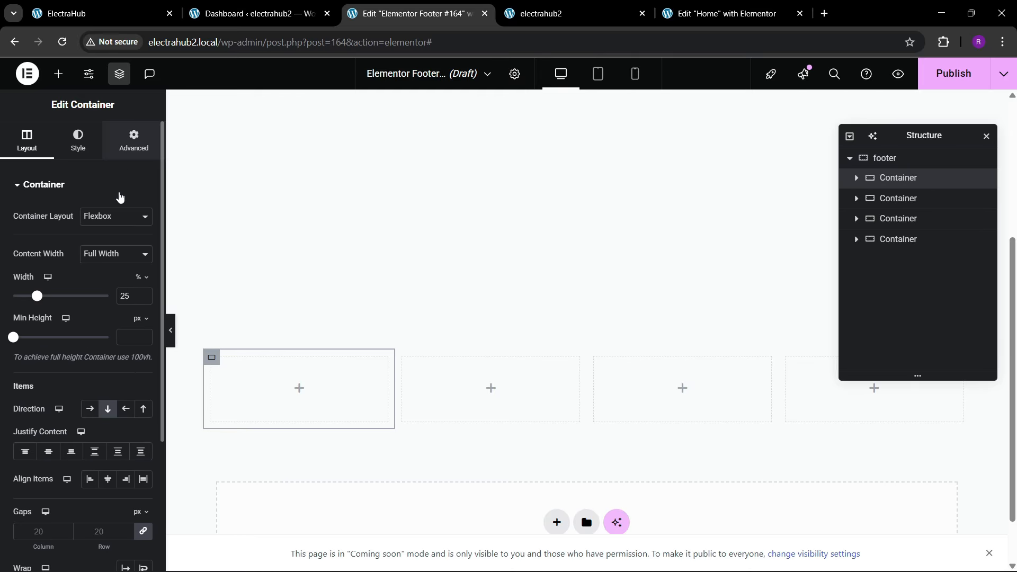
pyautogui.click(134, 142)
pyautogui.click(899, 198)
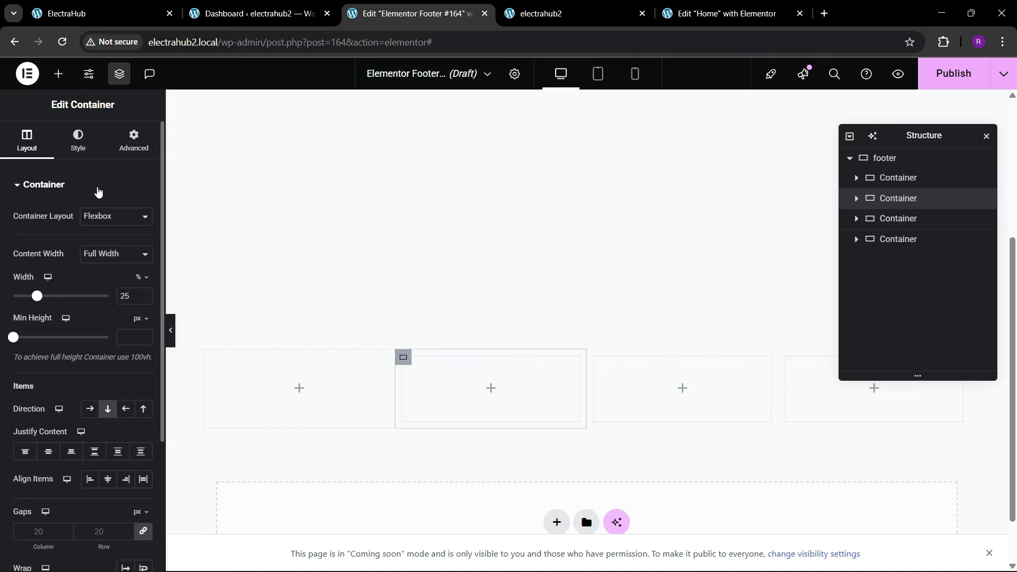
pyautogui.click(134, 142)
pyautogui.click(919, 219)
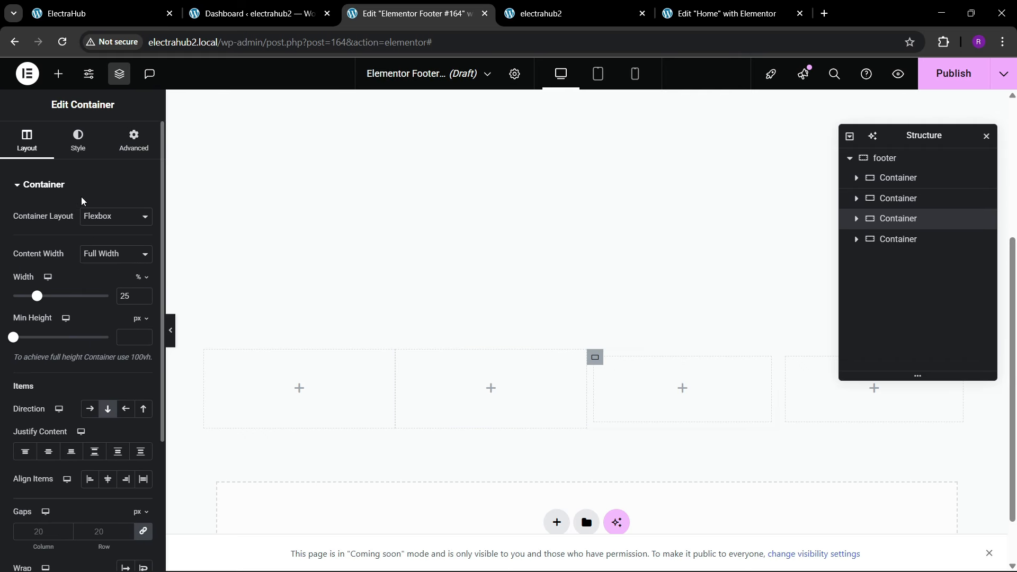
pyautogui.click(132, 146)
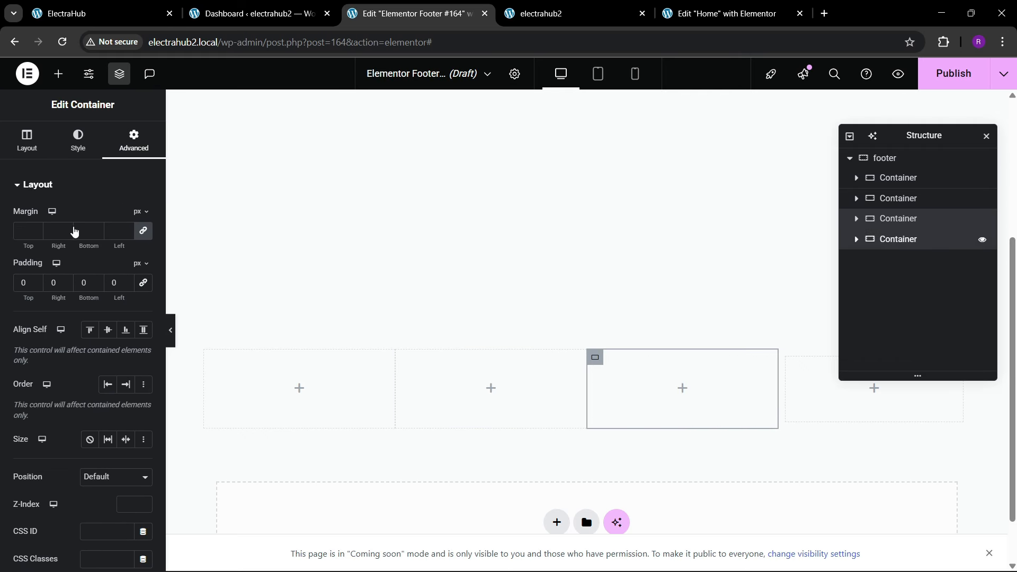
pyautogui.click(899, 239)
pyautogui.click(134, 141)
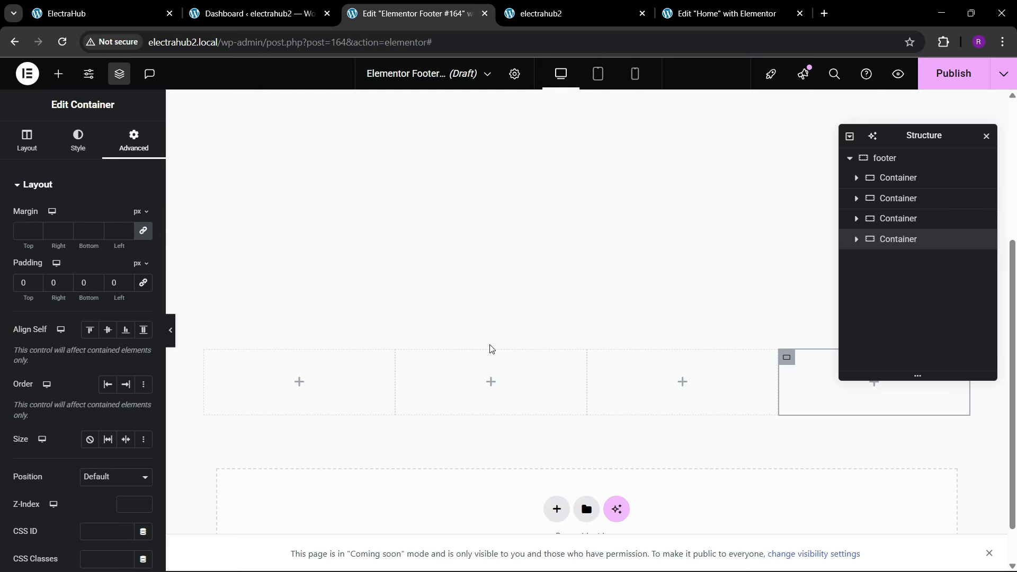
# Step: Give the footer container a linear gradient background from the global black to a dark brownish grey at 90 degrees
pyautogui.click(911, 162)
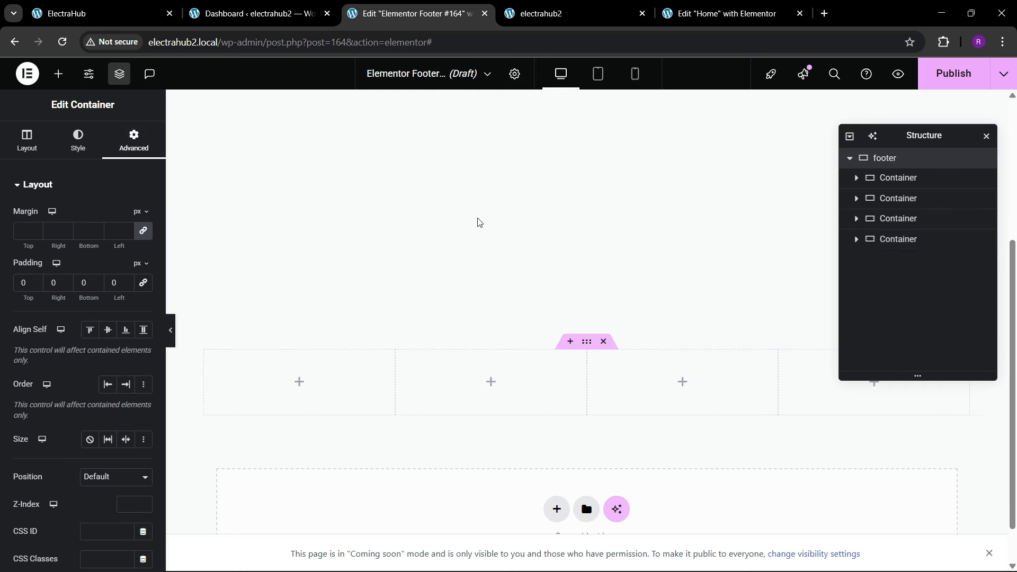
pyautogui.click(78, 140)
pyautogui.click(107, 244)
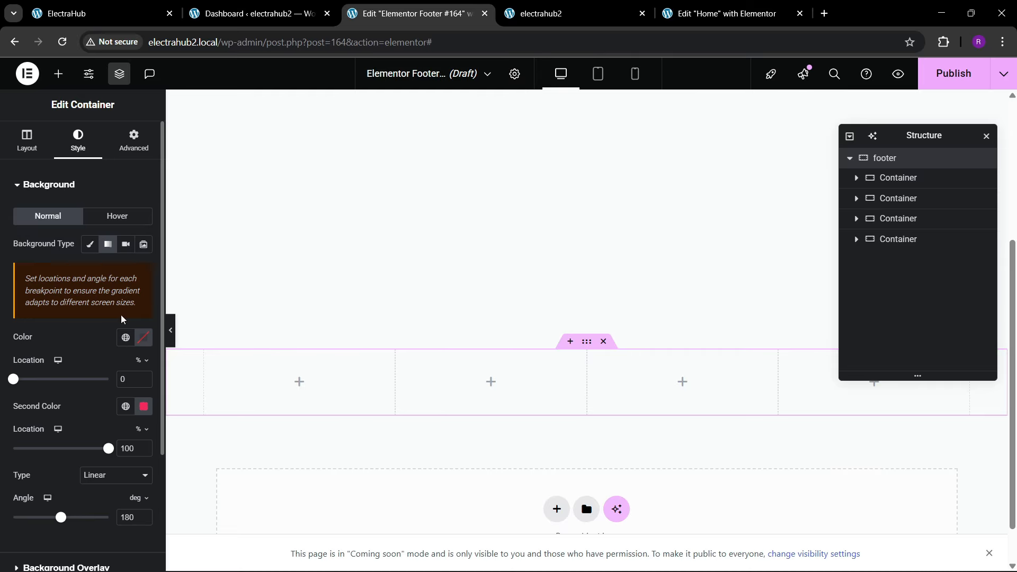
pyautogui.click(126, 337)
pyautogui.click(51, 212)
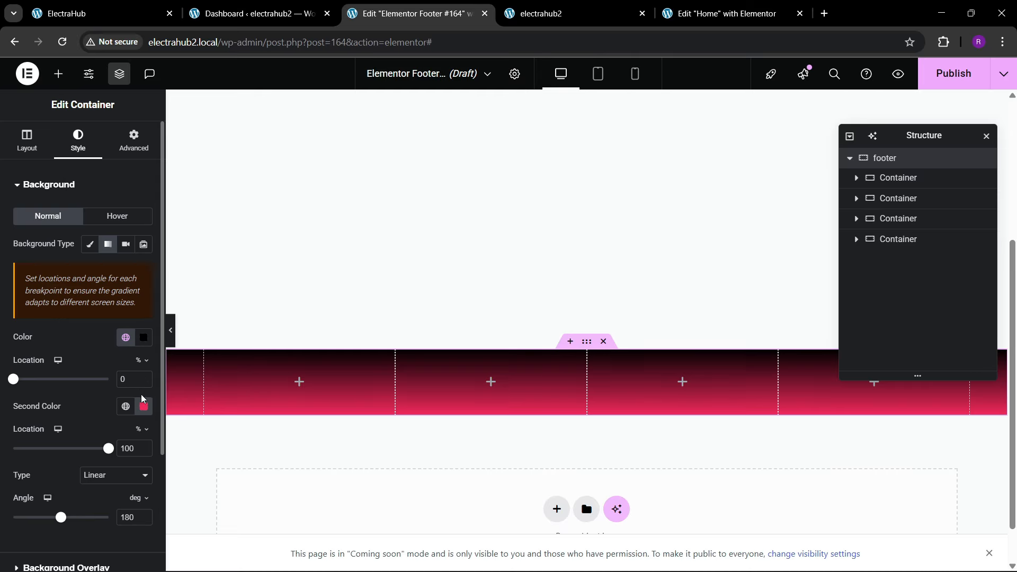
pyautogui.click(143, 408)
pyautogui.moveTo(152, 291); pyautogui.dragTo(80, 302)
pyautogui.click(82, 424)
pyautogui.scroll(-1, 83, 443)
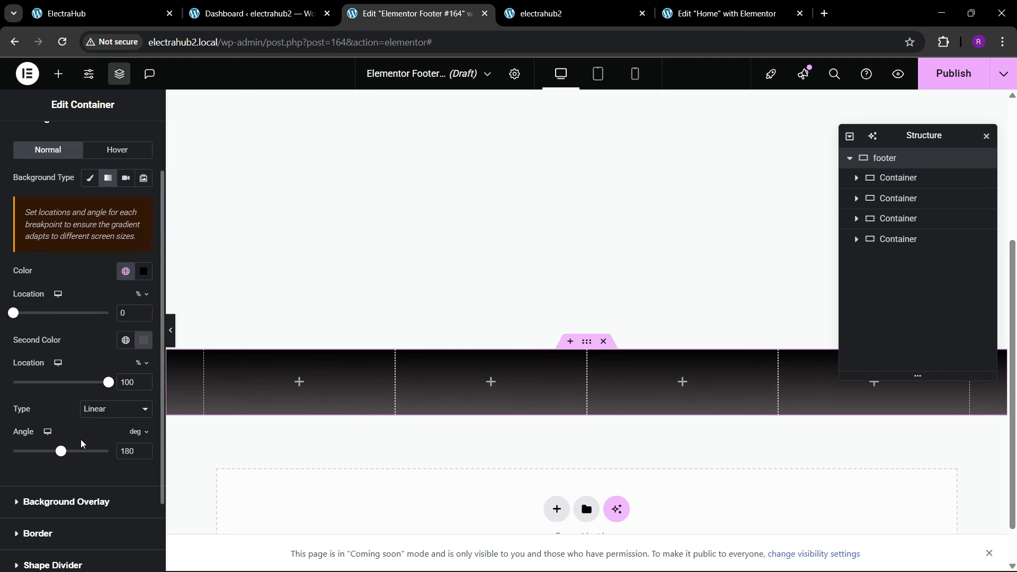
pyautogui.moveTo(65, 454); pyautogui.dragTo(37, 465)
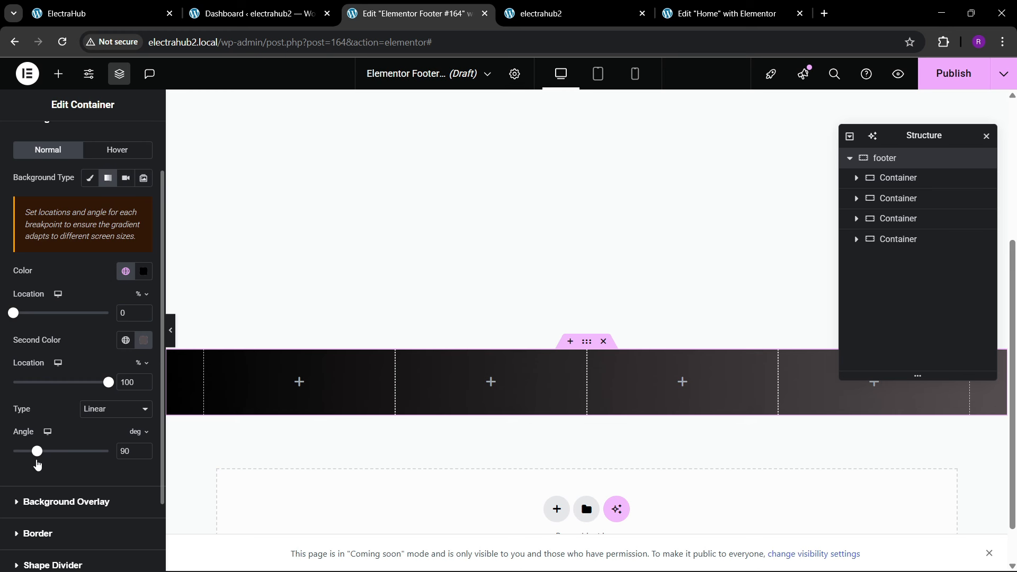
# Step: Compare with the reference footer and set the footer container to space-between justification, centered items and linked 30 px gaps
pyautogui.click(132, 20)
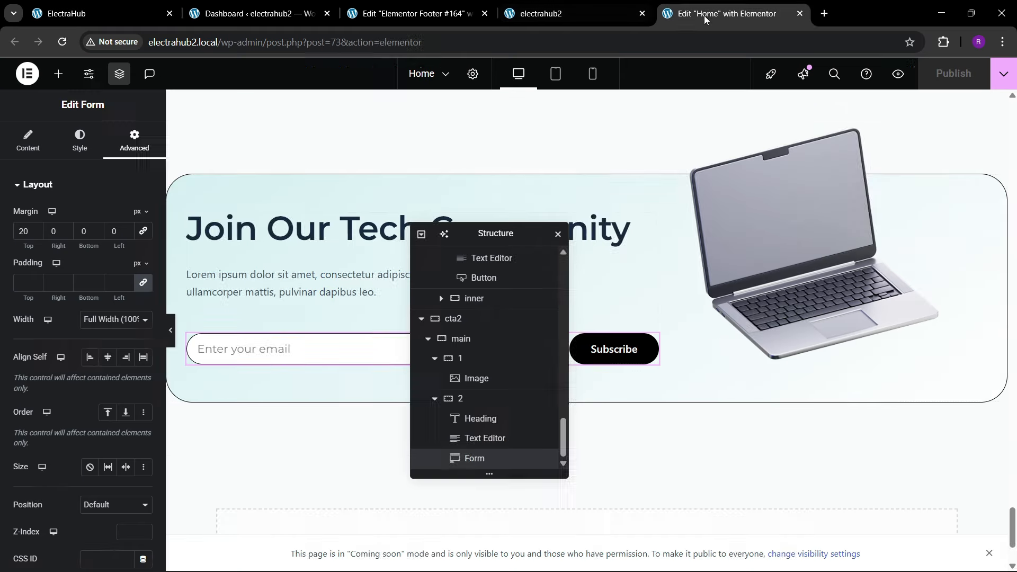
pyautogui.click(721, 9)
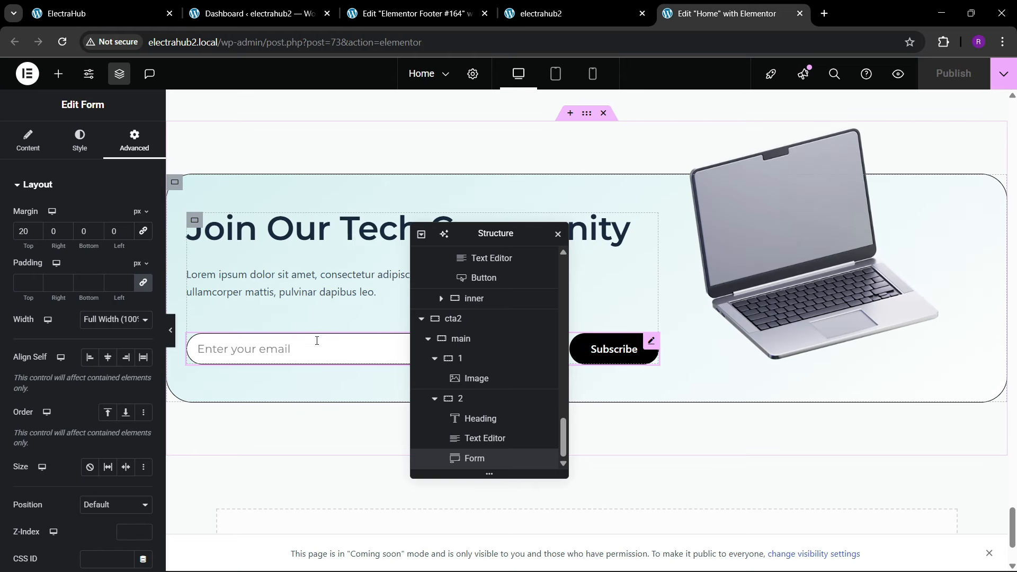
pyautogui.click(427, 4)
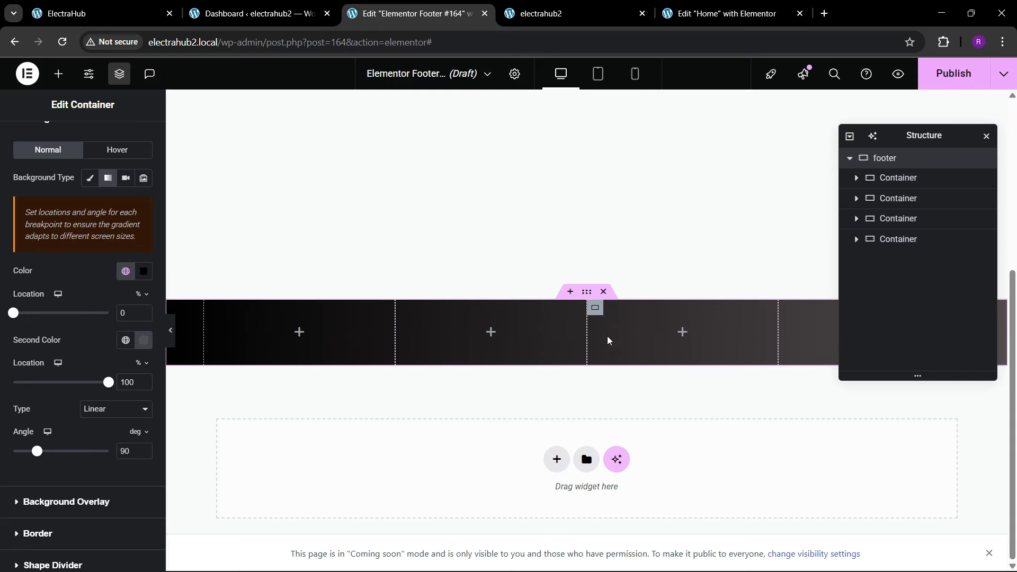
pyautogui.scroll(2, 30, 259)
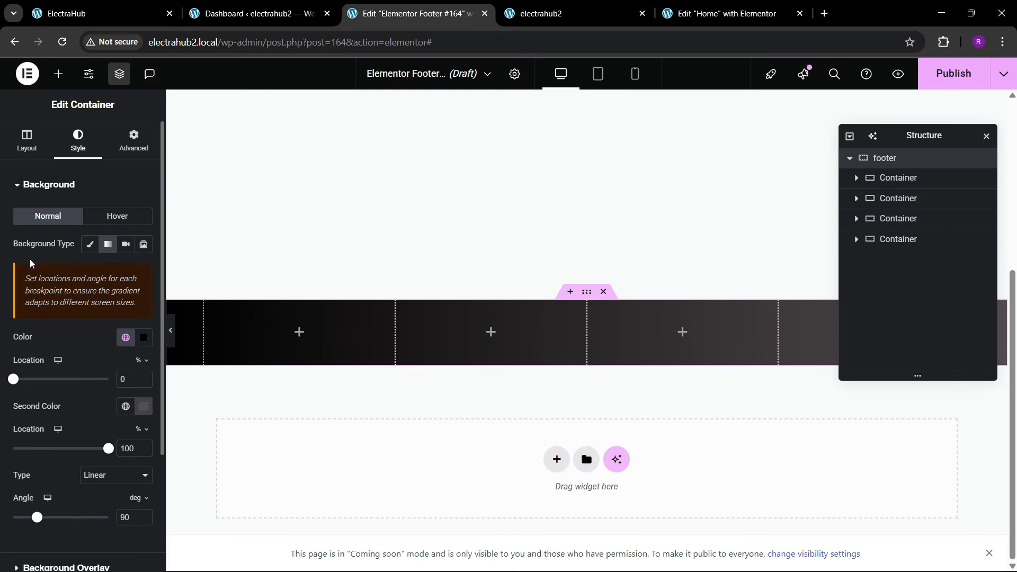
pyautogui.click(26, 141)
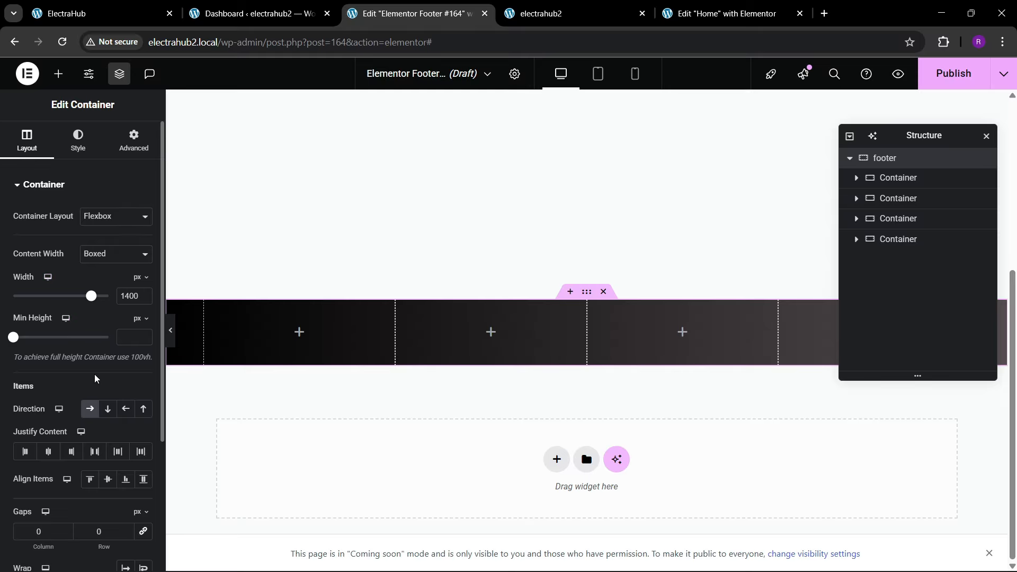
pyautogui.scroll(-1, 95, 376)
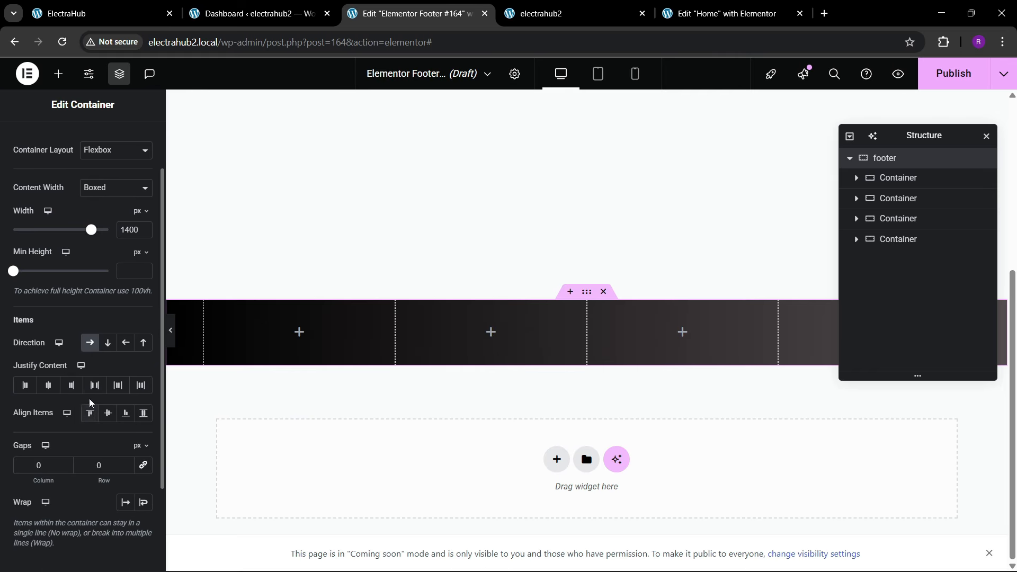
pyautogui.click(94, 385)
pyautogui.click(108, 413)
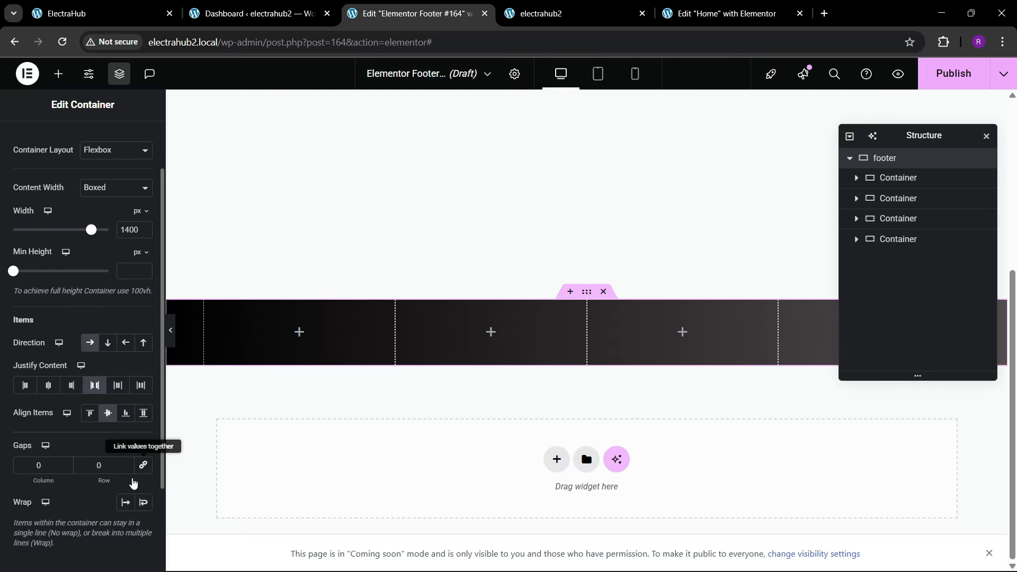
pyautogui.moveTo(98, 492); pyautogui.dragTo(98, 481)
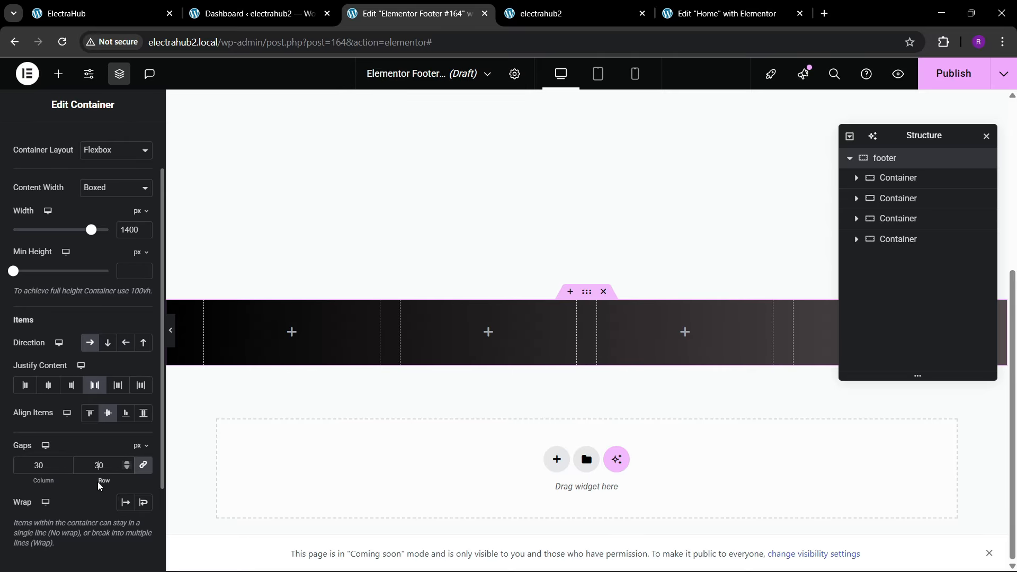
# Step: Add an Icon List widget to the footer's first column and remove every item except the first
pyautogui.click(127, 11)
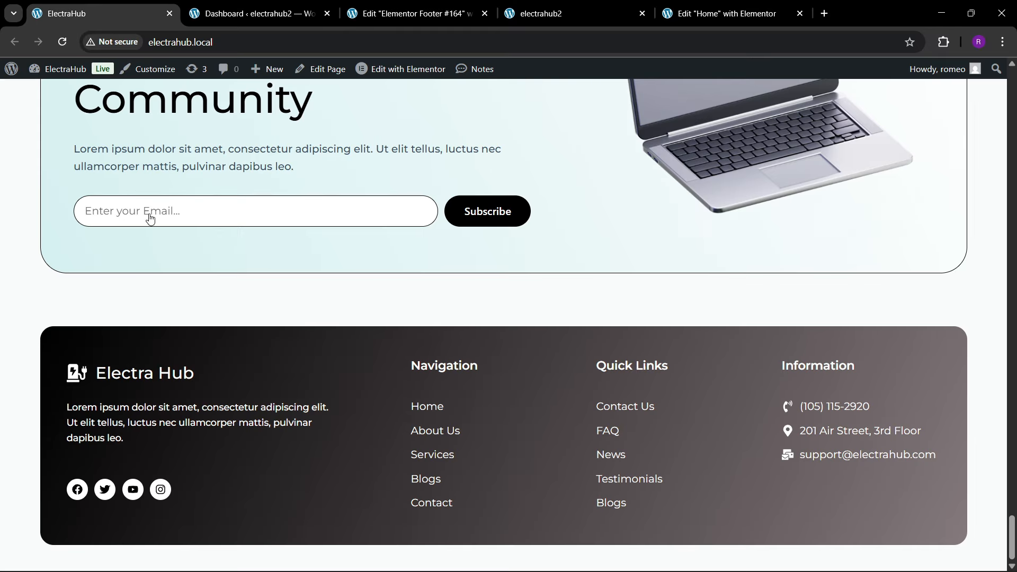
pyautogui.click(388, 7)
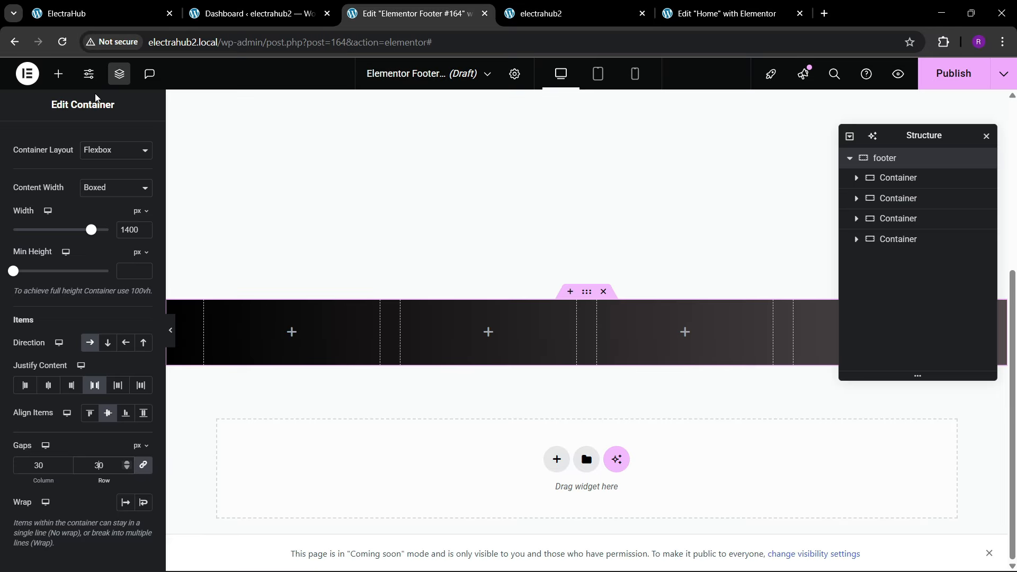
pyautogui.click(58, 74)
pyautogui.click(73, 166)
pyautogui.write('icon')
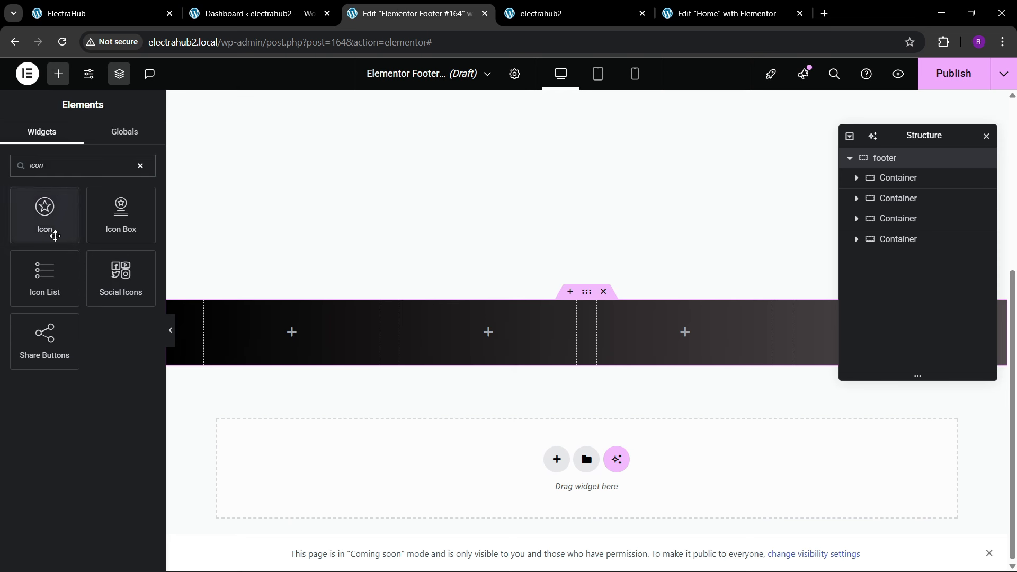
pyautogui.press('BackSpace')
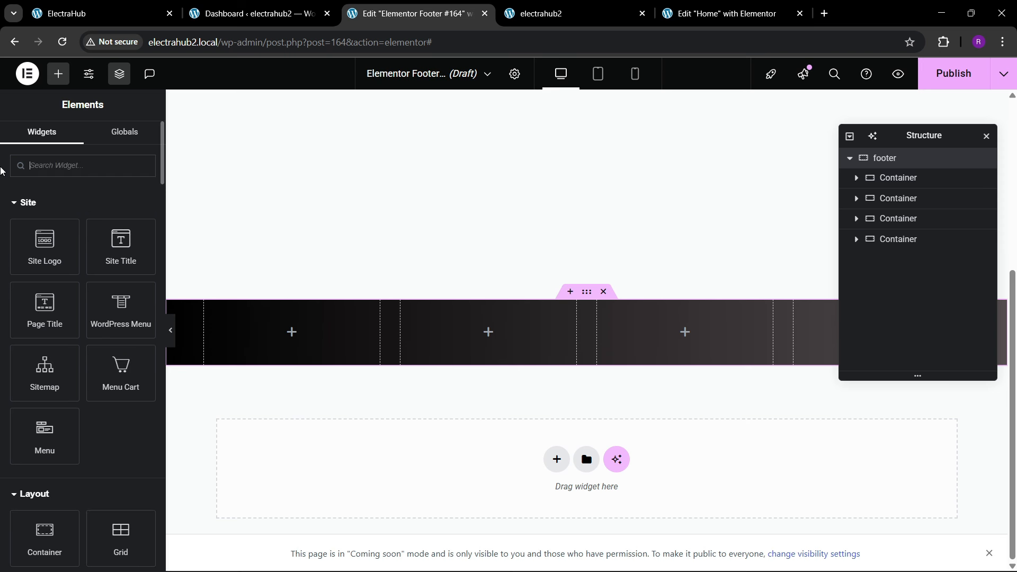
pyautogui.write('list')
pyautogui.moveTo(34, 196); pyautogui.dragTo(250, 325)
pyautogui.click(136, 299)
pyautogui.click(136, 300)
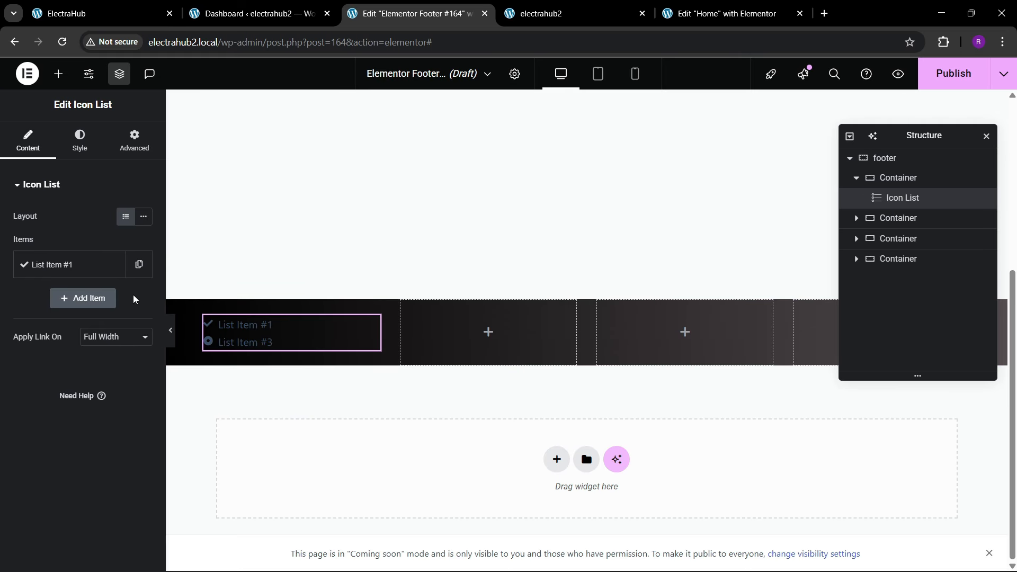
# Step: Change the remaining icon list item's text to "Electra Hub"
pyautogui.click(85, 264)
pyautogui.moveTo(68, 313); pyautogui.dragTo(1, 323)
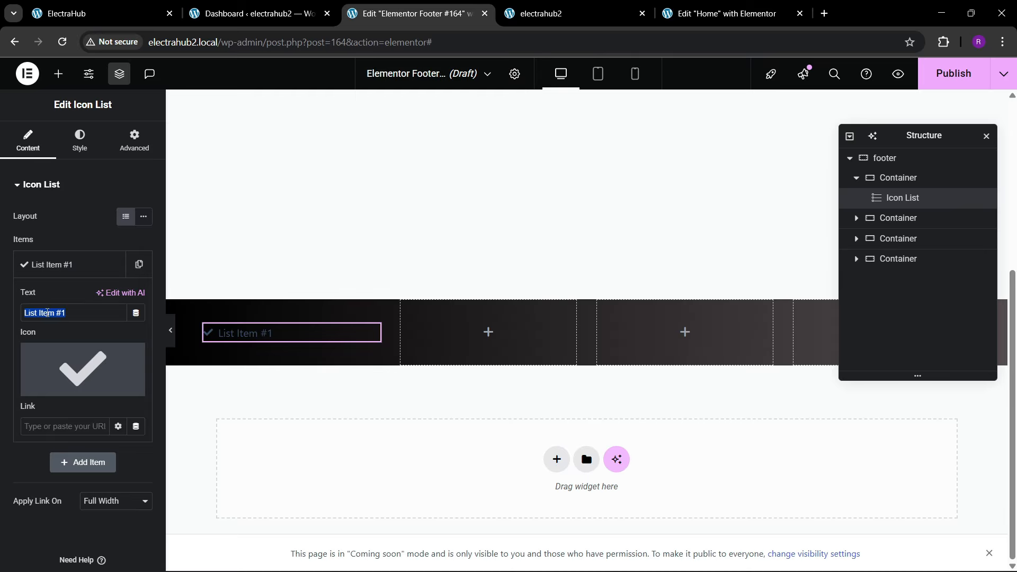
pyautogui.write('Electra Hub')
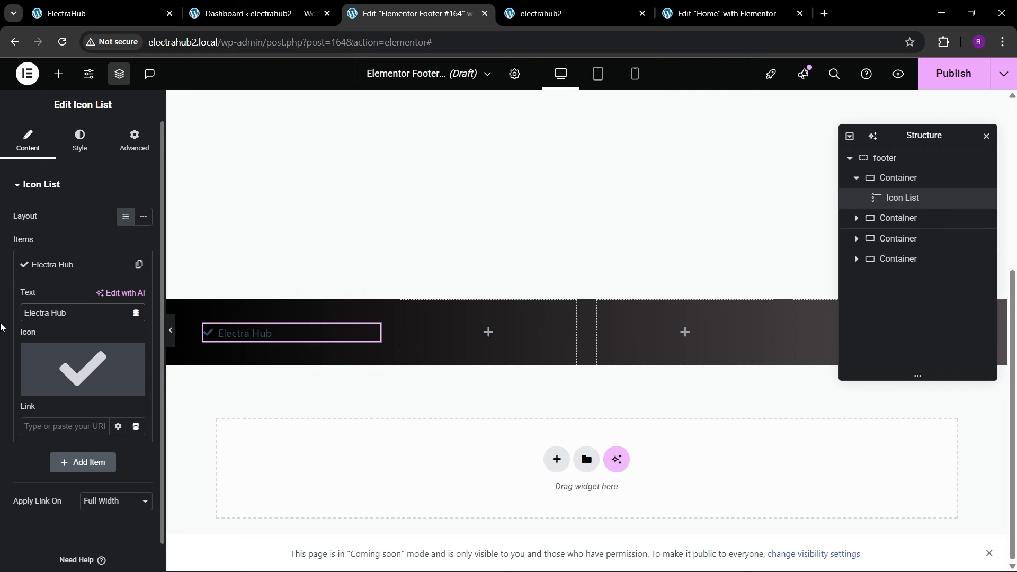
# Step: Search the icon library for "power" and "batt", and replace the Electra Hub item's check icon with the outlined lightbulb
pyautogui.click(72, 373)
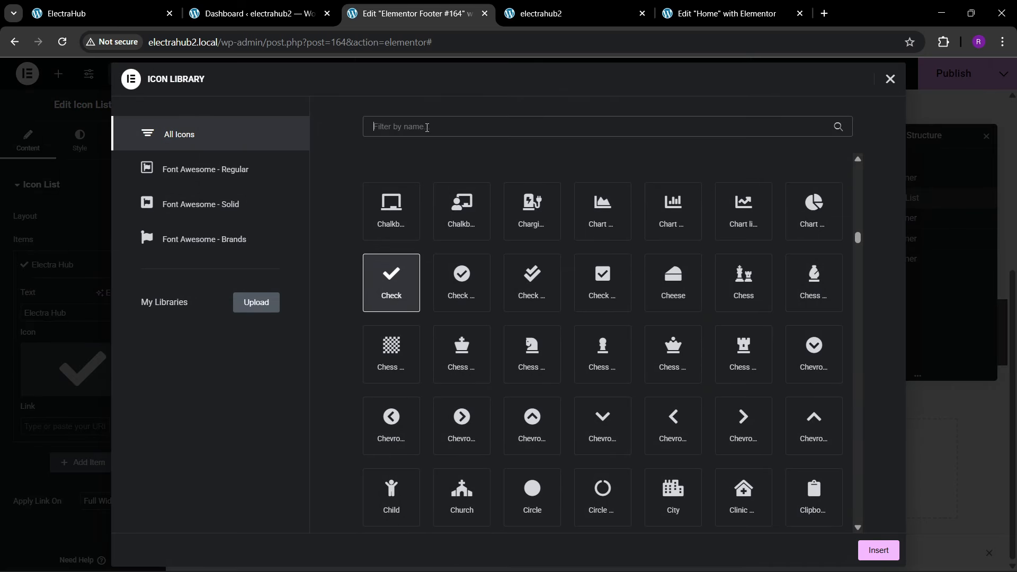
pyautogui.click(427, 128)
pyautogui.write('power')
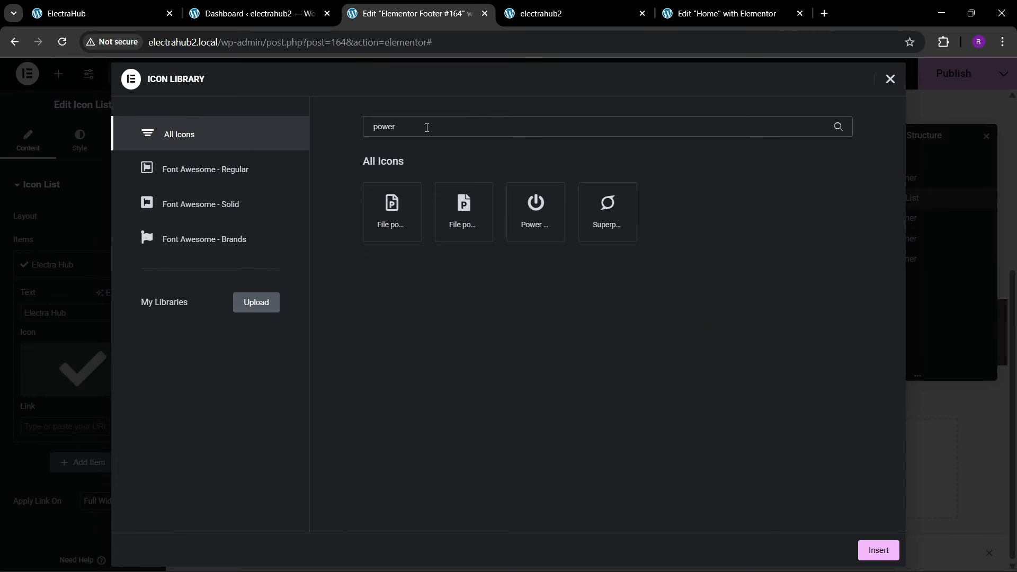
pyautogui.press('BackSpace')
pyautogui.press('BackSpace')
pyautogui.press('BackSpace')
pyautogui.write('batt')
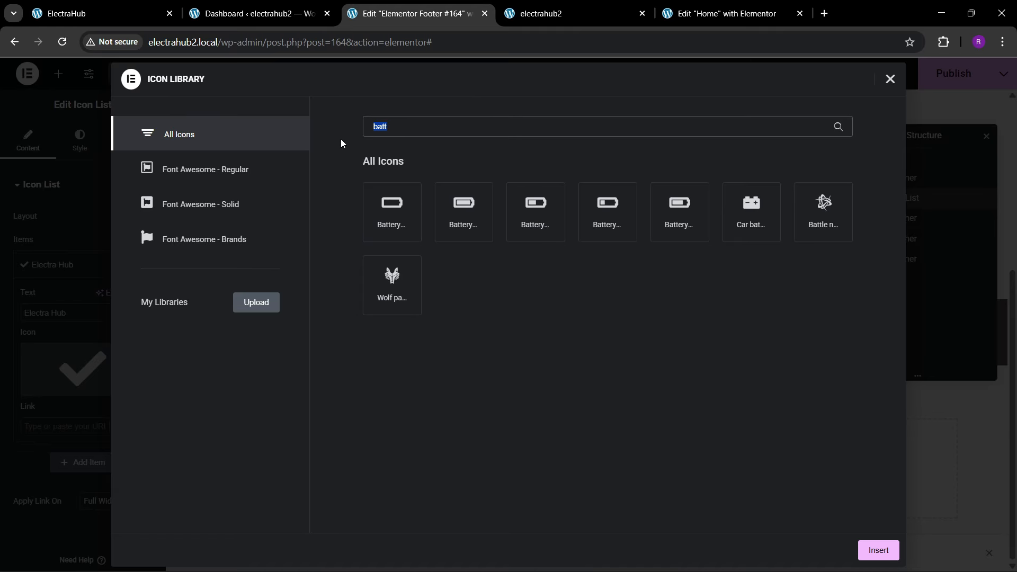
pyautogui.press('BackSpace')
pyautogui.scroll(-15, 578, 320)
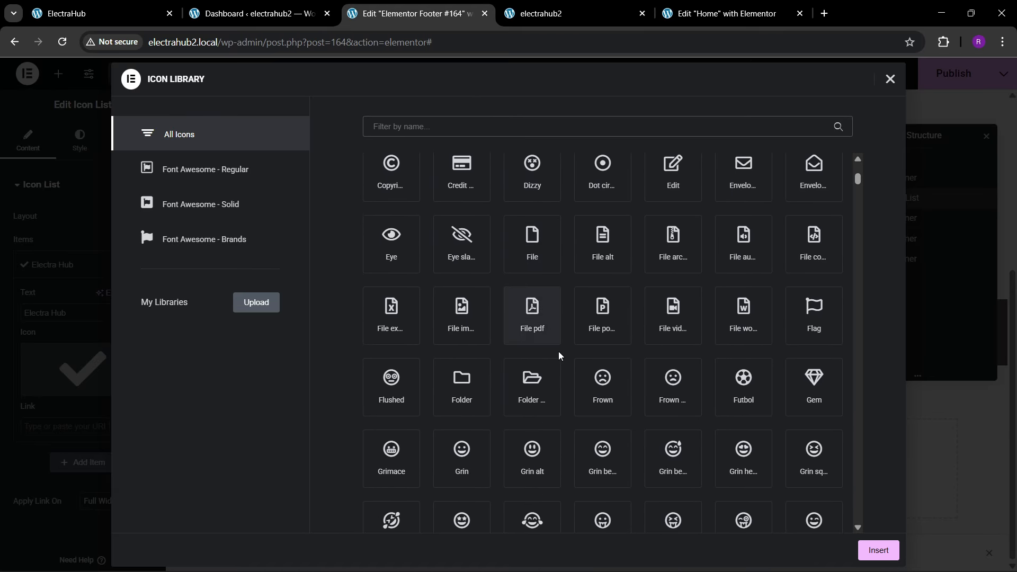
pyautogui.scroll(-3, 565, 360)
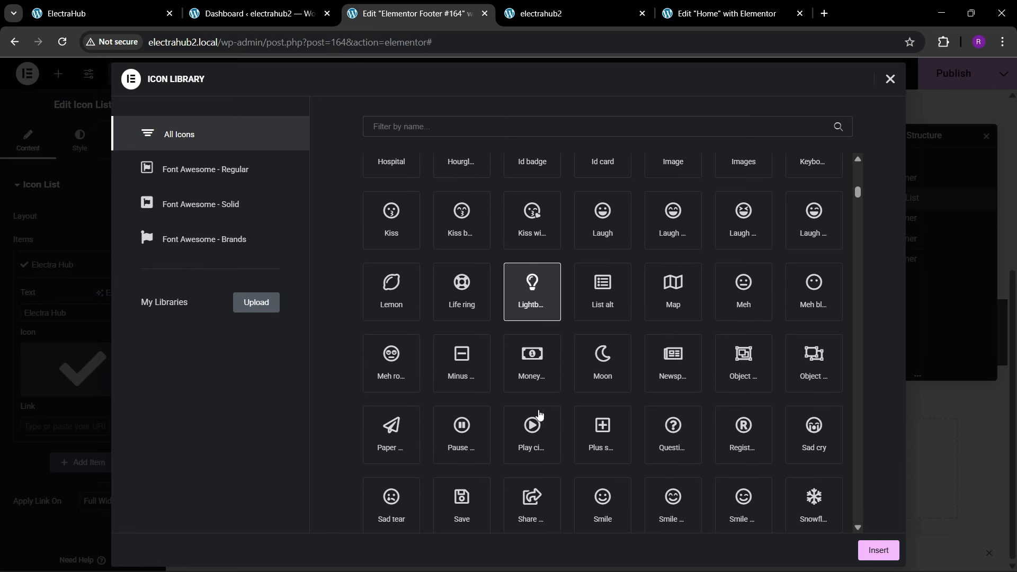
pyautogui.click(877, 549)
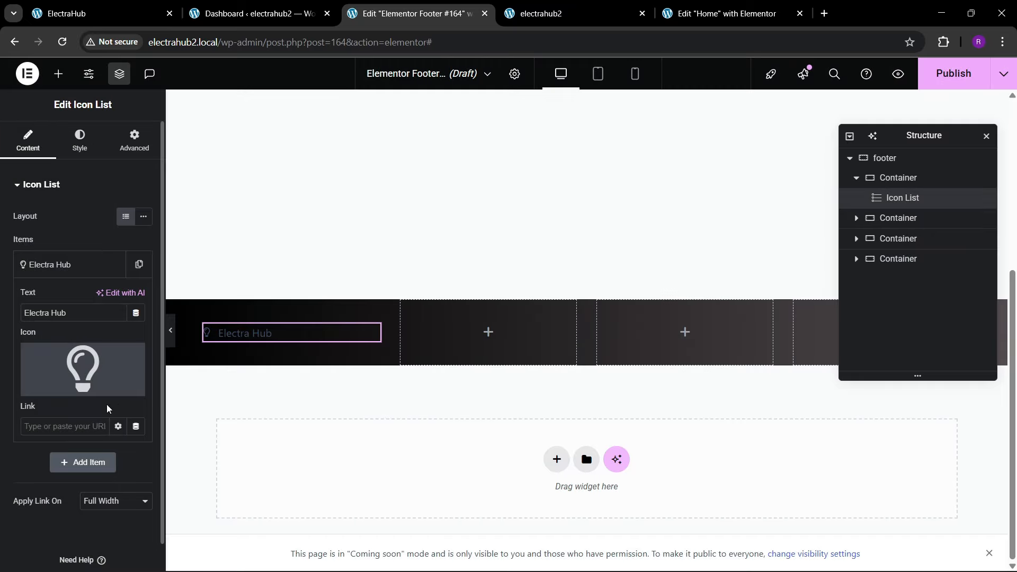
# Step: Set the Electra Hub list icon's color to white and its size to 22 px
pyautogui.click(53, 264)
pyautogui.click(79, 141)
pyautogui.click(73, 342)
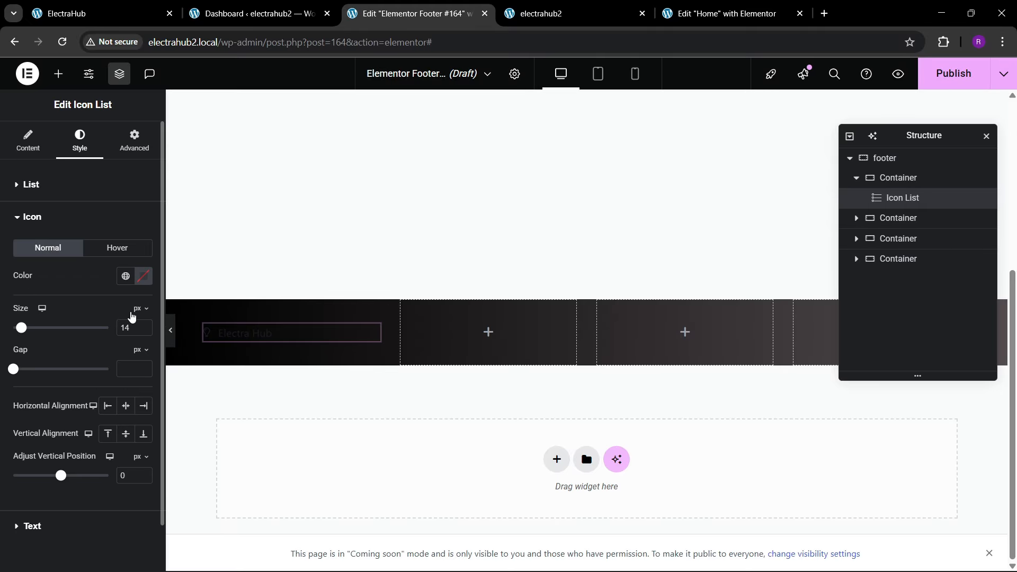
pyautogui.click(141, 283)
pyautogui.moveTo(122, 375); pyautogui.dragTo(60, 278)
pyautogui.click(60, 278)
pyautogui.click(147, 325)
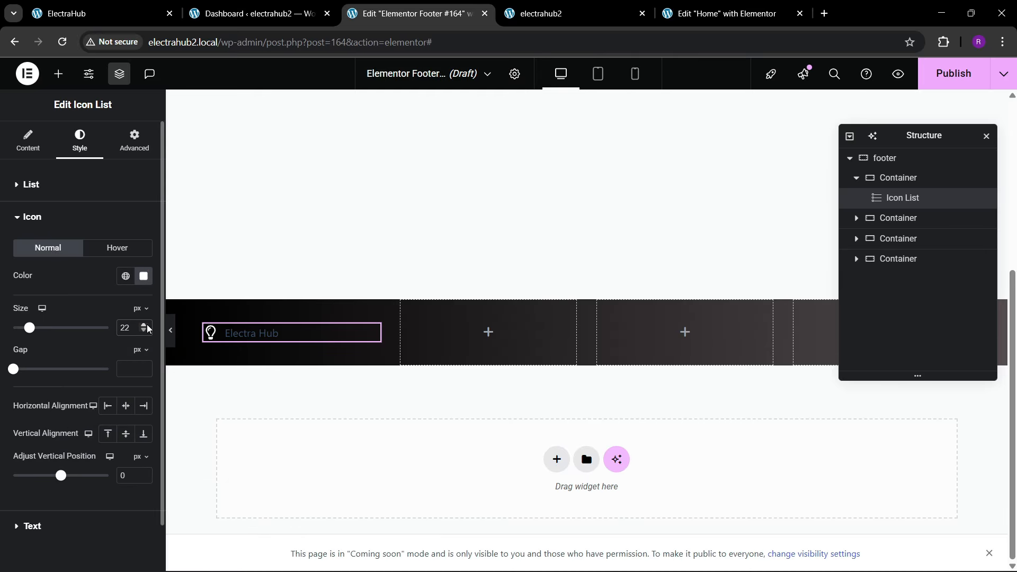
# Step: Set the Electra Hub text's typography to the Montserrat family at 17 px
pyautogui.scroll(-1, 47, 418)
pyautogui.click(39, 475)
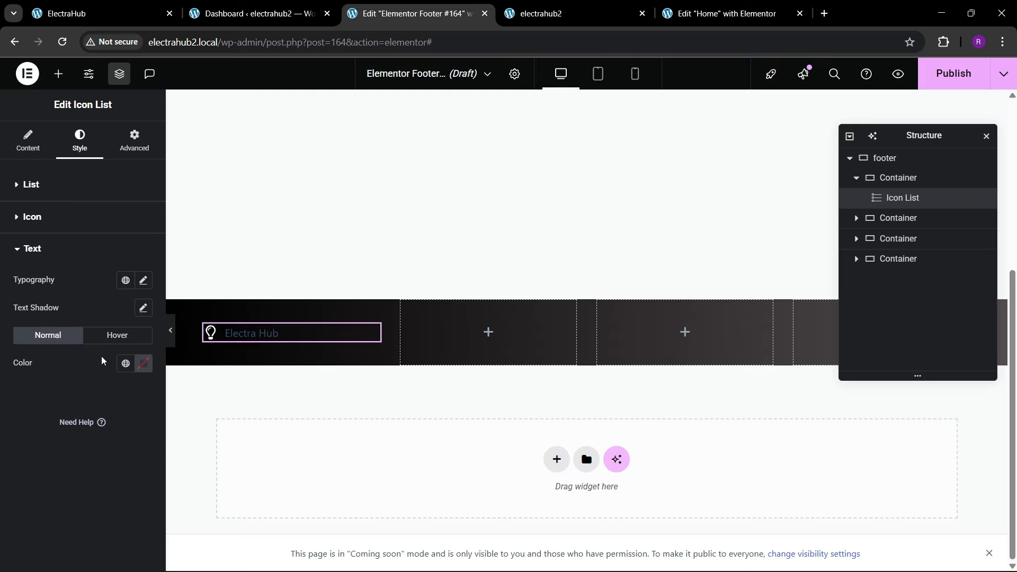
pyautogui.click(143, 280)
pyautogui.click(112, 342)
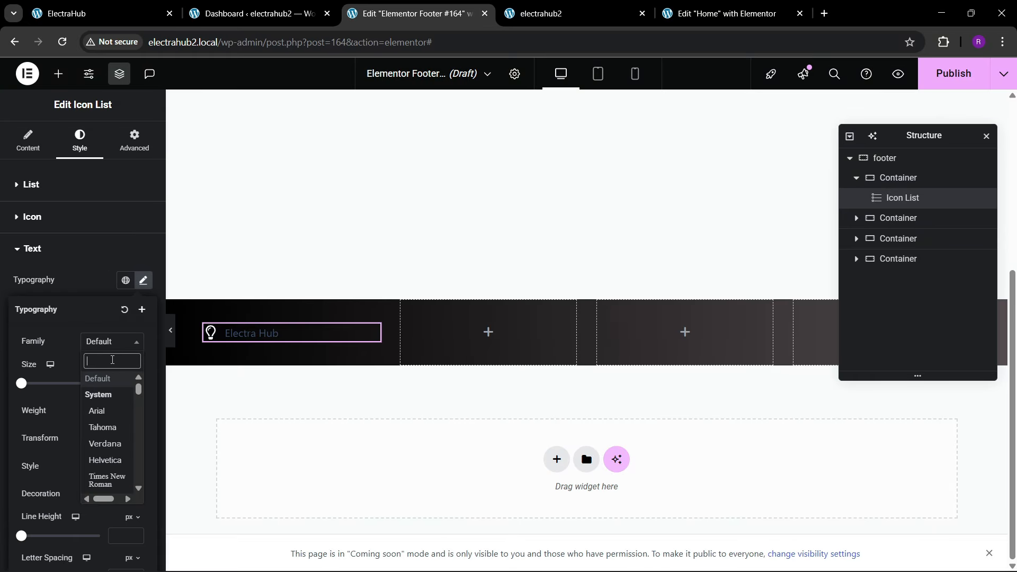
pyautogui.write('montse')
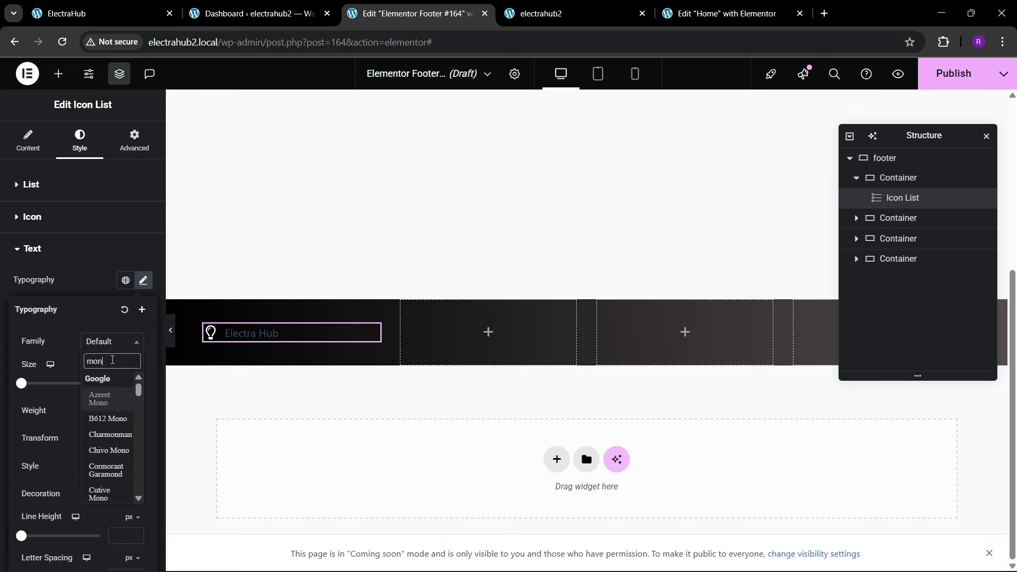
pyautogui.press('Return')
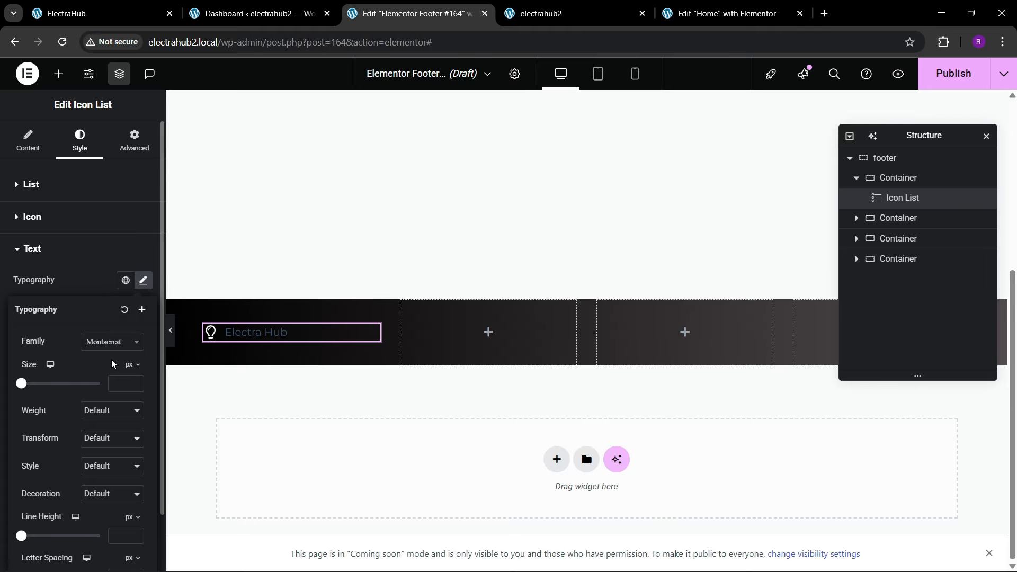
pyautogui.click(135, 379)
pyautogui.write('15')
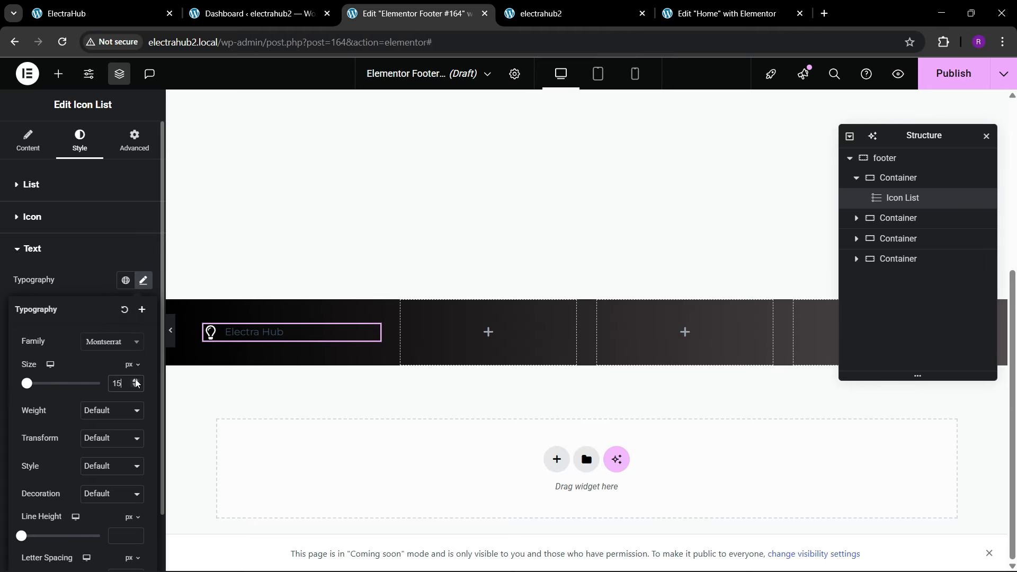
pyautogui.click(135, 379)
pyautogui.click(135, 379)
pyautogui.click(102, 288)
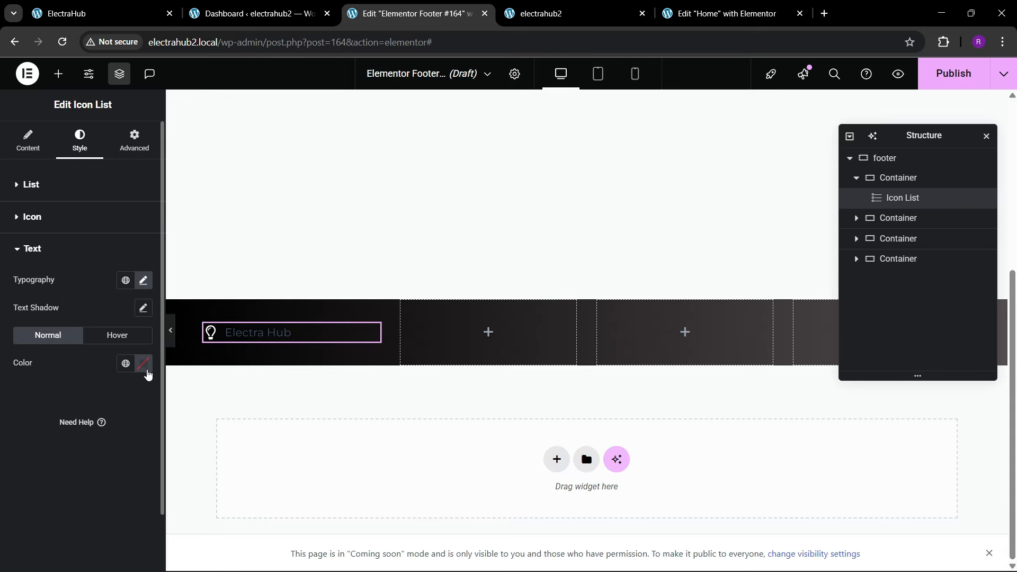
# Step: Set the Electra Hub text color to white
pyautogui.click(143, 363)
pyautogui.click(69, 193)
pyautogui.click(20, 452)
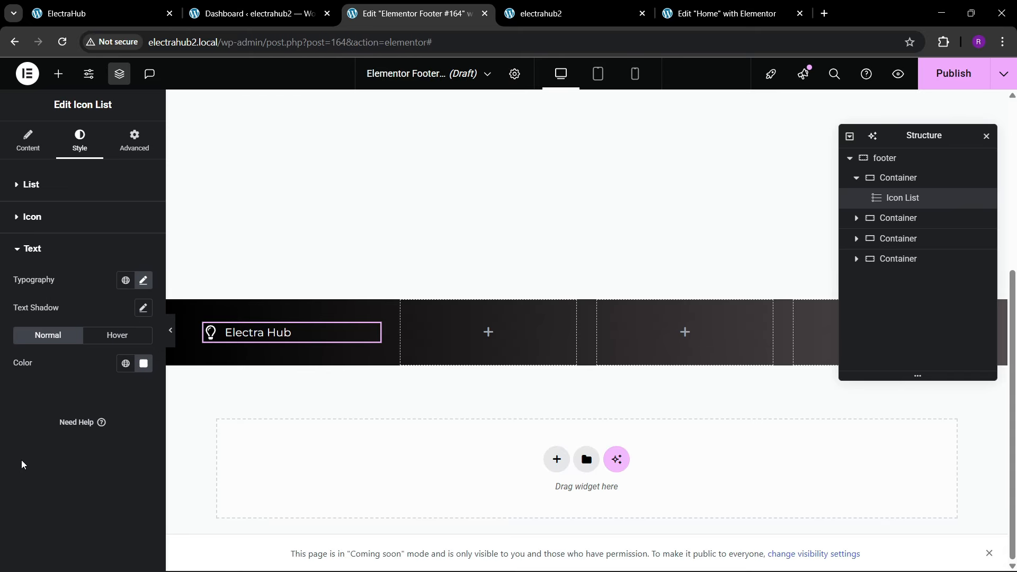
# Step: Set the Electra Hub text's weight to 600 (Semi Bold) and its size to 21 px
pyautogui.click(143, 282)
pyautogui.click(92, 408)
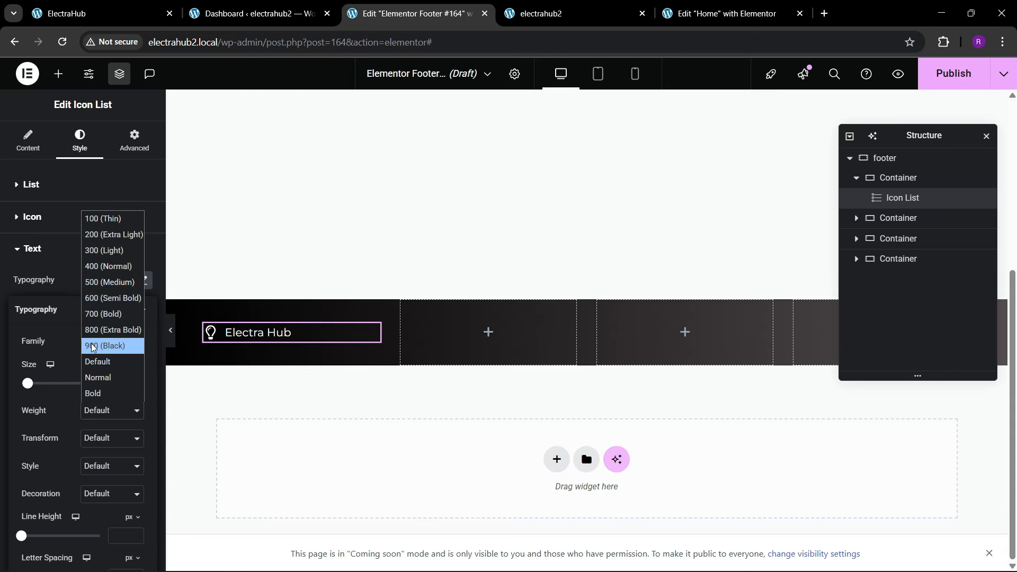
pyautogui.click(92, 343)
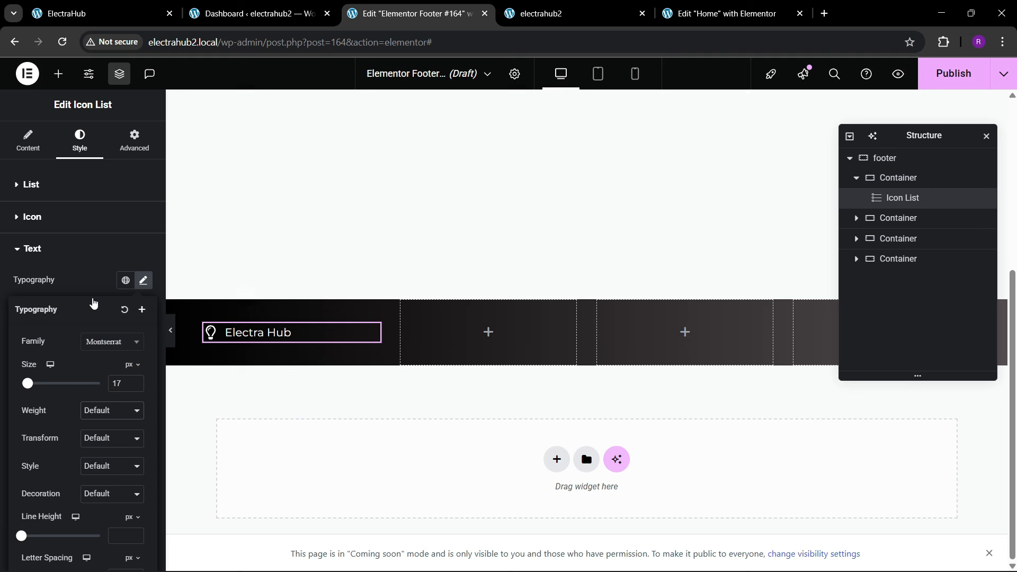
pyautogui.click(135, 382)
pyautogui.click(134, 382)
pyautogui.click(135, 381)
pyautogui.click(135, 381)
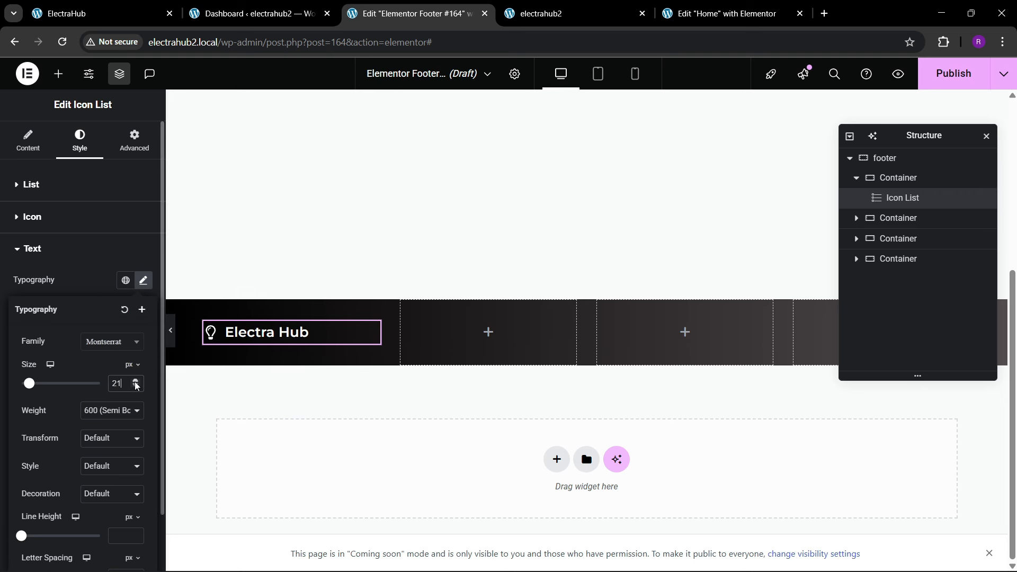
# Step: Set the Electra Hub icon's size to 24 px and compare the result with the reference site's footer
pyautogui.click(57, 228)
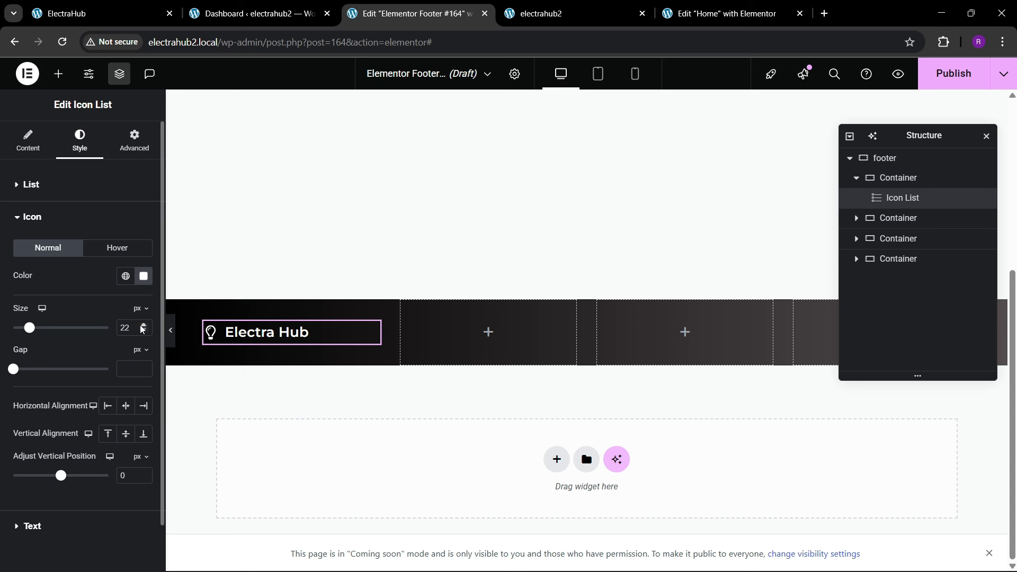
pyautogui.click(143, 326)
pyautogui.click(143, 326)
pyautogui.click(95, 14)
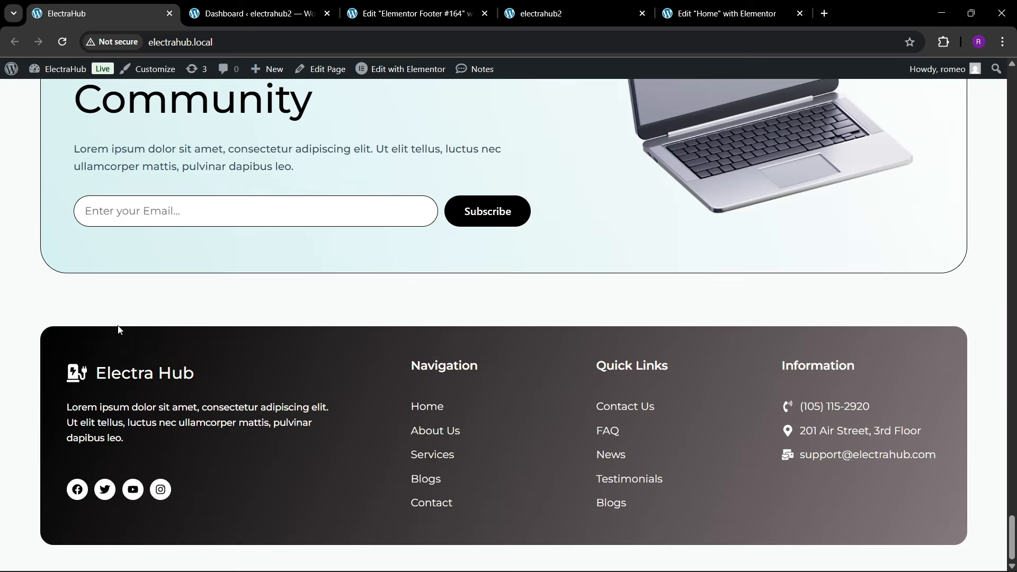
pyautogui.click(413, 13)
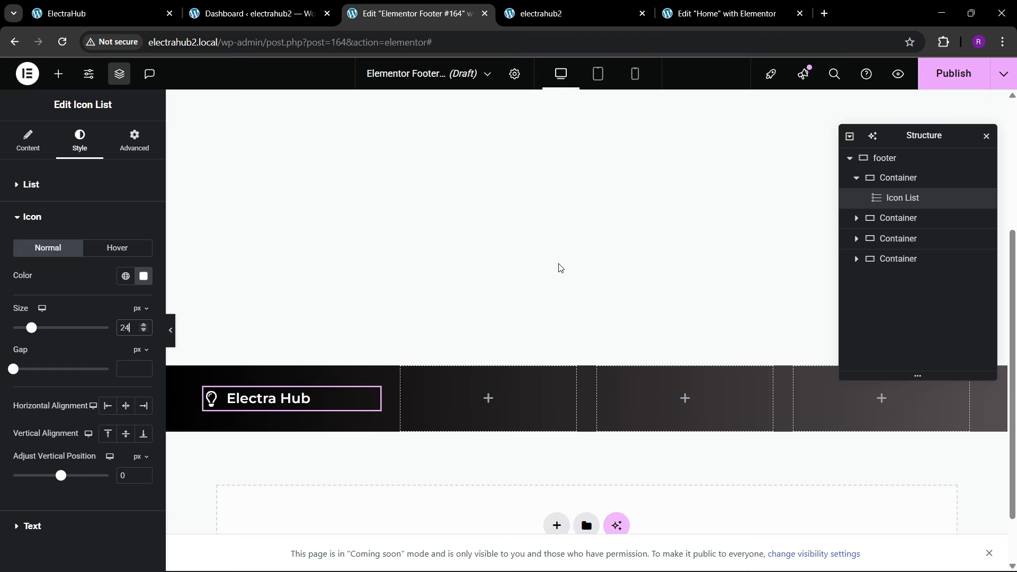
# Step: Copy the lorem ipsum text widget from the Home page's Join Our Tech Community section and paste it below the footer's icon list
pyautogui.click(723, 13)
pyautogui.rightClick(347, 281)
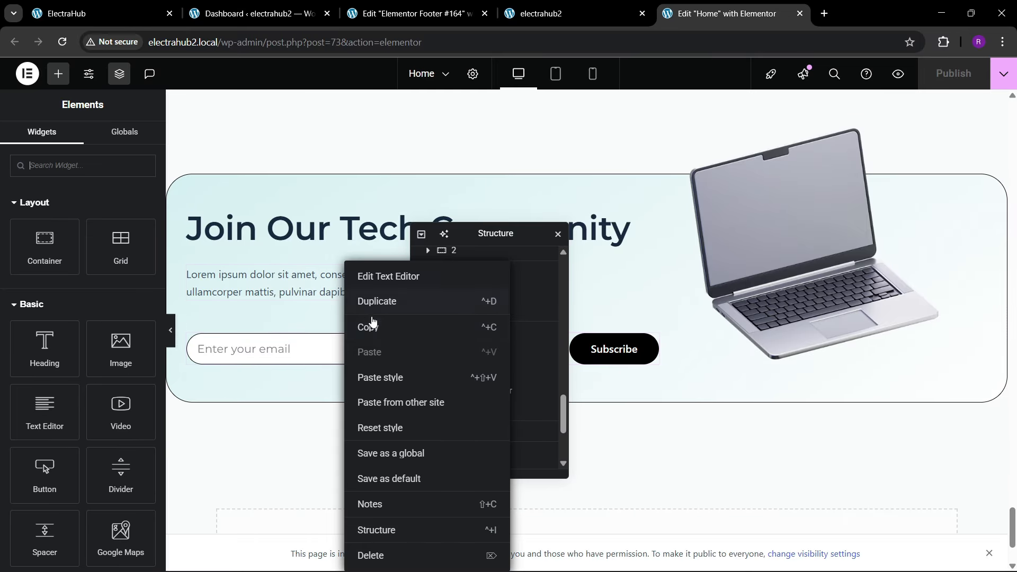
pyautogui.click(374, 329)
pyautogui.click(413, 13)
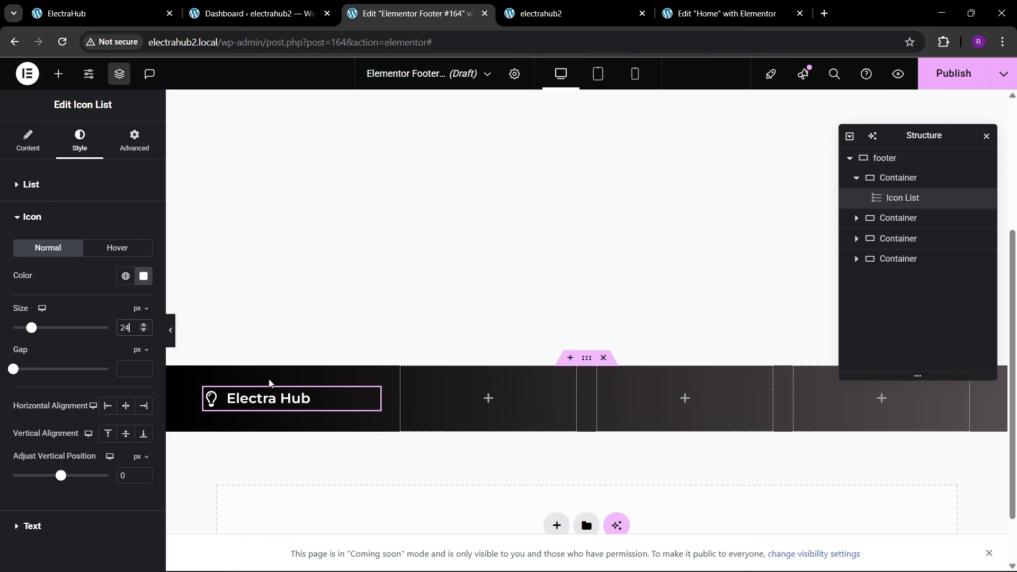
pyautogui.rightClick(288, 398)
pyautogui.click(320, 353)
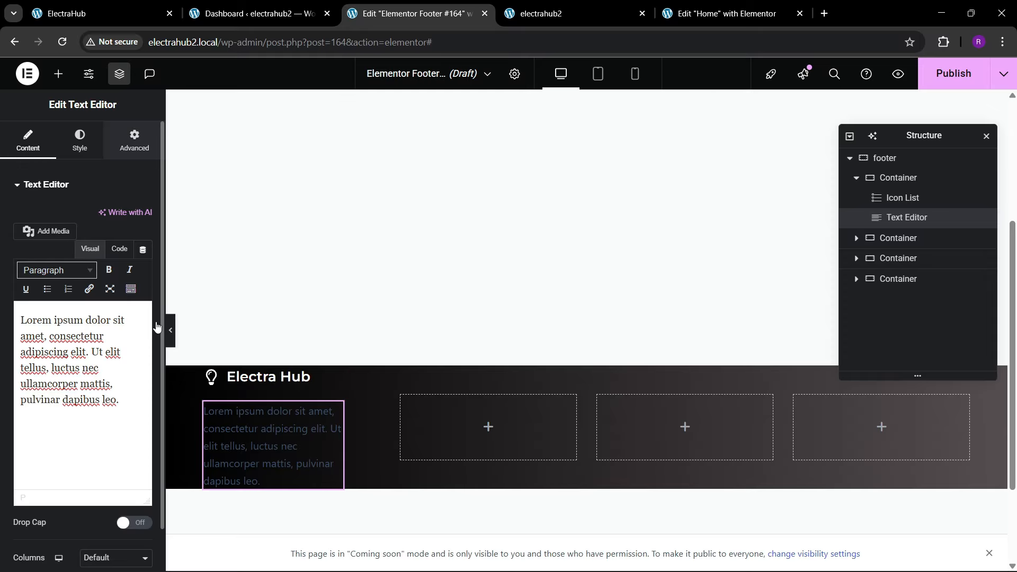
# Step: Set the pasted footer paragraph to Inline (auto) width, left alignment and white text color
pyautogui.click(114, 147)
pyautogui.click(136, 319)
pyautogui.click(107, 364)
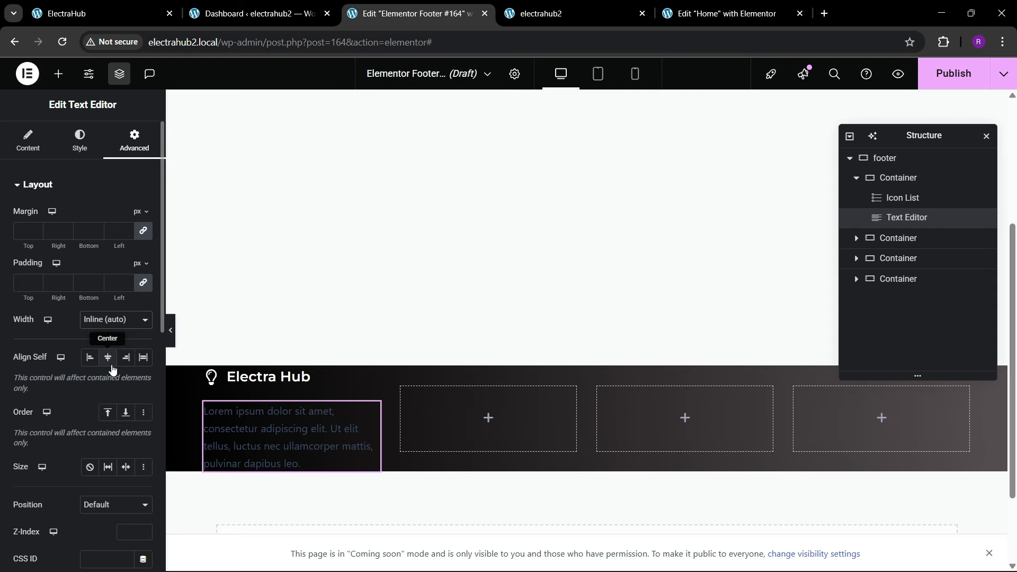
pyautogui.click(79, 138)
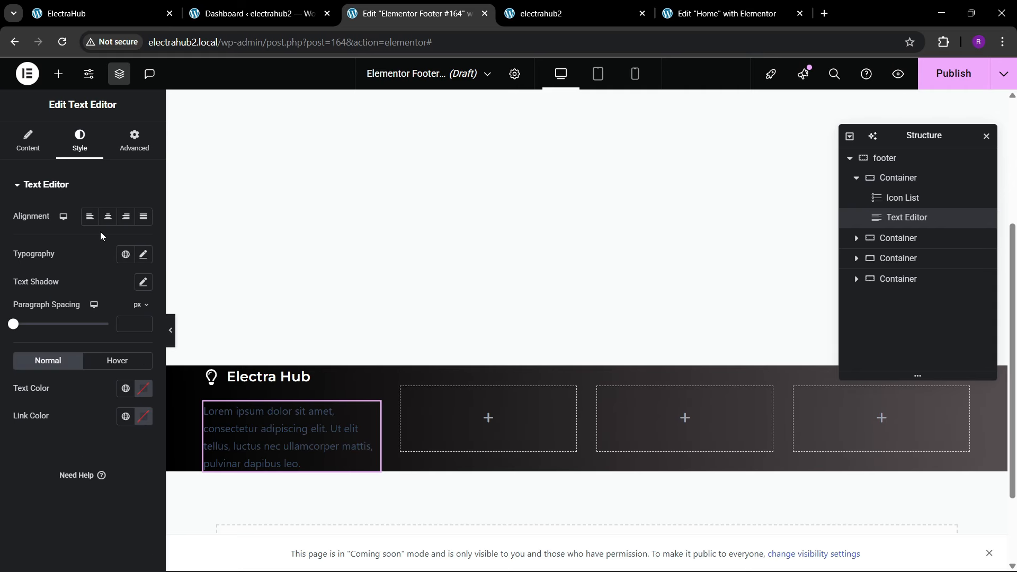
pyautogui.click(143, 388)
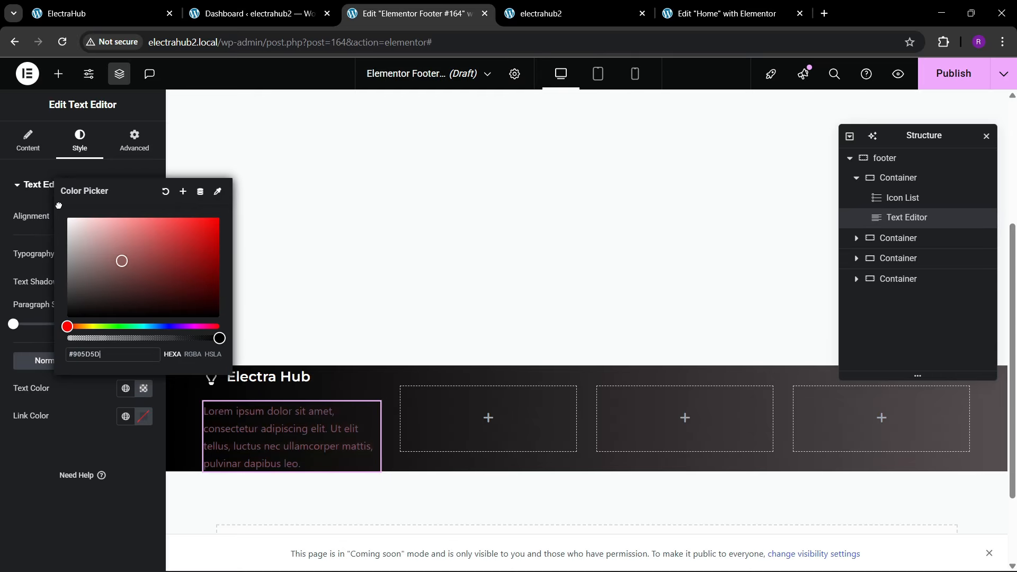
pyautogui.click(7, 492)
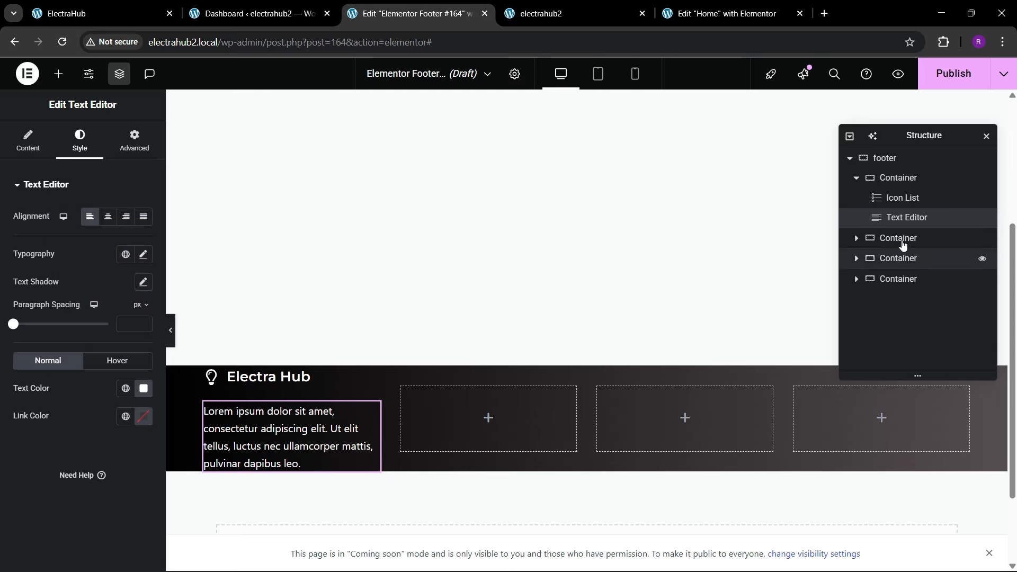
# Step: Unlink the footer container's padding, set top and bottom to 80 px, and preview the footer with the editing panel hidden
pyautogui.click(883, 158)
pyautogui.click(140, 154)
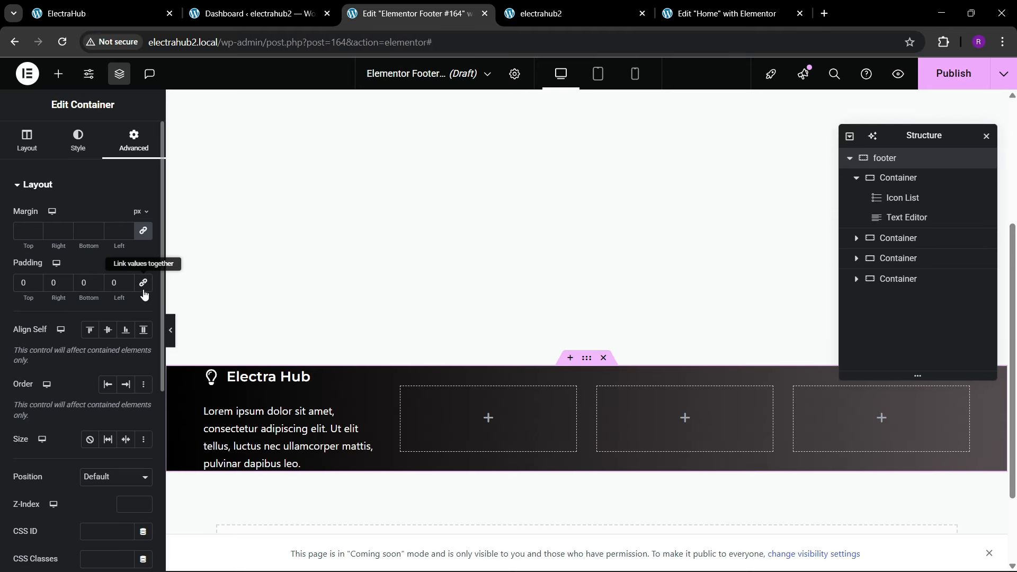
pyautogui.click(140, 289)
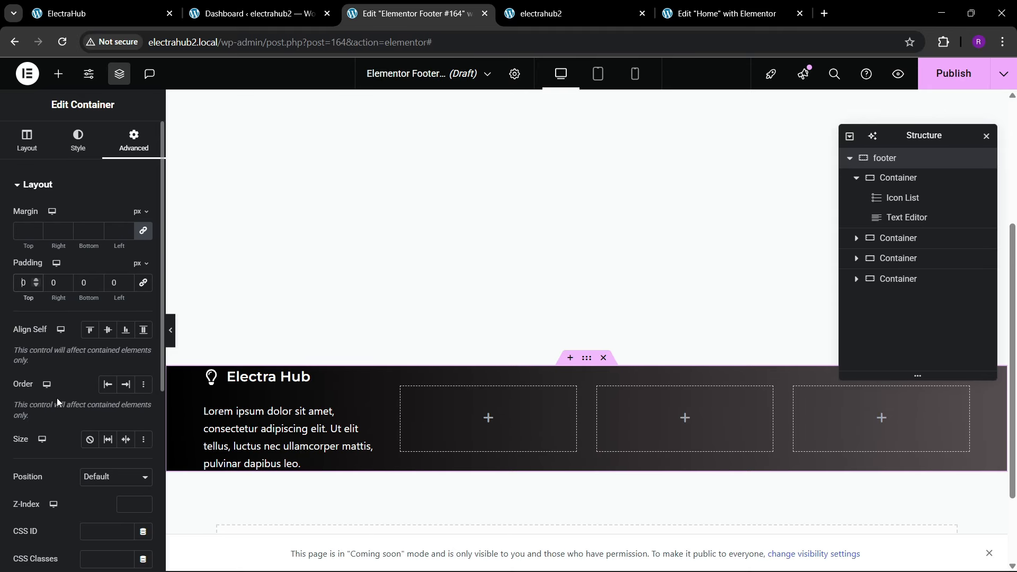
pyautogui.write('80')
pyautogui.press('Tab')
pyautogui.press('Tab')
pyautogui.write('80')
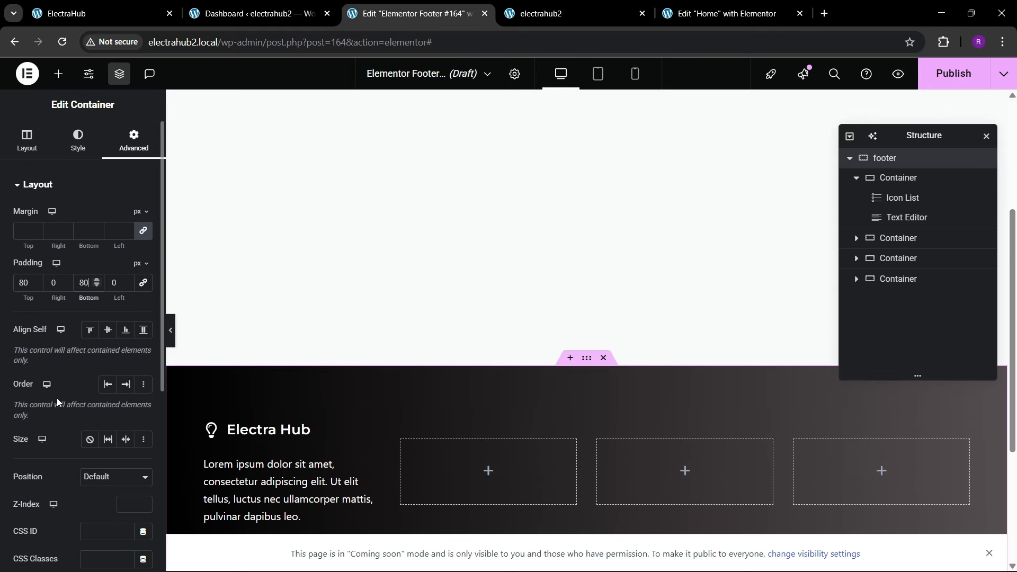
pyautogui.scroll(-3, 380, 365)
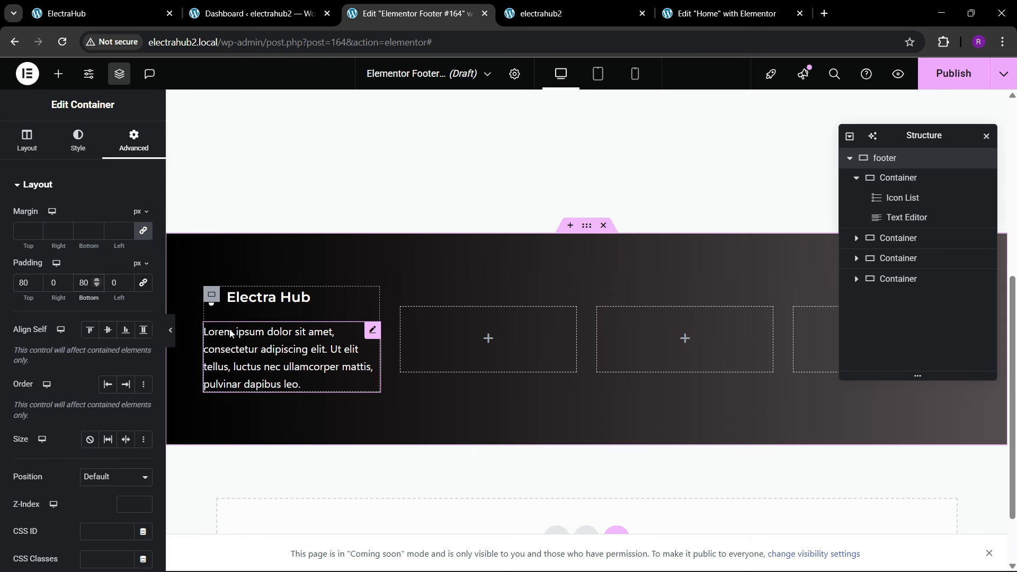
pyautogui.click(170, 331)
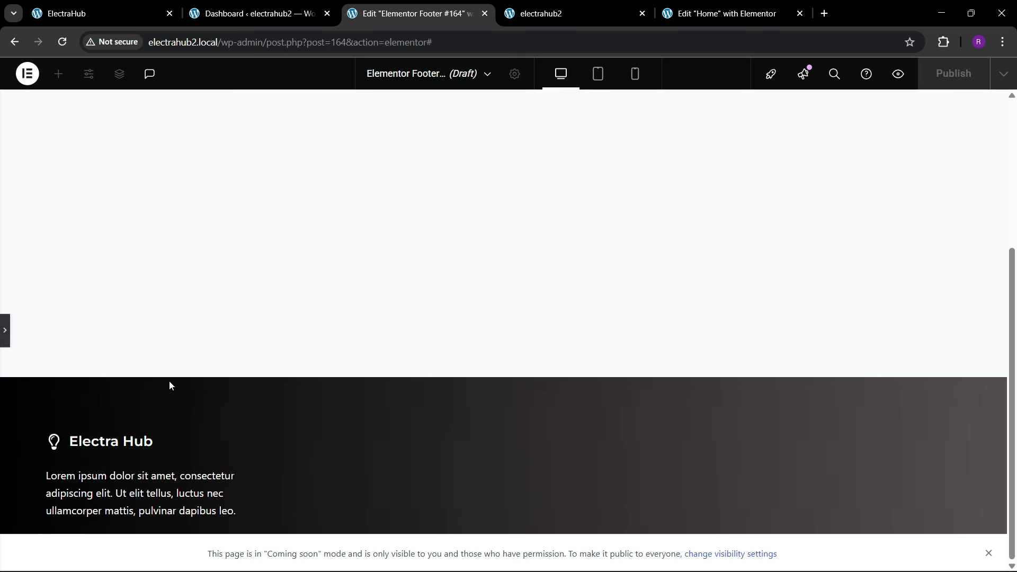
pyautogui.click(6, 333)
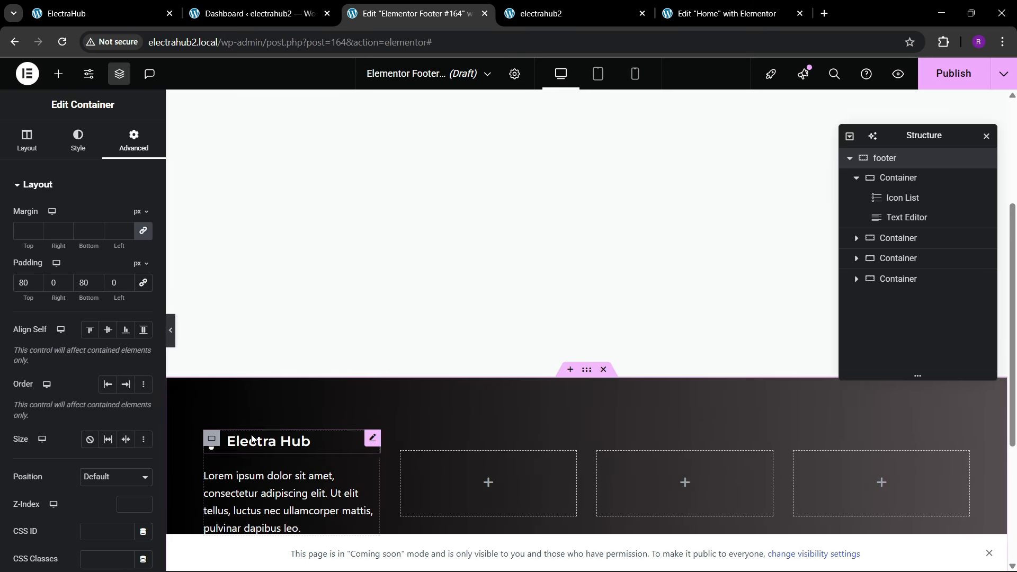
pyautogui.click(168, 336)
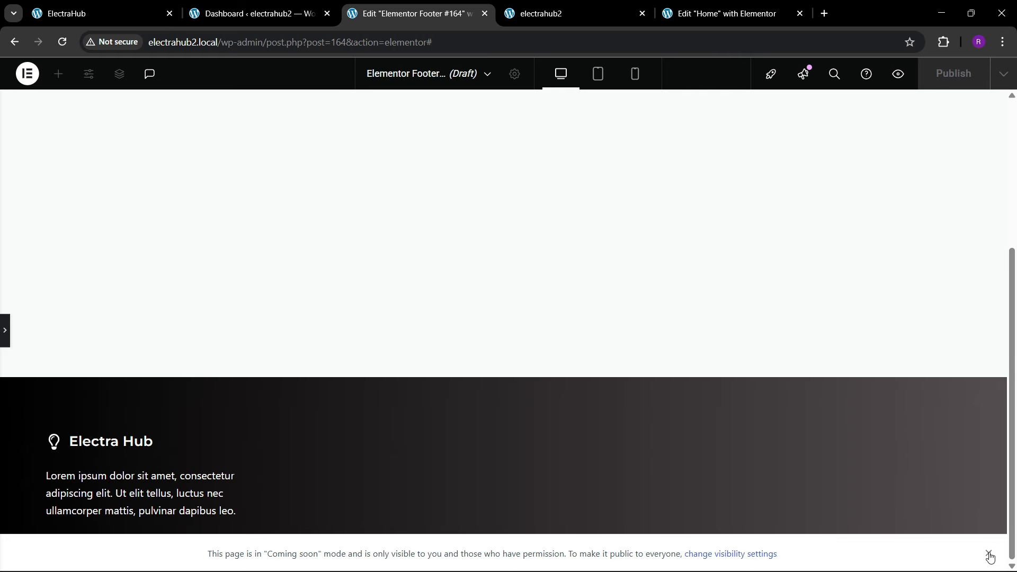
pyautogui.click(5, 331)
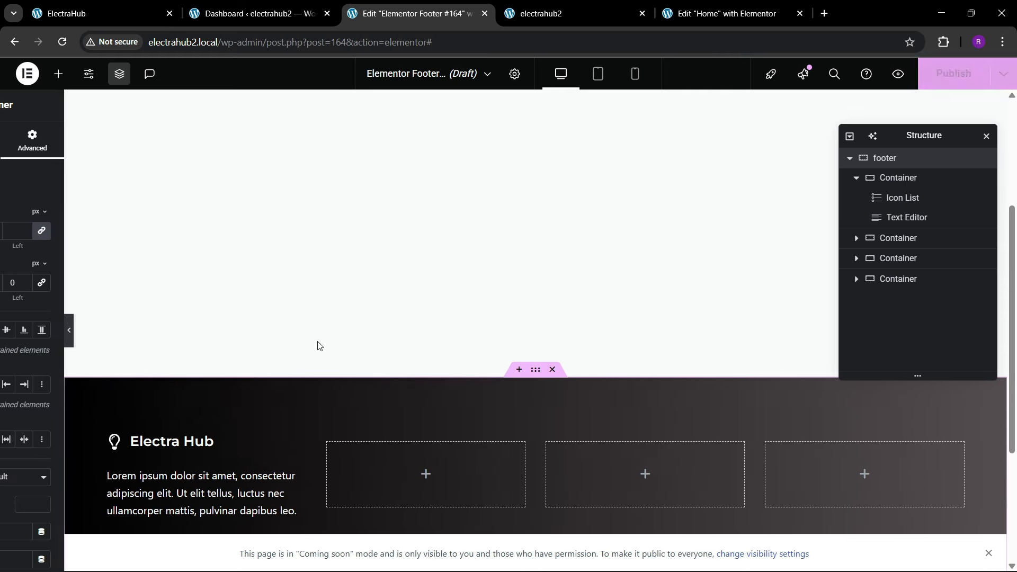
# Step: Widen the footer's first column so its paragraph wraps onto three lines, checking it against the reference footer
pyautogui.click(72, 5)
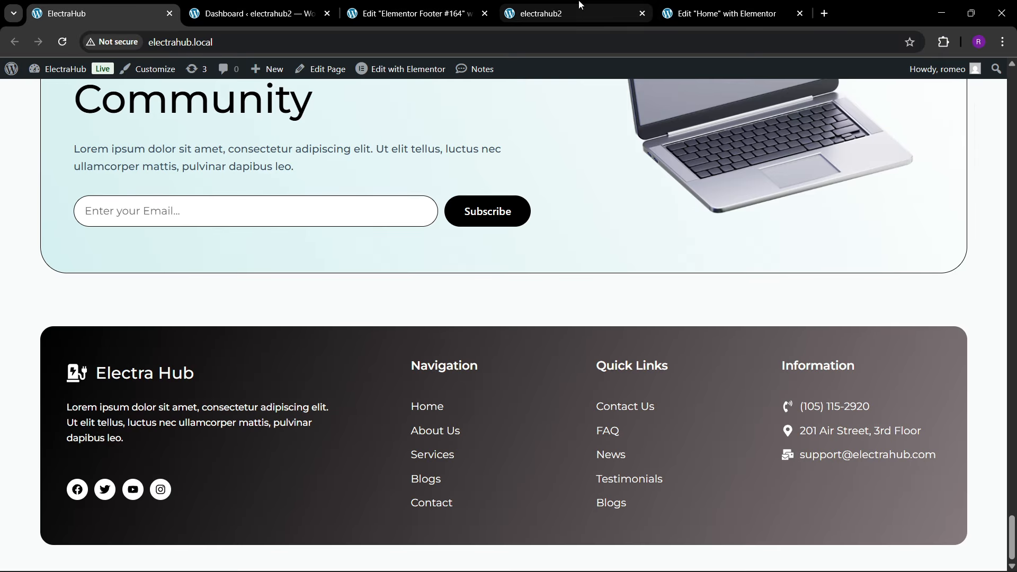
pyautogui.click(418, 14)
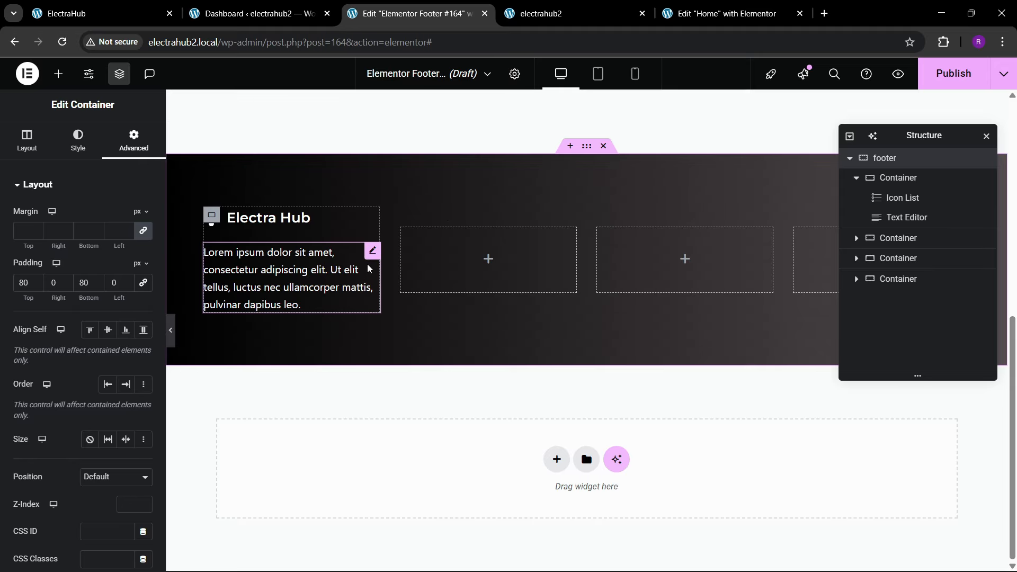
pyautogui.moveTo(379, 277); pyautogui.dragTo(471, 281)
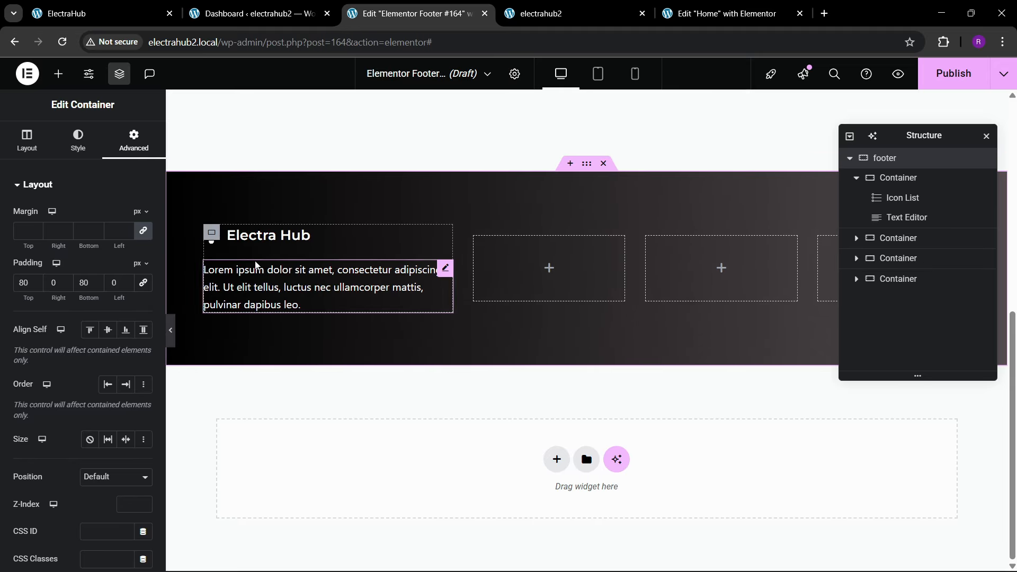
pyautogui.click(119, 5)
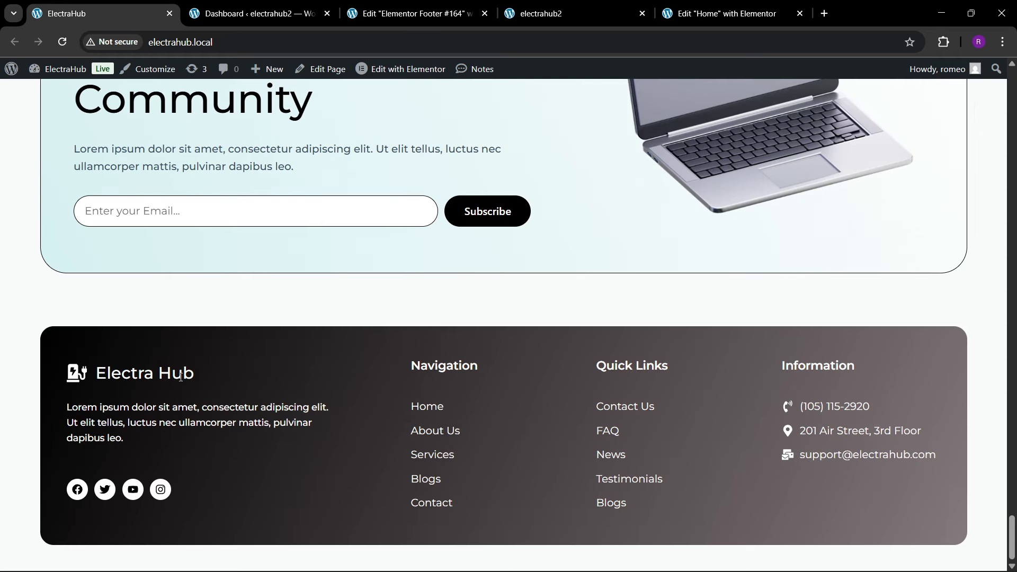
pyautogui.click(449, 5)
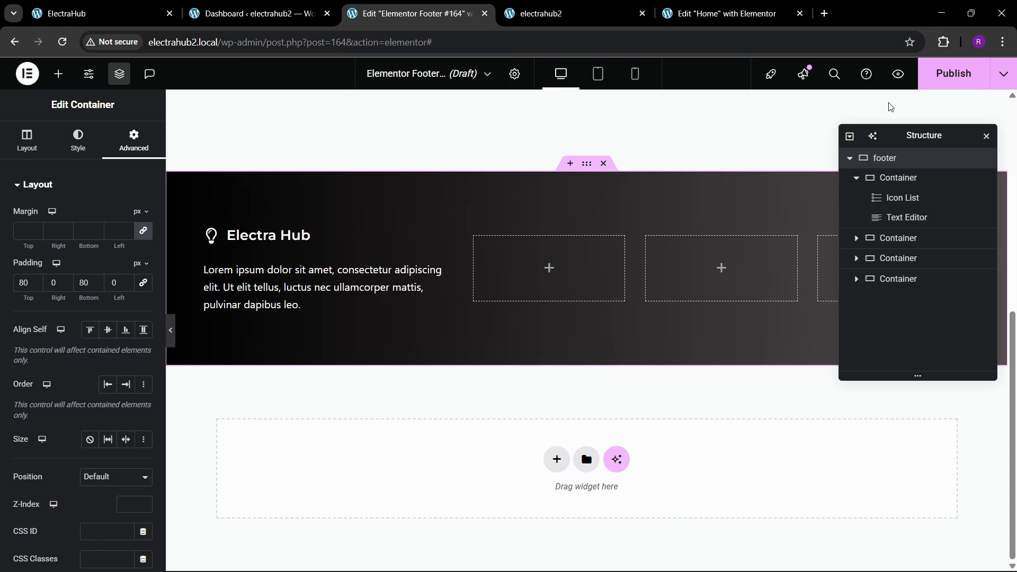
# Step: Publish the footer template with a display condition that includes the entire site
pyautogui.click(953, 73)
pyautogui.click(485, 377)
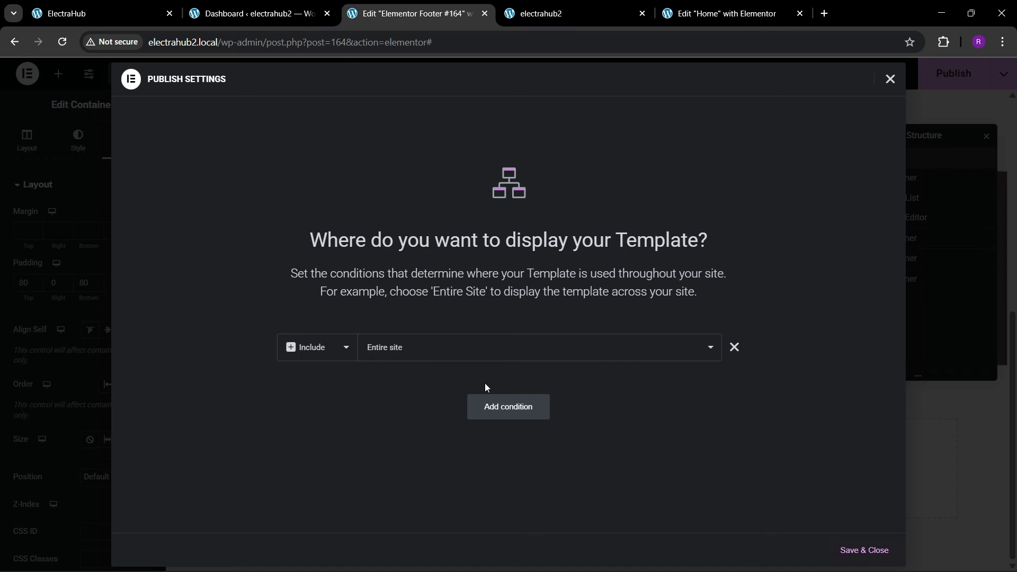
pyautogui.click(860, 552)
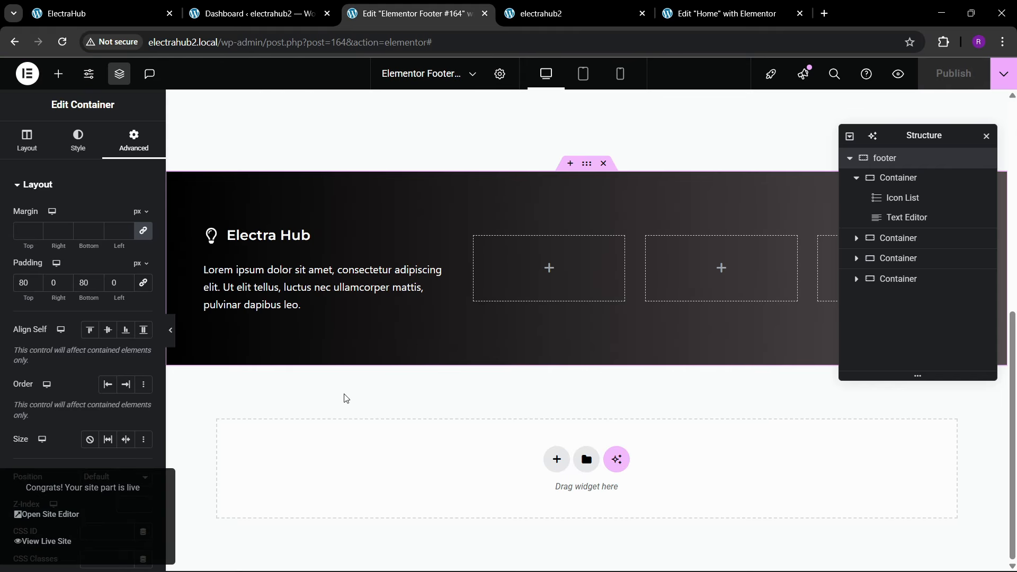
# Step: Reload the electrahub2 live home page and compare its footer with the reference ElectraHub footer
pyautogui.click(551, 13)
pyautogui.click(275, 51)
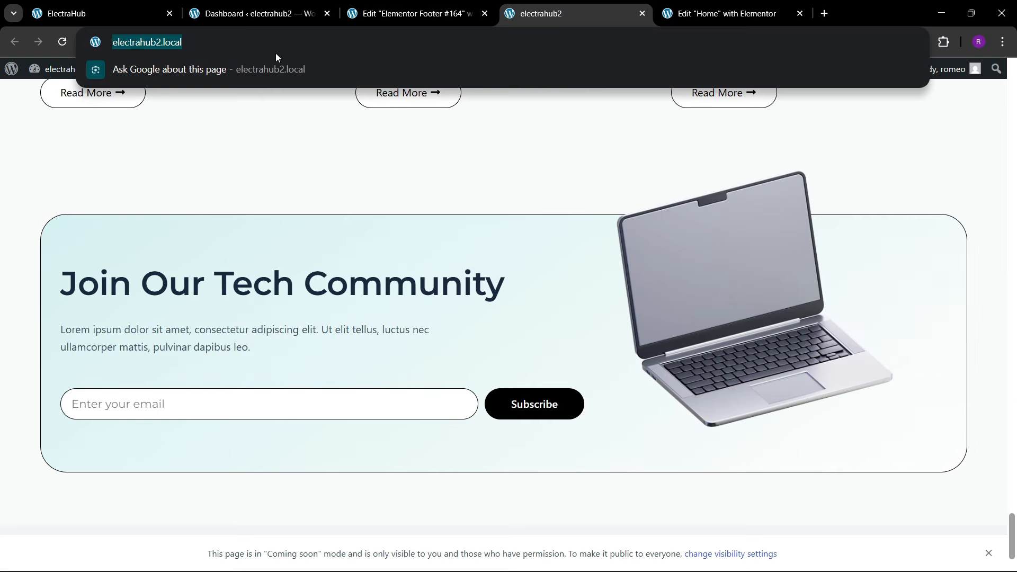
pyautogui.press('Return')
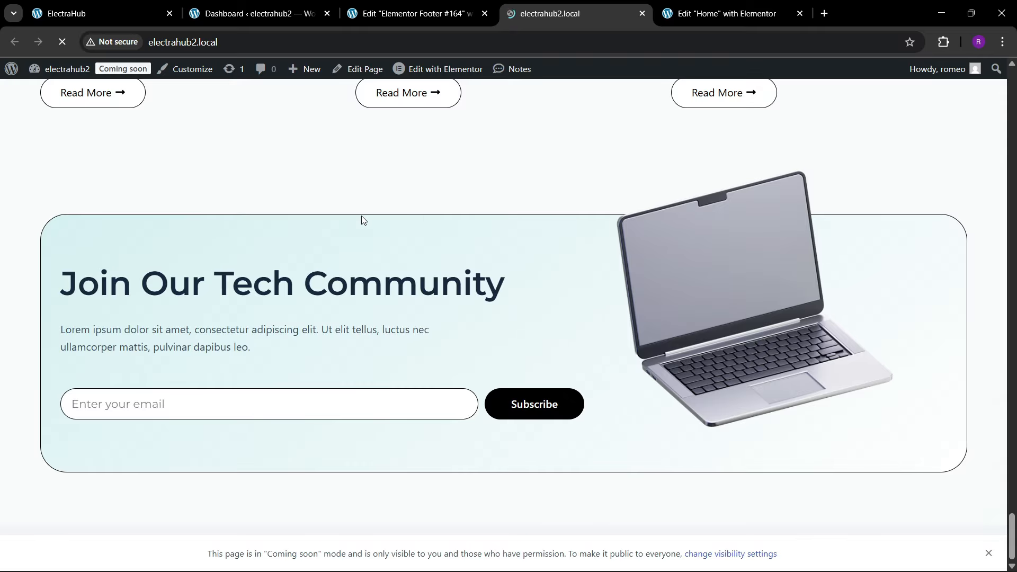
pyautogui.scroll(-3, 566, 207)
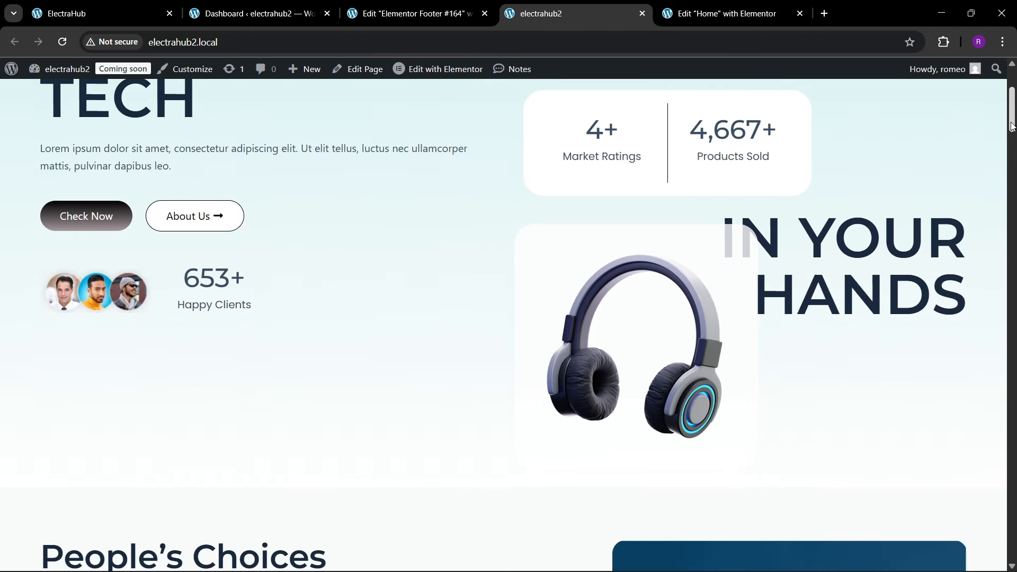
pyautogui.moveTo(1015, 109); pyautogui.dragTo(1011, 569)
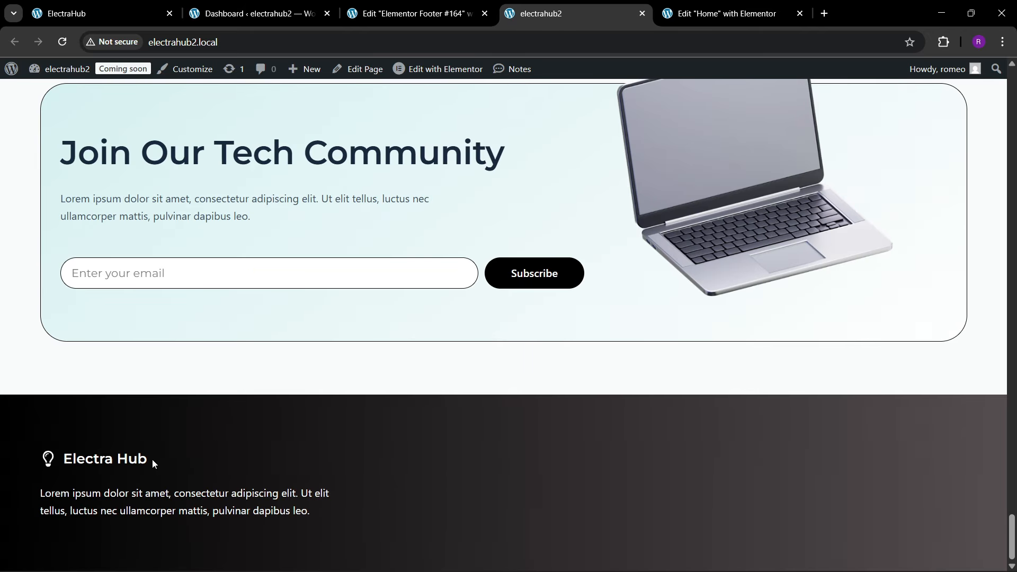
pyautogui.click(69, 7)
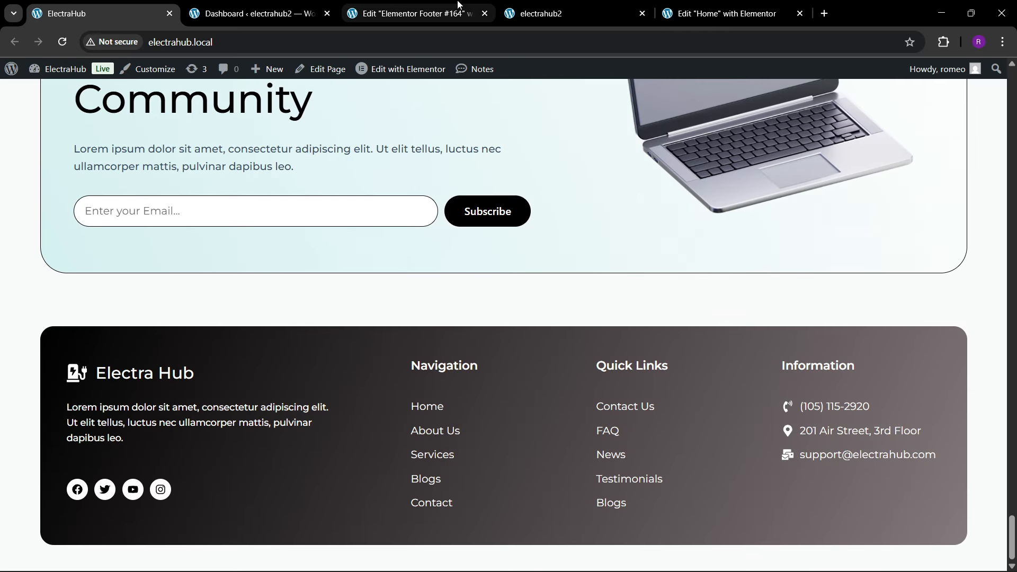
# Step: Try a 40 px margin on all sides of the footer container, previewing it with the editing panel hidden
pyautogui.click(421, 10)
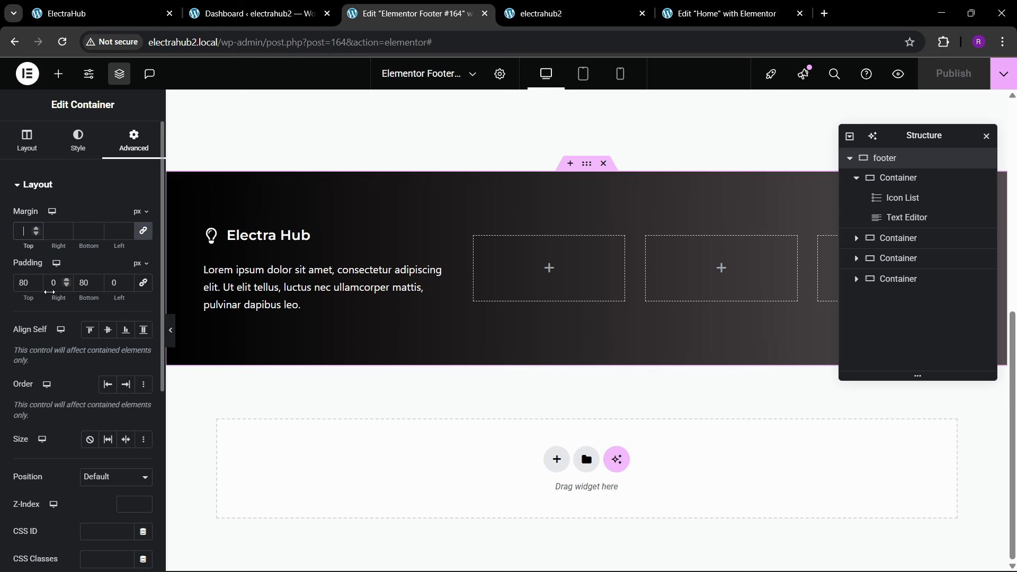
pyautogui.write('40')
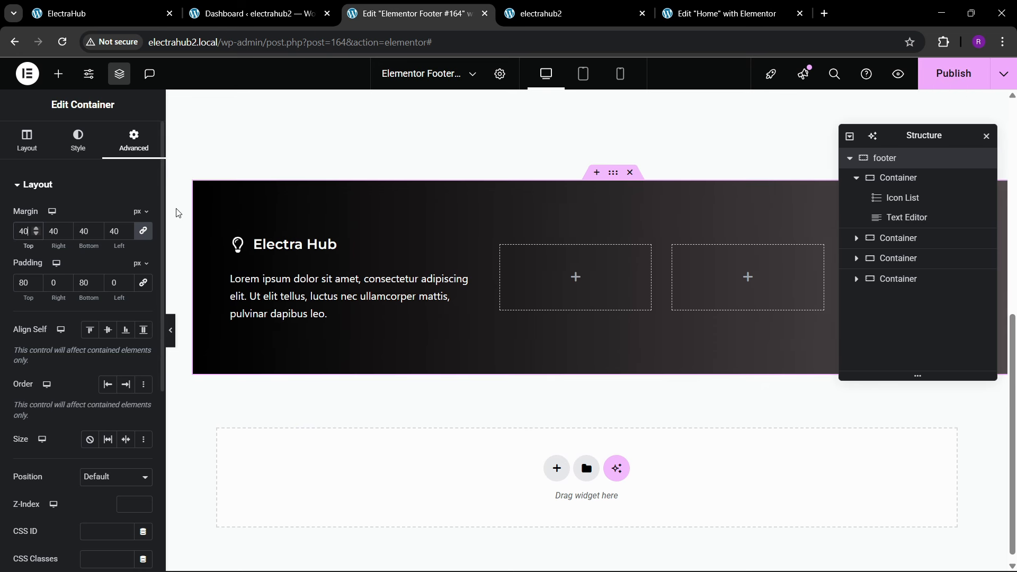
pyautogui.click(170, 330)
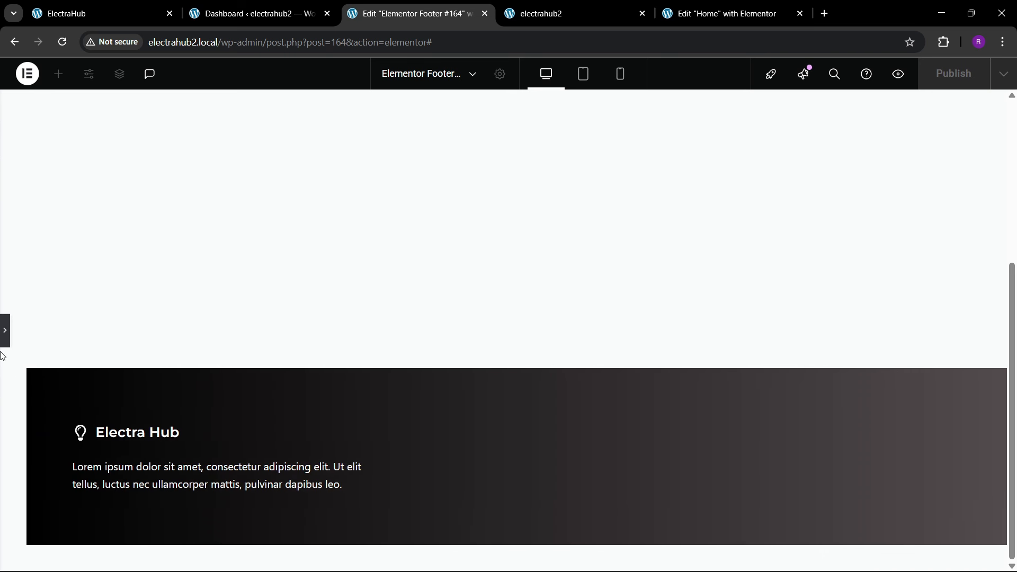
pyautogui.click(6, 333)
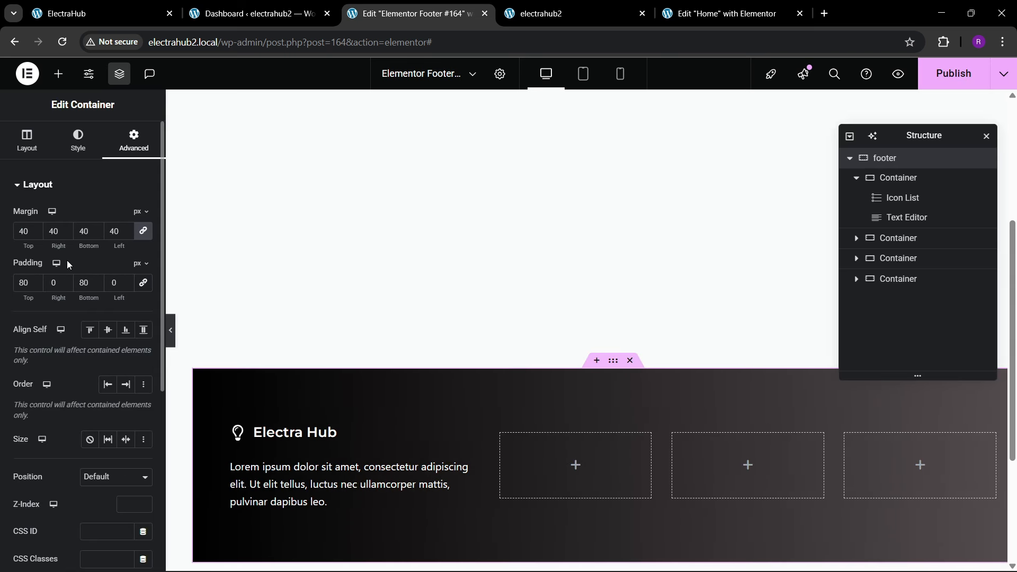
# Step: Try a 60 px margin on all sides of the footer container and publish the change
pyautogui.click(84, 234)
pyautogui.press('BackSpace')
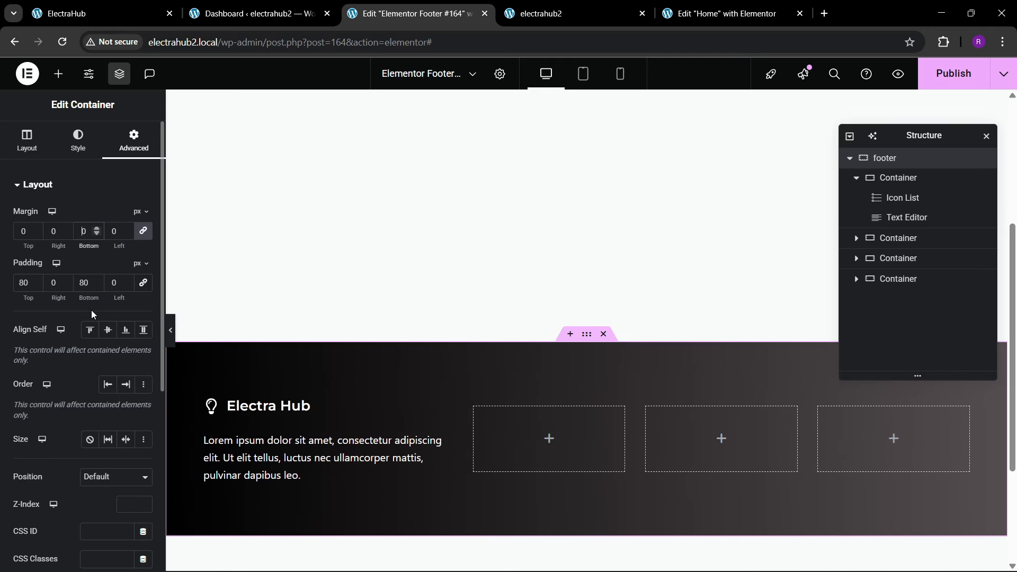
pyautogui.write('8')
pyautogui.press('BackSpace')
pyautogui.write('6')
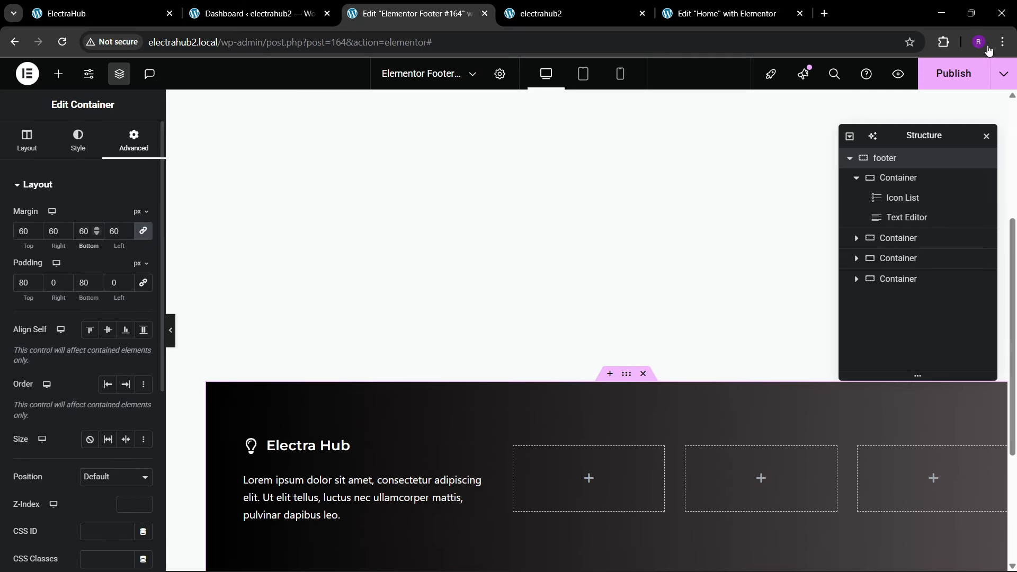
pyautogui.click(957, 79)
# Step: Reload the electrahub2 live home page and examine how the footer margin looks at the page end
pyautogui.scroll(-4, 495, 320)
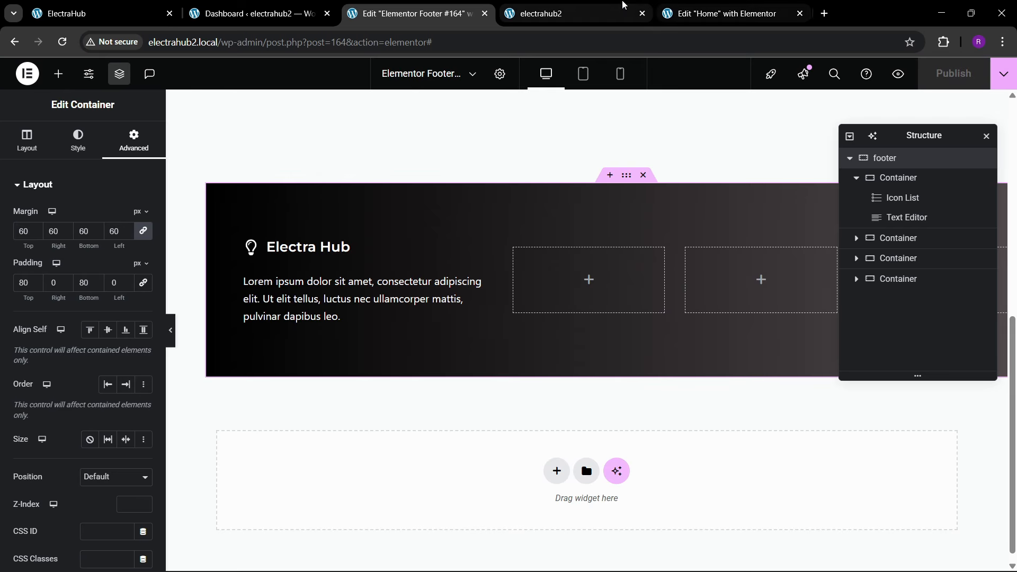
pyautogui.click(556, 13)
pyautogui.click(241, 42)
pyautogui.press('Return')
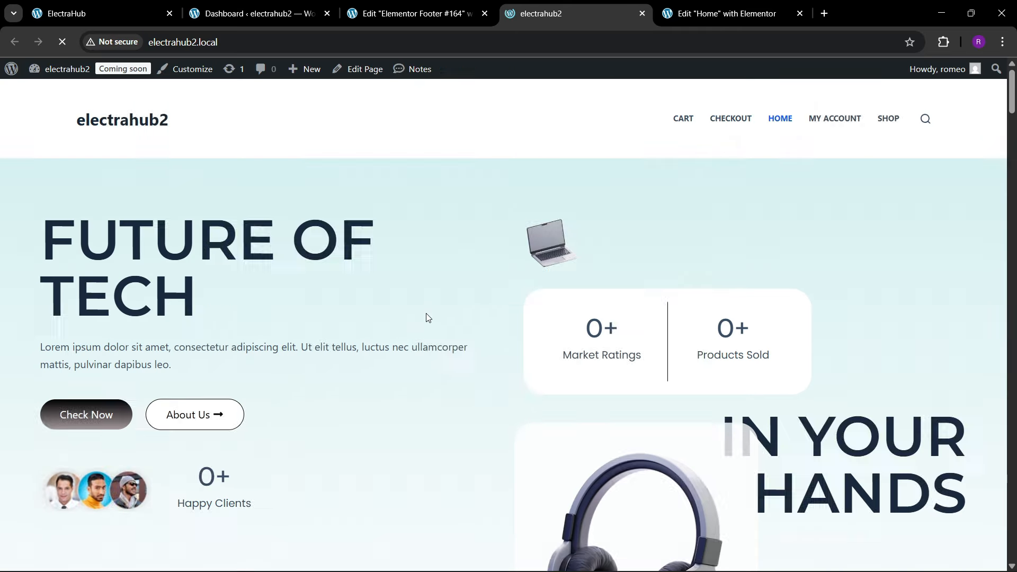
pyautogui.scroll(-2, 381, 316)
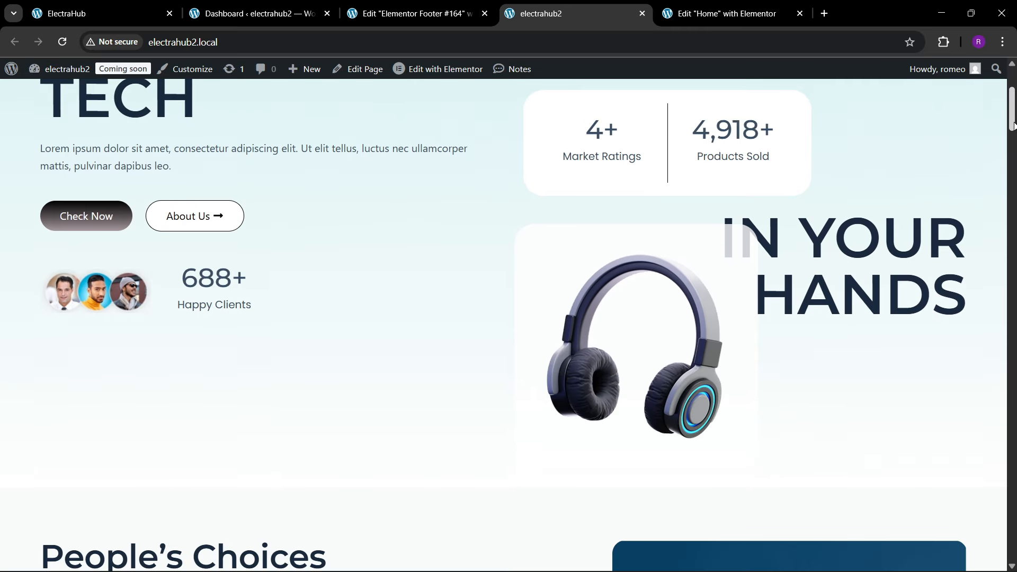
pyautogui.scroll(-15, 593, 265)
# Step: Add a single-column Flexbox container below the footer in the footer template and rename it "footer main"
pyautogui.click(413, 14)
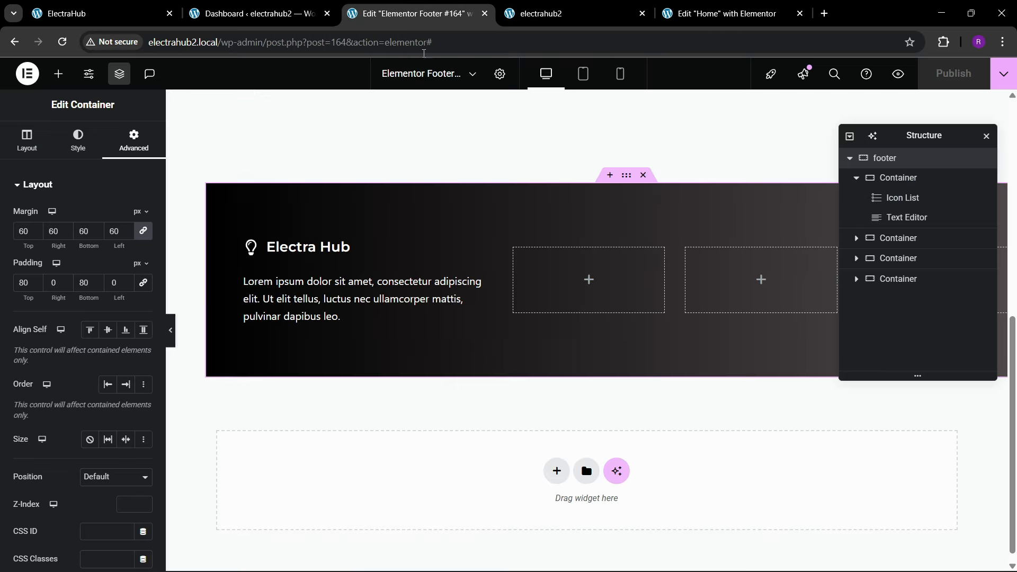
pyautogui.click(557, 459)
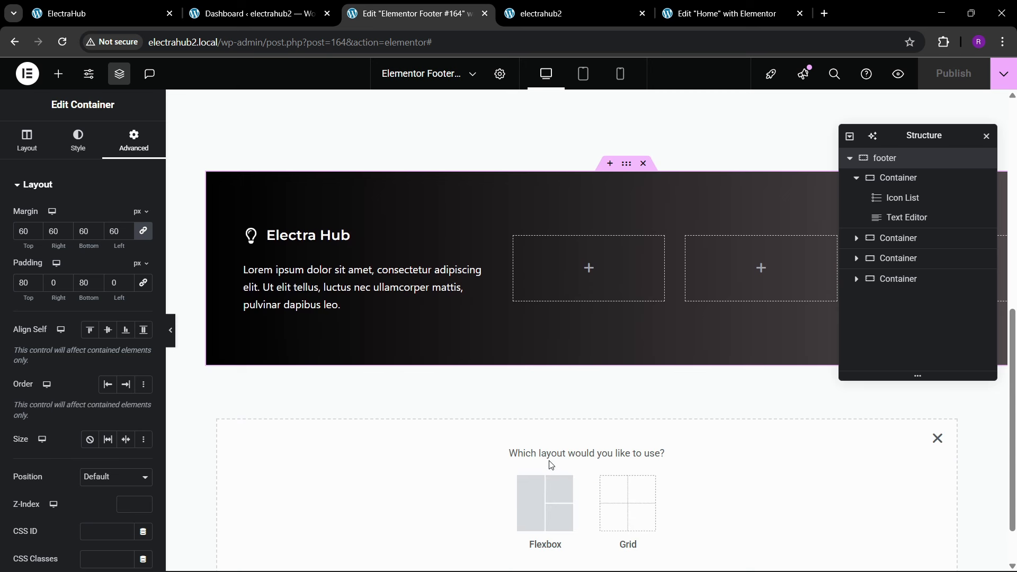
pyautogui.click(545, 495)
pyautogui.click(404, 481)
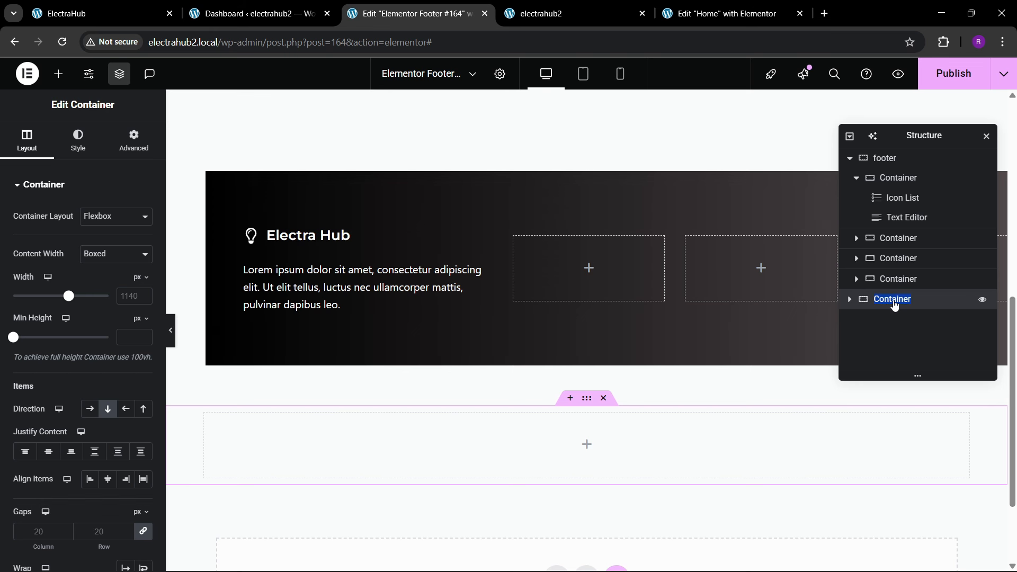
pyautogui.write('footer mai')
pyautogui.write('1')
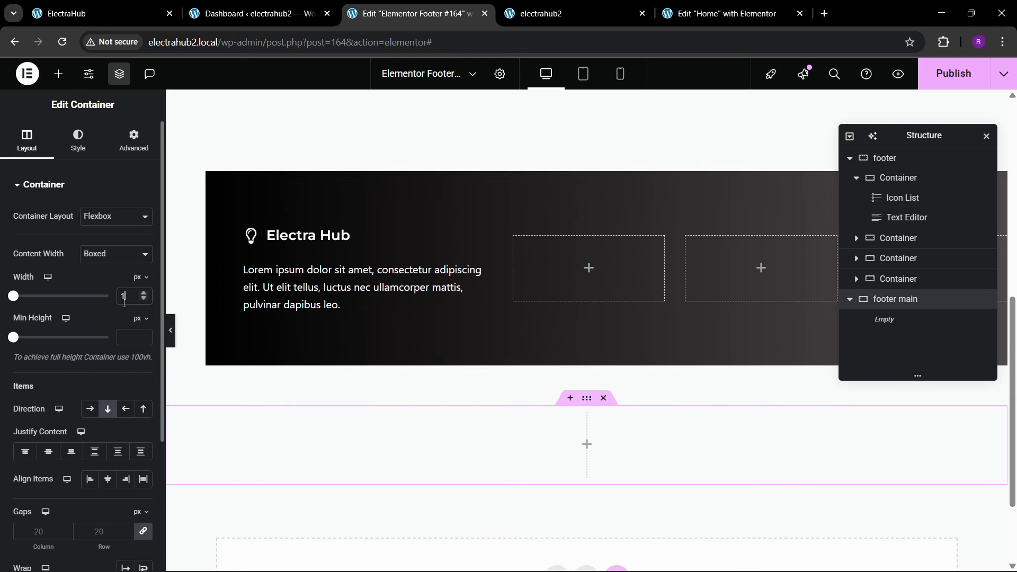
pyautogui.write('400')
# Step: Set the footer main container's boxed width to 1400 px and its padding to 0 on all sides
pyautogui.click(134, 142)
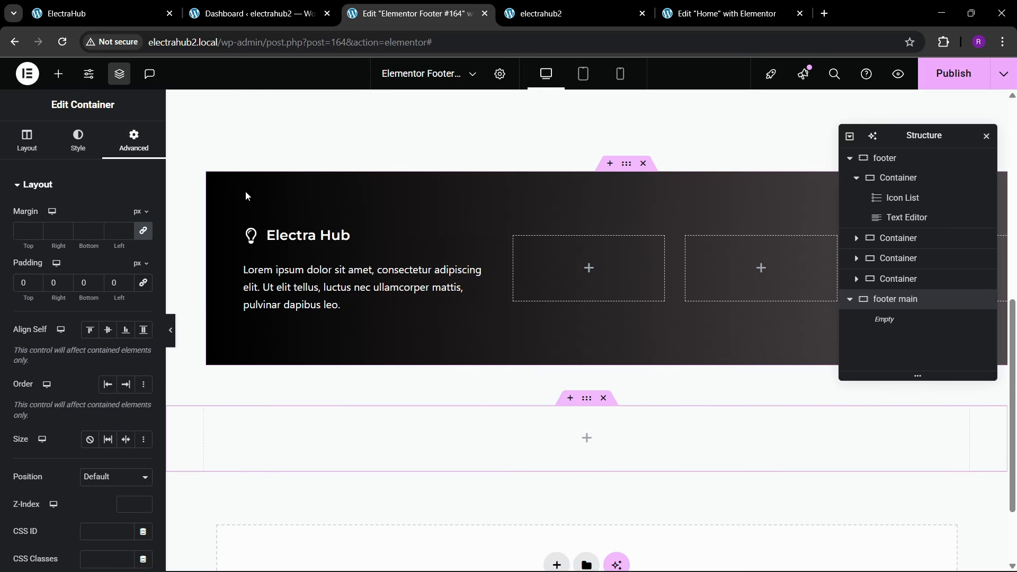
# Step: Reset the footer container's margin to 0, and move it into footer main by pasting a copy there and deleting the original
pyautogui.click(627, 164)
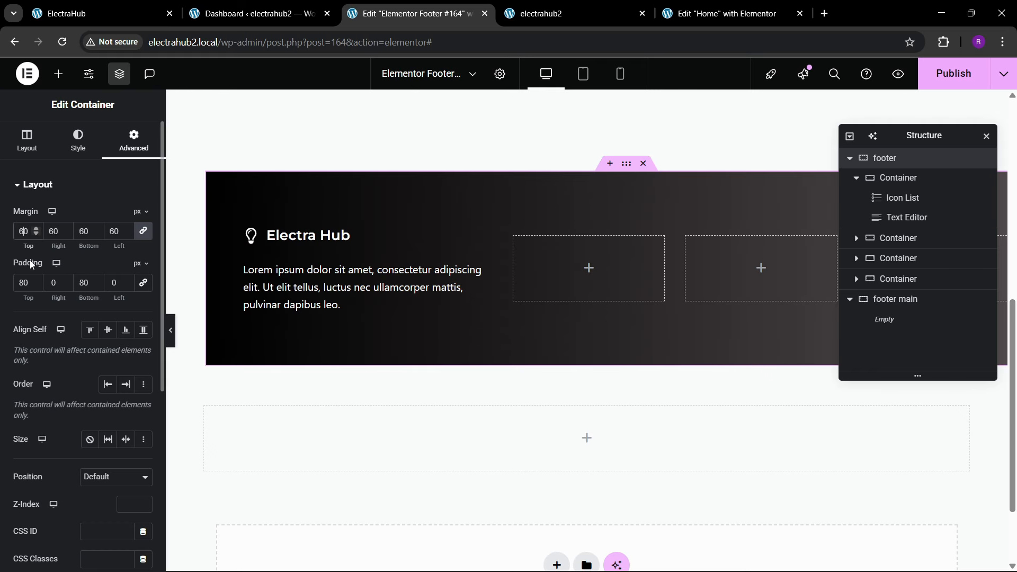
pyautogui.press('BackSpace')
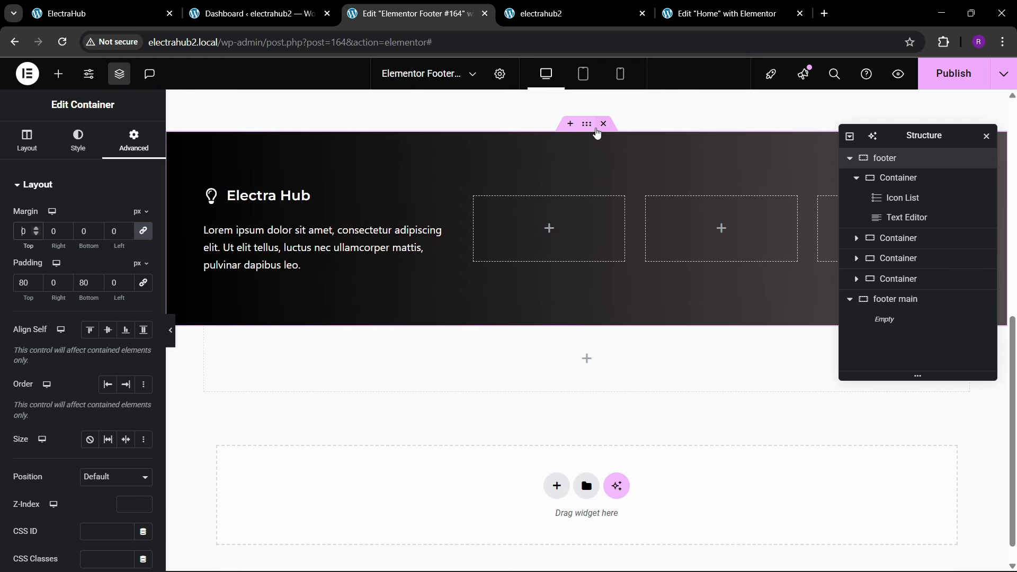
pyautogui.rightClick(588, 125)
pyautogui.click(610, 217)
pyautogui.rightClick(317, 364)
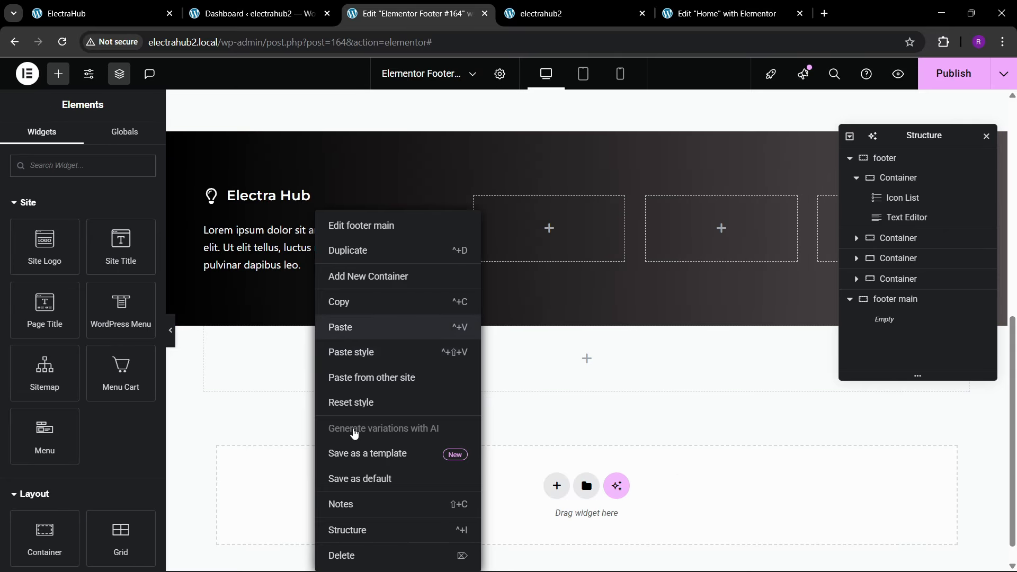
pyautogui.hotkey('ctrl', 'v')
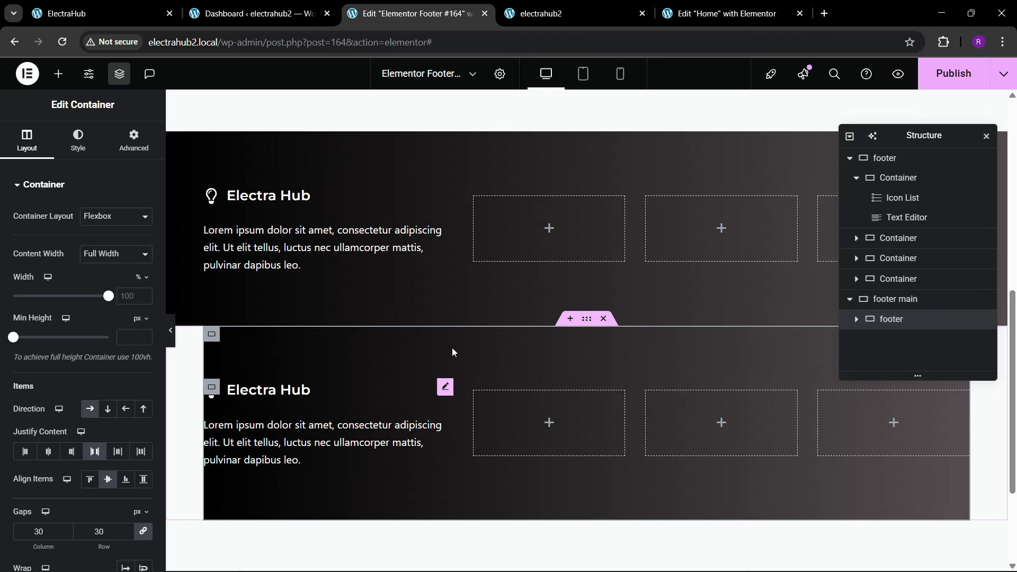
pyautogui.click(603, 125)
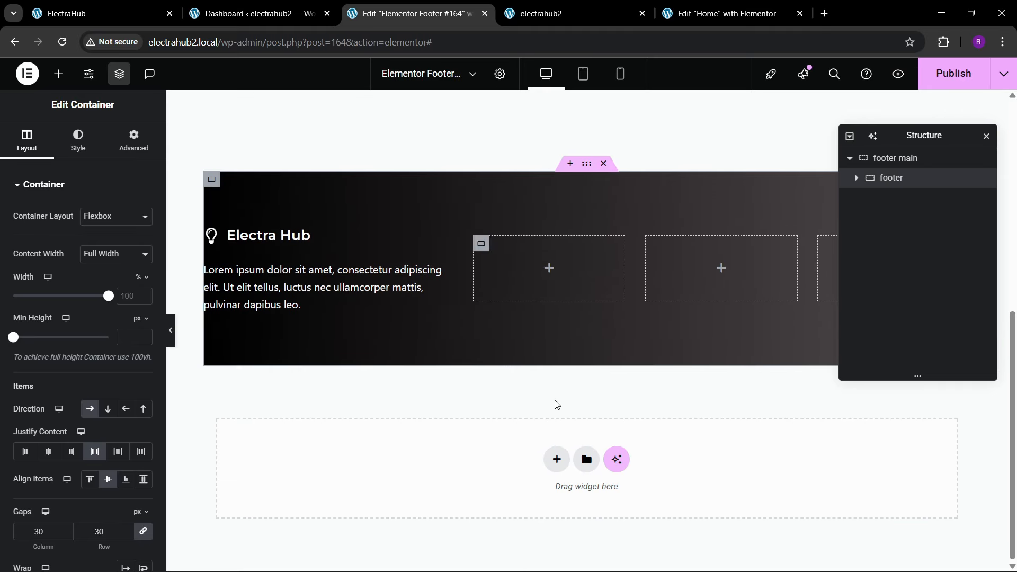
# Step: Set the right and left padding of the footer container inside footer main to 40 px
pyautogui.click(587, 164)
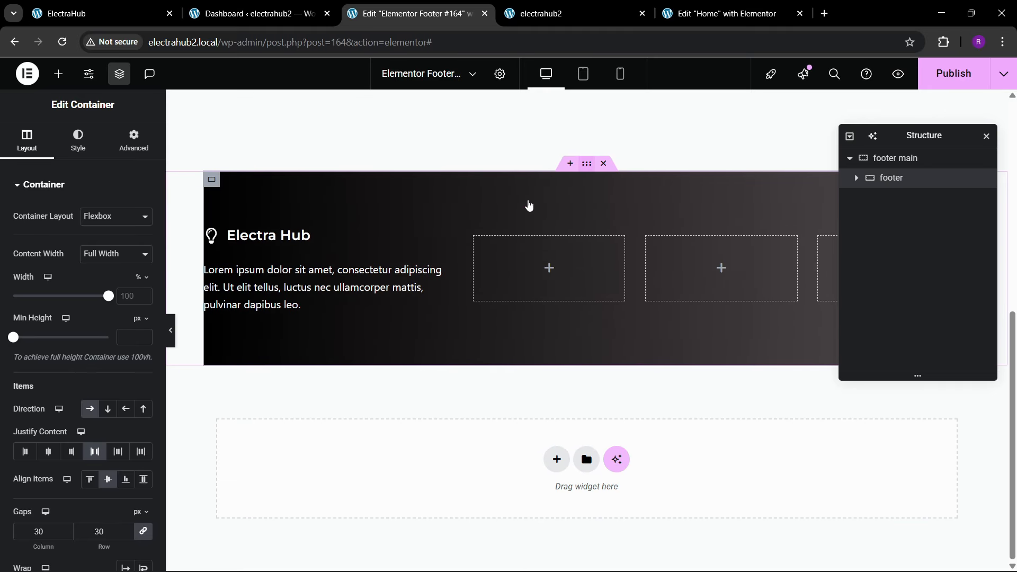
pyautogui.click(897, 184)
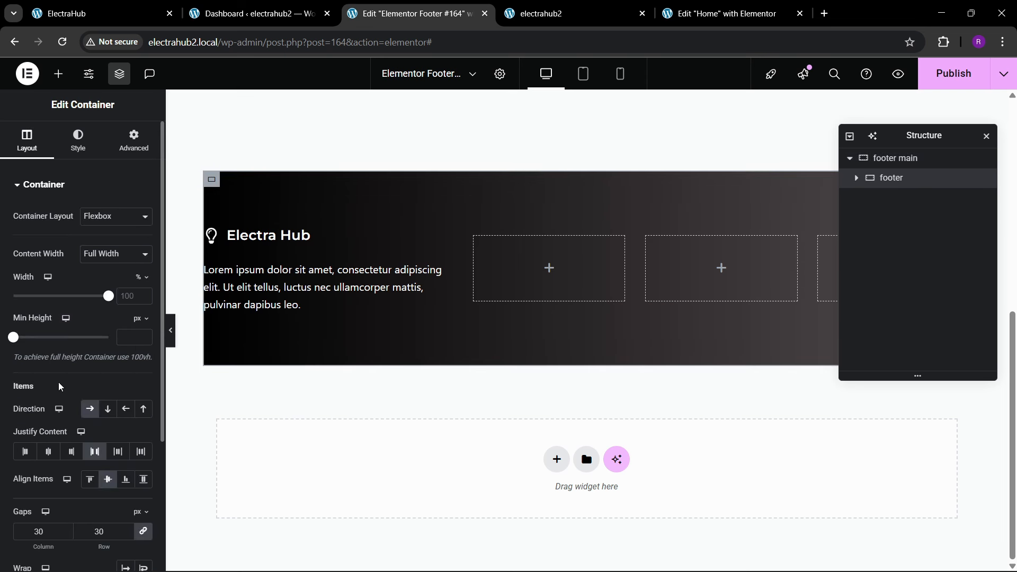
pyautogui.click(127, 144)
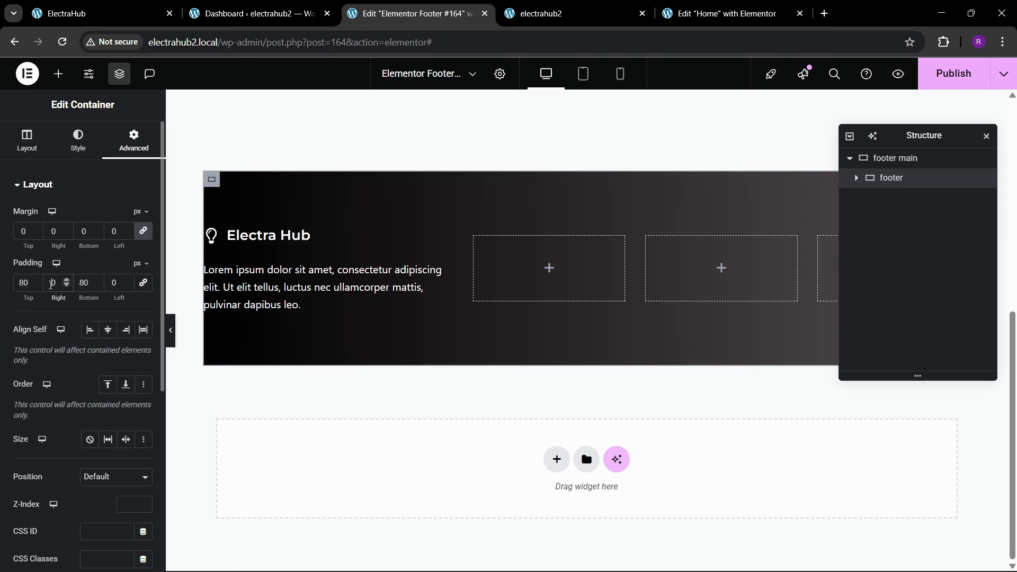
pyautogui.write('4')
pyautogui.click(109, 284)
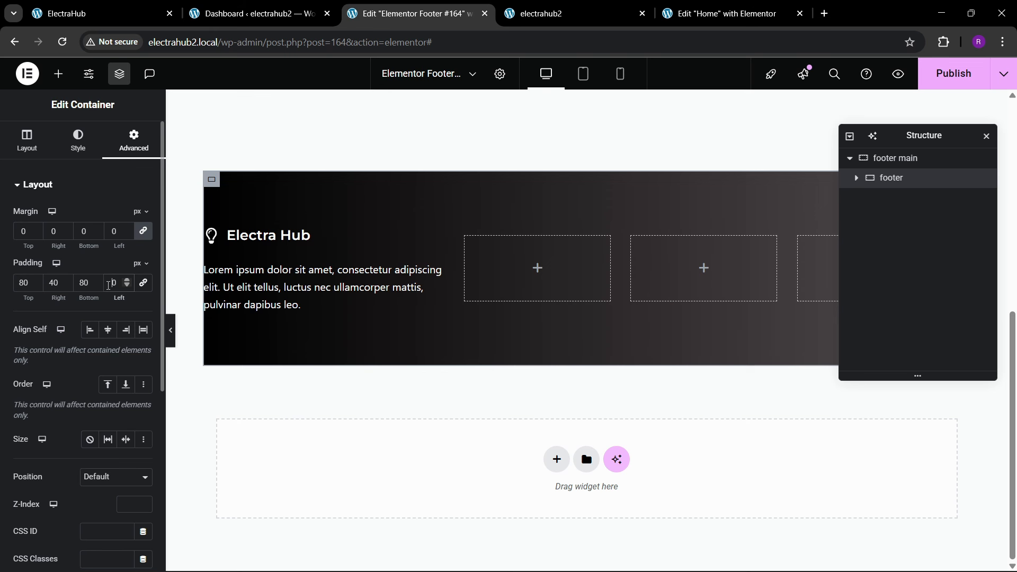
pyautogui.write('4')
# Step: Try a larger text size for the footer's Electra Hub icon list, and return it to 21 px
pyautogui.click(295, 238)
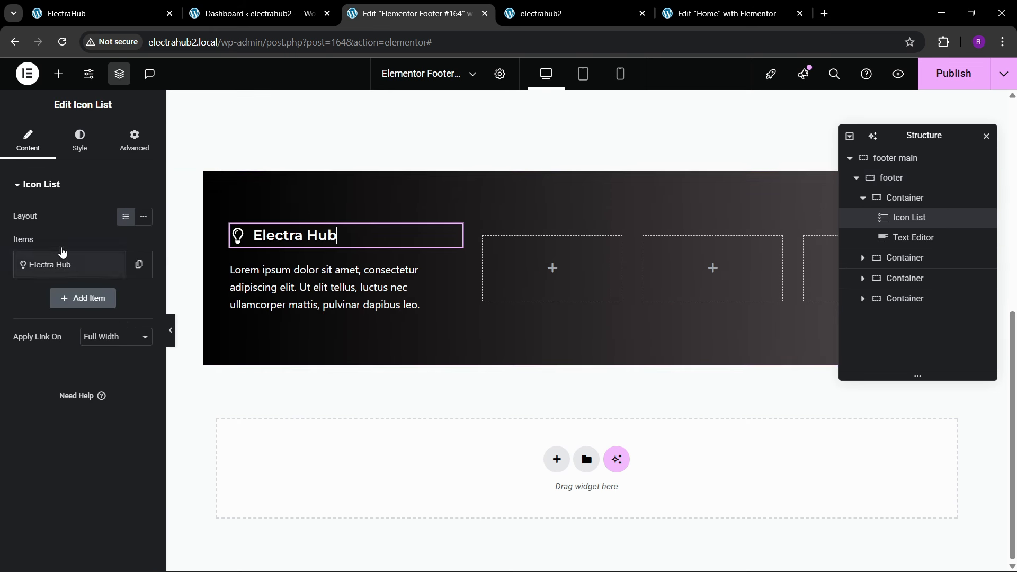
pyautogui.click(80, 141)
pyautogui.click(31, 374)
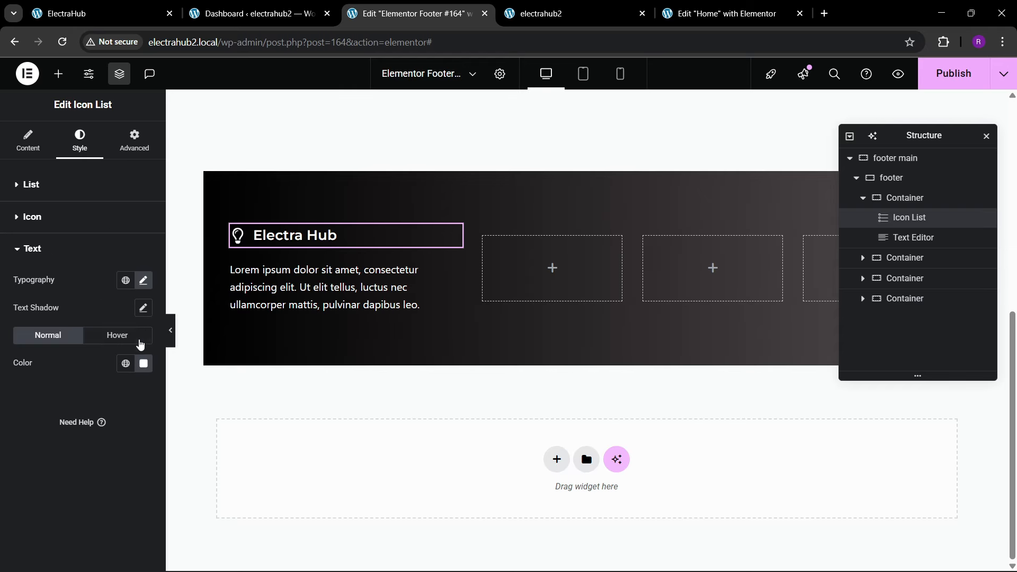
pyautogui.click(143, 281)
pyautogui.click(135, 380)
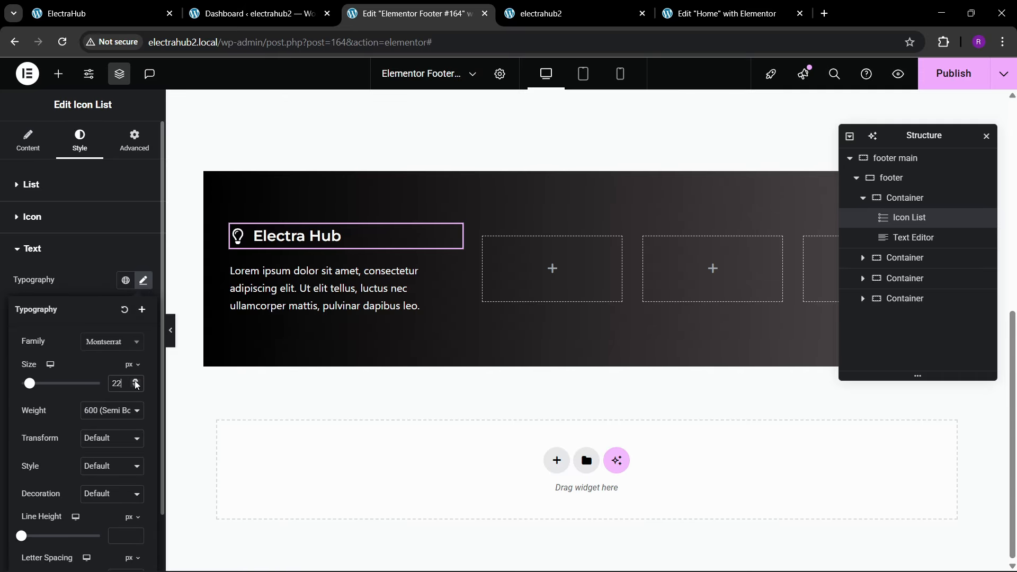
pyautogui.click(134, 381)
pyautogui.click(135, 387)
pyautogui.click(135, 386)
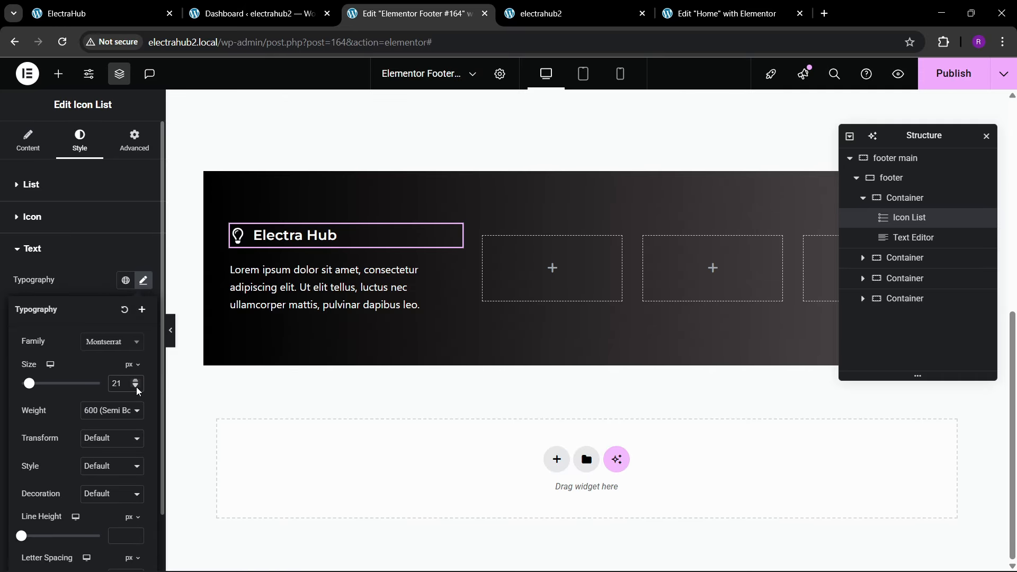
# Step: Try a 25 px icon size for the footer's Electra Hub icon list, and return it to 24 px
pyautogui.click(56, 226)
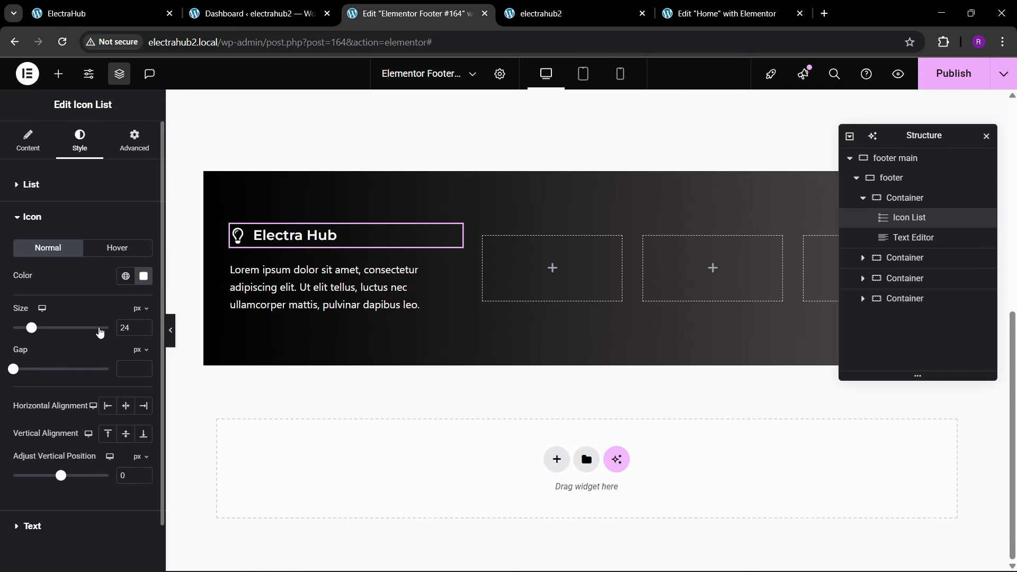
pyautogui.click(144, 326)
pyautogui.click(144, 326)
pyautogui.click(143, 332)
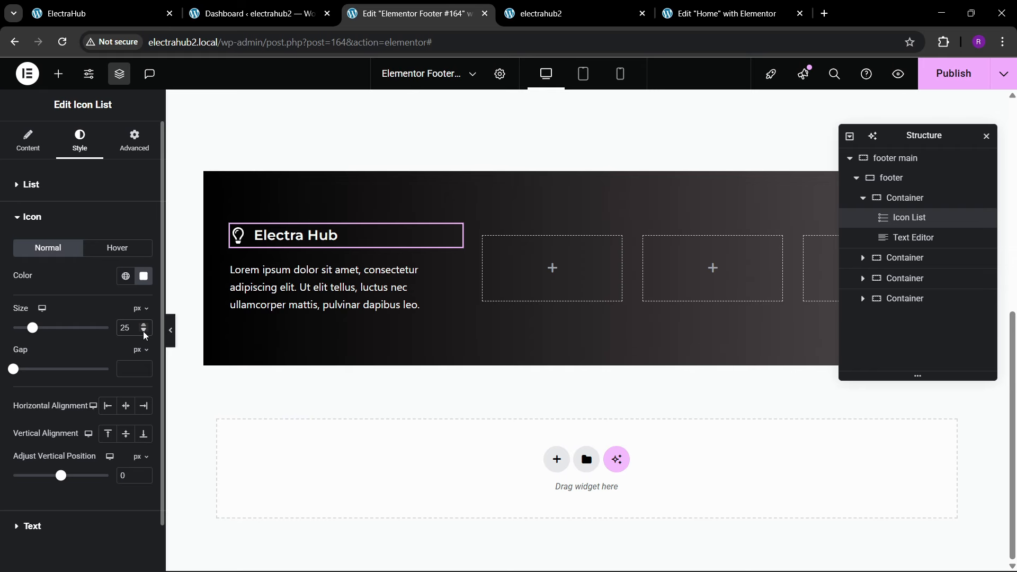
pyautogui.click(143, 331)
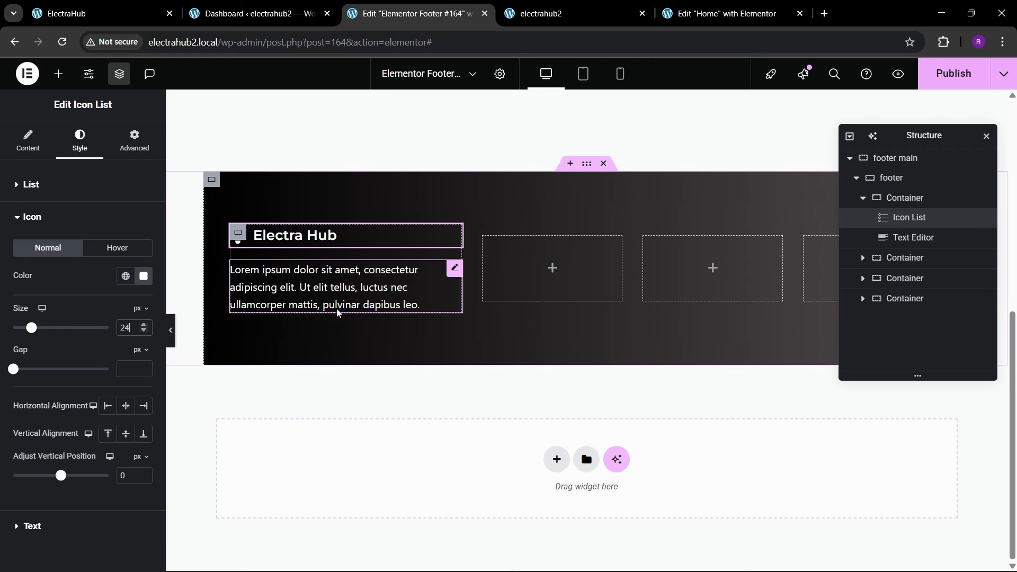
# Step: Round the footer container's corners with a border radius of 20 px on all sides, checking against the reference footer
pyautogui.click(896, 178)
pyautogui.click(78, 140)
pyautogui.scroll(-5, 27, 373)
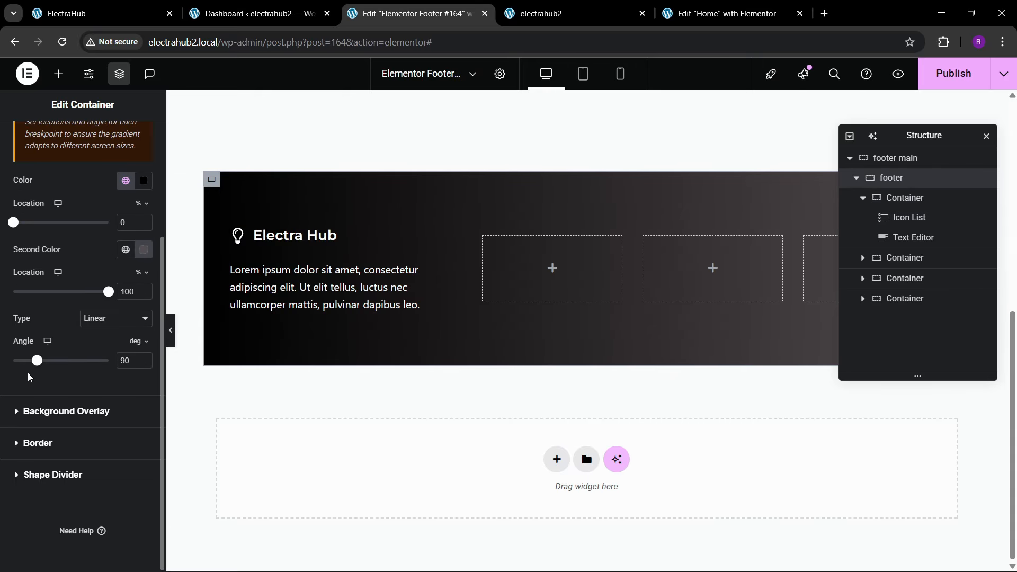
pyautogui.click(33, 443)
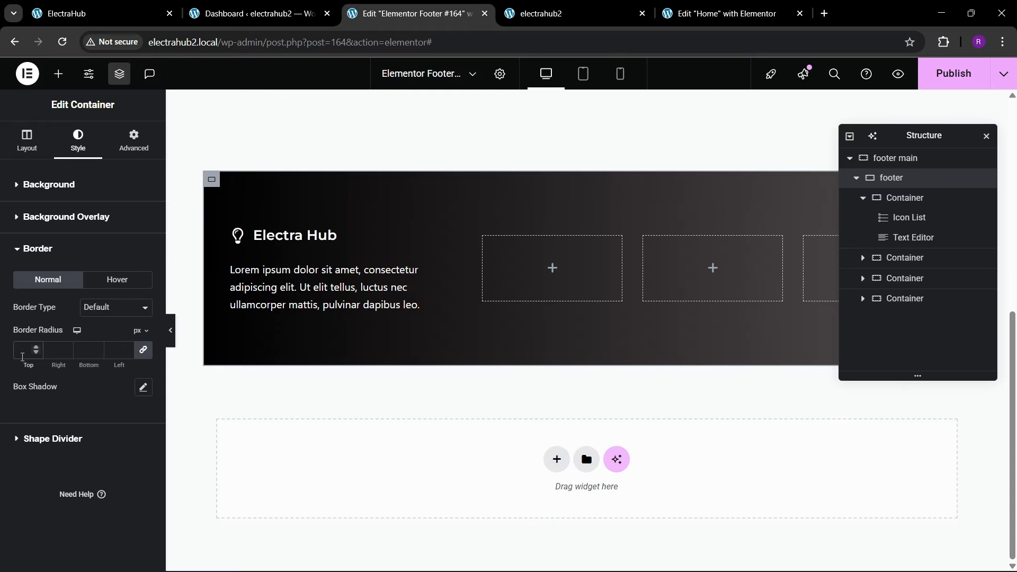
pyautogui.click(23, 357)
pyautogui.write('20')
pyautogui.click(148, 6)
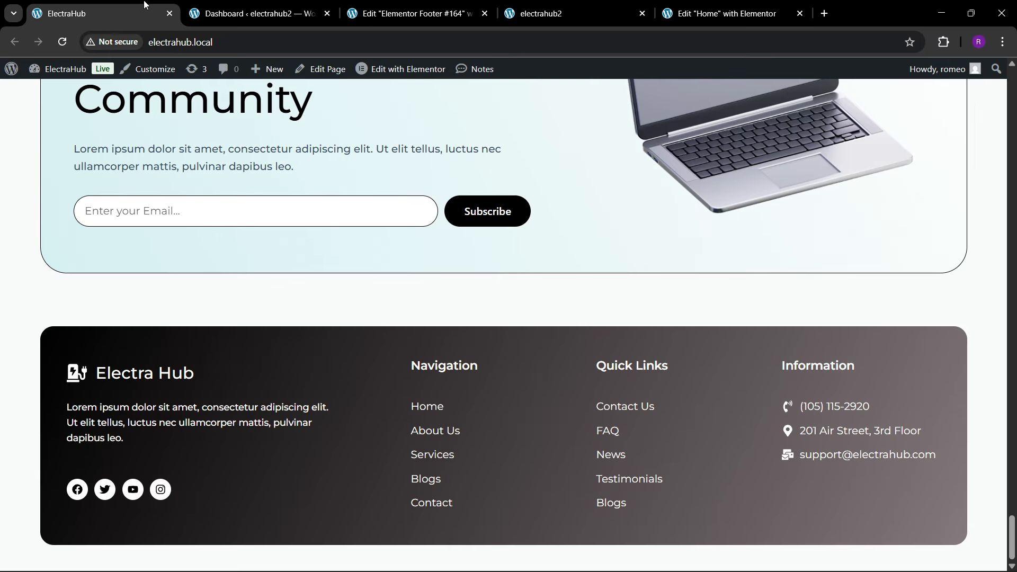
pyautogui.click(414, 6)
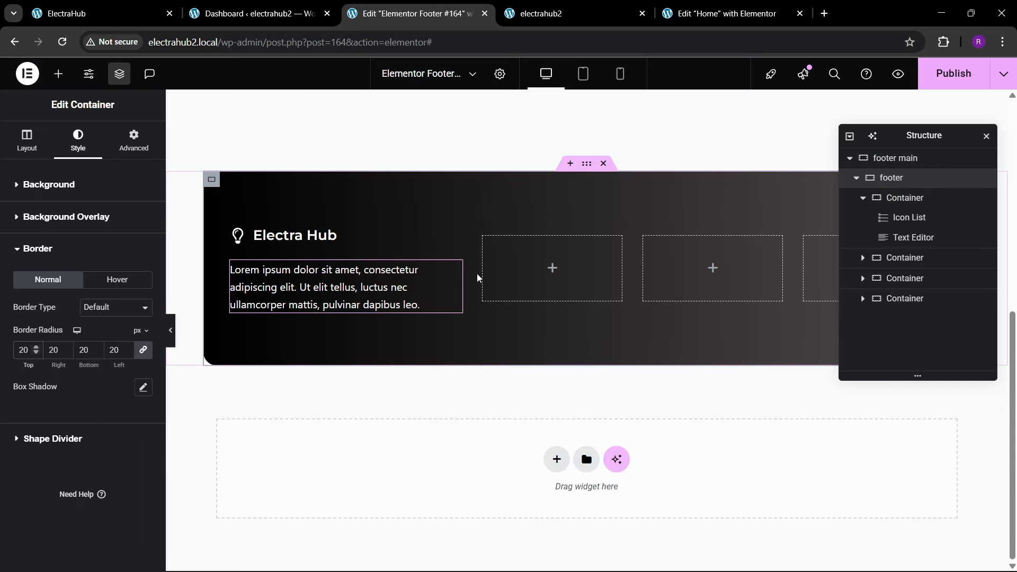
# Step: Publish the footer template, reload the live electrahub2 page, and compare its footer with the reference site's
pyautogui.click(938, 87)
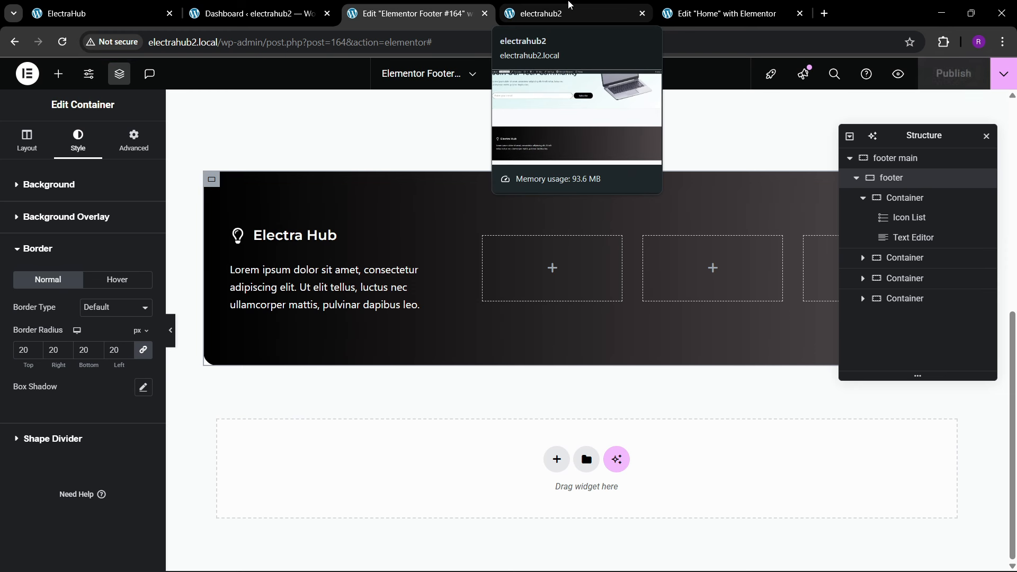
pyautogui.click(570, 6)
pyautogui.click(332, 45)
pyautogui.press('Return')
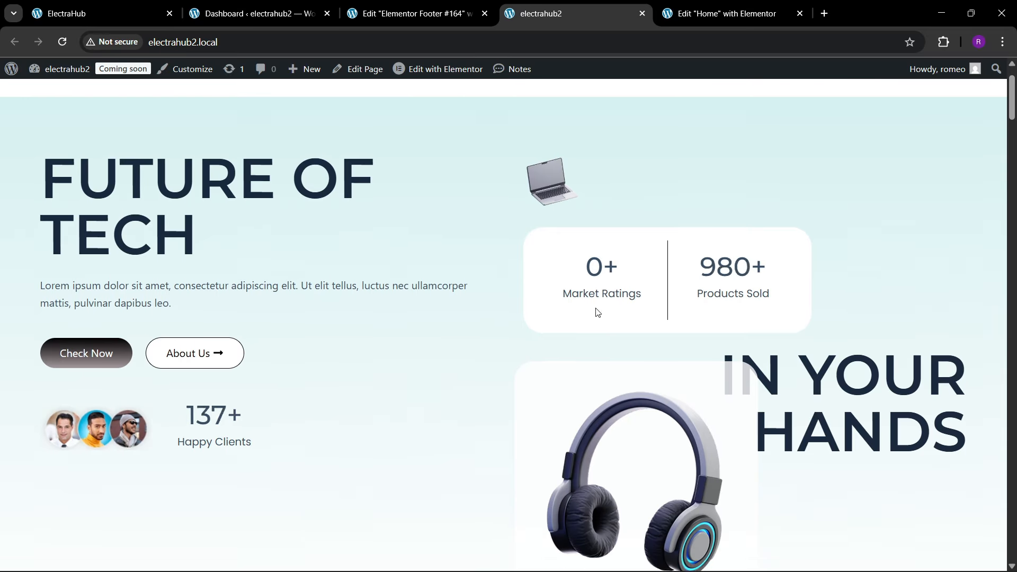
pyautogui.moveTo(1012, 104); pyautogui.dragTo(1011, 564)
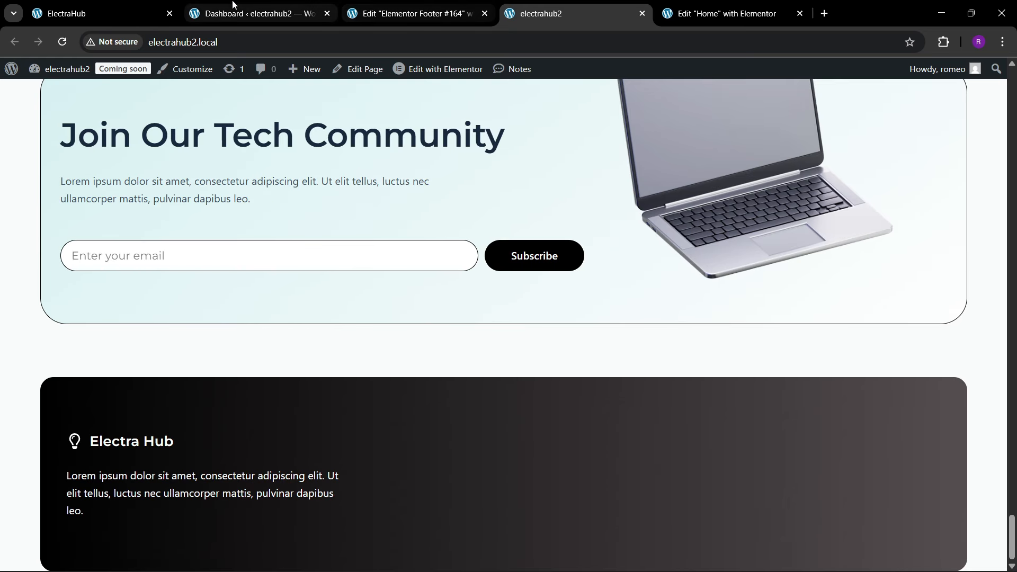
pyautogui.click(94, 1)
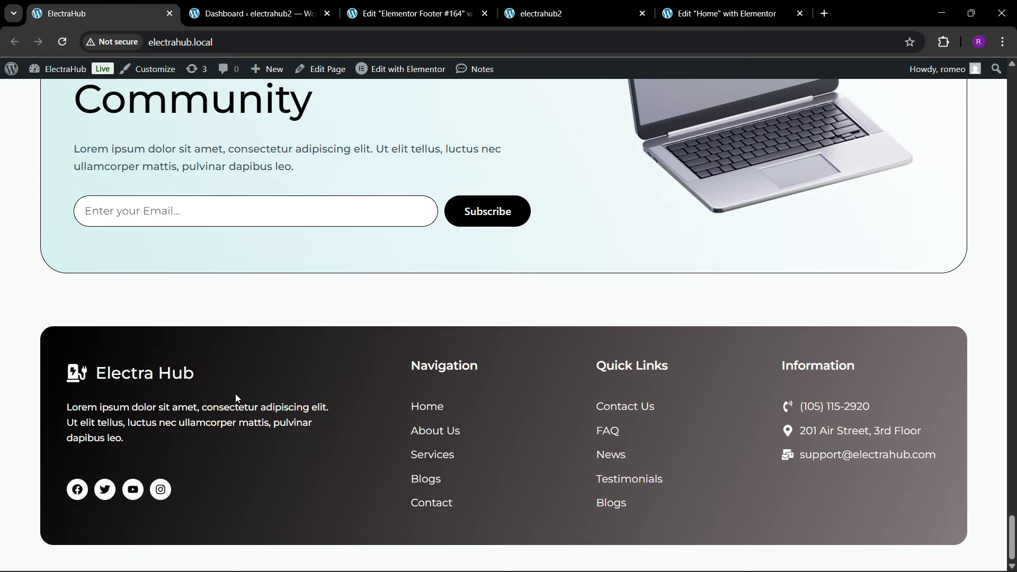
pyautogui.click(452, 6)
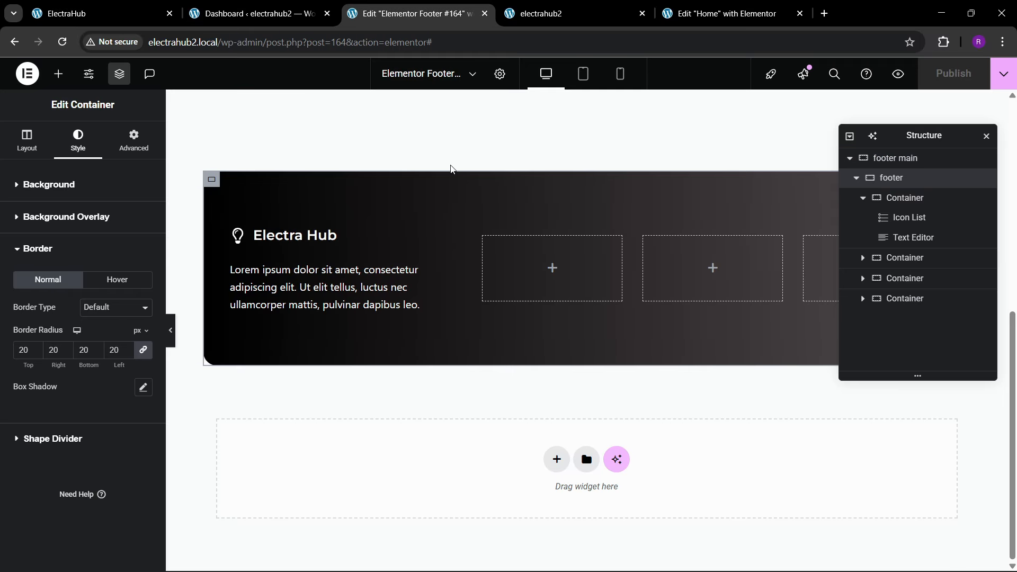
# Step: Add a Heading widget to the footer's second column with the title Navigation
pyautogui.click(66, 78)
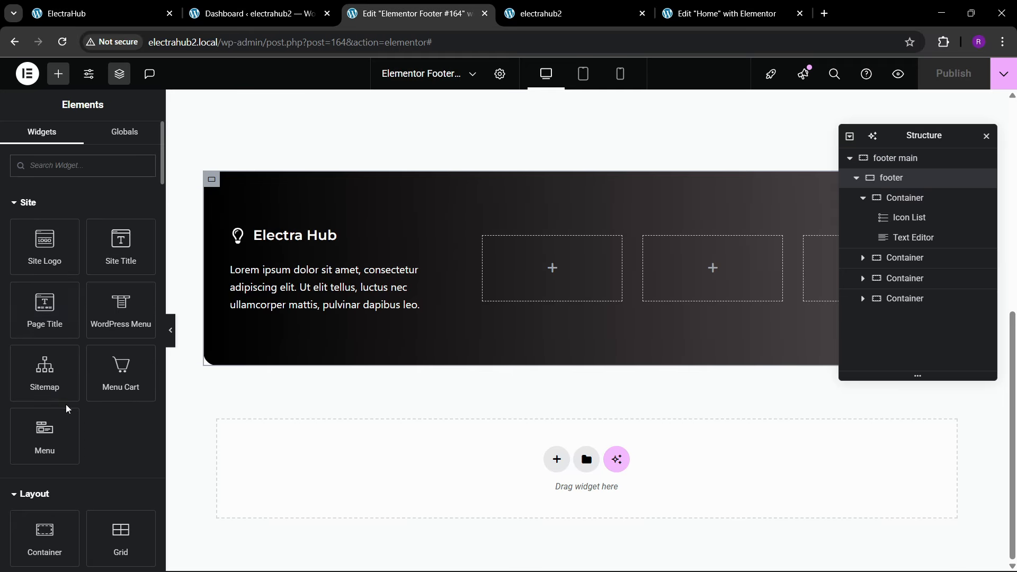
pyautogui.scroll(-4, 58, 418)
pyautogui.moveTo(46, 441); pyautogui.dragTo(543, 279)
pyautogui.tripleClick(104, 232)
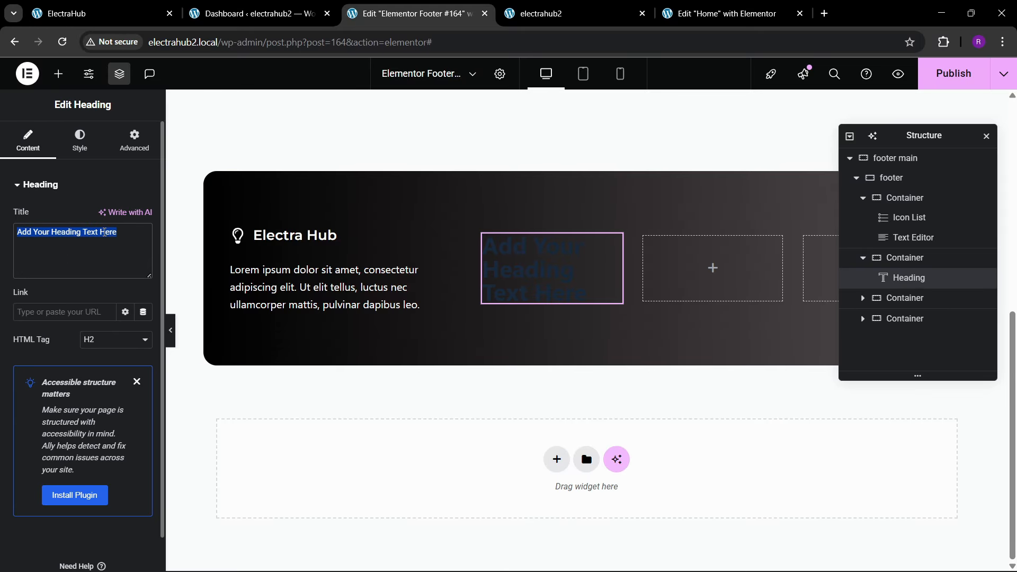
pyautogui.press('BackSpace')
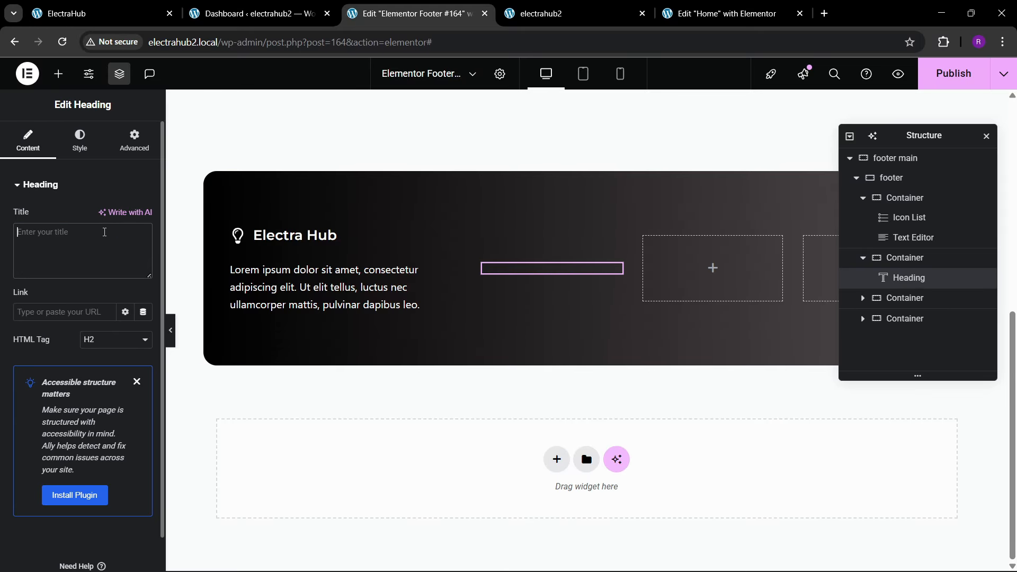
pyautogui.click(147, 8)
pyautogui.click(413, 13)
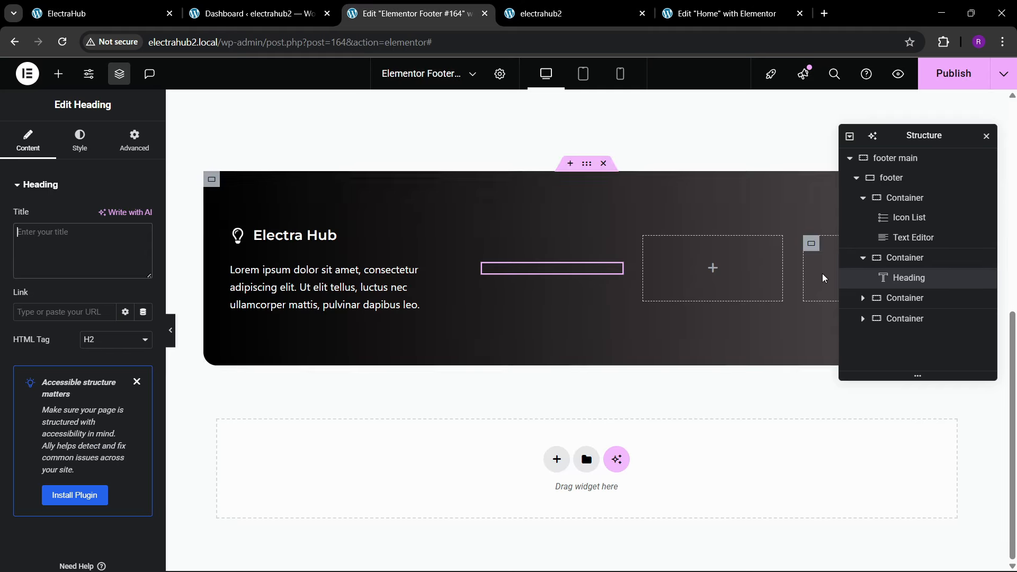
pyautogui.write('N')
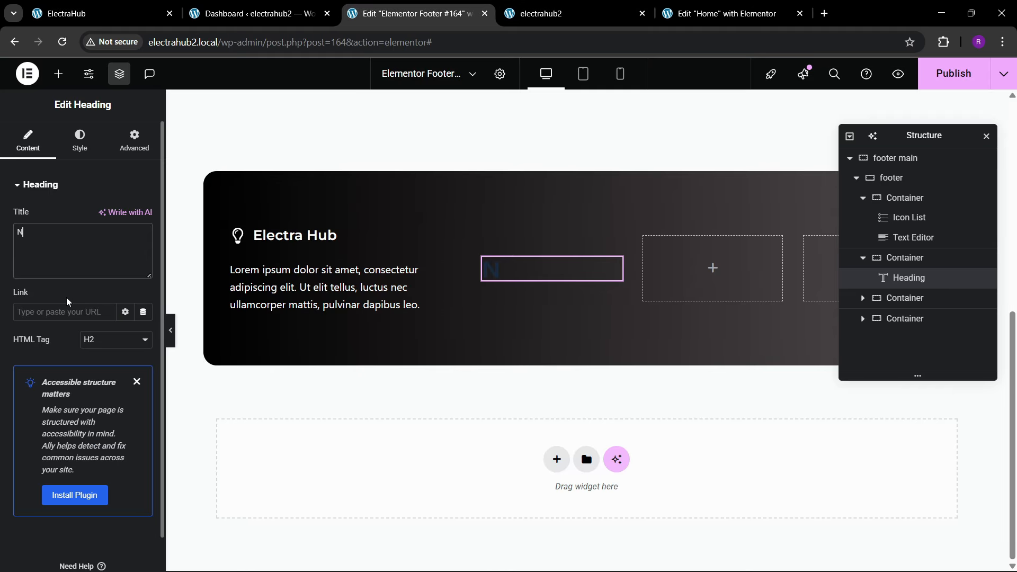
pyautogui.write('avigation')
# Step: Set the Navigation heading's typography to the Montserrat family at 16 px
pyautogui.click(80, 148)
pyautogui.click(143, 256)
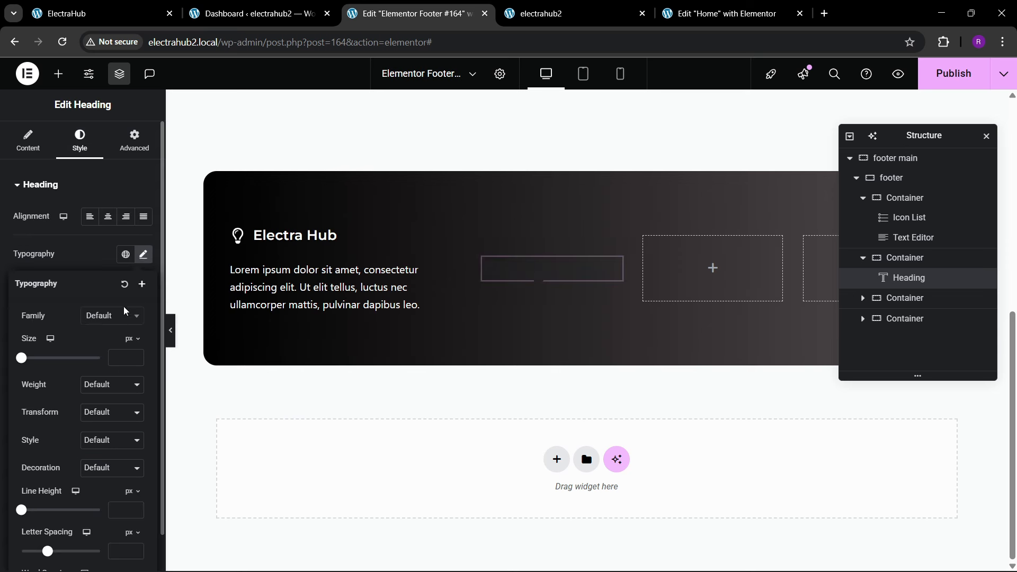
pyautogui.click(115, 318)
pyautogui.write('monts')
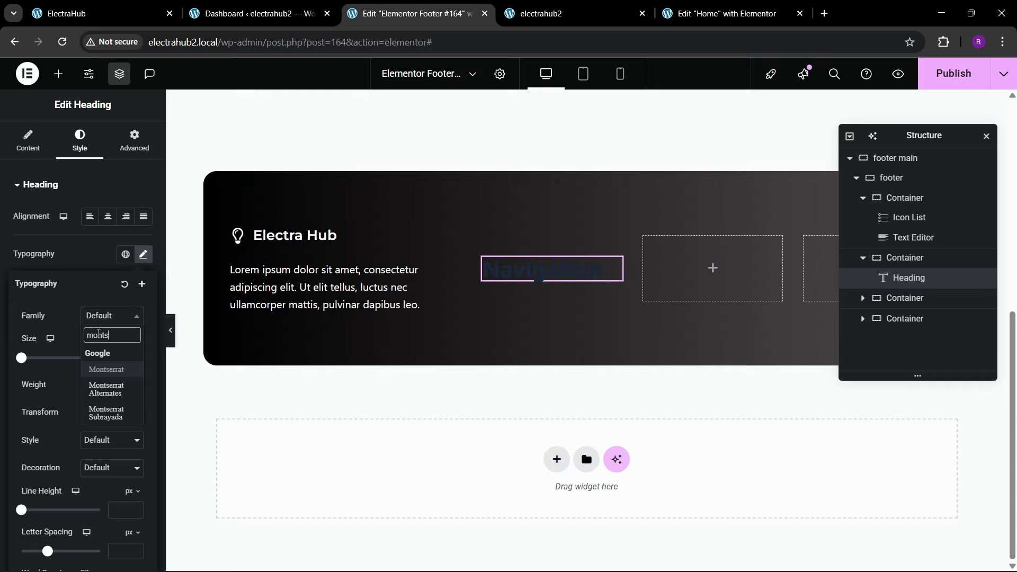
pyautogui.press('Return')
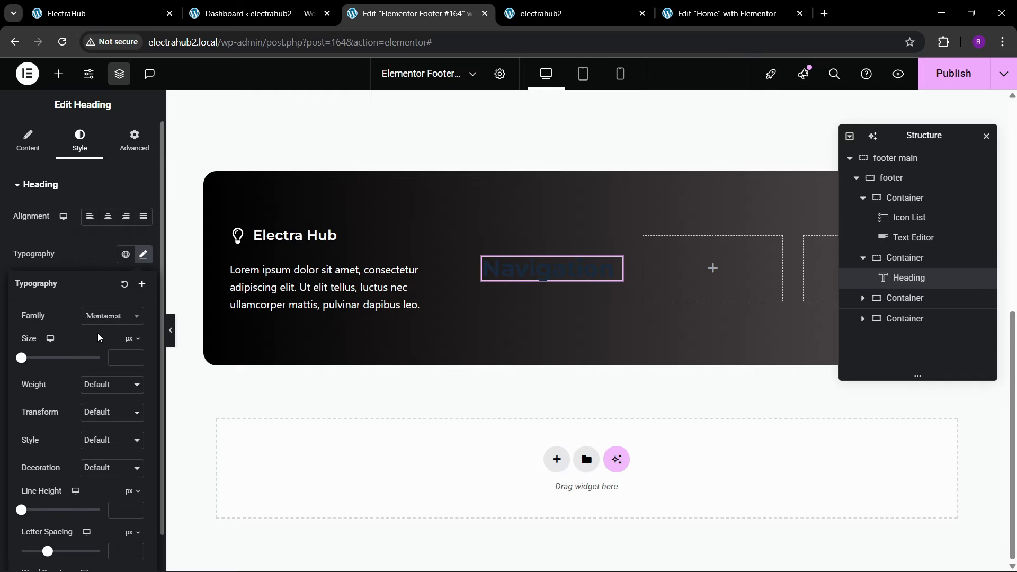
pyautogui.click(127, 357)
pyautogui.write('16')
pyautogui.click(133, 355)
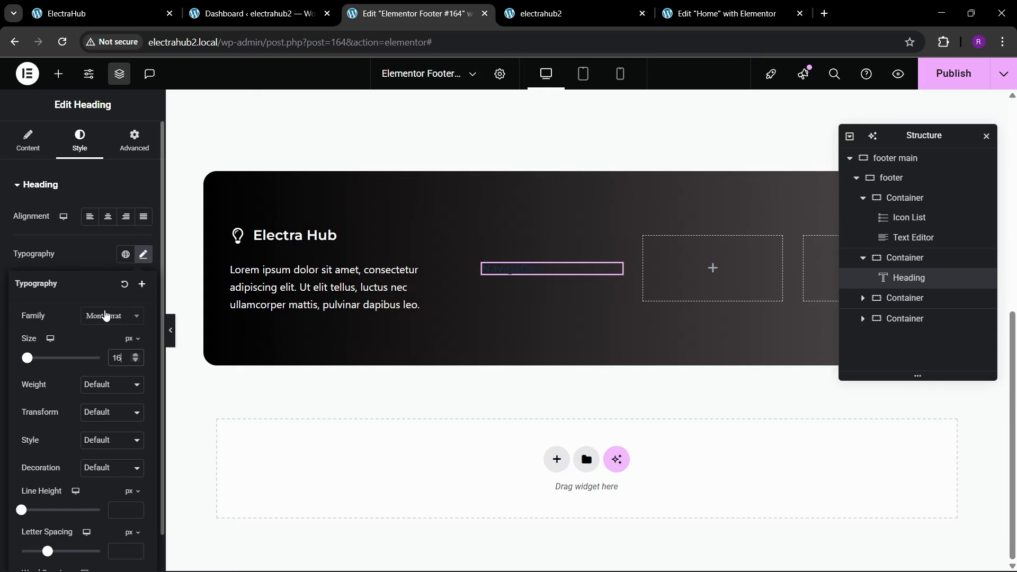
# Step: Set the Navigation heading's text color to white, #FFFFFF
pyautogui.click(95, 255)
pyautogui.click(139, 402)
pyautogui.moveTo(87, 283); pyautogui.dragTo(37, 231)
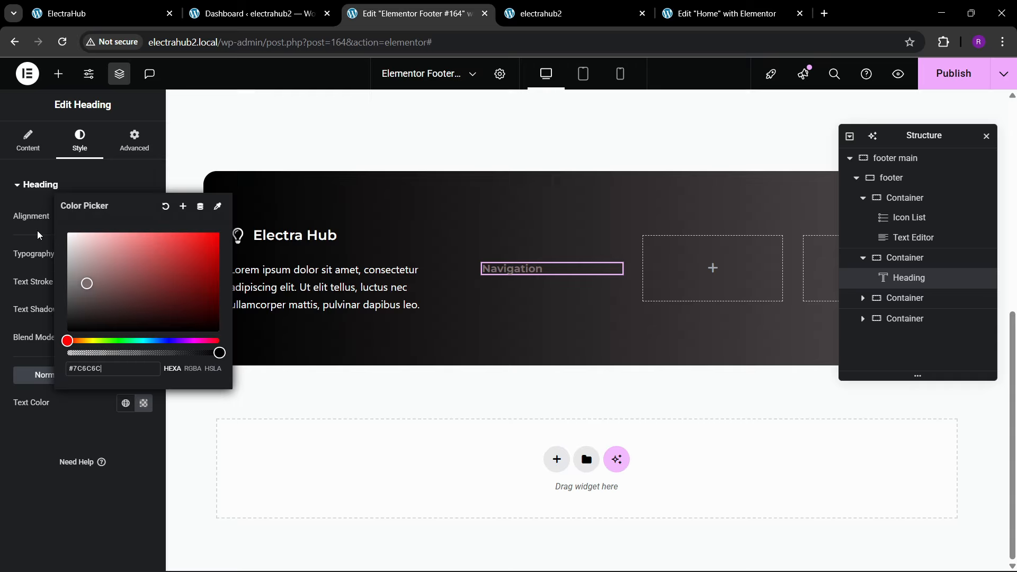
pyautogui.click(13, 453)
# Step: Set the Navigation heading's weight to 600 (Semi Bold) and increase its size to 21 px
pyautogui.click(143, 254)
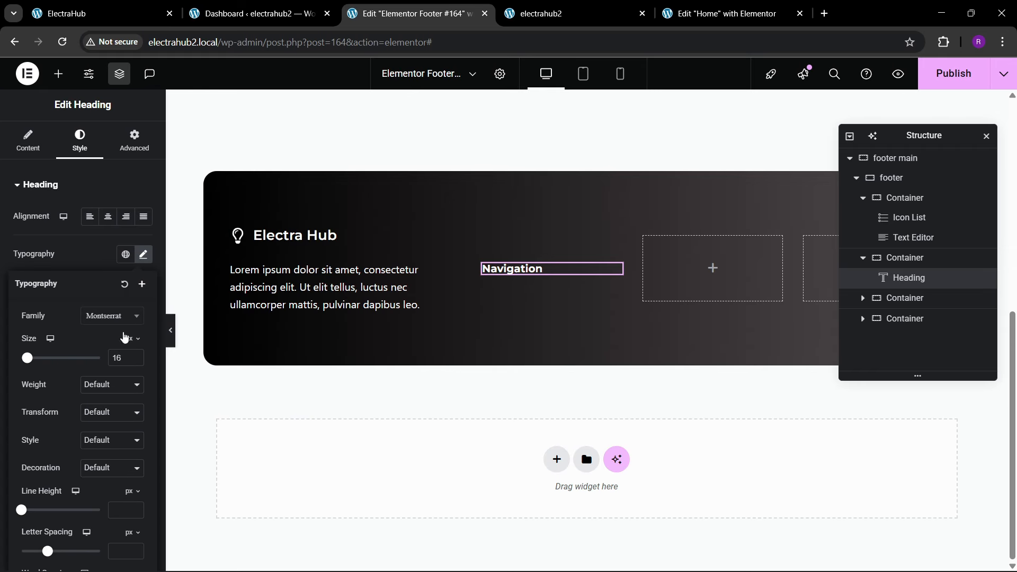
pyautogui.click(102, 382)
pyautogui.click(106, 279)
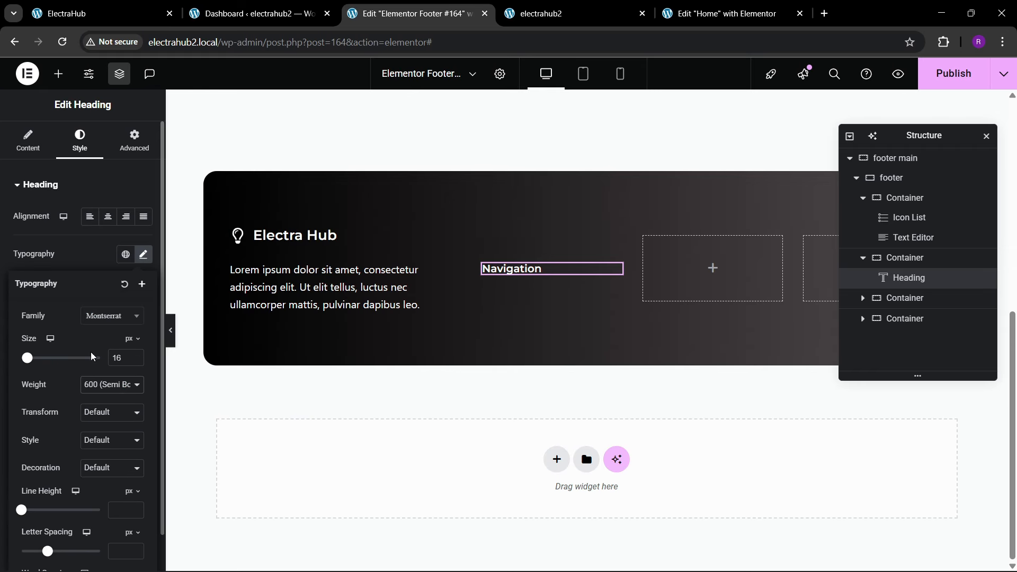
pyautogui.click(136, 356)
pyautogui.click(135, 356)
pyautogui.click(135, 356)
pyautogui.click(136, 356)
pyautogui.click(136, 356)
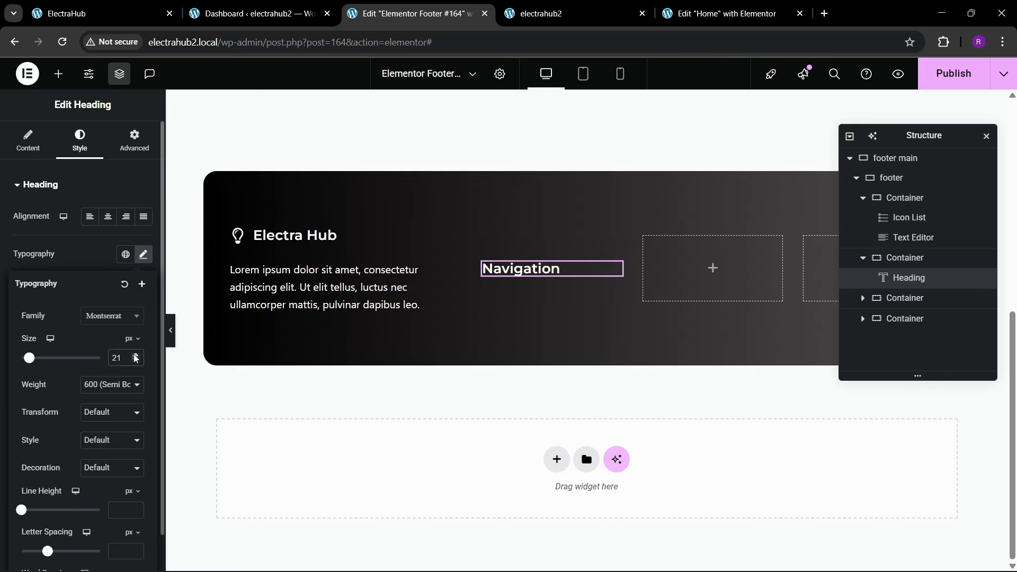
# Step: Align the footer container's items to the start so its columns line up at their upper edge
pyautogui.click(891, 178)
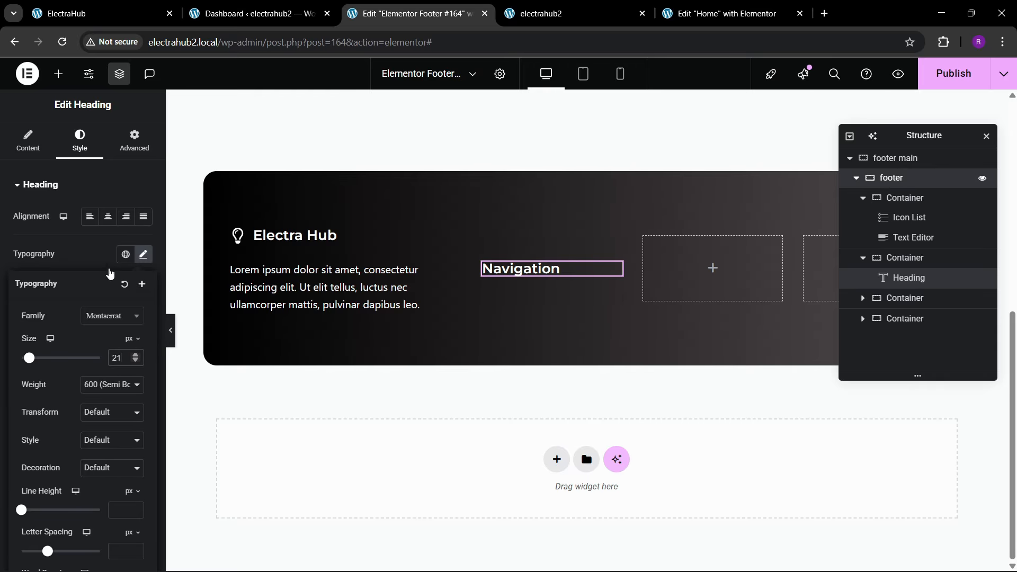
pyautogui.click(27, 141)
pyautogui.click(90, 414)
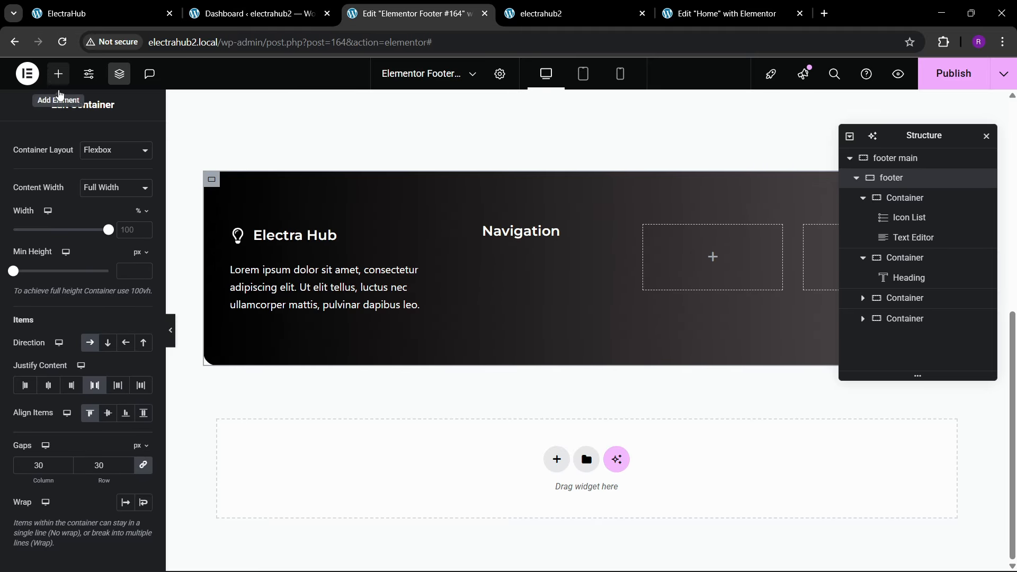
# Step: Add an Icon List widget below the Navigation heading, and check the reference footer for its link names
pyautogui.click(58, 73)
pyautogui.click(69, 173)
pyautogui.write('list')
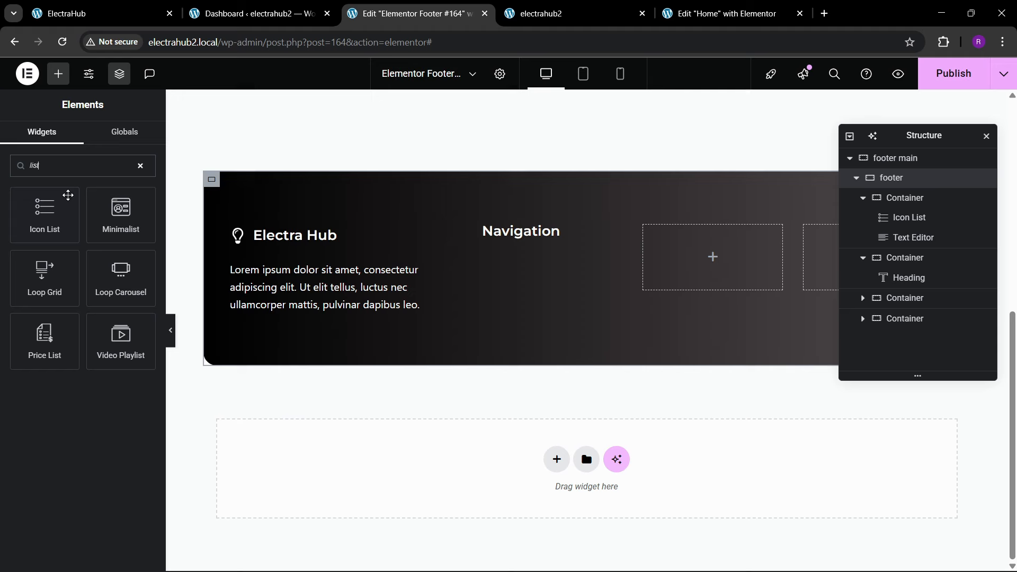
pyautogui.moveTo(44, 215); pyautogui.dragTo(551, 236)
pyautogui.click(134, 5)
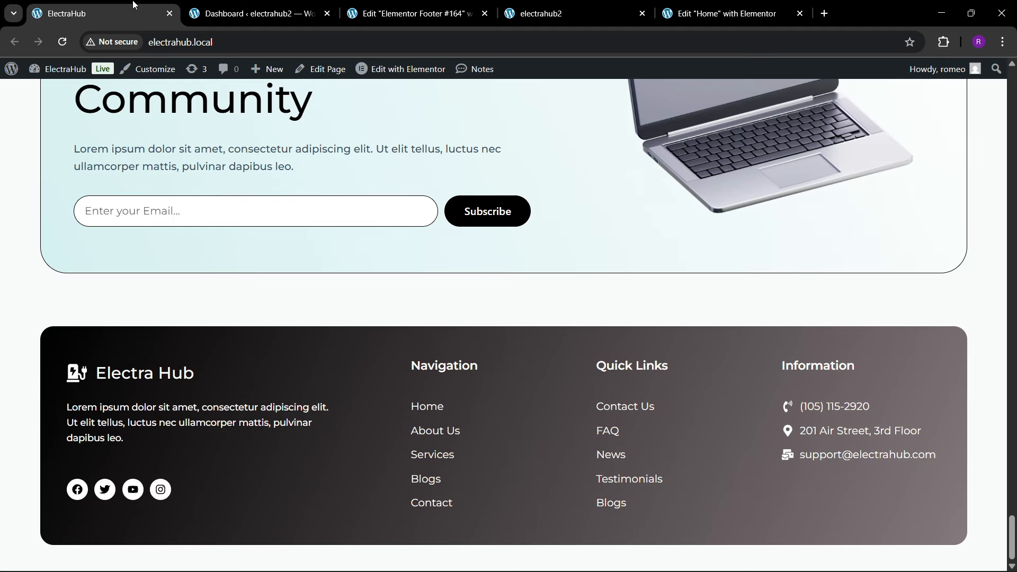
pyautogui.click(415, 13)
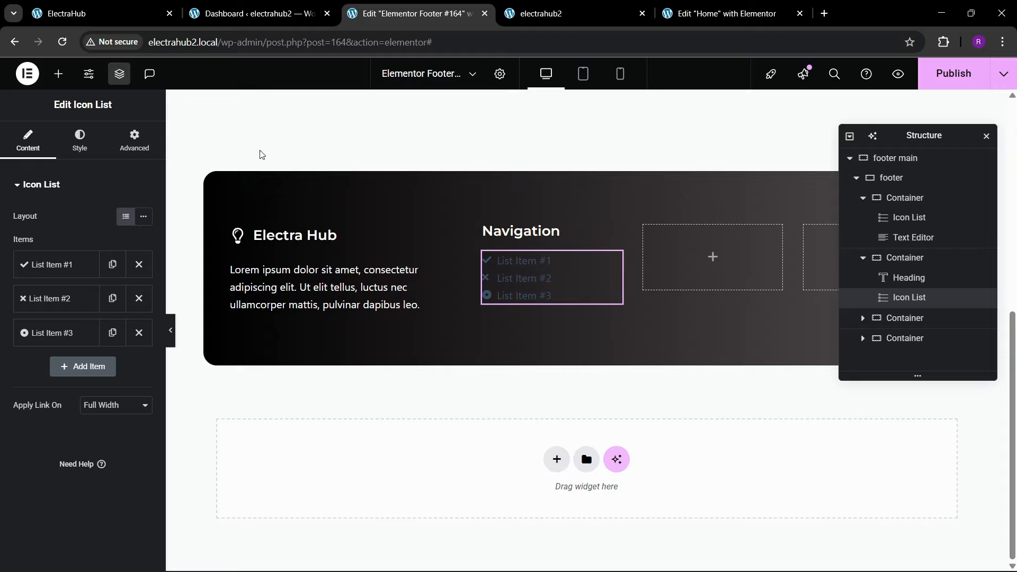
# Step: Reduce the Navigation icon list to a single item named Home without an icon, deleting the other two items
pyautogui.click(60, 265)
pyautogui.click(129, 363)
pyautogui.moveTo(70, 312); pyautogui.dragTo(3, 315)
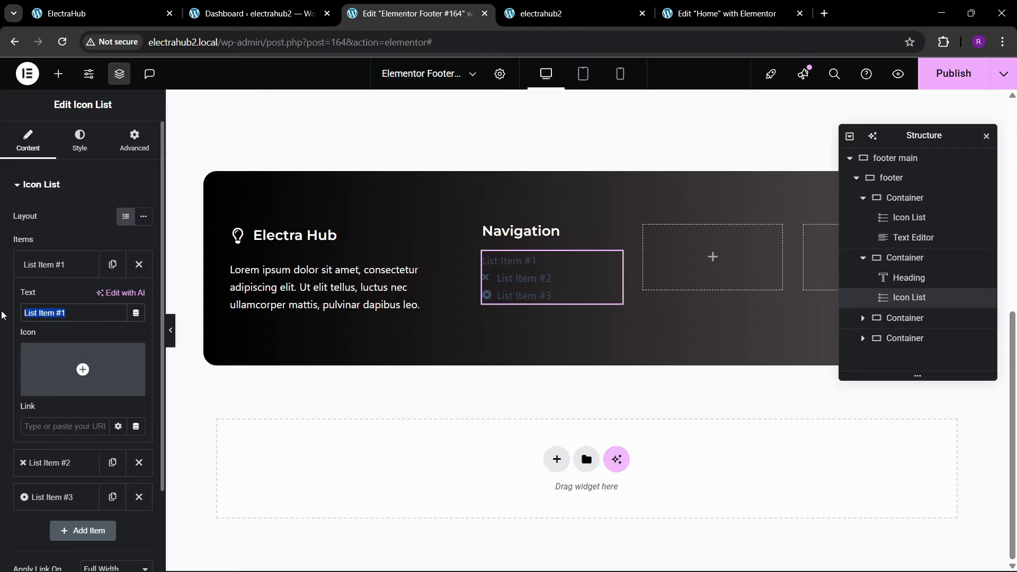
pyautogui.write('Home')
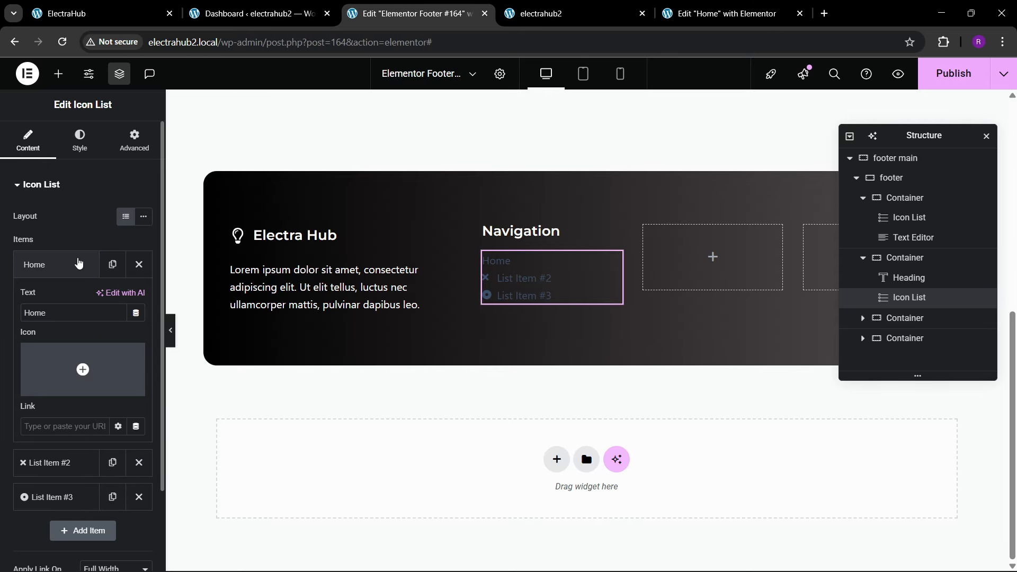
pyautogui.click(61, 264)
pyautogui.click(138, 299)
pyautogui.click(139, 299)
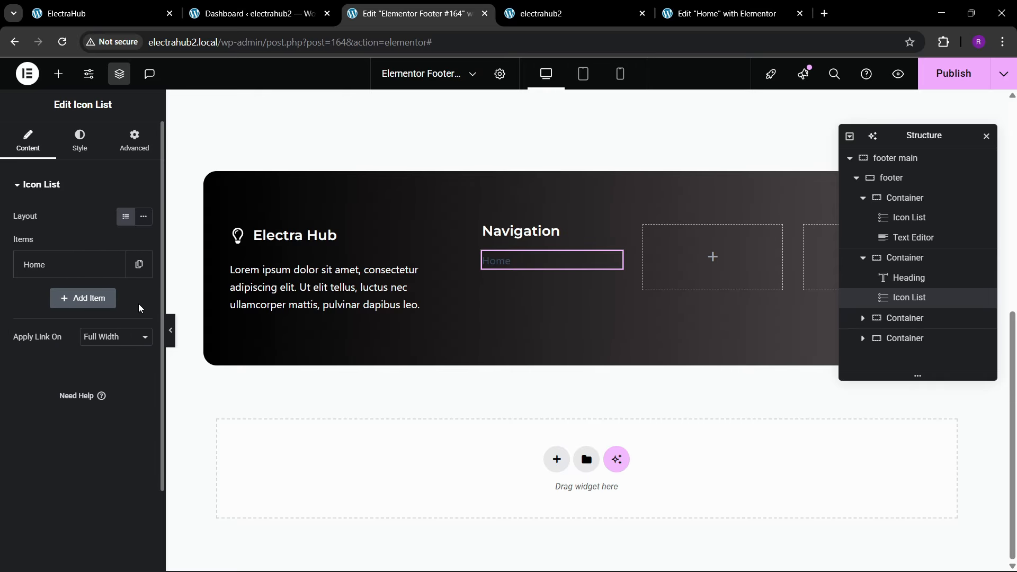
# Step: Duplicate the Home item in the Navigation icon list to add two more items named About Us and Services
pyautogui.click(112, 264)
pyautogui.click(58, 299)
pyautogui.doubleClick(73, 355)
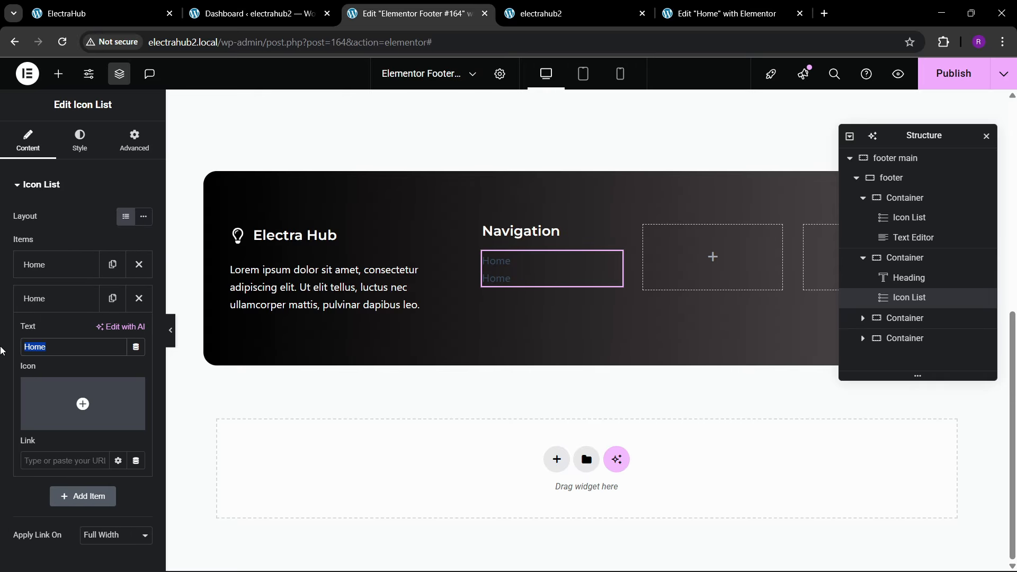
pyautogui.write('About Us')
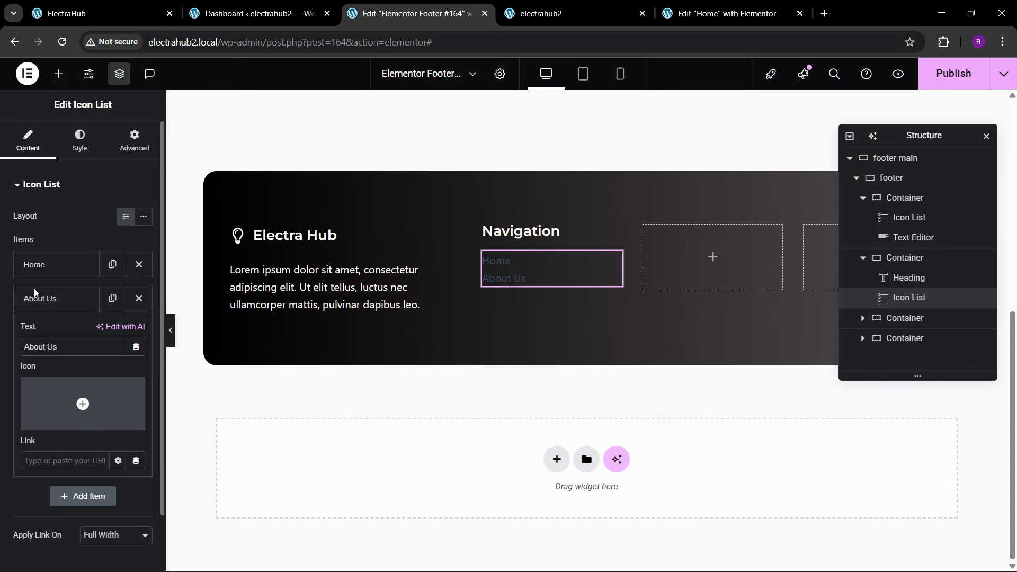
pyautogui.click(34, 296)
pyautogui.click(112, 298)
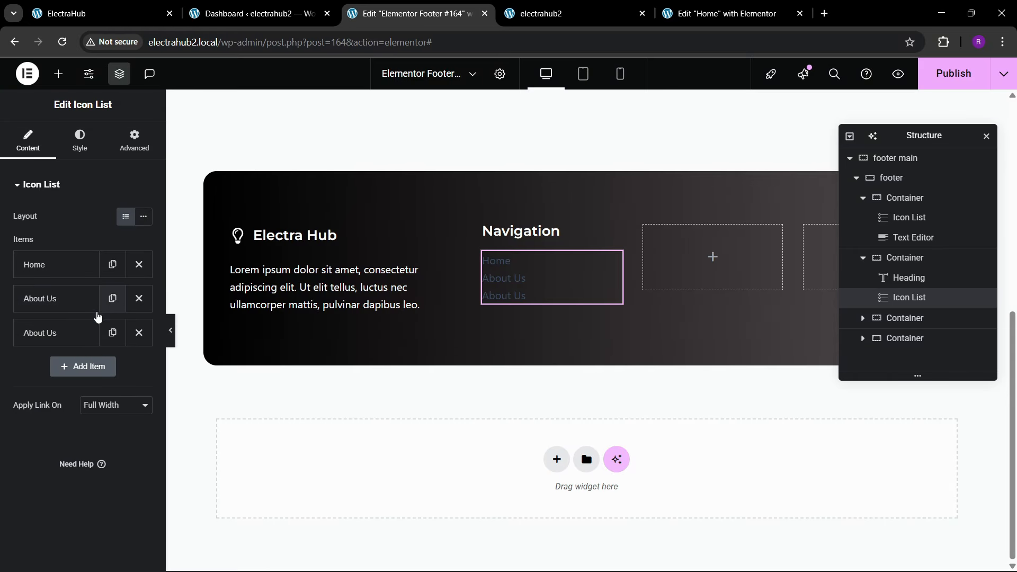
pyautogui.click(63, 333)
pyautogui.moveTo(73, 380); pyautogui.dragTo(8, 370)
pyautogui.write('Services')
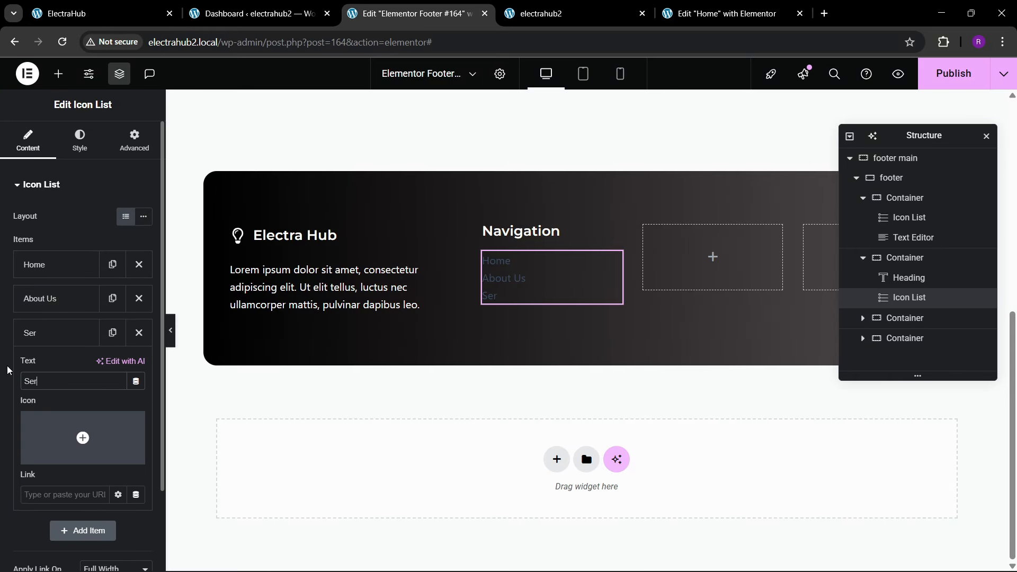
# Step: Add two more items named Blogs and Contact to the Navigation icon list by duplicating the Services item
pyautogui.click(113, 333)
pyautogui.click(86, 339)
pyautogui.click(81, 365)
pyautogui.moveTo(59, 413); pyautogui.dragTo(5, 428)
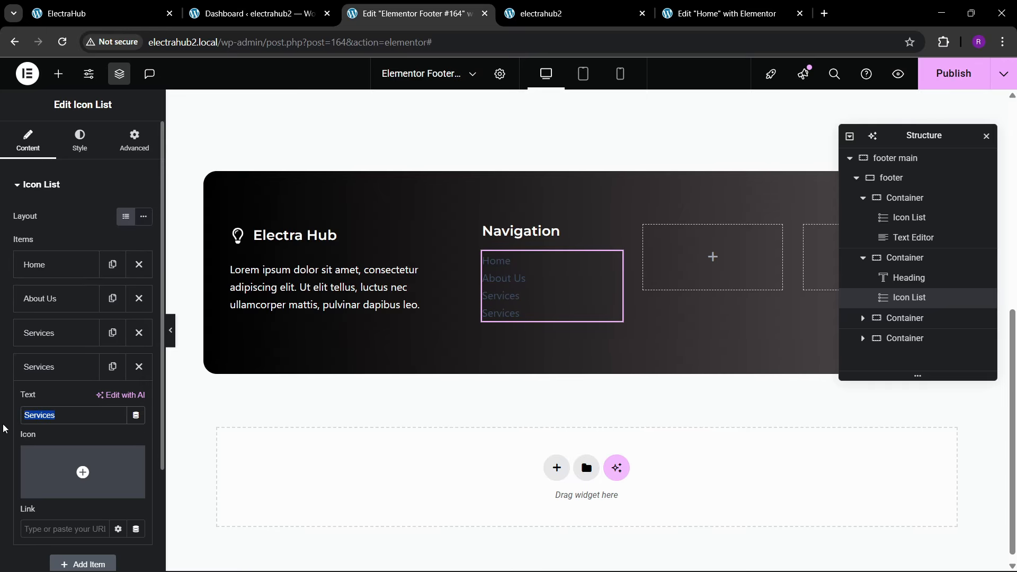
pyautogui.write('Blogs')
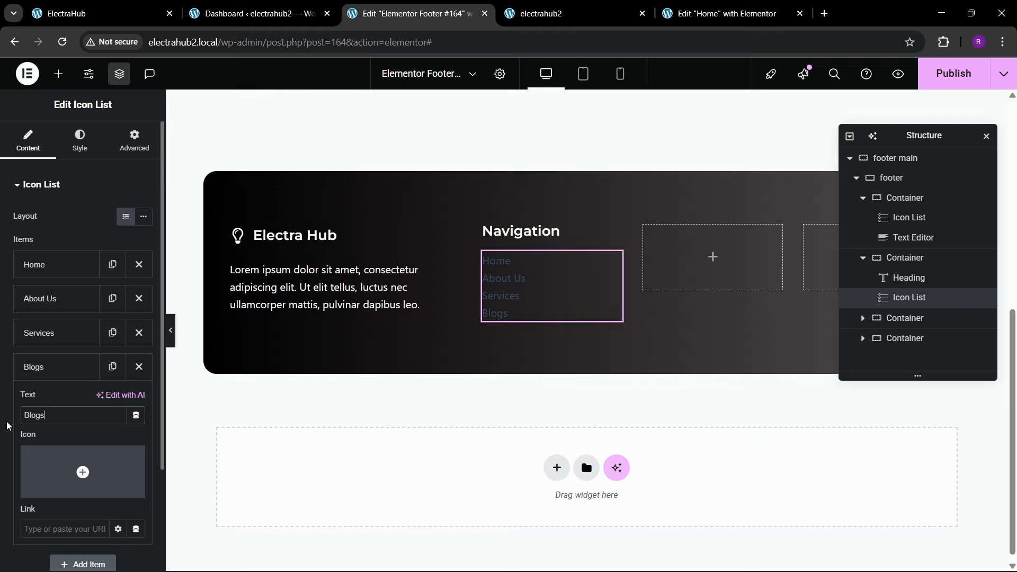
pyautogui.click(59, 367)
pyautogui.click(113, 367)
pyautogui.click(59, 401)
pyautogui.moveTo(66, 446); pyautogui.dragTo(11, 449)
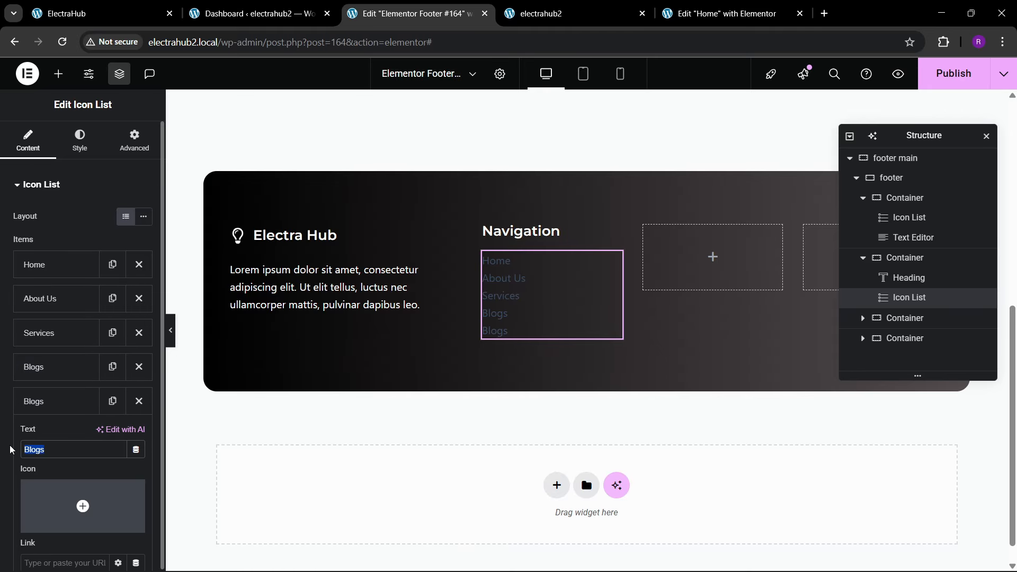
pyautogui.write('Contact')
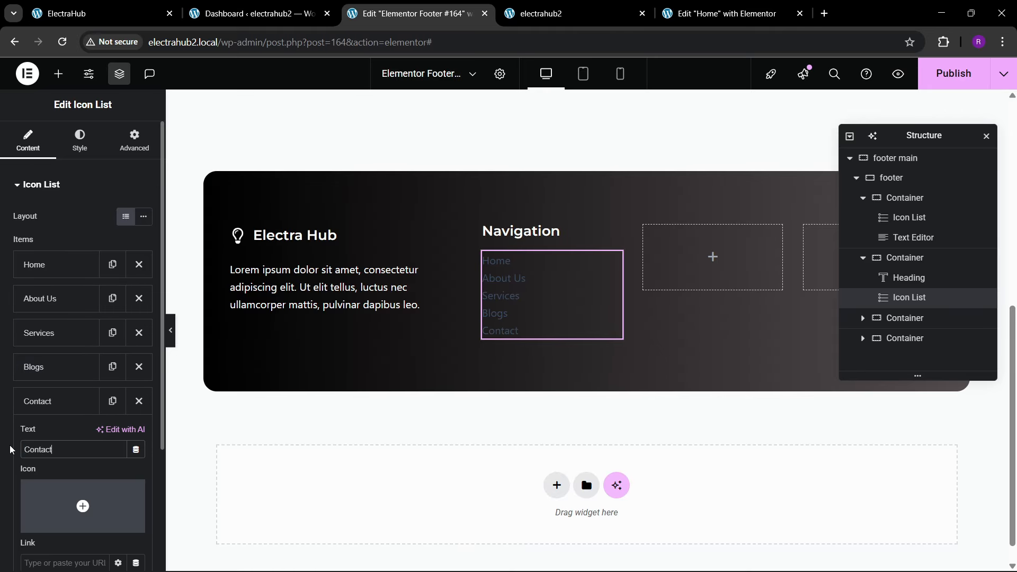
pyautogui.click(53, 405)
# Step: Set the text color of the Navigation icon list to white
pyautogui.click(62, 142)
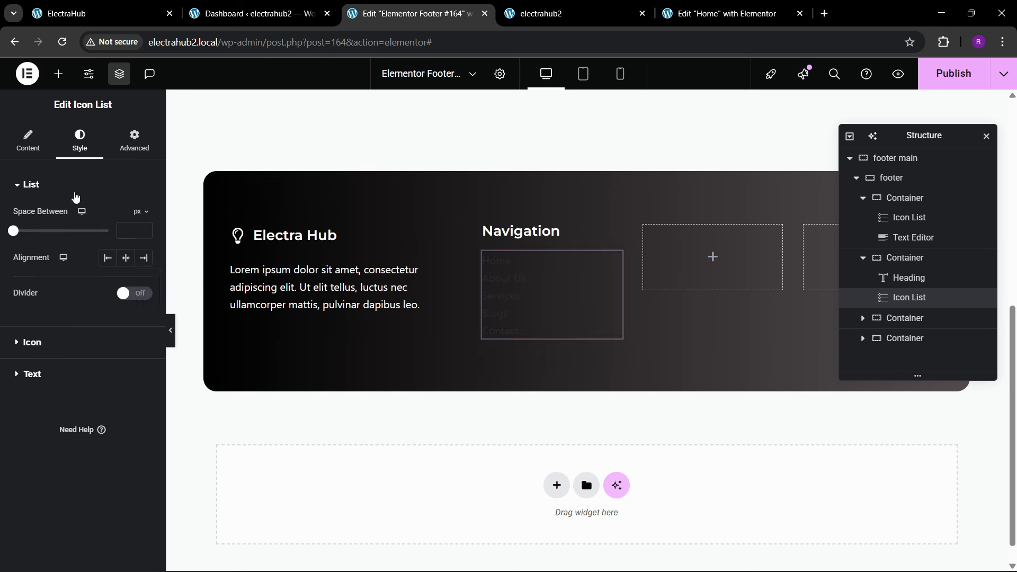
pyautogui.click(50, 374)
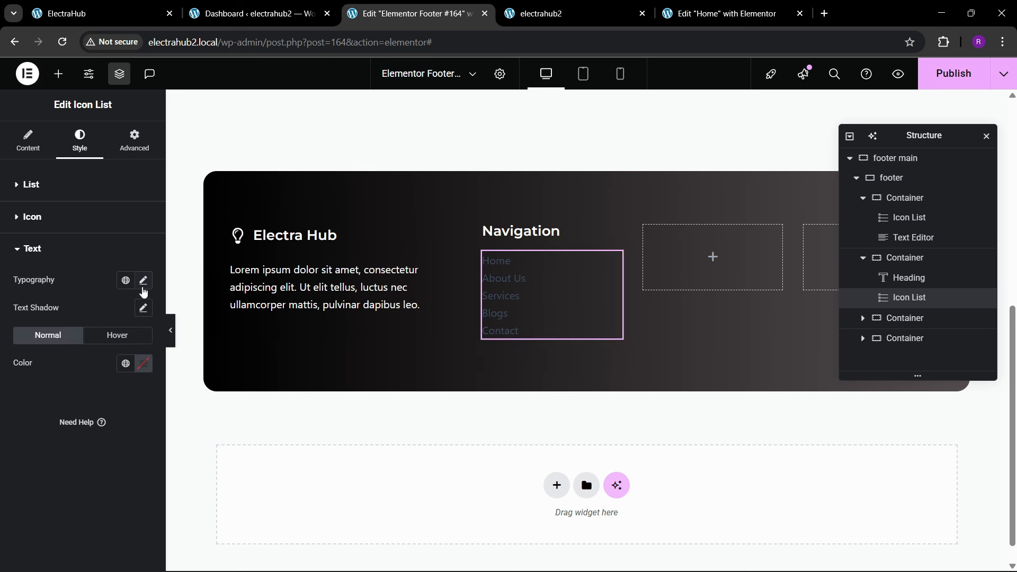
pyautogui.click(143, 281)
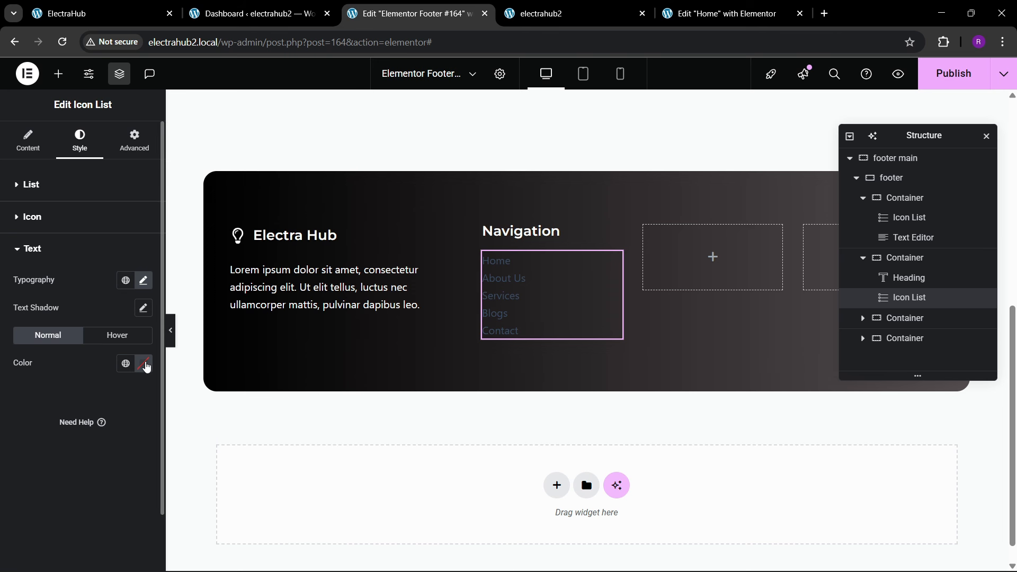
pyautogui.click(143, 363)
pyautogui.write('#FFFFFF')
pyautogui.click(20, 473)
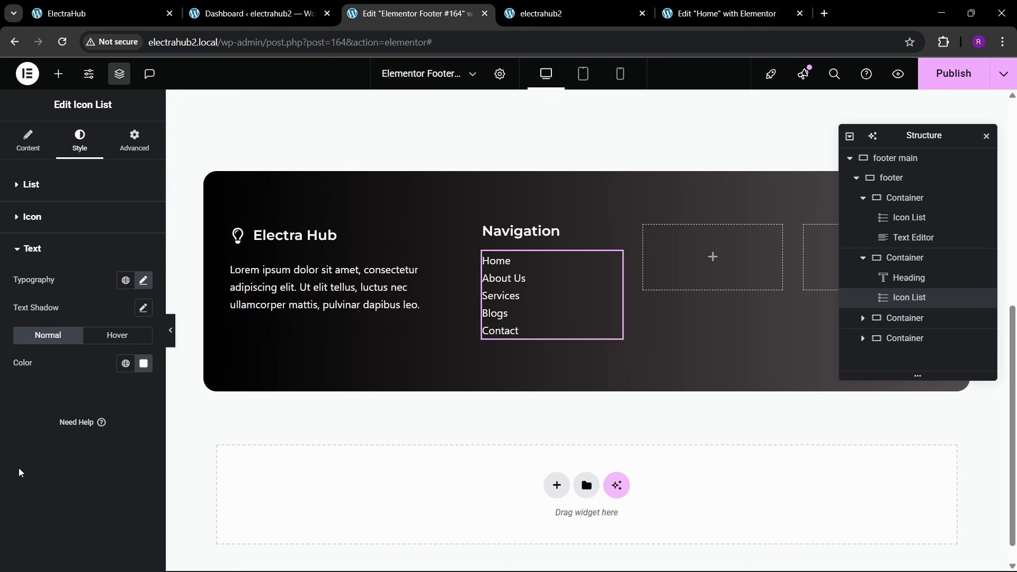
# Step: Set the space between the Navigation icon list's items to 10 px
pyautogui.click(70, 190)
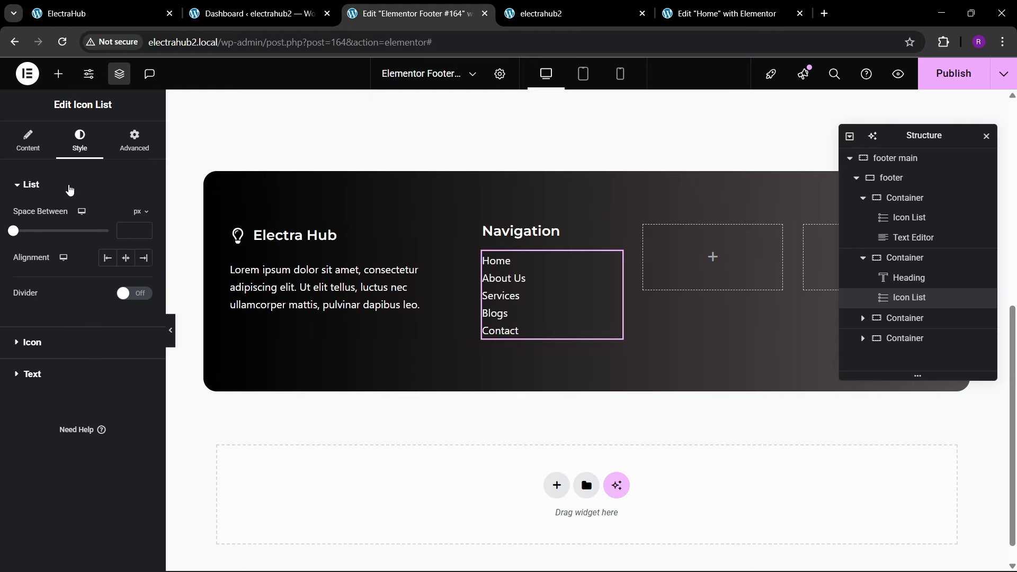
pyautogui.write('20')
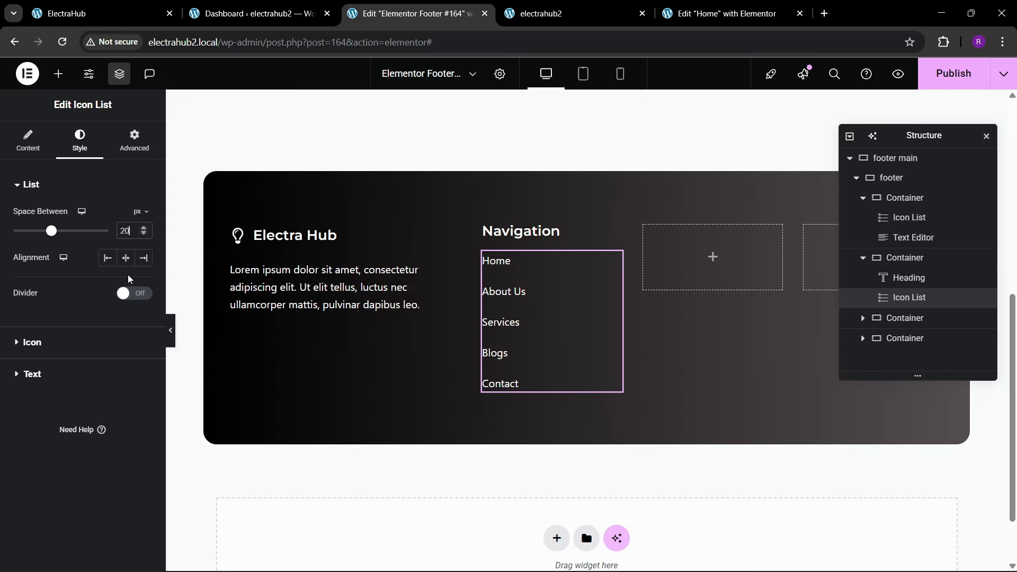
pyautogui.press('BackSpace')
pyautogui.press('BackSpace')
pyautogui.write('10')
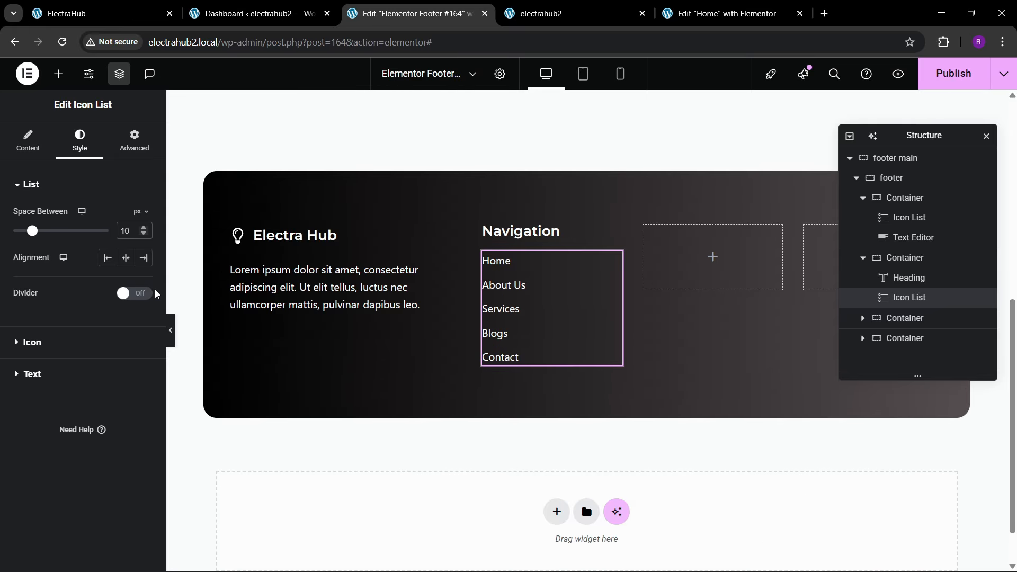
# Step: Set the Navigation icon list's top margin to 20 px, comparing its spacing with the reference footer
pyautogui.click(135, 140)
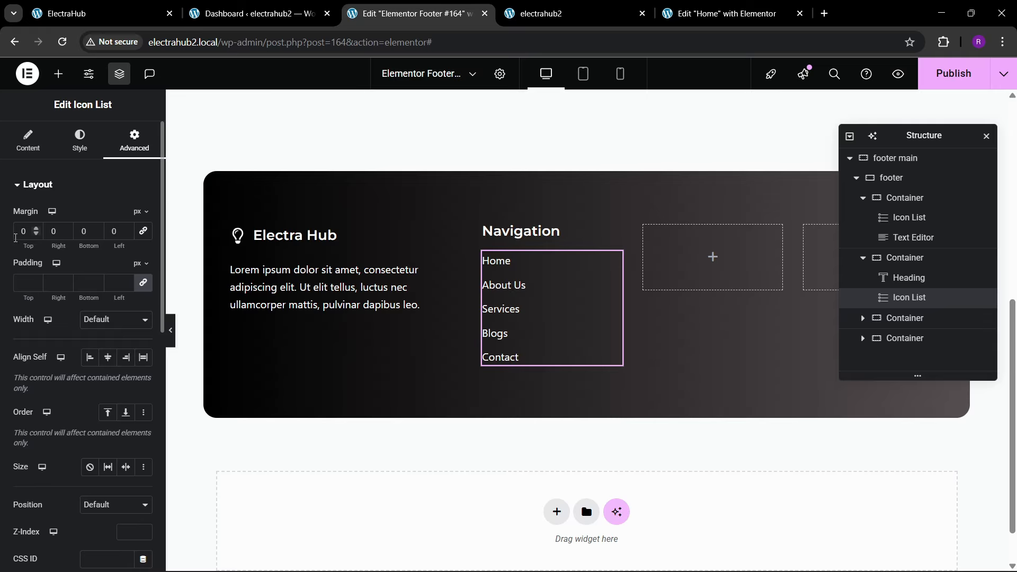
pyautogui.write('30')
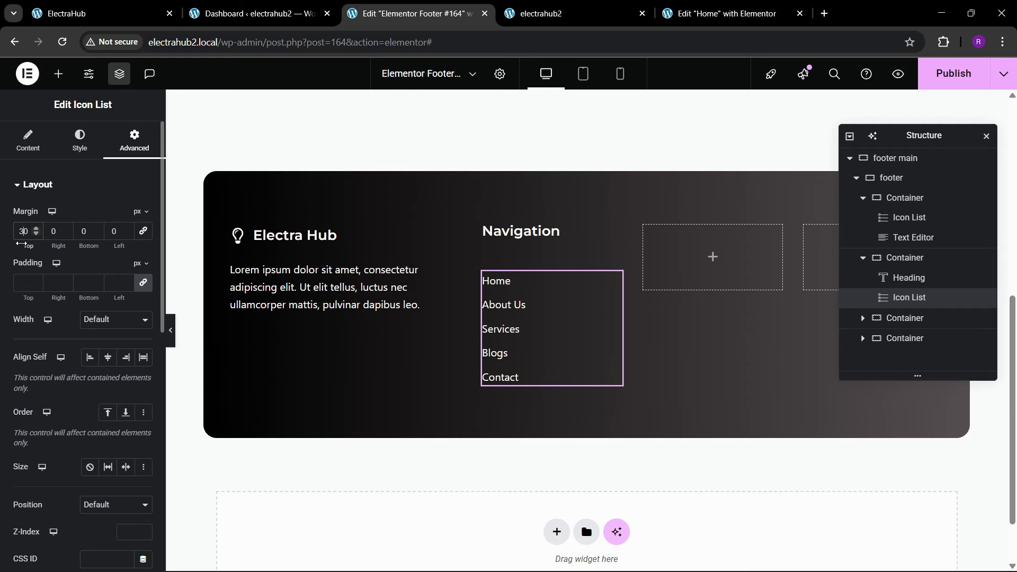
pyautogui.click(127, 6)
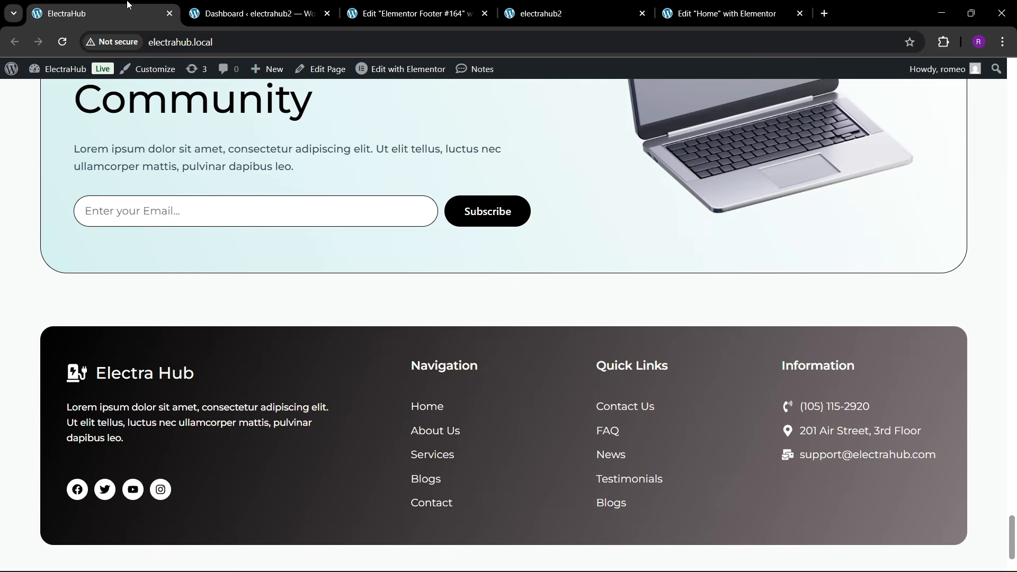
pyautogui.click(384, 4)
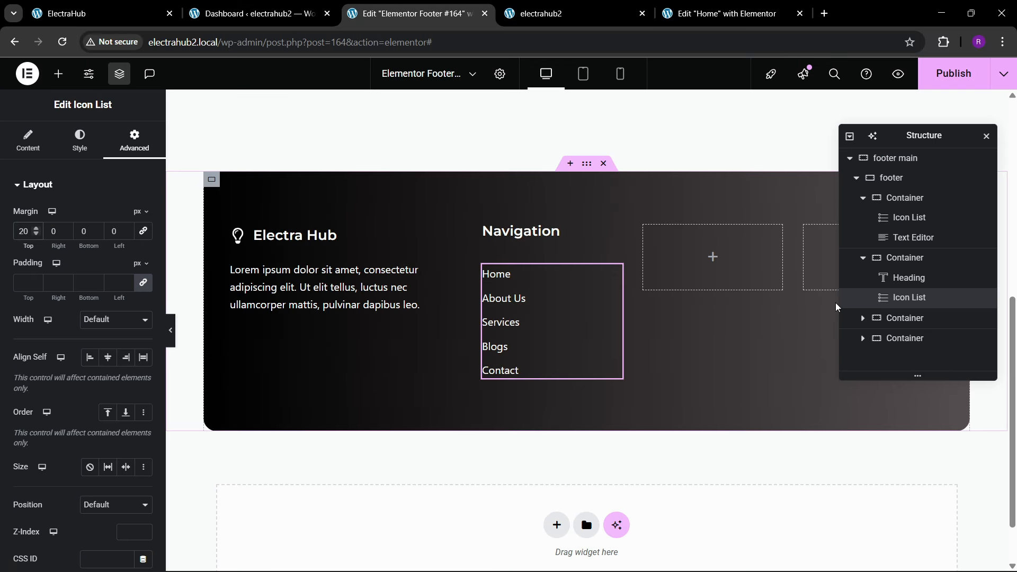
# Step: Delete the two empty containers beside the Navigation column in the footer
pyautogui.click(901, 319)
pyautogui.rightClick(900, 319)
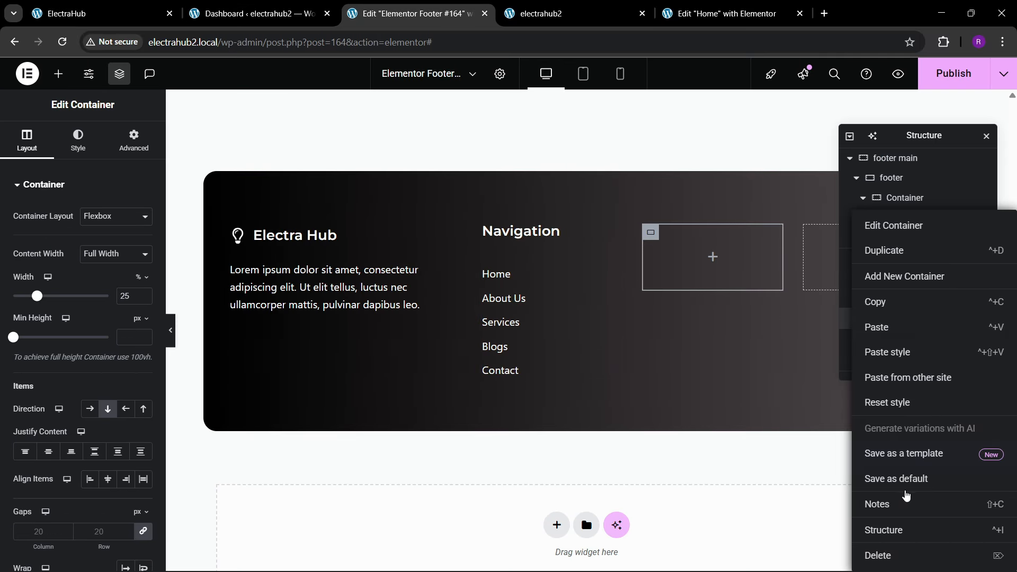
pyautogui.click(900, 555)
pyautogui.click(898, 317)
pyautogui.rightClick(898, 318)
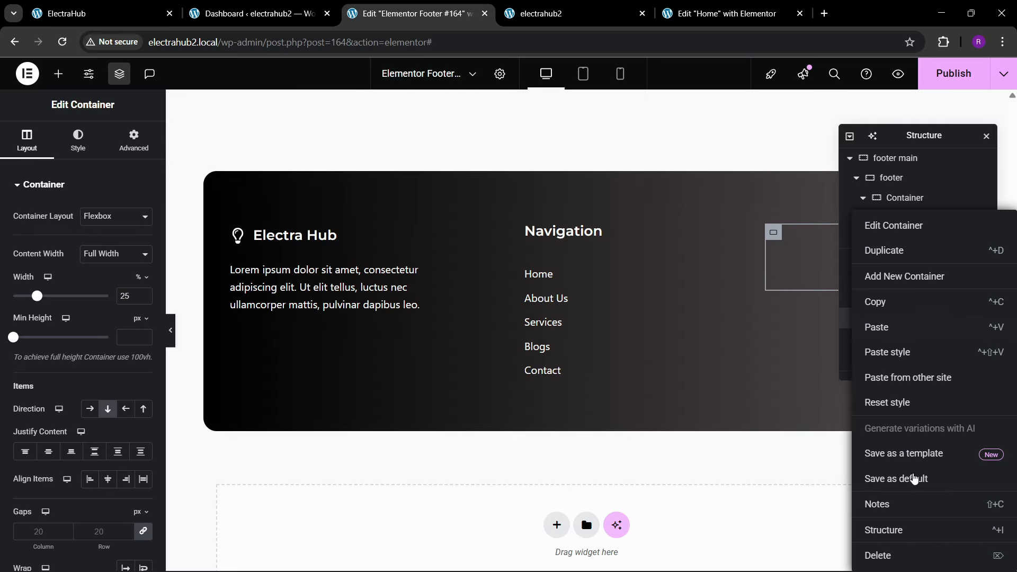
pyautogui.click(901, 555)
# Step: Duplicate the Navigation column's container twice to fill the footer's third and fourth columns
pyautogui.click(898, 260)
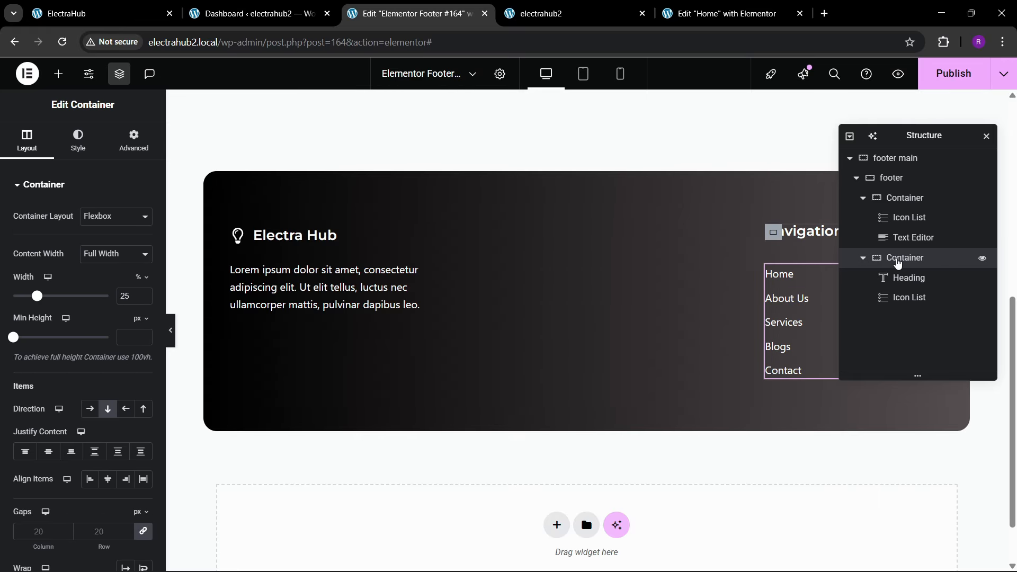
pyautogui.rightClick(898, 260)
pyautogui.click(894, 257)
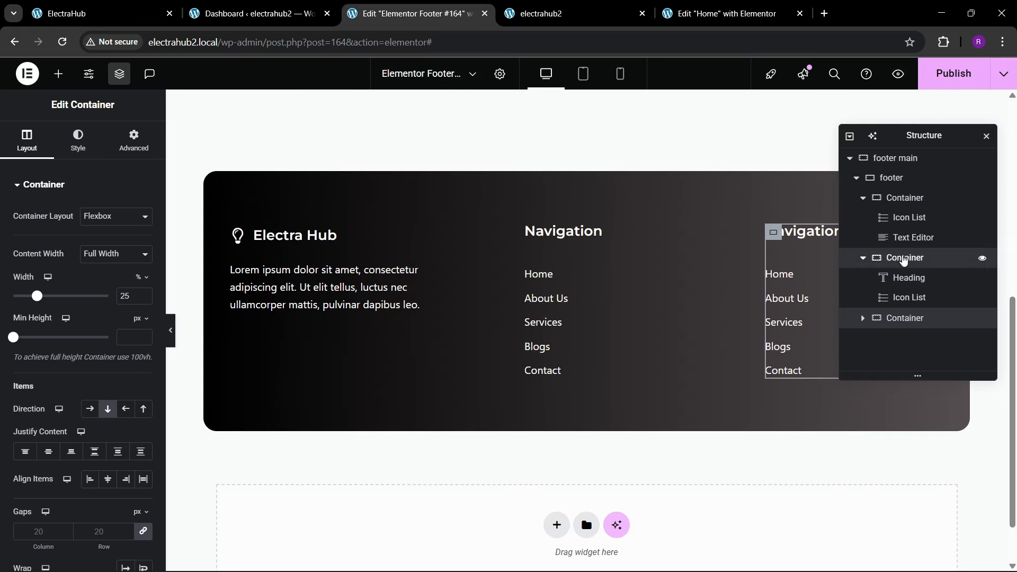
pyautogui.rightClick(899, 257)
pyautogui.click(897, 253)
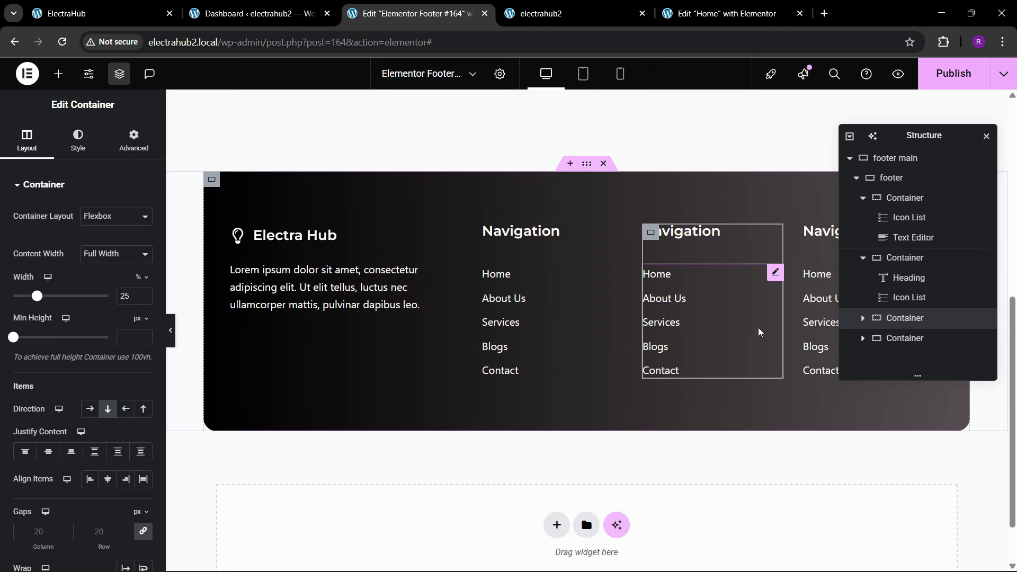
# Step: Check the reference footer's column titles and change the third column's heading to Quick Links
pyautogui.click(152, 5)
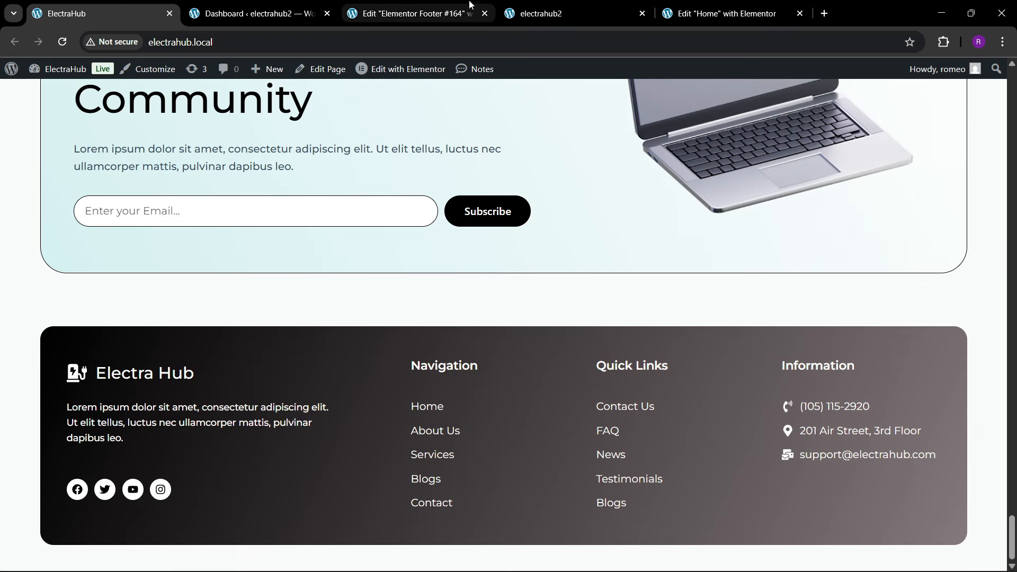
pyautogui.click(425, 7)
pyautogui.click(713, 234)
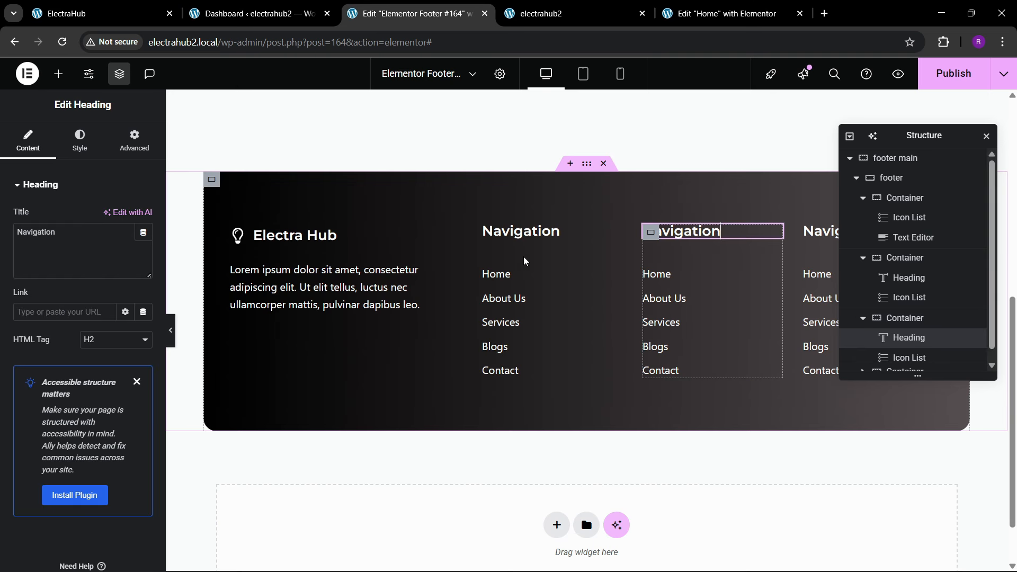
pyautogui.moveTo(57, 232); pyautogui.dragTo(3, 252)
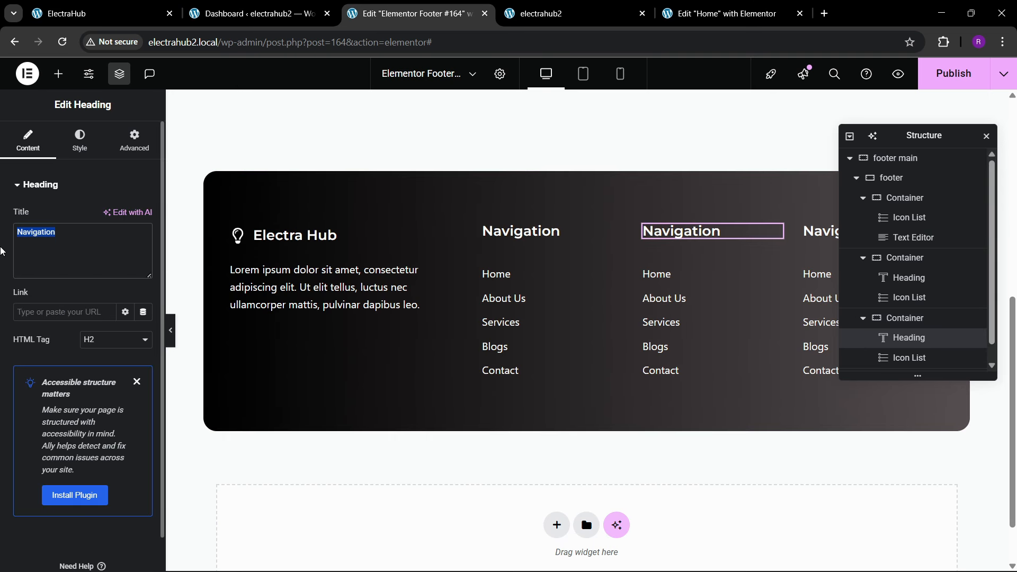
pyautogui.write('Quck')
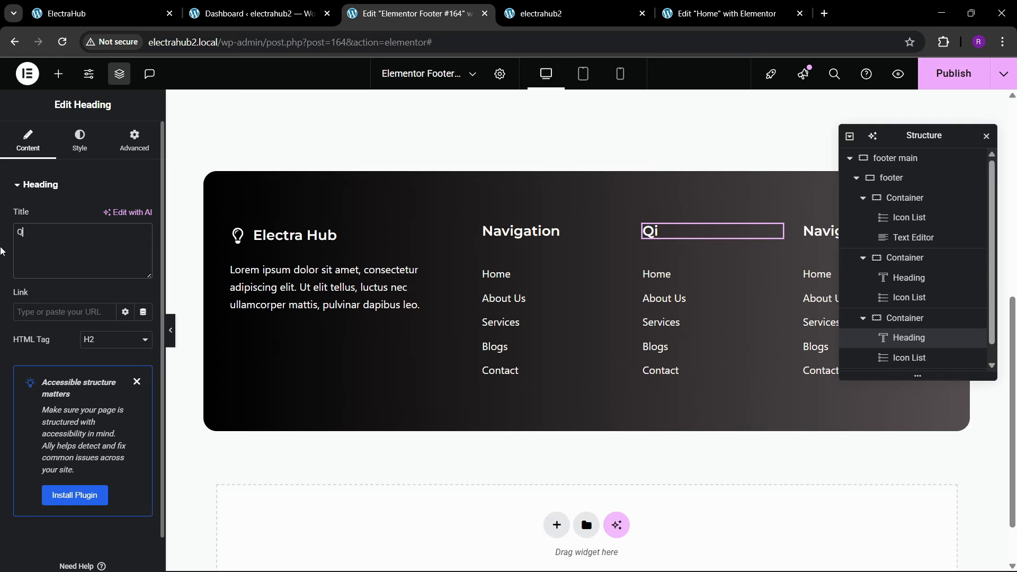
pyautogui.write(' Links')
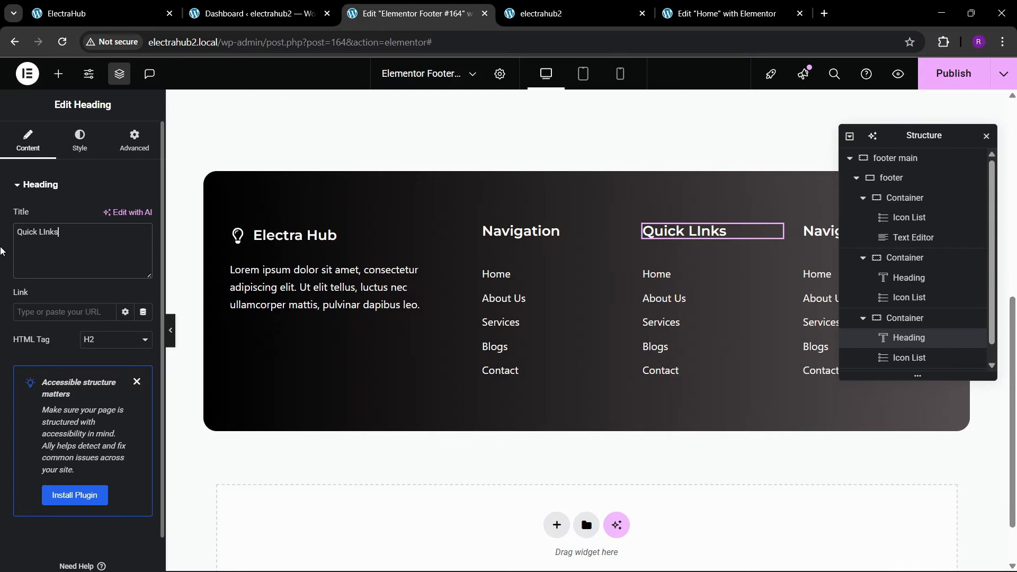
pyautogui.press('BackSpace')
pyautogui.press('BackSpace')
pyautogui.press('BackSpace')
pyautogui.write('nks')
# Step: Check the reference footer again and change the fourth column's heading to Information
pyautogui.click(47, 5)
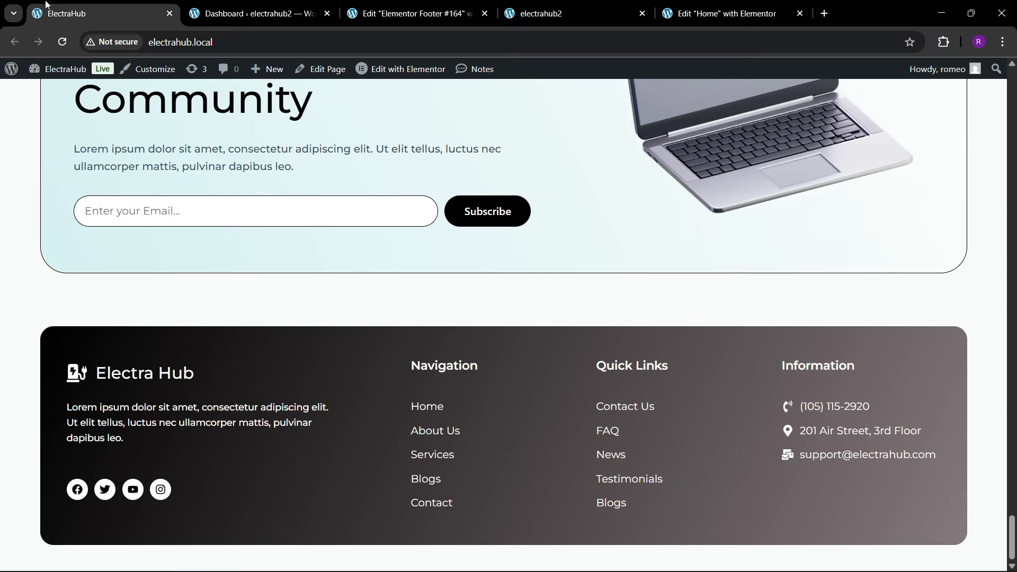
pyautogui.click(411, 13)
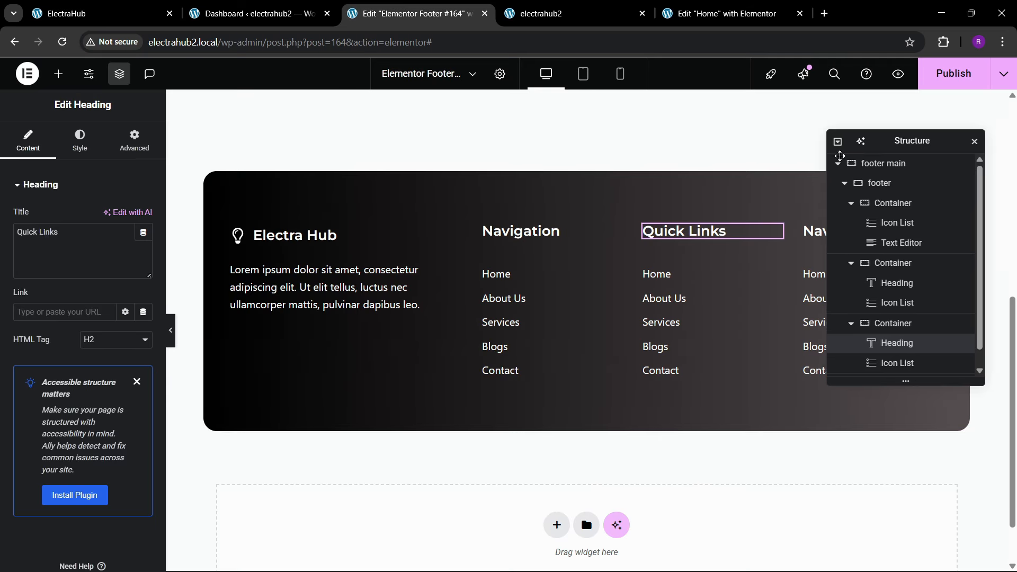
pyautogui.click(847, 245)
pyautogui.moveTo(45, 233); pyautogui.dragTo(3, 269)
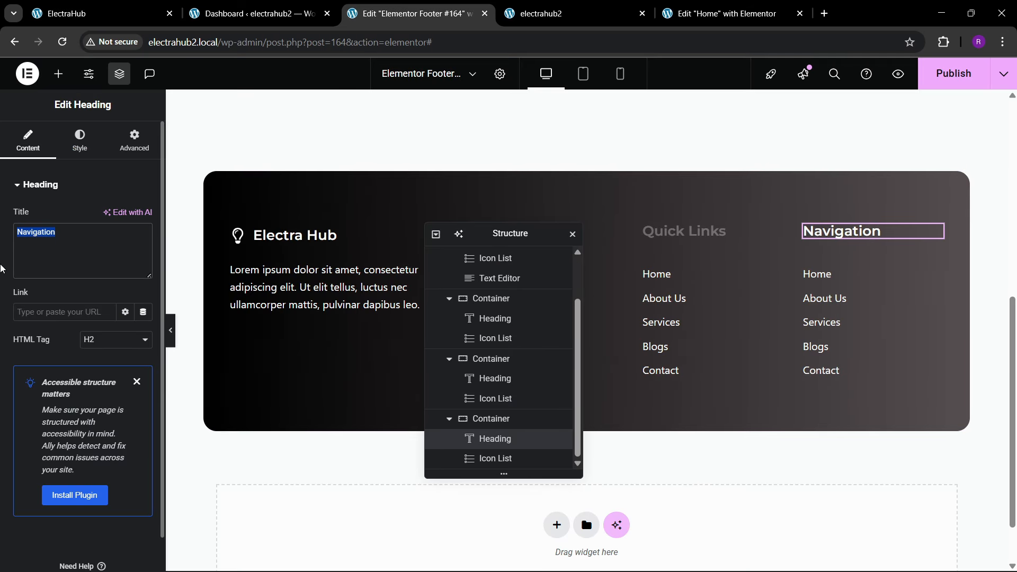
pyautogui.press('BackSpace')
pyautogui.write('Information')
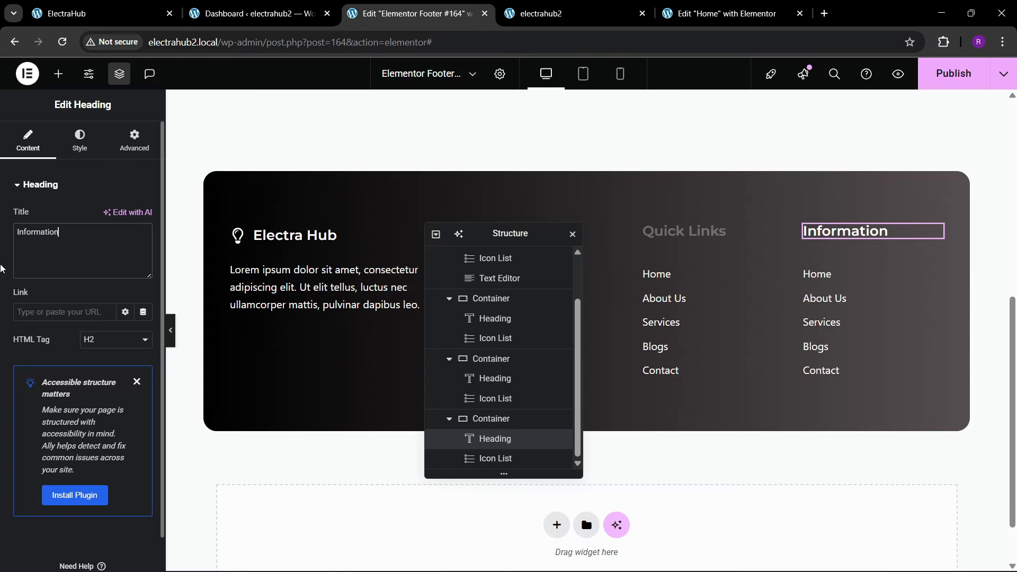
# Step: Remove the Blogs and Contact items from the icon list under the footer's Information heading
pyautogui.click(825, 309)
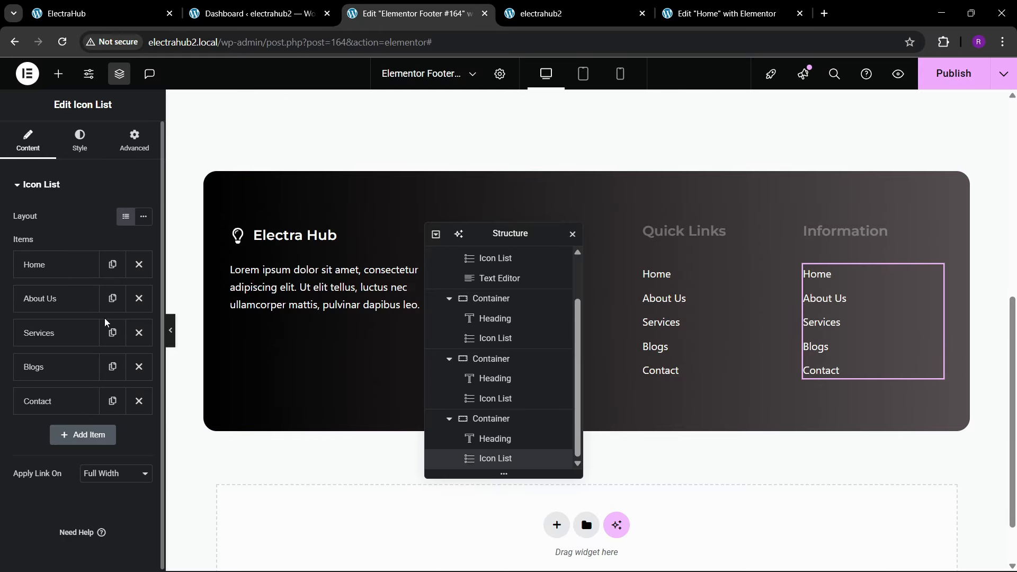
pyautogui.click(139, 366)
pyautogui.click(139, 366)
# Step: Find phone icons in the icon library and give the Information list's Home item the handset icon with sound waves
pyautogui.click(29, 265)
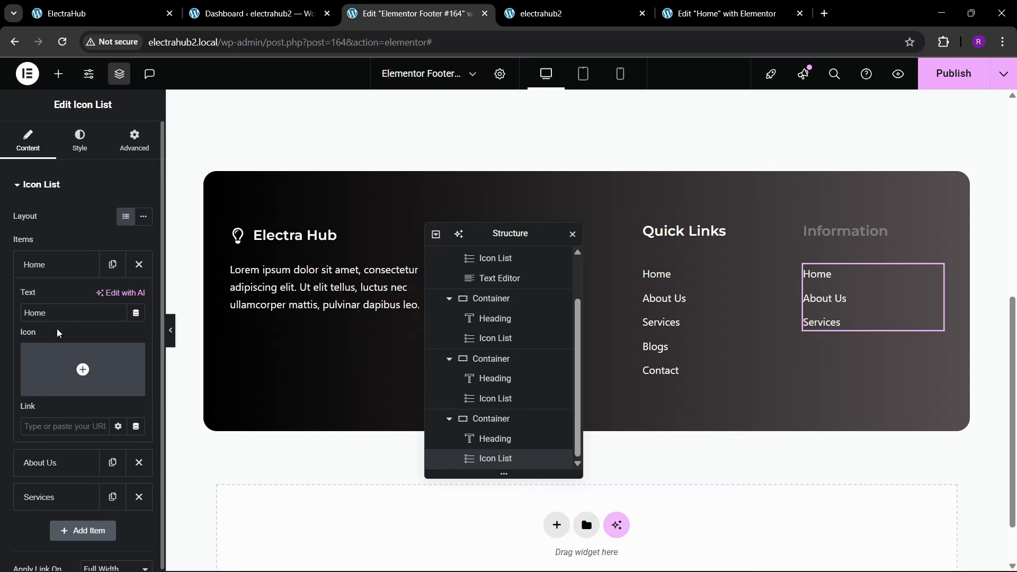
pyautogui.click(79, 365)
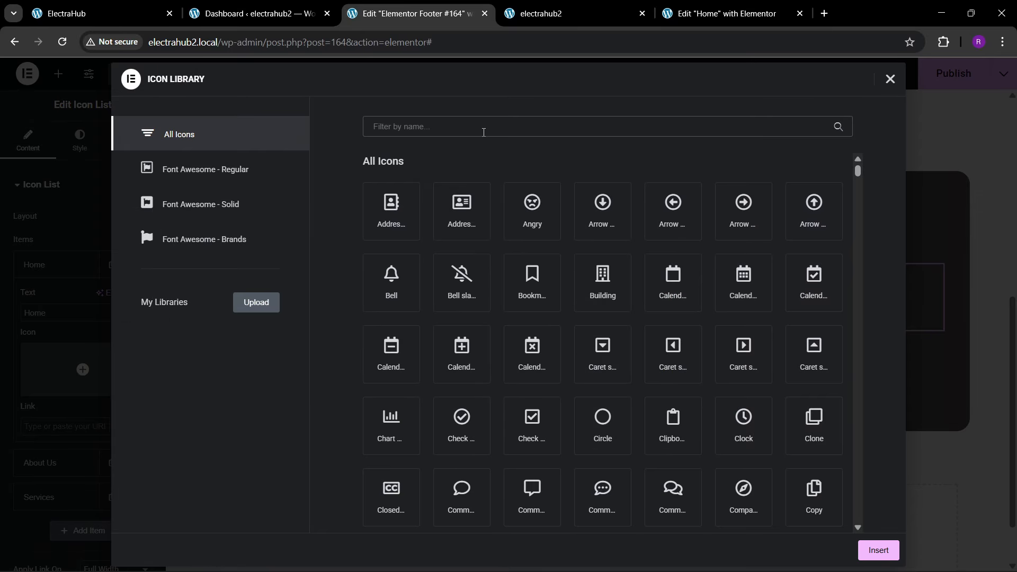
pyautogui.click(484, 132)
pyautogui.write('phonhe')
pyautogui.press('BackSpace')
pyautogui.press('BackSpace')
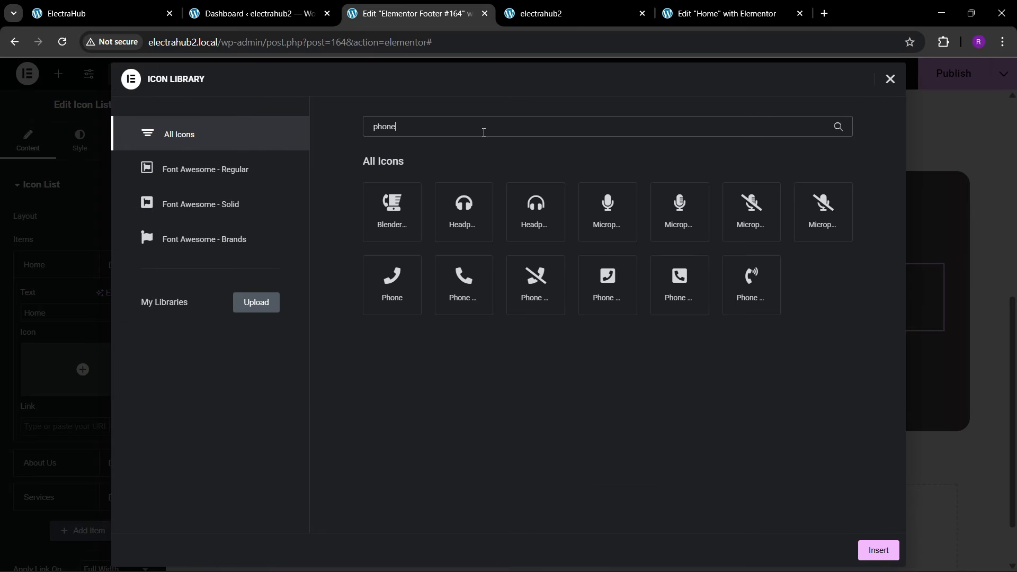
pyautogui.click(747, 290)
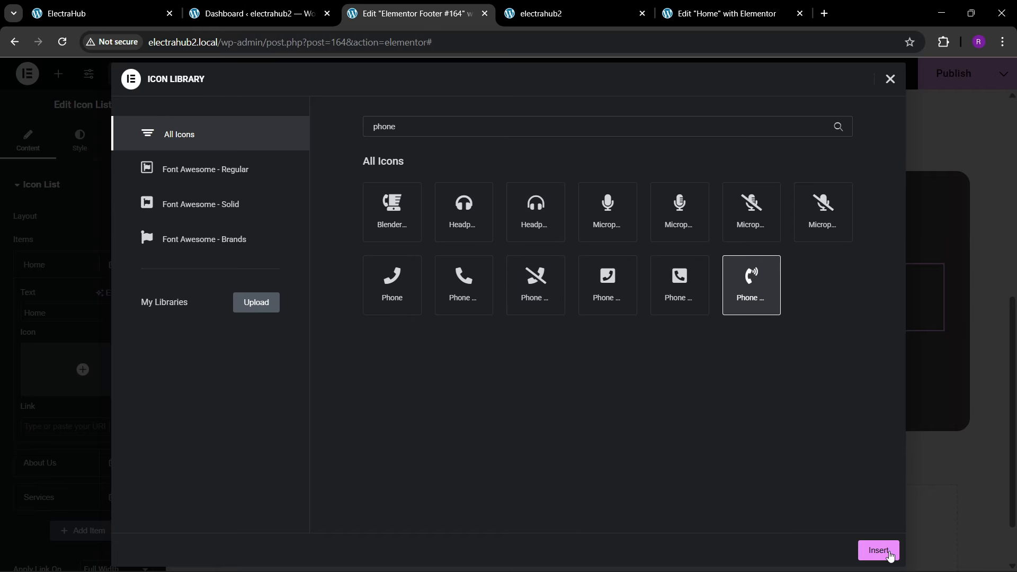
pyautogui.click(879, 551)
# Step: Replace the Home text of the Information list's first item with the contact phone number
pyautogui.moveTo(62, 309); pyautogui.dragTo(2, 325)
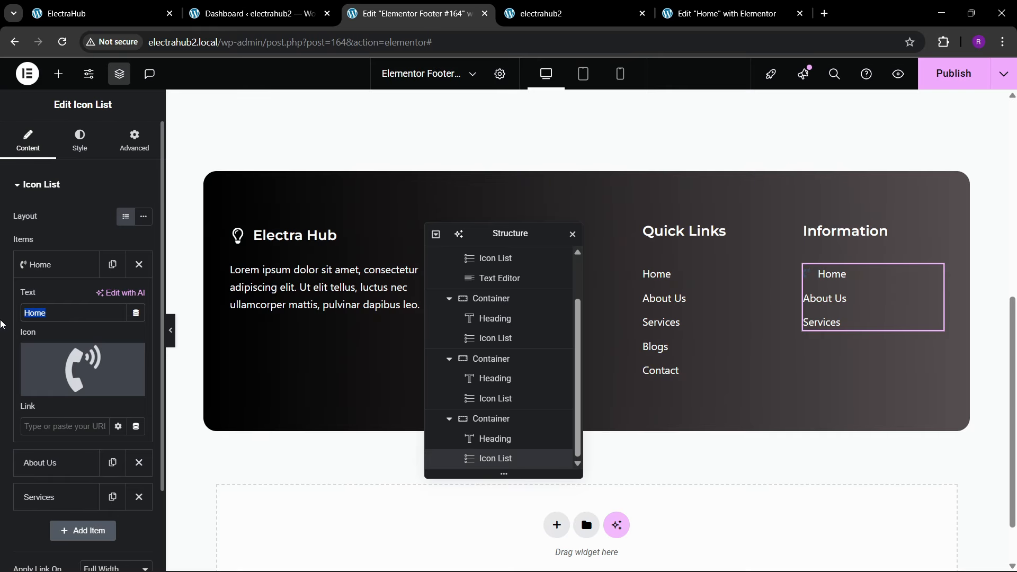
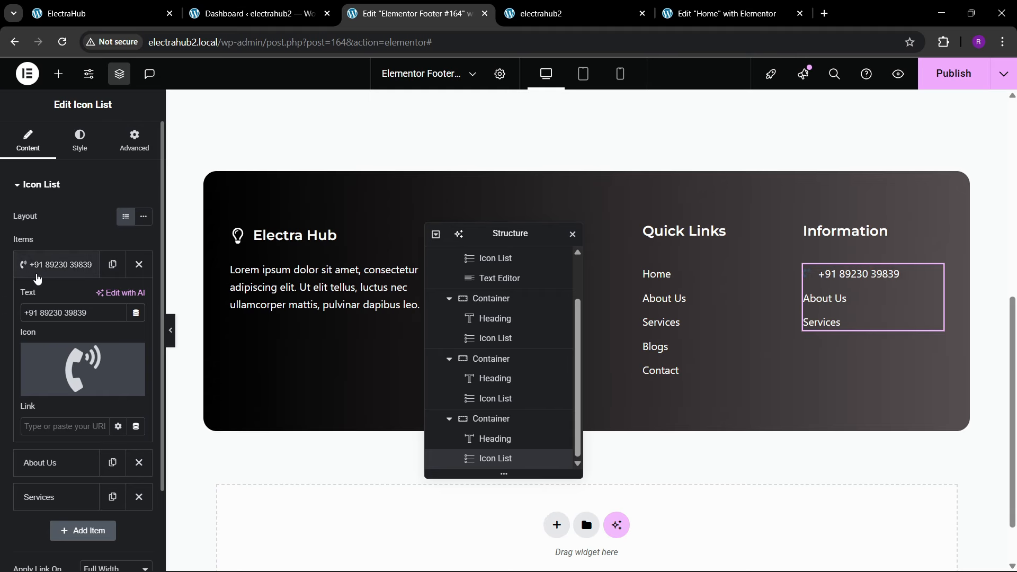
pyautogui.click(49, 267)
# Step: Set the Information list's icon color to white and the icon size to 23 px
pyautogui.click(75, 147)
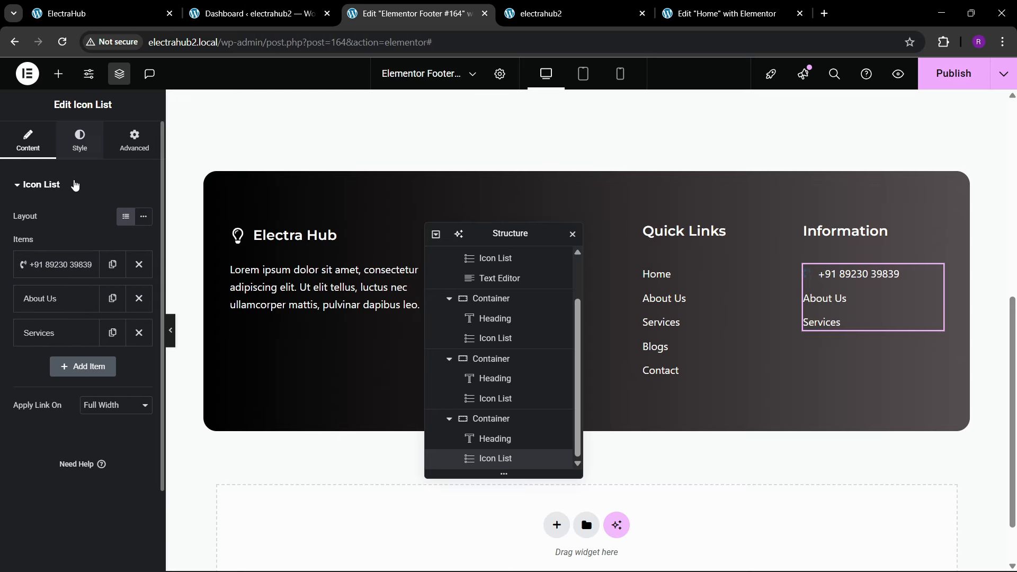
pyautogui.click(62, 342)
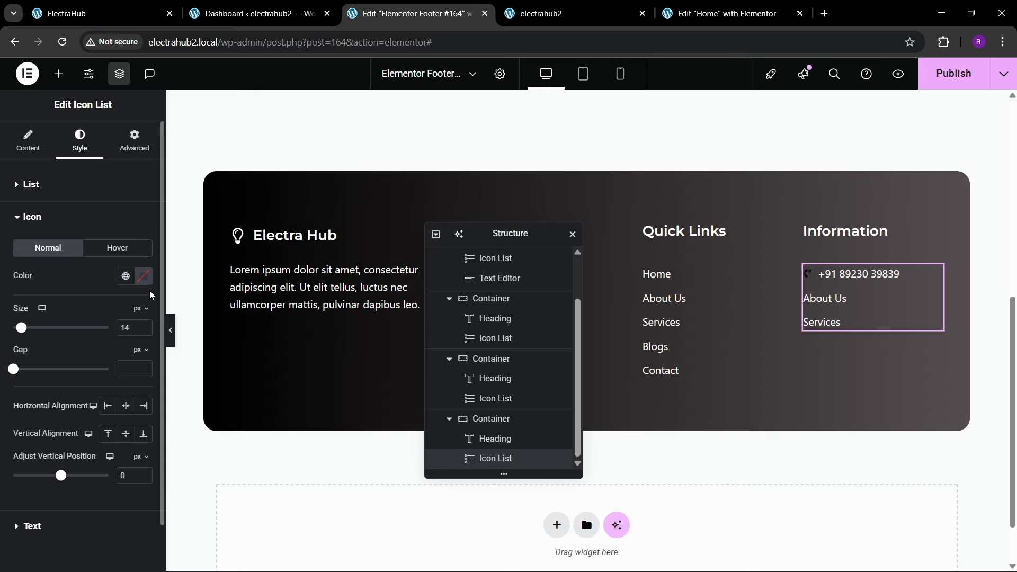
pyautogui.click(143, 275)
pyautogui.moveTo(138, 376); pyautogui.dragTo(54, 273)
pyautogui.click(55, 271)
pyautogui.click(146, 325)
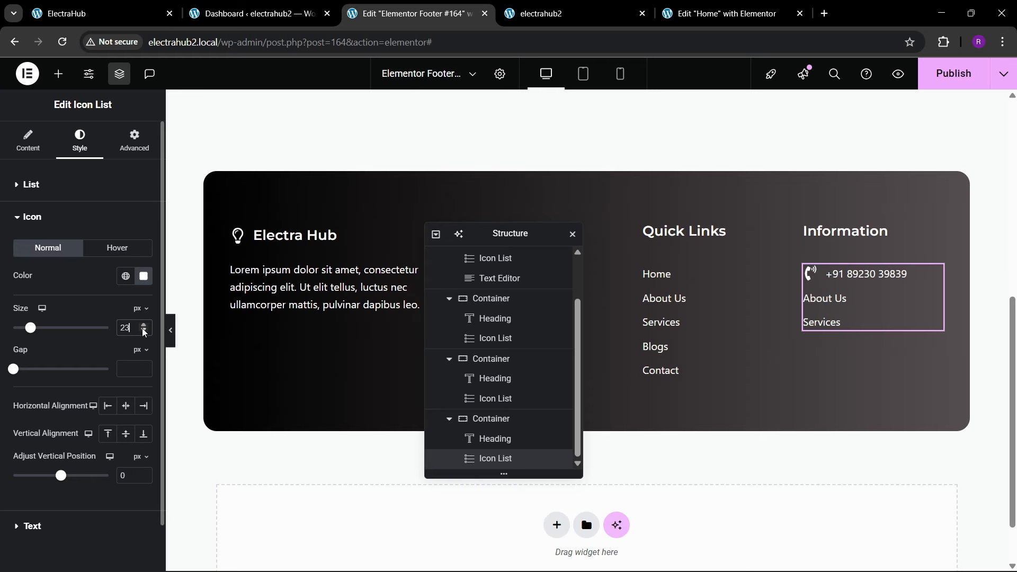
# Step: Replace the About Us text of the Information list's second item with the company's contact e-mail address
pyautogui.click(2, 151)
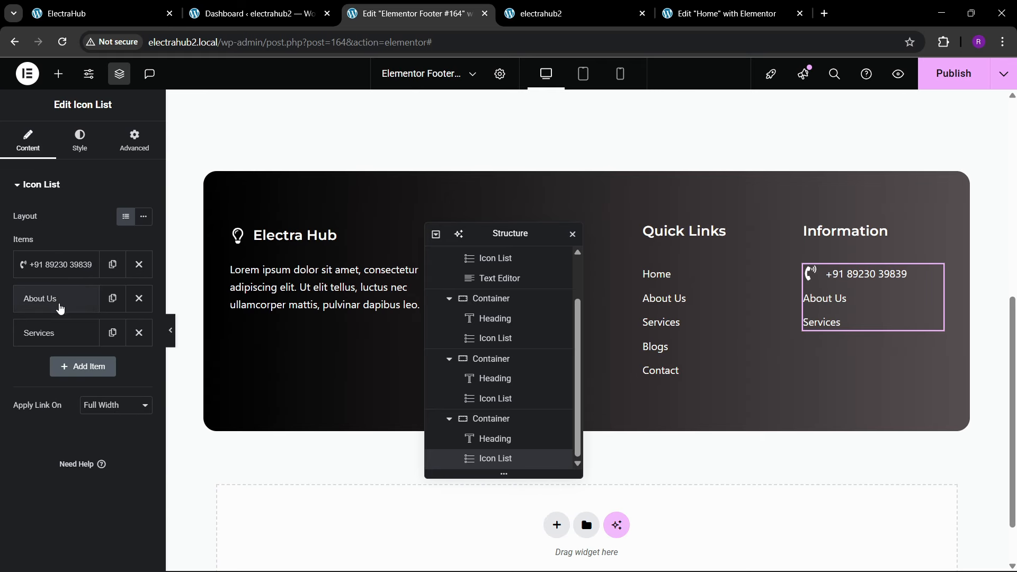
pyautogui.click(60, 299)
pyautogui.moveTo(60, 347); pyautogui.dragTo(2, 345)
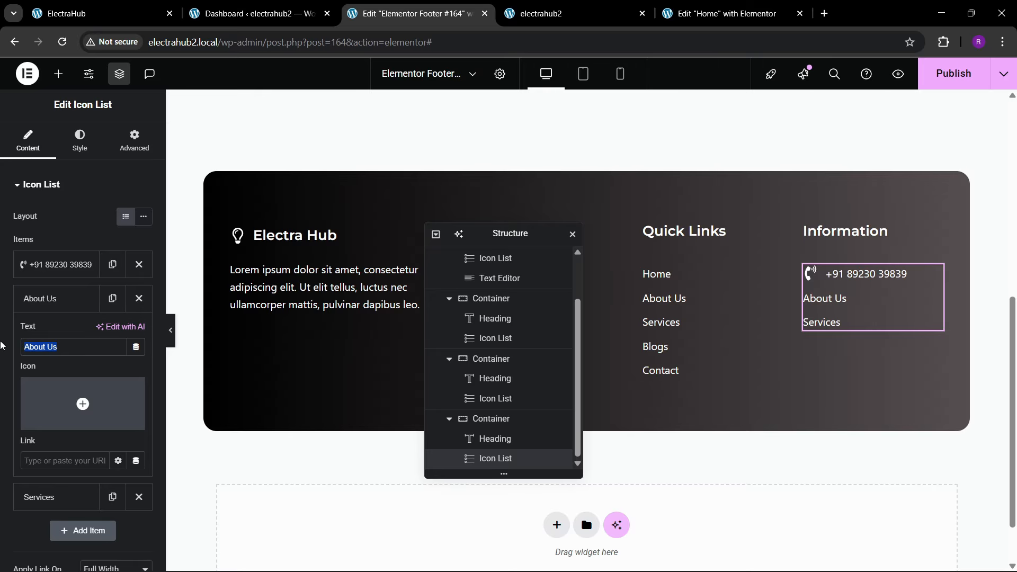
pyautogui.write('email')
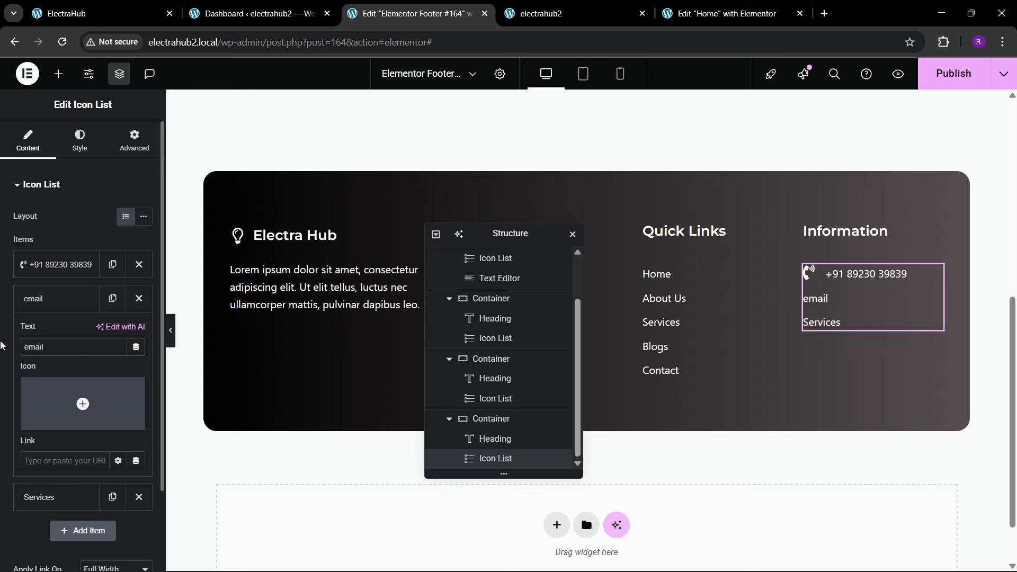
pyautogui.press('BackSpace')
pyautogui.press('BackSpace')
pyautogui.press('BackSpace')
pyautogui.press('BackSpace')
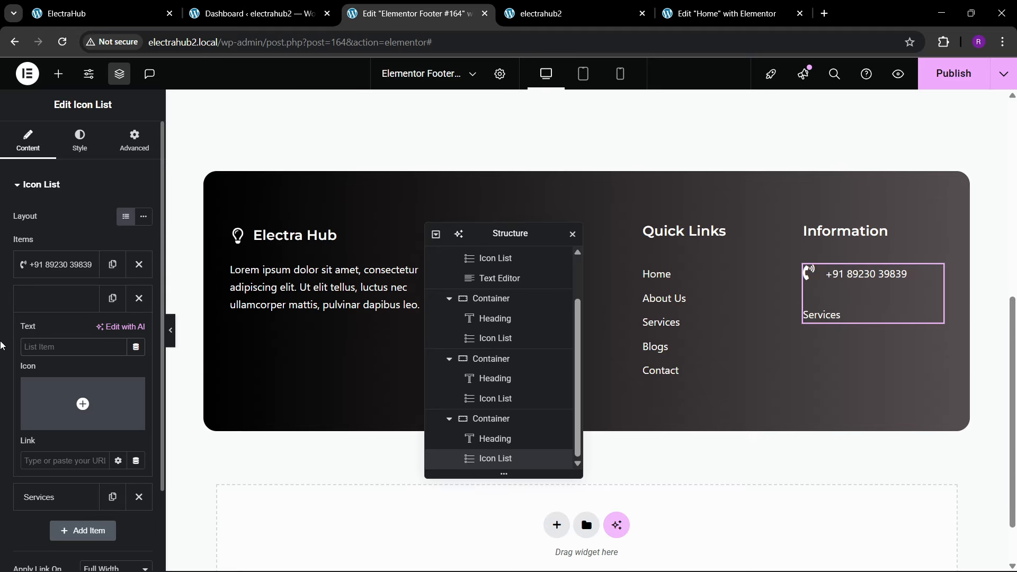
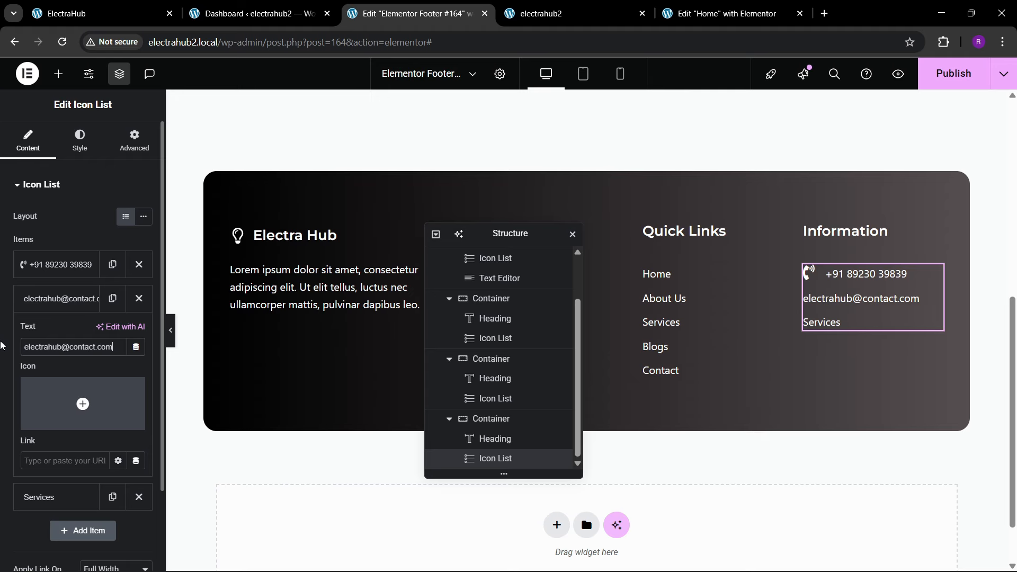
# Step: Give the Information list's e-mail item the Mail bulk icon from the icon library
pyautogui.click(31, 298)
pyautogui.click(32, 298)
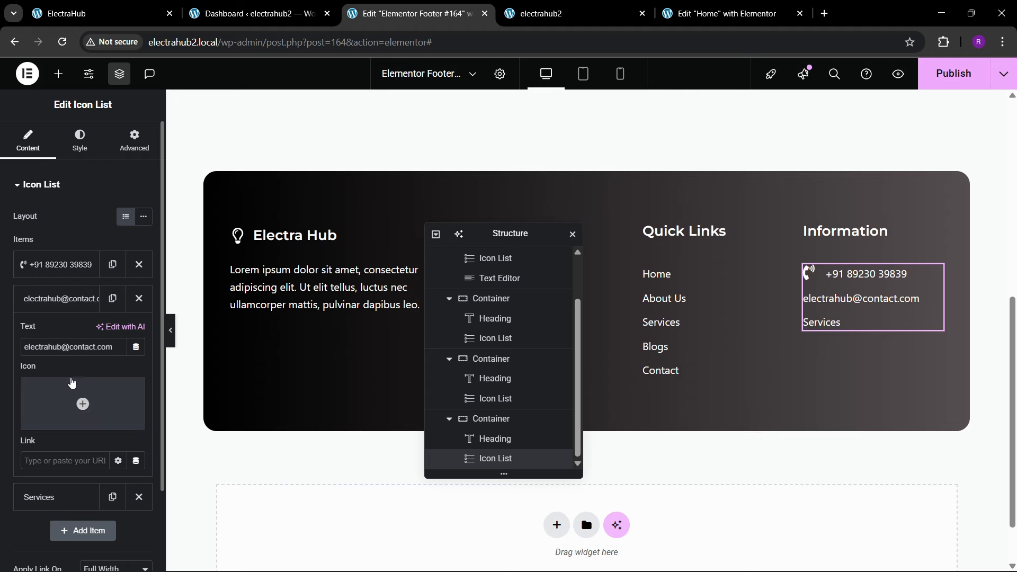
pyautogui.click(83, 404)
pyautogui.click(407, 126)
pyautogui.write('sms')
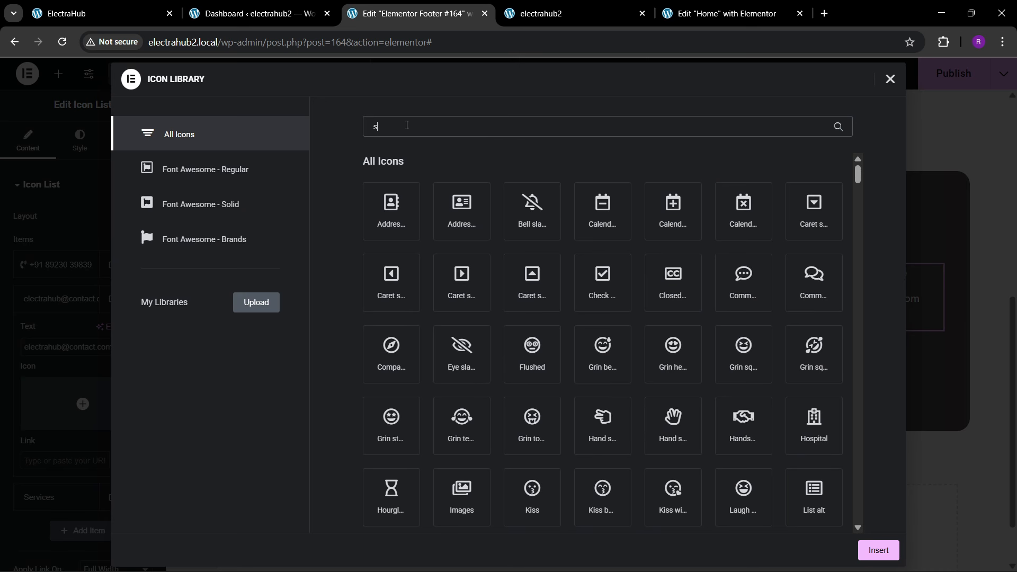
pyautogui.press('BackSpace')
pyautogui.press('BackSpace')
pyautogui.press('BackSpace')
pyautogui.write('mail')
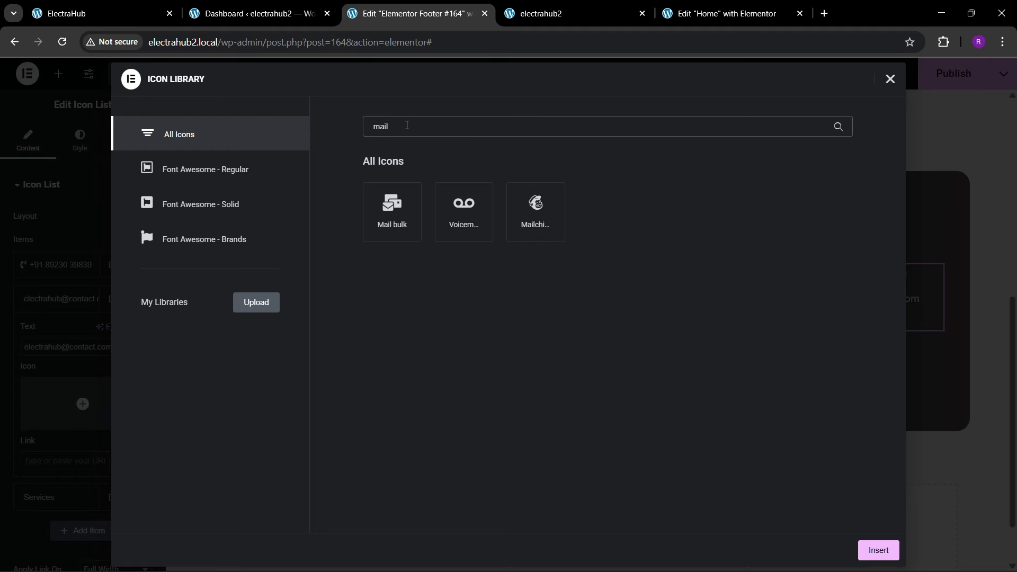
pyautogui.click(392, 209)
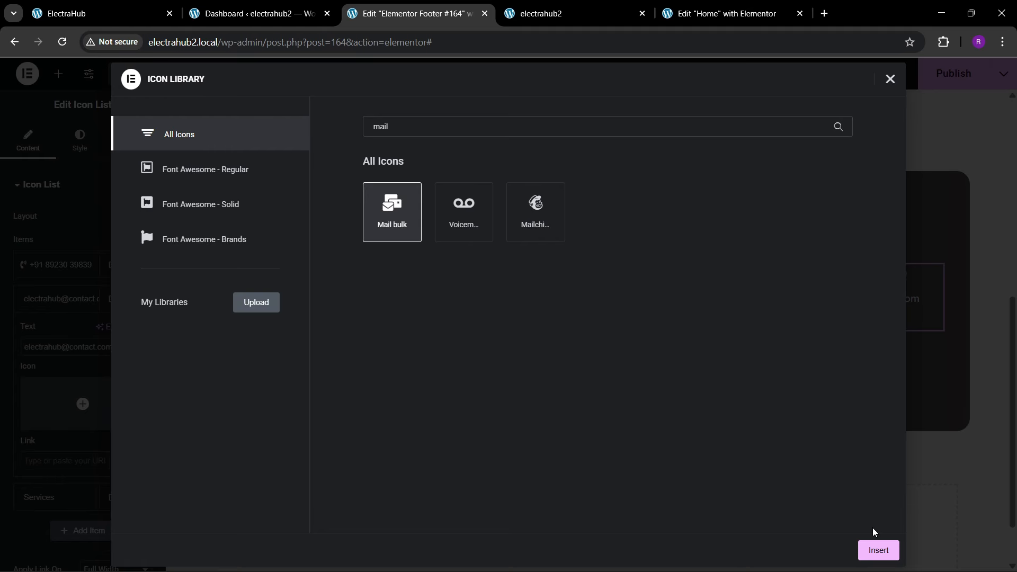
pyautogui.click(877, 549)
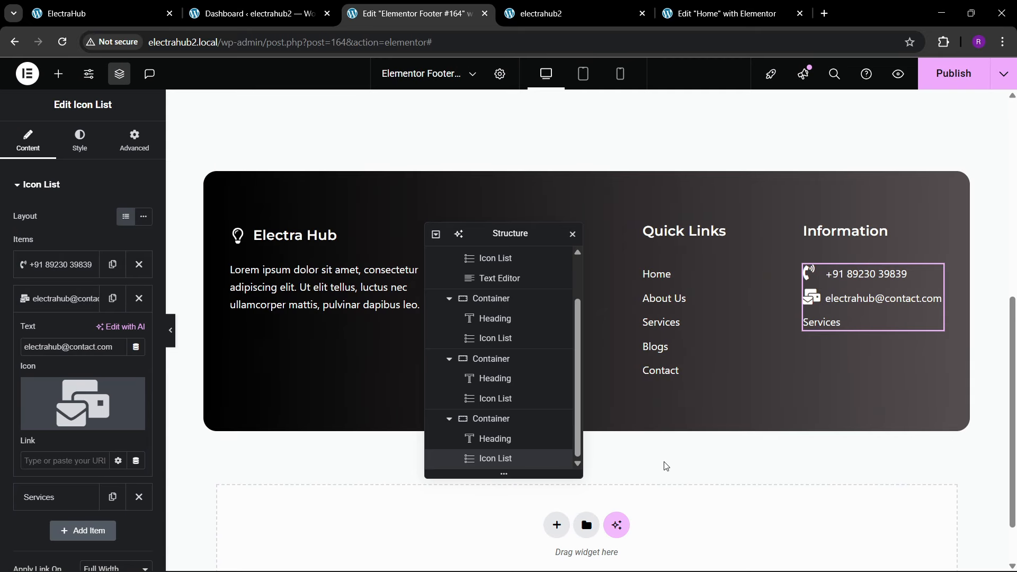
pyautogui.click(15, 302)
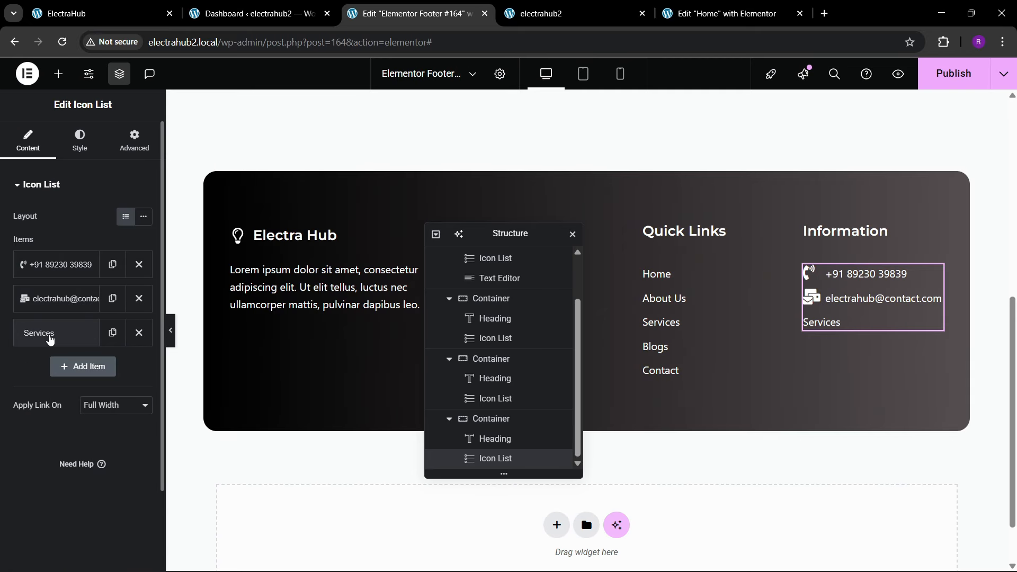
# Step: Copy the street address from the reference site's footer and use it to replace the Information list's Services text
pyautogui.click(48, 337)
pyautogui.moveTo(59, 381); pyautogui.dragTo(2, 388)
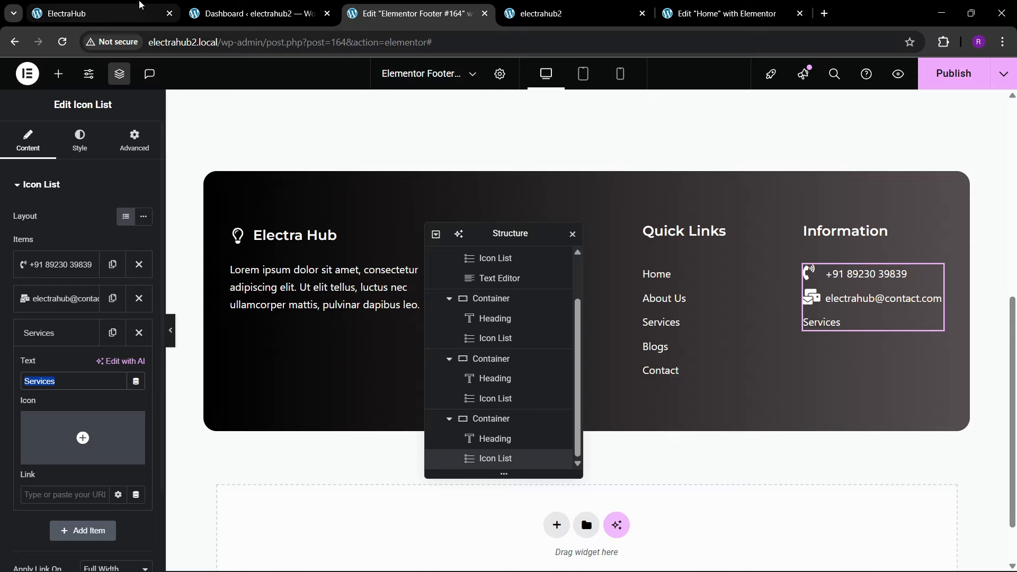
pyautogui.click(106, 14)
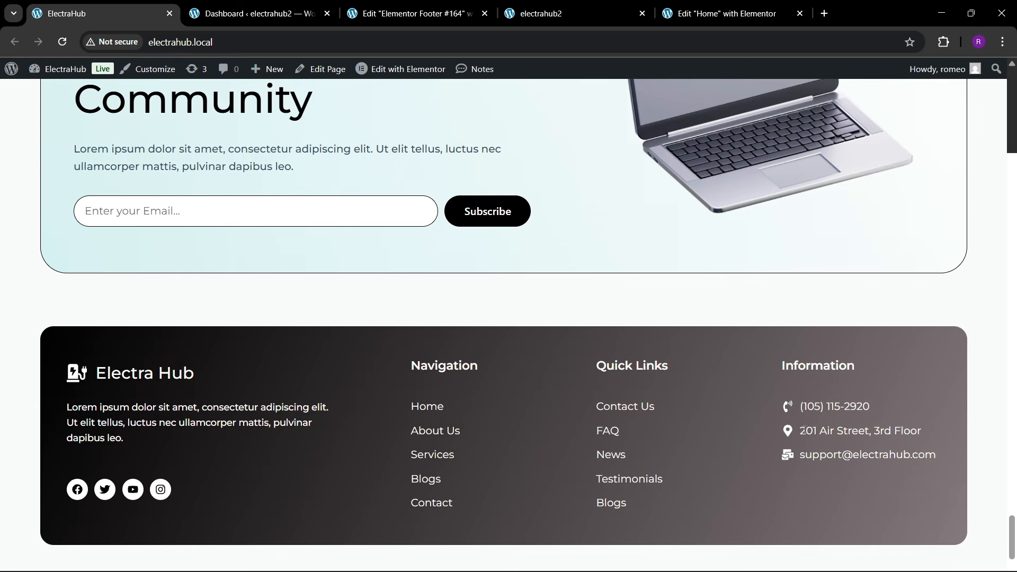
pyautogui.moveTo(804, 428); pyautogui.dragTo(874, 430)
pyautogui.moveTo(801, 433); pyautogui.dragTo(847, 442)
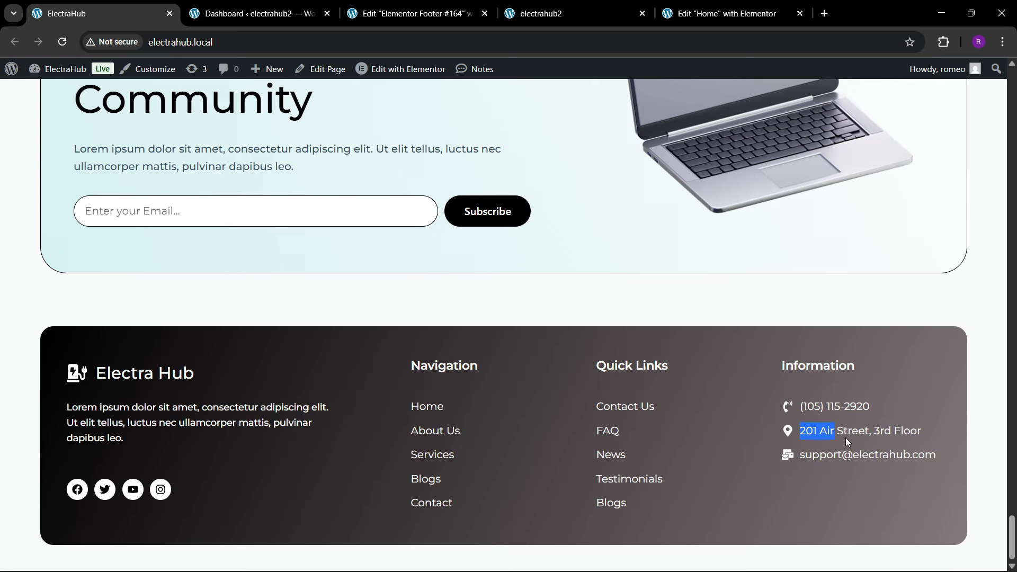
pyautogui.click(416, 13)
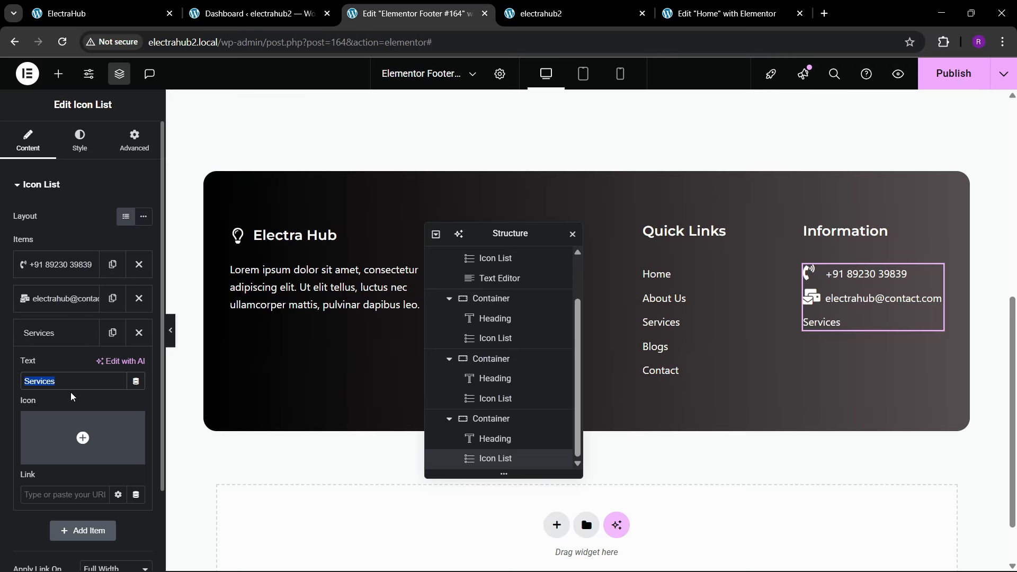
pyautogui.moveTo(69, 385); pyautogui.dragTo(0, 392)
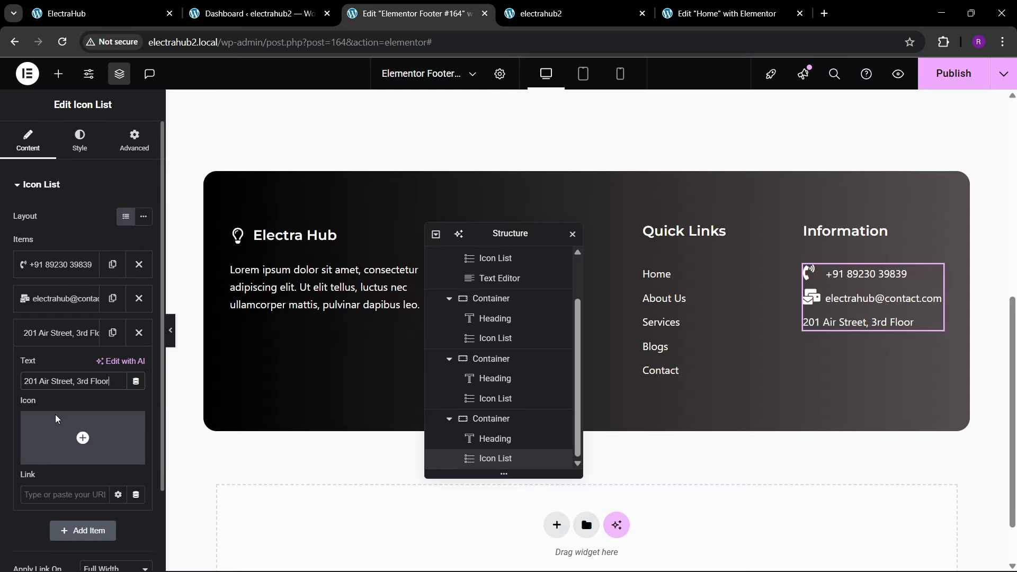
# Step: Give the Information list's address item the map marker icon with the hollow center
pyautogui.click(53, 454)
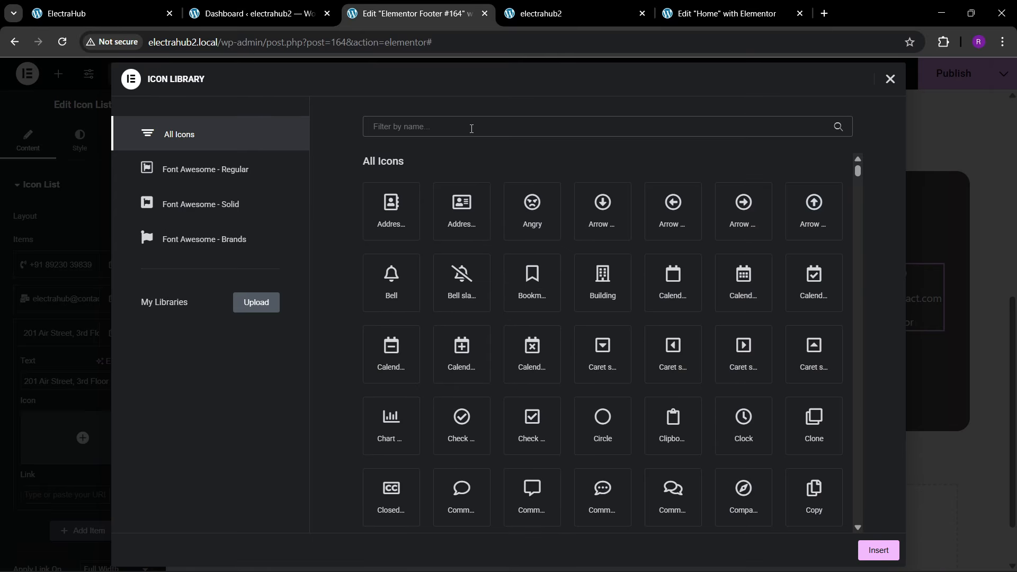
pyautogui.write('map')
pyautogui.click(752, 211)
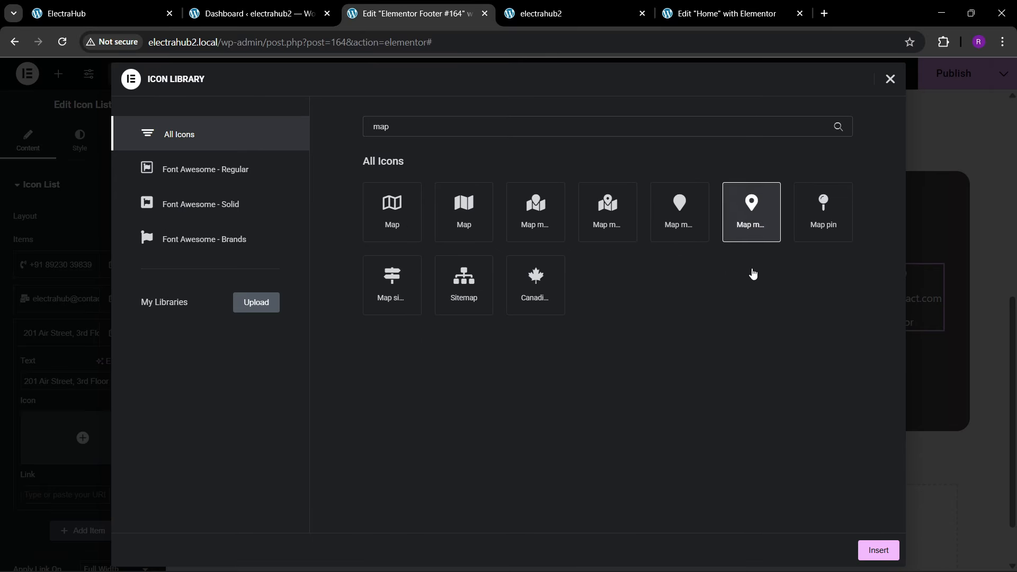
pyautogui.click(869, 546)
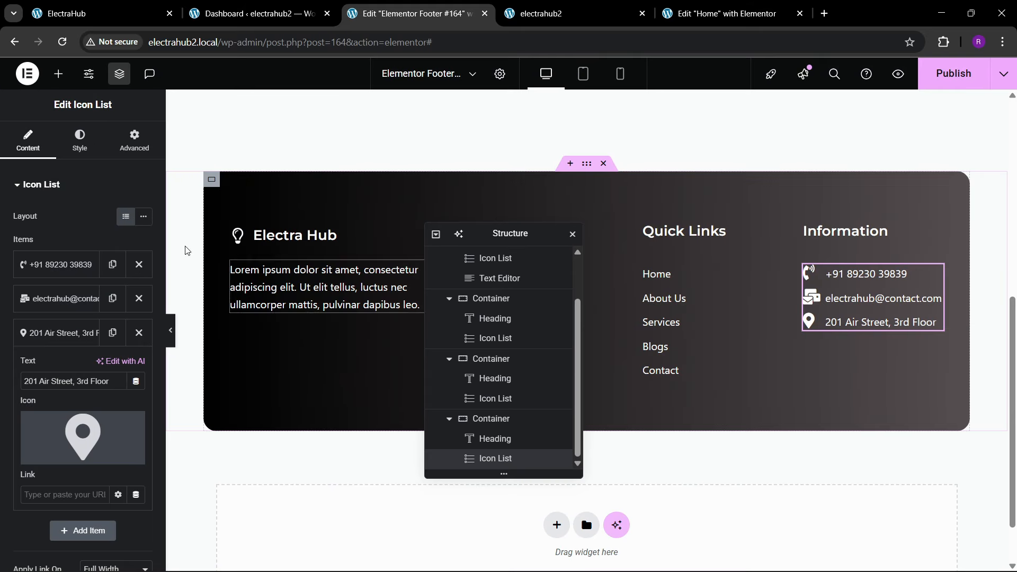
# Step: Set the Information list's space between items to 20 px and its icon size to 21 px
pyautogui.click(80, 144)
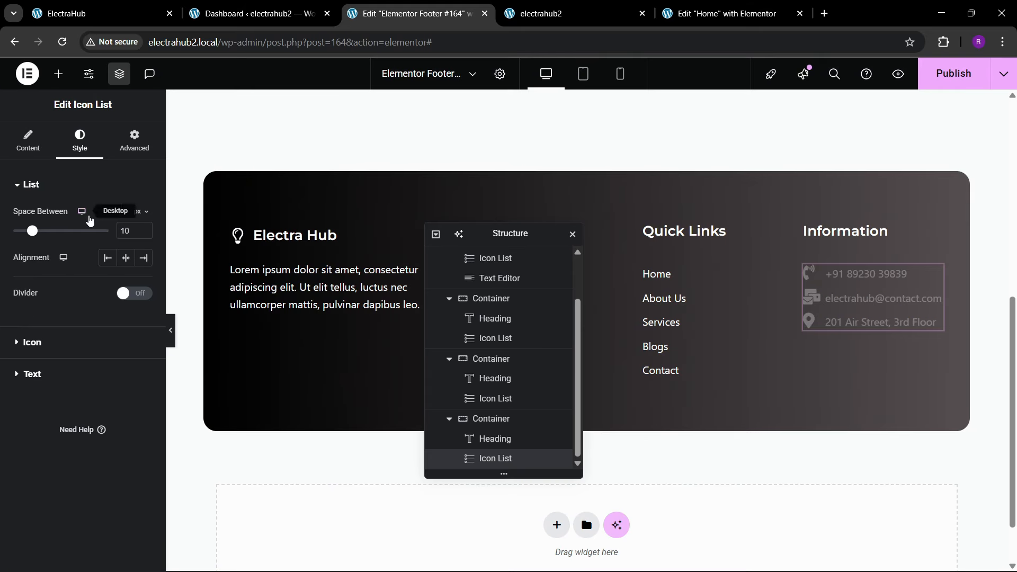
pyautogui.click(143, 228)
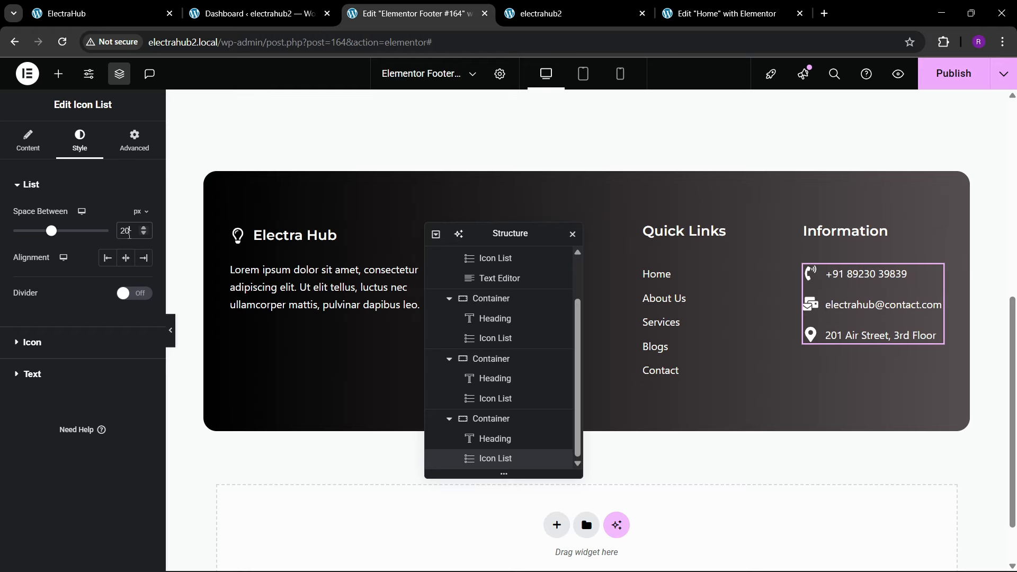
pyautogui.click(74, 343)
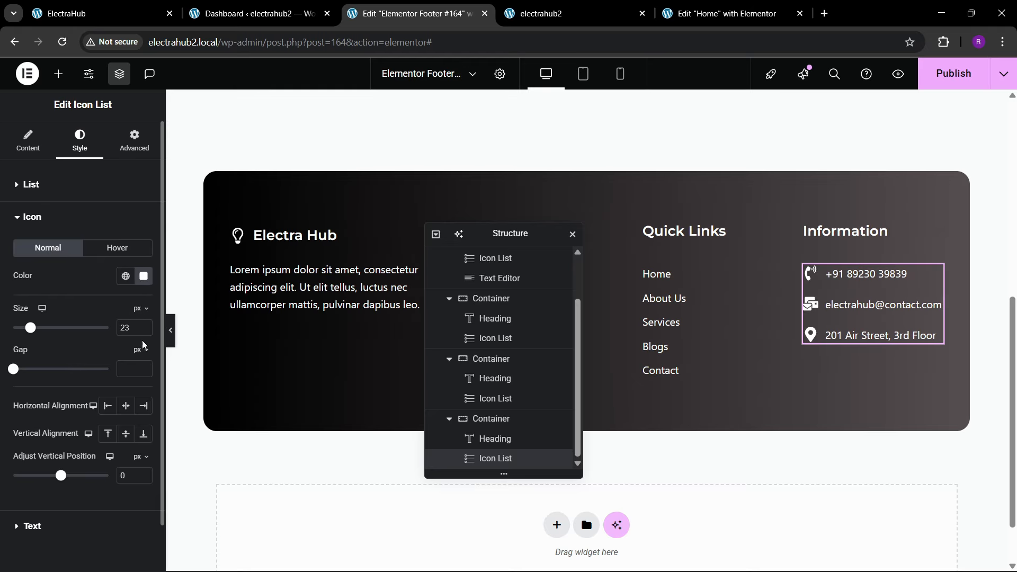
pyautogui.click(143, 332)
pyautogui.click(143, 332)
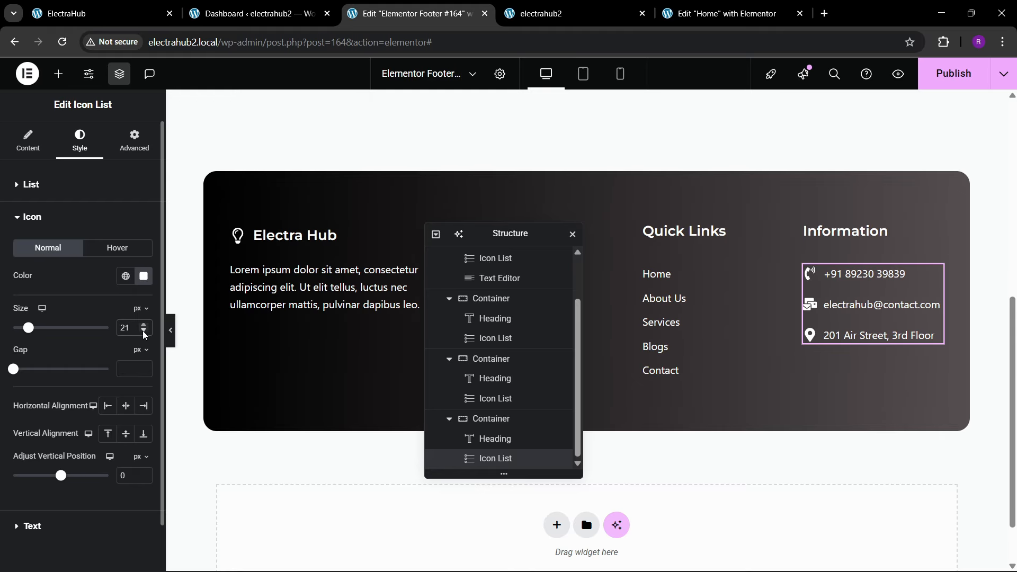
# Step: Fine-tune the Information list's icon size, settling on 21 px, and save the footer
pyautogui.click(143, 332)
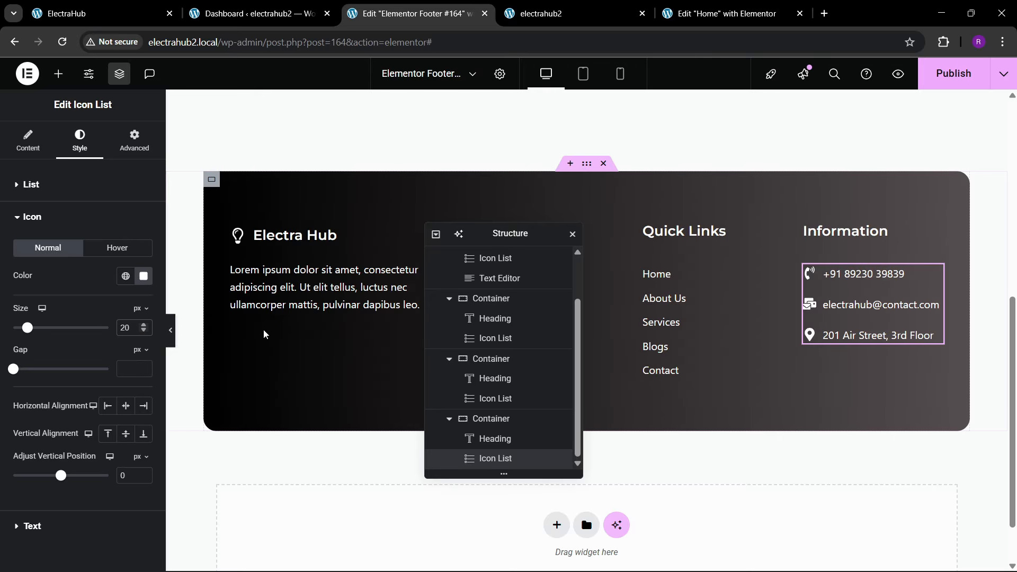
pyautogui.click(143, 325)
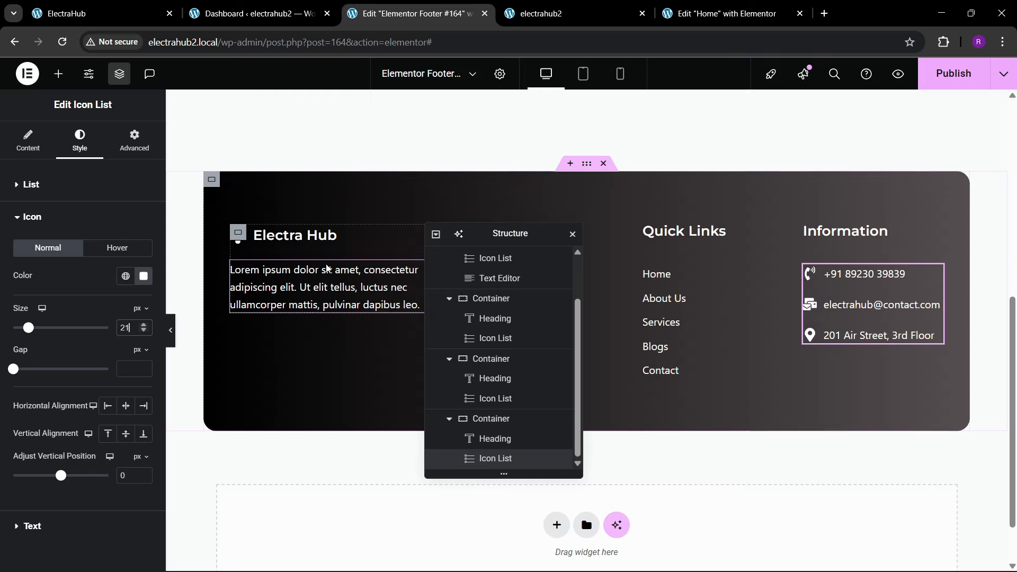
pyautogui.hotkey('ctrl', 's')
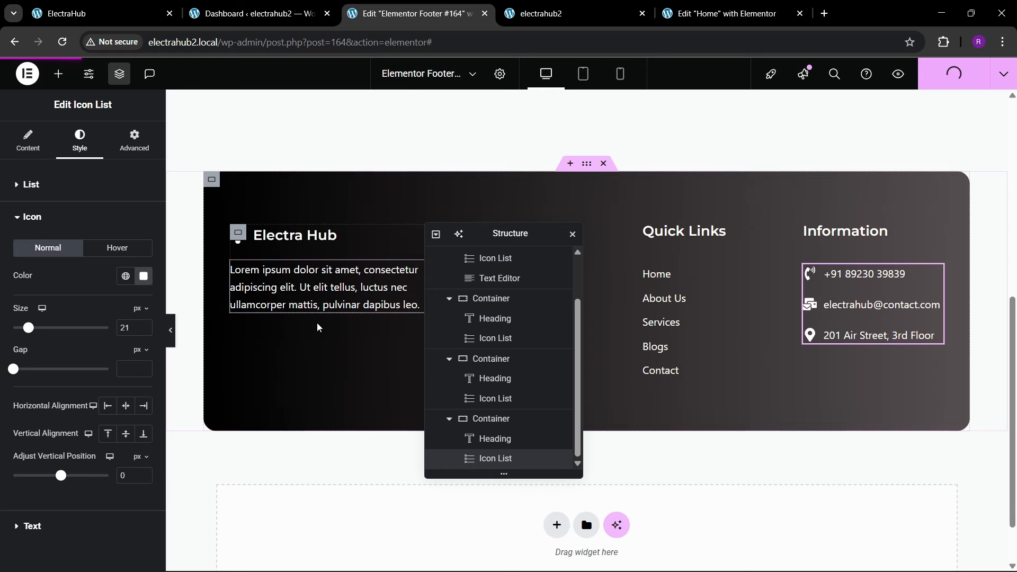
# Step: Check the reference footer and add a left-aligned Social Icons widget below the description text in the Electra Hub column
pyautogui.click(100, 13)
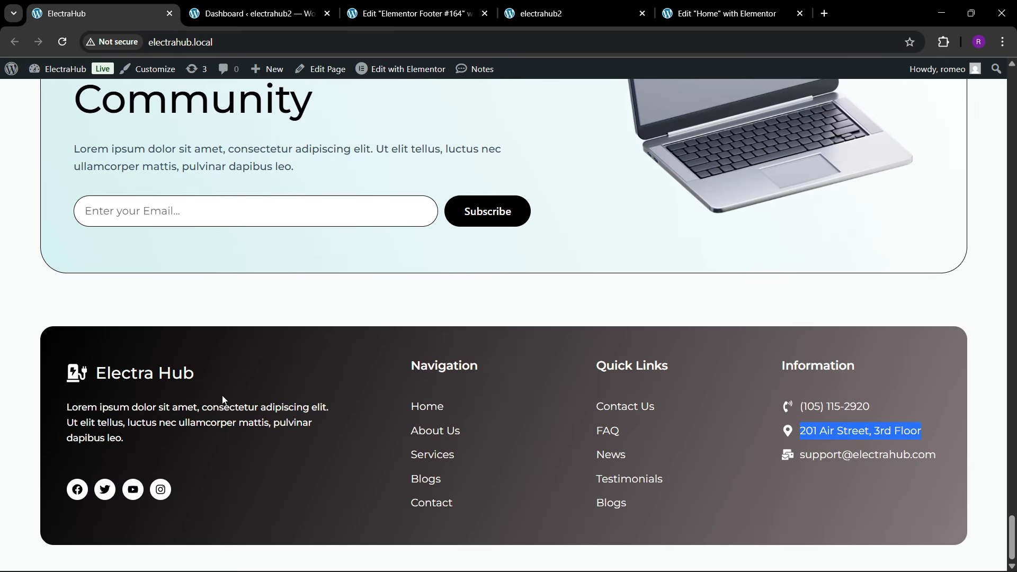
pyautogui.click(416, 13)
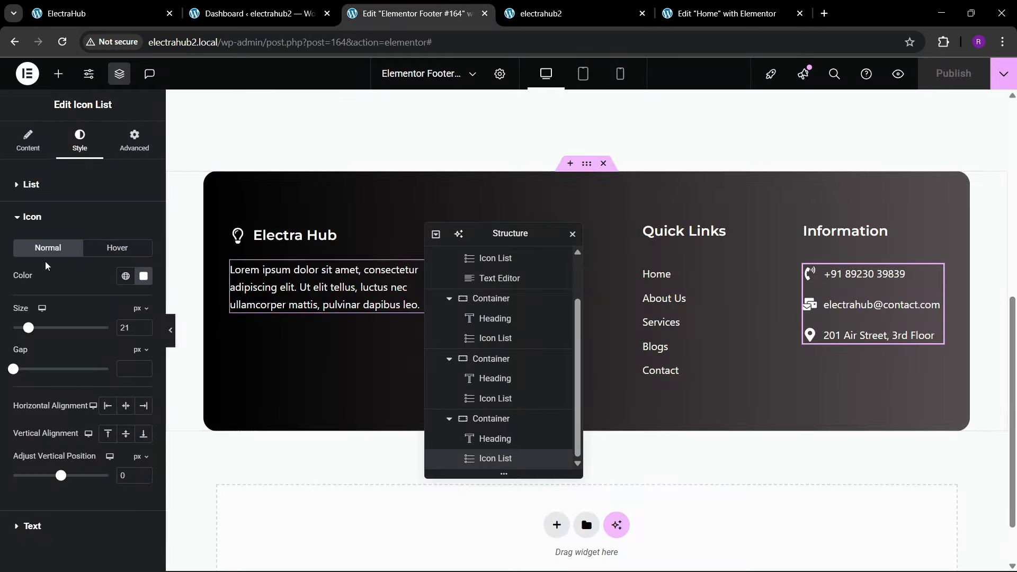
pyautogui.click(58, 74)
pyautogui.click(43, 167)
pyautogui.write('sd')
pyautogui.write('cial')
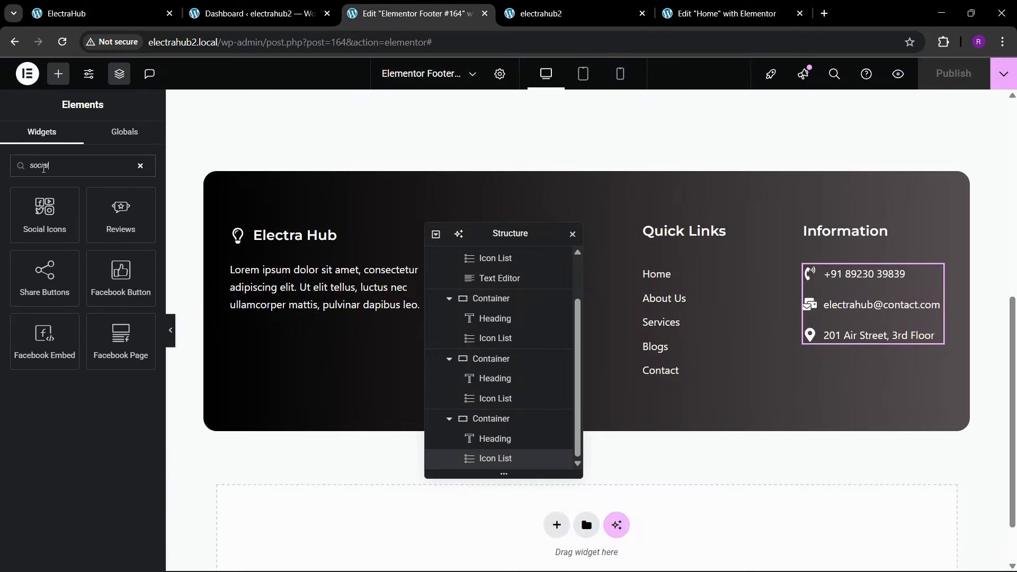
pyautogui.moveTo(35, 222); pyautogui.dragTo(384, 292)
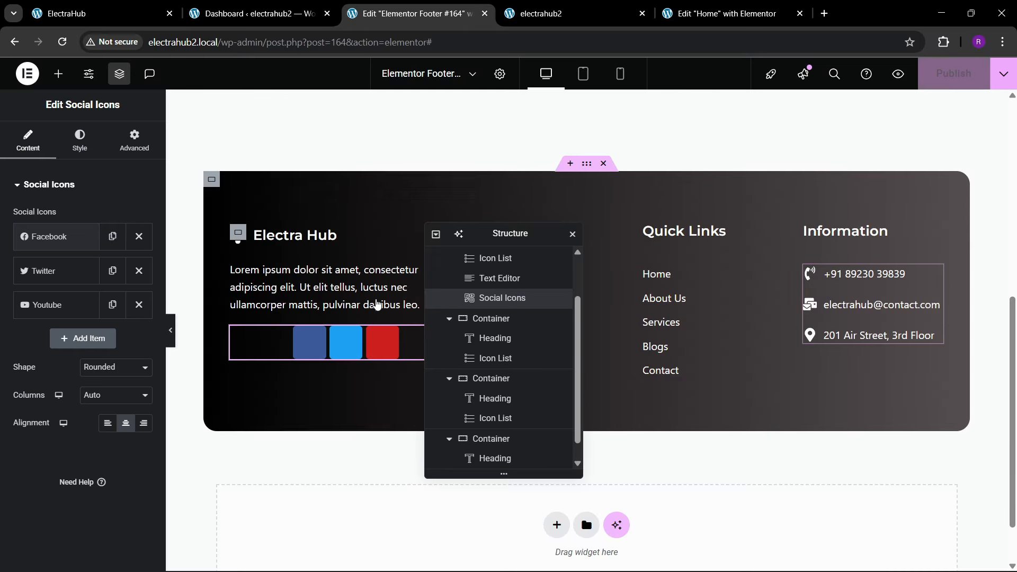
pyautogui.click(107, 424)
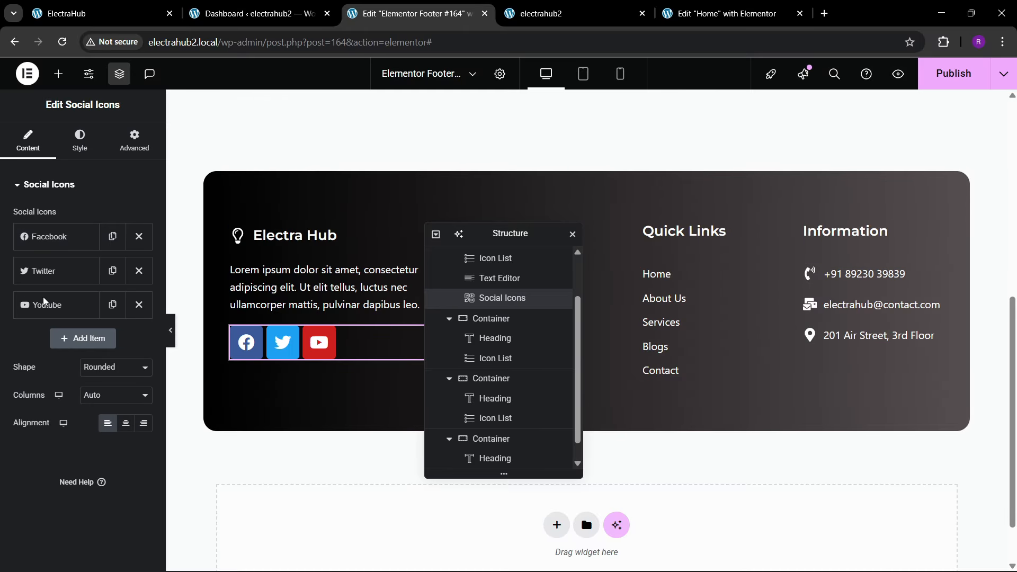
# Step: Duplicate the Youtube social item and give the copy the Instagram icon from the icon library
pyautogui.click(104, 6)
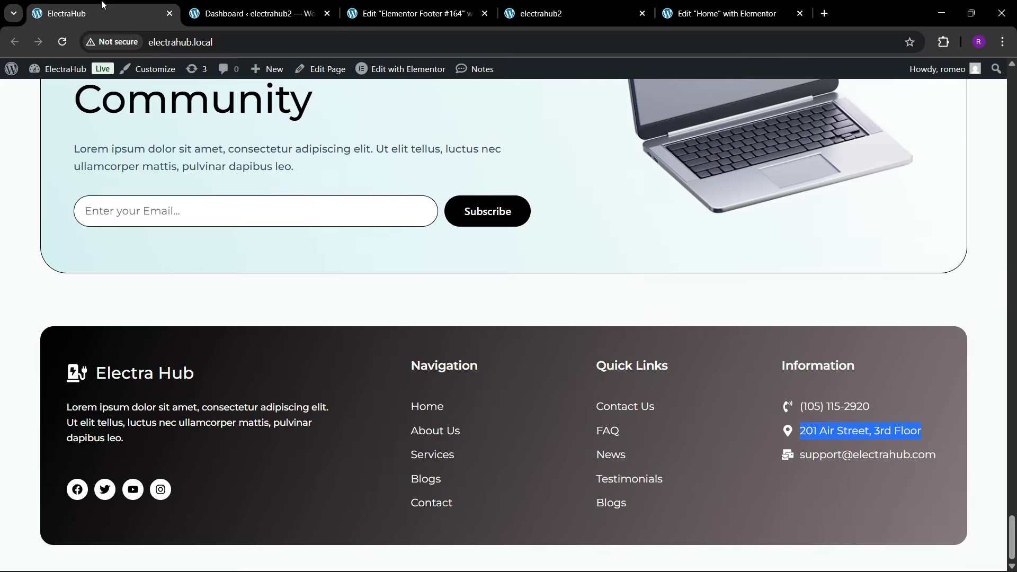
pyautogui.click(436, 4)
pyautogui.click(113, 304)
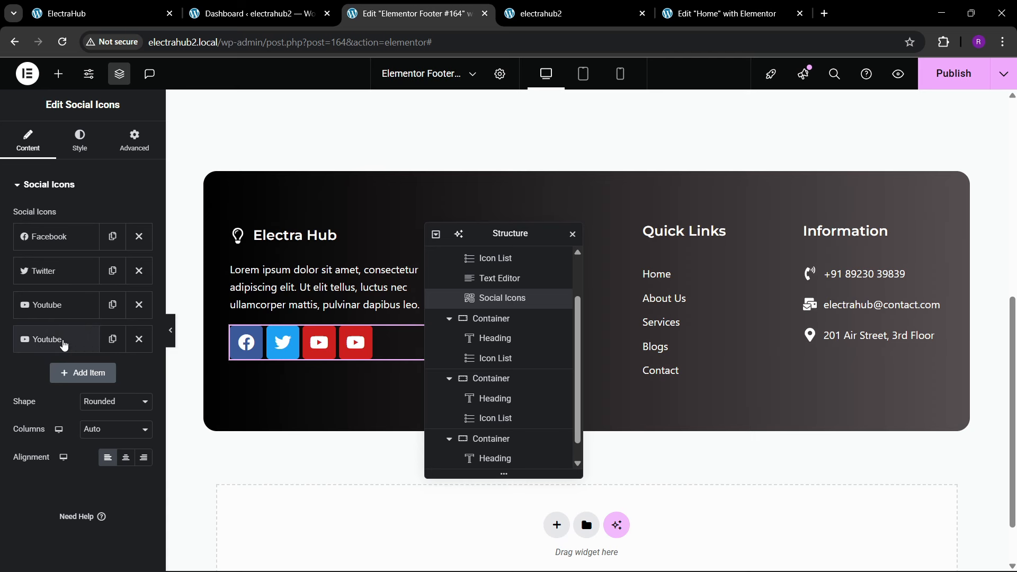
pyautogui.click(64, 345)
pyautogui.click(65, 419)
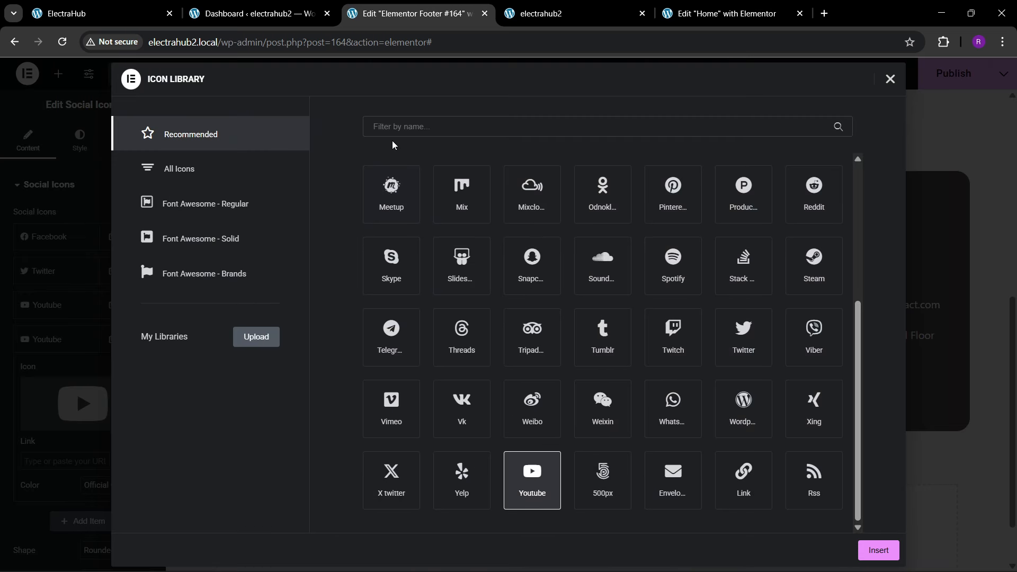
pyautogui.write('ins')
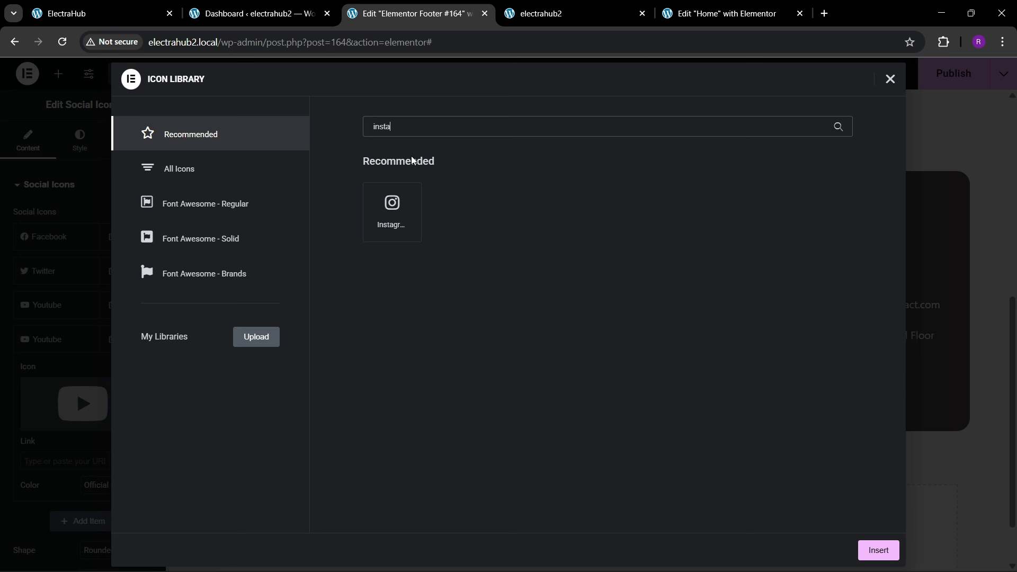
pyautogui.write('ta')
pyautogui.click(410, 219)
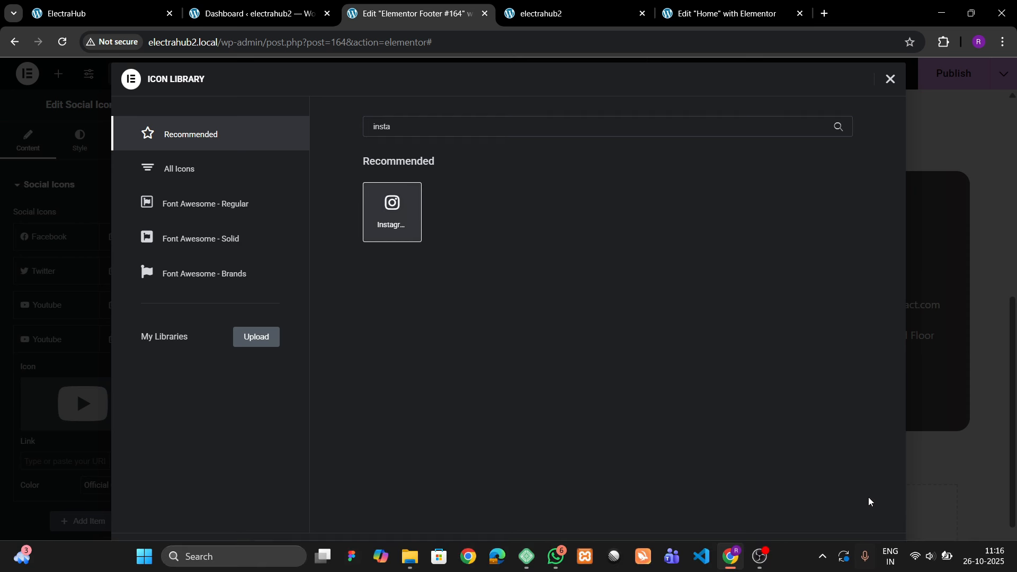
pyautogui.click(878, 550)
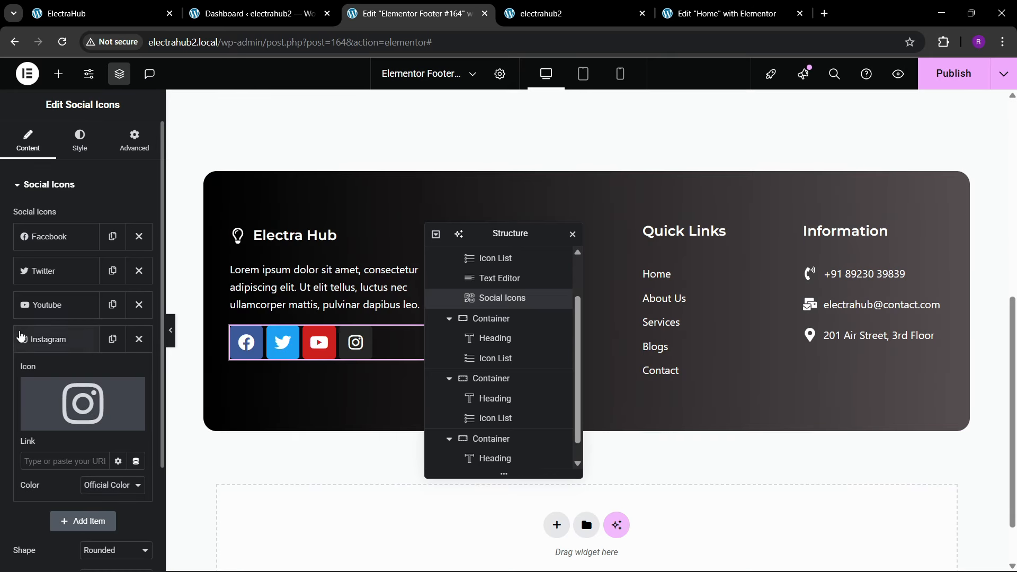
# Step: Switch the social icons to custom colors, with white as primary and the global theme black as secondary
pyautogui.click(76, 148)
pyautogui.click(112, 216)
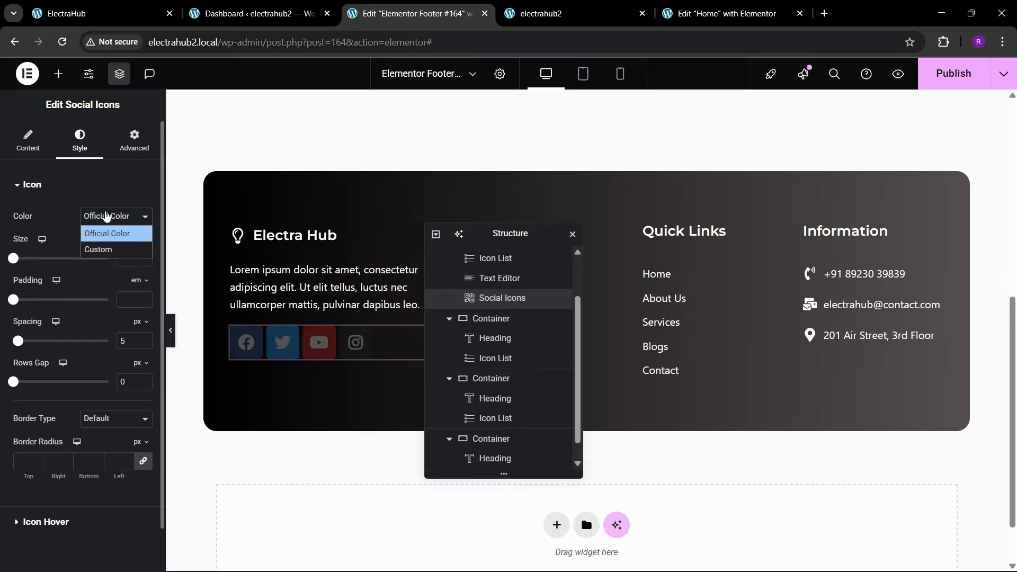
pyautogui.click(95, 249)
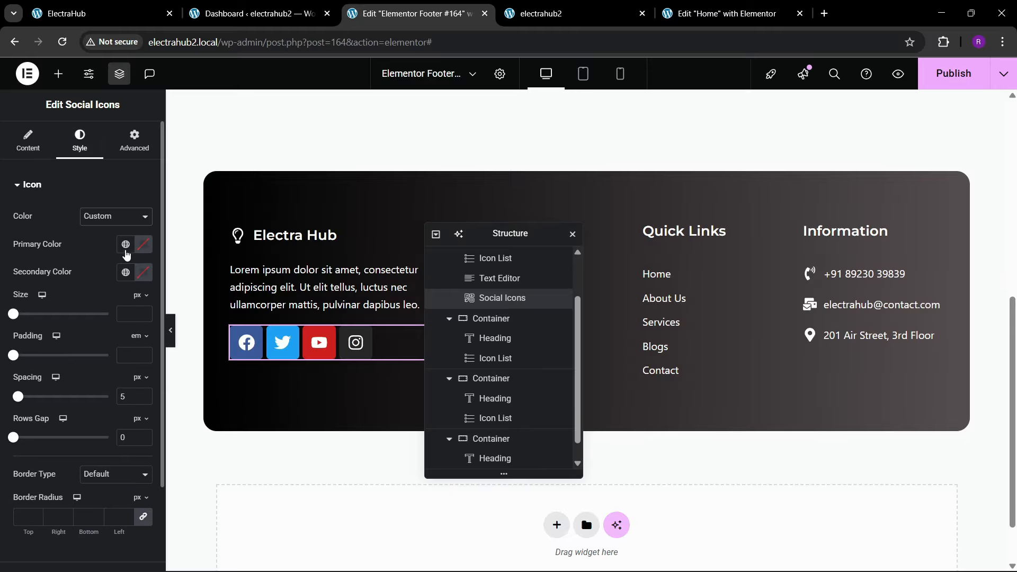
pyautogui.click(125, 244)
pyautogui.click(104, 249)
pyautogui.click(141, 246)
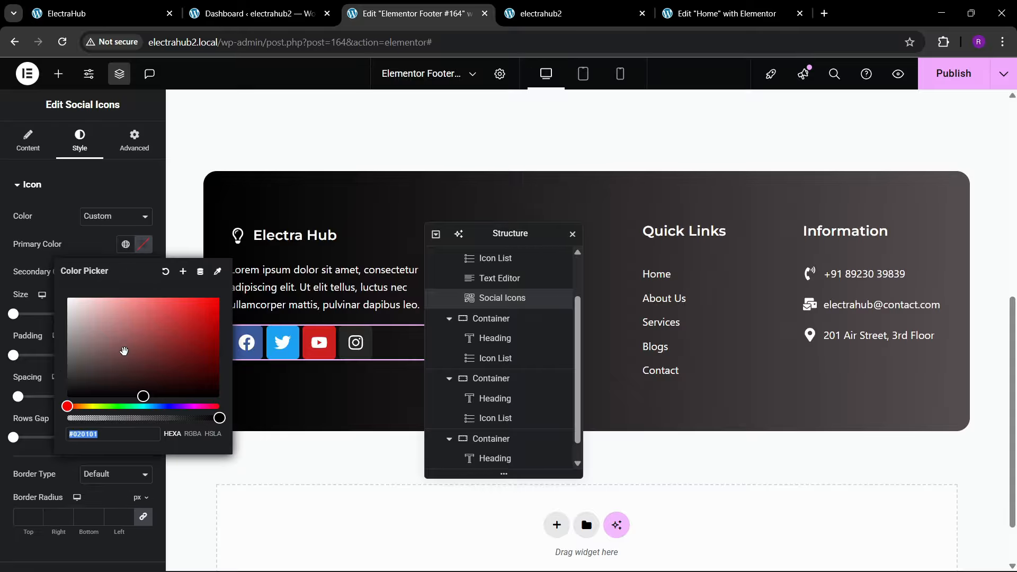
pyautogui.moveTo(123, 348); pyautogui.dragTo(64, 291)
pyautogui.click(71, 243)
pyautogui.click(125, 271)
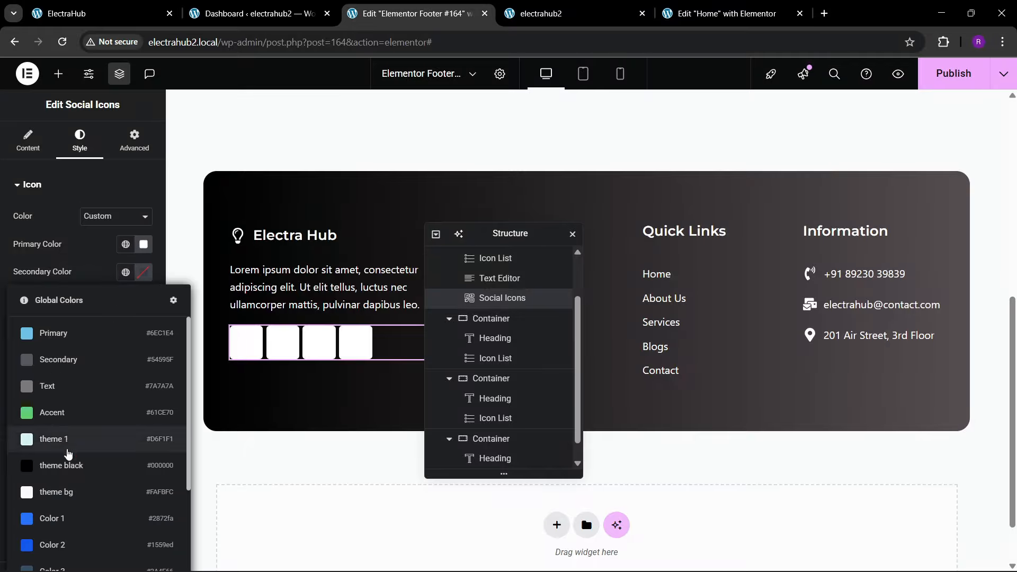
pyautogui.click(69, 431)
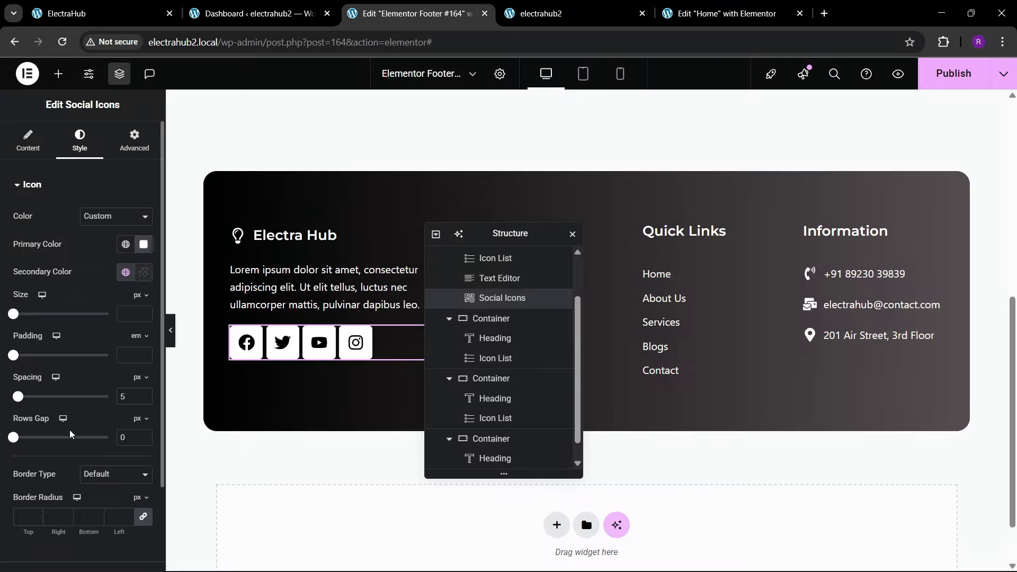
# Step: Set the social icons' shape to Circle and their size to 16 px
pyautogui.click(30, 157)
pyautogui.click(95, 405)
pyautogui.click(94, 450)
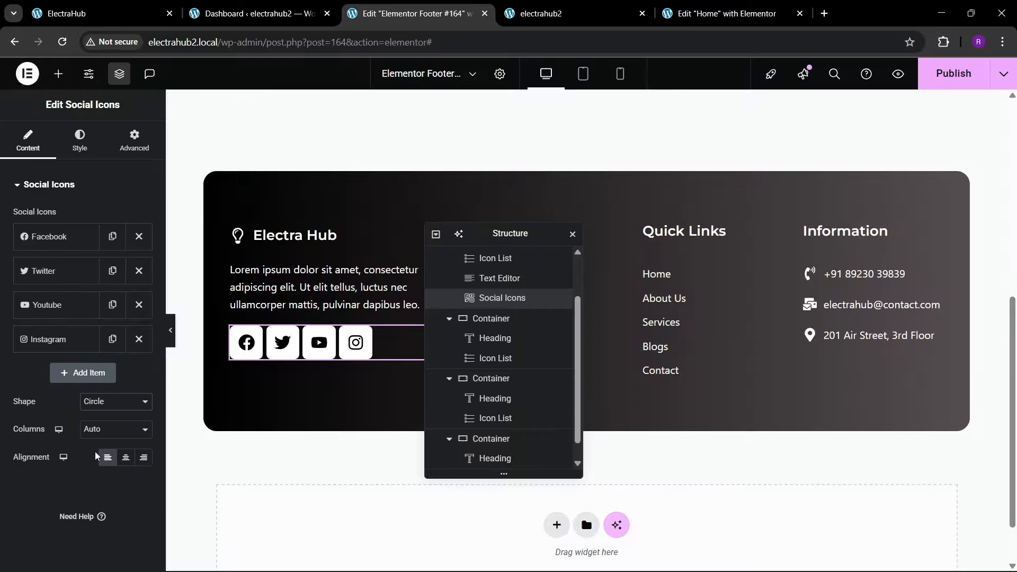
pyautogui.click(79, 142)
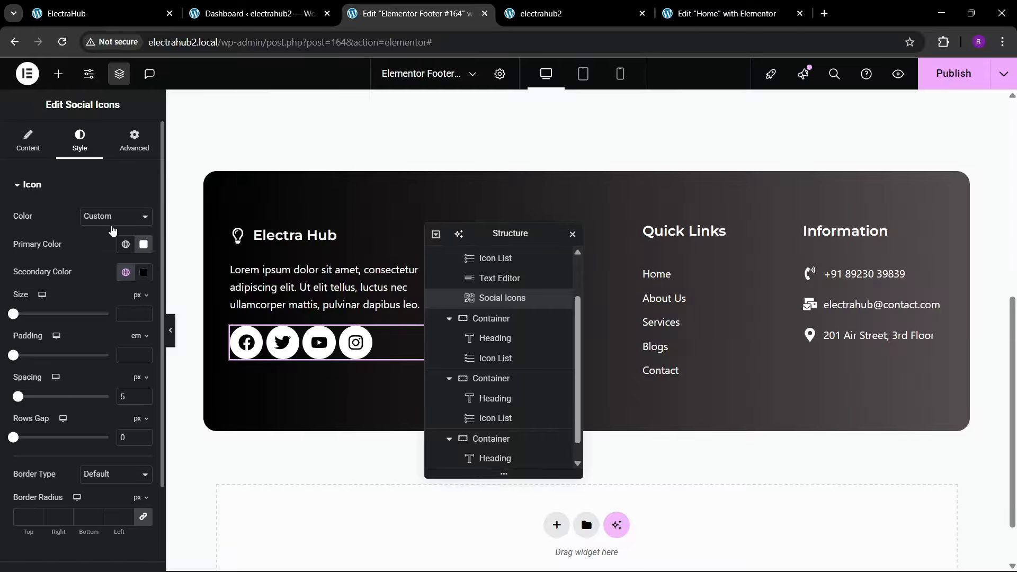
pyautogui.click(143, 313)
pyautogui.write('16')
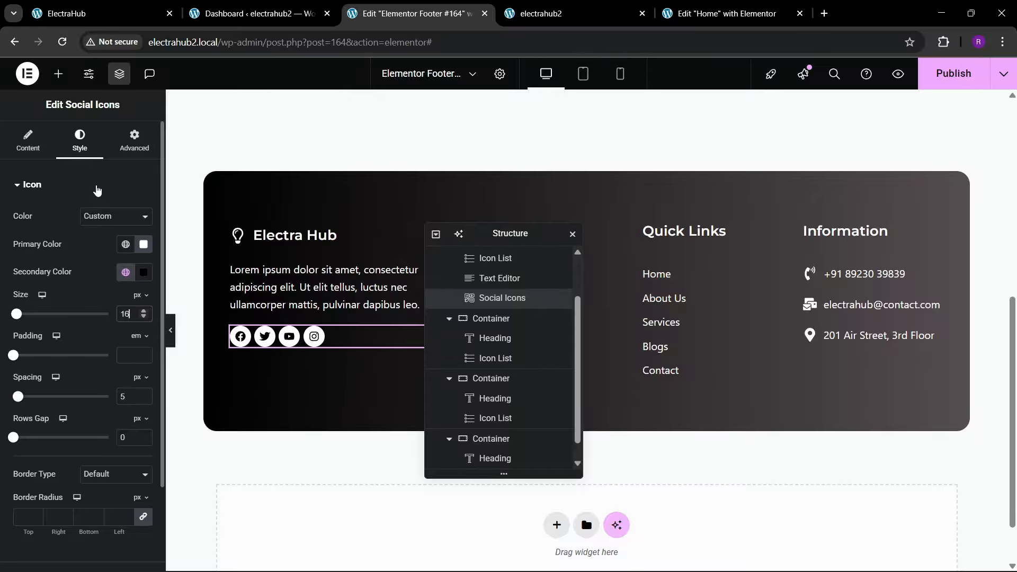
# Step: Give the Social Icons widget a 30 px top margin, comparing with the reference footer, and publish the changes
pyautogui.click(134, 139)
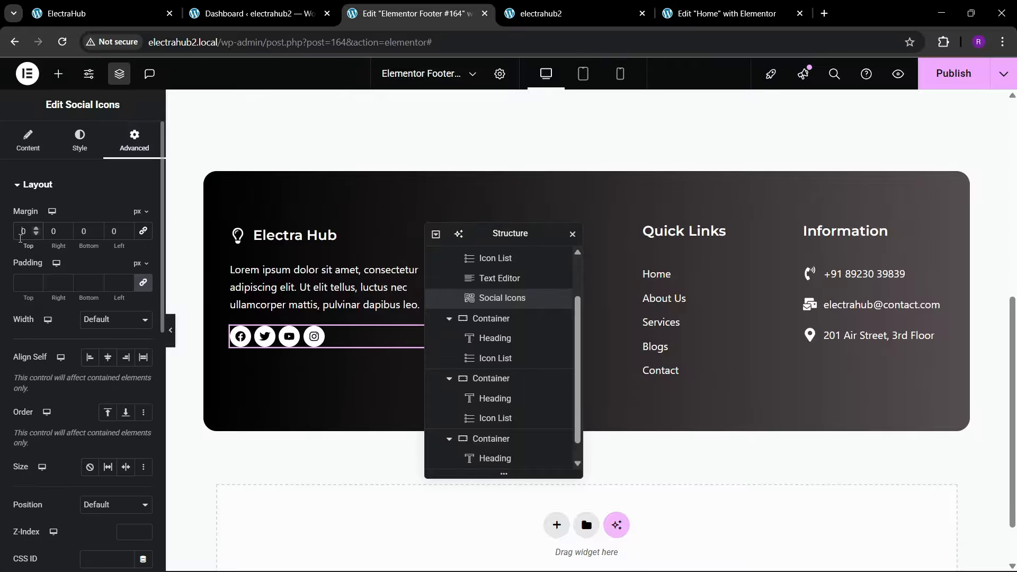
pyautogui.click(90, 13)
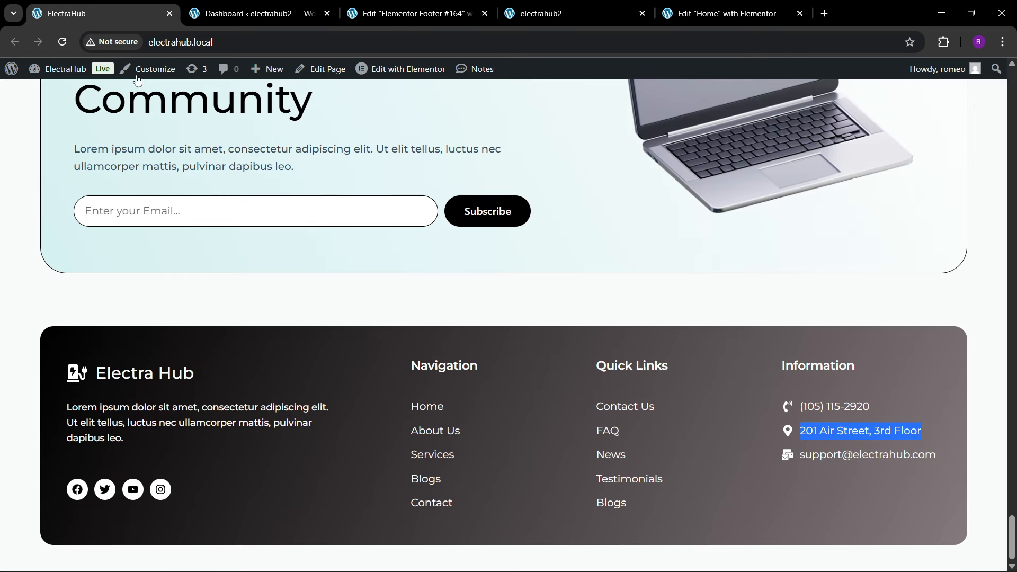
pyautogui.click(424, 6)
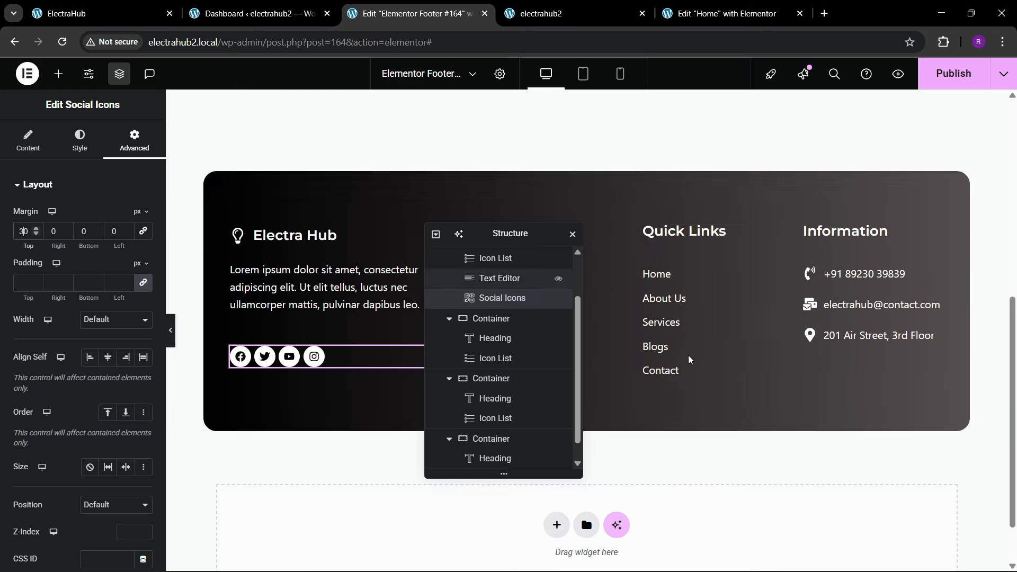
pyautogui.click(962, 69)
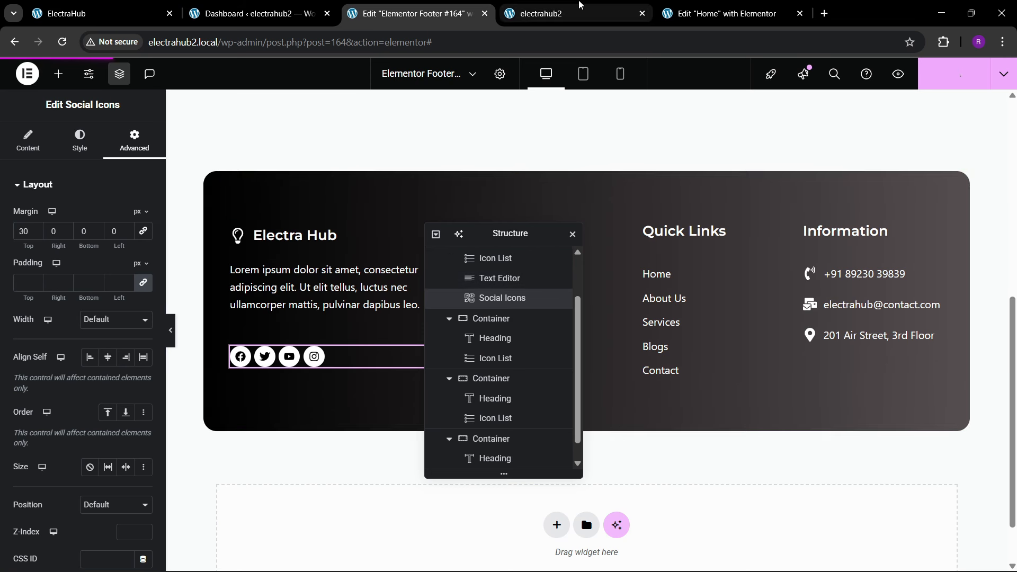
# Step: Reload the live electrahub2 home page and review the footer at its end
pyautogui.moveTo(580, 5)
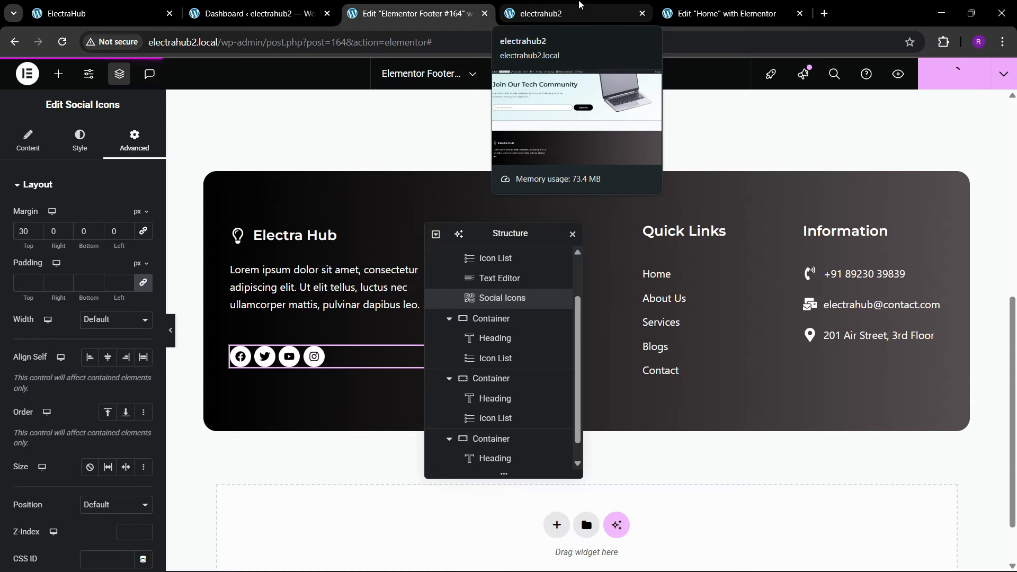
pyautogui.click(580, 7)
pyautogui.click(377, 43)
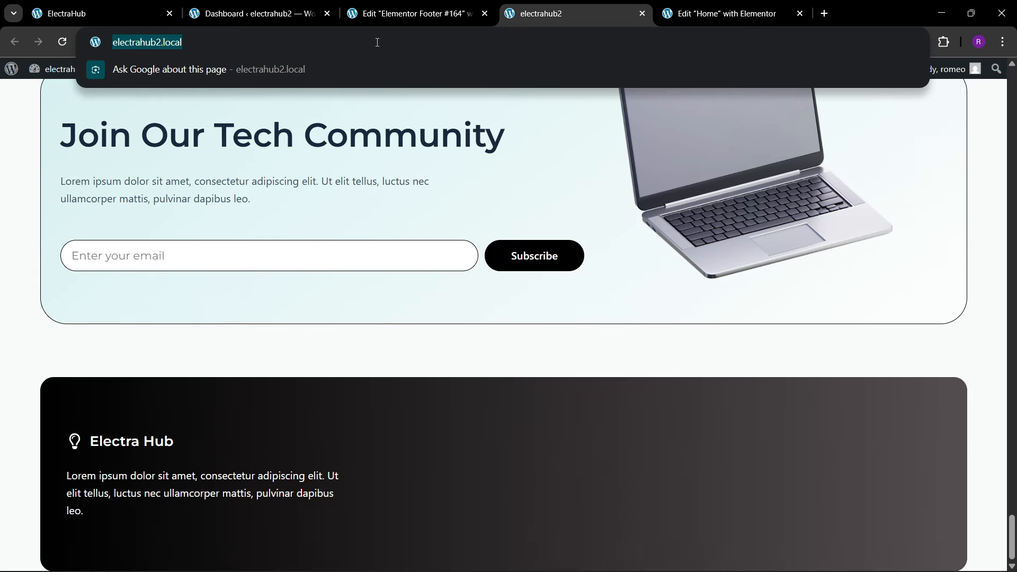
pyautogui.press('Return')
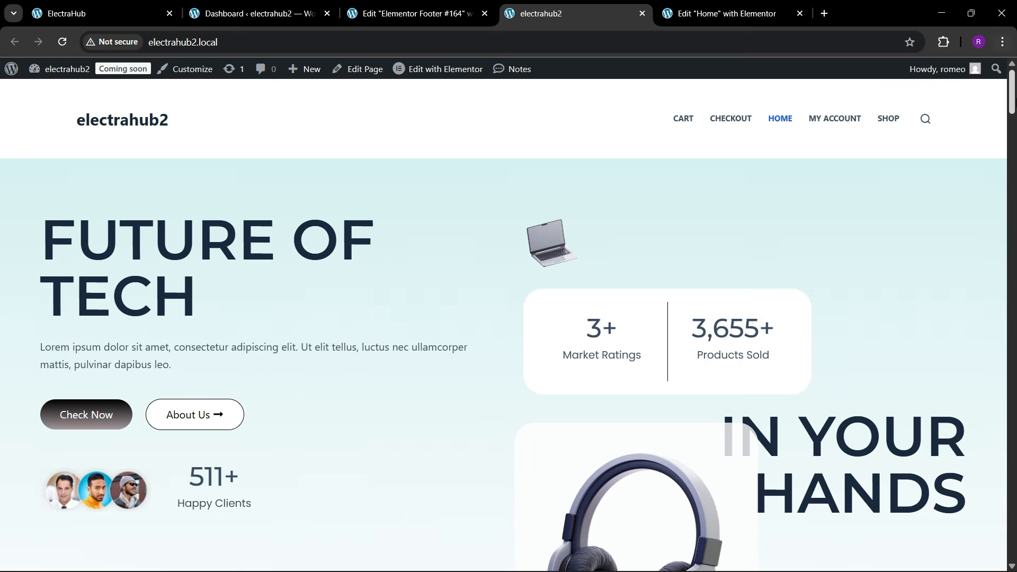
pyautogui.scroll(-20, 476, 418)
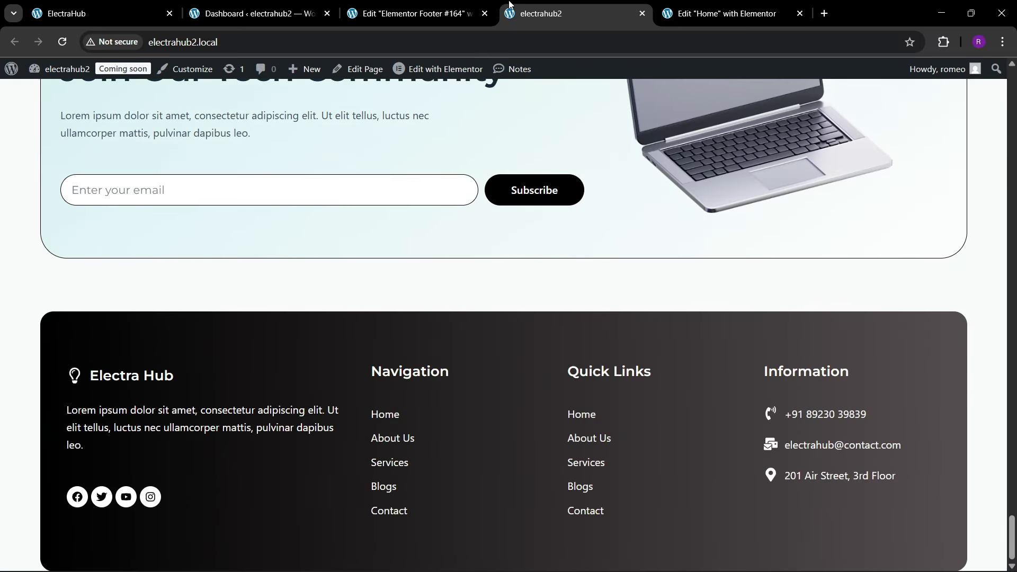
# Step: Unlink the footer main container's margins, set its bottom margin to 80 px, and publish the footer
pyautogui.click(466, 8)
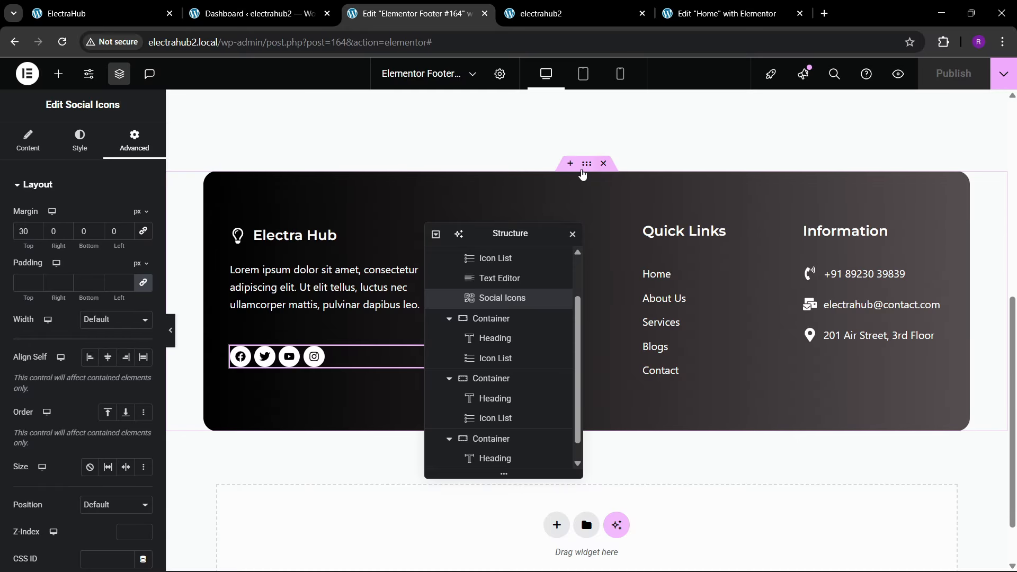
pyautogui.click(585, 165)
pyautogui.scroll(1, 367, 269)
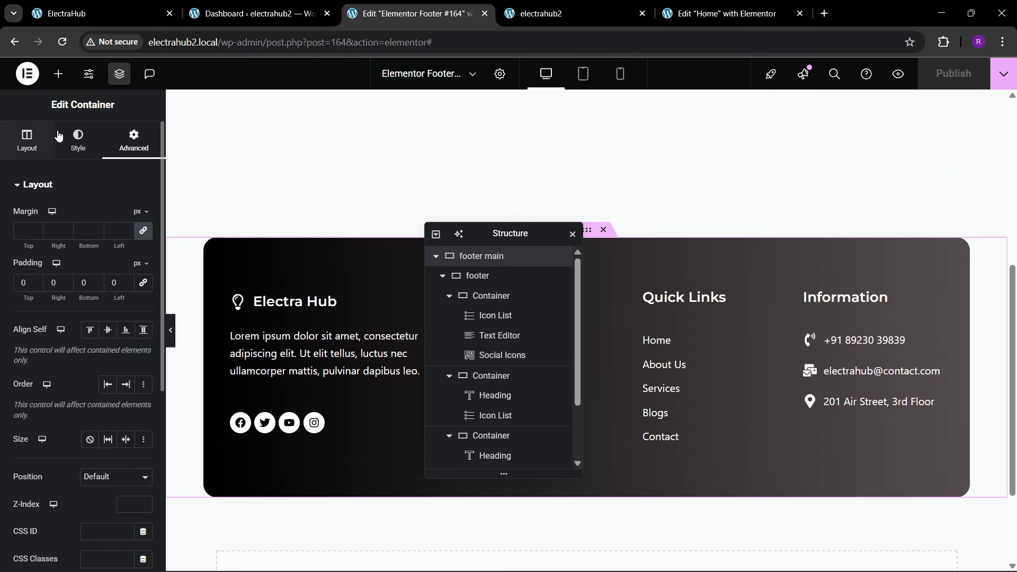
pyautogui.click(143, 233)
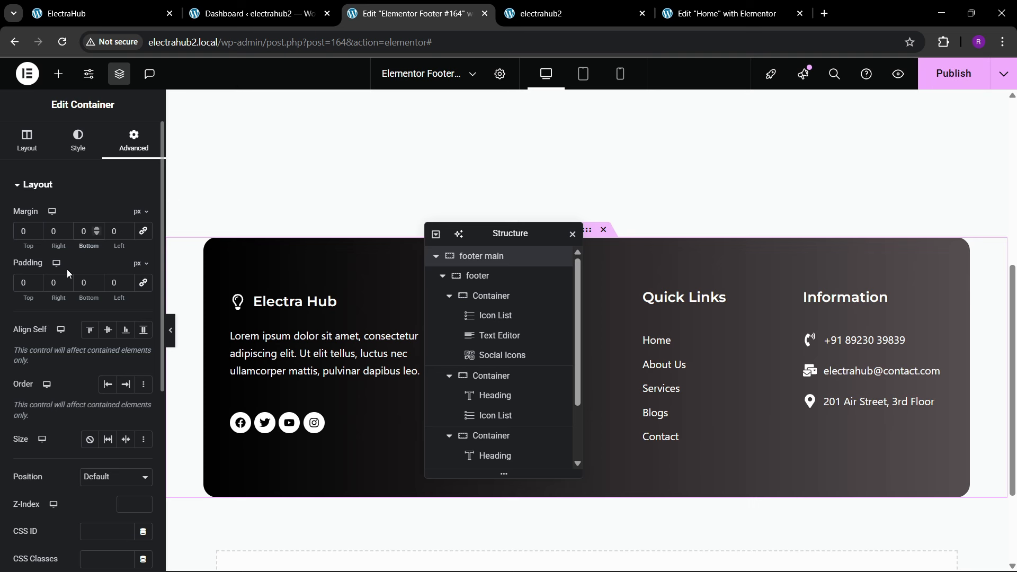
pyautogui.write('80')
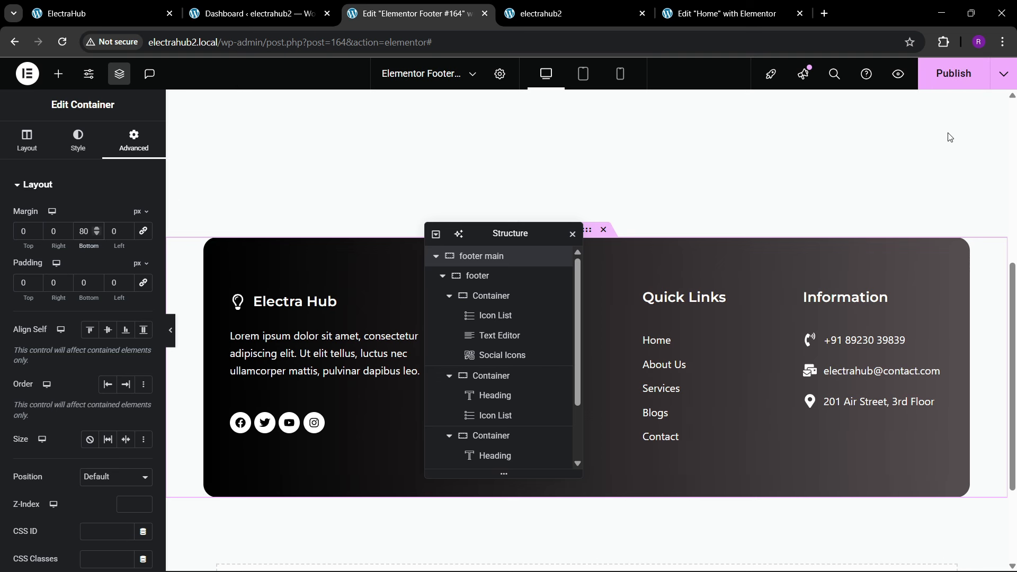
pyautogui.click(953, 74)
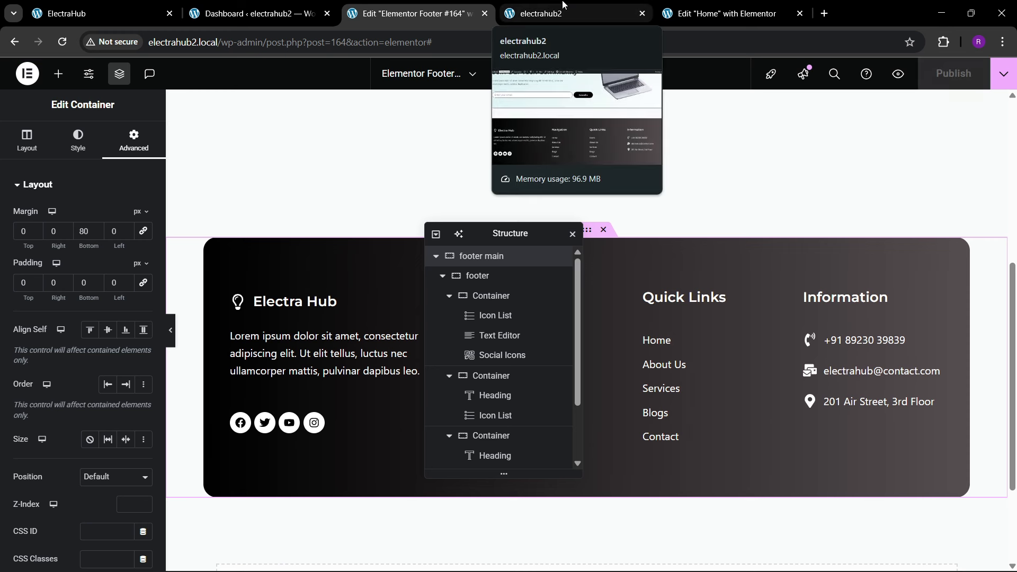
# Step: Reload the live electrahub2 home page and check the spacing below the footer
pyautogui.click(553, 10)
pyautogui.click(306, 69)
pyautogui.click(300, 50)
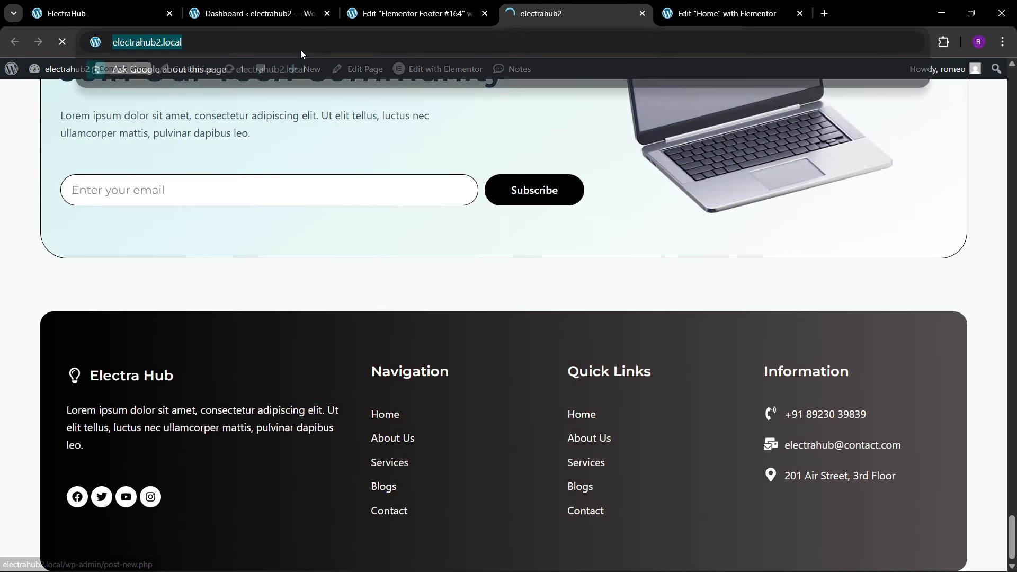
pyautogui.press('Return')
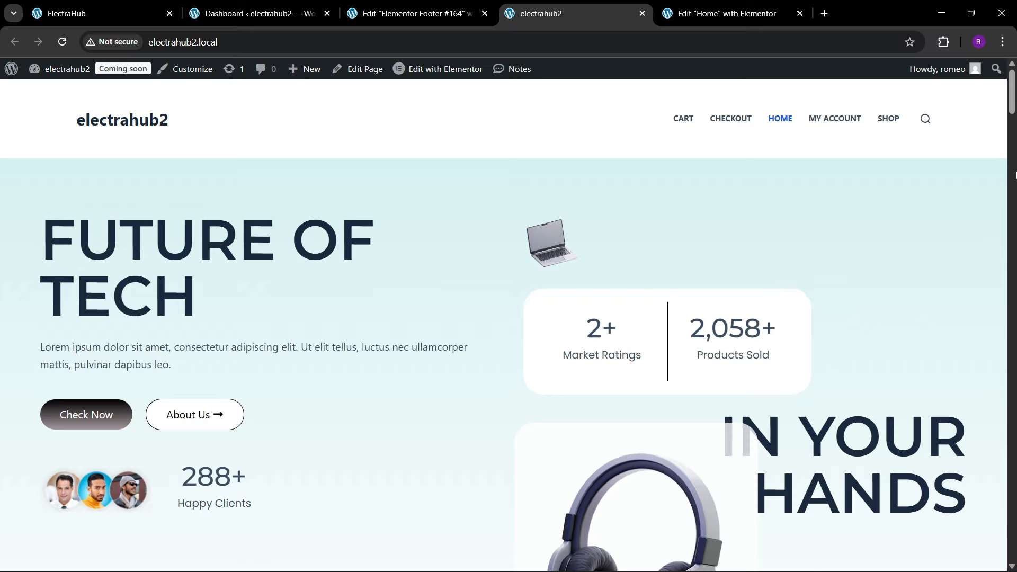
pyautogui.moveTo(1013, 107); pyautogui.dragTo(1013, 553)
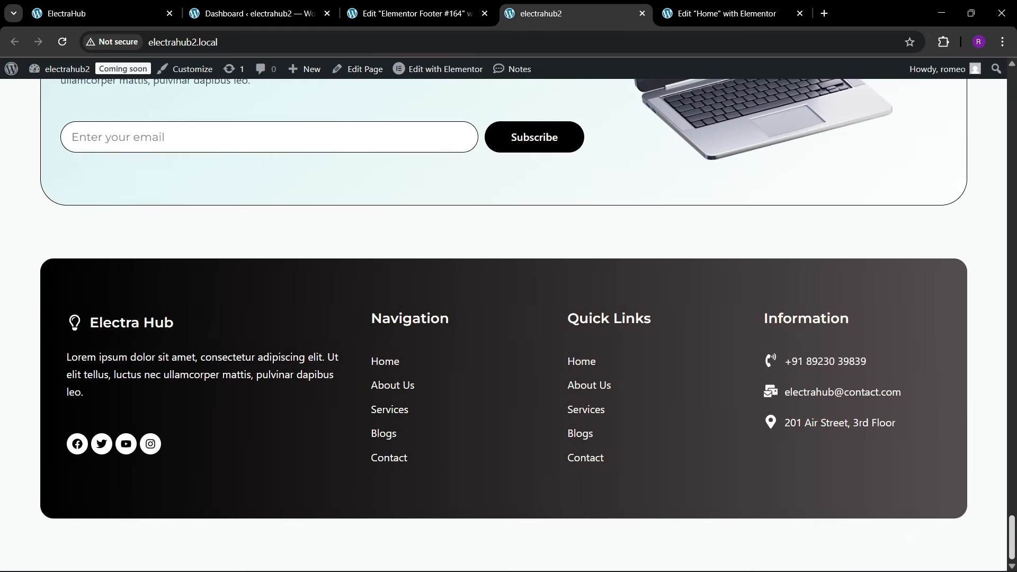
# Step: Set the footer main container's bottom margin to 40 px and publish the footer
pyautogui.click(709, 12)
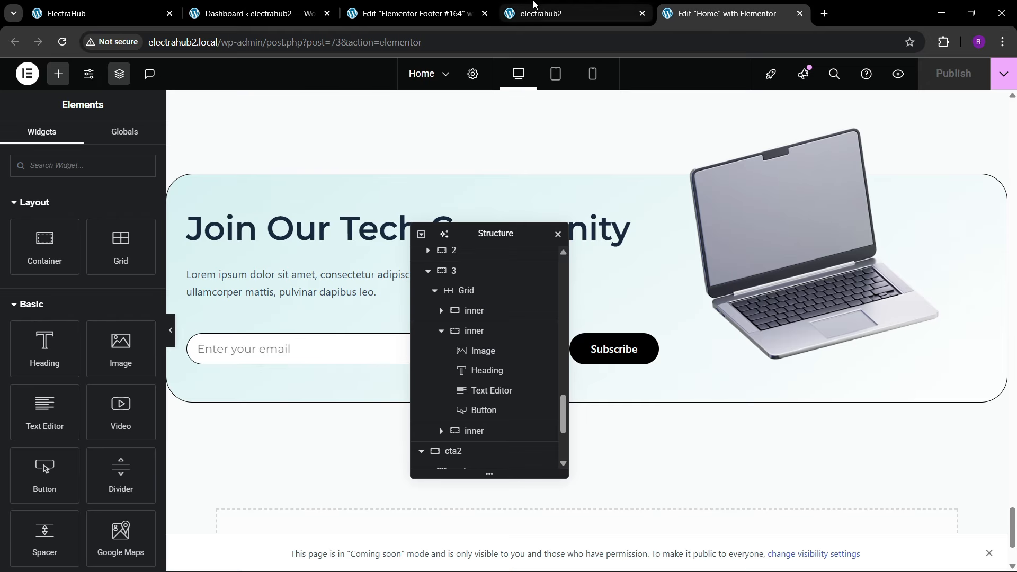
pyautogui.click(446, 5)
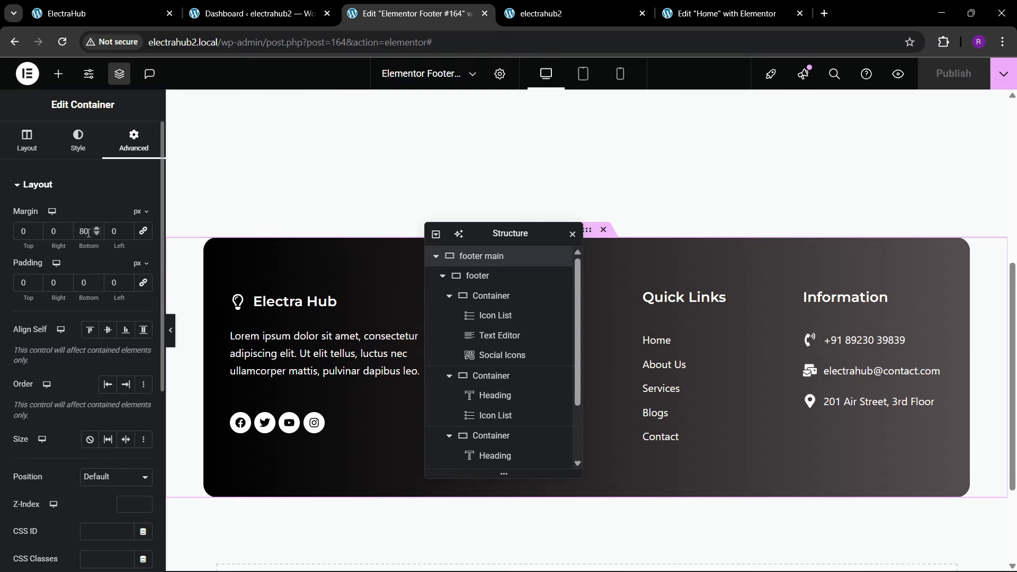
pyautogui.press('BackSpace')
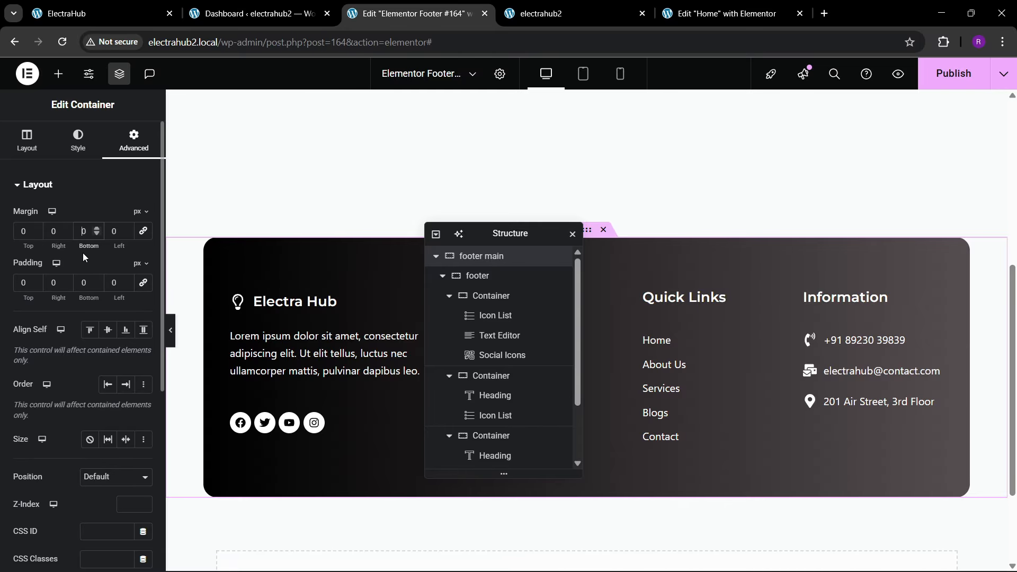
pyautogui.click(953, 73)
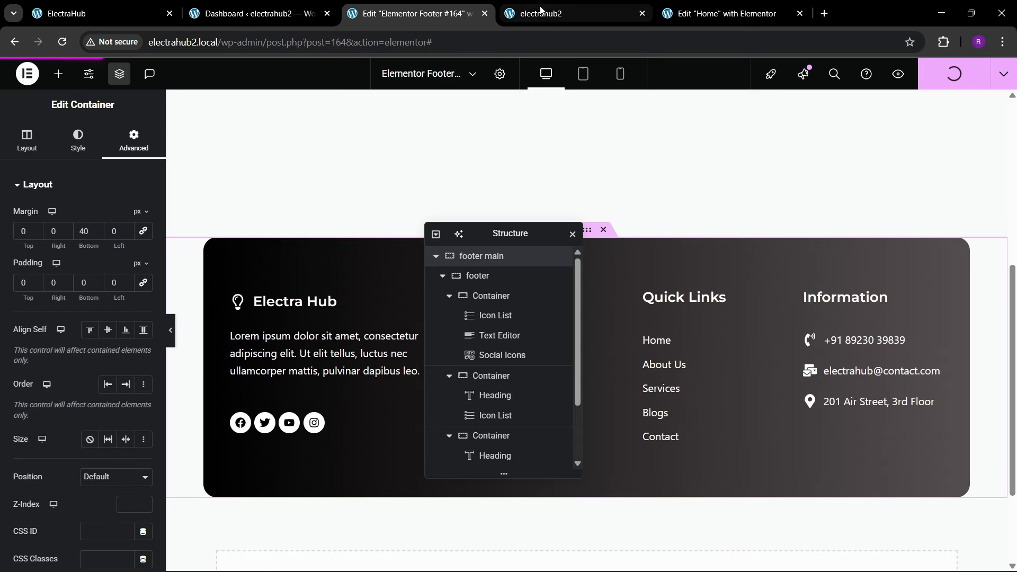
# Step: Reload the live electrahub2 home page and compare its footer and header with the reference ElectraHub site
pyautogui.moveTo(536, 4)
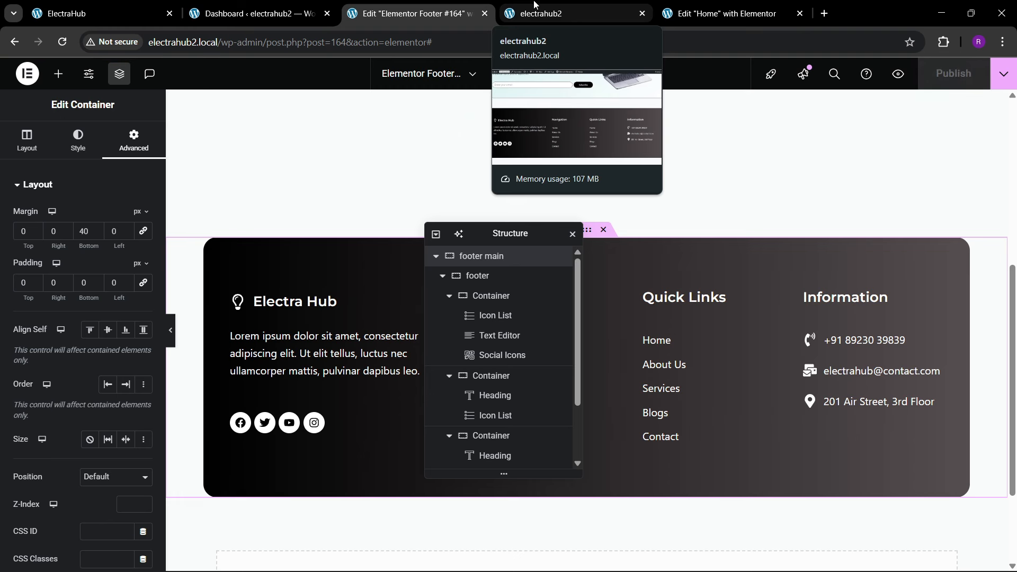
pyautogui.click(536, 5)
pyautogui.click(322, 42)
pyautogui.press('Return')
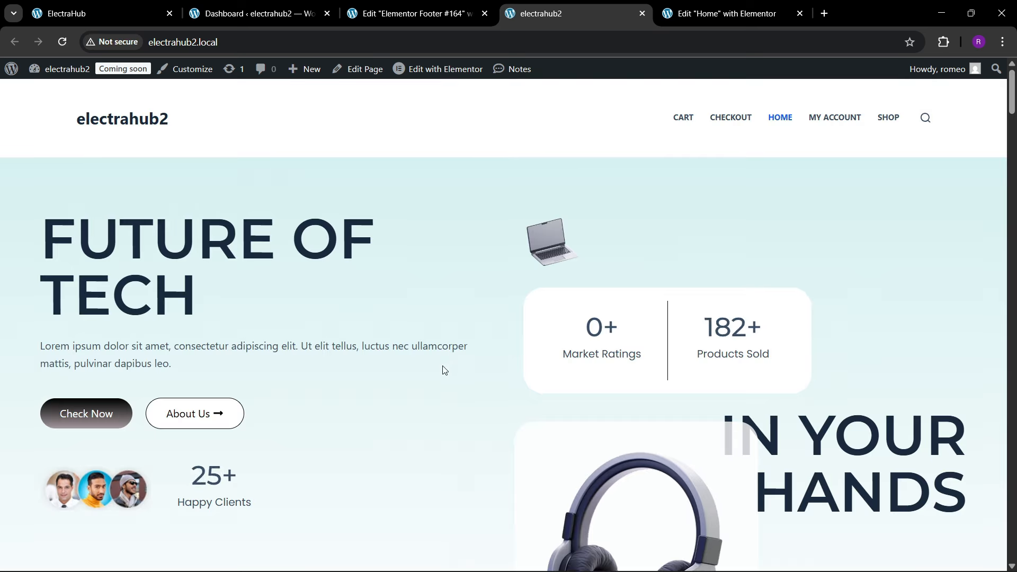
pyautogui.scroll(-2, 931, 210)
pyautogui.moveTo(1012, 105); pyautogui.dragTo(1012, 570)
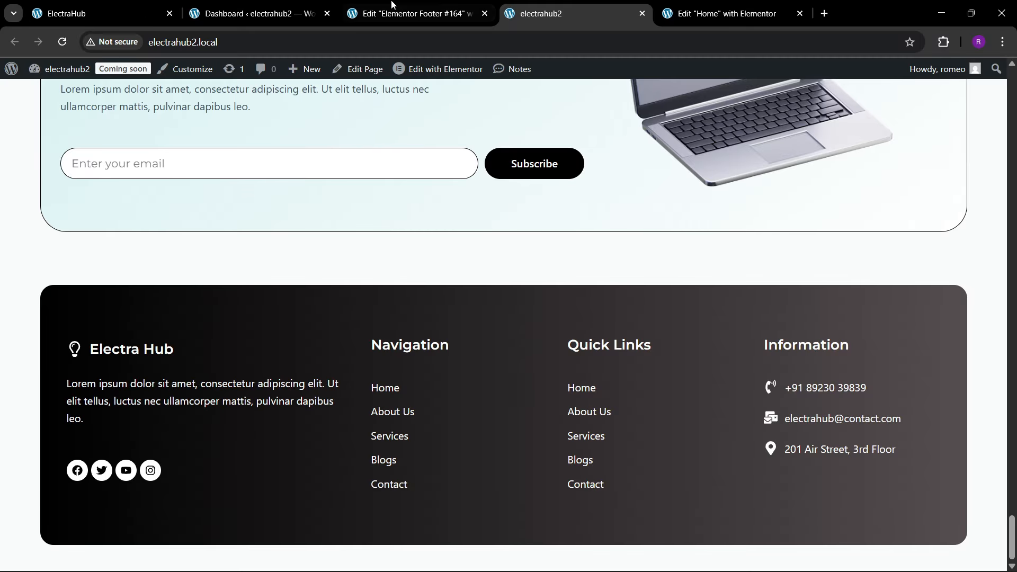
pyautogui.click(90, 10)
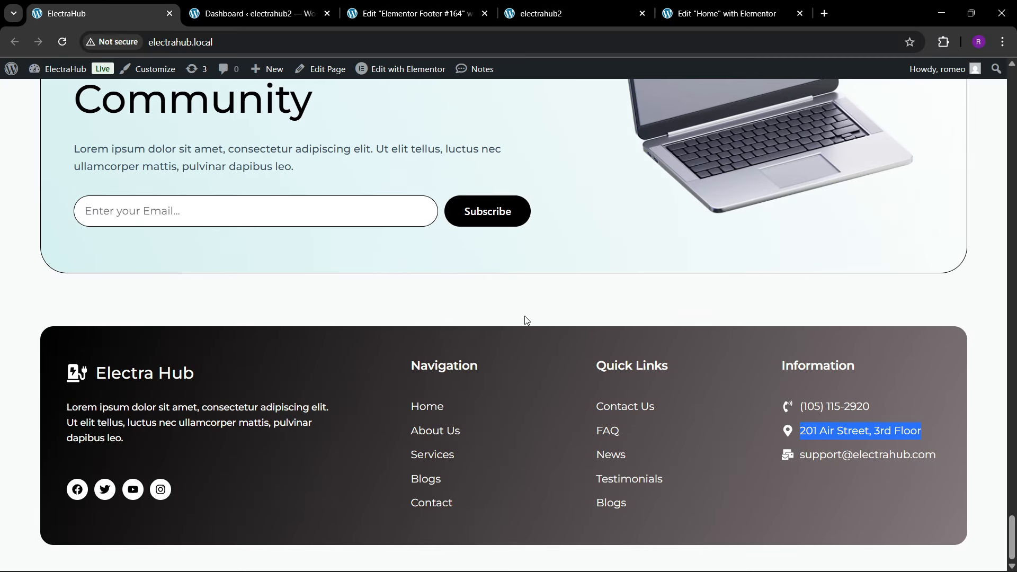
pyautogui.scroll(4, 530, 318)
pyautogui.scroll(20, 475, 430)
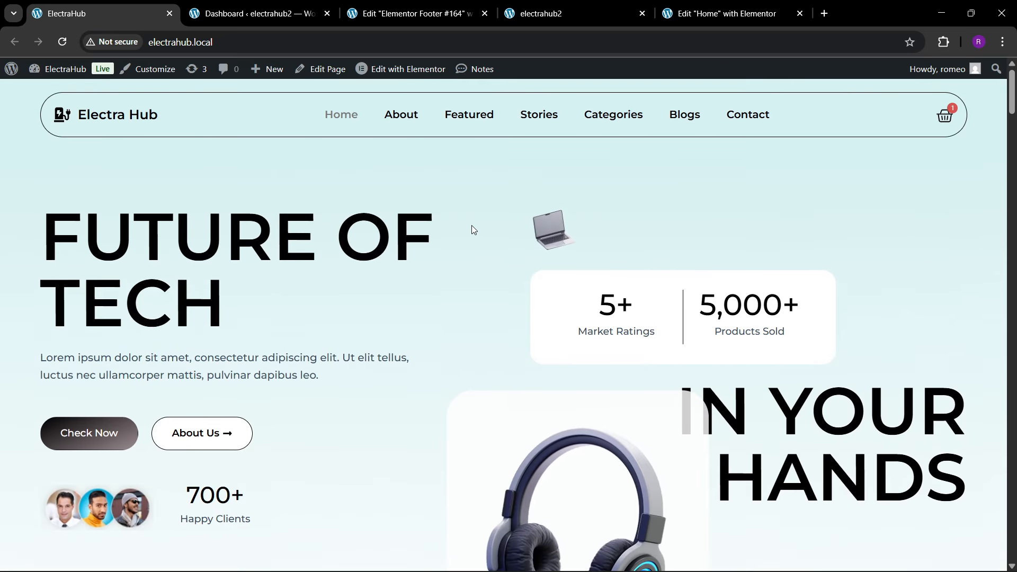
# Step: Open the Menus management page in the electrahub2 WordPress dashboard, checking the reference site's header navigation
pyautogui.click(246, 4)
pyautogui.moveTo(53, 441)
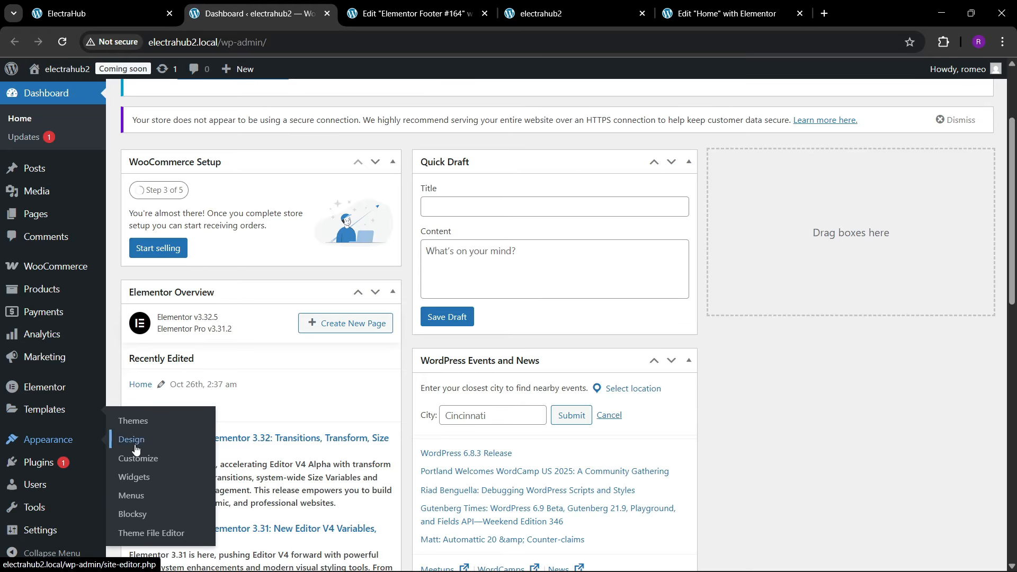
pyautogui.click(365, 325)
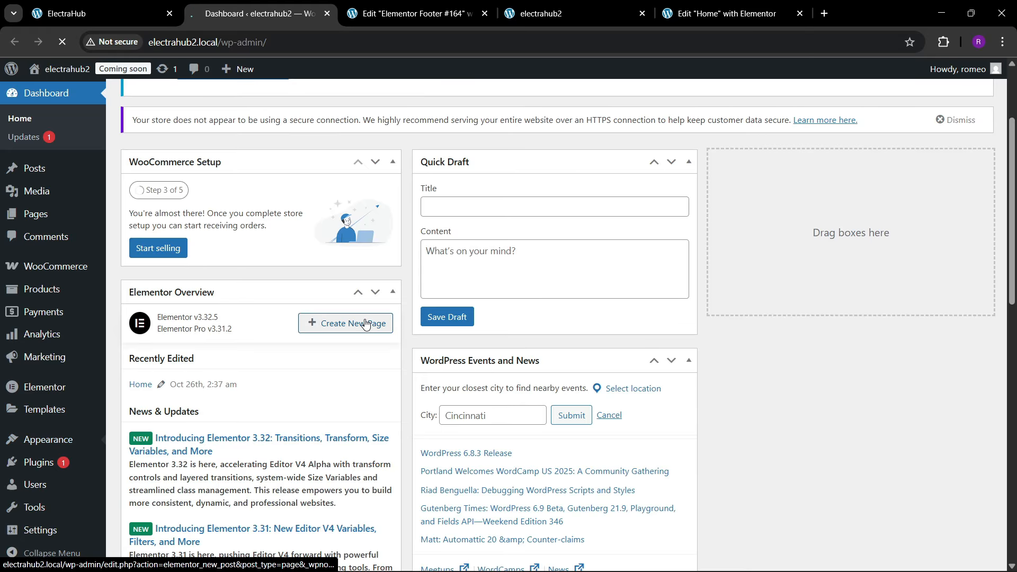
pyautogui.click(101, 13)
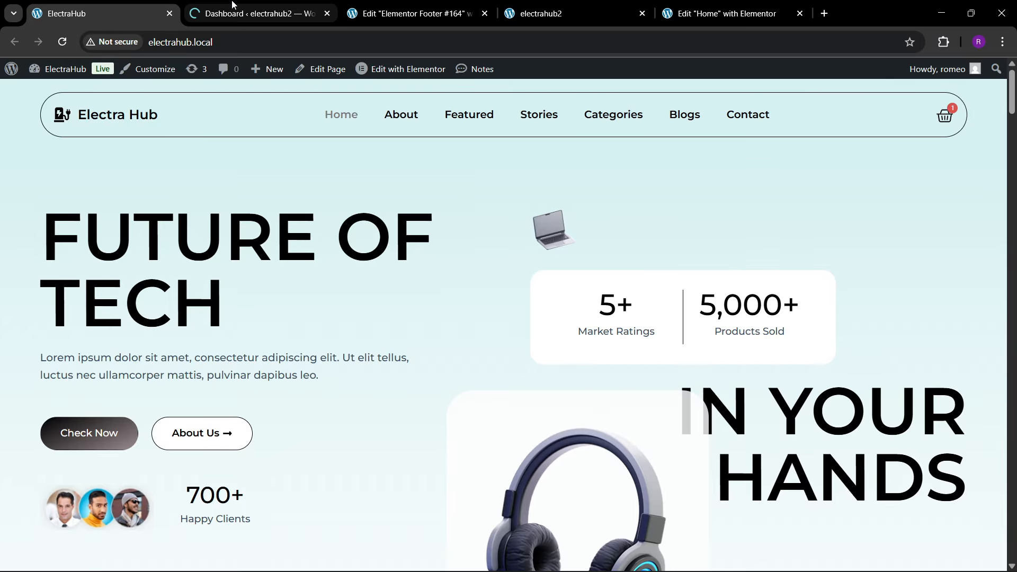
pyautogui.moveTo(233, 5)
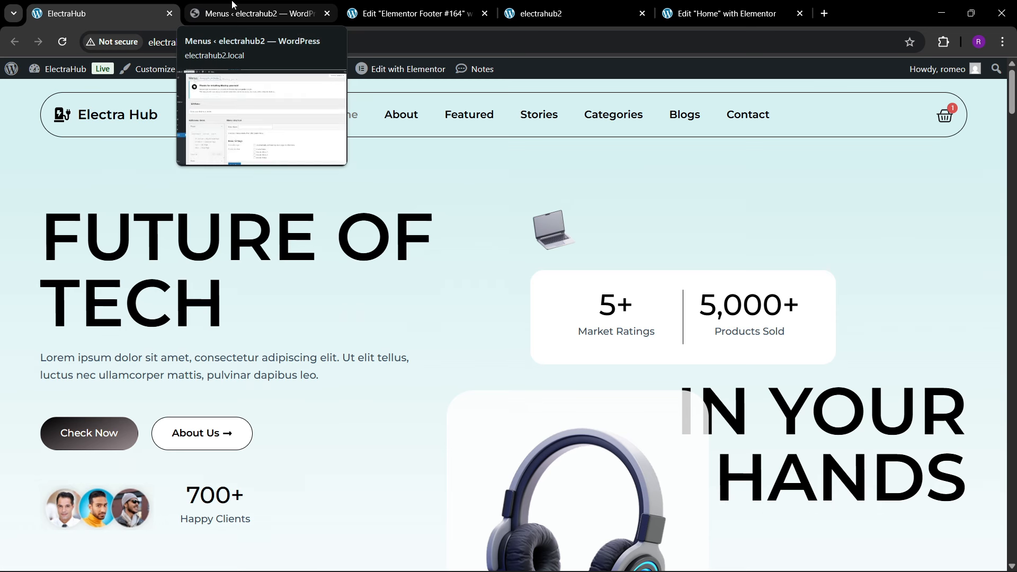
pyautogui.click(233, 4)
# Step: Create a menu named "final menu" and assign it to the Header Menu 1 location
pyautogui.click(427, 375)
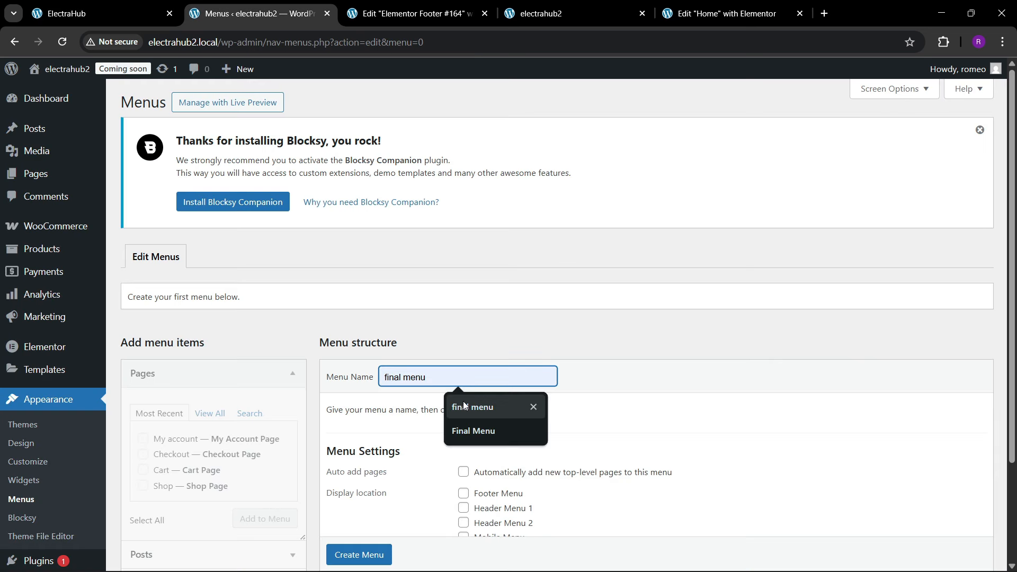
pyautogui.click(463, 406)
pyautogui.scroll(-2, 464, 466)
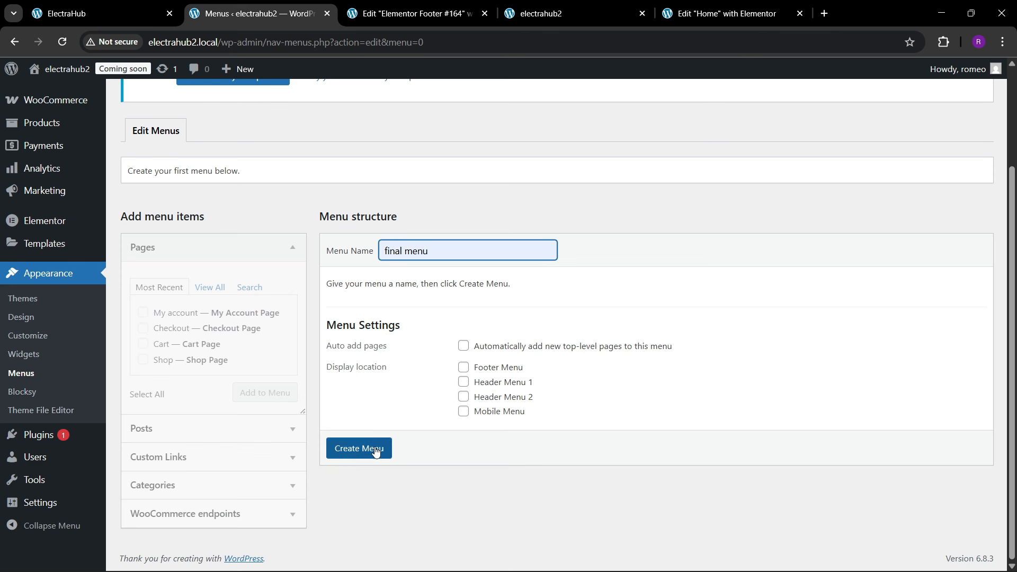
pyautogui.click(464, 381)
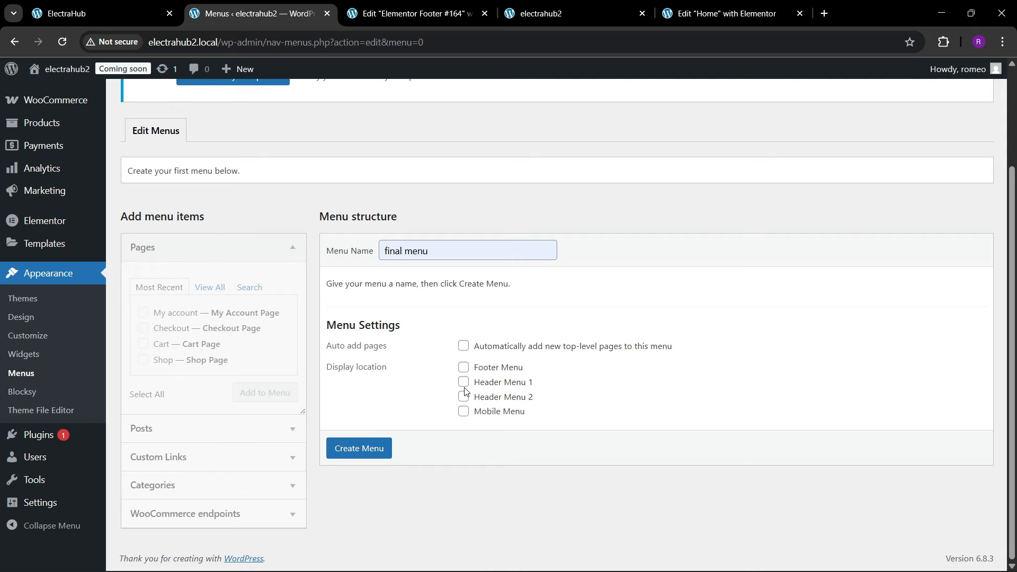
pyautogui.click(367, 447)
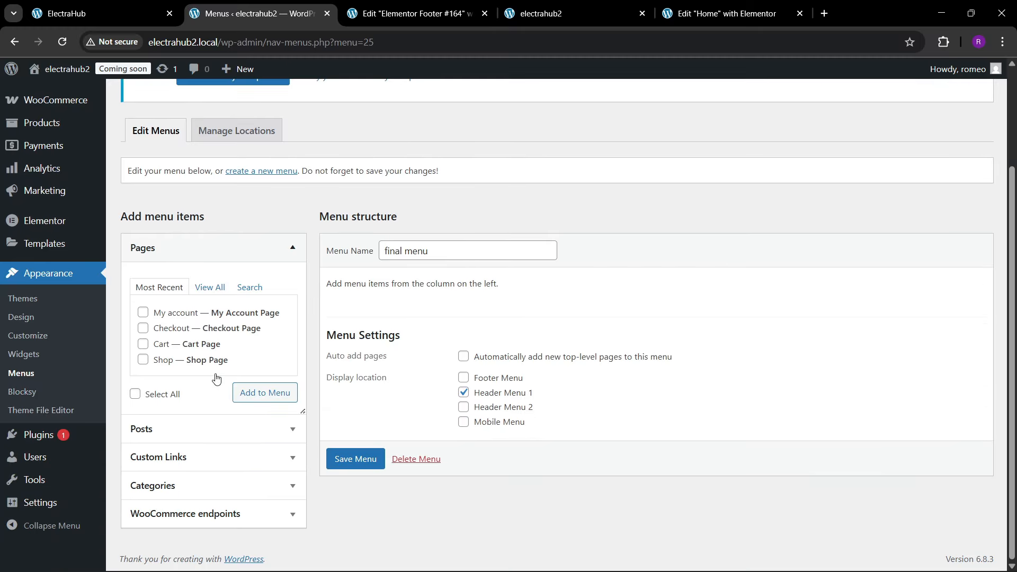
# Step: Add the Home and Shop pages to the final menu
pyautogui.click(207, 287)
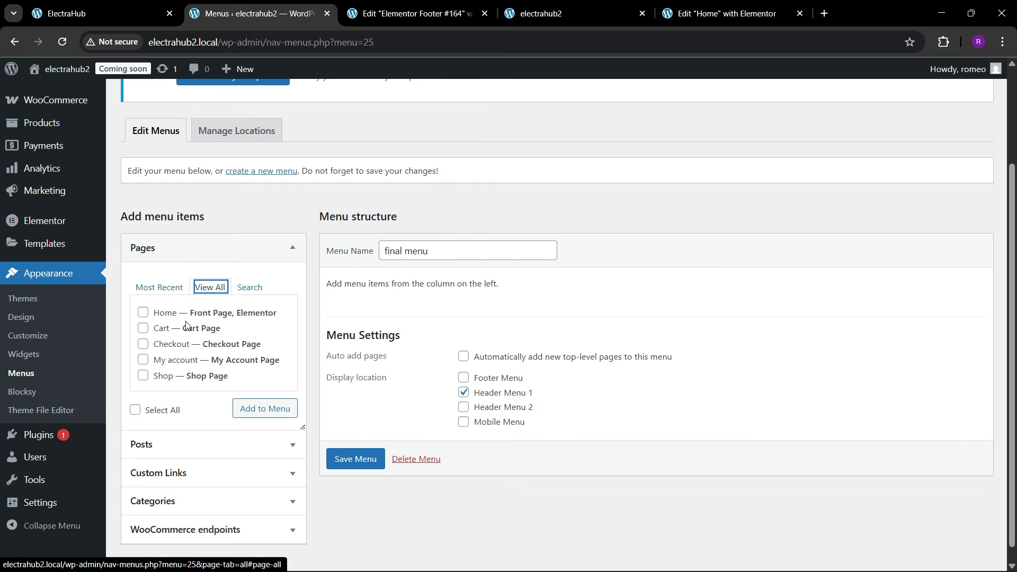
pyautogui.click(142, 312)
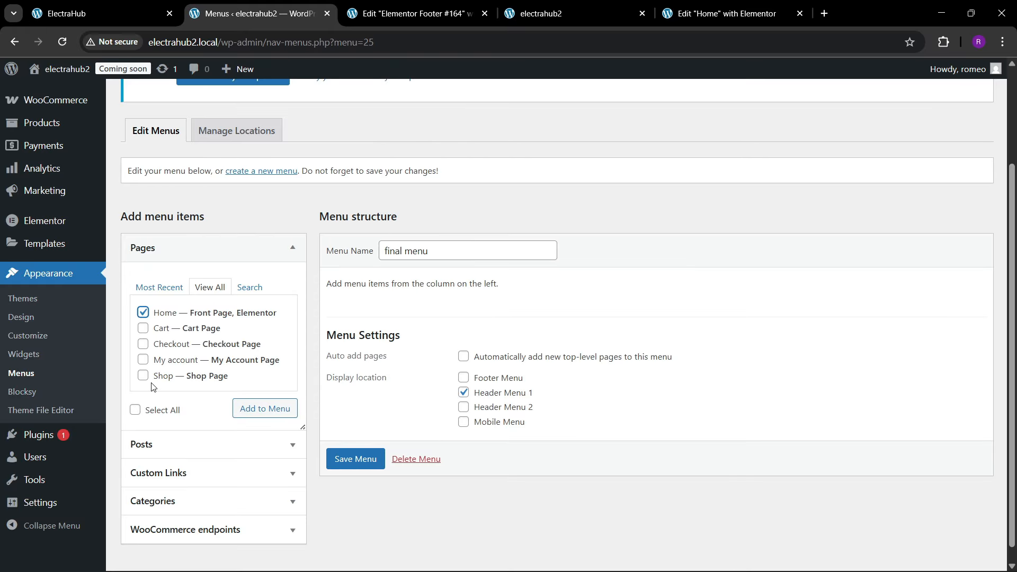
pyautogui.click(249, 411)
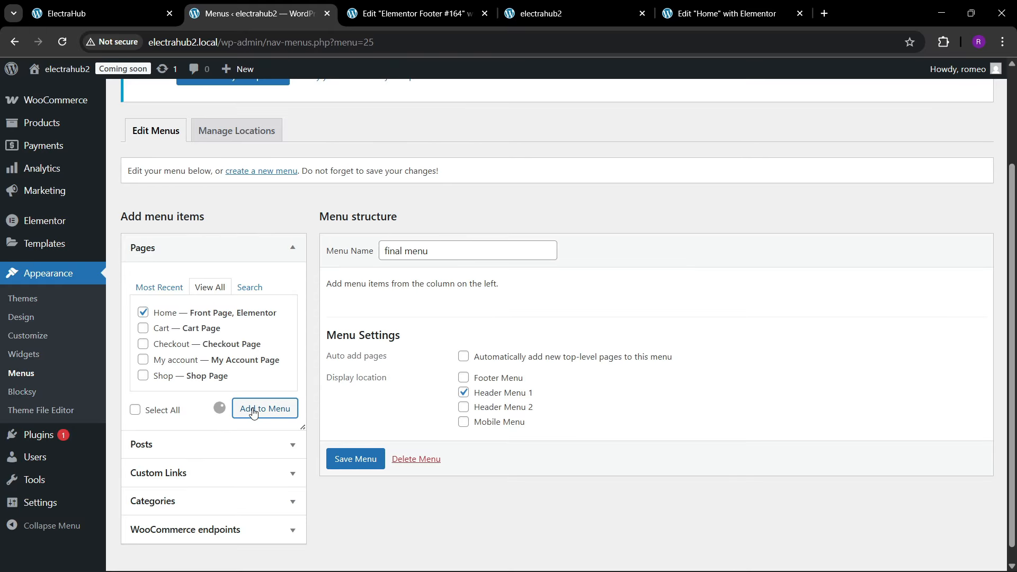
pyautogui.click(143, 376)
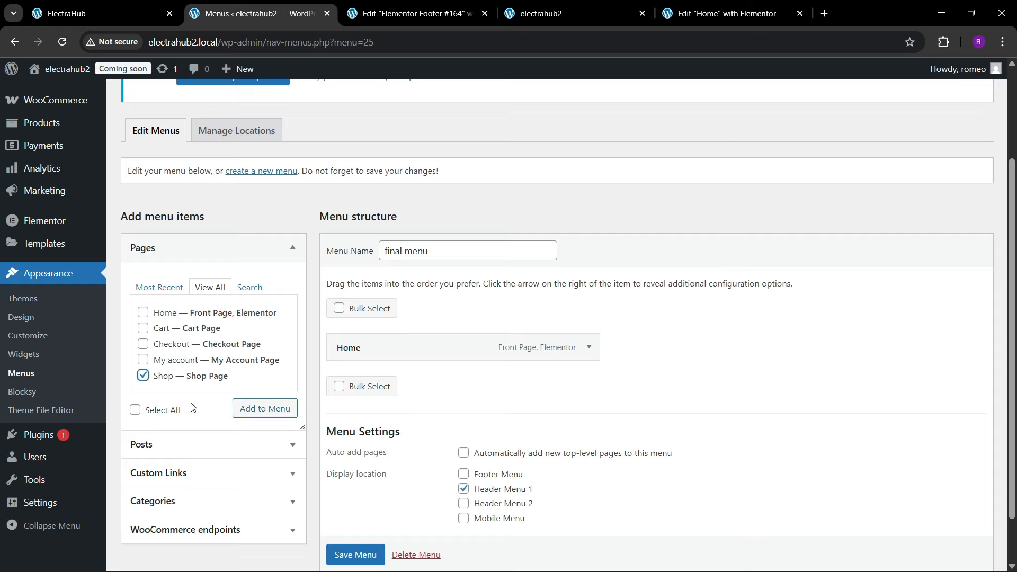
pyautogui.click(261, 410)
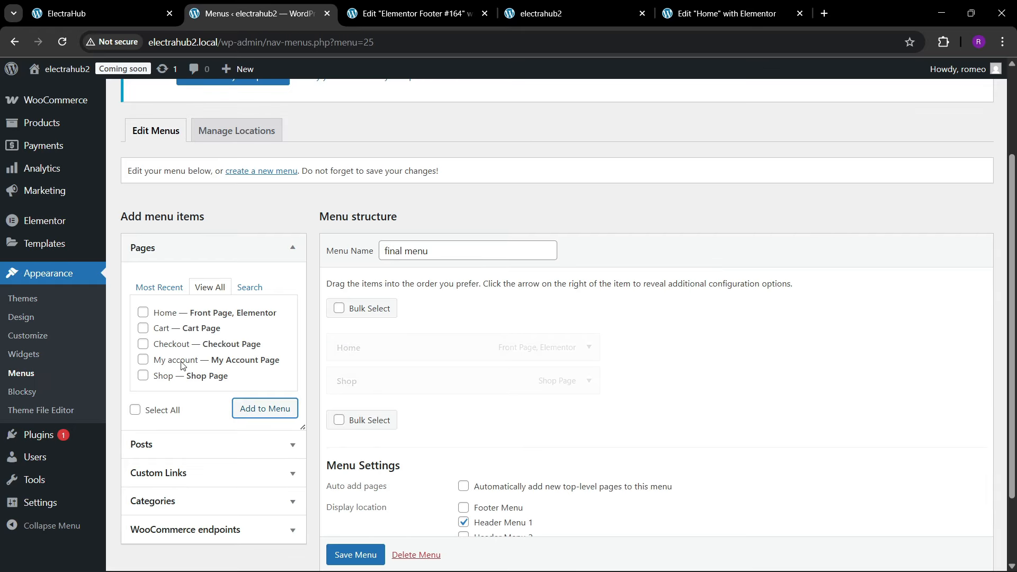
# Step: Add a custom link with the URL #about and the link text About to the menu
pyautogui.click(175, 471)
pyautogui.click(204, 350)
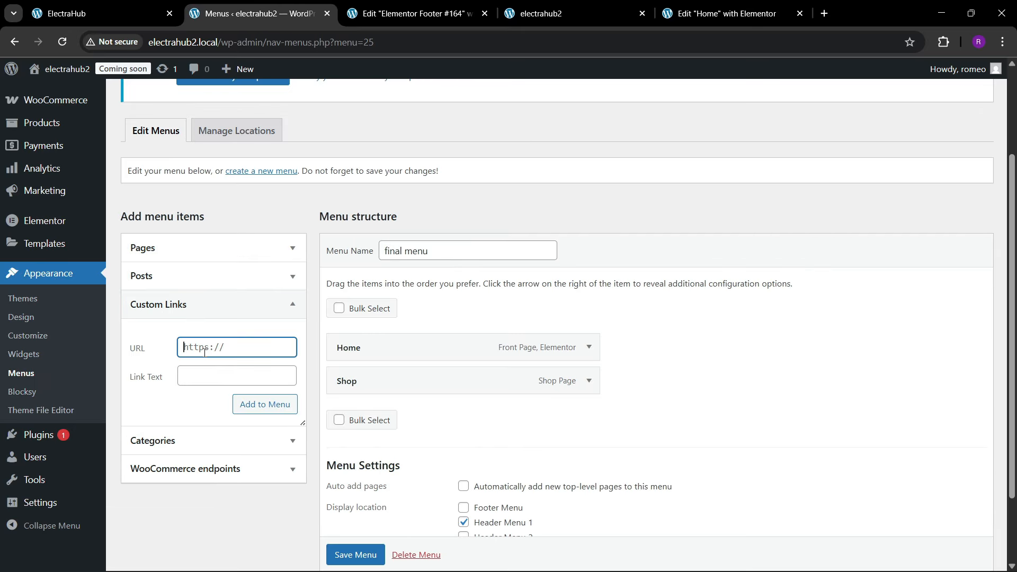
pyautogui.write('#about')
pyautogui.click(196, 375)
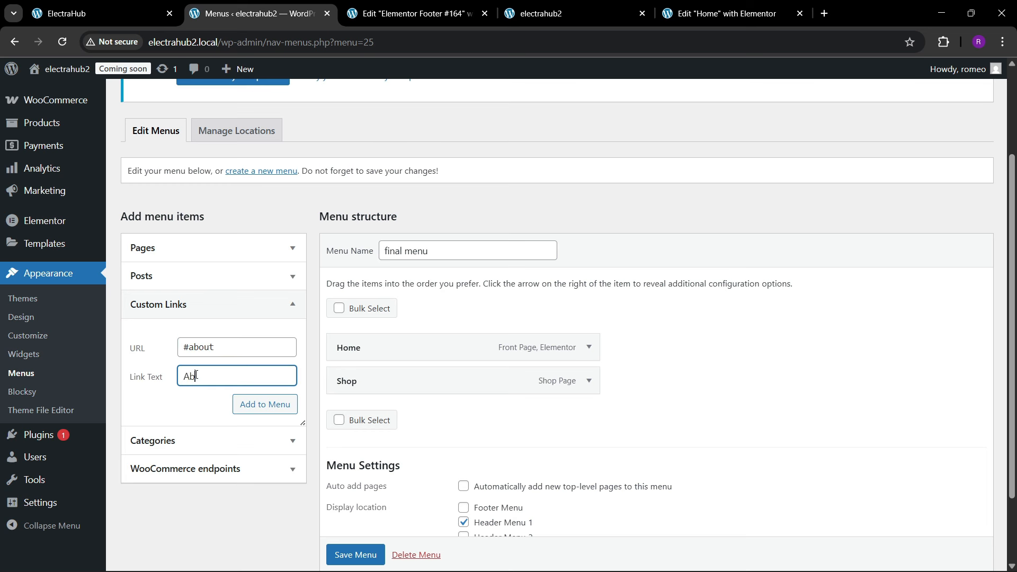
pyautogui.click(241, 406)
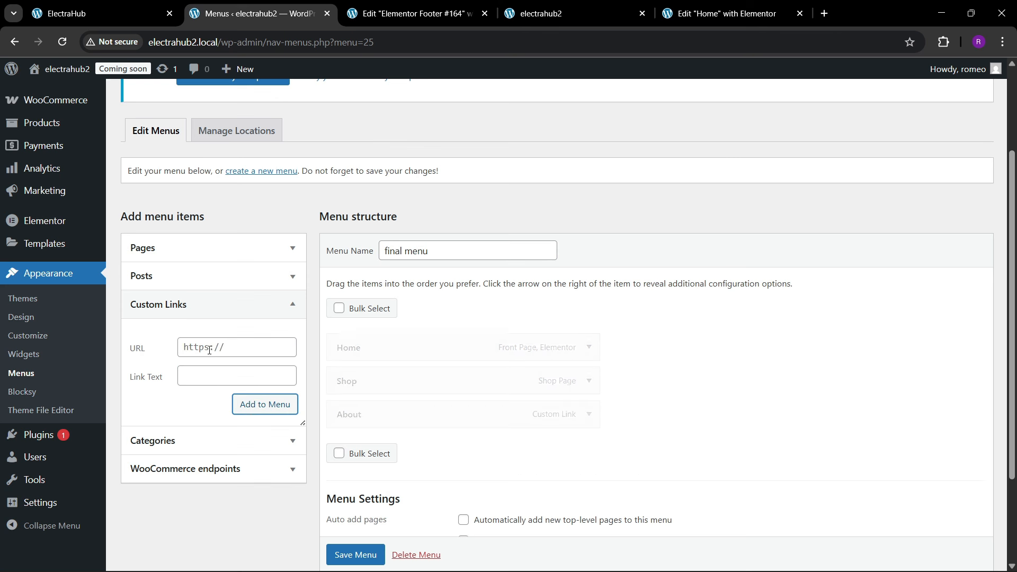
# Step: Following the reference header, add a custom link with the URL #featured and the link text Featured
pyautogui.click(132, 10)
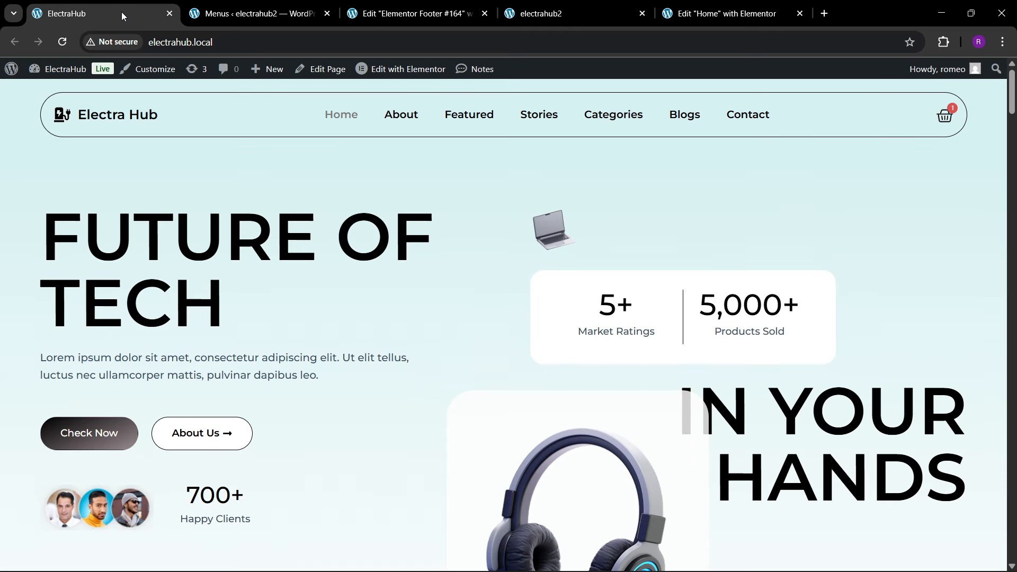
pyautogui.click(255, 13)
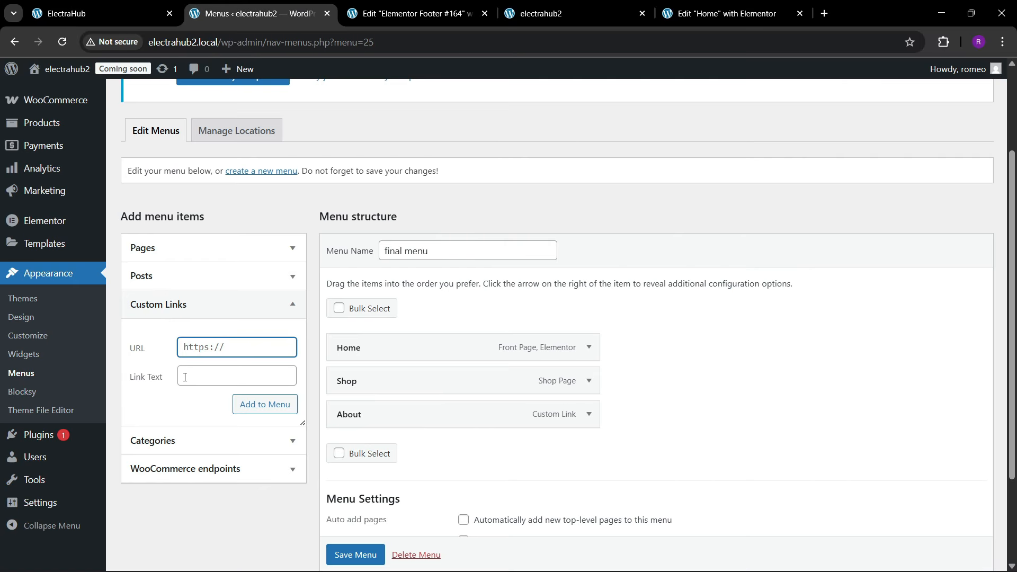
pyautogui.write('#featured')
pyautogui.click(190, 372)
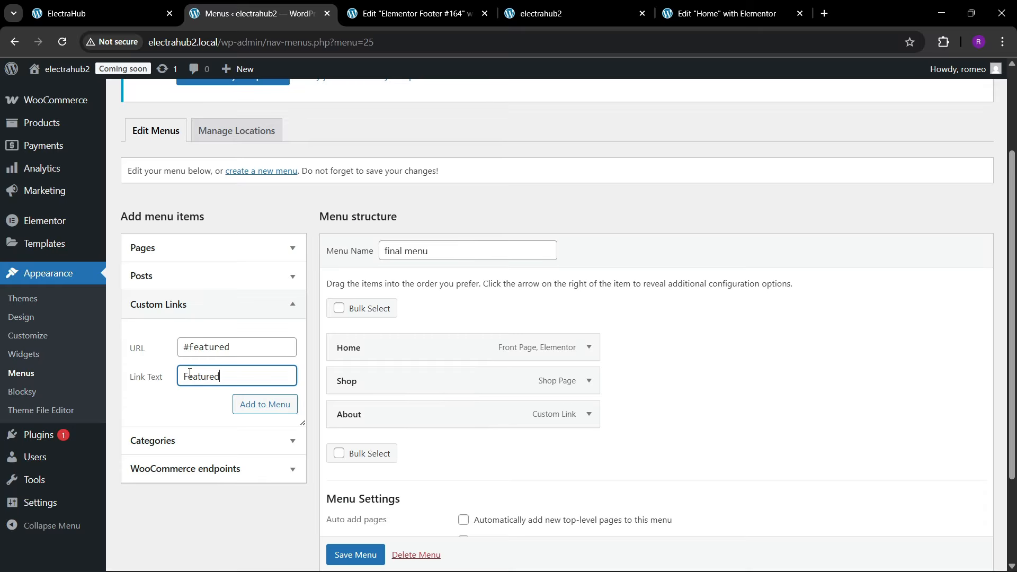
pyautogui.click(247, 405)
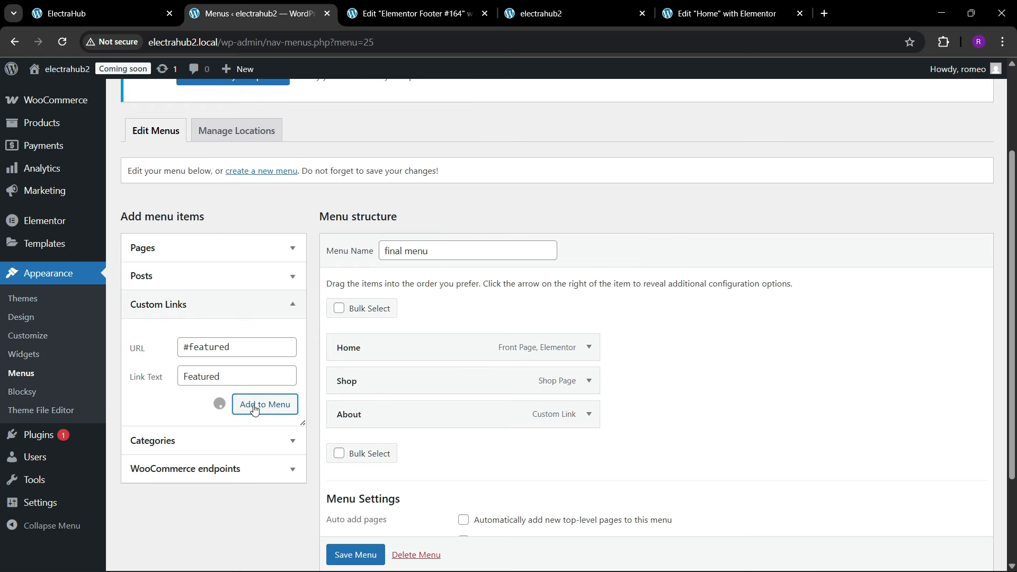
# Step: Add a custom link with the URL #stories and the text Stories, and check the reference header for the following item
pyautogui.click(212, 347)
pyautogui.write('#st')
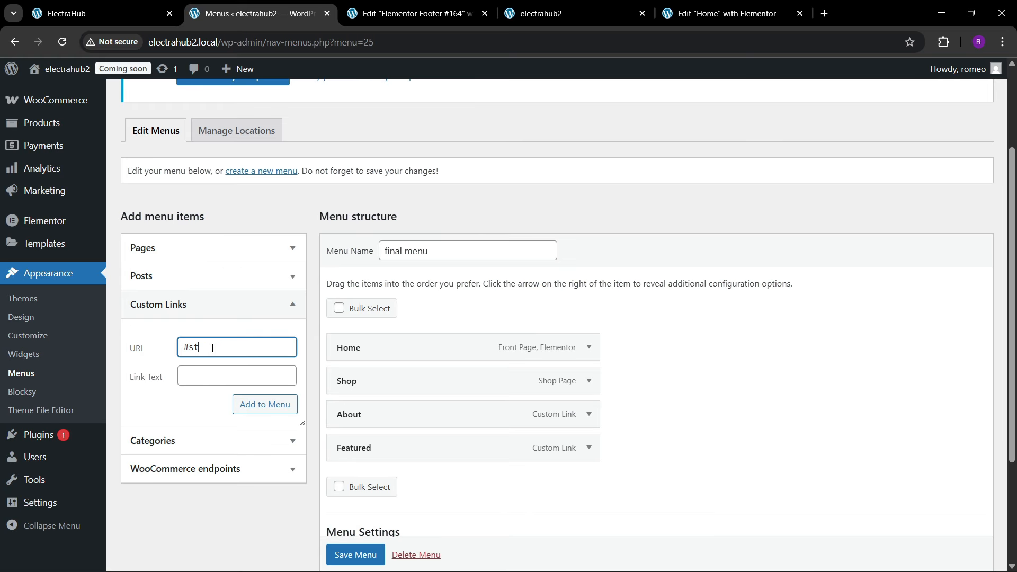
pyautogui.write('ories')
pyautogui.press('Tab')
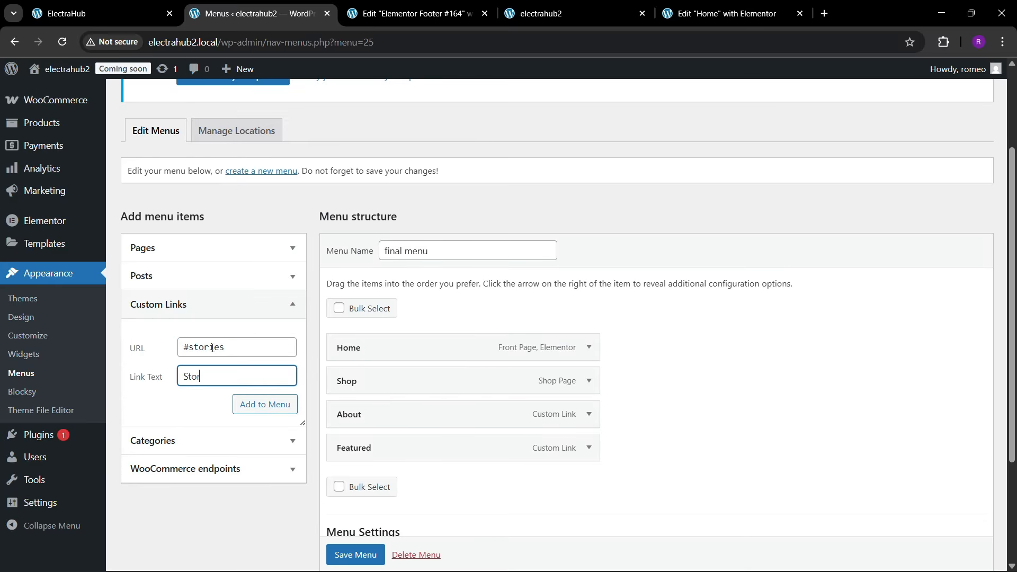
pyautogui.click(265, 404)
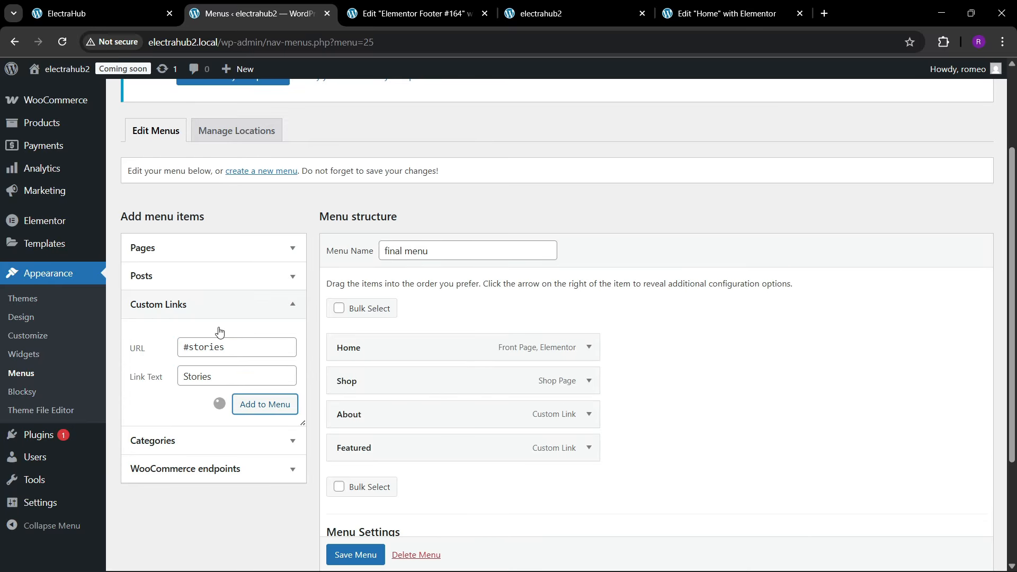
pyautogui.click(107, 6)
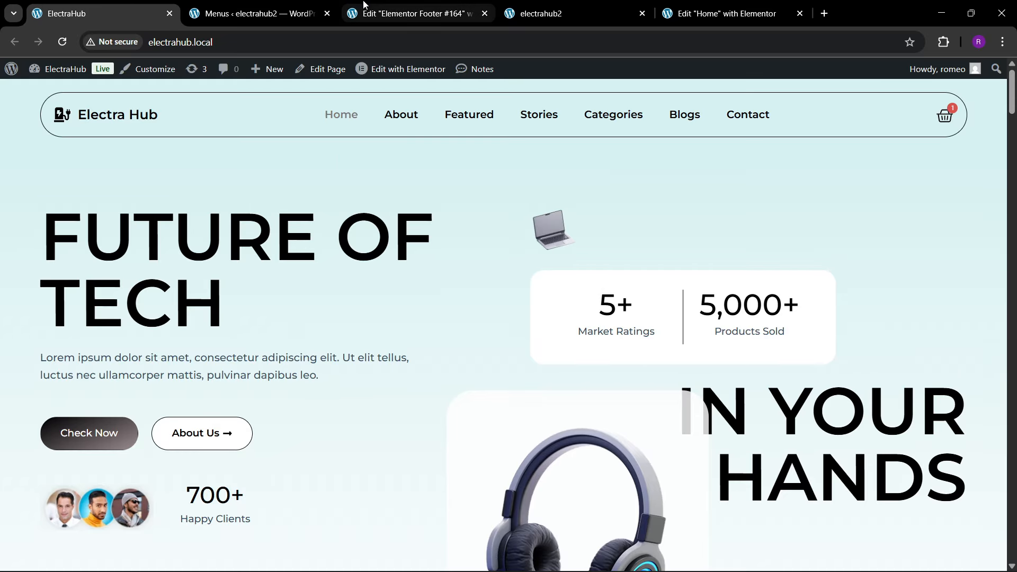
# Step: Add a custom link with the URL #contact and the link text Contact to the final menu
pyautogui.click(264, 7)
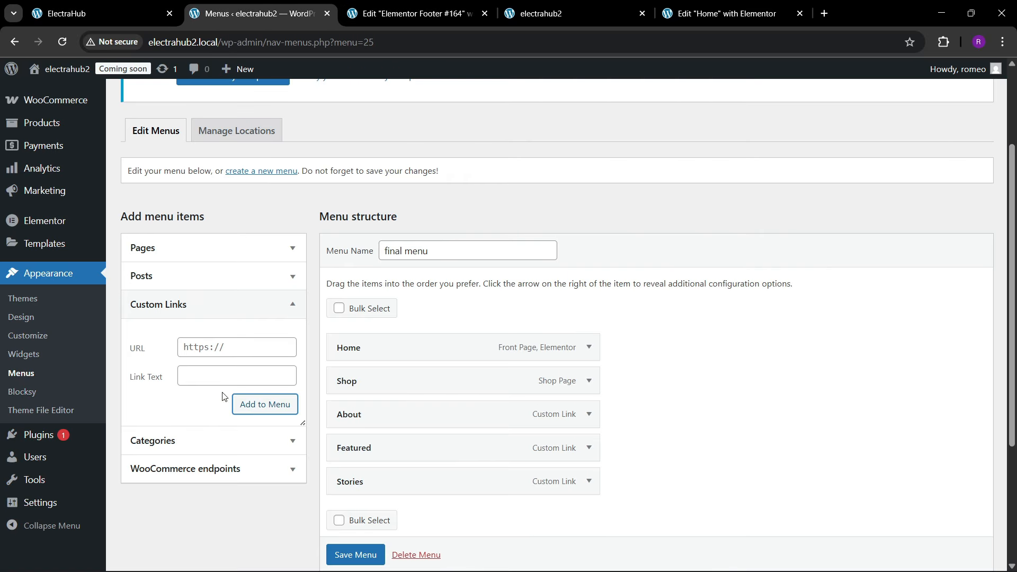
pyautogui.click(202, 352)
pyautogui.write('#con')
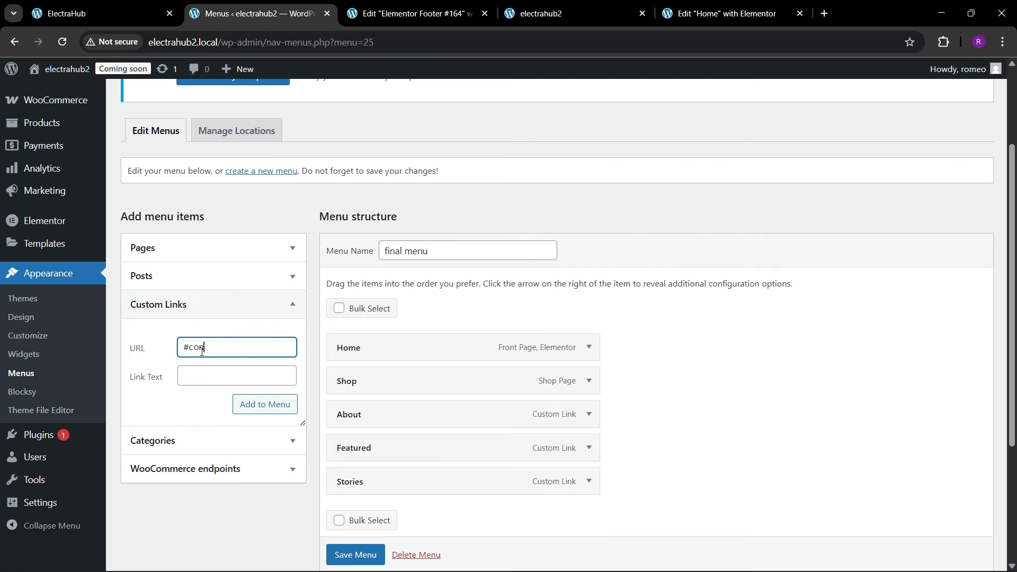
pyautogui.write('tact')
pyautogui.press('Tab')
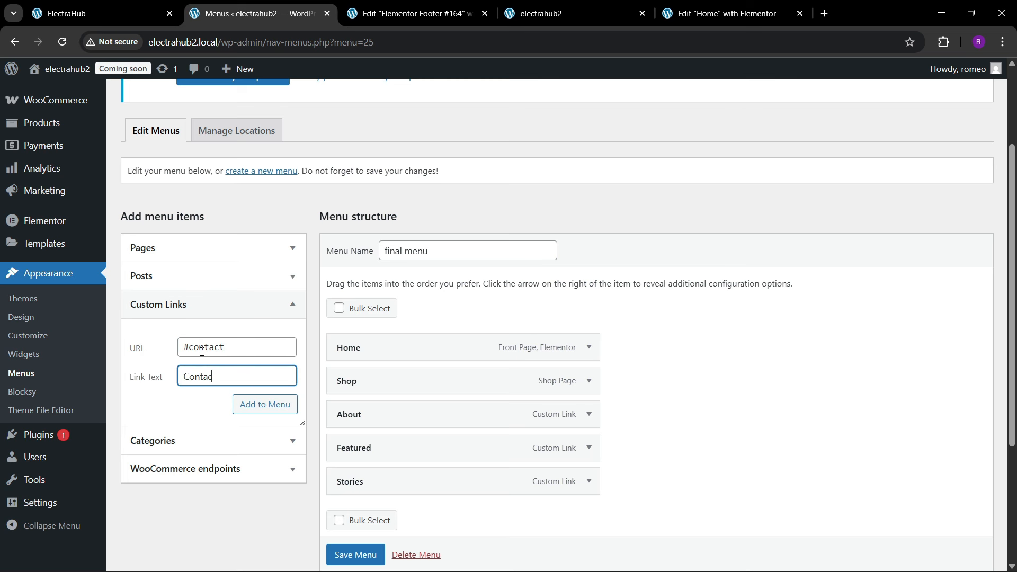
pyautogui.click(257, 406)
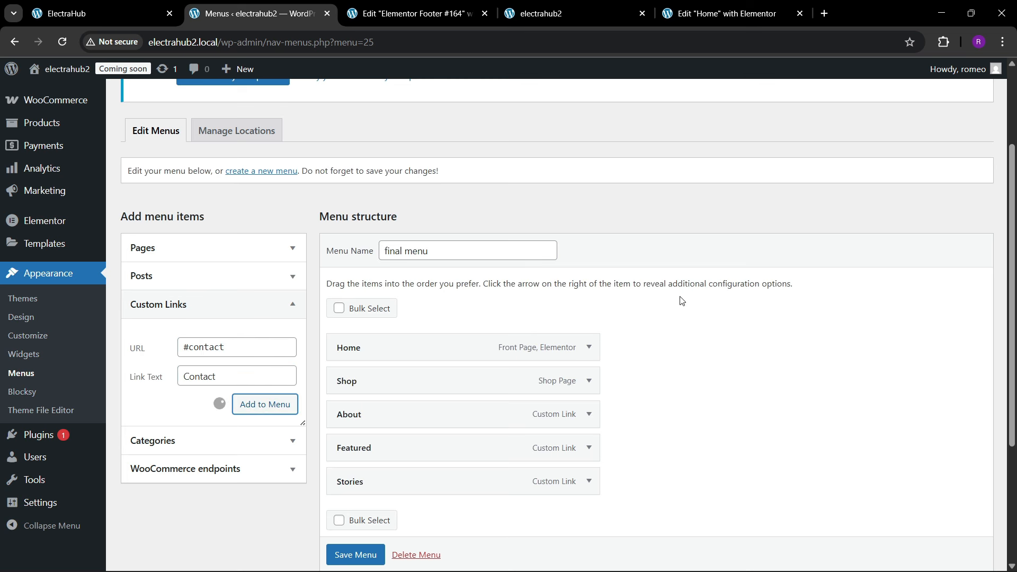
# Step: Save the final menu with its added pages and custom links
pyautogui.scroll(-3, 609, 318)
pyautogui.moveTo(331, 554)
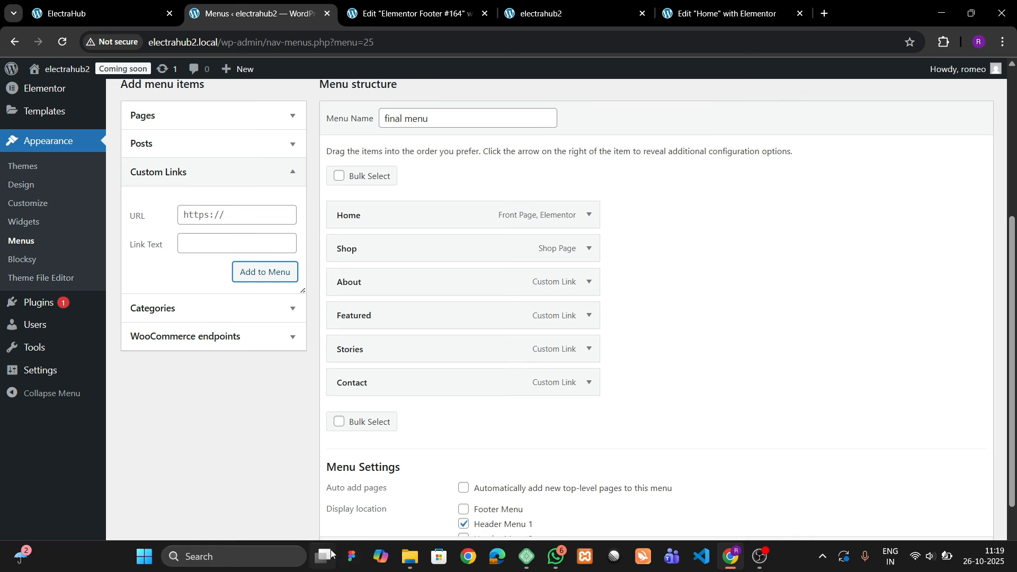
pyautogui.scroll(-1, 349, 551)
pyautogui.click(355, 551)
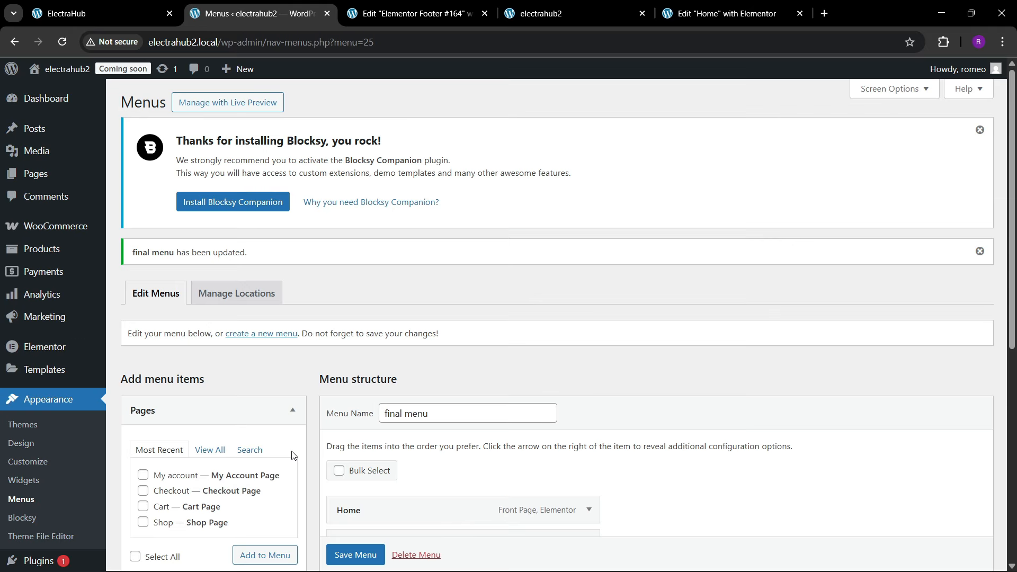
# Step: Close the Elementor footer editor and return to the WordPress Menus page
pyautogui.click(399, 4)
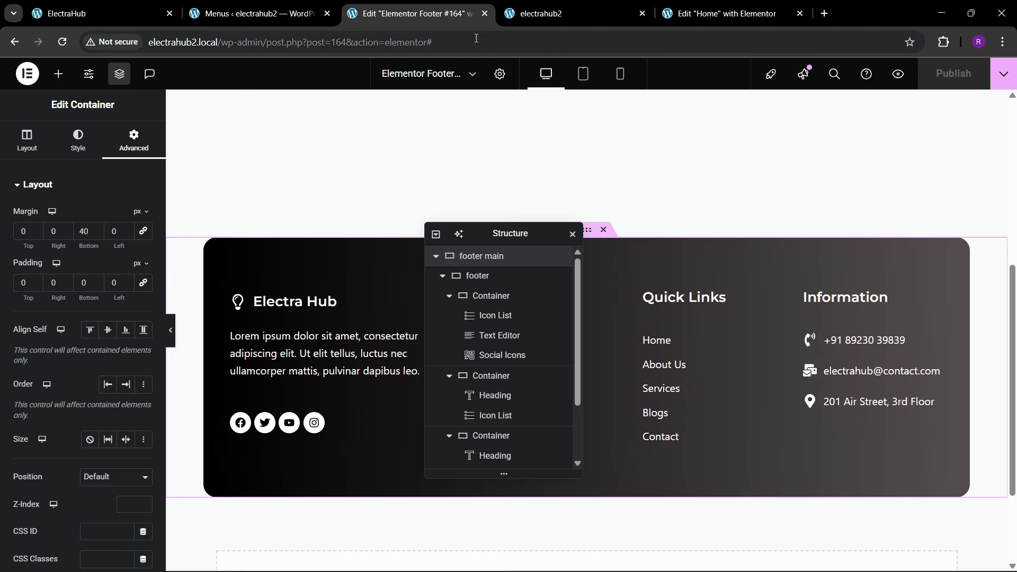
pyautogui.click(484, 13)
pyautogui.click(254, 14)
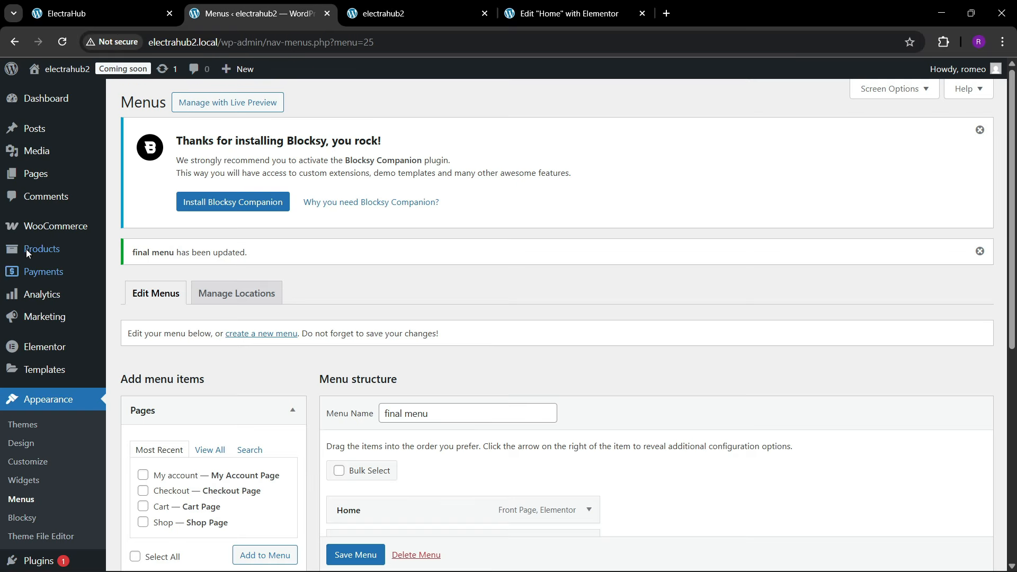
# Step: Open Elementor's Theme Builder in a new browser tab and go to its Header site part
pyautogui.scroll(-3, 47, 338)
pyautogui.moveTo(45, 271)
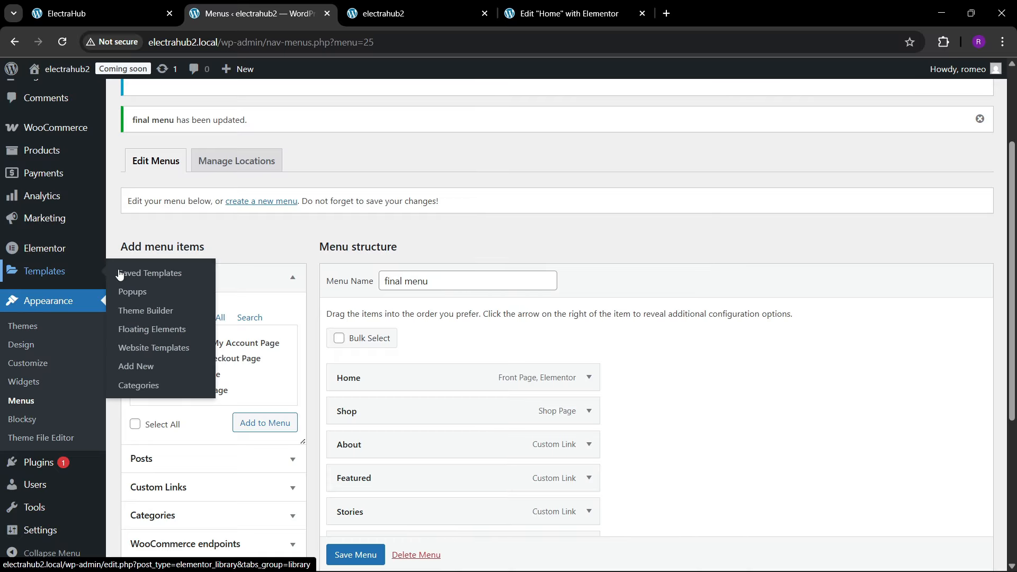
pyautogui.rightClick(144, 314)
pyautogui.click(174, 329)
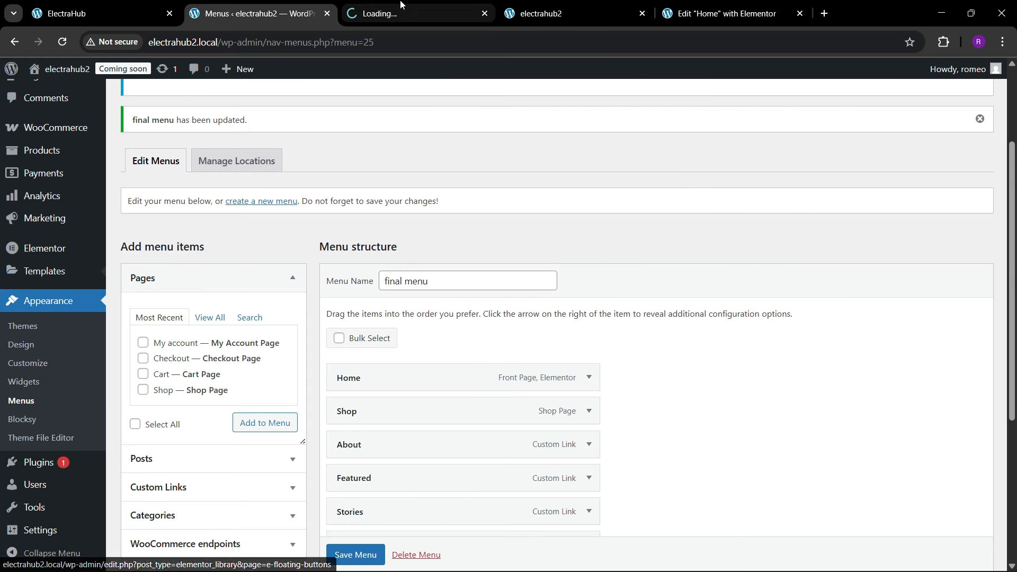
pyautogui.click(376, 14)
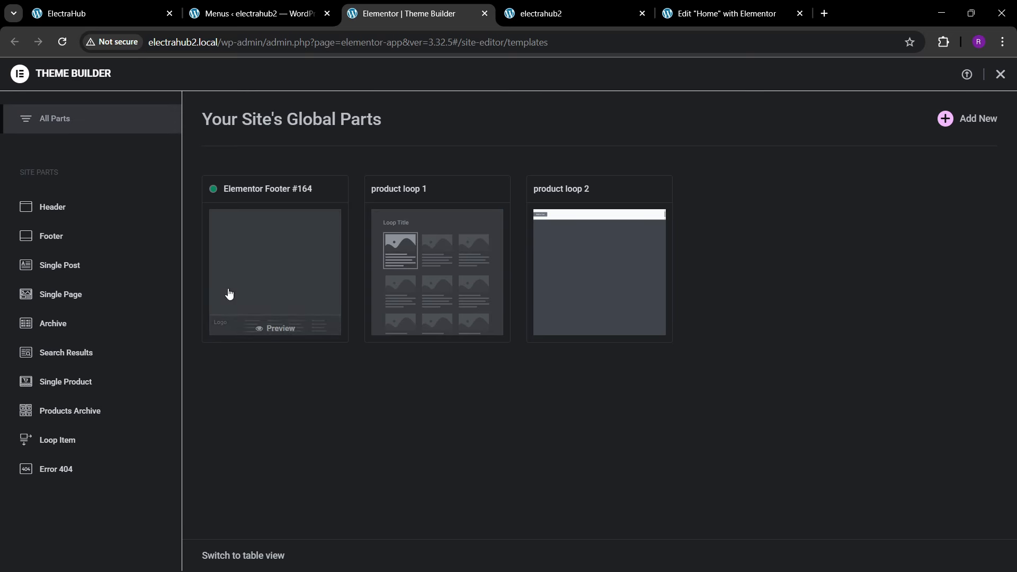
pyautogui.click(85, 209)
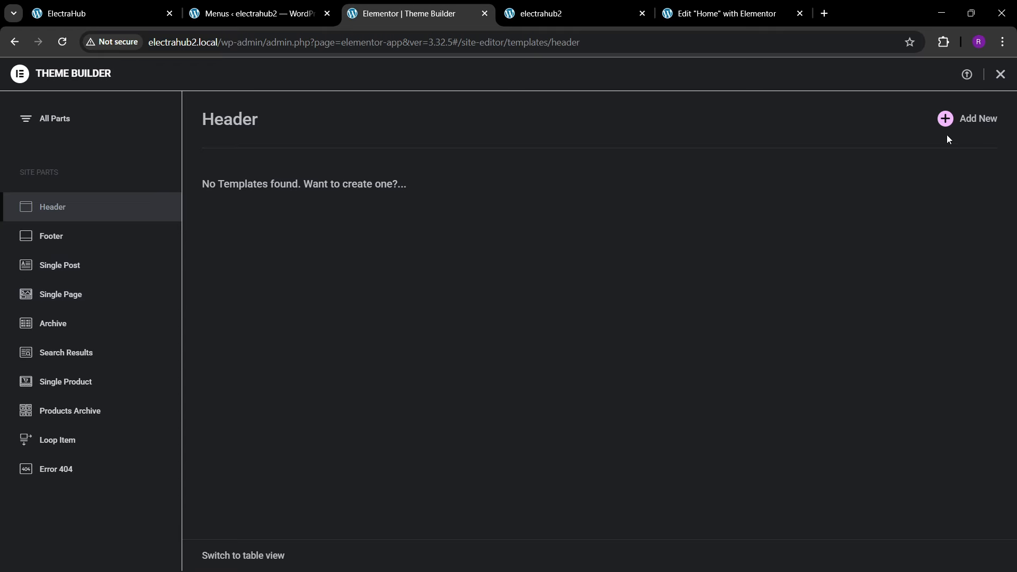
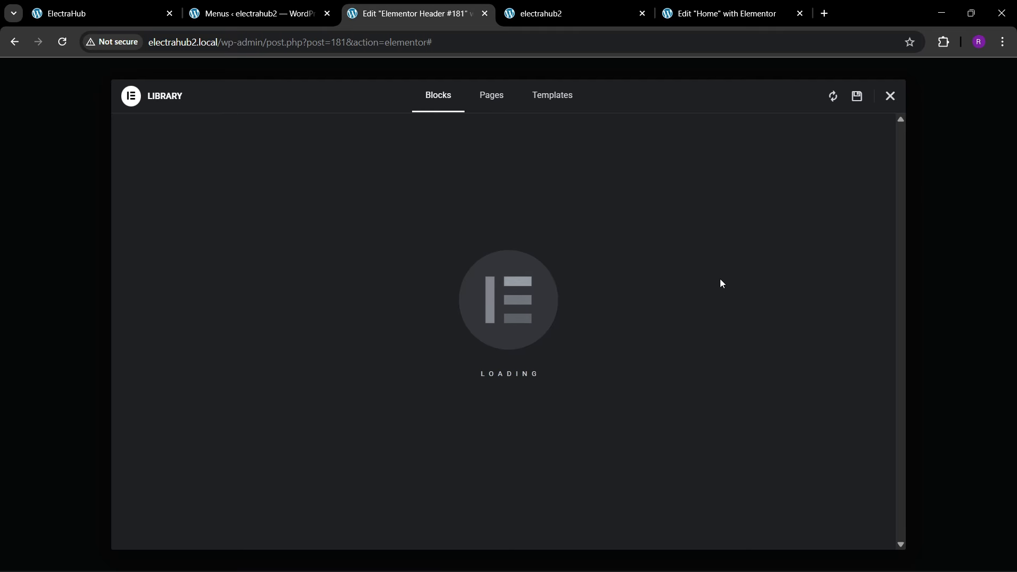
# Step: Close the template library and add a single Flexbox container with row direction to the empty header template
pyautogui.click(890, 99)
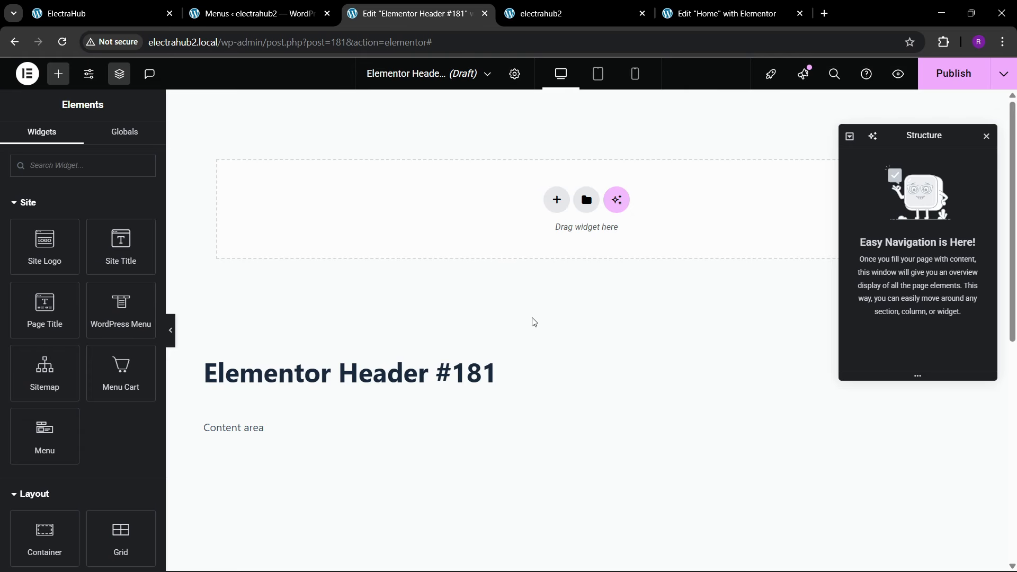
pyautogui.click(100, 13)
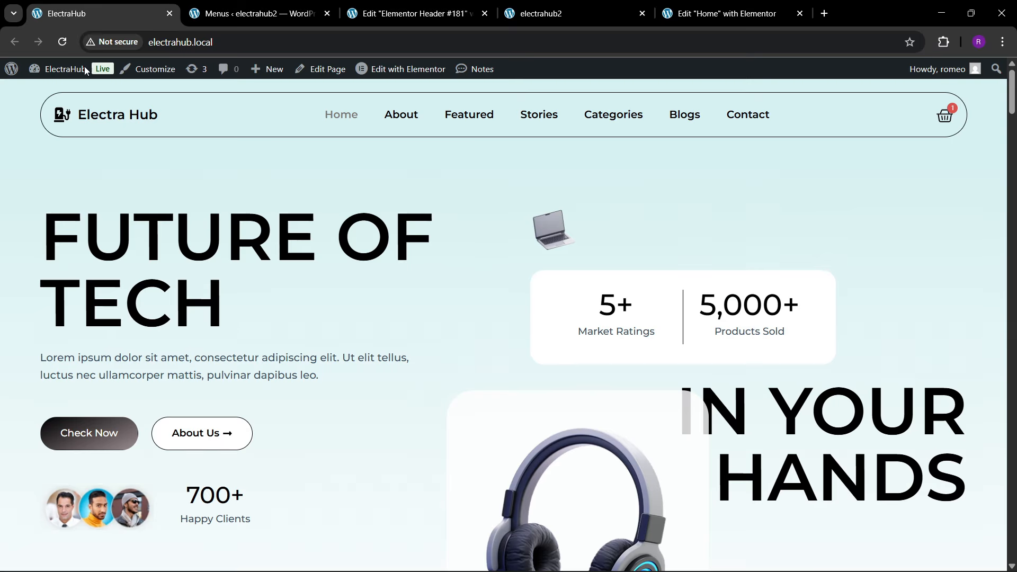
pyautogui.click(451, 12)
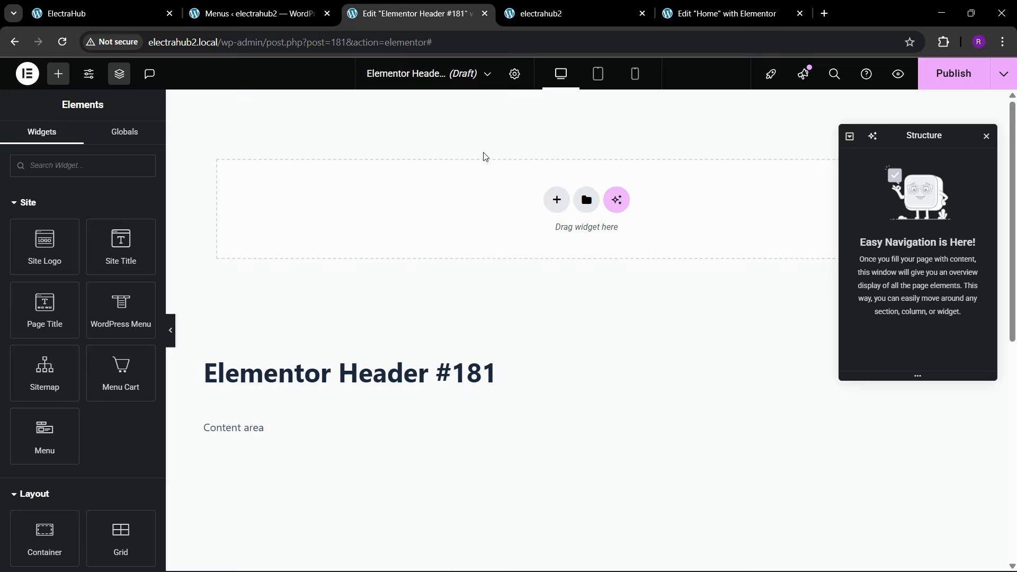
pyautogui.click(556, 200)
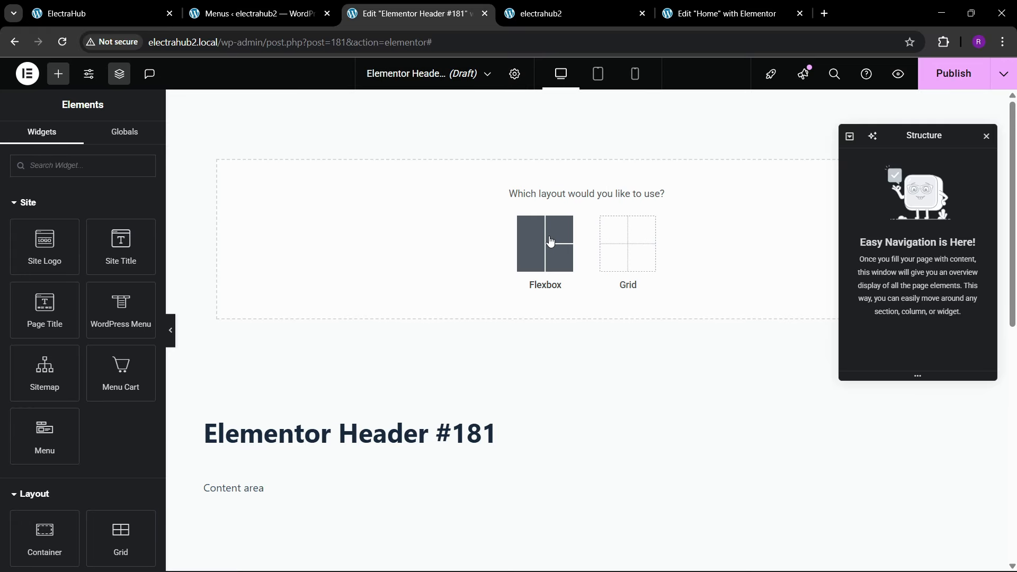
pyautogui.click(545, 243)
pyautogui.click(528, 287)
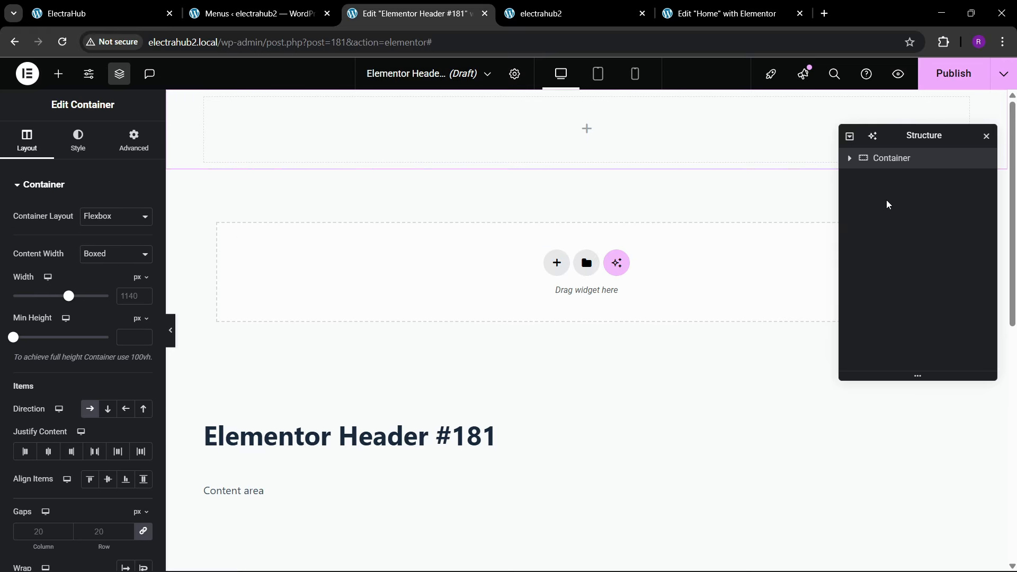
# Step: Rename the new container as header in the page structure
pyautogui.doubleClick(912, 157)
pyautogui.write('header')
pyautogui.press('Return')
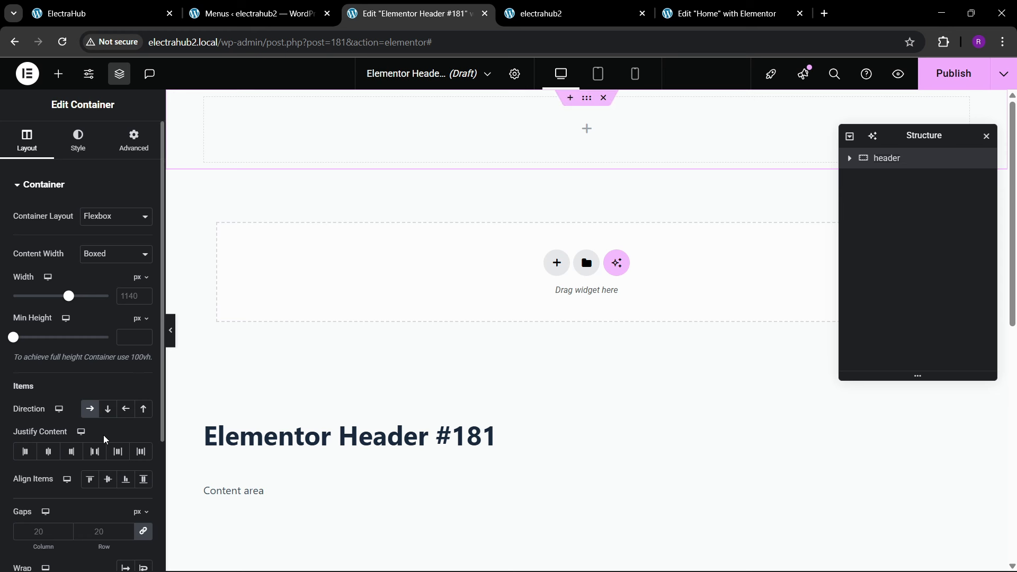
# Step: Set the header container to space-between justification, centred item alignment and a boxed width of 1400 px
pyautogui.click(96, 452)
pyautogui.click(108, 479)
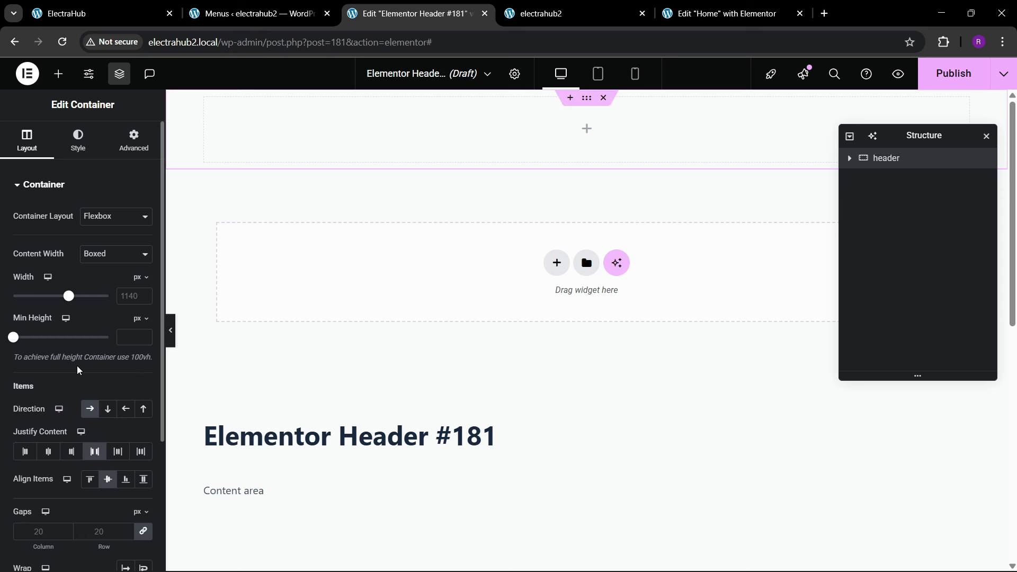
pyautogui.write('1400')
# Step: Give the header container a classic background in the global color theme 1 and compare it with the reference site
pyautogui.click(77, 140)
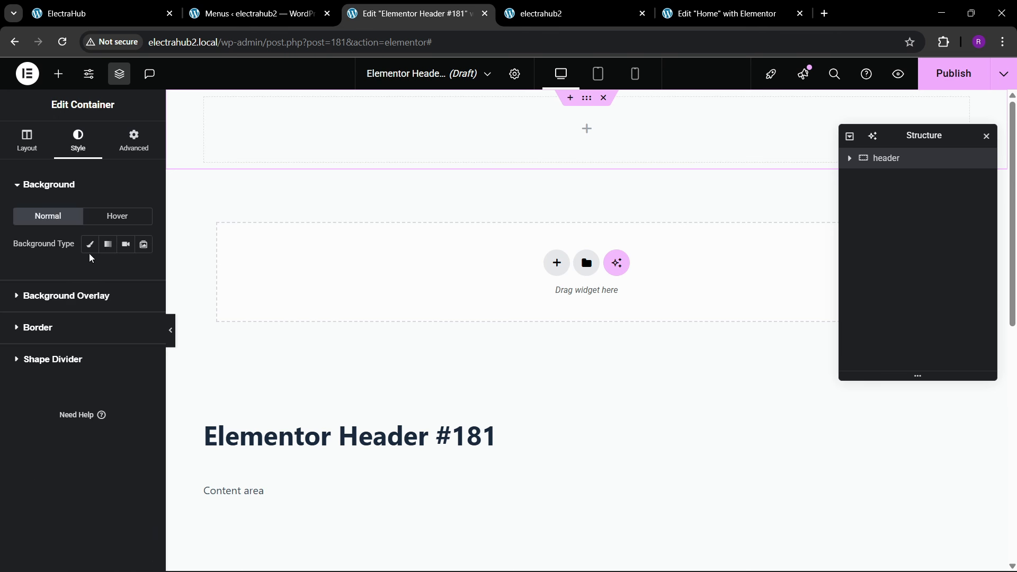
pyautogui.click(90, 244)
pyautogui.click(126, 272)
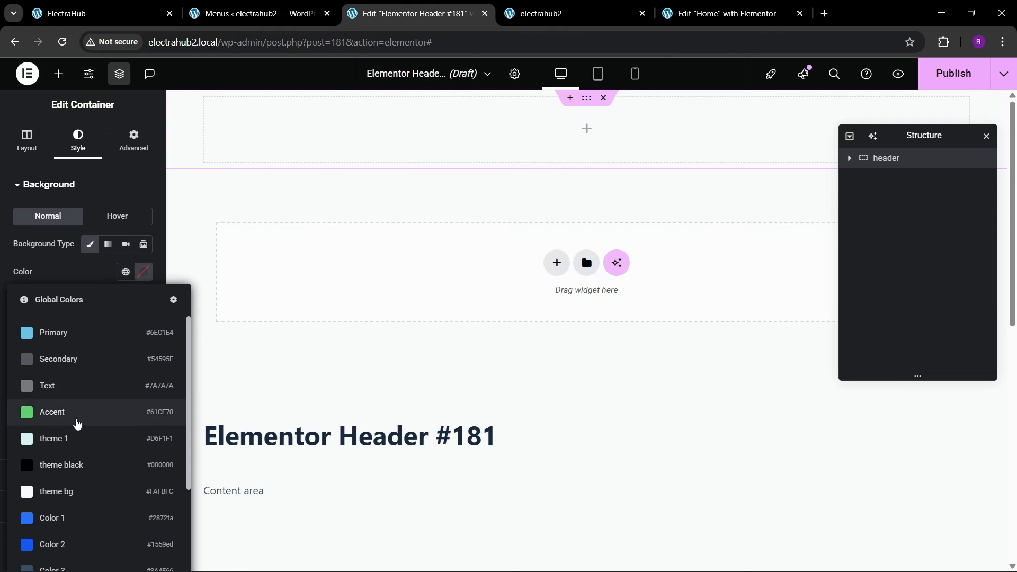
pyautogui.click(69, 440)
pyautogui.click(111, 14)
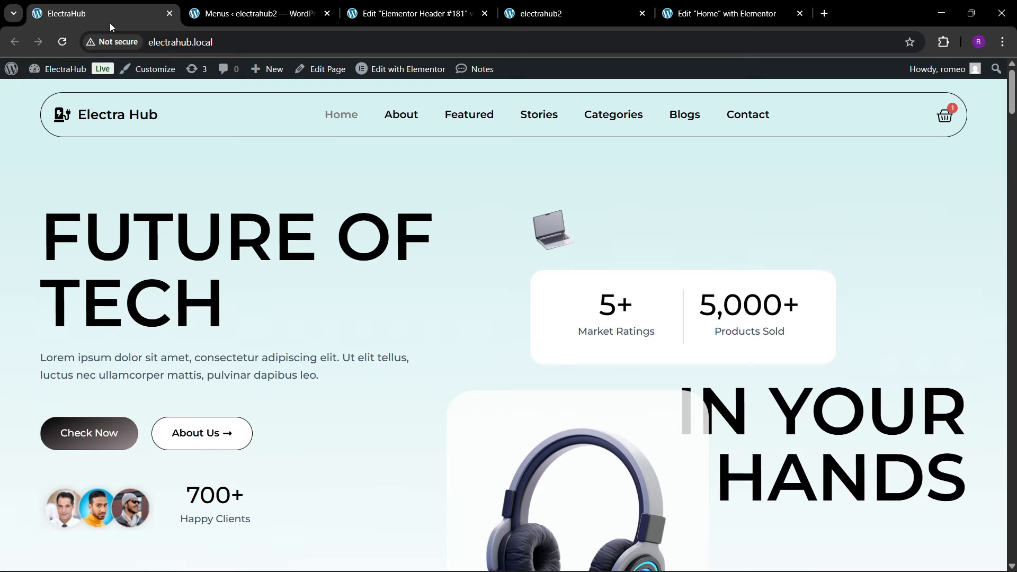
pyautogui.click(442, 8)
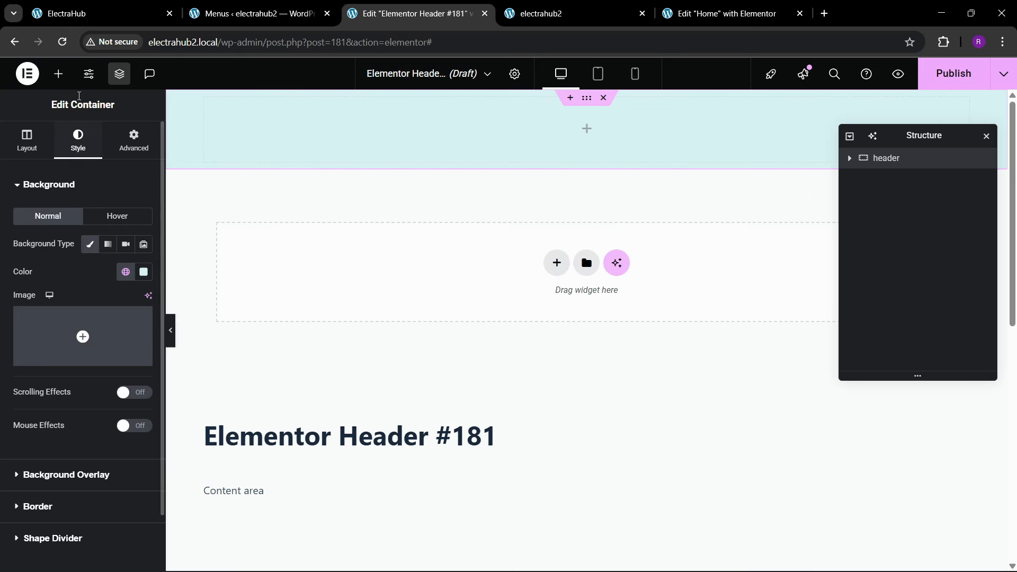
# Step: Add a nested container inside the header container
pyautogui.click(57, 75)
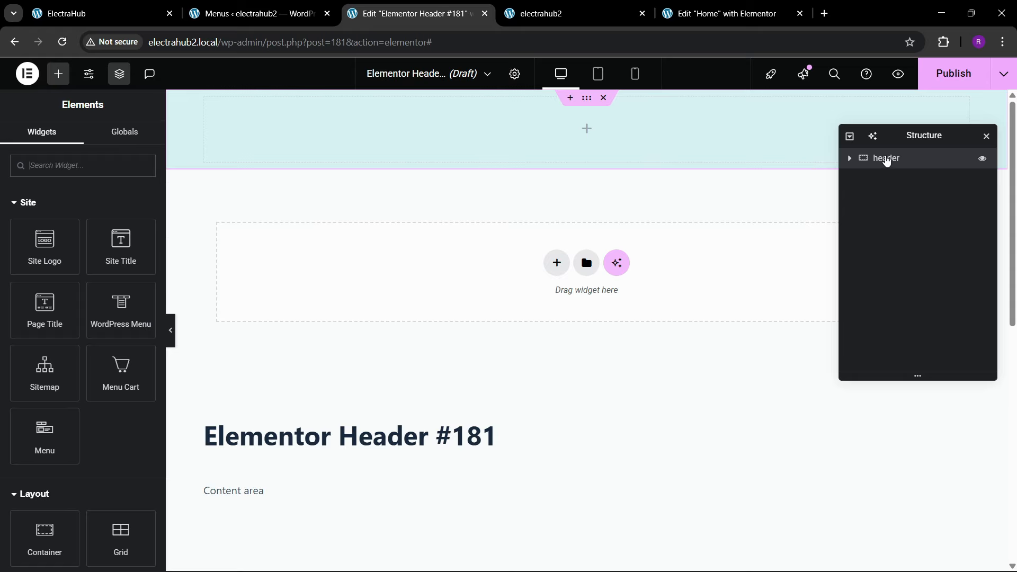
pyautogui.click(898, 160)
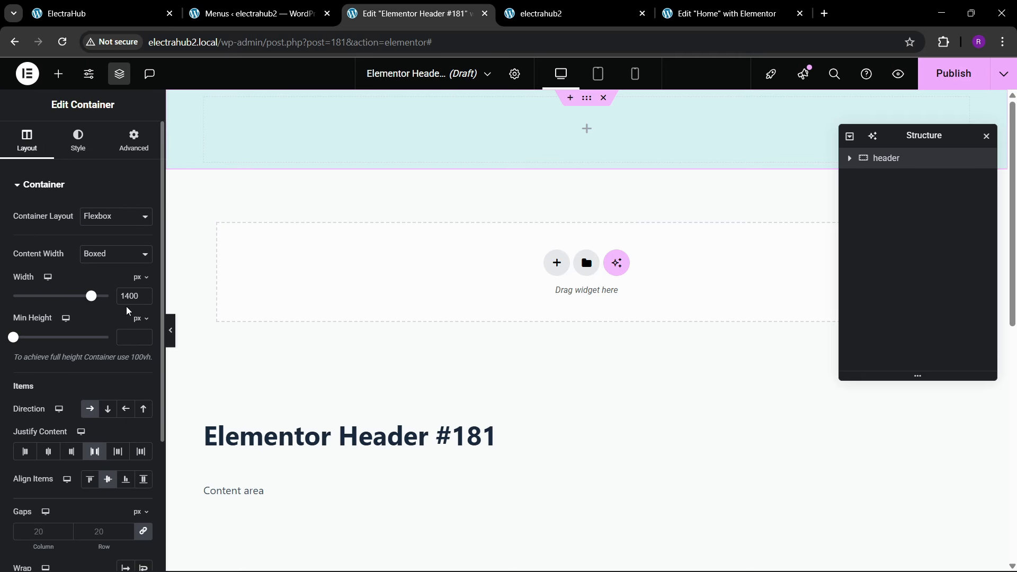
pyautogui.click(58, 74)
pyautogui.scroll(-3, 63, 367)
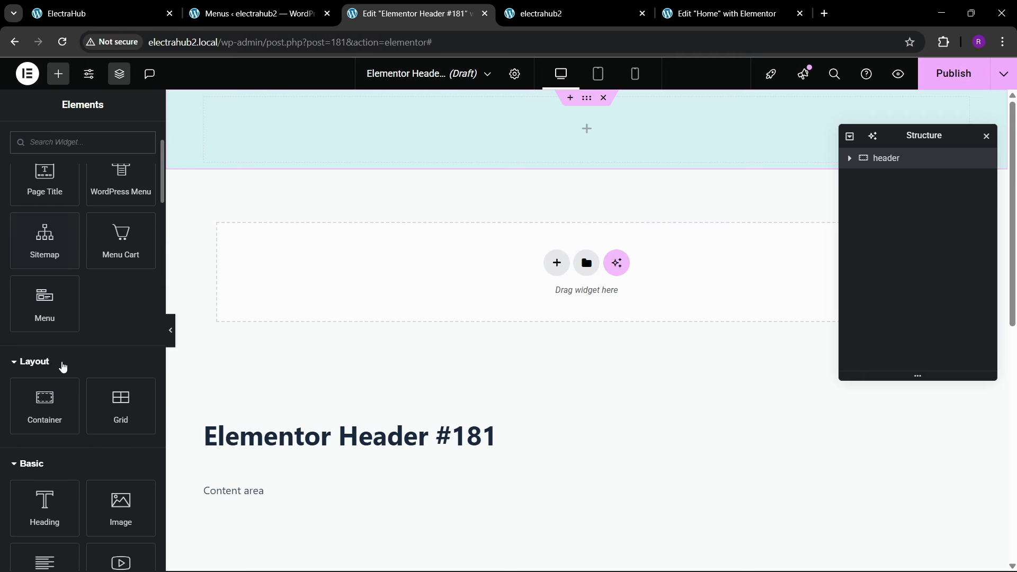
pyautogui.moveTo(44, 397); pyautogui.dragTo(279, 136)
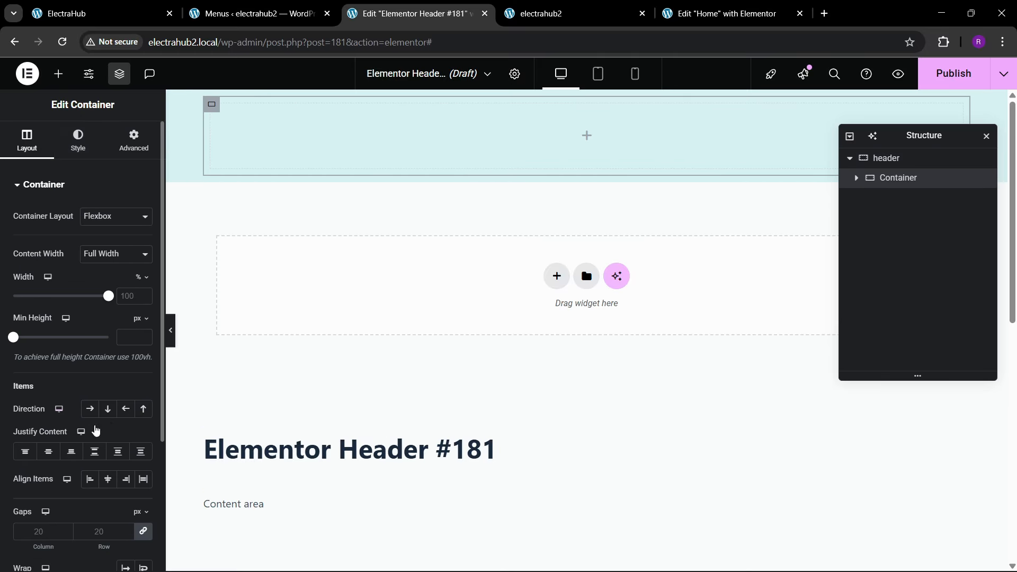
# Step: Set the nested container to row direction with space-between justification and centred item alignment
pyautogui.click(91, 409)
pyautogui.click(95, 451)
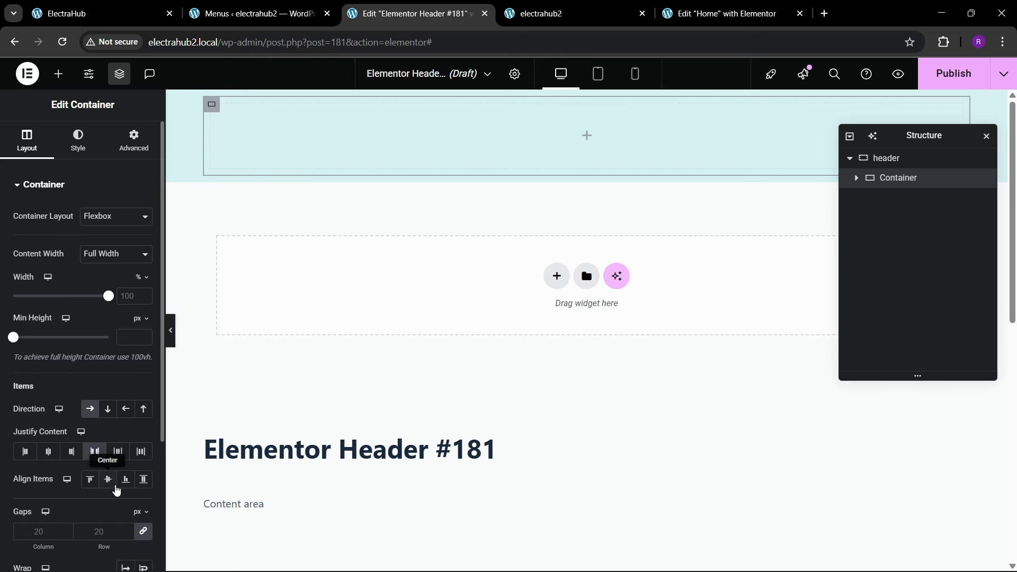
pyautogui.click(109, 480)
# Step: Give the nested container a solid 1 px border in theme black with a 100 px corner radius
pyautogui.click(78, 142)
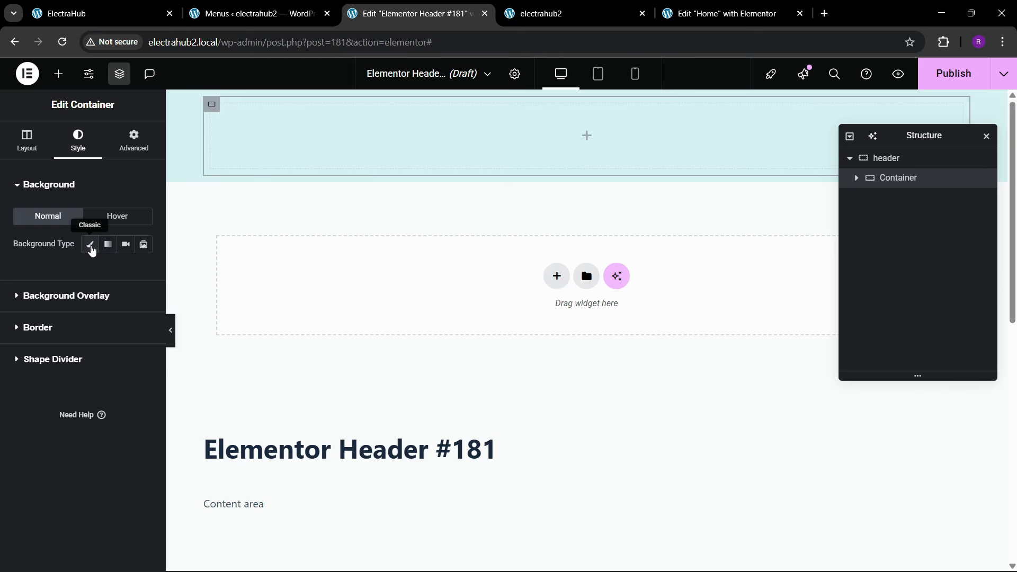
pyautogui.click(61, 325)
pyautogui.click(109, 308)
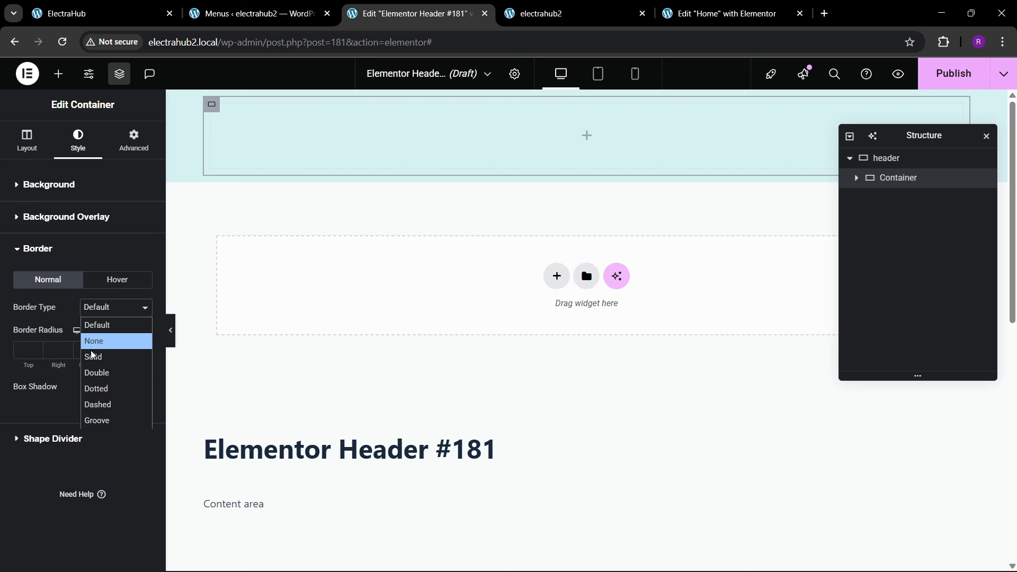
pyautogui.click(69, 356)
pyautogui.click(33, 350)
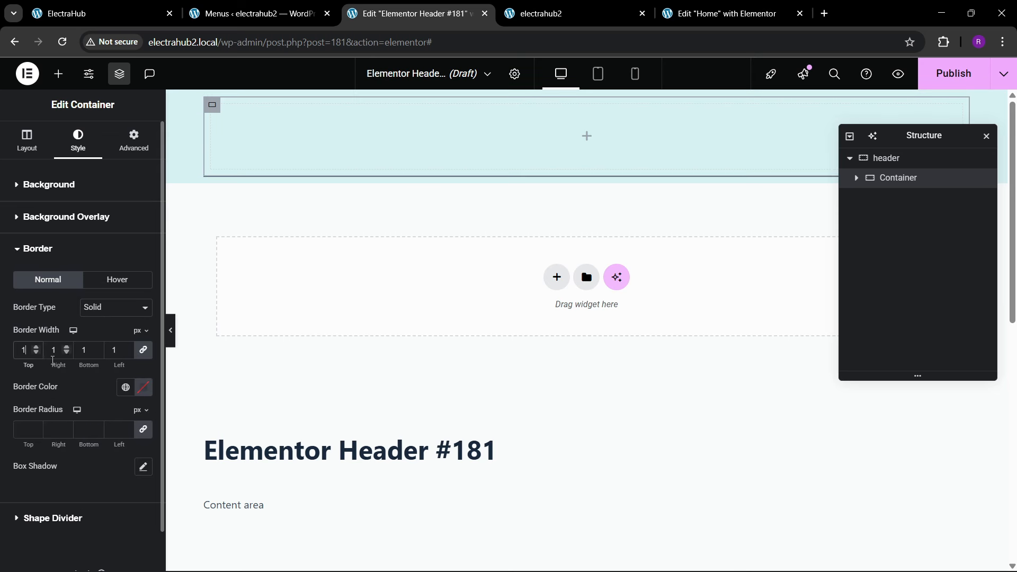
pyautogui.click(120, 392)
pyautogui.click(64, 261)
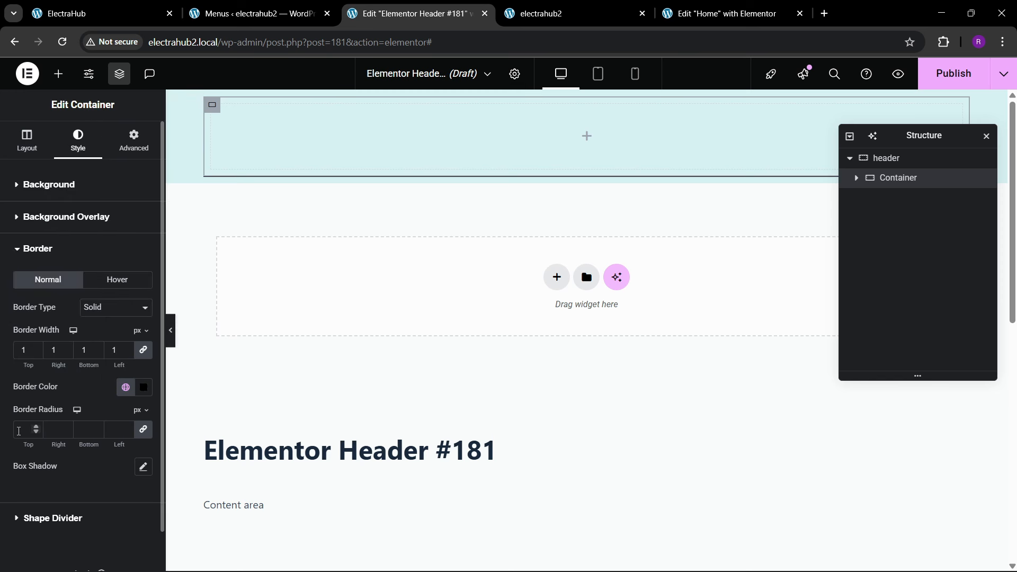
pyautogui.click(20, 430)
pyautogui.write('100')
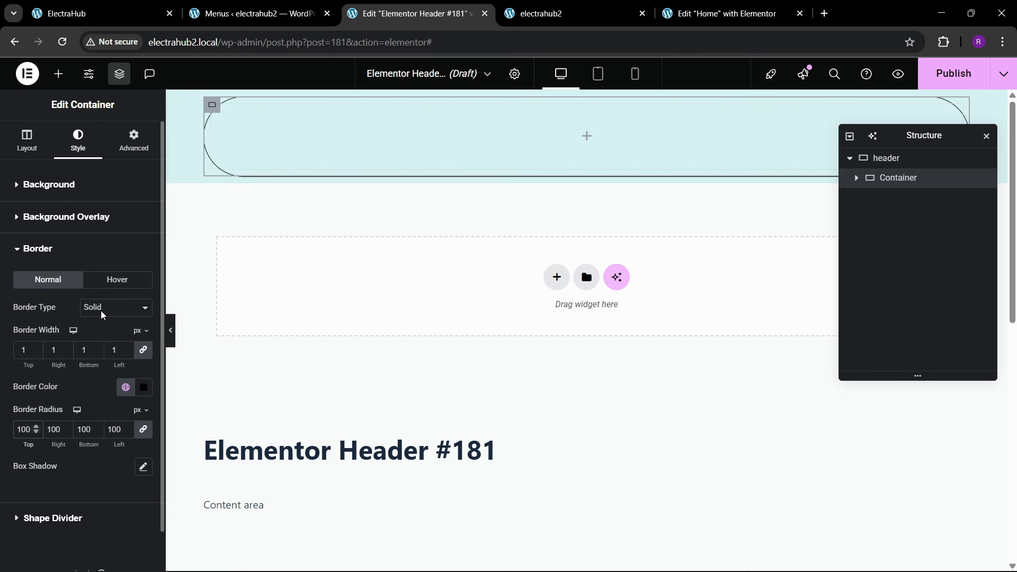
# Step: Set the nested container's padding to 20 px on all sides
pyautogui.click(132, 141)
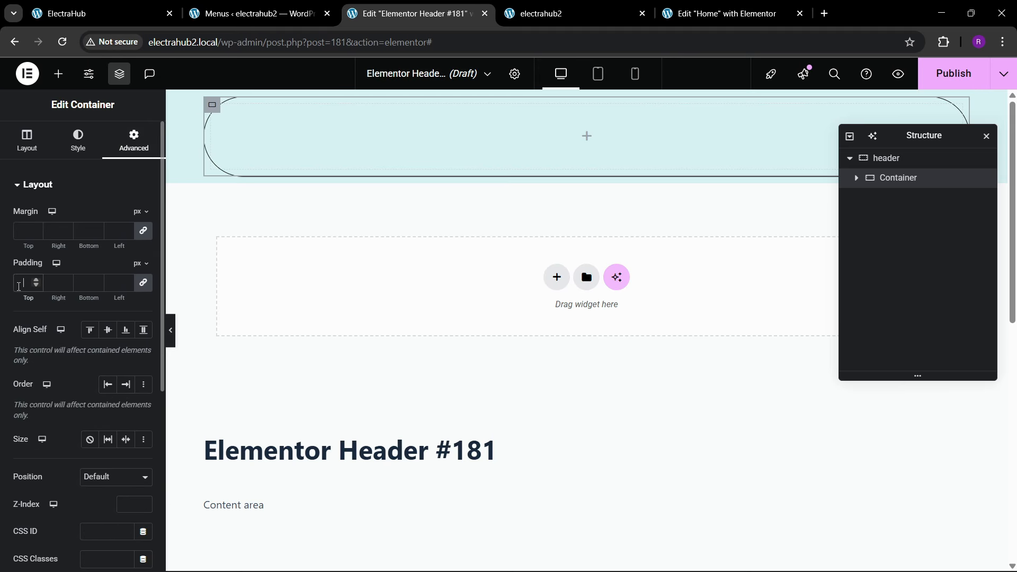
pyautogui.click(19, 287)
pyautogui.write('20')
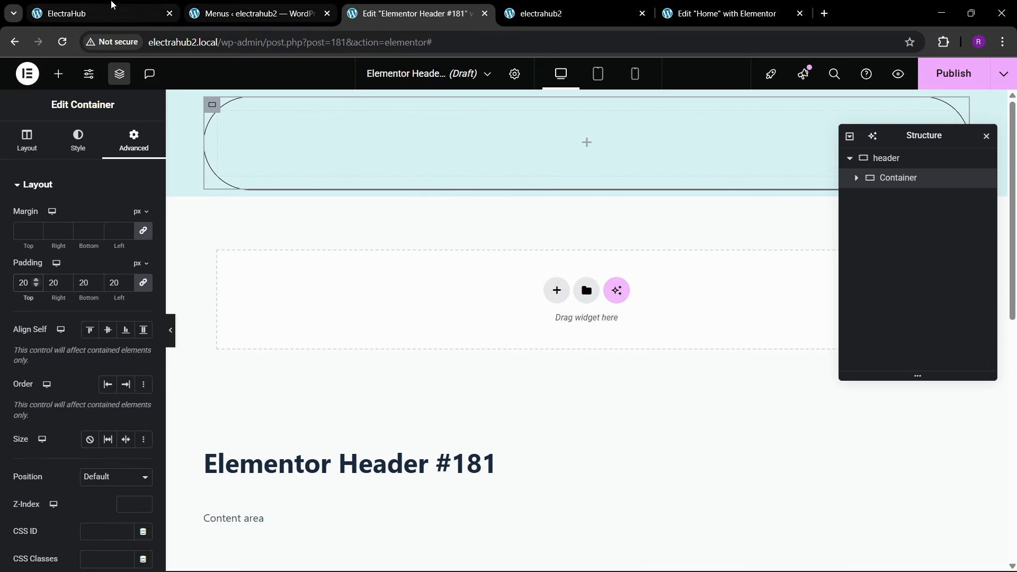
# Step: Check the reference header, then open the site's Elementor footer template for editing in a new browser tab
pyautogui.click(85, 13)
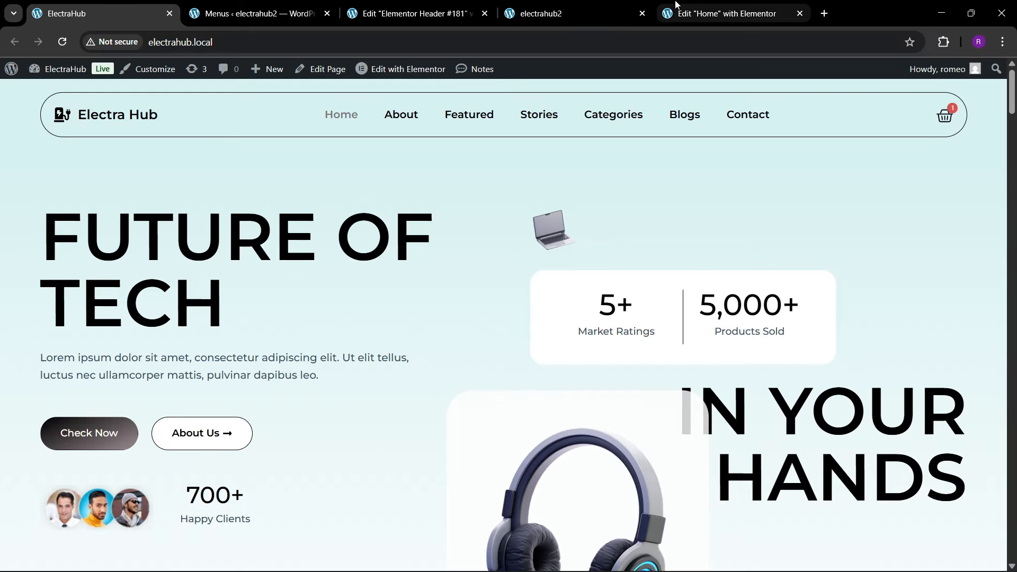
pyautogui.click(720, 13)
pyautogui.click(548, 16)
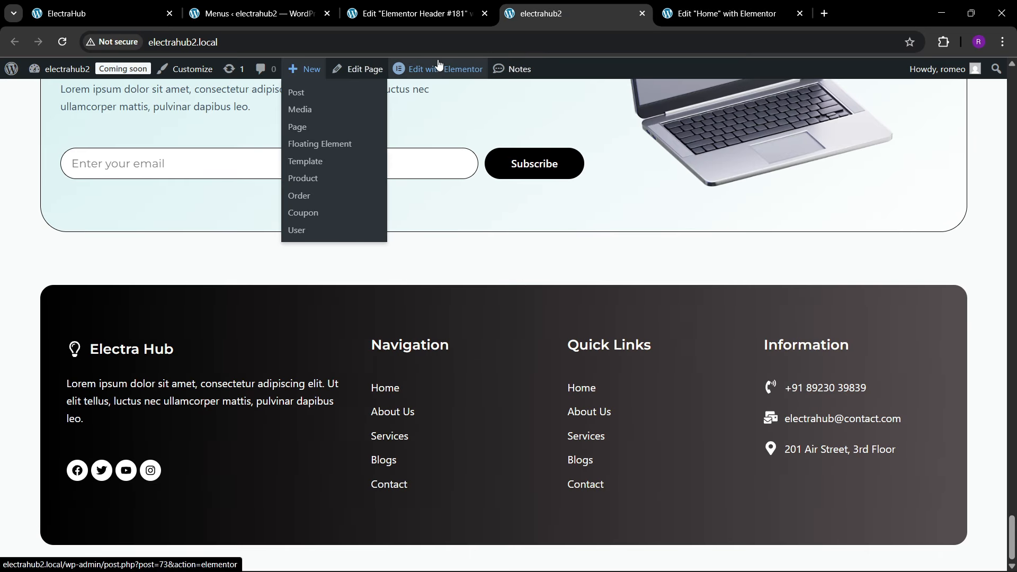
pyautogui.moveTo(439, 69)
pyautogui.rightClick(436, 128)
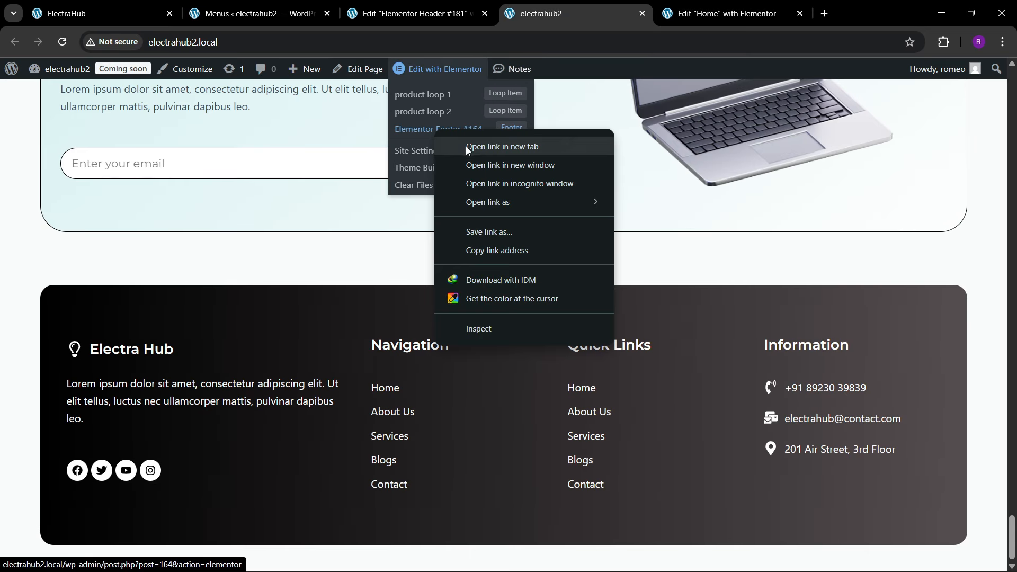
pyautogui.click(466, 147)
pyautogui.click(665, 4)
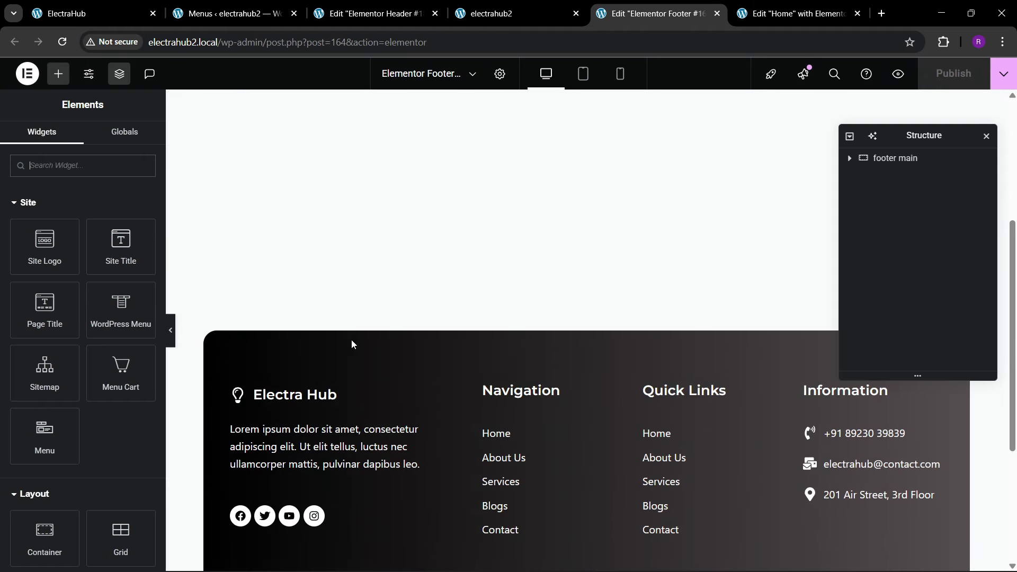
# Step: Copy the Electra Hub icon list from the footer and paste it into the header's nested container
pyautogui.rightClick(325, 404)
pyautogui.click(351, 326)
pyautogui.click(371, 13)
pyautogui.rightClick(354, 147)
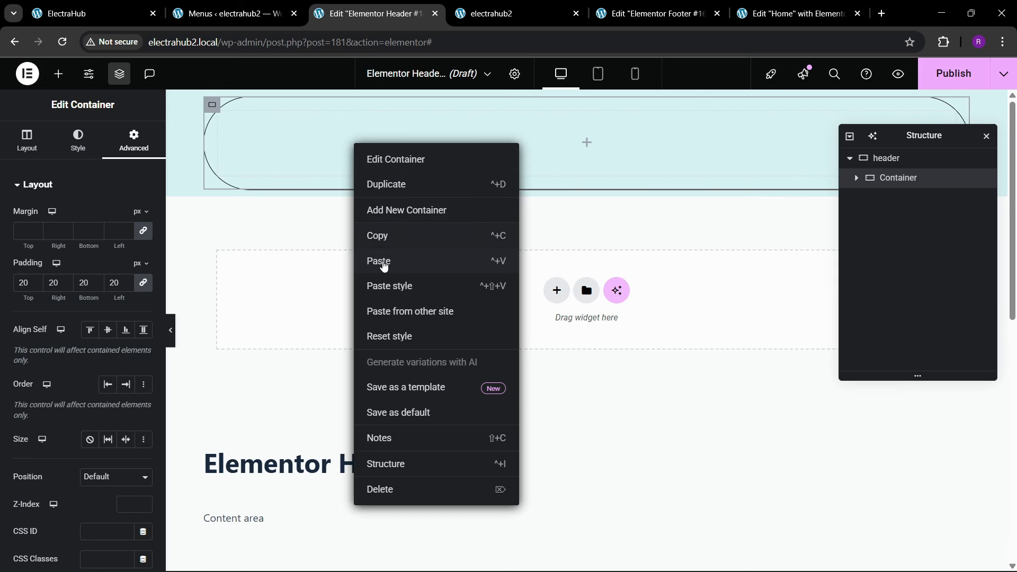
pyautogui.click(382, 262)
# Step: Set both the icon and the text color of the Electra Hub icon list to the global theme black
pyautogui.click(80, 140)
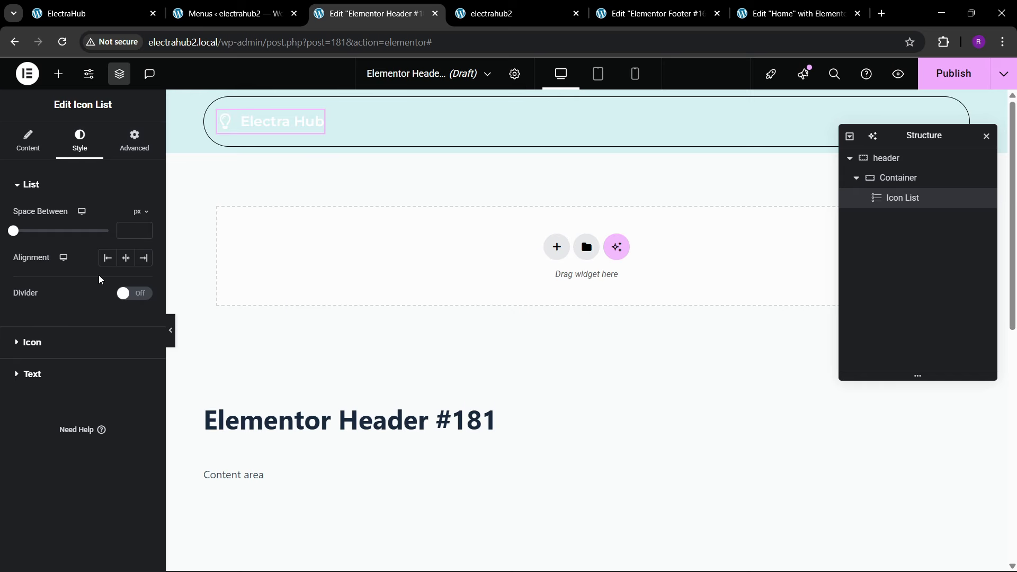
pyautogui.click(78, 343)
pyautogui.click(125, 276)
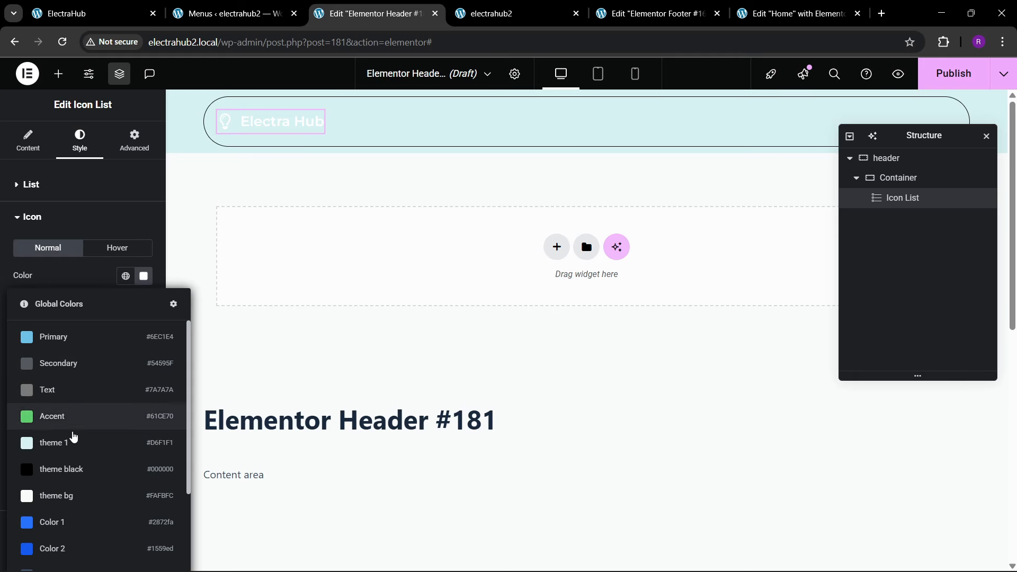
pyautogui.press('Escape')
pyautogui.scroll(-1, 74, 408)
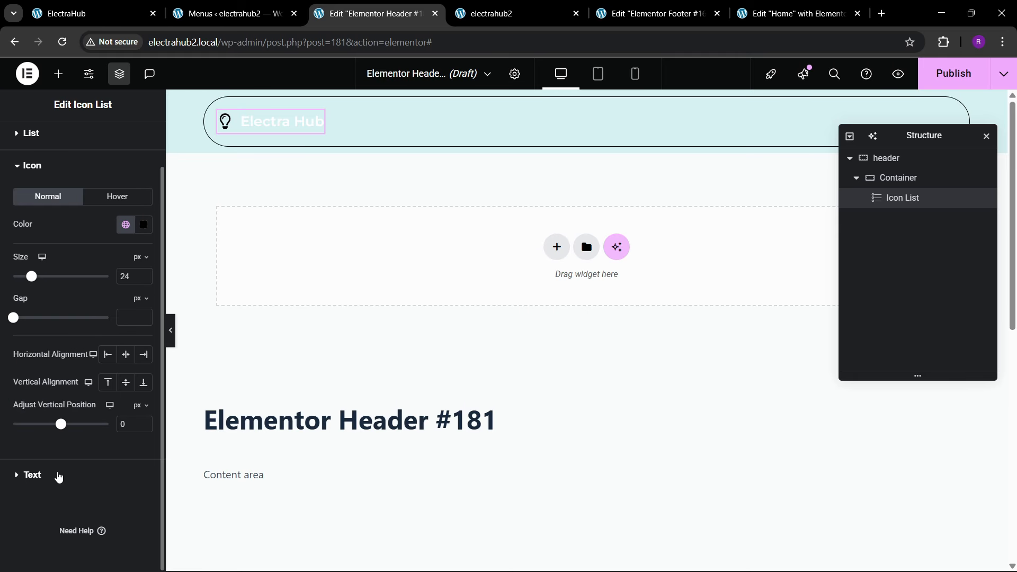
pyautogui.click(59, 476)
pyautogui.click(128, 365)
pyautogui.click(62, 243)
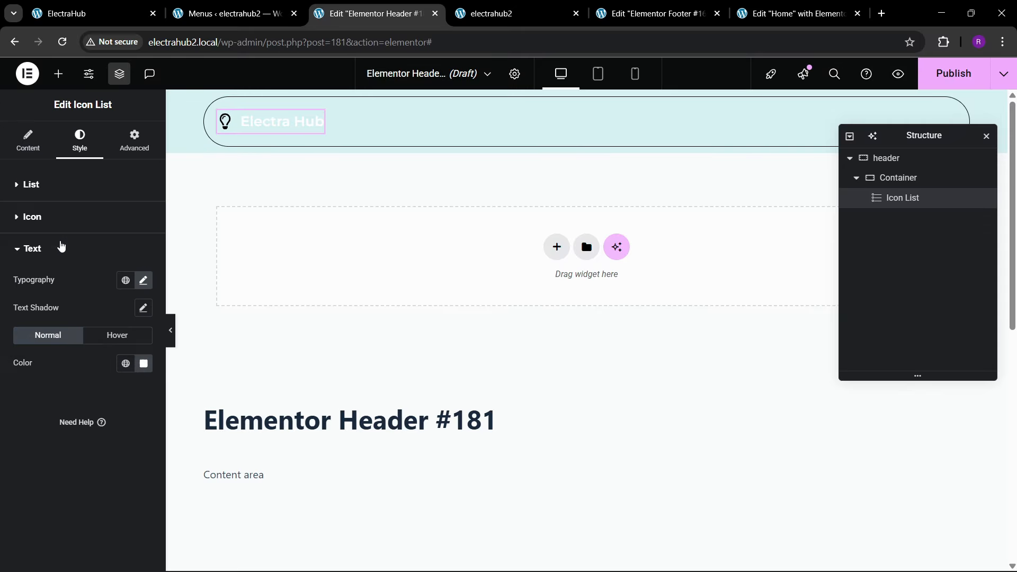
# Step: Check the reference header and add a WordPress Menu widget beside the Electra Hub icon list
pyautogui.click(58, 14)
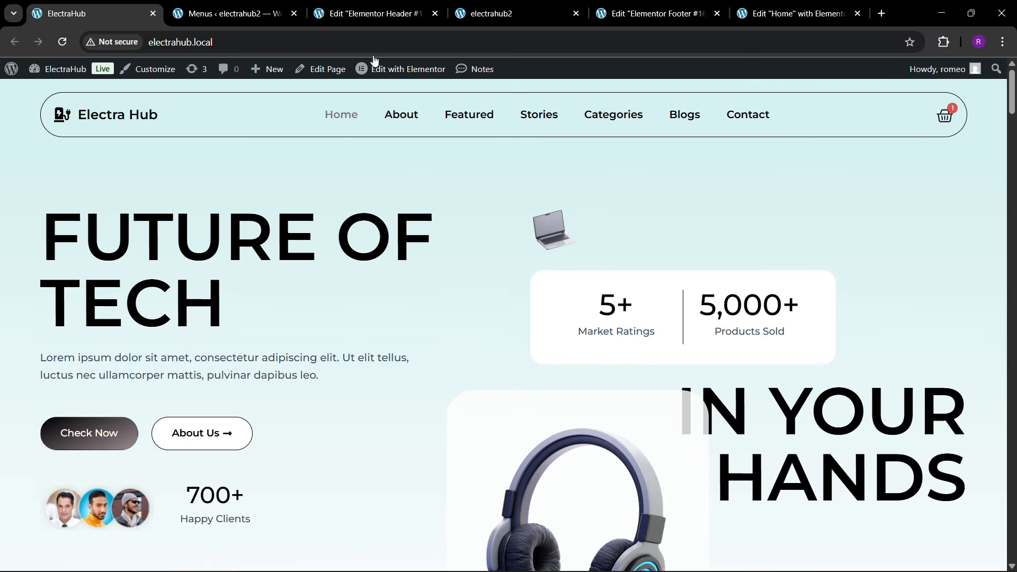
pyautogui.click(373, 14)
pyautogui.click(59, 74)
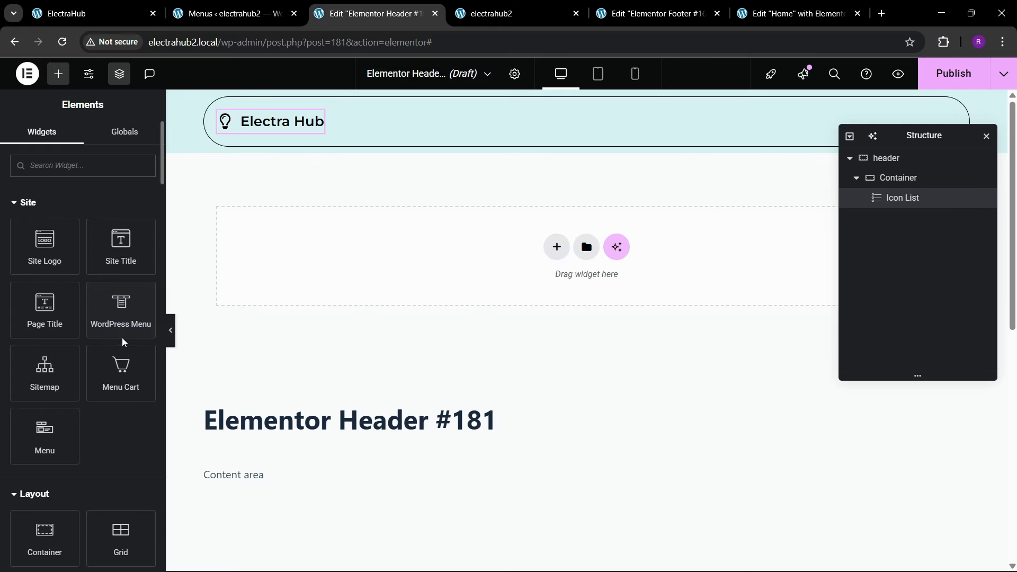
pyautogui.moveTo(121, 318); pyautogui.dragTo(302, 140)
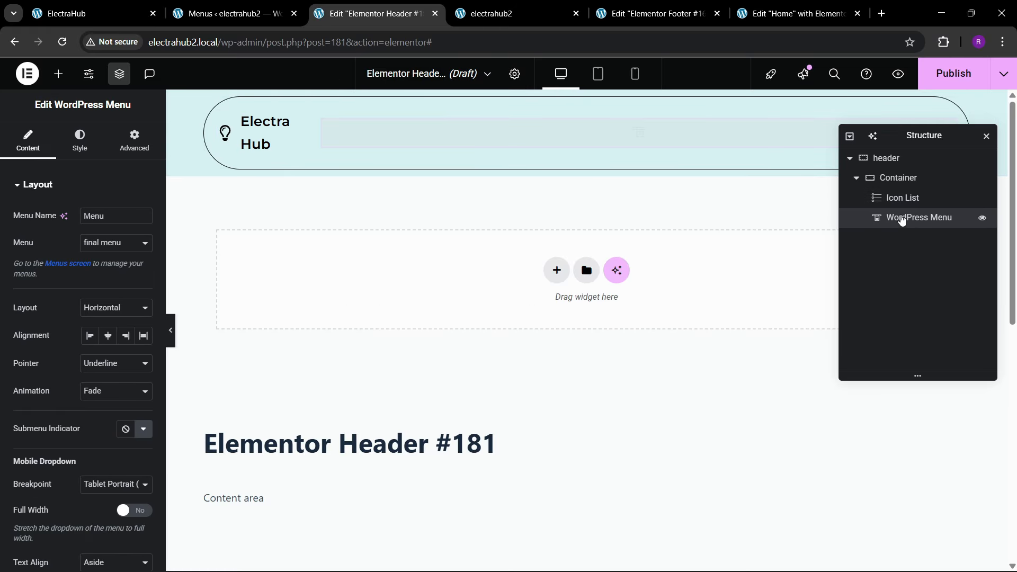
# Step: Set the header's WordPress Menu pointer to Text with the Grow animation
pyautogui.click(898, 178)
pyautogui.click(27, 140)
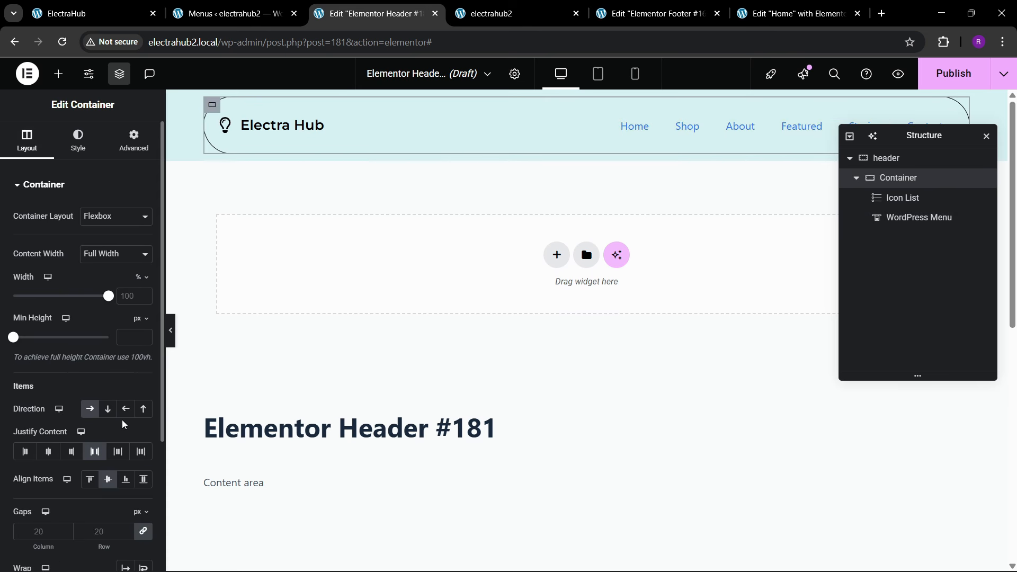
pyautogui.click(945, 119)
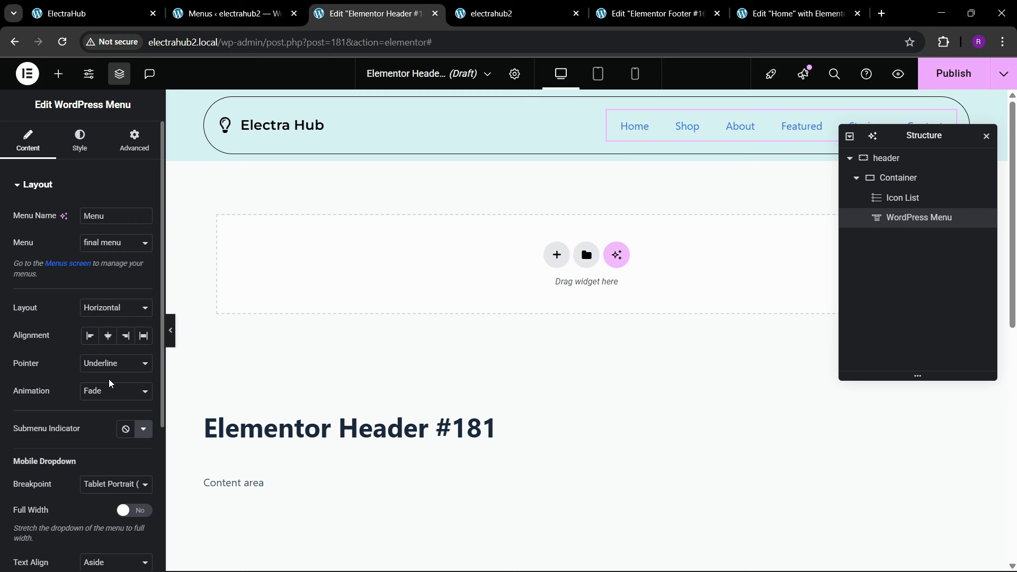
pyautogui.scroll(-1, 110, 381)
pyautogui.click(100, 303)
pyautogui.click(92, 409)
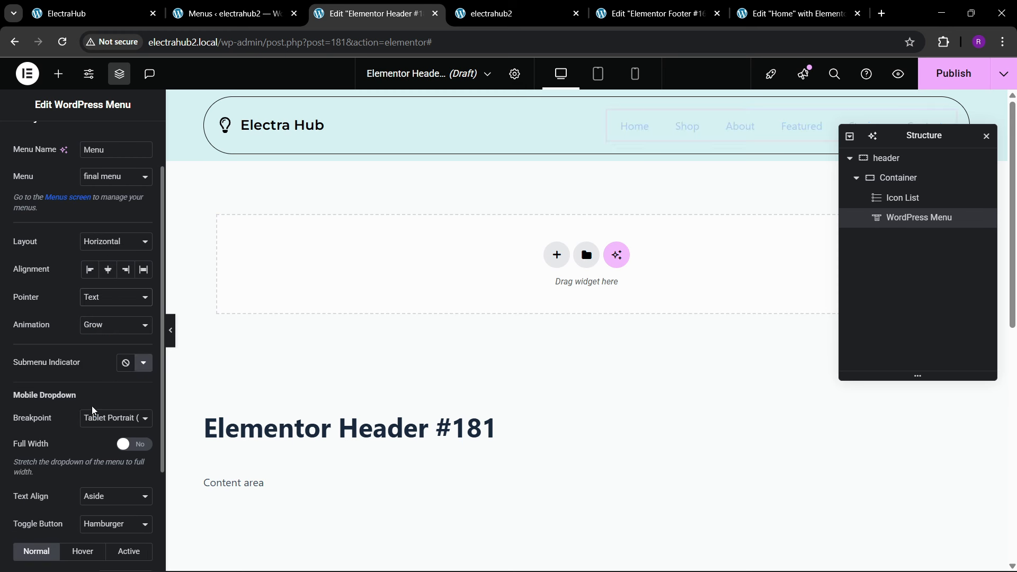
pyautogui.click(101, 326)
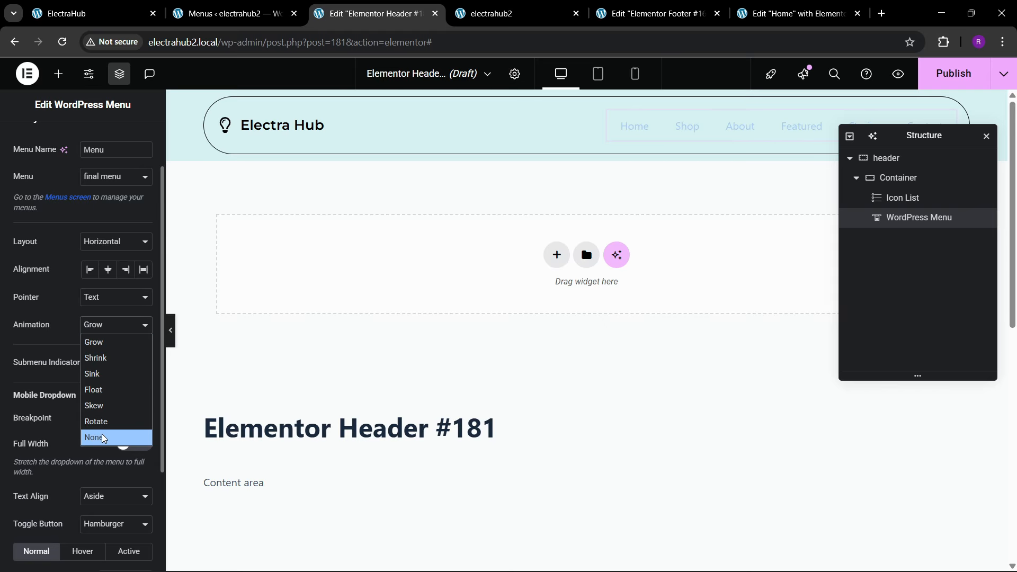
pyautogui.click(95, 343)
# Step: Make the menu's mobile dropdown full width and set its text alignment to Center
pyautogui.scroll(-1, 86, 381)
pyautogui.click(130, 379)
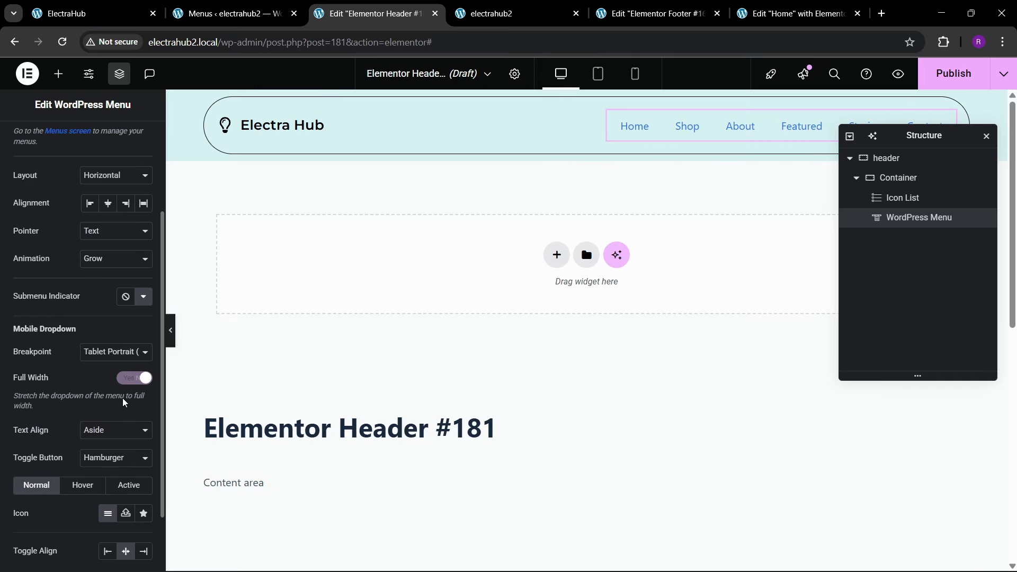
pyautogui.click(111, 440)
pyautogui.click(103, 463)
pyautogui.scroll(3, 80, 371)
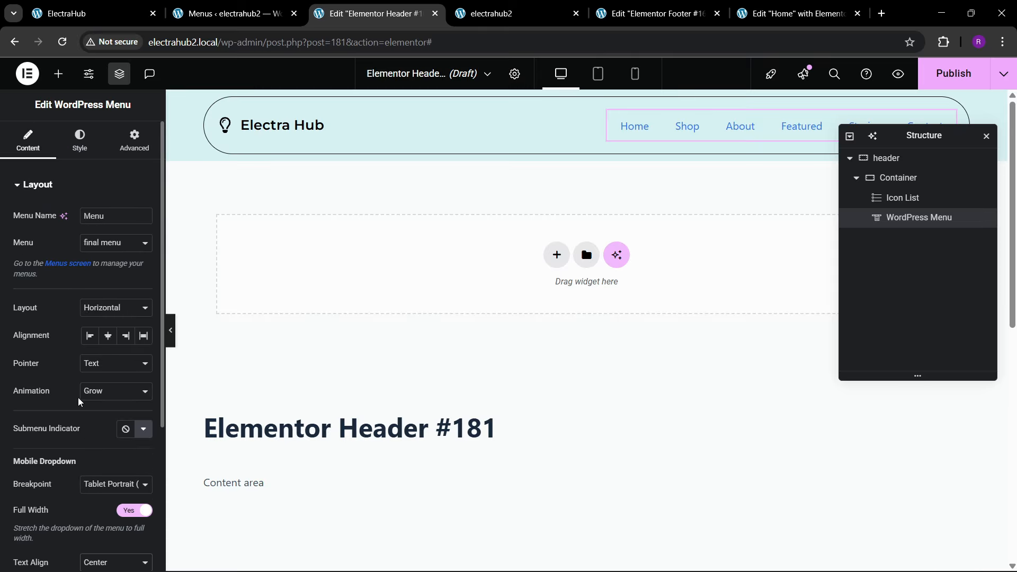
# Step: Set the main menu typography to the Montserrat family with a 600 (Semi Bold) weight
pyautogui.click(76, 154)
pyautogui.click(143, 217)
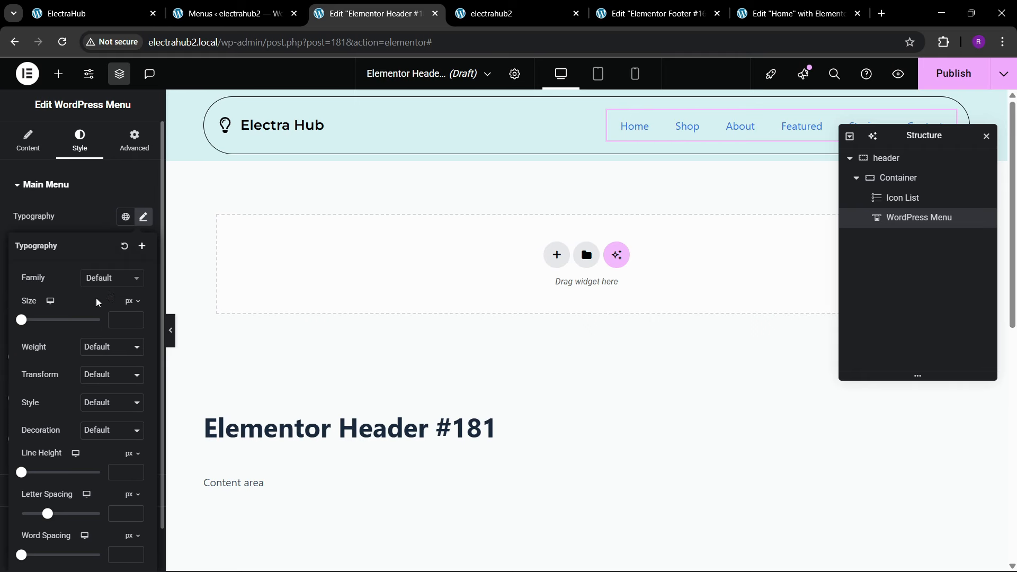
pyautogui.click(111, 278)
pyautogui.write('montserrat')
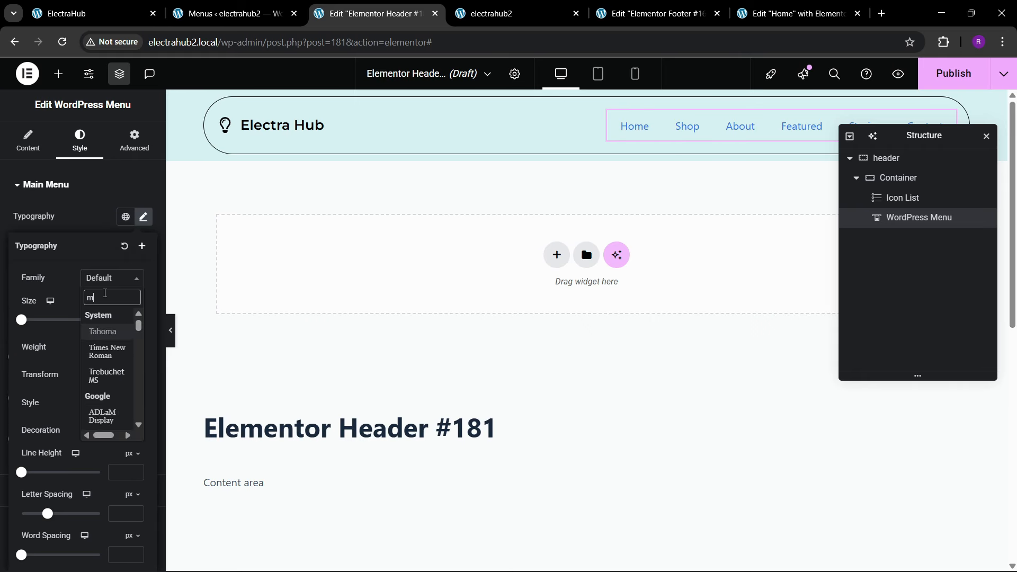
pyautogui.press('Return')
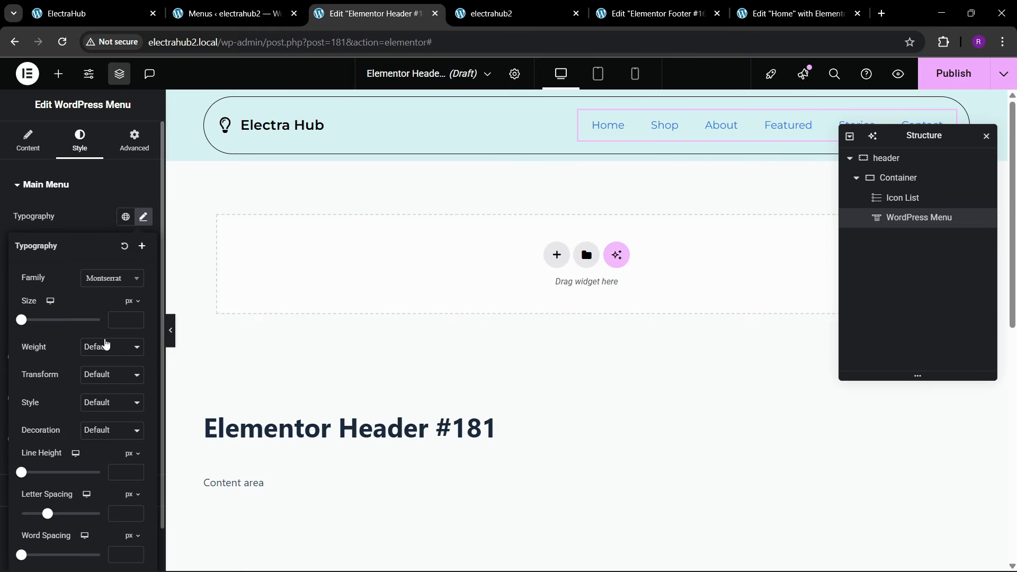
pyautogui.click(106, 345)
pyautogui.click(110, 442)
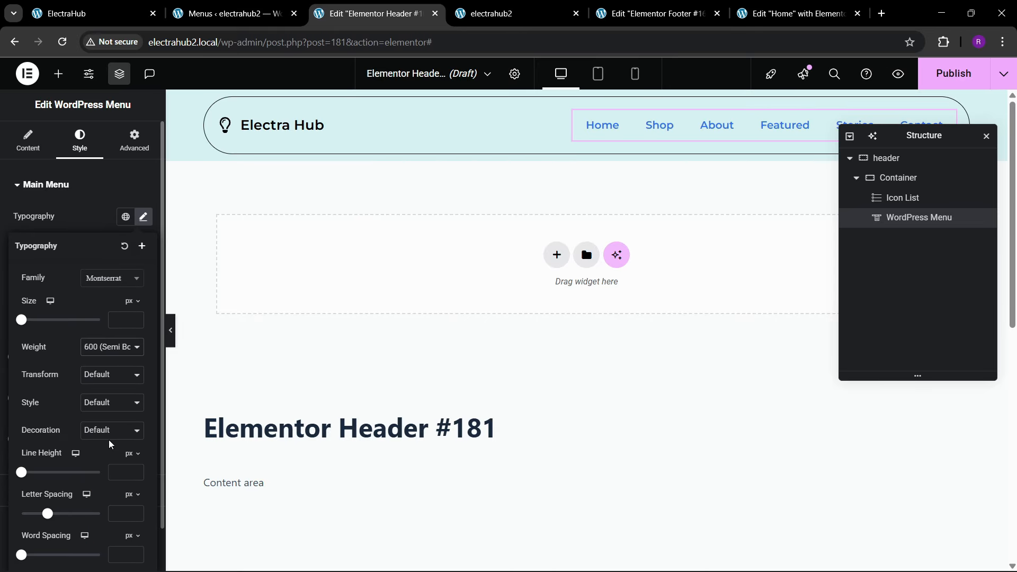
pyautogui.click(104, 353)
pyautogui.click(109, 428)
pyautogui.click(105, 358)
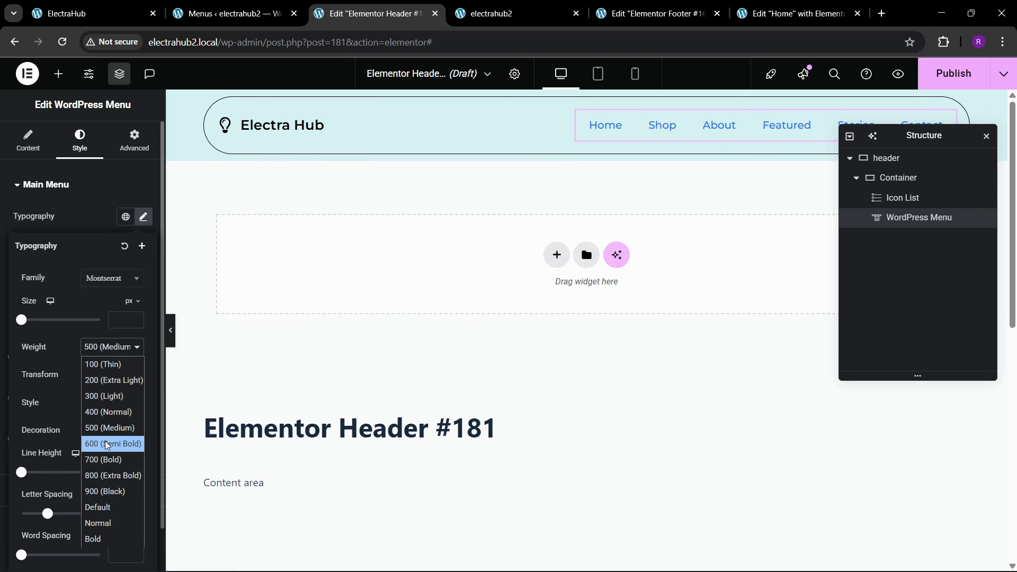
pyautogui.click(108, 443)
# Step: Set the main menu's font size to 15 px
pyautogui.click(139, 321)
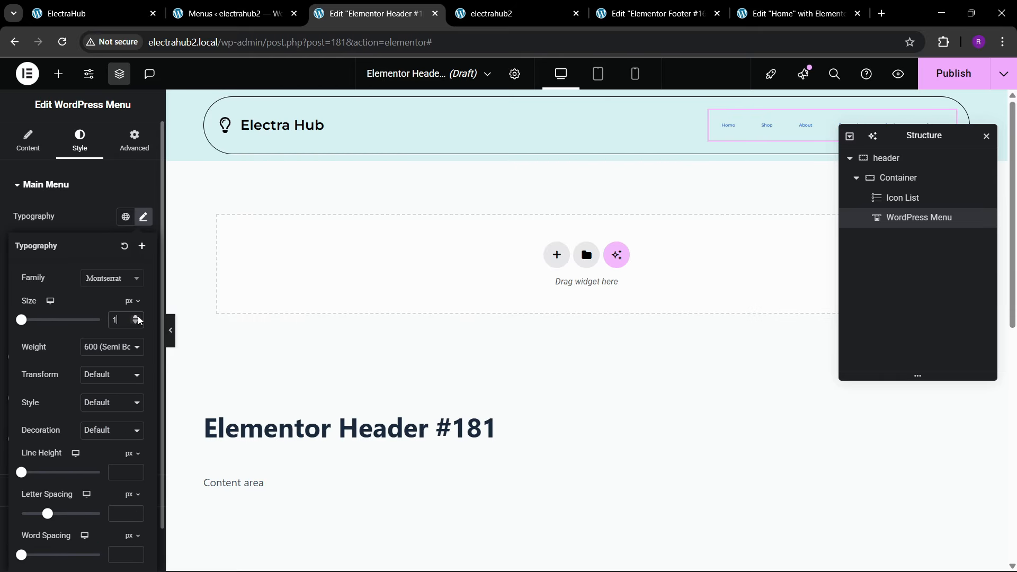
pyautogui.click(138, 318)
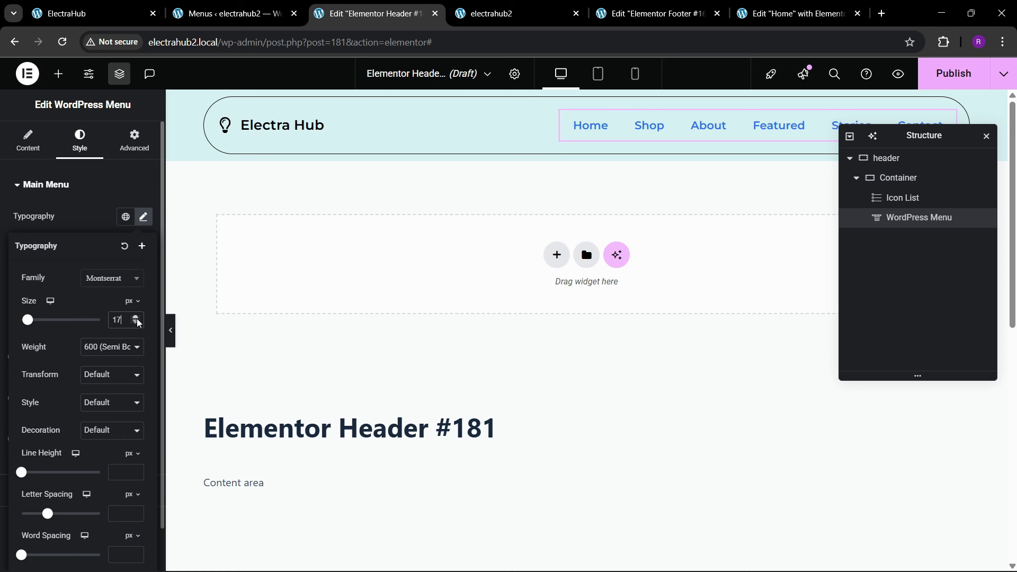
pyautogui.click(137, 324)
pyautogui.click(137, 324)
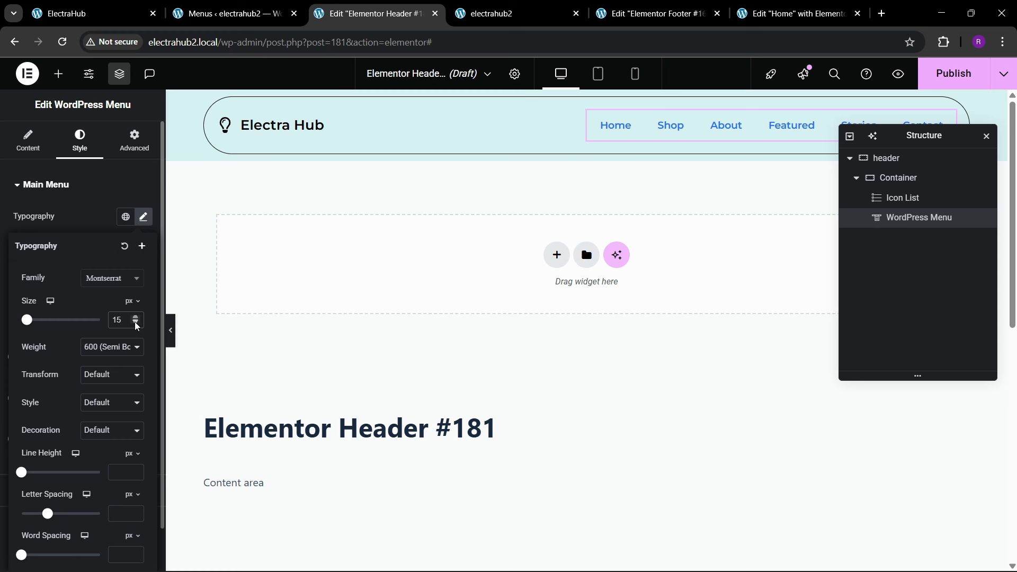
pyautogui.click(96, 226)
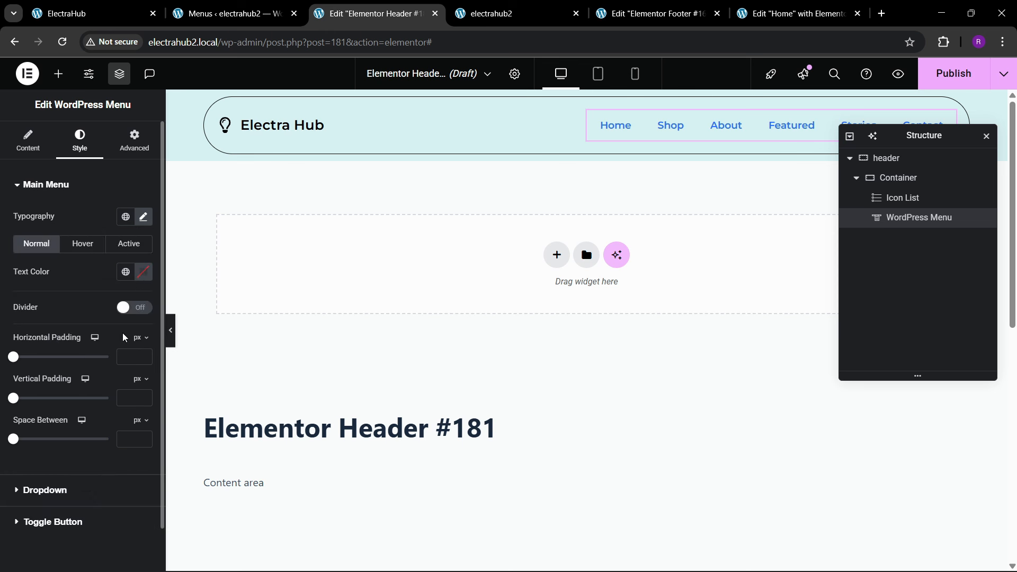
# Step: Set the menu's normal text color to the global theme black and its font size to 16 px
pyautogui.click(128, 276)
pyautogui.click(62, 464)
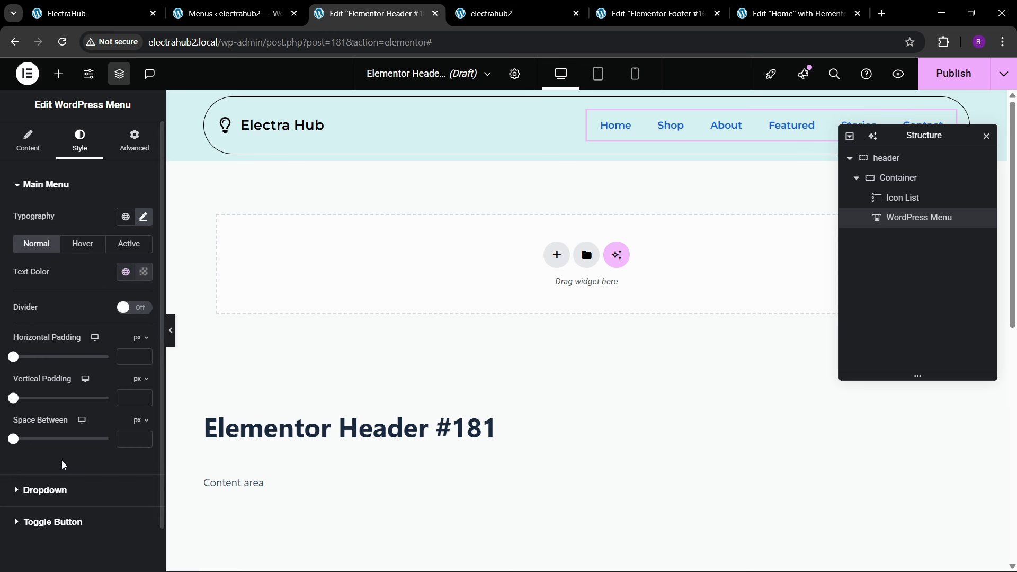
pyautogui.click(143, 217)
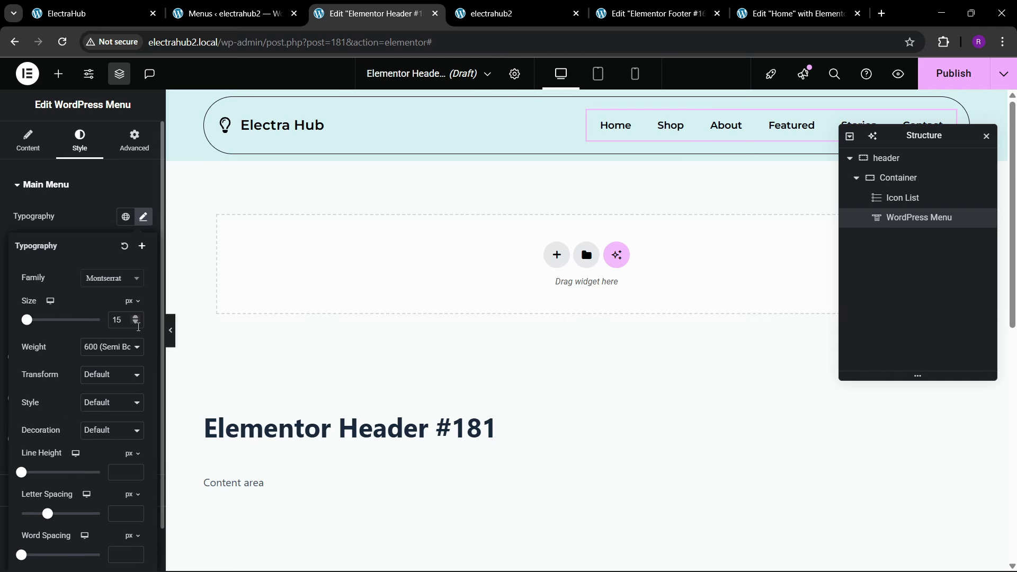
pyautogui.click(136, 318)
pyautogui.click(78, 224)
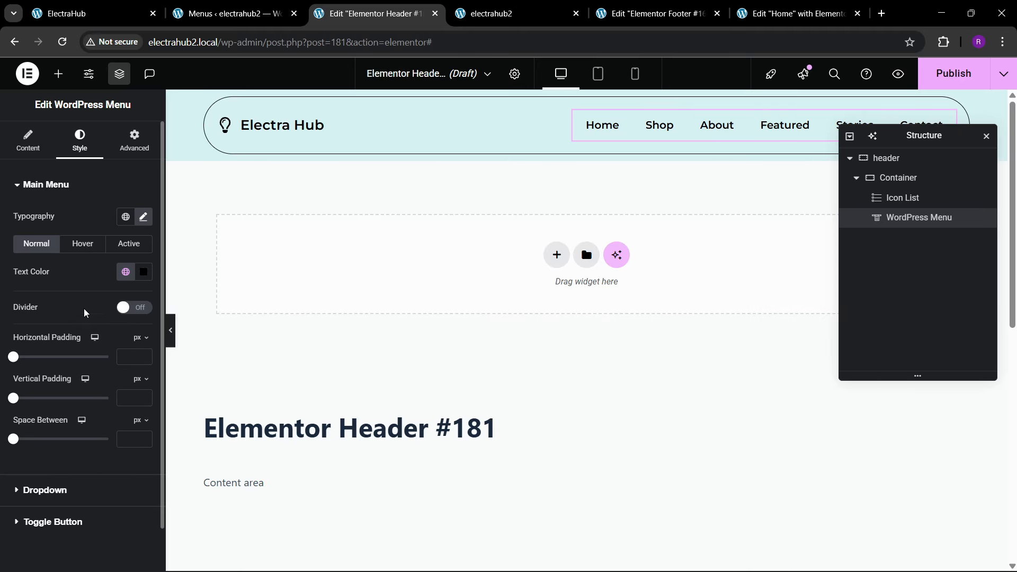
# Step: Set the menu's hover text color to the global Secondary color
pyautogui.click(85, 244)
pyautogui.click(126, 272)
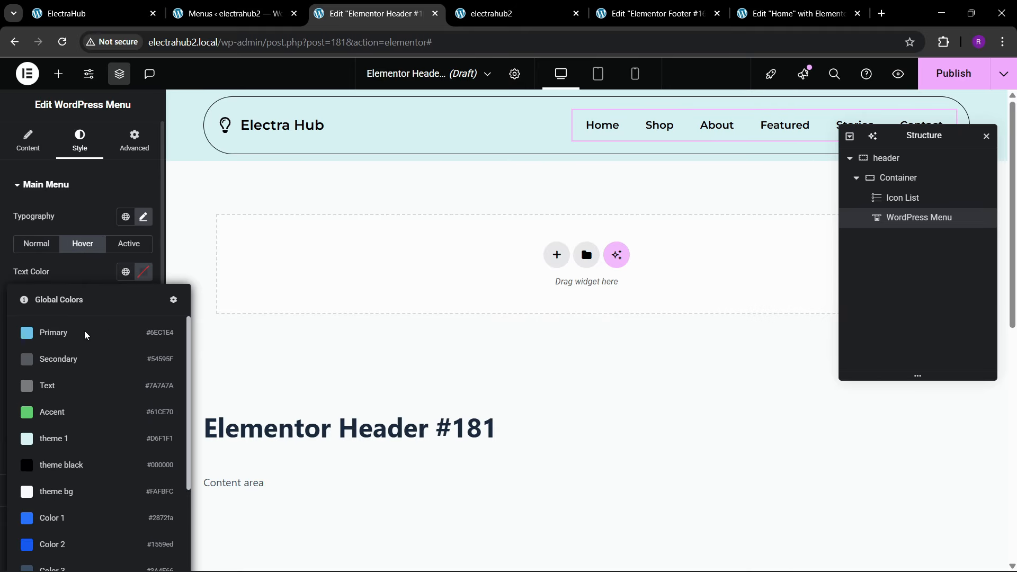
pyautogui.scroll(-3, 75, 472)
pyautogui.scroll(3, 76, 471)
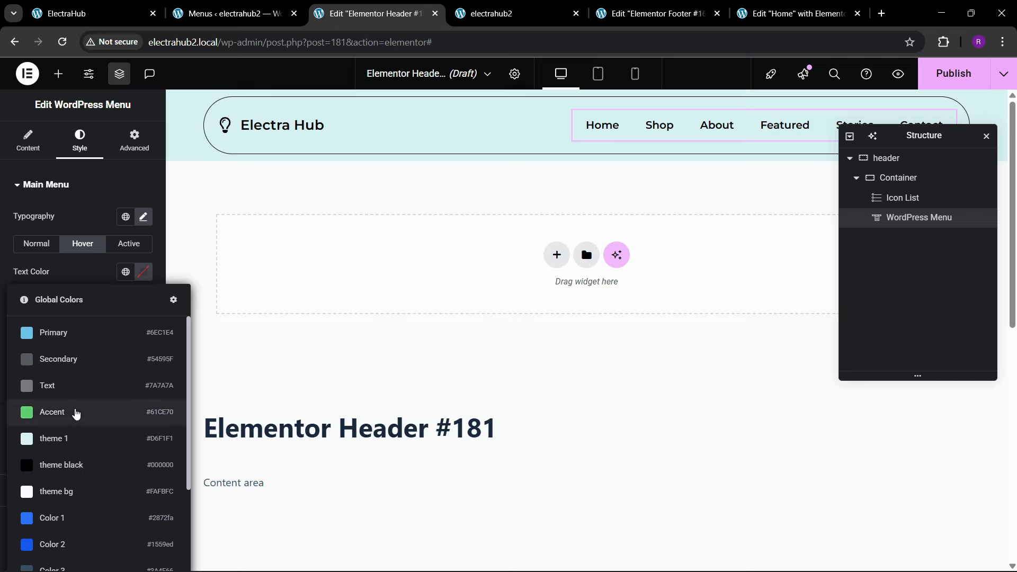
pyautogui.scroll(-3, 76, 456)
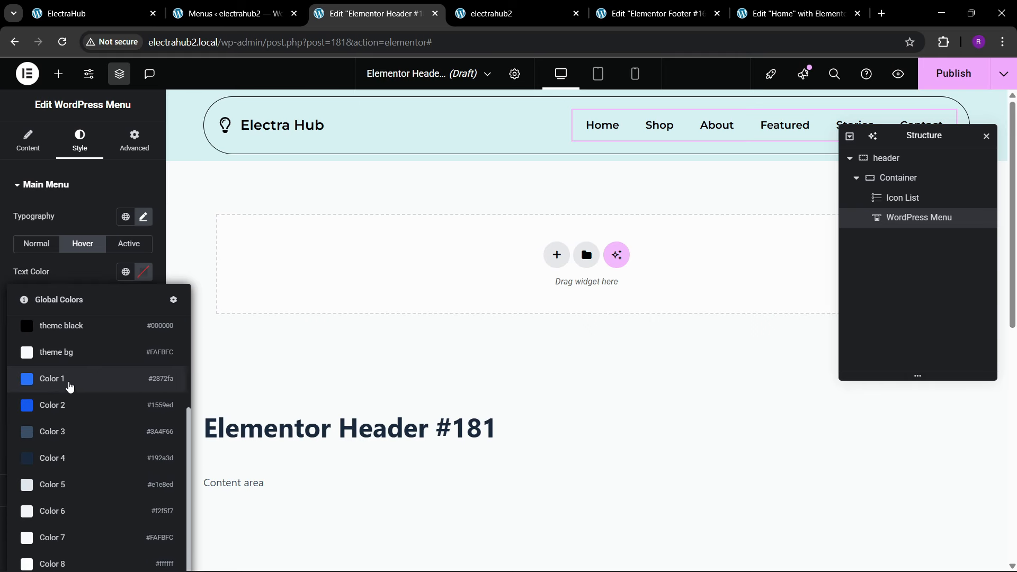
pyautogui.scroll(2, 83, 417)
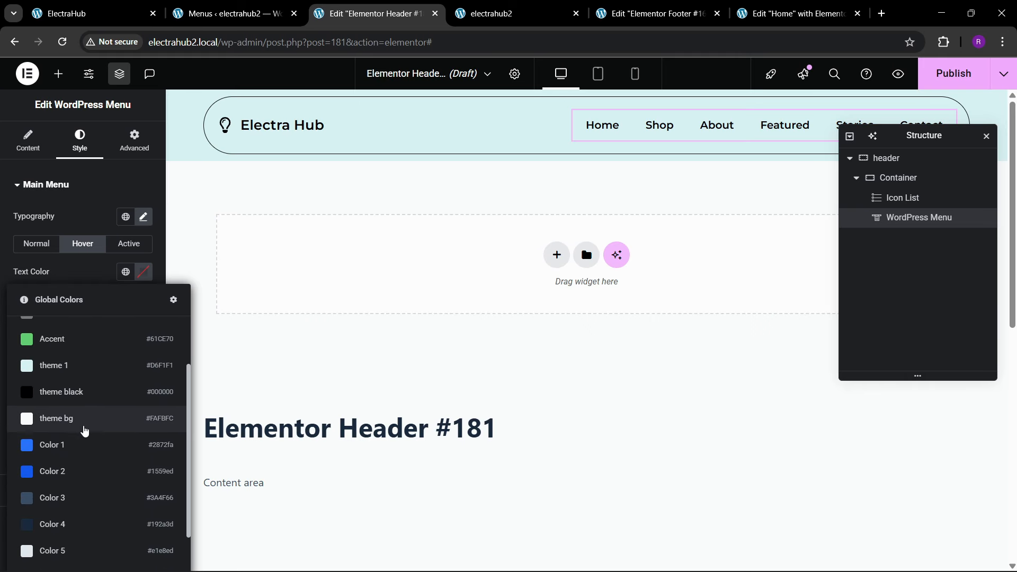
pyautogui.click(104, 279)
pyautogui.click(140, 273)
pyautogui.moveTo(140, 404); pyautogui.dragTo(67, 360)
pyautogui.click(143, 272)
pyautogui.click(126, 271)
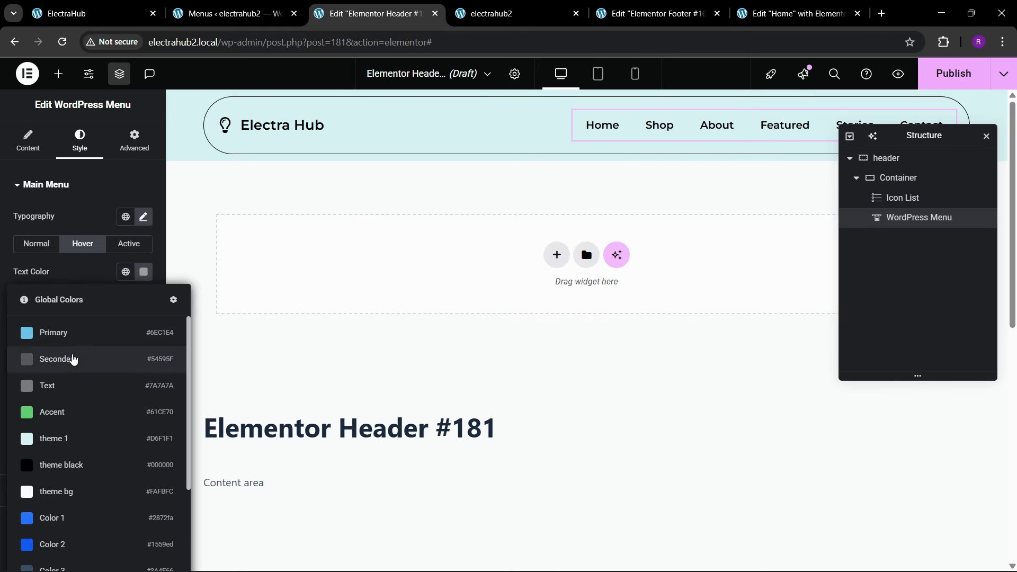
pyautogui.click(73, 360)
# Step: Set the menu's active text color to the global Secondary color
pyautogui.click(131, 243)
pyautogui.click(126, 272)
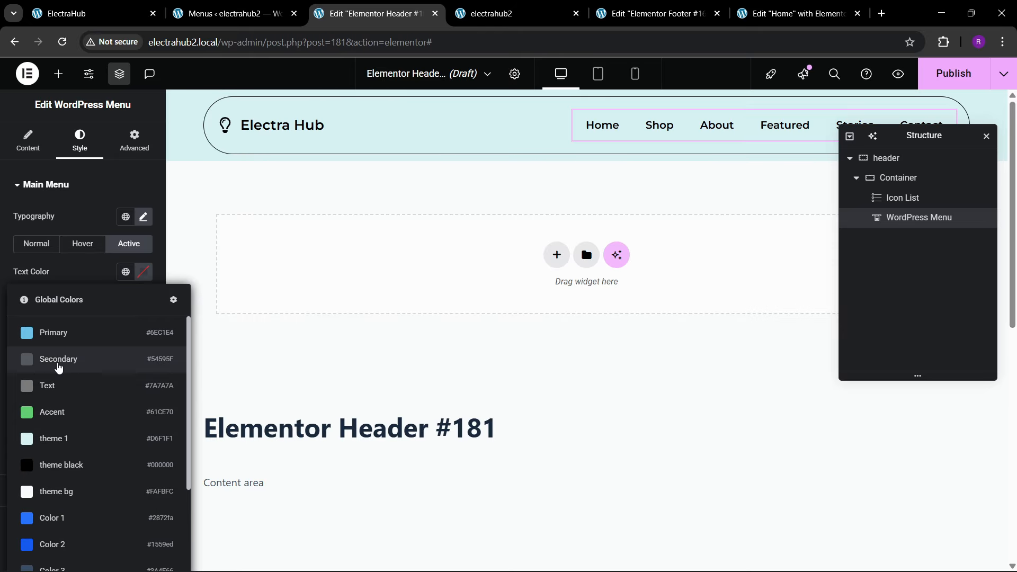
pyautogui.click(58, 366)
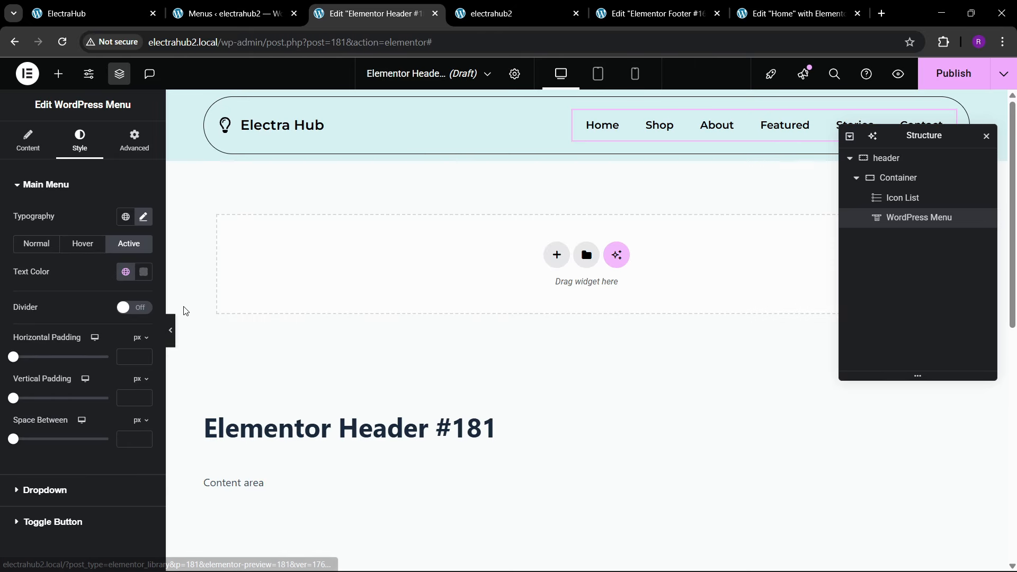
# Step: Try the 500 (Medium) weight on the menu text and return it to 600 (Semi Bold)
pyautogui.click(143, 217)
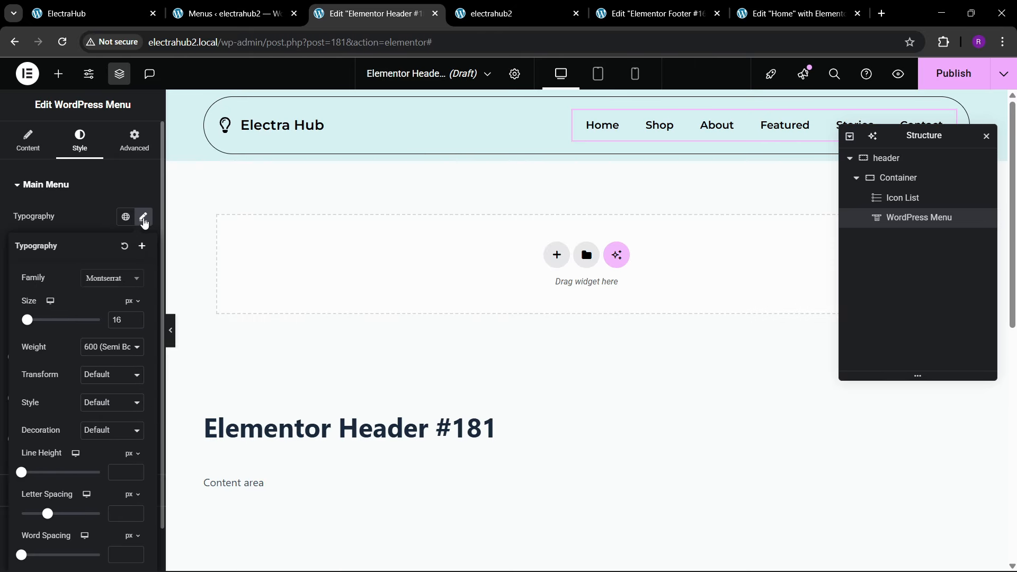
pyautogui.click(111, 345)
pyautogui.click(106, 428)
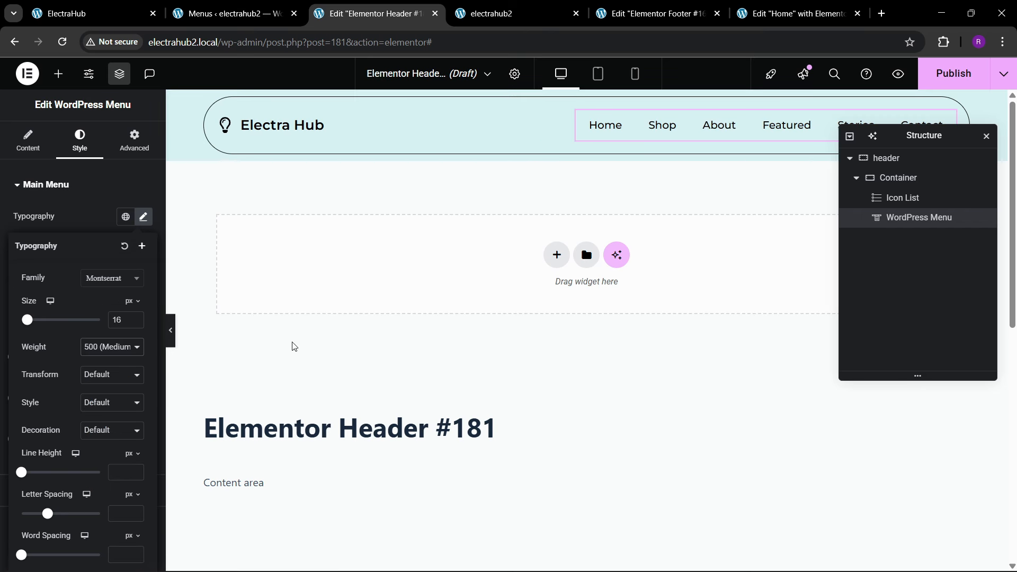
pyautogui.click(109, 349)
pyautogui.click(103, 438)
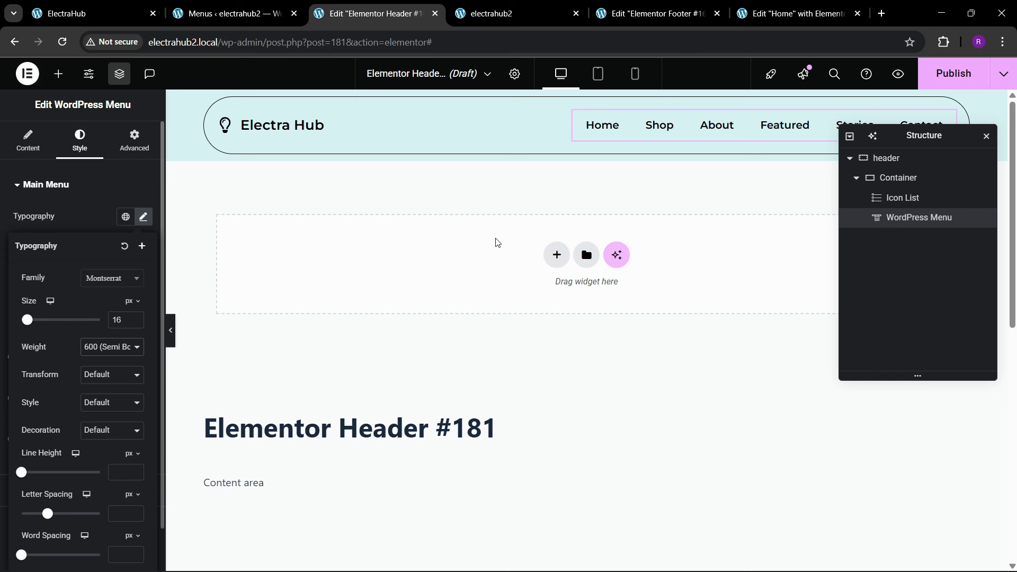
# Step: Compare with the reference header, and publish the header template with a display condition including the entire site
pyautogui.hotkey('ctrl', '1')
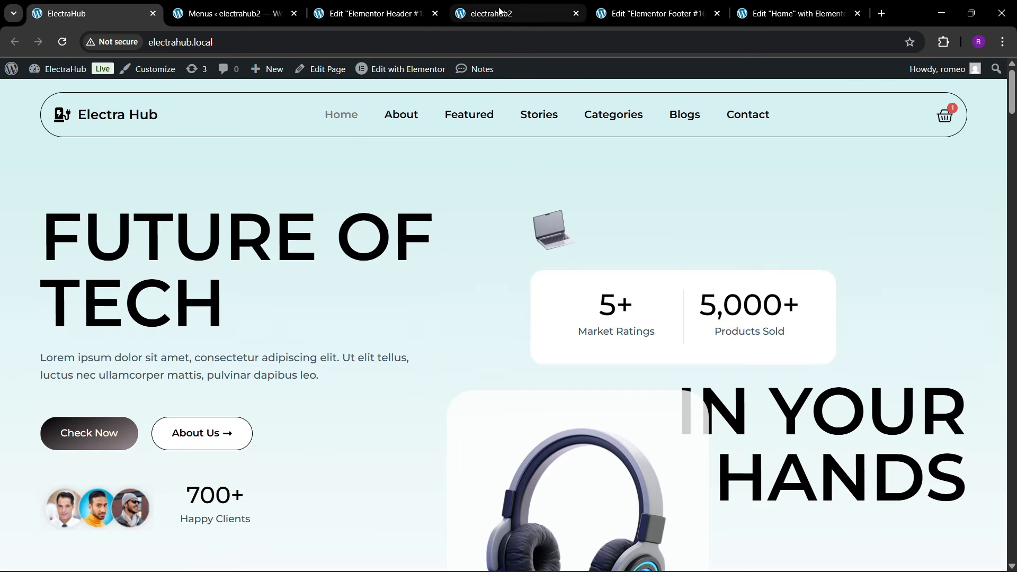
pyautogui.click(370, 13)
pyautogui.click(953, 73)
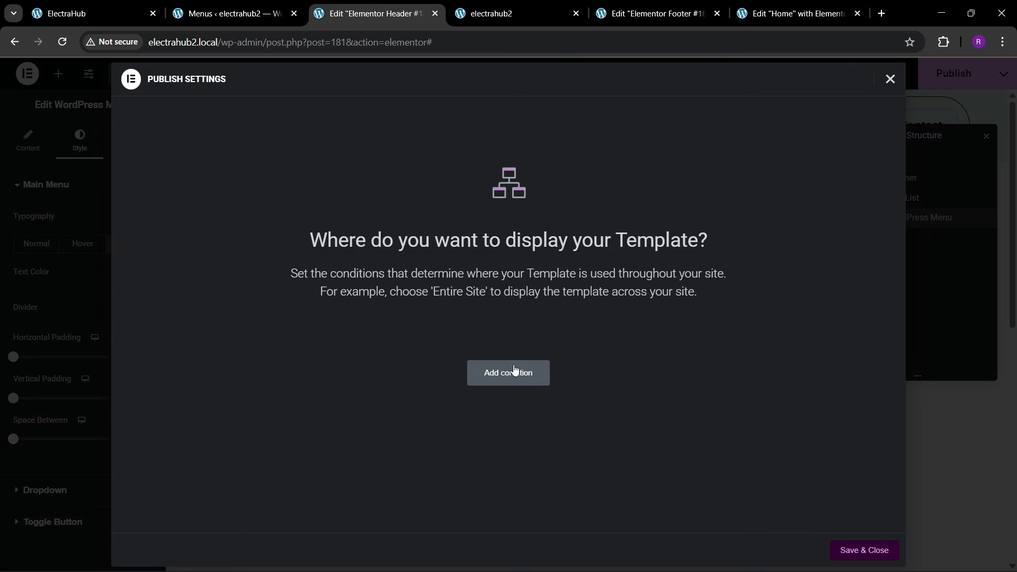
pyautogui.click(507, 373)
pyautogui.click(863, 551)
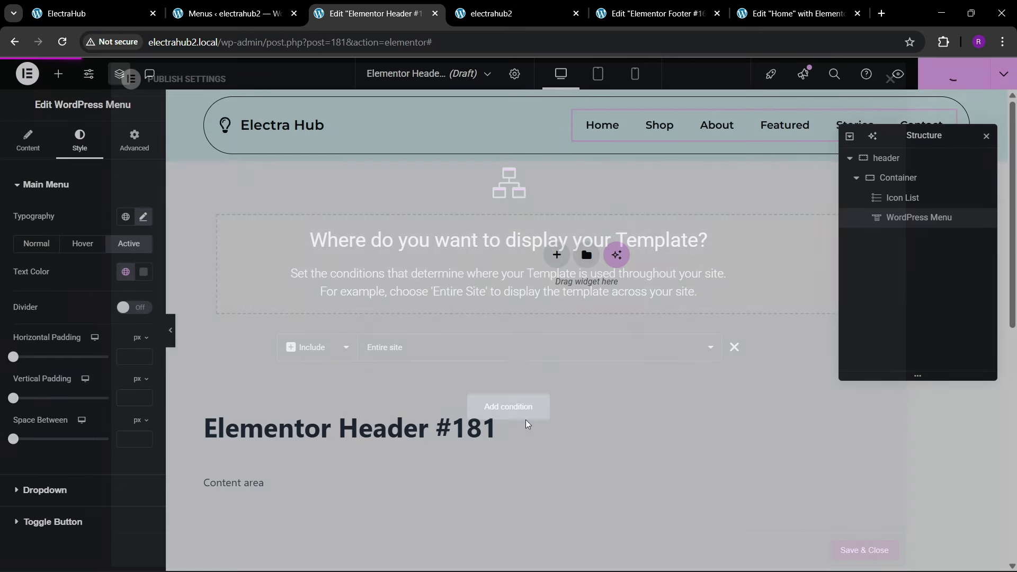
# Step: Check the reference header and add a Menu Cart widget between the icon list and the WordPress Menu
pyautogui.click(96, 13)
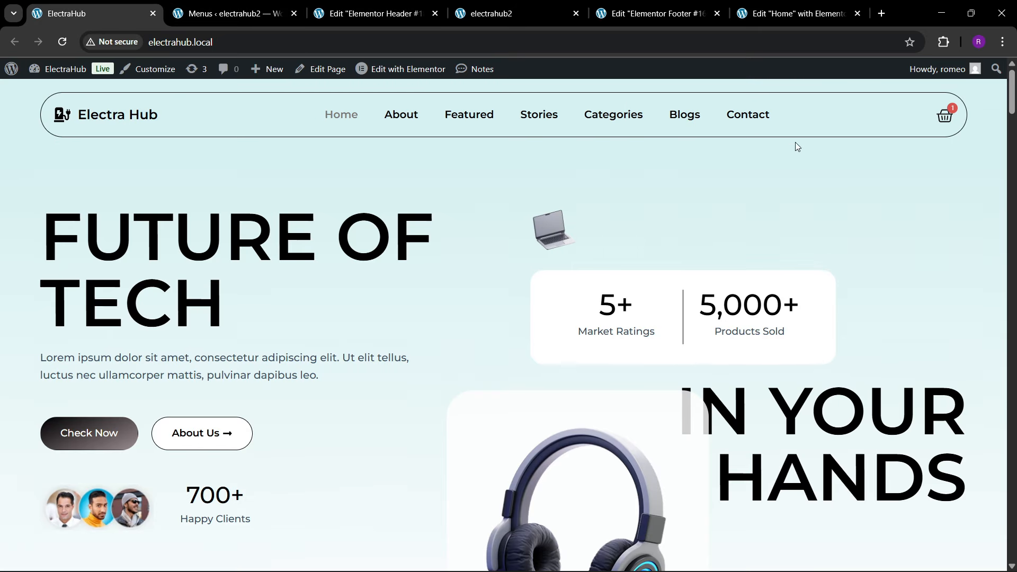
pyautogui.click(384, 19)
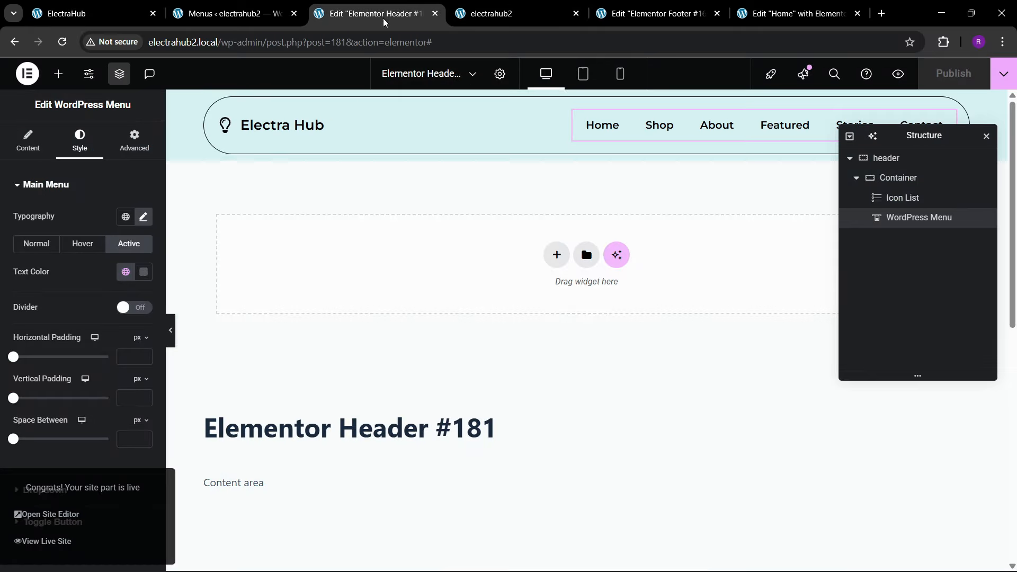
pyautogui.click(58, 74)
pyautogui.write('cart')
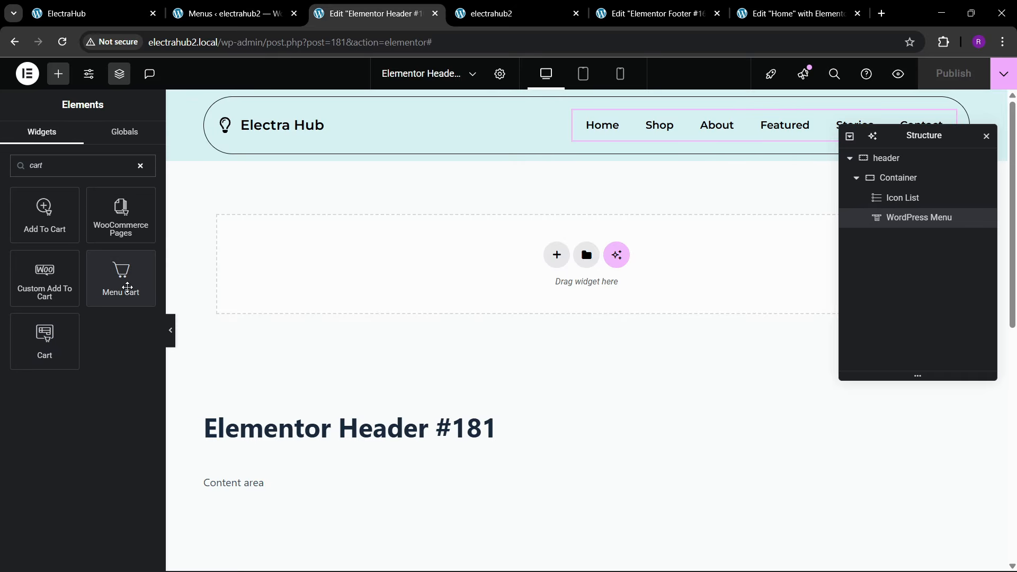
pyautogui.moveTo(127, 287); pyautogui.dragTo(713, 119)
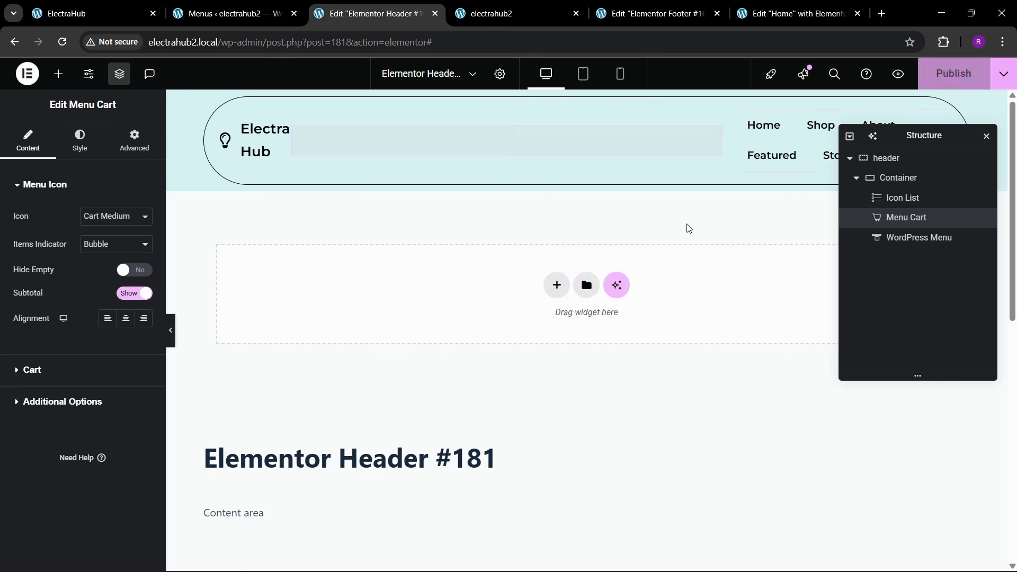
# Step: Move the Menu Cart after the WordPress Menu in the header container, and place the Structure panel clear of the cart
pyautogui.moveTo(904, 221); pyautogui.dragTo(909, 263)
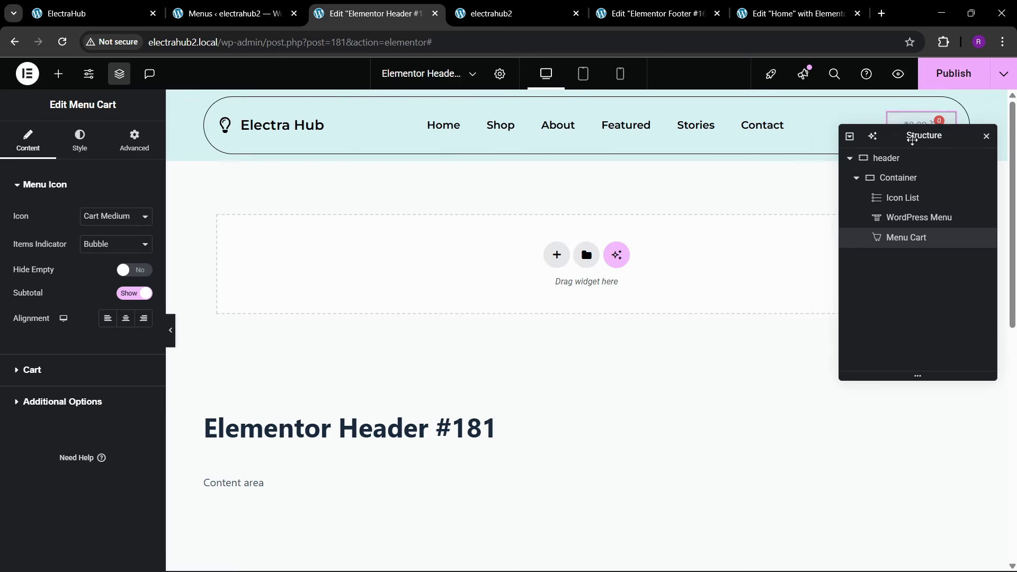
pyautogui.moveTo(913, 134); pyautogui.dragTo(562, 214)
pyautogui.click(927, 136)
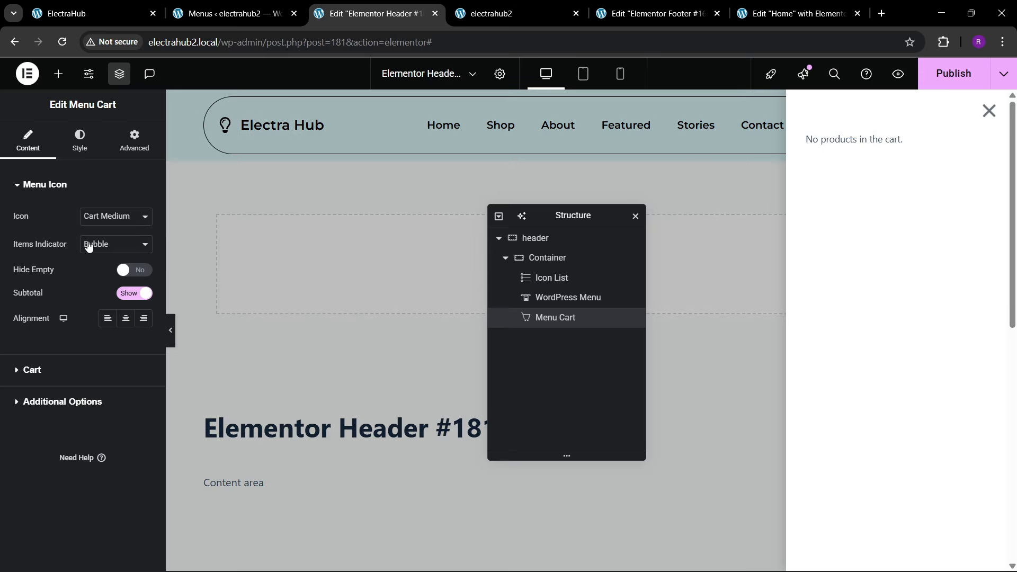
pyautogui.click(102, 218)
pyautogui.click(989, 119)
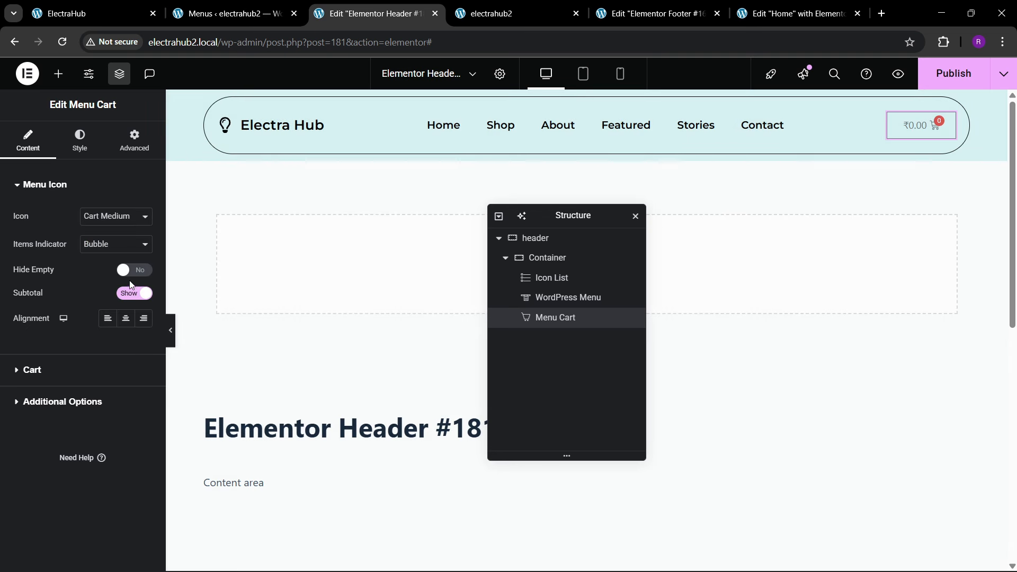
# Step: Set the menu cart's icon to Basket Medium and hide its subtotal
pyautogui.click(112, 219)
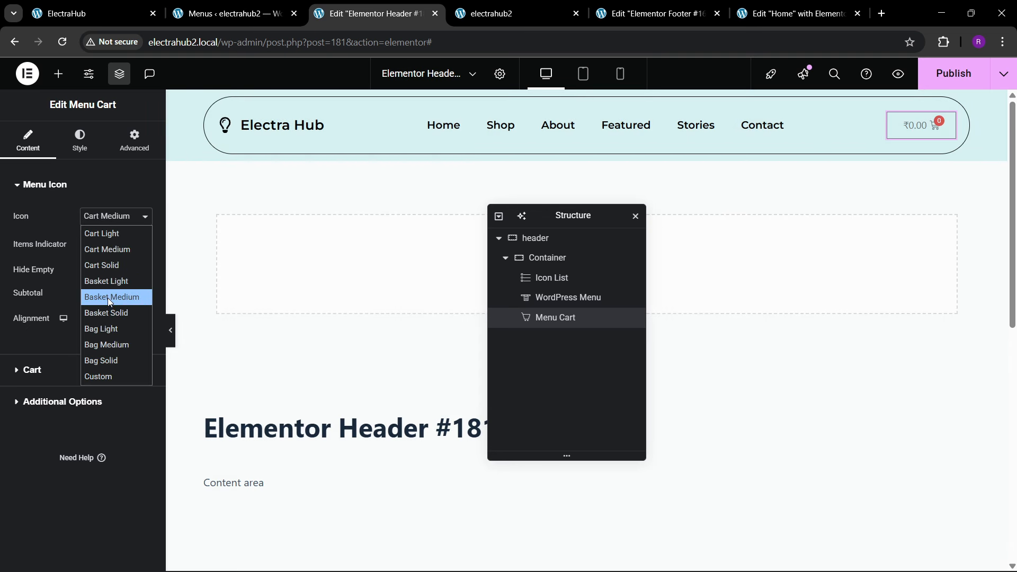
pyautogui.click(107, 297)
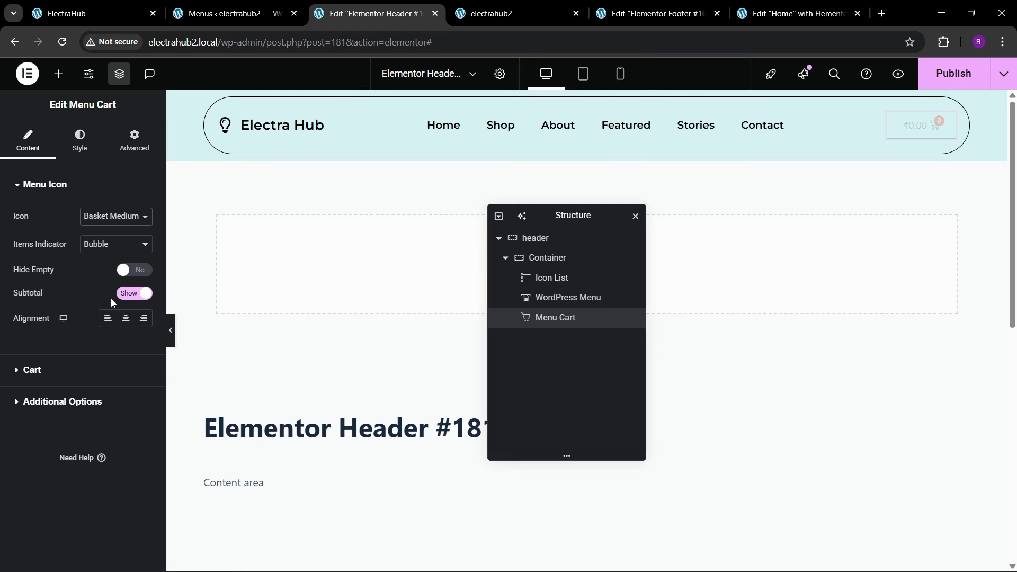
pyautogui.click(115, 216)
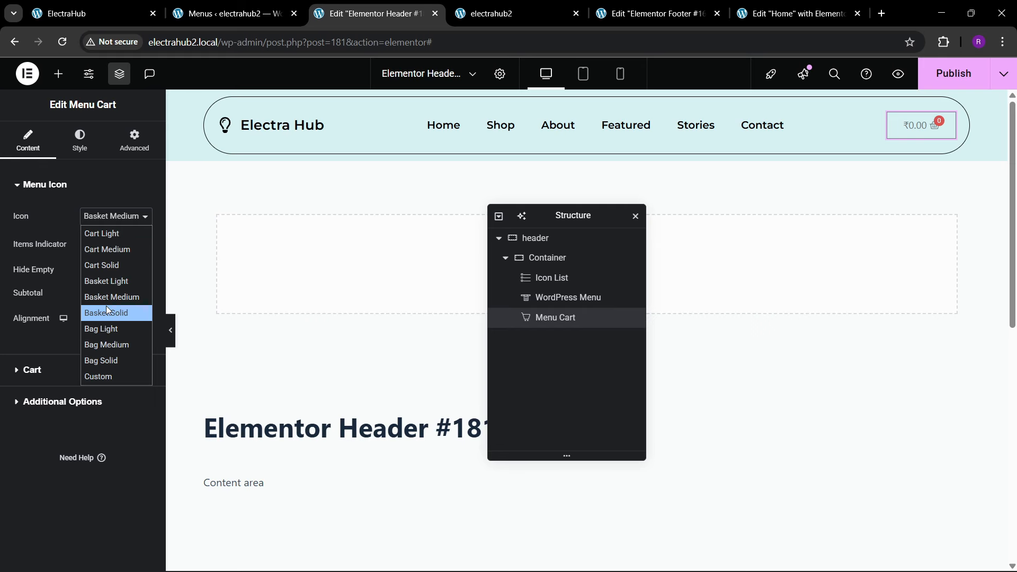
pyautogui.click(48, 337)
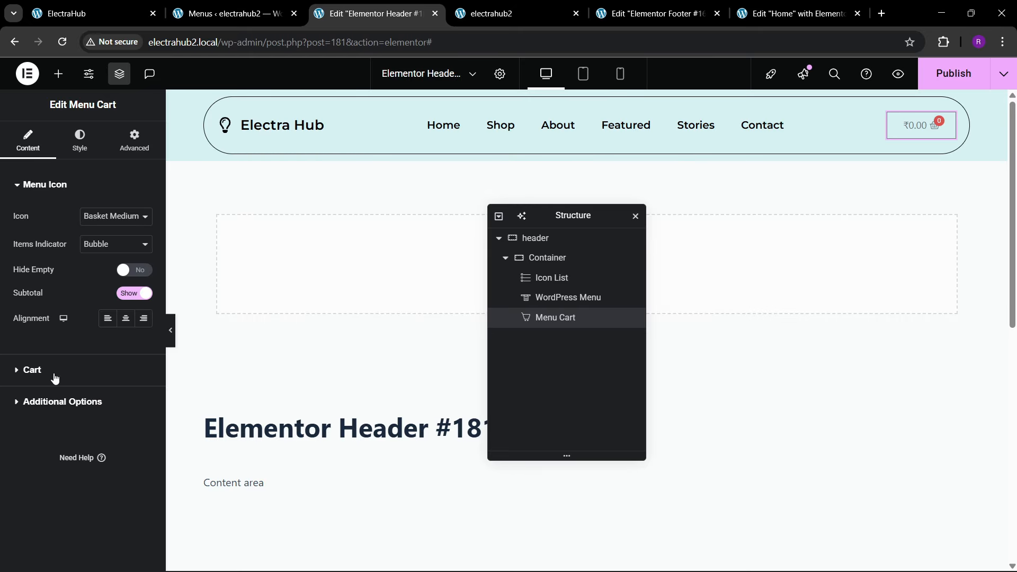
pyautogui.click(135, 293)
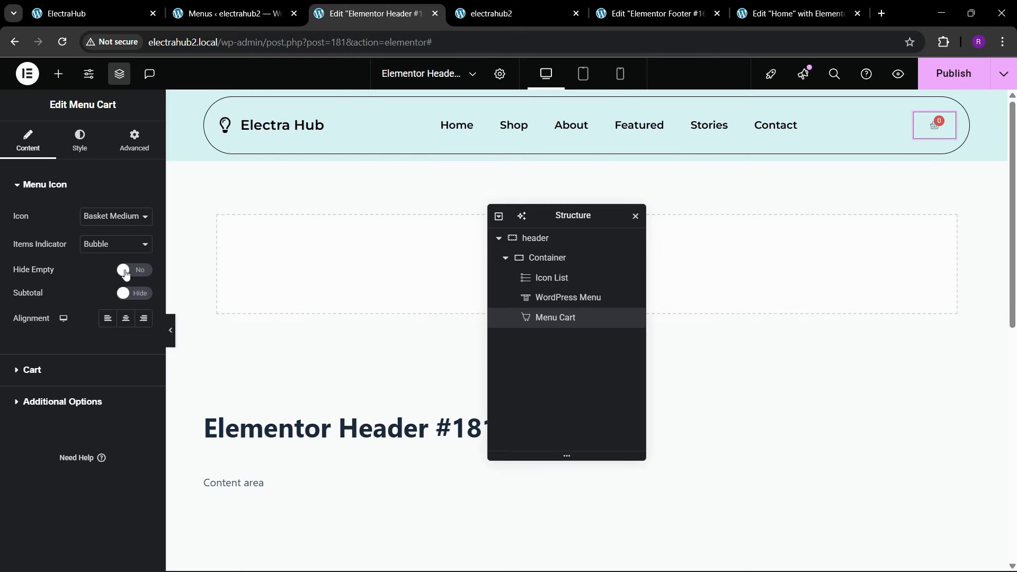
pyautogui.click(108, 243)
pyautogui.click(71, 318)
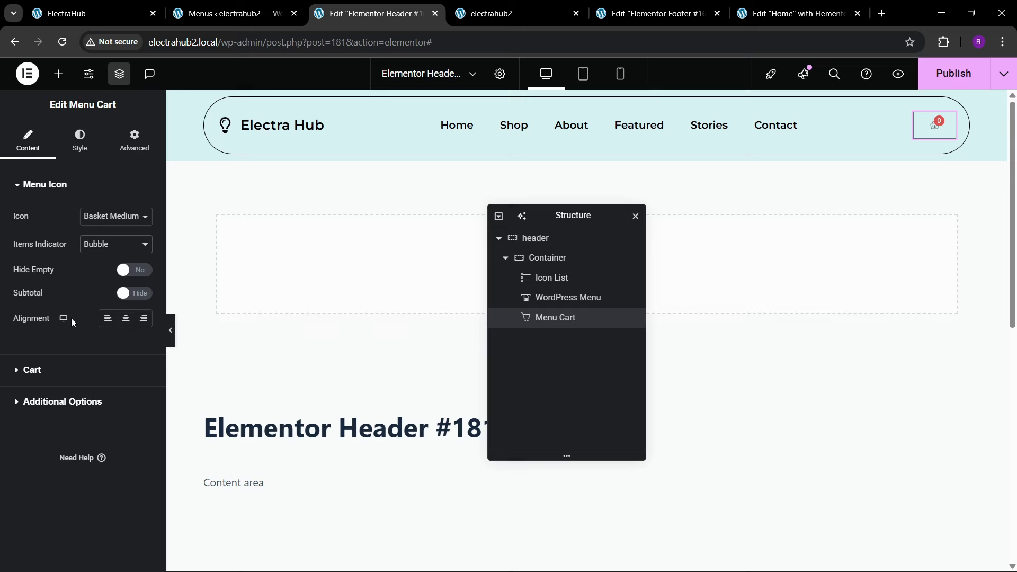
pyautogui.click(52, 404)
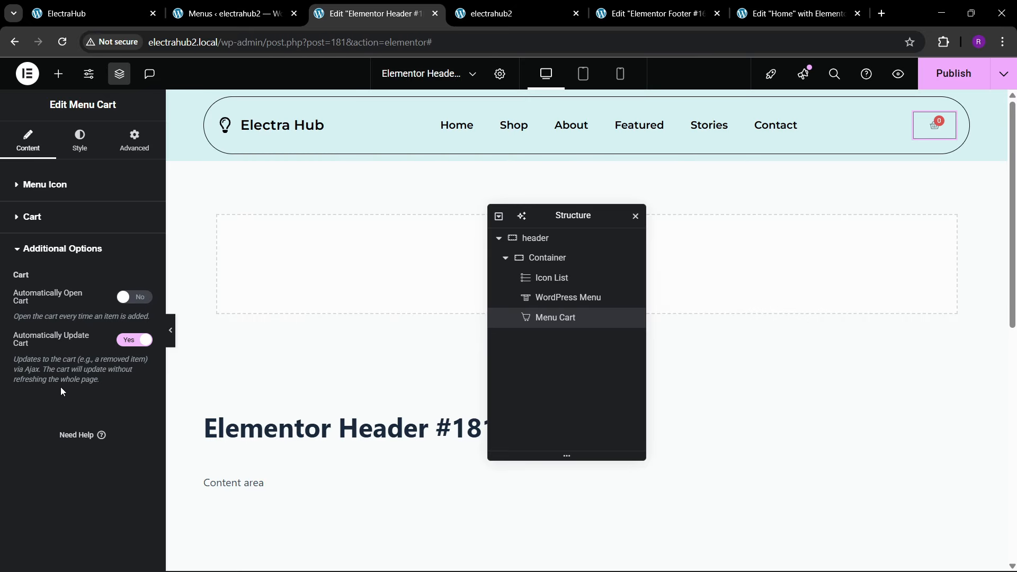
# Step: Set the menu cart's icon size to 25 px and its padding to 0 on all sides
pyautogui.click(79, 140)
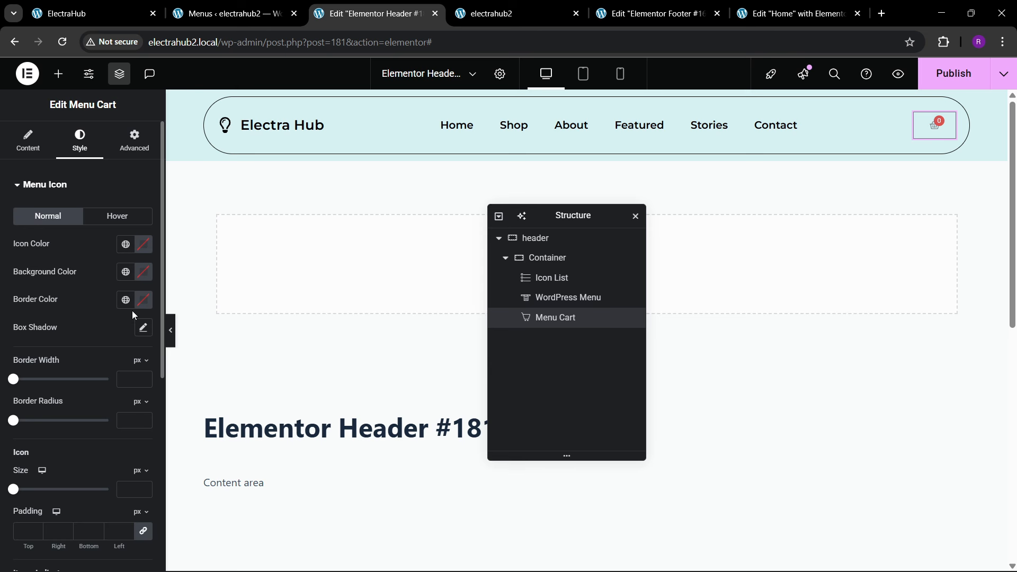
pyautogui.scroll(-1, 82, 398)
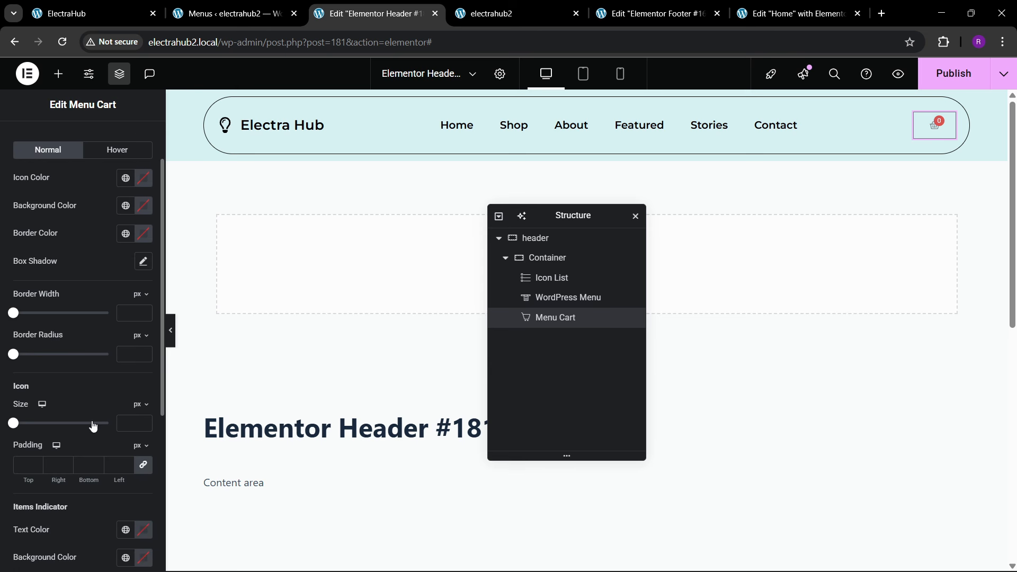
pyautogui.moveTo(144, 422); pyautogui.dragTo(146, 428)
pyautogui.click(146, 427)
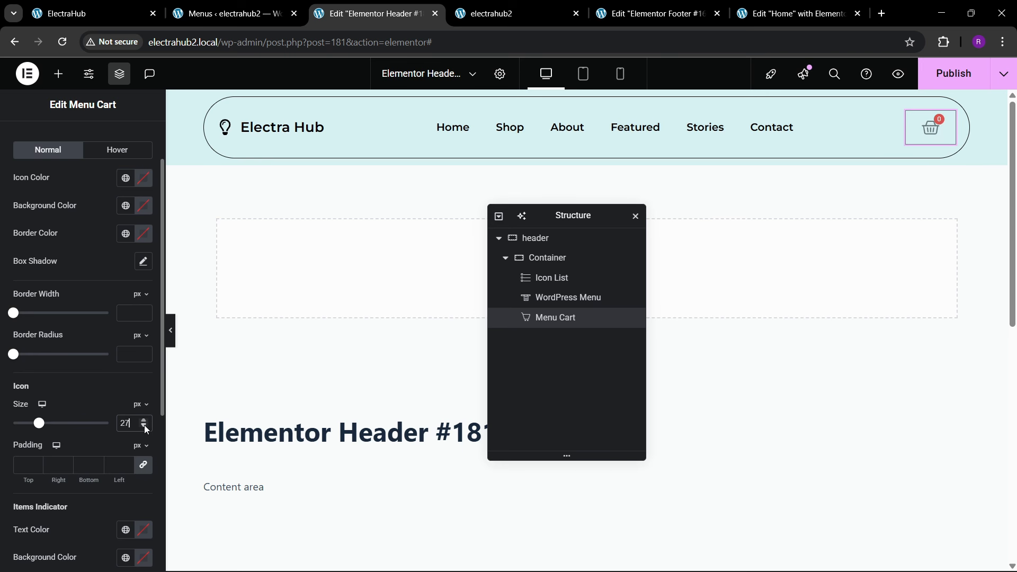
pyautogui.click(146, 427)
pyautogui.click(147, 427)
pyautogui.click(146, 427)
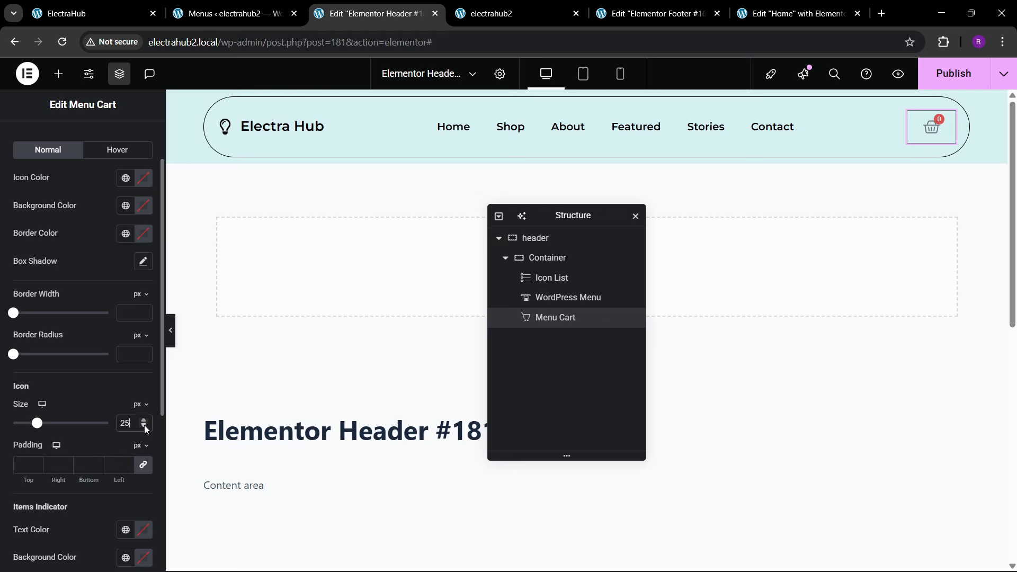
pyautogui.click(31, 465)
pyautogui.write('0')
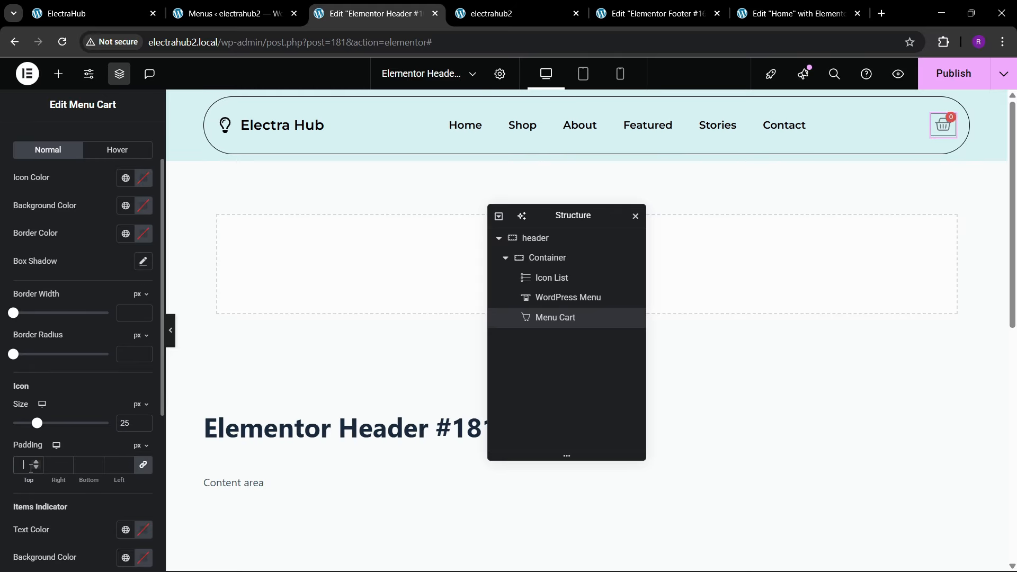
pyautogui.scroll(-3, 25, 427)
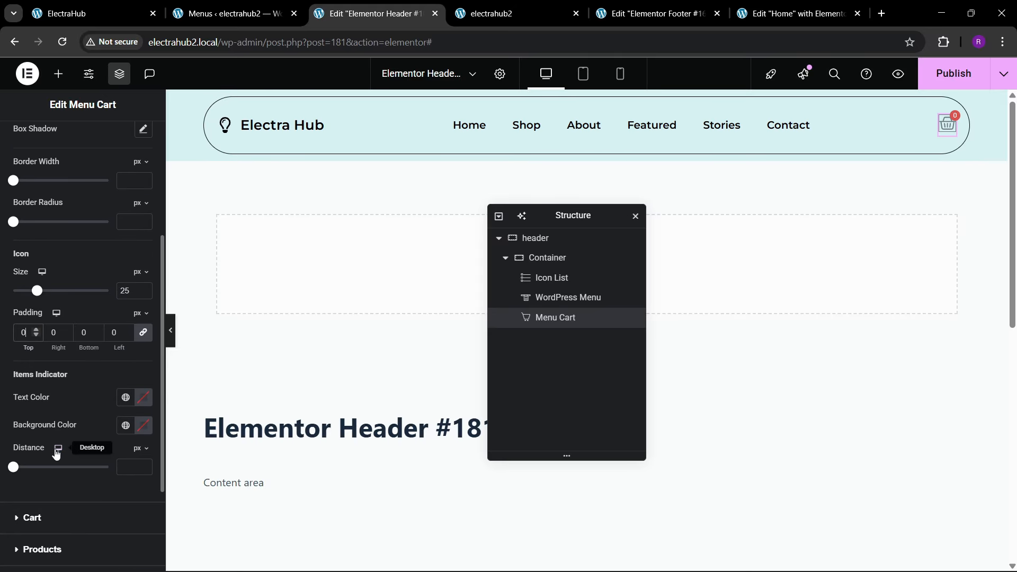
# Step: Set the menu cart icon's border width and border radius to 0
pyautogui.scroll(3, 37, 461)
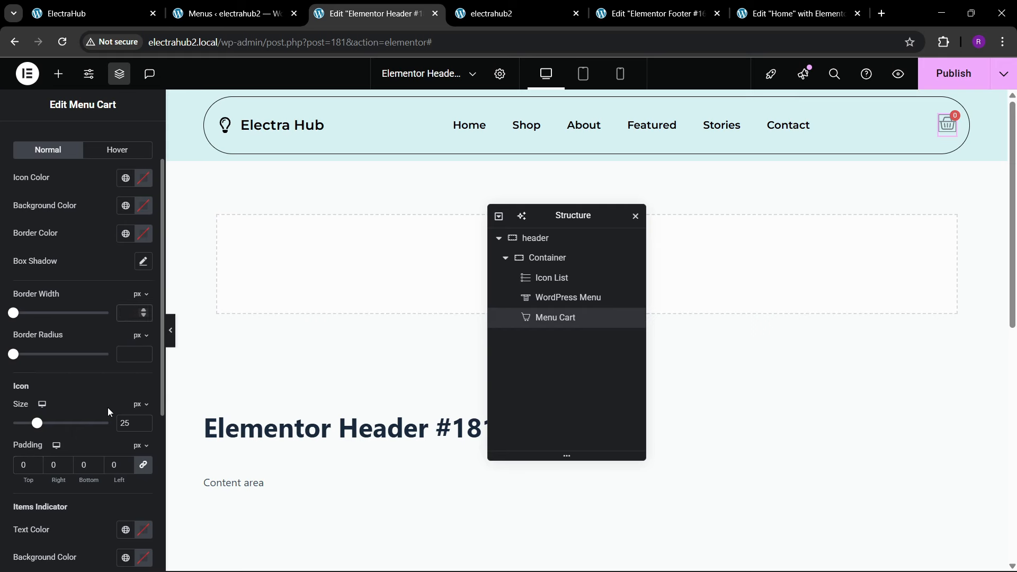
pyautogui.write('0')
pyautogui.click(125, 350)
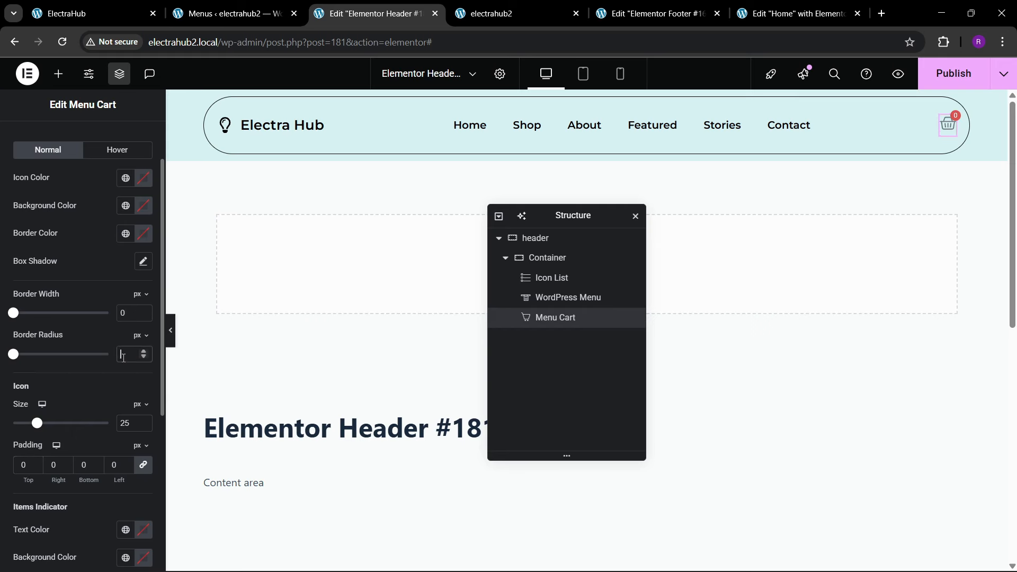
pyautogui.write('0')
# Step: Set the menu cart's icon color to the global theme black color and publish the header
pyautogui.scroll(2, 114, 276)
pyautogui.click(125, 244)
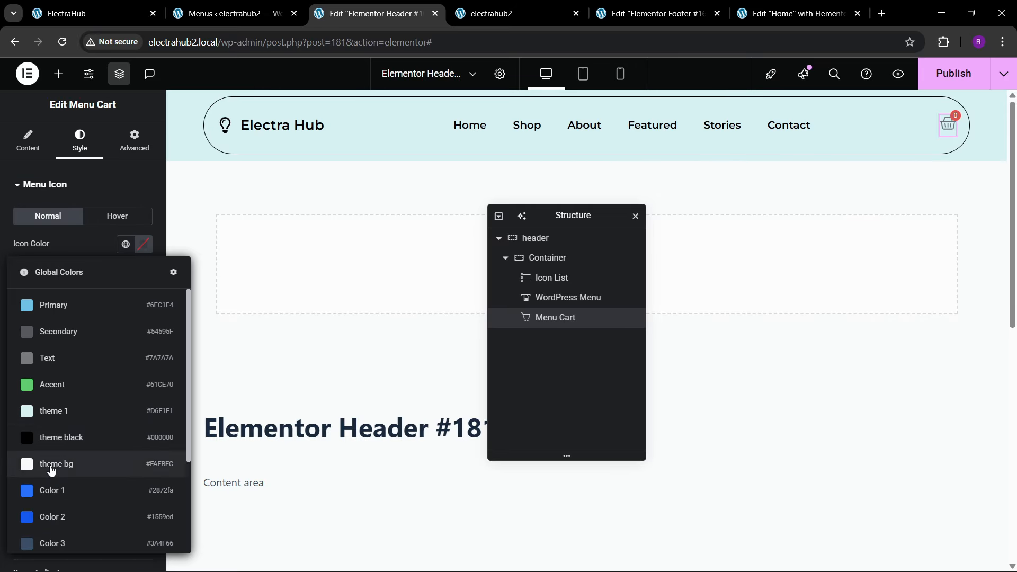
pyautogui.click(52, 436)
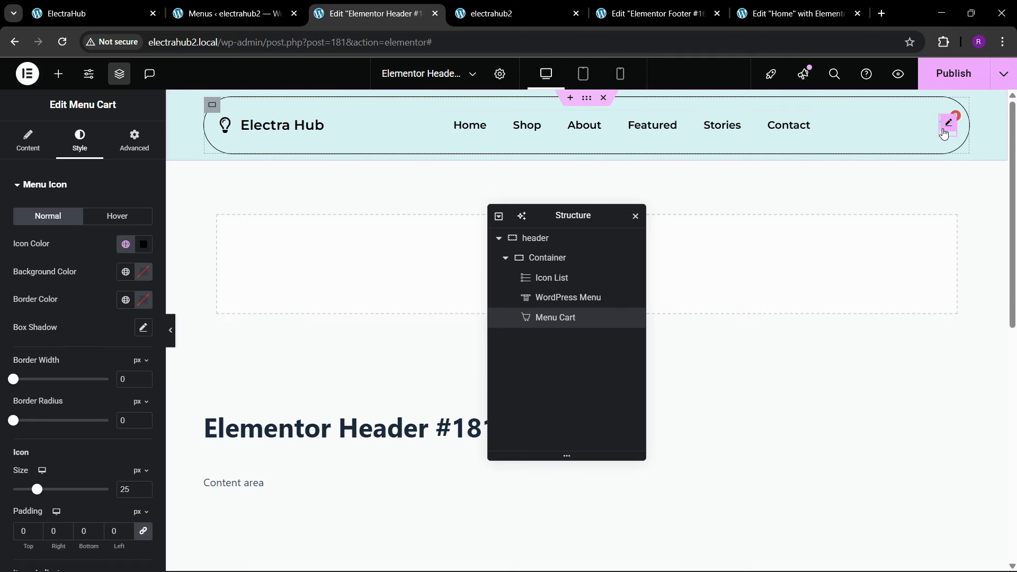
pyautogui.click(954, 80)
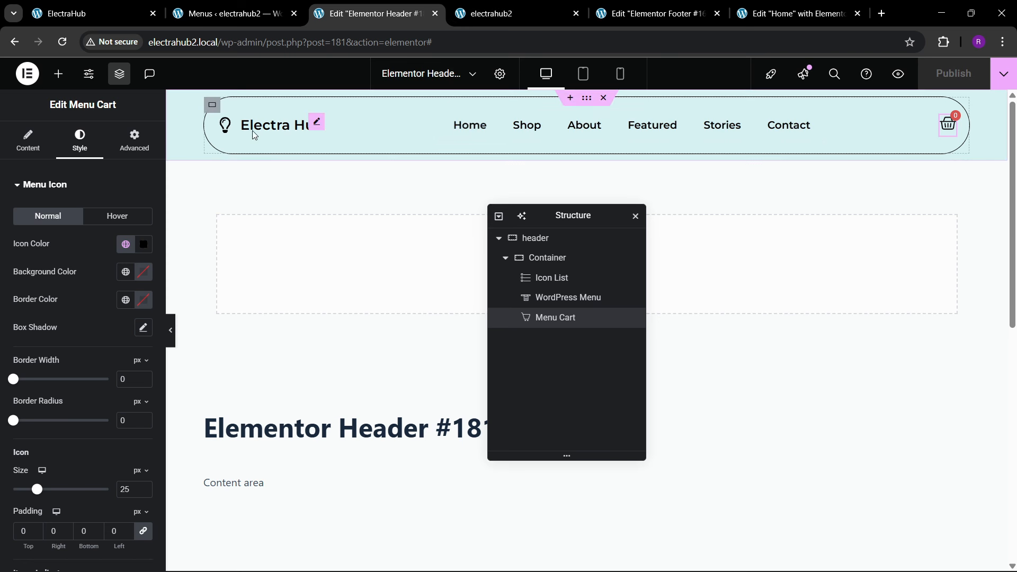
# Step: Set the rounded header container's padding to 10 px top and bottom and 20 px right and left, and publish the header
pyautogui.click(190, 126)
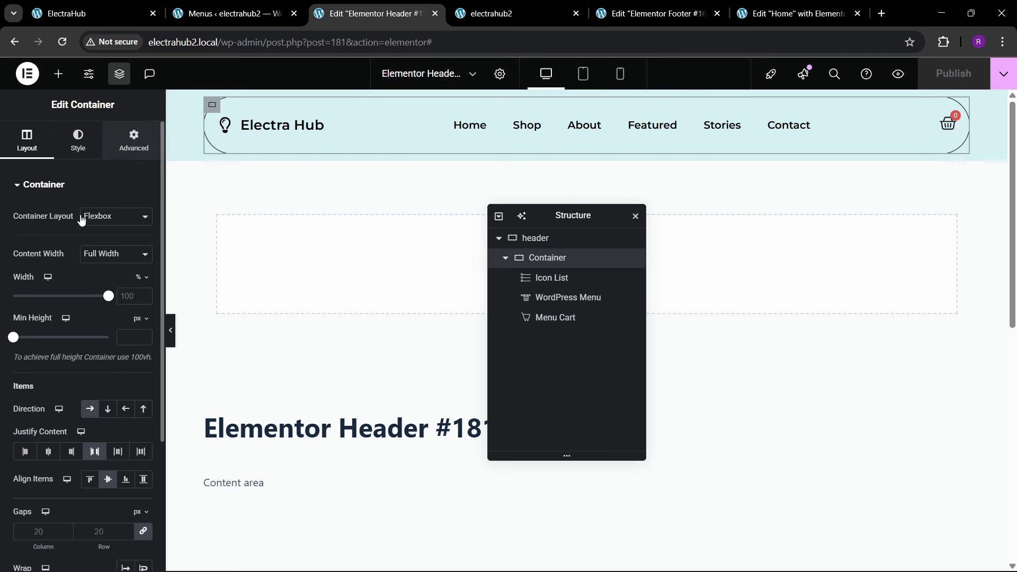
pyautogui.click(134, 140)
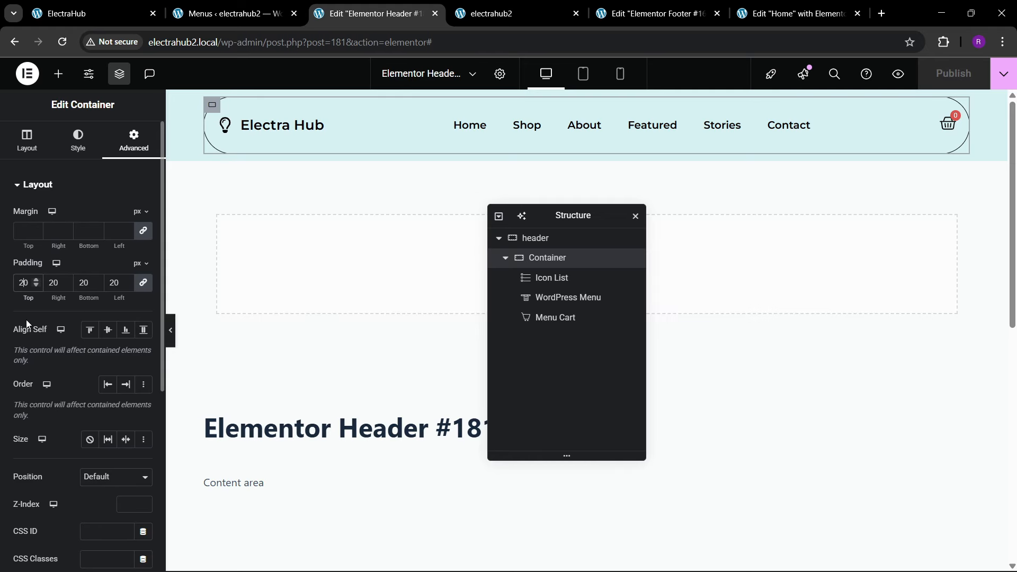
pyautogui.press('BackSpace')
pyautogui.write('1')
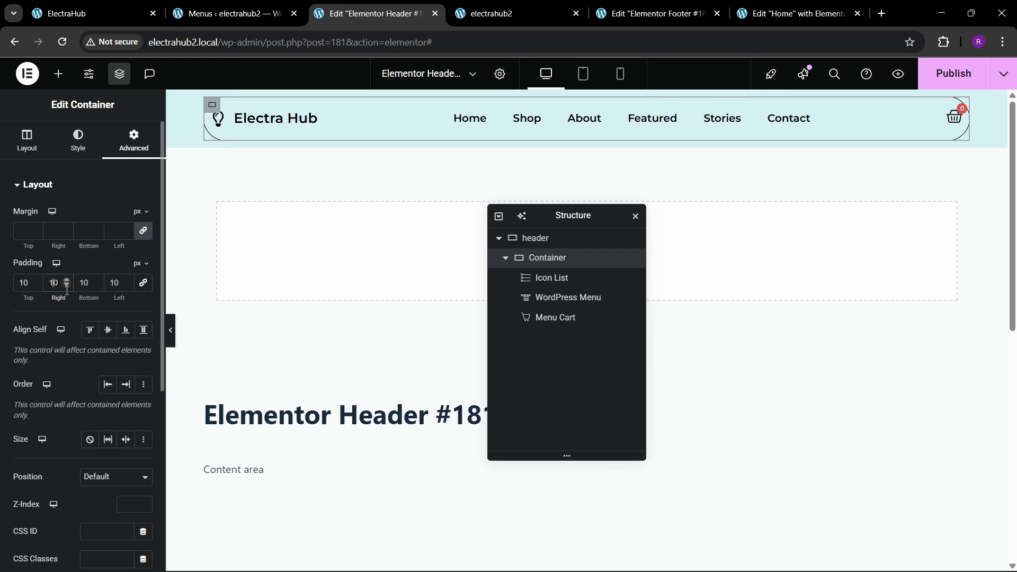
pyautogui.press('BackSpace')
pyautogui.write('2')
pyautogui.write('20')
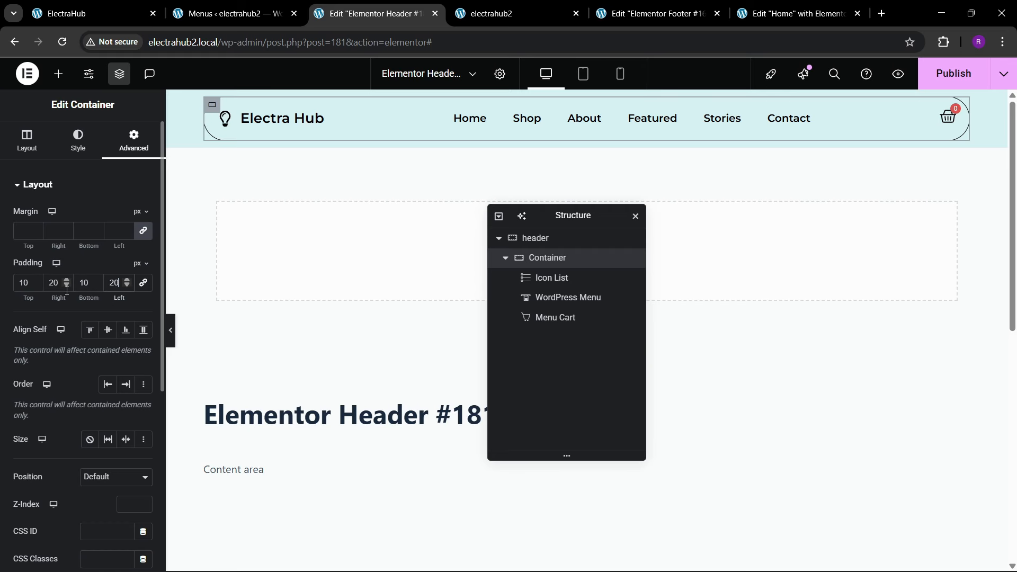
pyautogui.click(933, 81)
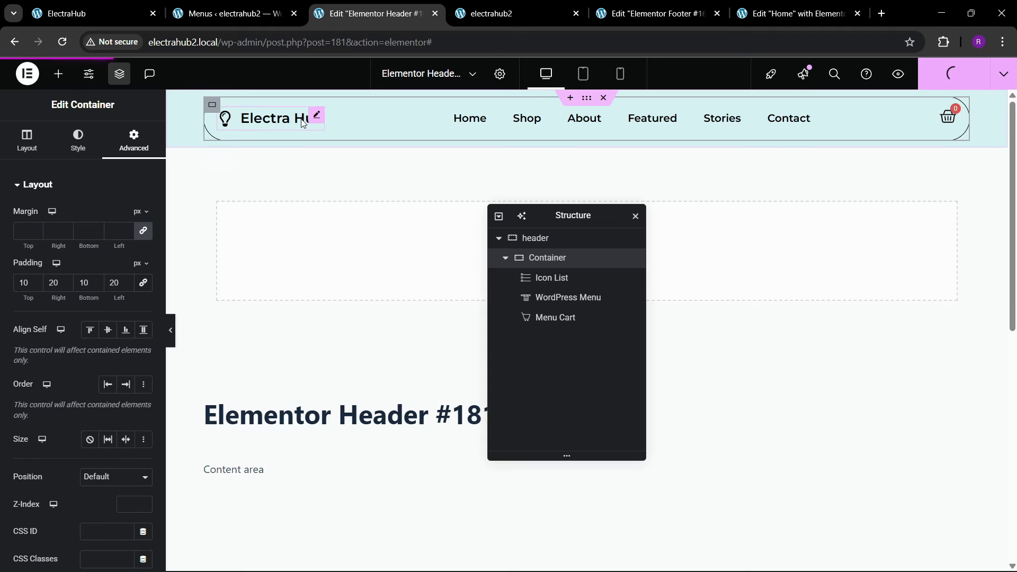
# Step: Reload the live electrahub2.local home page and check how the header looks and behaves while scrolling
pyautogui.click(491, 13)
pyautogui.click(288, 45)
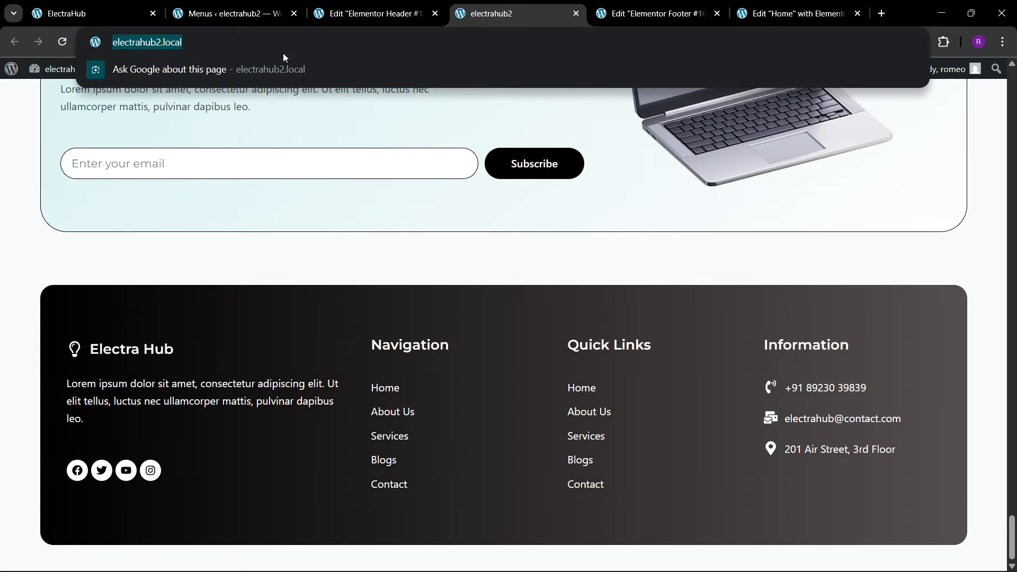
pyautogui.press('Return')
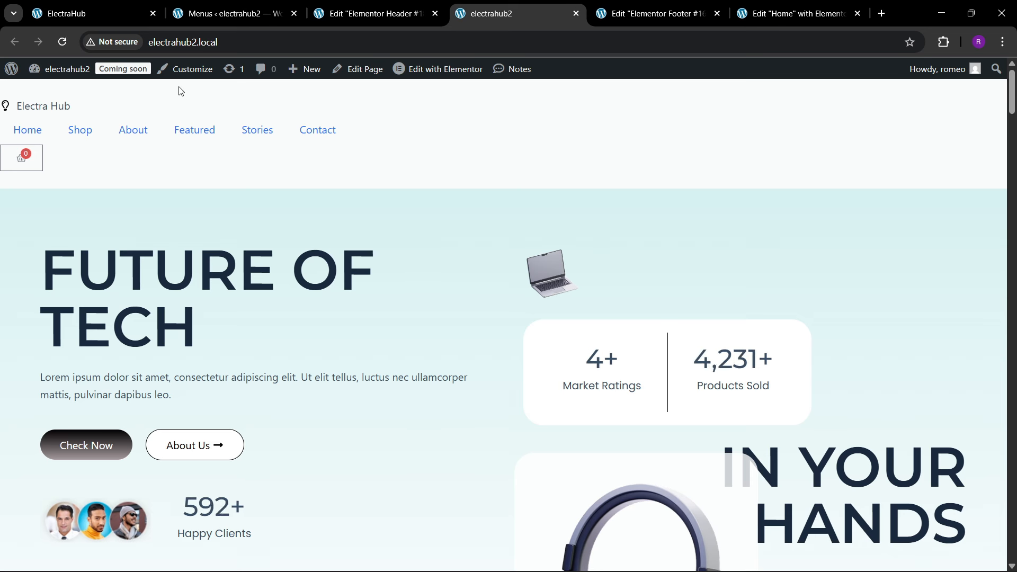
pyautogui.click(218, 43)
pyautogui.press('Return')
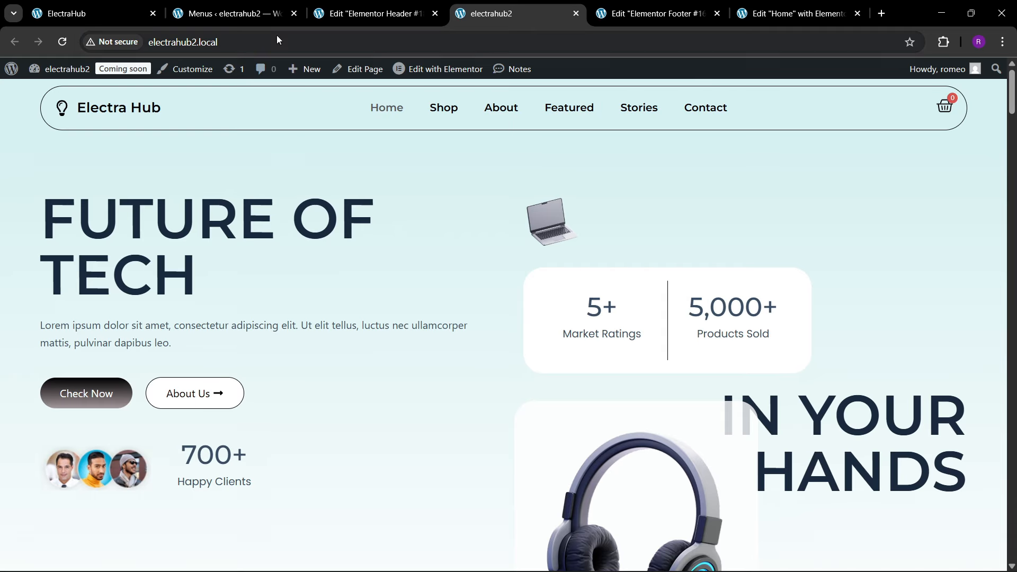
pyautogui.scroll(-3, 322, 263)
pyautogui.scroll(3, 323, 263)
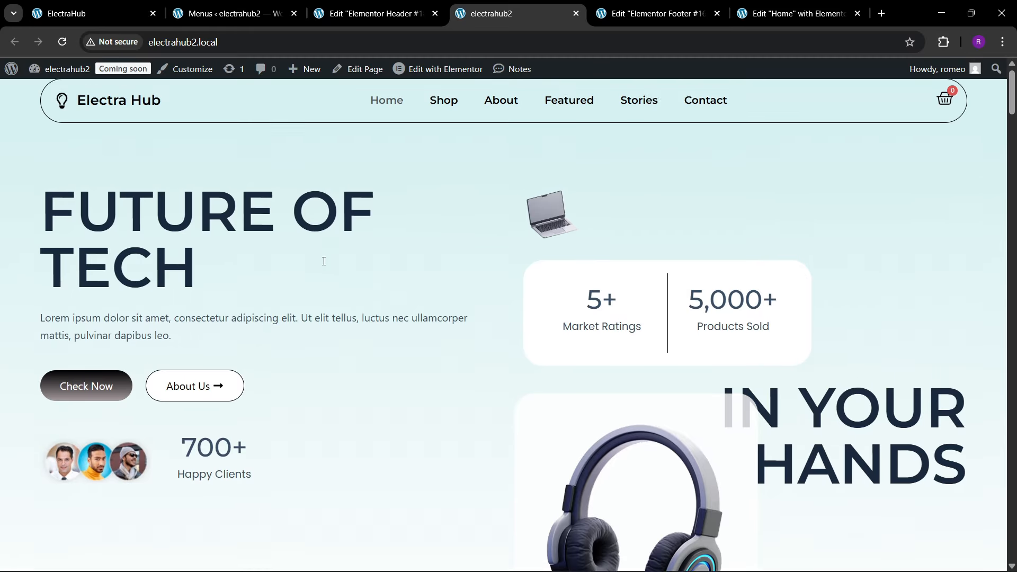
pyautogui.scroll(-5, 323, 263)
pyautogui.scroll(5, 324, 265)
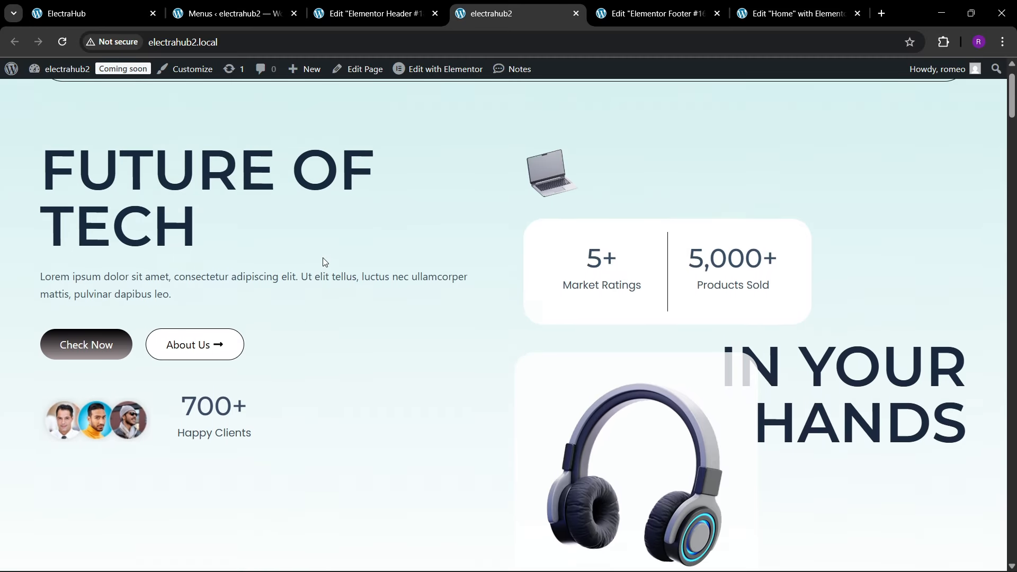
# Step: Give the rounded header container a classic background in the global theme 1 color
pyautogui.click(411, 4)
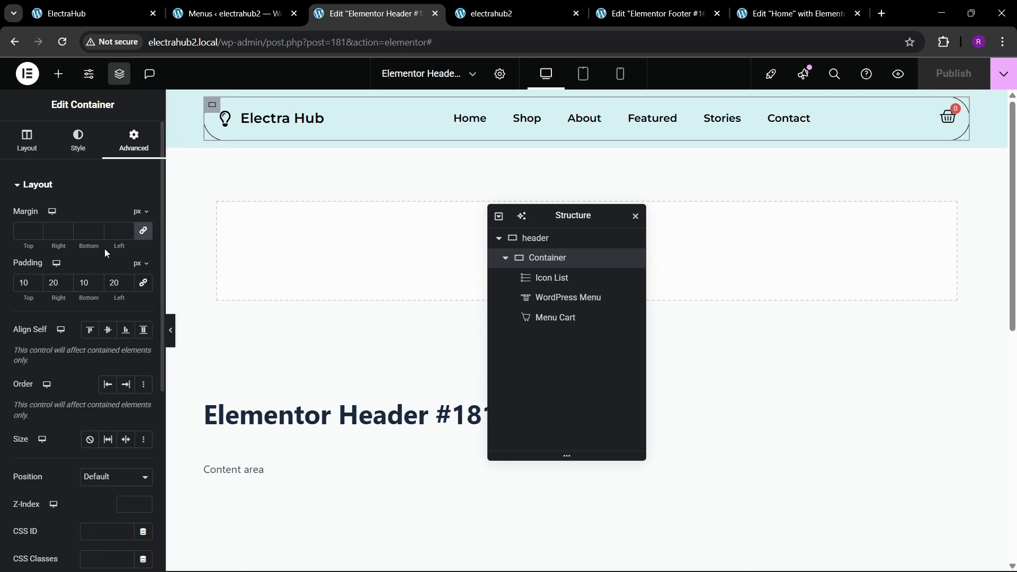
pyautogui.click(79, 141)
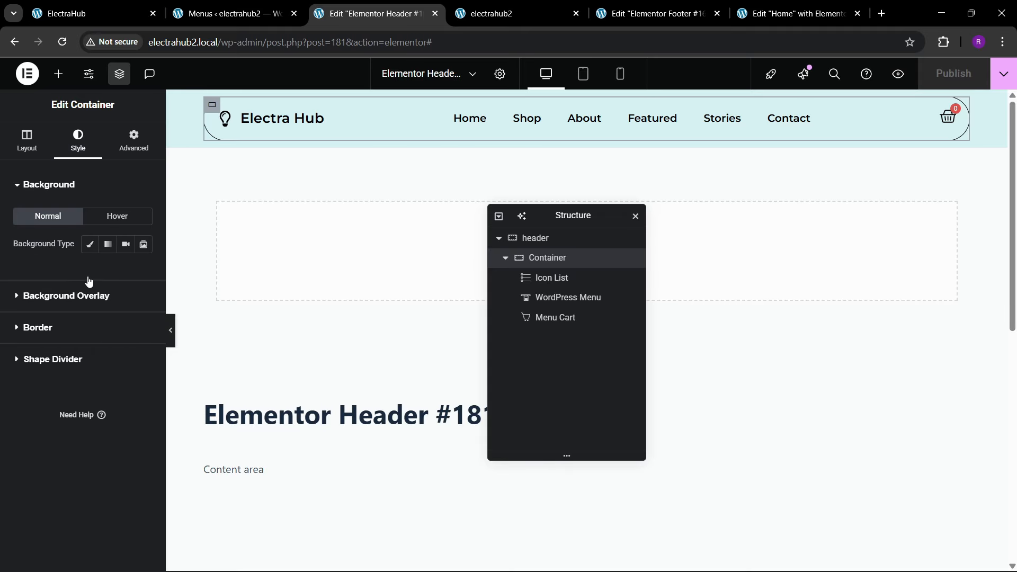
pyautogui.click(90, 247)
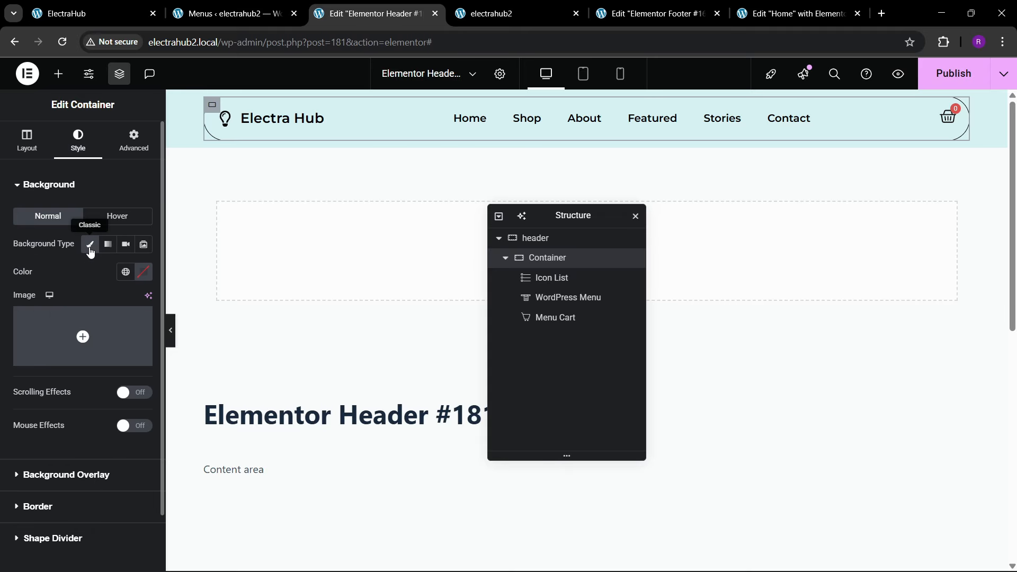
pyautogui.click(127, 277)
pyautogui.click(74, 419)
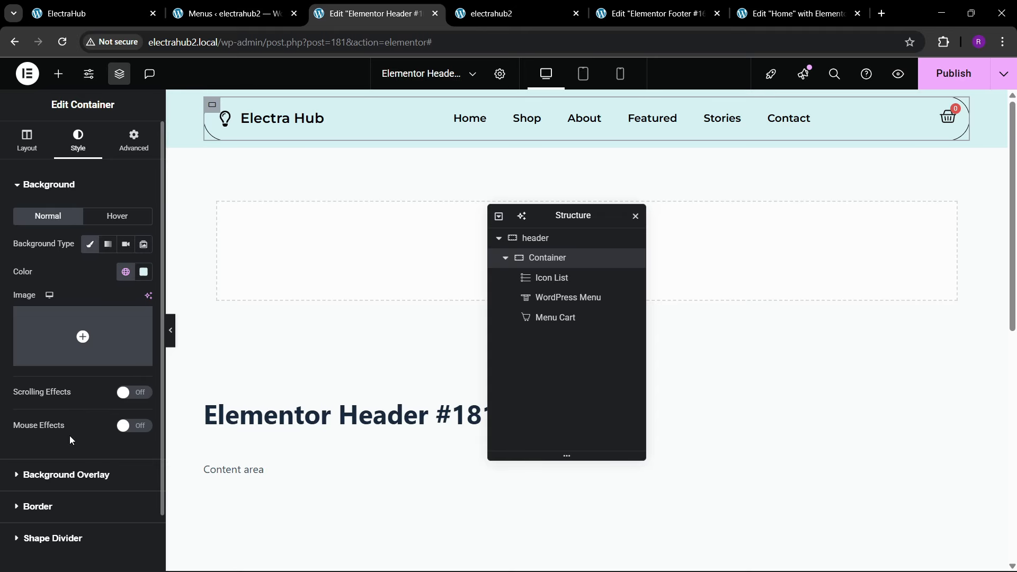
# Step: Make the rounded header container sticky to the top in its motion effects and publish the header
pyautogui.click(134, 140)
pyautogui.scroll(-3, 36, 326)
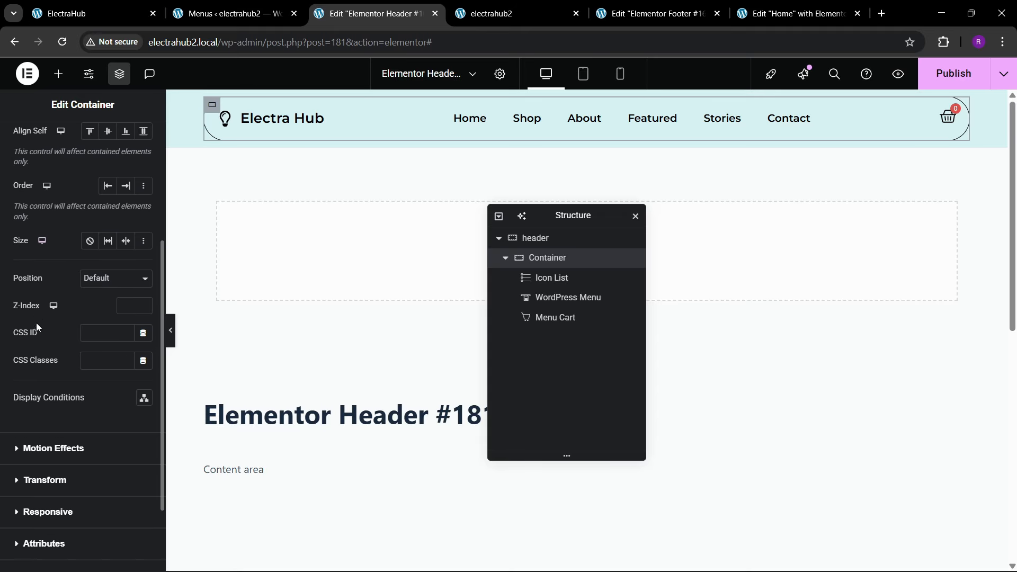
pyautogui.scroll(-2, 42, 387)
pyautogui.click(53, 376)
pyautogui.scroll(-3, 57, 355)
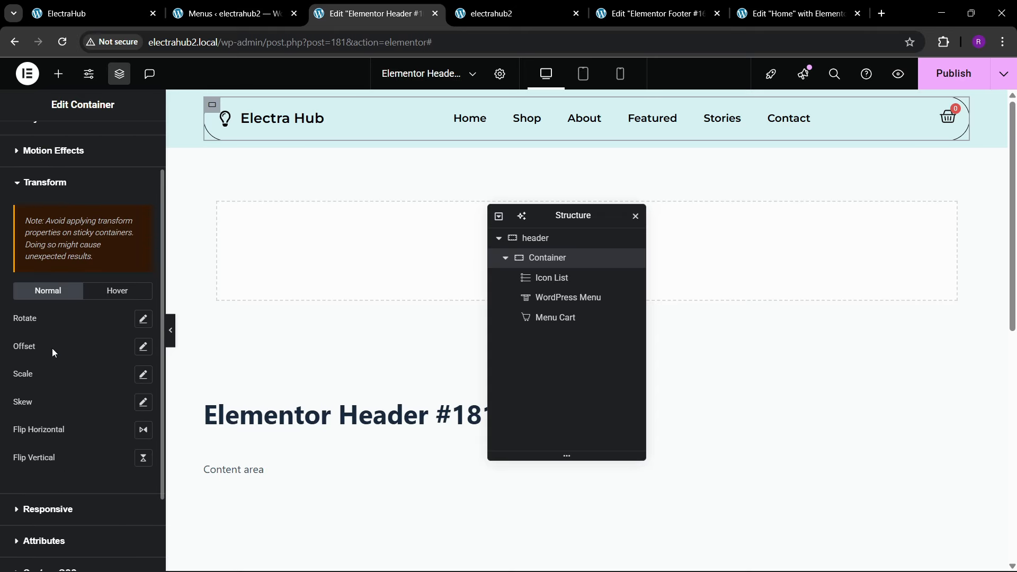
pyautogui.scroll(5, 52, 358)
pyautogui.click(56, 250)
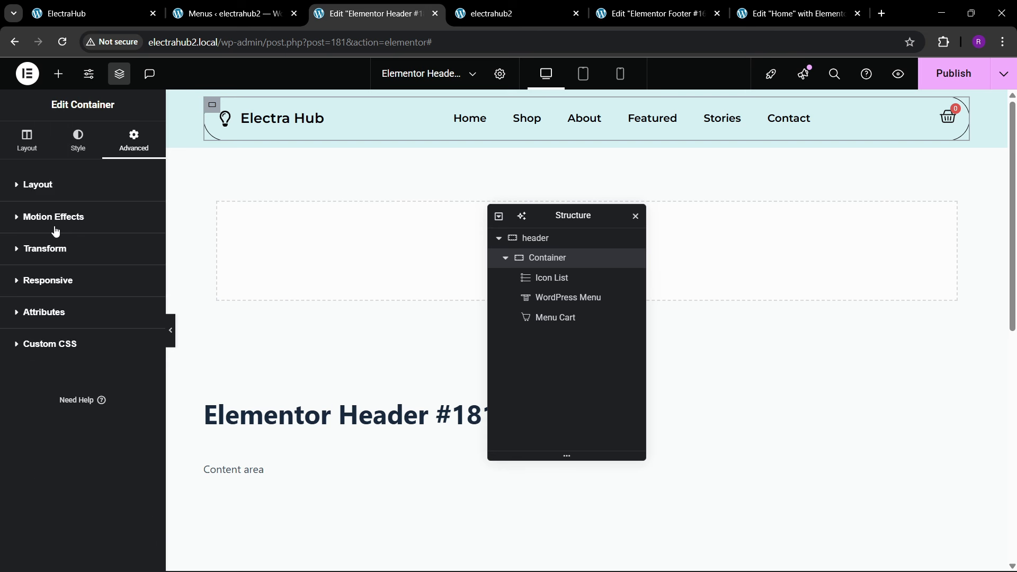
pyautogui.click(54, 218)
pyautogui.click(92, 343)
pyautogui.click(91, 376)
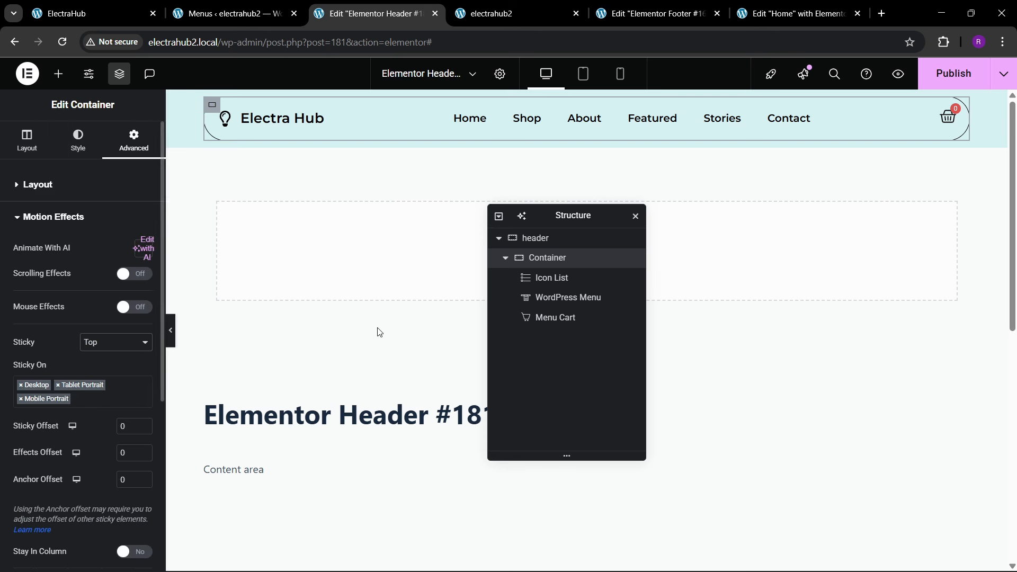
pyautogui.scroll(-5, 347, 344)
pyautogui.scroll(5, 347, 344)
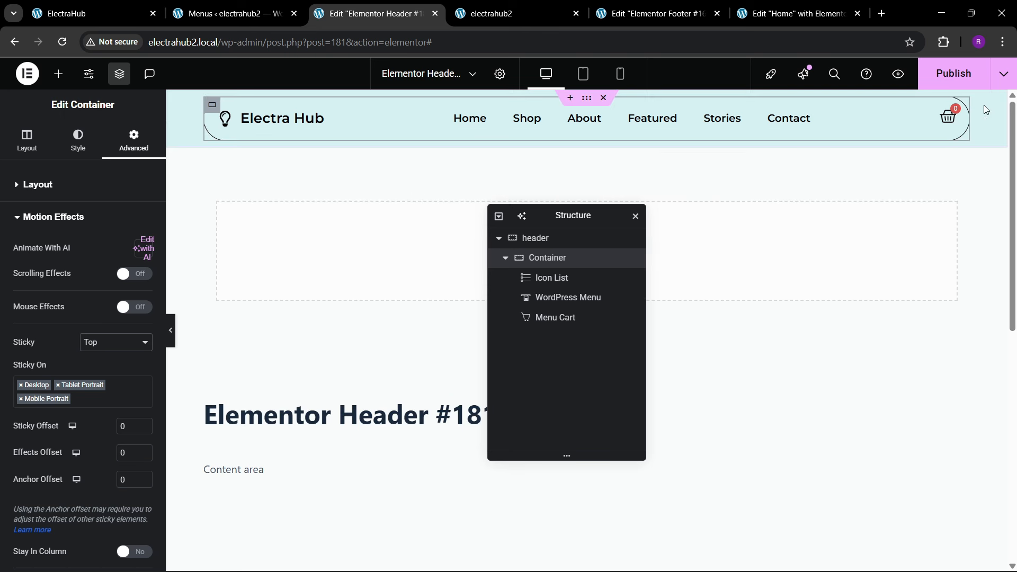
pyautogui.click(944, 80)
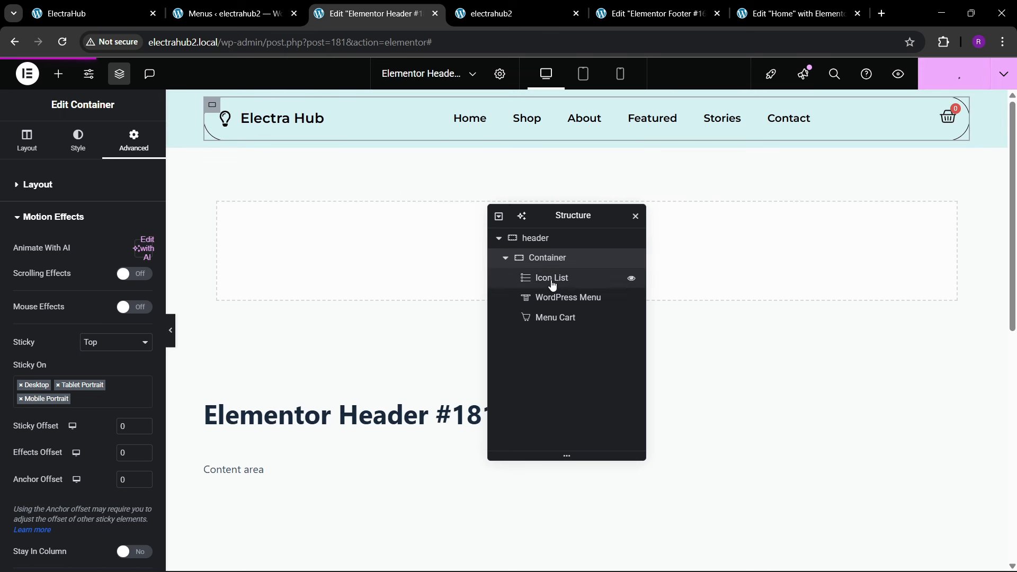
# Step: Reload the live electrahub2.local home page and check the sticky header while scrolling through the sections
pyautogui.click(479, 13)
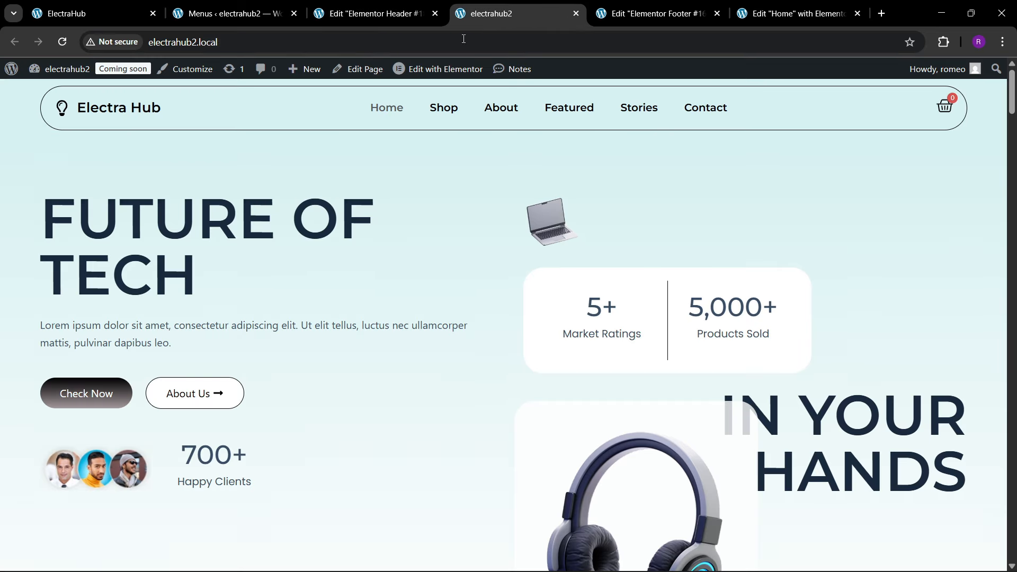
pyautogui.click(337, 45)
pyautogui.press('Return')
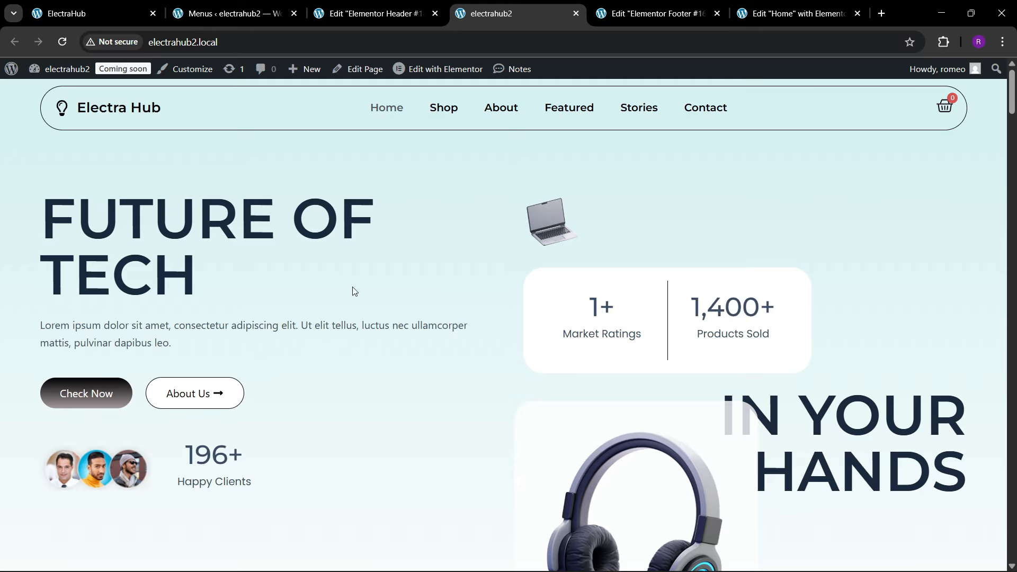
pyautogui.scroll(-15, 352, 288)
pyautogui.scroll(-14, 355, 287)
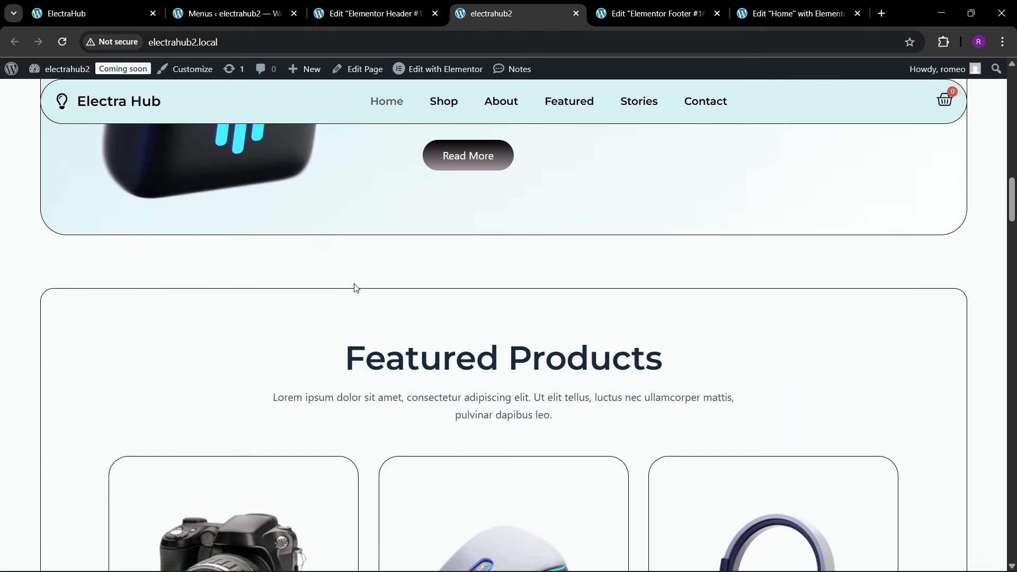
pyautogui.scroll(11, 355, 288)
pyautogui.scroll(10, 355, 288)
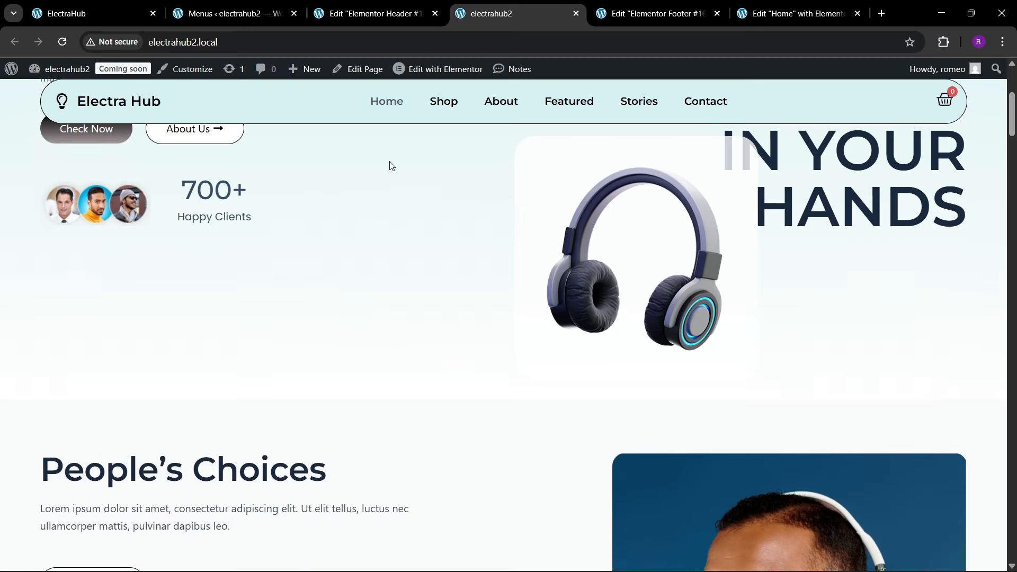
# Step: Back in the header editor, try a sticky offset of 30 on the rounded container, check it while scrolling, and reset it to 0
pyautogui.click(395, 17)
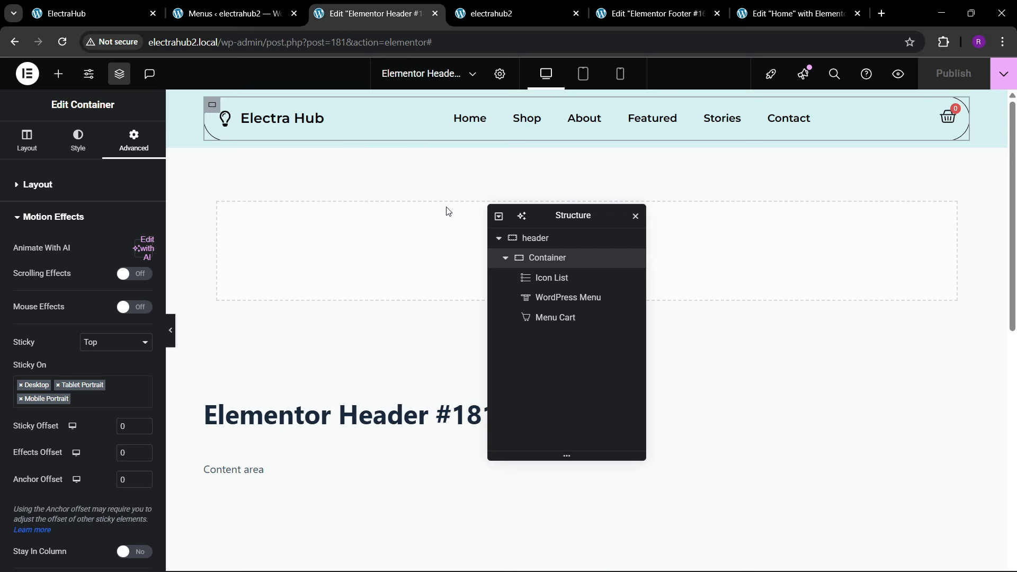
pyautogui.scroll(-4, 63, 283)
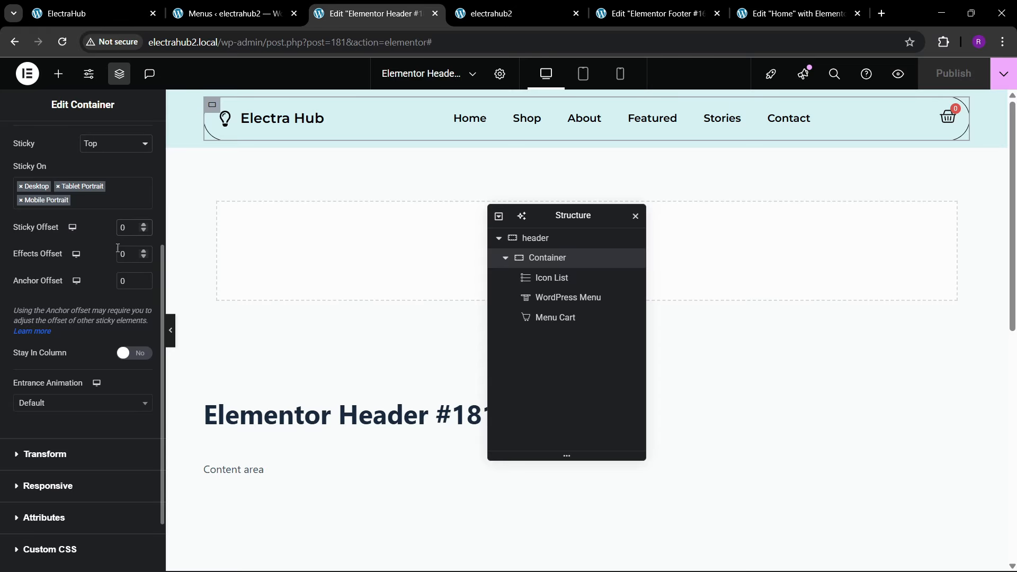
pyautogui.write('3')
pyautogui.scroll(-5, 261, 304)
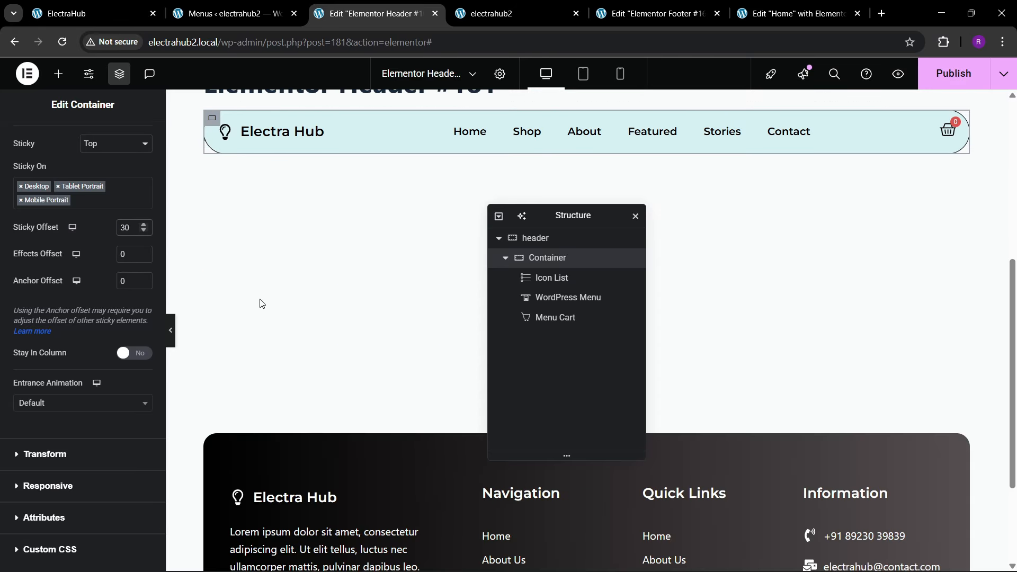
pyautogui.scroll(2, 259, 300)
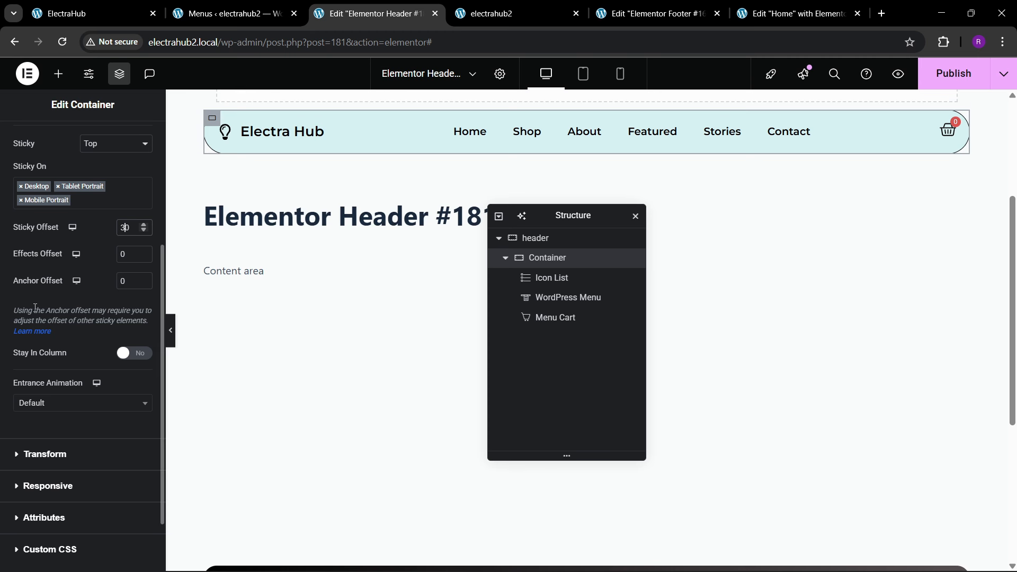
pyautogui.press('BackSpace')
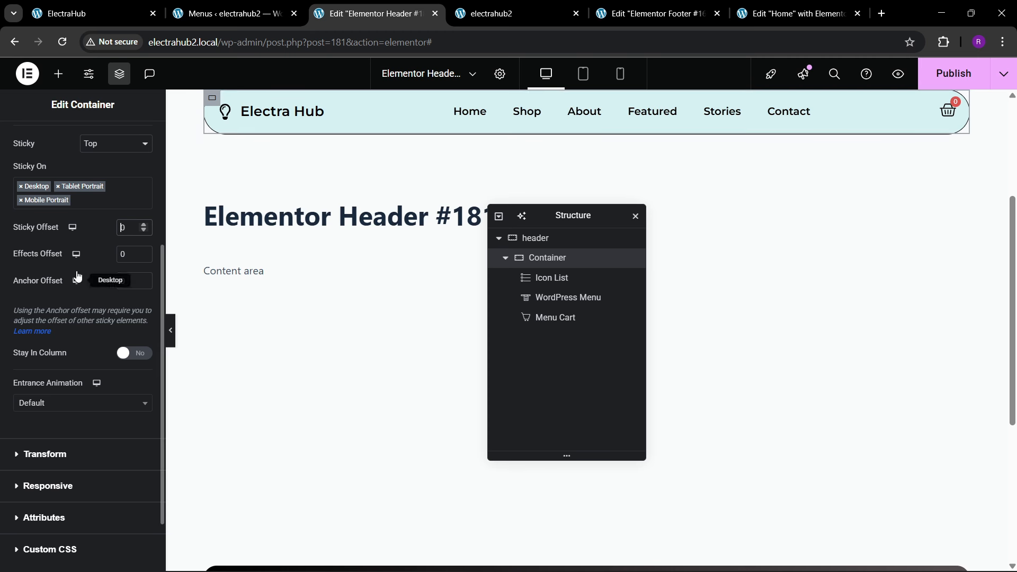
# Step: Try an effects offset of 20 and an anchor offset of 20 on the container, resetting each to 0 after a scroll check
pyautogui.scroll(-5, 374, 288)
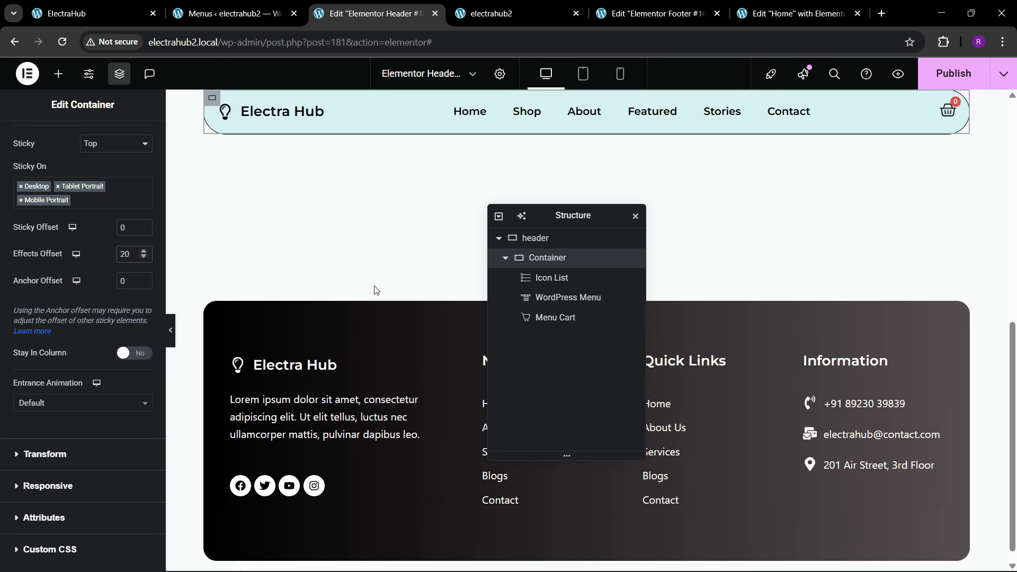
pyautogui.scroll(5, 375, 287)
pyautogui.scroll(-6, 375, 292)
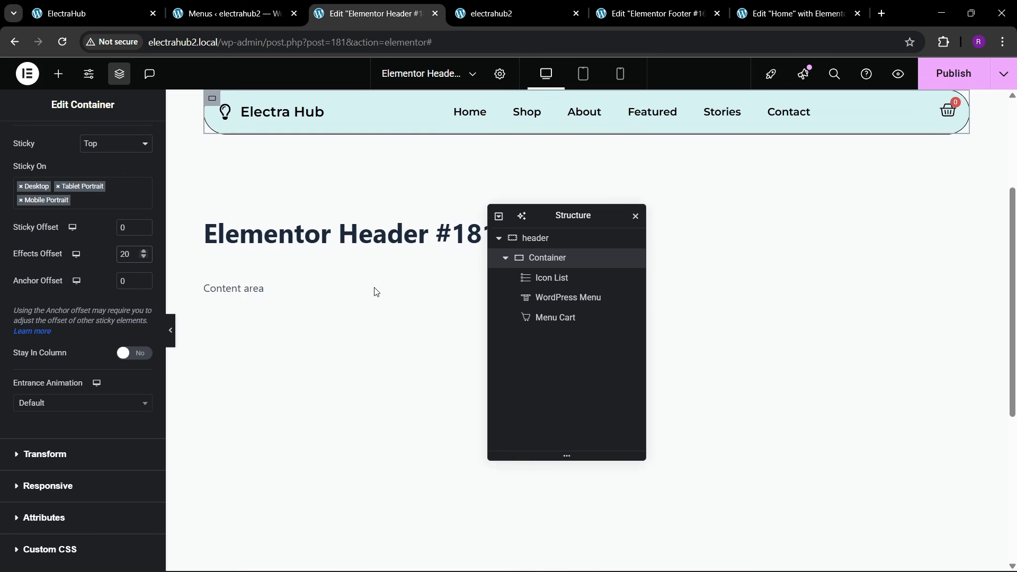
pyautogui.scroll(3, 377, 289)
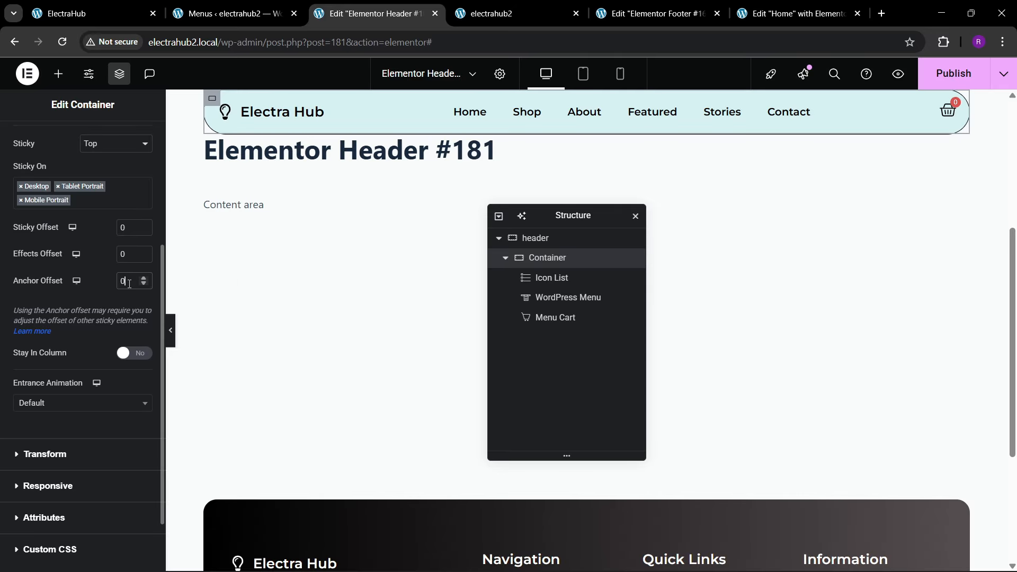
pyautogui.scroll(-3, 249, 293)
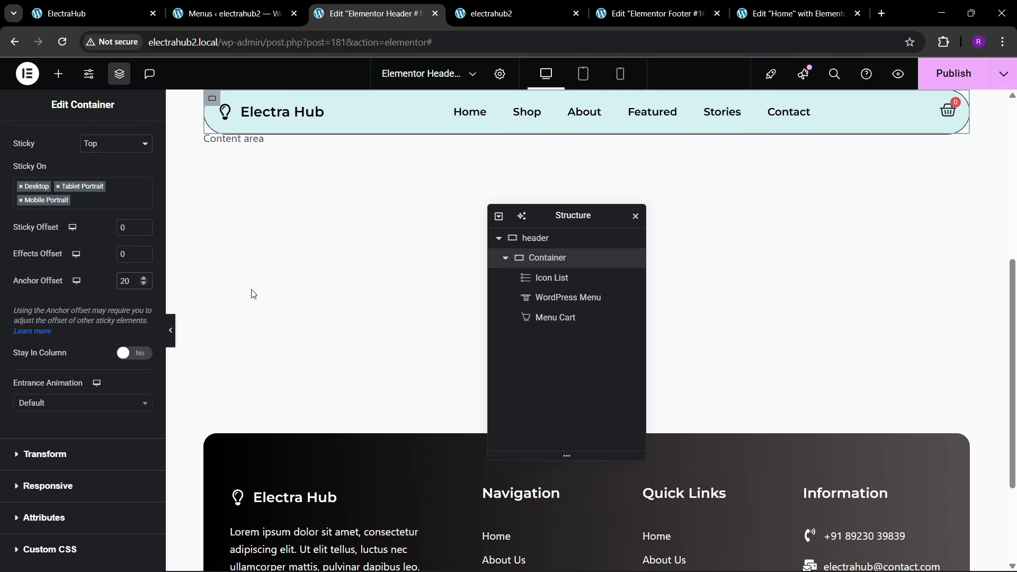
pyautogui.scroll(6, 251, 291)
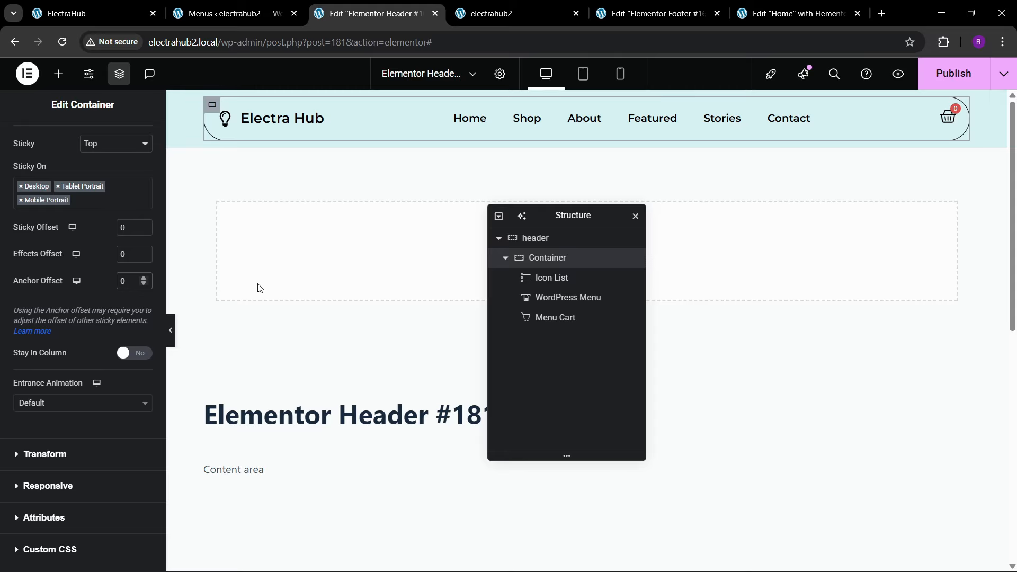
# Step: Set the rounded header container's sticky offset to 20 and publish the header
pyautogui.write('2')
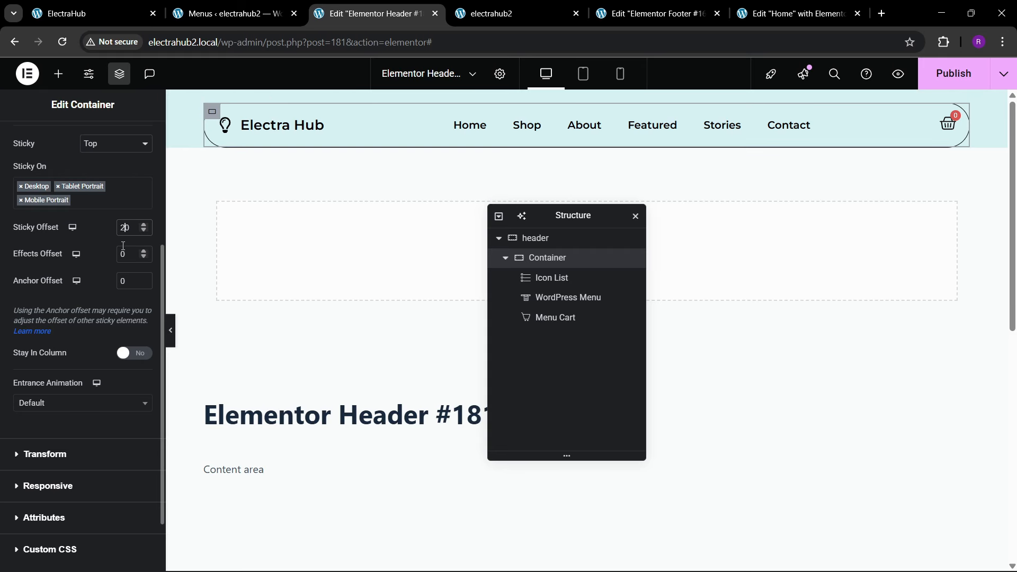
pyautogui.click(944, 78)
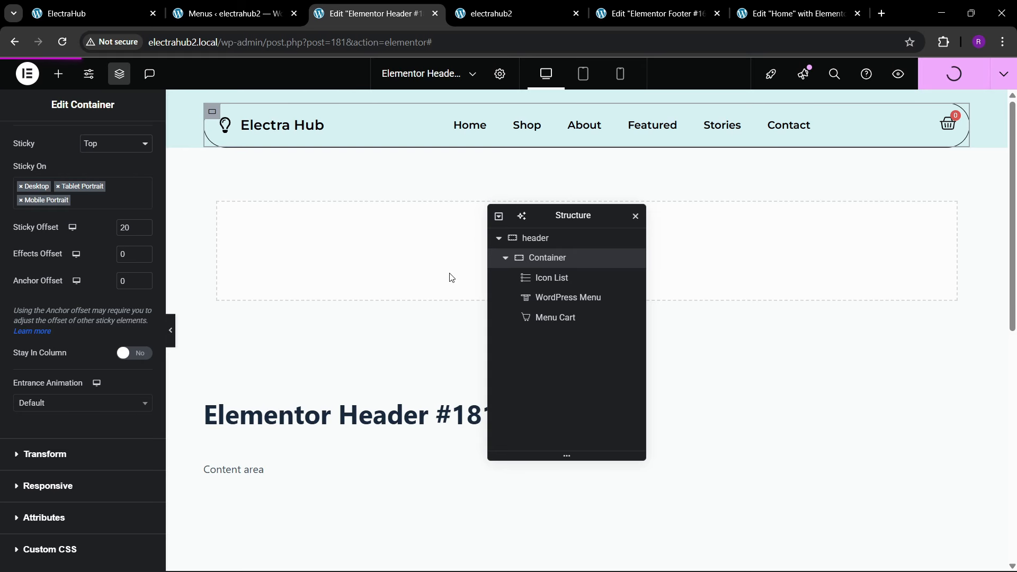
pyautogui.scroll(1, 65, 282)
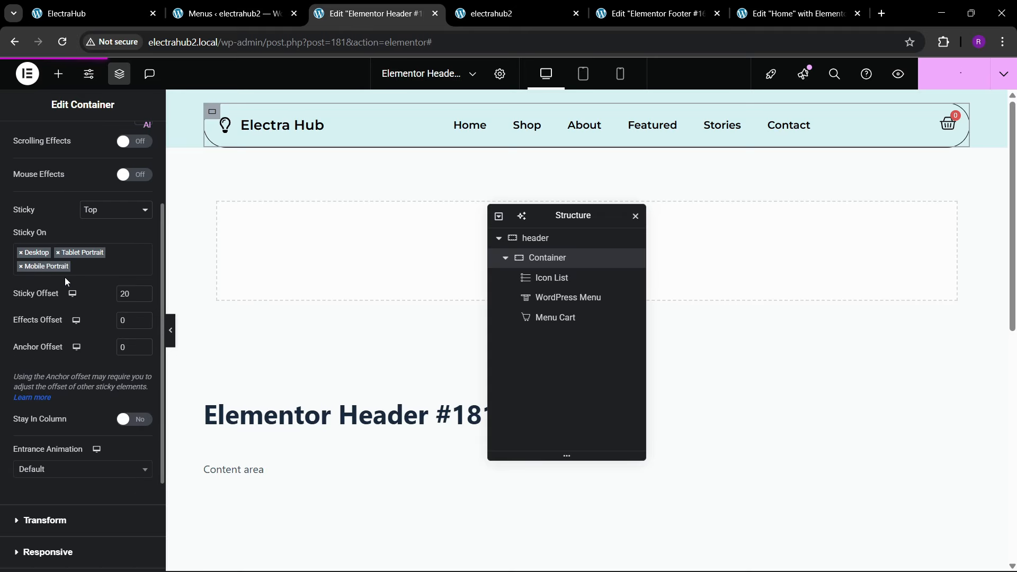
pyautogui.scroll(2, 28, 253)
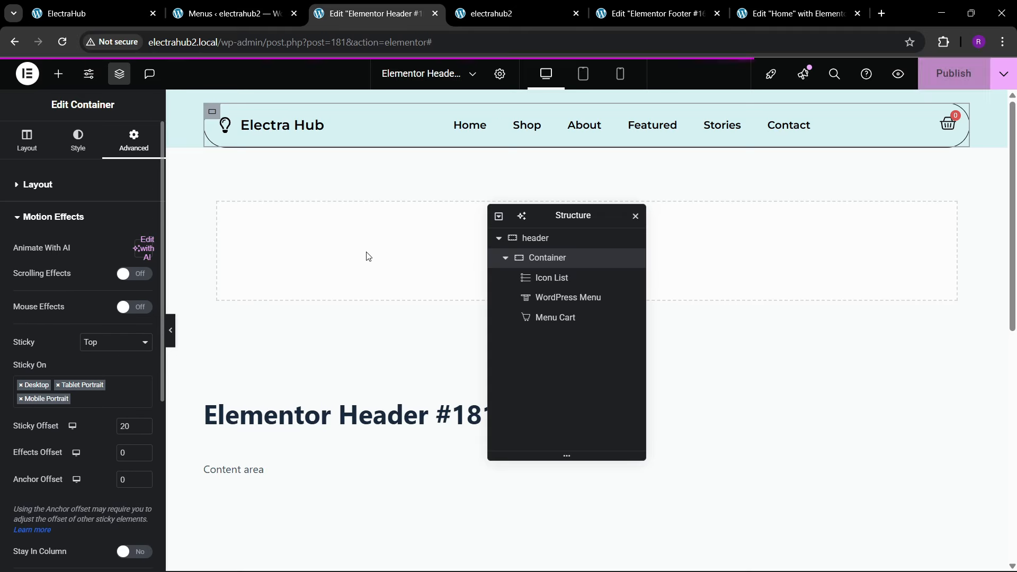
# Step: Reload the live home page and check the gap above the sticky header while scrolling down and up
pyautogui.click(448, 10)
pyautogui.click(222, 42)
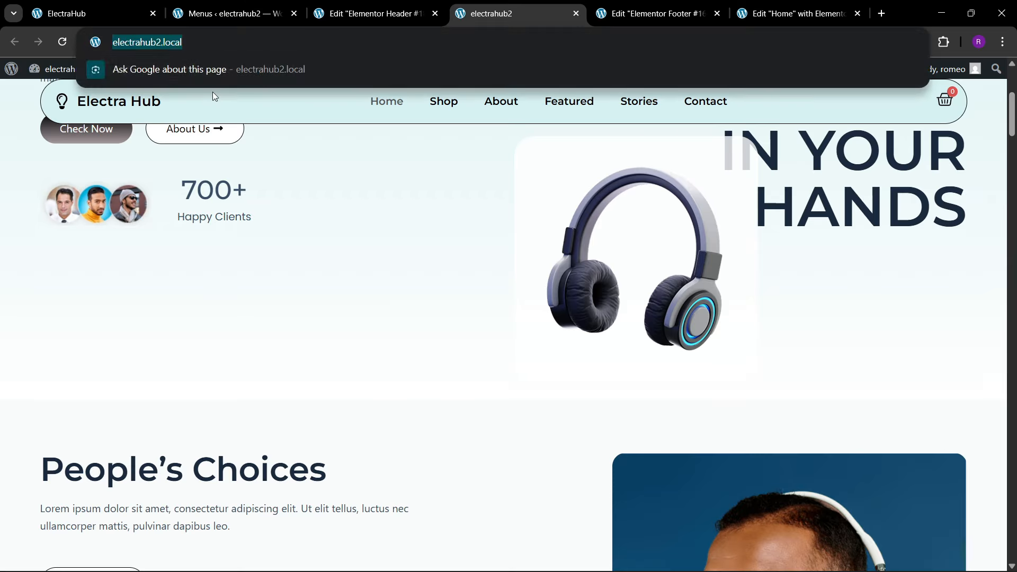
pyautogui.press('Return')
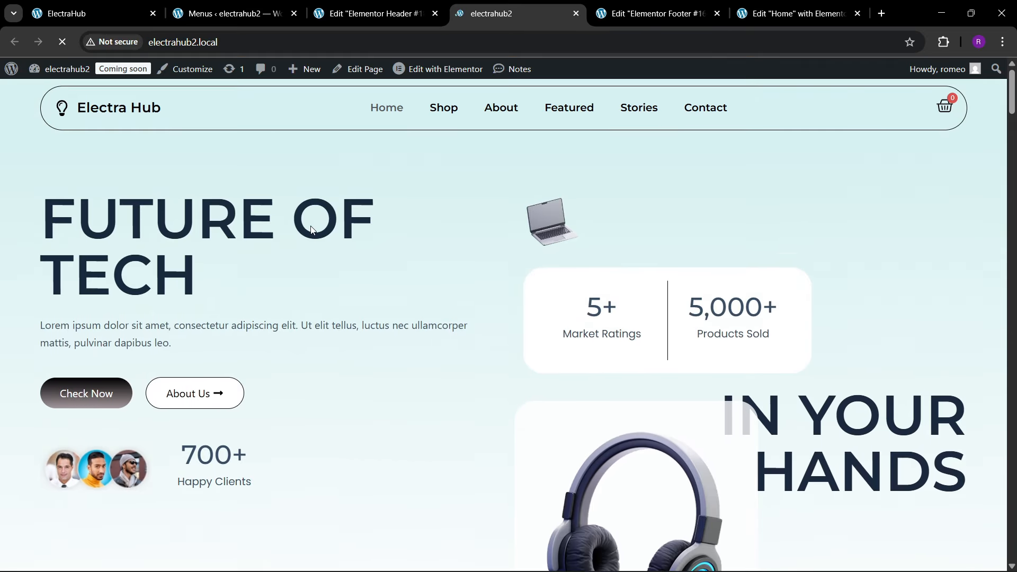
pyautogui.scroll(-3, 401, 195)
pyautogui.scroll(-7, 402, 197)
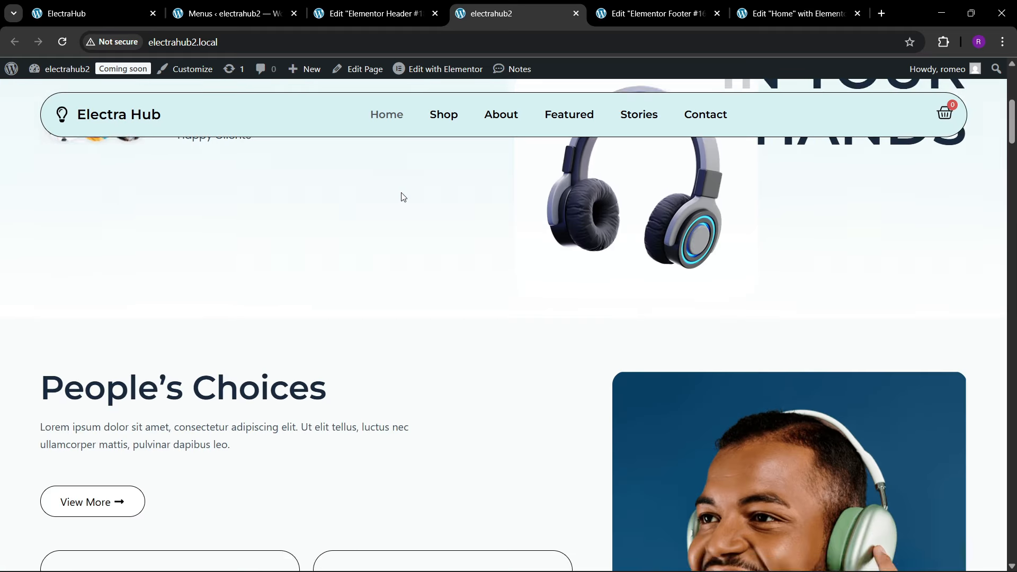
pyautogui.scroll(4, 401, 197)
pyautogui.scroll(7, 403, 197)
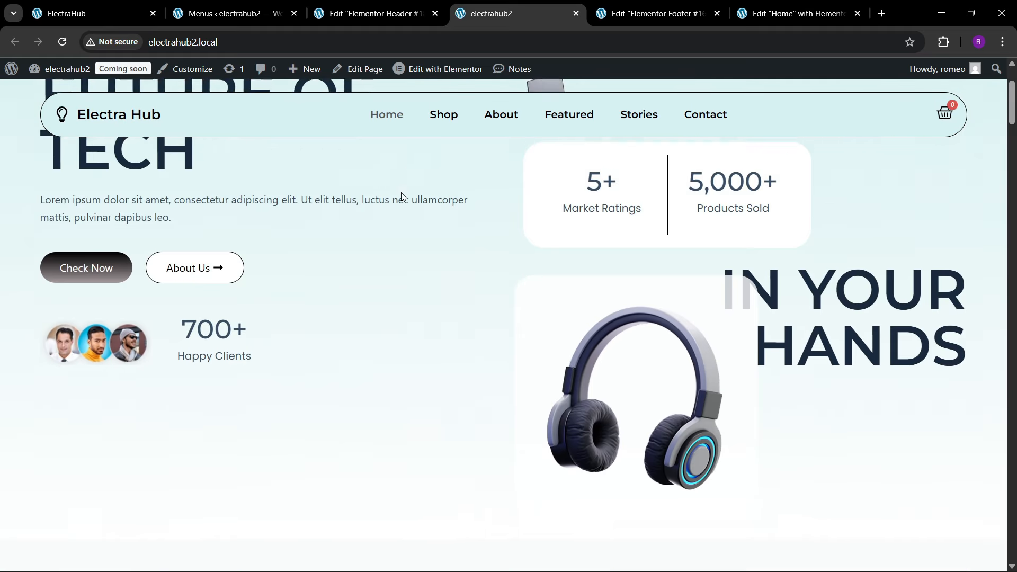
# Step: Return to the header editor, set the rounded container's sticky offset to 10, and publish the header
pyautogui.click(374, 13)
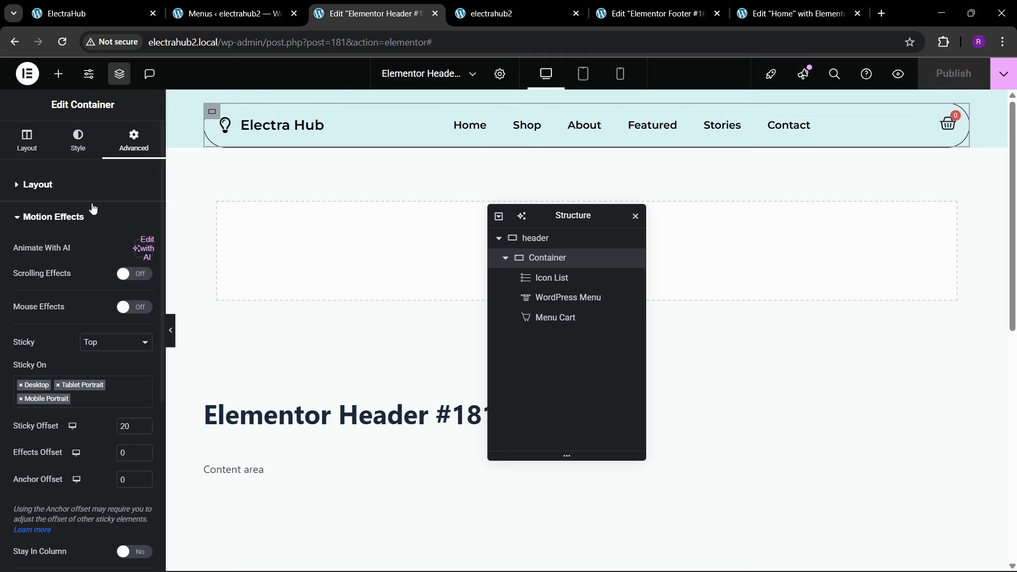
pyautogui.click(124, 427)
pyautogui.press('BackSpace')
pyautogui.write('1')
pyautogui.click(931, 81)
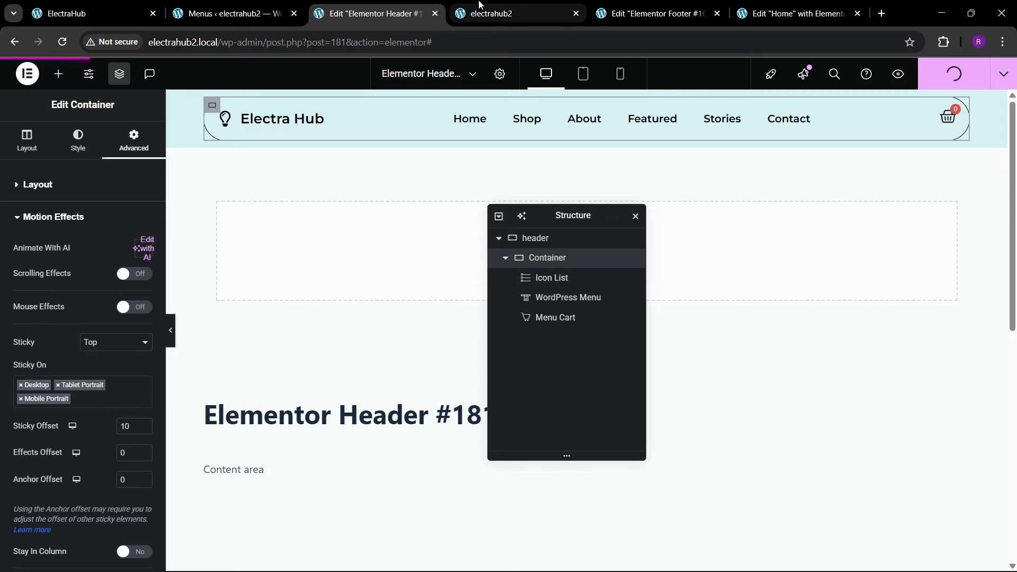
# Step: Reload the live home page and check the sticky header's spacing while scrolling down to the categories section
pyautogui.click(509, 11)
pyautogui.click(277, 44)
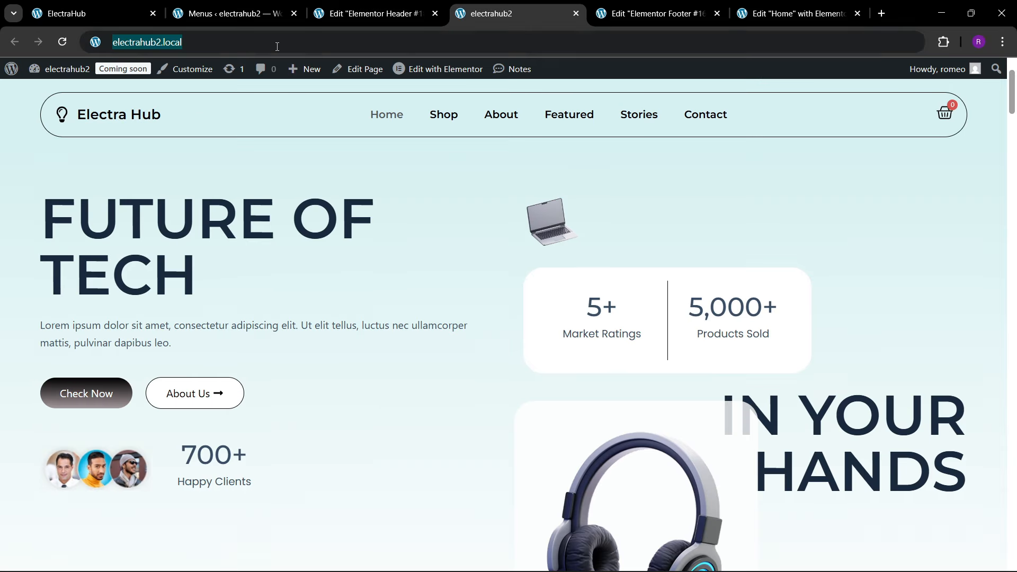
pyautogui.press('Return')
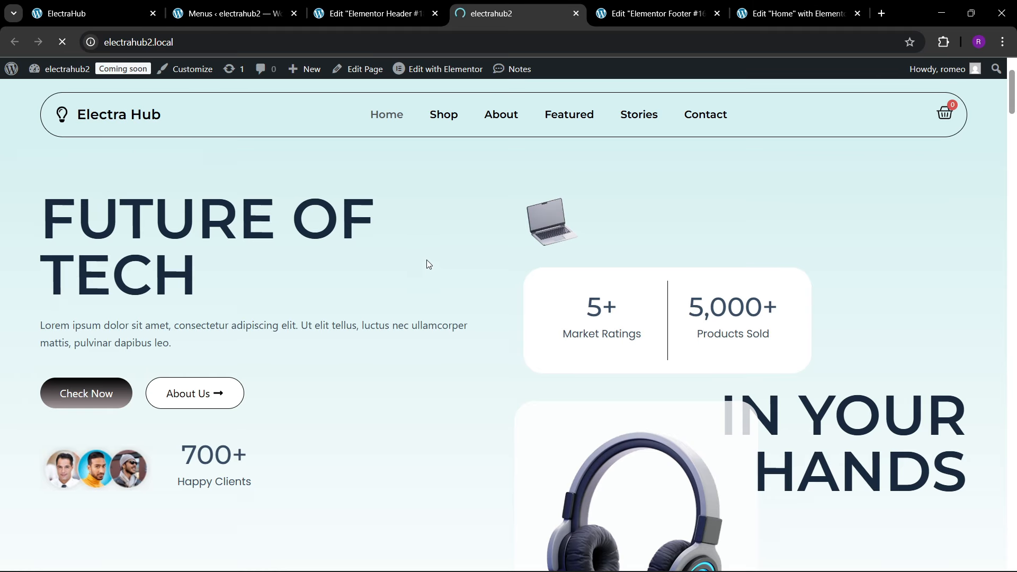
pyautogui.scroll(-10, 317, 253)
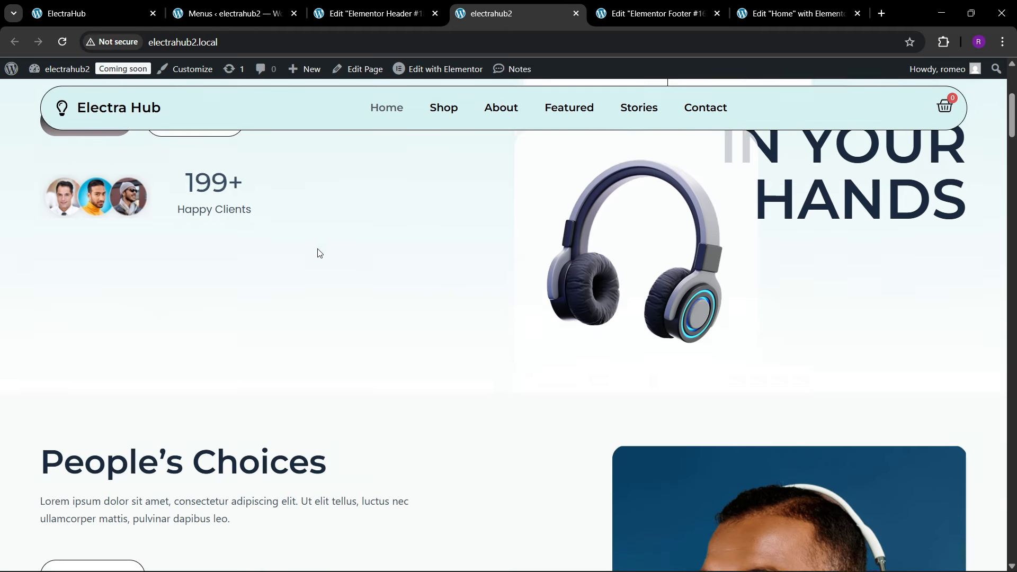
pyautogui.scroll(-20, 320, 254)
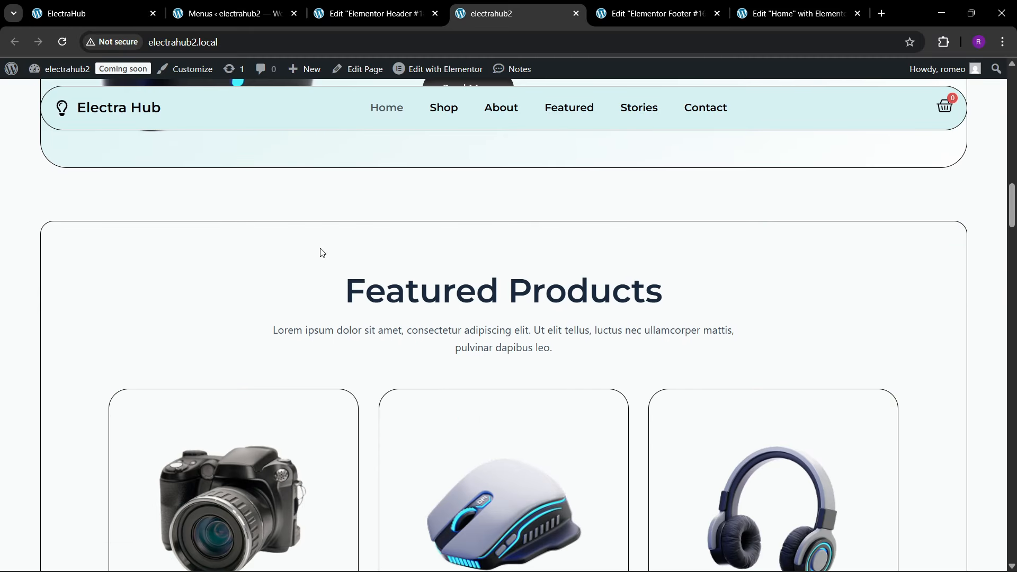
pyautogui.scroll(-20, 320, 257)
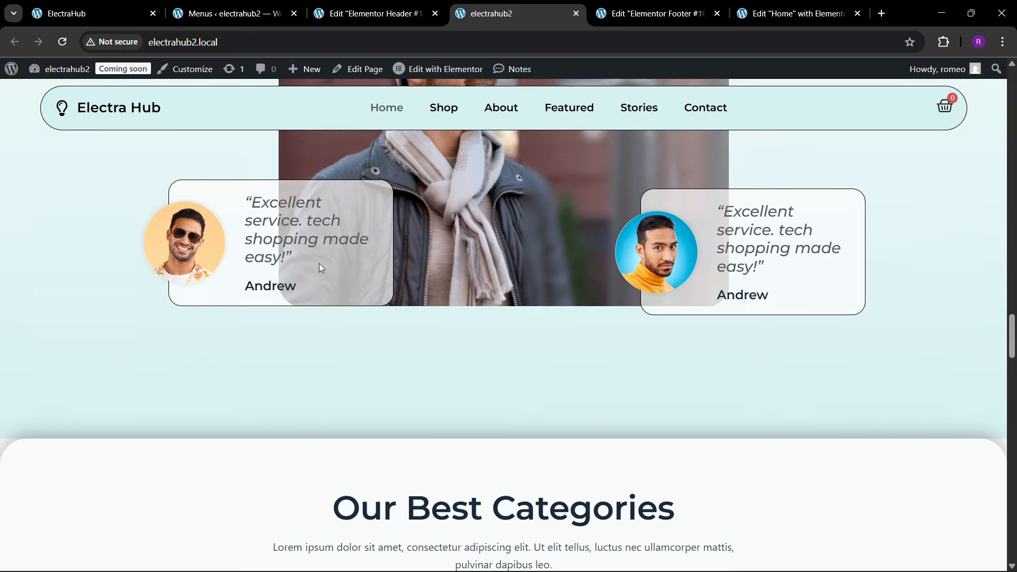
# Step: Check the live home page's sticky header down to the footer and again around the hero section at the page top
pyautogui.scroll(-20, 320, 263)
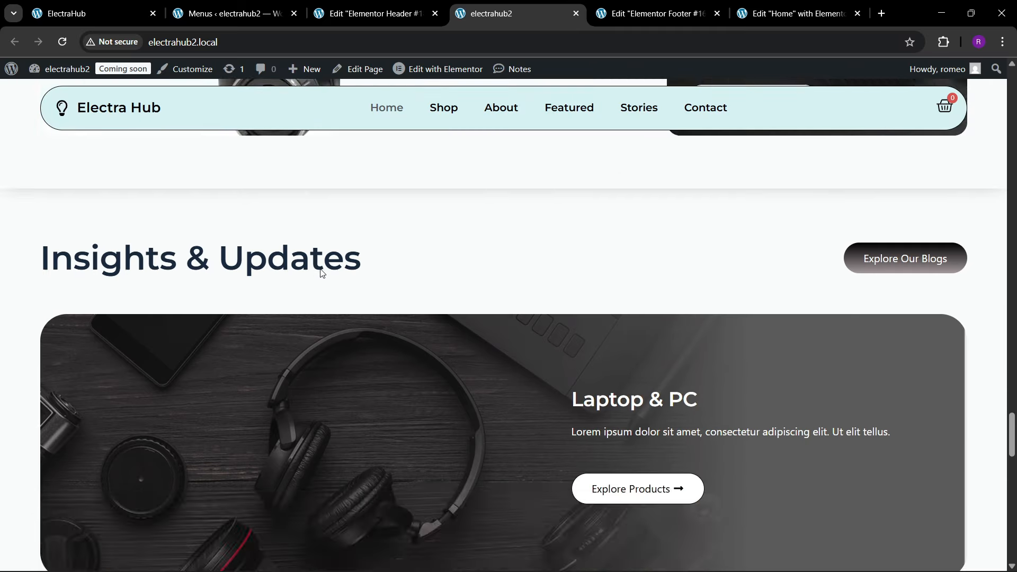
pyautogui.scroll(-15, 322, 277)
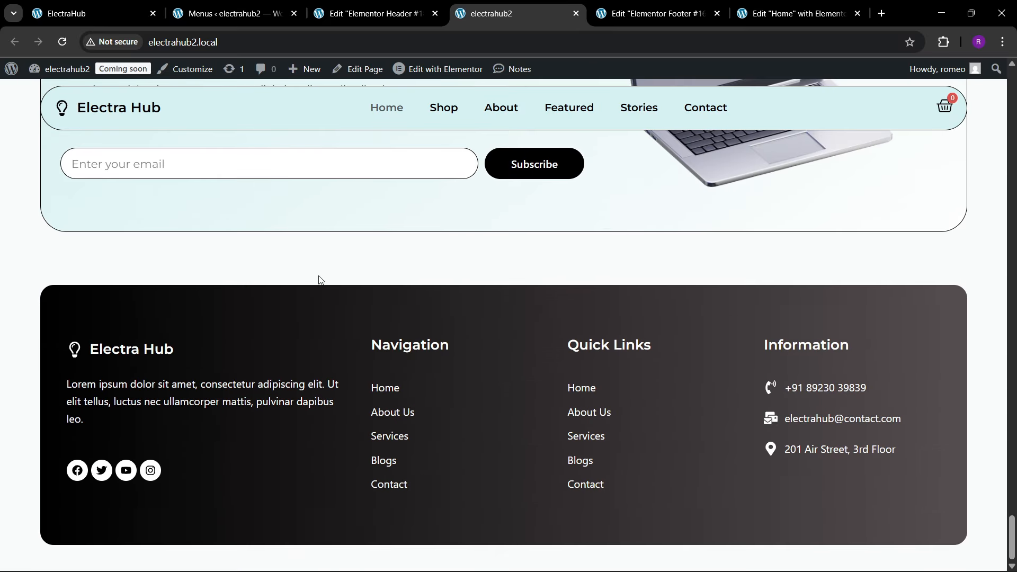
pyautogui.moveTo(1013, 530); pyautogui.dragTo(983, 88)
pyautogui.scroll(-5, 427, 284)
pyautogui.scroll(5, 396, 275)
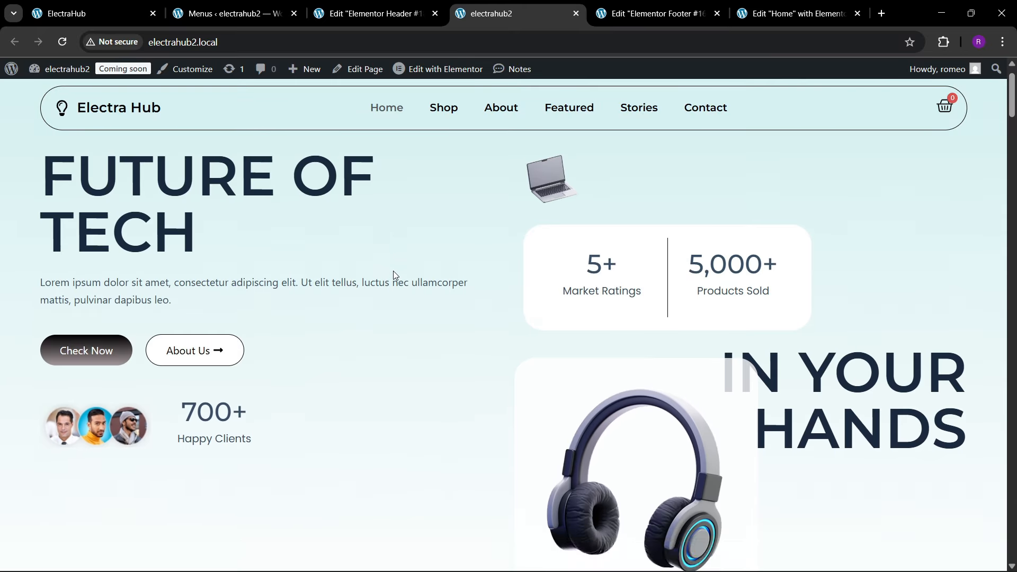
pyautogui.scroll(-10, 393, 286)
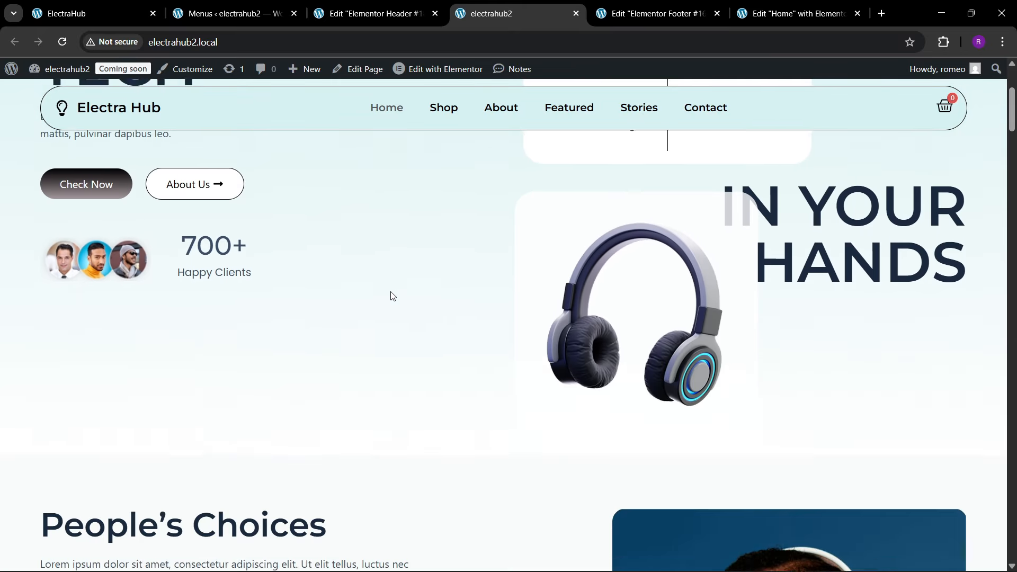
pyautogui.scroll(7, 392, 296)
pyautogui.scroll(2, 393, 297)
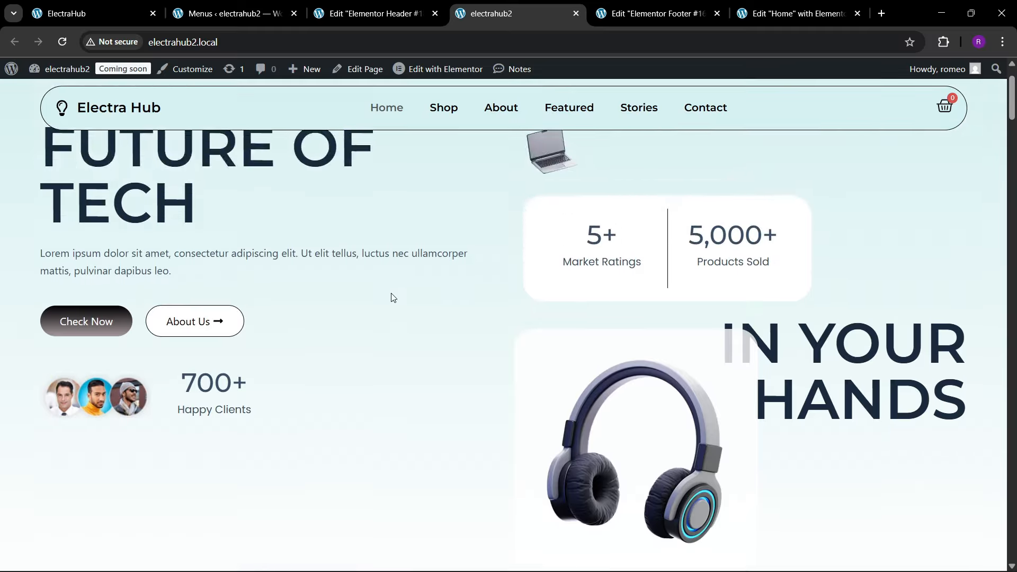
# Step: Examine how the sticky header overlays the featured products, reviews, categories and blog sections in both scrolling directions
pyautogui.scroll(-15, 393, 297)
pyautogui.scroll(-20, 392, 298)
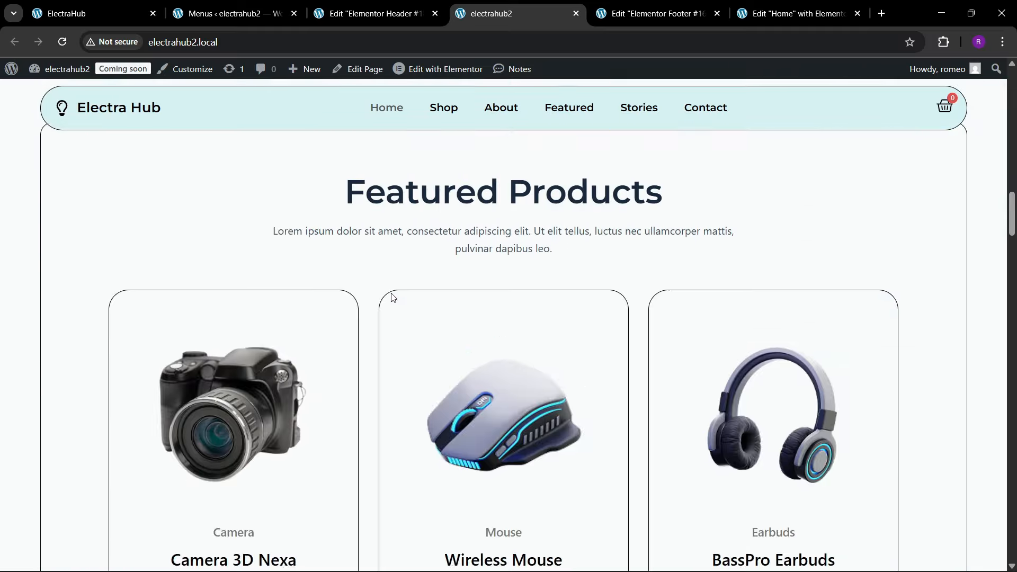
pyautogui.scroll(-18, 392, 300)
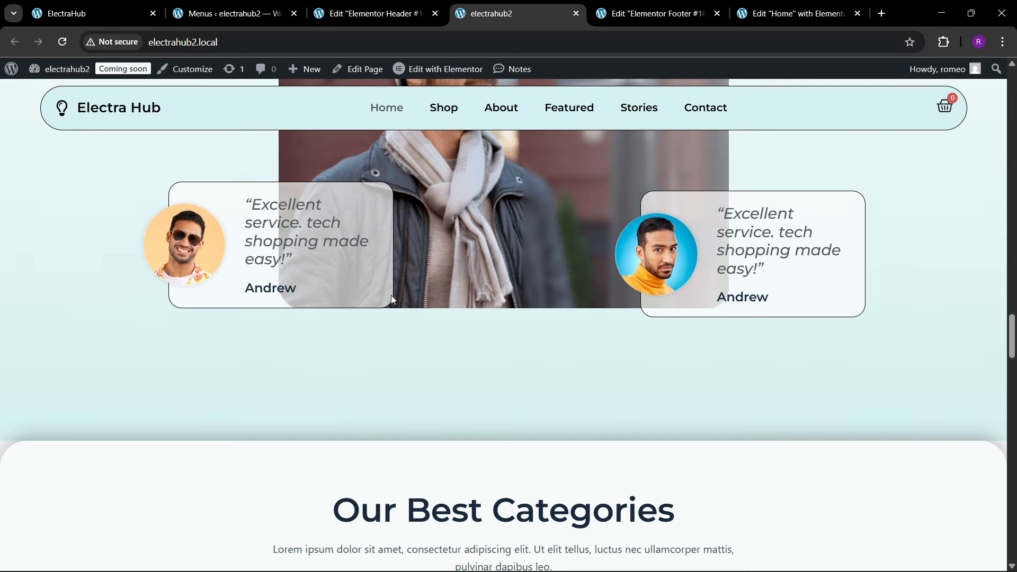
pyautogui.scroll(-15, 392, 299)
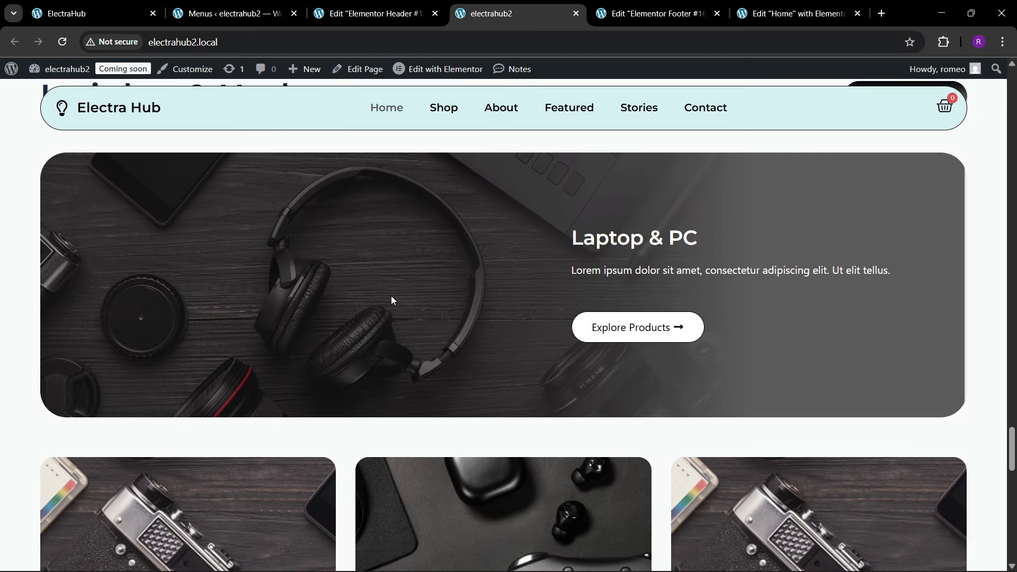
pyautogui.scroll(15, 392, 300)
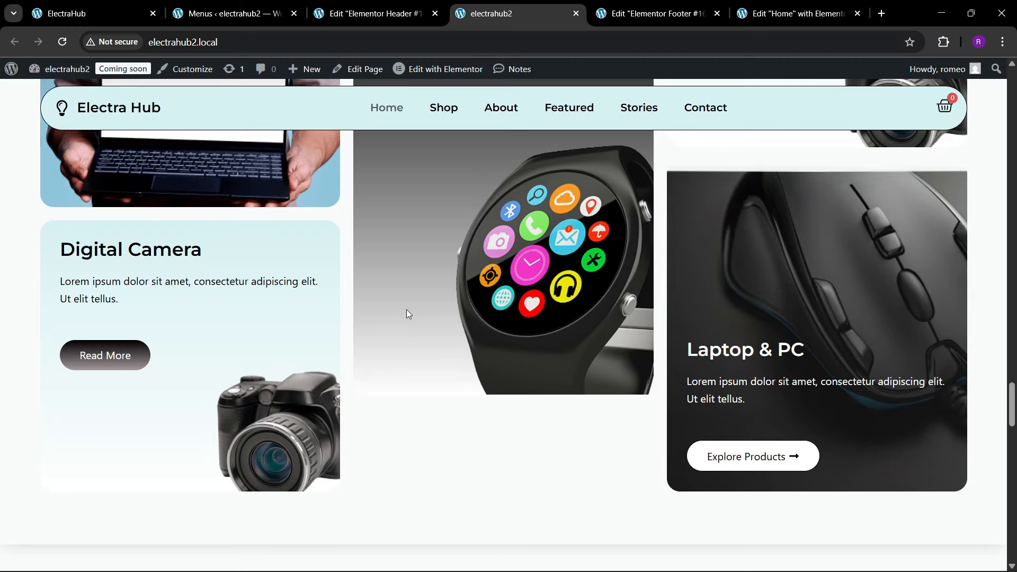
pyautogui.scroll(8, 403, 309)
pyautogui.scroll(12, 382, 292)
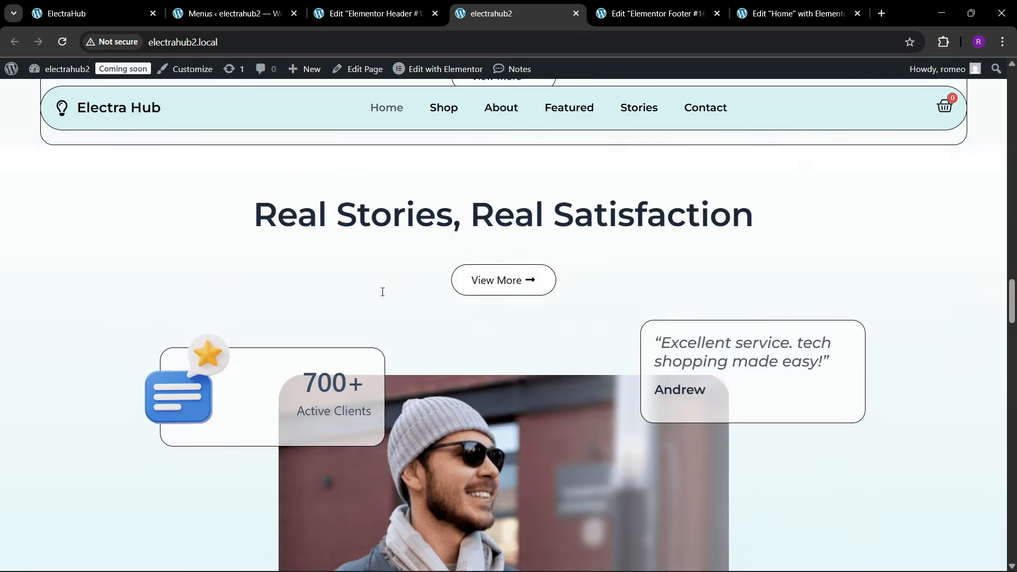
pyautogui.scroll(15, 363, 277)
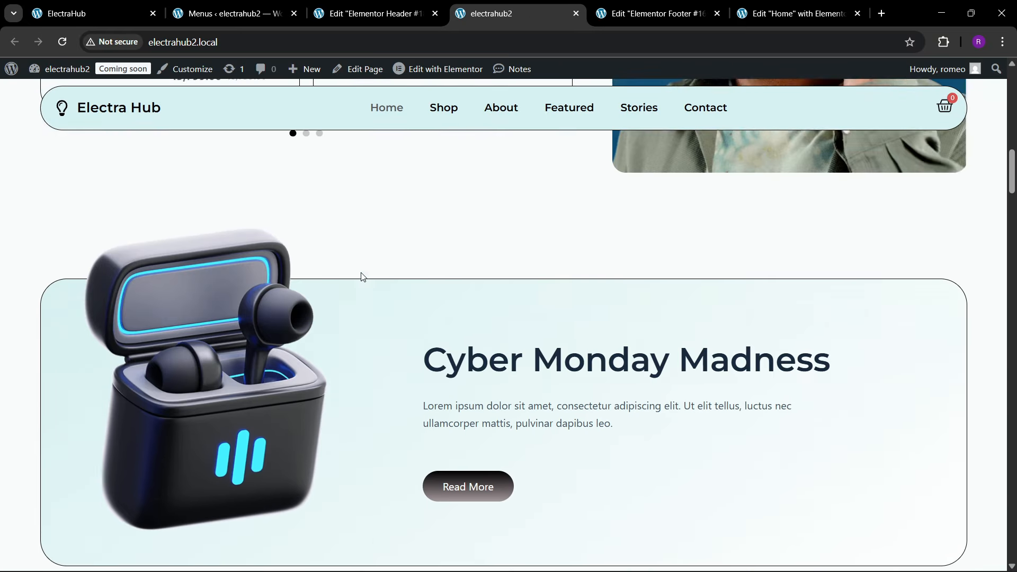
pyautogui.scroll(3, 365, 280)
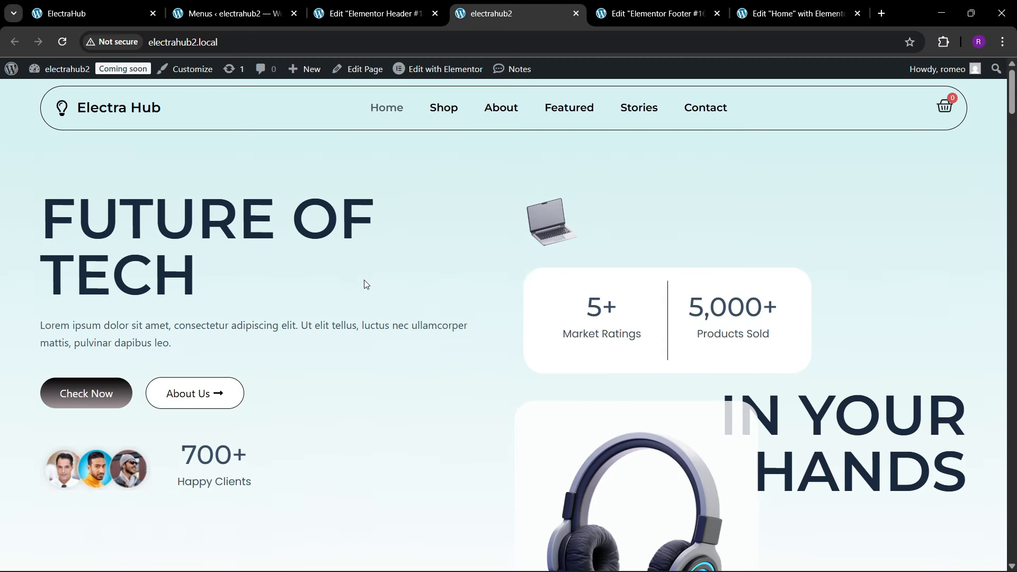
pyautogui.scroll(-10, 366, 285)
pyautogui.scroll(-6, 369, 286)
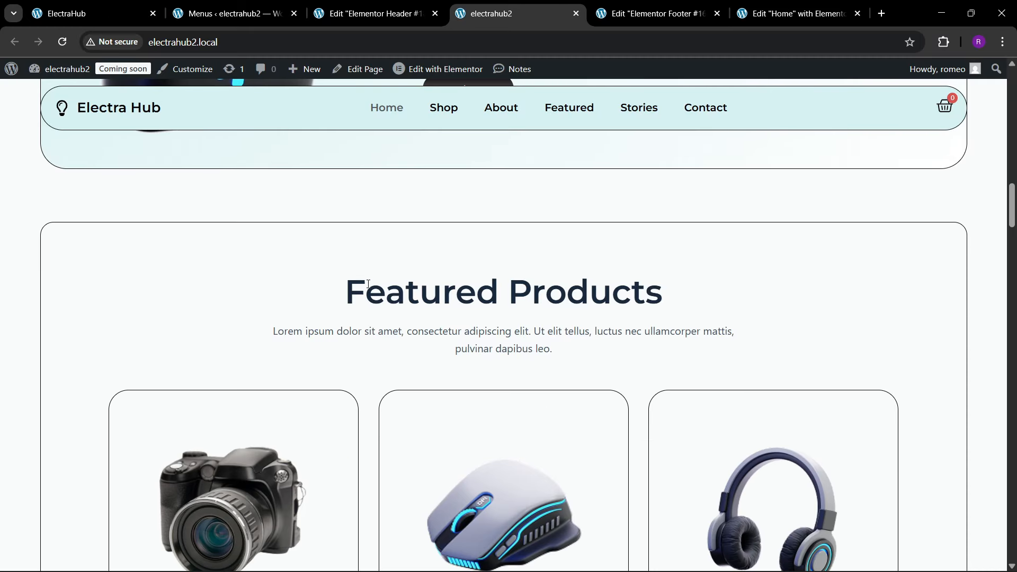
pyautogui.scroll(1, 401, 298)
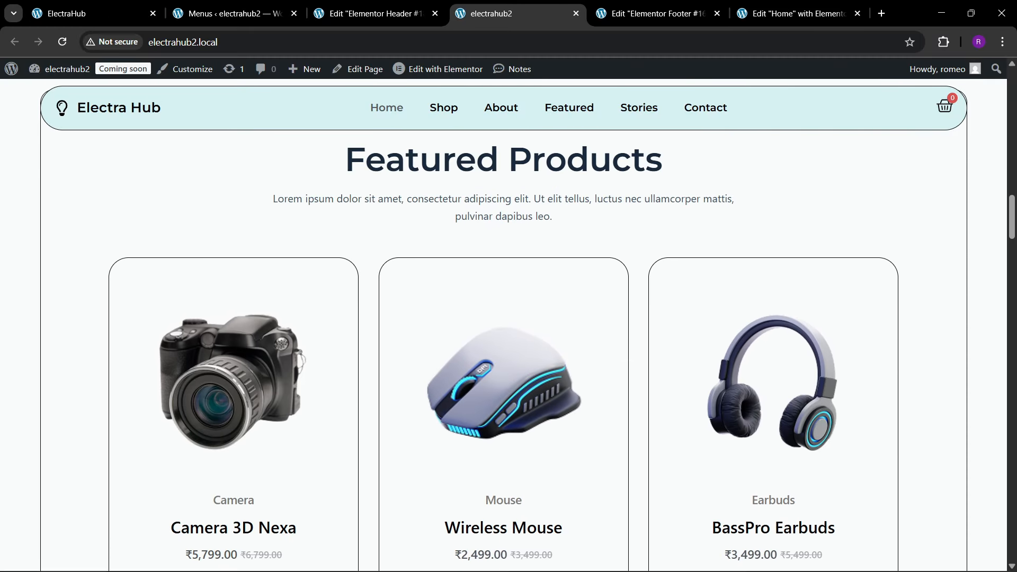
# Step: Switch to the footer editor's mobile portrait view and set the inner footer container's padding to 40 px on all sides
pyautogui.click(683, 5)
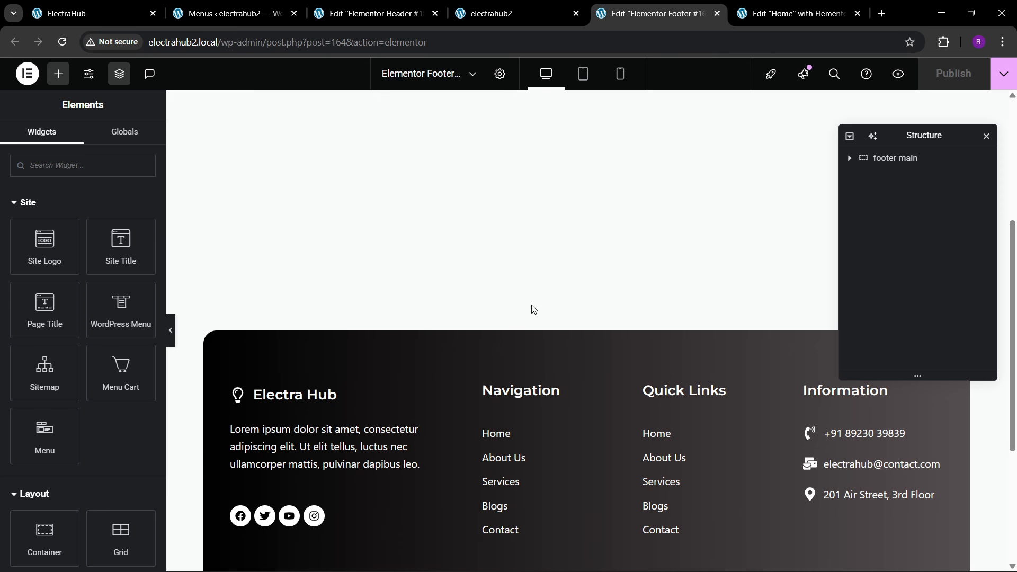
pyautogui.scroll(-1, 531, 307)
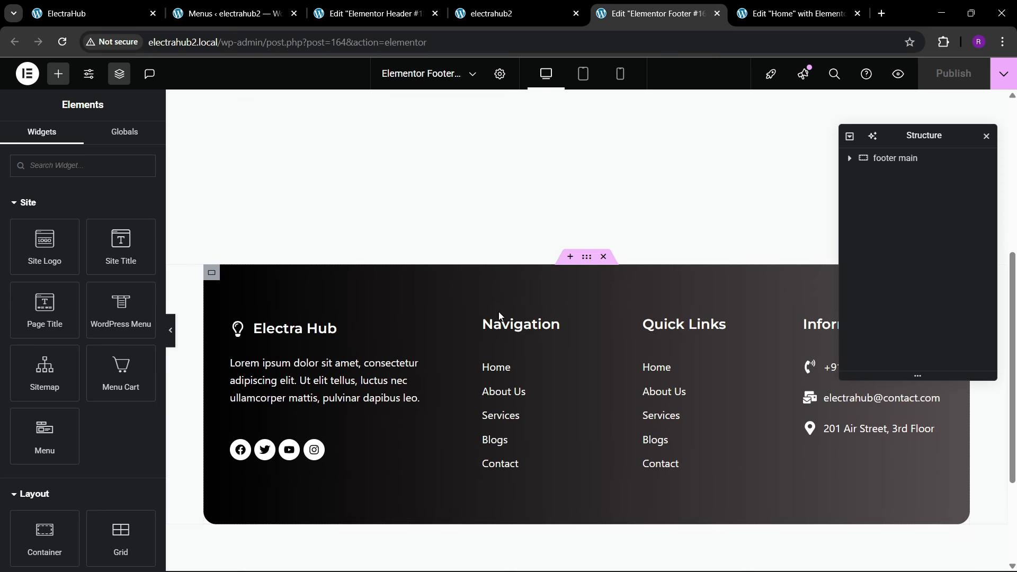
pyautogui.click(630, 79)
pyautogui.scroll(-3, 577, 363)
pyautogui.scroll(3, 579, 374)
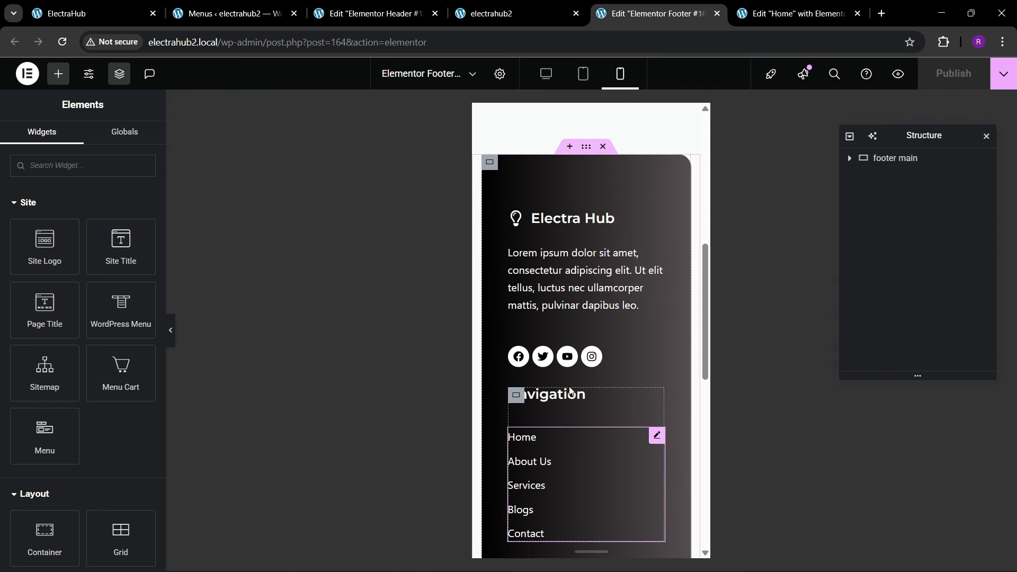
pyautogui.click(133, 141)
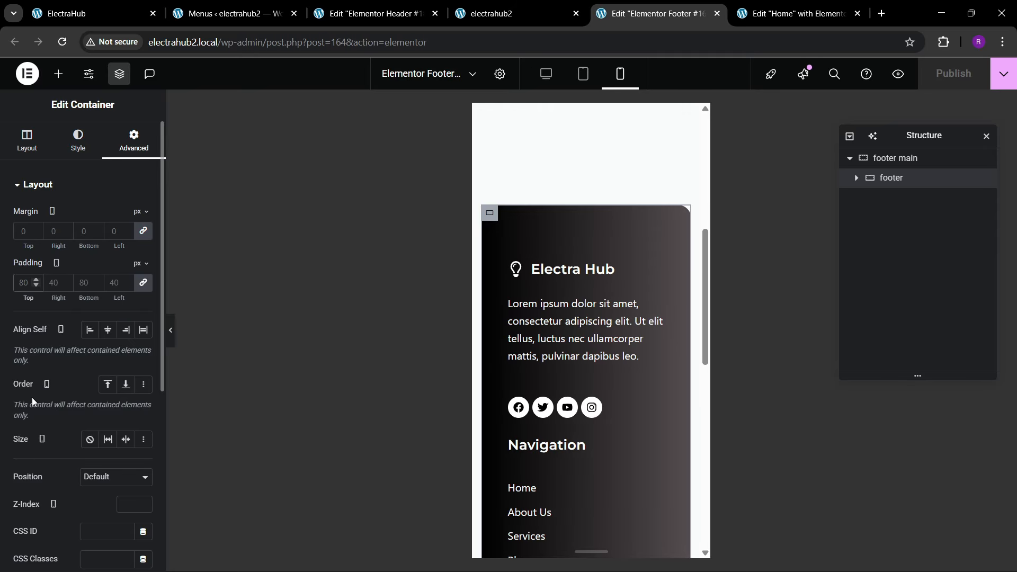
pyautogui.write('40')
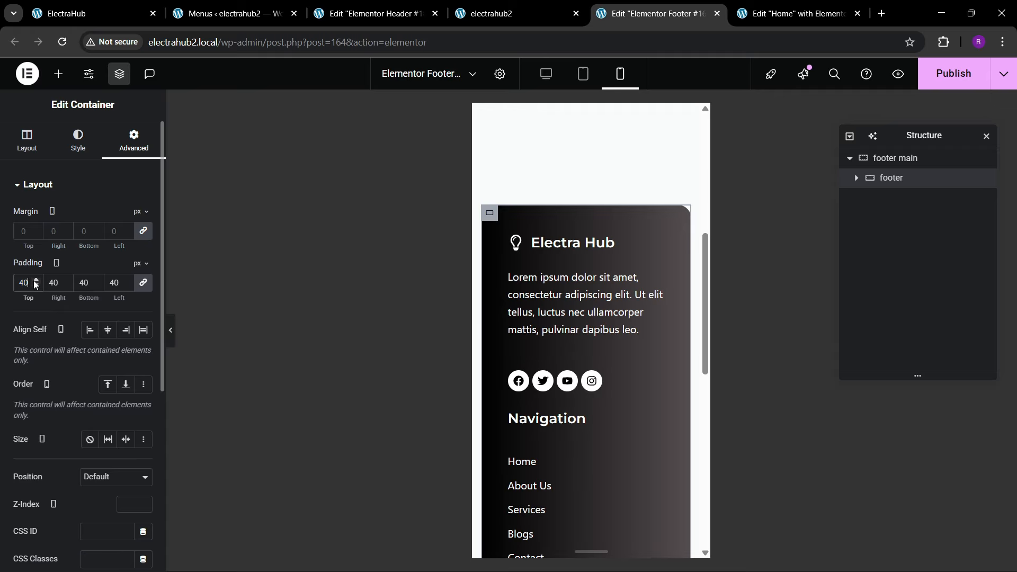
# Step: Unlink the footer container's mobile padding, set its right and left values to 20 px, and publish the footer
pyautogui.click(145, 284)
pyautogui.moveTo(59, 284); pyautogui.dragTo(52, 342)
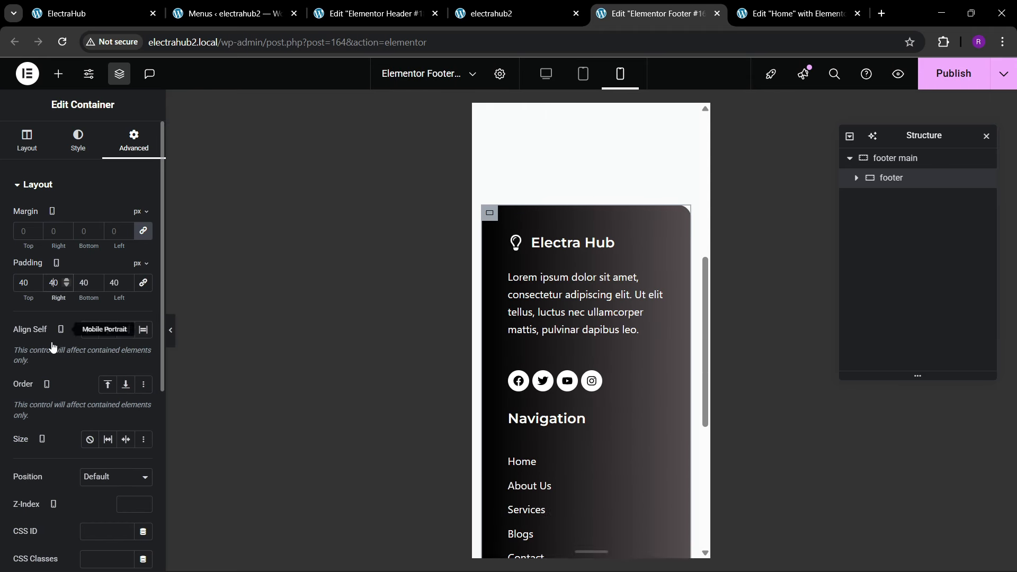
pyautogui.write('20')
pyautogui.press('Tab')
pyautogui.press('Tab')
pyautogui.write('20')
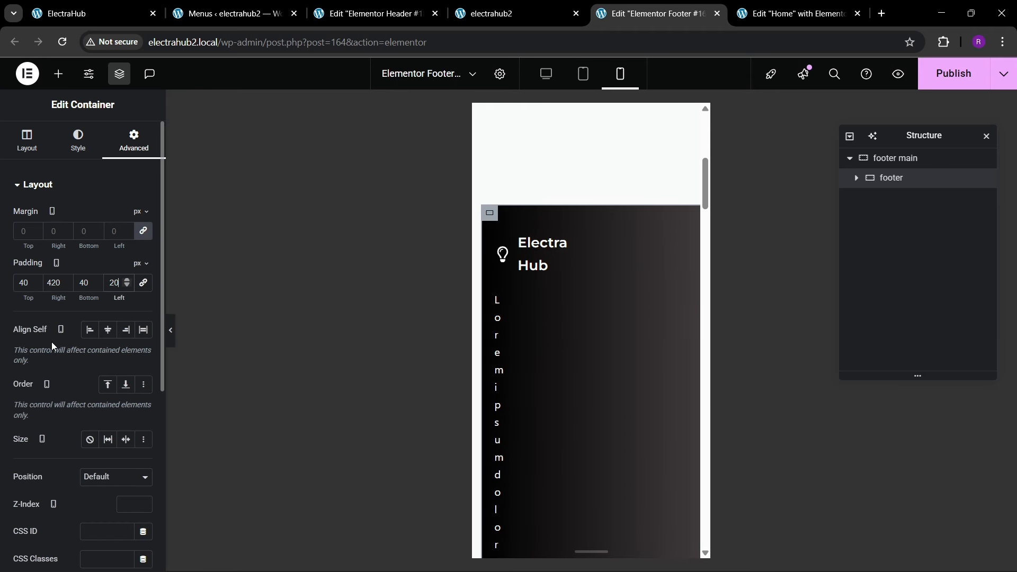
pyautogui.doubleClick(52, 281)
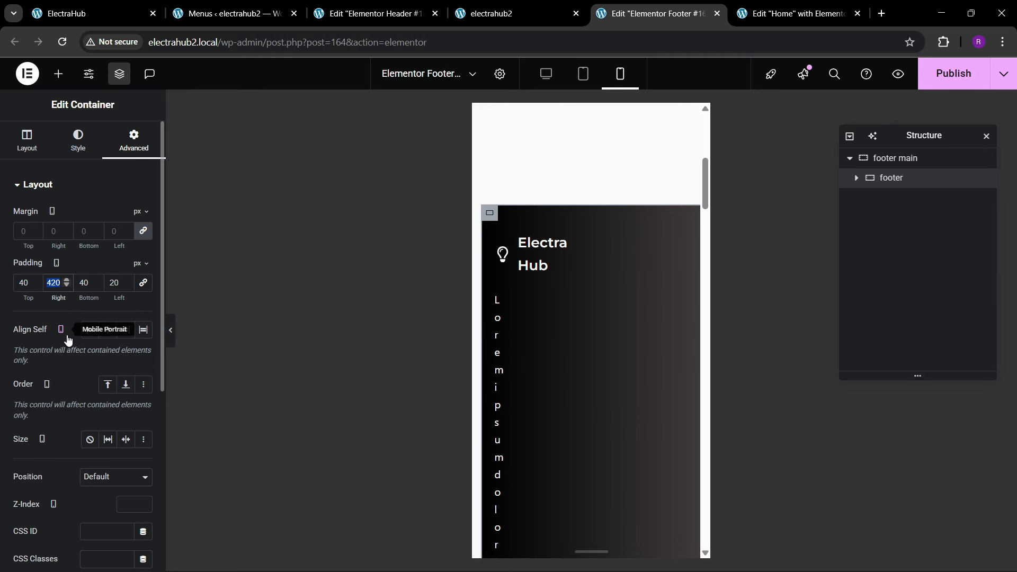
pyautogui.write('20')
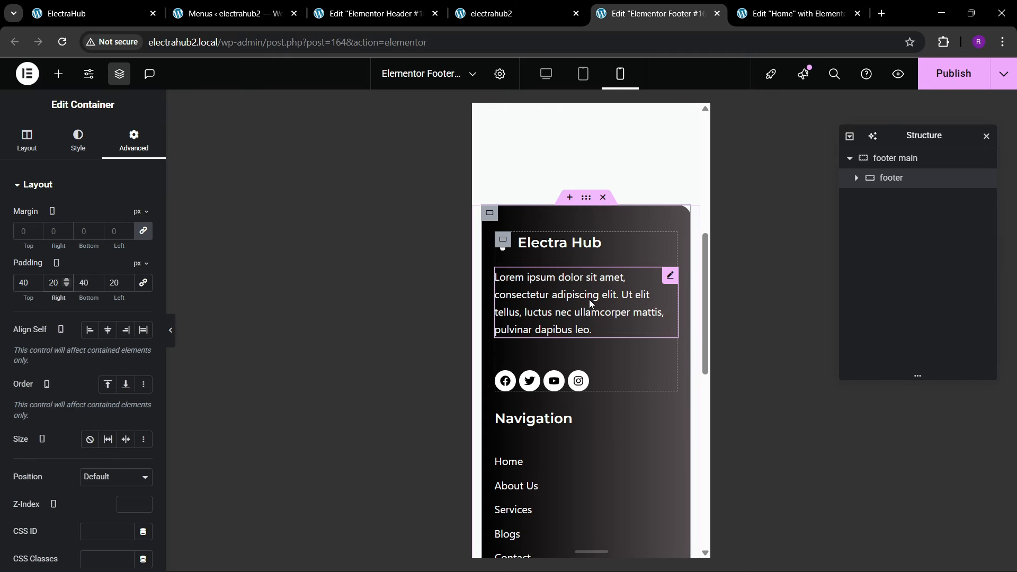
pyautogui.scroll(-8, 571, 310)
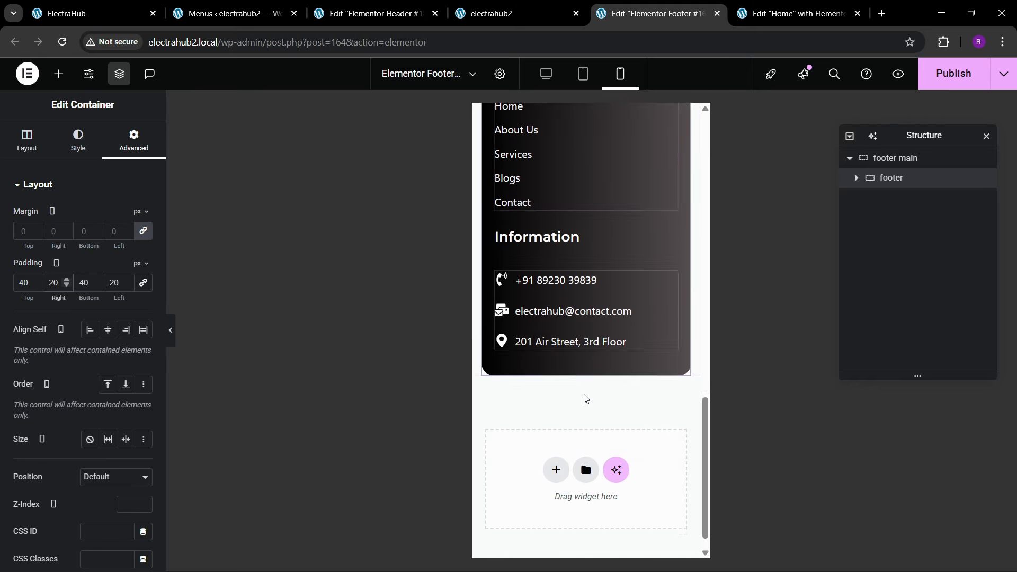
pyautogui.scroll(10, 543, 323)
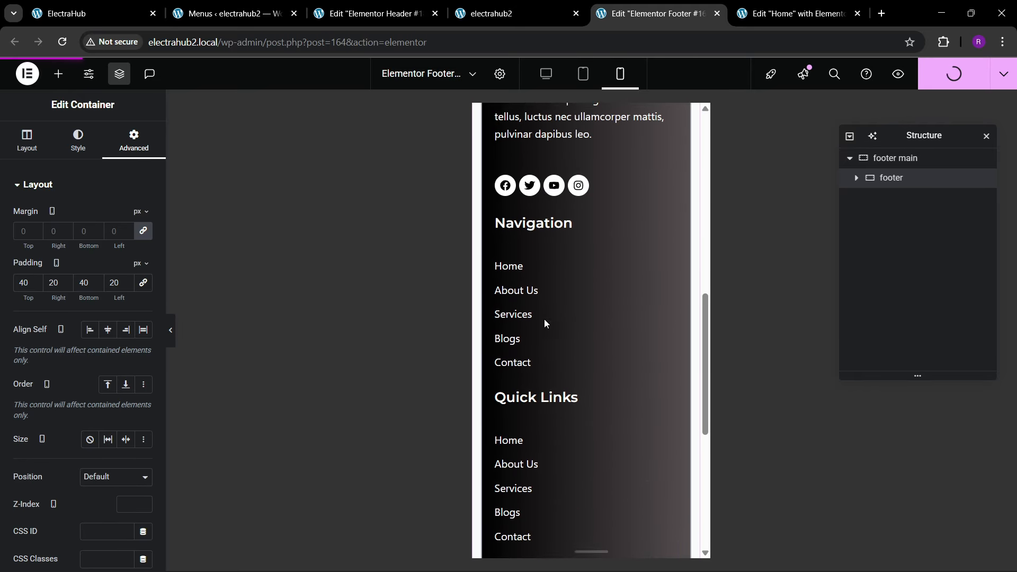
# Step: Check the header template in mobile portrait view and close both the header and footer editors
pyautogui.click(374, 4)
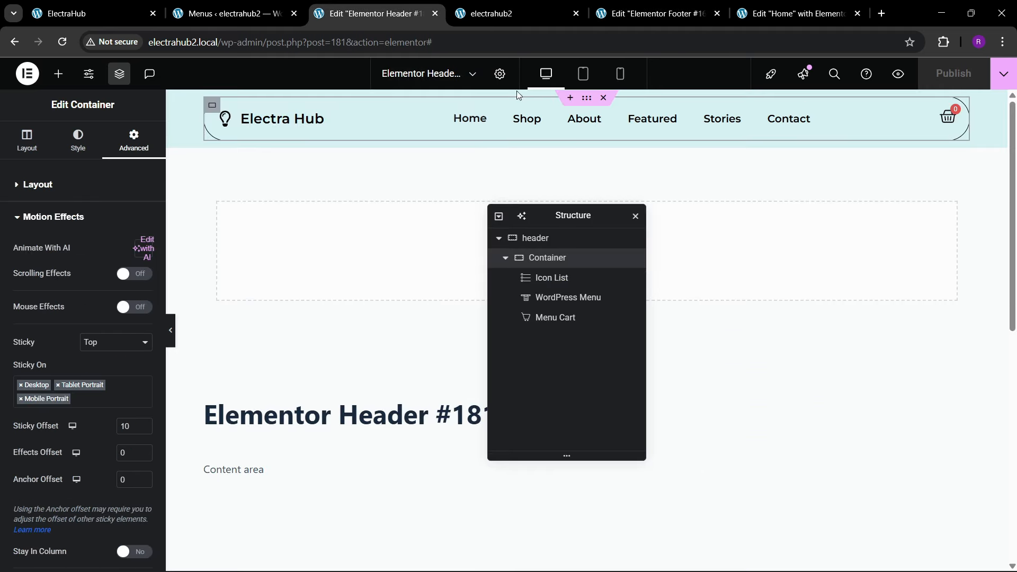
pyautogui.click(620, 77)
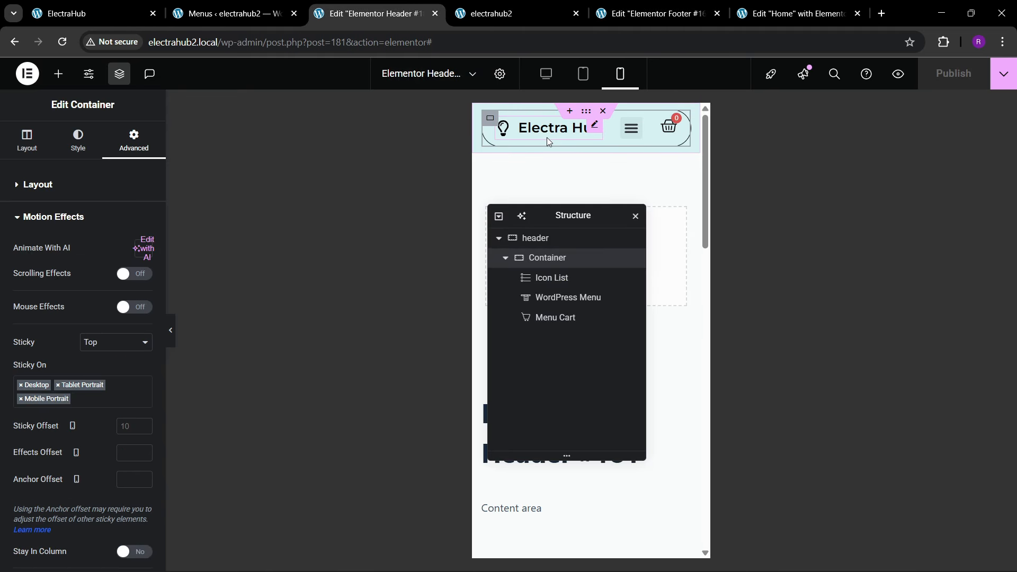
pyautogui.click(434, 13)
pyautogui.click(514, 16)
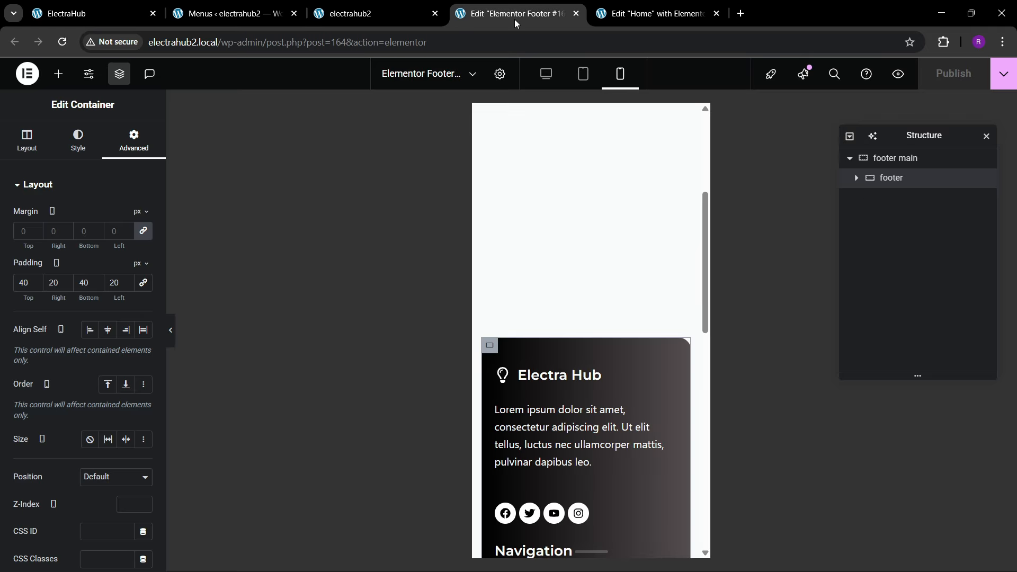
pyautogui.click(575, 14)
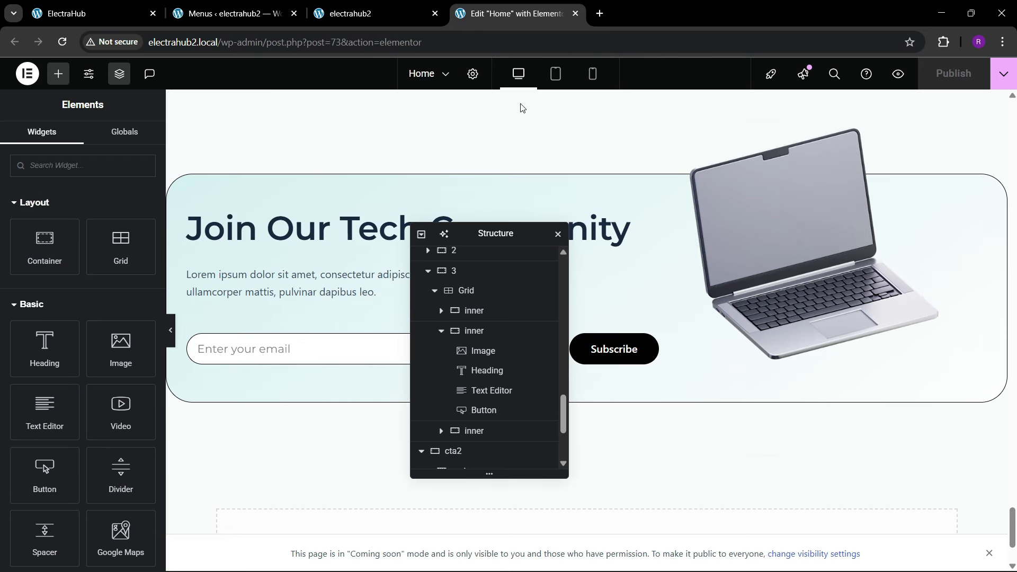
# Step: Reload the Home page editor and show the page in mobile portrait view
pyautogui.scroll(4, 582, 159)
pyautogui.click(433, 45)
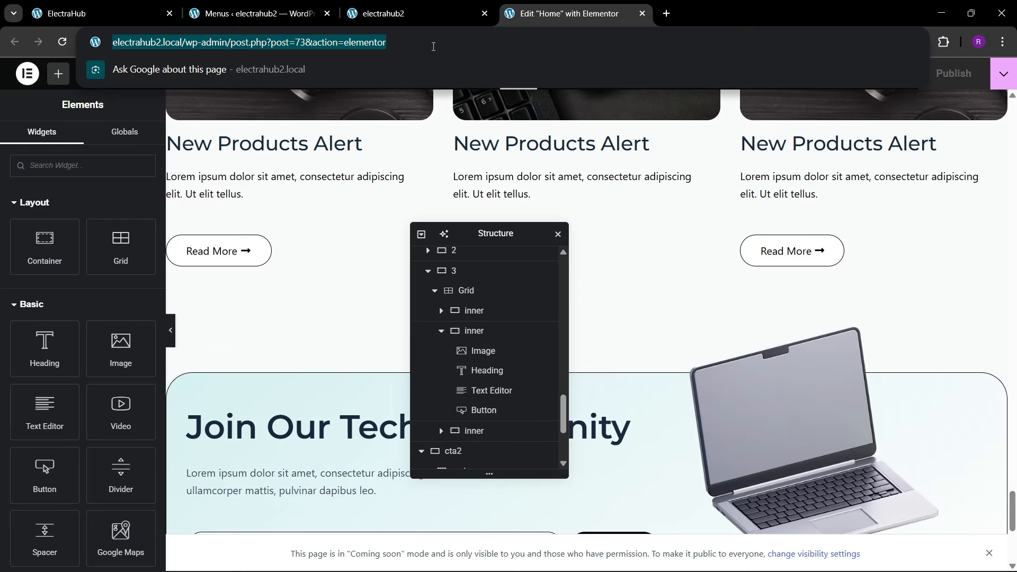
pyautogui.press('Return')
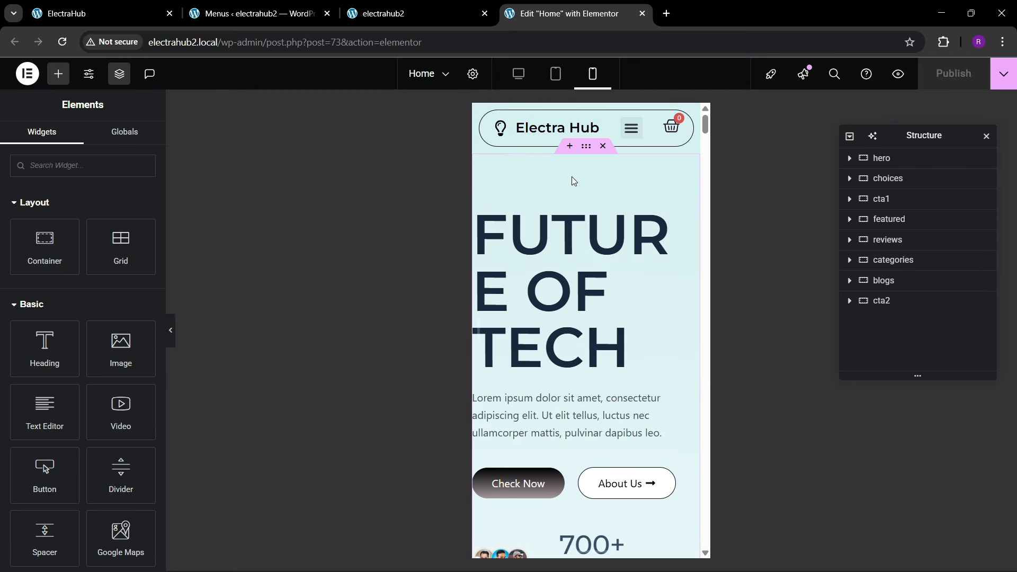
# Step: Unlink the hero container's mobile padding and set it to 80 px top, 20 px right, 250 px bottom and 20 px left
pyautogui.click(585, 149)
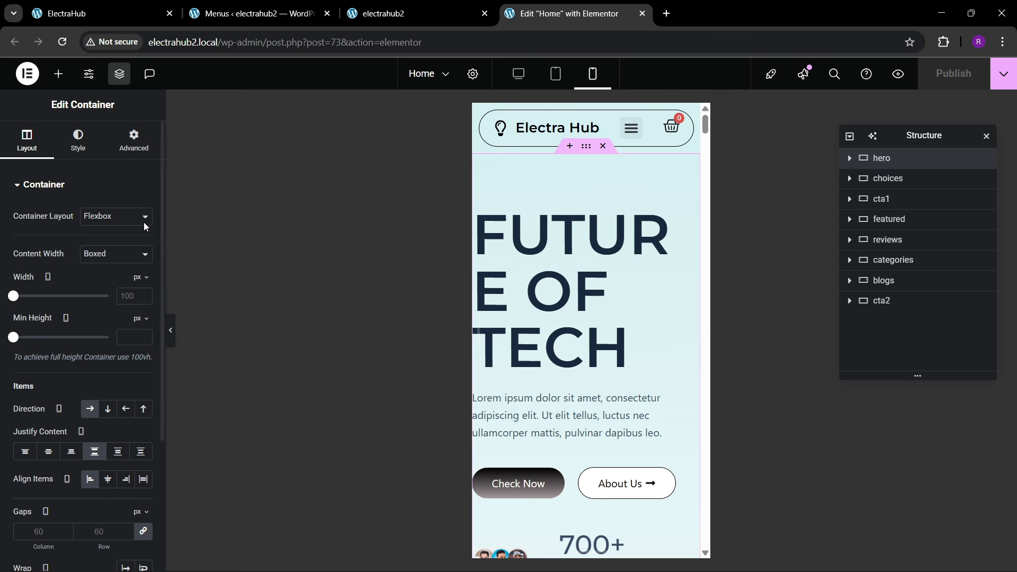
pyautogui.click(131, 142)
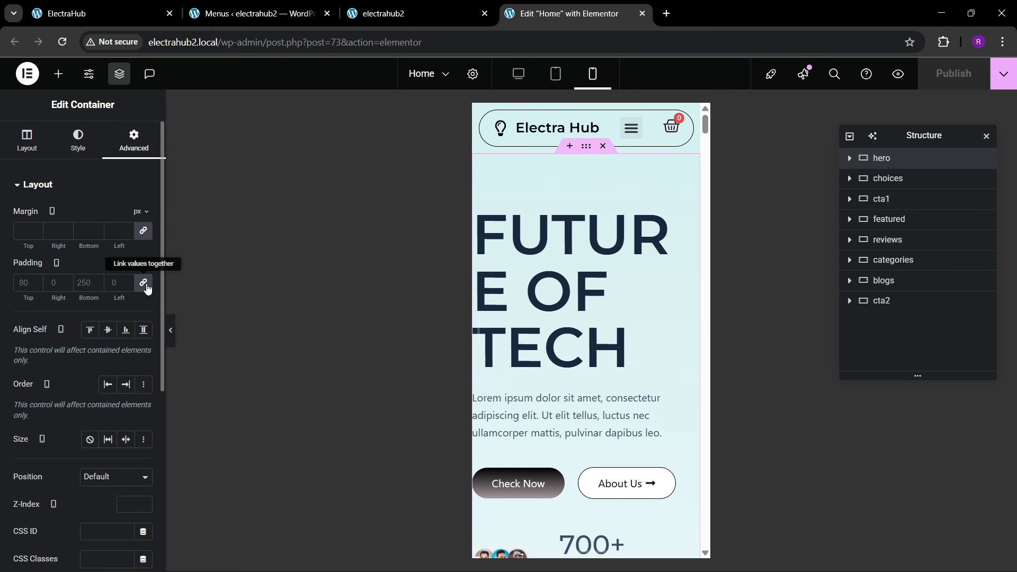
pyautogui.click(16, 282)
pyautogui.write('0')
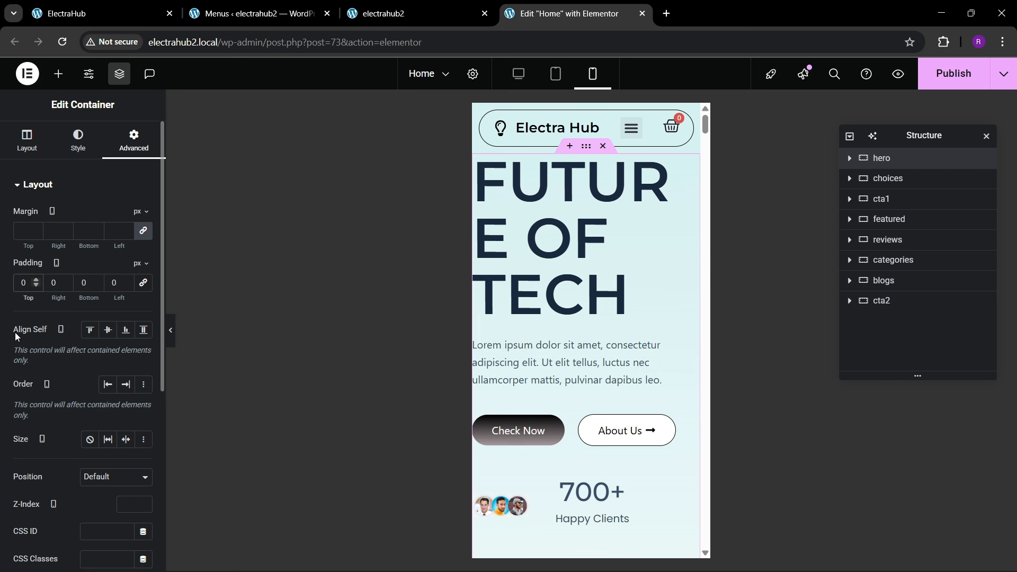
pyautogui.write('8')
pyautogui.press('Tab')
pyautogui.write('20')
pyautogui.press('Tab')
pyautogui.write('250')
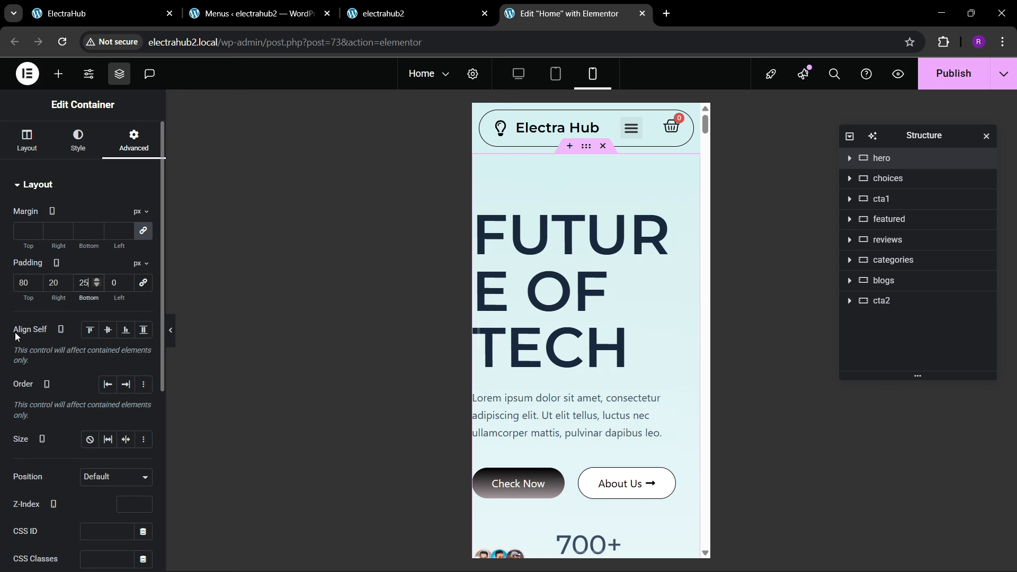
pyautogui.press('Tab')
pyautogui.write('20')
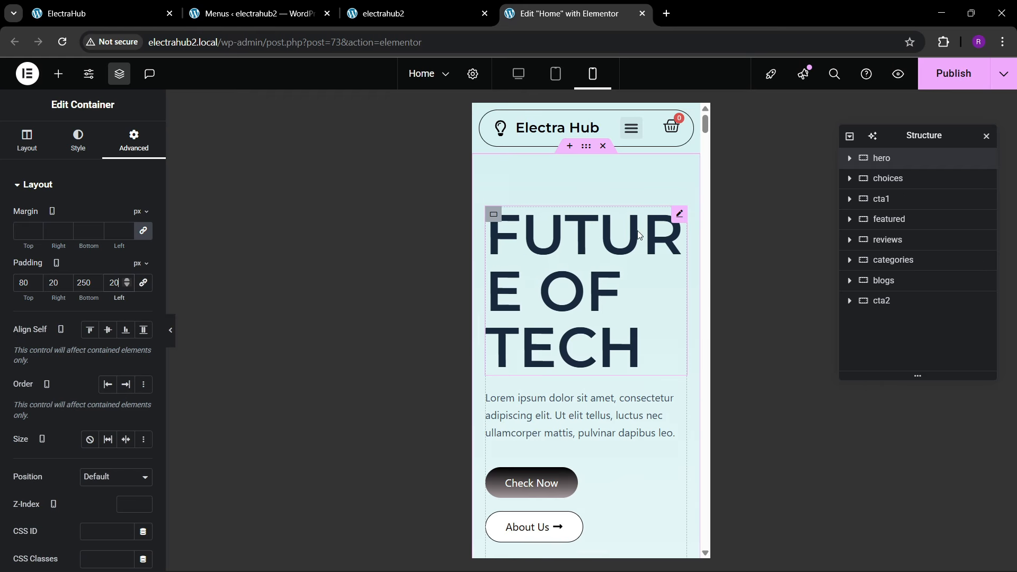
# Step: Set the mobile font size of the hero's "FUTURE OF TECH" heading to 53 px
pyautogui.click(682, 213)
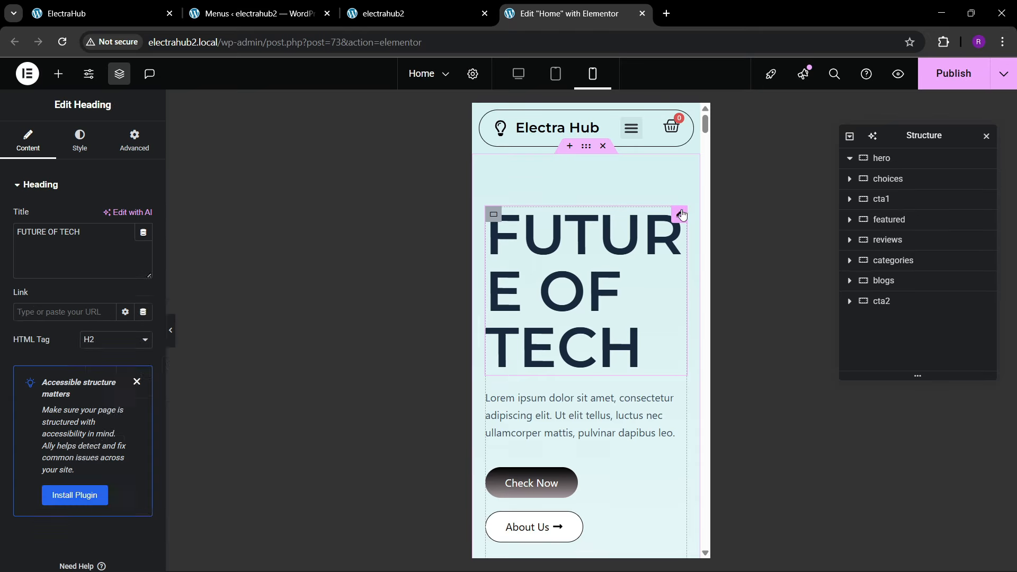
pyautogui.click(79, 141)
pyautogui.click(135, 256)
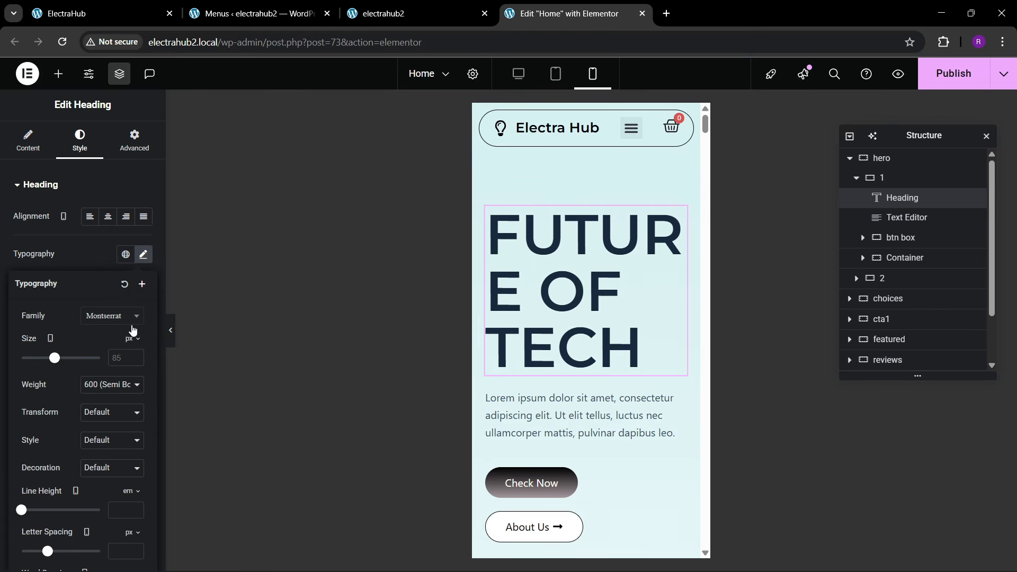
pyautogui.click(136, 358)
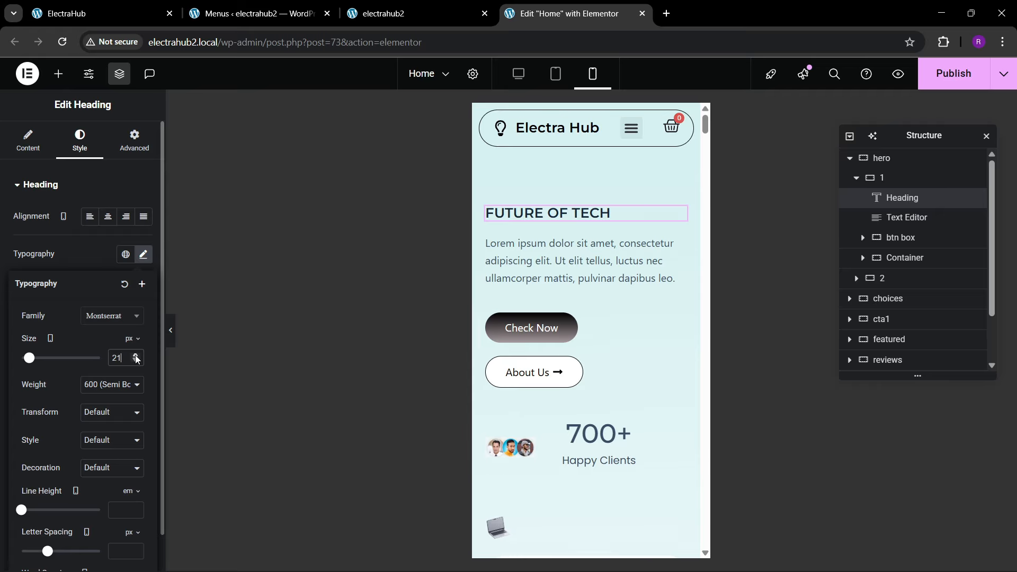
pyautogui.moveTo(136, 359); pyautogui.dragTo(136, 359)
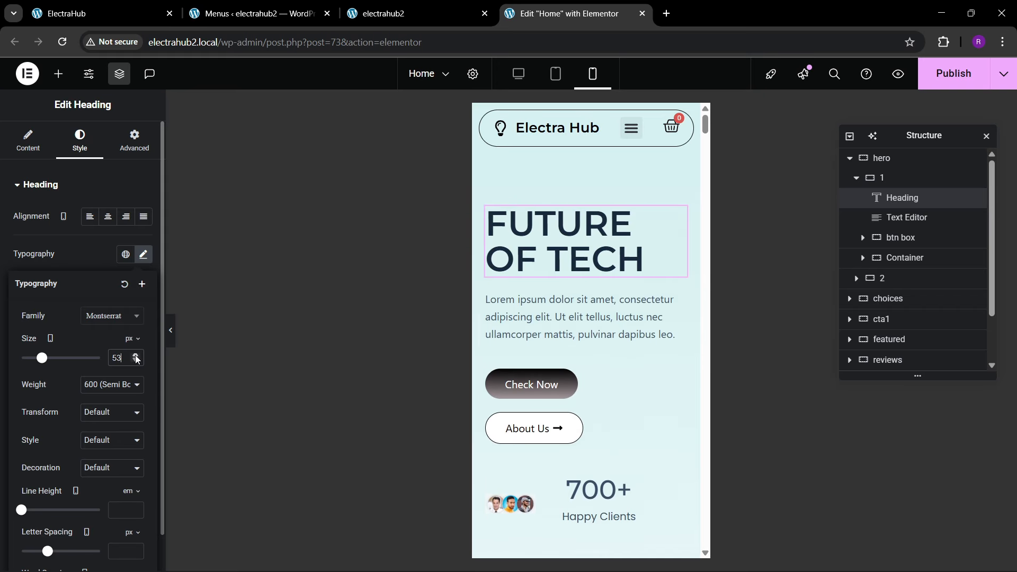
# Step: Set the mobile custom width of the client avatars image beside the Happy Clients counter to 130 px
pyautogui.scroll(-5, 582, 318)
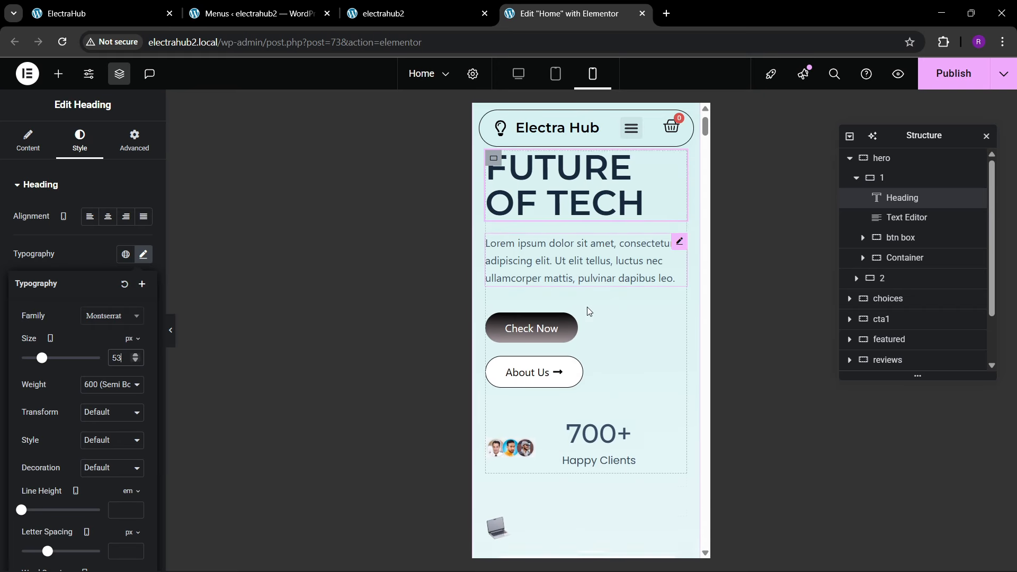
pyautogui.click(510, 239)
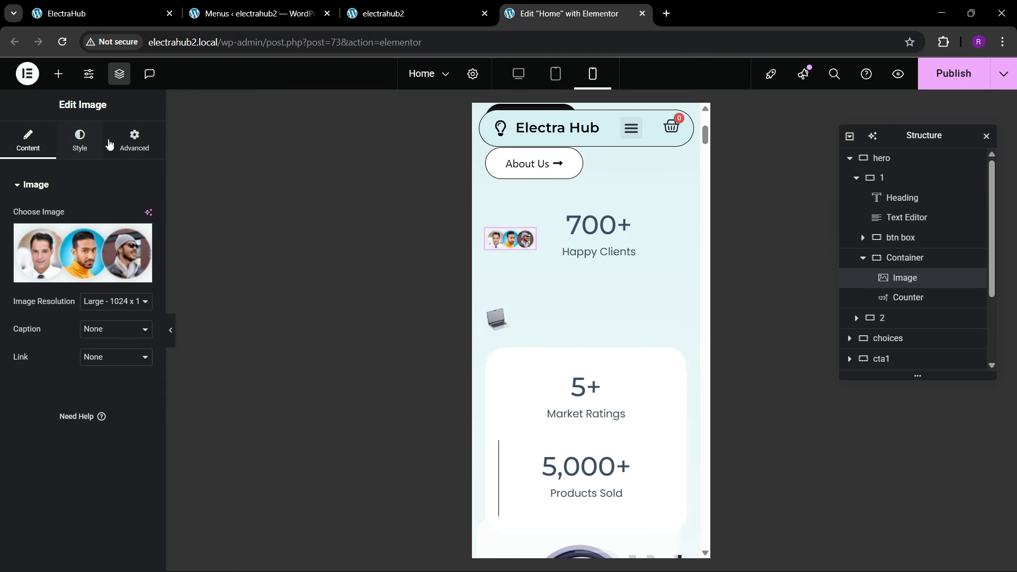
pyautogui.click(135, 140)
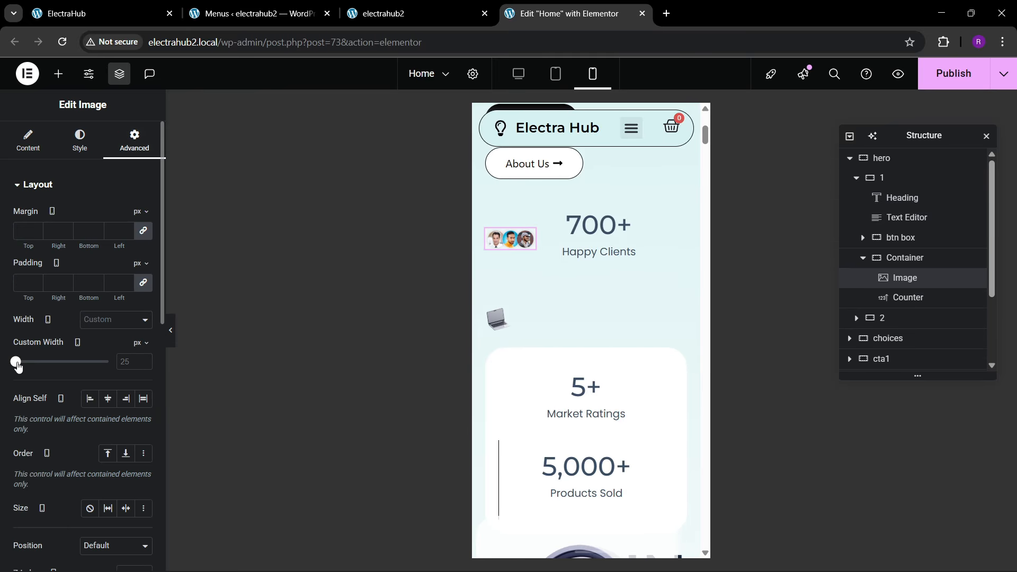
pyautogui.moveTo(17, 367); pyautogui.dragTo(28, 363)
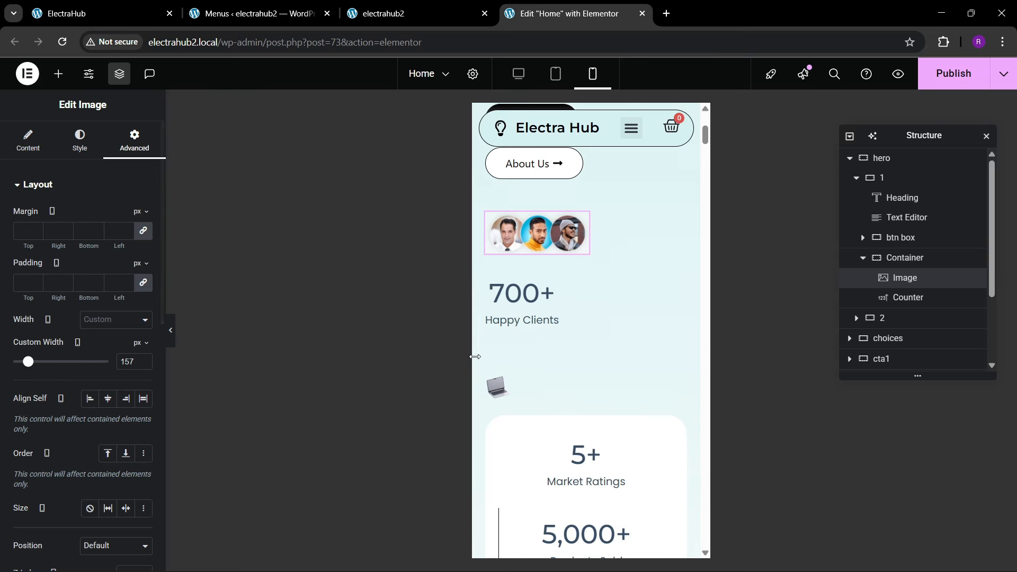
pyautogui.click(144, 365)
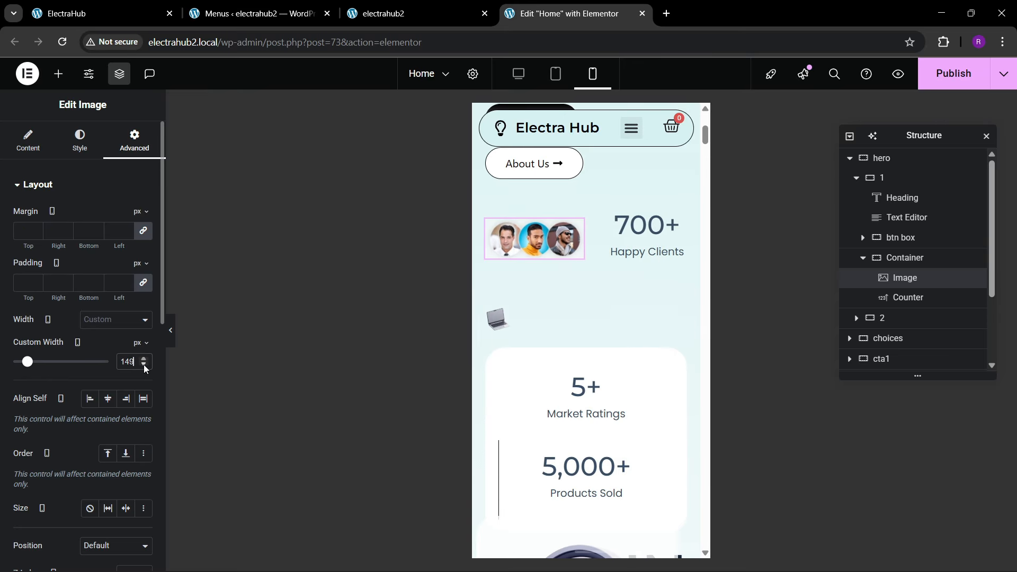
pyautogui.click(144, 365)
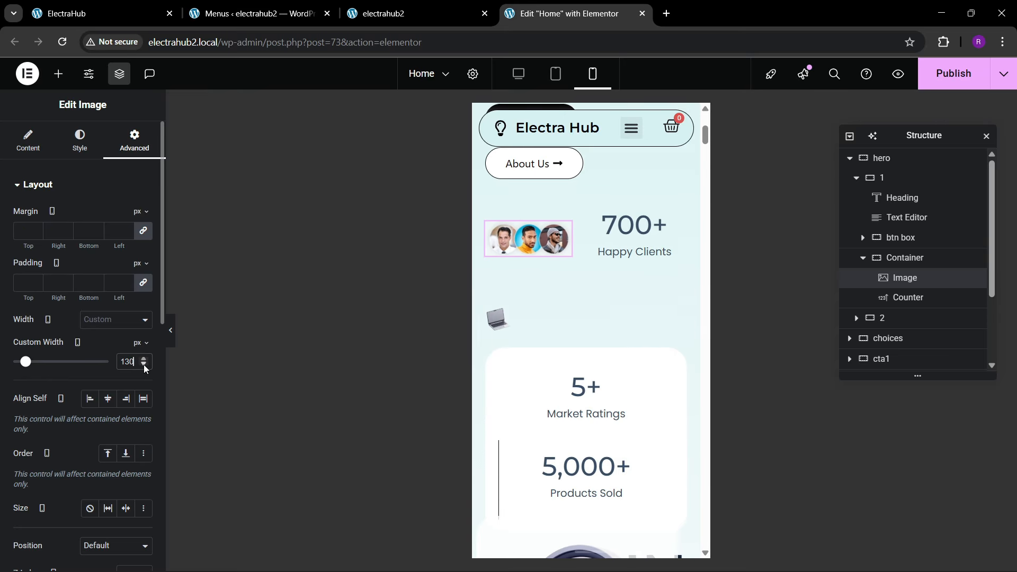
# Step: Remove the divider line from the Products Sold counter's container on mobile by setting its border width to 0 on all sides
pyautogui.scroll(-3, 551, 333)
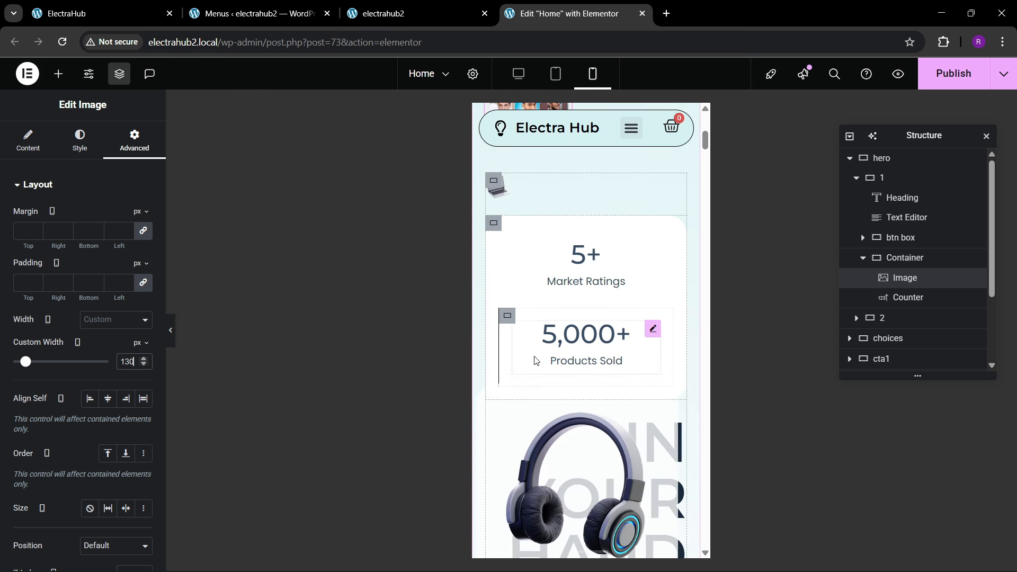
pyautogui.click(507, 315)
pyautogui.click(78, 140)
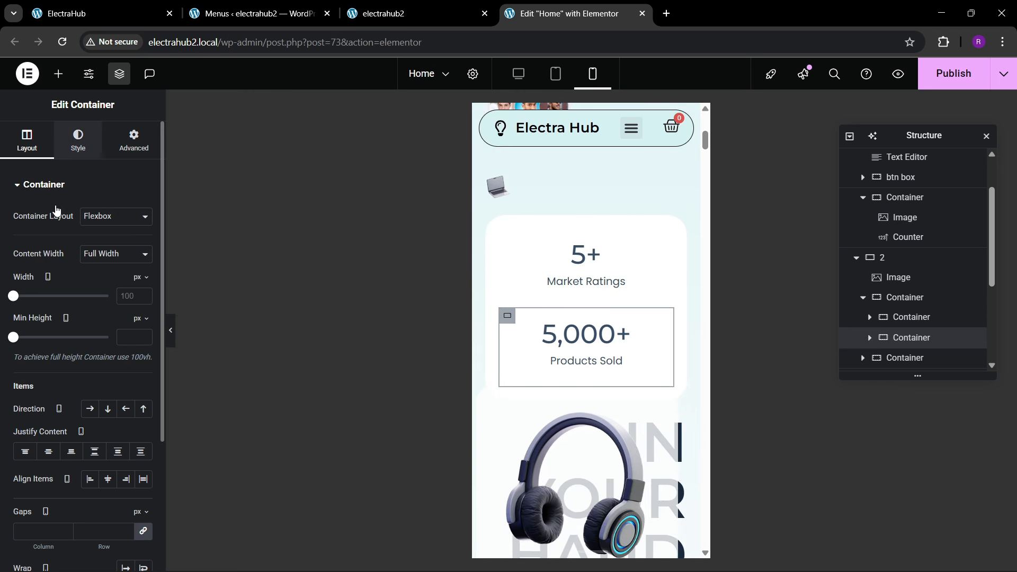
pyautogui.click(52, 339)
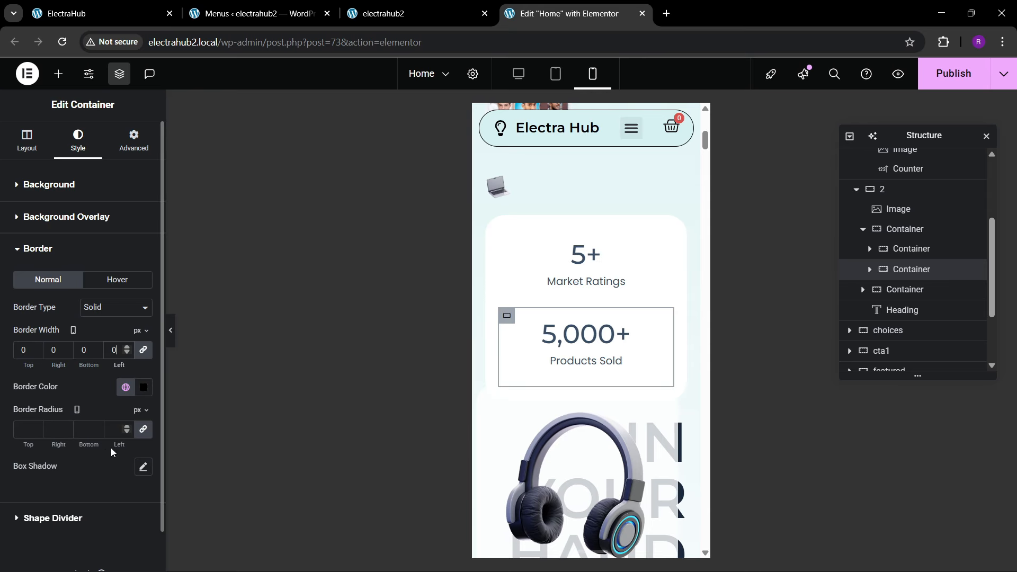
# Step: Hide the hero's headphone image container on tablet portrait and mobile portrait
pyautogui.scroll(-5, 583, 296)
pyautogui.scroll(3, 598, 311)
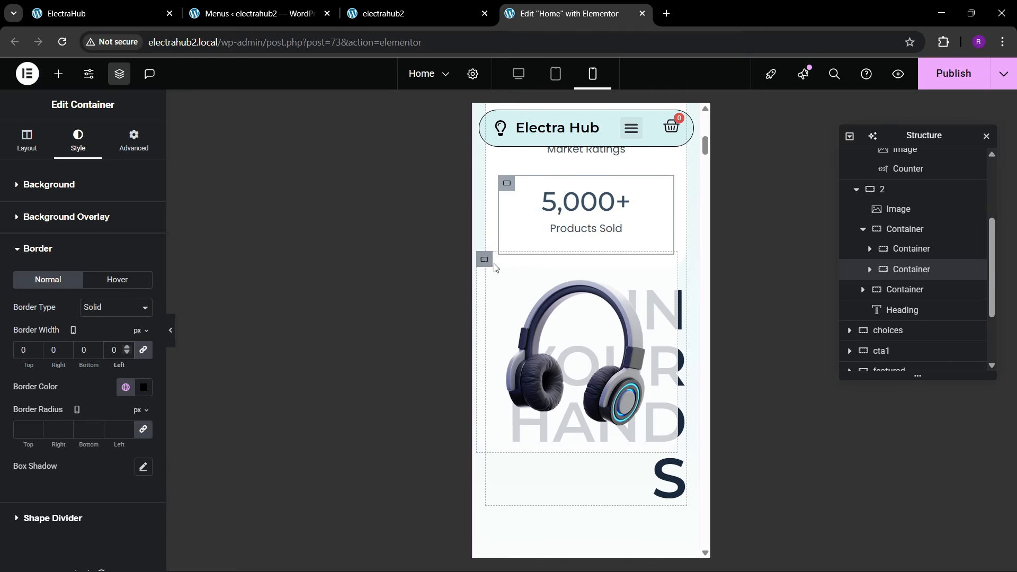
pyautogui.click(579, 299)
pyautogui.click(860, 290)
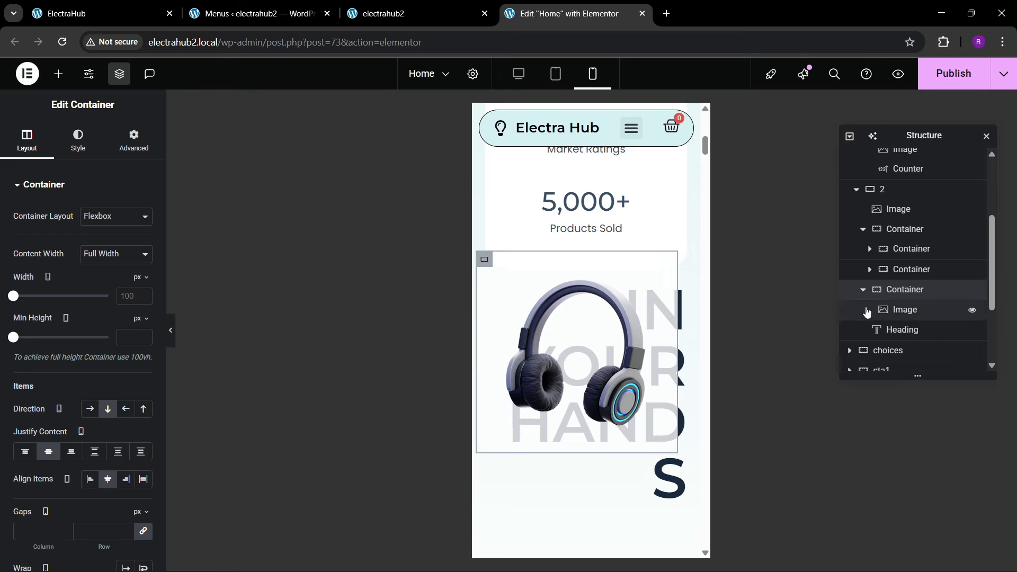
pyautogui.scroll(10, 548, 304)
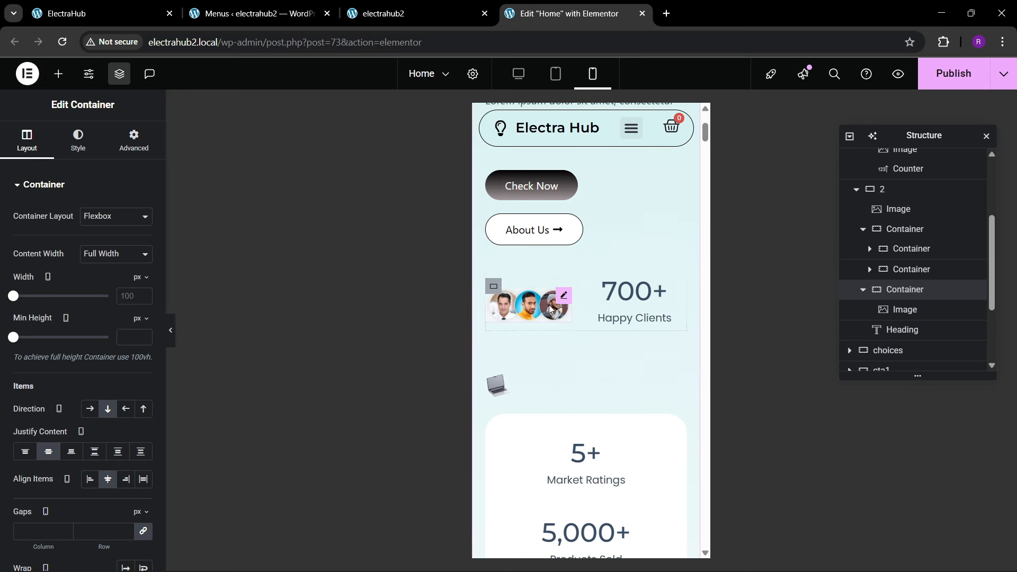
pyautogui.scroll(-2, 536, 314)
pyautogui.click(134, 140)
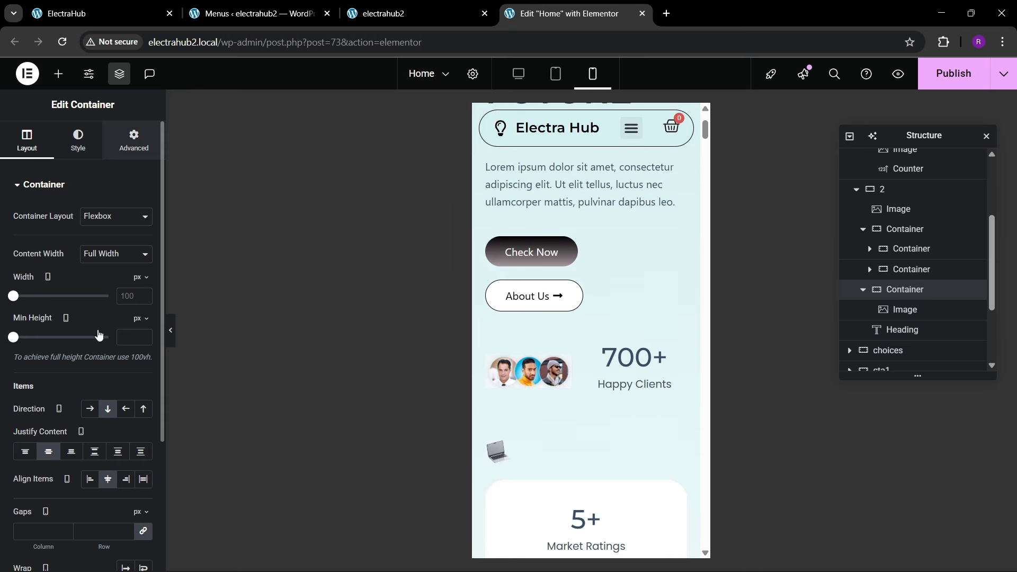
pyautogui.scroll(-7, 96, 344)
pyautogui.scroll(-2, 94, 373)
pyautogui.click(70, 409)
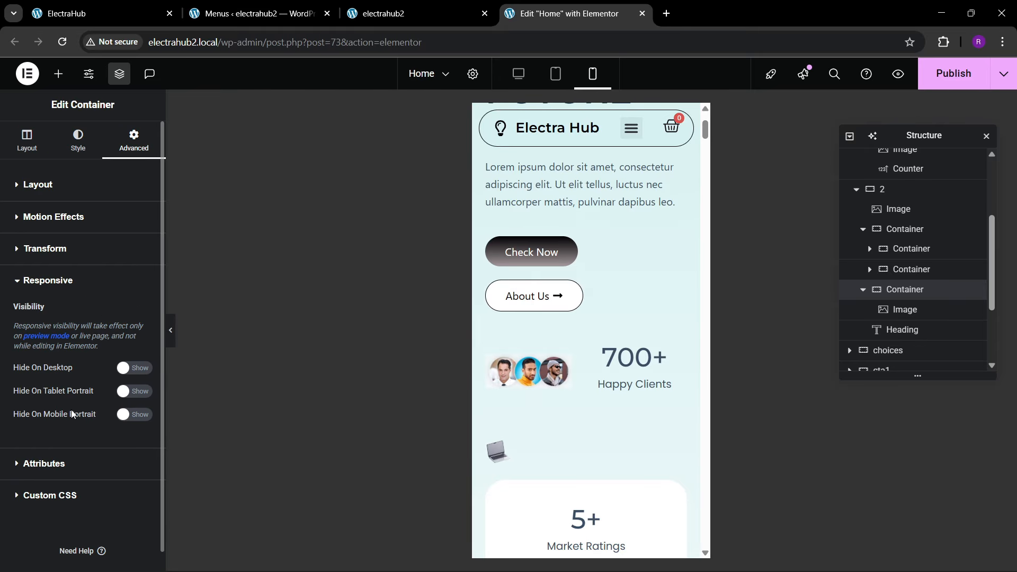
pyautogui.click(134, 371)
pyautogui.click(134, 394)
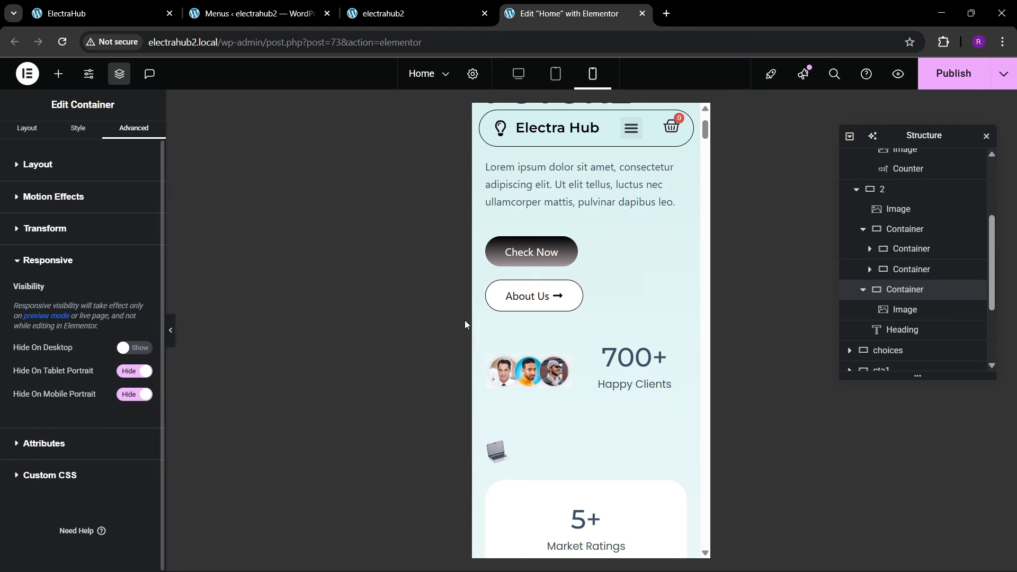
# Step: Enlarge the hero's laptop image on mobile to a custom width of 103 px
pyautogui.scroll(-6, 561, 349)
pyautogui.scroll(3, 549, 347)
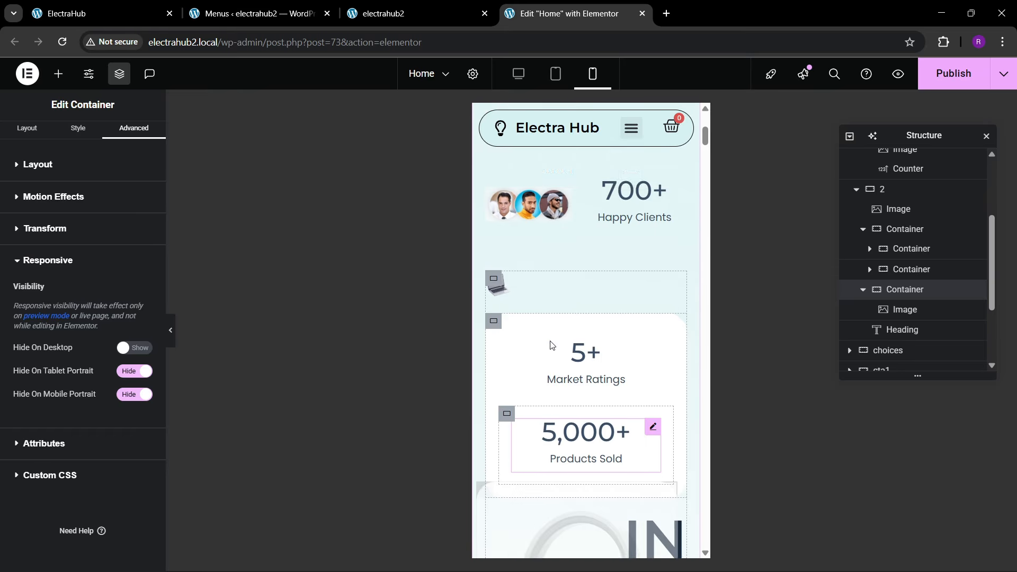
pyautogui.click(504, 324)
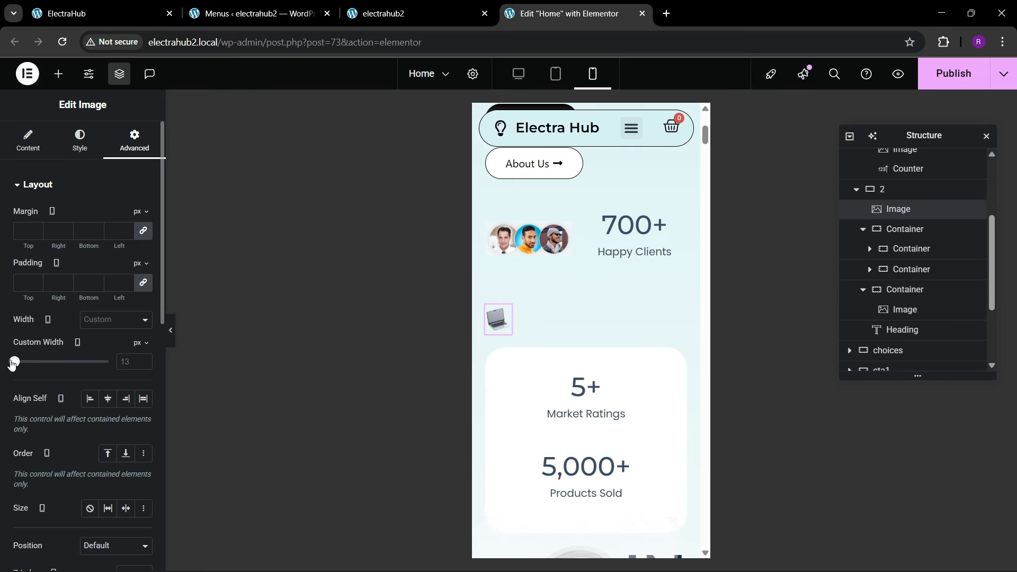
pyautogui.moveTo(13, 364); pyautogui.dragTo(23, 361)
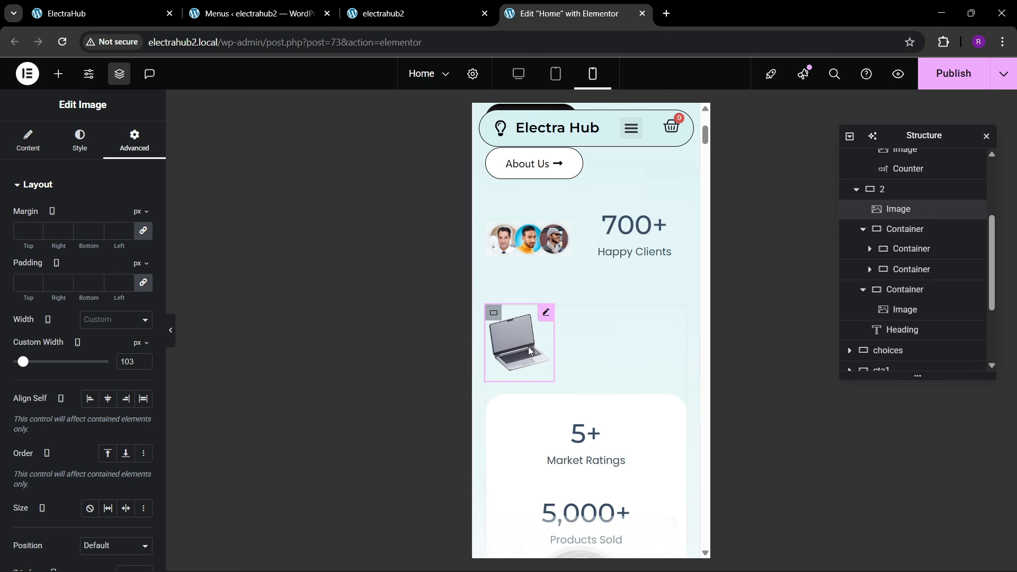
# Step: Set the mobile font size of the hero's "IN YOUR HANDS" heading to 45 px
pyautogui.scroll(-8, 529, 350)
pyautogui.scroll(3, 607, 300)
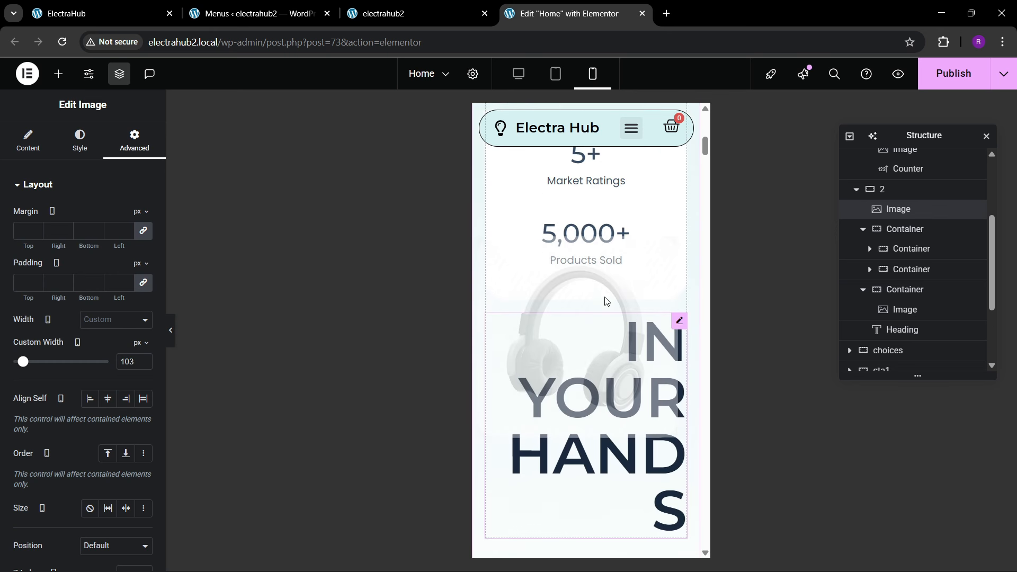
pyautogui.click(612, 424)
pyautogui.click(79, 140)
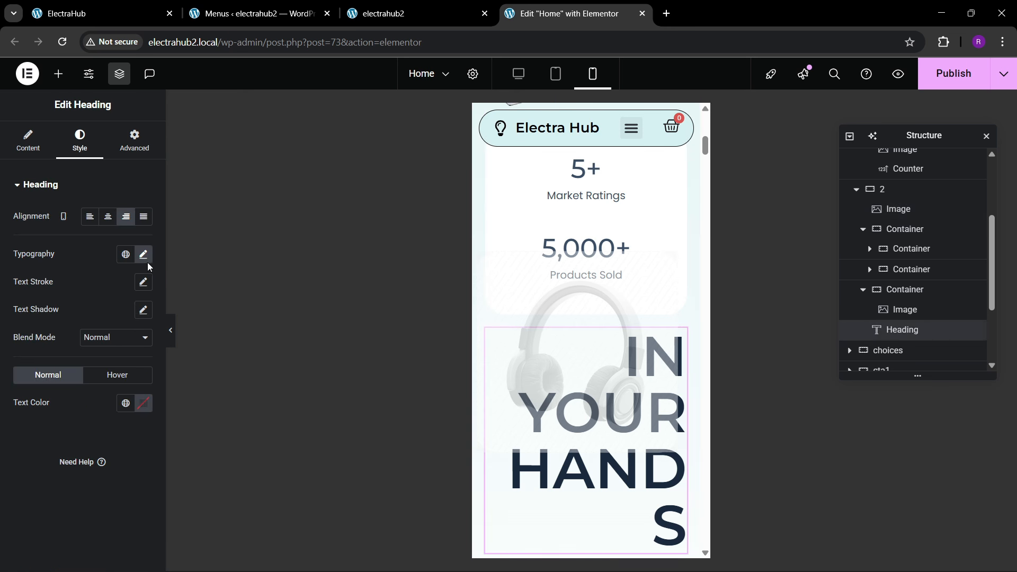
pyautogui.click(143, 255)
pyautogui.click(117, 359)
pyautogui.write('45')
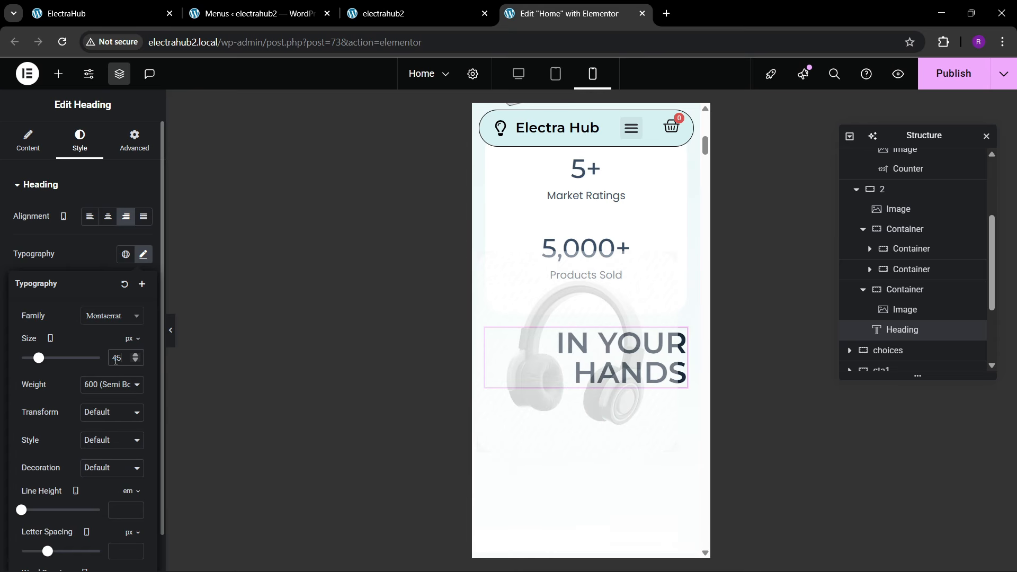
# Step: Unlink the choices container's mobile padding and set it to 80 px top and bottom and 20 px left and right
pyautogui.scroll(2, 609, 347)
pyautogui.scroll(-6, 611, 353)
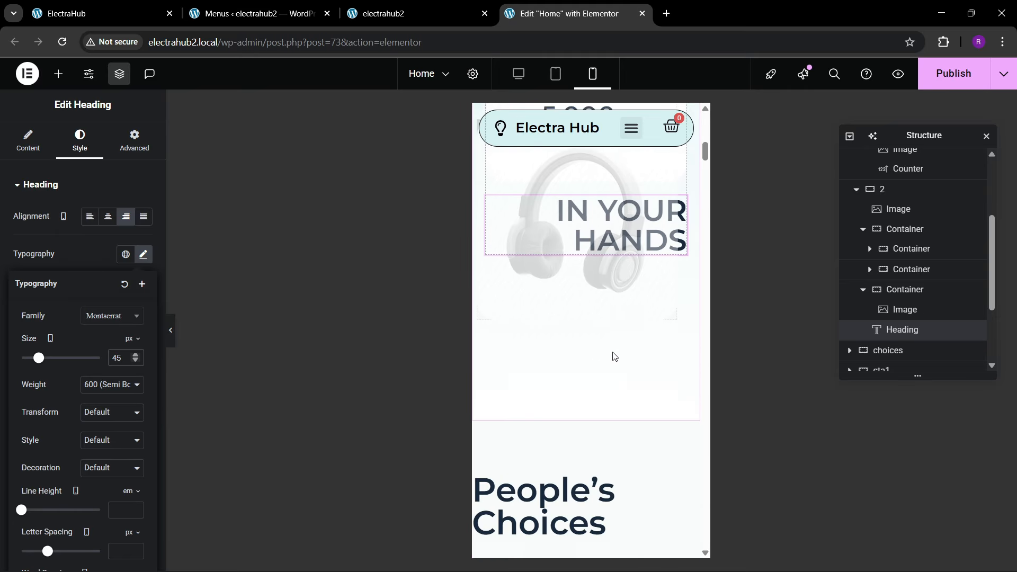
pyautogui.click(583, 219)
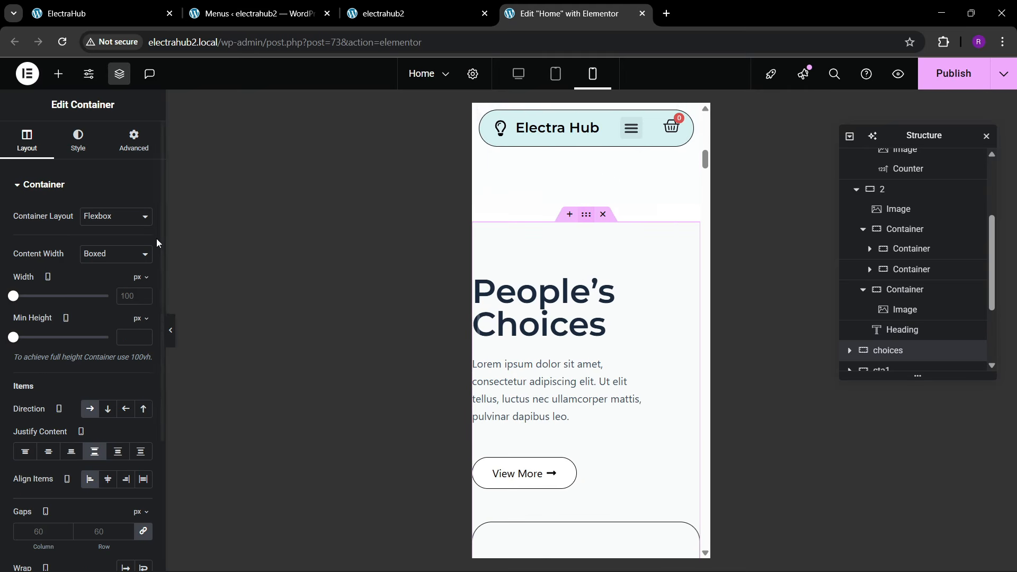
pyautogui.click(133, 151)
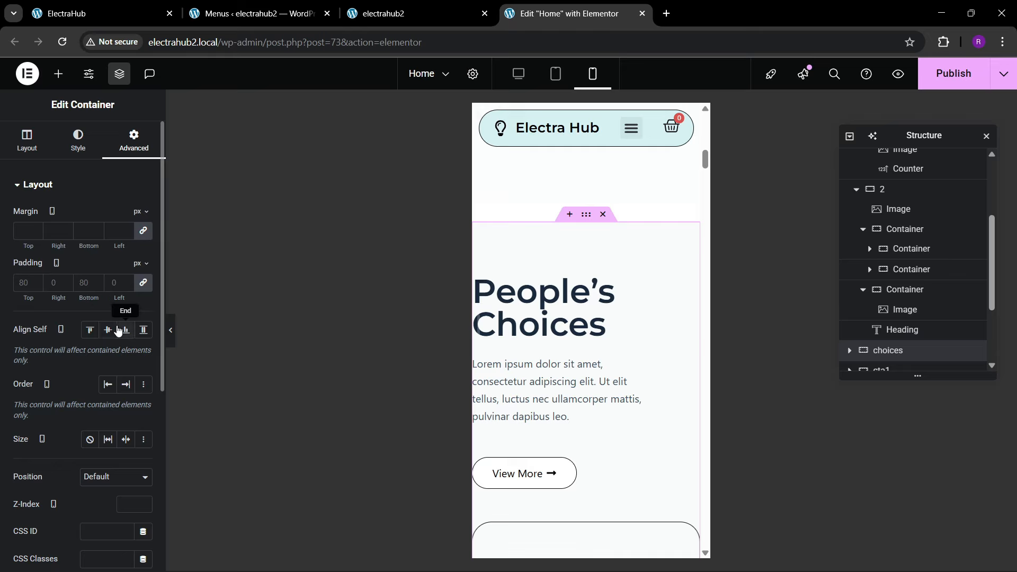
pyautogui.click(143, 283)
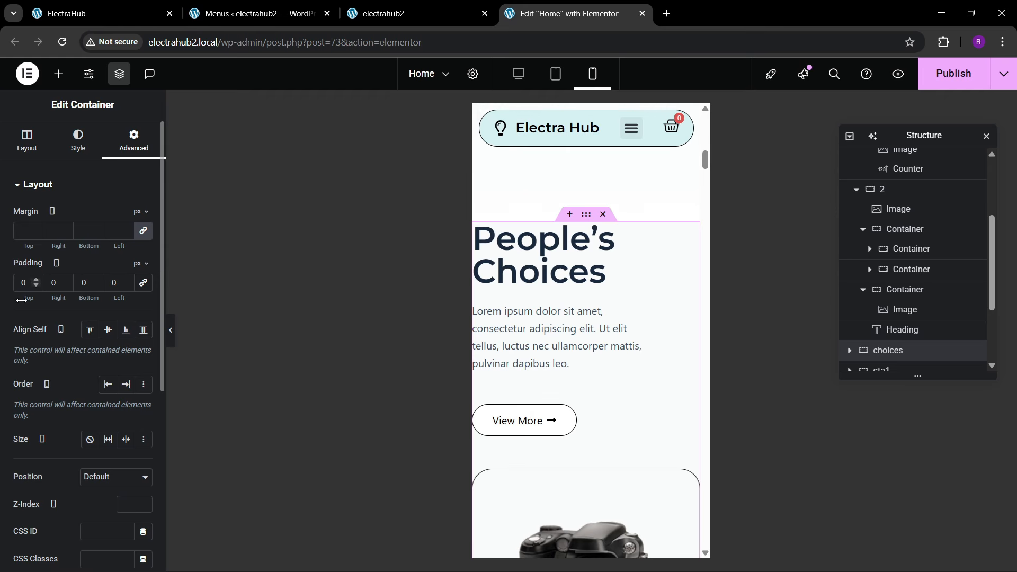
pyautogui.click(21, 286)
pyautogui.write('80')
pyautogui.press('Tab')
pyautogui.write('20')
pyautogui.press('Tab')
pyautogui.write('80')
pyautogui.press('Tab')
pyautogui.write('20')
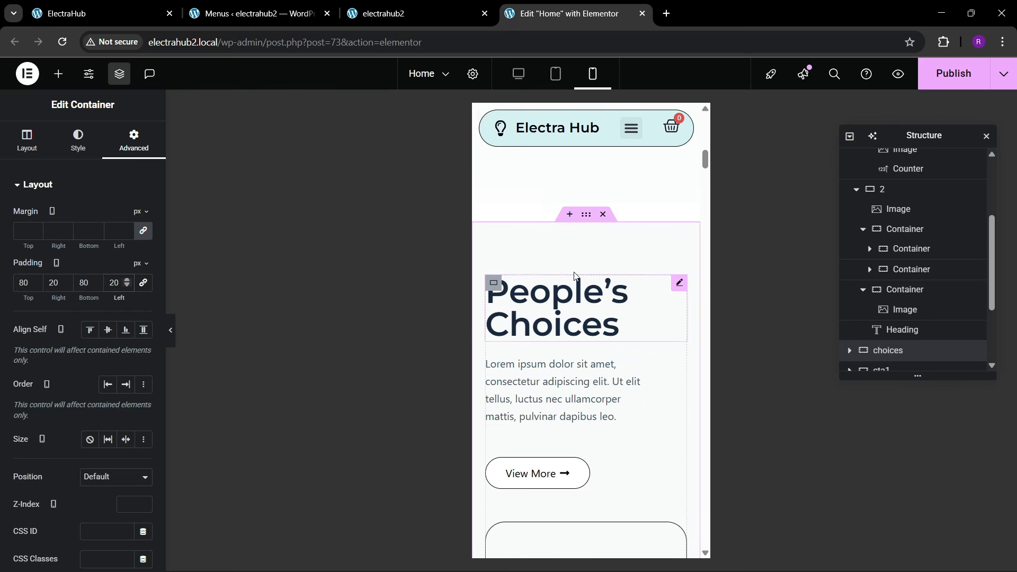
# Step: Set the mobile width of the paragraph under the "People's Choices" heading to Full Width (100%)
pyautogui.scroll(-3, 574, 275)
pyautogui.click(615, 249)
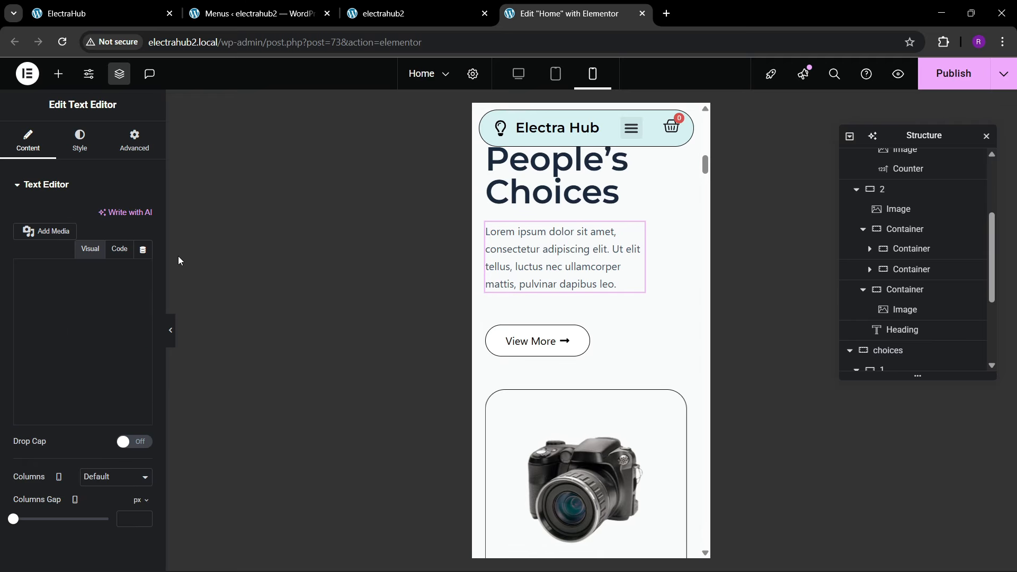
pyautogui.click(134, 140)
pyautogui.click(105, 322)
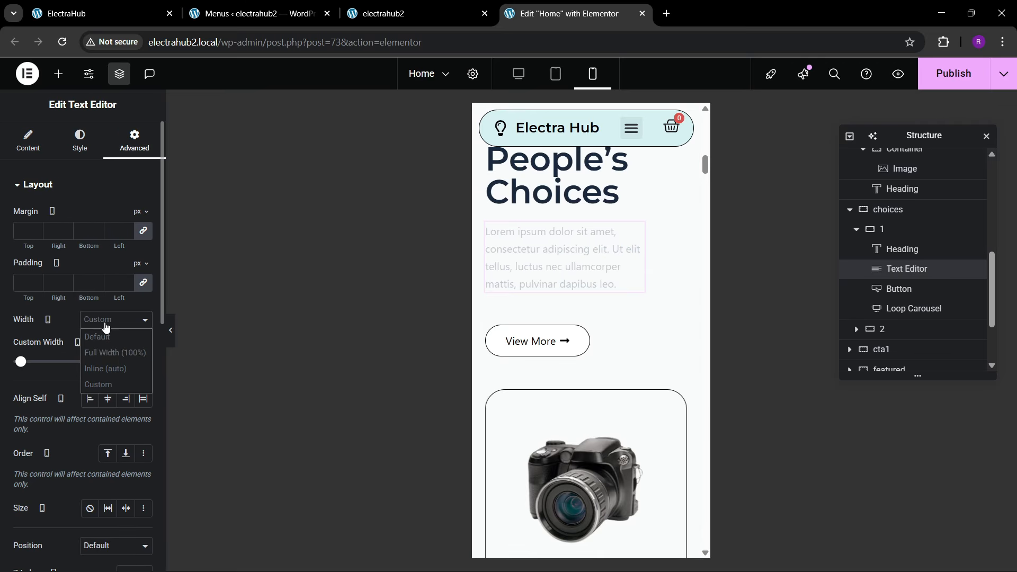
pyautogui.click(114, 353)
# Step: Unlink the cta1 container's mobile padding and set it to 80 px top and bottom and 20 px left and right
pyautogui.scroll(-10, 607, 307)
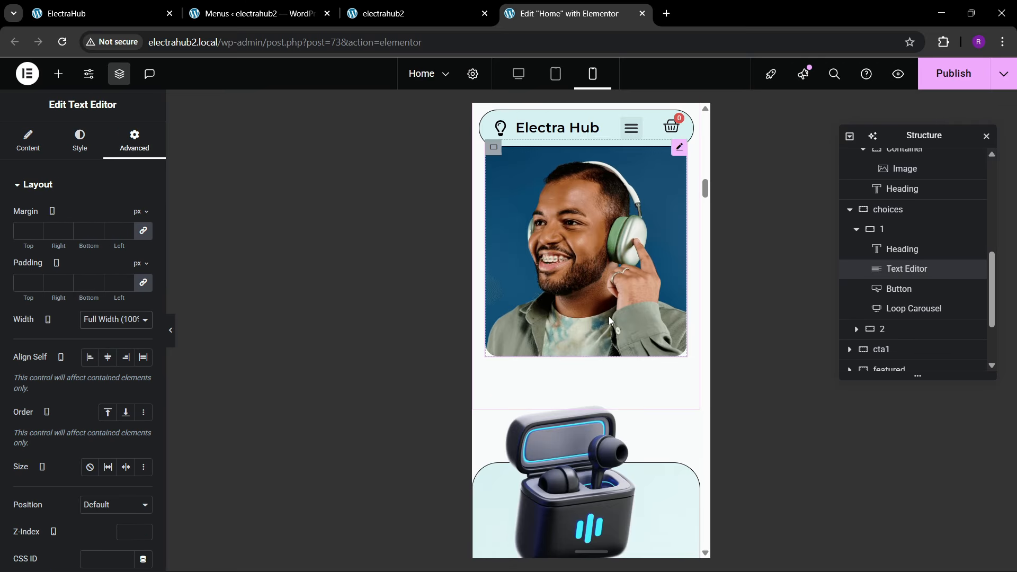
pyautogui.scroll(-5, 608, 316)
pyautogui.scroll(2, 585, 245)
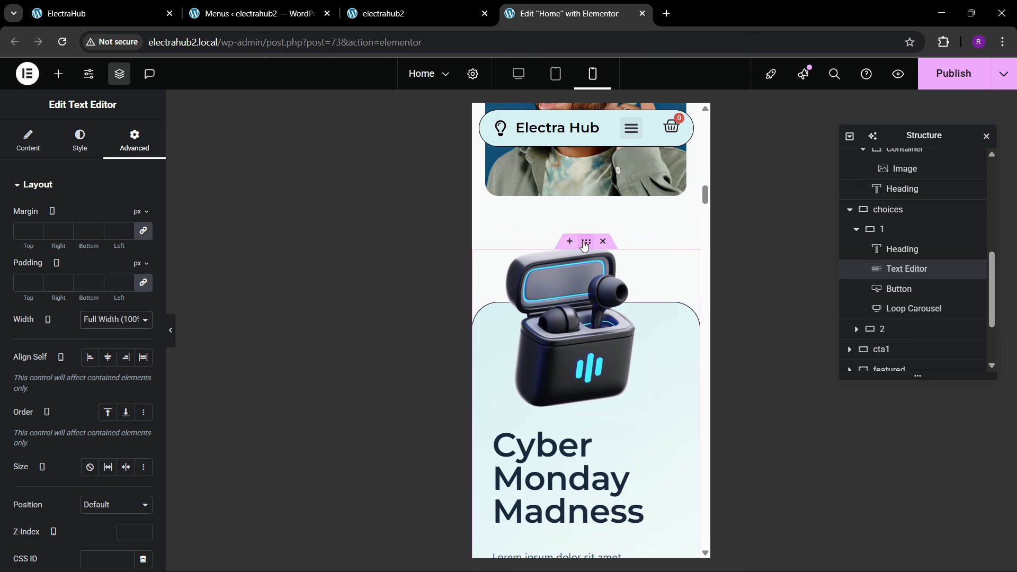
pyautogui.click(113, 143)
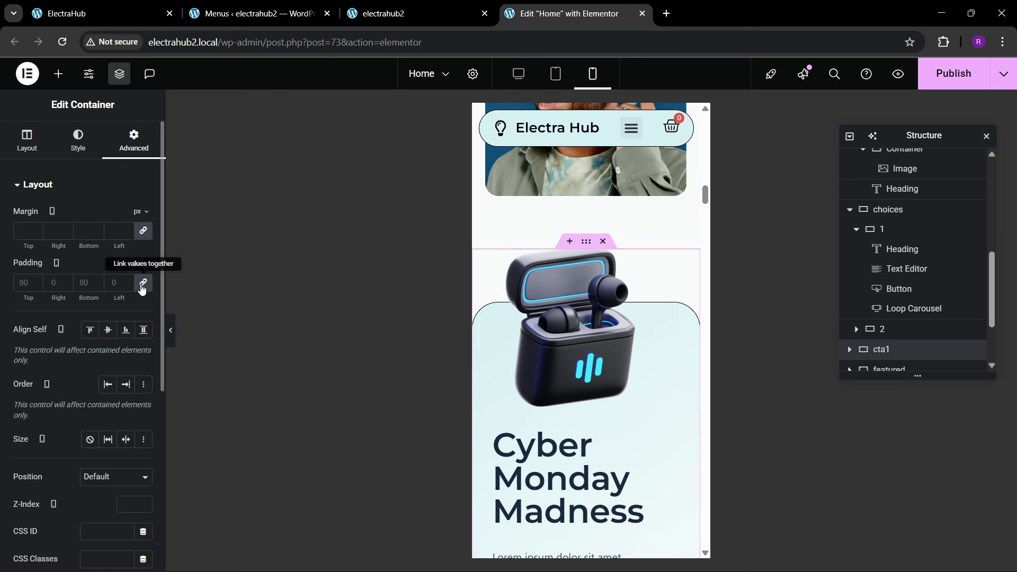
pyautogui.click(142, 284)
pyautogui.write('80')
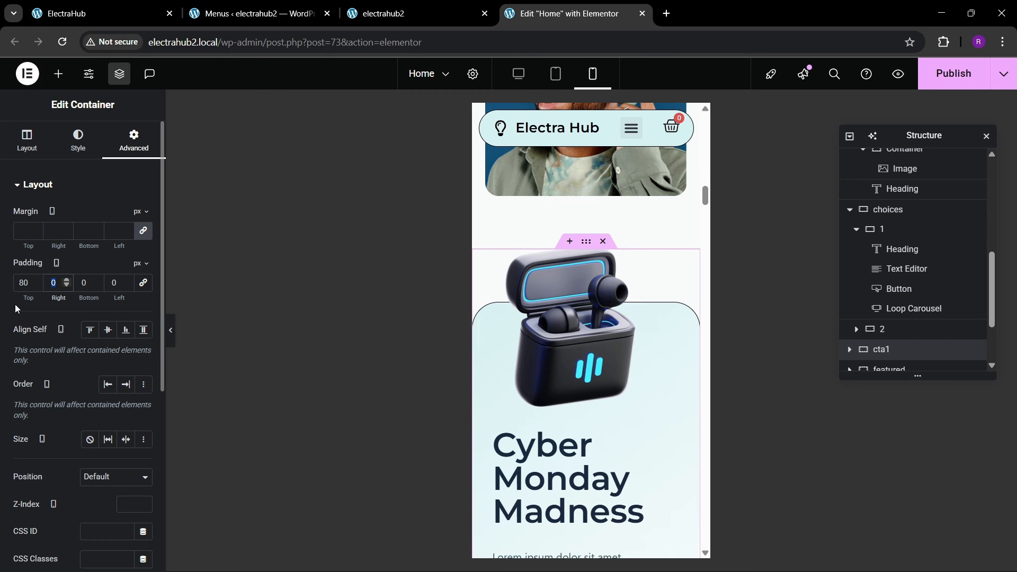
pyautogui.press('Tab')
pyautogui.write('20')
pyautogui.press('Tab')
pyautogui.write('80')
pyautogui.press('Tab')
pyautogui.write('20')
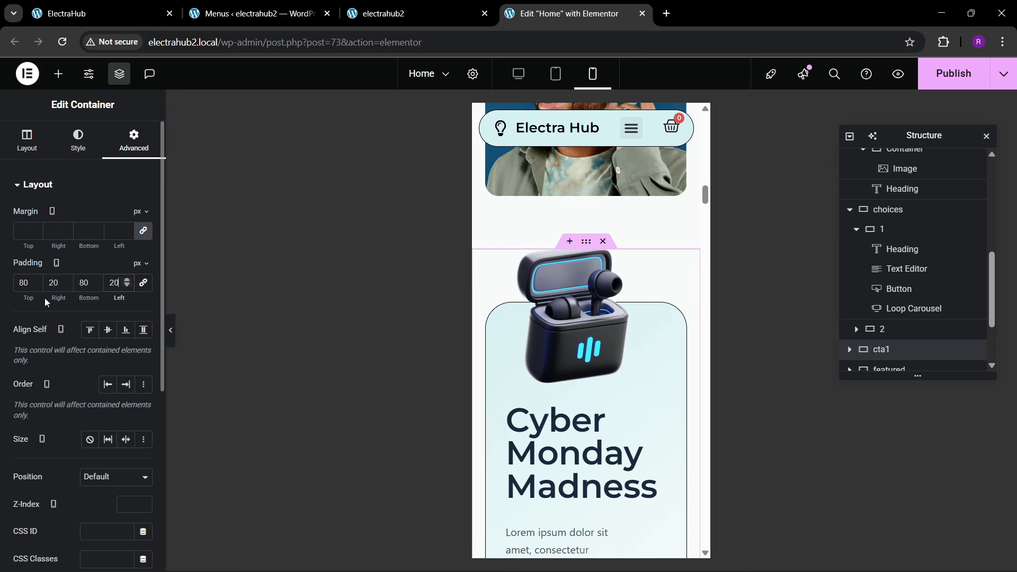
# Step: Increase the cta1 container's top mobile padding to 150 px
pyautogui.click(22, 283)
pyautogui.press('BackSpace')
pyautogui.write('15')
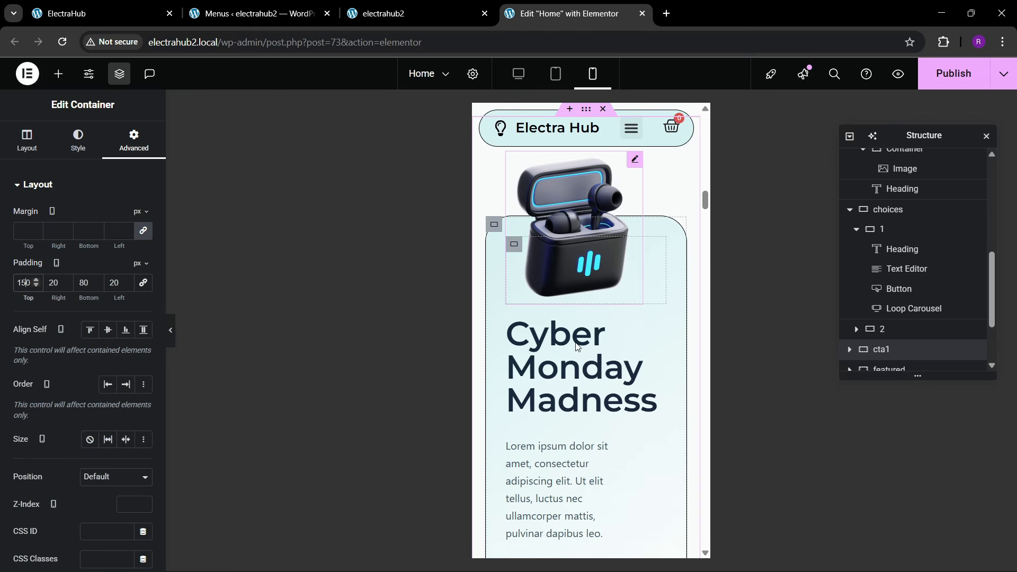
# Step: Set the mobile font size of the "Cyber Monday Madness" heading to 40 px
pyautogui.click(659, 327)
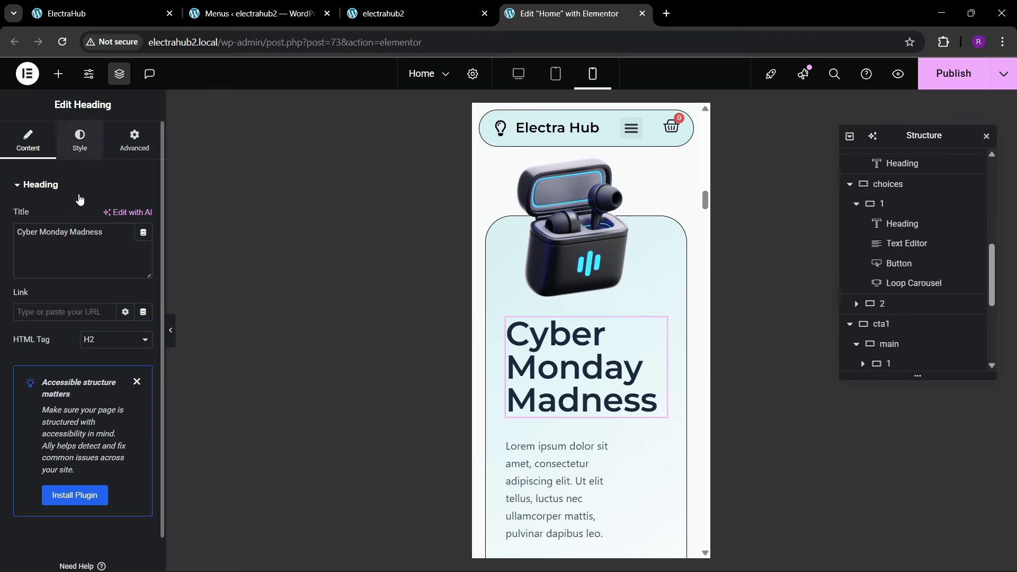
pyautogui.click(79, 140)
pyautogui.click(143, 254)
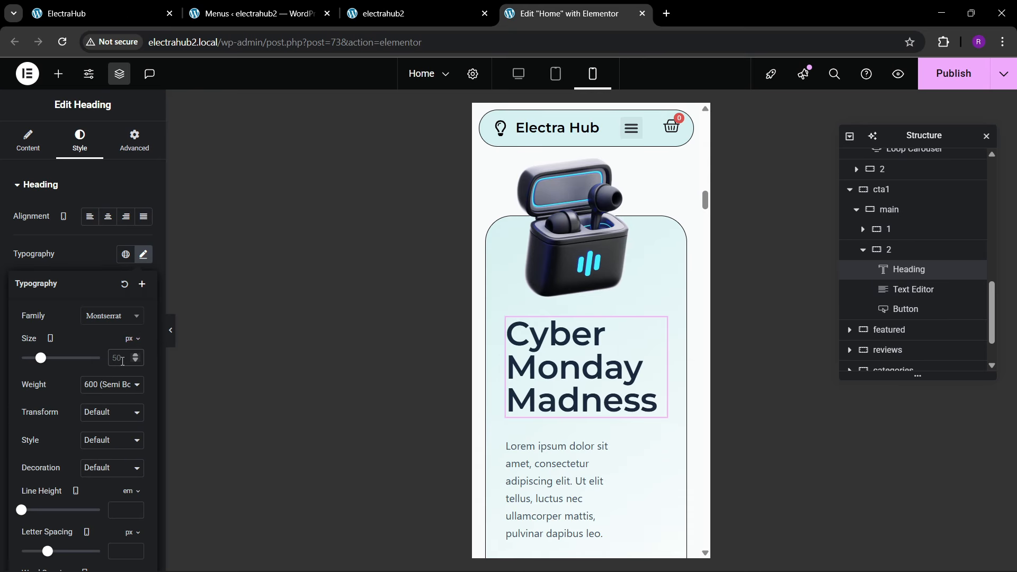
pyautogui.write('45')
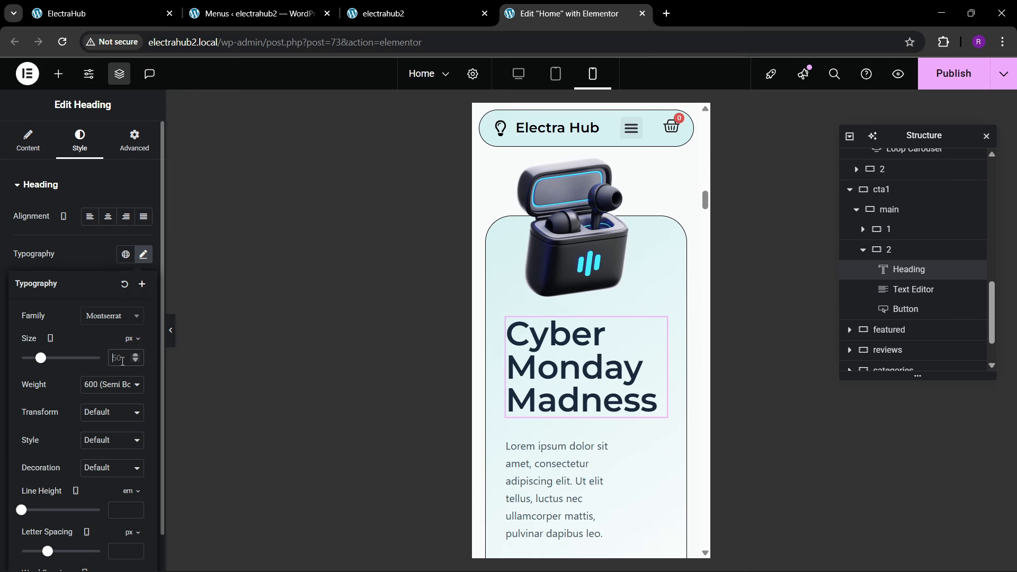
pyautogui.press('BackSpace')
pyautogui.write('0')
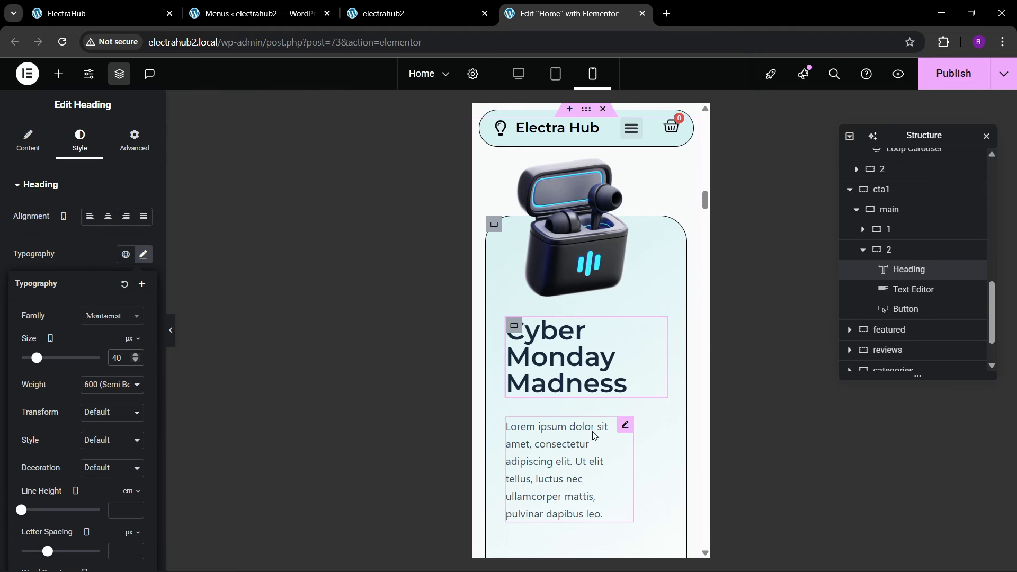
# Step: Set the mobile width of the paragraph under the "Cyber Monday Madness" heading to Full Width (100%)
pyautogui.click(625, 424)
pyautogui.click(135, 141)
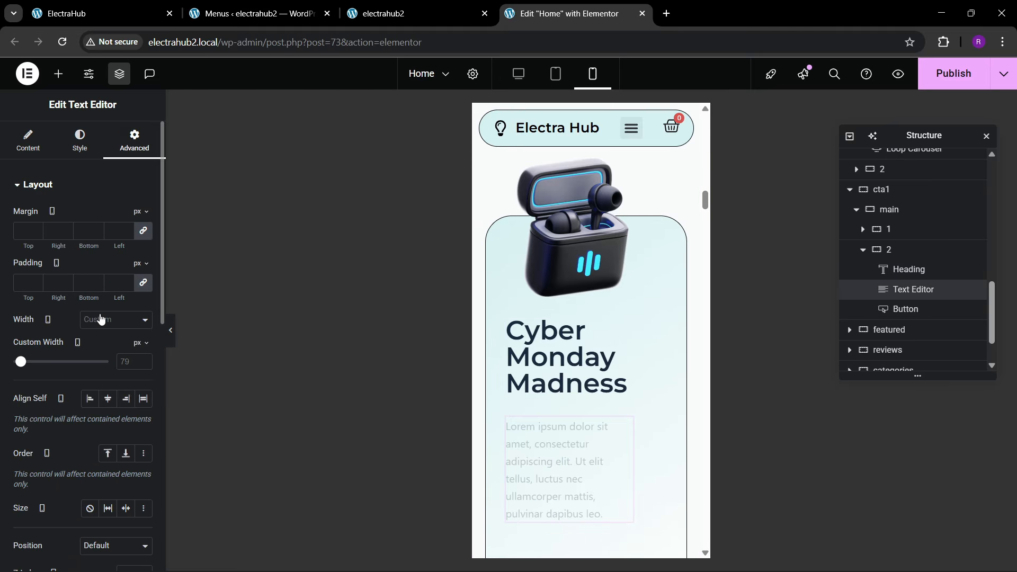
pyautogui.click(102, 319)
pyautogui.click(105, 350)
pyautogui.click(112, 321)
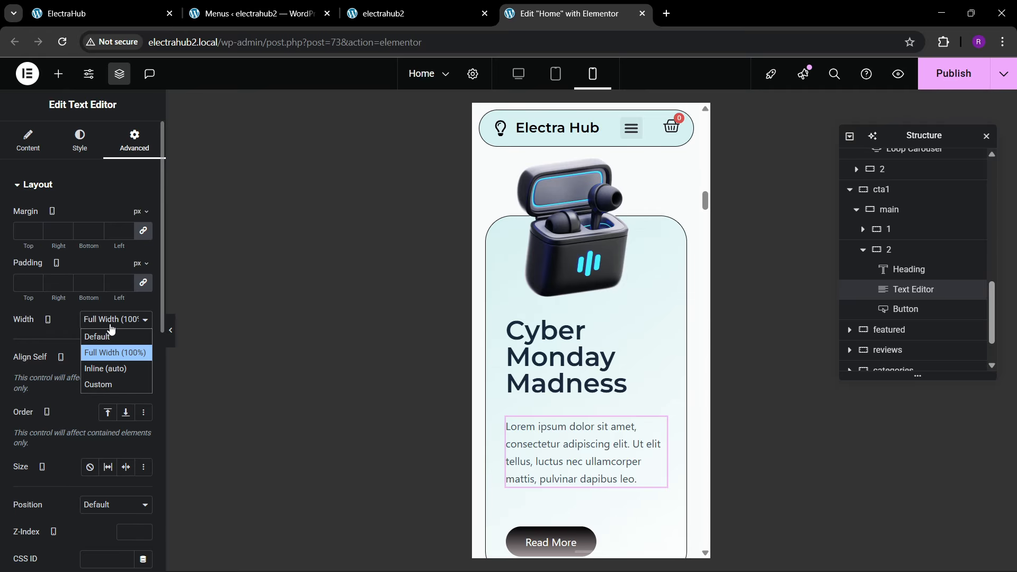
# Step: Unlink the featured container's mobile padding and set it to 20 px left and right, with 0 top and bottom
pyautogui.scroll(-5, 582, 381)
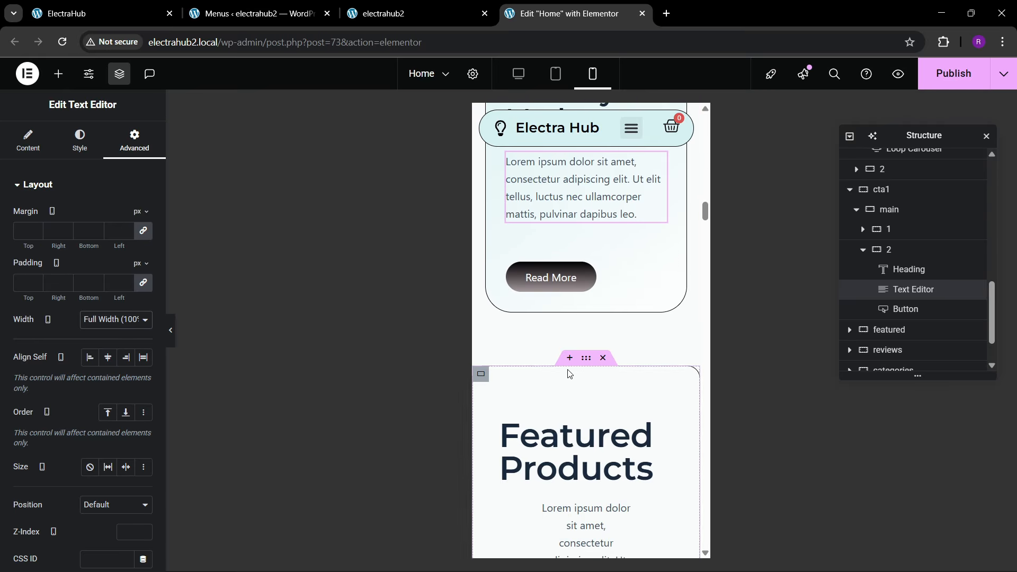
pyautogui.scroll(-3, 582, 296)
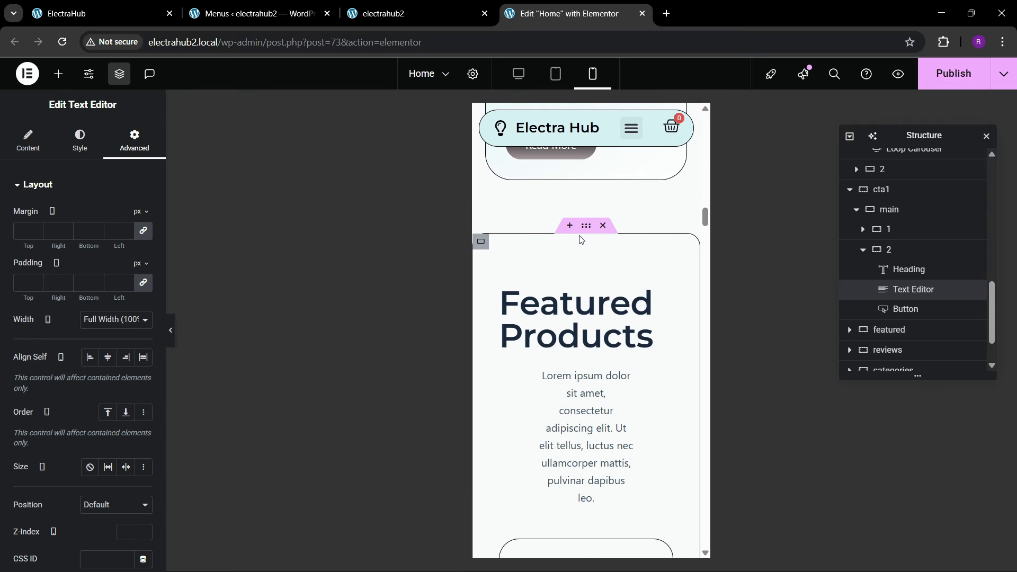
pyautogui.click(585, 227)
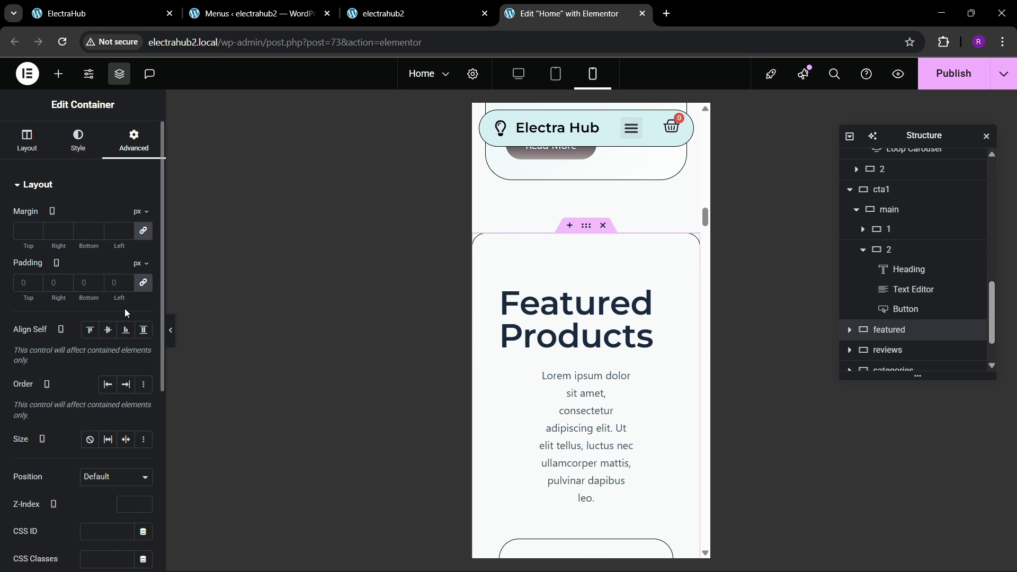
pyautogui.scroll(-2, 602, 362)
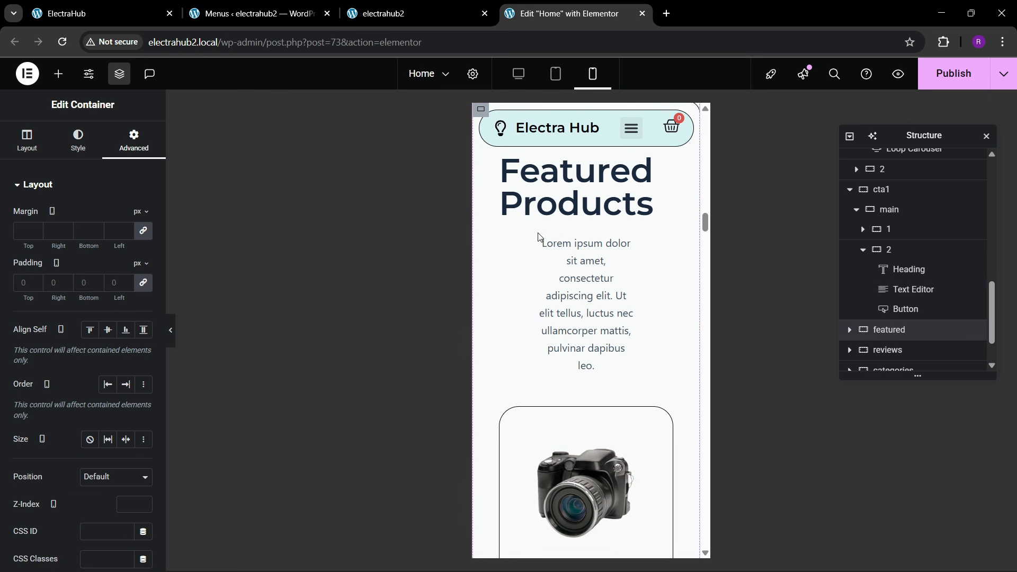
pyautogui.scroll(3, 530, 249)
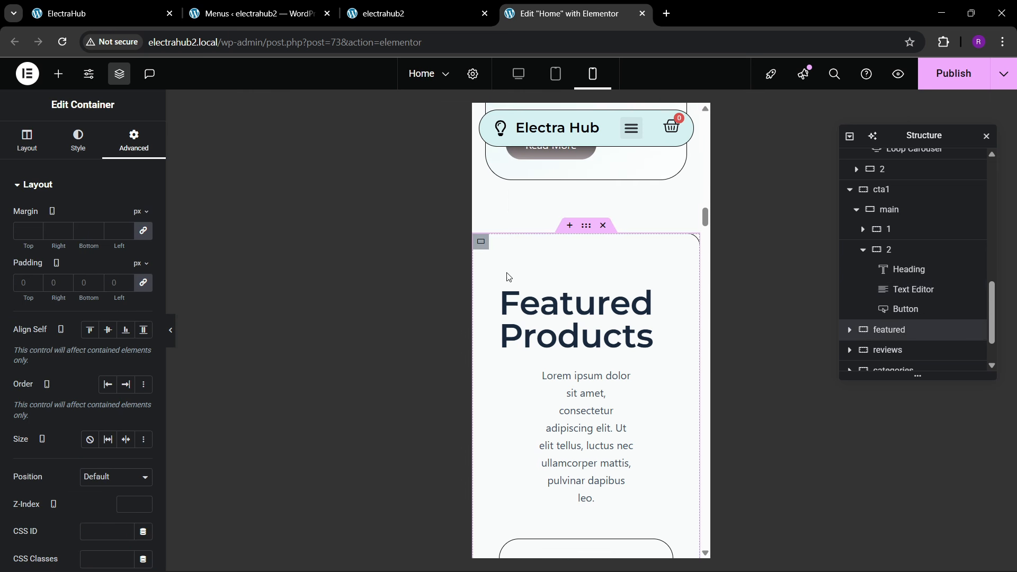
pyautogui.click(143, 284)
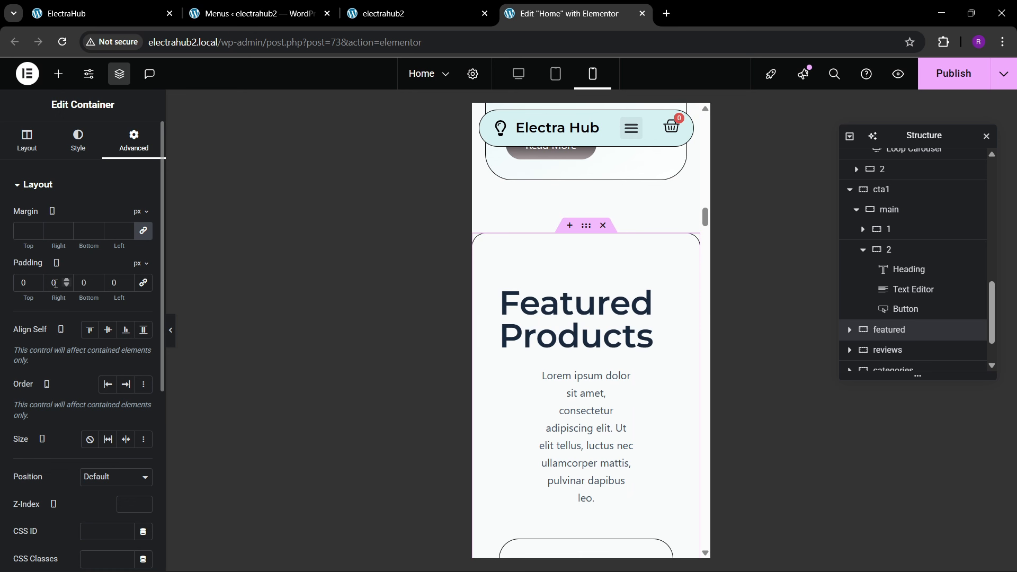
pyautogui.write('2')
pyautogui.click(96, 283)
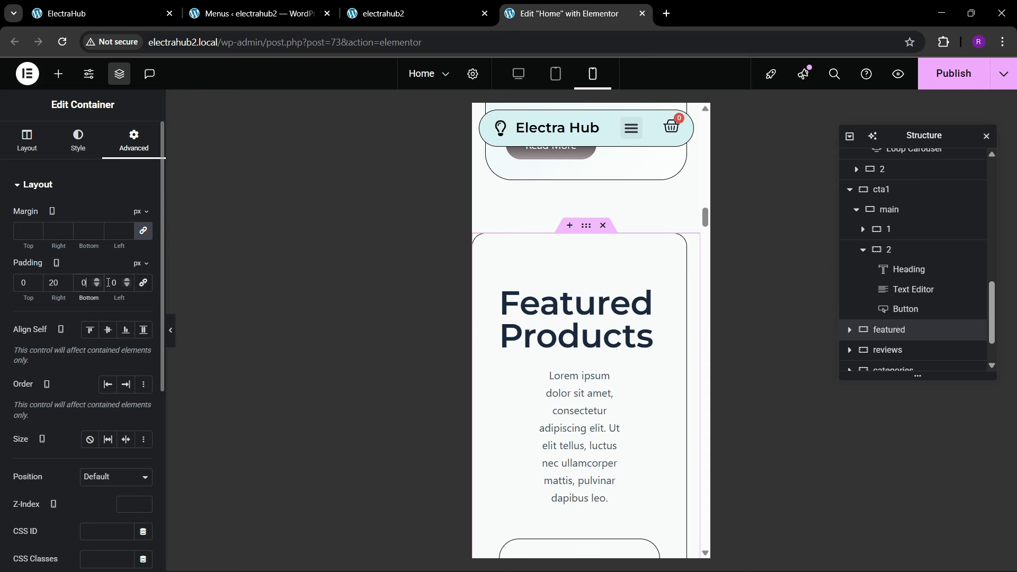
pyautogui.write('2')
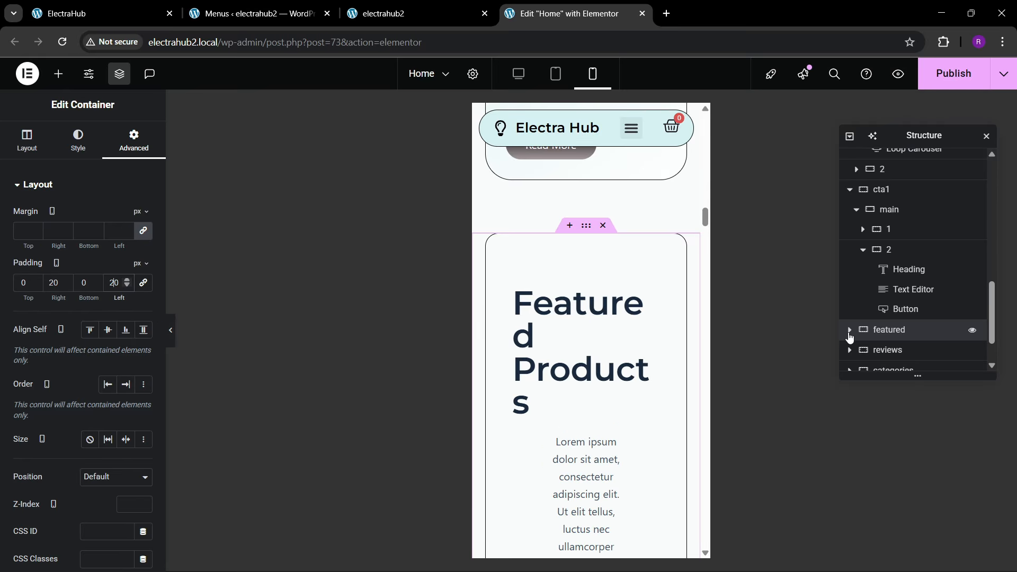
# Step: Unlink the mobile padding of the featured section's main box and set it to 80 px top and bottom and 20 px left and right
pyautogui.click(849, 330)
pyautogui.scroll(-1, 879, 319)
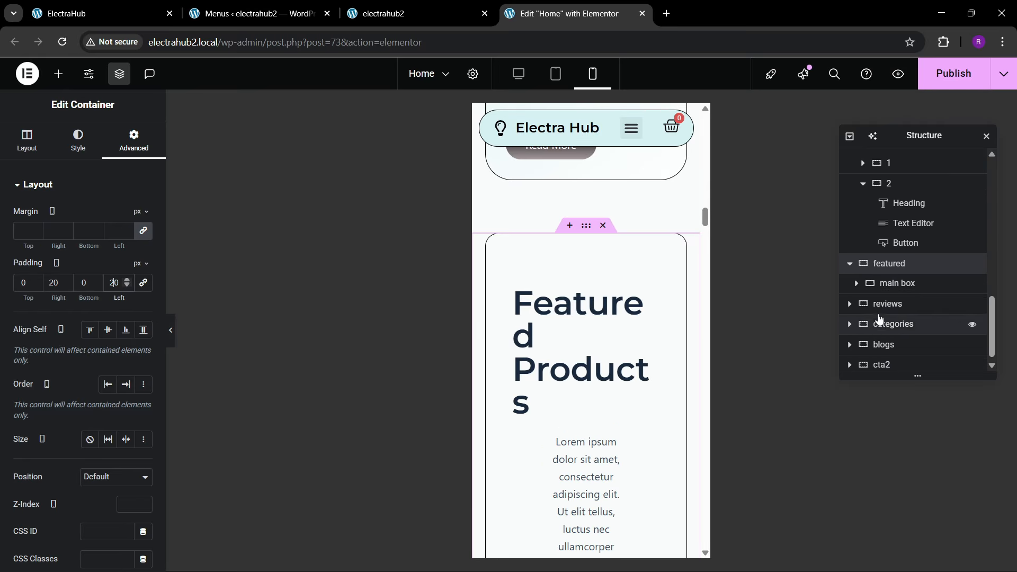
pyautogui.click(895, 292)
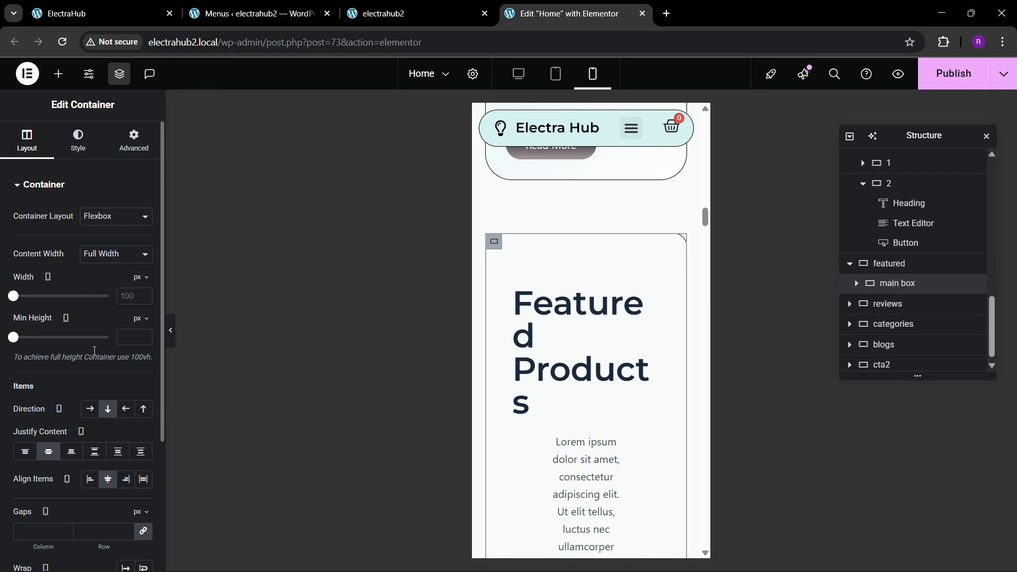
pyautogui.click(133, 153)
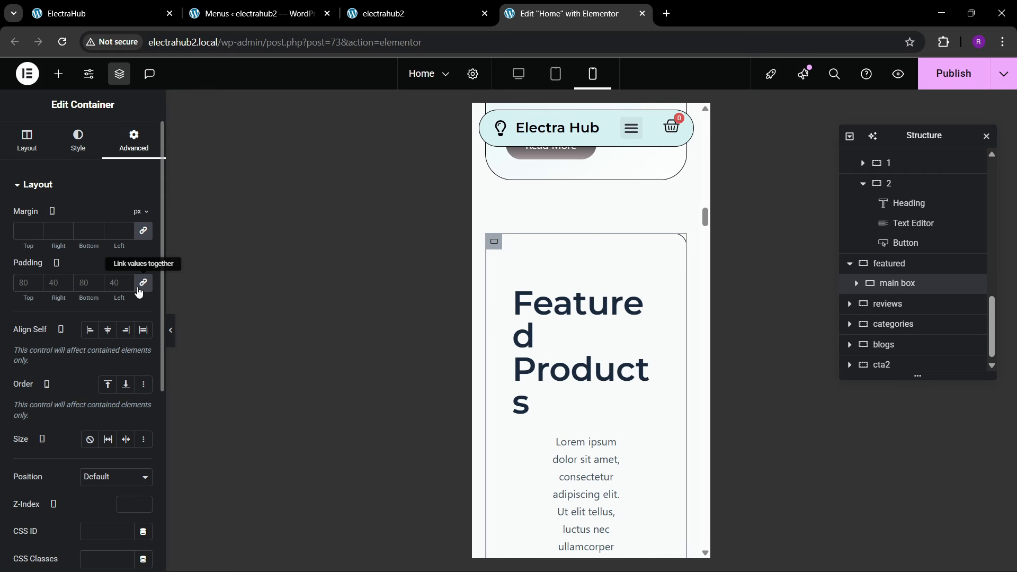
pyautogui.click(139, 287)
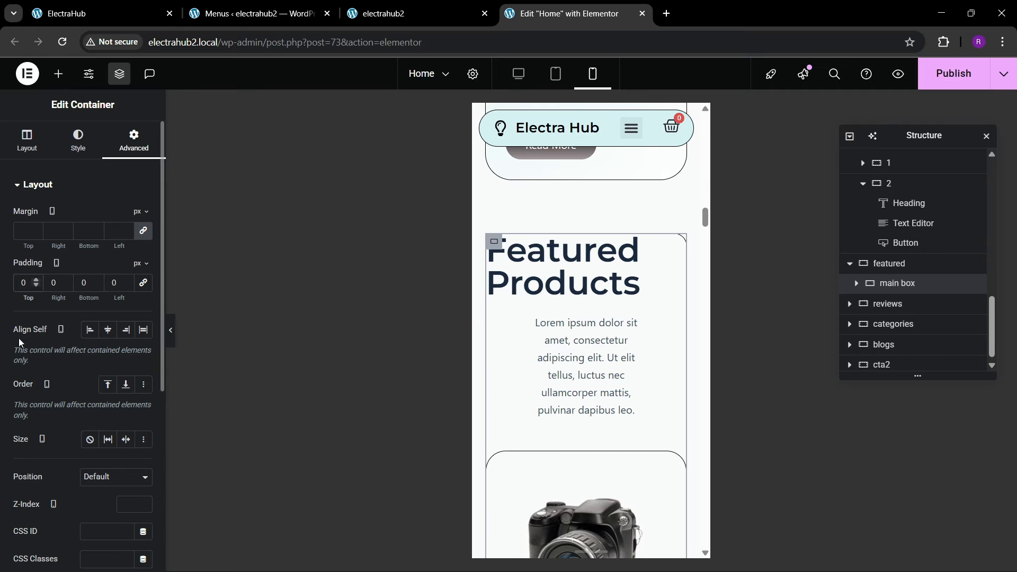
pyautogui.write('80')
pyautogui.press('Tab')
pyautogui.write('20')
pyautogui.press('Tab')
pyautogui.write('80')
pyautogui.press('Tab')
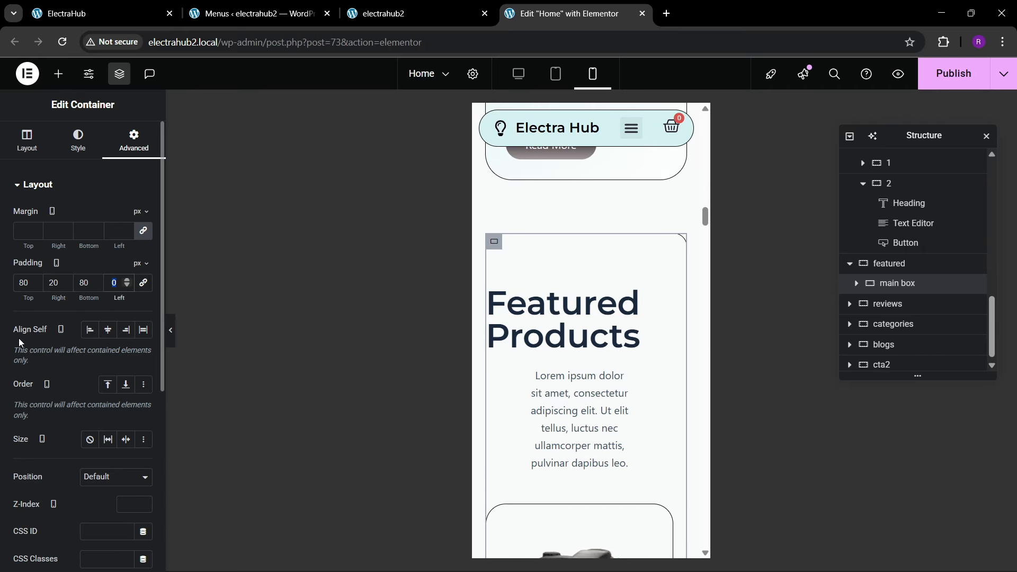
pyautogui.write('20')
# Step: Try the featured container with its left and right mobile padding at 0
pyautogui.click(883, 269)
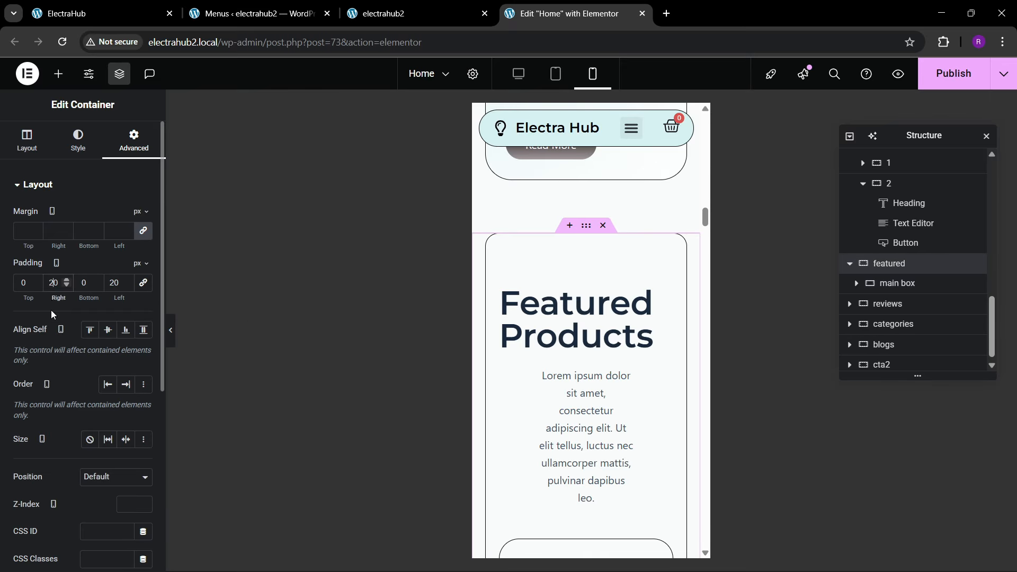
pyautogui.press('BackSpace')
pyautogui.press('Tab')
pyautogui.press('Tab')
pyautogui.write('0')
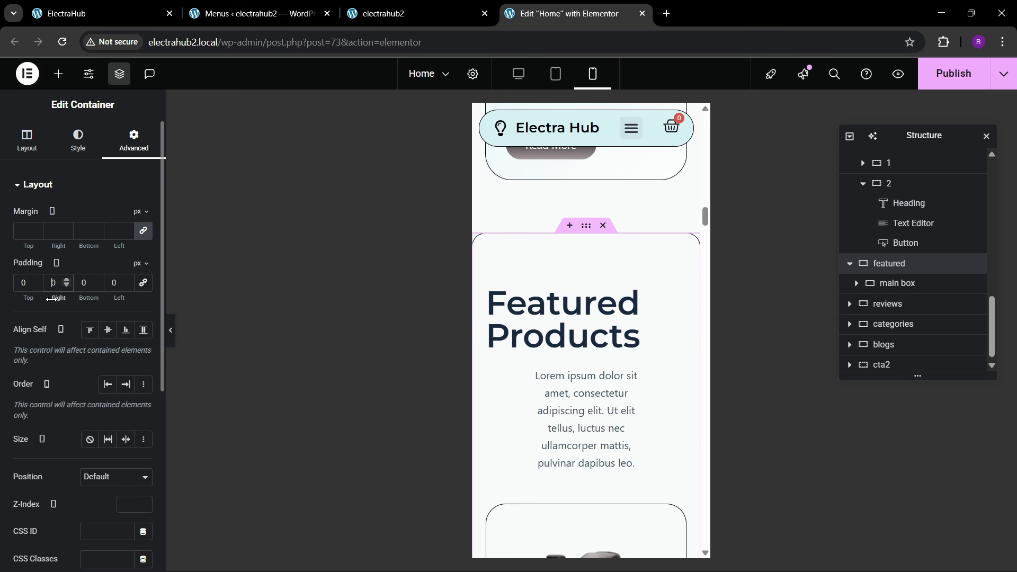
pyautogui.write('2')
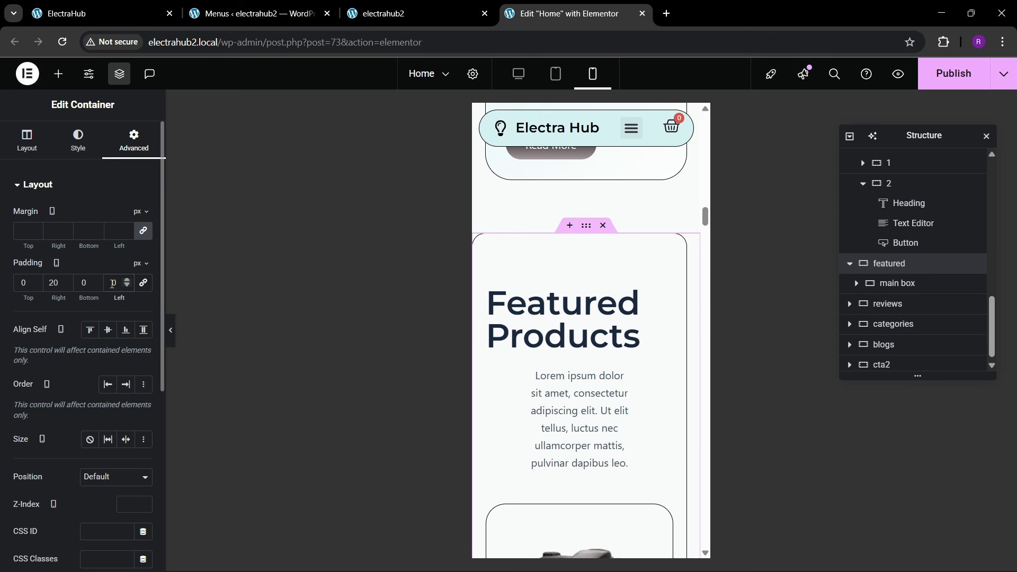
# Step: Restore the featured container's left and right mobile padding to 20 px
pyautogui.click(113, 283)
pyautogui.write('2')
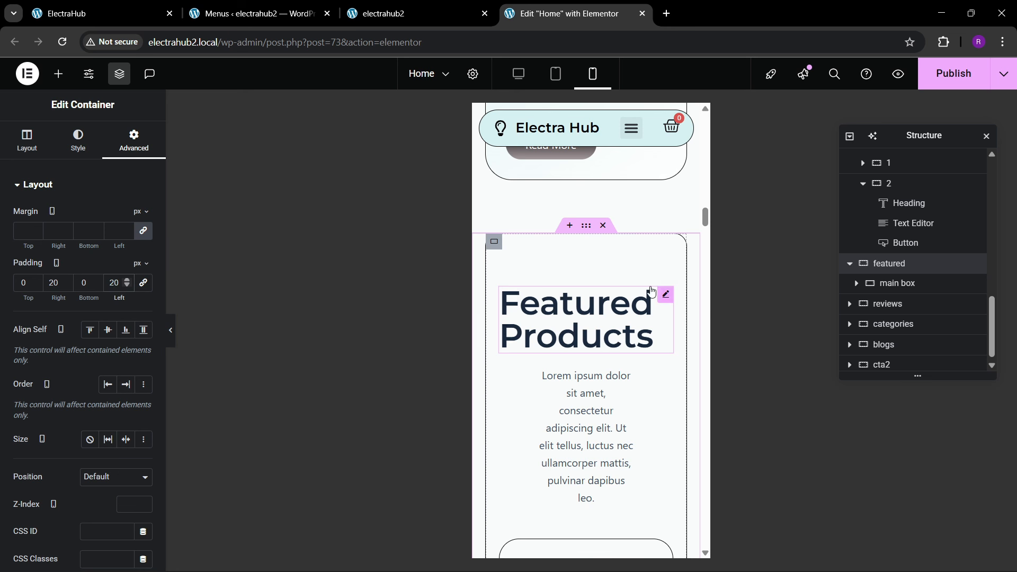
# Step: Center the "Featured Products" heading on mobile and set its font size to 29 px
pyautogui.click(920, 286)
pyautogui.click(32, 148)
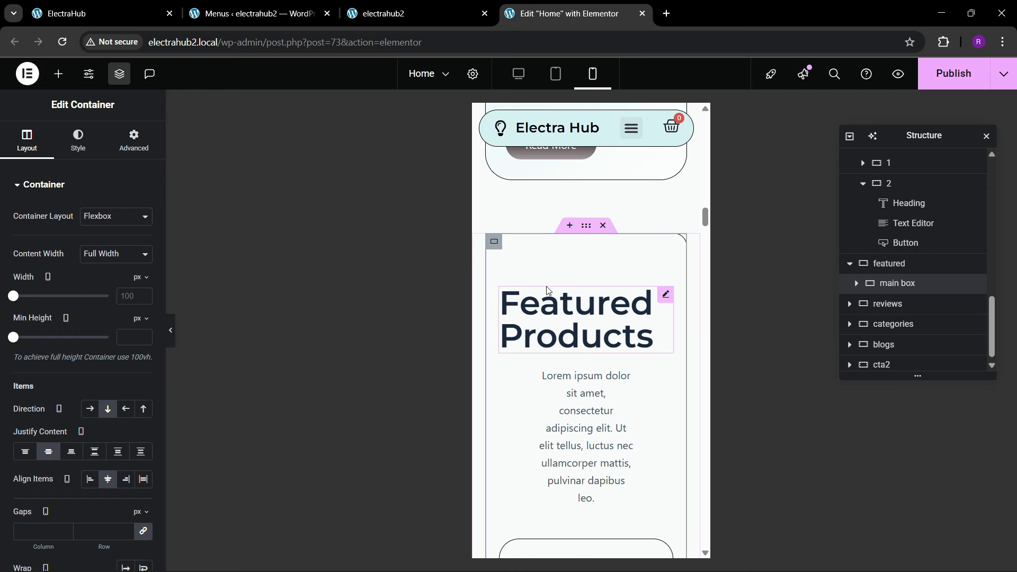
pyautogui.click(652, 336)
pyautogui.click(79, 140)
pyautogui.click(107, 216)
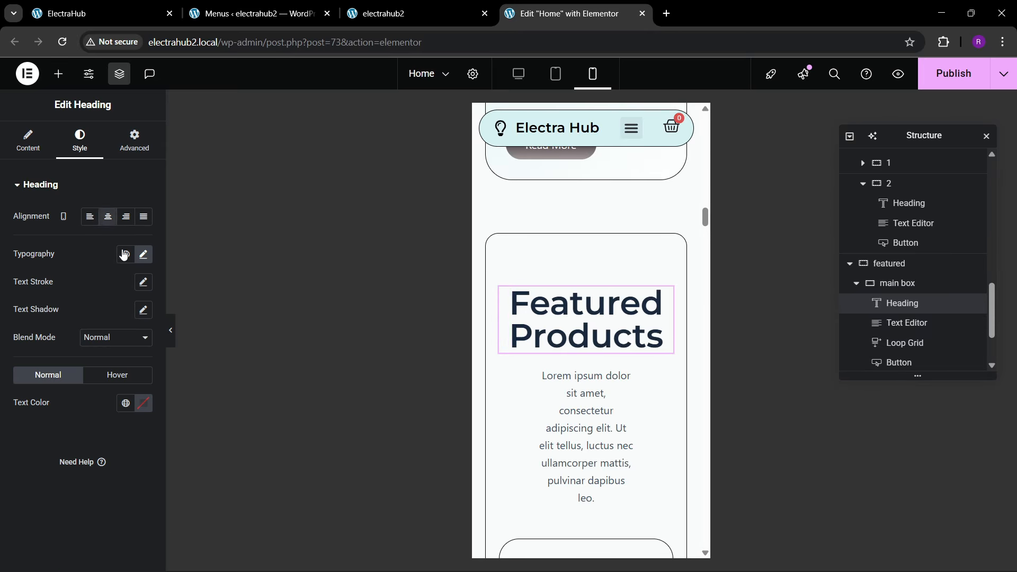
pyautogui.click(143, 255)
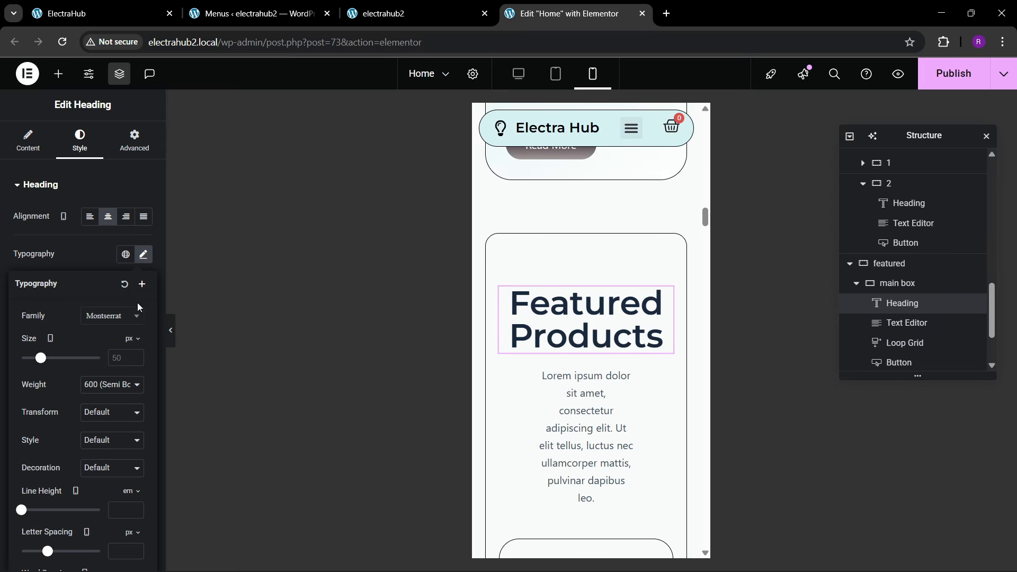
pyautogui.click(136, 358)
pyautogui.write('29')
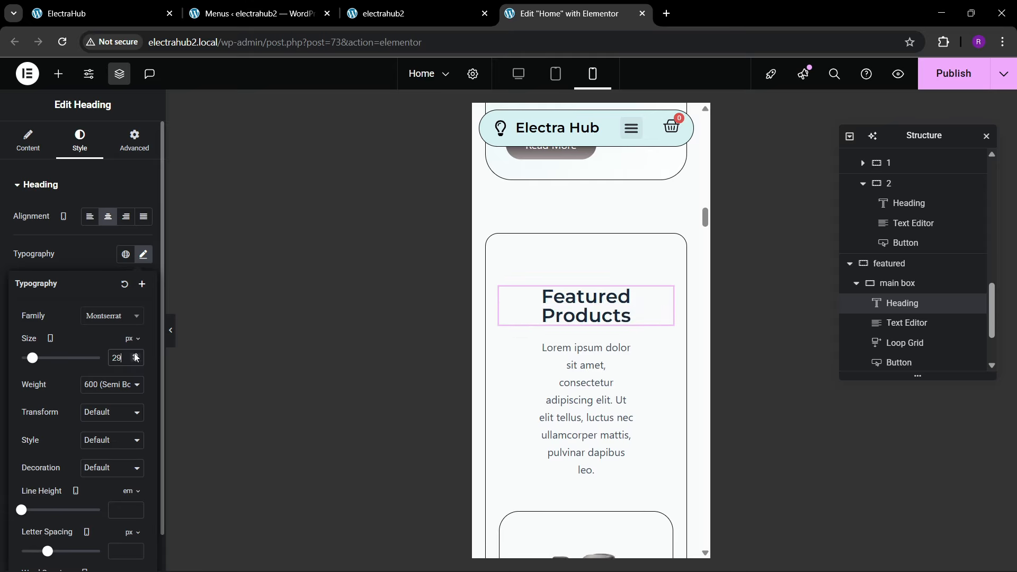
# Step: Set the "Featured Products" heading's mobile font size to 35 px and make the paragraph below it full width
pyautogui.click(135, 356)
pyautogui.click(135, 356)
pyautogui.click(136, 356)
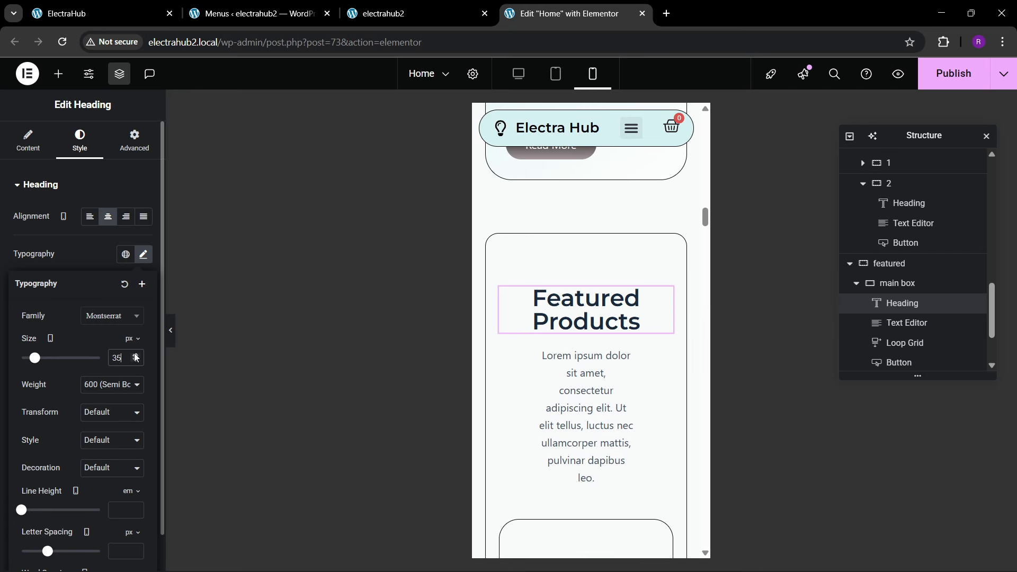
pyautogui.click(625, 360)
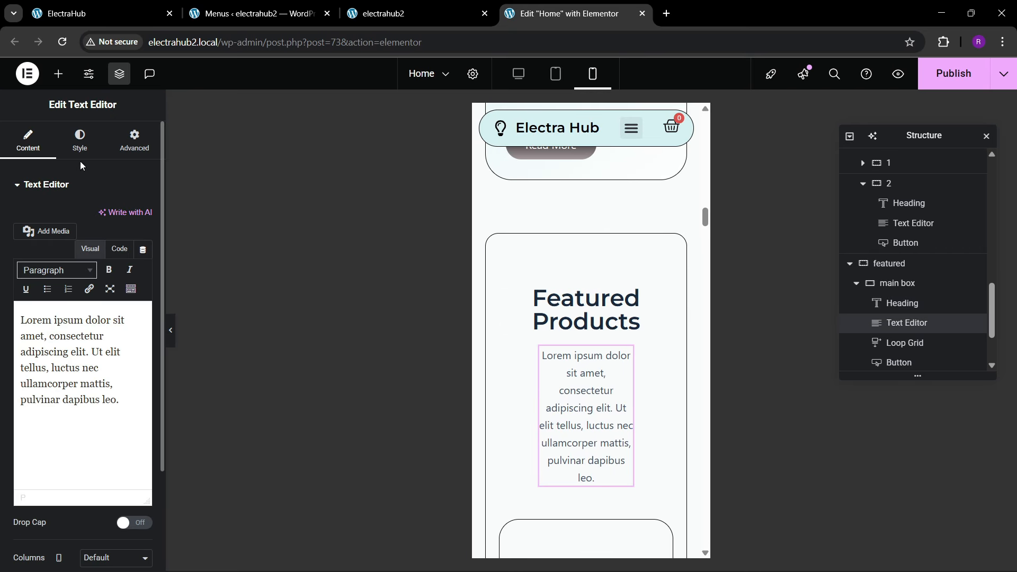
pyautogui.click(79, 140)
pyautogui.click(134, 141)
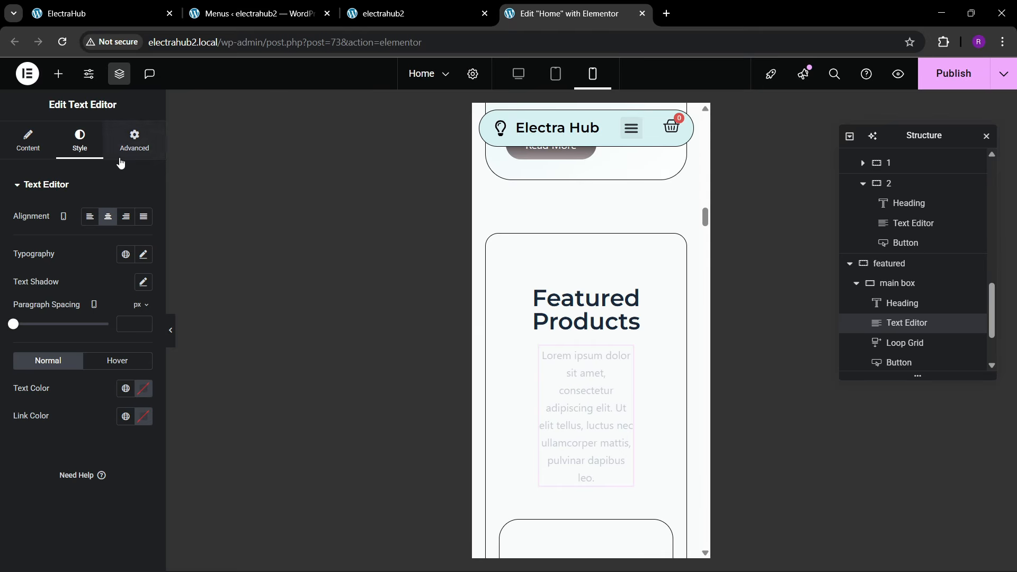
pyautogui.click(104, 319)
pyautogui.click(99, 356)
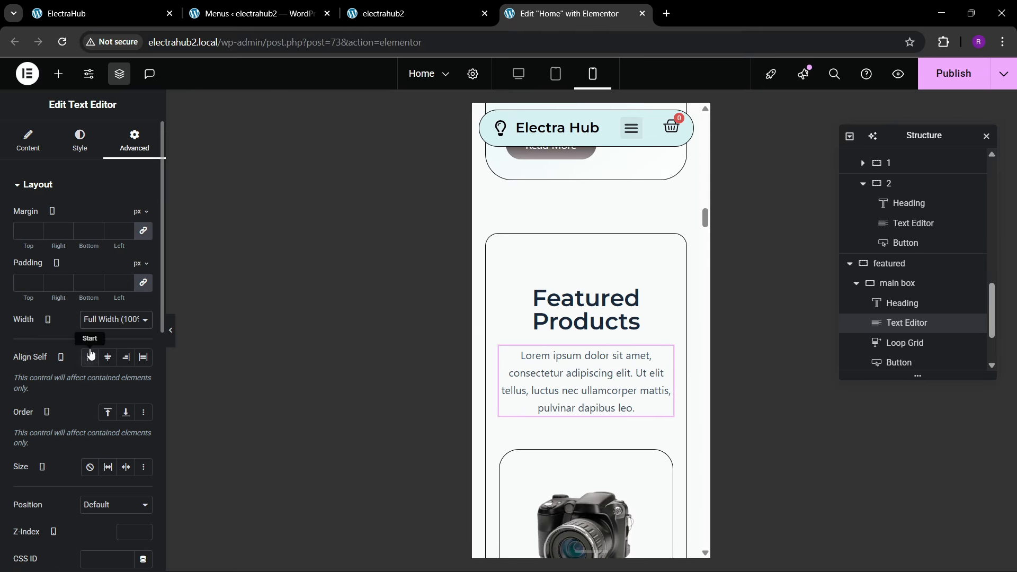
# Step: Set the reviews section's mobile padding to 80 px top, 200 px bottom and 20 px left and right
pyautogui.scroll(-5, 557, 375)
pyautogui.scroll(2, 558, 375)
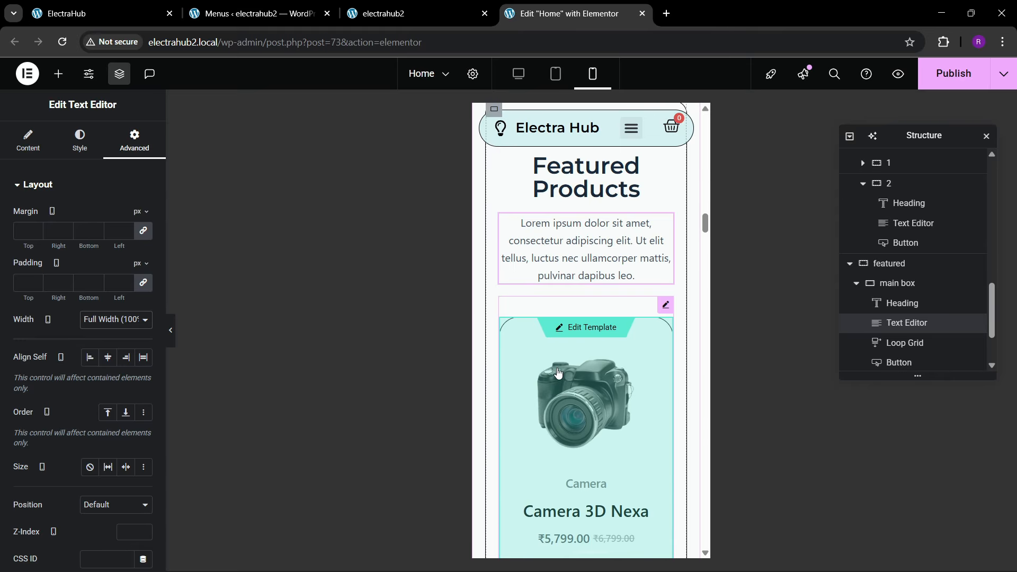
pyautogui.scroll(-12, 557, 375)
pyautogui.scroll(-15, 556, 373)
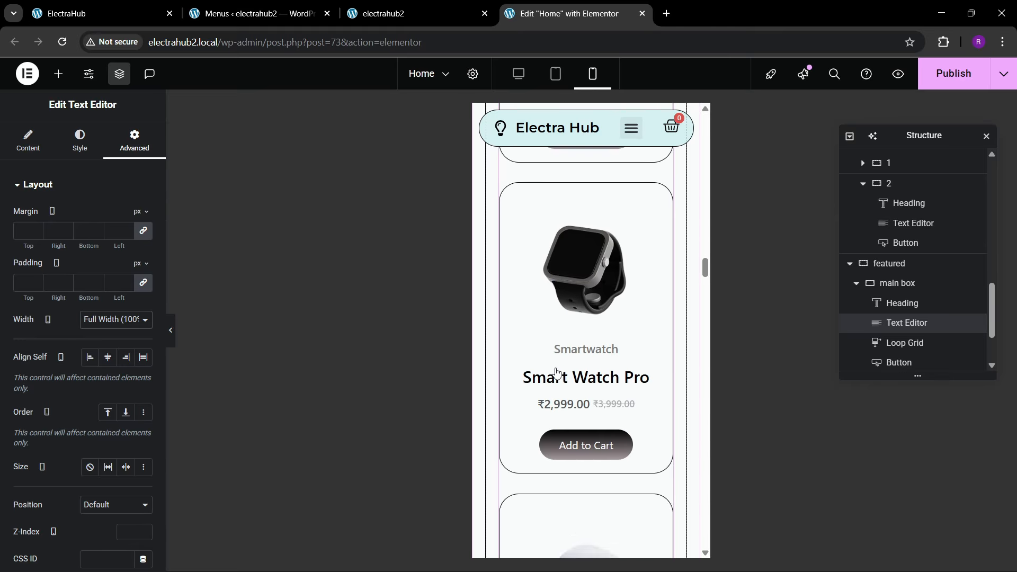
pyautogui.scroll(2, 556, 373)
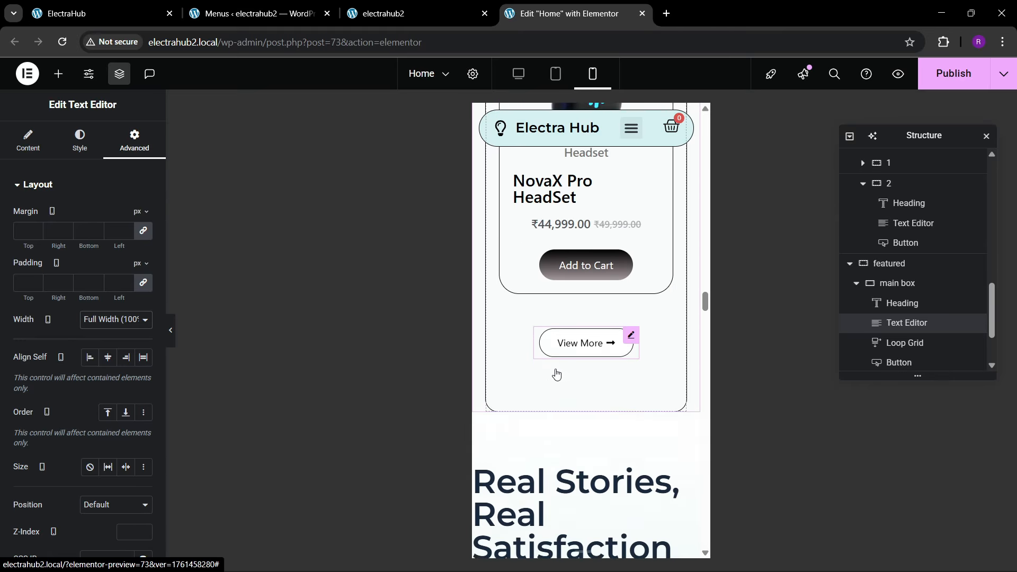
pyautogui.scroll(-2, 556, 374)
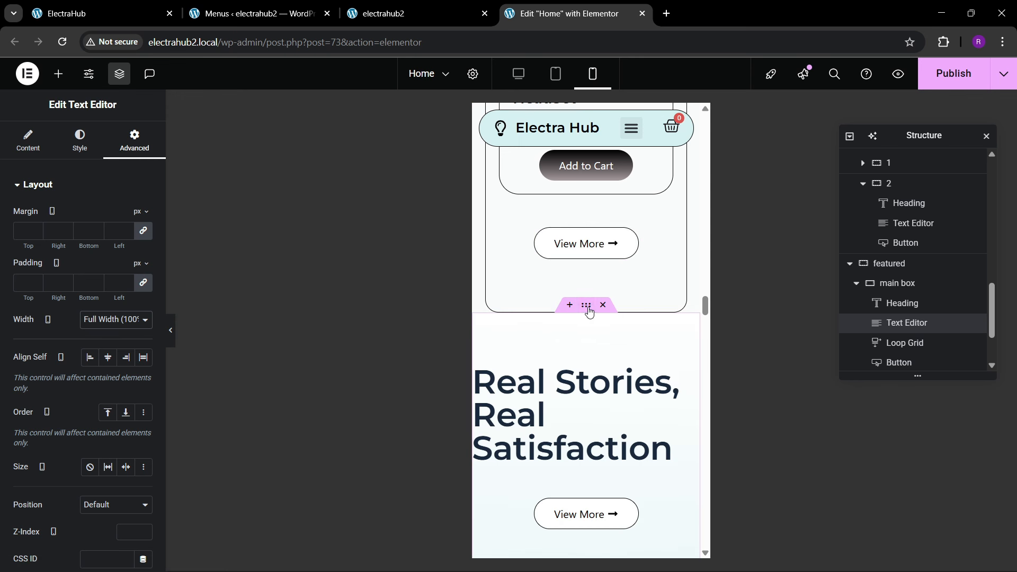
pyautogui.click(120, 149)
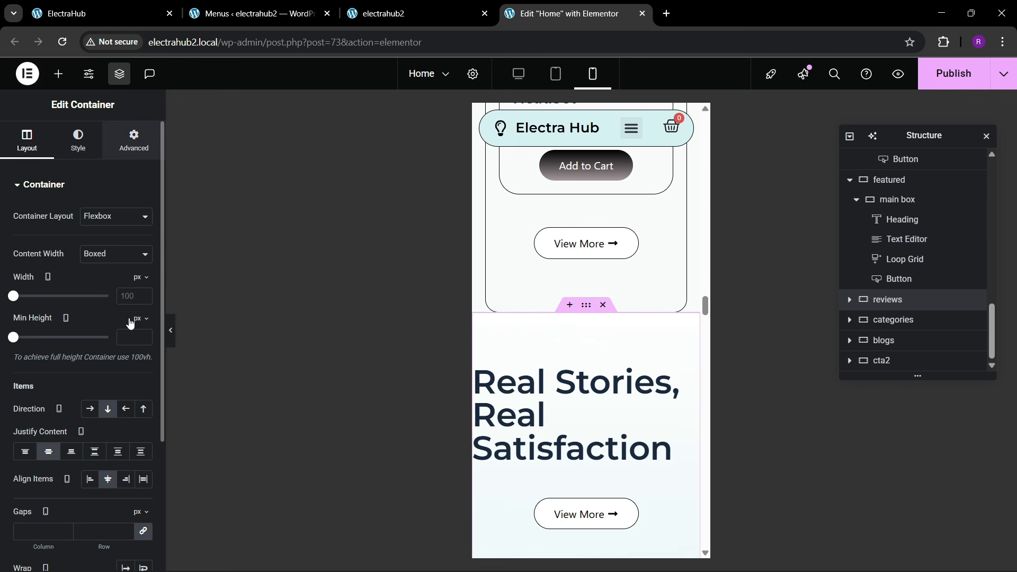
pyautogui.click(139, 289)
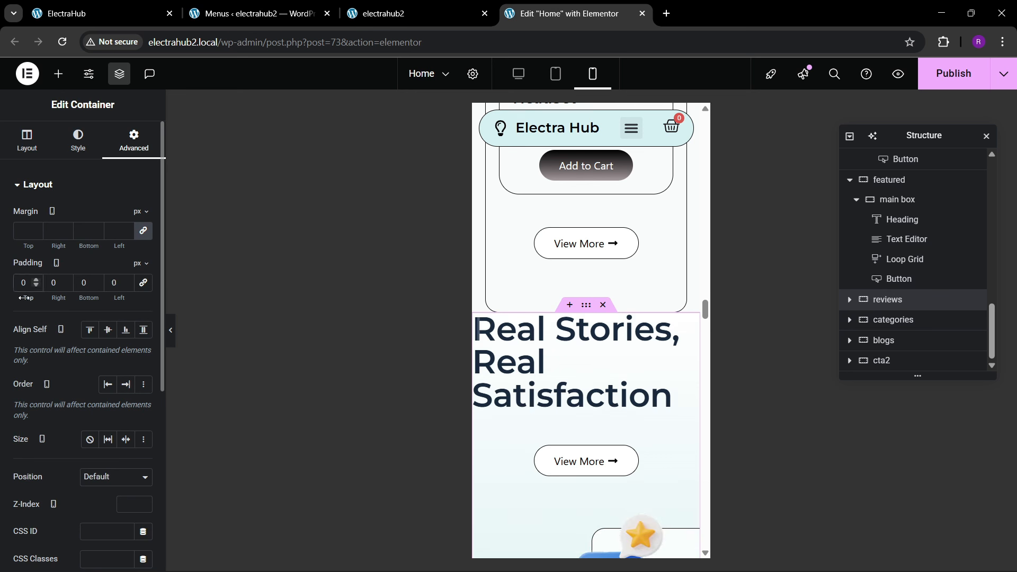
pyautogui.write('80')
pyautogui.press('Tab')
pyautogui.write('20')
pyautogui.press('Tab')
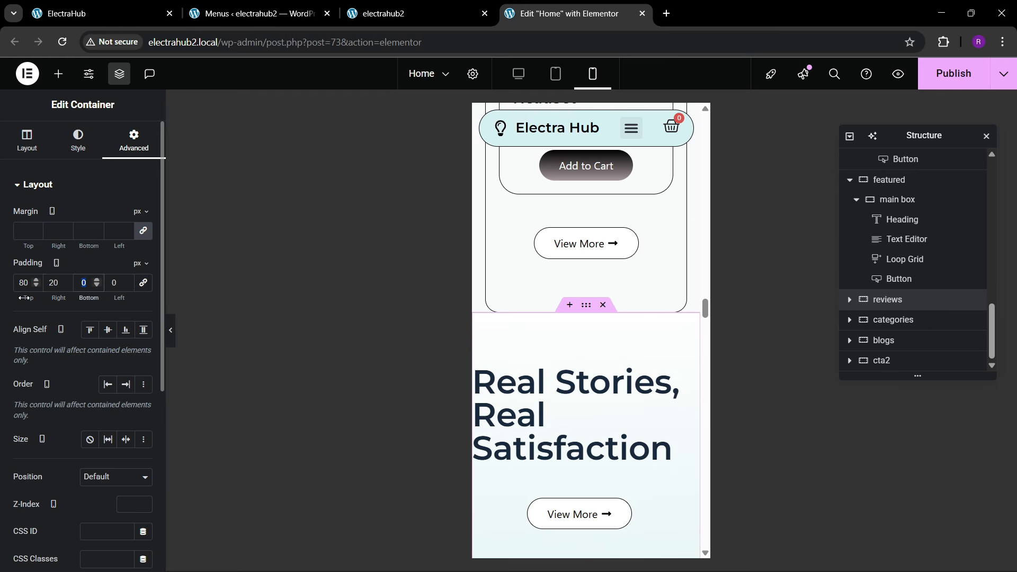
pyautogui.write('200')
pyautogui.press('Tab')
pyautogui.write('20')
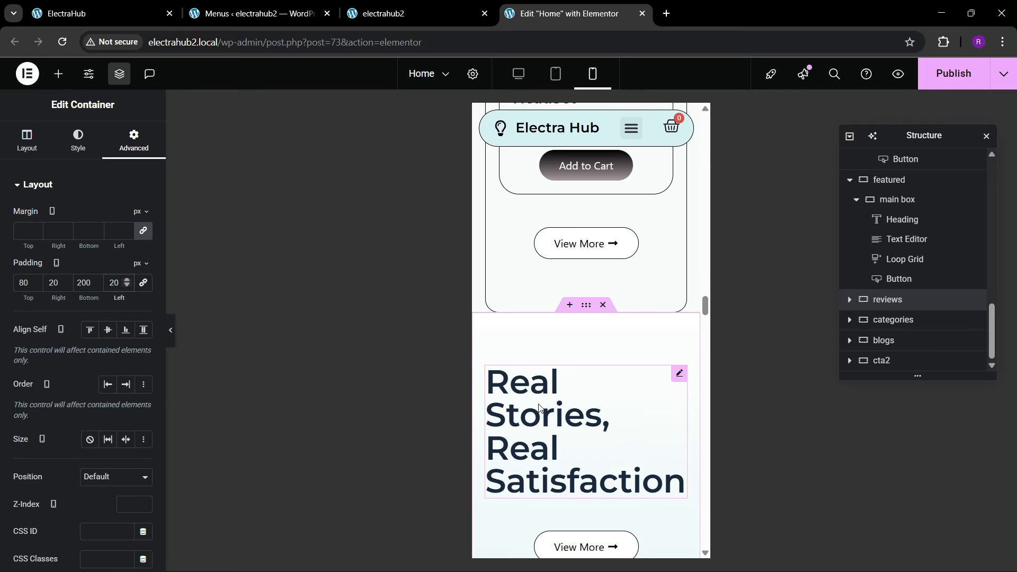
# Step: Set the "Real Stories, Real Satisfaction" heading's mobile font size to 35 px and center it
pyautogui.click(510, 385)
pyautogui.click(80, 140)
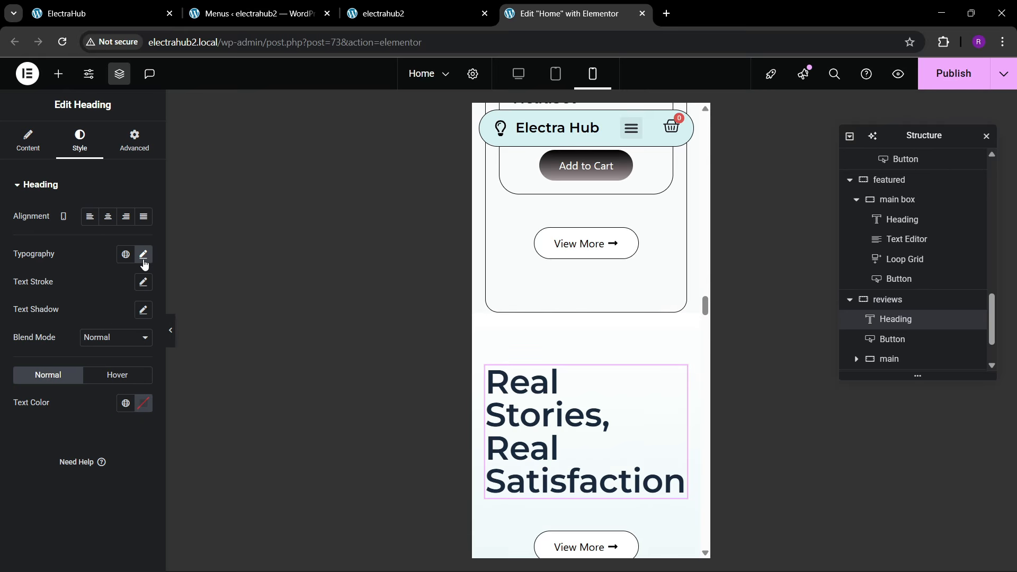
pyautogui.click(144, 255)
pyautogui.click(137, 356)
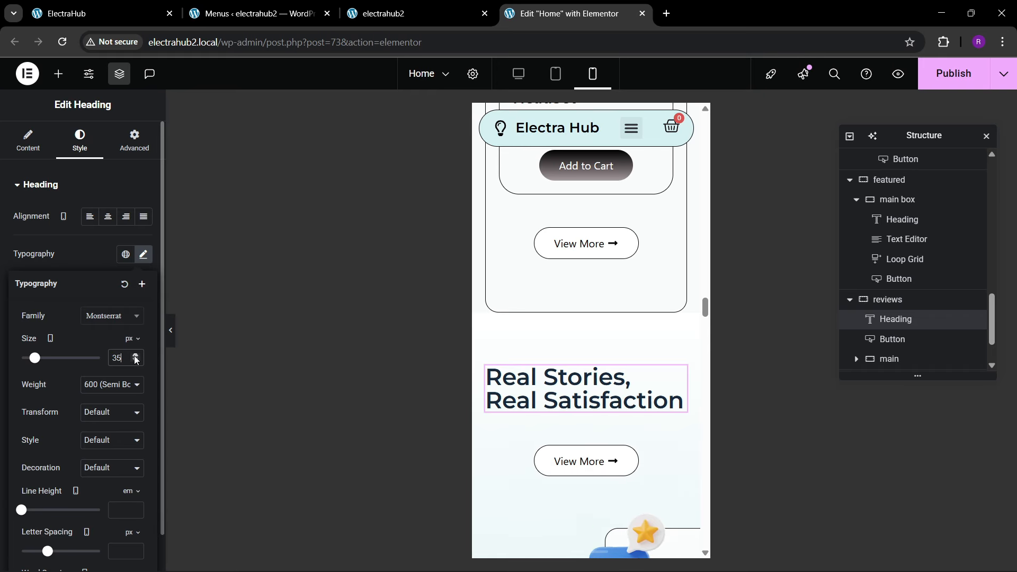
pyautogui.scroll(-4, 588, 297)
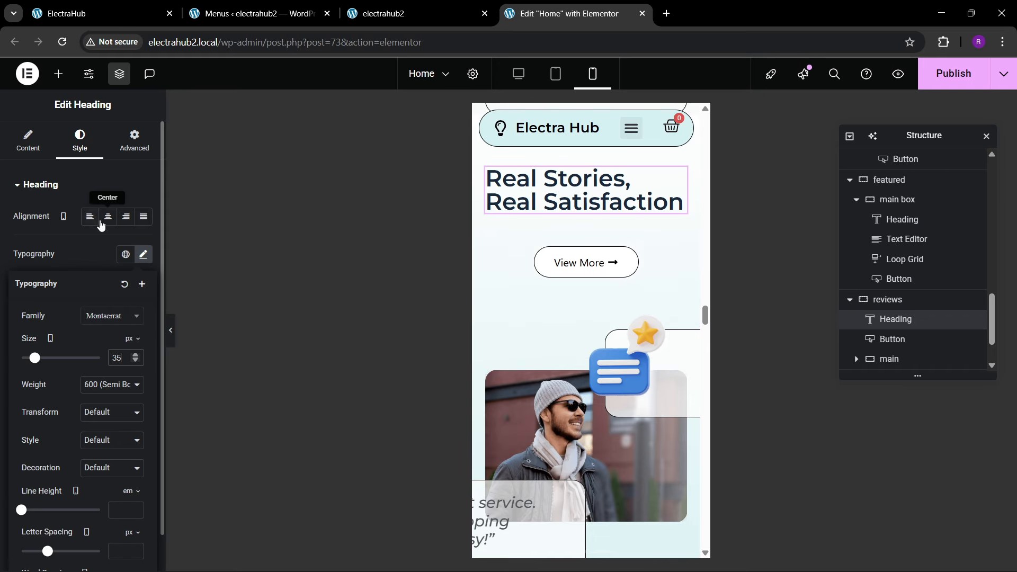
pyautogui.click(108, 217)
pyautogui.scroll(-3, 589, 307)
pyautogui.scroll(3, 570, 327)
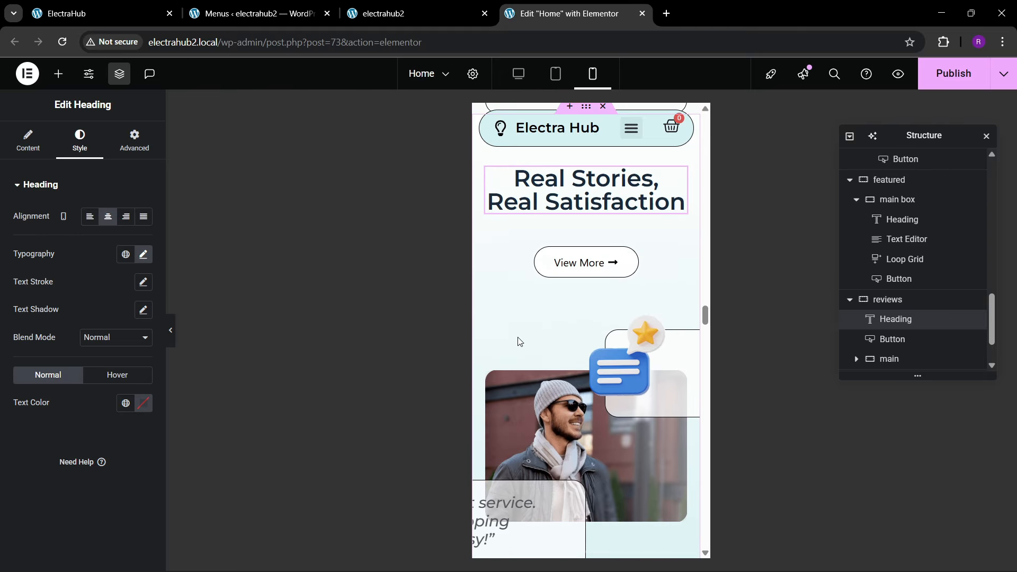
pyautogui.scroll(-1, 500, 371)
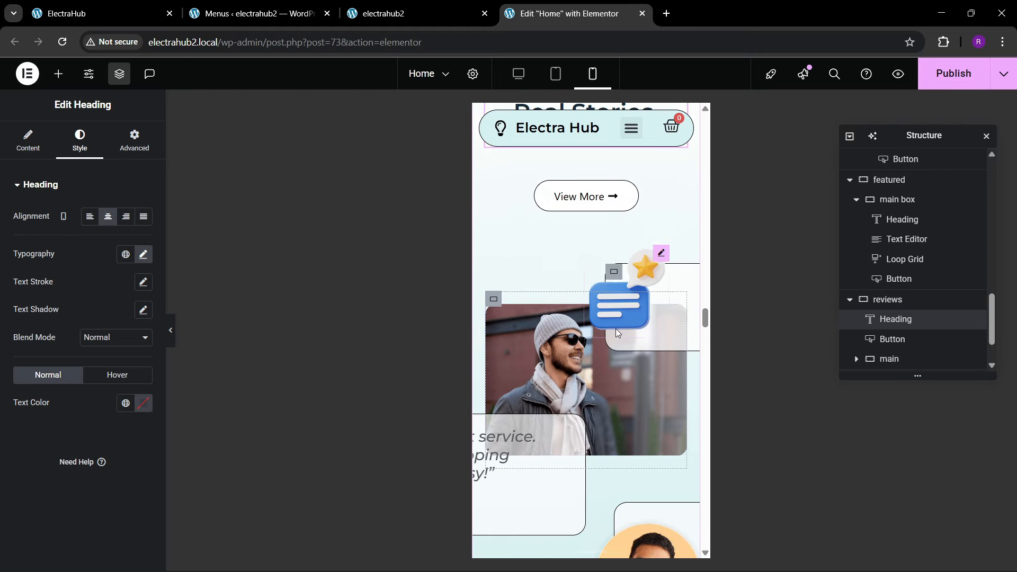
pyautogui.scroll(-2, 844, 301)
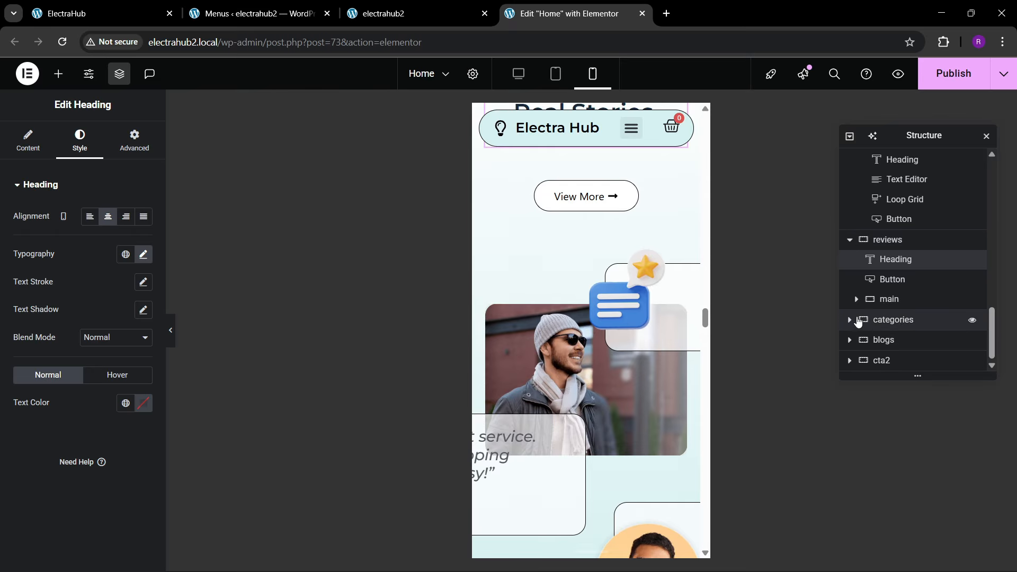
pyautogui.click(877, 329)
pyautogui.click(850, 320)
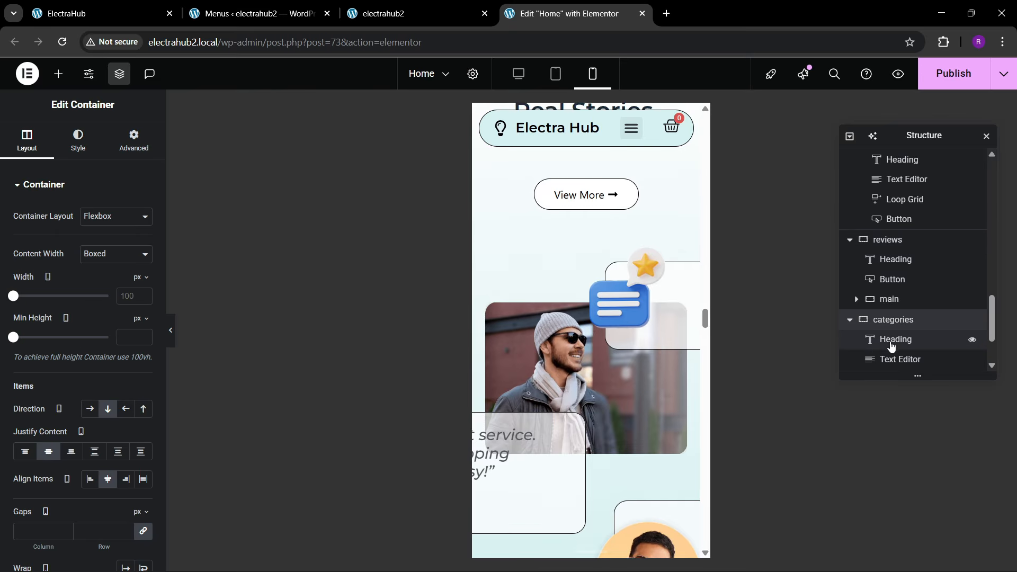
pyautogui.scroll(-2, 897, 339)
pyautogui.click(856, 336)
pyautogui.scroll(-2, 858, 339)
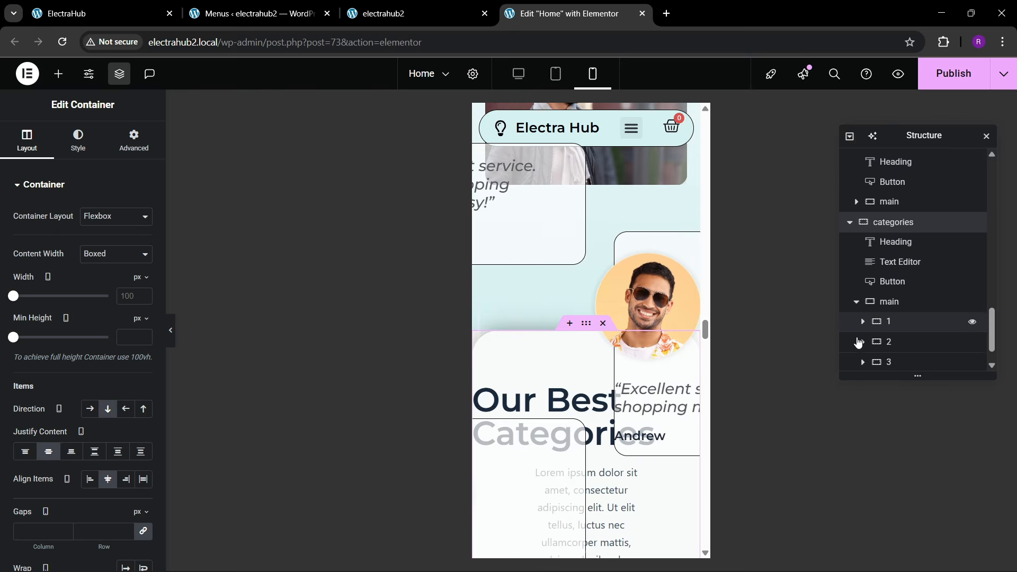
pyautogui.click(896, 285)
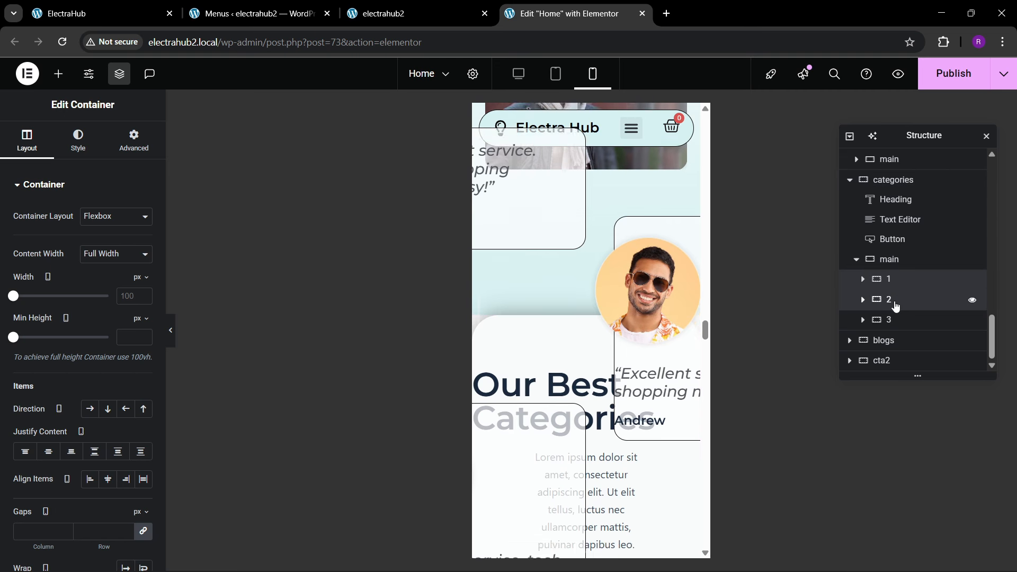
pyautogui.click(894, 304)
pyautogui.click(898, 319)
pyautogui.click(868, 279)
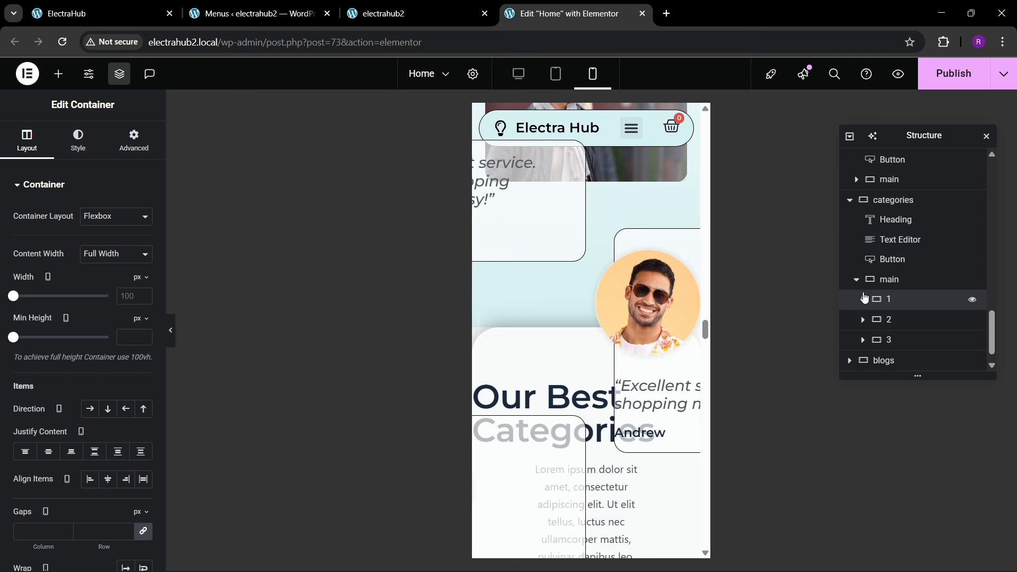
pyautogui.click(862, 298)
pyautogui.click(895, 319)
pyautogui.scroll(10, 571, 320)
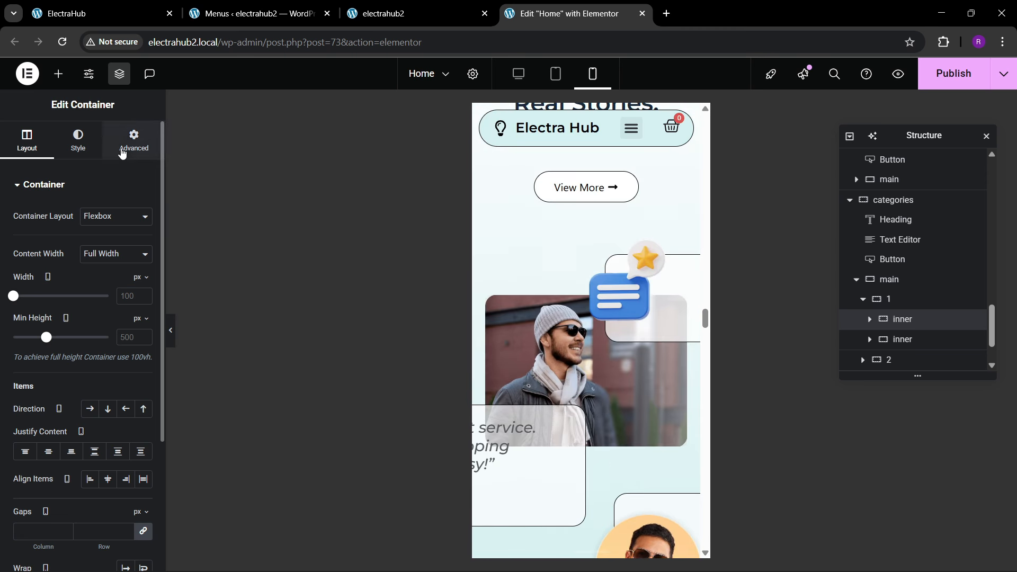
pyautogui.click(132, 141)
pyautogui.scroll(-3, 92, 347)
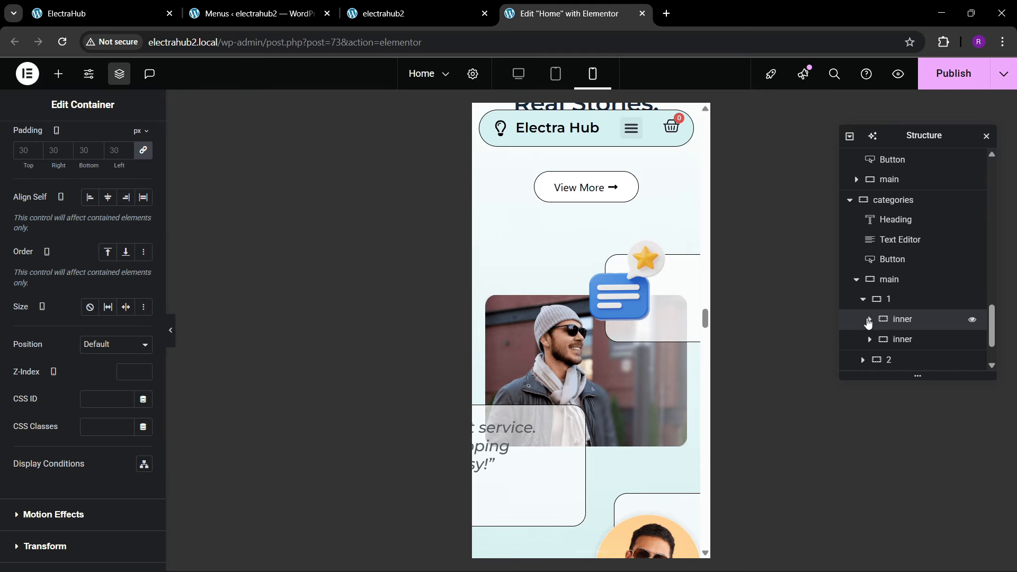
pyautogui.click(869, 319)
pyautogui.click(869, 320)
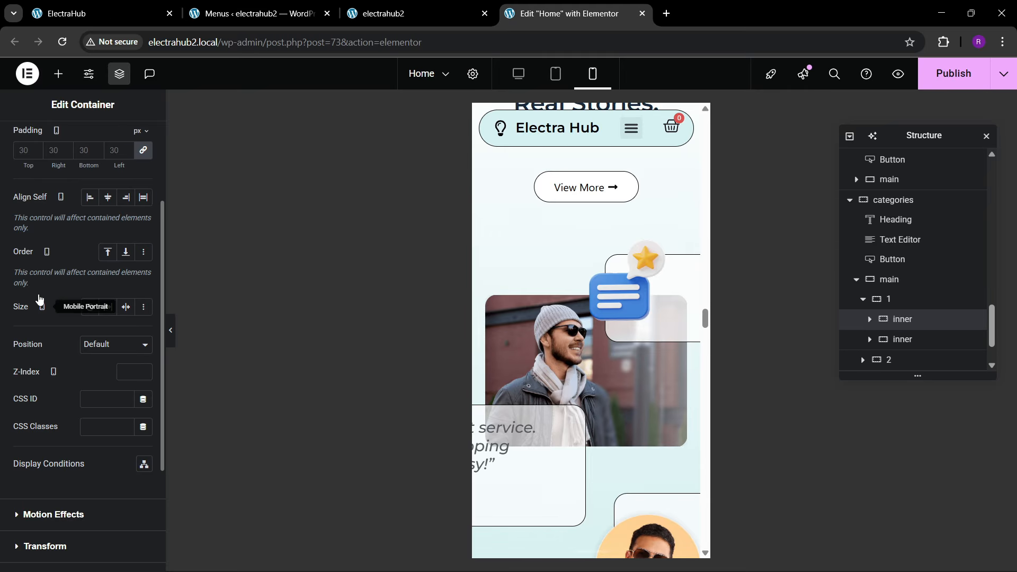
pyautogui.scroll(3, 39, 305)
pyautogui.click(35, 157)
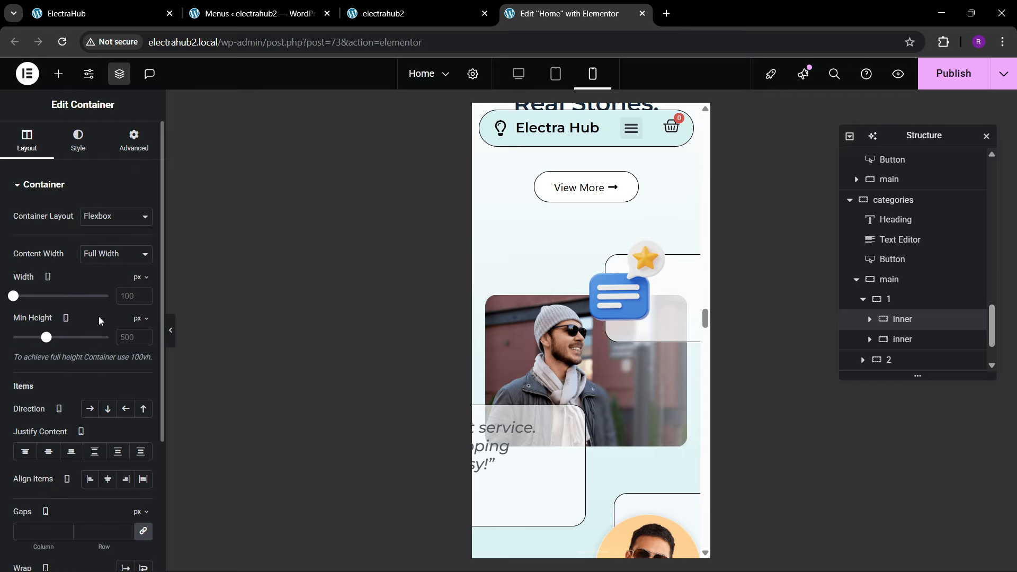
pyautogui.moveTo(15, 303)
pyautogui.mouseDown()
pyautogui.moveTo(29, 301)
pyautogui.moveTo(0, 308)
pyautogui.mouseUp()
pyautogui.click(130, 153)
pyautogui.scroll(-5, 81, 358)
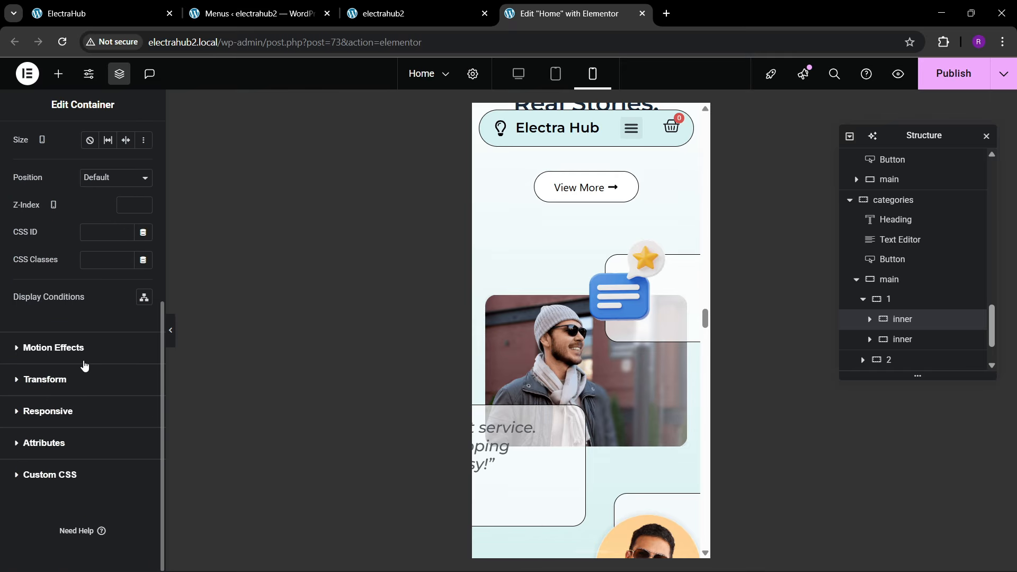
pyautogui.scroll(4, 84, 363)
pyautogui.scroll(2, 83, 360)
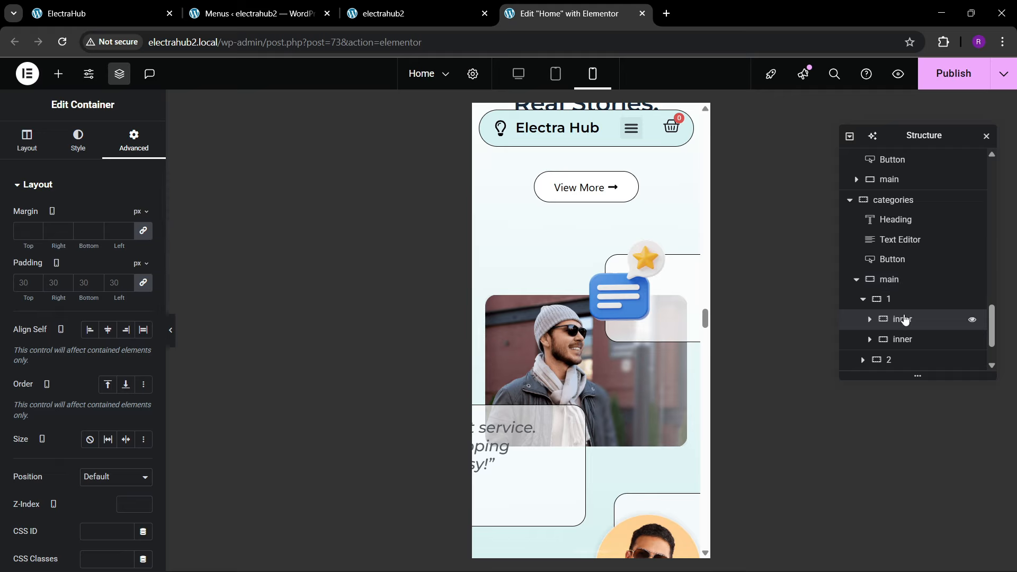
pyautogui.scroll(-5, 123, 345)
pyautogui.scroll(2, 68, 307)
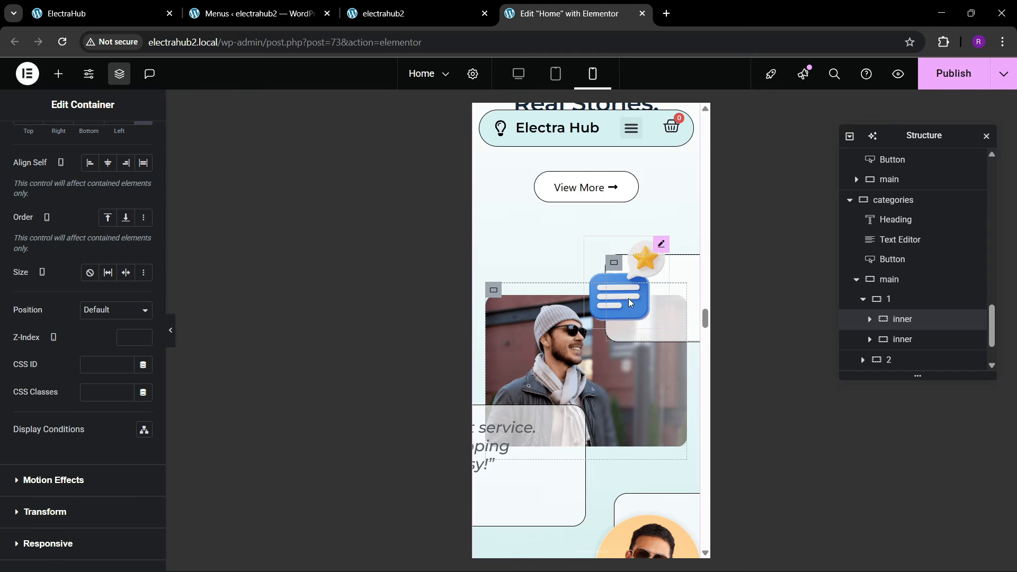
# Step: Set the mobile horizontal offset of the "Active Clients" card overlapping the first review photo to 14 px
pyautogui.click(614, 263)
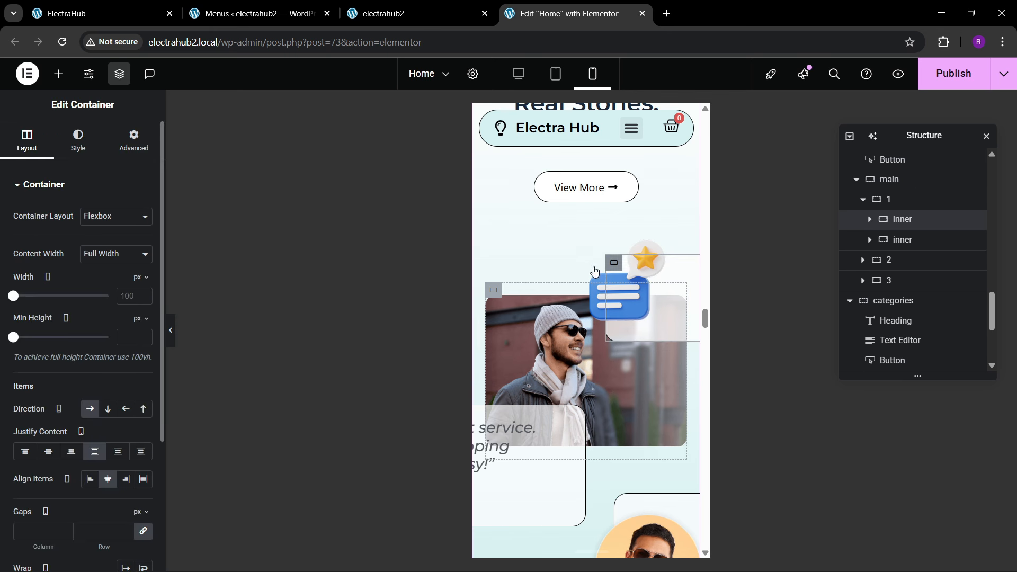
pyautogui.scroll(-3, 79, 346)
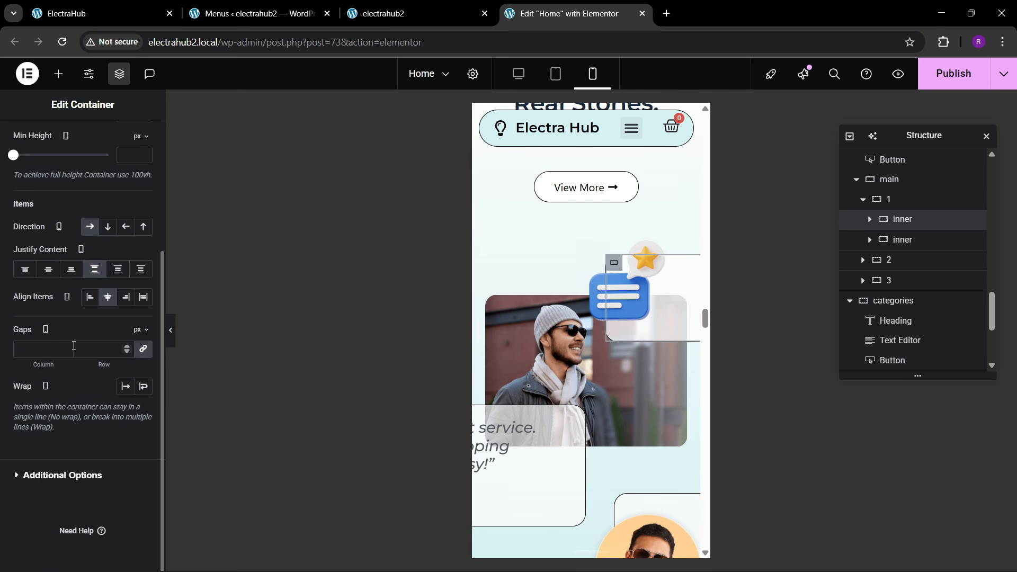
pyautogui.scroll(3, 71, 350)
pyautogui.click(134, 138)
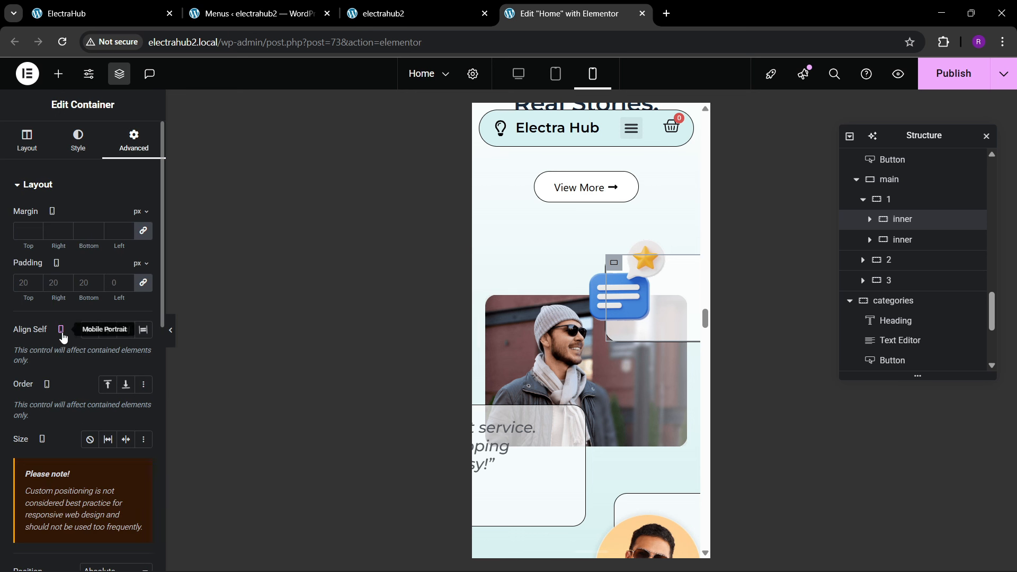
pyautogui.scroll(-5, 64, 339)
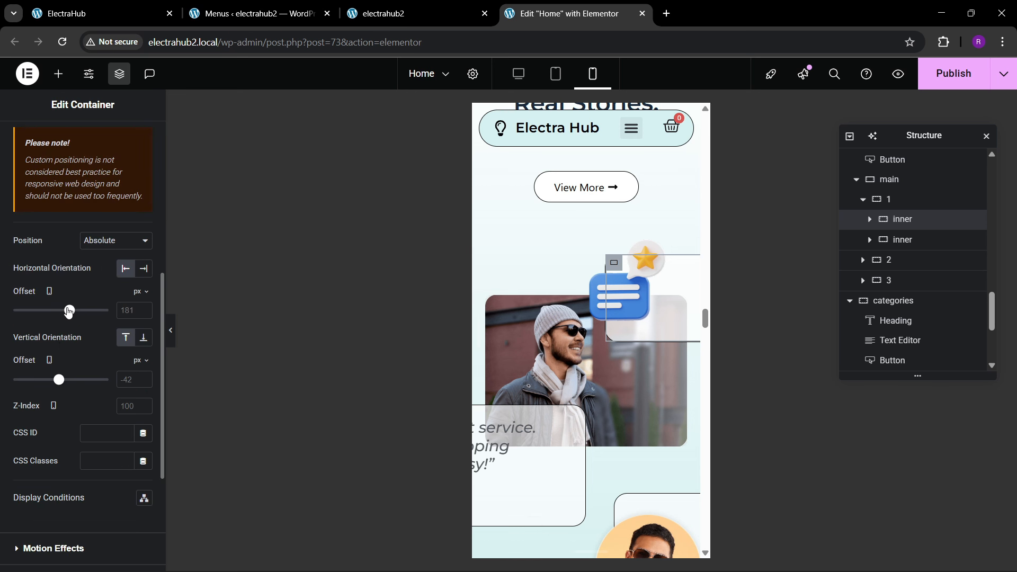
pyautogui.moveTo(69, 310); pyautogui.dragTo(60, 317)
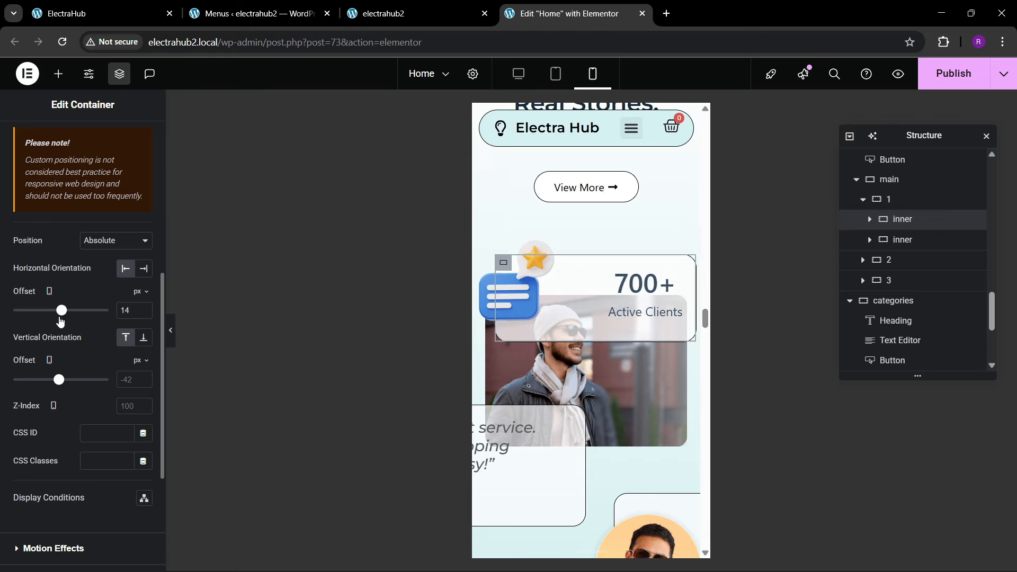
# Step: Set the mobile custom width of the chat-and-star image on the "Active Clients" card to 100 px
pyautogui.click(504, 299)
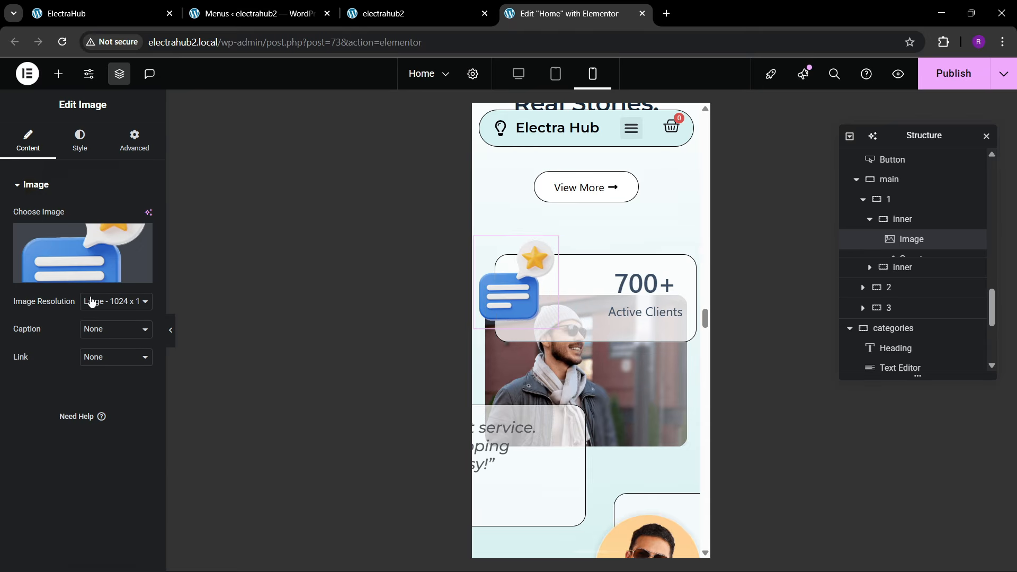
pyautogui.click(76, 150)
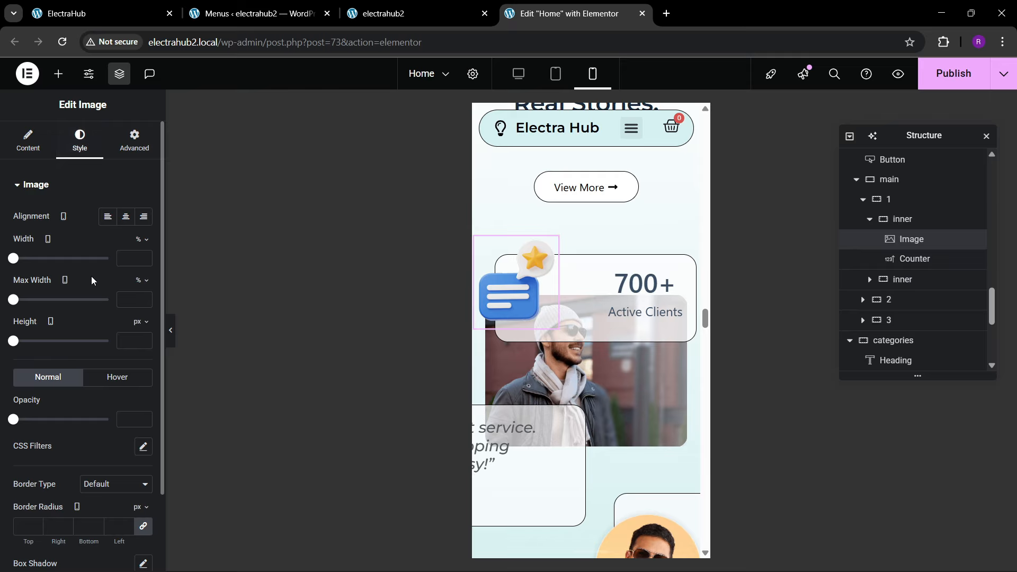
pyautogui.click(129, 148)
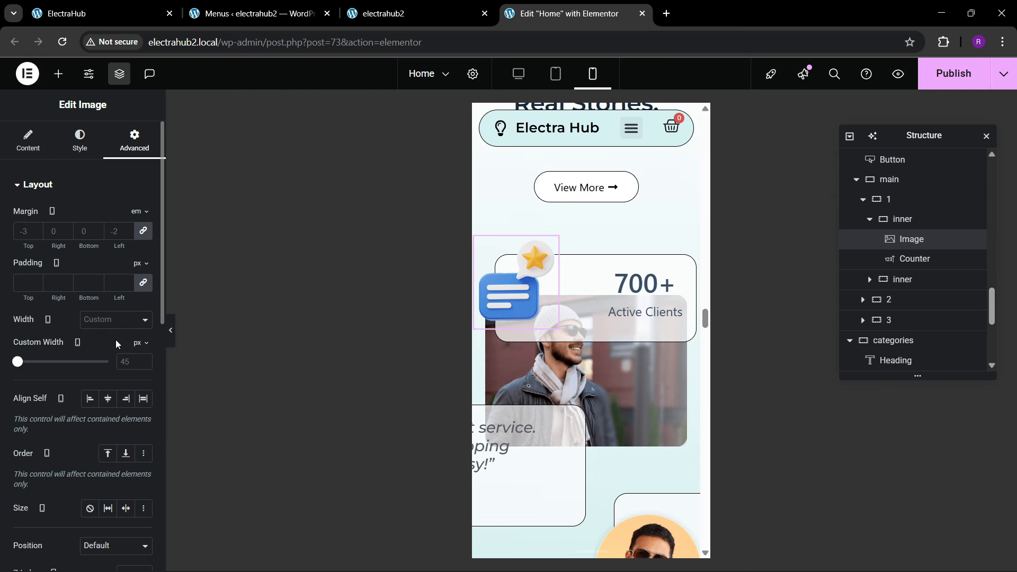
pyautogui.click(127, 364)
pyautogui.write('35')
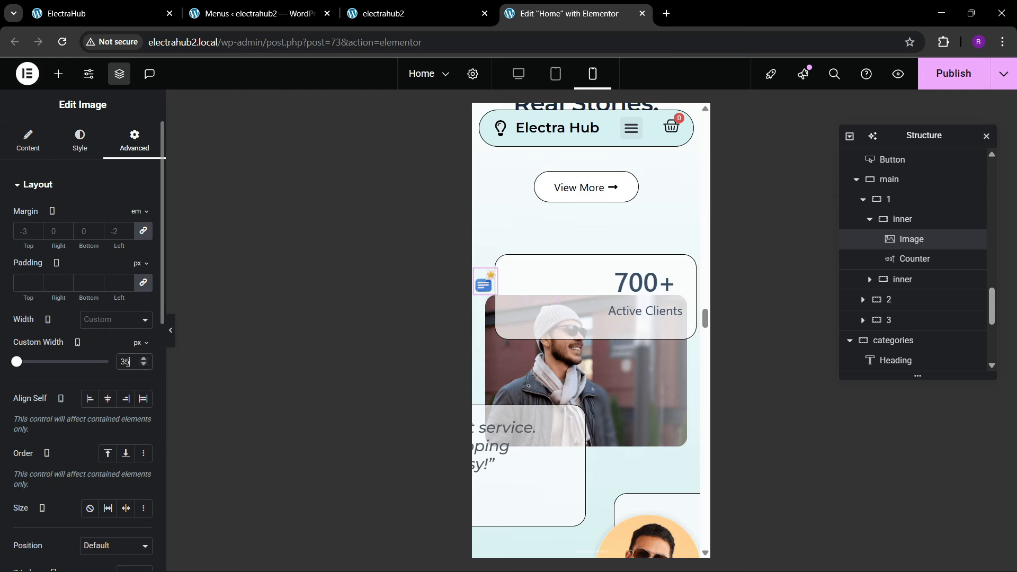
pyautogui.press('BackSpace')
pyautogui.press('BackSpace')
pyautogui.write('85')
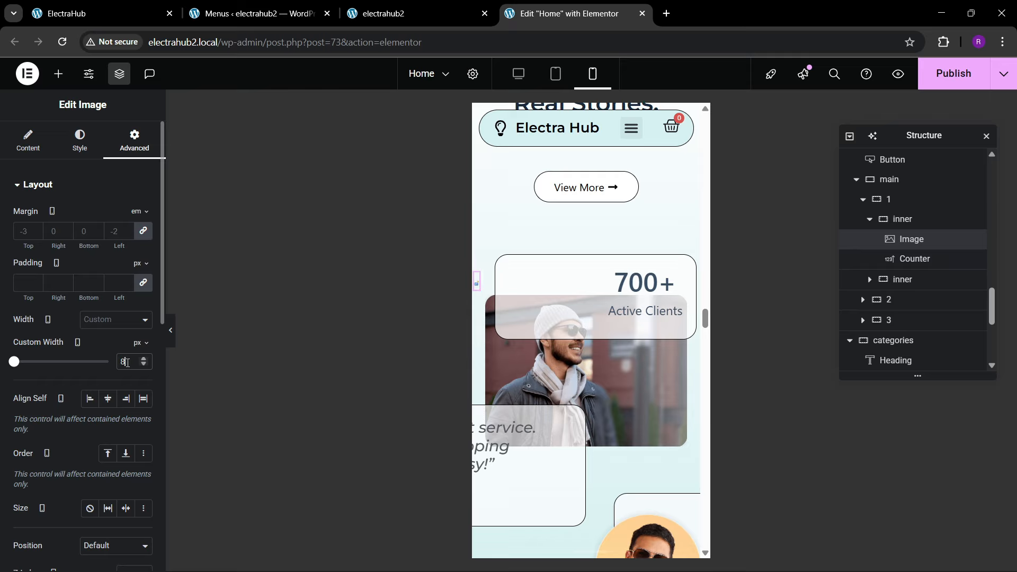
pyautogui.press('BackSpace')
pyautogui.press('BackSpace')
pyautogui.write('100')
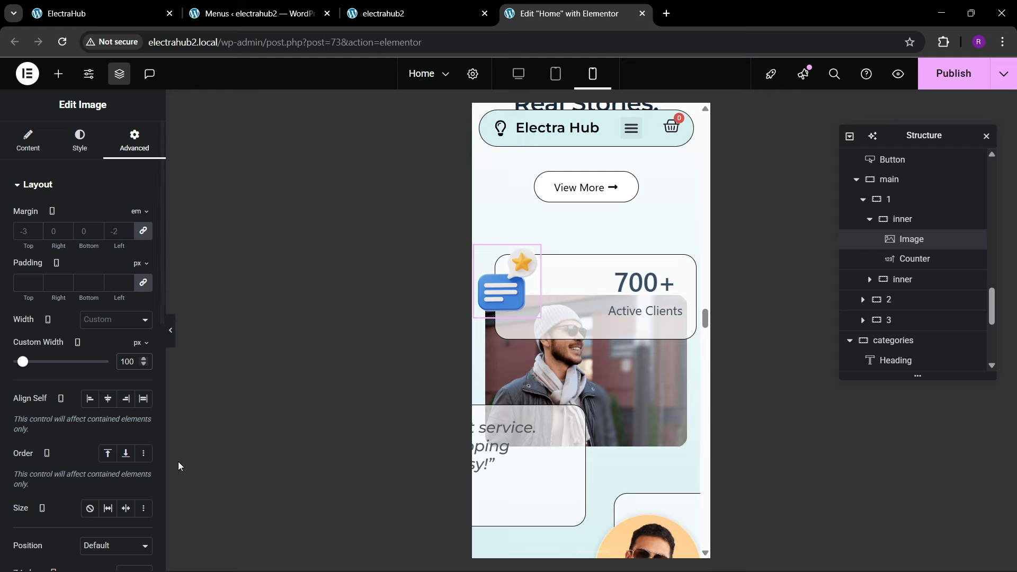
# Step: Unlink the chat-and-star image's mobile margins and set them to -5 em top, -1 em left and 0 right and bottom
pyautogui.click(139, 234)
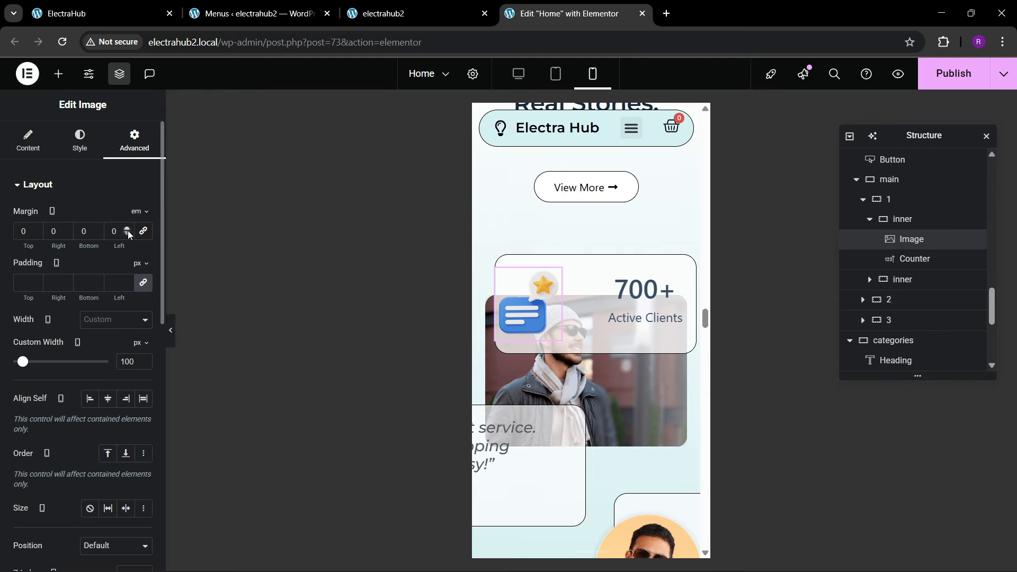
pyautogui.doubleClick(128, 230)
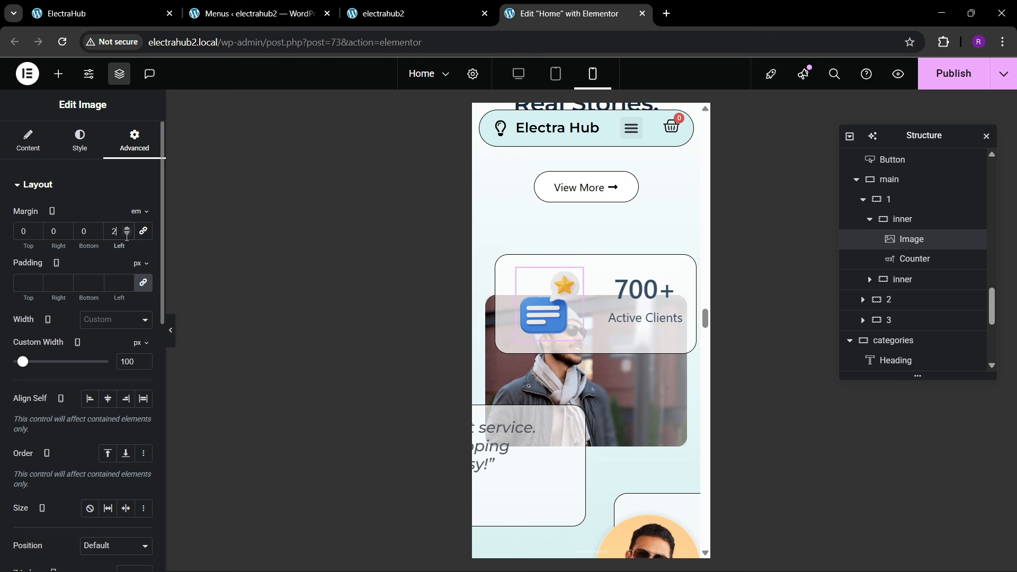
pyautogui.click(127, 235)
pyautogui.doubleClick(127, 235)
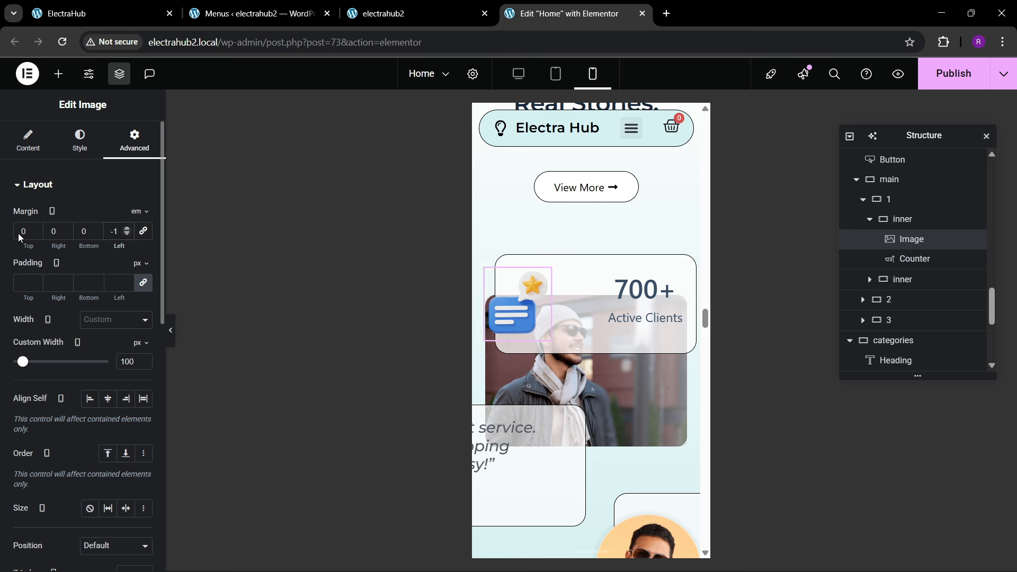
pyautogui.doubleClick(36, 235)
pyautogui.doubleClick(36, 235)
pyautogui.click(36, 234)
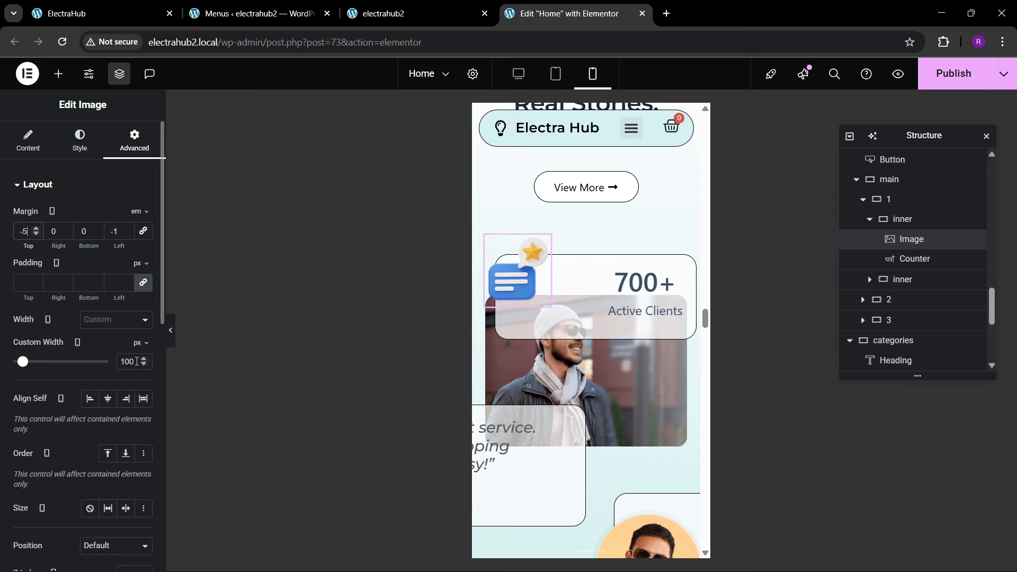
# Step: Set the mobile custom width of the chat-and-star image on the "Active Clients" card to 120 px
pyautogui.write('123')
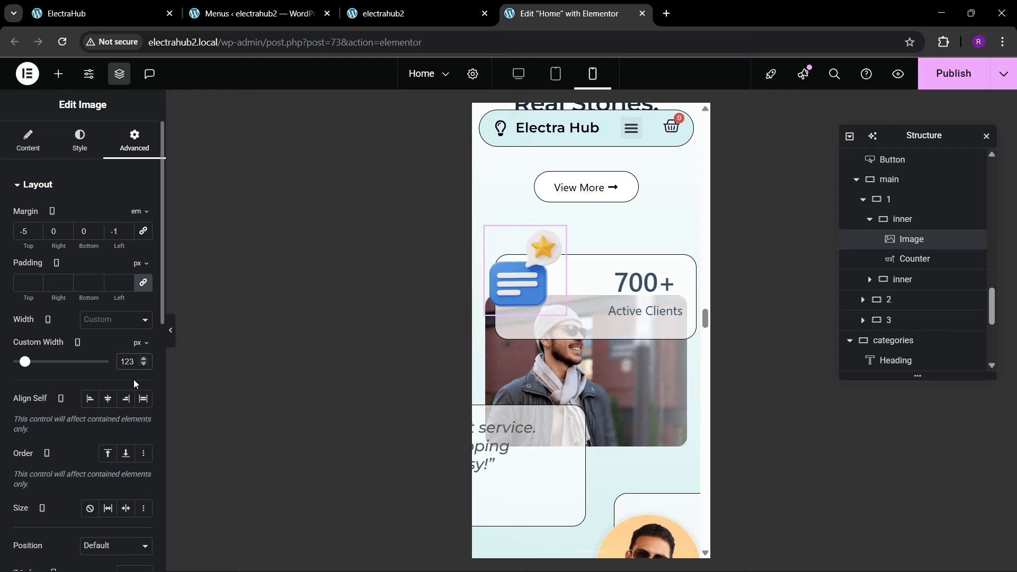
pyautogui.press('BackSpace')
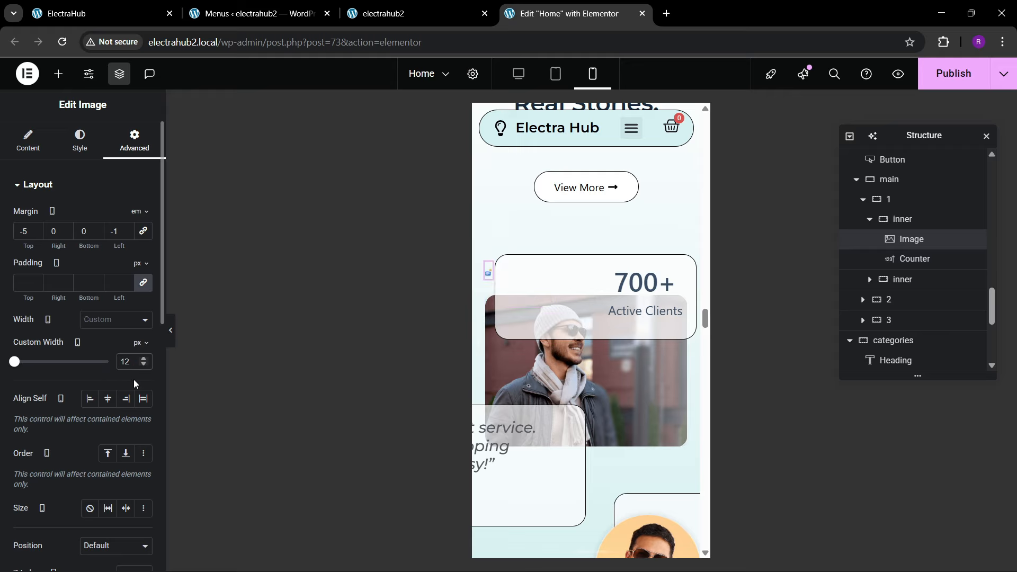
pyautogui.press('BackSpace')
pyautogui.press('BackSpace')
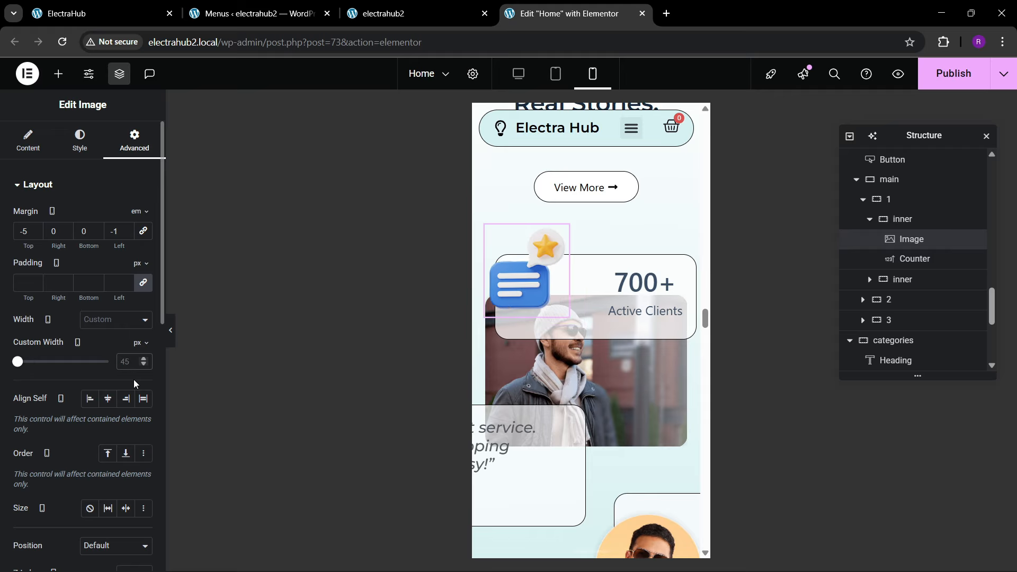
pyautogui.write('1290')
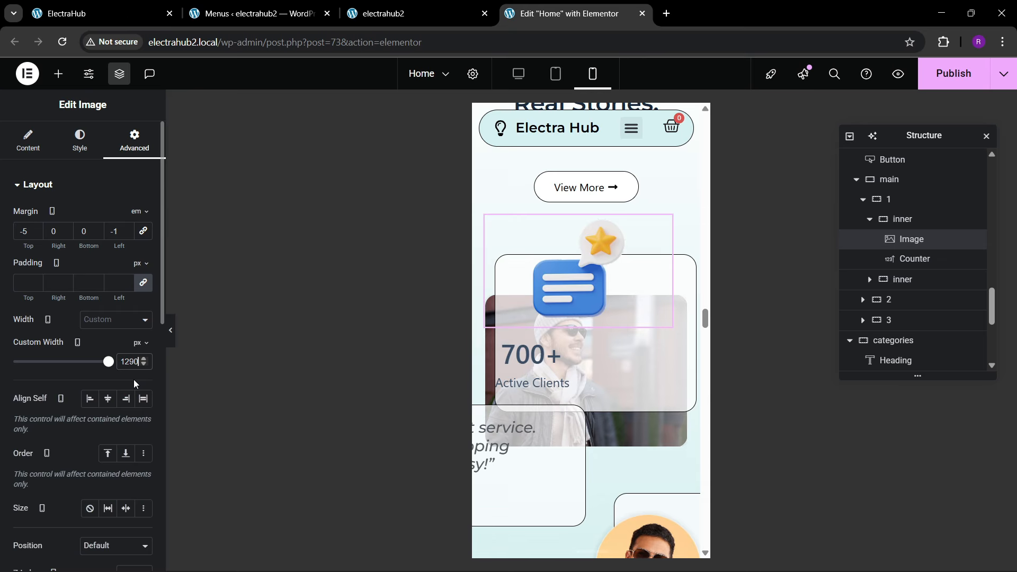
pyautogui.press('BackSpace')
pyautogui.press('BackSpace')
pyautogui.write('0')
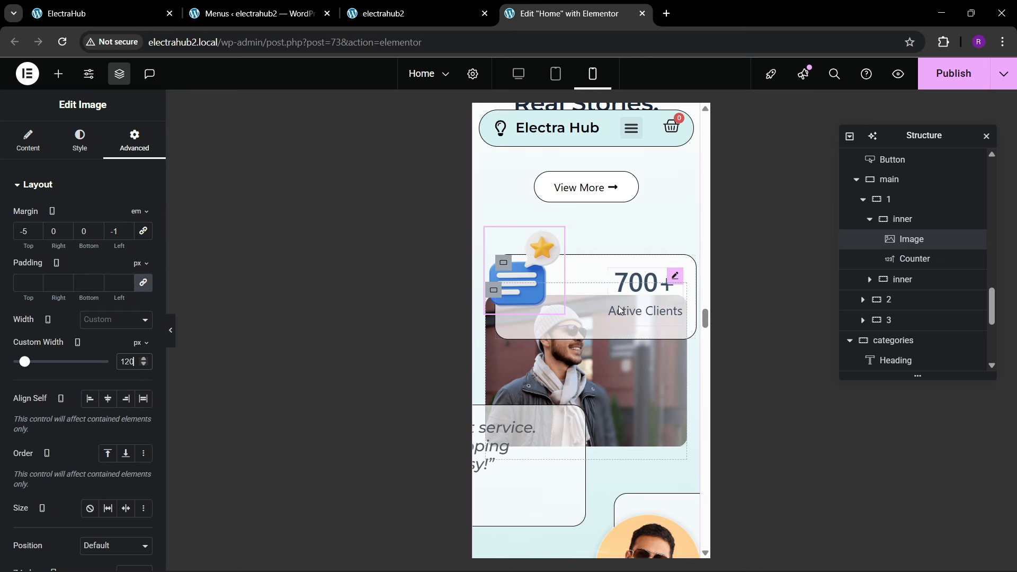
# Step: Set the mobile font size of the "700+" counter number on the "Active Clients" card to 33 px
pyautogui.click(676, 276)
pyautogui.click(80, 143)
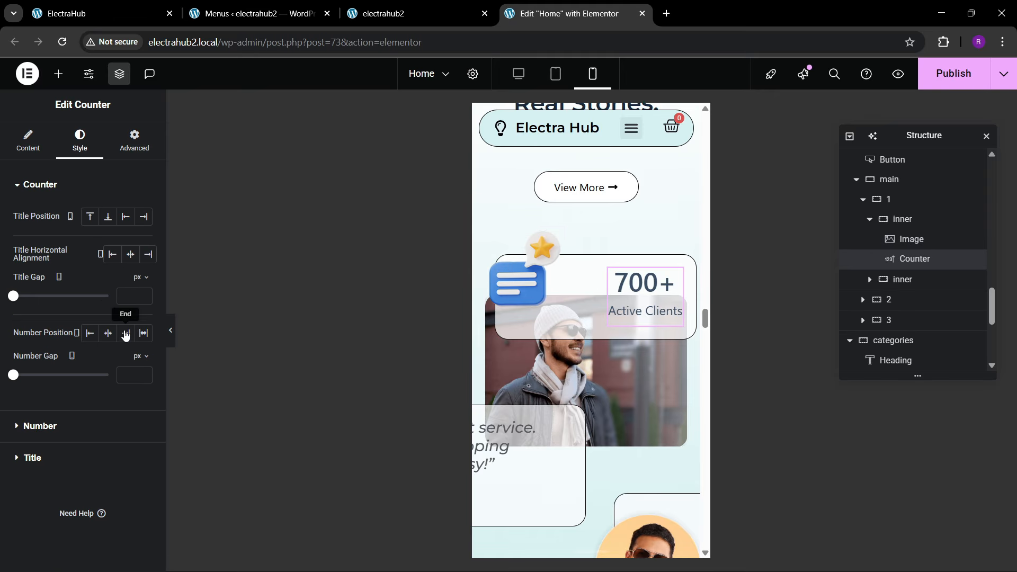
pyautogui.click(41, 422)
pyautogui.click(144, 276)
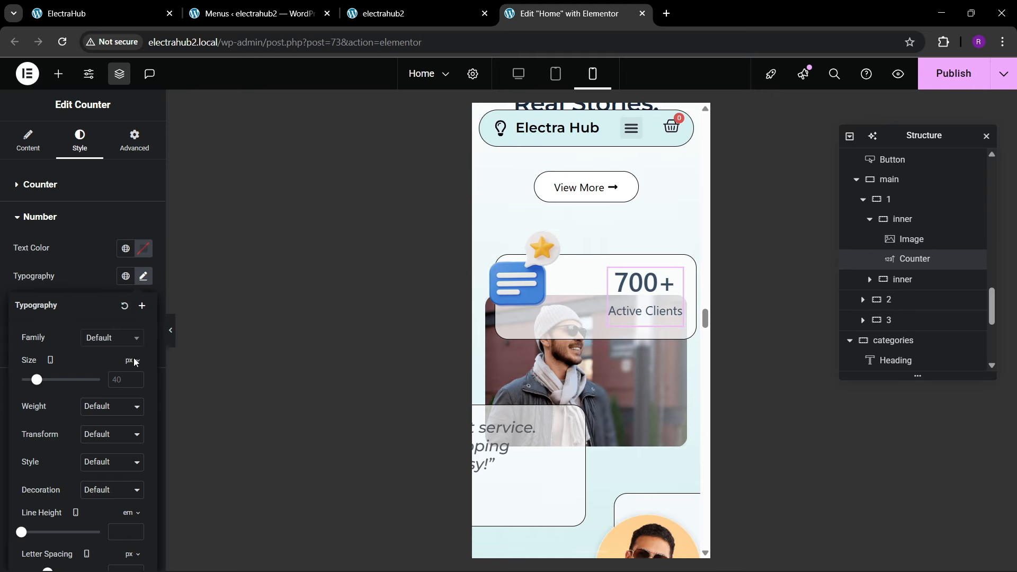
pyautogui.click(135, 377)
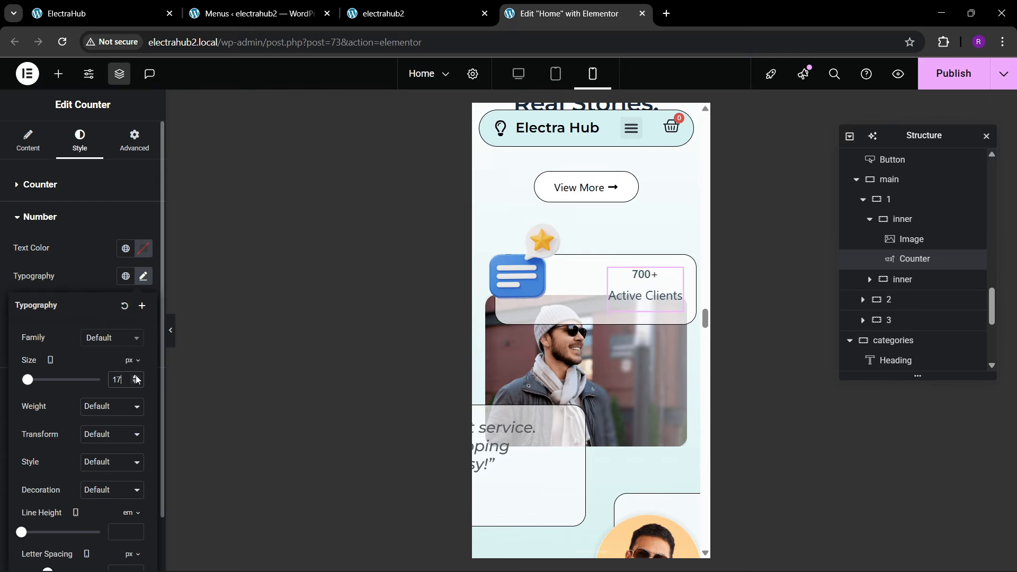
pyautogui.moveTo(137, 379); pyautogui.dragTo(135, 383)
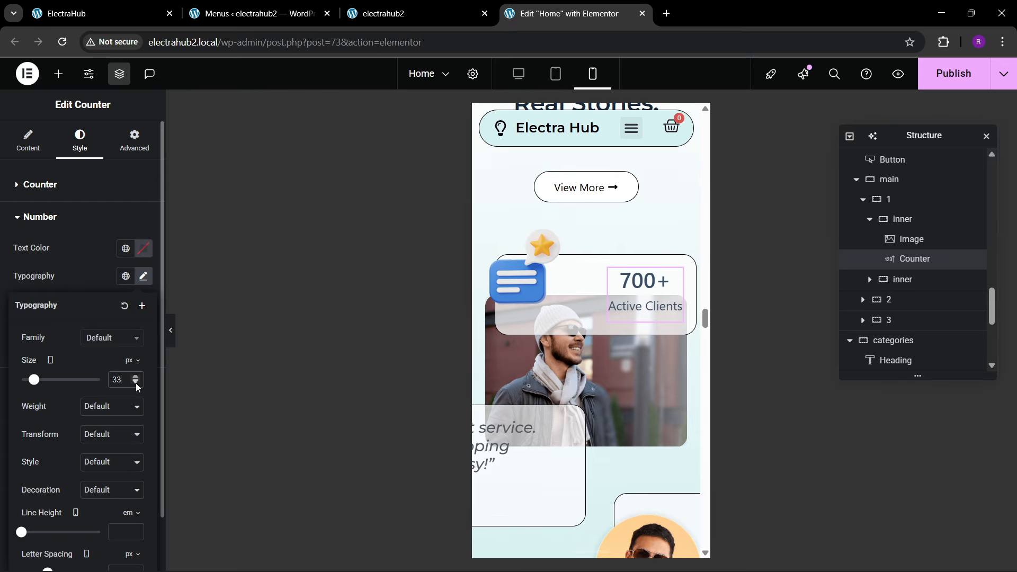
# Step: Set the chat-and-star image's mobile top margin to -3 em
pyautogui.click(521, 296)
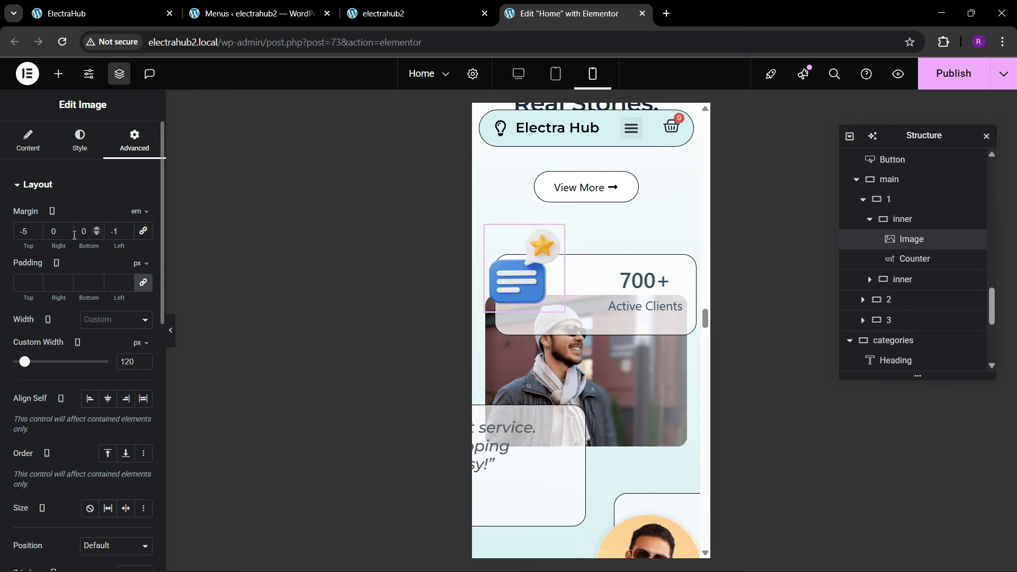
pyautogui.click(35, 229)
pyautogui.click(35, 229)
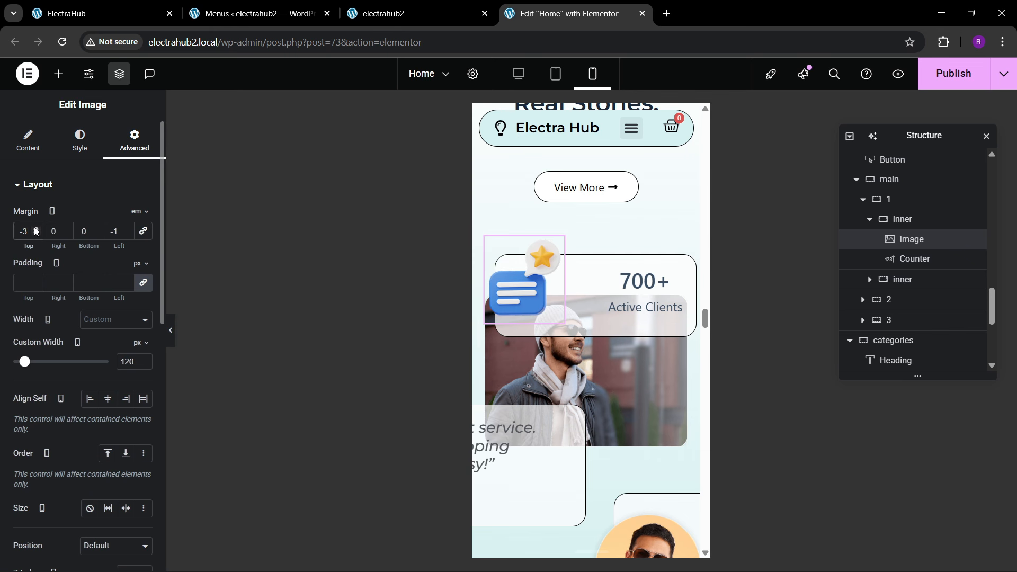
# Step: Try mobile widths of 300 px and 200 px on the inner container of the "Active Clients" card
pyautogui.scroll(-1, 603, 304)
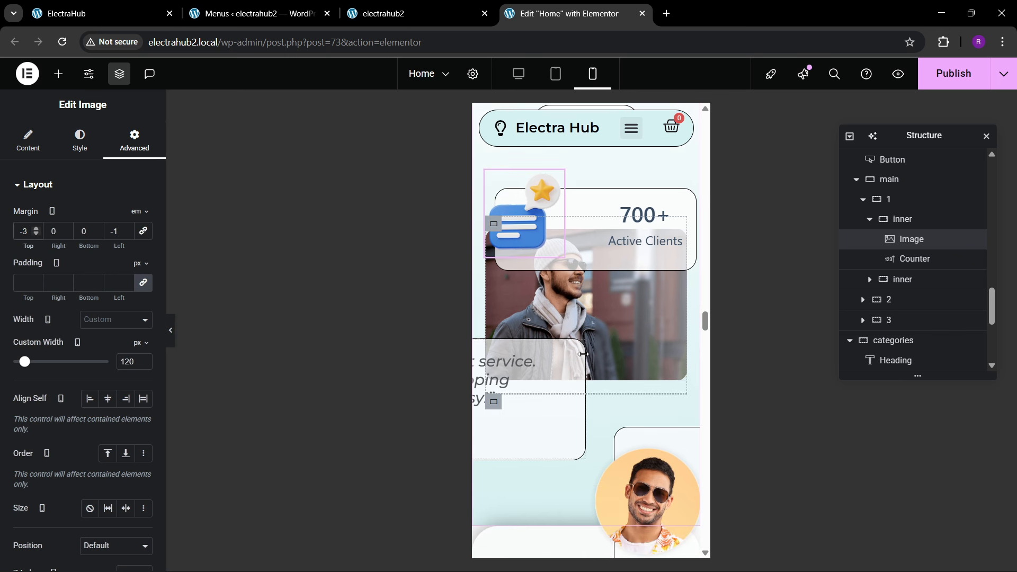
pyautogui.click(913, 219)
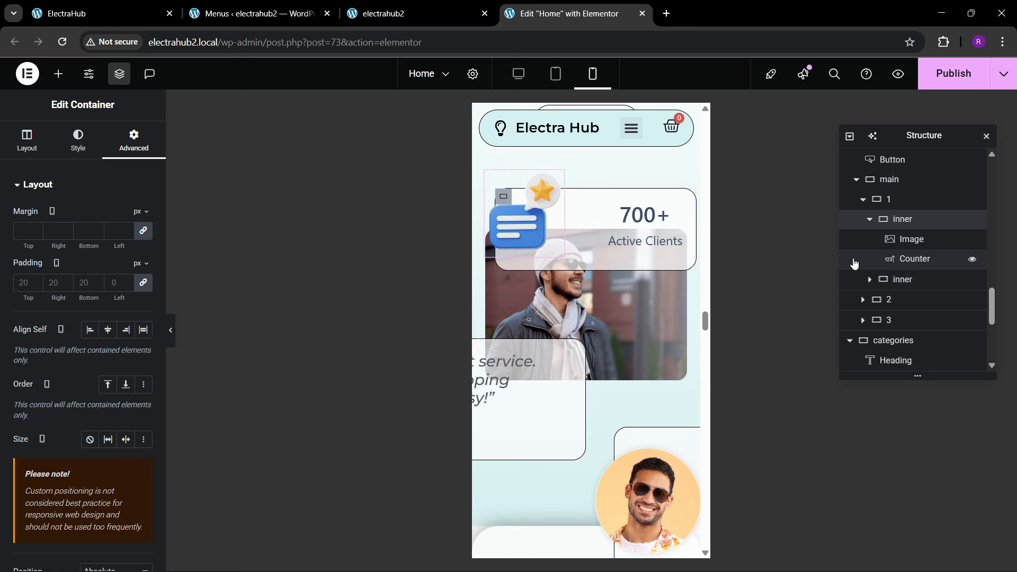
pyautogui.click(26, 142)
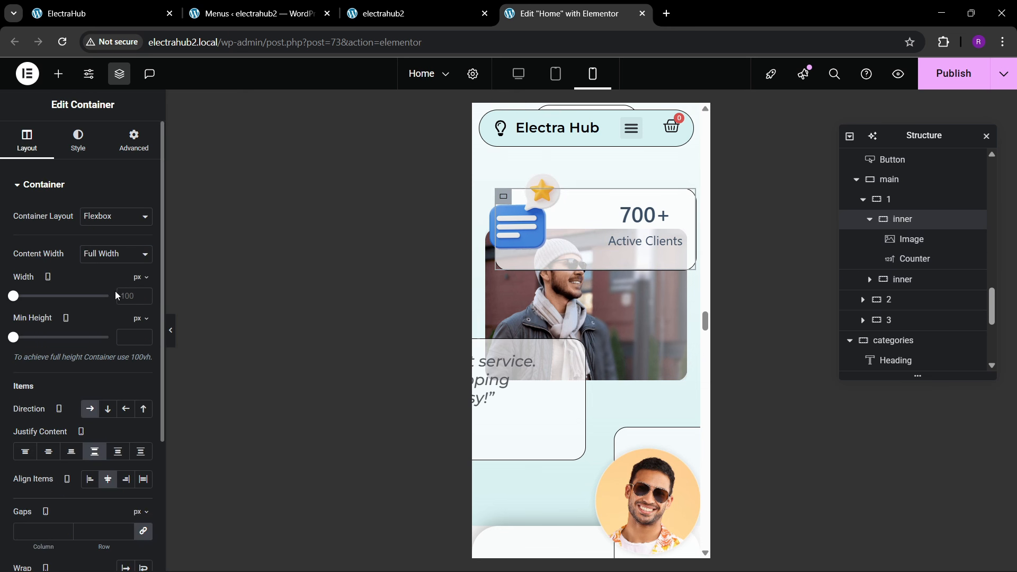
pyautogui.write('300')
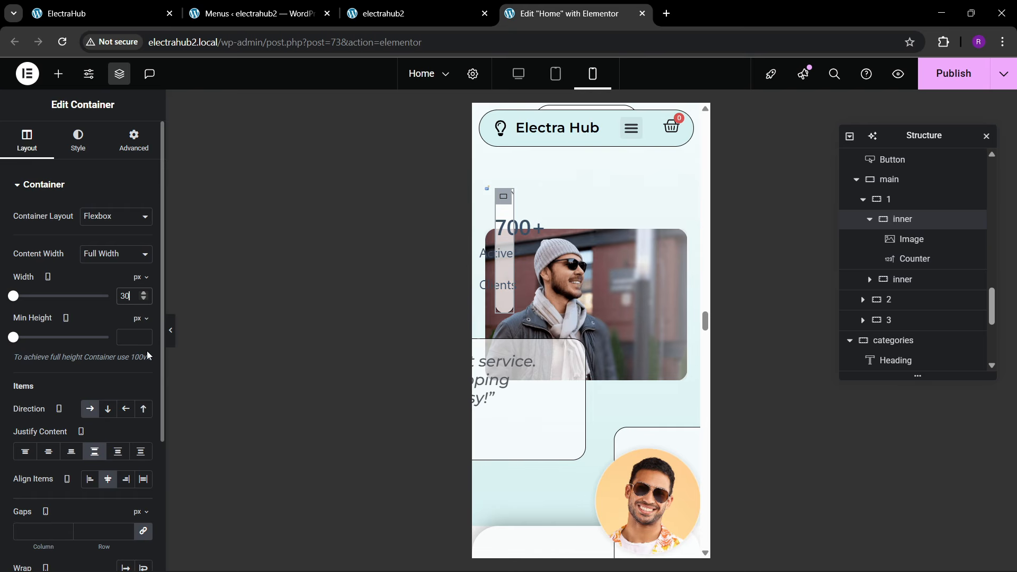
pyautogui.press('BackSpace')
pyautogui.press('BackSpace')
pyautogui.press('BackSpace')
pyautogui.write('200')
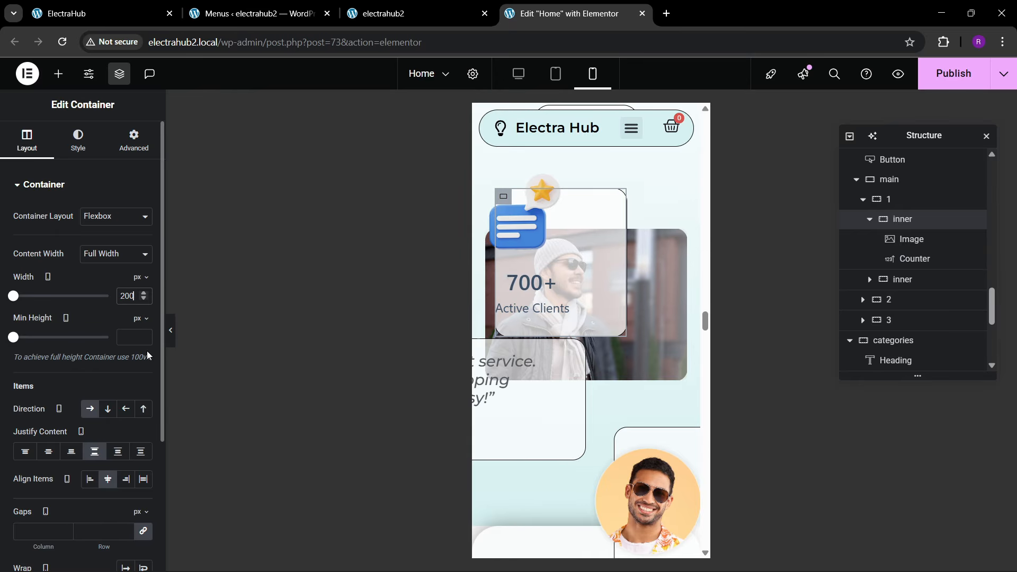
pyautogui.press('BackSpace')
pyautogui.press('BackSpace')
pyautogui.write('50')
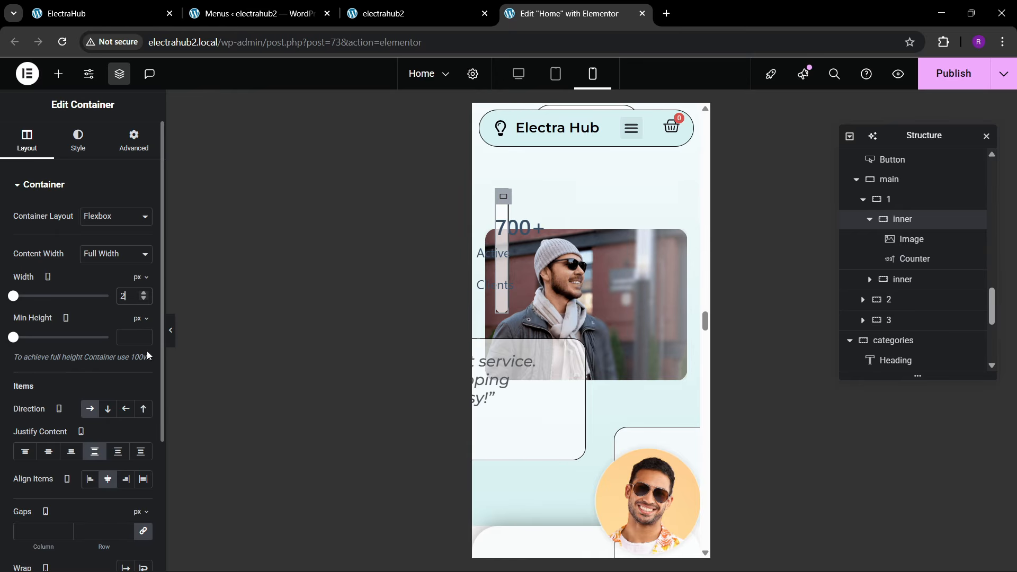
pyautogui.press('BackSpace')
pyautogui.press('BackSpace')
pyautogui.press('BackSpace')
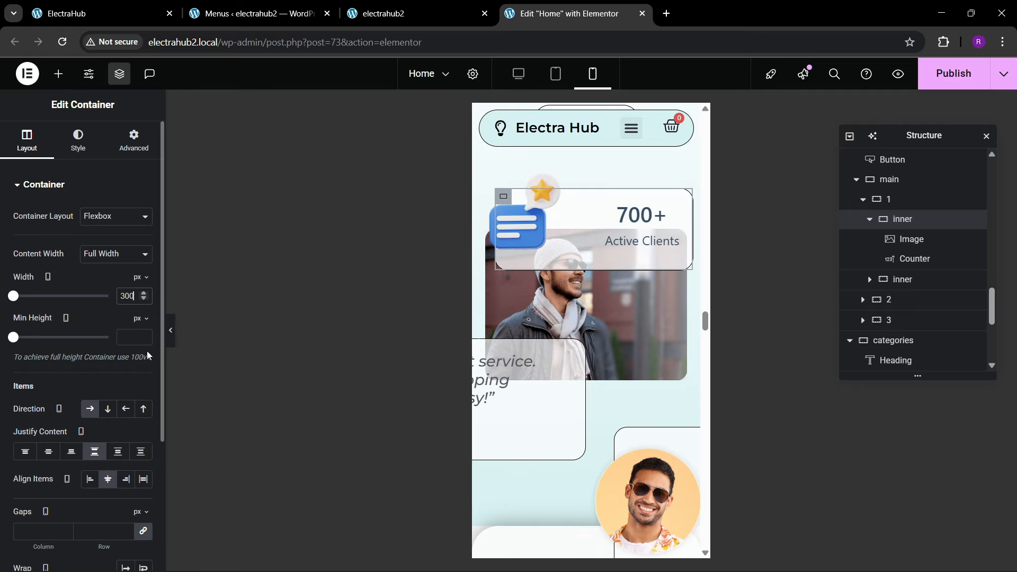
pyautogui.write('3')
pyautogui.press('BackSpace')
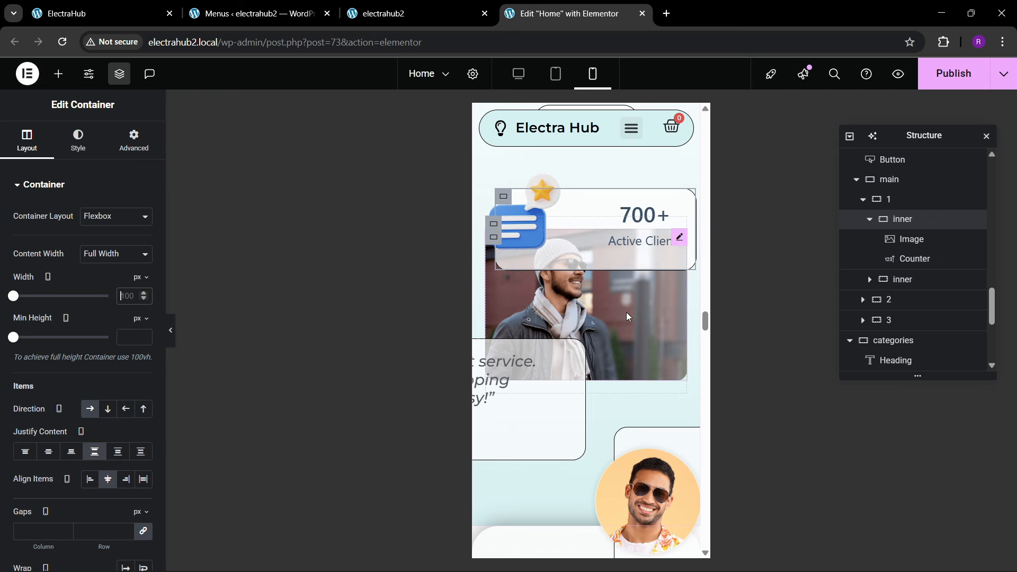
# Step: Hide container 1's second inner container, the testimonial card with the round portrait, on tablet portrait and mobile portrait
pyautogui.scroll(-1, 605, 304)
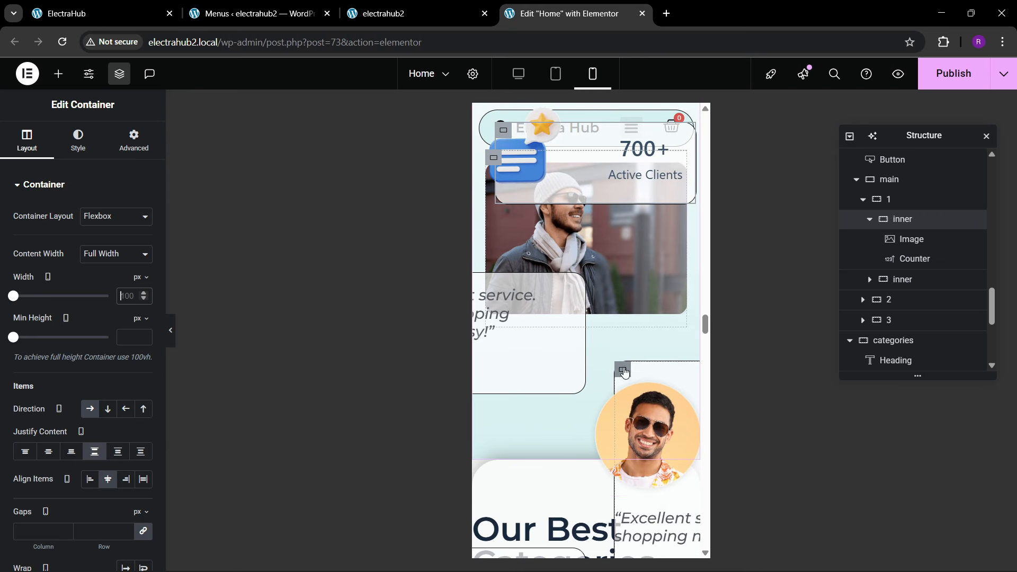
pyautogui.click(623, 372)
pyautogui.click(134, 140)
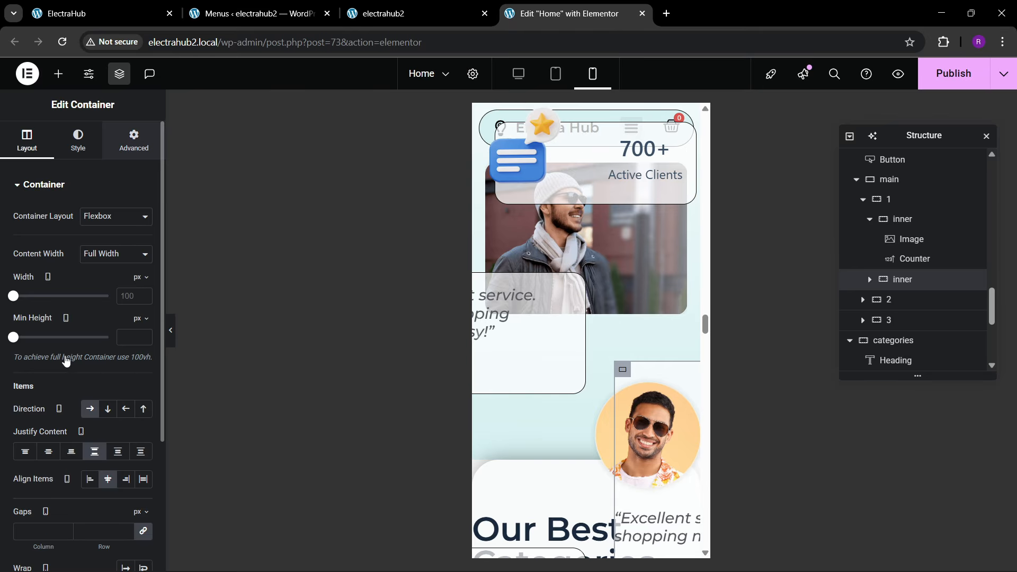
pyautogui.scroll(-5, 58, 358)
pyautogui.scroll(-3, 56, 357)
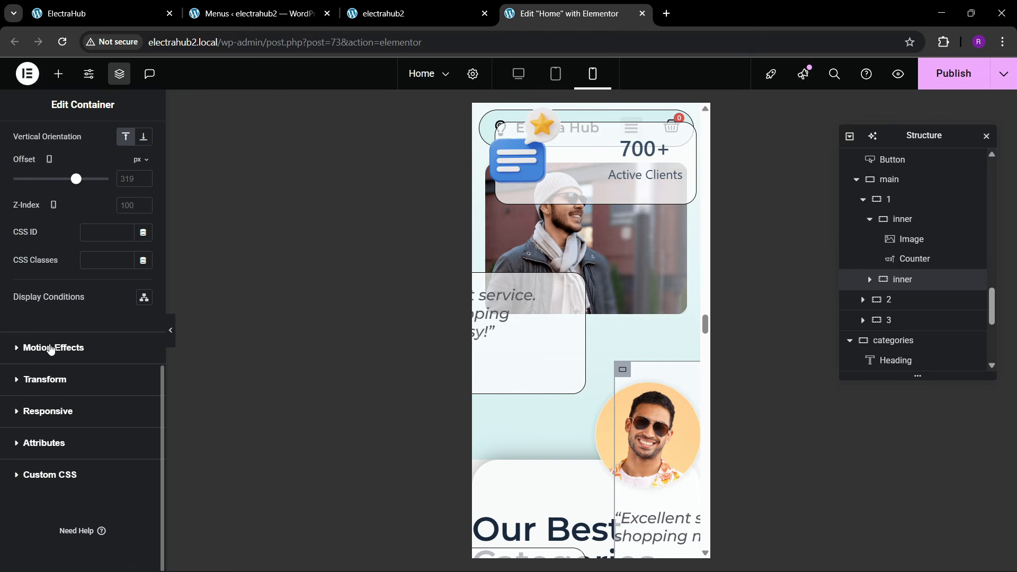
pyautogui.click(47, 412)
pyautogui.click(134, 390)
pyautogui.click(132, 414)
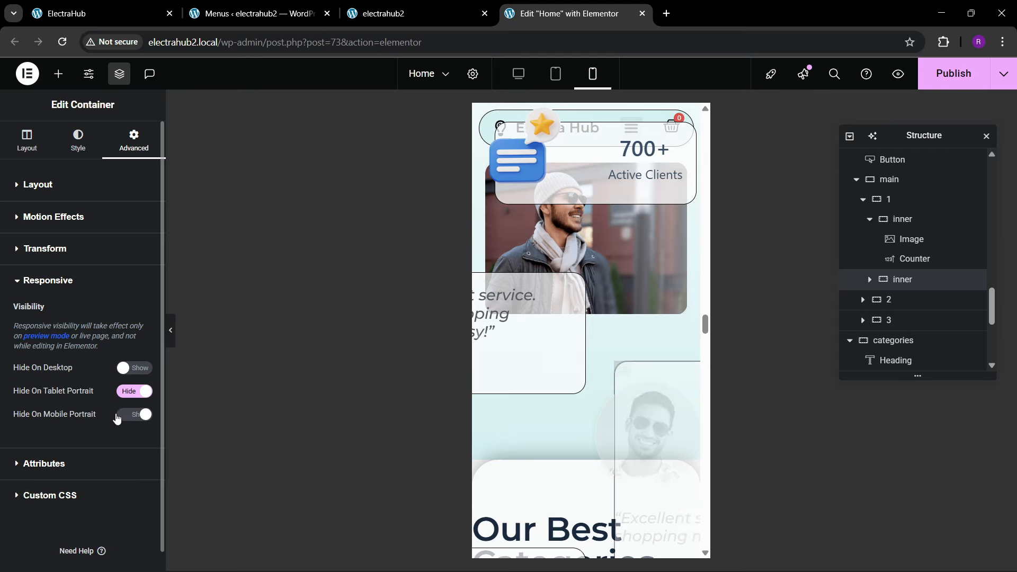
# Step: Hide the second inner container of container 3 in the reviews section on tablet portrait and mobile portrait
pyautogui.click(863, 321)
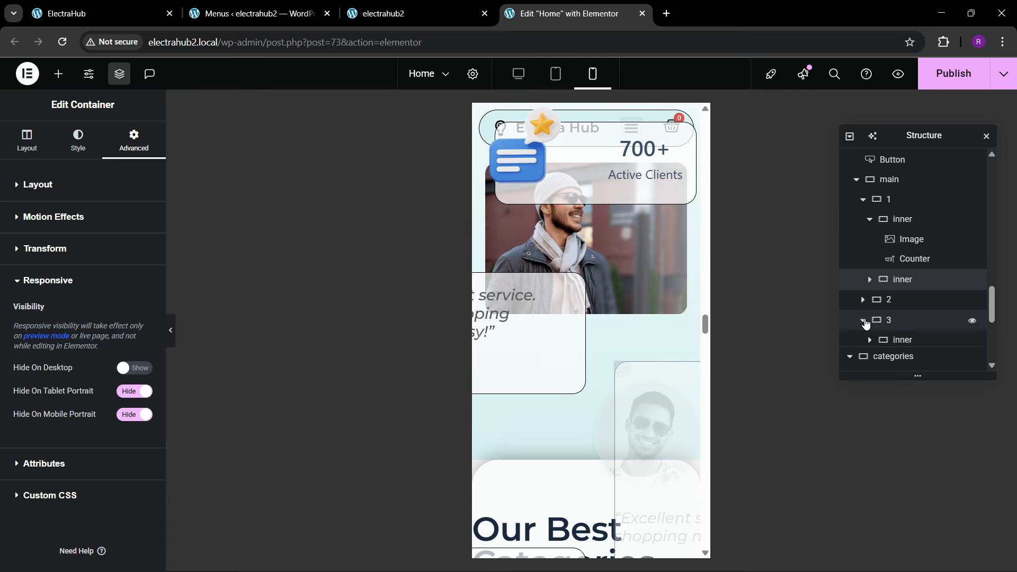
pyautogui.click(909, 344)
pyautogui.click(903, 362)
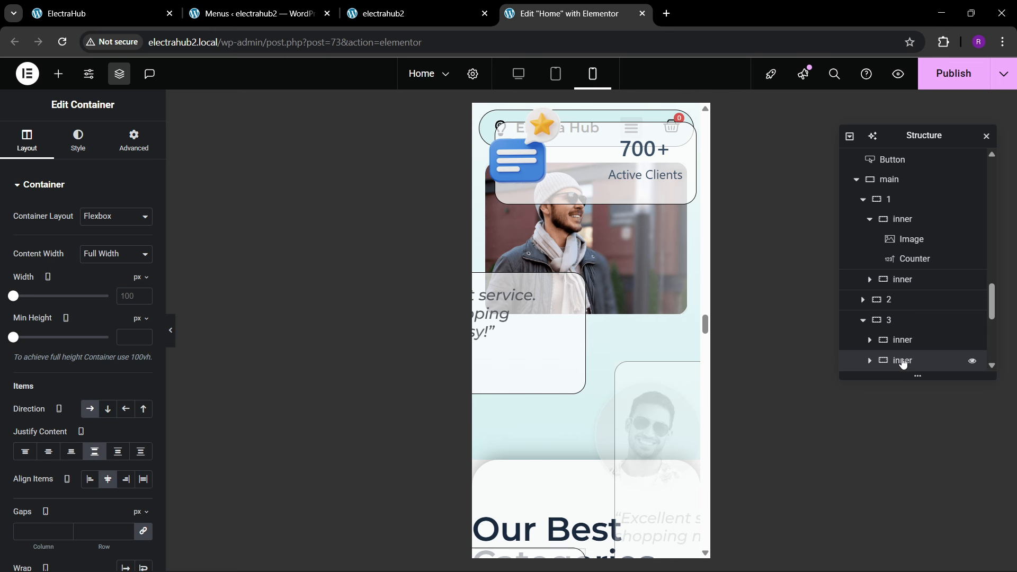
pyautogui.click(134, 140)
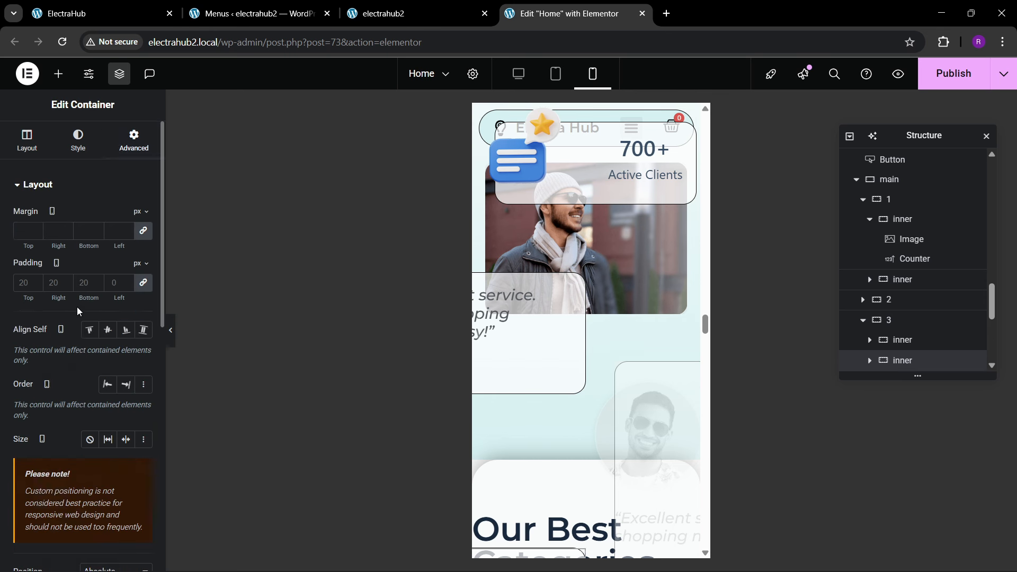
pyautogui.scroll(-5, 77, 310)
pyautogui.scroll(-1, 78, 315)
pyautogui.click(50, 410)
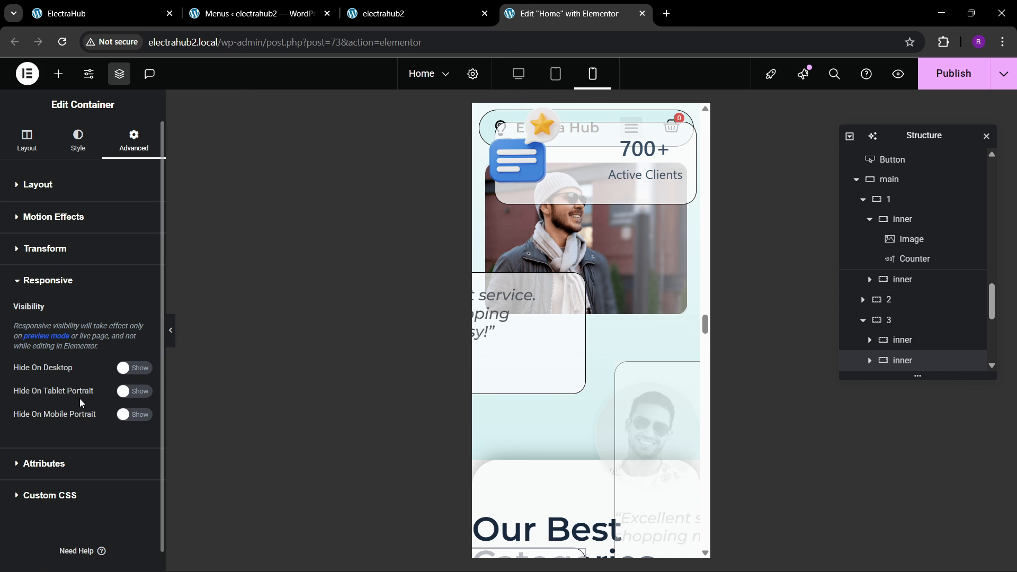
pyautogui.click(140, 392)
pyautogui.click(136, 414)
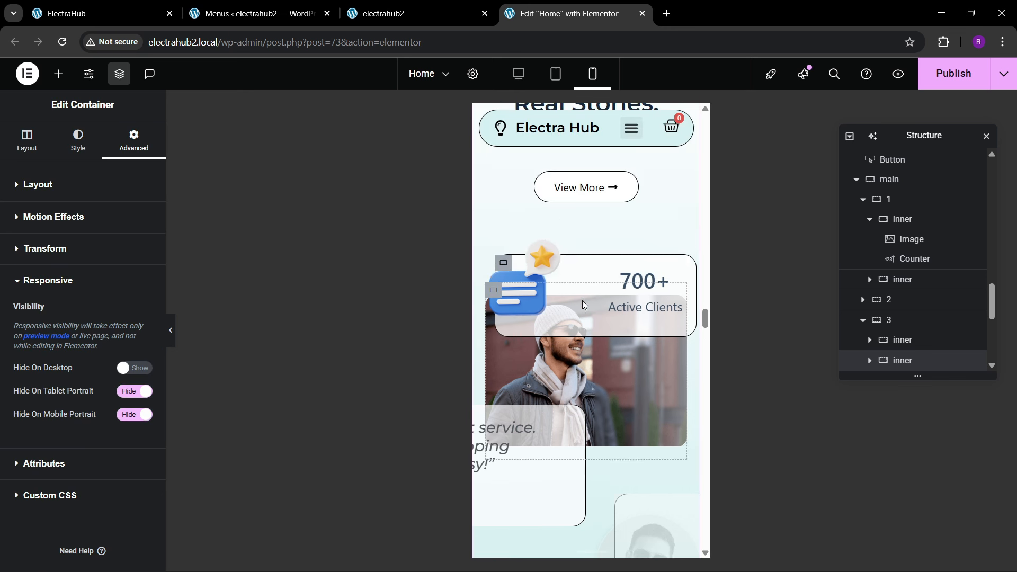
# Step: Set the mobile horizontal offset of container 1's second inner container to -139 px and open its responsive visibility settings
pyautogui.click(900, 340)
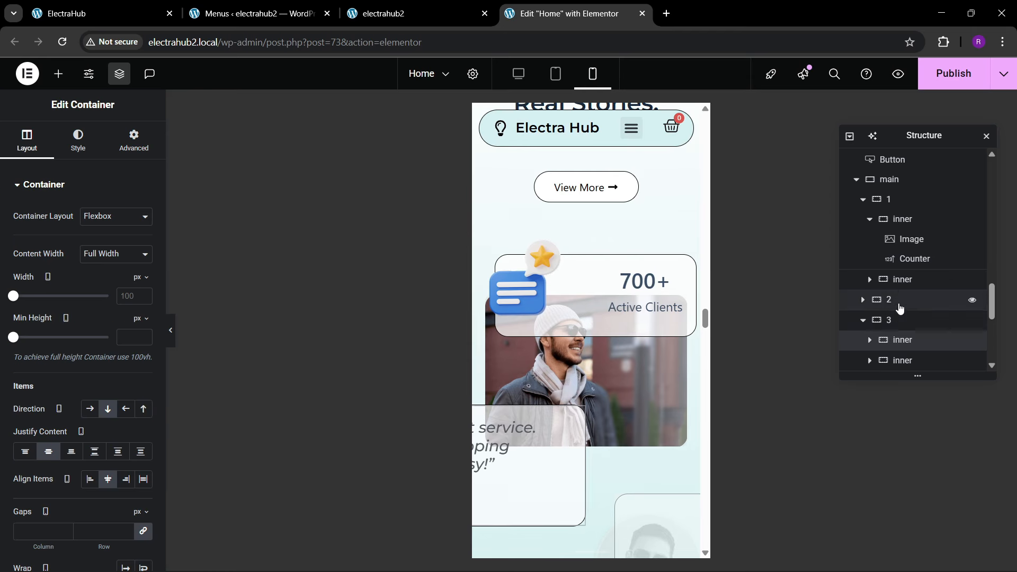
pyautogui.click(869, 219)
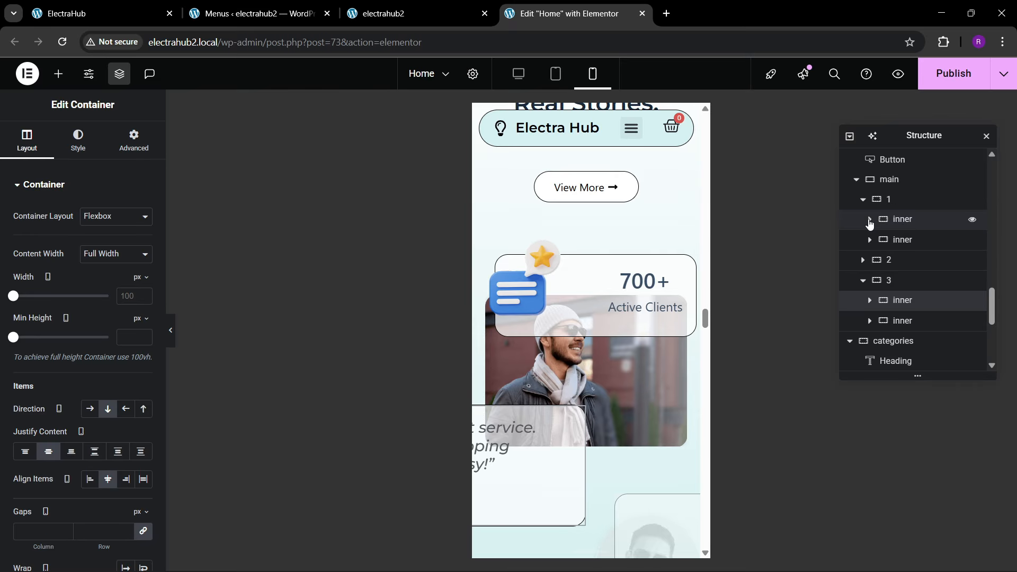
pyautogui.click(902, 239)
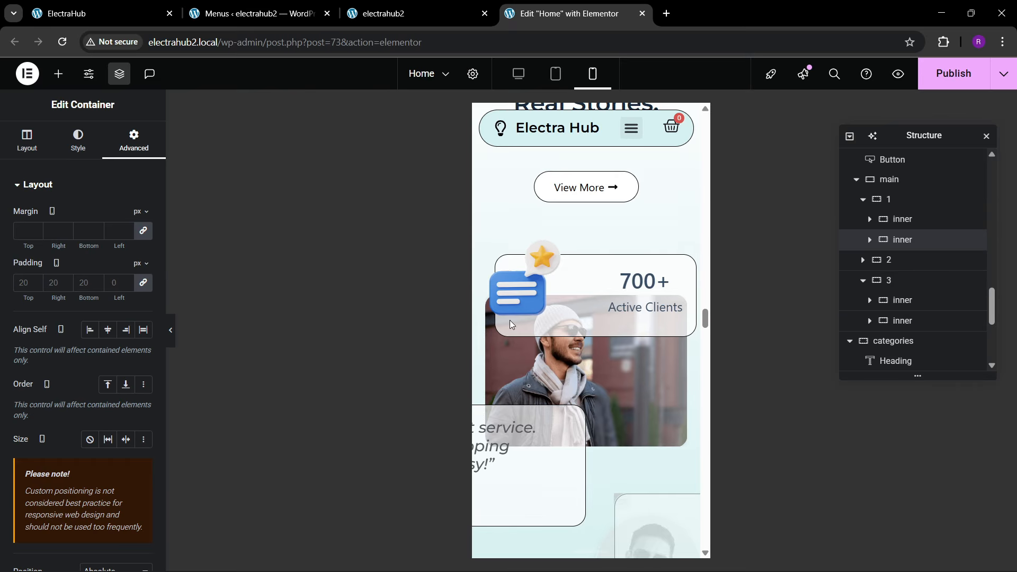
pyautogui.scroll(-6, 76, 287)
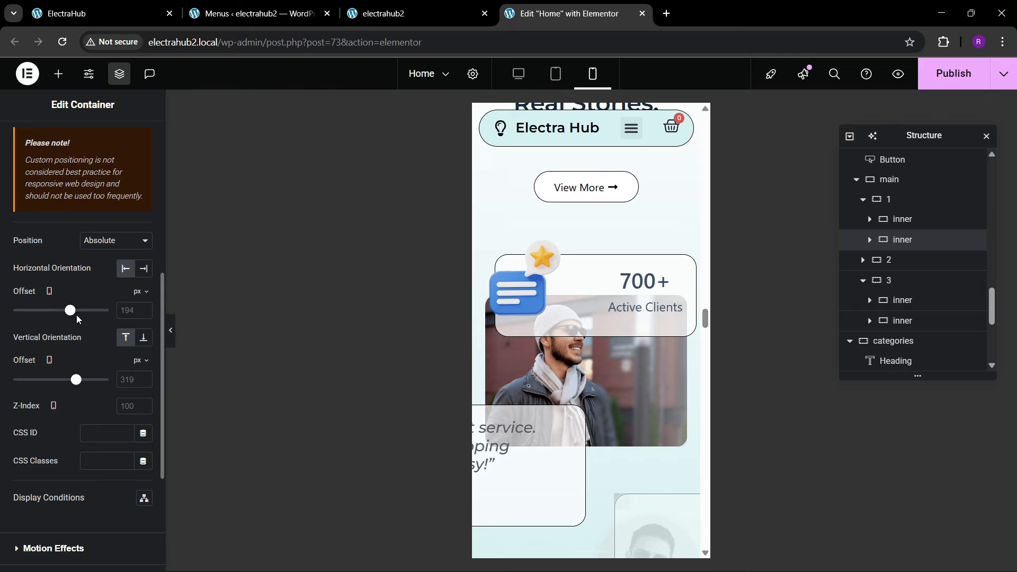
pyautogui.moveTo(61, 318)
pyautogui.mouseDown()
pyautogui.moveTo(42, 317)
pyautogui.moveTo(55, 318)
pyautogui.mouseUp()
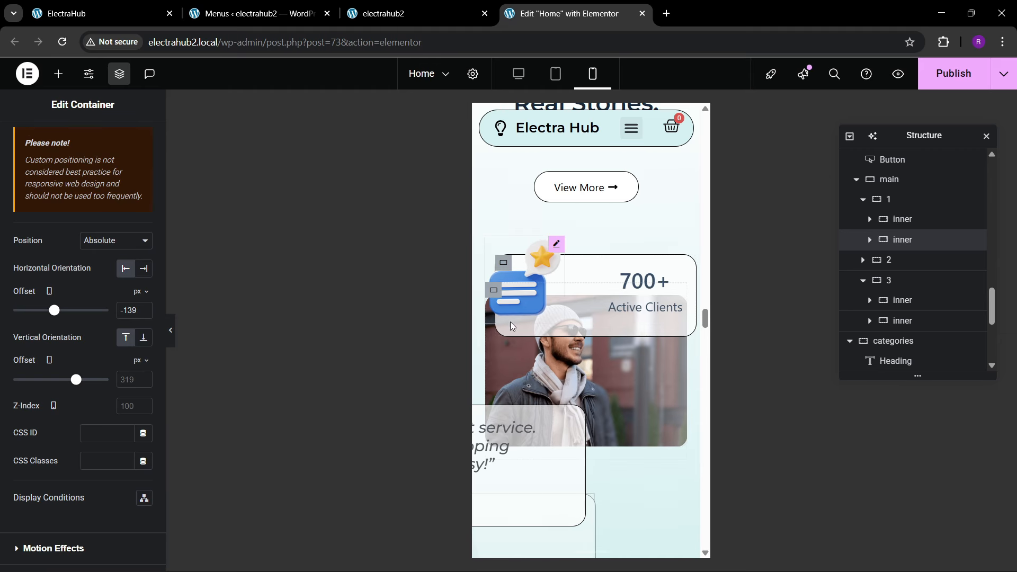
pyautogui.scroll(-4, 586, 348)
pyautogui.scroll(-4, 99, 341)
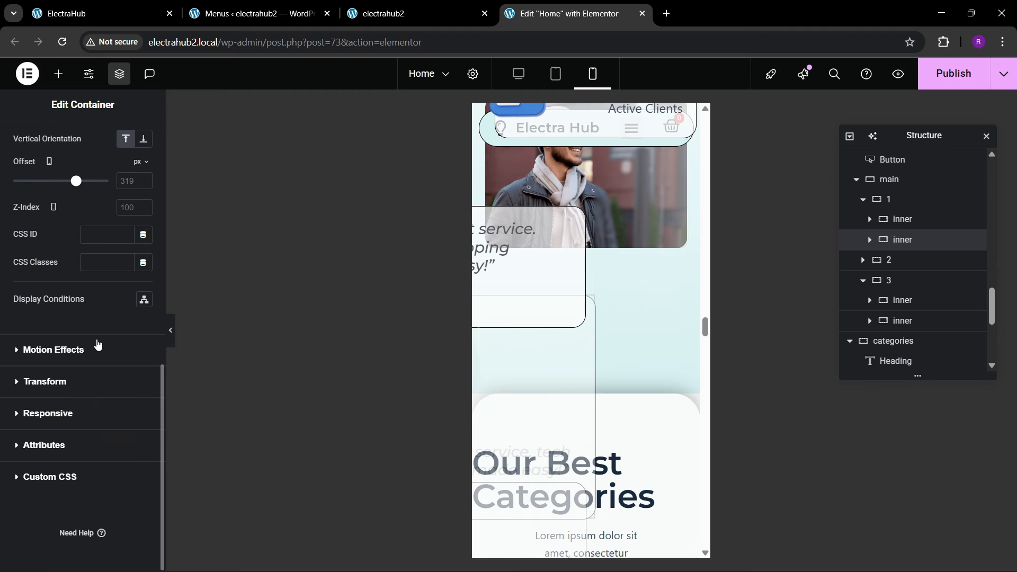
pyautogui.click(78, 411)
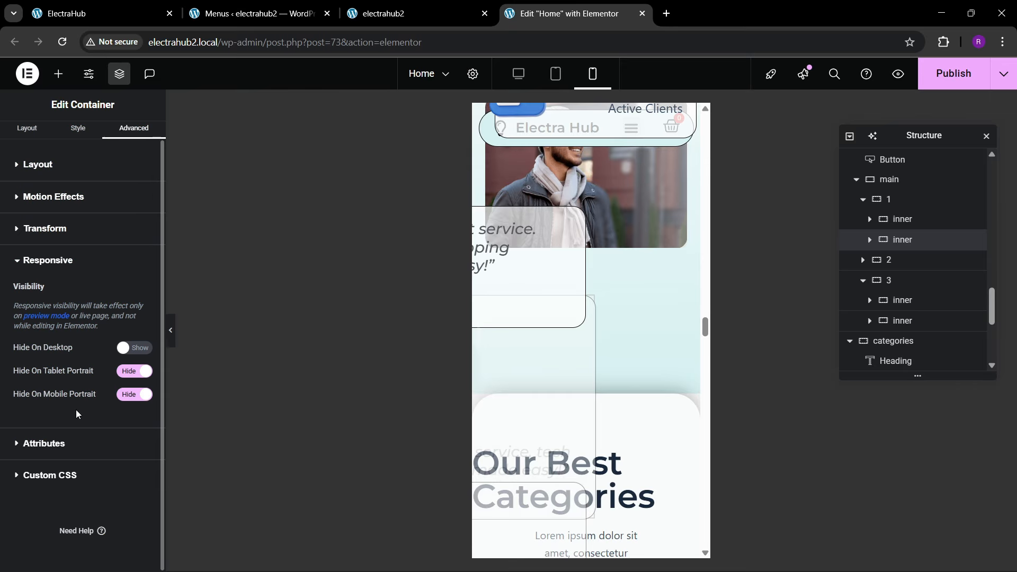
# Step: Set the mobile horizontal offset of container 3's first inner container, the testimonial card over the man's photo, to 28 px
pyautogui.click(887, 300)
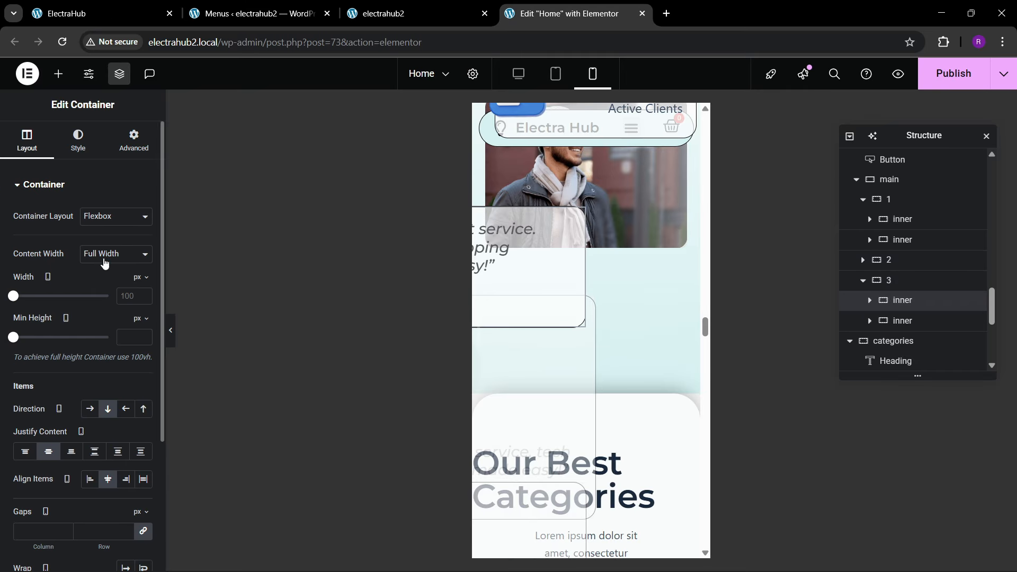
pyautogui.click(133, 141)
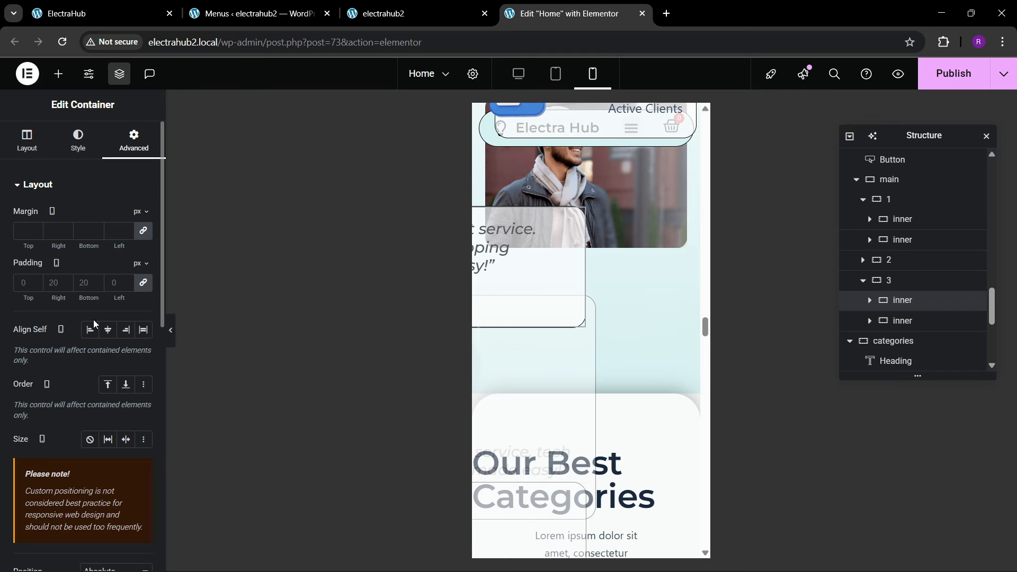
pyautogui.scroll(-5, 94, 319)
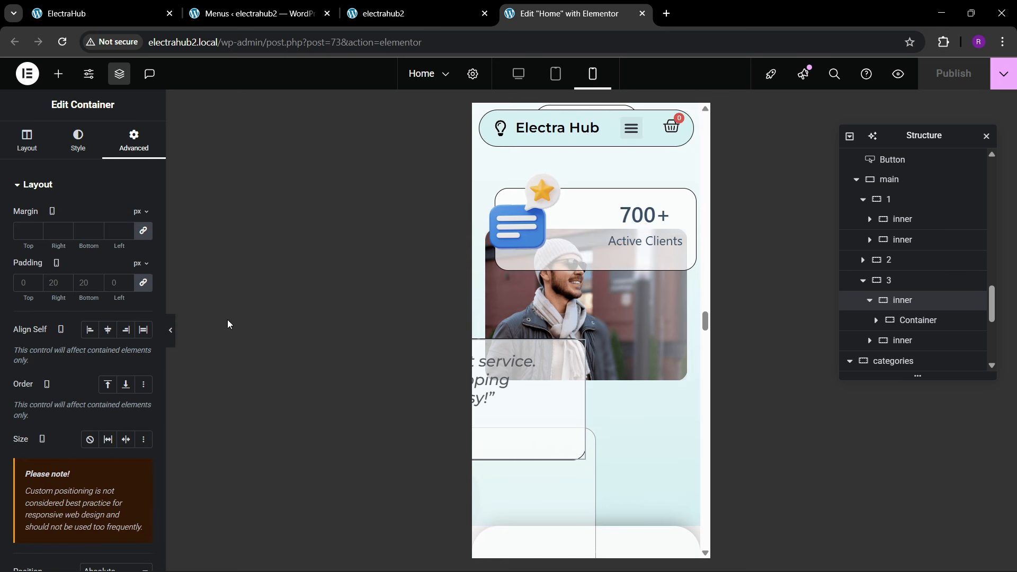
pyautogui.scroll(-6, 85, 326)
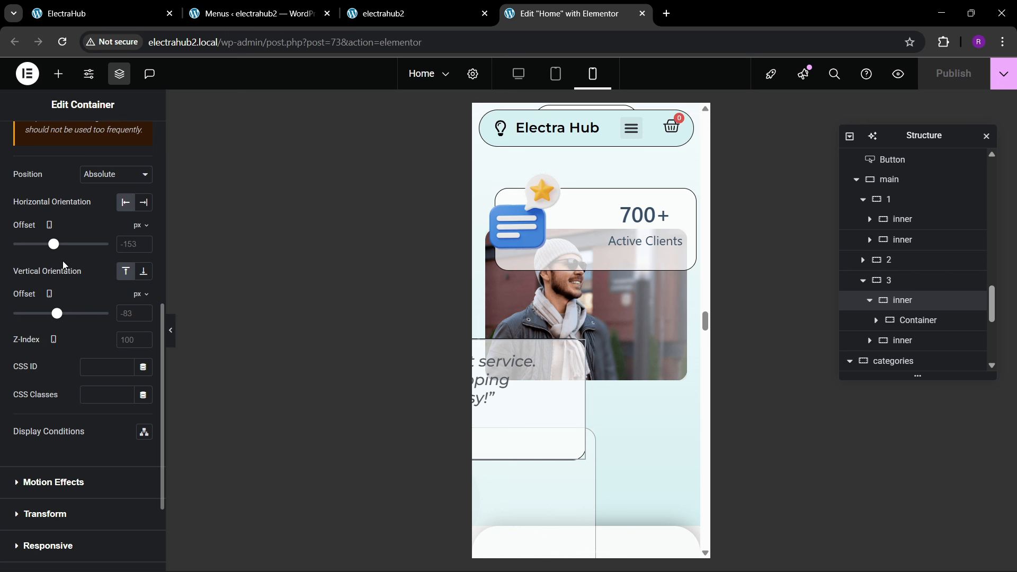
pyautogui.moveTo(57, 248); pyautogui.dragTo(64, 243)
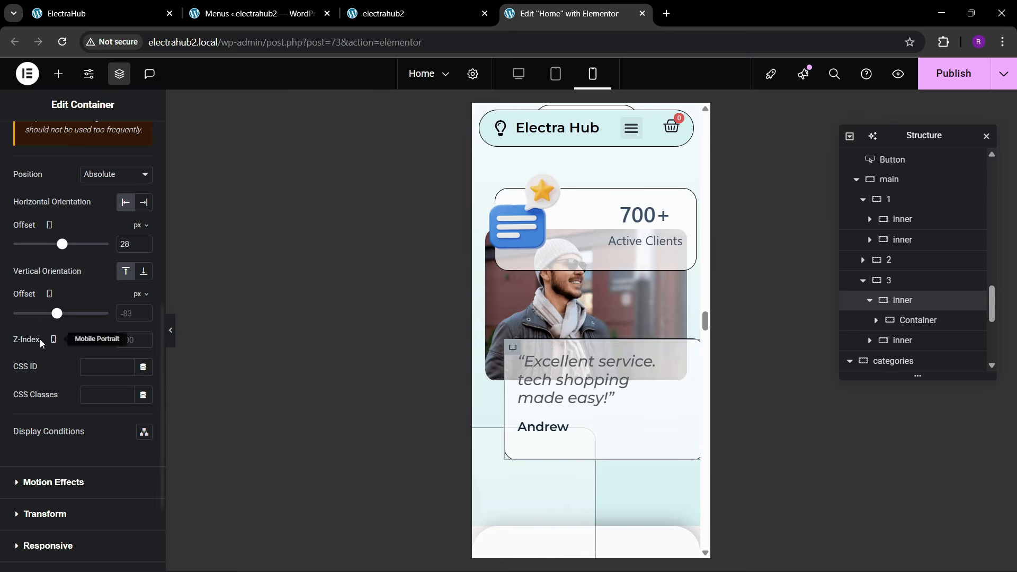
# Step: Set the mobile width of container 3's first inner container to 250 px after trying 300 px
pyautogui.scroll(10, 47, 248)
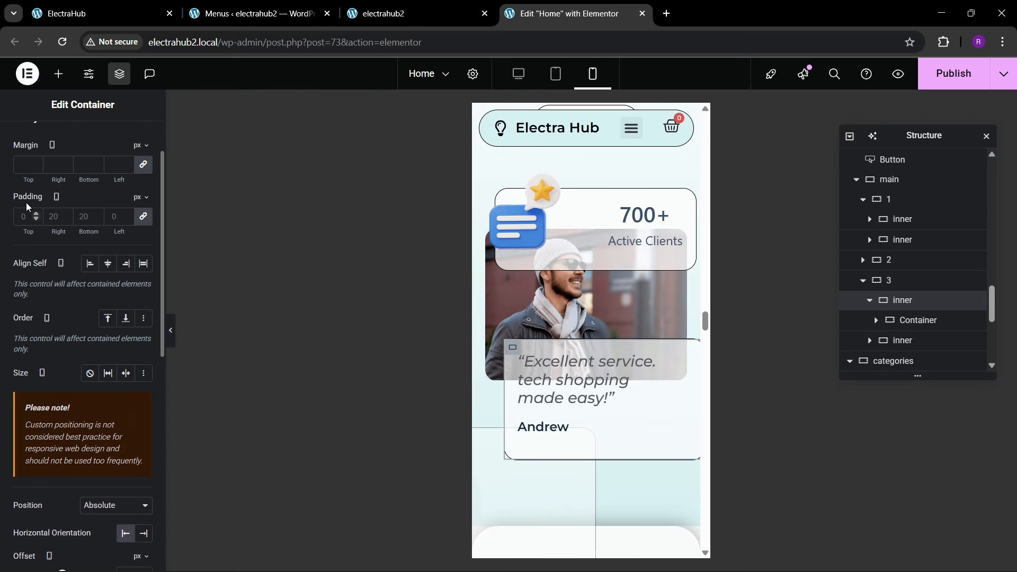
pyautogui.click(15, 141)
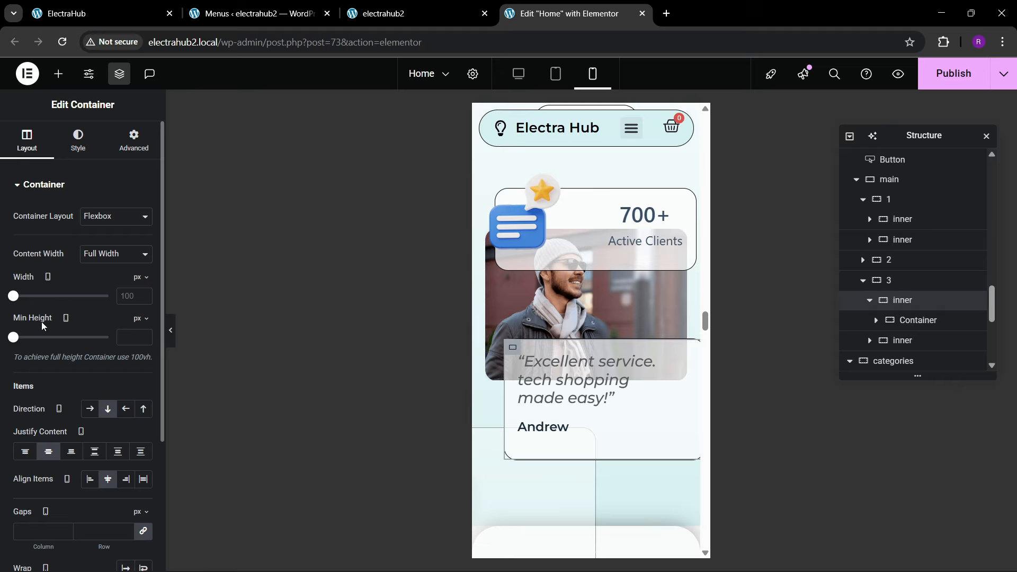
pyautogui.moveTo(24, 300); pyautogui.dragTo(1, 316)
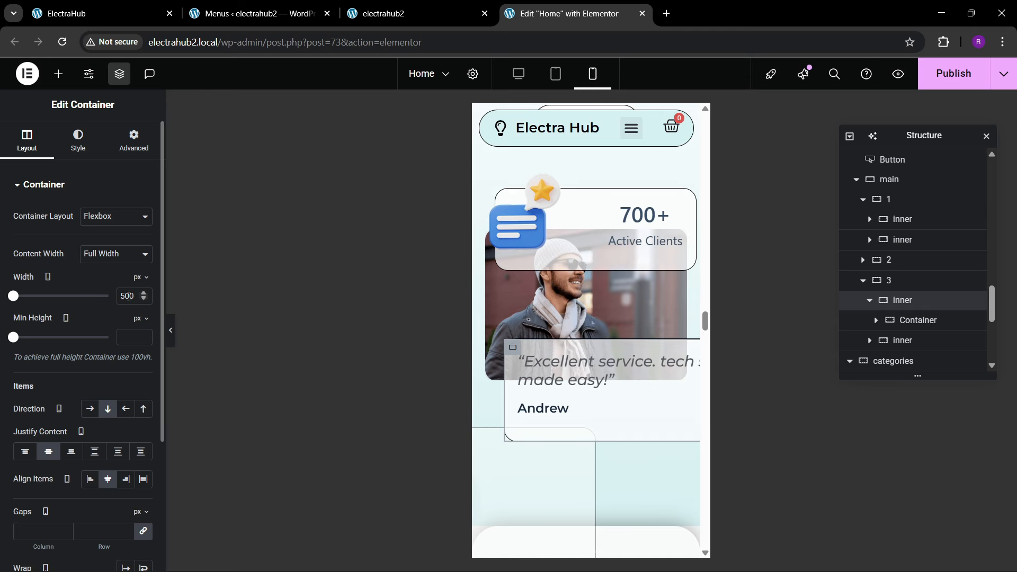
pyautogui.write('300')
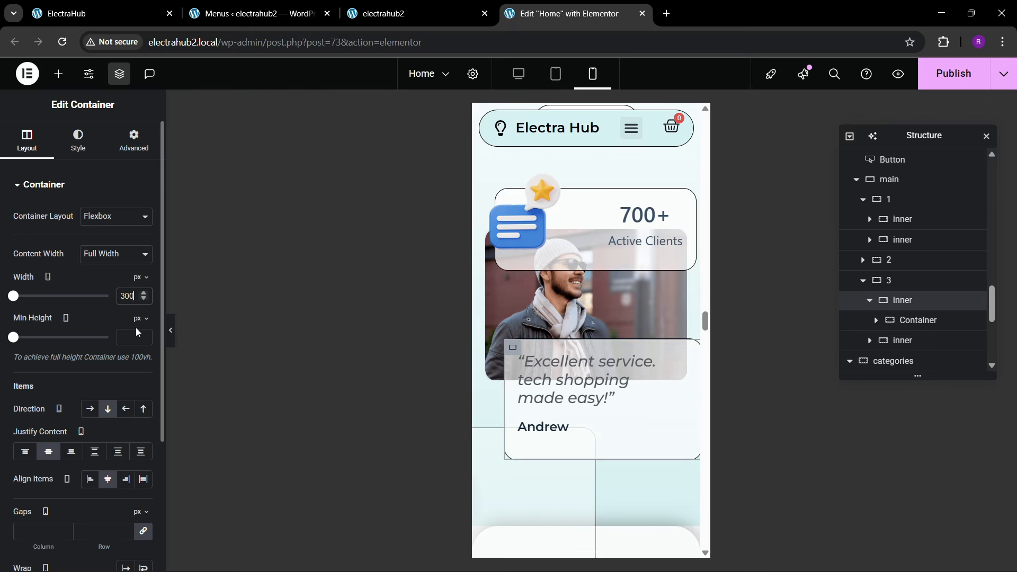
pyautogui.press('BackSpace')
pyautogui.press('BackSpace')
pyautogui.press('BackSpace')
pyautogui.write('2')
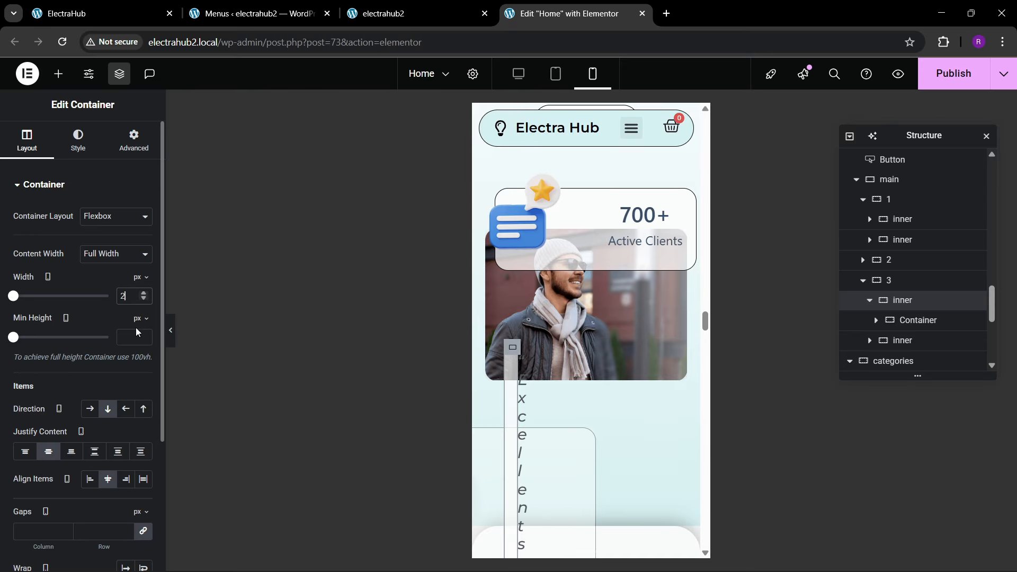
pyautogui.write('50')
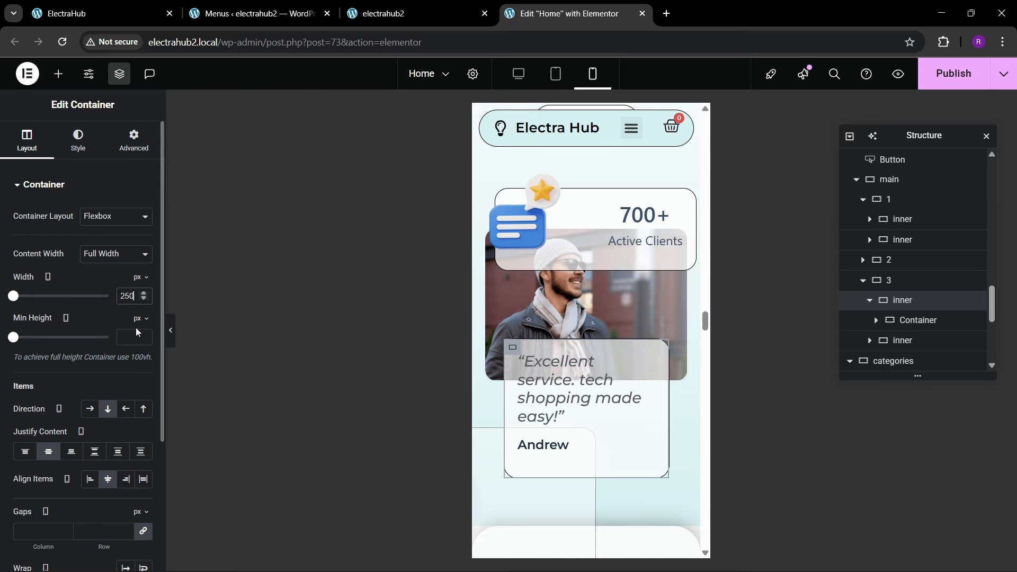
# Step: Reduce the mobile font size of the "Excellent service. tech shopping made easy!" quote heading to 19 px
pyautogui.click(634, 362)
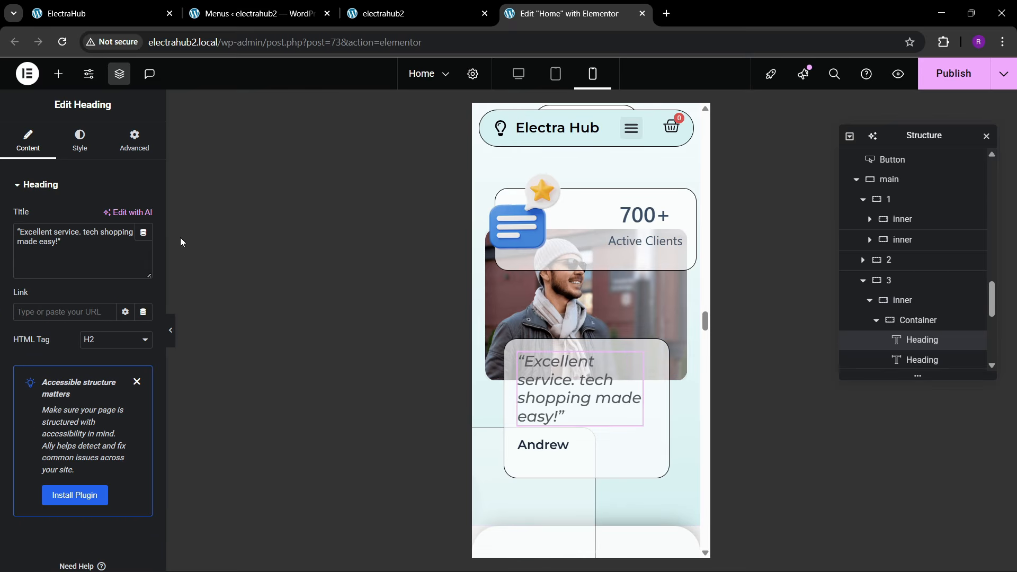
pyautogui.click(79, 140)
pyautogui.click(143, 255)
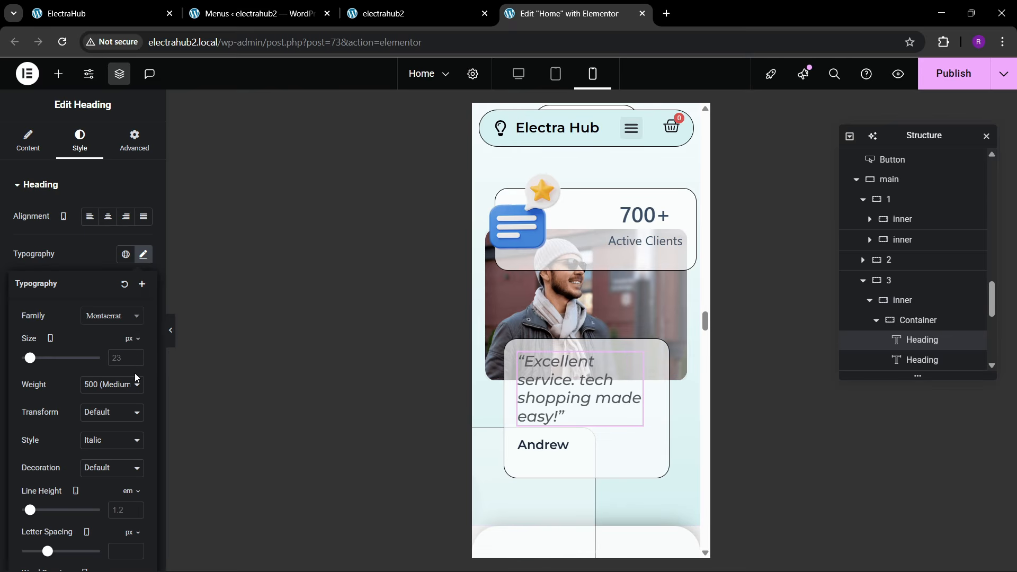
pyautogui.moveTo(137, 358); pyautogui.dragTo(137, 358)
pyautogui.click(137, 362)
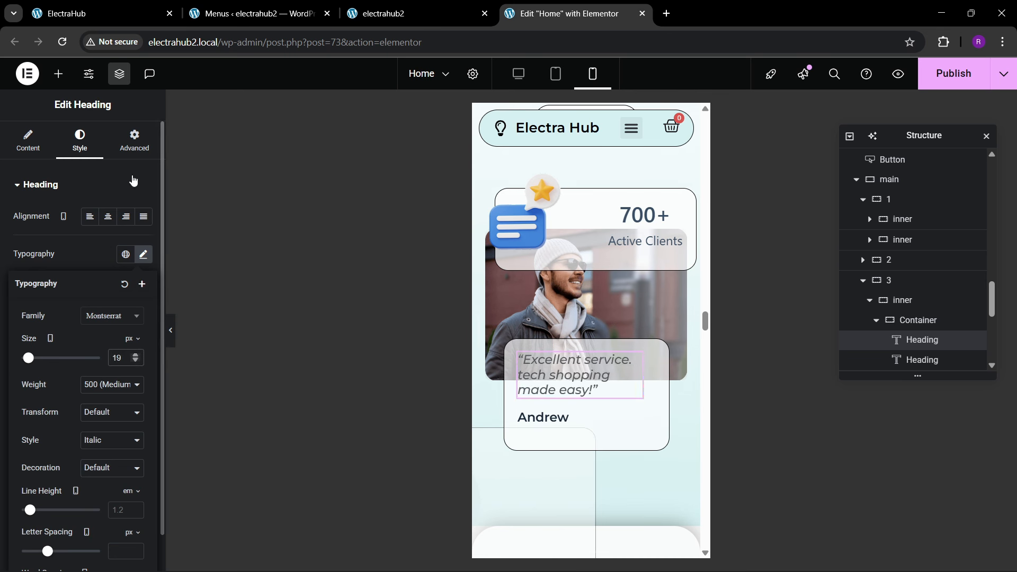
pyautogui.click(135, 141)
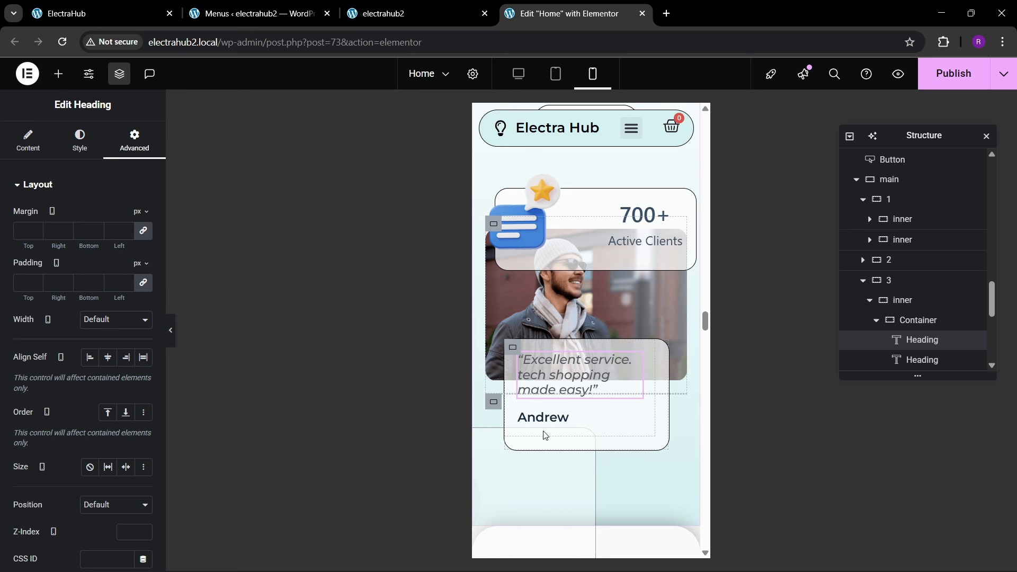
pyautogui.scroll(2, 557, 352)
pyautogui.scroll(-2, 557, 351)
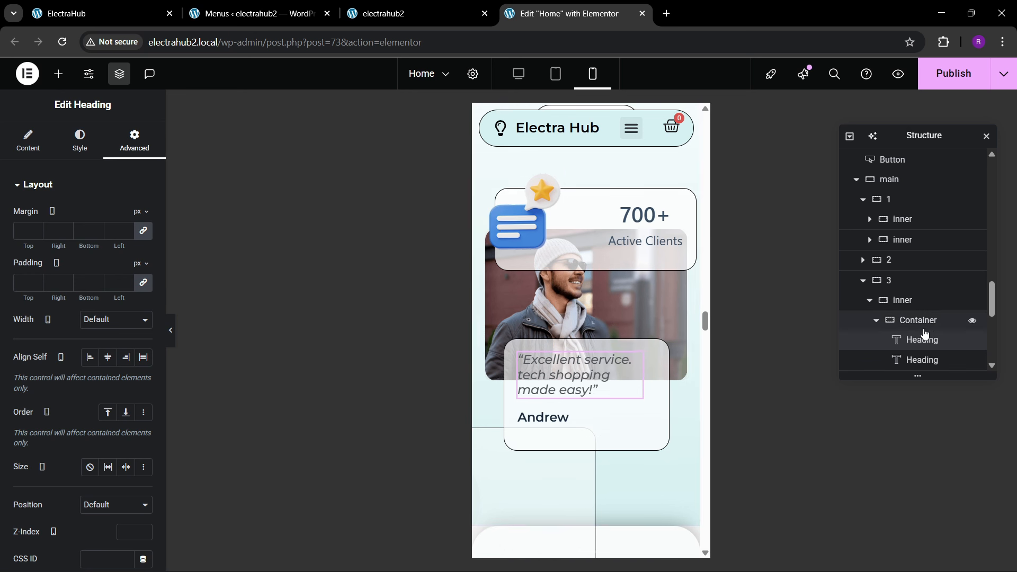
pyautogui.scroll(-3, 550, 403)
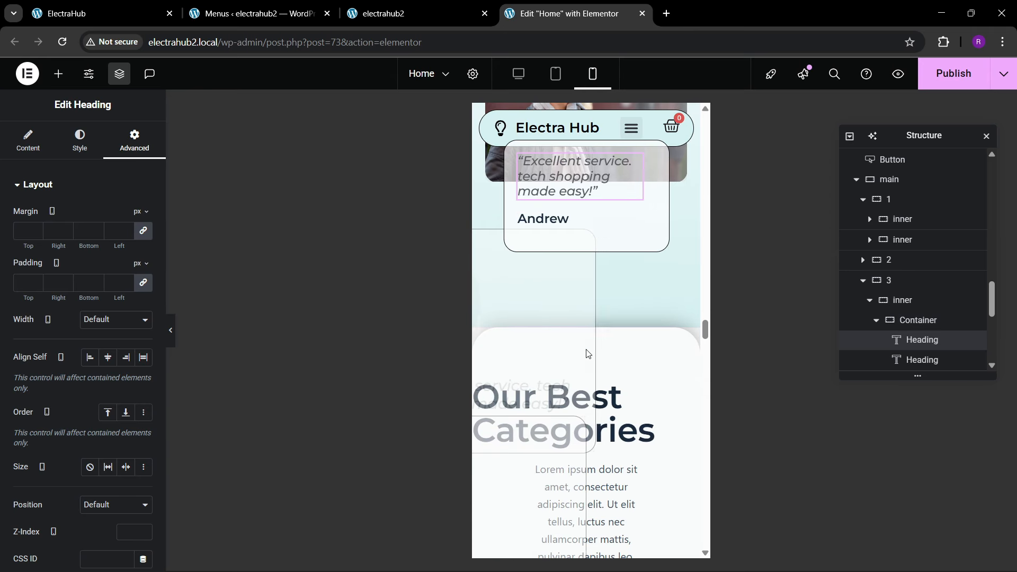
# Step: Set the mobile padding of the categories container to 80 px top and bottom and 20 px right and left
pyautogui.click(862, 281)
pyautogui.click(862, 200)
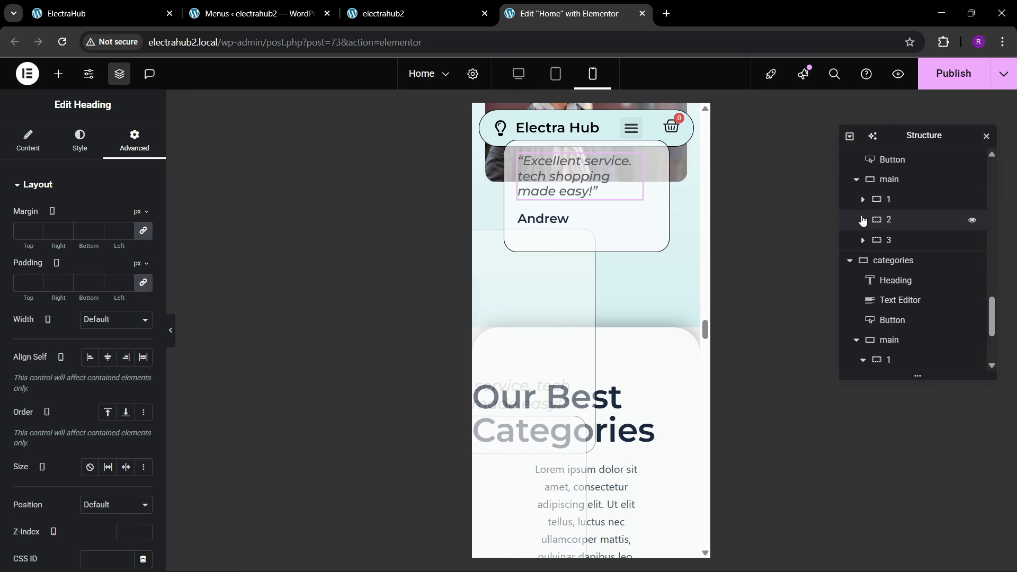
pyautogui.click(899, 265)
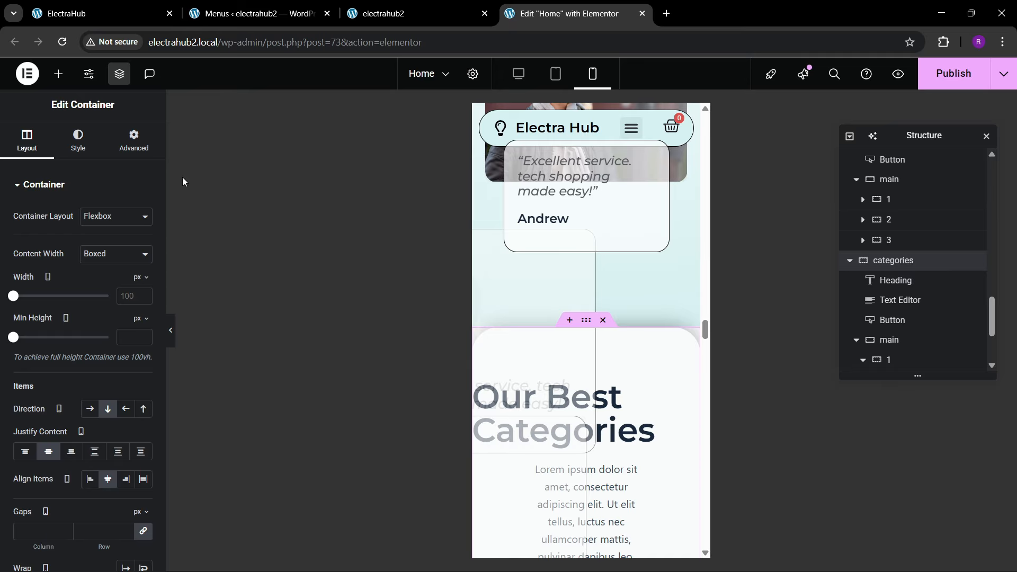
pyautogui.click(146, 142)
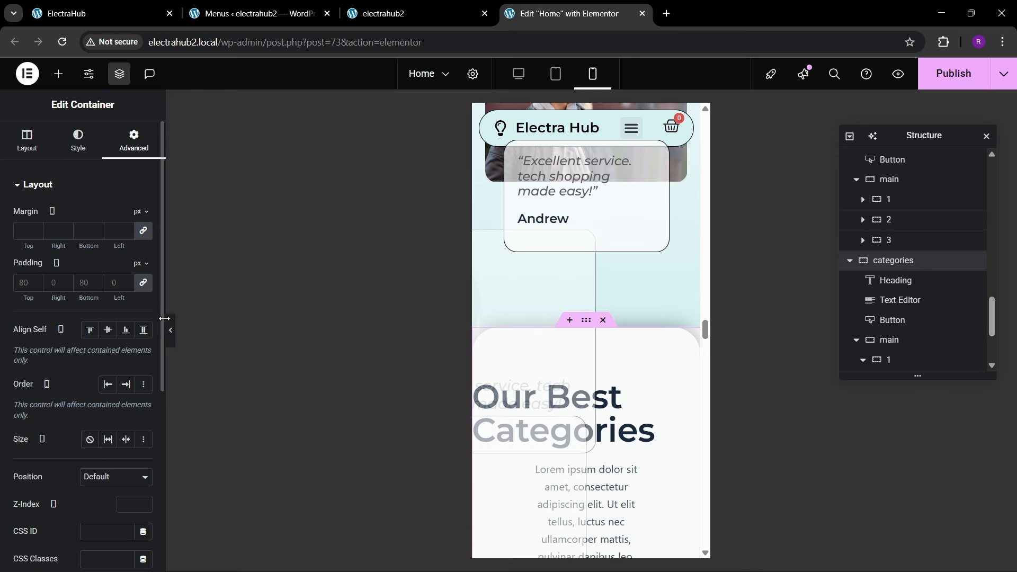
pyautogui.click(143, 284)
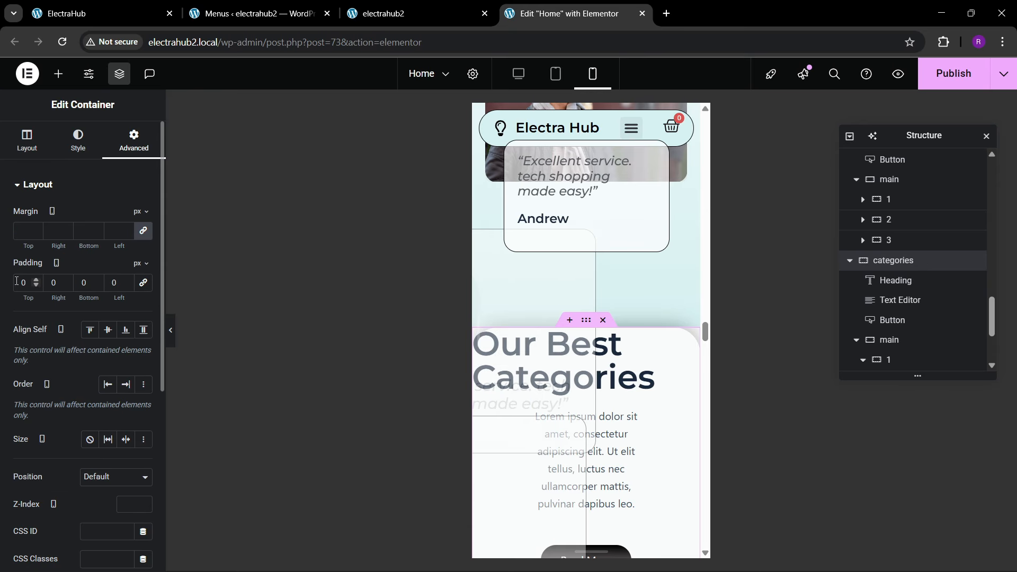
pyautogui.write('80')
pyautogui.press('Tab')
pyautogui.write('20')
pyautogui.press('Tab')
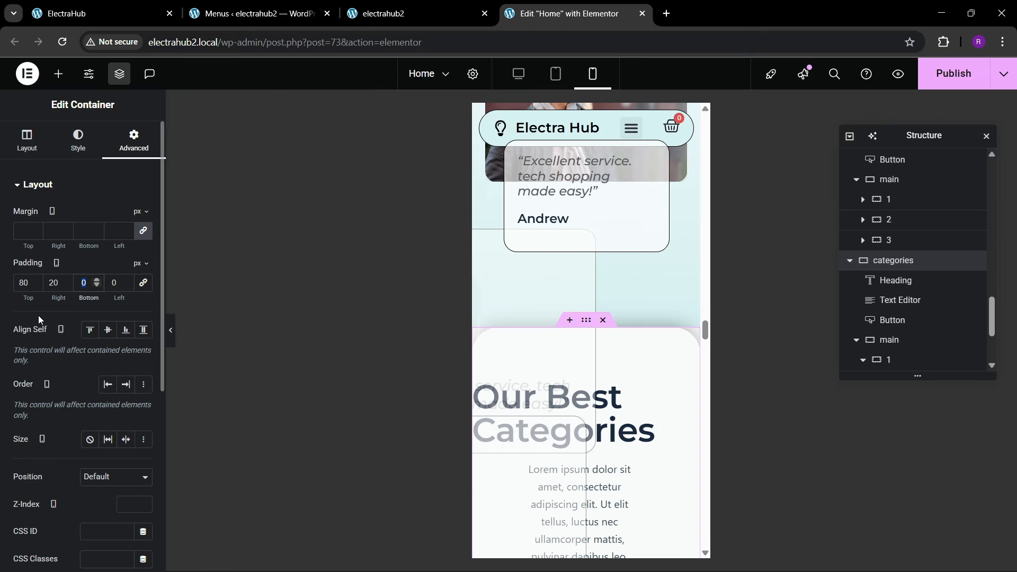
pyautogui.write('80')
pyautogui.press('Tab')
pyautogui.write('20')
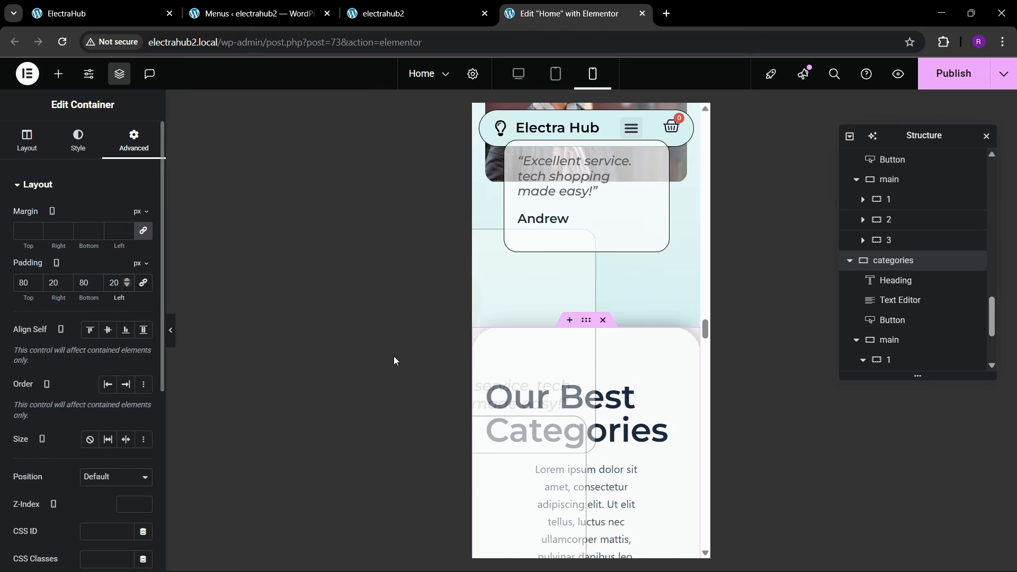
pyautogui.scroll(-1, 568, 358)
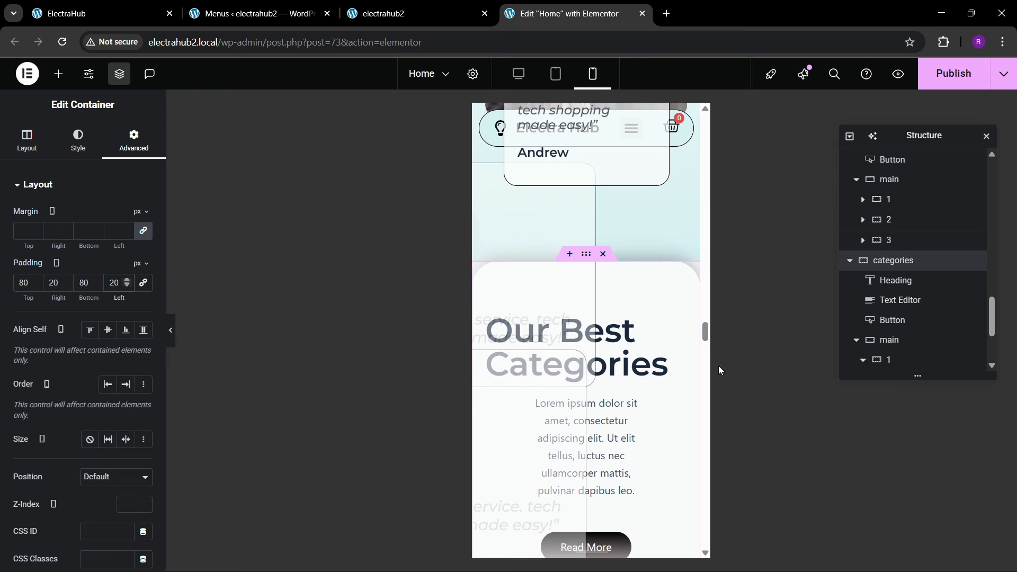
# Step: Center-align the "Our Best Categories" heading on mobile and open its typography settings
pyautogui.click(24, 142)
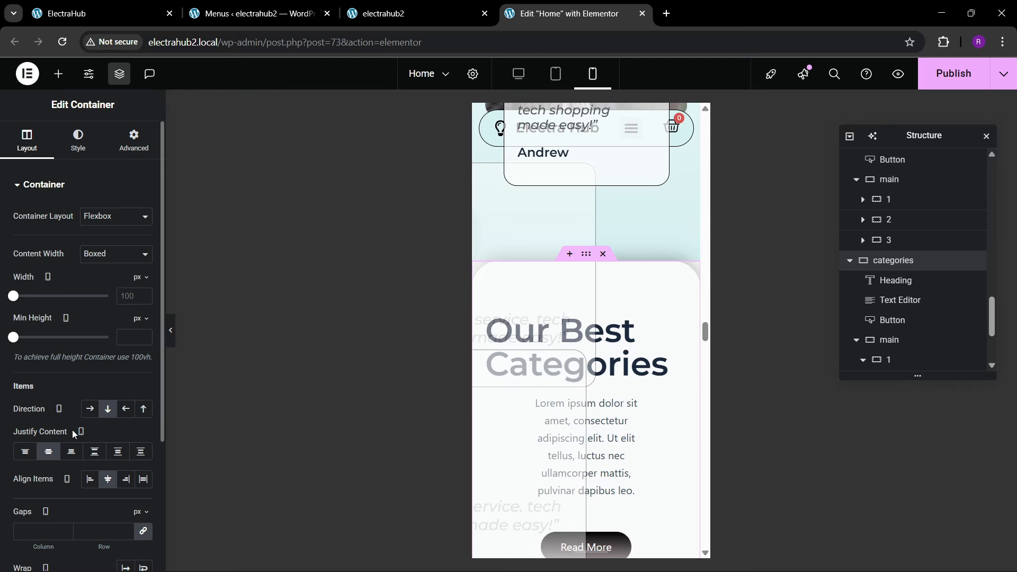
pyautogui.click(679, 322)
pyautogui.click(80, 141)
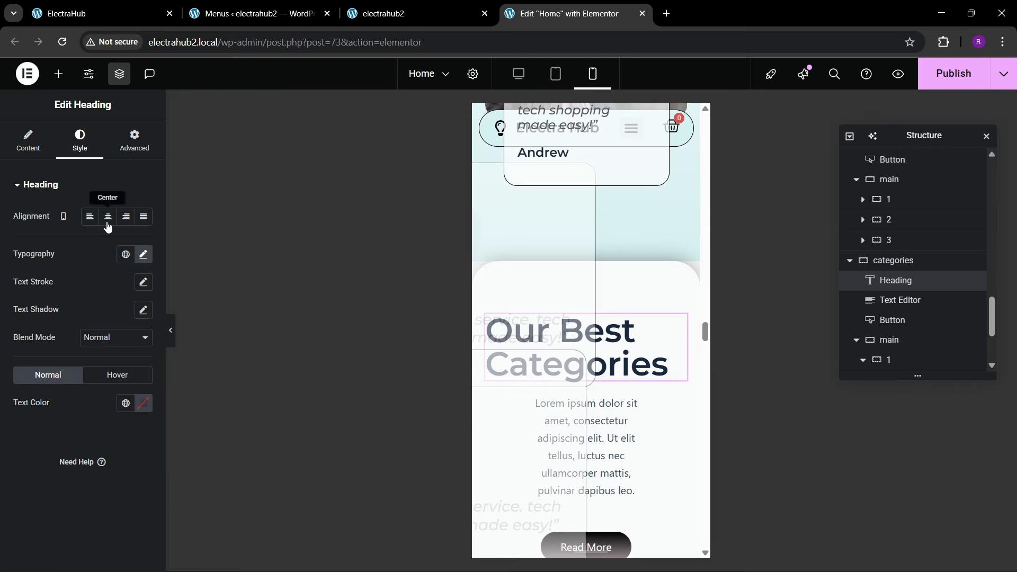
pyautogui.click(108, 216)
pyautogui.click(143, 254)
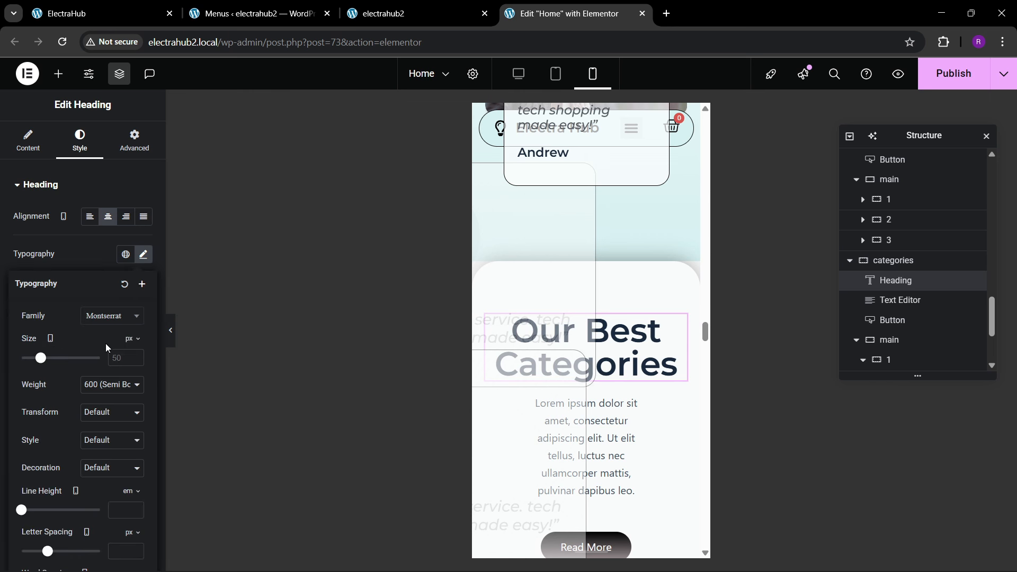
# Step: Try the 500 (Medium) font weight on the "Our Best Categories" heading and return it to 600 (Semi Bold)
pyautogui.click(114, 384)
pyautogui.click(103, 257)
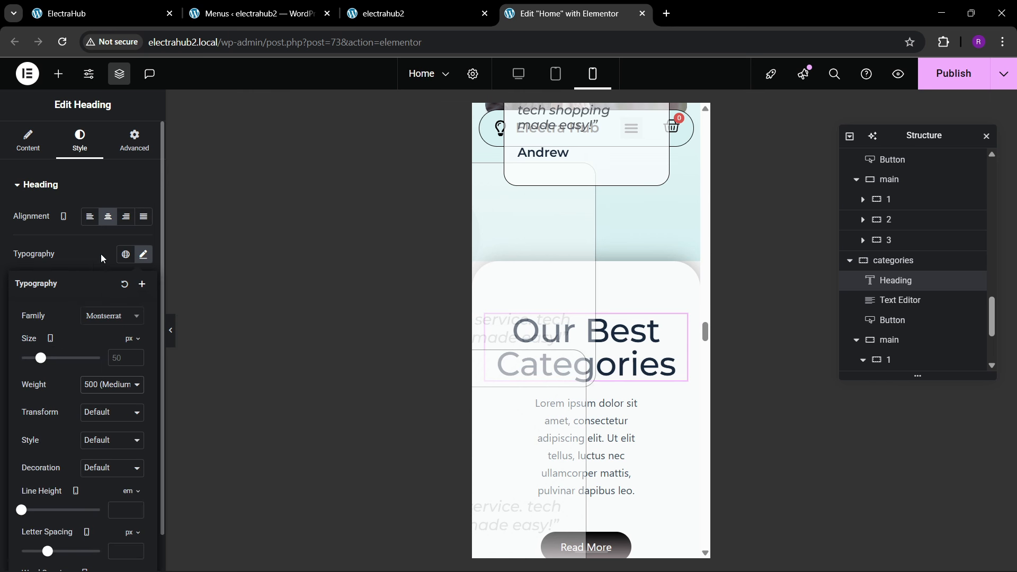
pyautogui.click(102, 392)
pyautogui.click(103, 272)
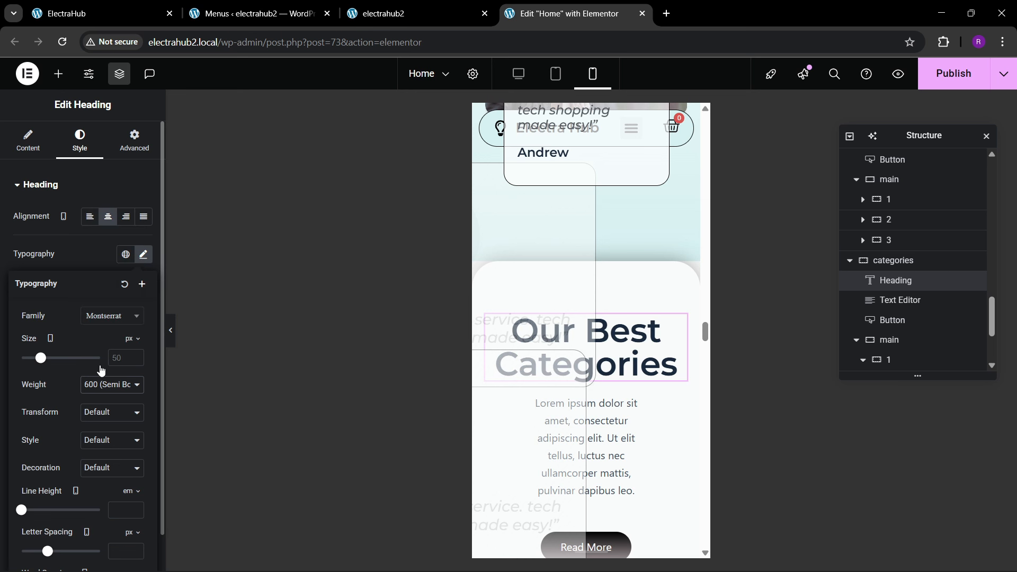
# Step: Set the mobile font size of the "Our Best Categories" heading to 35 px
pyautogui.write('1')
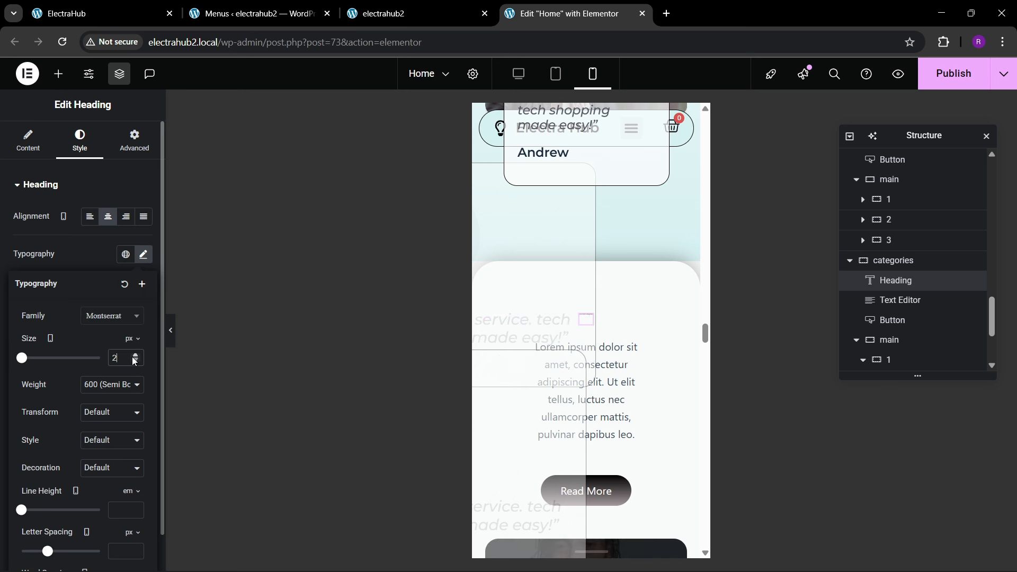
pyautogui.click(133, 357)
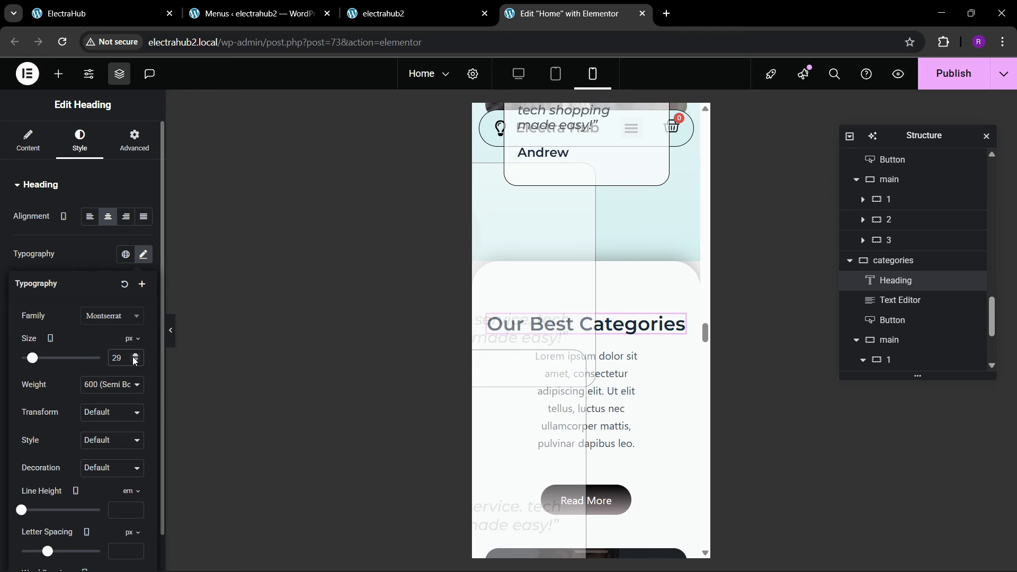
pyautogui.click(135, 357)
pyautogui.click(135, 357)
pyautogui.click(135, 357)
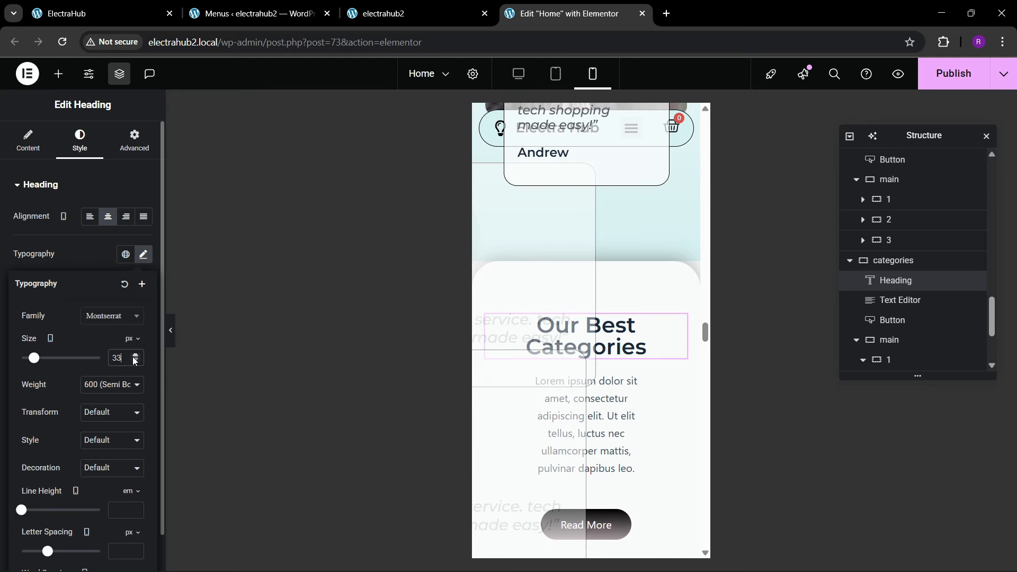
pyautogui.click(135, 358)
pyautogui.click(135, 357)
pyautogui.click(135, 356)
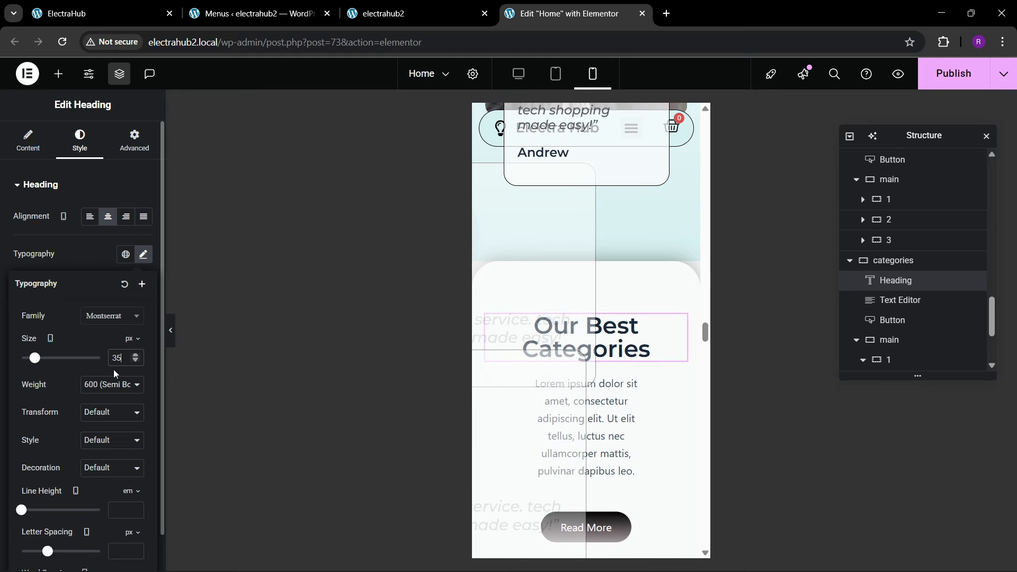
# Step: Set the mobile line height of the "Our Best Categories" heading to 1.1 em
pyautogui.scroll(-1, 103, 392)
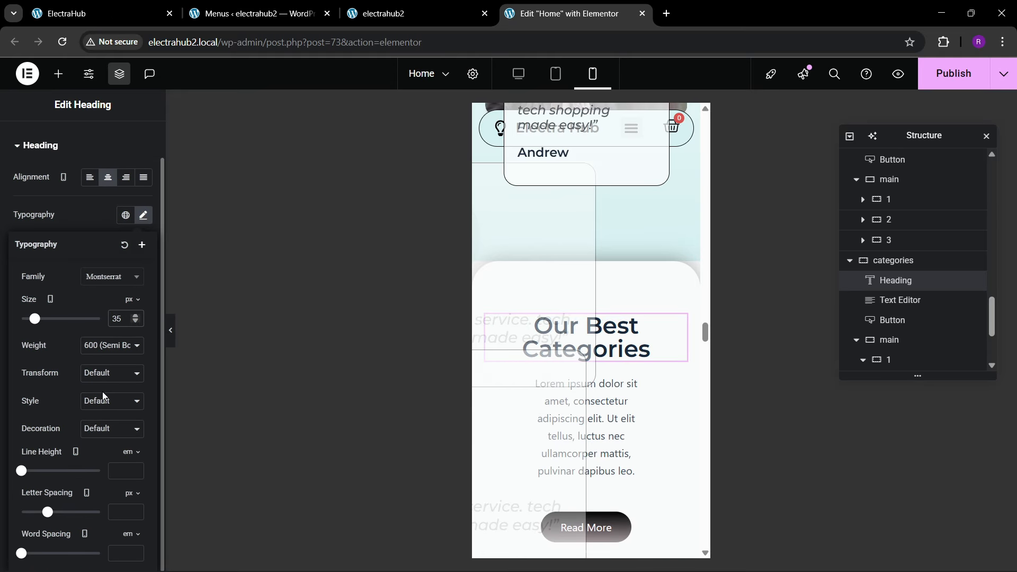
pyautogui.click(127, 479)
pyautogui.write('1.2')
pyautogui.press('BackSpace')
pyautogui.write('1')
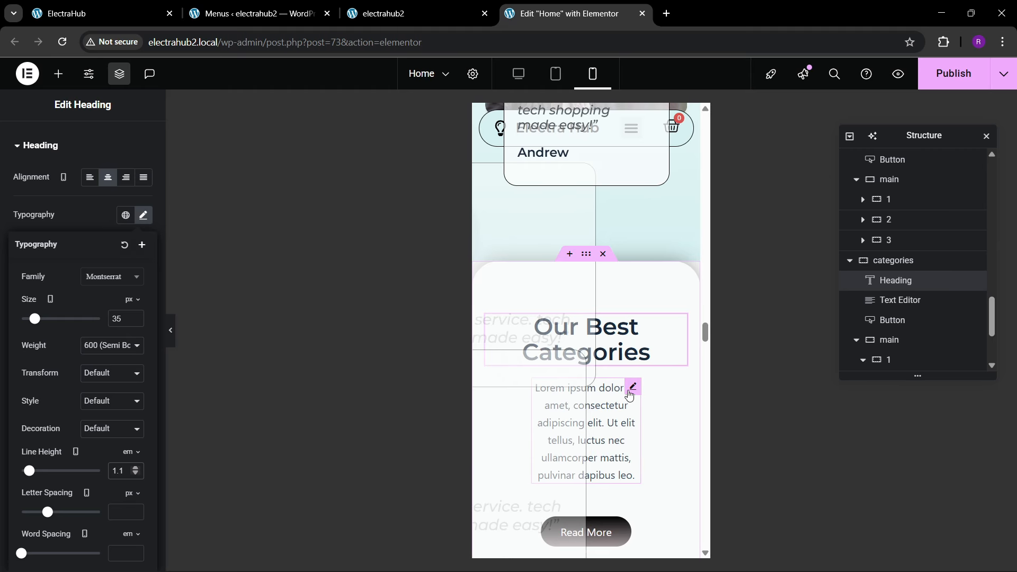
# Step: Set the mobile width of the text under the "Our Best Categories" heading to Full Width (100%)
pyautogui.click(633, 387)
pyautogui.click(79, 140)
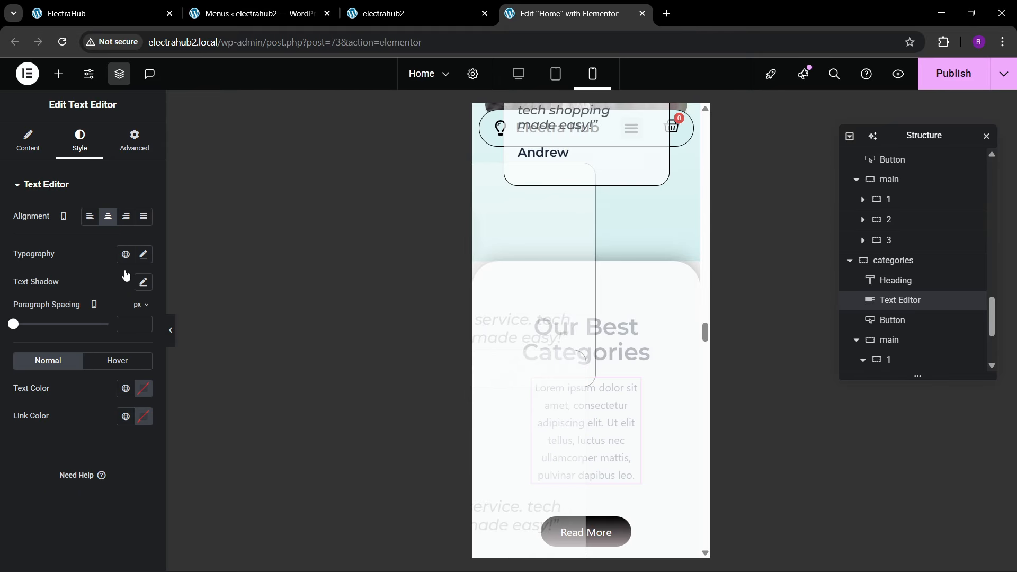
pyautogui.click(136, 152)
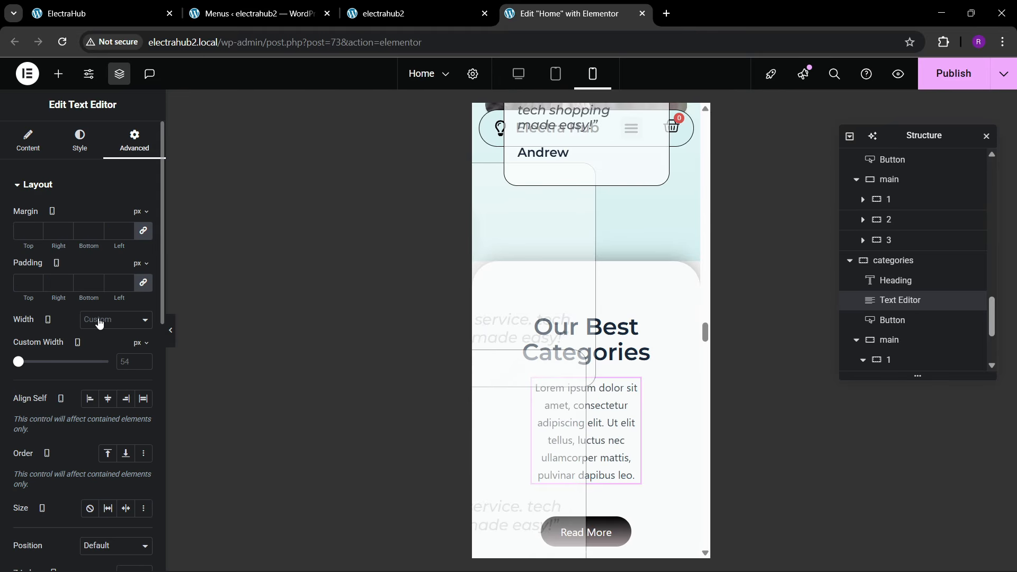
pyautogui.click(98, 321)
pyautogui.click(94, 351)
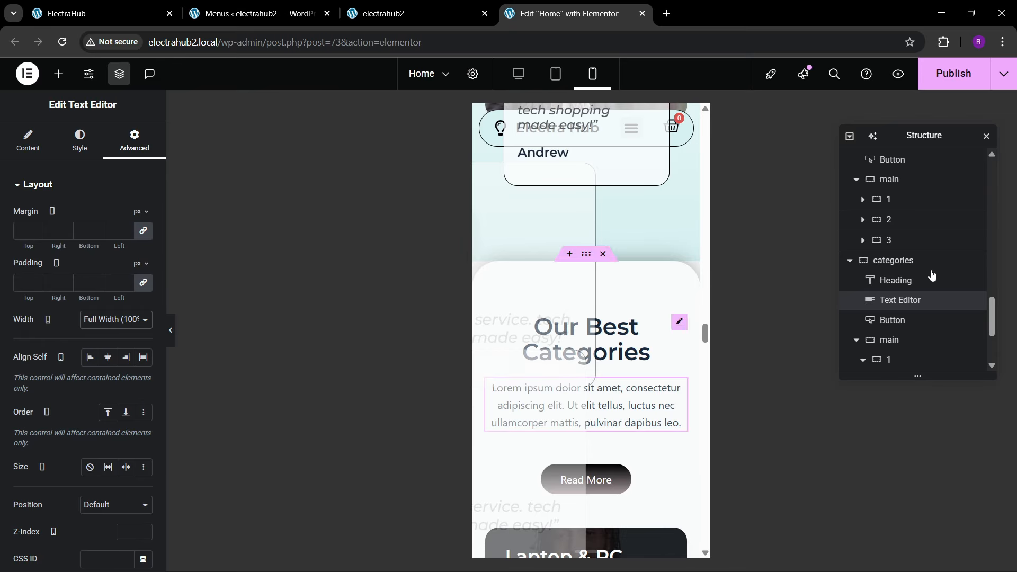
# Step: Check the categories section's padding settings and how its cards look on mobile down to the Accessories card
pyautogui.click(134, 143)
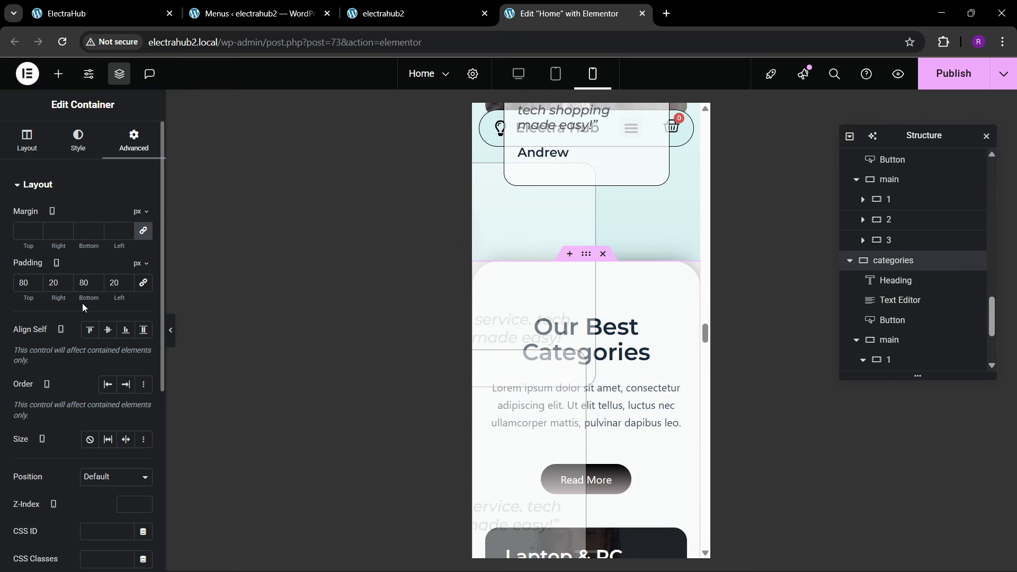
pyautogui.scroll(-5, 609, 355)
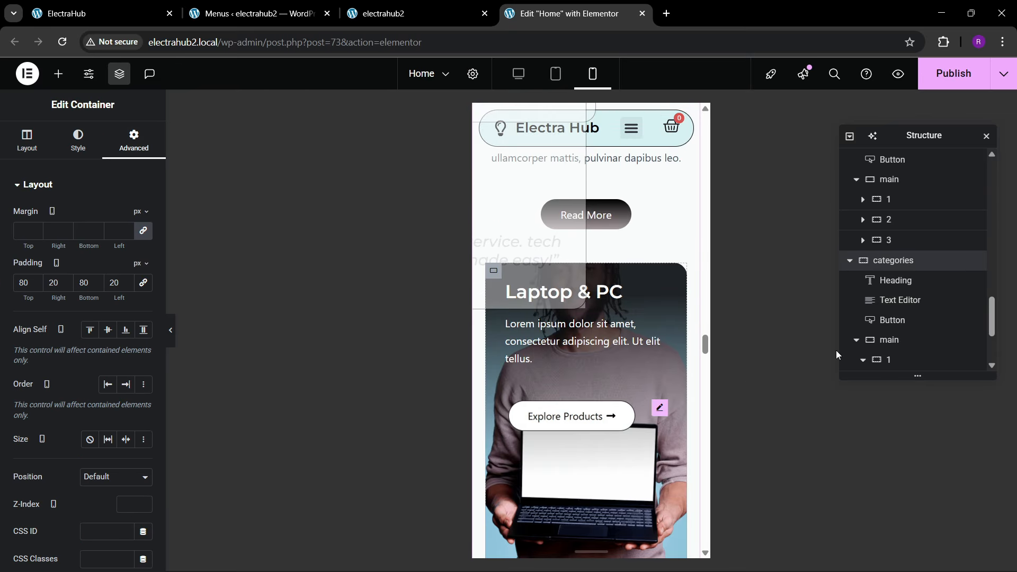
pyautogui.scroll(-7, 558, 401)
pyautogui.scroll(-7, 557, 407)
pyautogui.scroll(4, 557, 408)
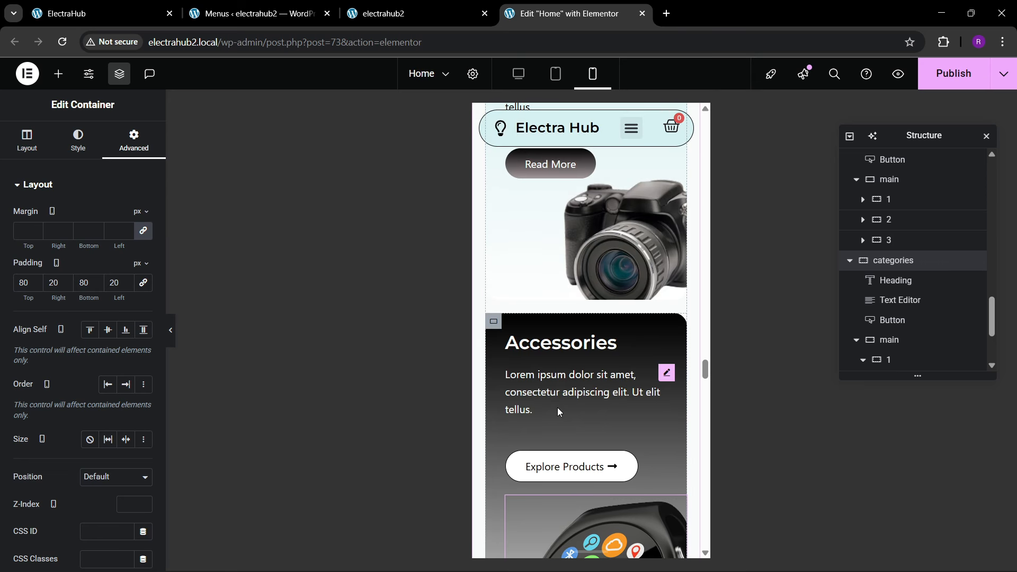
pyautogui.scroll(-2, 557, 406)
pyautogui.scroll(2, 556, 405)
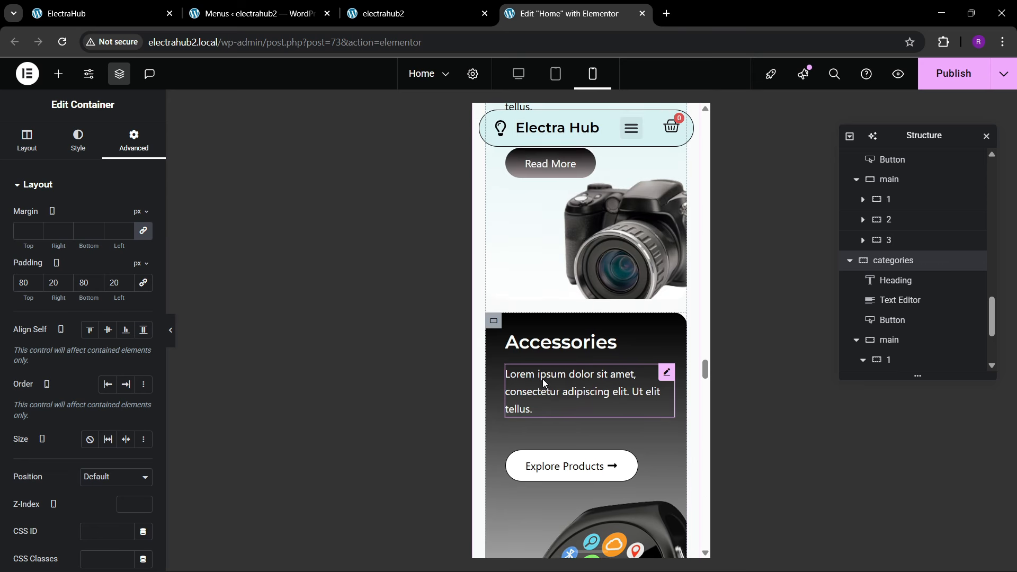
# Step: Try a 10% mobile width on the smartwatch image in the Accessories card and clear the value
pyautogui.click(493, 321)
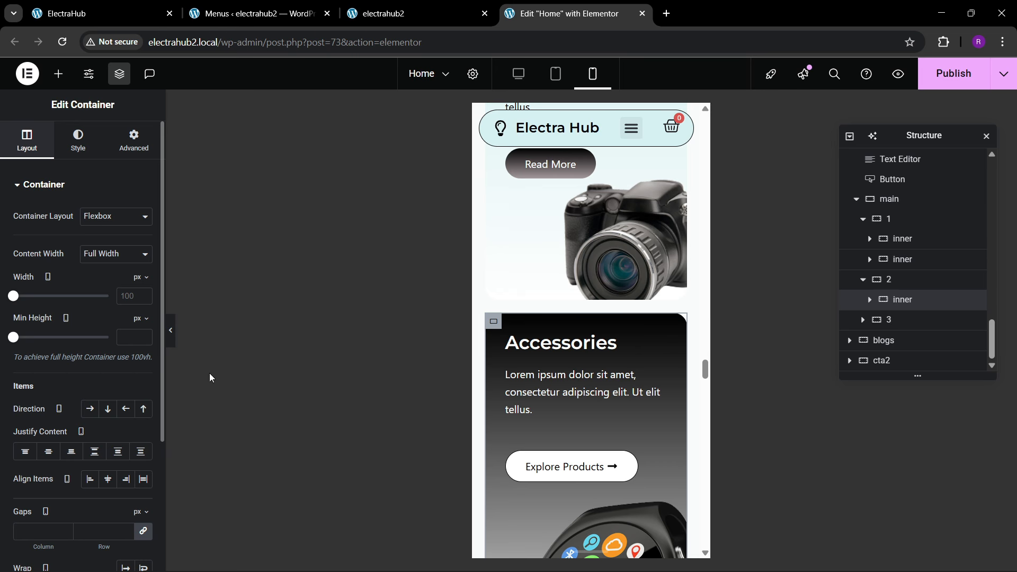
pyautogui.scroll(-4, 593, 402)
pyautogui.click(599, 397)
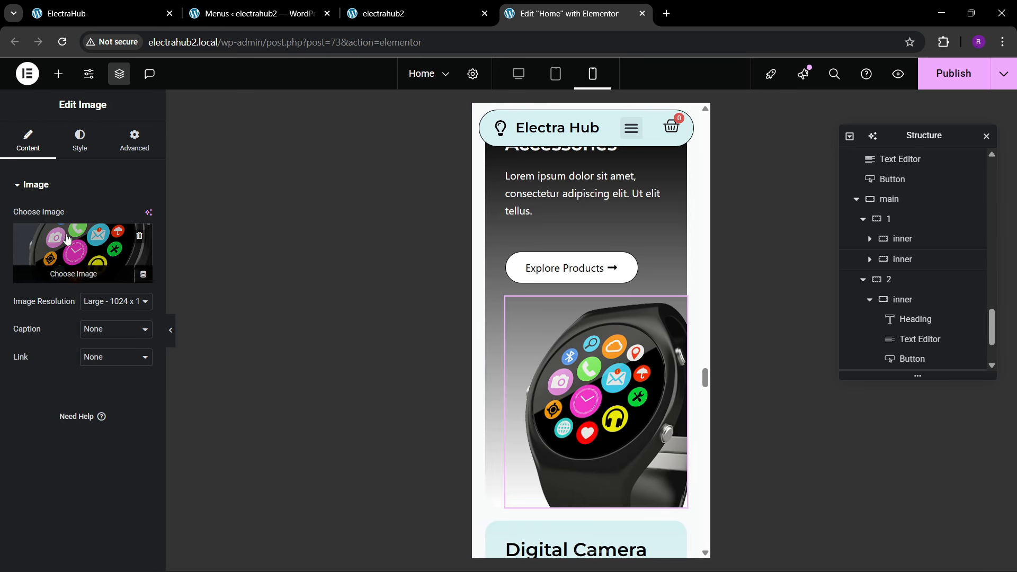
pyautogui.click(119, 151)
pyautogui.click(79, 142)
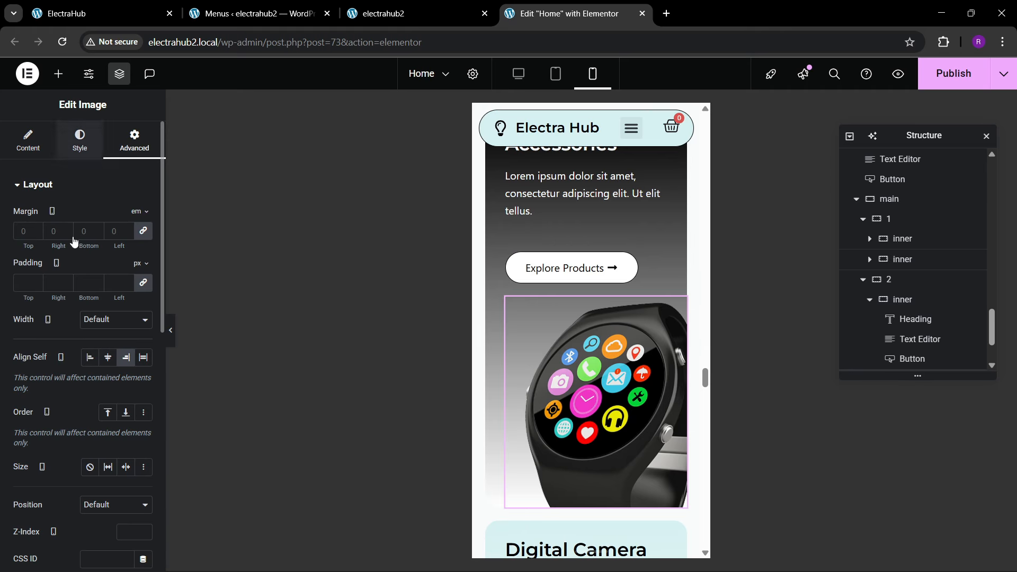
pyautogui.moveTo(19, 261); pyautogui.dragTo(76, 262)
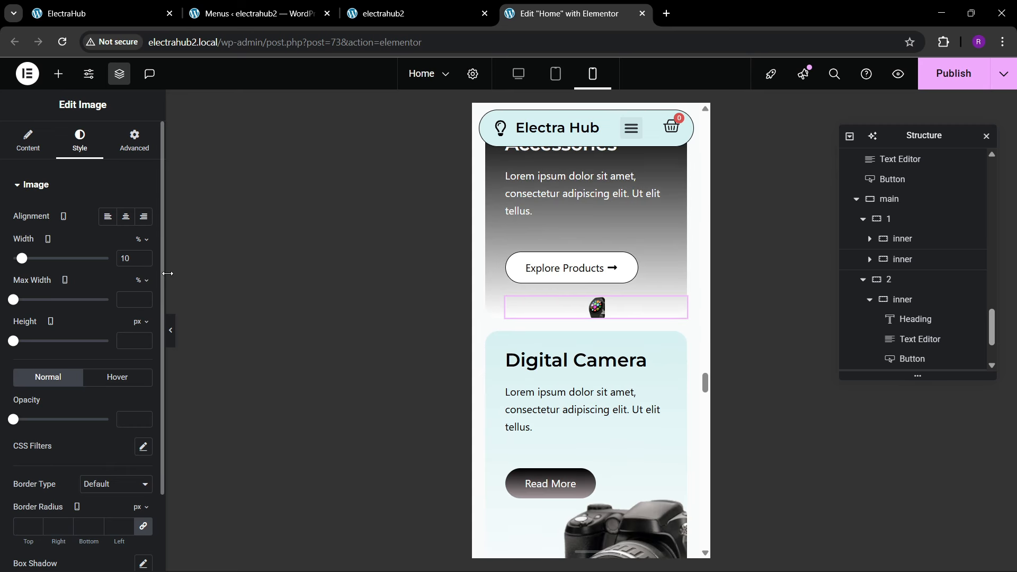
pyautogui.press('BackSpace')
pyautogui.press('BackSpace')
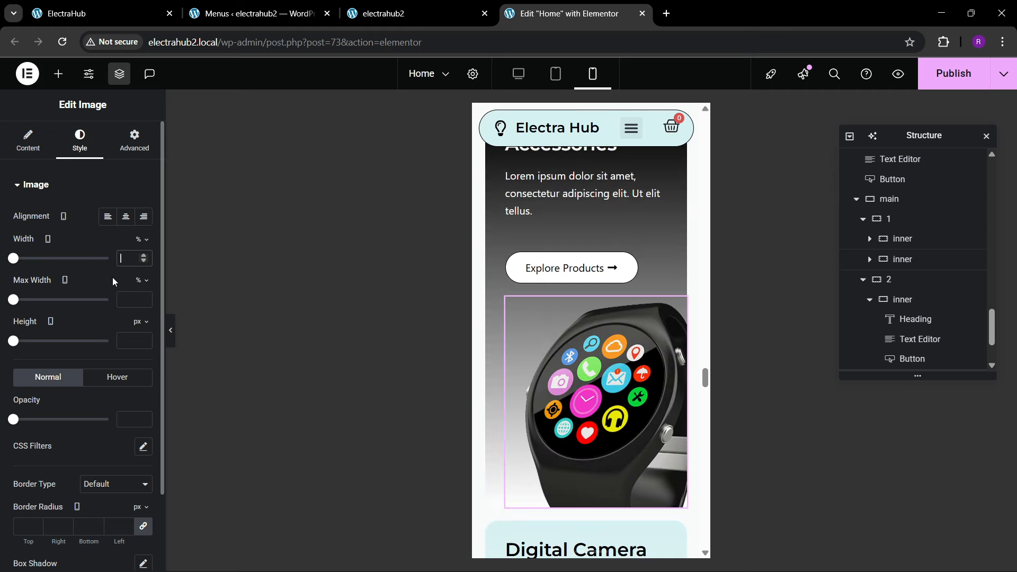
# Step: Examine the remaining category cards on mobile and the border settings of the last Laptop & PC card
pyautogui.scroll(-10, 578, 374)
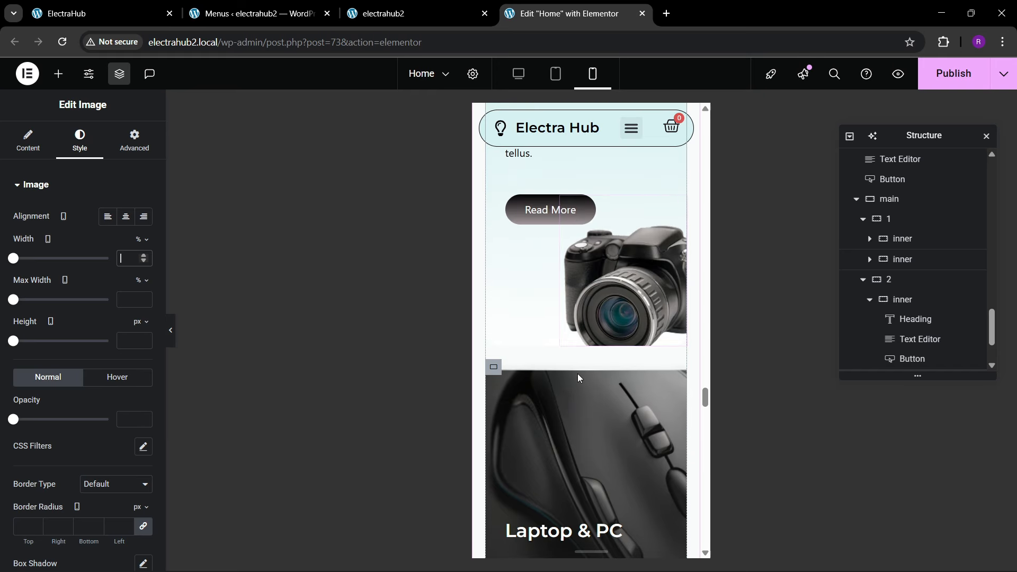
pyautogui.scroll(3, 578, 376)
pyautogui.scroll(1, 577, 373)
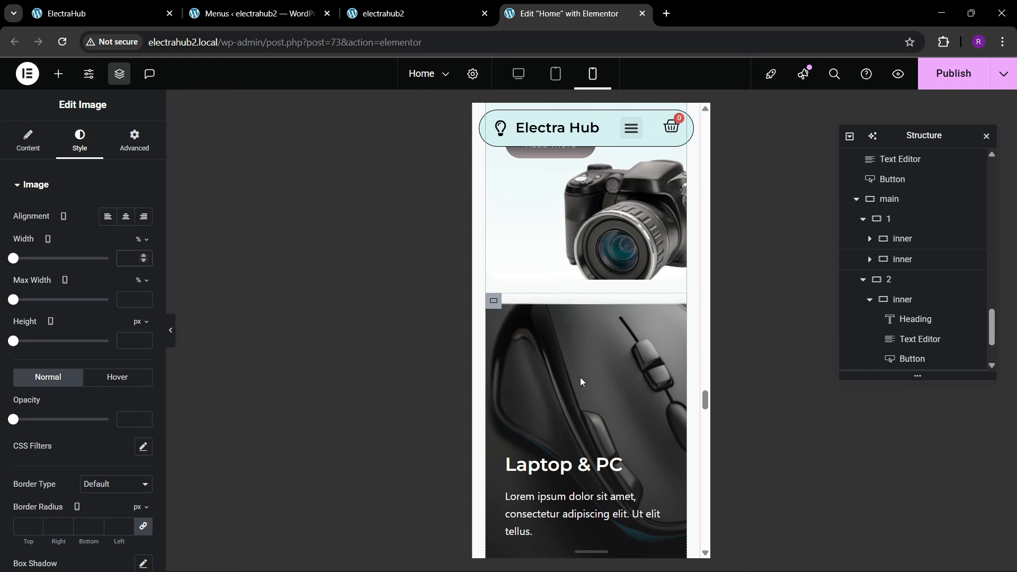
pyautogui.click(492, 306)
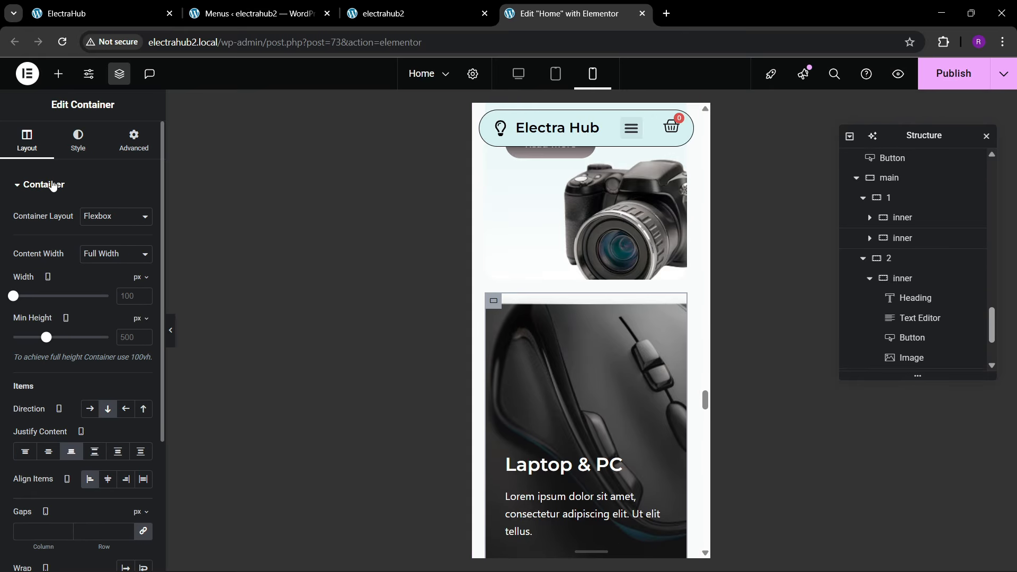
pyautogui.click(78, 140)
pyautogui.scroll(-5, 82, 357)
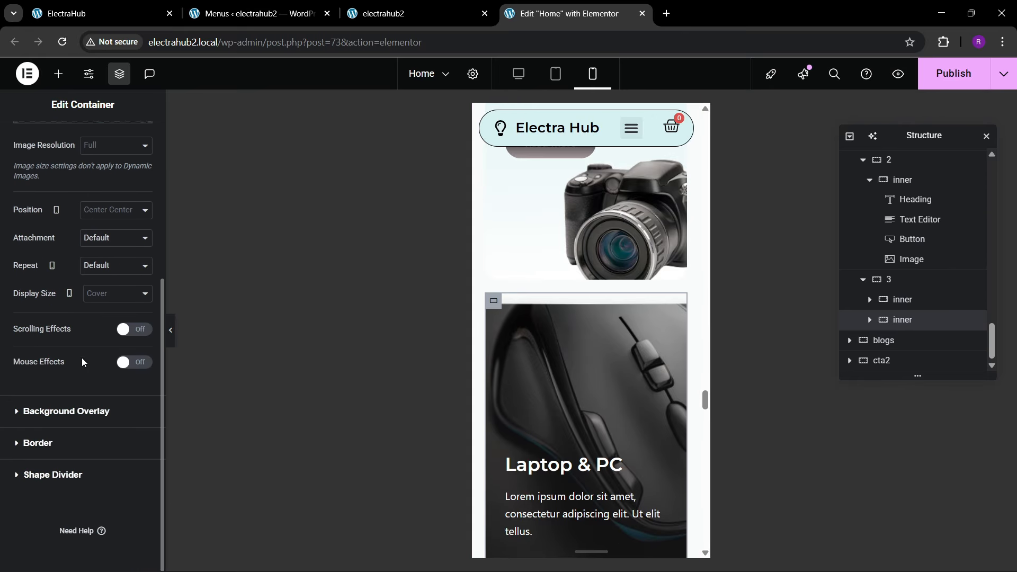
pyautogui.click(42, 450)
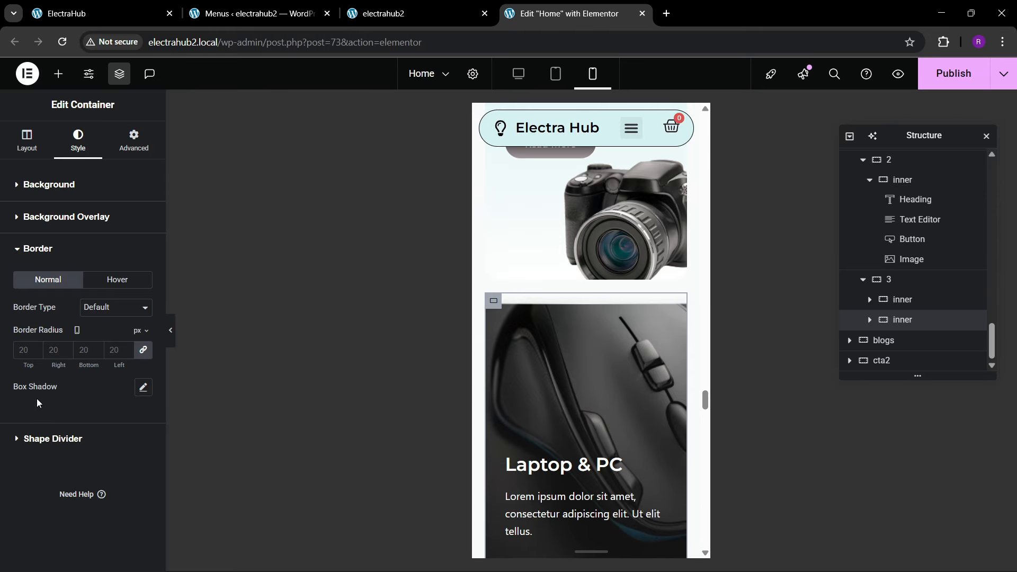
pyautogui.scroll(-7, 595, 370)
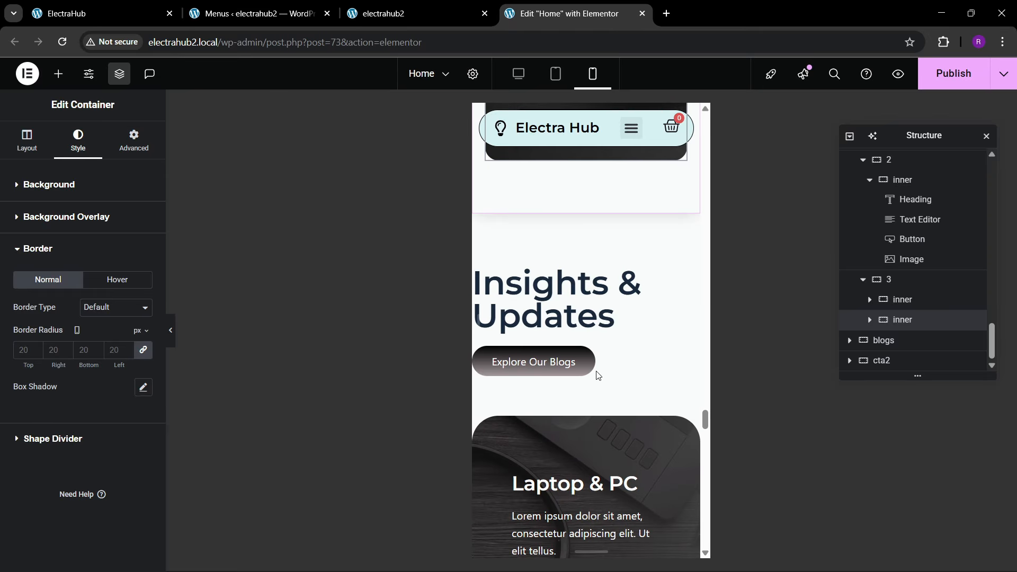
# Step: Set the blogs section's mobile padding to 80 px top and bottom and 20 px left and right
pyautogui.scroll(1, 597, 375)
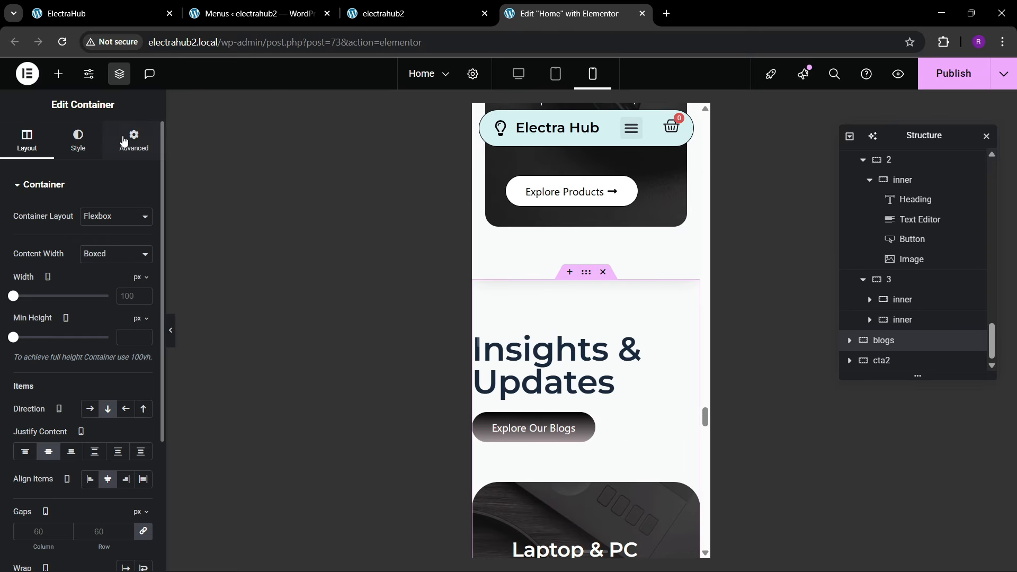
pyautogui.click(150, 286)
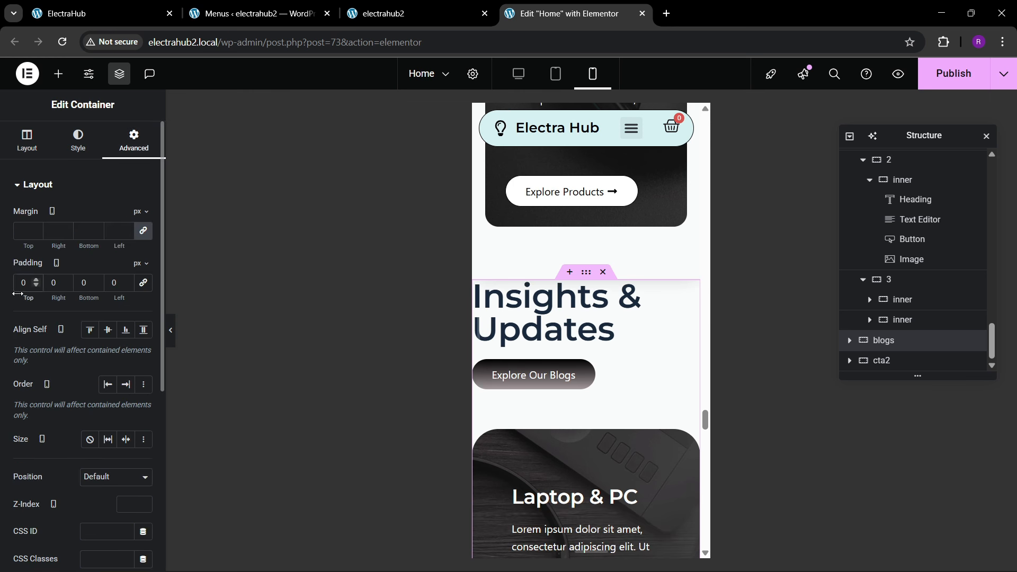
pyautogui.write('80')
pyautogui.press('Tab')
pyautogui.write('20')
pyautogui.press('Tab')
pyautogui.write('80')
pyautogui.press('Tab')
pyautogui.write('20')
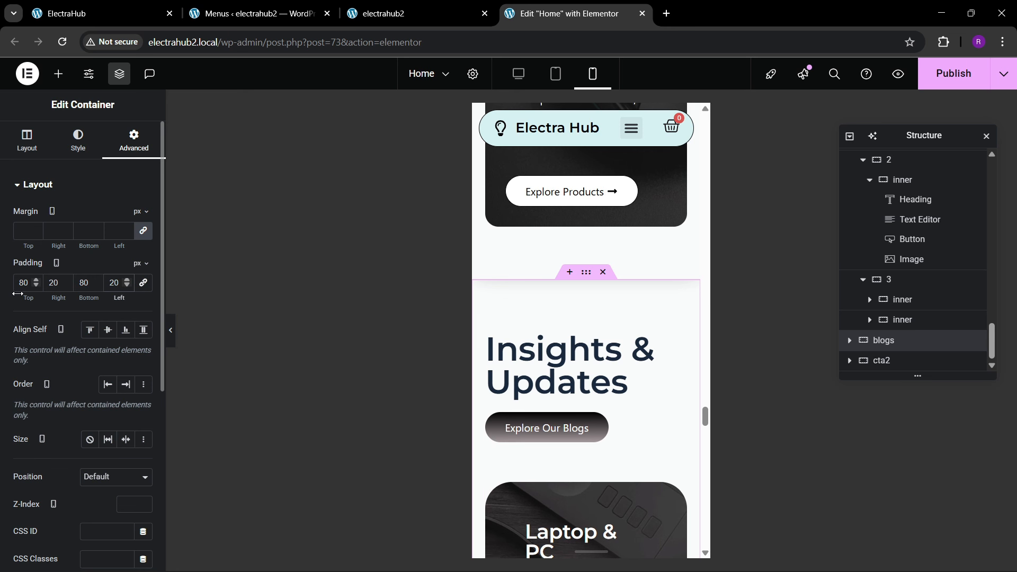
# Step: Set the mobile font size of the "Insights & Updates" heading to 35 px
pyautogui.click(583, 365)
pyautogui.click(80, 141)
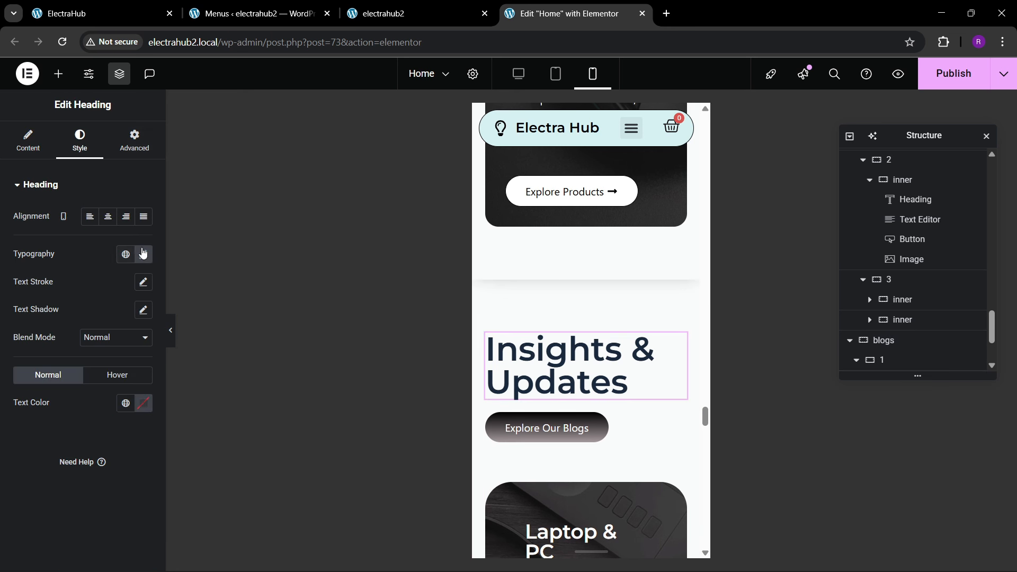
pyautogui.click(143, 254)
pyautogui.write('35')
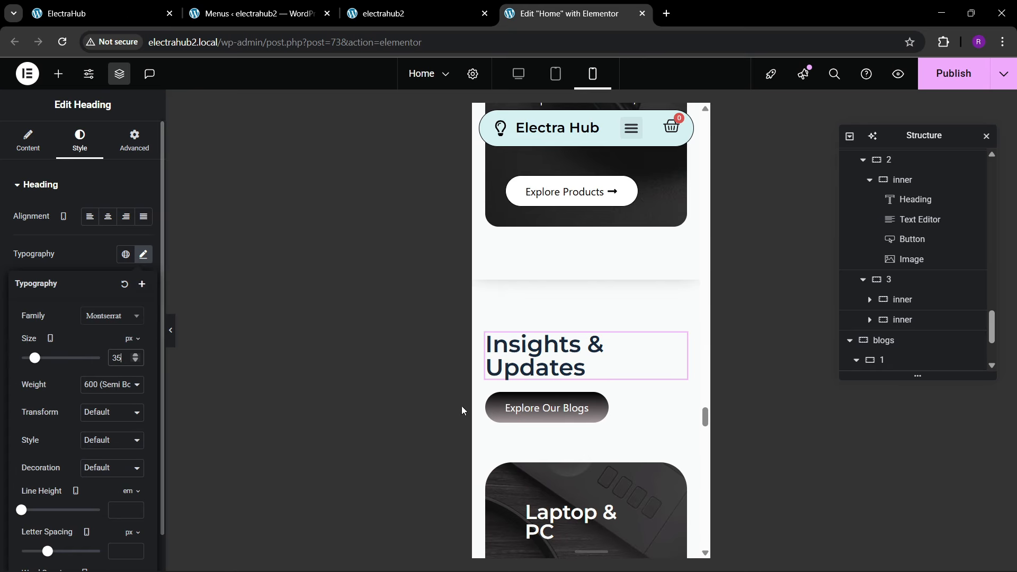
# Step: Unlink the margin values of the "Insights & Updates" heading and set its mobile bottom margin to 20 px
pyautogui.scroll(-1, 559, 421)
pyautogui.scroll(-2, 559, 421)
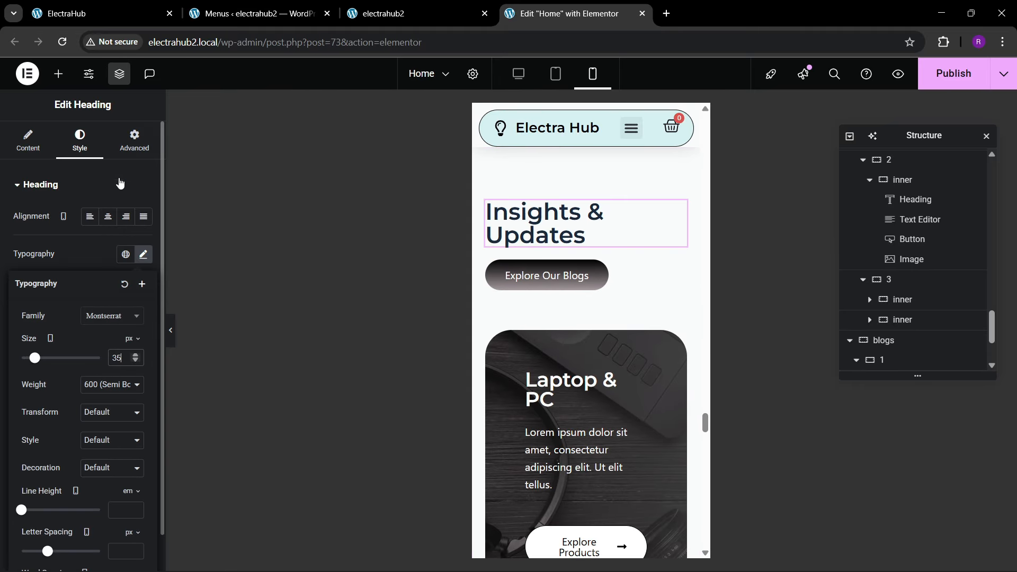
pyautogui.click(130, 148)
pyautogui.click(143, 231)
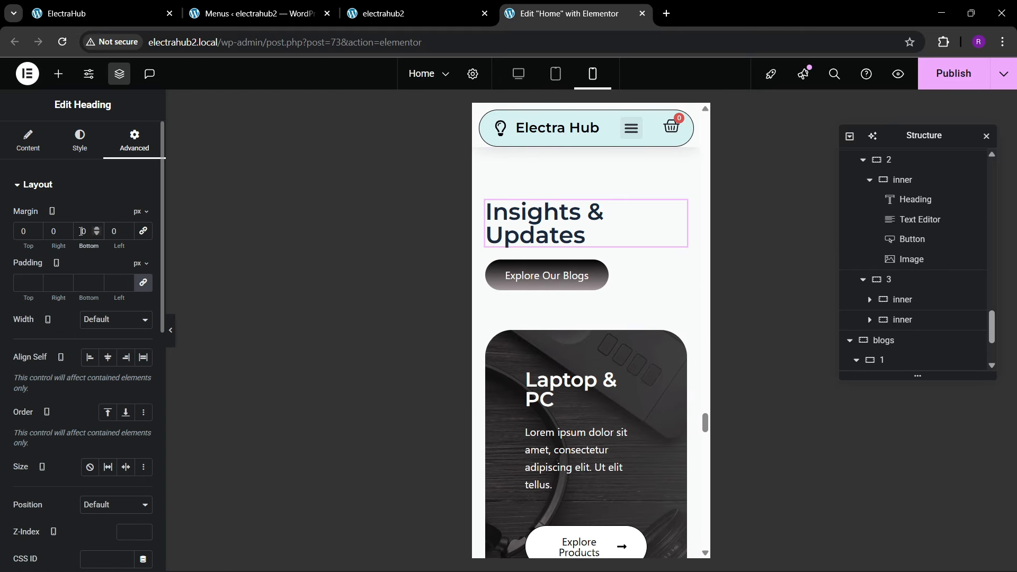
pyautogui.write('2')
# Step: Set the mobile padding of the Laptop & PC card in the blogs section to 30 px on all sides
pyautogui.scroll(-4, 564, 303)
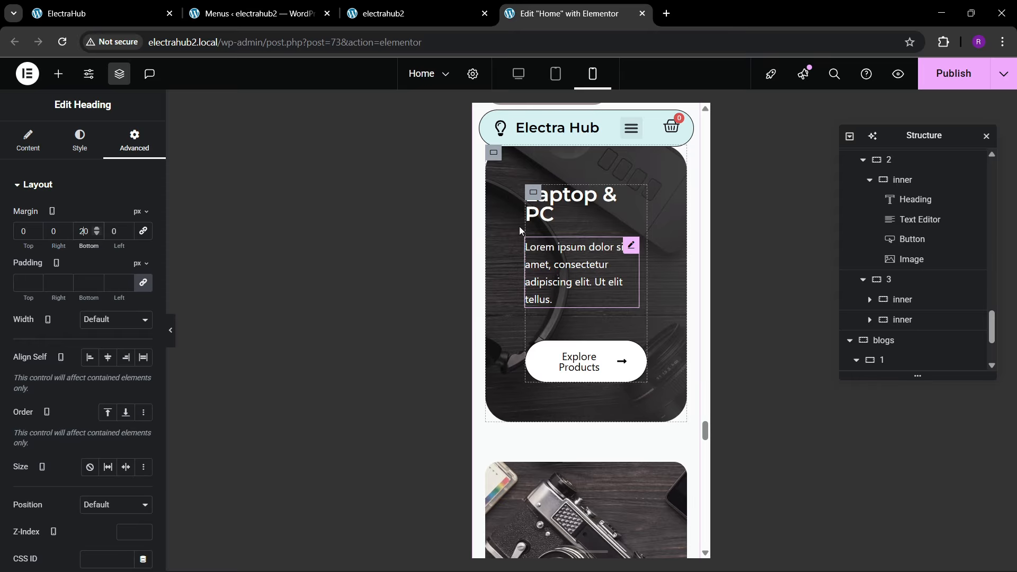
pyautogui.click(496, 157)
pyautogui.click(131, 140)
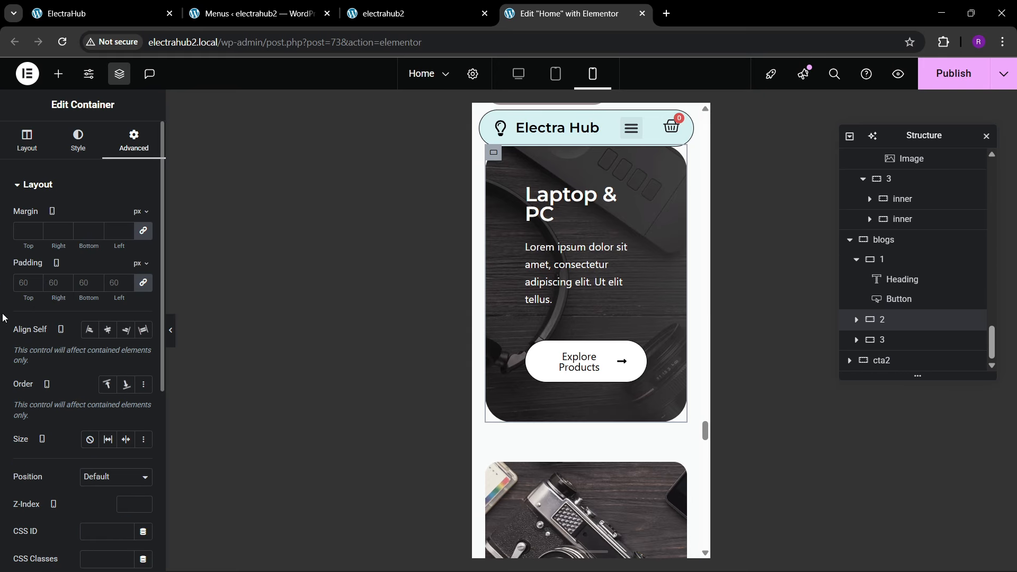
pyautogui.write('30')
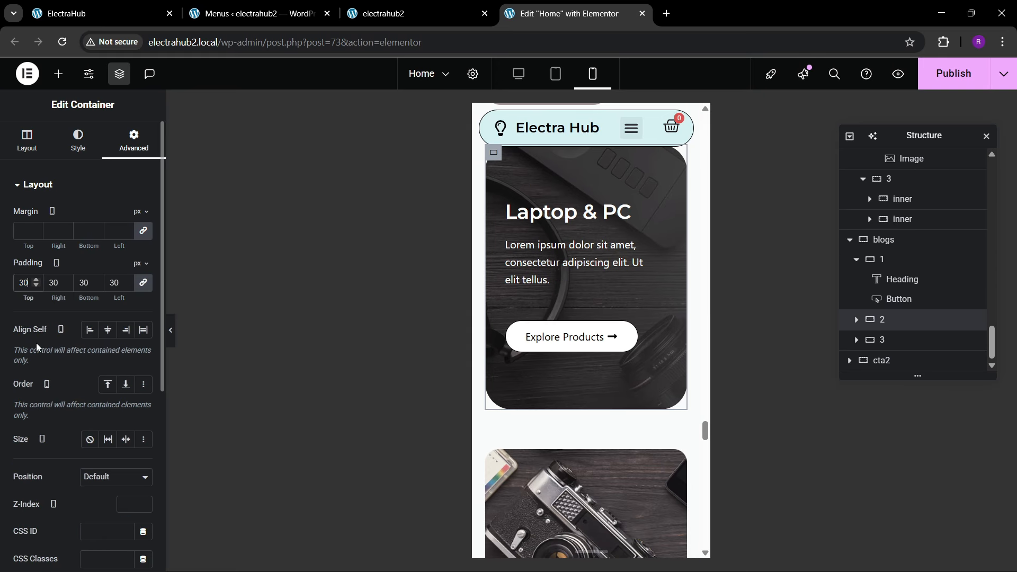
# Step: Set the mobile padding of the "Join Our Tech Community" section to 80 px top and bottom and 20 px left and right
pyautogui.scroll(-5, 609, 307)
pyautogui.scroll(-6, 582, 336)
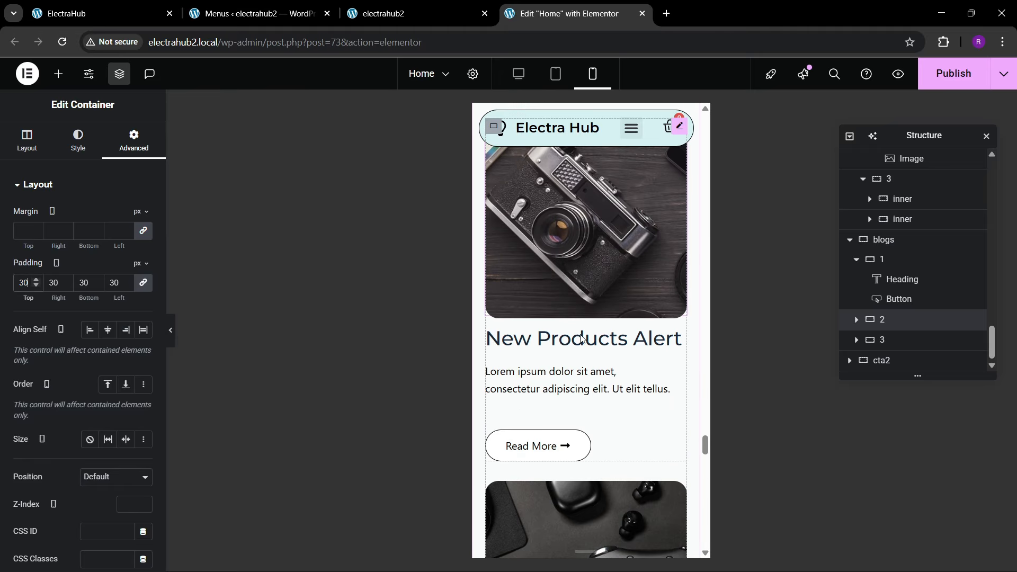
pyautogui.scroll(-8, 585, 336)
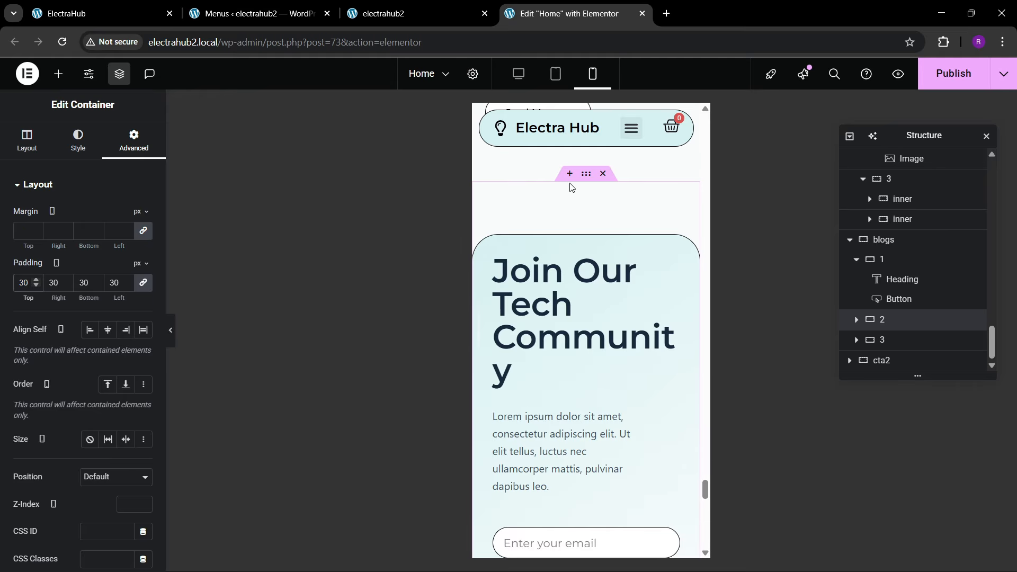
pyautogui.click(571, 202)
pyautogui.click(134, 140)
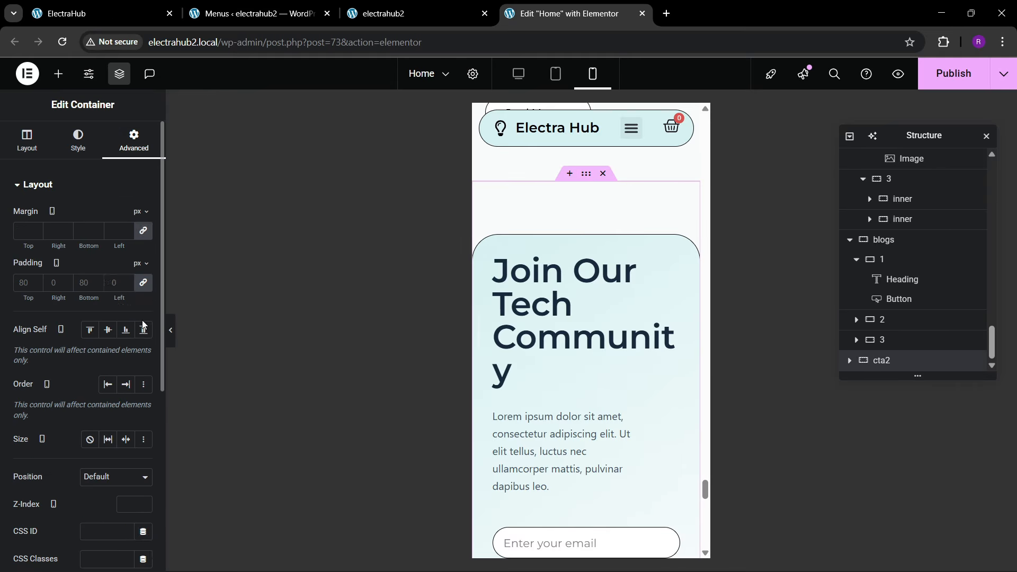
pyautogui.click(143, 284)
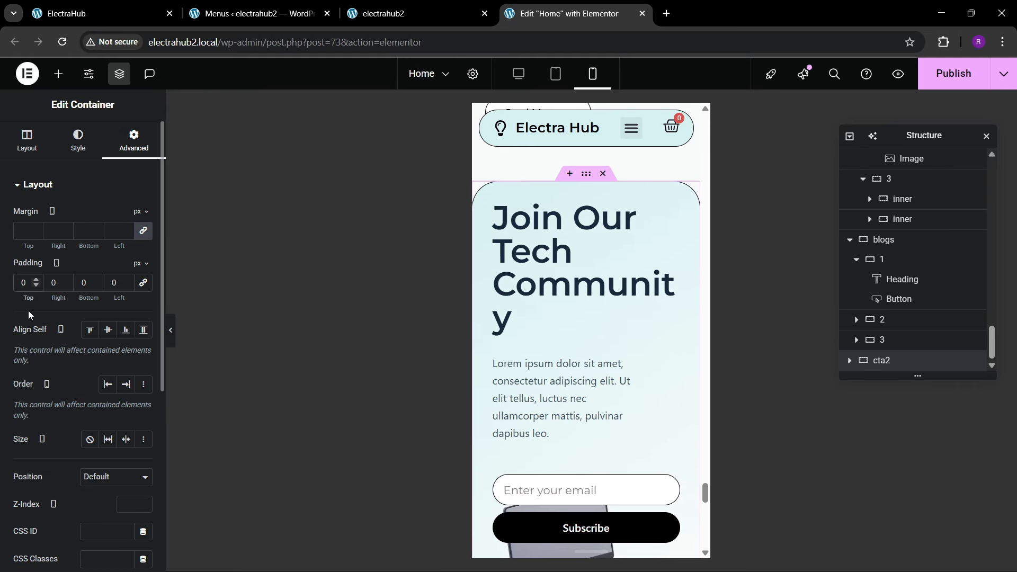
pyautogui.write('980')
pyautogui.press('Tab')
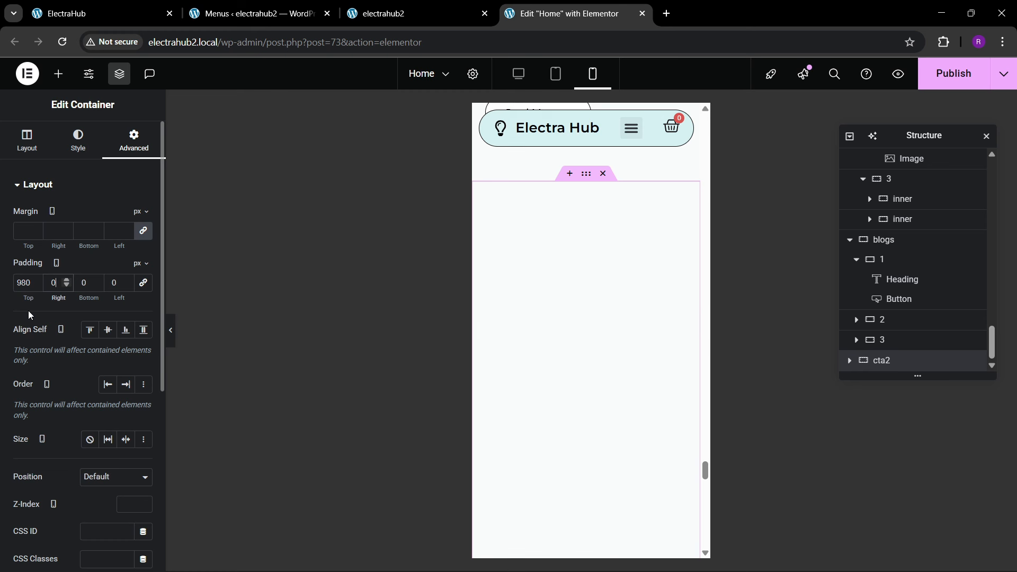
pyautogui.click(28, 283)
pyautogui.write('80')
pyautogui.press('Tab')
pyautogui.write('20')
pyautogui.press('Tab')
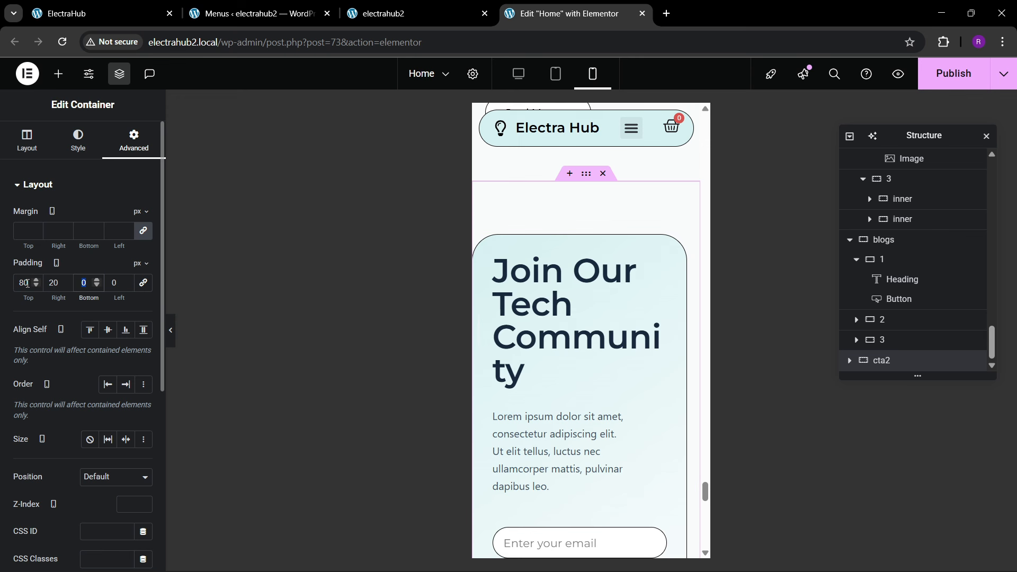
pyautogui.write('80')
pyautogui.press('Tab')
pyautogui.write('20')
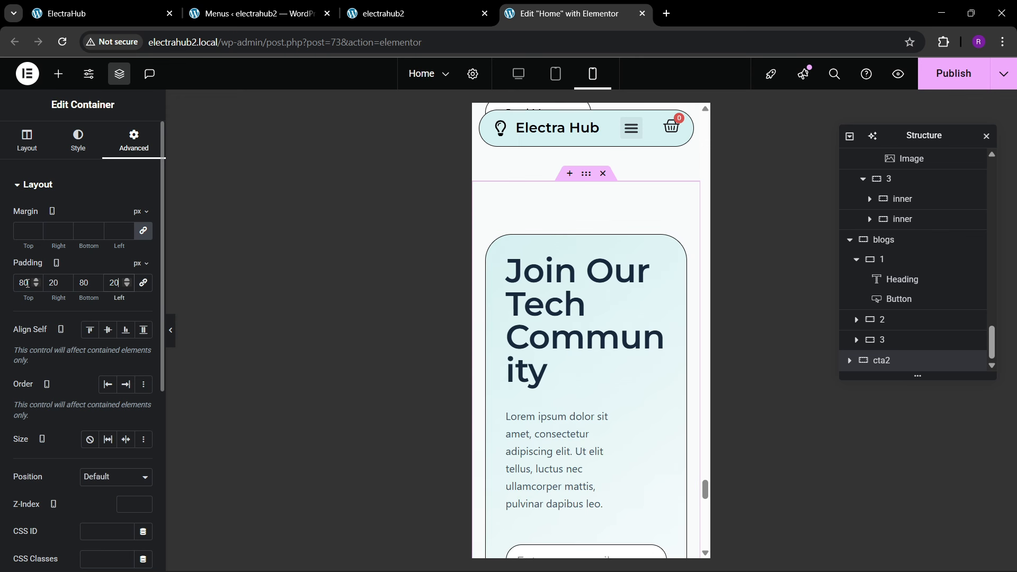
# Step: Set the mobile font size of the "Join Our Tech Community" heading to 35 px
pyautogui.click(548, 296)
pyautogui.click(79, 140)
pyautogui.click(143, 254)
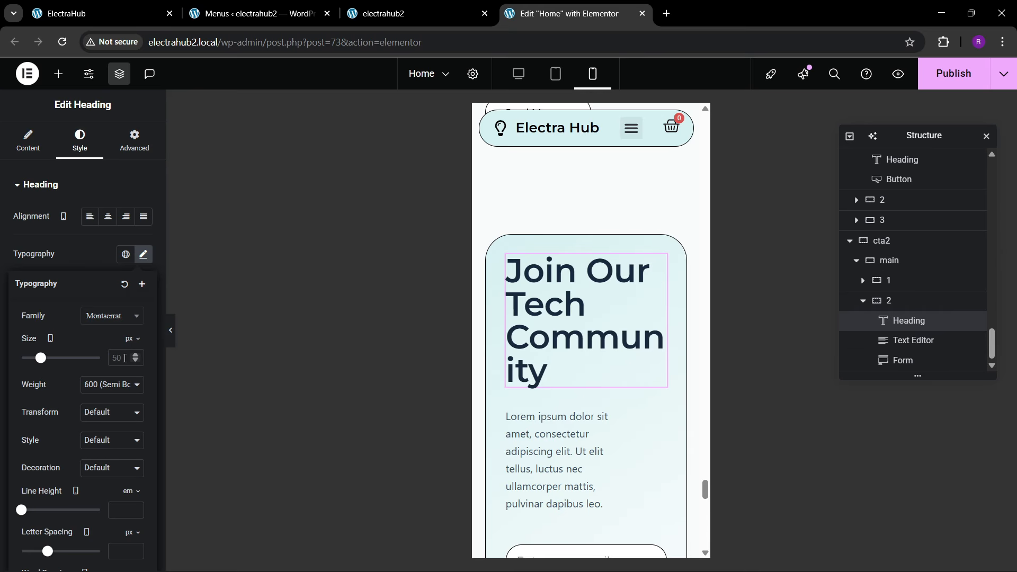
pyautogui.write('35')
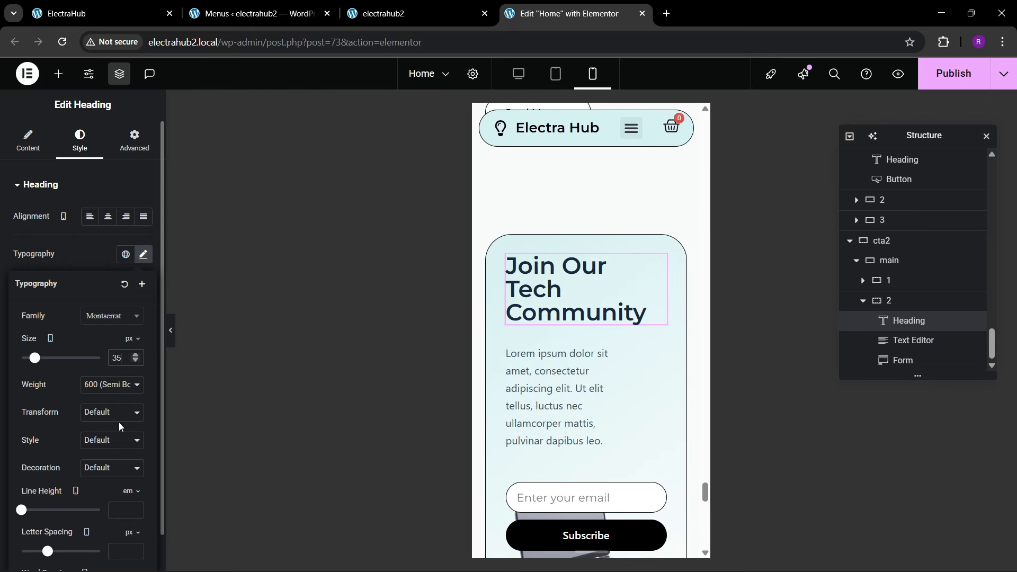
pyautogui.press('BackSpace')
pyautogui.press('BackSpace')
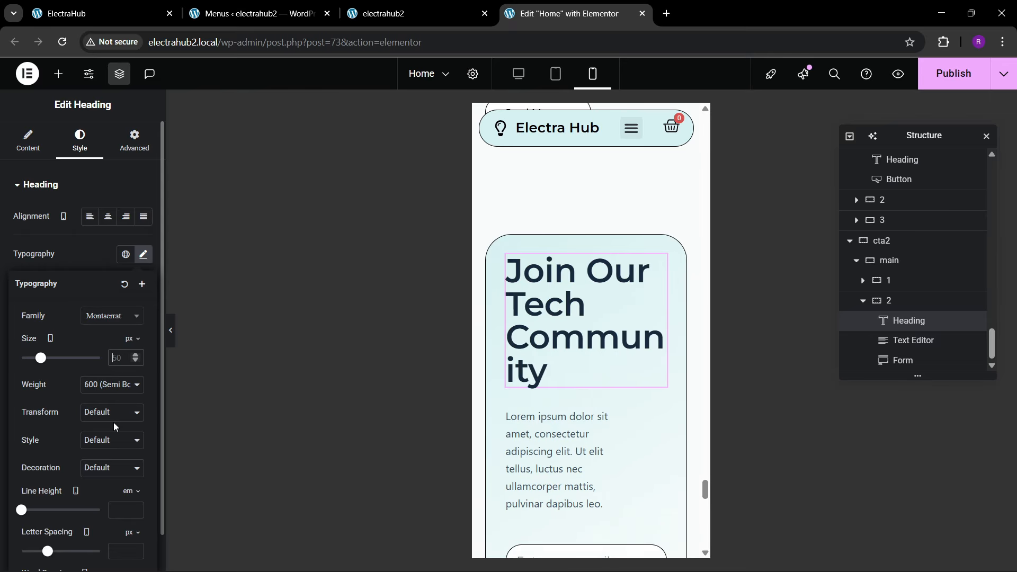
pyautogui.write('40')
pyautogui.press('BackSpace')
pyautogui.press('BackSpace')
pyautogui.write('35')
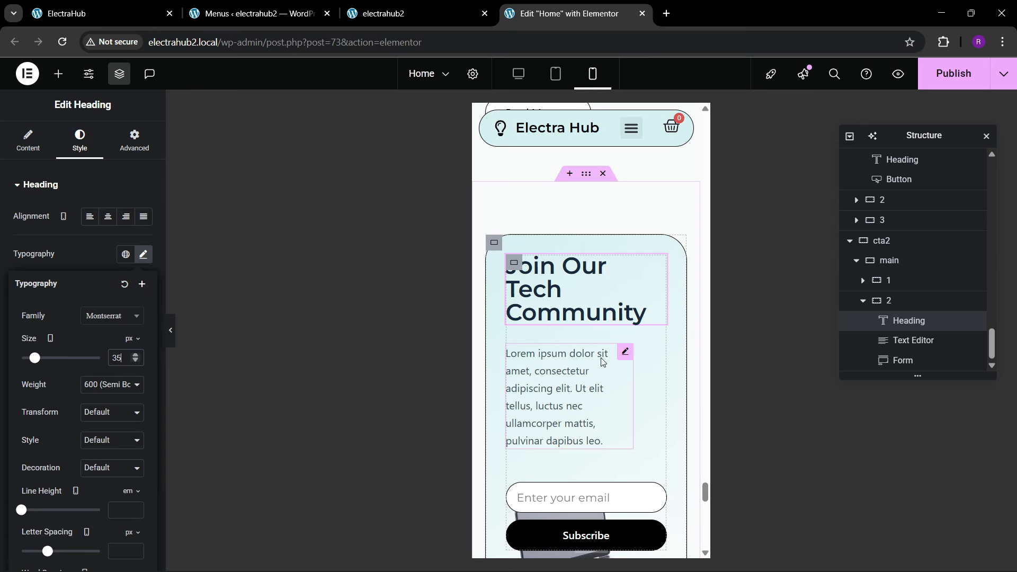
# Step: Set the mobile width of the paragraph under "Join Our Tech Community" to Full Width (100%) and publish the Home page
pyautogui.click(627, 353)
pyautogui.click(134, 141)
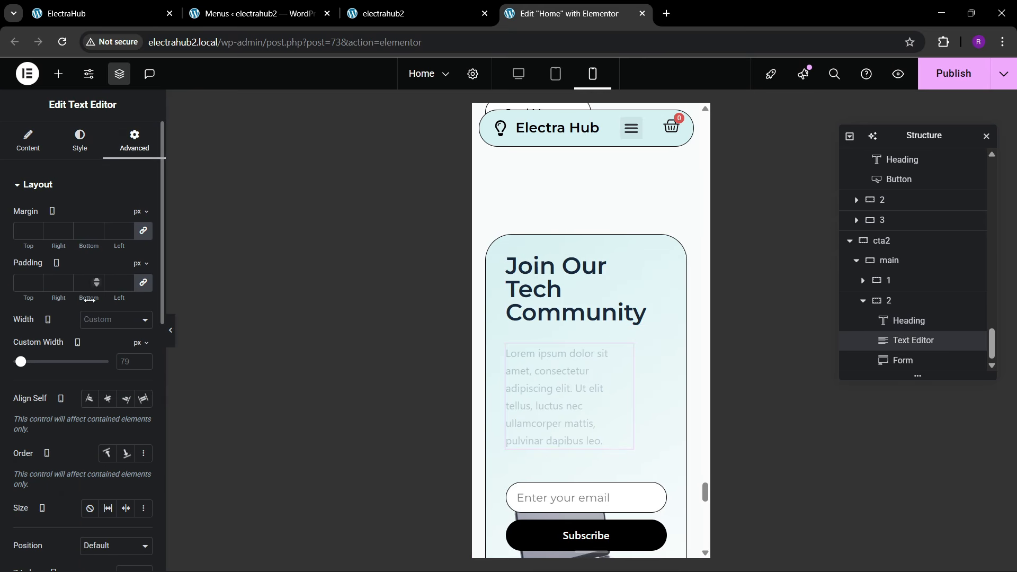
pyautogui.click(98, 320)
pyautogui.click(100, 349)
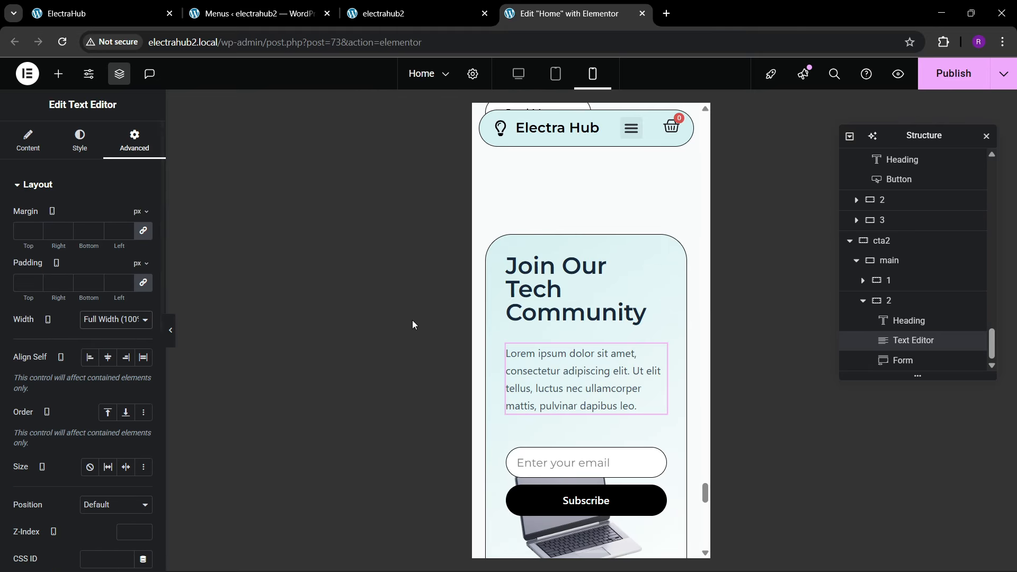
pyautogui.scroll(-10, 561, 329)
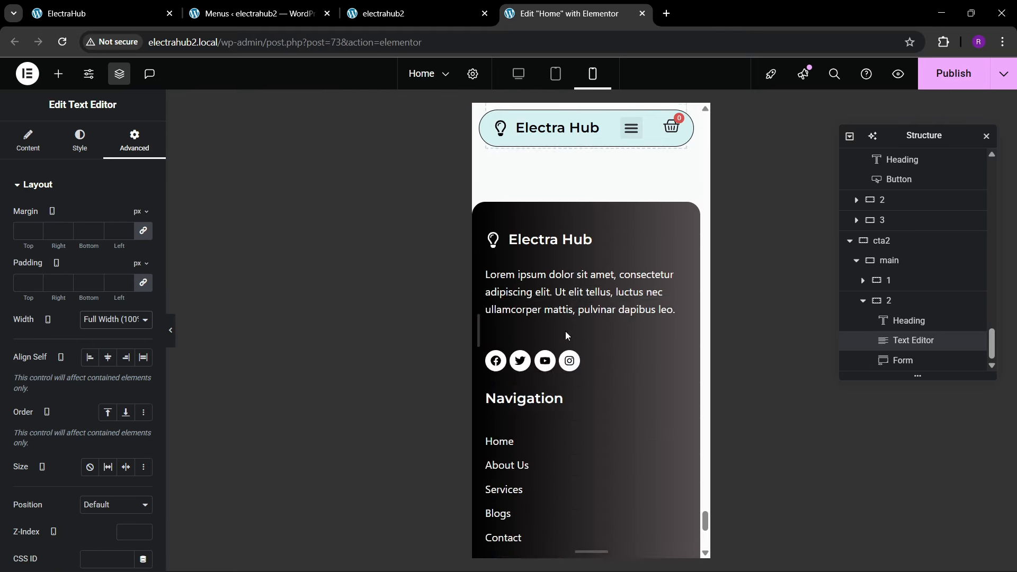
pyautogui.scroll(10, 579, 295)
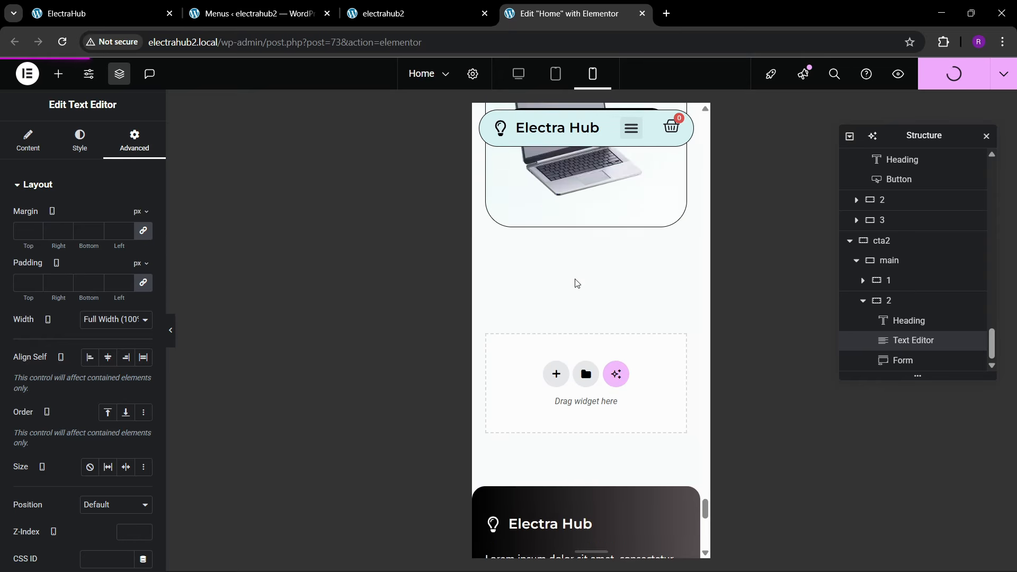
pyautogui.scroll(-5, 576, 281)
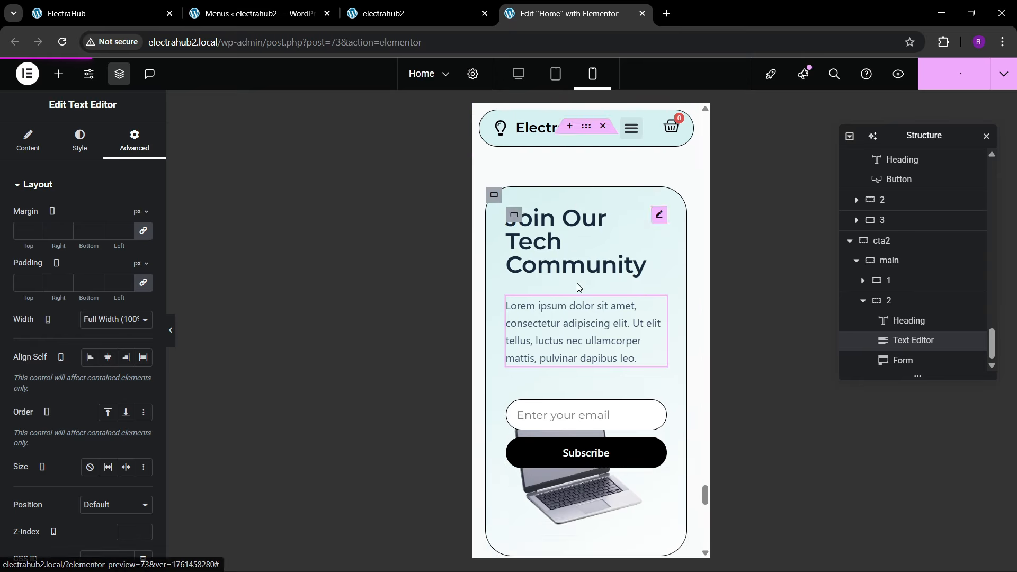
pyautogui.scroll(5, 572, 363)
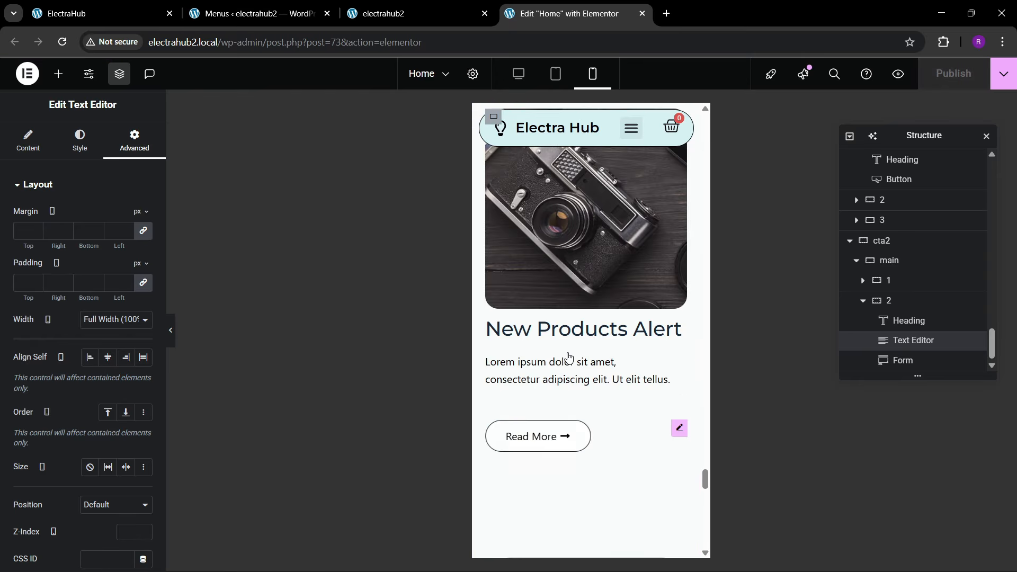
# Step: Reload the live electrahub2.local homepage and inspect it in the browser's mobile device view
pyautogui.click(381, 13)
pyautogui.click(254, 52)
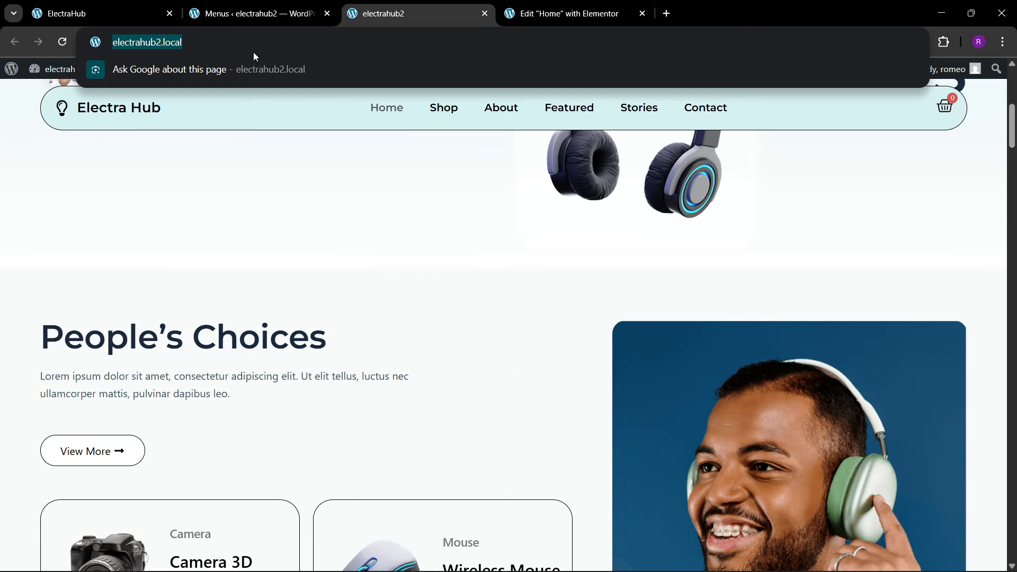
pyautogui.press('Return')
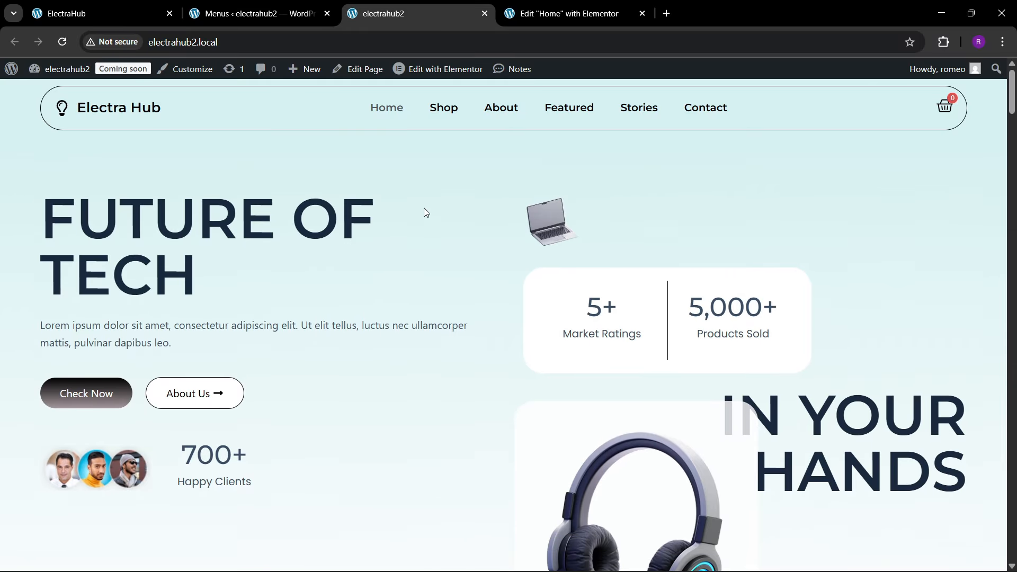
pyautogui.click(567, 13)
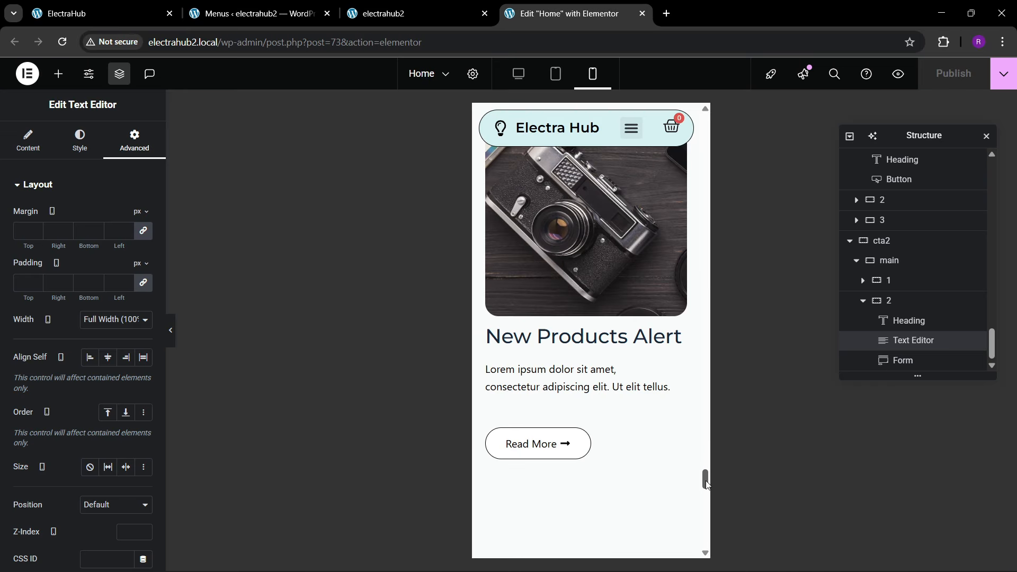
pyautogui.scroll(10, 707, 485)
pyautogui.click(384, 13)
pyautogui.rightClick(468, 277)
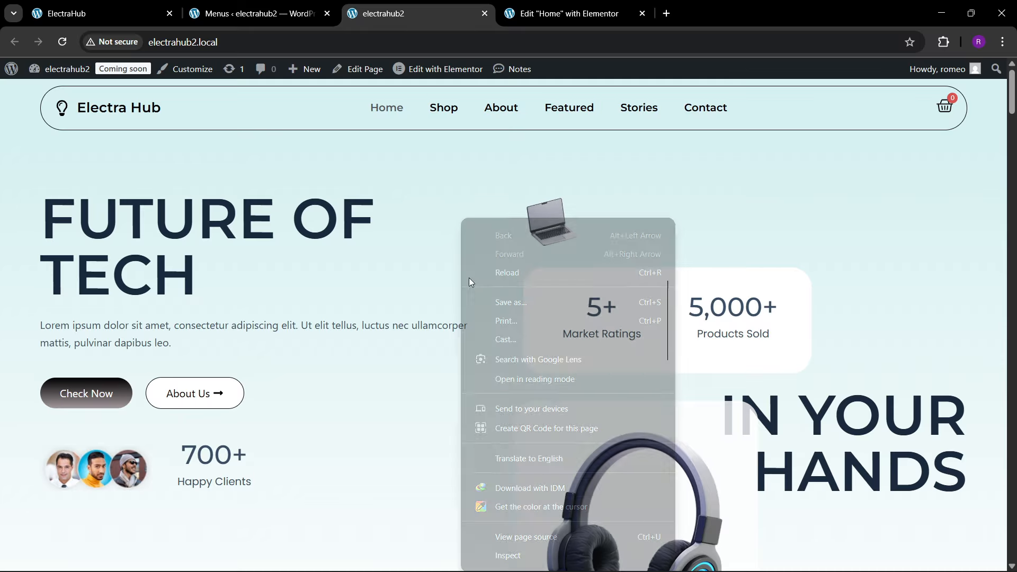
pyautogui.click(516, 556)
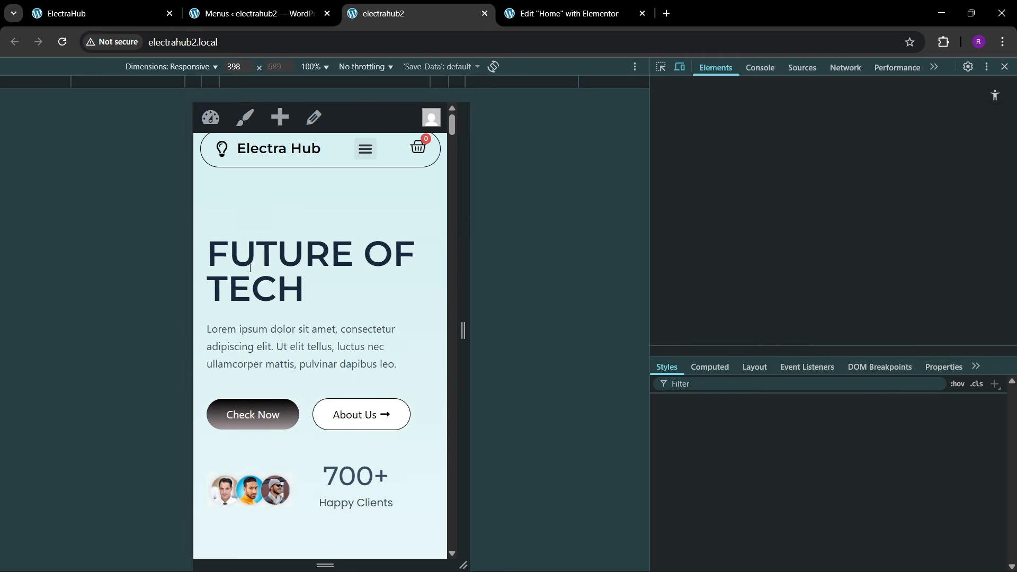
# Step: Test the mobile navigation on the live site by visiting the Shop page and going back to Home
pyautogui.click(370, 157)
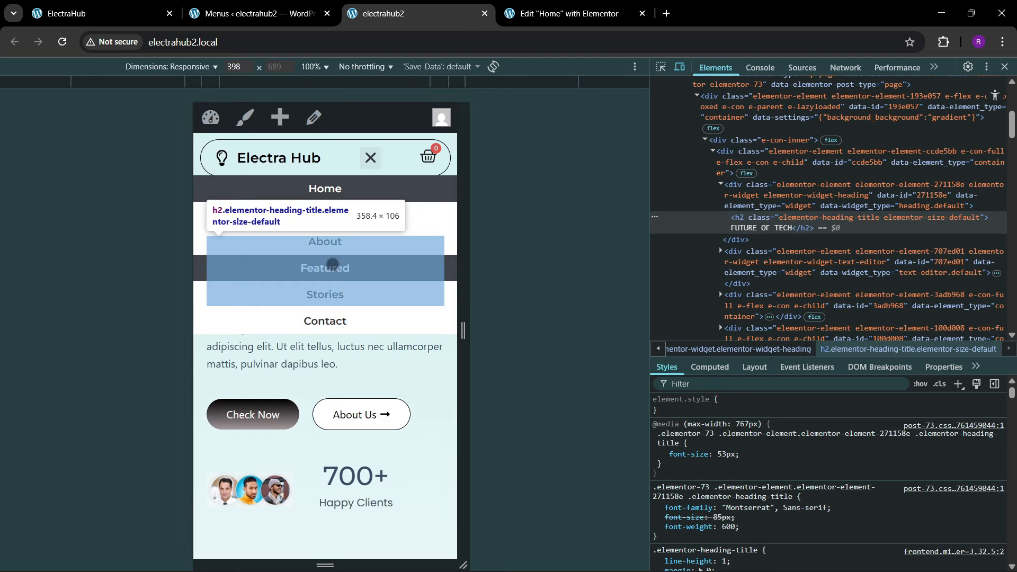
pyautogui.click(341, 215)
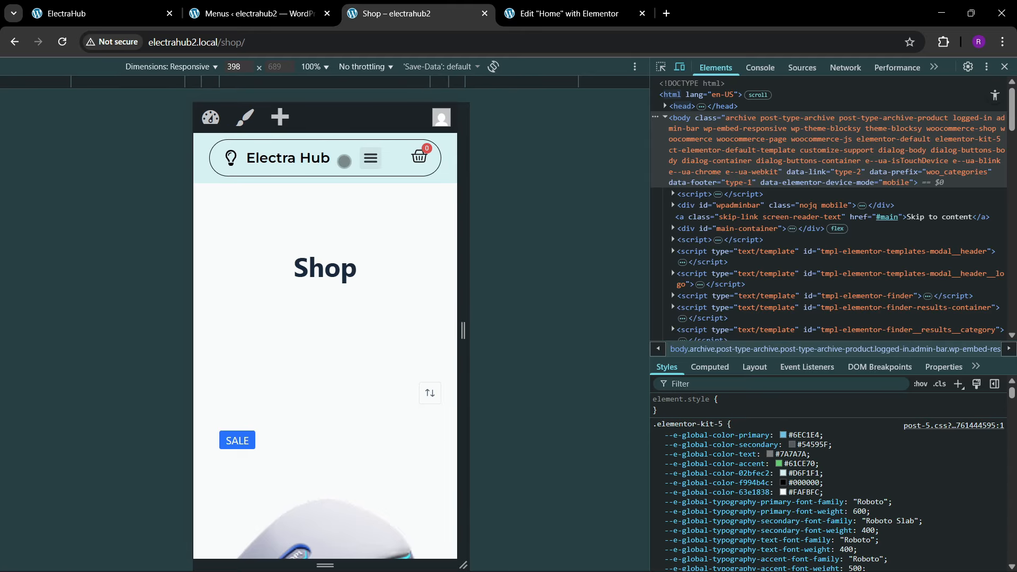
pyautogui.click(372, 161)
pyautogui.click(340, 188)
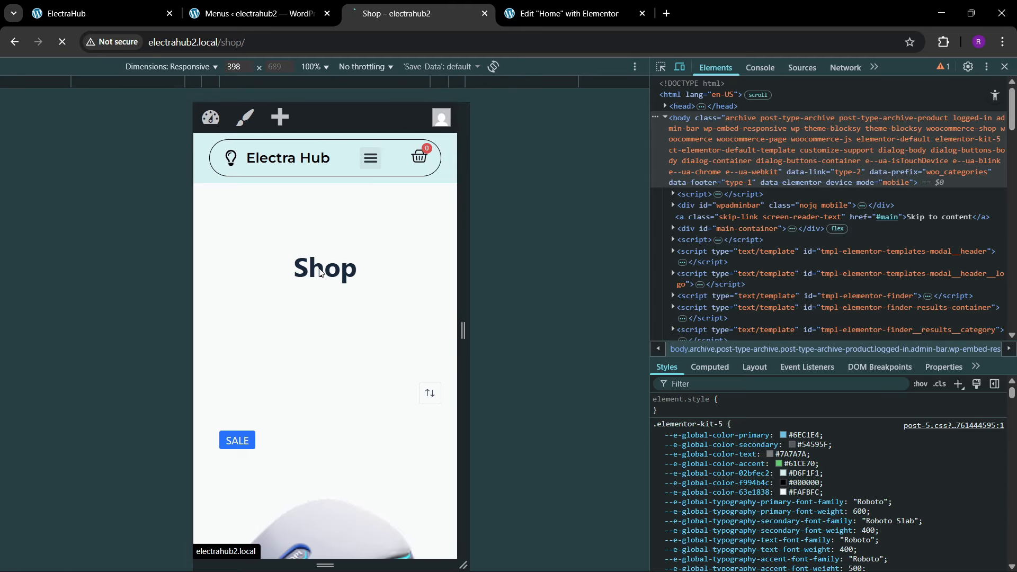
# Step: Return to the Home page editor in desktop view and go to the beginning of the page
pyautogui.click(565, 14)
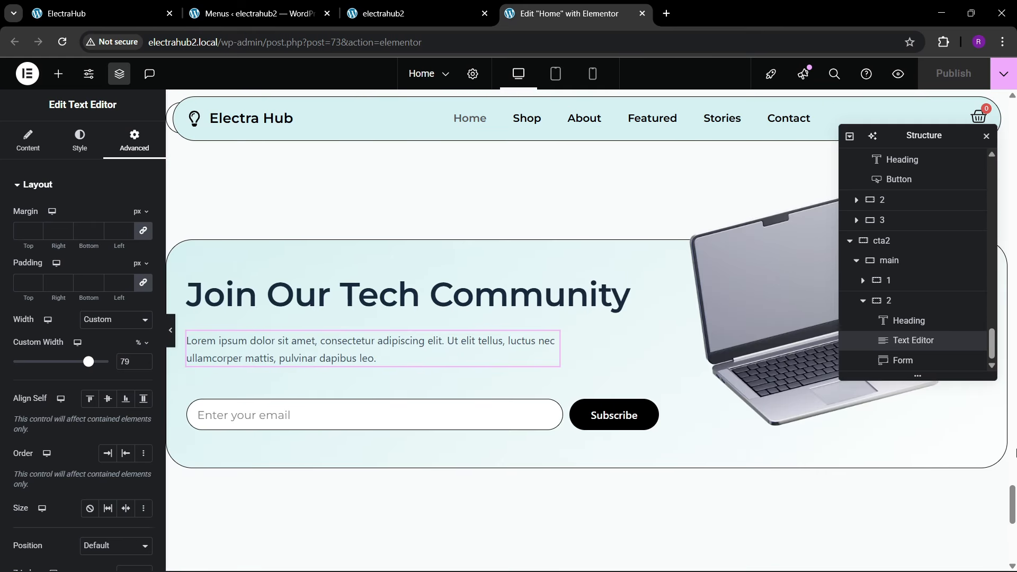
pyautogui.moveTo(1010, 510); pyautogui.dragTo(1010, 122)
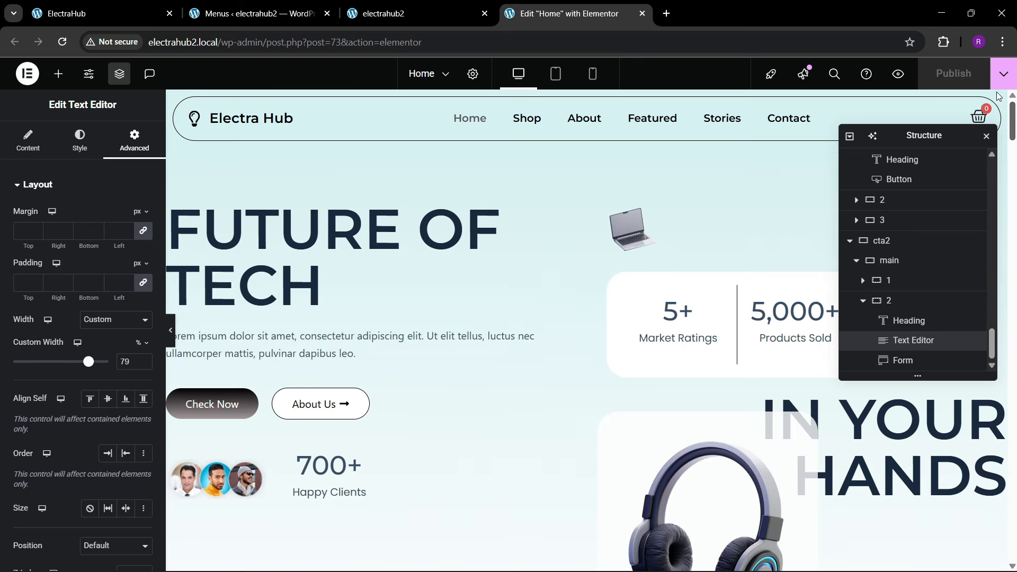
pyautogui.scroll(-3, 519, 313)
# Step: Close the developer tools on the live homepage, follow the About link and select the "about" anchor in the address
pyautogui.click(384, 13)
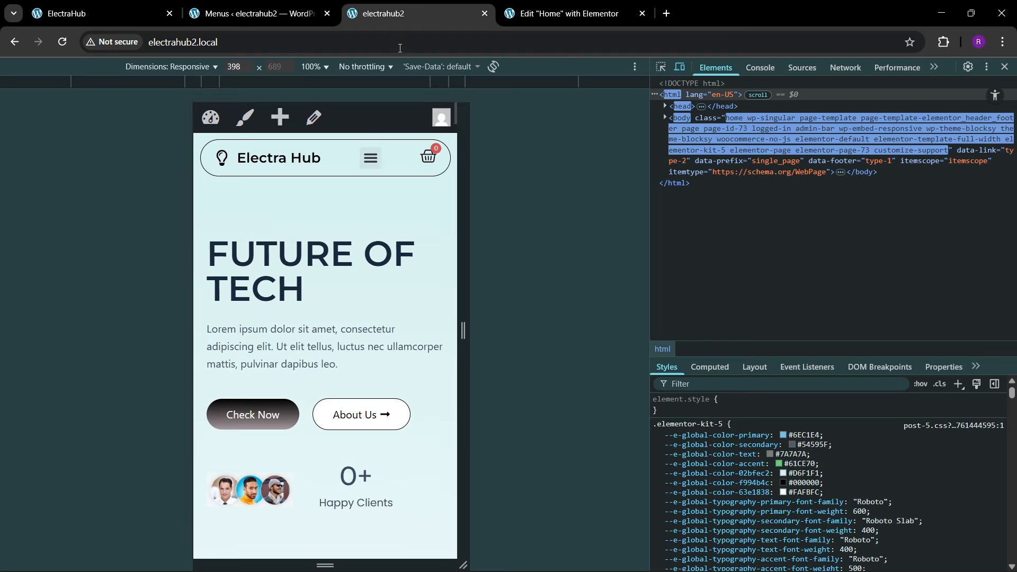
pyautogui.click(1005, 66)
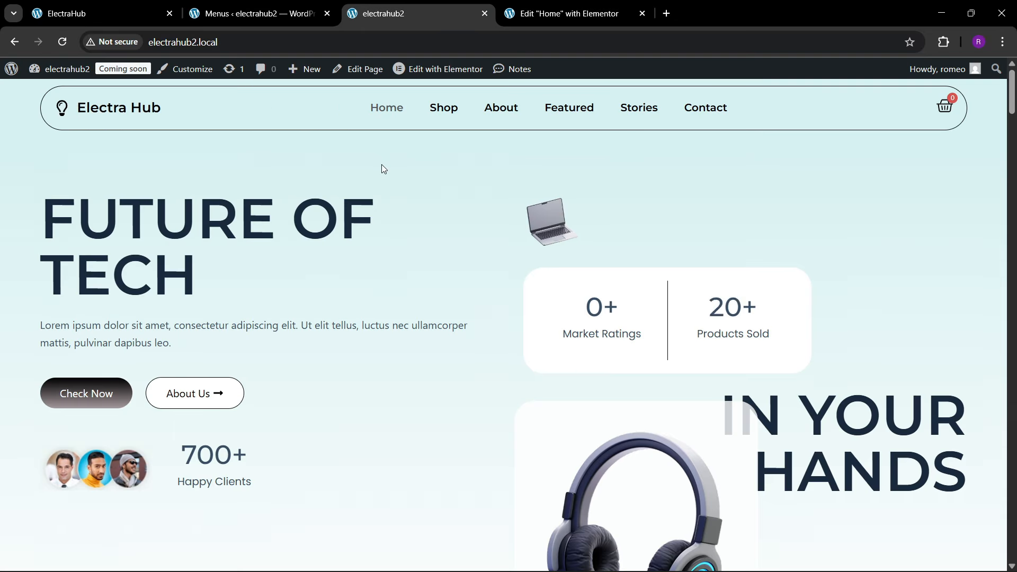
pyautogui.click(490, 109)
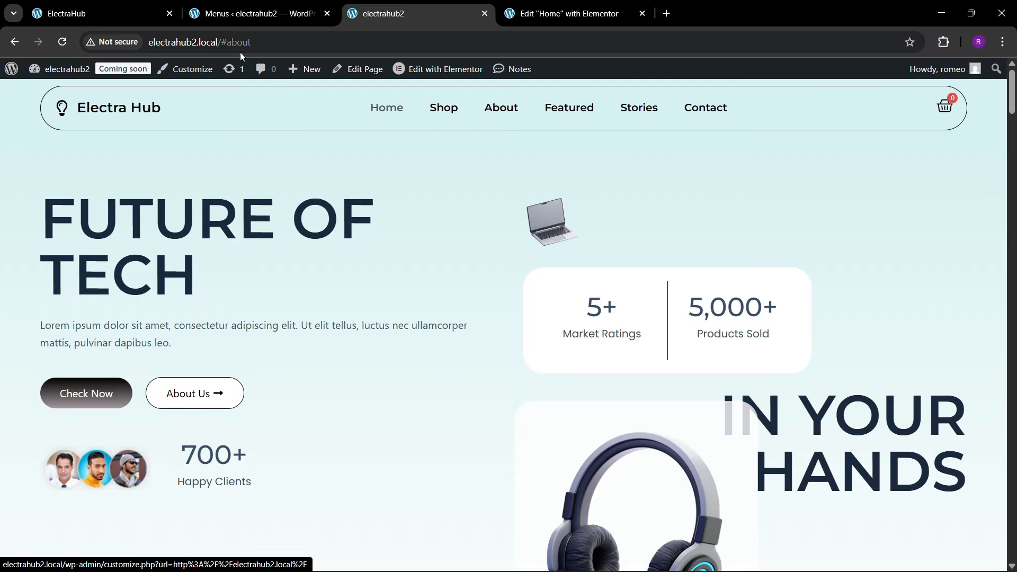
pyautogui.click(229, 42)
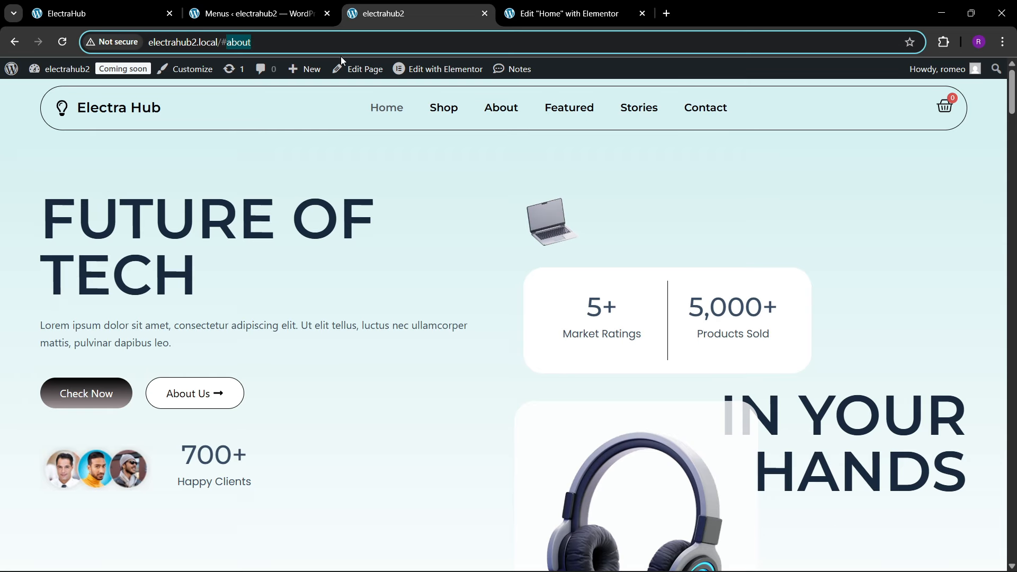
# Step: Give the People's Choices section container in the Home page editor the CSS ID "about" and publish the page
pyautogui.click(569, 13)
pyautogui.scroll(-5, 503, 352)
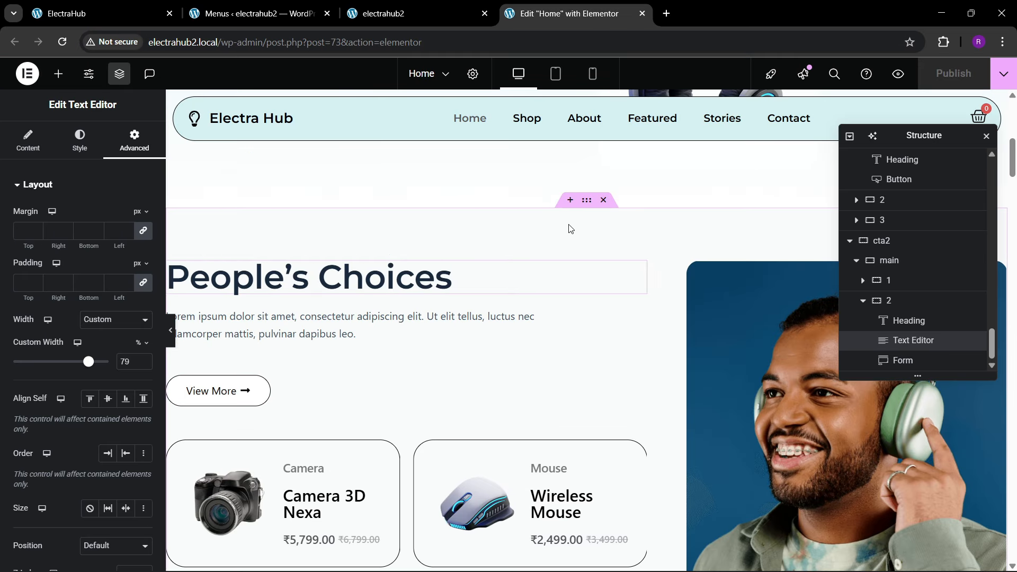
pyautogui.click(133, 148)
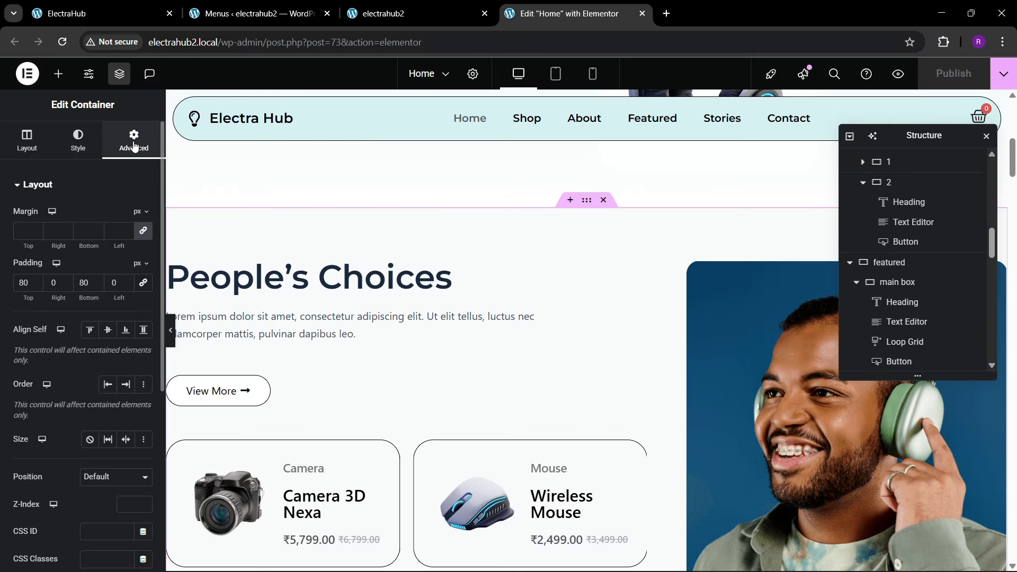
pyautogui.scroll(-1, 50, 384)
pyautogui.scroll(-3, 51, 384)
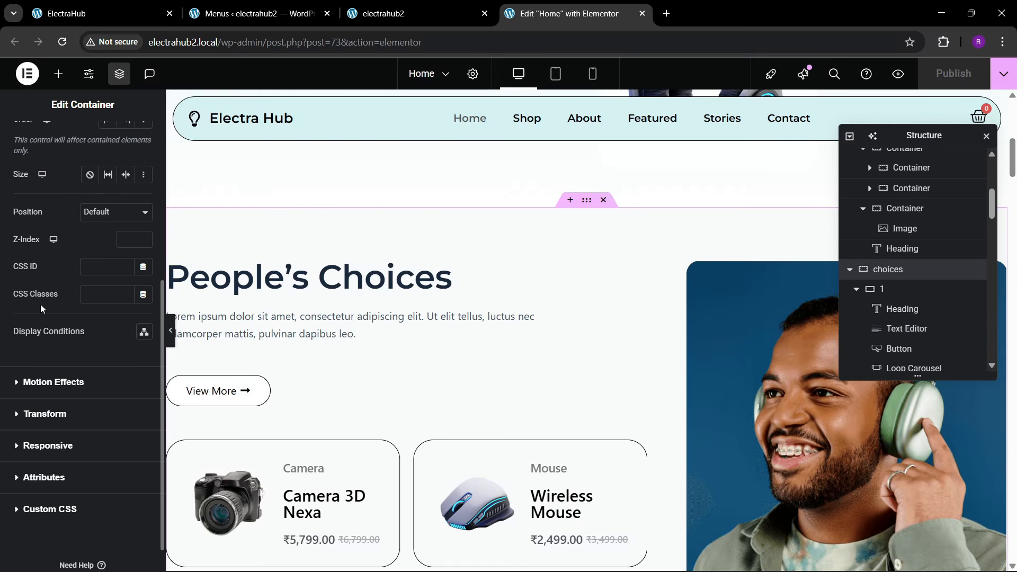
pyautogui.click(109, 265)
pyautogui.write('about')
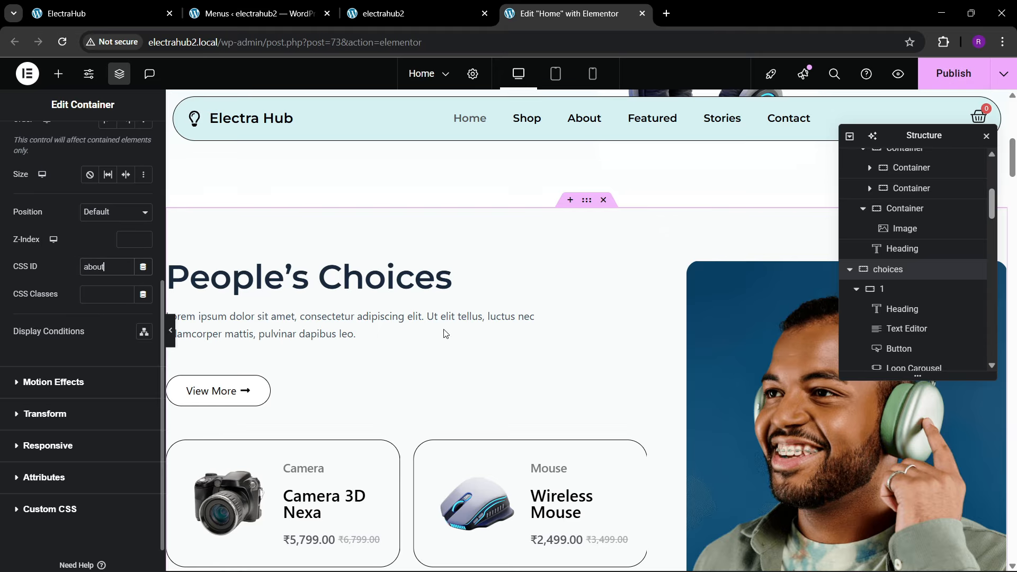
pyautogui.click(938, 86)
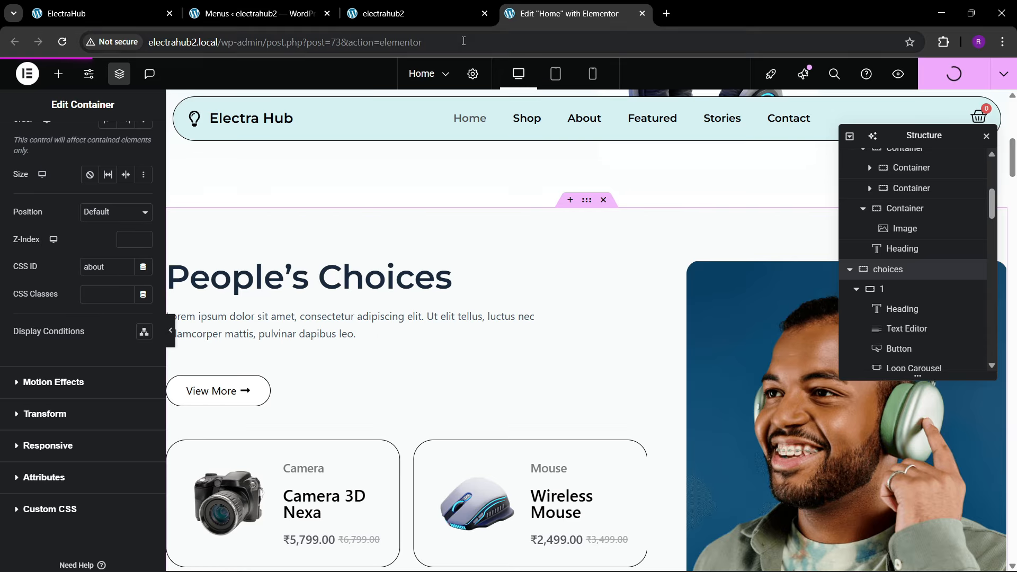
# Step: Reload the live homepage without the #about anchor, then test the About link and check the section it reaches
pyautogui.click(420, 8)
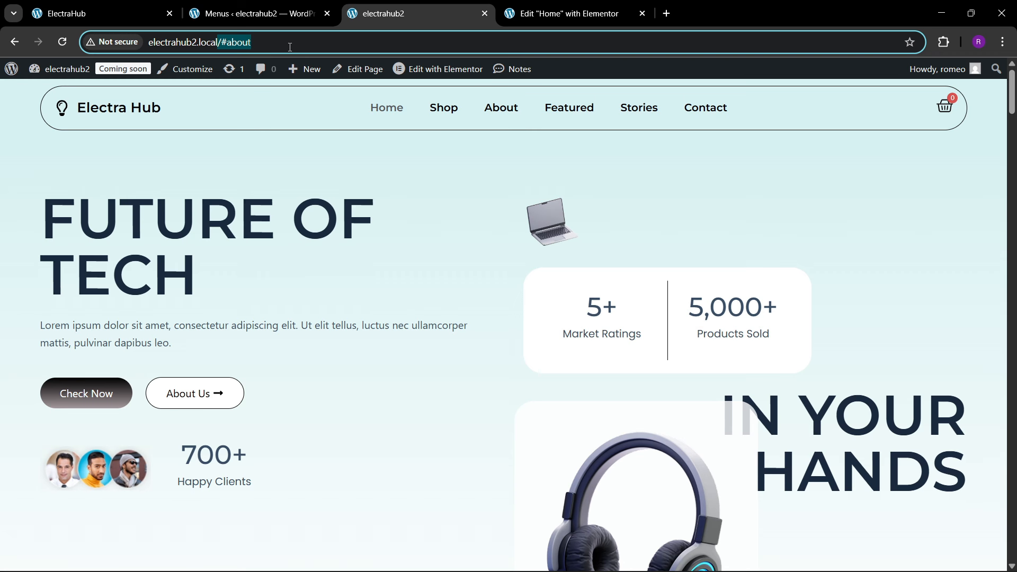
pyautogui.press('BackSpace')
pyautogui.press('Return')
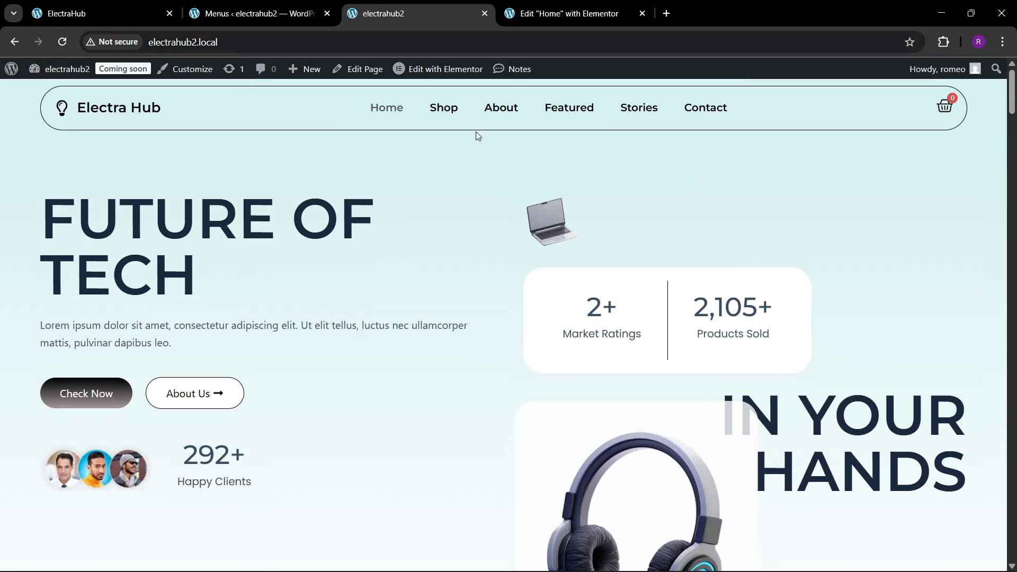
pyautogui.click(488, 111)
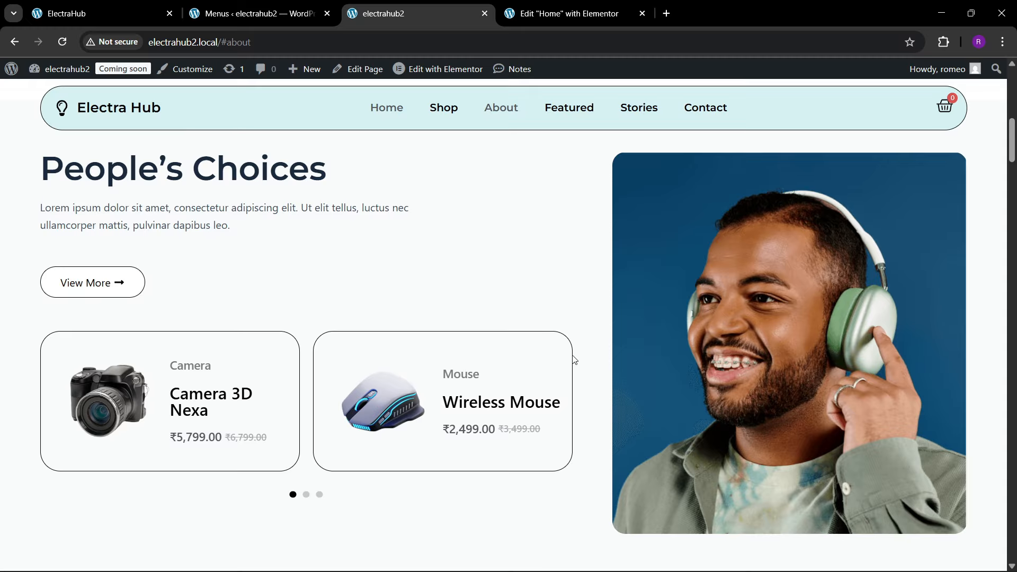
pyautogui.scroll(-10, 572, 369)
pyautogui.scroll(8, 566, 361)
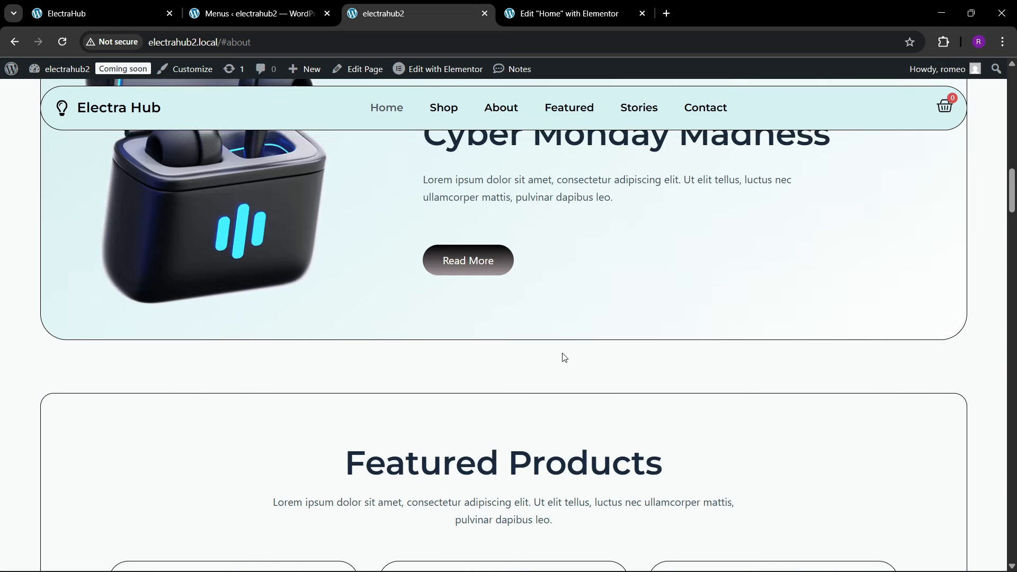
pyautogui.scroll(10, 566, 354)
# Step: Switch to the reference ElectraHub site and reload its homepage to examine the hero section's entrance animations
pyautogui.hotkey('ctrl', '1')
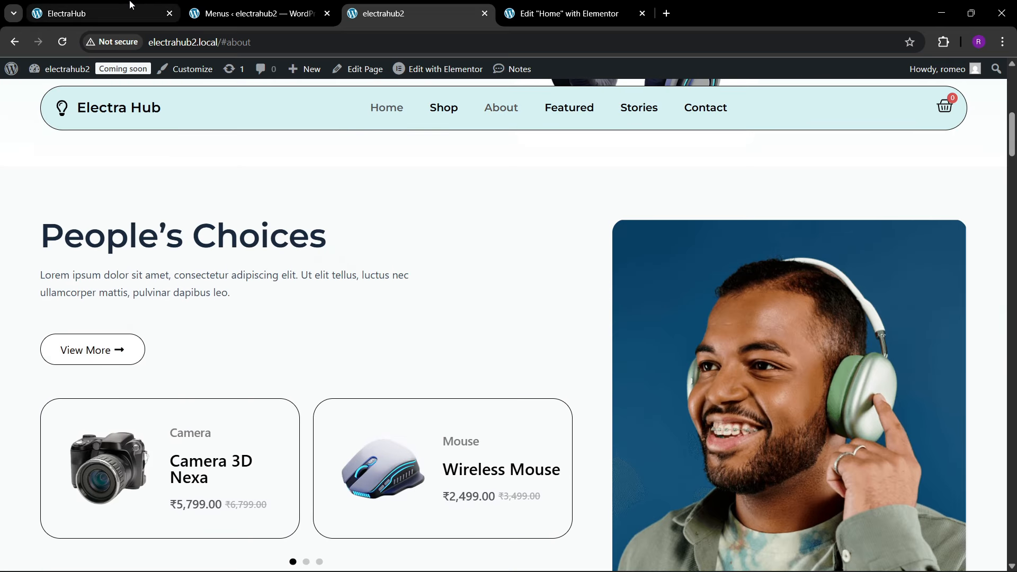
pyautogui.hotkey('ctrl', 'l')
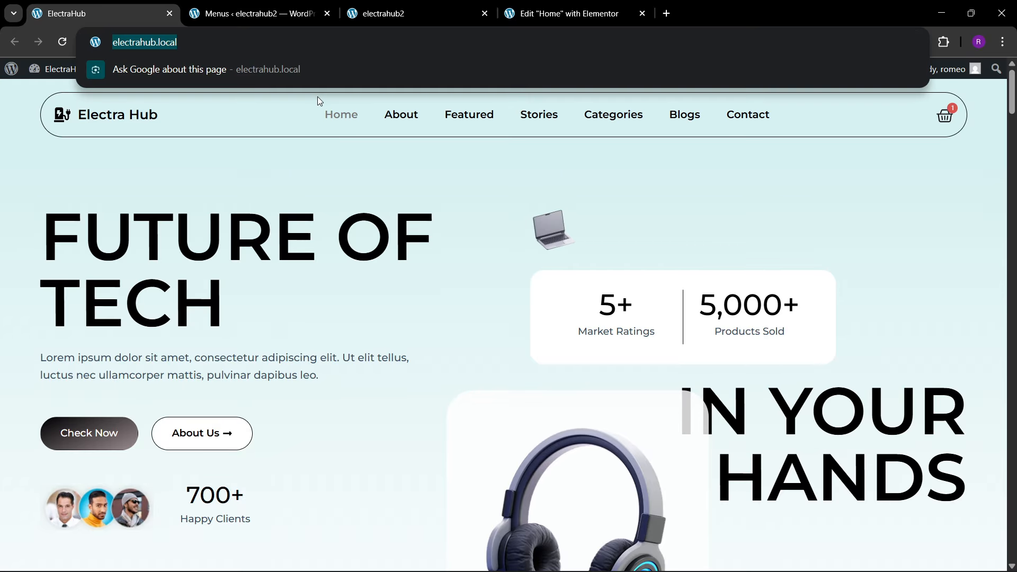
pyautogui.press('Return')
pyautogui.scroll(-4, 408, 335)
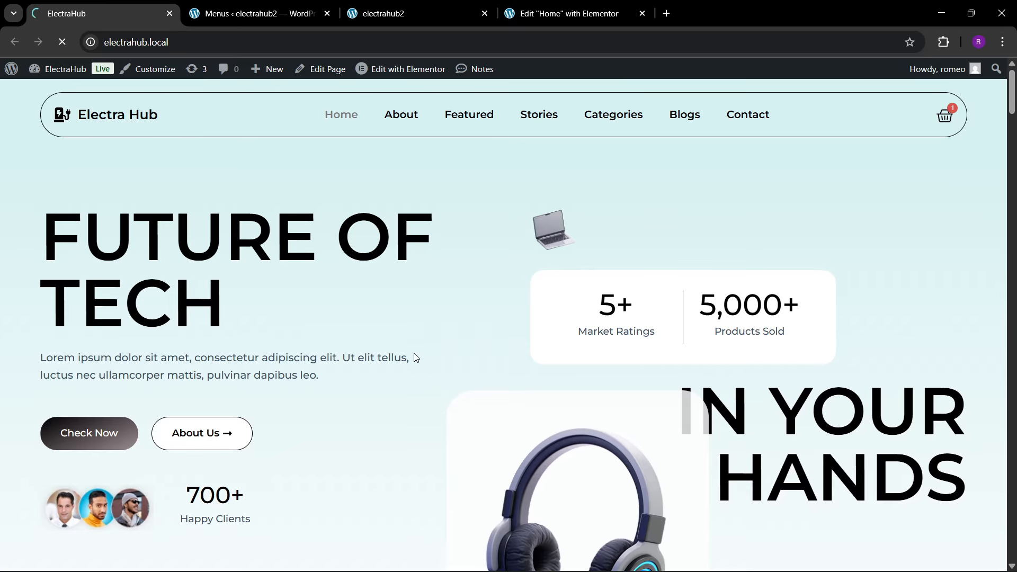
pyautogui.scroll(-1, 416, 355)
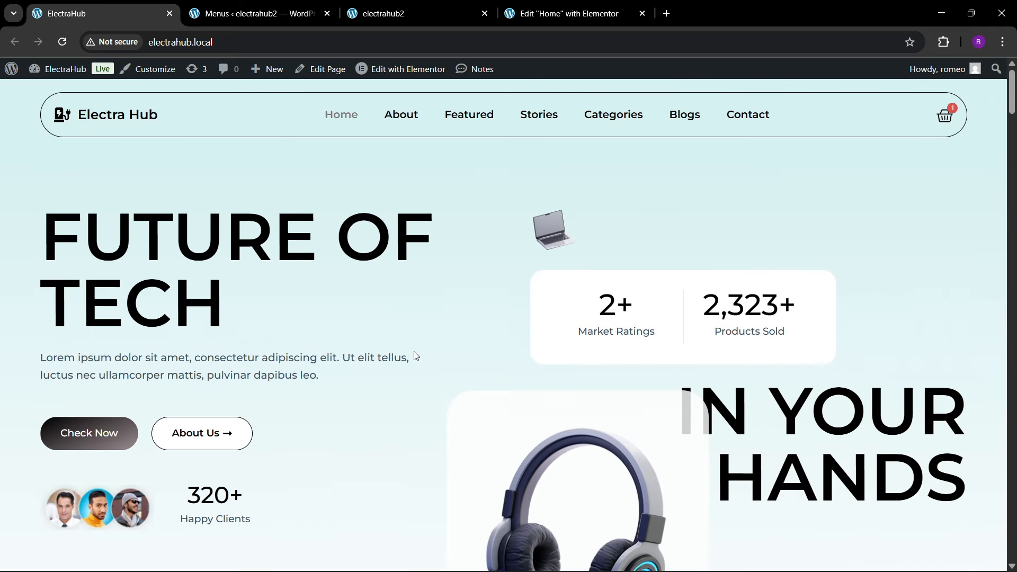
# Step: Return to the Home page editor, select the hero's FUTURE OF TECH container and collapse both hero columns in the structure
pyautogui.click(529, 14)
pyautogui.scroll(10, 563, 265)
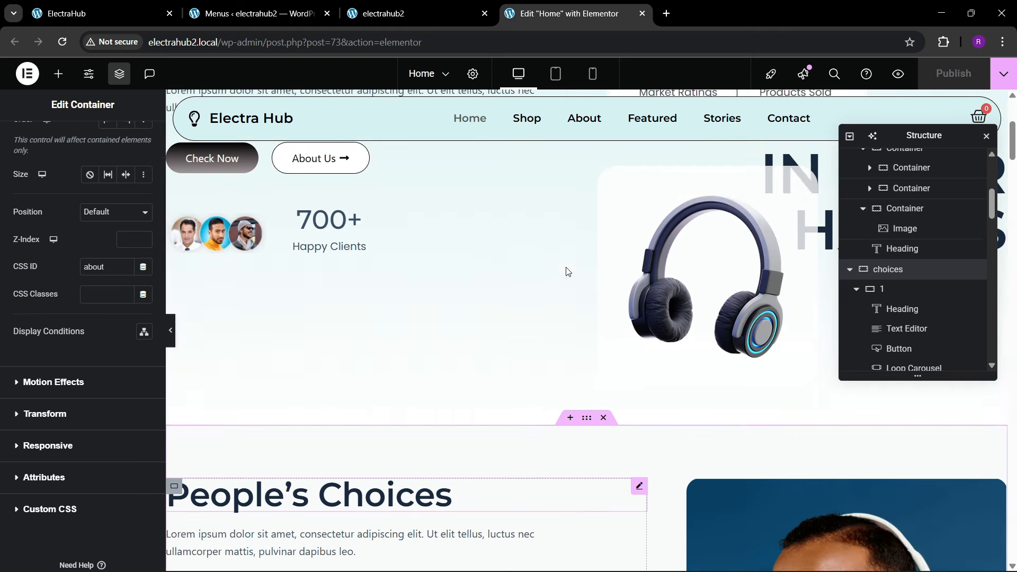
pyautogui.scroll(2, 371, 280)
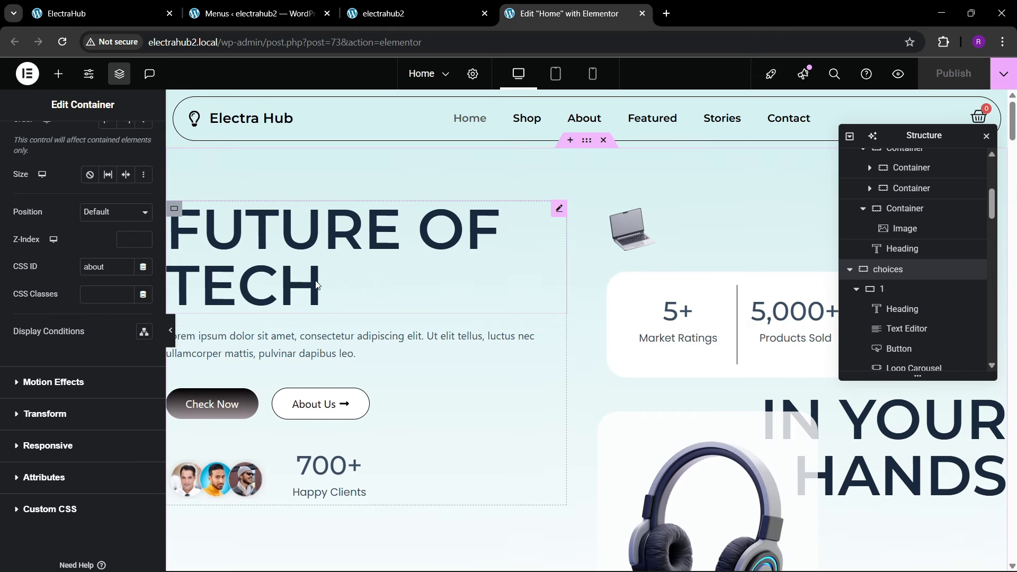
pyautogui.click(180, 211)
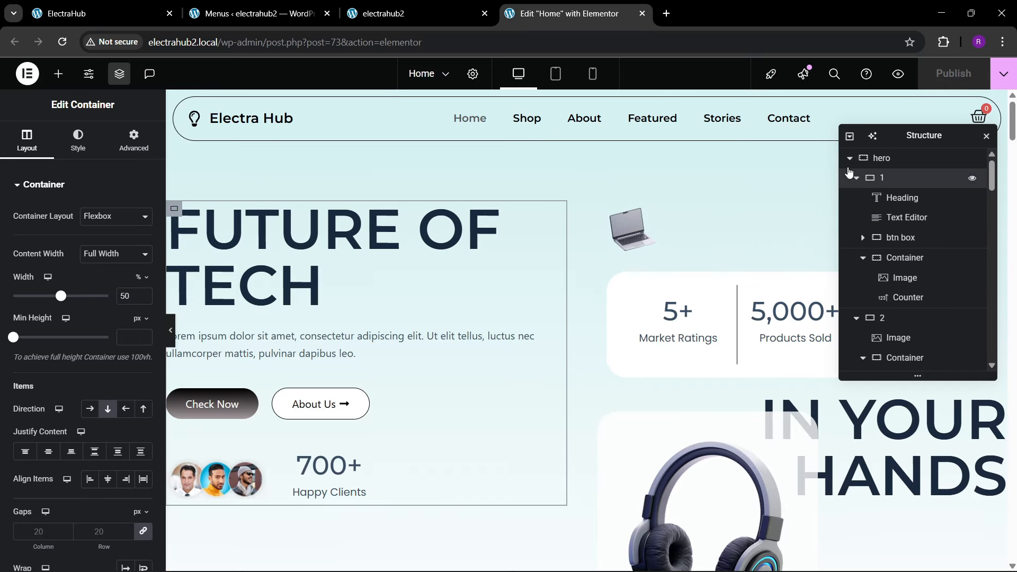
pyautogui.click(856, 178)
pyautogui.click(856, 199)
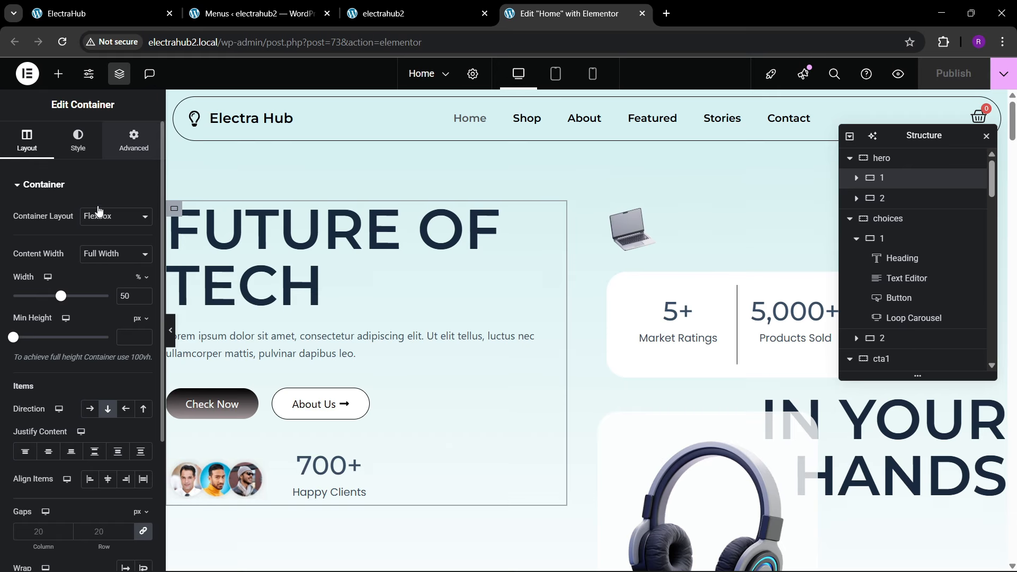
# Step: Give the hero's FUTURE OF TECH container the Slide In Left entrance animation
pyautogui.click(133, 140)
pyautogui.scroll(-5, 97, 299)
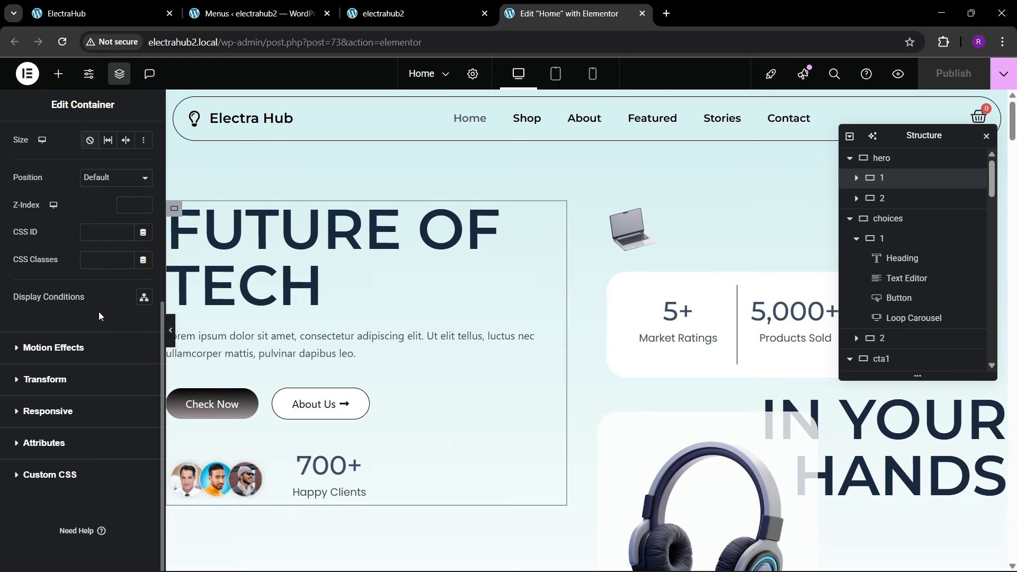
pyautogui.click(53, 348)
pyautogui.click(55, 404)
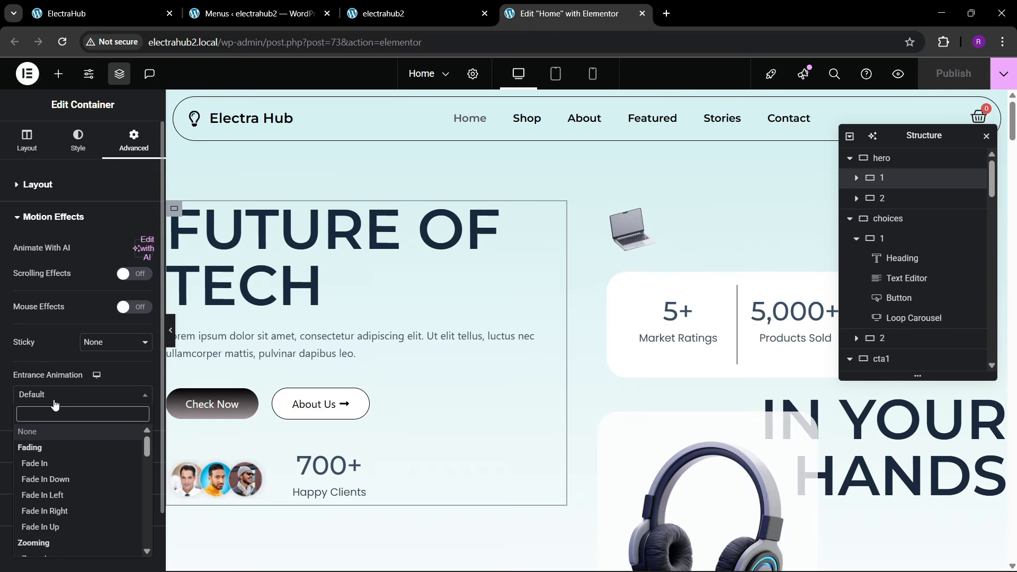
pyautogui.write('sl')
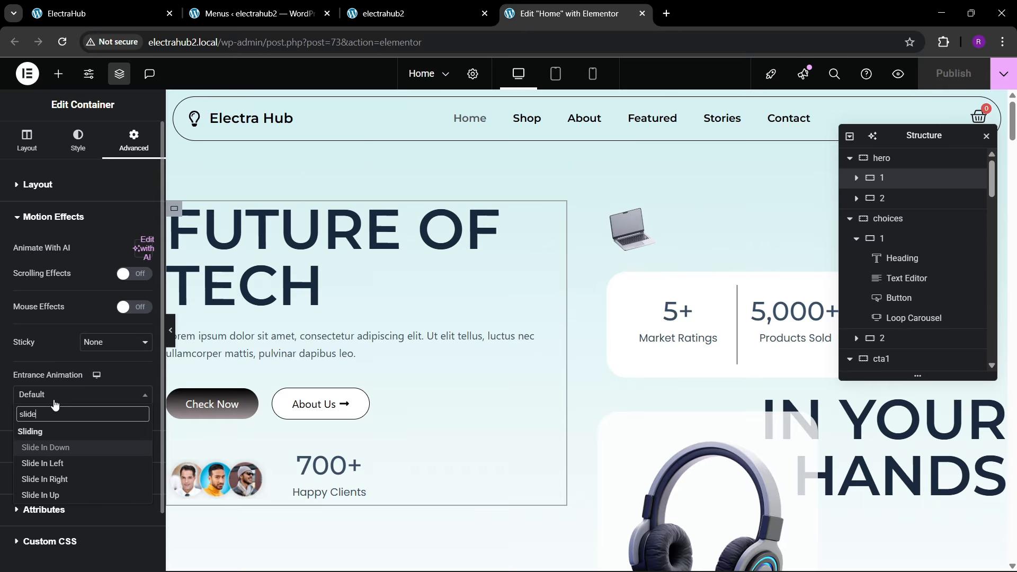
pyautogui.write('ide')
pyautogui.press('Down')
pyautogui.press('Down')
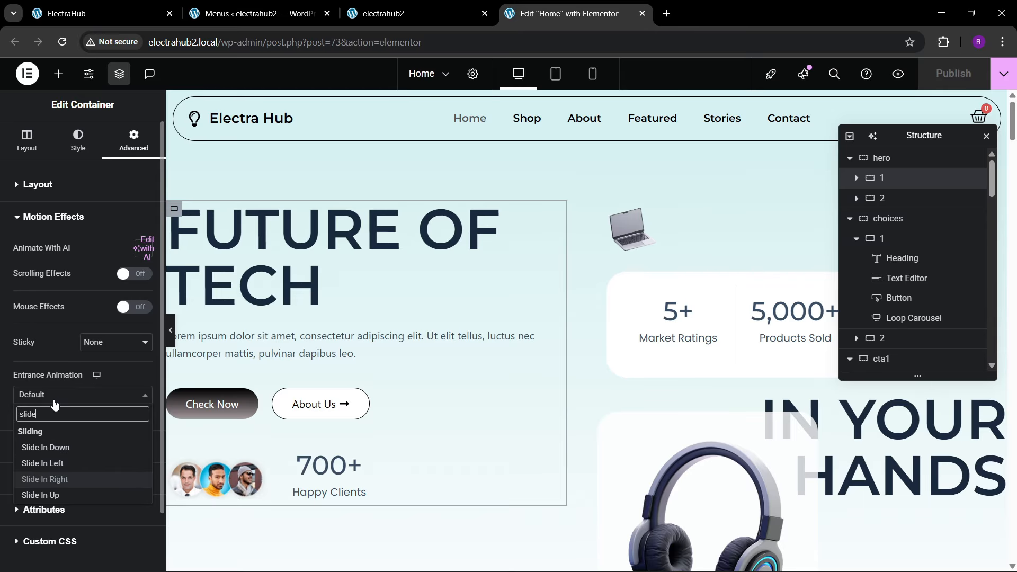
pyautogui.press('Up')
pyautogui.press('Return')
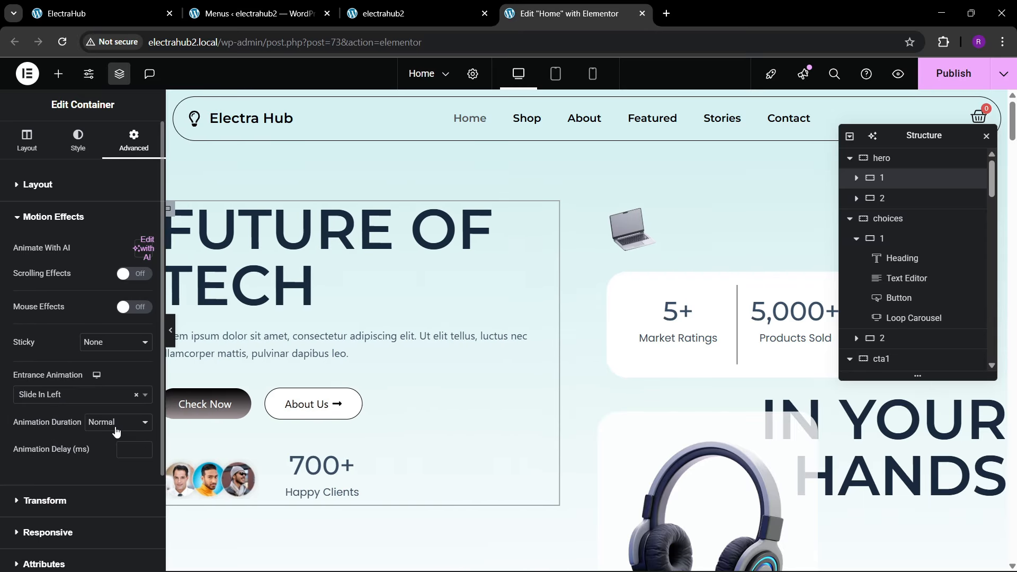
# Step: Set the Slide In Left animation's duration to Fast and its delay to 50 ms
pyautogui.click(113, 423)
pyautogui.click(112, 466)
pyautogui.click(126, 457)
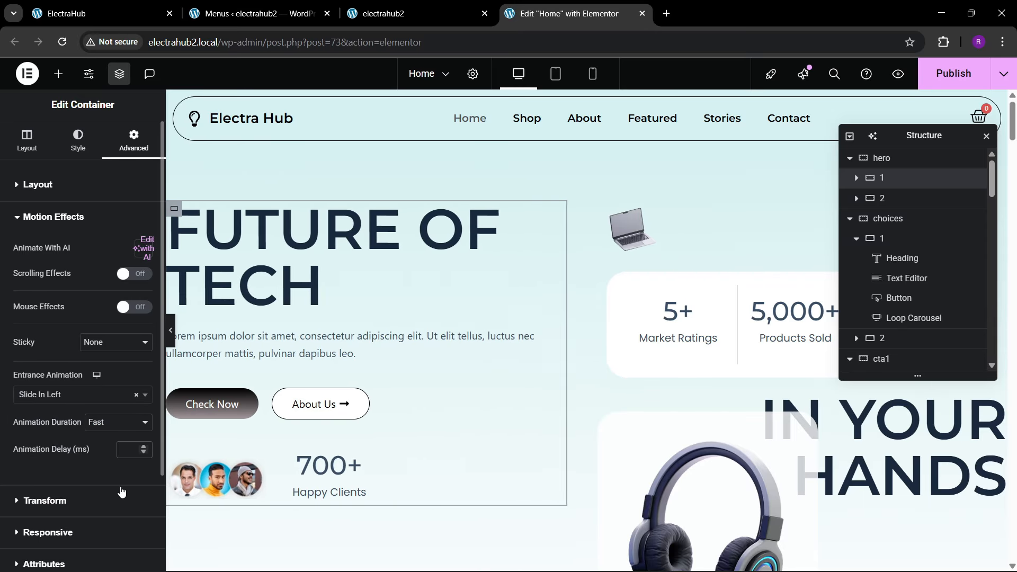
pyautogui.write('50')
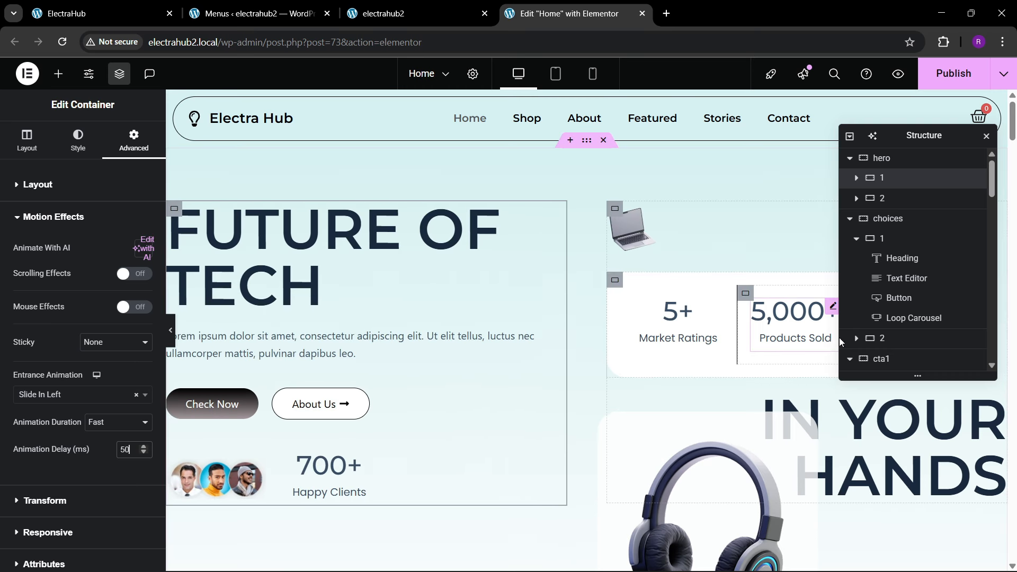
# Step: Give container 2 of the hero section the Slide In Right entrance animation
pyautogui.click(903, 200)
pyautogui.click(139, 142)
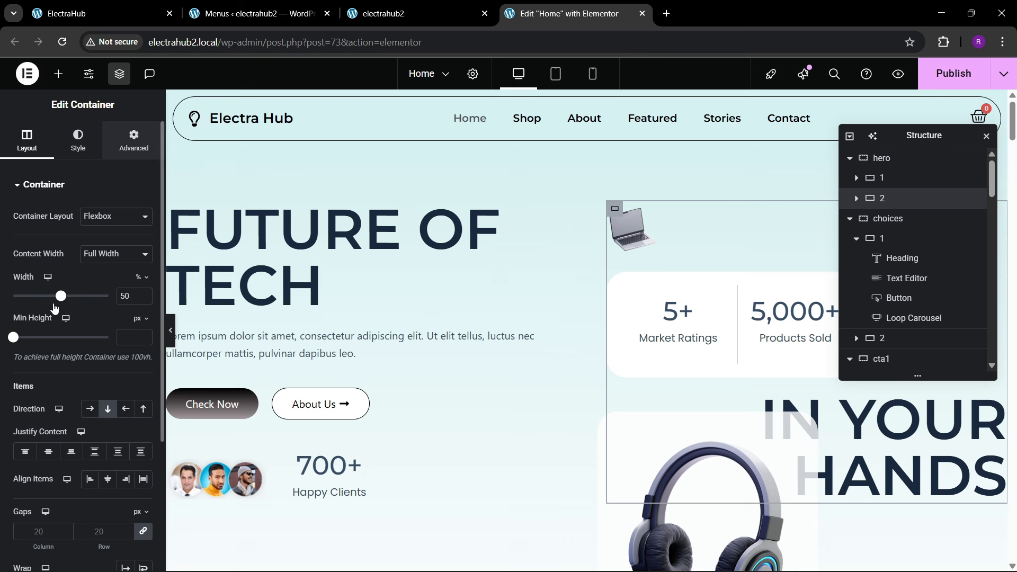
pyautogui.scroll(-3, 53, 337)
pyautogui.scroll(-1, 54, 337)
pyautogui.click(46, 391)
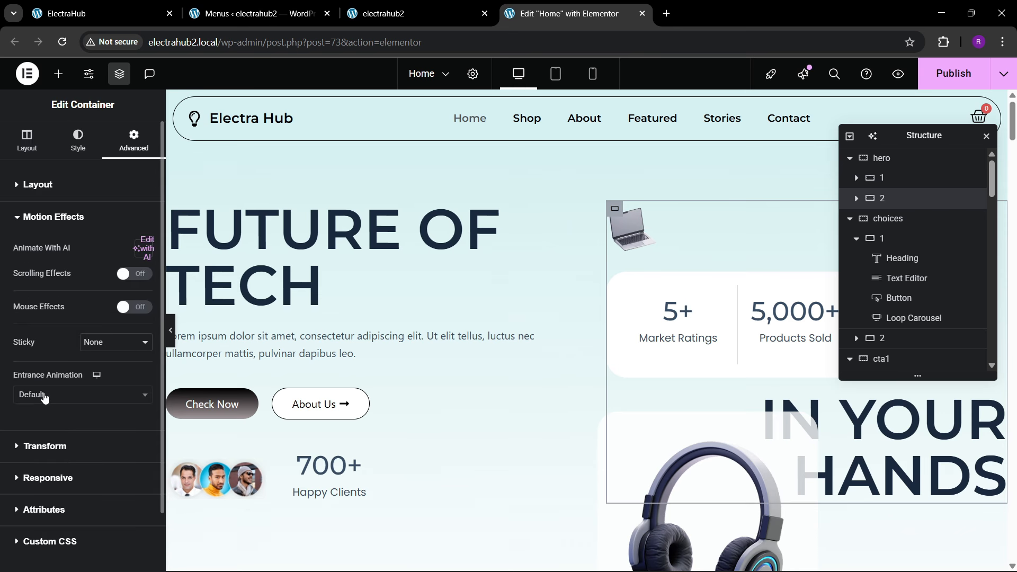
pyautogui.click(38, 397)
pyautogui.write('slide')
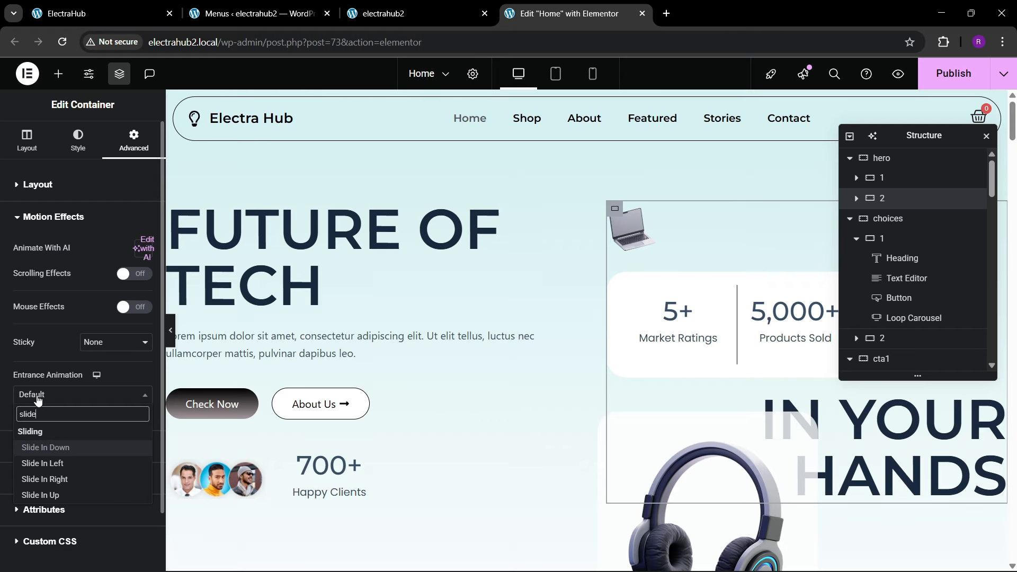
pyautogui.press('Down')
pyautogui.press('Down')
pyautogui.press('Return')
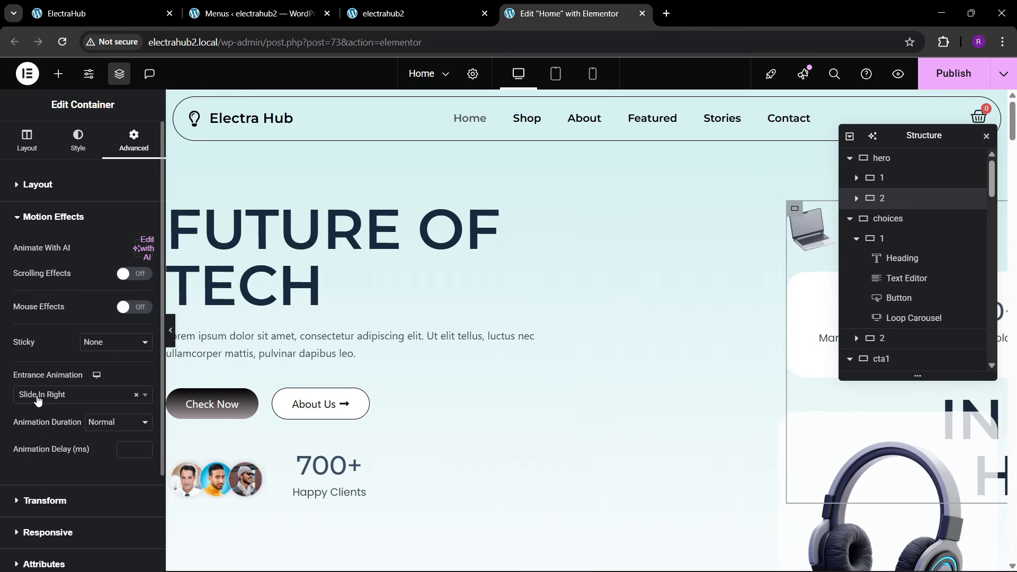
# Step: Set the Slide In Right animation's duration to Fast and its delay to 100 ms
pyautogui.click(100, 423)
pyautogui.click(112, 465)
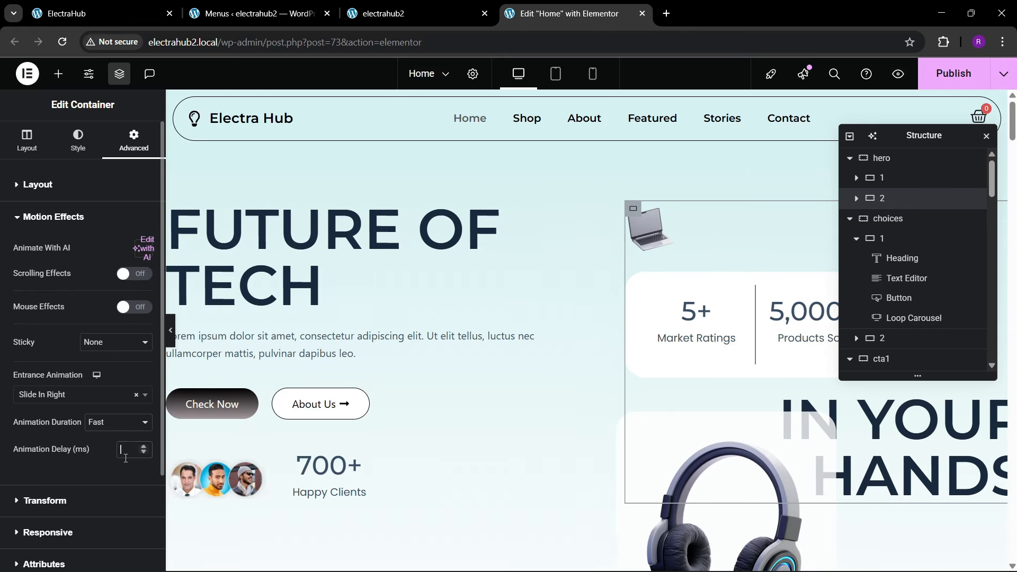
pyautogui.click(116, 454)
pyautogui.write('100')
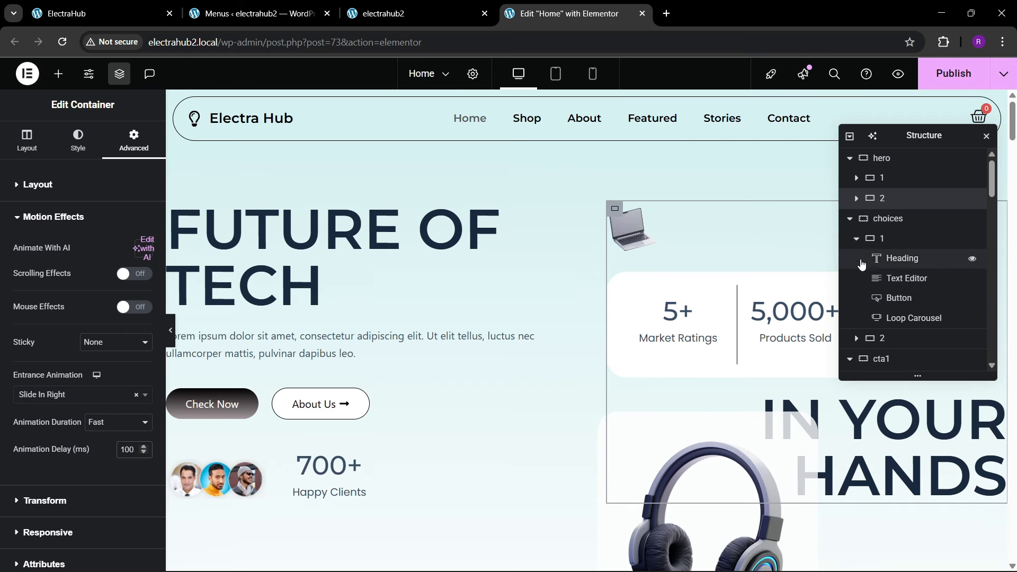
# Step: Give the headphone image container inside hero container 2 the Zoom In entrance animation
pyautogui.click(850, 220)
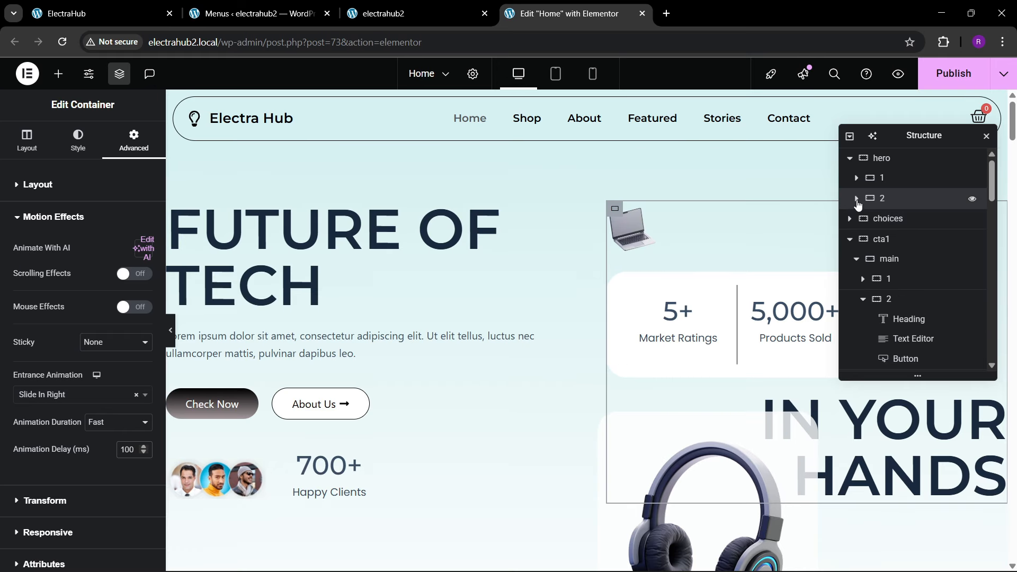
pyautogui.click(857, 199)
pyautogui.click(862, 238)
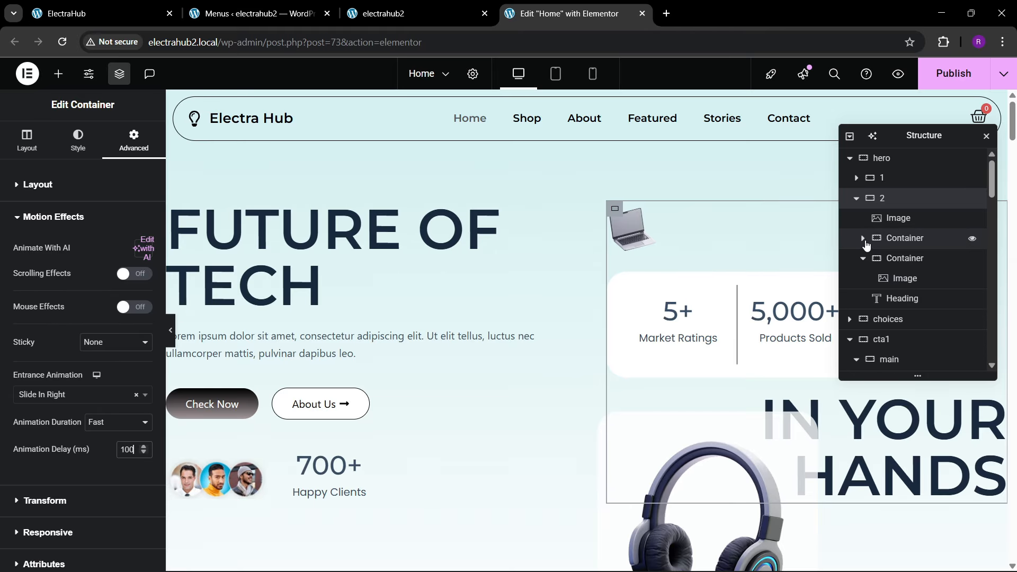
pyautogui.click(863, 258)
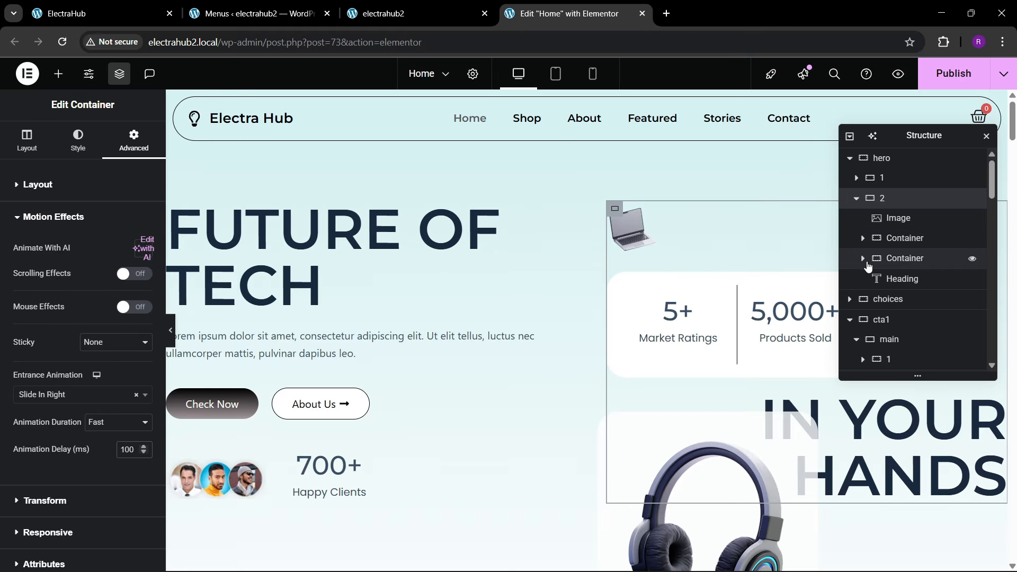
pyautogui.click(902, 265)
pyautogui.scroll(-1, 653, 386)
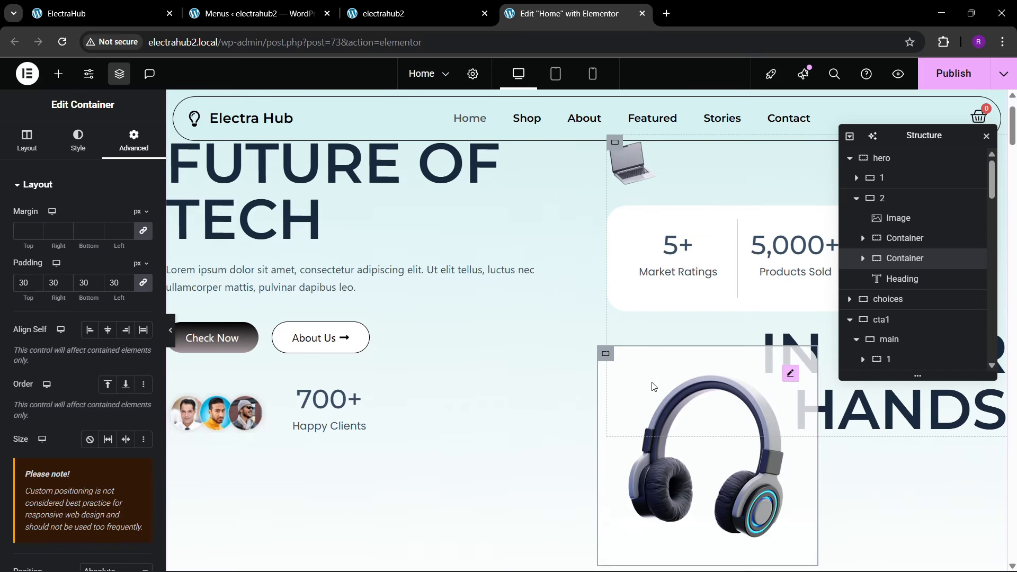
pyautogui.scroll(-5, 57, 330)
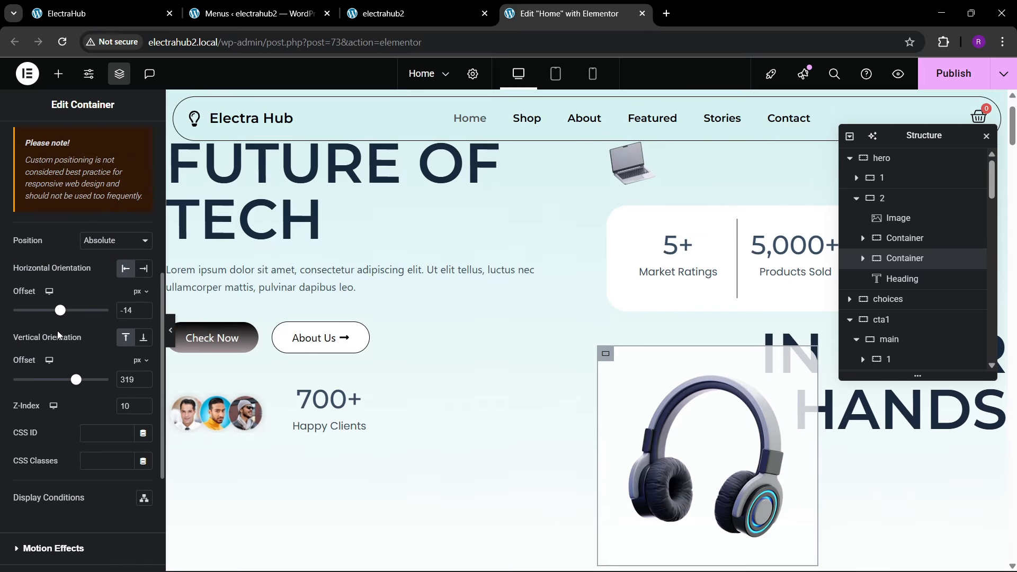
pyautogui.scroll(-2, 57, 333)
pyautogui.click(44, 429)
pyautogui.click(37, 396)
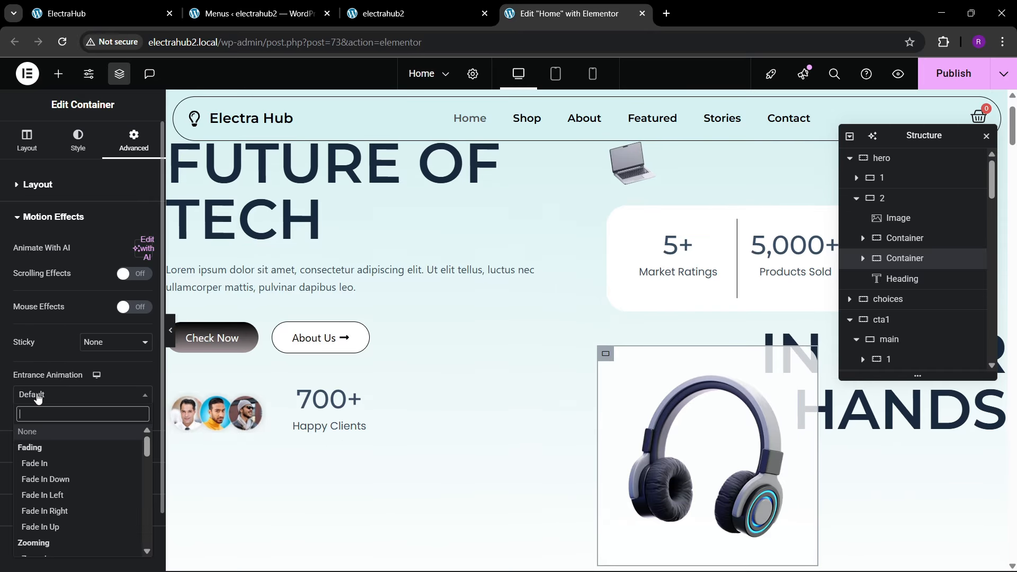
pyautogui.write('zoom')
pyautogui.press('Return')
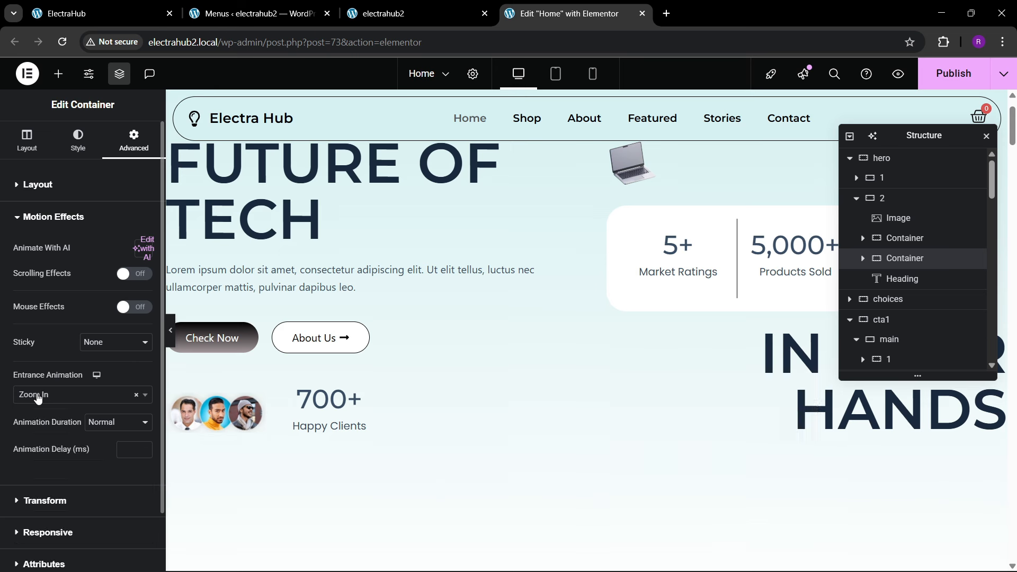
# Step: Set the Zoom In animation to Fast with a 600 ms delay and publish the page
pyautogui.click(93, 422)
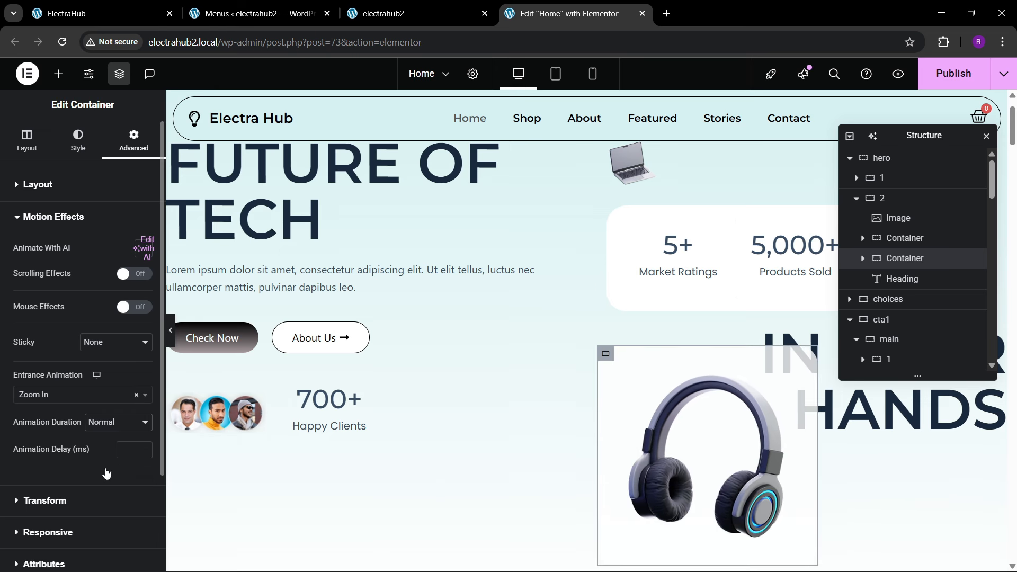
pyautogui.click(106, 473)
pyautogui.click(131, 446)
pyautogui.write('600')
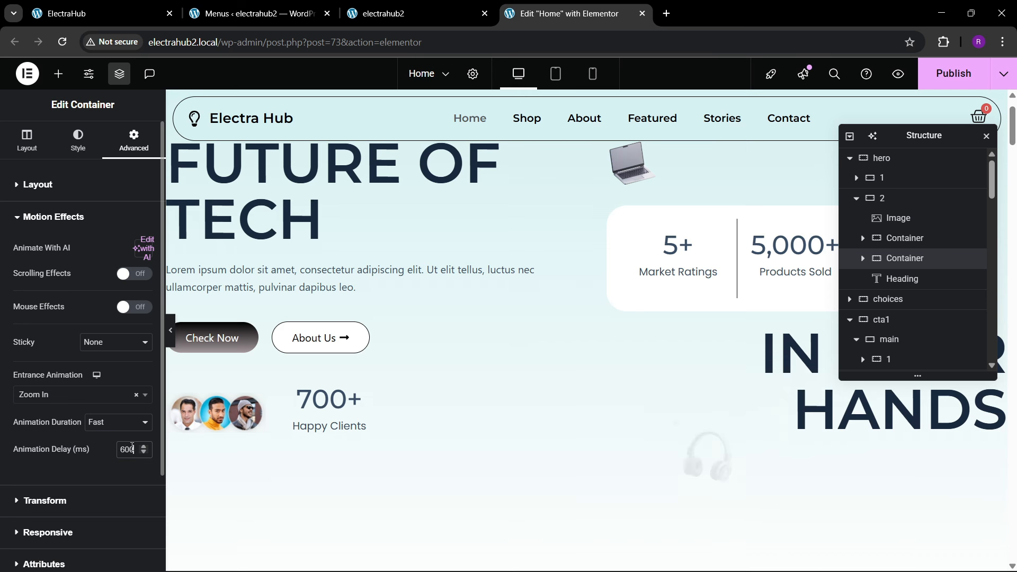
pyautogui.scroll(-4, 530, 291)
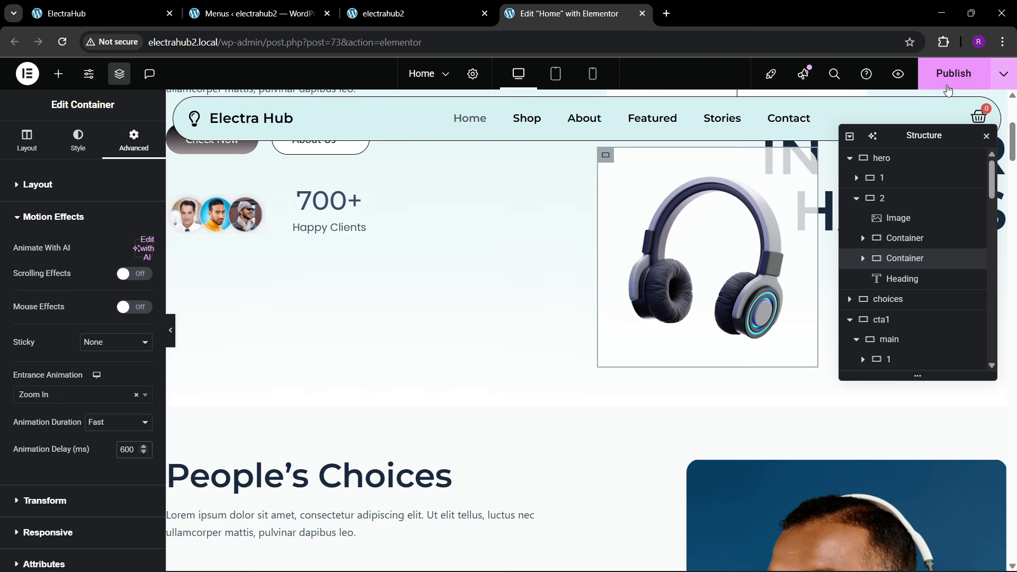
pyautogui.click(953, 73)
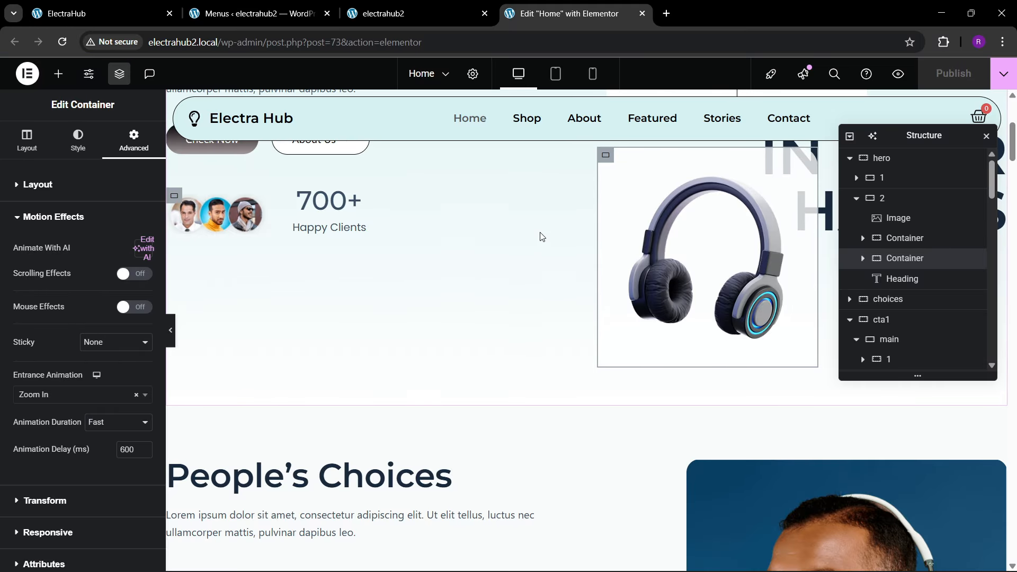
# Step: Reload the live electrahub2.local homepage without the #about anchor to check the hero section's entrance animations
pyautogui.click(384, 13)
pyautogui.click(185, 42)
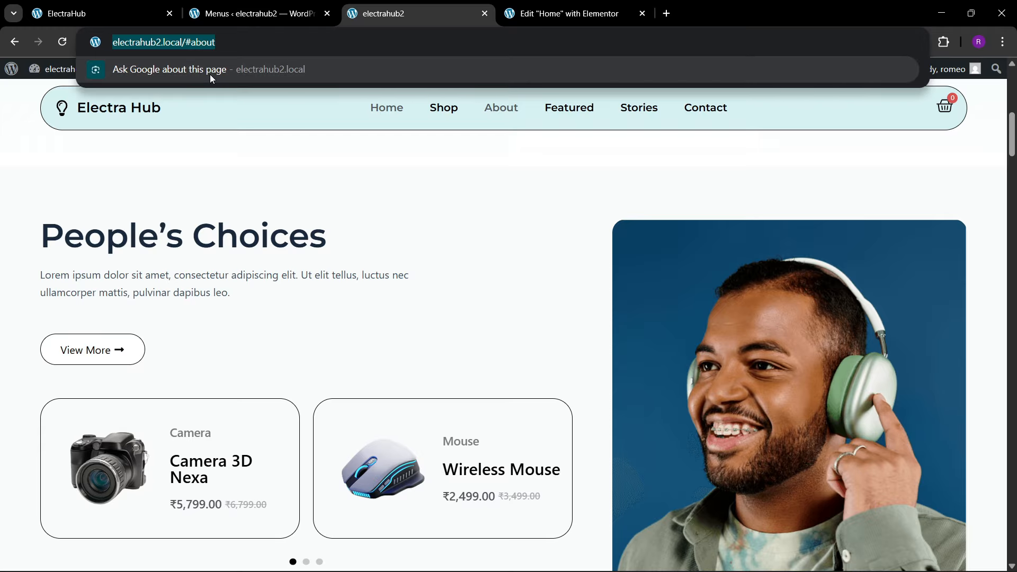
pyautogui.click(228, 45)
pyautogui.press('BackSpace')
pyautogui.press('BackSpace')
pyautogui.press('BackSpace')
pyautogui.press('BackSpace')
pyautogui.press('BackSpace')
pyautogui.press('BackSpace')
pyautogui.press('BackSpace')
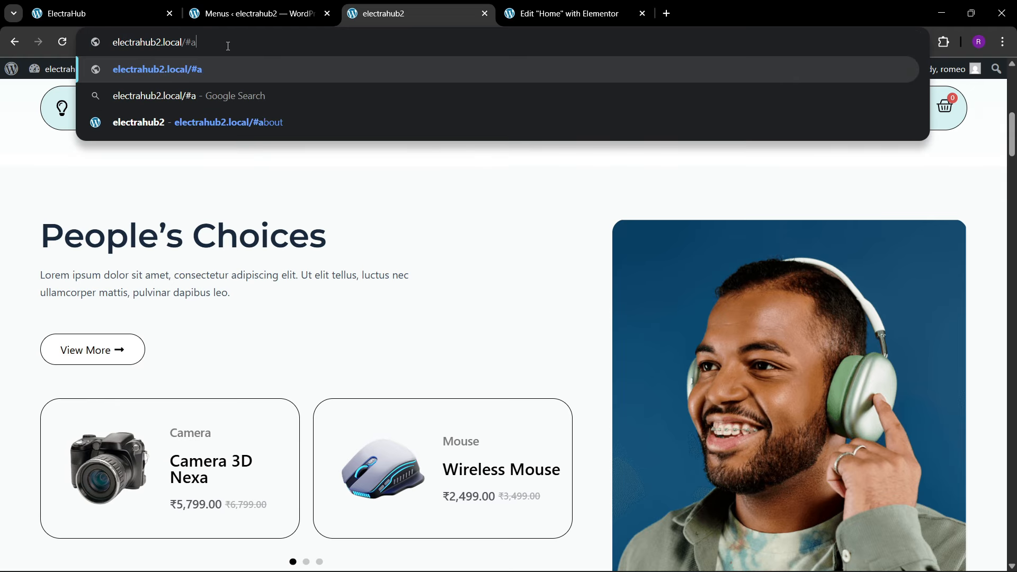
pyautogui.press('Return')
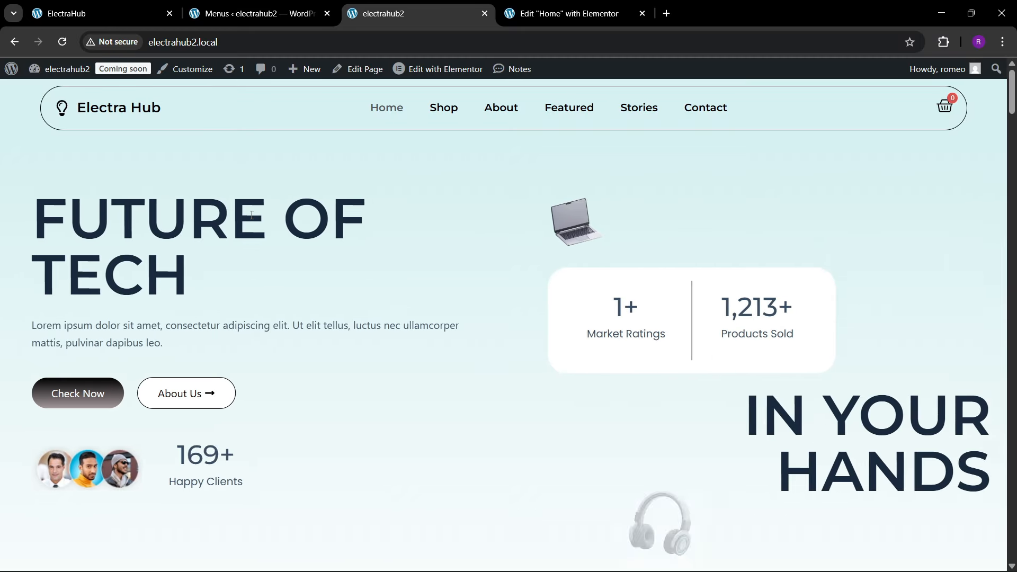
# Step: Scroll through the live homepage's hero section, reload the page and recheck its entrance animations
pyautogui.scroll(-3, 465, 304)
pyautogui.scroll(1, 94, 129)
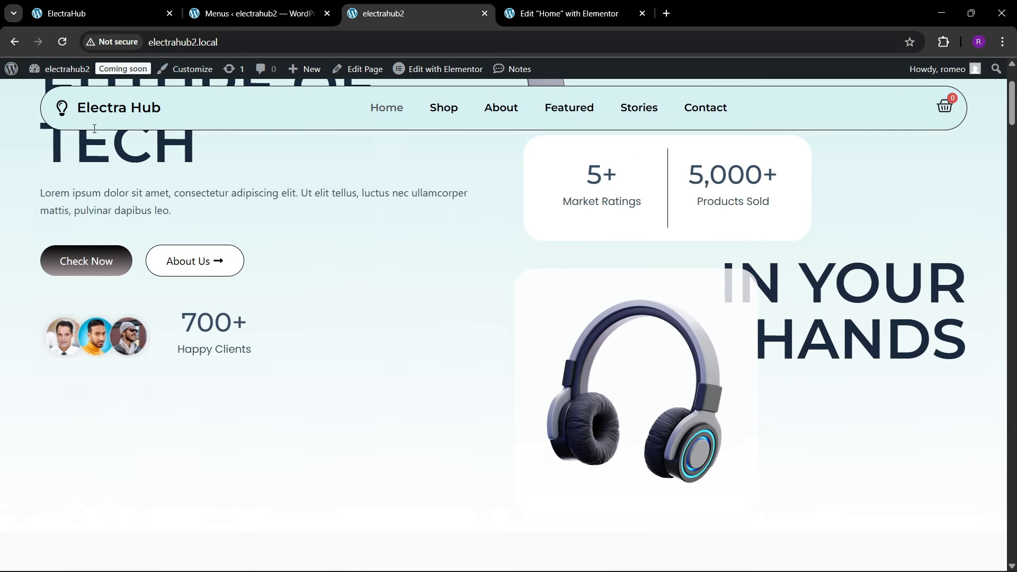
pyautogui.click(221, 35)
pyautogui.press('Return')
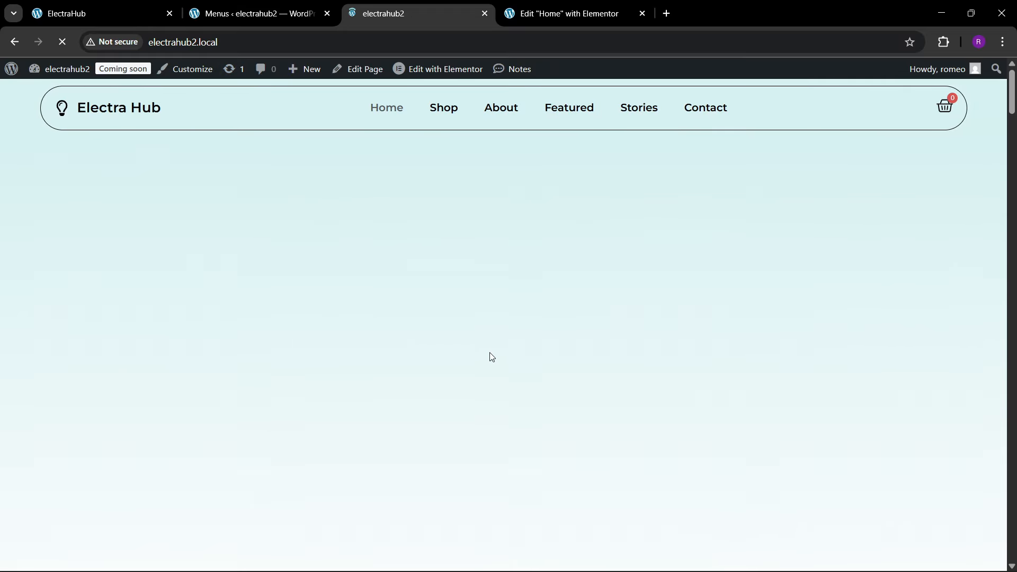
pyautogui.scroll(-3, 497, 351)
pyautogui.scroll(3, 497, 351)
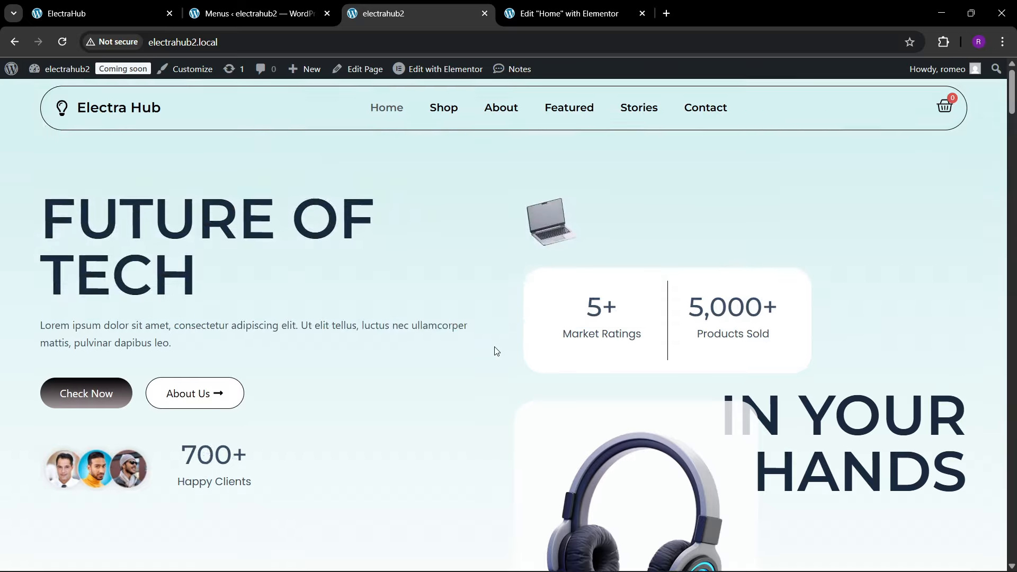
# Step: Try the scroll-to-top button on the reference electrahub.local homepage
pyautogui.click(85, 13)
pyautogui.scroll(-3, 973, 537)
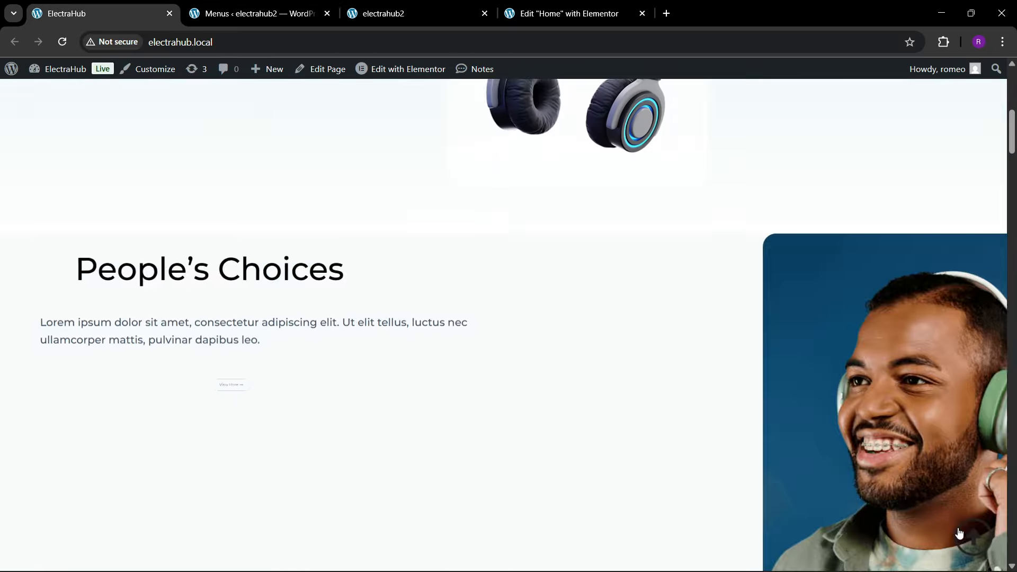
pyautogui.click(974, 537)
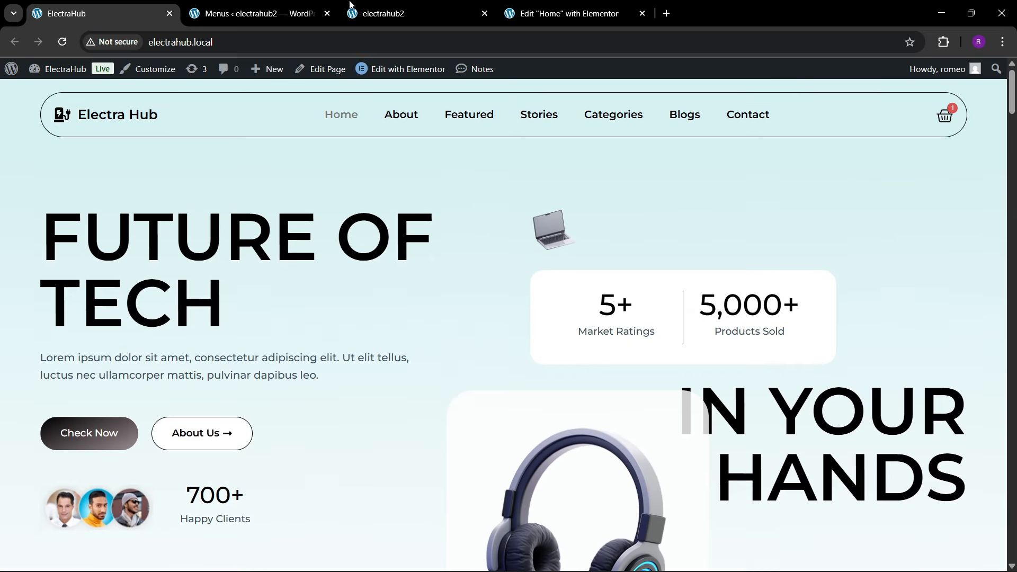
# Step: Open the Add Plugins page in the electrahub2 WordPress dashboard
pyautogui.click(254, 13)
pyautogui.scroll(-4, 90, 371)
pyautogui.moveTo(139, 470)
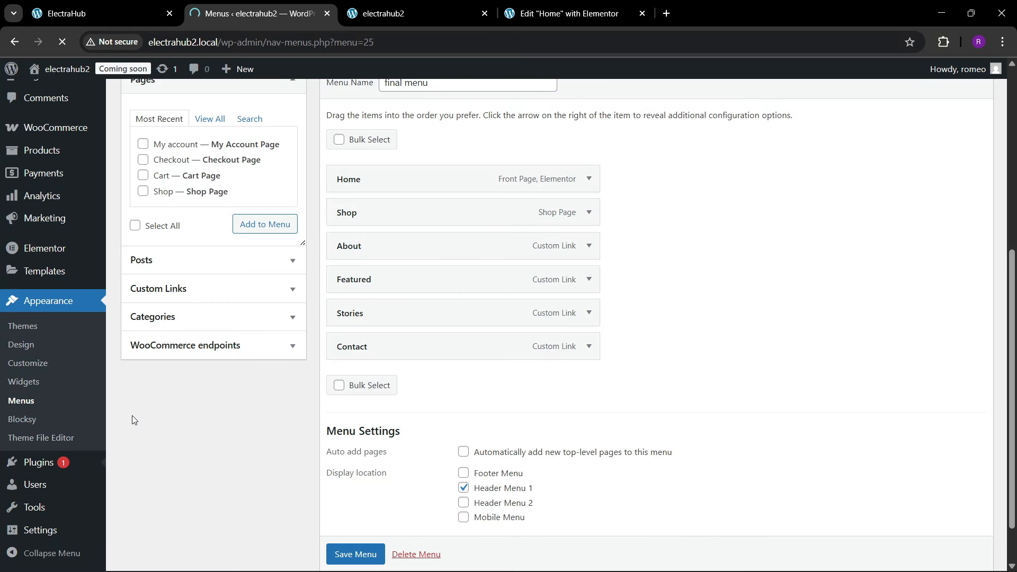
pyautogui.scroll(-4, 317, 381)
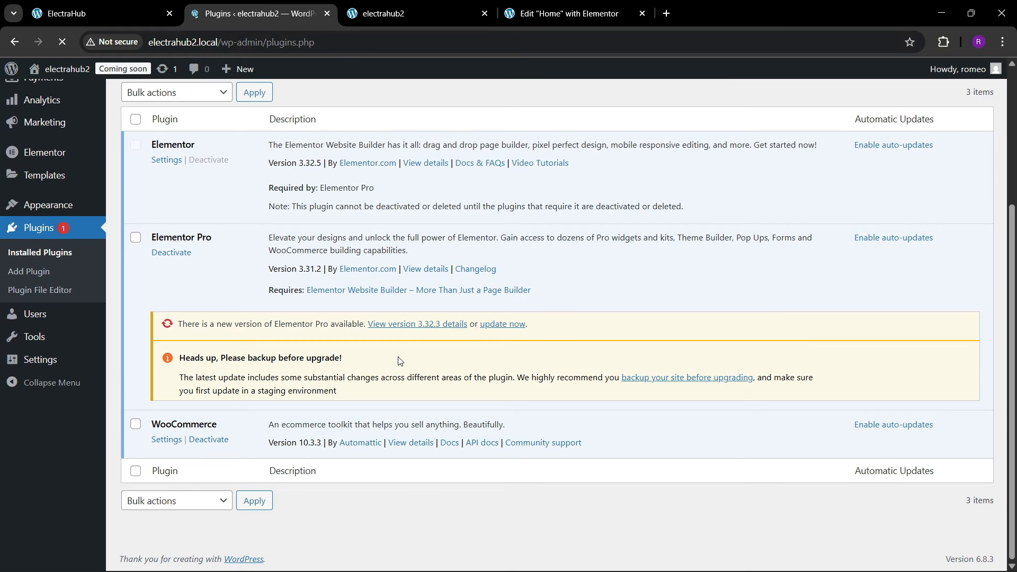
pyautogui.scroll(4, 400, 361)
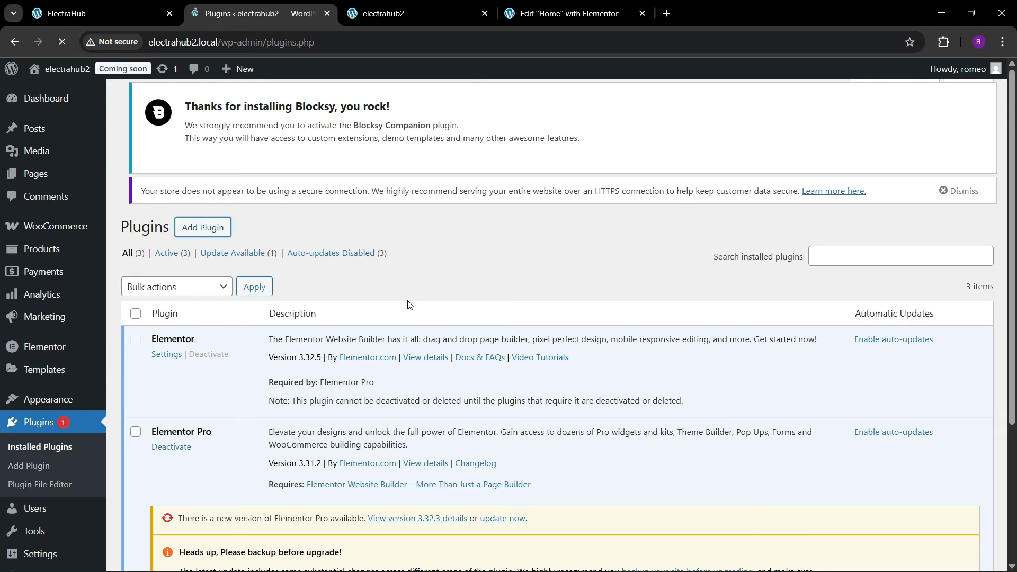
pyautogui.scroll(-4, 414, 289)
pyautogui.scroll(4, 414, 283)
pyautogui.scroll(-3, 354, 240)
pyautogui.scroll(1, 363, 262)
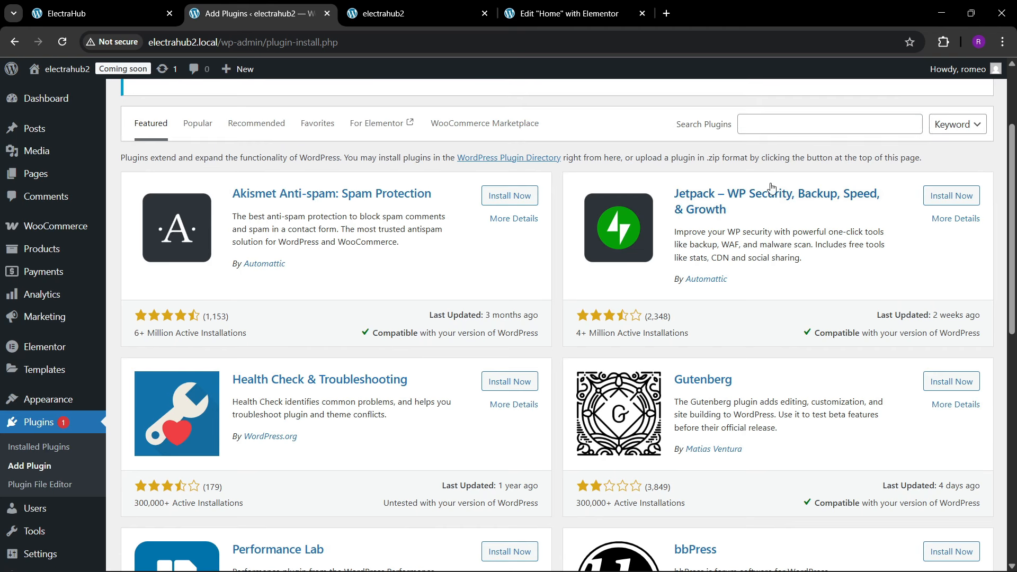
# Step: Find the WPFront Scroll Top plugin by searching for "wpfront scroll", then install and activate it
pyautogui.click(764, 128)
pyautogui.press('Down')
pyautogui.press('Down')
pyautogui.press('Return')
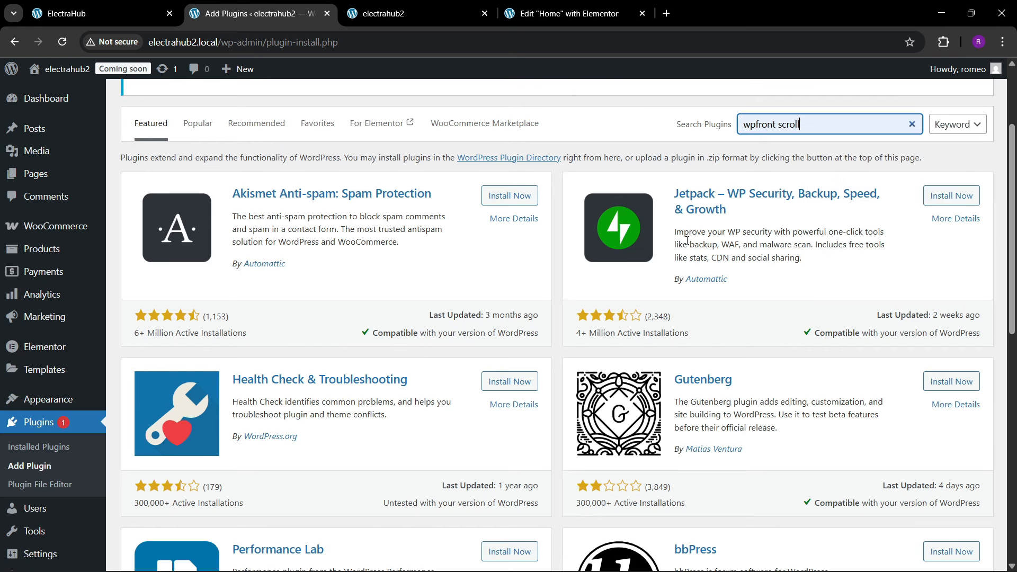
pyautogui.scroll(2, 577, 269)
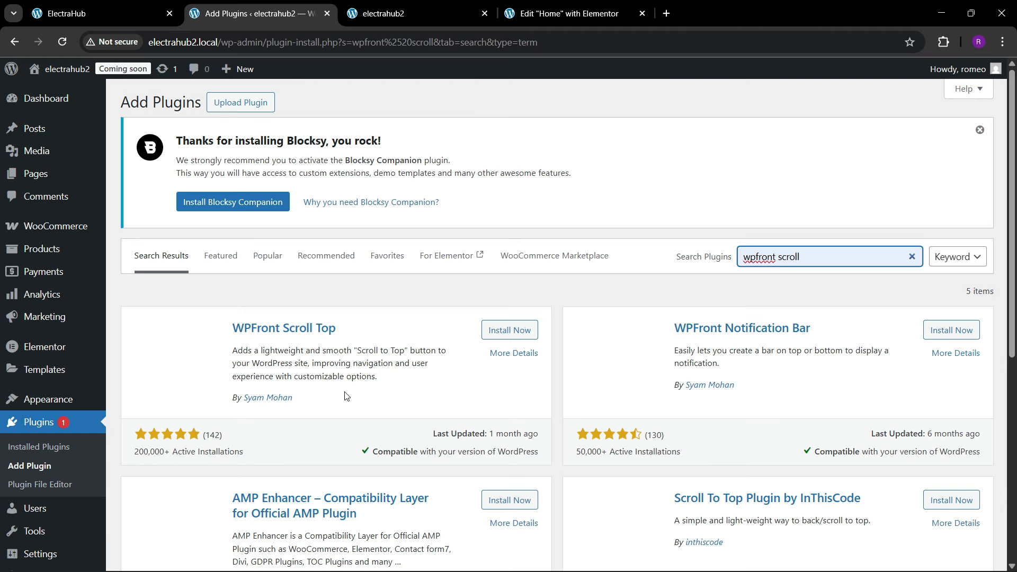
pyautogui.click(504, 335)
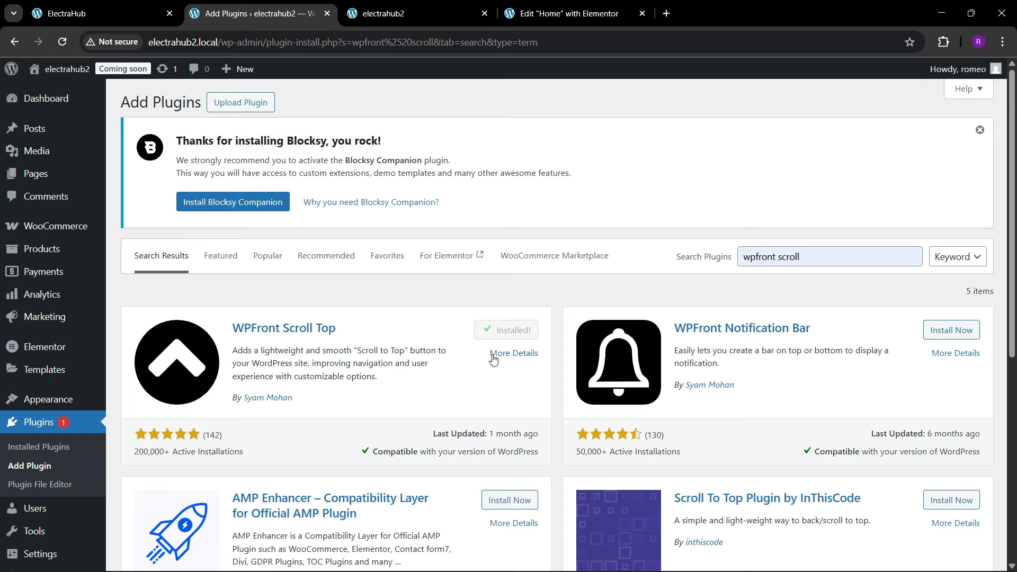
pyautogui.click(499, 331)
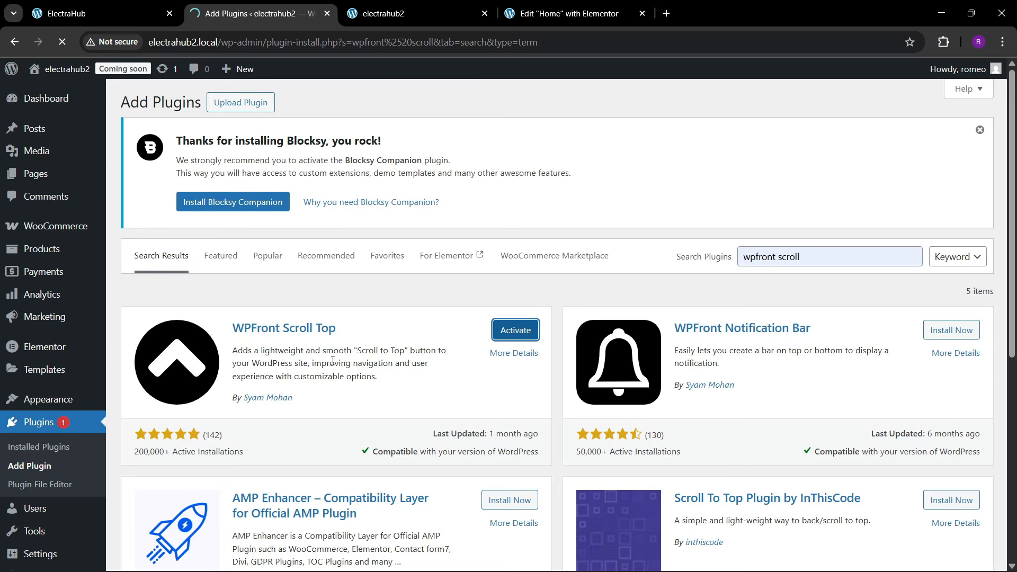
# Step: In the WPFront Scroll Top settings, turn on Enabled, Auto Hide and Hide on WP-ADMIN
pyautogui.scroll(-6, 333, 360)
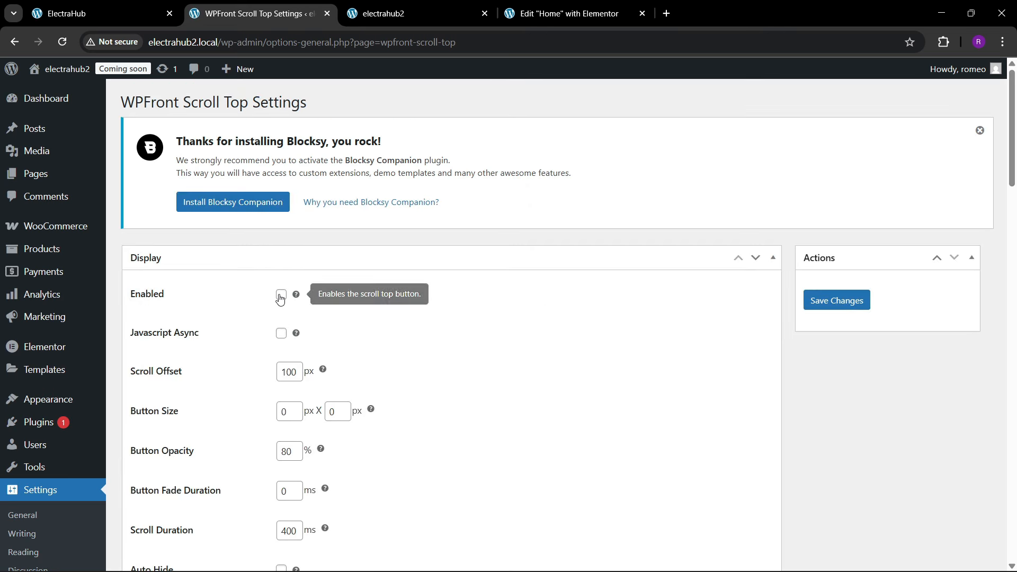
pyautogui.click(281, 295)
pyautogui.scroll(-3, 234, 338)
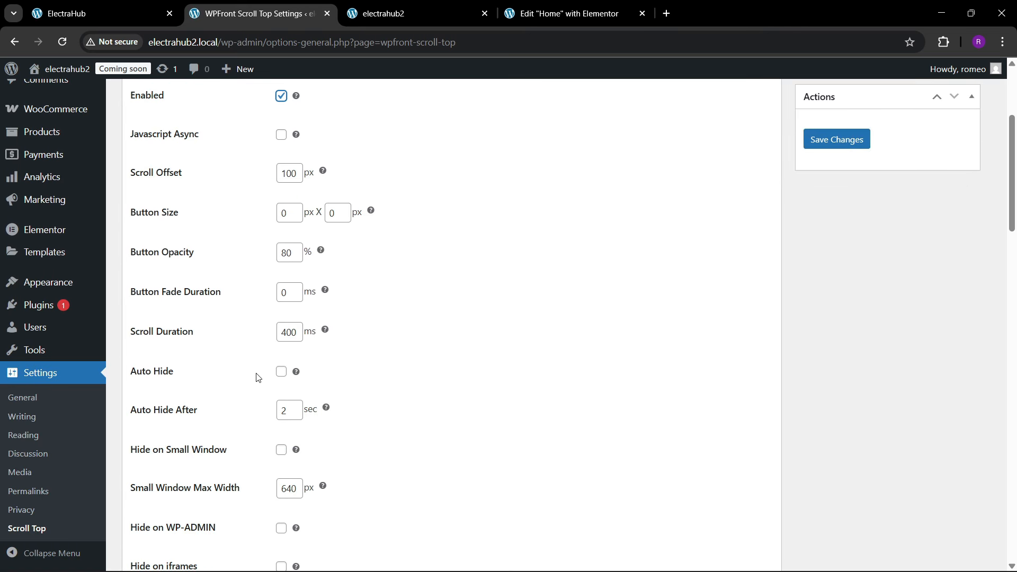
pyautogui.click(281, 372)
pyautogui.scroll(-3, 240, 399)
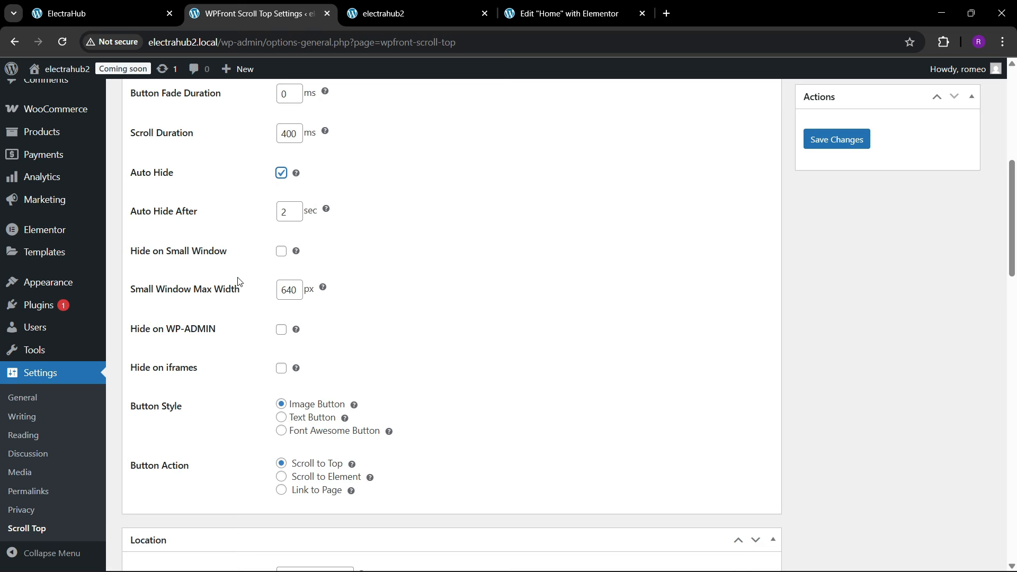
pyautogui.click(281, 329)
# Step: Choose the dark round image button with a white upward chevron and save the Scroll Top settings
pyautogui.scroll(-1, 274, 415)
pyautogui.scroll(-8, 274, 415)
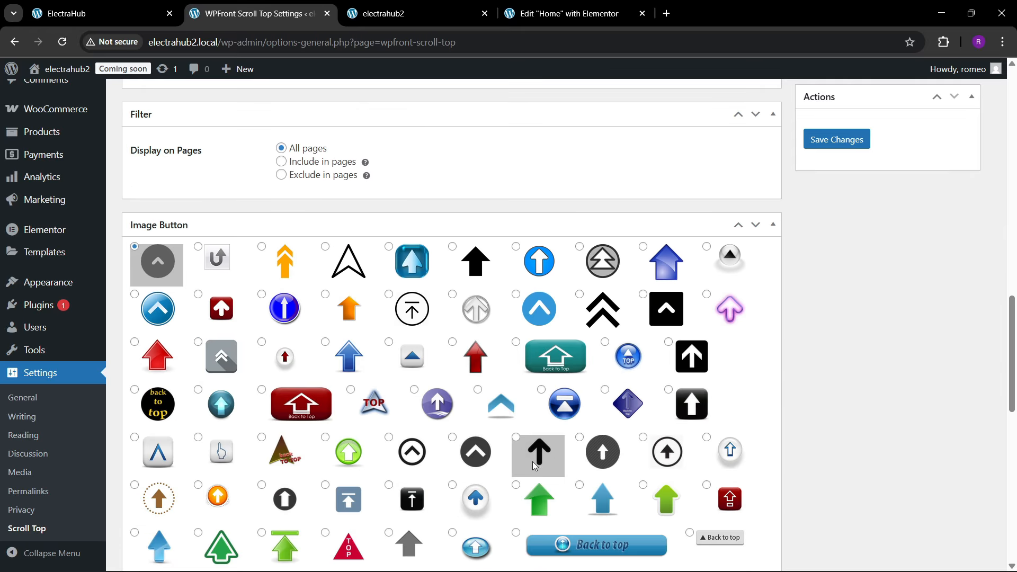
pyautogui.scroll(6, 628, 407)
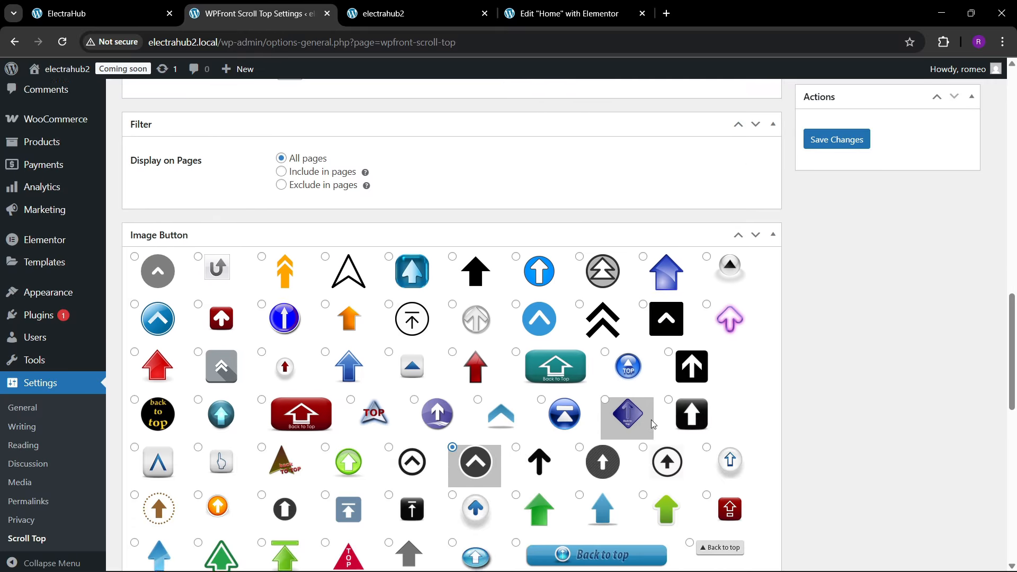
pyautogui.scroll(3, 841, 281)
pyautogui.click(841, 148)
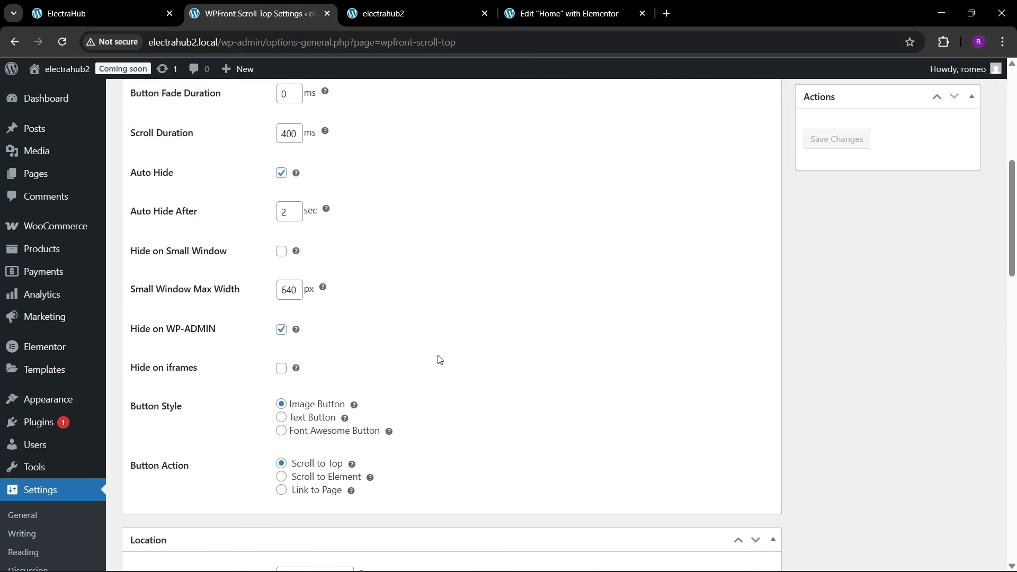
pyautogui.scroll(3, 403, 325)
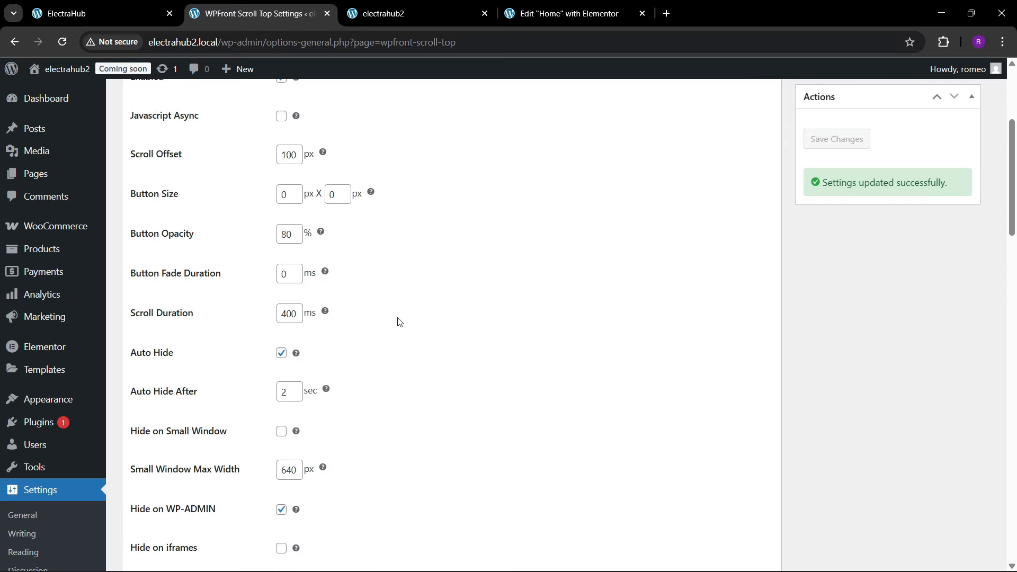
# Step: Reload the live electrahub2.local homepage and review the remaining Scroll Top settings while it loads
pyautogui.click(395, 14)
pyautogui.click(242, 42)
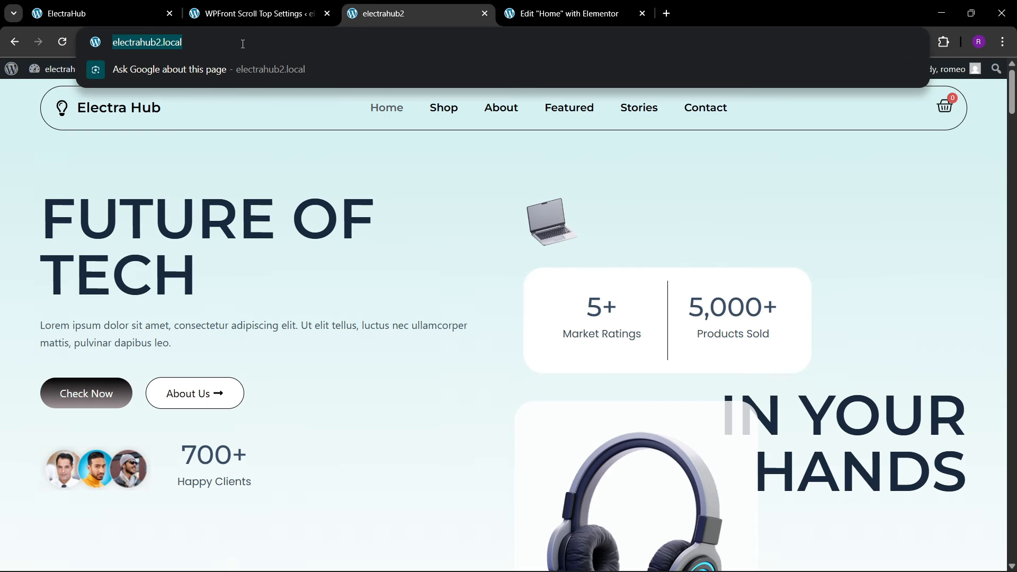
pyautogui.press('Return')
pyautogui.click(223, 13)
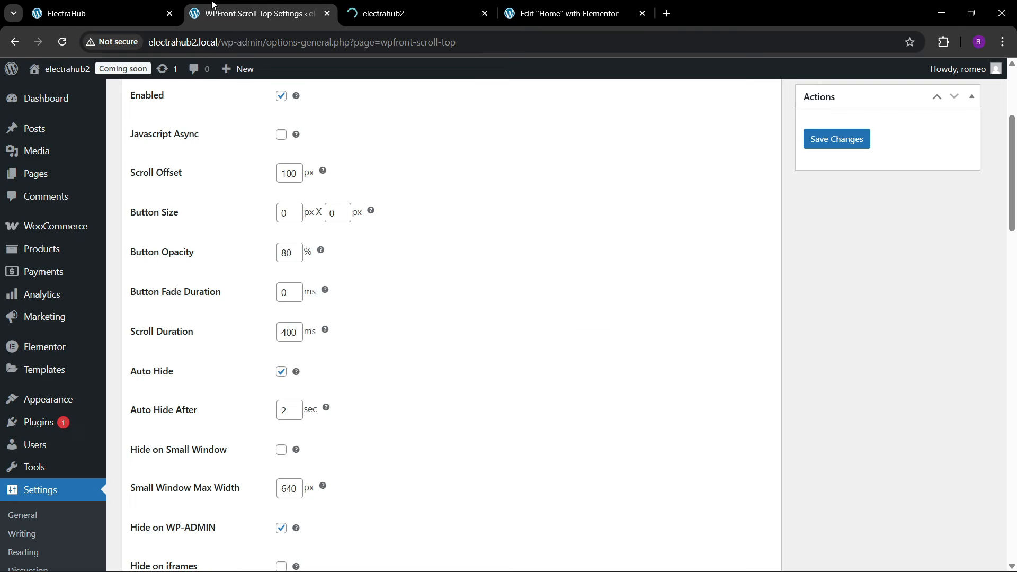
pyautogui.scroll(-15, 429, 296)
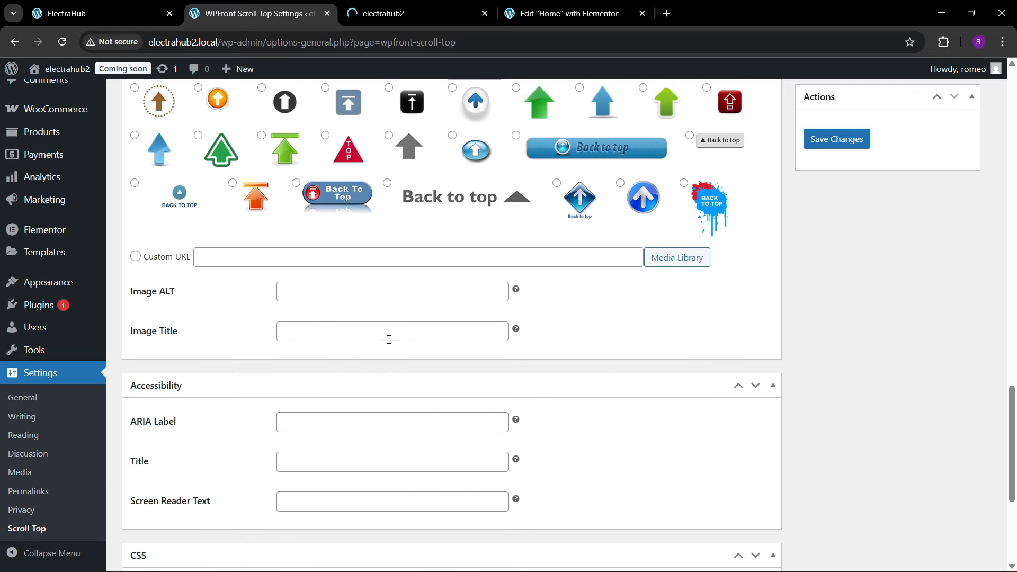
pyautogui.scroll(1, 433, 311)
pyautogui.scroll(1, 433, 311)
# Step: Test the new scroll-to-top button on the live electrahub2 homepage from the footer back to the hero section
pyautogui.click(419, 11)
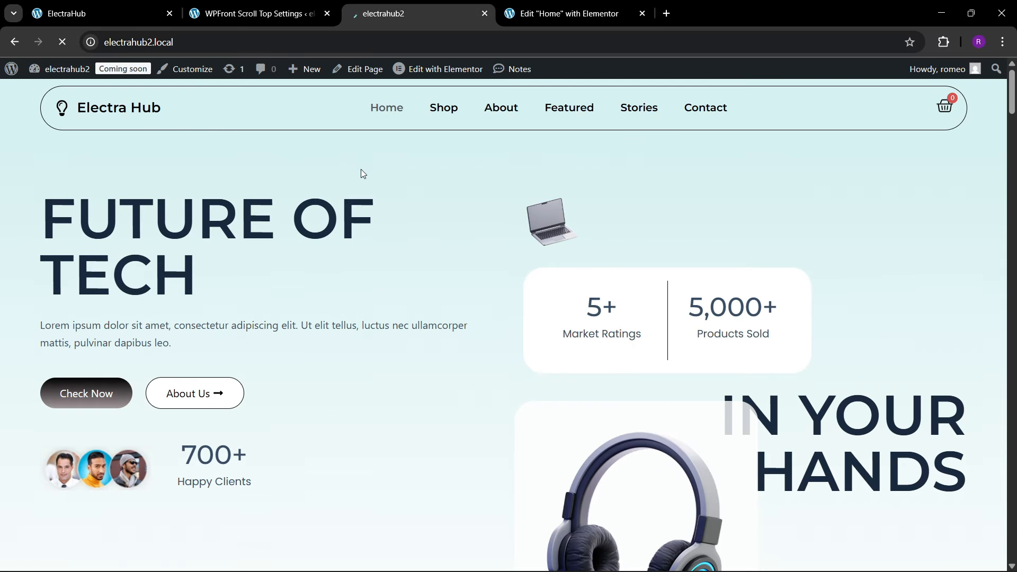
pyautogui.scroll(-10, 433, 281)
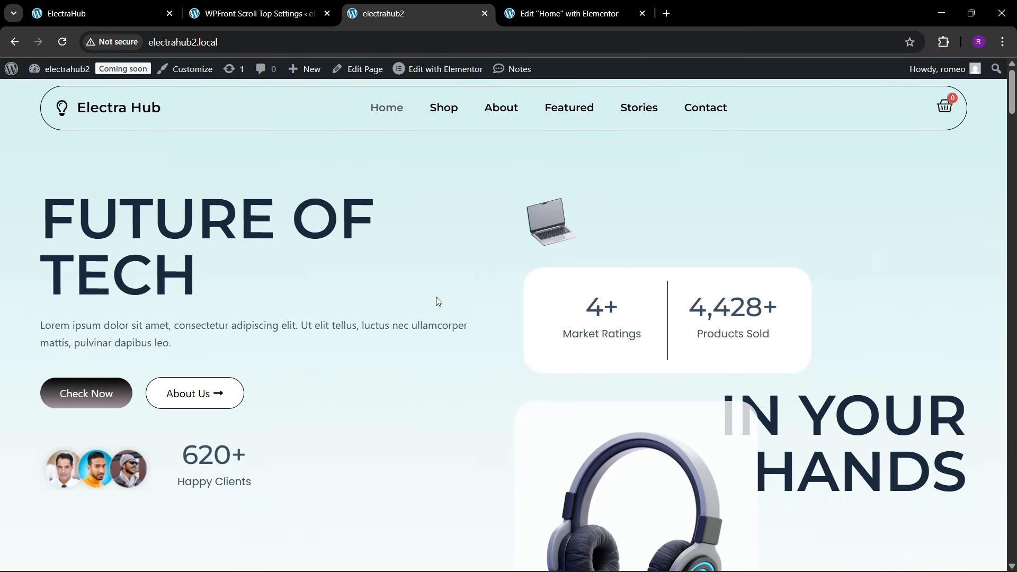
pyautogui.scroll(-7, 695, 311)
pyautogui.scroll(-15, 695, 311)
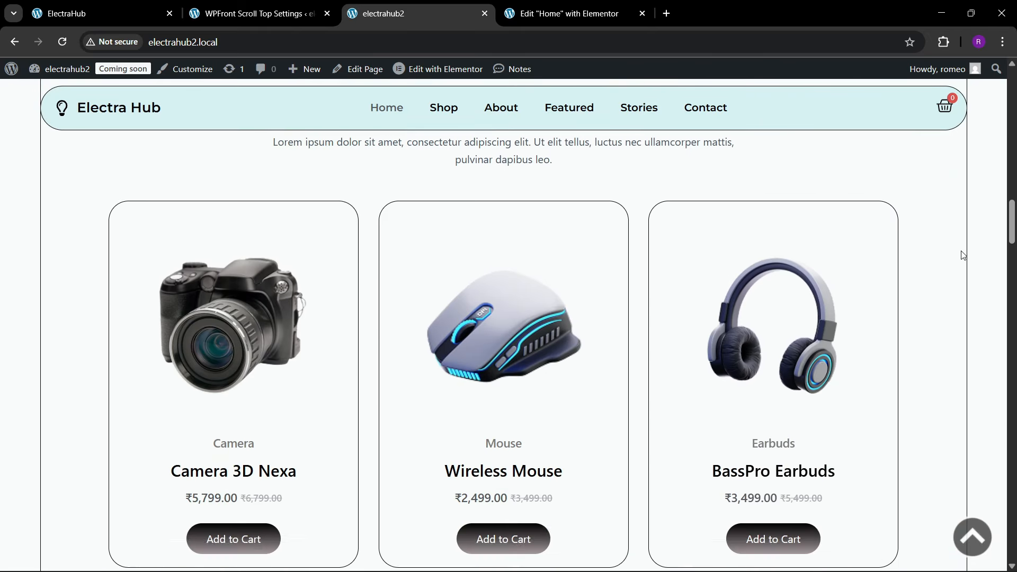
pyautogui.scroll(-10, 800, 443)
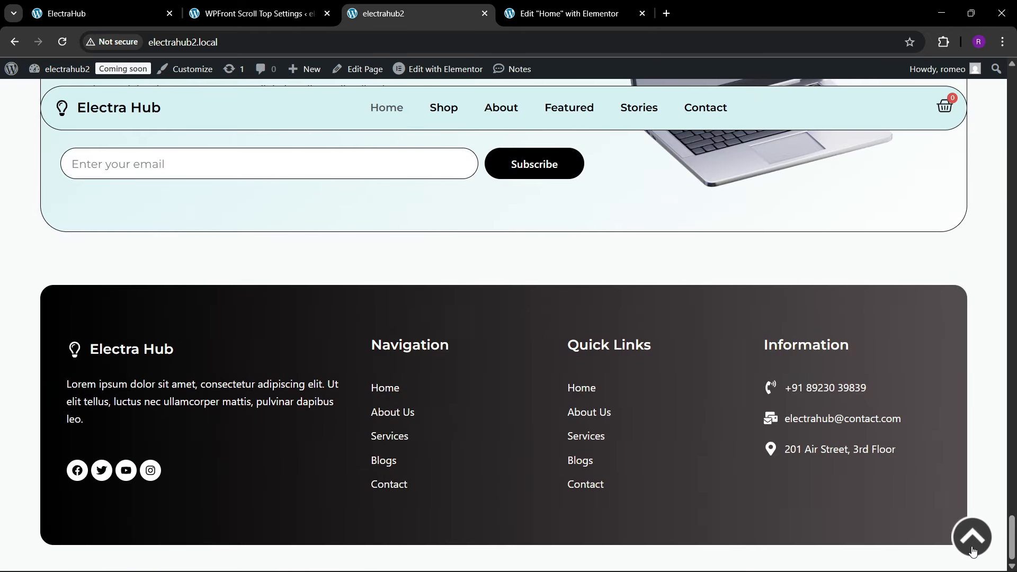
pyautogui.scroll(20, 800, 444)
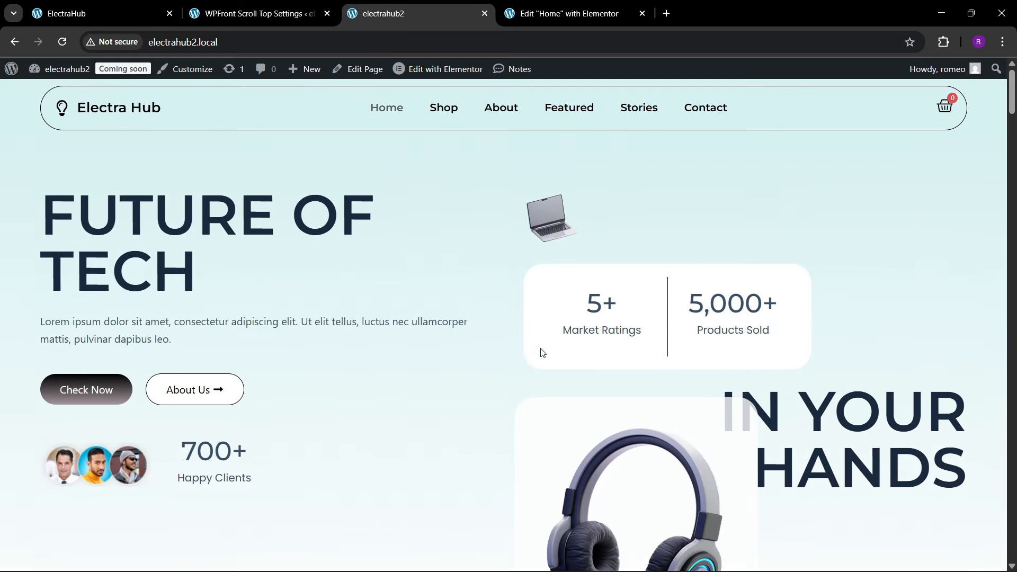
pyautogui.scroll(-10, 473, 308)
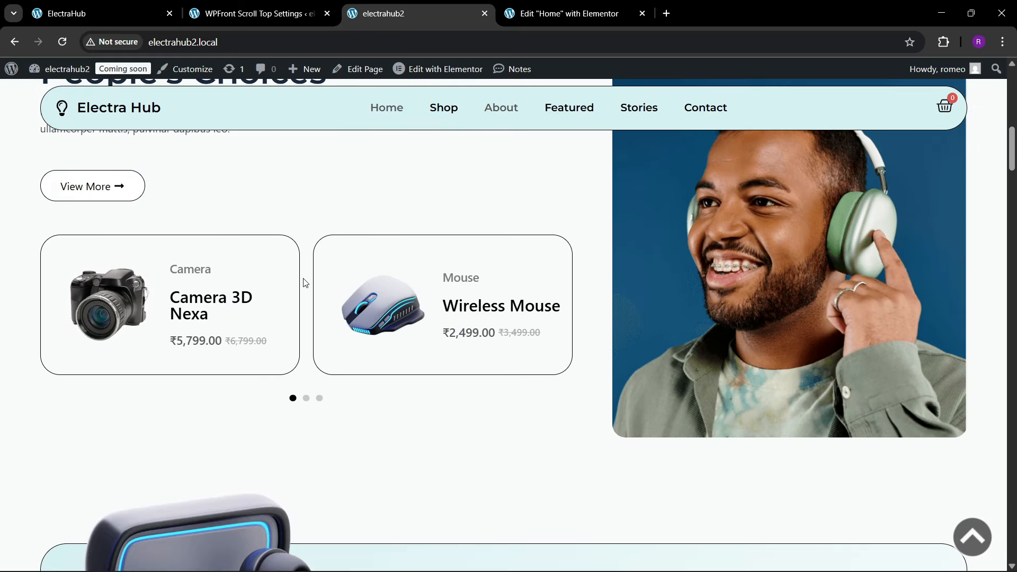
pyautogui.scroll(1, 305, 283)
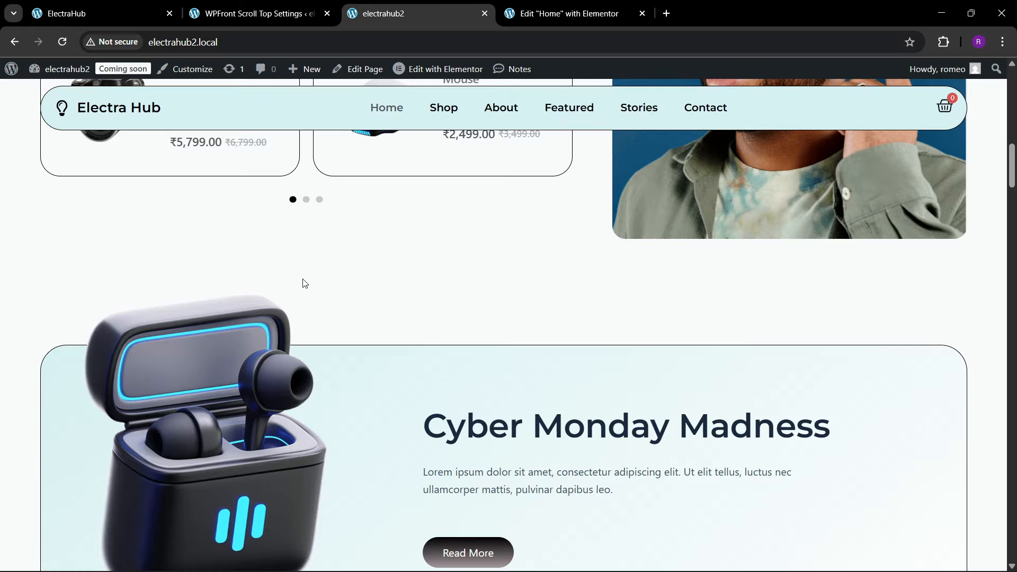
# Step: Inspect the homepage in the browser's responsive mobile view to check the scroll-to-top button, then close the developer tools
pyautogui.rightClick(305, 284)
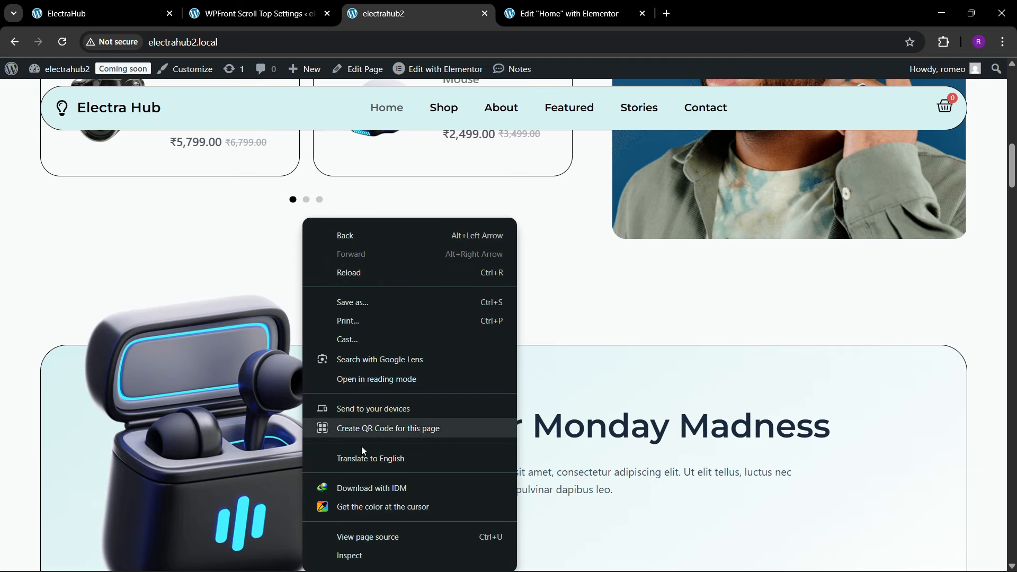
pyautogui.click(352, 554)
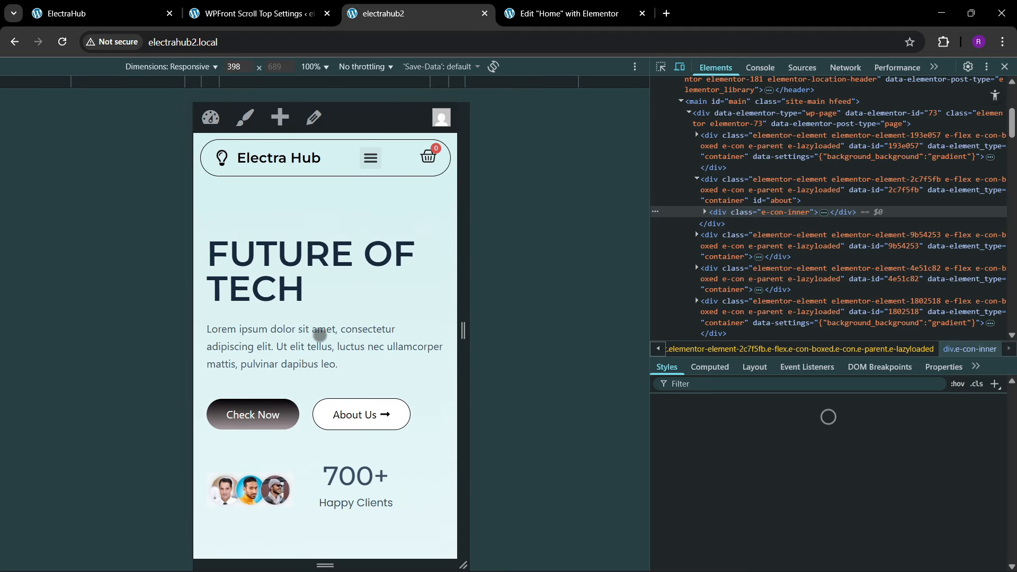
pyautogui.scroll(-5, 320, 335)
pyautogui.scroll(-20, 320, 335)
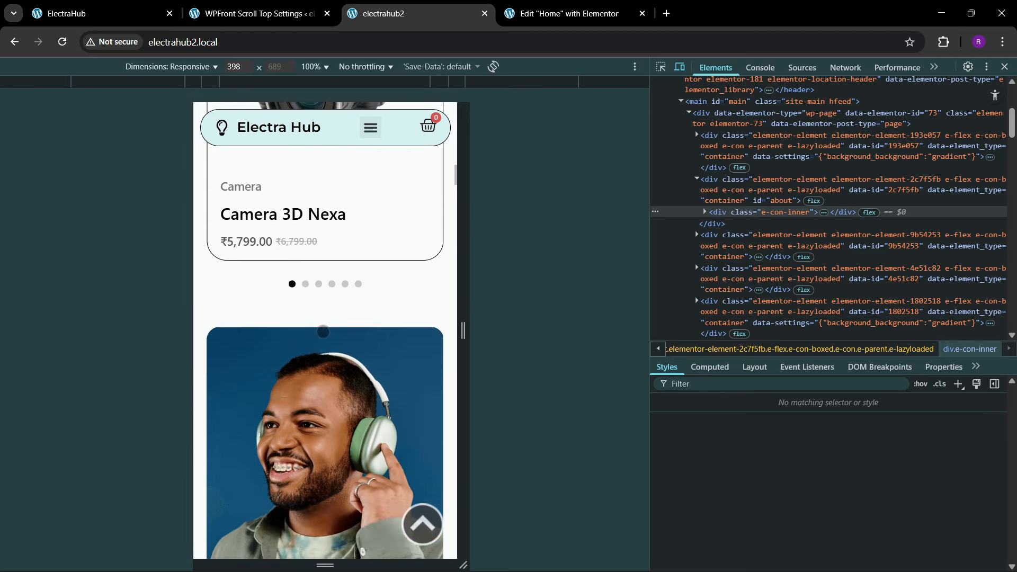
pyautogui.scroll(-4, 320, 335)
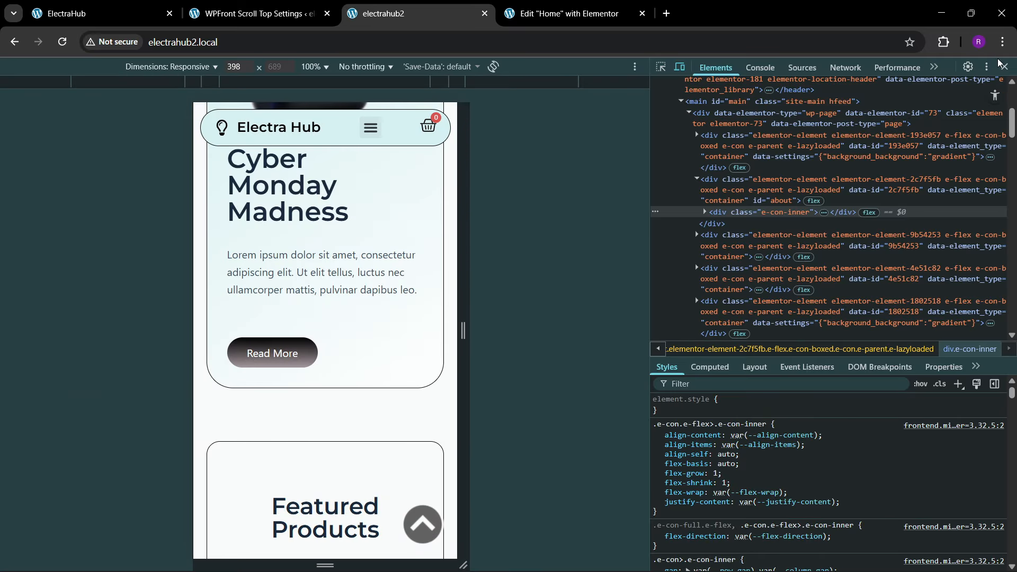
pyautogui.click(1004, 67)
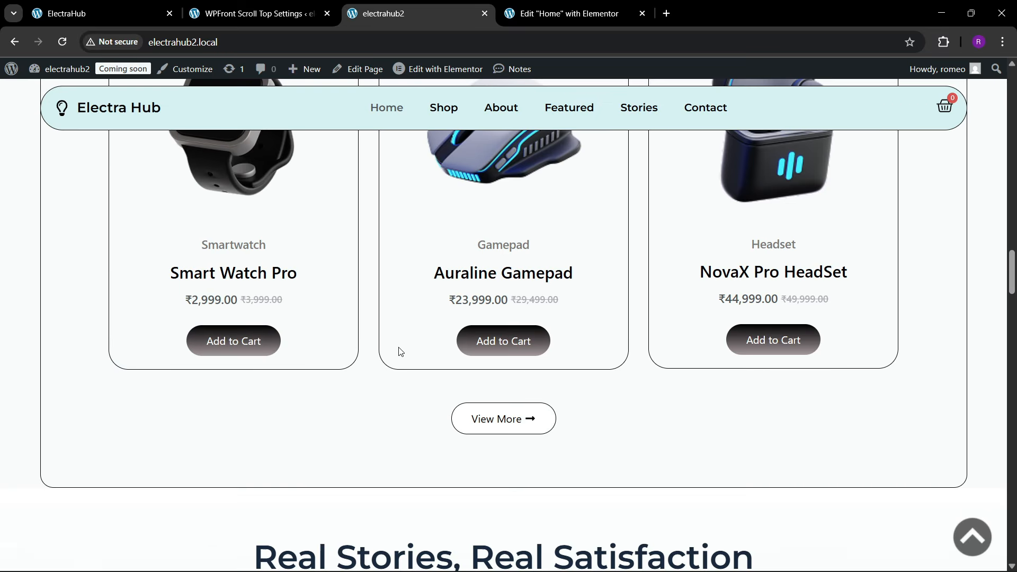
# Step: Add the Wireless Mouse from the homepage's Featured Products section to the cart and look over its product page
pyautogui.scroll(5, 398, 351)
pyautogui.scroll(8, 401, 352)
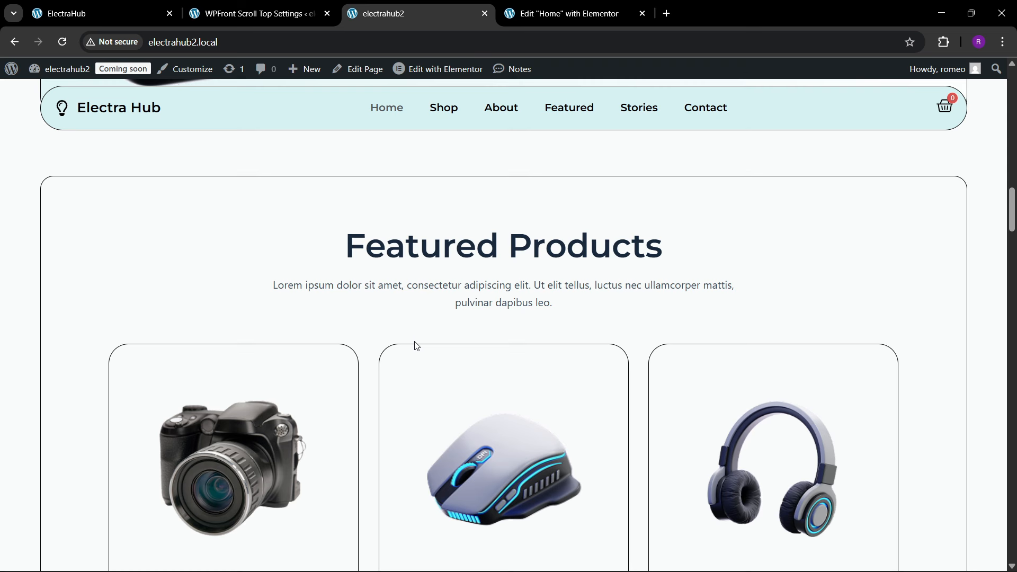
pyautogui.scroll(7, 417, 346)
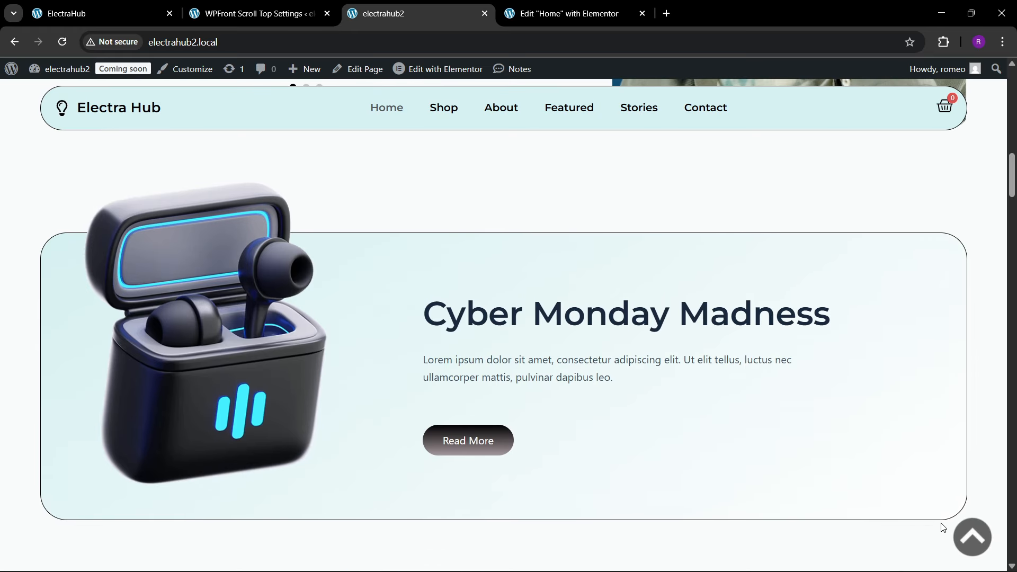
pyautogui.scroll(1, 934, 518)
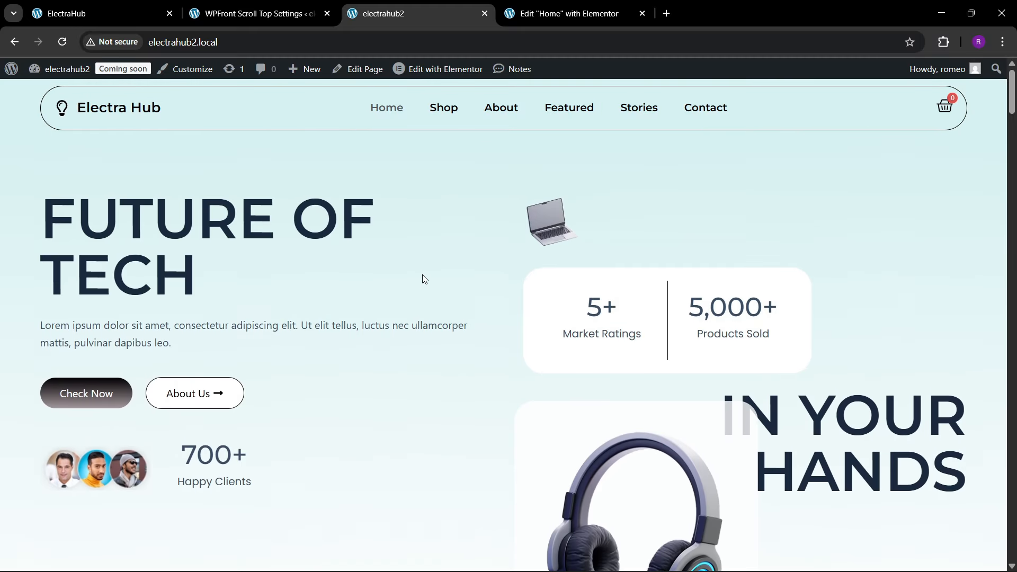
pyautogui.scroll(-10, 403, 288)
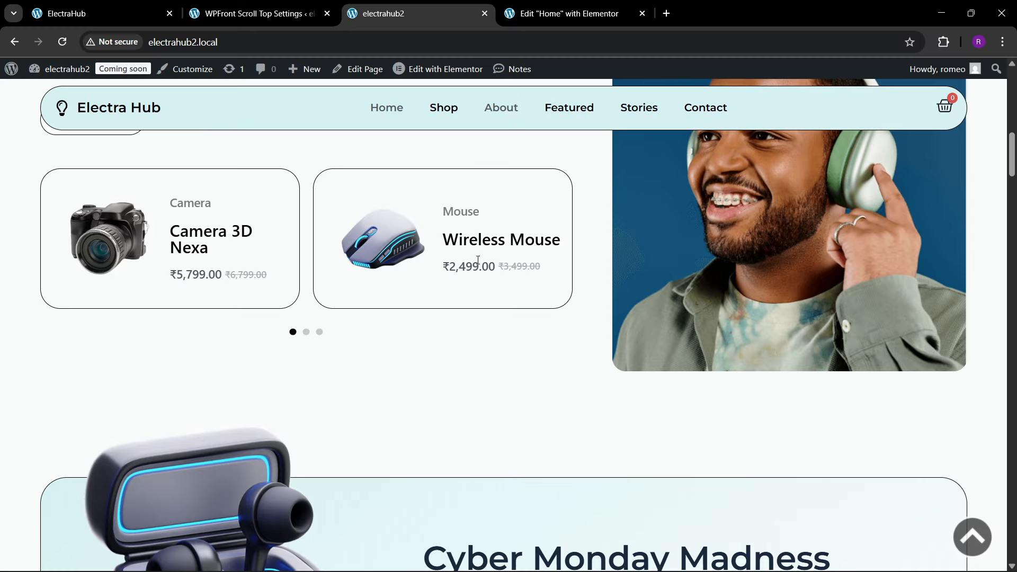
pyautogui.scroll(-15, 474, 248)
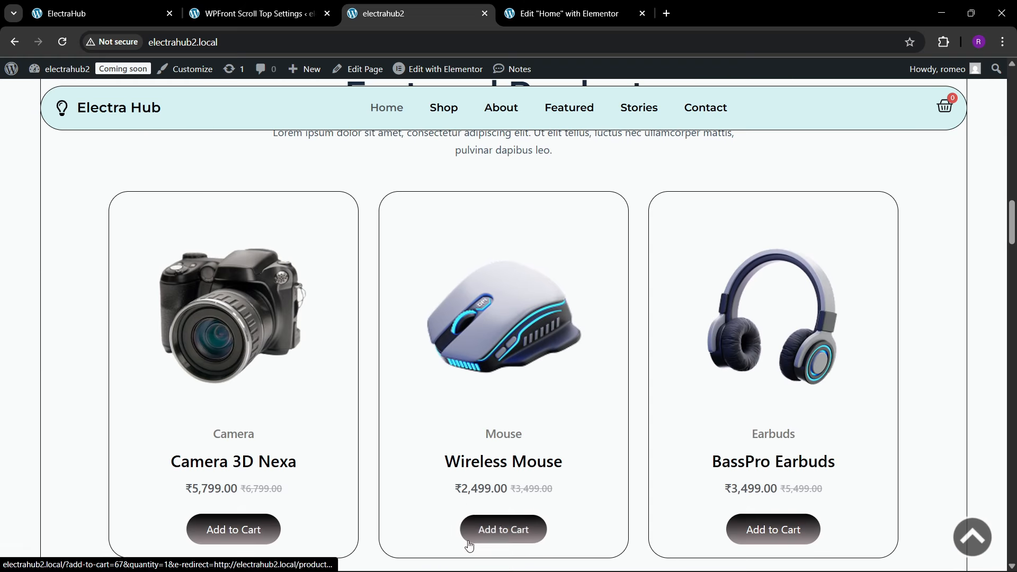
pyautogui.click(495, 532)
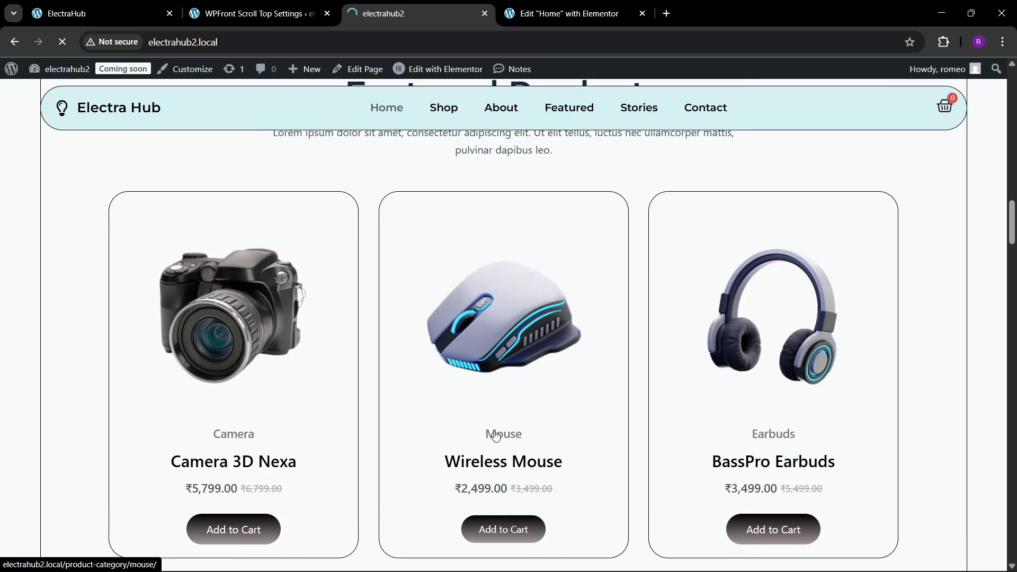
pyautogui.scroll(-5, 574, 408)
pyautogui.scroll(5, 575, 408)
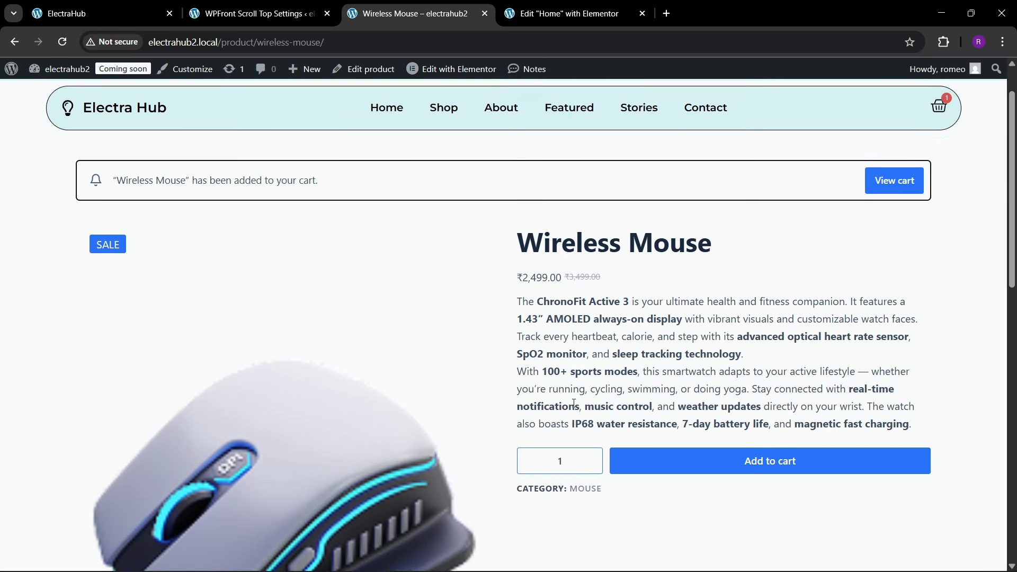
pyautogui.scroll(-3, 573, 403)
pyautogui.scroll(3, 573, 403)
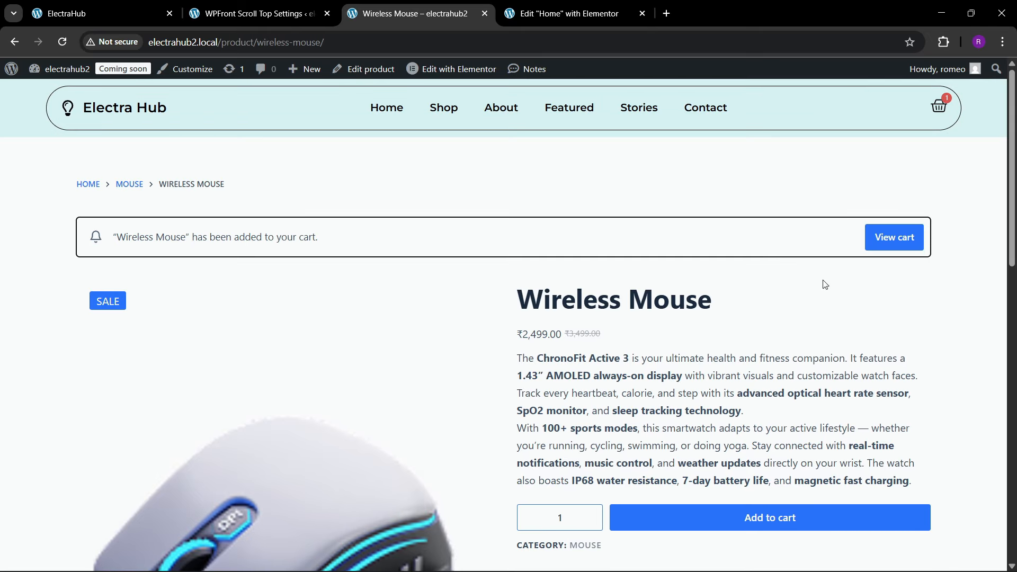
# Step: View the cart containing the Wireless Mouse and proceed to checkout
pyautogui.click(875, 242)
pyautogui.scroll(-8, 513, 344)
pyautogui.scroll(-4, 514, 348)
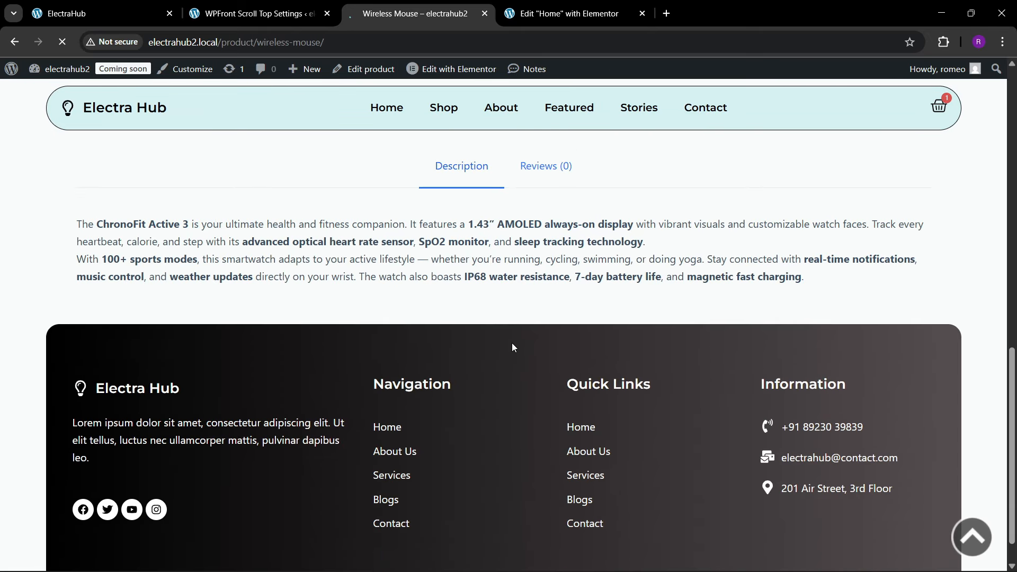
pyautogui.scroll(12, 512, 342)
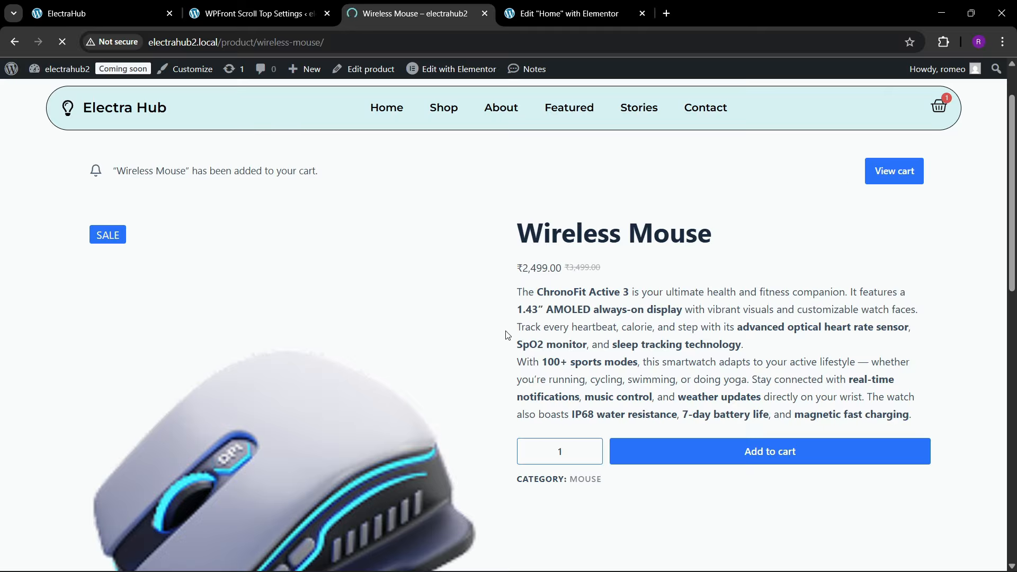
pyautogui.scroll(2, 508, 335)
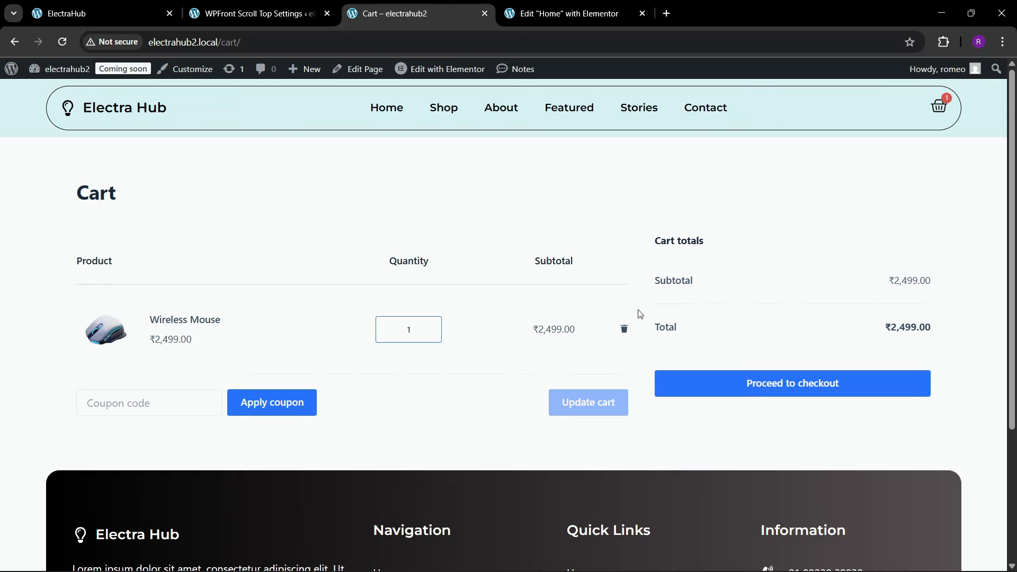
pyautogui.click(747, 379)
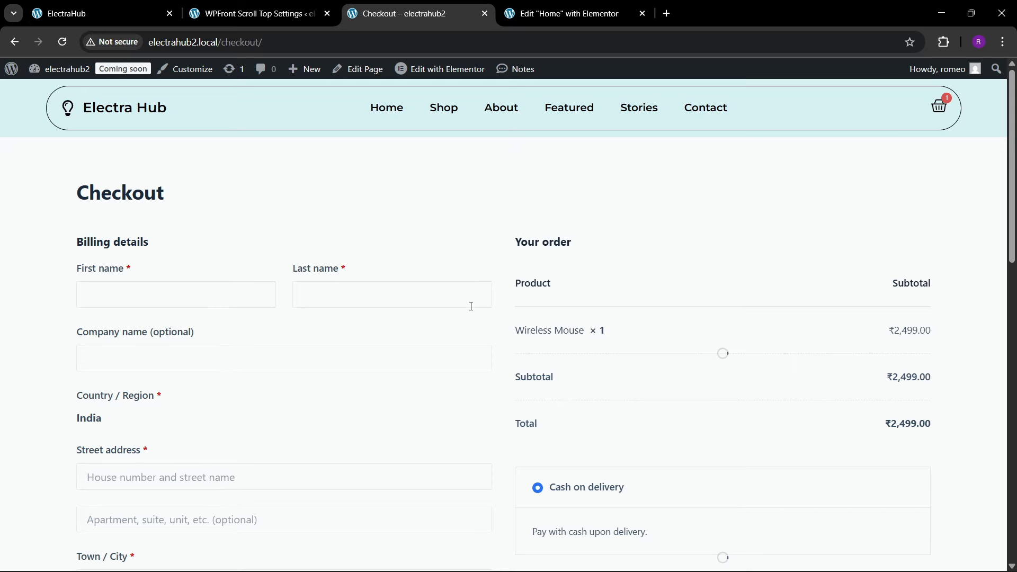
# Step: Fill in the billing details with the saved contact and address entry and place the cash-on-delivery order
pyautogui.scroll(-4, 477, 339)
pyautogui.scroll(4, 186, 367)
pyautogui.click(137, 293)
pyautogui.click(178, 325)
pyautogui.scroll(-10, 117, 367)
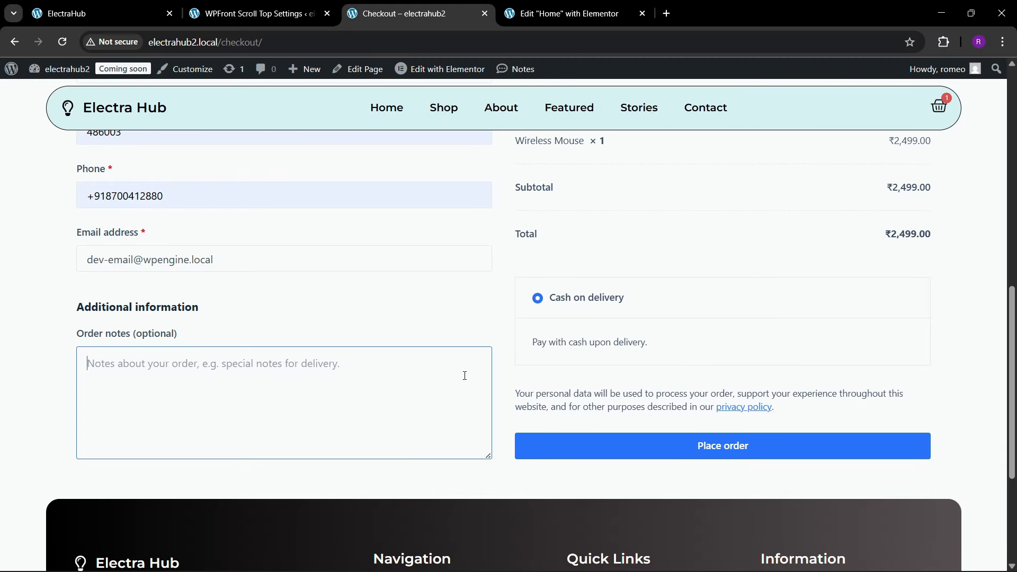
pyautogui.click(628, 444)
pyautogui.scroll(3, 503, 394)
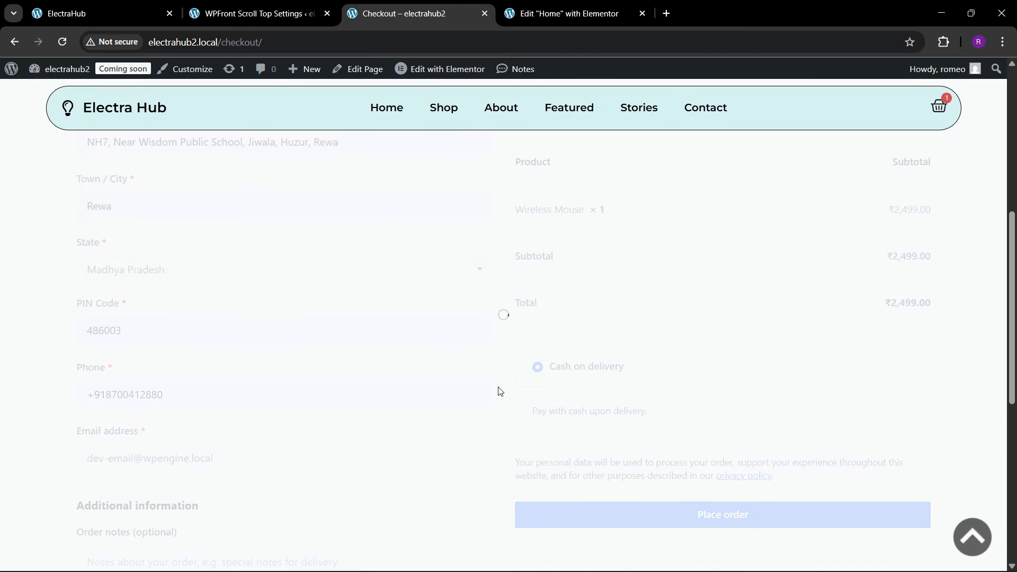
pyautogui.scroll(3, 490, 389)
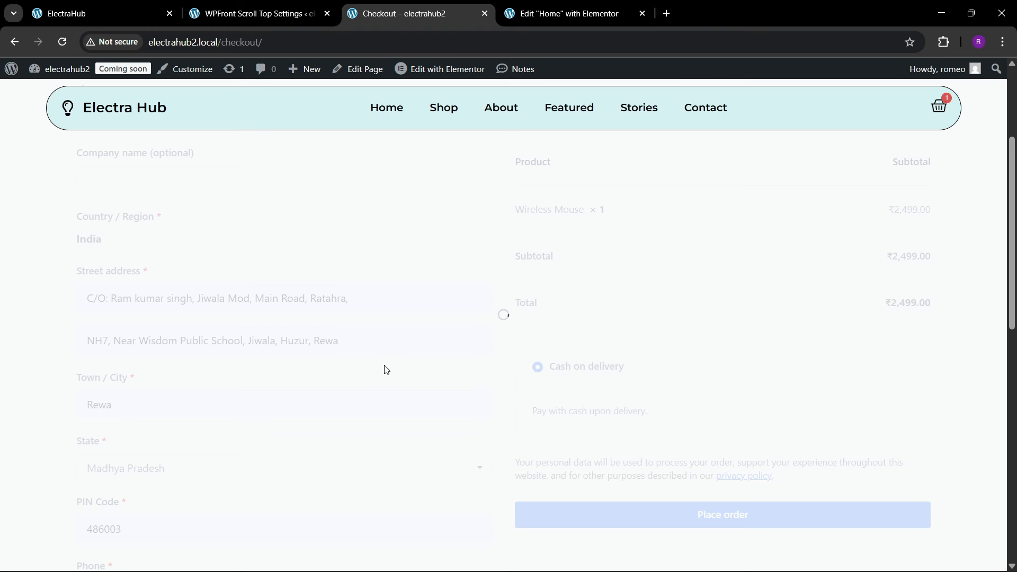
pyautogui.scroll(-10, 386, 370)
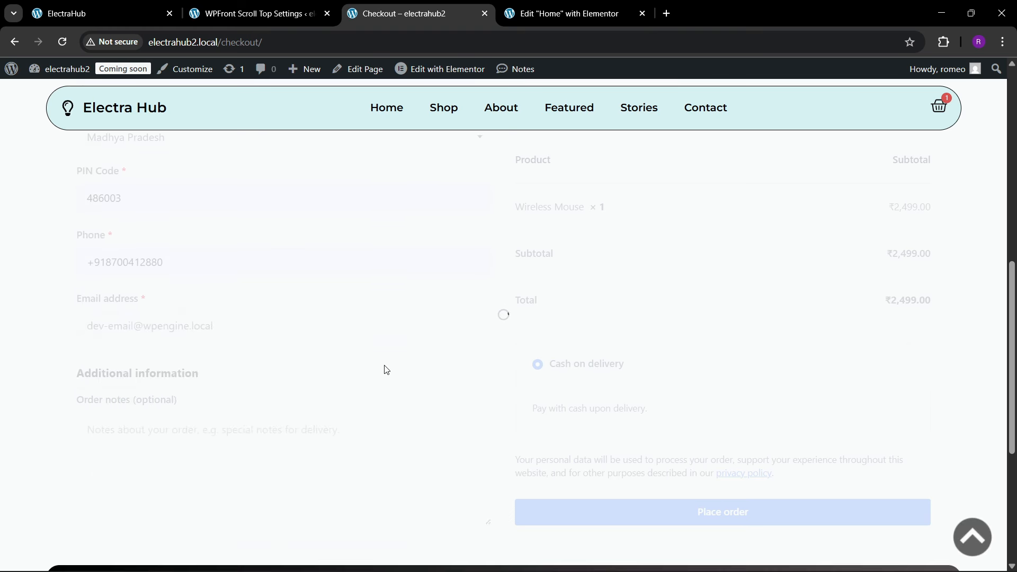
pyautogui.scroll(10, 385, 371)
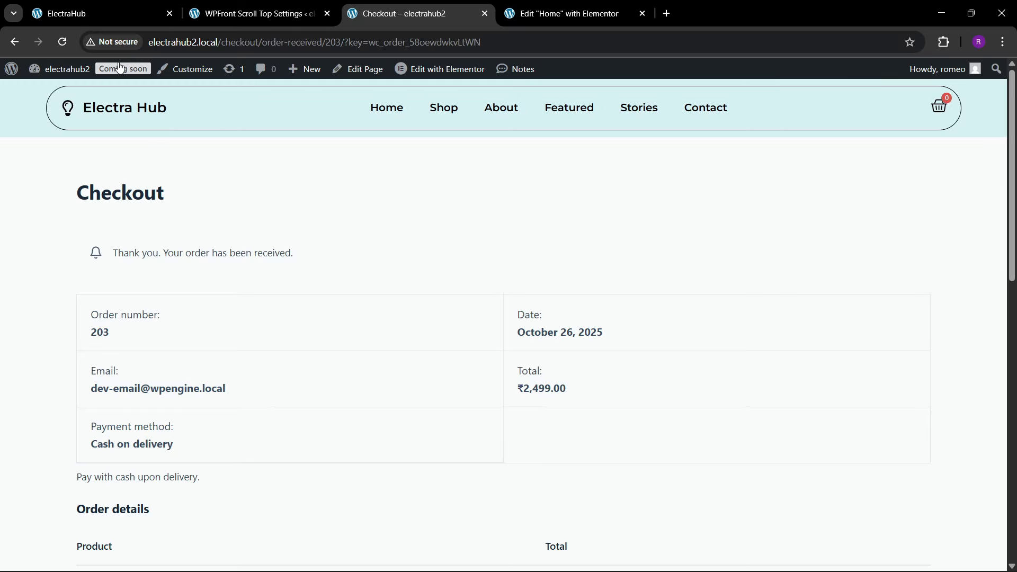
# Step: Review the received order's summary, product details and billing section
pyautogui.scroll(-2, 249, 310)
pyautogui.scroll(2, 248, 299)
pyautogui.scroll(-5, 245, 289)
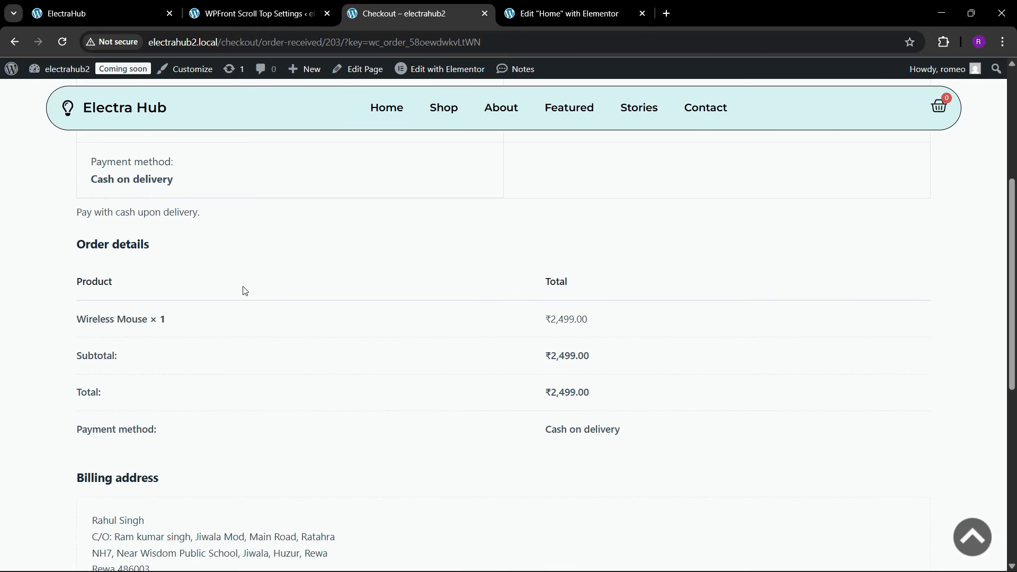
pyautogui.scroll(5, 244, 291)
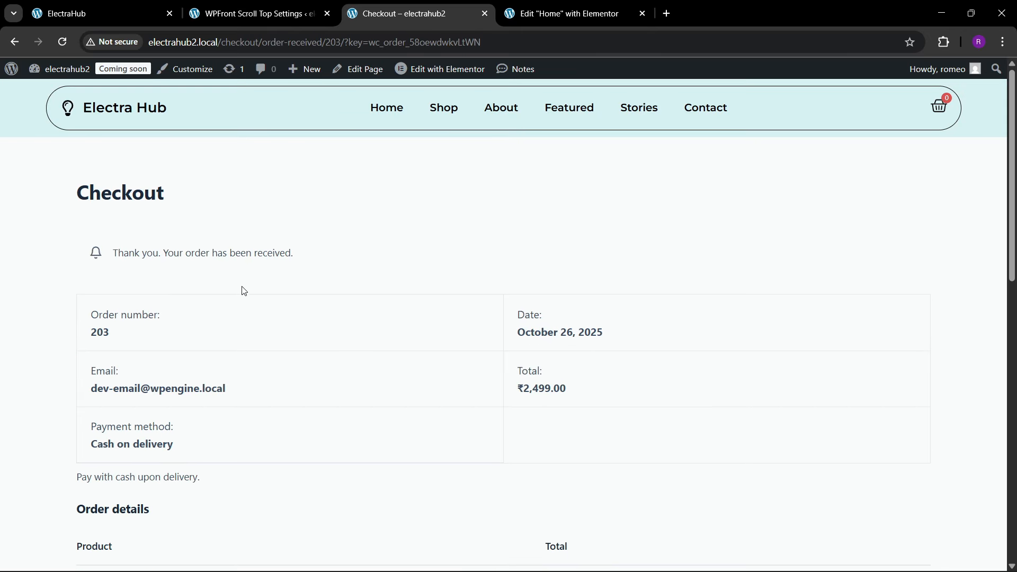
# Step: Open WooCommerce's Site visibility settings from the Coming soon badge, set the site to Live and save the changes
pyautogui.click(124, 70)
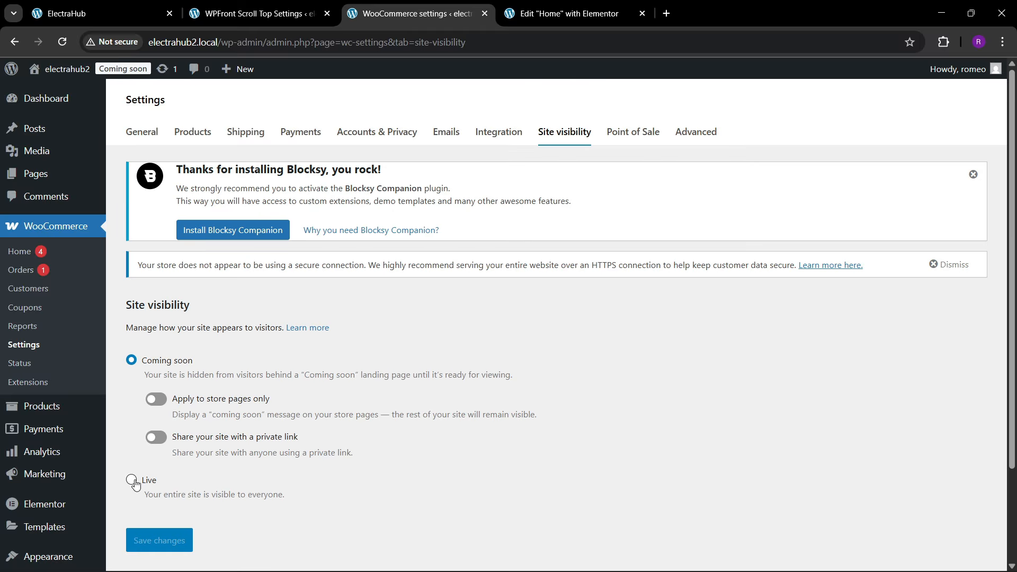
pyautogui.click(135, 484)
pyautogui.click(159, 464)
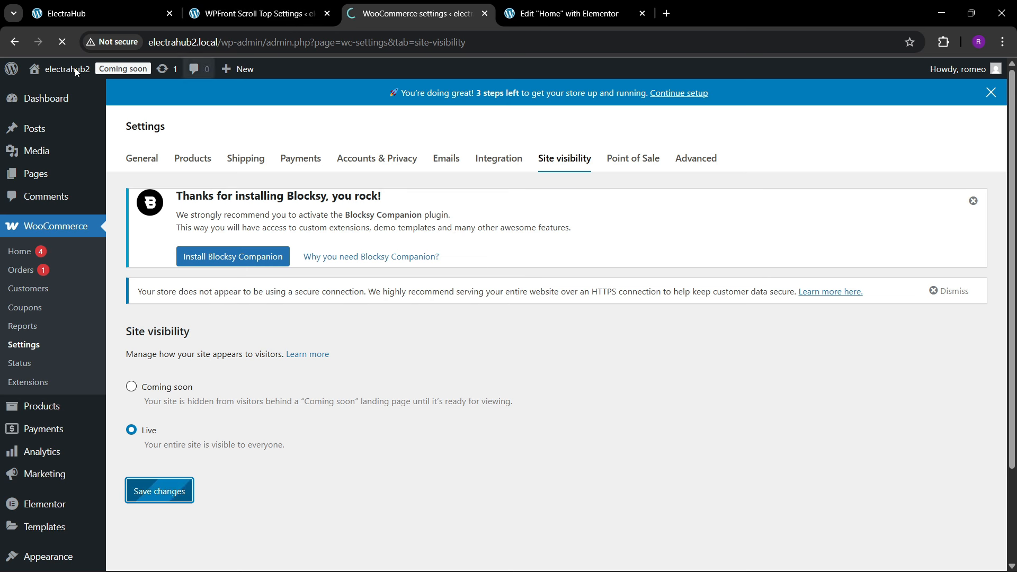
# Step: Open the electrahub2 site in a new browser tab and check the homepage down to the People's Choices section
pyautogui.moveTo(75, 68)
pyautogui.rightClick(55, 91)
pyautogui.click(105, 106)
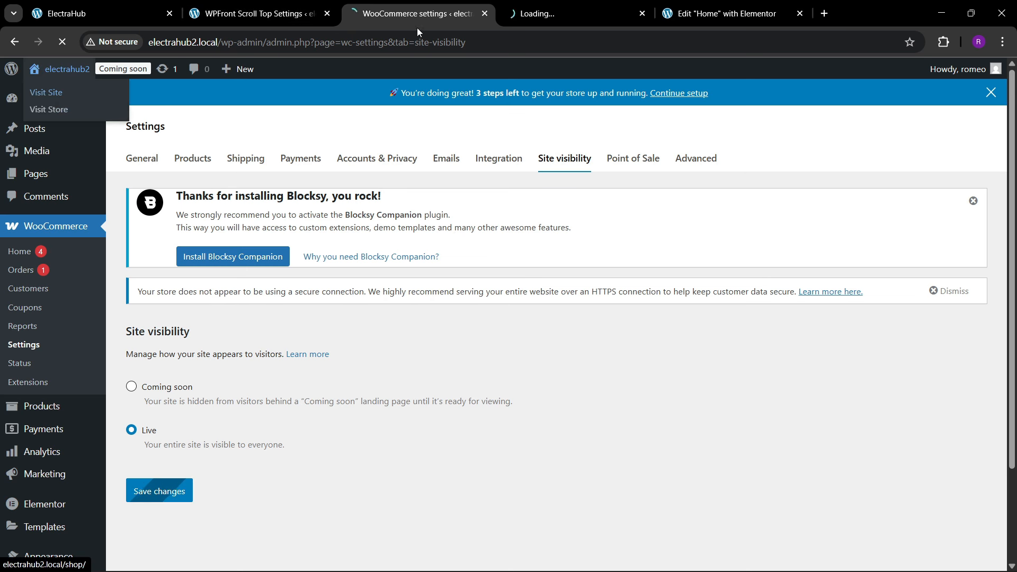
pyautogui.click(505, 4)
pyautogui.click(458, 7)
pyautogui.click(564, 4)
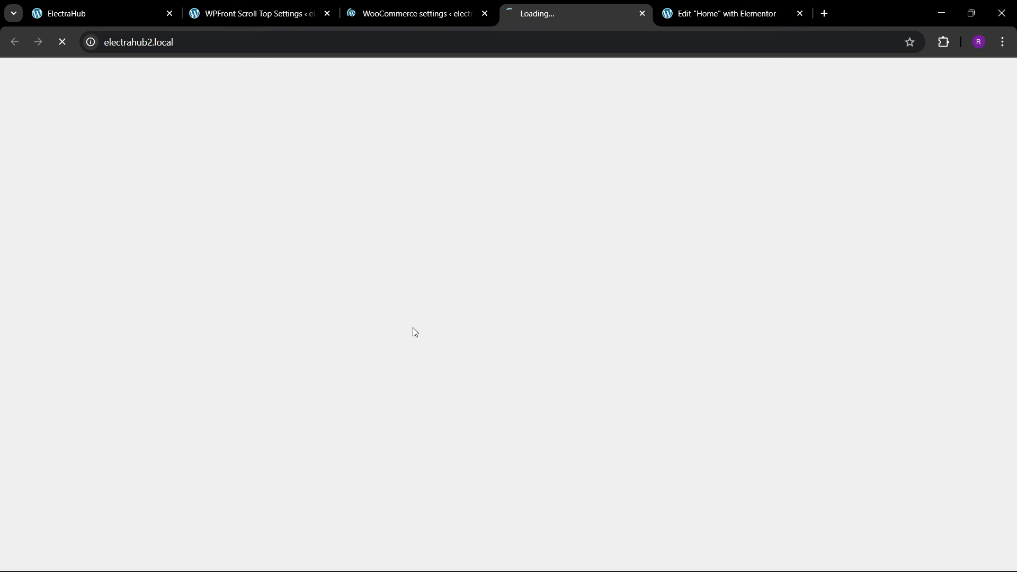
pyautogui.scroll(-6, 412, 331)
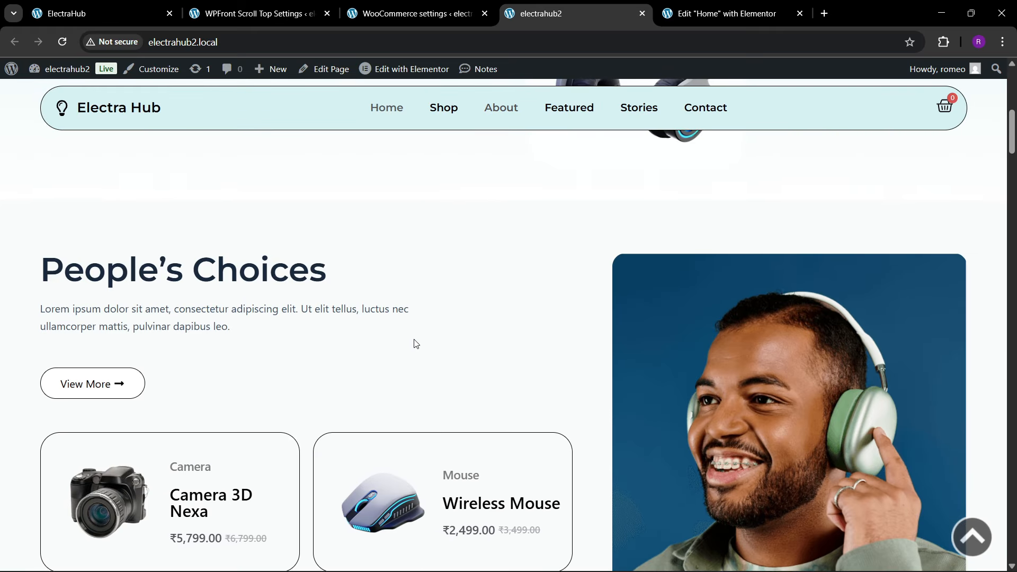
pyautogui.scroll(-4, 415, 343)
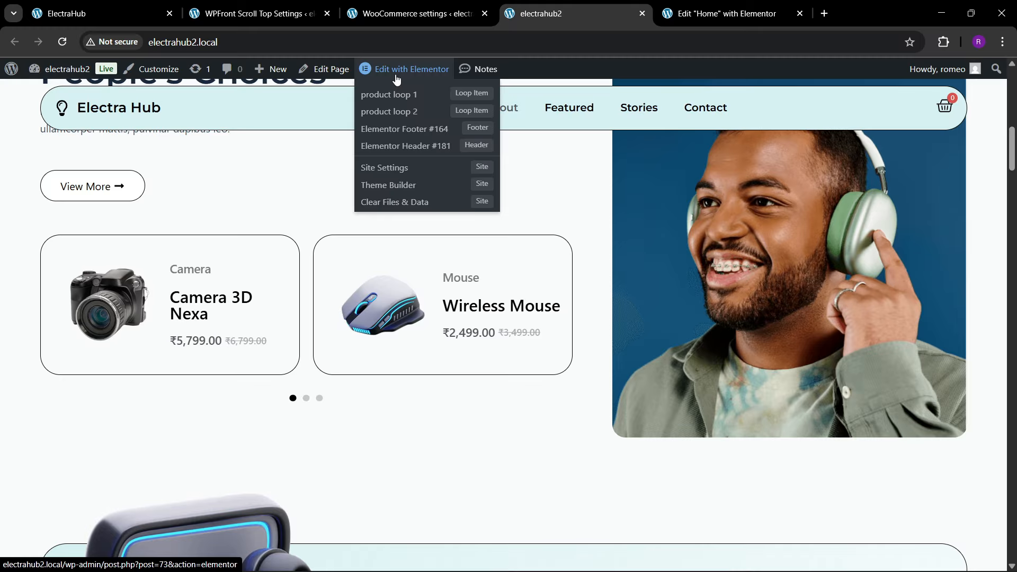
# Step: Open the product loop 1 loop item for editing with Elementor in a new browser tab
pyautogui.rightClick(391, 95)
pyautogui.press('Escape')
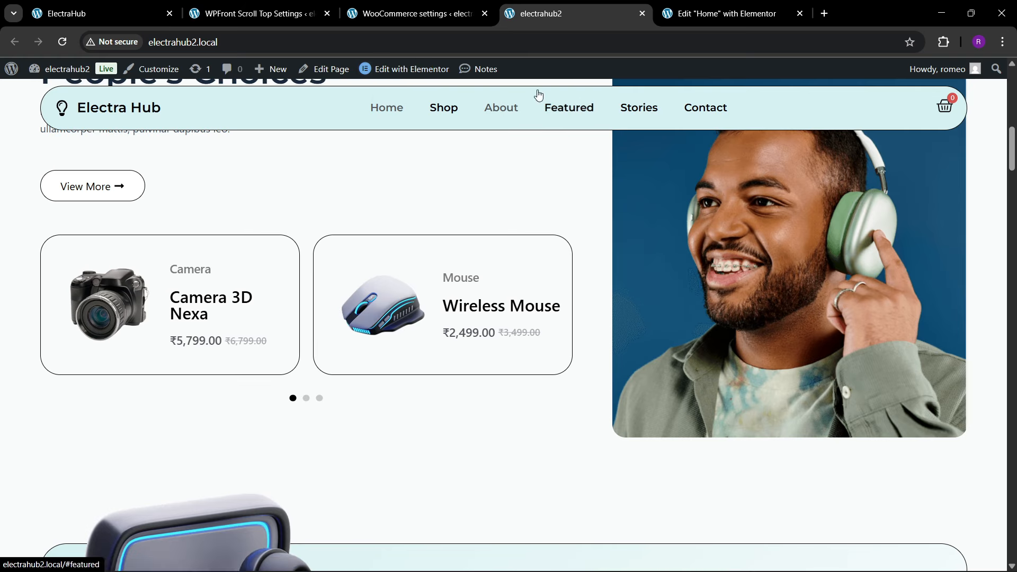
pyautogui.moveTo(403, 68)
pyautogui.rightClick(411, 96)
pyautogui.click(421, 109)
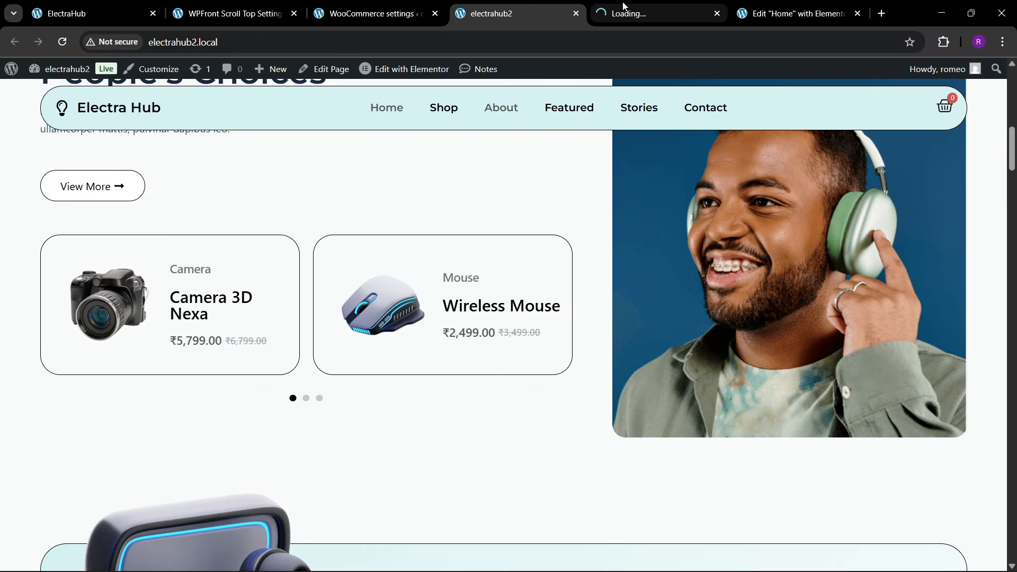
pyautogui.click(647, 14)
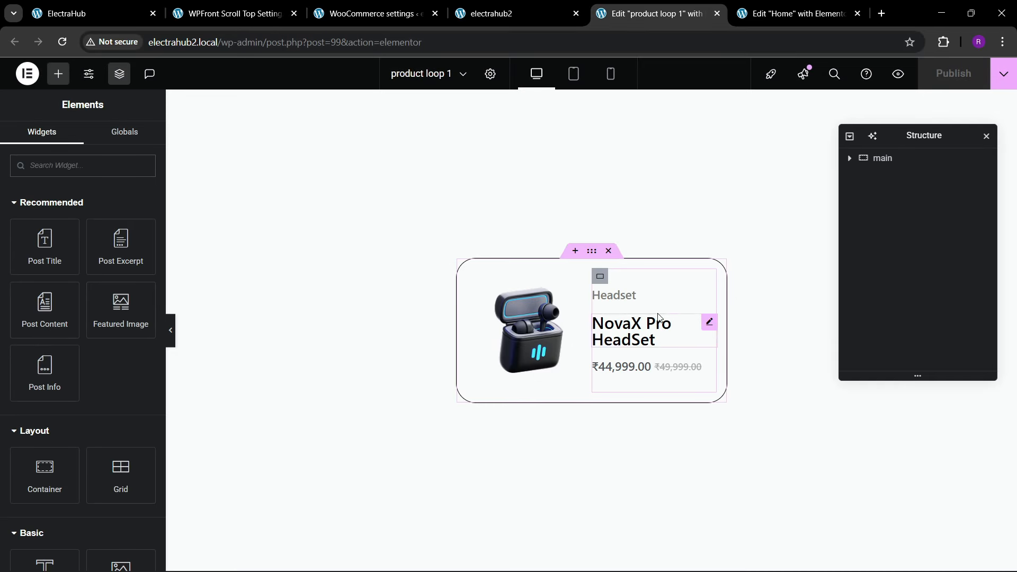
# Step: Link the product title heading in product loop 1 to the dynamic Post URL
pyautogui.click(707, 322)
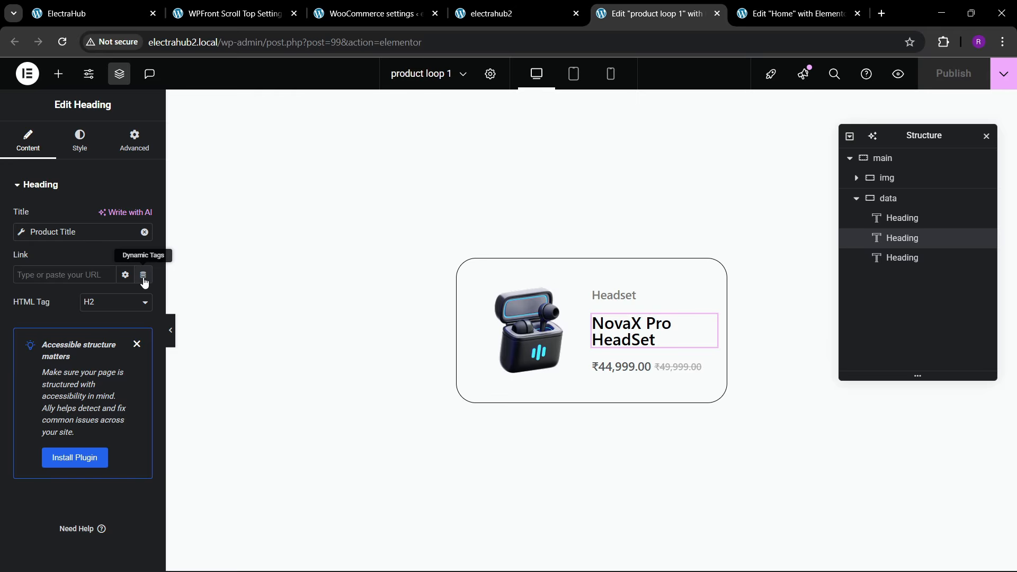
pyautogui.click(143, 275)
pyautogui.click(170, 327)
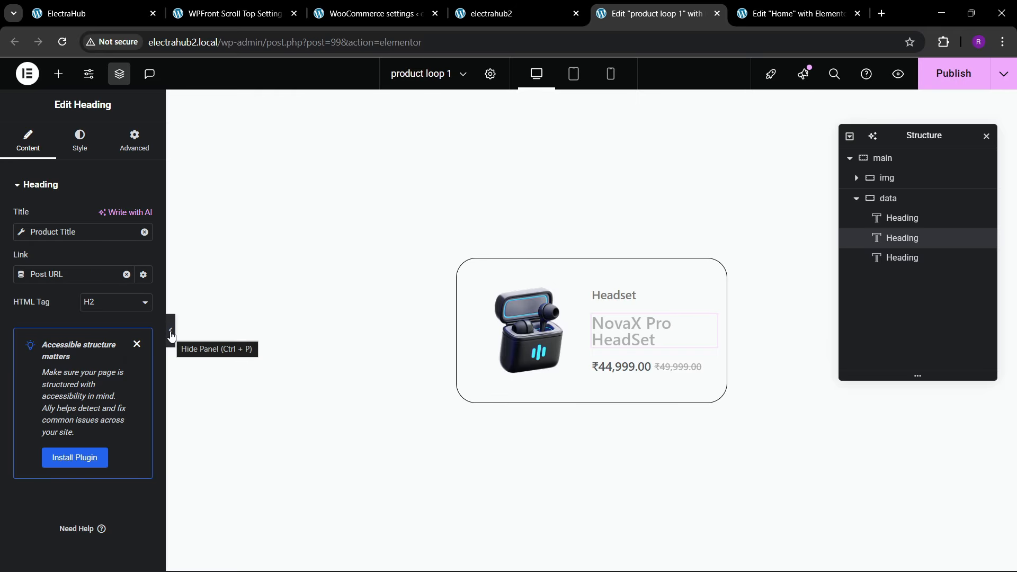
# Step: Set the product image's link to a custom URL using the dynamic Post URL and save the loop template
pyautogui.click(520, 337)
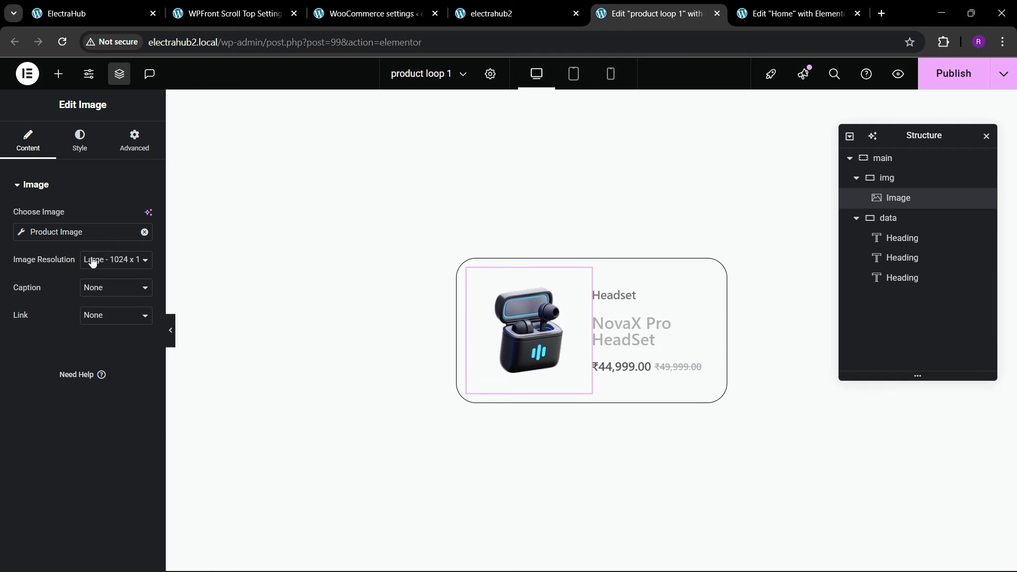
pyautogui.click(87, 323)
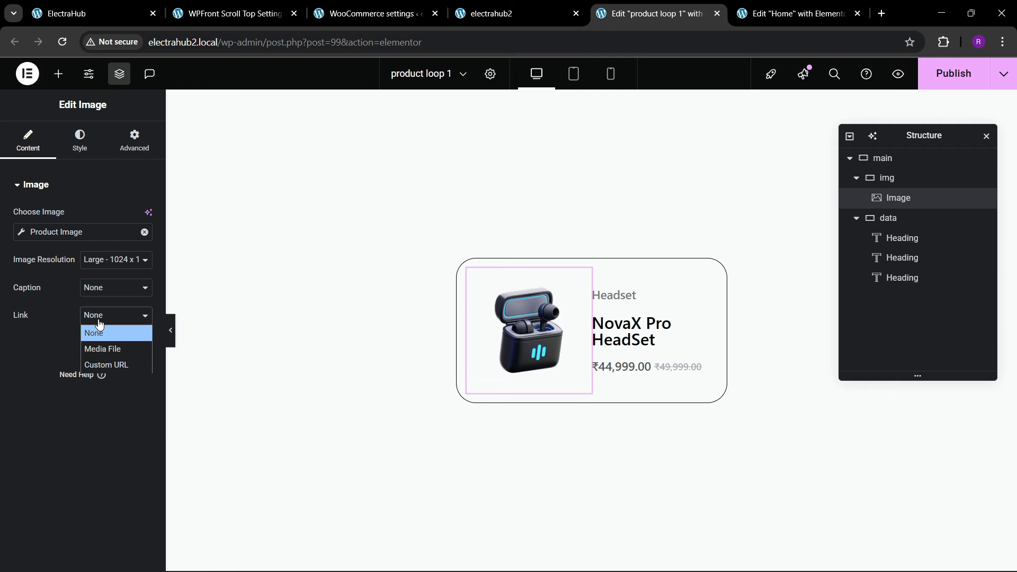
pyautogui.click(99, 362)
pyautogui.click(143, 344)
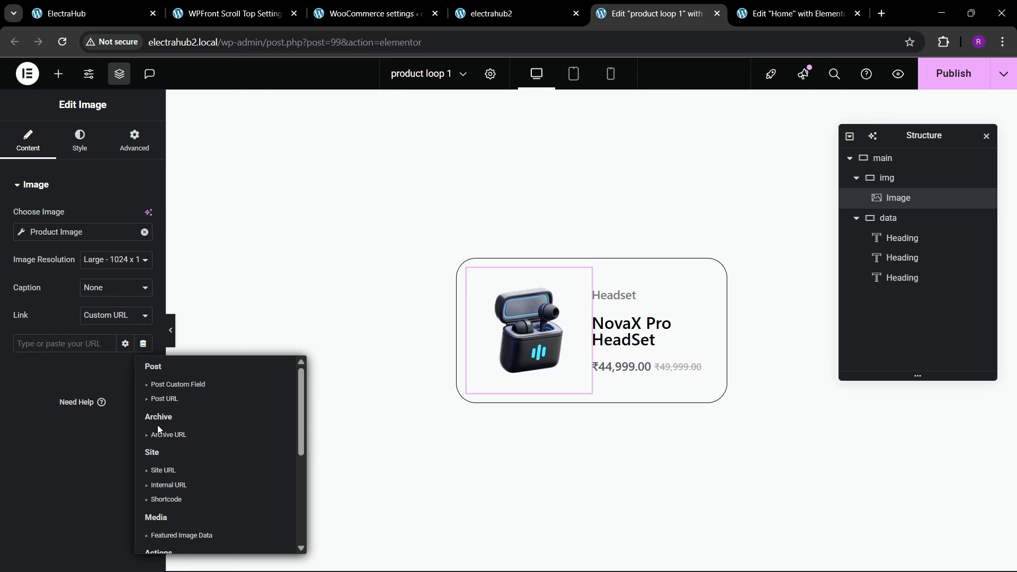
pyautogui.click(165, 398)
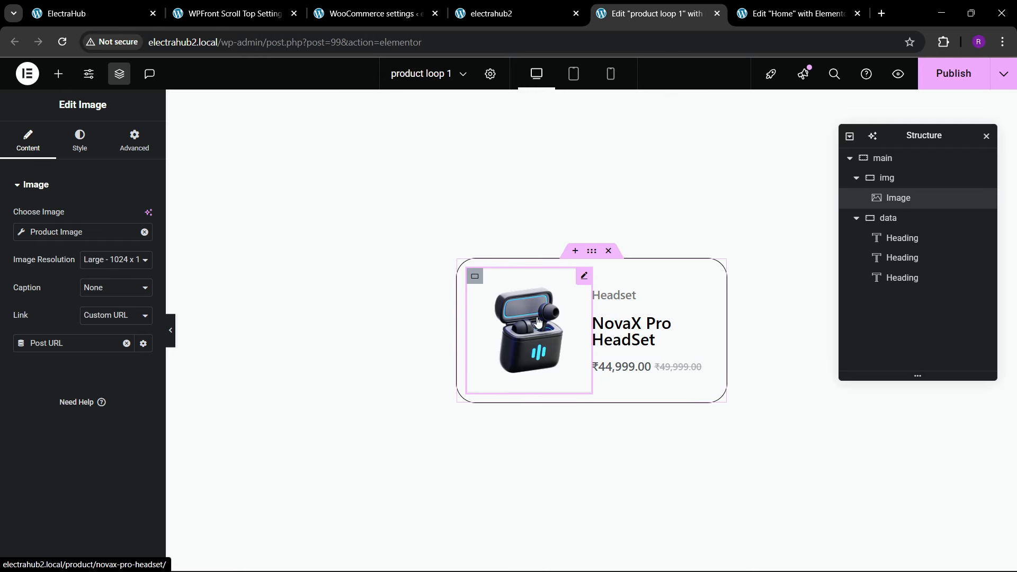
pyautogui.hotkey('ctrl', 's')
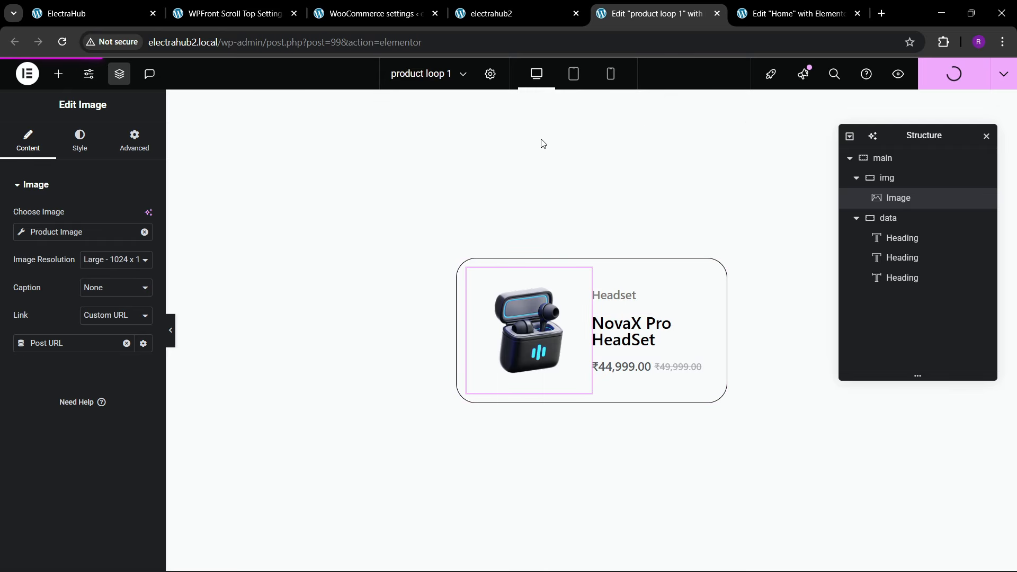
# Step: Switch to the live electrahub2 site and reload the homepage to check the product cards in the People's Choices section
pyautogui.moveTo(539, 4)
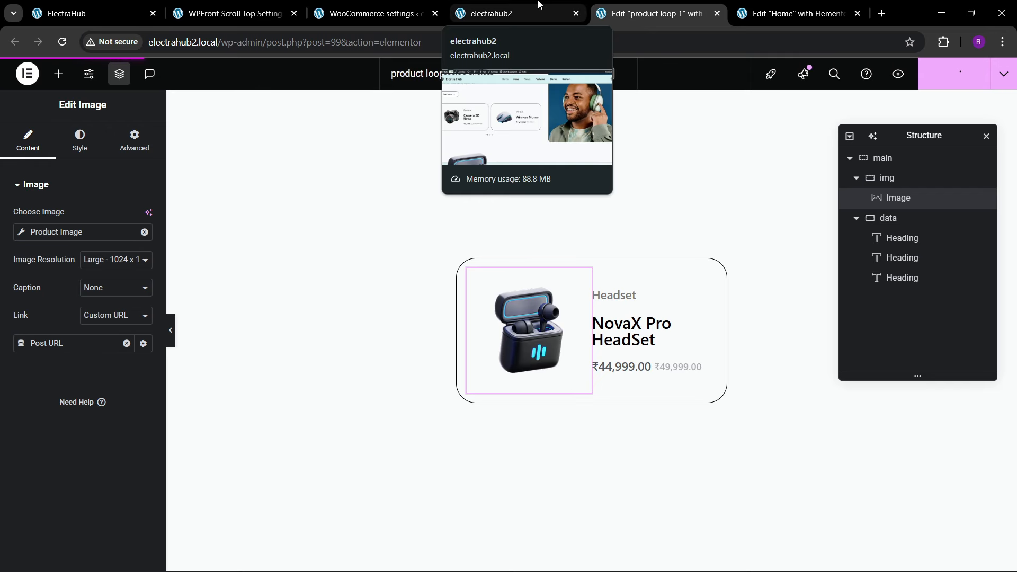
pyautogui.click(535, 5)
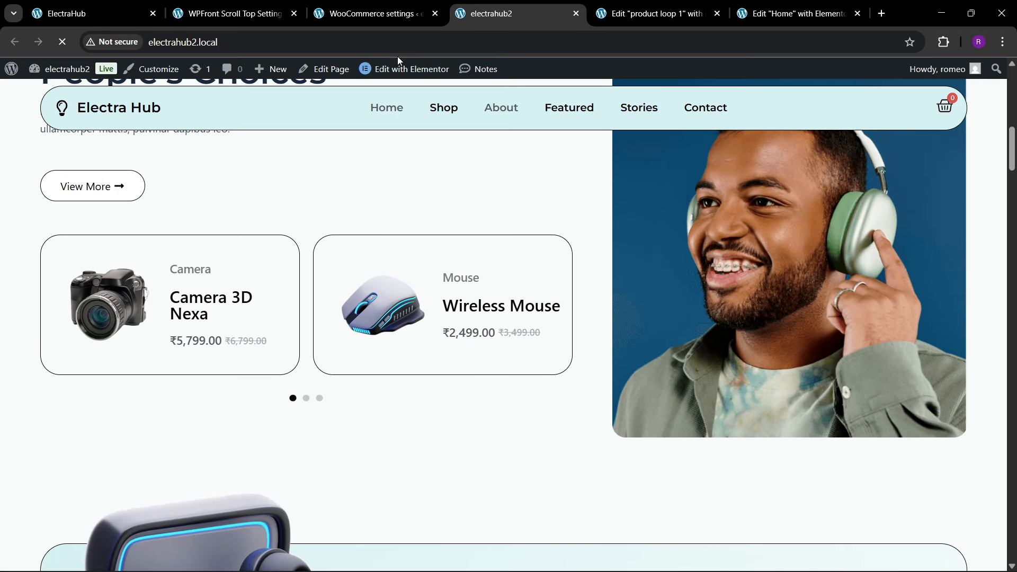
pyautogui.click(359, 48)
pyautogui.press('Return')
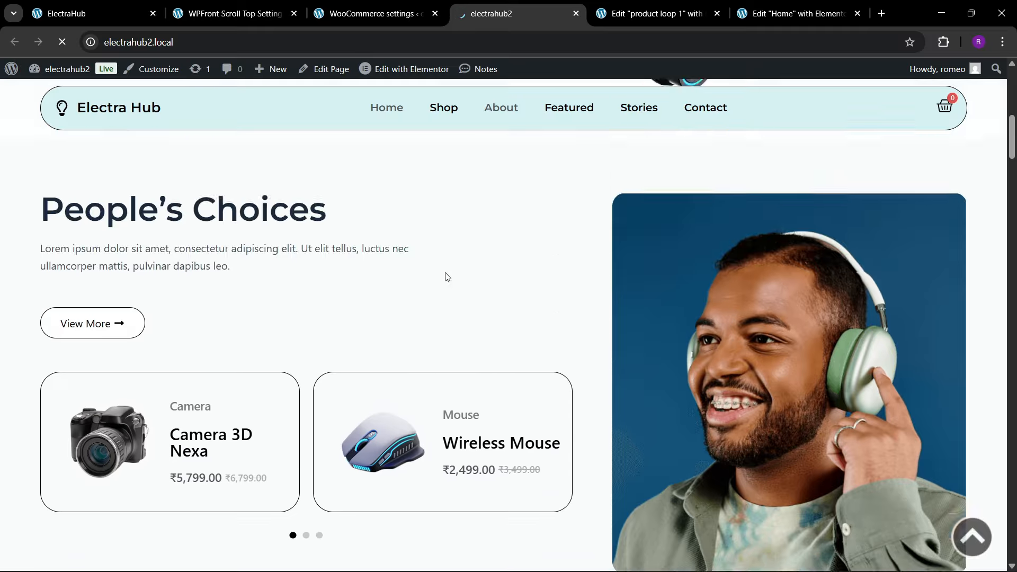
pyautogui.scroll(-12, 358, 320)
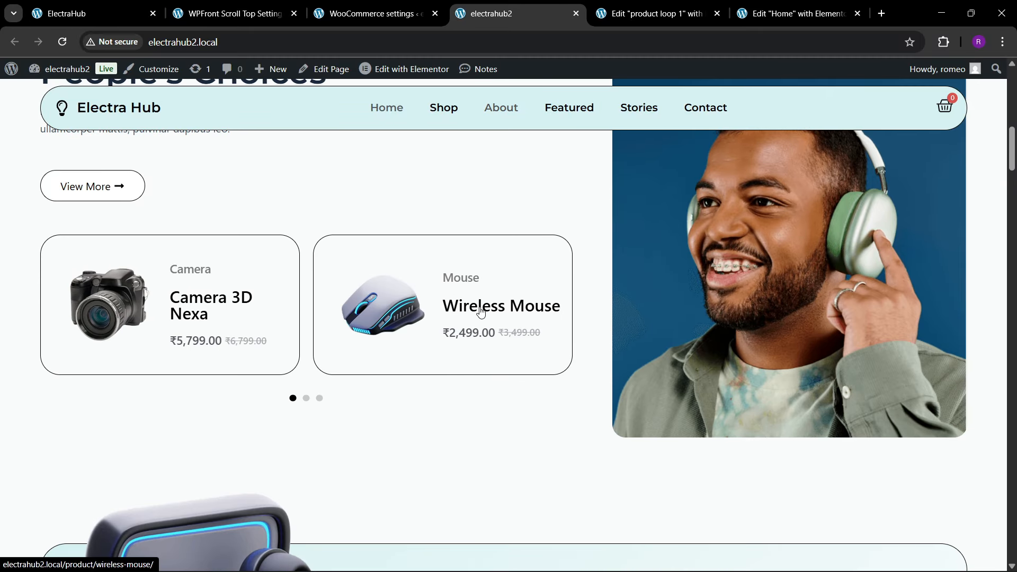
# Step: Open the Wireless Mouse product through its card title and review its product page down to the description and footer
pyautogui.click(449, 316)
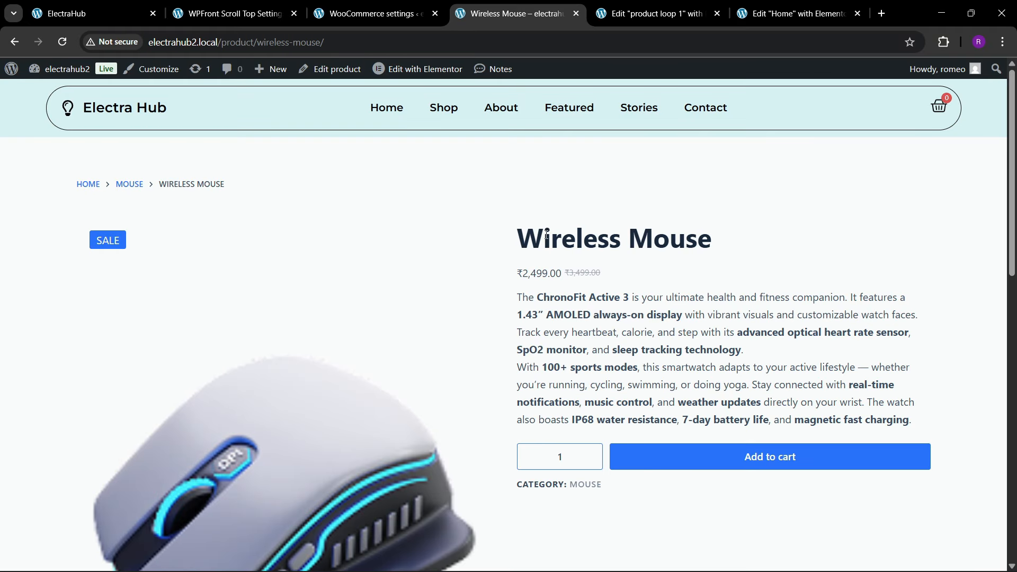
pyautogui.scroll(-4, 608, 302)
pyautogui.scroll(4, 607, 300)
pyautogui.scroll(-10, 607, 300)
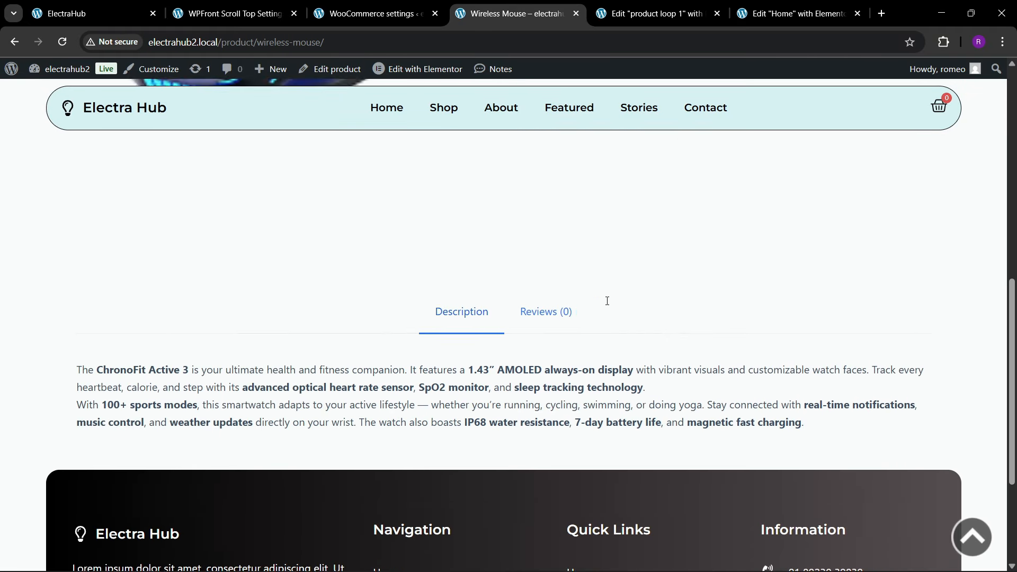
pyautogui.scroll(8, 607, 301)
pyautogui.scroll(3, 607, 302)
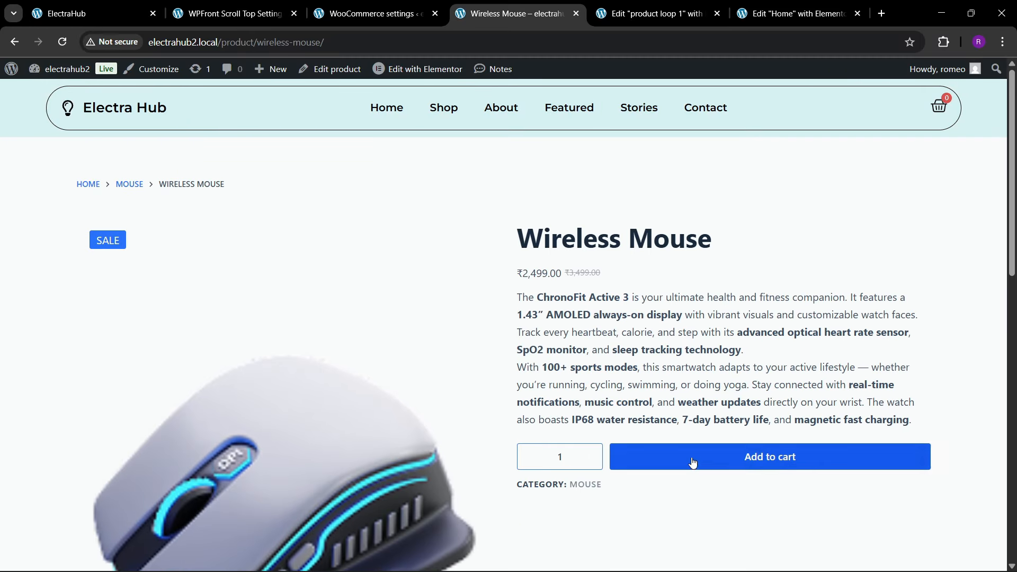